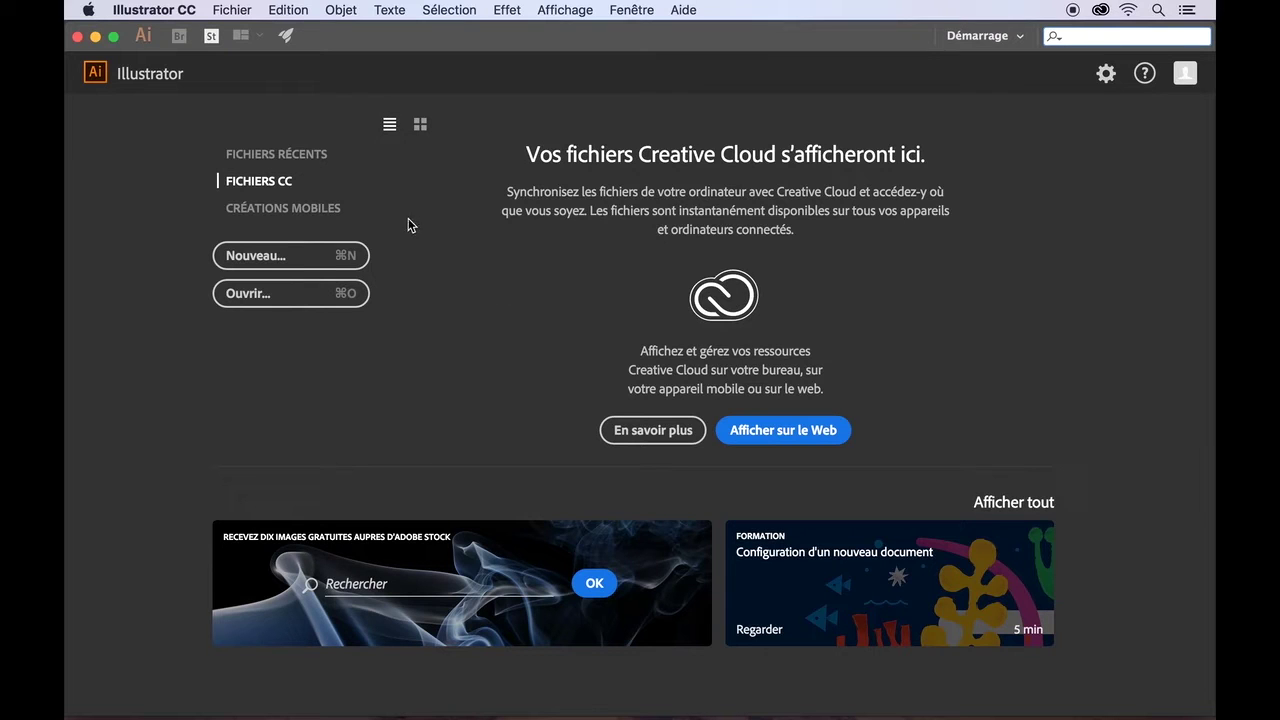
- Start a new document and show the Impression presets (Lettre, A4, Légal, Tabloïd)
{"action": "left_click", "coordinate": [321, 258]}
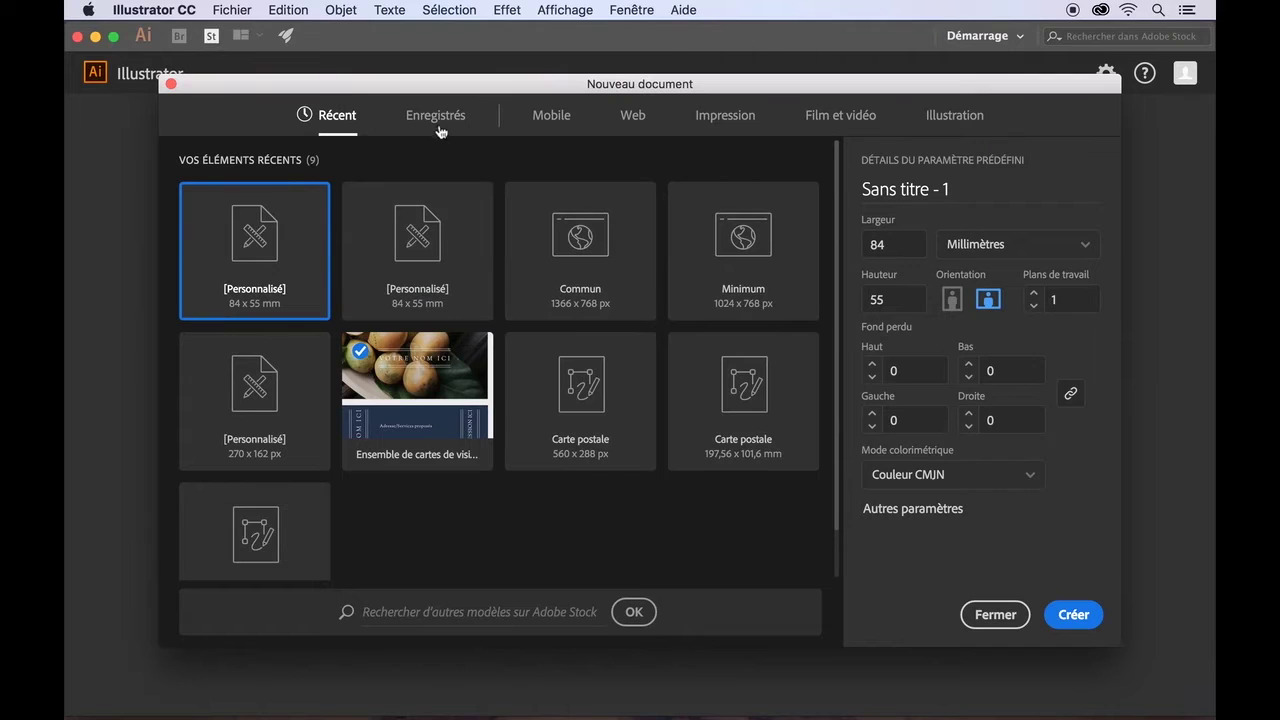
{"action": "left_click", "coordinate": [561, 128]}
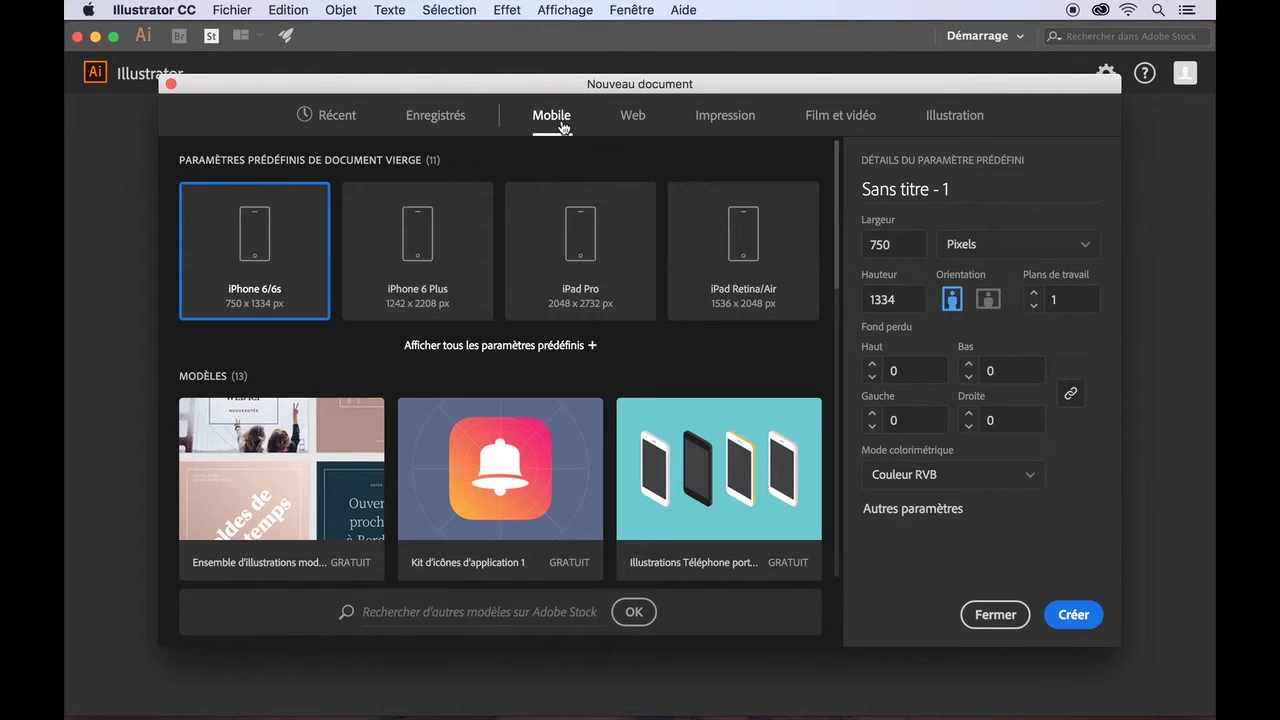
{"action": "left_click", "coordinate": [630, 124]}
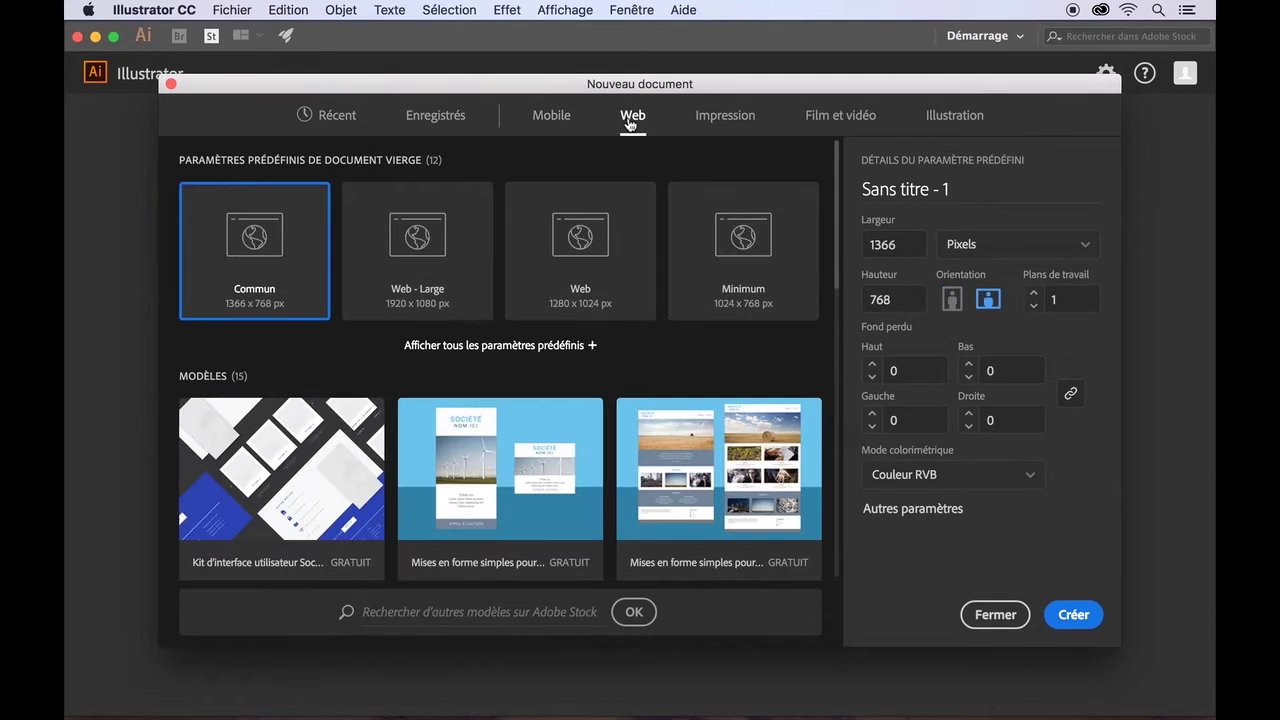
{"action": "left_click", "coordinate": [712, 124]}
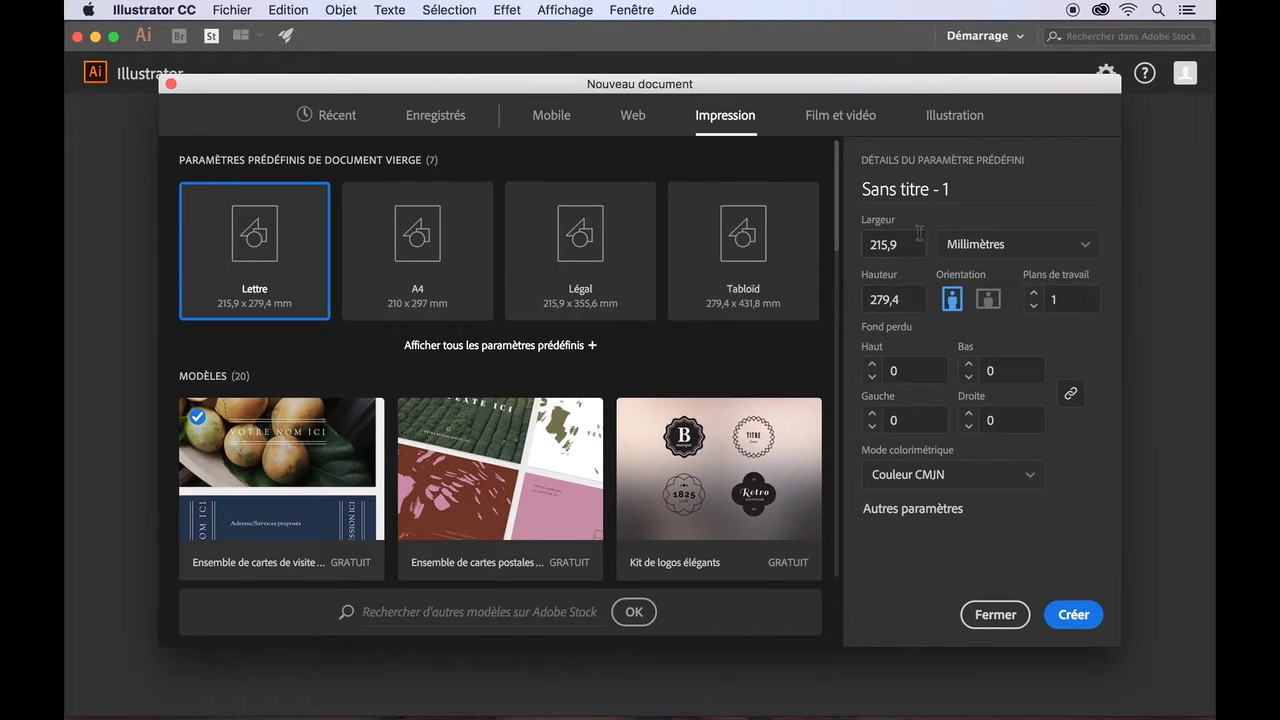
- Create 'Carte de visite' at 84 × 55 mm, landscape, with units in pixels (238 × 156)
{"action": "left_click_drag", "start_coordinate": [948, 190], "coordinate": [847, 191]}
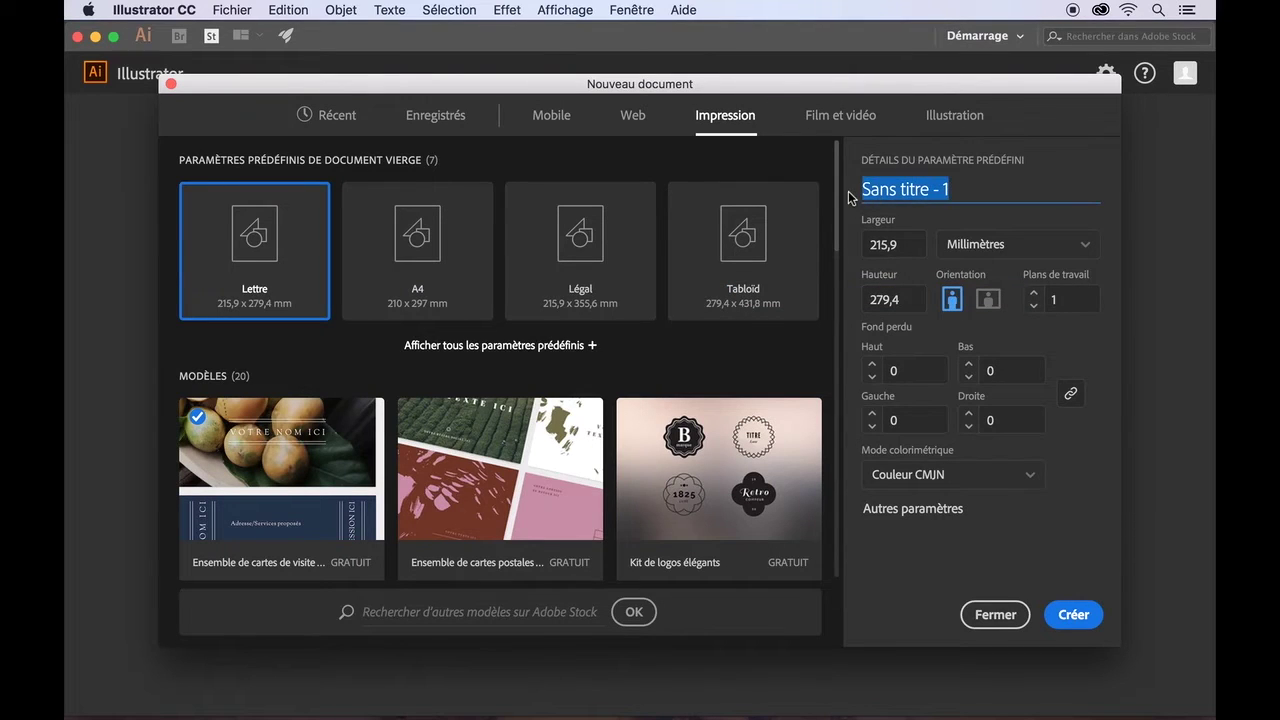
{"action": "type", "text": "Carte de visite"}
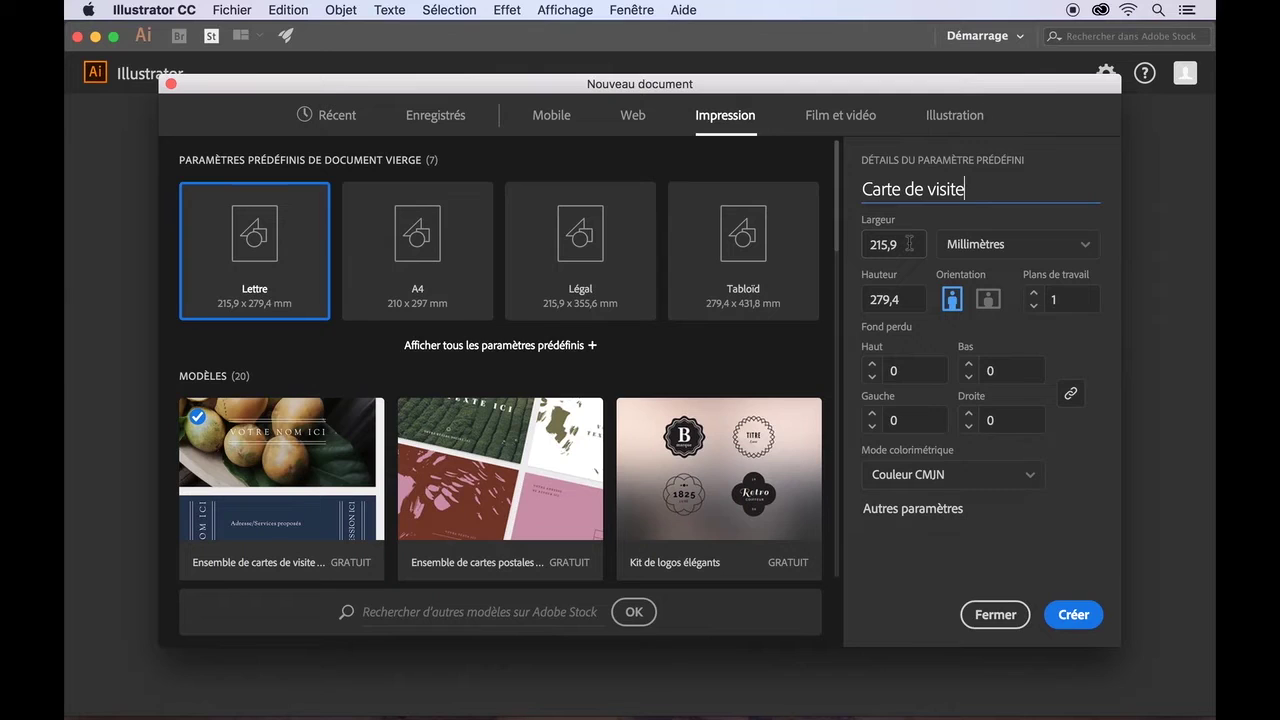
{"action": "left_click_drag", "start_coordinate": [908, 244], "coordinate": [857, 246]}
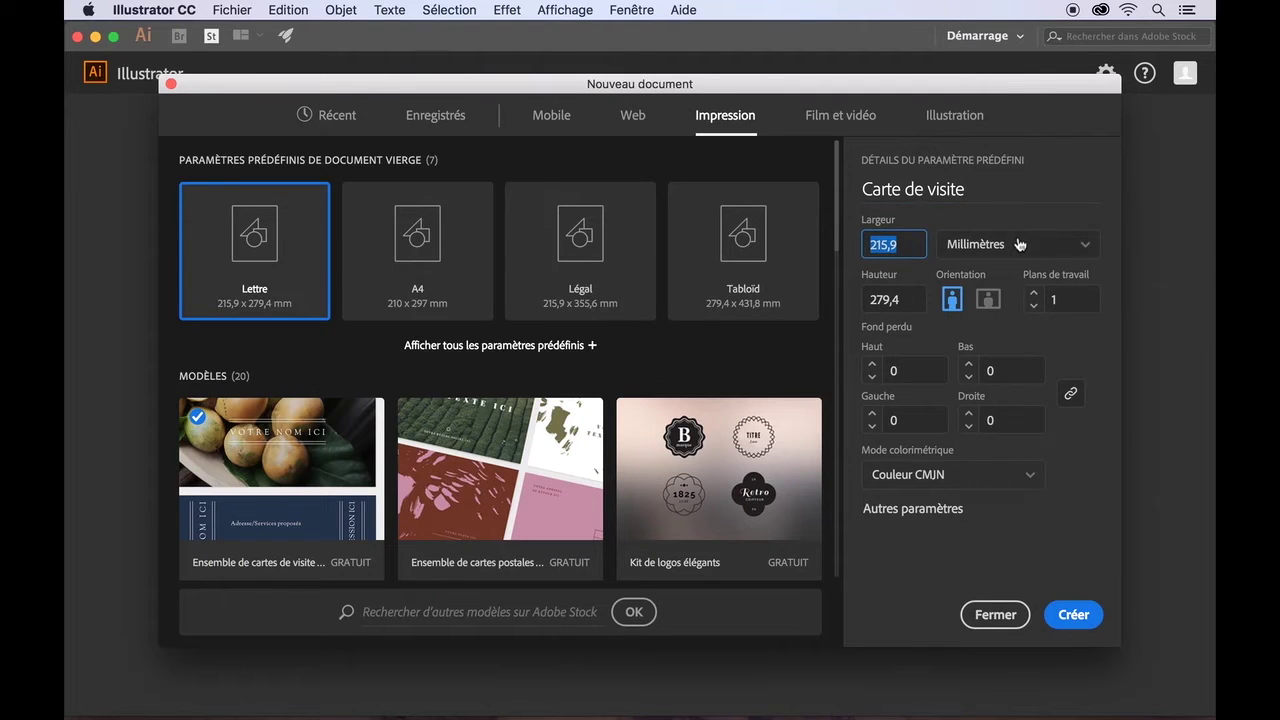
{"action": "type", "text": "84"}
{"action": "left_click_drag", "start_coordinate": [905, 300], "coordinate": [853, 305]}
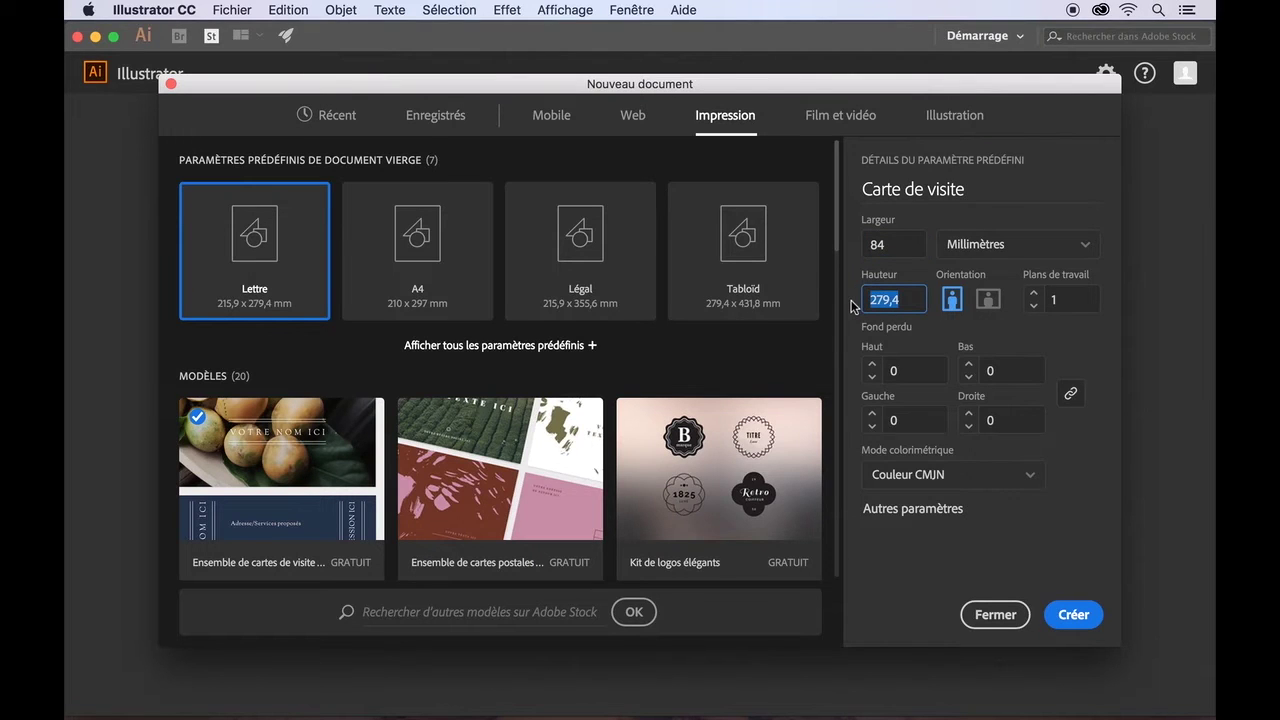
{"action": "type", "text": "55"}
{"action": "left_click", "coordinate": [988, 300]}
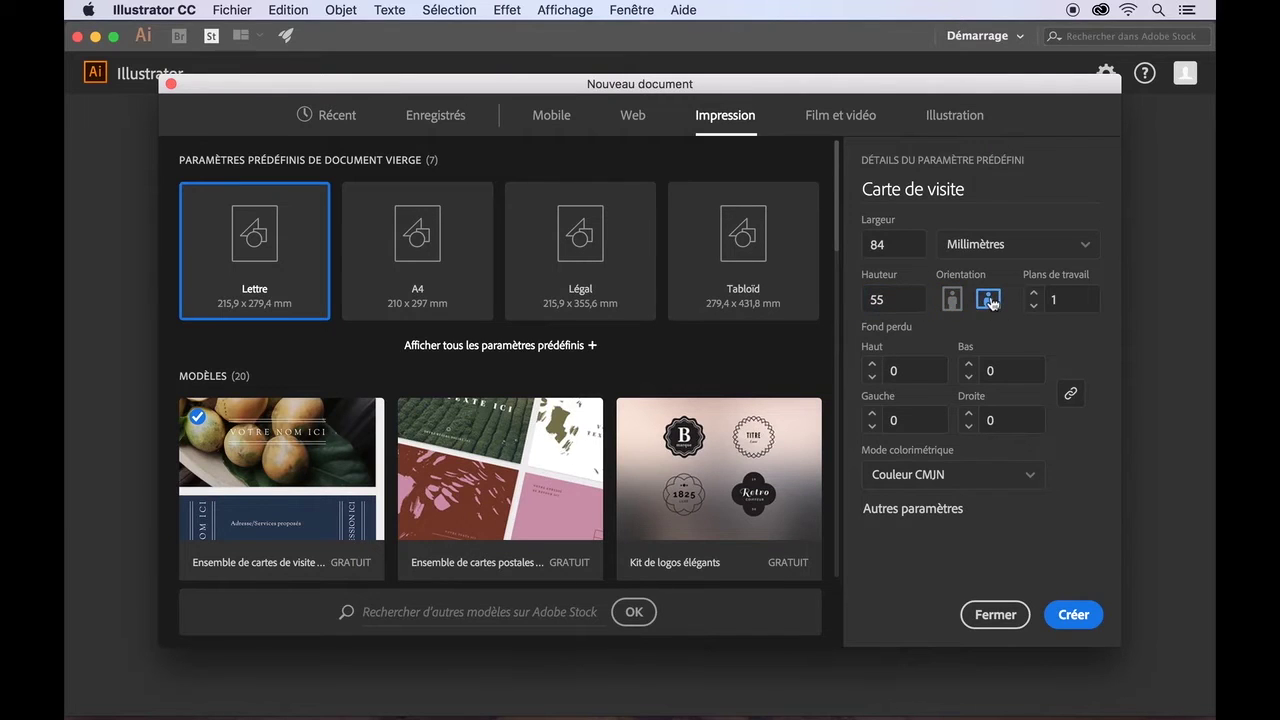
{"action": "left_click", "coordinate": [1087, 252]}
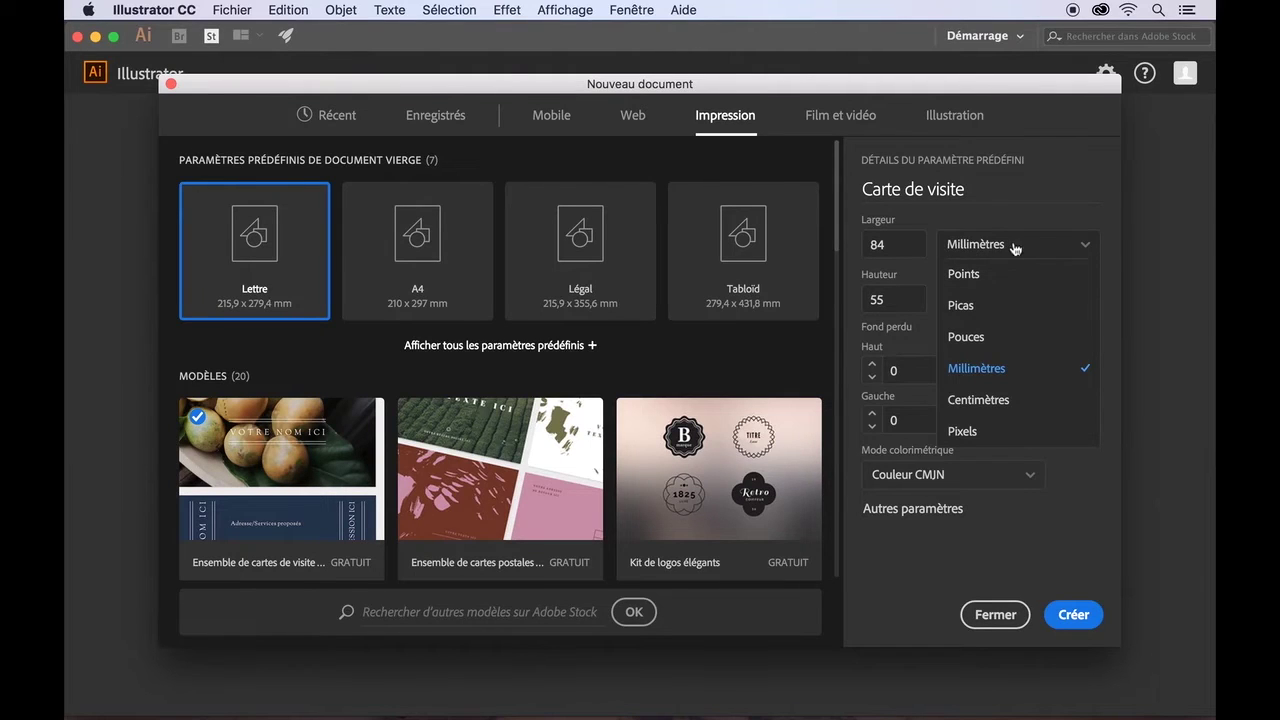
{"action": "left_click", "coordinate": [975, 431]}
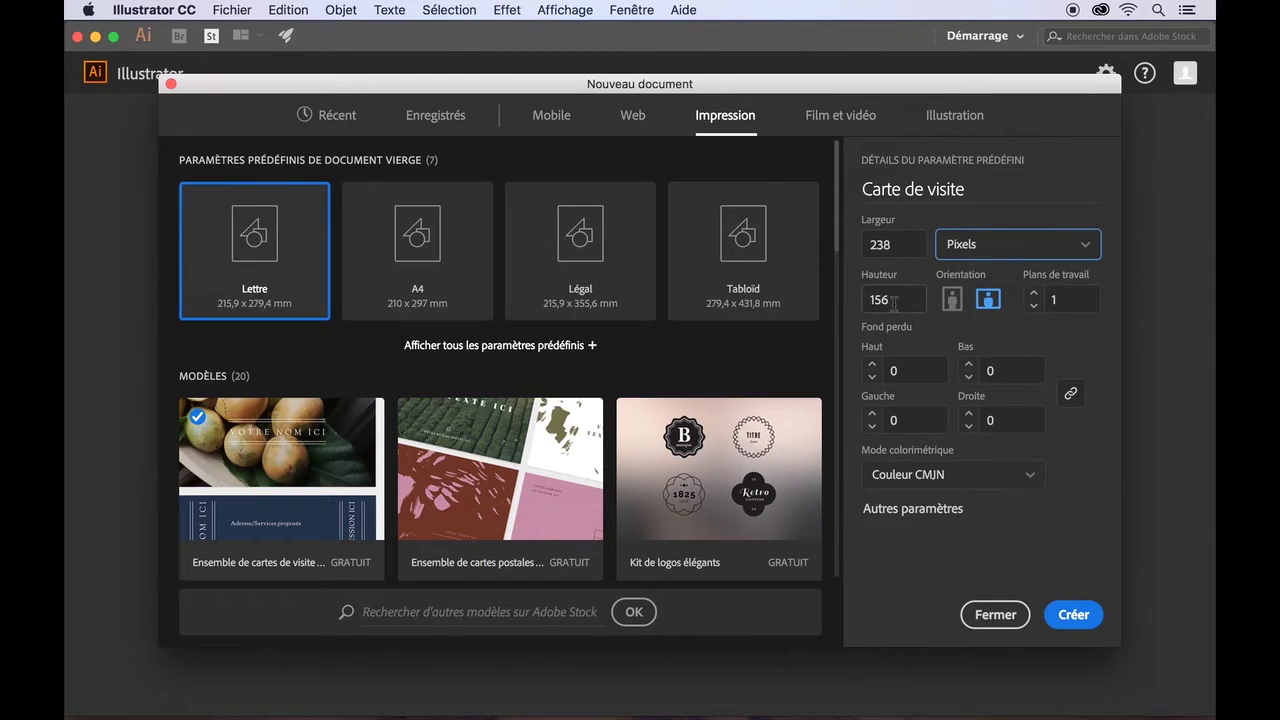
{"action": "left_click", "coordinate": [1077, 619]}
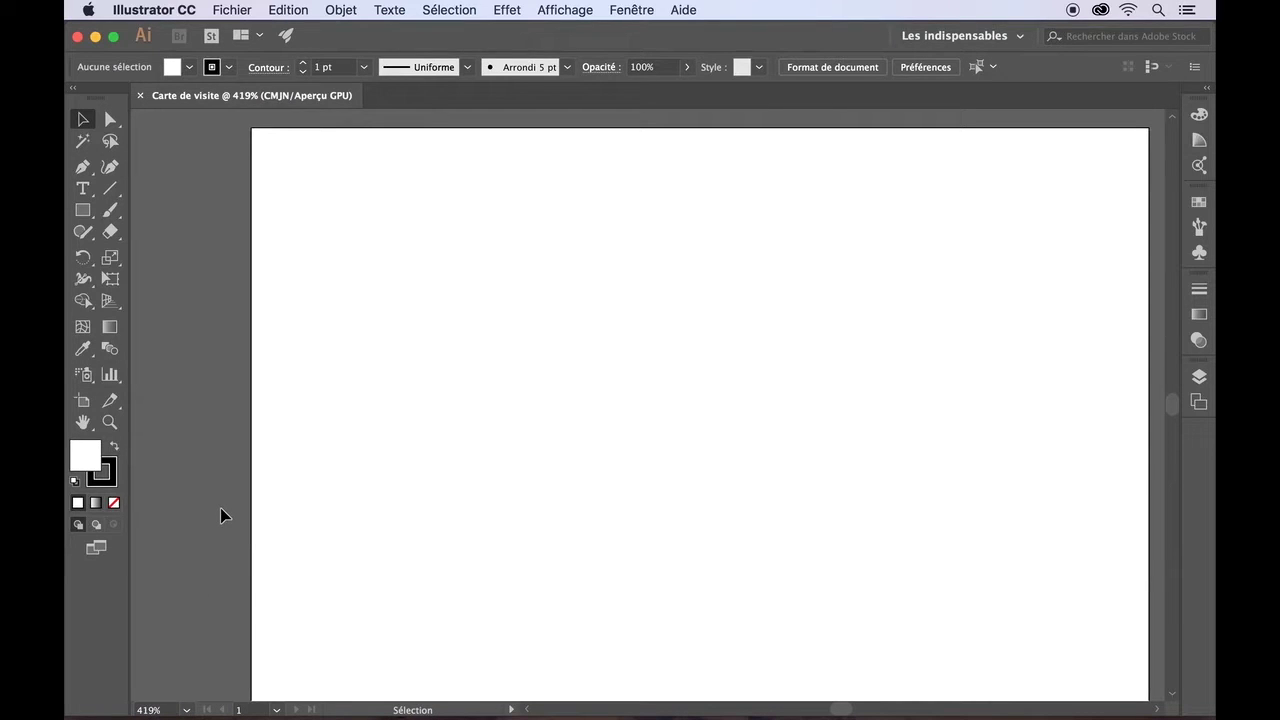
- Set the zoom to 100% and scroll until the whole card artboard is in view
{"action": "scroll", "coordinate": [222, 515], "scroll_direction": "down", "scroll_amount": 3}
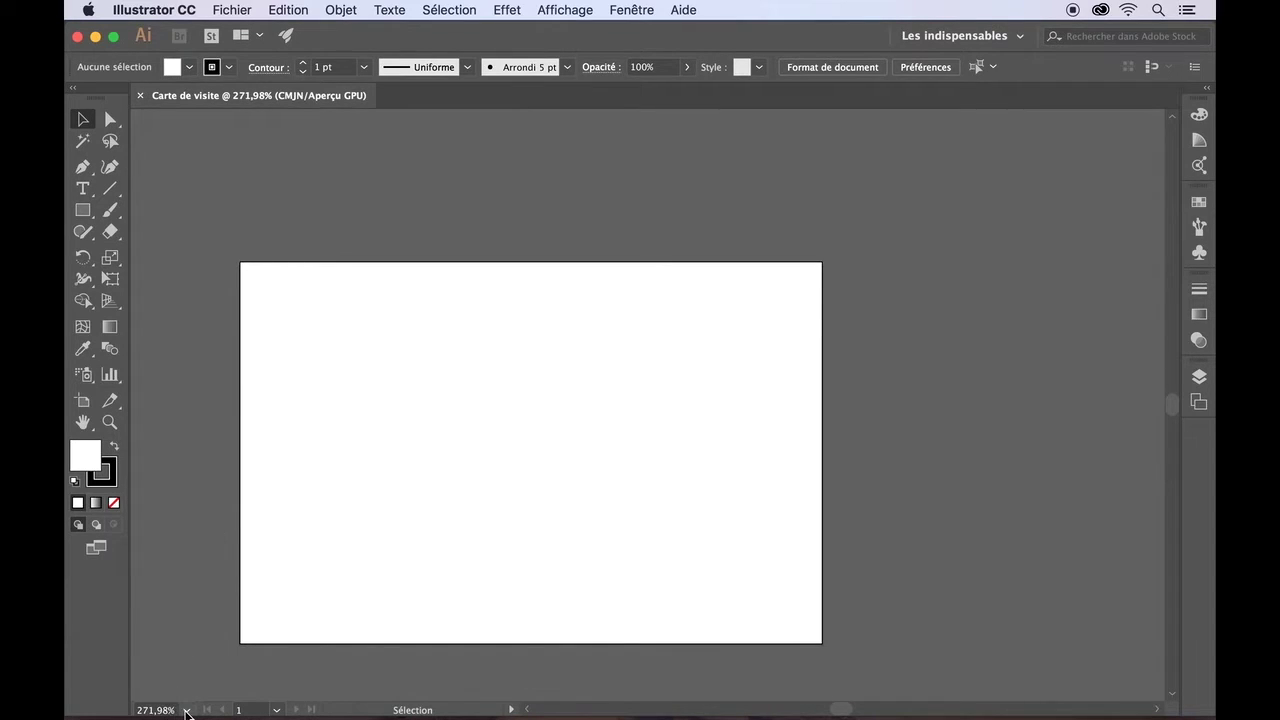
{"action": "left_click", "coordinate": [186, 710]}
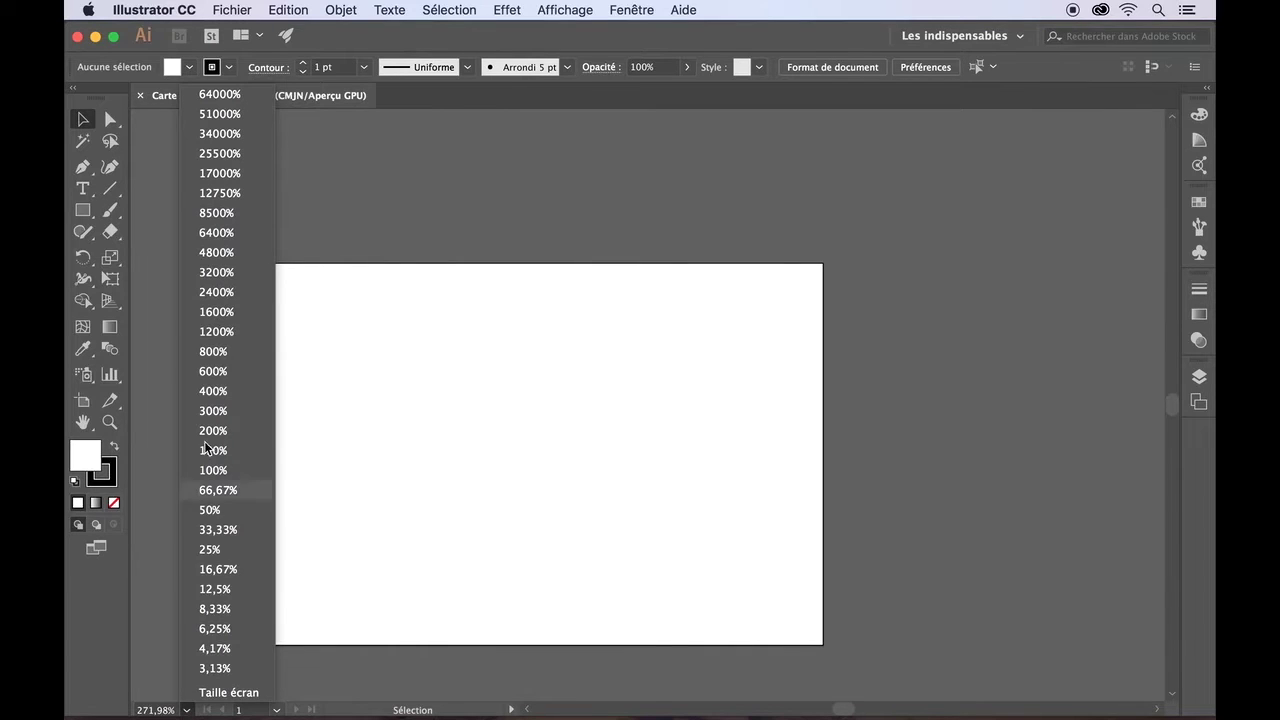
{"action": "left_click", "coordinate": [213, 471]}
{"action": "scroll", "coordinate": [335, 429], "scroll_direction": "up", "scroll_amount": 3}
{"action": "scroll", "coordinate": [335, 429], "scroll_direction": "up", "scroll_amount": 1}
{"action": "scroll", "coordinate": [335, 429], "scroll_direction": "right", "scroll_amount": 5}
{"action": "scroll", "coordinate": [335, 429], "scroll_direction": "right", "scroll_amount": 3}
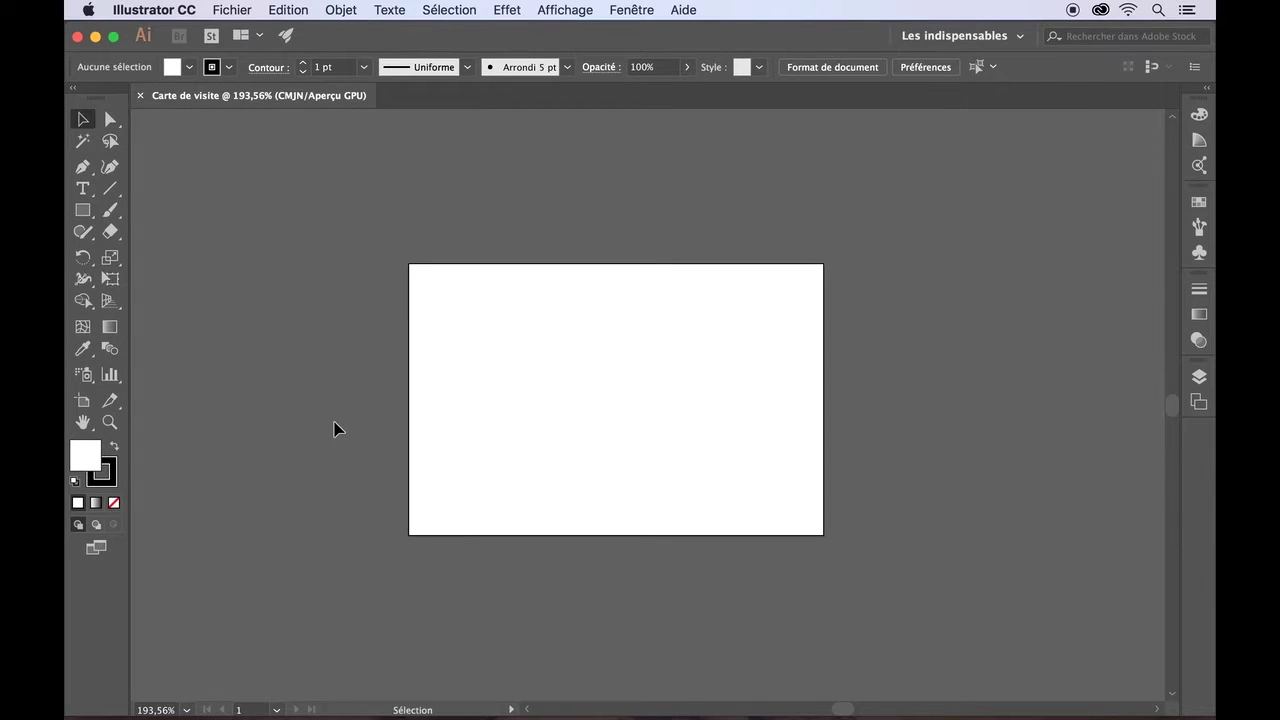
{"action": "scroll", "coordinate": [335, 429], "scroll_direction": "up", "scroll_amount": 1}
{"action": "scroll", "coordinate": [335, 429], "scroll_direction": "right", "scroll_amount": 2}
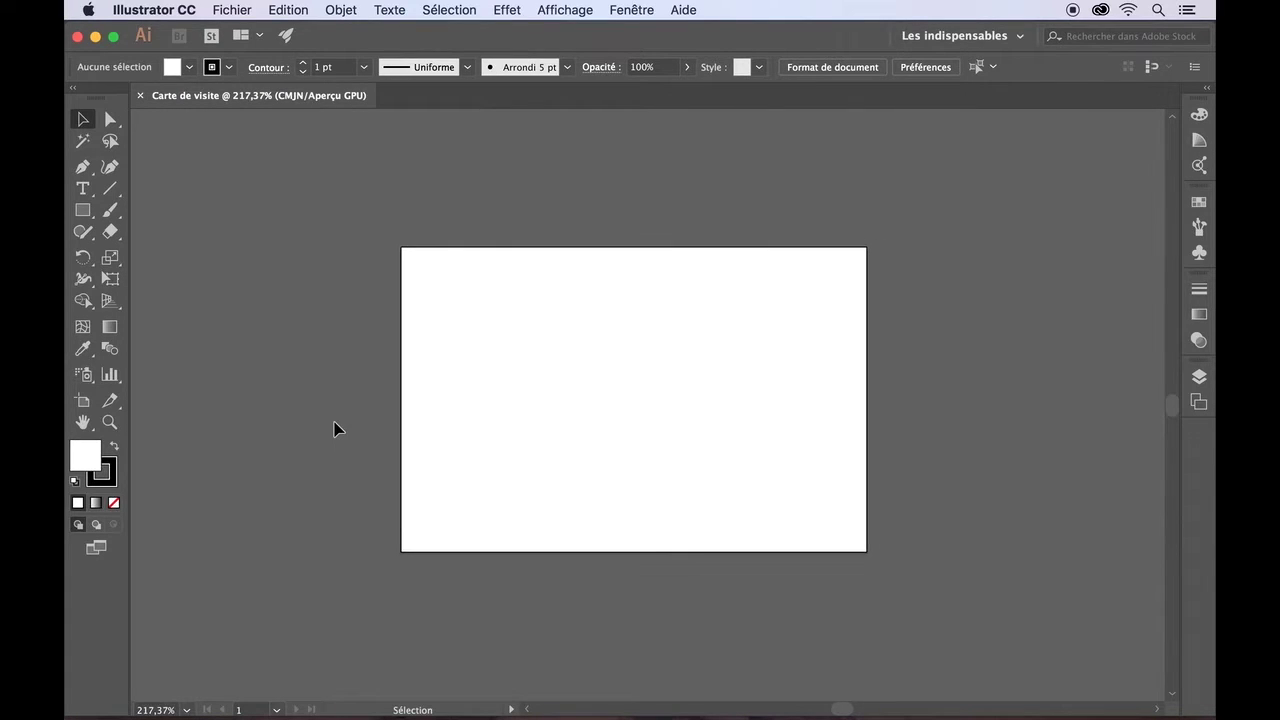
{"action": "scroll", "coordinate": [335, 429], "scroll_direction": "right", "scroll_amount": 3}
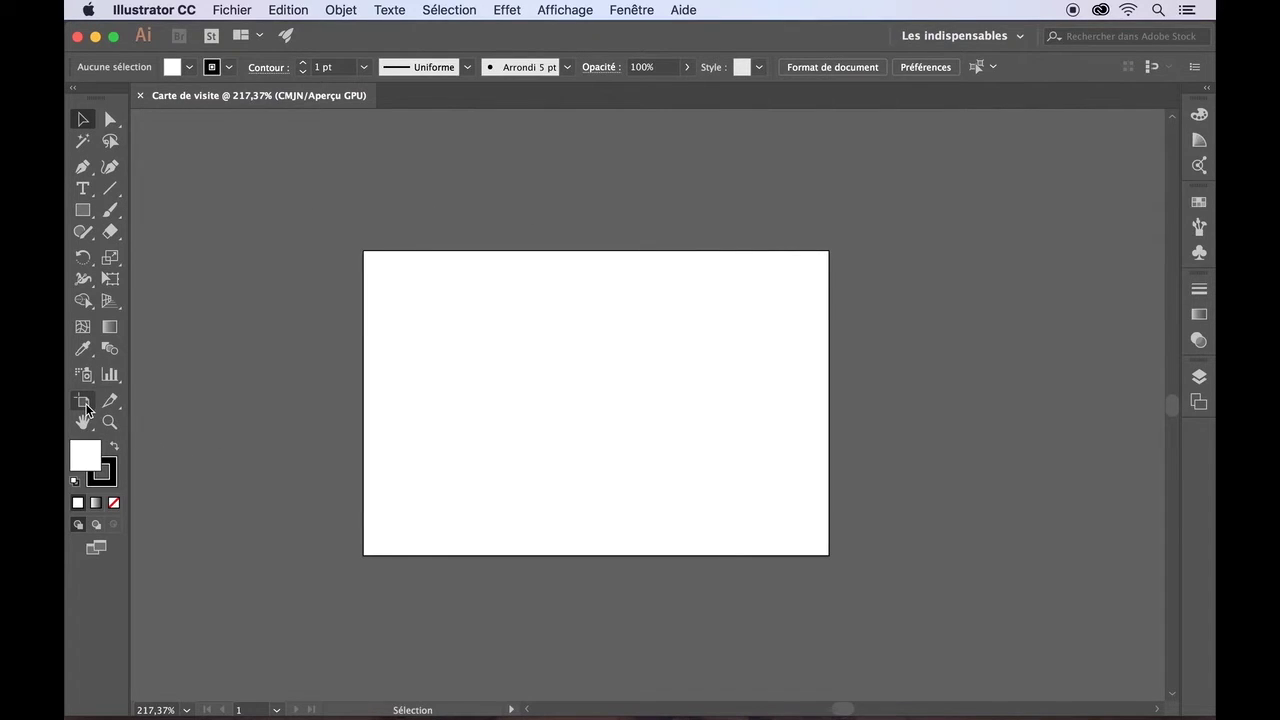
- Alt-drag a duplicate of the artboard so it sits just right of the original
{"action": "left_click", "coordinate": [84, 403]}
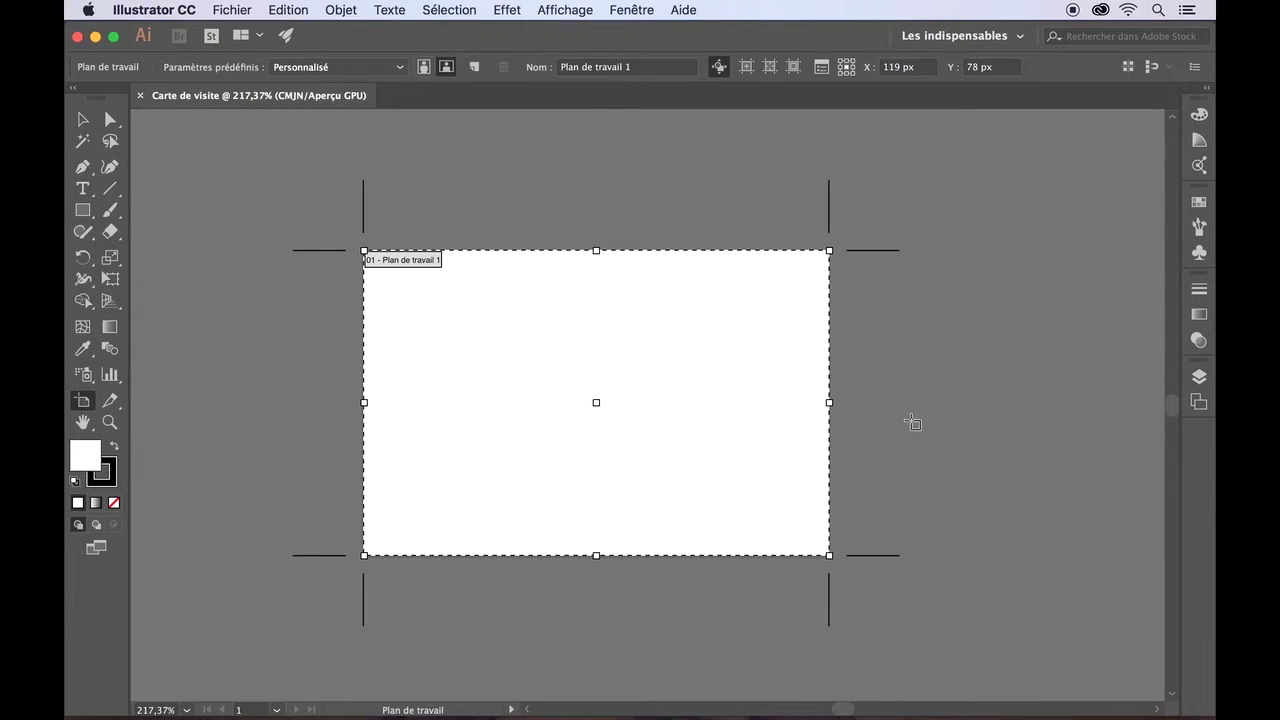
{"action": "scroll", "coordinate": [843, 490], "scroll_direction": "right", "scroll_amount": 5}
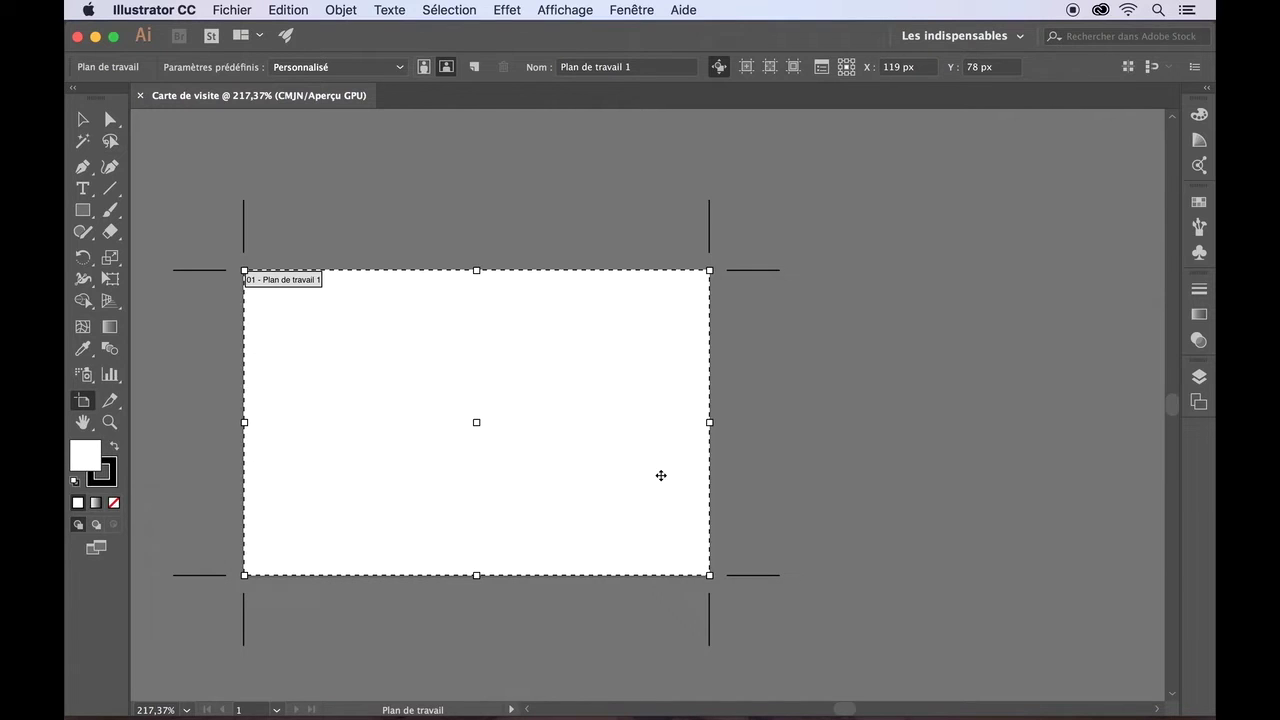
{"action": "key", "text": "alt"}
{"action": "left_click_drag", "start_coordinate": [663, 481], "coordinate": [1144, 475]}
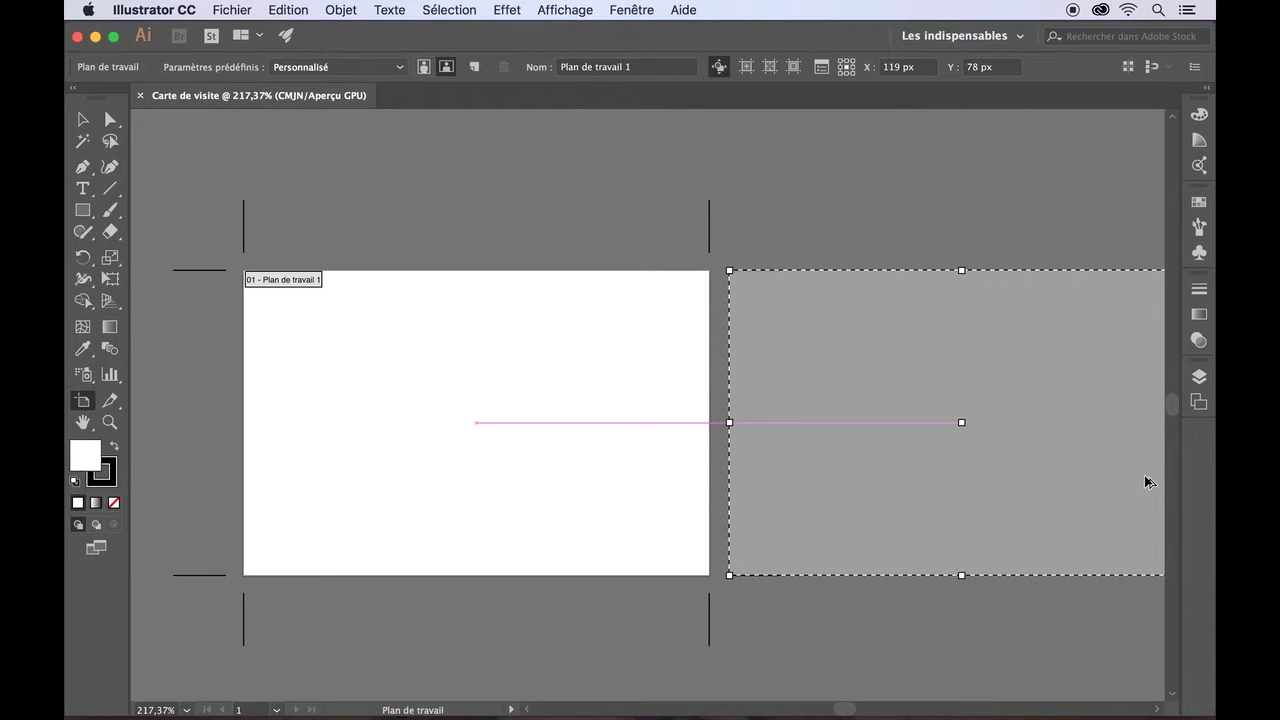
{"action": "left_click_drag", "start_coordinate": [1144, 482], "coordinate": [1145, 478]}
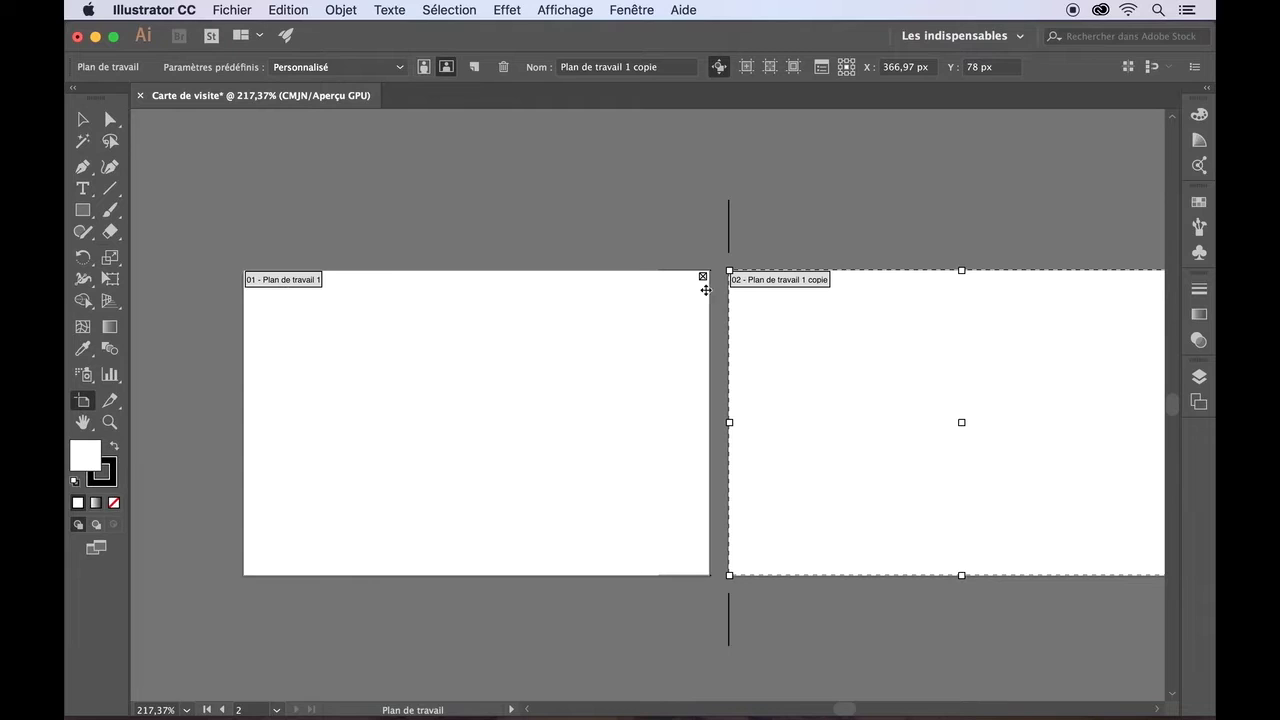
{"action": "scroll", "coordinate": [830, 307], "scroll_direction": "right", "scroll_amount": 3}
{"action": "scroll", "coordinate": [830, 307], "scroll_direction": "down", "scroll_amount": 1}
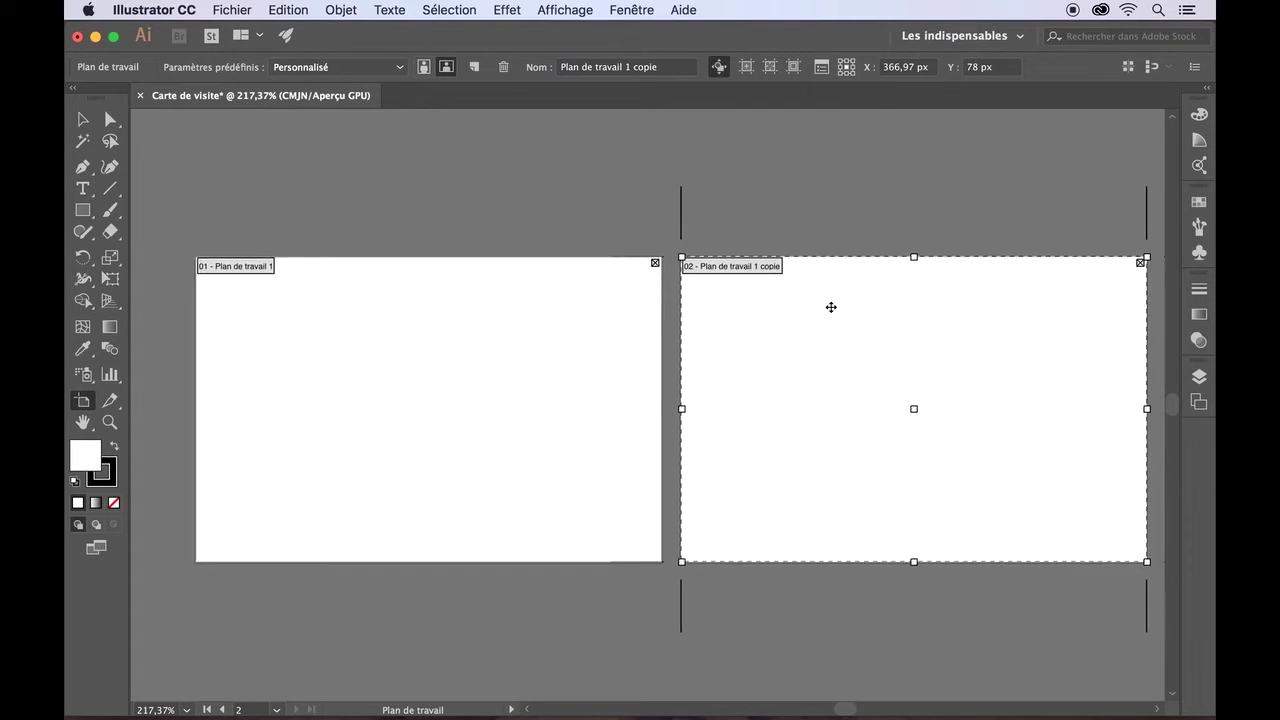
{"action": "scroll", "coordinate": [826, 324], "scroll_direction": "right", "scroll_amount": 1}
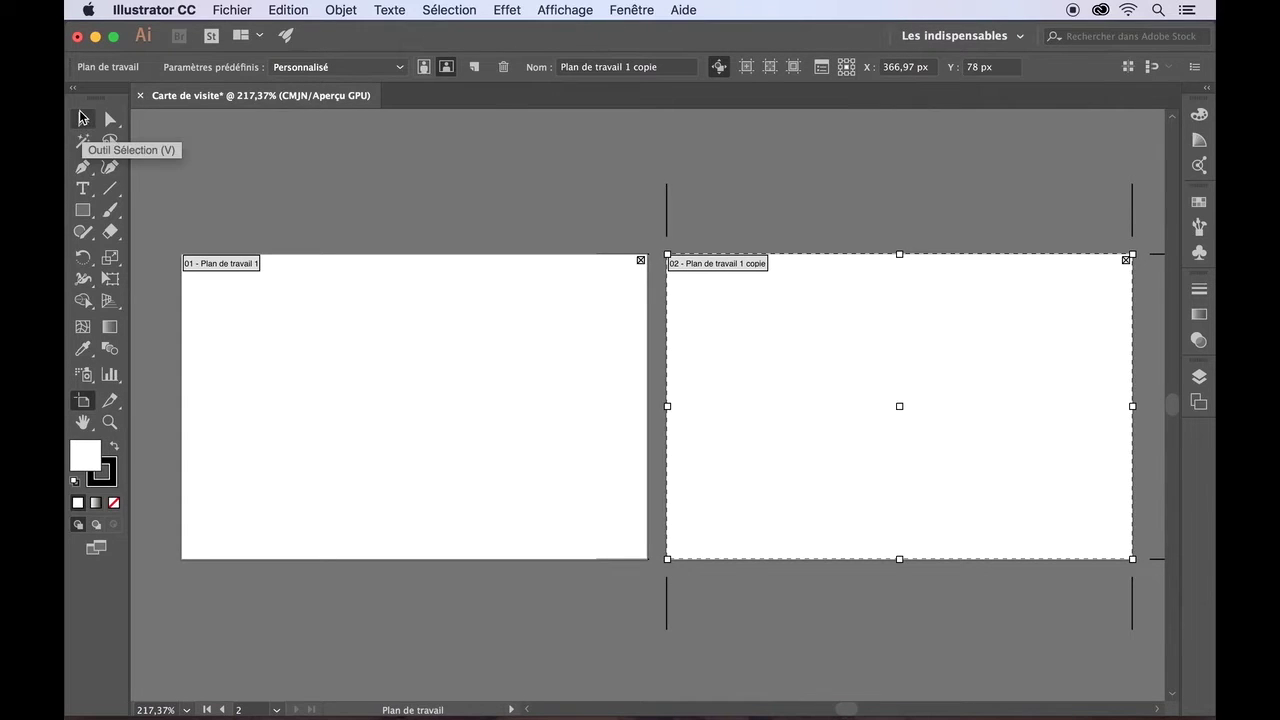
- Return to the Selection tool and keep the Les indispensables workspace
{"action": "left_click", "coordinate": [82, 121]}
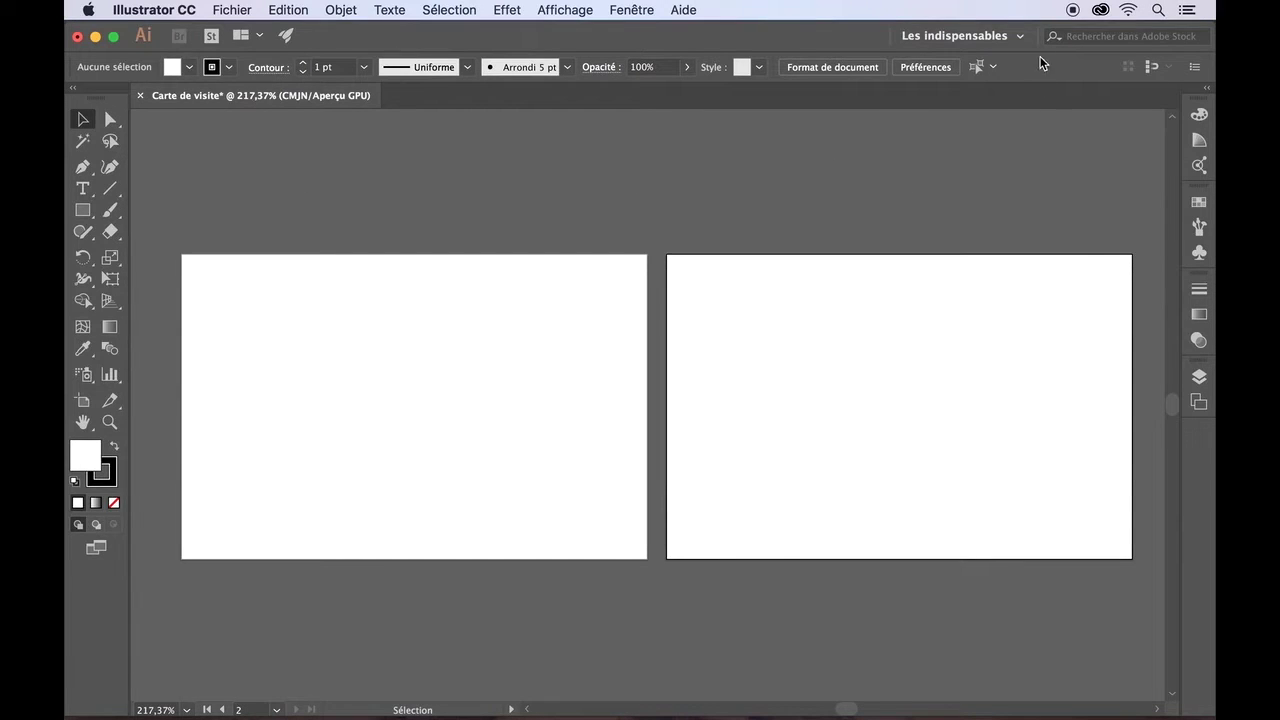
{"action": "left_click", "coordinate": [1020, 36]}
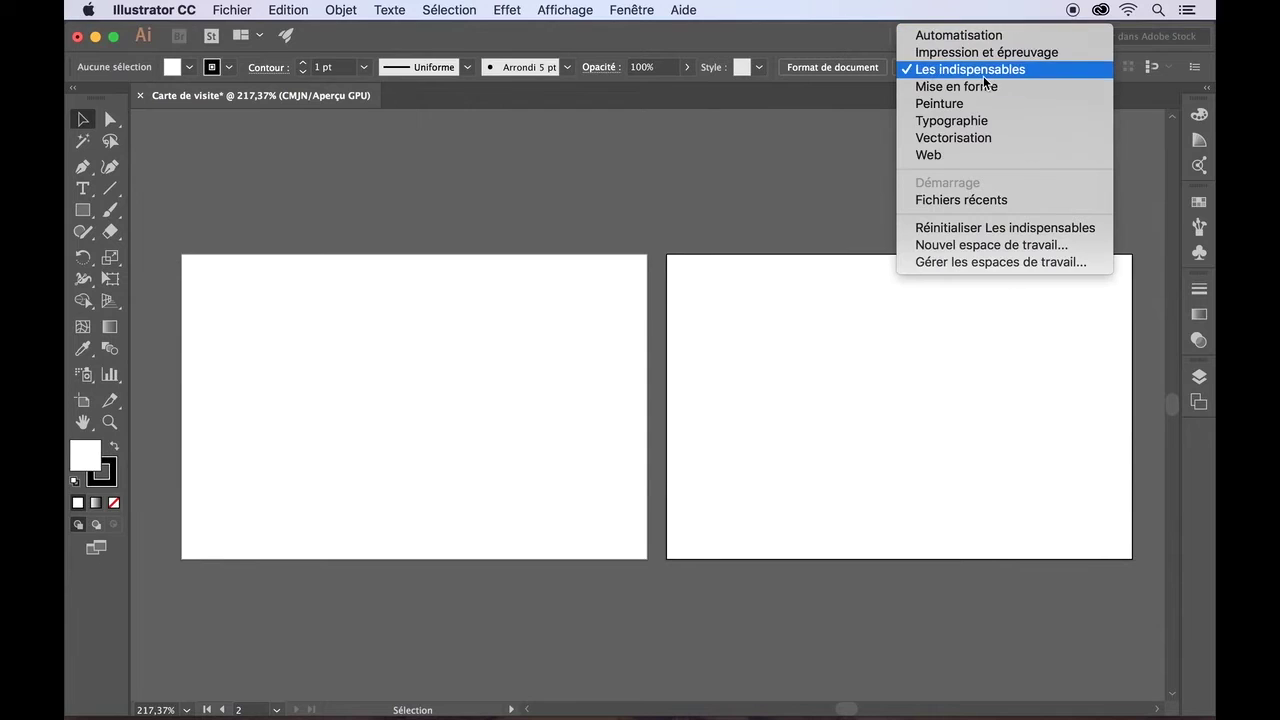
{"action": "left_click", "coordinate": [985, 69]}
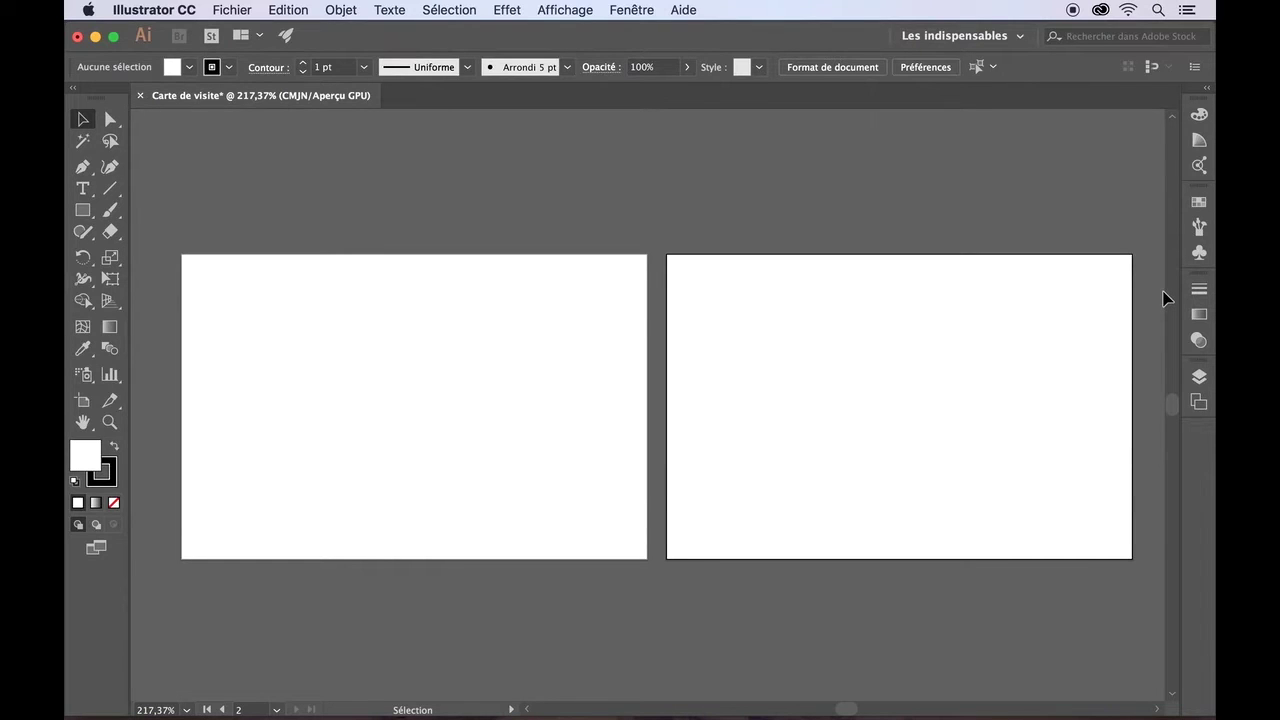
- Rename the copied artboard to 'Plan de travail 2' in the artboards list
{"action": "left_click", "coordinate": [1199, 403]}
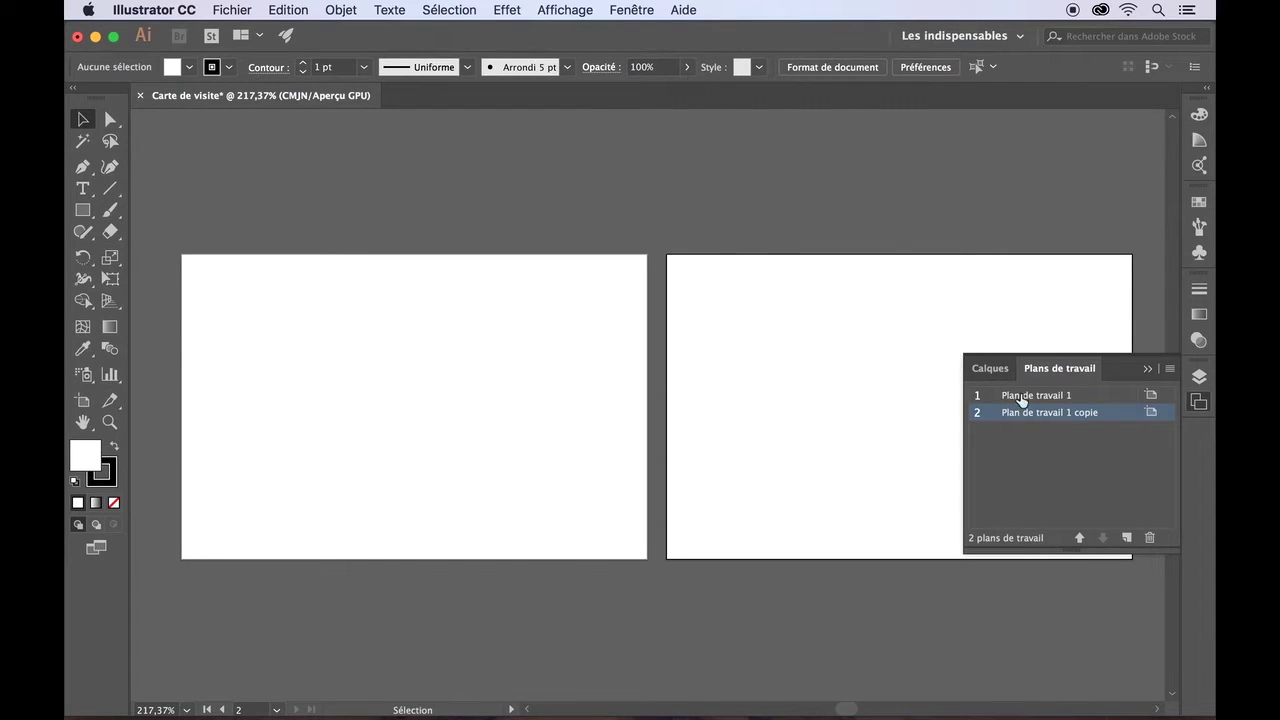
{"action": "left_click", "coordinate": [1045, 397]}
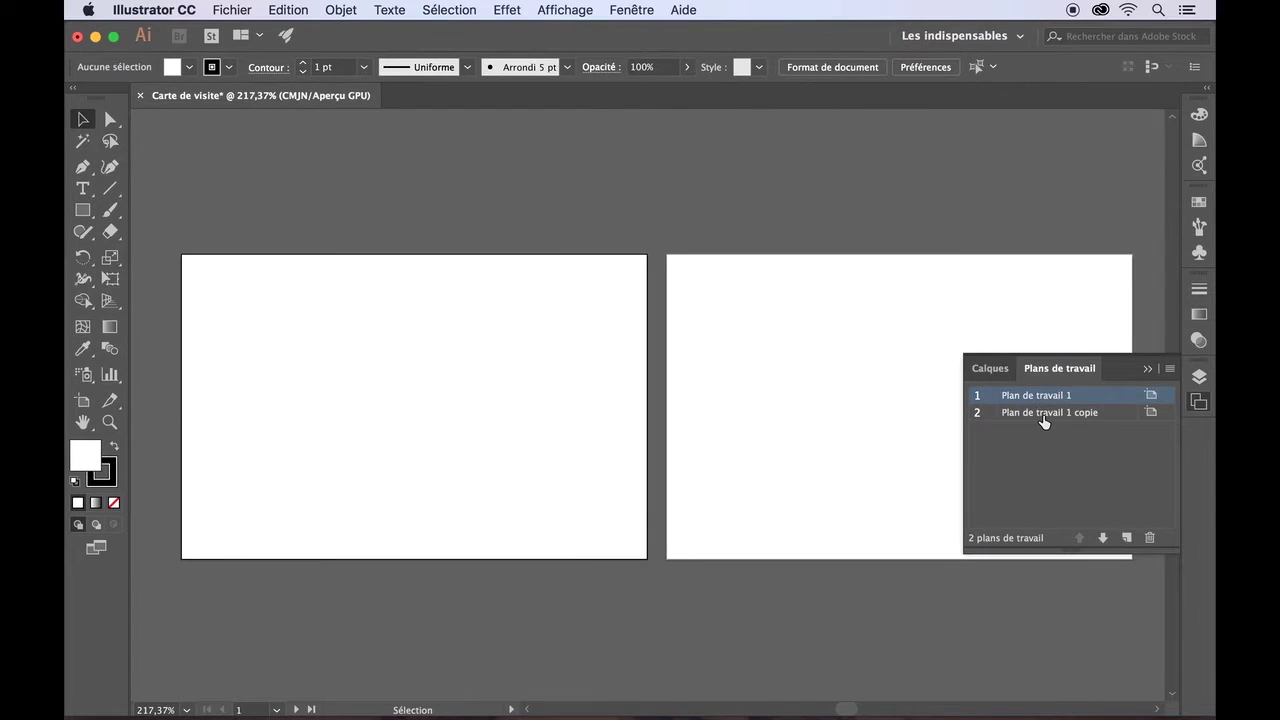
{"action": "left_click", "coordinate": [1043, 421]}
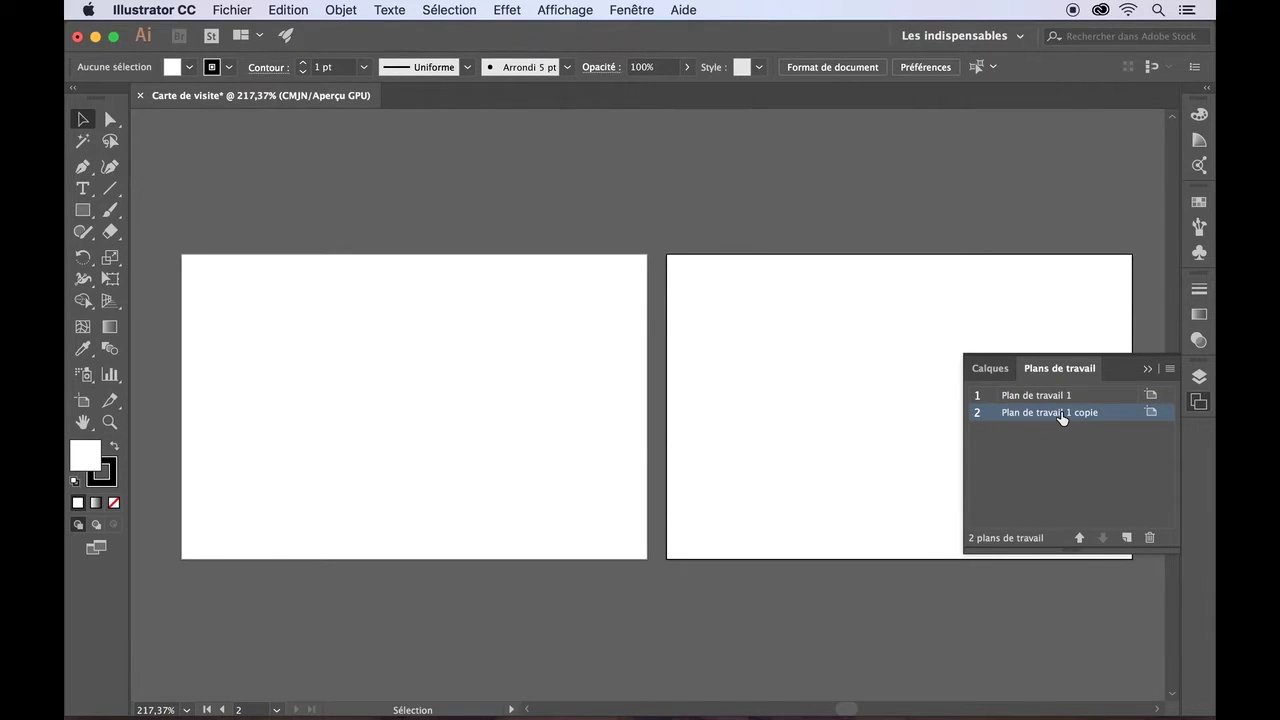
{"action": "double_click", "coordinate": [1062, 418]}
{"action": "left_click", "coordinate": [1100, 413]}
{"action": "key", "text": "BackSpace"}
{"action": "key", "text": "BackSpace"}
{"action": "key", "text": "BackSpace"}
{"action": "key", "text": "BackSpace"}
{"action": "key", "text": "BackSpace"}
{"action": "key", "text": "BackSpace"}
{"action": "key", "text": "BackSpace"}
{"action": "type", "text": "2"}
{"action": "key", "text": "Return"}
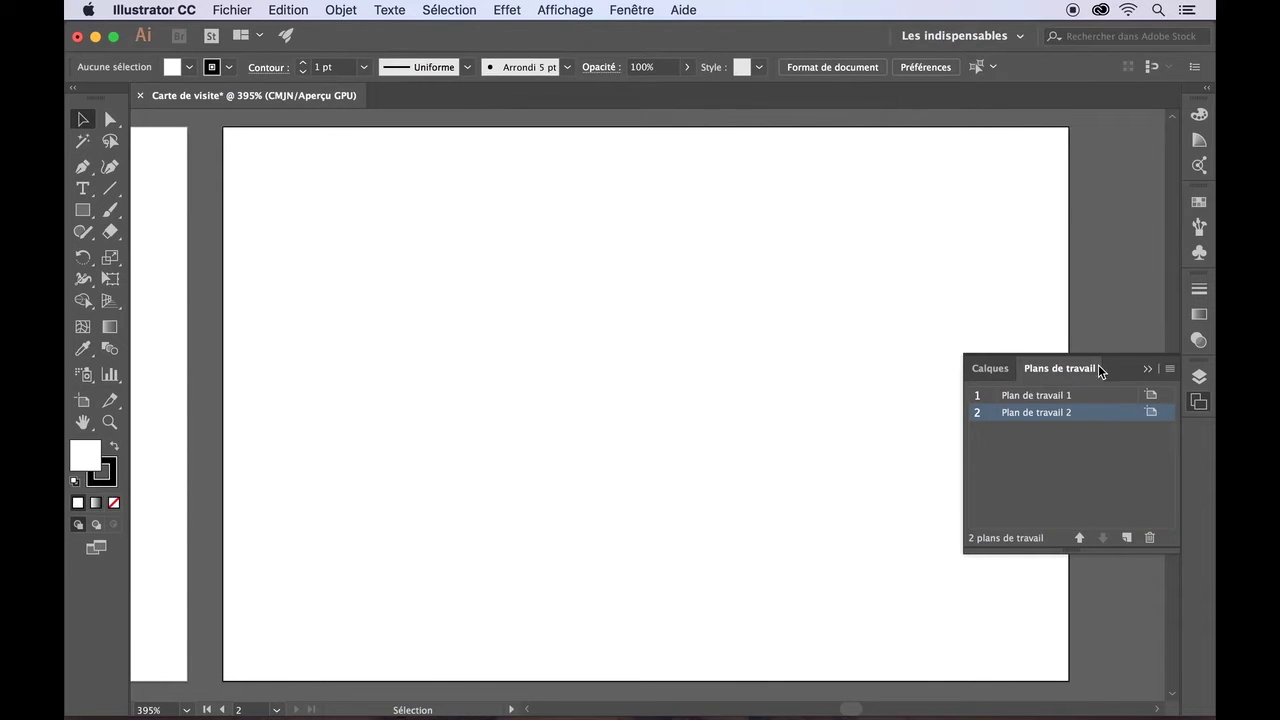
- Close the artboards panel and scroll so both cards are fully visible
{"action": "scroll", "coordinate": [628, 400], "scroll_direction": "down", "scroll_amount": 3}
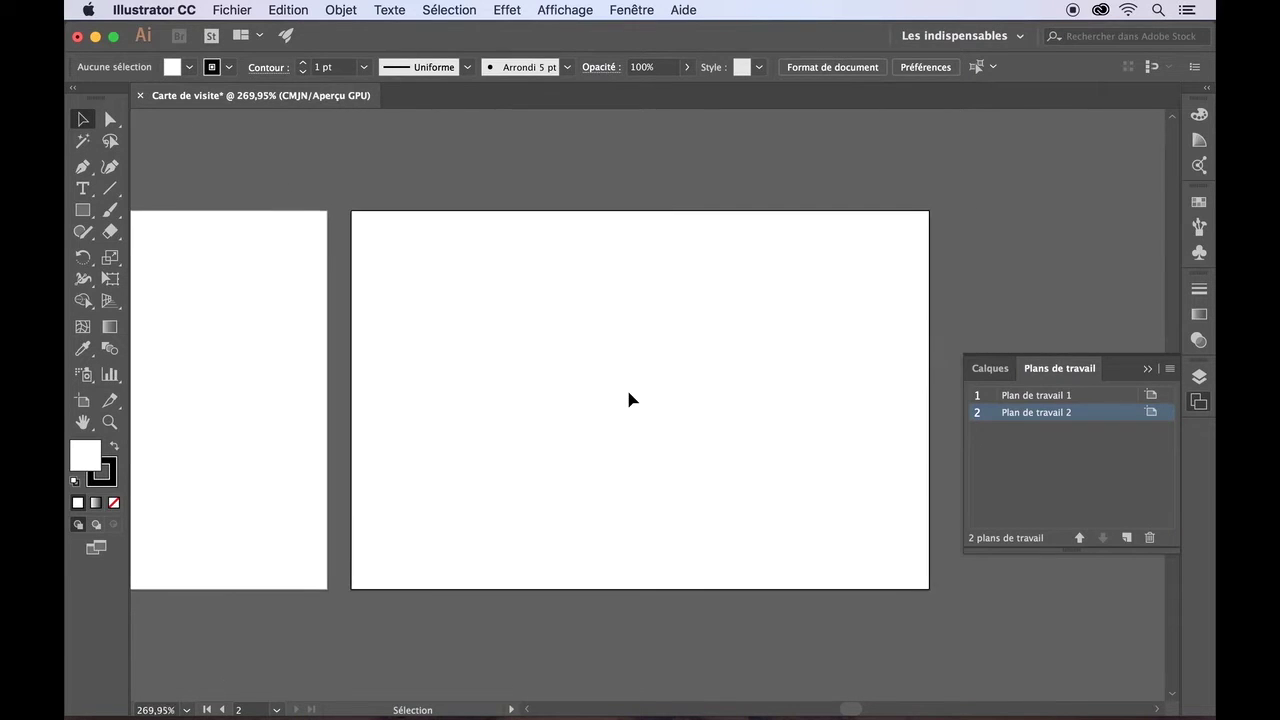
{"action": "scroll", "coordinate": [628, 400], "scroll_direction": "left", "scroll_amount": 3}
{"action": "scroll", "coordinate": [628, 400], "scroll_direction": "down", "scroll_amount": 2}
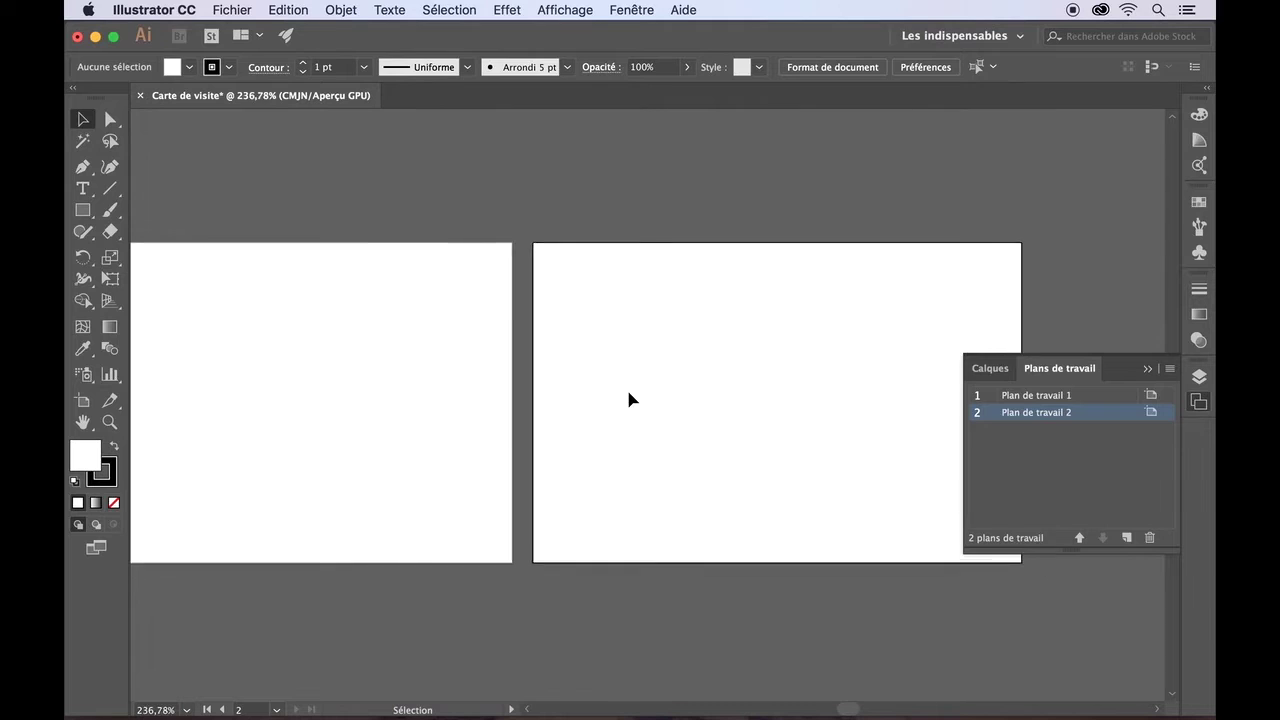
{"action": "scroll", "coordinate": [626, 386], "scroll_direction": "left", "scroll_amount": 2}
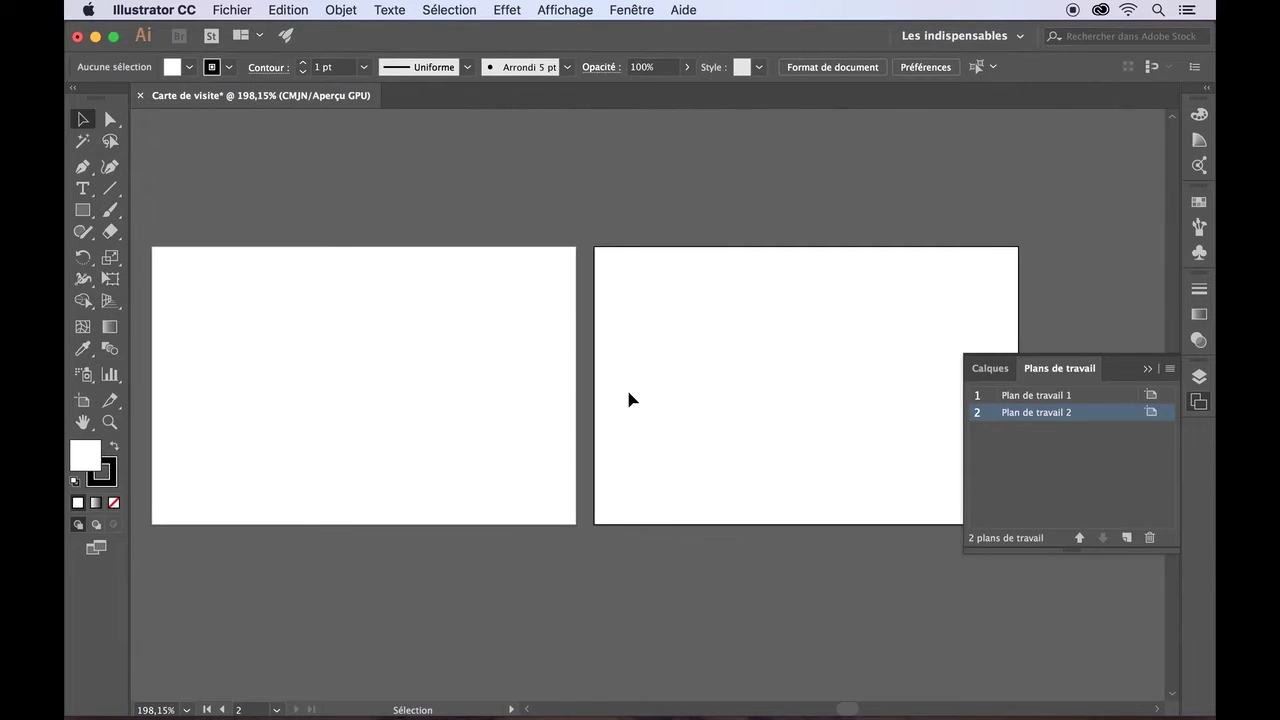
{"action": "left_click", "coordinate": [1147, 369]}
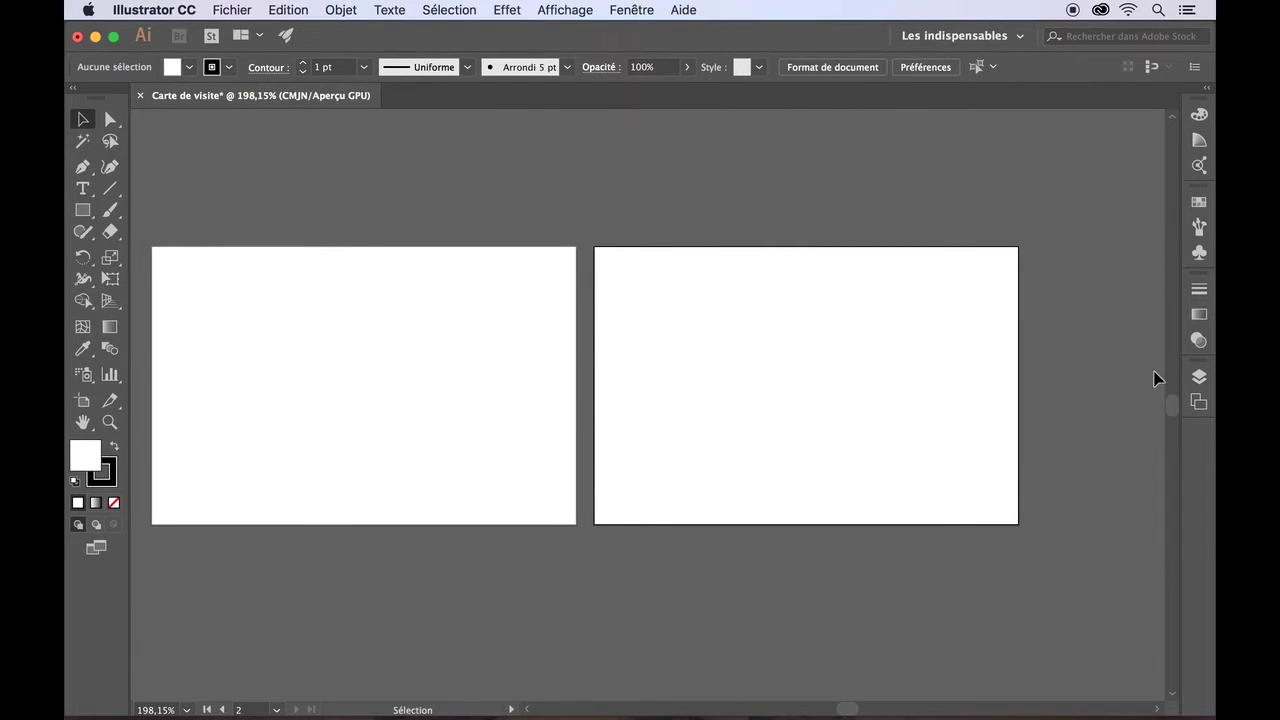
{"action": "scroll", "coordinate": [837, 375], "scroll_direction": "left", "scroll_amount": 1}
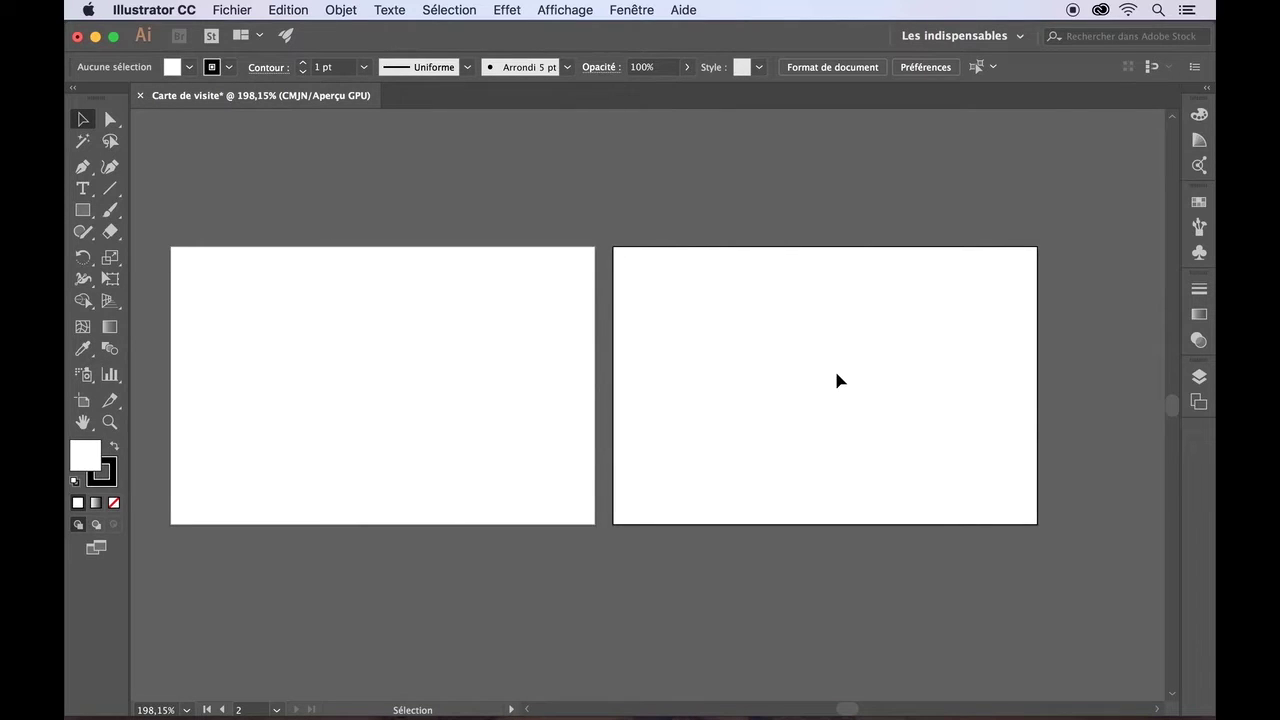
{"action": "scroll", "coordinate": [838, 380], "scroll_direction": "left", "scroll_amount": 1}
{"action": "scroll", "coordinate": [838, 380], "scroll_direction": "left", "scroll_amount": 1}
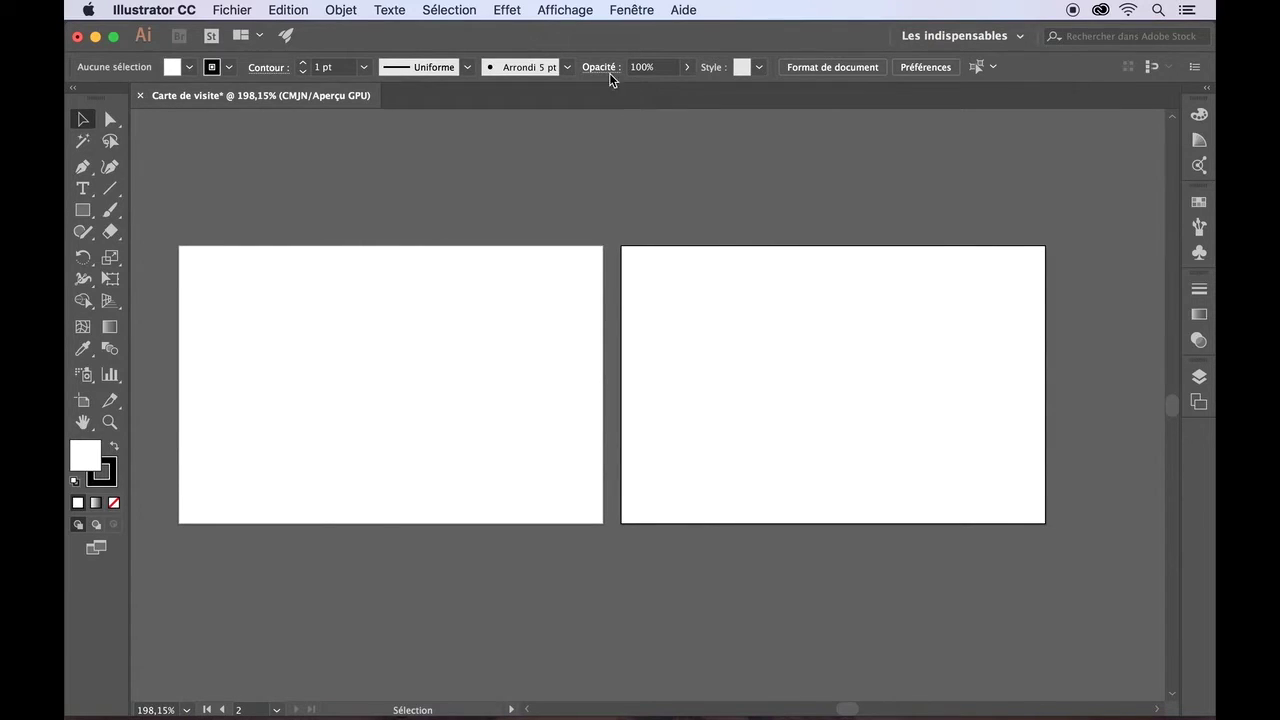
- Show the rulers via Affichage > Règles > Afficher les règles
{"action": "left_click", "coordinate": [578, 12]}
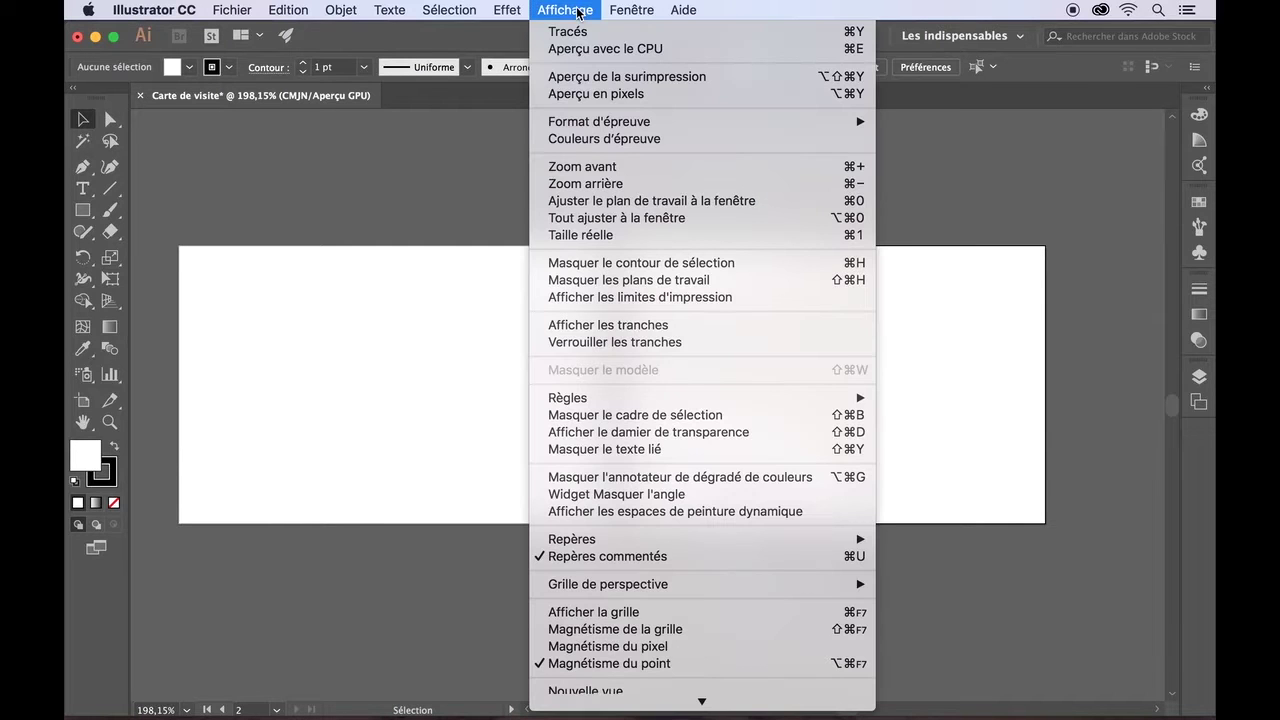
{"action": "mouse_move", "coordinate": [609, 397]}
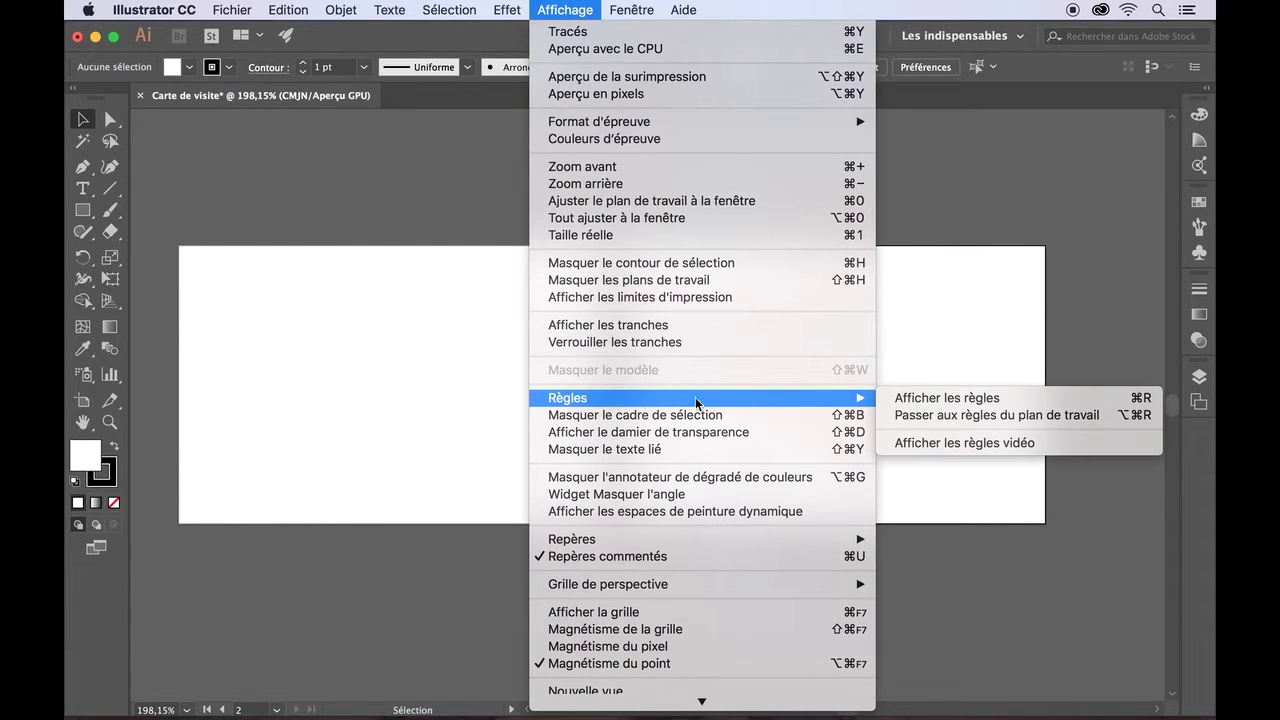
{"action": "left_click", "coordinate": [910, 400]}
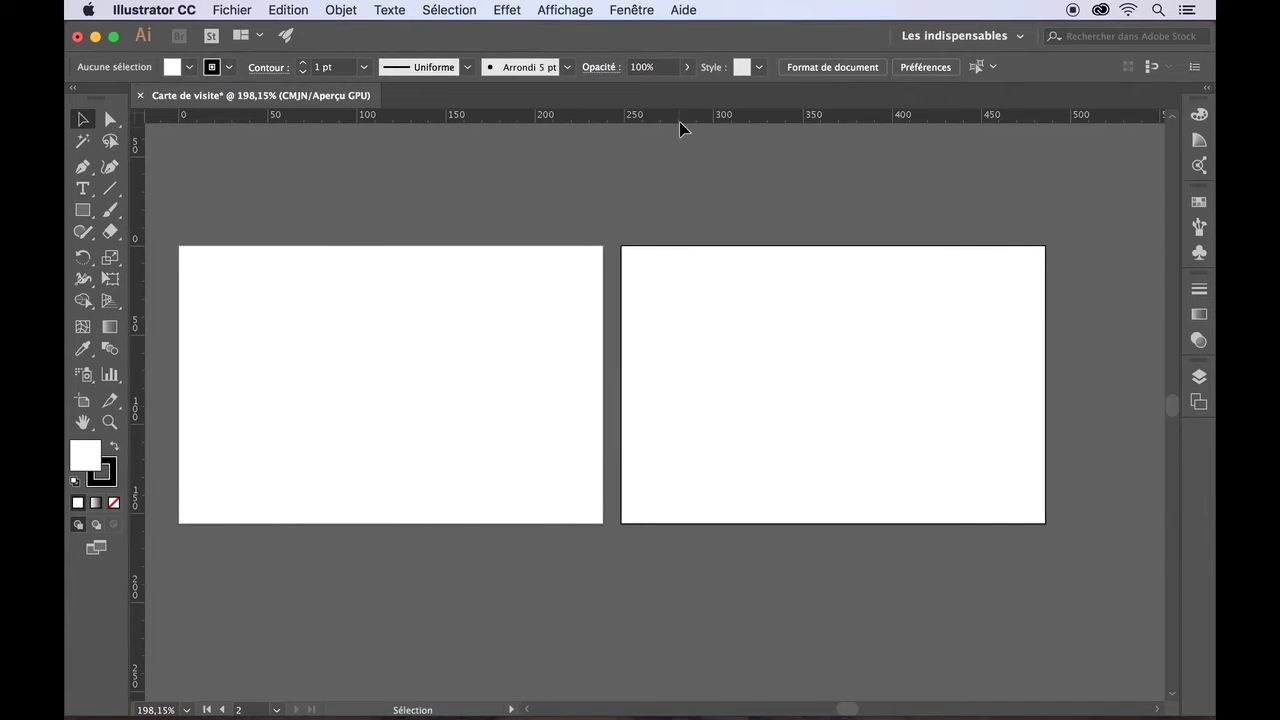
- Place horizontal guides near the top and bottom edges of the cards
{"action": "left_click_drag", "start_coordinate": [663, 116], "coordinate": [659, 265]}
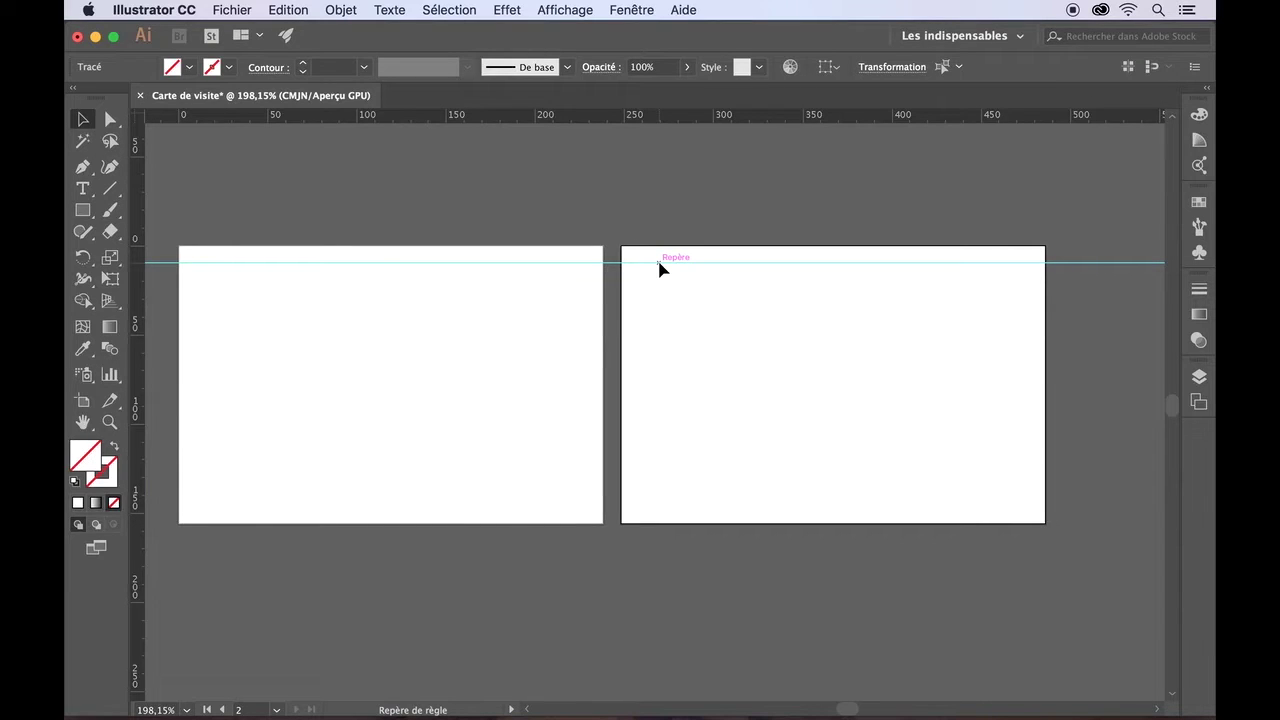
{"action": "left_click_drag", "start_coordinate": [614, 266], "coordinate": [617, 498]}
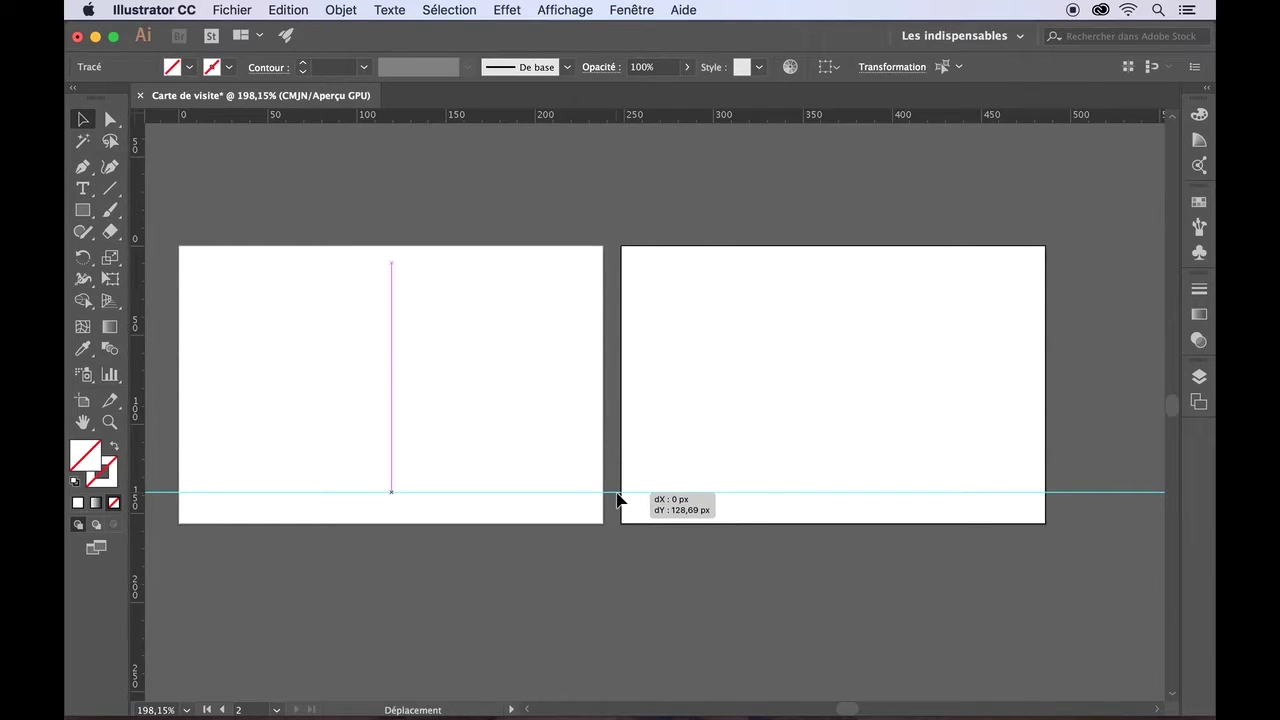
{"action": "left_click_drag", "start_coordinate": [594, 120], "coordinate": [602, 277]}
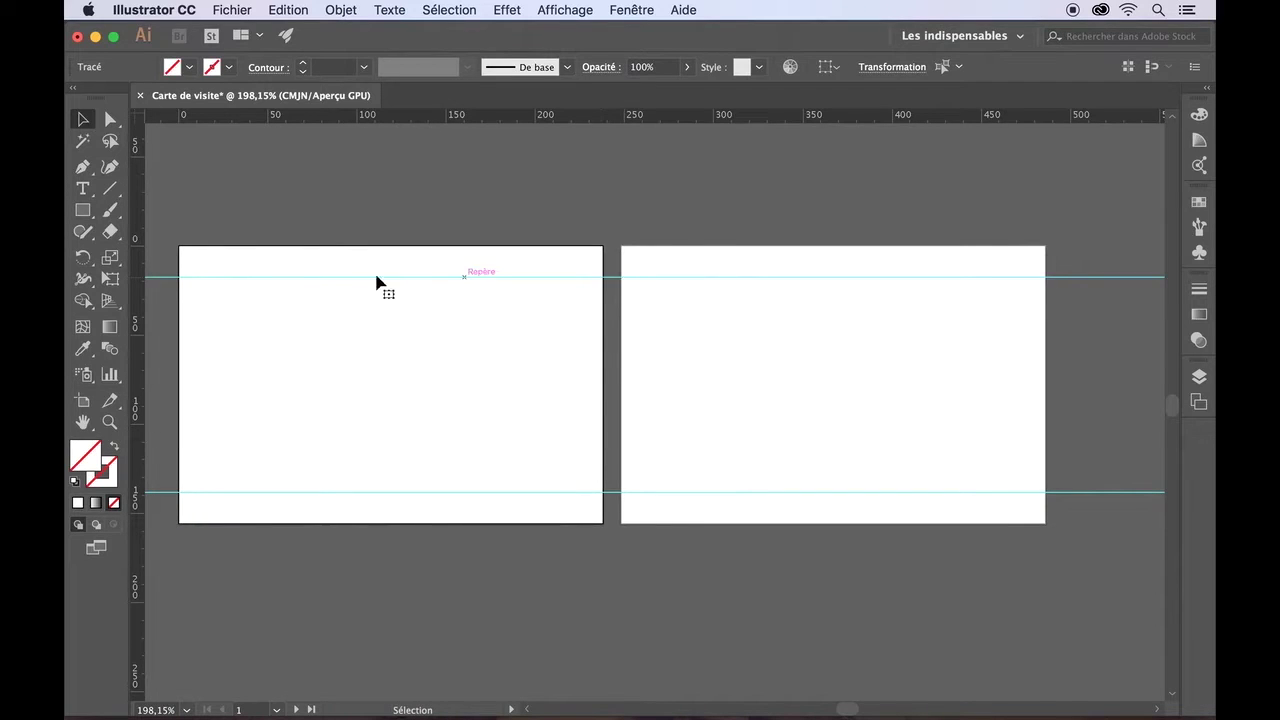
{"action": "left_click", "coordinate": [151, 279]}
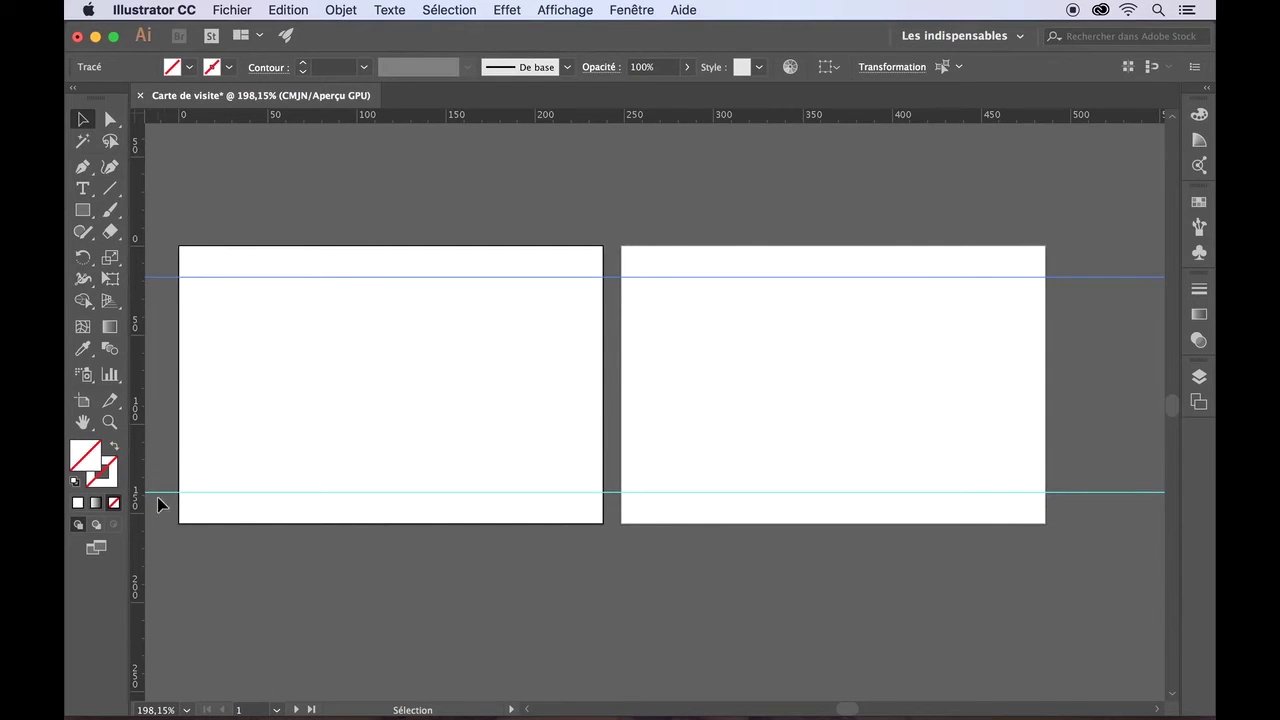
- Add vertical guides inside the left and right edges of both cards
{"action": "left_click_drag", "start_coordinate": [138, 357], "coordinate": [214, 357]}
{"action": "left_click_drag", "start_coordinate": [137, 360], "coordinate": [571, 357]}
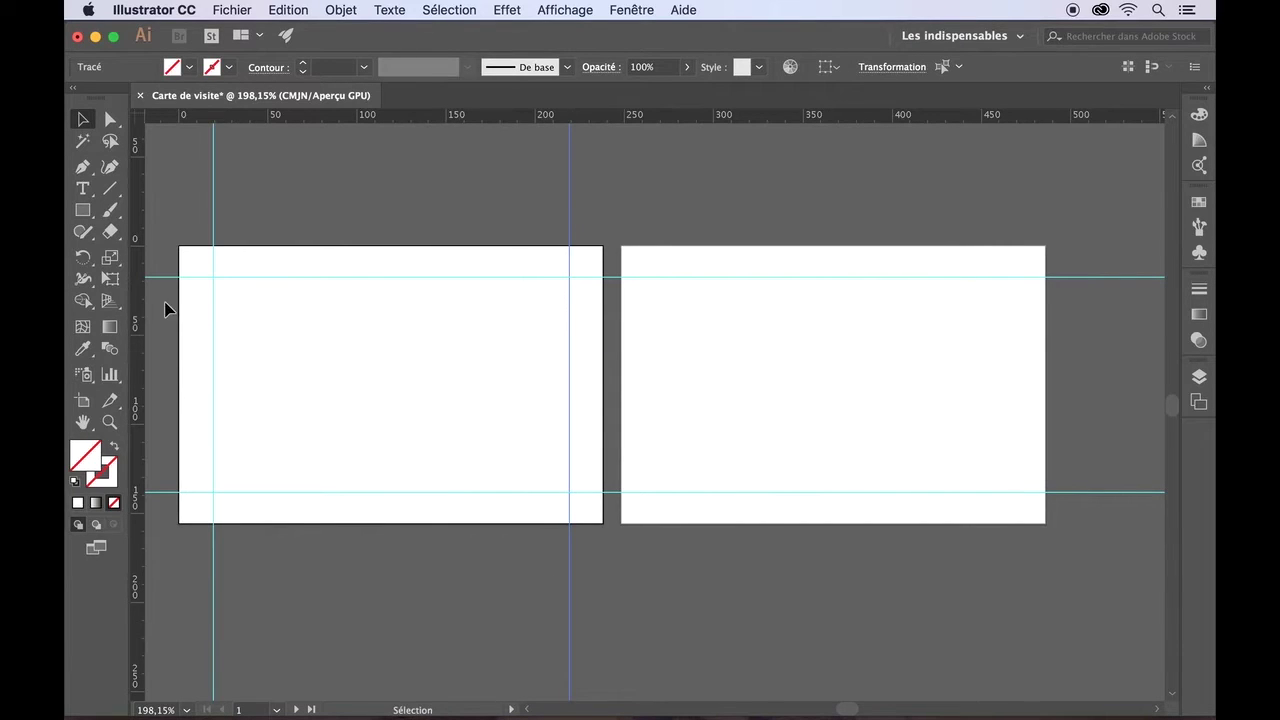
{"action": "left_click_drag", "start_coordinate": [142, 315], "coordinate": [654, 306]}
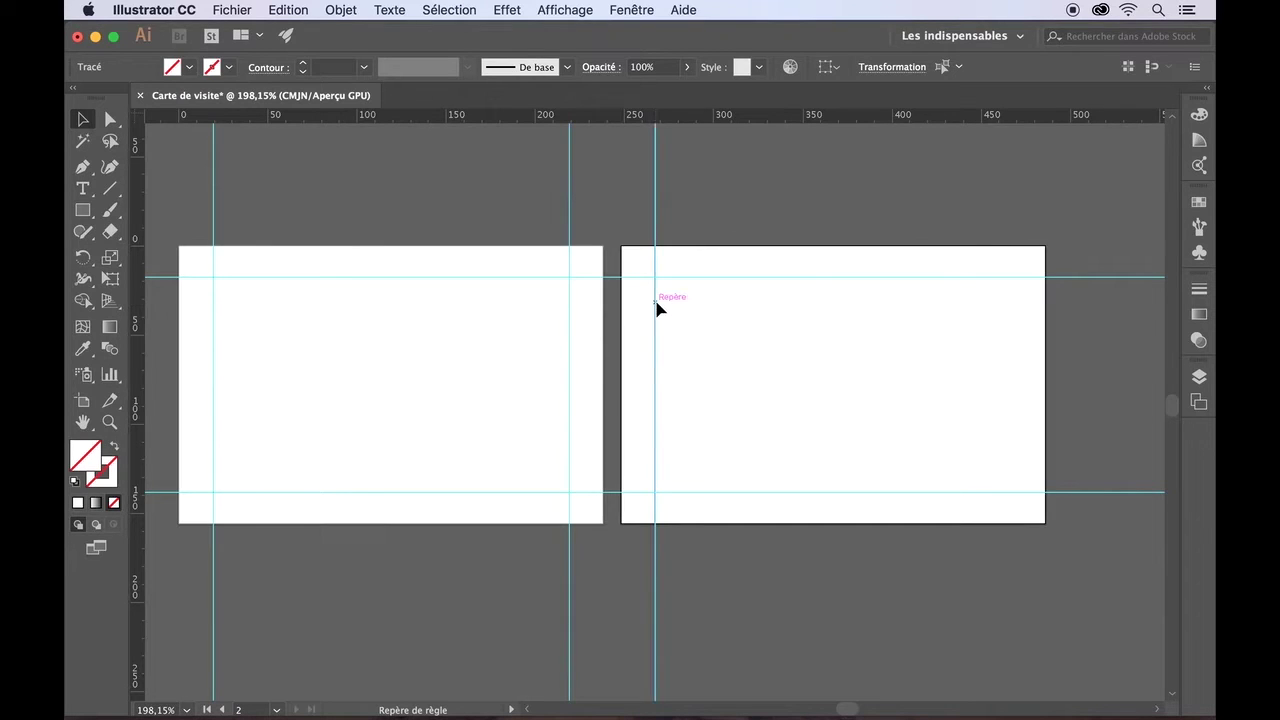
{"action": "left_click_drag", "start_coordinate": [140, 336], "coordinate": [1014, 334]}
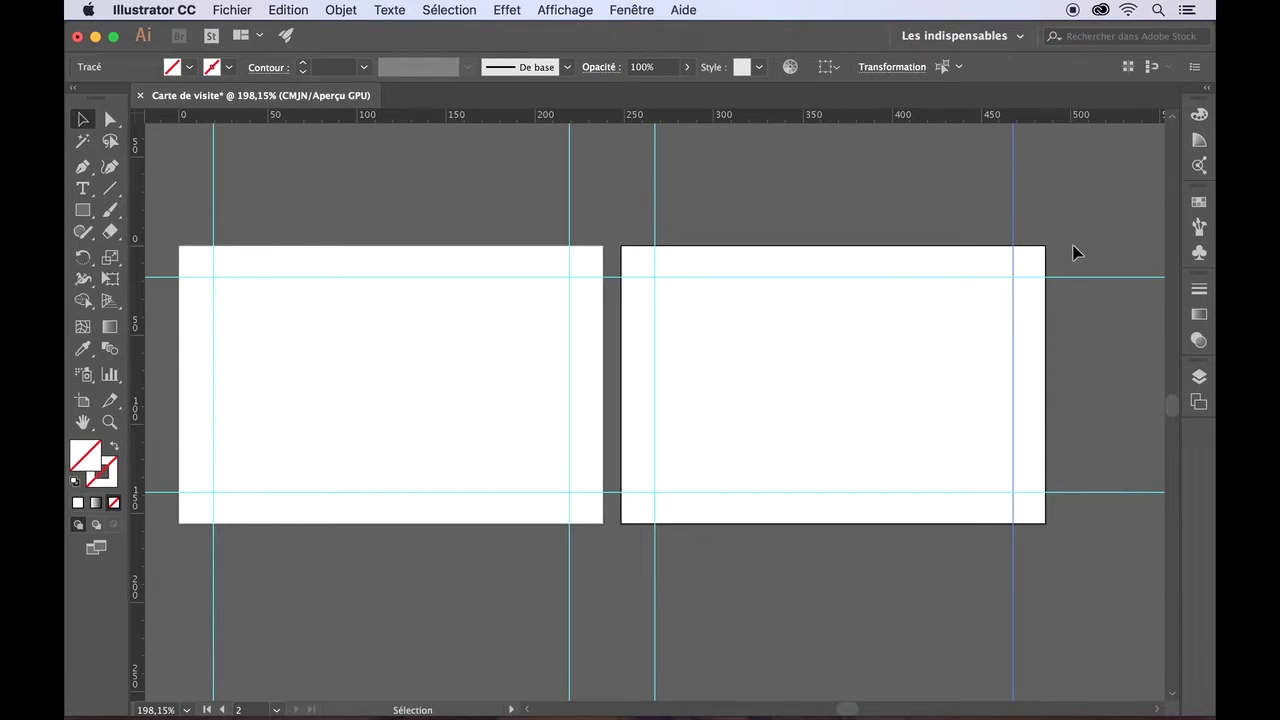
{"action": "left_click", "coordinate": [624, 12]}
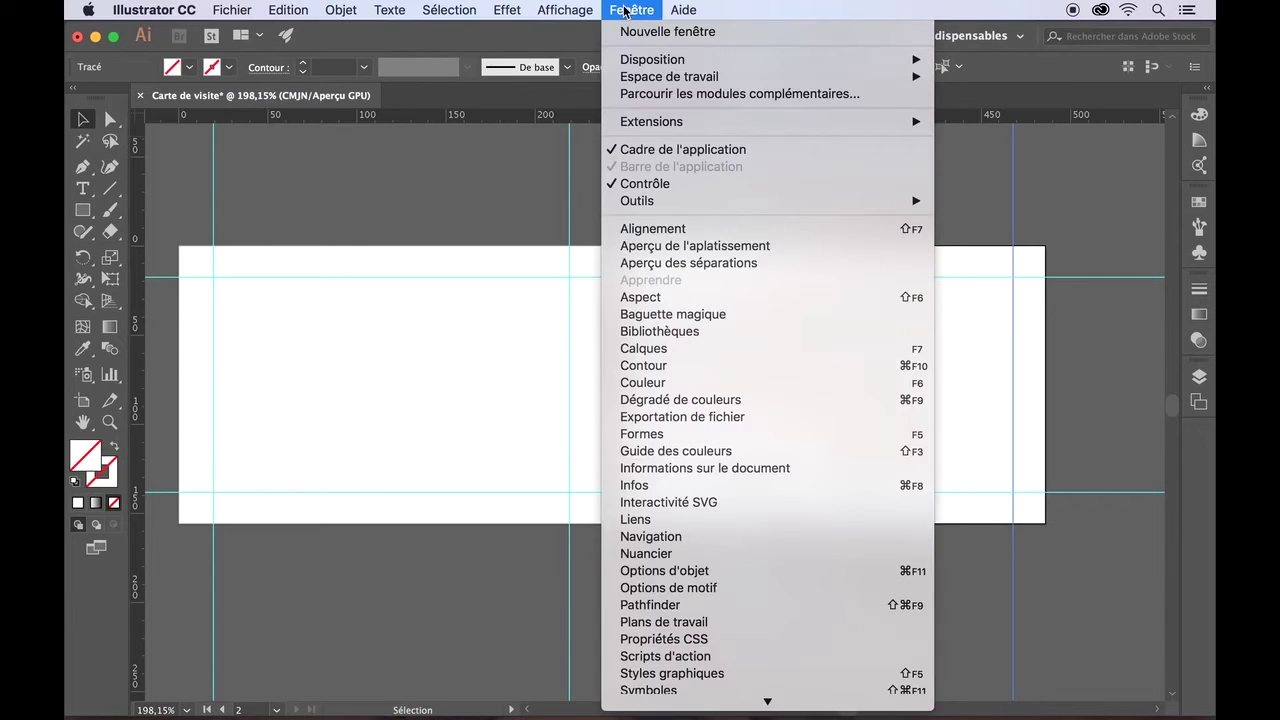
{"action": "mouse_move", "coordinate": [583, 8]}
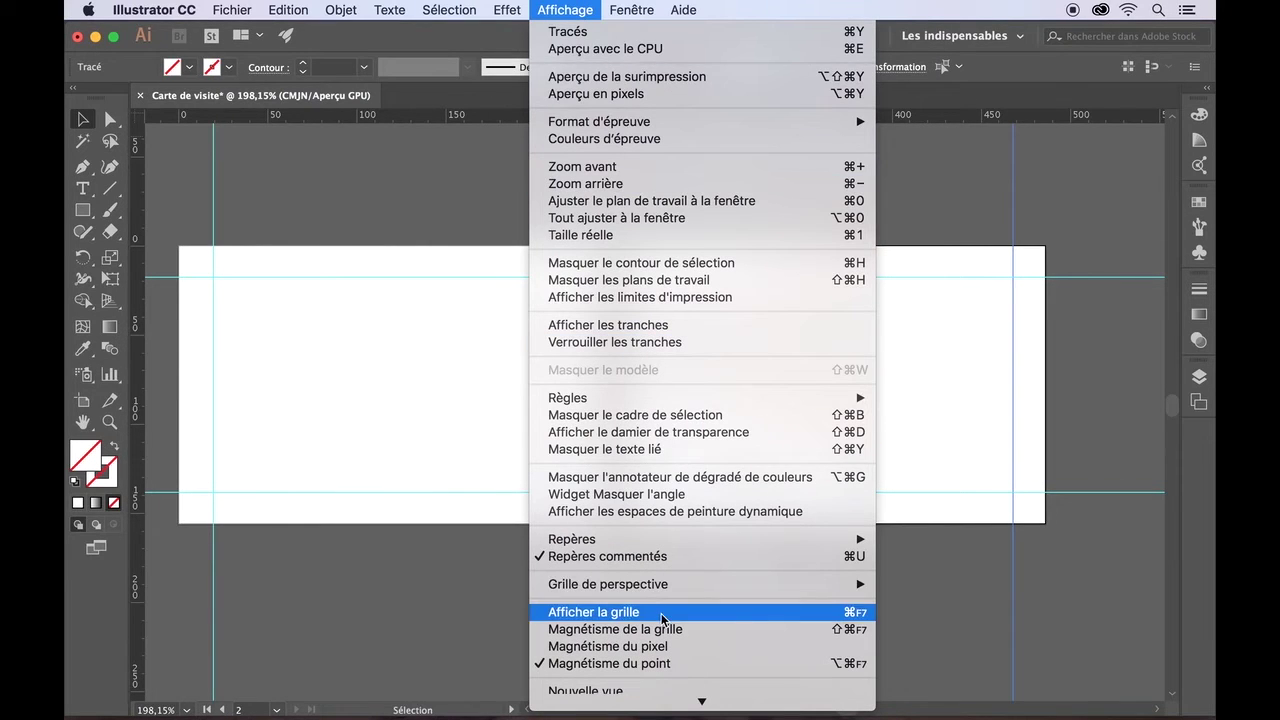
{"action": "left_click", "coordinate": [661, 613]}
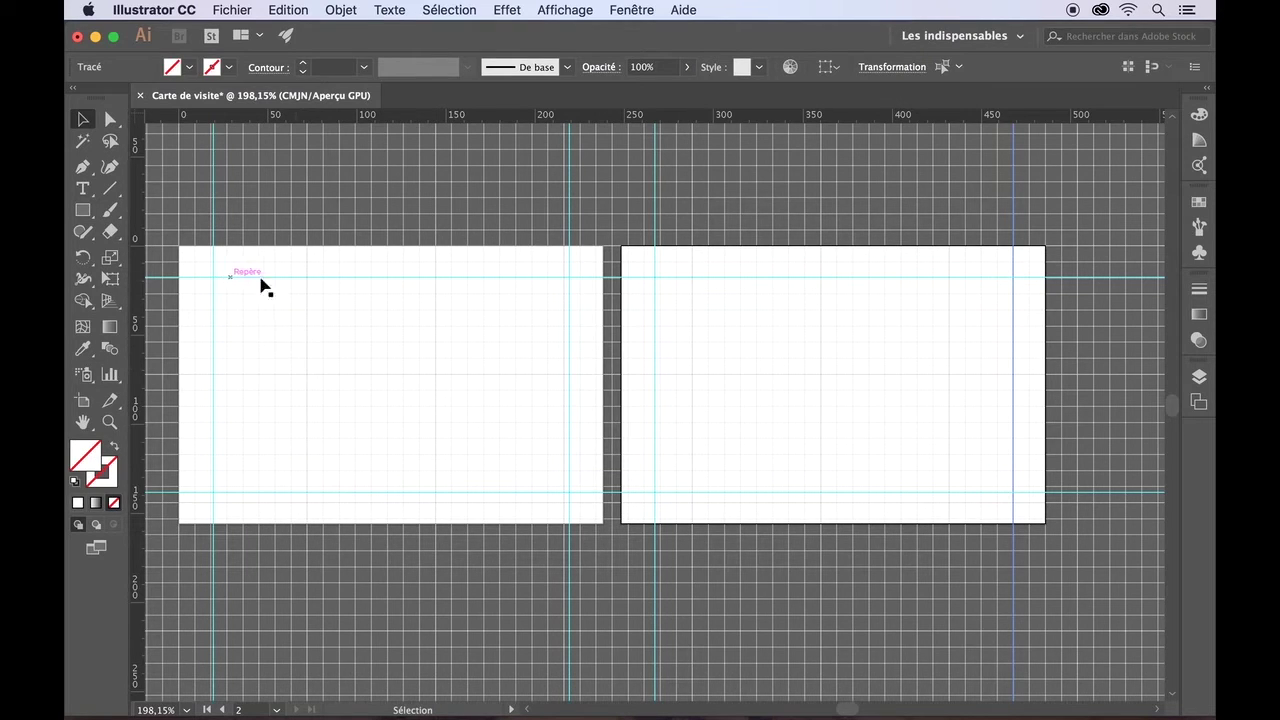
{"action": "left_click", "coordinate": [551, 5]}
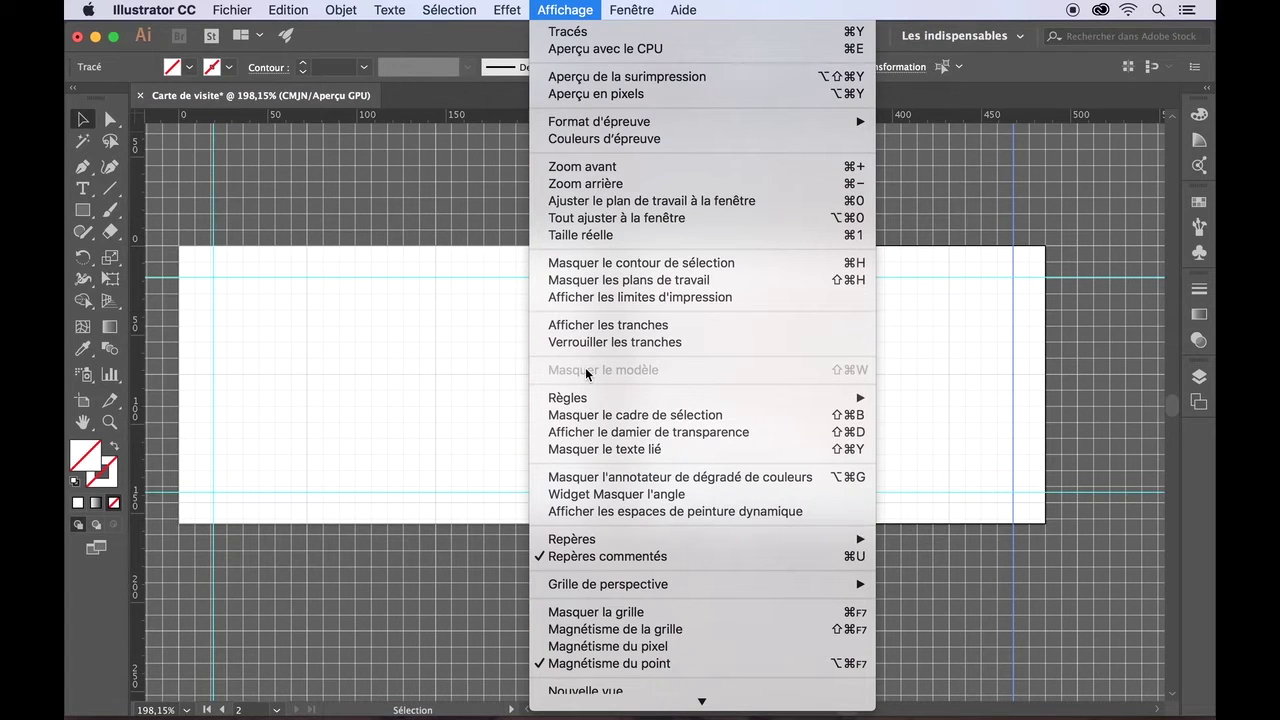
{"action": "left_click", "coordinate": [613, 614]}
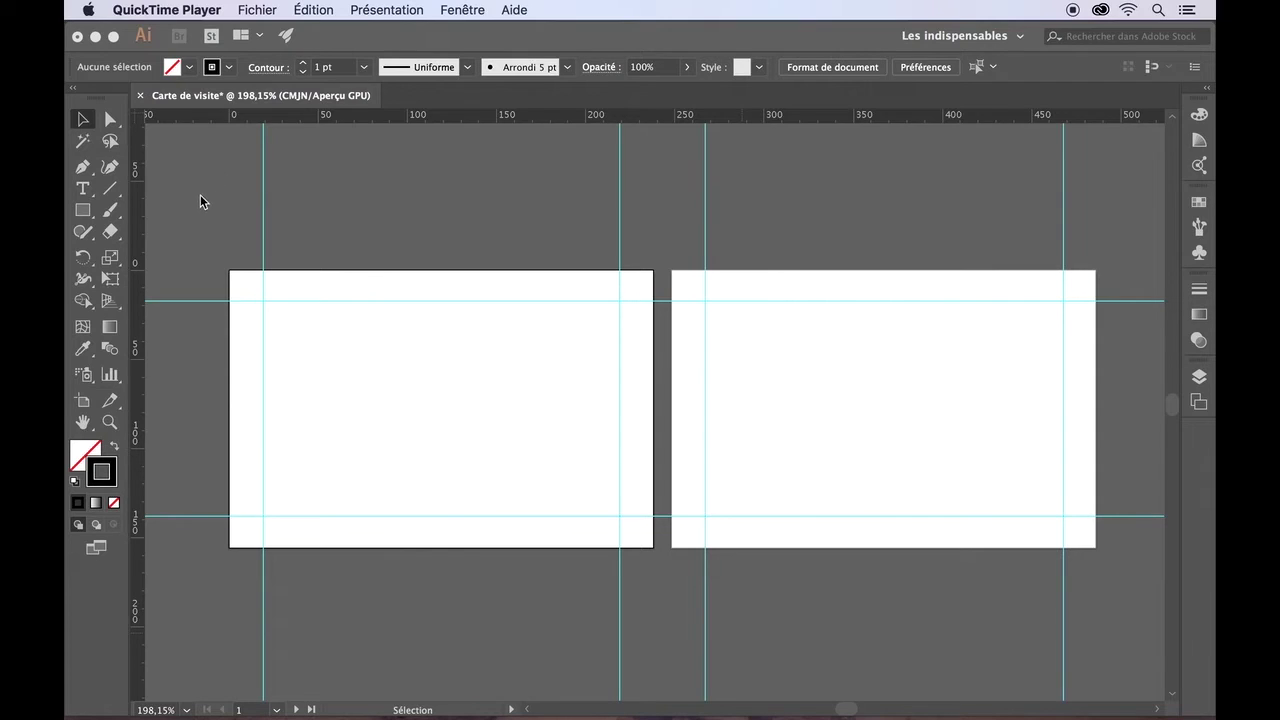
- Choose the Rectangle tool with no fill and a black stroke as the active colour
{"action": "left_click", "coordinate": [86, 213]}
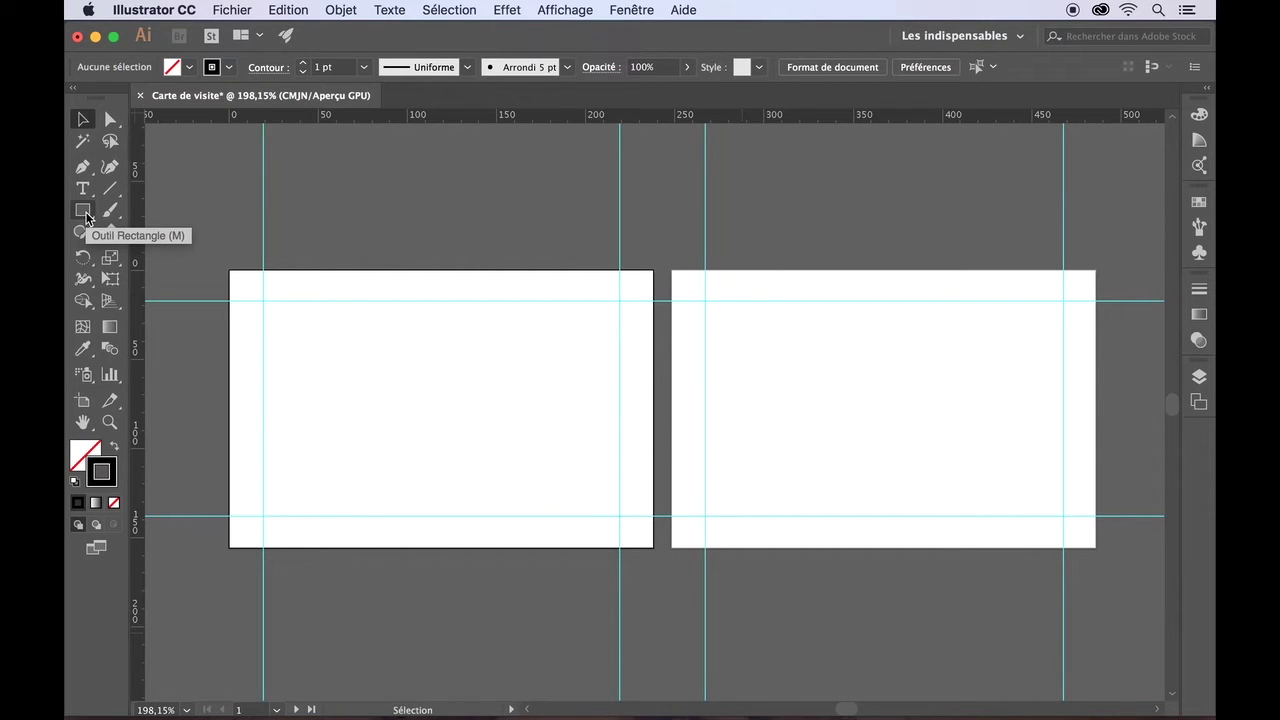
{"action": "left_click", "coordinate": [86, 214]}
{"action": "left_click", "coordinate": [86, 214]}
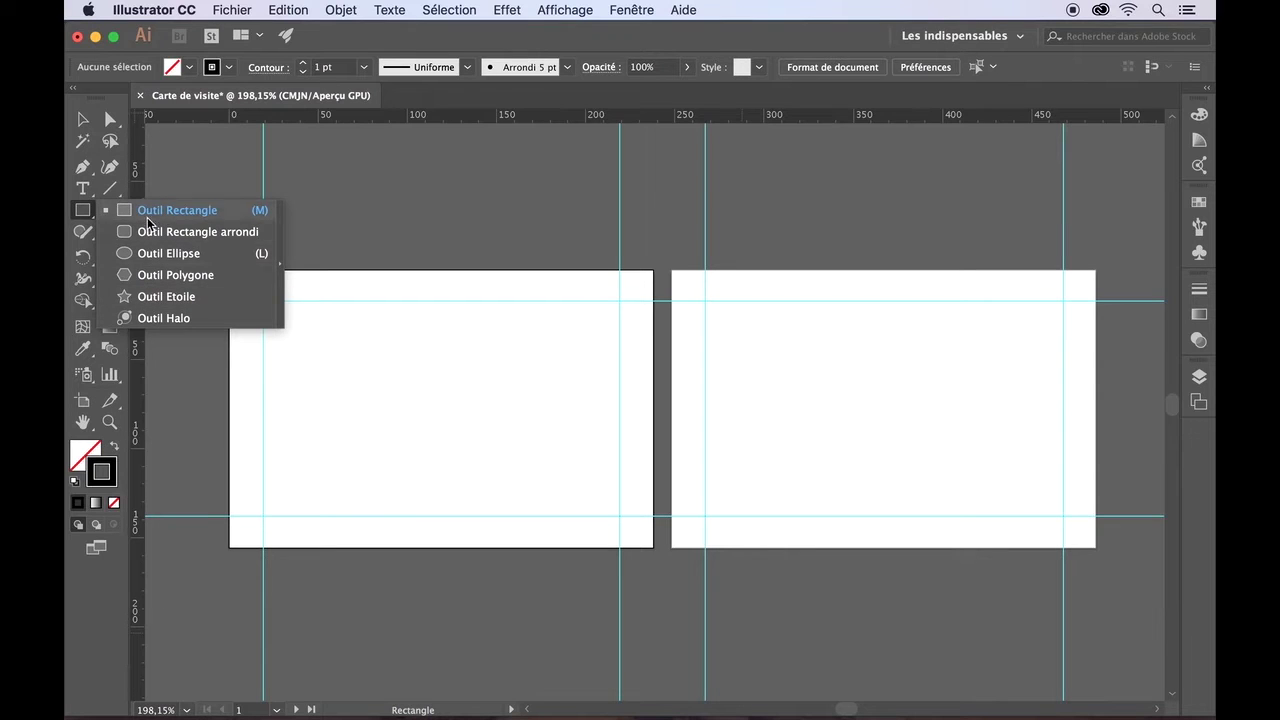
{"action": "left_click", "coordinate": [140, 210]}
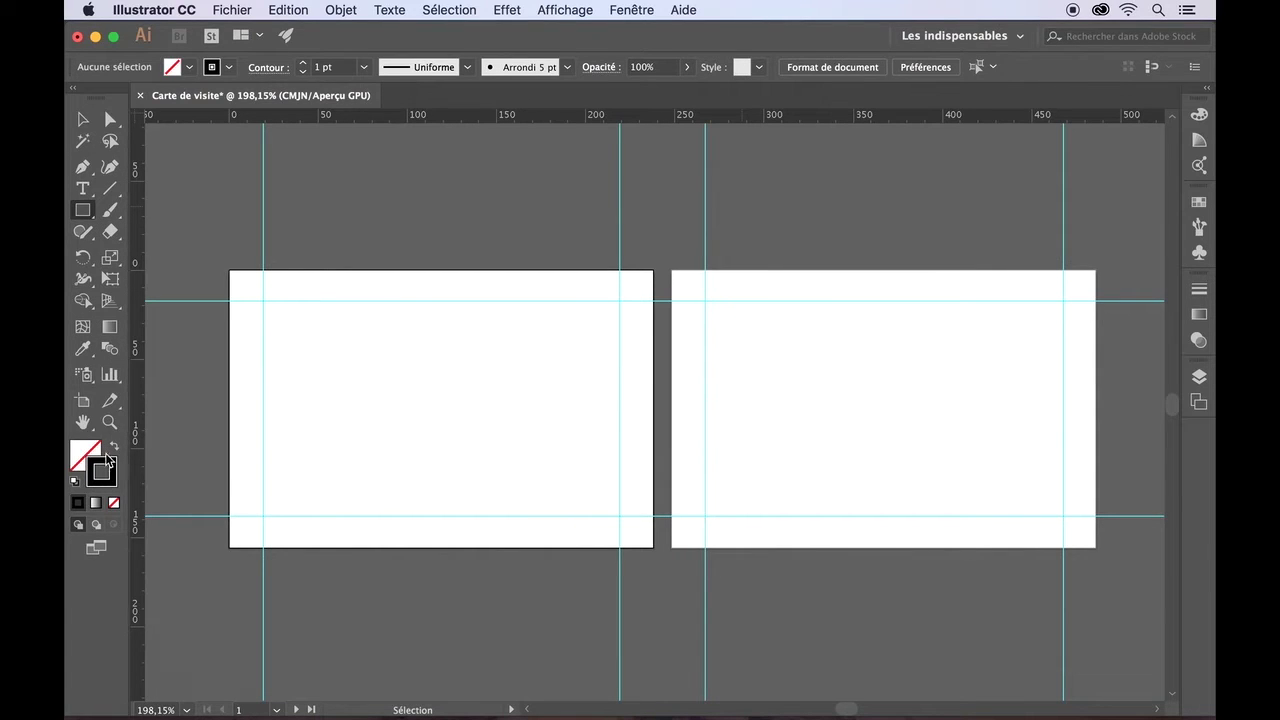
{"action": "left_click", "coordinate": [84, 453]}
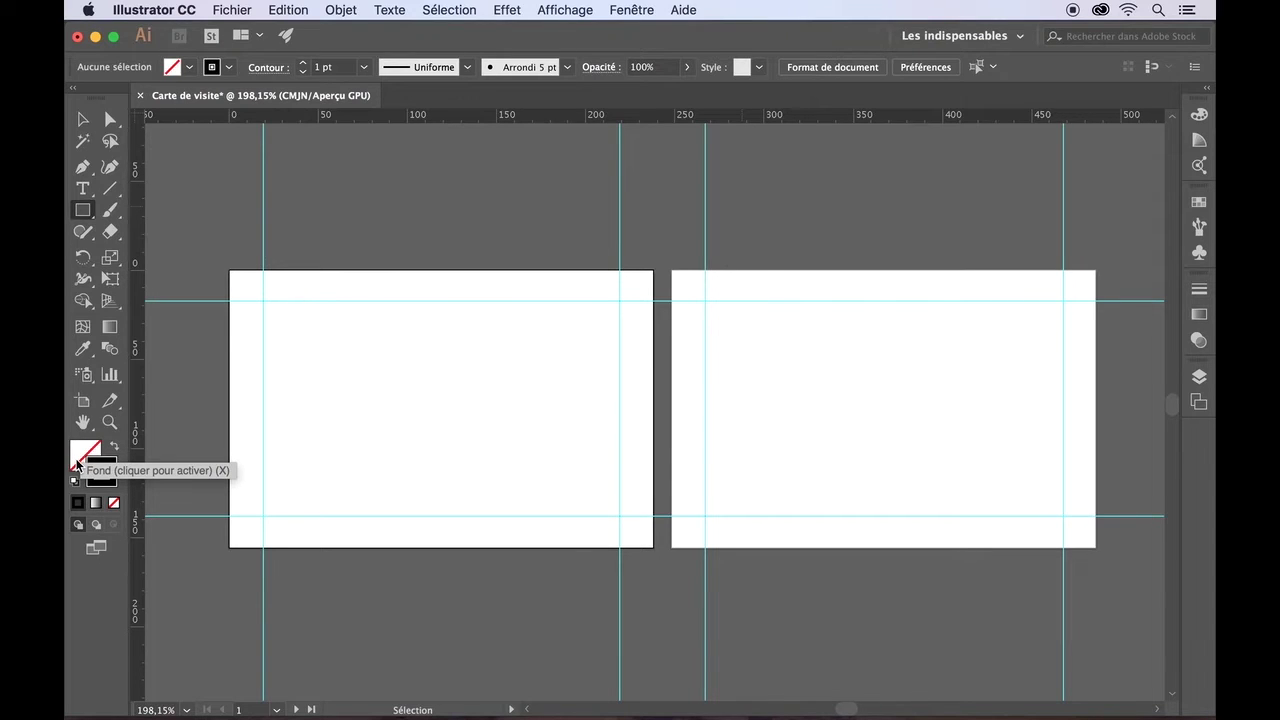
{"action": "key", "text": "x"}
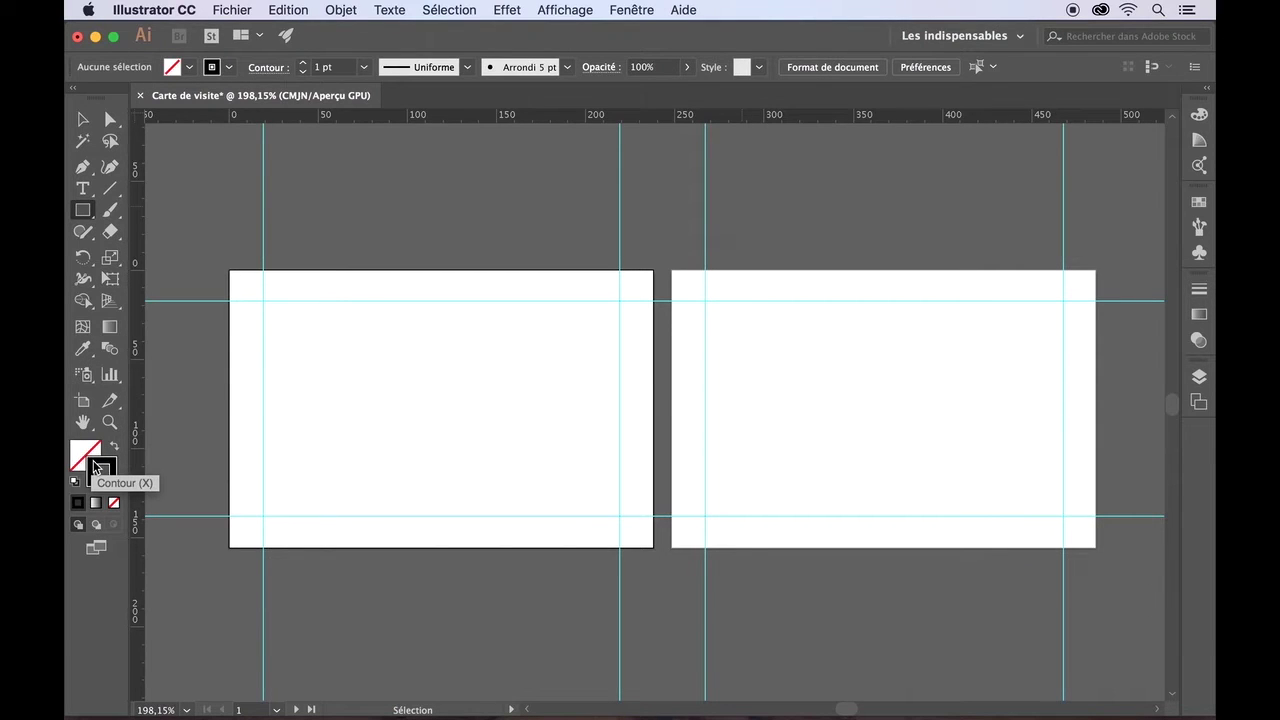
{"action": "left_click", "coordinate": [324, 349]}
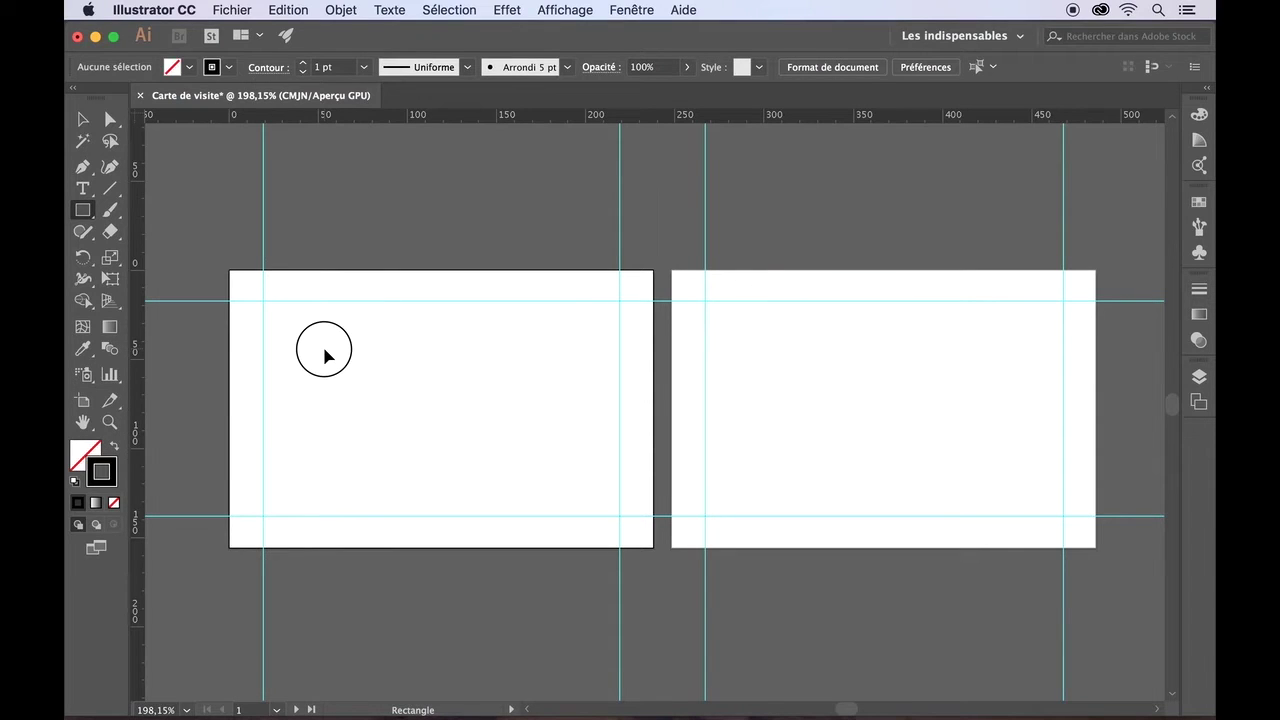
- Draw a test outlined rectangle on the front card, then select and delete it
{"action": "left_click_drag", "start_coordinate": [325, 350], "coordinate": [517, 441]}
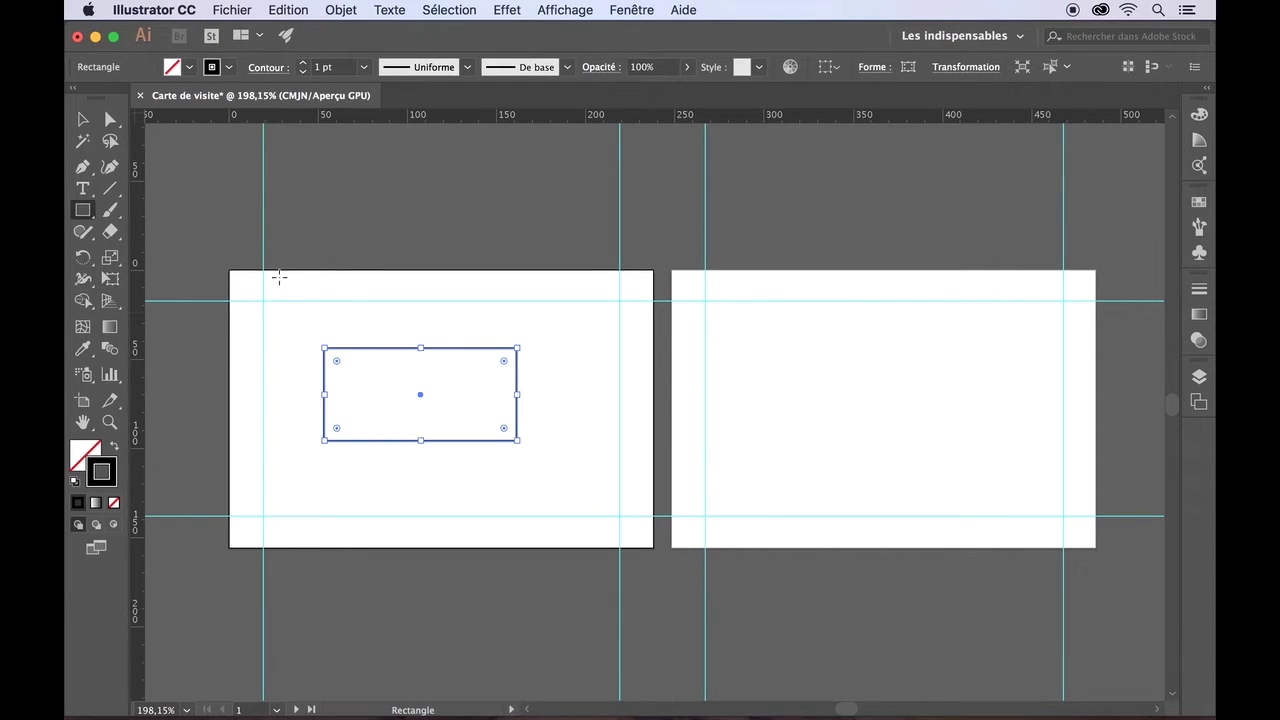
{"action": "left_click", "coordinate": [83, 119]}
{"action": "left_click", "coordinate": [201, 218]}
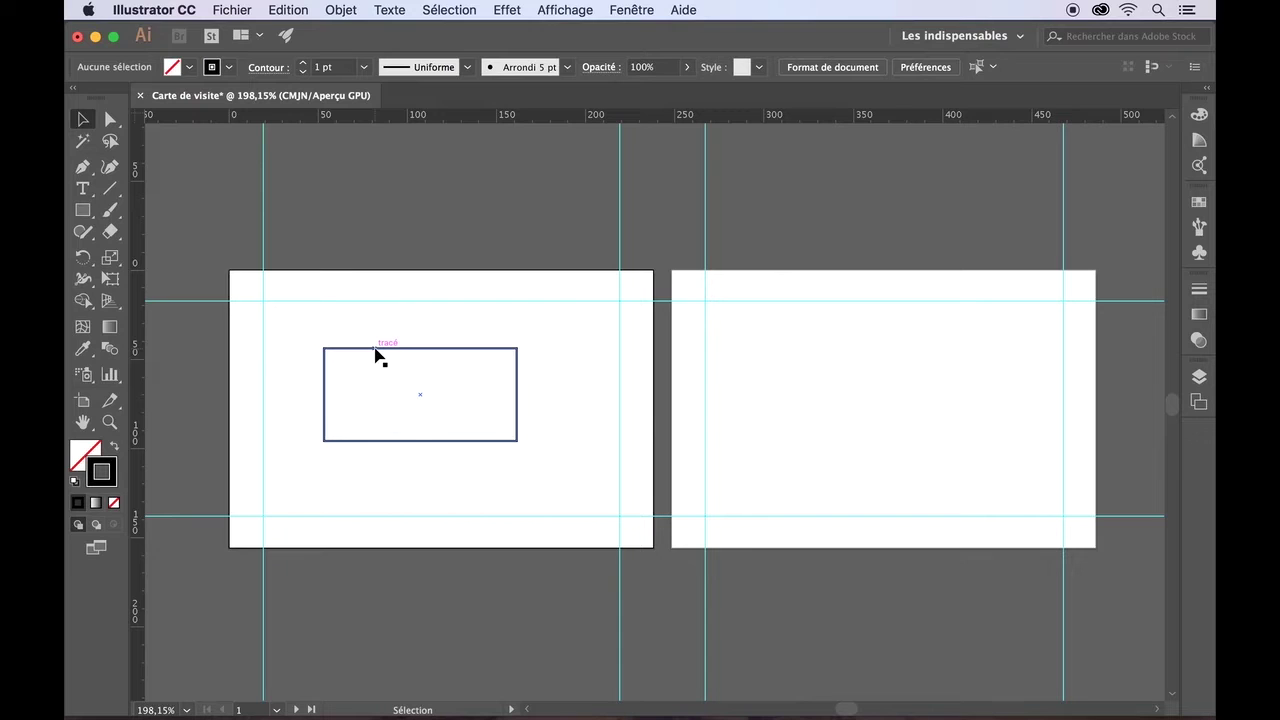
{"action": "mouse_move", "coordinate": [376, 350]}
{"action": "left_mouse_down"}
{"action": "mouse_move", "coordinate": [474, 334]}
{"action": "mouse_move", "coordinate": [480, 380]}
{"action": "mouse_move", "coordinate": [462, 422]}
{"action": "mouse_move", "coordinate": [457, 403]}
{"action": "mouse_move", "coordinate": [486, 354]}
{"action": "mouse_move", "coordinate": [475, 351]}
{"action": "mouse_move", "coordinate": [483, 309]}
{"action": "mouse_move", "coordinate": [386, 283]}
{"action": "mouse_move", "coordinate": [306, 288]}
{"action": "mouse_move", "coordinate": [318, 430]}
{"action": "mouse_move", "coordinate": [397, 411]}
{"action": "mouse_move", "coordinate": [403, 397]}
{"action": "mouse_move", "coordinate": [375, 403]}
{"action": "mouse_move", "coordinate": [374, 363]}
{"action": "left_mouse_up"}
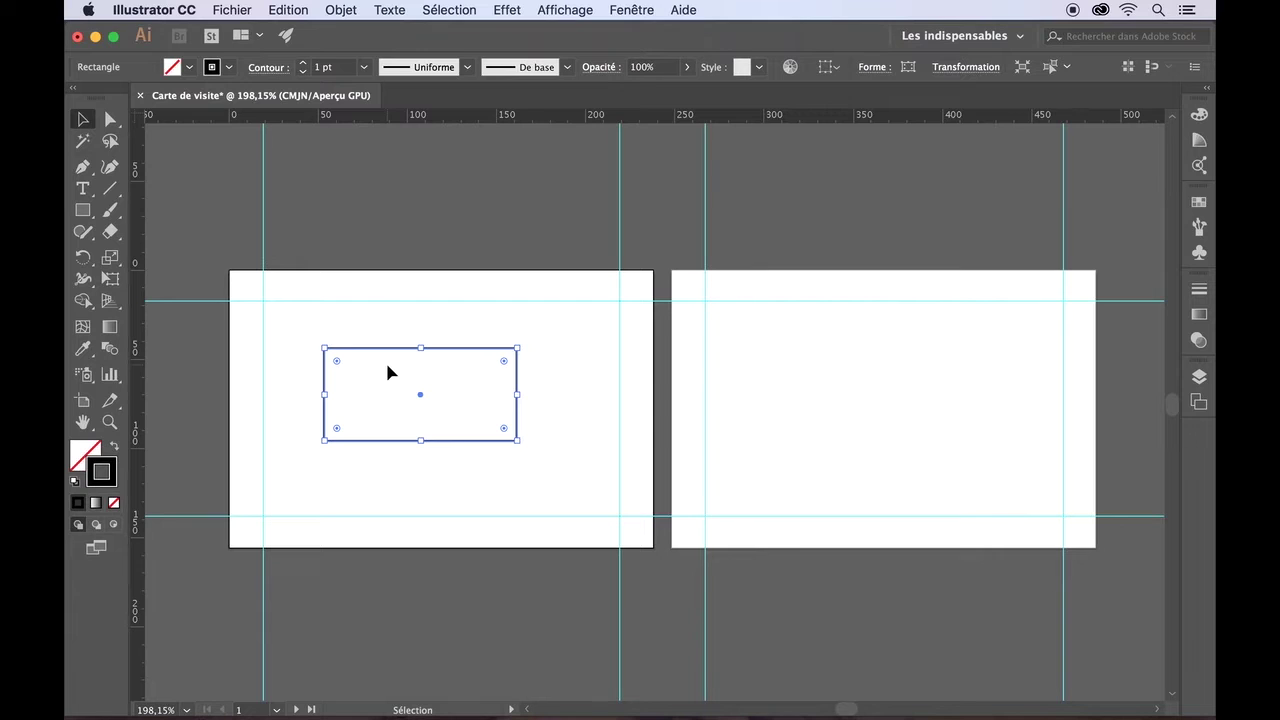
{"action": "left_click_drag", "start_coordinate": [401, 378], "coordinate": [423, 385]}
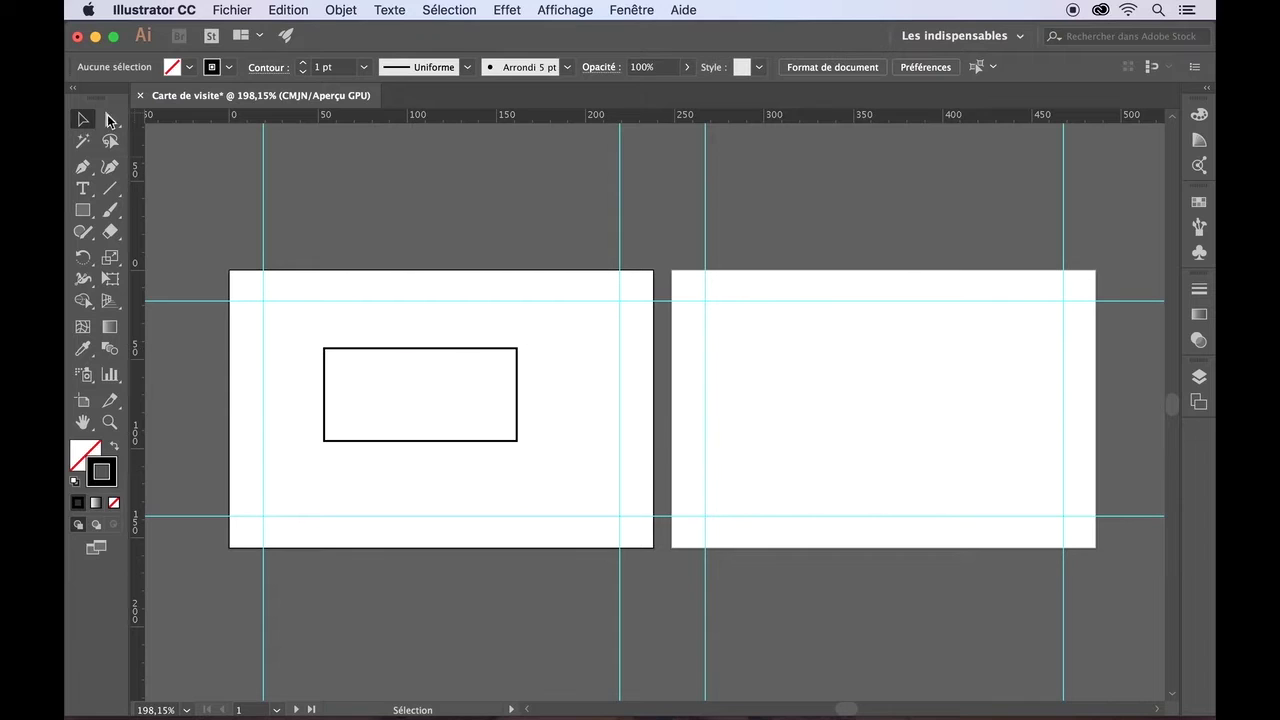
{"action": "left_click", "coordinate": [357, 352]}
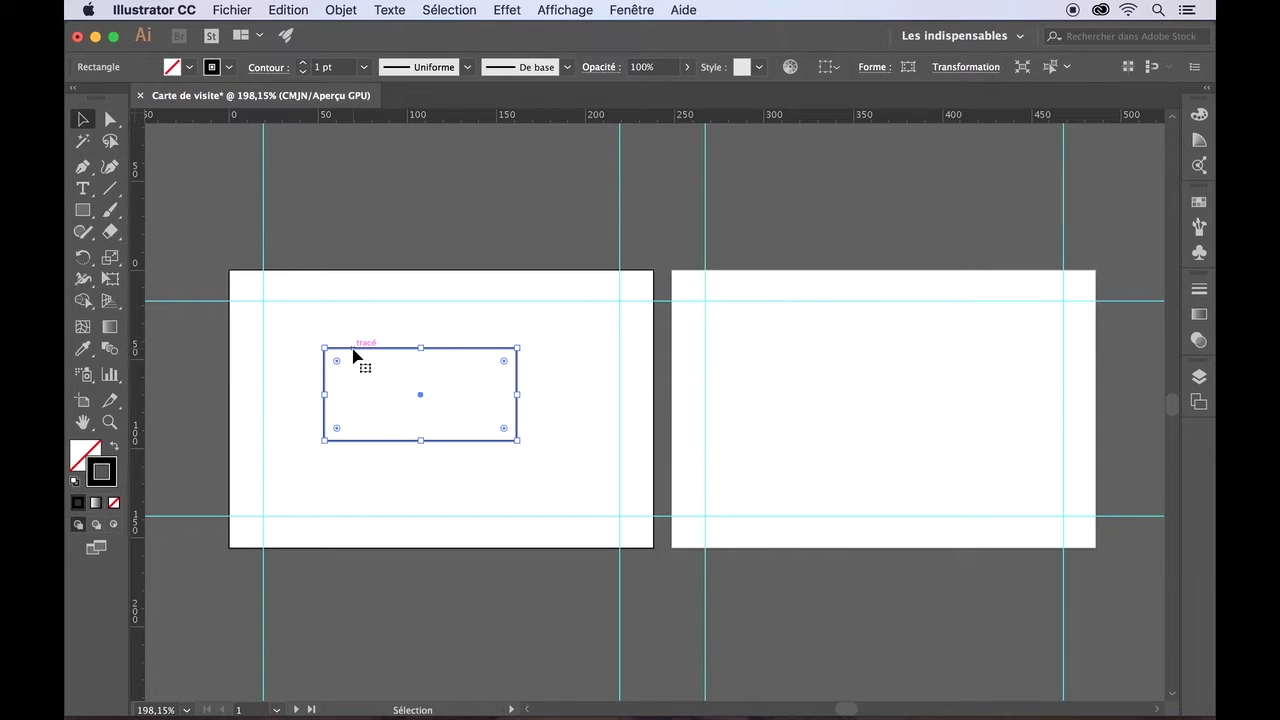
{"action": "key", "text": "Left"}
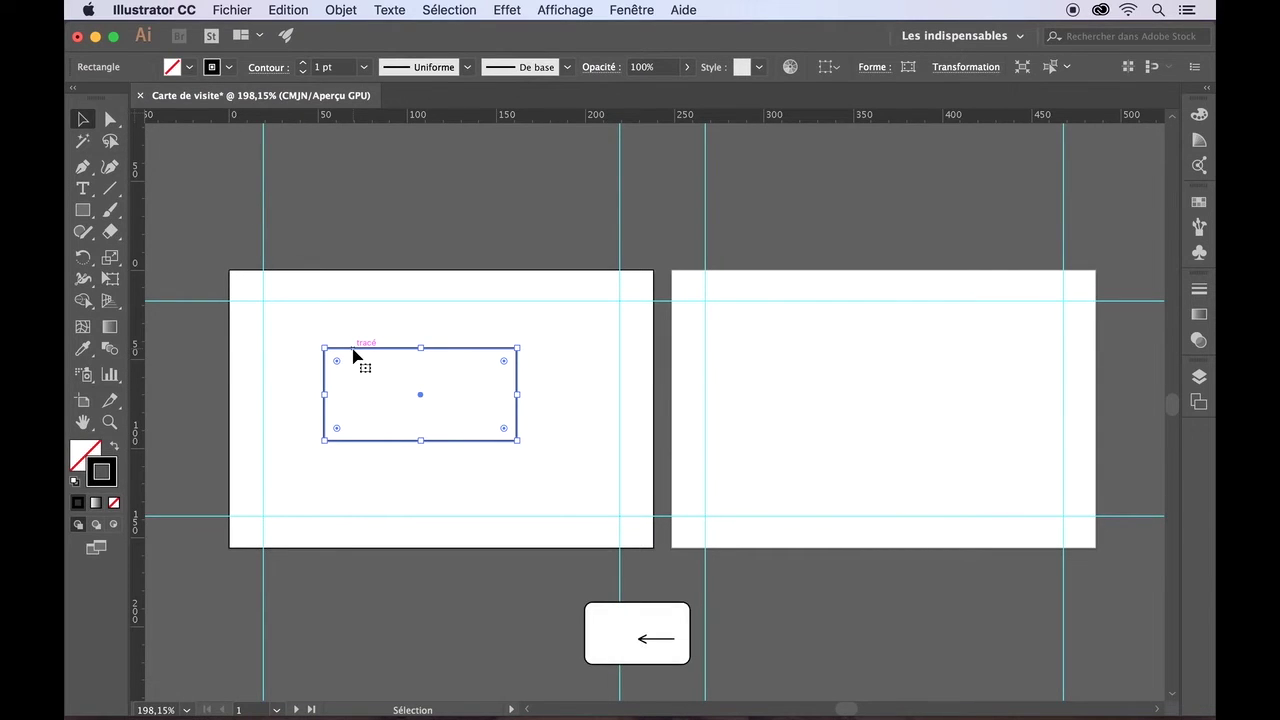
{"action": "key", "text": "BackSpace"}
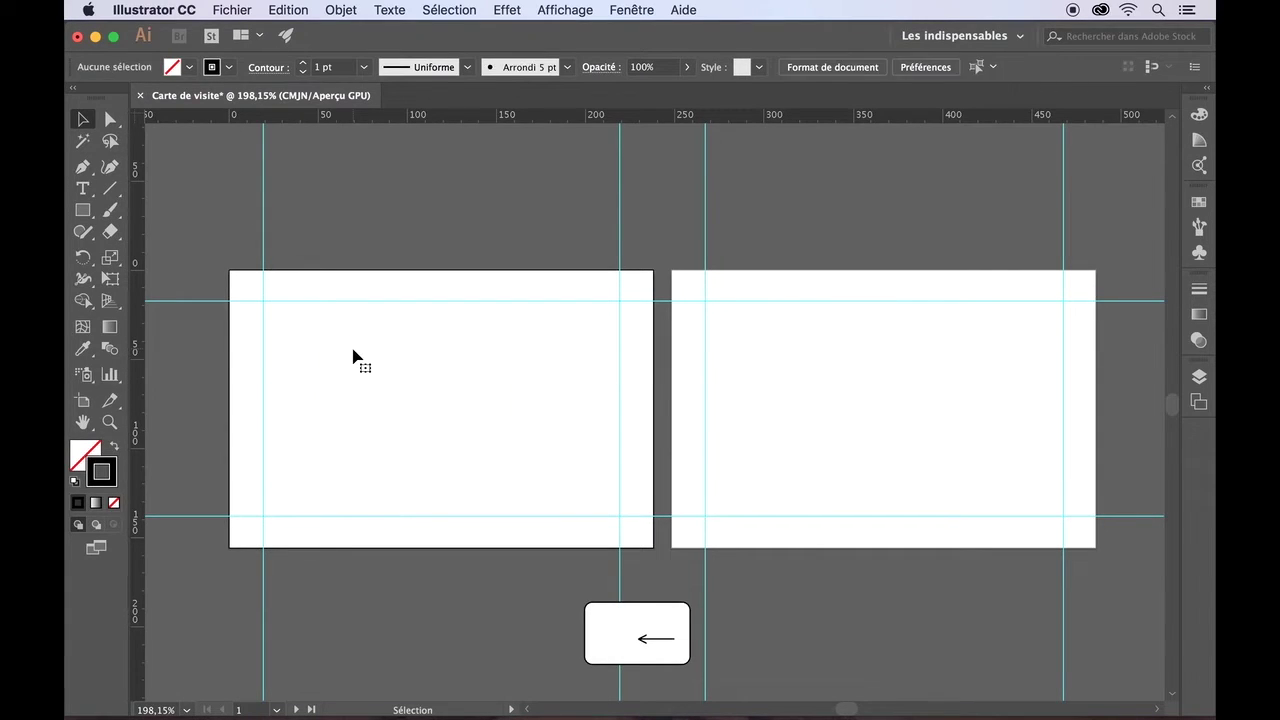
- Shift-drag an outlined square on the front card with the Rectangle tool
{"action": "left_click", "coordinate": [84, 210]}
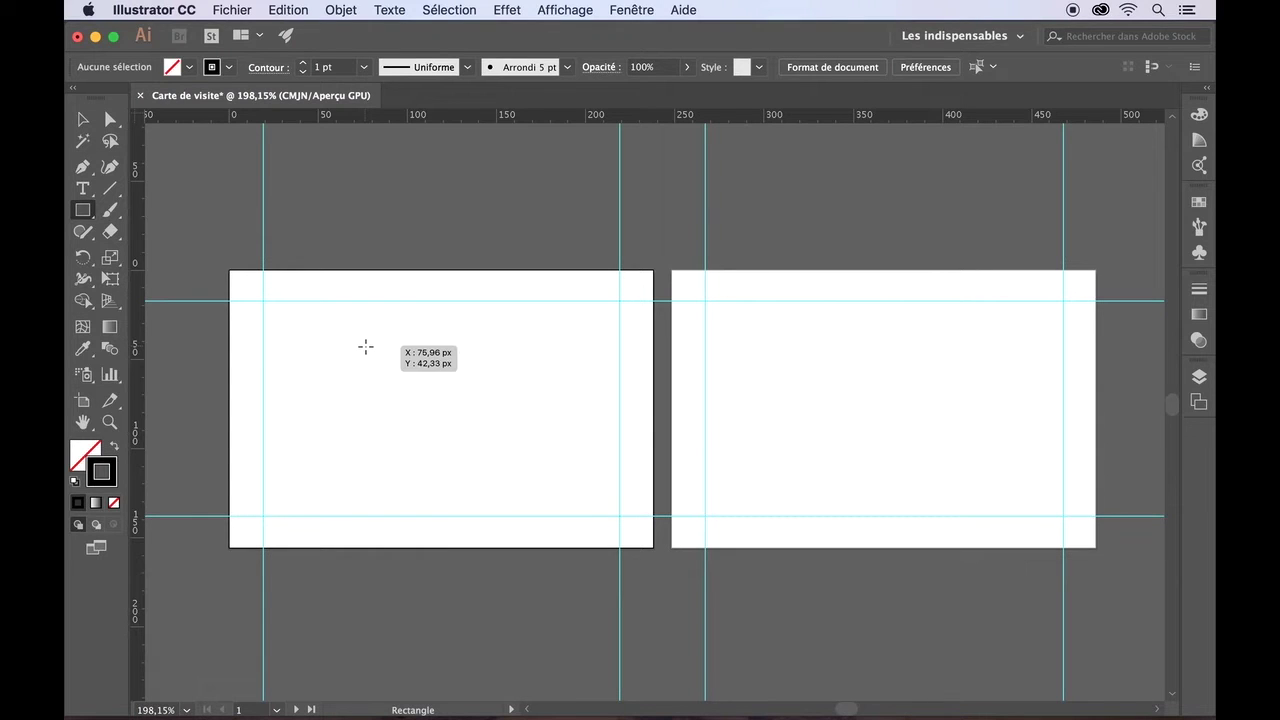
{"action": "left_click_drag", "start_coordinate": [366, 347], "coordinate": [472, 417]}
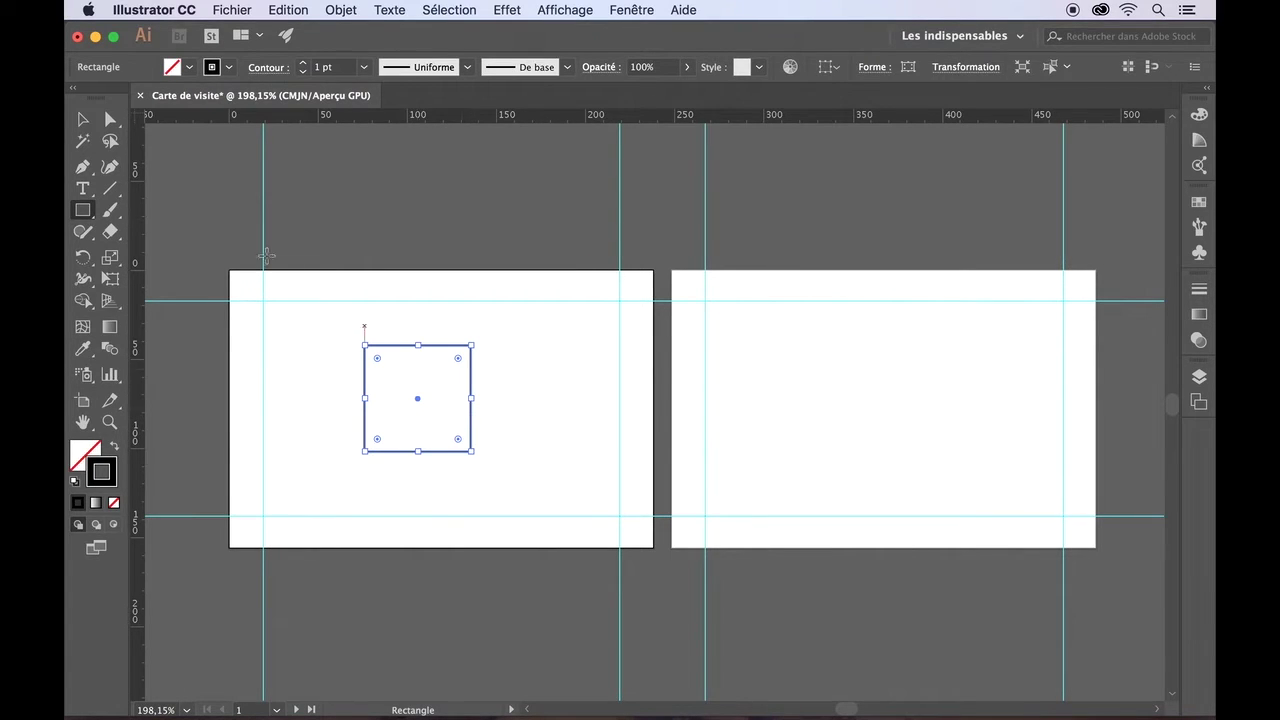
{"action": "left_click", "coordinate": [83, 121]}
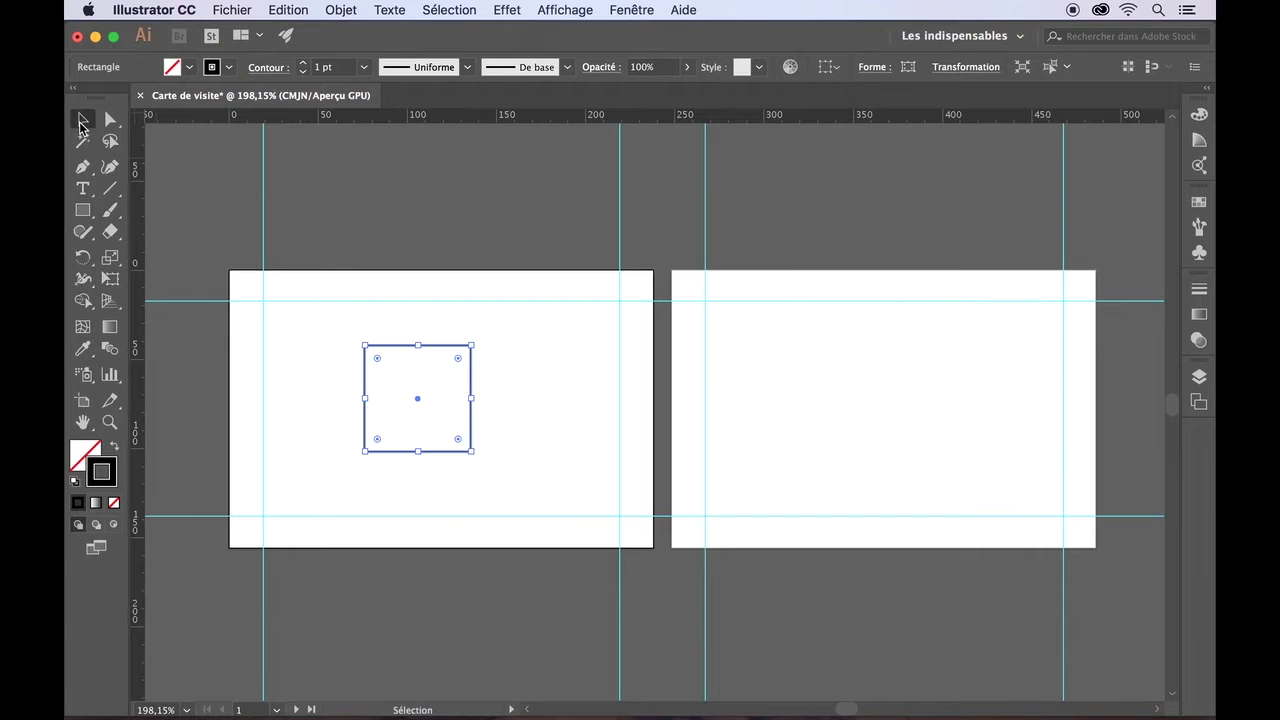
{"action": "left_click", "coordinate": [353, 390]}
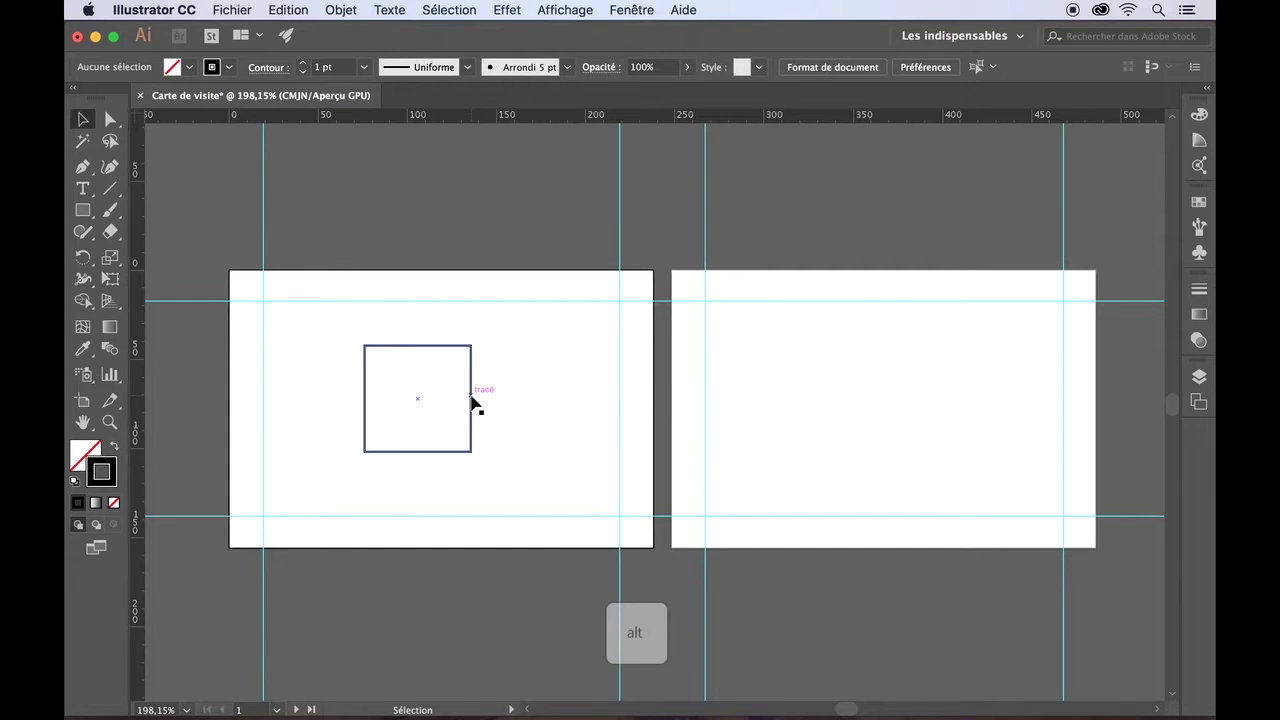
- Alt-drag a copy of the square to its right
{"action": "left_click", "coordinate": [472, 400], "text": "alt"}
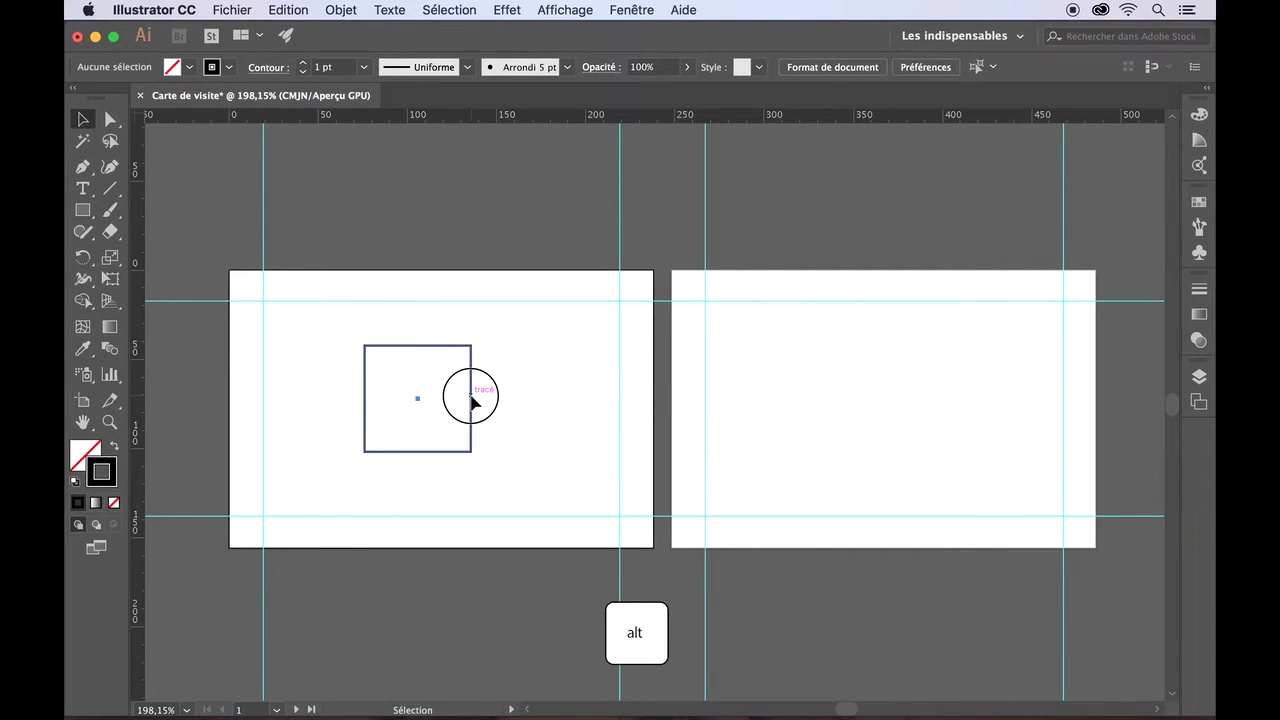
{"action": "left_click_drag", "start_coordinate": [472, 400], "coordinate": [587, 402]}
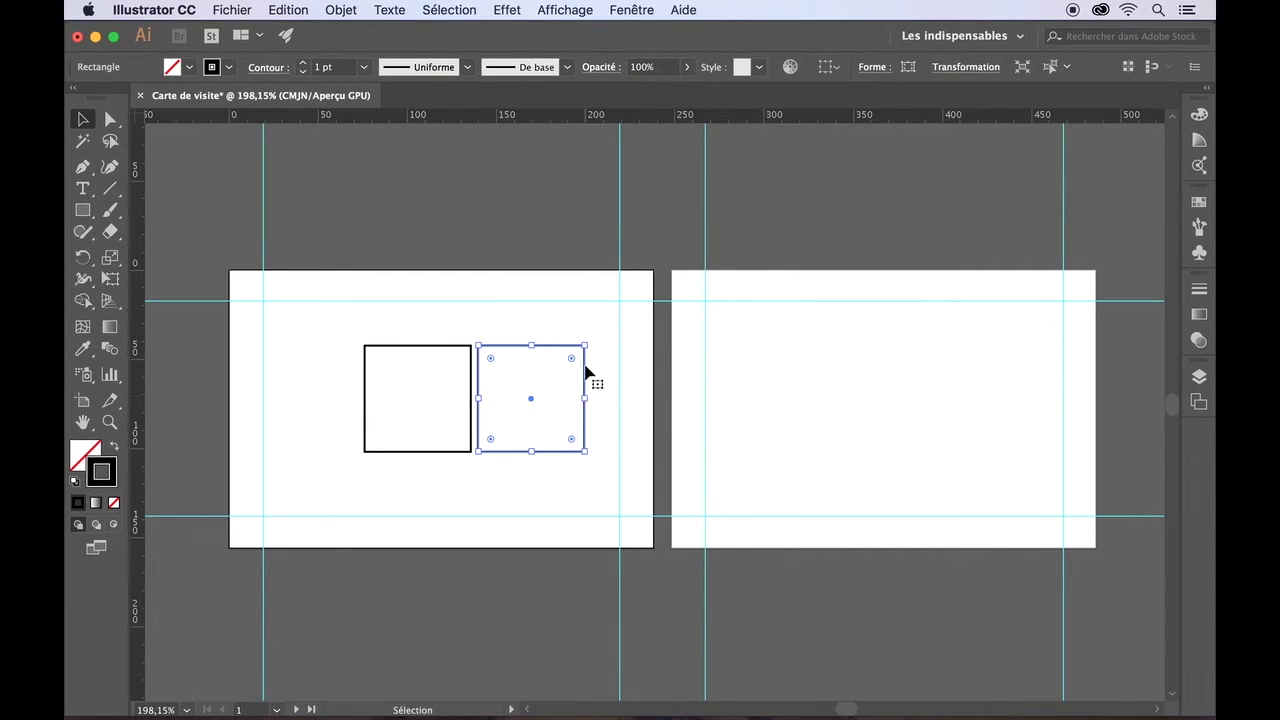
{"action": "left_click", "coordinate": [590, 330]}
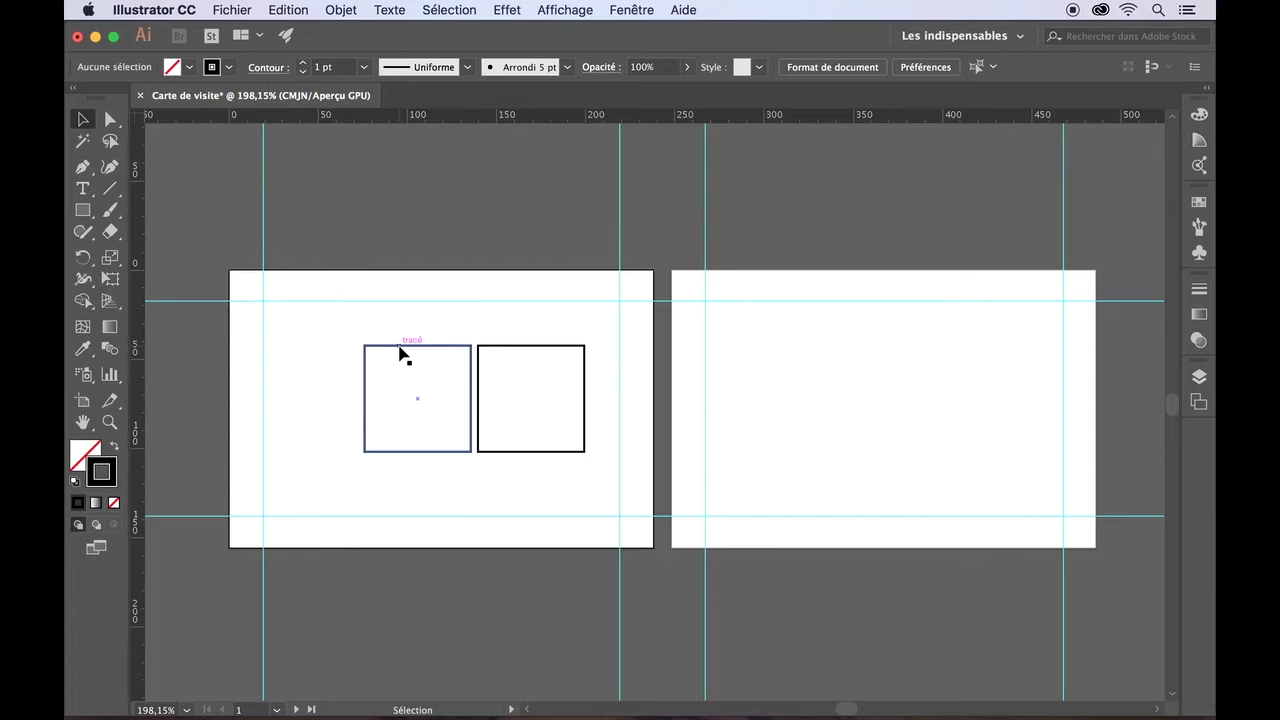
- Delete the copy and stretch the square into a full-width band at the card's top guide
{"action": "left_click_drag", "start_coordinate": [400, 352], "coordinate": [269, 279]}
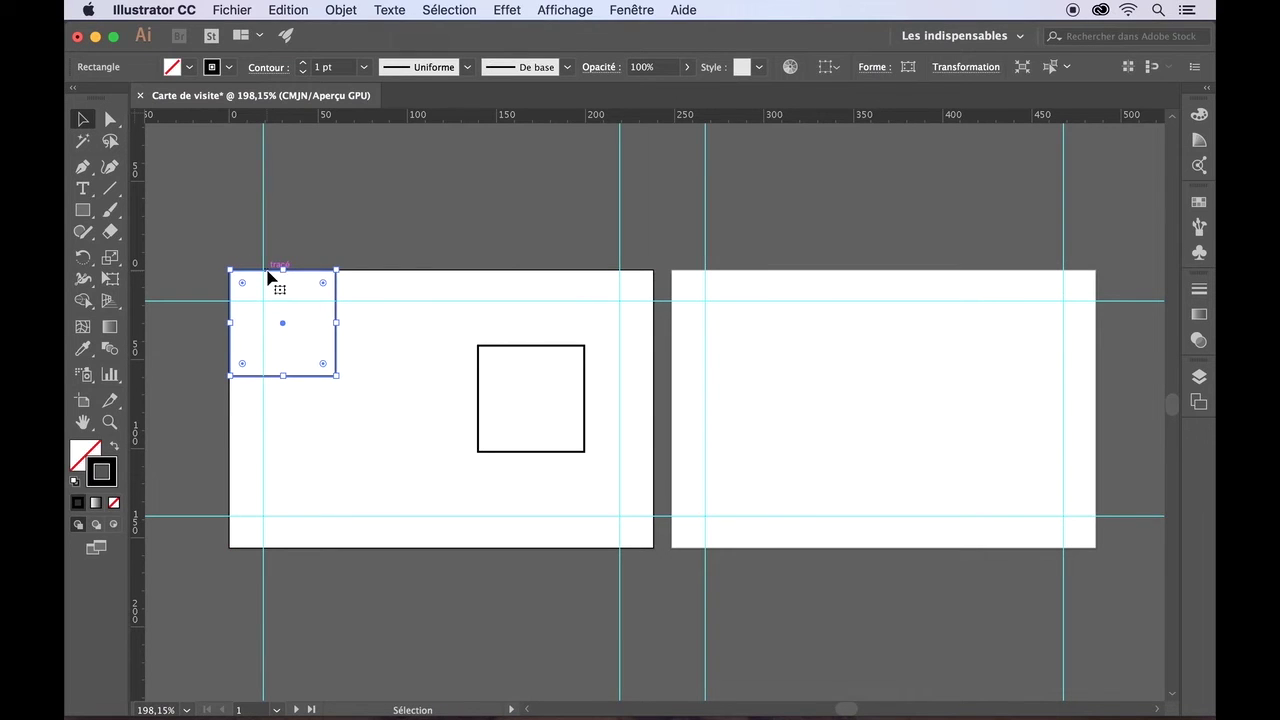
{"action": "left_click", "coordinate": [497, 345]}
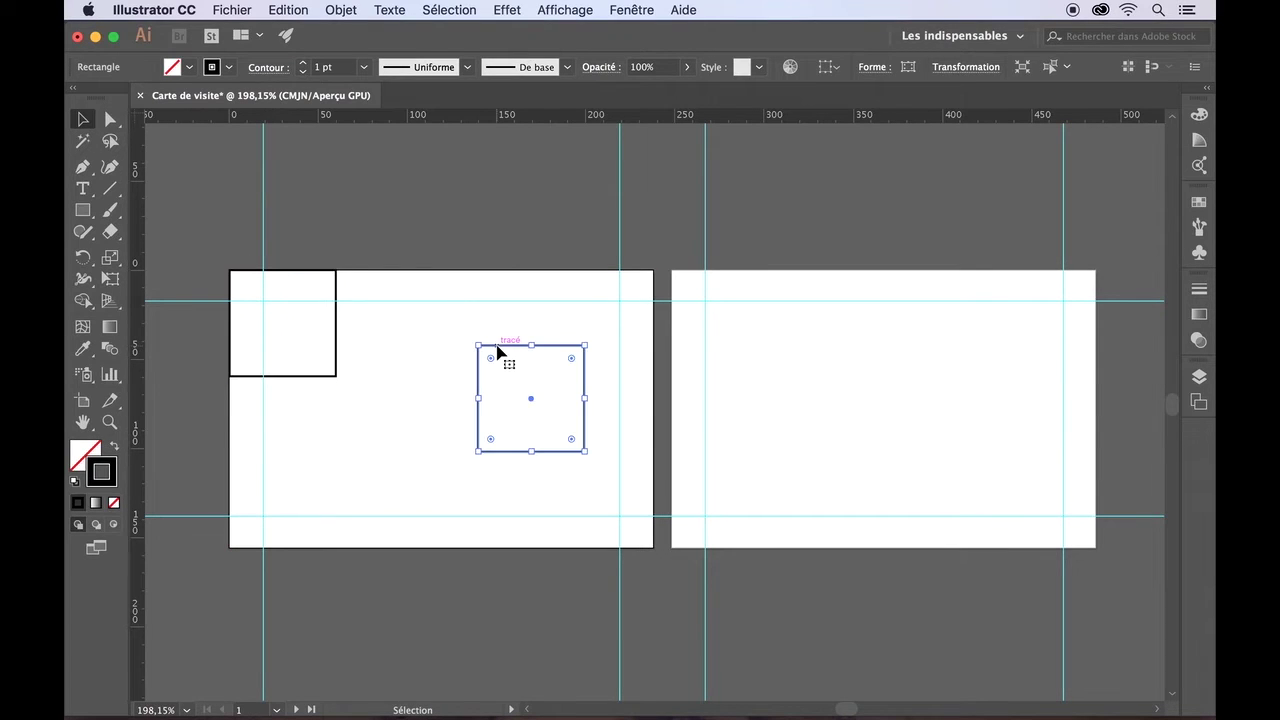
{"action": "key", "text": "Delete"}
{"action": "left_click", "coordinate": [336, 323]}
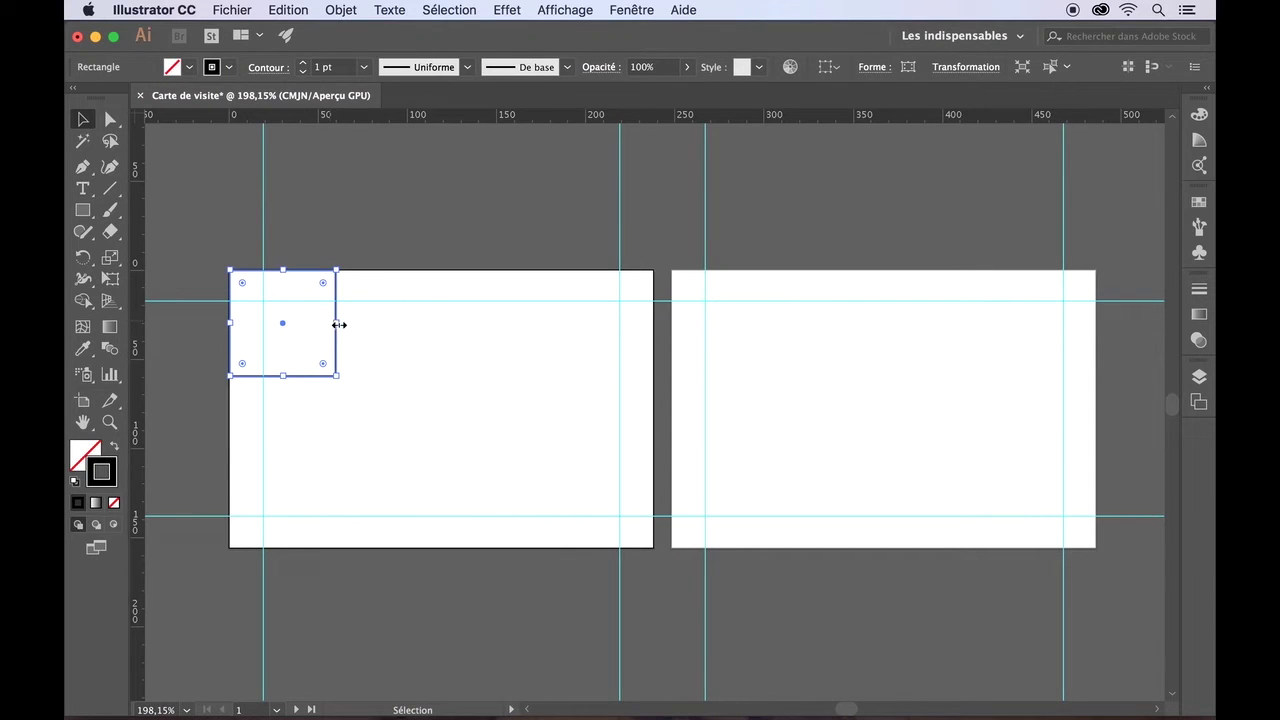
{"action": "left_click_drag", "start_coordinate": [338, 321], "coordinate": [655, 329]}
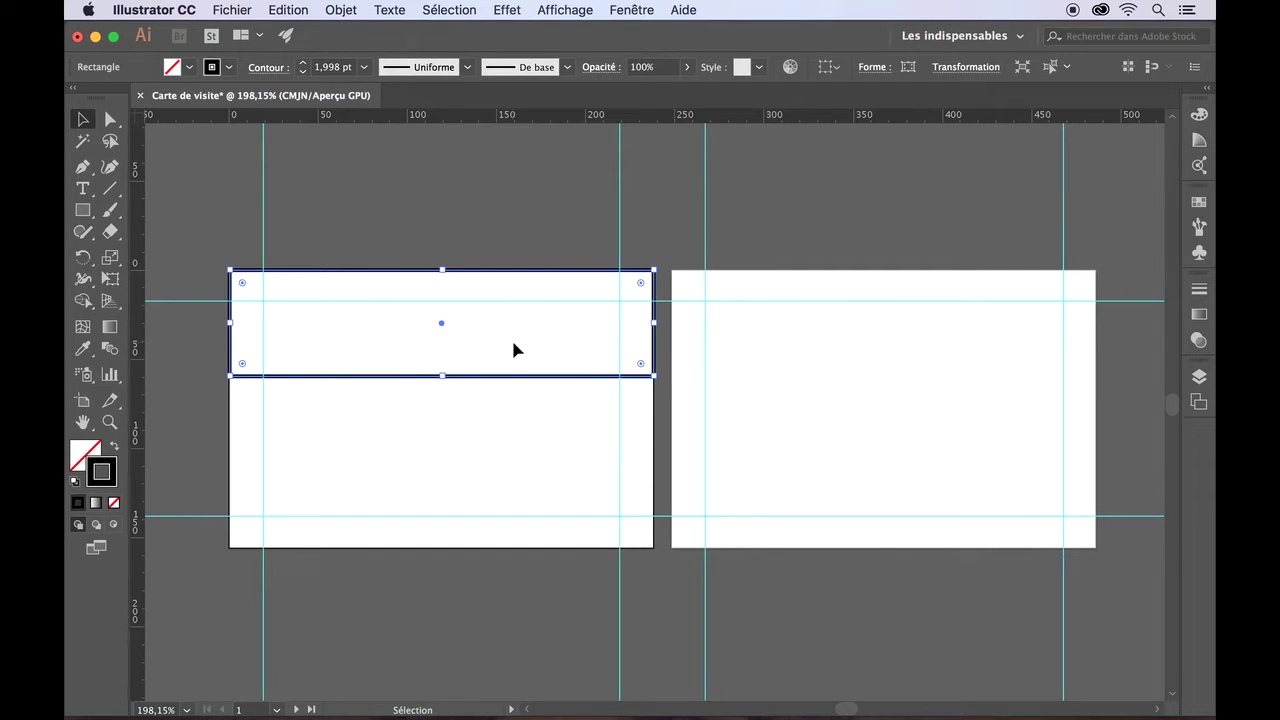
{"action": "left_click_drag", "start_coordinate": [442, 376], "coordinate": [440, 301]}
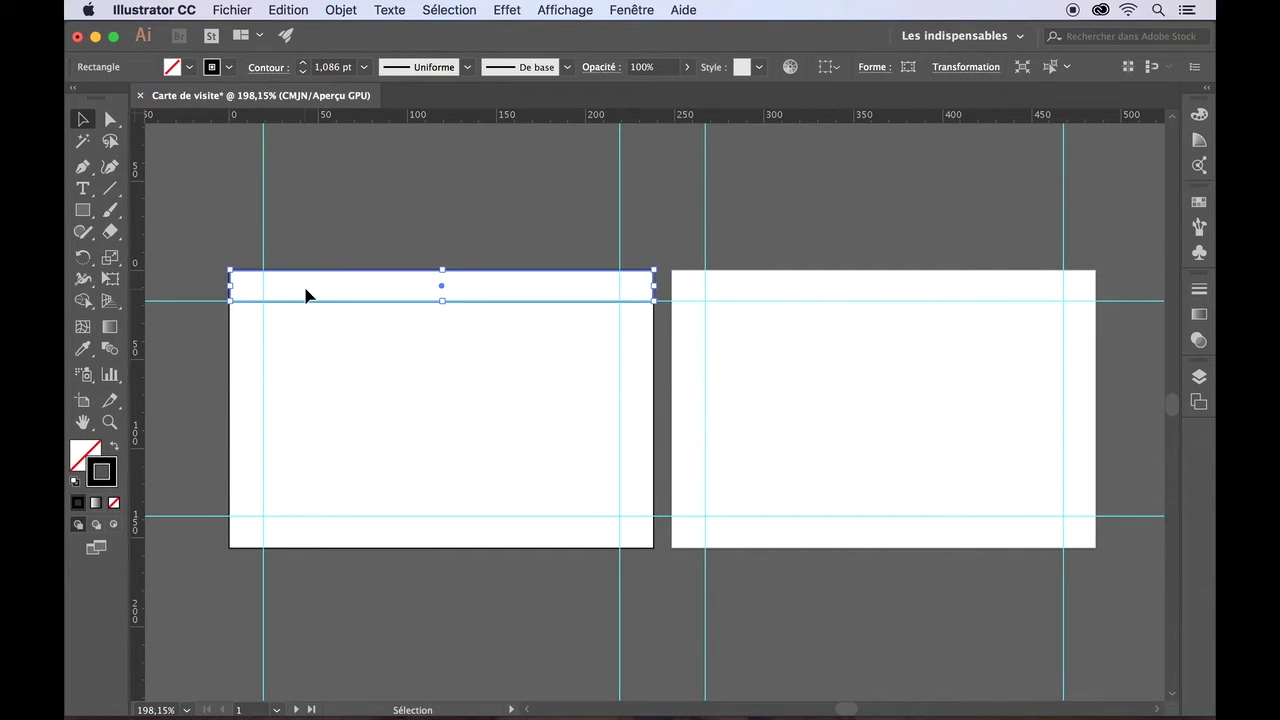
- Alt-drag a copy of the top band down to the card's bottom edge
{"action": "left_click_drag", "start_coordinate": [306, 294], "coordinate": [300, 352]}
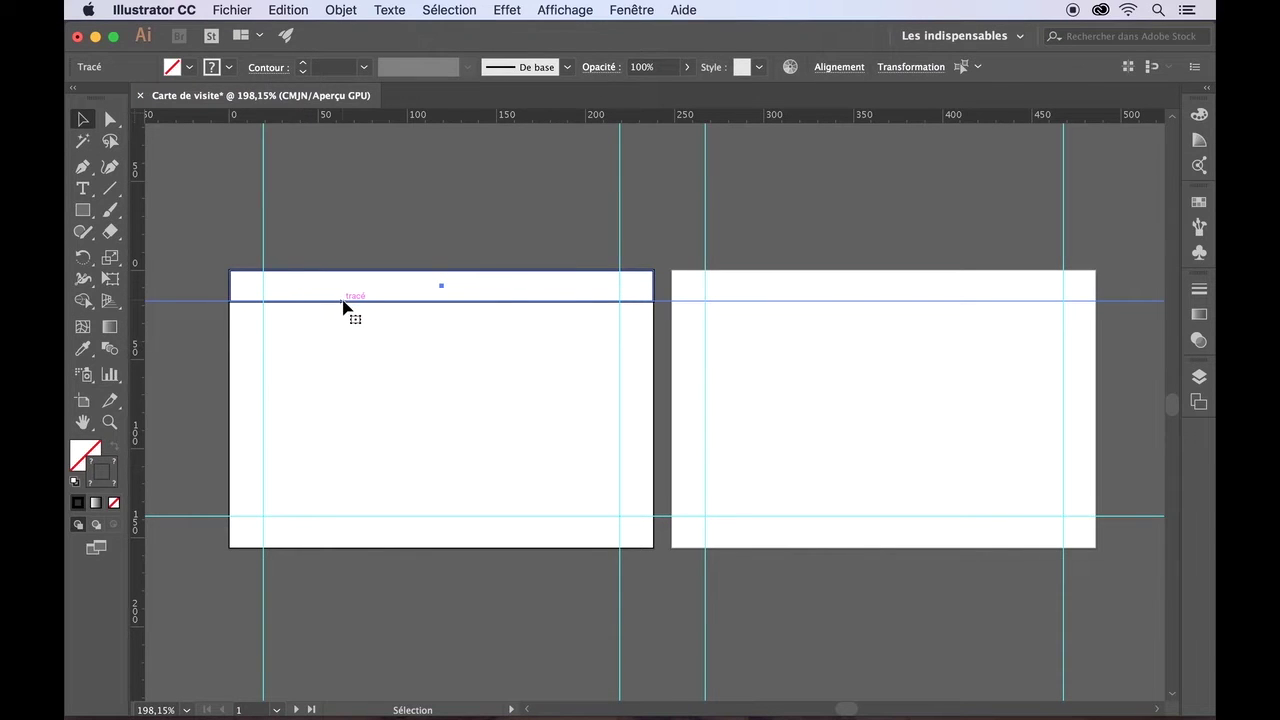
{"action": "left_click_drag", "start_coordinate": [343, 301], "coordinate": [345, 550]}
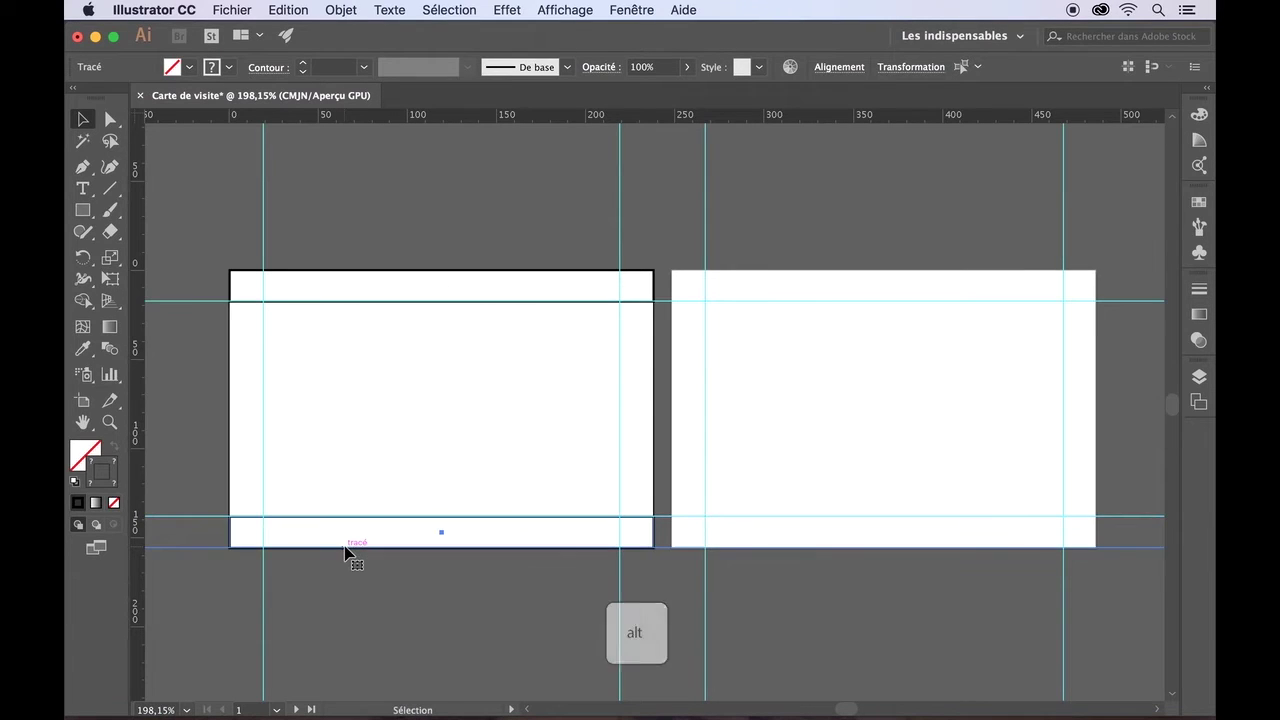
{"action": "left_click", "coordinate": [360, 470]}
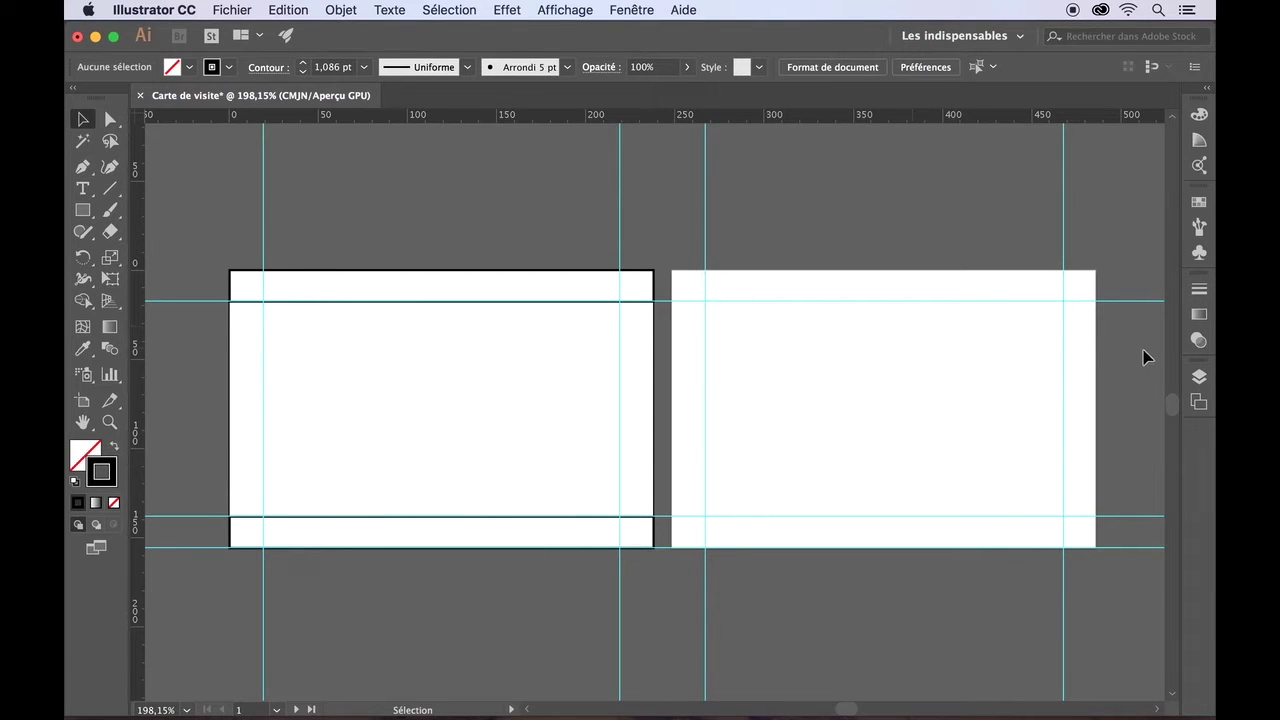
- Rename Calque 1, which holds the band rectangles and guides, to 'Repères'
{"action": "left_click", "coordinate": [1199, 377]}
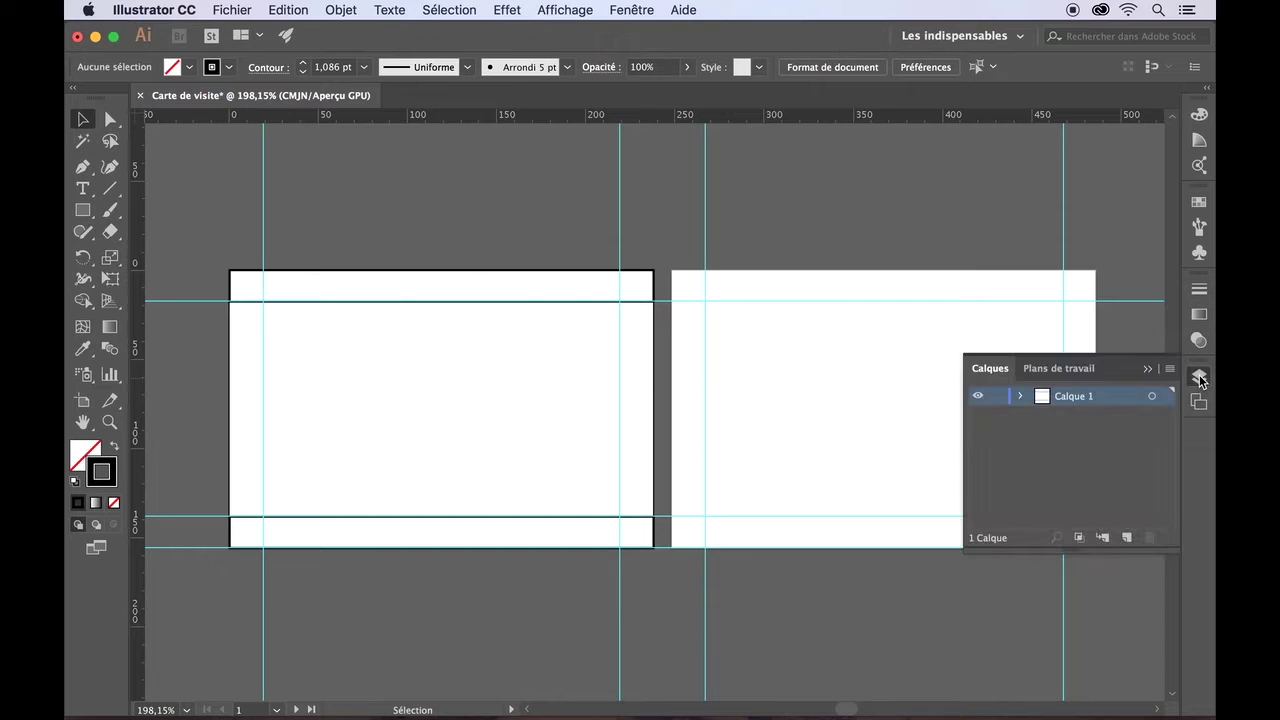
{"action": "left_click", "coordinate": [1021, 397]}
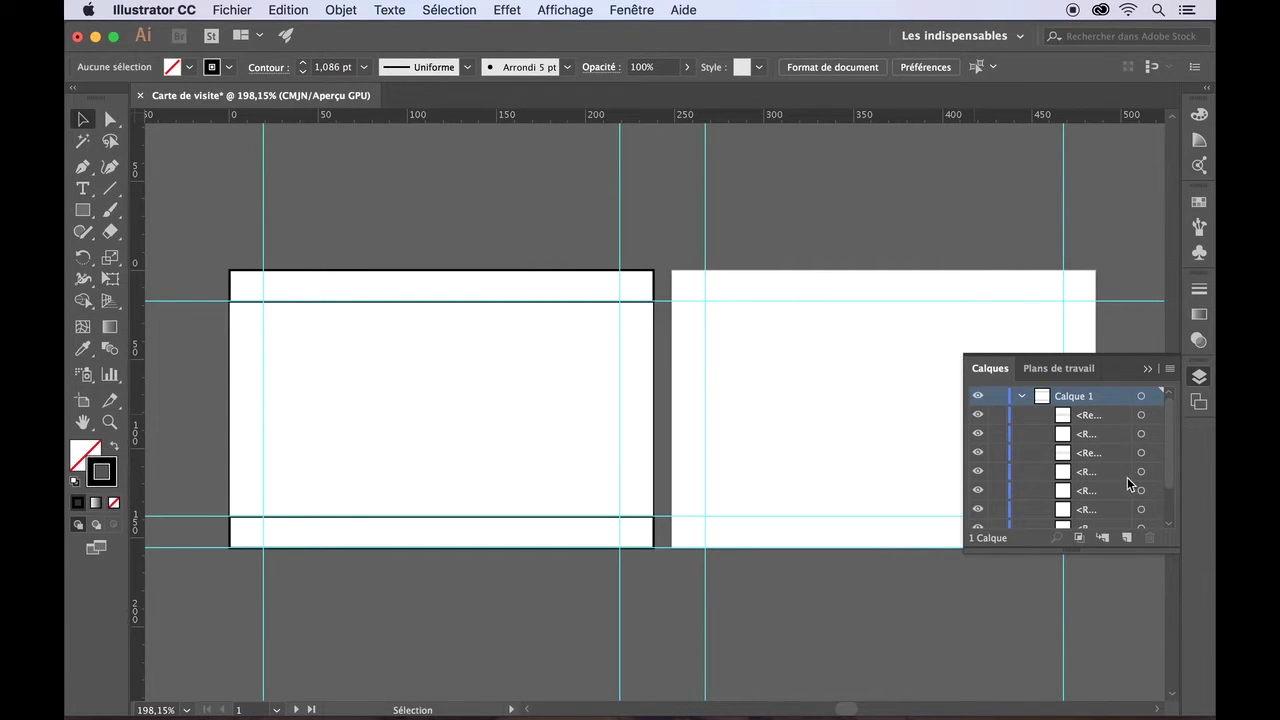
{"action": "scroll", "coordinate": [1090, 484], "scroll_direction": "down", "scroll_amount": 2}
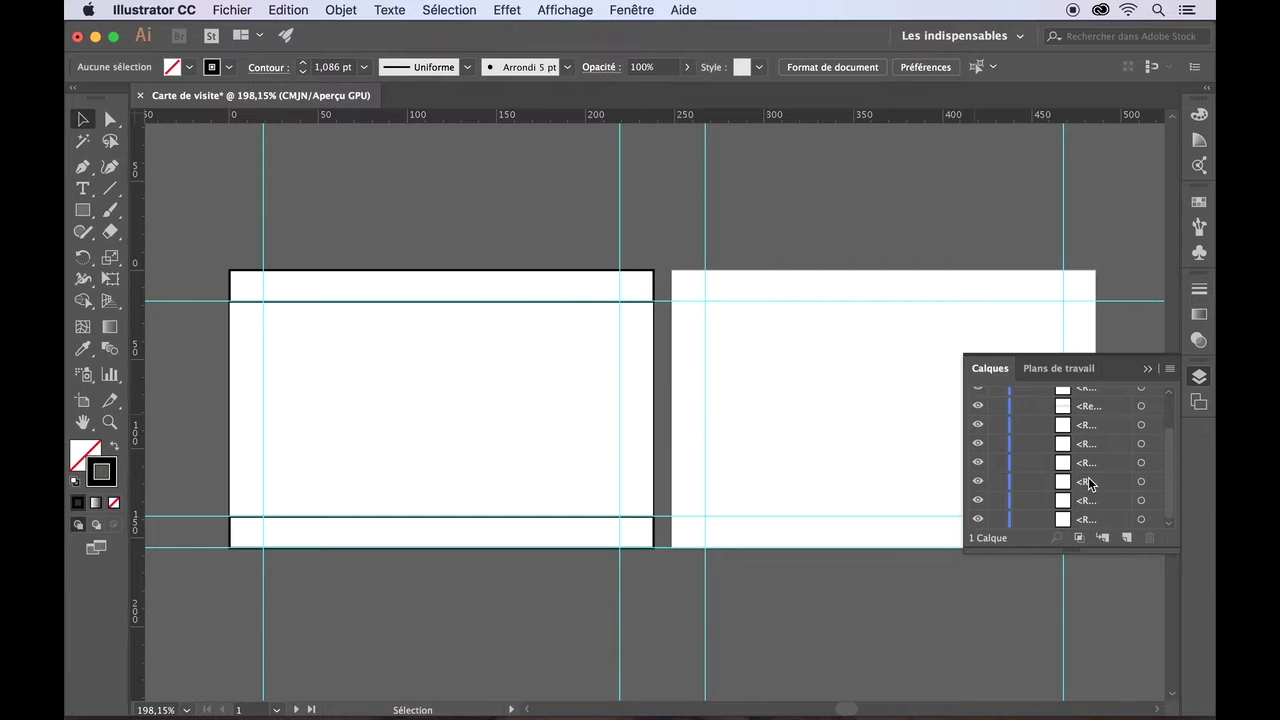
{"action": "scroll", "coordinate": [1090, 484], "scroll_direction": "up", "scroll_amount": 2}
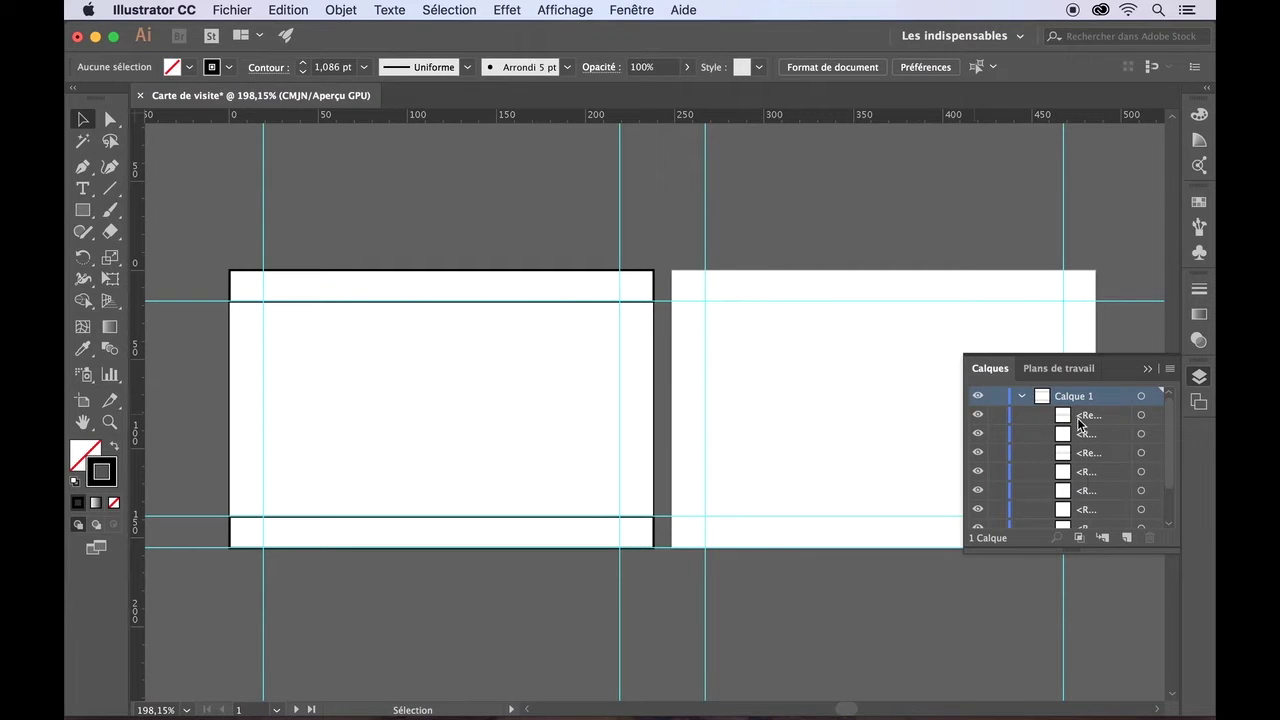
{"action": "scroll", "coordinate": [1090, 508], "scroll_direction": "down", "scroll_amount": 2}
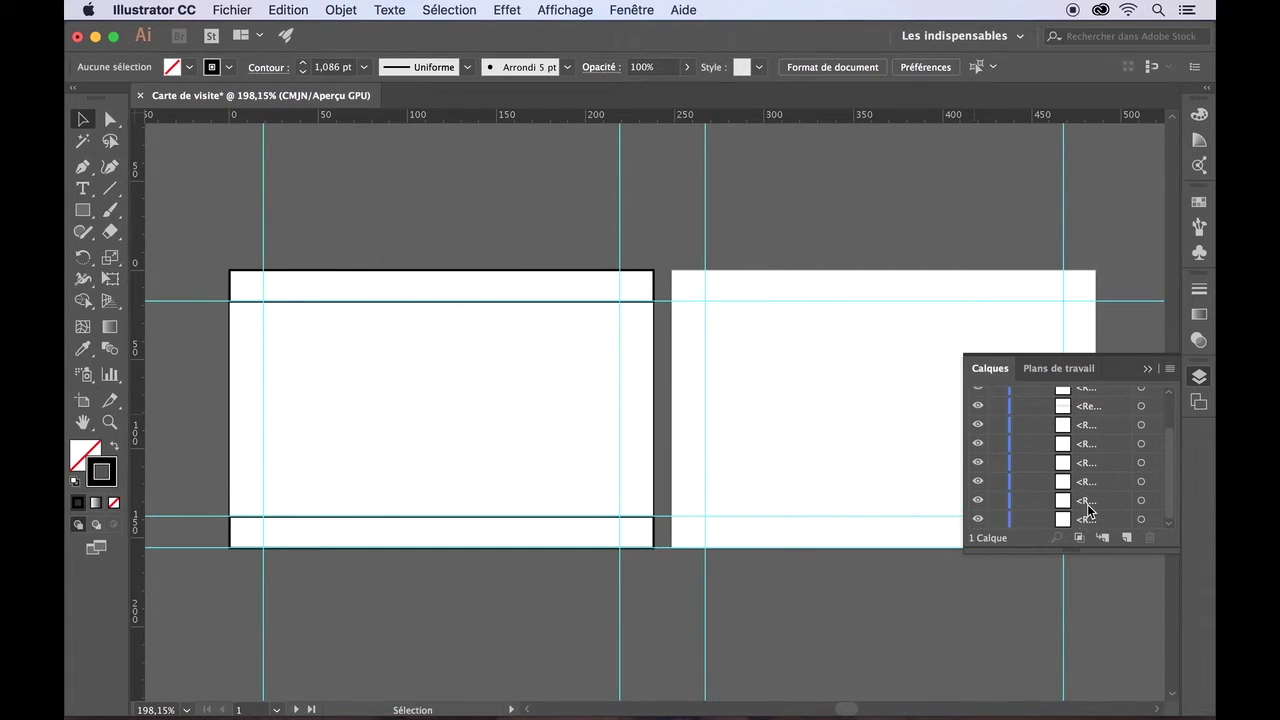
{"action": "scroll", "coordinate": [1089, 510], "scroll_direction": "up", "scroll_amount": 2}
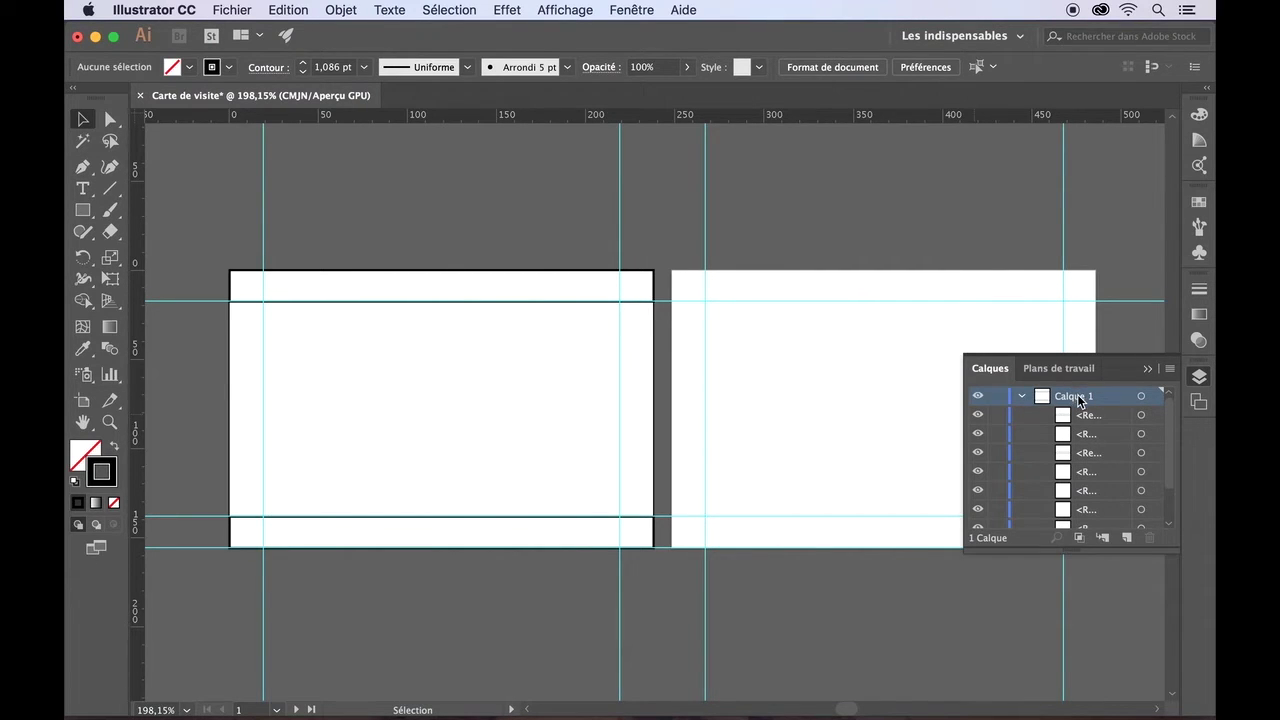
{"action": "double_click", "coordinate": [1078, 397]}
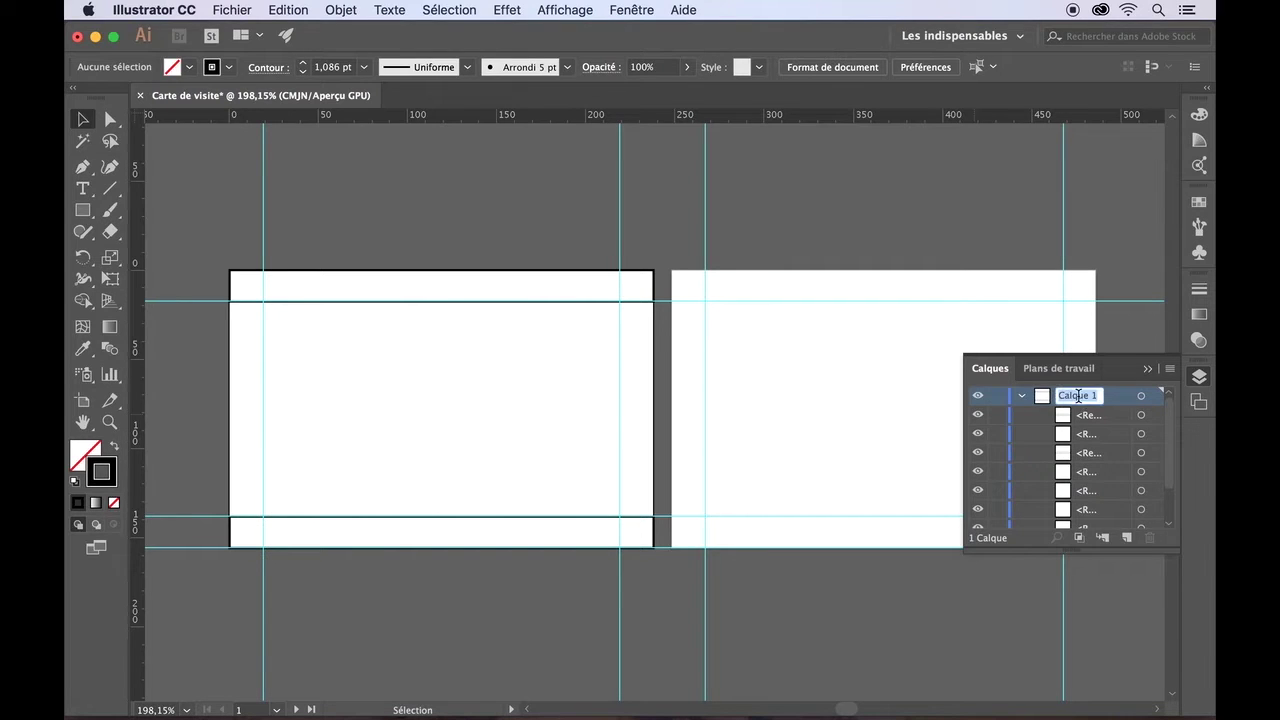
{"action": "type", "text": "Repères"}
{"action": "key", "text": "Return"}
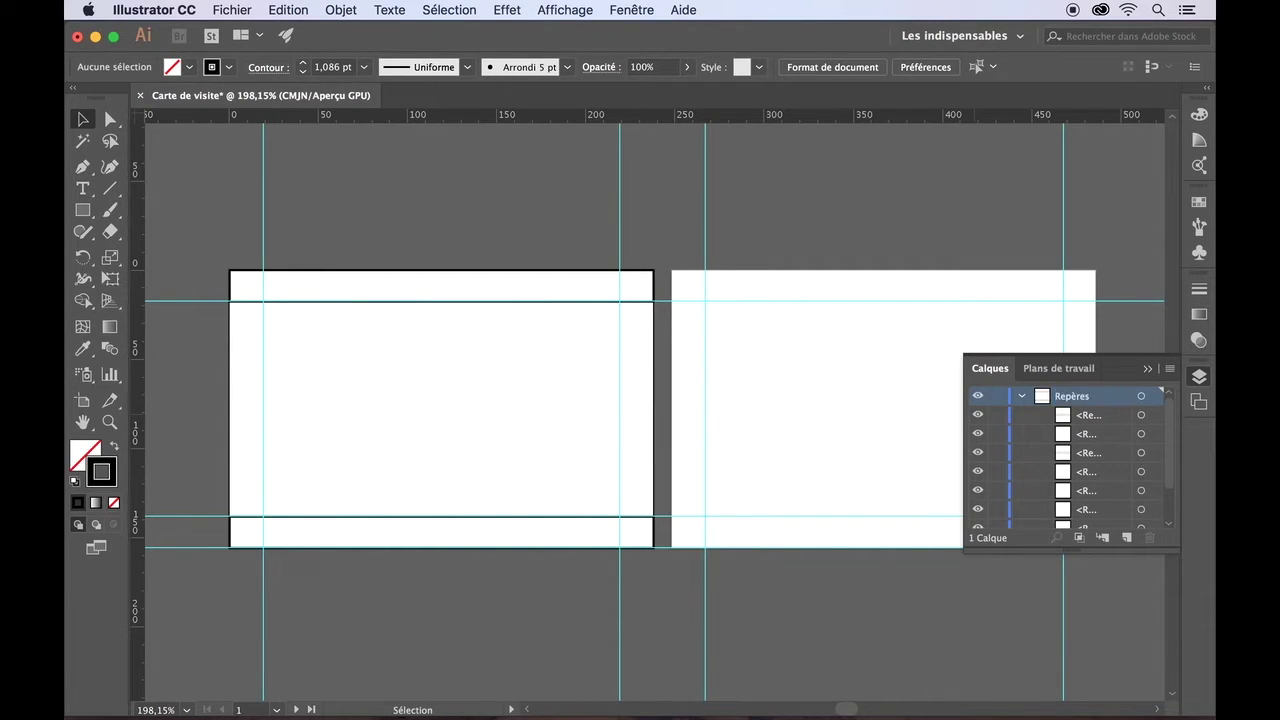
{"action": "left_click", "coordinate": [1021, 396]}
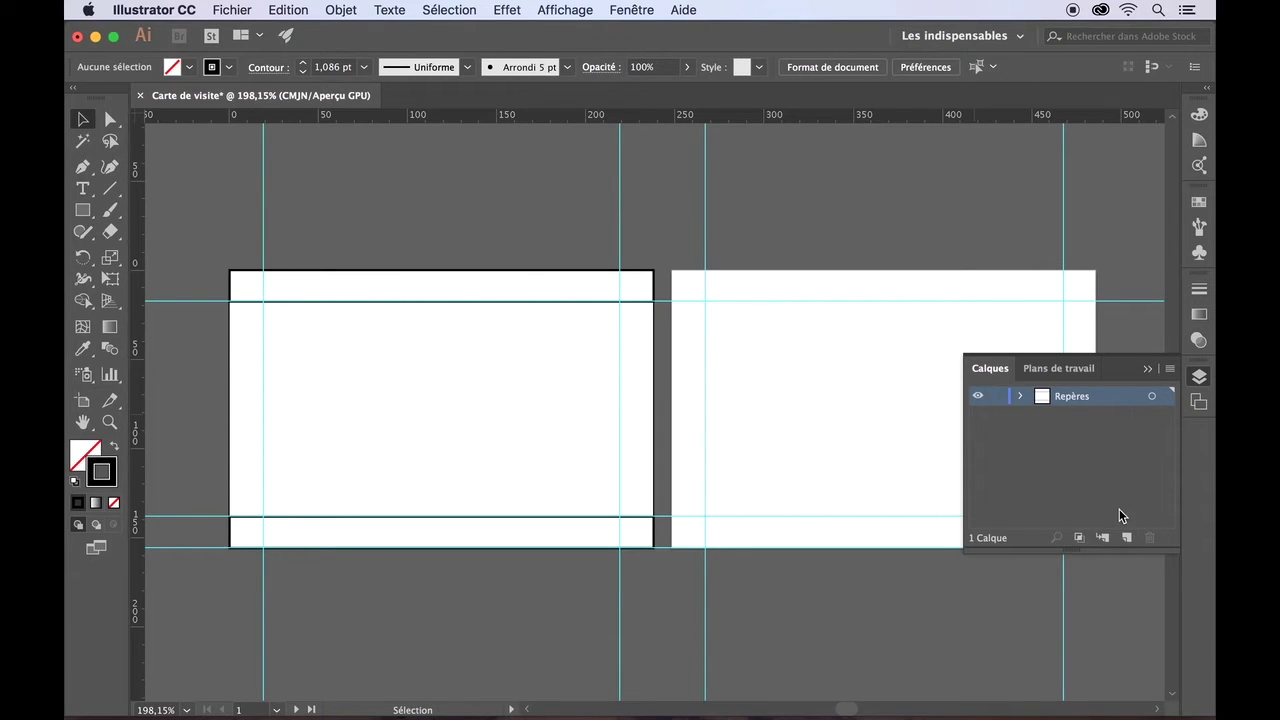
- Add a new layer named 'Recto' above Repères and expand Repères to show its objects
{"action": "left_click", "coordinate": [1126, 537]}
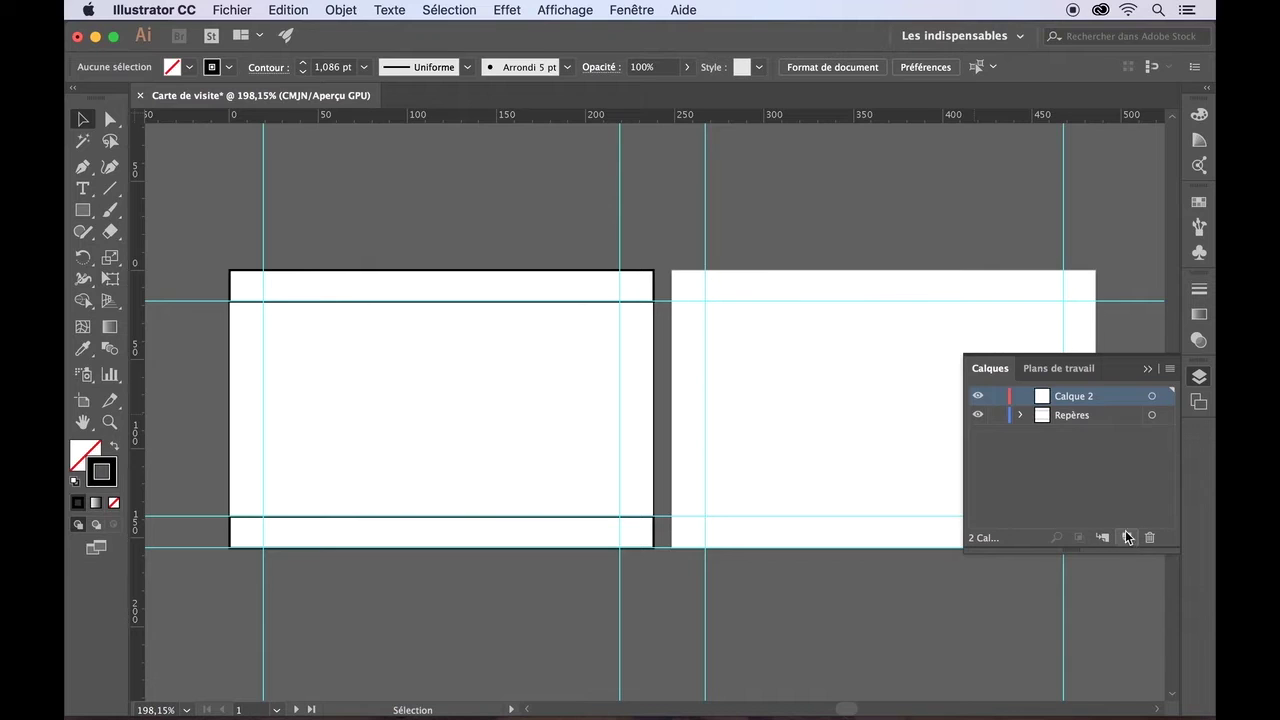
{"action": "double_click", "coordinate": [1070, 398]}
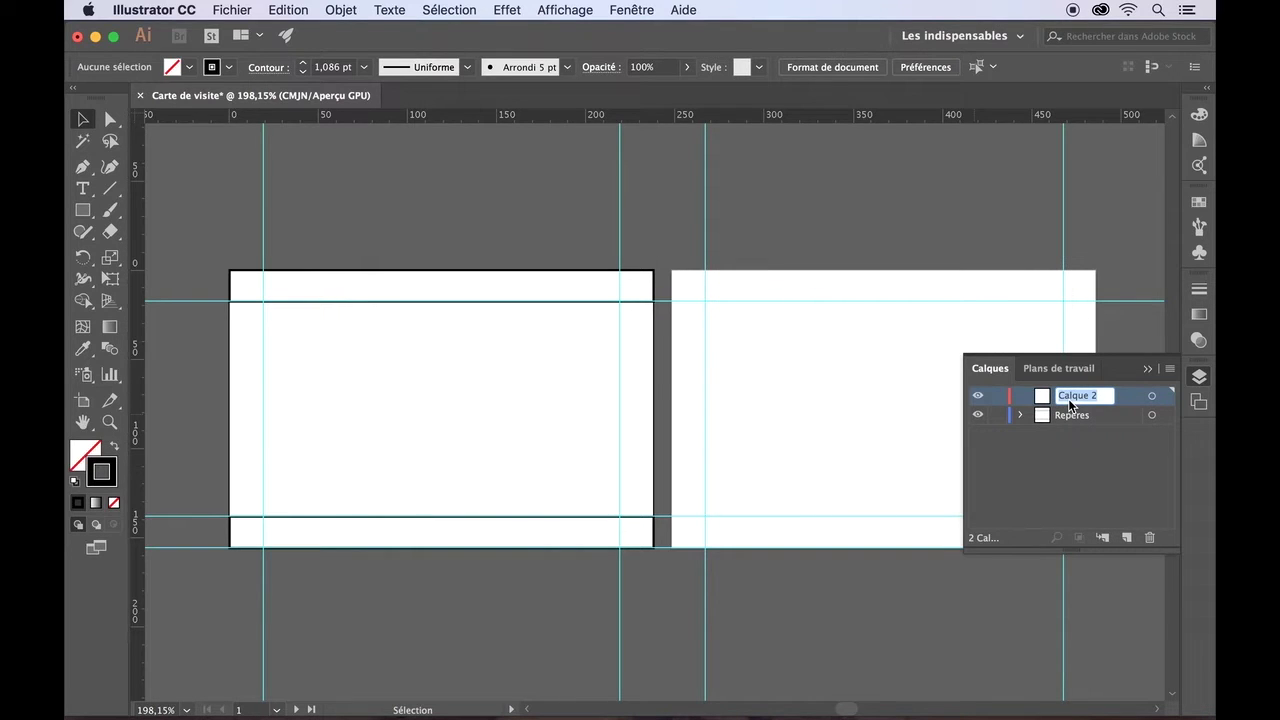
{"action": "type", "text": "Recto"}
{"action": "key", "text": "Return"}
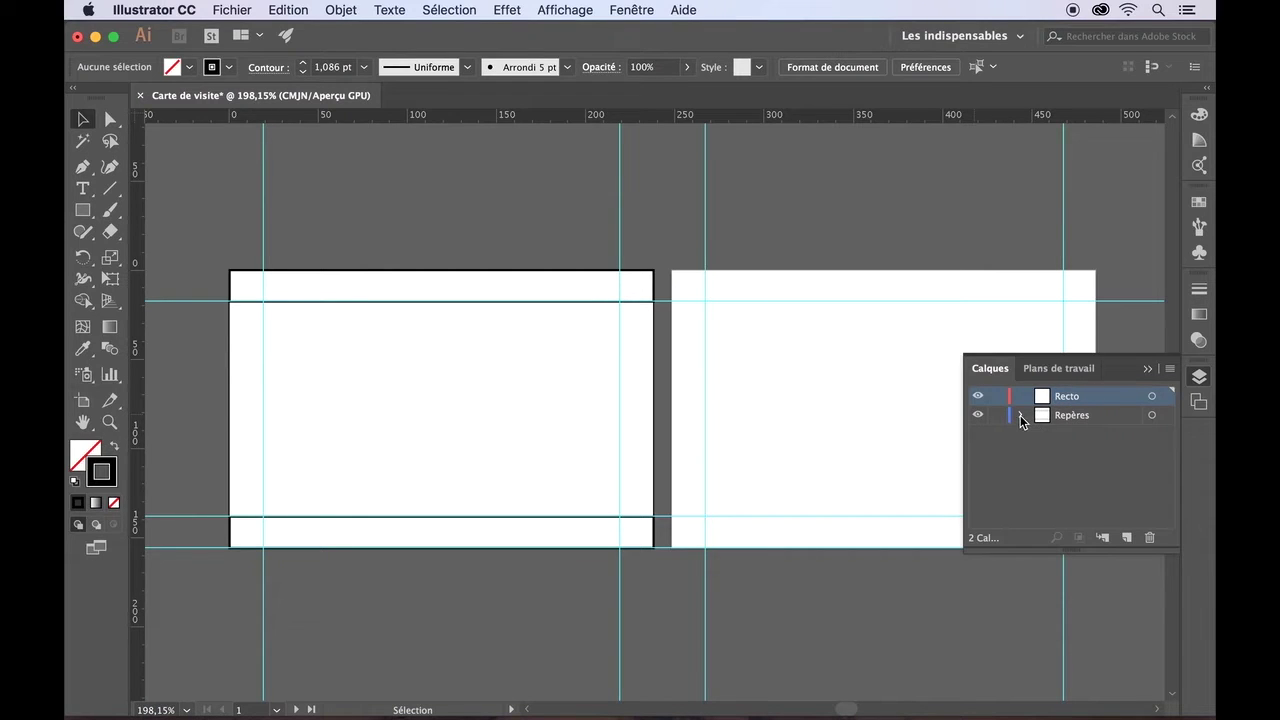
{"action": "left_click", "coordinate": [1020, 415]}
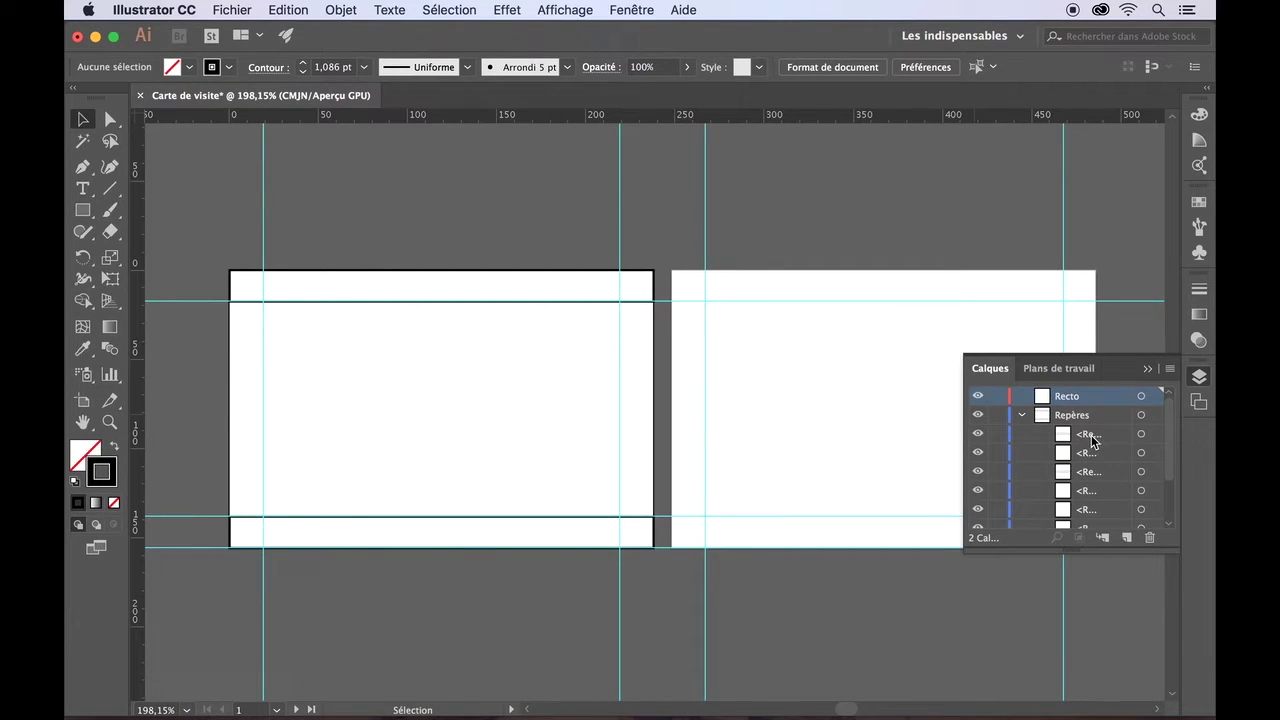
{"action": "left_click_drag", "start_coordinate": [962, 457], "coordinate": [837, 457]}
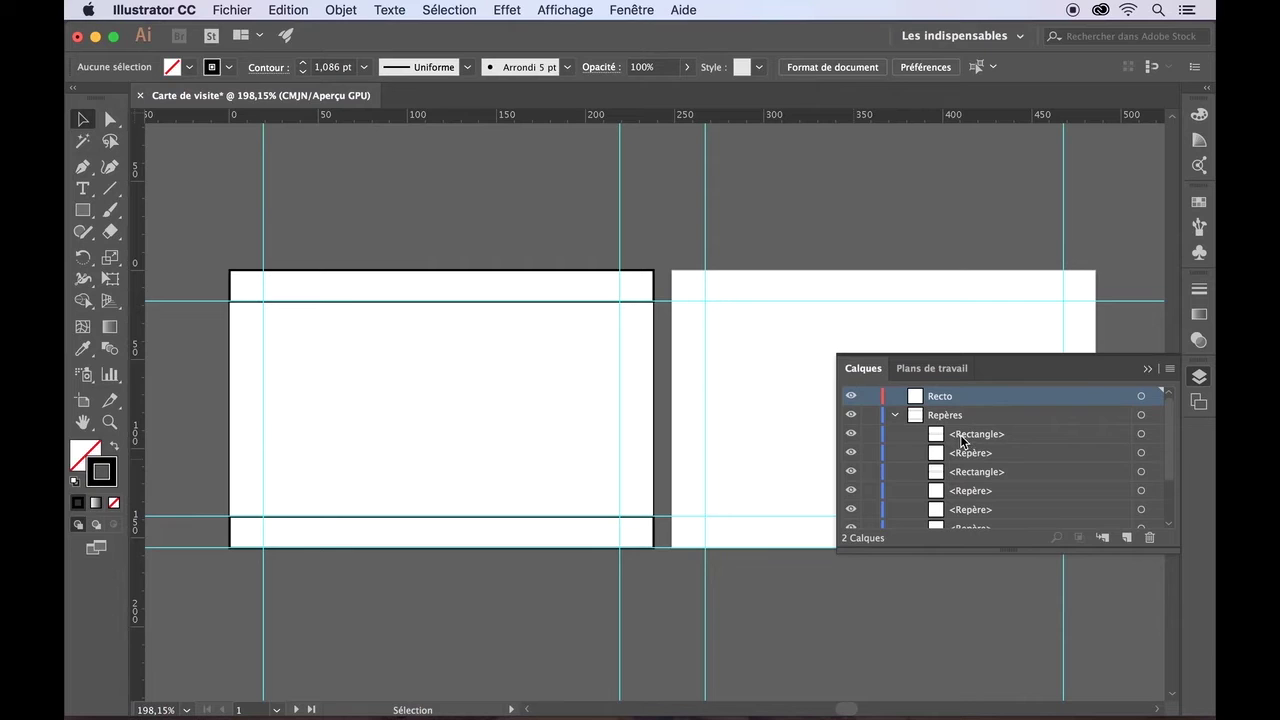
- Toggle visibility of the bottom band rectangle and a guide to identify their rows
{"action": "left_click", "coordinate": [851, 436]}
{"action": "left_click", "coordinate": [851, 438]}
{"action": "left_click", "coordinate": [851, 438]}
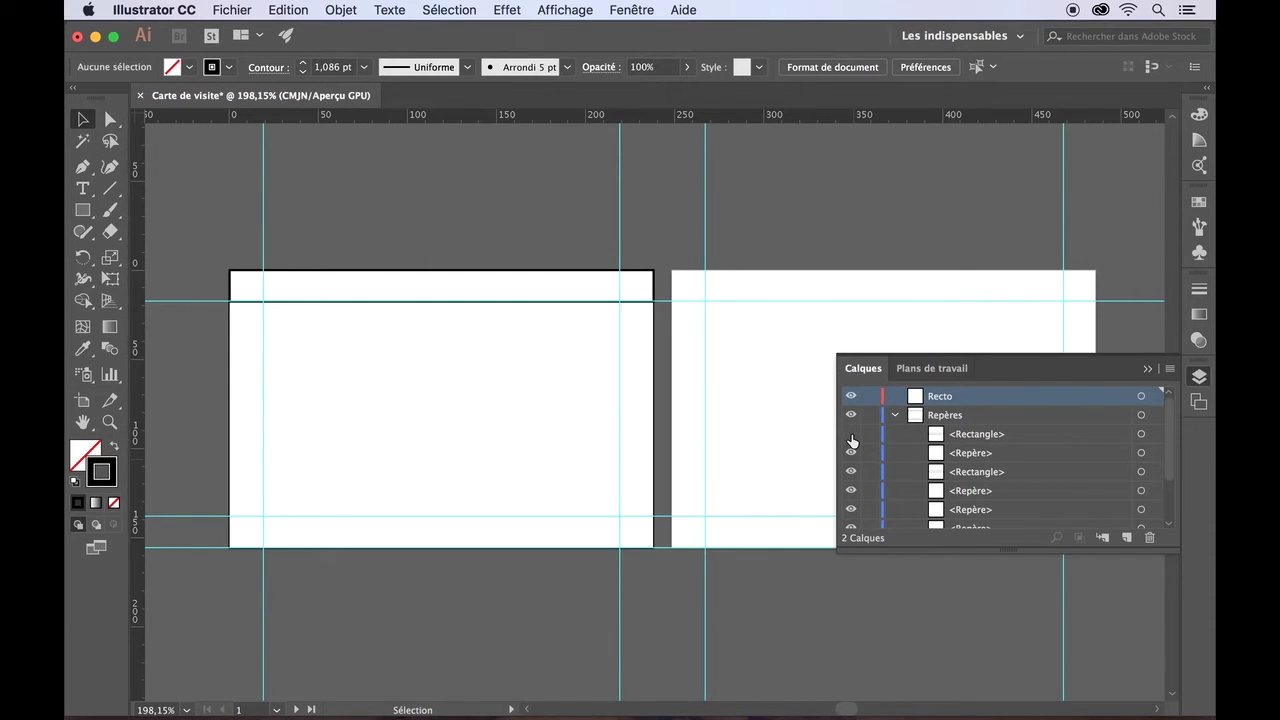
{"action": "left_click", "coordinate": [851, 436]}
{"action": "left_click", "coordinate": [851, 453]}
{"action": "left_click", "coordinate": [851, 453]}
{"action": "left_click", "coordinate": [851, 454]}
{"action": "left_click", "coordinate": [851, 455]}
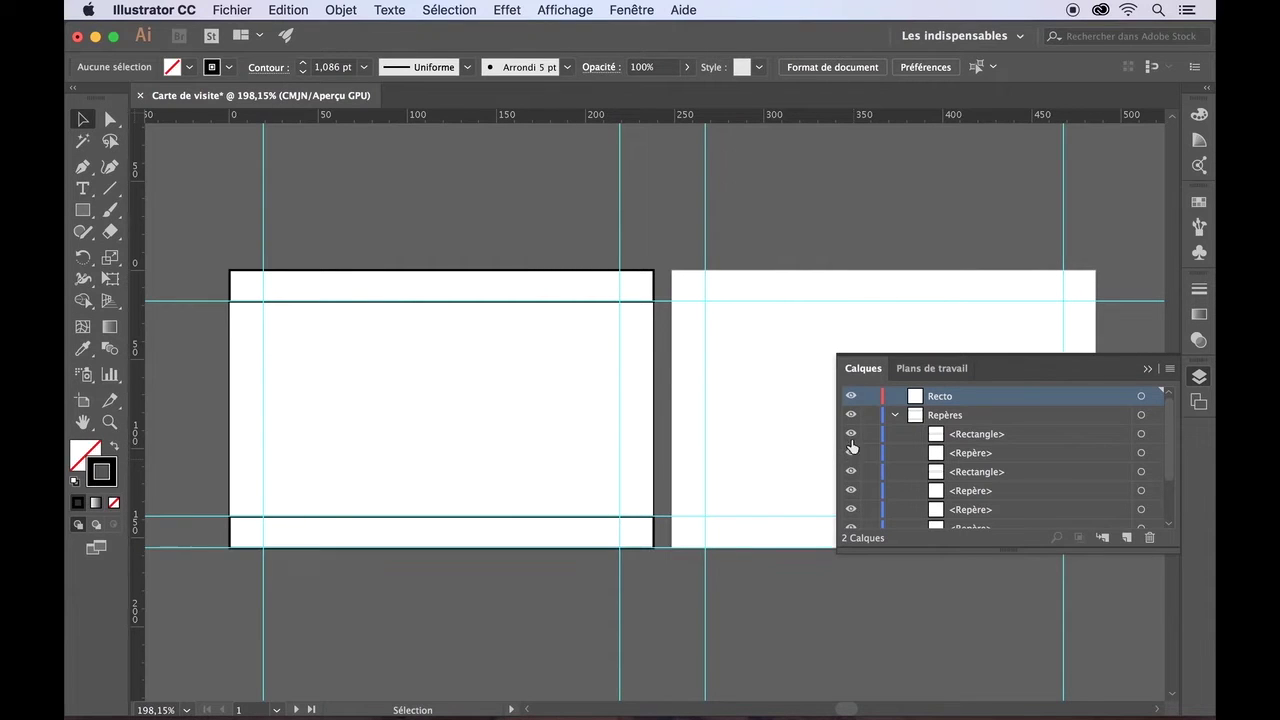
- Move both <Rectangle> rows from Repères up into the Recto layer
{"action": "left_click", "coordinate": [963, 433]}
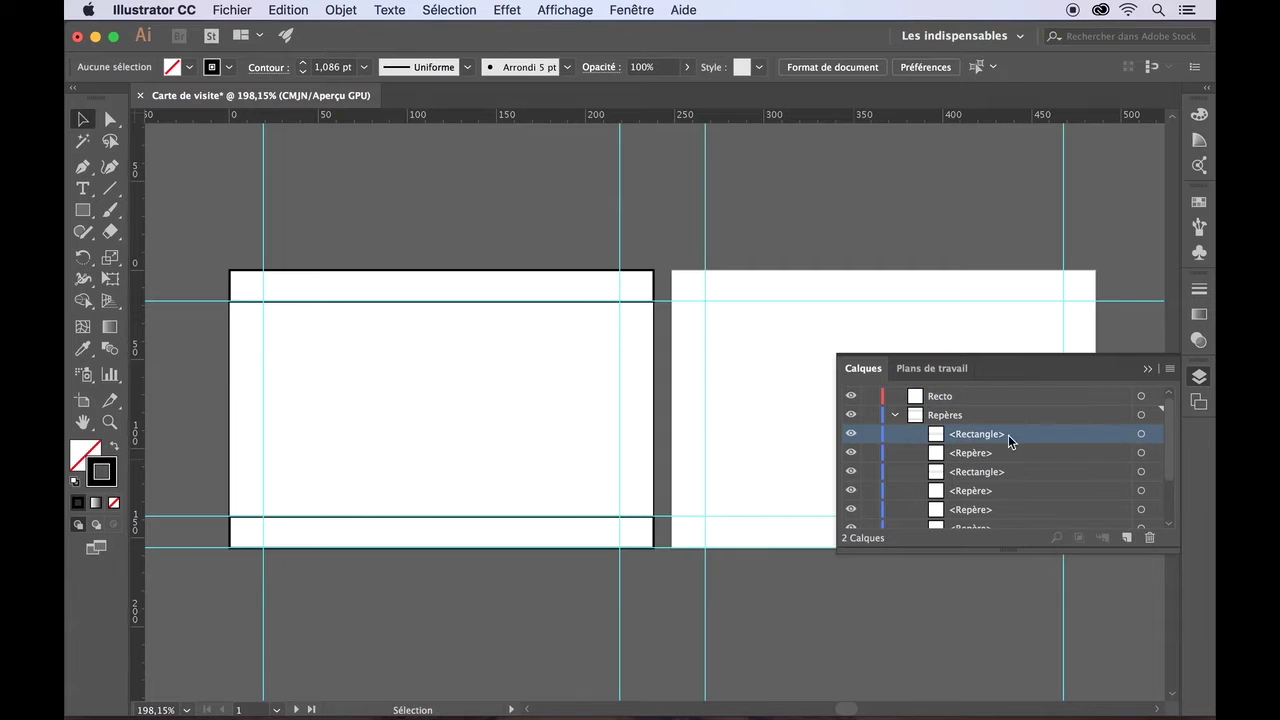
{"action": "left_click_drag", "start_coordinate": [1008, 434], "coordinate": [940, 400]}
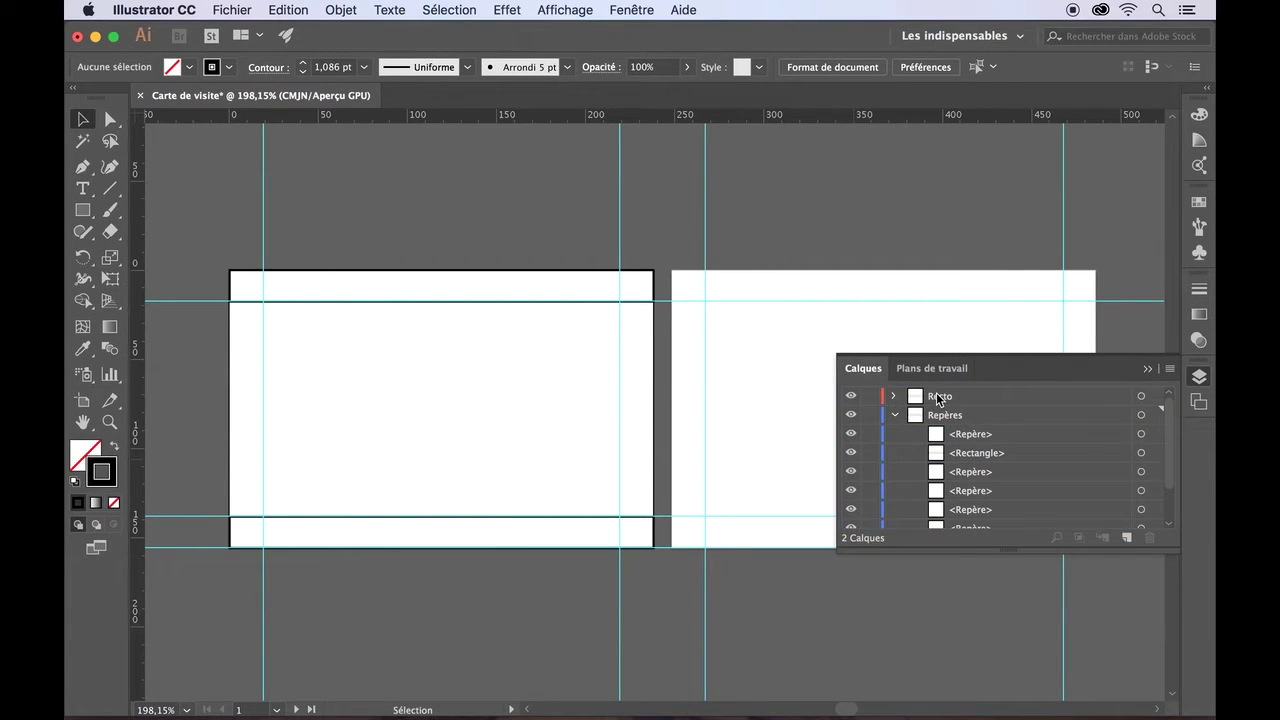
{"action": "left_click_drag", "start_coordinate": [972, 455], "coordinate": [933, 399]}
{"action": "scroll", "coordinate": [972, 480], "scroll_direction": "down", "scroll_amount": 2}
{"action": "scroll", "coordinate": [972, 480], "scroll_direction": "up", "scroll_amount": 2}
- Collapse Repères, check the rectangles inside Recto, then collapse and select Recto
{"action": "left_click", "coordinate": [895, 415]}
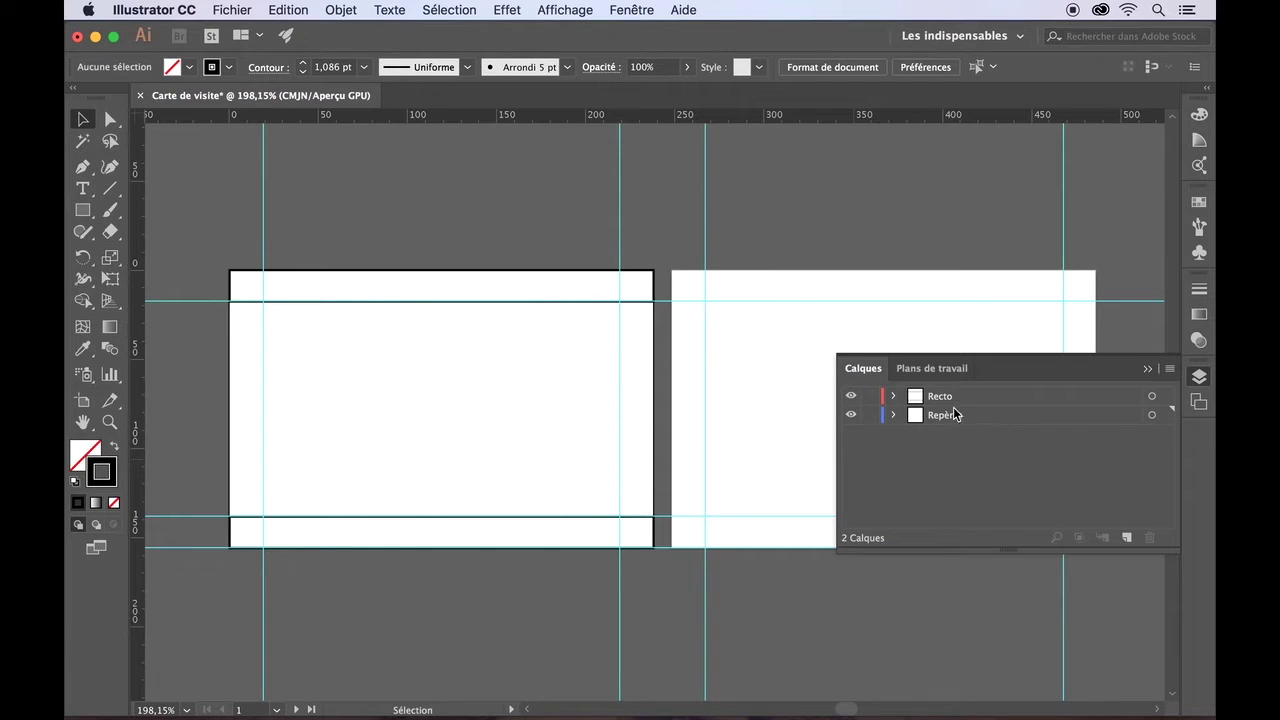
{"action": "left_click", "coordinate": [893, 396]}
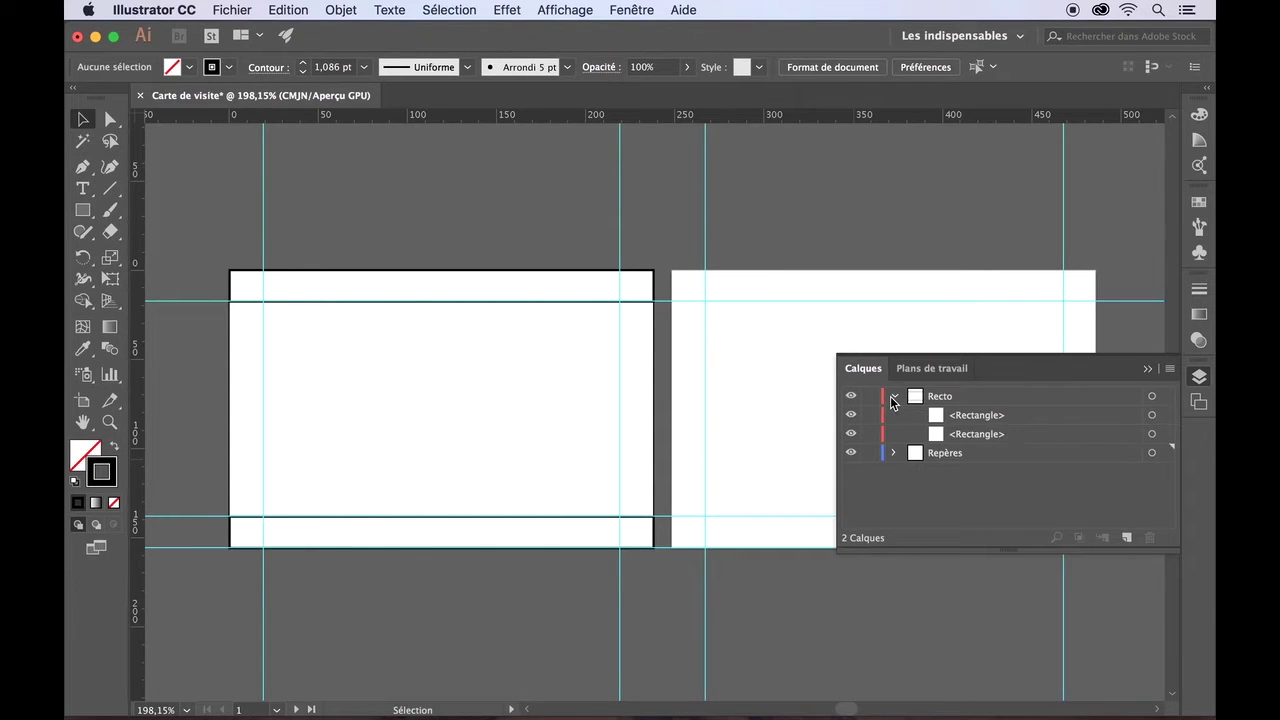
{"action": "double_click", "coordinate": [974, 416]}
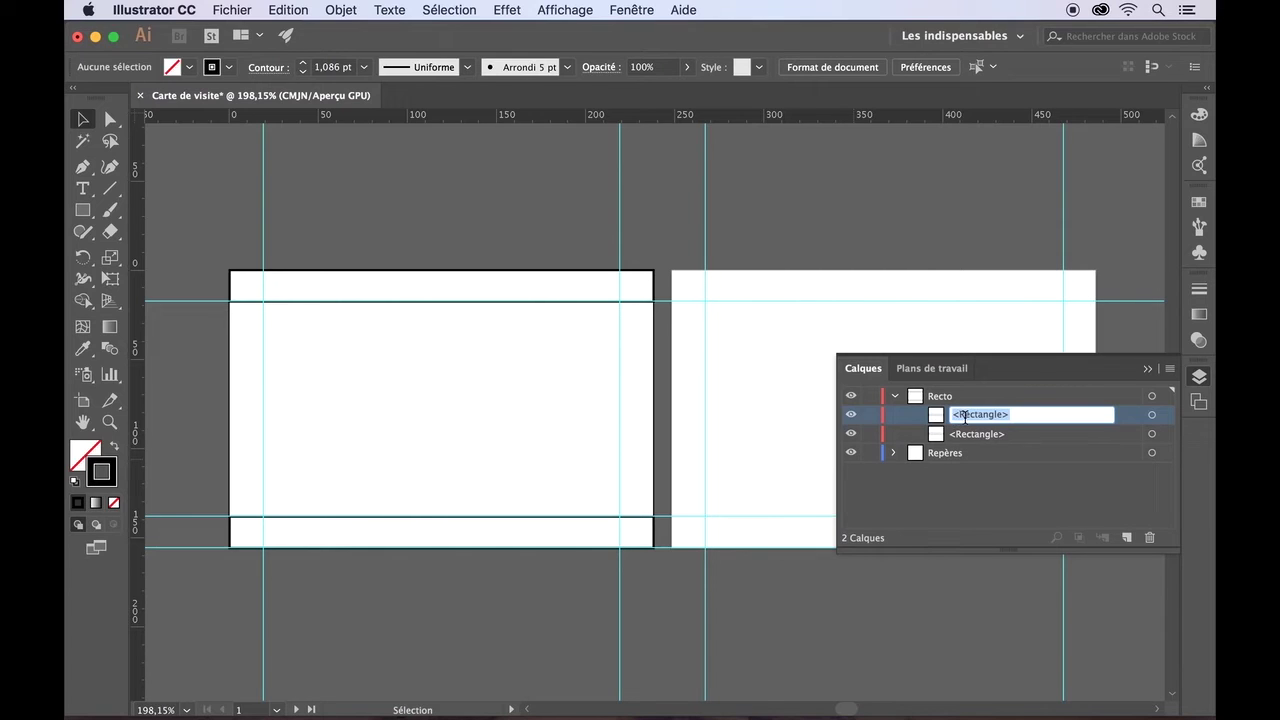
{"action": "left_click", "coordinate": [964, 415]}
{"action": "left_click", "coordinate": [1012, 484]}
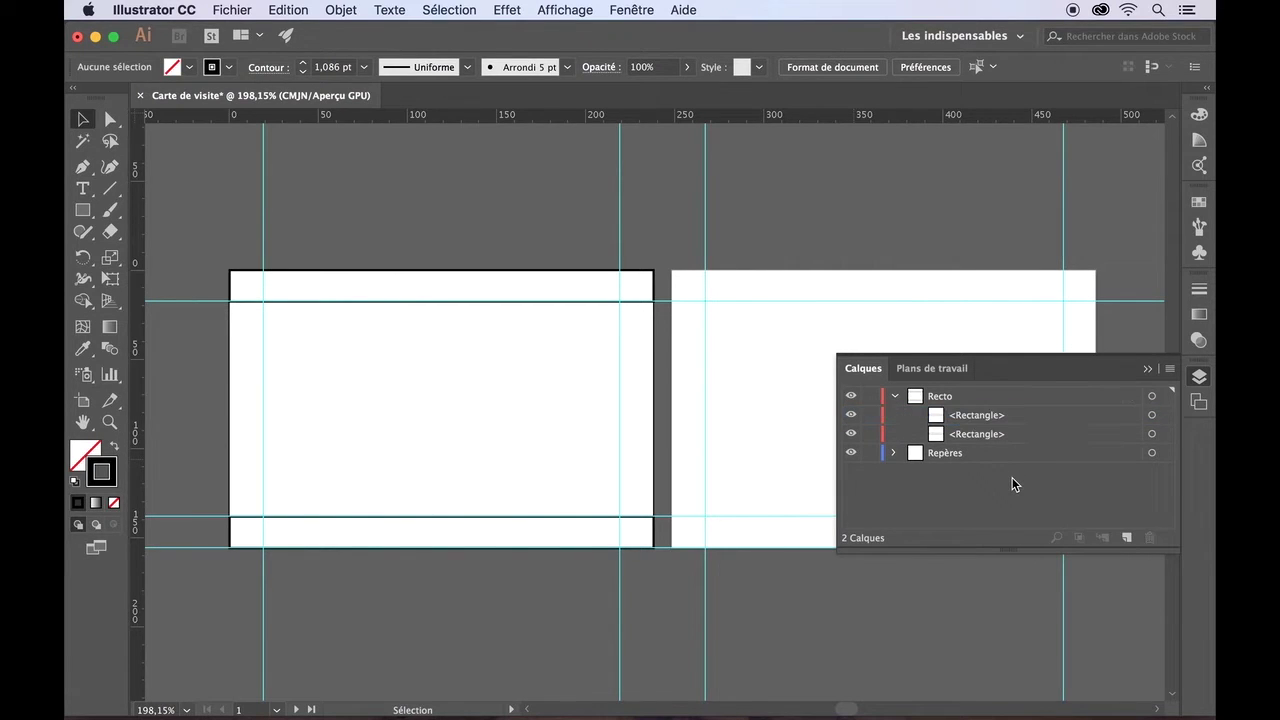
{"action": "left_click", "coordinate": [894, 397]}
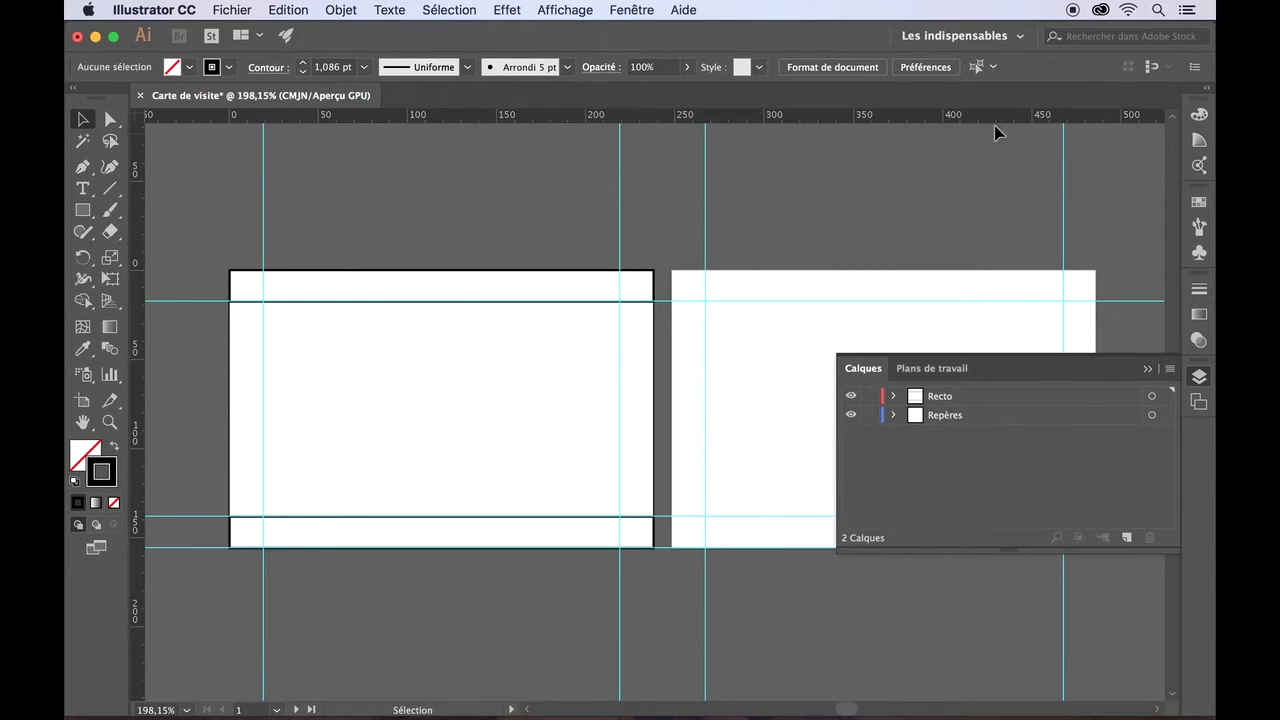
{"action": "left_click", "coordinate": [950, 398]}
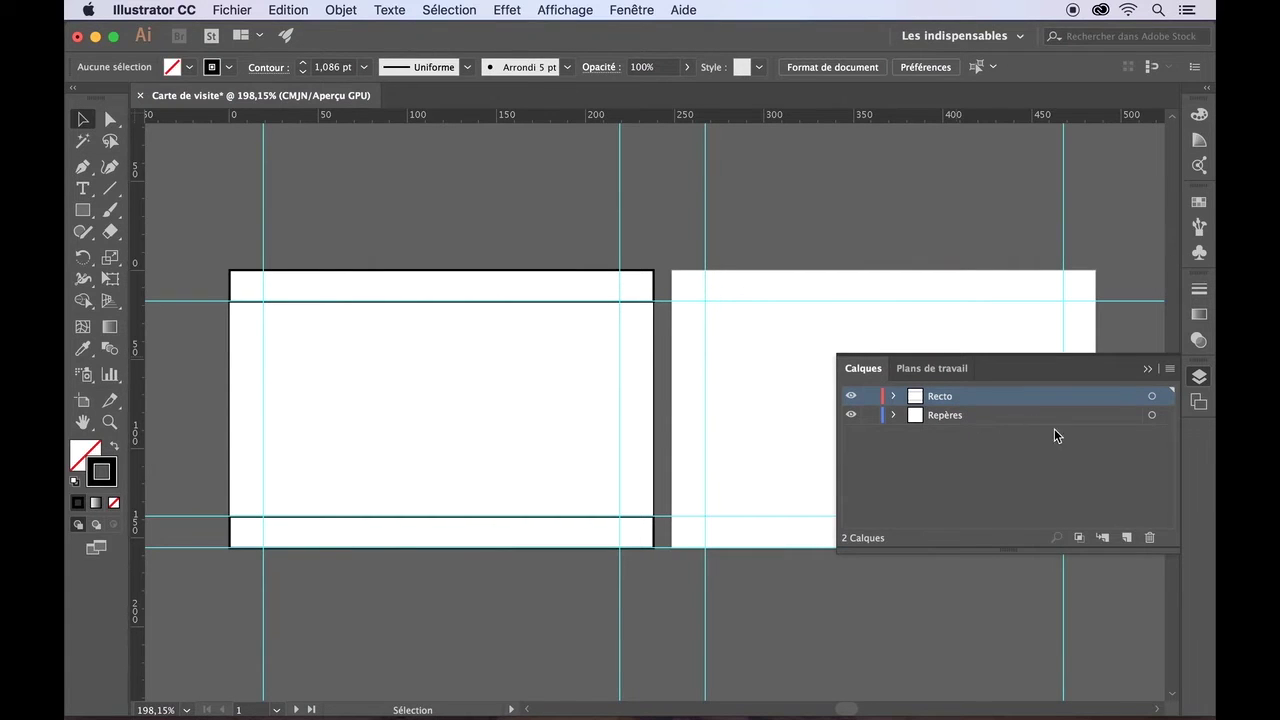
- Create a new layer at the top and rename it from Calque 3 to 'Verso'
{"action": "left_click", "coordinate": [1127, 537]}
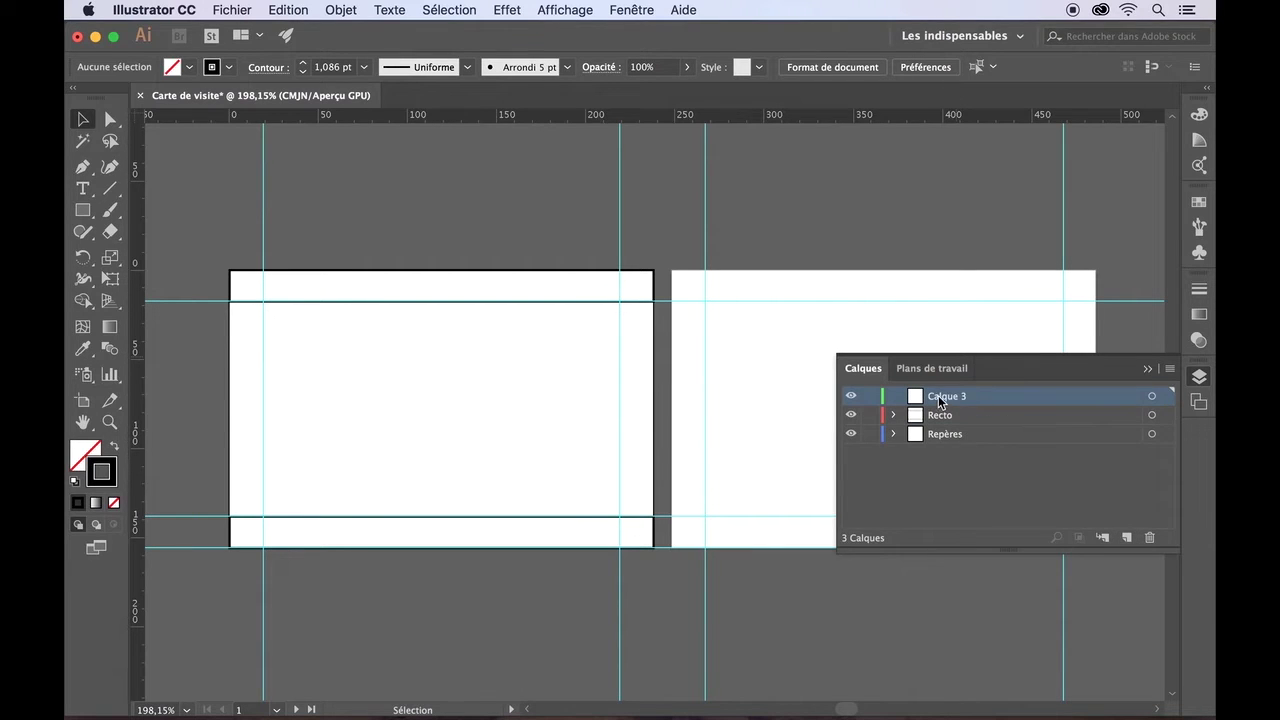
{"action": "double_click", "coordinate": [940, 399]}
{"action": "type", "text": "Verso"}
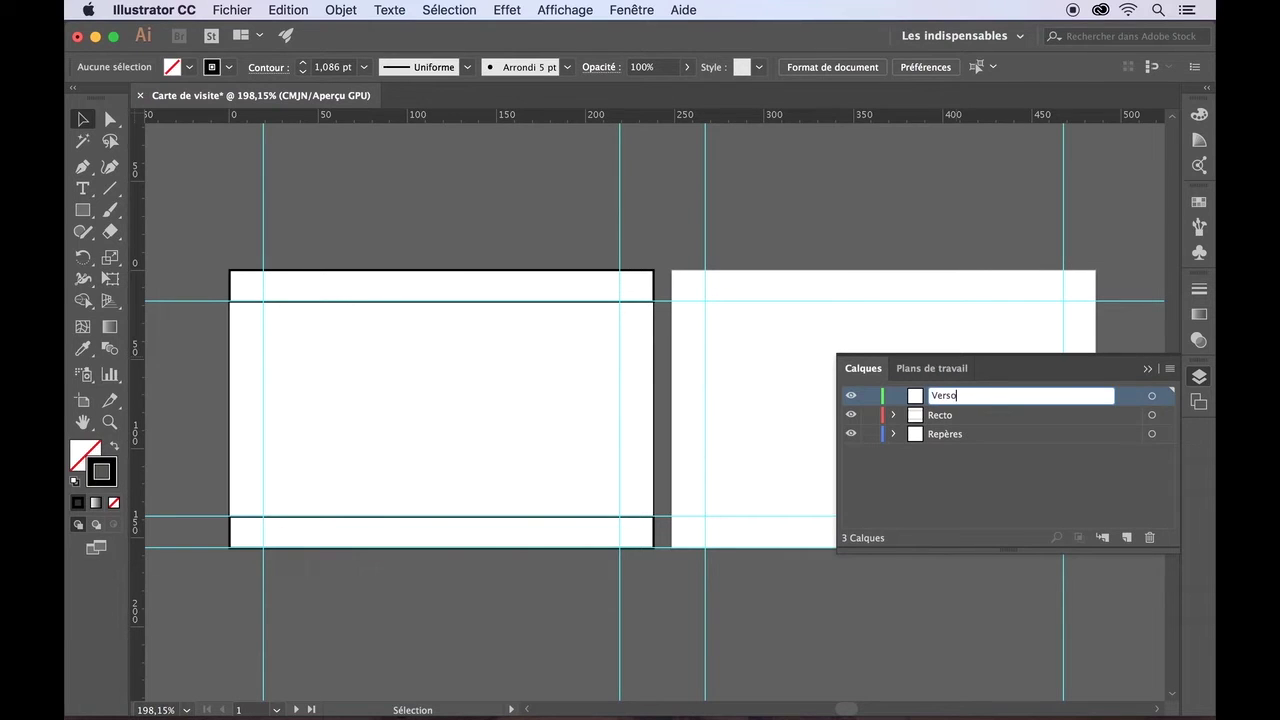
{"action": "key", "text": "Return"}
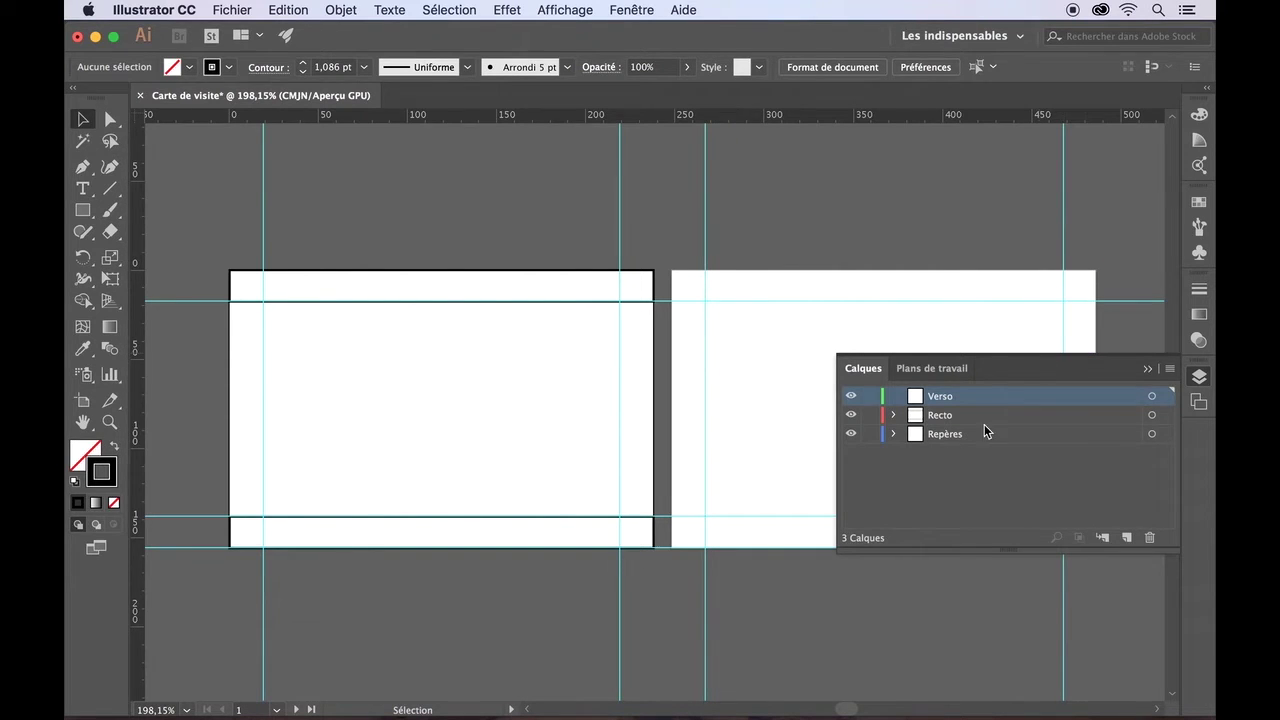
- Move Repères to the top of the stack and hide it, then add a sublayer inside Recto
{"action": "left_click_drag", "start_coordinate": [966, 433], "coordinate": [960, 392]}
{"action": "left_click", "coordinate": [850, 397]}
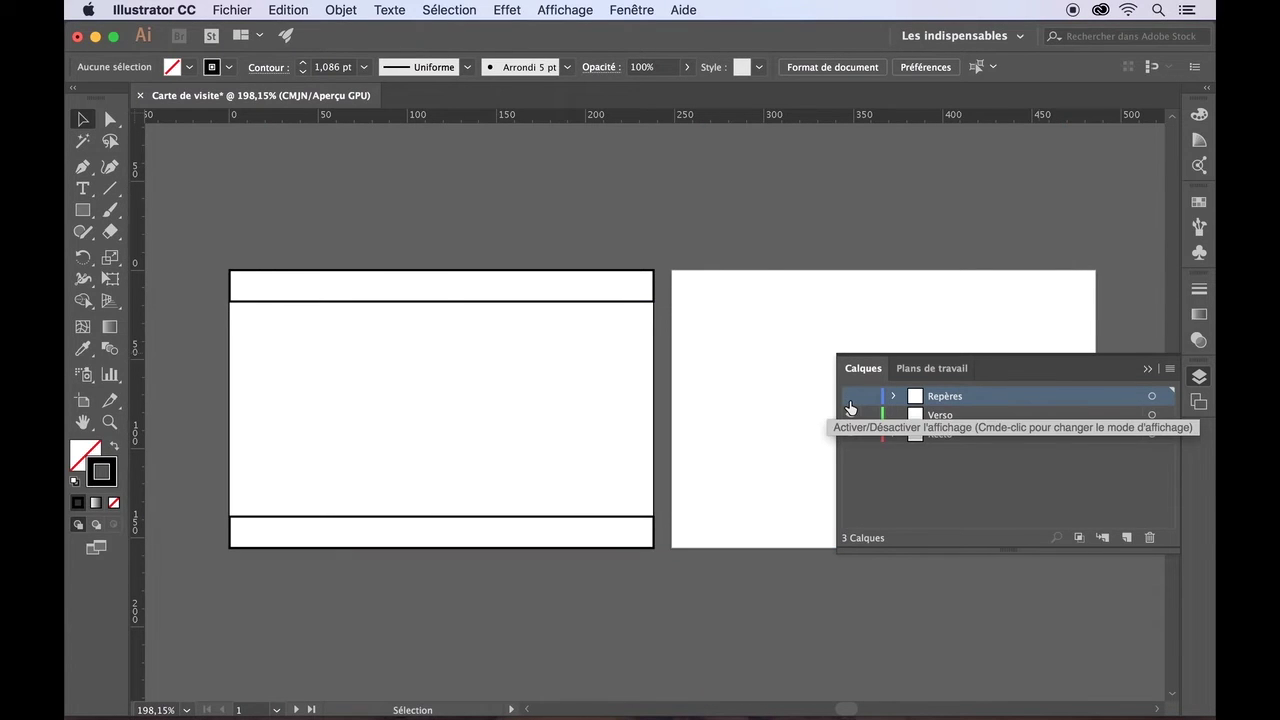
{"action": "left_click", "coordinate": [850, 397]}
{"action": "left_click", "coordinate": [850, 397]}
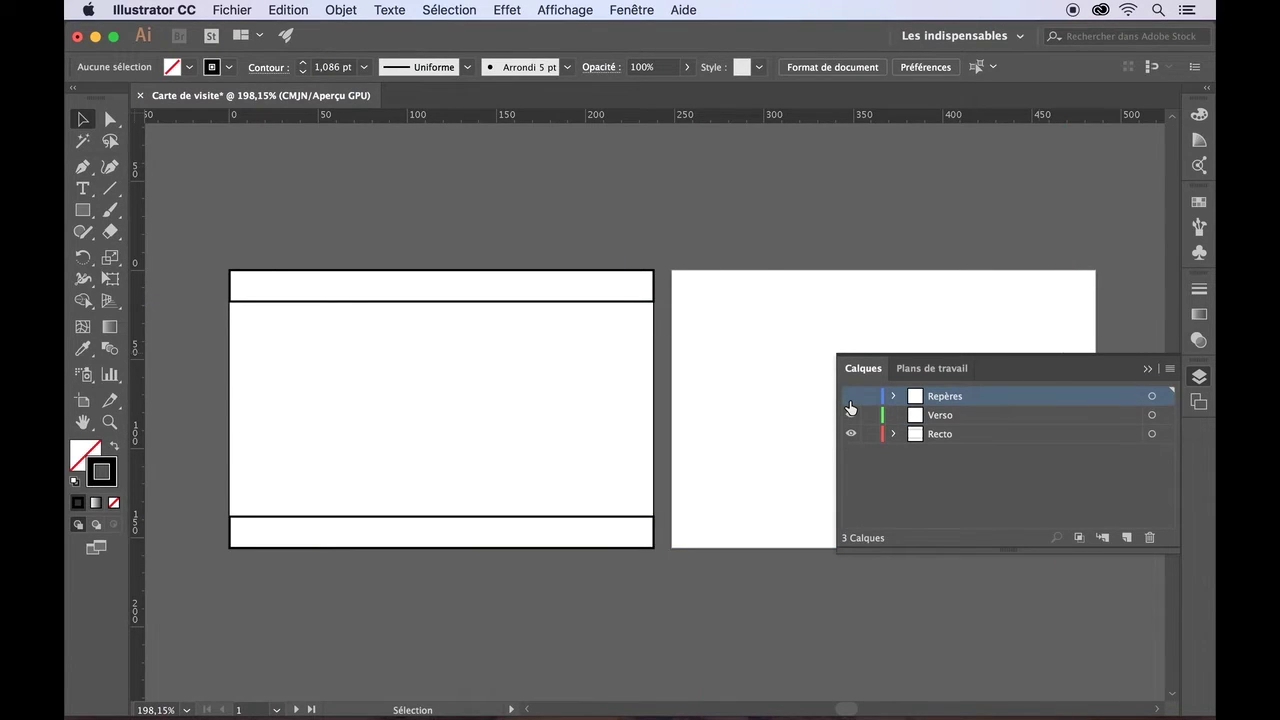
{"action": "left_click", "coordinate": [850, 412]}
{"action": "left_click", "coordinate": [943, 436]}
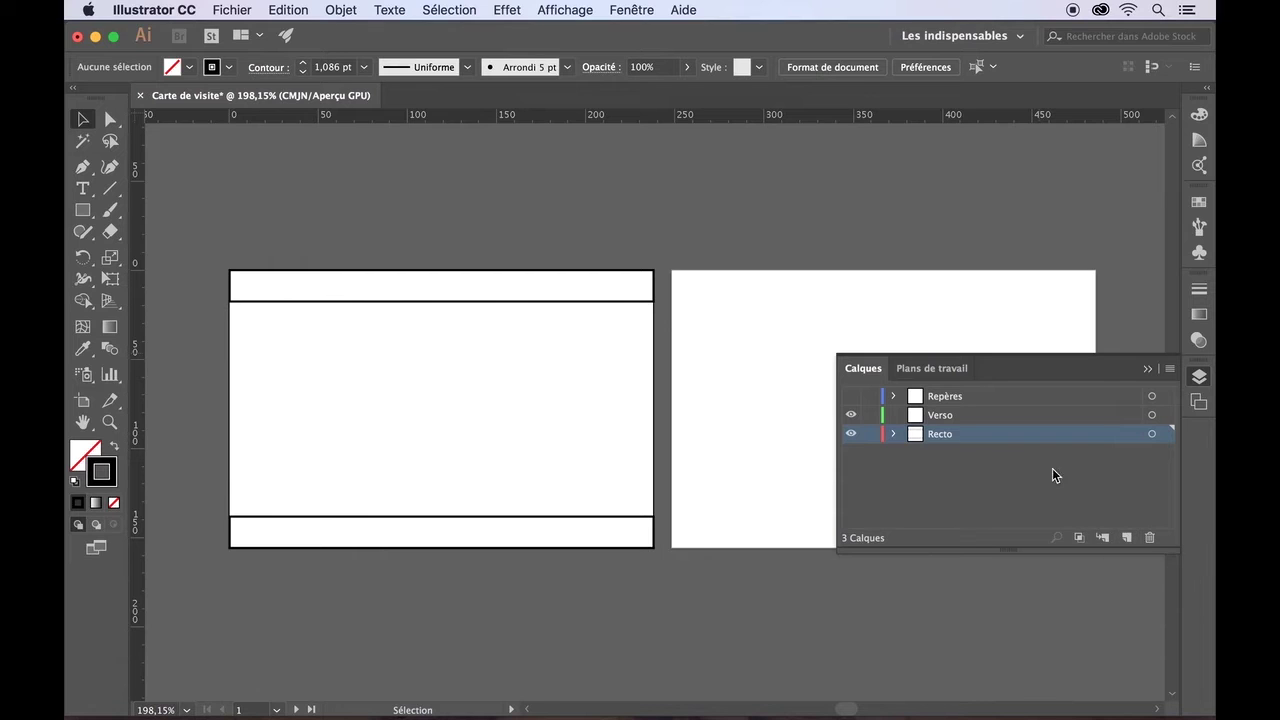
{"action": "left_click", "coordinate": [1104, 541]}
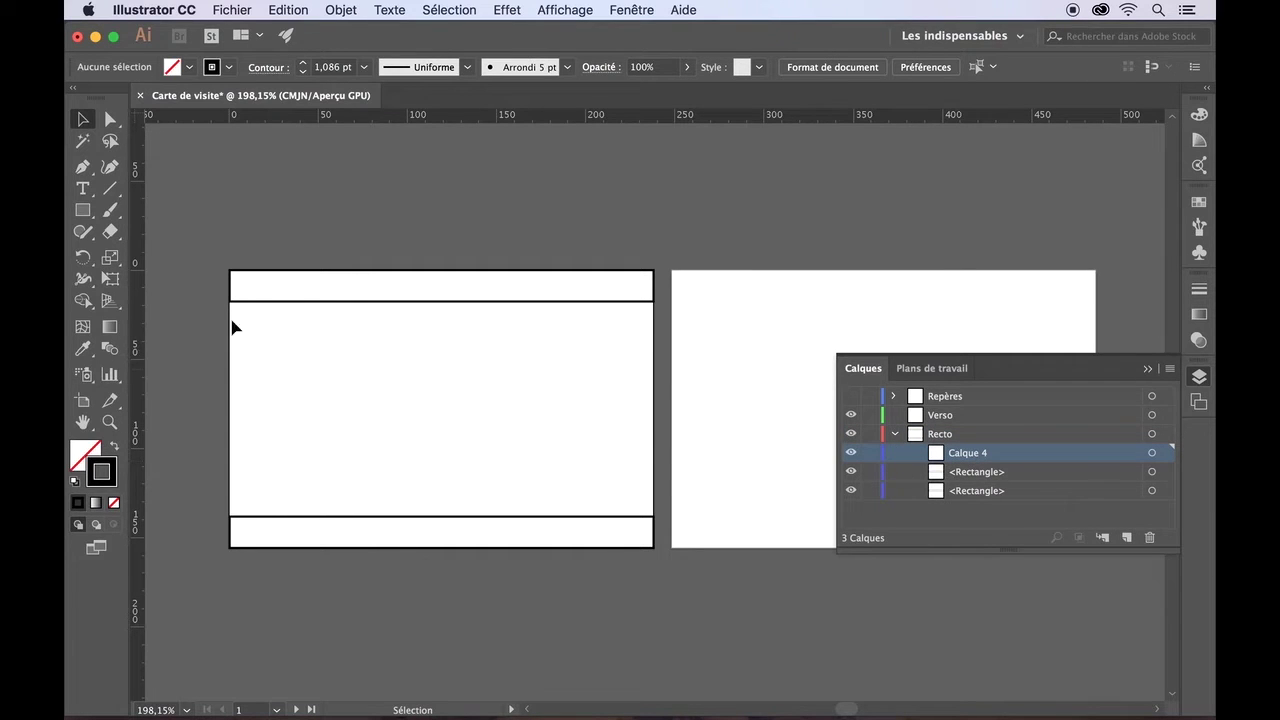
- Draw a circle on the front card with the Ellipse tool, redrawing it from the guide intersection
{"action": "left_click", "coordinate": [84, 212]}
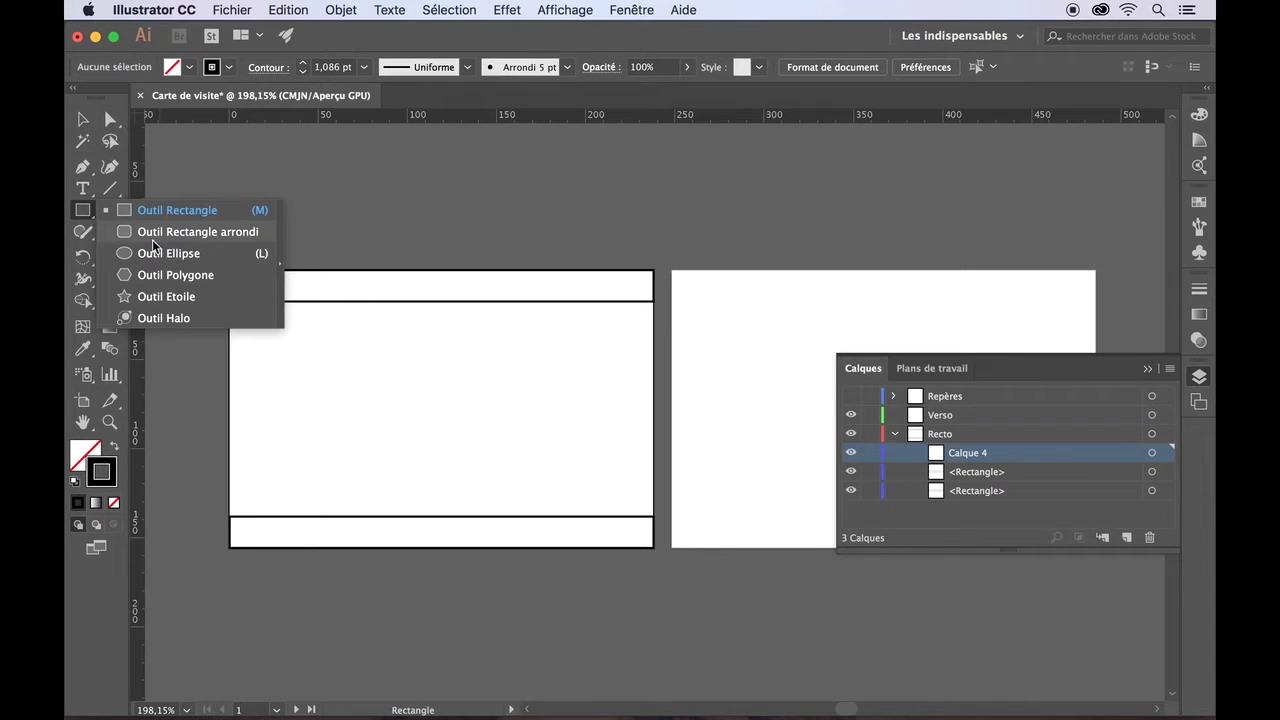
{"action": "left_click", "coordinate": [152, 257]}
{"action": "left_click_drag", "start_coordinate": [406, 366], "coordinate": [509, 476]}
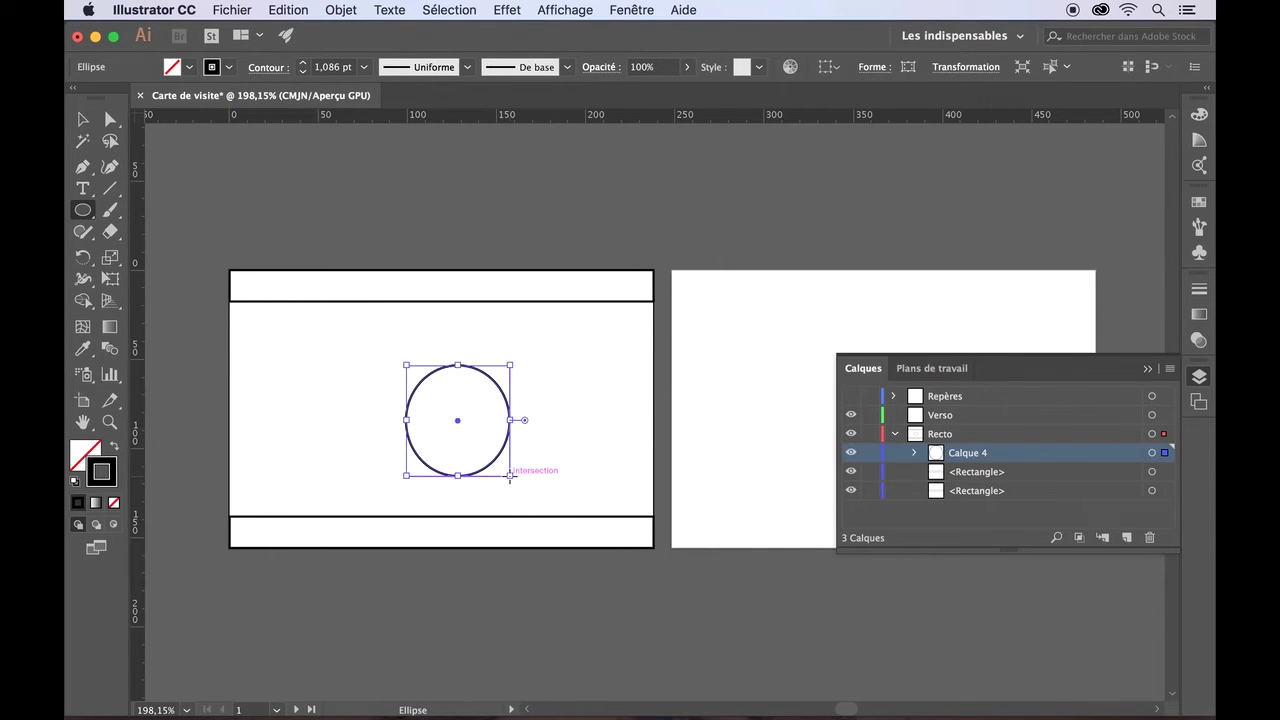
{"action": "key", "text": "BackSpace"}
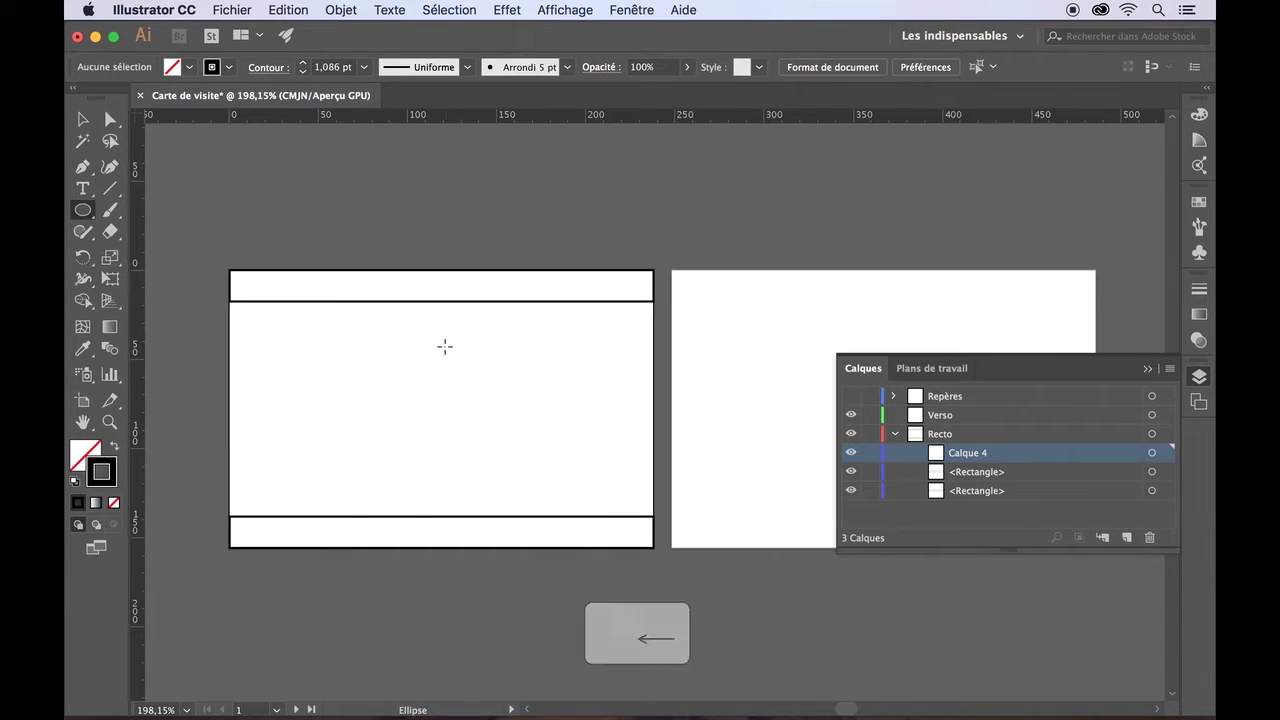
{"action": "left_click_drag", "start_coordinate": [443, 346], "coordinate": [580, 434]}
- Move the circle into the card's right half between the bands, fine-tuning with arrow keys
{"action": "left_click", "coordinate": [83, 119]}
{"action": "mouse_move", "coordinate": [553, 362]}
{"action": "left_mouse_down"}
{"action": "mouse_move", "coordinate": [608, 343]}
{"action": "mouse_move", "coordinate": [606, 370]}
{"action": "mouse_move", "coordinate": [474, 363]}
{"action": "mouse_move", "coordinate": [514, 403]}
{"action": "mouse_move", "coordinate": [615, 349]}
{"action": "left_mouse_up"}
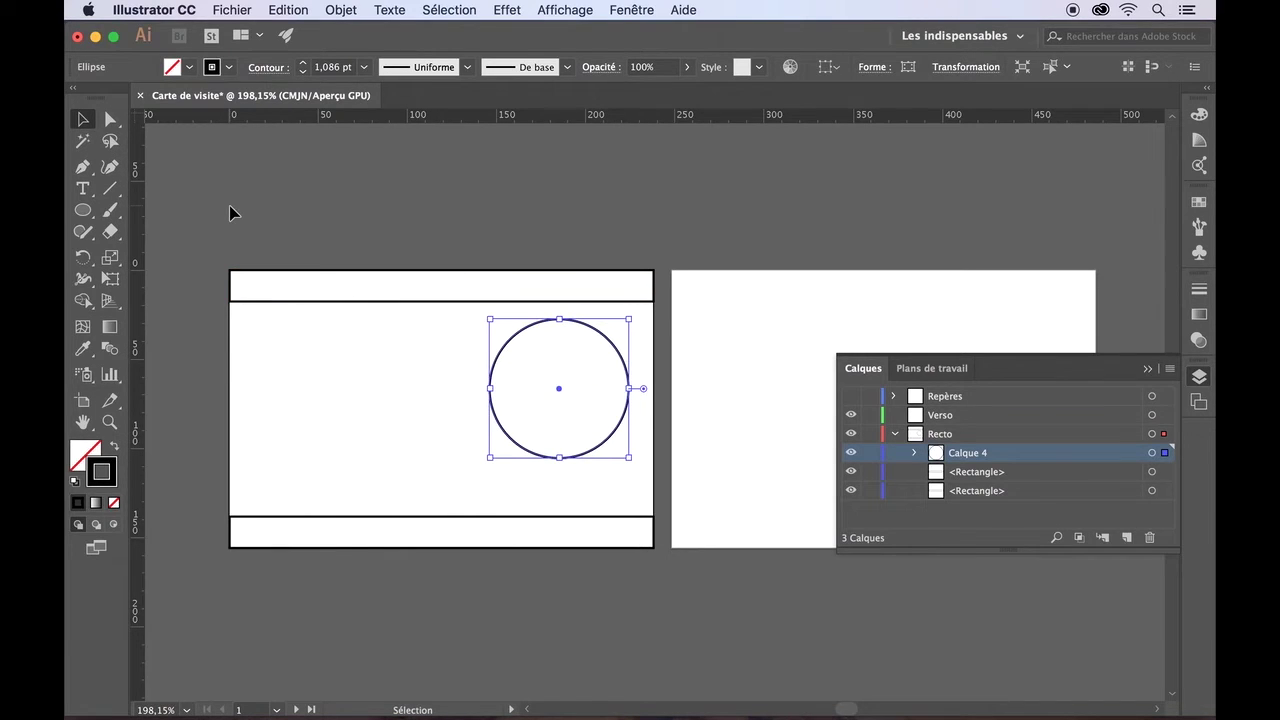
{"action": "key", "text": "Left"}
{"action": "key", "text": "Left"}
{"action": "key", "text": "Left"}
{"action": "key", "text": "Left"}
{"action": "key", "text": "Left"}
{"action": "key", "text": "Left"}
{"action": "key", "text": "Left"}
{"action": "key", "text": "Left"}
{"action": "key", "text": "Down"}
{"action": "key", "text": "Down"}
{"action": "key", "text": "Down"}
{"action": "key", "text": "Down"}
{"action": "key", "text": "Down"}
{"action": "key", "text": "Down"}
{"action": "key", "text": "Down"}
{"action": "key", "text": "Left"}
{"action": "key", "text": "Down"}
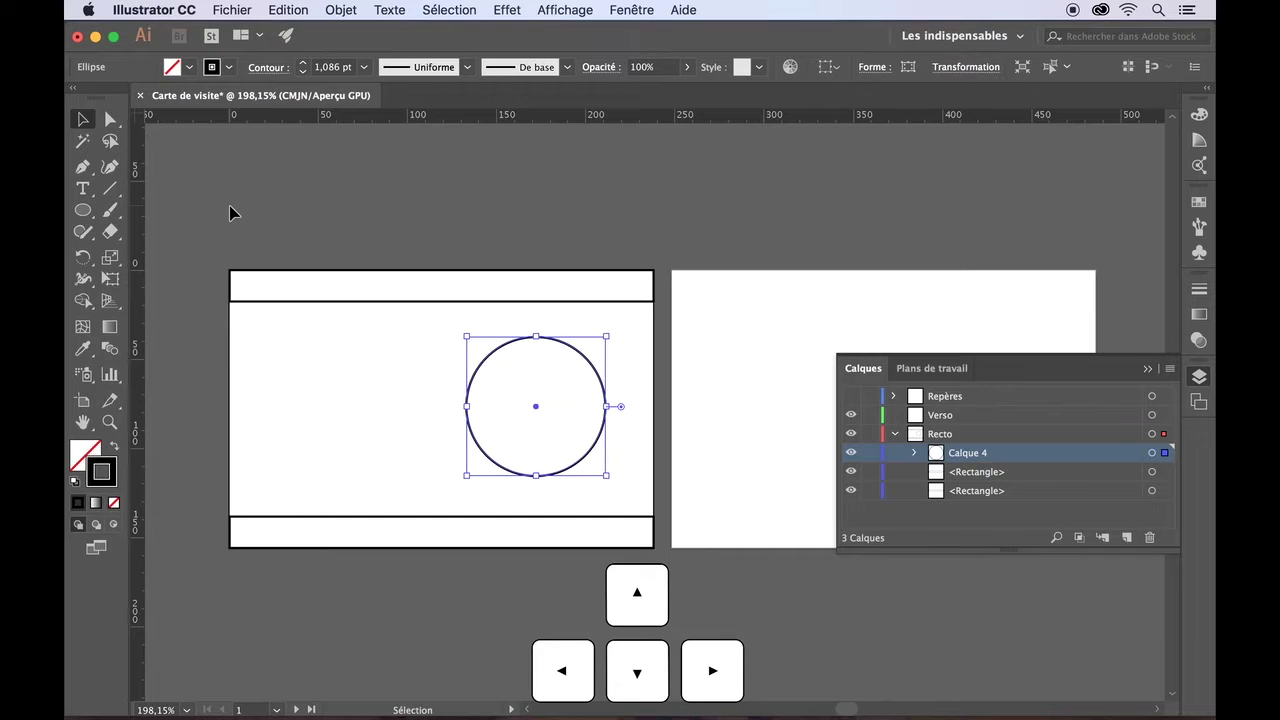
{"action": "scroll", "coordinate": [379, 389], "scroll_direction": "up", "scroll_amount": 1}
{"action": "scroll", "coordinate": [379, 391], "scroll_direction": "up", "scroll_amount": 3}
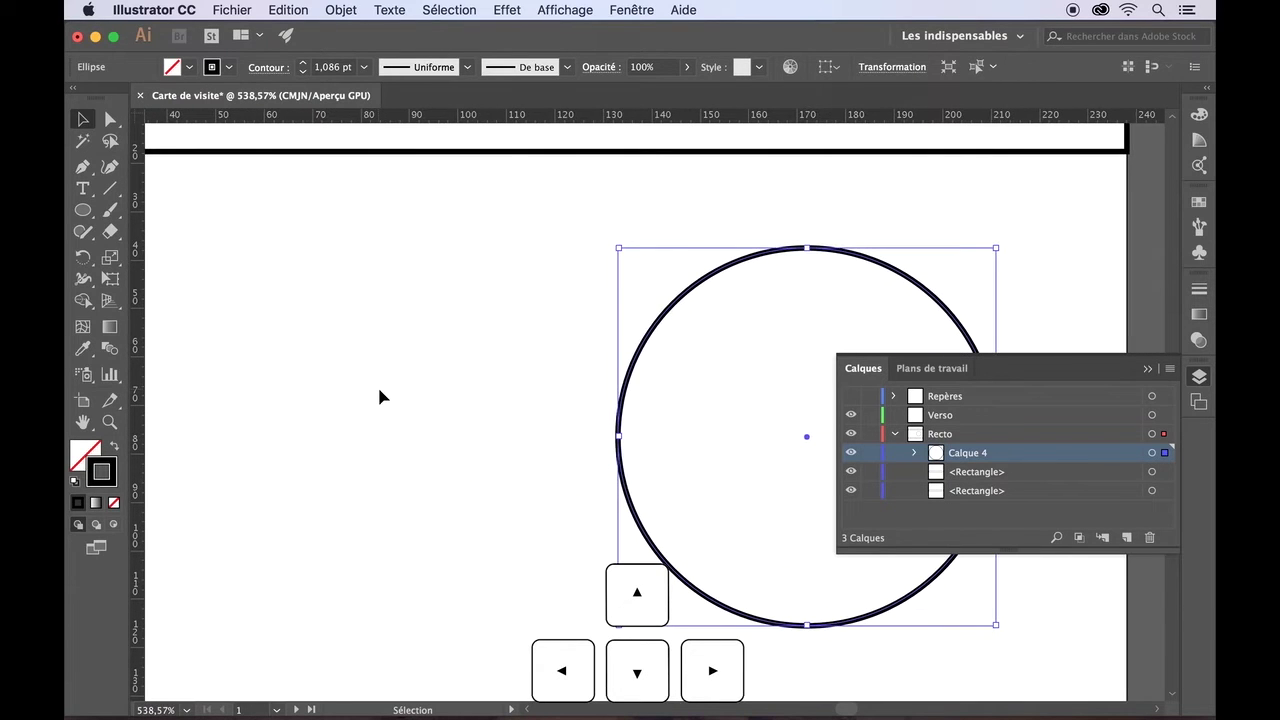
{"action": "key", "text": "Up"}
{"action": "key", "text": "Up"}
{"action": "key", "text": "Up"}
{"action": "key", "text": "Up"}
{"action": "key", "text": "Up"}
{"action": "key", "text": "Up"}
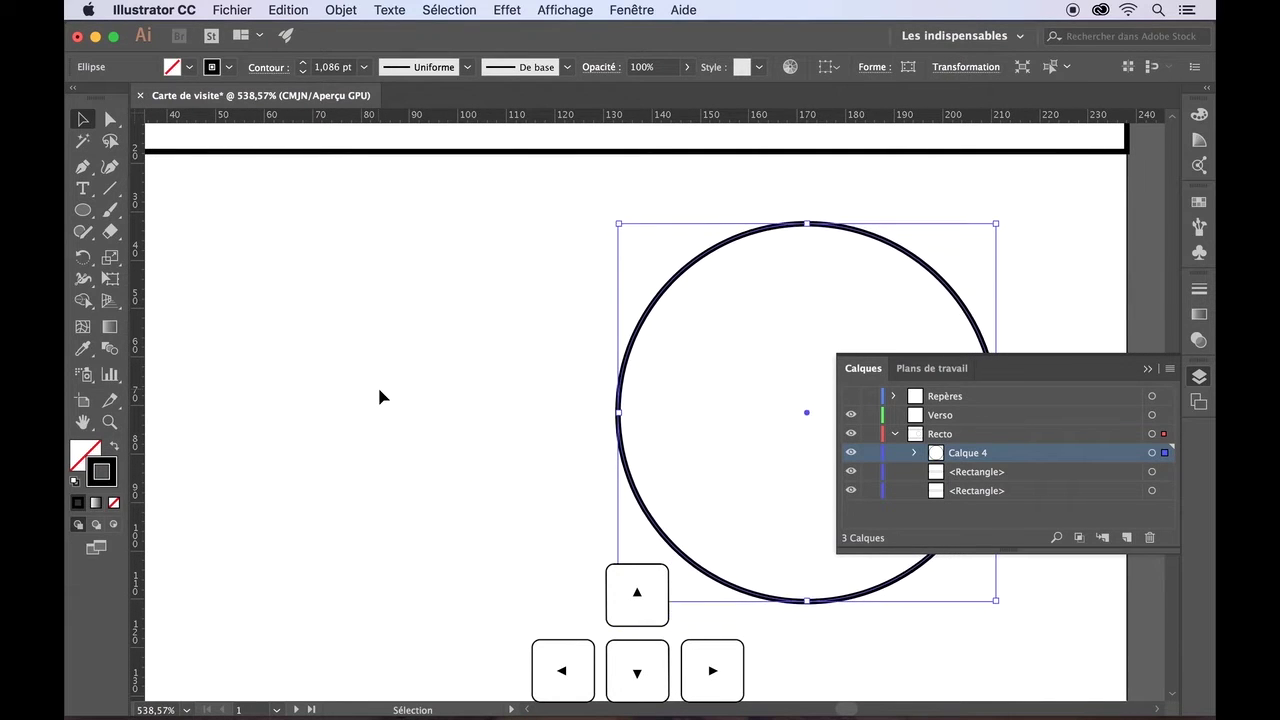
{"action": "key", "text": "Up"}
{"action": "key", "text": "Up"}
{"action": "key", "text": "Up"}
{"action": "key", "text": "Up"}
{"action": "key", "text": "Up"}
{"action": "key", "text": "Down"}
{"action": "key", "text": "Down"}
{"action": "key", "text": "Down"}
{"action": "key", "text": "Down"}
{"action": "key", "text": "Down"}
{"action": "key", "text": "Down"}
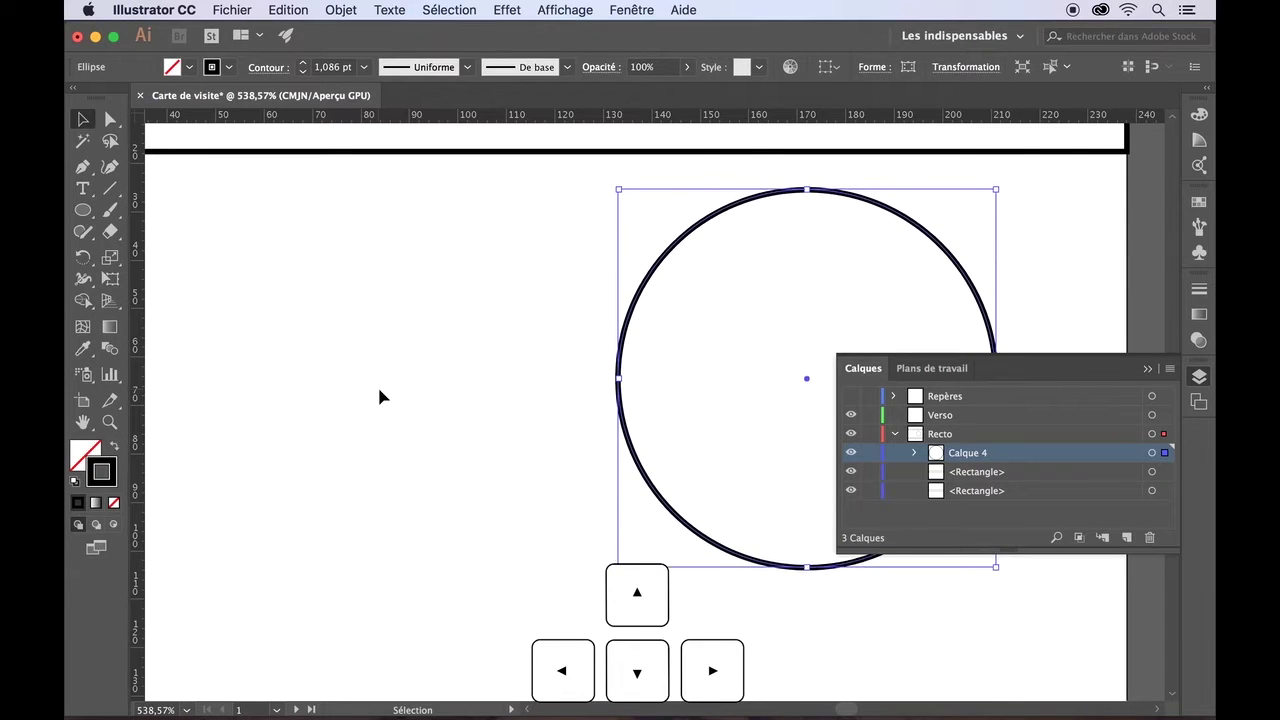
{"action": "key", "text": "Down"}
{"action": "left_click", "coordinate": [379, 397]}
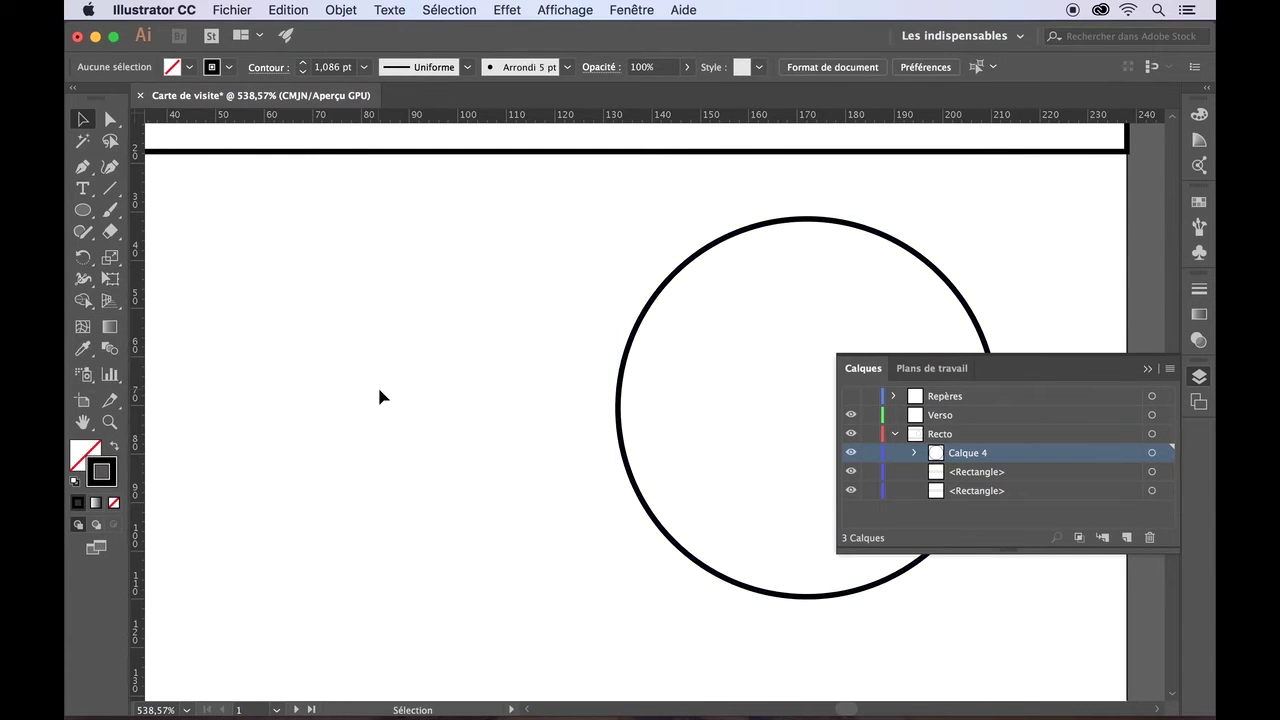
{"action": "scroll", "coordinate": [379, 397], "scroll_direction": "down", "scroll_amount": 6, "text": "alt"}
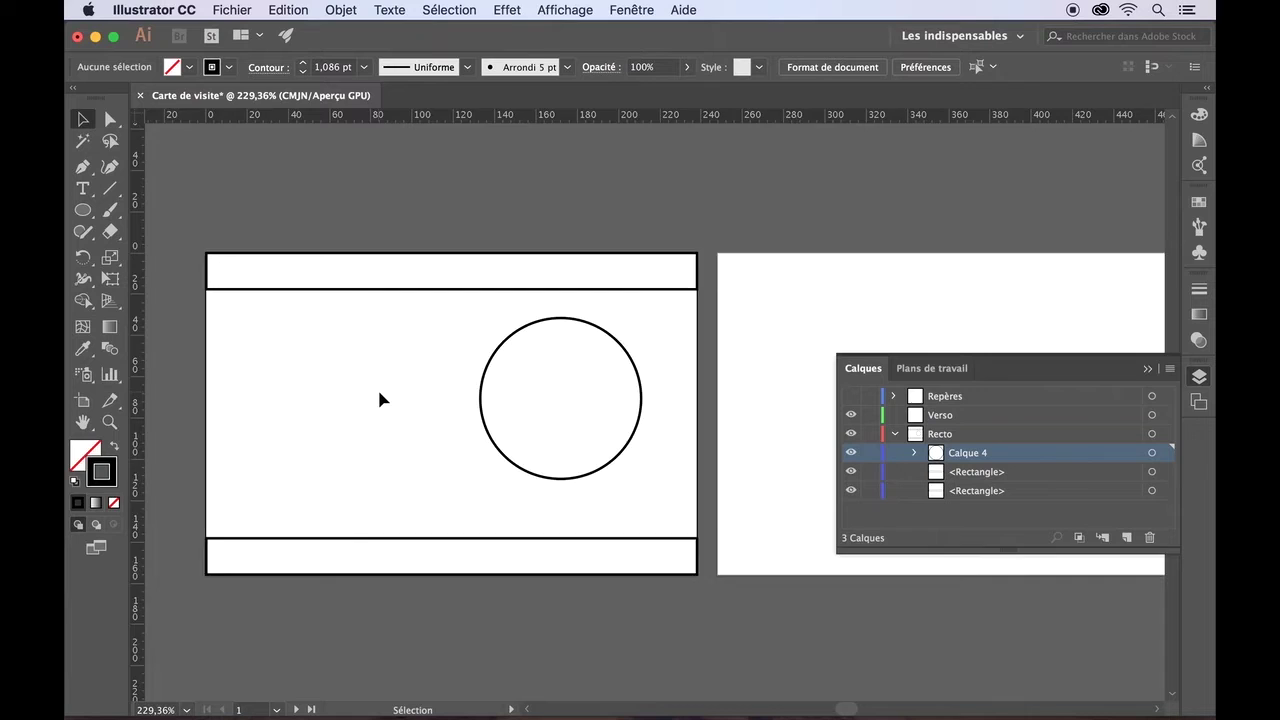
{"action": "scroll", "coordinate": [379, 393], "scroll_direction": "right", "scroll_amount": 2}
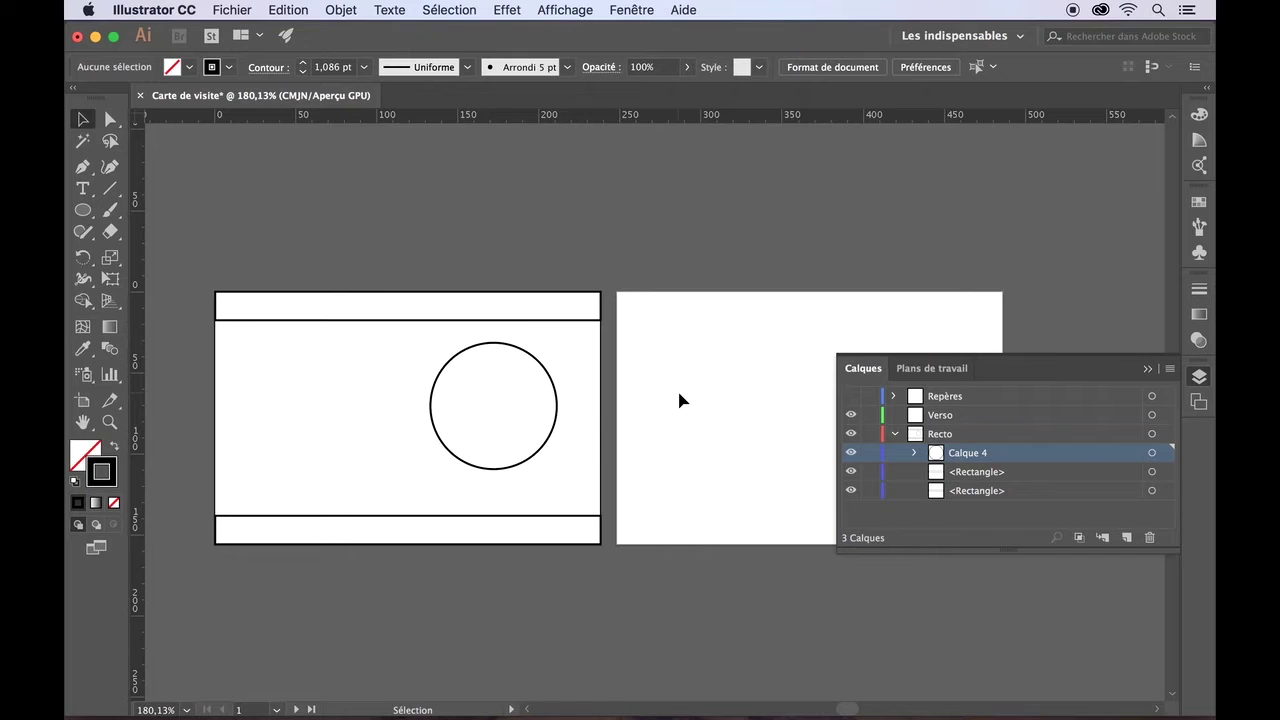
- Add a new sublayer inside the Verso layer
{"action": "left_click", "coordinate": [895, 434]}
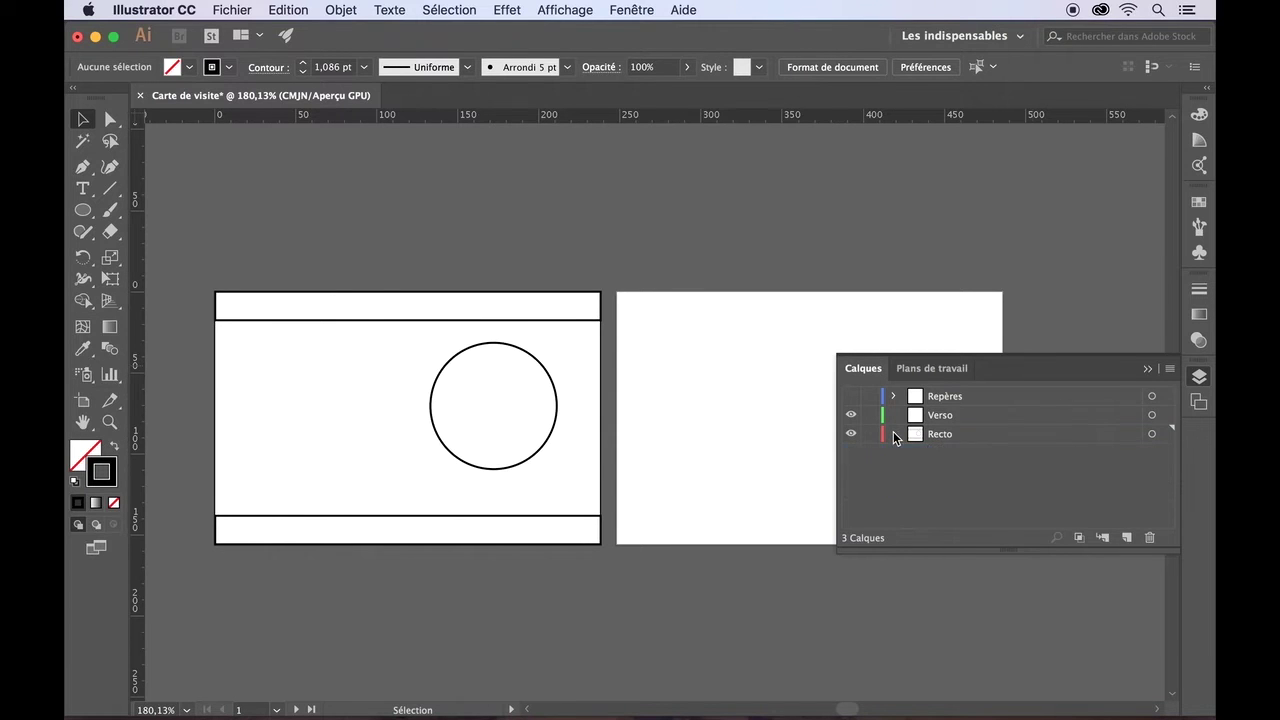
{"action": "left_click", "coordinate": [933, 413]}
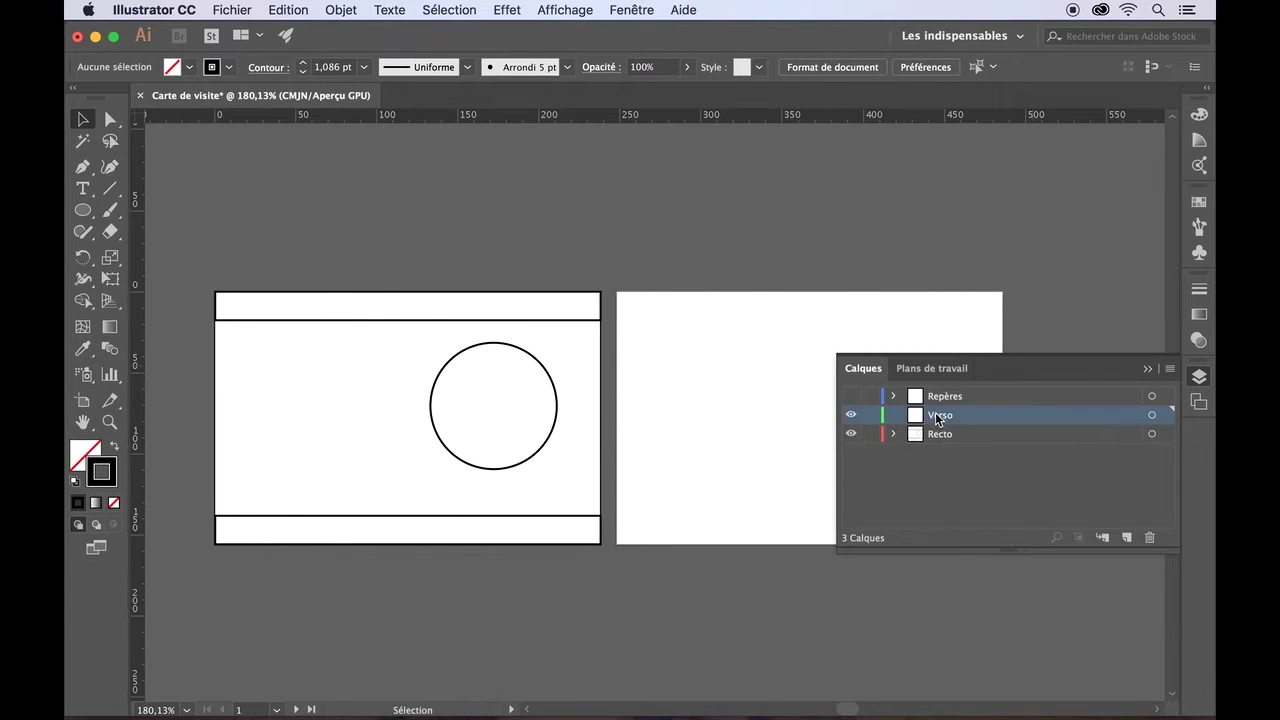
{"action": "left_click", "coordinate": [1110, 539]}
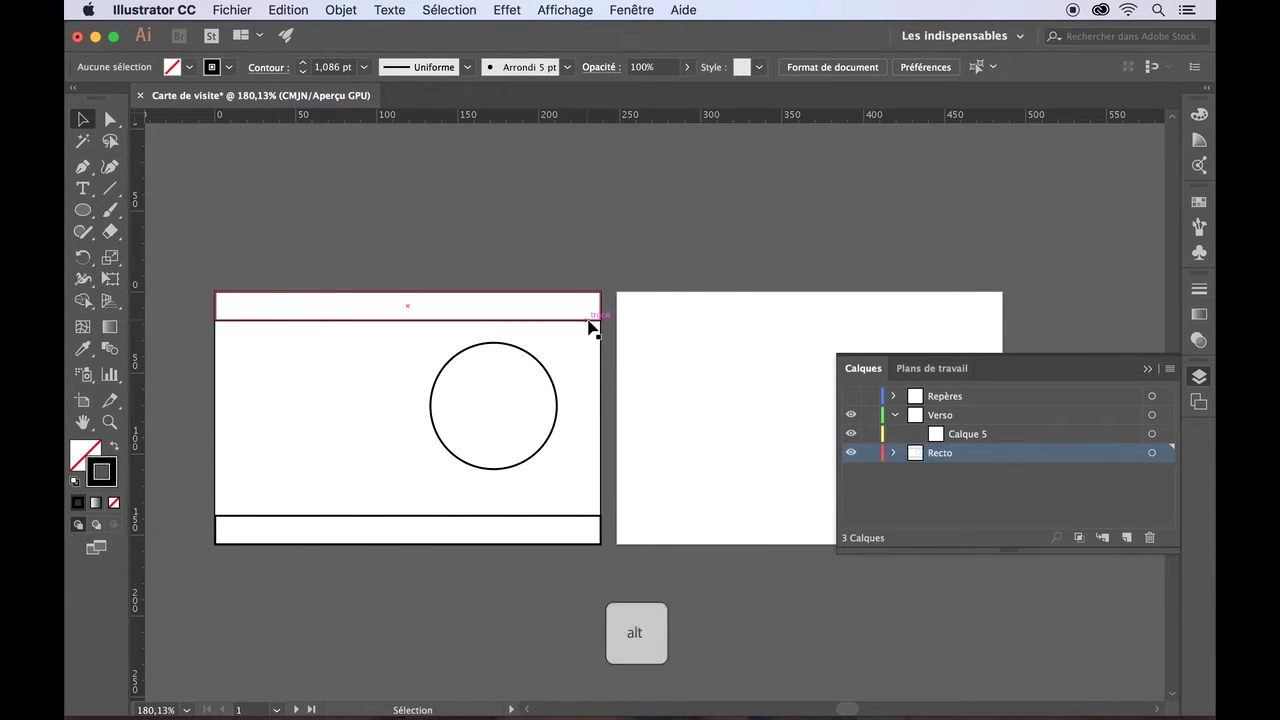
- Alt-drag a copy of the top band onto the second card, undoing a trial stretch
{"action": "left_click_drag", "start_coordinate": [589, 322], "coordinate": [988, 328]}
{"action": "left_click_drag", "start_coordinate": [812, 321], "coordinate": [822, 545]}
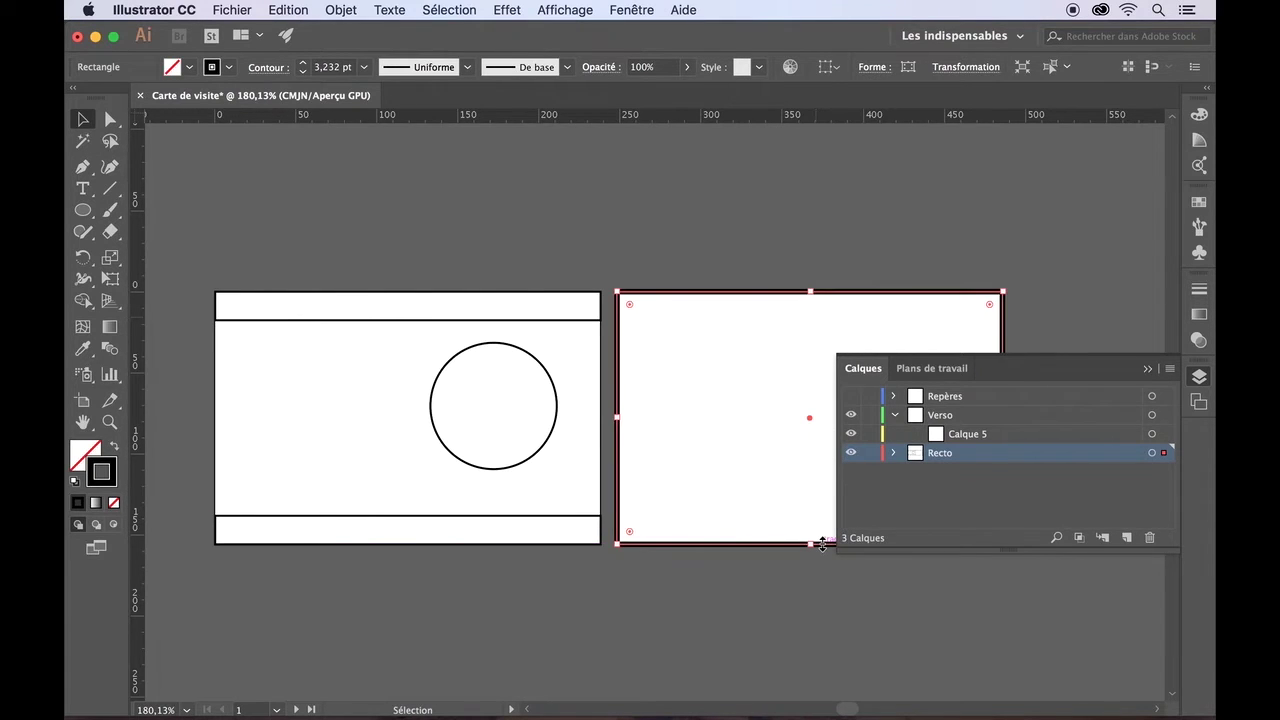
{"action": "left_click", "coordinate": [679, 624]}
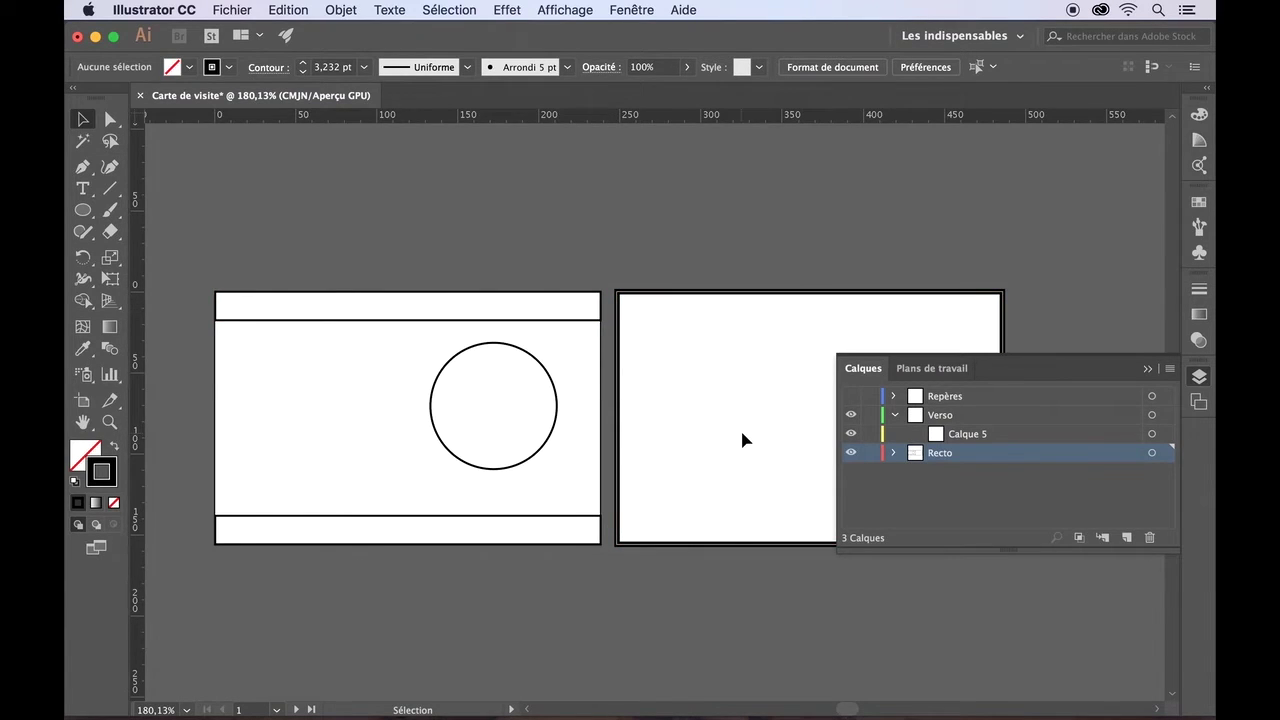
{"action": "left_click", "coordinate": [632, 298]}
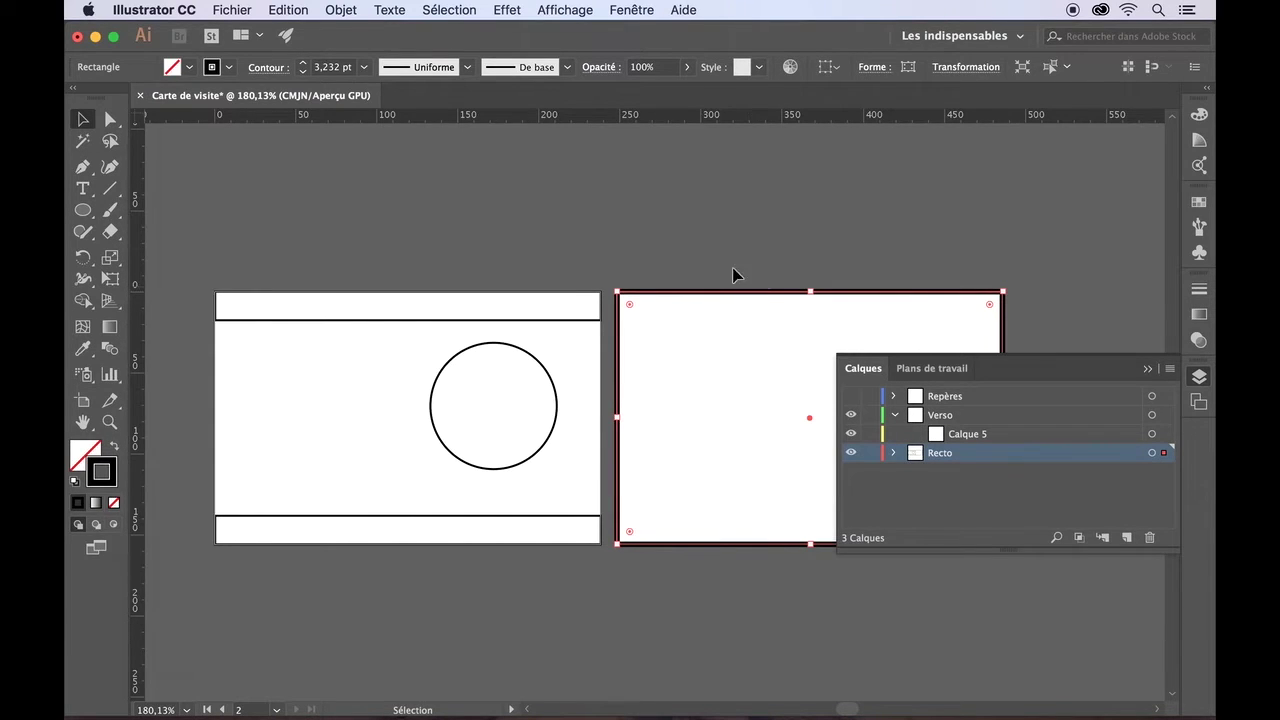
{"action": "left_click", "coordinate": [720, 255]}
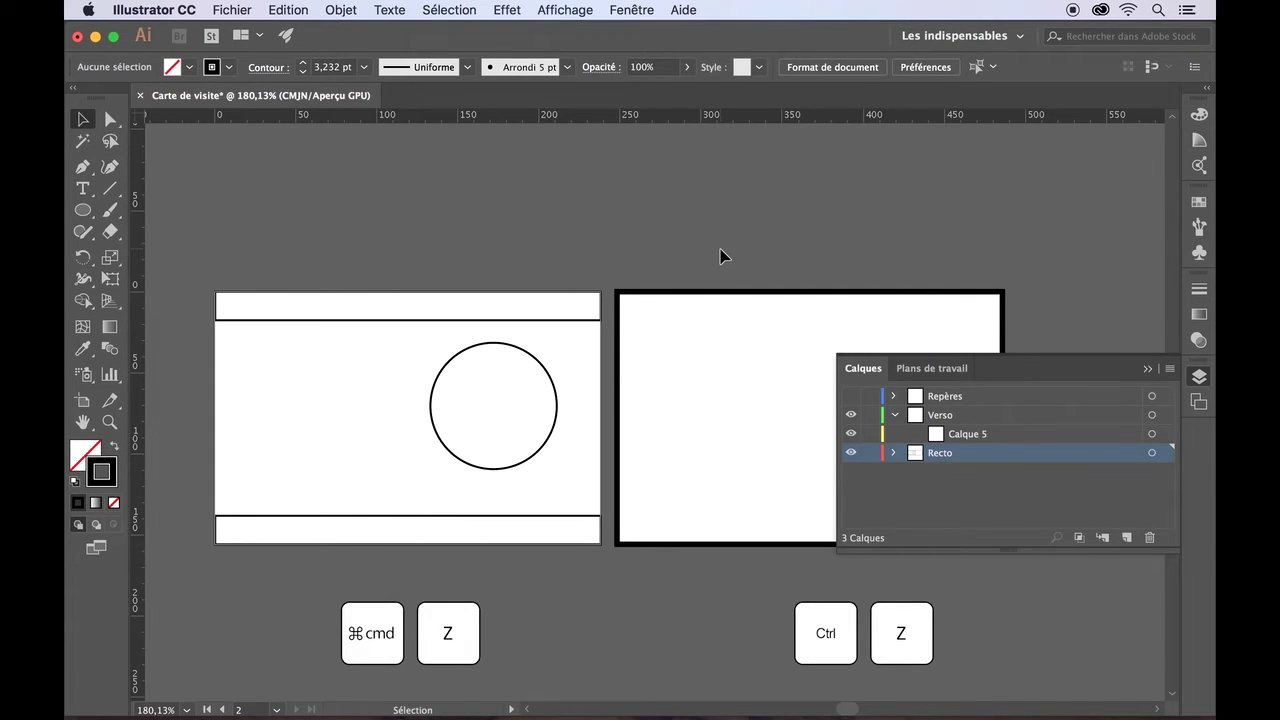
{"action": "key", "text": "super+z"}
{"action": "key", "text": "super+z"}
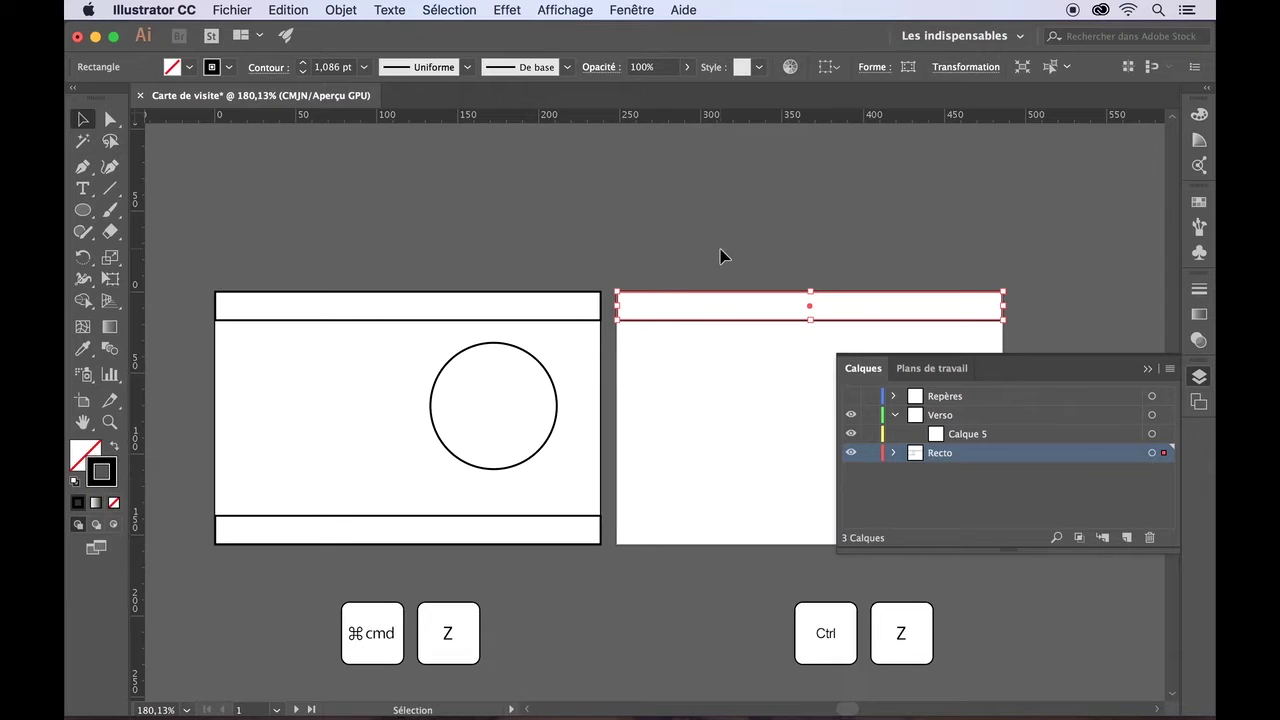
- Make artboard 2 active and uncheck 'Mise à l'échelle des contours et des effets' in General preferences
{"action": "left_click", "coordinate": [720, 255]}
{"action": "left_click", "coordinate": [720, 249]}
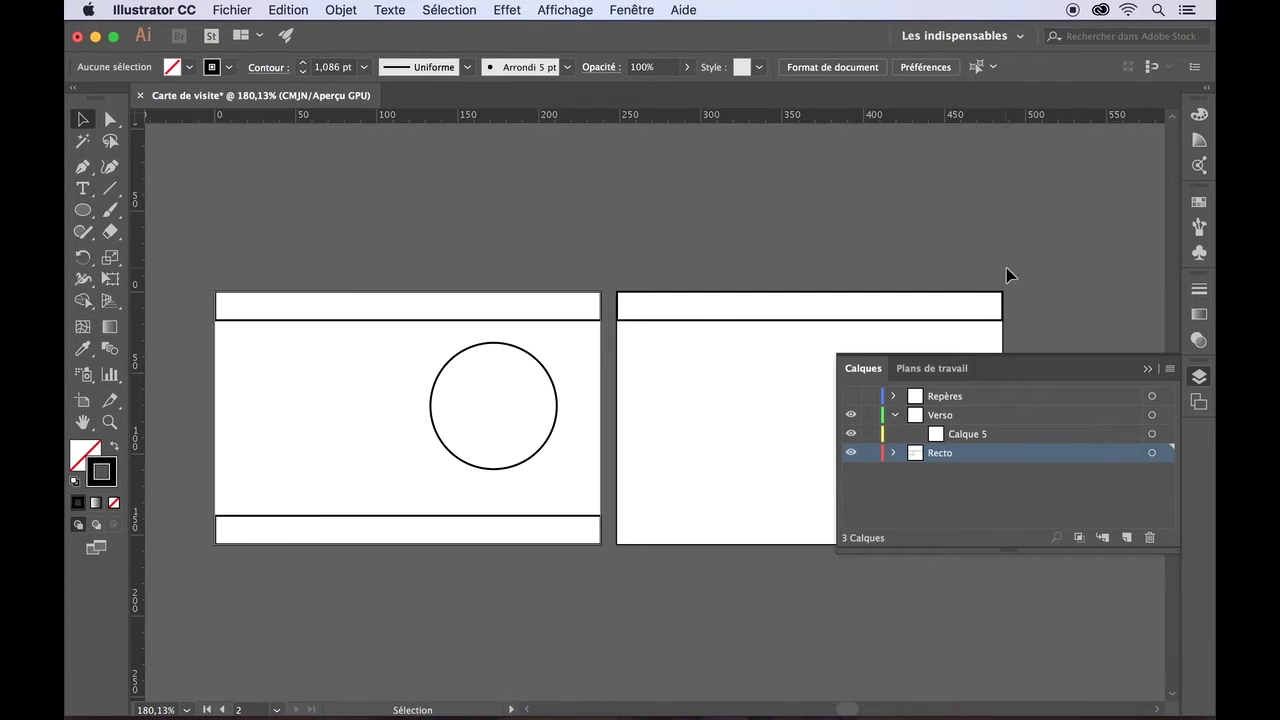
{"action": "left_click", "coordinate": [918, 70]}
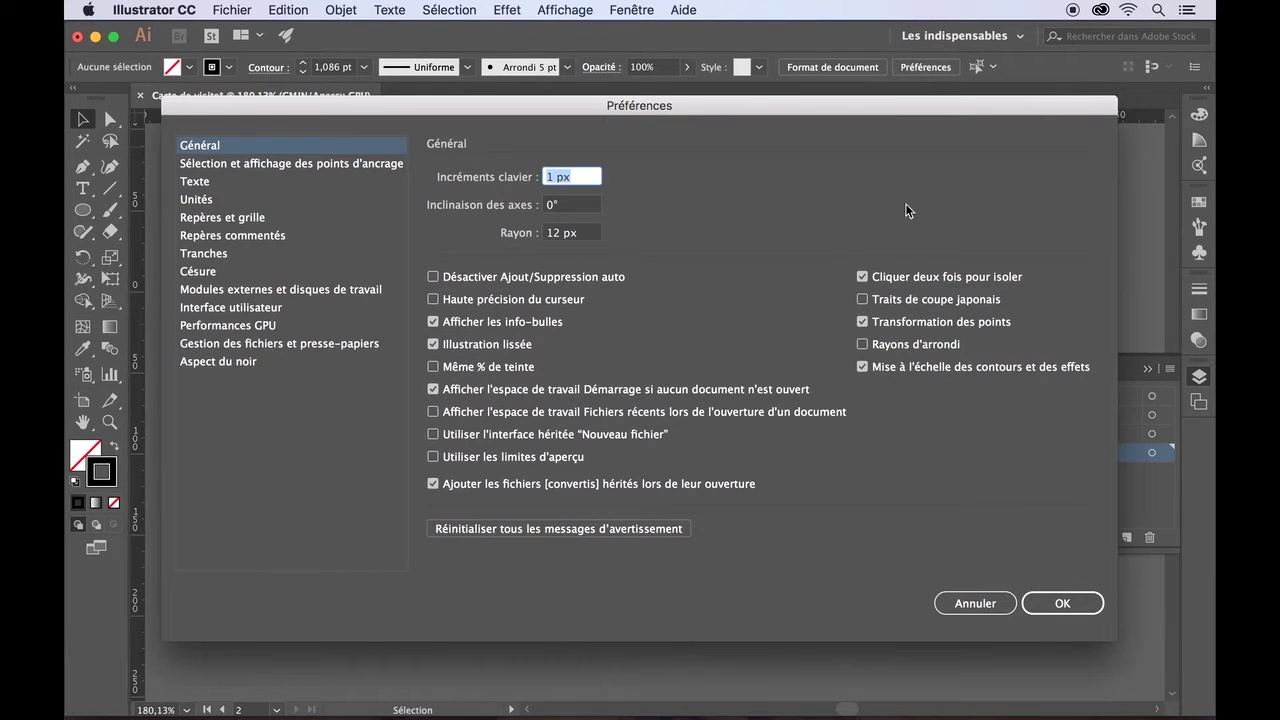
{"action": "left_click", "coordinate": [863, 367]}
{"action": "left_click", "coordinate": [1060, 603]}
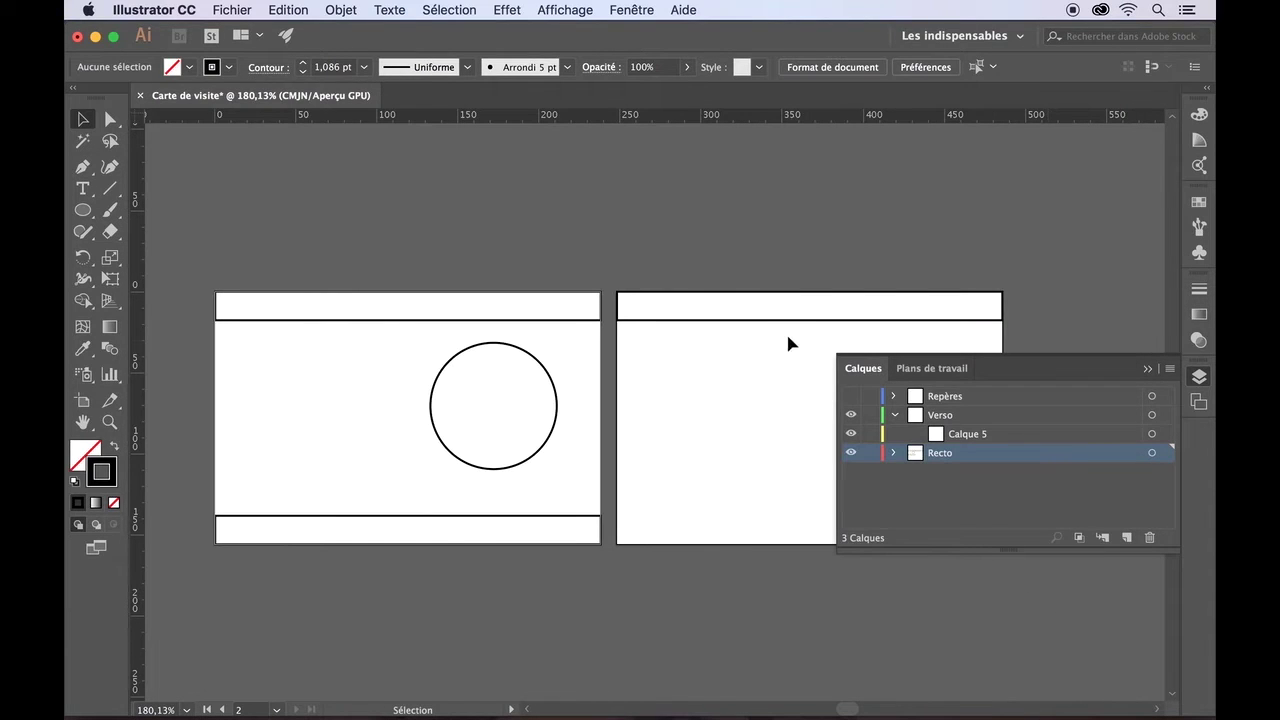
- Stretch the copied band down to the bottom edge of the second card
{"action": "left_click", "coordinate": [783, 322]}
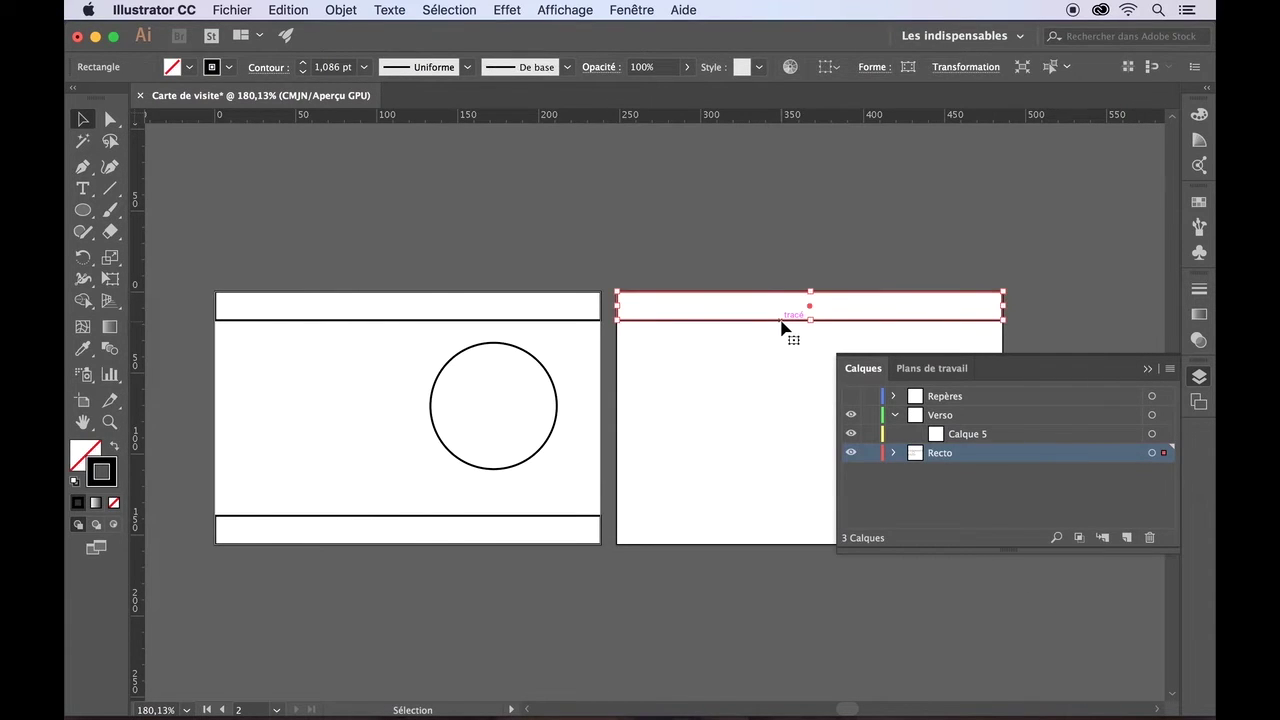
{"action": "left_click", "coordinate": [810, 321]}
{"action": "left_click_drag", "start_coordinate": [810, 321], "coordinate": [811, 544]}
{"action": "left_click", "coordinate": [806, 583]}
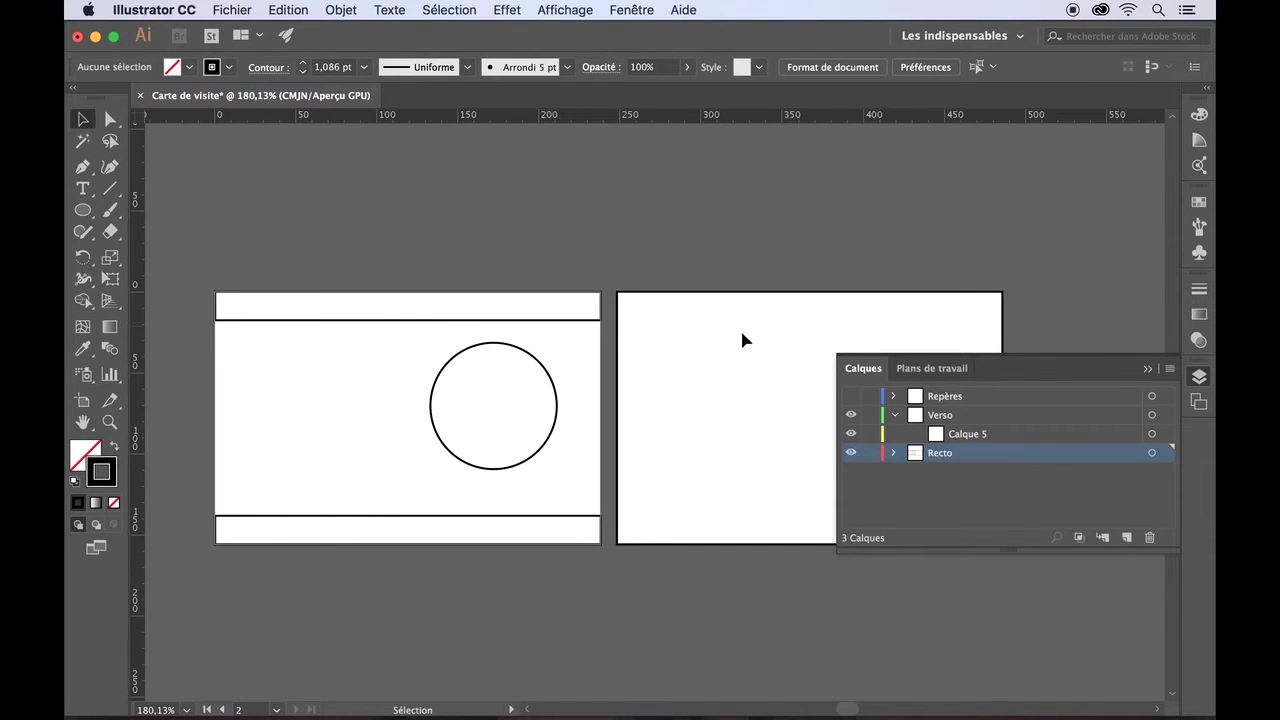
- Move the band's <Rectangle> directly into the Verso layer and delete the empty Calque 5 sublayer
{"action": "left_click", "coordinate": [894, 453]}
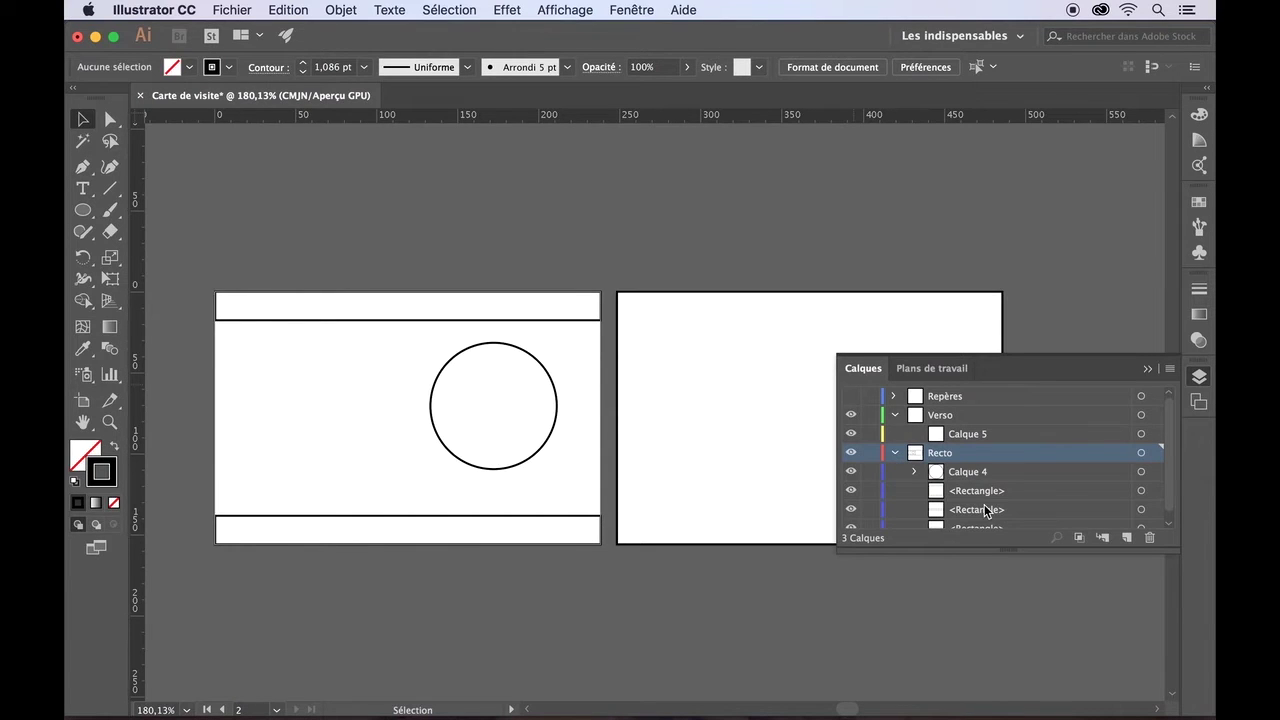
{"action": "scroll", "coordinate": [985, 511], "scroll_direction": "down", "scroll_amount": 1}
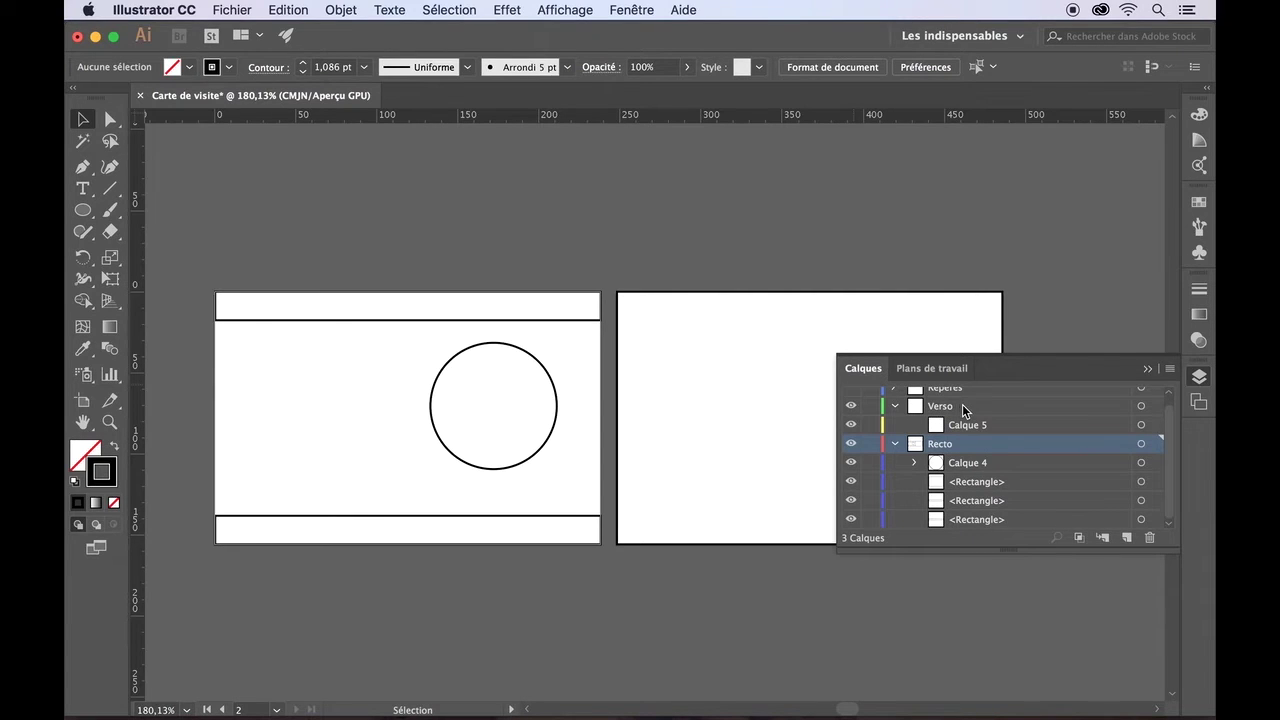
{"action": "left_click_drag", "start_coordinate": [975, 482], "coordinate": [948, 410]}
{"action": "left_click", "coordinate": [968, 447]}
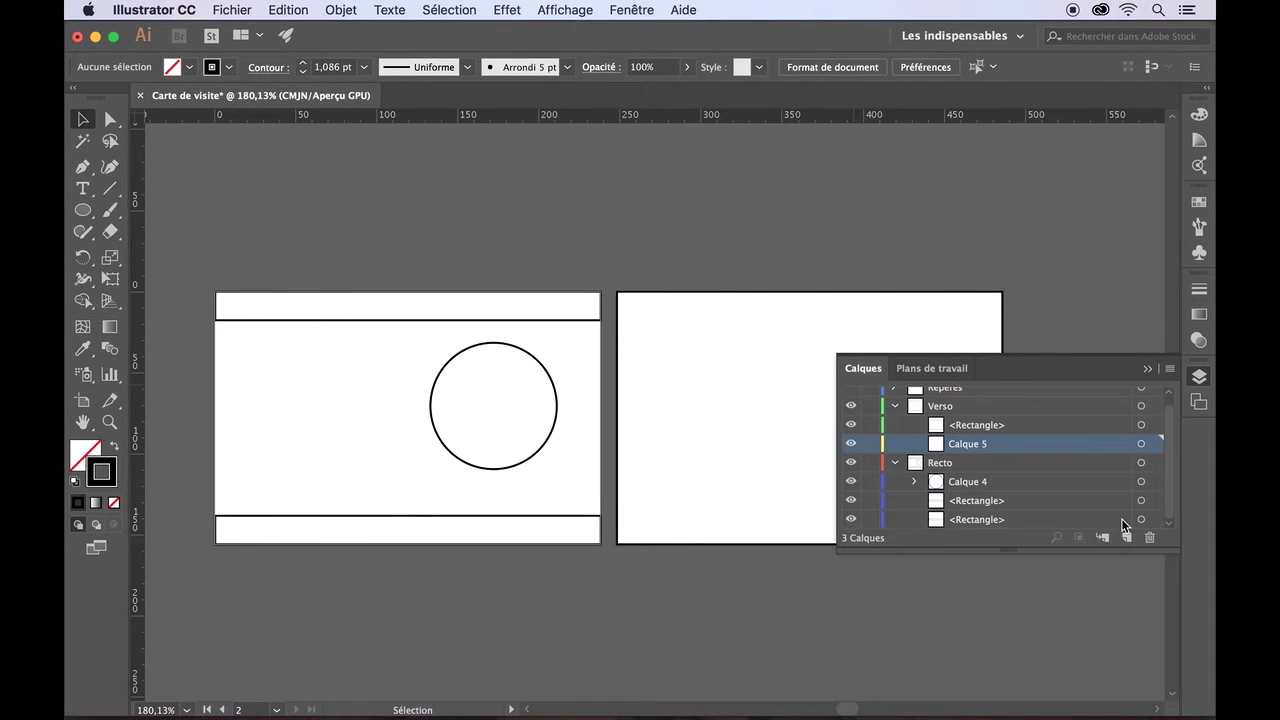
{"action": "left_click", "coordinate": [1149, 539]}
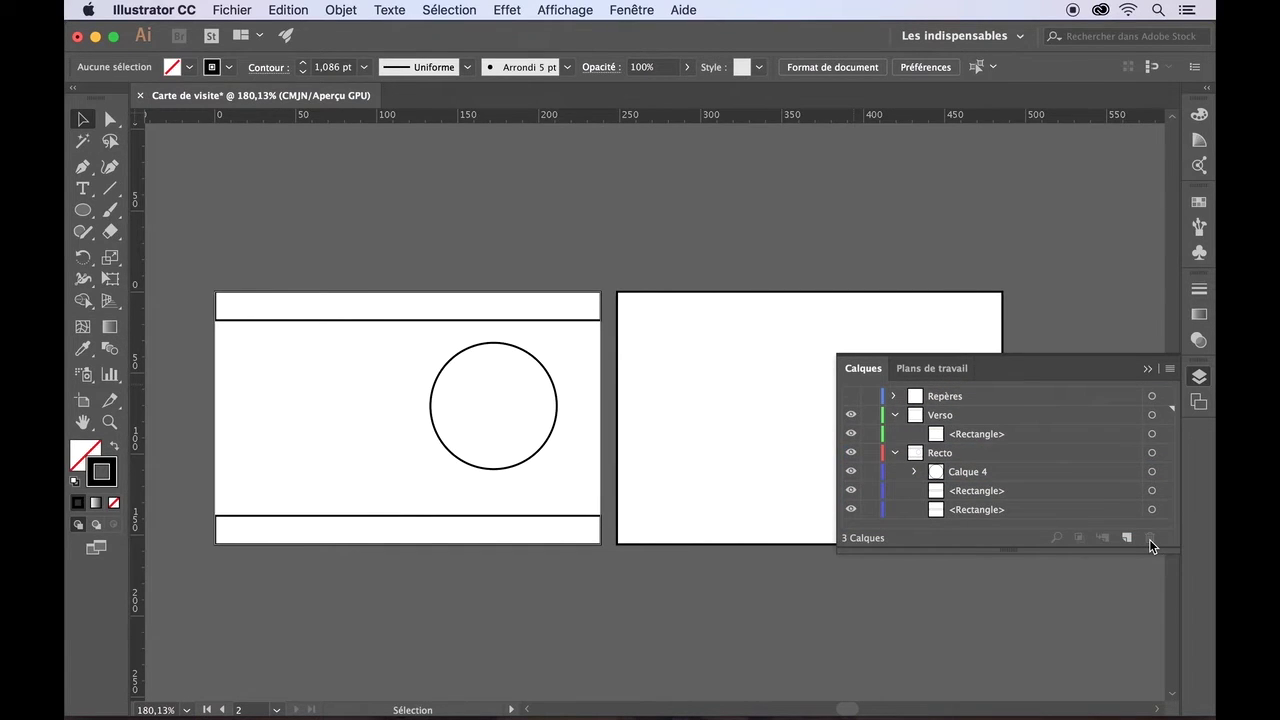
{"action": "left_click", "coordinate": [1148, 370]}
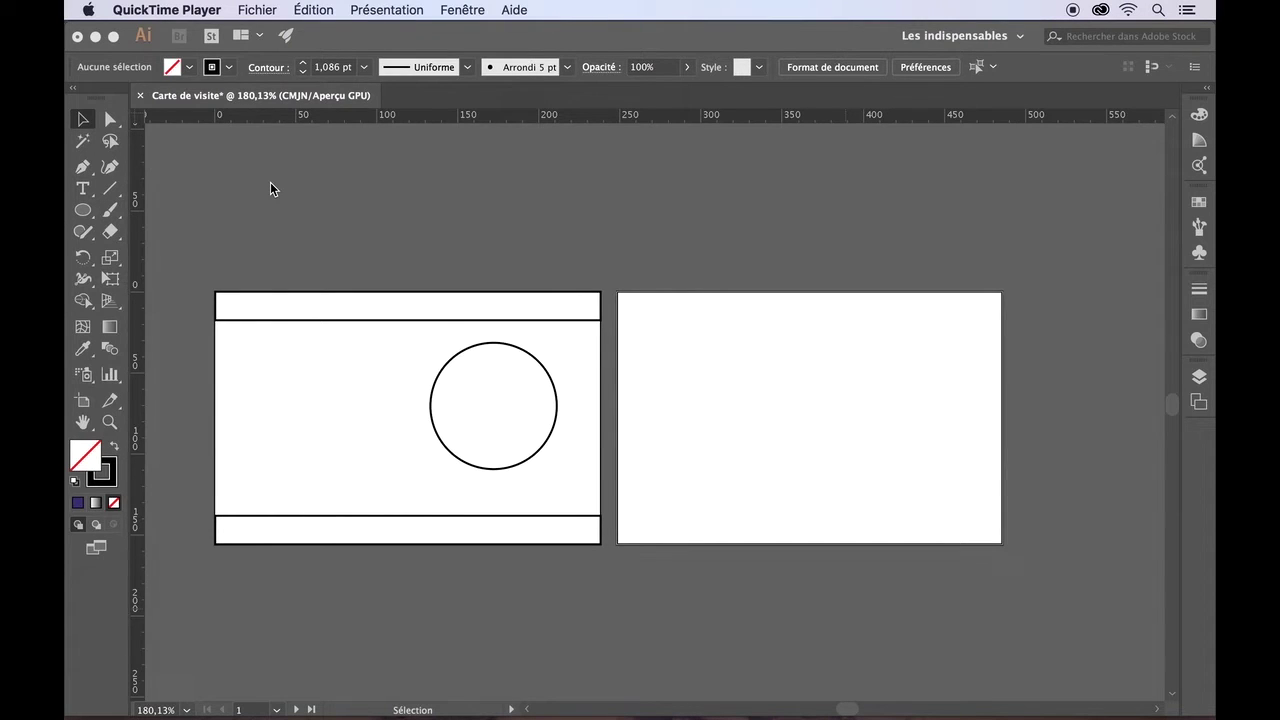
{"action": "left_click", "coordinate": [320, 323]}
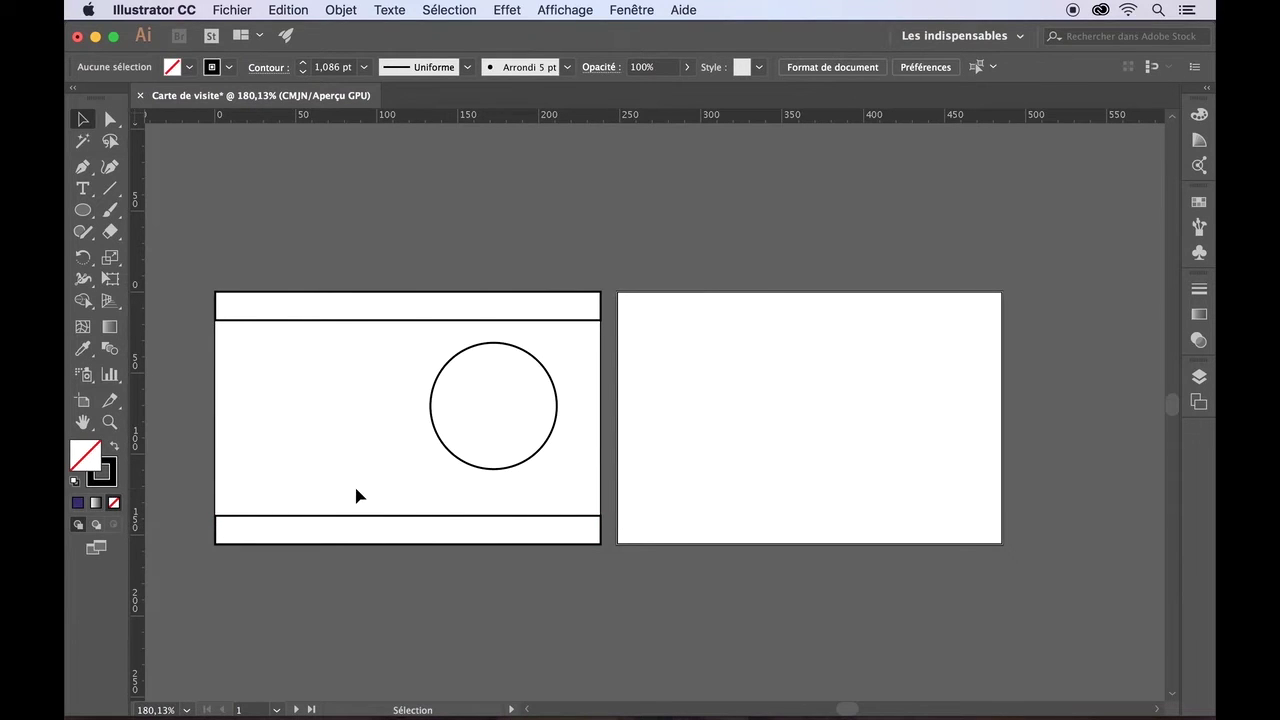
{"action": "left_click", "coordinate": [316, 323]}
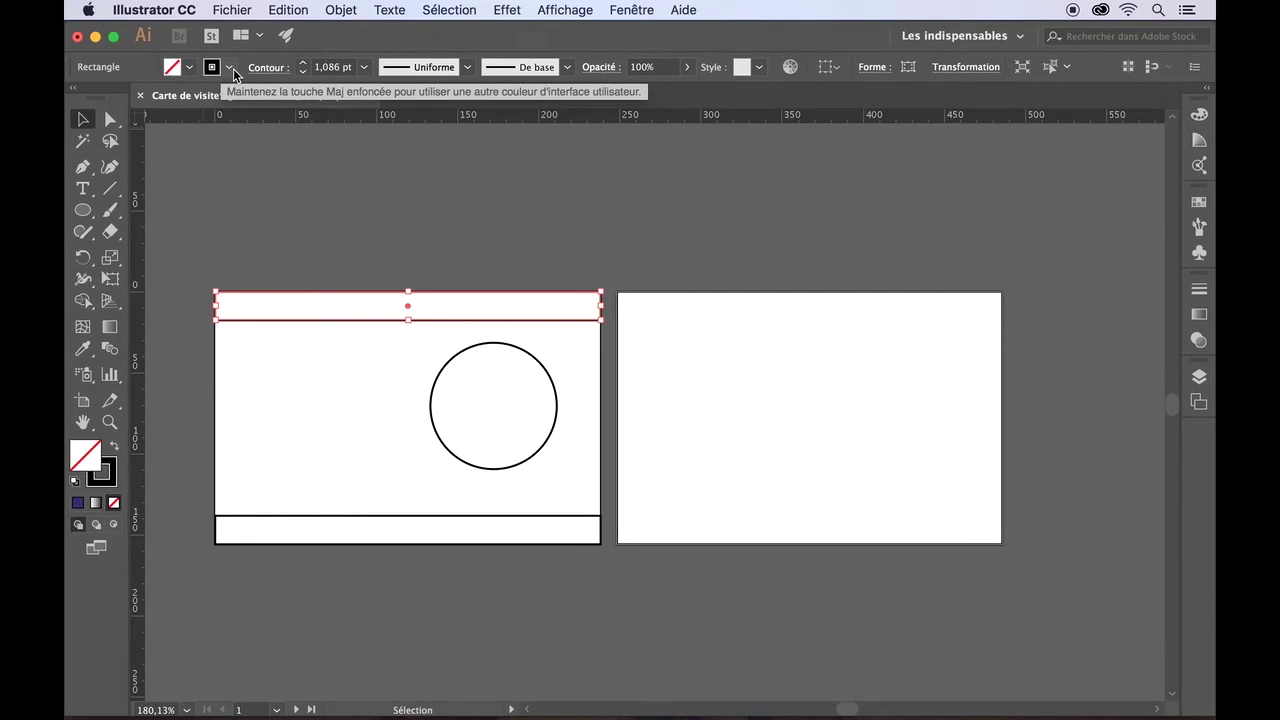
- Fill the top band with the Bleu CMJN swatch
{"action": "left_click", "coordinate": [189, 67]}
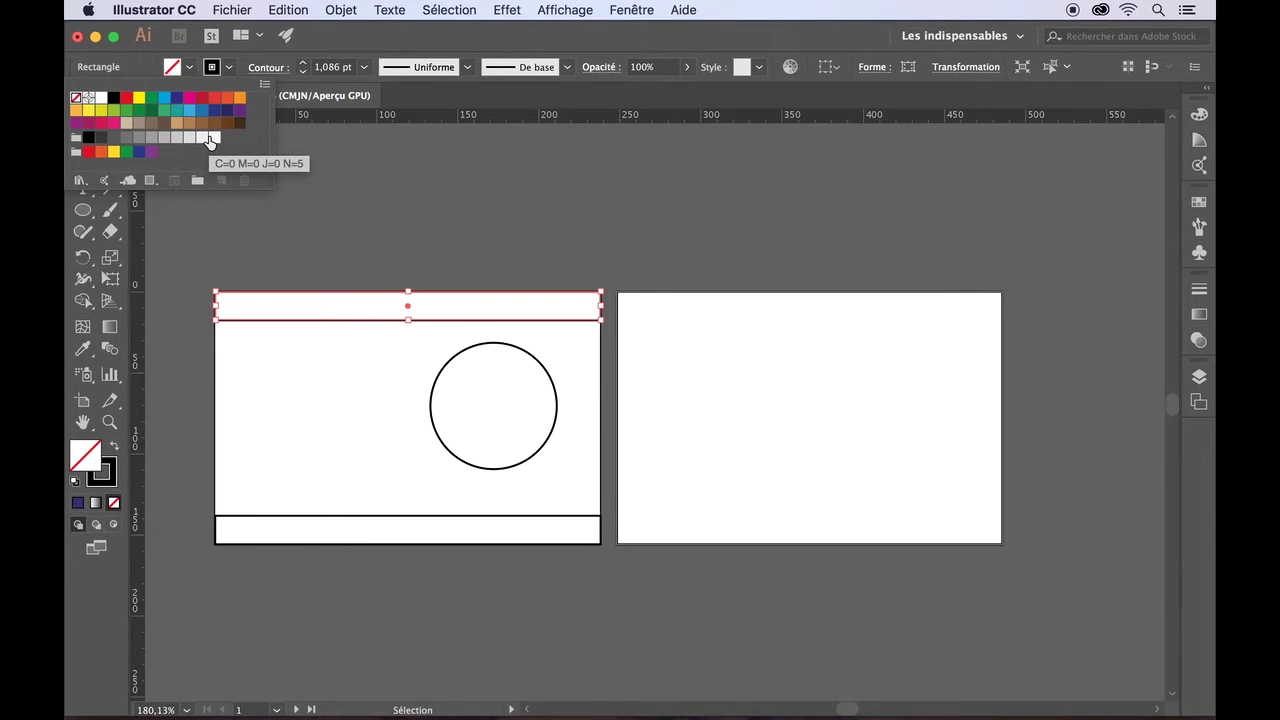
{"action": "left_click", "coordinate": [176, 101]}
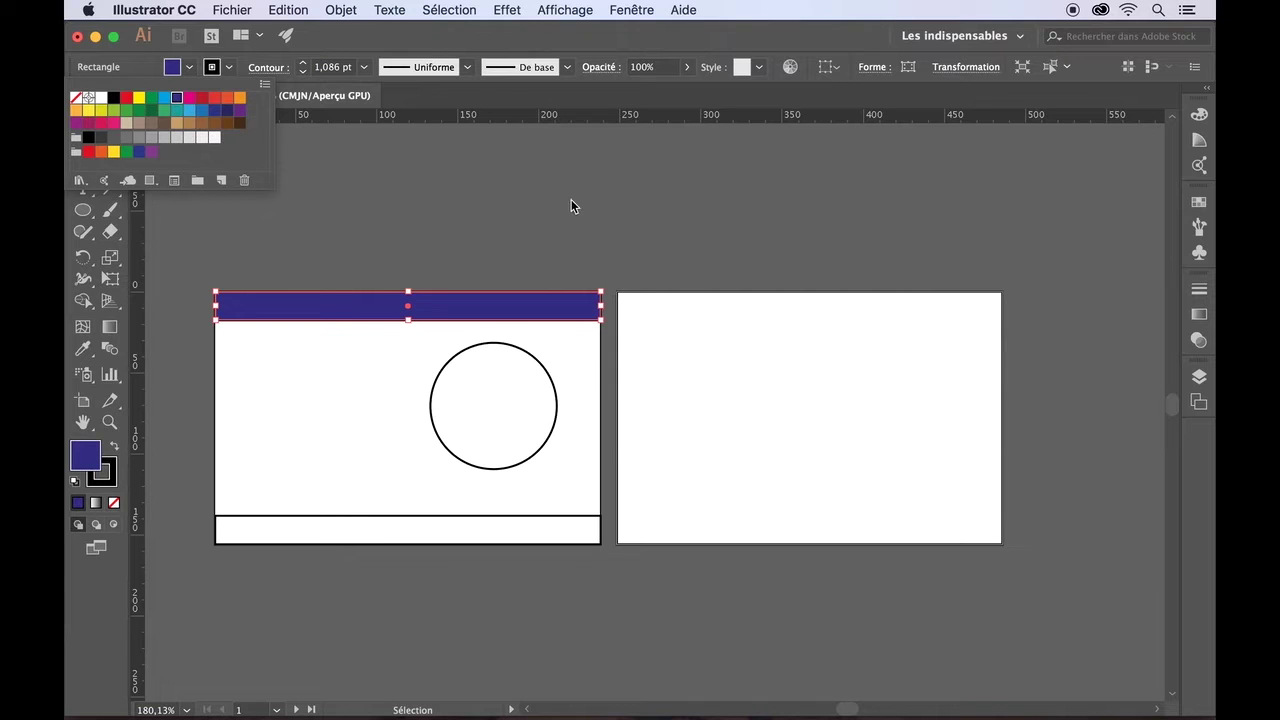
{"action": "left_click", "coordinate": [1199, 118]}
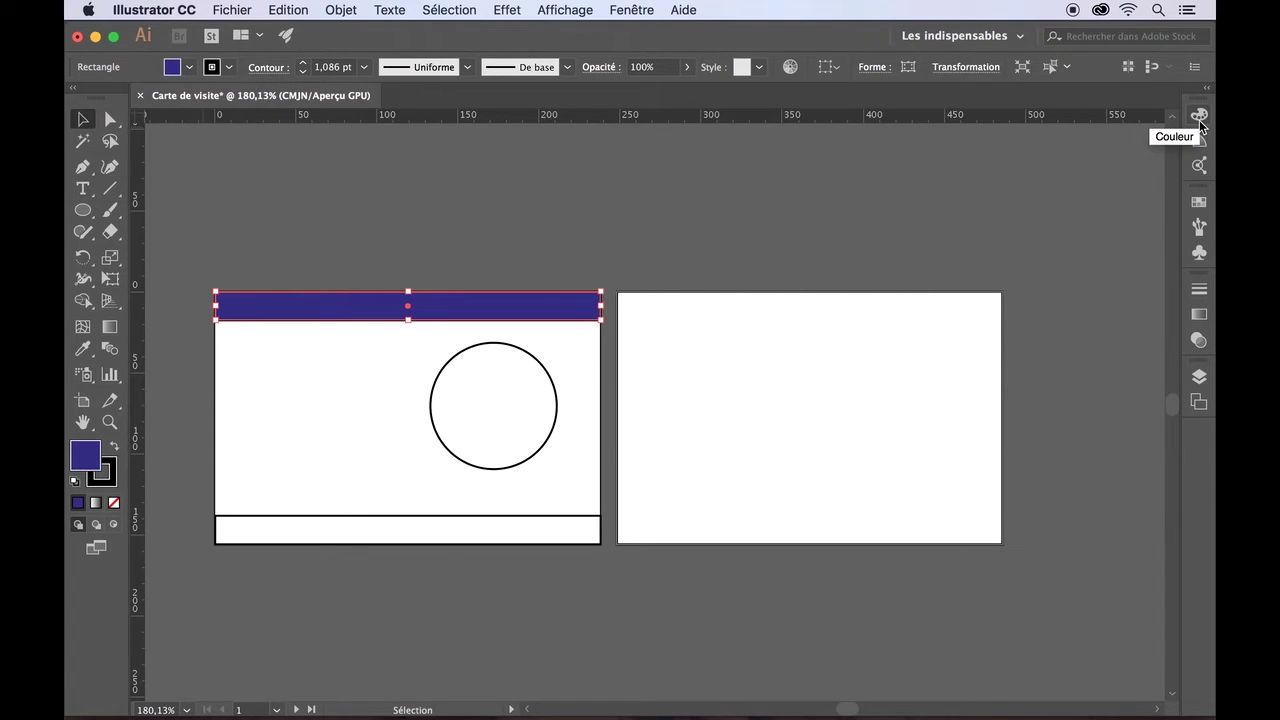
- Pick a medium blue-violet for the band from the enlarged Couleur panel spectrum
{"action": "left_click", "coordinate": [1199, 118]}
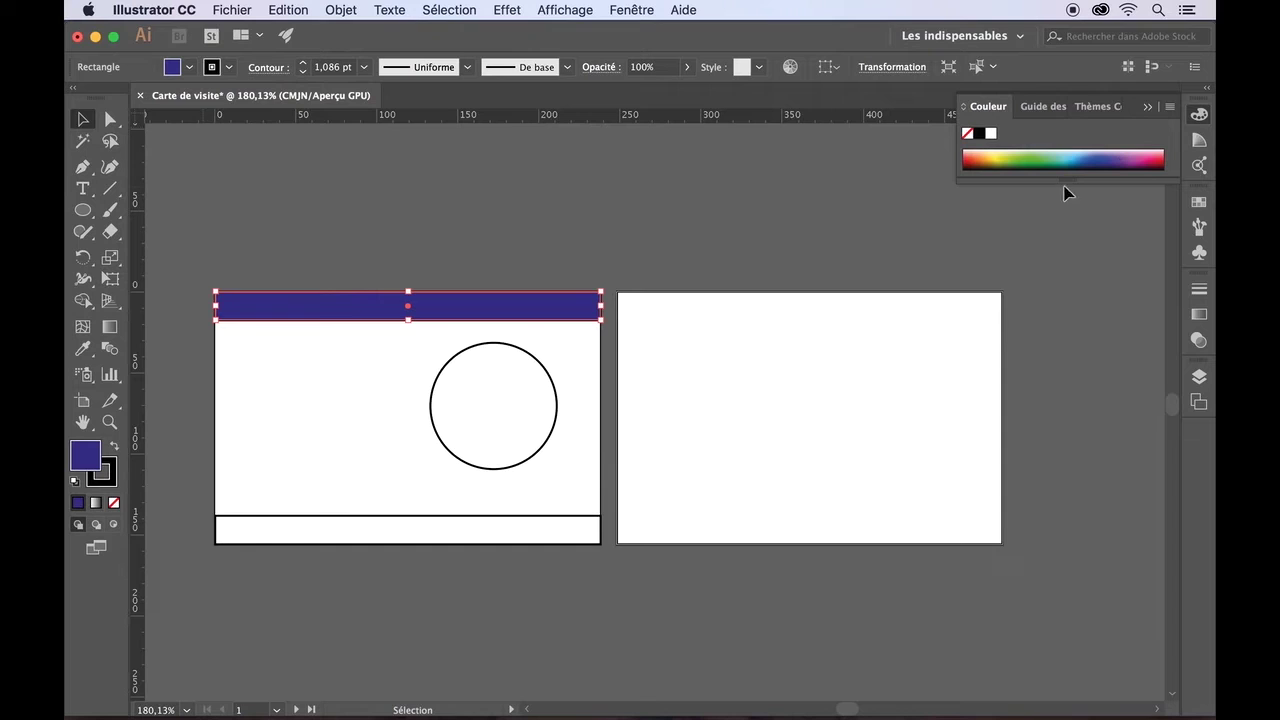
{"action": "left_click_drag", "start_coordinate": [1065, 181], "coordinate": [1063, 207]}
{"action": "left_click_drag", "start_coordinate": [1061, 249], "coordinate": [1060, 251]}
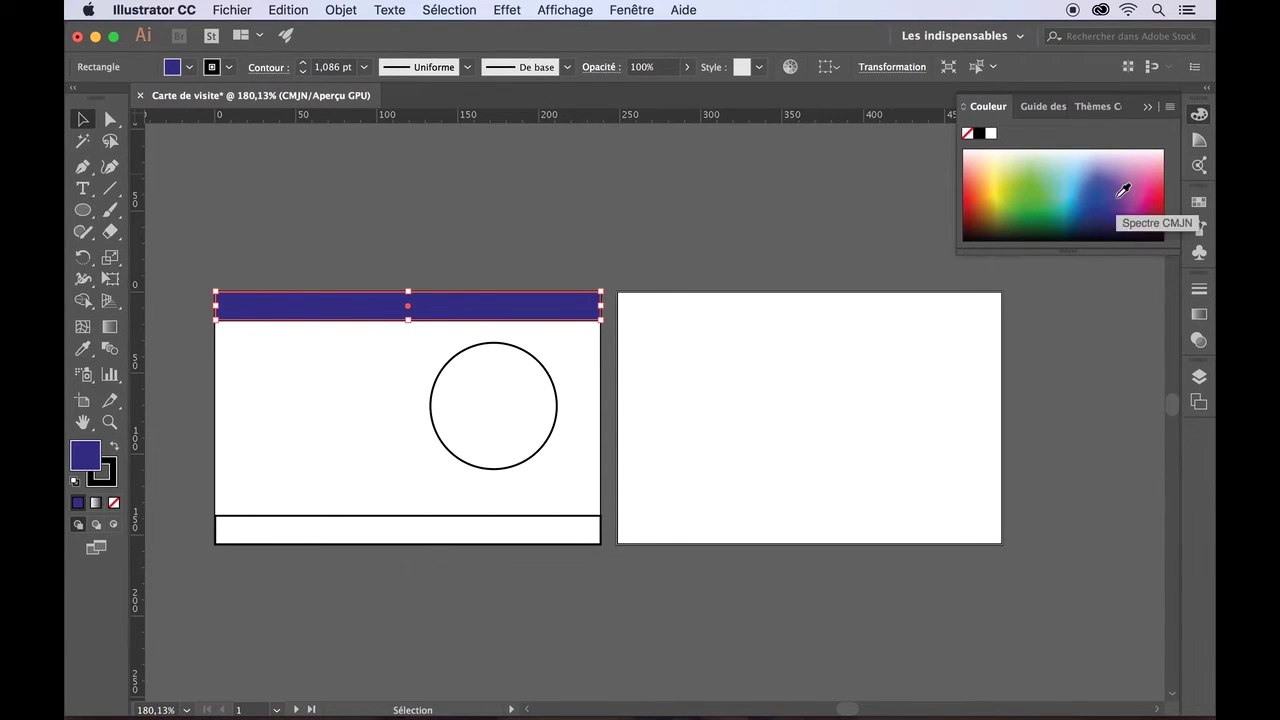
{"action": "left_click", "coordinate": [1121, 192]}
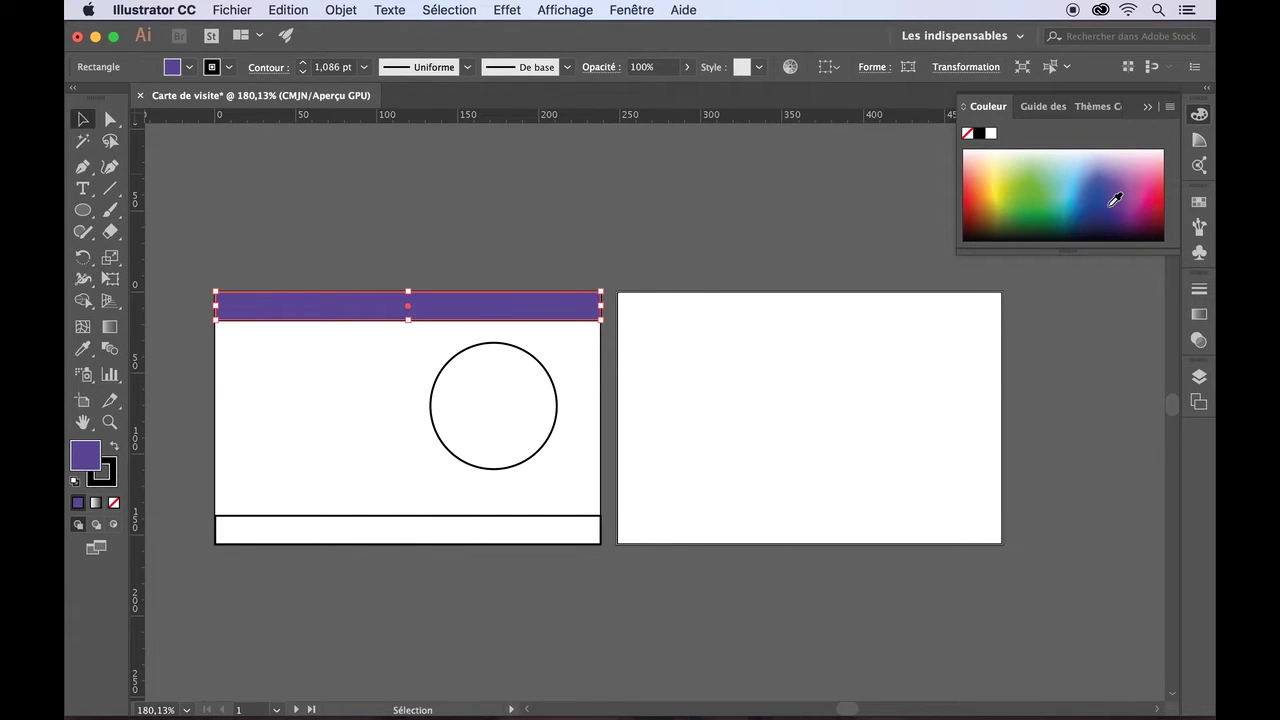
{"action": "left_click", "coordinate": [1115, 195]}
{"action": "left_click", "coordinate": [1114, 188]}
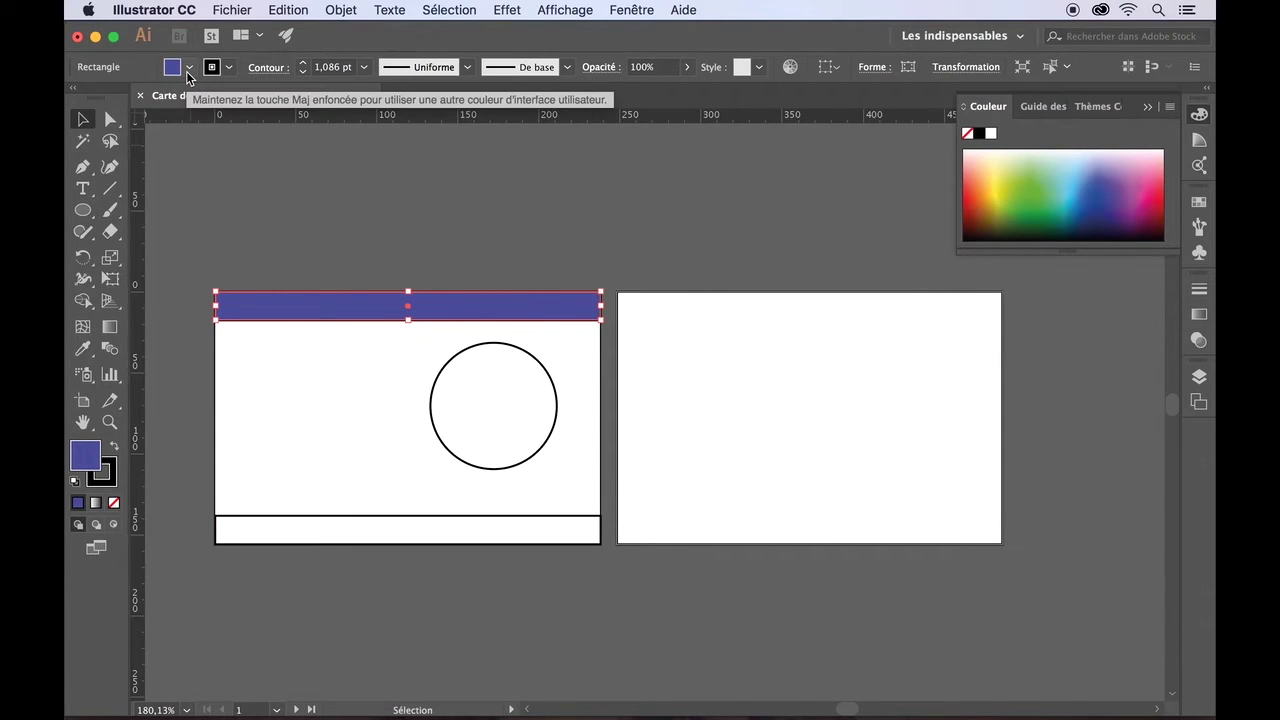
{"action": "left_click", "coordinate": [188, 67]}
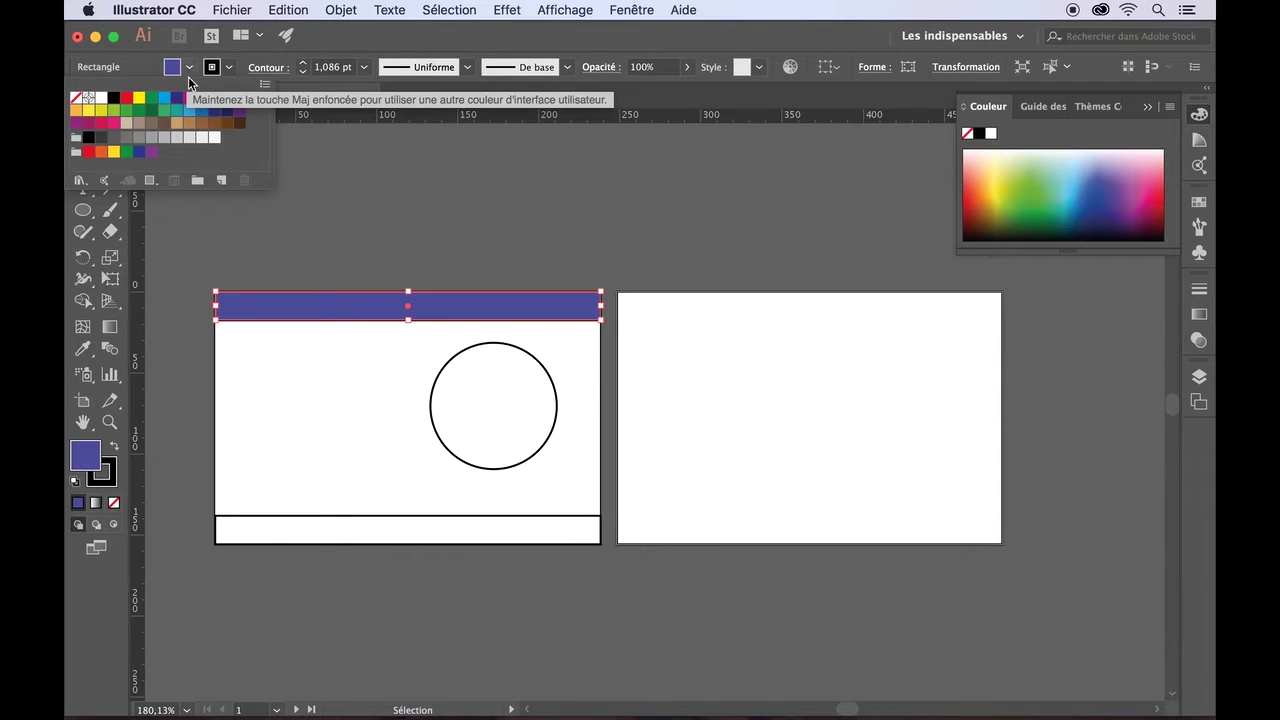
{"action": "left_click", "coordinate": [202, 184]}
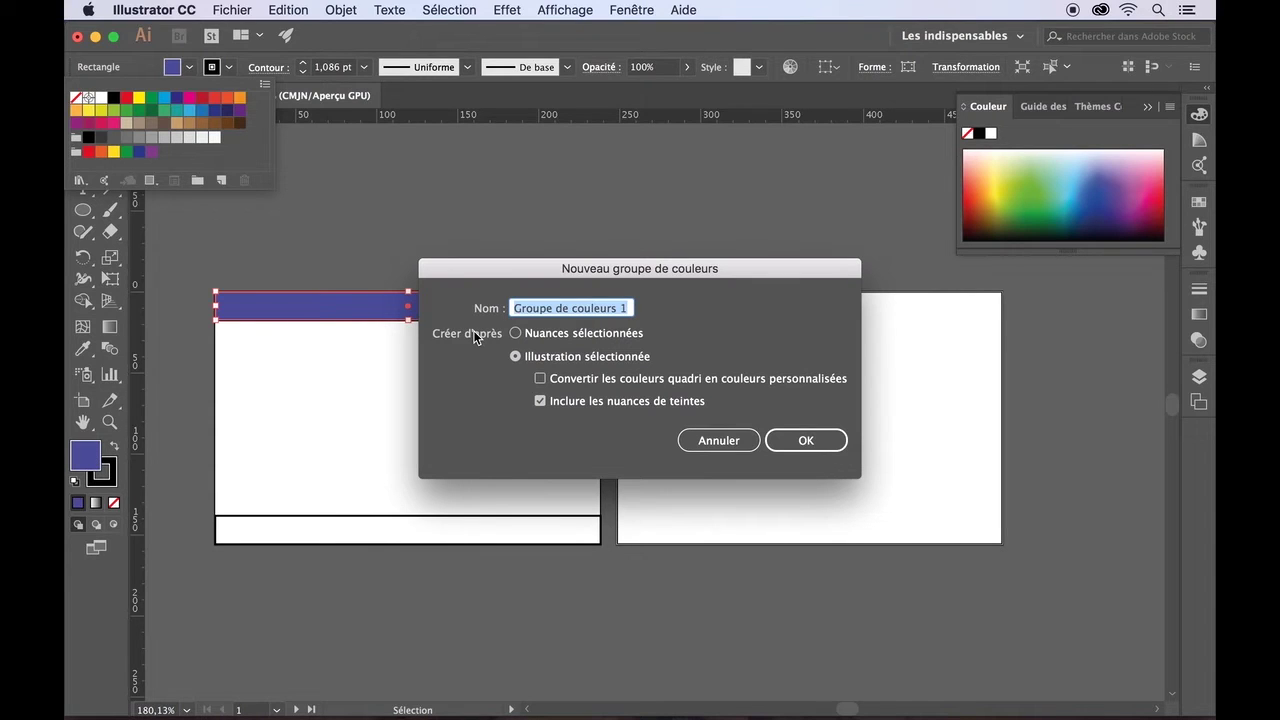
{"action": "type", "text": "Bordure"}
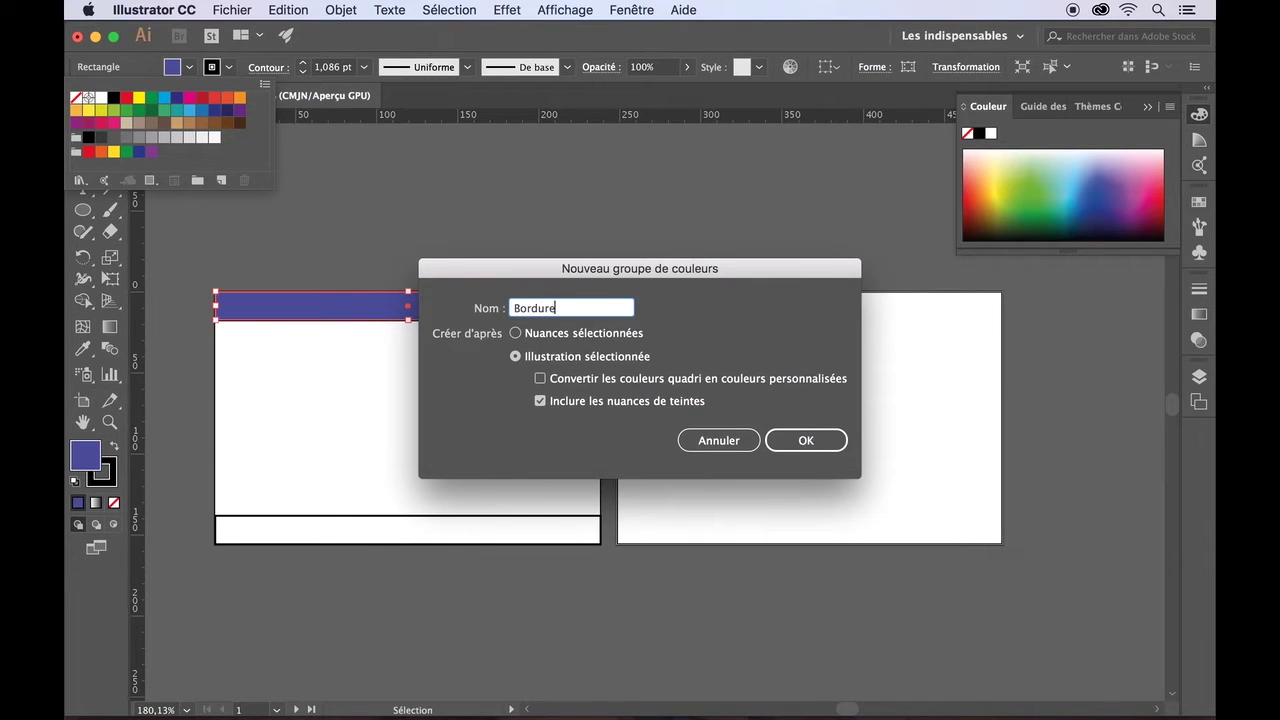
{"action": "left_click", "coordinate": [786, 441]}
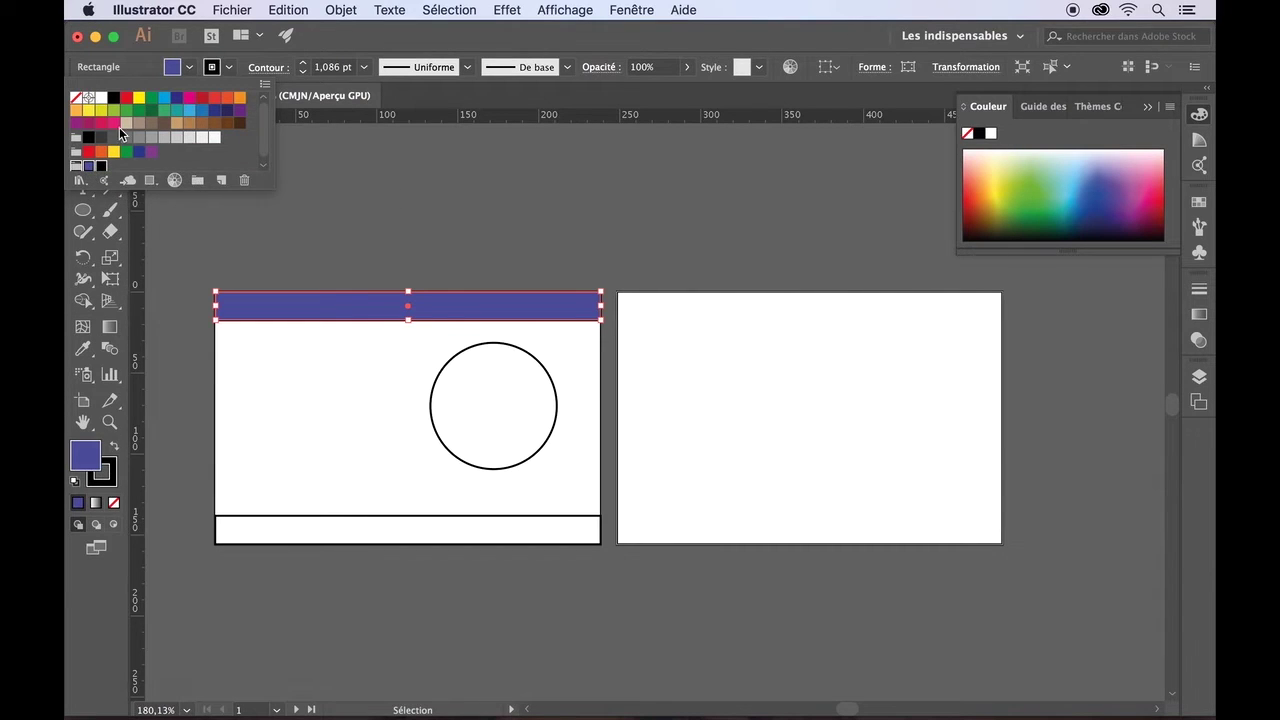
{"action": "left_click", "coordinate": [245, 181]}
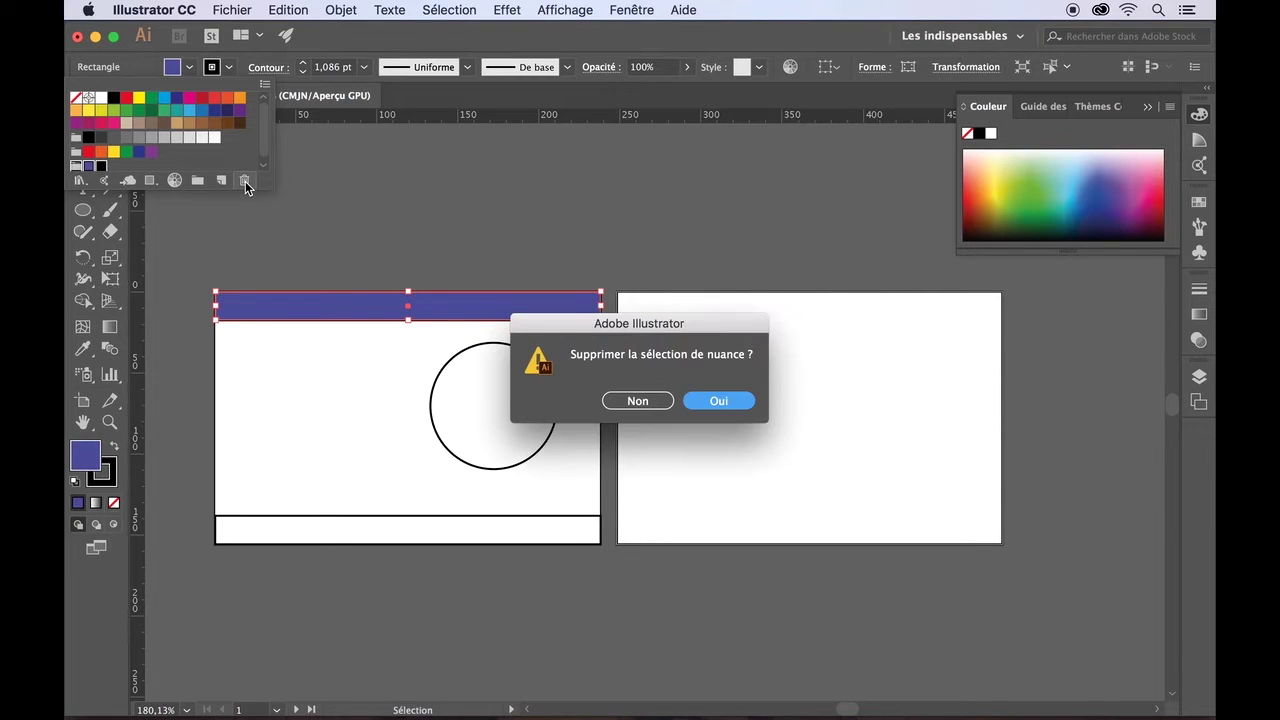
{"action": "left_click", "coordinate": [719, 401]}
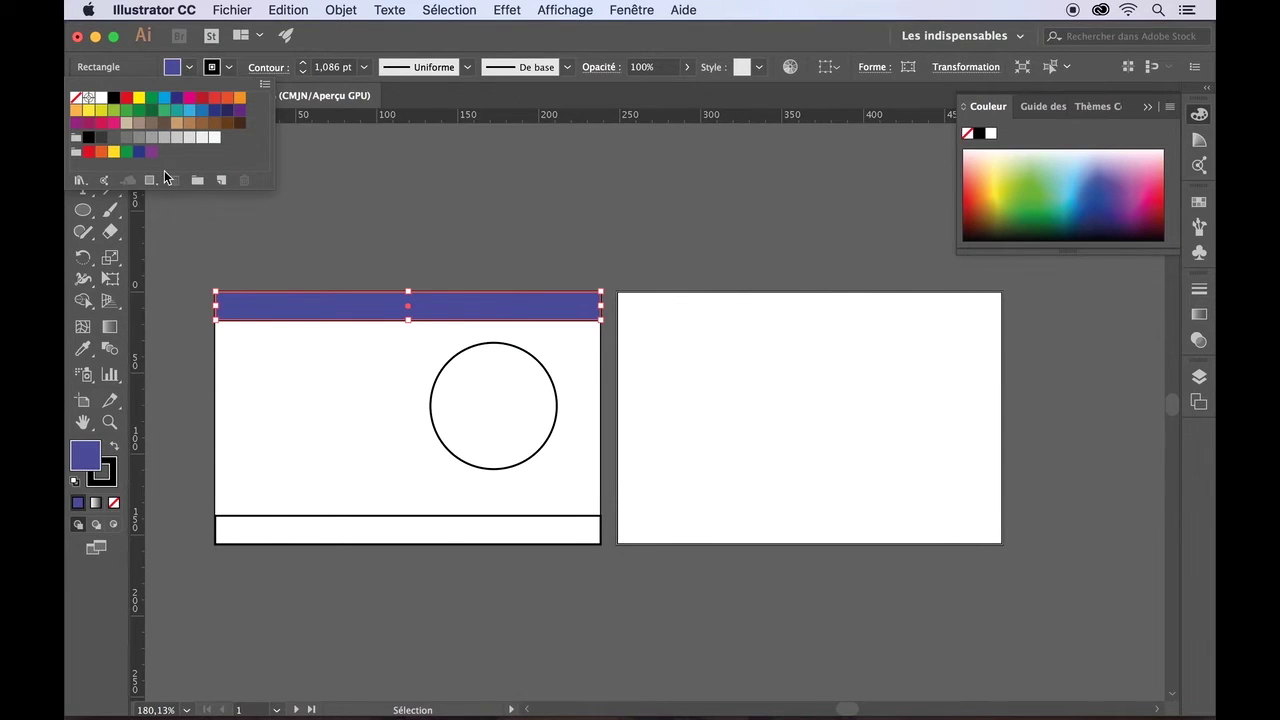
{"action": "left_click", "coordinate": [187, 401]}
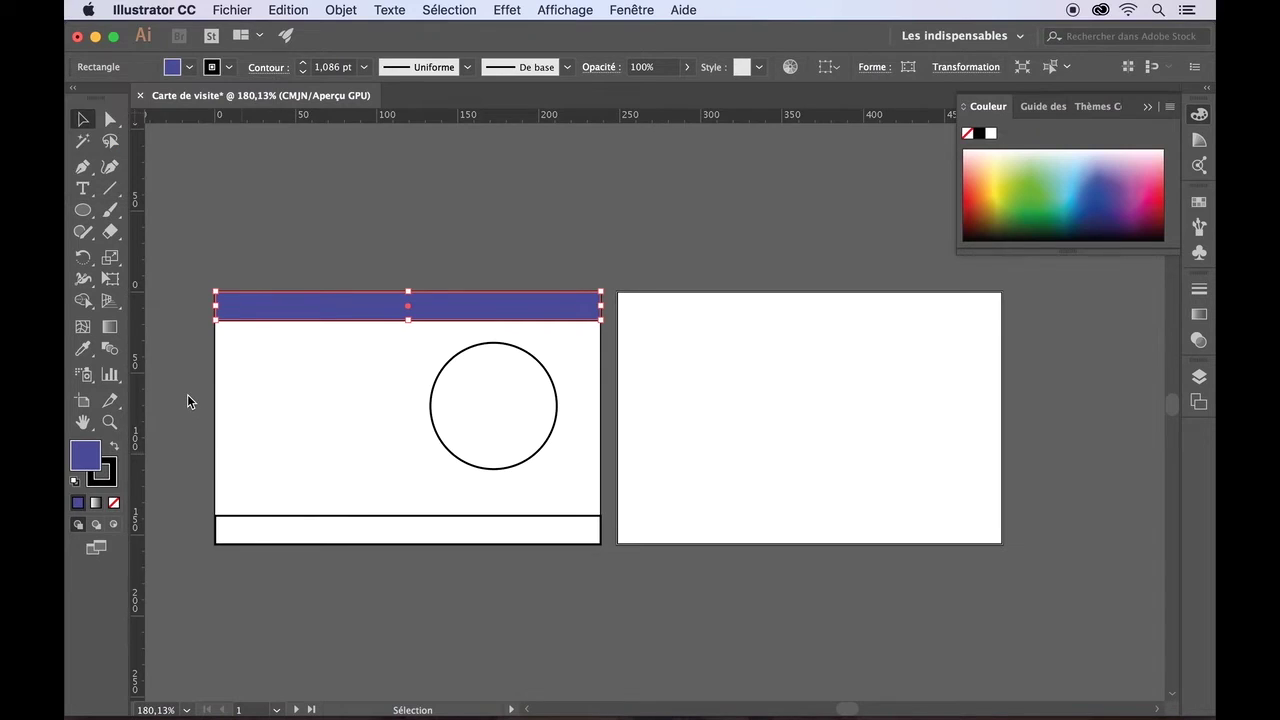
- Set the top band's stroke to [Sans] to remove its outline
{"action": "left_click", "coordinate": [113, 470]}
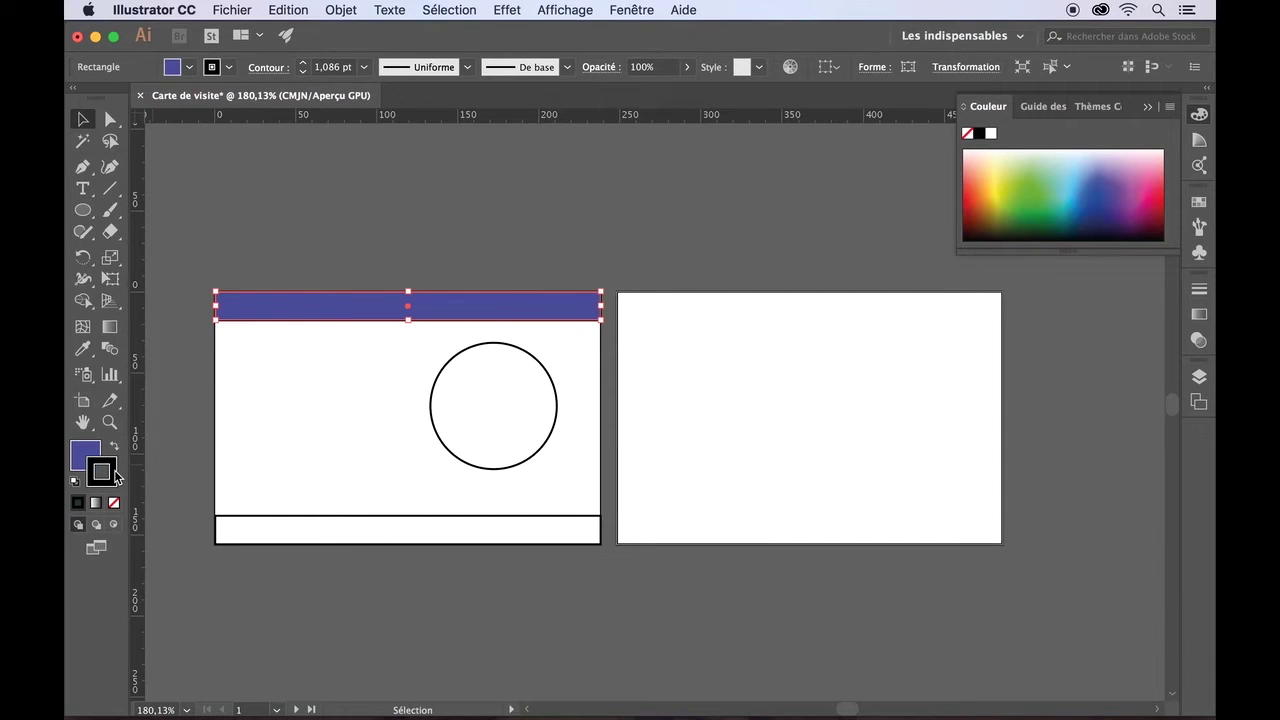
{"action": "left_click", "coordinate": [229, 67]}
{"action": "left_click", "coordinate": [75, 97]}
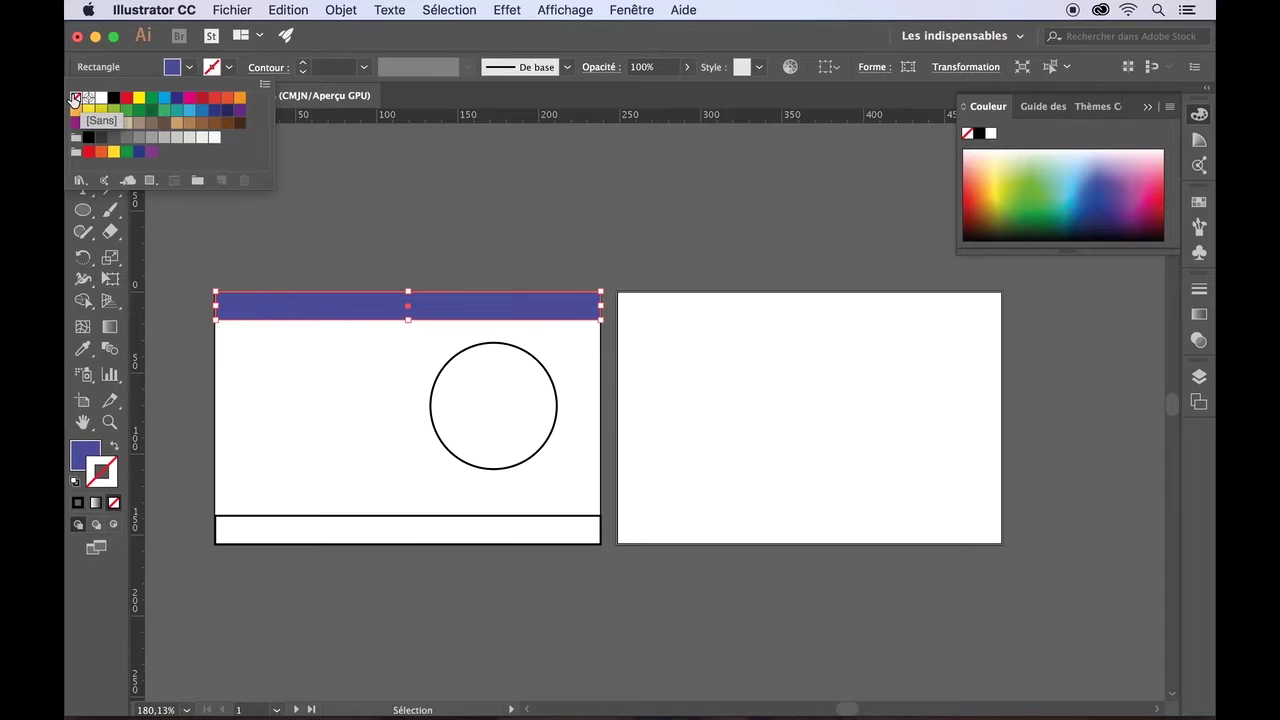
{"action": "left_click", "coordinate": [166, 247]}
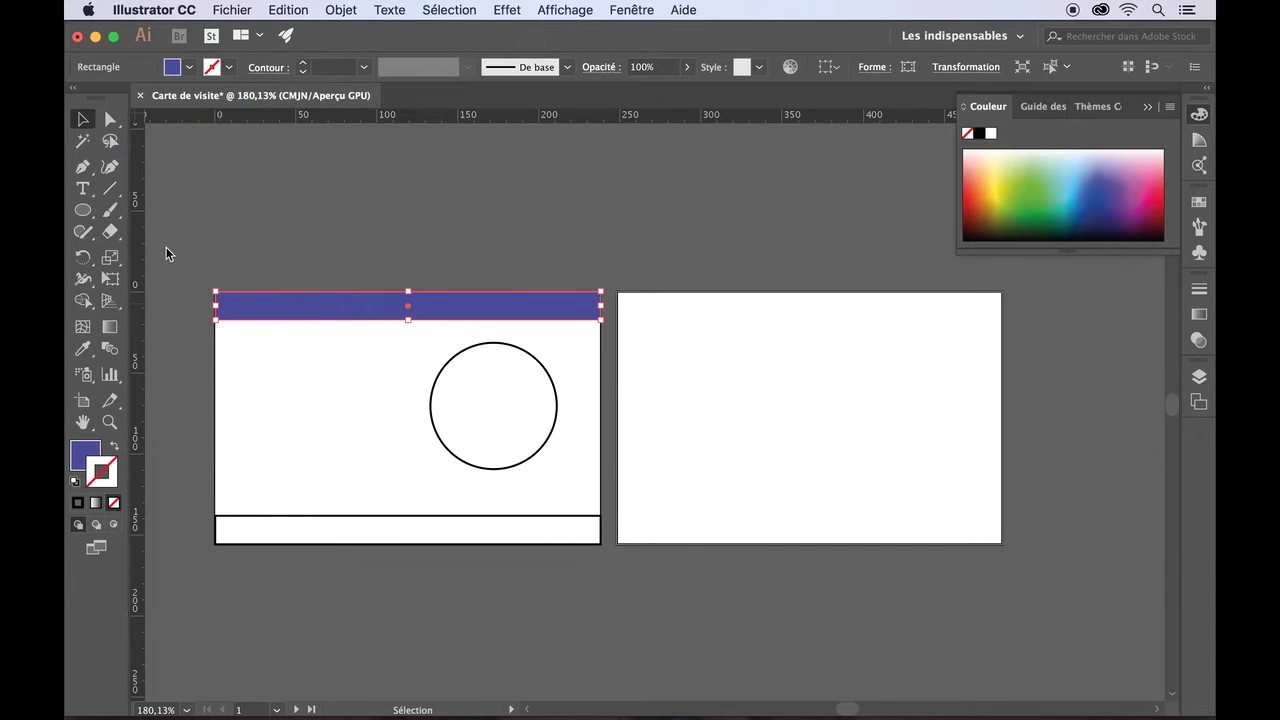
- Save the band's blue as a new swatch C=84 M=77 J=0 N=0
{"action": "left_click", "coordinate": [191, 67]}
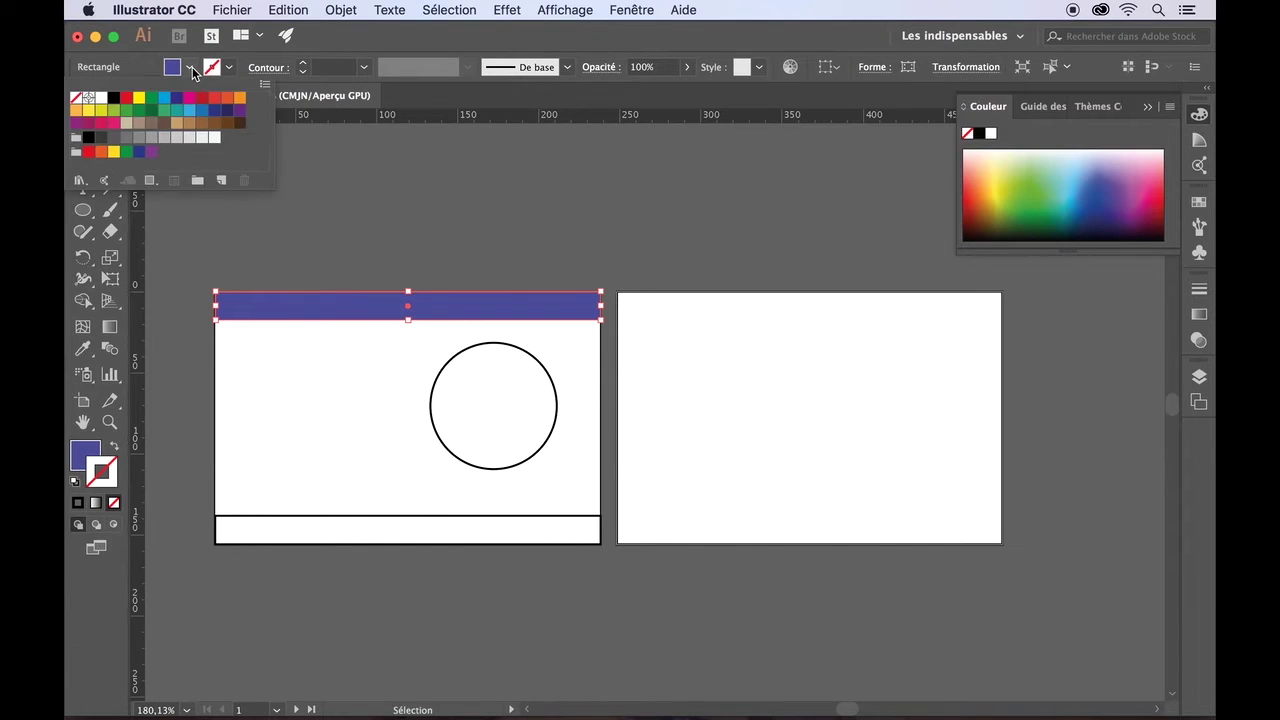
{"action": "left_click", "coordinate": [219, 181]}
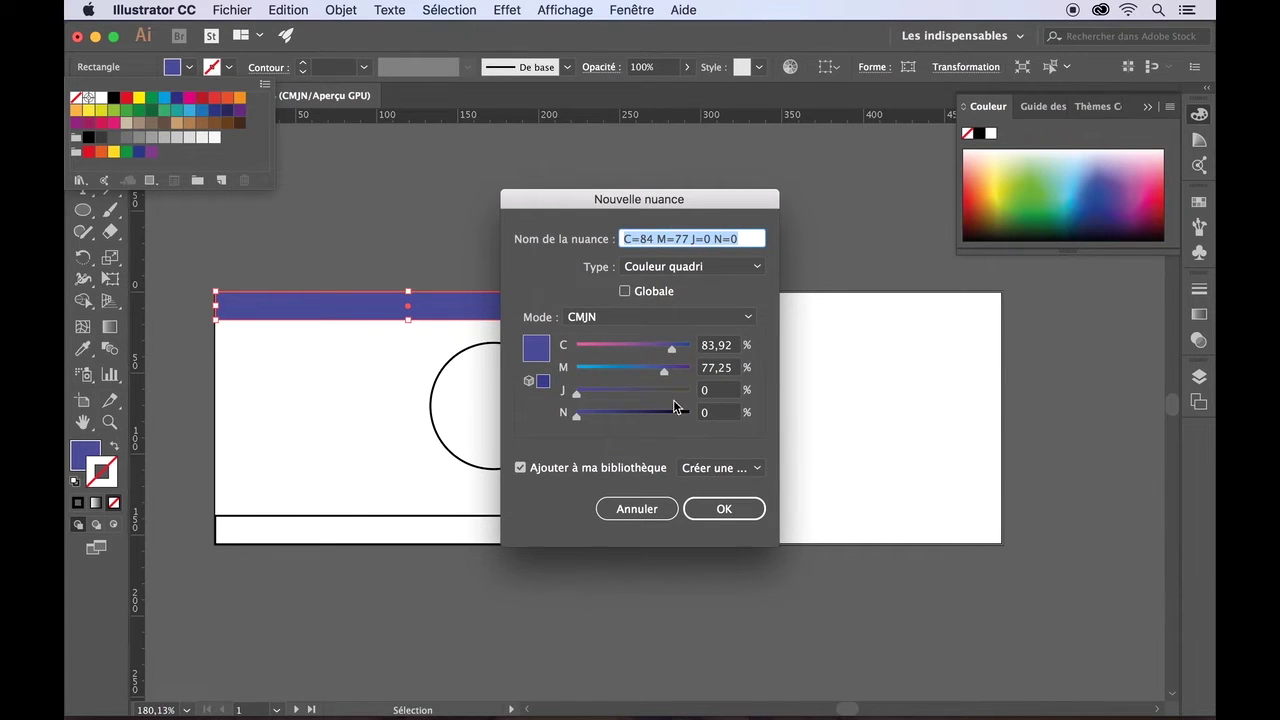
{"action": "left_click", "coordinate": [705, 509]}
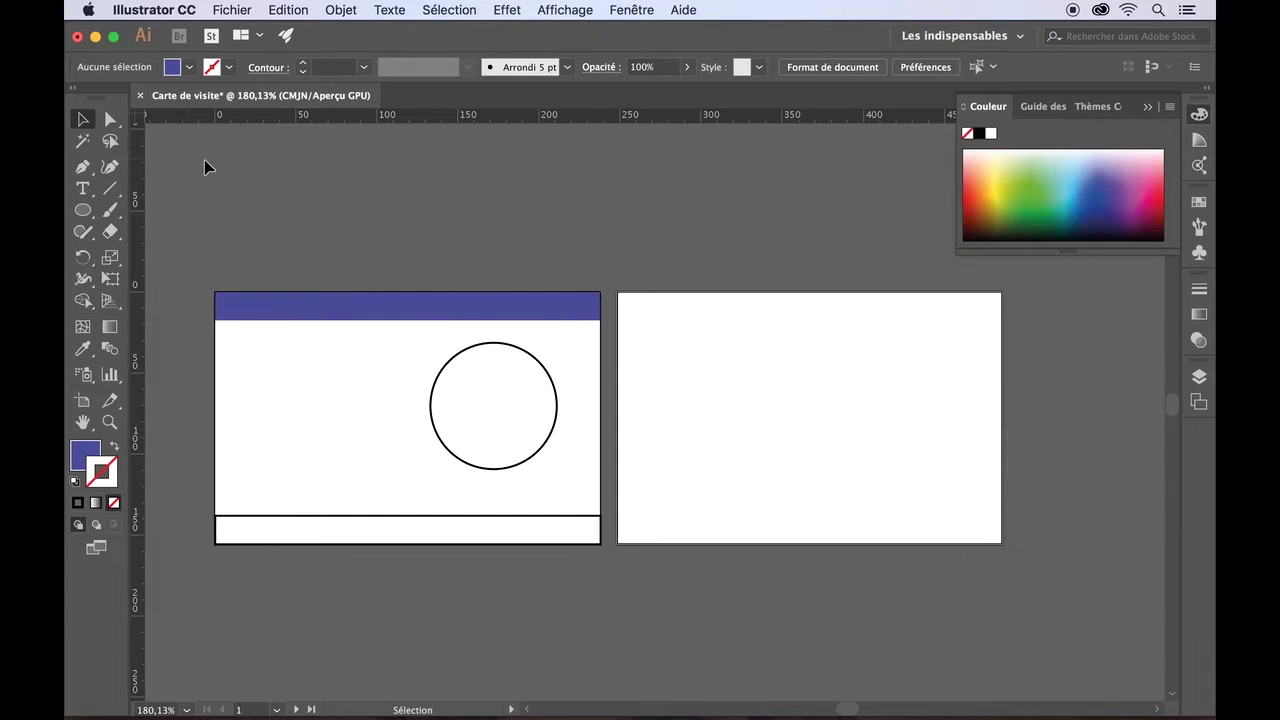
- Fill the bottom band with the saved blue swatch and set its stroke to none
{"action": "left_click", "coordinate": [324, 523]}
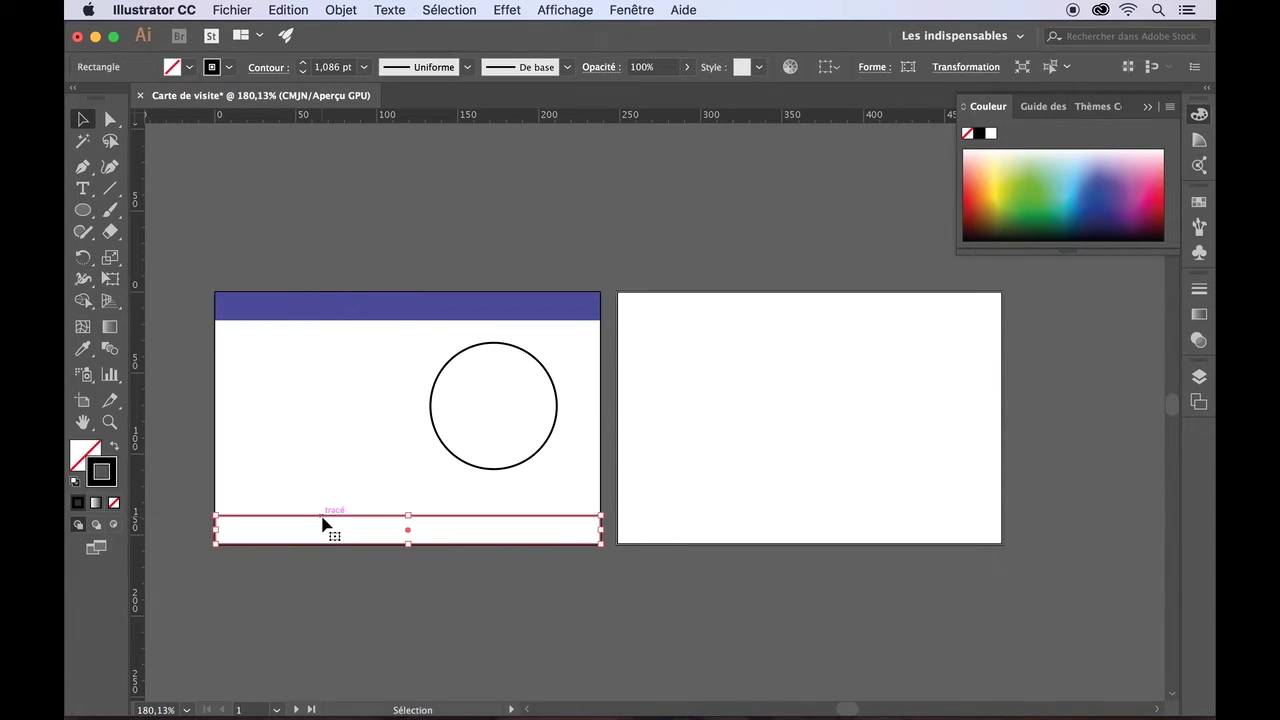
{"action": "left_click", "coordinate": [188, 68]}
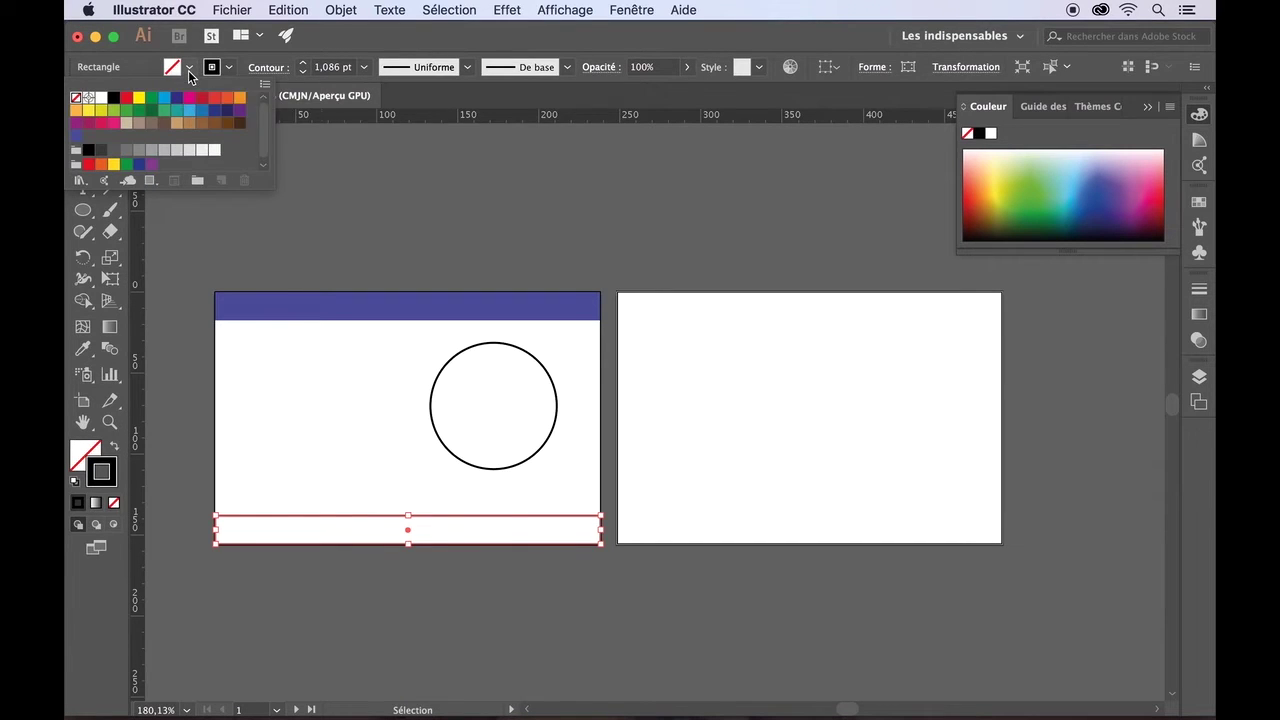
{"action": "left_click", "coordinate": [78, 137]}
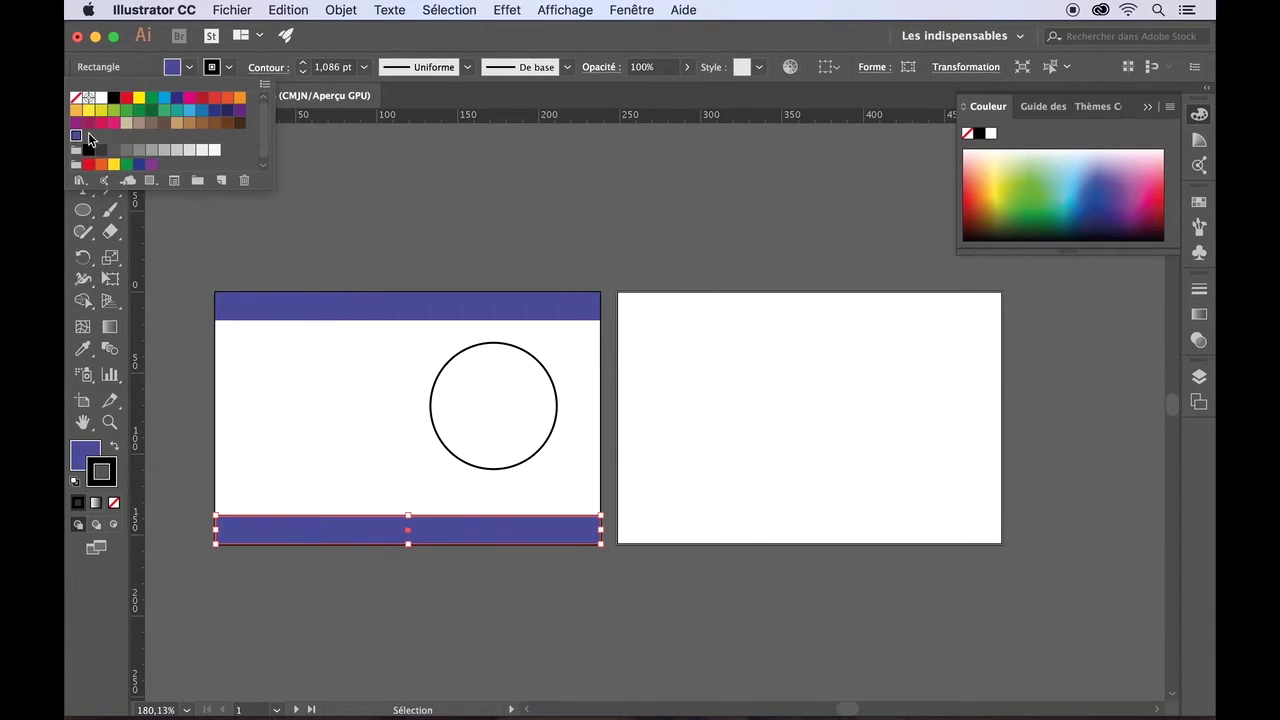
{"action": "left_click", "coordinate": [227, 70]}
{"action": "left_click", "coordinate": [227, 70]}
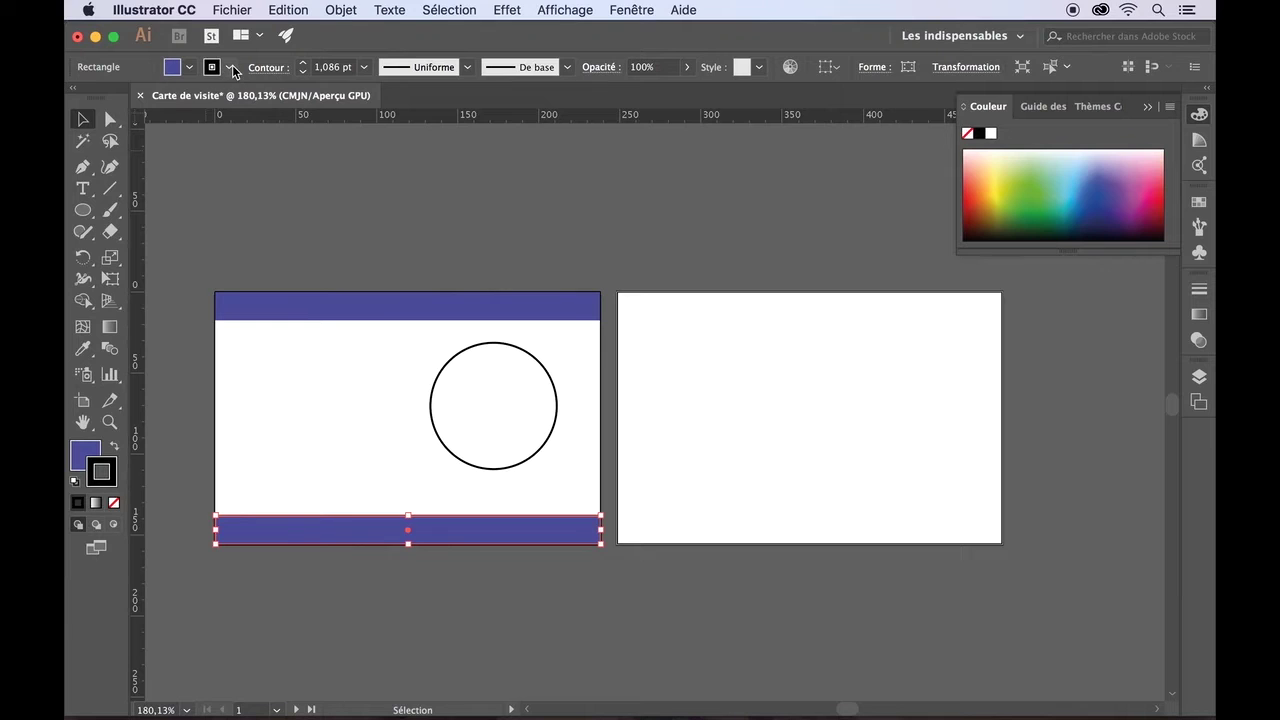
{"action": "left_click", "coordinate": [75, 99]}
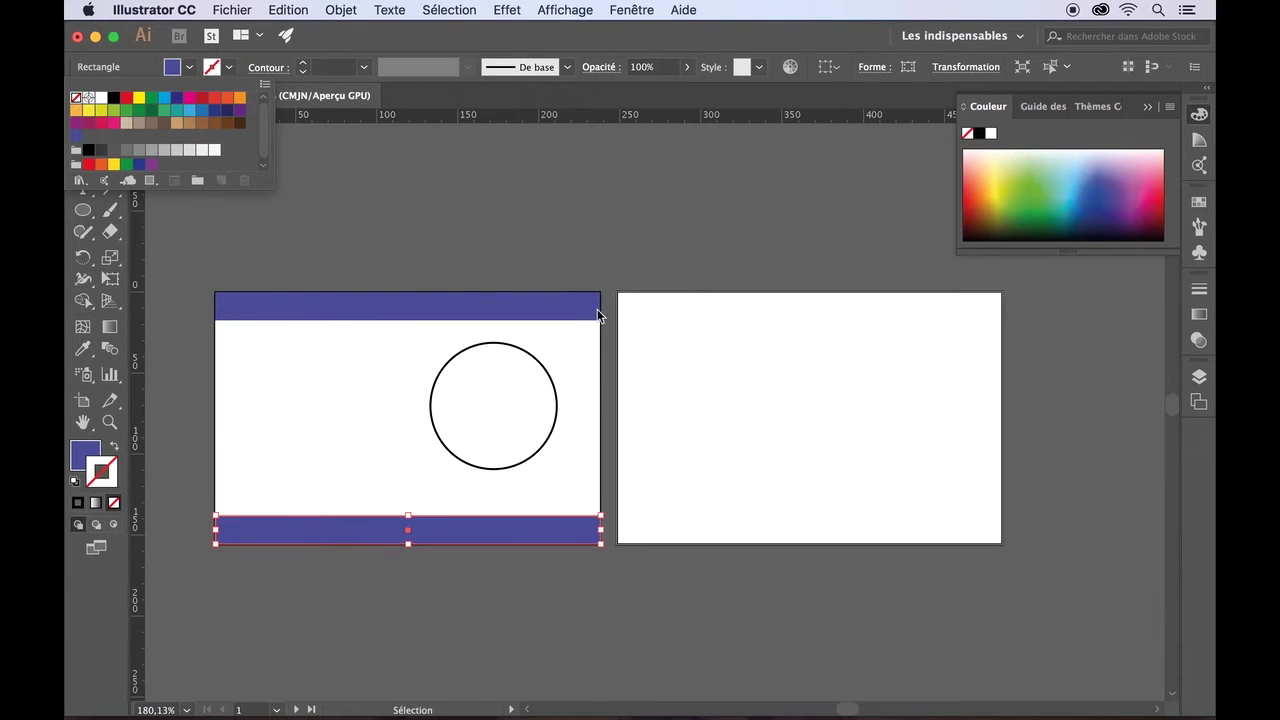
{"action": "left_click", "coordinate": [635, 296]}
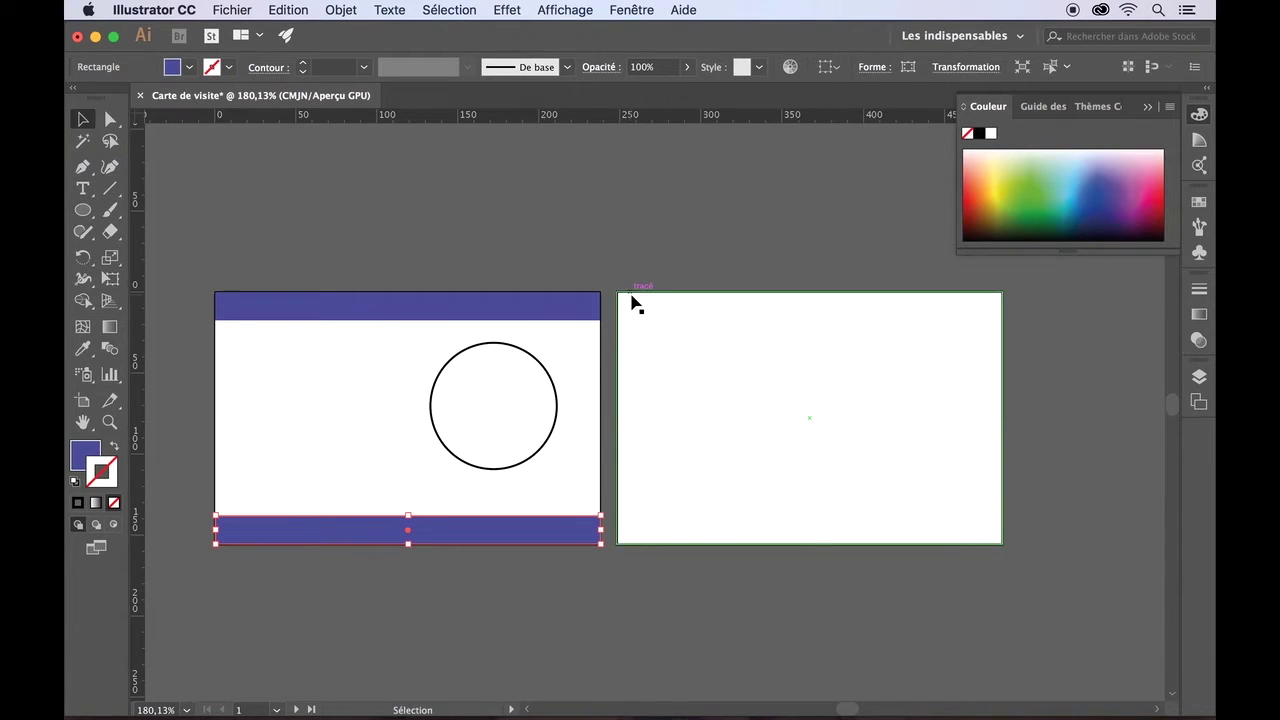
- Fill the back card rectangle with the same saved blue and remove its outline
{"action": "left_click", "coordinate": [631, 299]}
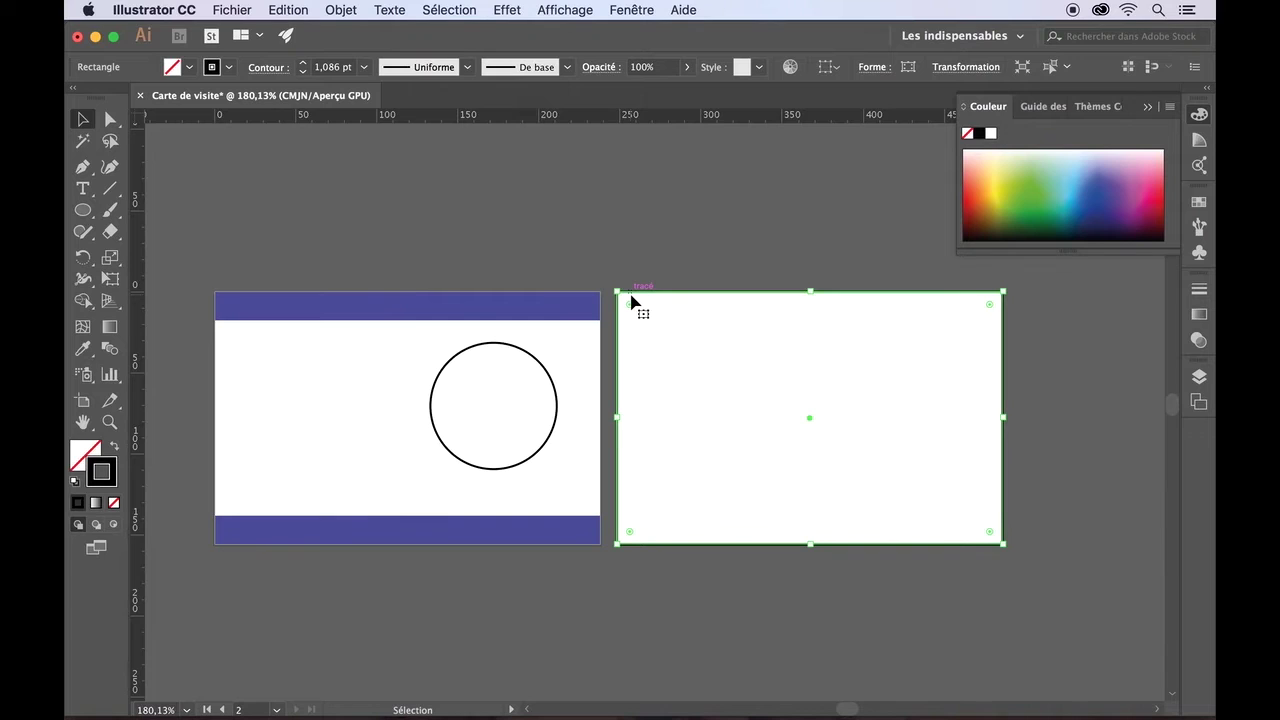
{"action": "left_click", "coordinate": [189, 67]}
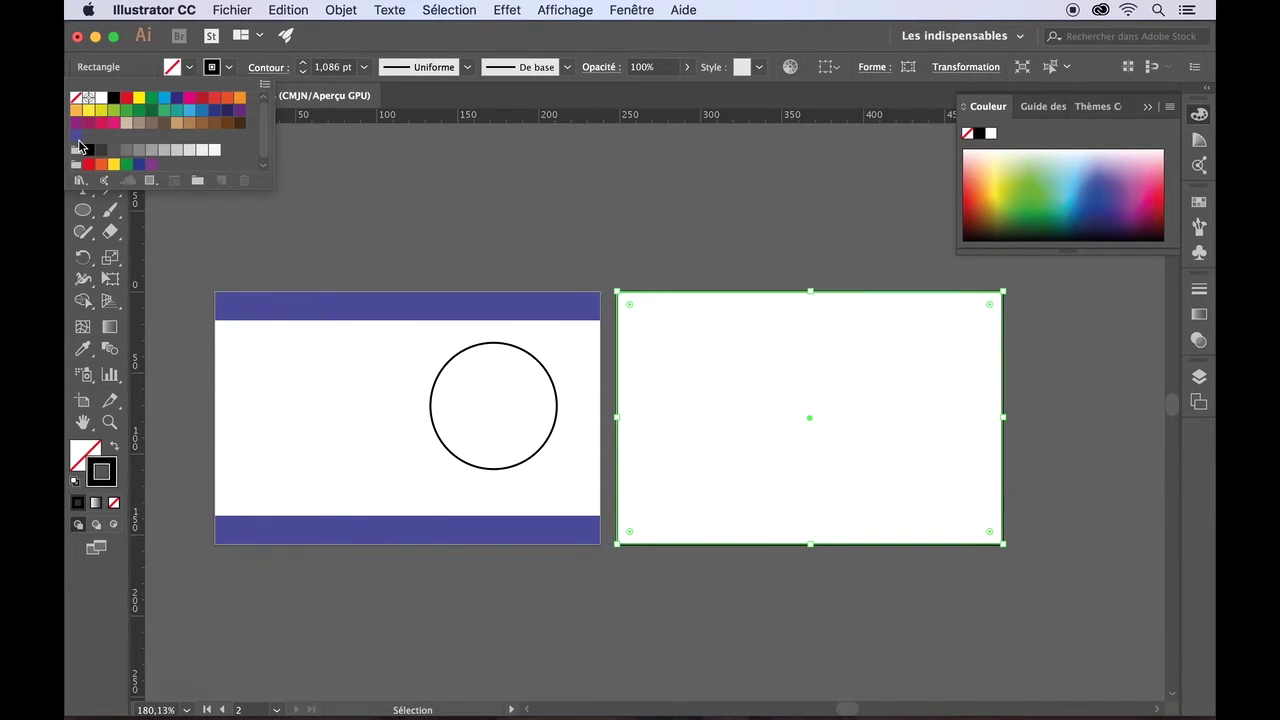
{"action": "left_click", "coordinate": [77, 136]}
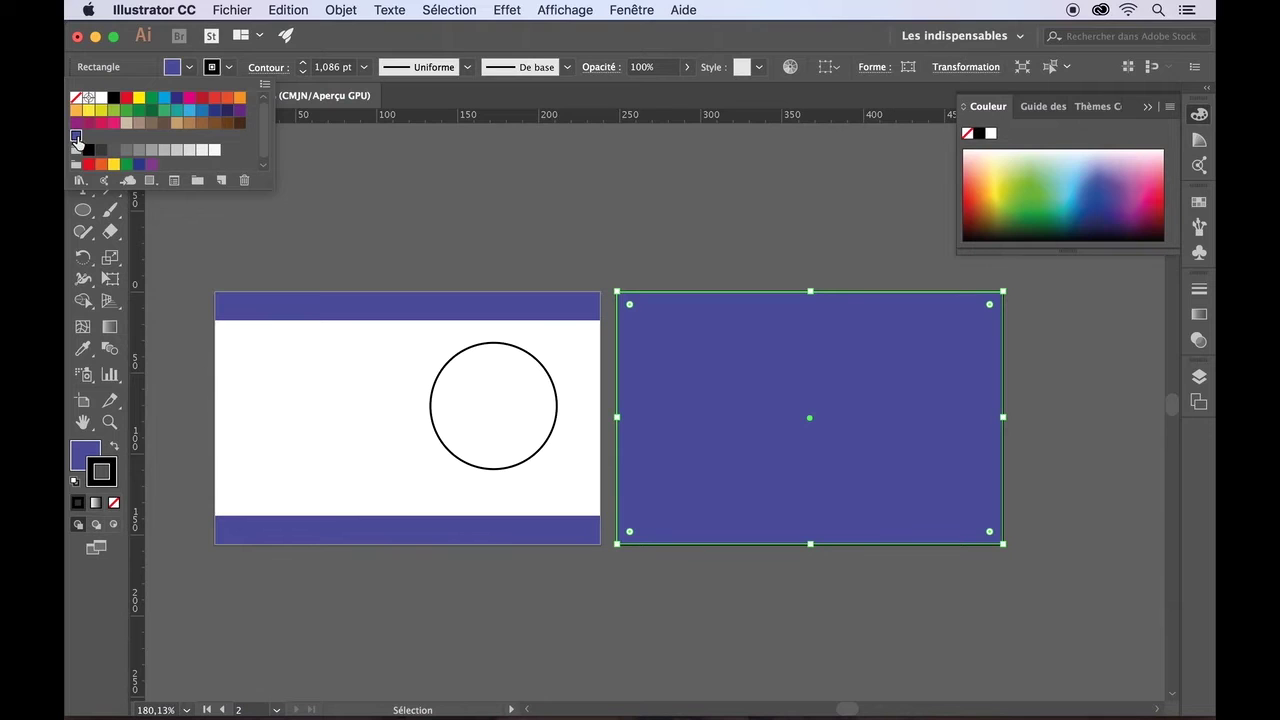
{"action": "left_click", "coordinate": [229, 68]}
{"action": "left_click", "coordinate": [229, 68]}
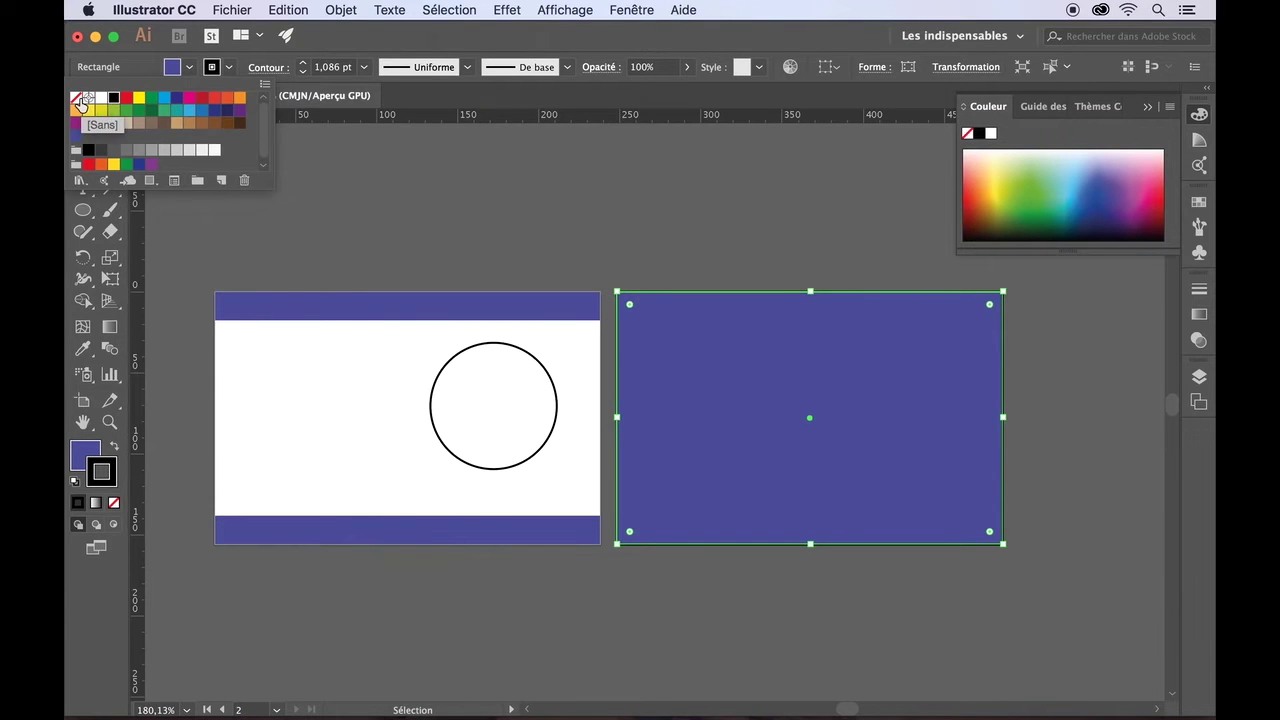
{"action": "left_click", "coordinate": [77, 98]}
{"action": "left_click", "coordinate": [368, 198]}
{"action": "left_click", "coordinate": [368, 198]}
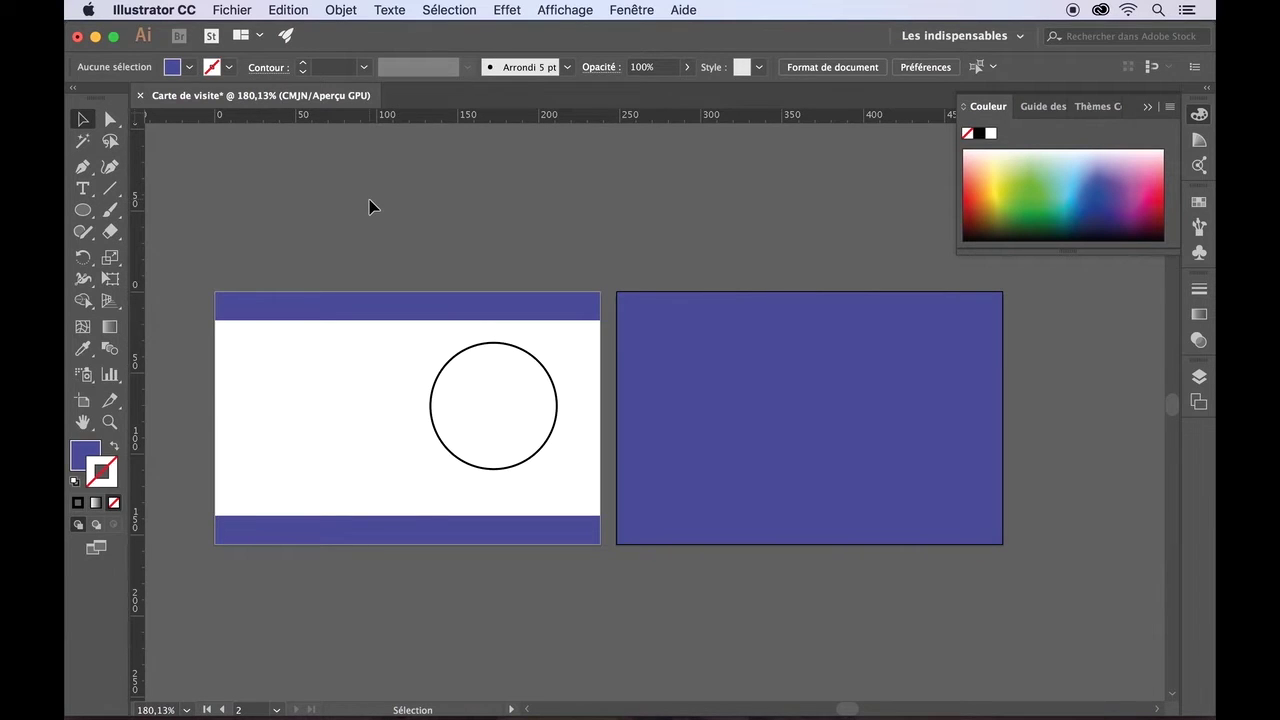
- Select the two blue bands and the back card together, then clear the selection
{"action": "left_click", "coordinate": [561, 310]}
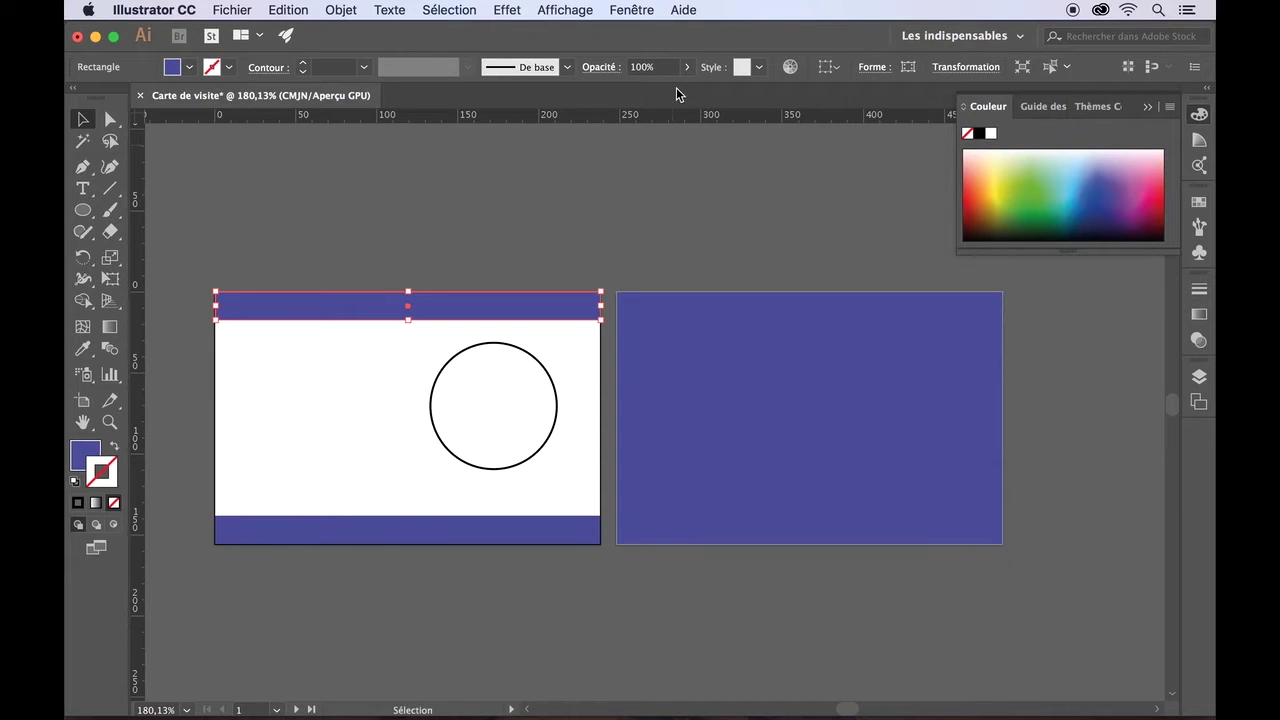
{"action": "left_click", "coordinate": [290, 525]}
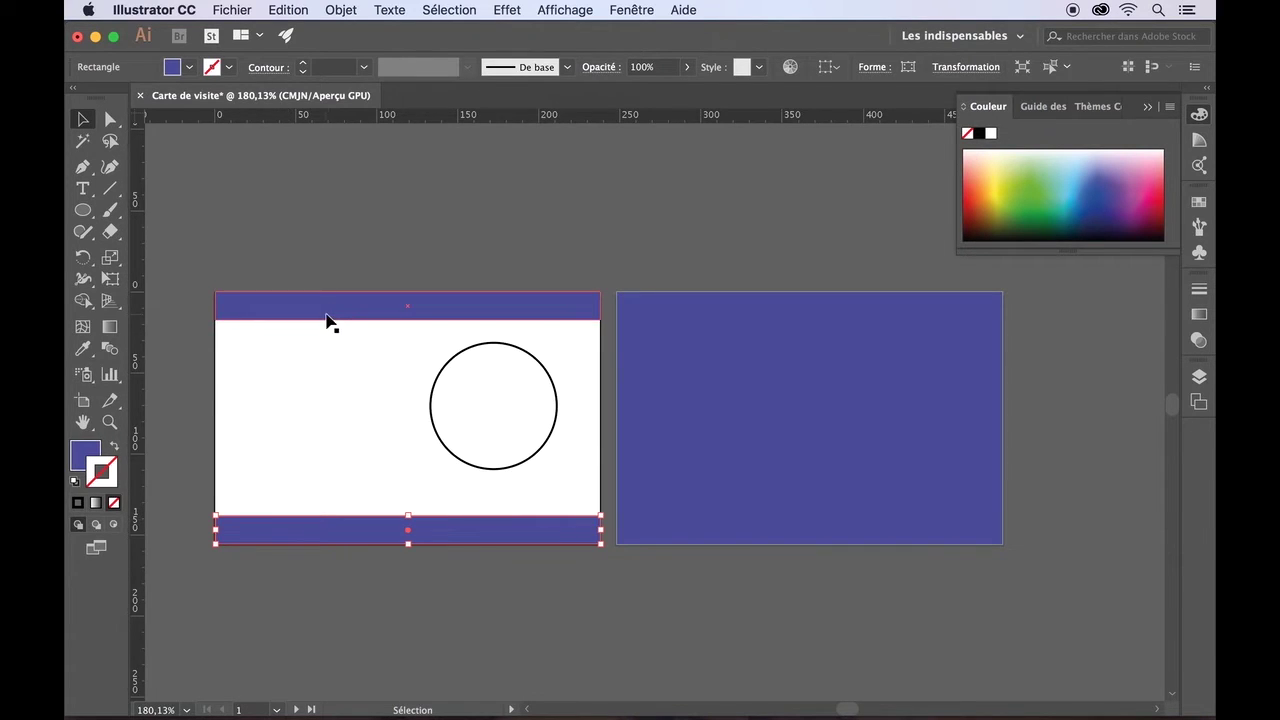
{"action": "key", "text": "shift"}
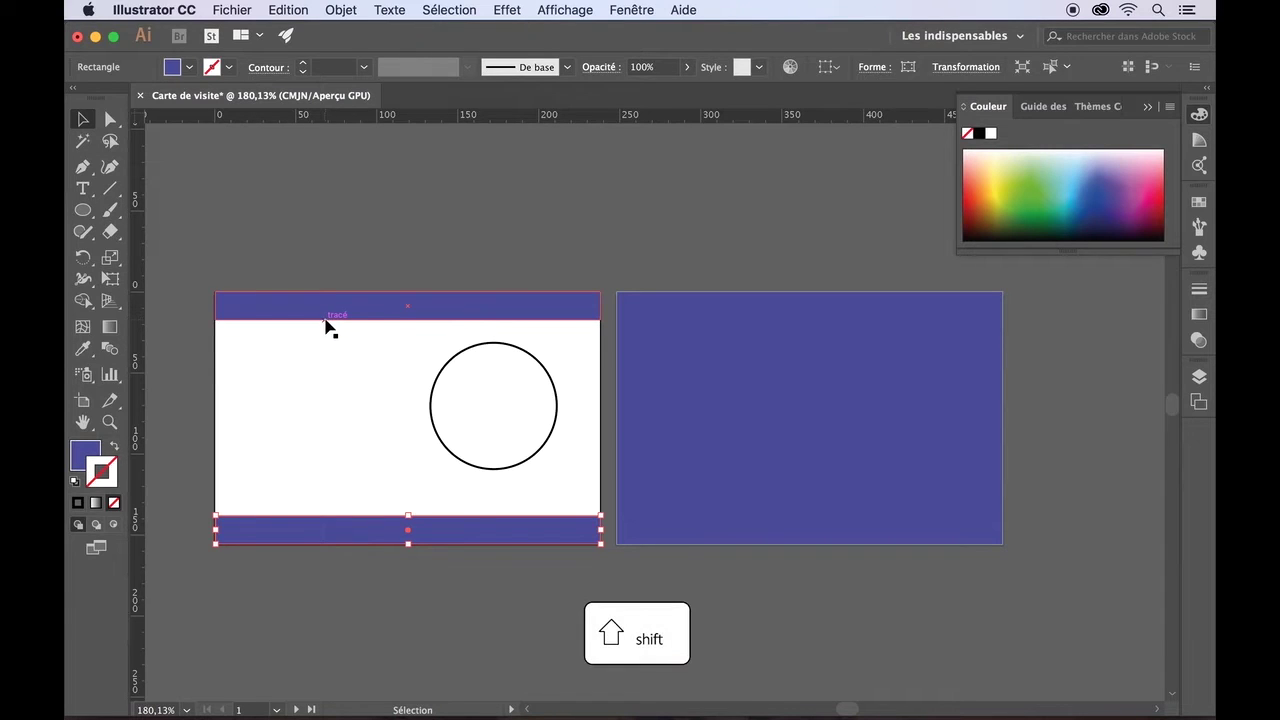
{"action": "left_click", "coordinate": [330, 322], "text": "shift"}
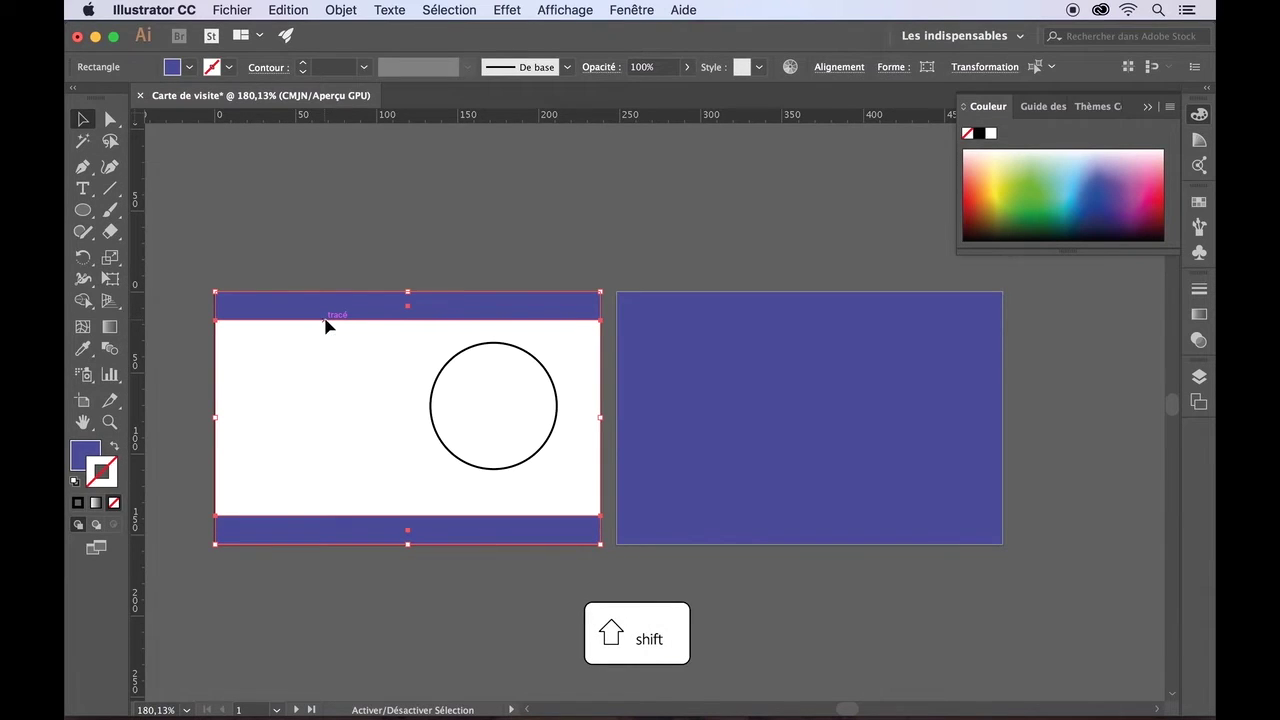
{"action": "left_click", "coordinate": [663, 335], "text": "shift"}
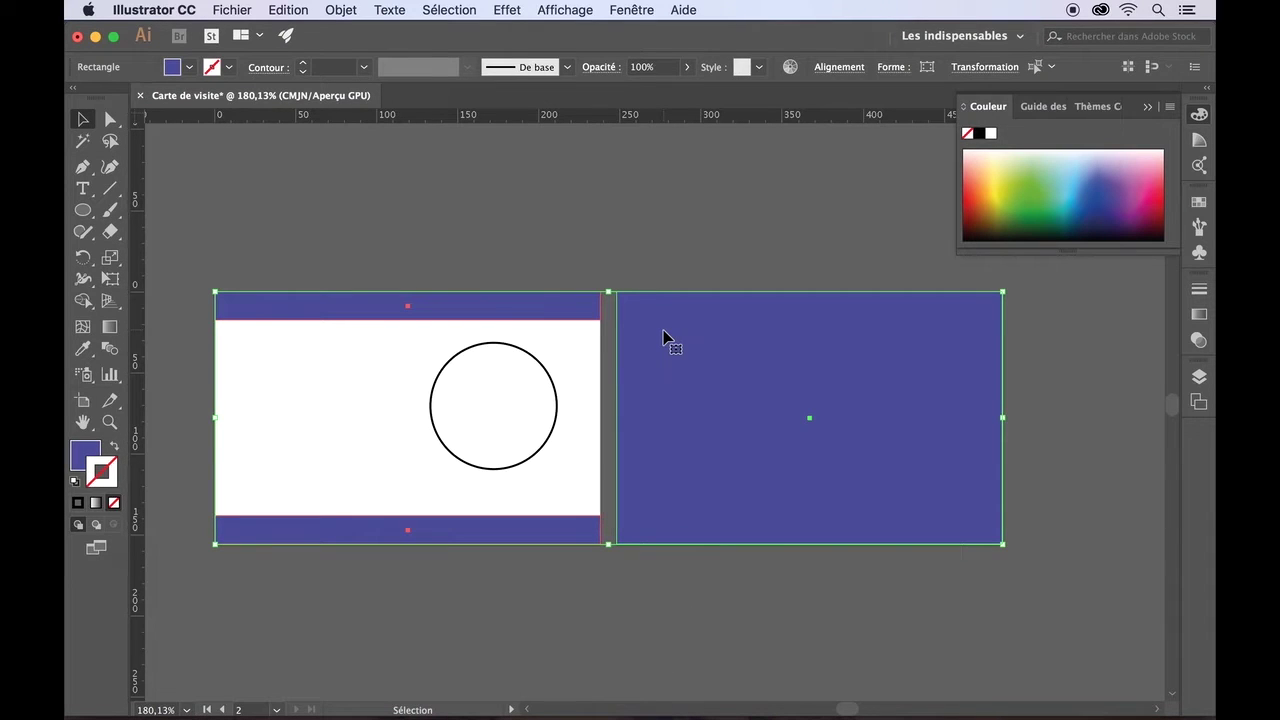
{"action": "left_click", "coordinate": [663, 330]}
{"action": "left_click", "coordinate": [617, 247]}
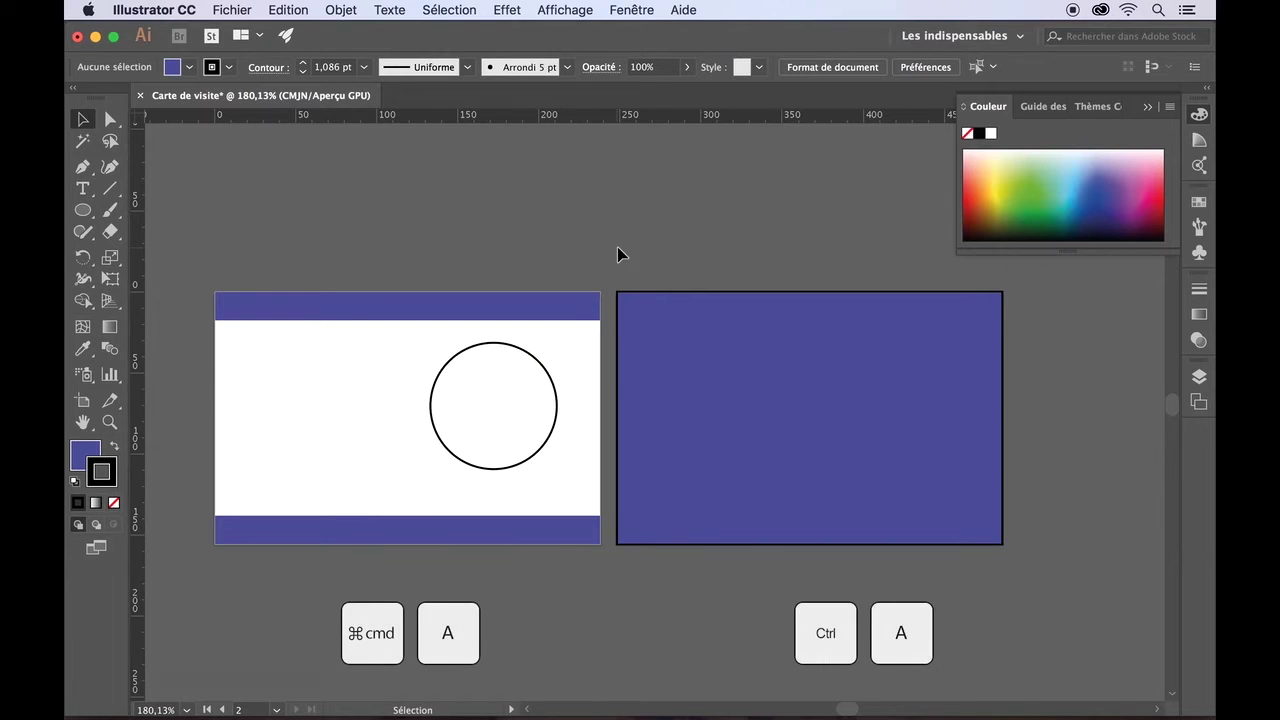
- Set both blue bands and the back card to 50% opacity, excluding the circle
{"action": "key", "text": "super+a"}
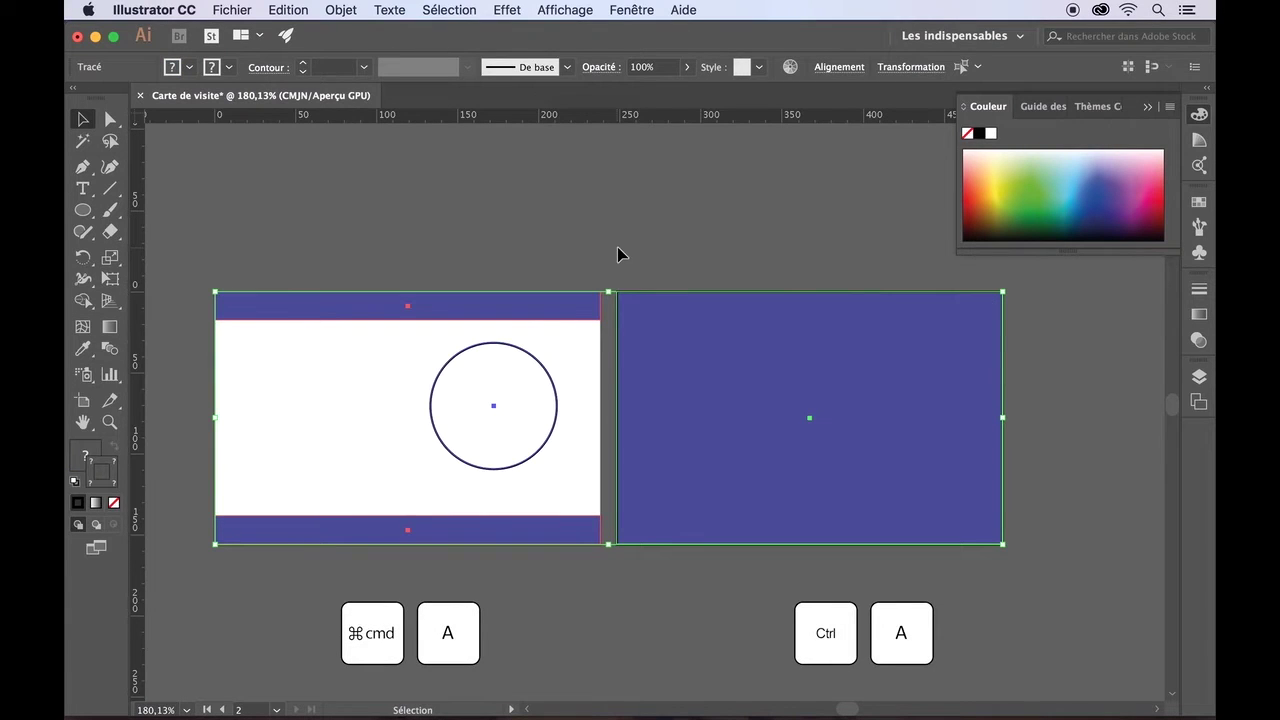
{"action": "left_click", "coordinate": [442, 373], "text": "shift"}
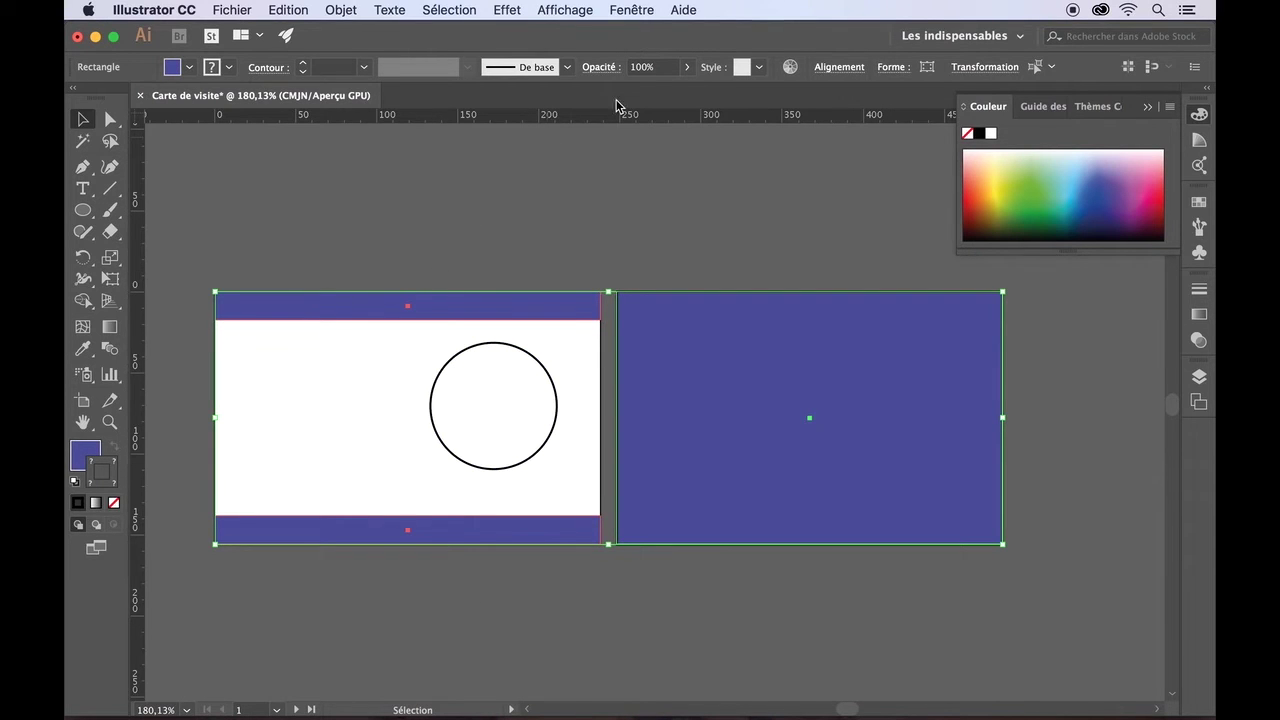
{"action": "left_click", "coordinate": [688, 70]}
{"action": "left_click_drag", "start_coordinate": [686, 90], "coordinate": [652, 95]}
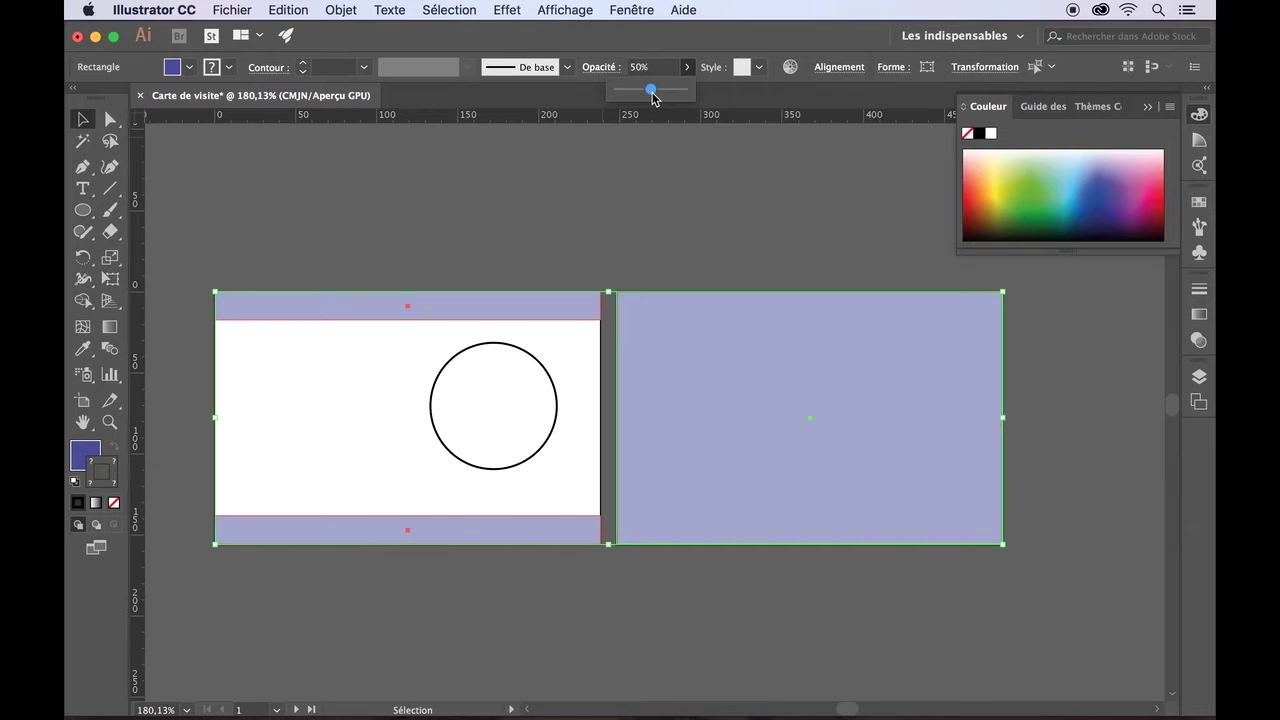
{"action": "left_click", "coordinate": [672, 190]}
{"action": "key", "text": "slash"}
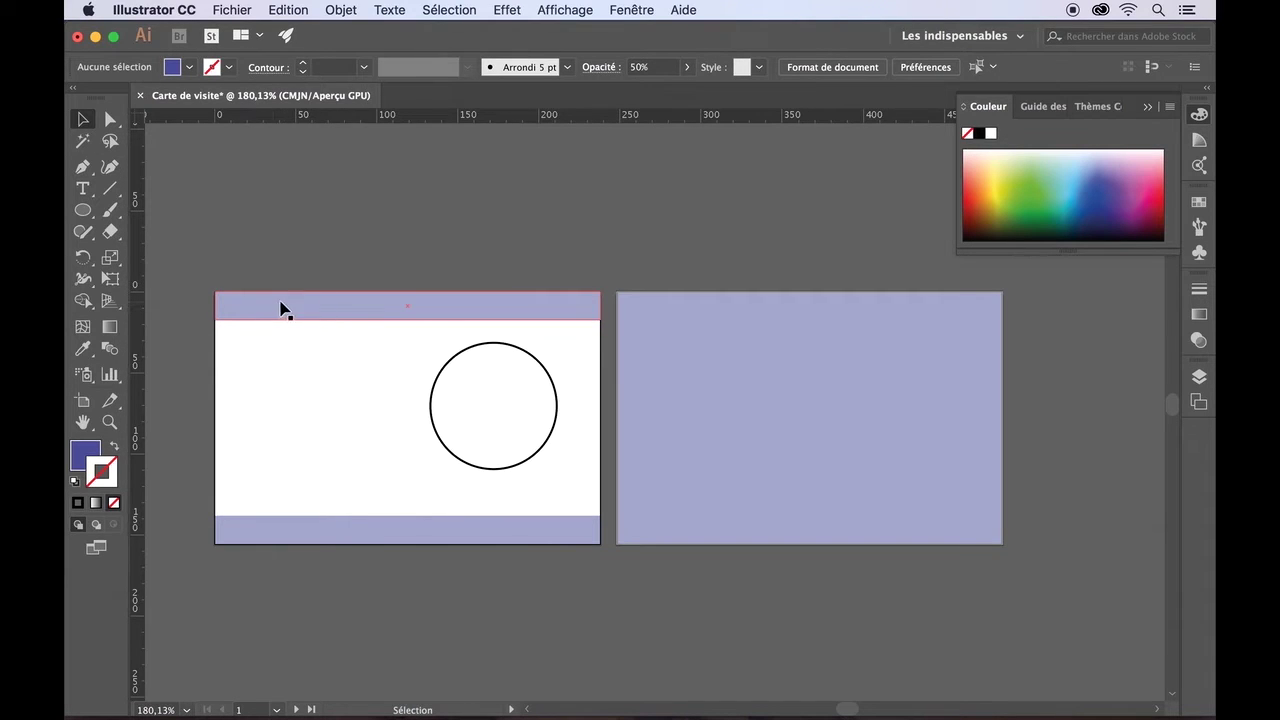
- Alt-drag a copy of the top band slightly lower, then stretch it up to the card's top edge
{"action": "left_click", "coordinate": [309, 308]}
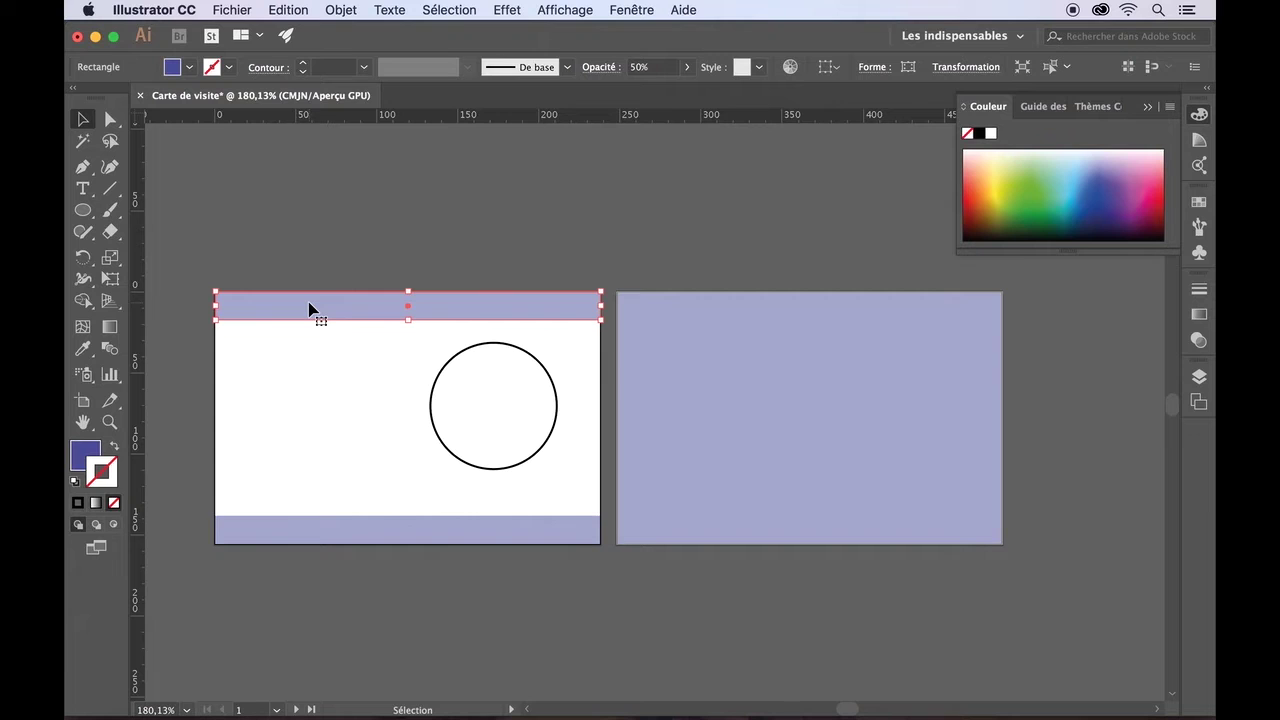
{"action": "key", "text": "alt"}
{"action": "left_click_drag", "start_coordinate": [309, 308], "coordinate": [308, 324]}
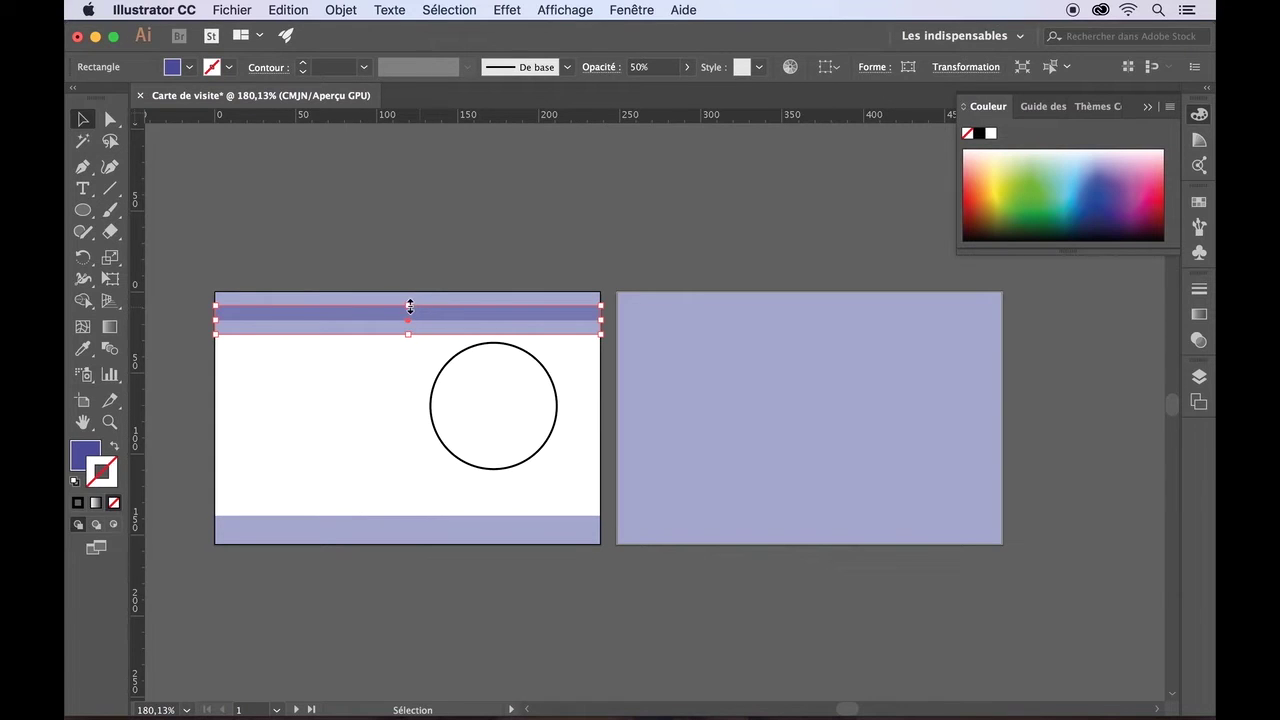
{"action": "left_click_drag", "start_coordinate": [410, 307], "coordinate": [410, 293]}
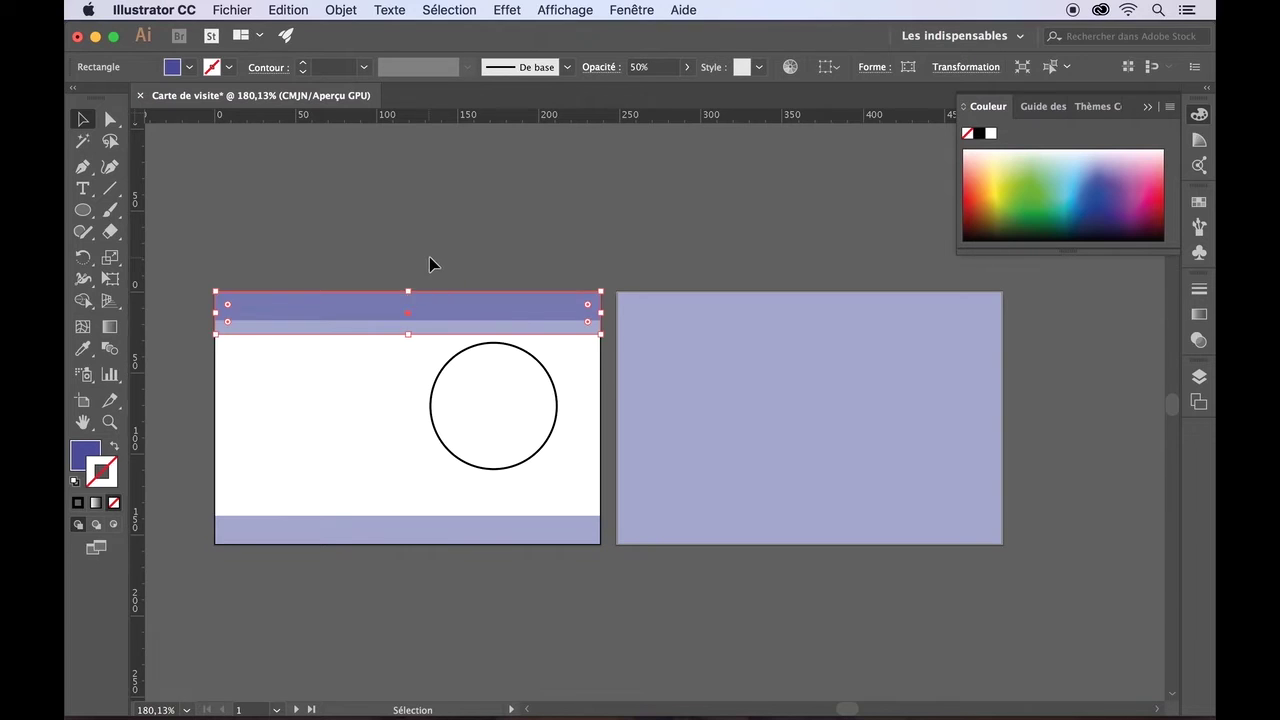
{"action": "left_click", "coordinate": [429, 257]}
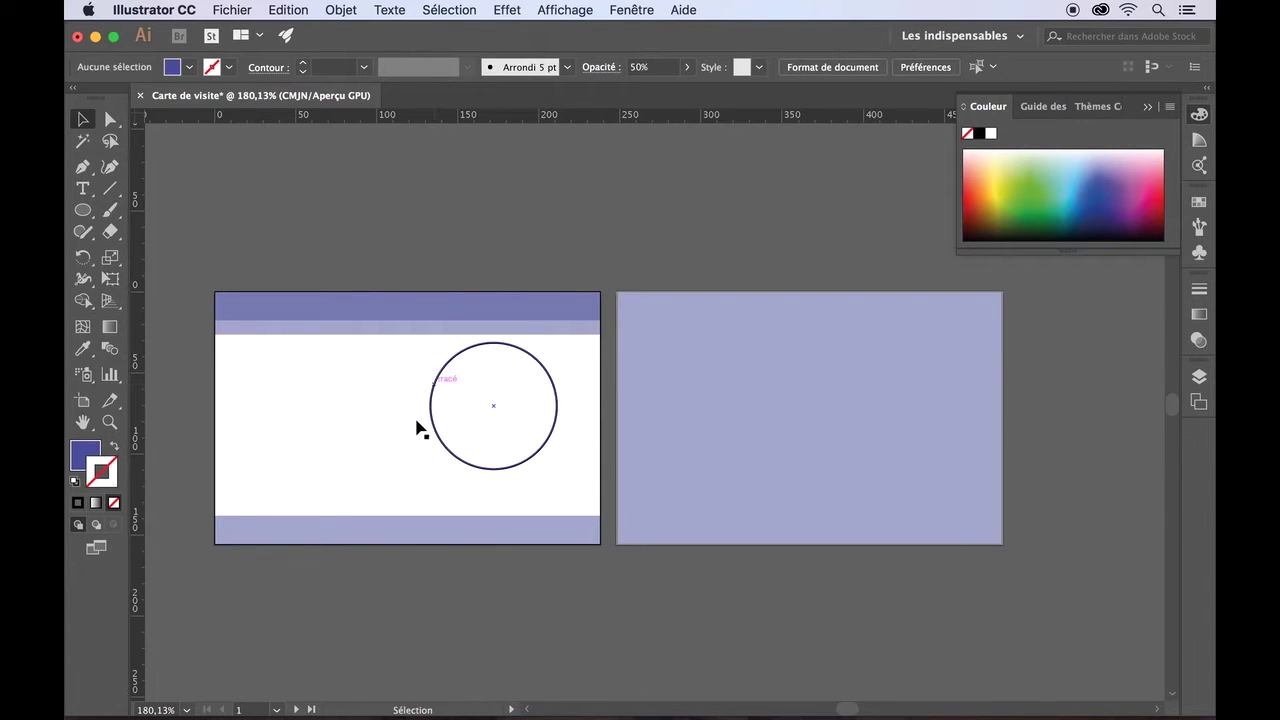
- Give the circle the dark blue-violet swatch fill and set its stroke to none
{"action": "left_click", "coordinate": [449, 370]}
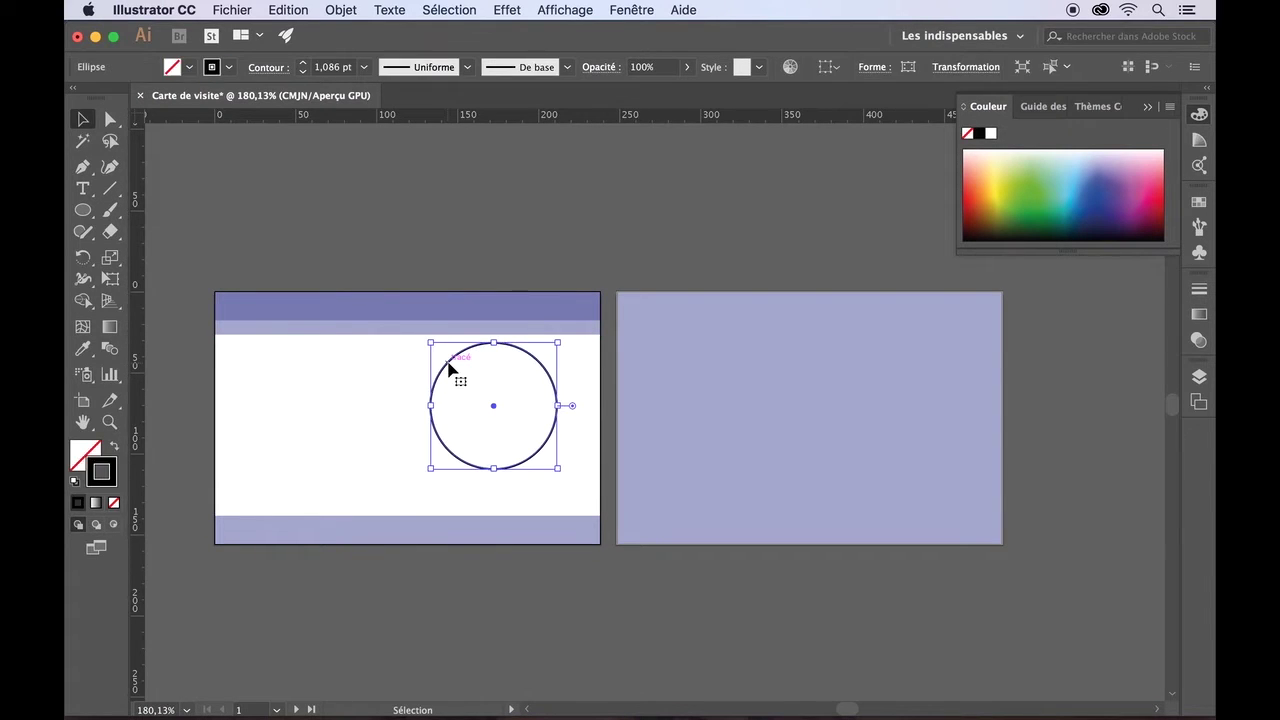
{"action": "left_click", "coordinate": [191, 67]}
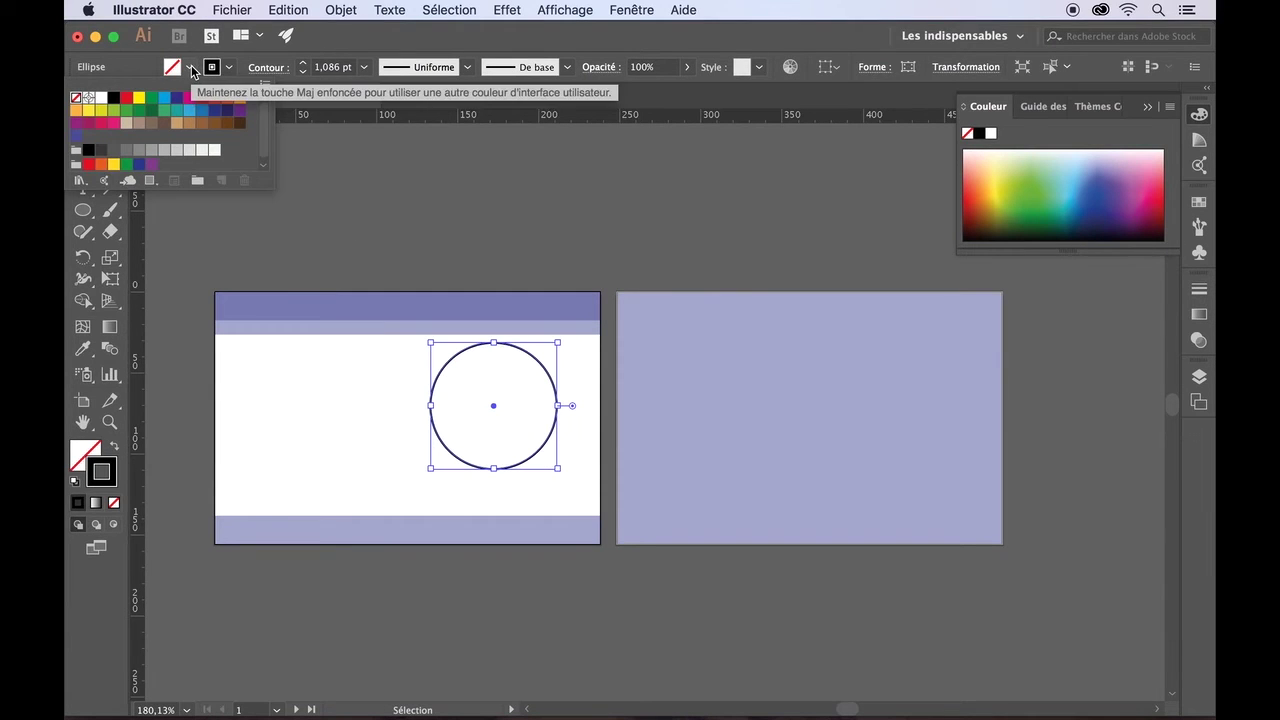
{"action": "left_click", "coordinate": [76, 137]}
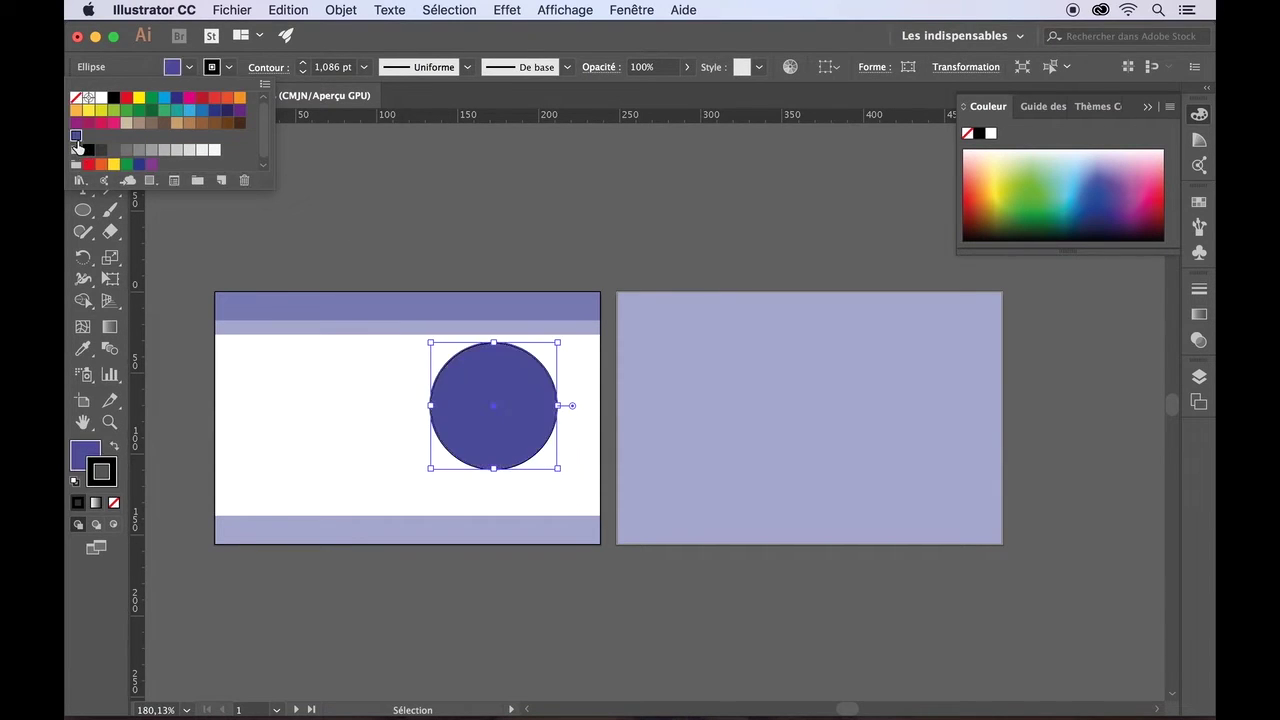
{"action": "left_click", "coordinate": [285, 231]}
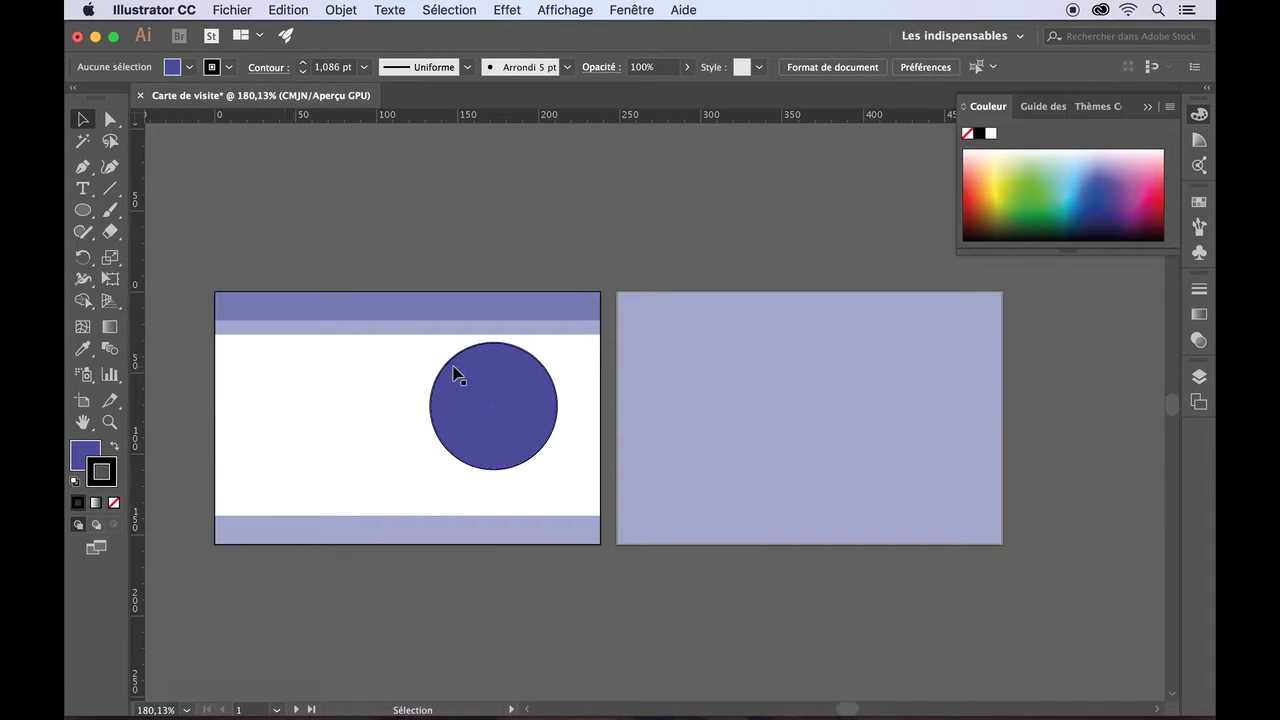
{"action": "left_click", "coordinate": [466, 378]}
{"action": "left_click", "coordinate": [227, 68]}
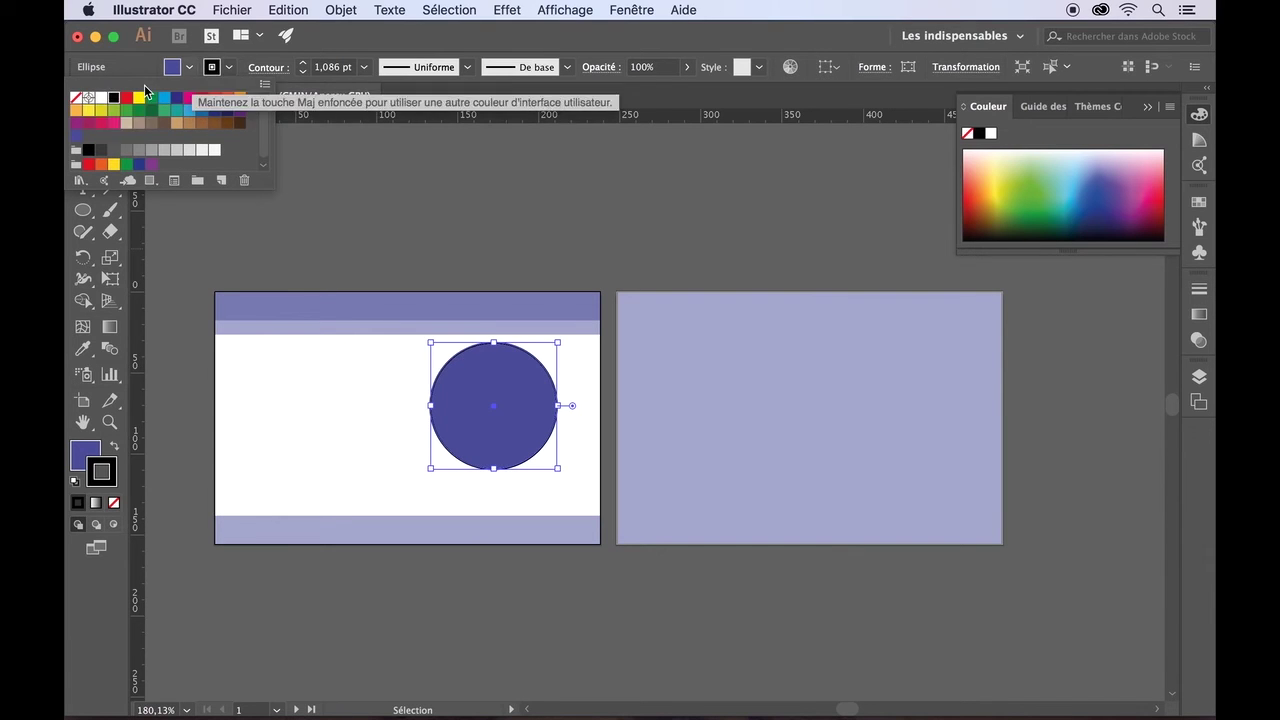
{"action": "left_click", "coordinate": [79, 102]}
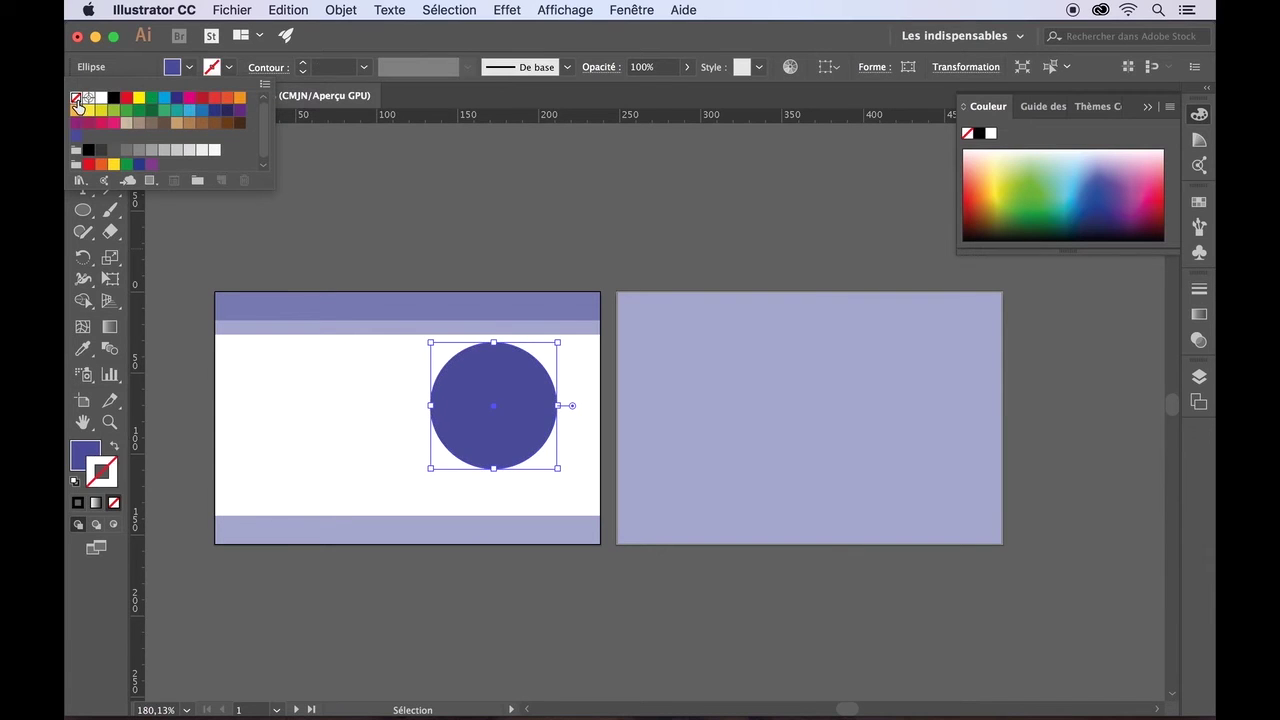
{"action": "left_click", "coordinate": [447, 238]}
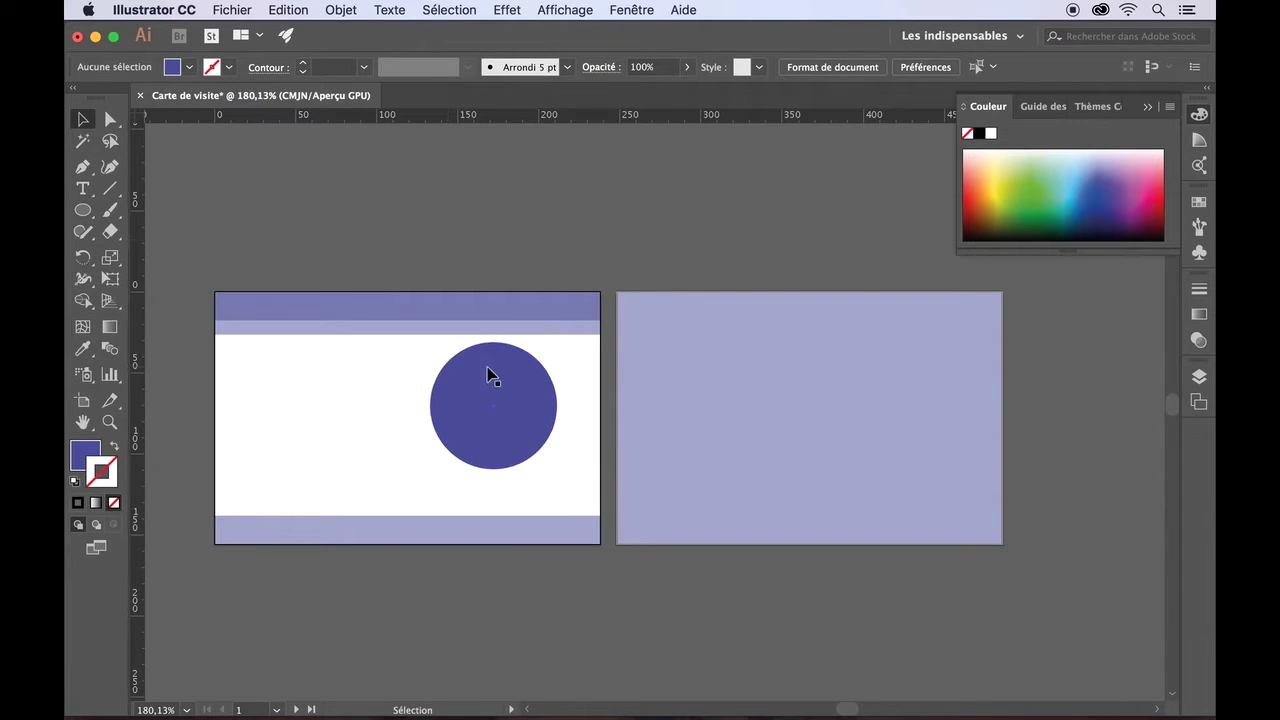
{"action": "left_click", "coordinate": [457, 369]}
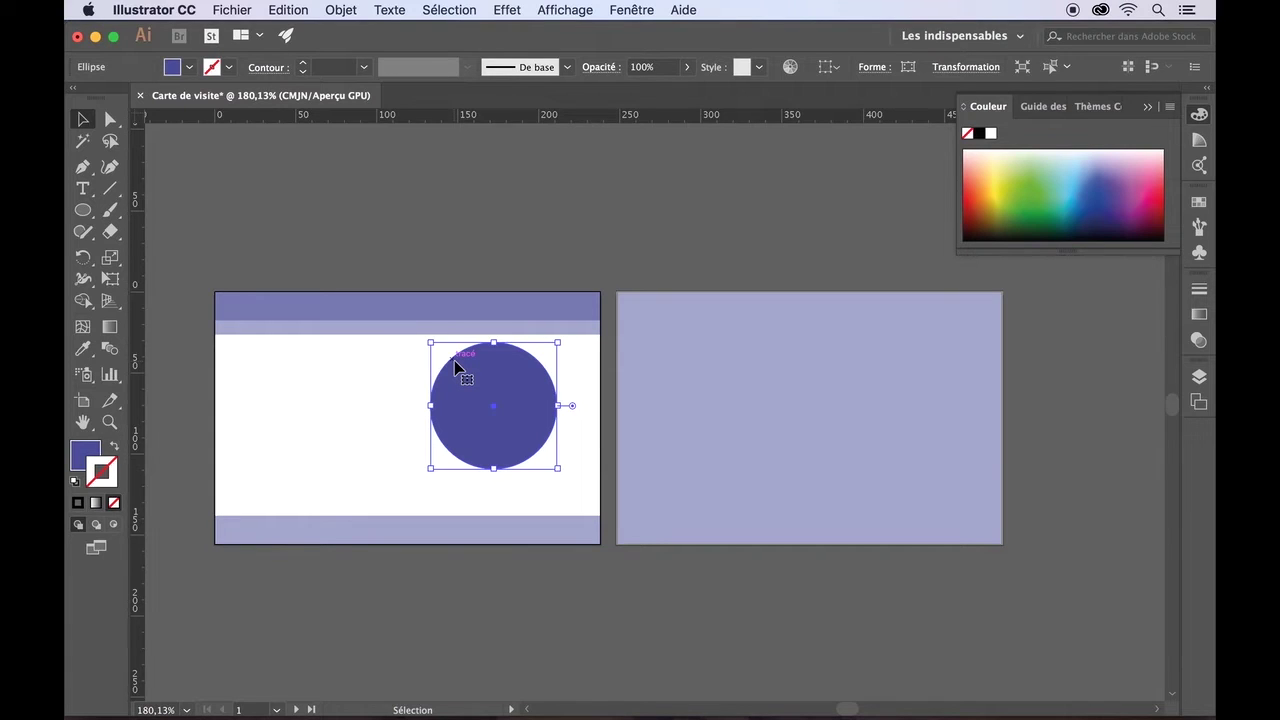
- Duplicate the circle slightly lower and right, shrinking the copy proportionally to about 73 px
{"action": "key", "text": "alt"}
{"action": "left_click_drag", "start_coordinate": [460, 388], "coordinate": [468, 411]}
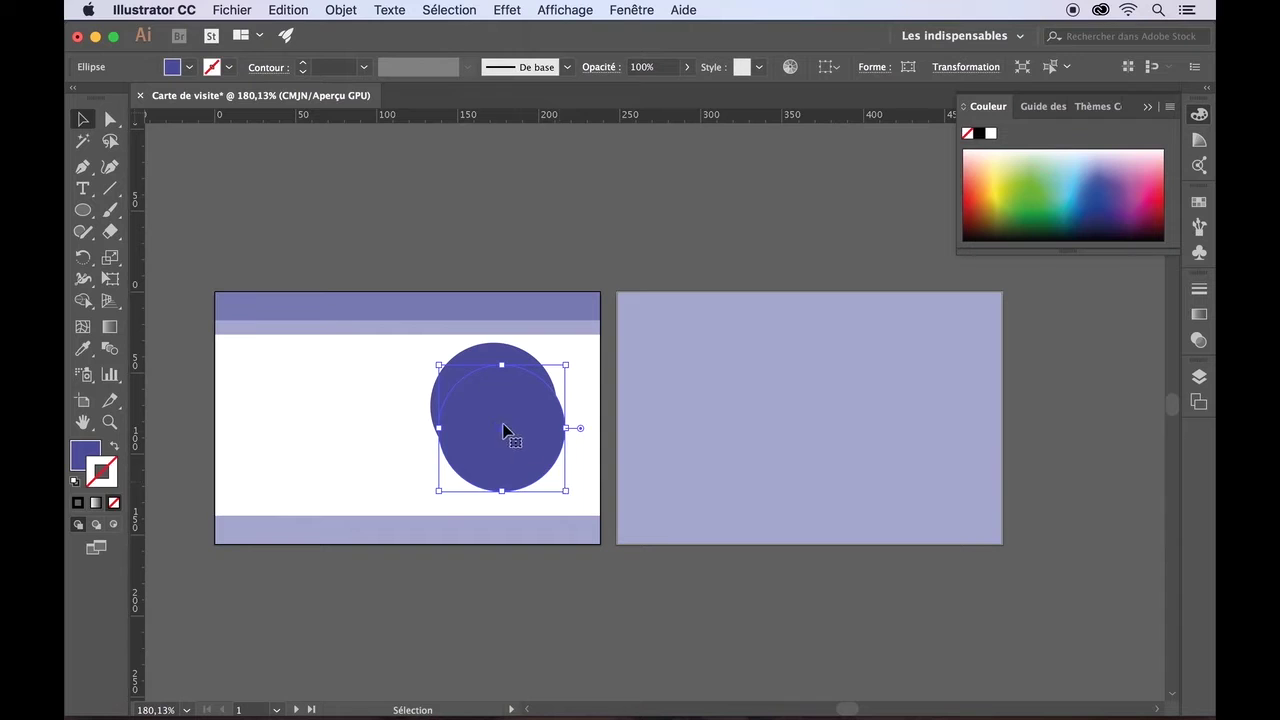
{"action": "left_click", "coordinate": [563, 492], "text": "shift"}
{"action": "left_click_drag", "start_coordinate": [563, 494], "coordinate": [557, 488]}
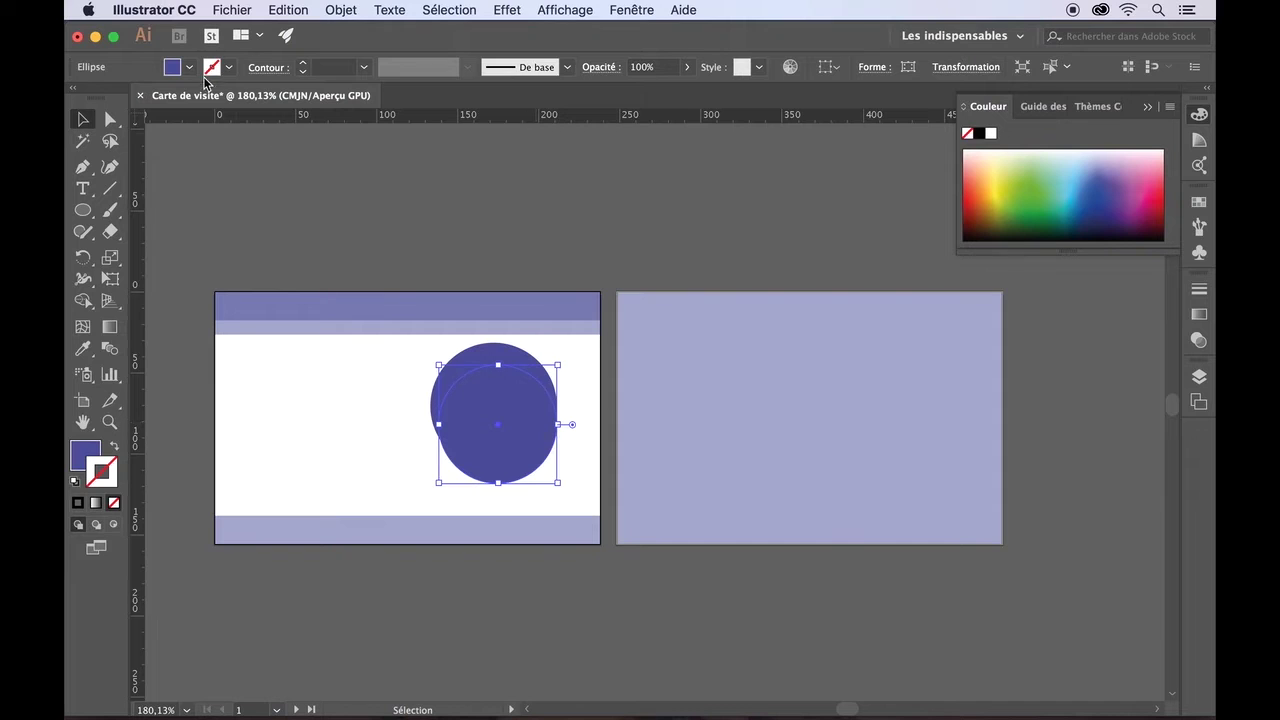
- Give the copy a lighter violet fill from the colour picker and no outline
{"action": "double_click", "coordinate": [103, 474]}
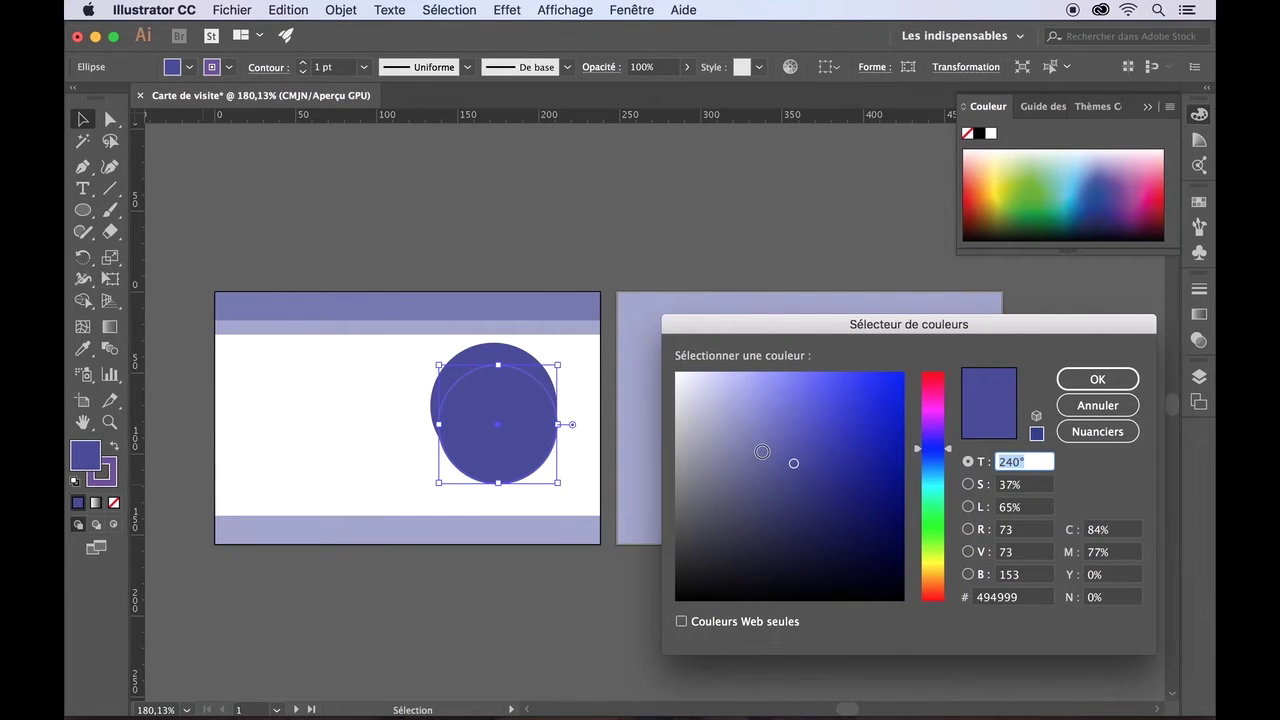
{"action": "left_click", "coordinate": [762, 451]}
{"action": "left_click", "coordinate": [1070, 382]}
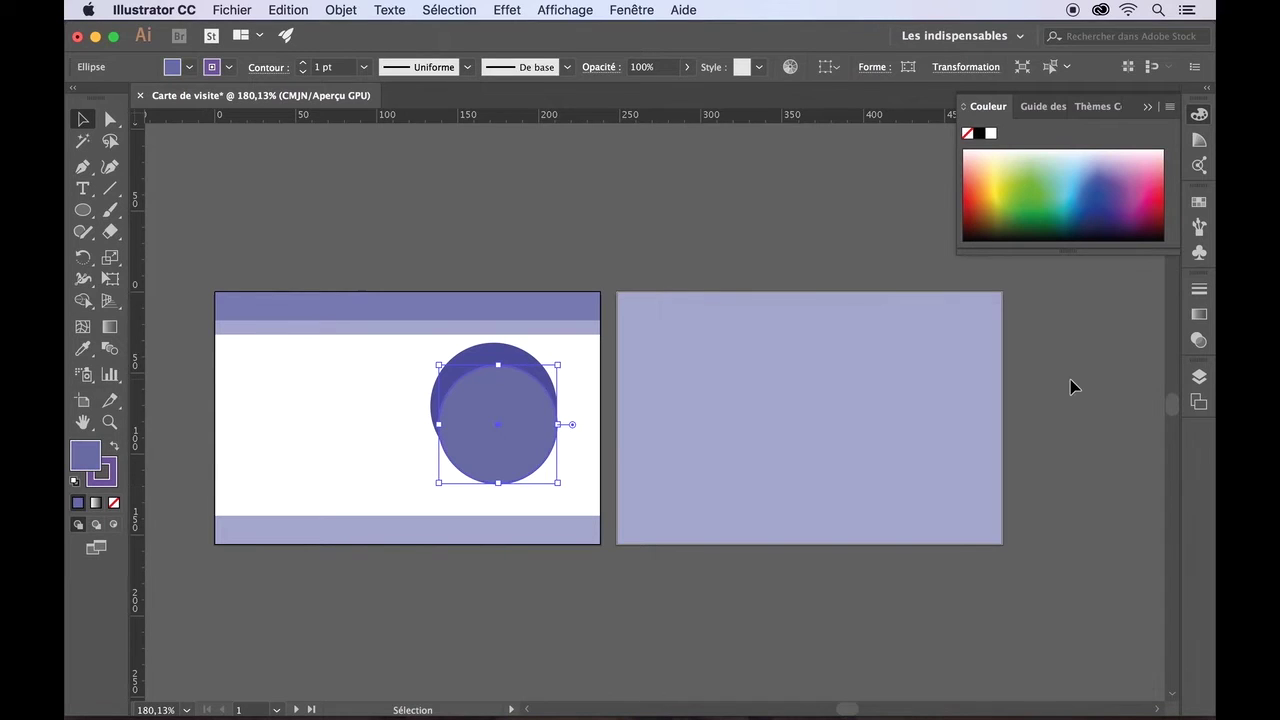
{"action": "left_click", "coordinate": [106, 477]}
{"action": "left_click", "coordinate": [114, 503]}
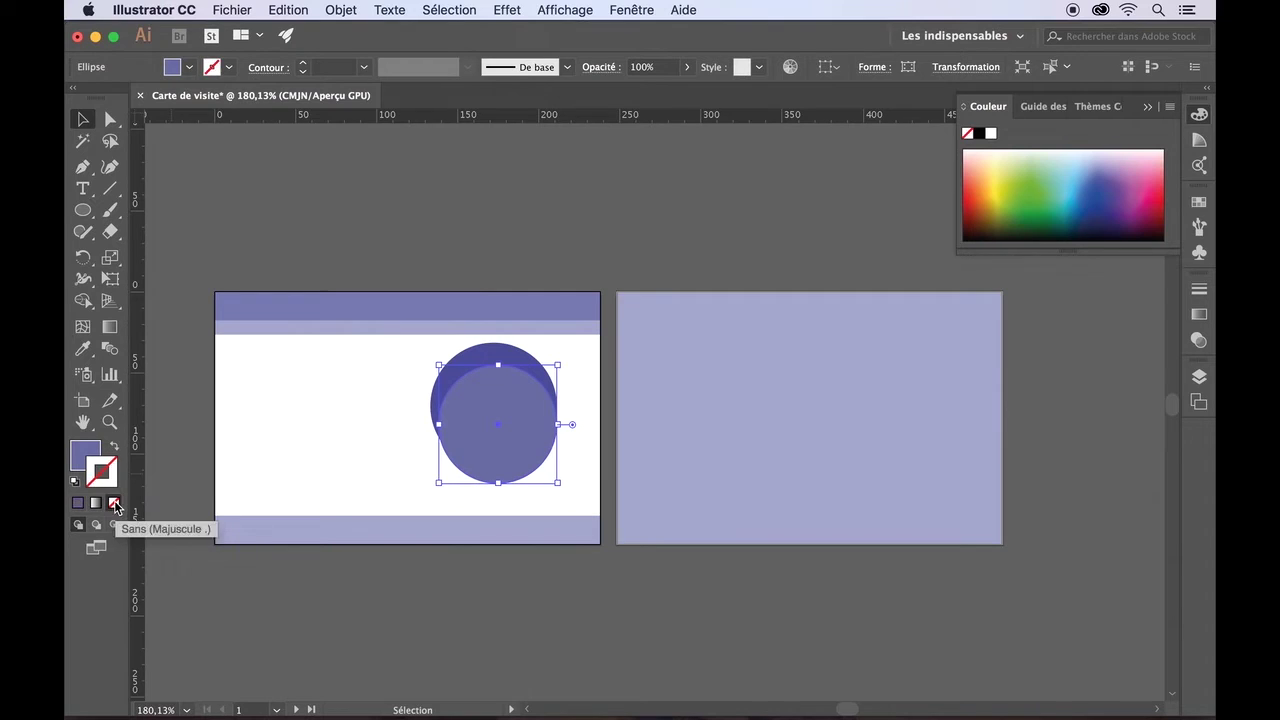
{"action": "left_click", "coordinate": [471, 289]}
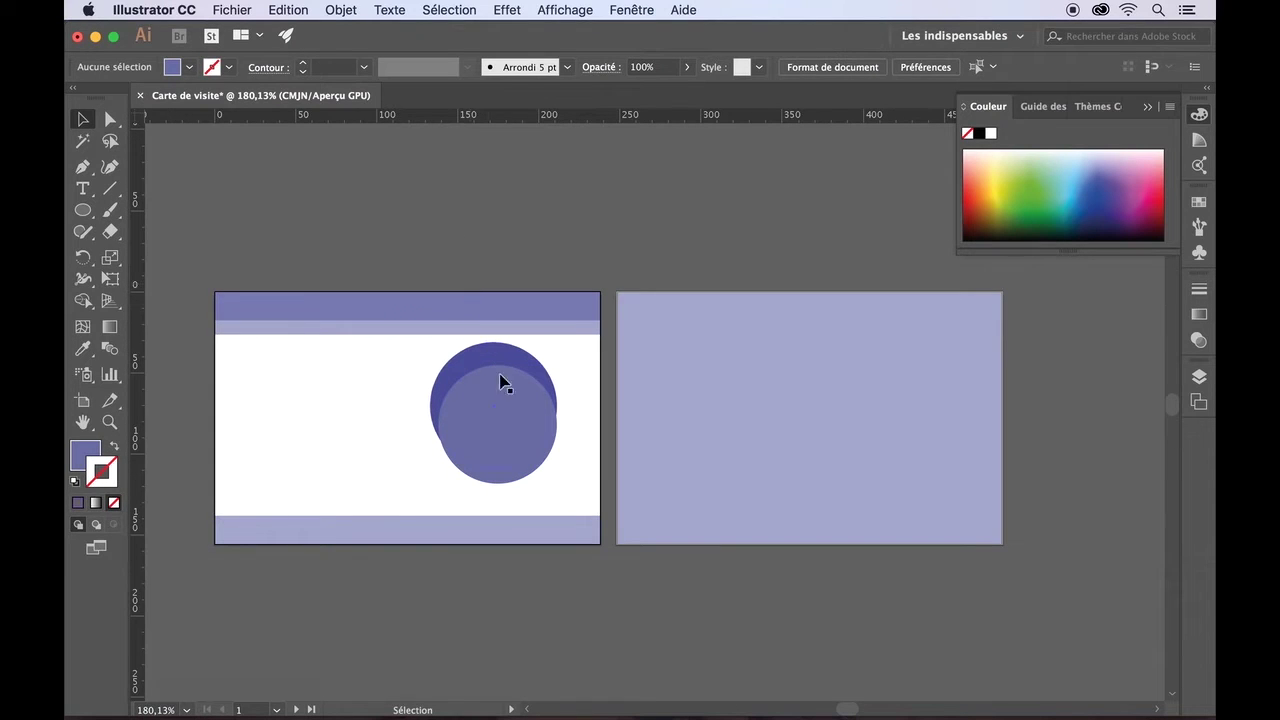
- Move the lighter circle down-left over the dark circle, select both circles, and save
{"action": "left_click_drag", "start_coordinate": [510, 403], "coordinate": [468, 428]}
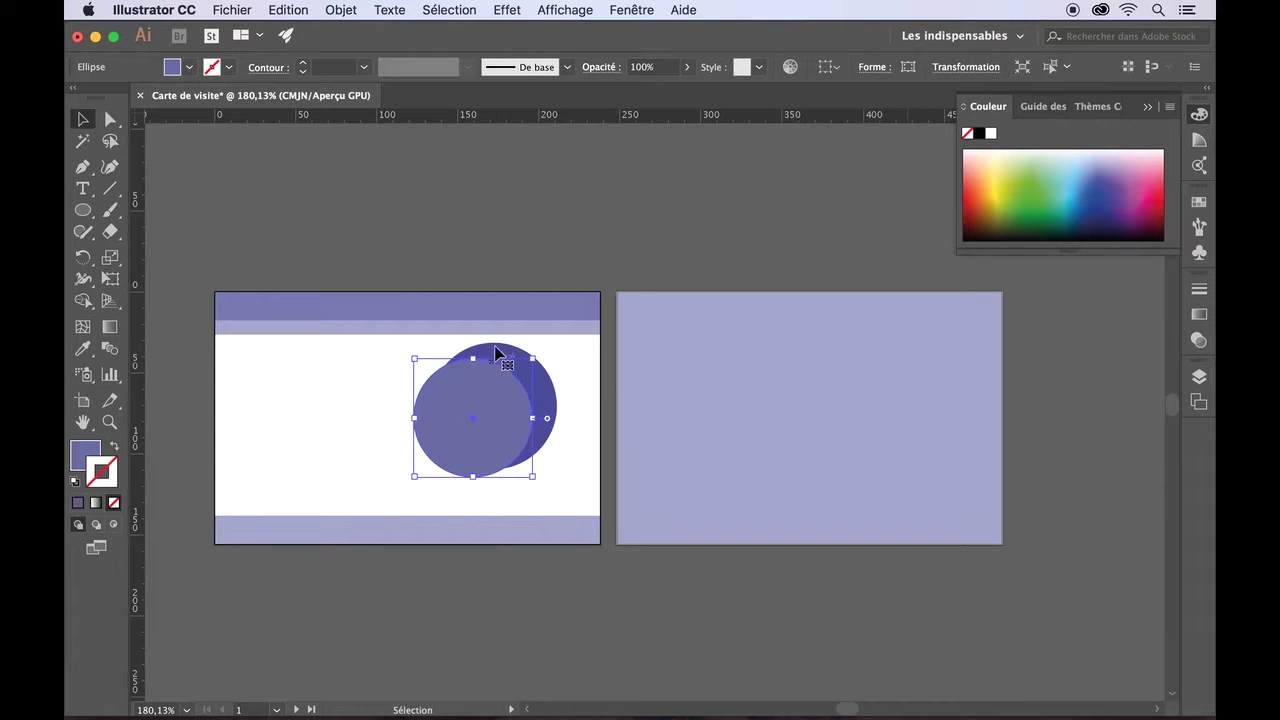
{"action": "left_click_drag", "start_coordinate": [480, 393], "coordinate": [446, 406]}
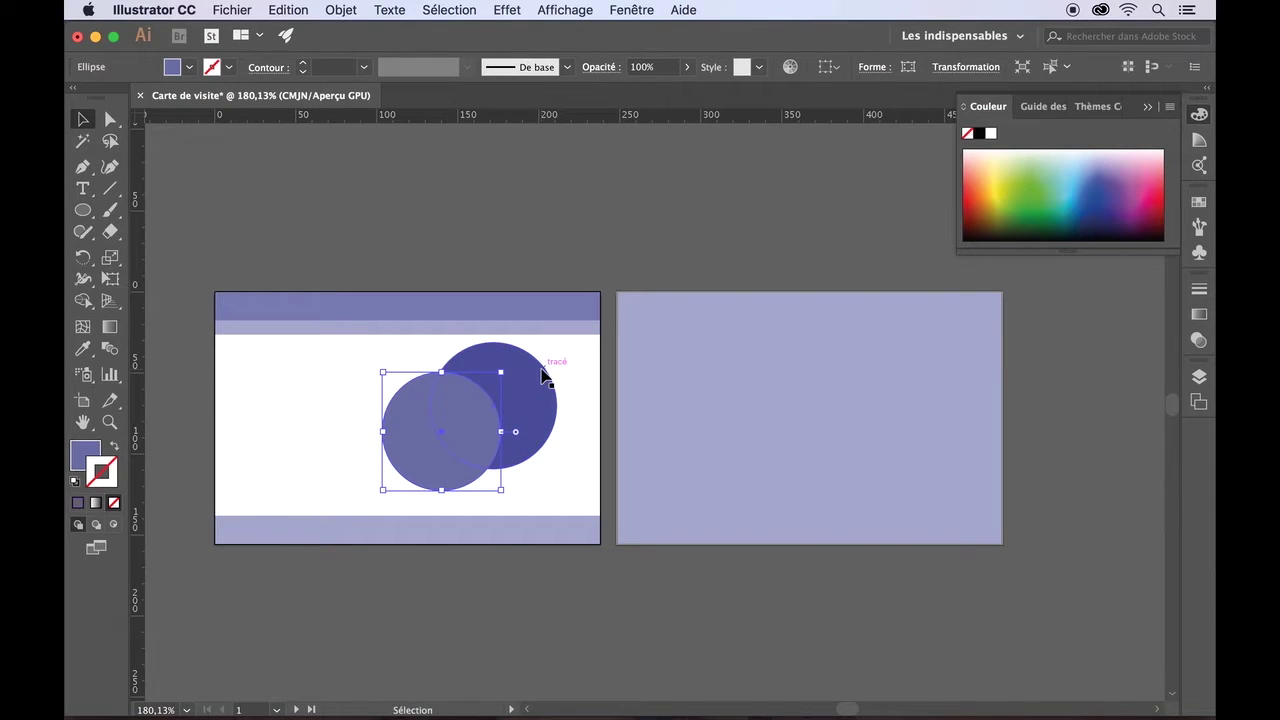
{"action": "key", "text": "shift"}
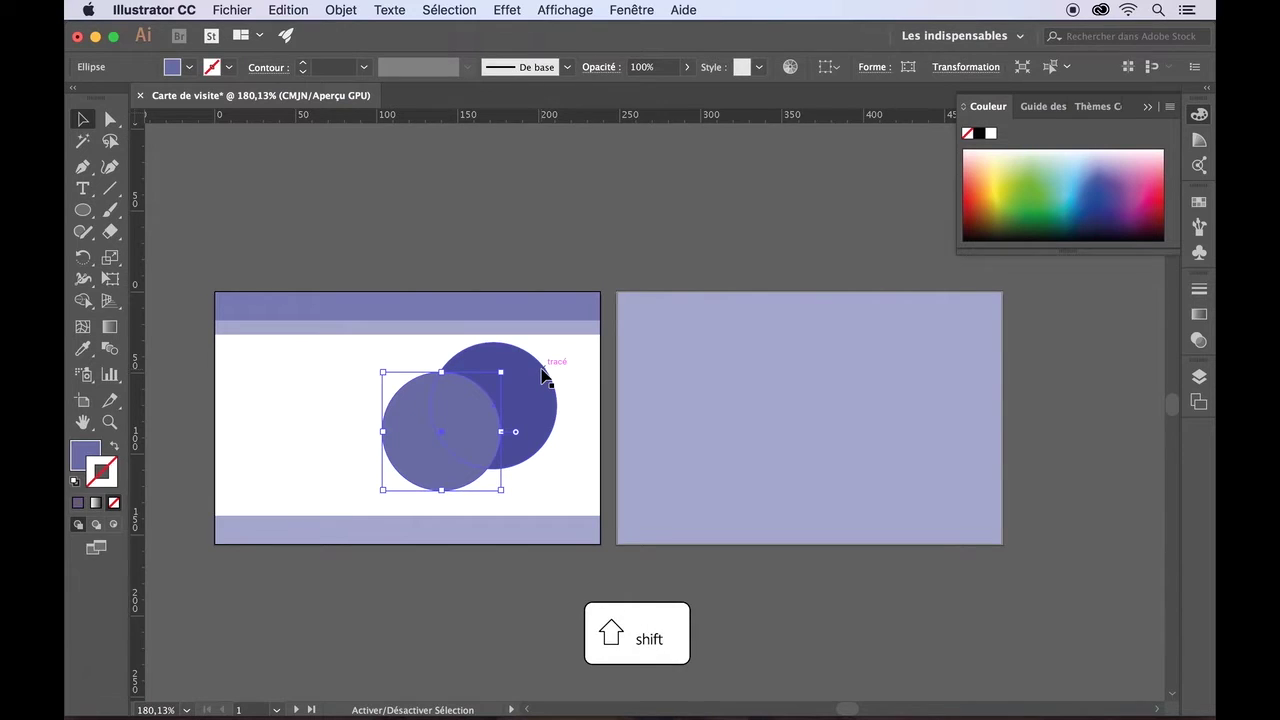
{"action": "left_click", "coordinate": [541, 374], "text": "shift"}
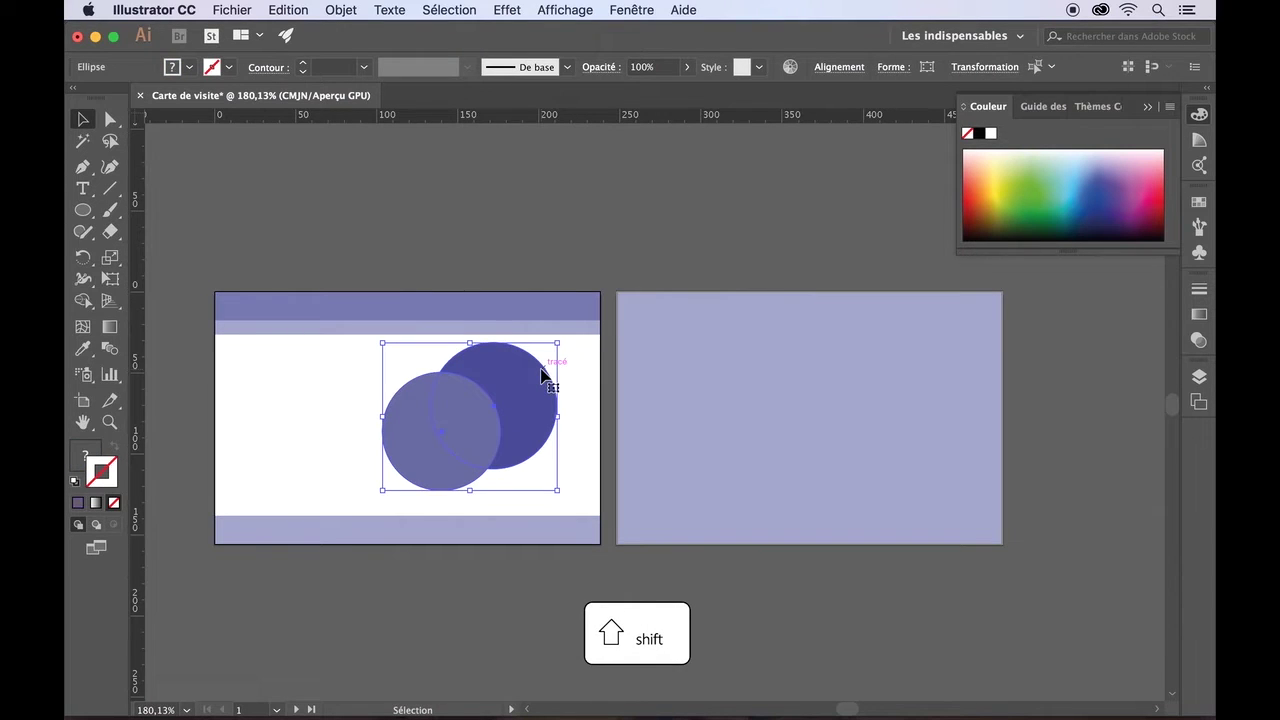
{"action": "key", "text": "super+s"}
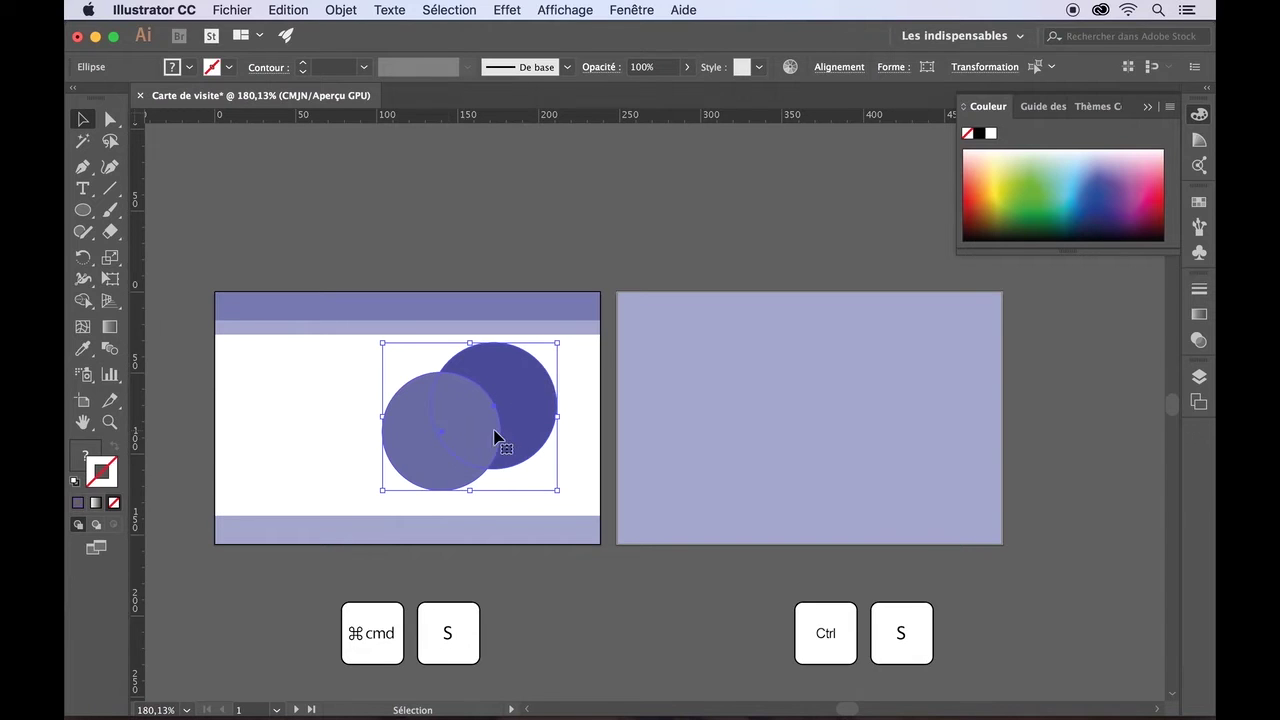
{"action": "key", "text": "shift"}
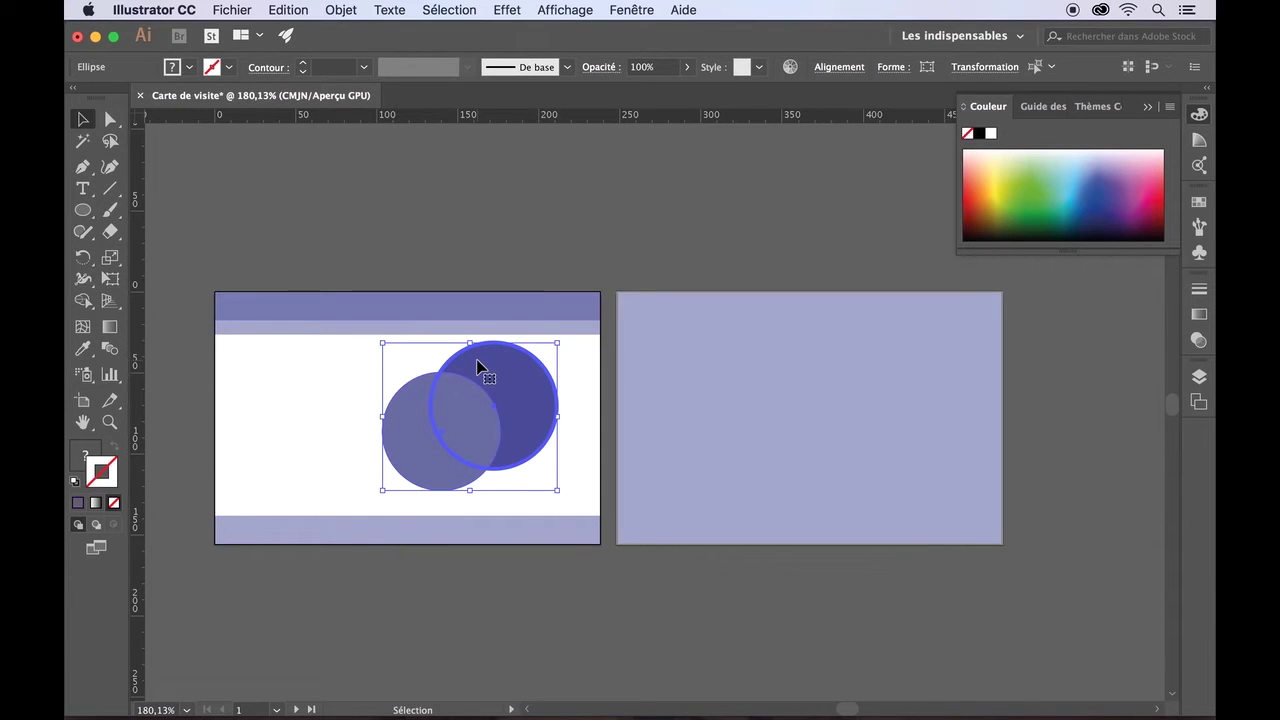
- Align the two circles on horizontal and vertical centres, then deselect them
{"action": "left_click", "coordinate": [836, 68]}
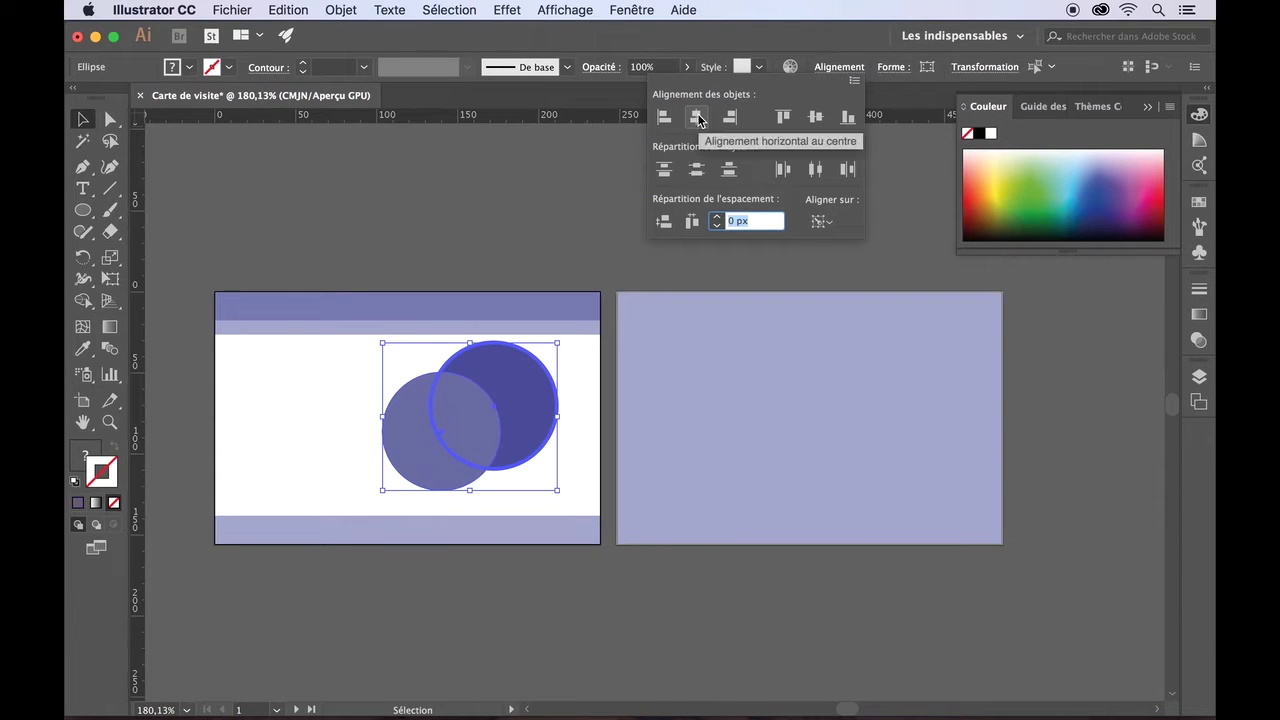
{"action": "left_click", "coordinate": [697, 118]}
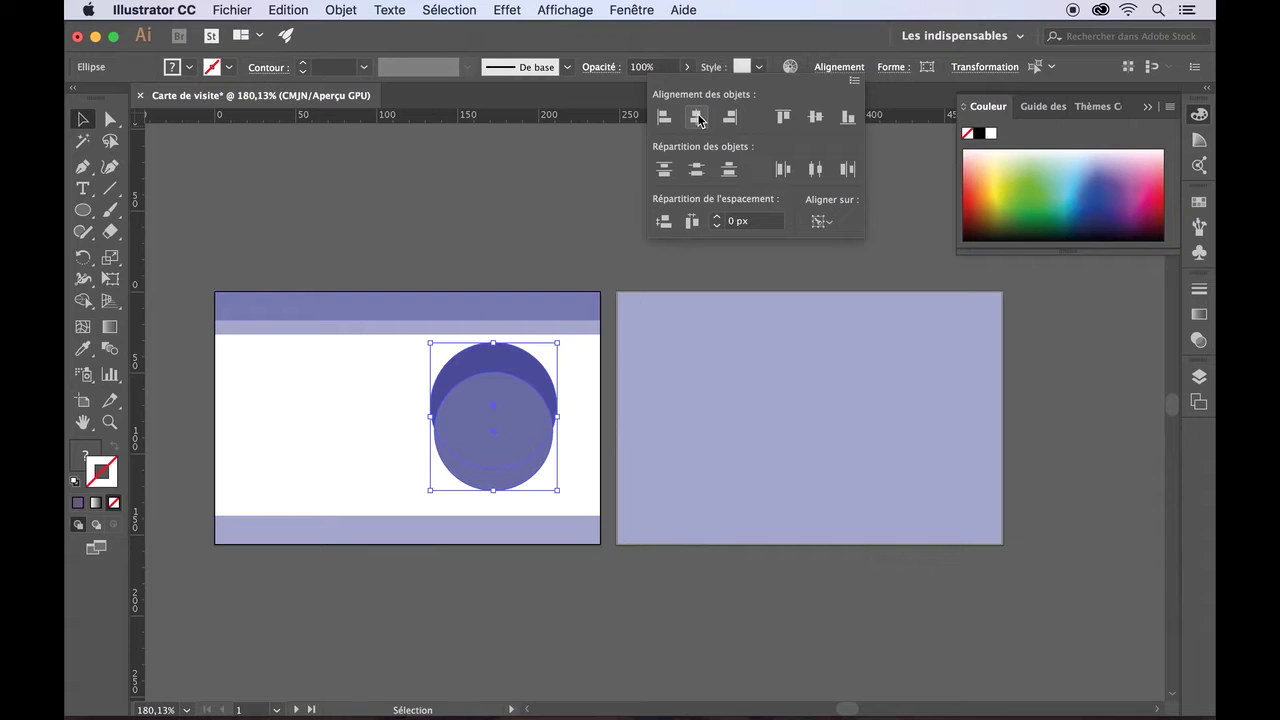
{"action": "left_click", "coordinate": [816, 118]}
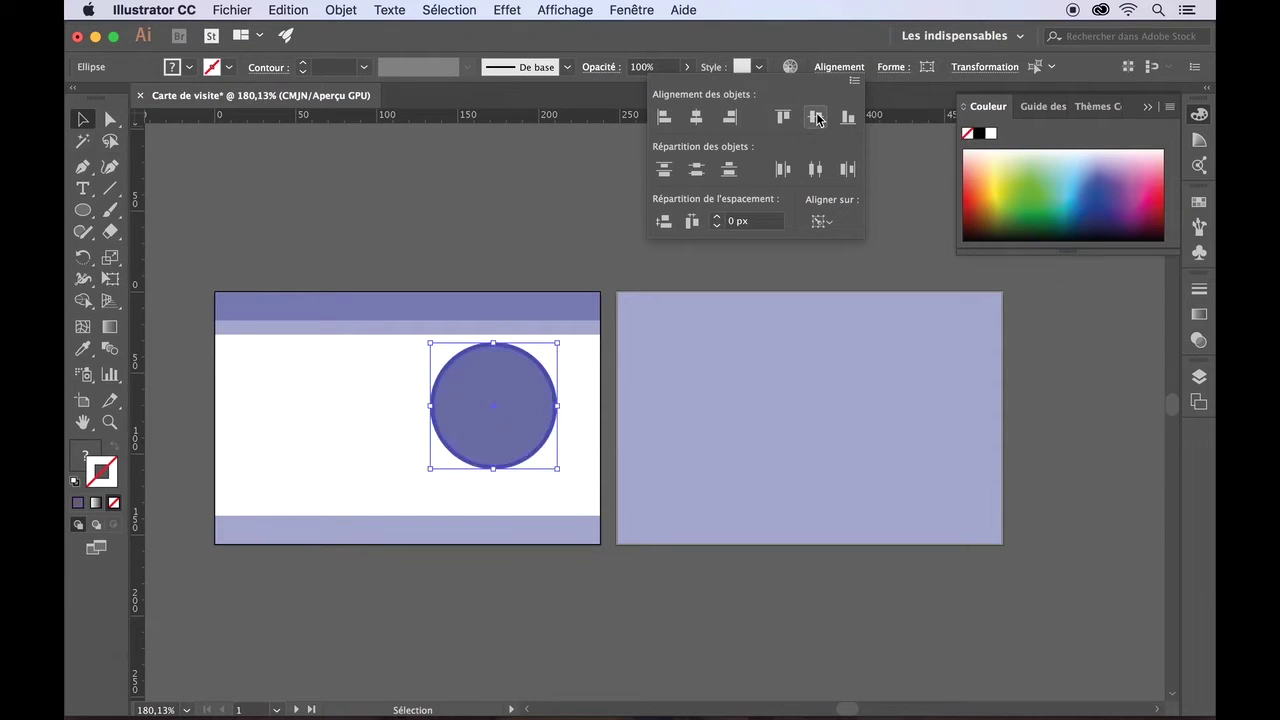
{"action": "left_click", "coordinate": [617, 247]}
{"action": "left_click", "coordinate": [618, 247]}
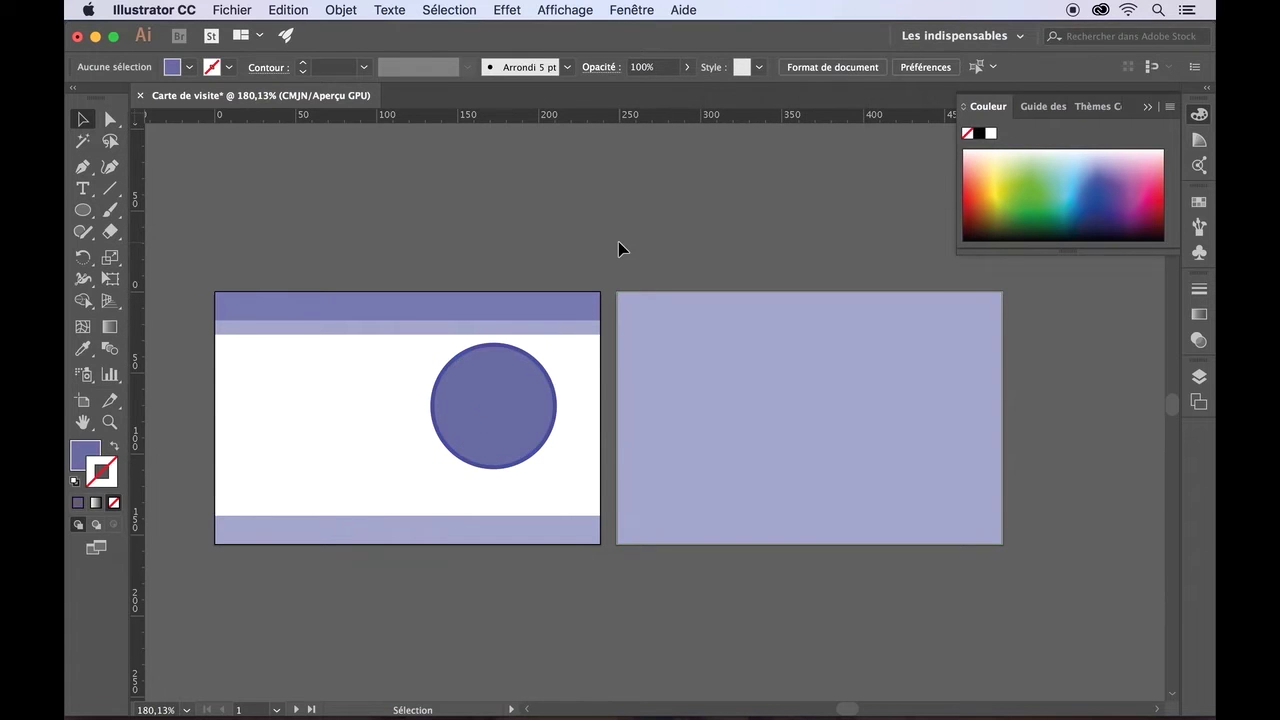
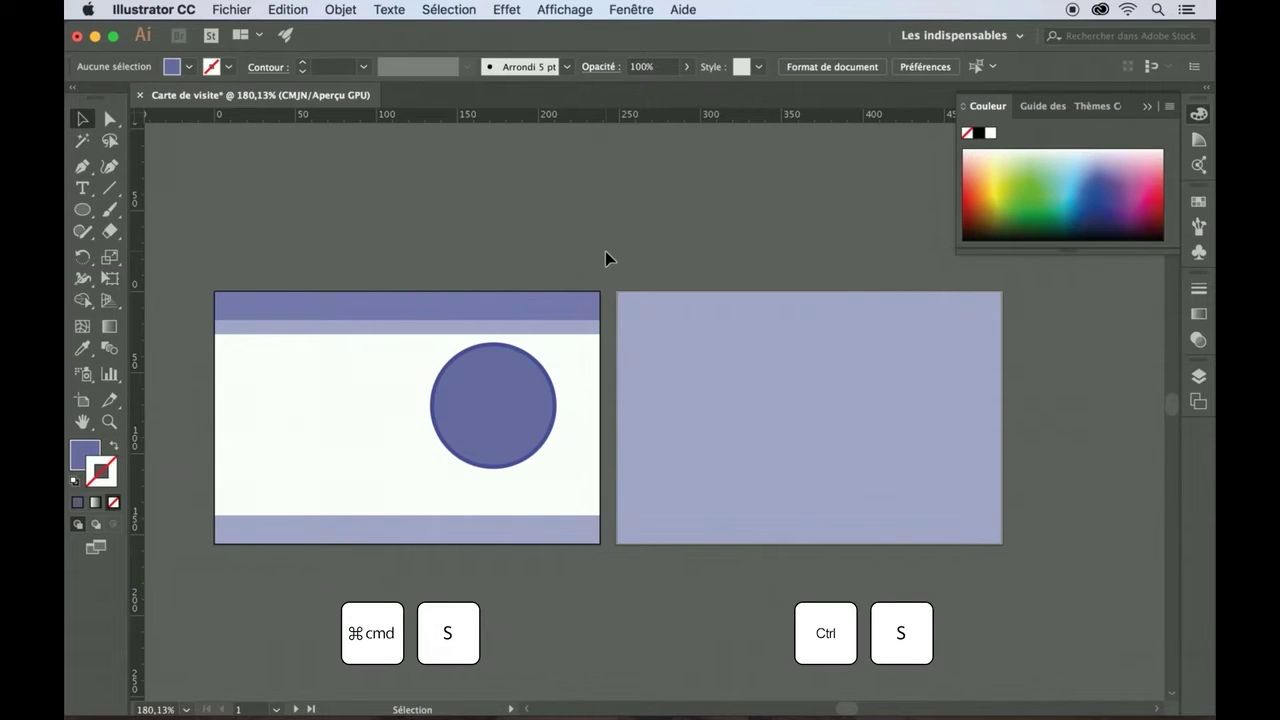
- Save the card as Carte de visite.ai on the desktop in Adobe Illustrator (ai) format
{"action": "key", "text": "a"}
{"action": "key", "text": "super+s"}
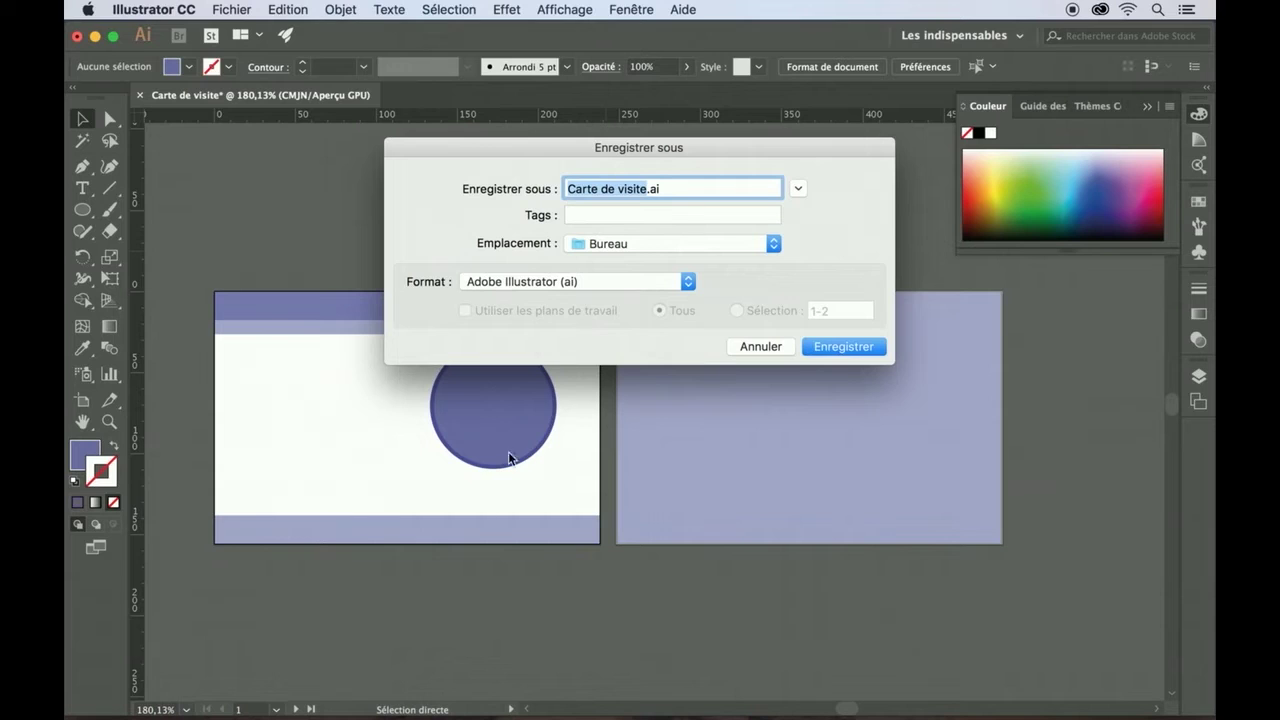
{"action": "left_click", "coordinate": [689, 284]}
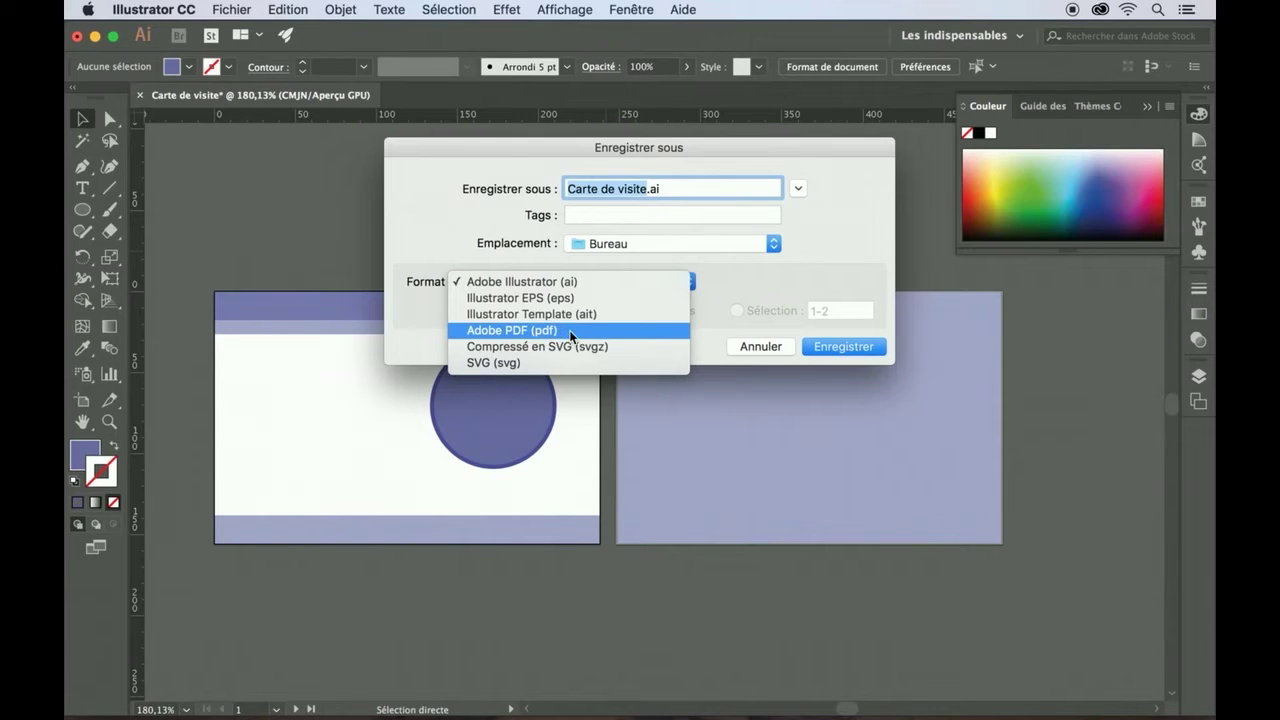
{"action": "left_click", "coordinate": [619, 282]}
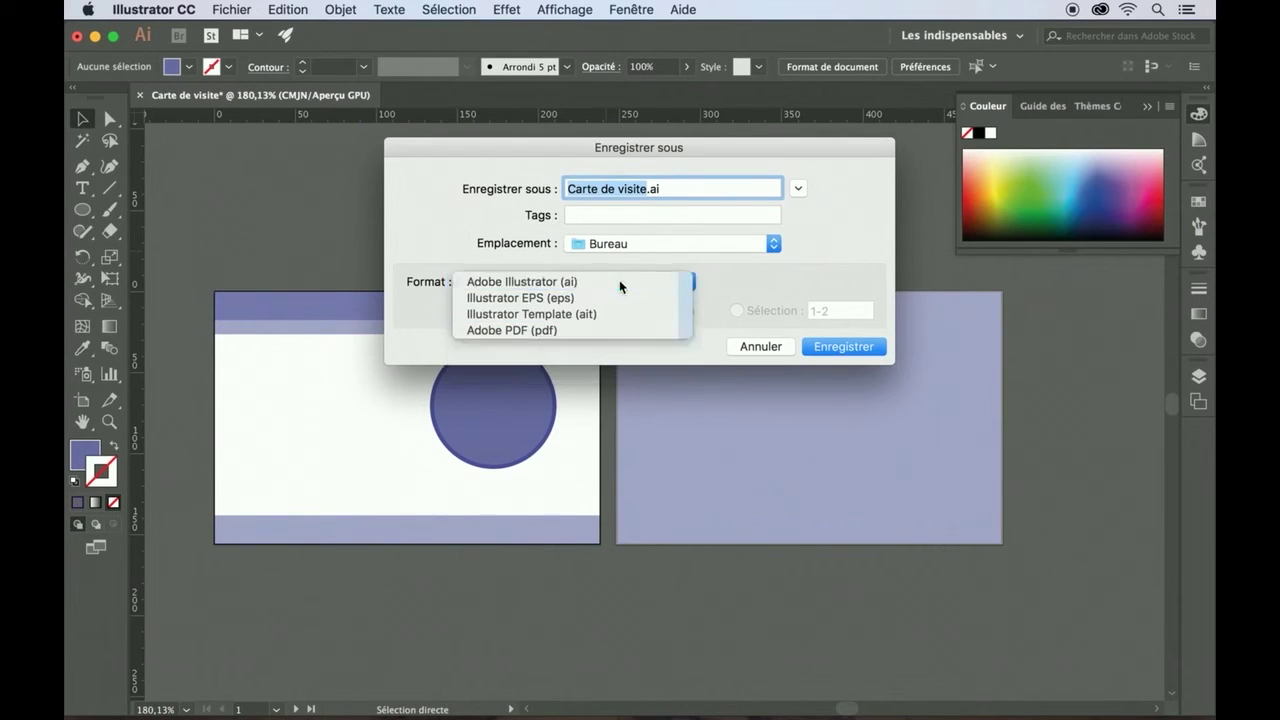
{"action": "left_click", "coordinate": [836, 348]}
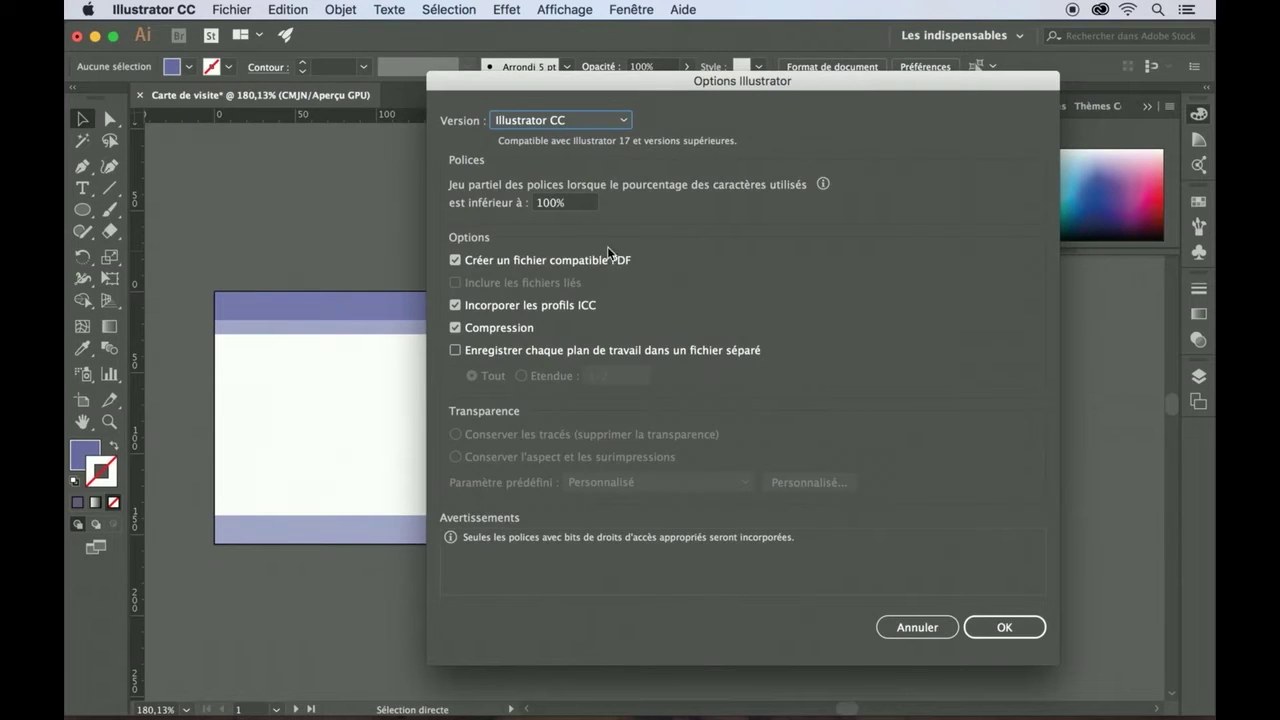
{"action": "left_click", "coordinate": [1003, 627]}
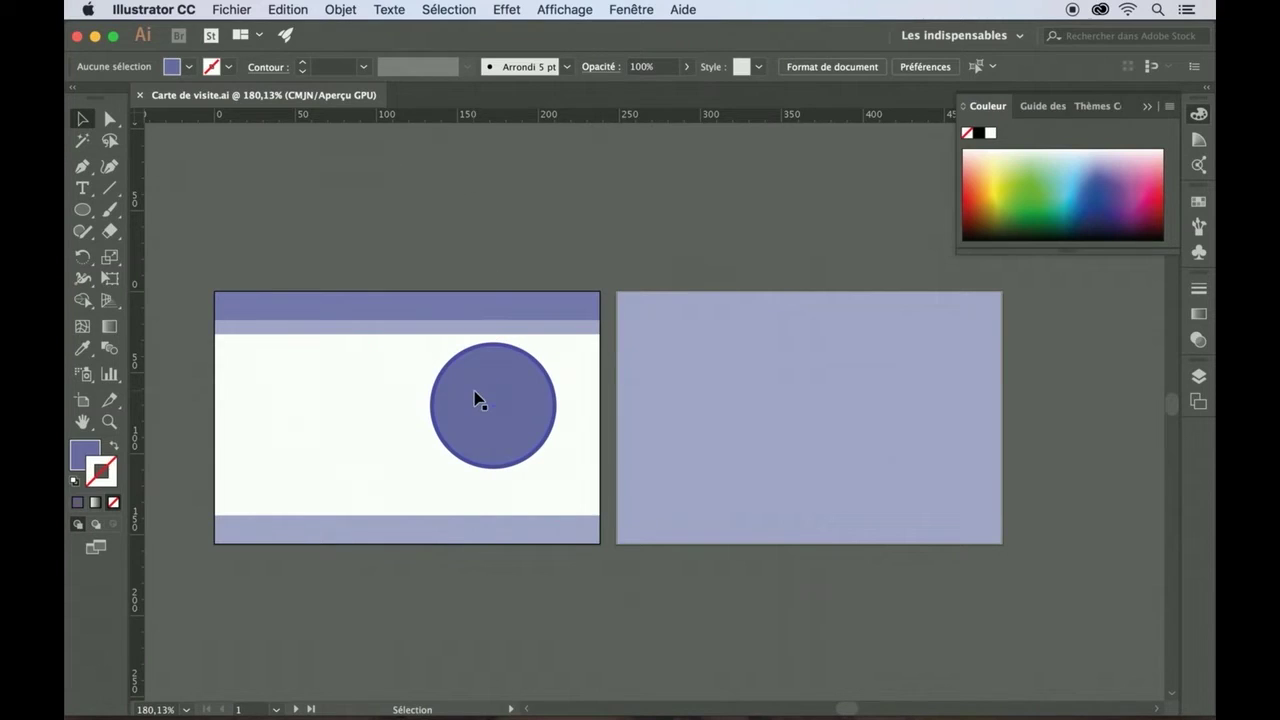
- Collapse the Couleur panel, show Calques, collapse Verso and expand Calque 4
{"action": "left_click", "coordinate": [1148, 107]}
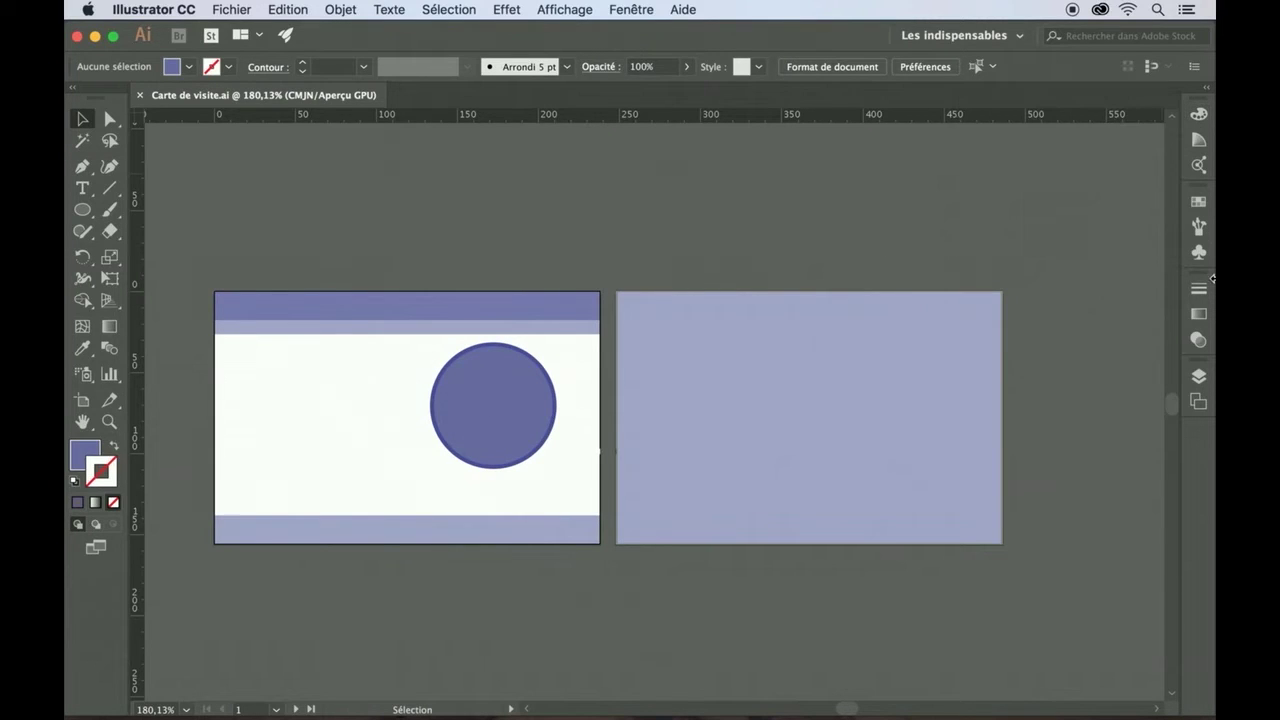
{"action": "left_click", "coordinate": [1199, 378]}
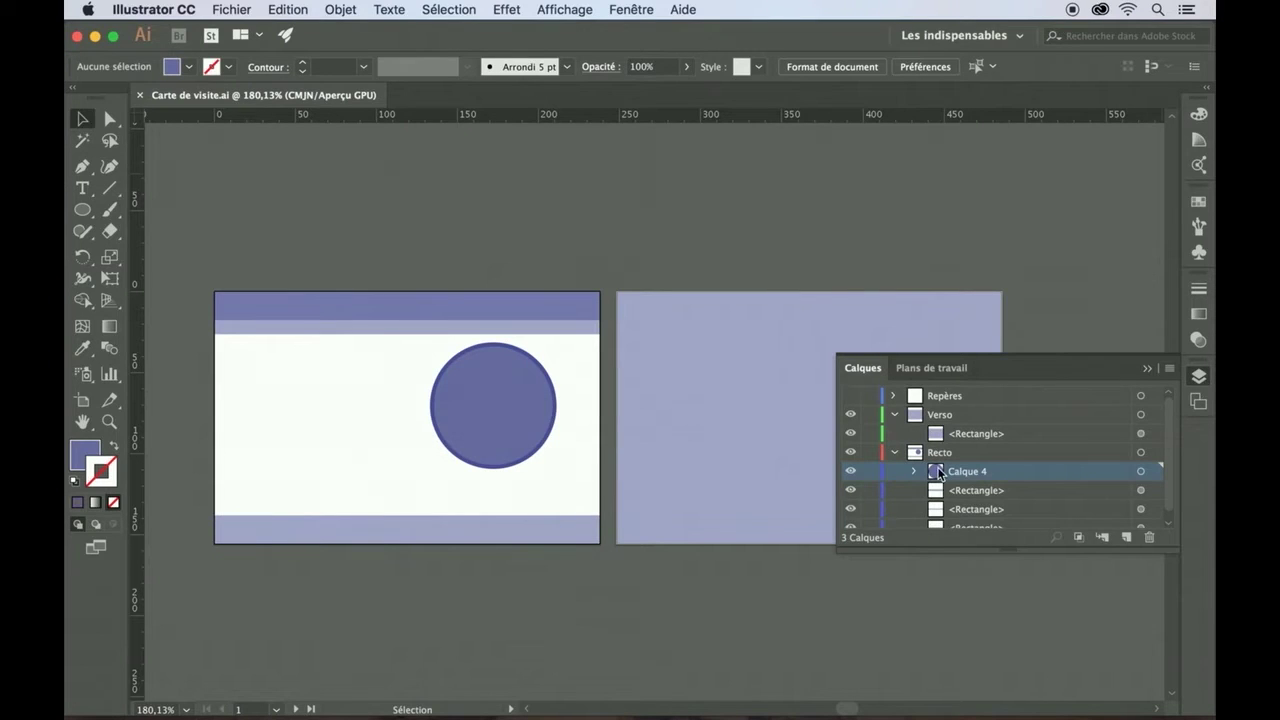
{"action": "left_click", "coordinate": [895, 415]}
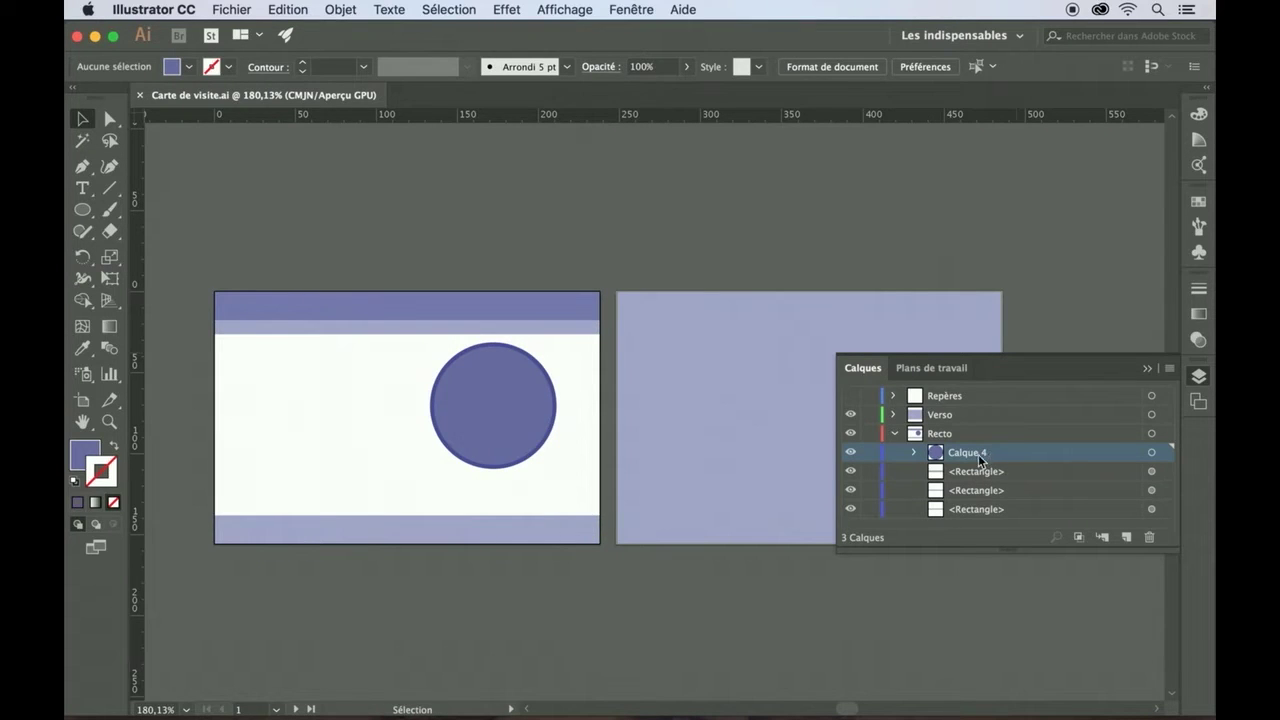
{"action": "left_click", "coordinate": [914, 457]}
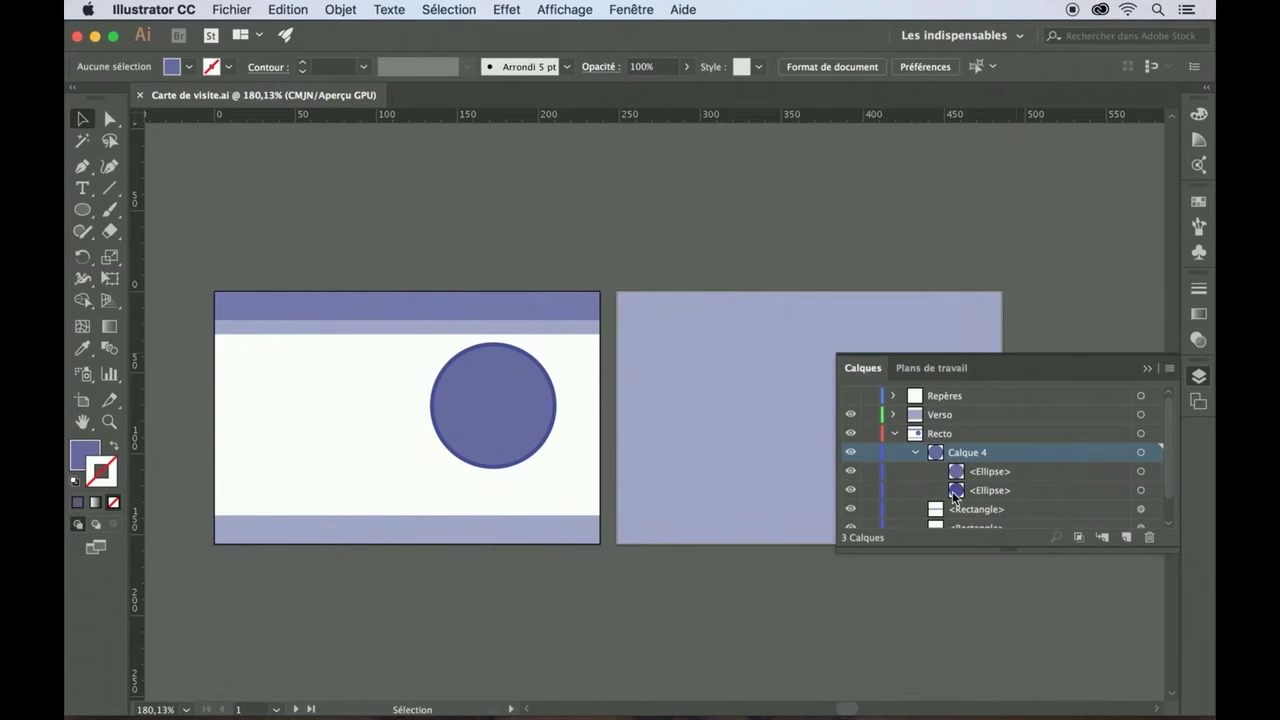
- Reorder the two ellipses inside Calque 4 and select that layer
{"action": "left_click_drag", "start_coordinate": [975, 482], "coordinate": [976, 497]}
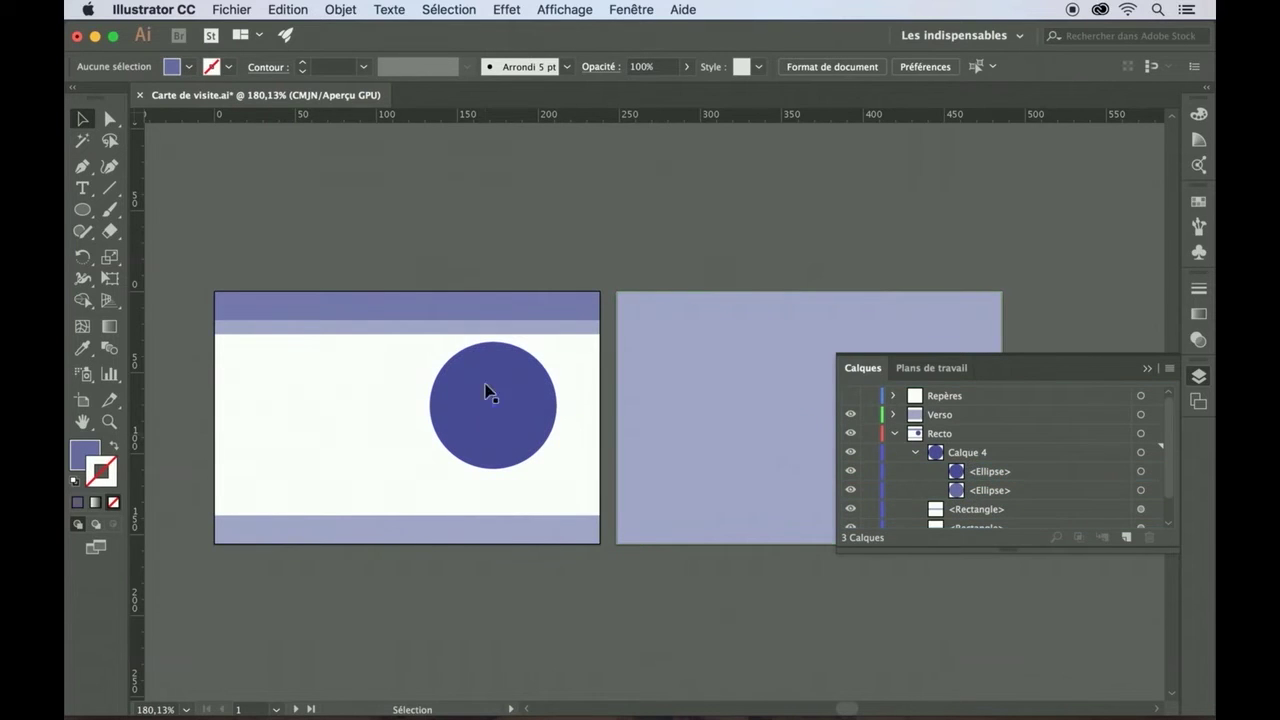
{"action": "left_click_drag", "start_coordinate": [995, 478], "coordinate": [987, 498]}
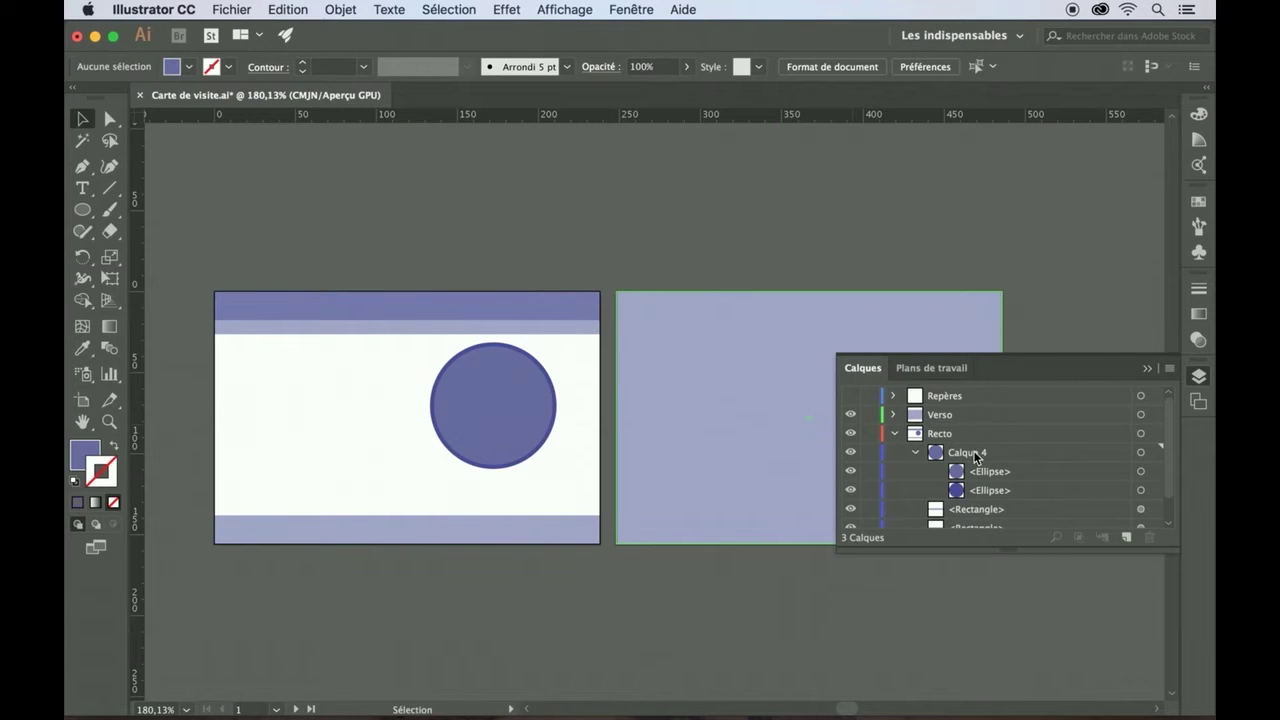
{"action": "left_click", "coordinate": [975, 455]}
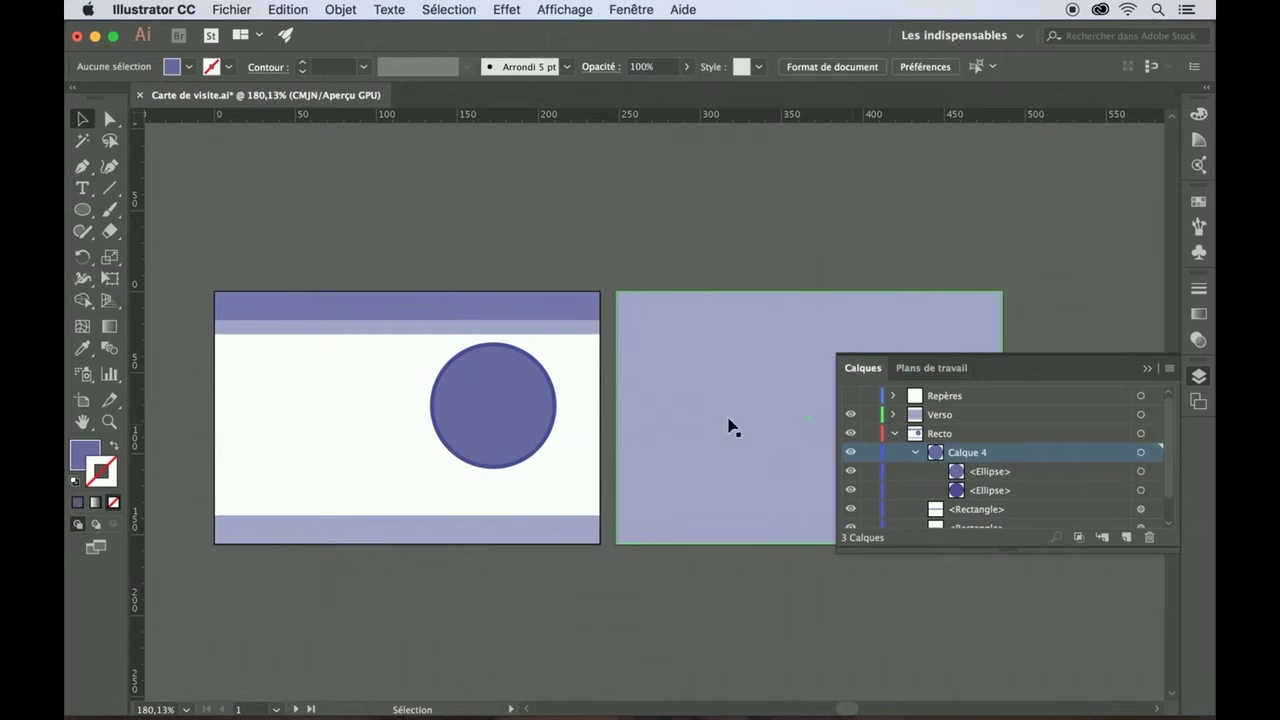
- Import the LC.png portrait via Fichier > Importer
{"action": "left_click", "coordinate": [231, 9]}
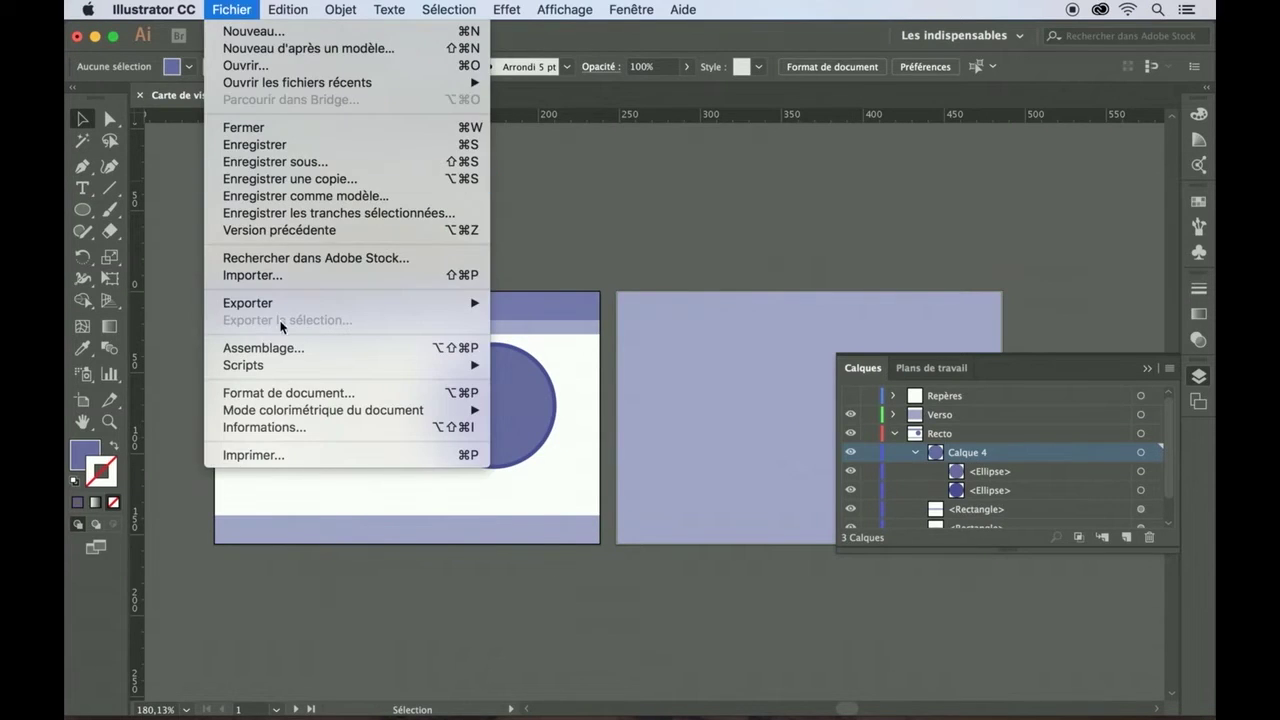
{"action": "left_click", "coordinate": [281, 276]}
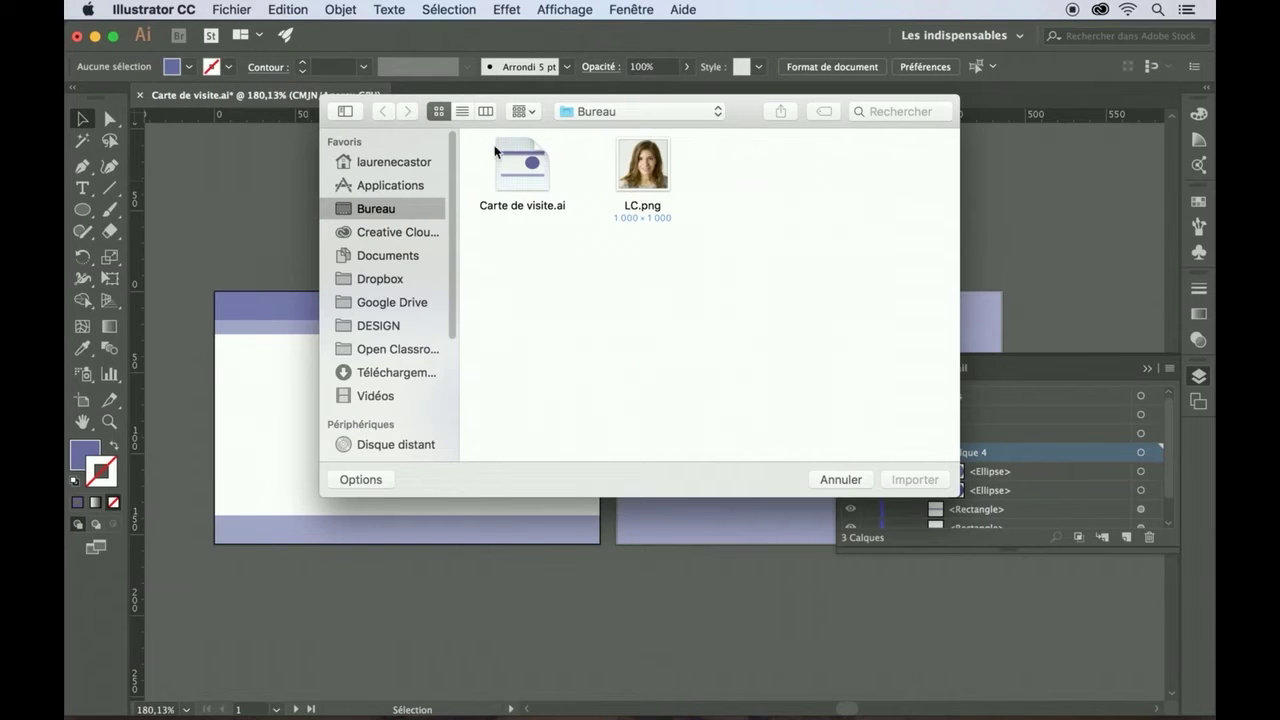
{"action": "left_click", "coordinate": [641, 164]}
{"action": "left_click", "coordinate": [908, 480]}
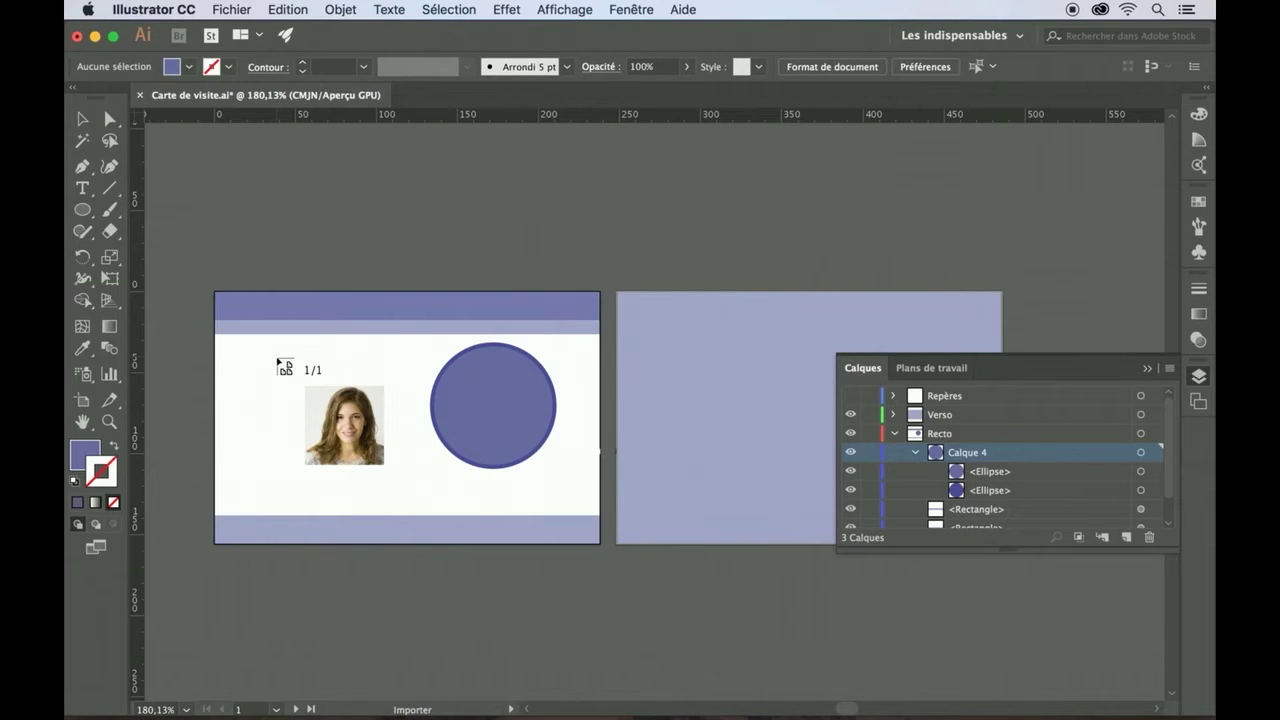
- Place the portrait proportionally on the front card and move it over the circle
{"action": "key", "text": "shift"}
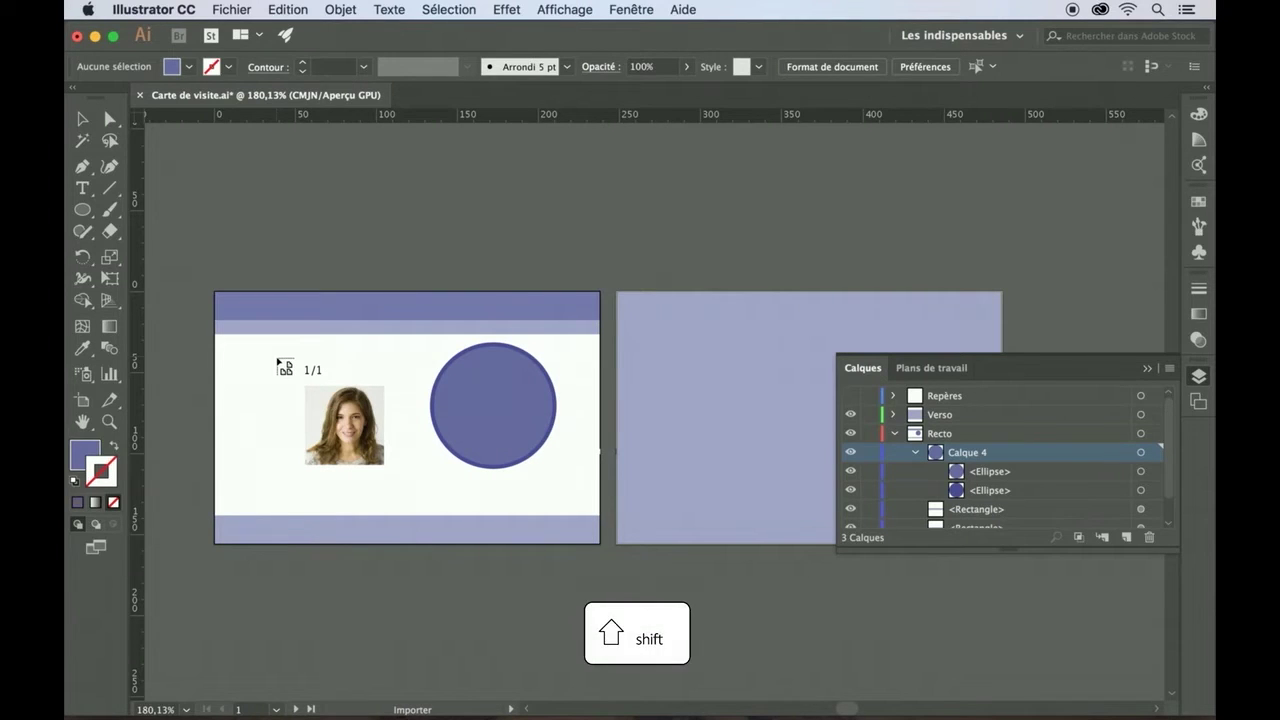
{"action": "left_click_drag", "start_coordinate": [277, 358], "coordinate": [425, 478]}
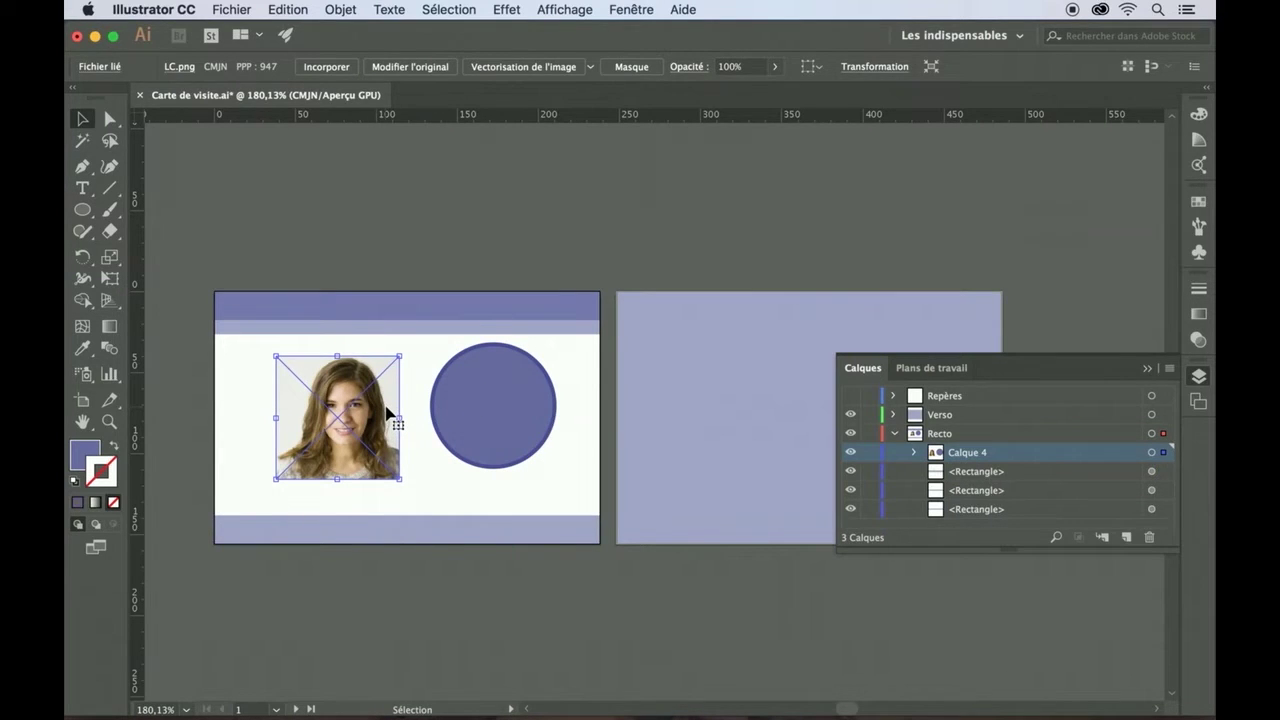
{"action": "left_click_drag", "start_coordinate": [390, 409], "coordinate": [538, 404]}
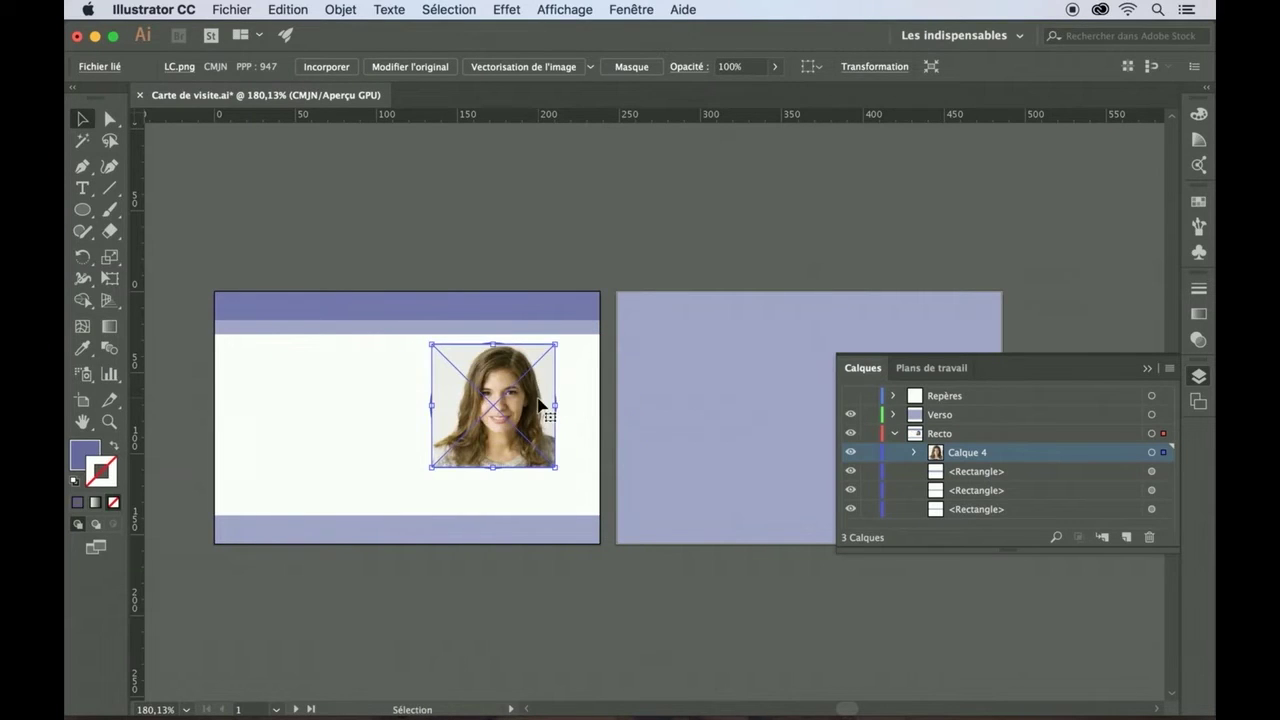
{"action": "left_click", "coordinate": [574, 397]}
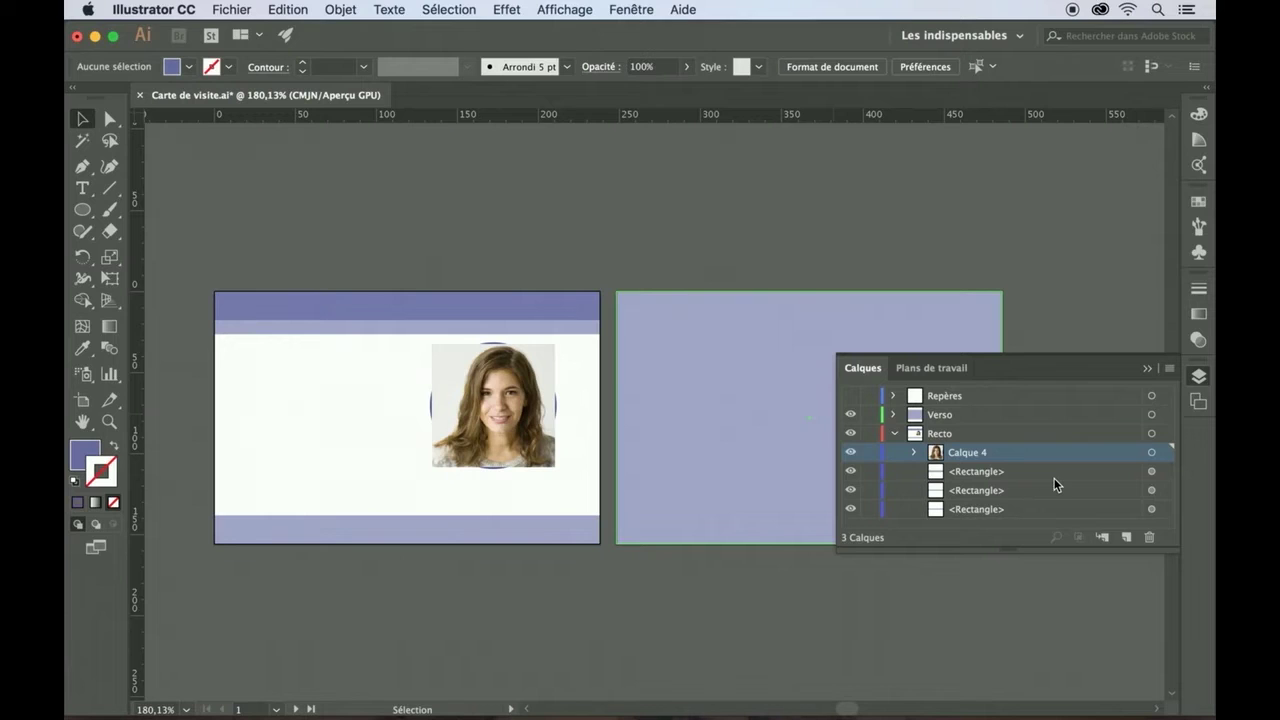
- Stack the upper ellipse above the portrait in Calque 4
{"action": "left_click", "coordinate": [915, 453]}
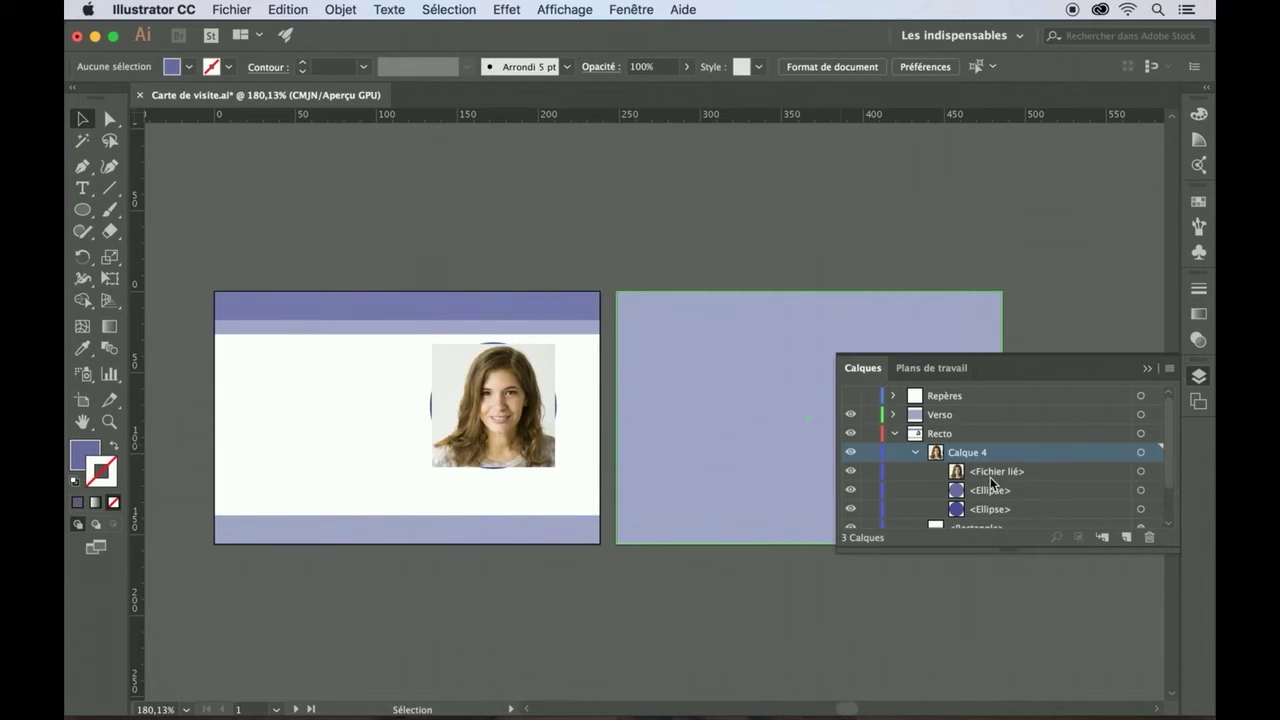
{"action": "left_click", "coordinate": [986, 491]}
{"action": "left_click_drag", "start_coordinate": [985, 491], "coordinate": [983, 470]}
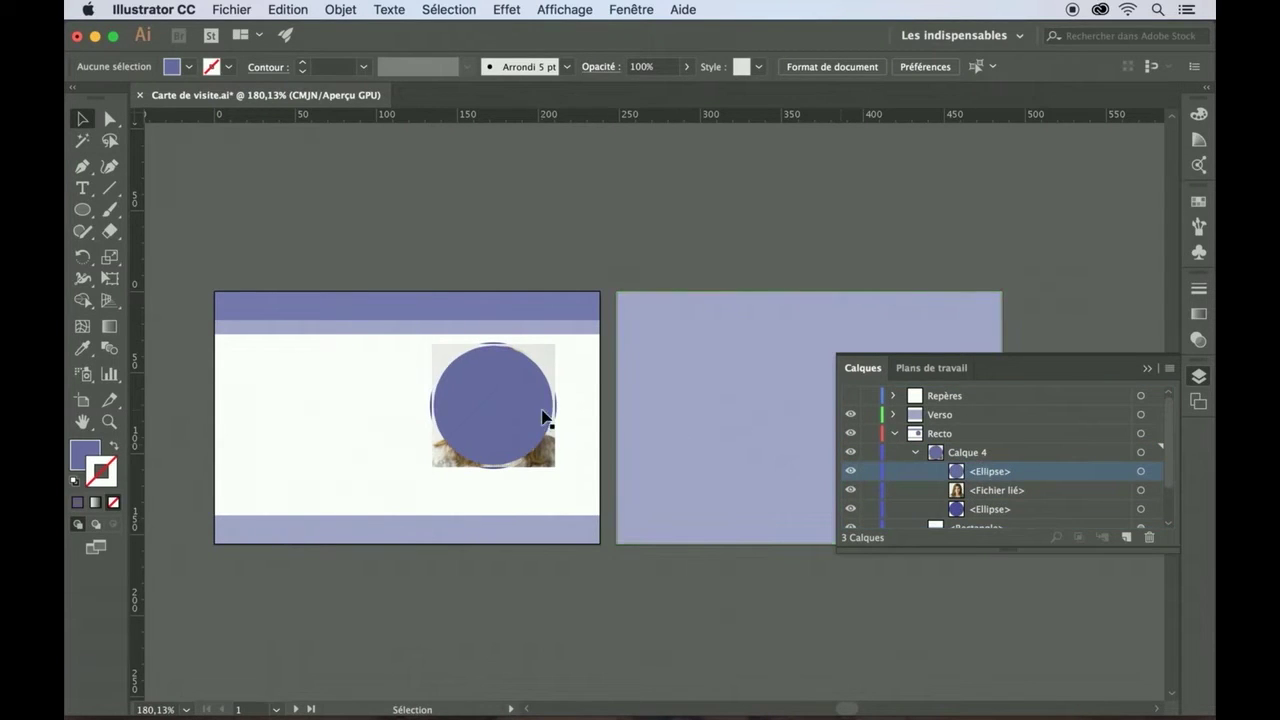
- Select the circle with the portrait and create a clipping mask from them
{"action": "left_click", "coordinate": [507, 409]}
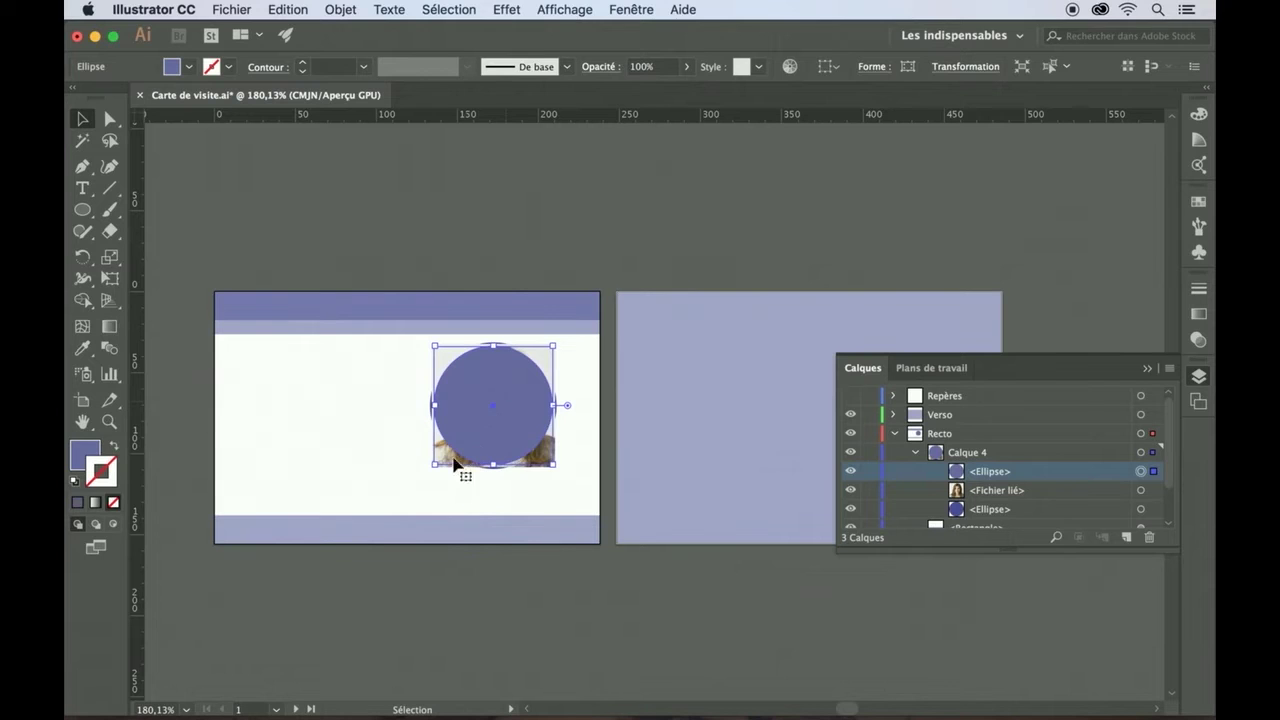
{"action": "left_click", "coordinate": [441, 478]}
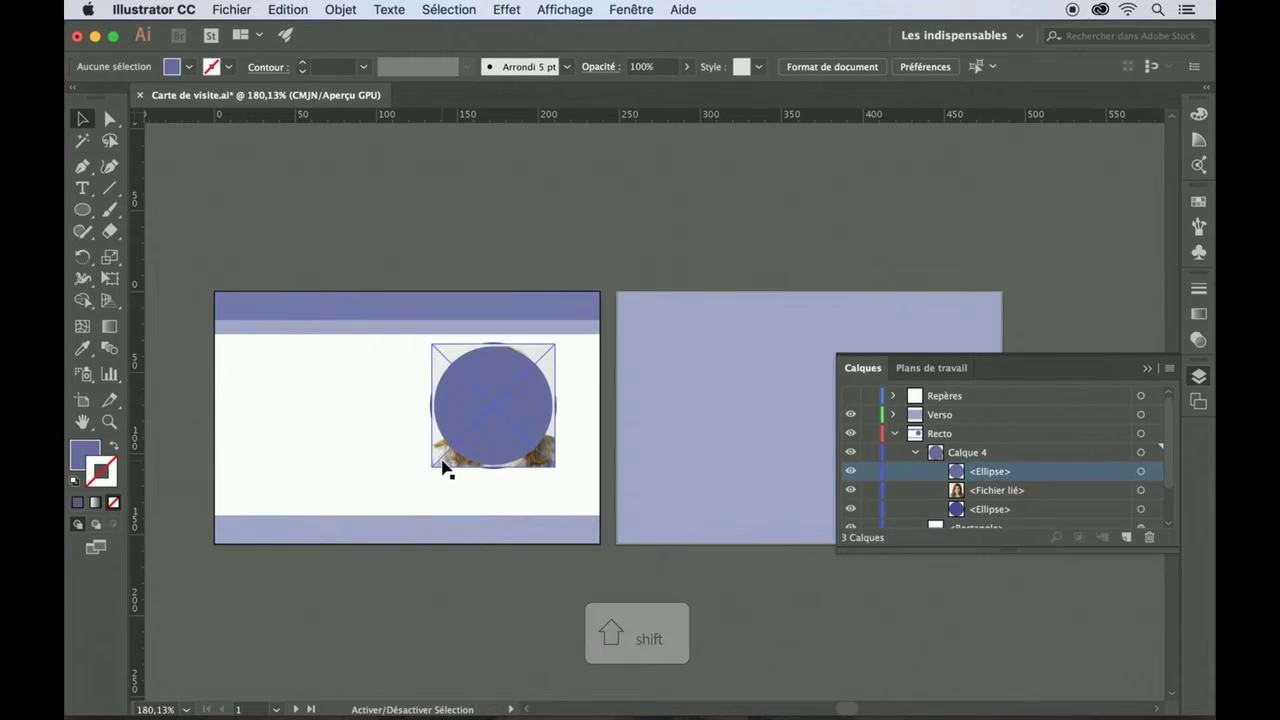
{"action": "left_click", "coordinate": [443, 467], "text": "shift"}
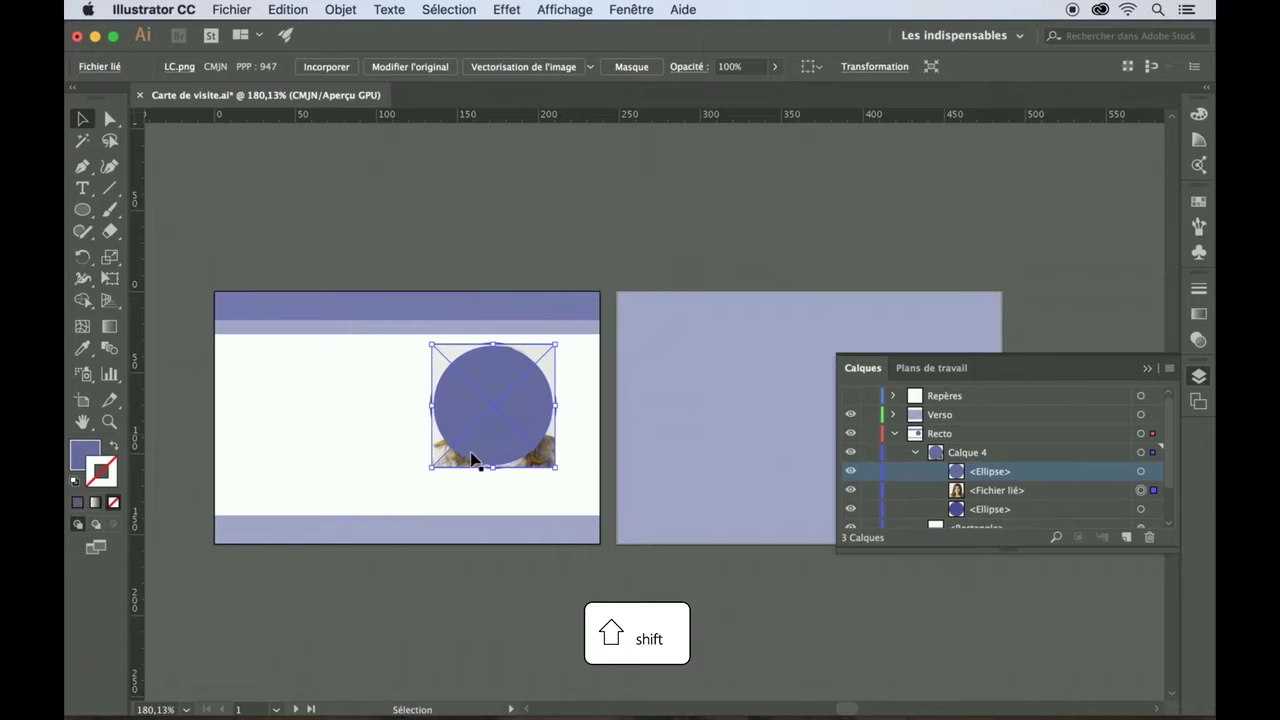
{"action": "left_click", "coordinate": [471, 460], "text": "shift"}
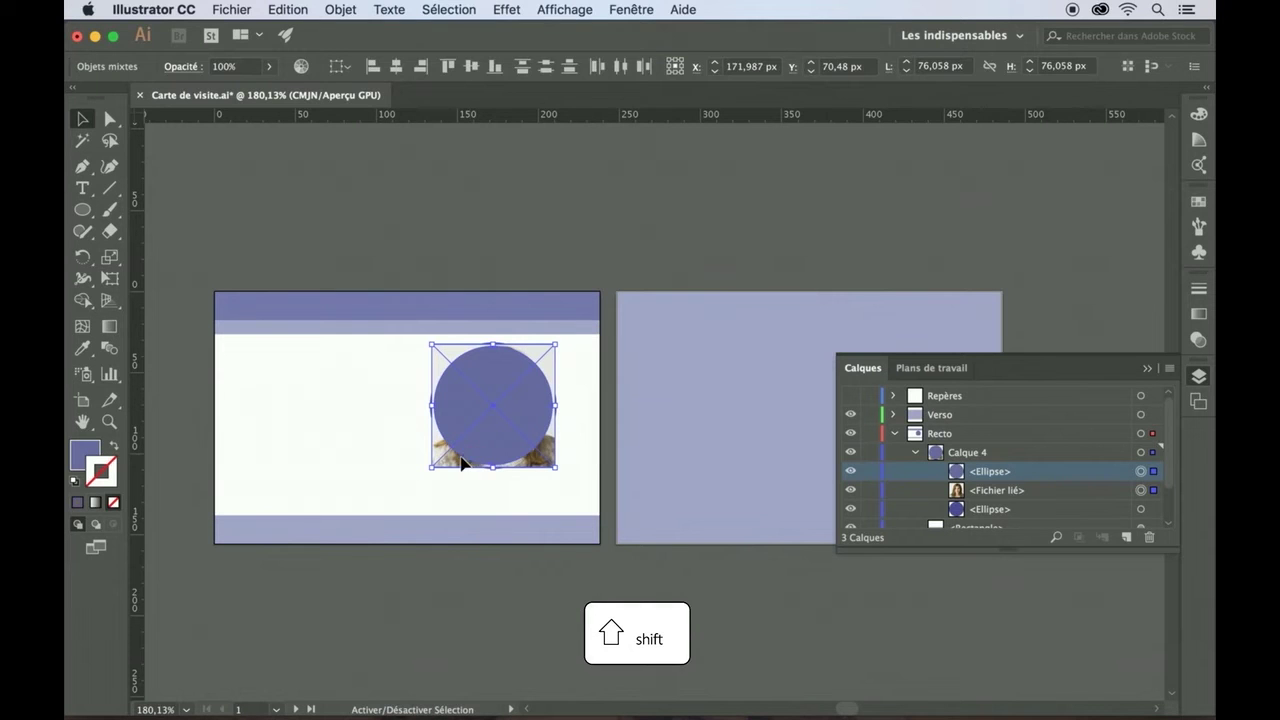
{"action": "left_click", "coordinate": [467, 461], "text": "shift"}
{"action": "left_click", "coordinate": [467, 461], "text": "shift"}
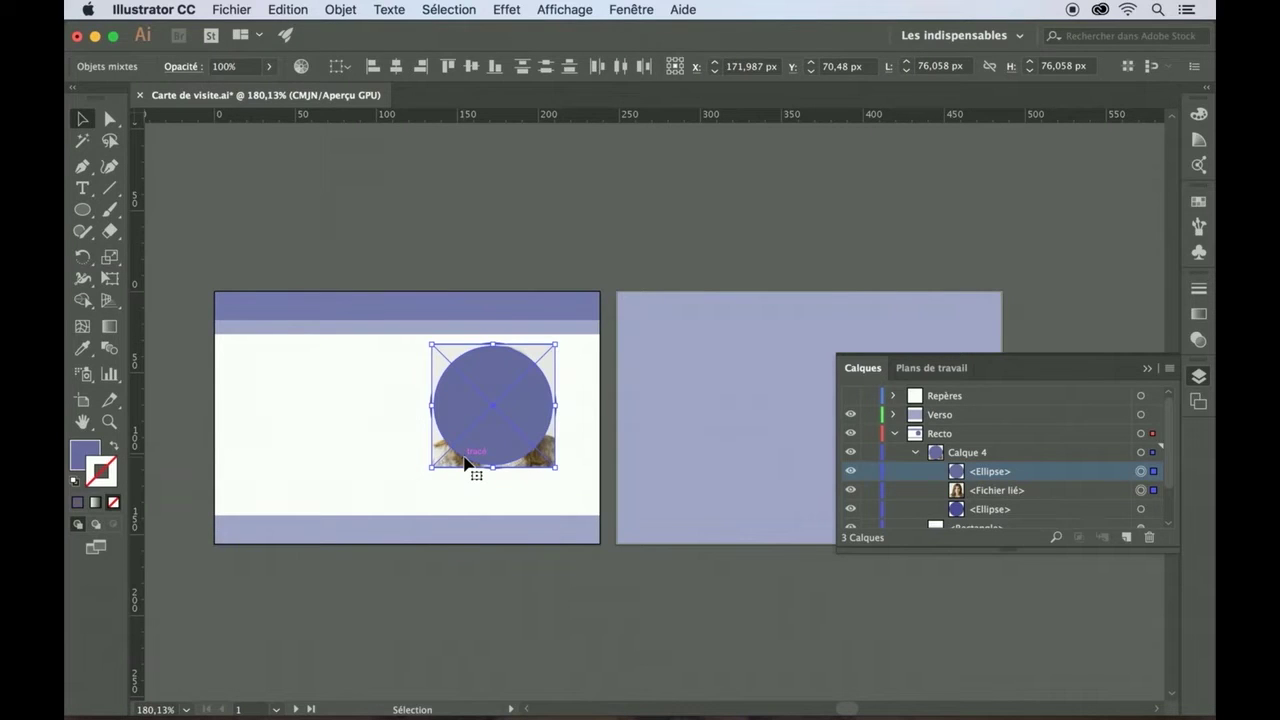
{"action": "left_click", "coordinate": [340, 10]}
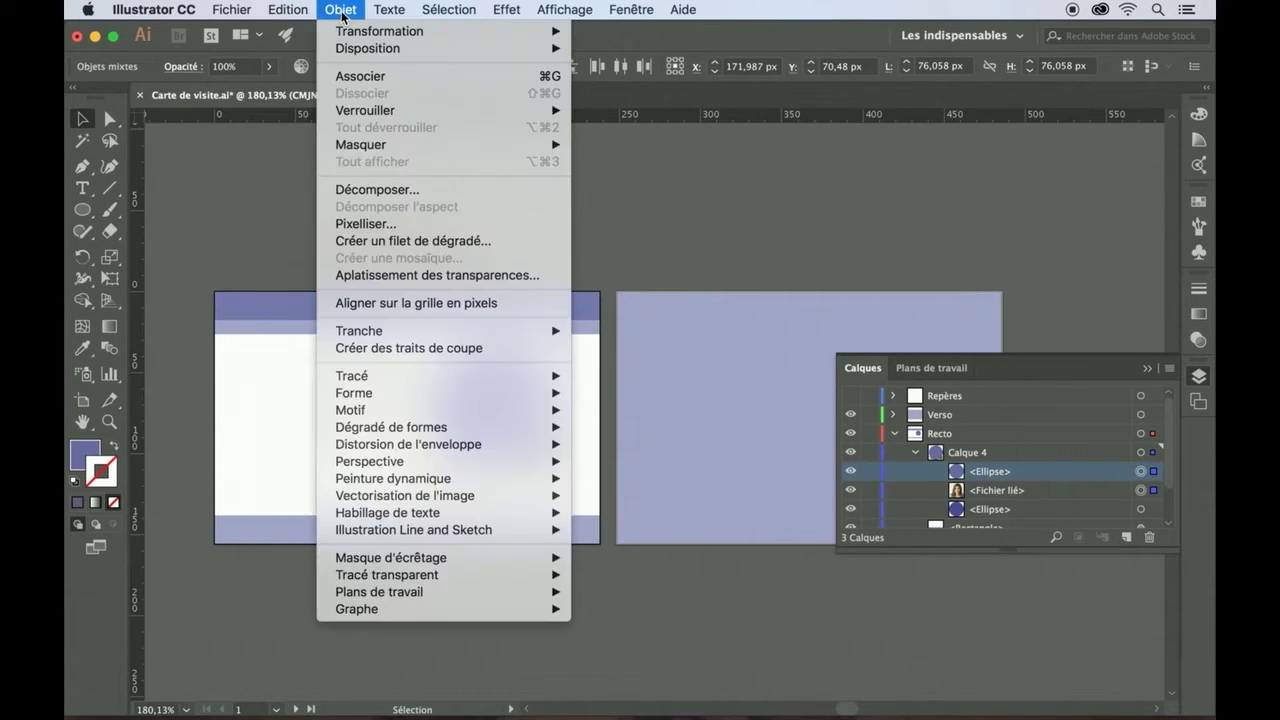
{"action": "mouse_move", "coordinate": [413, 560]}
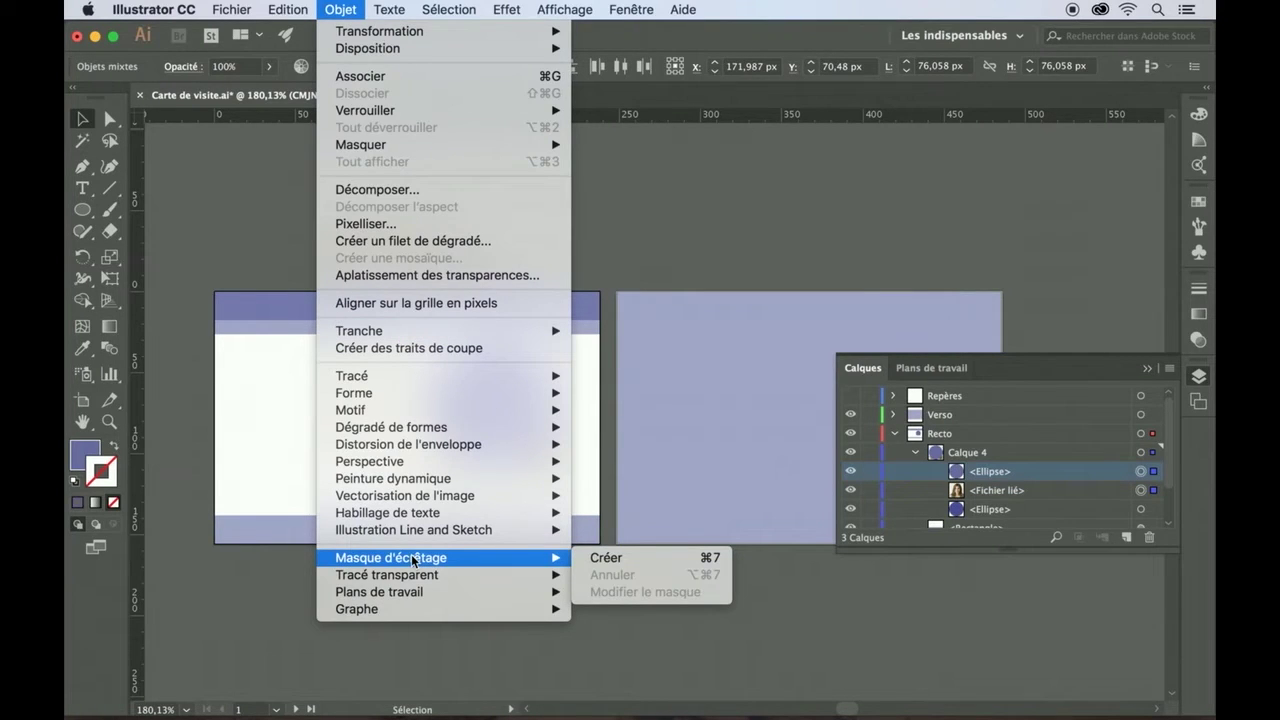
{"action": "left_click", "coordinate": [603, 558]}
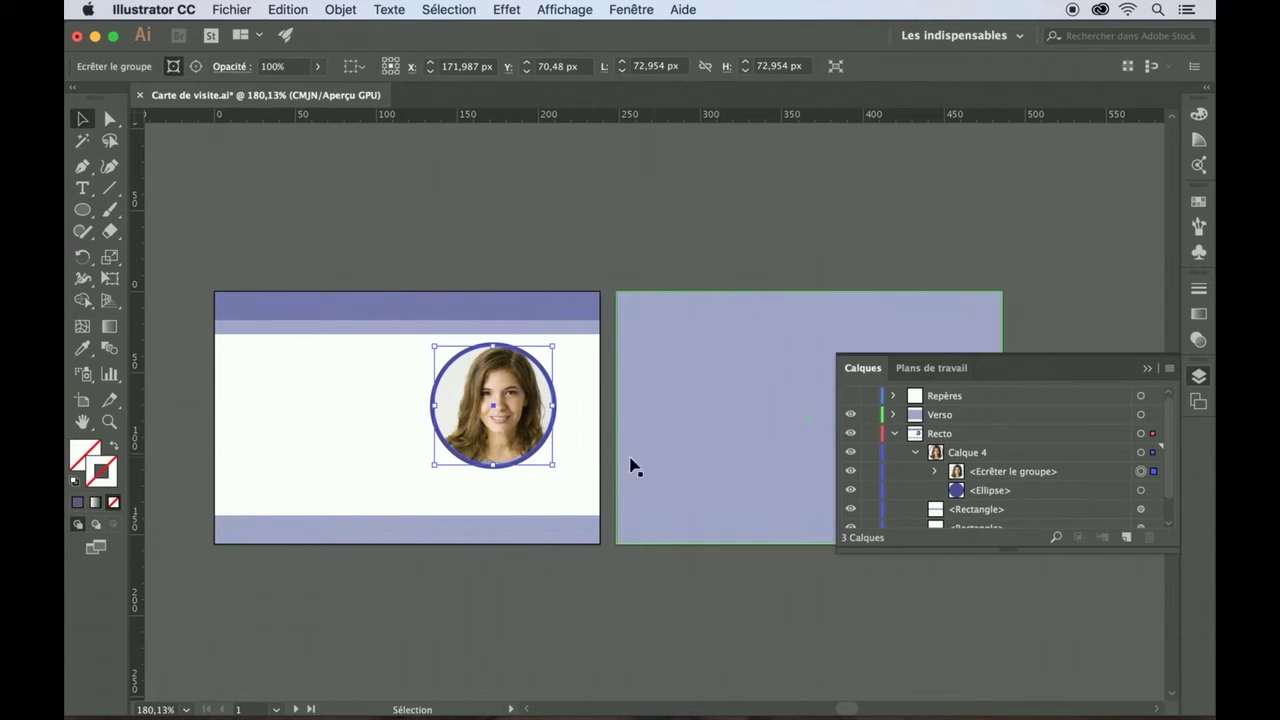
{"action": "left_click", "coordinate": [566, 472]}
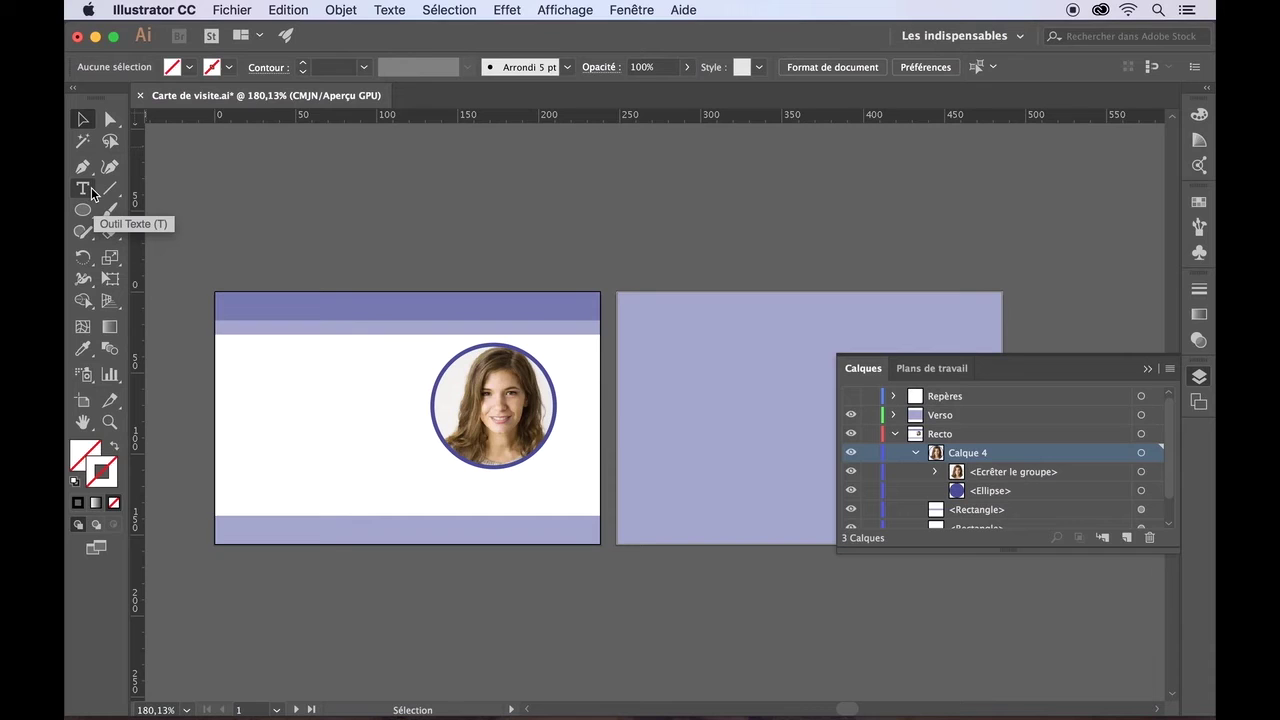
{"action": "left_click", "coordinate": [86, 192]}
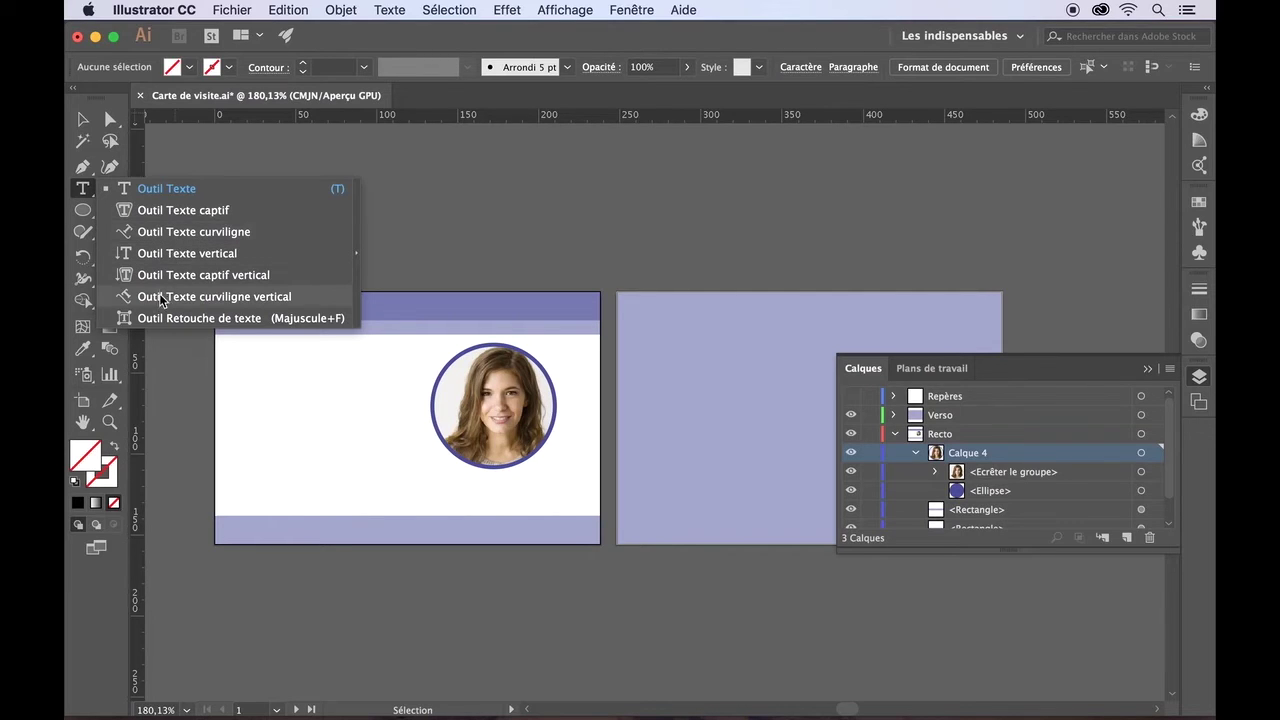
{"action": "left_click", "coordinate": [146, 190]}
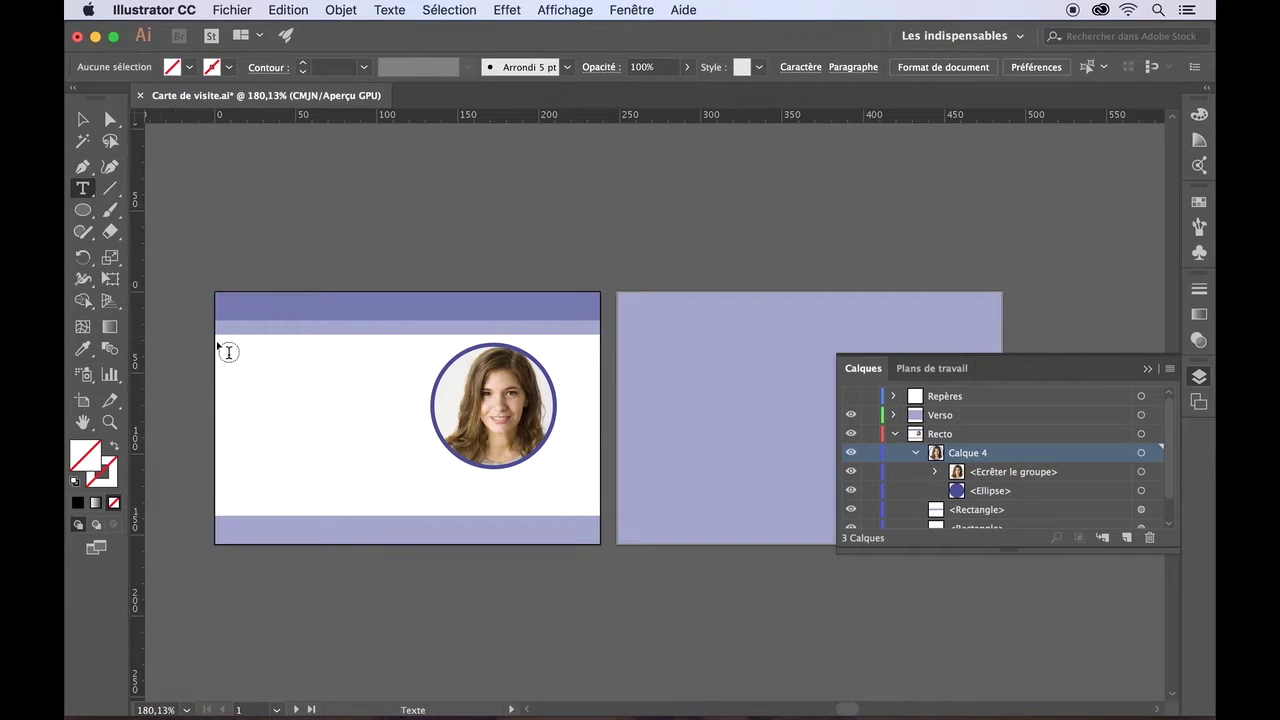
{"action": "left_click", "coordinate": [273, 374]}
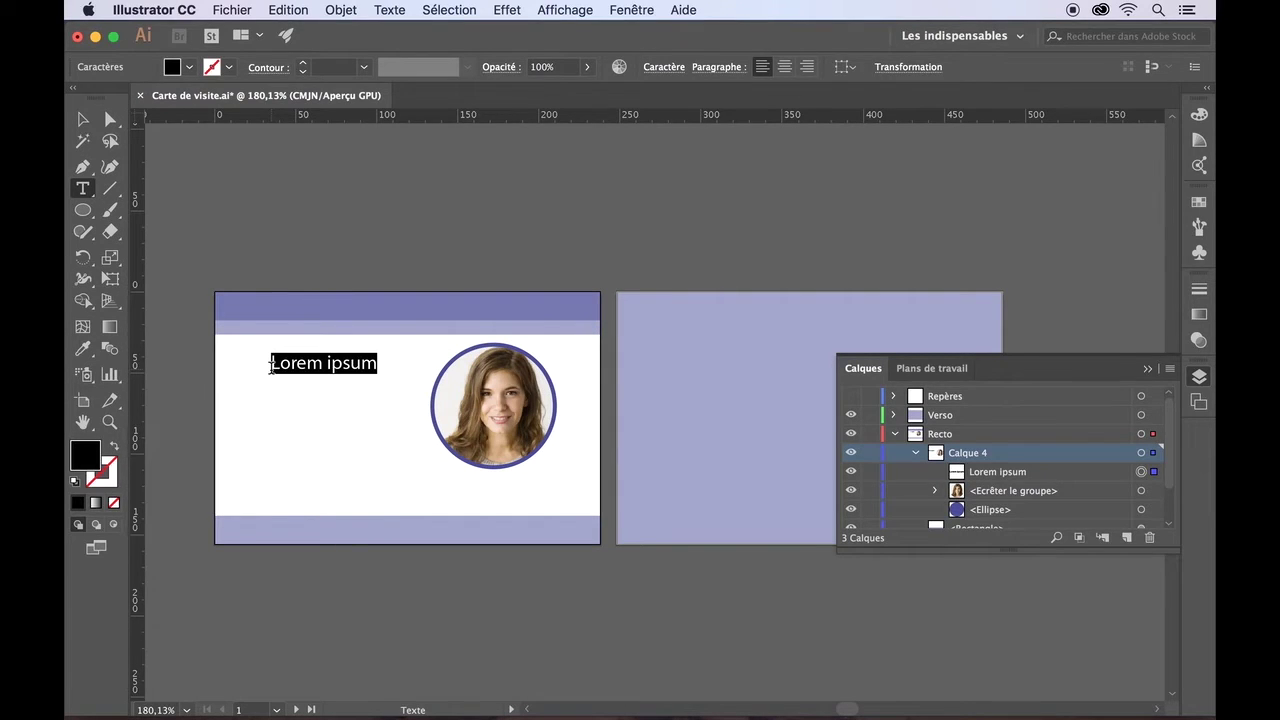
{"action": "key", "text": "BackSpace"}
{"action": "key", "text": "Escape"}
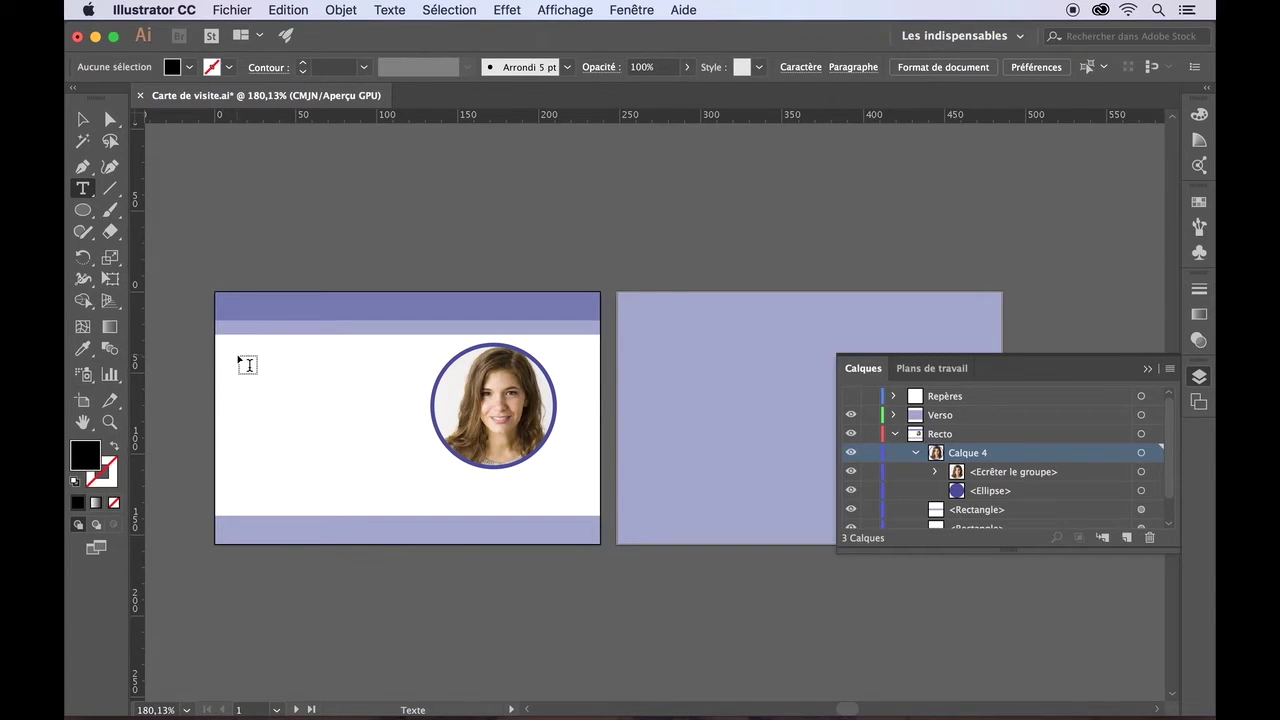
- Draw a text box left of the portrait and delete its placeholder text
{"action": "left_click_drag", "start_coordinate": [237, 354], "coordinate": [410, 466]}
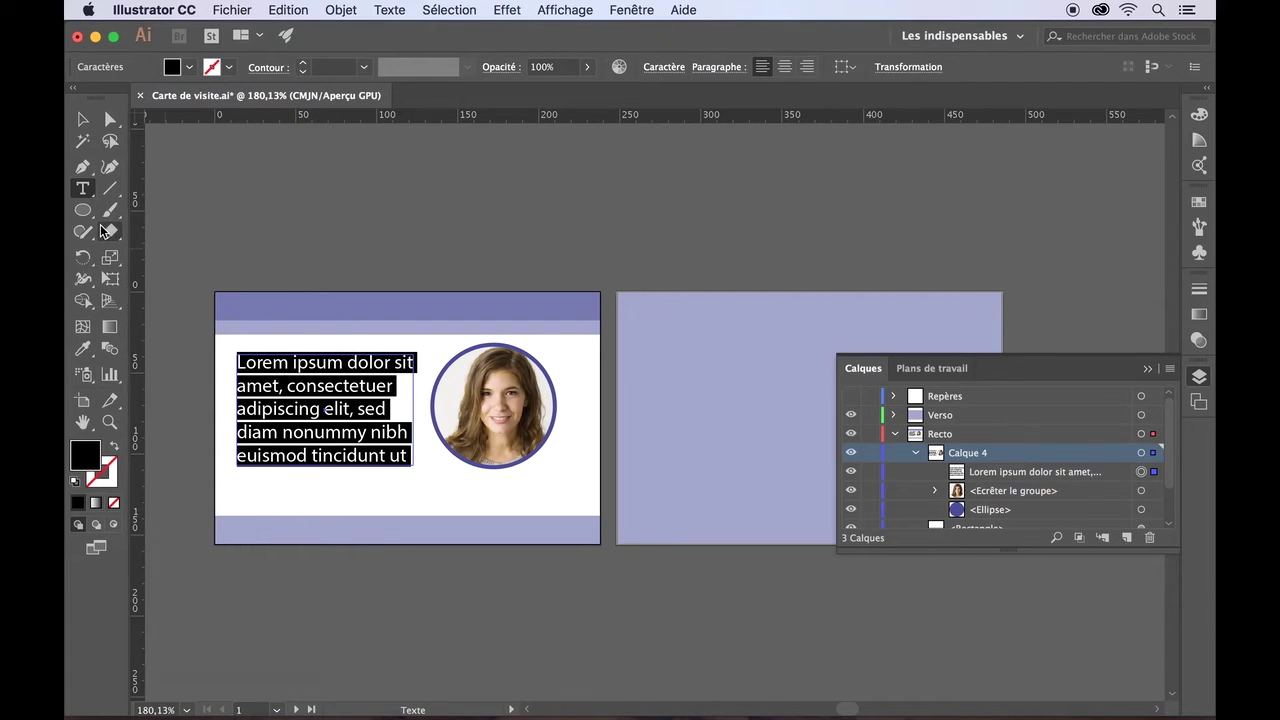
{"action": "left_click", "coordinate": [316, 396]}
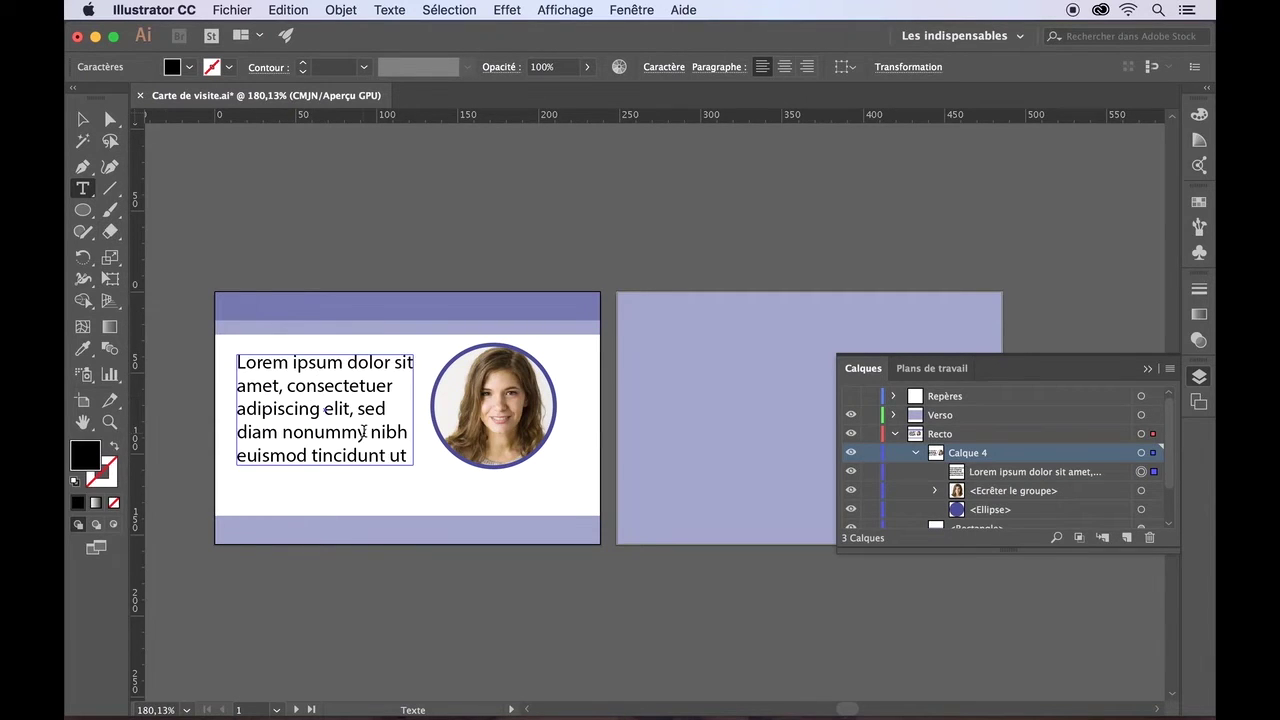
{"action": "scroll", "coordinate": [363, 432], "scroll_direction": "down", "scroll_amount": 1}
{"action": "left_click_drag", "start_coordinate": [391, 438], "coordinate": [226, 350]}
{"action": "key", "text": "BackSpace"}
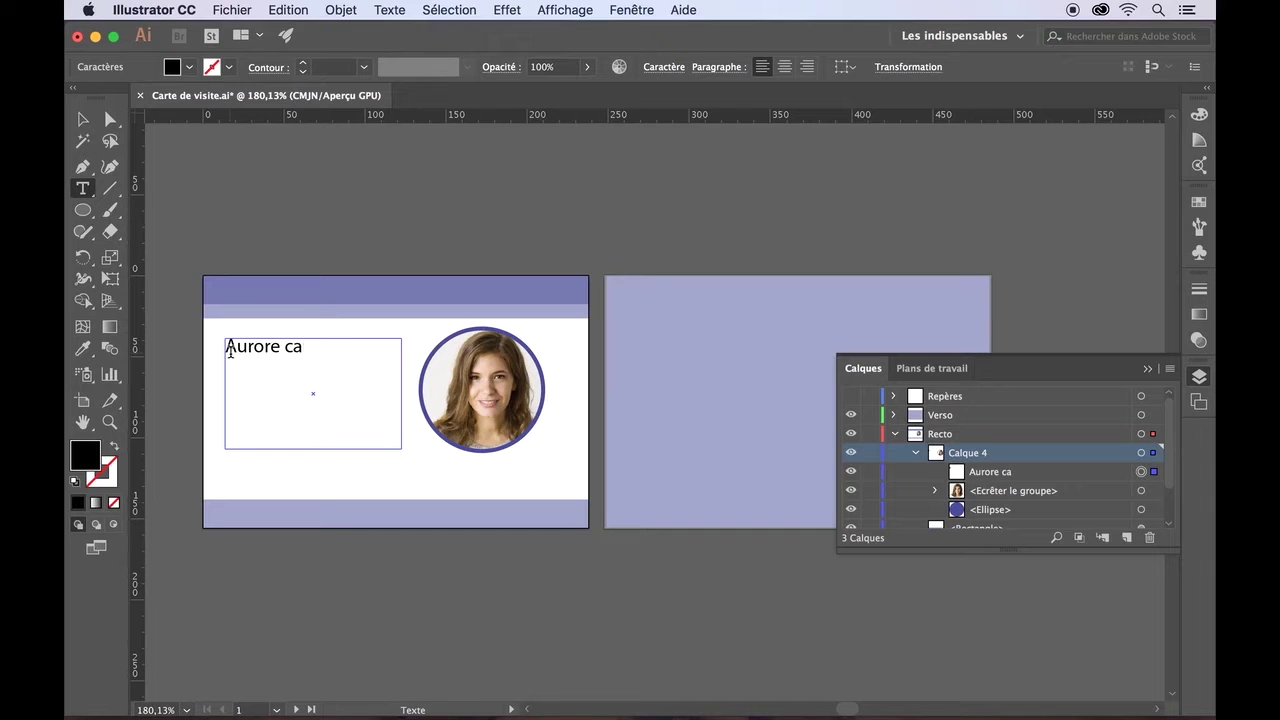
- Enter the person's name, the title 'Scénariste chez Castory' and a phone number, fixing typos
{"action": "key", "text": "Return"}
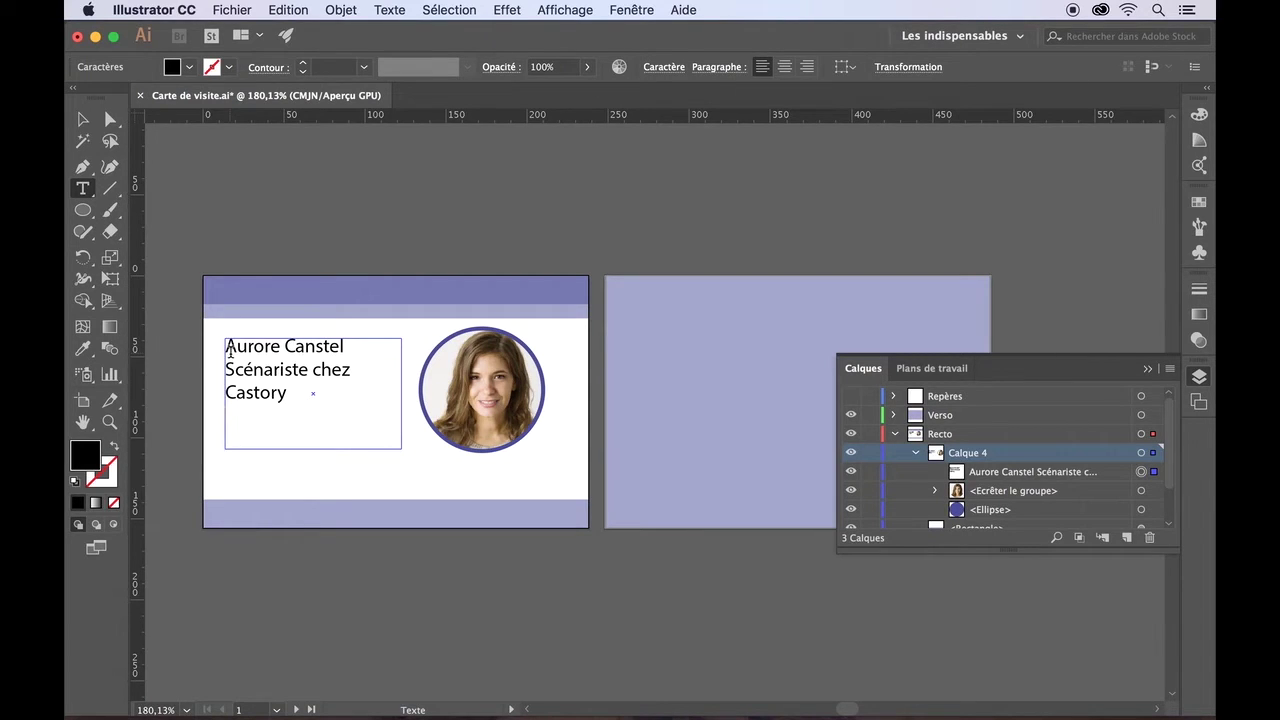
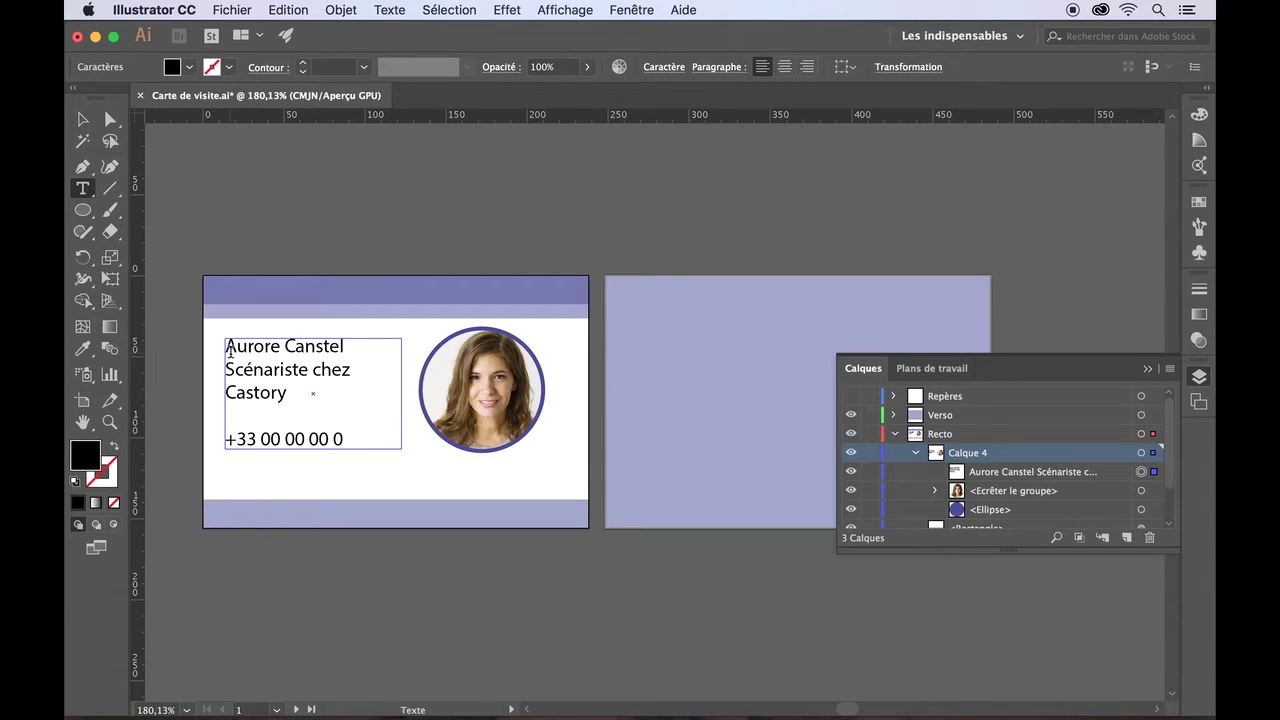
{"action": "left_click", "coordinate": [268, 438]}
{"action": "key", "text": "BackSpace"}
{"action": "key", "text": "Escape"}
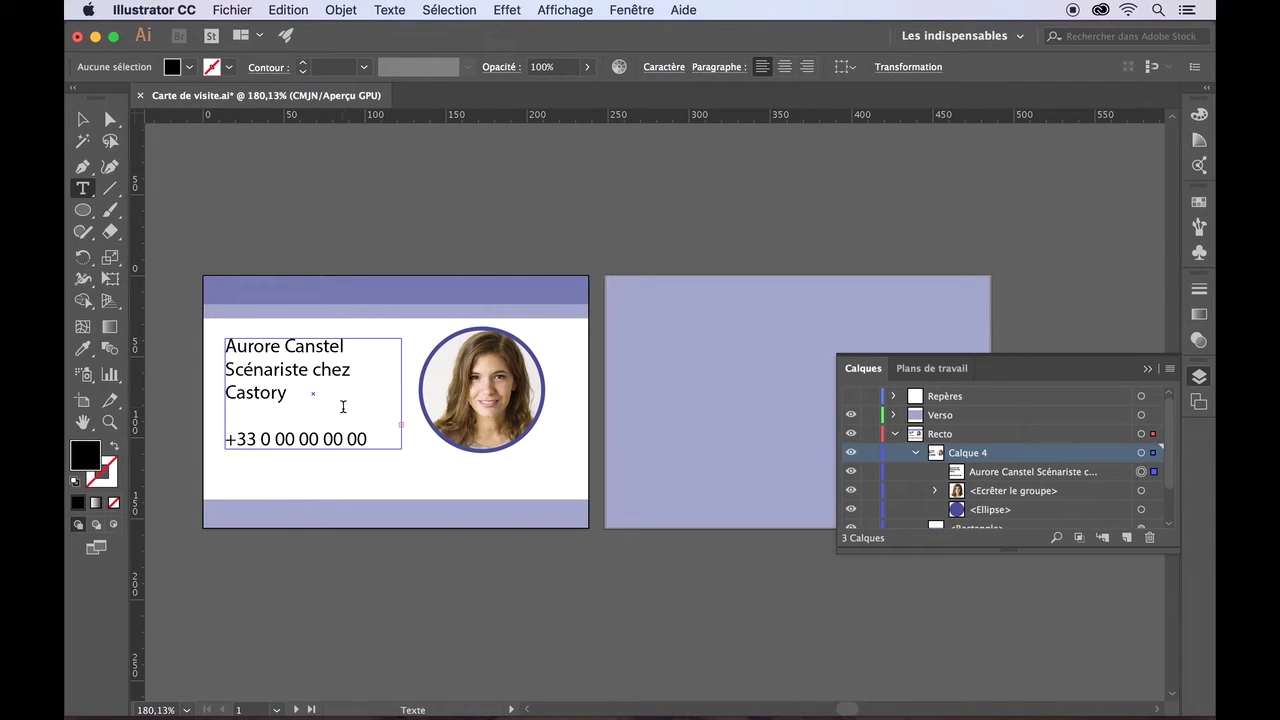
{"action": "left_click", "coordinate": [77, 105]}
- Extend the text frame downward to reveal the two web address lines, then select all its text
{"action": "left_click", "coordinate": [83, 119]}
{"action": "left_click", "coordinate": [378, 424]}
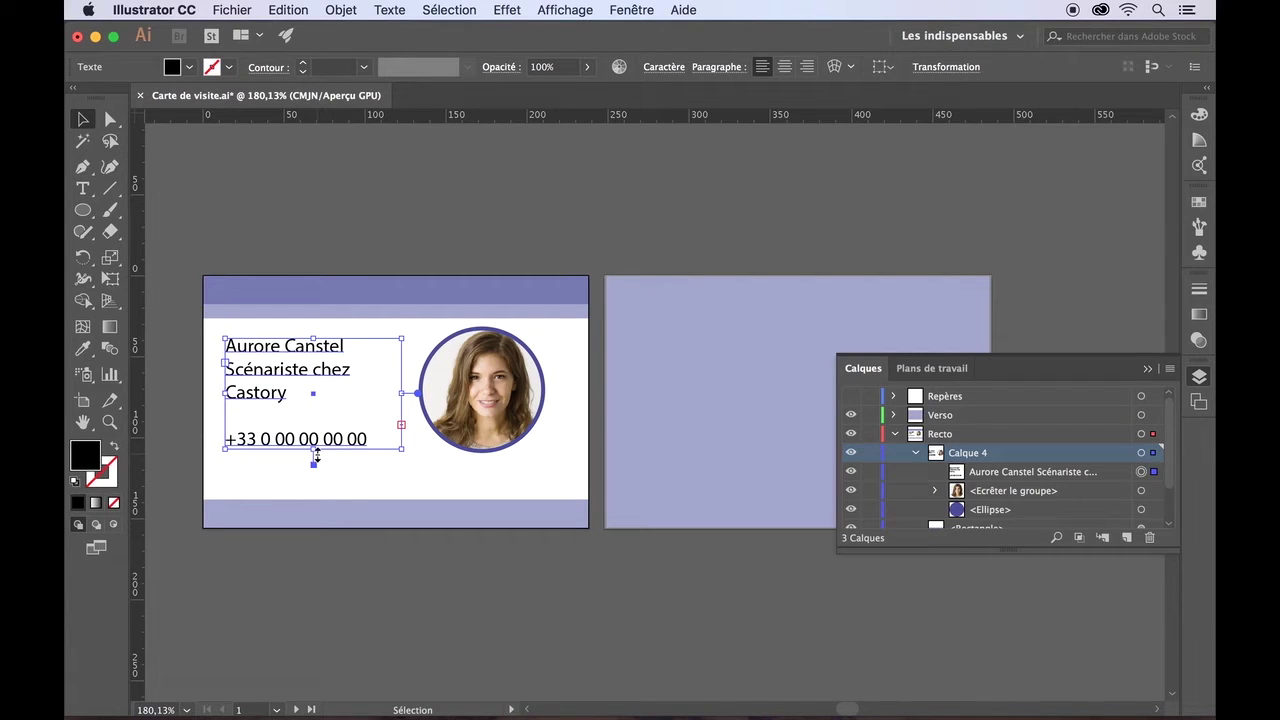
{"action": "left_click_drag", "start_coordinate": [314, 455], "coordinate": [313, 503]}
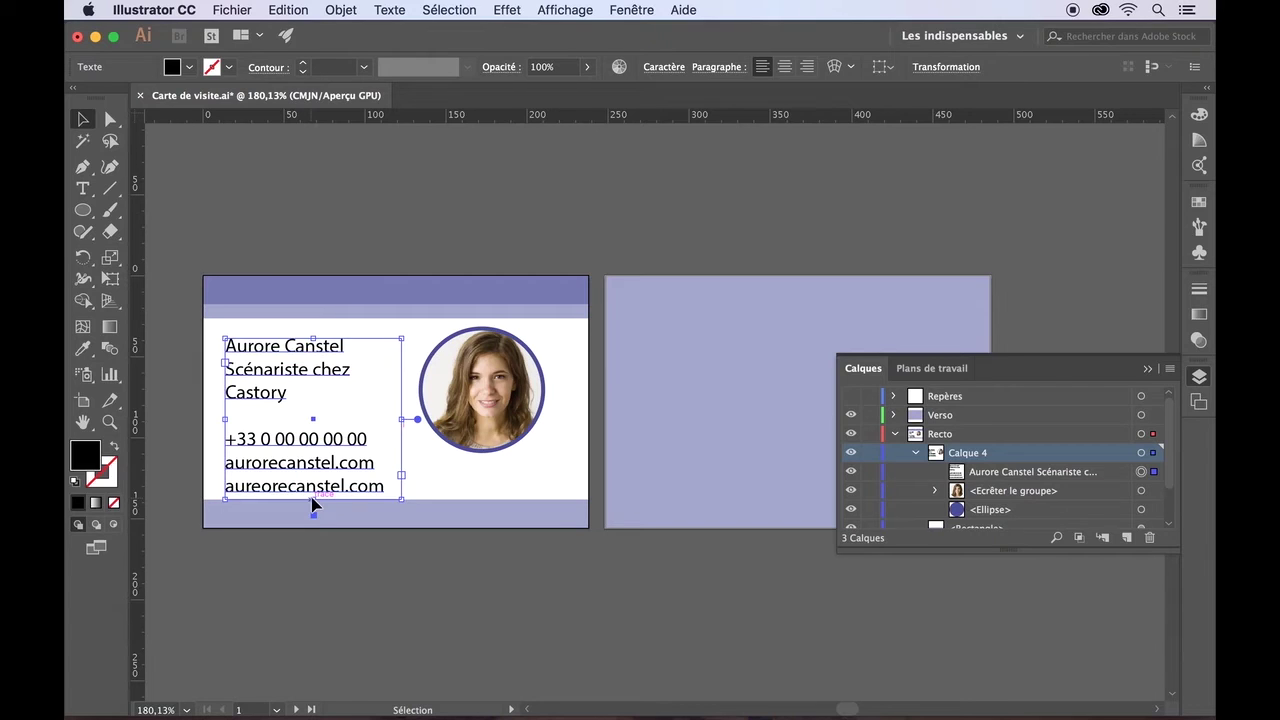
{"action": "left_click", "coordinate": [84, 190]}
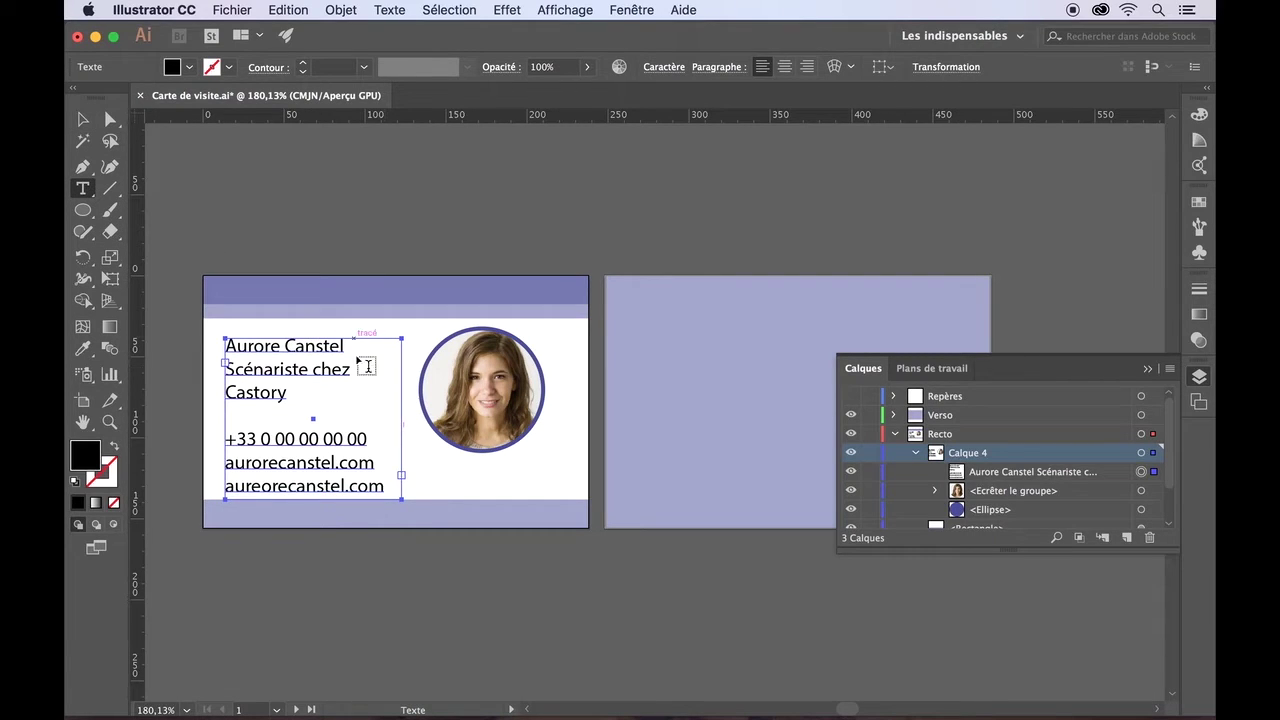
{"action": "left_click_drag", "start_coordinate": [381, 486], "coordinate": [220, 334]}
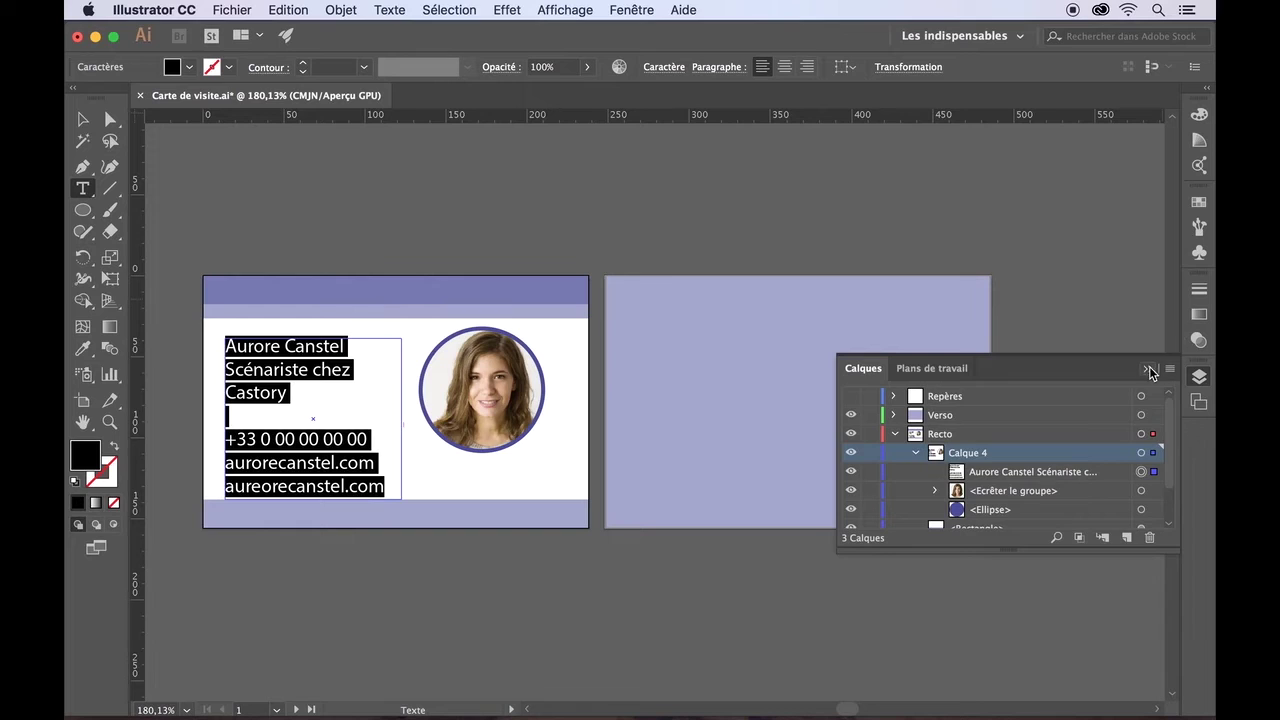
- Collapse the Calques panel and open the Caractère panel from Fenêtre > Texte
{"action": "left_click", "coordinate": [1147, 369]}
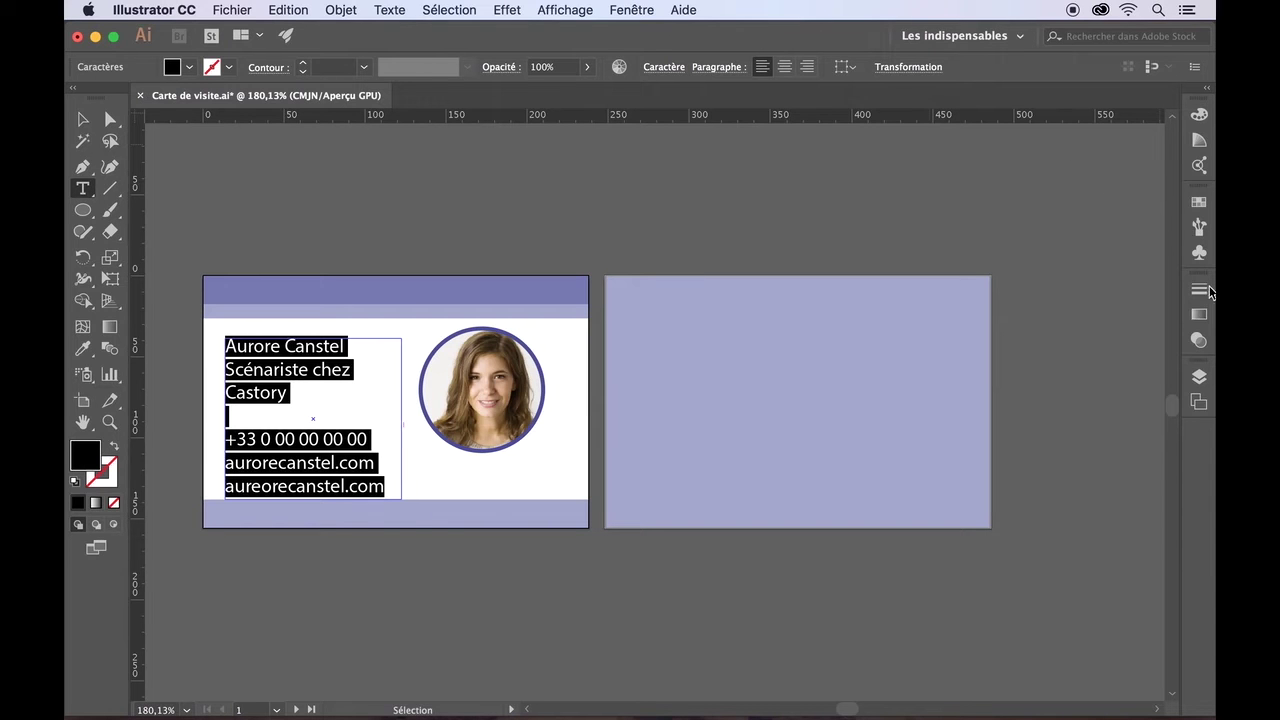
{"action": "left_click", "coordinate": [634, 9]}
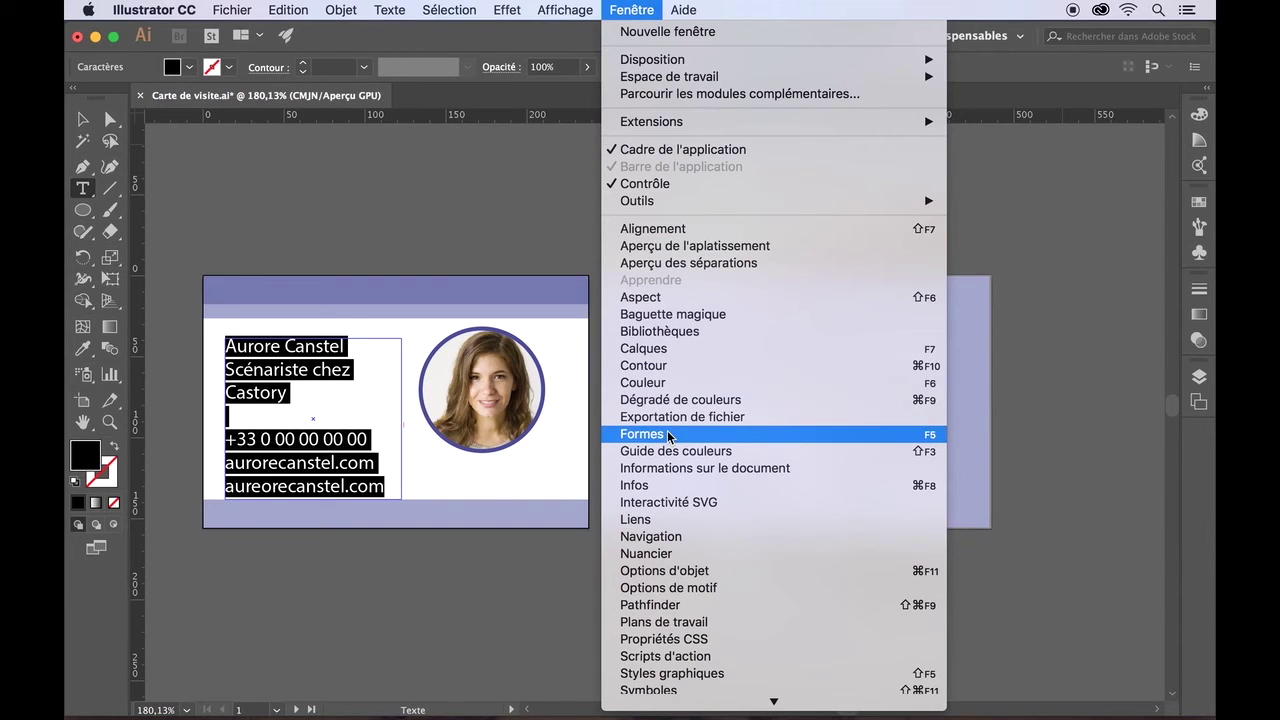
{"action": "scroll", "coordinate": [668, 436], "scroll_direction": "down", "scroll_amount": 5}
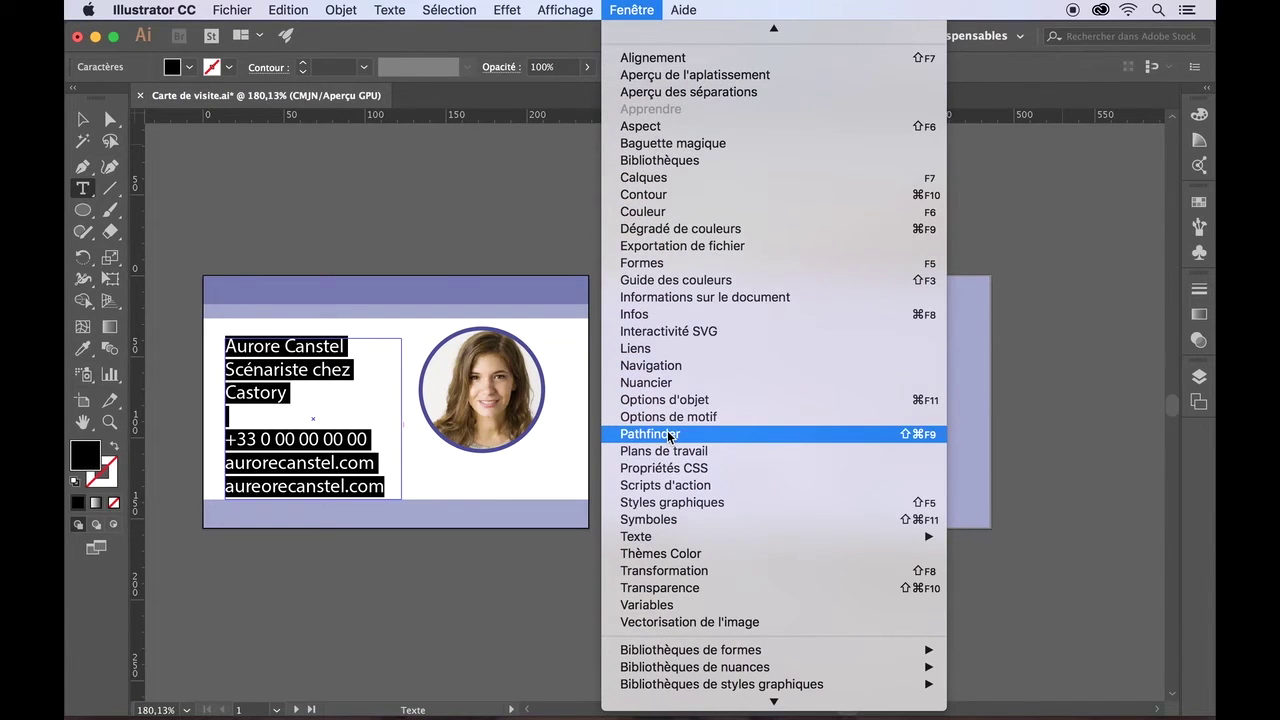
{"action": "mouse_move", "coordinate": [663, 536]}
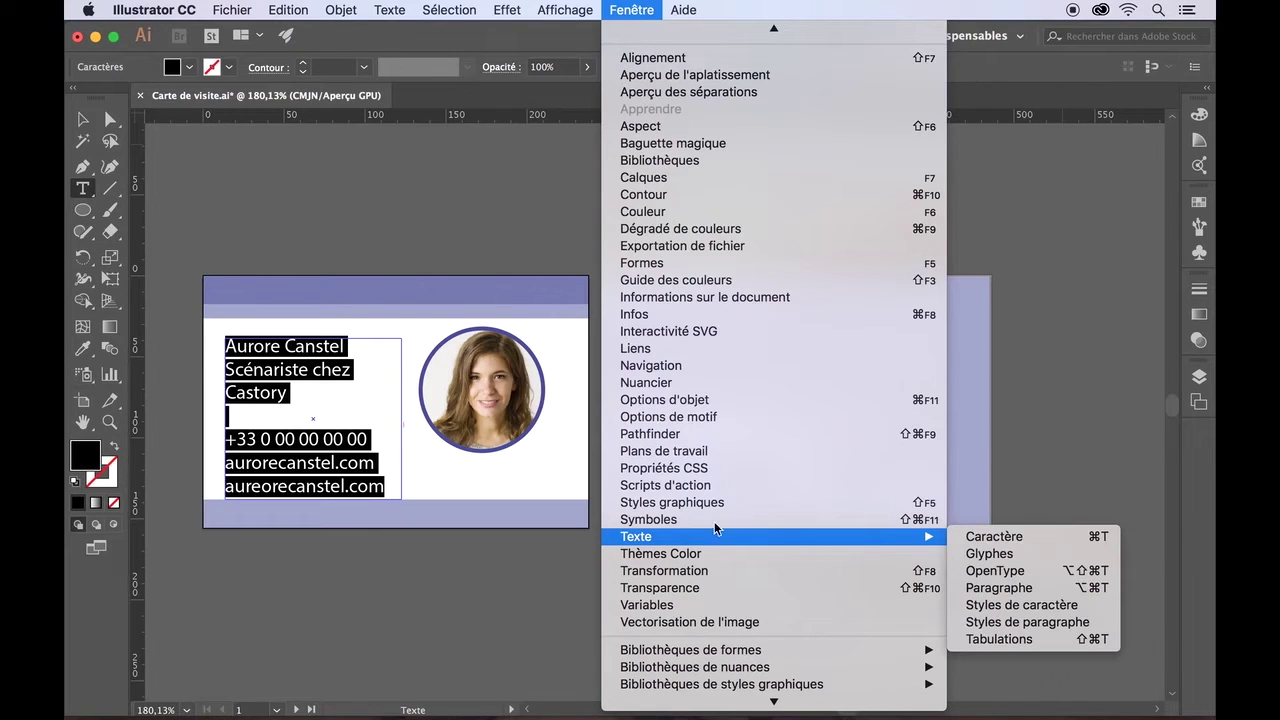
{"action": "left_click", "coordinate": [986, 538]}
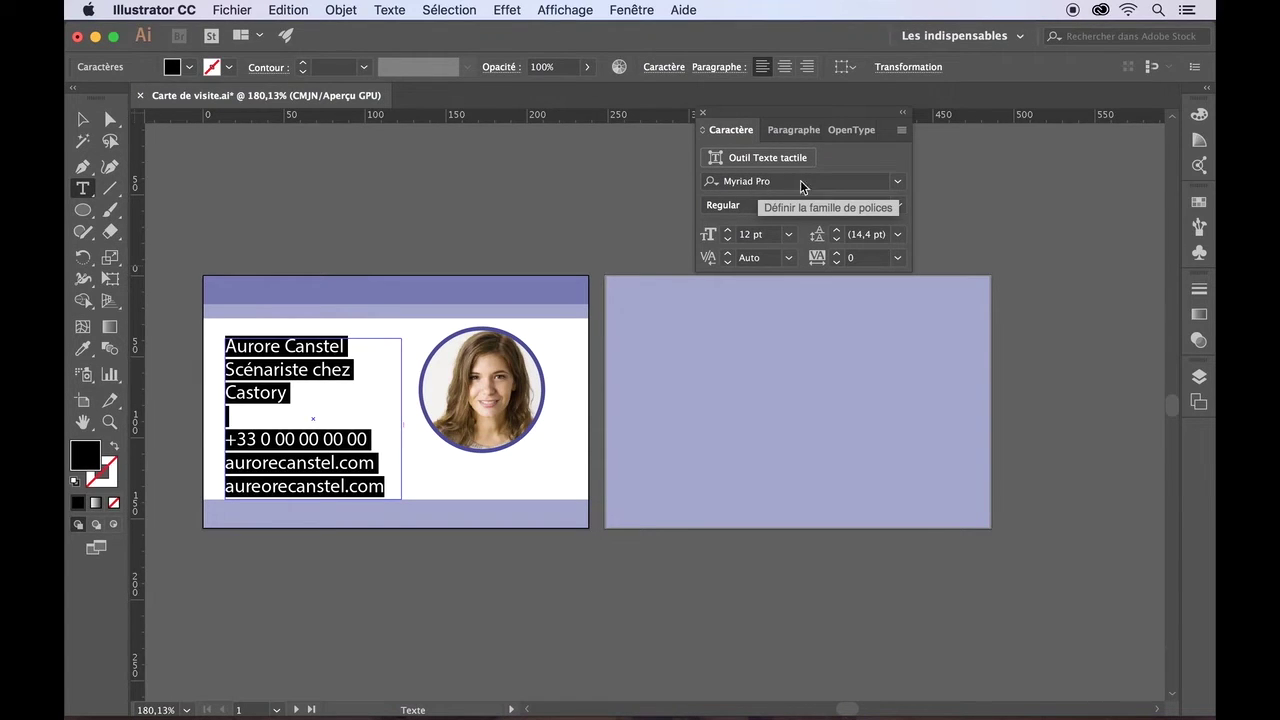
- Set the text font to Lato, trying Bold before settling on Regular
{"action": "left_click", "coordinate": [897, 185]}
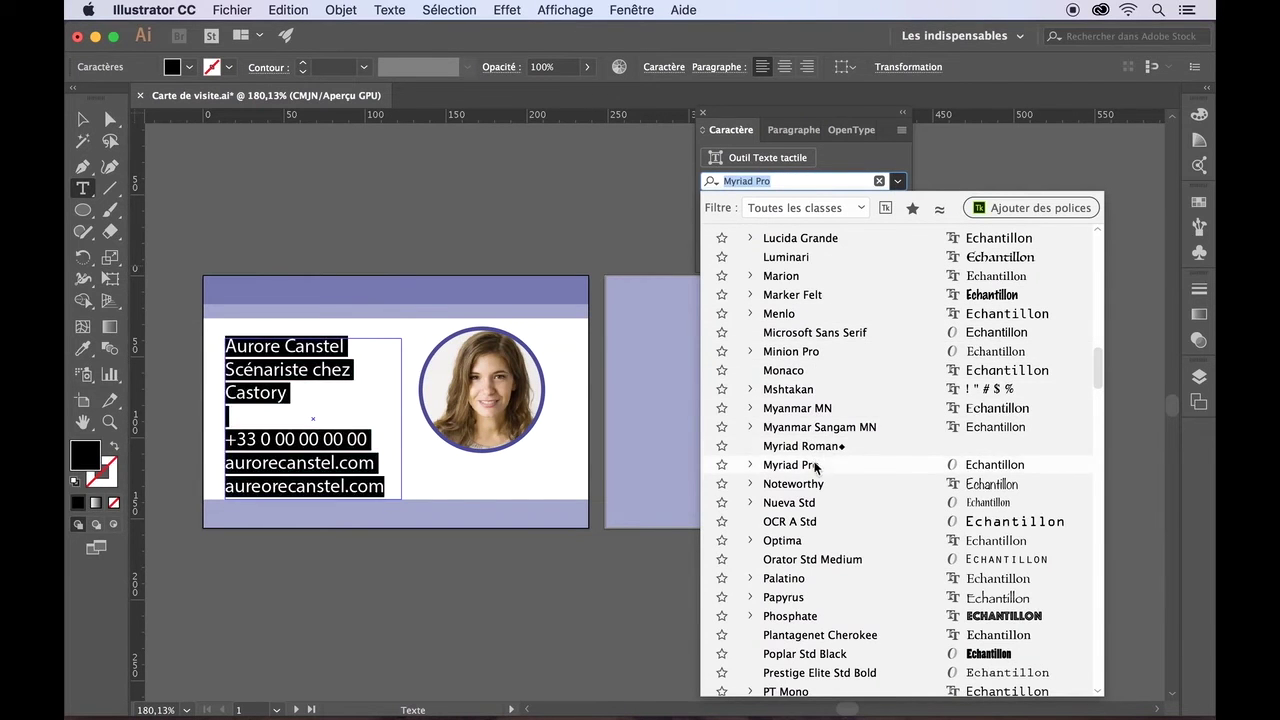
{"action": "scroll", "coordinate": [826, 385], "scroll_direction": "up", "scroll_amount": 5}
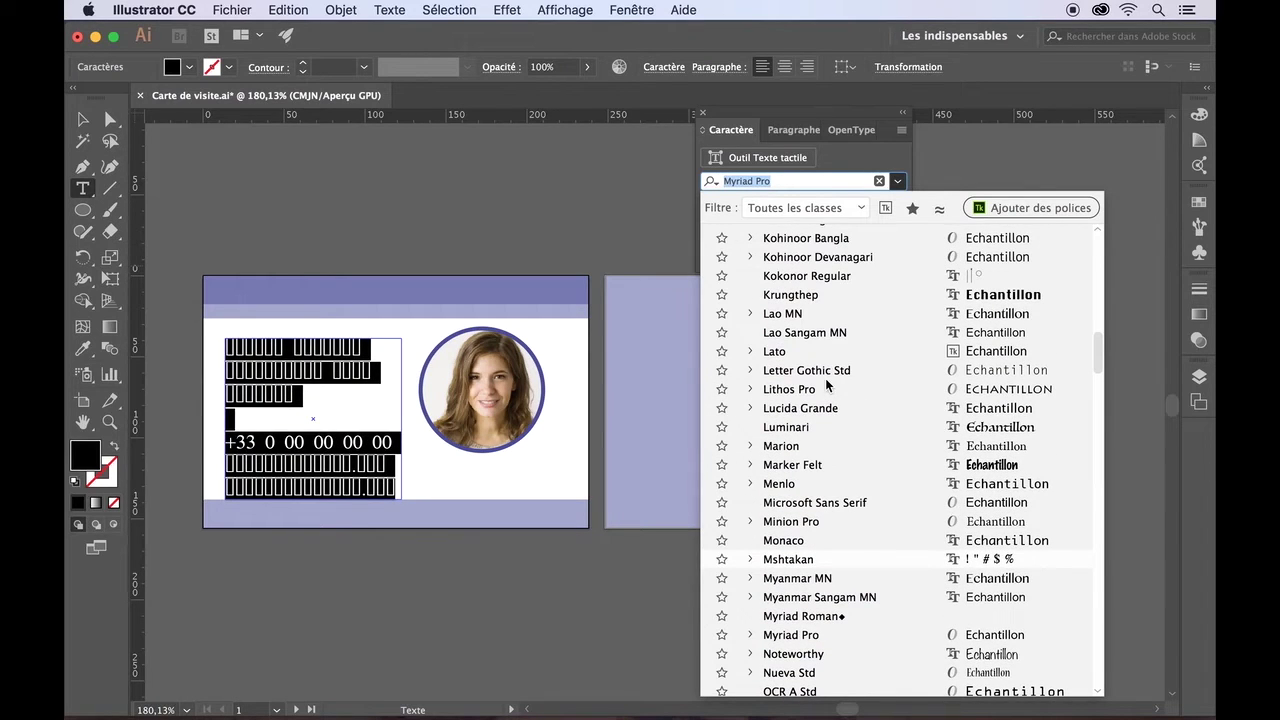
{"action": "left_click", "coordinate": [775, 351]}
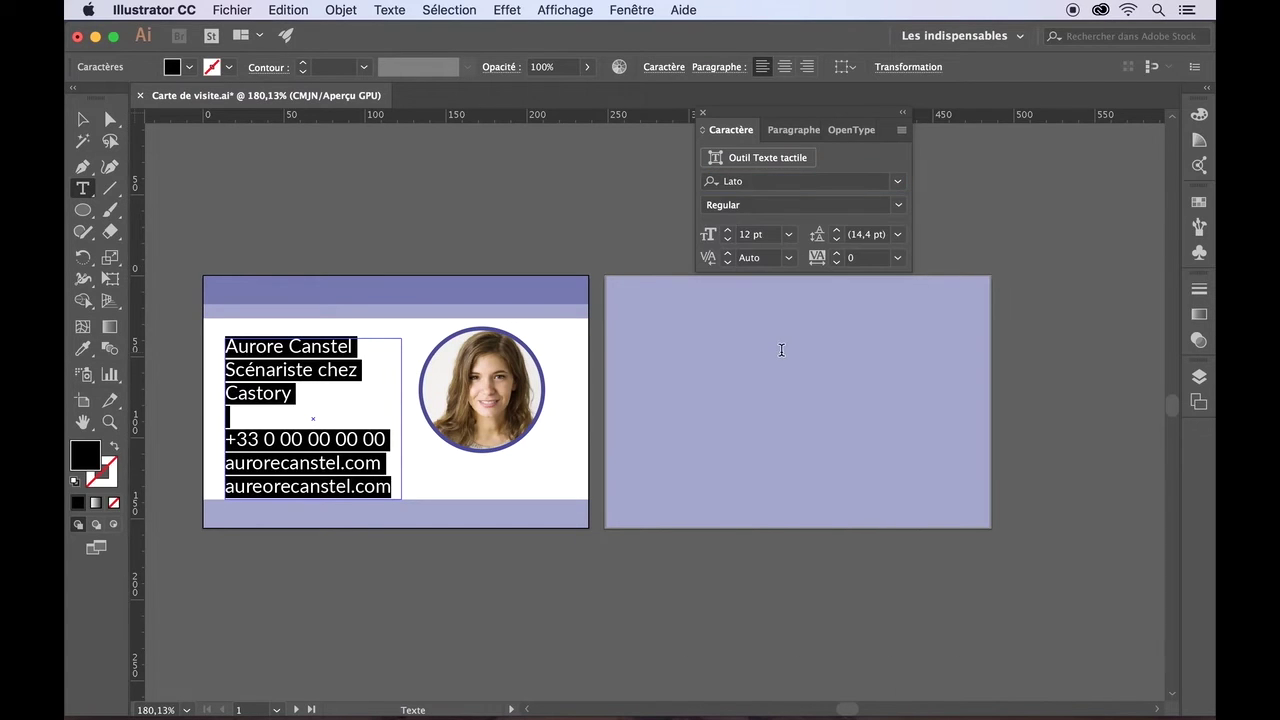
{"action": "left_click", "coordinate": [898, 207]}
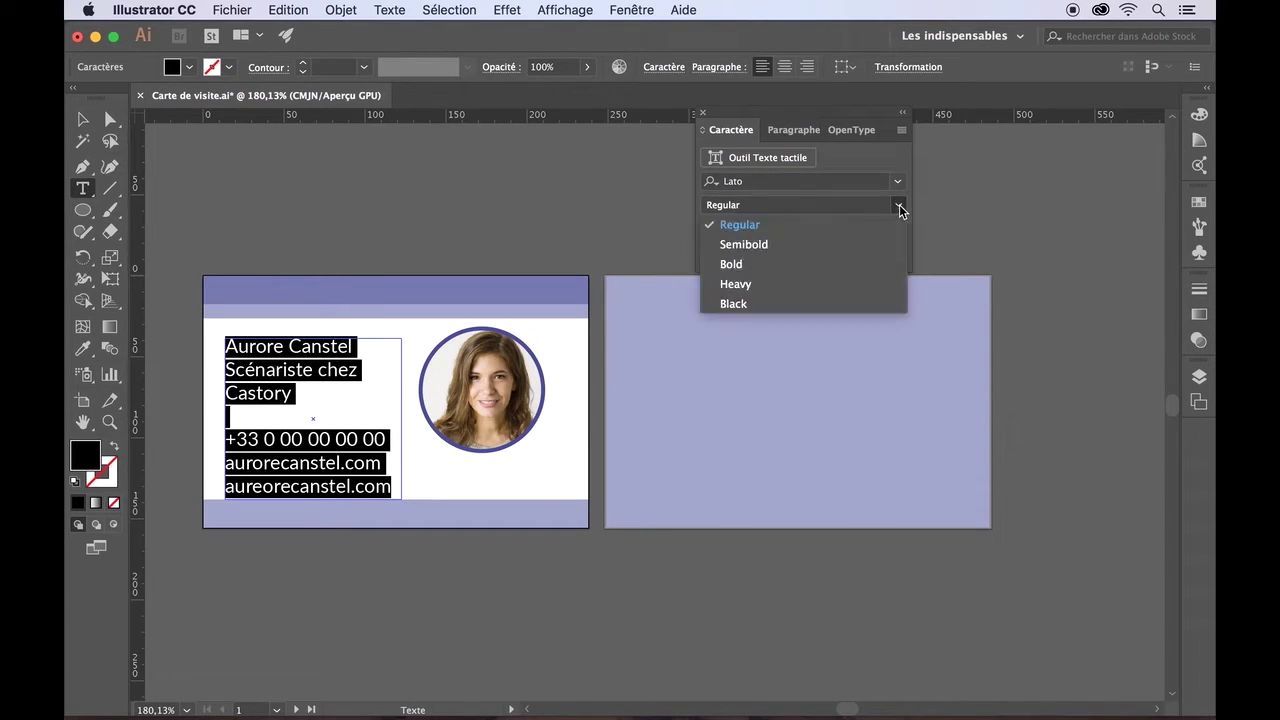
{"action": "left_click", "coordinate": [736, 266]}
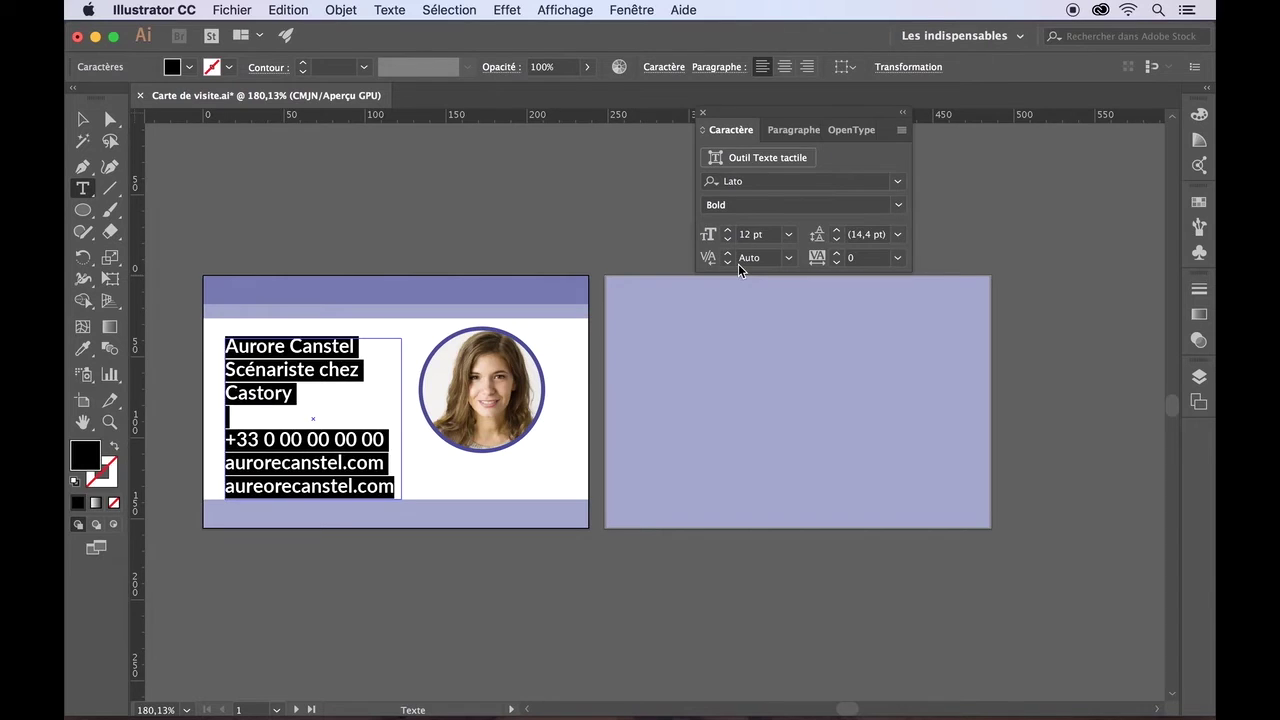
{"action": "left_click", "coordinate": [898, 205]}
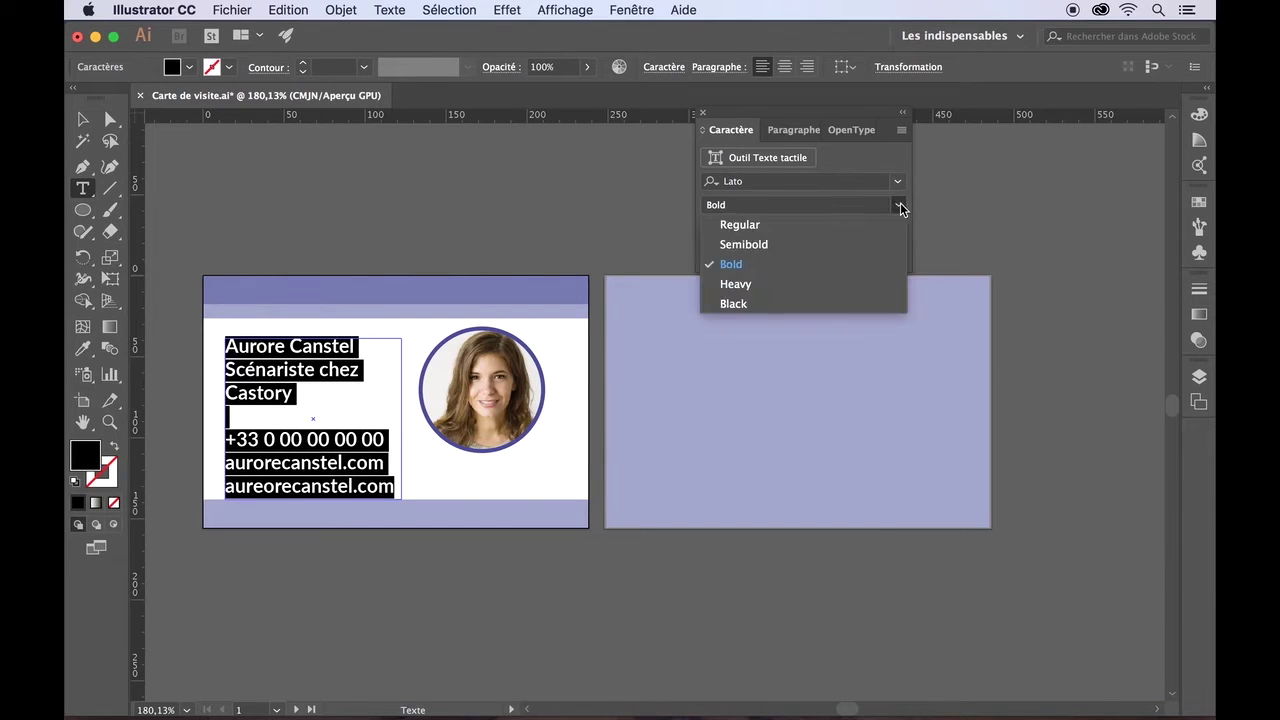
{"action": "left_click", "coordinate": [803, 229]}
- Make the name line Lato Bold
{"action": "left_click", "coordinate": [346, 406]}
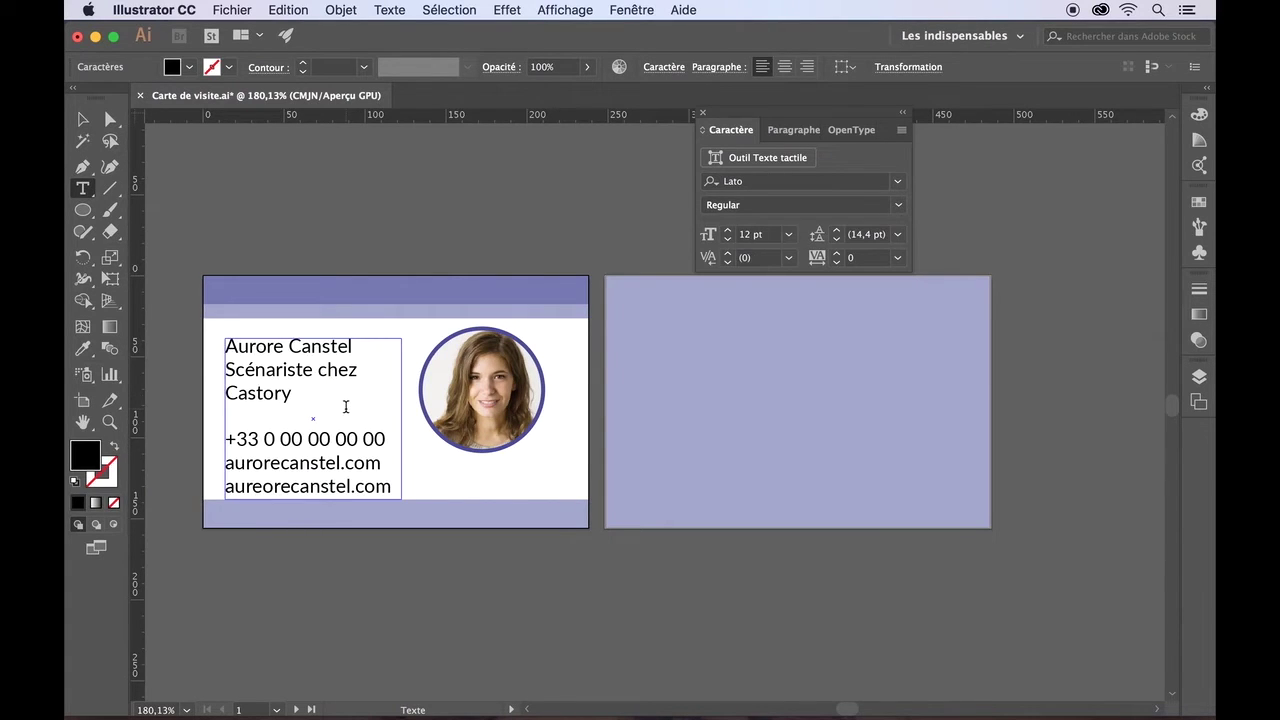
{"action": "left_click_drag", "start_coordinate": [354, 346], "coordinate": [225, 346]}
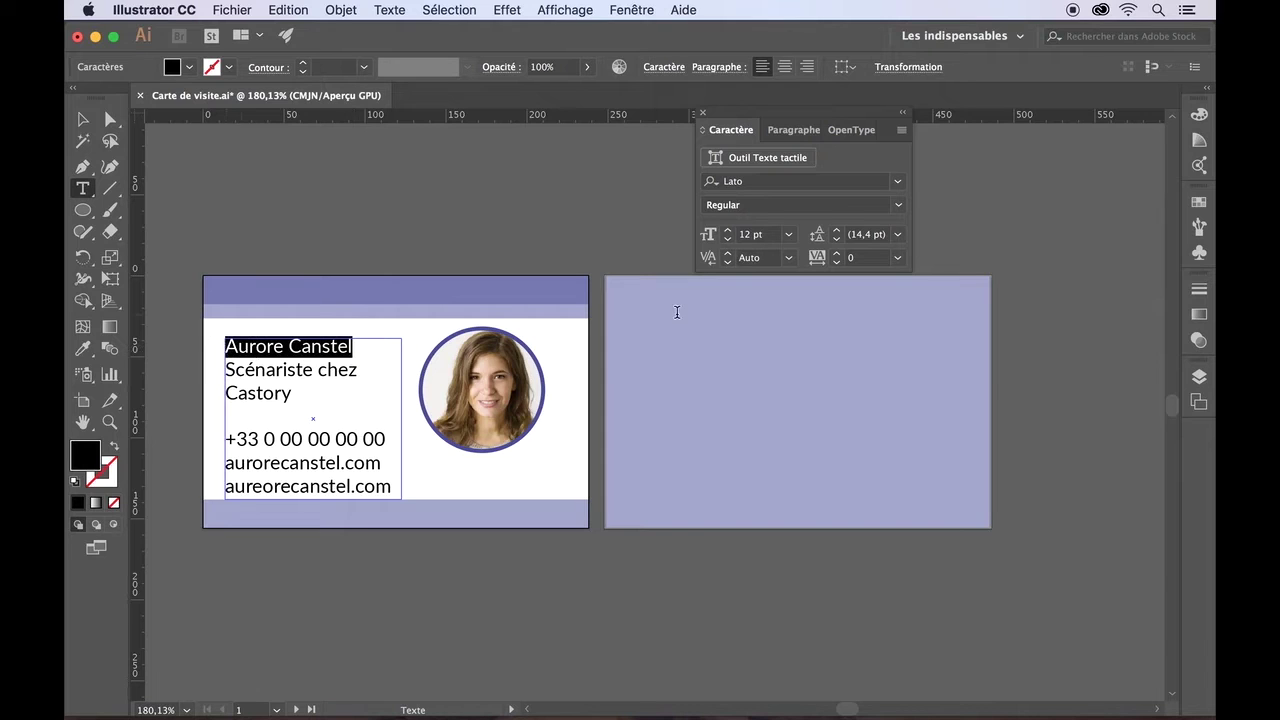
{"action": "left_click", "coordinate": [899, 205]}
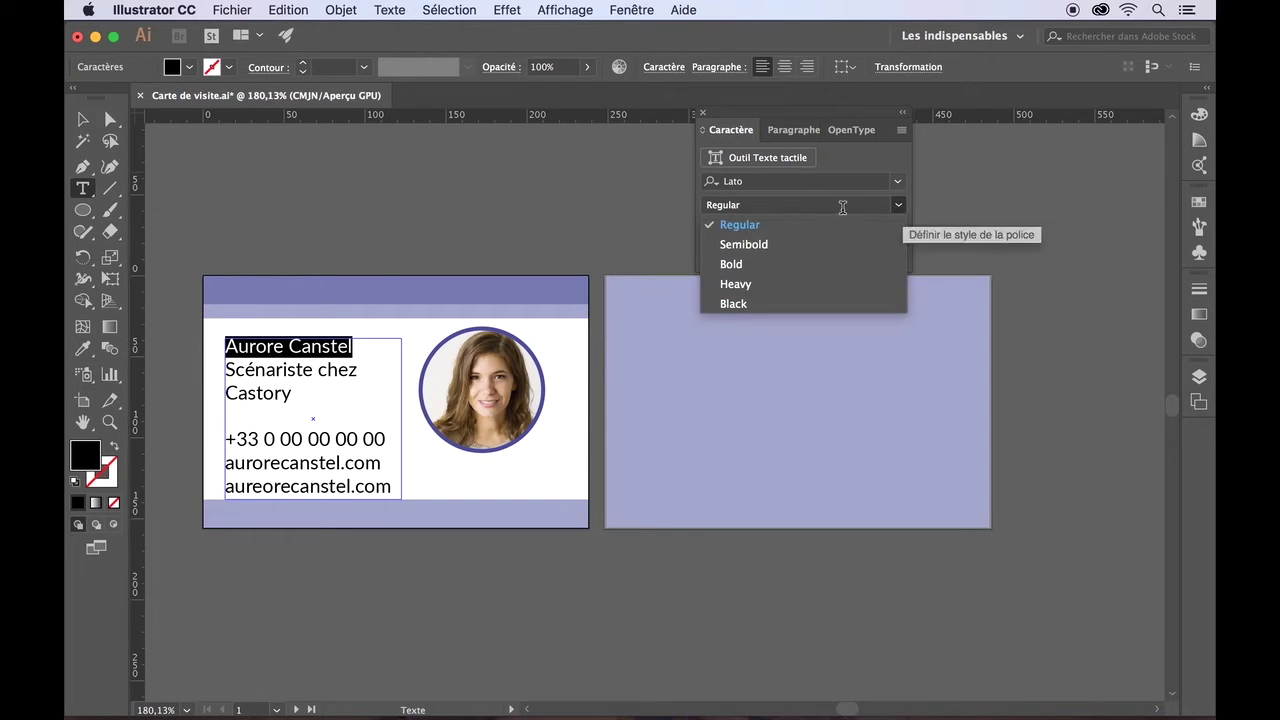
{"action": "left_click", "coordinate": [778, 262]}
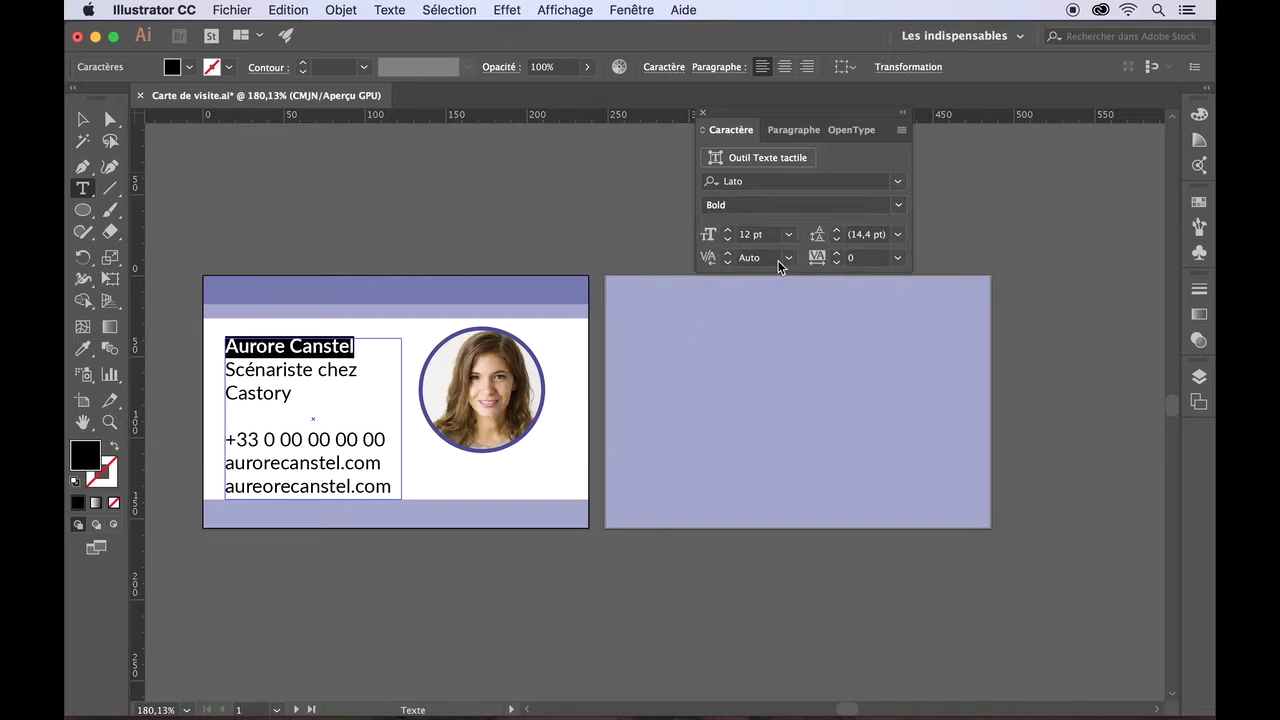
- Reduce the job title line to 9 pt
{"action": "left_click", "coordinate": [293, 399]}
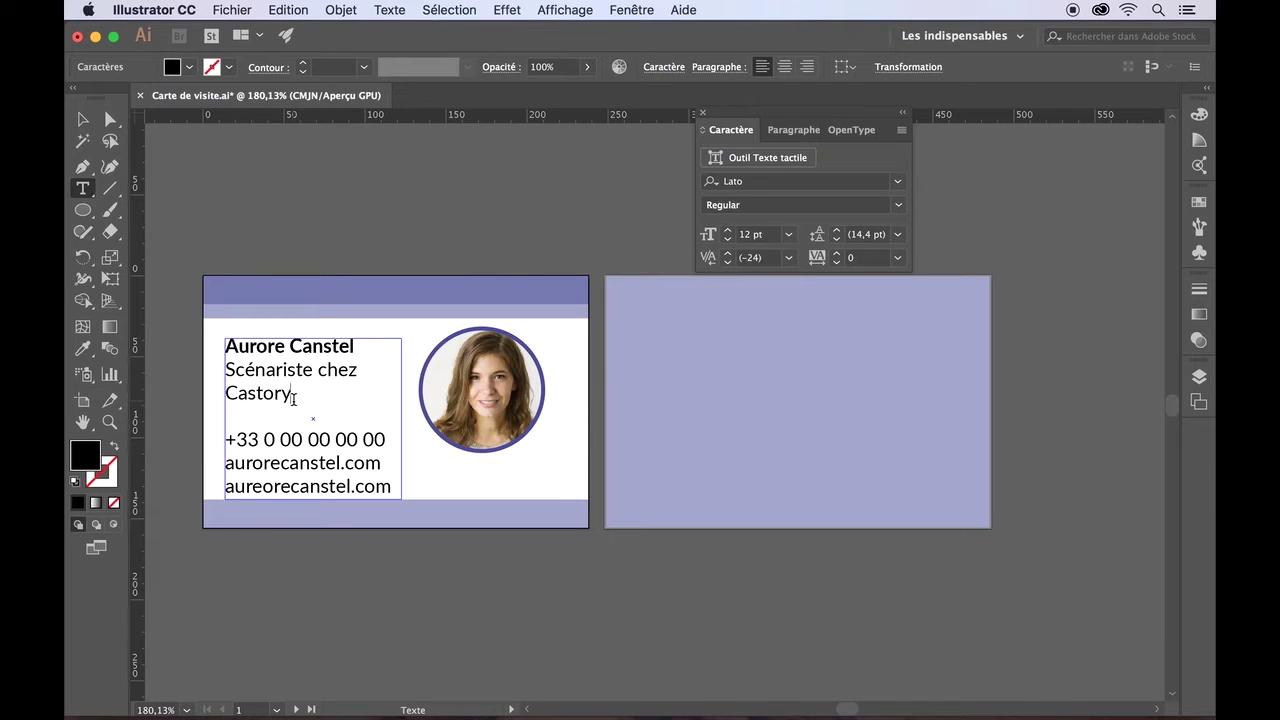
{"action": "left_click_drag", "start_coordinate": [293, 398], "coordinate": [220, 372]}
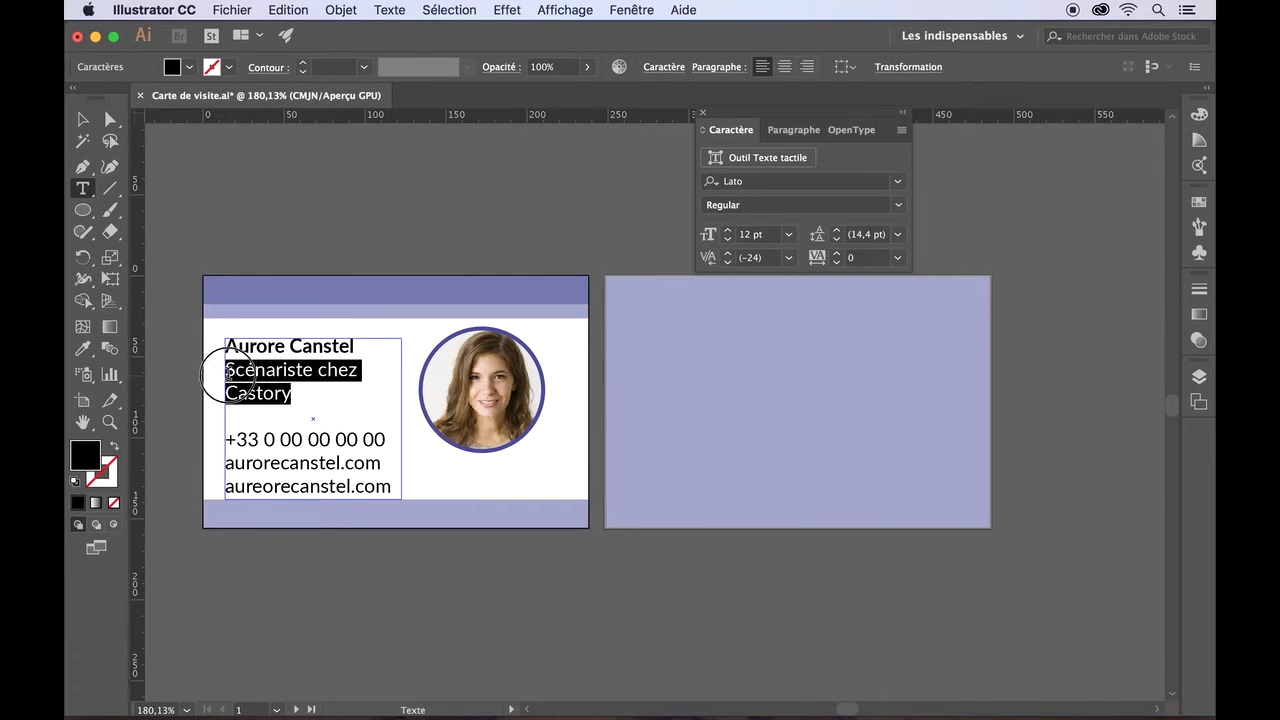
{"action": "left_click", "coordinate": [727, 239]}
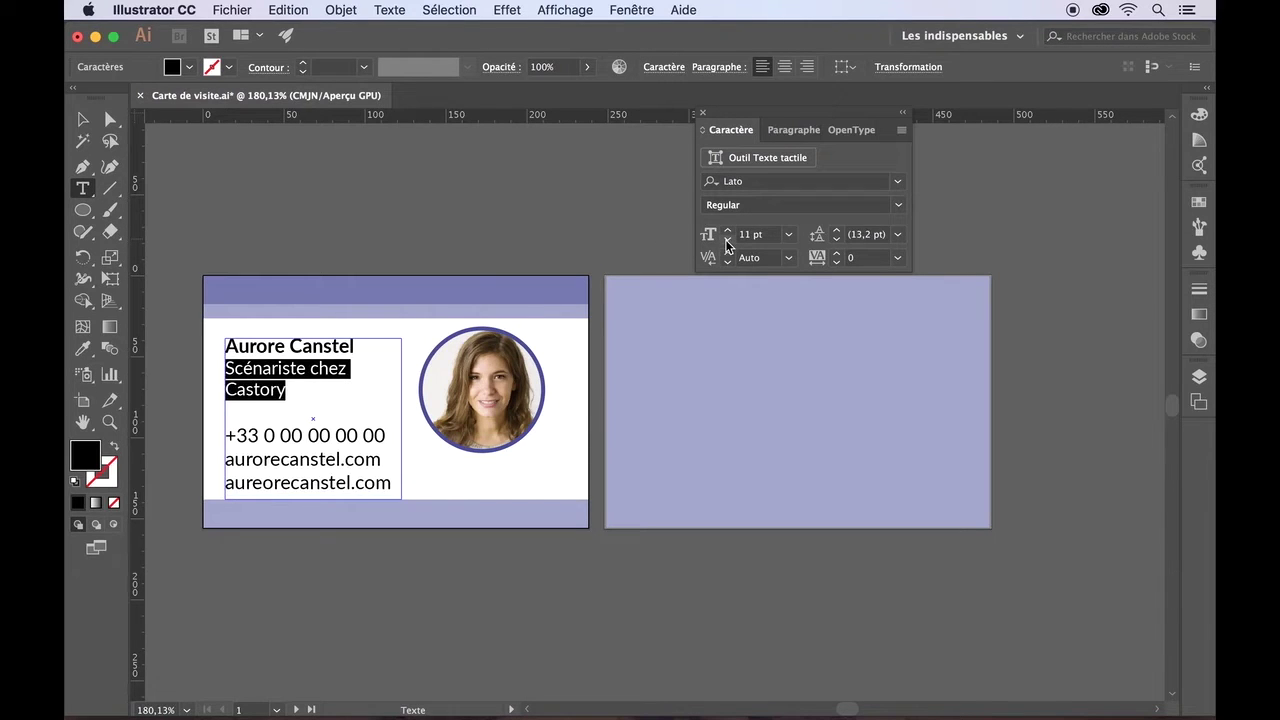
{"action": "left_click", "coordinate": [727, 241]}
{"action": "left_click", "coordinate": [727, 241]}
{"action": "left_click", "coordinate": [790, 235]}
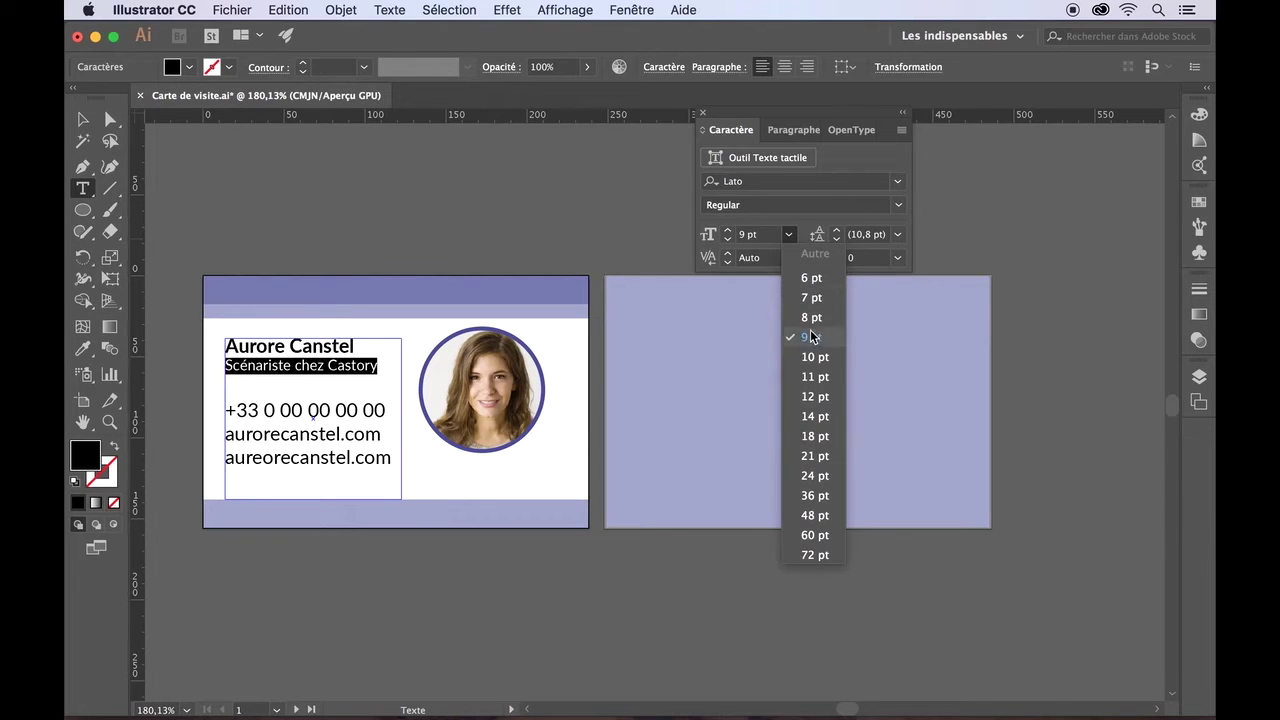
{"action": "left_click", "coordinate": [802, 228]}
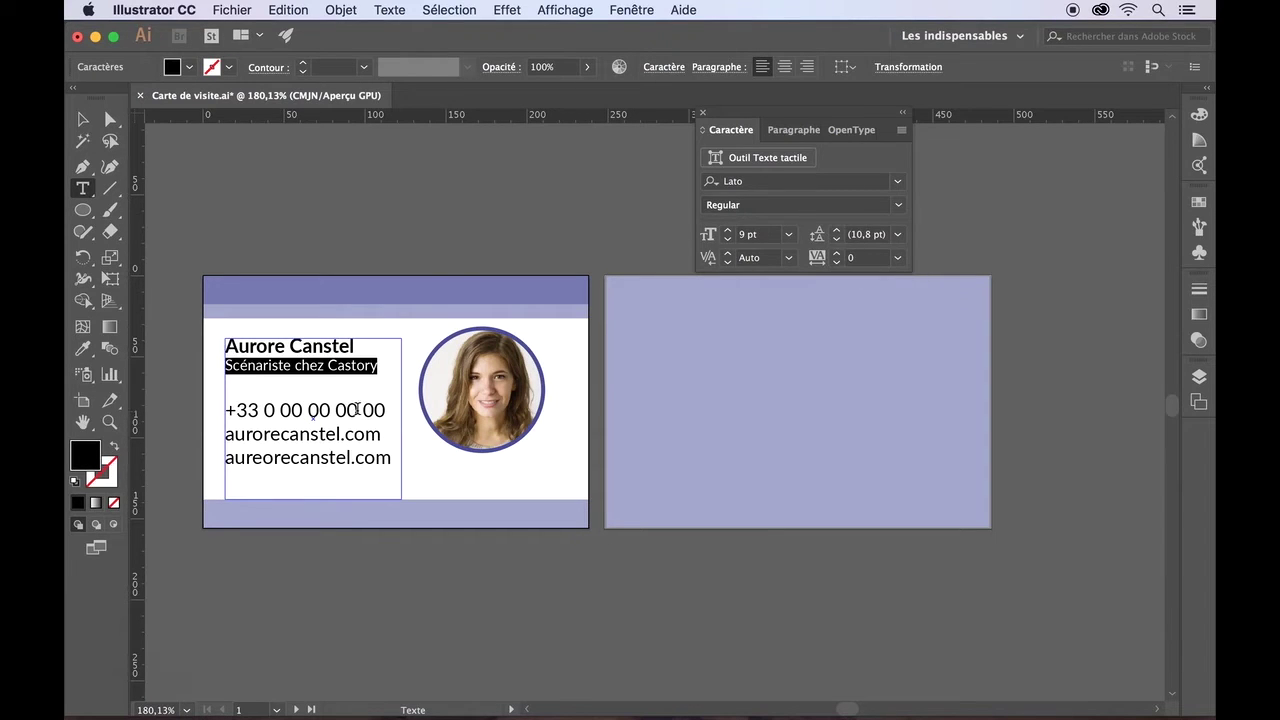
- Shrink the three contact lines to 9 pt and start increasing their leading
{"action": "left_click_drag", "start_coordinate": [388, 463], "coordinate": [214, 406]}
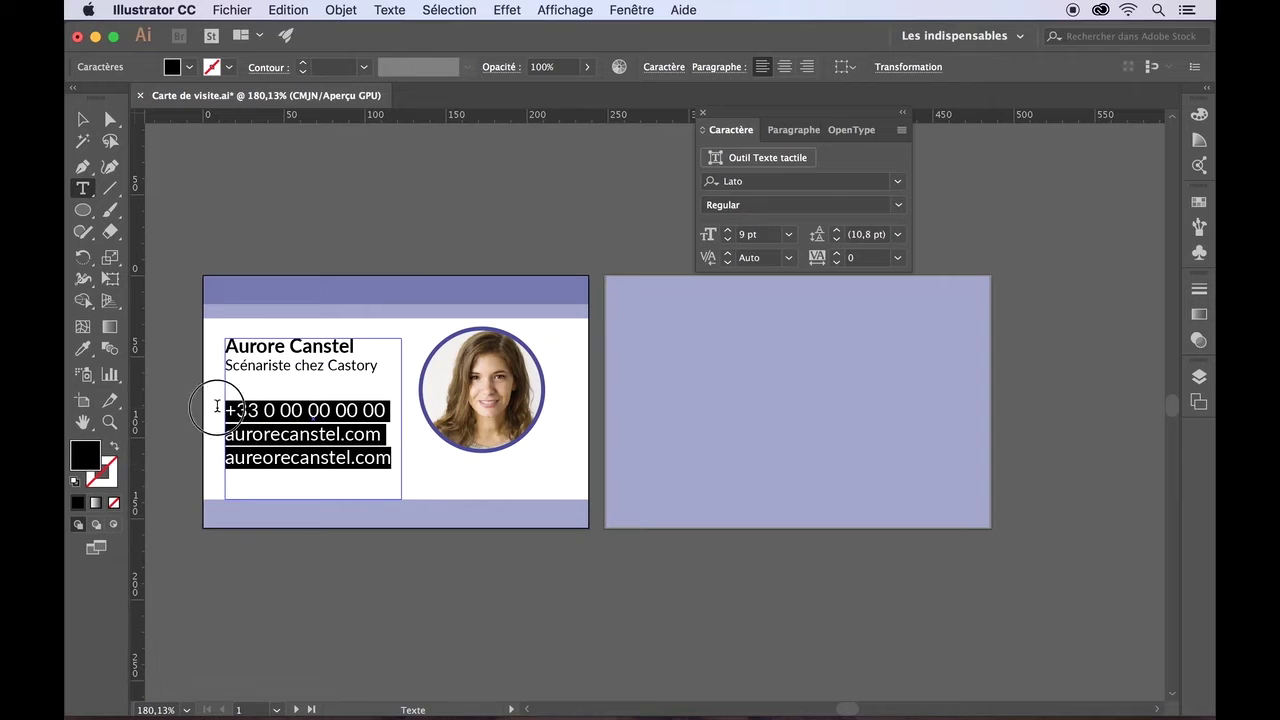
{"action": "left_click", "coordinate": [727, 239]}
{"action": "left_click", "coordinate": [727, 239]}
{"action": "left_click", "coordinate": [727, 239]}
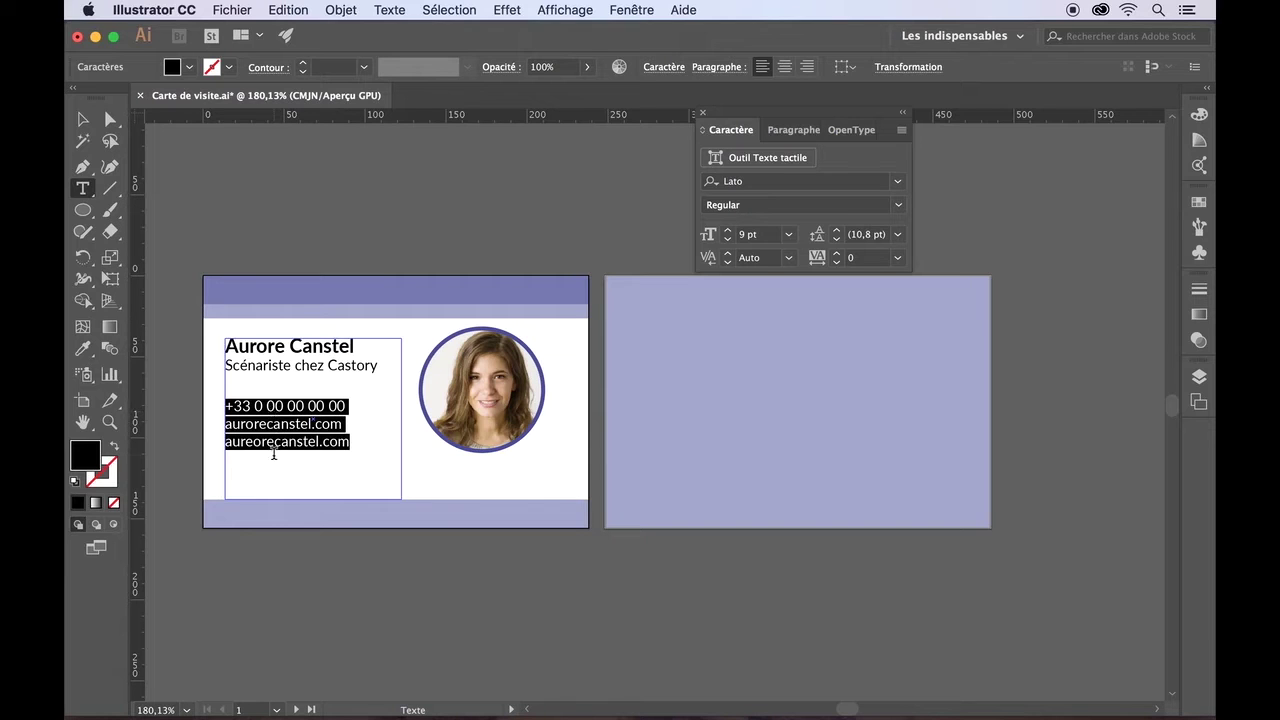
{"action": "left_click", "coordinate": [835, 231]}
{"action": "left_click", "coordinate": [835, 231]}
- Raise the contact lines' leading to 14 pt and save the card
{"action": "left_click", "coordinate": [835, 231]}
{"action": "left_click", "coordinate": [835, 232]}
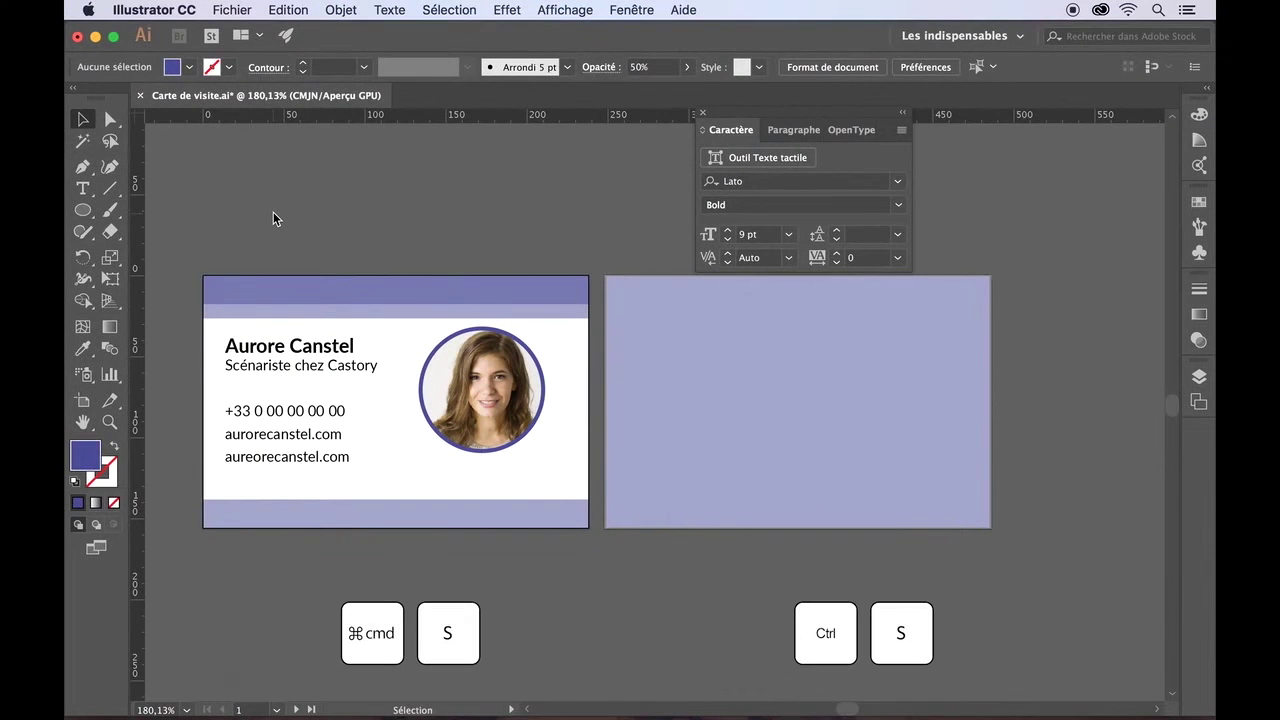
{"action": "key", "text": "super+s"}
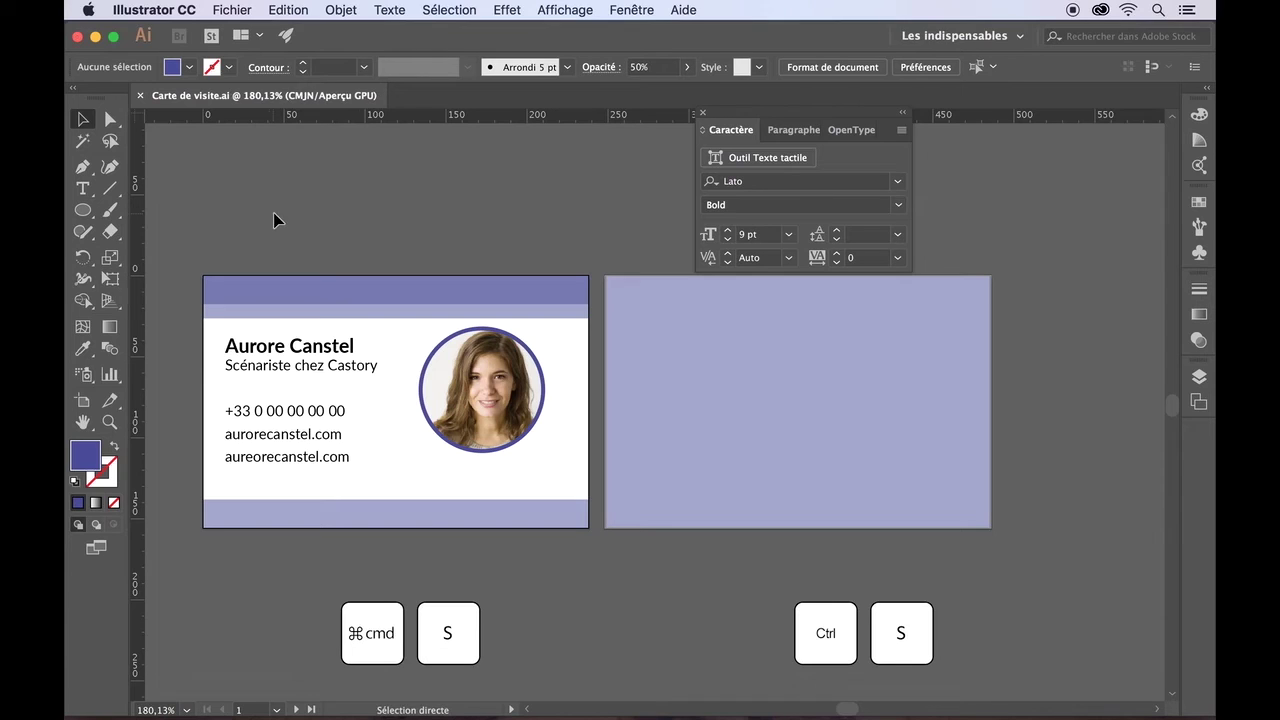
- Delete the stray letter in the second web address so it matches the first
{"action": "left_click", "coordinate": [84, 190]}
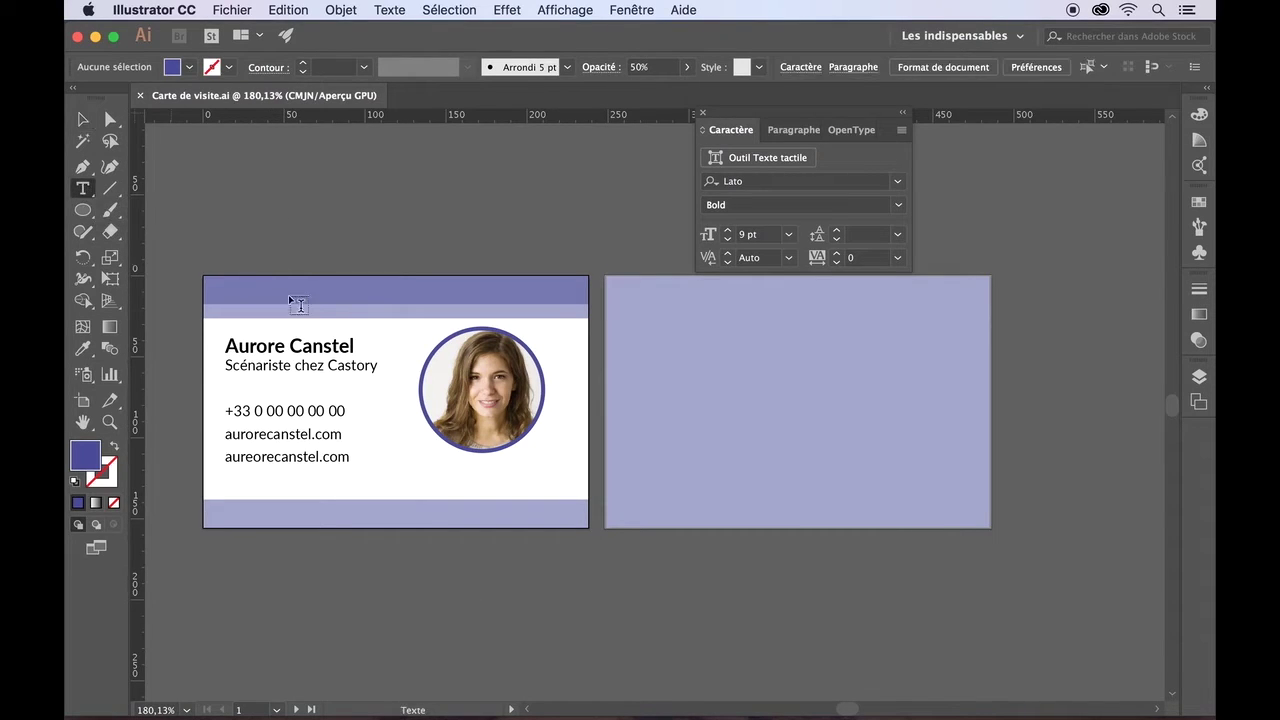
{"action": "left_click", "coordinate": [258, 456]}
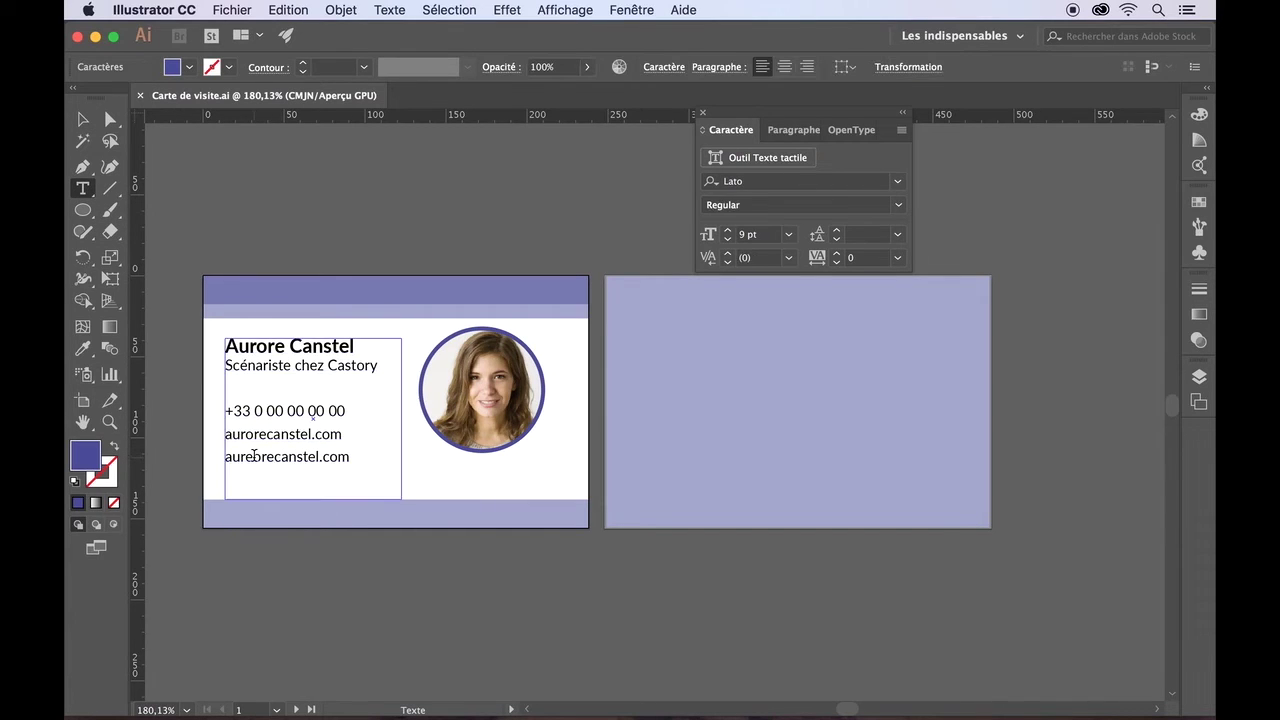
{"action": "key", "text": "BackSpace"}
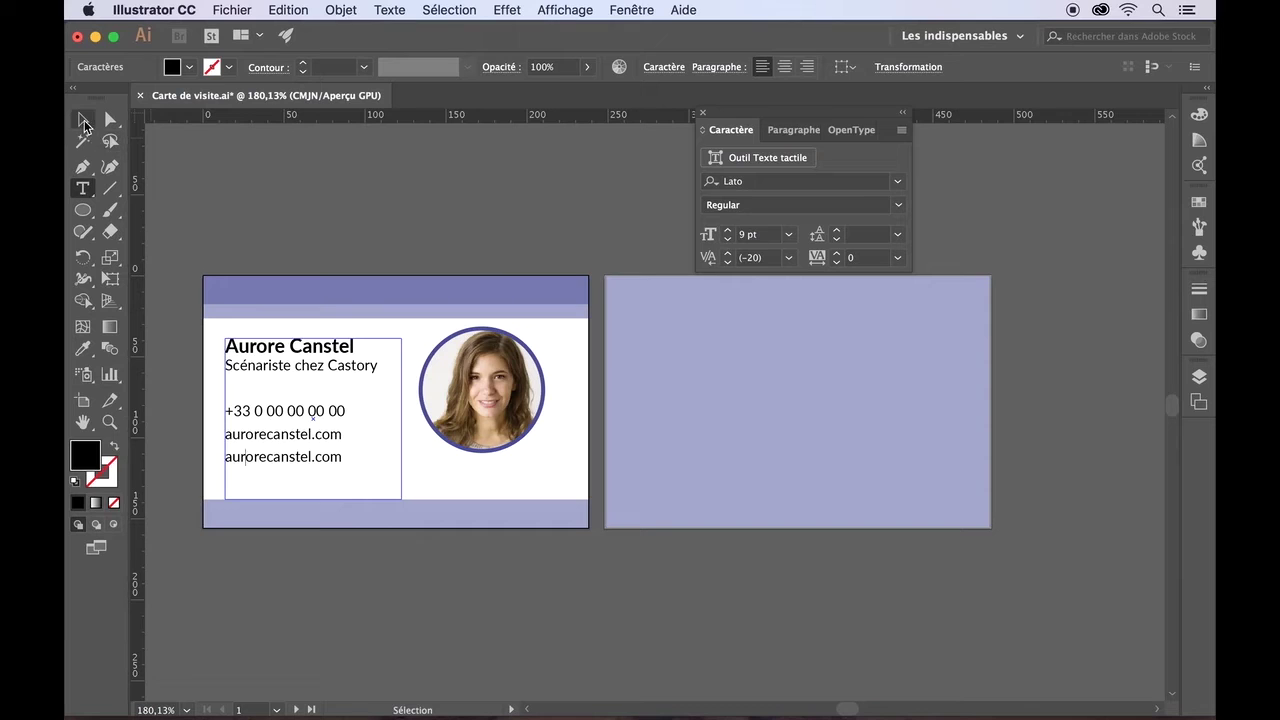
{"action": "left_click", "coordinate": [83, 119]}
- Move the circular photo slightly lower onto the card's right side, inside the ring
{"action": "left_click", "coordinate": [259, 242]}
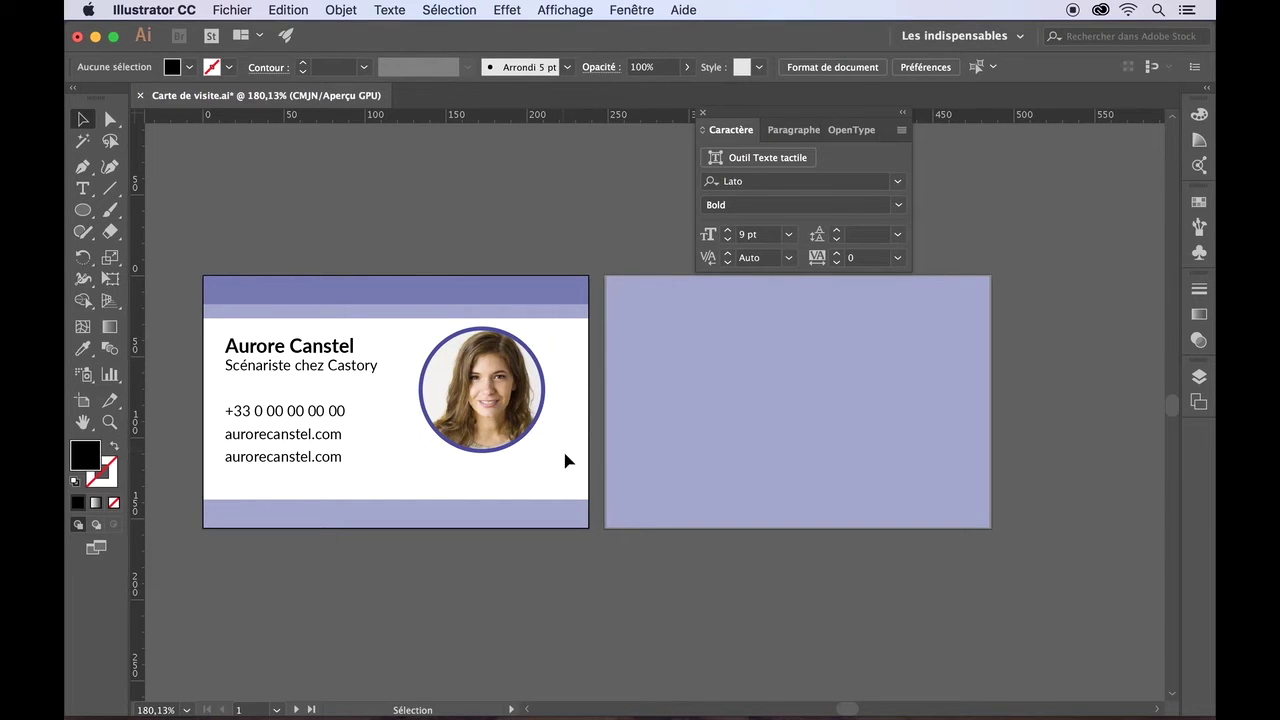
{"action": "left_click_drag", "start_coordinate": [565, 457], "coordinate": [418, 328]}
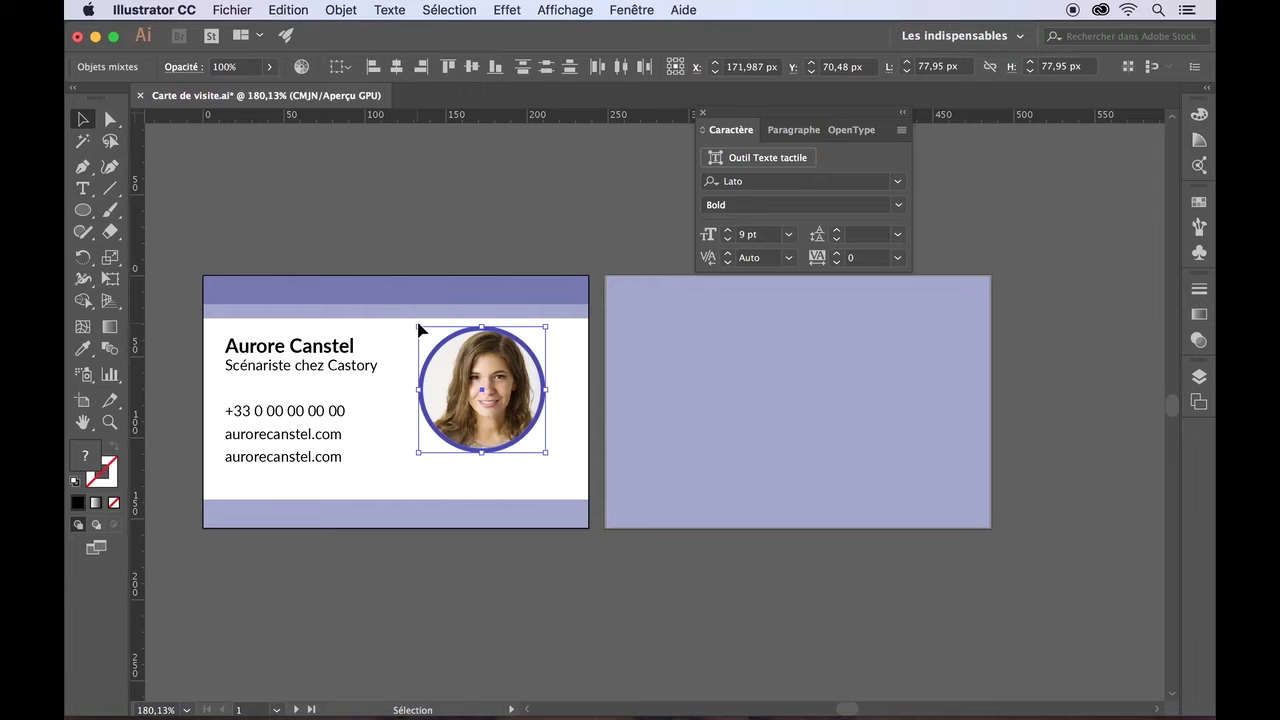
{"action": "key", "text": "Right"}
{"action": "key", "text": "Right"}
{"action": "key", "text": "Right"}
{"action": "key", "text": "Right"}
{"action": "key", "text": "Right"}
{"action": "key", "text": "Right"}
{"action": "key", "text": "Right"}
{"action": "key", "text": "Right"}
{"action": "key", "text": "Right"}
{"action": "key", "text": "Right"}
{"action": "key", "text": "Right"}
{"action": "key", "text": "Right"}
{"action": "key", "text": "Down"}
{"action": "key", "text": "Down"}
{"action": "key", "text": "Down"}
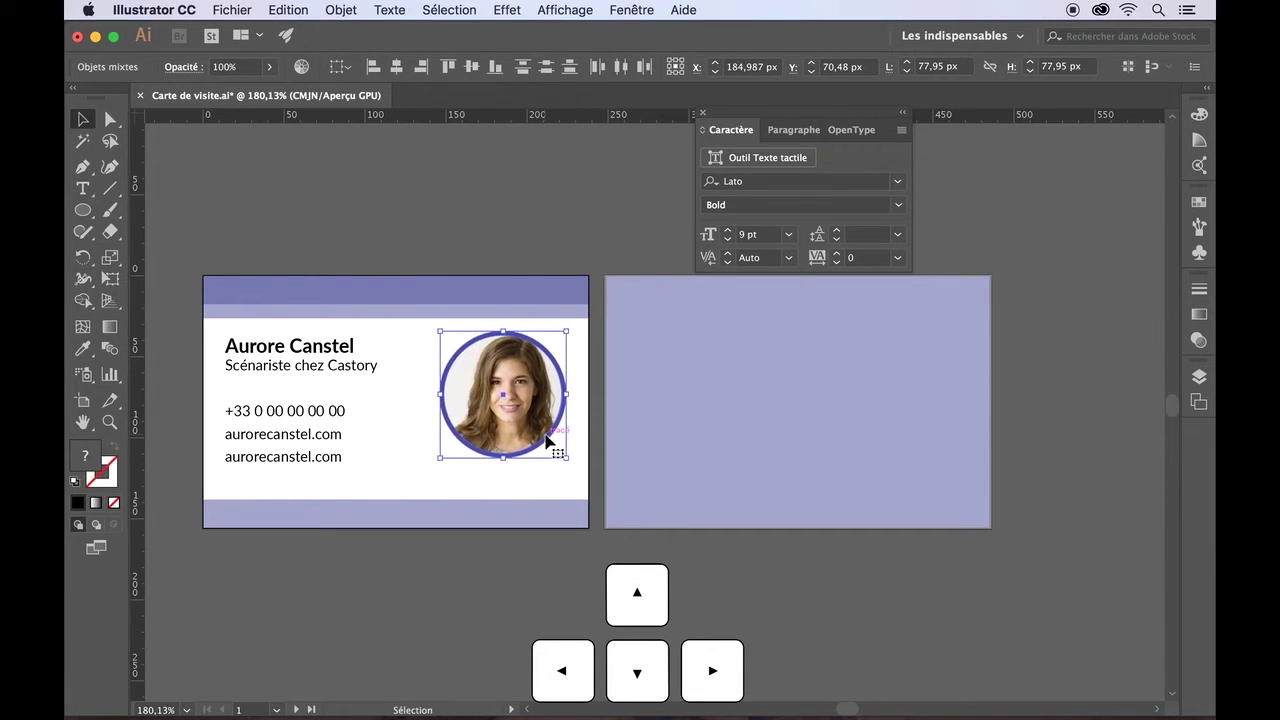
{"action": "left_click_drag", "start_coordinate": [502, 433], "coordinate": [439, 237]}
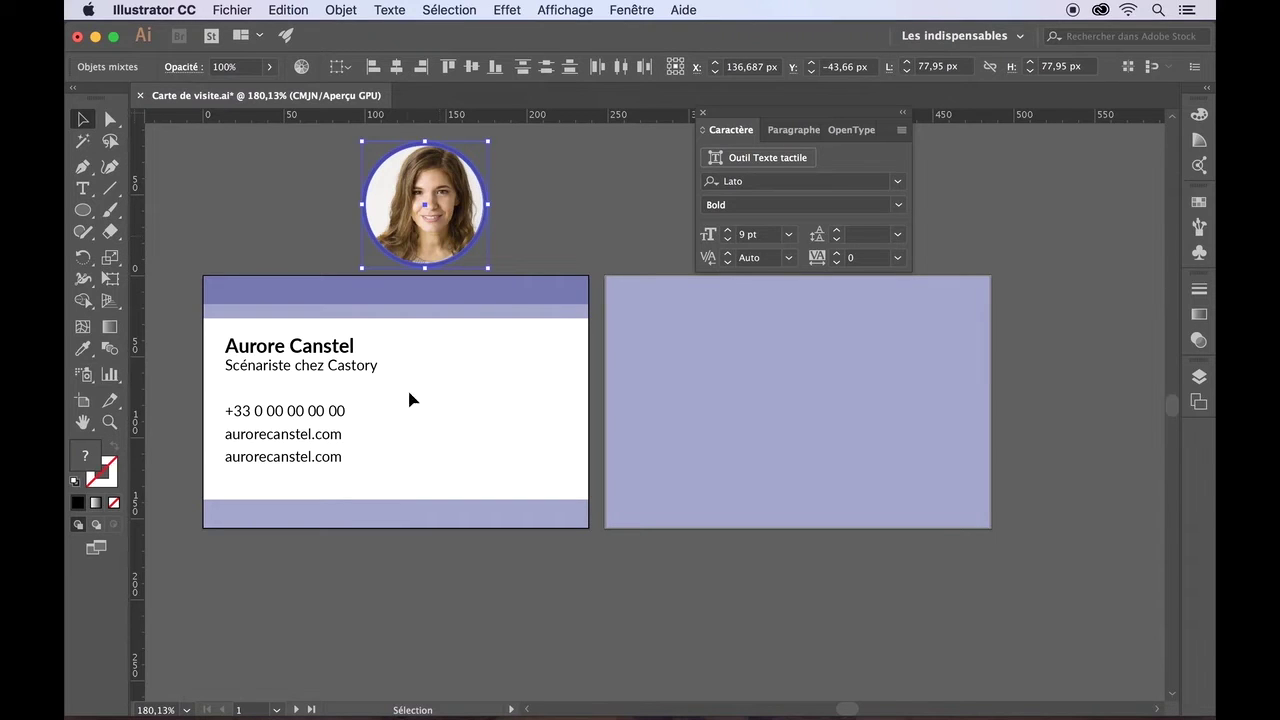
{"action": "left_click_drag", "start_coordinate": [465, 210], "coordinate": [541, 405]}
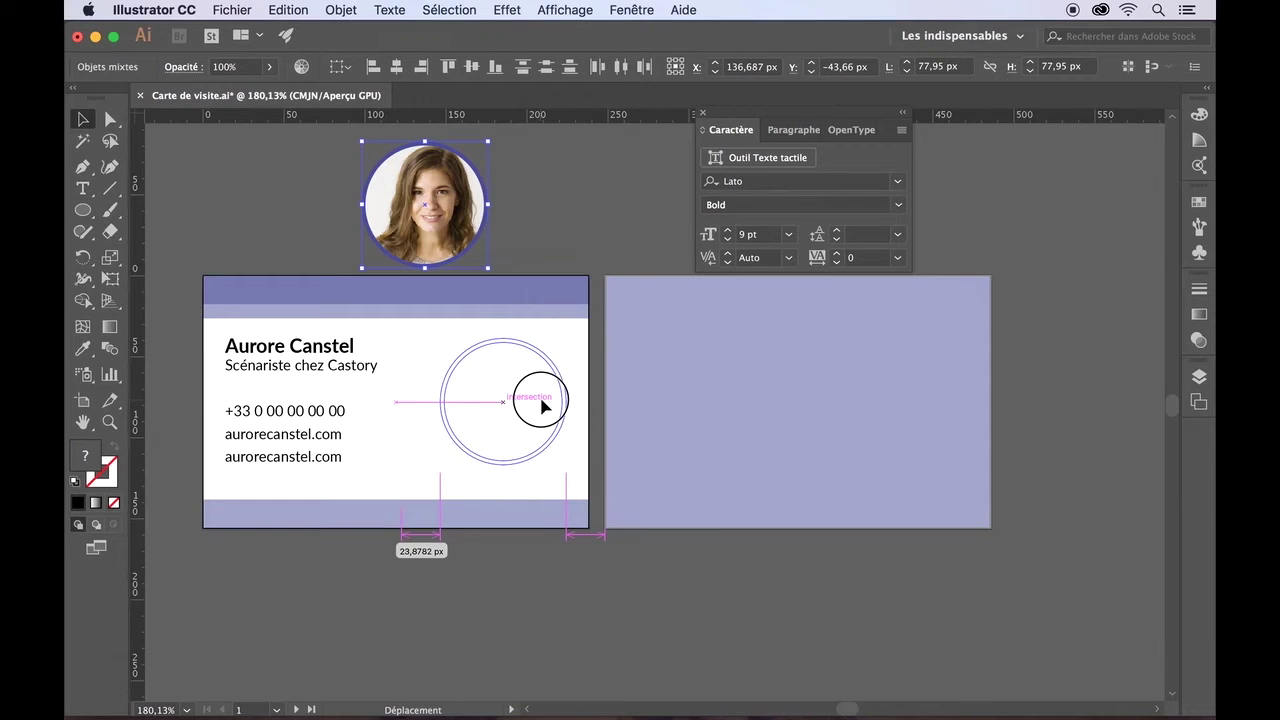
{"action": "left_click_drag", "start_coordinate": [541, 405], "coordinate": [533, 410]}
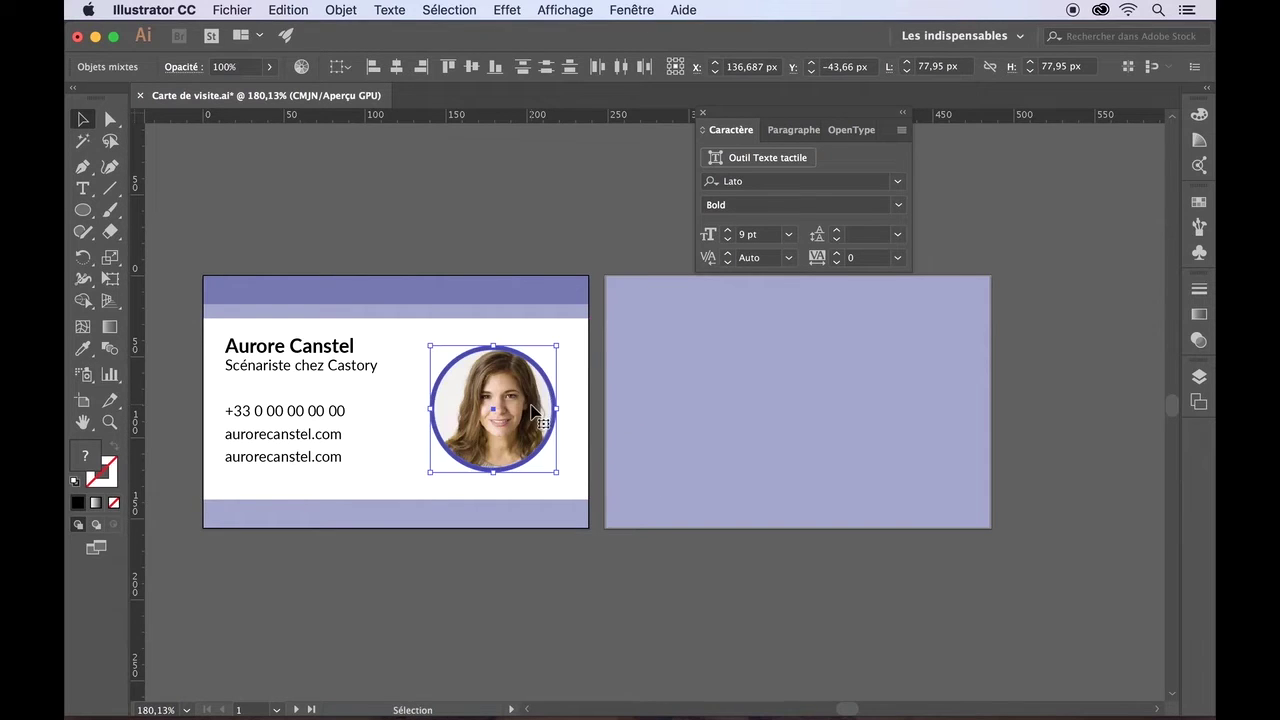
- Drop the text block about 11 px lower to match the photo
{"action": "left_click", "coordinate": [330, 422]}
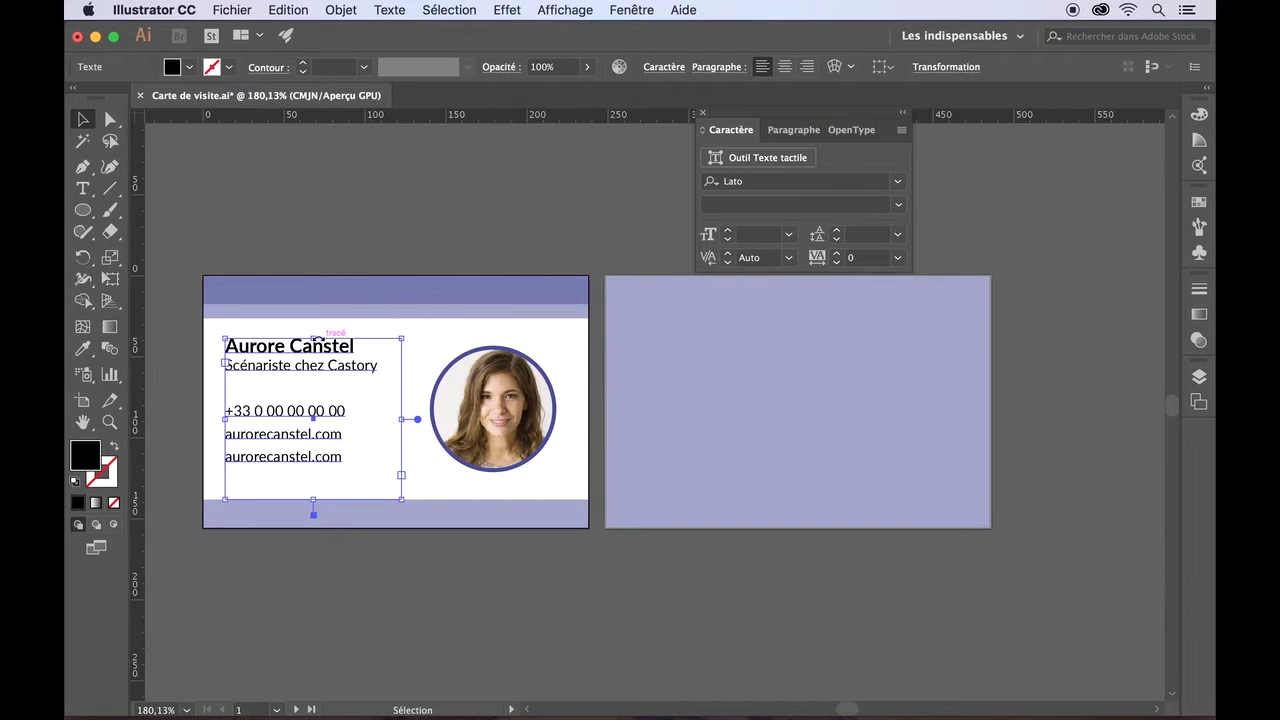
{"action": "left_click_drag", "start_coordinate": [314, 338], "coordinate": [313, 357]}
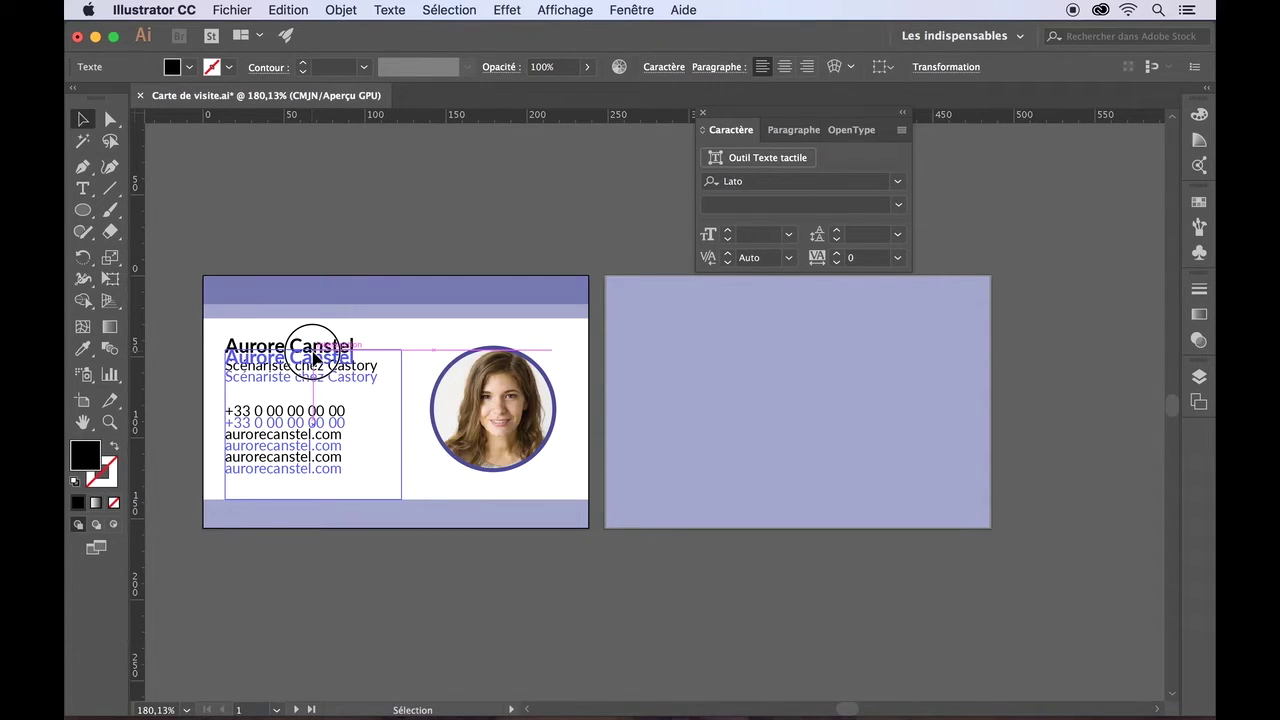
{"action": "left_click_drag", "start_coordinate": [313, 357], "coordinate": [314, 358]}
- Shift the text block about 8 px right, closer to the circular portrait
{"action": "left_click", "coordinate": [428, 236]}
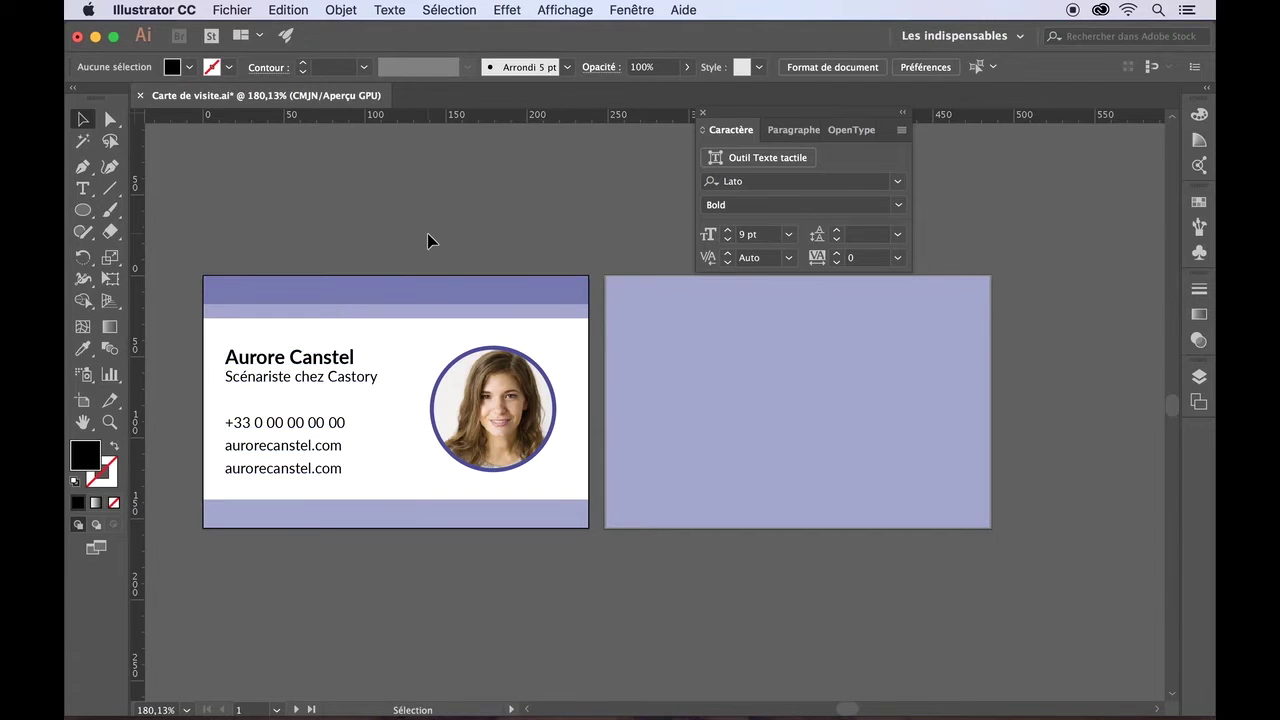
{"action": "left_click", "coordinate": [316, 377]}
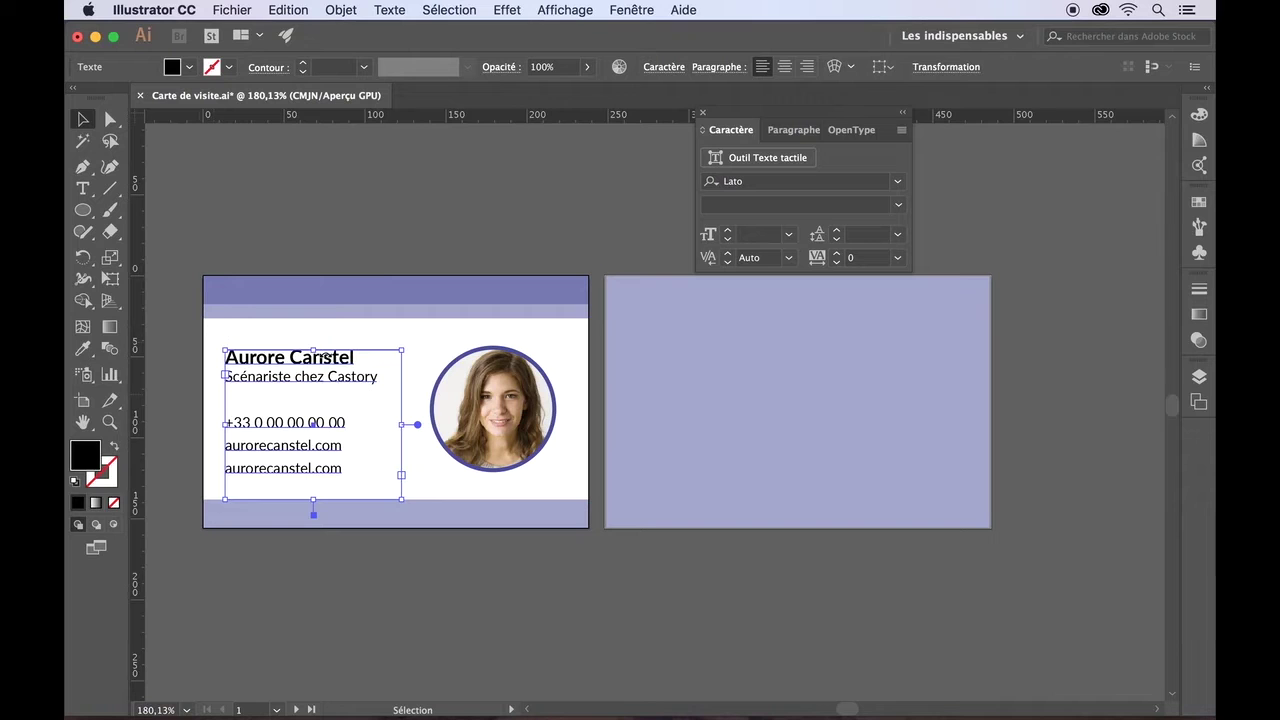
{"action": "mouse_move", "coordinate": [370, 350]}
{"action": "left_mouse_down"}
{"action": "mouse_move", "coordinate": [395, 351]}
{"action": "mouse_move", "coordinate": [384, 357]}
{"action": "left_mouse_up"}
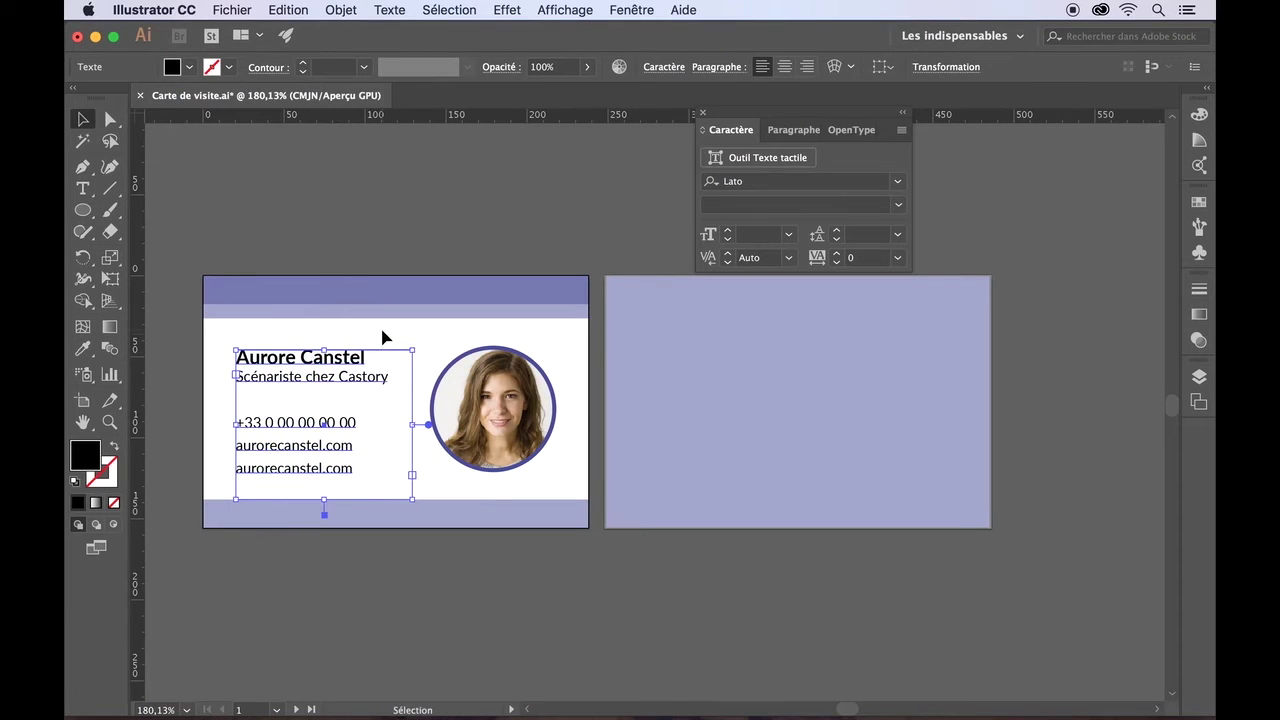
{"action": "left_click", "coordinate": [384, 337]}
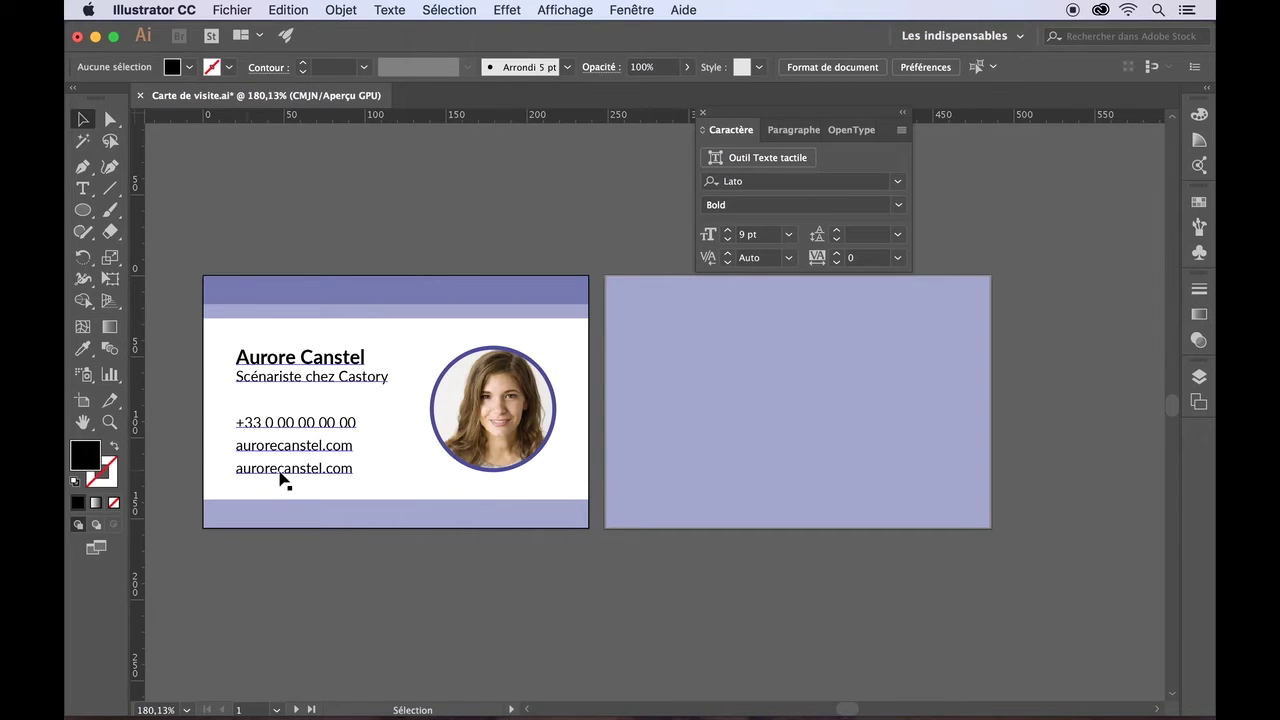
- Indent the phone number and both web-address lines to the right of the name and job title
{"action": "left_click", "coordinate": [86, 189]}
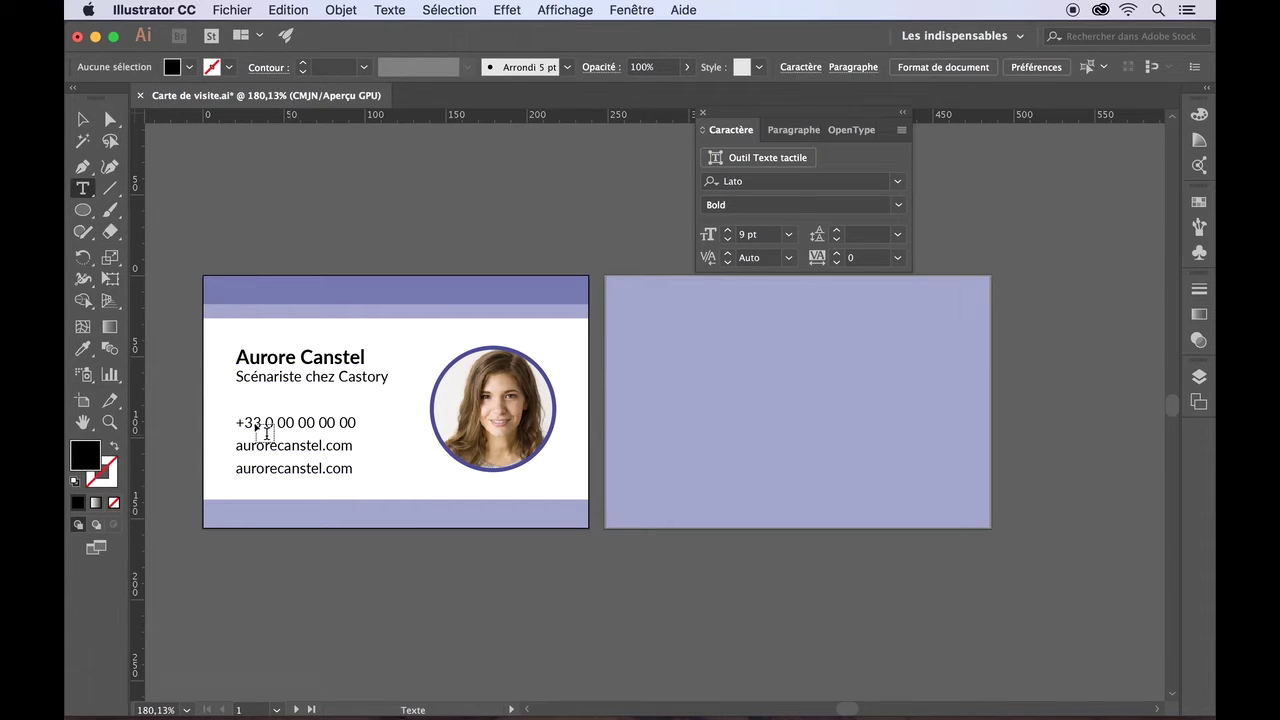
{"action": "left_click", "coordinate": [237, 421]}
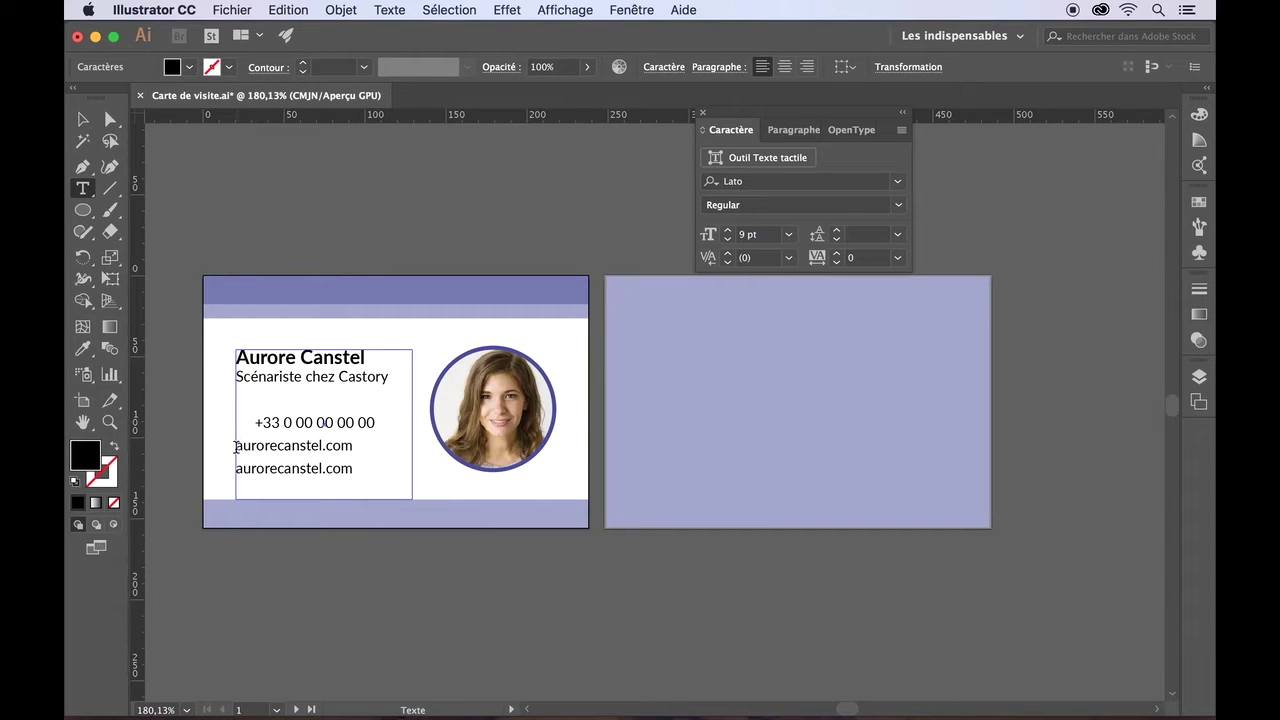
{"action": "left_click", "coordinate": [236, 447]}
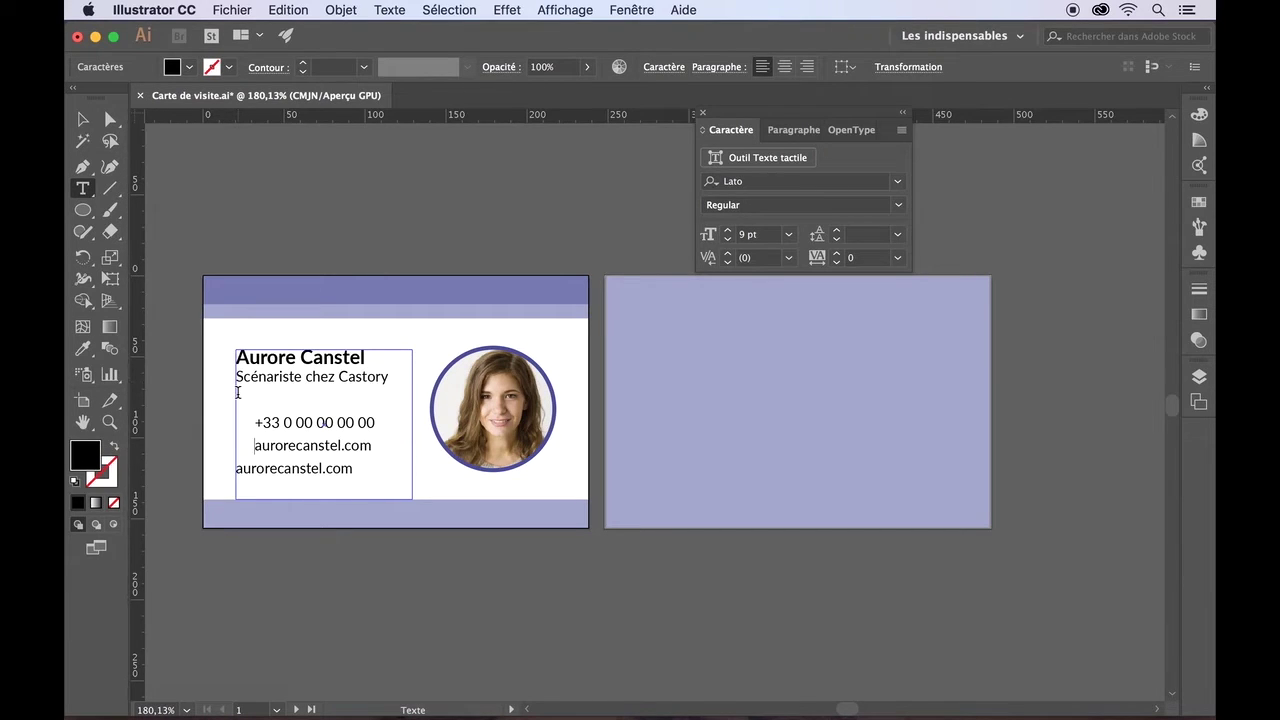
{"action": "left_click", "coordinate": [238, 468]}
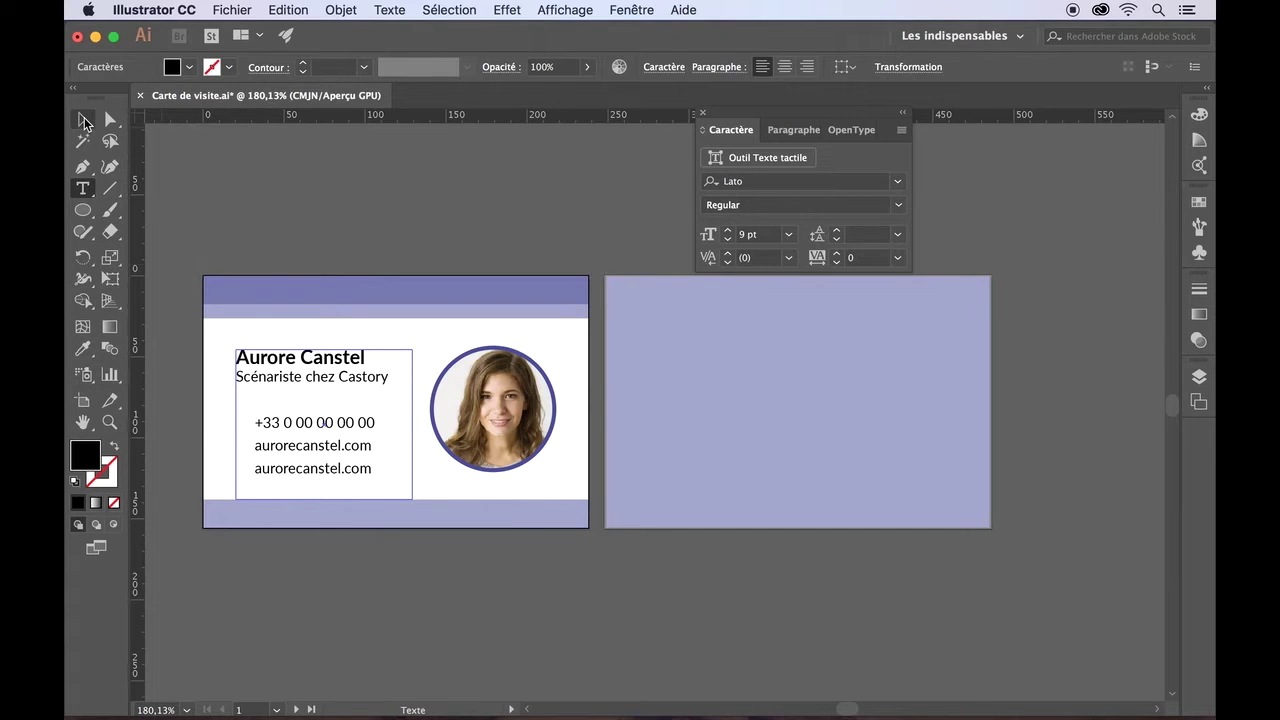
{"action": "left_click", "coordinate": [83, 119]}
{"action": "left_click", "coordinate": [196, 320]}
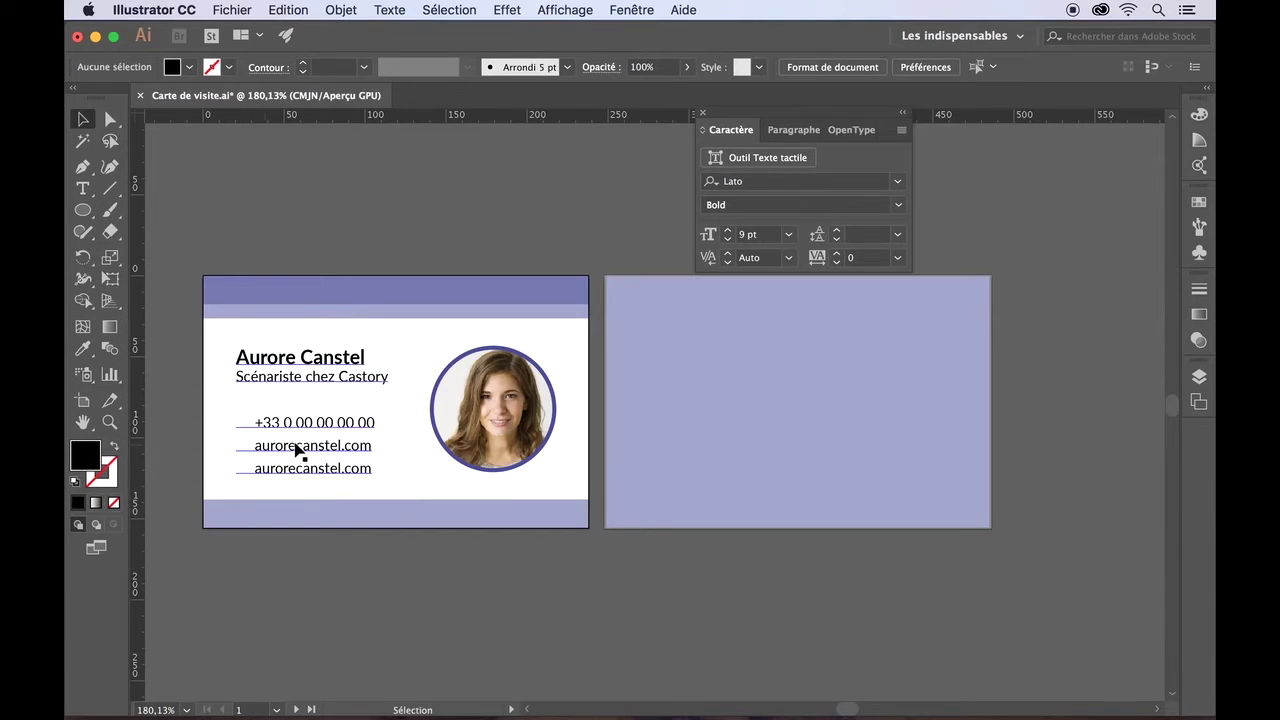
- Replace the surname in the second contact line with @ and the company domain, making it an e-mail address
{"action": "left_click", "coordinate": [82, 188]}
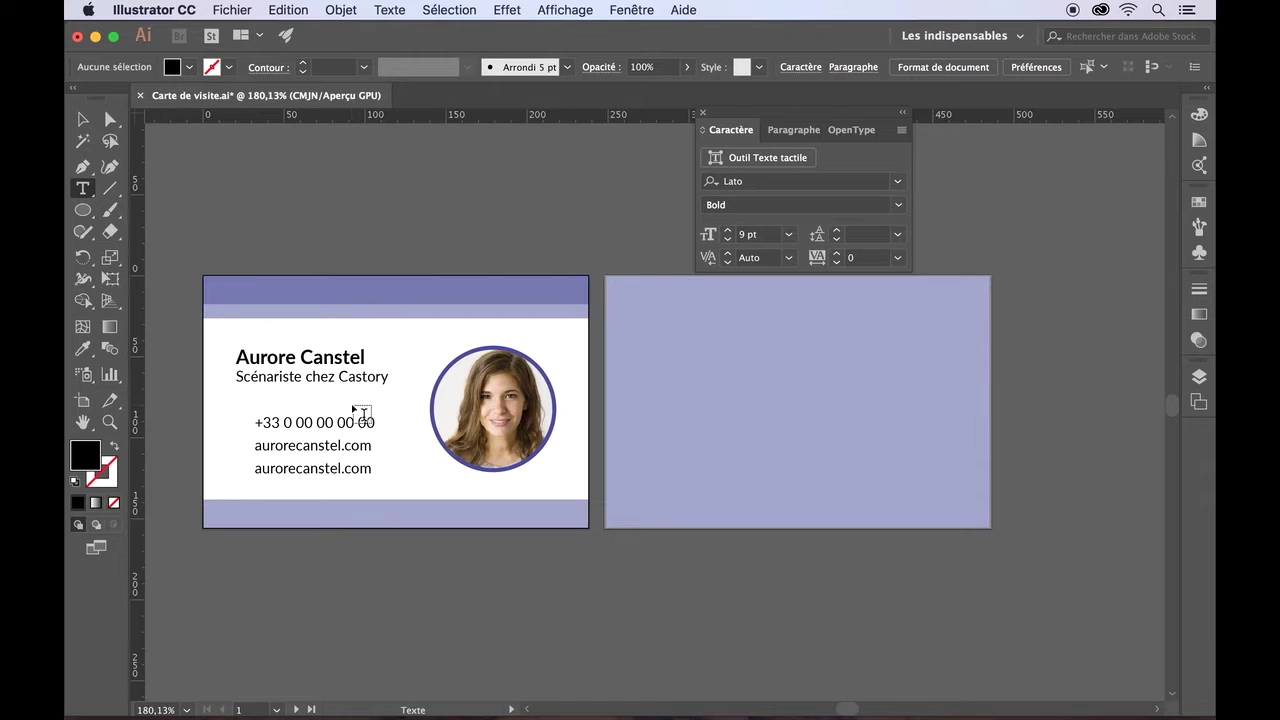
{"action": "left_click", "coordinate": [341, 446]}
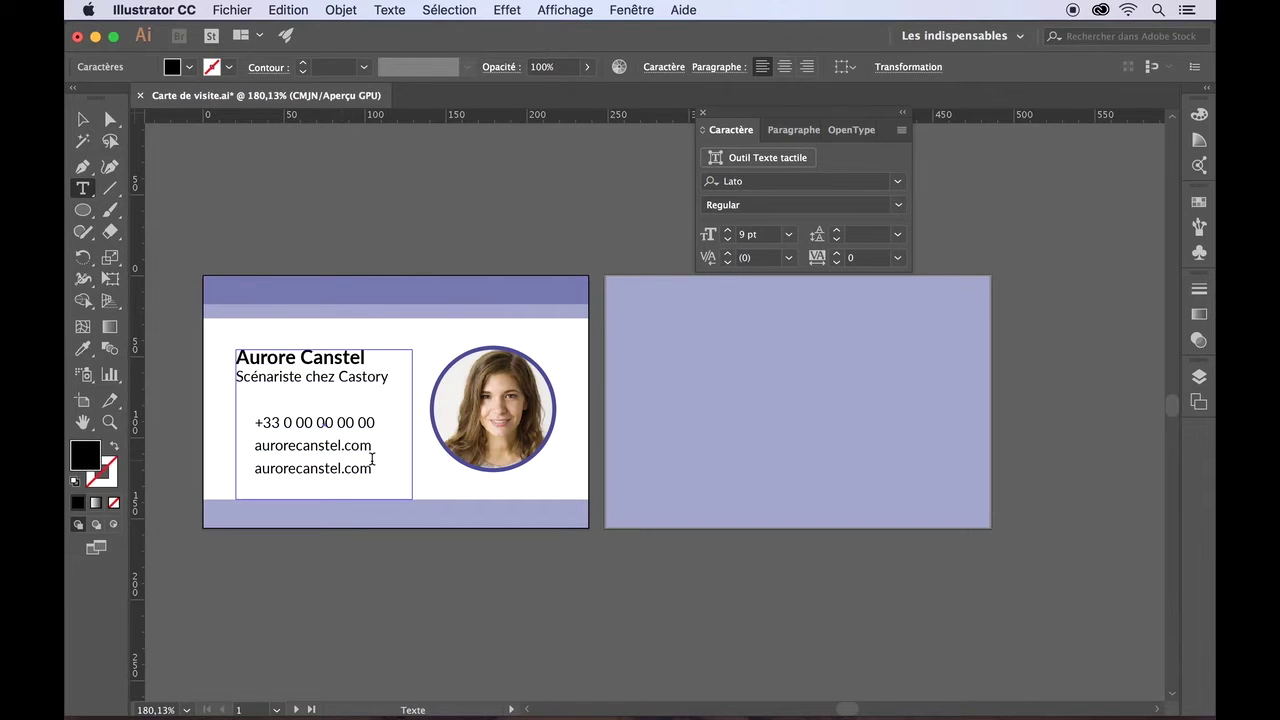
{"action": "key", "text": "BackSpace"}
{"action": "key", "text": "BackSpace"}
{"action": "key", "text": "BackSpace"}
{"action": "key", "text": "BackSpace"}
{"action": "key", "text": "BackSpace"}
{"action": "key", "text": "BackSpace"}
{"action": "key", "text": "BackSpace"}
{"action": "type", "text": "@castory"}
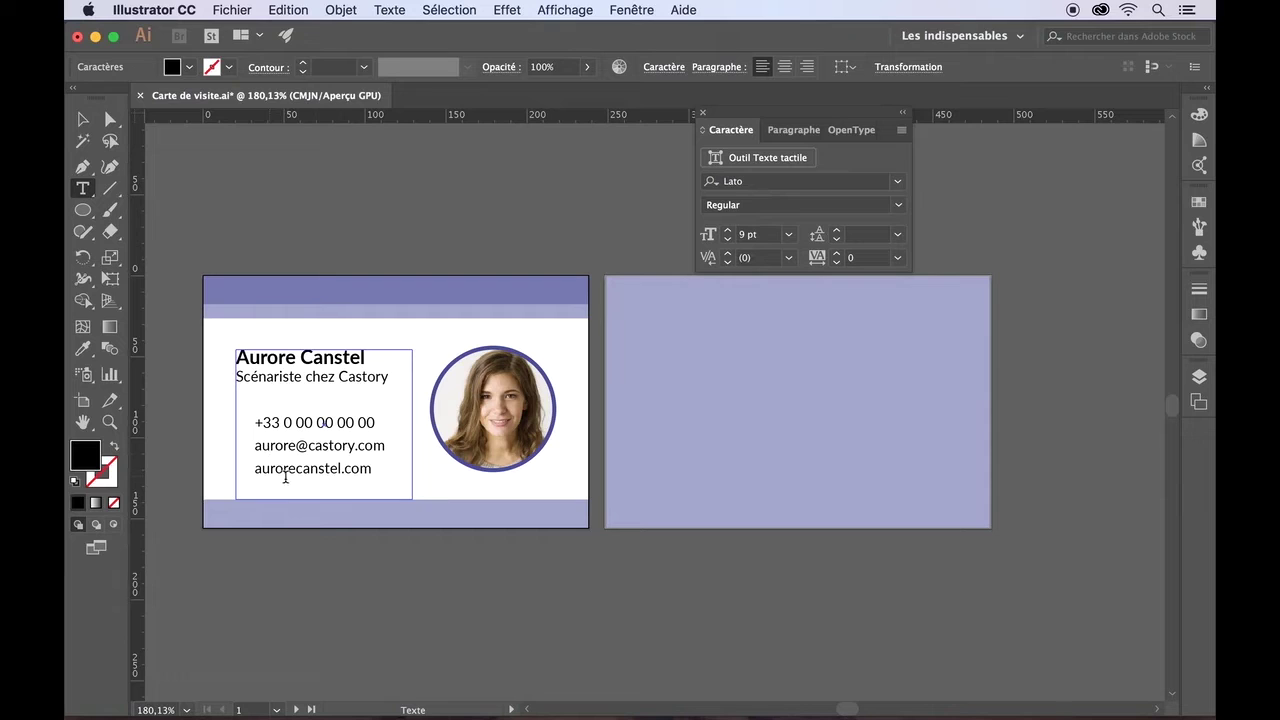
{"action": "left_click", "coordinate": [83, 119]}
{"action": "left_click", "coordinate": [235, 207]}
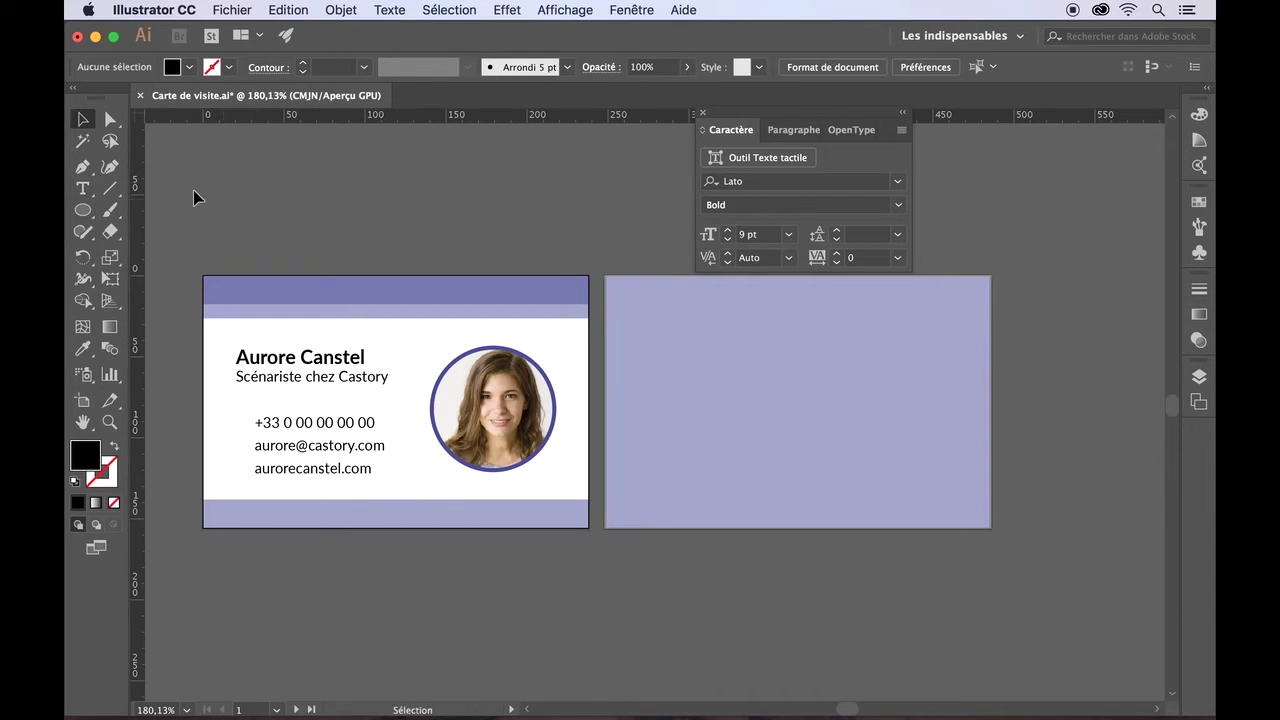
- Draw a small purple-filled circle left of the phone number line
{"action": "left_click", "coordinate": [86, 210]}
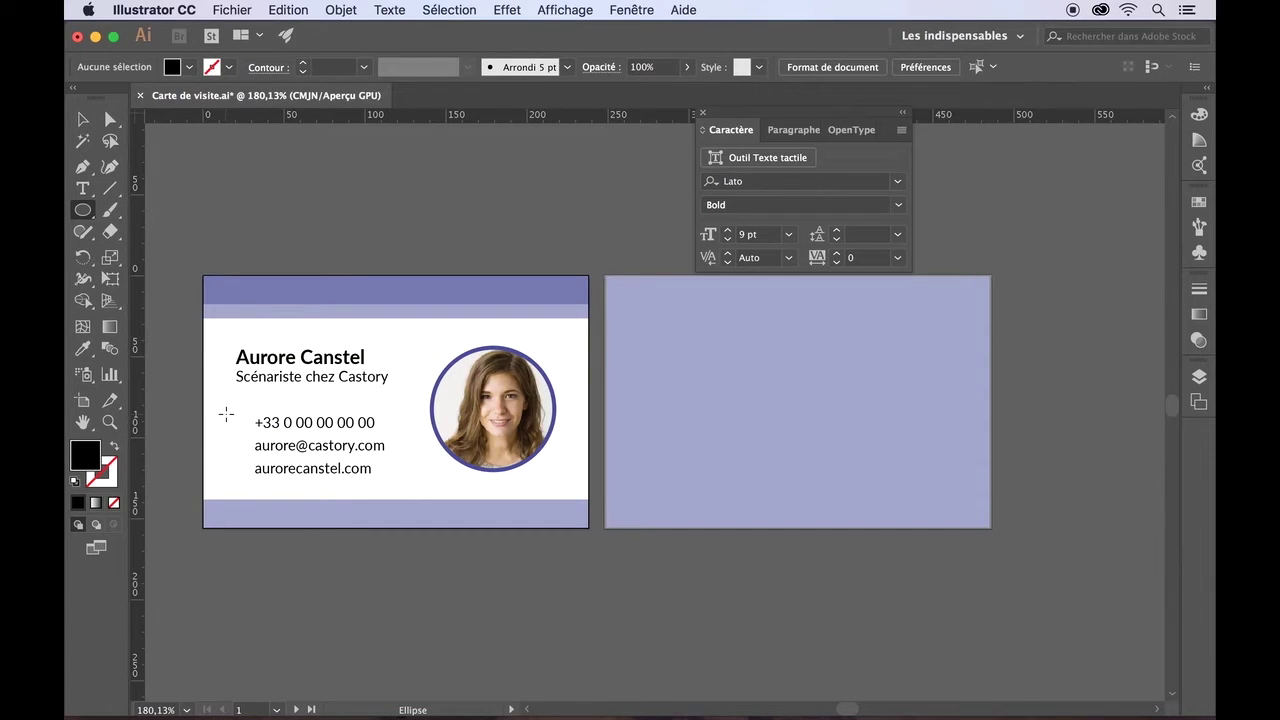
{"action": "left_click_drag", "start_coordinate": [226, 414], "coordinate": [243, 432]}
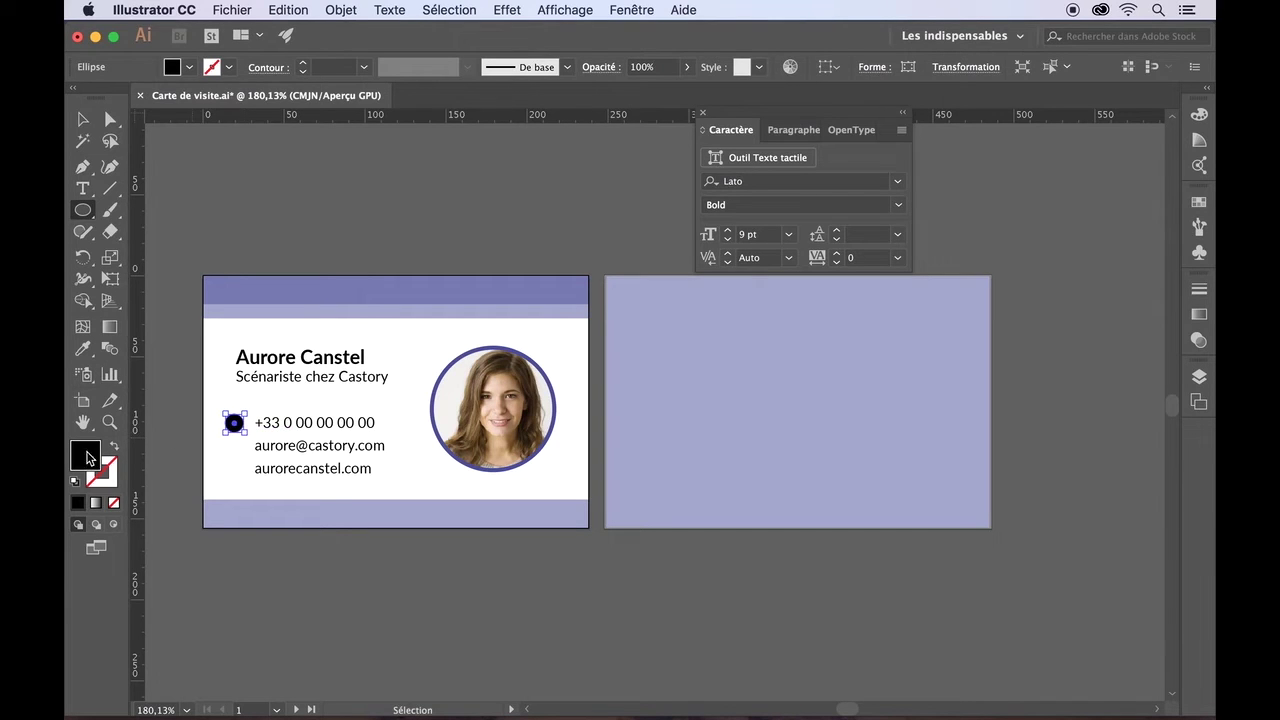
{"action": "left_click", "coordinate": [190, 67]}
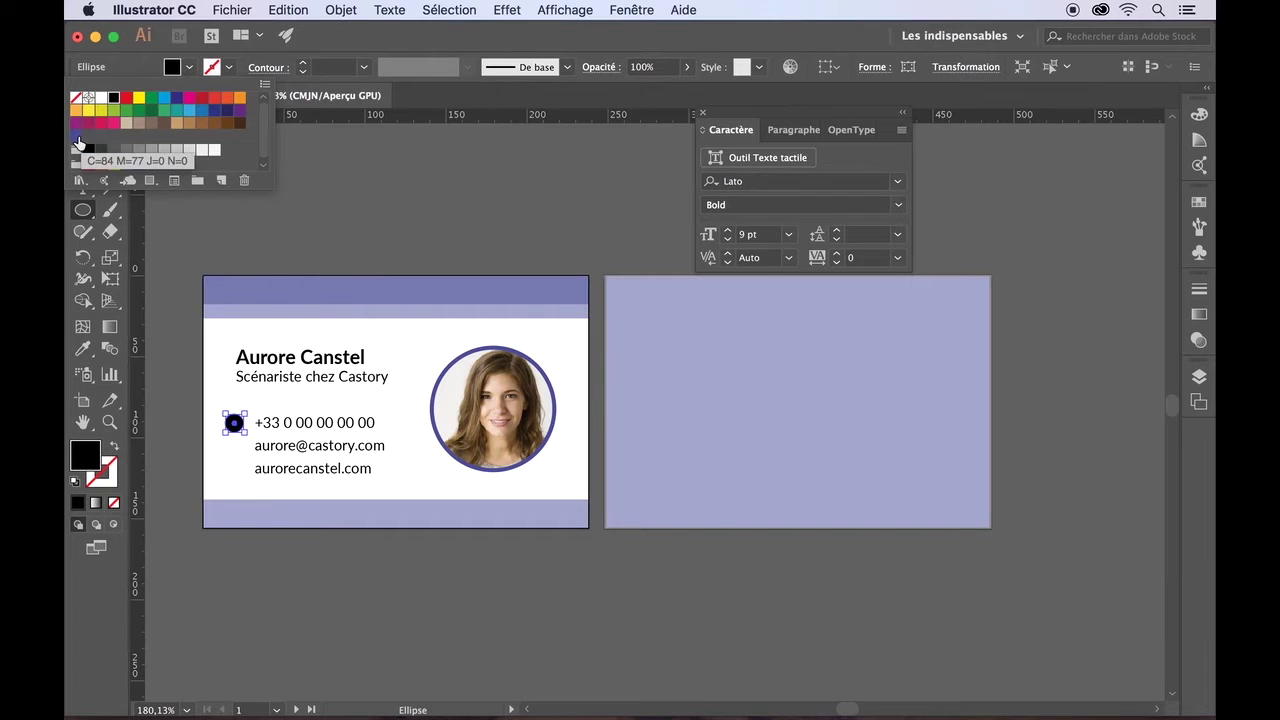
{"action": "left_click", "coordinate": [77, 136]}
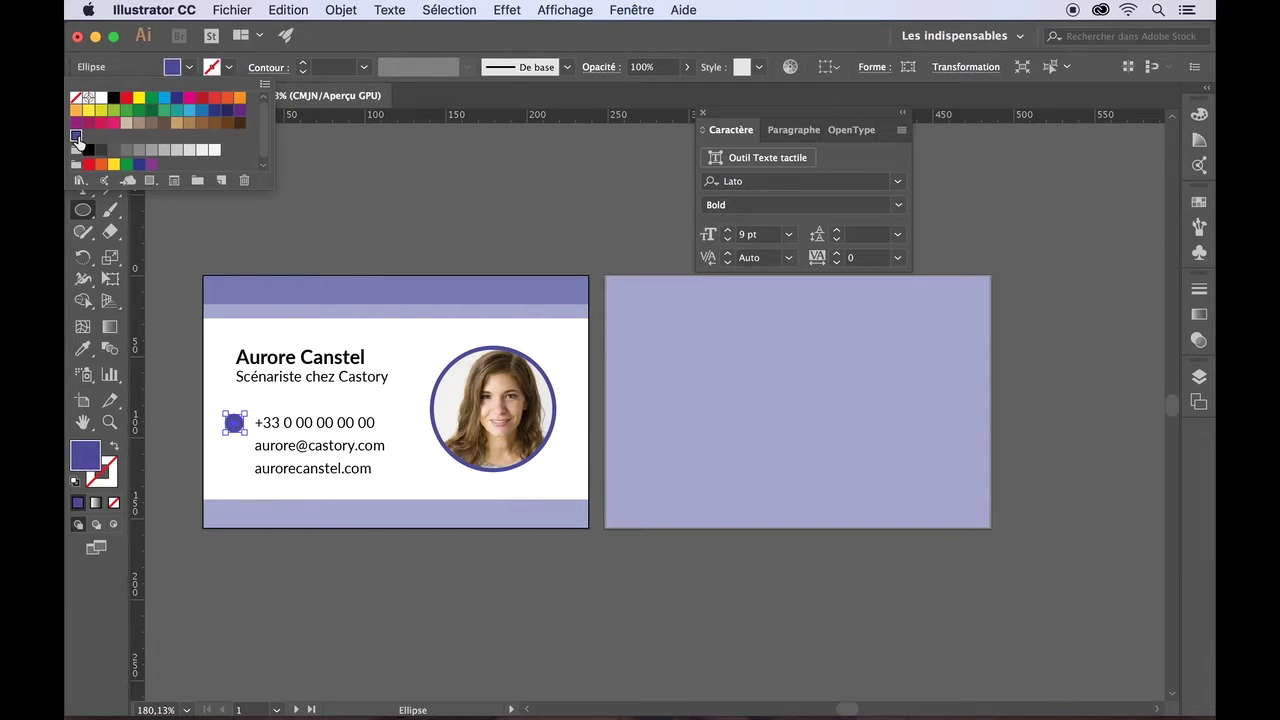
{"action": "left_click", "coordinate": [188, 67]}
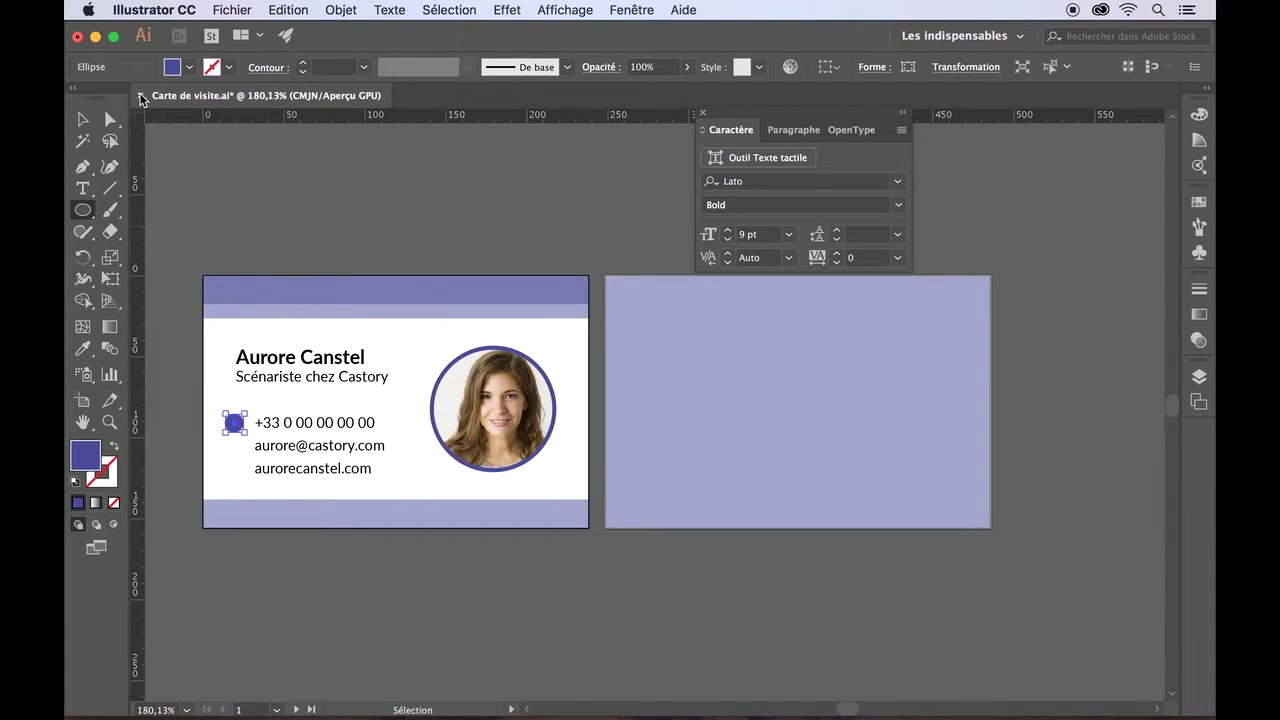
- Duplicate the purple circle down beside the e-mail line and again beside the website line
{"action": "left_click", "coordinate": [82, 120]}
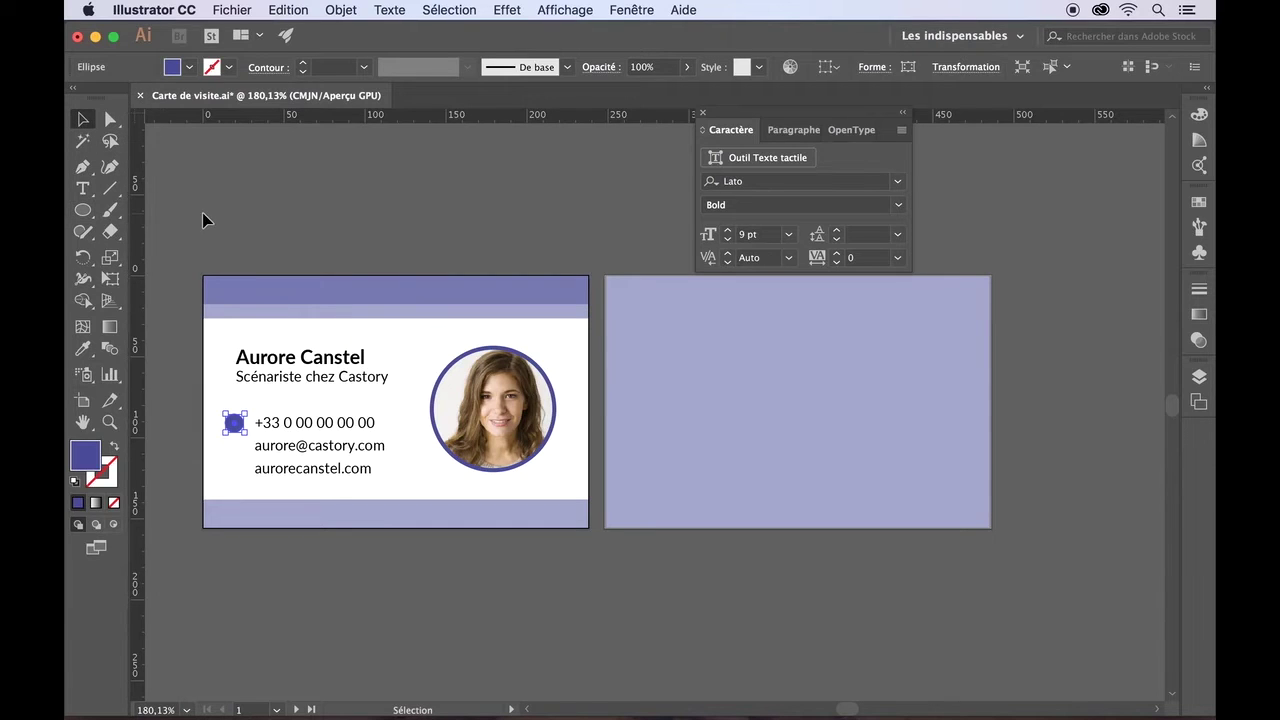
{"action": "left_click", "coordinate": [203, 217]}
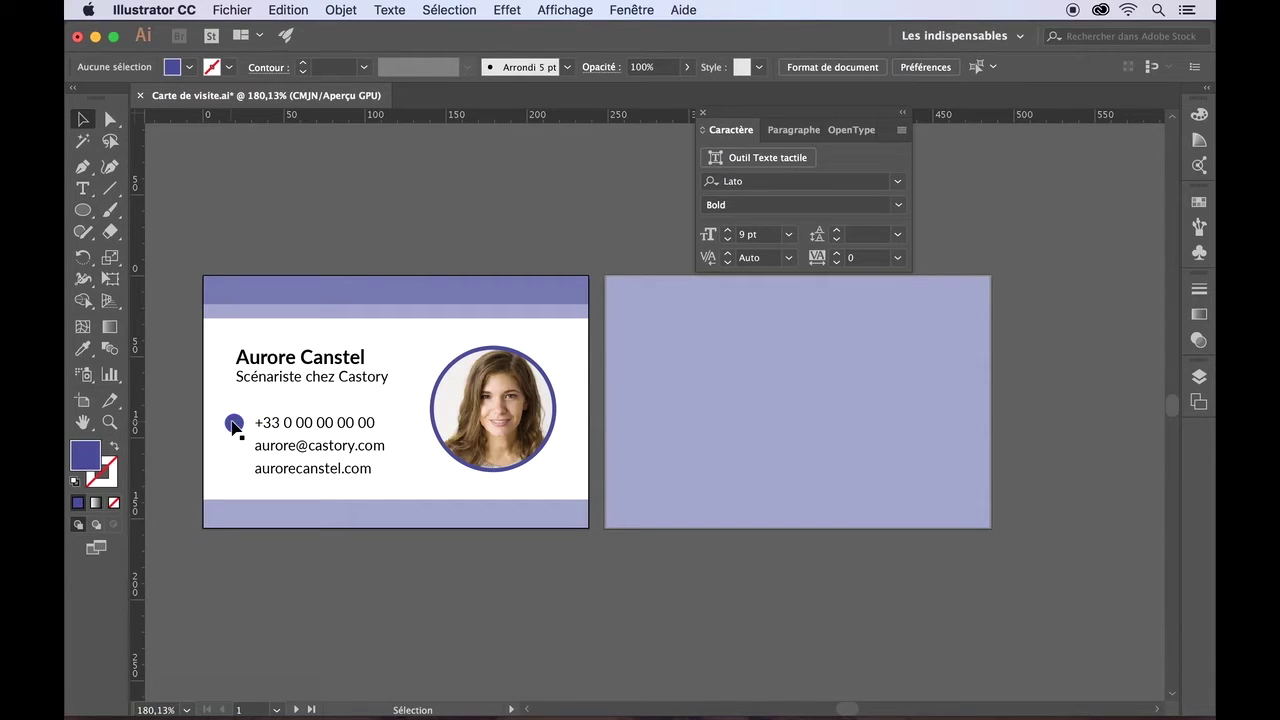
{"action": "key", "text": "alt"}
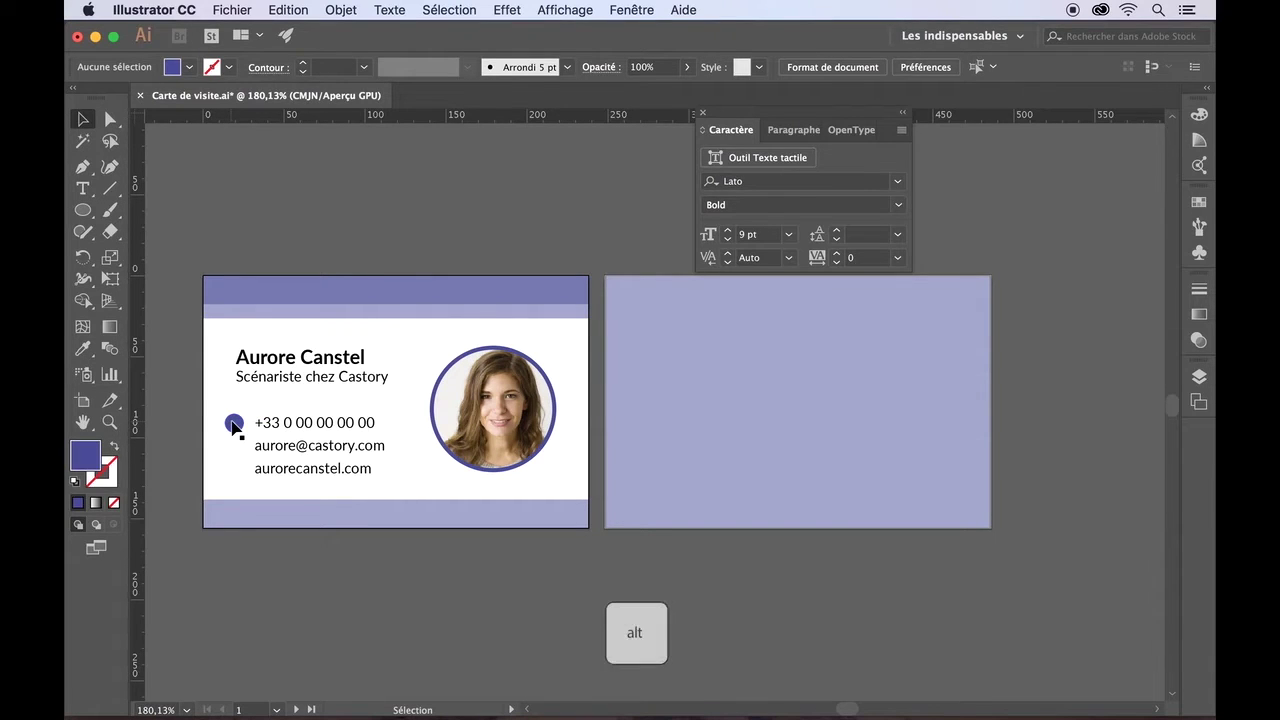
{"action": "left_click_drag", "start_coordinate": [233, 424], "coordinate": [233, 451]}
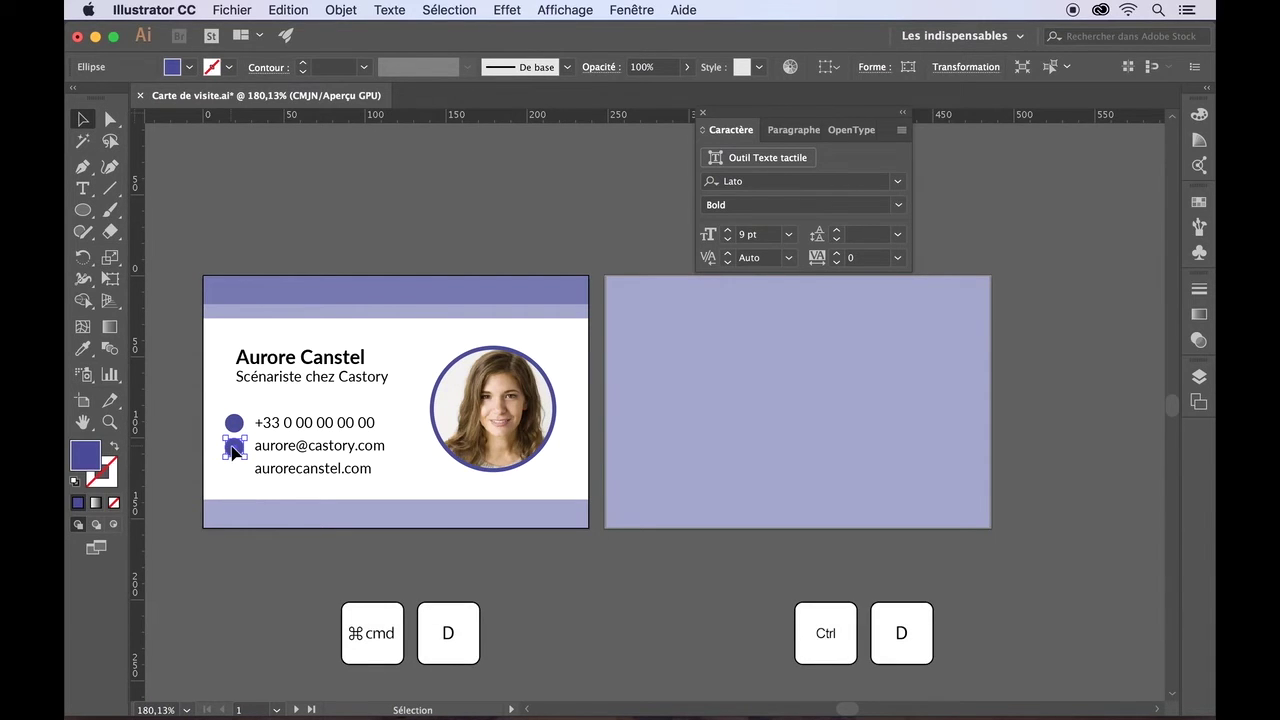
{"action": "key", "text": "super+d"}
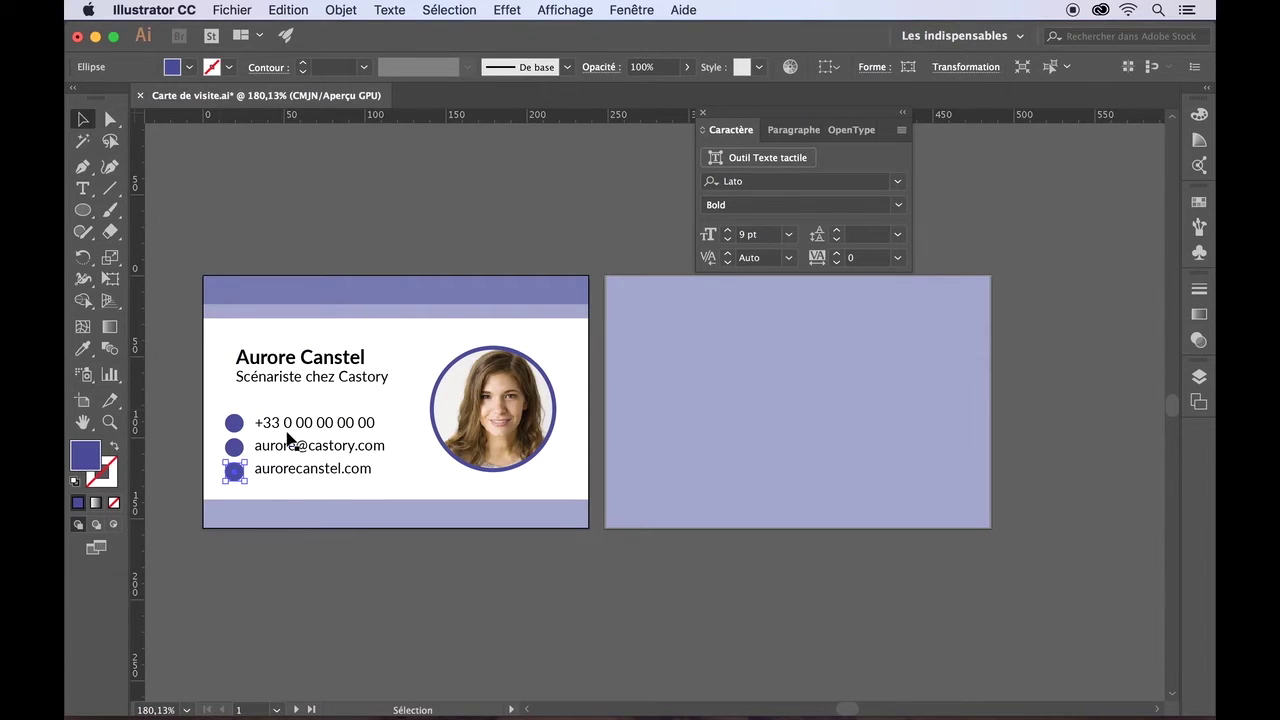
- Nudge the three bullet circles up and the top one down so they sit level with the text
{"action": "left_click", "coordinate": [214, 413]}
{"action": "left_click_drag", "start_coordinate": [235, 430], "coordinate": [250, 497]}
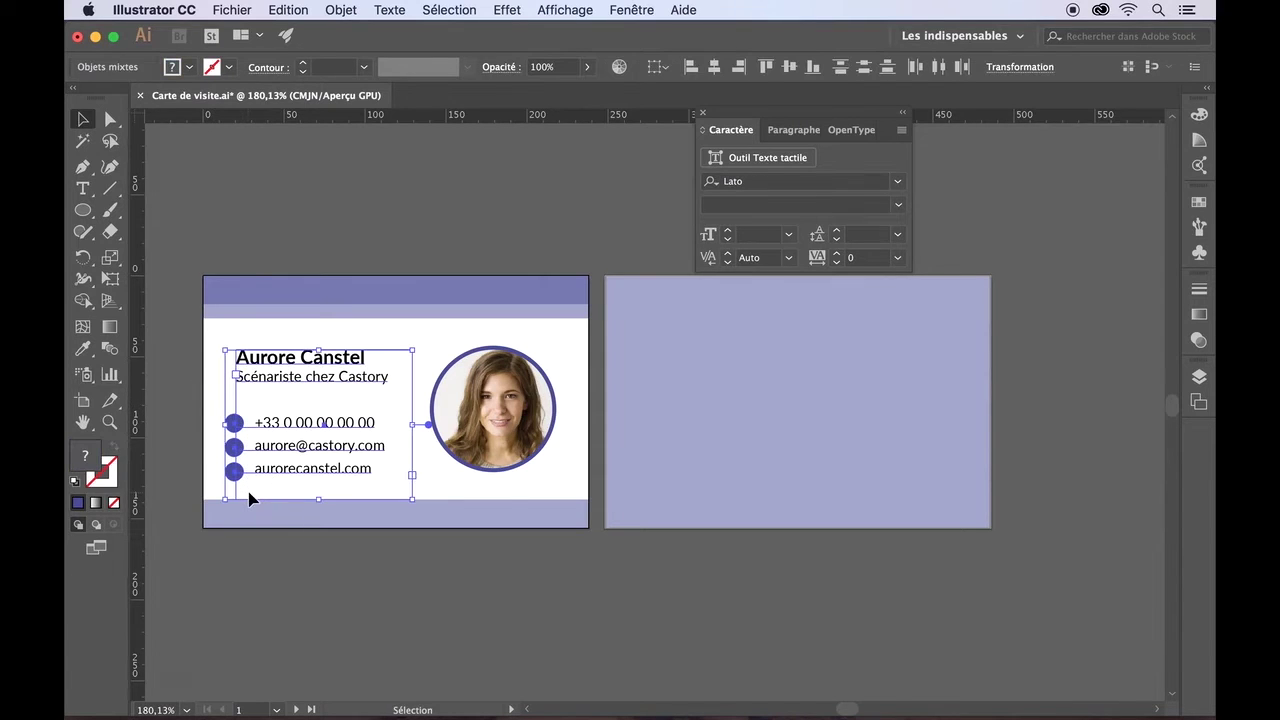
{"action": "left_click", "coordinate": [412, 387], "text": "shift"}
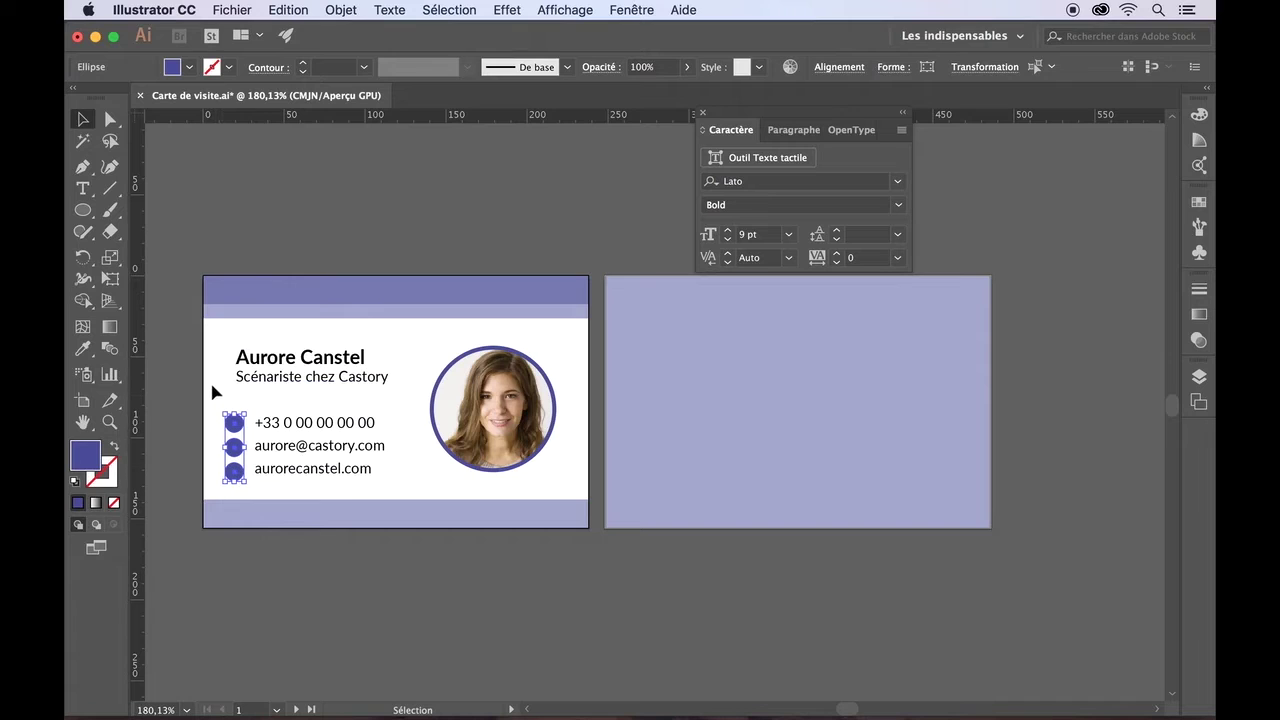
{"action": "key", "text": "Up"}
{"action": "key", "text": "Up"}
{"action": "left_click", "coordinate": [212, 418]}
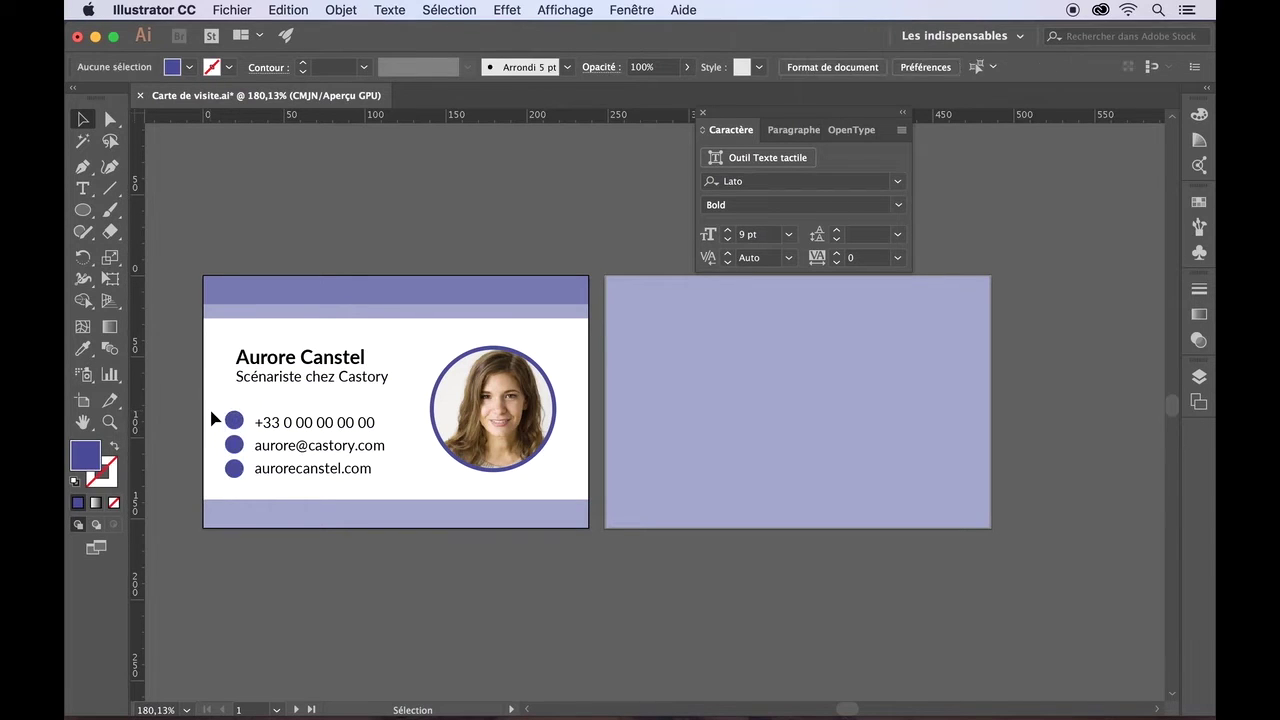
{"action": "left_click", "coordinate": [241, 423]}
{"action": "key", "text": "Down"}
{"action": "key", "text": "Down"}
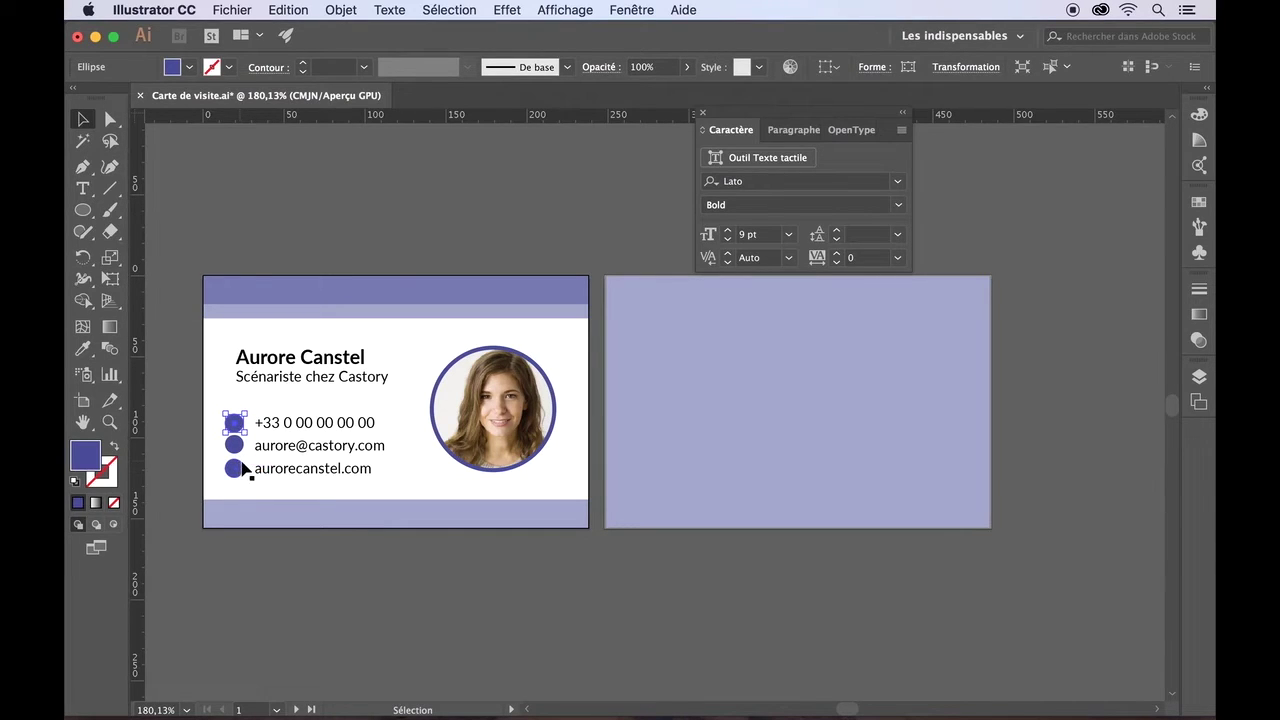
{"action": "left_click", "coordinate": [213, 455]}
{"action": "left_click_drag", "start_coordinate": [211, 409], "coordinate": [240, 482]}
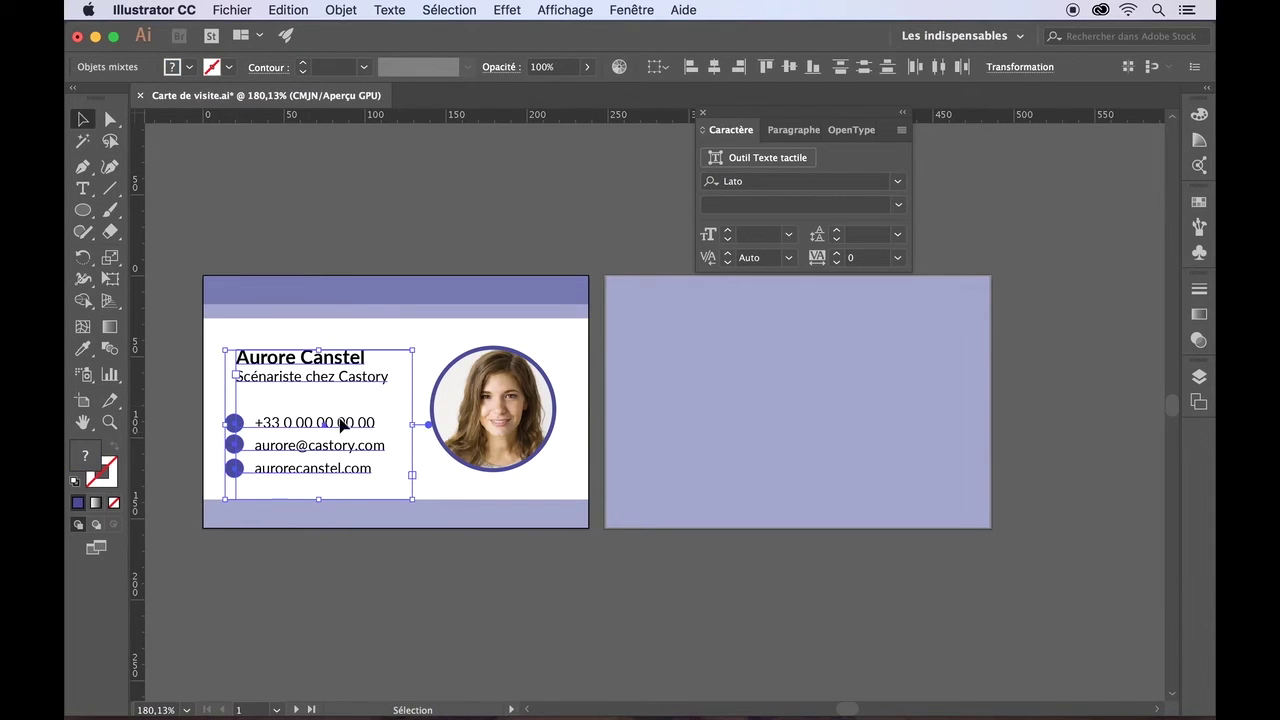
{"action": "left_click", "coordinate": [414, 398], "text": "shift"}
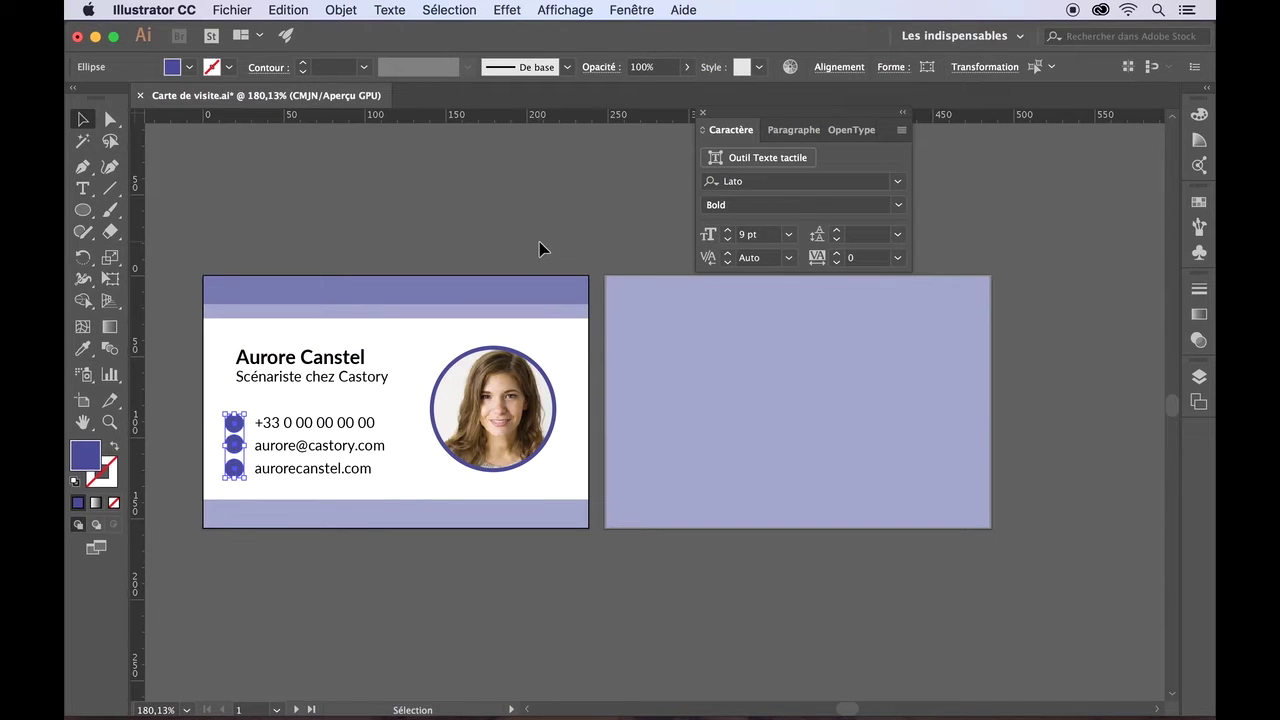
- Distribute the three bullet circles by their vertical and horizontal centres
{"action": "left_click", "coordinate": [839, 67]}
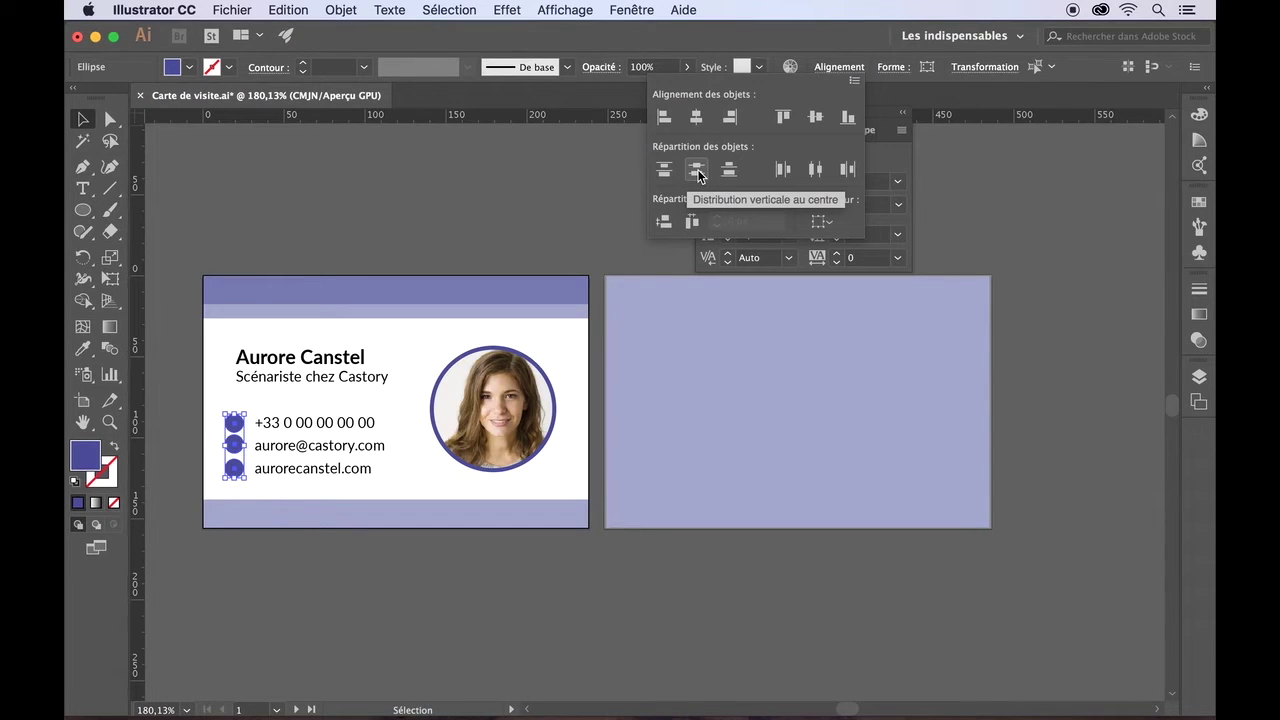
{"action": "left_click", "coordinate": [697, 171]}
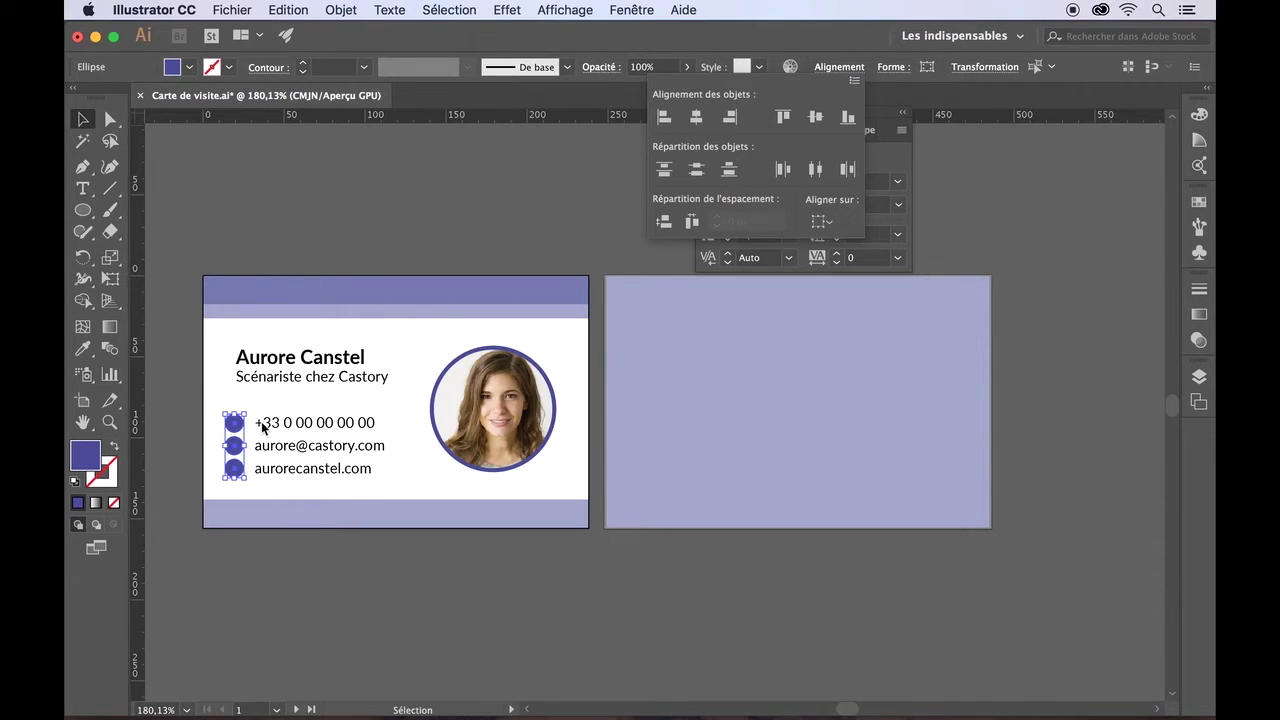
{"action": "left_click", "coordinate": [818, 176]}
- Add horizontal guides at the name line and below the contacts, plus two vertical guides
{"action": "left_click", "coordinate": [272, 240]}
{"action": "left_click_drag", "start_coordinate": [277, 114], "coordinate": [278, 349]}
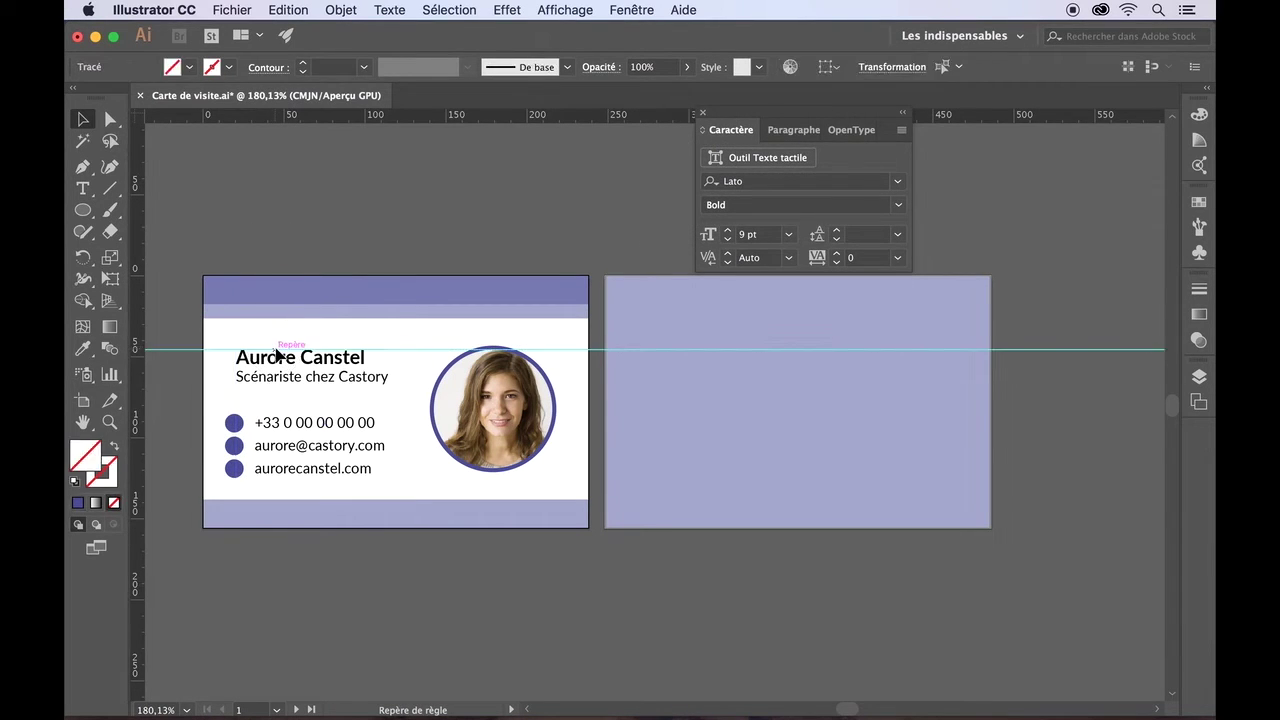
{"action": "left_click", "coordinate": [423, 352]}
{"action": "left_click_drag", "start_coordinate": [423, 352], "coordinate": [421, 346]}
{"action": "left_click_drag", "start_coordinate": [417, 118], "coordinate": [428, 474]}
{"action": "left_click_drag", "start_coordinate": [142, 250], "coordinate": [237, 251]}
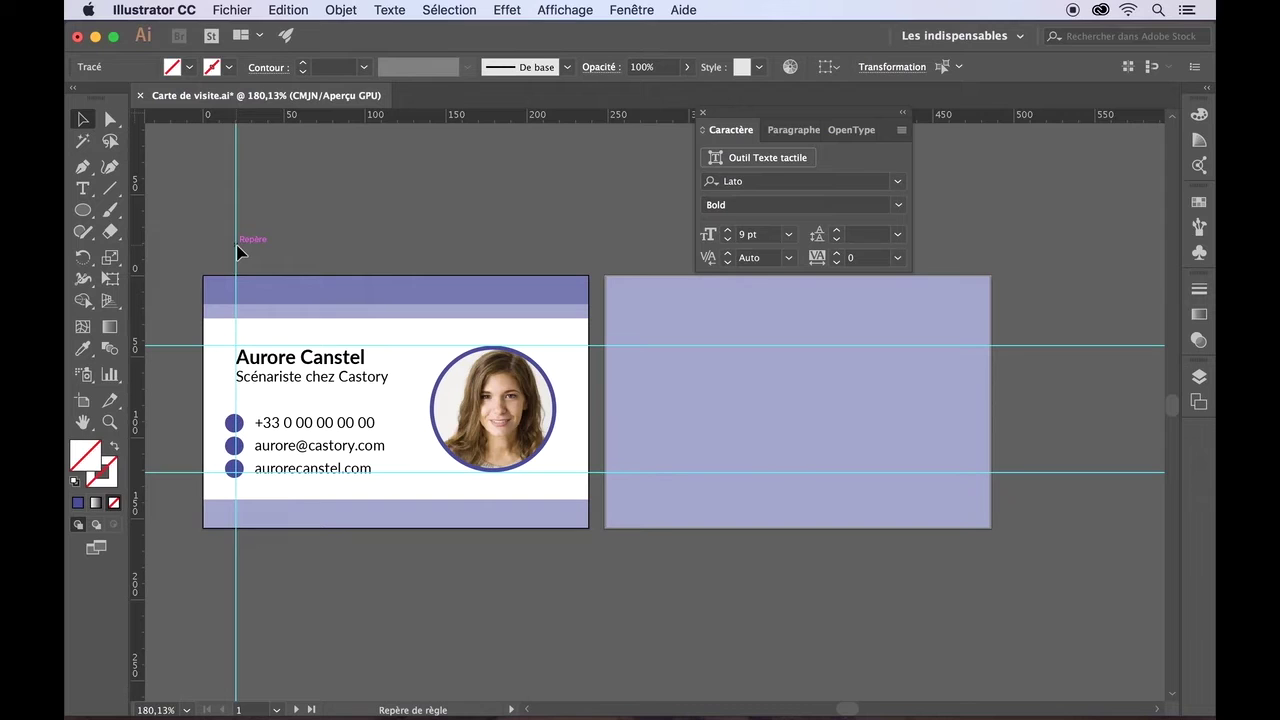
{"action": "left_click_drag", "start_coordinate": [136, 250], "coordinate": [557, 218]}
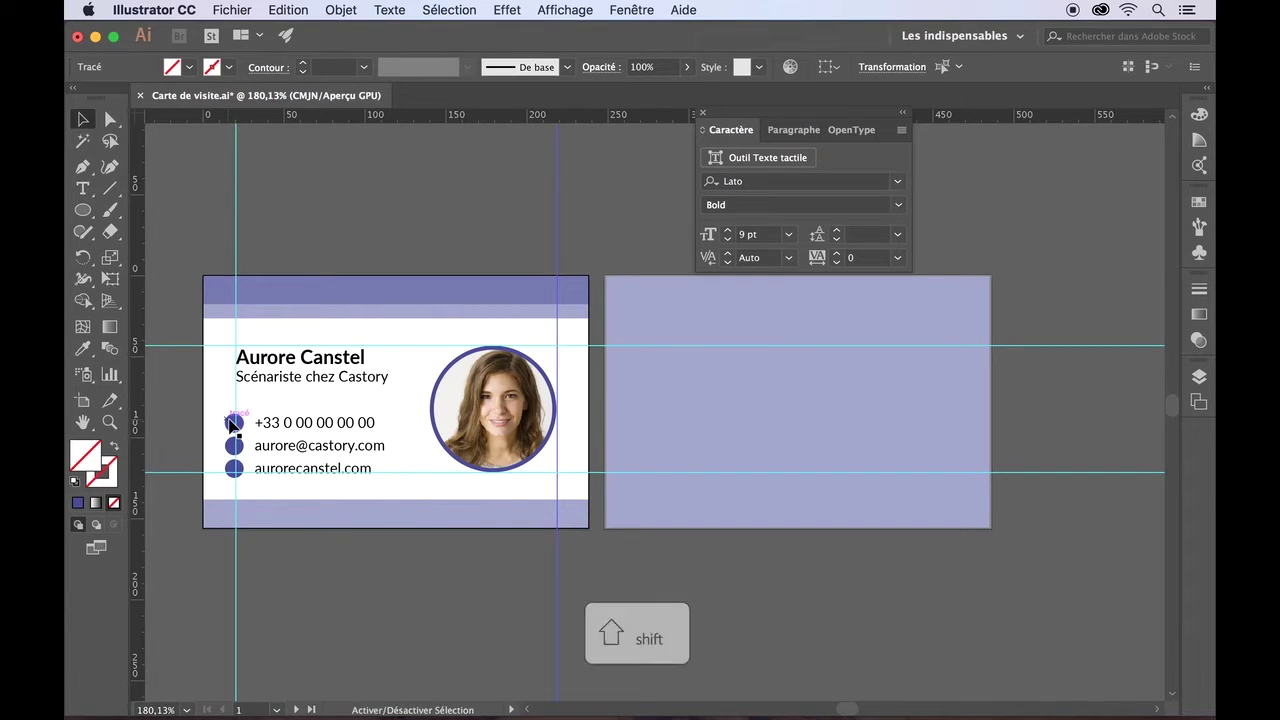
- Nudge the three bullet circles two steps right toward the contact text
{"action": "left_click", "coordinate": [230, 424], "text": "shift"}
{"action": "left_click", "coordinate": [231, 444], "text": "shift"}
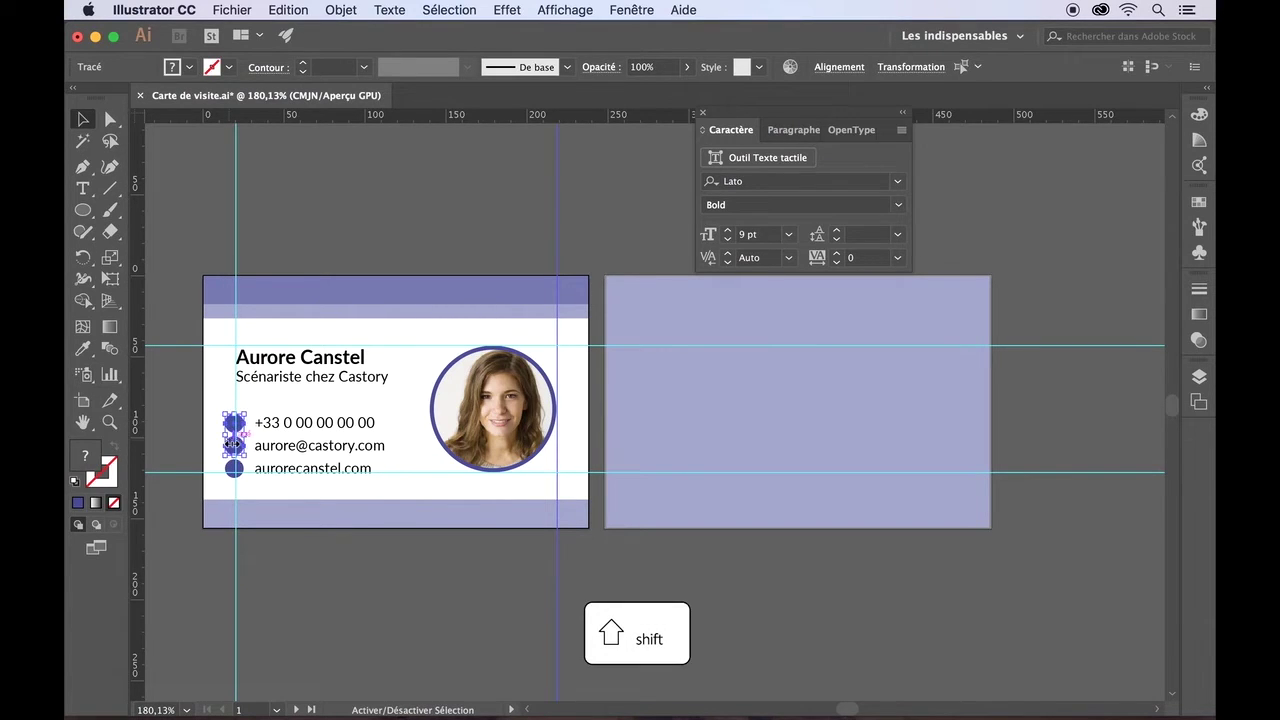
{"action": "left_click", "coordinate": [231, 468], "text": "shift"}
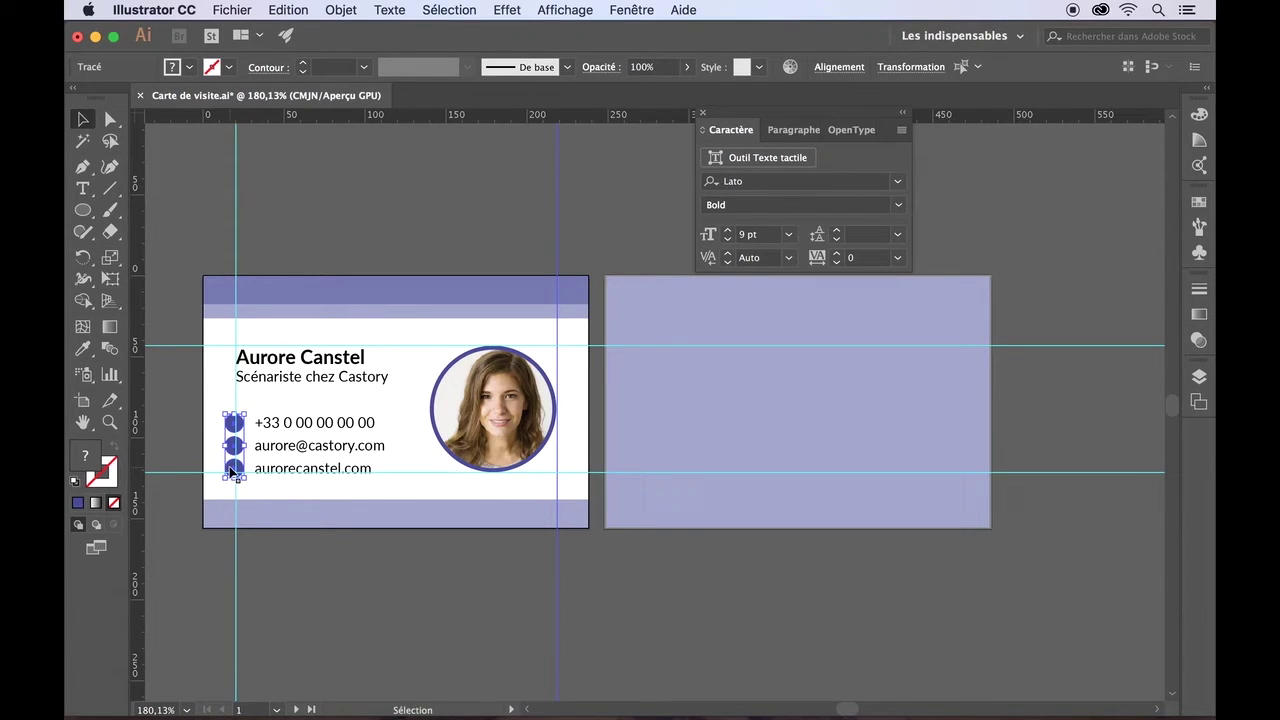
{"action": "key", "text": "Right"}
{"action": "key", "text": "Right"}
{"action": "key", "text": "Right"}
{"action": "key", "text": "Right"}
{"action": "key", "text": "Right"}
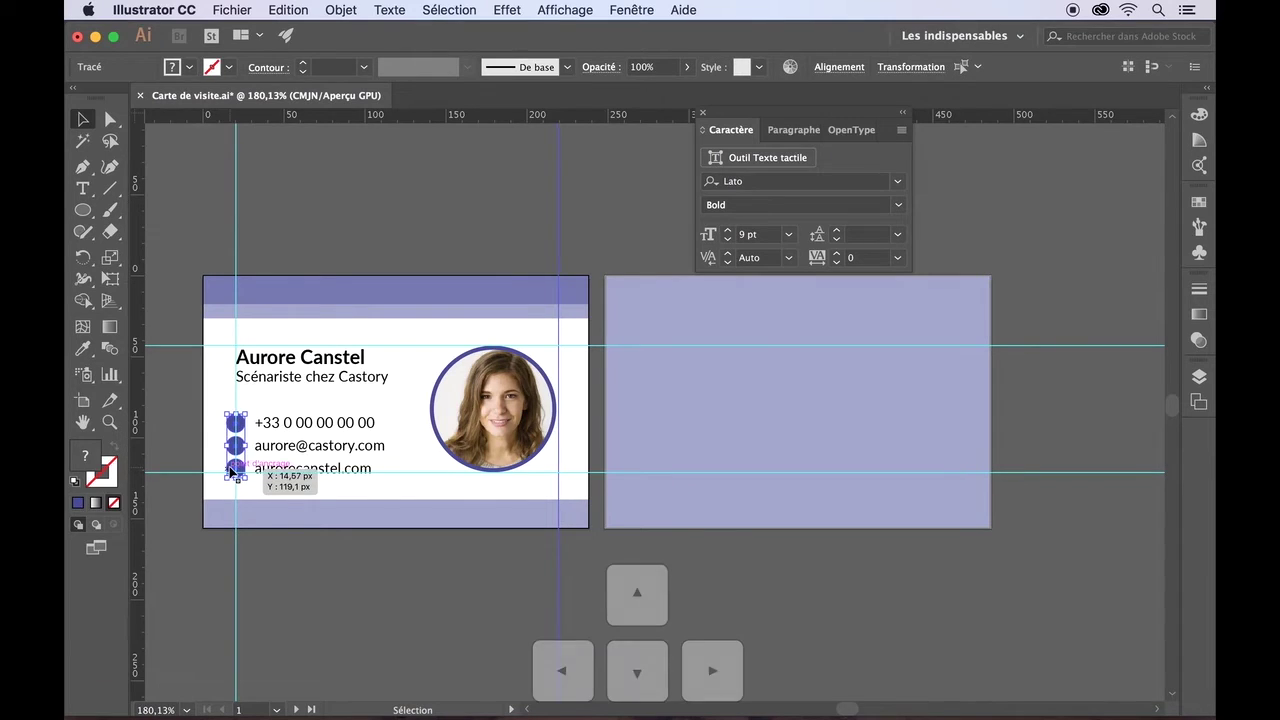
{"action": "key", "text": "Right"}
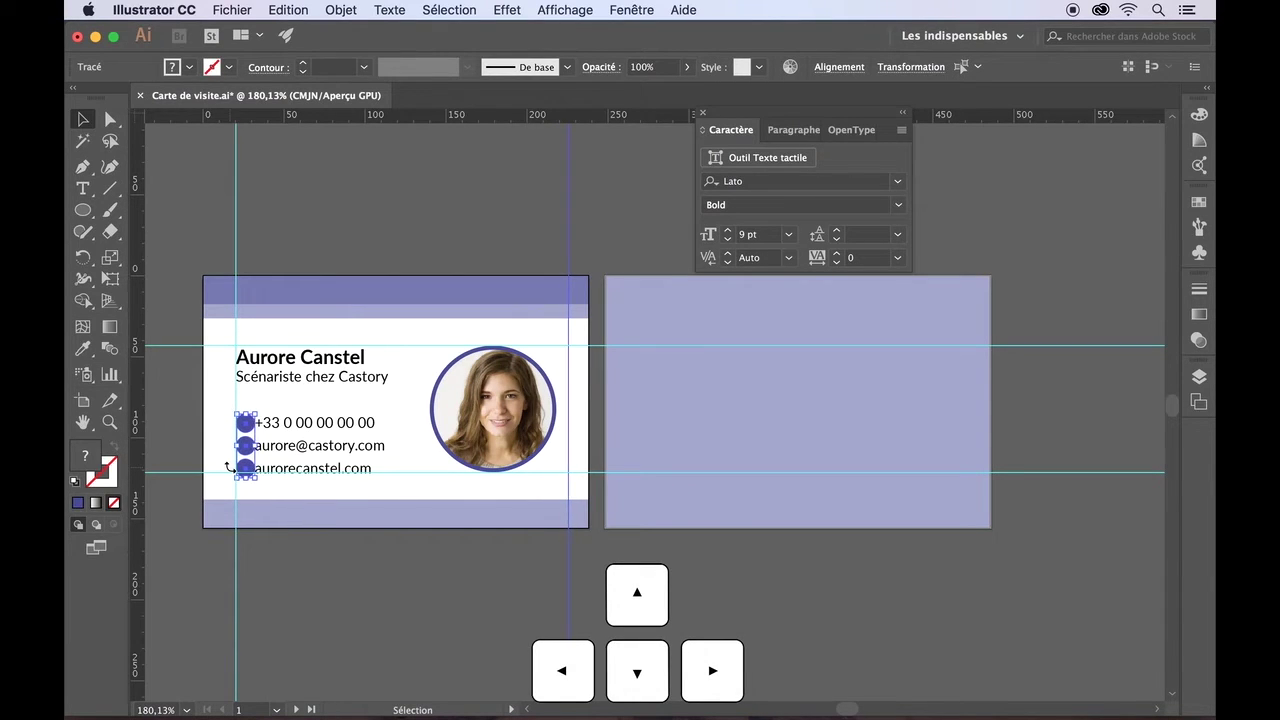
- Add spacing at the start of the phone, e-mail and website lines
{"action": "key", "text": "t"}
{"action": "left_click", "coordinate": [261, 422]}
{"action": "left_click", "coordinate": [256, 445]}
{"action": "left_click", "coordinate": [258, 468]}
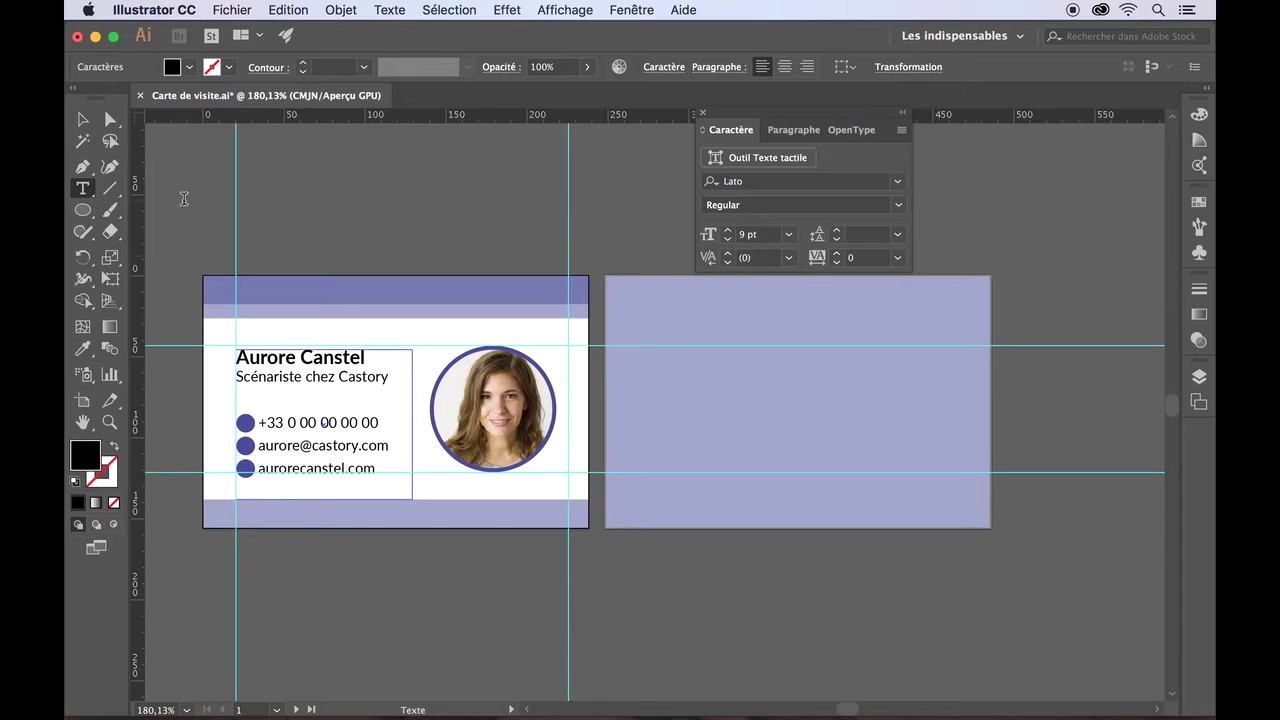
{"action": "key", "text": "Escape"}
- Enlarge the round photo slightly and deselect everything
{"action": "left_click_drag", "start_coordinate": [558, 478], "coordinate": [522, 482]}
{"action": "left_click", "coordinate": [469, 326]}
{"action": "left_click", "coordinate": [386, 346], "text": "shift"}
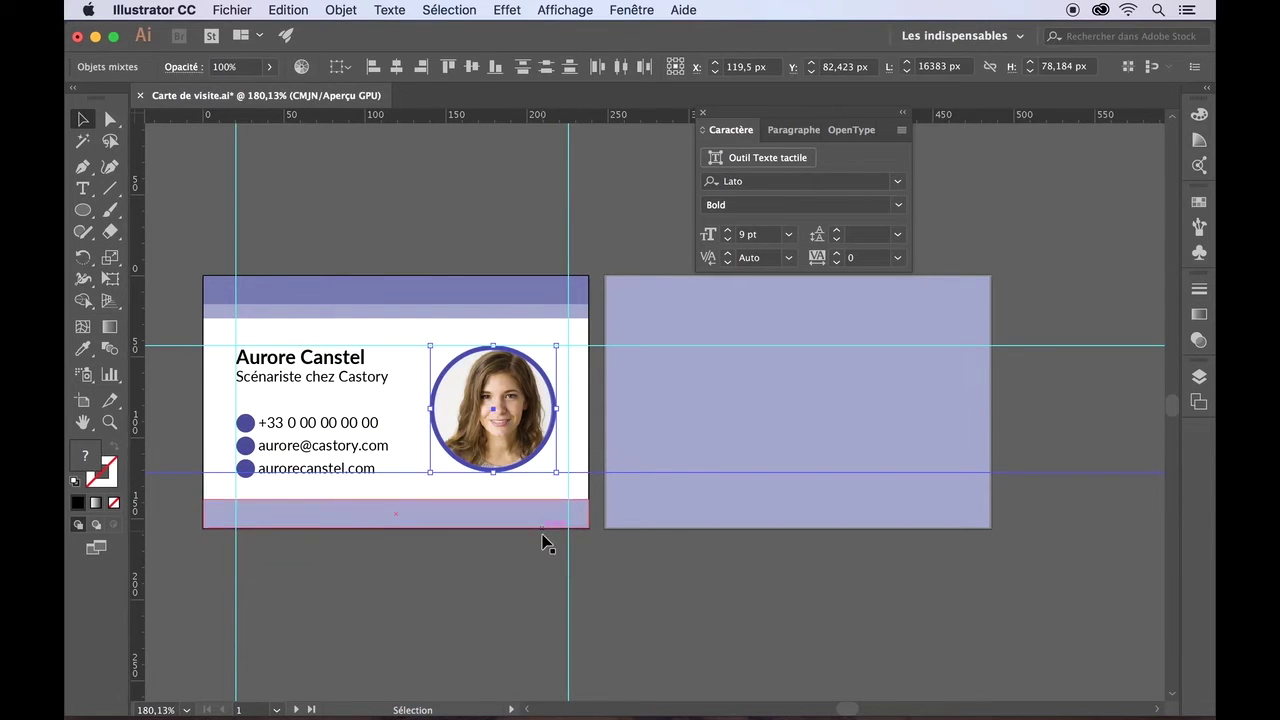
{"action": "left_click", "coordinate": [555, 473], "text": "shift"}
{"action": "left_click_drag", "start_coordinate": [557, 477], "coordinate": [563, 478]}
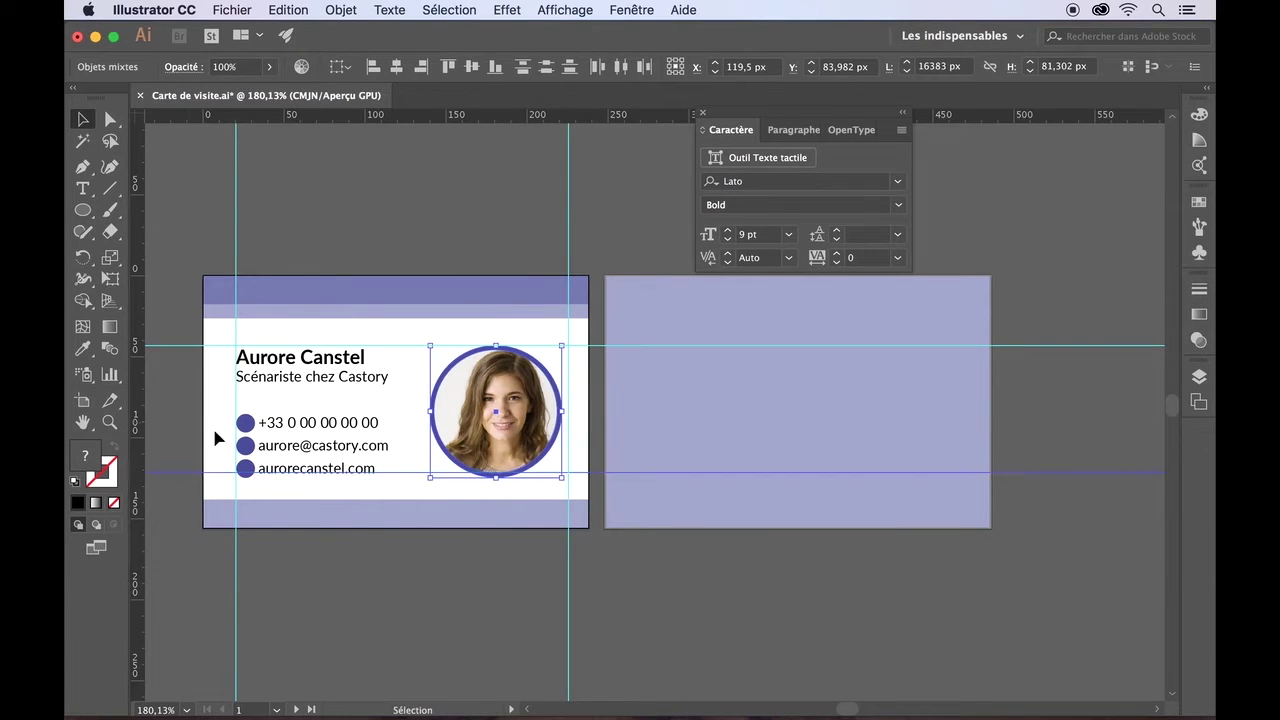
{"action": "left_click", "coordinate": [183, 480]}
{"action": "left_click", "coordinate": [181, 473]}
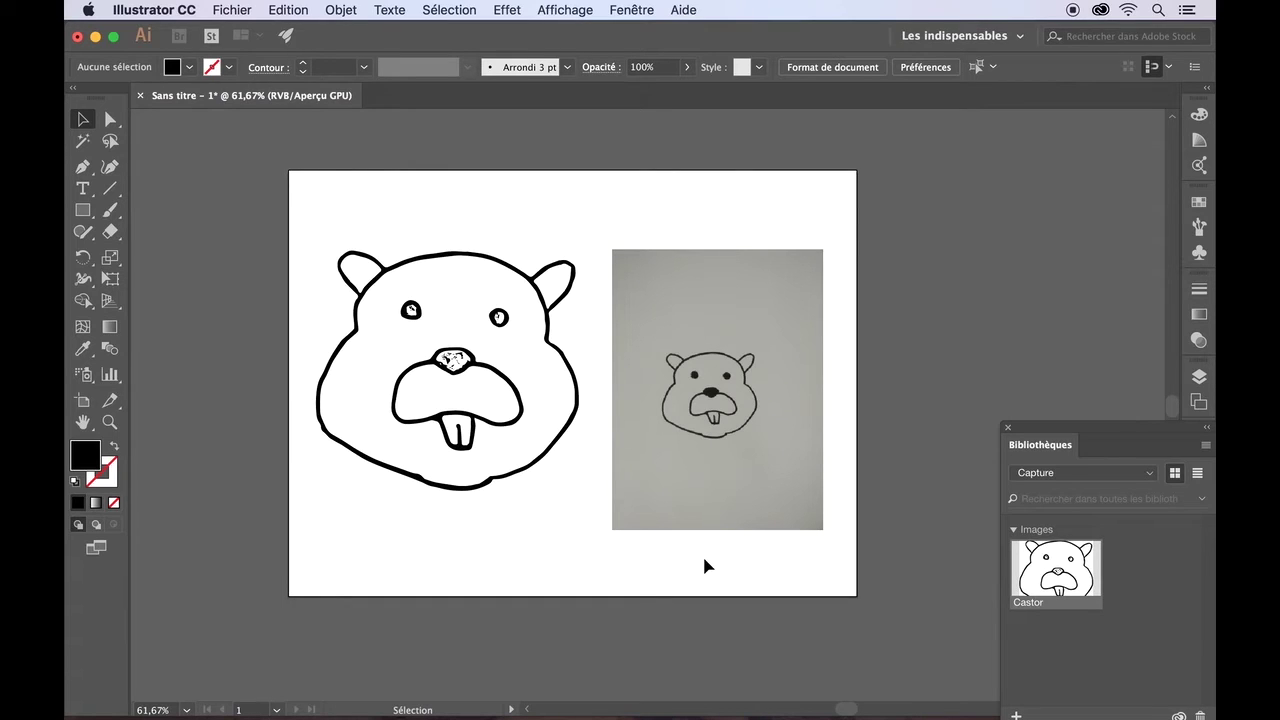
- Expand Calque 1 in the Layers panel and hide the Castor drawing
{"action": "left_click", "coordinate": [1006, 430]}
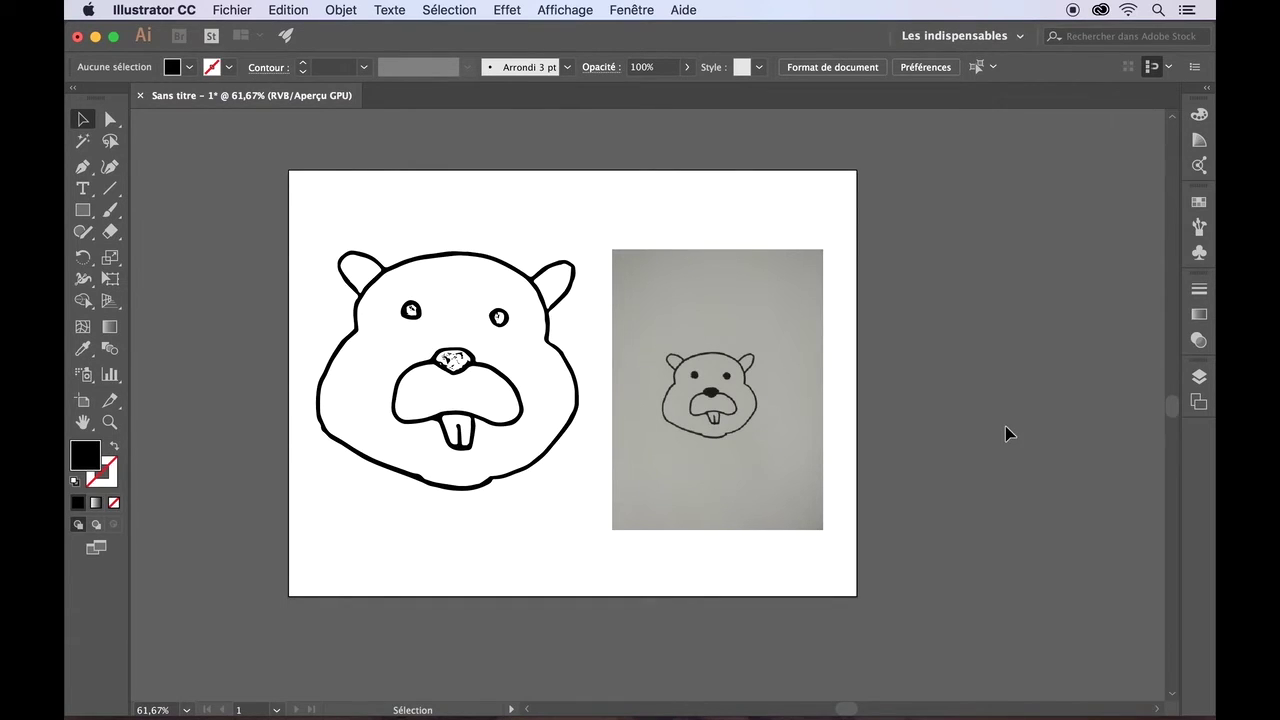
{"action": "left_click", "coordinate": [1199, 377]}
{"action": "left_click", "coordinate": [893, 396]}
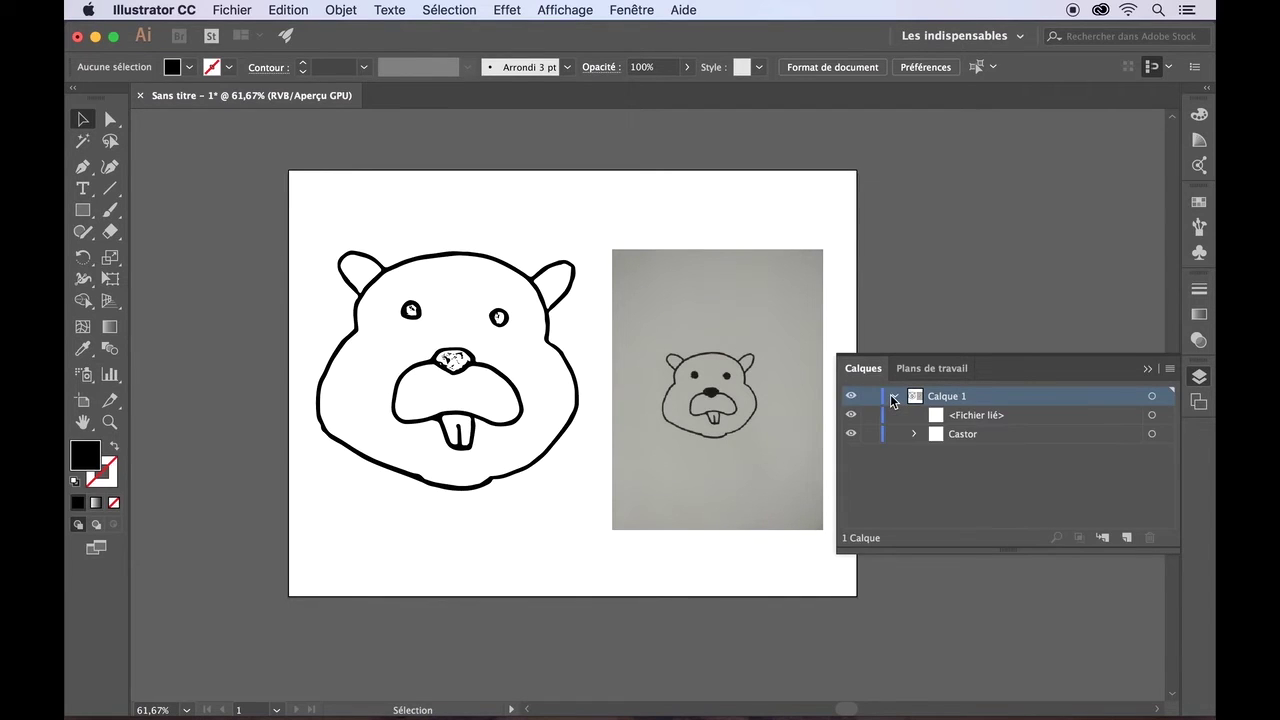
{"action": "left_click", "coordinate": [851, 435]}
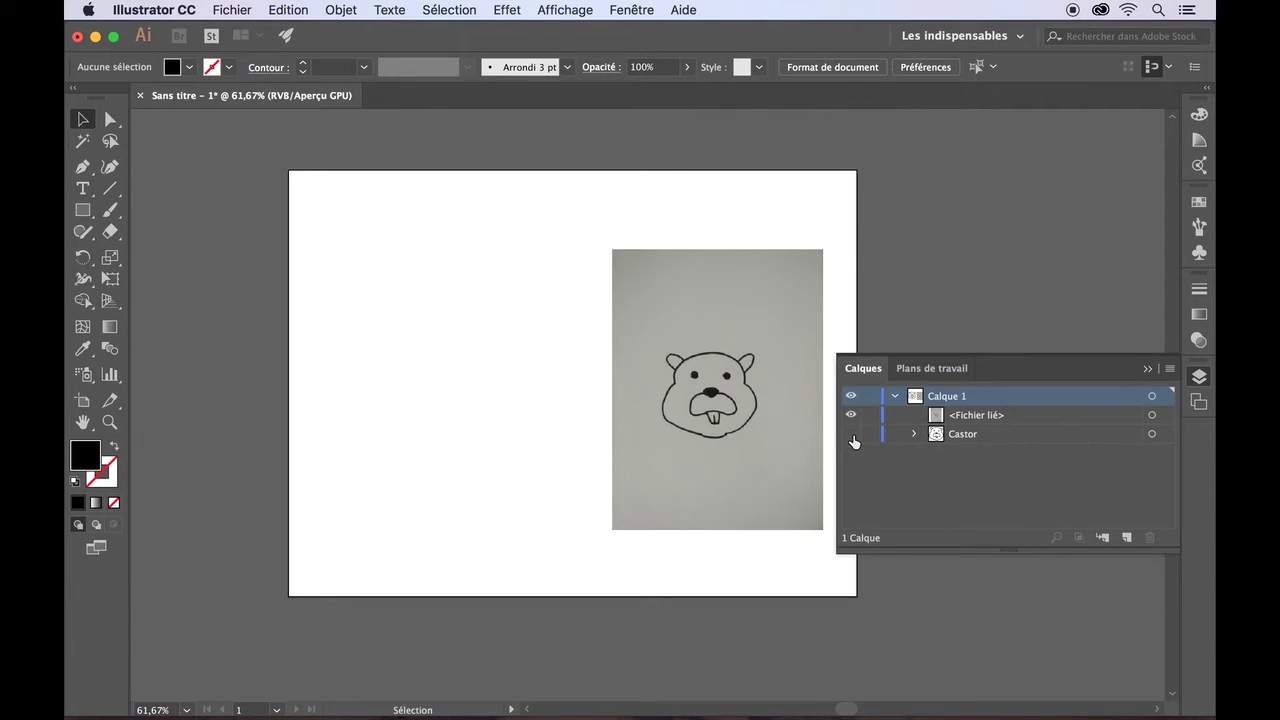
{"action": "left_click", "coordinate": [970, 420]}
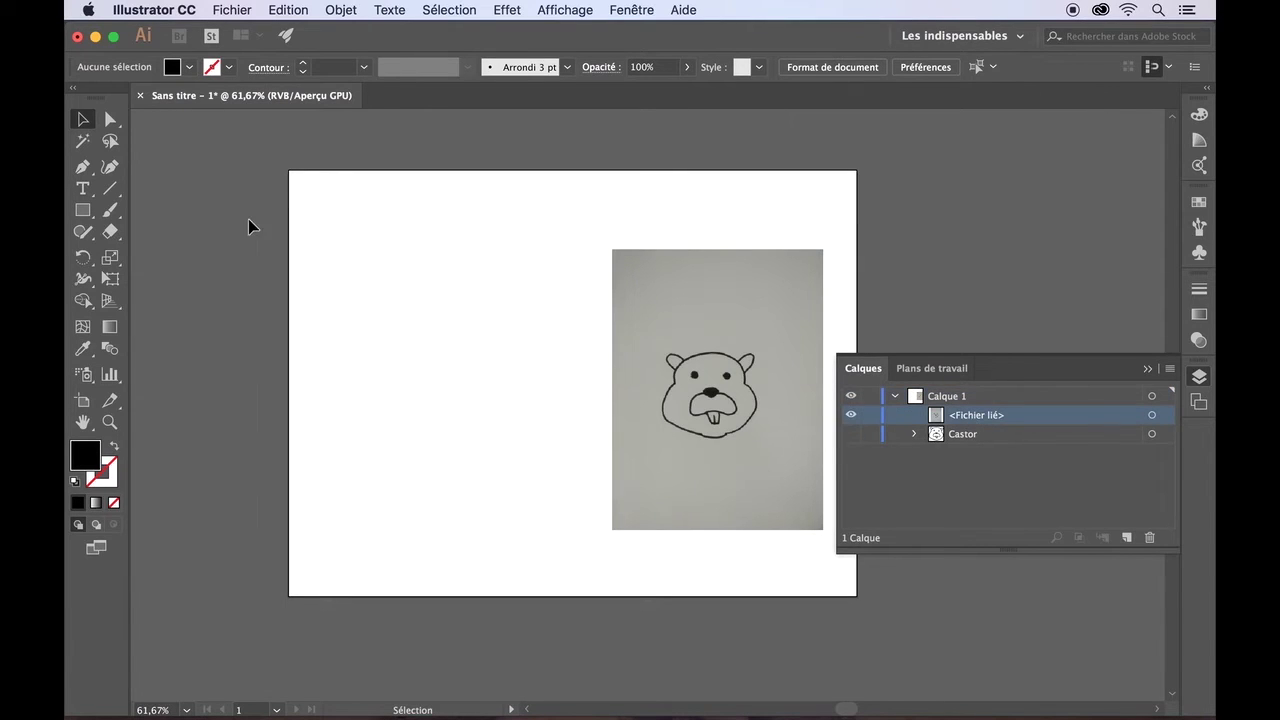
- Scale the beaver photo up proportionally and move it over the artboard
{"action": "left_click", "coordinate": [666, 345]}
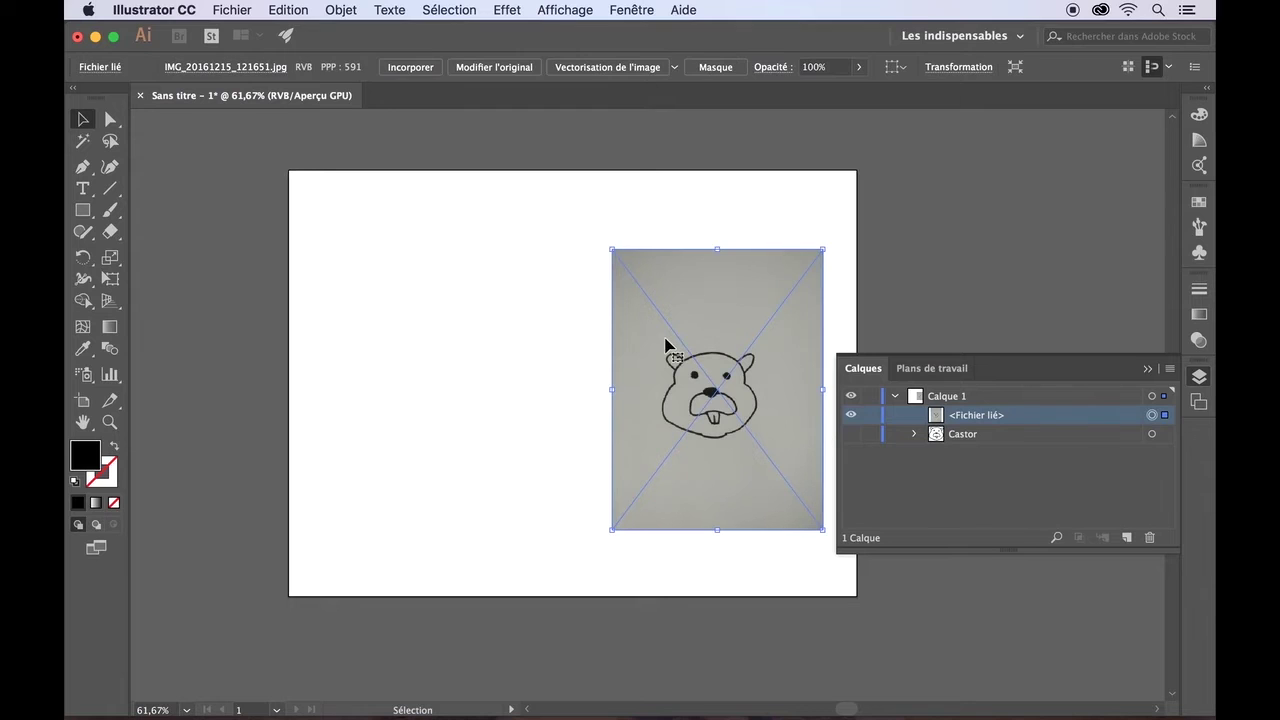
{"action": "left_click_drag", "start_coordinate": [611, 251], "coordinate": [341, 179]}
{"action": "left_click_drag", "start_coordinate": [537, 529], "coordinate": [195, 700]}
{"action": "left_click_drag", "start_coordinate": [723, 371], "coordinate": [716, 238]}
{"action": "scroll", "coordinate": [260, 345], "scroll_direction": "up", "scroll_amount": 3}
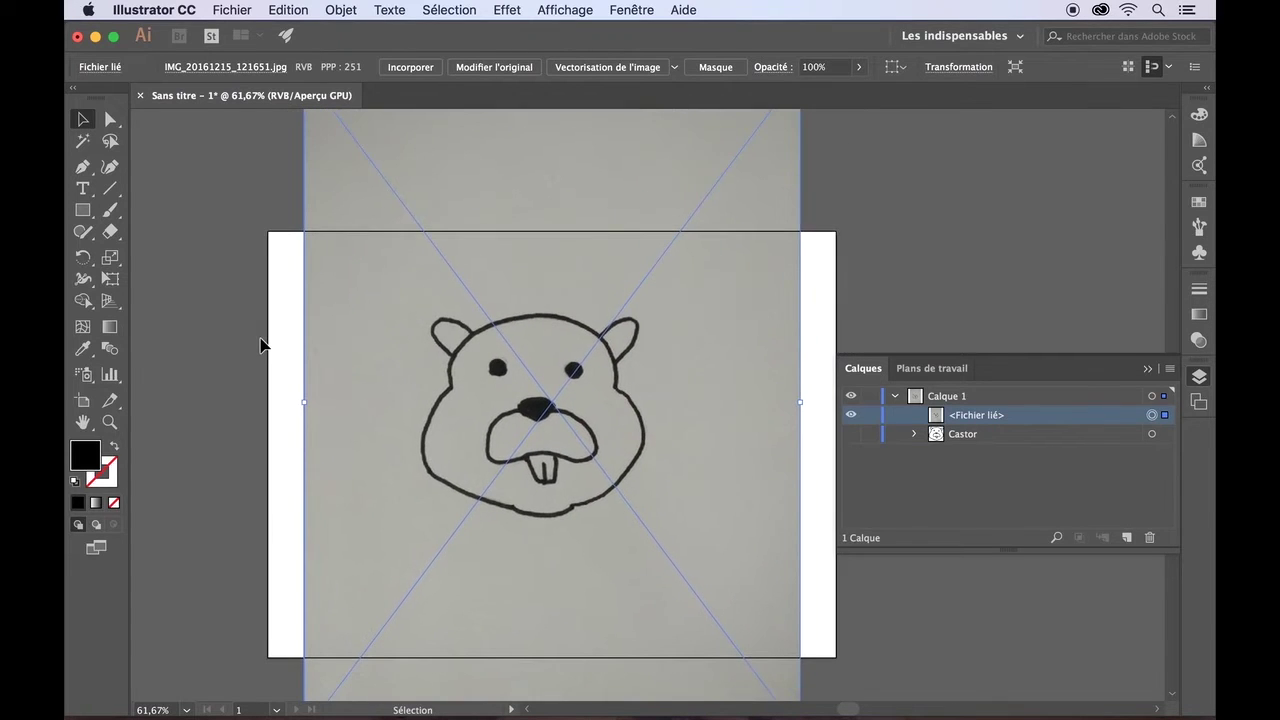
- Lock the beaver photo's layer and confirm it can no longer be moved or selected
{"action": "left_click", "coordinate": [260, 345]}
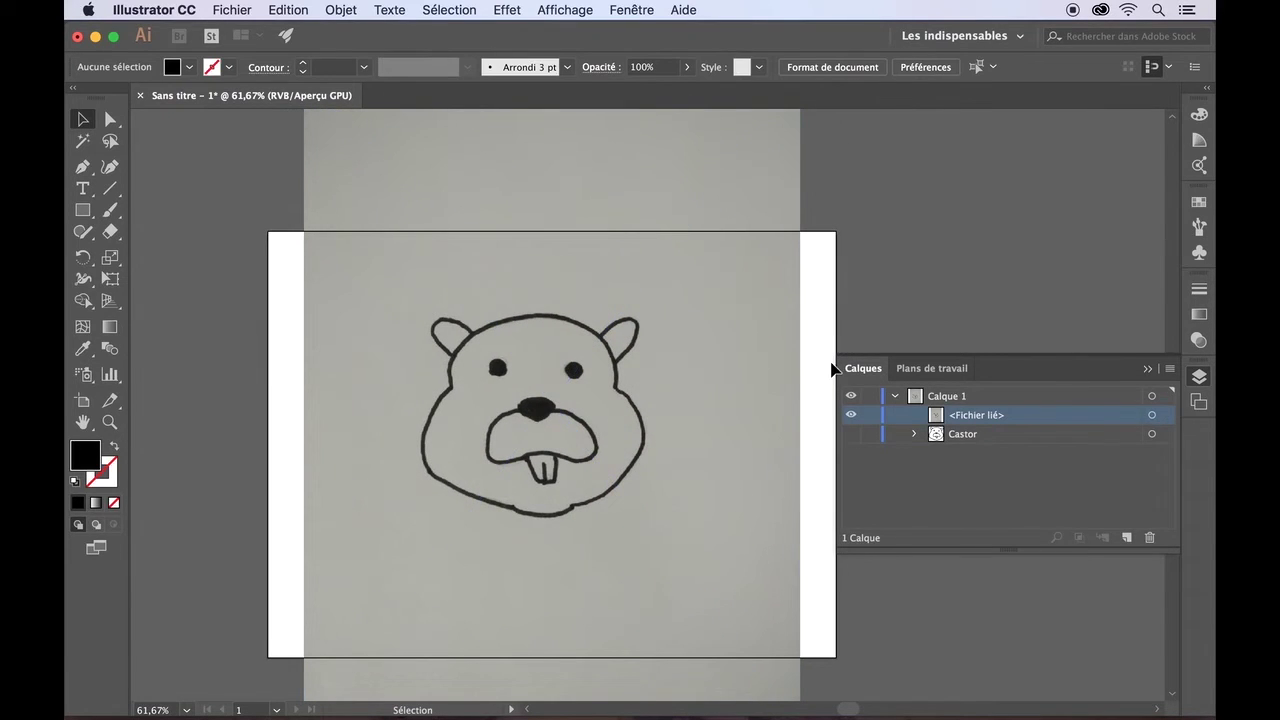
{"action": "left_click", "coordinate": [870, 415]}
{"action": "left_click_drag", "start_coordinate": [708, 461], "coordinate": [734, 478]}
{"action": "left_click", "coordinate": [337, 495]}
{"action": "left_click_drag", "start_coordinate": [318, 344], "coordinate": [287, 410]}
{"action": "left_click", "coordinate": [1148, 370]}
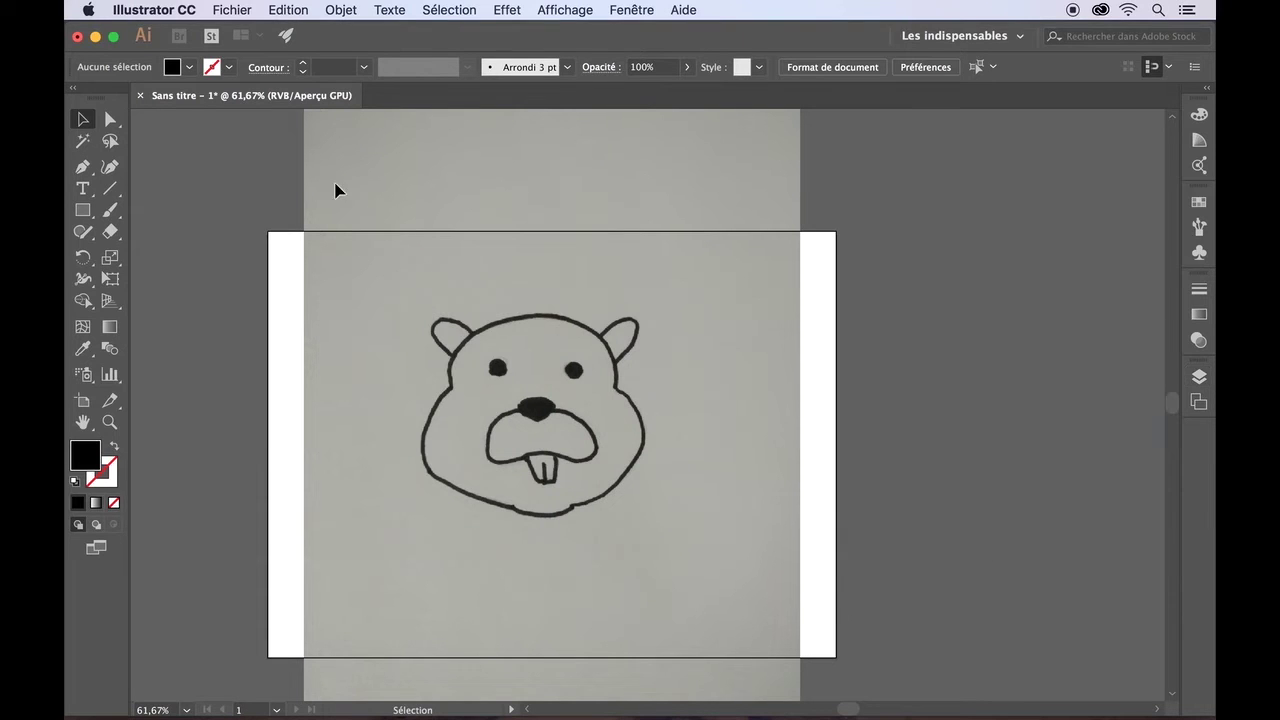
{"action": "left_click", "coordinate": [106, 214]}
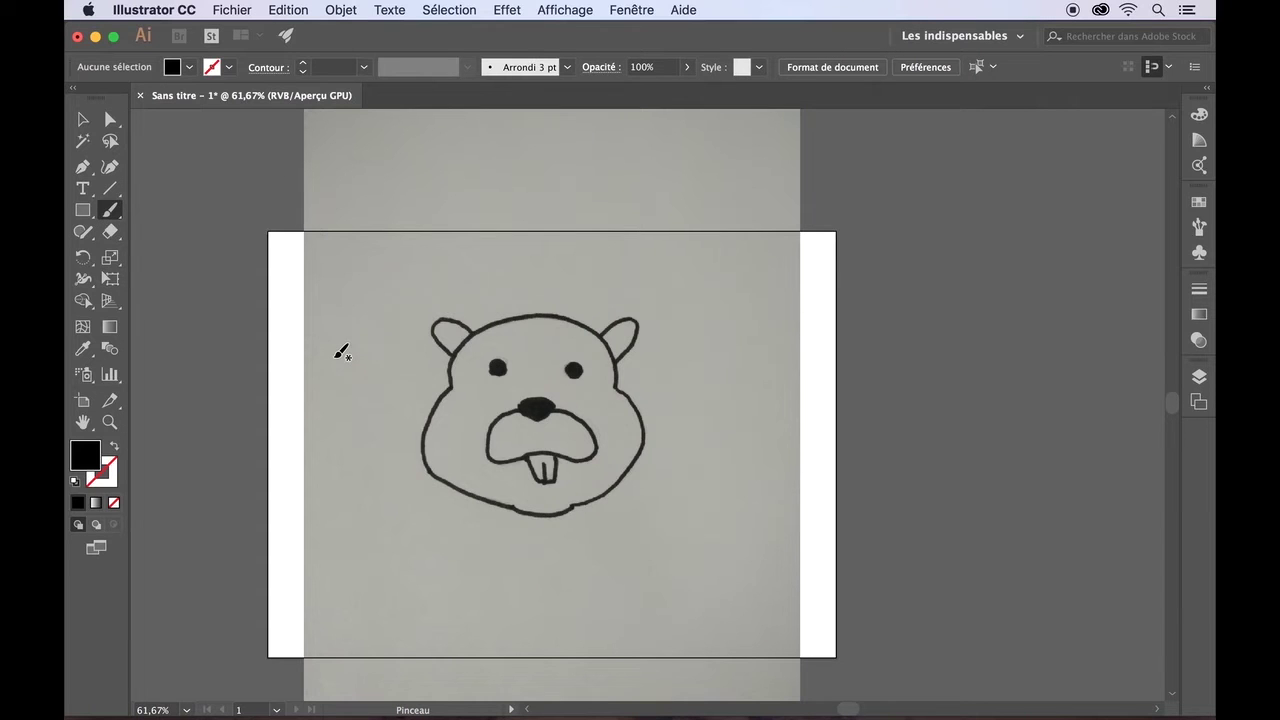
- Zoom in and paint a looping test stroke above the beaver's head
{"action": "scroll", "coordinate": [341, 352], "scroll_direction": "up", "scroll_amount": 5}
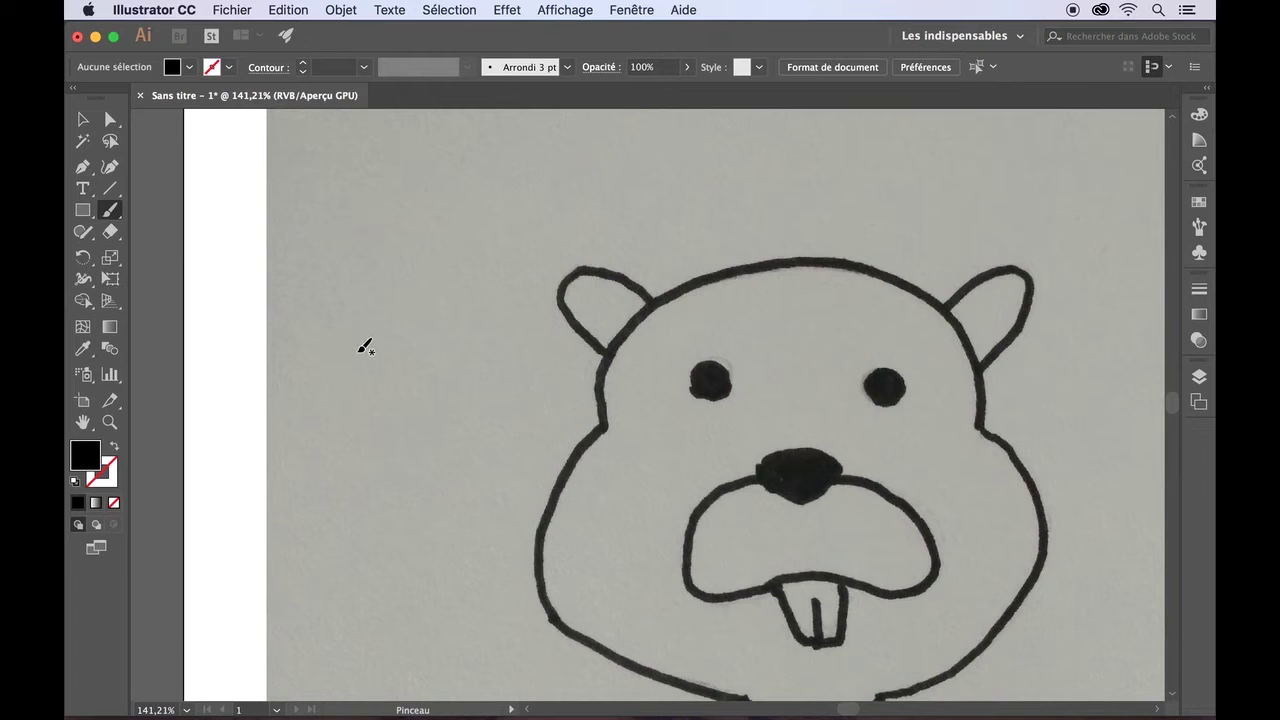
{"action": "mouse_move", "coordinate": [363, 347]}
{"action": "left_mouse_down"}
{"action": "mouse_move", "coordinate": [388, 287]}
{"action": "mouse_move", "coordinate": [449, 284]}
{"action": "mouse_move", "coordinate": [491, 258]}
{"action": "mouse_move", "coordinate": [492, 215]}
{"action": "mouse_move", "coordinate": [462, 204]}
{"action": "mouse_move", "coordinate": [436, 222]}
{"action": "mouse_move", "coordinate": [459, 248]}
{"action": "mouse_move", "coordinate": [570, 172]}
{"action": "mouse_move", "coordinate": [655, 172]}
{"action": "mouse_move", "coordinate": [662, 191]}
{"action": "mouse_move", "coordinate": [603, 216]}
{"action": "mouse_move", "coordinate": [580, 191]}
{"action": "mouse_move", "coordinate": [628, 153]}
{"action": "mouse_move", "coordinate": [669, 153]}
{"action": "mouse_move", "coordinate": [696, 207]}
{"action": "mouse_move", "coordinate": [748, 219]}
{"action": "mouse_move", "coordinate": [766, 166]}
{"action": "left_mouse_up"}
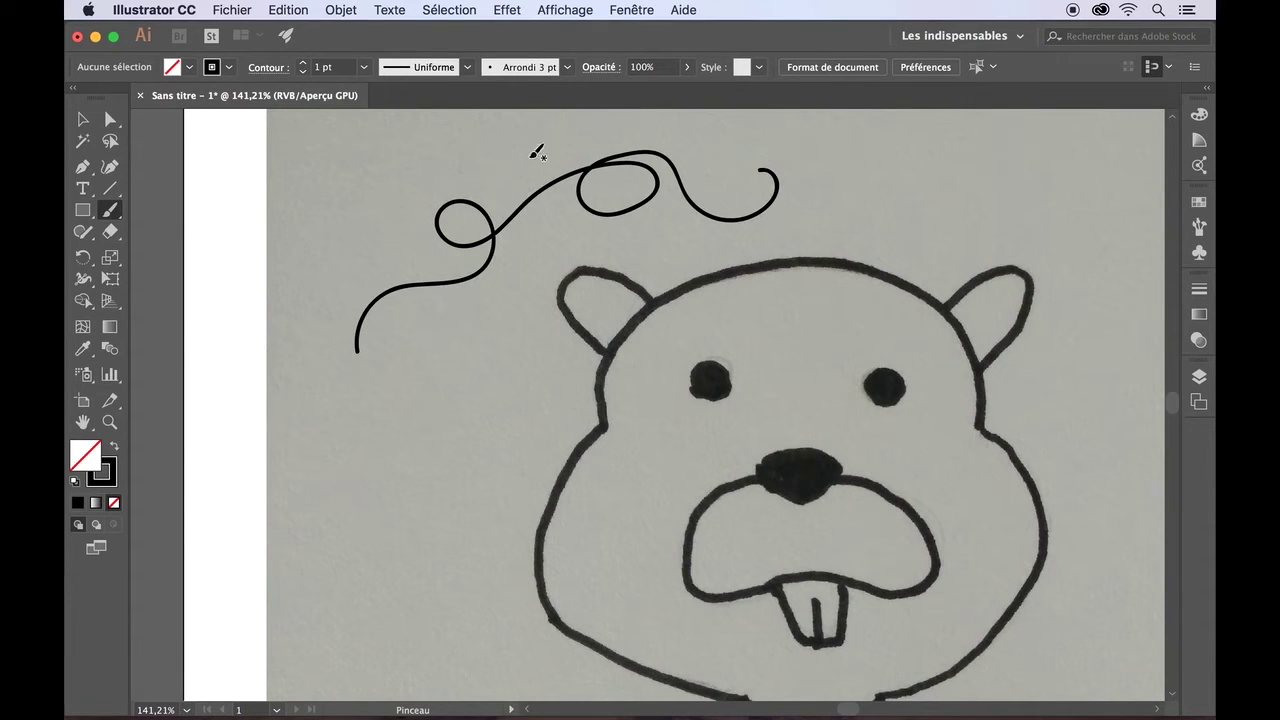
- Create bristle brush 'Pointe du pinceau 1' with Point arrondi tip, set stroke to 2 pt, and paint a test arc
{"action": "left_click", "coordinate": [567, 68]}
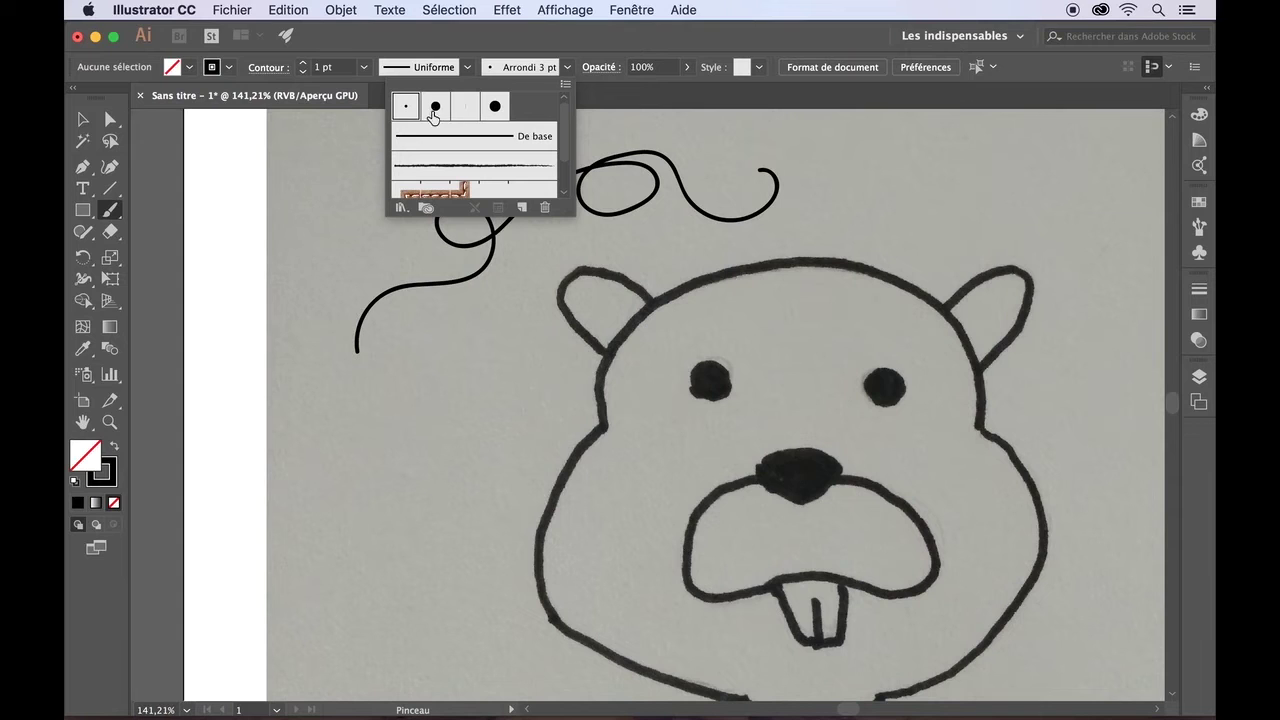
{"action": "left_click", "coordinate": [522, 207]}
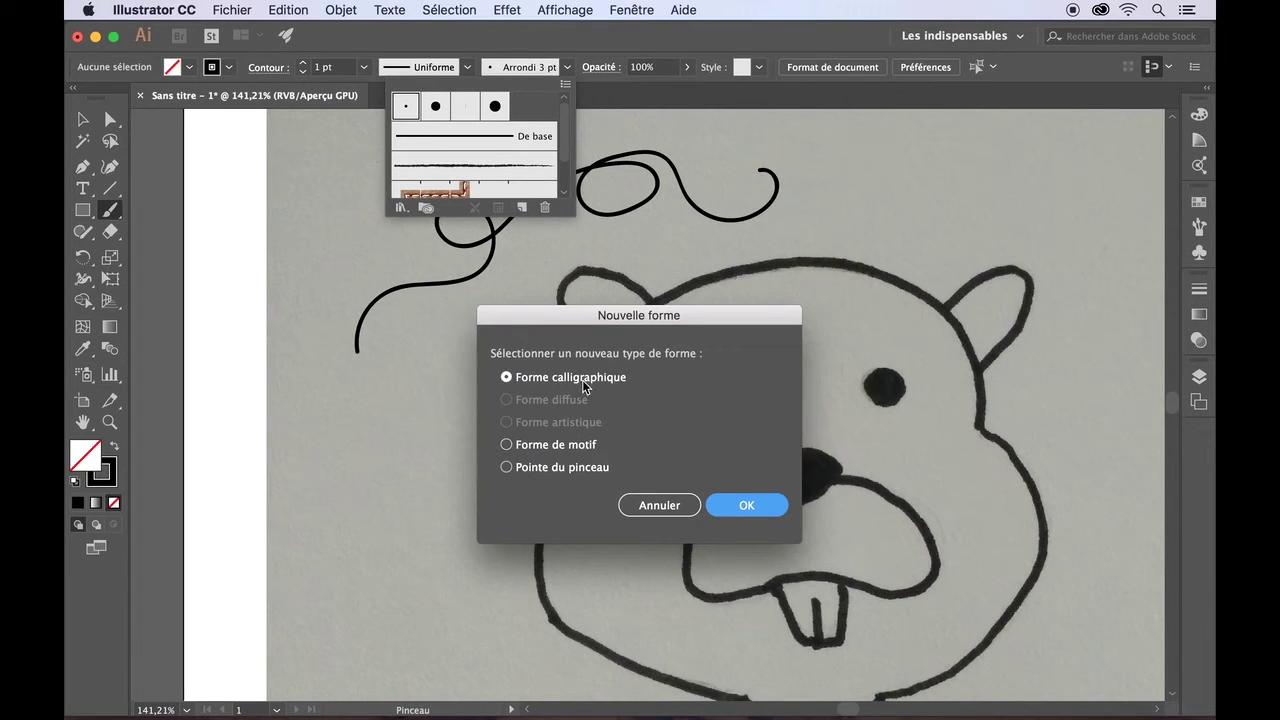
{"action": "left_click", "coordinate": [507, 468]}
{"action": "left_click", "coordinate": [760, 505]}
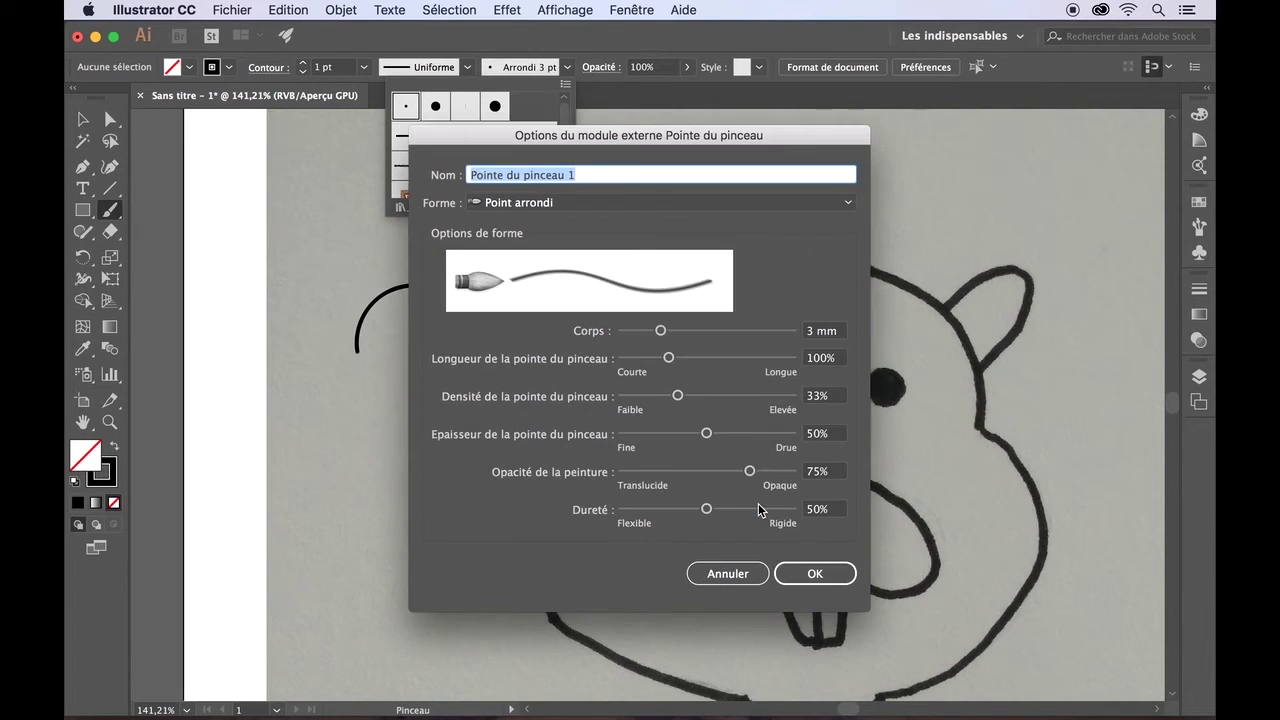
{"action": "left_click", "coordinate": [849, 200]}
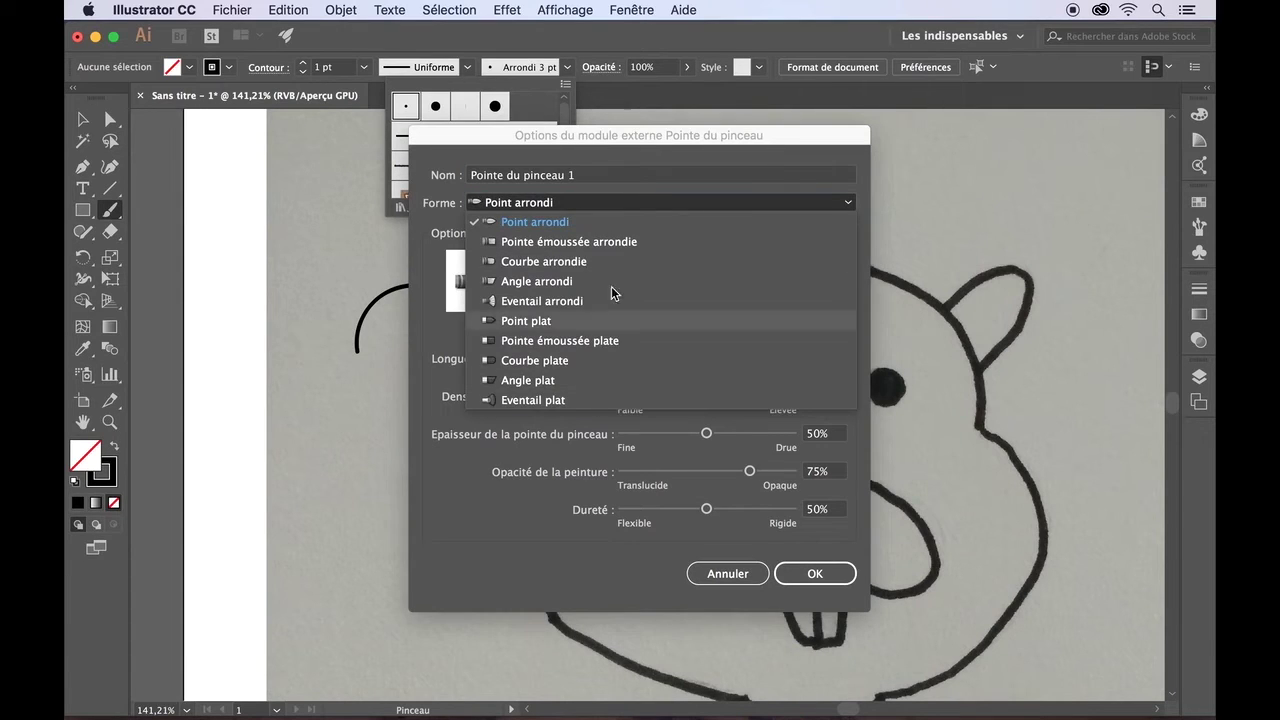
{"action": "left_click", "coordinate": [849, 202]}
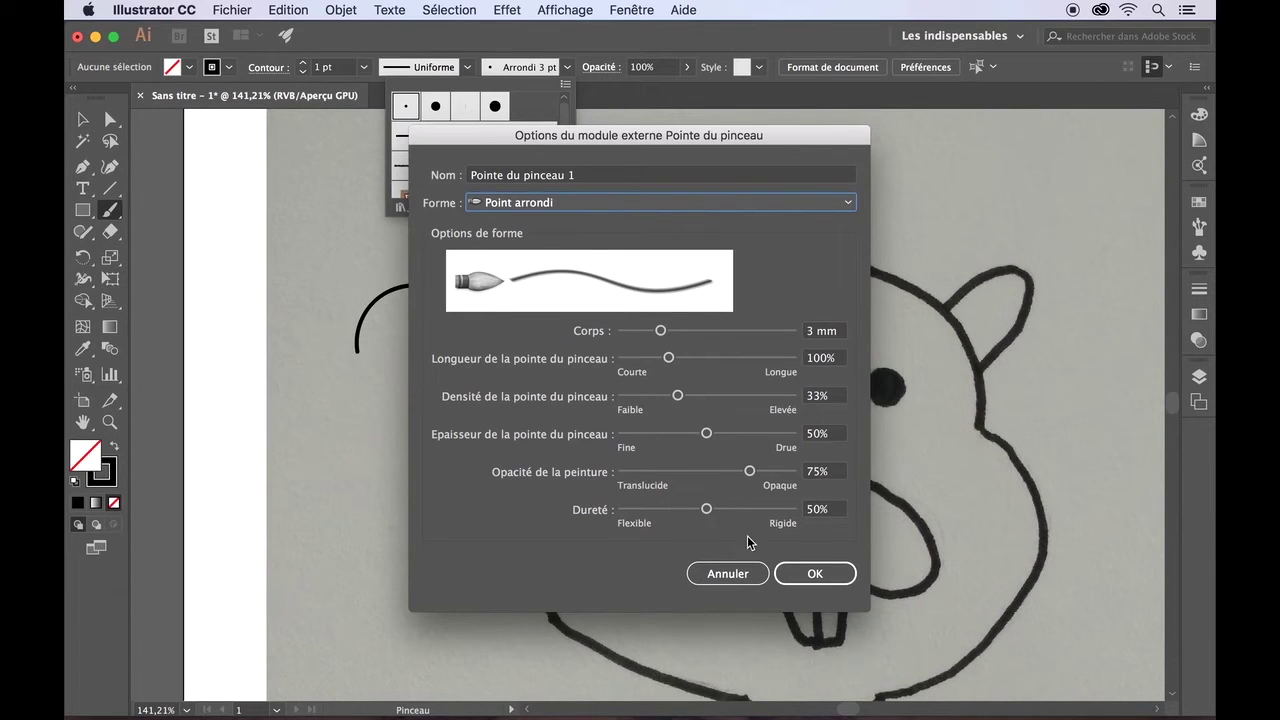
{"action": "key", "text": "Return"}
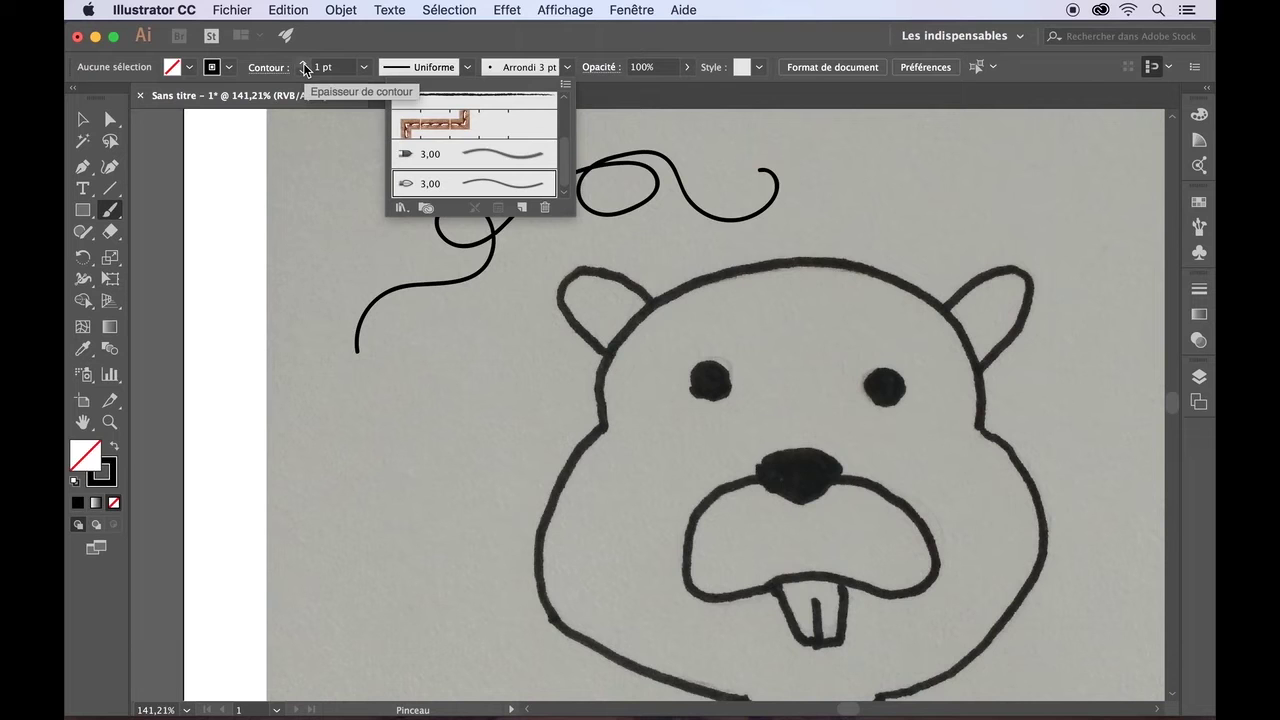
{"action": "left_click", "coordinate": [303, 63]}
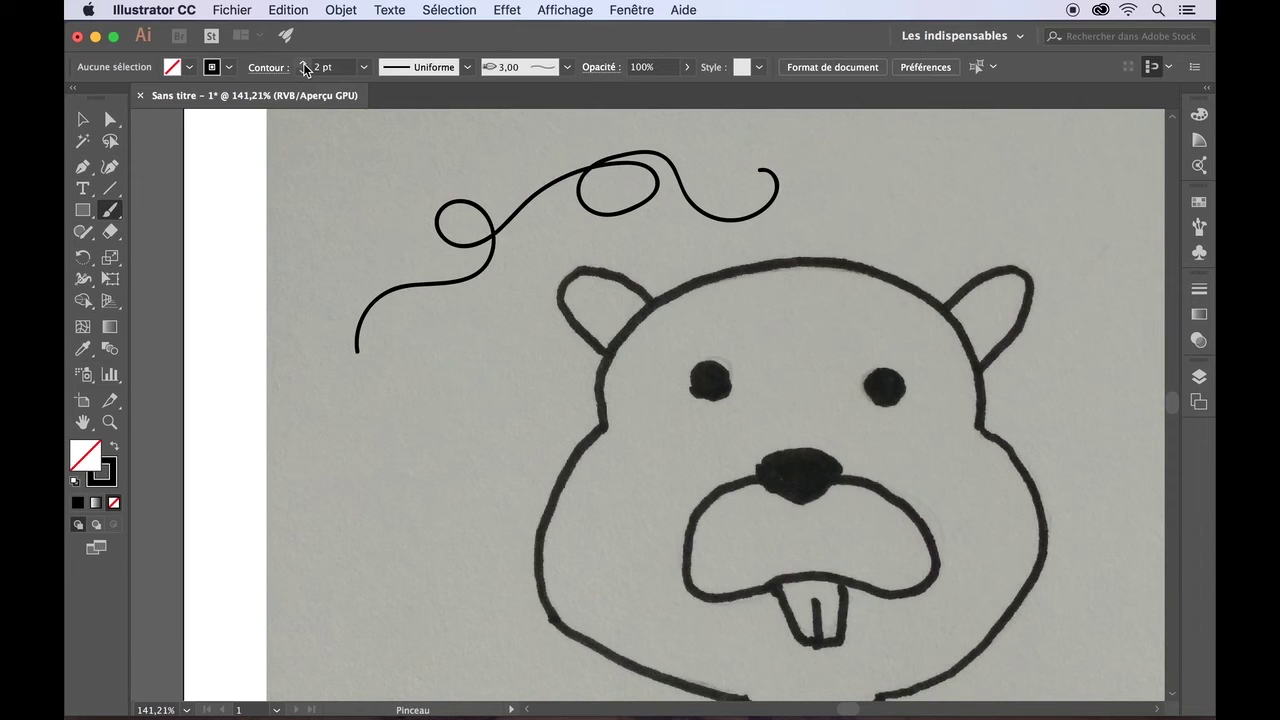
{"action": "mouse_move", "coordinate": [358, 255]}
{"action": "left_mouse_down"}
{"action": "mouse_move", "coordinate": [399, 170]}
{"action": "mouse_move", "coordinate": [455, 175]}
{"action": "left_mouse_up"}
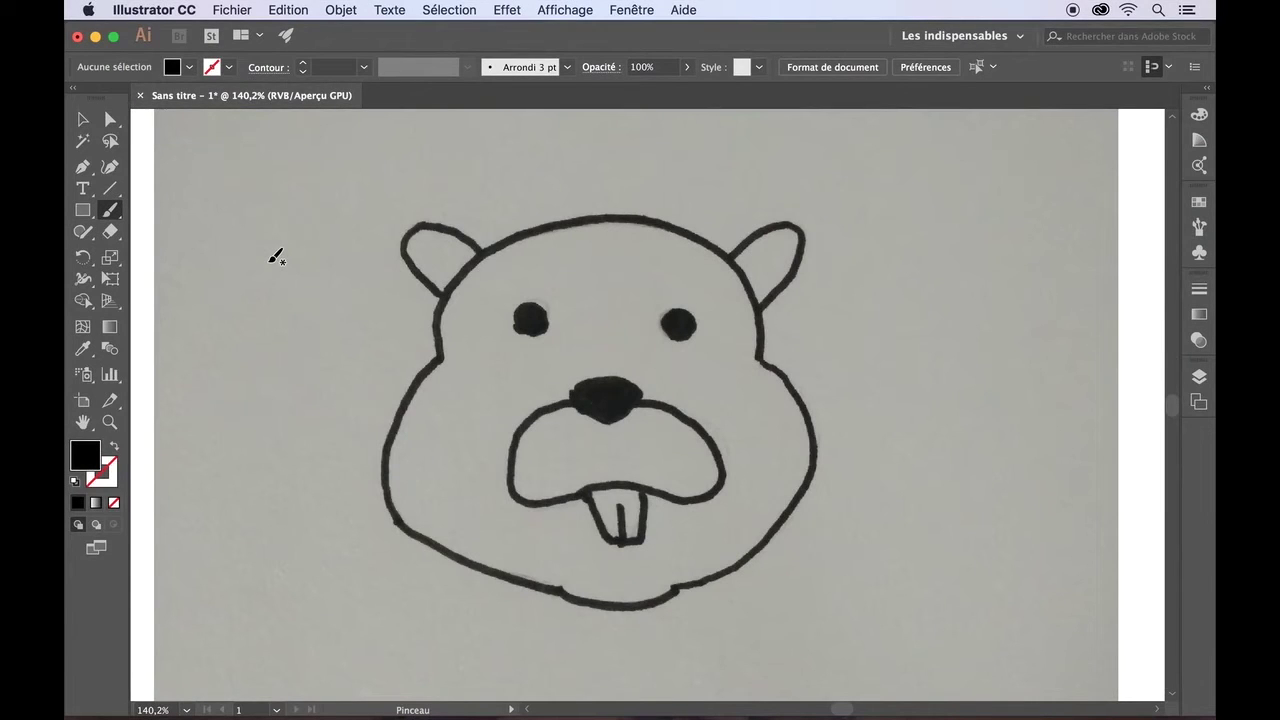
{"action": "mouse_move", "coordinate": [267, 261]}
{"action": "left_mouse_down"}
{"action": "mouse_move", "coordinate": [283, 218]}
{"action": "mouse_move", "coordinate": [393, 181]}
{"action": "left_mouse_up"}
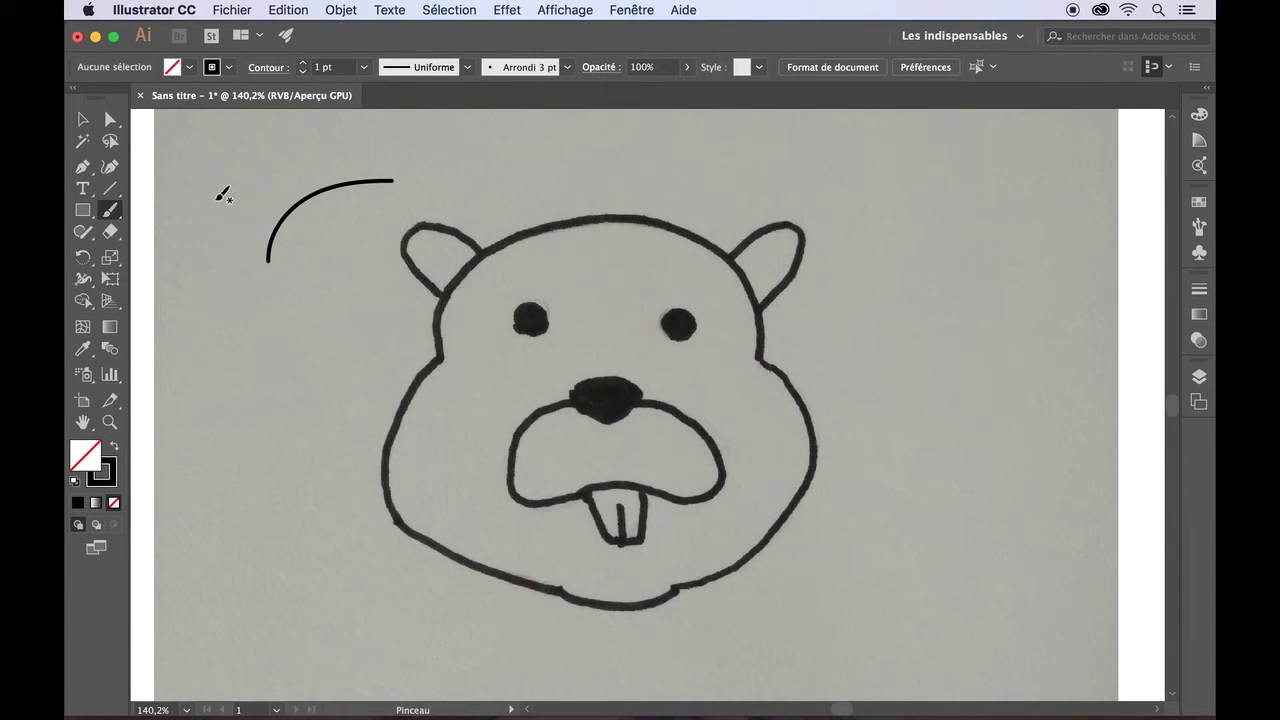
{"action": "double_click", "coordinate": [111, 213]}
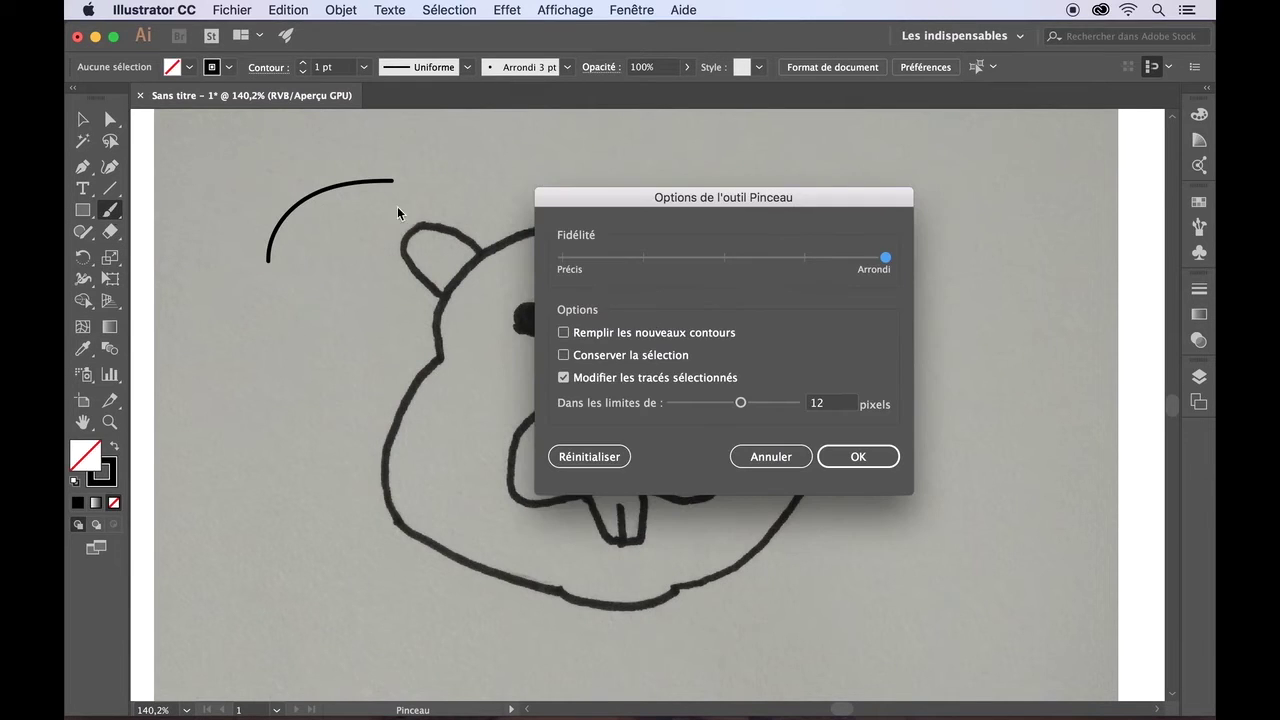
{"action": "left_click_drag", "start_coordinate": [884, 265], "coordinate": [567, 262]}
{"action": "left_click_drag", "start_coordinate": [565, 265], "coordinate": [883, 271]}
{"action": "left_click", "coordinate": [837, 458]}
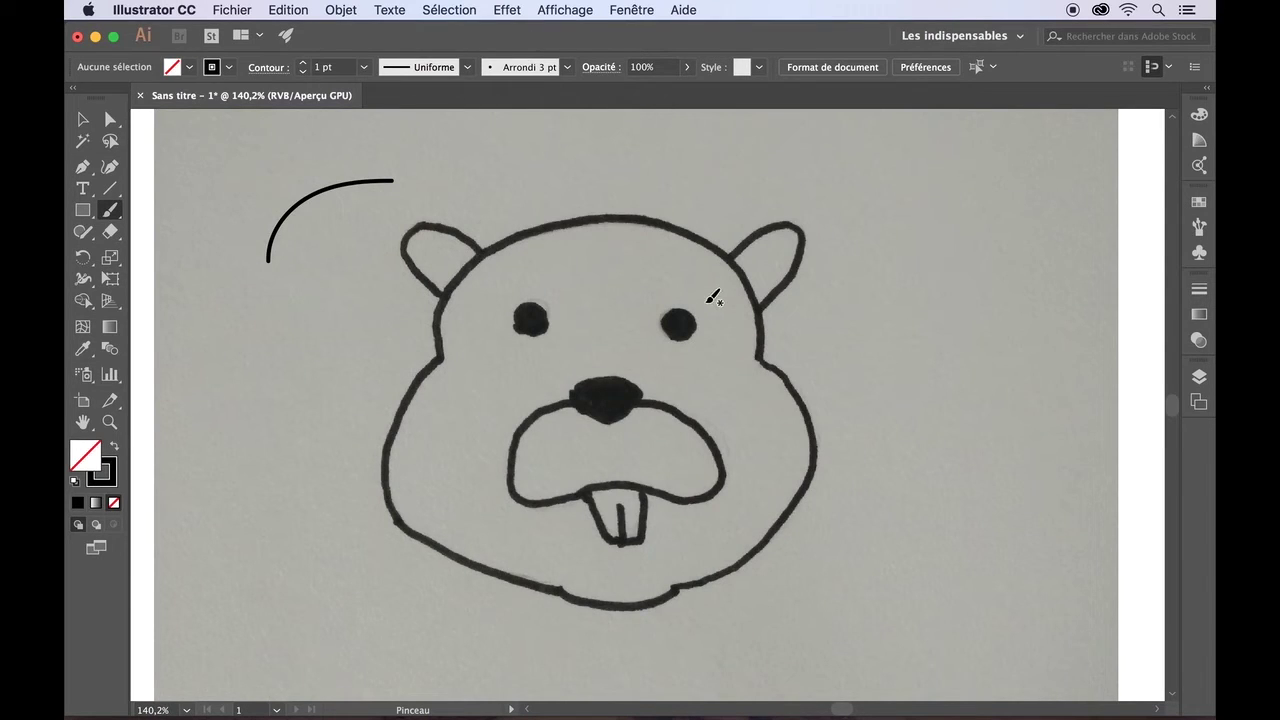
- Set the brush stroke colour to red from the Control panel swatches
{"action": "left_click", "coordinate": [228, 67]}
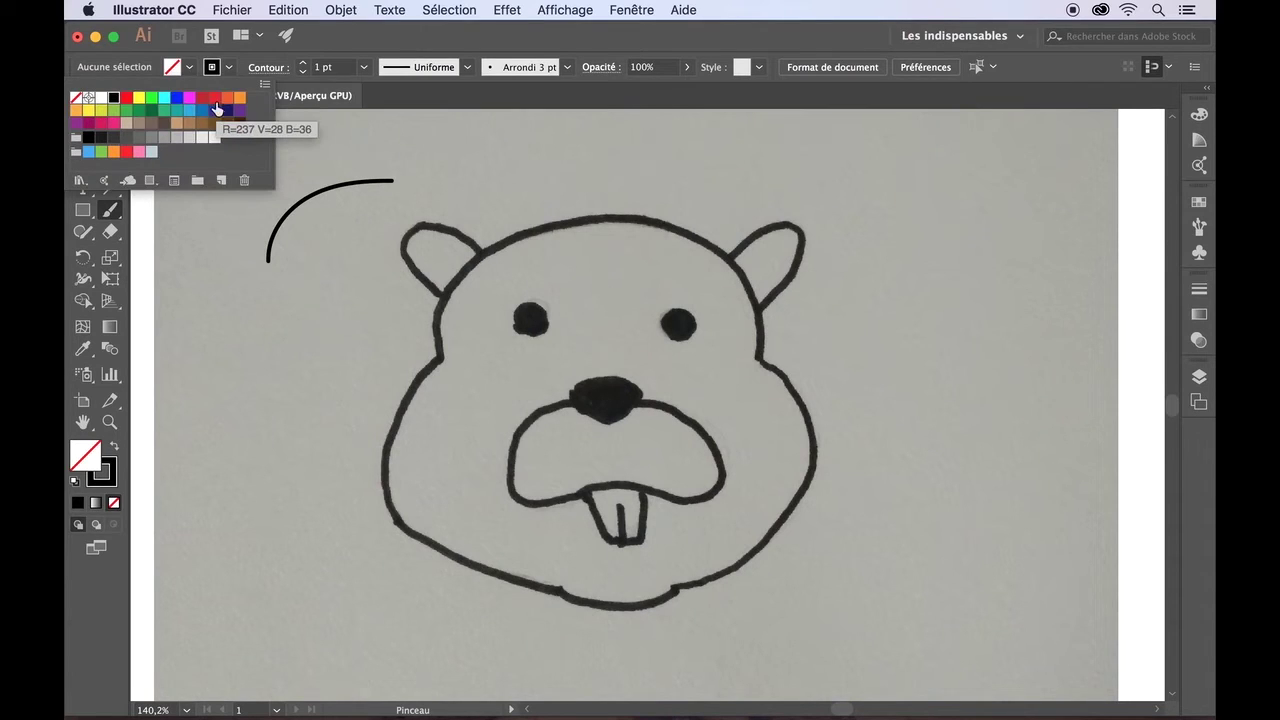
{"action": "left_click", "coordinate": [215, 102]}
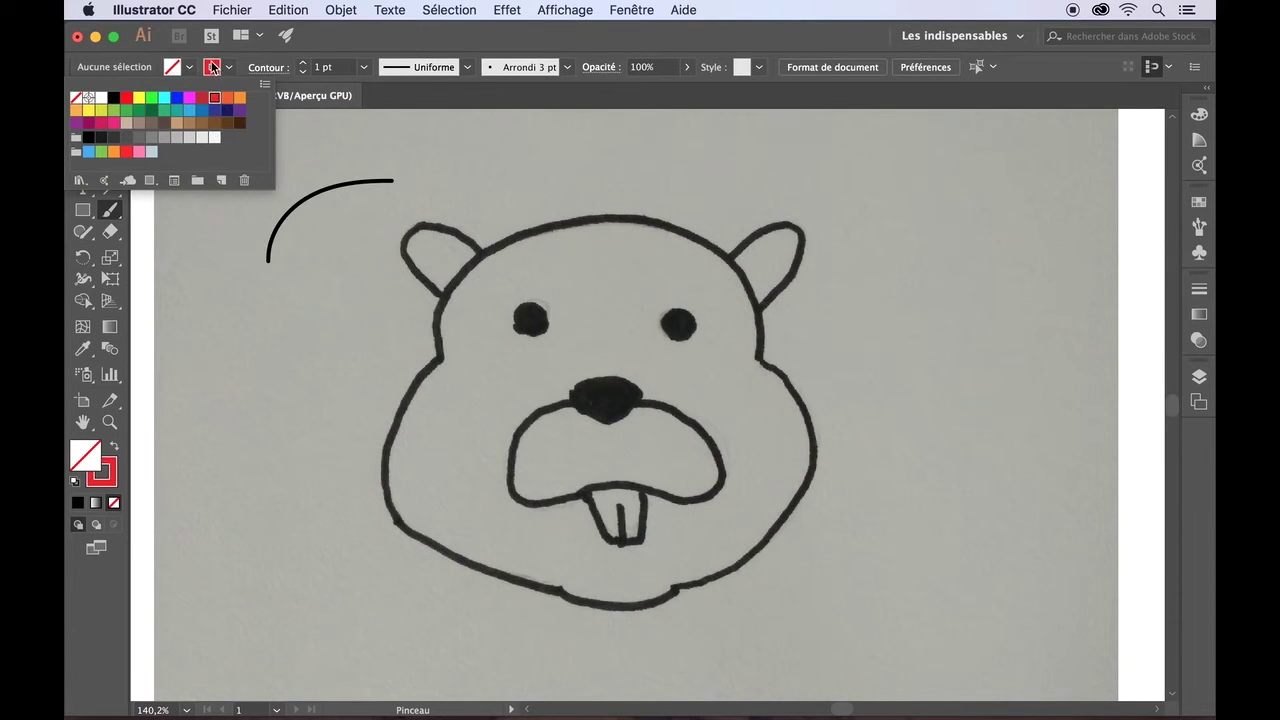
{"action": "left_click", "coordinate": [229, 68]}
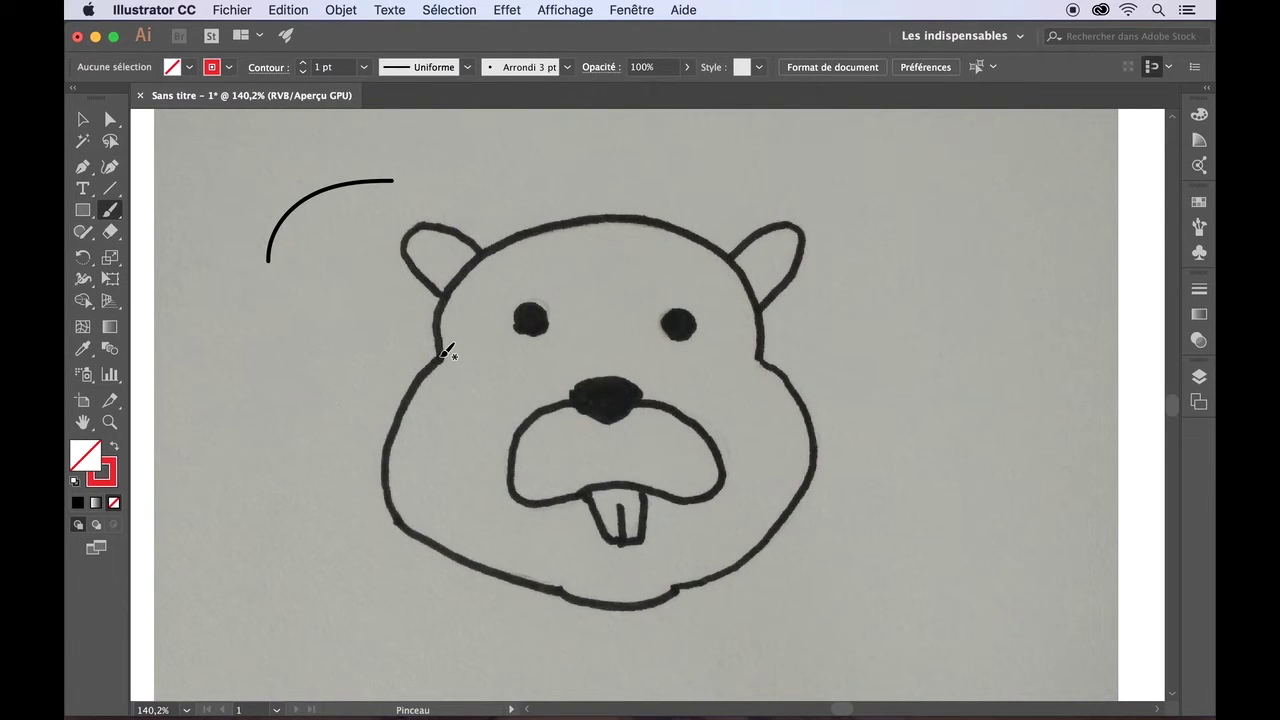
- Trace both sides of the beaver's head and both ears with red brush strokes
{"action": "mouse_move", "coordinate": [443, 354]}
{"action": "left_mouse_down"}
{"action": "mouse_move", "coordinate": [445, 298]}
{"action": "mouse_move", "coordinate": [491, 252]}
{"action": "mouse_move", "coordinate": [576, 225]}
{"action": "mouse_move", "coordinate": [634, 225]}
{"action": "left_mouse_up"}
{"action": "mouse_move", "coordinate": [763, 358]}
{"action": "left_mouse_down"}
{"action": "mouse_move", "coordinate": [745, 280]}
{"action": "mouse_move", "coordinate": [634, 220]}
{"action": "left_mouse_up"}
{"action": "mouse_move", "coordinate": [737, 257]}
{"action": "left_mouse_down"}
{"action": "mouse_move", "coordinate": [788, 222]}
{"action": "mouse_move", "coordinate": [770, 298]}
{"action": "left_mouse_up"}
{"action": "mouse_move", "coordinate": [484, 247]}
{"action": "left_mouse_down"}
{"action": "mouse_move", "coordinate": [421, 227]}
{"action": "mouse_move", "coordinate": [442, 296]}
{"action": "left_mouse_up"}
{"action": "mouse_move", "coordinate": [446, 356]}
{"action": "left_mouse_down"}
{"action": "mouse_move", "coordinate": [399, 489]}
{"action": "mouse_move", "coordinate": [443, 544]}
{"action": "mouse_move", "coordinate": [561, 597]}
{"action": "mouse_move", "coordinate": [645, 606]}
{"action": "mouse_move", "coordinate": [718, 579]}
{"action": "mouse_move", "coordinate": [801, 488]}
{"action": "mouse_move", "coordinate": [815, 446]}
{"action": "mouse_move", "coordinate": [797, 395]}
{"action": "mouse_move", "coordinate": [762, 358]}
{"action": "left_mouse_up"}
{"action": "mouse_move", "coordinate": [575, 402]}
{"action": "left_mouse_down"}
{"action": "mouse_move", "coordinate": [510, 472]}
{"action": "mouse_move", "coordinate": [551, 497]}
{"action": "mouse_move", "coordinate": [610, 474]}
{"action": "mouse_move", "coordinate": [715, 493]}
{"action": "mouse_move", "coordinate": [678, 416]}
{"action": "mouse_move", "coordinate": [620, 396]}
{"action": "mouse_move", "coordinate": [572, 401]}
{"action": "mouse_move", "coordinate": [615, 405]}
{"action": "mouse_move", "coordinate": [574, 402]}
{"action": "mouse_move", "coordinate": [618, 423]}
{"action": "mouse_move", "coordinate": [643, 394]}
{"action": "mouse_move", "coordinate": [607, 375]}
{"action": "mouse_move", "coordinate": [569, 397]}
{"action": "left_mouse_up"}
- Trace the nose, tooth and both eyes in red, undoing the last stroke
{"action": "left_click_drag", "start_coordinate": [623, 507], "coordinate": [624, 541]}
{"action": "mouse_move", "coordinate": [535, 297]}
{"action": "left_mouse_down"}
{"action": "mouse_move", "coordinate": [560, 309]}
{"action": "mouse_move", "coordinate": [540, 296]}
{"action": "left_mouse_up"}
{"action": "left_click_drag", "start_coordinate": [679, 305], "coordinate": [677, 291]}
{"action": "key", "text": "super+z"}
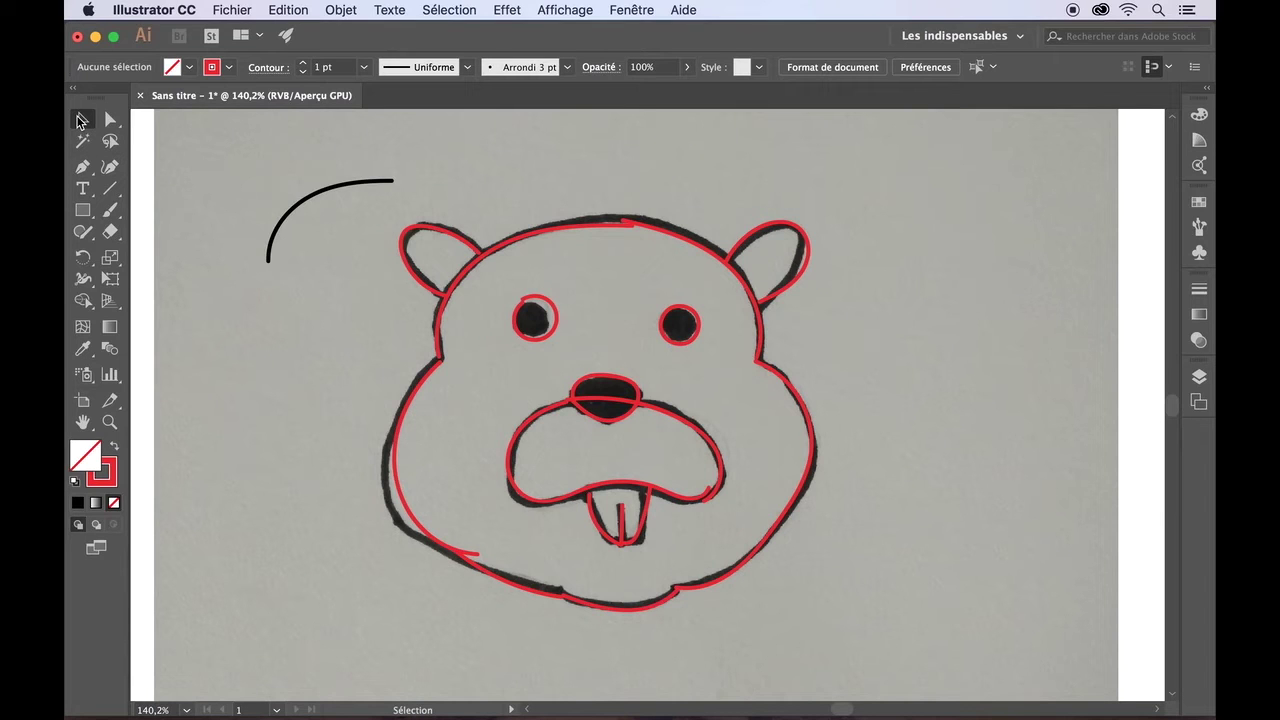
- Select the stray black arc at the top-left and recolour its stroke orange
{"action": "left_click", "coordinate": [300, 208]}
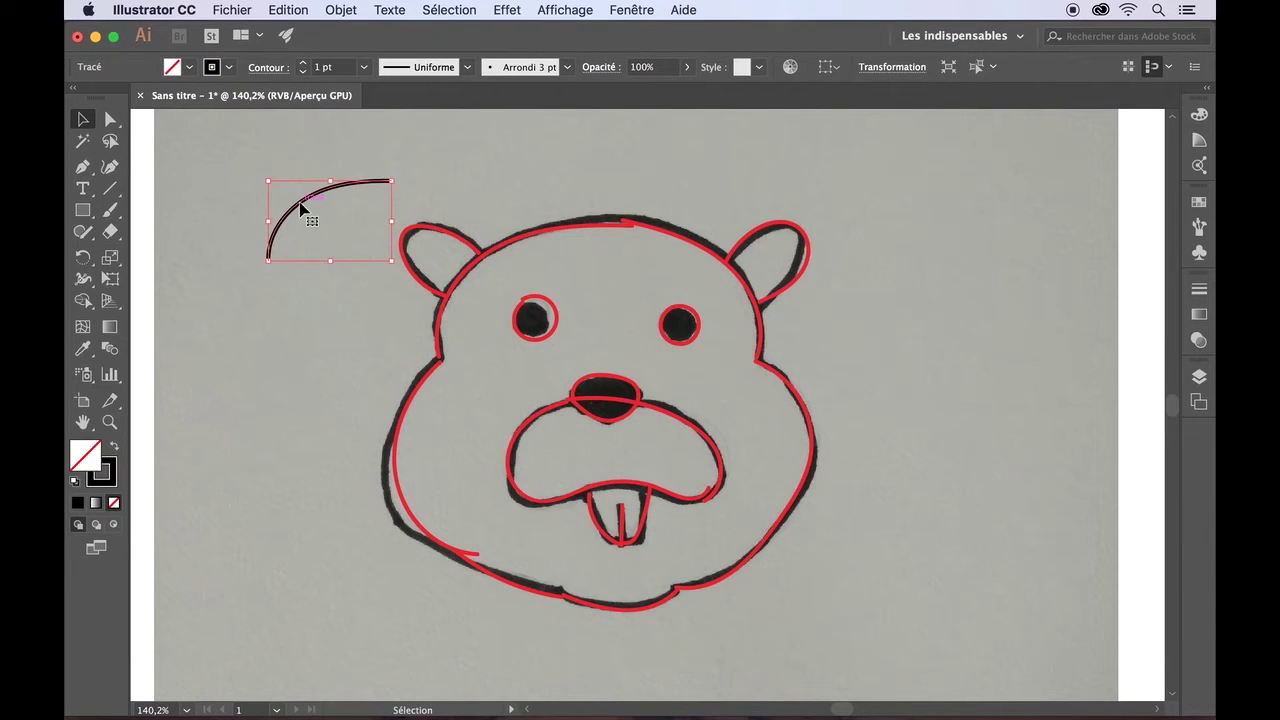
{"action": "left_click", "coordinate": [228, 67]}
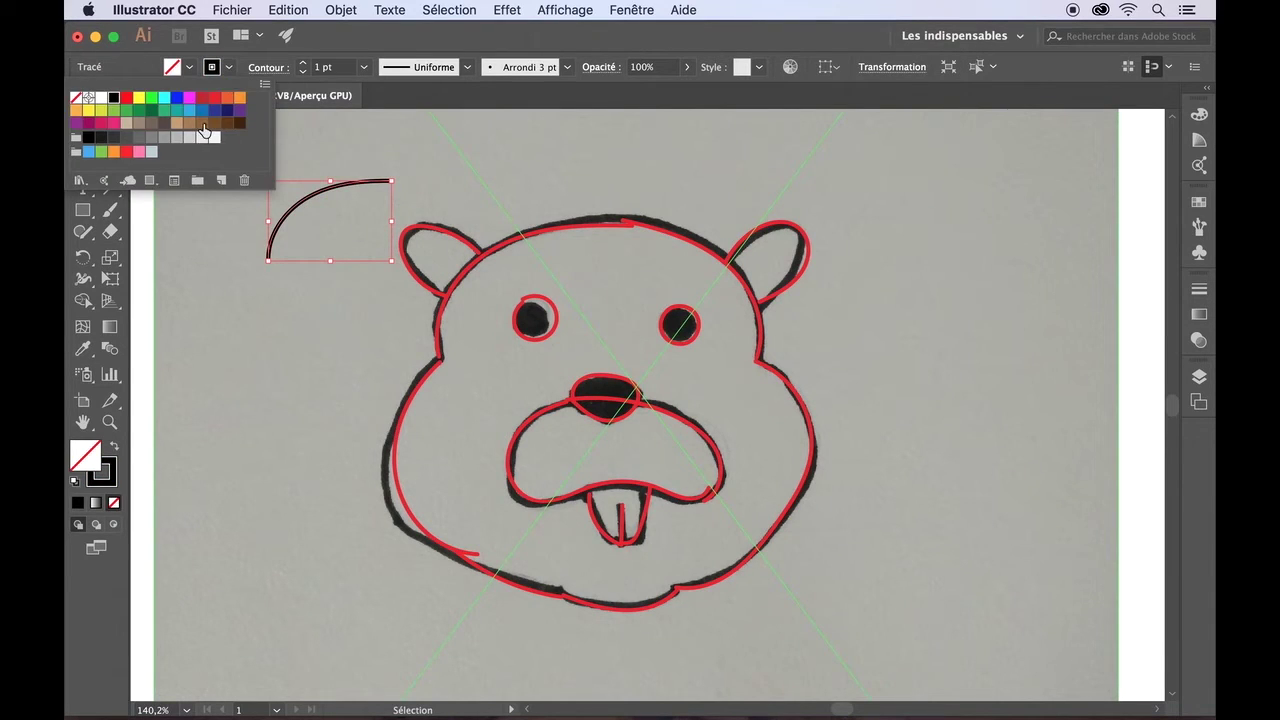
{"action": "left_click", "coordinate": [239, 97]}
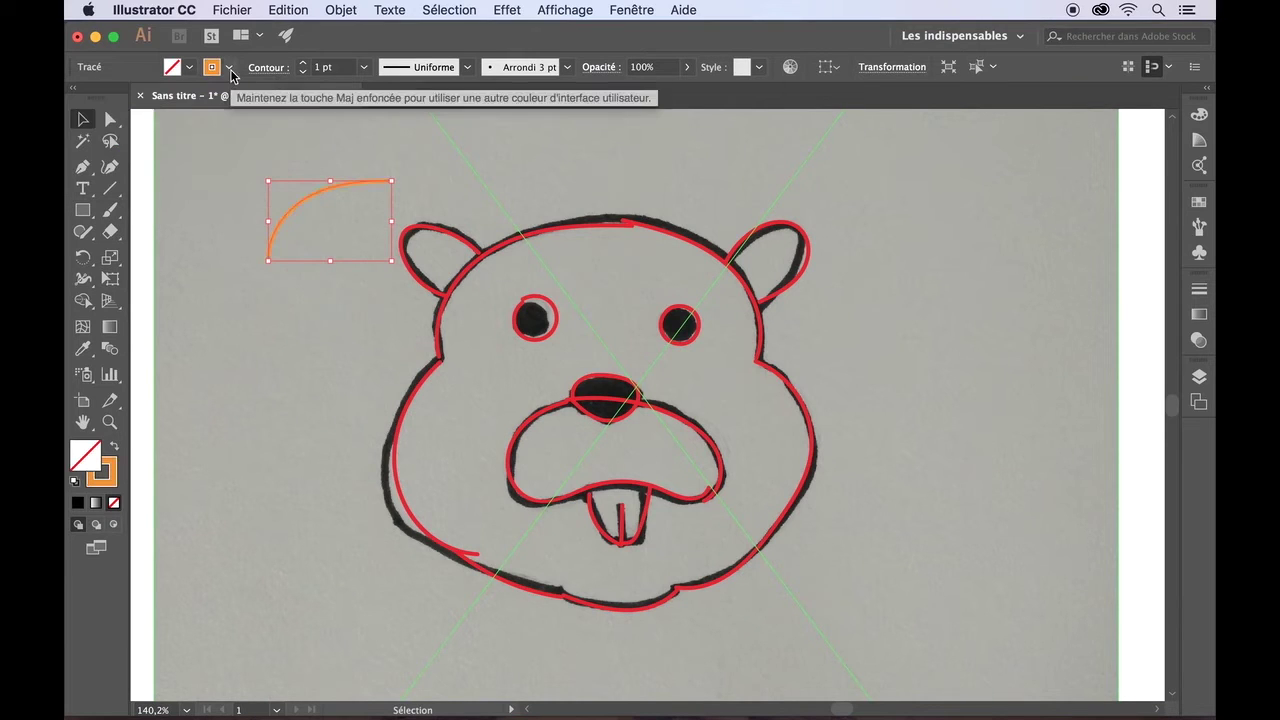
- Inspect the face outline's anchor points on the left cheek and lower-left outline with Direct Selection
{"action": "left_click", "coordinate": [112, 122]}
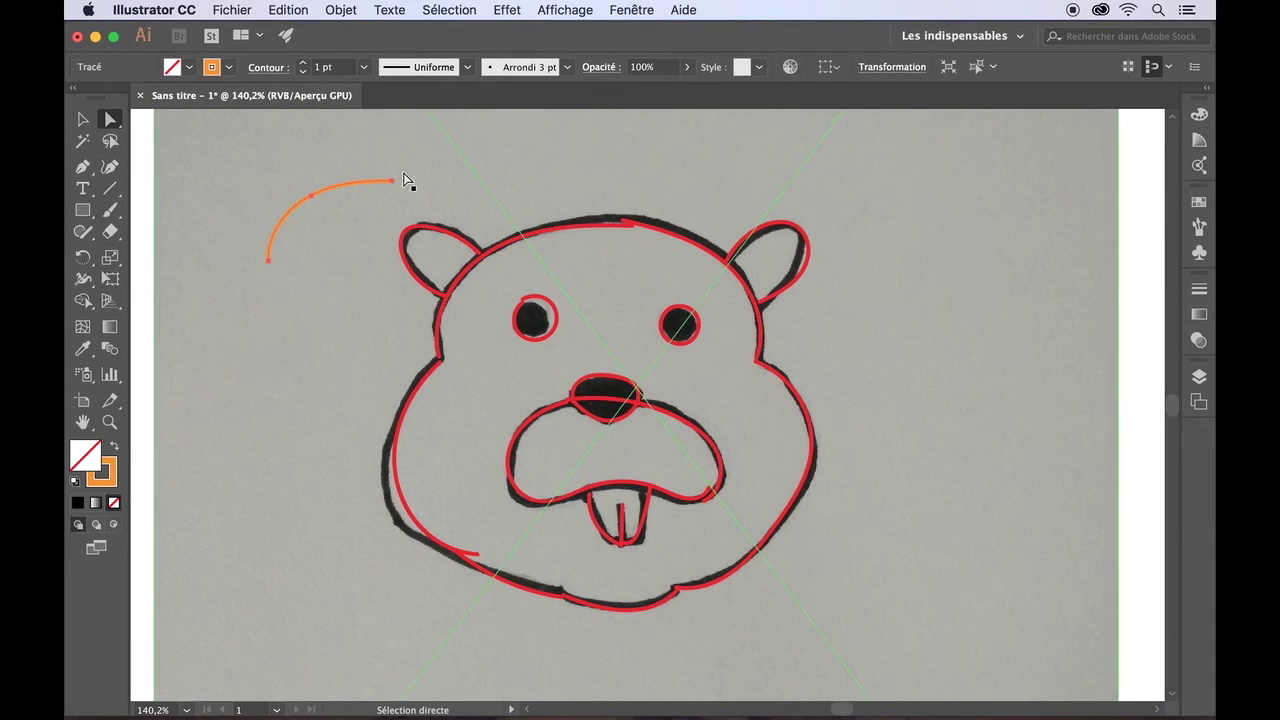
{"action": "left_click", "coordinate": [445, 300]}
{"action": "left_click", "coordinate": [440, 358]}
{"action": "left_click", "coordinate": [407, 423]}
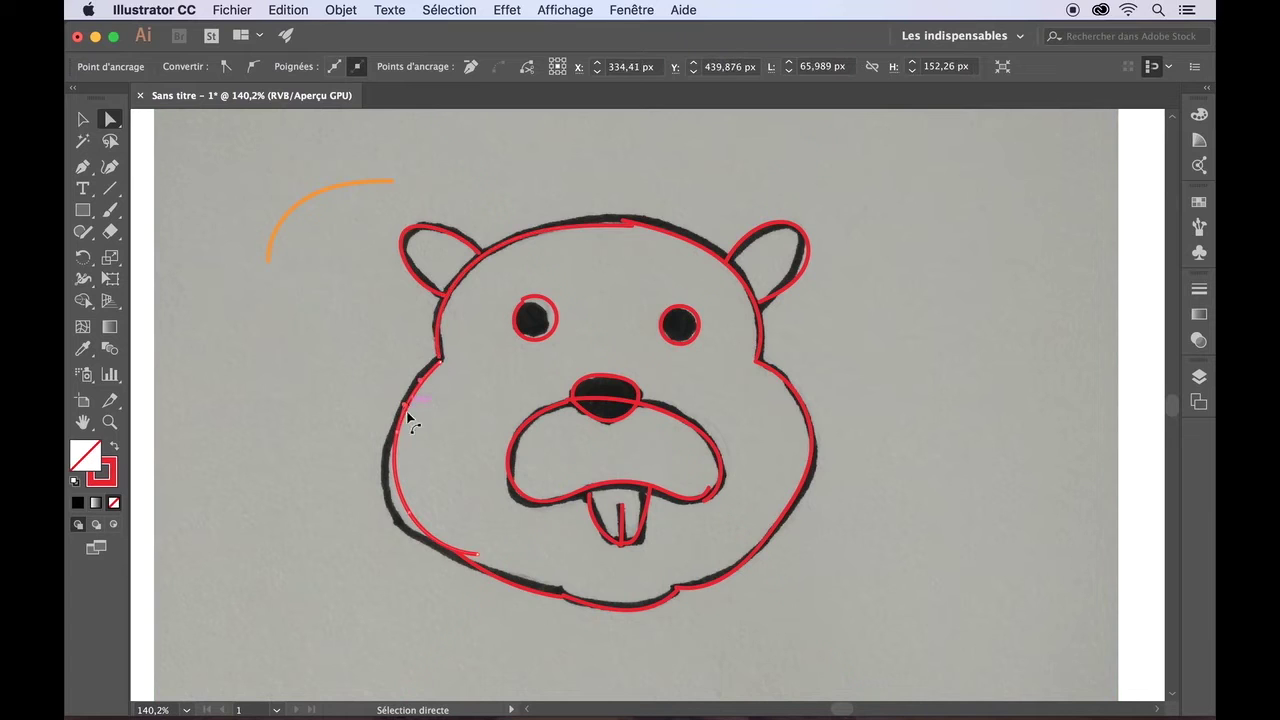
{"action": "left_click", "coordinate": [503, 584]}
- Select the whole orange arc with the Selection tool and delete it
{"action": "left_click", "coordinate": [291, 214]}
{"action": "left_click", "coordinate": [83, 120]}
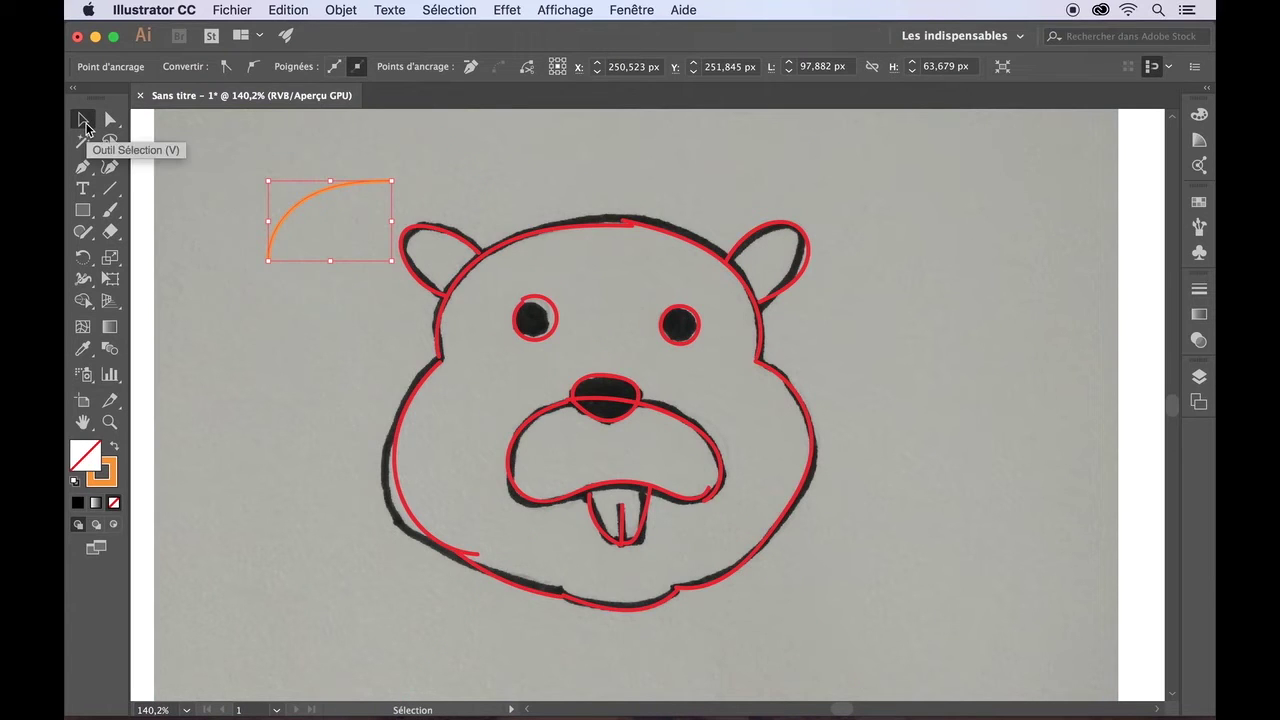
{"action": "key", "text": "BackSpace"}
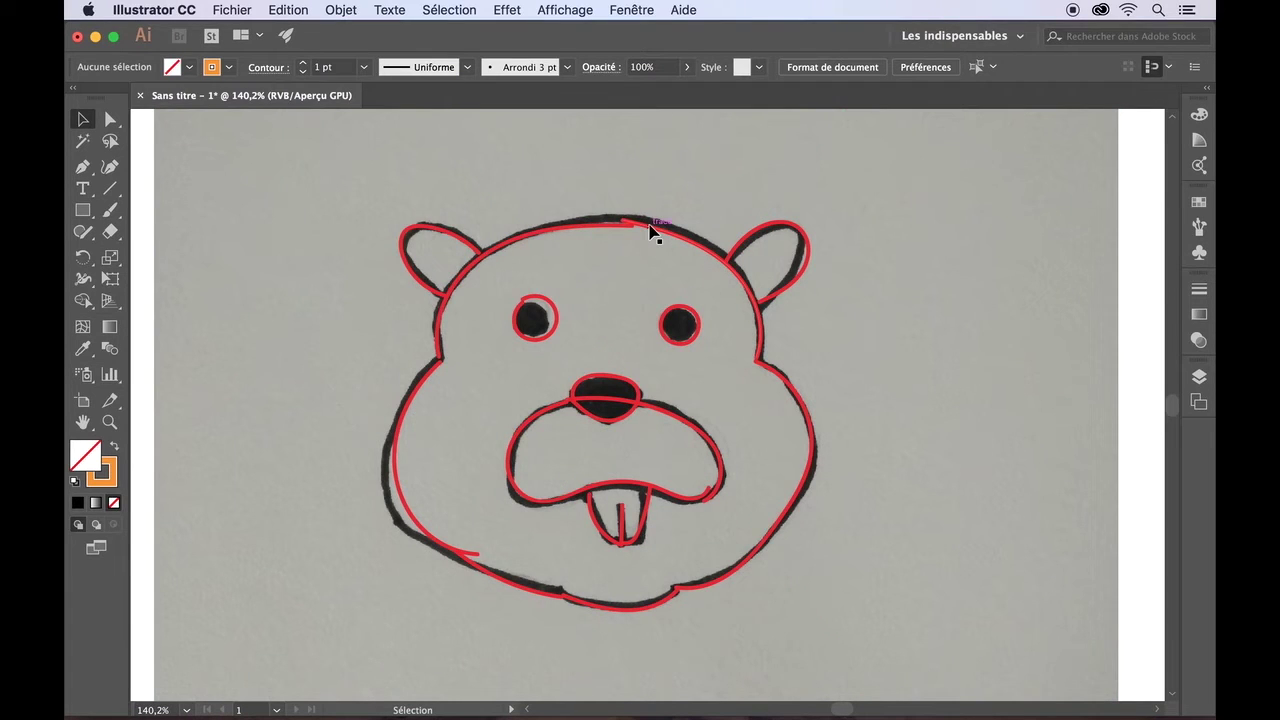
- In the Layers panel, hide the Pinceau layer and lock the Dessin original scanné layer
{"action": "left_click", "coordinate": [1200, 380]}
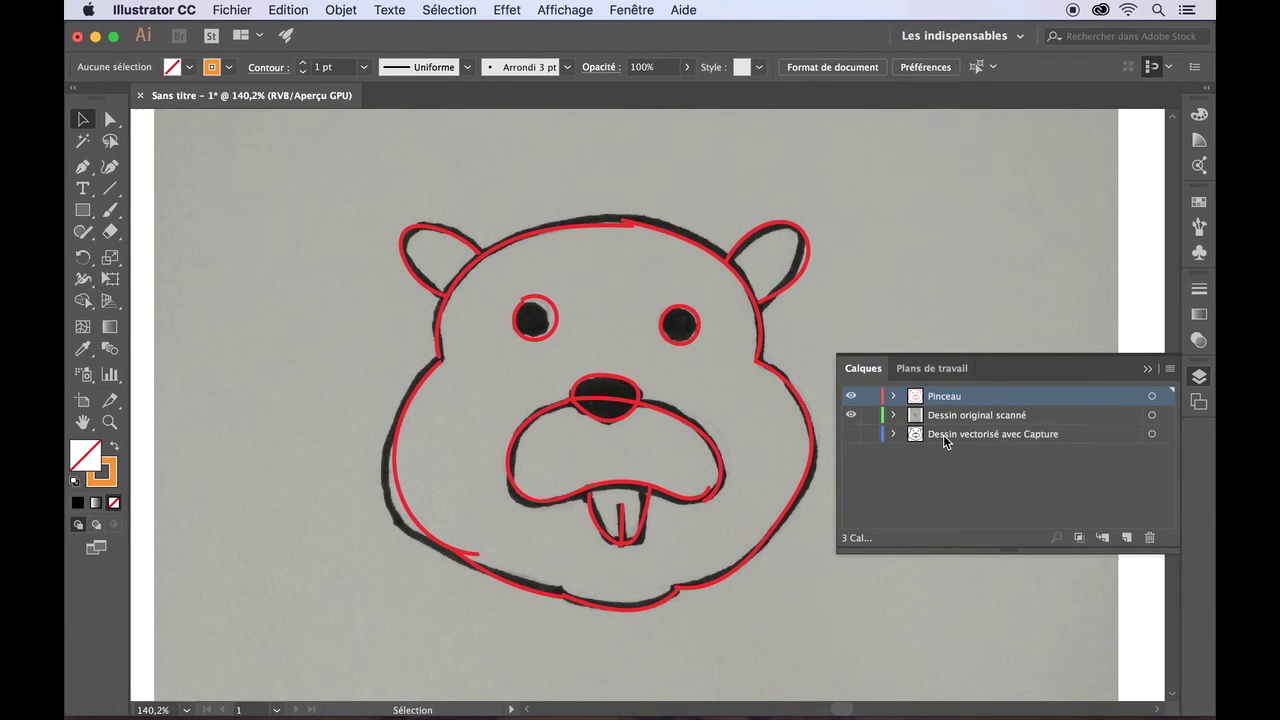
{"action": "left_click", "coordinate": [852, 398]}
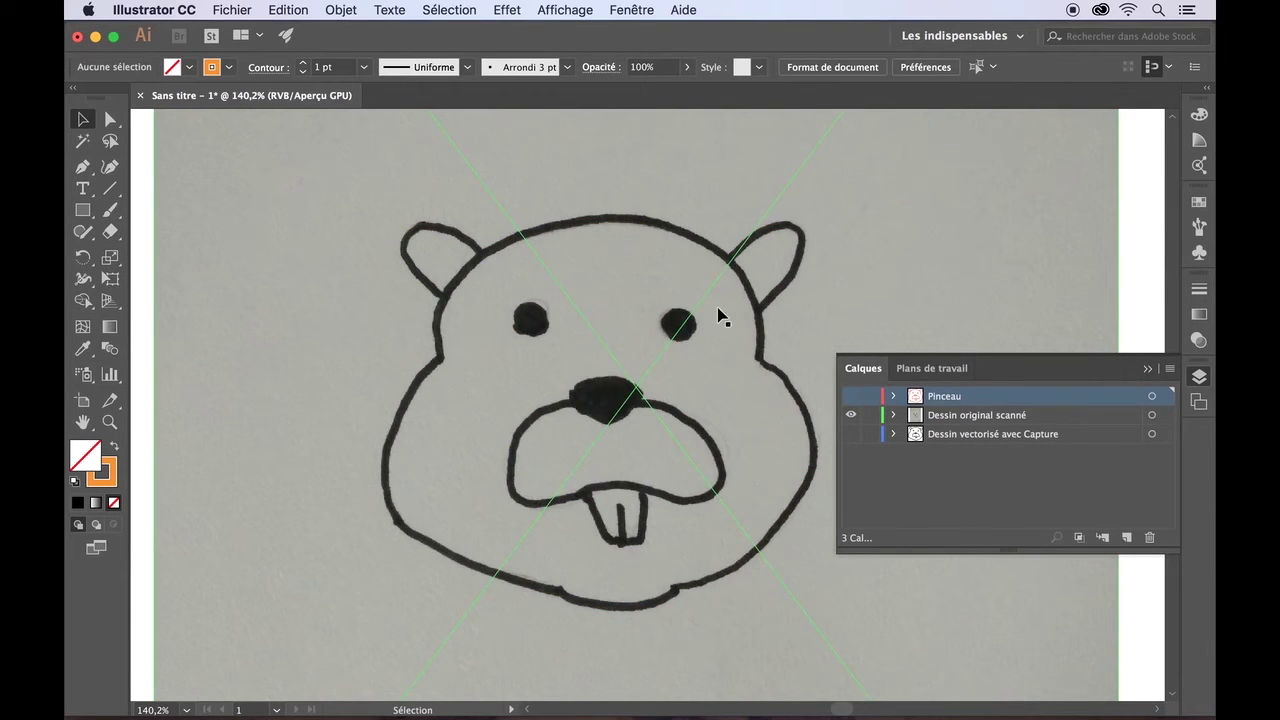
{"action": "left_click", "coordinate": [870, 416]}
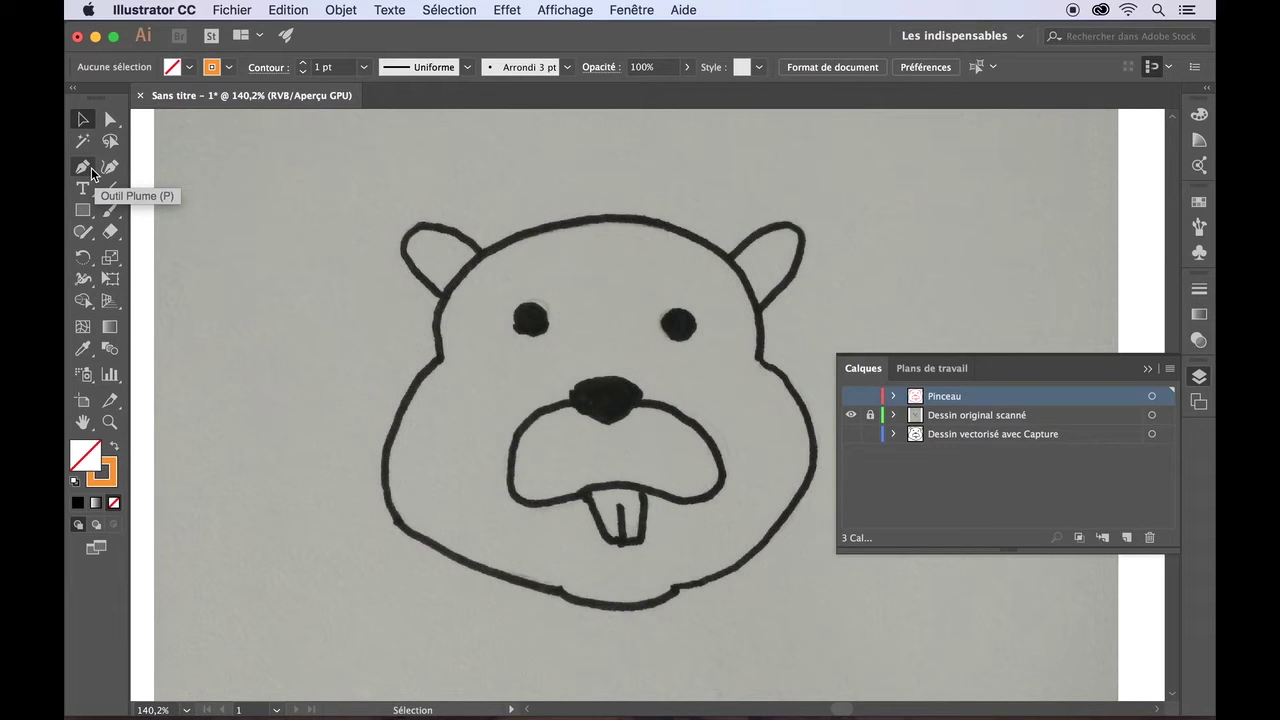
- Tear off the Pen tool group into a floating panel and move it aside
{"action": "left_click", "coordinate": [91, 172]}
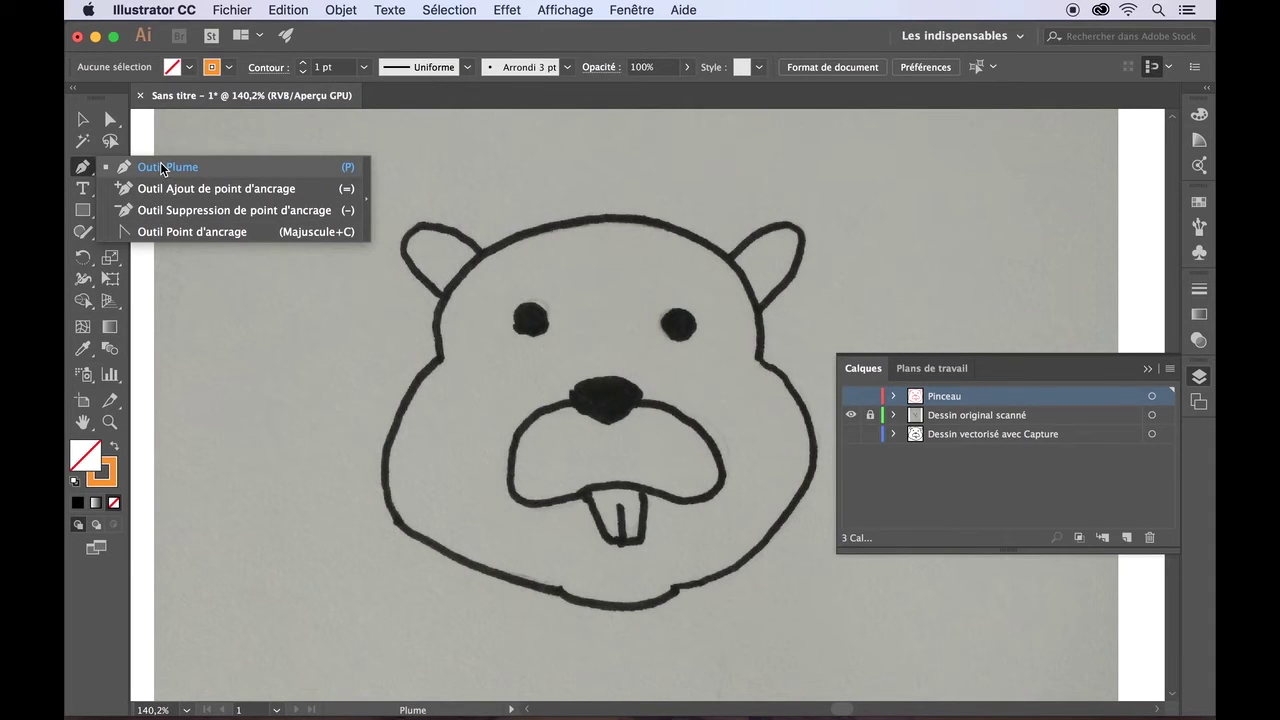
{"action": "left_click", "coordinate": [366, 205]}
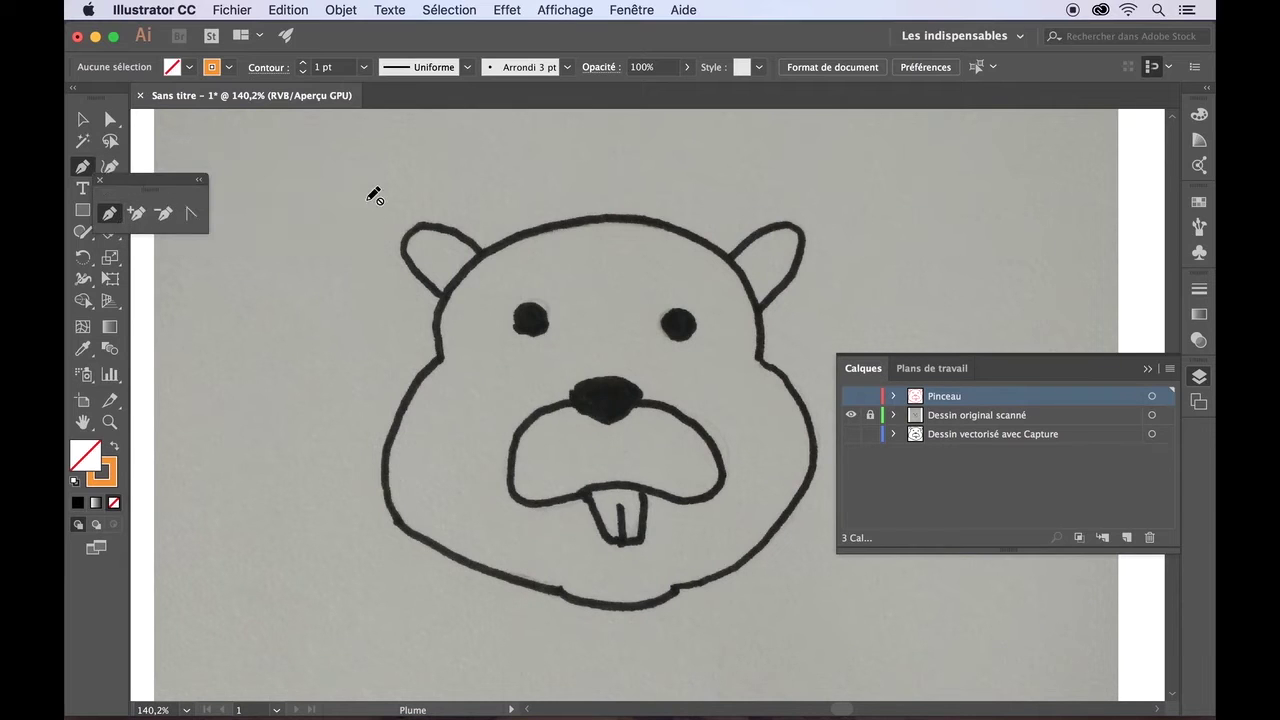
{"action": "left_click_drag", "start_coordinate": [156, 181], "coordinate": [231, 131]}
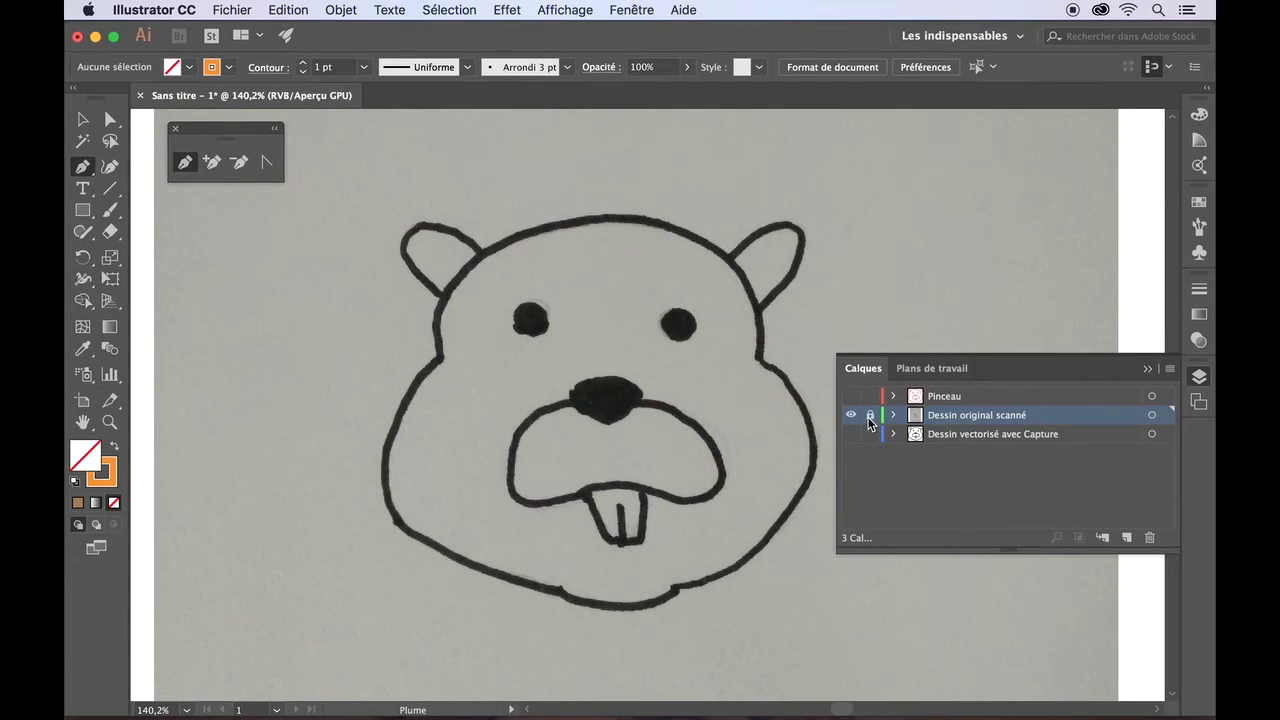
- Add a new layer above the scanned drawing and name it Plume
{"action": "left_click", "coordinate": [1127, 537]}
{"action": "double_click", "coordinate": [945, 415]}
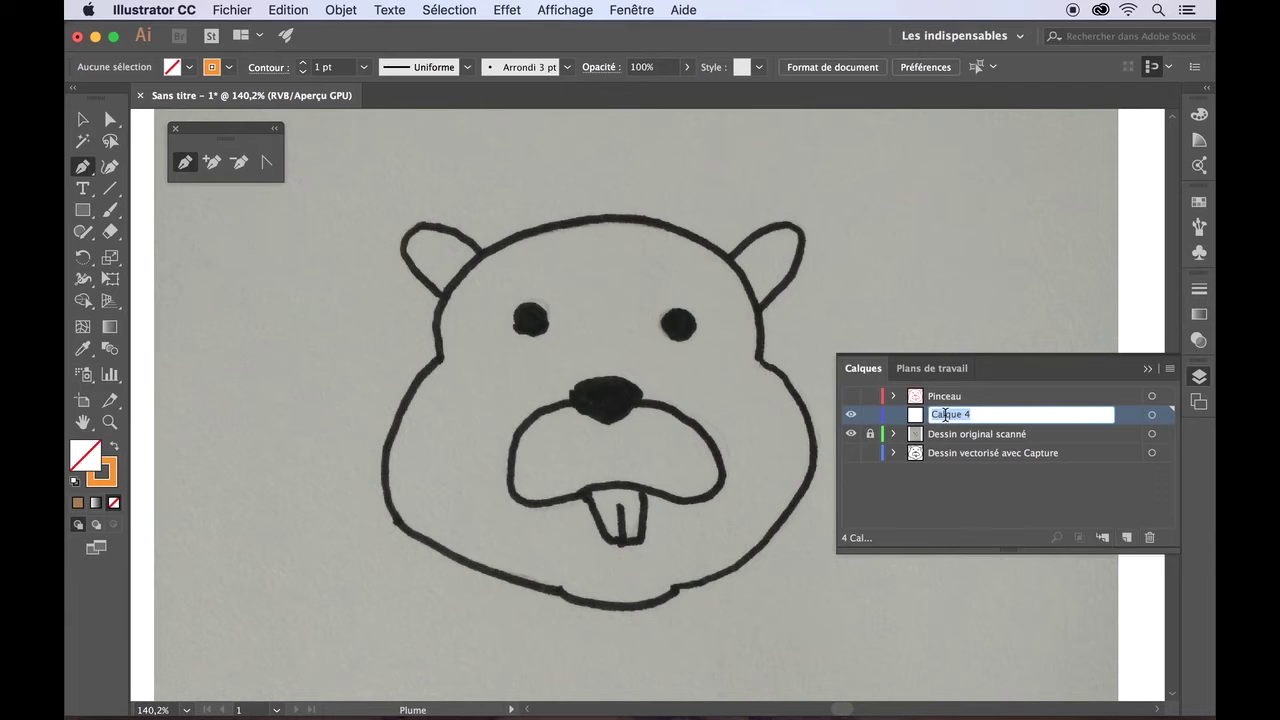
{"action": "type", "text": "Plume"}
{"action": "key", "text": "Return"}
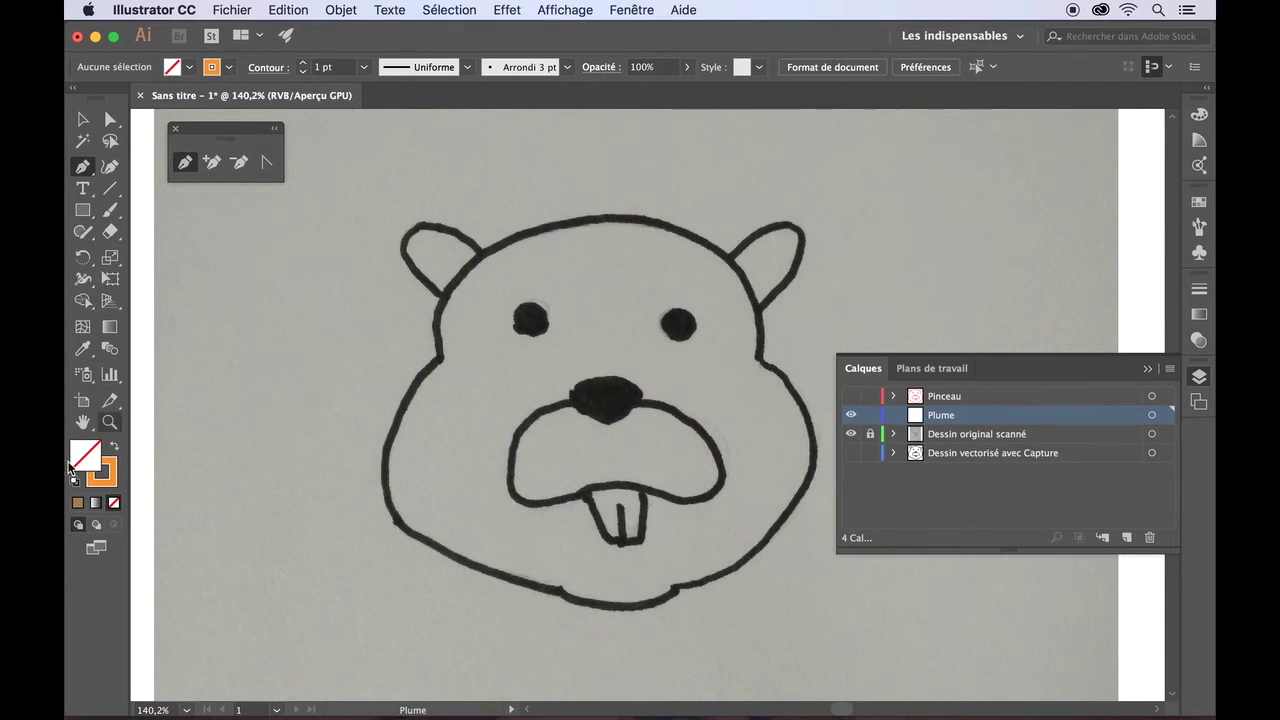
- Set the fill colour to brown and the stroke to none
{"action": "key", "text": "x"}
{"action": "left_click", "coordinate": [187, 67]}
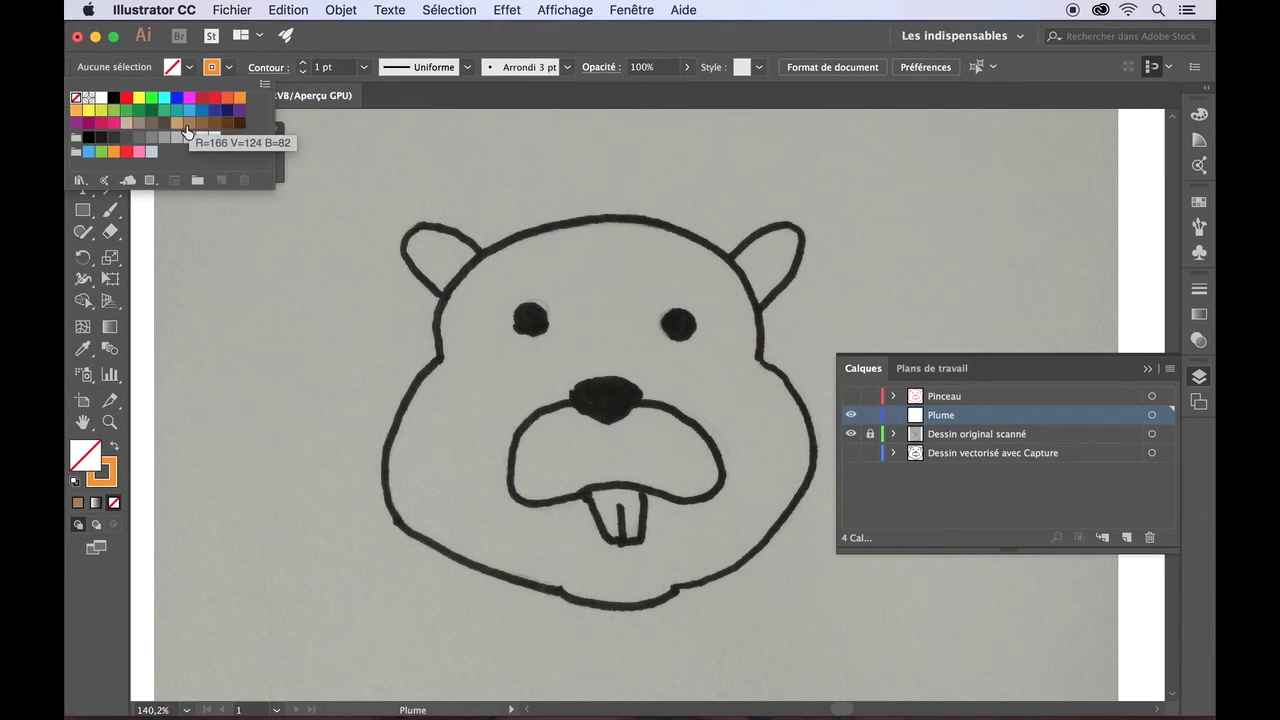
{"action": "left_click", "coordinate": [189, 124]}
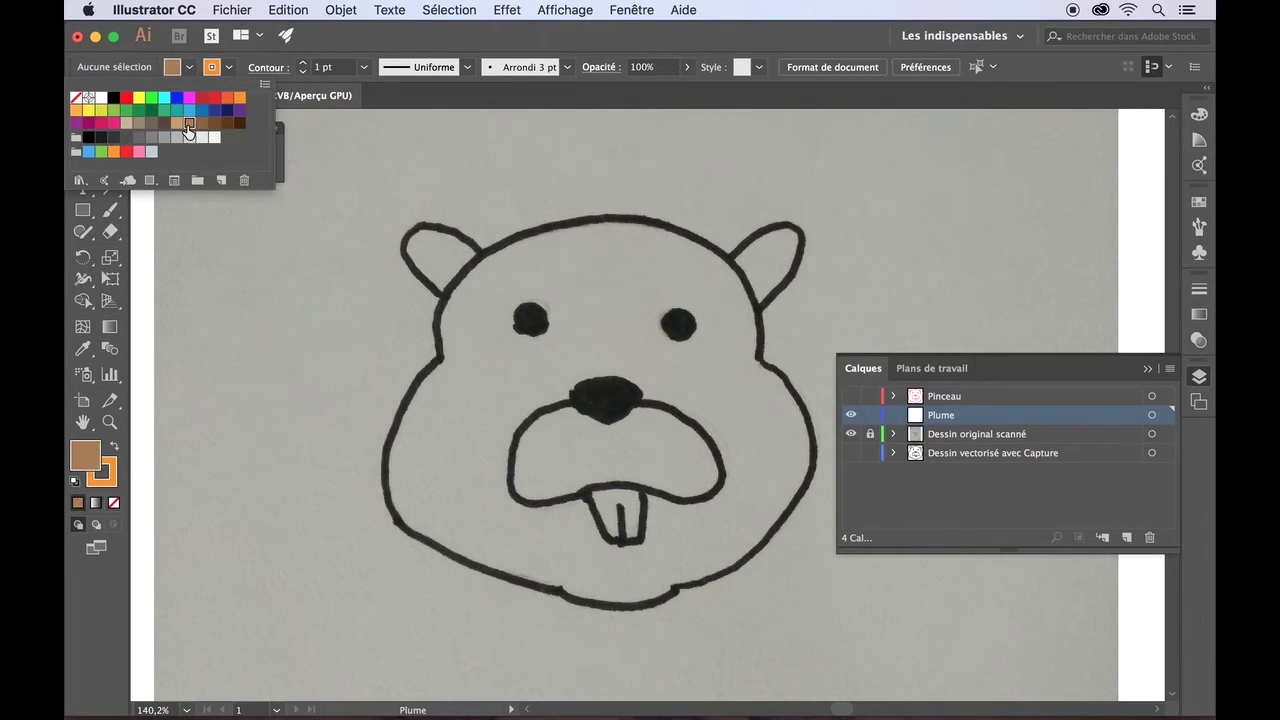
{"action": "left_click", "coordinate": [212, 67]}
{"action": "left_click", "coordinate": [212, 67]}
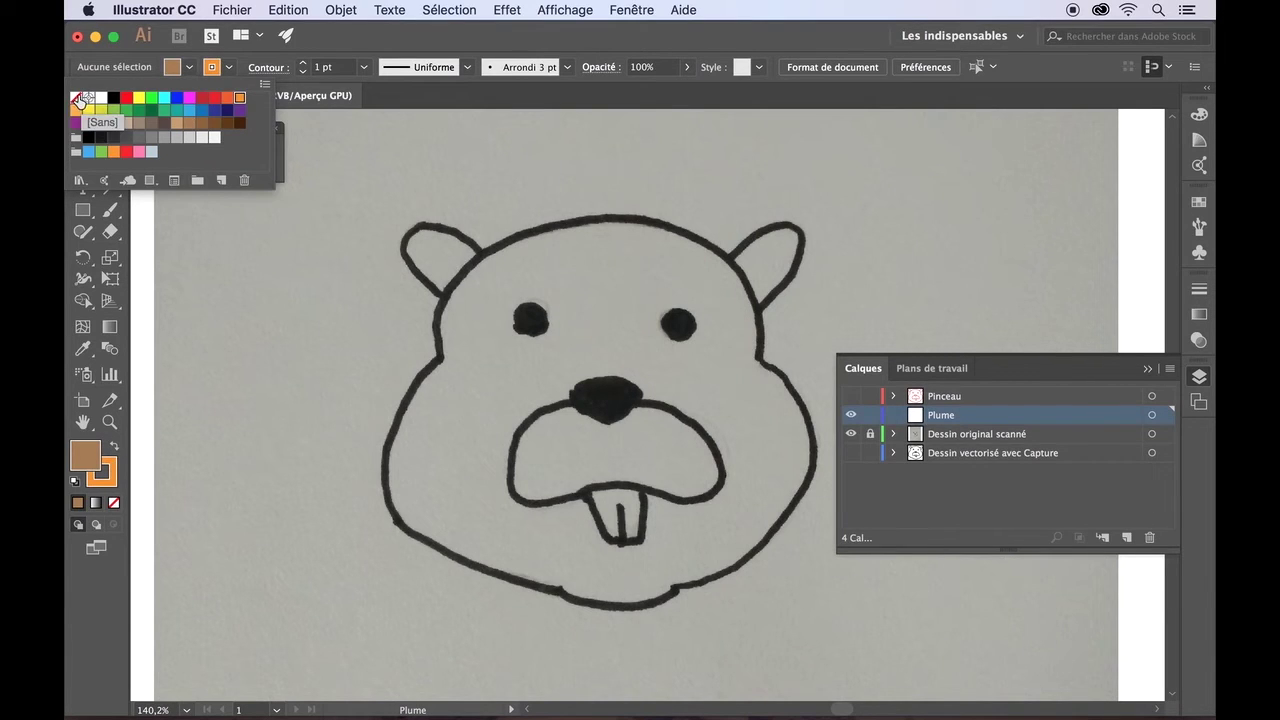
{"action": "left_click", "coordinate": [78, 99]}
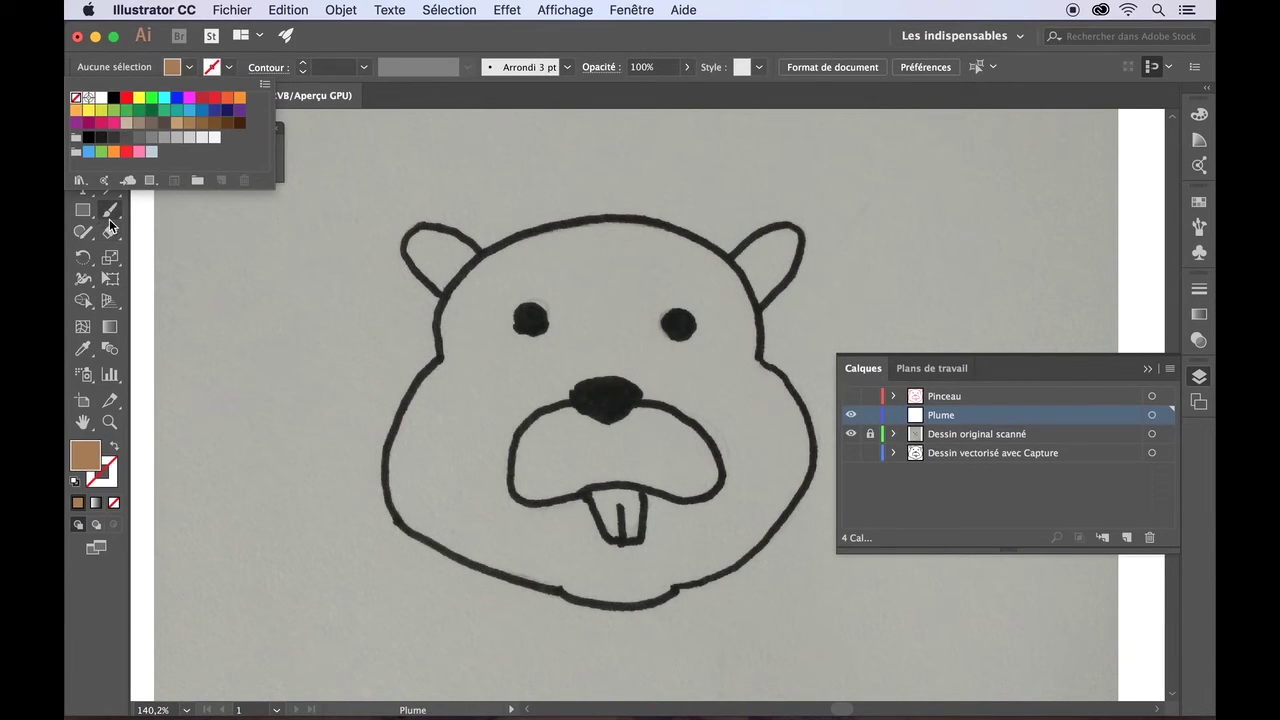
{"action": "left_click", "coordinate": [200, 227]}
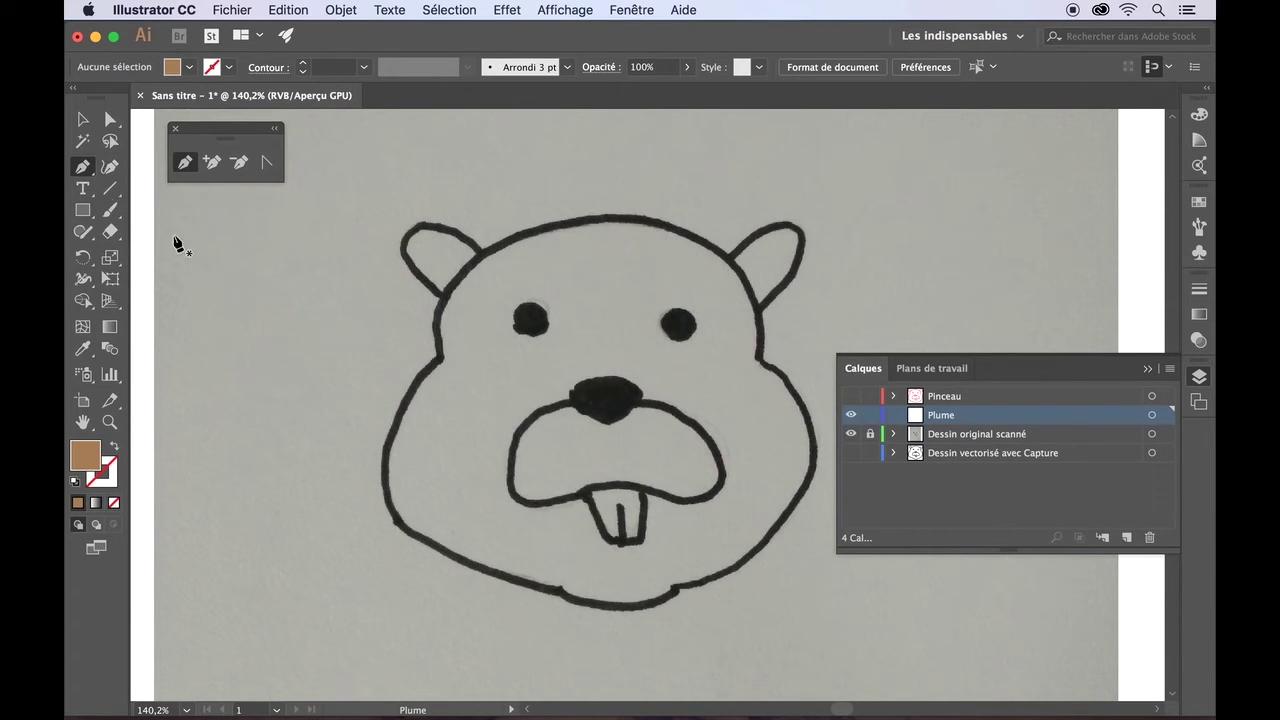
- Draw a closed brown practice polygon with the Pen left of the beaver's head
{"action": "left_click", "coordinate": [241, 288]}
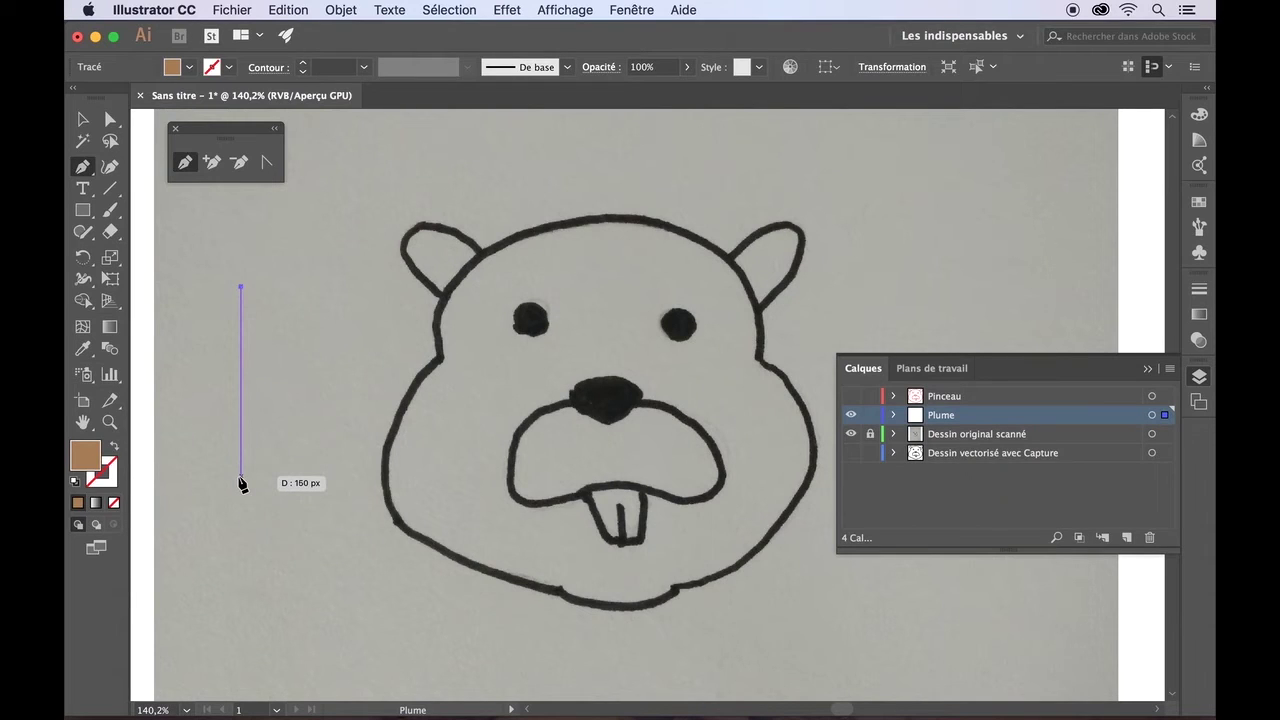
{"action": "key", "text": "shift"}
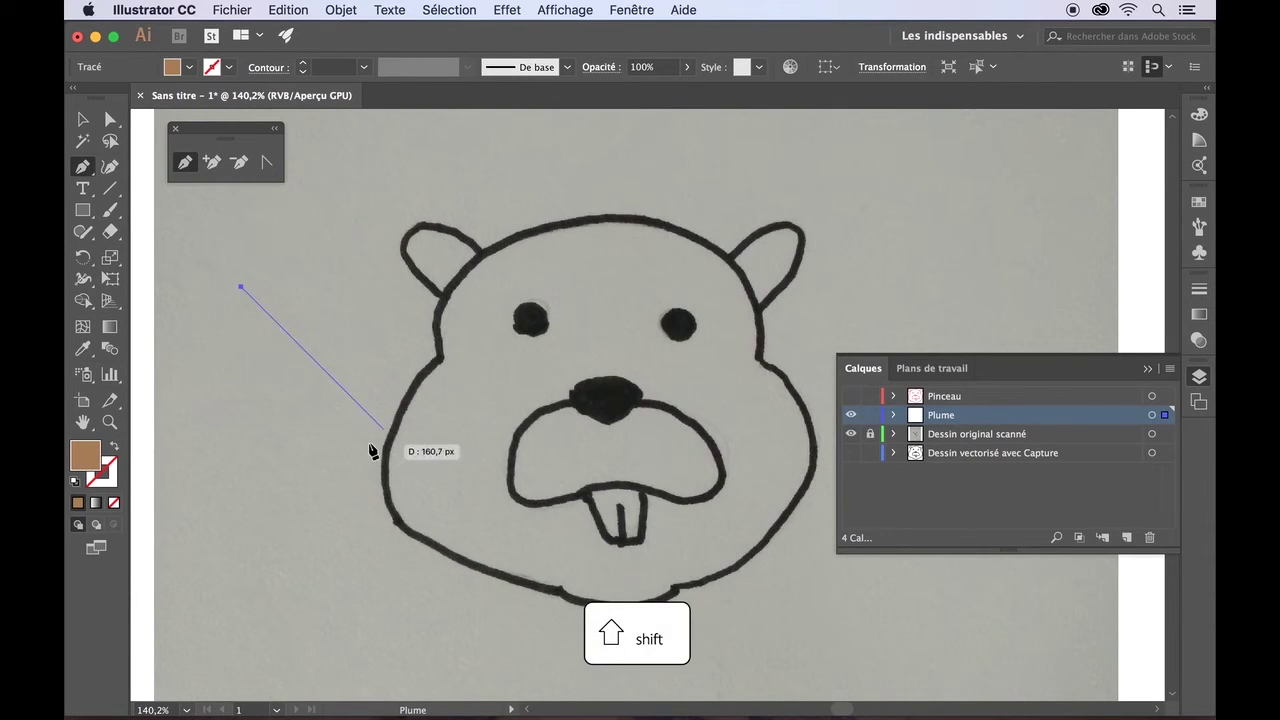
{"action": "left_click", "coordinate": [241, 496]}
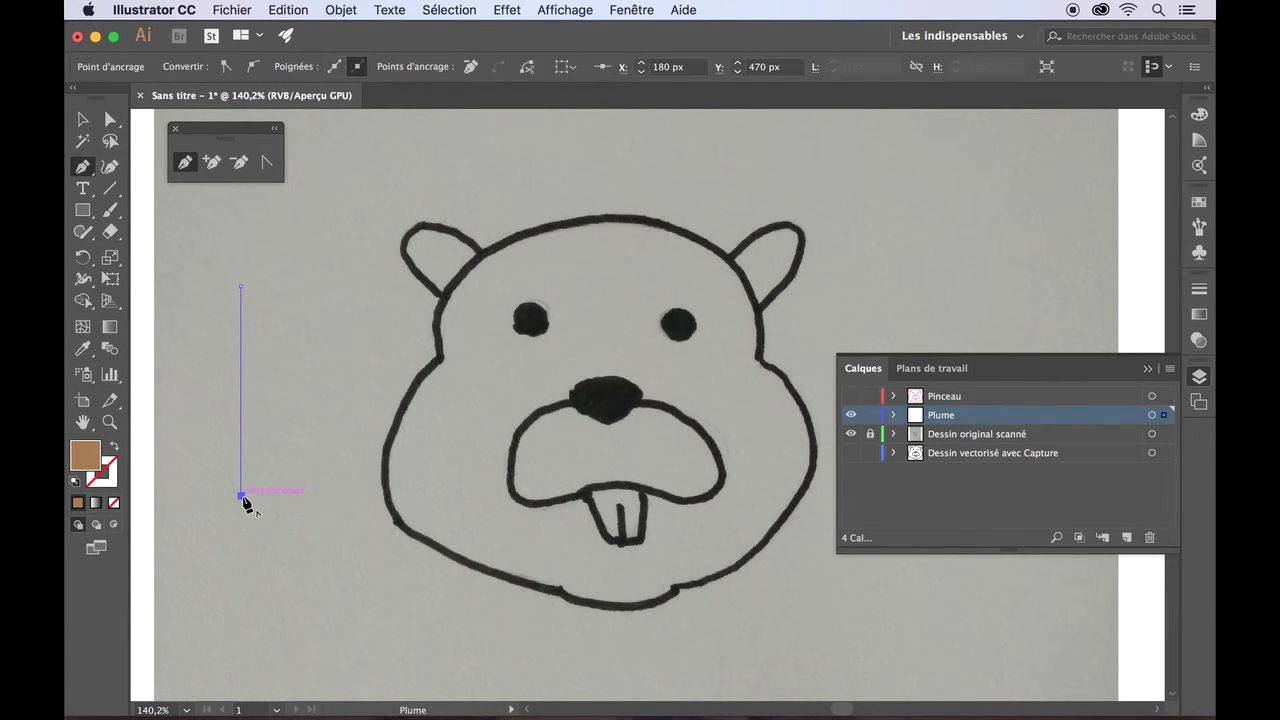
{"action": "left_click", "coordinate": [422, 412]}
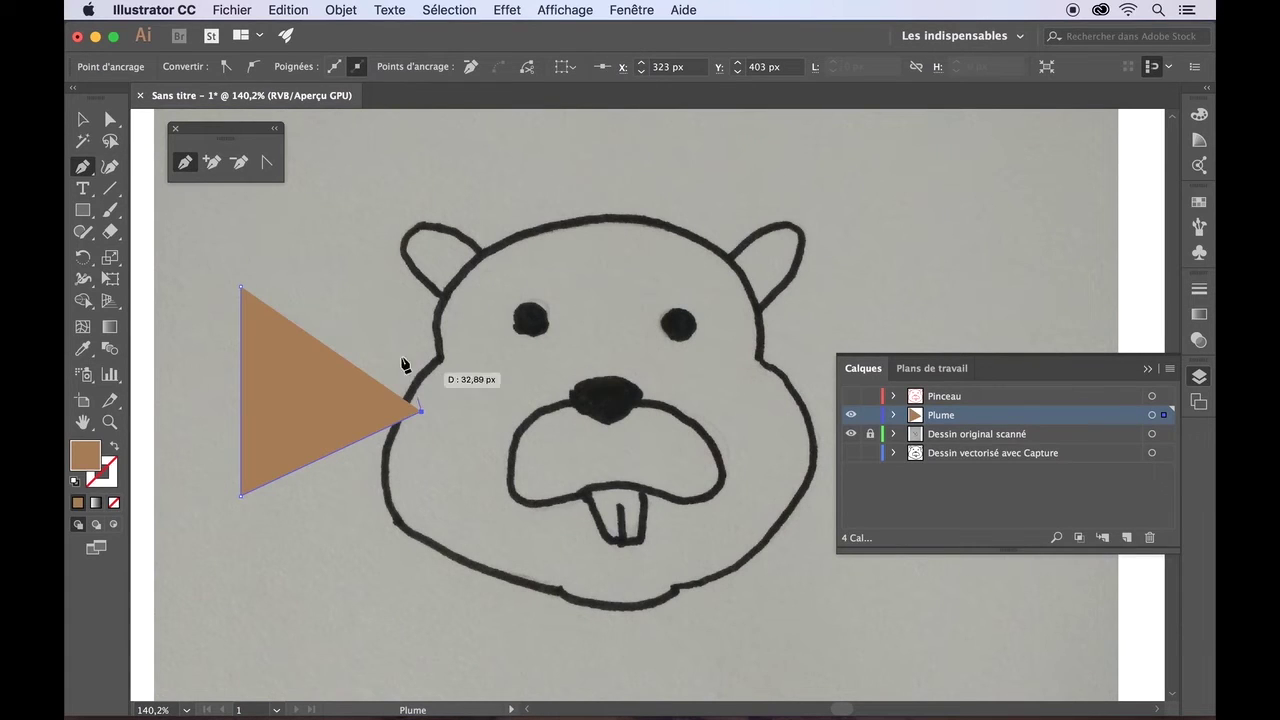
{"action": "left_click", "coordinate": [388, 244]}
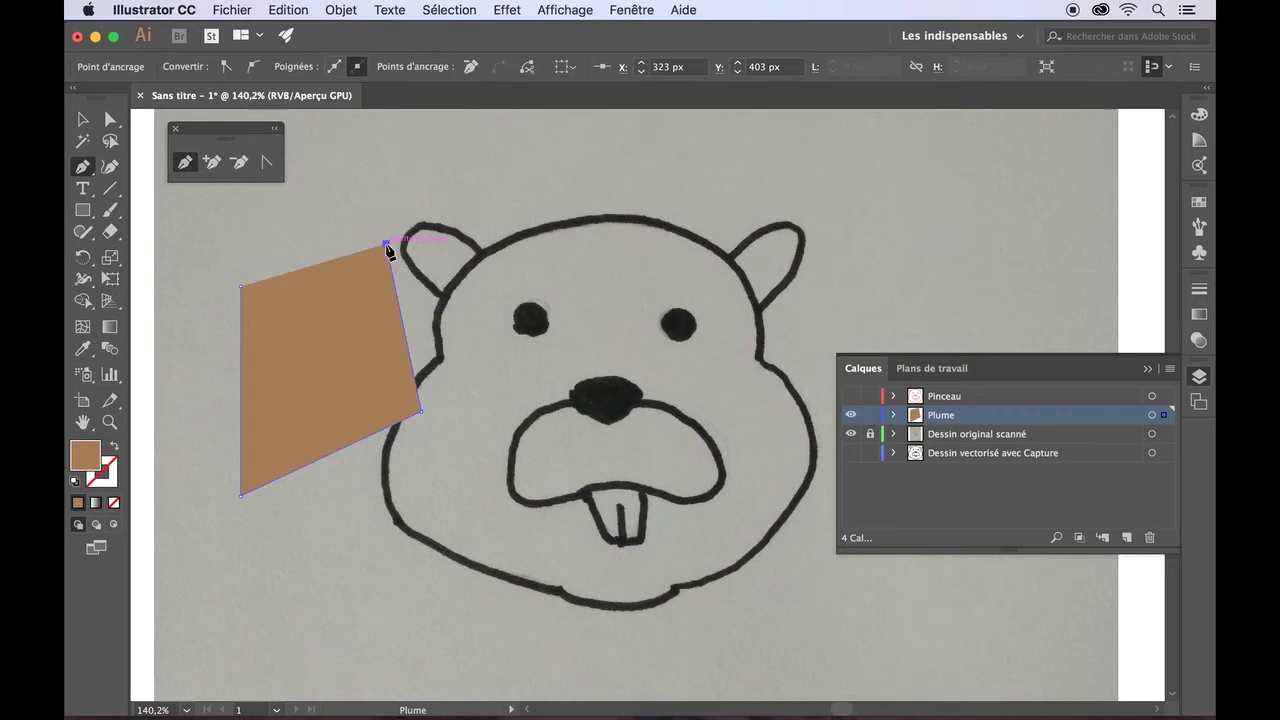
{"action": "left_click", "coordinate": [317, 198]}
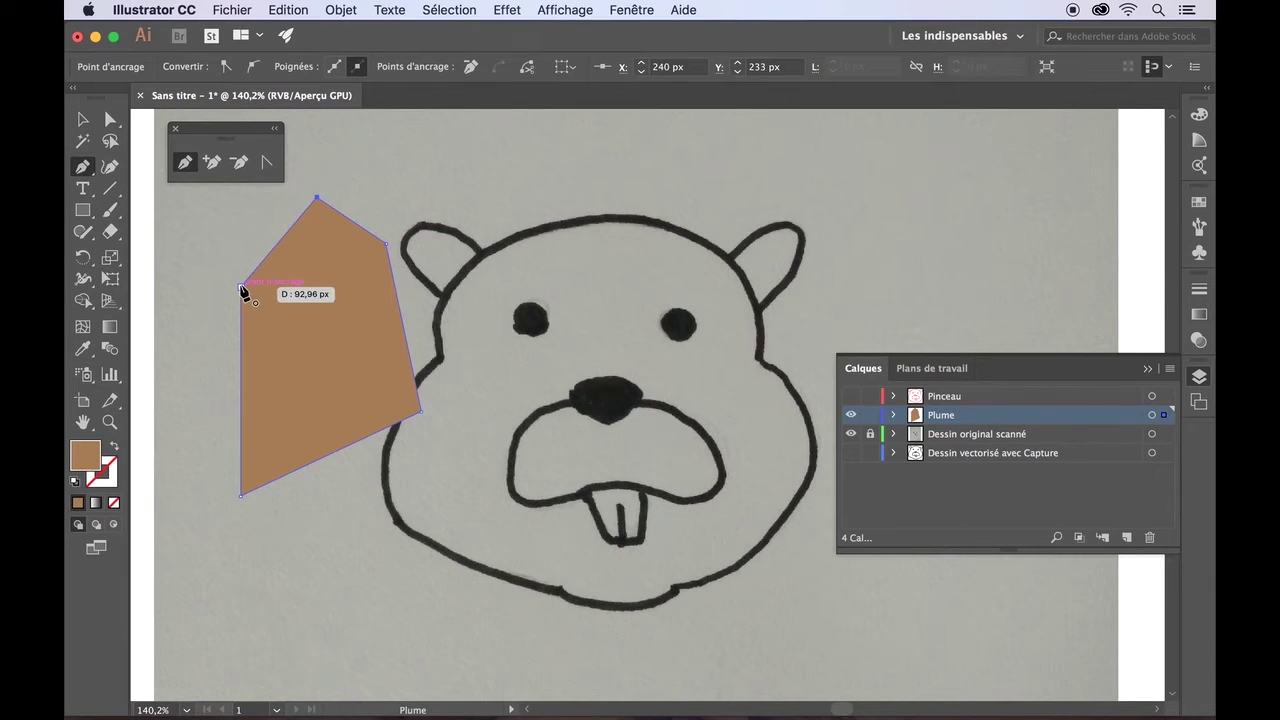
{"action": "left_click", "coordinate": [241, 289]}
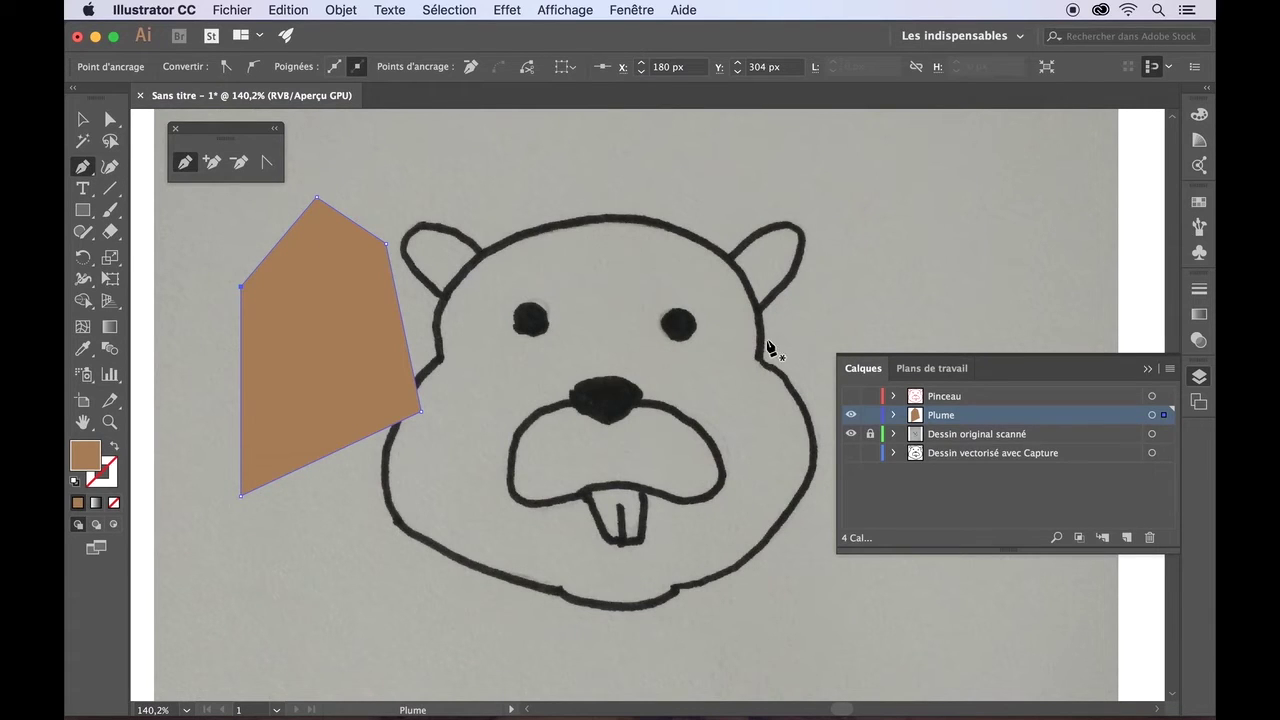
- Select the brown polygon with the Selection tool and delete it
{"action": "left_click", "coordinate": [90, 122]}
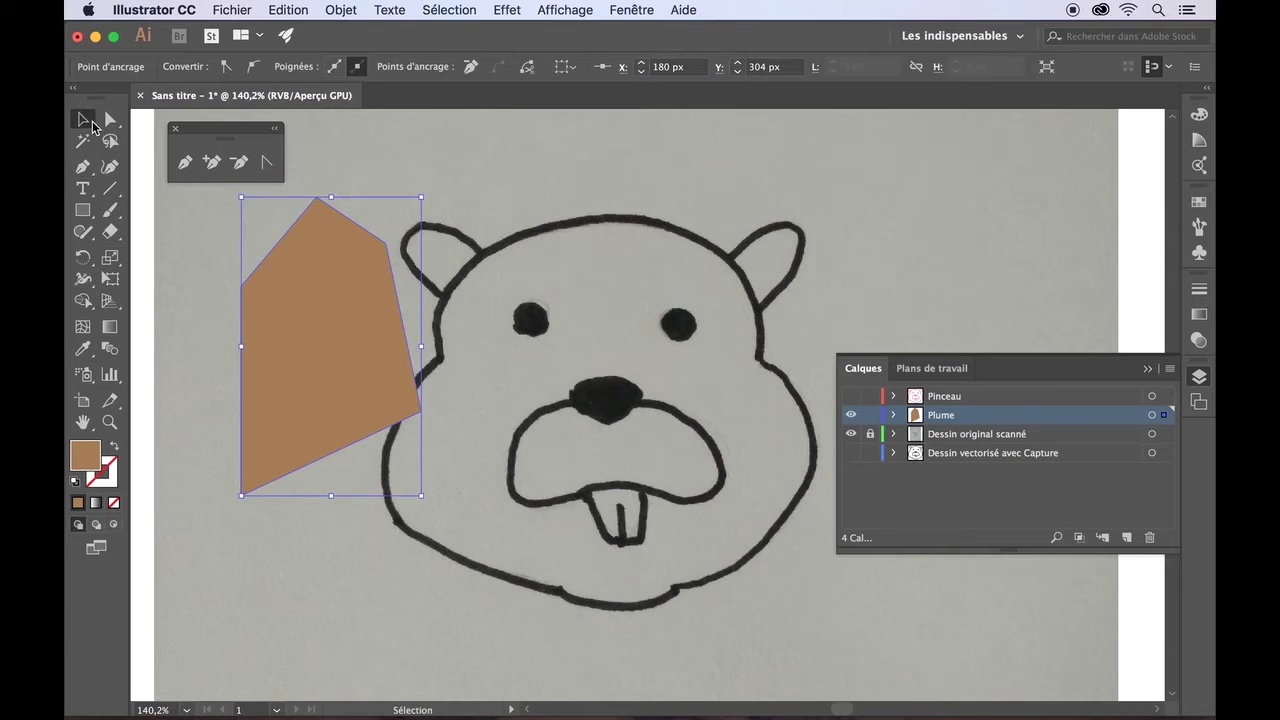
{"action": "left_click", "coordinate": [263, 250]}
{"action": "left_click", "coordinate": [285, 287]}
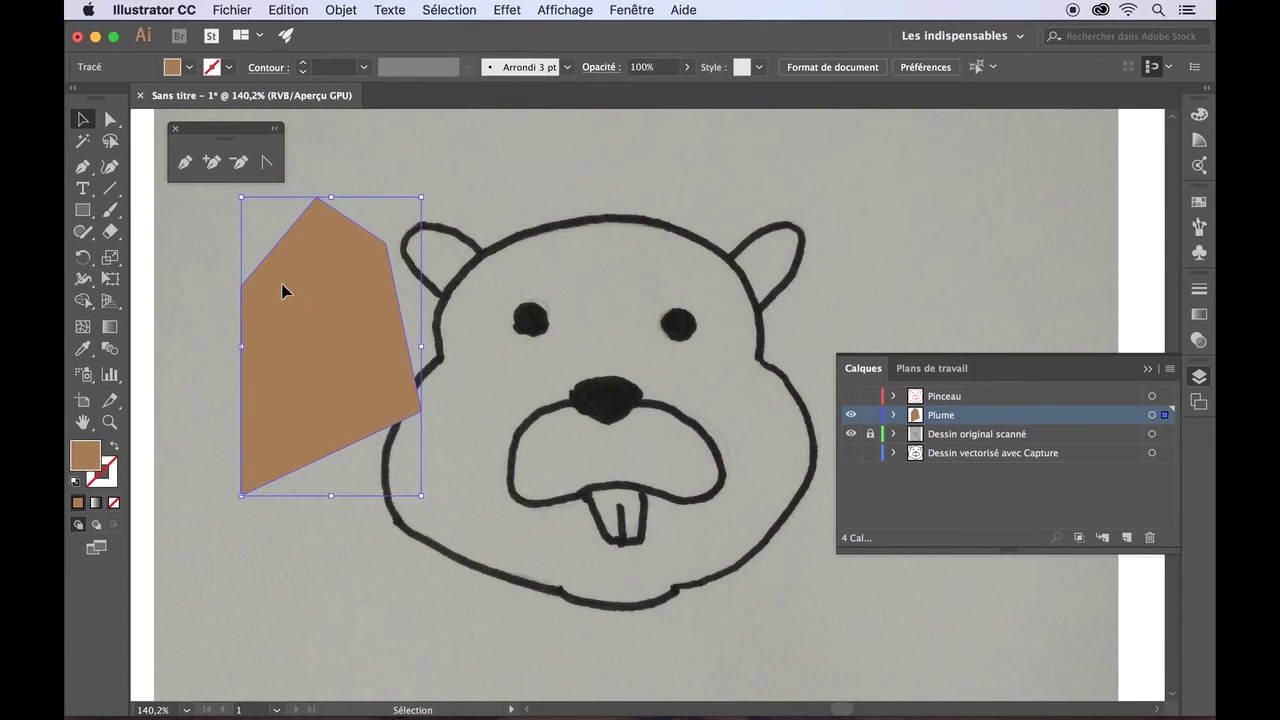
{"action": "key", "text": "Delete"}
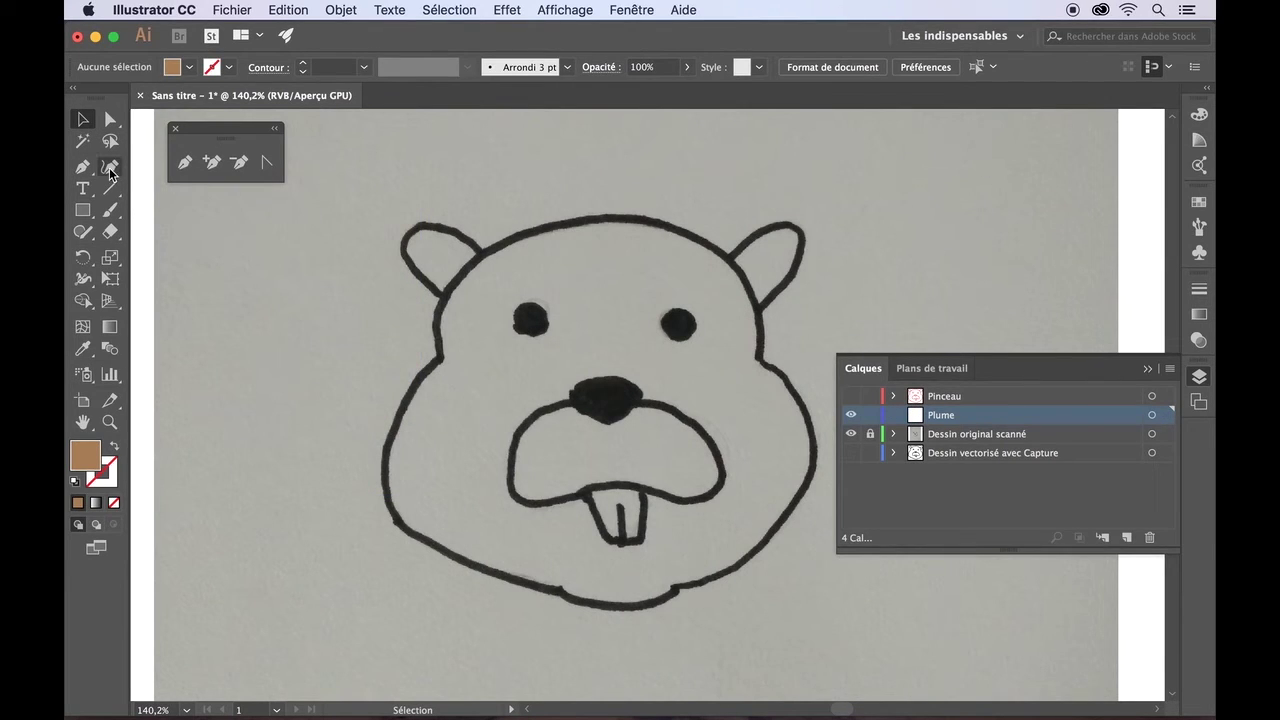
- With the Curvature tool, place anchors from the left cheek over the head top down to the lower right jaw
{"action": "left_click", "coordinate": [110, 170]}
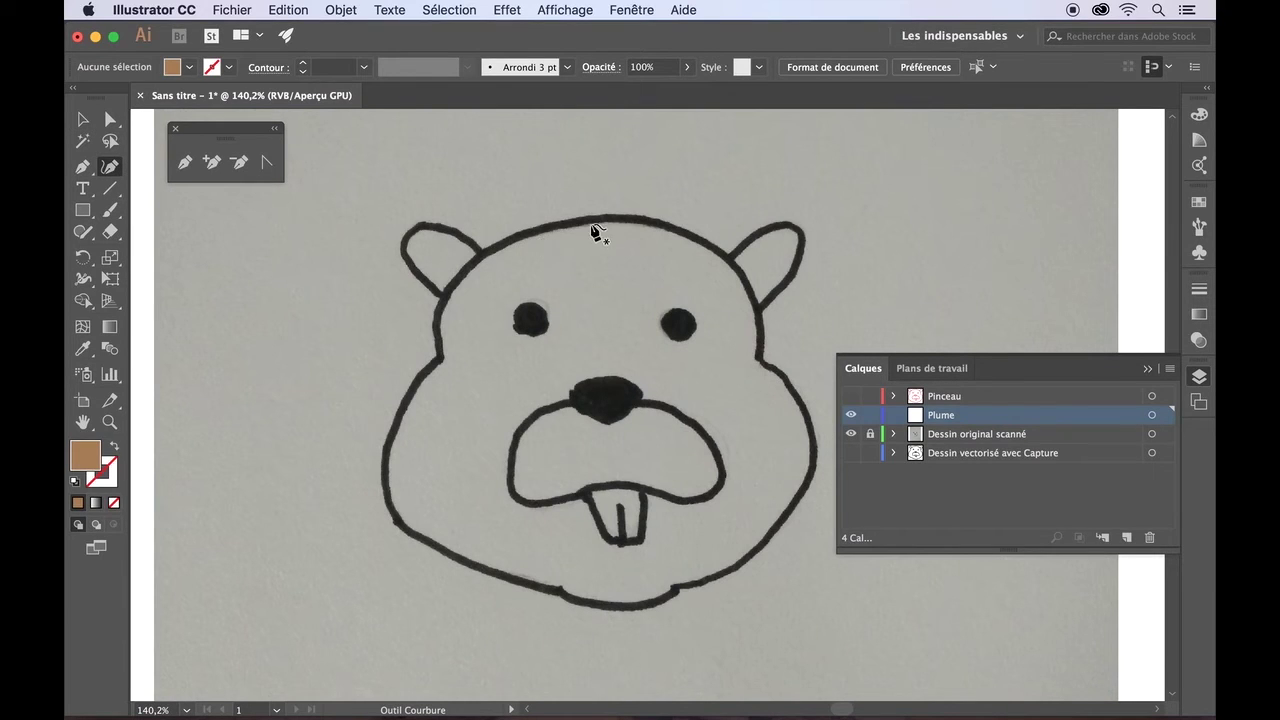
{"action": "left_click", "coordinate": [438, 354]}
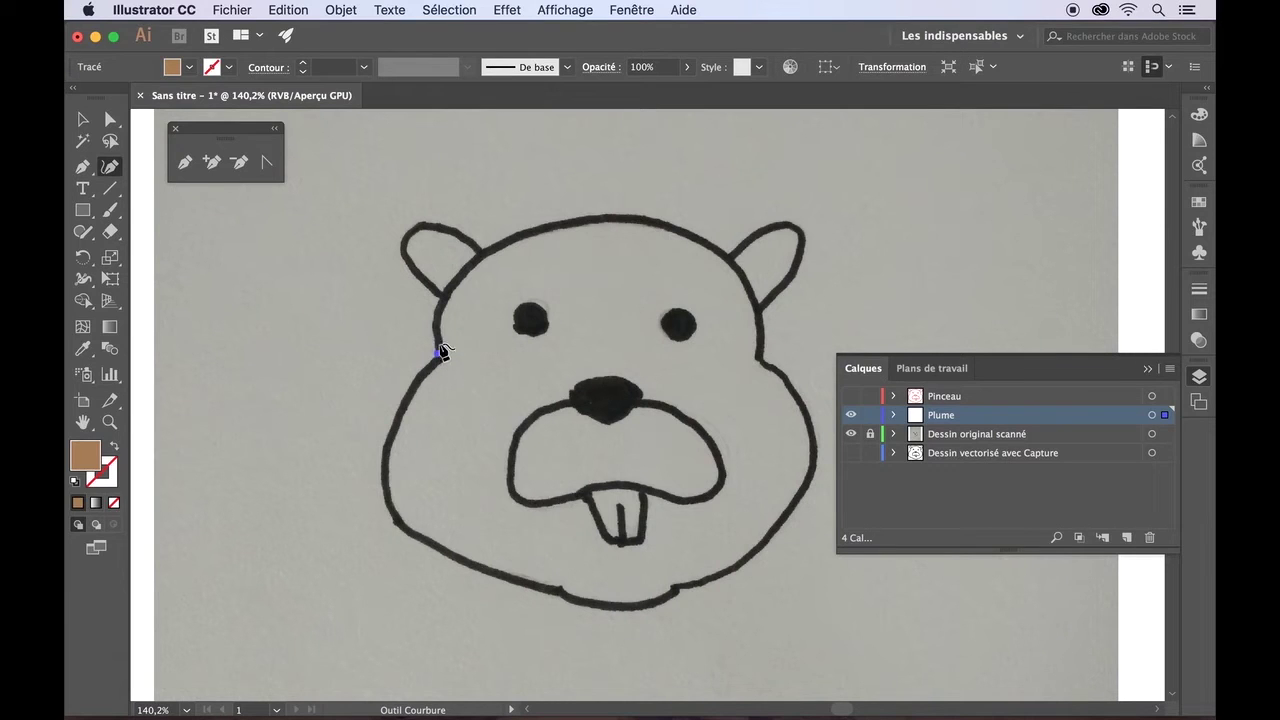
{"action": "left_click", "coordinate": [481, 251]}
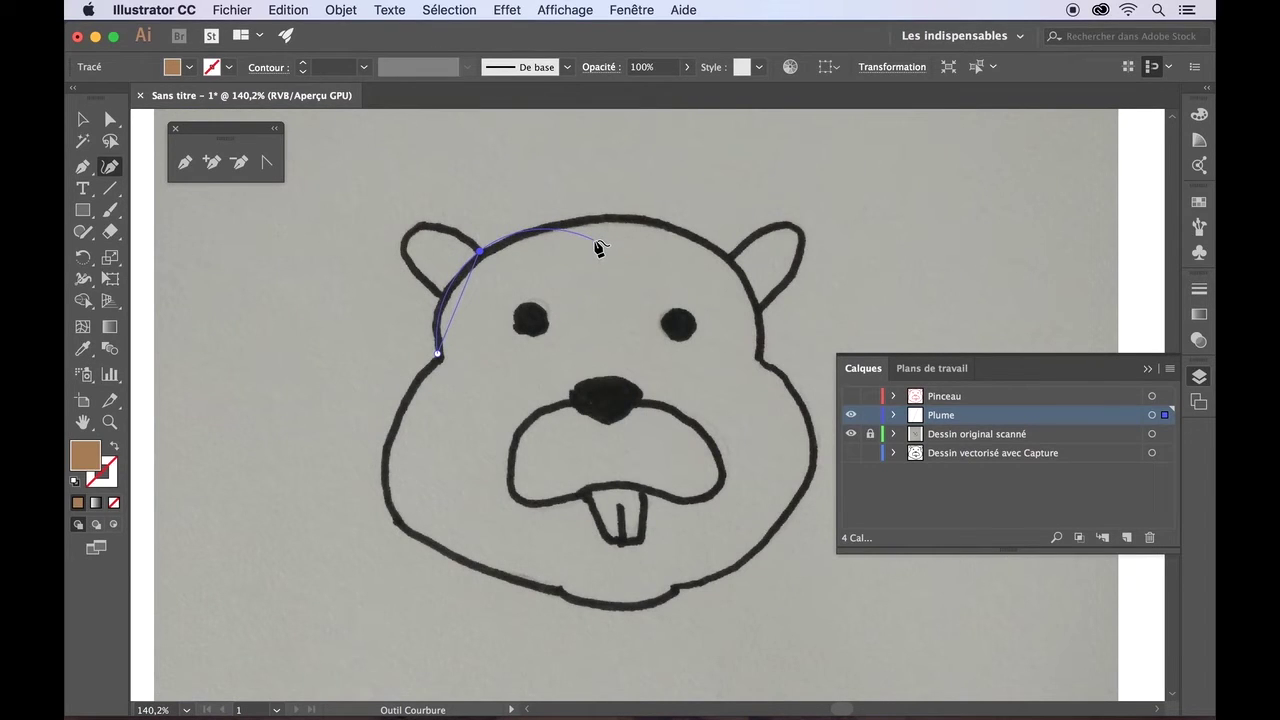
{"action": "left_click", "coordinate": [594, 243]}
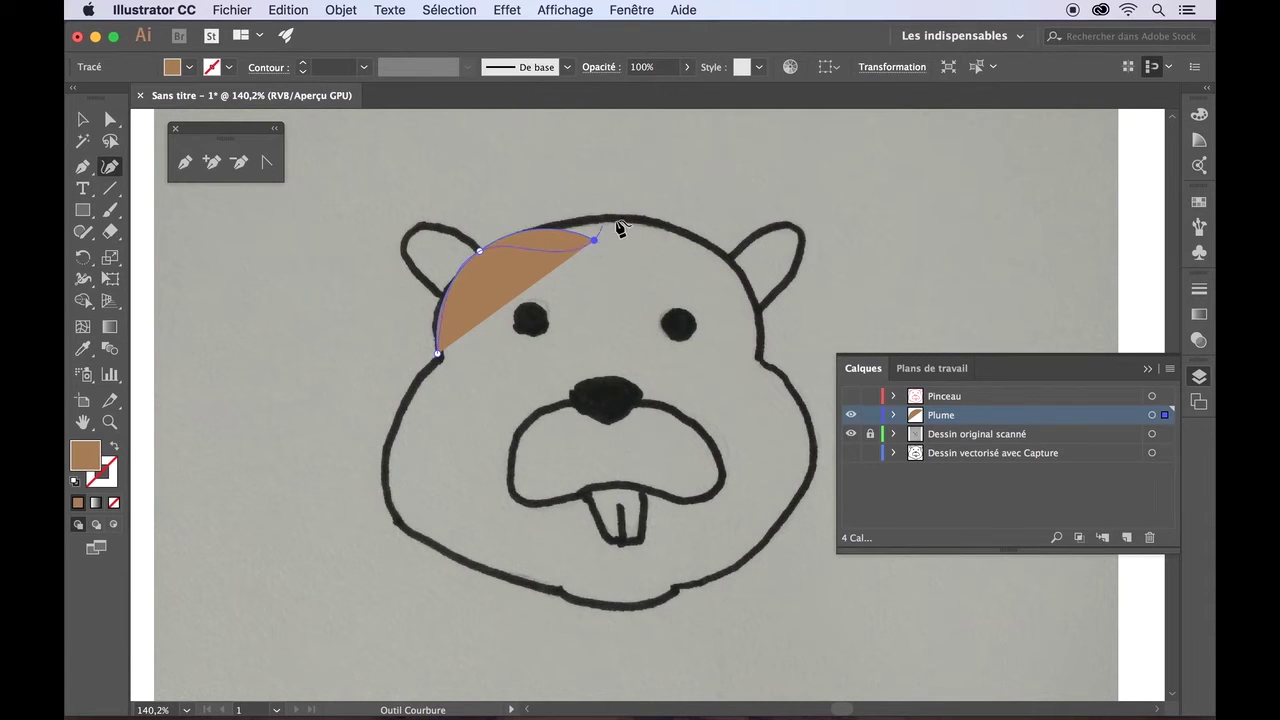
{"action": "left_click", "coordinate": [744, 277]}
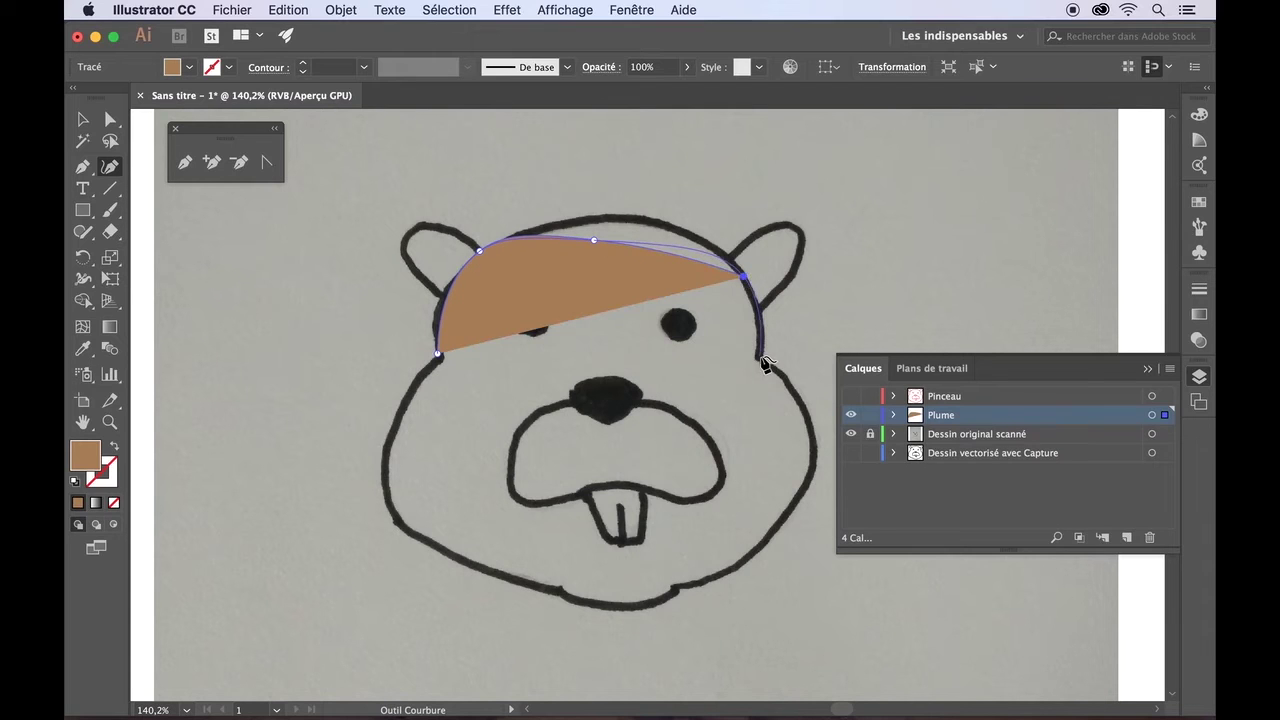
{"action": "left_click", "coordinate": [760, 355]}
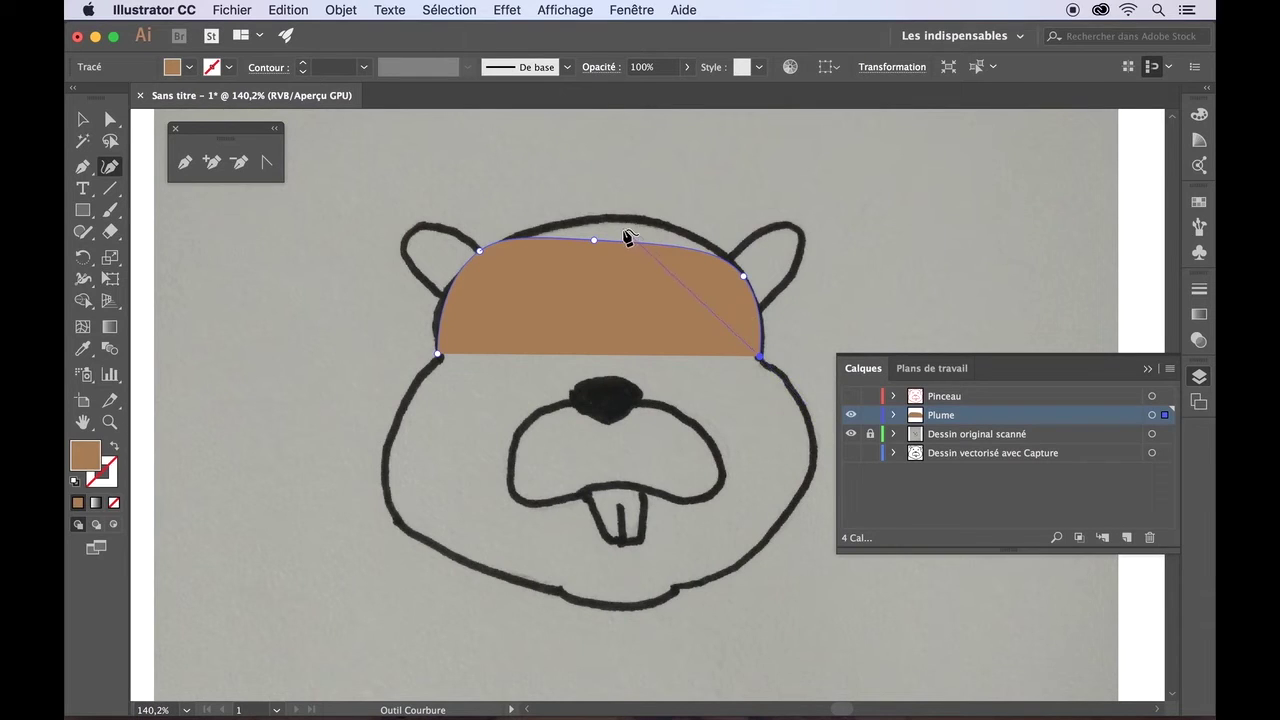
{"action": "left_click", "coordinate": [811, 427]}
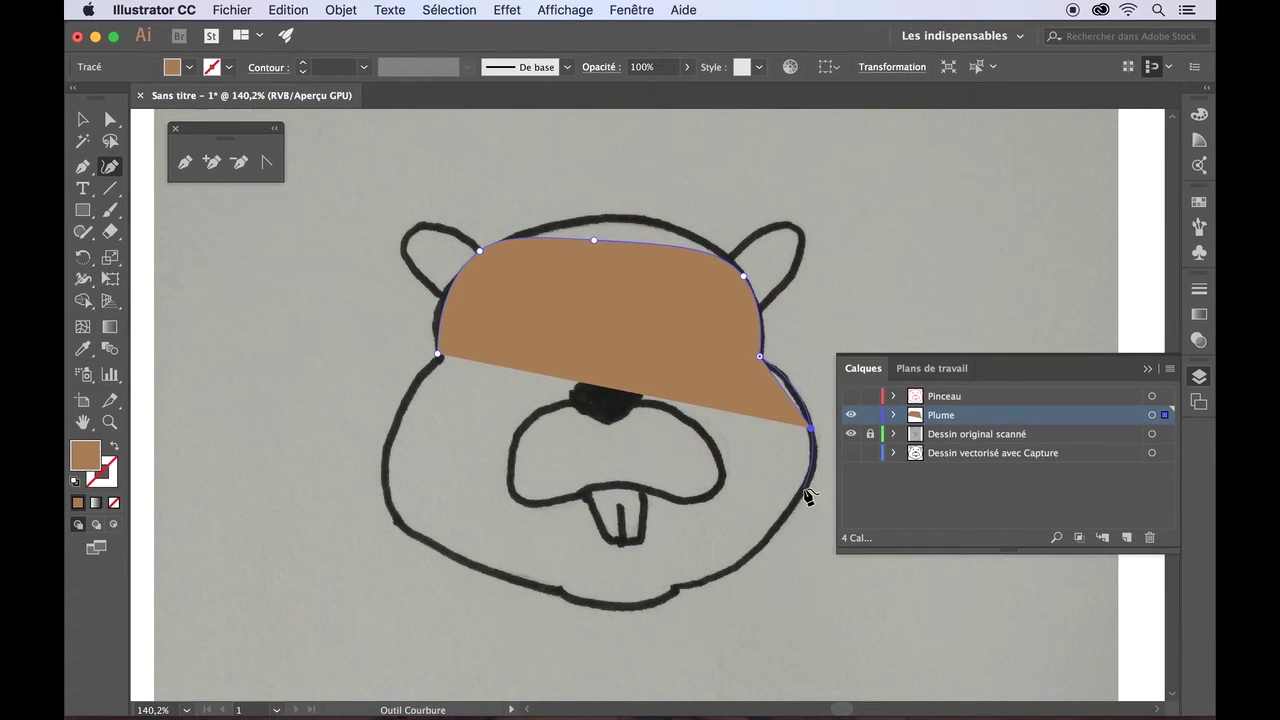
{"action": "left_click", "coordinate": [805, 489]}
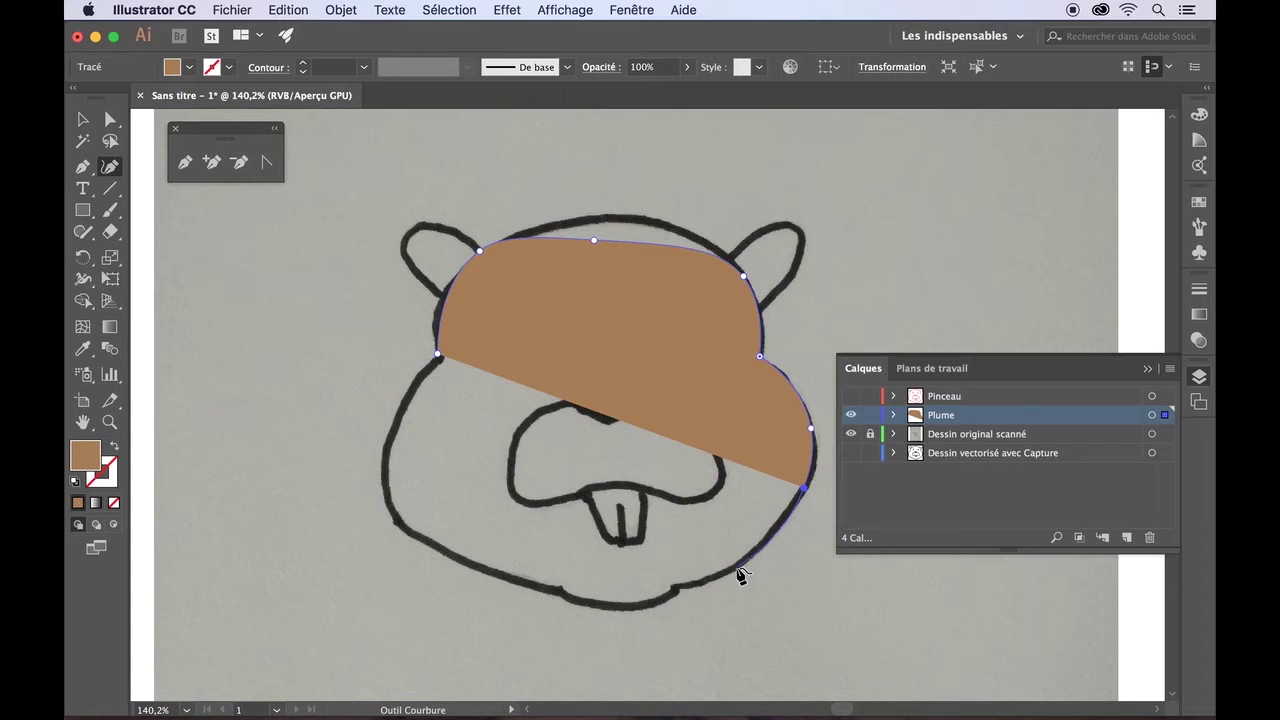
{"action": "left_click", "coordinate": [737, 568]}
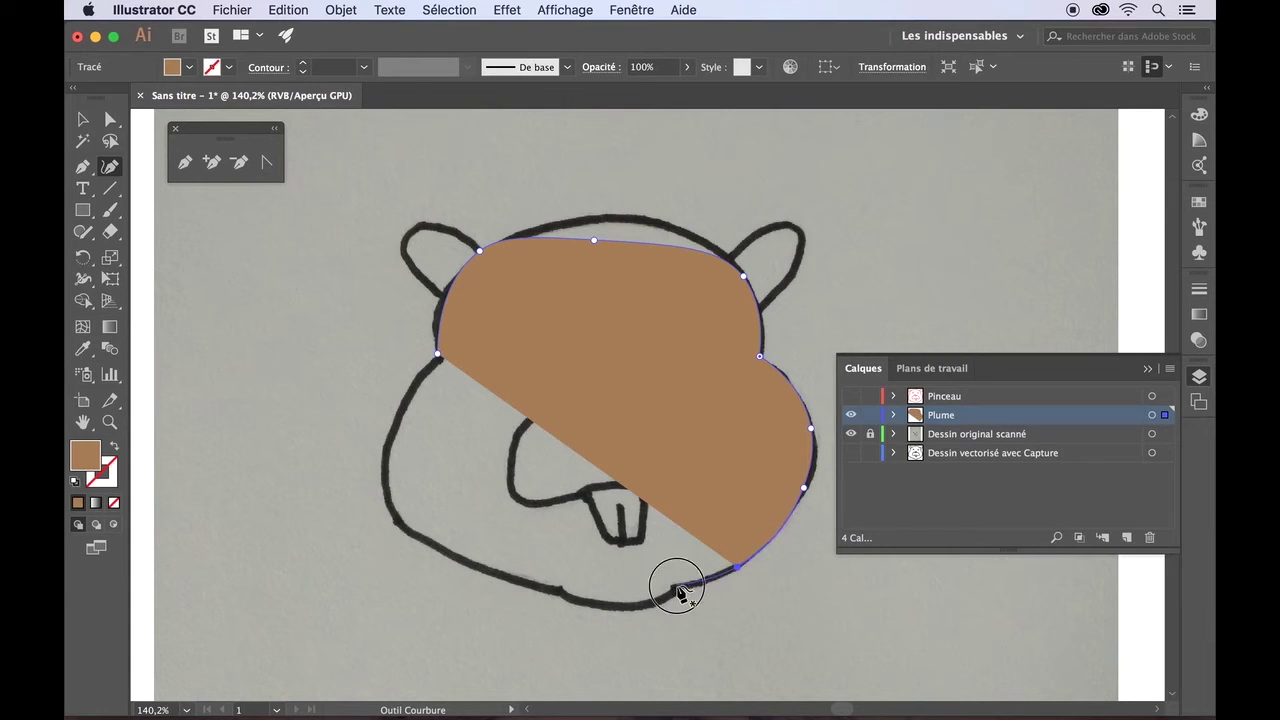
- Add curvature anchors along the chin and lower-left jaw, closing at the left-cheek start anchor with a corner
{"action": "left_click", "coordinate": [676, 587]}
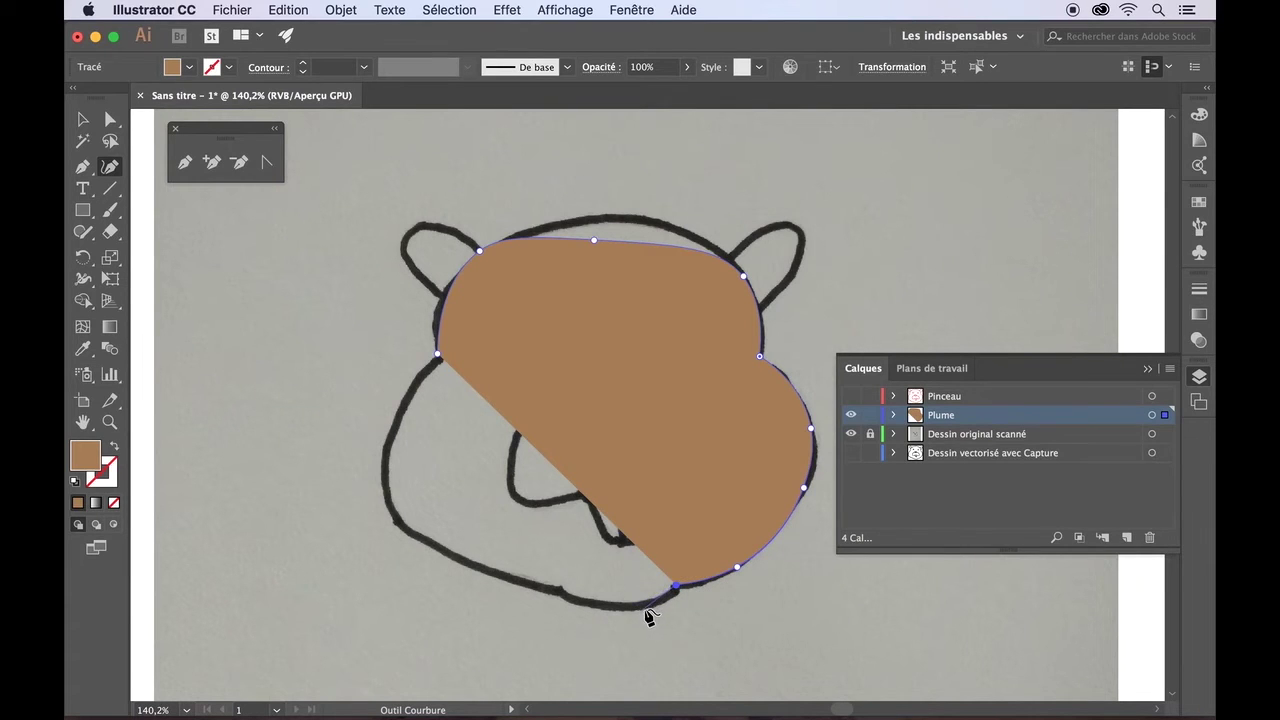
{"action": "left_click", "coordinate": [643, 608]}
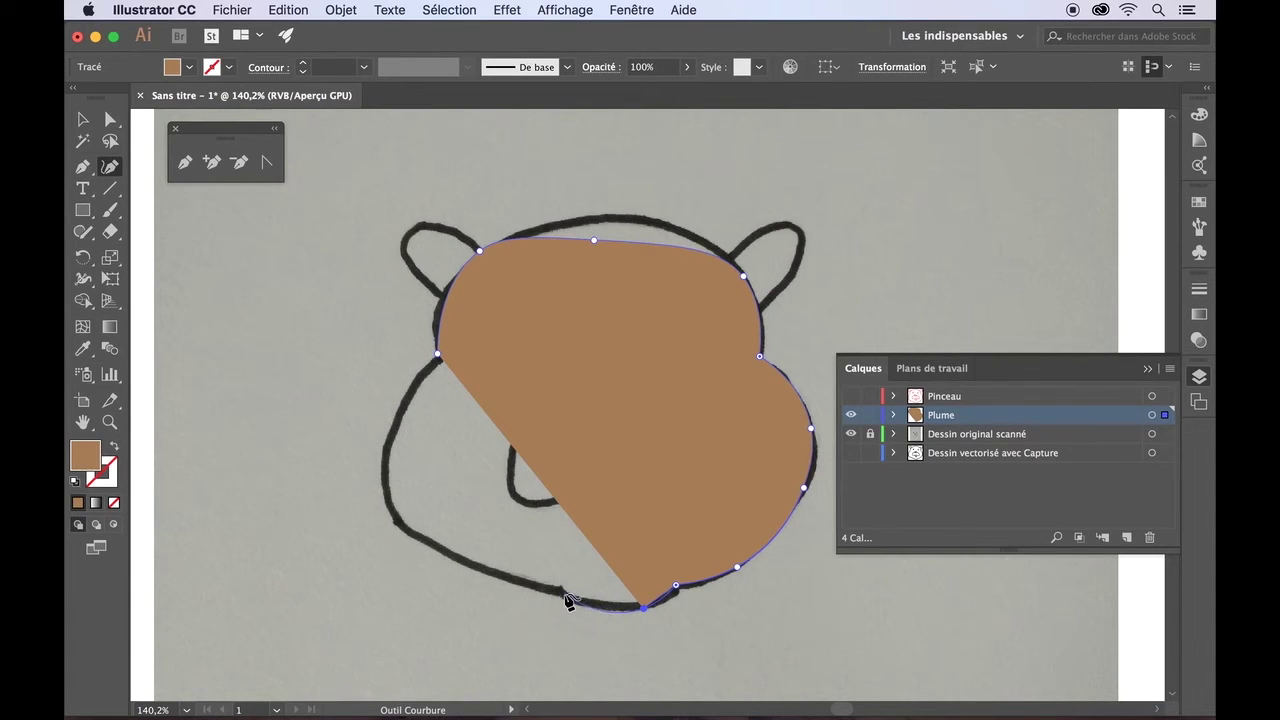
{"action": "left_click", "coordinate": [583, 601]}
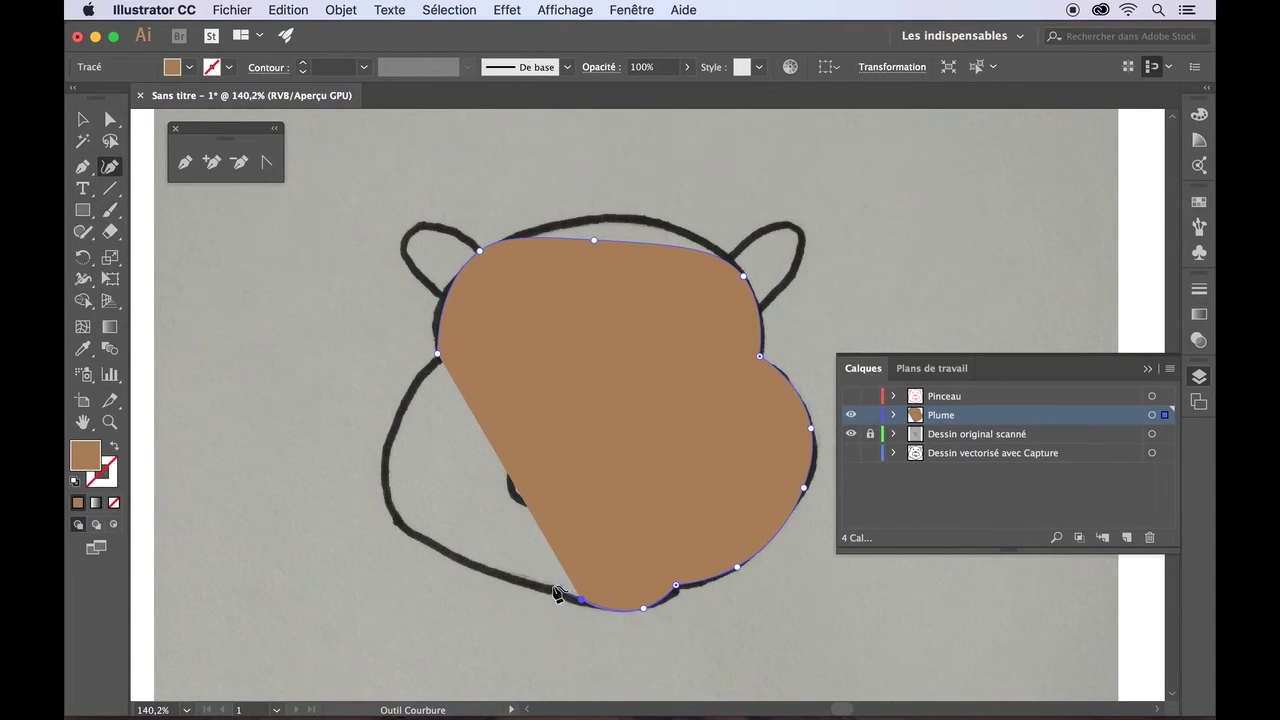
{"action": "left_click", "coordinate": [557, 587]}
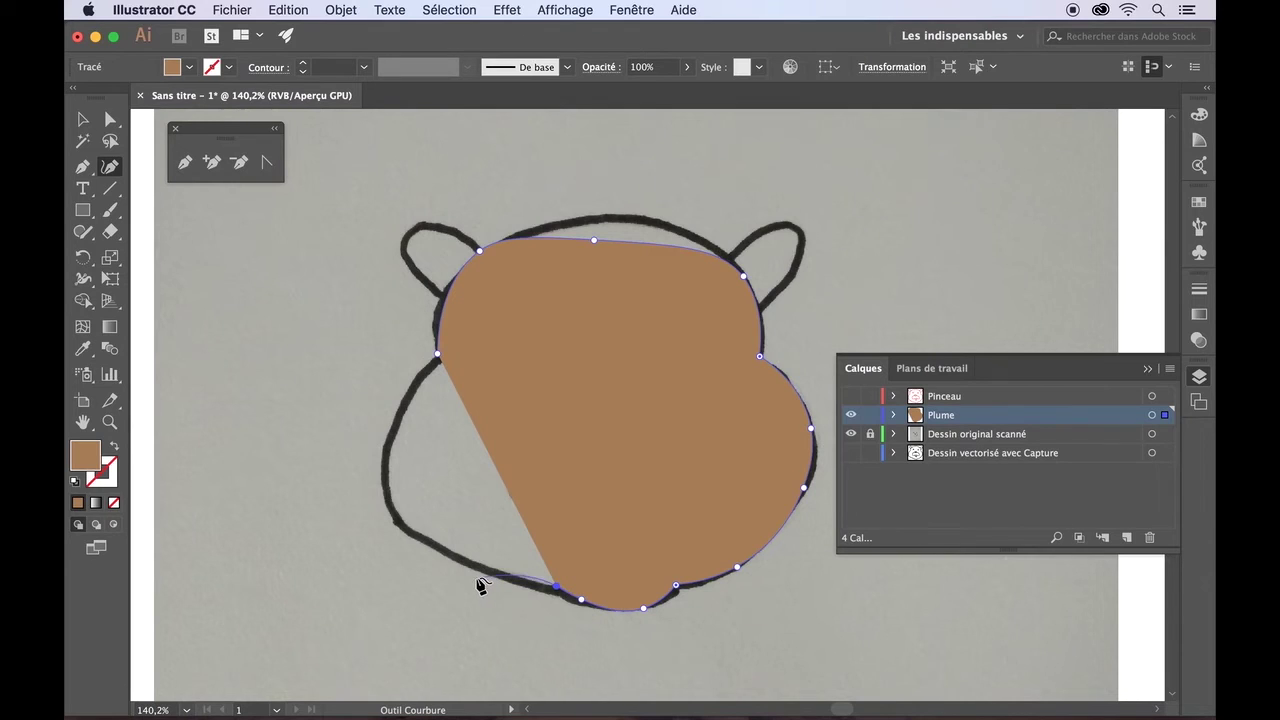
{"action": "left_click", "coordinate": [557, 587]}
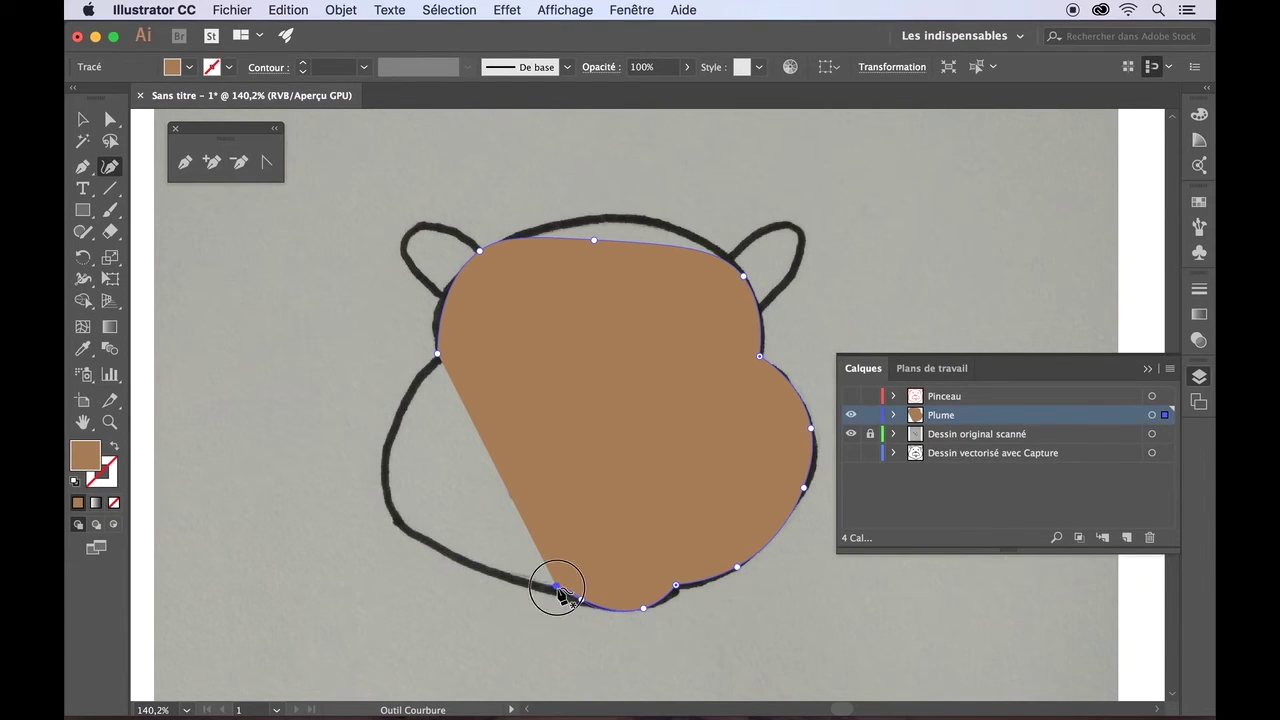
{"action": "left_click", "coordinate": [454, 557]}
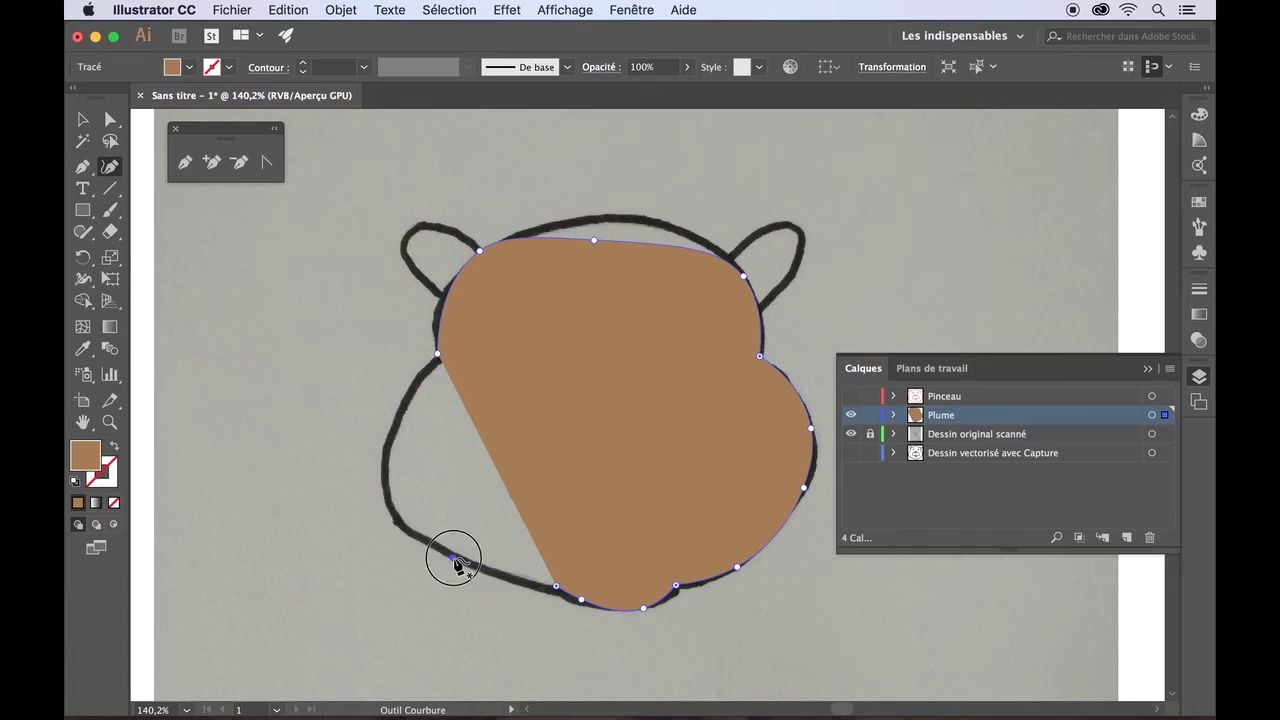
{"action": "left_click", "coordinate": [394, 518]}
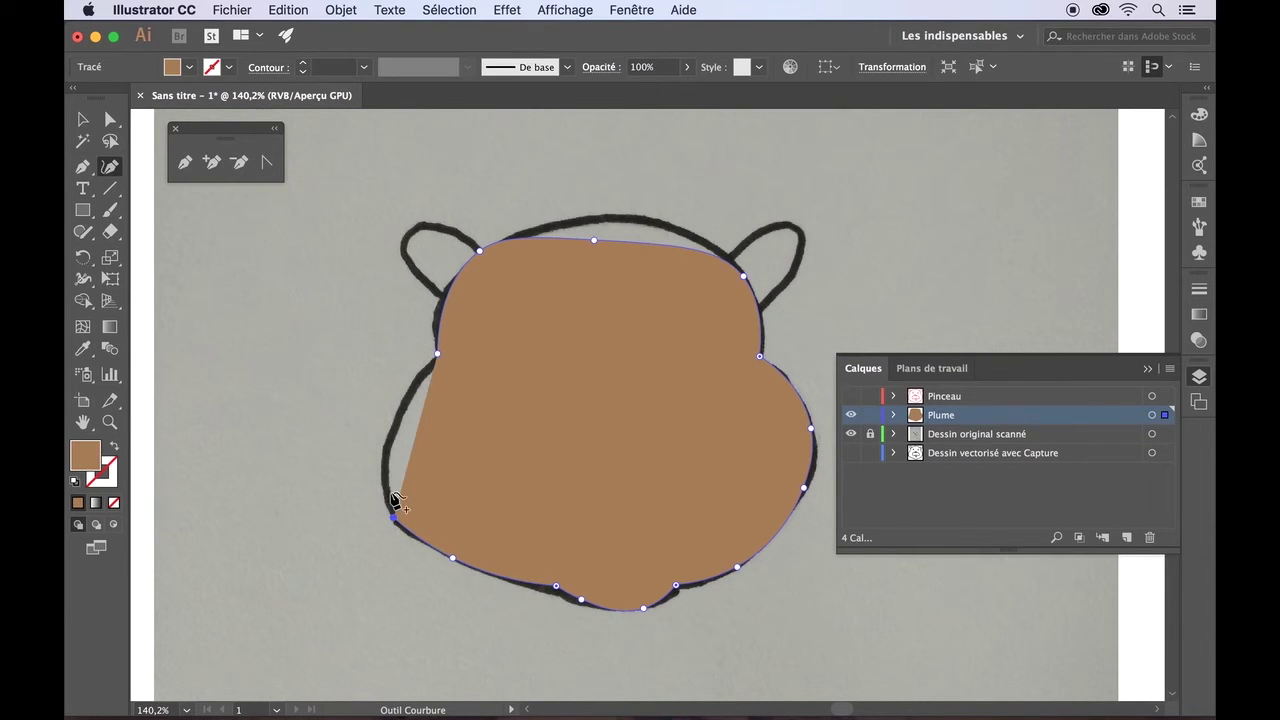
{"action": "left_click", "coordinate": [388, 438]}
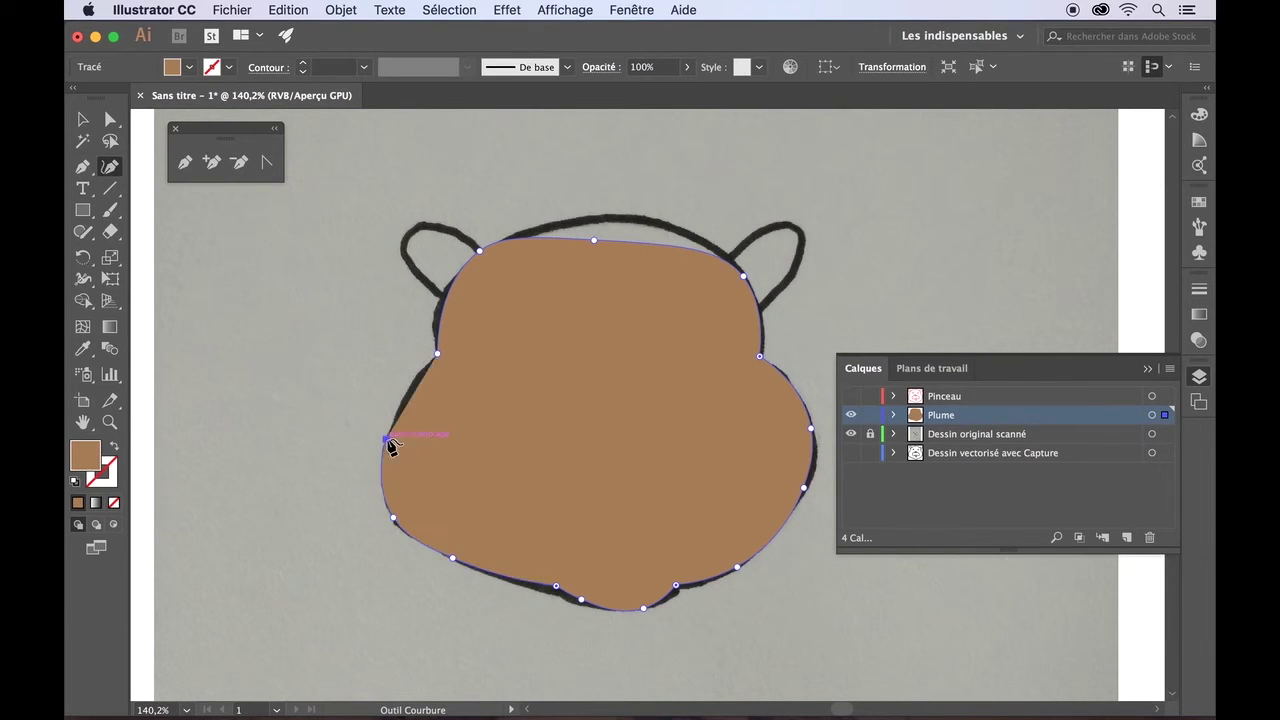
{"action": "left_click", "coordinate": [437, 357]}
{"action": "double_click", "coordinate": [427, 358]}
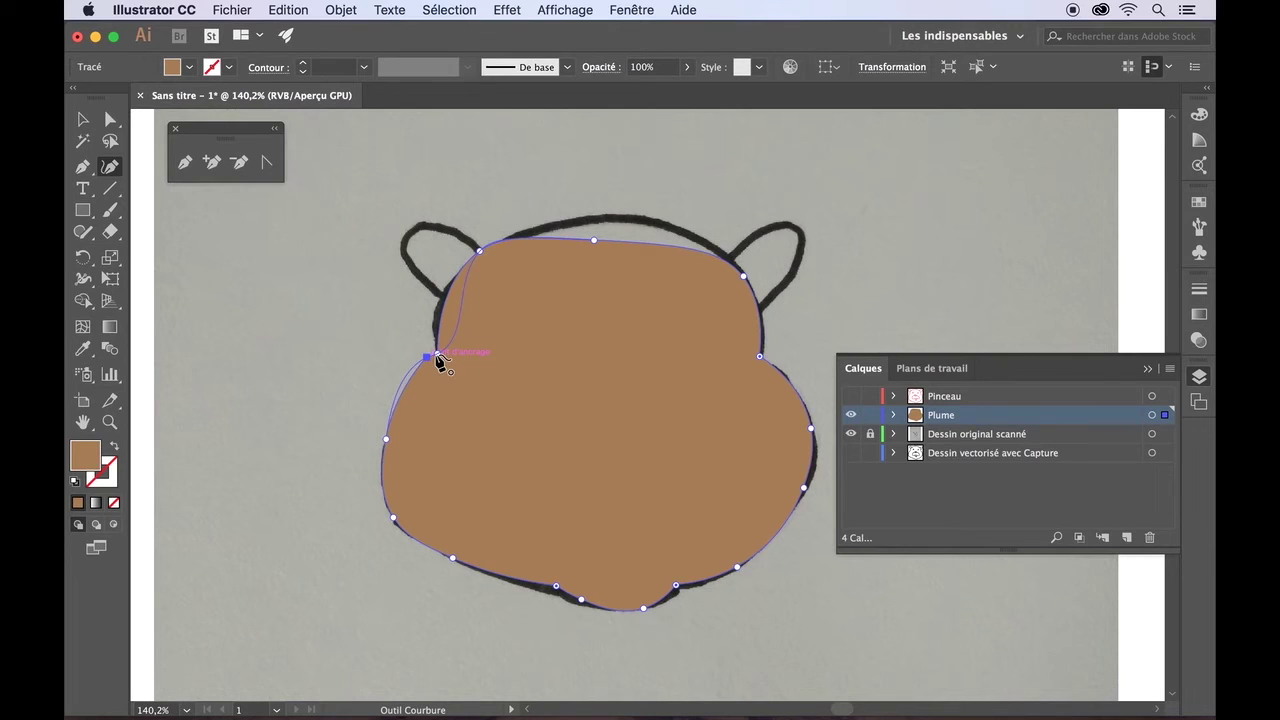
{"action": "left_click", "coordinate": [437, 356]}
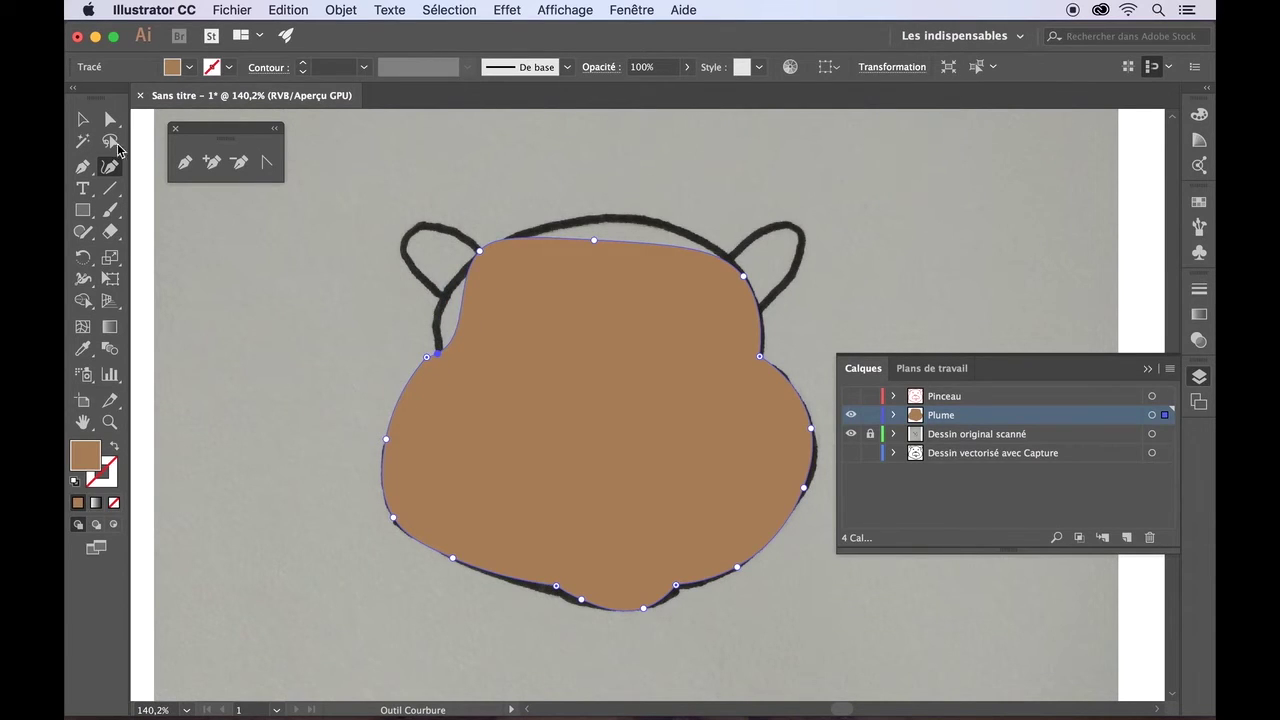
- Deselect the head shape and draw a three-point curvature test shape at the top-left
{"action": "left_click", "coordinate": [86, 121]}
{"action": "left_click", "coordinate": [254, 299]}
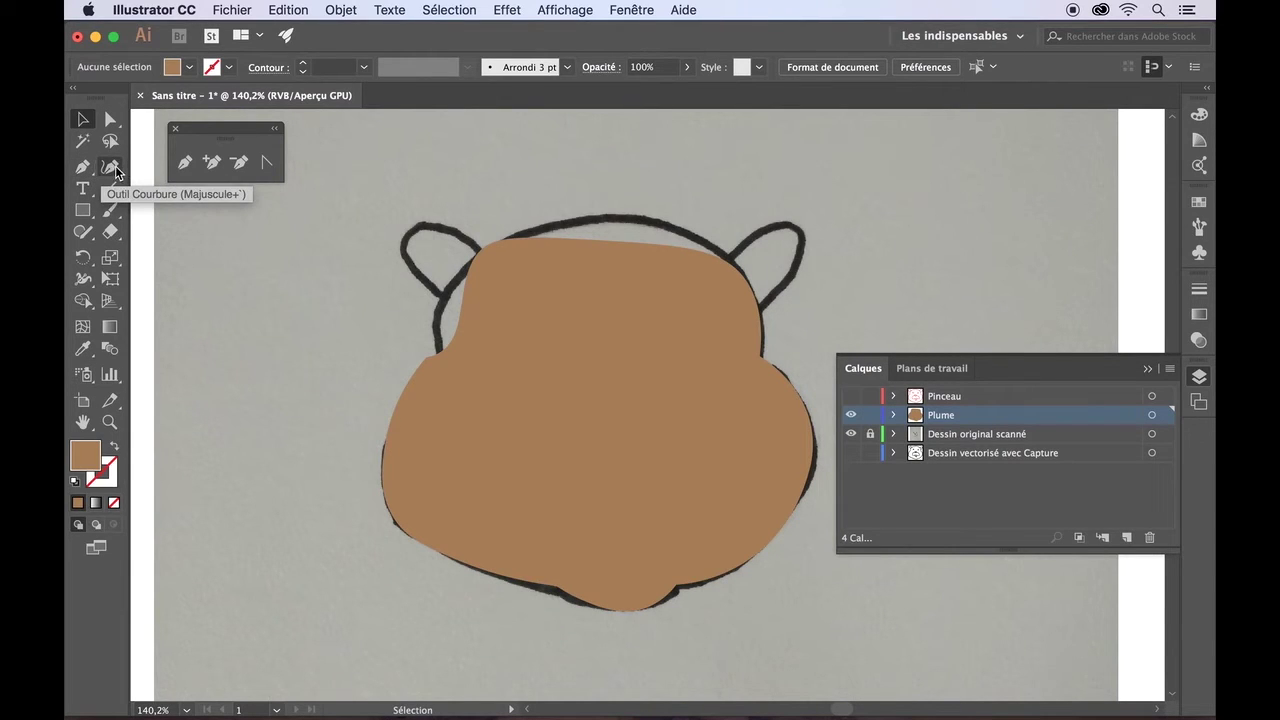
{"action": "left_click", "coordinate": [112, 168]}
{"action": "left_click", "coordinate": [286, 331]}
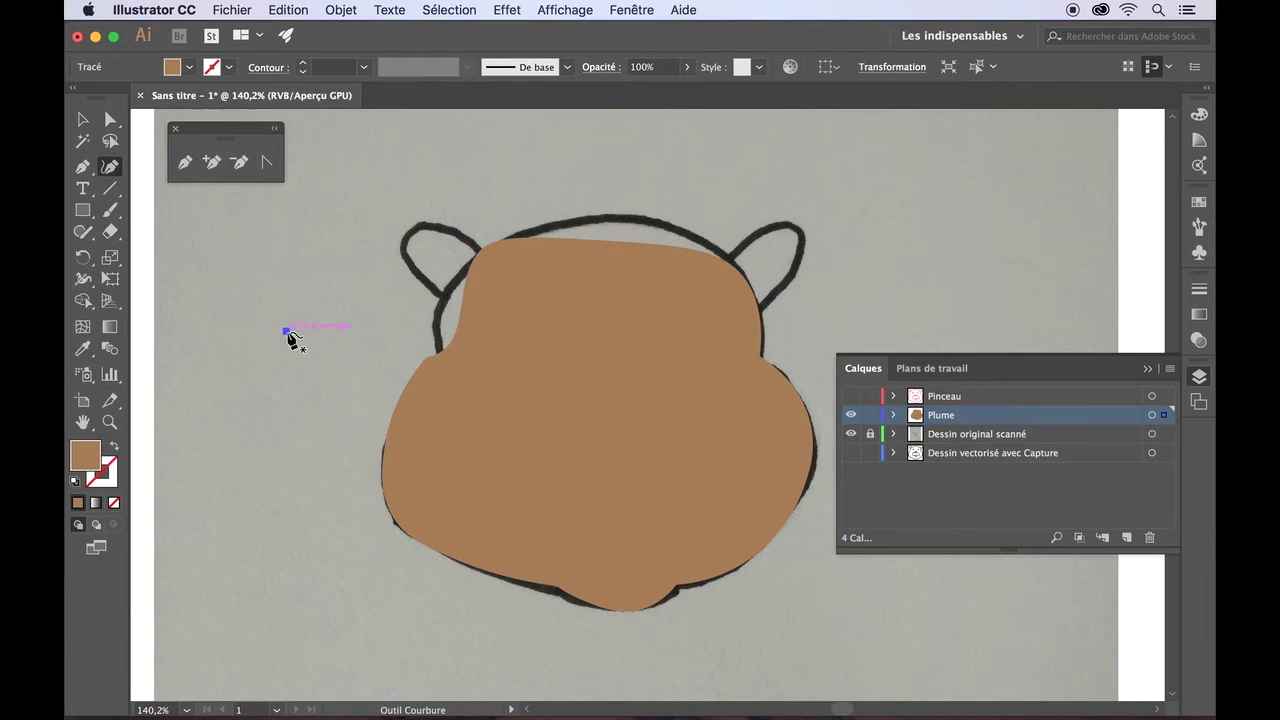
{"action": "left_click", "coordinate": [147, 258]}
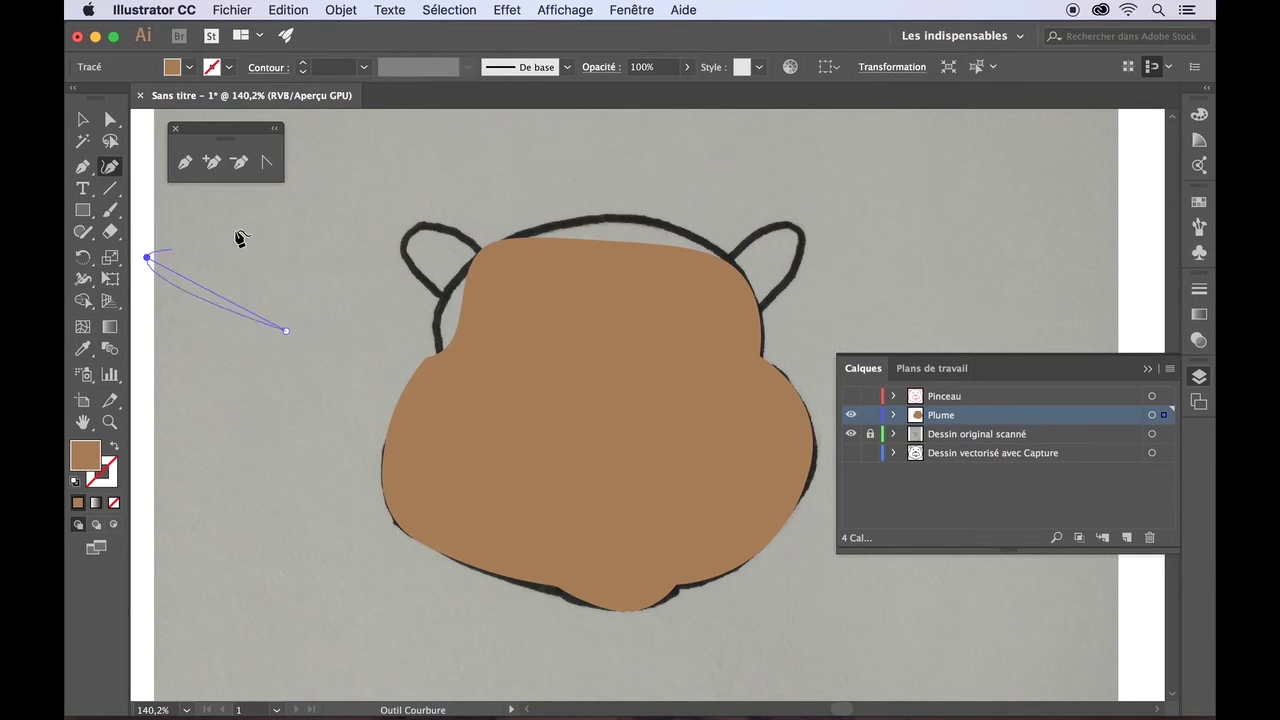
{"action": "left_click", "coordinate": [378, 156]}
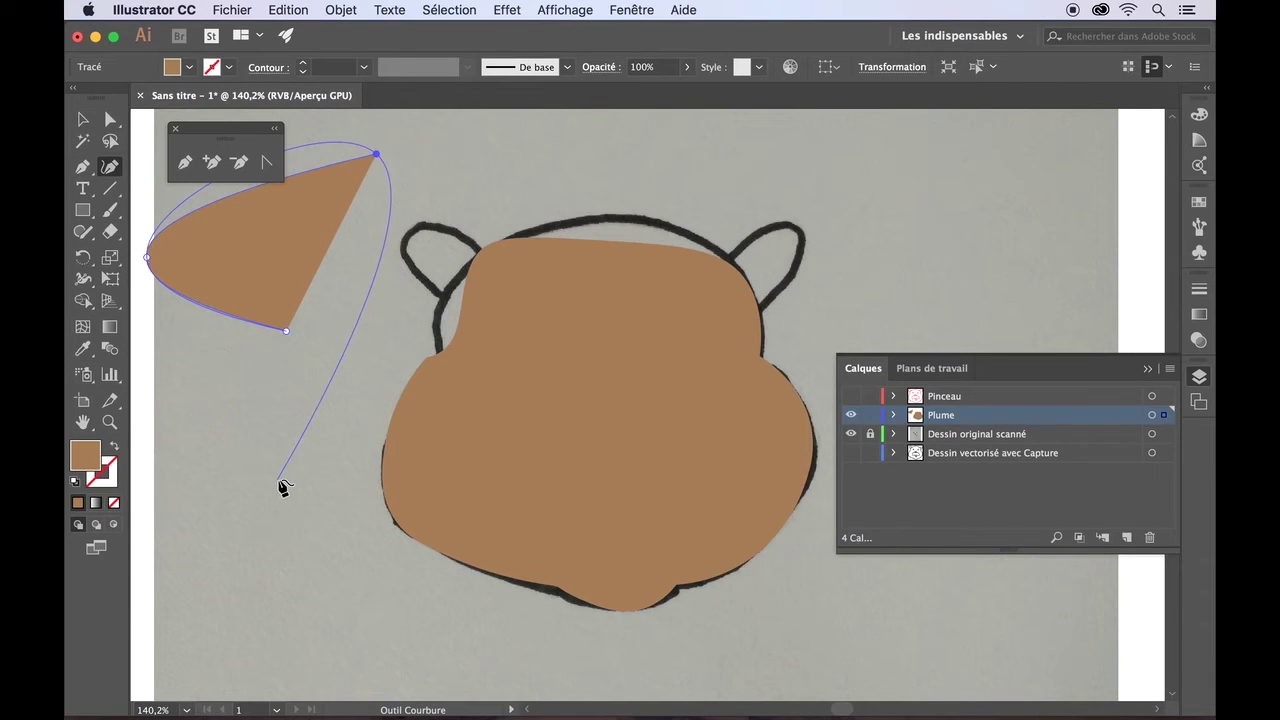
{"action": "key", "text": "super"}
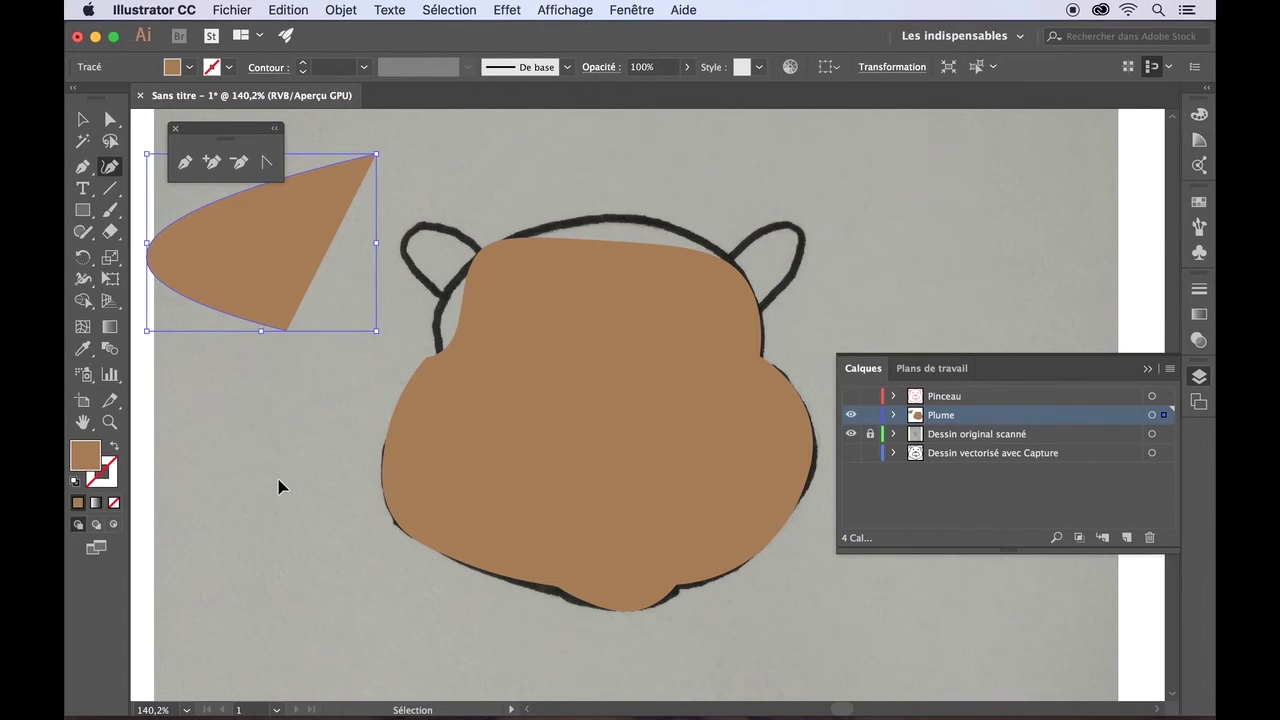
- Select the stray brown wedge at the top-left with the Selection tool
{"action": "left_click", "coordinate": [280, 487], "text": "super"}
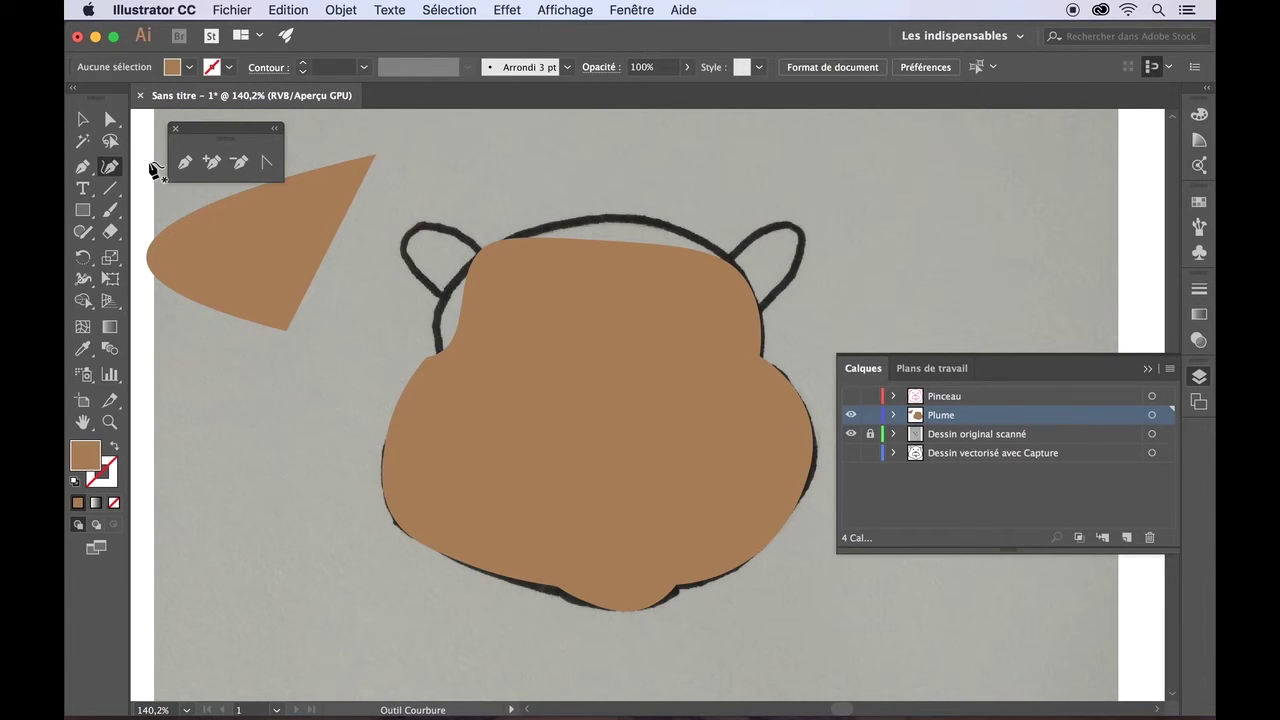
{"action": "left_click", "coordinate": [83, 121]}
{"action": "left_click", "coordinate": [235, 247]}
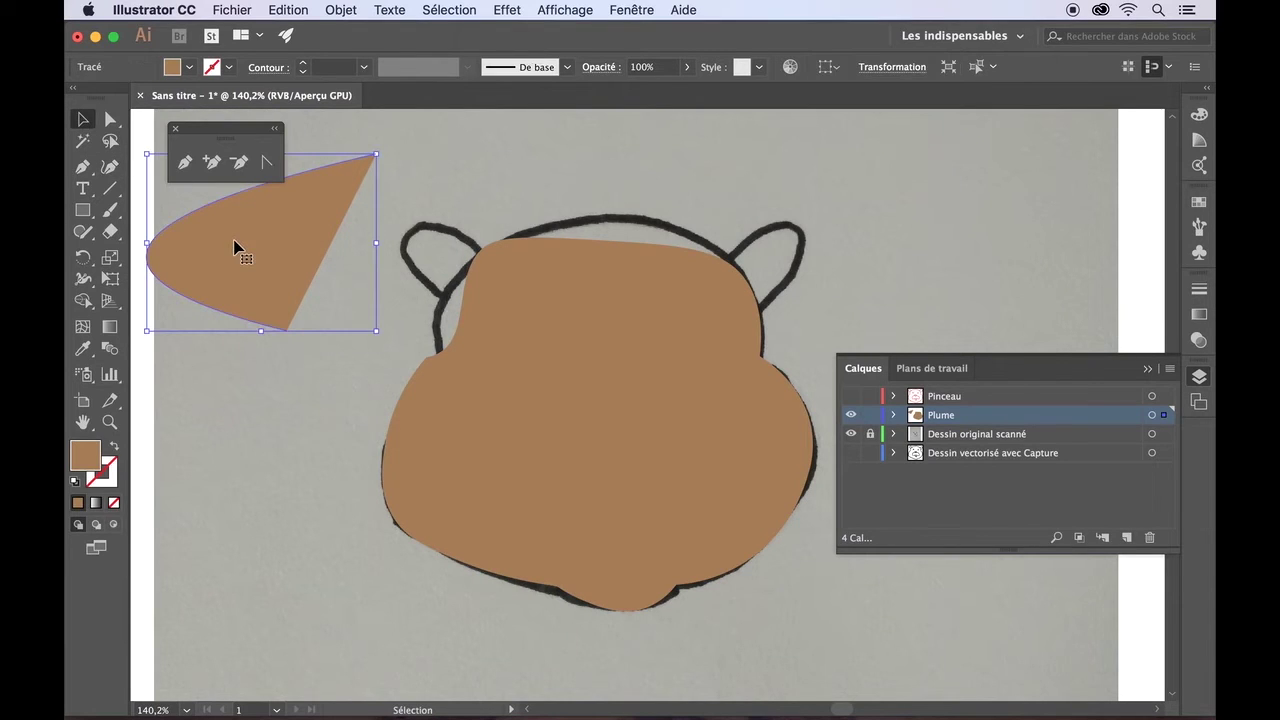
- Delete the selected brown wedge and bring the Illustrator window back to the front
{"action": "key", "text": "Delete"}
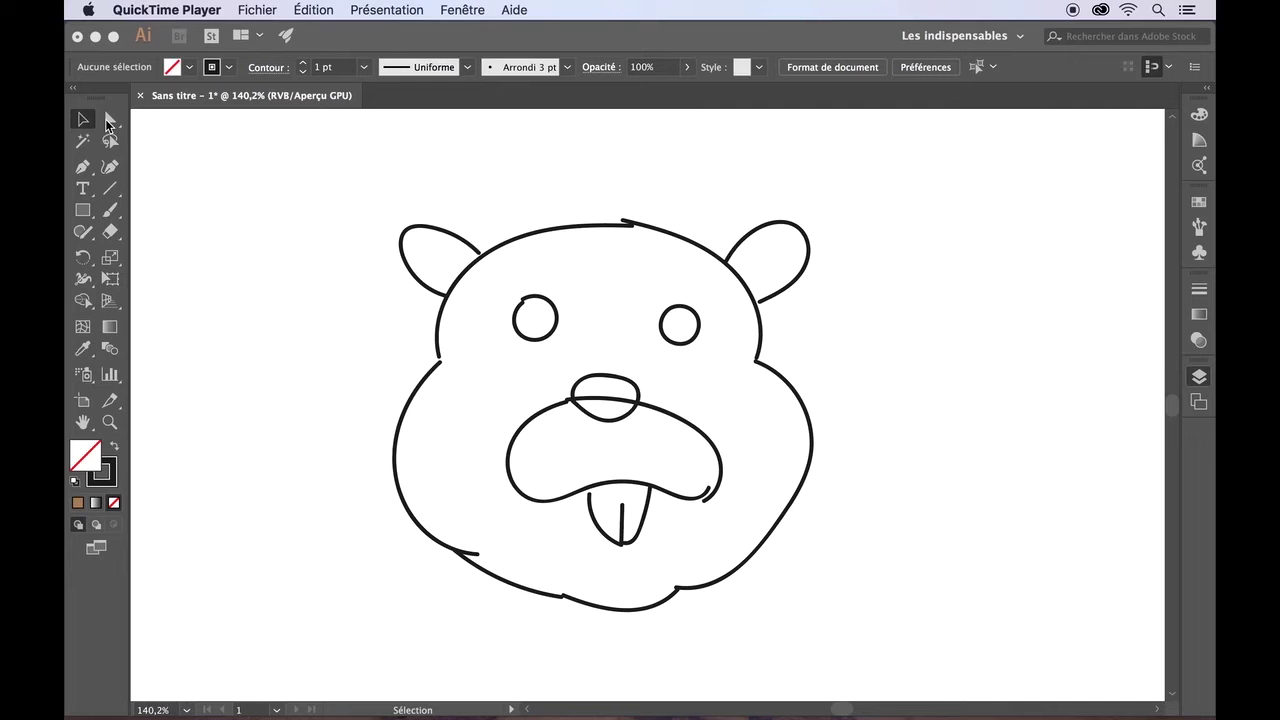
{"action": "left_click", "coordinate": [201, 177]}
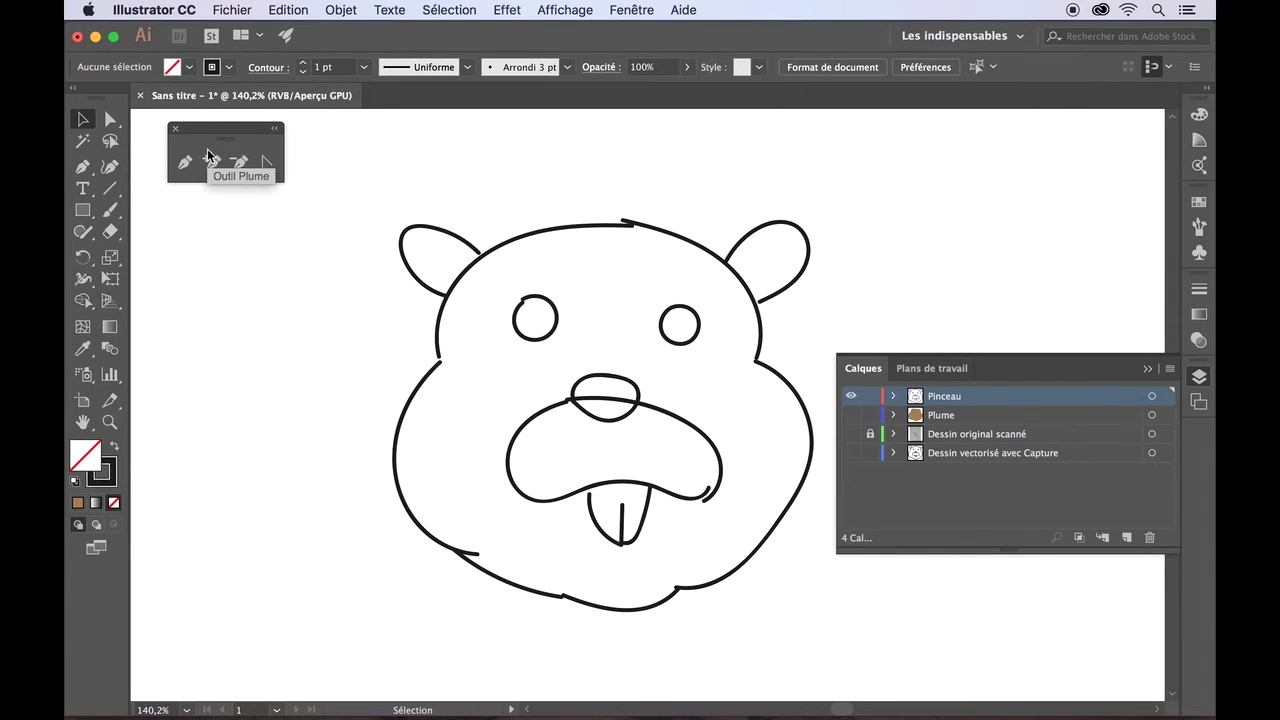
{"action": "left_click", "coordinate": [108, 120]}
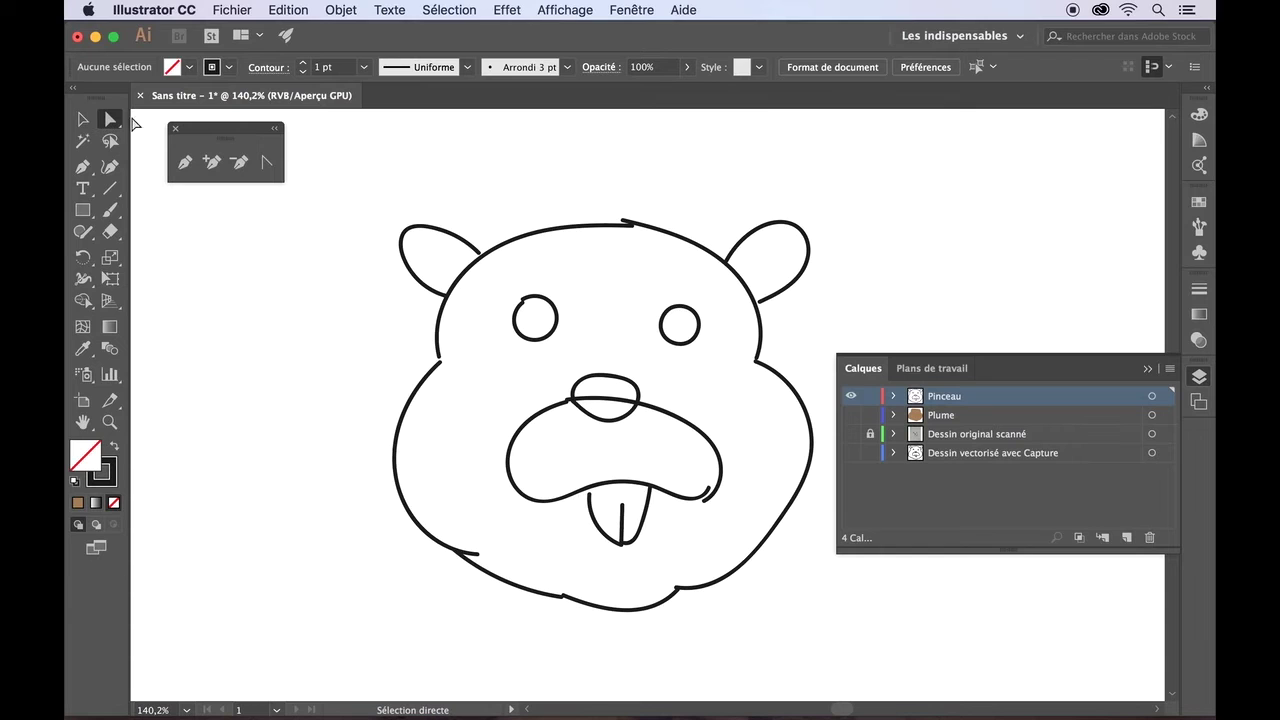
{"action": "left_click", "coordinate": [512, 243]}
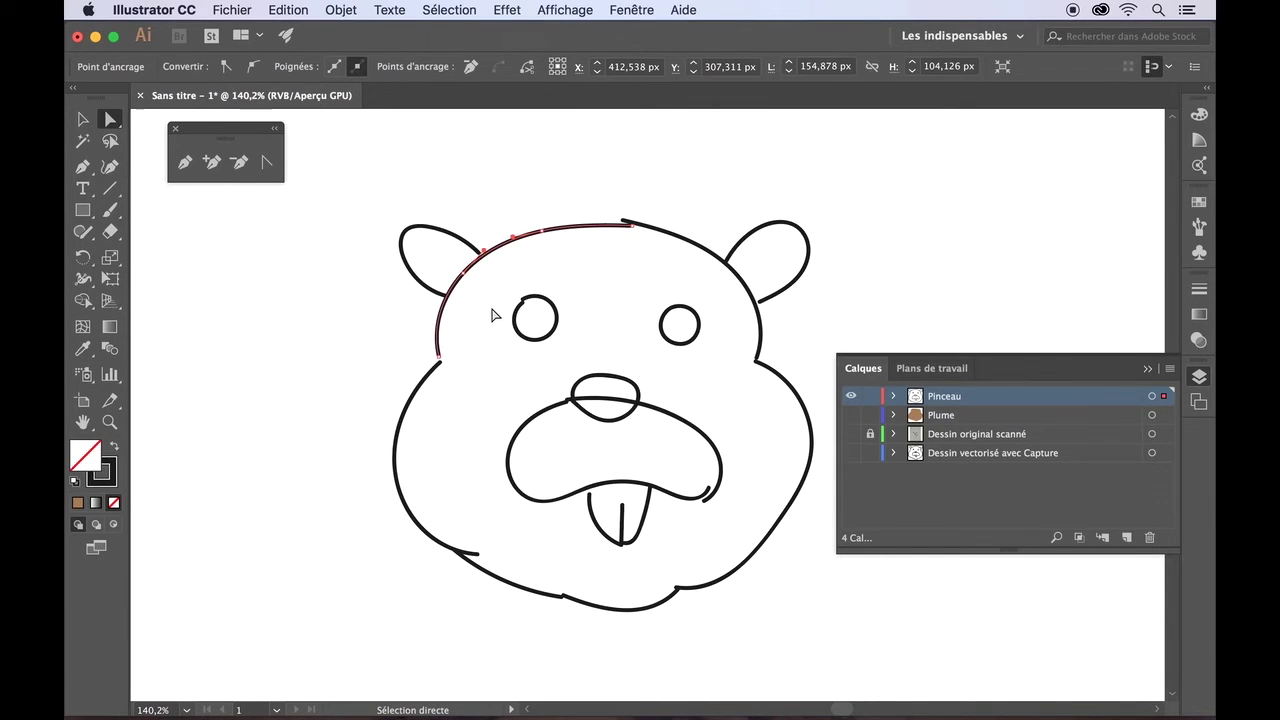
{"action": "scroll", "coordinate": [491, 315], "scroll_direction": "up", "scroll_amount": 8}
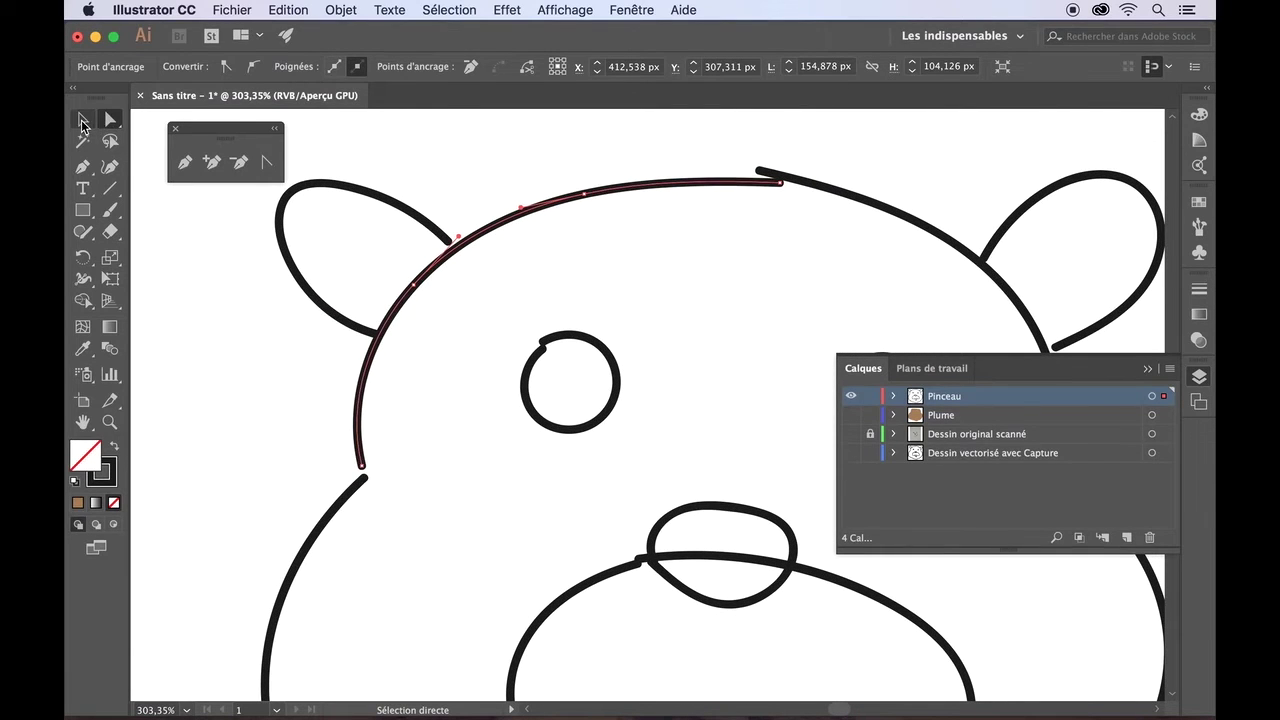
{"action": "left_click", "coordinate": [83, 121]}
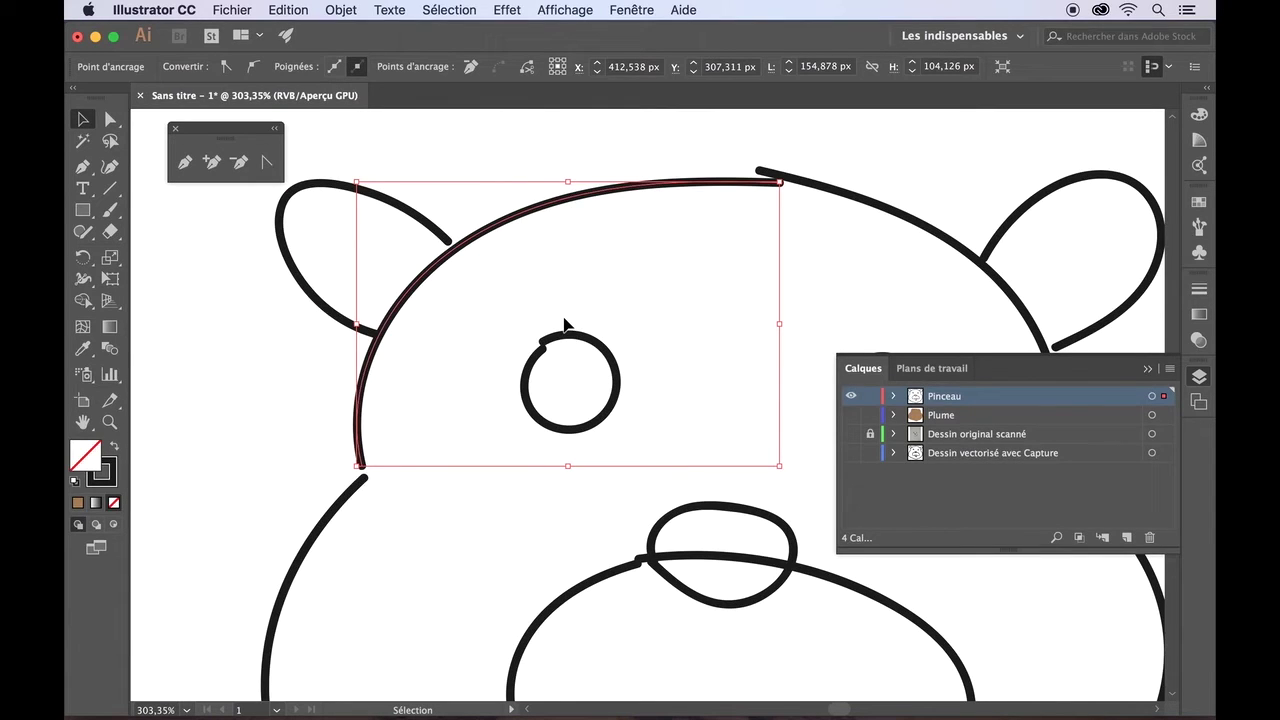
{"action": "left_click", "coordinate": [324, 411]}
{"action": "left_click", "coordinate": [359, 422]}
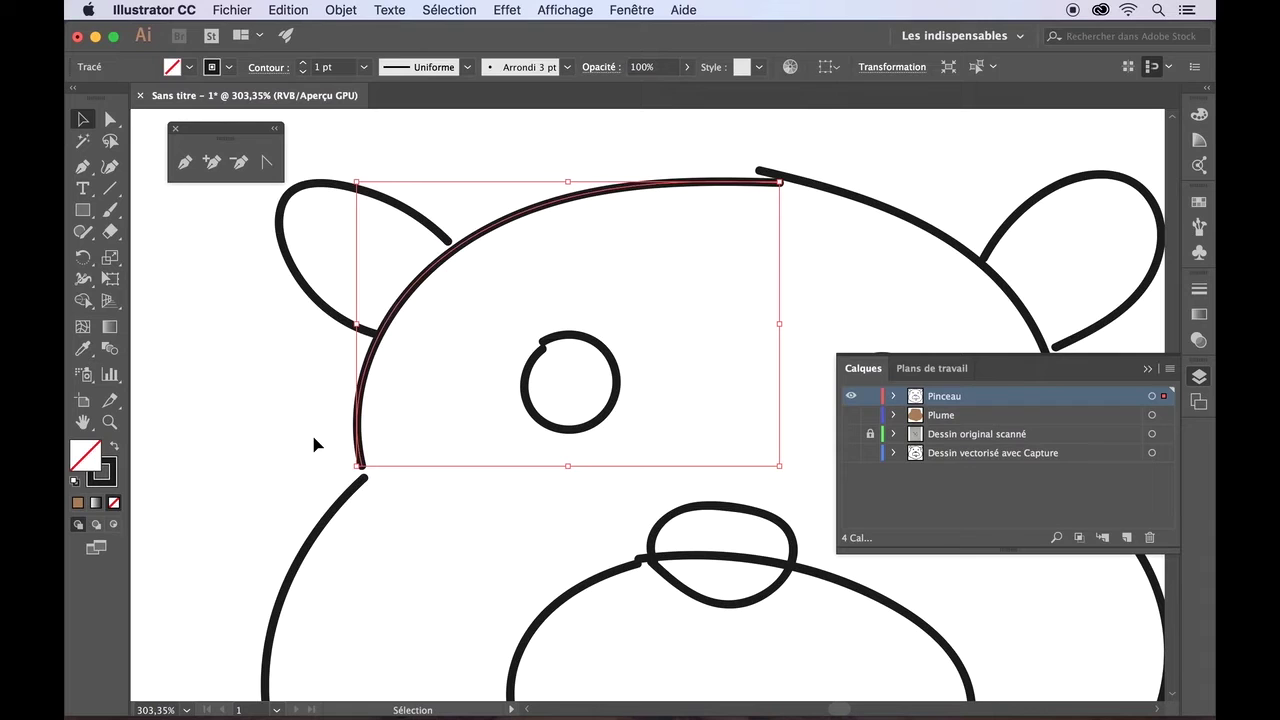
{"action": "left_click", "coordinate": [350, 501]}
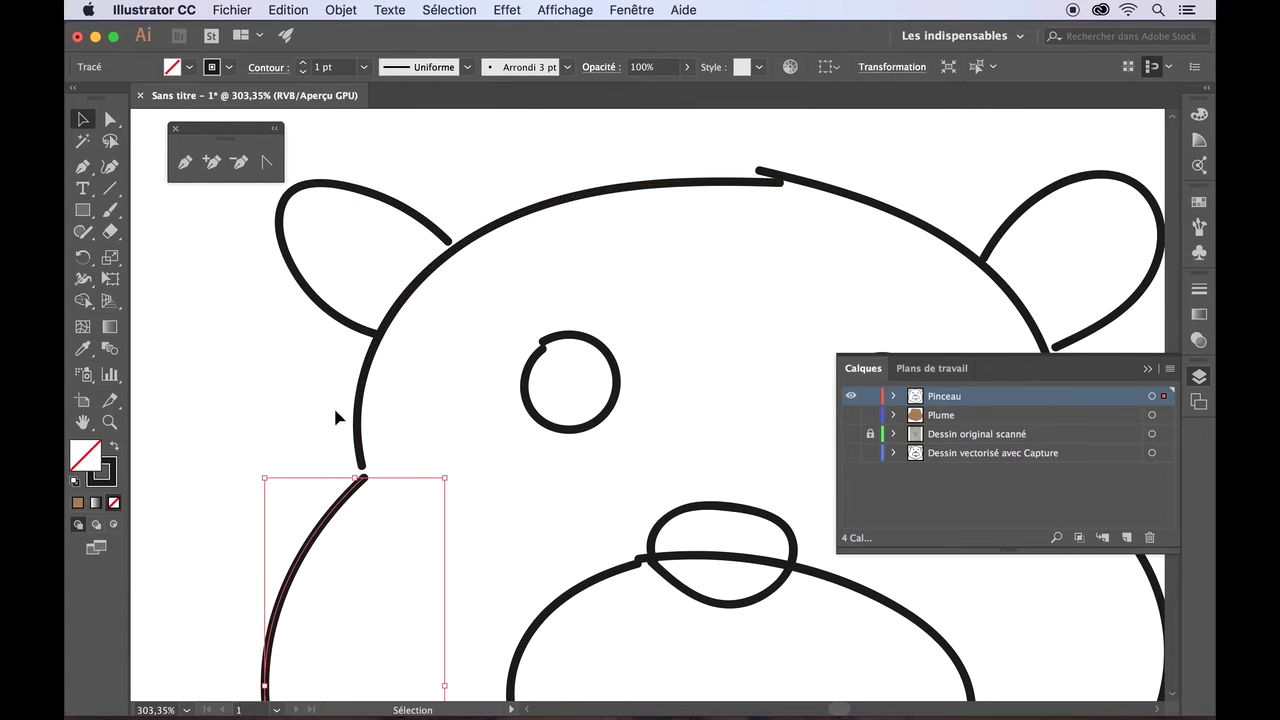
{"action": "left_click", "coordinate": [340, 318]}
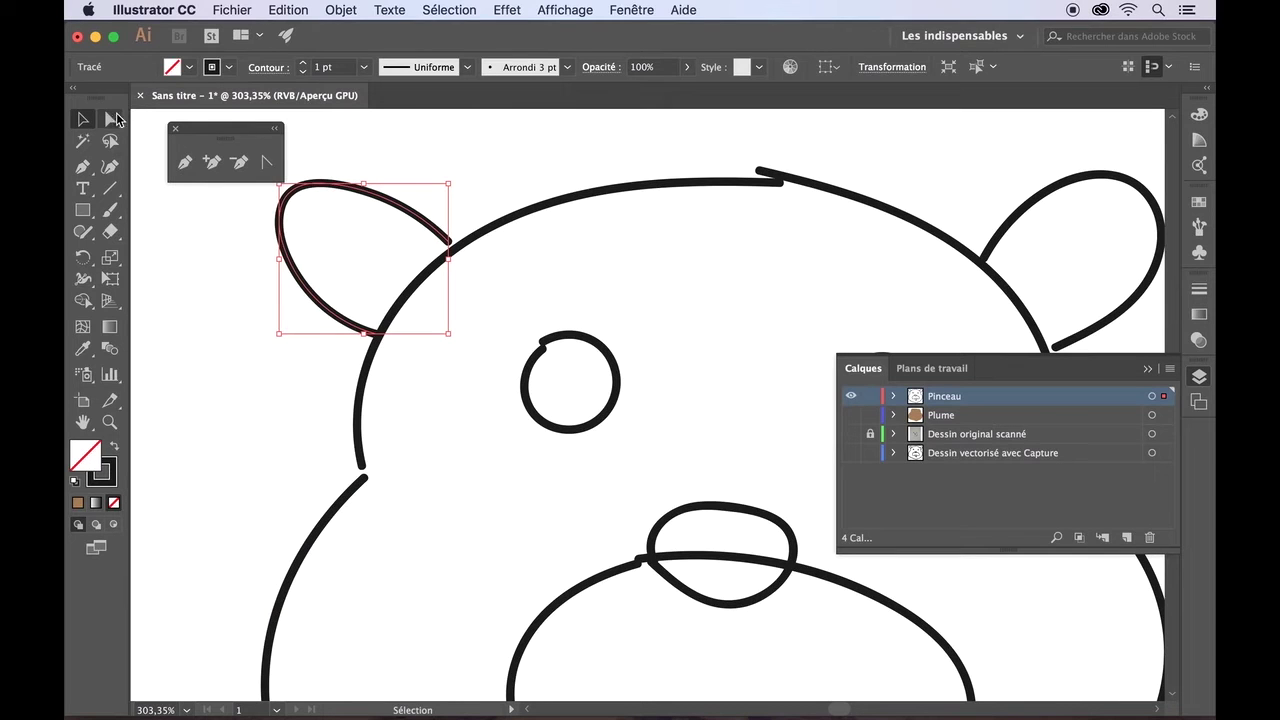
{"action": "left_click", "coordinate": [113, 119]}
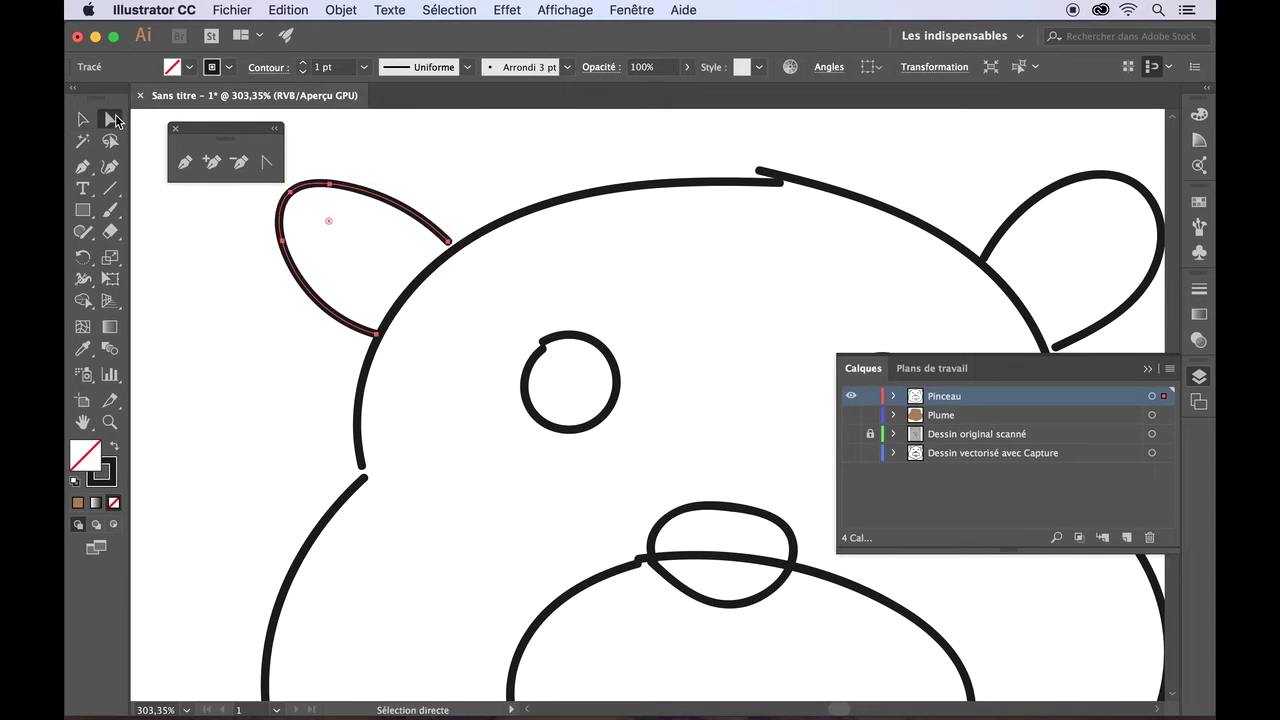
{"action": "left_click", "coordinate": [482, 237]}
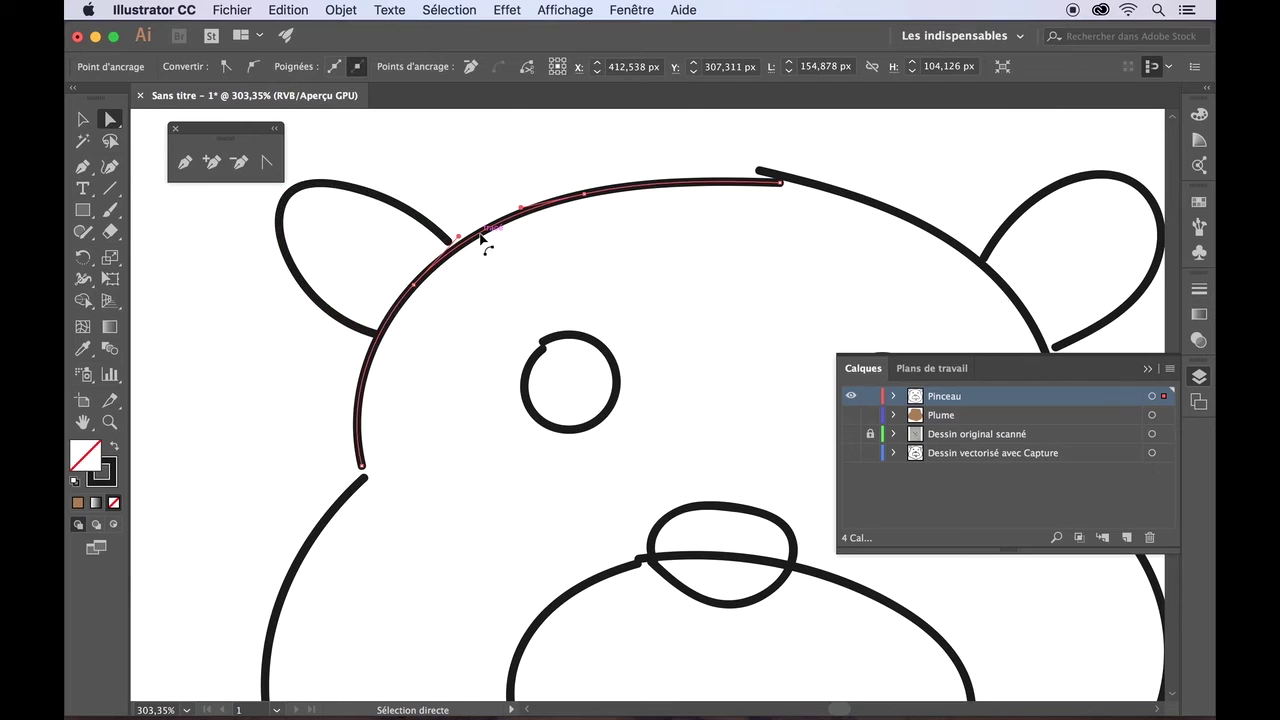
{"action": "scroll", "coordinate": [484, 236], "scroll_direction": "up", "scroll_amount": 7}
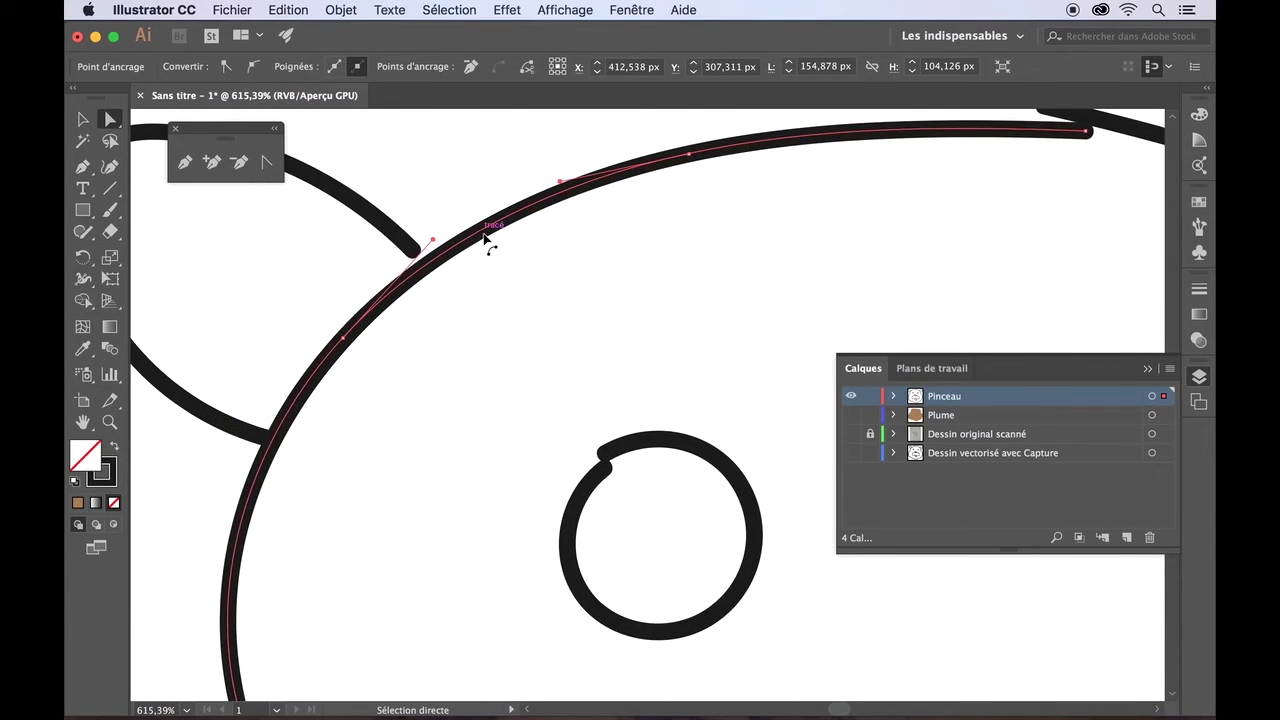
{"action": "scroll", "coordinate": [484, 237], "scroll_direction": "up", "scroll_amount": 5}
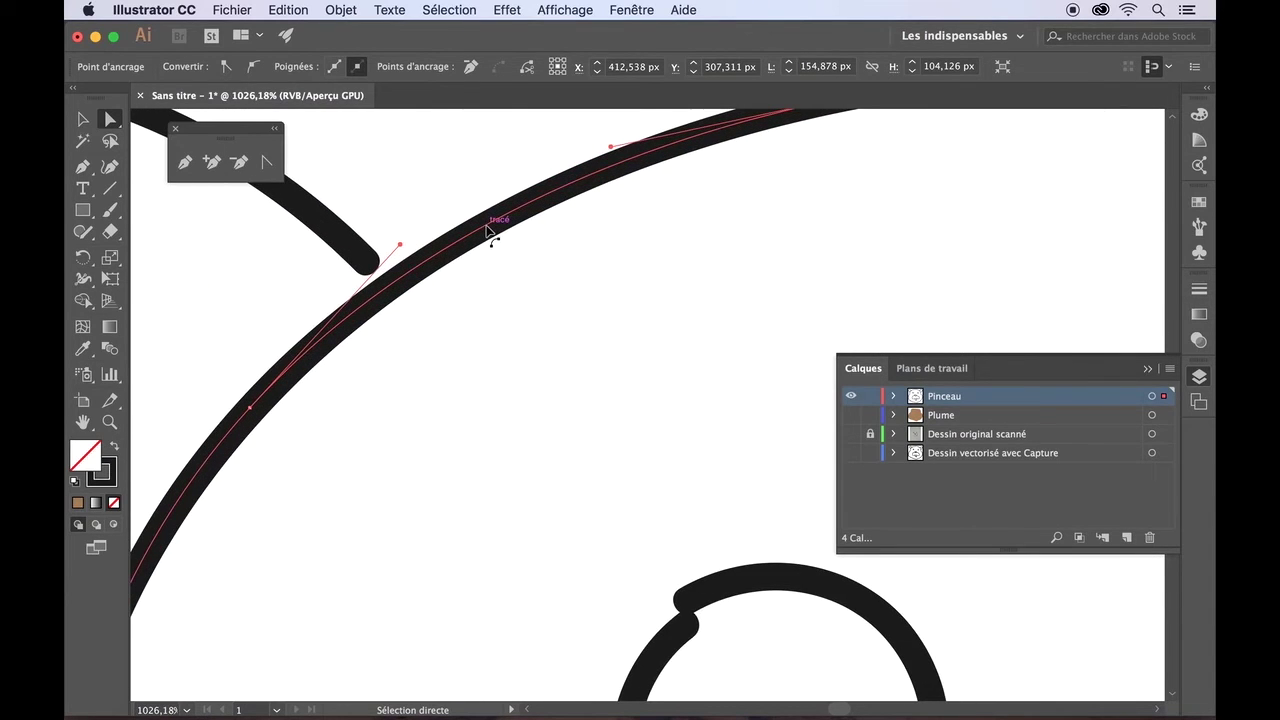
{"action": "scroll", "coordinate": [486, 230], "scroll_direction": "down", "scroll_amount": 6}
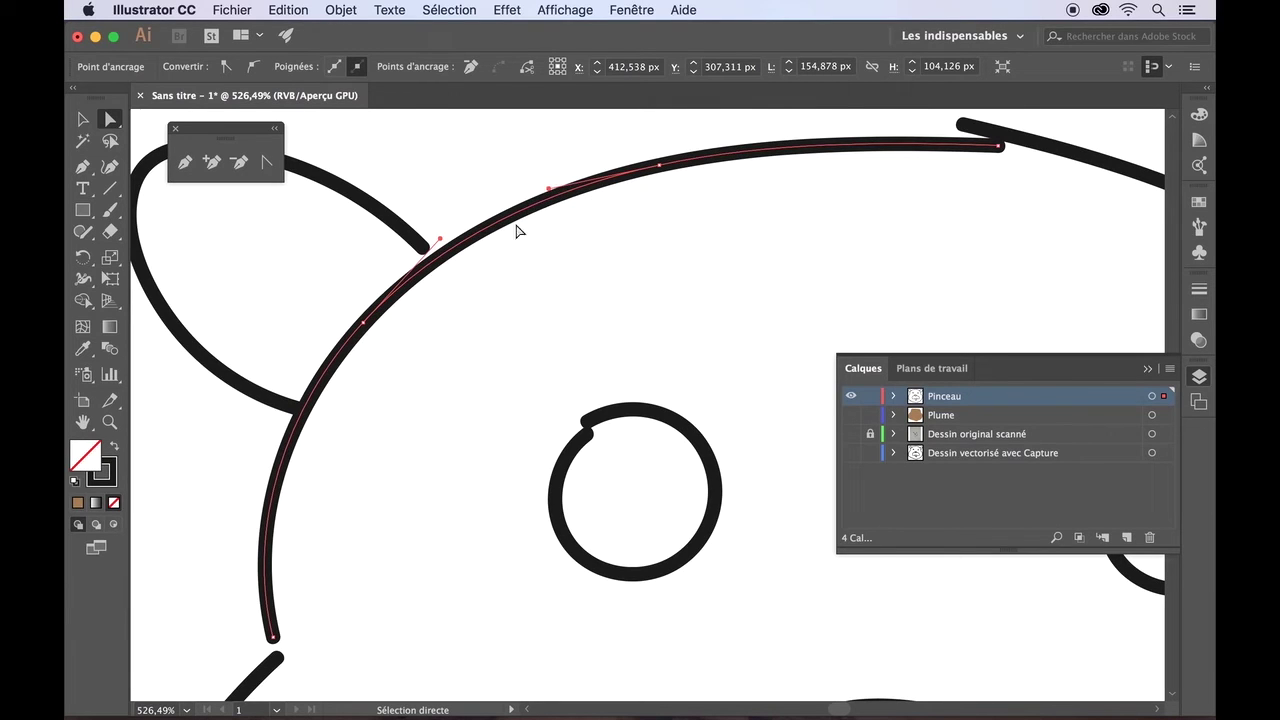
{"action": "scroll", "coordinate": [828, 219], "scroll_direction": "right", "scroll_amount": 10}
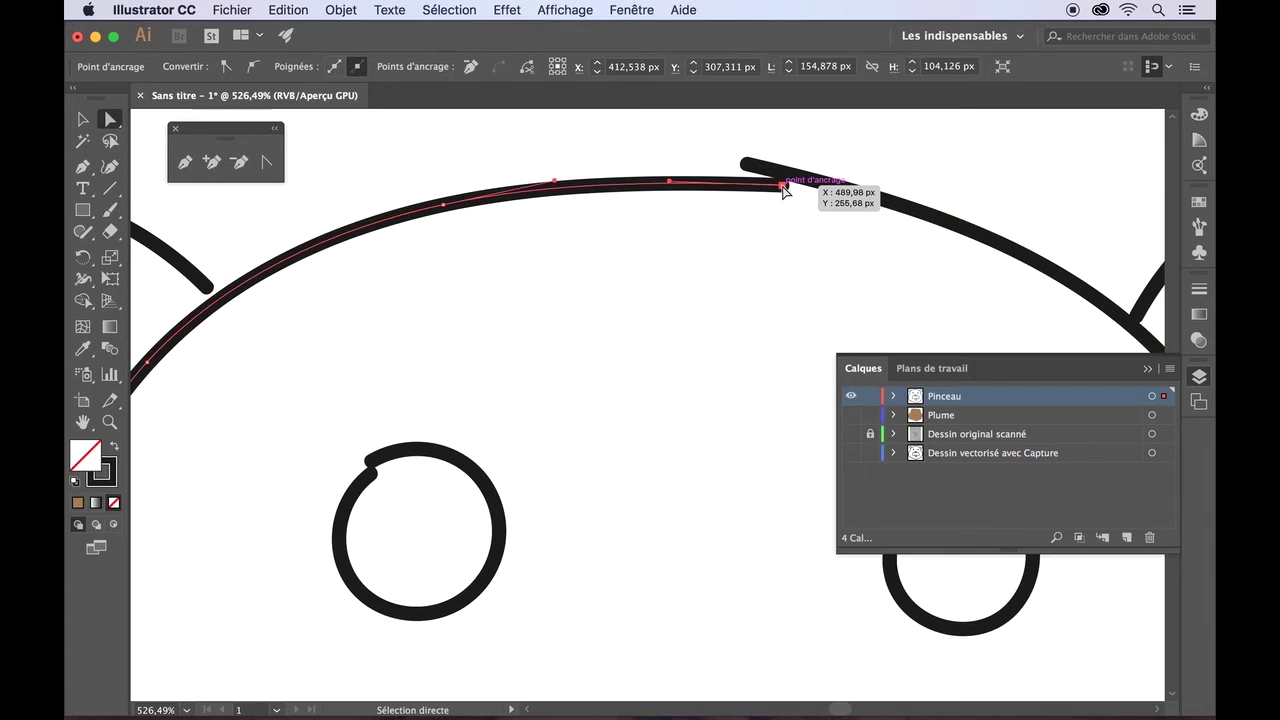
{"action": "left_click", "coordinate": [784, 188]}
{"action": "left_click_drag", "start_coordinate": [784, 188], "coordinate": [768, 182]}
{"action": "left_click_drag", "start_coordinate": [760, 180], "coordinate": [752, 173]}
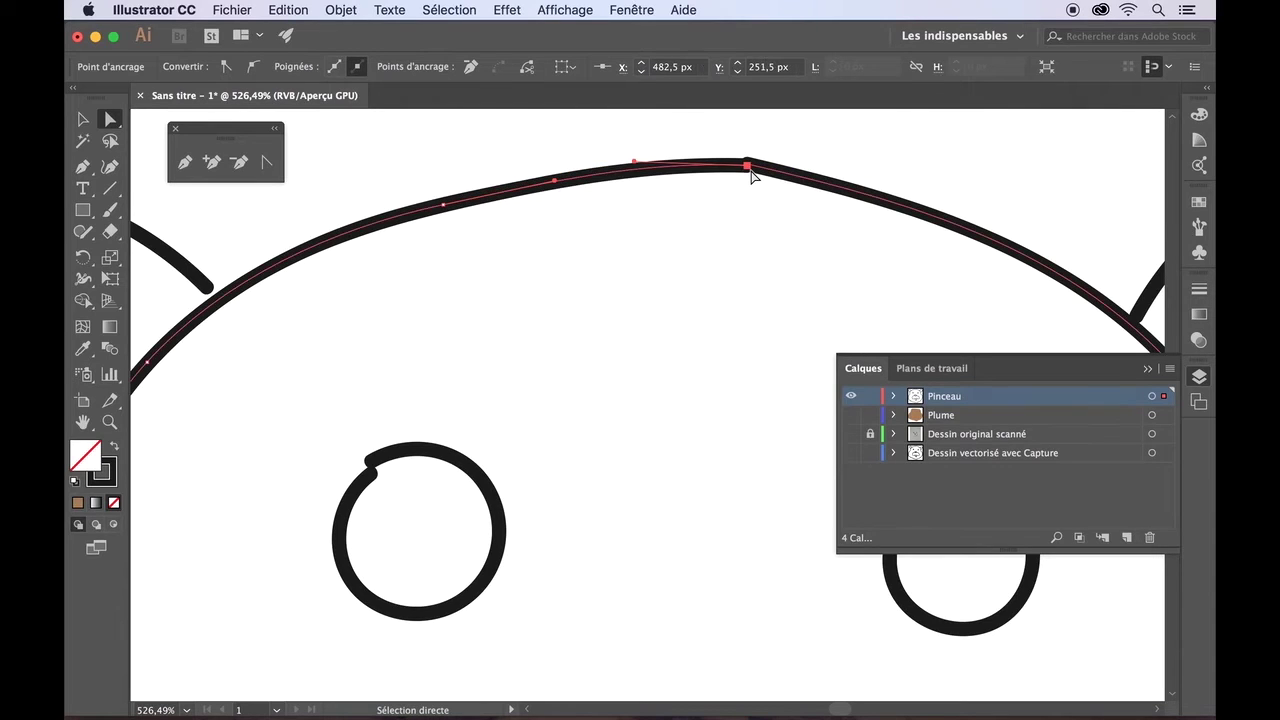
{"action": "scroll", "coordinate": [766, 200], "scroll_direction": "up", "scroll_amount": 6}
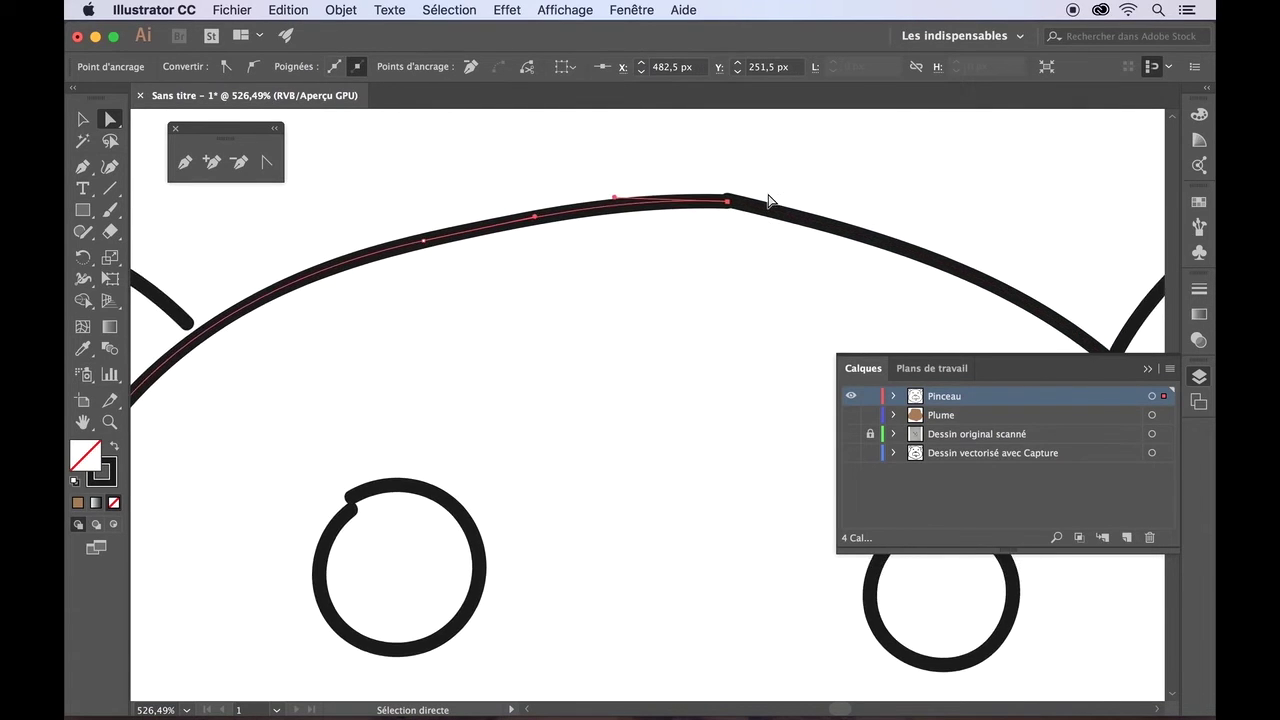
{"action": "scroll", "coordinate": [768, 200], "scroll_direction": "right", "scroll_amount": 5}
{"action": "scroll", "coordinate": [768, 200], "scroll_direction": "up", "scroll_amount": 2}
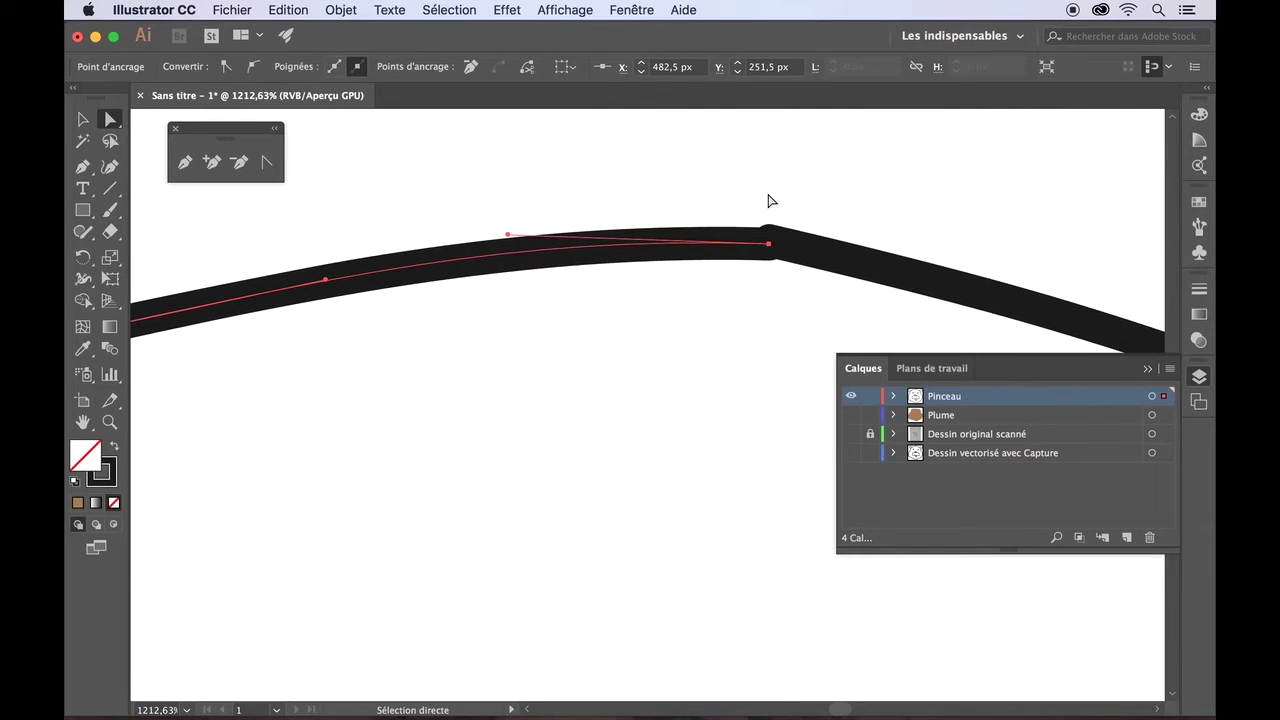
{"action": "left_click", "coordinate": [805, 252]}
{"action": "left_click", "coordinate": [768, 243]}
{"action": "left_click_drag", "start_coordinate": [769, 247], "coordinate": [757, 249]}
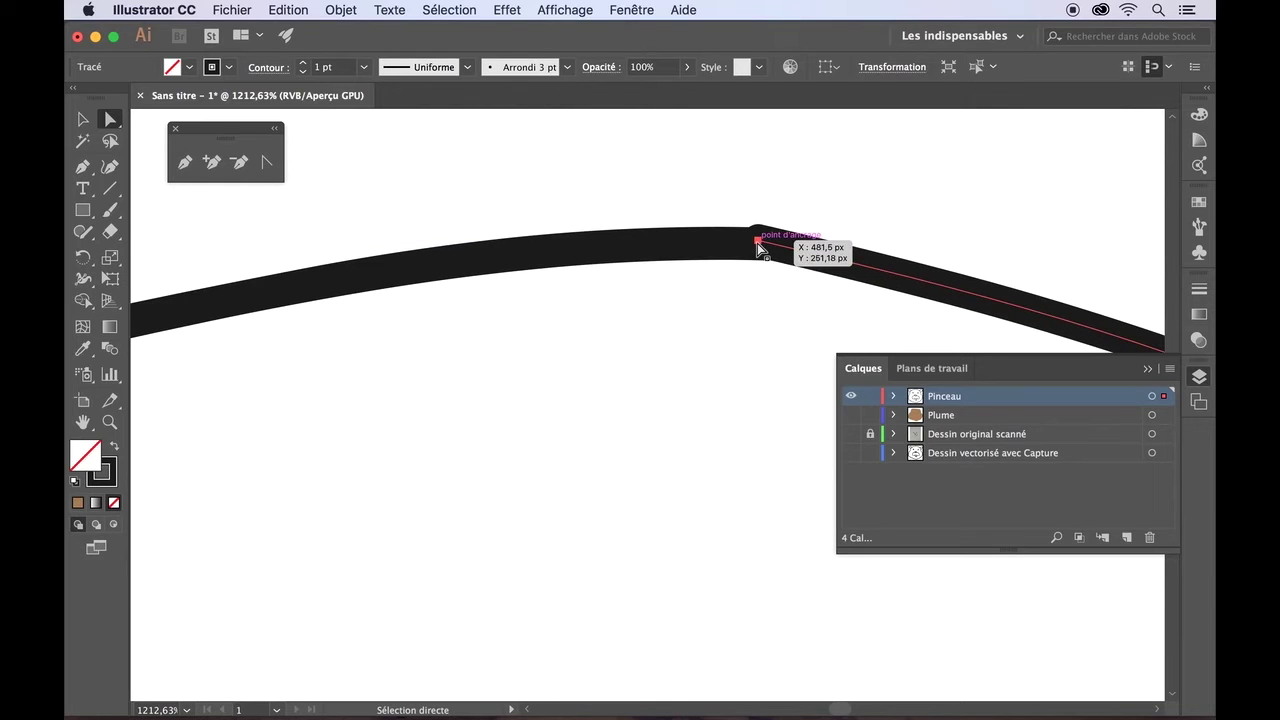
{"action": "left_click", "coordinate": [761, 293]}
{"action": "scroll", "coordinate": [760, 306], "scroll_direction": "down", "scroll_amount": 10}
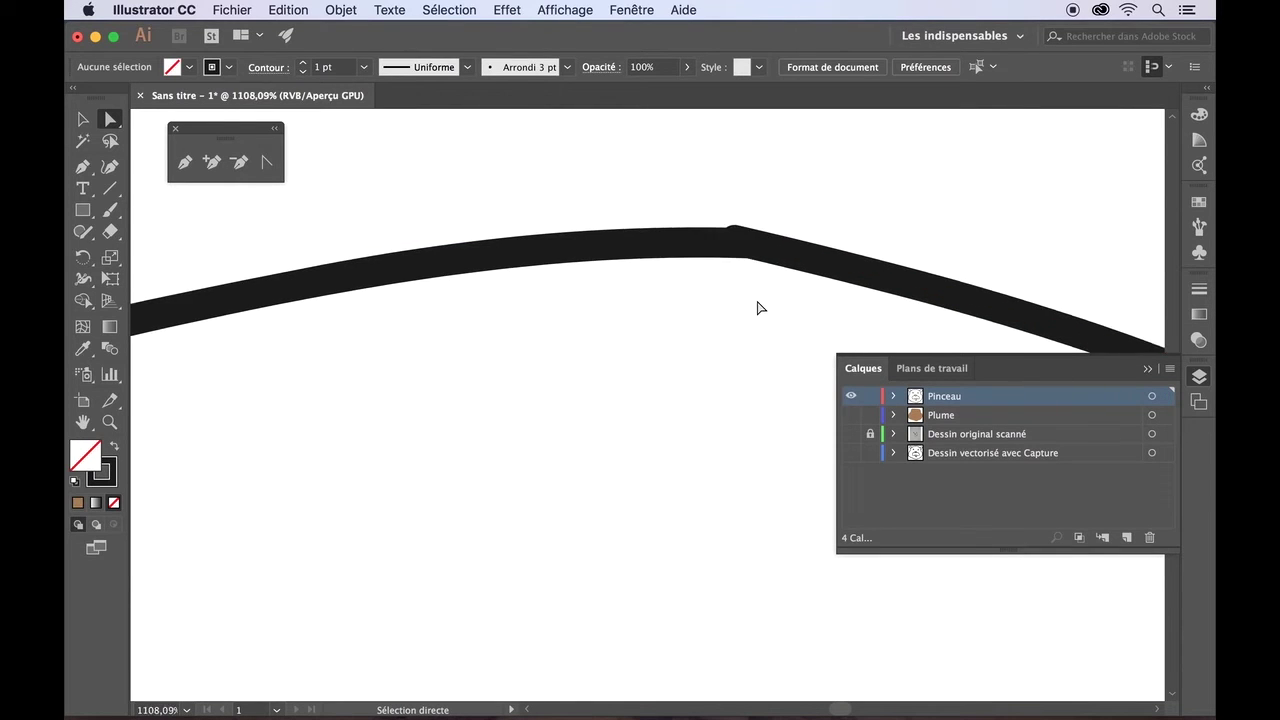
{"action": "scroll", "coordinate": [761, 308], "scroll_direction": "left", "scroll_amount": 3}
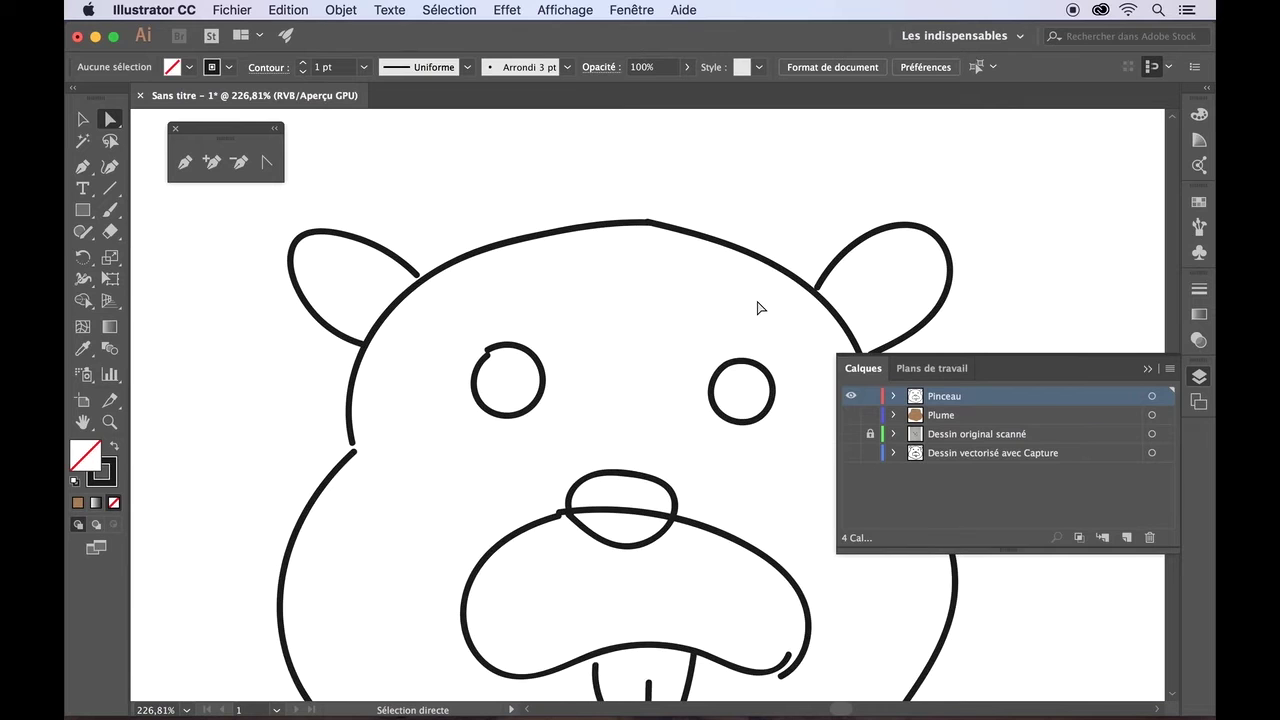
{"action": "scroll", "coordinate": [757, 306], "scroll_direction": "up", "scroll_amount": 5}
{"action": "scroll", "coordinate": [766, 295], "scroll_direction": "right", "scroll_amount": 4}
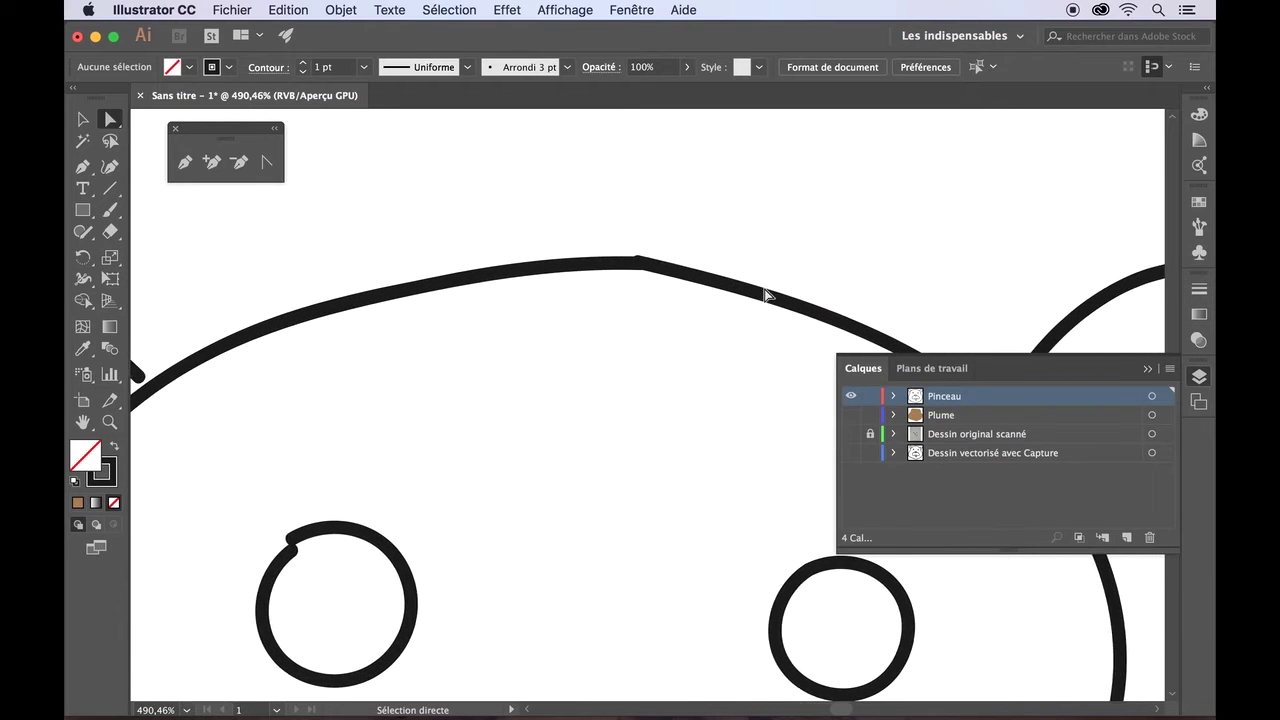
{"action": "scroll", "coordinate": [815, 269], "scroll_direction": "left", "scroll_amount": 3}
{"action": "scroll", "coordinate": [816, 269], "scroll_direction": "up", "scroll_amount": 5}
{"action": "scroll", "coordinate": [815, 269], "scroll_direction": "up", "scroll_amount": 2}
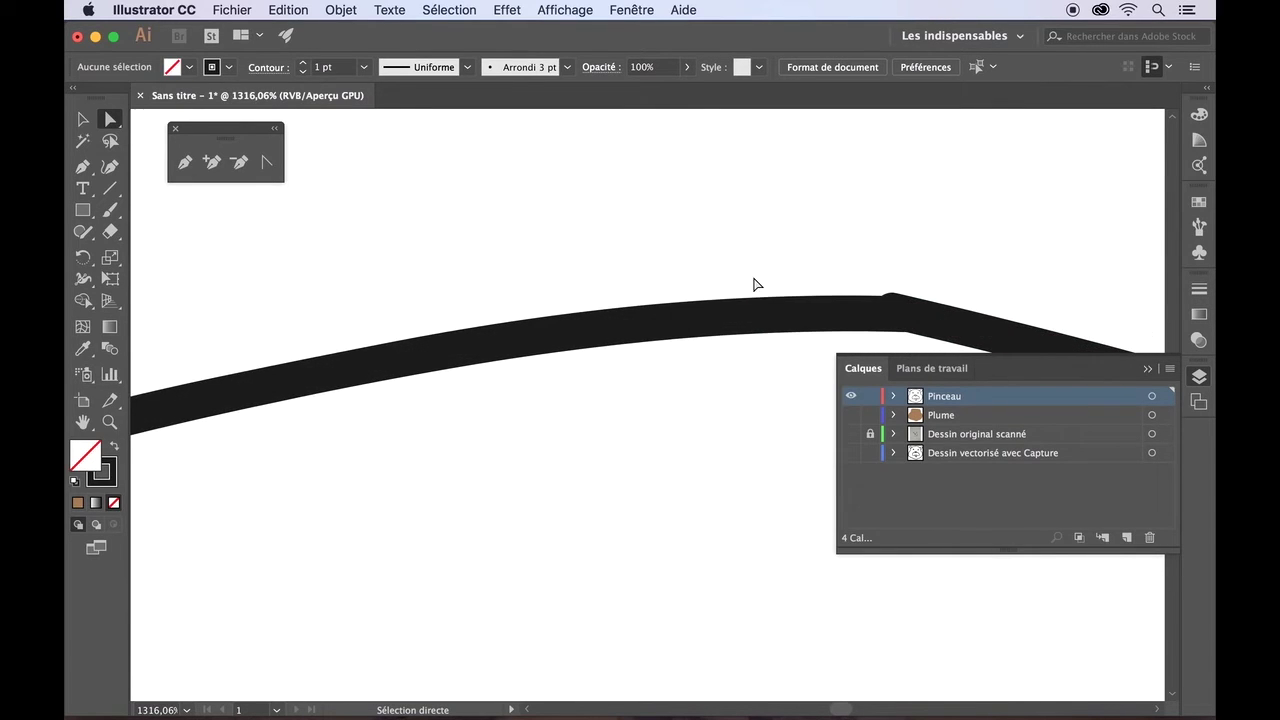
{"action": "scroll", "coordinate": [754, 283], "scroll_direction": "right", "scroll_amount": 4}
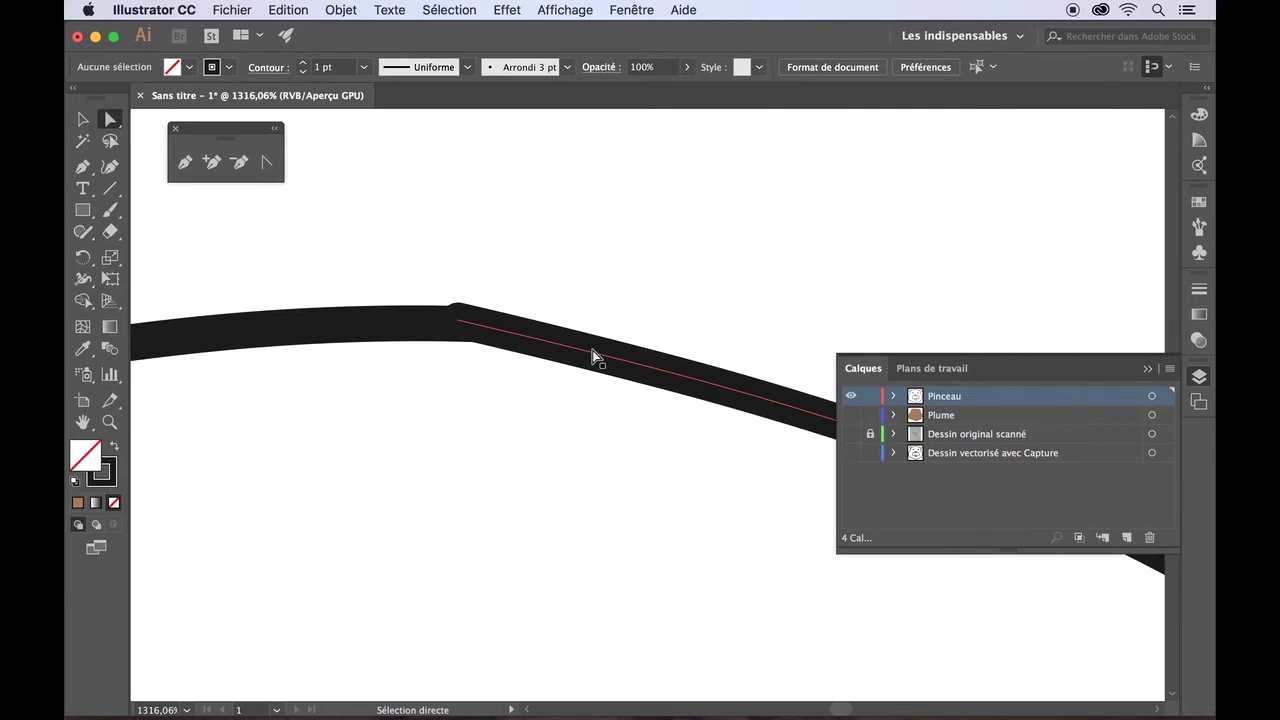
{"action": "left_click", "coordinate": [591, 358]}
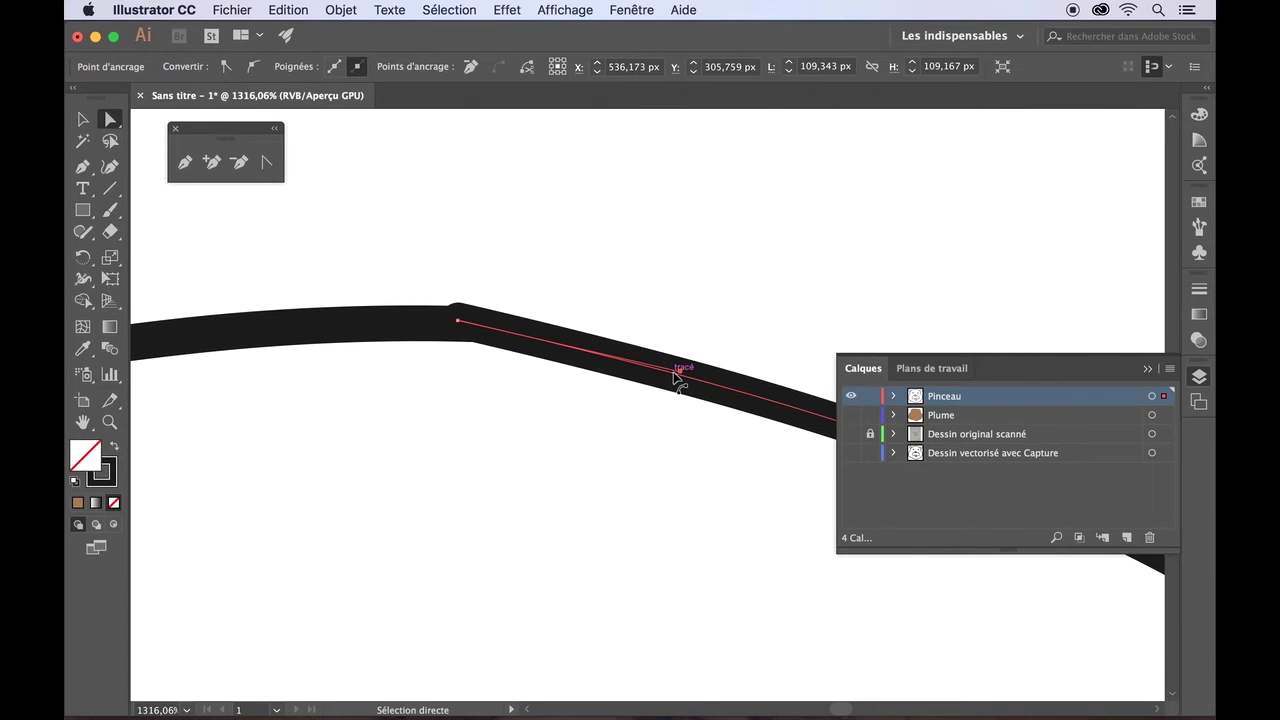
{"action": "mouse_move", "coordinate": [679, 376]}
{"action": "left_mouse_down"}
{"action": "mouse_move", "coordinate": [671, 397]}
{"action": "mouse_move", "coordinate": [693, 341]}
{"action": "left_mouse_up"}
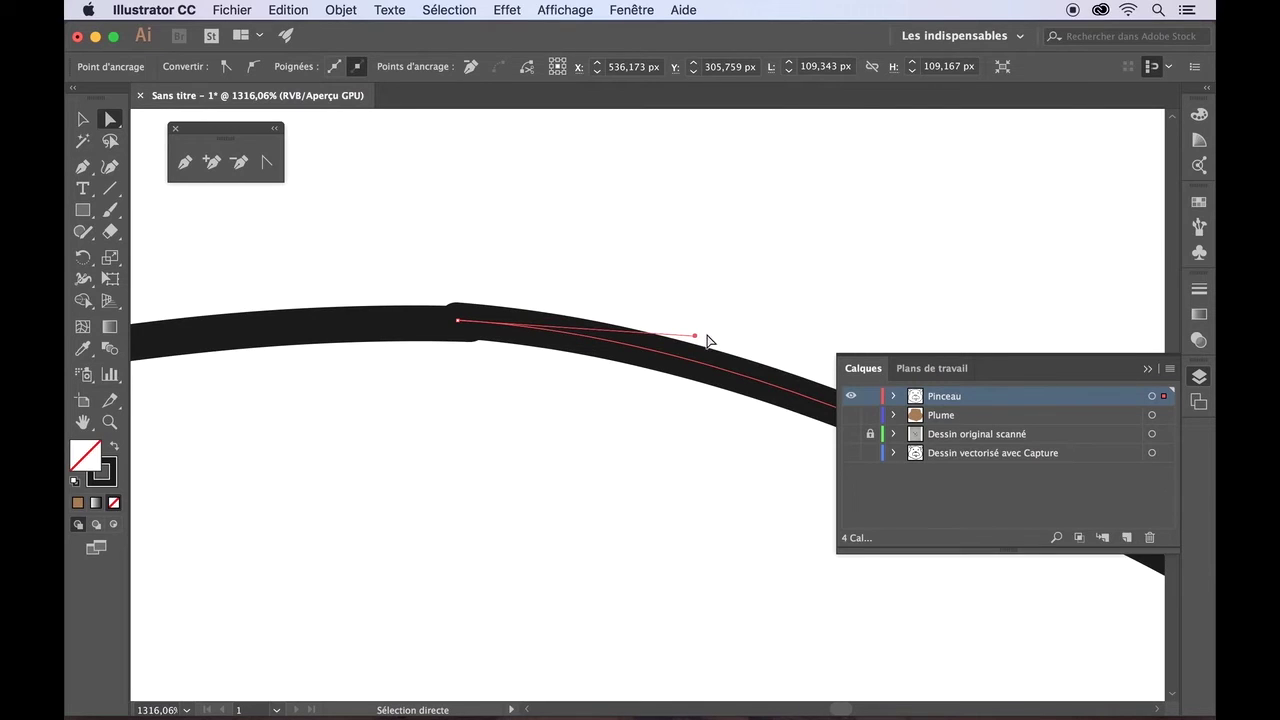
{"action": "left_click", "coordinate": [457, 321]}
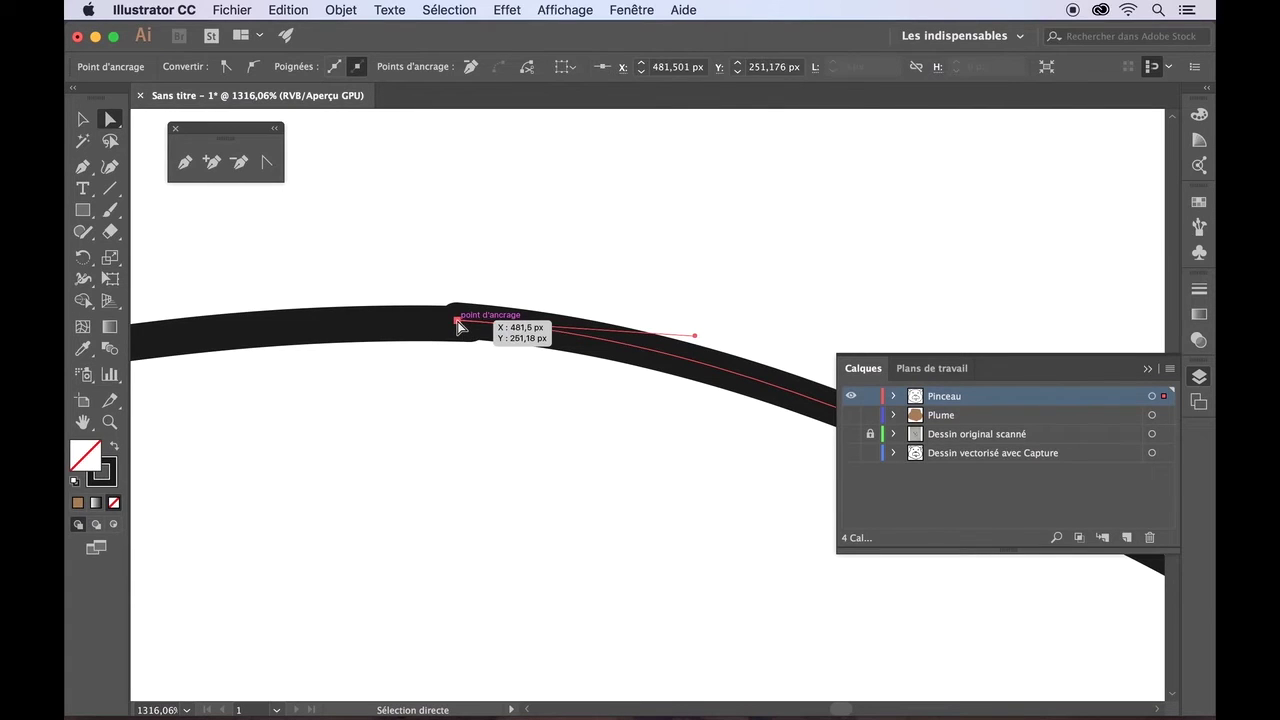
{"action": "left_click_drag", "start_coordinate": [459, 326], "coordinate": [458, 330]}
{"action": "left_click", "coordinate": [523, 369]}
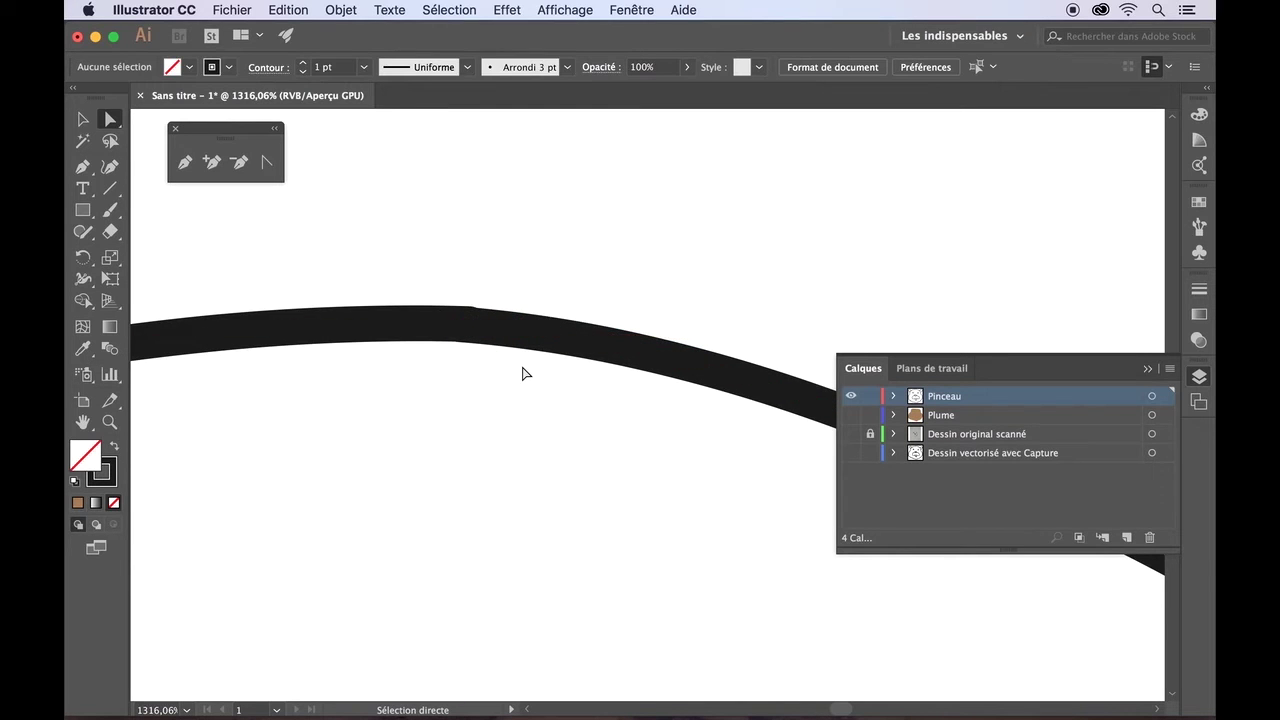
{"action": "scroll", "coordinate": [523, 383], "scroll_direction": "down", "scroll_amount": 4}
{"action": "scroll", "coordinate": [523, 387], "scroll_direction": "down", "scroll_amount": 6}
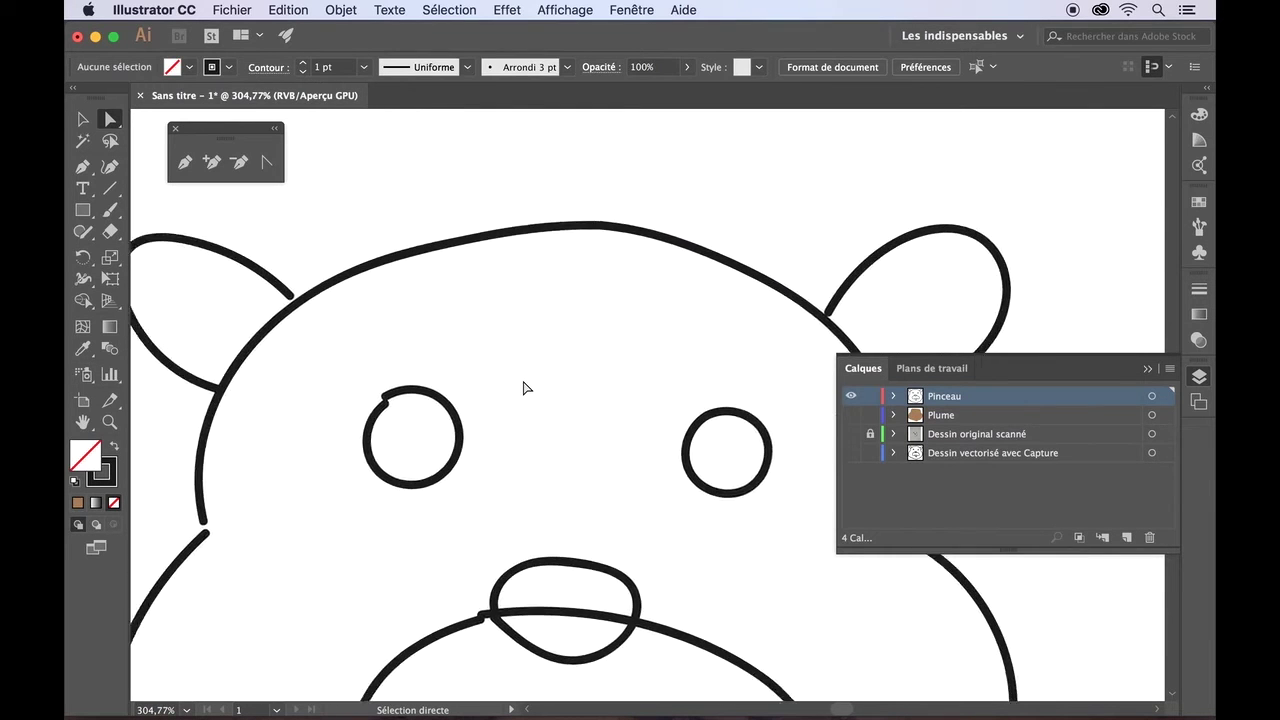
{"action": "scroll", "coordinate": [523, 387], "scroll_direction": "up", "scroll_amount": 6}
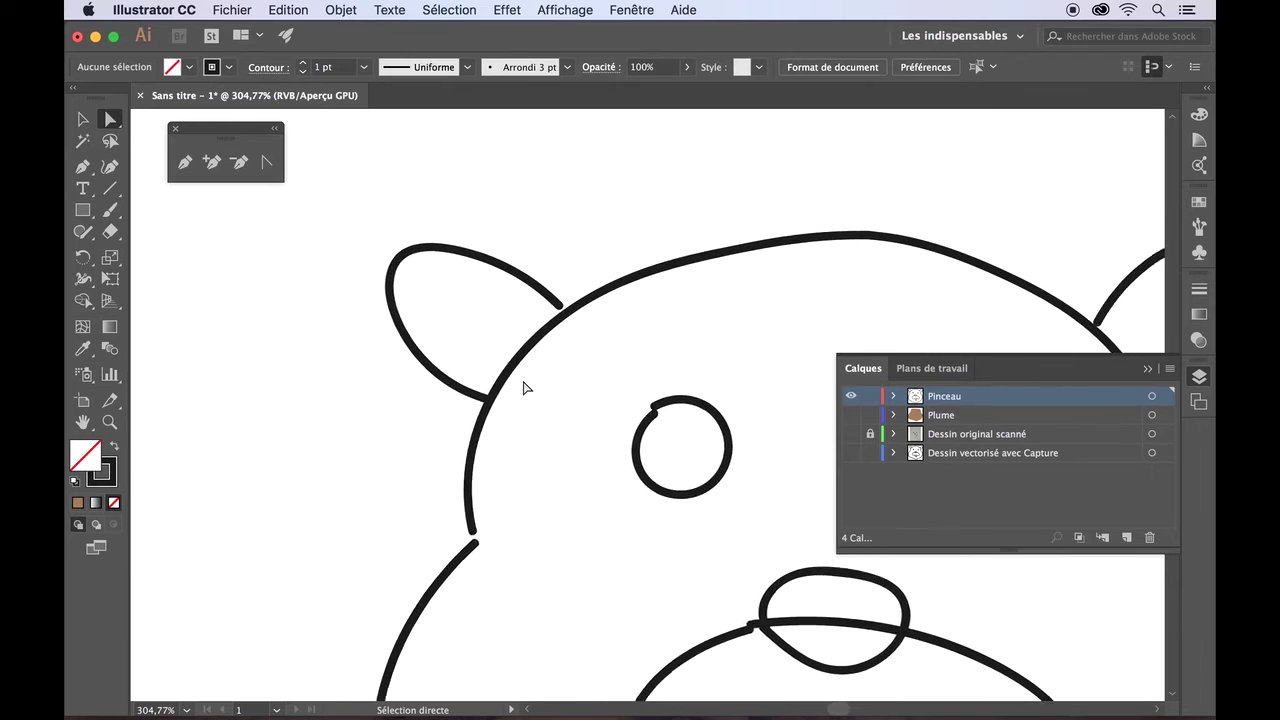
{"action": "scroll", "coordinate": [523, 387], "scroll_direction": "down", "scroll_amount": 5}
{"action": "scroll", "coordinate": [523, 387], "scroll_direction": "right", "scroll_amount": 5}
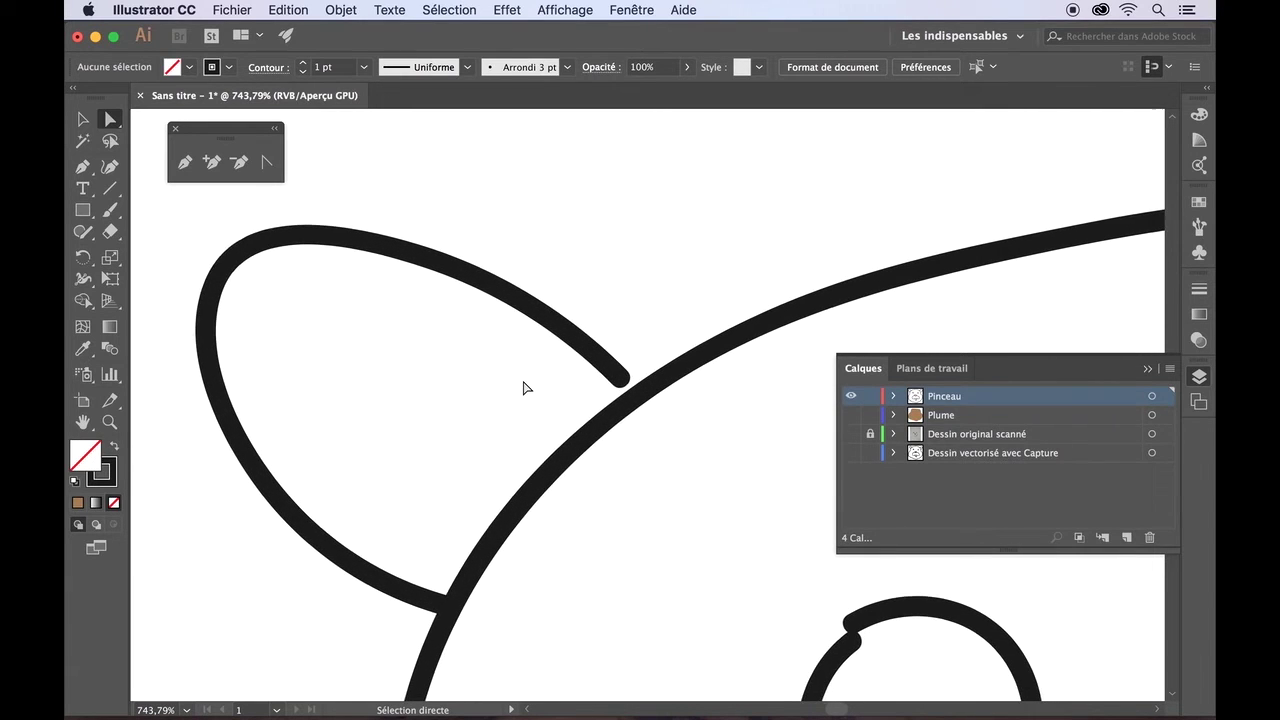
- Reshape the ear curve near its tip and drag its open end onto the head outline
{"action": "left_click", "coordinate": [527, 305]}
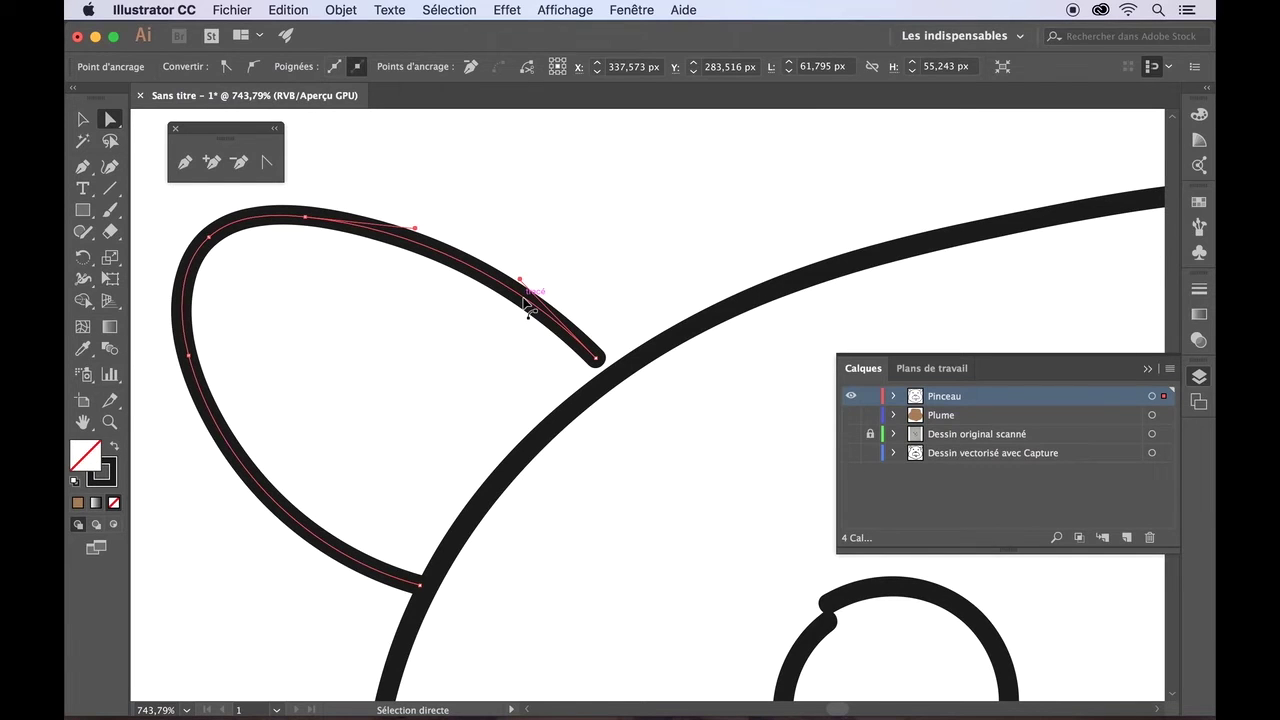
{"action": "mouse_move", "coordinate": [520, 285]}
{"action": "left_mouse_down"}
{"action": "mouse_move", "coordinate": [491, 329]}
{"action": "mouse_move", "coordinate": [532, 280]}
{"action": "mouse_move", "coordinate": [587, 249]}
{"action": "mouse_move", "coordinate": [537, 296]}
{"action": "left_mouse_up"}
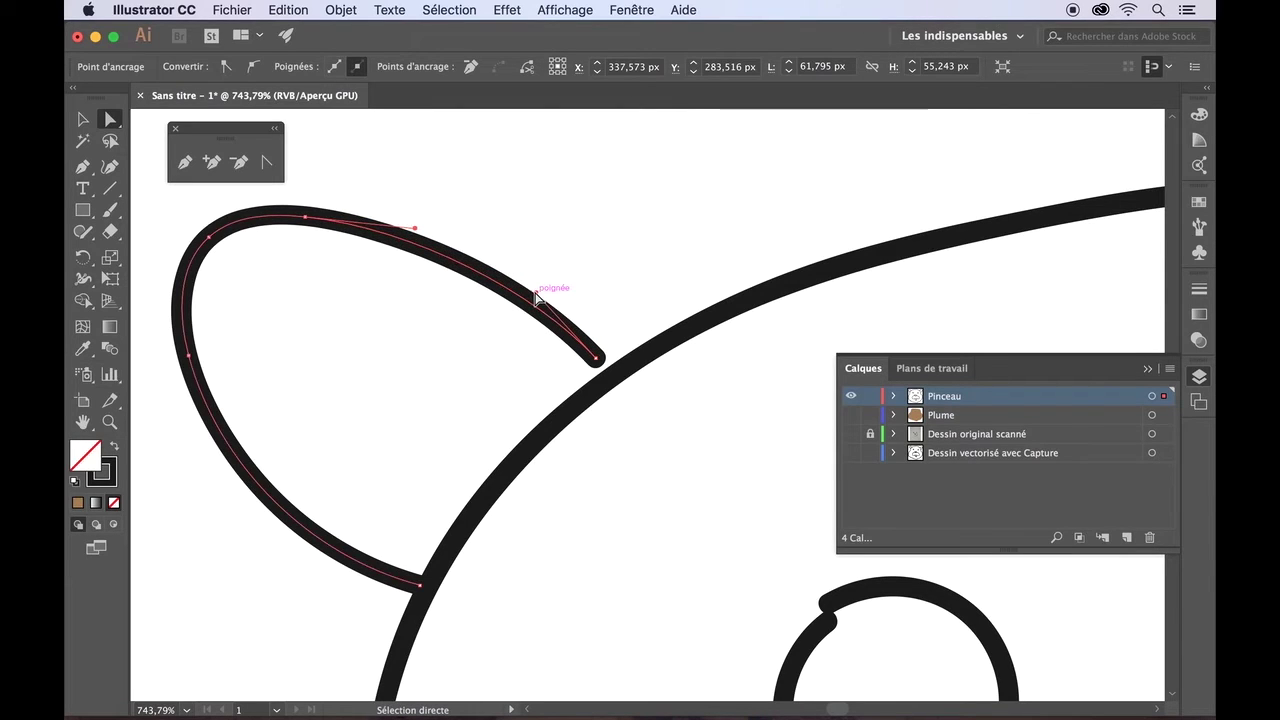
{"action": "left_click", "coordinate": [597, 360]}
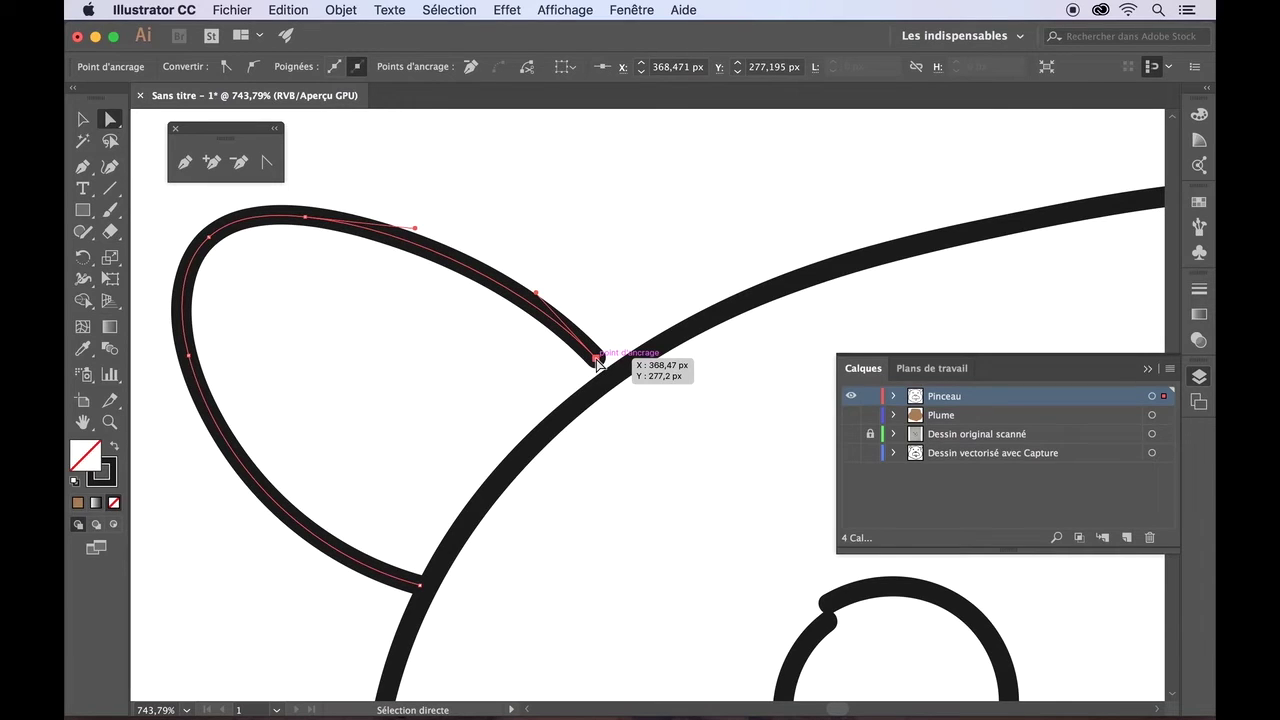
{"action": "left_click_drag", "start_coordinate": [597, 360], "coordinate": [610, 378]}
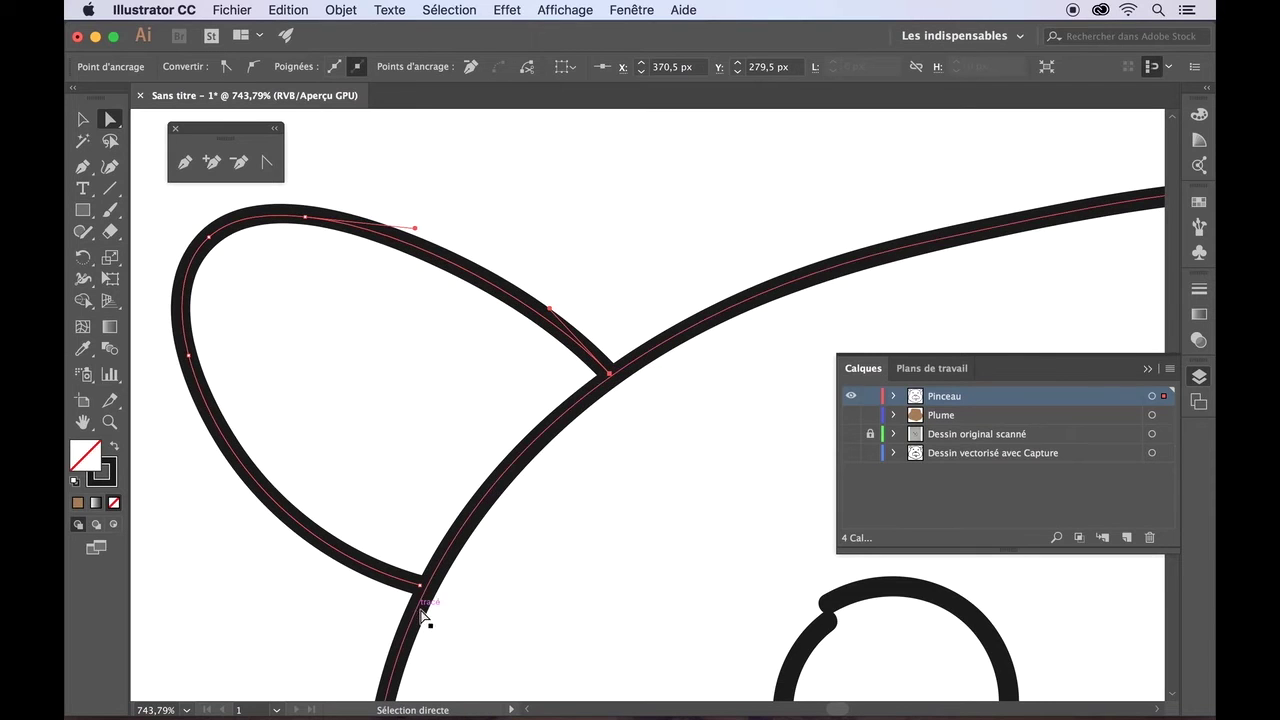
- Drag the other ear's two open ends onto the head outline
{"action": "scroll", "coordinate": [447, 588], "scroll_direction": "down", "scroll_amount": 5}
{"action": "scroll", "coordinate": [447, 588], "scroll_direction": "right", "scroll_amount": 5}
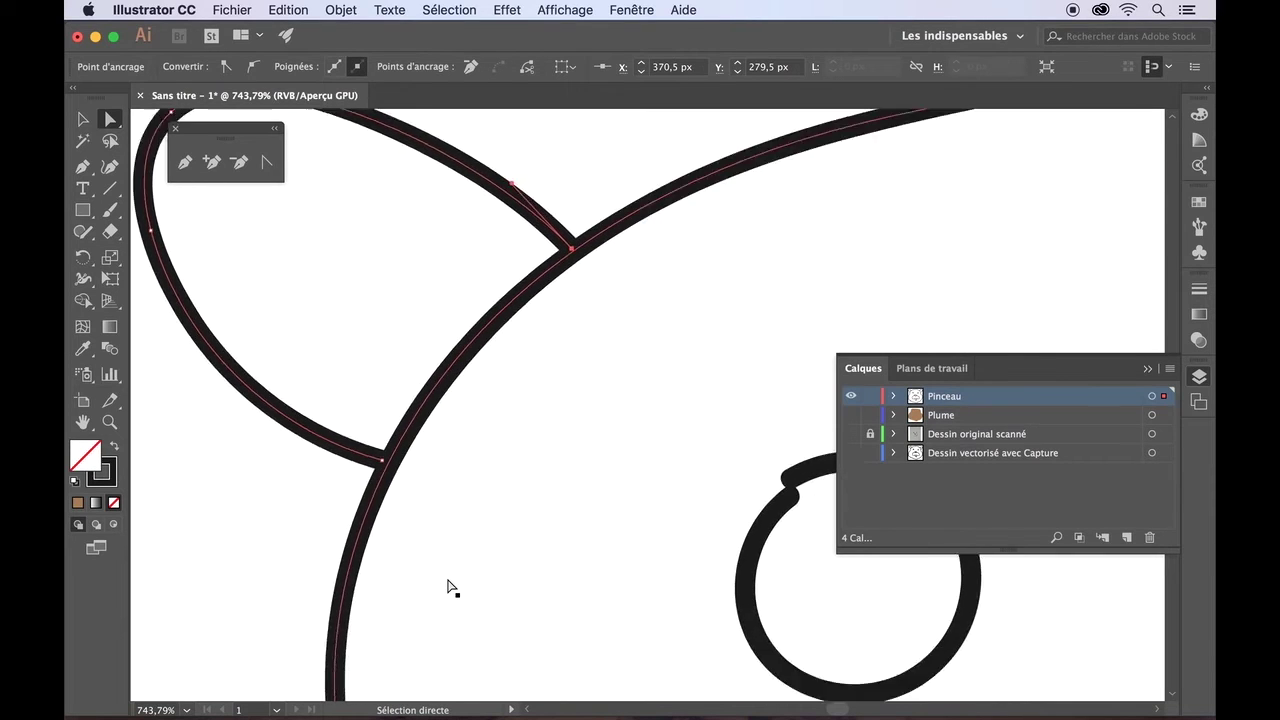
{"action": "left_click", "coordinate": [543, 382]}
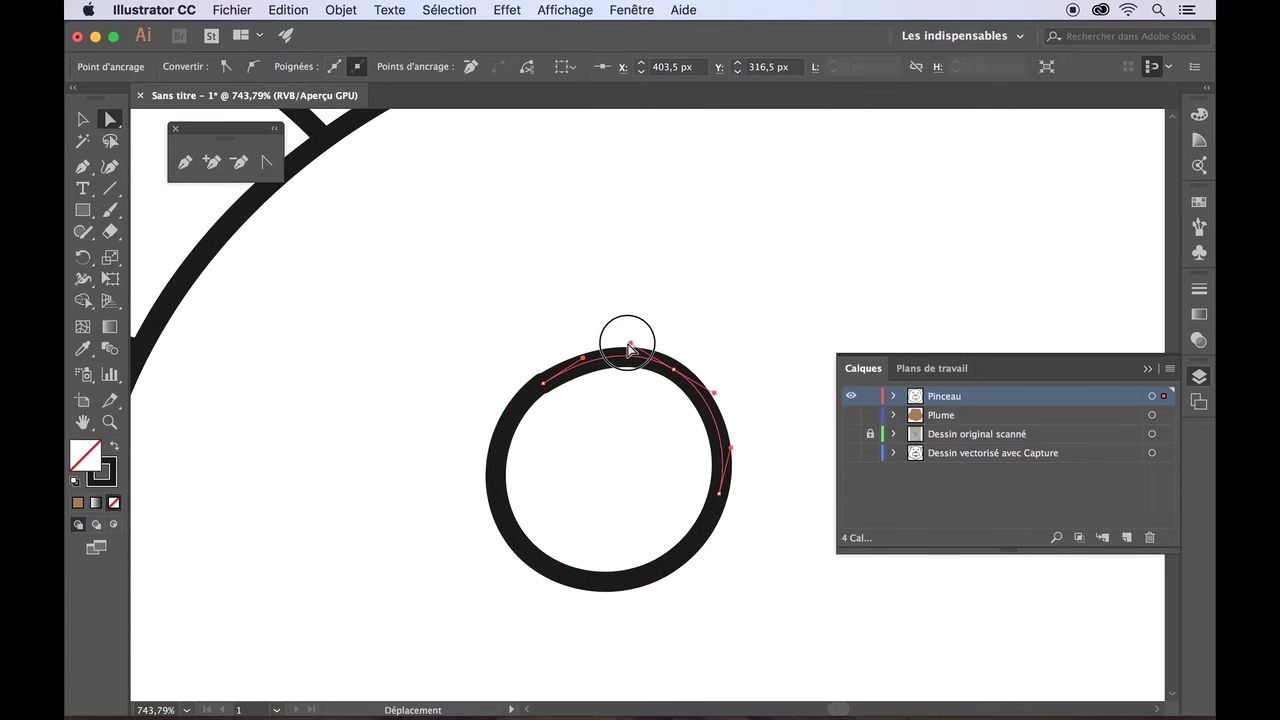
{"action": "scroll", "coordinate": [674, 371], "scroll_direction": "left", "scroll_amount": 10}
{"action": "left_click_drag", "start_coordinate": [584, 316], "coordinate": [579, 327]}
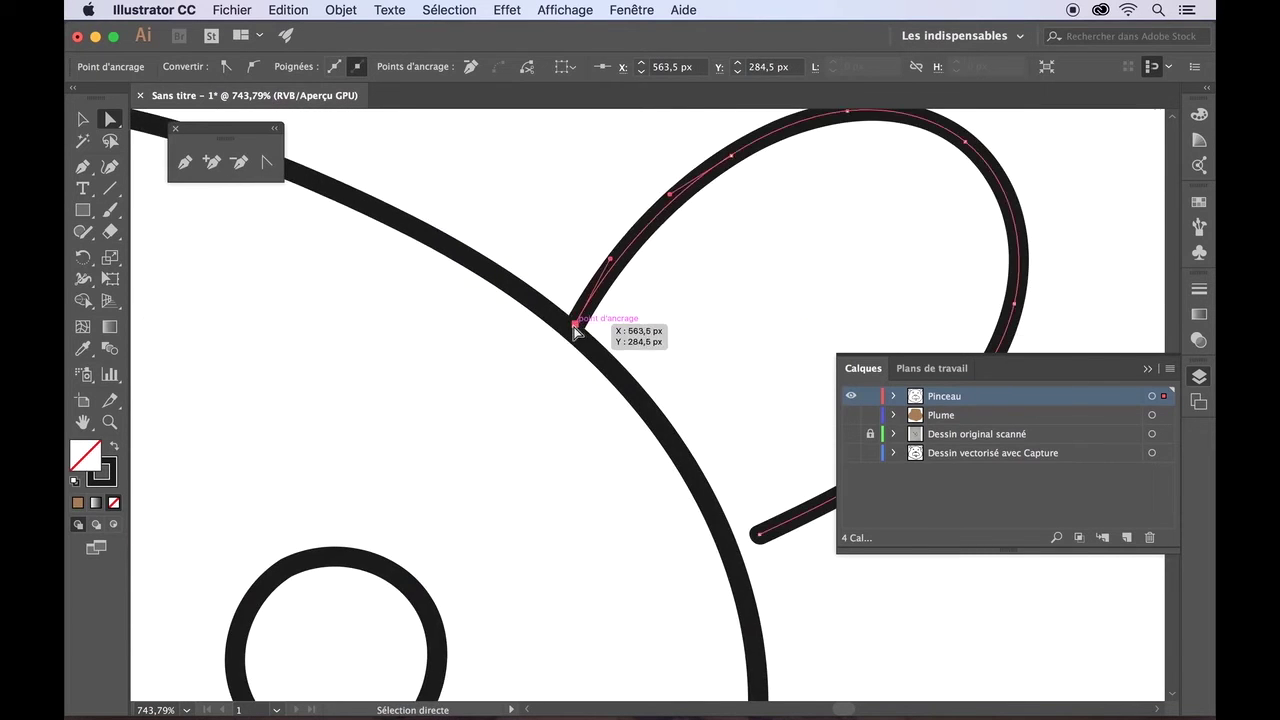
{"action": "scroll", "coordinate": [580, 329], "scroll_direction": "down", "scroll_amount": 4}
{"action": "scroll", "coordinate": [580, 329], "scroll_direction": "right", "scroll_amount": 5}
{"action": "left_click_drag", "start_coordinate": [590, 415], "coordinate": [565, 397]}
{"action": "scroll", "coordinate": [623, 506], "scroll_direction": "down", "scroll_amount": 10}
- Drag the cheek stroke's end anchor down onto the lower outline
{"action": "left_click", "coordinate": [580, 400]}
{"action": "scroll", "coordinate": [628, 488], "scroll_direction": "down", "scroll_amount": 10}
{"action": "scroll", "coordinate": [627, 487], "scroll_direction": "left", "scroll_amount": 6}
{"action": "scroll", "coordinate": [628, 490], "scroll_direction": "down", "scroll_amount": 8}
{"action": "scroll", "coordinate": [628, 490], "scroll_direction": "left", "scroll_amount": 4}
{"action": "left_click_drag", "start_coordinate": [549, 478], "coordinate": [493, 517]}
{"action": "scroll", "coordinate": [558, 488], "scroll_direction": "left", "scroll_amount": 10}
- Adjust the left lower stroke's end curve and join it to the right stroke
{"action": "left_click", "coordinate": [490, 509]}
{"action": "left_click", "coordinate": [492, 511]}
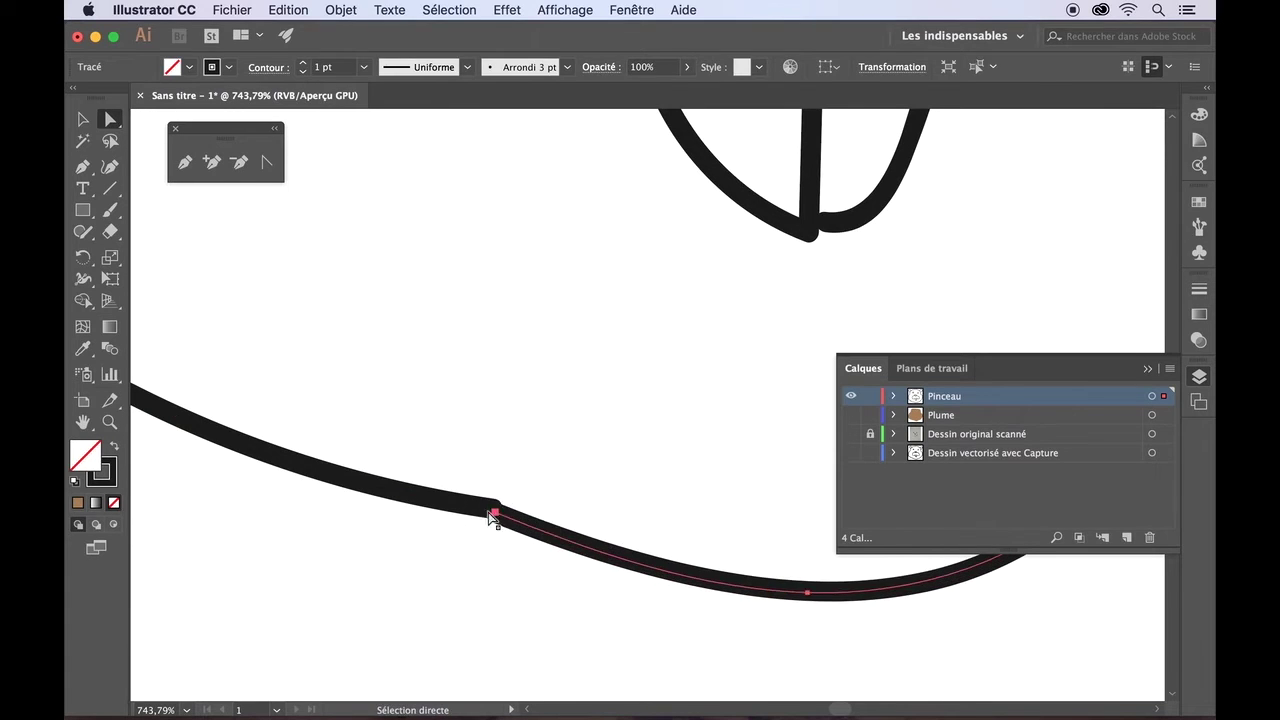
{"action": "left_click", "coordinate": [492, 511]}
{"action": "left_click_drag", "start_coordinate": [284, 475], "coordinate": [287, 475]}
{"action": "left_click_drag", "start_coordinate": [493, 512], "coordinate": [503, 516]}
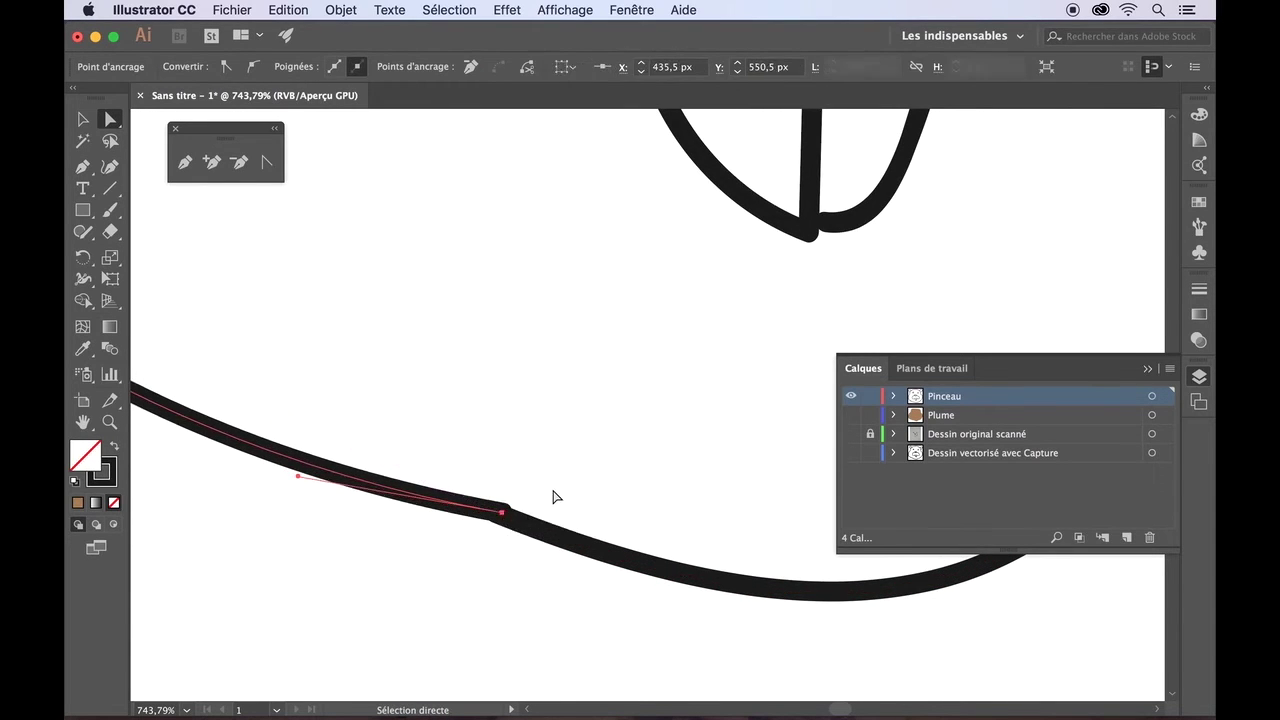
{"action": "left_click", "coordinate": [556, 495]}
- Move the next stroke's end anchor onto its neighbouring stroke
{"action": "scroll", "coordinate": [556, 495], "scroll_direction": "left", "scroll_amount": 10}
{"action": "scroll", "coordinate": [556, 495], "scroll_direction": "up", "scroll_amount": 4}
{"action": "left_click", "coordinate": [605, 512]}
{"action": "left_click", "coordinate": [667, 514]}
{"action": "left_click_drag", "start_coordinate": [668, 516], "coordinate": [543, 492]}
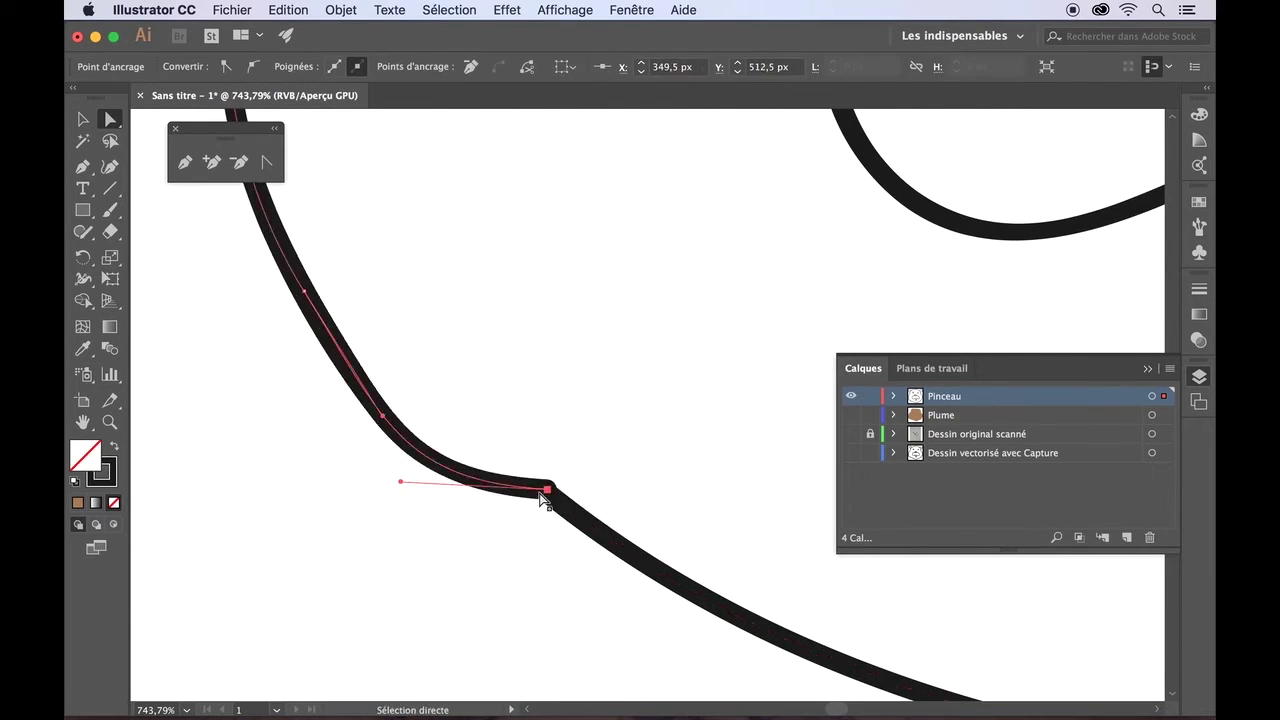
{"action": "left_click", "coordinate": [486, 386]}
- Drag the remaining open stroke end down onto the lower stroke
{"action": "scroll", "coordinate": [481, 387], "scroll_direction": "up", "scroll_amount": 5}
{"action": "scroll", "coordinate": [484, 388], "scroll_direction": "down", "scroll_amount": 10}
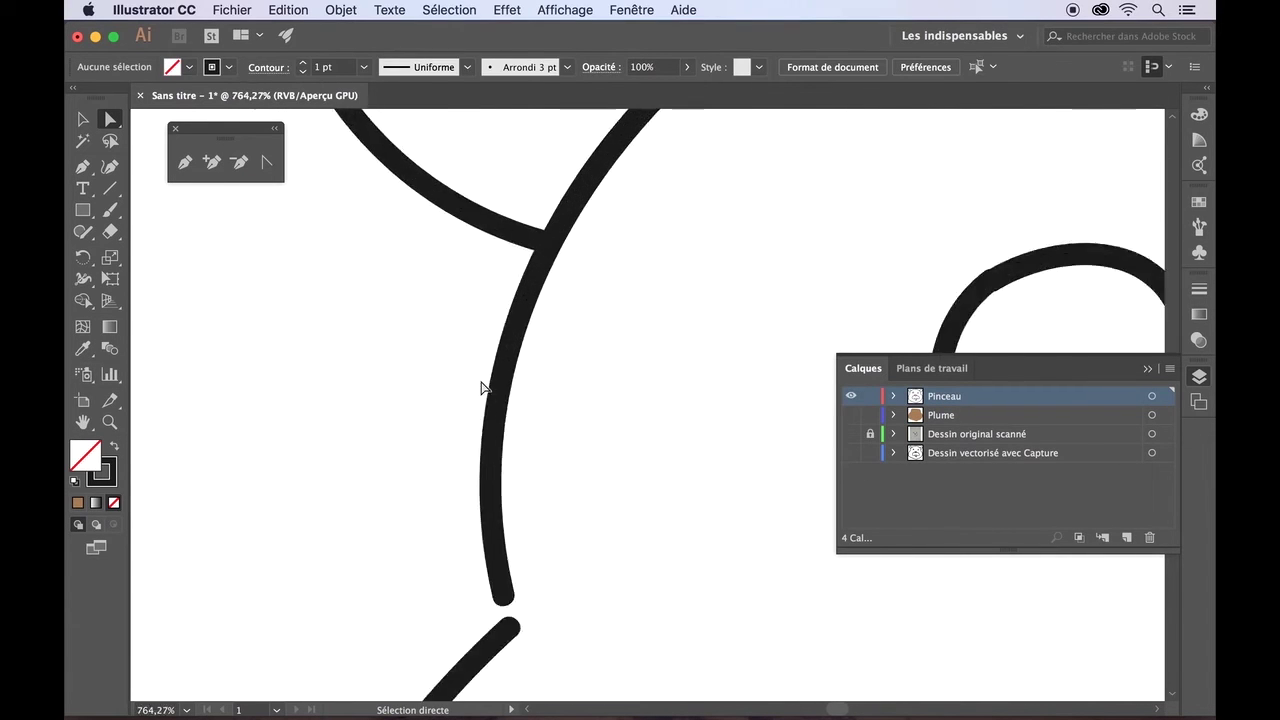
{"action": "left_click", "coordinate": [507, 386]}
{"action": "mouse_move", "coordinate": [507, 386]}
{"action": "left_mouse_down"}
{"action": "mouse_move", "coordinate": [514, 420]}
{"action": "mouse_move", "coordinate": [471, 465]}
{"action": "left_mouse_up"}
{"action": "left_click", "coordinate": [394, 447]}
- Fine-tune the muzzle stroke's end anchor so it sits at the join
{"action": "scroll", "coordinate": [394, 447], "scroll_direction": "right", "scroll_amount": 3}
{"action": "scroll", "coordinate": [394, 447], "scroll_direction": "right", "scroll_amount": 12}
{"action": "scroll", "coordinate": [394, 447], "scroll_direction": "down", "scroll_amount": 4}
{"action": "left_click", "coordinate": [490, 448]}
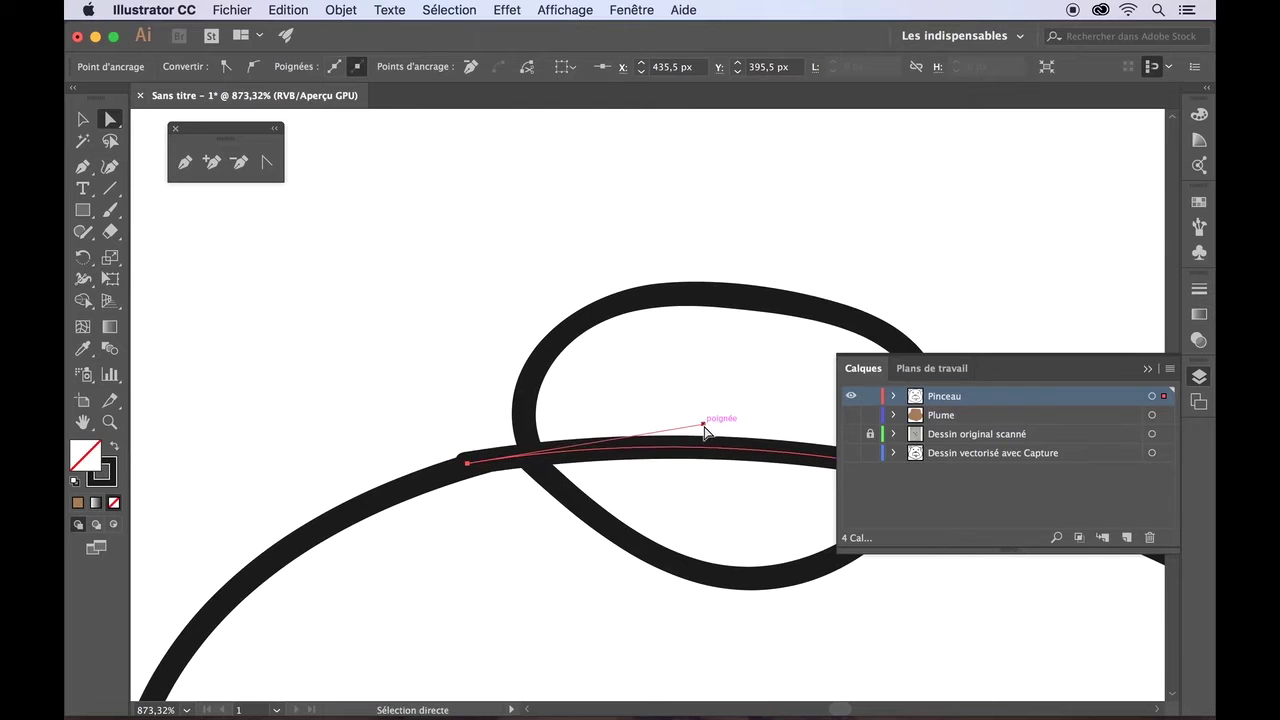
{"action": "left_click", "coordinate": [508, 514]}
{"action": "scroll", "coordinate": [508, 514], "scroll_direction": "down", "scroll_amount": 8}
{"action": "mouse_move", "coordinate": [644, 490]}
{"action": "left_mouse_down"}
{"action": "mouse_move", "coordinate": [618, 483]}
{"action": "mouse_move", "coordinate": [652, 450]}
{"action": "mouse_move", "coordinate": [629, 457]}
{"action": "mouse_move", "coordinate": [632, 470]}
{"action": "left_mouse_up"}
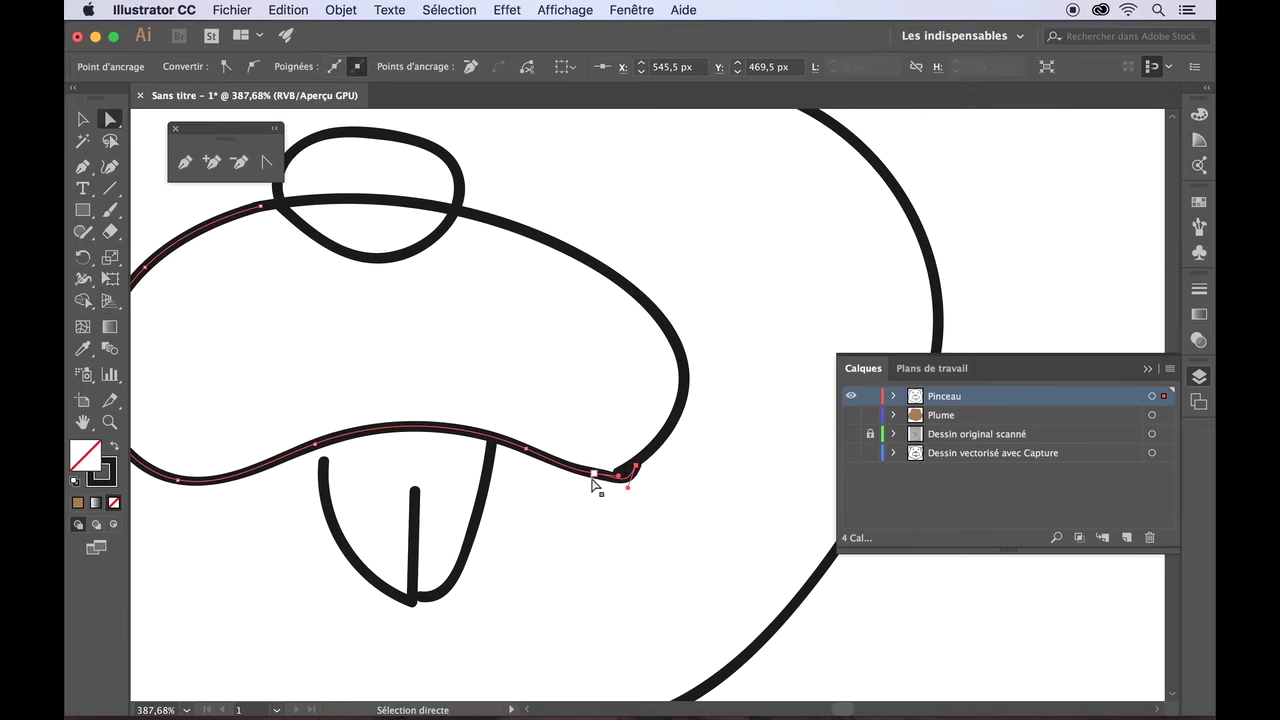
{"action": "mouse_move", "coordinate": [628, 484]}
{"action": "left_mouse_down"}
{"action": "mouse_move", "coordinate": [626, 472]}
{"action": "mouse_move", "coordinate": [594, 478]}
{"action": "mouse_move", "coordinate": [638, 470]}
{"action": "left_mouse_up"}
{"action": "left_click_drag", "start_coordinate": [634, 470], "coordinate": [636, 470]}
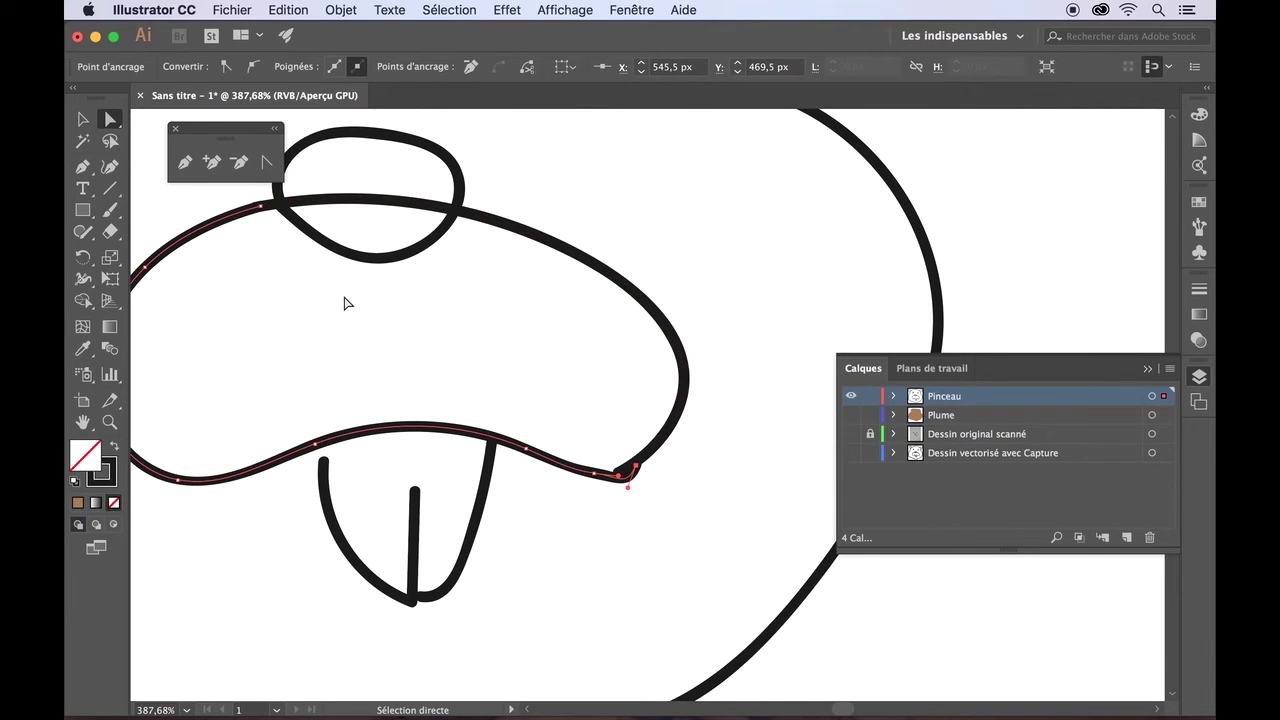
- Remove the stray muzzle anchors with the Delete and Add Anchor Point tools, undoing one mistake
{"action": "left_click", "coordinate": [240, 166]}
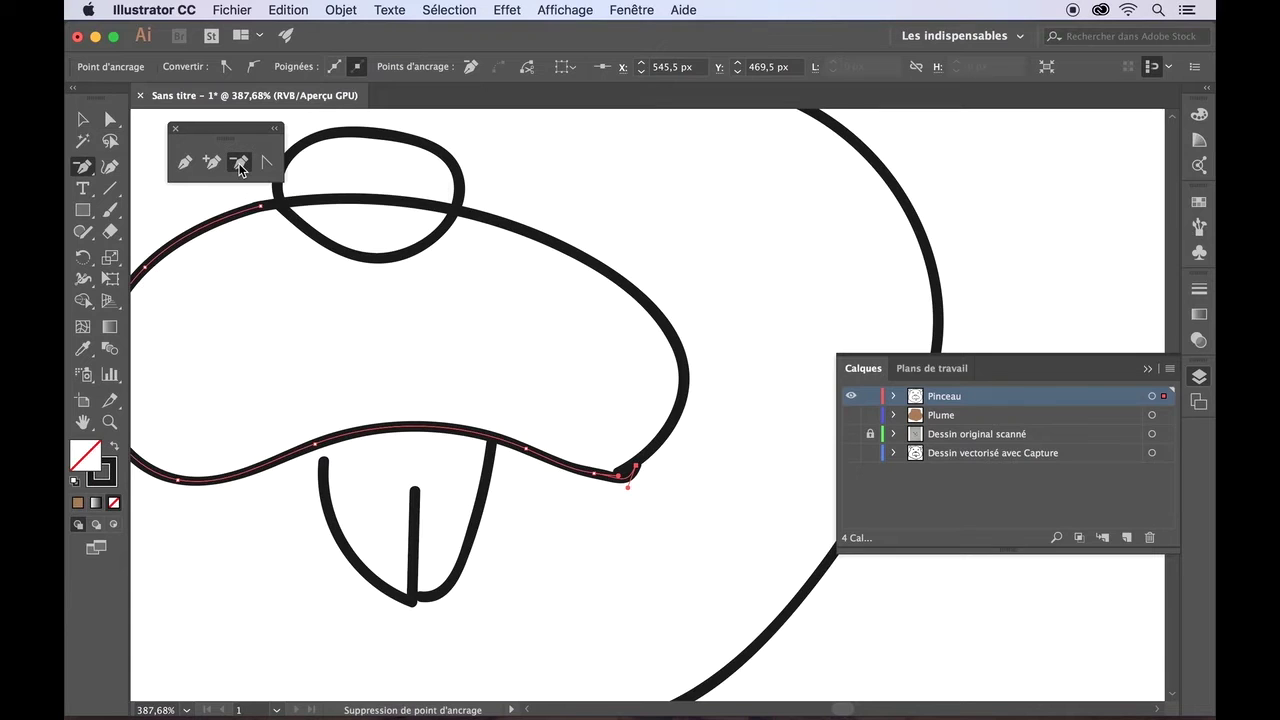
{"action": "left_click", "coordinate": [636, 471]}
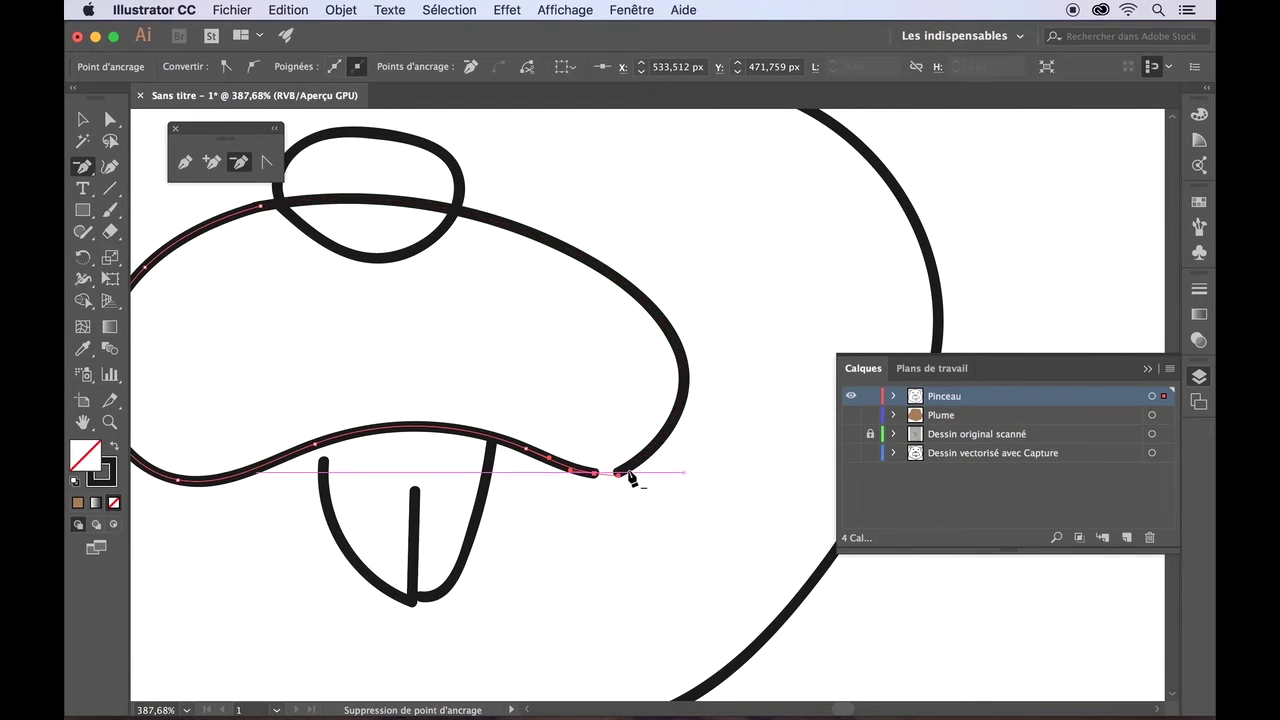
{"action": "left_click", "coordinate": [213, 162]}
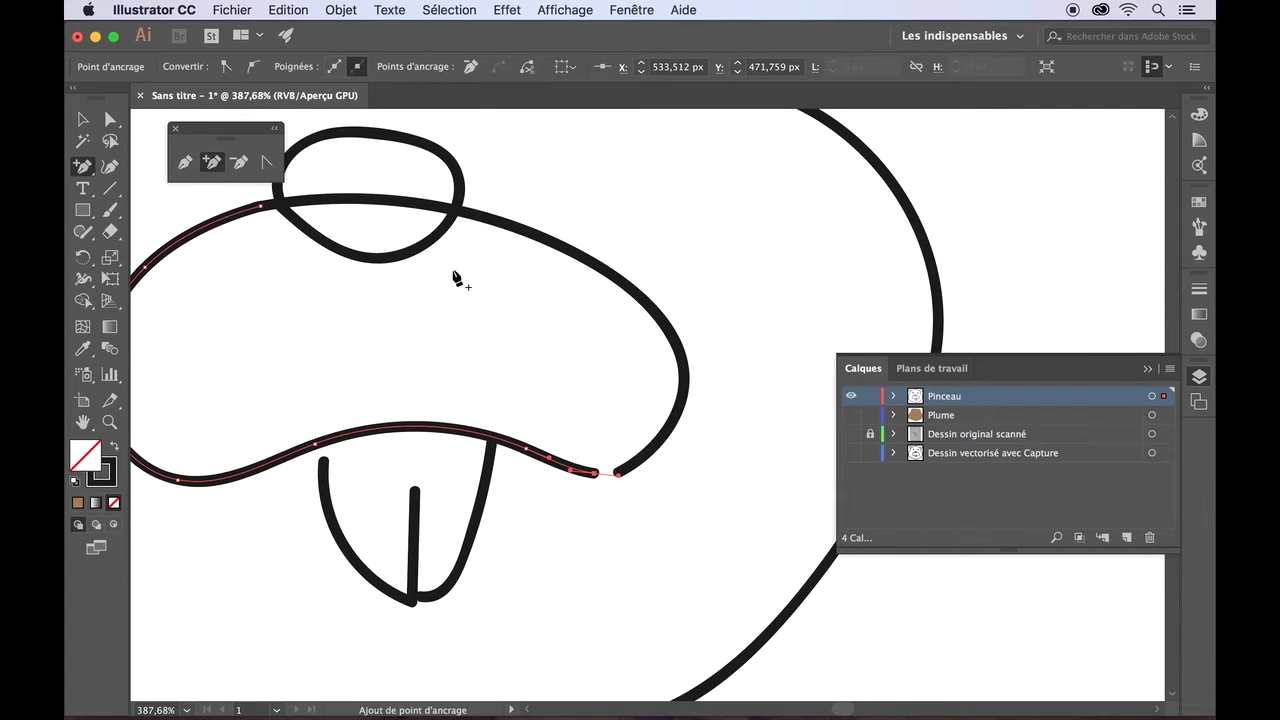
{"action": "left_click", "coordinate": [637, 470]}
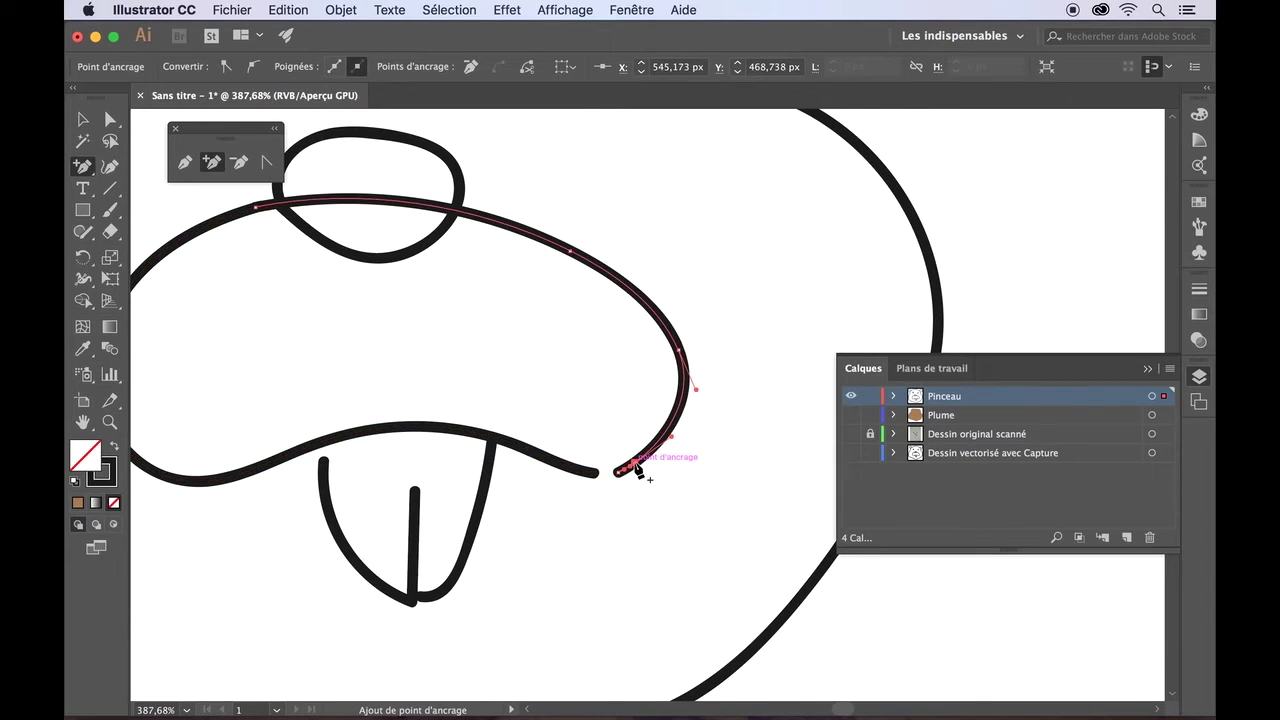
{"action": "scroll", "coordinate": [634, 468], "scroll_direction": "up", "scroll_amount": 5}
{"action": "left_click", "coordinate": [239, 163]}
{"action": "left_click", "coordinate": [645, 405]}
{"action": "key", "text": "super+z"}
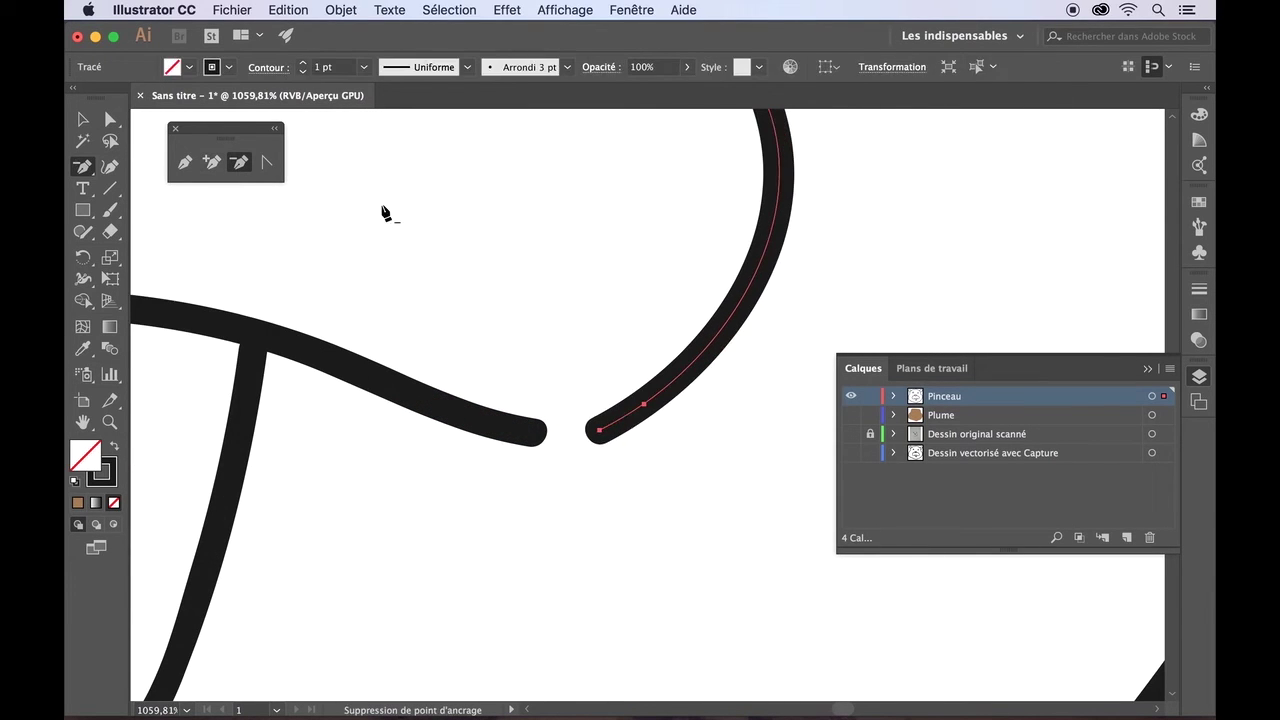
{"action": "left_click", "coordinate": [599, 430]}
- Join the right muzzle curve's end to the left curve with Direct Selection
{"action": "left_click", "coordinate": [110, 119]}
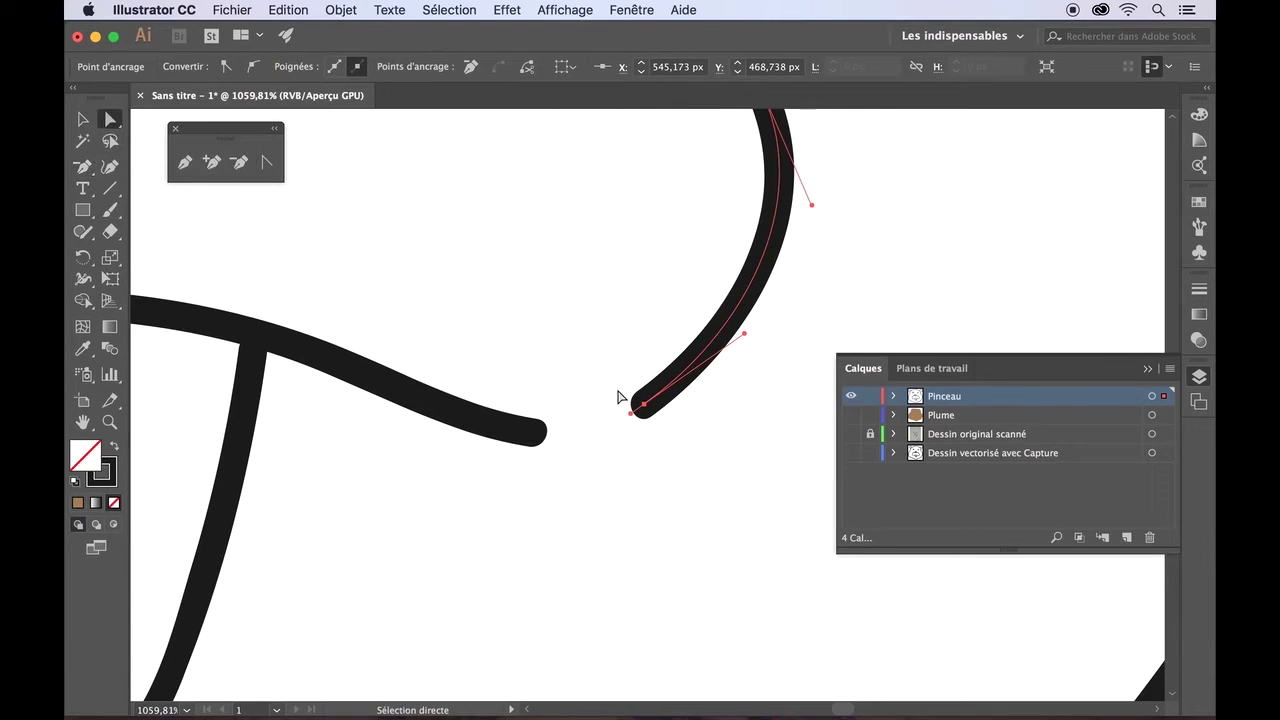
{"action": "left_click_drag", "start_coordinate": [643, 404], "coordinate": [648, 433]}
{"action": "left_click", "coordinate": [609, 423]}
{"action": "left_click_drag", "start_coordinate": [701, 347], "coordinate": [705, 363]}
{"action": "left_click_drag", "start_coordinate": [609, 425], "coordinate": [603, 430]}
{"action": "left_click", "coordinate": [600, 432]}
{"action": "left_click", "coordinate": [595, 437]}
{"action": "left_click", "coordinate": [657, 443]}
- Attach the tops of both tooth strokes to the muzzle curve
{"action": "scroll", "coordinate": [657, 443], "scroll_direction": "down", "scroll_amount": 5}
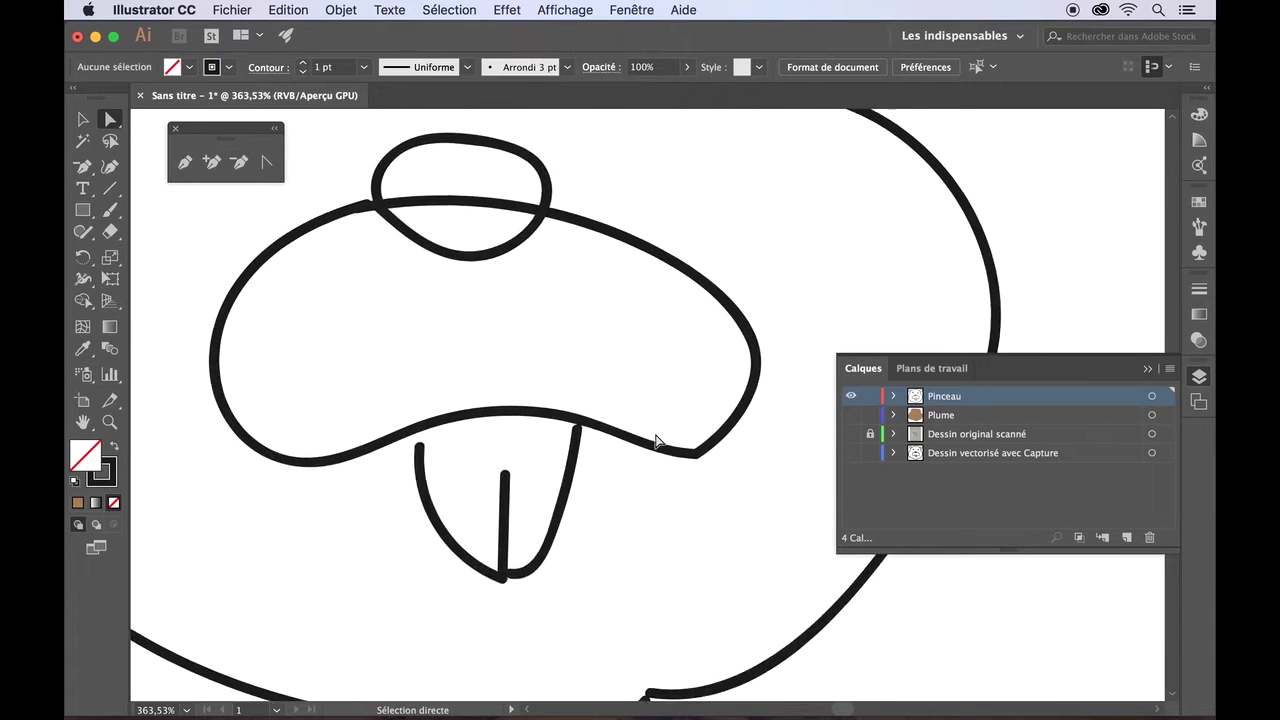
{"action": "scroll", "coordinate": [657, 443], "scroll_direction": "up", "scroll_amount": 2}
{"action": "scroll", "coordinate": [657, 443], "scroll_direction": "left", "scroll_amount": 3}
{"action": "left_click_drag", "start_coordinate": [486, 484], "coordinate": [485, 467]}
{"action": "left_click_drag", "start_coordinate": [646, 470], "coordinate": [648, 461]}
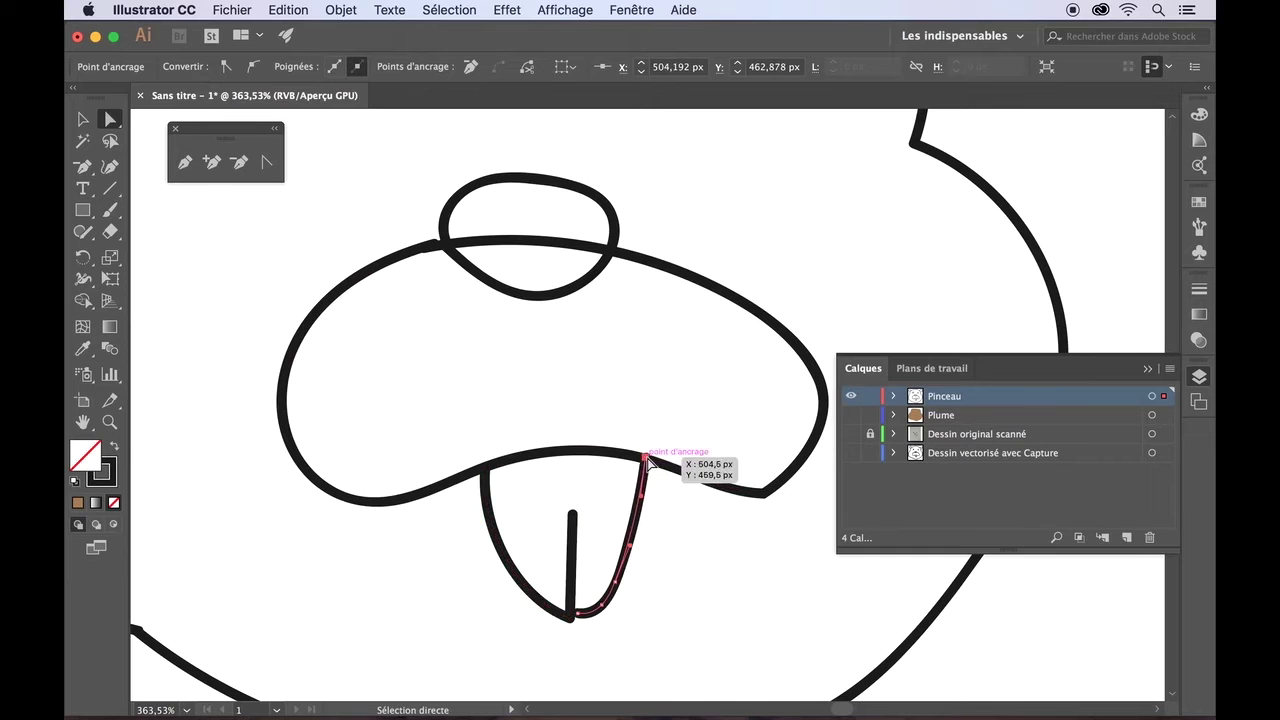
{"action": "scroll", "coordinate": [648, 461], "scroll_direction": "down", "scroll_amount": 3}
{"action": "scroll", "coordinate": [560, 480], "scroll_direction": "right", "scroll_amount": 3}
{"action": "scroll", "coordinate": [480, 505], "scroll_direction": "up", "scroll_amount": 3}
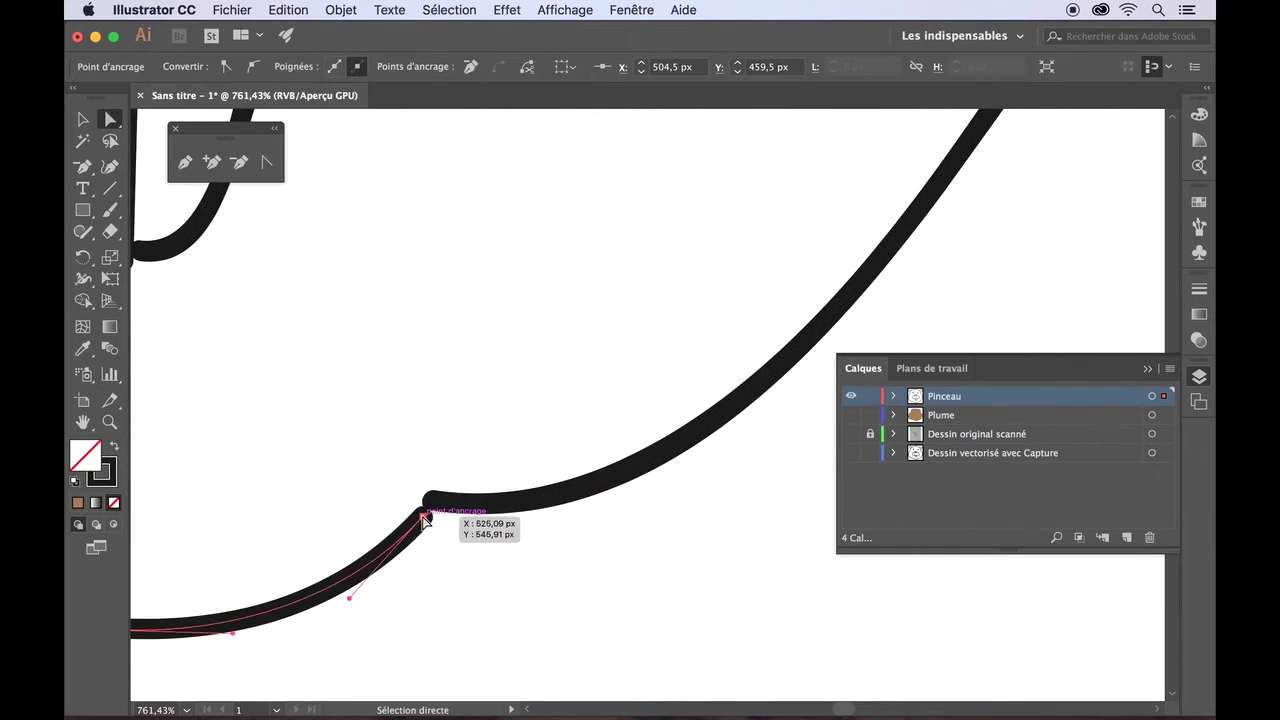
{"action": "scroll", "coordinate": [497, 550], "scroll_direction": "down", "scroll_amount": 6}
{"action": "left_click", "coordinate": [497, 550]}
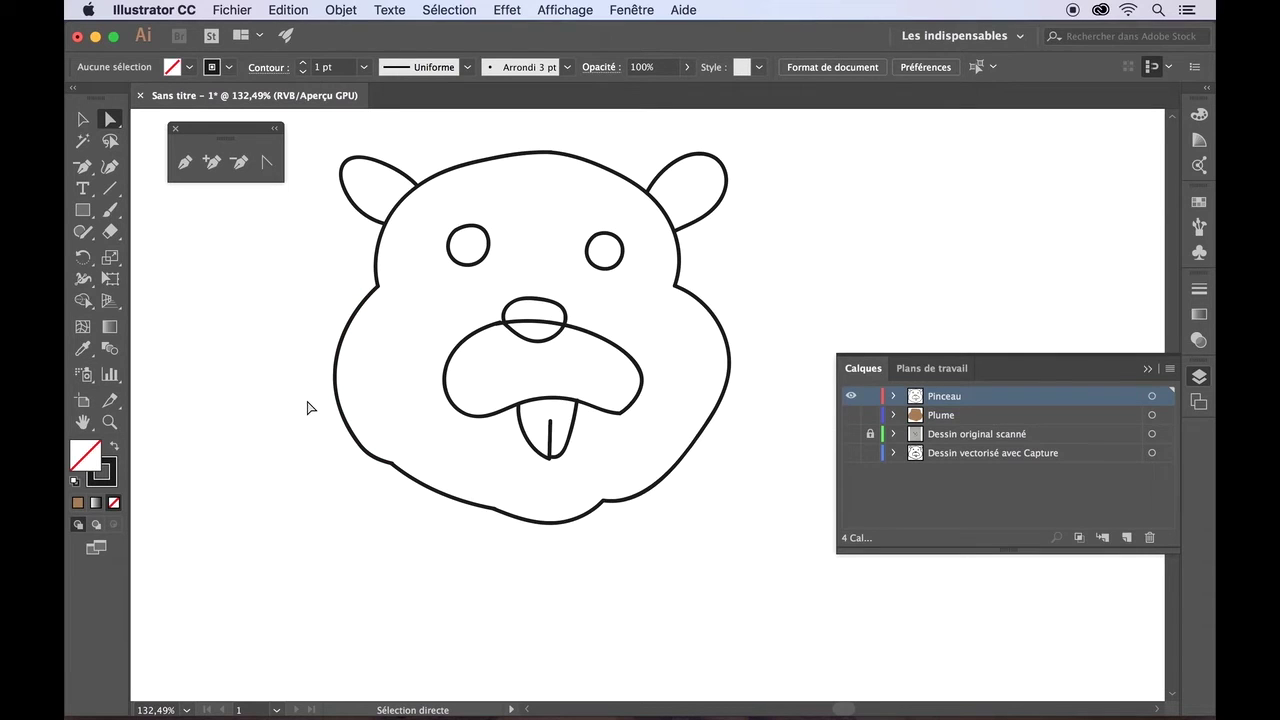
- Nudge the head outline's lower-left anchors right and up to smooth that bump
{"action": "left_click_drag", "start_coordinate": [307, 400], "coordinate": [402, 484]}
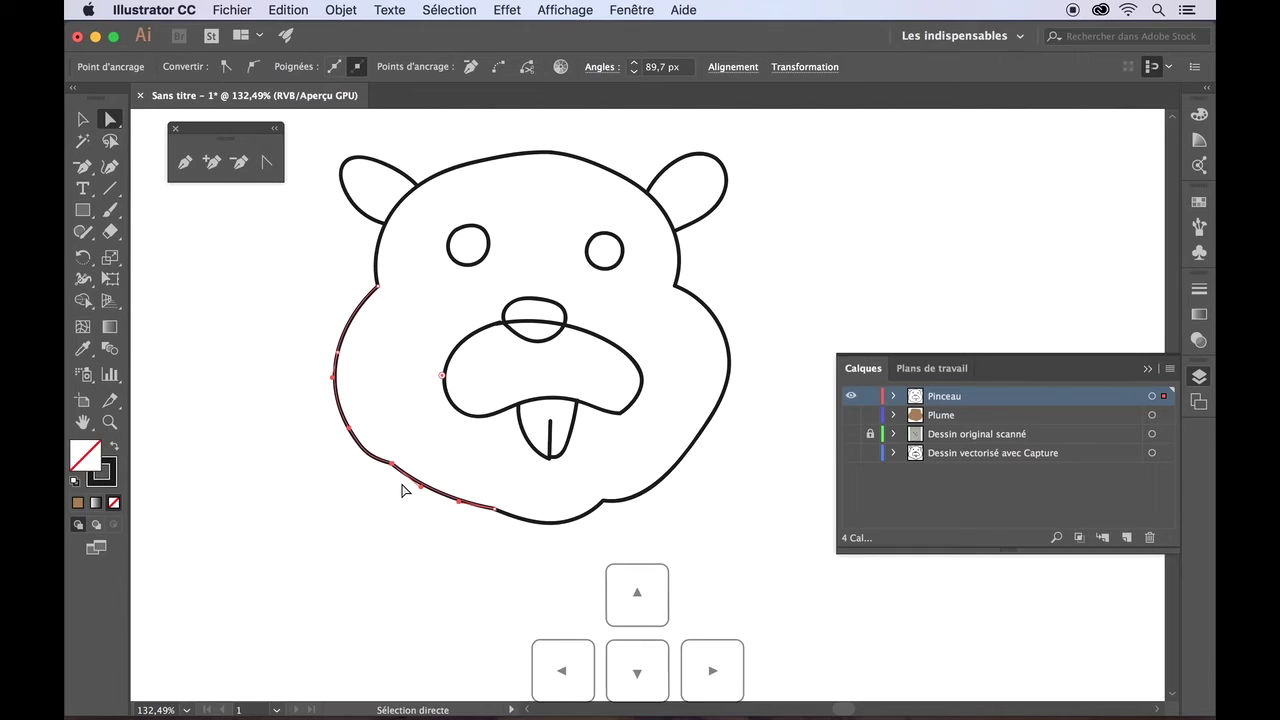
{"action": "key", "text": "Right"}
{"action": "key", "text": "Right"}
{"action": "key", "text": "Right"}
{"action": "key", "text": "Right"}
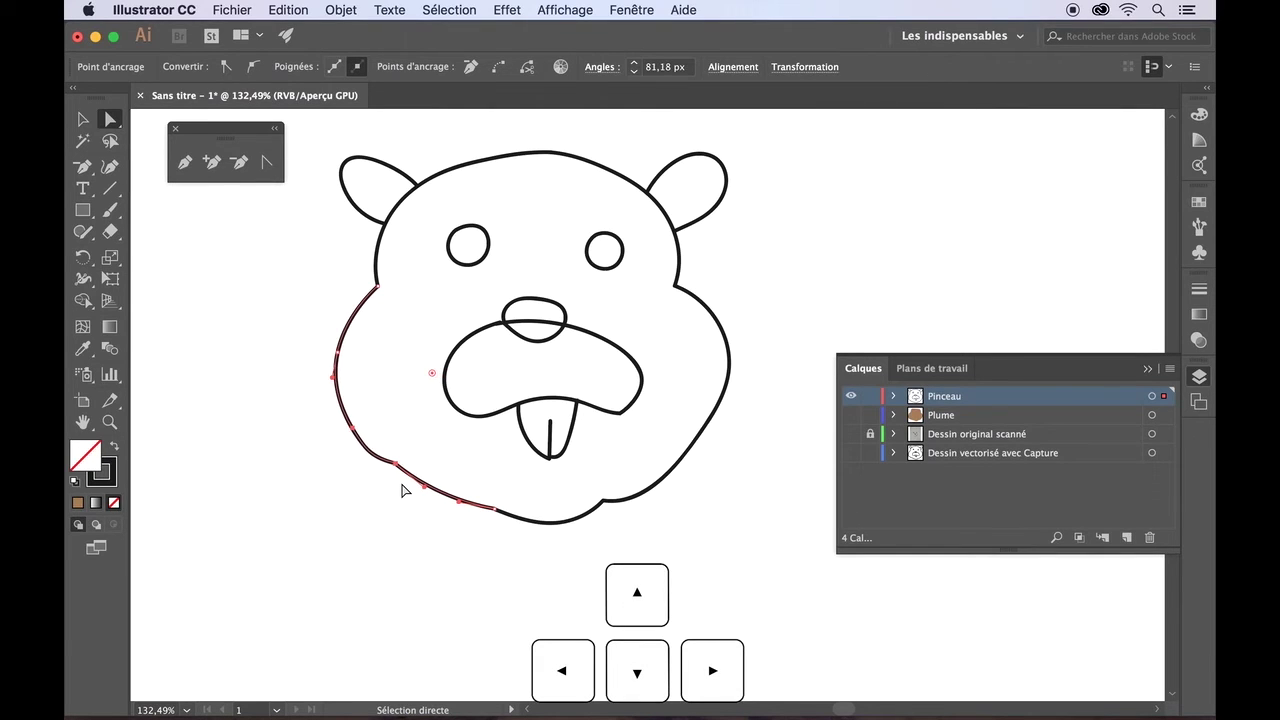
{"action": "key", "text": "Up"}
{"action": "key", "text": "Right"}
{"action": "key", "text": "Right"}
{"action": "key", "text": "Right"}
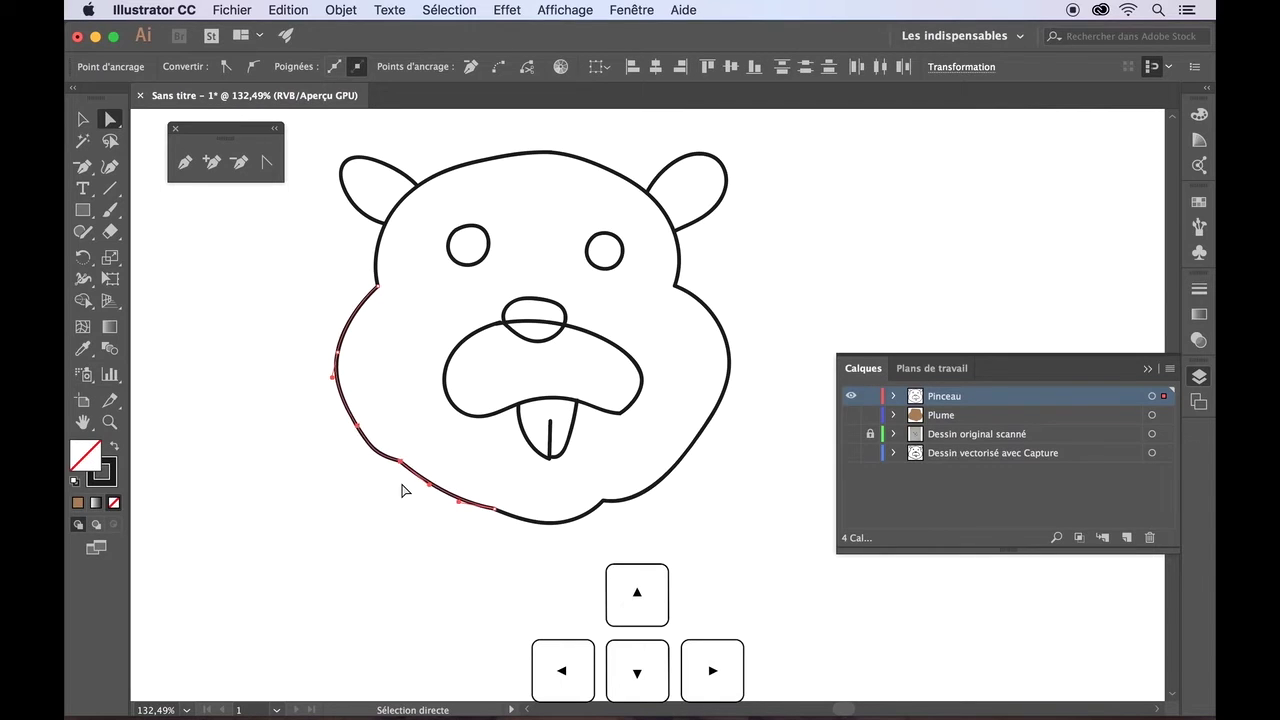
{"action": "left_click", "coordinate": [404, 490]}
- Check the lower-right curve, mouth, nose and top outline paths for further smoothing
{"action": "left_click", "coordinate": [598, 492]}
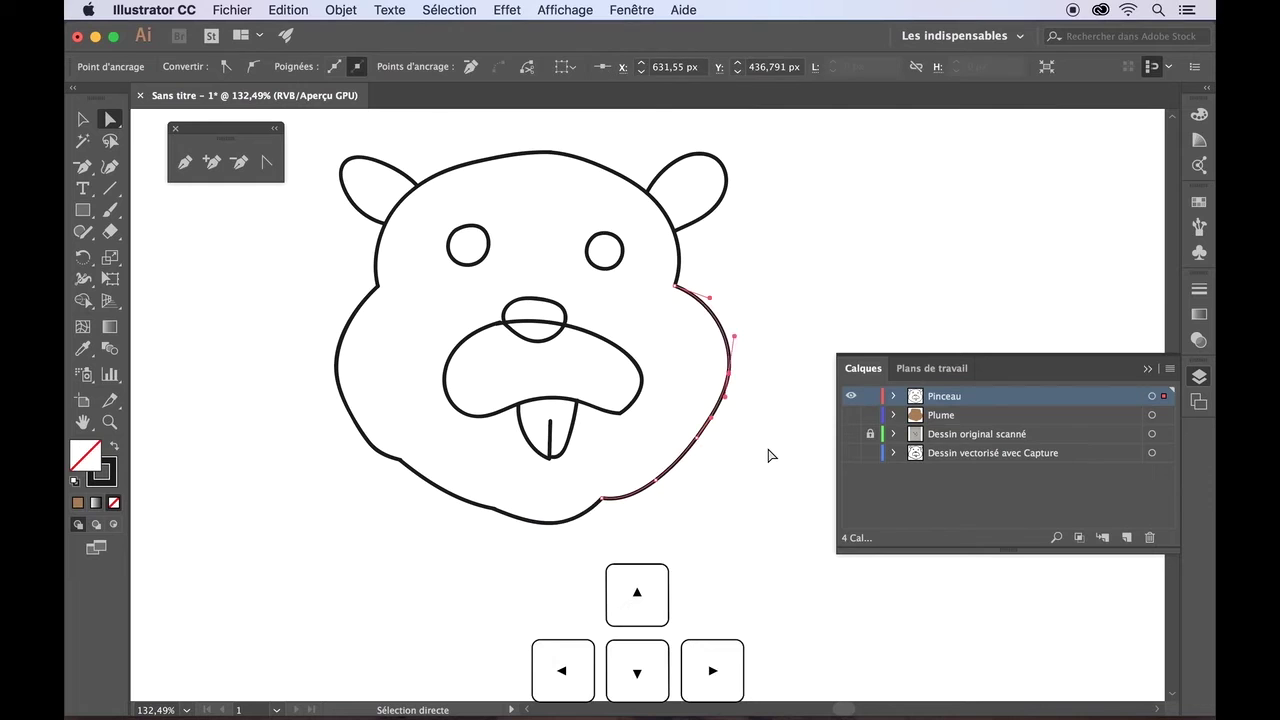
{"action": "left_click_drag", "start_coordinate": [588, 322], "coordinate": [662, 396]}
{"action": "left_click", "coordinate": [785, 312]}
{"action": "left_click", "coordinate": [568, 320]}
{"action": "left_click", "coordinate": [758, 294]}
{"action": "left_click_drag", "start_coordinate": [525, 138], "coordinate": [598, 188]}
{"action": "left_click", "coordinate": [588, 497]}
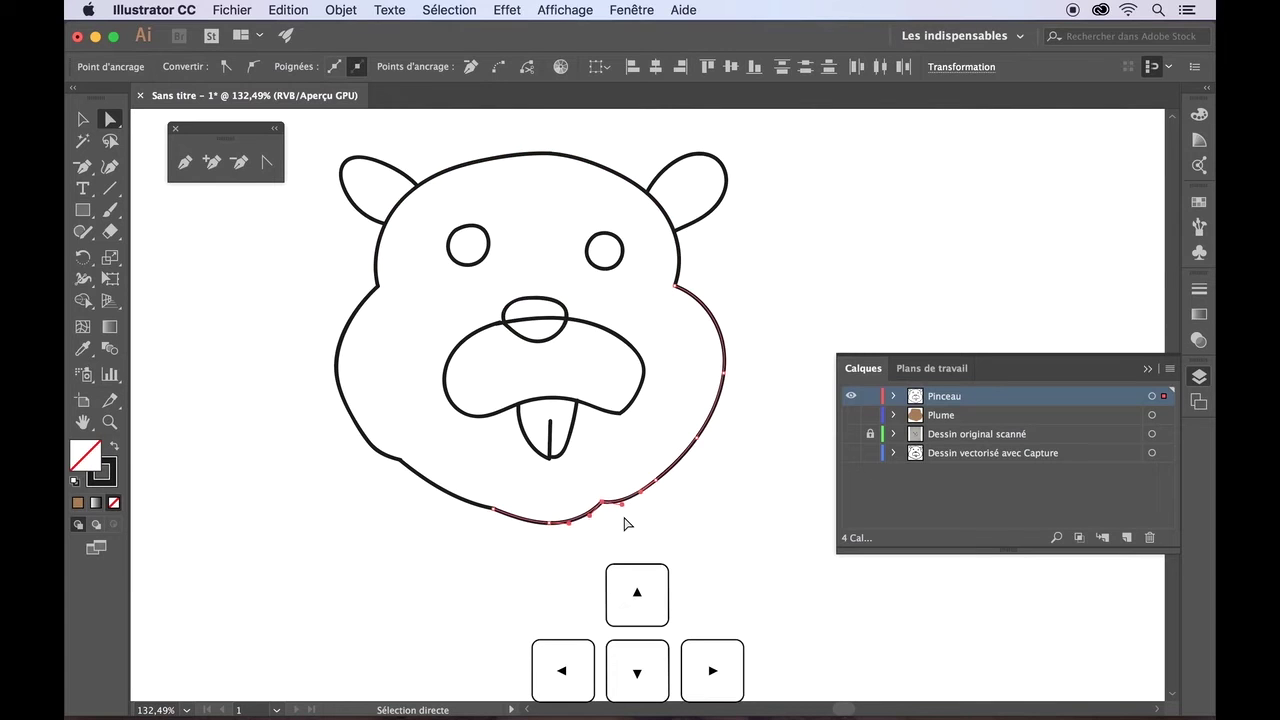
{"action": "left_click", "coordinate": [643, 533]}
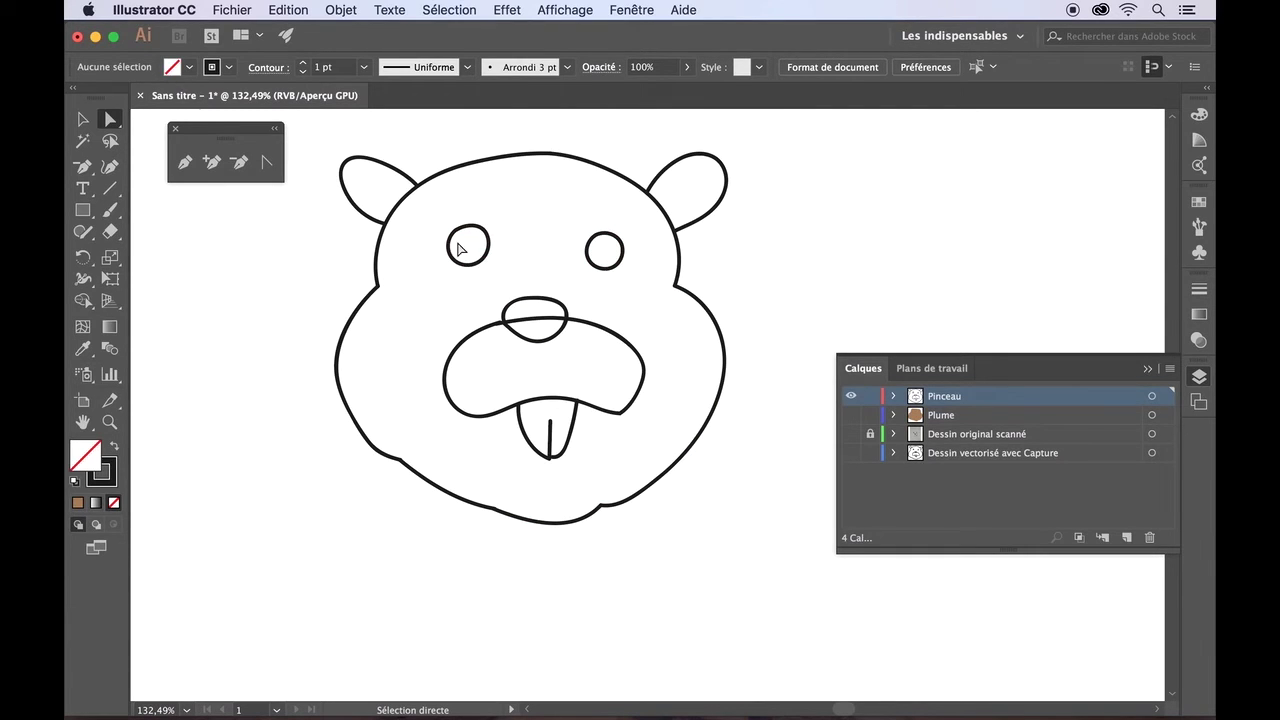
- Delete the left eye and Alt-drag a copy of the right eye into its place
{"action": "left_click", "coordinate": [452, 252]}
{"action": "key", "text": "BackSpace"}
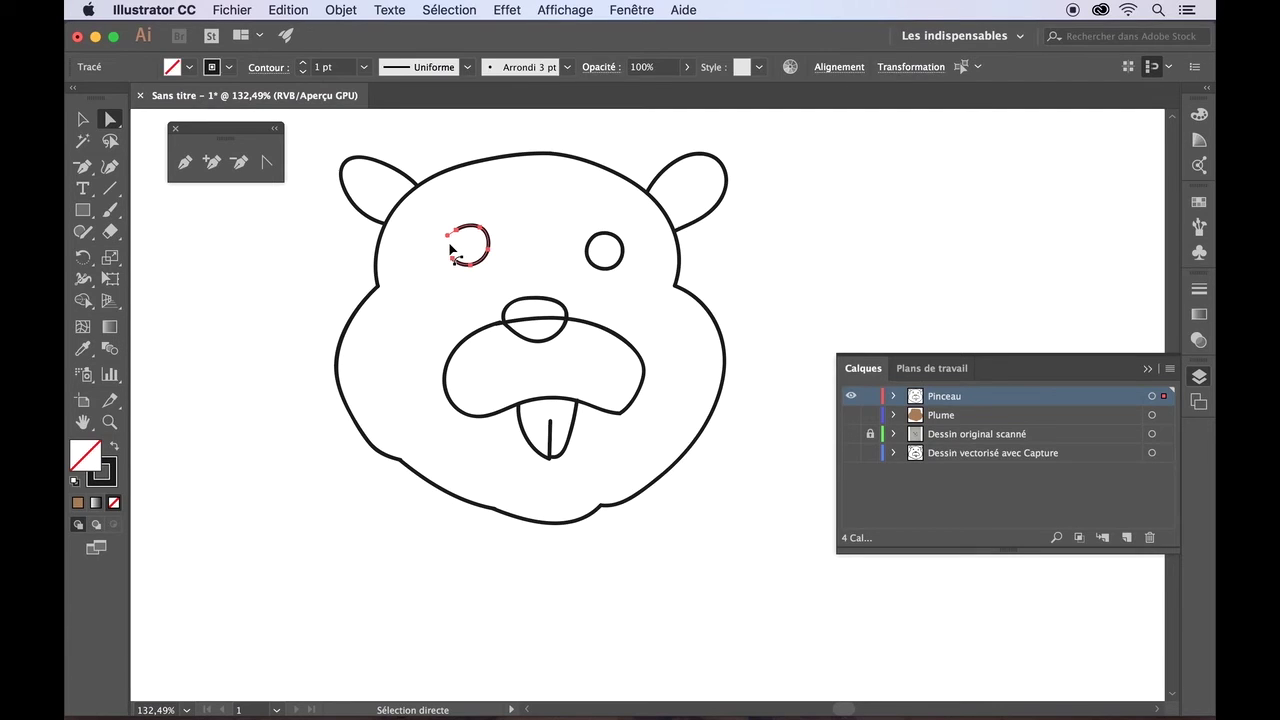
{"action": "left_click", "coordinate": [82, 121]}
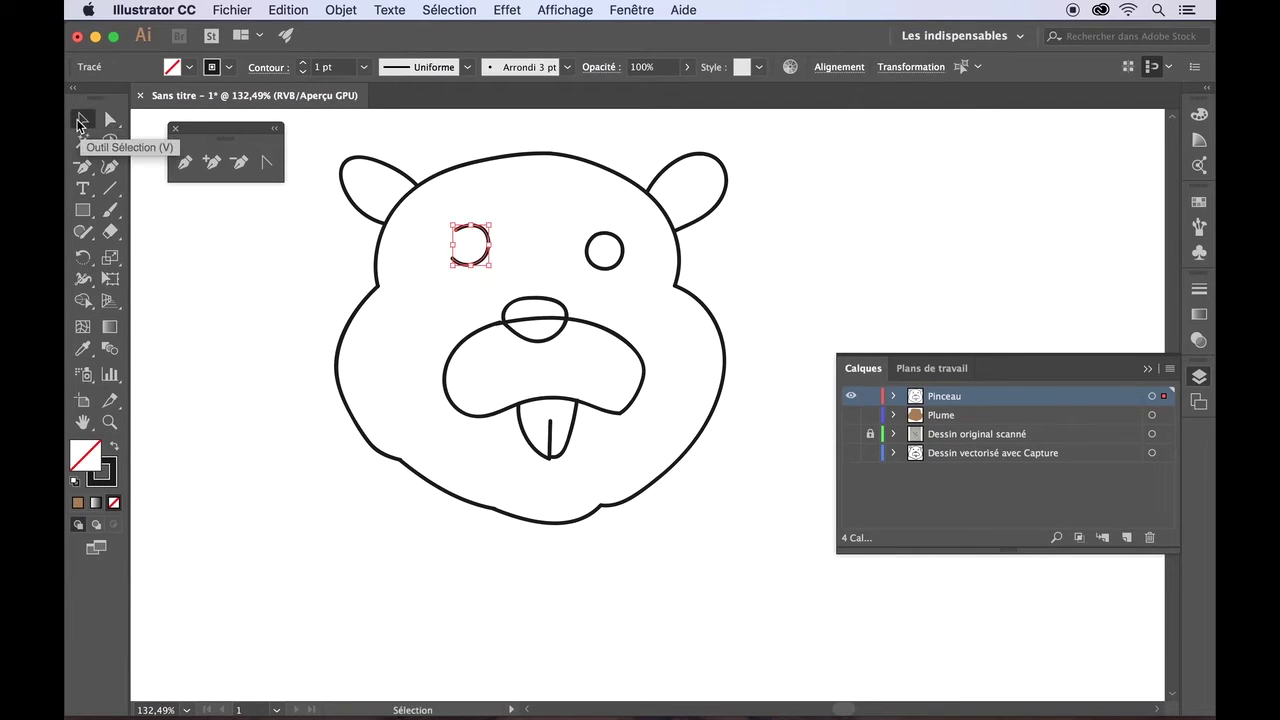
{"action": "key", "text": "BackSpace"}
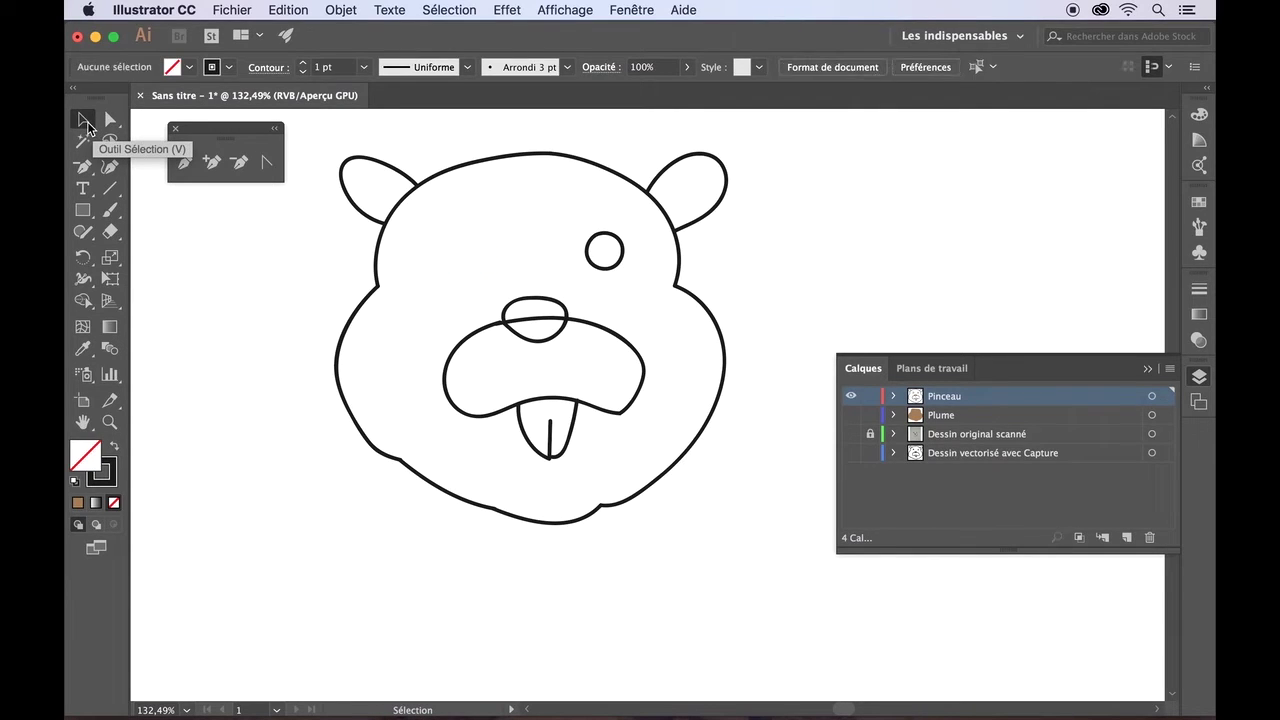
{"action": "left_click", "coordinate": [595, 263]}
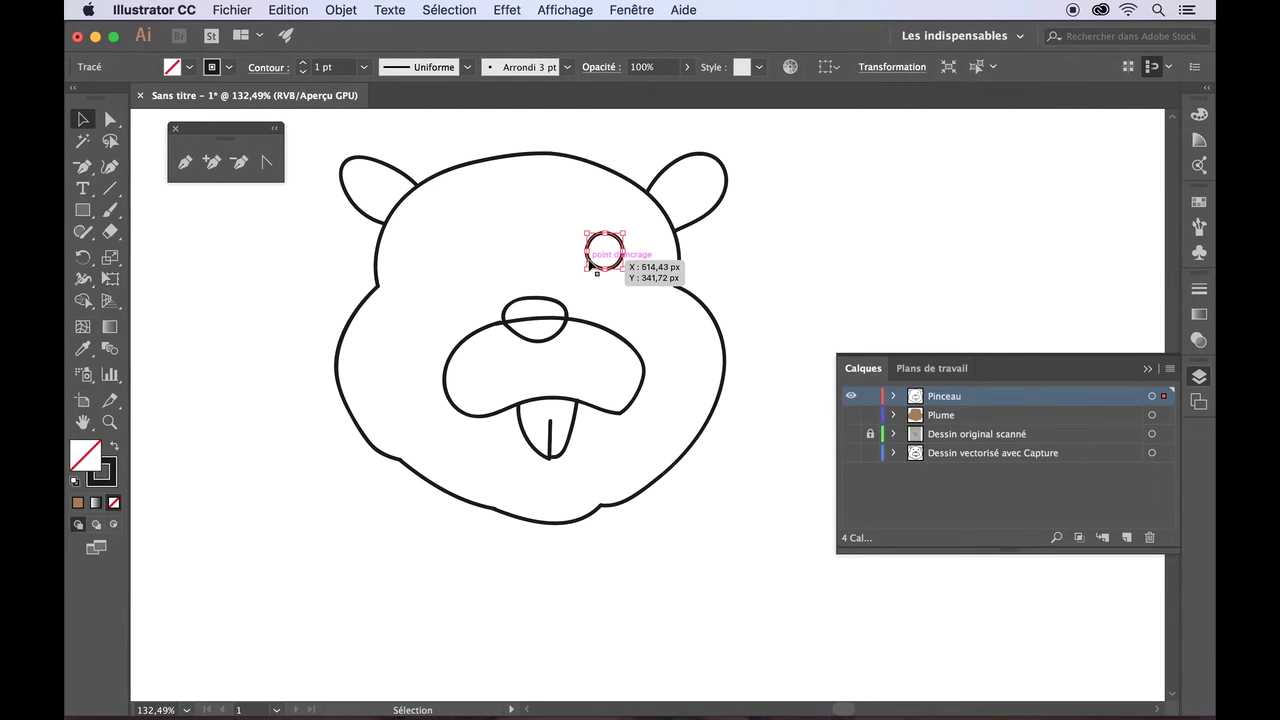
{"action": "left_click_drag", "start_coordinate": [590, 263], "coordinate": [445, 266]}
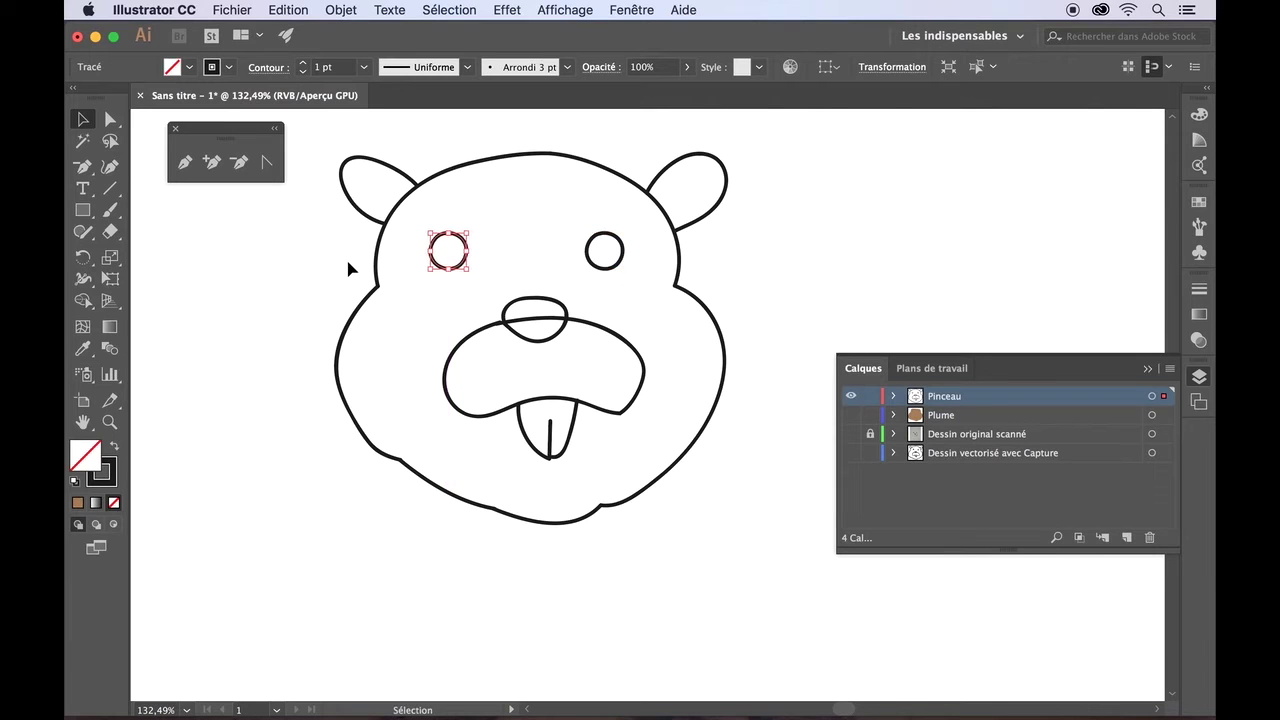
{"action": "left_click", "coordinate": [349, 268]}
- Fill the nose and both eyes black, then hide the Pinceau layer
{"action": "left_click", "coordinate": [507, 307]}
{"action": "left_click", "coordinate": [187, 67]}
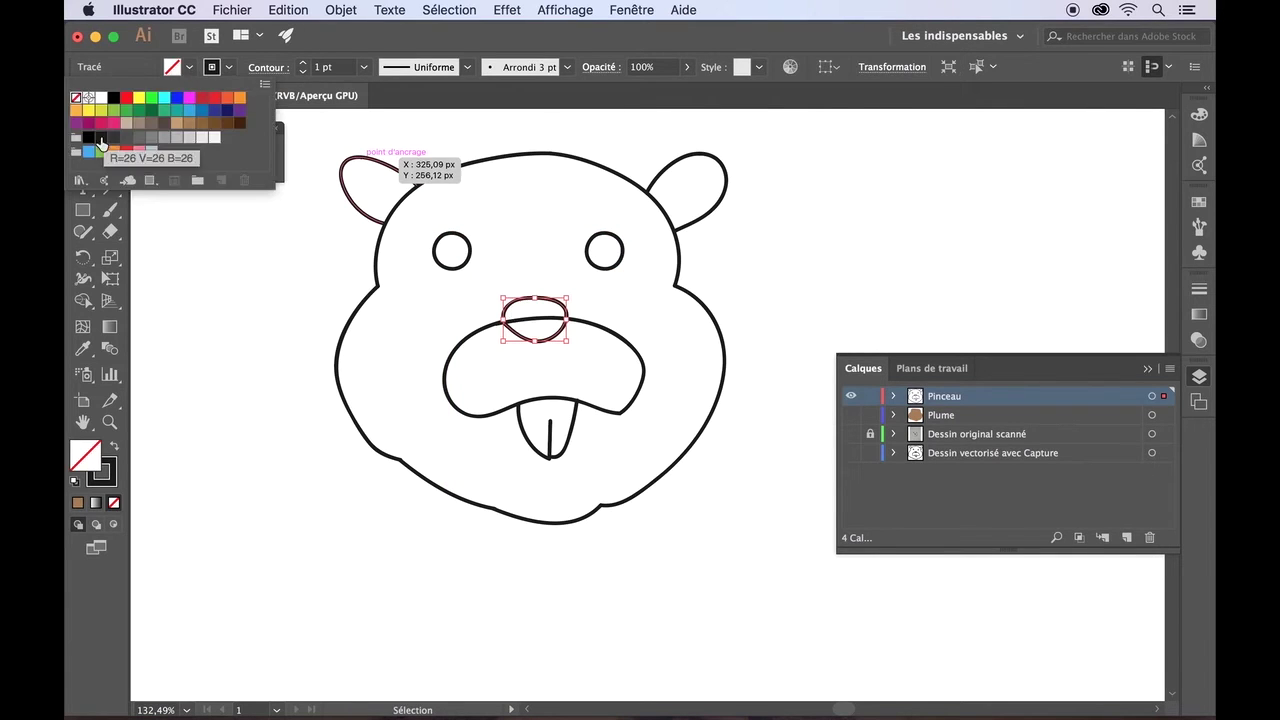
{"action": "left_click", "coordinate": [101, 139]}
{"action": "left_click", "coordinate": [437, 253]}
{"action": "left_click", "coordinate": [600, 251], "text": "shift"}
{"action": "left_click", "coordinate": [187, 67]}
{"action": "left_click", "coordinate": [101, 139]}
{"action": "left_click", "coordinate": [199, 309]}
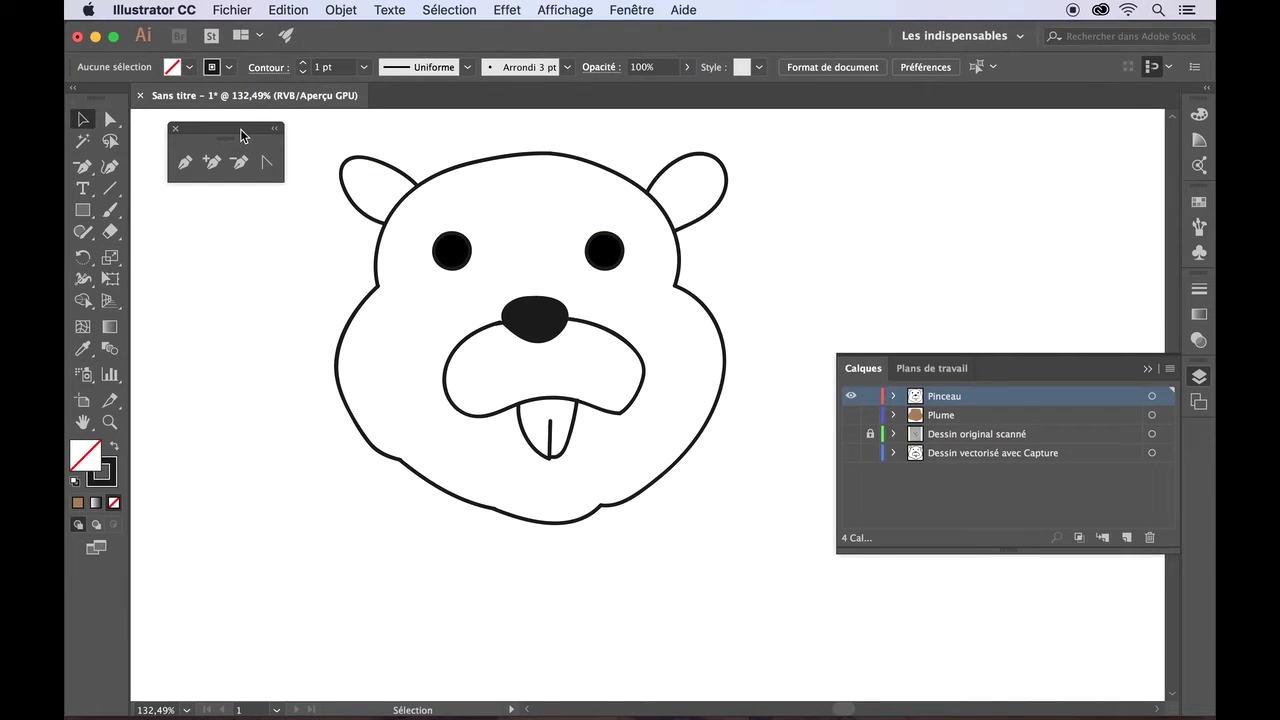
{"action": "left_click", "coordinate": [849, 396]}
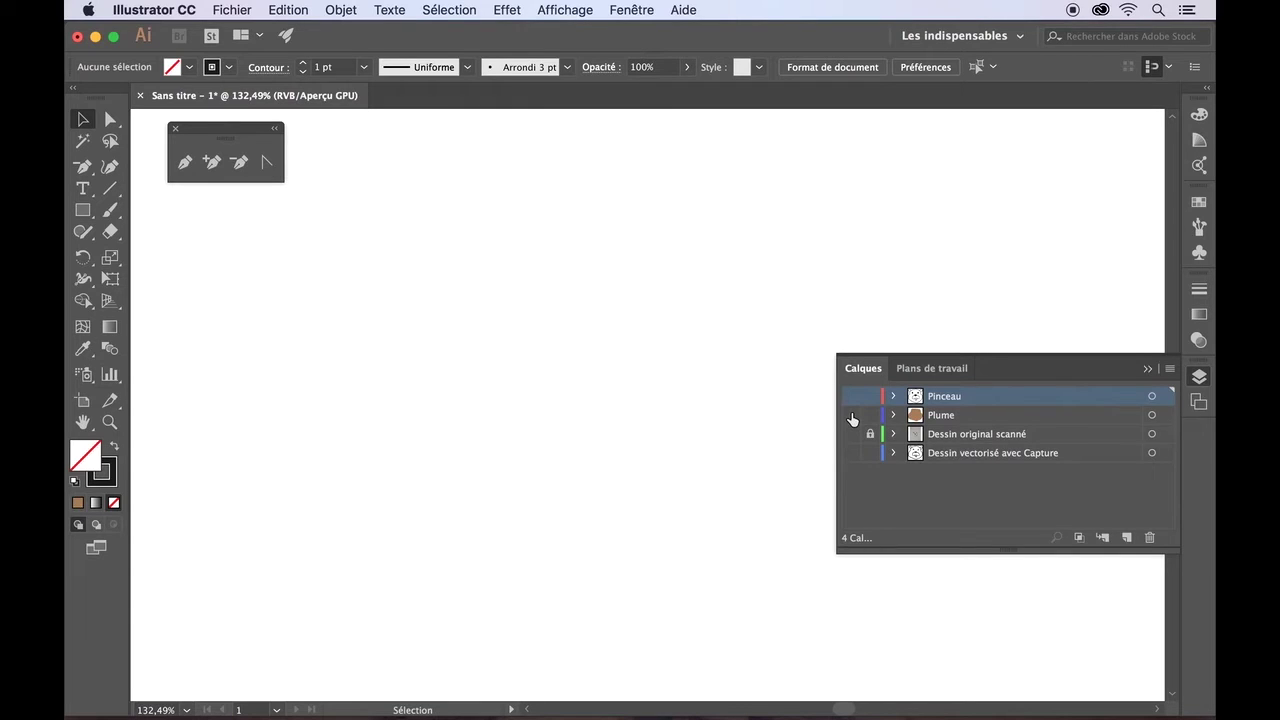
- Show and activate the Plume layer, then reshape the brown shape's top edge
{"action": "left_click", "coordinate": [851, 415]}
{"action": "left_click", "coordinate": [957, 414]}
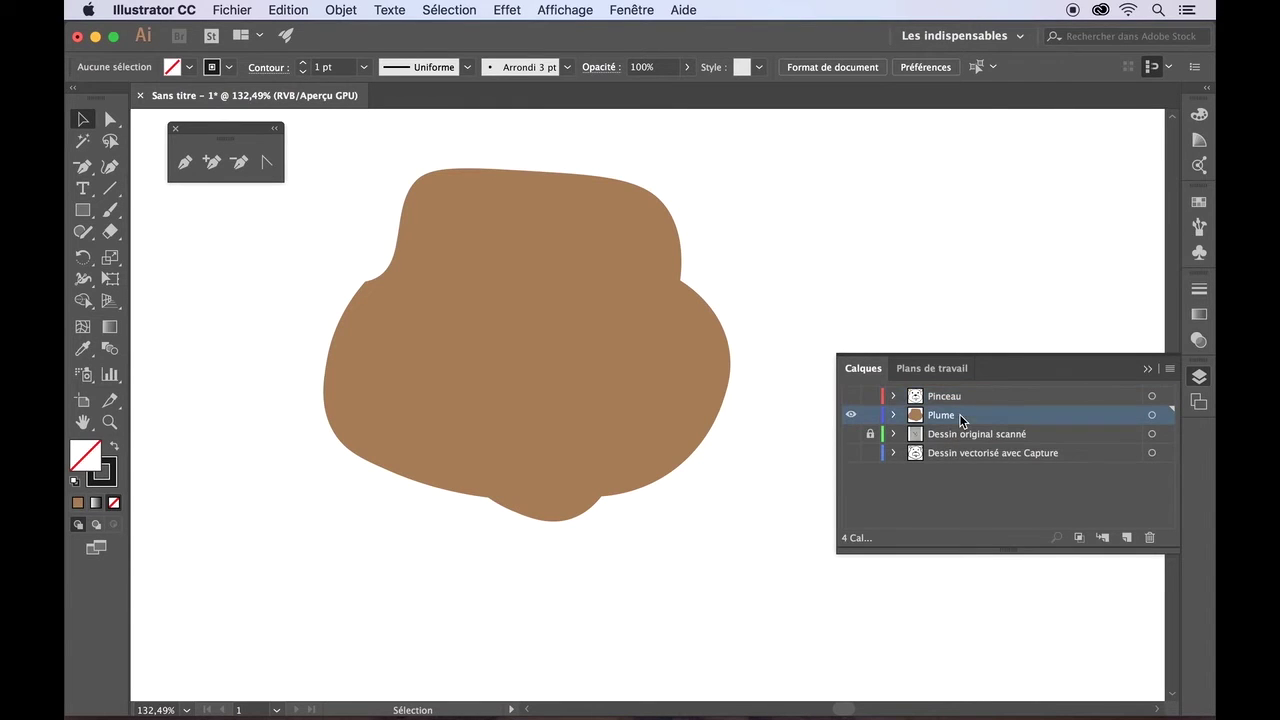
{"action": "left_click", "coordinate": [110, 119]}
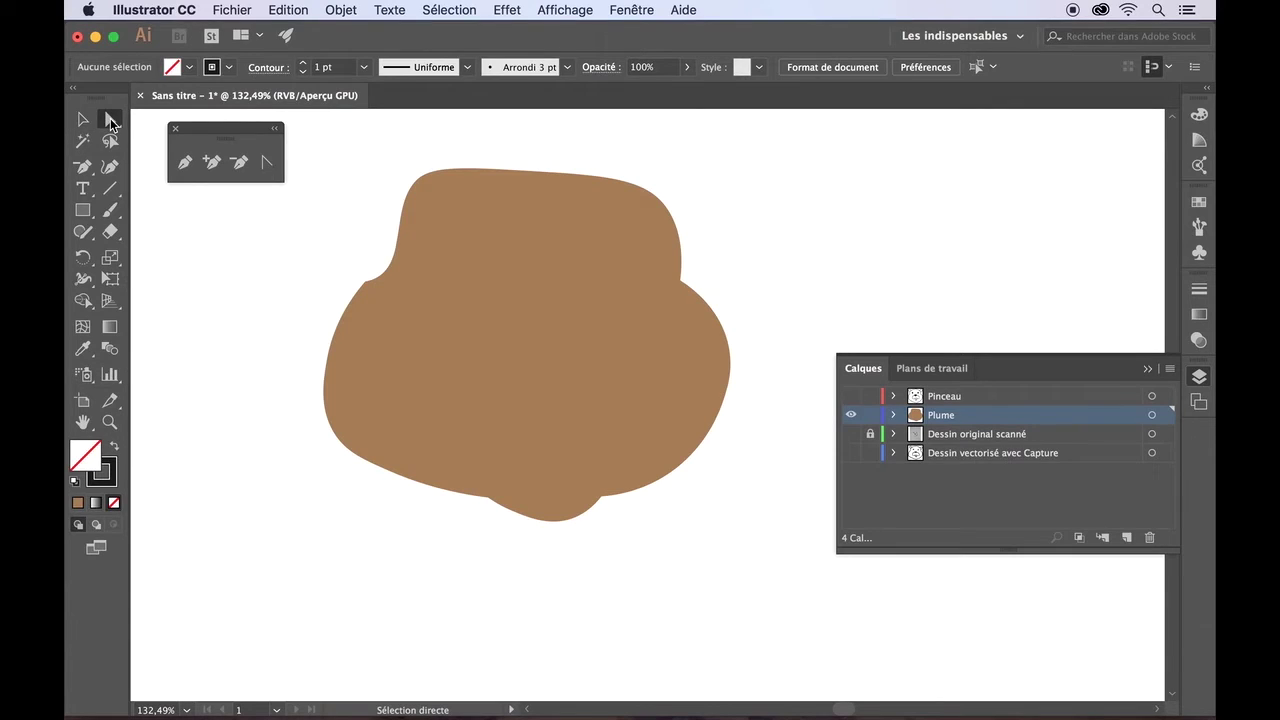
{"action": "left_click", "coordinate": [533, 171]}
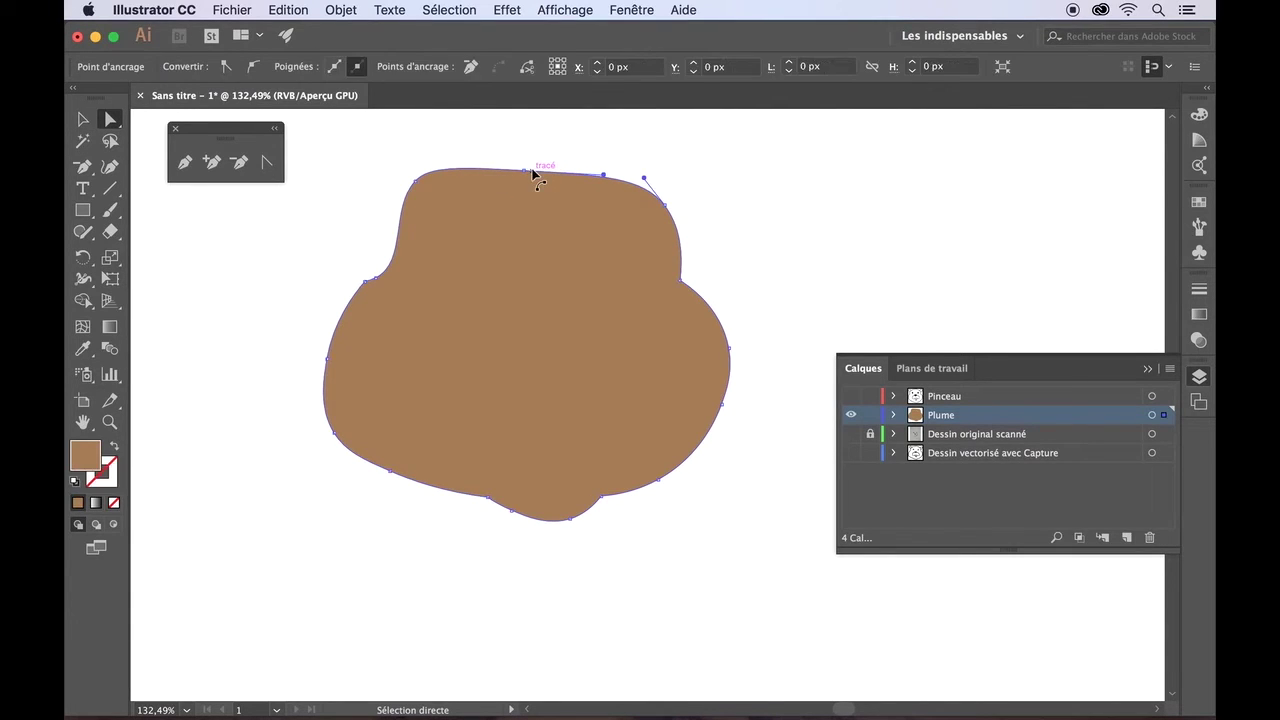
{"action": "left_click_drag", "start_coordinate": [604, 180], "coordinate": [602, 196]}
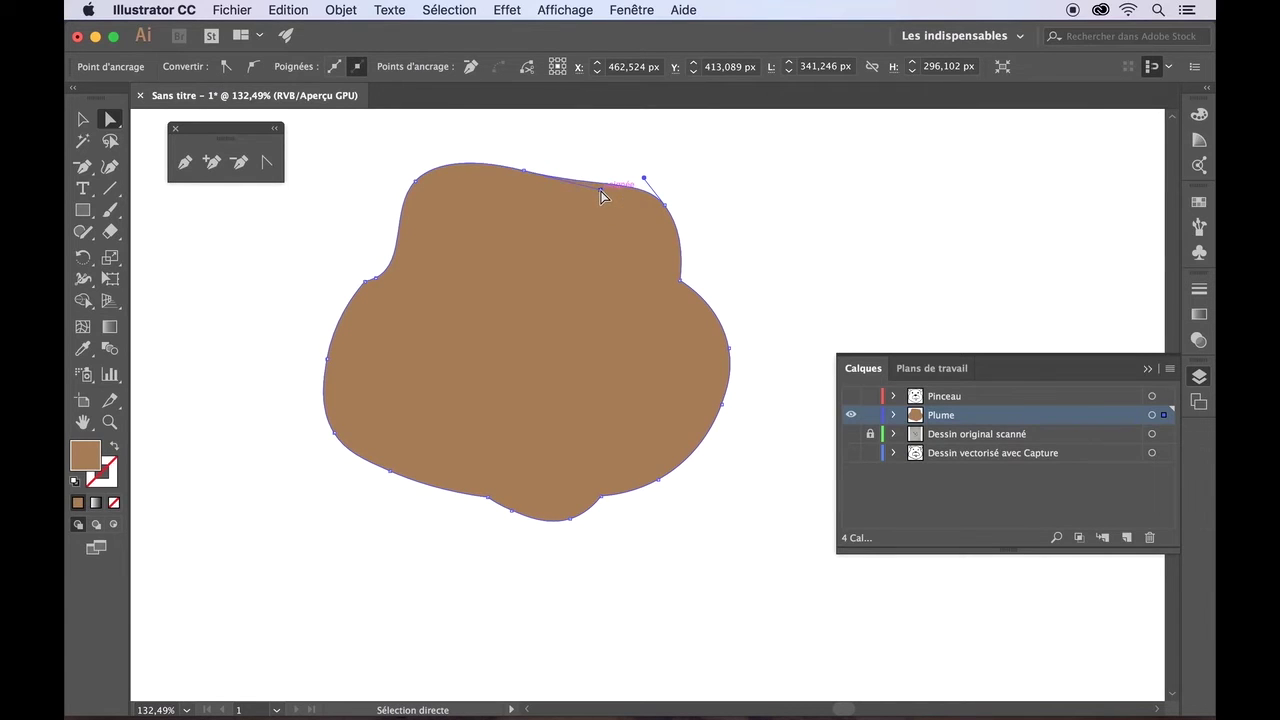
{"action": "left_click_drag", "start_coordinate": [524, 169], "coordinate": [566, 154]}
{"action": "left_click", "coordinate": [725, 157]}
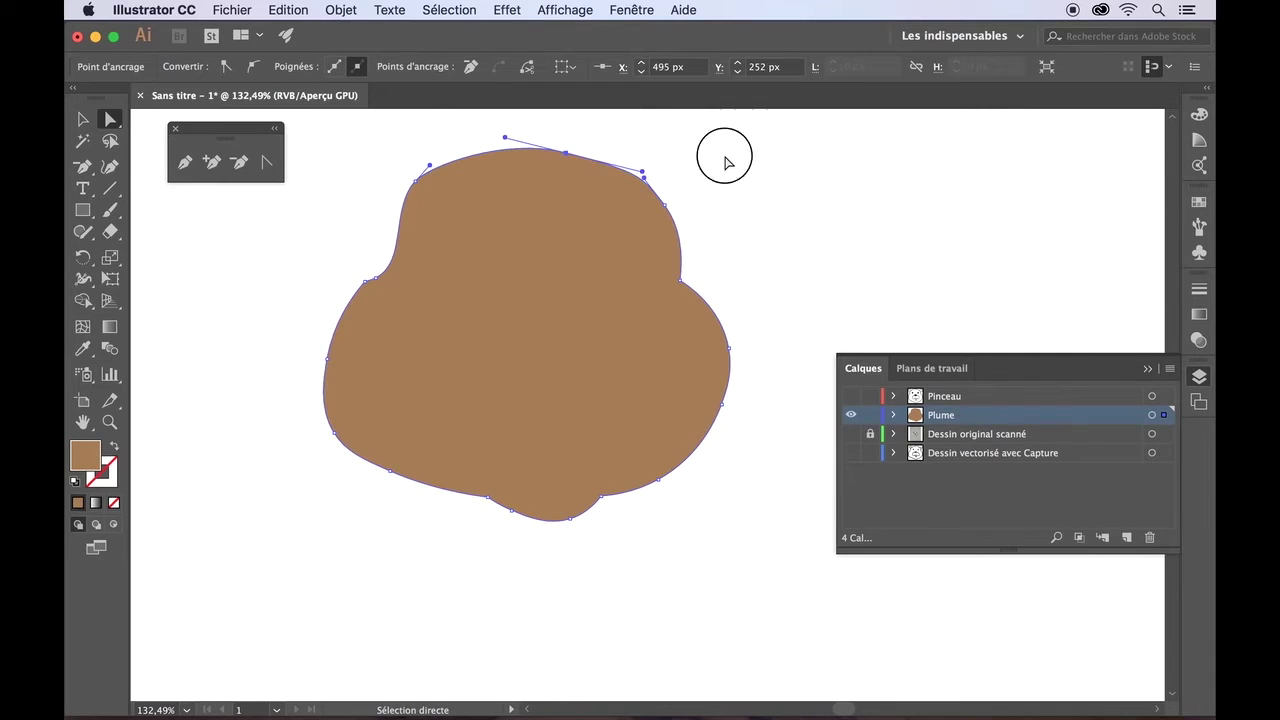
- Bend the left notch curve by dragging its anchor handles
{"action": "left_click", "coordinate": [367, 283]}
{"action": "scroll", "coordinate": [371, 286], "scroll_direction": "up", "scroll_amount": 10}
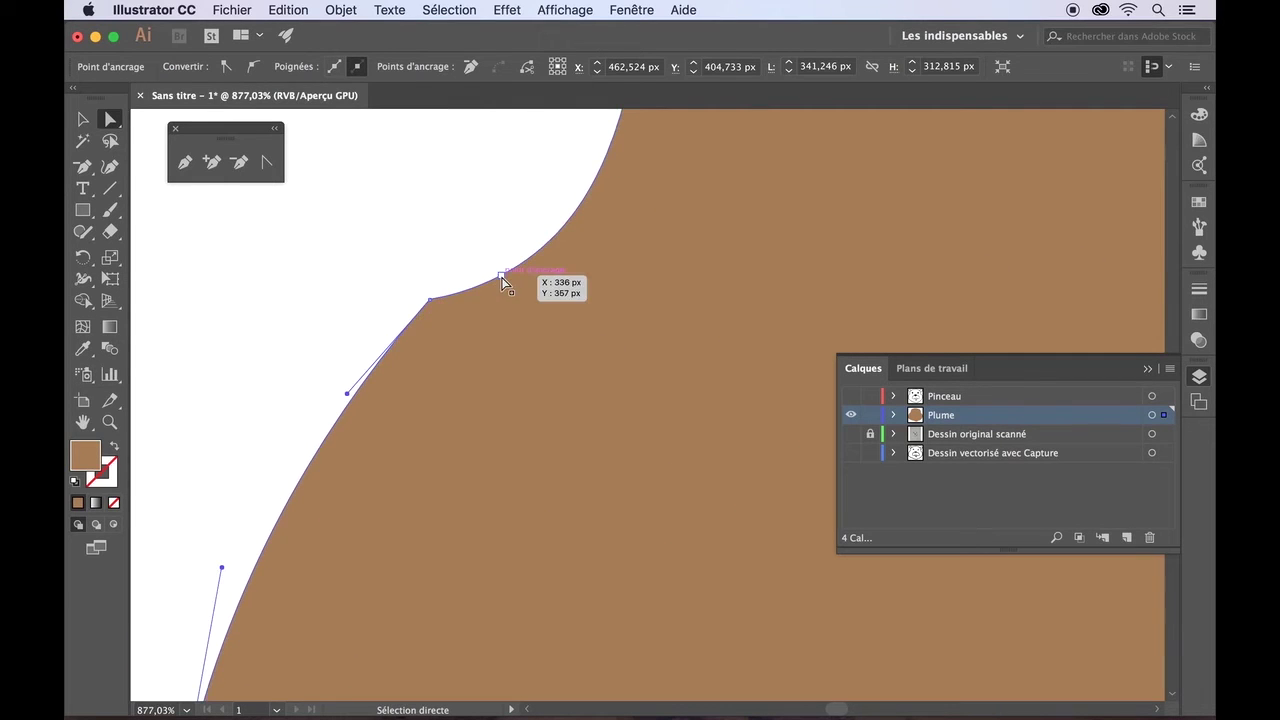
{"action": "left_click", "coordinate": [502, 276]}
{"action": "left_click_drag", "start_coordinate": [709, 166], "coordinate": [552, 211]}
{"action": "scroll", "coordinate": [552, 213], "scroll_direction": "down", "scroll_amount": 8}
{"action": "left_click_drag", "start_coordinate": [335, 293], "coordinate": [337, 298]}
- Smooth the left notch further by pulling its handle up and moving the upper anchor
{"action": "right_click", "coordinate": [266, 420]}
{"action": "left_click", "coordinate": [266, 420]}
{"action": "scroll", "coordinate": [330, 400], "scroll_direction": "up", "scroll_amount": 7}
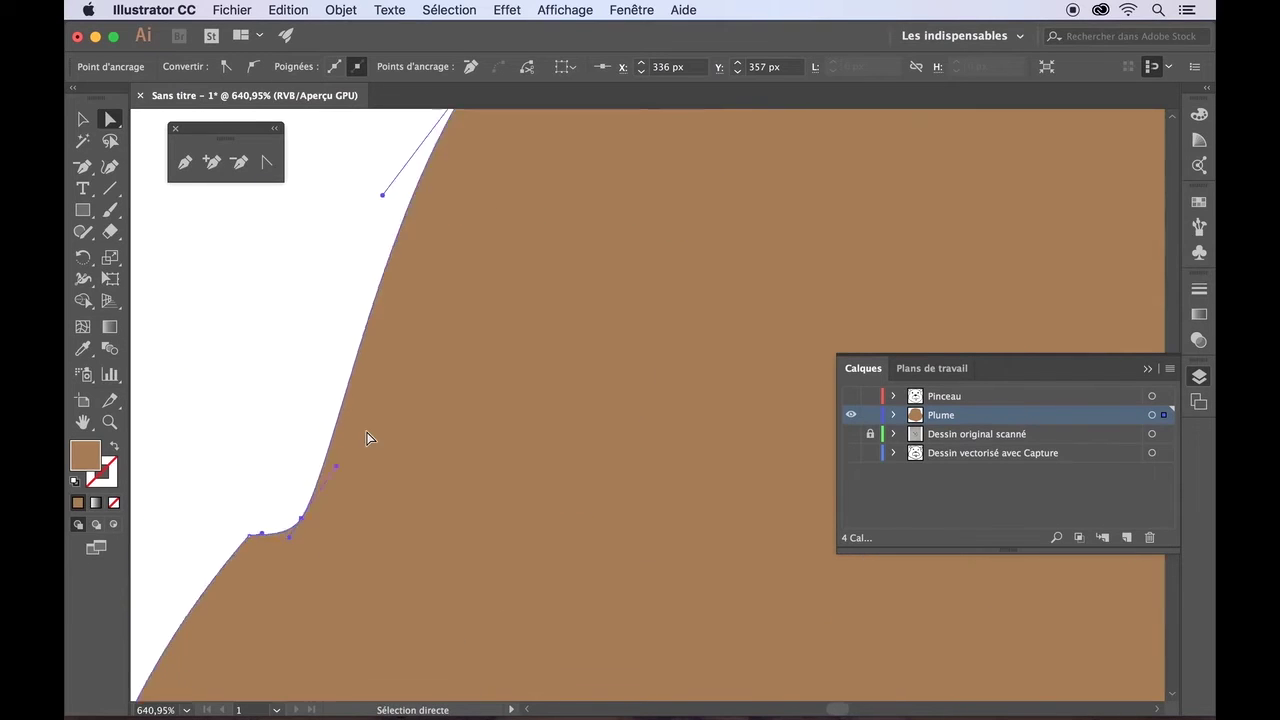
{"action": "scroll", "coordinate": [369, 437], "scroll_direction": "down", "scroll_amount": 4}
{"action": "scroll", "coordinate": [369, 437], "scroll_direction": "left", "scroll_amount": 4}
{"action": "left_click", "coordinate": [491, 315]}
{"action": "left_click_drag", "start_coordinate": [504, 312], "coordinate": [506, 300]}
{"action": "left_click_drag", "start_coordinate": [543, 297], "coordinate": [561, 258]}
{"action": "left_click", "coordinate": [459, 285]}
- Inspect the brown shape's bottom, right-notch and left-side segments
{"action": "scroll", "coordinate": [455, 295], "scroll_direction": "down", "scroll_amount": 9}
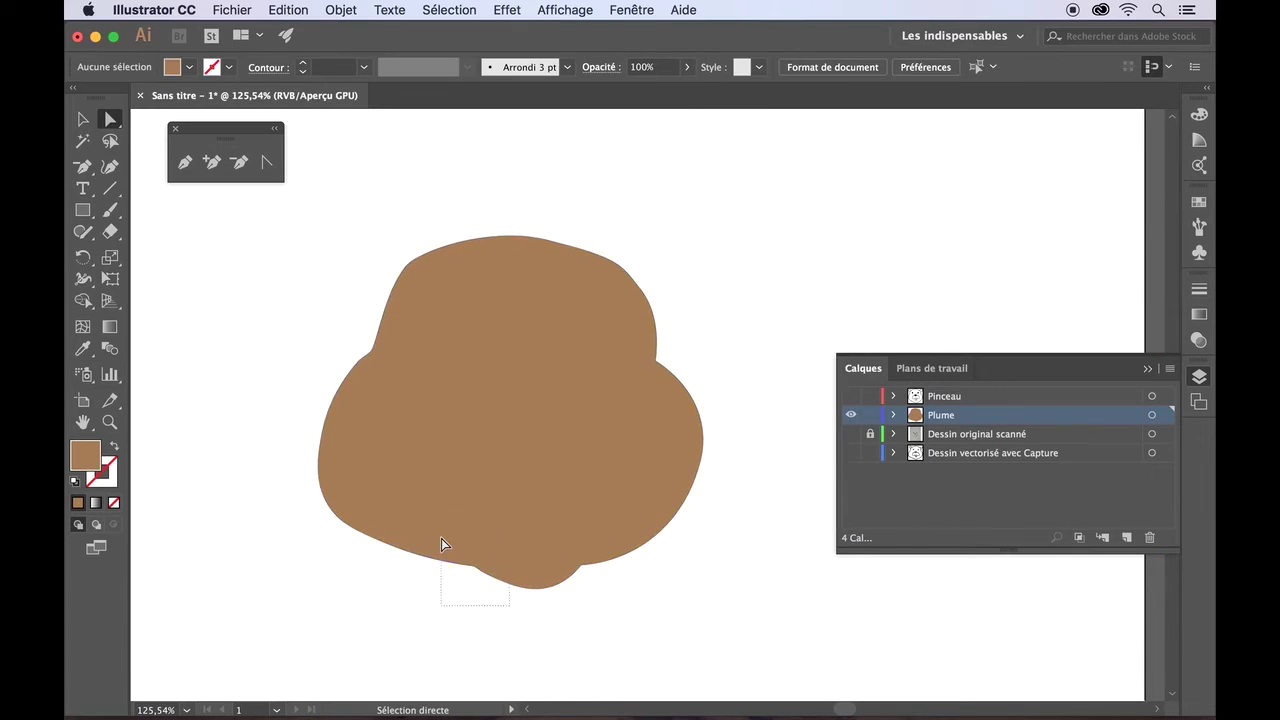
{"action": "left_click_drag", "start_coordinate": [441, 543], "coordinate": [441, 541]}
{"action": "left_click", "coordinate": [677, 634]}
{"action": "left_click", "coordinate": [656, 330]}
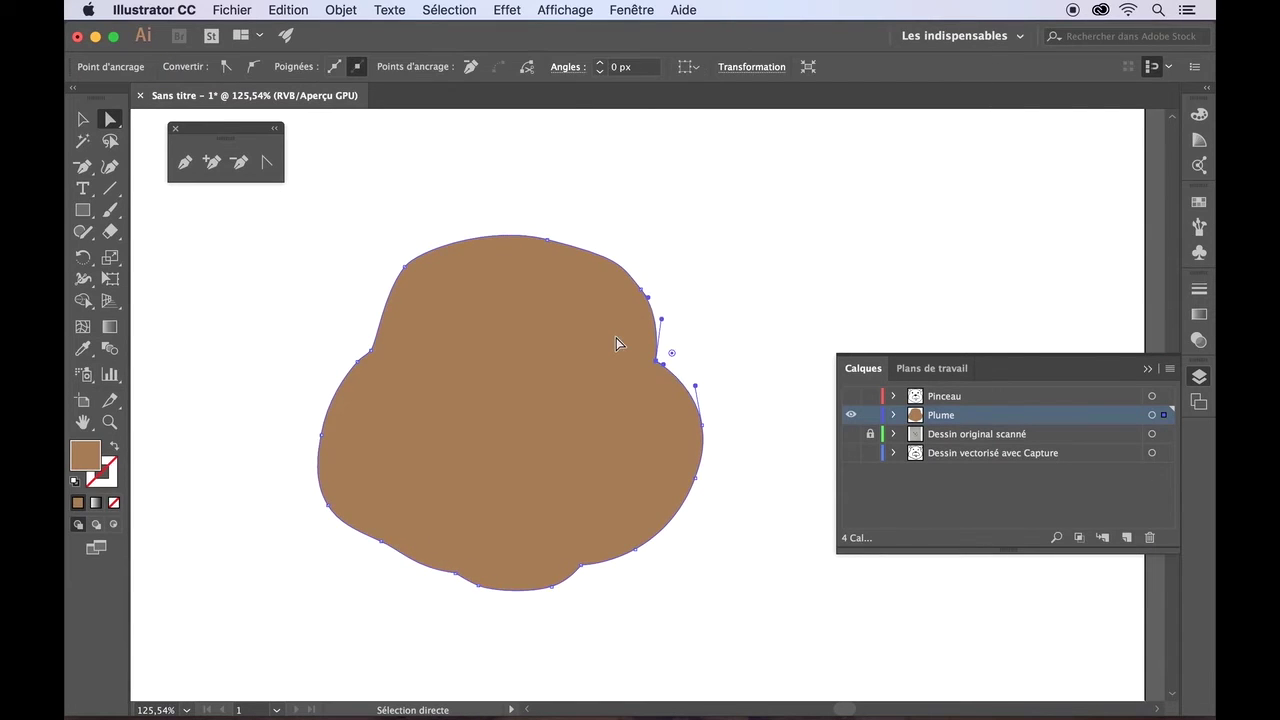
{"action": "left_click", "coordinate": [426, 211]}
{"action": "left_click", "coordinate": [531, 293]}
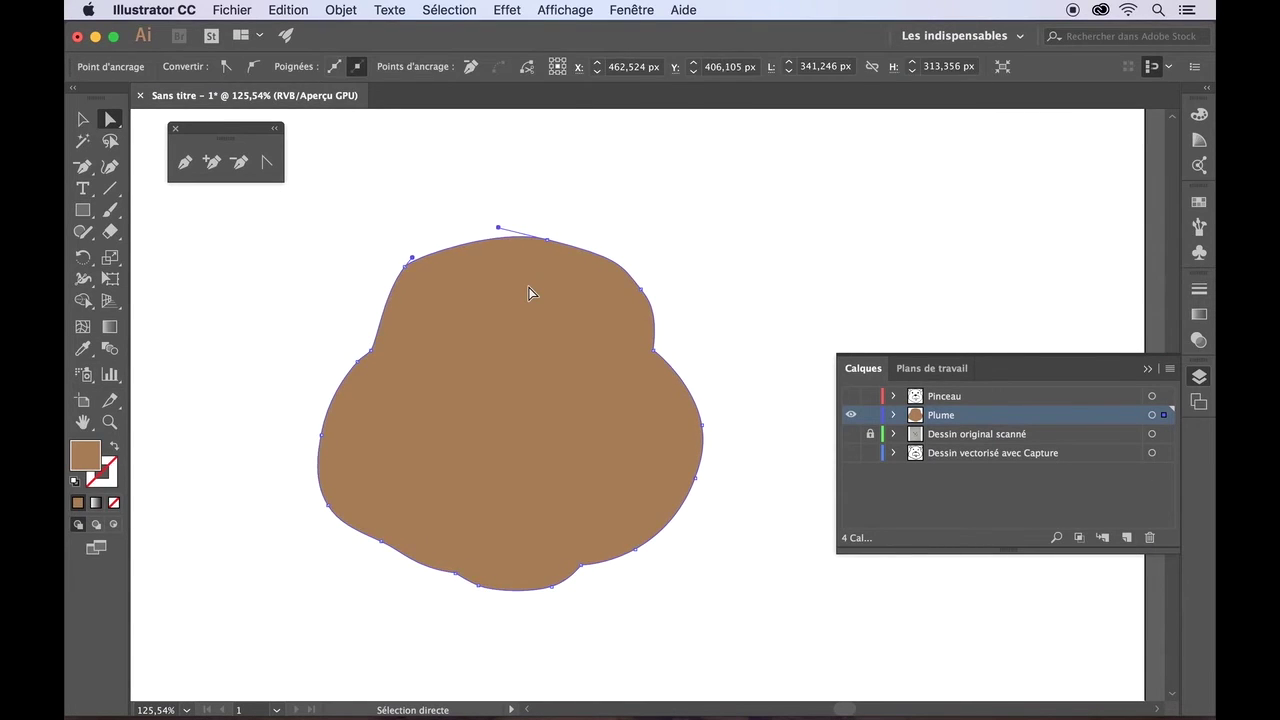
{"action": "left_click", "coordinate": [414, 600]}
{"action": "left_click", "coordinate": [387, 524]}
{"action": "left_click", "coordinate": [590, 630]}
{"action": "left_click", "coordinate": [627, 338]}
{"action": "left_click", "coordinate": [323, 271]}
- Smooth the top curve by moving the top anchor left and levelling its handles
{"action": "left_click", "coordinate": [650, 316]}
{"action": "left_click", "coordinate": [652, 286]}
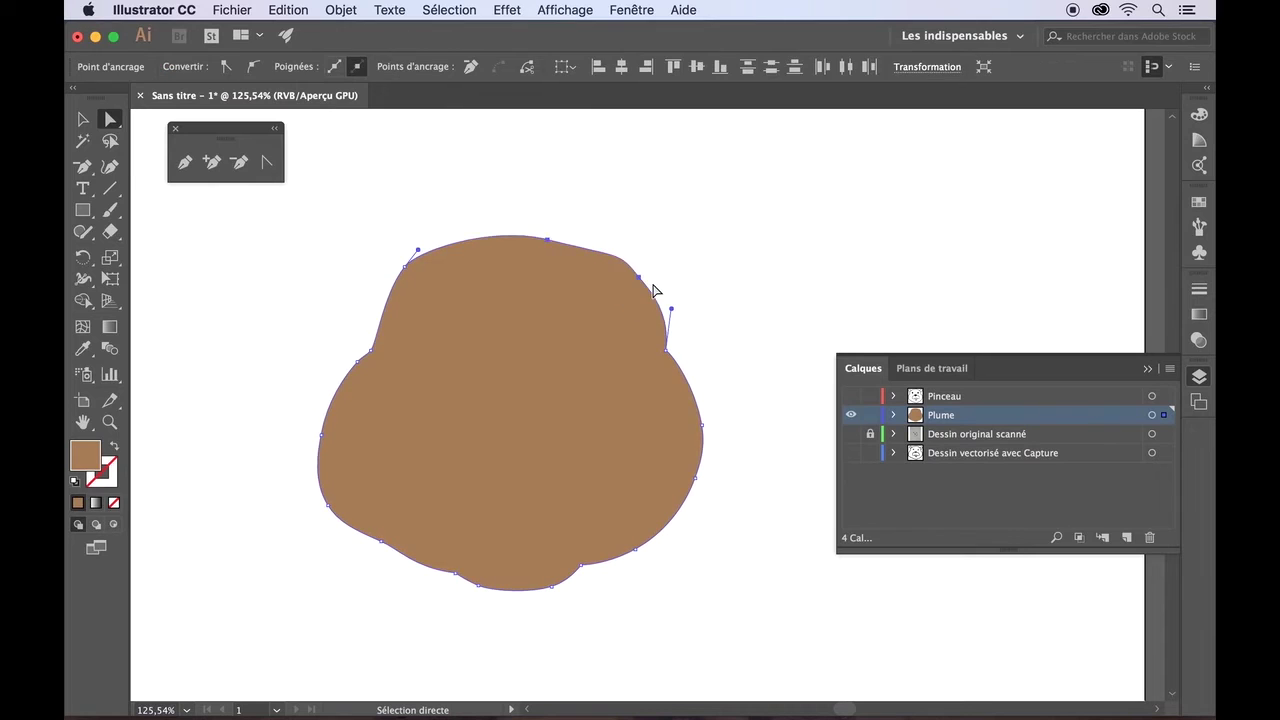
{"action": "left_click_drag", "start_coordinate": [548, 236], "coordinate": [512, 236]}
{"action": "left_click_drag", "start_coordinate": [457, 218], "coordinate": [450, 232]}
{"action": "left_click", "coordinate": [477, 196]}
{"action": "left_click", "coordinate": [513, 234]}
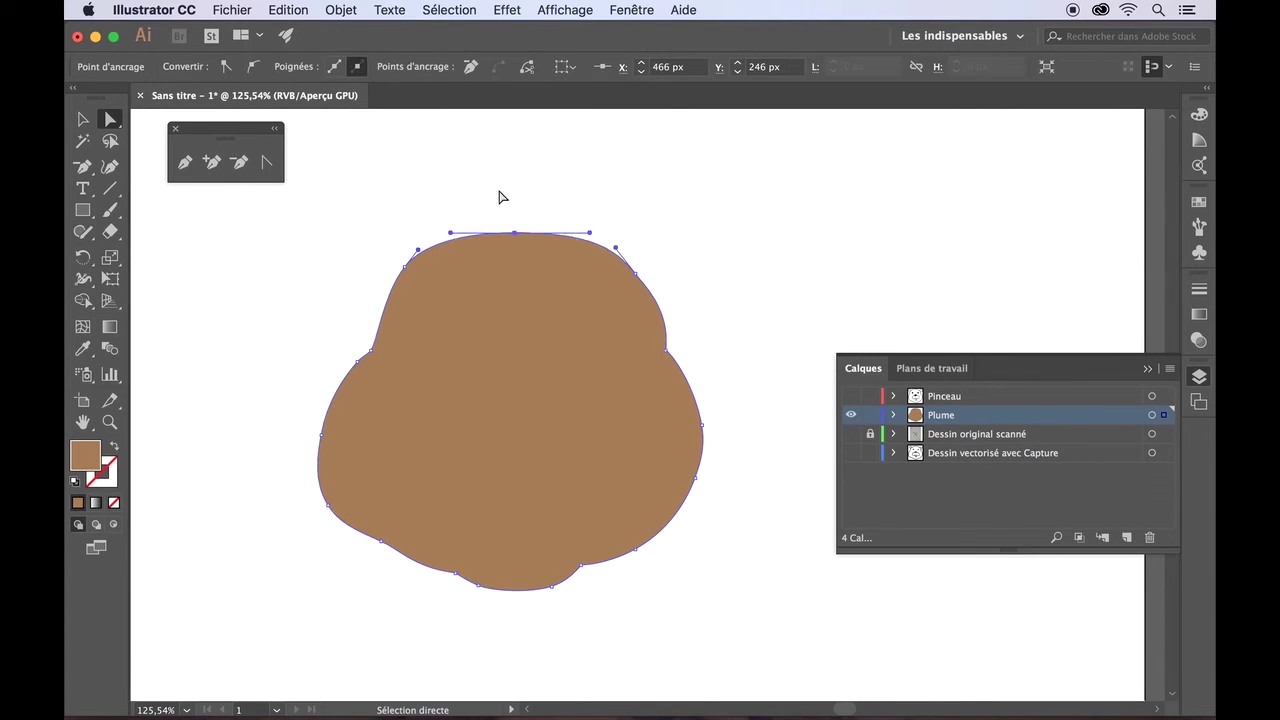
{"action": "left_click", "coordinate": [499, 195]}
{"action": "left_click_drag", "start_coordinate": [447, 573], "coordinate": [449, 564]}
{"action": "left_click", "coordinate": [390, 584]}
- Nudge the left-side anchors right and the upper-left notch anchors up
{"action": "left_click_drag", "start_coordinate": [273, 411], "coordinate": [352, 544]}
{"action": "key", "text": "Right"}
{"action": "key", "text": "Right"}
{"action": "left_click_drag", "start_coordinate": [350, 314], "coordinate": [390, 374]}
{"action": "key", "text": "Up"}
{"action": "key", "text": "Up"}
{"action": "key", "text": "Up"}
{"action": "key", "text": "Up"}
{"action": "key", "text": "Up"}
{"action": "key", "text": "Up"}
{"action": "left_click", "coordinate": [266, 296]}
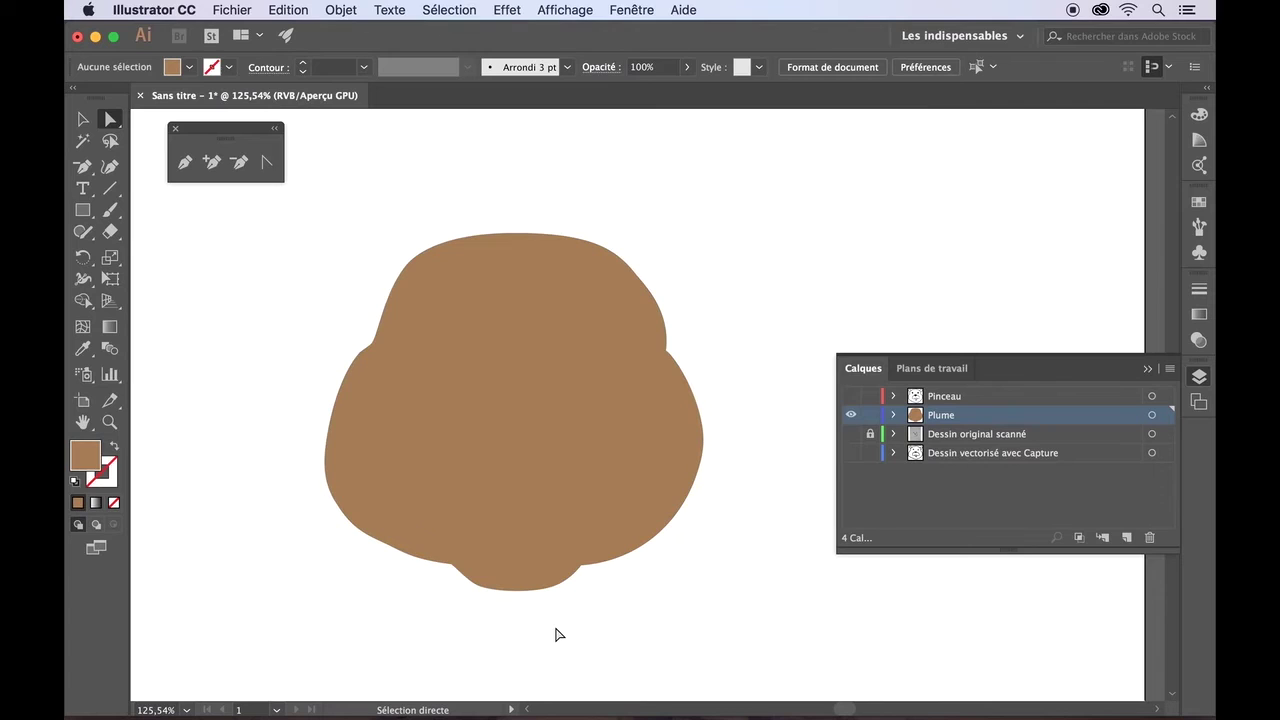
- Set the fill colour to a lighter tan
{"action": "left_click", "coordinate": [189, 68]}
{"action": "left_click", "coordinate": [178, 126]}
{"action": "left_click", "coordinate": [237, 272]}
{"action": "scroll", "coordinate": [237, 272], "scroll_direction": "down", "scroll_amount": 2}
{"action": "scroll", "coordinate": [237, 272], "scroll_direction": "right", "scroll_amount": 2}
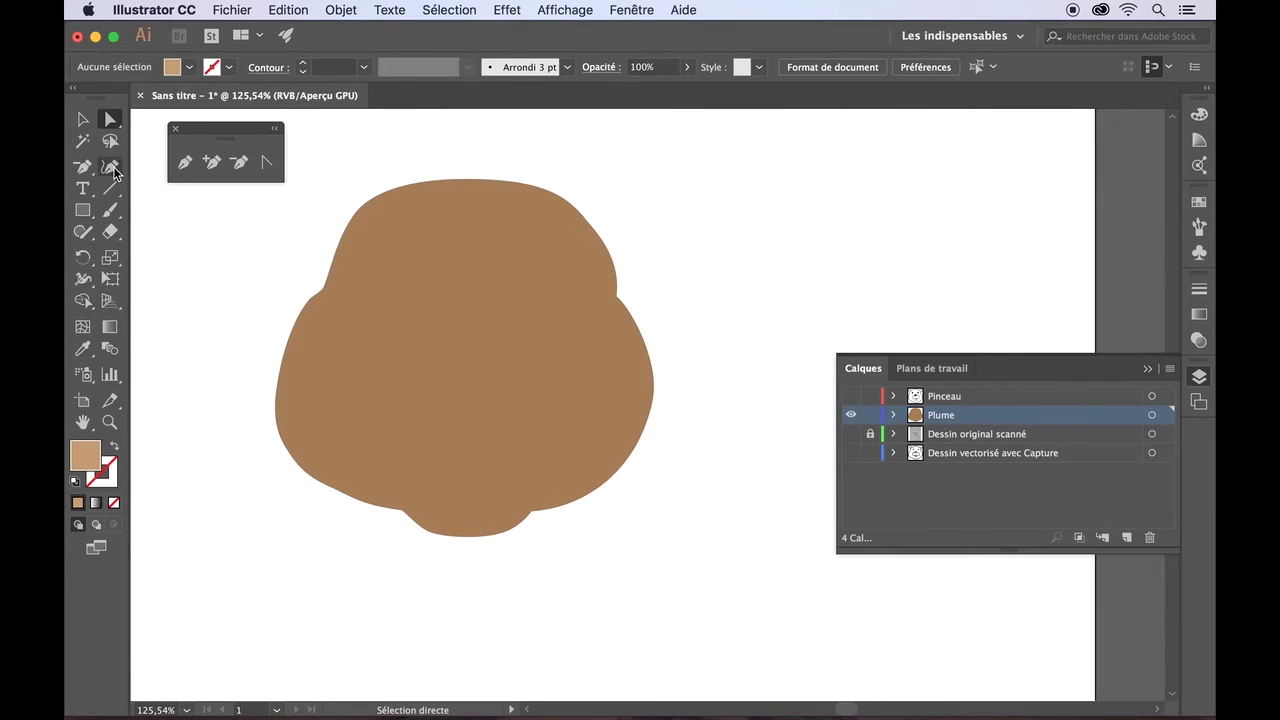
- Draw a closed two-lobed curved shape right of the head with the Curvature tool
{"action": "left_click", "coordinate": [110, 167]}
{"action": "left_click", "coordinate": [1148, 369]}
{"action": "left_click", "coordinate": [809, 360]}
{"action": "left_click", "coordinate": [736, 441]}
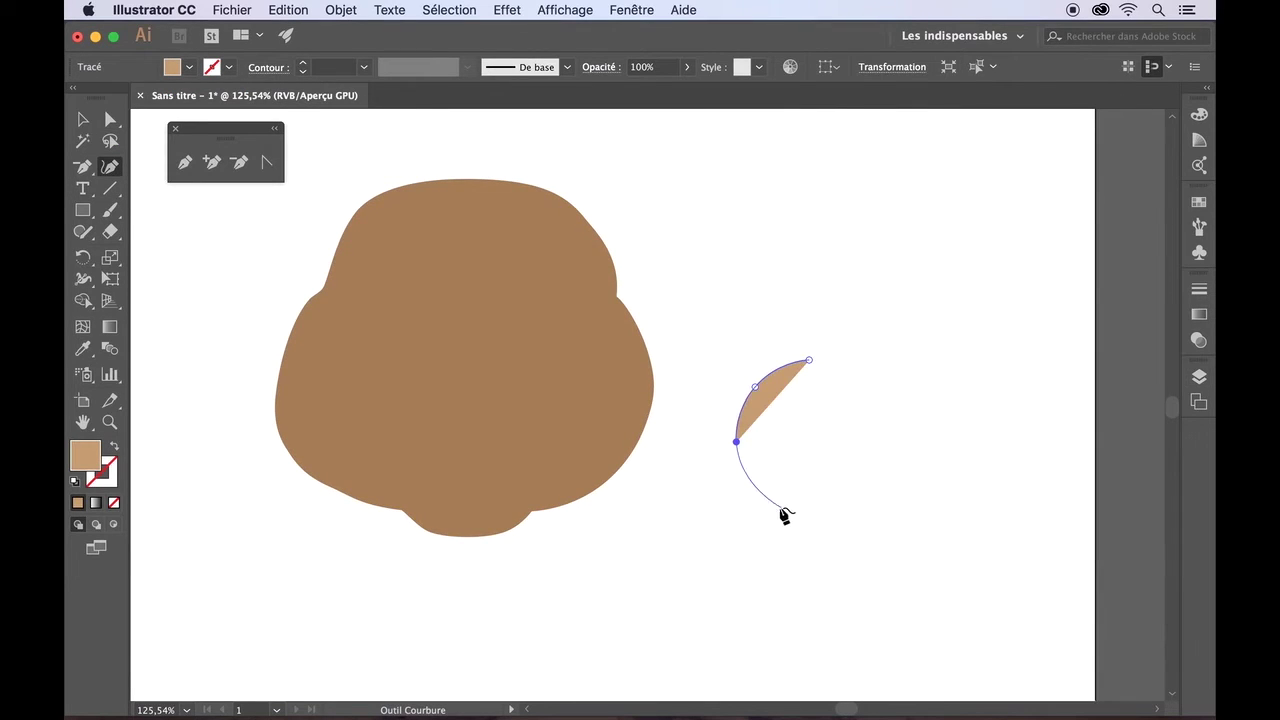
{"action": "left_click", "coordinate": [755, 475]}
{"action": "left_click", "coordinate": [864, 452]}
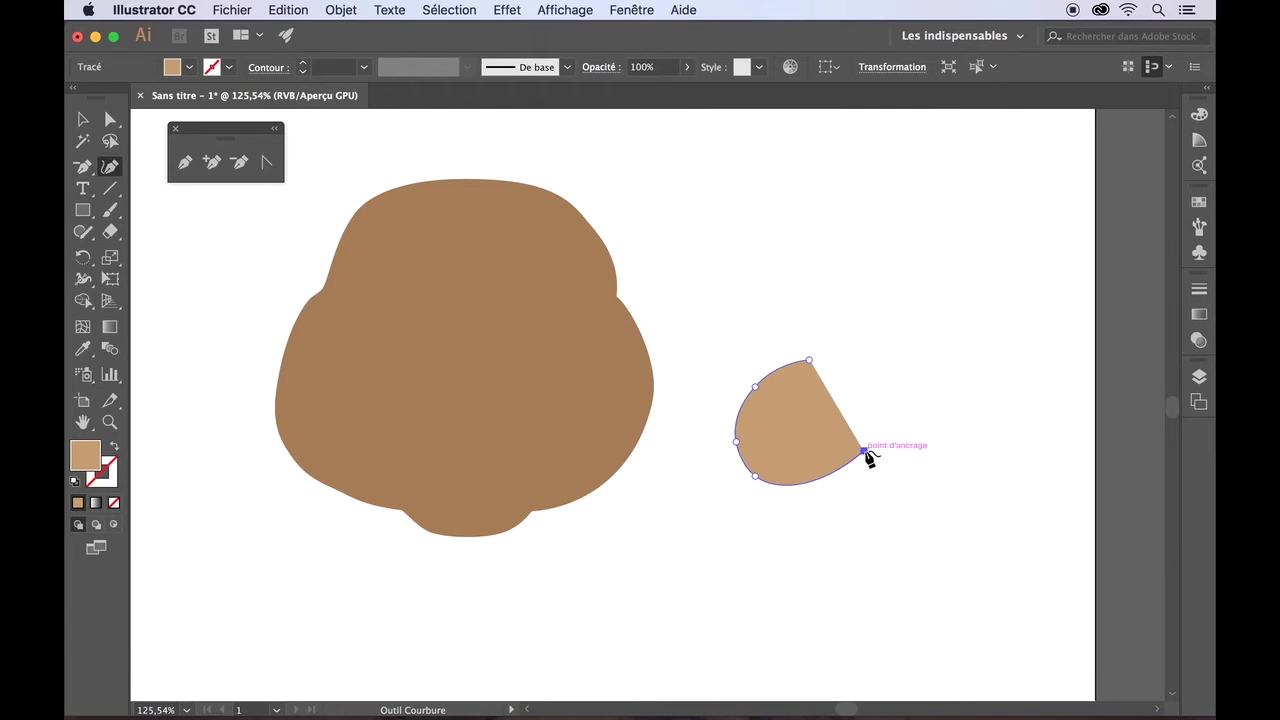
{"action": "left_click", "coordinate": [958, 480]}
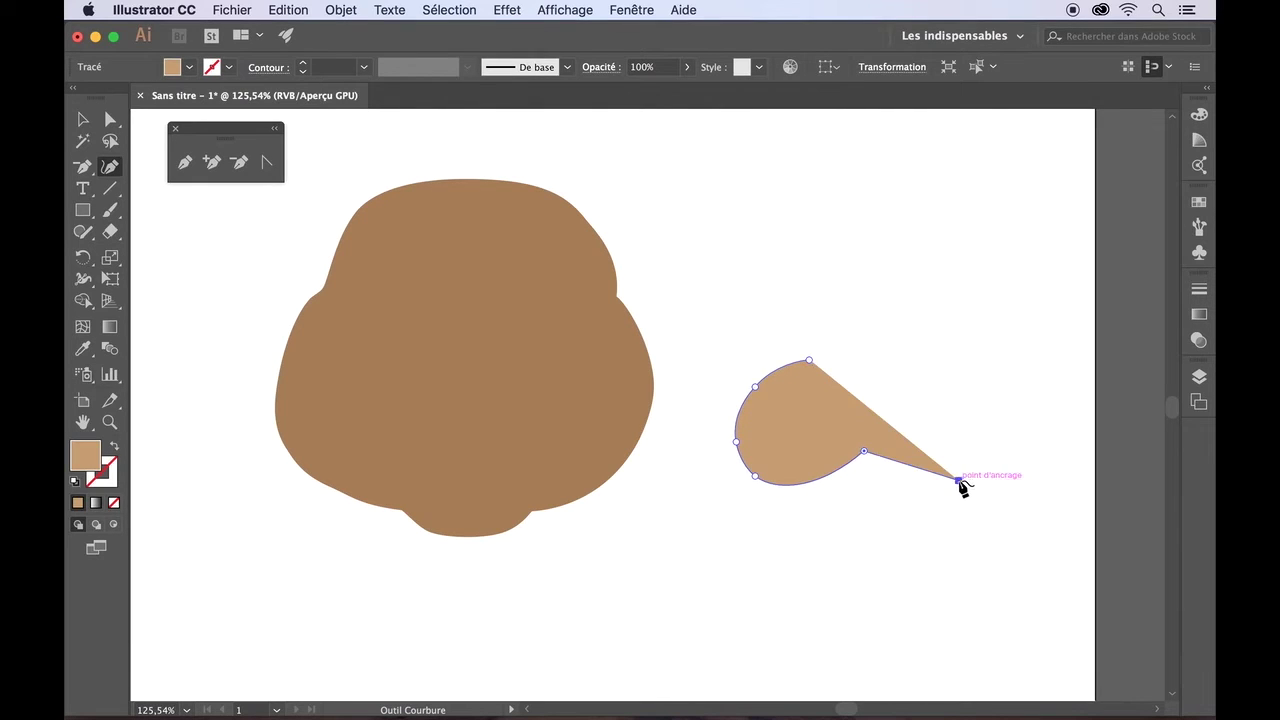
{"action": "left_click", "coordinate": [1002, 448]}
{"action": "left_click", "coordinate": [987, 372]}
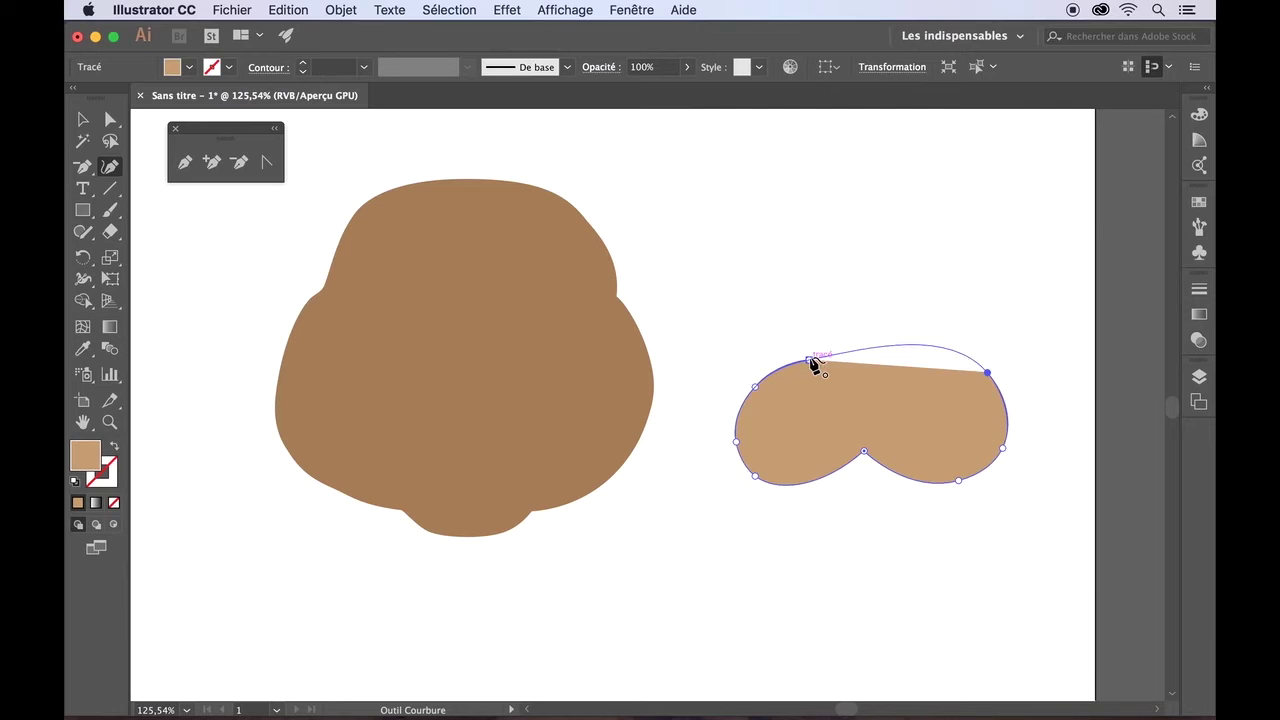
{"action": "left_click", "coordinate": [810, 360]}
- Flatten the new shape's top and nudge its notch and left points right
{"action": "left_click", "coordinate": [110, 119]}
{"action": "left_click", "coordinate": [896, 306]}
{"action": "left_click", "coordinate": [912, 346]}
{"action": "left_click_drag", "start_coordinate": [950, 329], "coordinate": [965, 347]}
{"action": "left_click_drag", "start_coordinate": [855, 504], "coordinate": [879, 412]}
{"action": "key", "text": "Right"}
{"action": "key", "text": "Right"}
{"action": "key", "text": "Right"}
{"action": "key", "text": "Right"}
{"action": "key", "text": "Right"}
{"action": "key", "text": "Right"}
{"action": "key", "text": "Right"}
{"action": "key", "text": "Right"}
{"action": "key", "text": "Right"}
{"action": "key", "text": "Right"}
{"action": "left_click_drag", "start_coordinate": [921, 507], "coordinate": [1015, 471]}
{"action": "left_click", "coordinate": [1014, 511]}
{"action": "left_click_drag", "start_coordinate": [708, 390], "coordinate": [800, 540]}
{"action": "key", "text": "Right"}
{"action": "key", "text": "Right"}
{"action": "key", "text": "Right"}
{"action": "key", "text": "Right"}
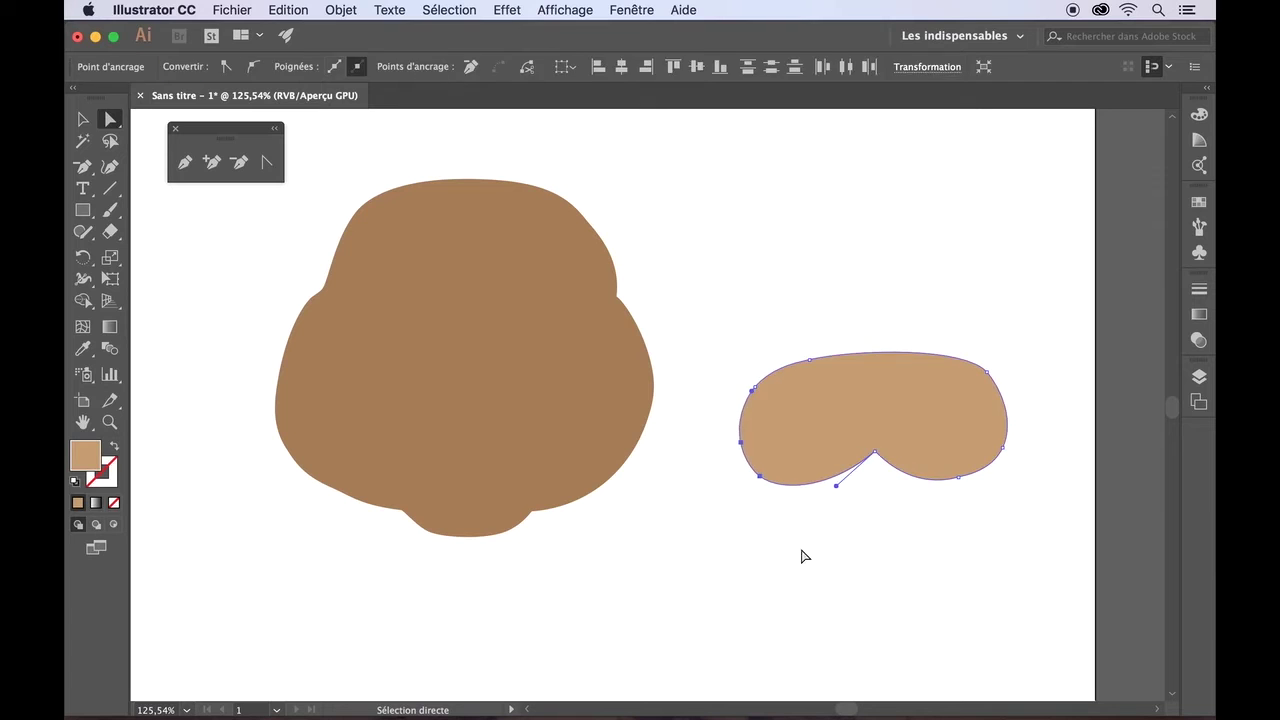
- Fill the shape light beige, then move and shrink it onto the lower-middle head
{"action": "key", "text": "v"}
{"action": "left_click", "coordinate": [189, 67]}
{"action": "left_click", "coordinate": [126, 124]}
{"action": "left_click_drag", "start_coordinate": [792, 423], "coordinate": [389, 380]}
{"action": "left_click_drag", "start_coordinate": [606, 451], "coordinate": [563, 426]}
{"action": "left_click_drag", "start_coordinate": [491, 382], "coordinate": [507, 401]}
{"action": "left_click", "coordinate": [735, 407]}
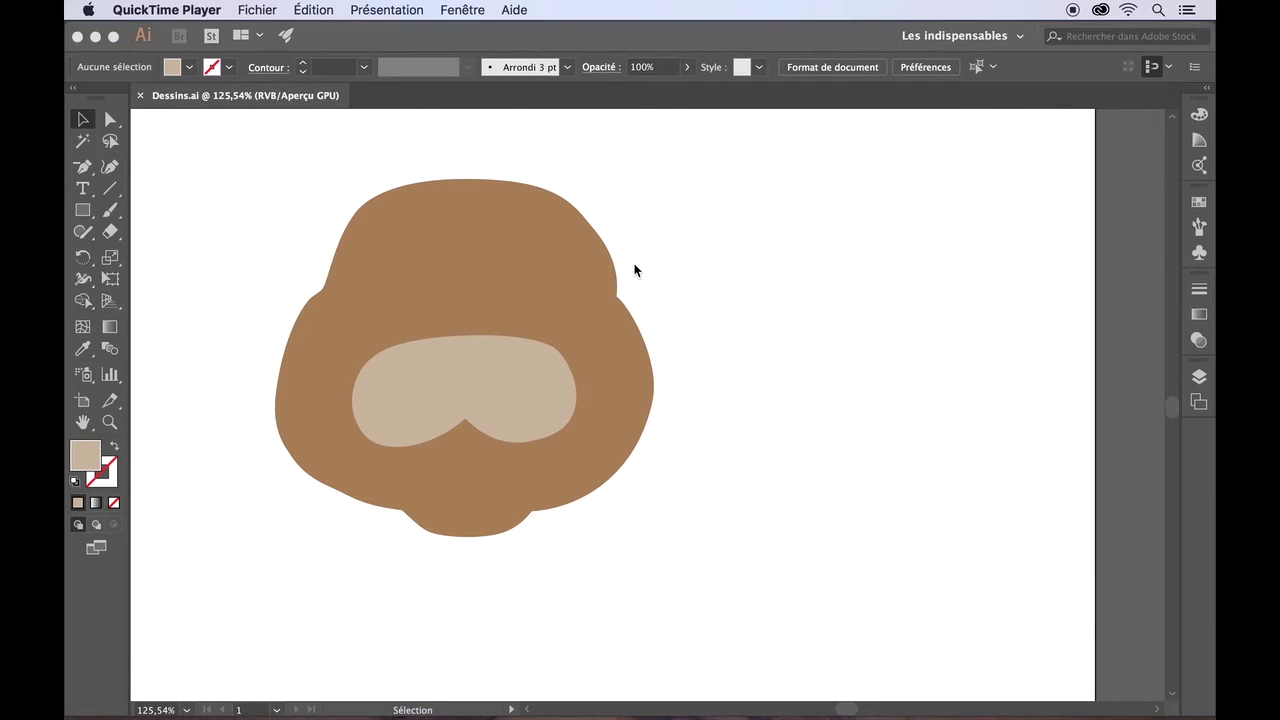
- Adjust the brown head's right corner point and reshape its left contour
{"action": "scroll", "coordinate": [632, 270], "scroll_direction": "up", "scroll_amount": 3}
{"action": "scroll", "coordinate": [632, 270], "scroll_direction": "up", "scroll_amount": 3}
{"action": "key", "text": "a"}
{"action": "left_click", "coordinate": [609, 429]}
{"action": "left_click", "coordinate": [554, 353]}
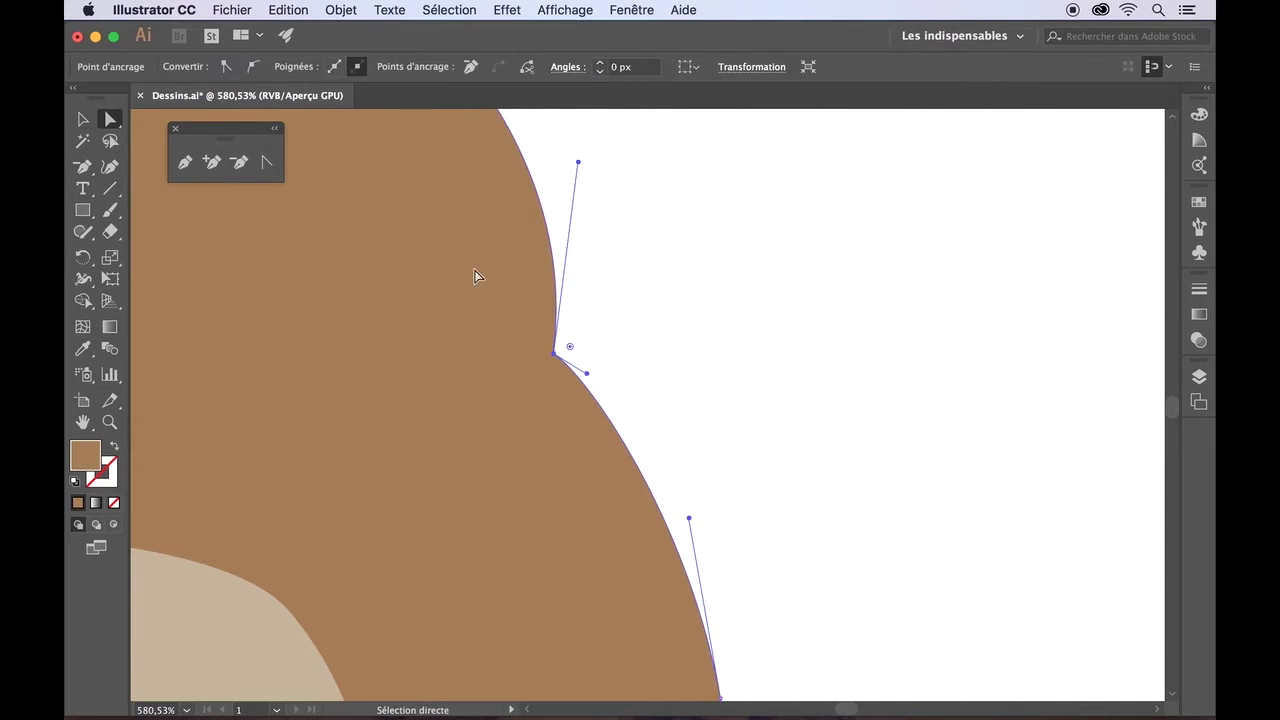
{"action": "left_click_drag", "start_coordinate": [570, 349], "coordinate": [597, 334]}
{"action": "left_click", "coordinate": [657, 350]}
{"action": "scroll", "coordinate": [657, 350], "scroll_direction": "left", "scroll_amount": 10}
{"action": "left_click_drag", "start_coordinate": [489, 266], "coordinate": [580, 301]}
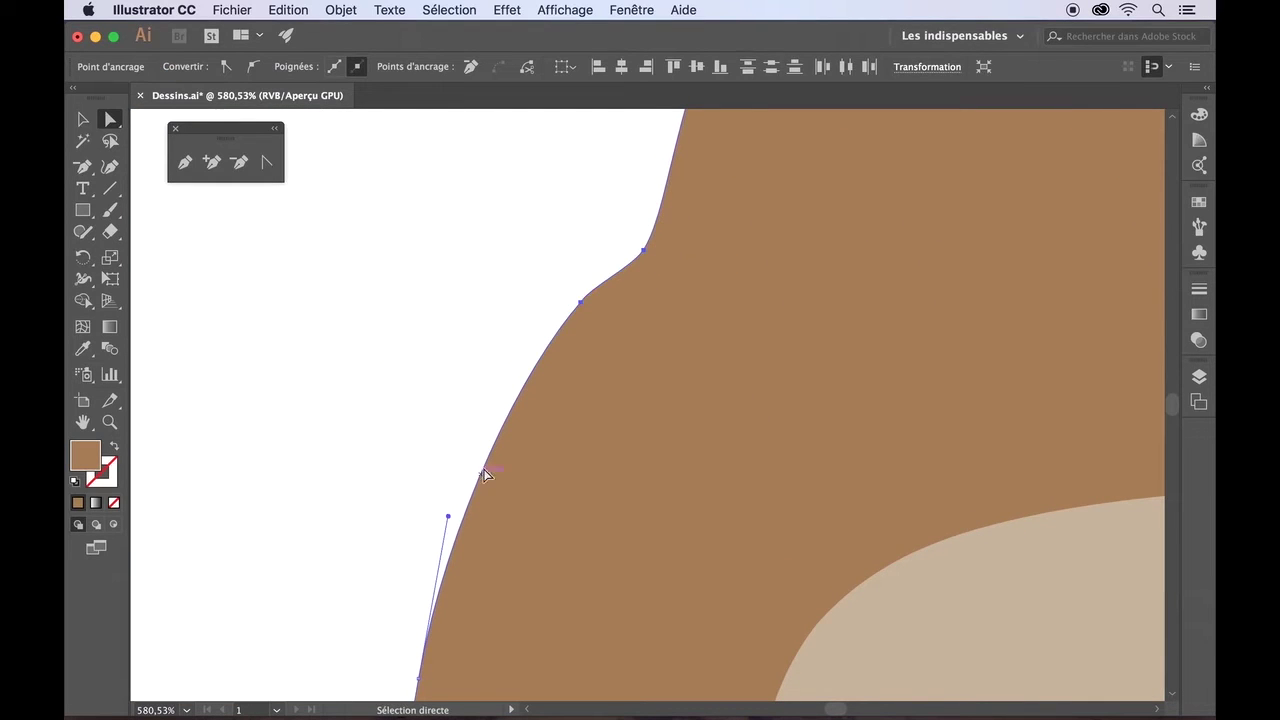
{"action": "left_click", "coordinate": [634, 271]}
{"action": "left_click", "coordinate": [577, 294]}
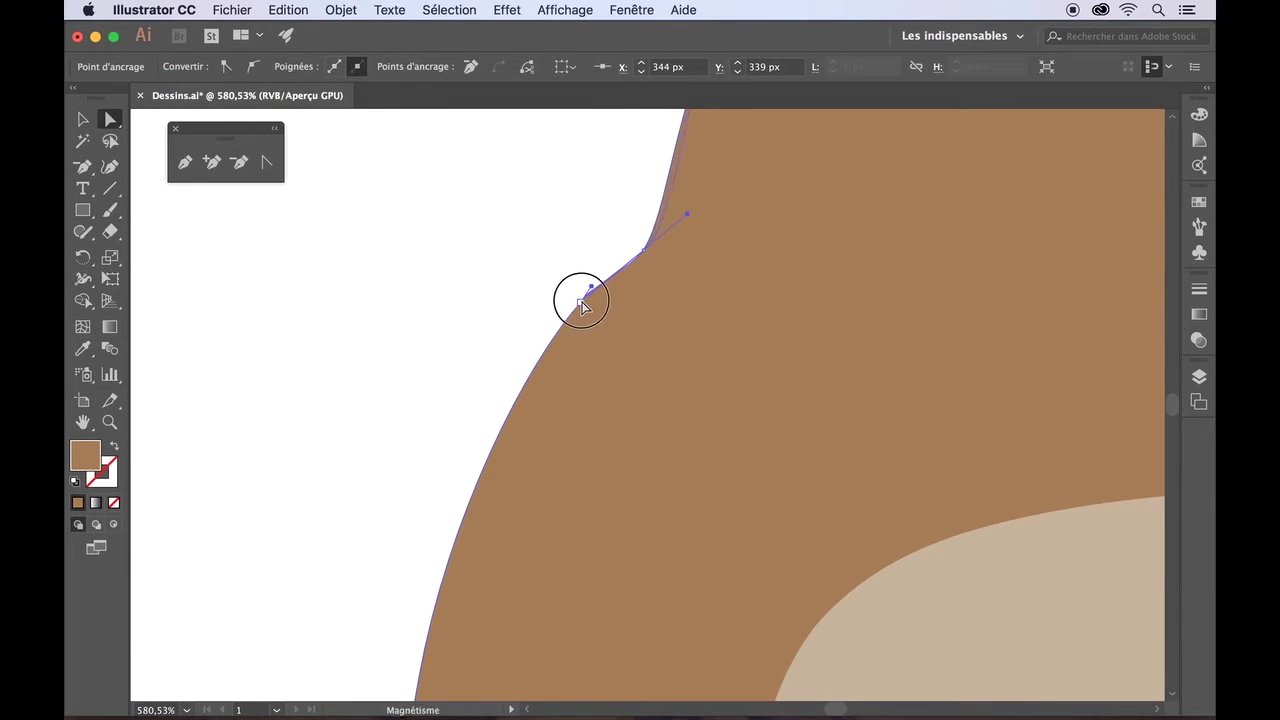
- Try deleting a head outline anchor, dismiss the alert, and zoom out
{"action": "left_click", "coordinate": [238, 162]}
{"action": "left_click", "coordinate": [580, 307]}
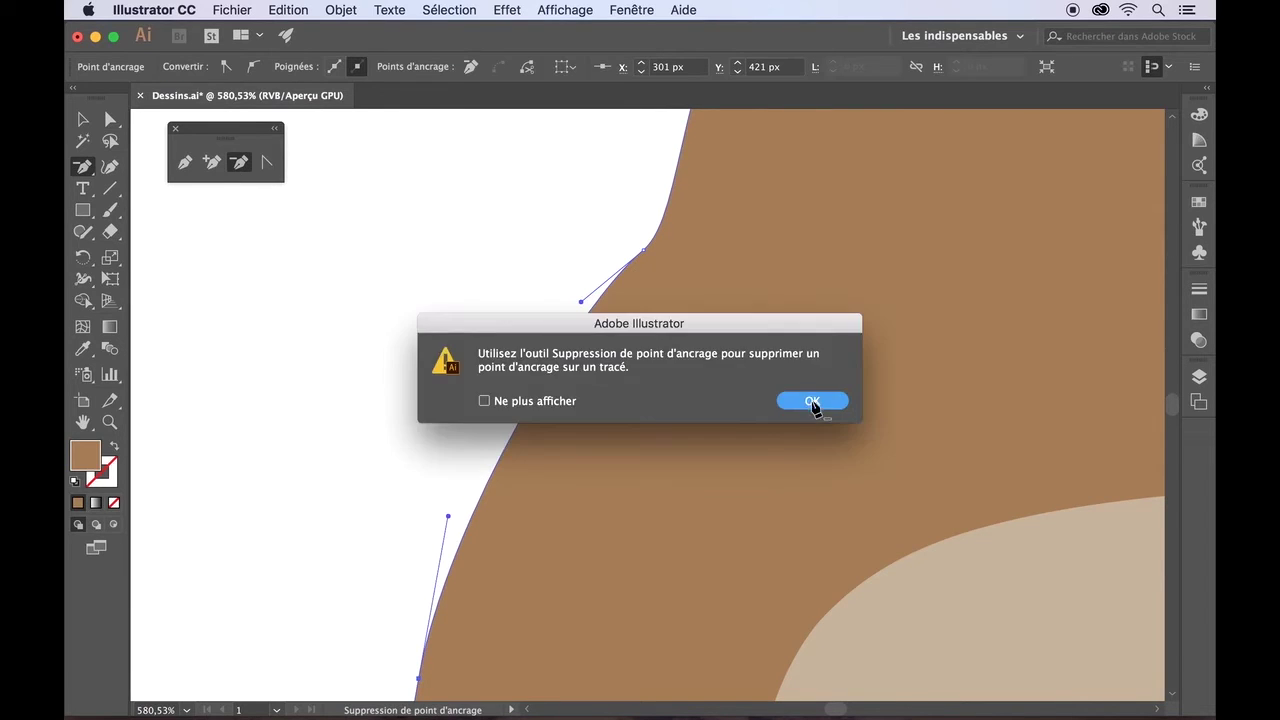
{"action": "left_click", "coordinate": [814, 403]}
{"action": "key", "text": "a"}
{"action": "key", "text": "super+0"}
- Pull the muzzle's upper-right point outward and round the peak of its notch
{"action": "left_click", "coordinate": [563, 447]}
{"action": "mouse_move", "coordinate": [703, 386]}
{"action": "left_mouse_down"}
{"action": "mouse_move", "coordinate": [693, 380]}
{"action": "mouse_move", "coordinate": [729, 406]}
{"action": "mouse_move", "coordinate": [688, 381]}
{"action": "left_mouse_up"}
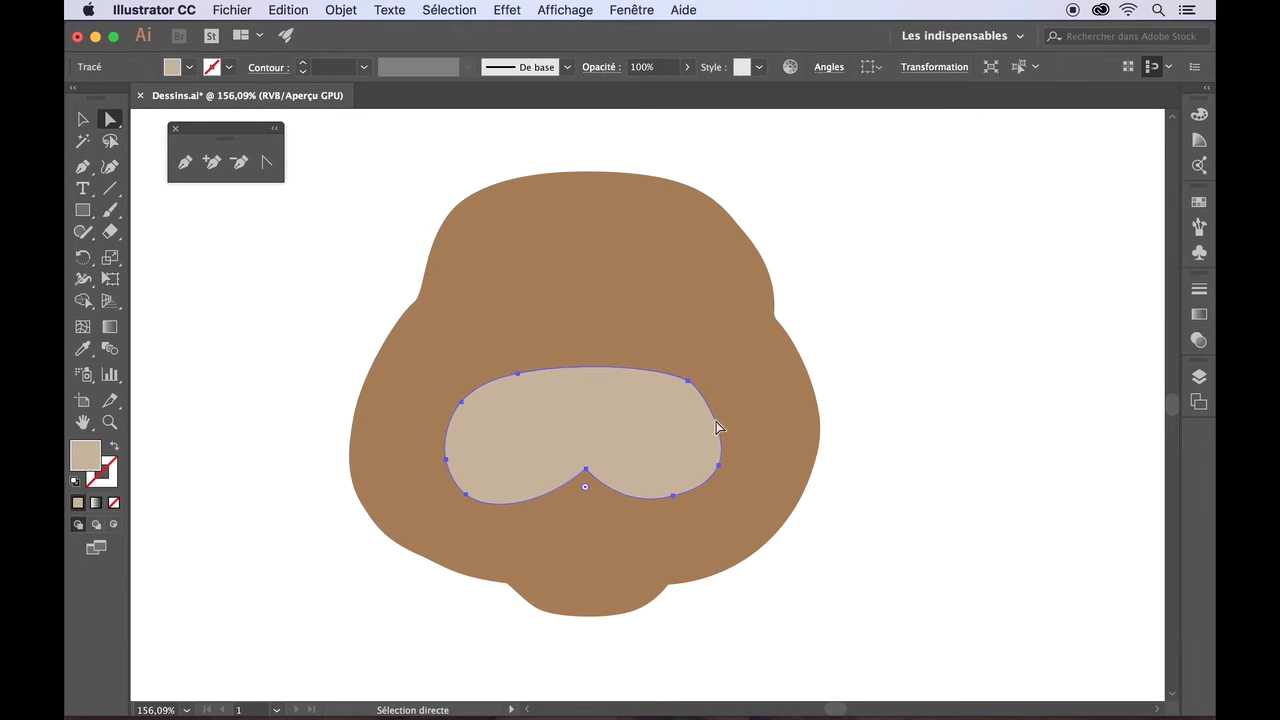
{"action": "scroll", "coordinate": [600, 500], "scroll_direction": "up", "scroll_amount": 4}
{"action": "scroll", "coordinate": [674, 457], "scroll_direction": "up", "scroll_amount": 5}
{"action": "left_click_drag", "start_coordinate": [724, 477], "coordinate": [720, 536]}
{"action": "scroll", "coordinate": [725, 528], "scroll_direction": "down", "scroll_amount": 6}
- Reshape the muzzle's right and lower-right curves into a fuller edge
{"action": "left_click", "coordinate": [645, 268]}
{"action": "mouse_move", "coordinate": [645, 268]}
{"action": "left_mouse_down"}
{"action": "mouse_move", "coordinate": [687, 287]}
{"action": "mouse_move", "coordinate": [652, 275]}
{"action": "mouse_move", "coordinate": [664, 276]}
{"action": "left_mouse_up"}
{"action": "left_click", "coordinate": [934, 249]}
{"action": "left_click", "coordinate": [645, 268]}
{"action": "left_click", "coordinate": [212, 163]}
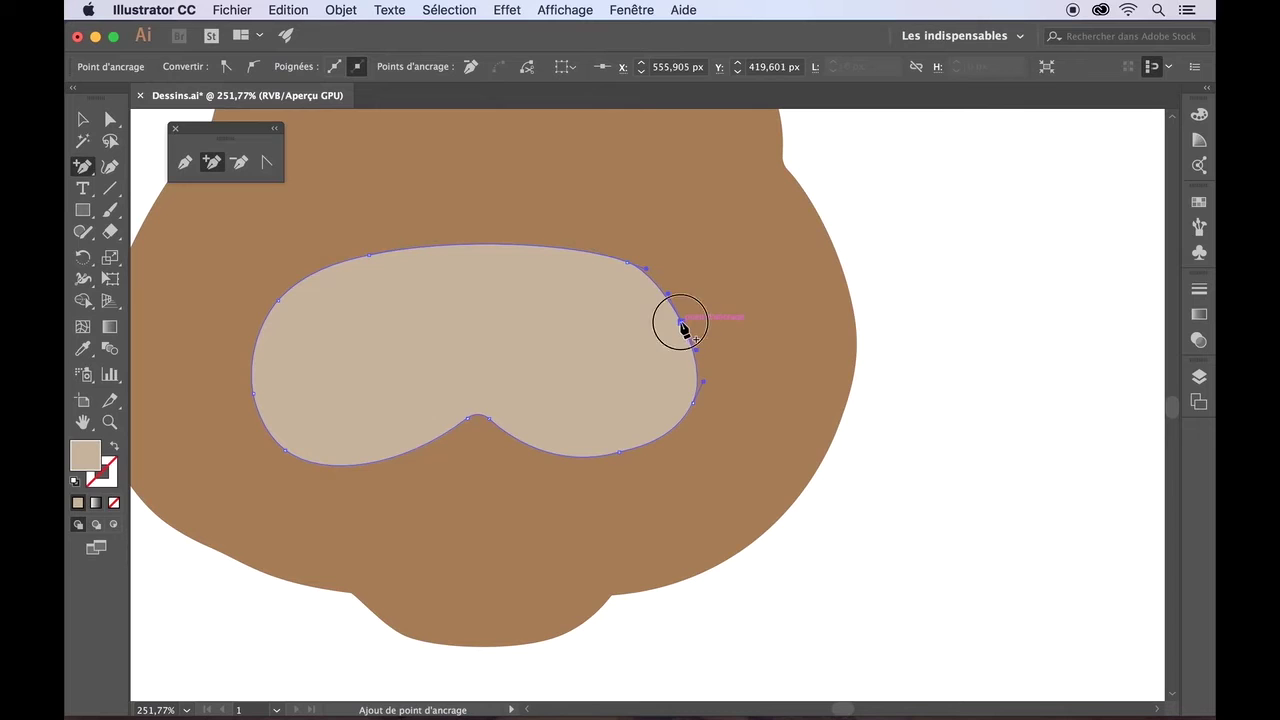
{"action": "key", "text": "a"}
{"action": "left_click_drag", "start_coordinate": [681, 322], "coordinate": [618, 261]}
{"action": "left_click_drag", "start_coordinate": [693, 405], "coordinate": [686, 409]}
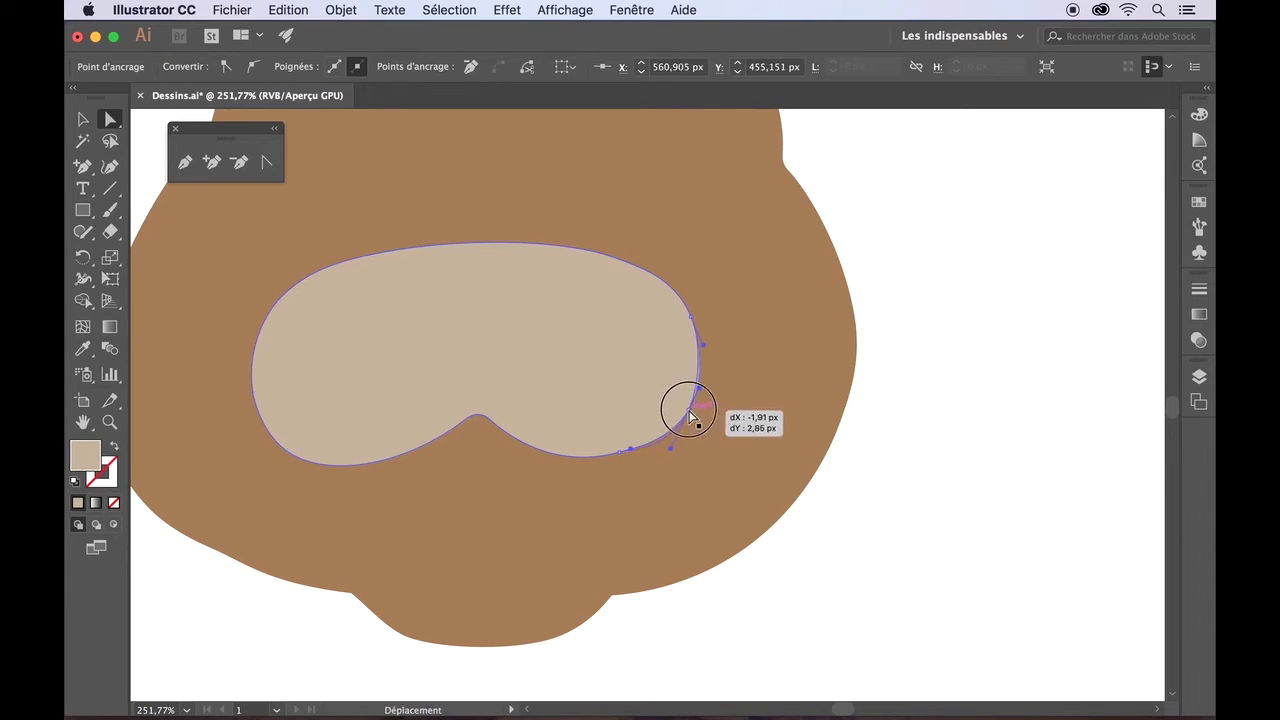
{"action": "left_click_drag", "start_coordinate": [623, 451], "coordinate": [617, 456]}
- Delete the head's lower-left anchor point
{"action": "left_click", "coordinate": [869, 467]}
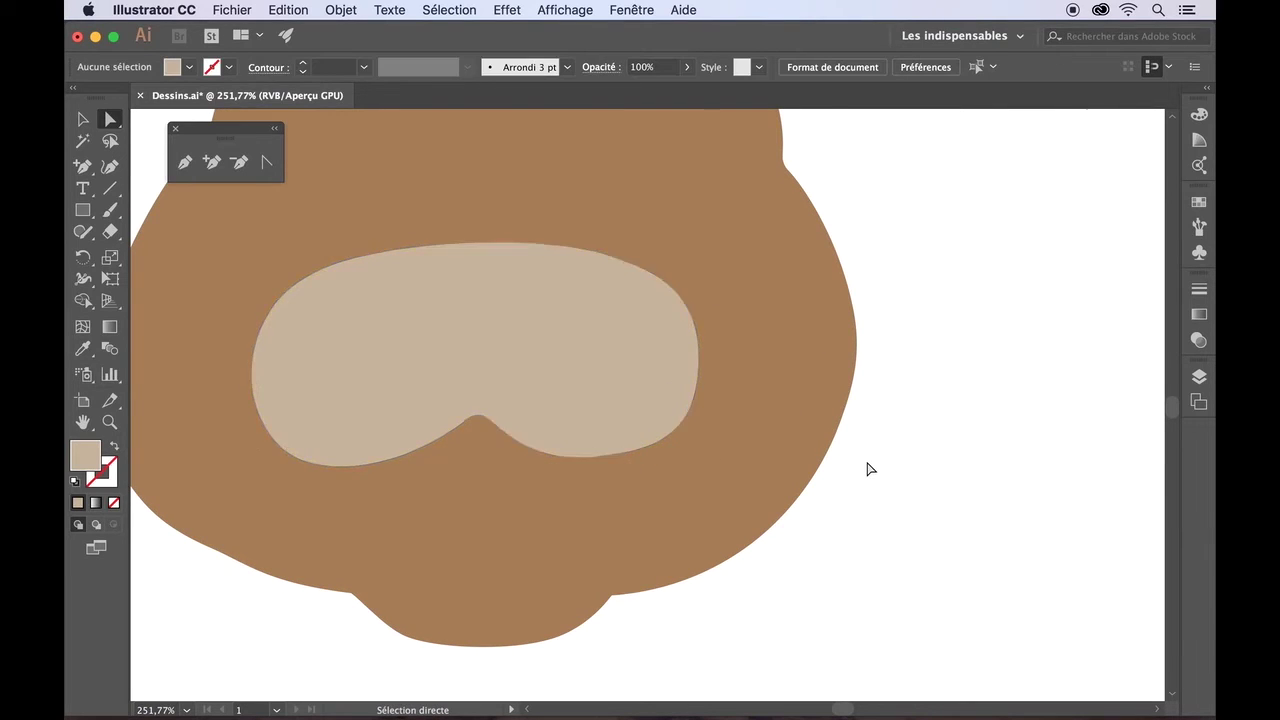
{"action": "key", "text": "super+0"}
{"action": "left_click_drag", "start_coordinate": [352, 340], "coordinate": [476, 506]}
{"action": "left_click", "coordinate": [239, 162]}
{"action": "left_click", "coordinate": [456, 482]}
{"action": "left_click", "coordinate": [110, 119]}
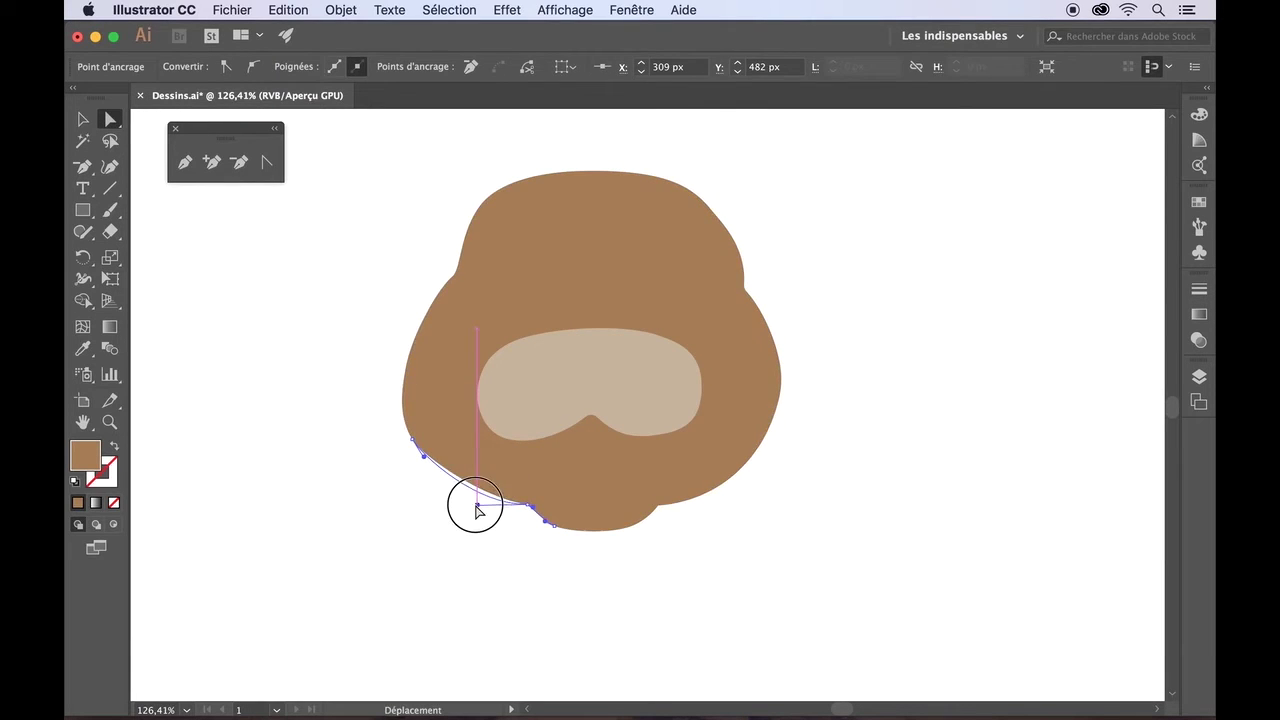
{"action": "left_click", "coordinate": [443, 543]}
- Round the left and right neck corners of the head with live corners
{"action": "scroll", "coordinate": [539, 550], "scroll_direction": "up", "scroll_amount": 5}
{"action": "left_click", "coordinate": [531, 480]}
{"action": "left_click", "coordinate": [557, 549]}
{"action": "left_click", "coordinate": [510, 437]}
{"action": "left_click_drag", "start_coordinate": [505, 451], "coordinate": [491, 477]}
{"action": "left_click", "coordinate": [838, 439]}
{"action": "left_click_drag", "start_coordinate": [846, 453], "coordinate": [874, 494]}
{"action": "left_click", "coordinate": [885, 493]}
- Nudge the head's two bottom points up and reshape the bottom-right curve
{"action": "left_click_drag", "start_coordinate": [825, 576], "coordinate": [516, 457]}
{"action": "key", "text": "Up"}
{"action": "key", "text": "Up"}
{"action": "key", "text": "Up"}
{"action": "key", "text": "Up"}
{"action": "key", "text": "Up"}
{"action": "key", "text": "Up"}
{"action": "key", "text": "Up"}
{"action": "left_click_drag", "start_coordinate": [801, 481], "coordinate": [793, 473]}
- Delete the four neck anchor points from the head outline
{"action": "left_click", "coordinate": [239, 162]}
{"action": "left_click", "coordinate": [578, 471]}
{"action": "left_click", "coordinate": [764, 473]}
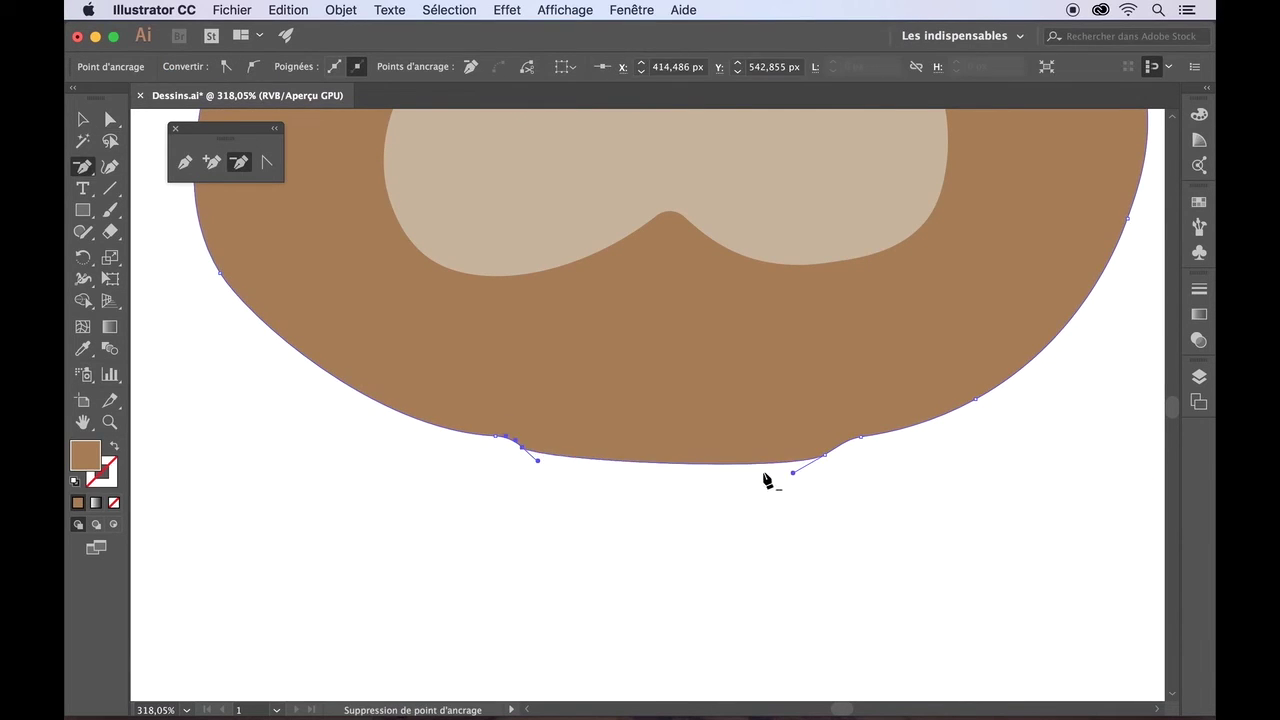
{"action": "left_click", "coordinate": [825, 455]}
{"action": "left_click", "coordinate": [522, 447]}
{"action": "left_click", "coordinate": [110, 119]}
{"action": "left_click", "coordinate": [677, 472]}
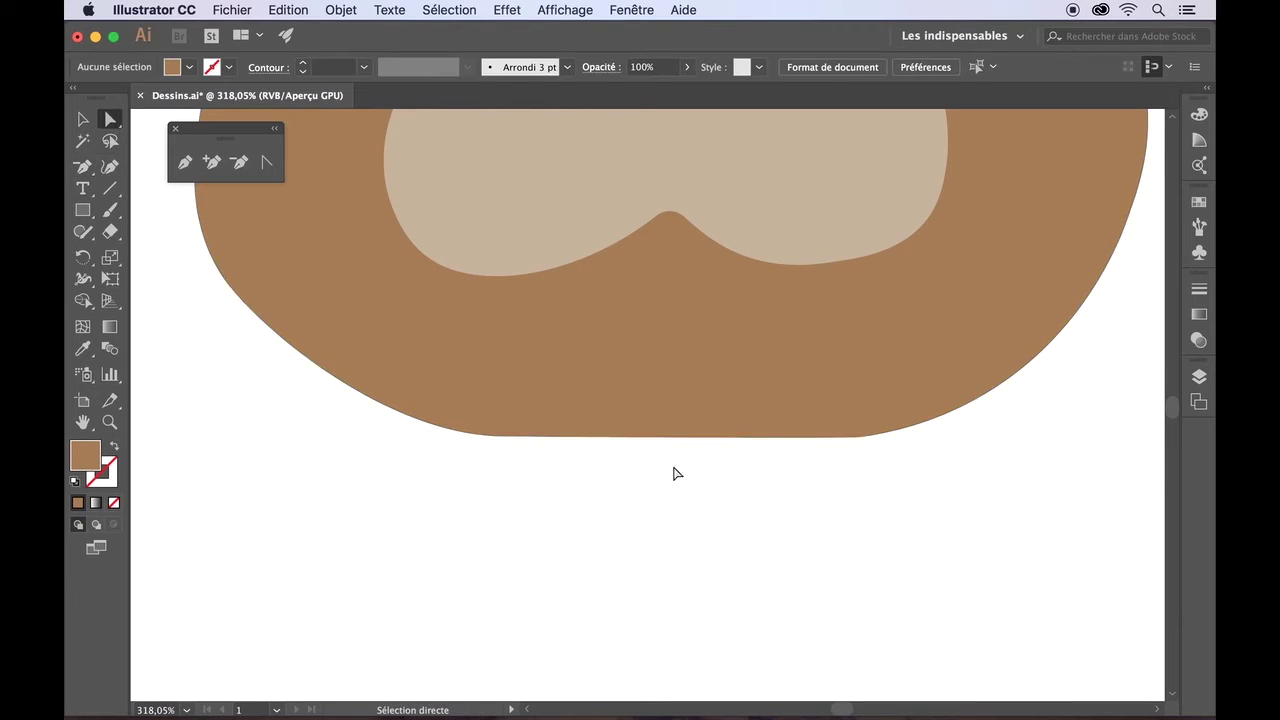
- Add a point at the head's bottom centre and pull it down into one smooth curve
{"action": "key", "text": "plus"}
{"action": "left_click", "coordinate": [677, 437]}
{"action": "key", "text": "a"}
{"action": "left_click_drag", "start_coordinate": [677, 437], "coordinate": [680, 481]}
{"action": "left_click", "coordinate": [686, 528]}
{"action": "scroll", "coordinate": [687, 530], "scroll_direction": "down", "scroll_amount": 5}
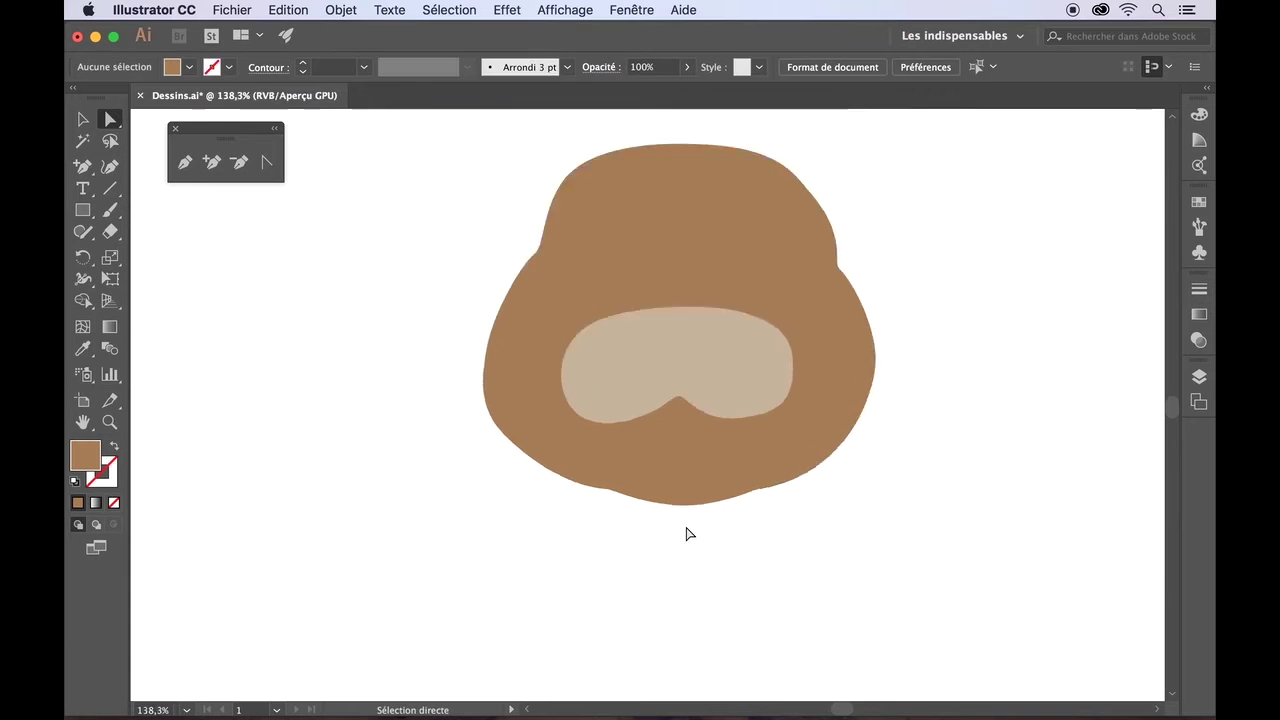
- Refine the head's upper-right and upper-left curves by adjusting their handles
{"action": "left_click", "coordinate": [555, 290]}
{"action": "left_click", "coordinate": [510, 291]}
{"action": "left_click", "coordinate": [817, 284]}
{"action": "left_click", "coordinate": [794, 208]}
{"action": "scroll", "coordinate": [779, 174], "scroll_direction": "up", "scroll_amount": 4}
{"action": "left_click", "coordinate": [842, 364]}
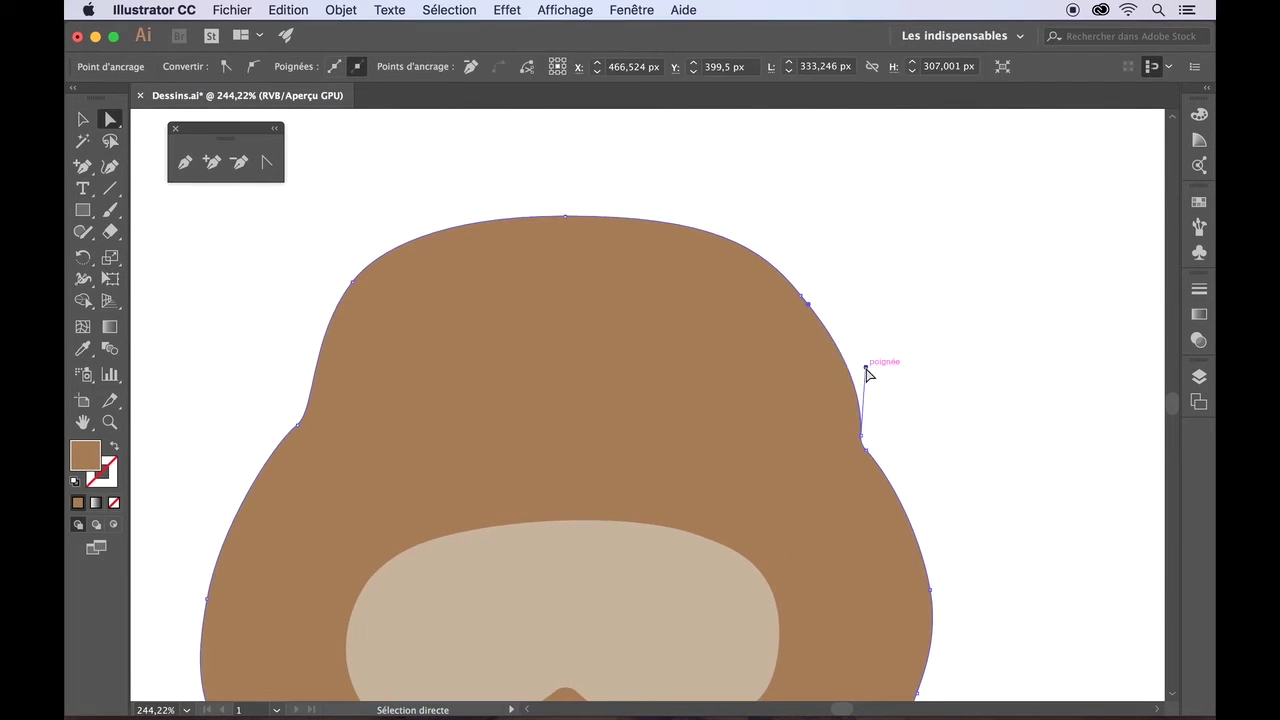
{"action": "left_click", "coordinate": [801, 296]}
{"action": "left_click_drag", "start_coordinate": [764, 241], "coordinate": [751, 244]}
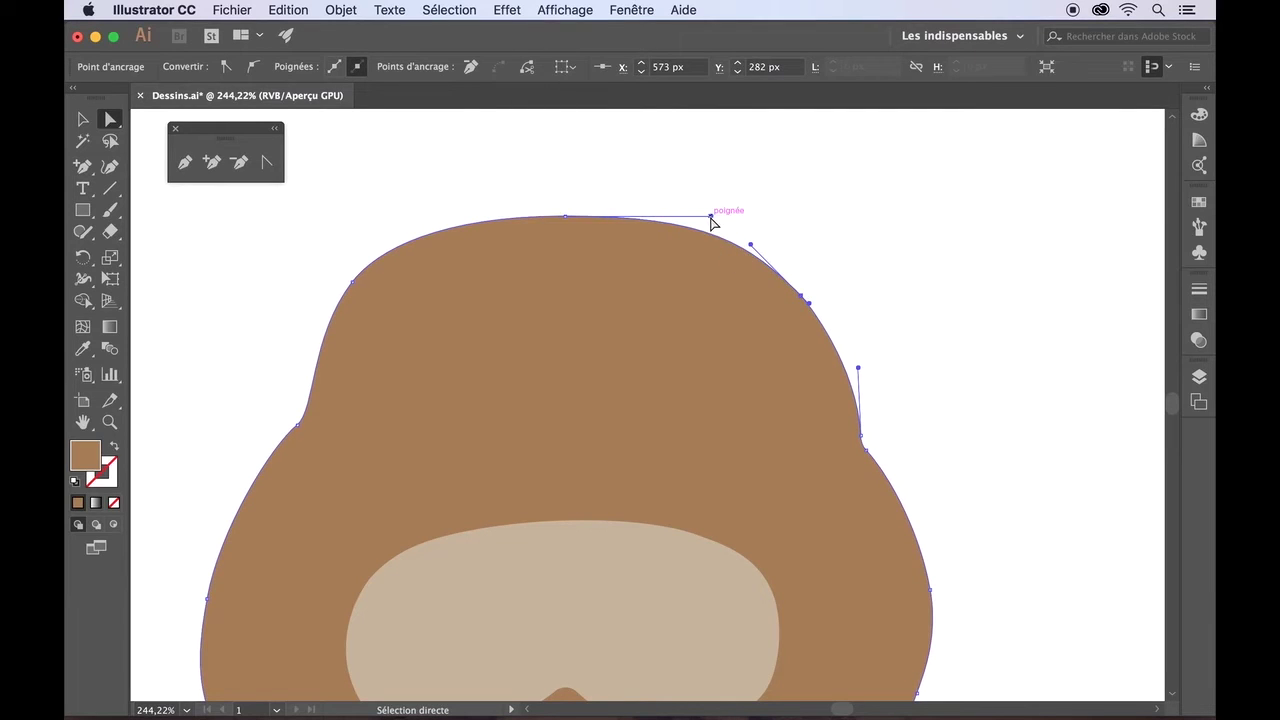
{"action": "left_click", "coordinate": [384, 254]}
{"action": "left_click_drag", "start_coordinate": [379, 248], "coordinate": [387, 251]}
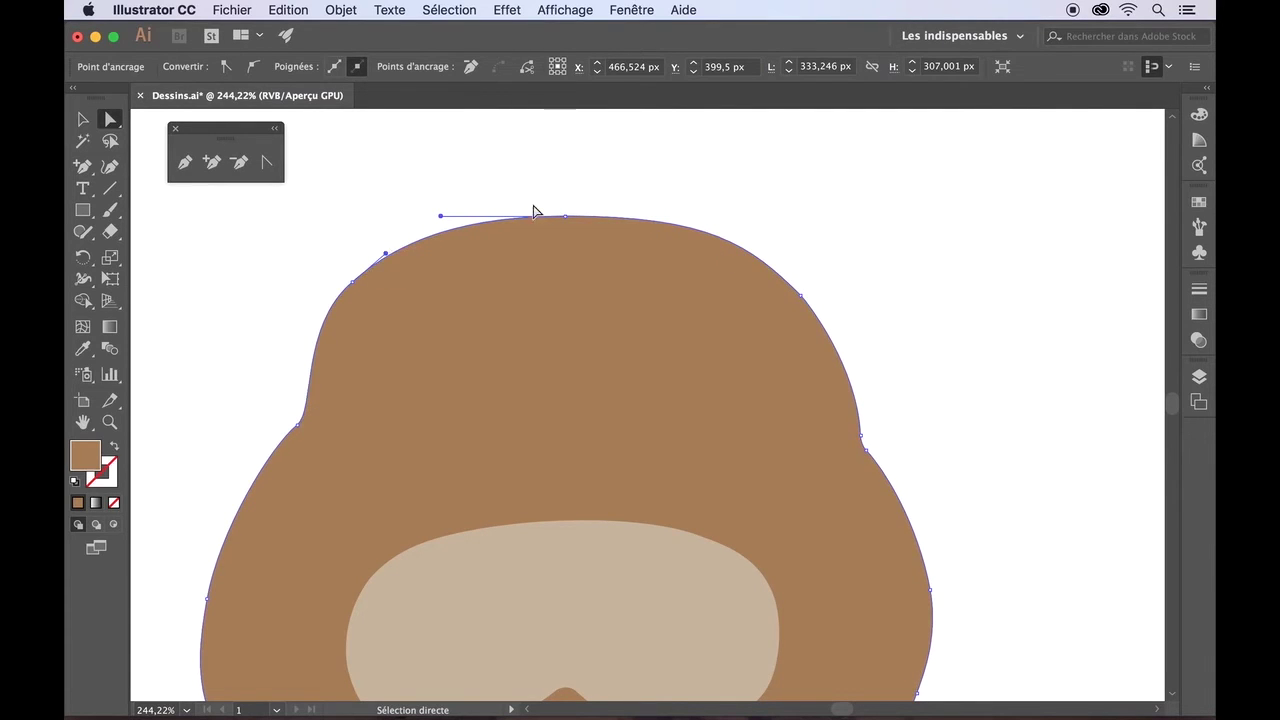
- Widen the head's upper-left curve
{"action": "left_click", "coordinate": [297, 430]}
{"action": "left_click", "coordinate": [263, 403]}
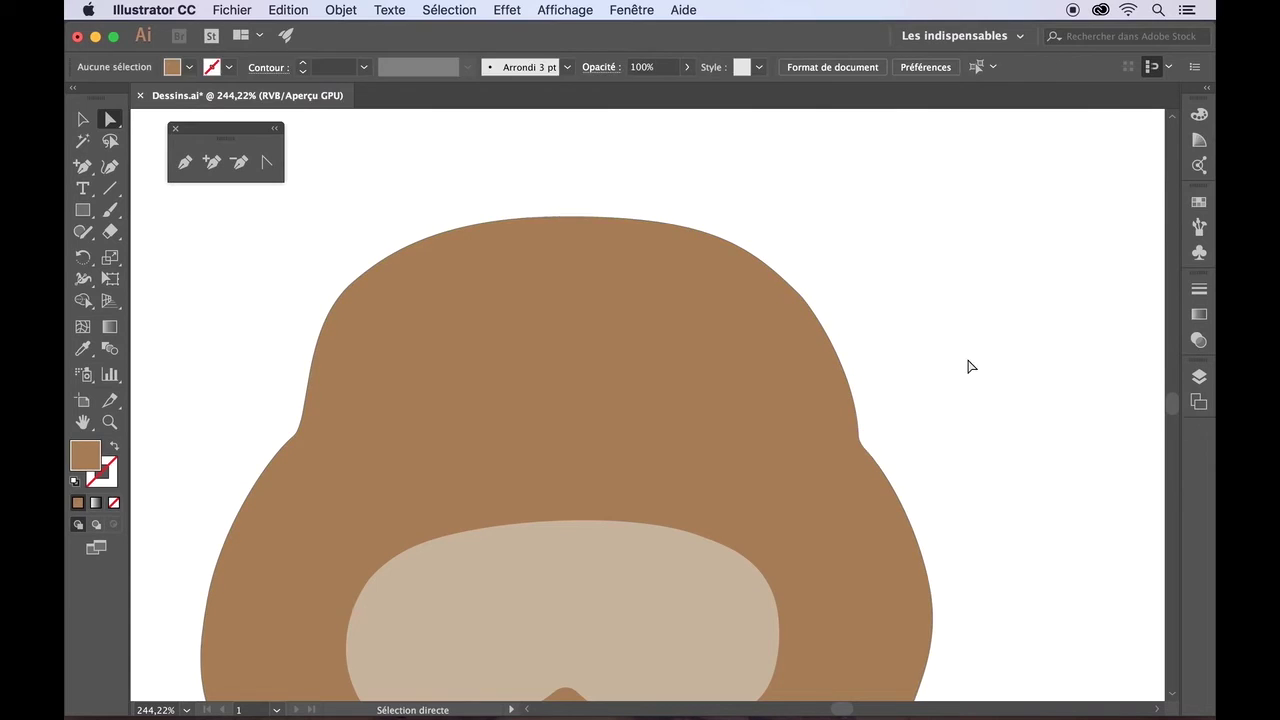
{"action": "left_click", "coordinate": [408, 367]}
{"action": "left_click_drag", "start_coordinate": [386, 253], "coordinate": [403, 237]}
{"action": "left_click", "coordinate": [343, 238]}
- Nudge the head's top-left point and shift the lower-right point slightly
{"action": "scroll", "coordinate": [343, 238], "scroll_direction": "down", "scroll_amount": 5}
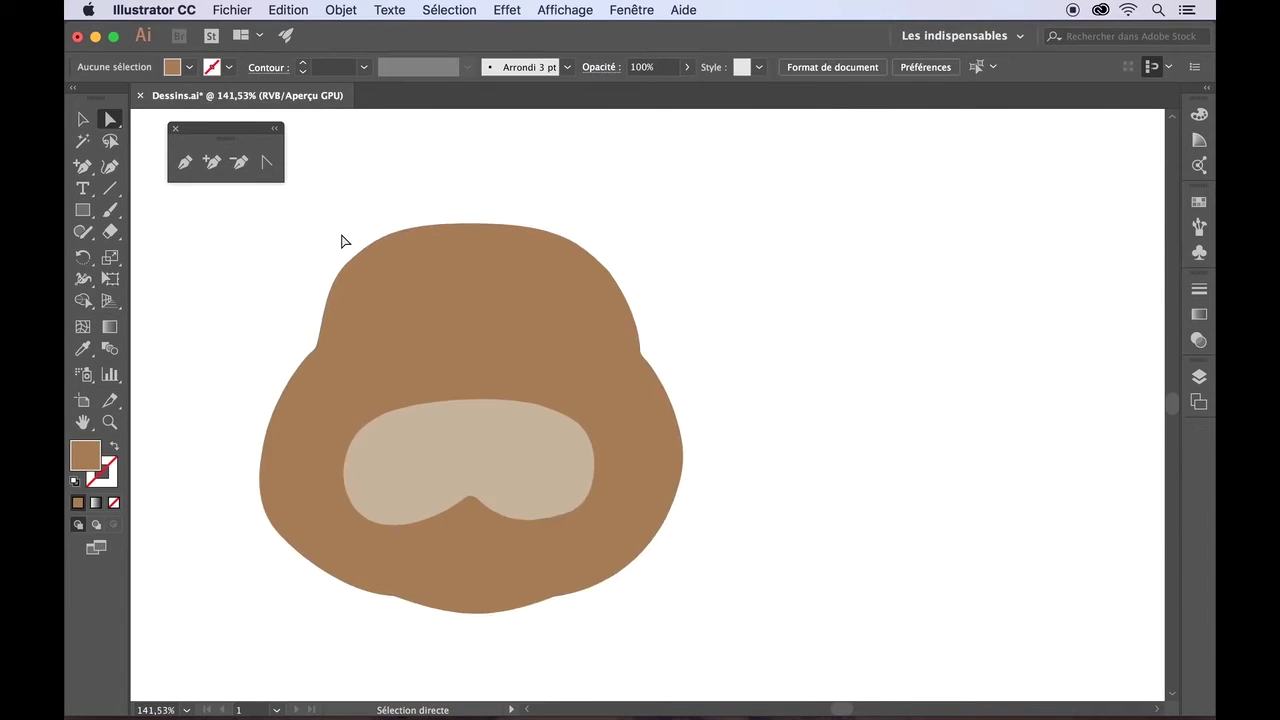
{"action": "scroll", "coordinate": [343, 238], "scroll_direction": "left", "scroll_amount": 3}
{"action": "scroll", "coordinate": [343, 238], "scroll_direction": "down", "scroll_amount": 1}
{"action": "left_click_drag", "start_coordinate": [540, 362], "coordinate": [540, 360]}
{"action": "left_click", "coordinate": [541, 348]}
{"action": "left_click_drag", "start_coordinate": [717, 449], "coordinate": [679, 481]}
{"action": "left_click", "coordinate": [866, 463]}
{"action": "left_click", "coordinate": [669, 477]}
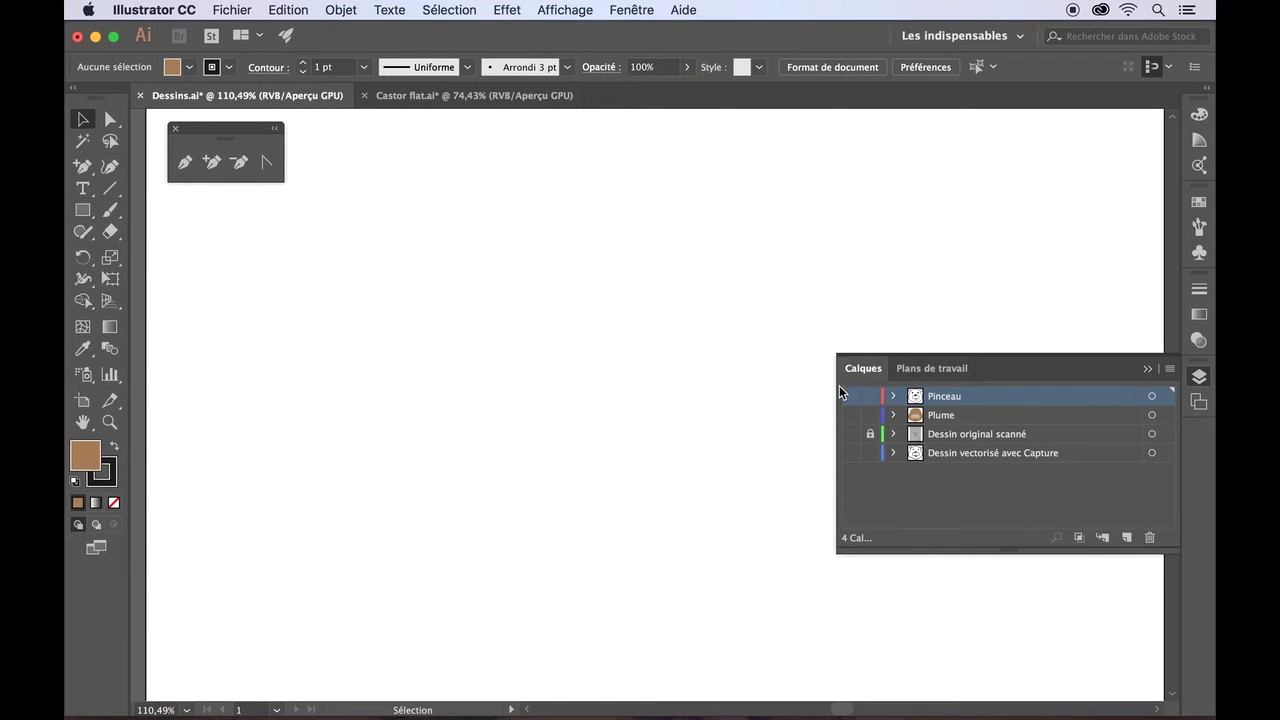
- Show the Pinceau and Plume layers, then hide Pinceau so only the brown head fills remain
{"action": "left_click", "coordinate": [851, 399]}
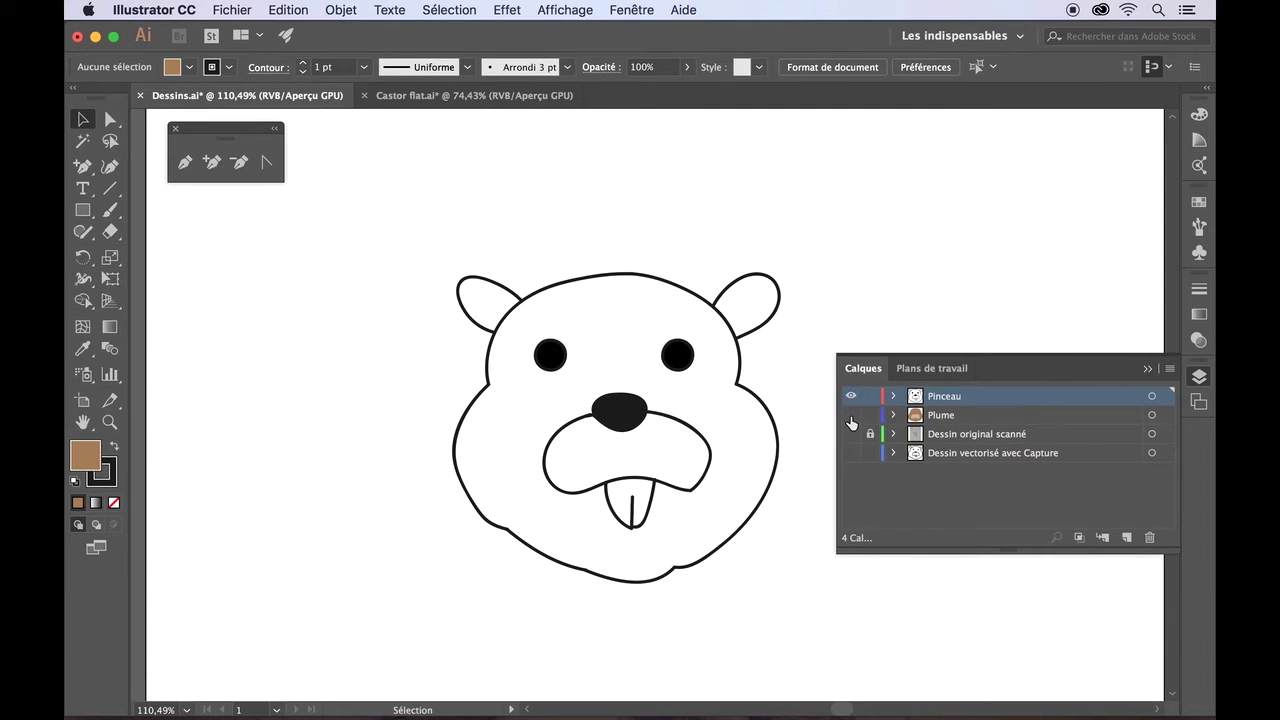
{"action": "left_click", "coordinate": [851, 418]}
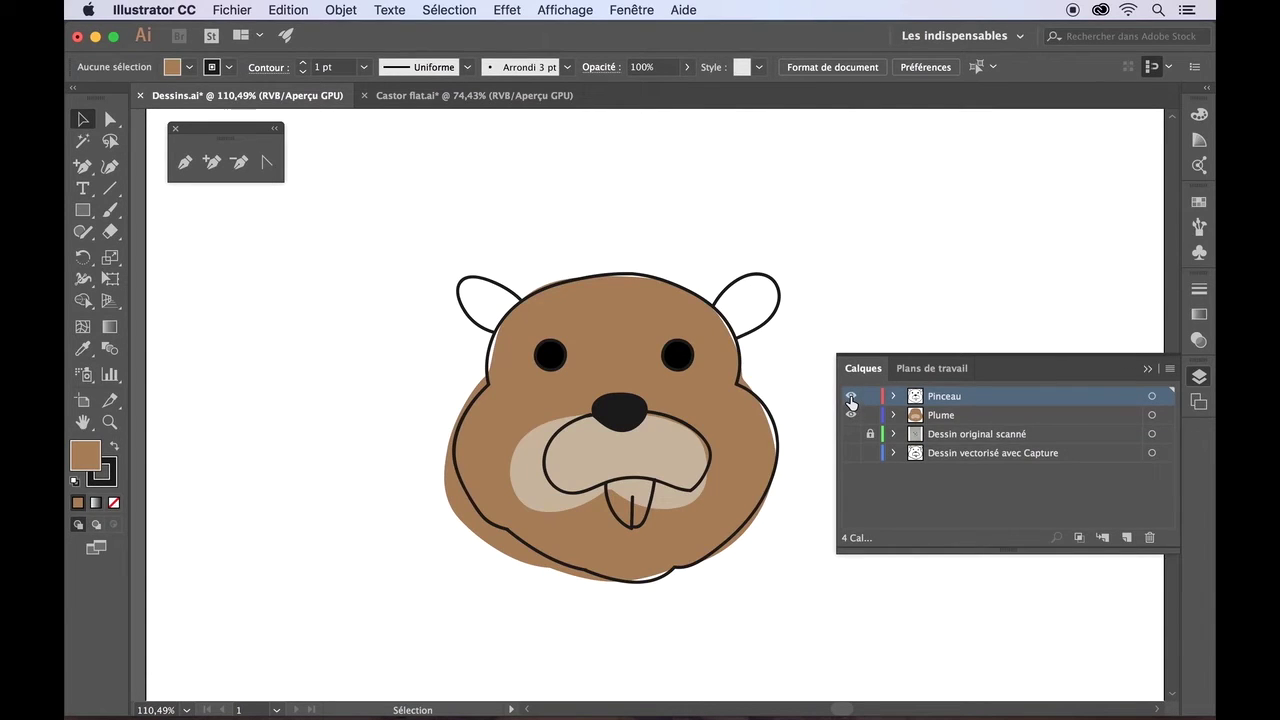
{"action": "left_click", "coordinate": [851, 399]}
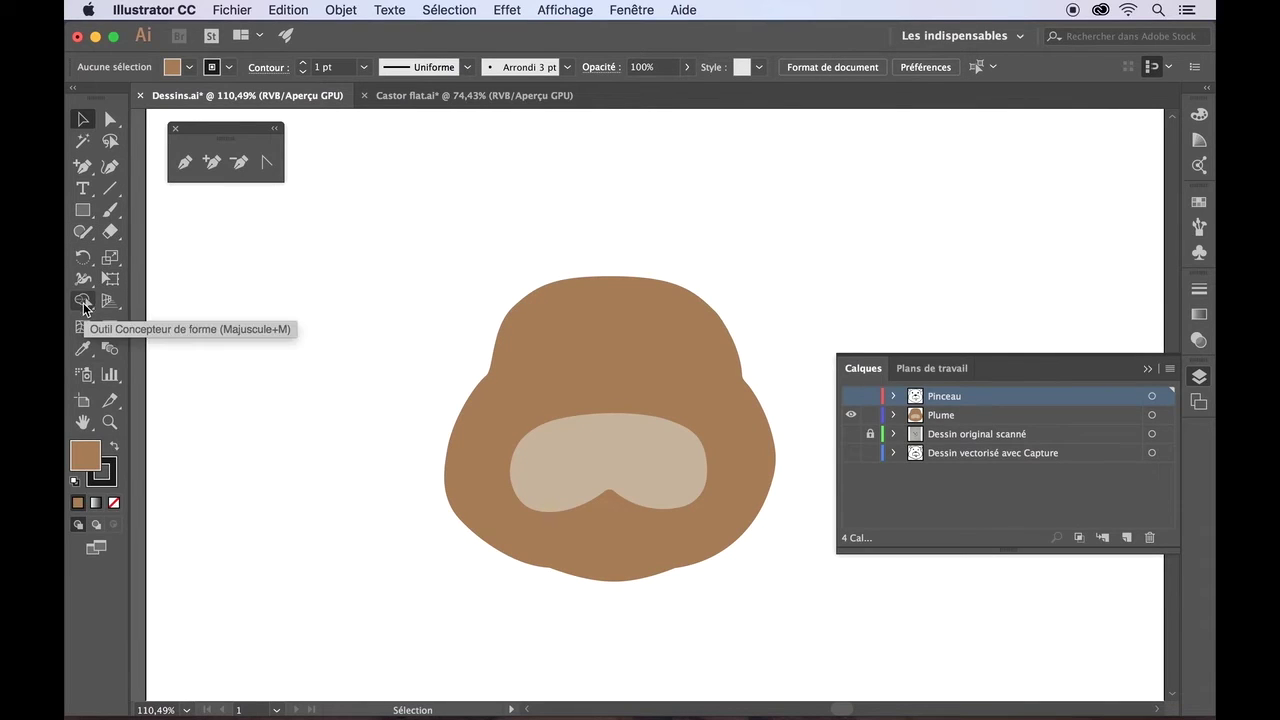
- Select all Plume artwork and move the head toward the artboard's upper left
{"action": "scroll", "coordinate": [297, 300], "scroll_direction": "down", "scroll_amount": 4}
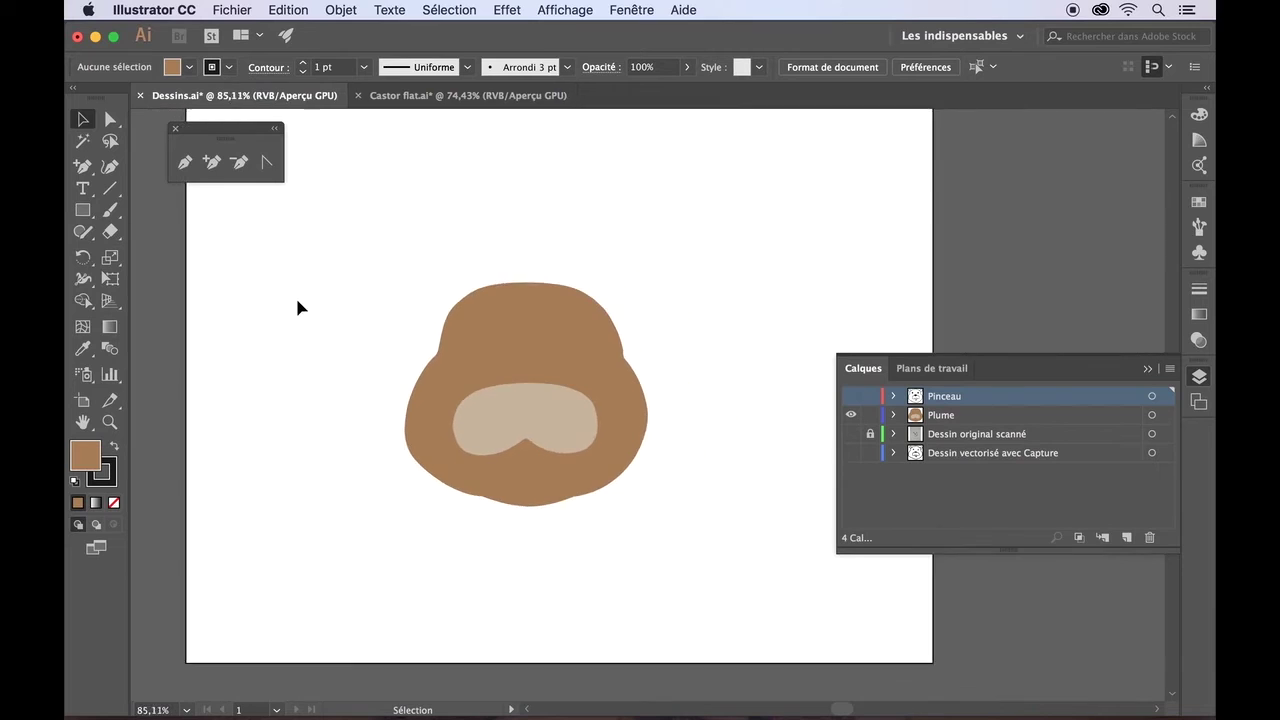
{"action": "scroll", "coordinate": [297, 300], "scroll_direction": "right", "scroll_amount": 1}
{"action": "scroll", "coordinate": [297, 301], "scroll_direction": "right", "scroll_amount": 2}
{"action": "scroll", "coordinate": [297, 301], "scroll_direction": "up", "scroll_amount": 1}
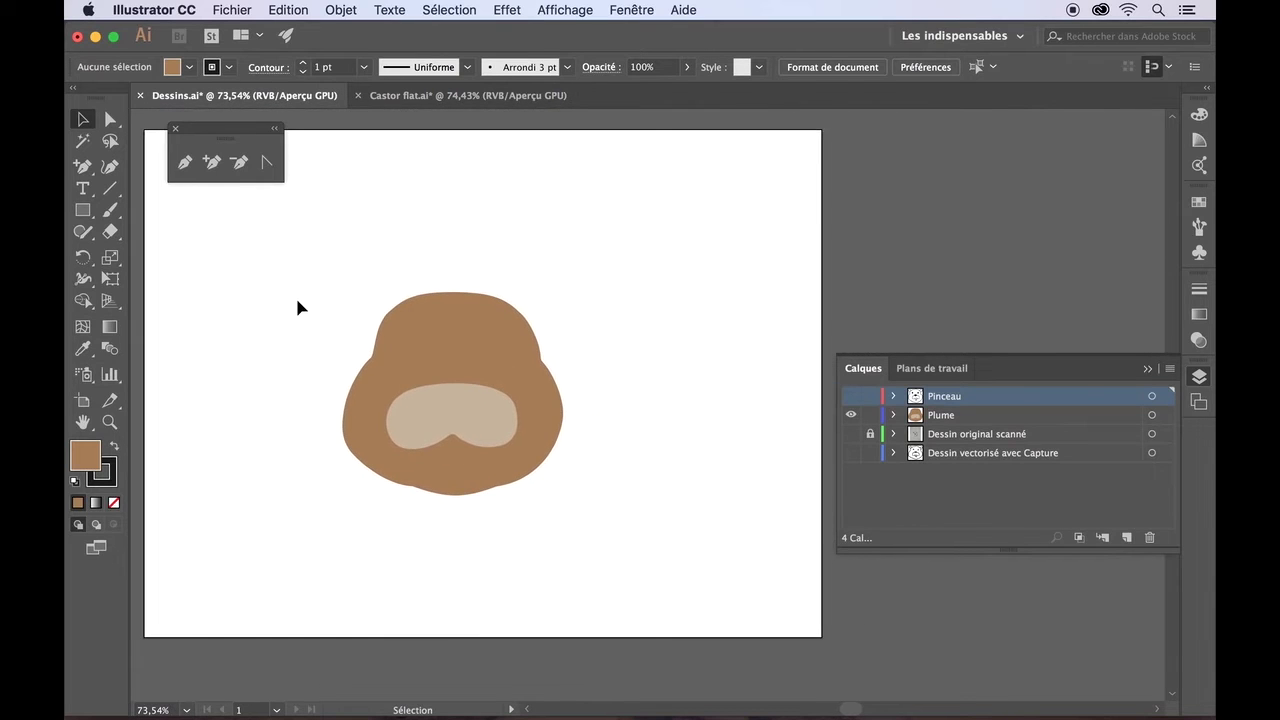
{"action": "left_click", "coordinate": [985, 414]}
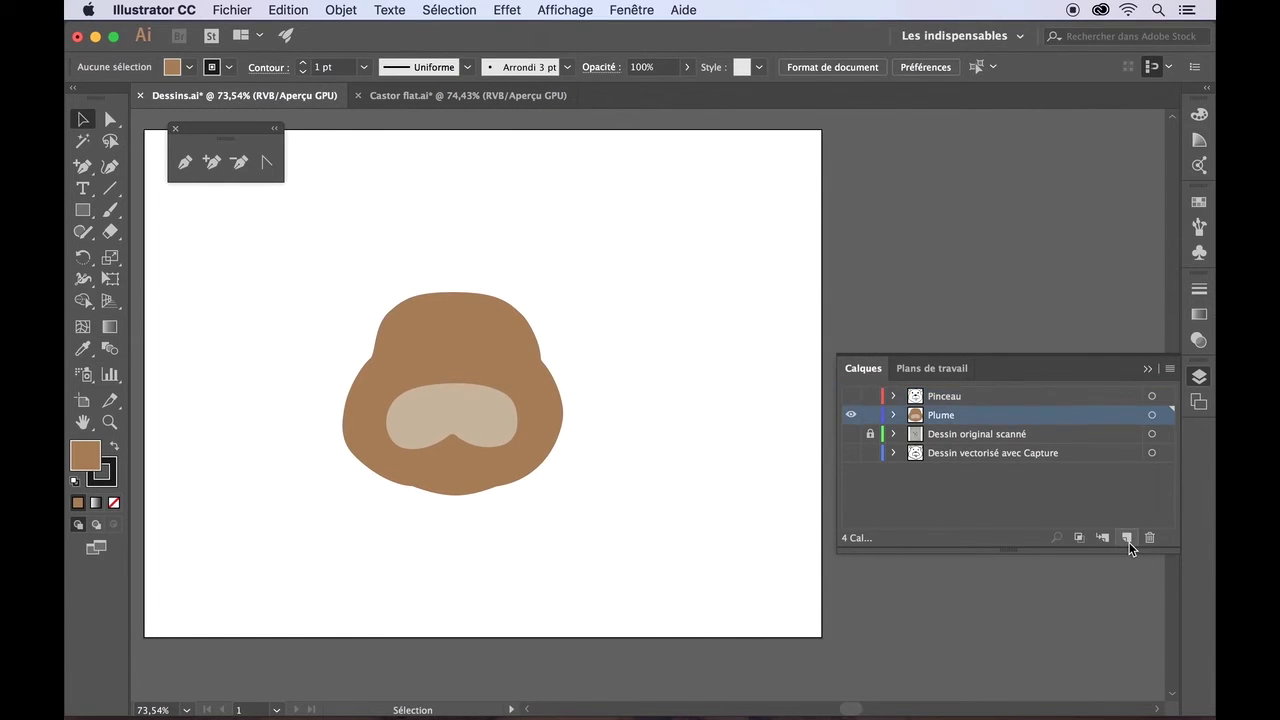
{"action": "left_click", "coordinate": [1152, 416]}
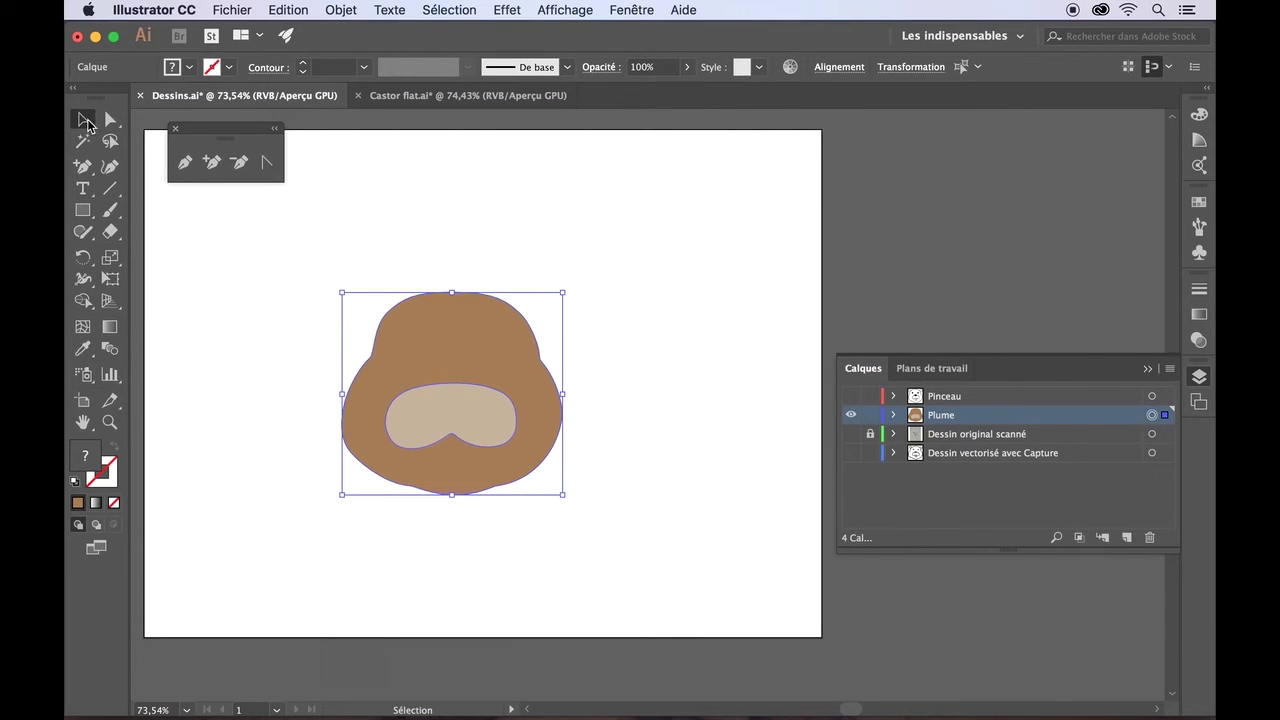
{"action": "key", "text": "Left"}
{"action": "key", "text": "Left"}
{"action": "key", "text": "Left"}
{"action": "left_click_drag", "start_coordinate": [436, 338], "coordinate": [284, 296]}
{"action": "scroll", "coordinate": [477, 337], "scroll_direction": "left", "scroll_amount": 3}
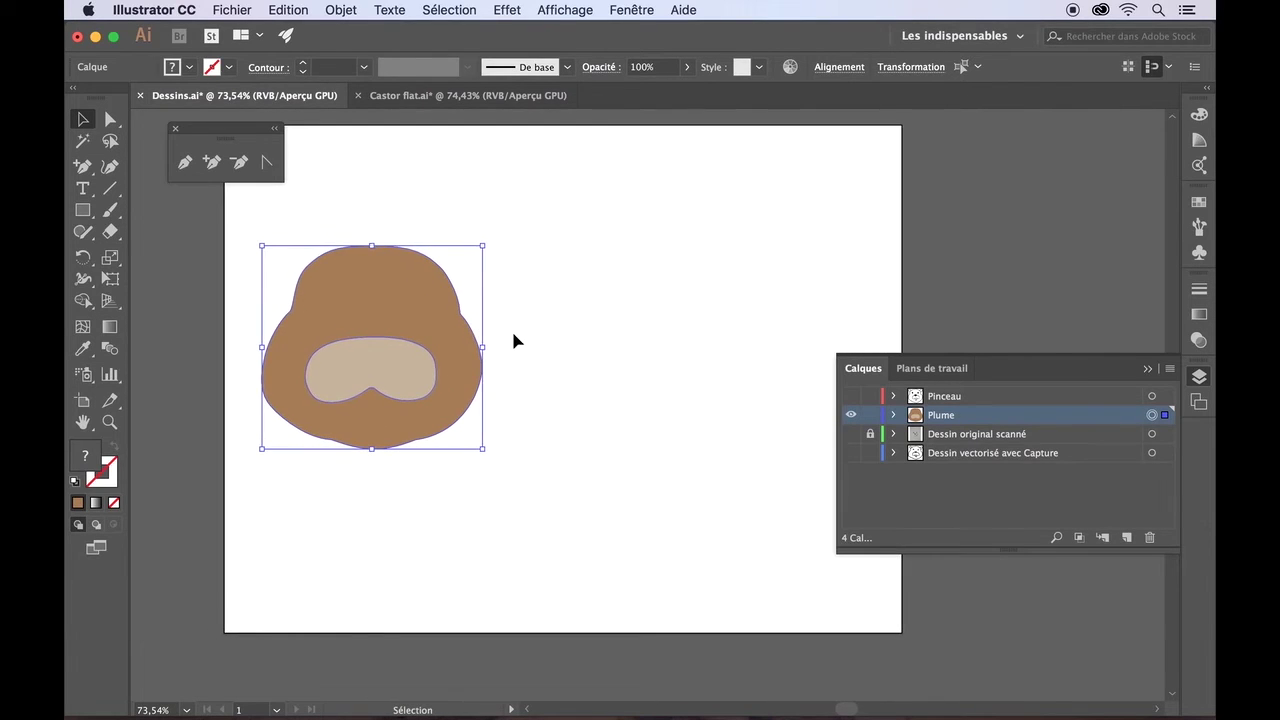
{"action": "left_click", "coordinate": [513, 335]}
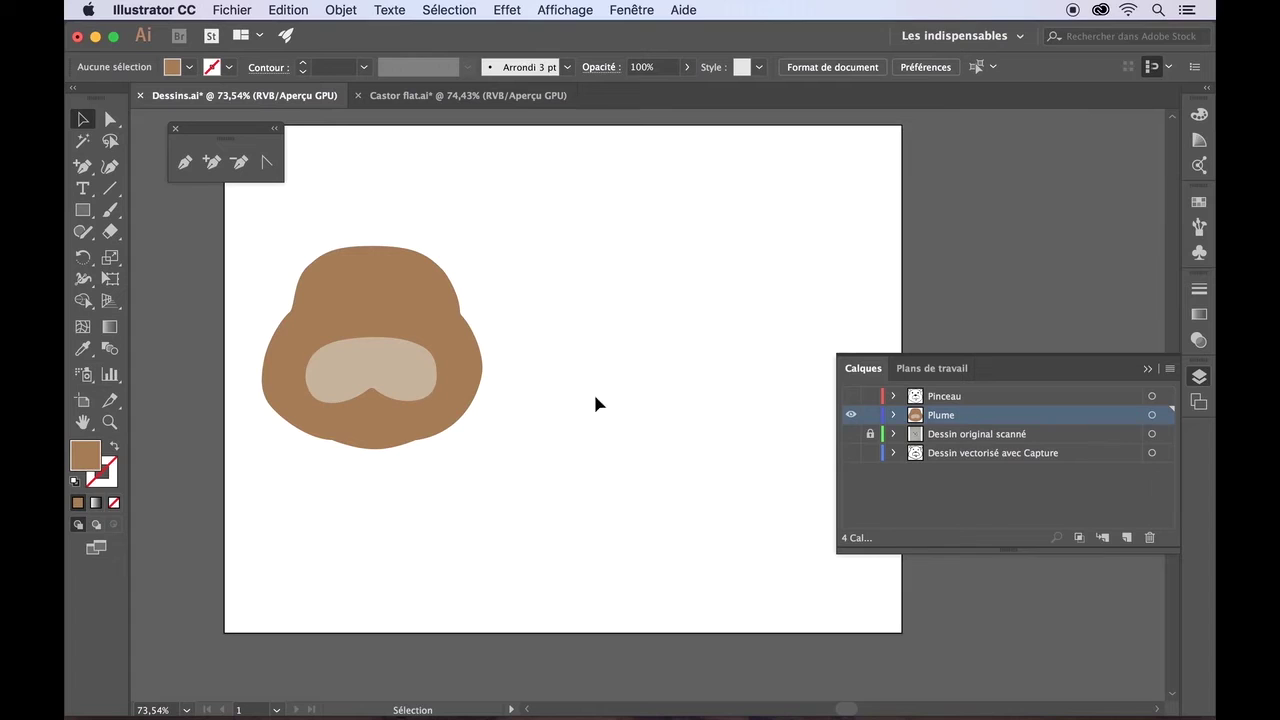
- Create a new layer above Plume and name it Mix
{"action": "left_click", "coordinate": [1126, 537]}
{"action": "double_click", "coordinate": [945, 416]}
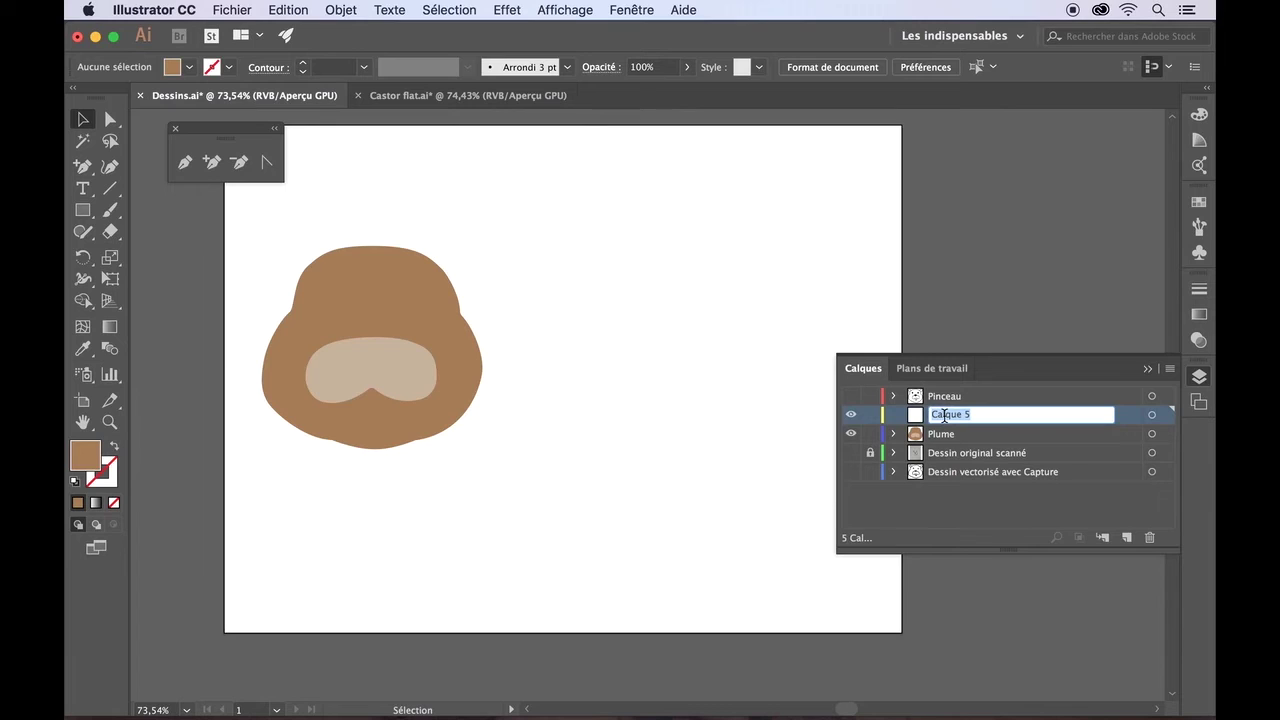
{"action": "type", "text": "Mix"}
{"action": "key", "text": "Return"}
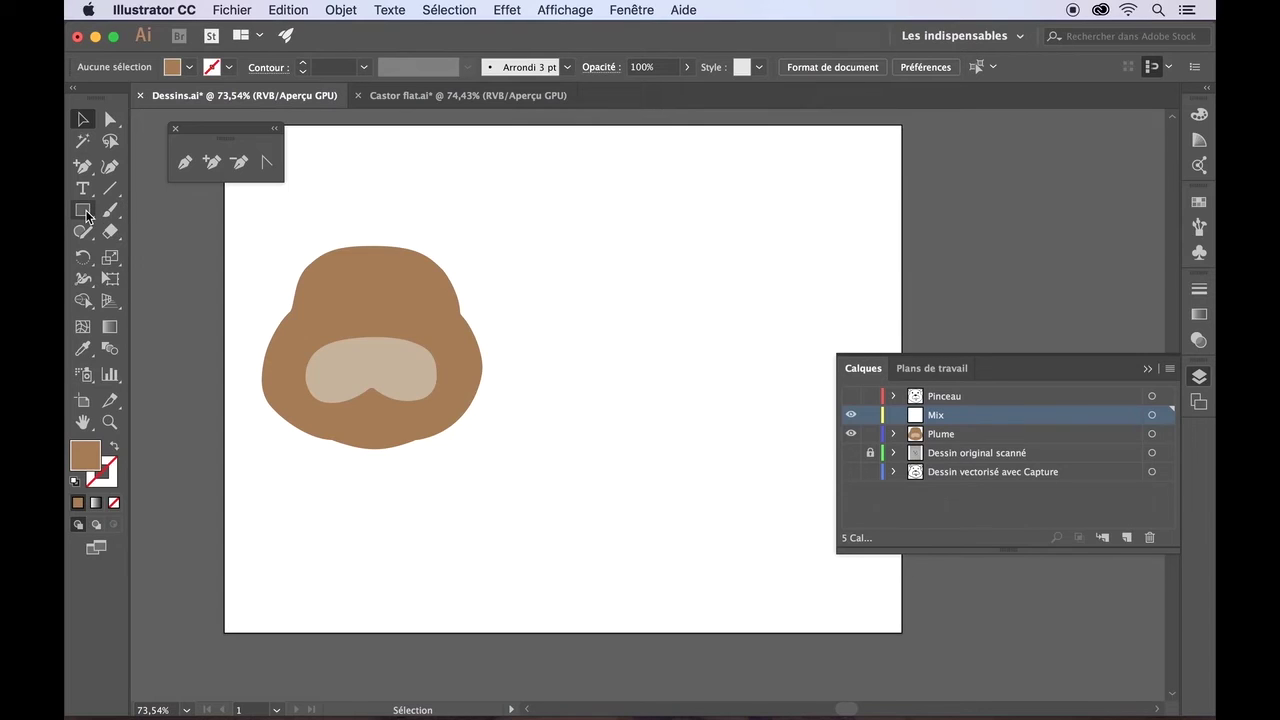
- Draw a medium ellipse, a larger one below it, and a small one at the bottom
{"action": "left_click_drag", "start_coordinate": [86, 215], "coordinate": [144, 252]}
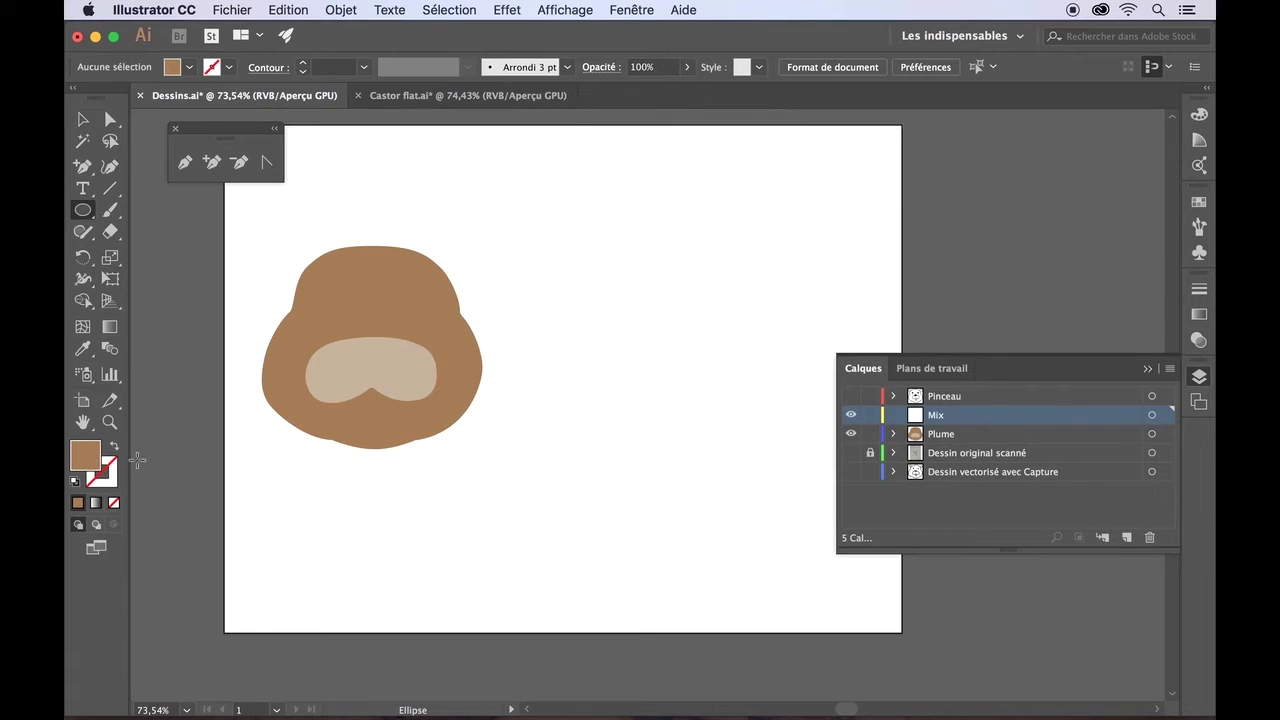
{"action": "mouse_move", "coordinate": [570, 254]}
{"action": "left_mouse_down"}
{"action": "mouse_move", "coordinate": [737, 320]}
{"action": "mouse_move", "coordinate": [758, 338]}
{"action": "mouse_move", "coordinate": [734, 352]}
{"action": "left_mouse_up"}
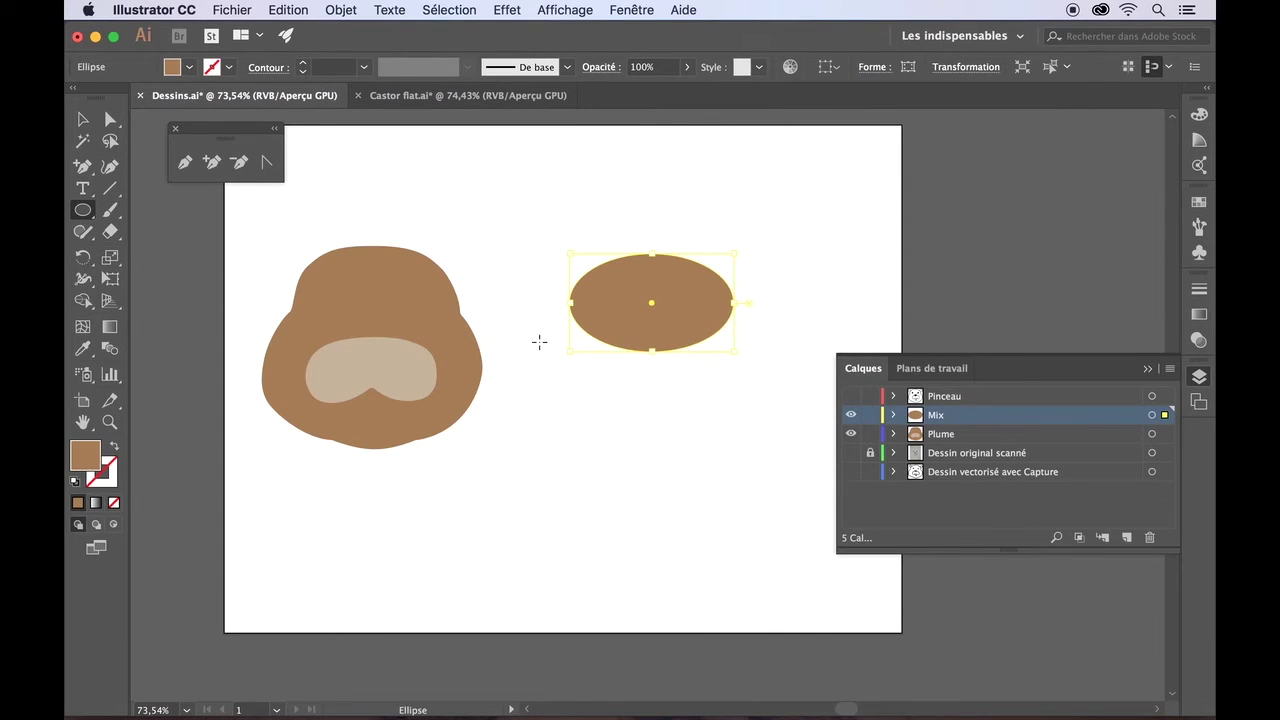
{"action": "left_click_drag", "start_coordinate": [547, 316], "coordinate": [766, 470]}
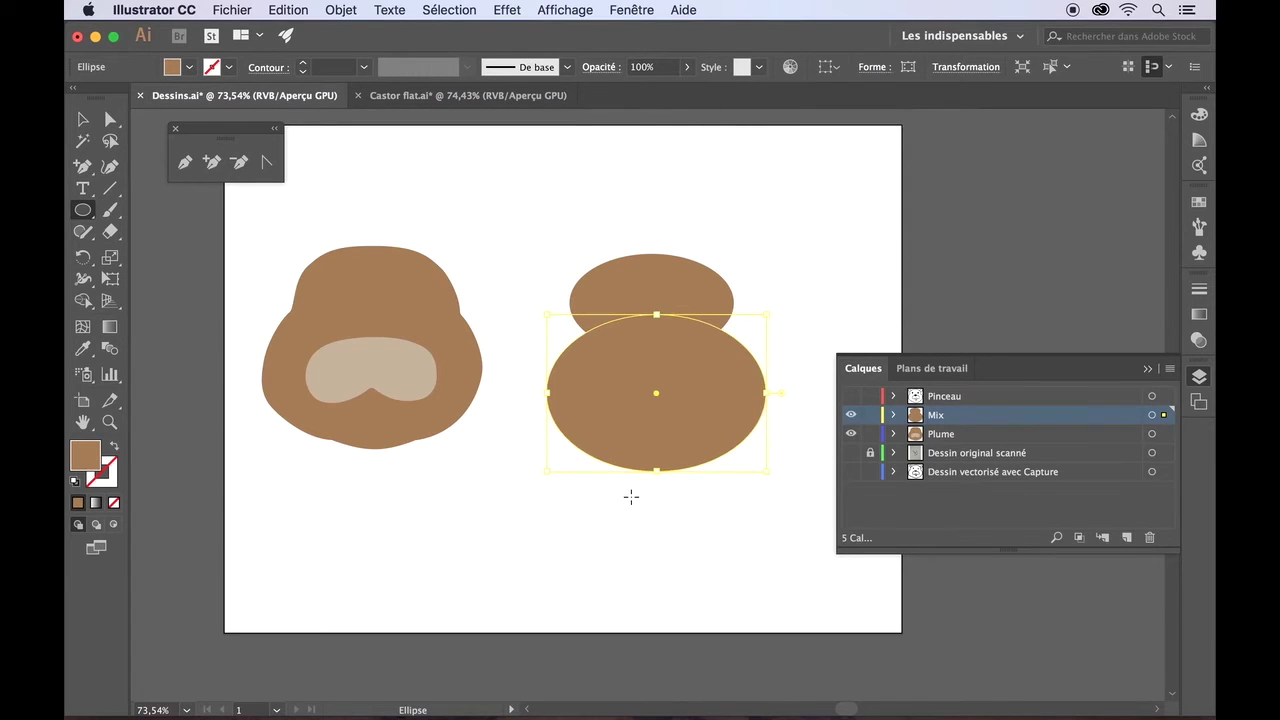
{"action": "left_click_drag", "start_coordinate": [631, 497], "coordinate": [696, 537]}
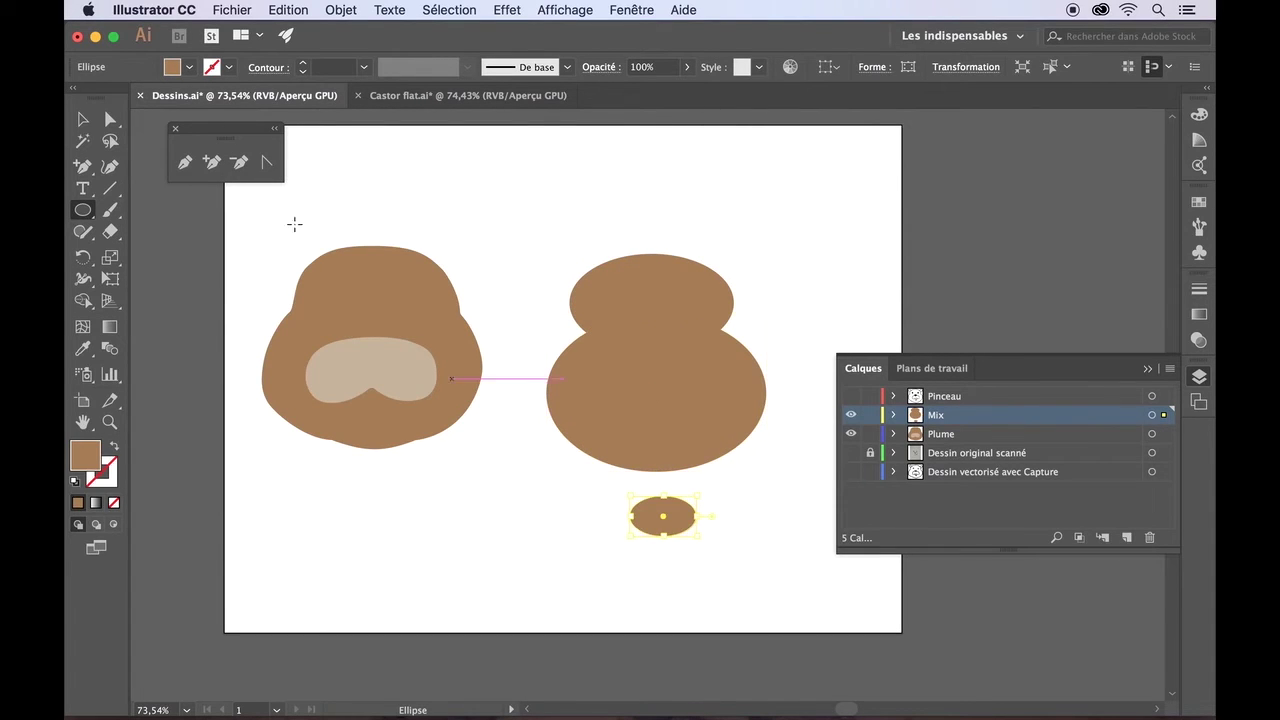
- Select all three ellipses together
{"action": "left_click", "coordinate": [83, 119]}
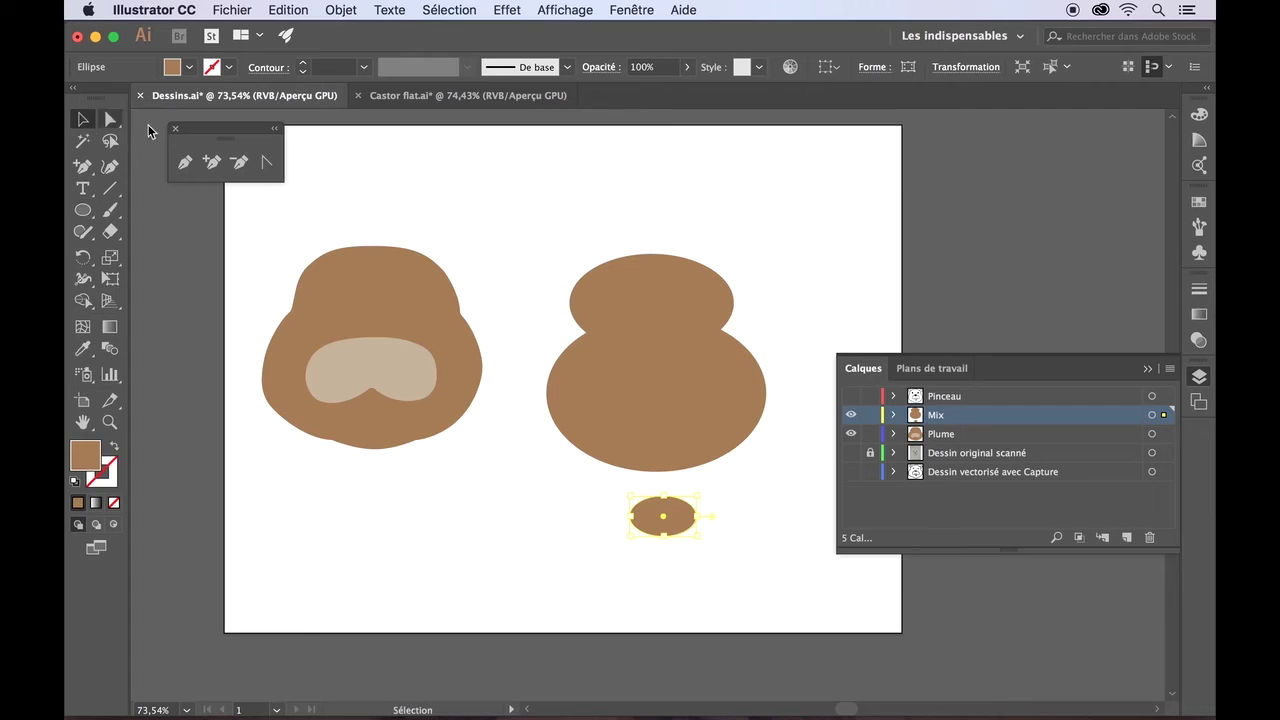
{"action": "left_click", "coordinate": [618, 283]}
{"action": "left_click", "coordinate": [572, 362], "text": "shift"}
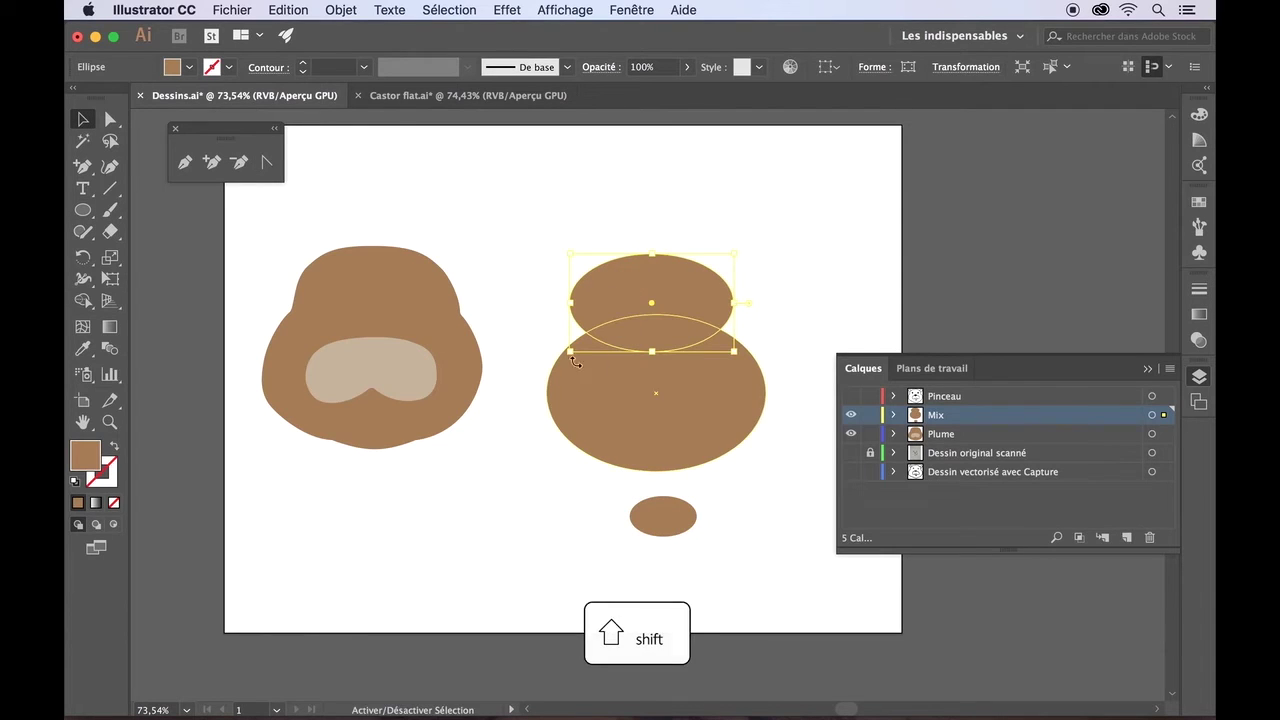
{"action": "left_click", "coordinate": [654, 518], "text": "shift"}
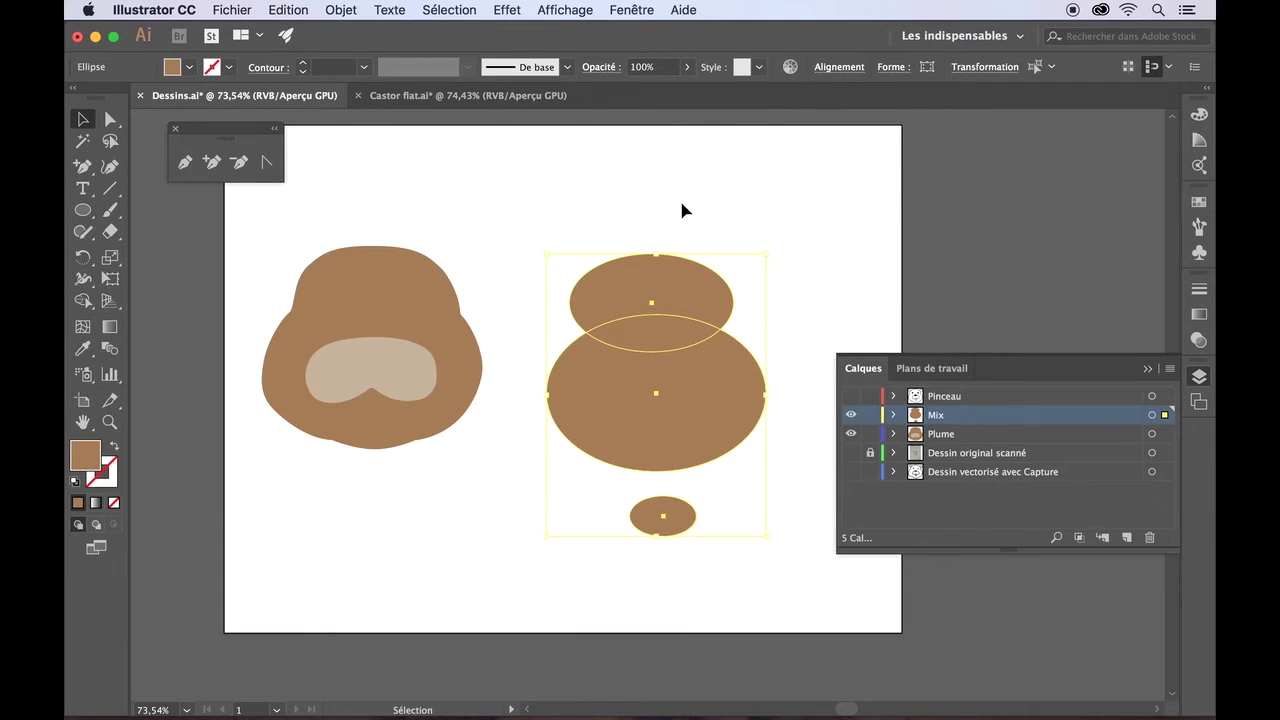
- Centre the three ellipses horizontally, aligned to the selection
{"action": "left_click", "coordinate": [838, 67]}
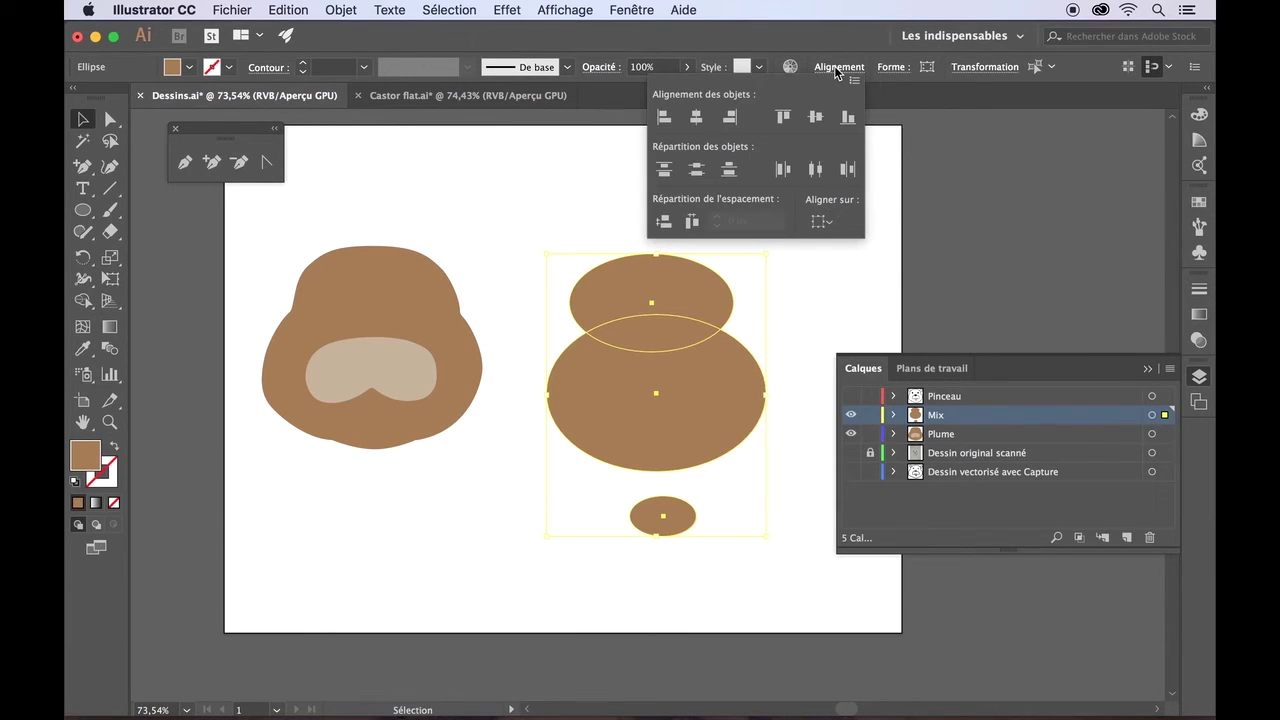
{"action": "left_click", "coordinate": [833, 229]}
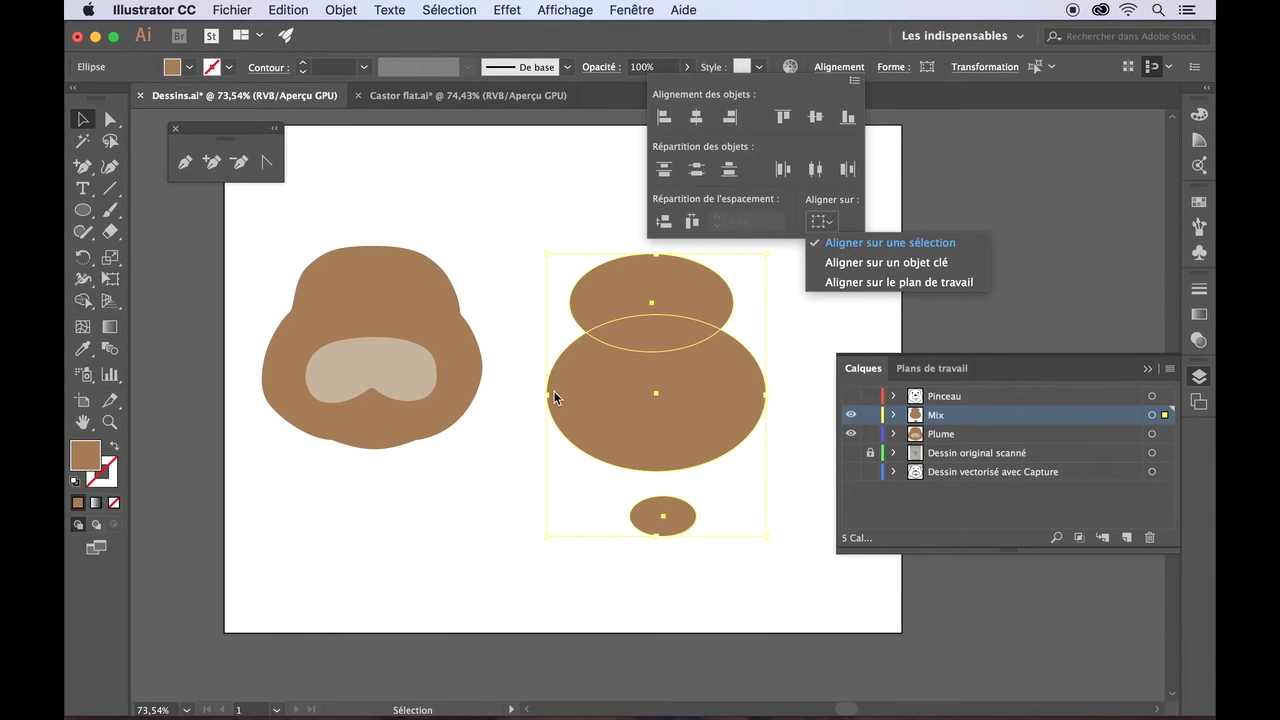
{"action": "left_click", "coordinate": [696, 124]}
{"action": "left_click", "coordinate": [601, 175]}
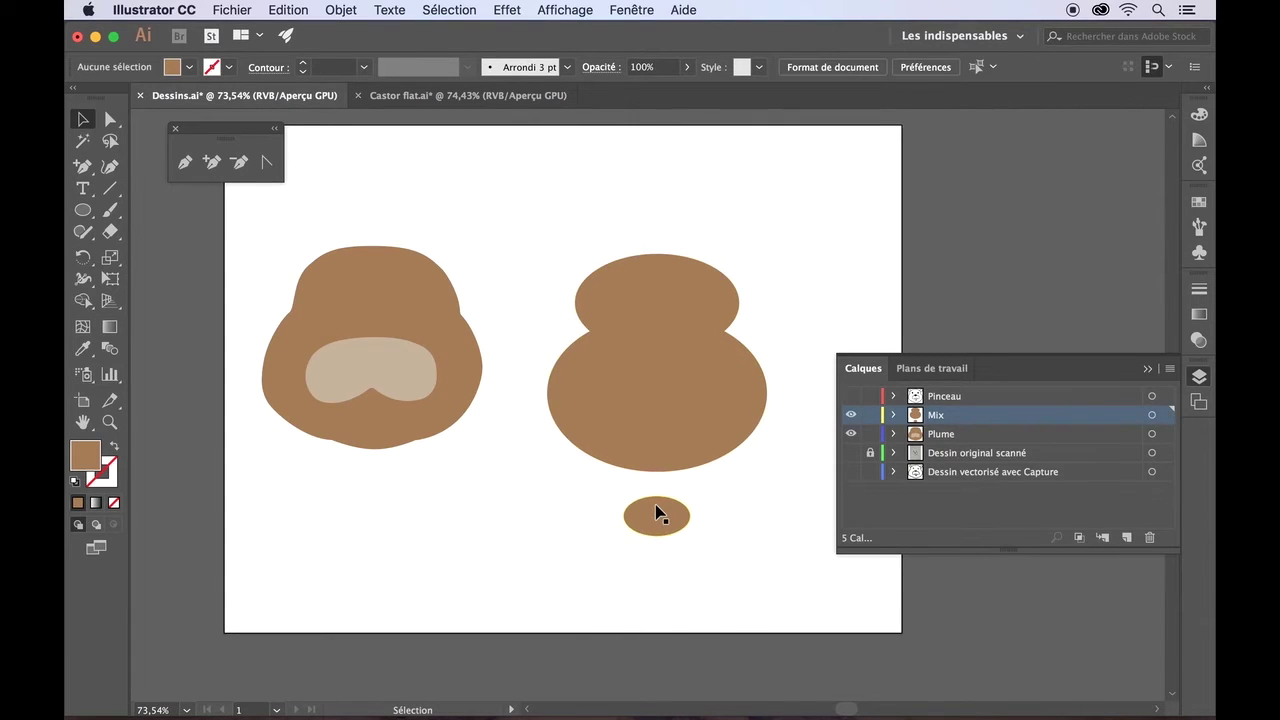
- Nudge the small ellipse up five steps and the top ellipse down so both overlap the large one
{"action": "left_click", "coordinate": [657, 513]}
{"action": "key", "text": "Up"}
{"action": "key", "text": "Up"}
{"action": "key", "text": "Up"}
{"action": "key", "text": "Up"}
{"action": "key", "text": "Up"}
{"action": "key", "text": "Up"}
{"action": "key", "text": "Up"}
{"action": "key", "text": "Up"}
{"action": "key", "text": "Up"}
{"action": "key", "text": "Up"}
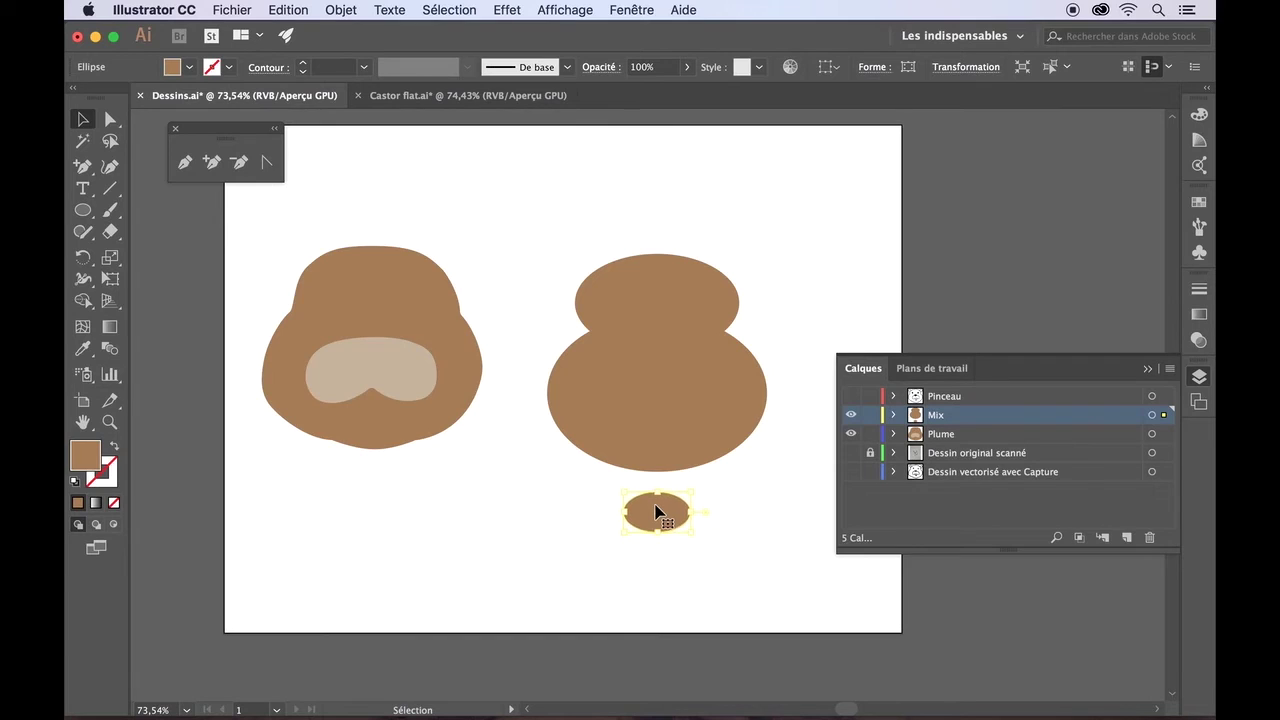
{"action": "key", "text": "Up"}
{"action": "key", "text": "Up"}
{"action": "key", "text": "Up"}
{"action": "key", "text": "Up"}
{"action": "key", "text": "Up"}
{"action": "key", "text": "Up"}
{"action": "key", "text": "Up"}
{"action": "key", "text": "Up"}
{"action": "key", "text": "Up"}
{"action": "key", "text": "Up"}
{"action": "key", "text": "Up"}
{"action": "key", "text": "Up"}
{"action": "key", "text": "Up"}
{"action": "key", "text": "Up"}
{"action": "key", "text": "Up"}
{"action": "key", "text": "Up"}
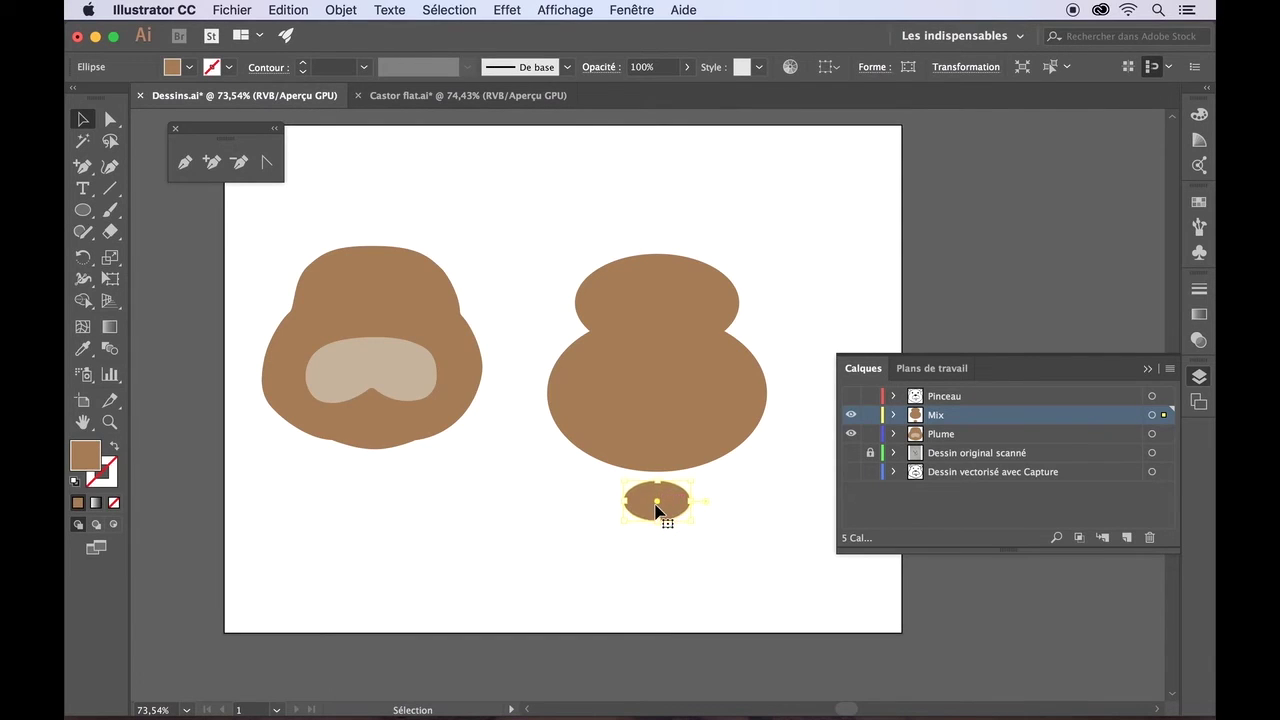
{"action": "key", "text": "Up"}
{"action": "key", "text": "Up"}
{"action": "key", "text": "Up"}
{"action": "key", "text": "Up"}
{"action": "key", "text": "Up"}
{"action": "key", "text": "Up"}
{"action": "key", "text": "Up"}
{"action": "key", "text": "Up"}
{"action": "key", "text": "Up"}
{"action": "key", "text": "Up"}
{"action": "key", "text": "Up"}
{"action": "key", "text": "Up"}
{"action": "key", "text": "Up"}
{"action": "key", "text": "Up"}
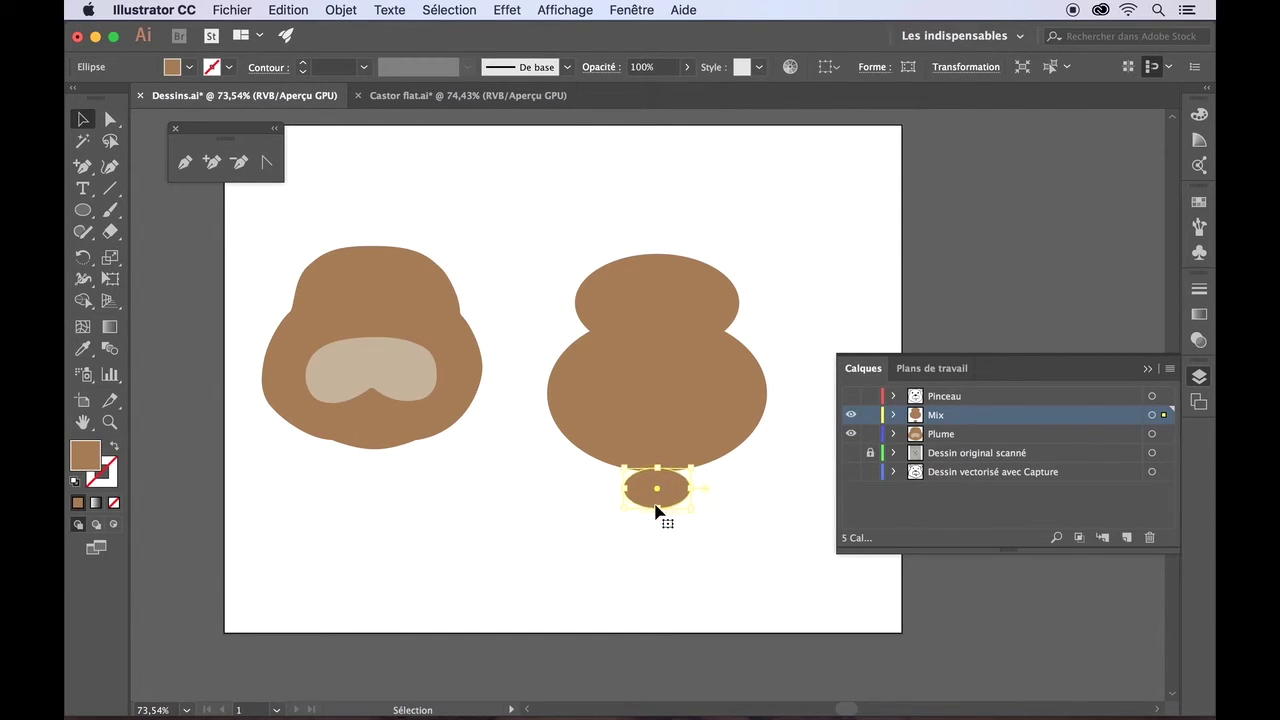
{"action": "key", "text": "Up"}
{"action": "key", "text": "Up"}
{"action": "key", "text": "Up"}
{"action": "key", "text": "Up"}
{"action": "key", "text": "Up"}
{"action": "key", "text": "Up"}
{"action": "key", "text": "Up"}
{"action": "key", "text": "Up"}
{"action": "key", "text": "Up"}
{"action": "key", "text": "Up"}
{"action": "key", "text": "Up"}
{"action": "key", "text": "Up"}
{"action": "key", "text": "Up"}
{"action": "key", "text": "Up"}
{"action": "key", "text": "Up"}
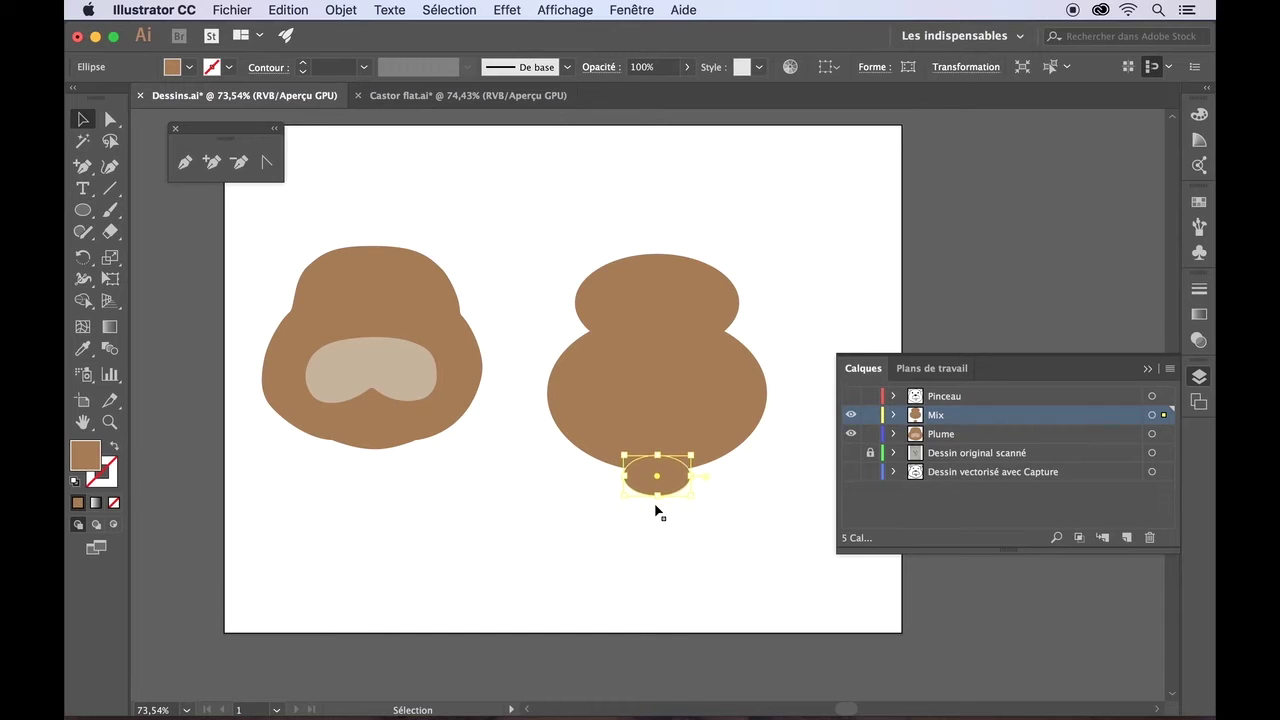
{"action": "key", "text": "Up"}
{"action": "key", "text": "Up"}
{"action": "key", "text": "Up"}
{"action": "key", "text": "Up"}
{"action": "key", "text": "Up"}
{"action": "key", "text": "Up"}
{"action": "key", "text": "Up"}
{"action": "key", "text": "Up"}
{"action": "key", "text": "Up"}
{"action": "key", "text": "Up"}
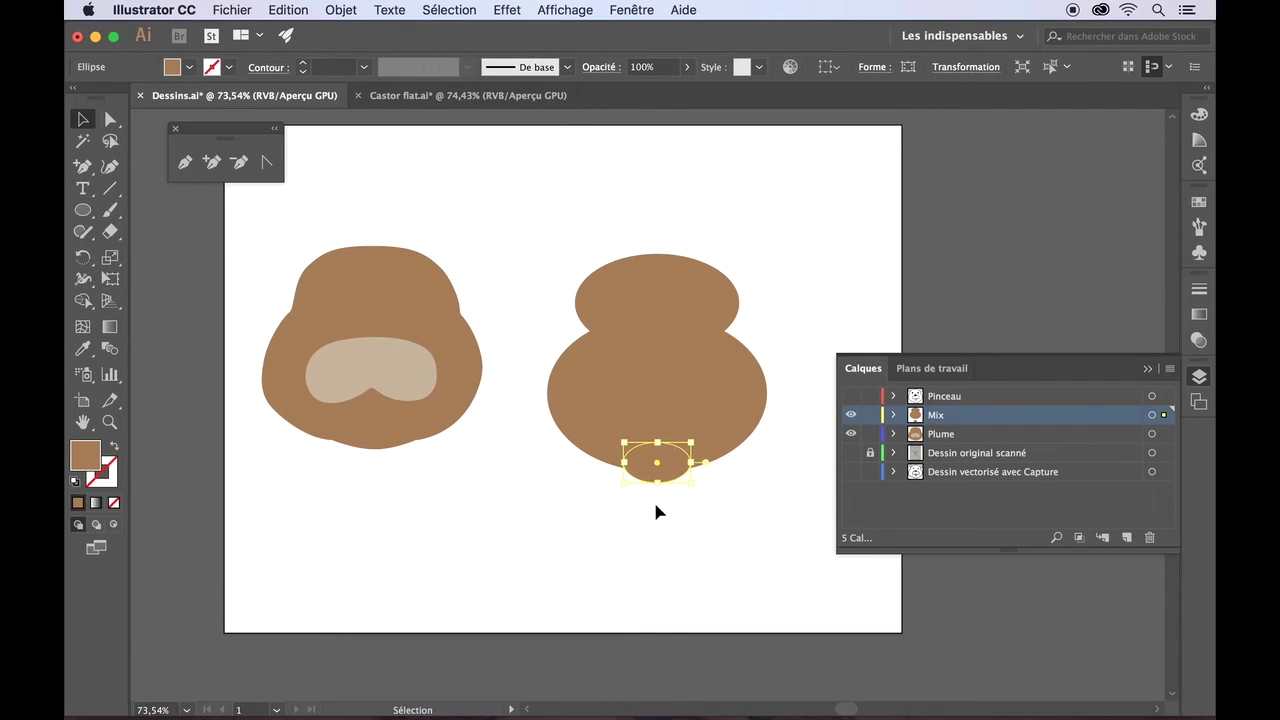
{"action": "left_click", "coordinate": [718, 492]}
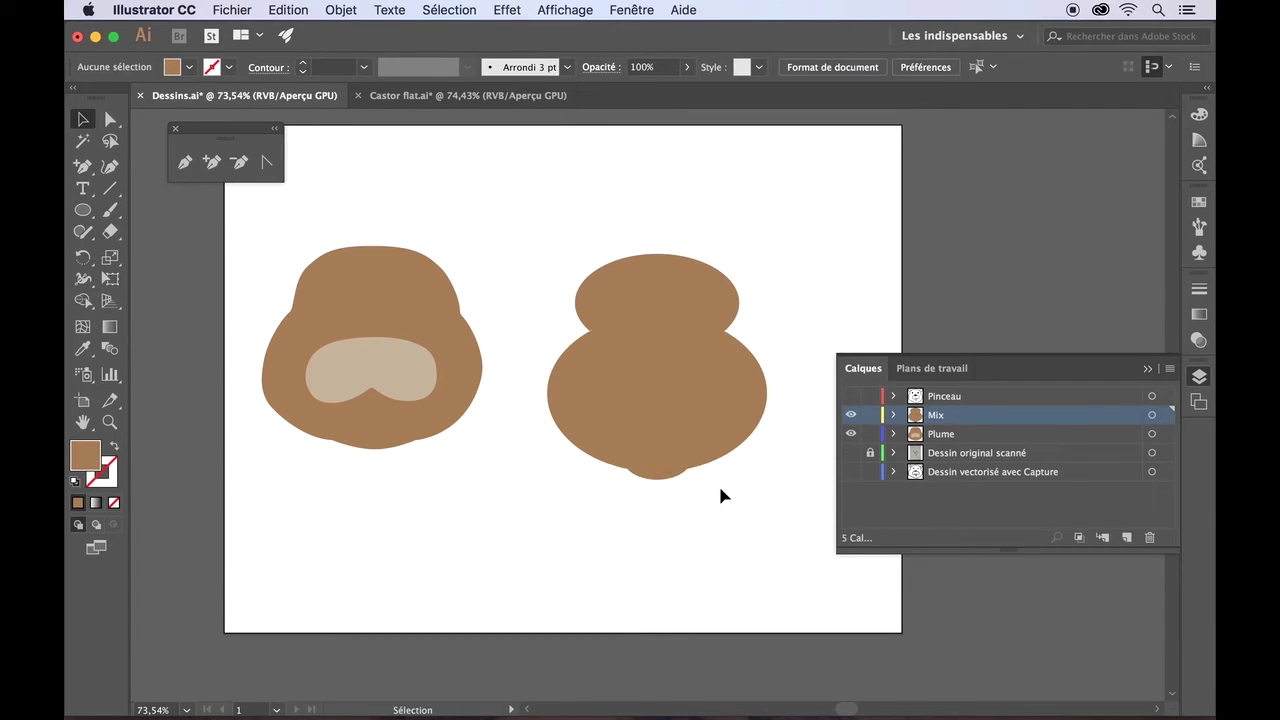
{"action": "left_click", "coordinate": [646, 288]}
{"action": "key", "text": "shift+Down"}
{"action": "key", "text": "shift+Down"}
{"action": "key", "text": "shift+Down"}
{"action": "key", "text": "shift+Down"}
{"action": "key", "text": "shift+Down"}
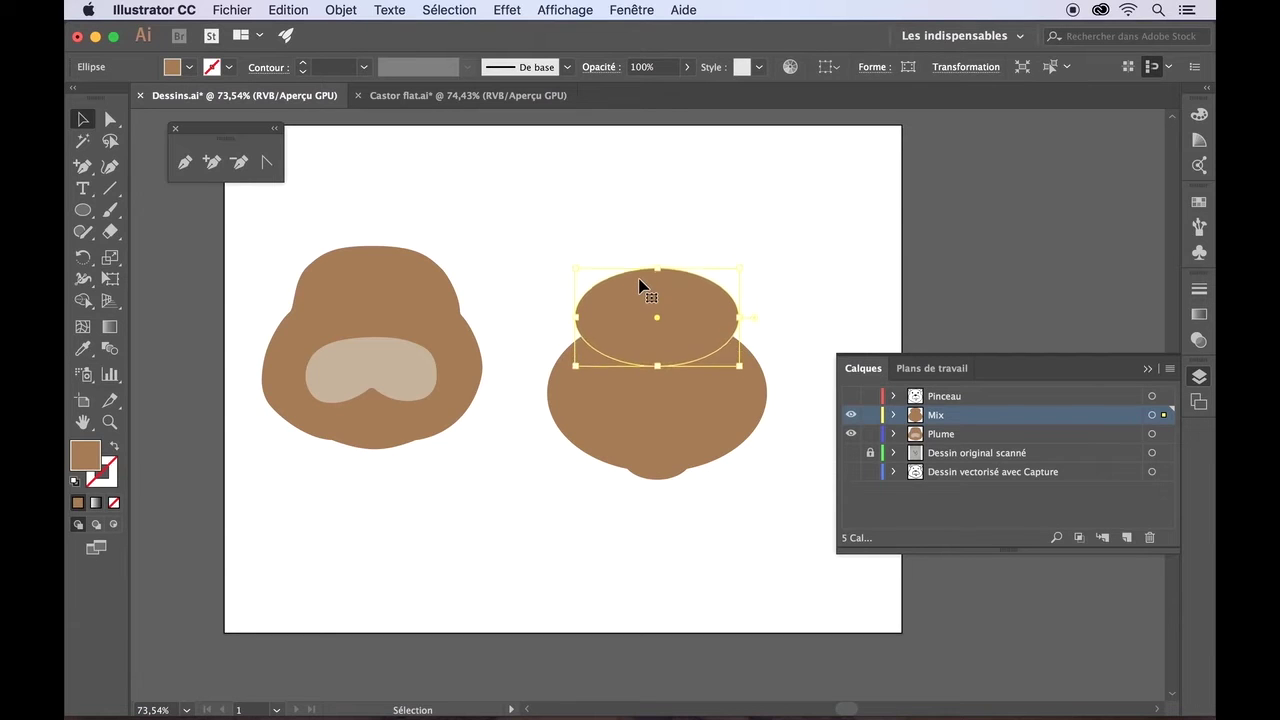
{"action": "left_click", "coordinate": [518, 295]}
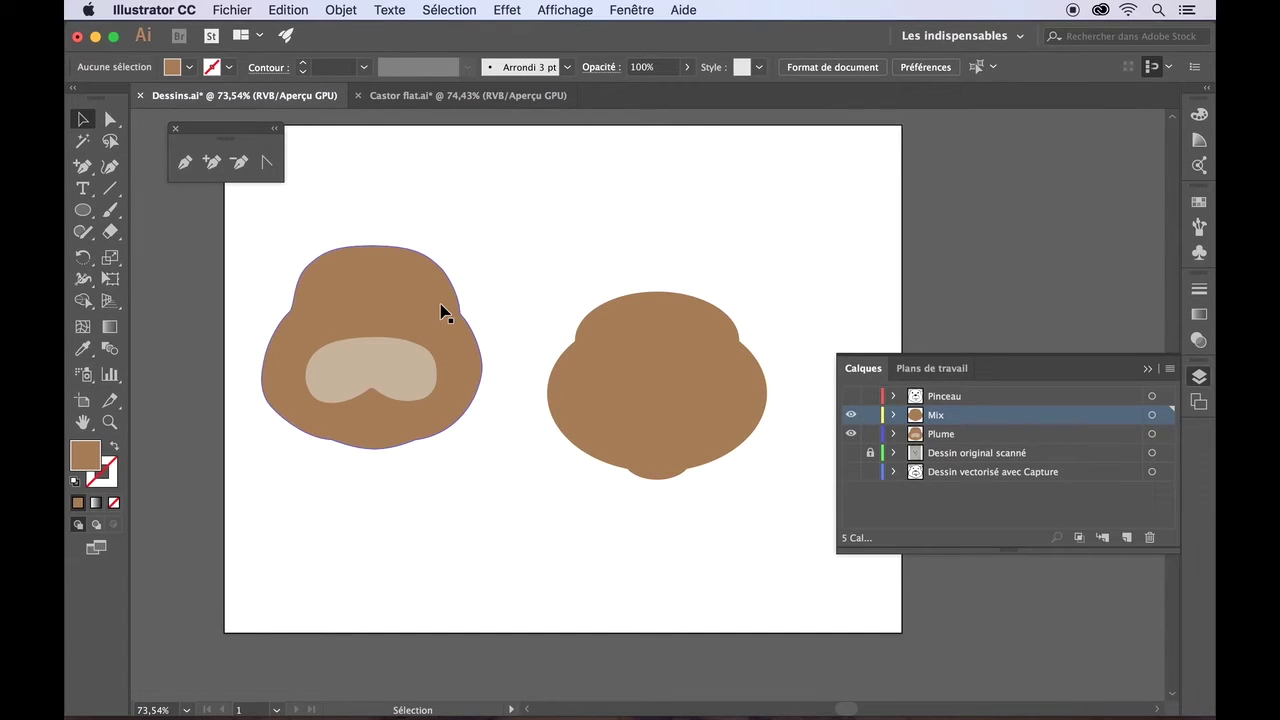
- With the top and large ellipses selected, Alt-click their overlap in Shape Builder to cut it out
{"action": "left_click", "coordinate": [637, 303], "text": "shift"}
{"action": "left_click", "coordinate": [570, 362], "text": "shift"}
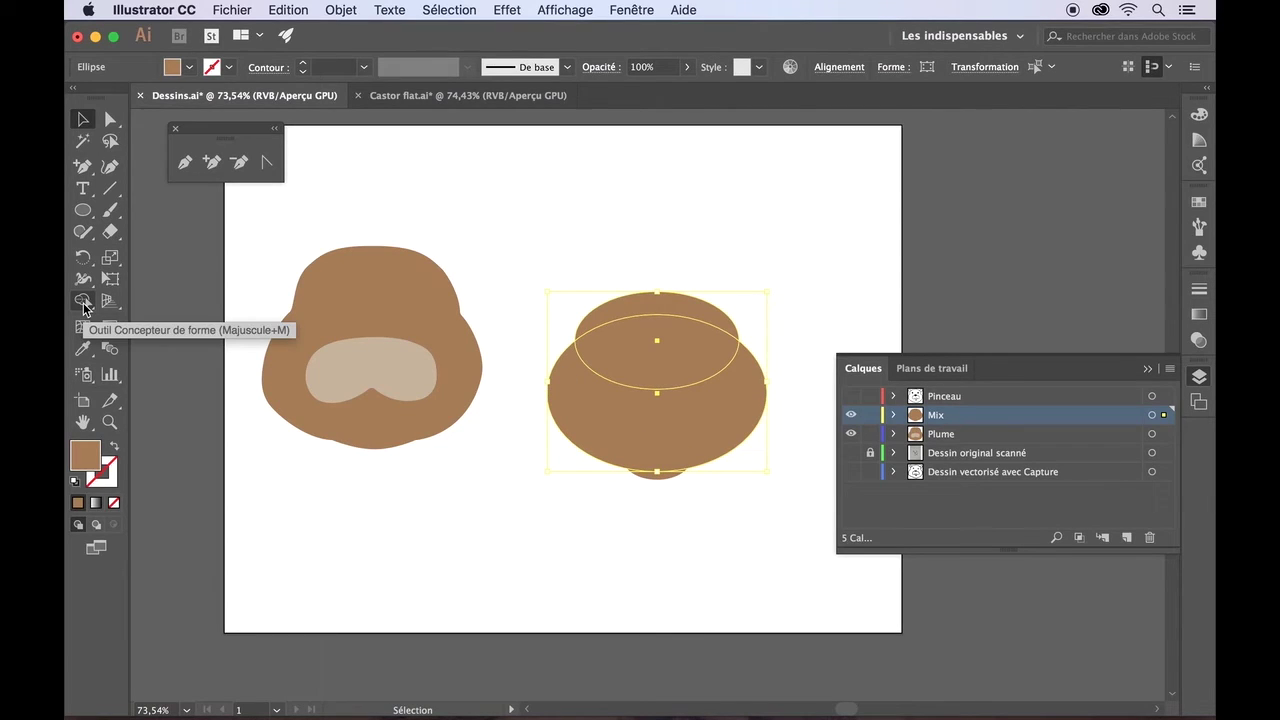
{"action": "left_click", "coordinate": [83, 302]}
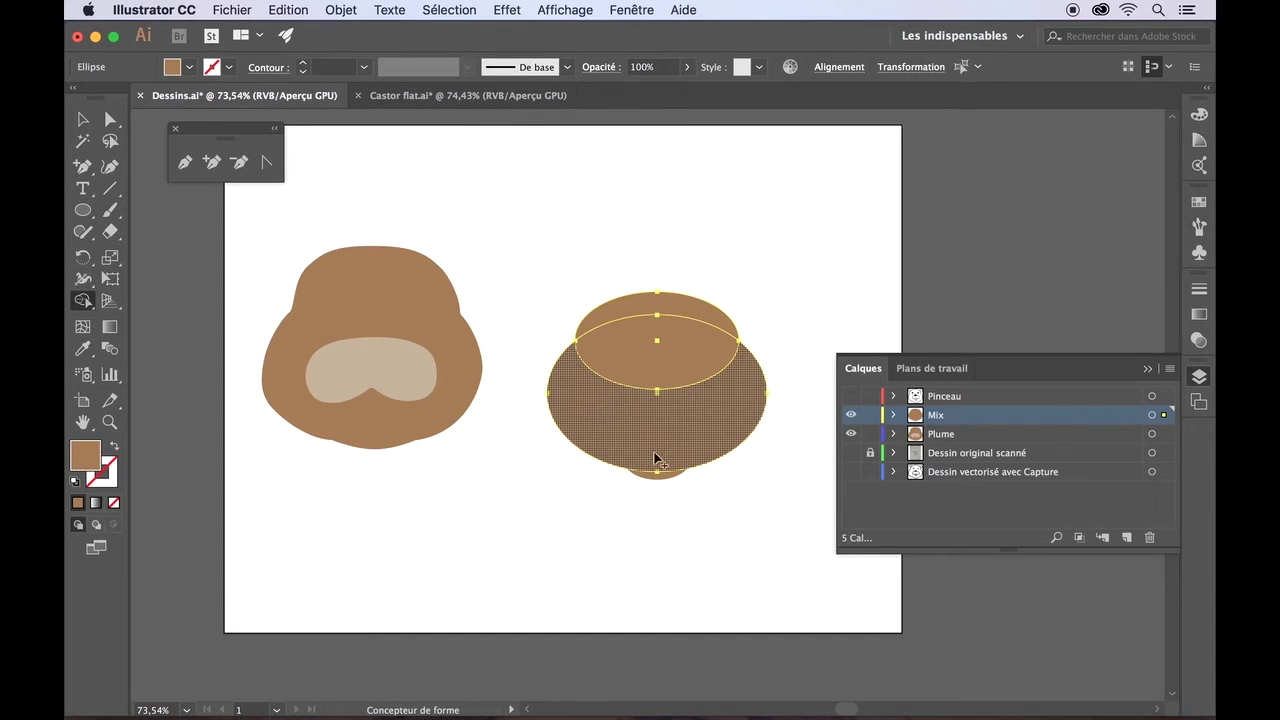
{"action": "scroll", "coordinate": [653, 473], "scroll_direction": "up", "scroll_amount": 5, "text": "alt"}
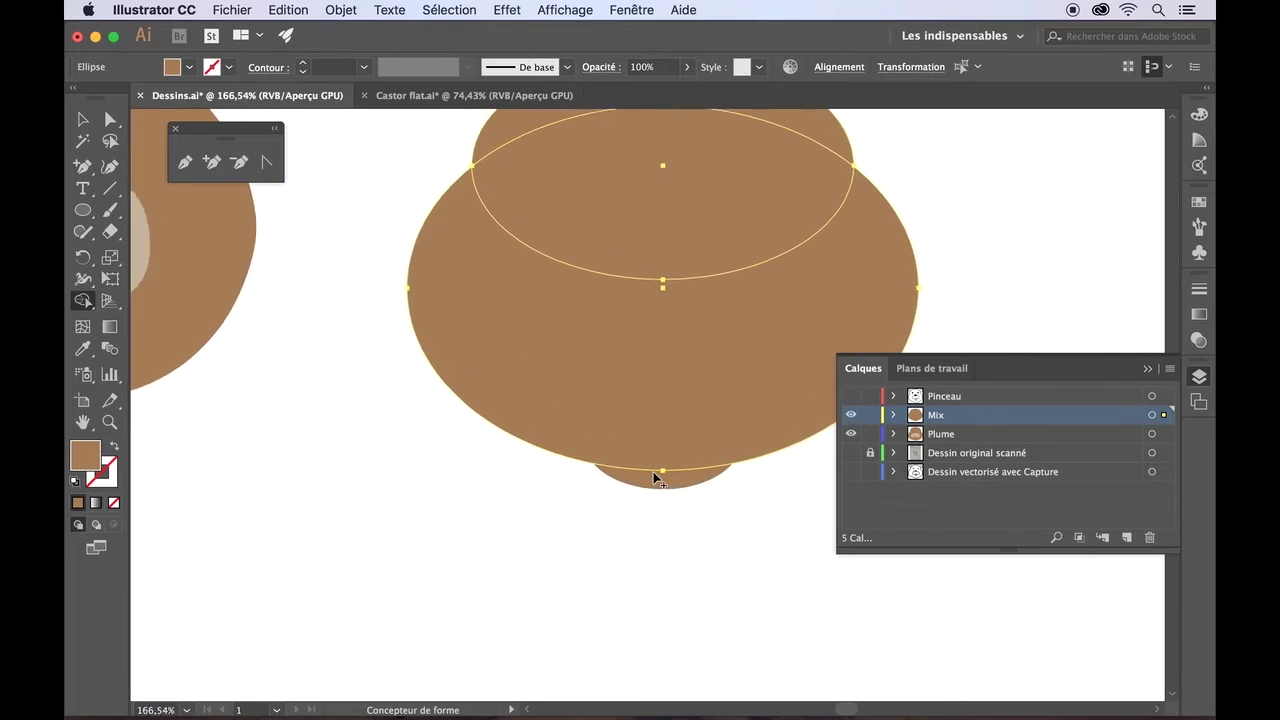
{"action": "scroll", "coordinate": [653, 473], "scroll_direction": "up", "scroll_amount": 2}
{"action": "scroll", "coordinate": [653, 473], "scroll_direction": "up", "scroll_amount": 1}
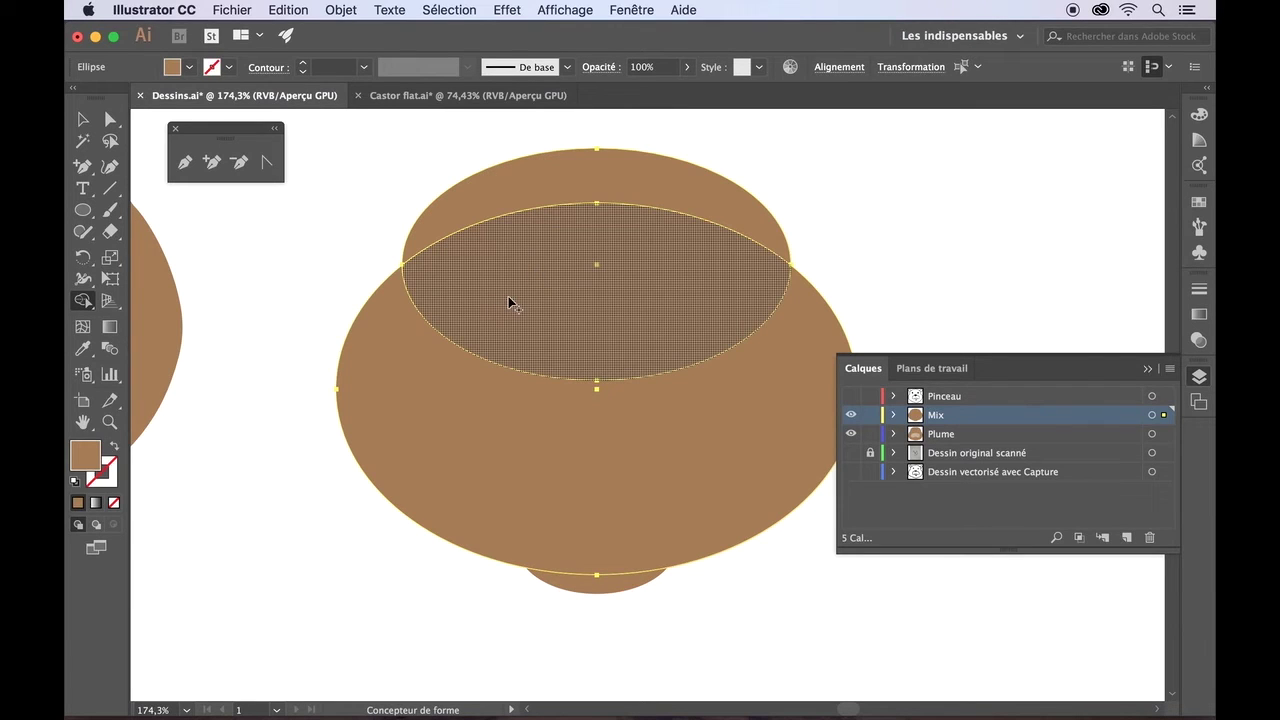
{"action": "key", "text": "alt"}
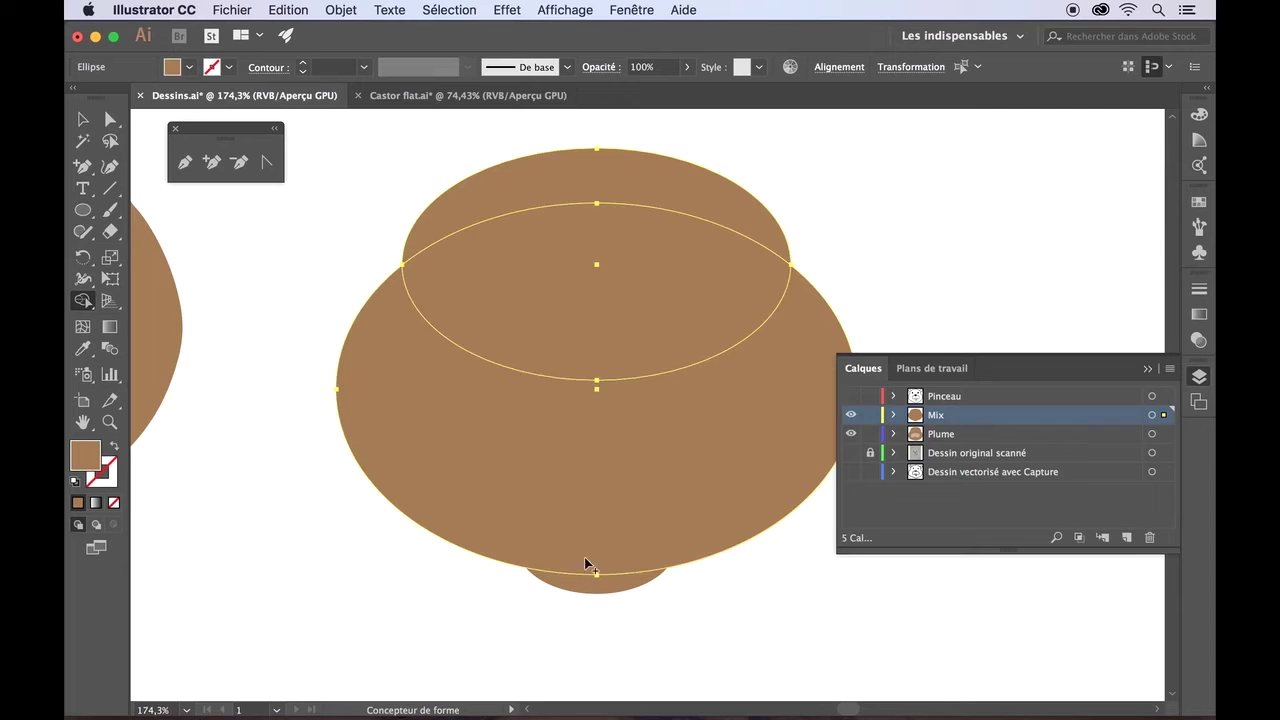
{"action": "left_click", "coordinate": [513, 283], "text": "alt"}
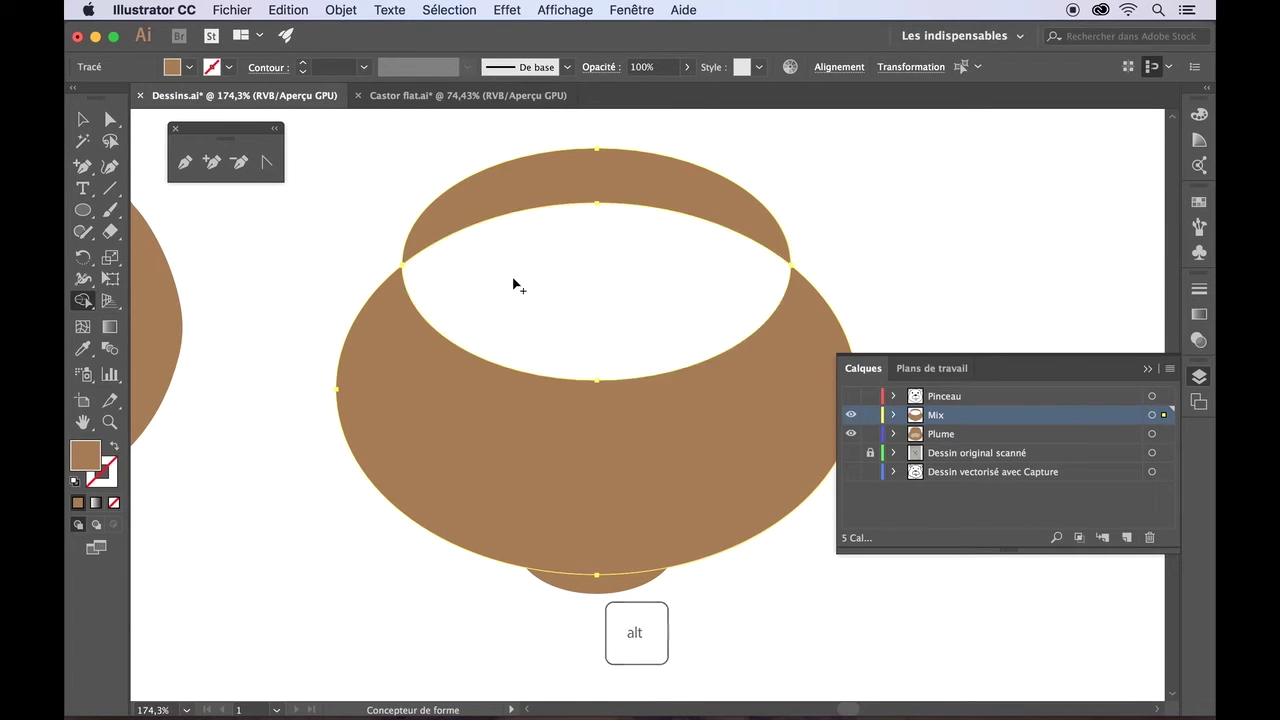
{"action": "left_click", "coordinate": [84, 118]}
{"action": "left_click", "coordinate": [253, 212]}
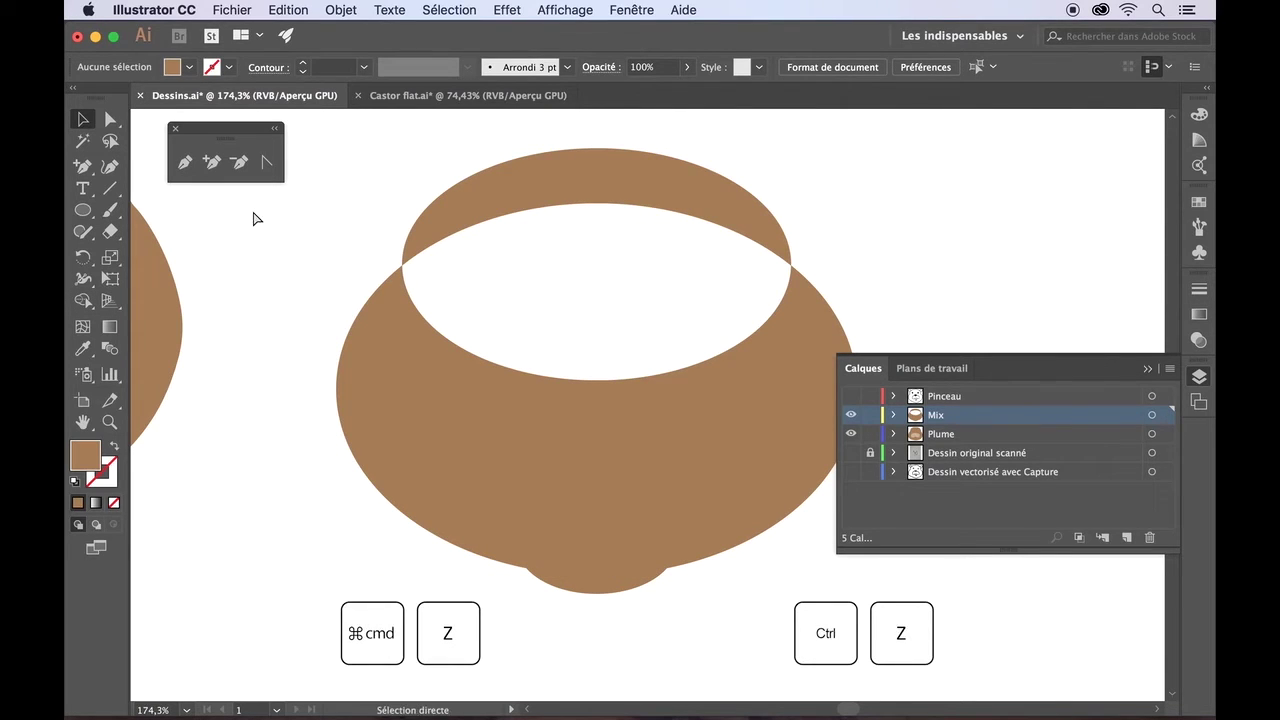
- Undo the cut and merge the top and large ellipses with Shape Builder
{"action": "key", "text": "super+z"}
{"action": "left_click", "coordinate": [88, 302]}
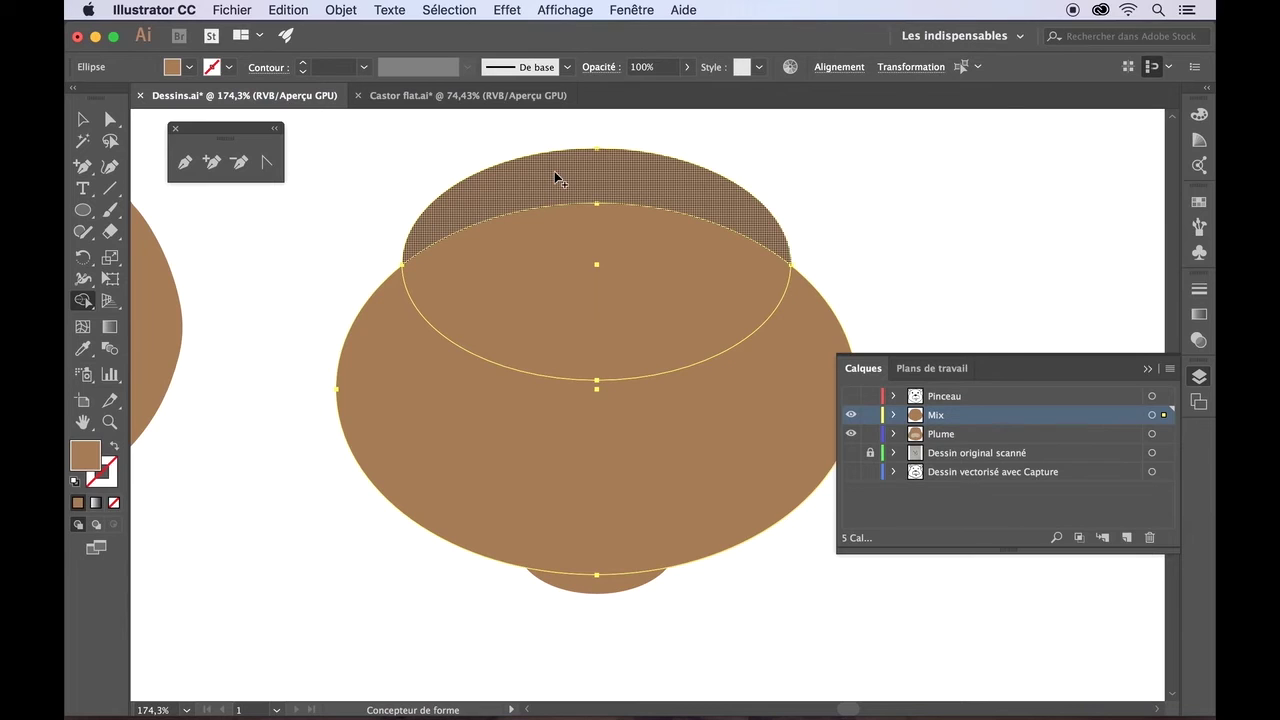
{"action": "mouse_move", "coordinate": [556, 178]}
{"action": "left_mouse_down"}
{"action": "mouse_move", "coordinate": [573, 454]}
{"action": "mouse_move", "coordinate": [605, 578]}
{"action": "left_mouse_up"}
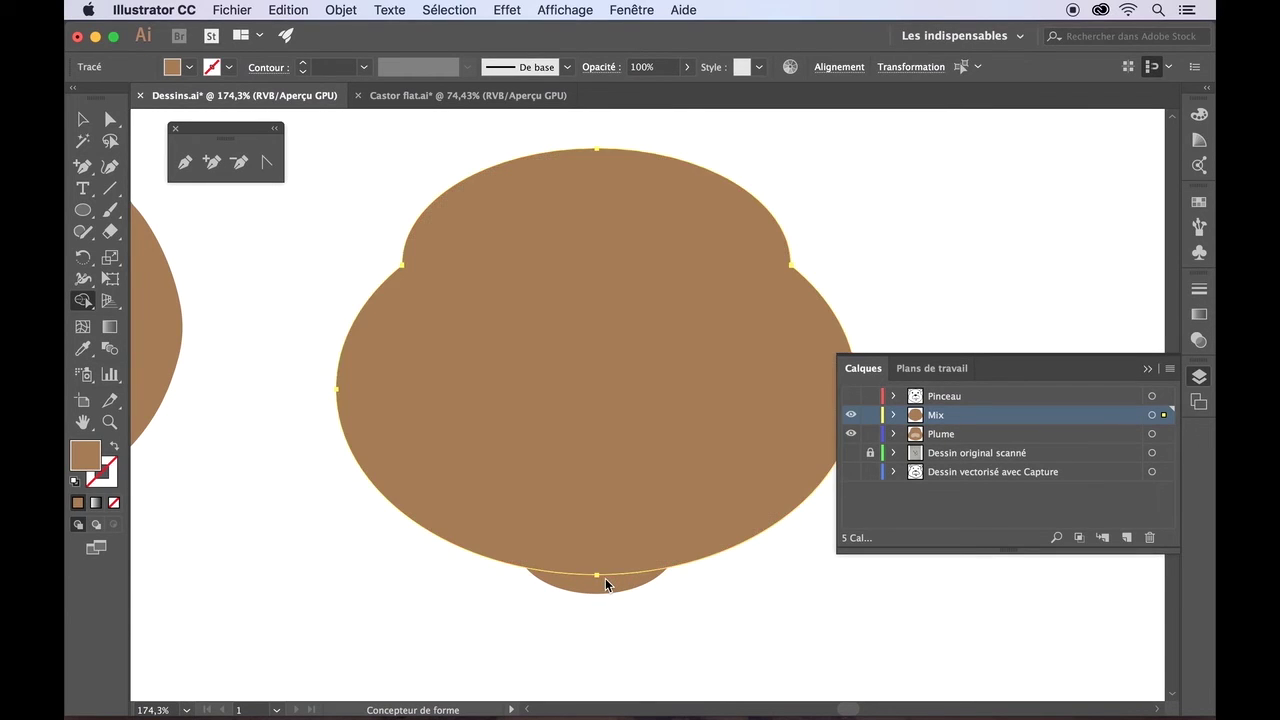
{"action": "left_click_drag", "start_coordinate": [584, 506], "coordinate": [594, 590]}
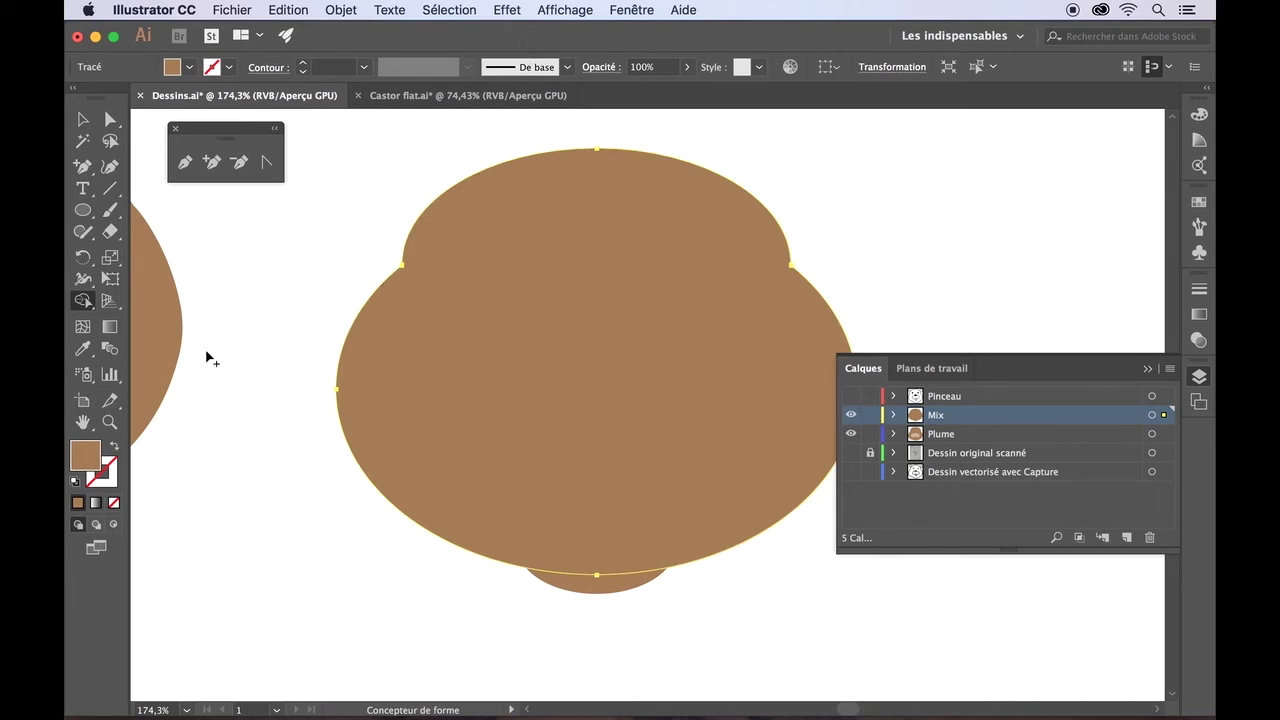
- Fuse the small bottom ellipse into the merged shape and expand the Mix layer
{"action": "left_click", "coordinate": [83, 119]}
{"action": "left_click", "coordinate": [611, 592], "text": "shift"}
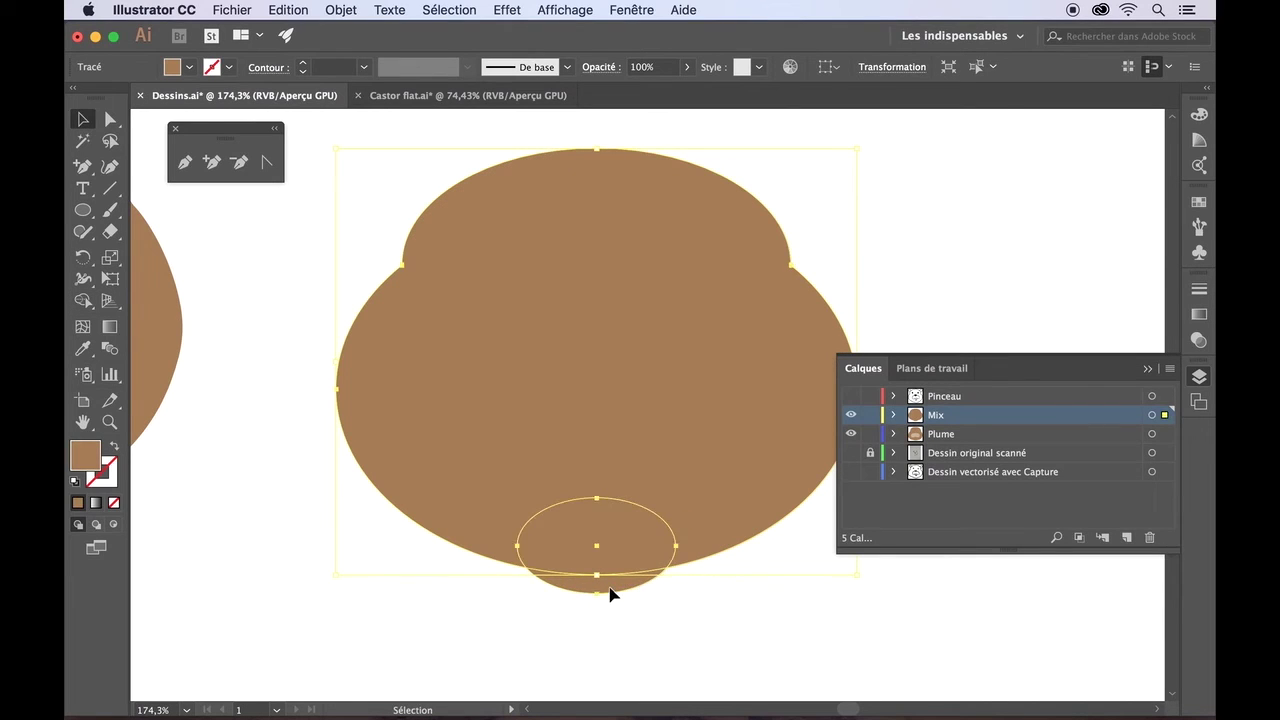
{"action": "left_click", "coordinate": [83, 300]}
{"action": "scroll", "coordinate": [400, 425], "scroll_direction": "up", "scroll_amount": 2}
{"action": "scroll", "coordinate": [400, 425], "scroll_direction": "down", "scroll_amount": 3}
{"action": "scroll", "coordinate": [400, 425], "scroll_direction": "right", "scroll_amount": 2}
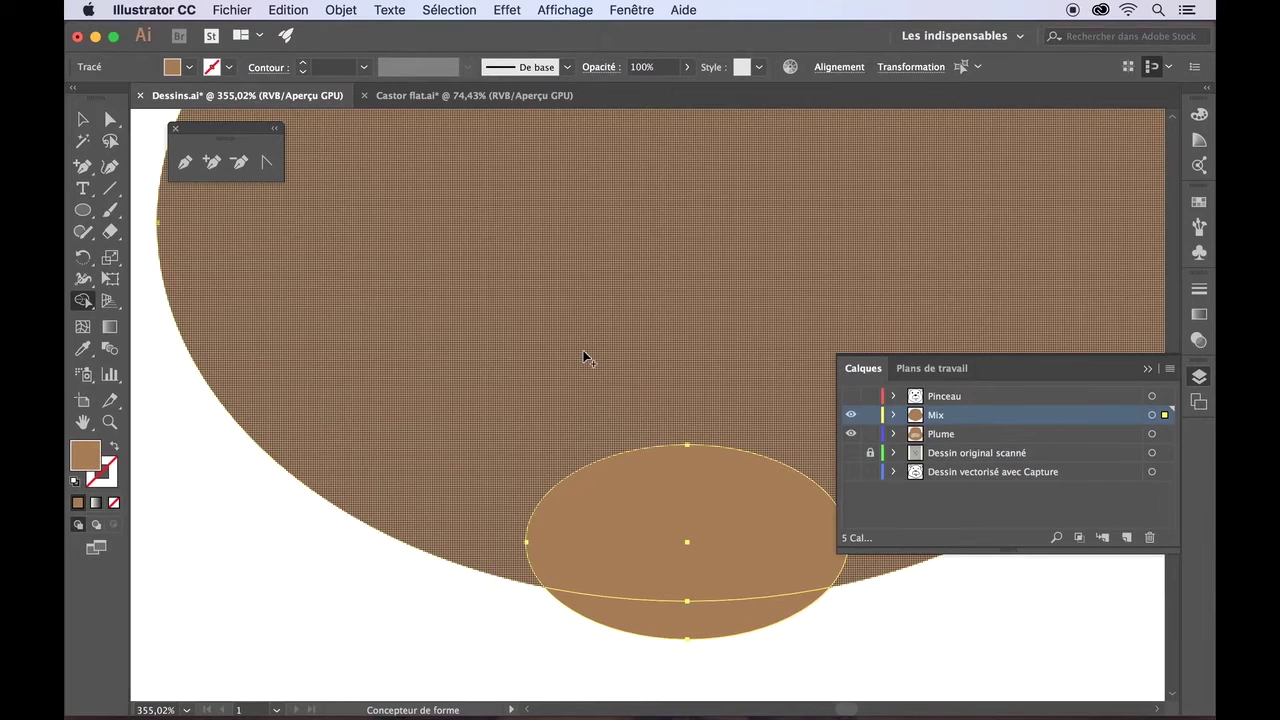
{"action": "left_click_drag", "start_coordinate": [580, 429], "coordinate": [671, 620]}
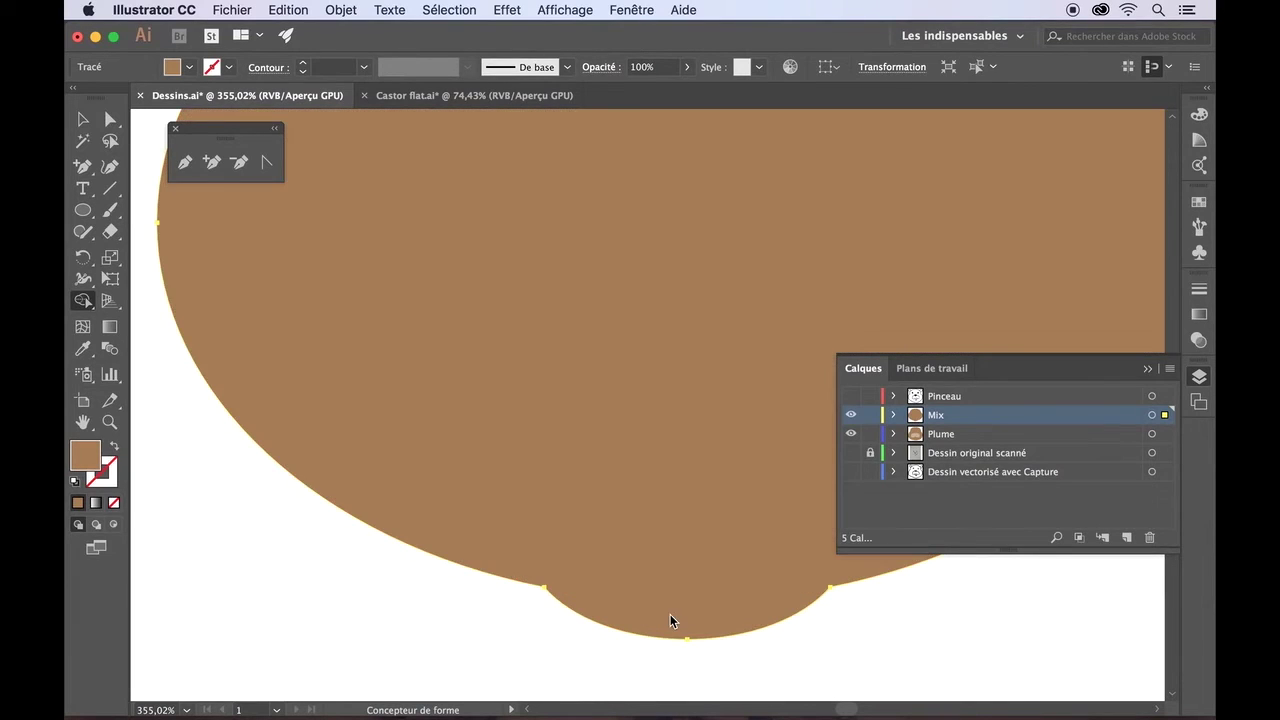
{"action": "scroll", "coordinate": [391, 646], "scroll_direction": "down", "scroll_amount": 5}
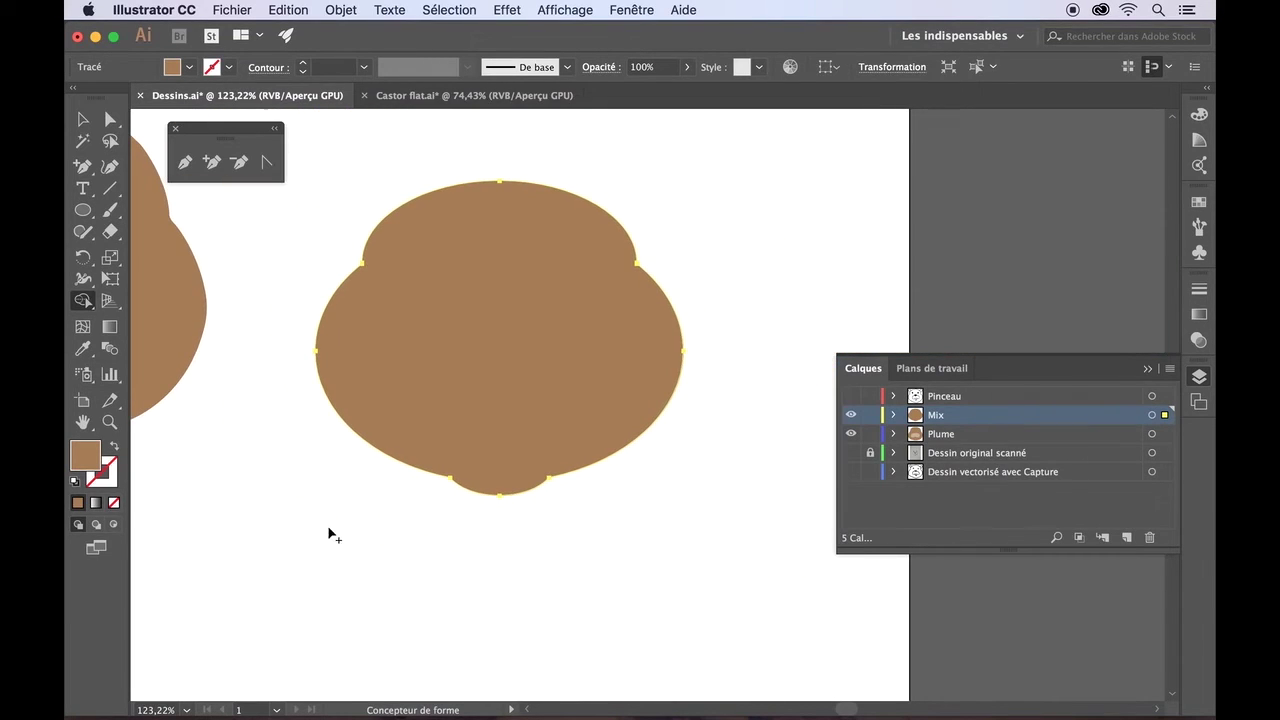
{"action": "left_click", "coordinate": [83, 118]}
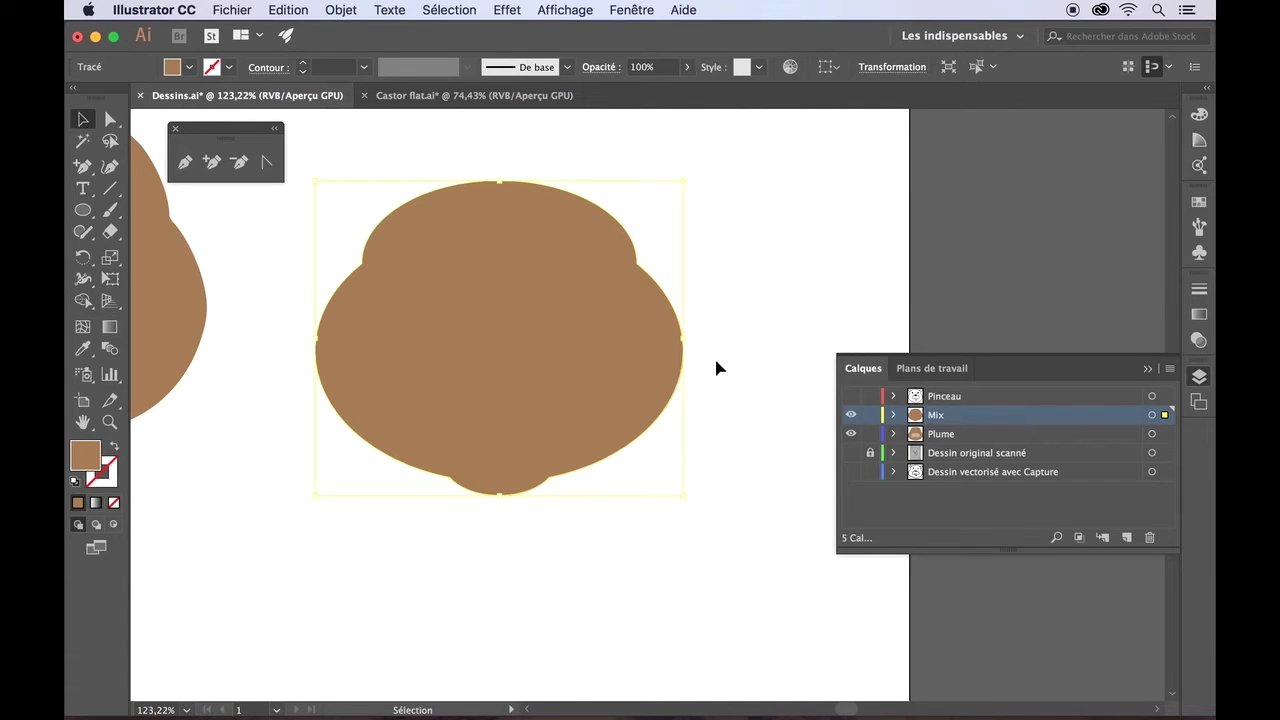
{"action": "left_click", "coordinate": [894, 415]}
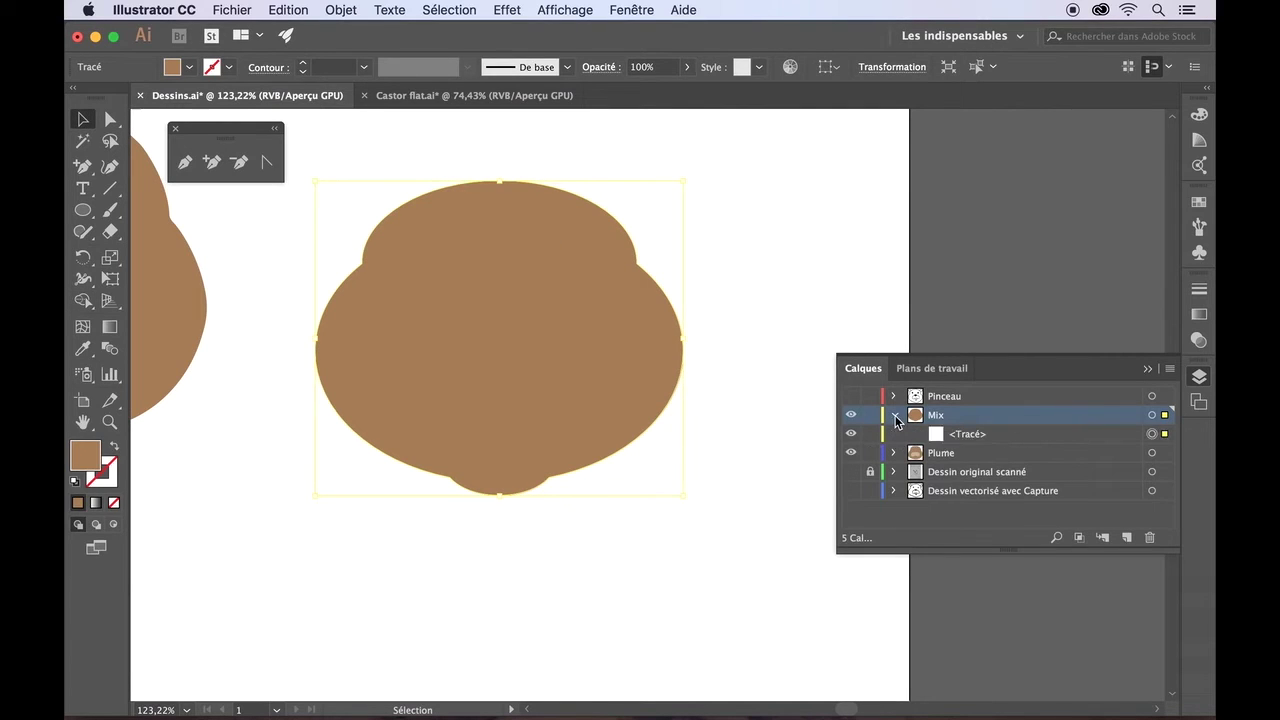
- Rename the <Tracé> path under the Mix layer to 'Tête'
{"action": "left_click", "coordinate": [967, 438]}
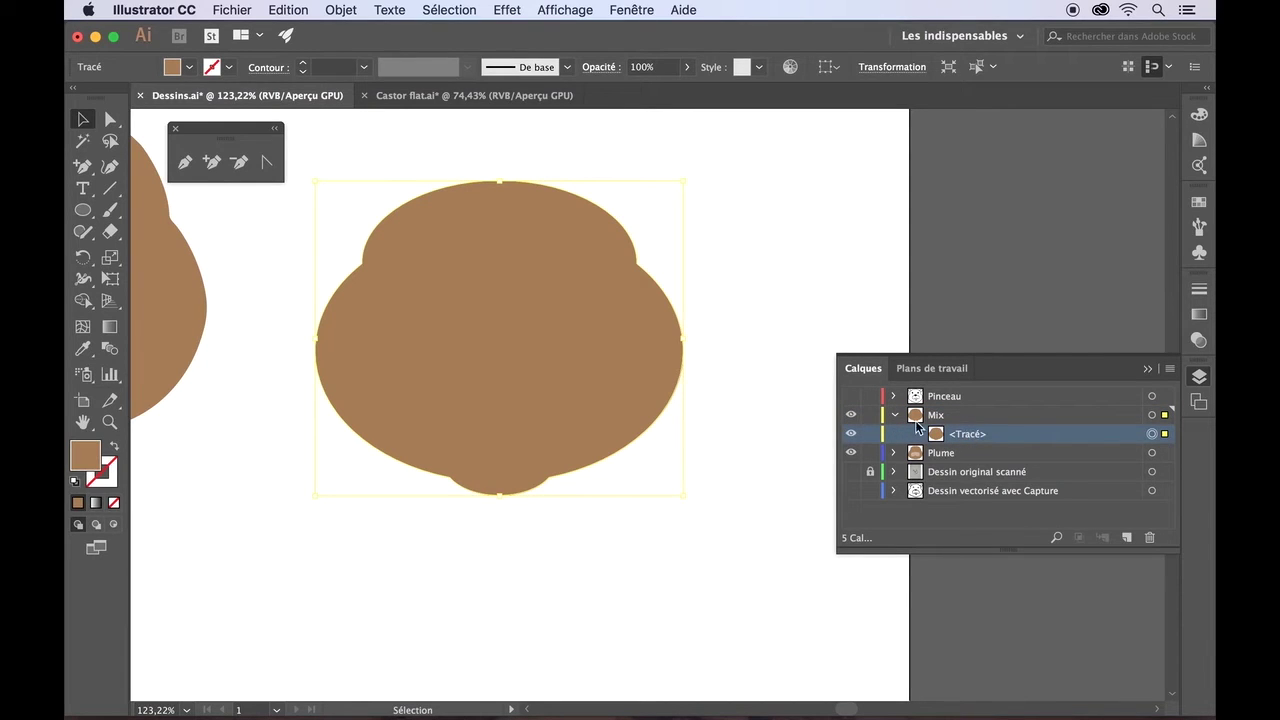
{"action": "double_click", "coordinate": [967, 434]}
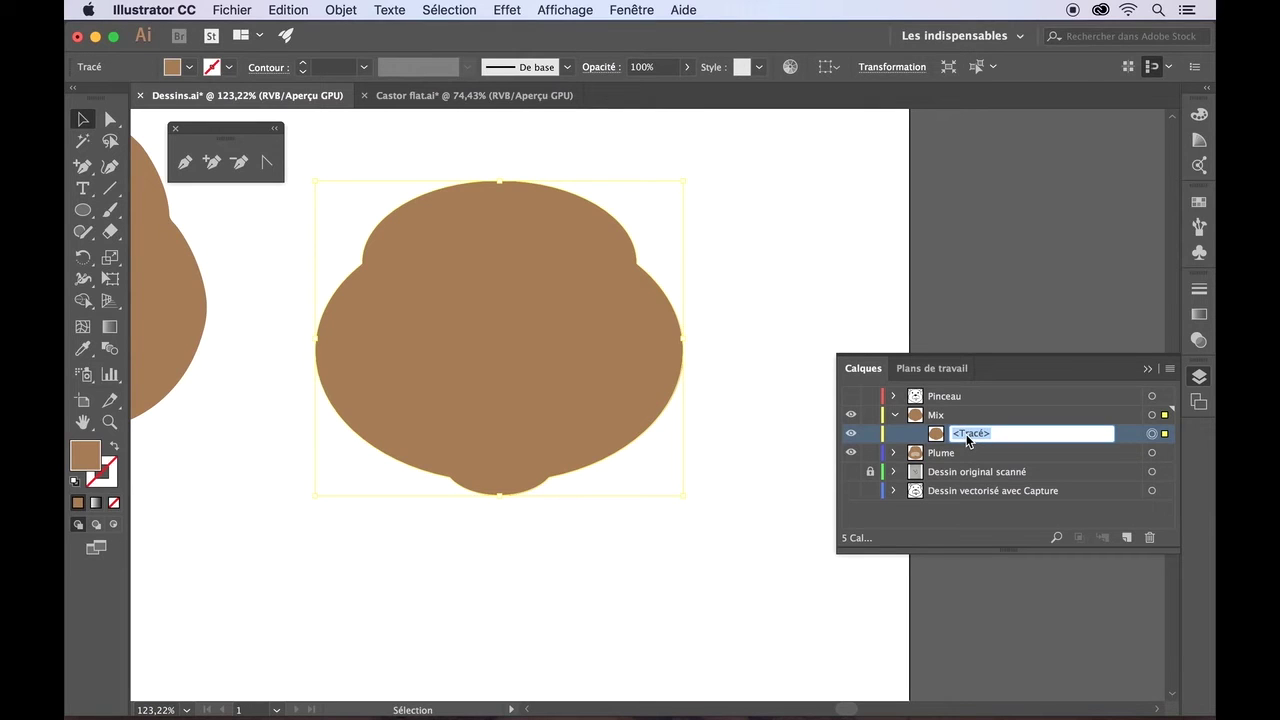
{"action": "type", "text": "Tê"}
{"action": "key", "text": "Return"}
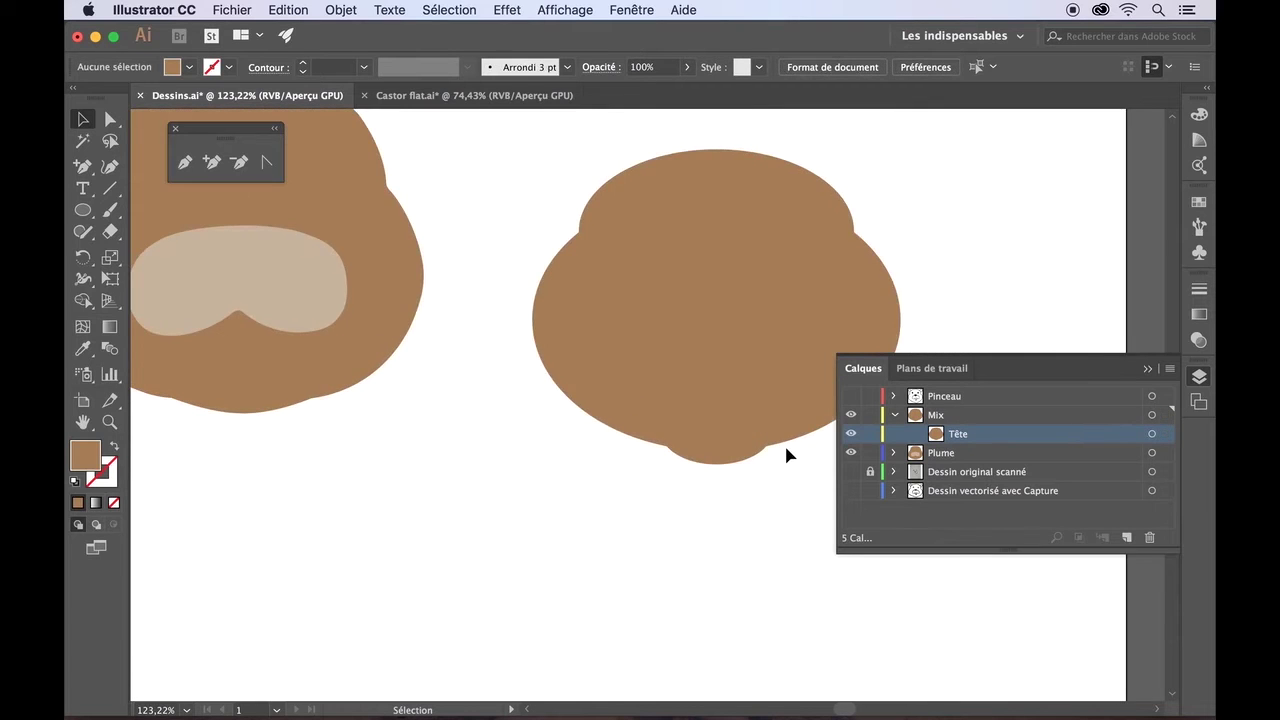
{"action": "scroll", "coordinate": [784, 443], "scroll_direction": "left", "scroll_amount": 3}
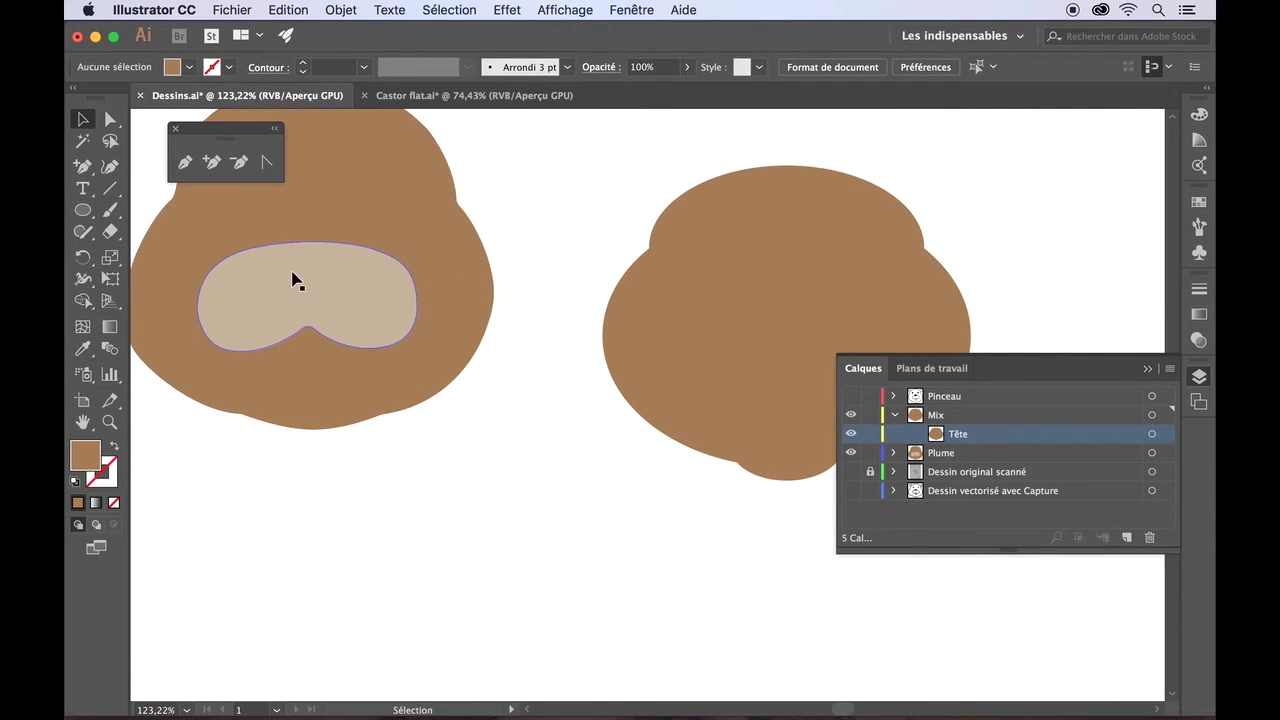
{"action": "left_click", "coordinate": [110, 167]}
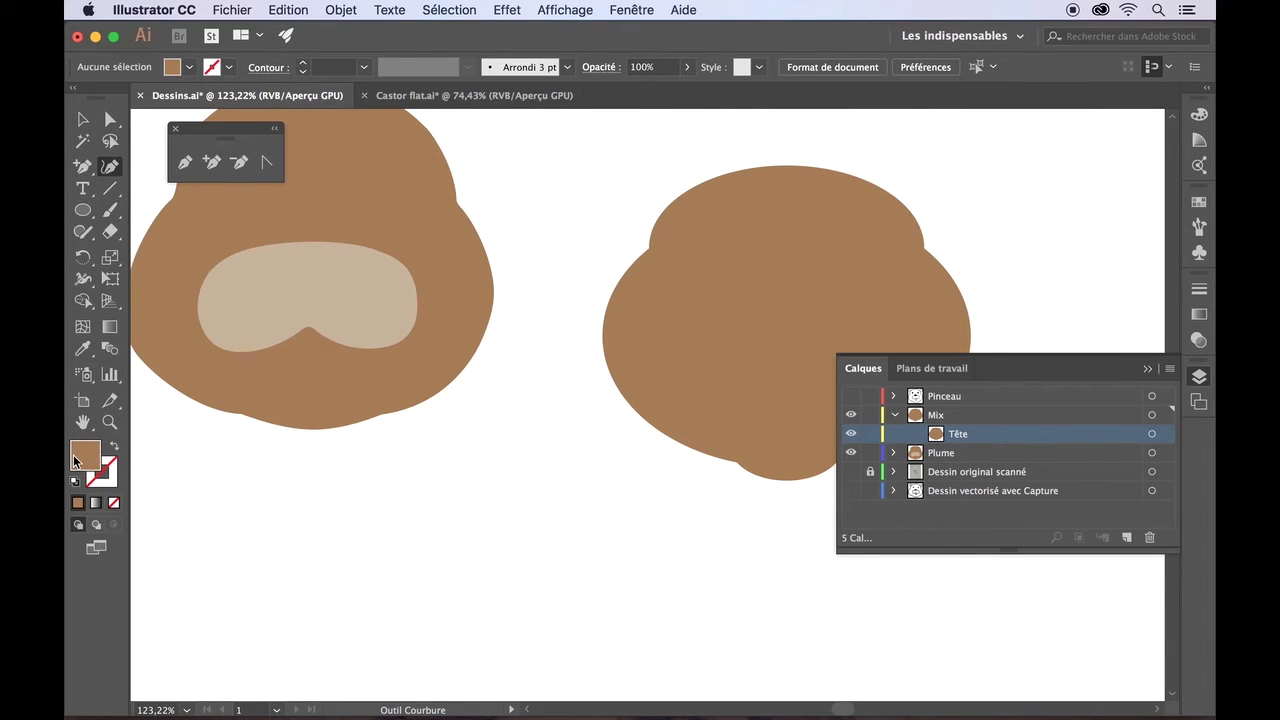
- Choose a light beige fill and draw a closed leaf shape with the Curvature tool below the heads
{"action": "left_click", "coordinate": [188, 67]}
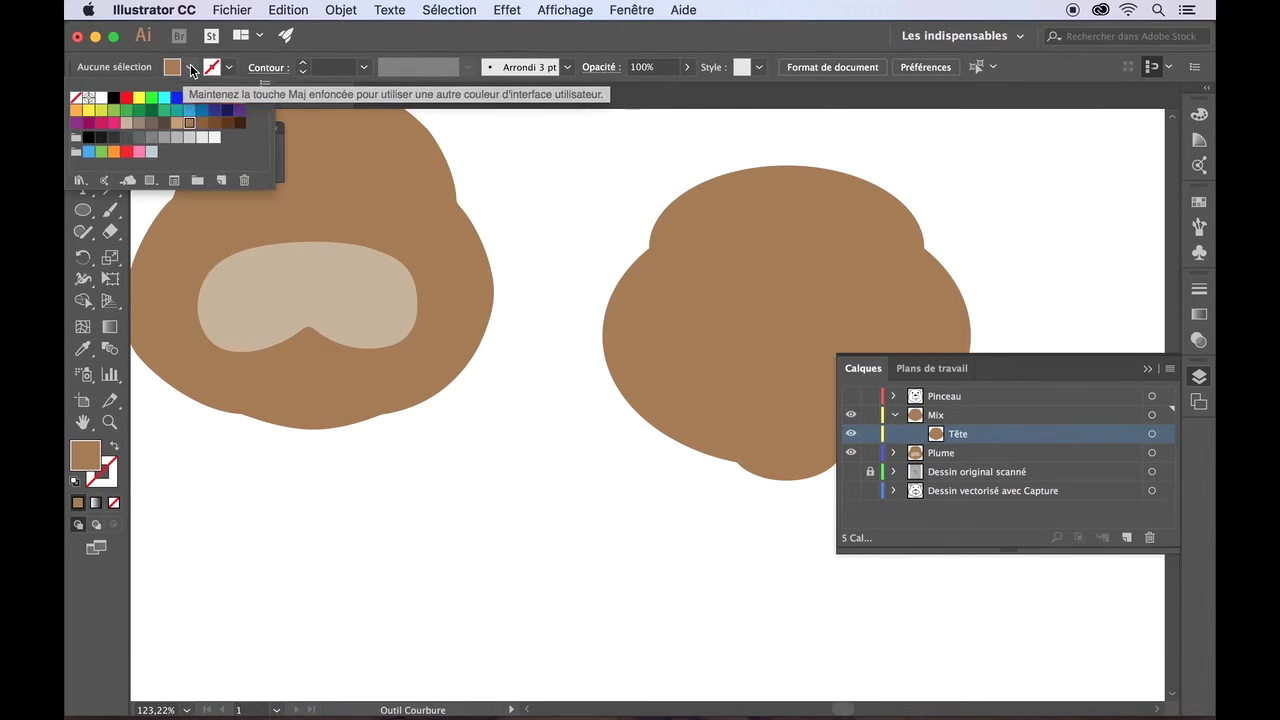
{"action": "left_click", "coordinate": [126, 123]}
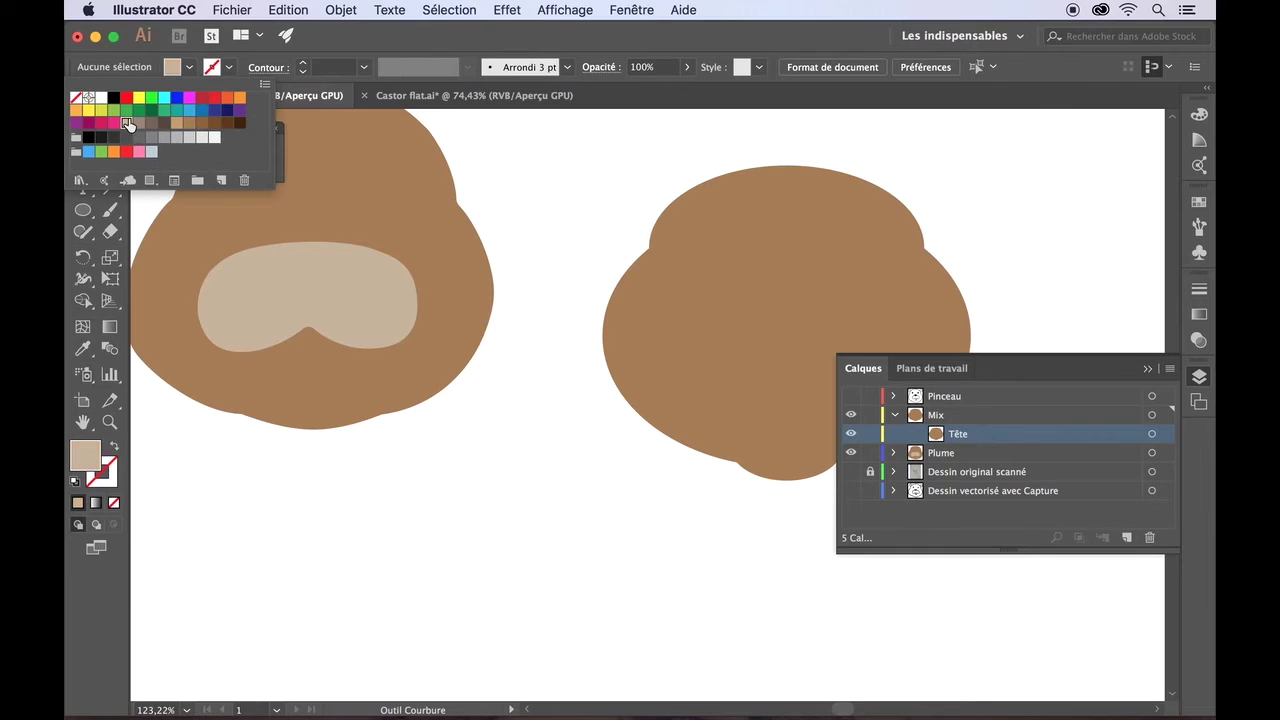
{"action": "left_click", "coordinate": [82, 456]}
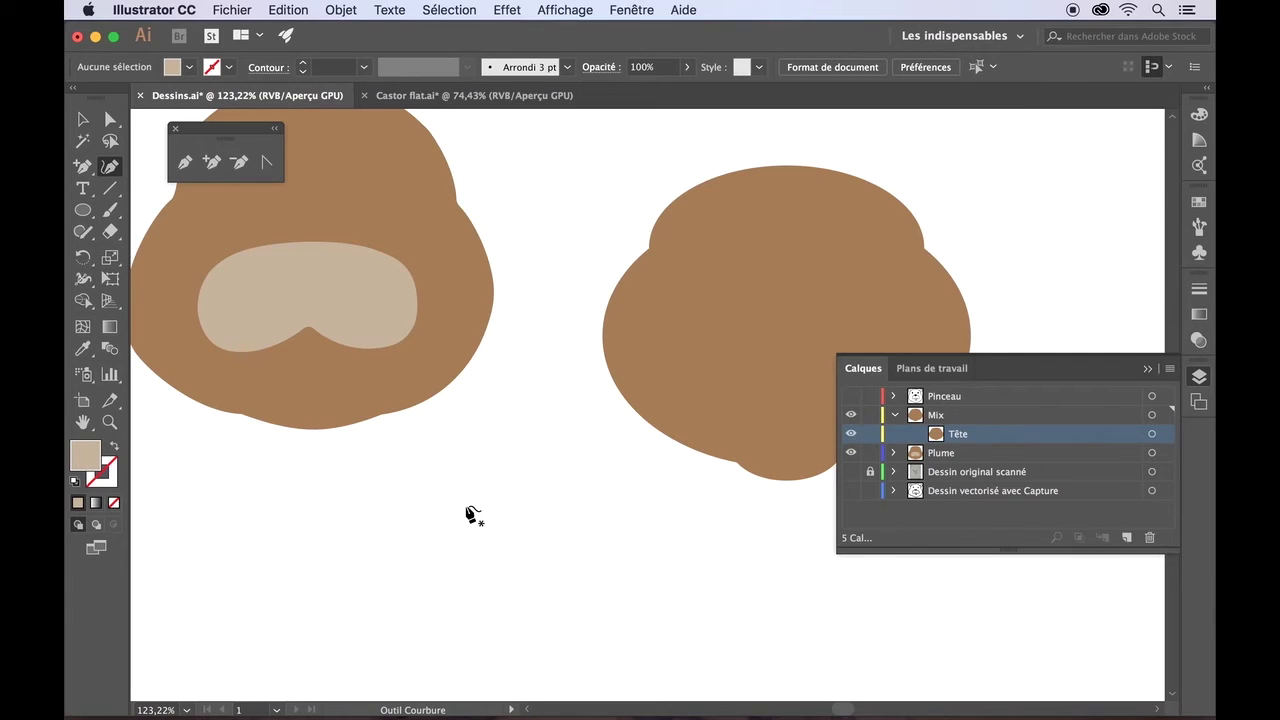
{"action": "left_click", "coordinate": [480, 498]}
{"action": "left_click", "coordinate": [403, 527]}
{"action": "left_click", "coordinate": [379, 560]}
{"action": "left_click", "coordinate": [381, 592]}
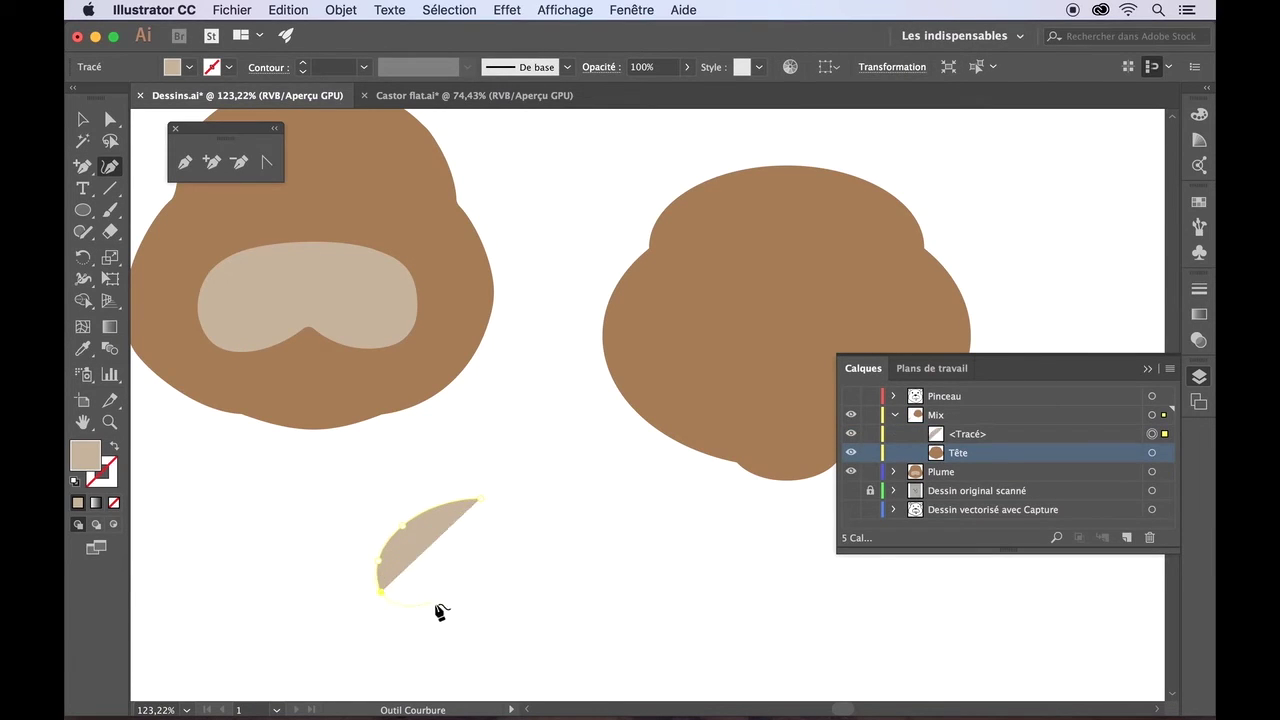
{"action": "left_click", "coordinate": [438, 603]}
{"action": "left_click", "coordinate": [490, 575]}
{"action": "left_click", "coordinate": [497, 498]}
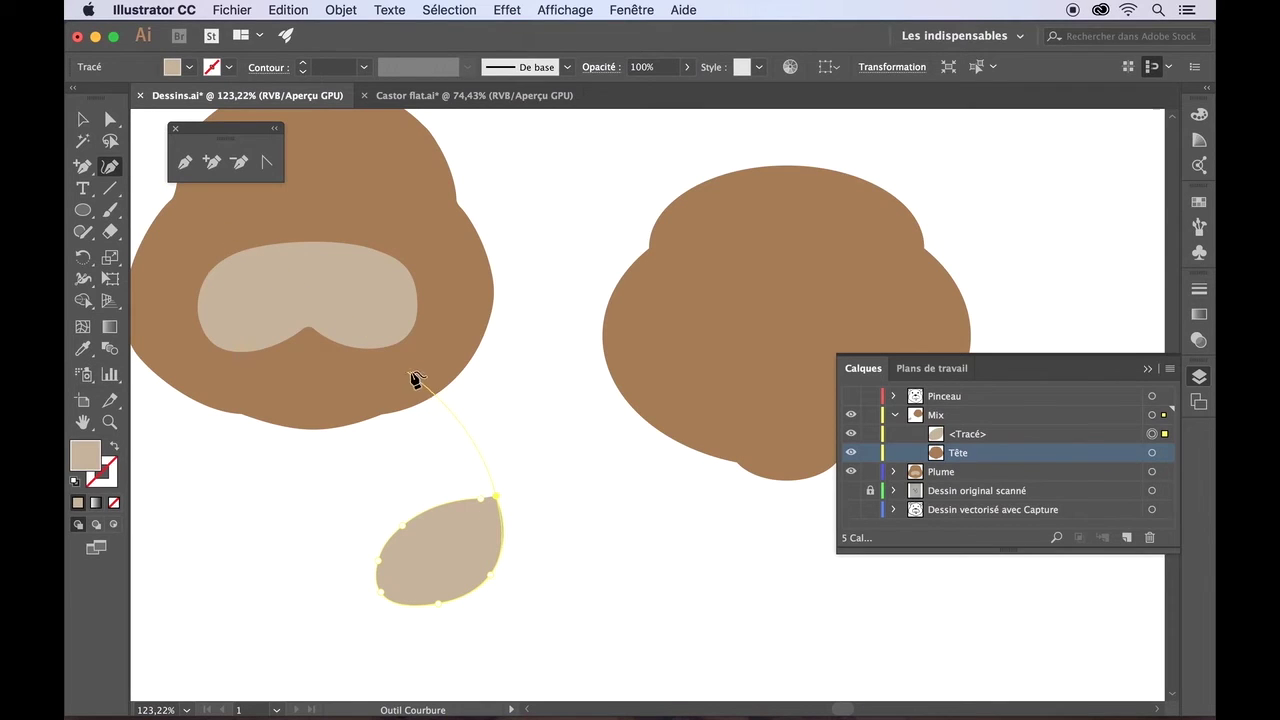
{"action": "key", "text": "v"}
- Select the beige leaf shape as a whole object and check its context menu
{"action": "left_click", "coordinate": [403, 449], "text": "super"}
{"action": "left_click", "coordinate": [84, 118]}
{"action": "left_click", "coordinate": [461, 515]}
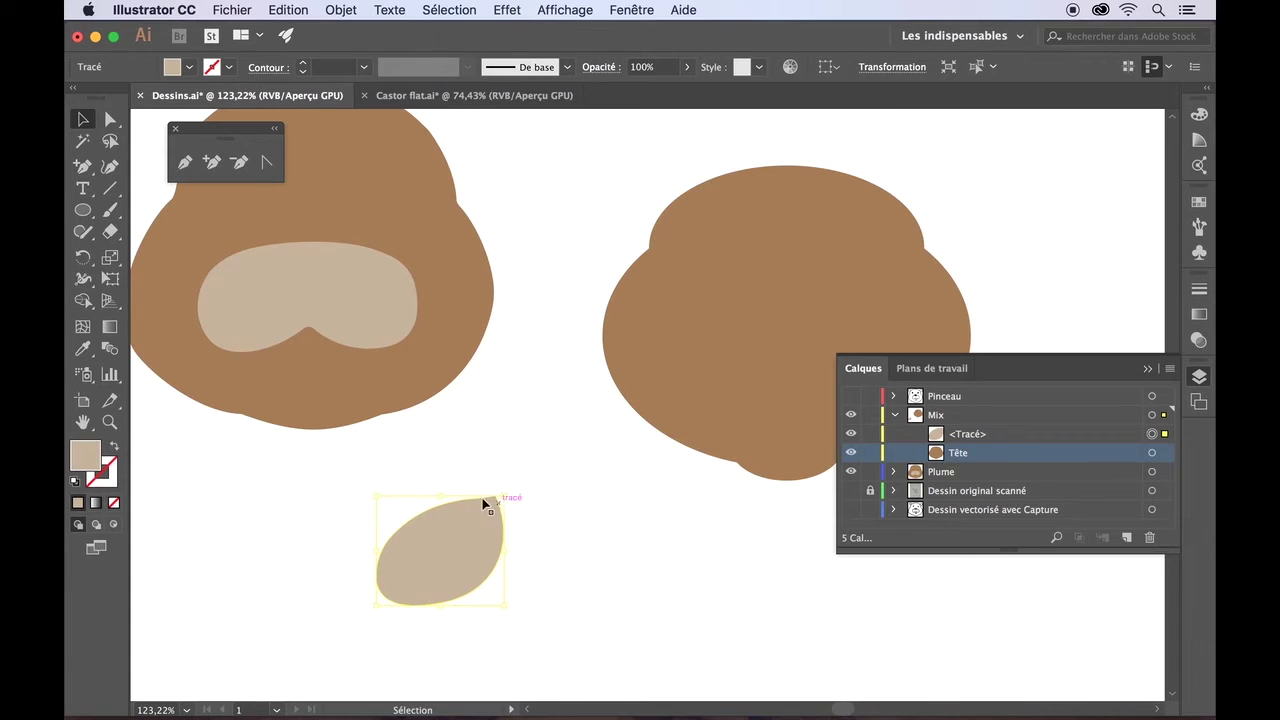
{"action": "right_click", "coordinate": [447, 493]}
{"action": "left_click", "coordinate": [309, 511]}
{"action": "left_click", "coordinate": [578, 484]}
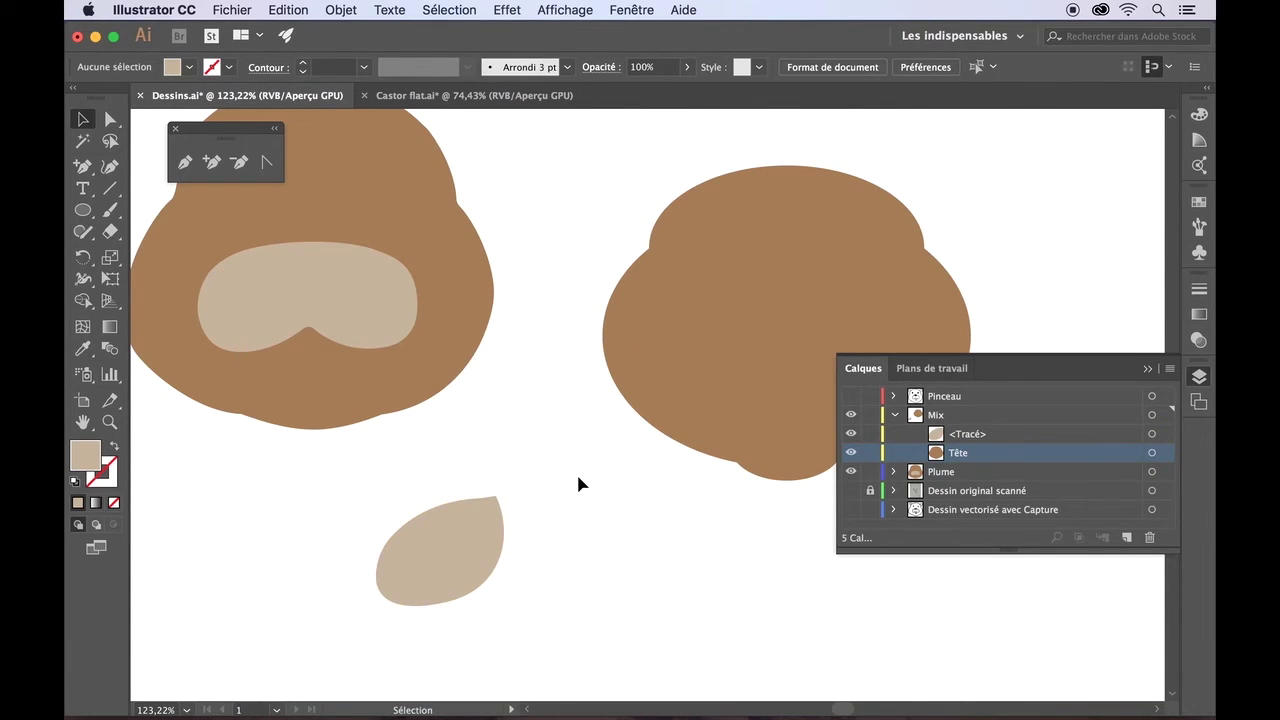
{"action": "scroll", "coordinate": [578, 478], "scroll_direction": "up", "scroll_amount": 8}
{"action": "scroll", "coordinate": [578, 478], "scroll_direction": "down", "scroll_amount": 3}
{"action": "scroll", "coordinate": [578, 478], "scroll_direction": "left", "scroll_amount": 2}
{"action": "scroll", "coordinate": [578, 484], "scroll_direction": "left", "scroll_amount": 3}
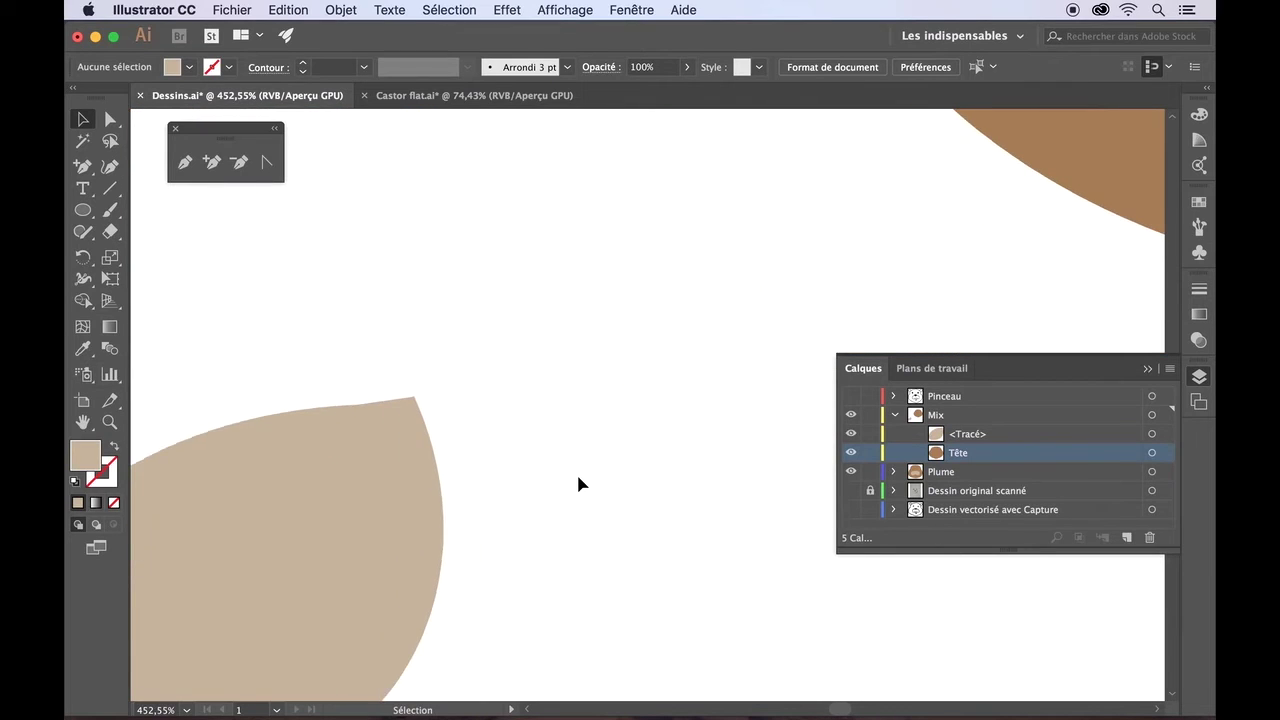
- Select the leaf's anchor points and shift its top corner point slightly
{"action": "left_click", "coordinate": [111, 119]}
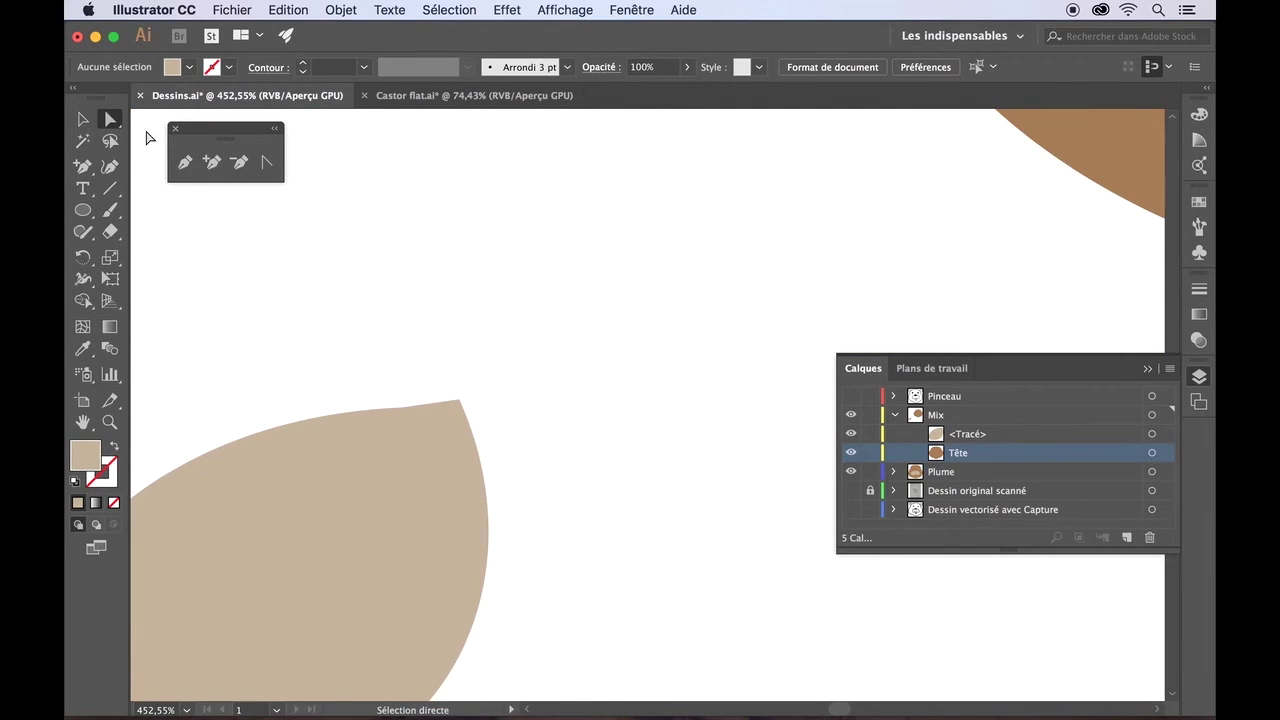
{"action": "left_click_drag", "start_coordinate": [396, 350], "coordinate": [591, 532]}
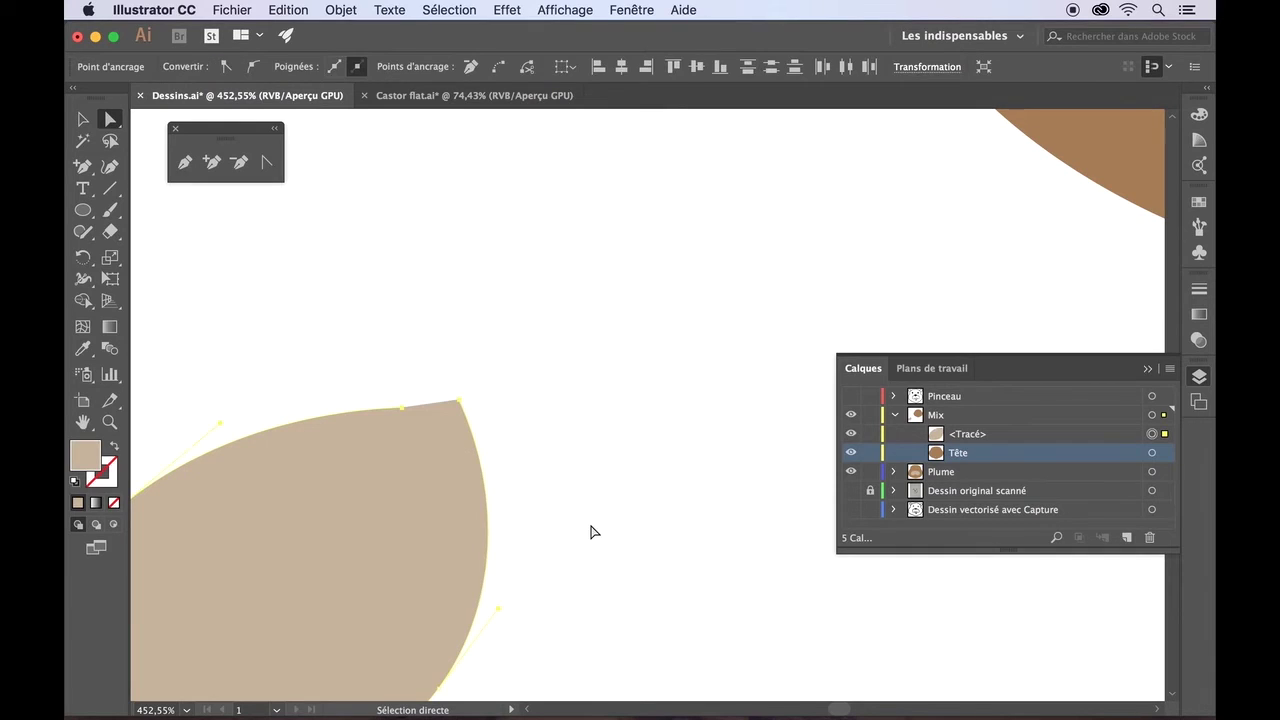
{"action": "scroll", "coordinate": [552, 360], "scroll_direction": "up", "scroll_amount": 5}
{"action": "left_click_drag", "start_coordinate": [605, 414], "coordinate": [591, 436]}
{"action": "left_click", "coordinate": [467, 434]}
{"action": "left_click", "coordinate": [588, 434]}
{"action": "left_click_drag", "start_coordinate": [697, 667], "coordinate": [676, 458]}
{"action": "key", "text": "super+z"}
- Remove a point at the leaf's top corner and make that corner a smooth point
{"action": "key", "text": "minus"}
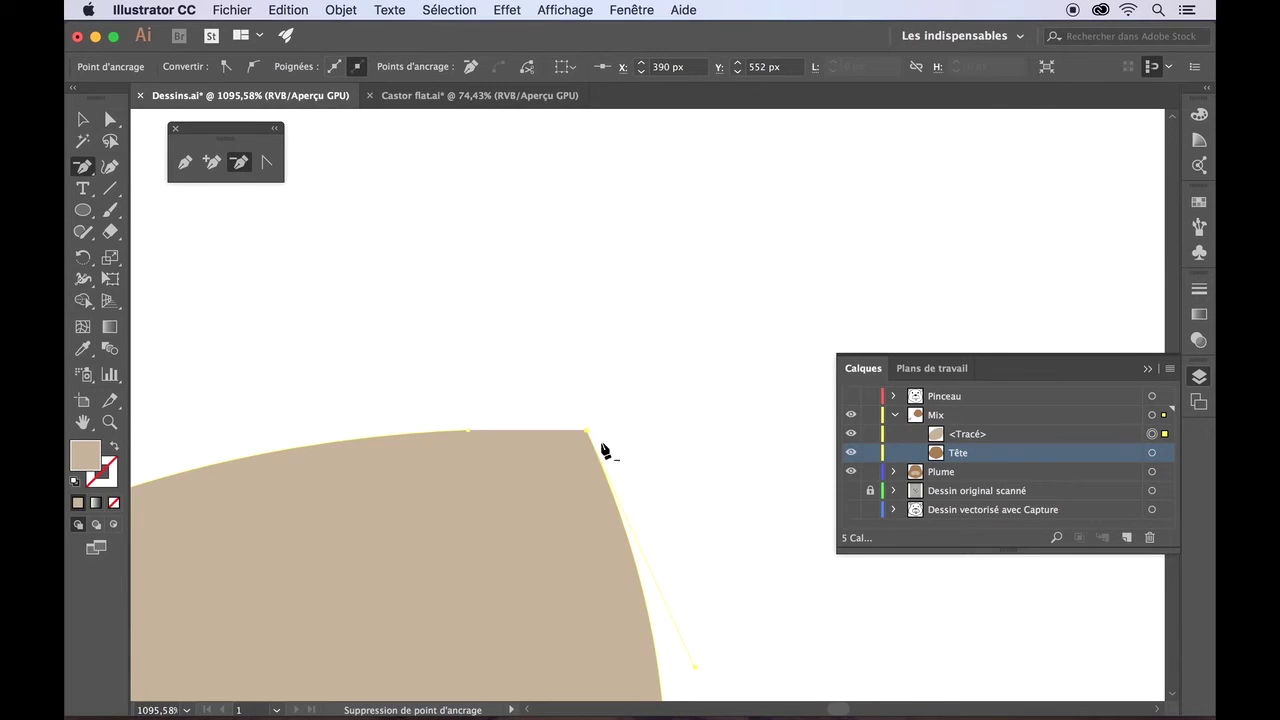
{"action": "left_click", "coordinate": [587, 431]}
{"action": "scroll", "coordinate": [585, 430], "scroll_direction": "down", "scroll_amount": 5}
{"action": "scroll", "coordinate": [587, 436], "scroll_direction": "down", "scroll_amount": 2}
{"action": "key", "text": "super+shift+a"}
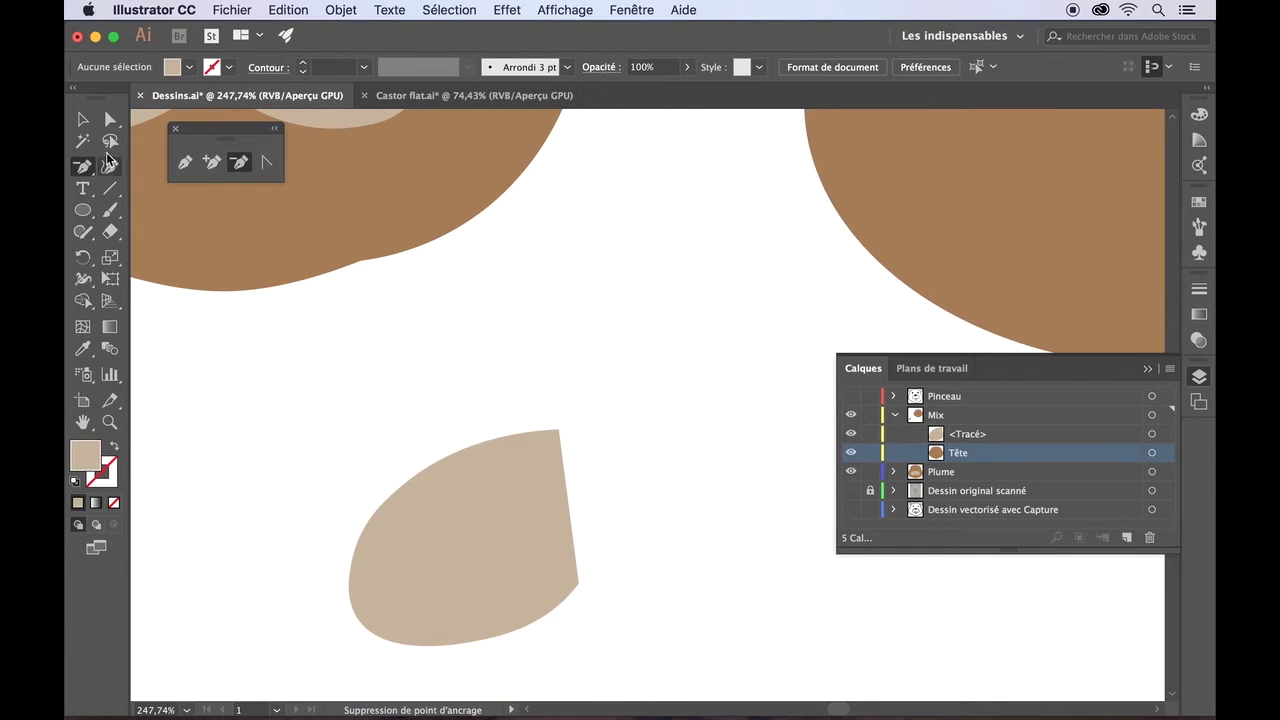
{"action": "left_click", "coordinate": [112, 168]}
{"action": "left_click", "coordinate": [565, 438]}
{"action": "double_click", "coordinate": [563, 434]}
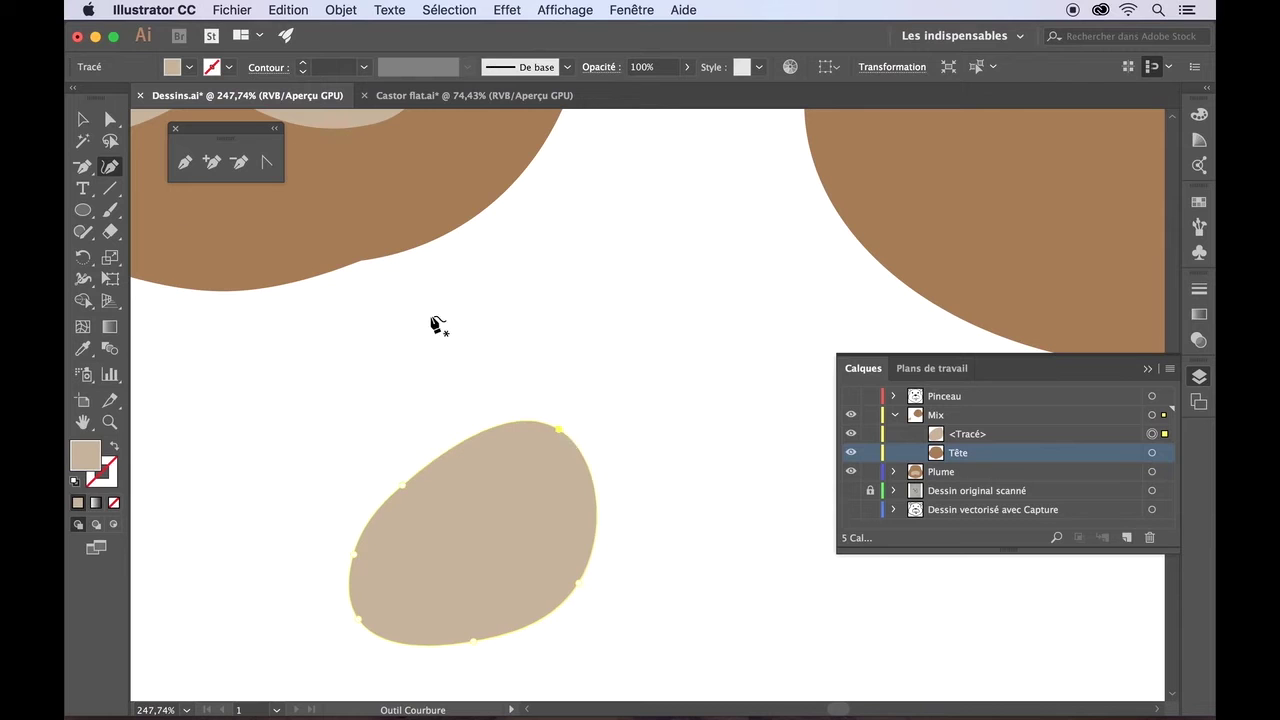
- Enlarge the beige blob and nudge its top-right point down
{"action": "left_click", "coordinate": [82, 120]}
{"action": "left_click_drag", "start_coordinate": [598, 421], "coordinate": [617, 411]}
{"action": "key", "text": "super+shift+a"}
{"action": "left_click", "coordinate": [110, 120]}
{"action": "left_click_drag", "start_coordinate": [437, 349], "coordinate": [655, 481]}
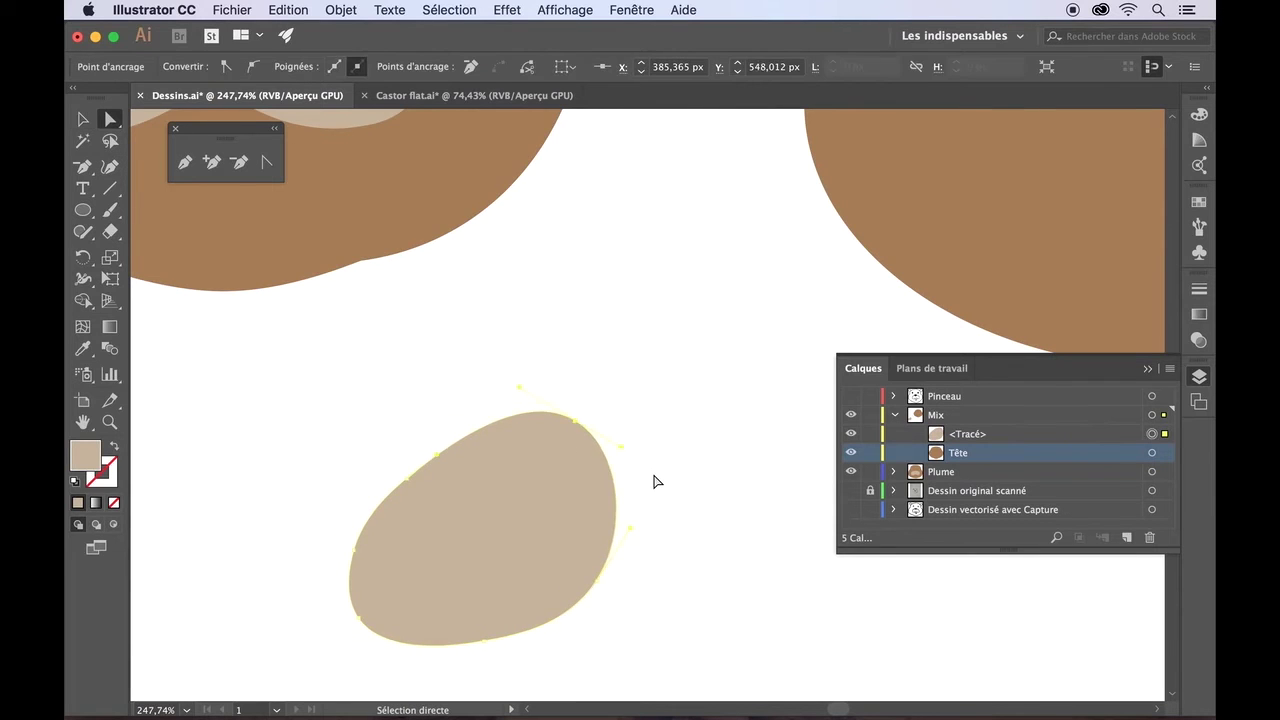
{"action": "key", "text": "Down"}
{"action": "key", "text": "Down"}
{"action": "key", "text": "Down"}
{"action": "key", "text": "Down"}
{"action": "key", "text": "Down"}
{"action": "key", "text": "Down"}
- Nudge the blob's right, lower-left and upper-left points into a rounder oval
{"action": "scroll", "coordinate": [651, 431], "scroll_direction": "down", "scroll_amount": 2}
{"action": "left_click", "coordinate": [574, 508]}
{"action": "key", "text": "Left"}
{"action": "key", "text": "Left"}
{"action": "key", "text": "Left"}
{"action": "key", "text": "Left"}
{"action": "left_click_drag", "start_coordinate": [440, 474], "coordinate": [577, 626]}
{"action": "key", "text": "Down"}
{"action": "key", "text": "Down"}
{"action": "key", "text": "Down"}
{"action": "key", "text": "Down"}
{"action": "key", "text": "Down"}
{"action": "key", "text": "Down"}
{"action": "key", "text": "Down"}
{"action": "key", "text": "Down"}
{"action": "key", "text": "Left"}
{"action": "key", "text": "Left"}
{"action": "key", "text": "Left"}
{"action": "key", "text": "Left"}
{"action": "key", "text": "Left"}
{"action": "key", "text": "Left"}
{"action": "key", "text": "Left"}
{"action": "key", "text": "Left"}
{"action": "key", "text": "Left"}
{"action": "key", "text": "Left"}
{"action": "key", "text": "Left"}
{"action": "key", "text": "Up"}
{"action": "key", "text": "Up"}
{"action": "left_click", "coordinate": [560, 635]}
{"action": "left_click_drag", "start_coordinate": [435, 415], "coordinate": [523, 518]}
{"action": "key", "text": "Up"}
{"action": "key", "text": "Up"}
{"action": "key", "text": "Up"}
{"action": "key", "text": "Up"}
{"action": "key", "text": "Up"}
{"action": "key", "text": "Up"}
{"action": "key", "text": "Up"}
{"action": "key", "text": "Up"}
{"action": "key", "text": "Up"}
{"action": "key", "text": "Up"}
{"action": "key", "text": "Left"}
{"action": "key", "text": "Left"}
{"action": "key", "text": "Left"}
{"action": "key", "text": "Left"}
{"action": "key", "text": "Left"}
{"action": "key", "text": "Left"}
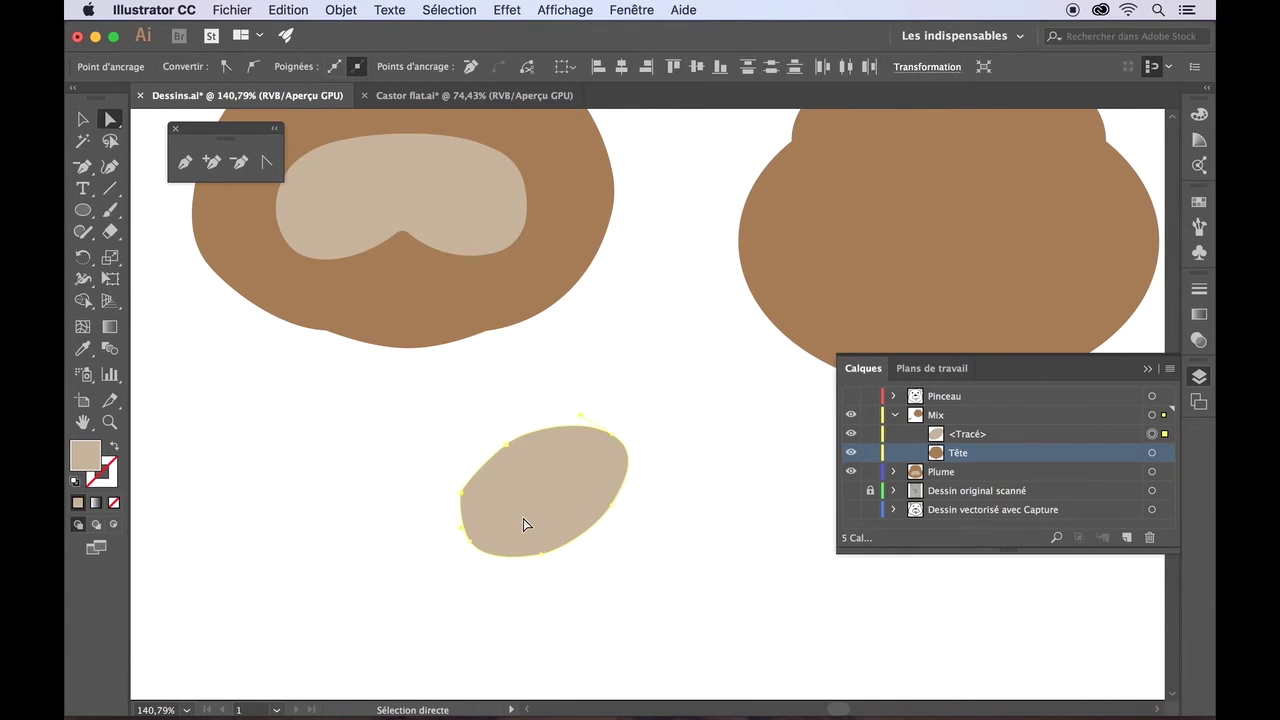
- Delete the blob's left anchor point and push its left edge outward
{"action": "left_click", "coordinate": [239, 162]}
{"action": "left_click", "coordinate": [462, 527]}
{"action": "left_click", "coordinate": [812, 401]}
{"action": "left_click", "coordinate": [461, 491]}
{"action": "left_click", "coordinate": [110, 119]}
{"action": "scroll", "coordinate": [474, 492], "scroll_direction": "up", "scroll_amount": 4}
{"action": "left_click_drag", "start_coordinate": [486, 489], "coordinate": [449, 491]}
{"action": "left_click", "coordinate": [369, 494]}
{"action": "scroll", "coordinate": [369, 497], "scroll_direction": "down", "scroll_amount": 4}
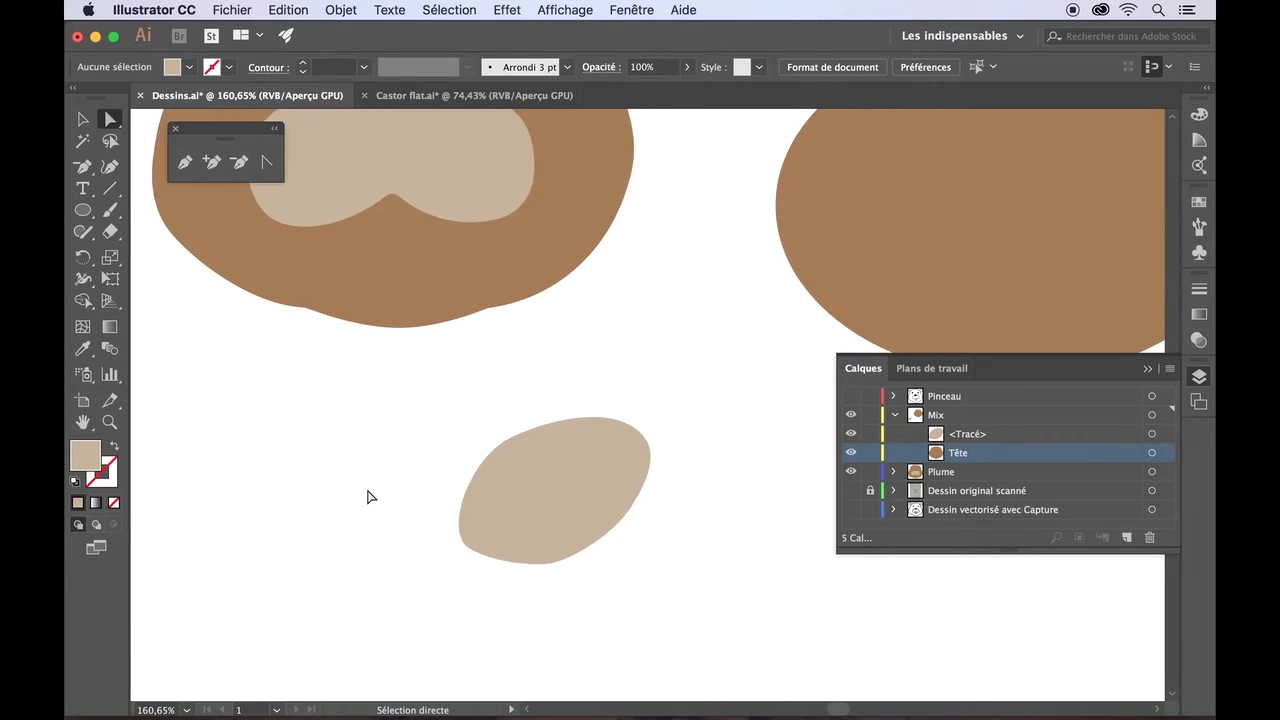
{"action": "scroll", "coordinate": [525, 605], "scroll_direction": "right", "scroll_amount": 2}
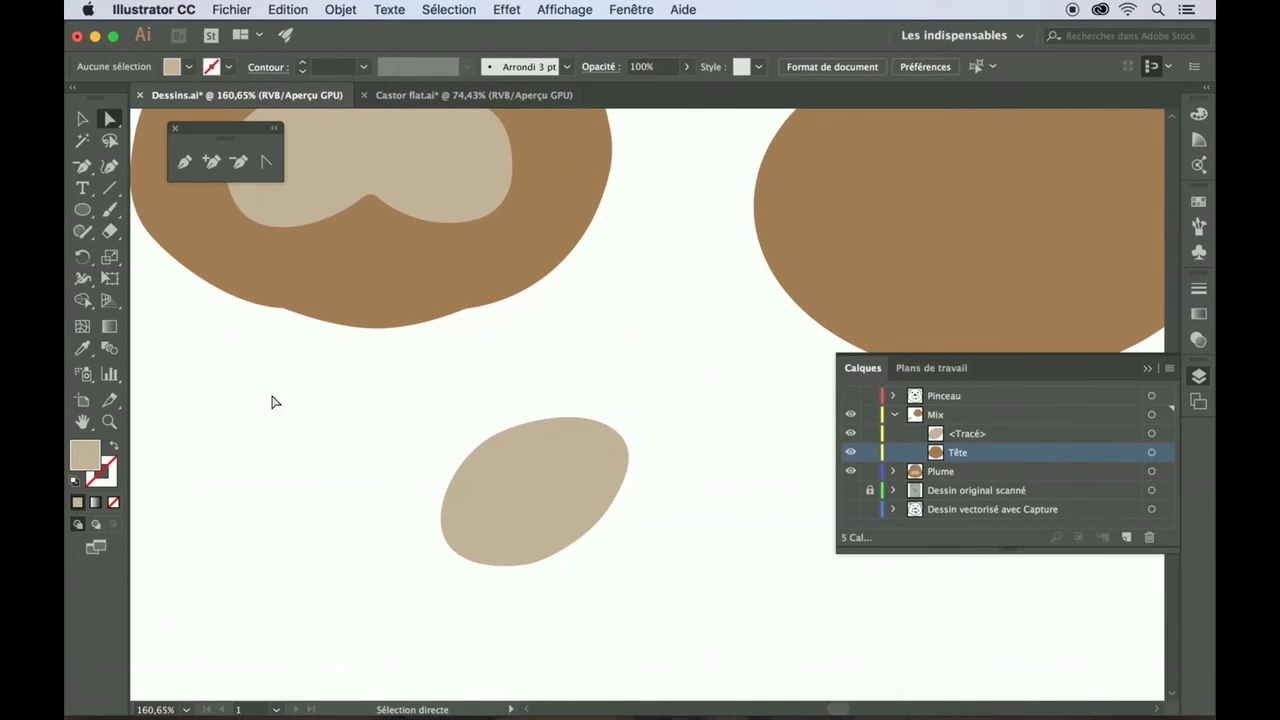
- Make a Vertical Reflect copy of the beige oval and nudge it right with the arrow key
{"action": "left_click", "coordinate": [82, 119]}
{"action": "left_click", "coordinate": [502, 539]}
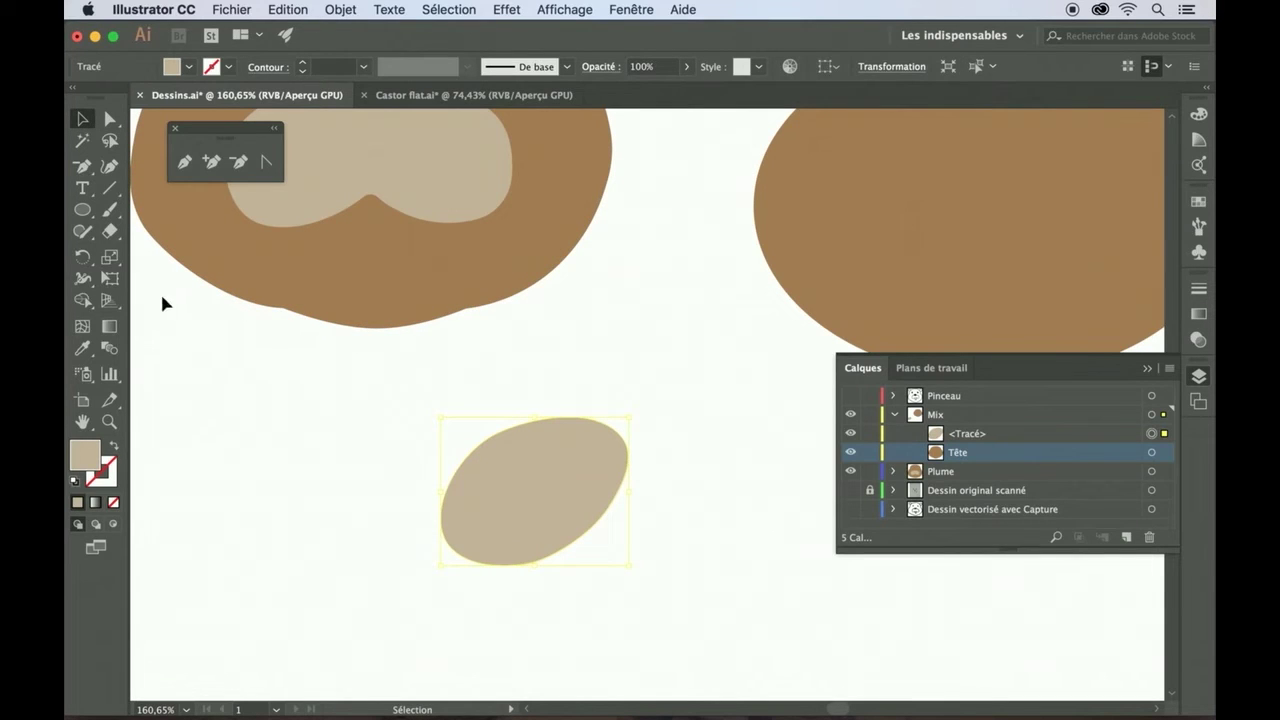
{"action": "left_click_drag", "start_coordinate": [82, 262], "coordinate": [161, 274]}
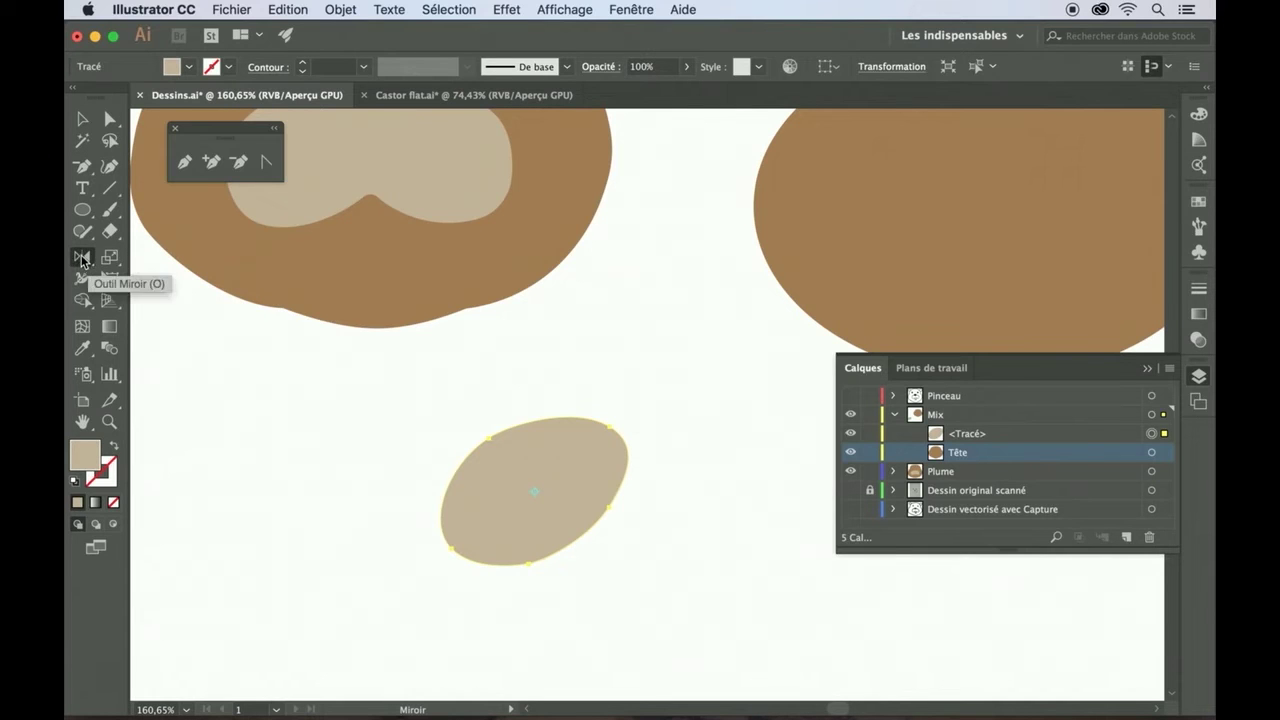
{"action": "double_click", "coordinate": [83, 259]}
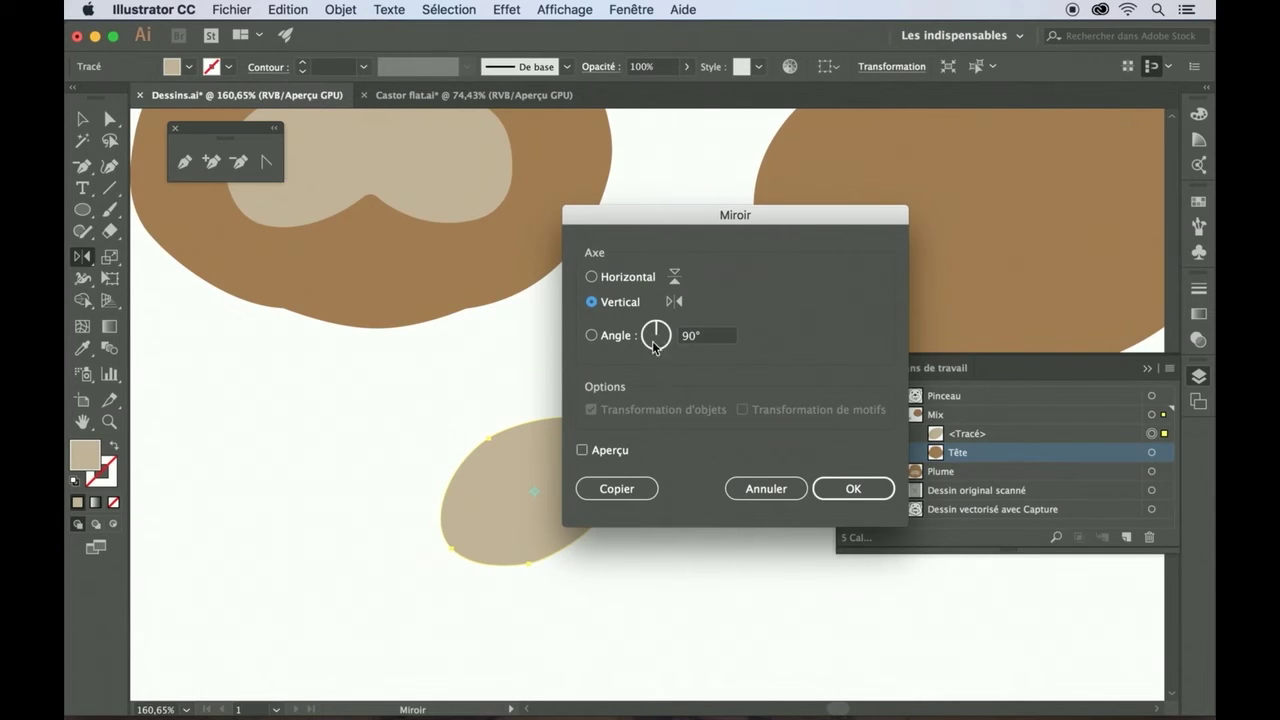
{"action": "left_click", "coordinate": [582, 451]}
{"action": "left_click", "coordinate": [582, 451]}
{"action": "left_click", "coordinate": [582, 451]}
{"action": "left_click", "coordinate": [582, 451]}
{"action": "left_click", "coordinate": [604, 494]}
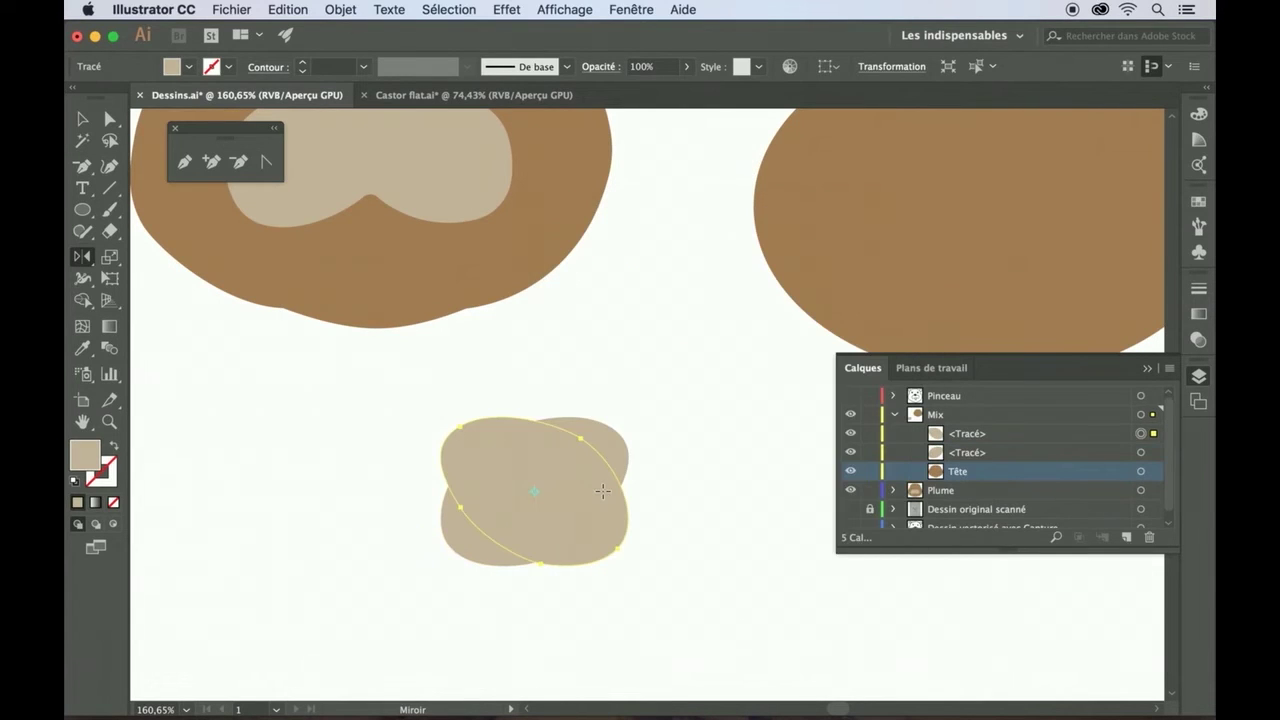
{"action": "left_click", "coordinate": [81, 119]}
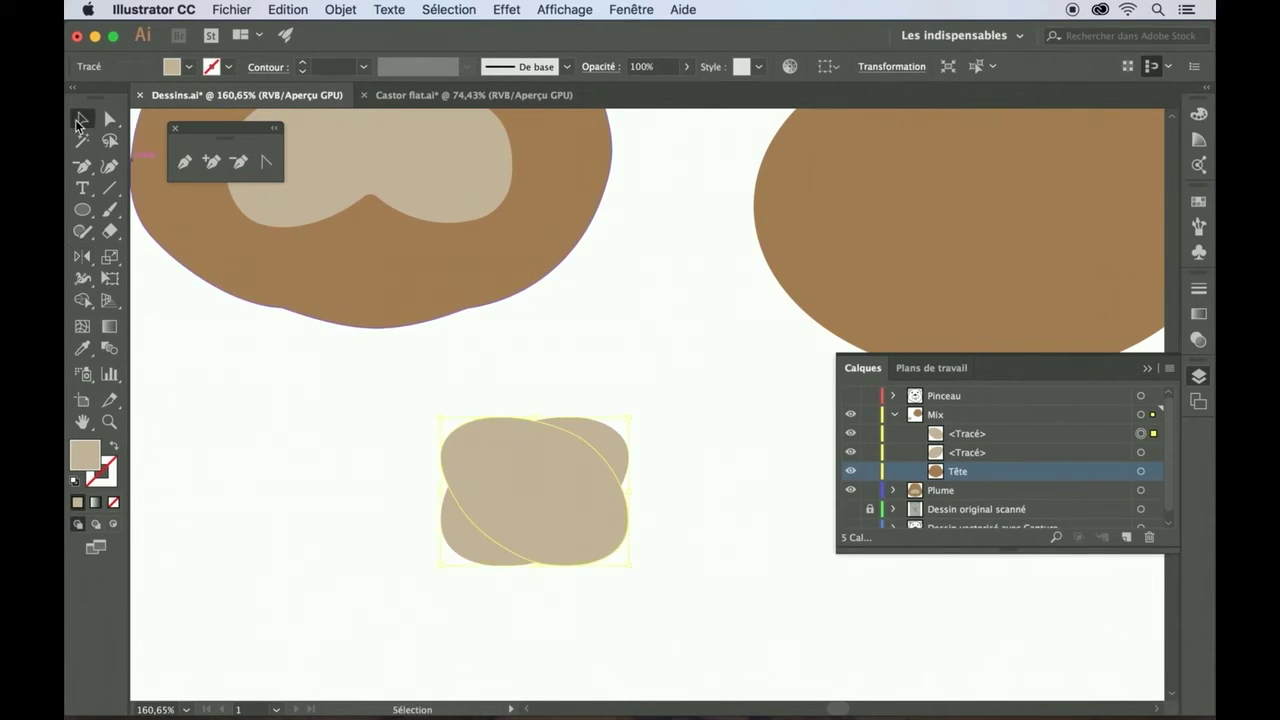
{"action": "key", "text": "Right"}
{"action": "key", "text": "Right"}
{"action": "key", "text": "Right"}
{"action": "key", "text": "Right"}
{"action": "key", "text": "Right"}
{"action": "key", "text": "Right"}
{"action": "key", "text": "Right"}
{"action": "key", "text": "Right"}
{"action": "key", "text": "Right"}
{"action": "key", "text": "Right"}
{"action": "key", "text": "Right"}
{"action": "key", "text": "Right"}
{"action": "key", "text": "Right"}
{"action": "key", "text": "Right"}
{"action": "key", "text": "Right"}
{"action": "key", "text": "Right"}
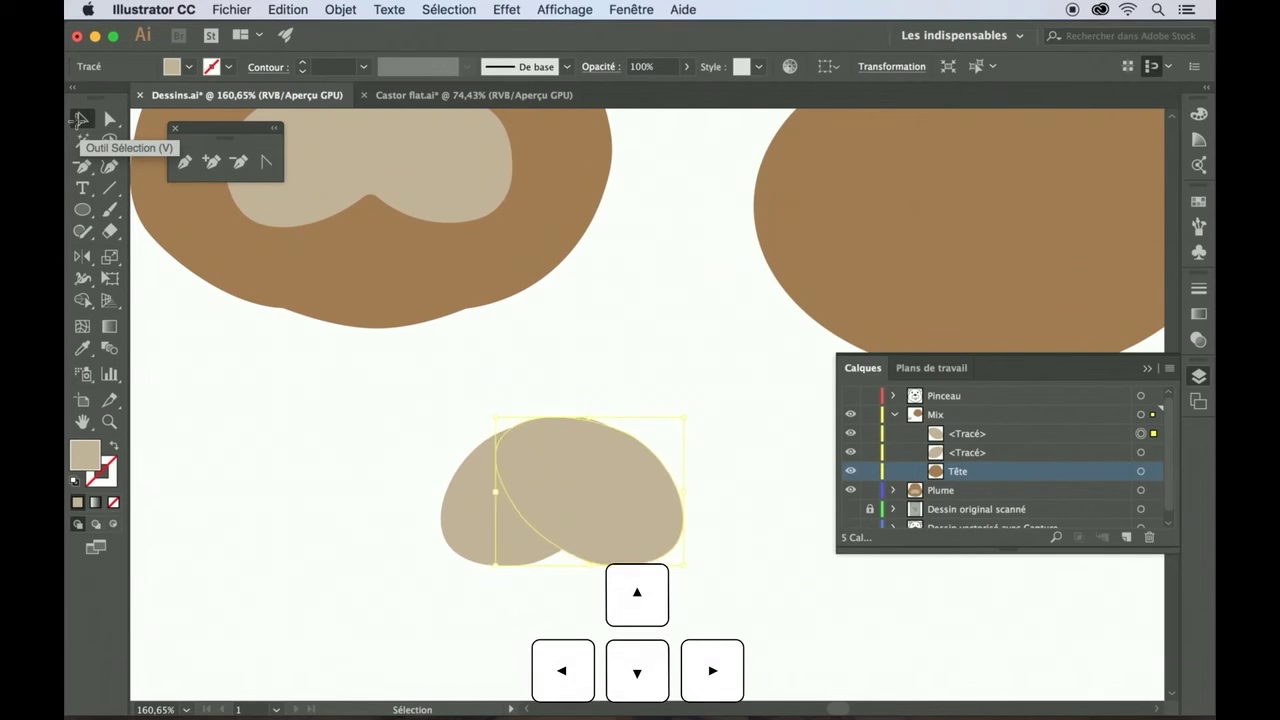
- Merge the two overlapping beige ovals into one shape with the Shape Builder tool
{"action": "left_click", "coordinate": [390, 399]}
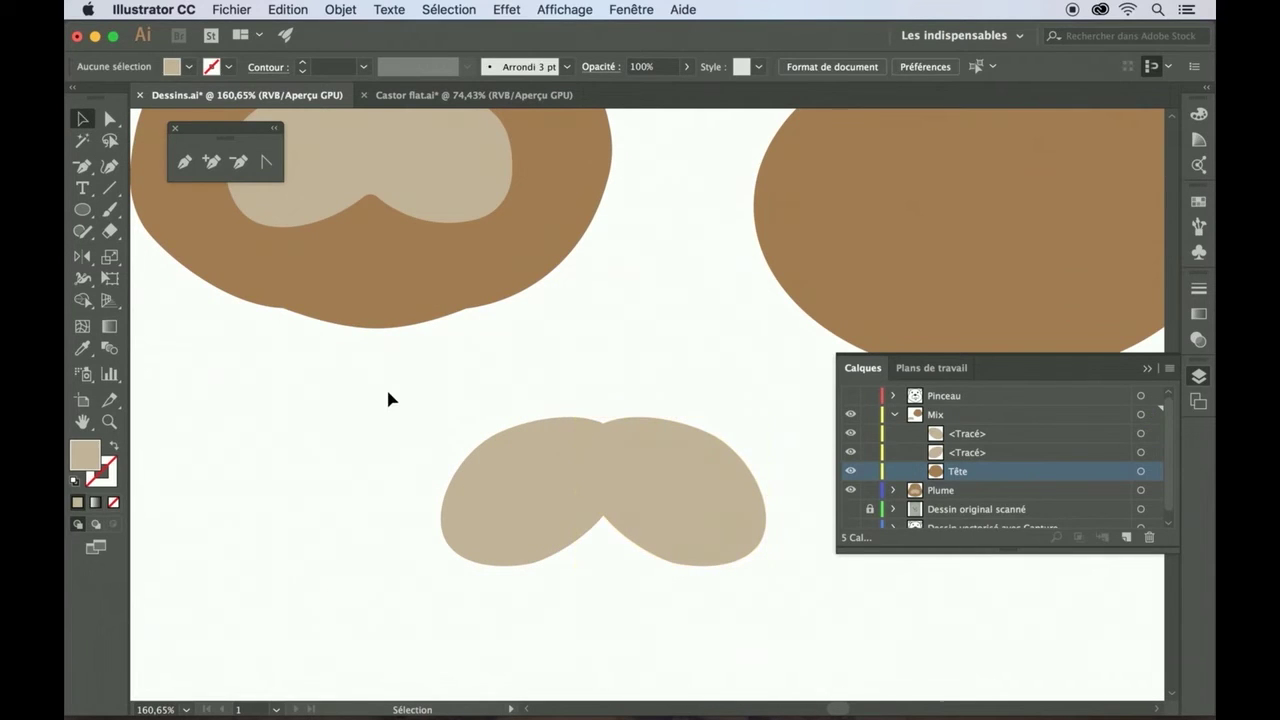
{"action": "left_click", "coordinate": [460, 509]}
{"action": "left_click", "coordinate": [664, 517], "text": "shift"}
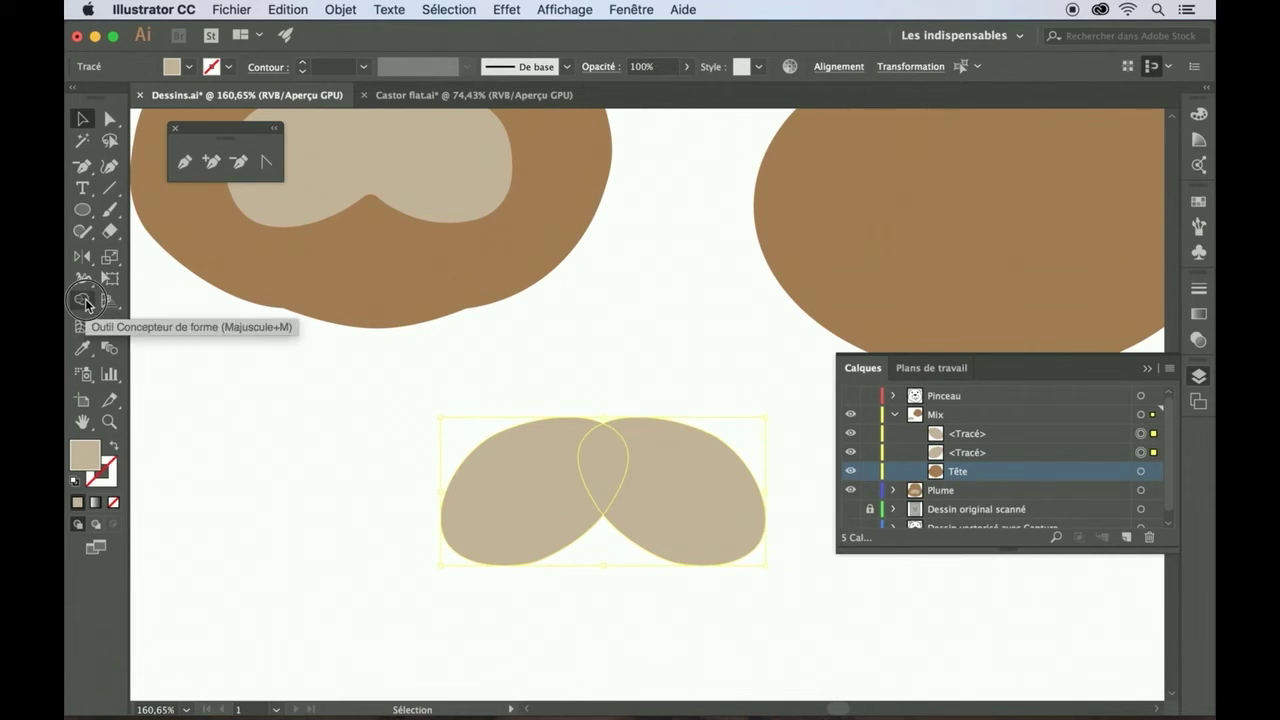
{"action": "left_click", "coordinate": [82, 299]}
{"action": "mouse_move", "coordinate": [518, 508]}
{"action": "left_mouse_down"}
{"action": "mouse_move", "coordinate": [553, 479]}
{"action": "mouse_move", "coordinate": [703, 472]}
{"action": "mouse_move", "coordinate": [729, 500]}
{"action": "left_mouse_up"}
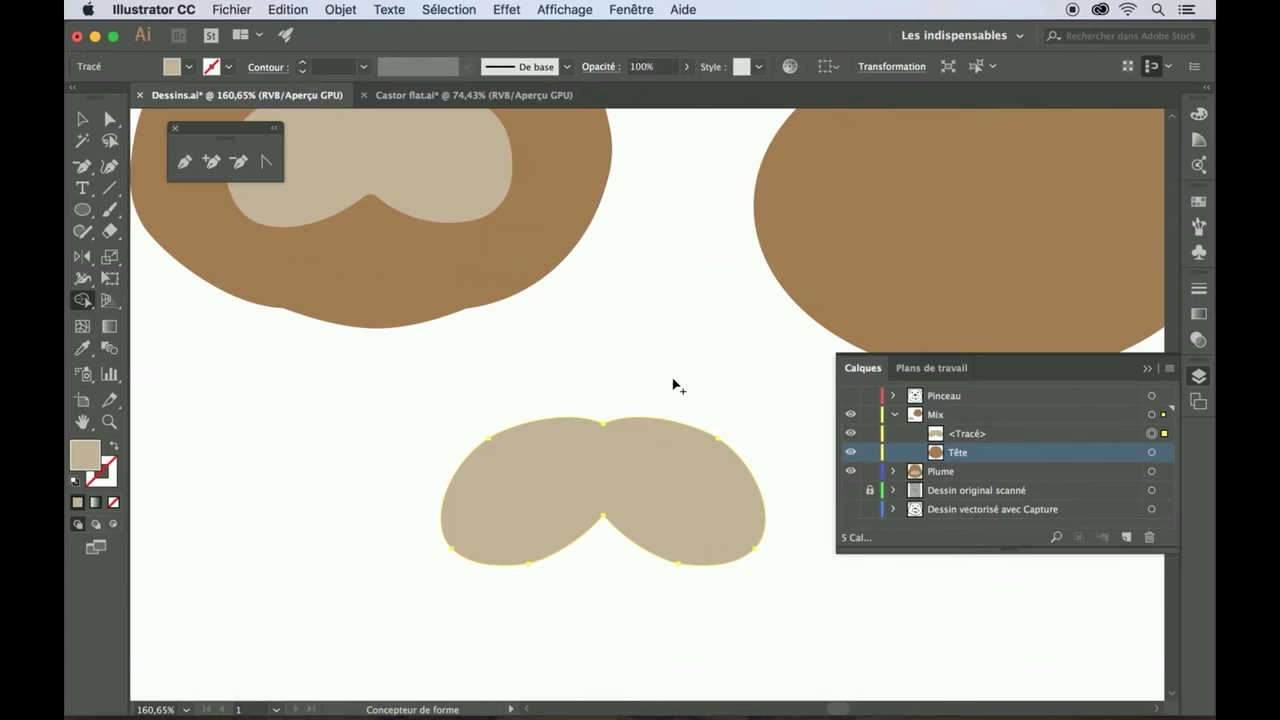
{"action": "left_click", "coordinate": [83, 120]}
{"action": "left_click", "coordinate": [262, 430]}
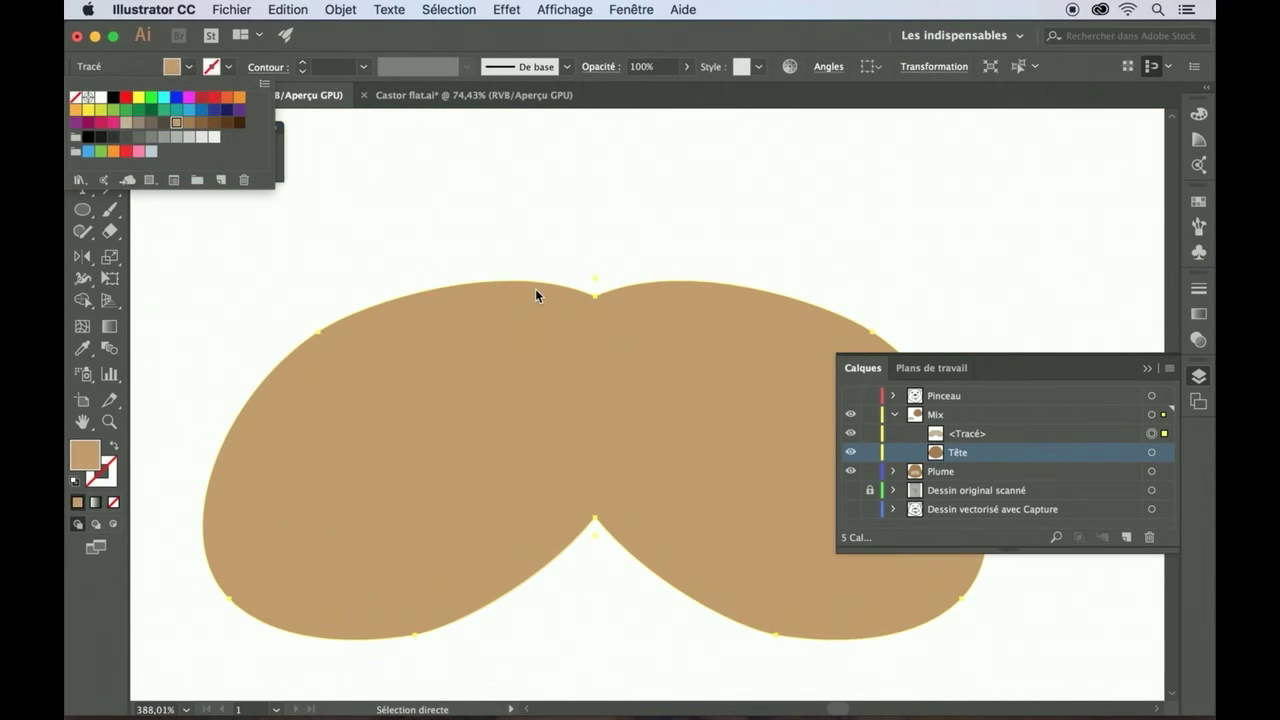
{"action": "left_click", "coordinate": [510, 254]}
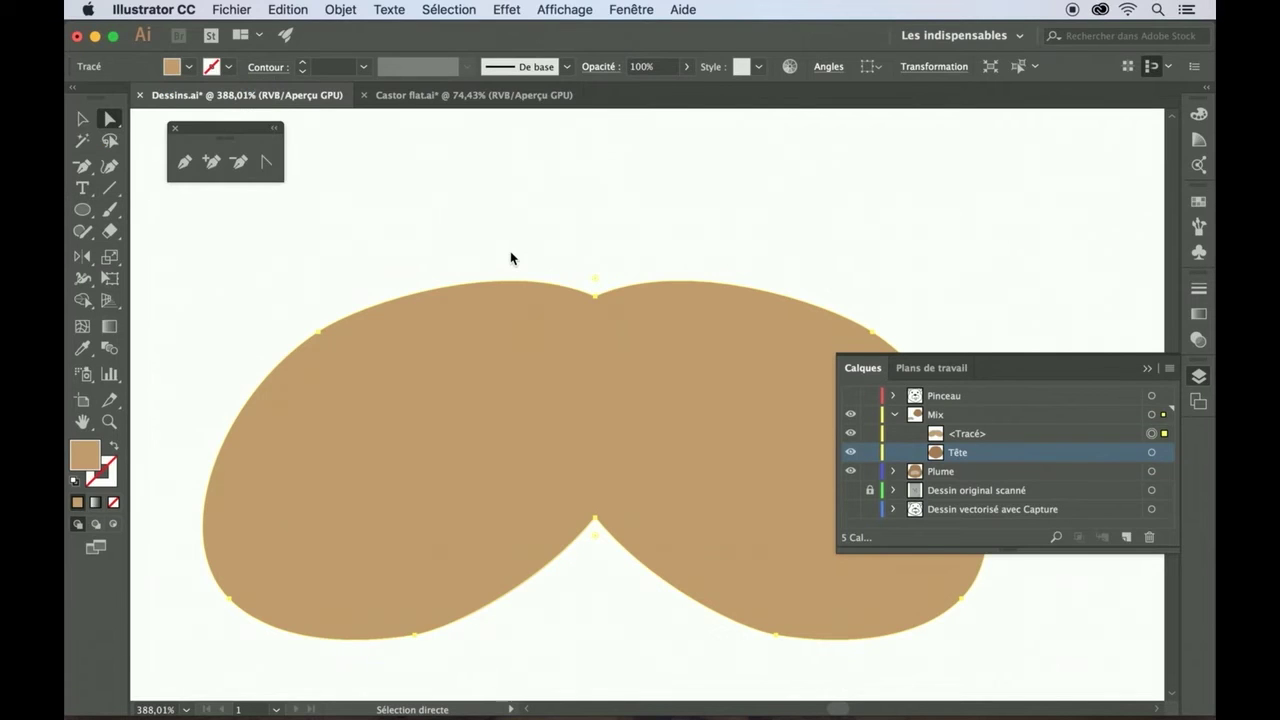
{"action": "scroll", "coordinate": [510, 254], "scroll_direction": "up", "scroll_amount": 5}
{"action": "scroll", "coordinate": [510, 254], "scroll_direction": "down", "scroll_amount": 1}
{"action": "scroll", "coordinate": [510, 254], "scroll_direction": "right", "scroll_amount": 2}
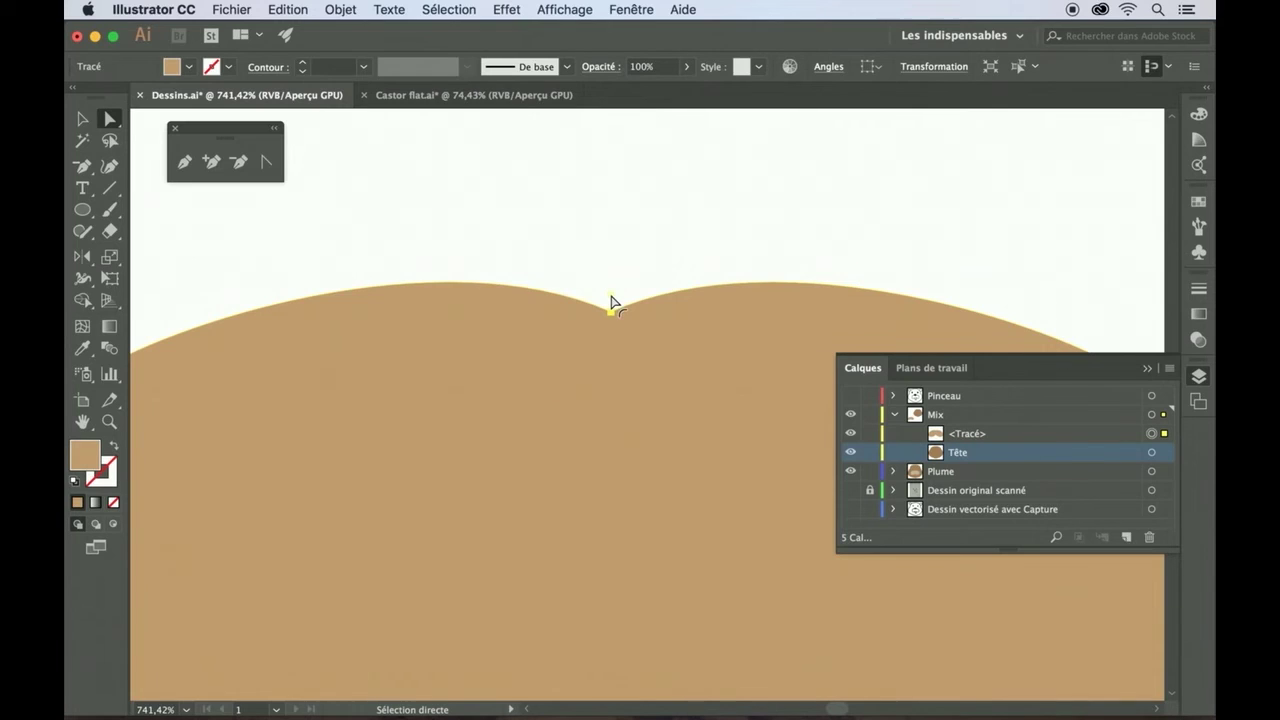
- Round the notch between the two top lobes to about 9 px with its live corner
{"action": "left_click_drag", "start_coordinate": [612, 304], "coordinate": [616, 322]}
{"action": "left_click", "coordinate": [611, 310]}
{"action": "left_click", "coordinate": [612, 299]}
{"action": "left_click_drag", "start_coordinate": [612, 299], "coordinate": [617, 252]}
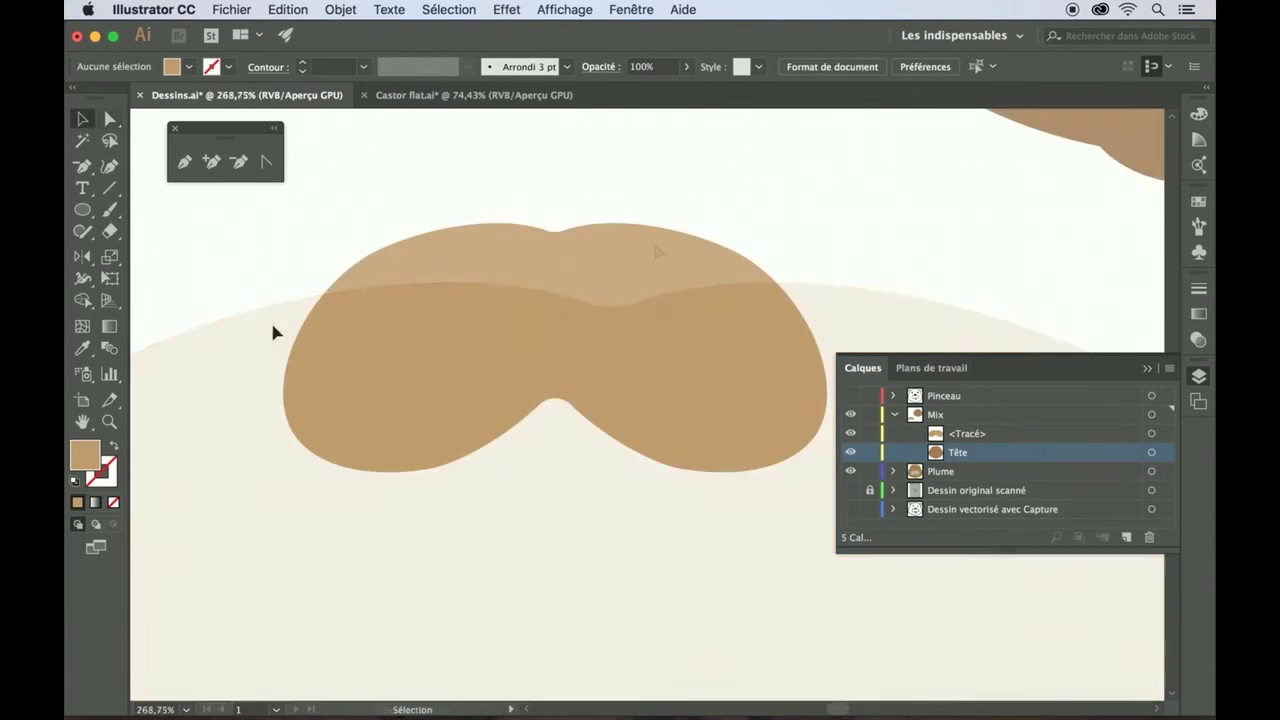
{"action": "scroll", "coordinate": [245, 341], "scroll_direction": "down", "scroll_amount": 5}
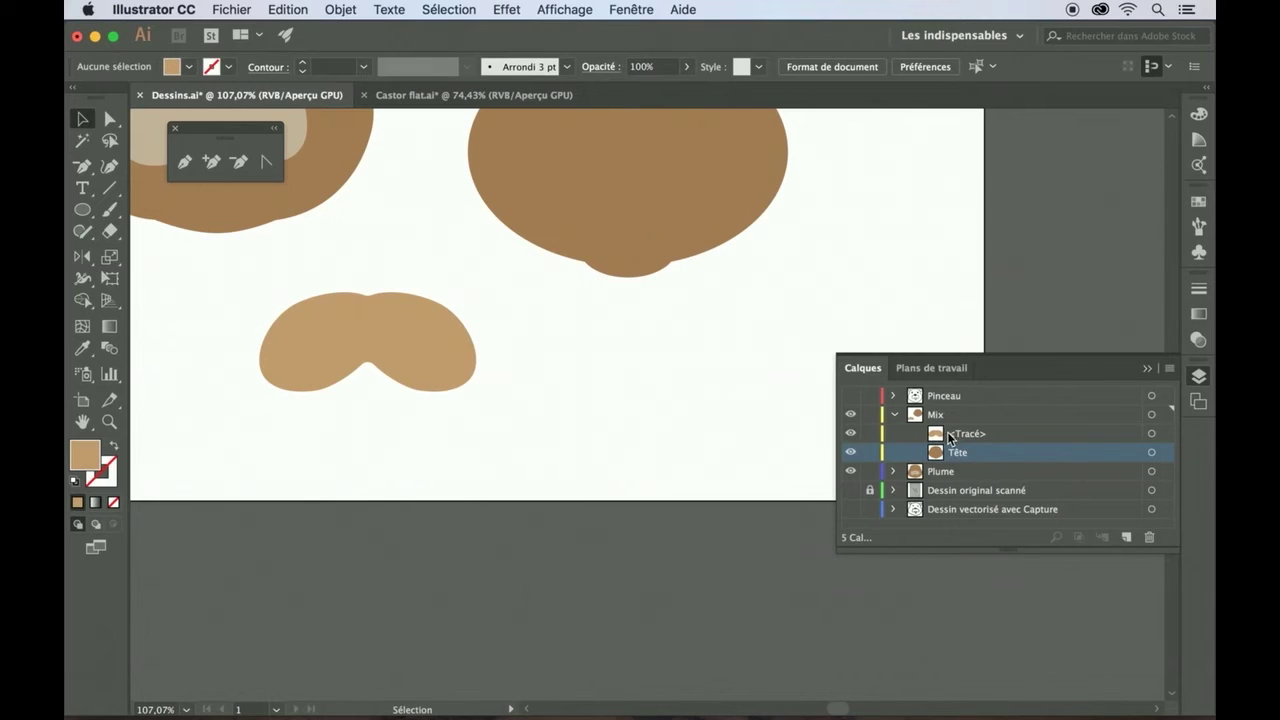
{"action": "scroll", "coordinate": [600, 390], "scroll_direction": "up", "scroll_amount": 5}
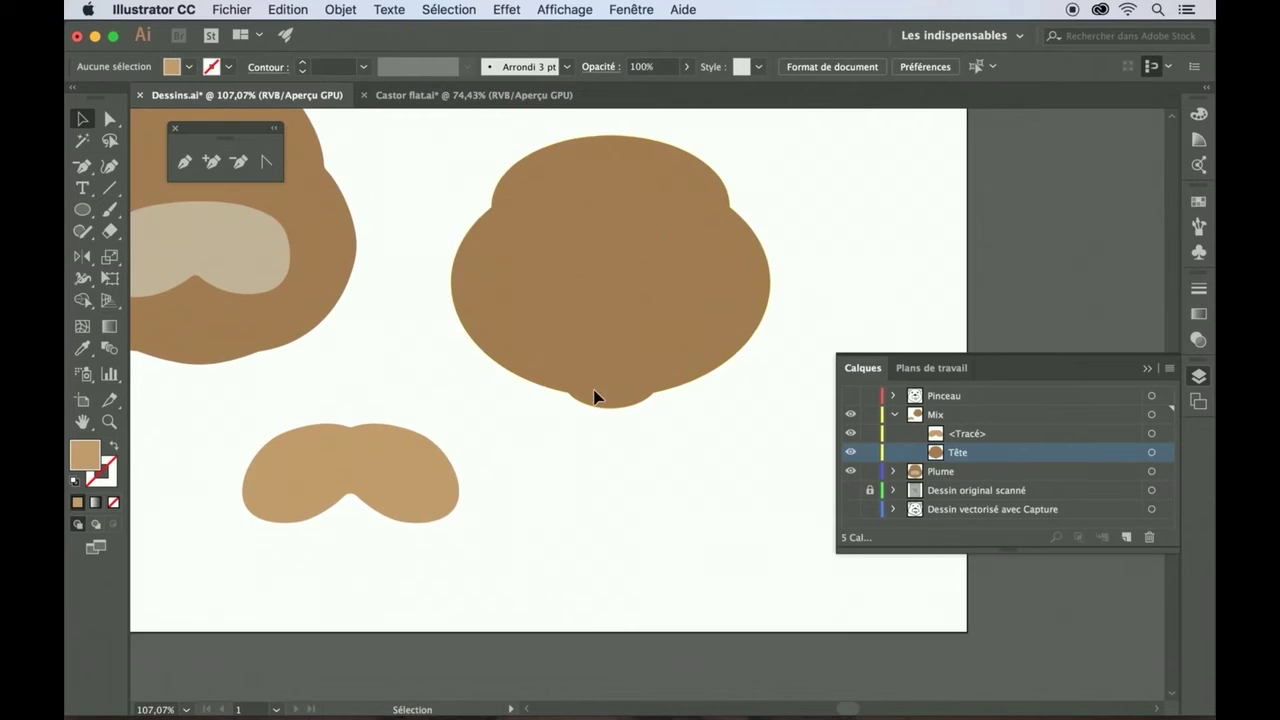
- Move the tan muzzle into the brown head and align the two with Horizontal Align Center
{"action": "left_click_drag", "start_coordinate": [427, 465], "coordinate": [688, 286]}
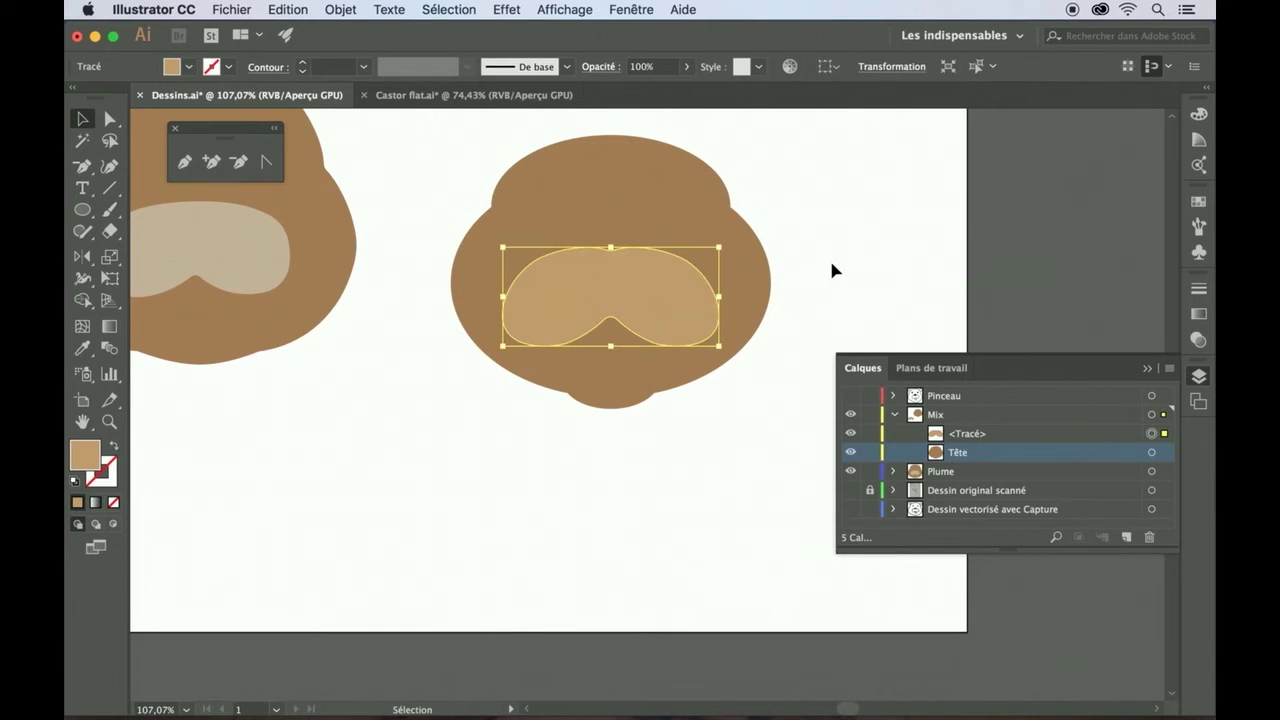
{"action": "left_click", "coordinate": [831, 266]}
{"action": "left_click", "coordinate": [680, 311]}
{"action": "left_click", "coordinate": [718, 229], "text": "shift"}
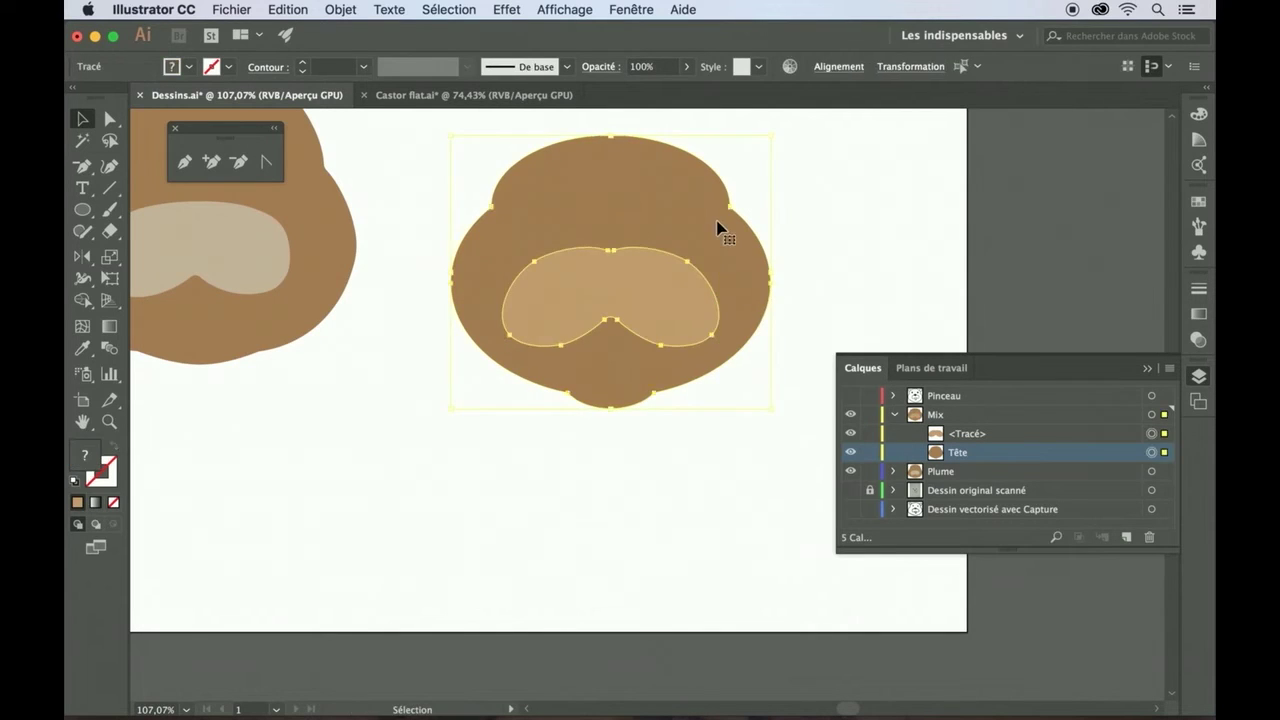
{"action": "left_click", "coordinate": [840, 68]}
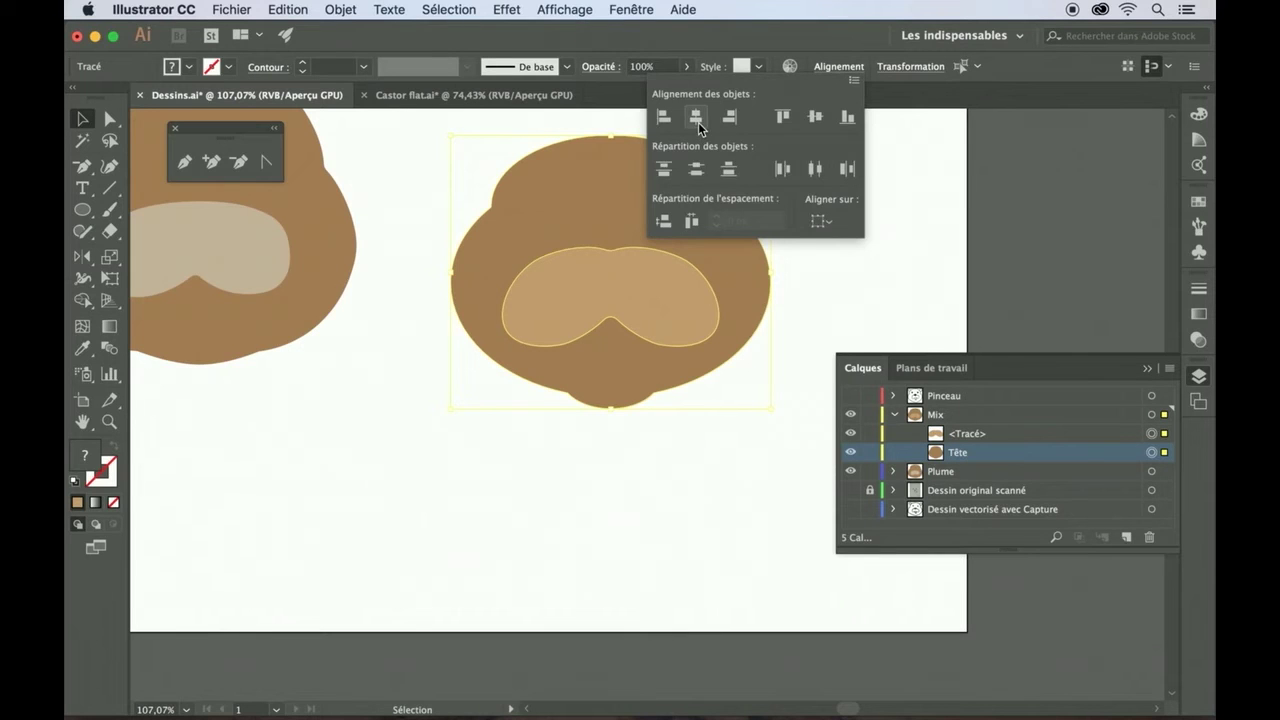
{"action": "left_click", "coordinate": [886, 217]}
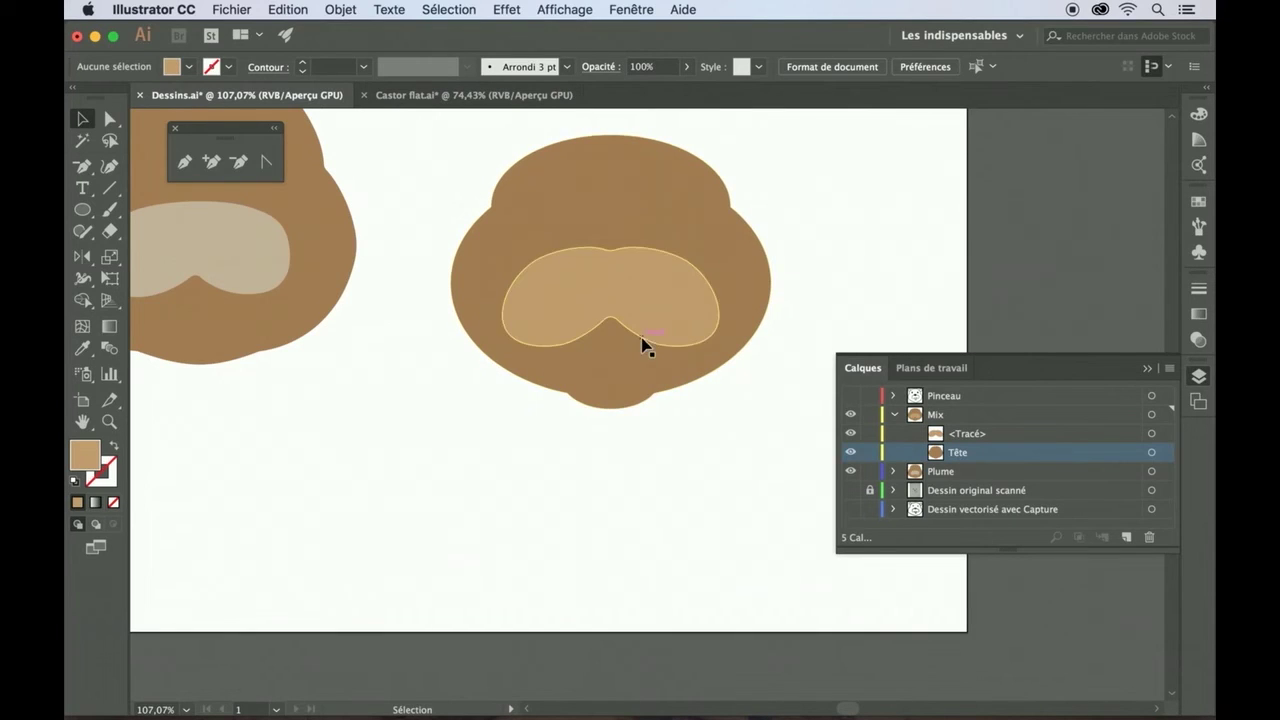
{"action": "left_click", "coordinate": [83, 212]}
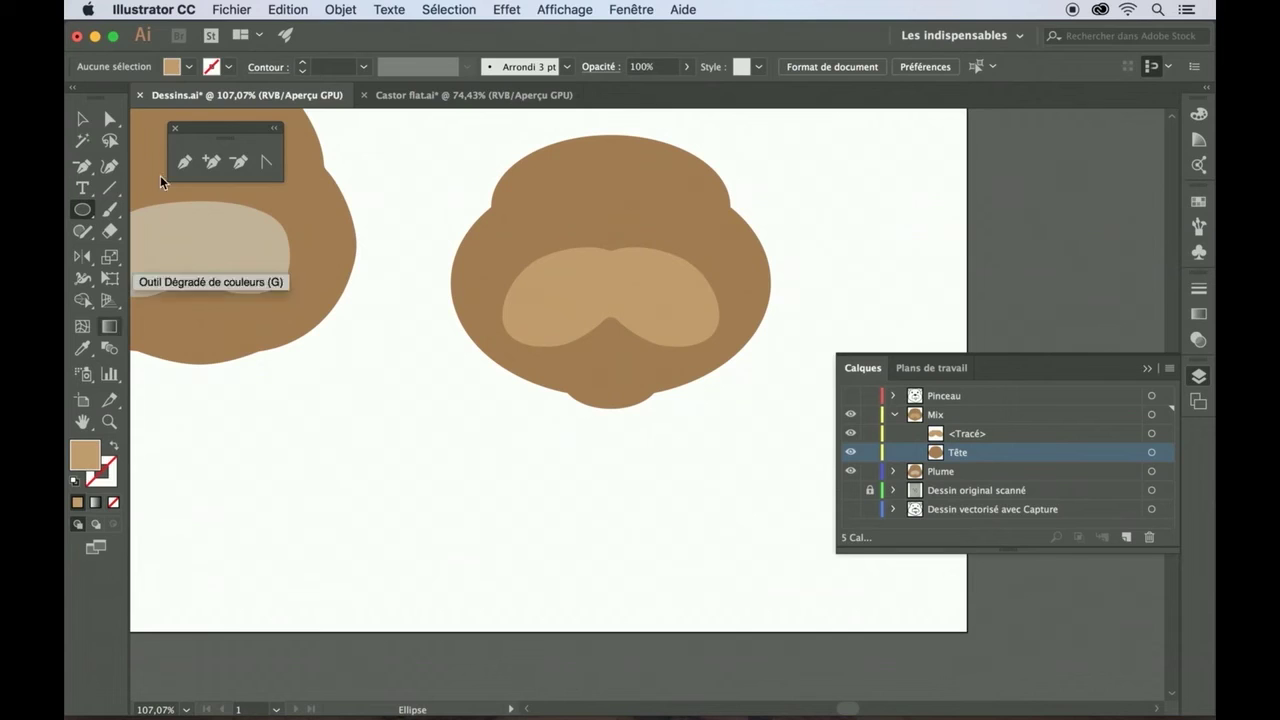
- Set a white fill and grey stroke, then draw a small oval below the face
{"action": "left_click", "coordinate": [189, 67]}
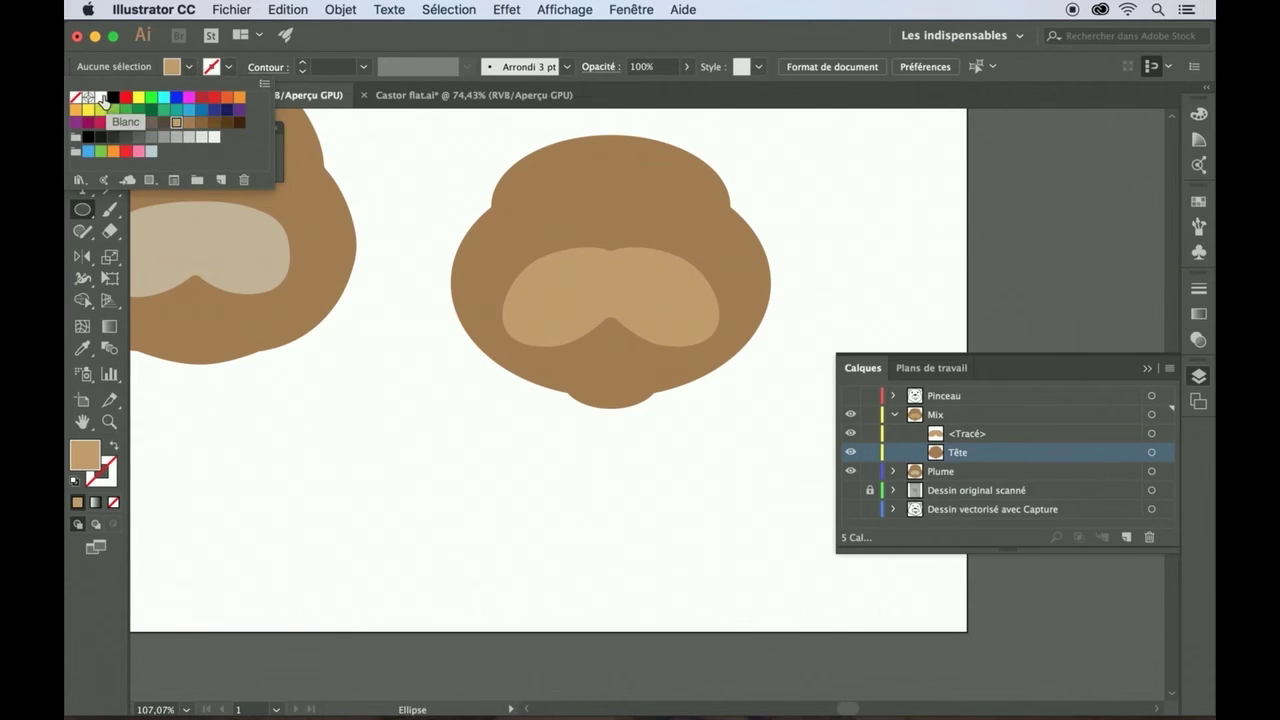
{"action": "left_click", "coordinate": [101, 97]}
{"action": "left_click", "coordinate": [224, 66]}
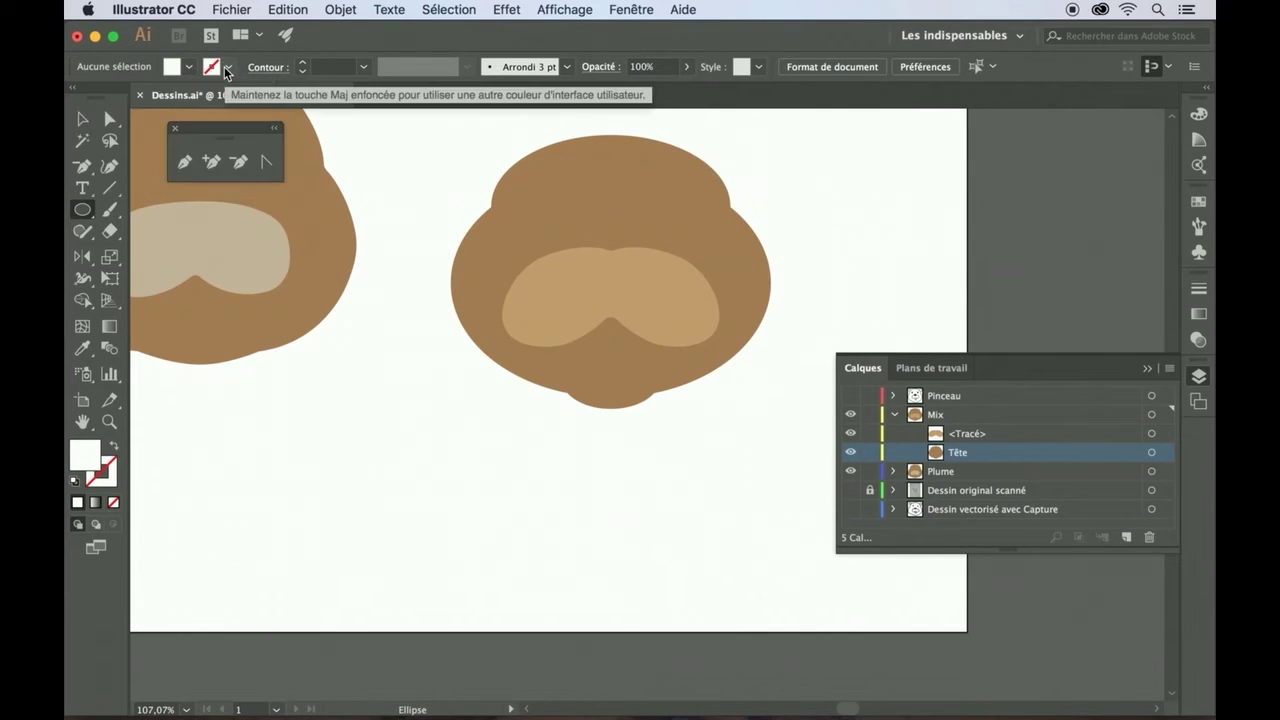
{"action": "left_click", "coordinate": [224, 66]}
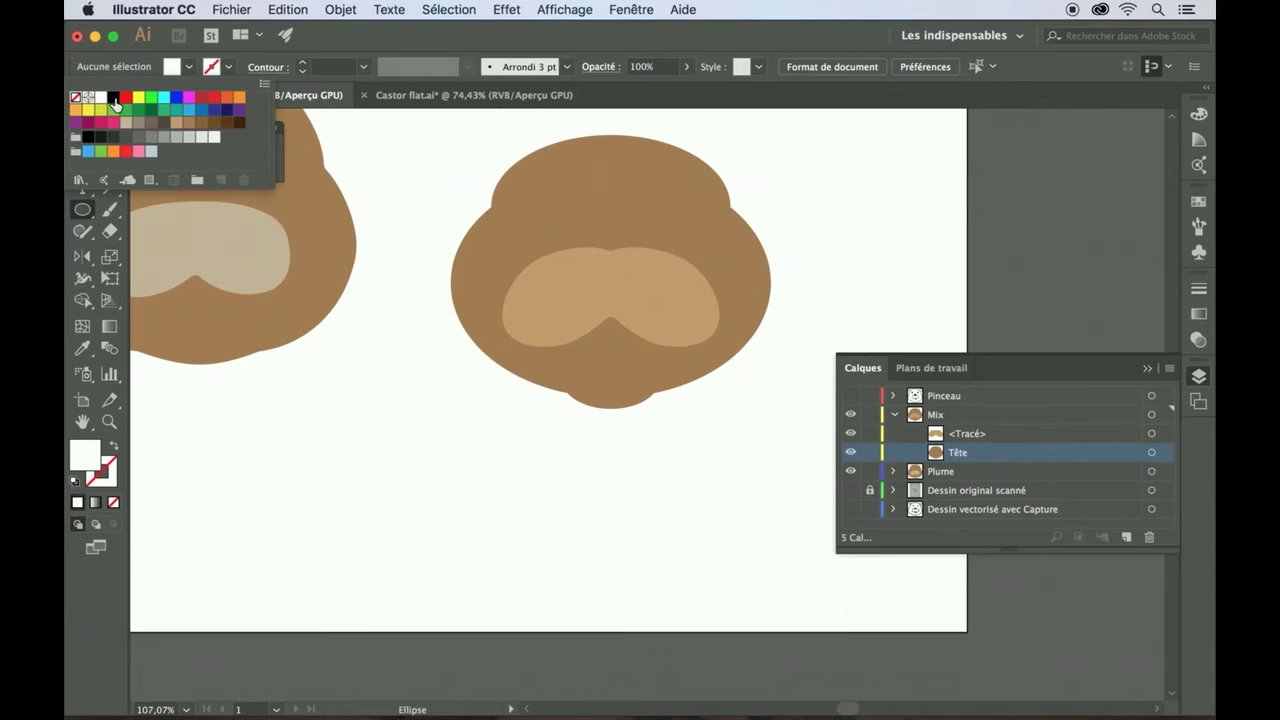
{"action": "left_click", "coordinate": [153, 146]}
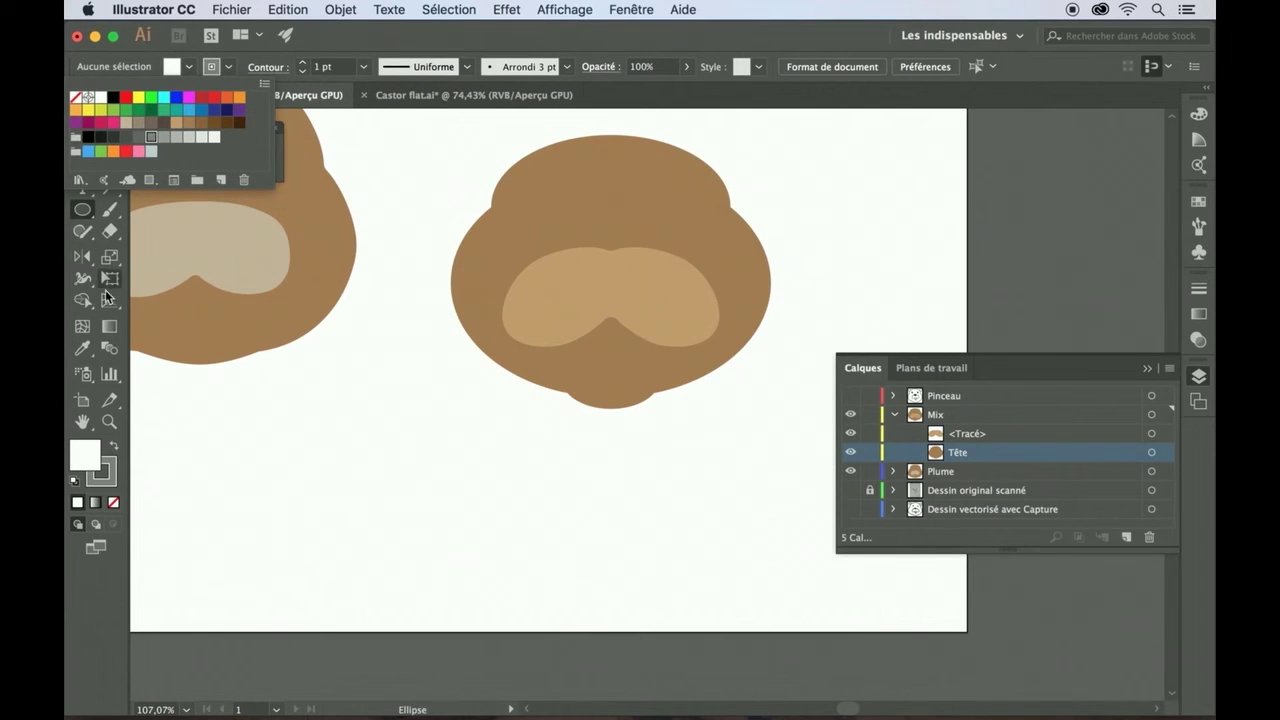
{"action": "left_click", "coordinate": [83, 212]}
{"action": "left_click_drag", "start_coordinate": [589, 342], "coordinate": [633, 418]}
- Move the white oval up into the face and place it behind the tan muzzle in Layers
{"action": "left_click", "coordinate": [83, 119]}
{"action": "left_click", "coordinate": [612, 369]}
{"action": "left_click_drag", "start_coordinate": [612, 369], "coordinate": [610, 332]}
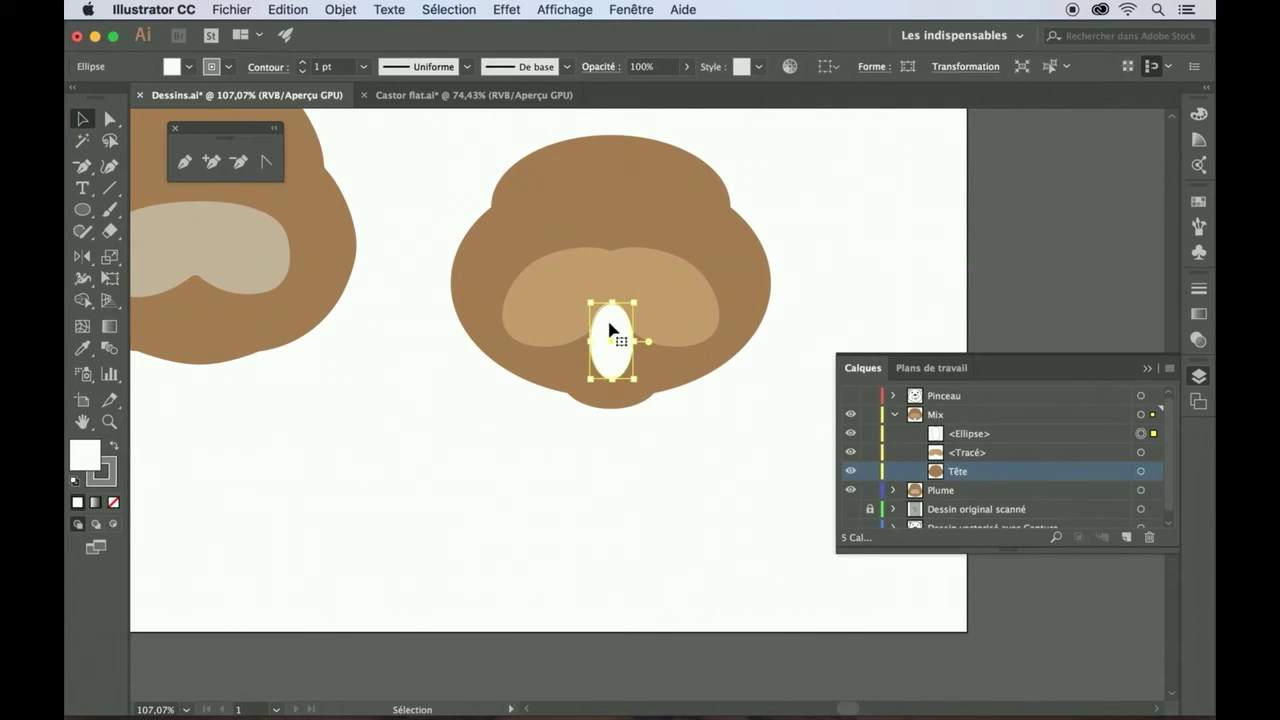
{"action": "left_click", "coordinate": [663, 478]}
{"action": "left_click_drag", "start_coordinate": [967, 437], "coordinate": [964, 460]}
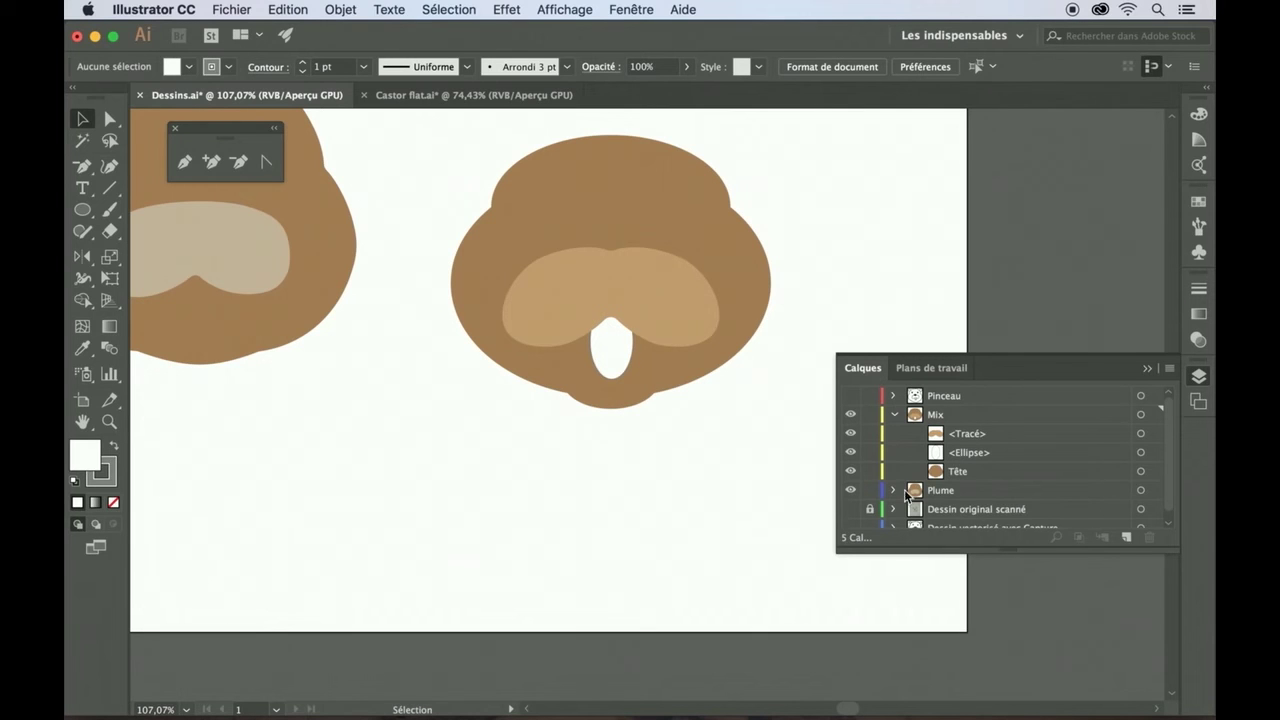
{"action": "left_click", "coordinate": [83, 211]}
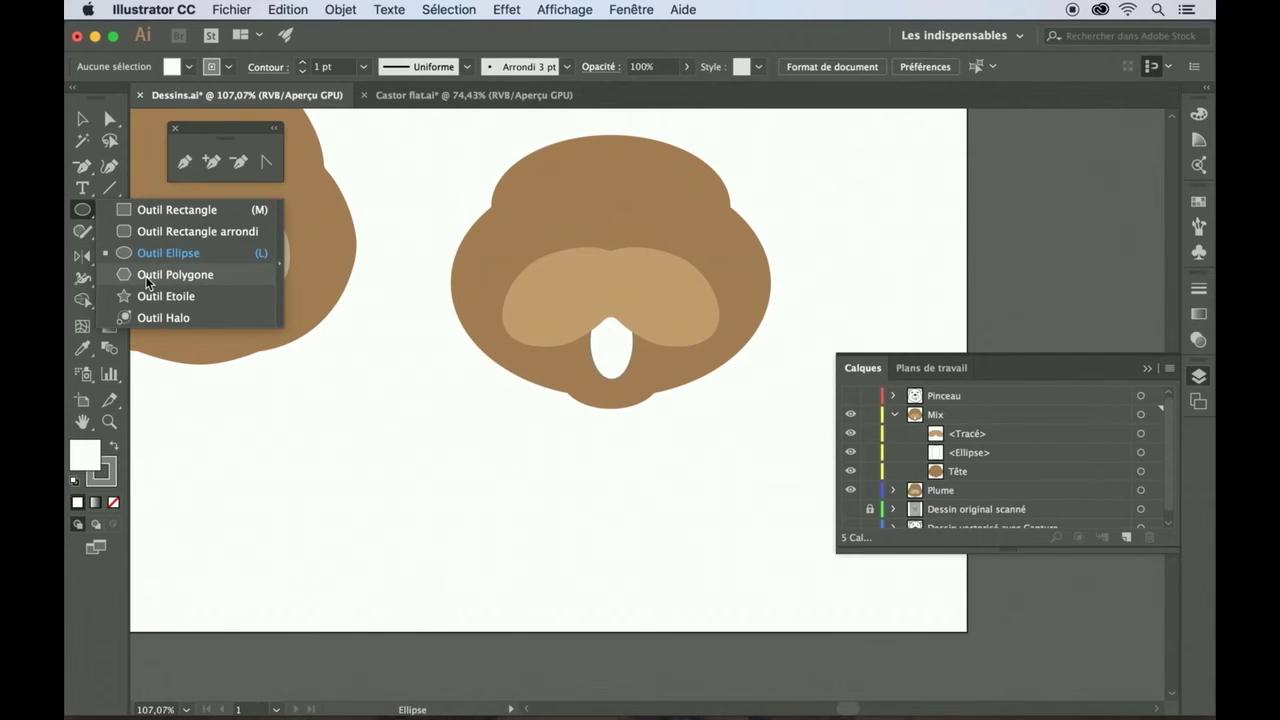
- Draw a white hexagon beside the head with the Polygon tool
{"action": "left_click", "coordinate": [147, 281]}
{"action": "left_click_drag", "start_coordinate": [409, 417], "coordinate": [511, 513]}
{"action": "key", "text": "v"}
{"action": "left_click", "coordinate": [760, 468]}
- Create new layer Calque 6 at the bottom and hide the Mix and Plume layers
{"action": "left_click", "coordinate": [895, 415]}
{"action": "left_click", "coordinate": [972, 477]}
{"action": "left_click", "coordinate": [1126, 537]}
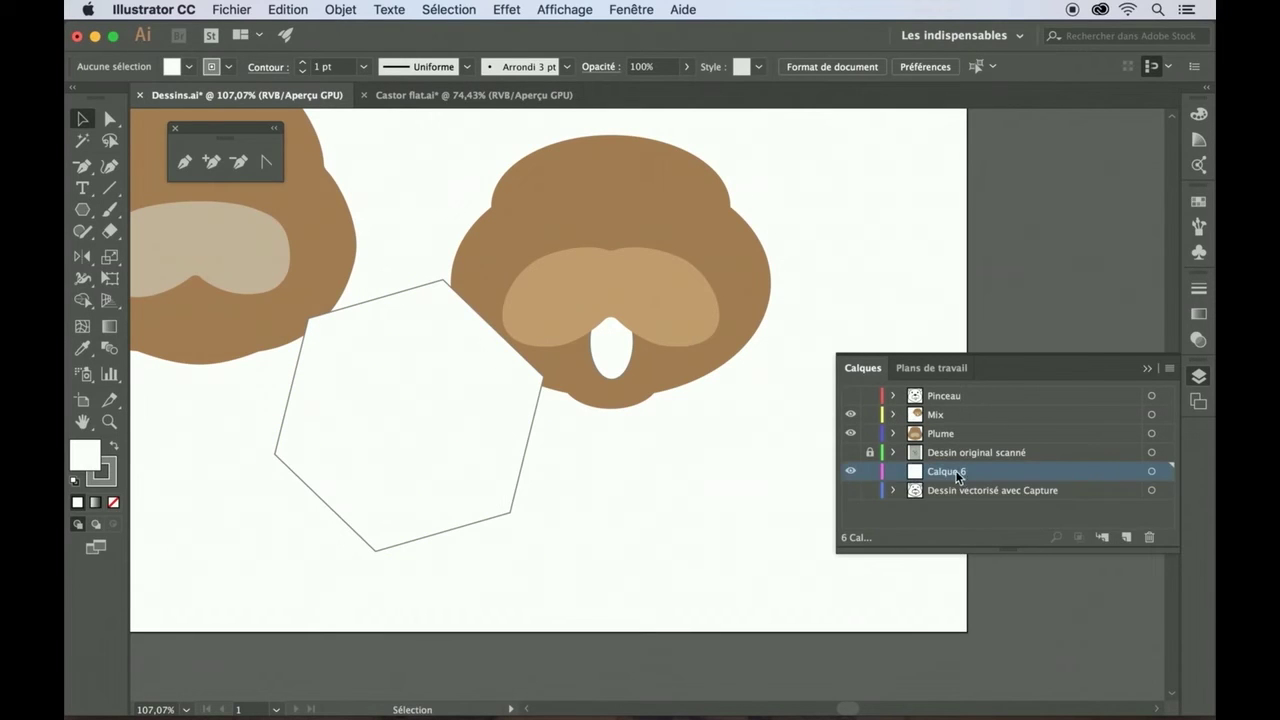
{"action": "left_click_drag", "start_coordinate": [957, 474], "coordinate": [962, 496]}
{"action": "left_click_drag", "start_coordinate": [851, 416], "coordinate": [851, 433]}
{"action": "scroll", "coordinate": [735, 483], "scroll_direction": "down", "scroll_amount": 5}
{"action": "scroll", "coordinate": [747, 499], "scroll_direction": "down", "scroll_amount": 1}
{"action": "left_click", "coordinate": [82, 209]}
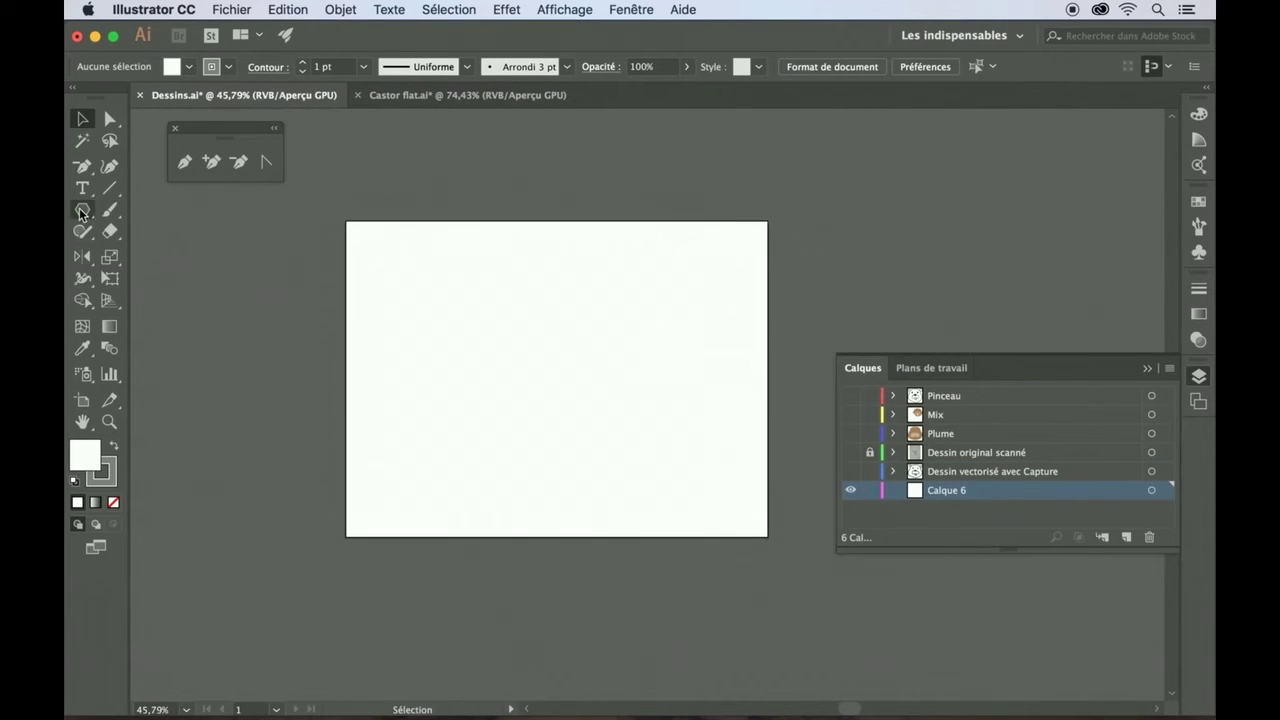
- Draw a rectangle covering the whole artboard and fill it with blue
{"action": "left_click_drag", "start_coordinate": [346, 220], "coordinate": [768, 536]}
{"action": "left_click", "coordinate": [189, 66]}
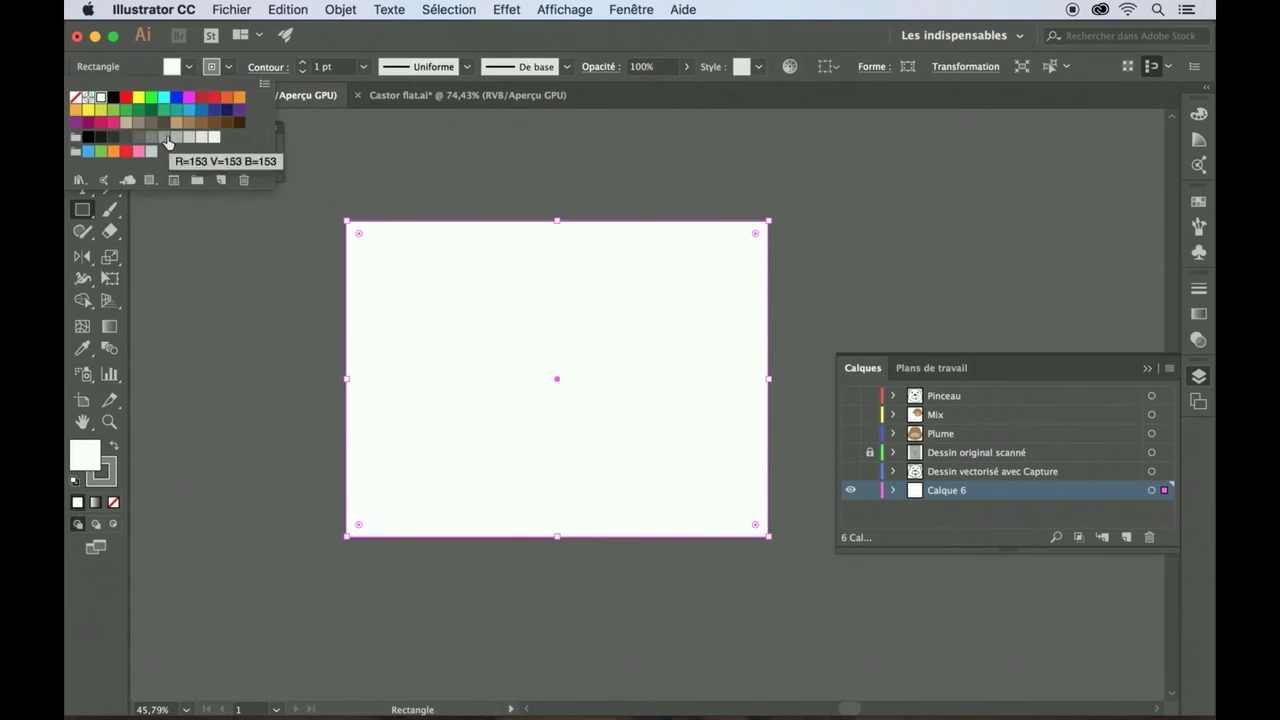
{"action": "left_click", "coordinate": [190, 119]}
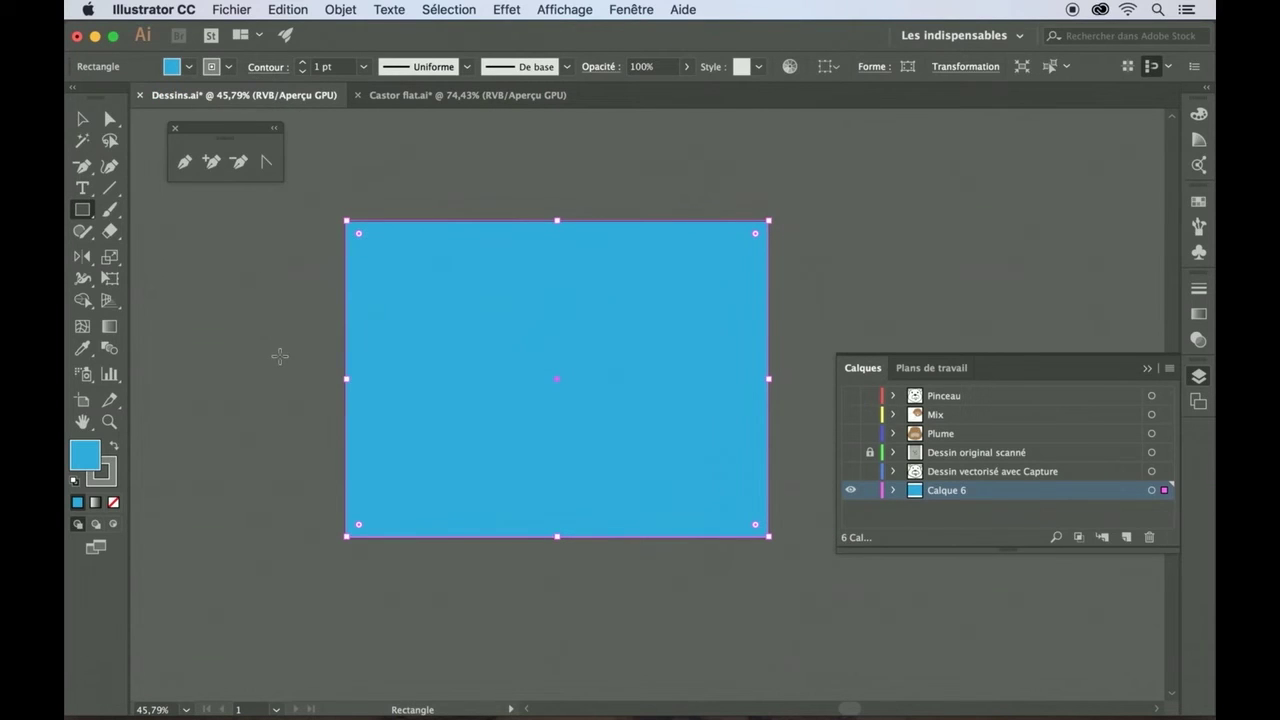
{"action": "scroll", "coordinate": [280, 356], "scroll_direction": "up", "scroll_amount": 2}
- Test live-corner rounding on the blue rectangle, undoing it to keep square corners
{"action": "key", "text": "a"}
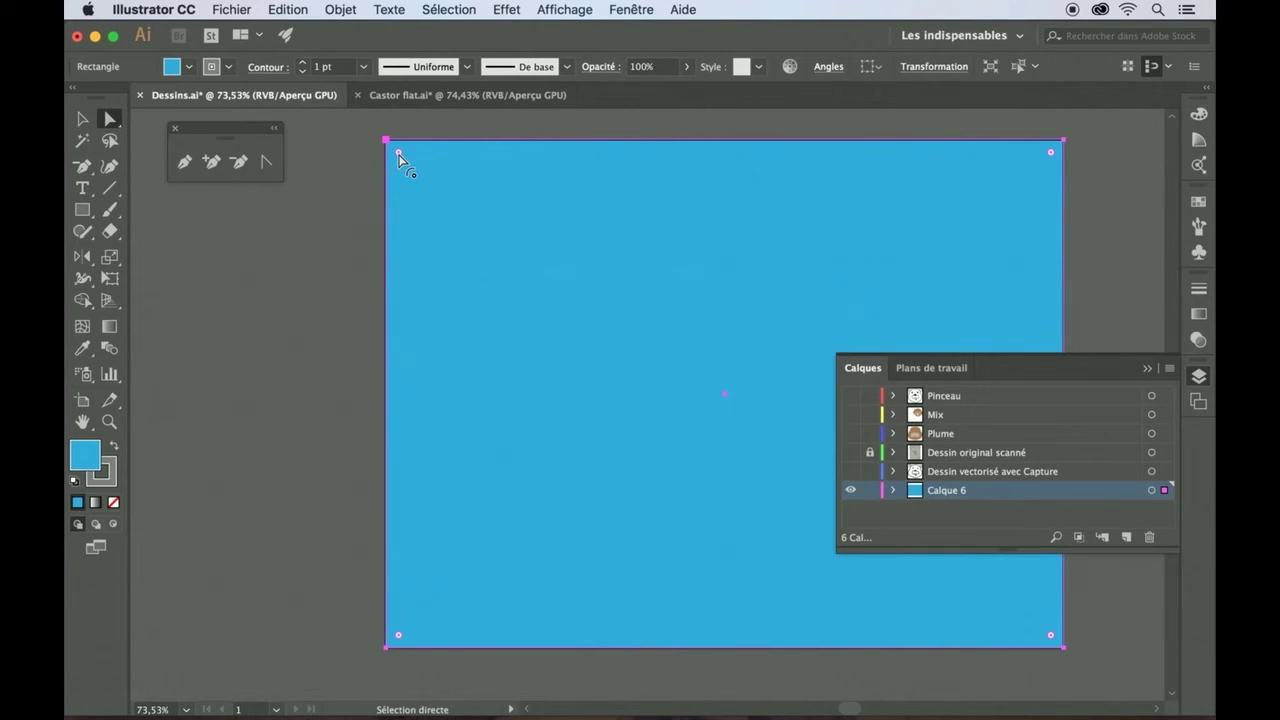
{"action": "mouse_move", "coordinate": [399, 155]}
{"action": "left_mouse_down"}
{"action": "mouse_move", "coordinate": [447, 203]}
{"action": "mouse_move", "coordinate": [376, 149]}
{"action": "left_mouse_up"}
{"action": "left_click", "coordinate": [376, 149]}
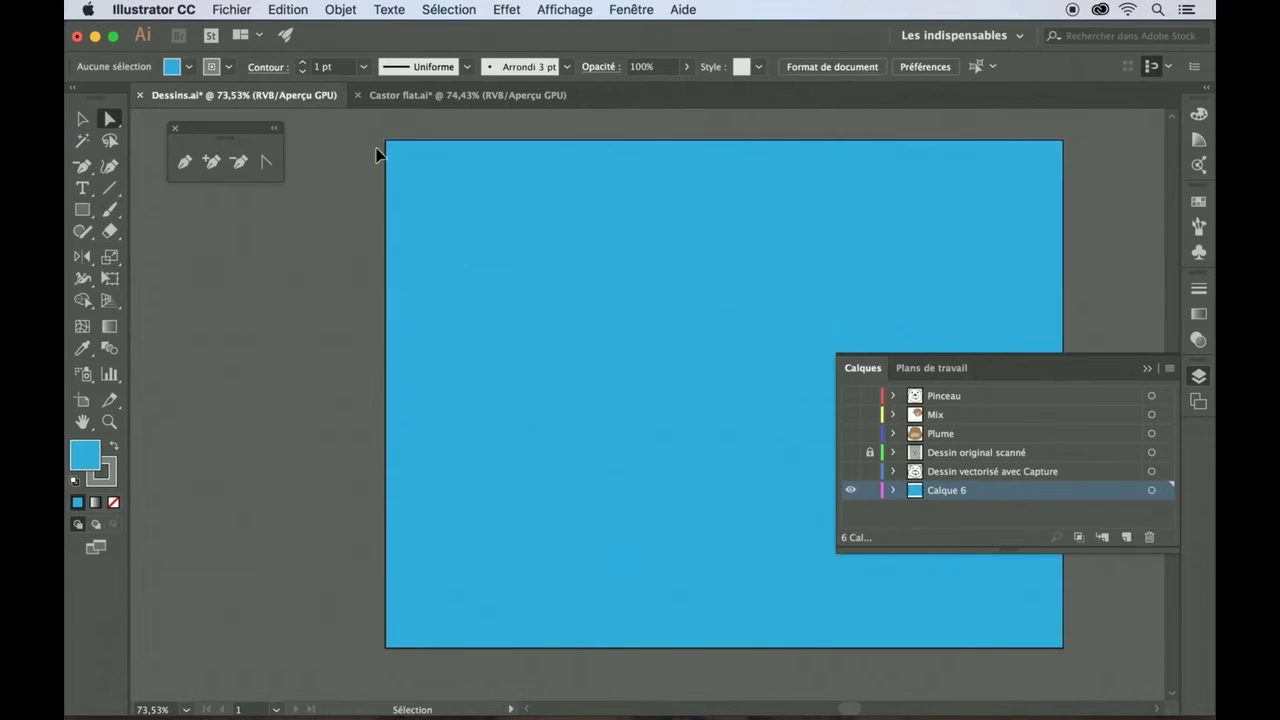
{"action": "key", "text": "super+z"}
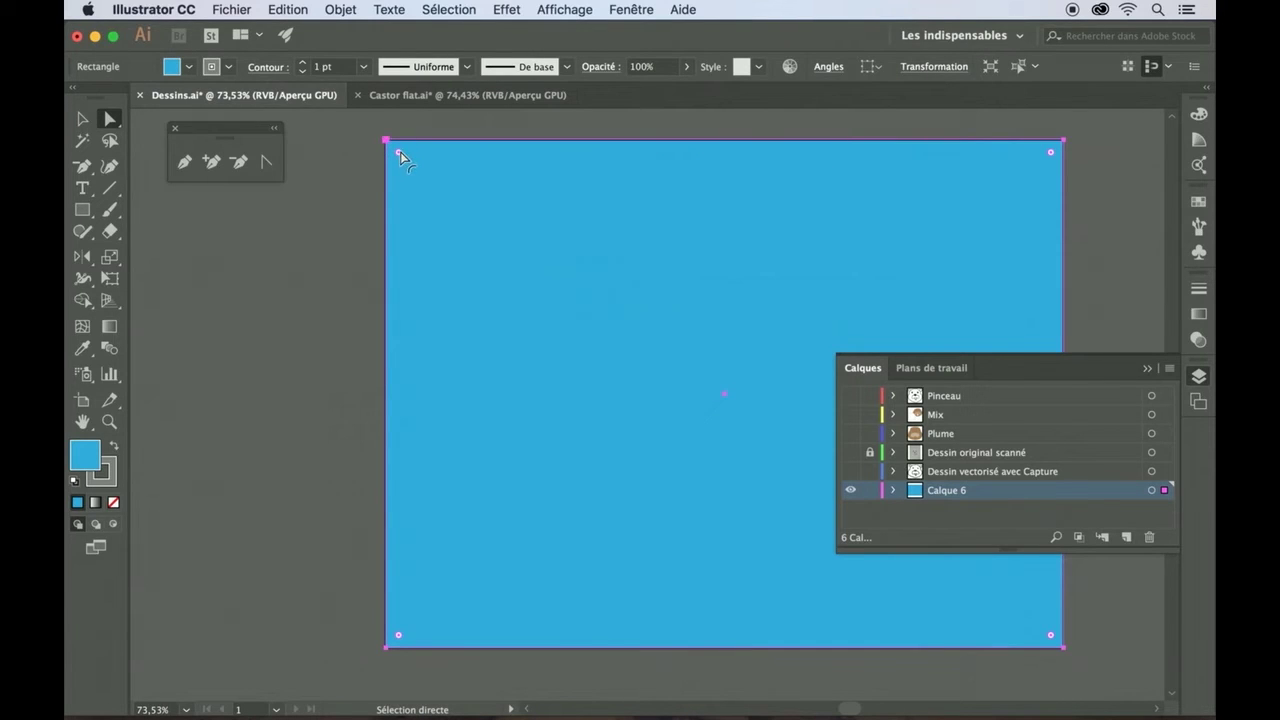
{"action": "left_click_drag", "start_coordinate": [400, 155], "coordinate": [371, 146]}
{"action": "left_click", "coordinate": [371, 146]}
{"action": "key", "text": "super+z"}
{"action": "left_click", "coordinate": [1051, 154], "text": "shift"}
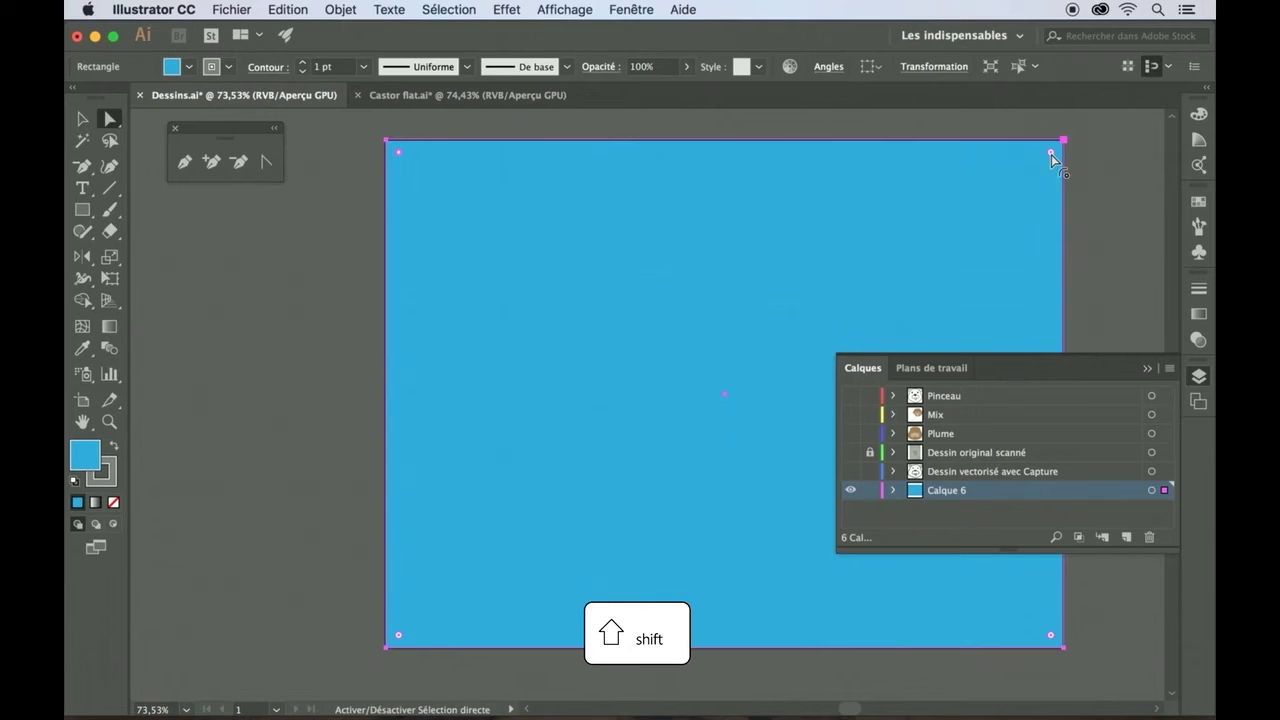
{"action": "mouse_move", "coordinate": [1051, 154]}
{"action": "left_mouse_down"}
{"action": "mouse_move", "coordinate": [996, 277]}
{"action": "mouse_move", "coordinate": [1049, 163]}
{"action": "mouse_move", "coordinate": [1071, 151]}
{"action": "left_mouse_up"}
{"action": "left_click", "coordinate": [1098, 184]}
{"action": "key", "text": "super+a"}
{"action": "left_click", "coordinate": [1098, 184]}
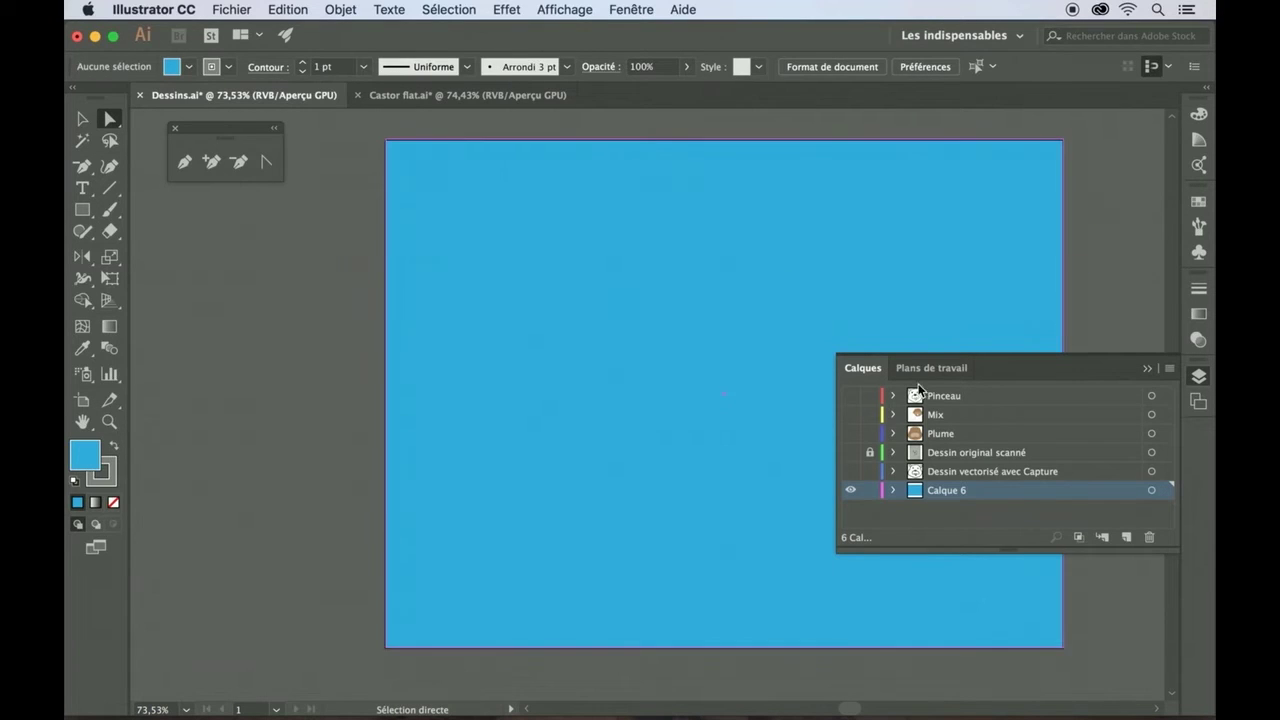
- Show the Mix and Plume layers again and select the white hexagon
{"action": "left_click", "coordinate": [850, 414]}
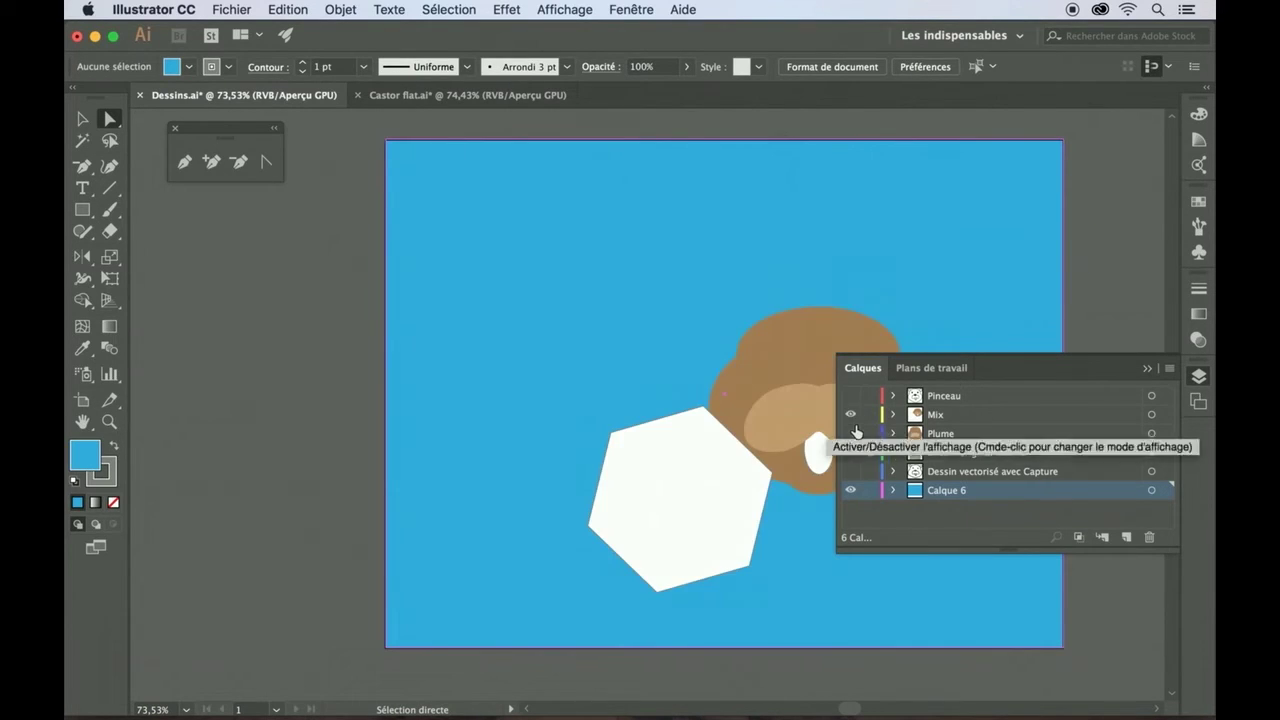
{"action": "left_click", "coordinate": [850, 433]}
{"action": "scroll", "coordinate": [585, 455], "scroll_direction": "right", "scroll_amount": 5}
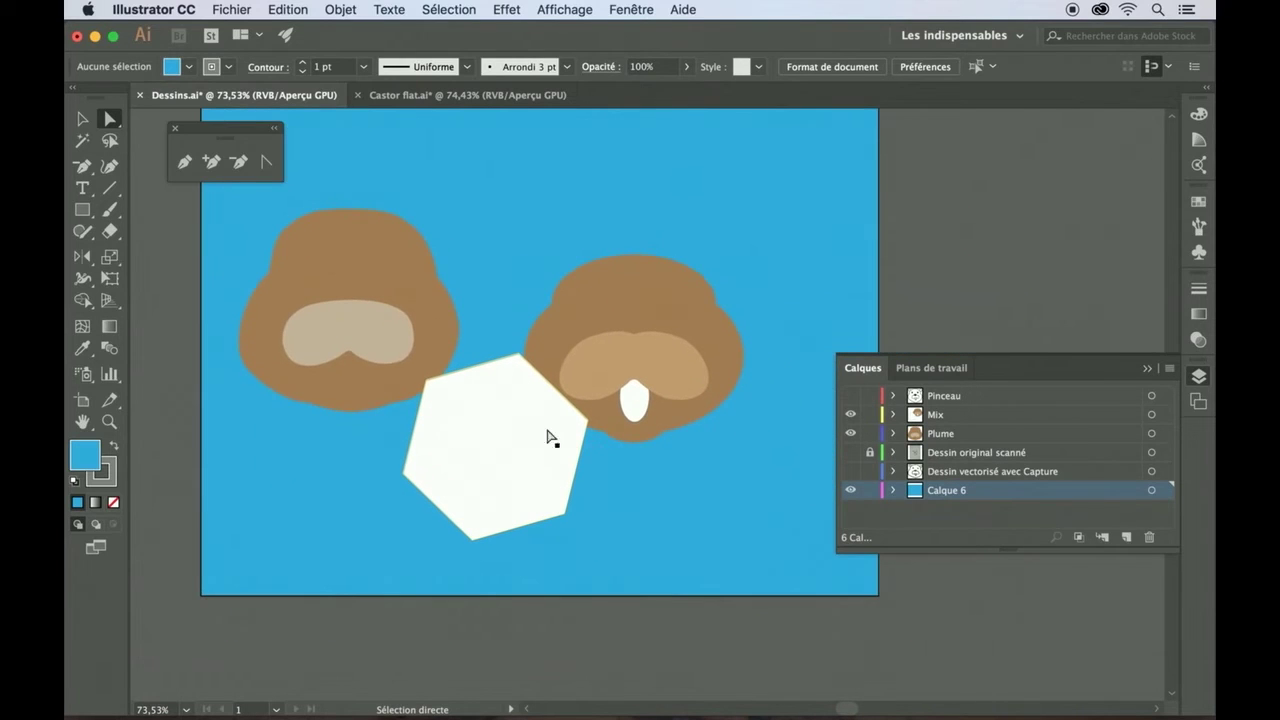
{"action": "left_click", "coordinate": [84, 127]}
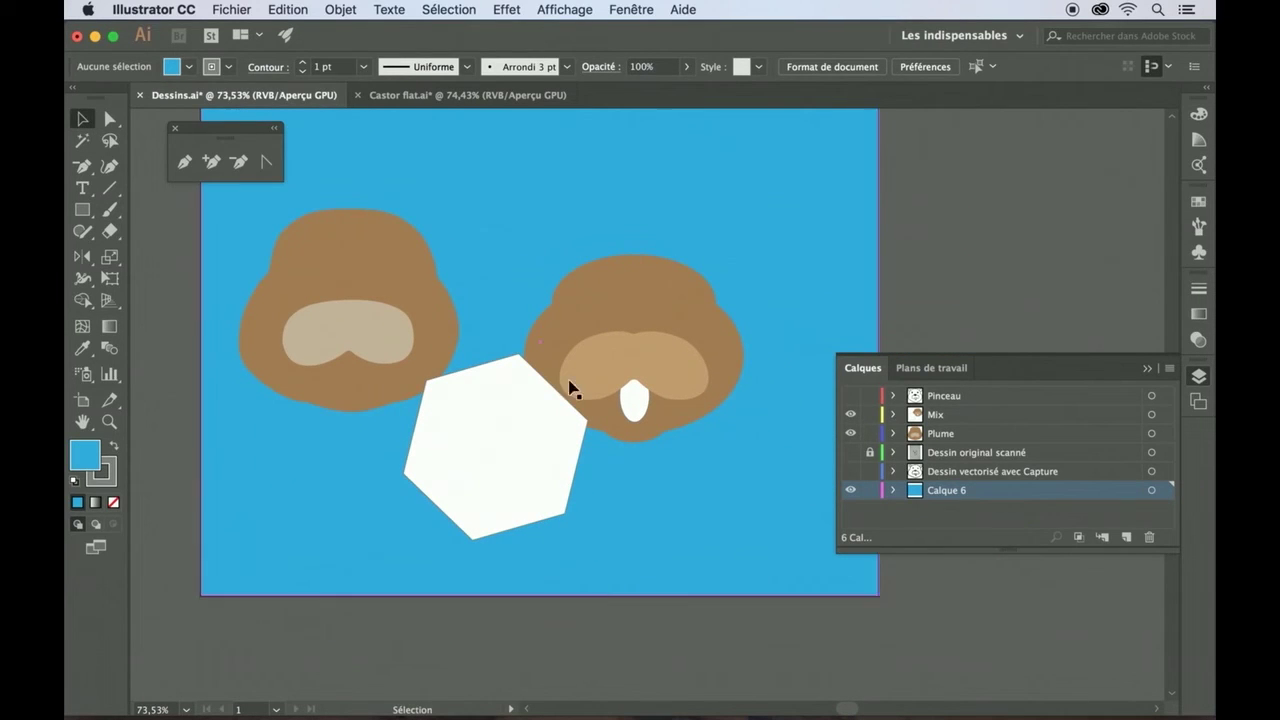
{"action": "left_click", "coordinate": [507, 421]}
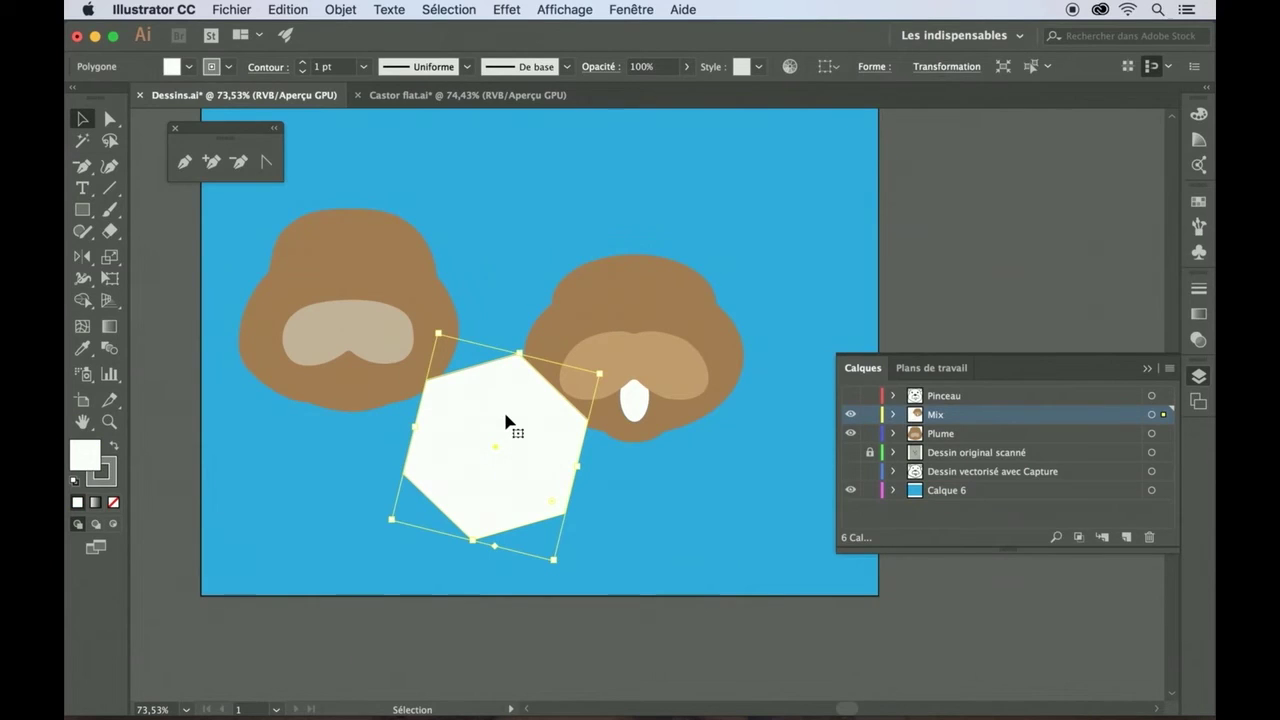
{"action": "scroll", "coordinate": [597, 488], "scroll_direction": "up", "scroll_amount": 5}
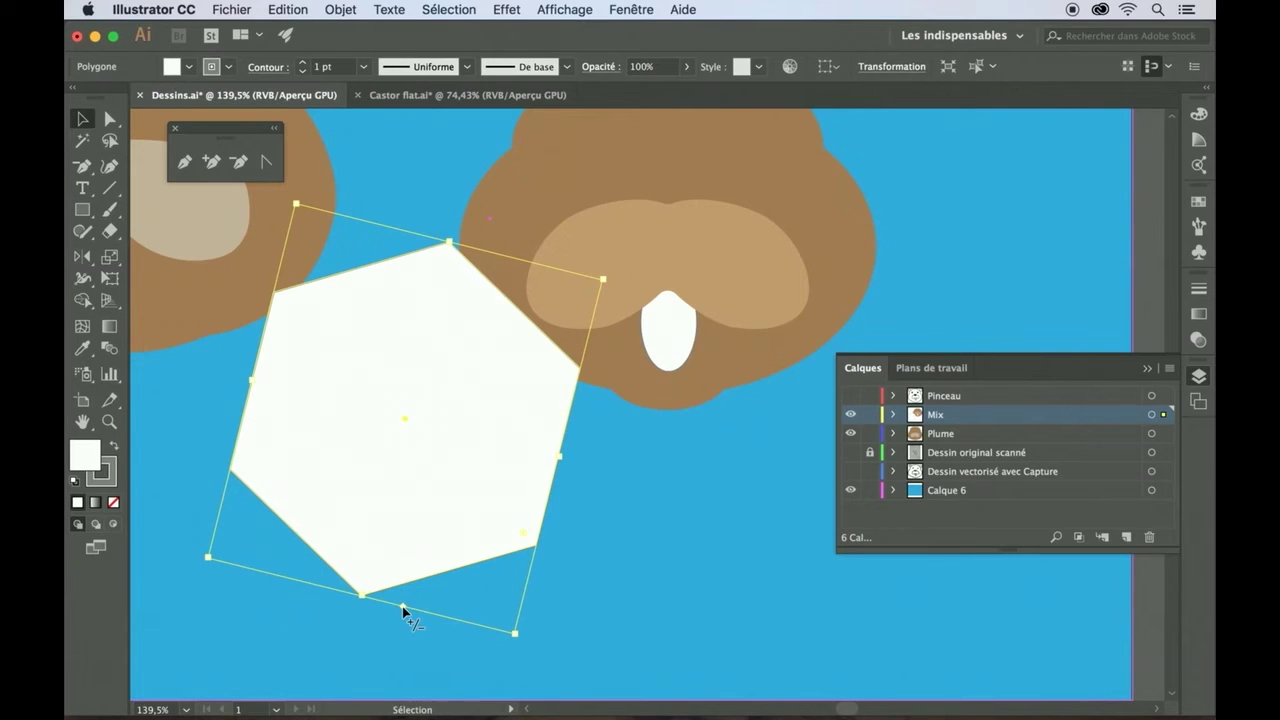
- Reduce the hexagon to 3 sides, then scale and rotate it into a thin upright spike under the muzzle
{"action": "left_click", "coordinate": [402, 610]}
{"action": "left_click_drag", "start_coordinate": [402, 610], "coordinate": [484, 607]}
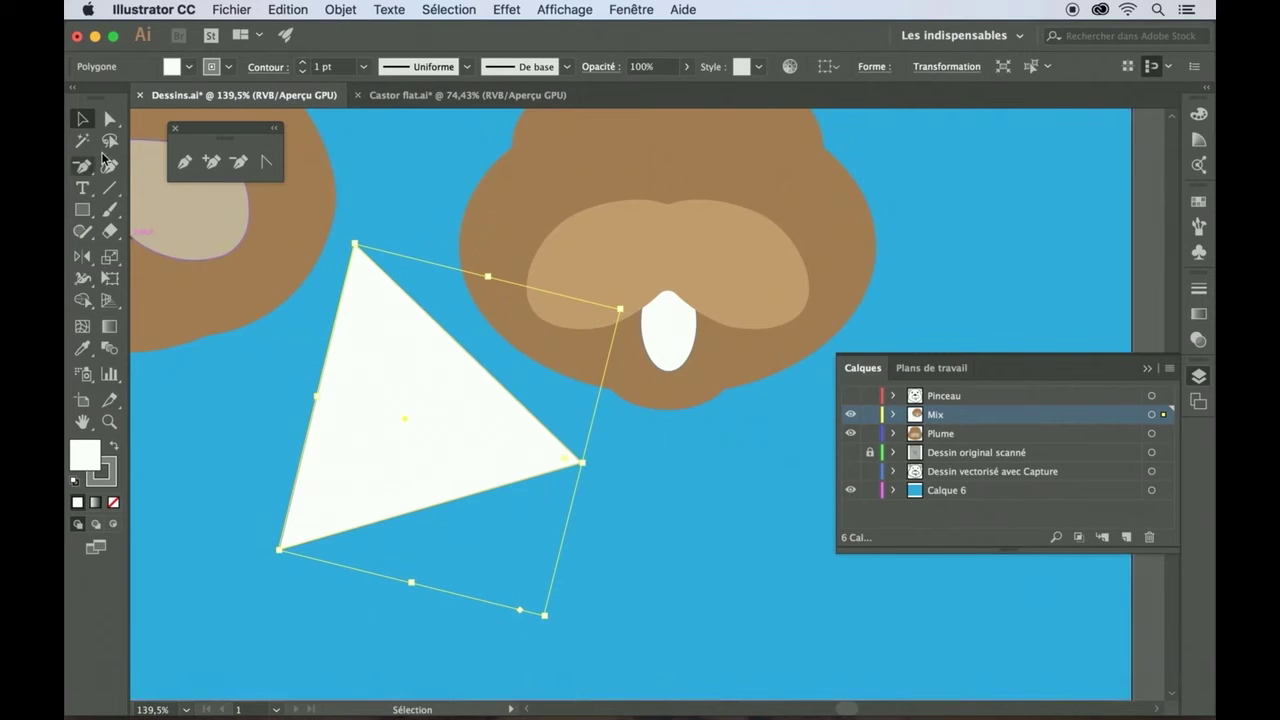
{"action": "left_click_drag", "start_coordinate": [279, 549], "coordinate": [411, 371]}
{"action": "left_click_drag", "start_coordinate": [433, 238], "coordinate": [611, 459]}
{"action": "left_click_drag", "start_coordinate": [587, 598], "coordinate": [593, 600]}
{"action": "left_click", "coordinate": [636, 545]}
{"action": "left_click_drag", "start_coordinate": [614, 488], "coordinate": [674, 514]}
- Select the white muzzle ellipse together with the white sliver
{"action": "left_click", "coordinate": [718, 509]}
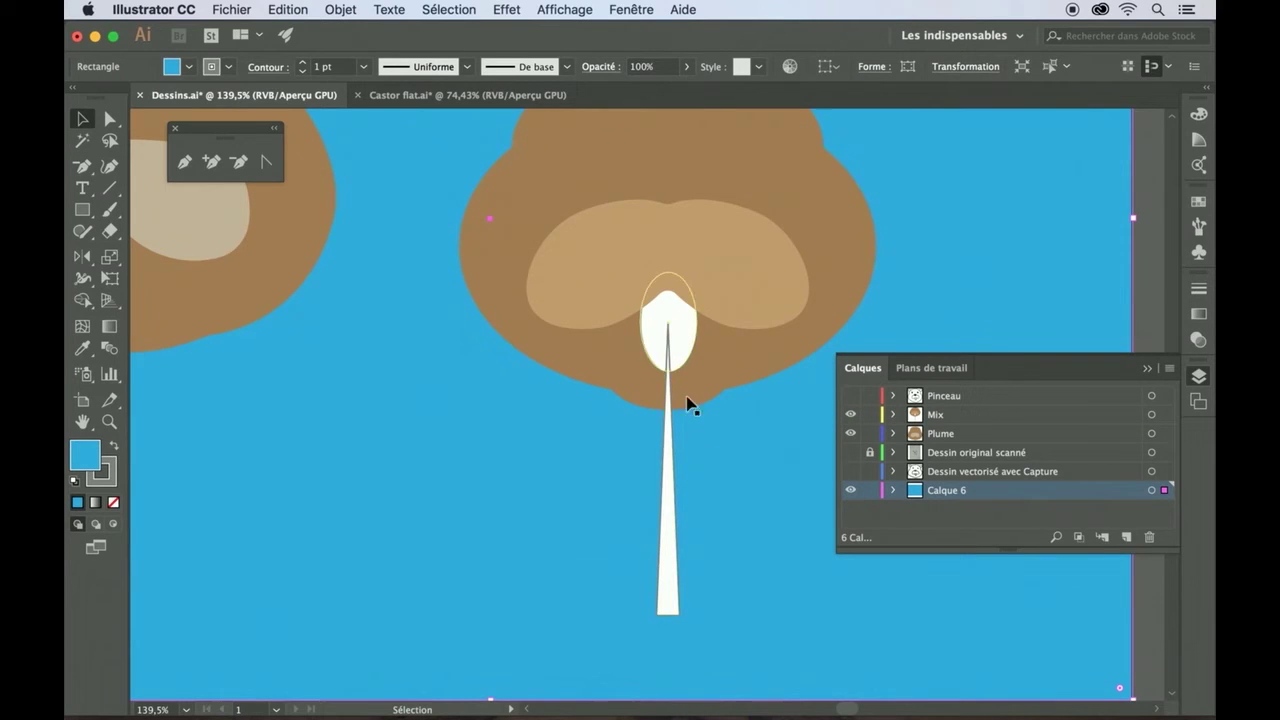
{"action": "scroll", "coordinate": [509, 431], "scroll_direction": "up", "scroll_amount": 5}
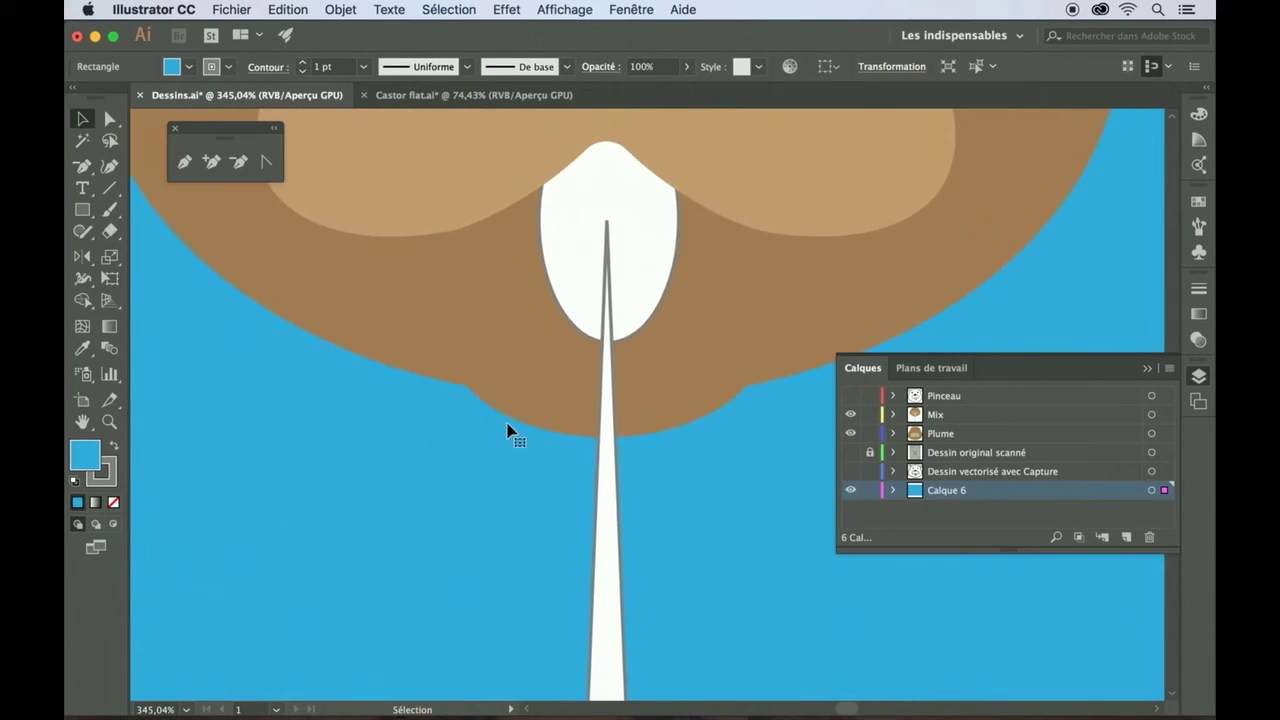
{"action": "scroll", "coordinate": [509, 431], "scroll_direction": "up", "scroll_amount": 3}
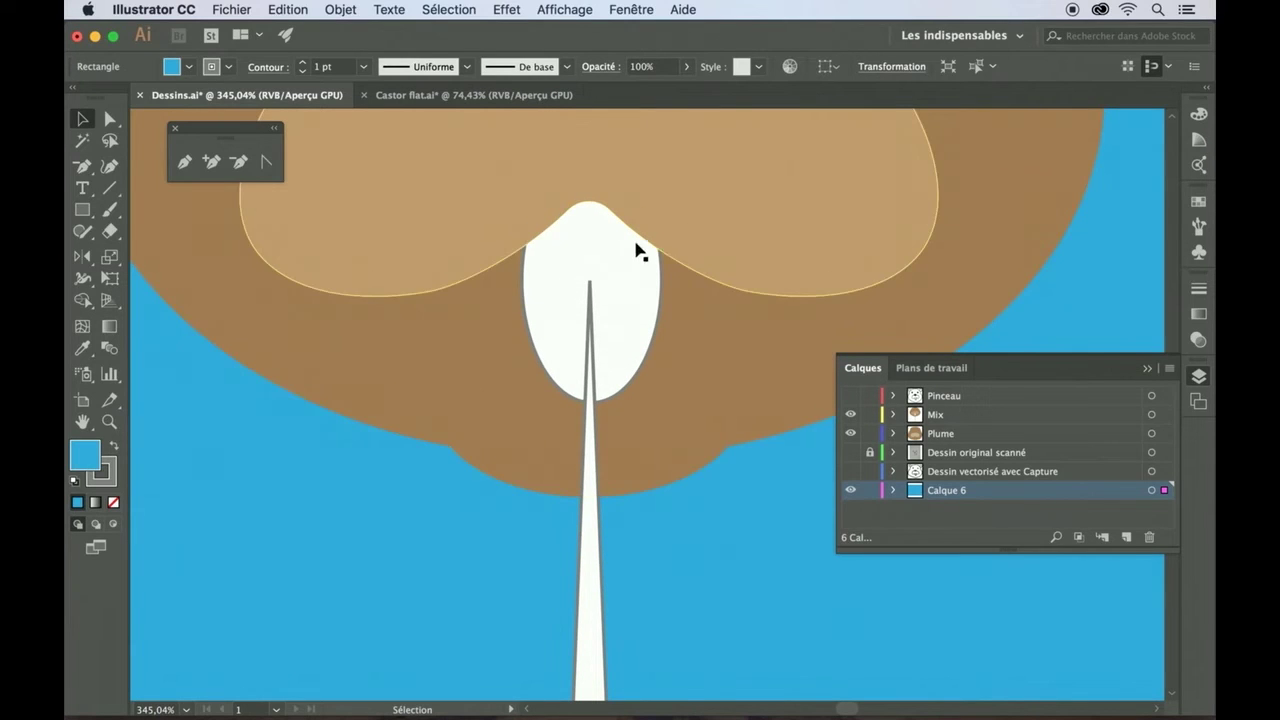
{"action": "left_click", "coordinate": [571, 287]}
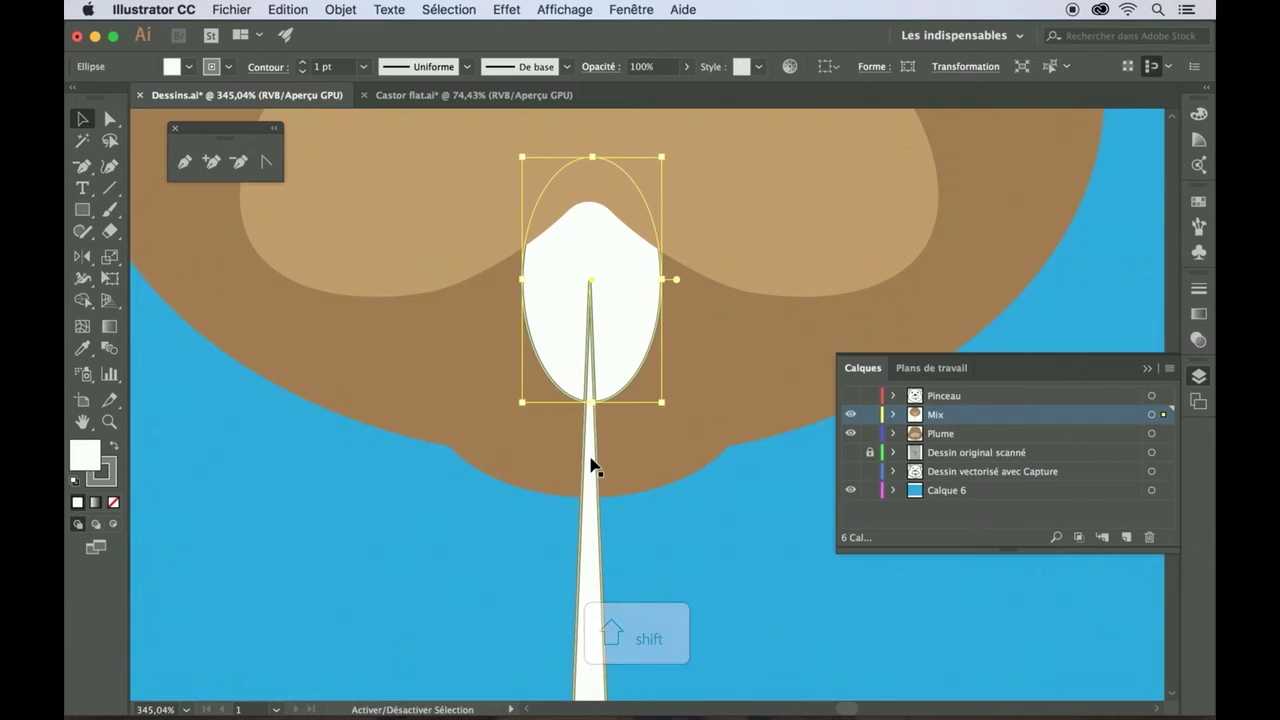
{"action": "left_click", "coordinate": [590, 463], "text": "shift"}
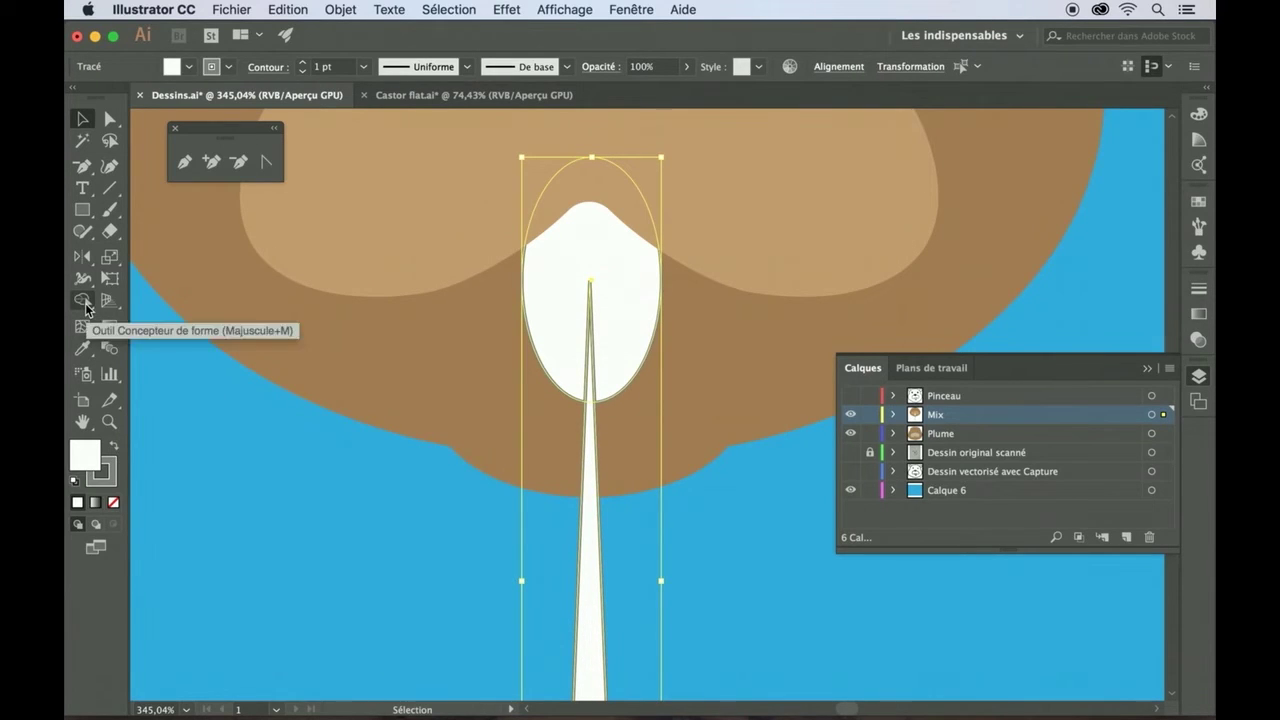
- Use Shape Builder to delete the sliver regions, notching the tooth into two front teeth
{"action": "left_click", "coordinate": [85, 306]}
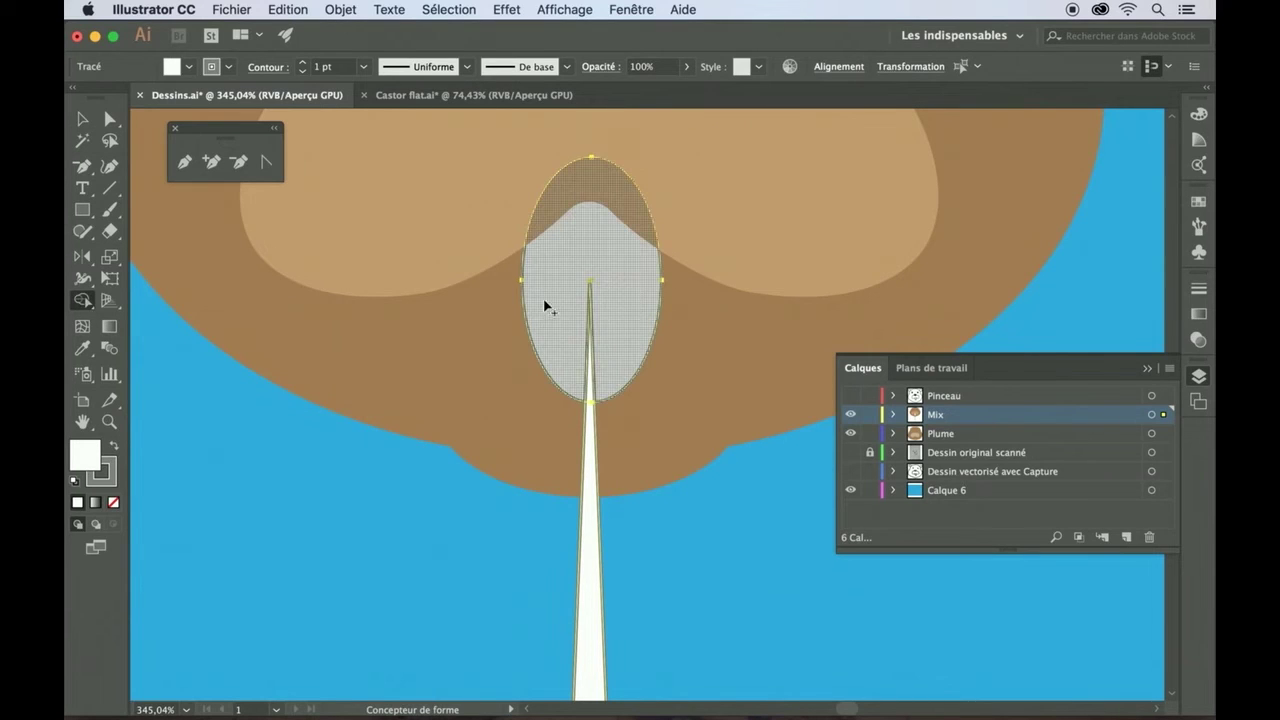
{"action": "scroll", "coordinate": [590, 505], "scroll_direction": "up", "scroll_amount": 5}
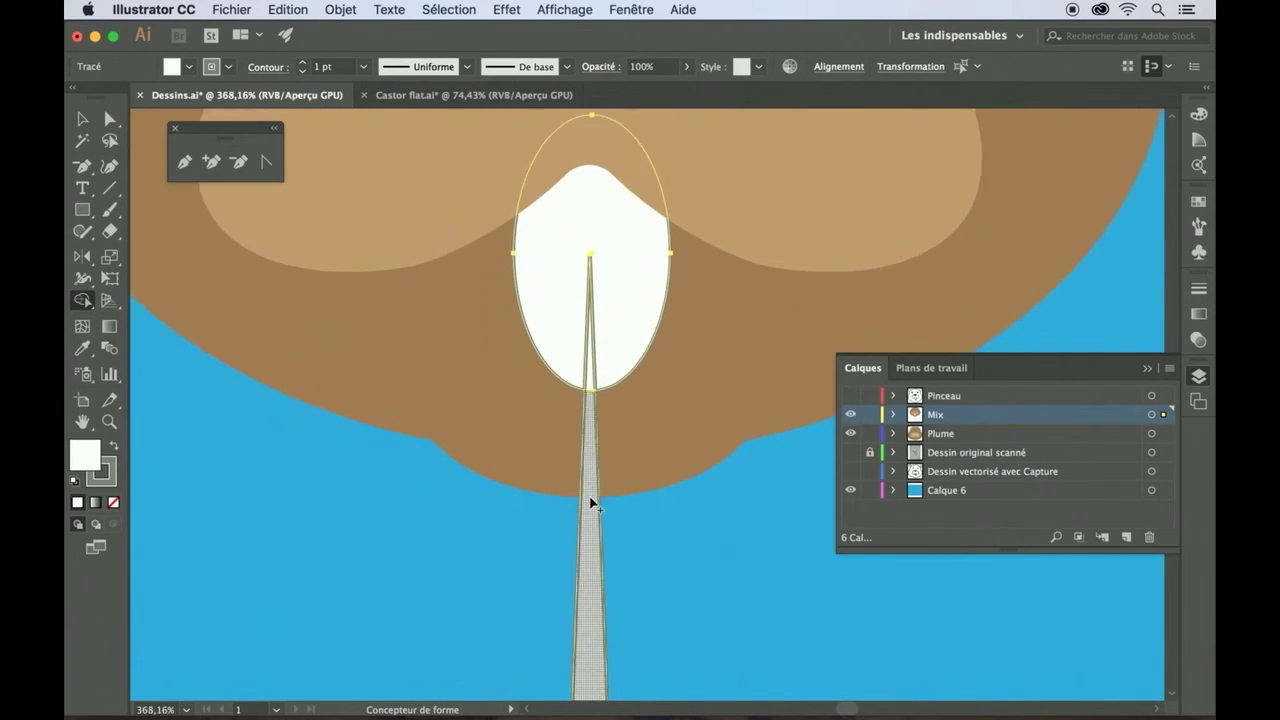
{"action": "scroll", "coordinate": [589, 496], "scroll_direction": "up", "scroll_amount": 2}
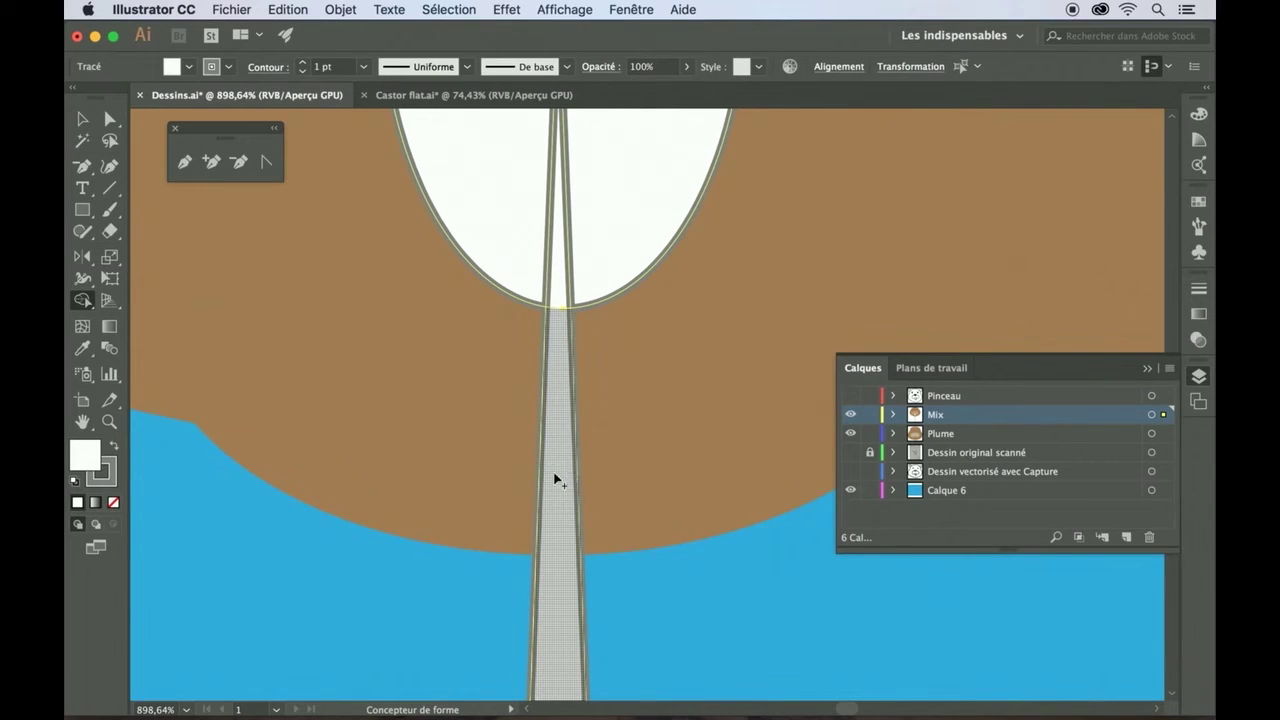
{"action": "key", "text": "alt"}
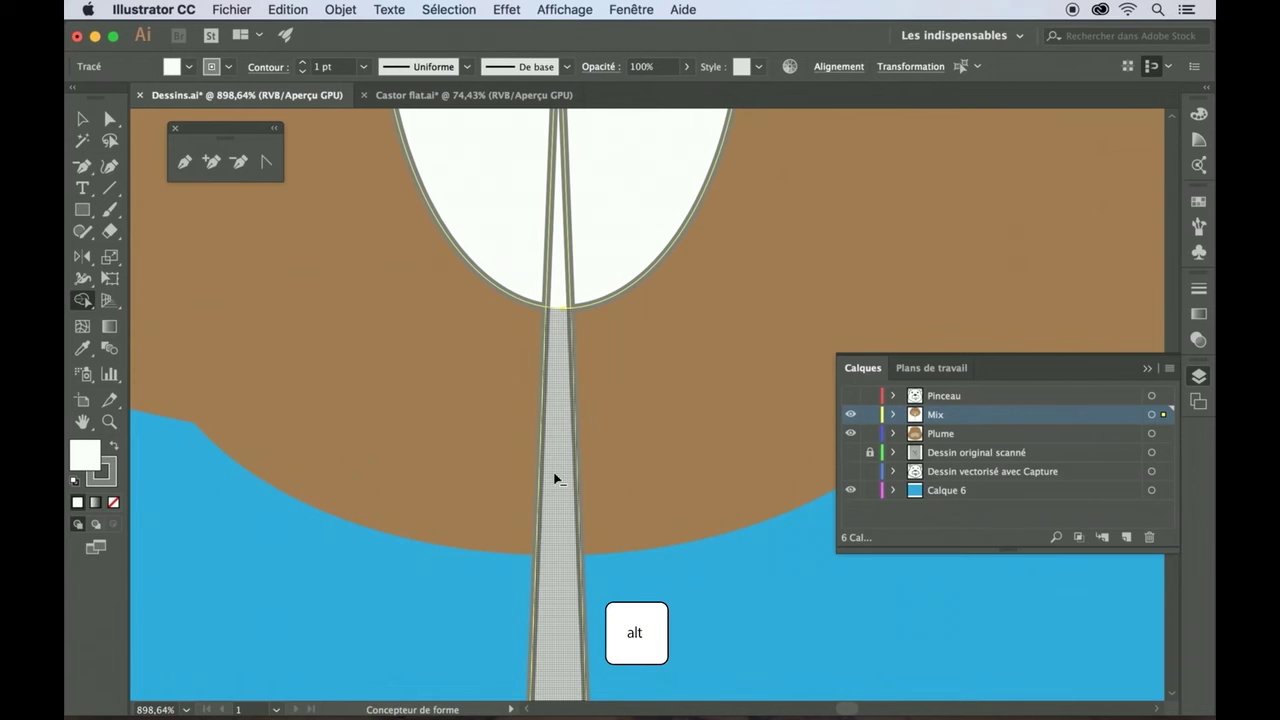
{"action": "left_click", "coordinate": [555, 479], "text": "alt"}
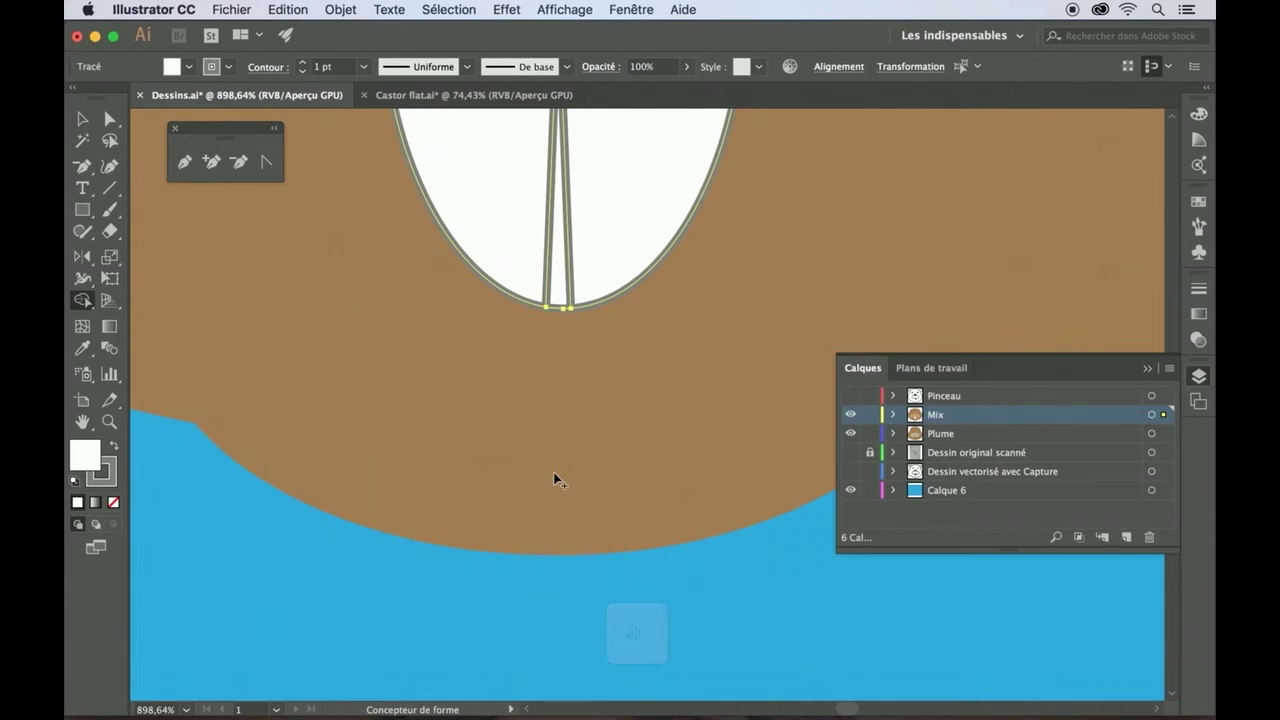
{"action": "scroll", "coordinate": [556, 481], "scroll_direction": "up", "scroll_amount": 2}
{"action": "scroll", "coordinate": [553, 479], "scroll_direction": "up", "scroll_amount": 2}
{"action": "key", "text": "alt"}
{"action": "left_click", "coordinate": [546, 446], "text": "alt"}
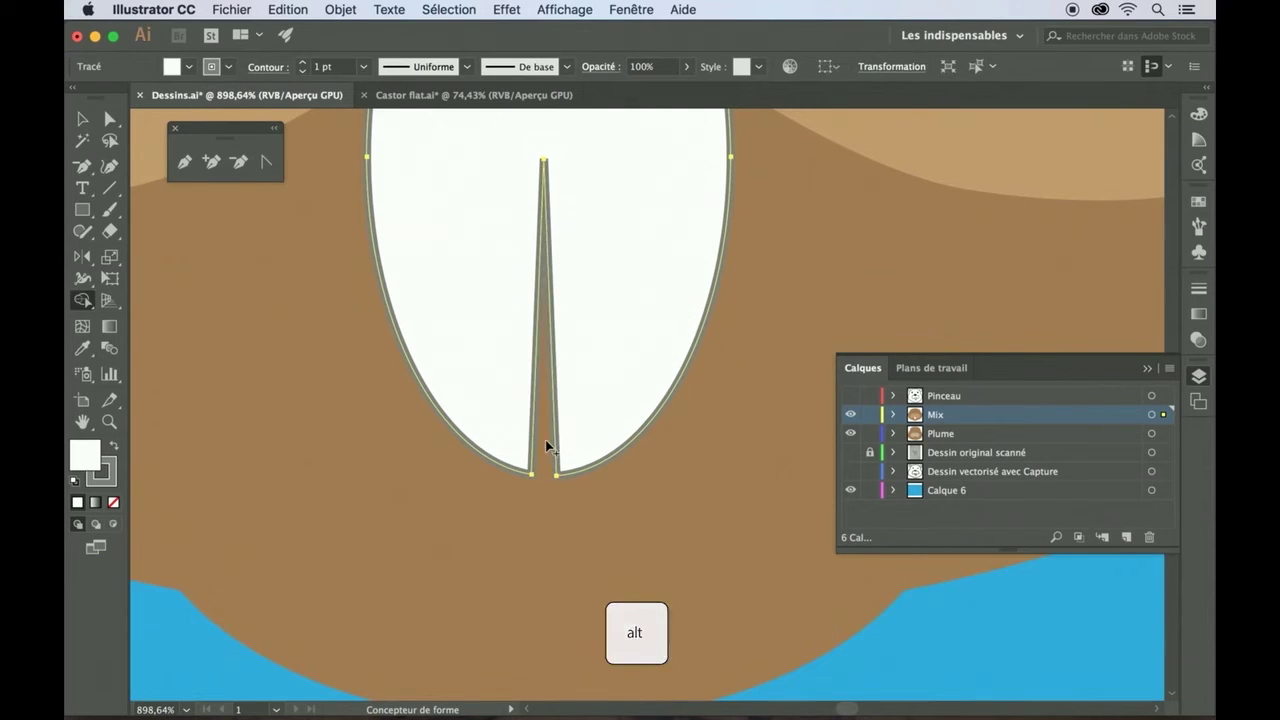
- Set the white teeth shape's stroke to None
{"action": "left_click", "coordinate": [82, 118]}
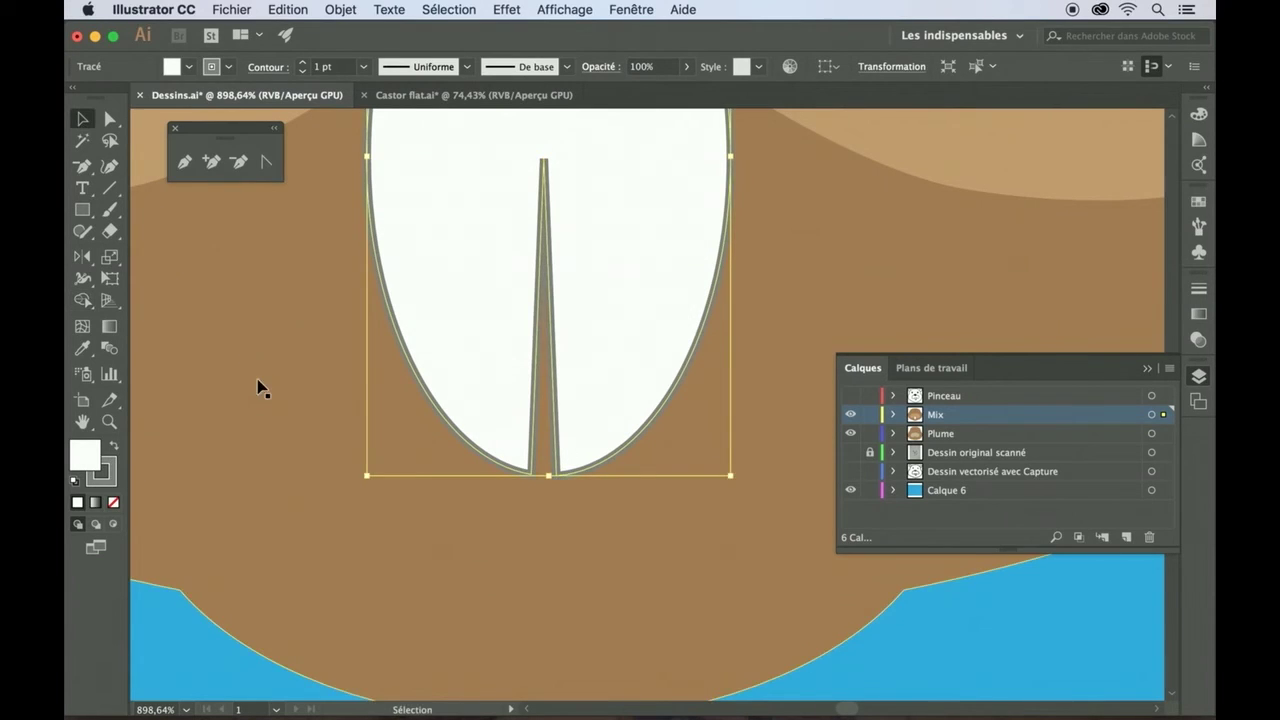
{"action": "scroll", "coordinate": [271, 400], "scroll_direction": "down", "scroll_amount": 6}
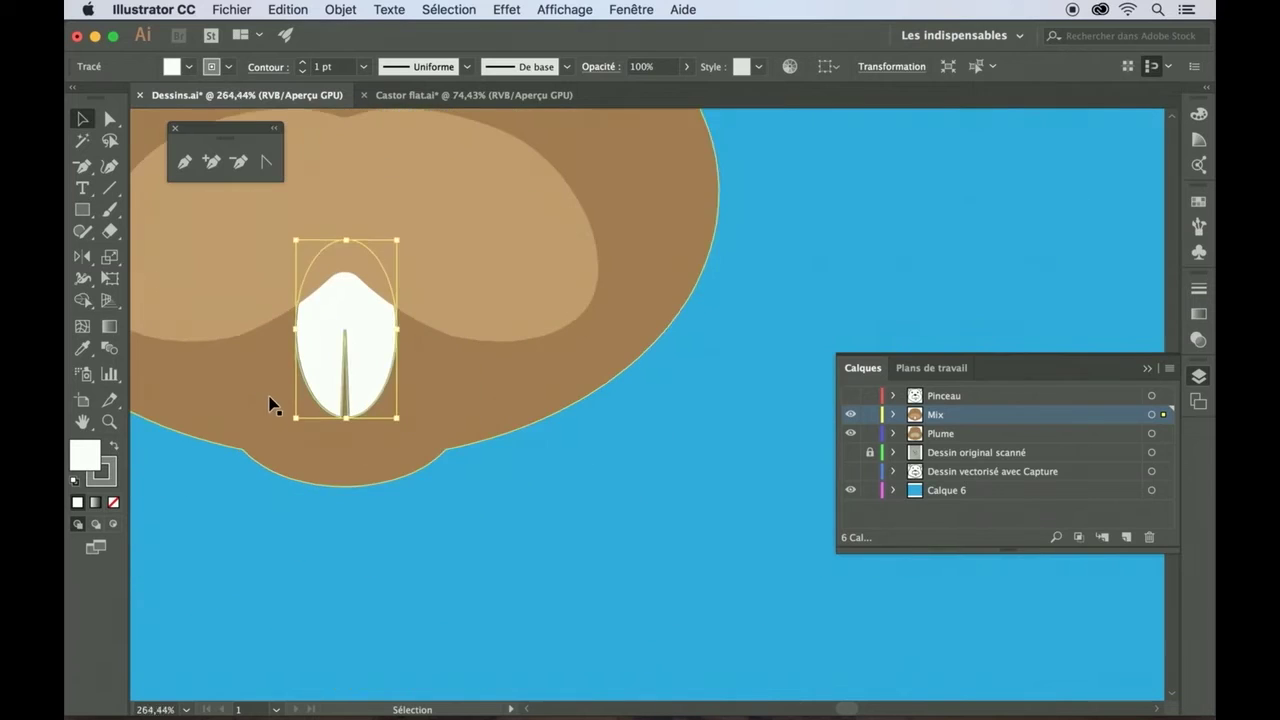
{"action": "left_click", "coordinate": [325, 530]}
{"action": "scroll", "coordinate": [528, 499], "scroll_direction": "up", "scroll_amount": 5}
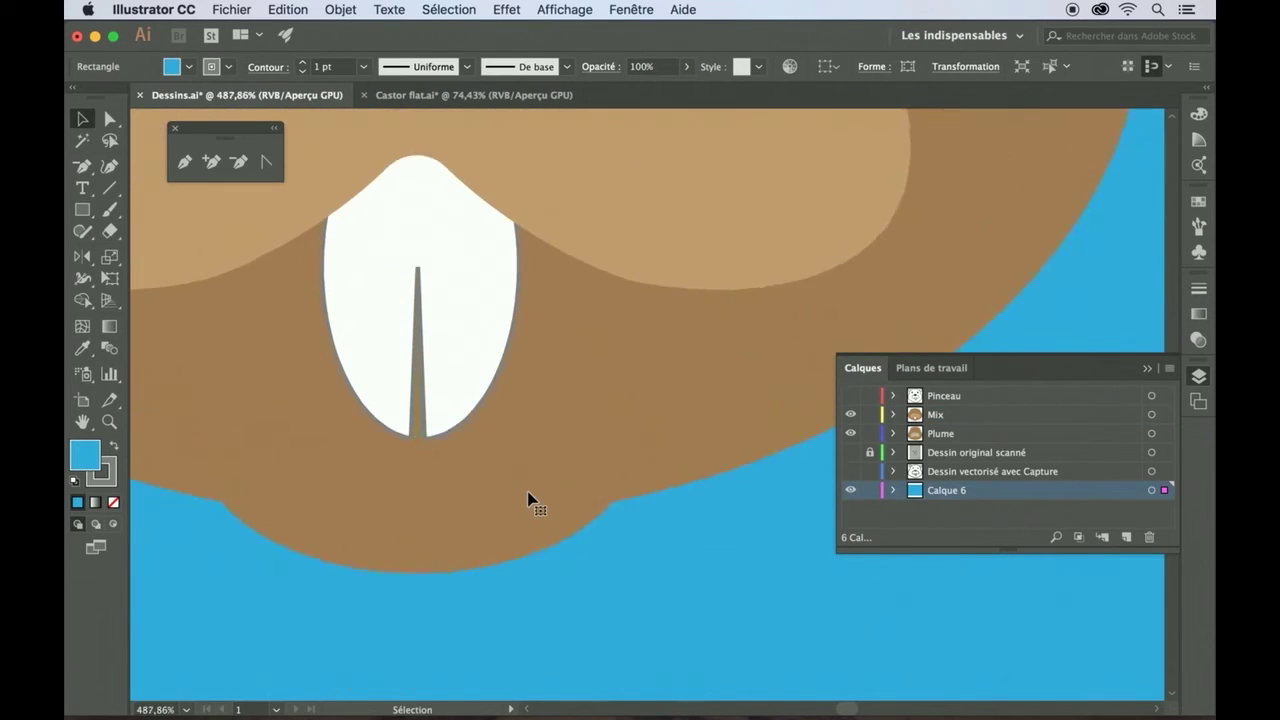
{"action": "left_click", "coordinate": [405, 250]}
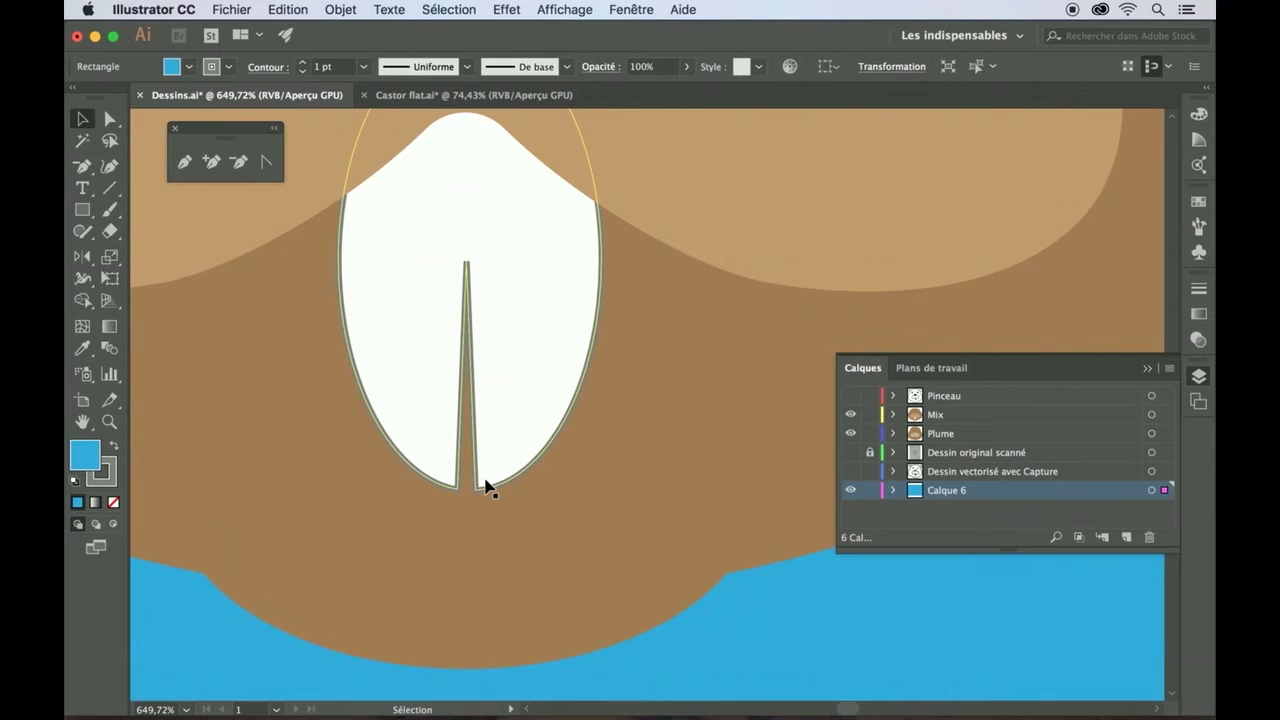
{"action": "left_click", "coordinate": [421, 389]}
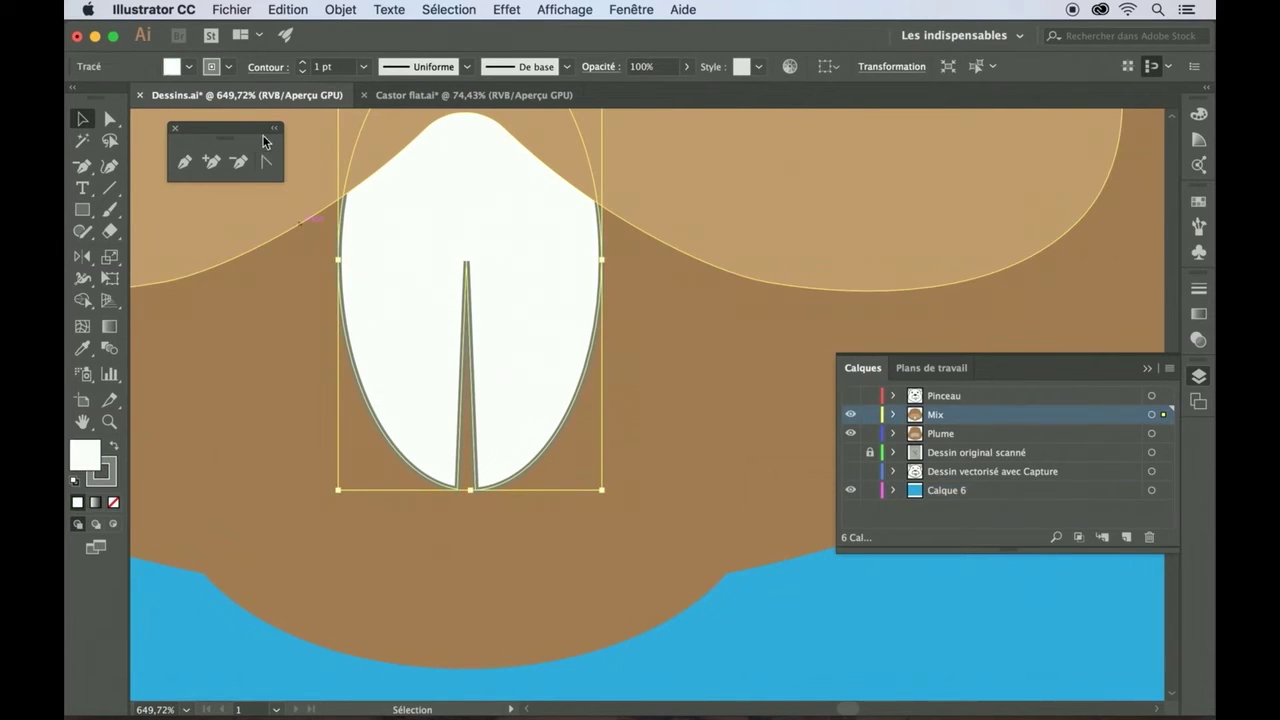
{"action": "left_click", "coordinate": [227, 65]}
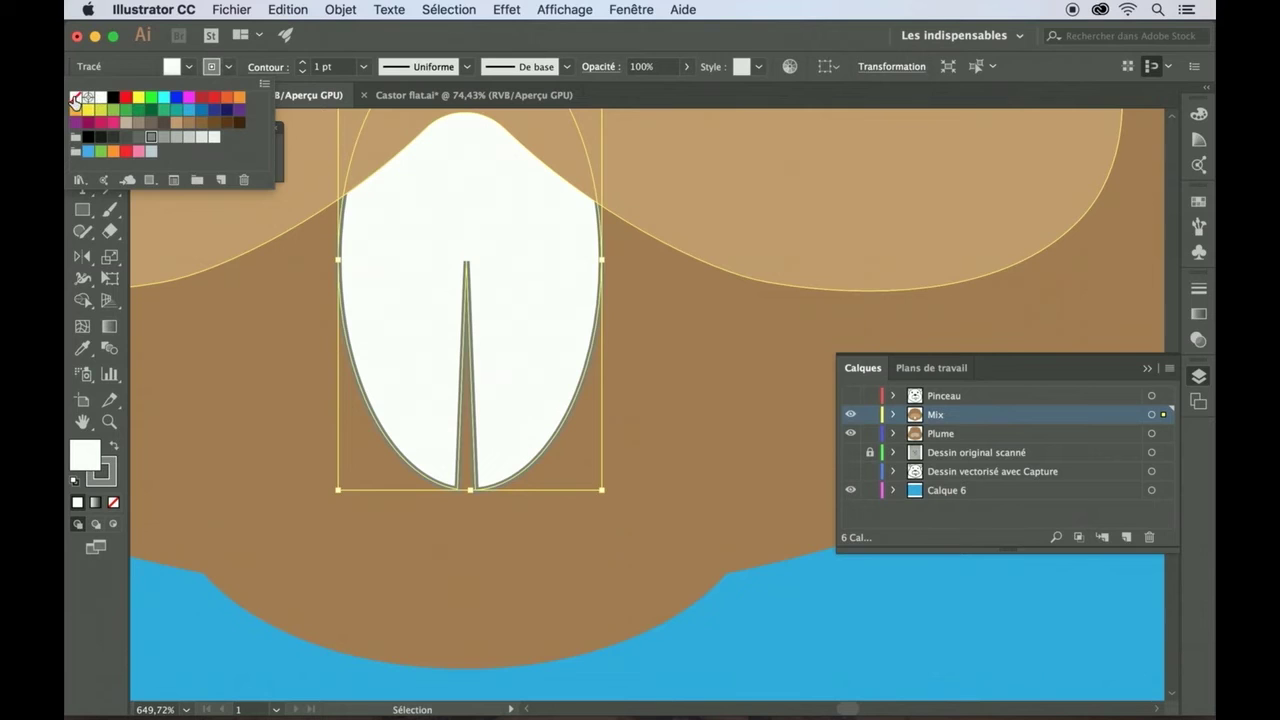
{"action": "left_click", "coordinate": [75, 99]}
{"action": "left_click", "coordinate": [189, 623]}
{"action": "scroll", "coordinate": [189, 623], "scroll_direction": "down", "scroll_amount": 10}
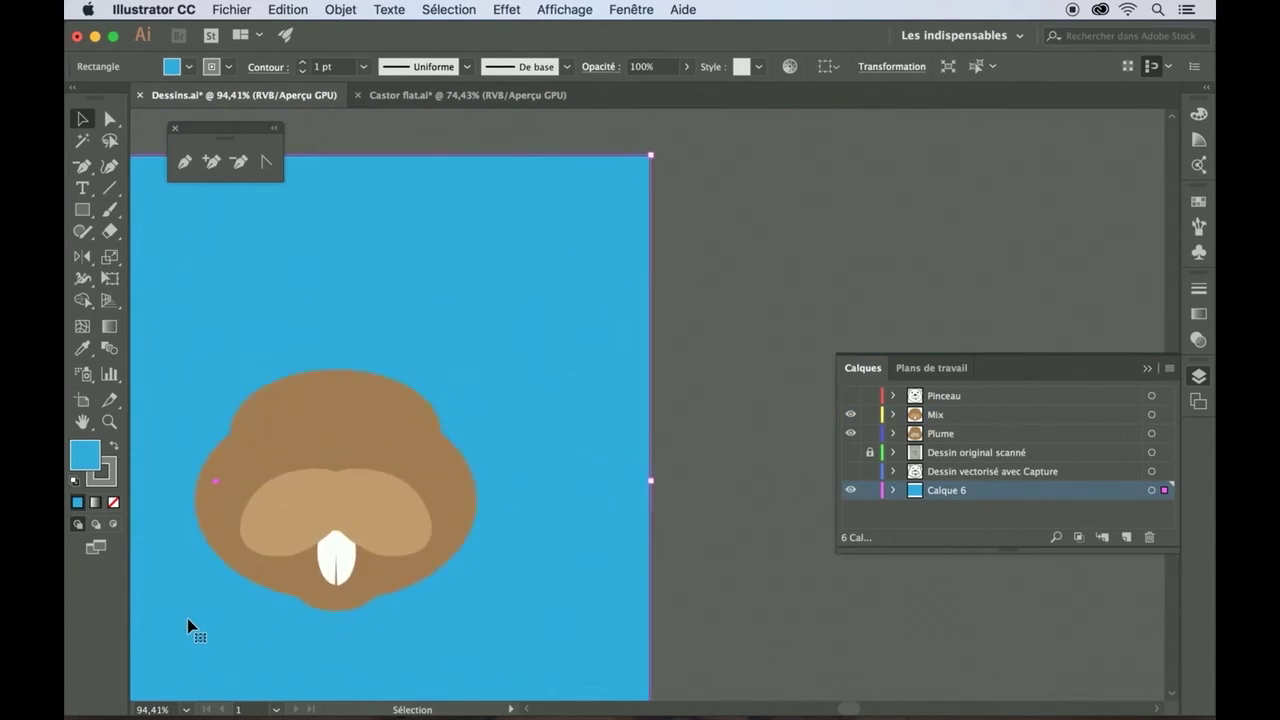
{"action": "scroll", "coordinate": [334, 628], "scroll_direction": "left", "scroll_amount": 5}
{"action": "scroll", "coordinate": [334, 628], "scroll_direction": "down", "scroll_amount": 2}
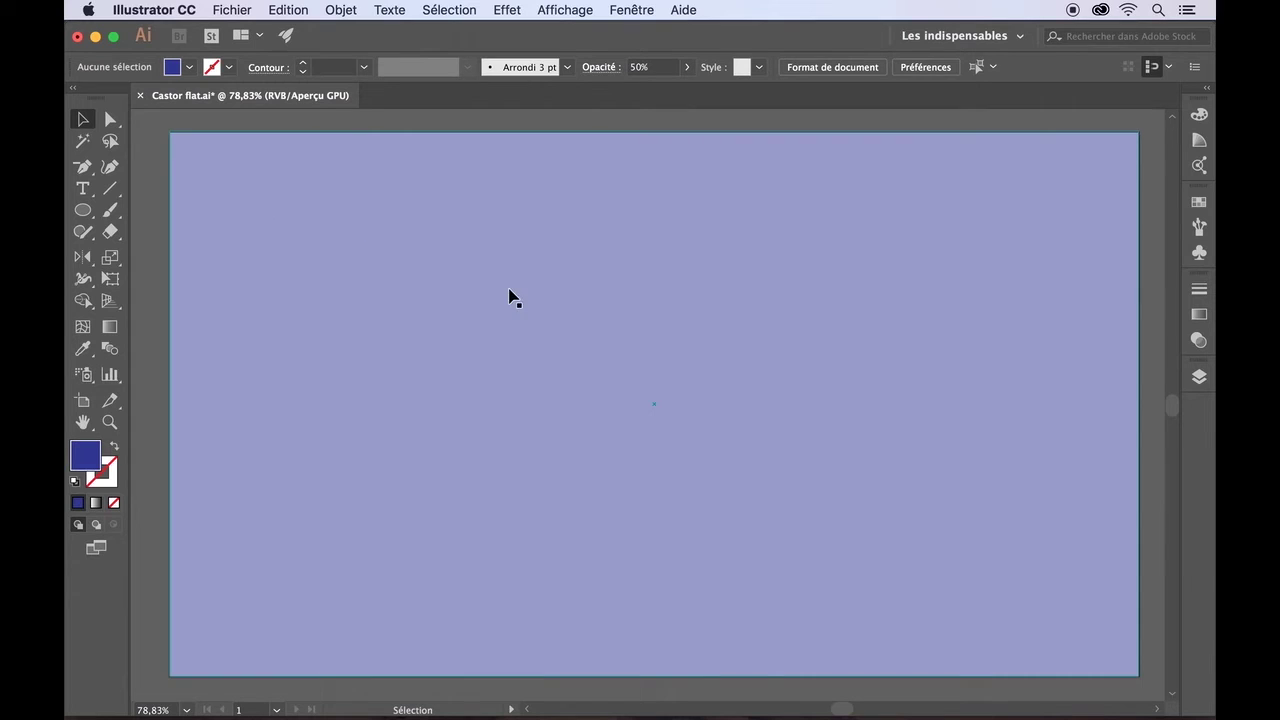
- Turn on the Castor layer's visibility so the beaver head appears
{"action": "left_click", "coordinate": [1201, 383]}
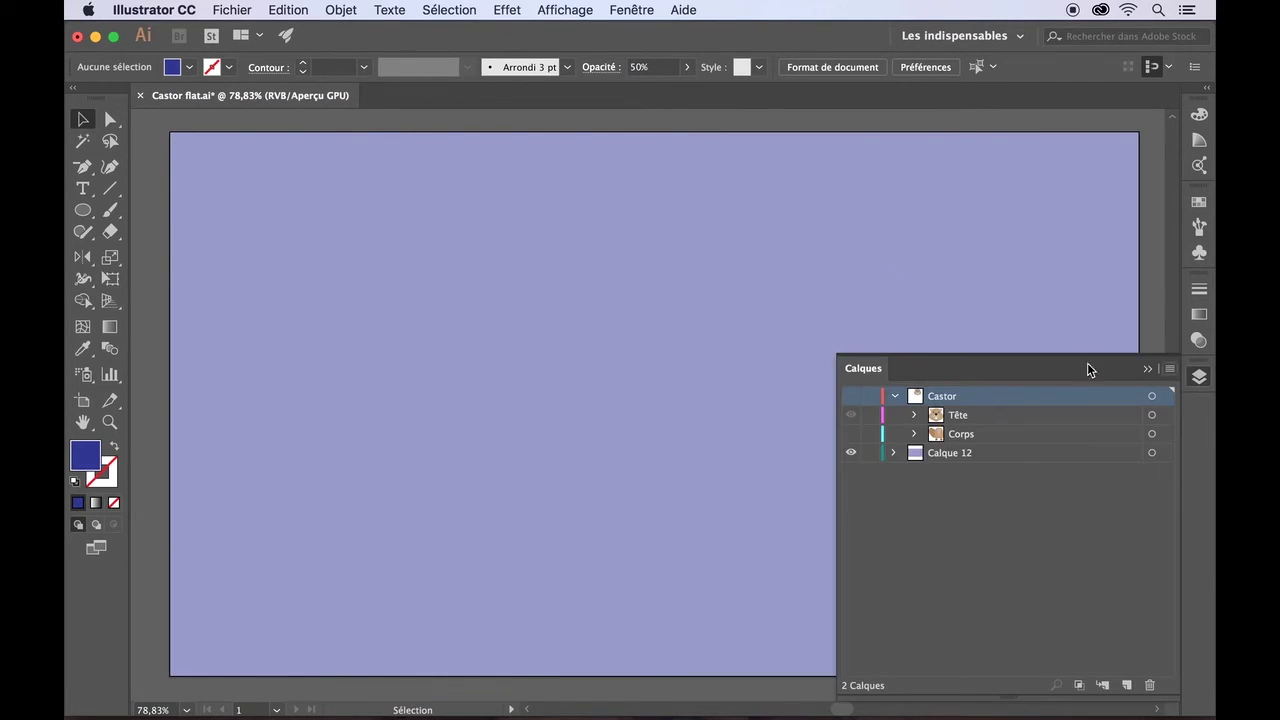
{"action": "left_click", "coordinate": [851, 398]}
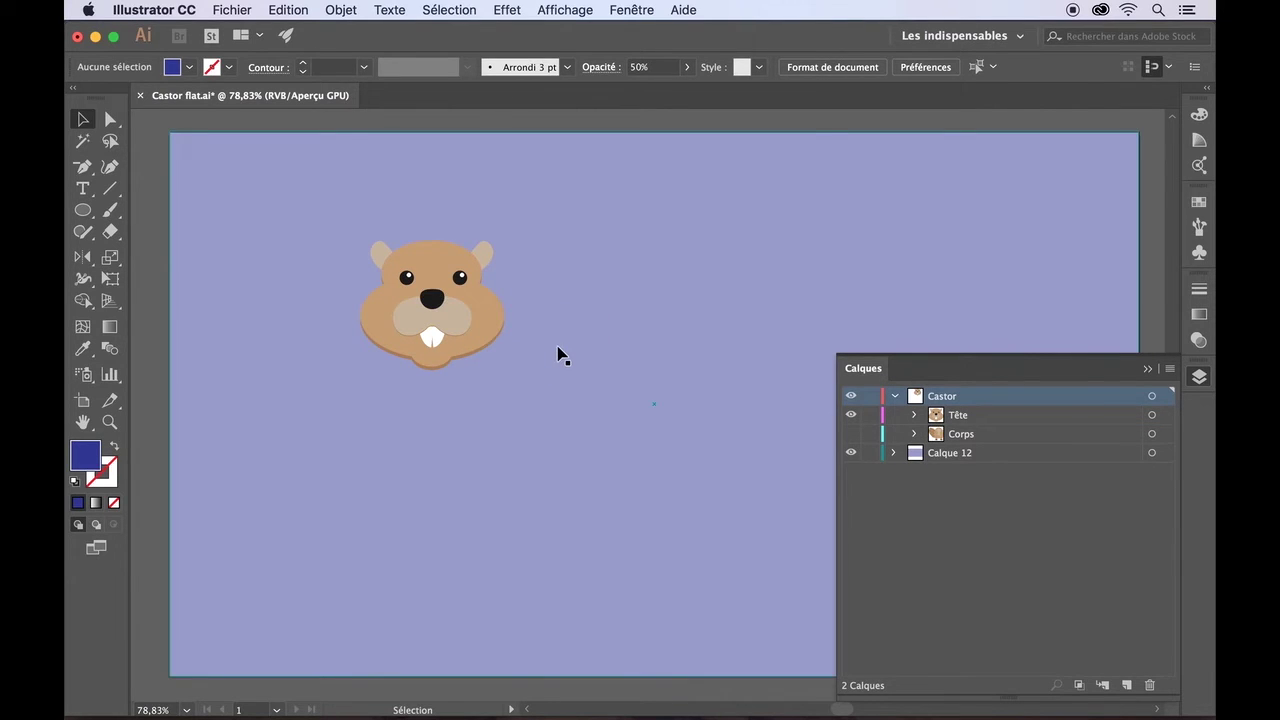
- Make the Corps layer visible, briefly inspecting the Tête, Yeux and Corps groups
{"action": "left_click", "coordinate": [852, 434]}
{"action": "left_click", "coordinate": [913, 415]}
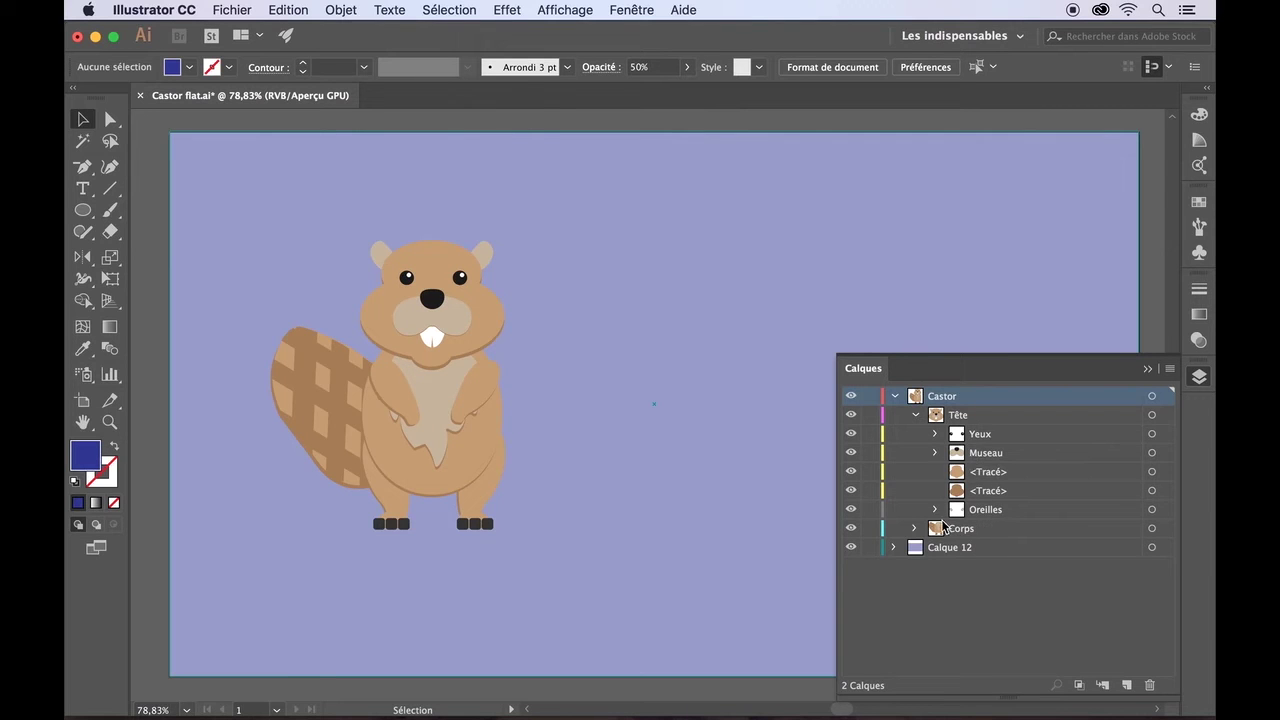
{"action": "left_click", "coordinate": [935, 434]}
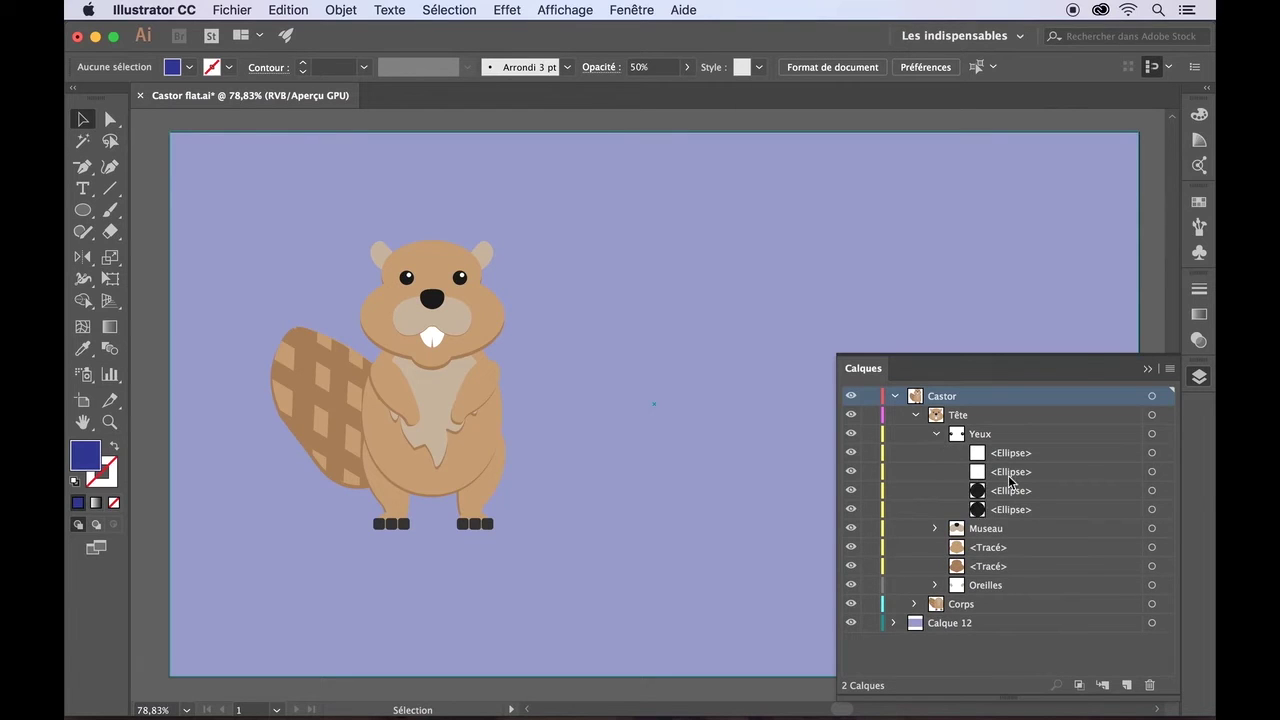
{"action": "left_click", "coordinate": [937, 434]}
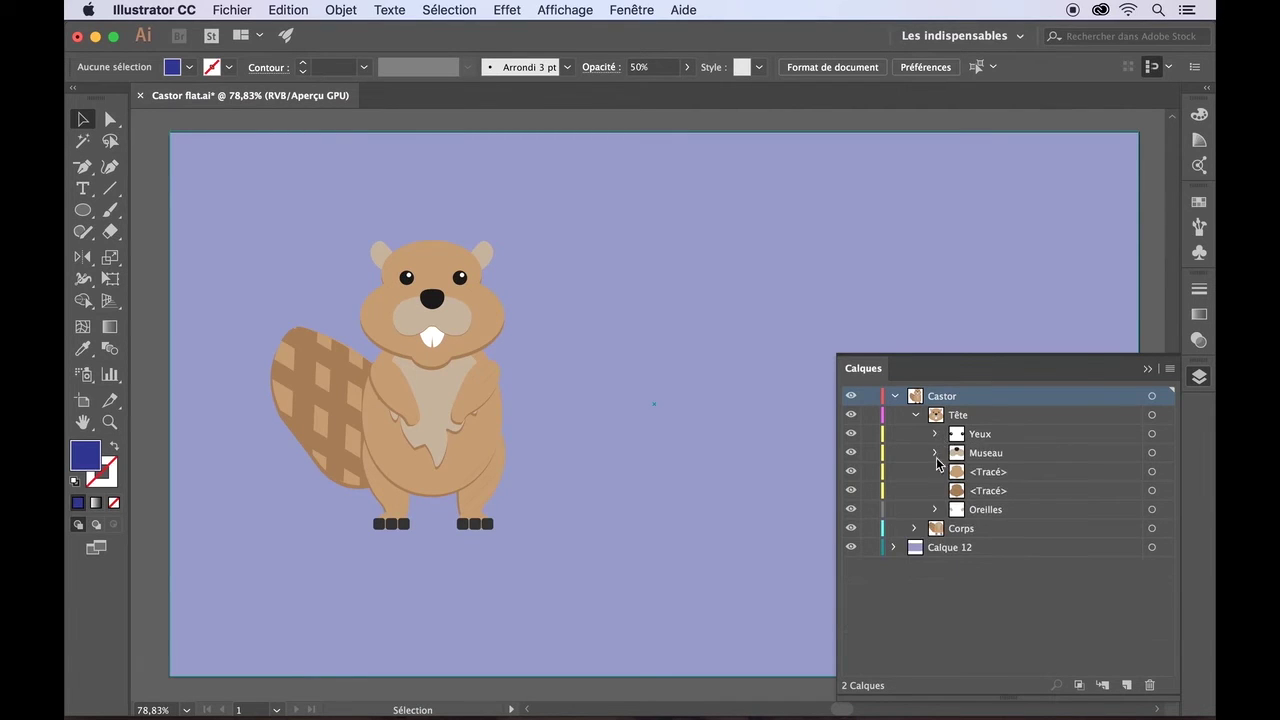
{"action": "left_click", "coordinate": [913, 530]}
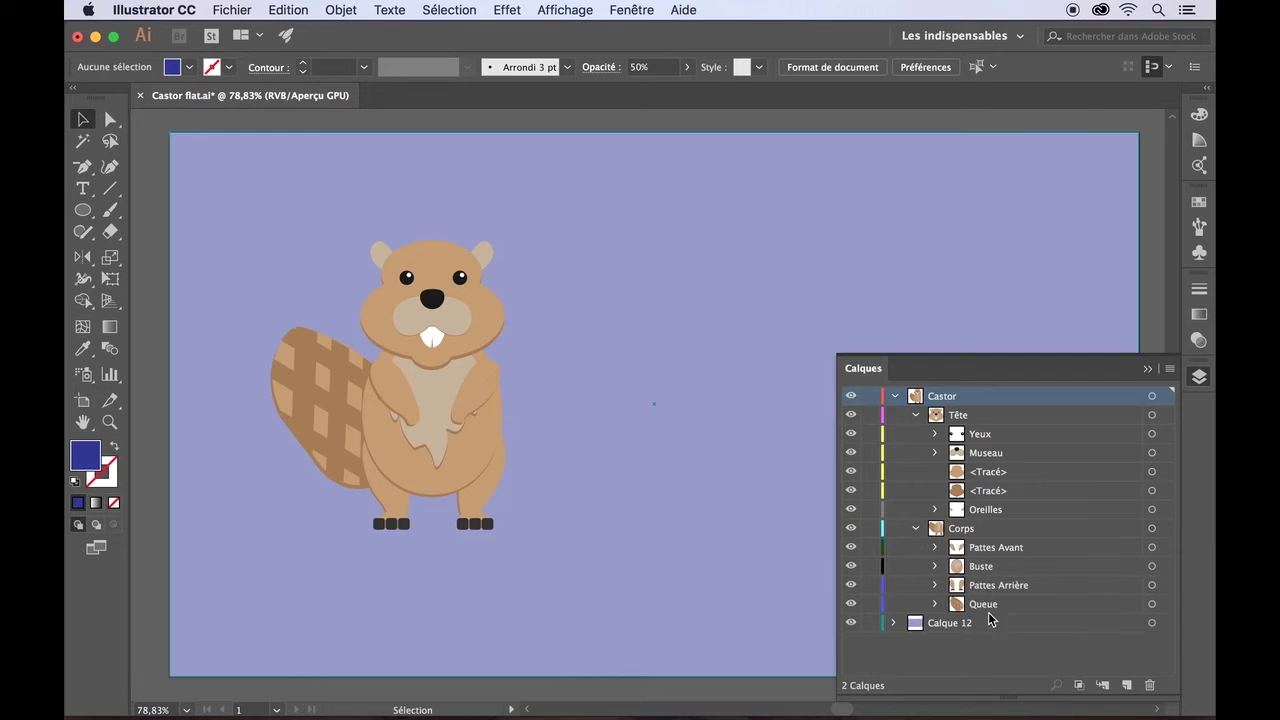
{"action": "left_click", "coordinate": [914, 529]}
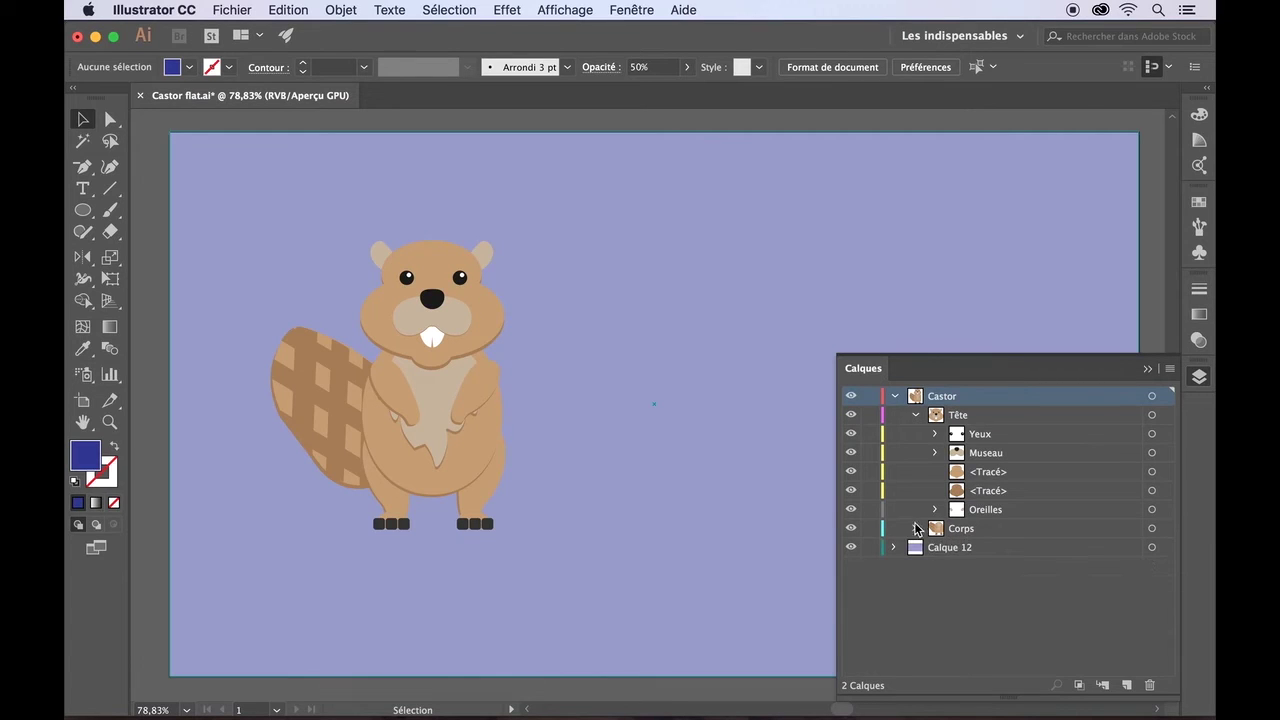
{"action": "left_click", "coordinate": [915, 416]}
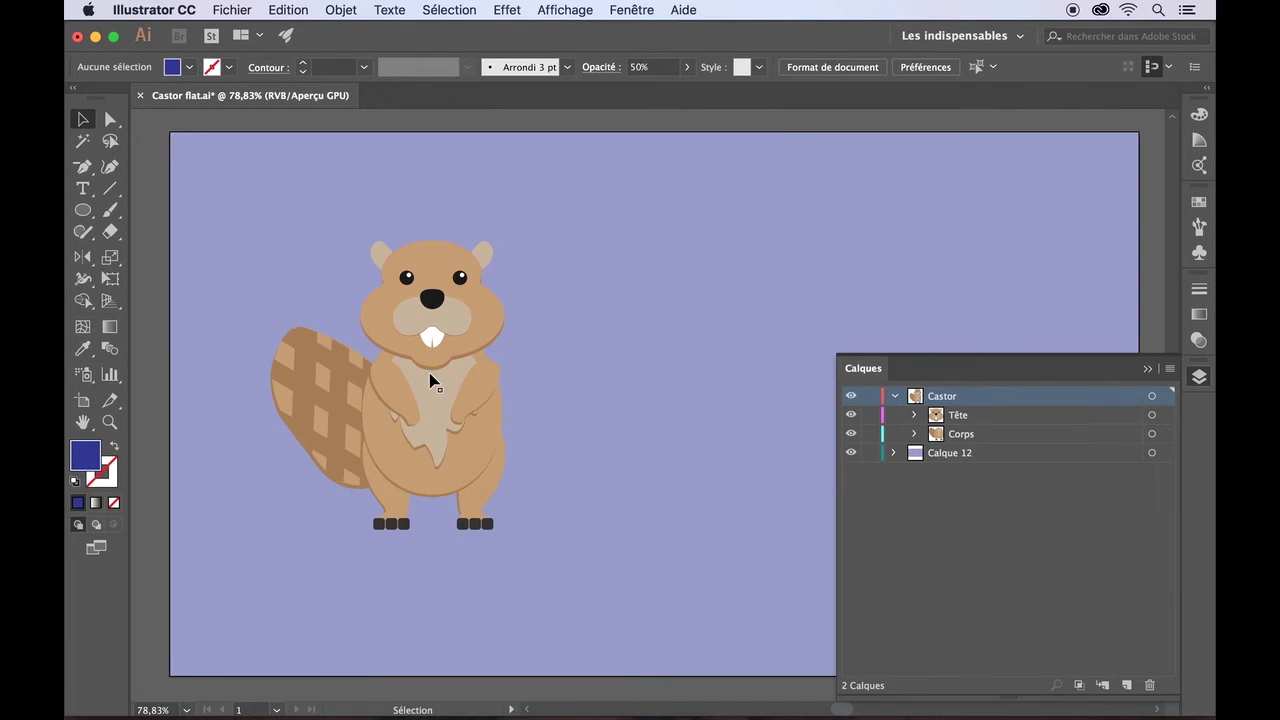
{"action": "left_click", "coordinate": [1148, 369]}
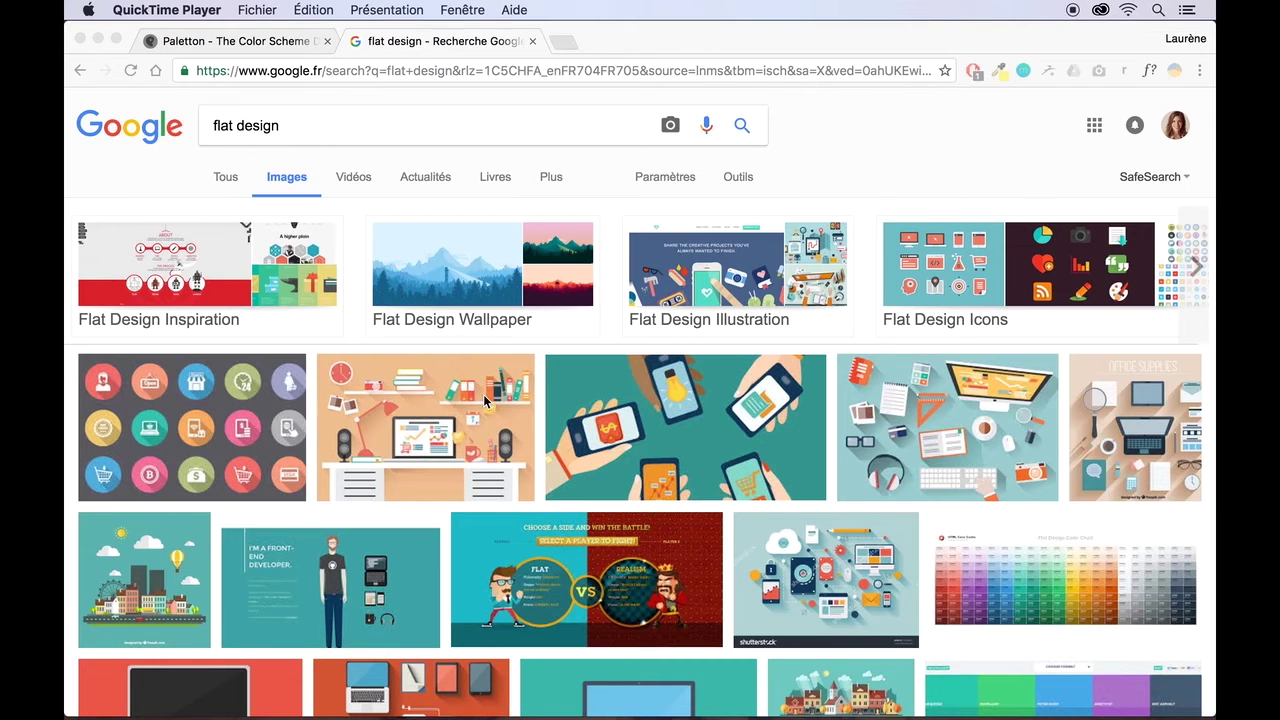
- Open the flat-design desk illustration result enlarged in Google Images
{"action": "left_click", "coordinate": [407, 401]}
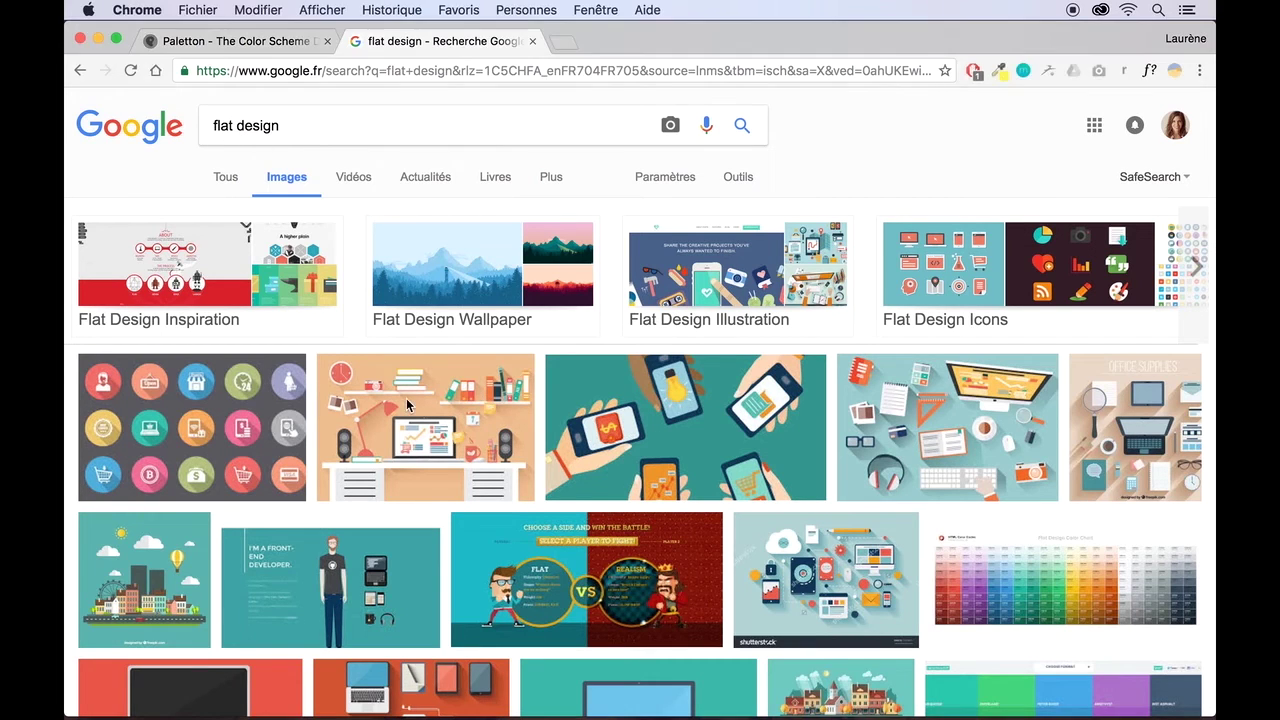
{"action": "left_click", "coordinate": [378, 405]}
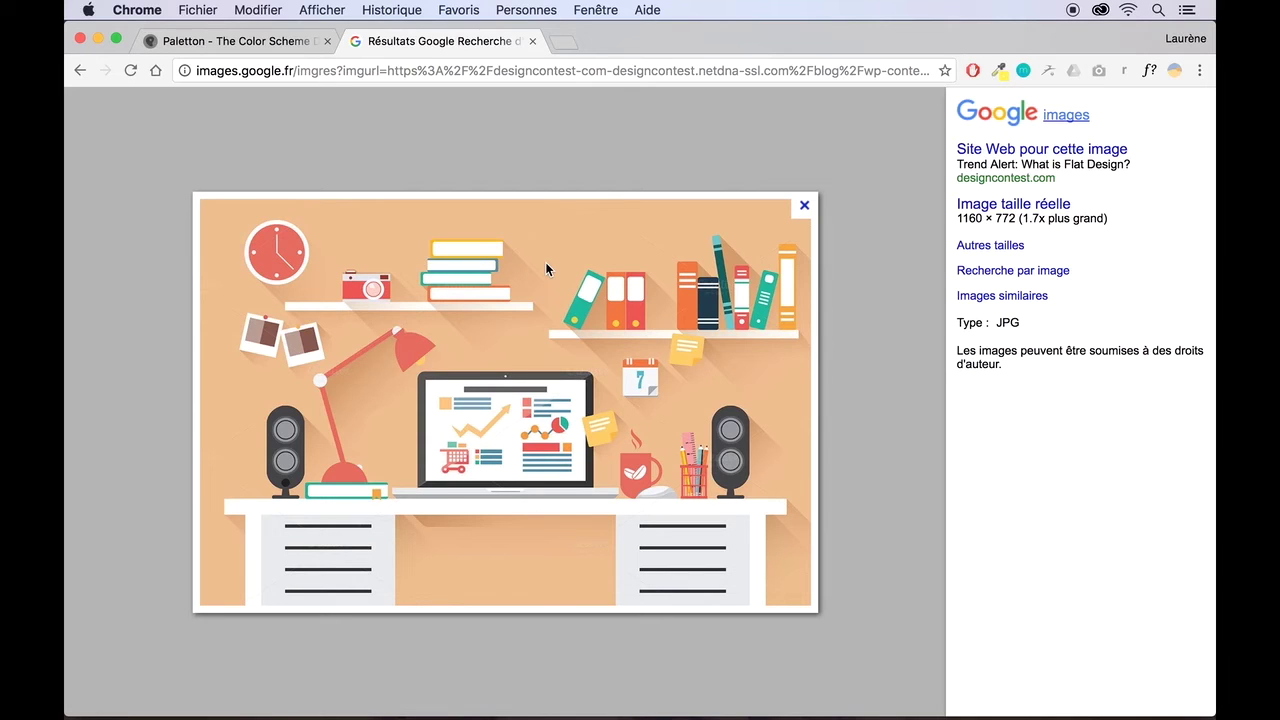
- Move Paletton's base hue through teal, yellow and orange to red, 356°
{"action": "left_click", "coordinate": [243, 46]}
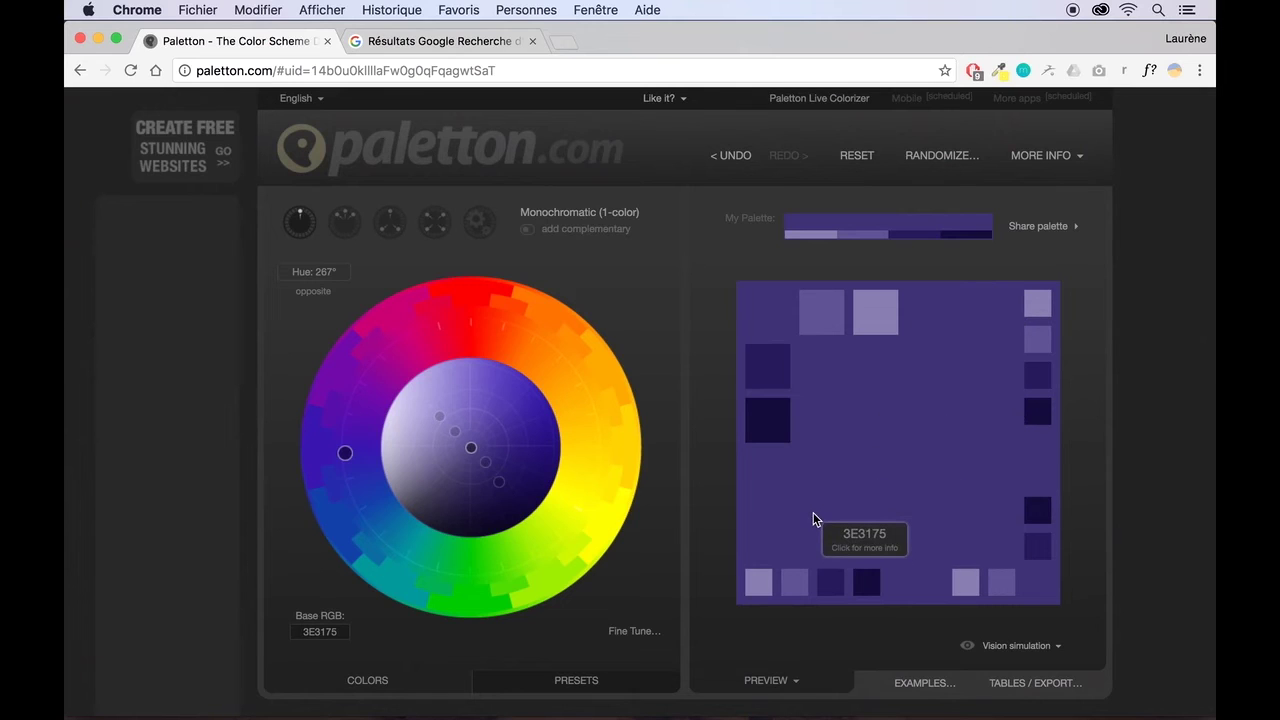
{"action": "left_click", "coordinate": [402, 550]}
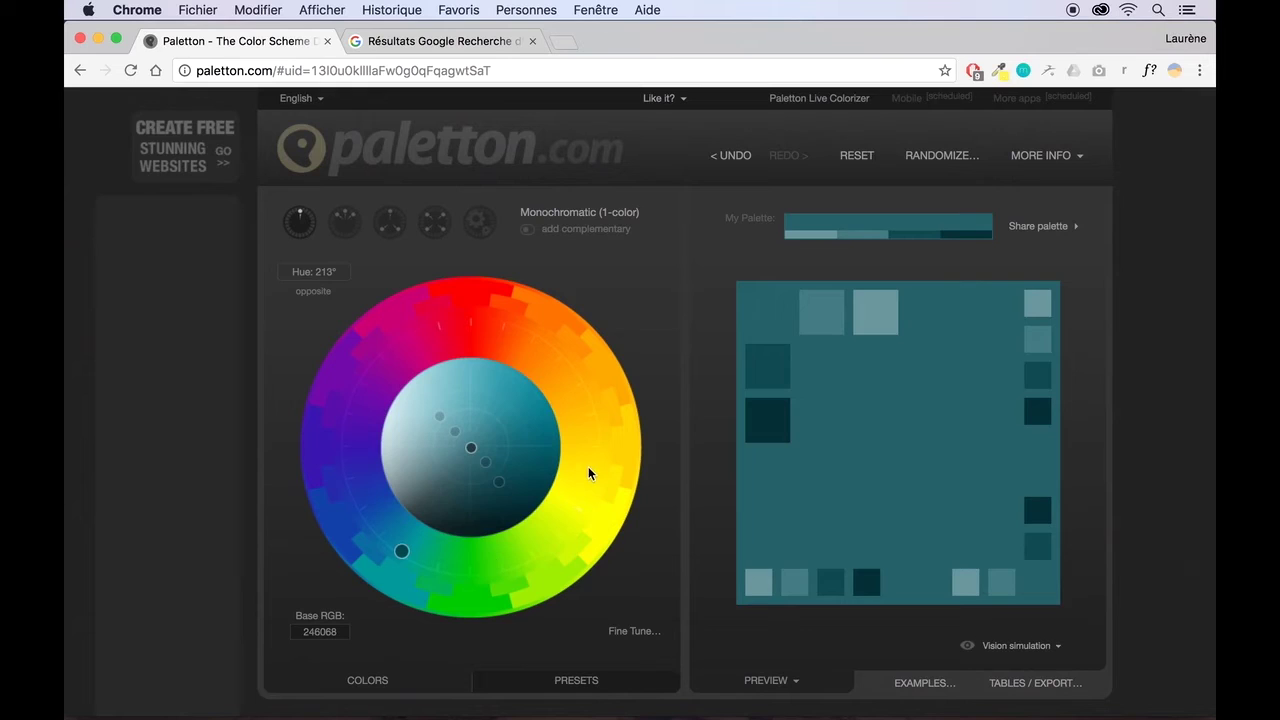
{"action": "left_click", "coordinate": [593, 468]}
{"action": "left_click", "coordinate": [594, 381]}
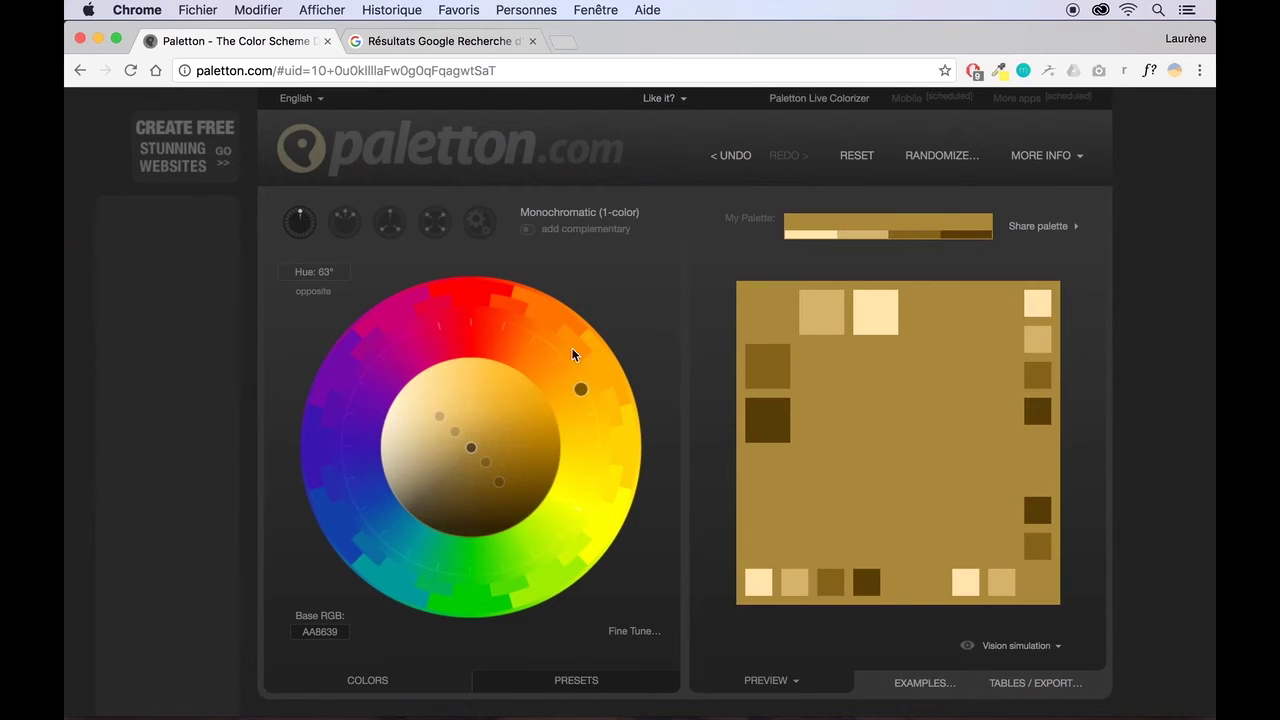
{"action": "left_click", "coordinate": [544, 321]}
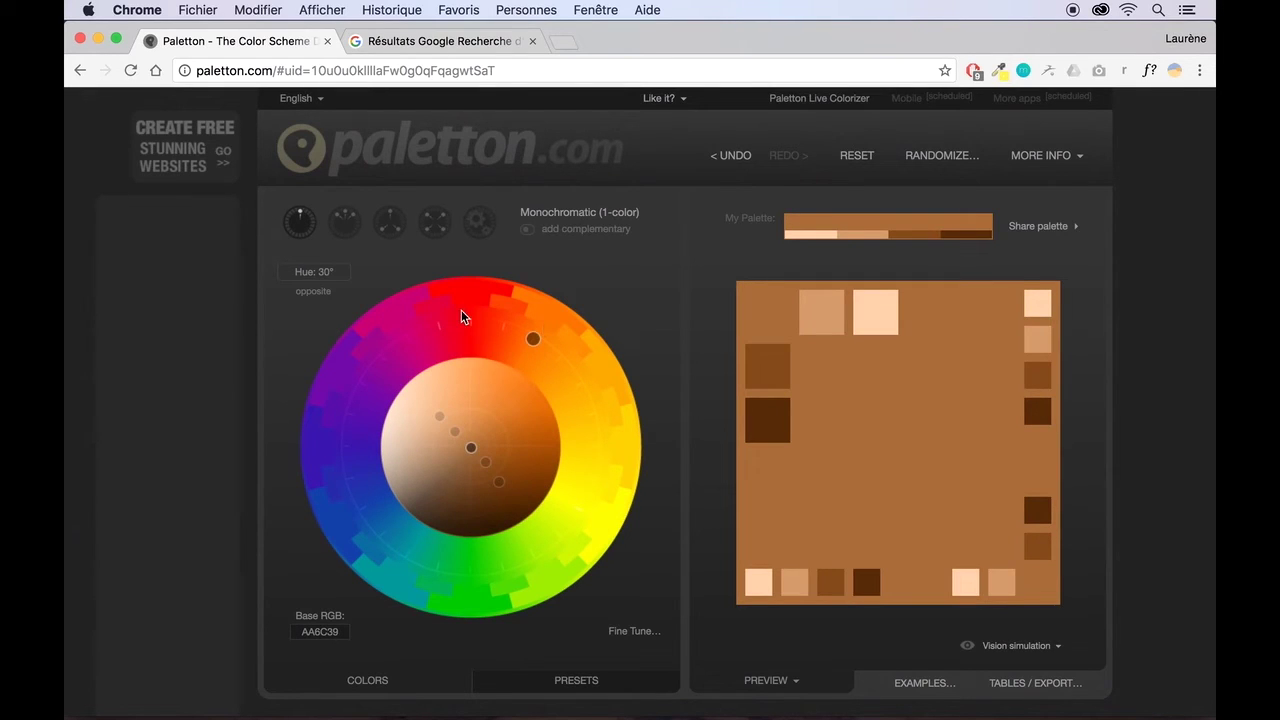
{"action": "left_click", "coordinate": [461, 316]}
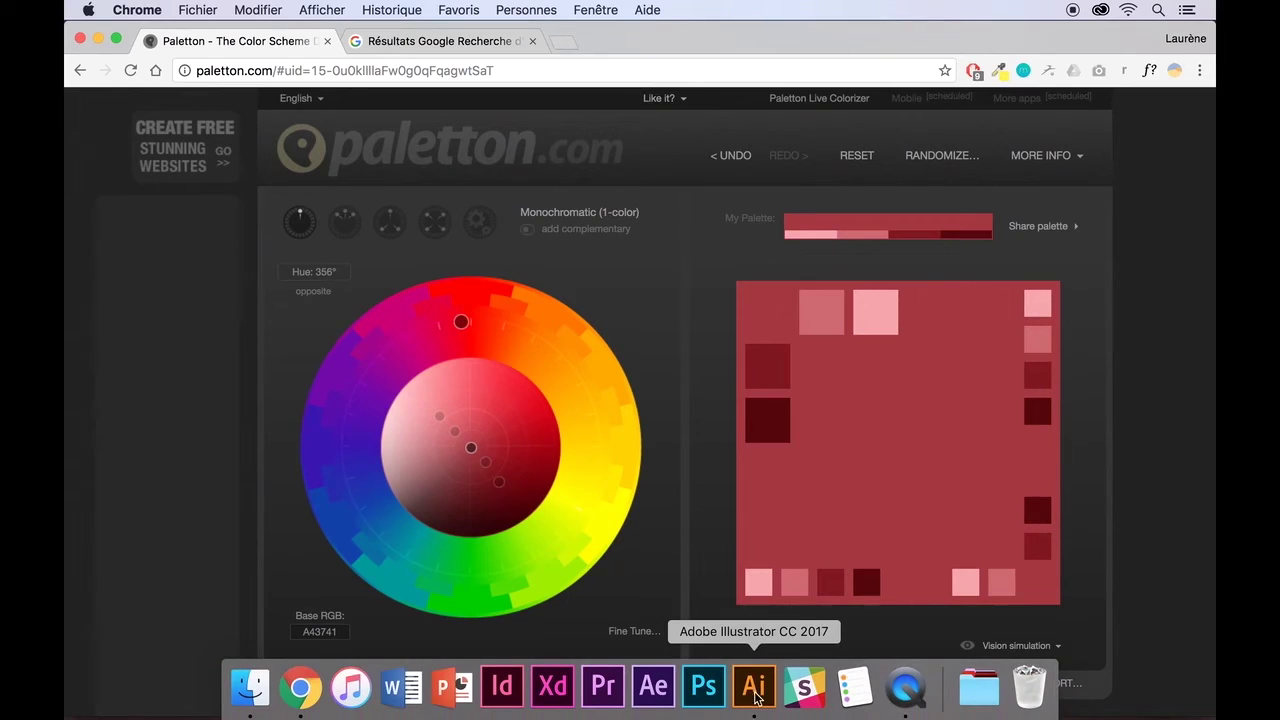
{"action": "left_click", "coordinate": [752, 696]}
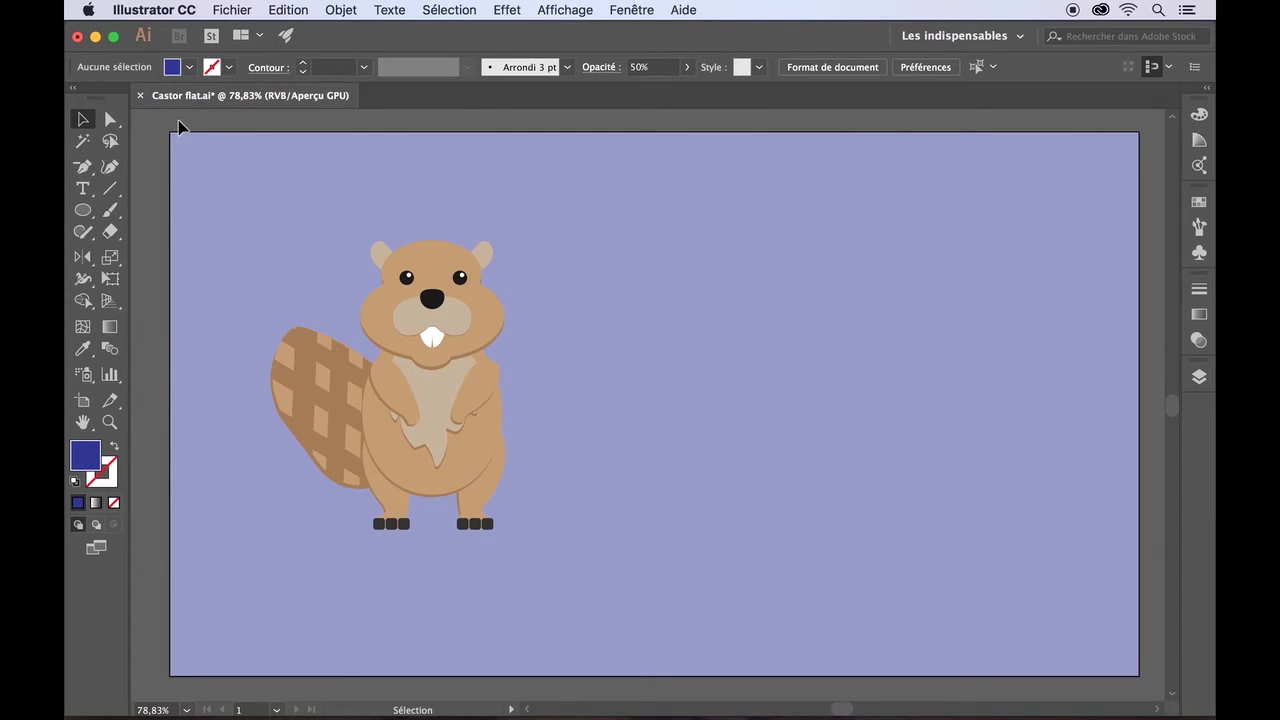
{"action": "left_click", "coordinate": [220, 10]}
{"action": "left_click", "coordinate": [238, 33]}
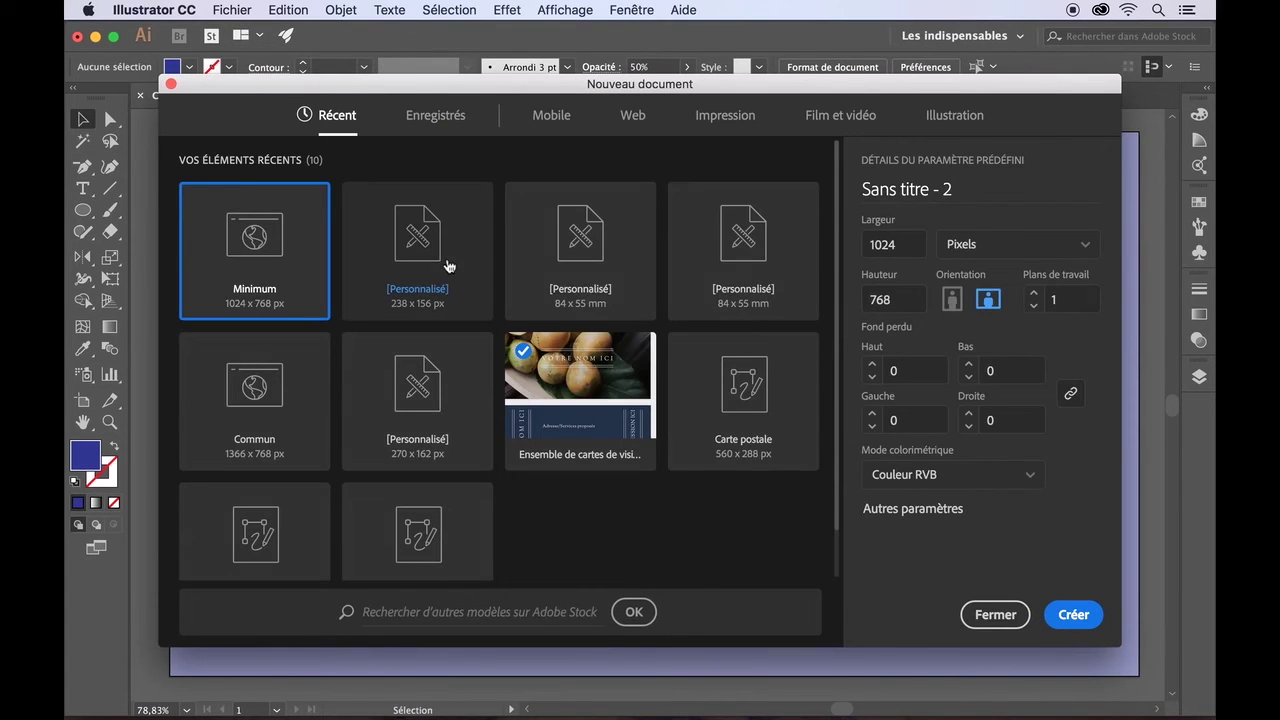
{"action": "left_click", "coordinate": [638, 116]}
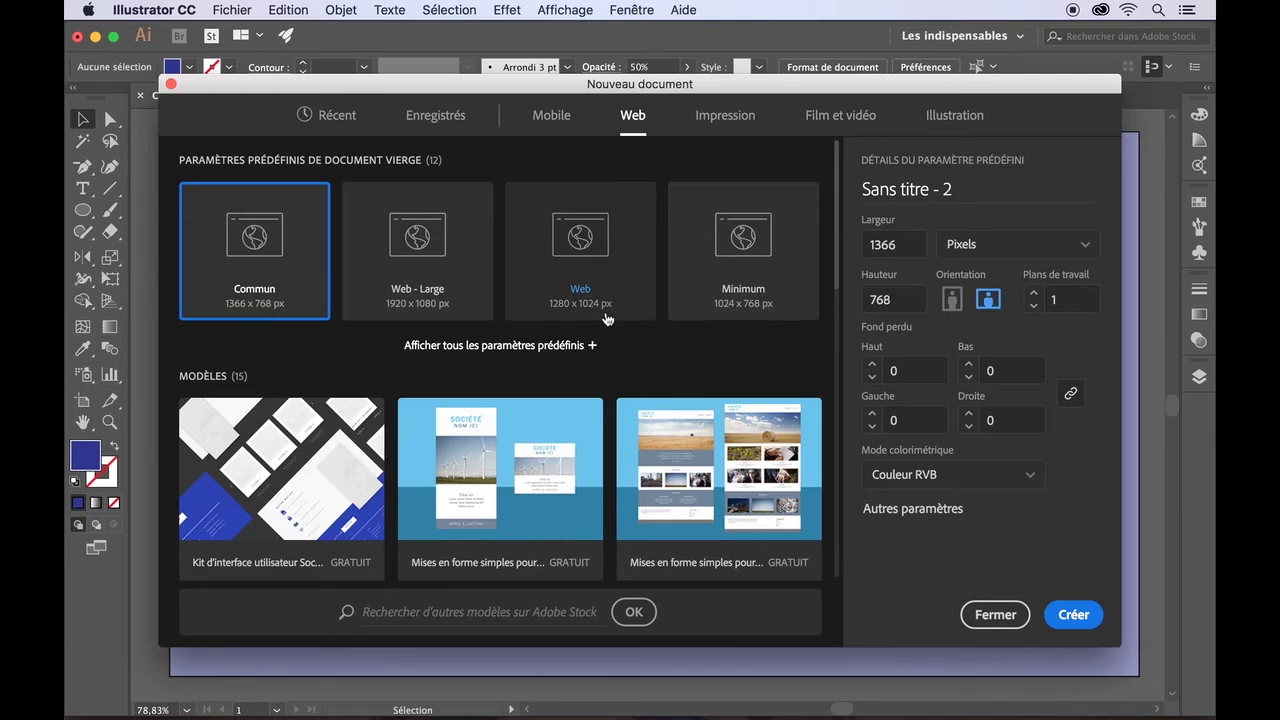
{"action": "scroll", "coordinate": [605, 320], "scroll_direction": "down", "scroll_amount": 3}
{"action": "scroll", "coordinate": [605, 318], "scroll_direction": "down", "scroll_amount": 3}
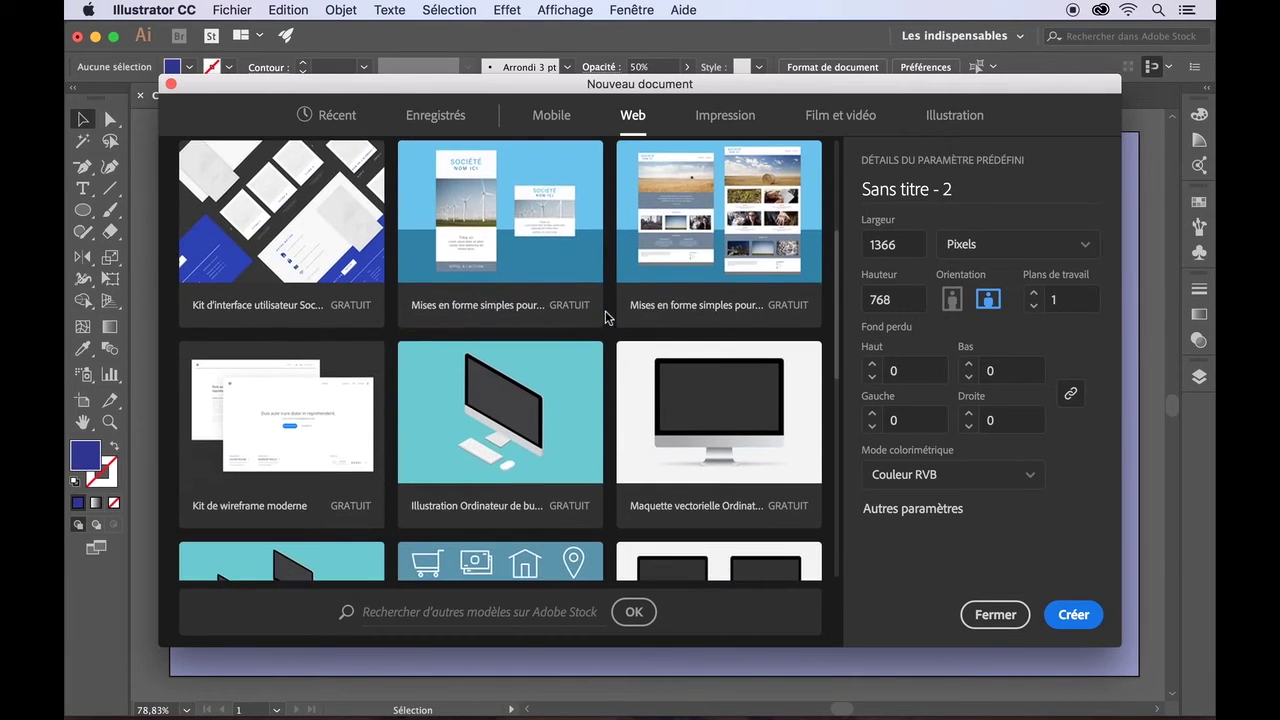
{"action": "scroll", "coordinate": [600, 433], "scroll_direction": "down", "scroll_amount": 5}
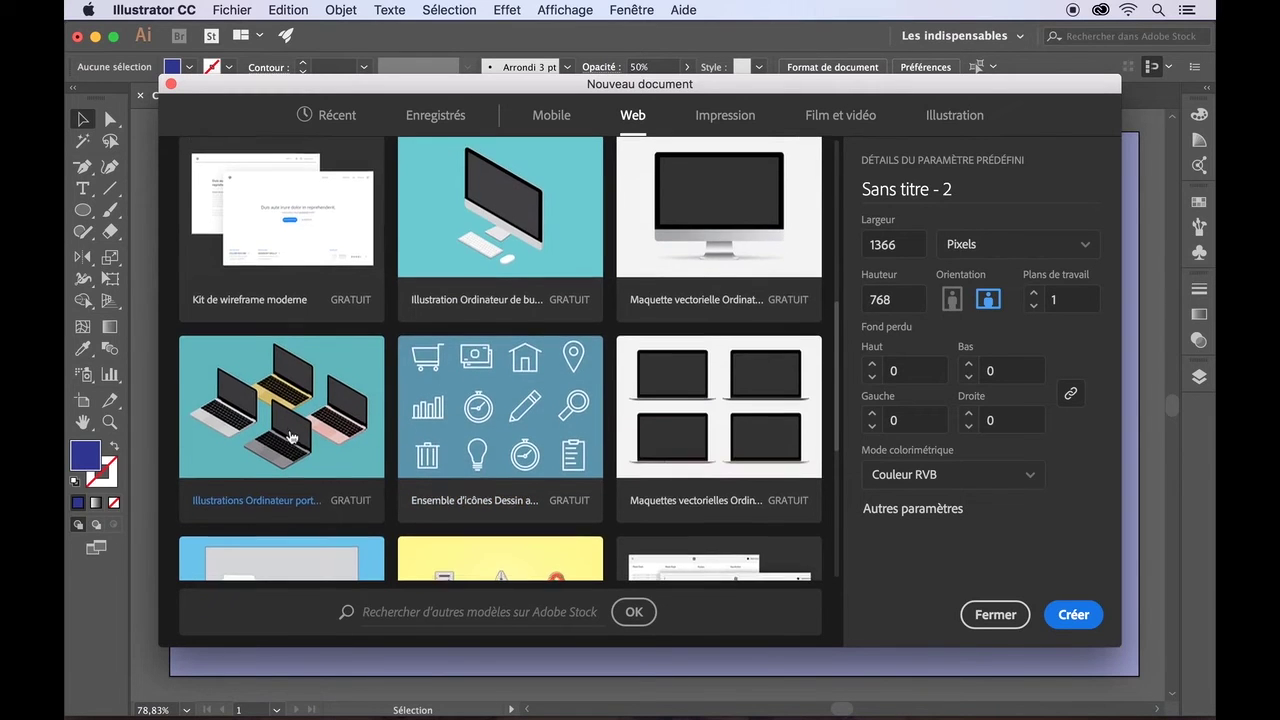
{"action": "scroll", "coordinate": [289, 428], "scroll_direction": "down", "scroll_amount": 2}
{"action": "scroll", "coordinate": [291, 437], "scroll_direction": "down", "scroll_amount": 2}
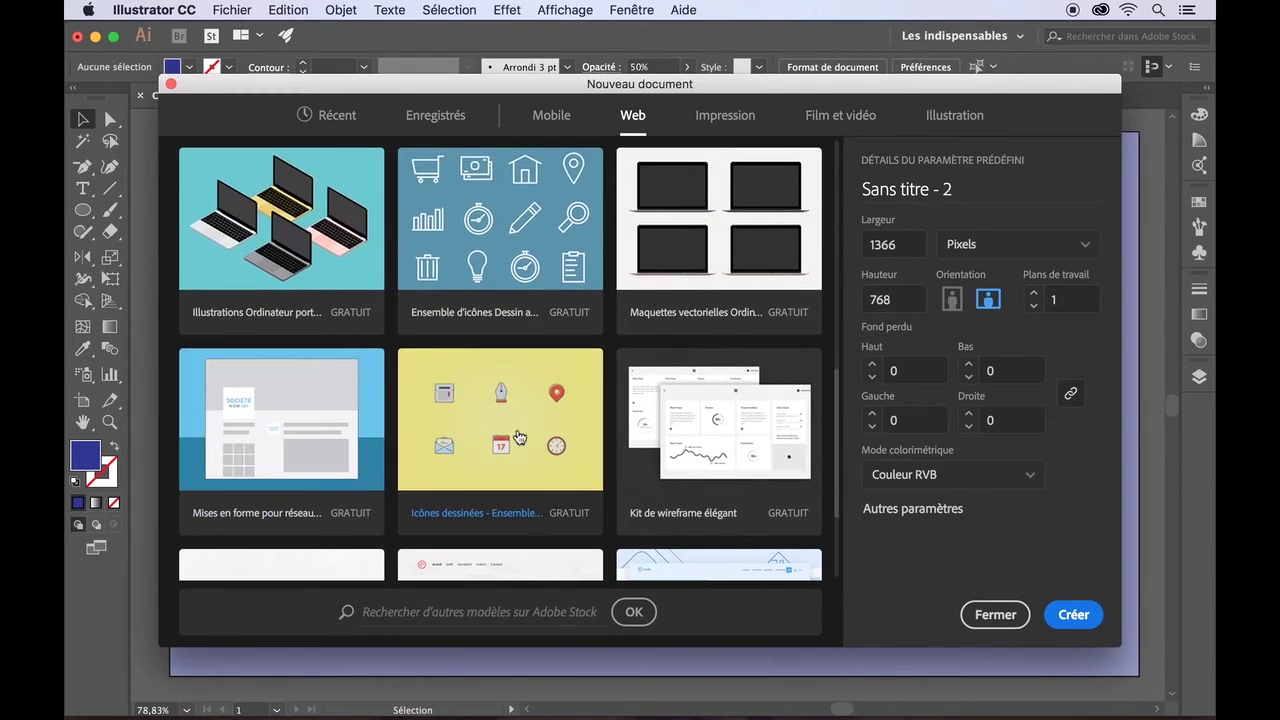
{"action": "scroll", "coordinate": [527, 445], "scroll_direction": "down", "scroll_amount": 4}
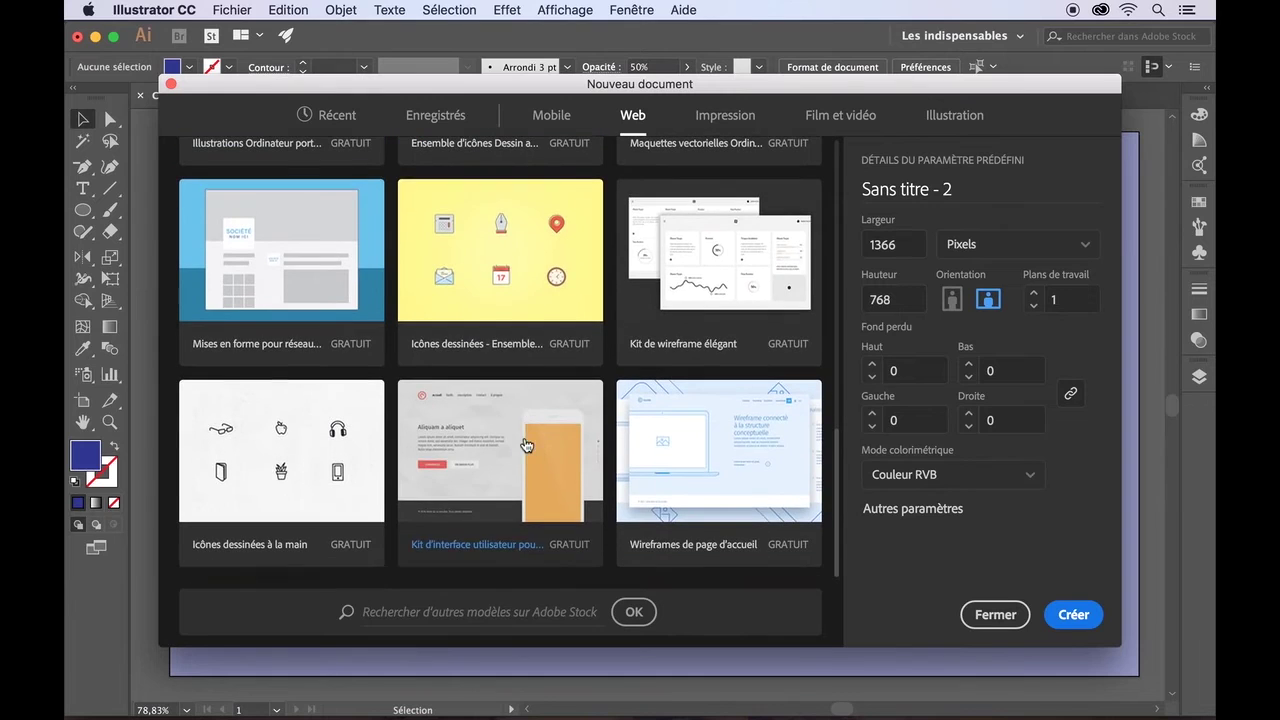
{"action": "left_click", "coordinate": [551, 118]}
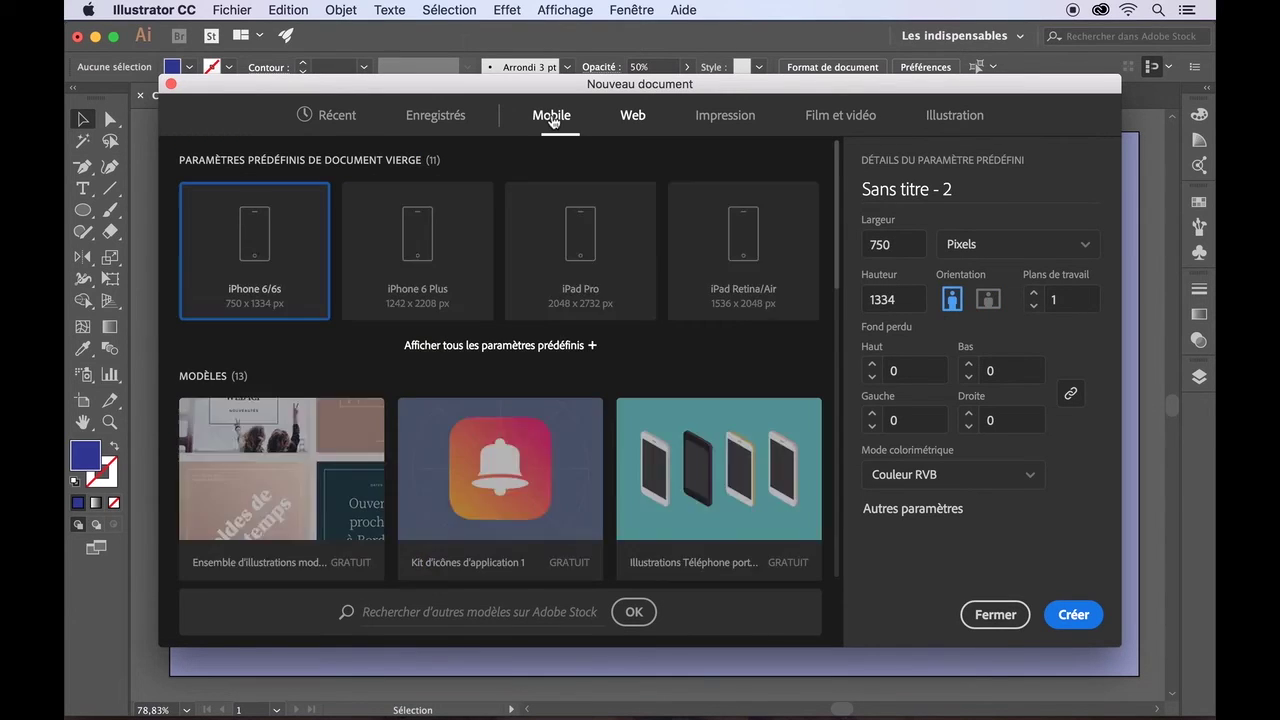
{"action": "scroll", "coordinate": [712, 470], "scroll_direction": "down", "scroll_amount": 3}
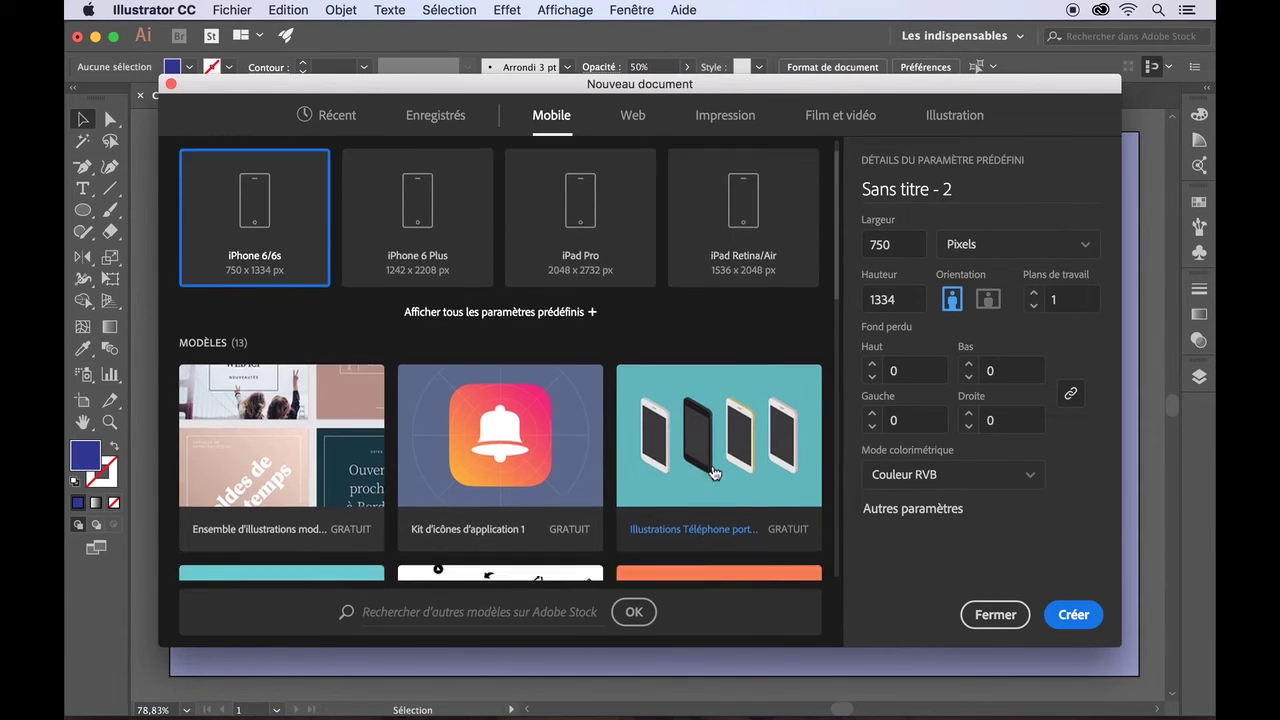
{"action": "scroll", "coordinate": [712, 467], "scroll_direction": "down", "scroll_amount": 5}
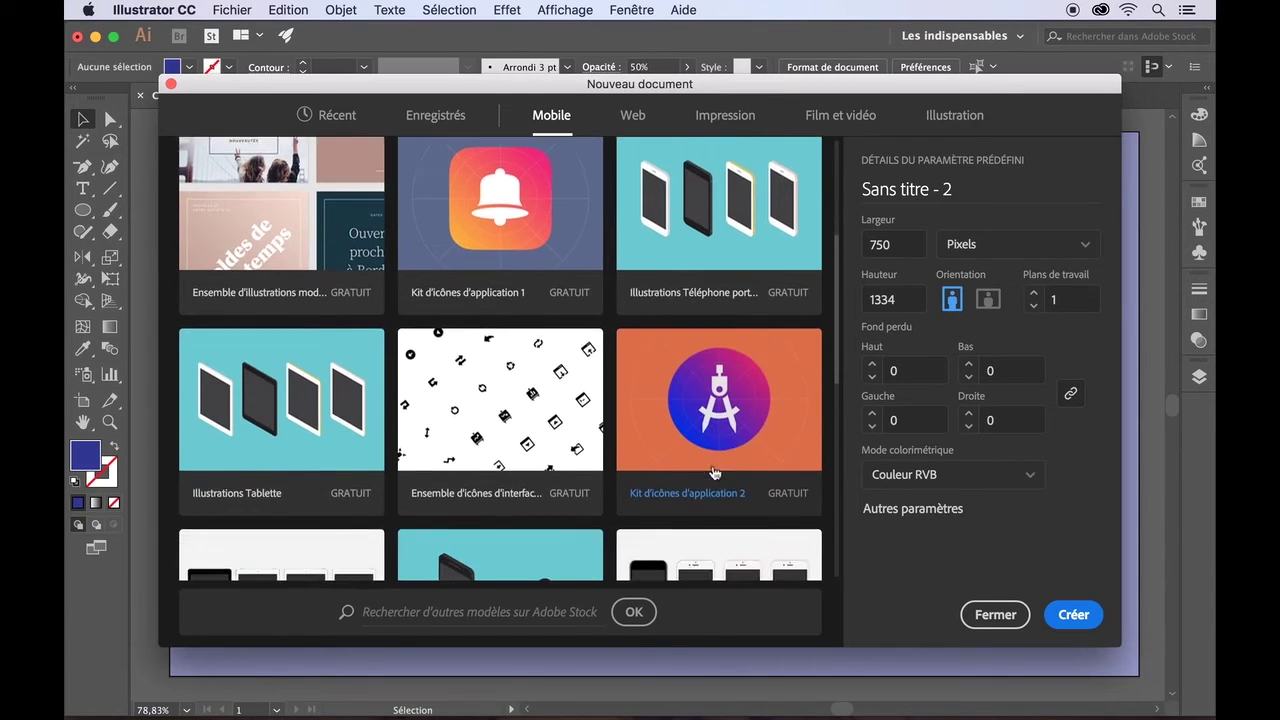
{"action": "scroll", "coordinate": [713, 470], "scroll_direction": "down", "scroll_amount": 7}
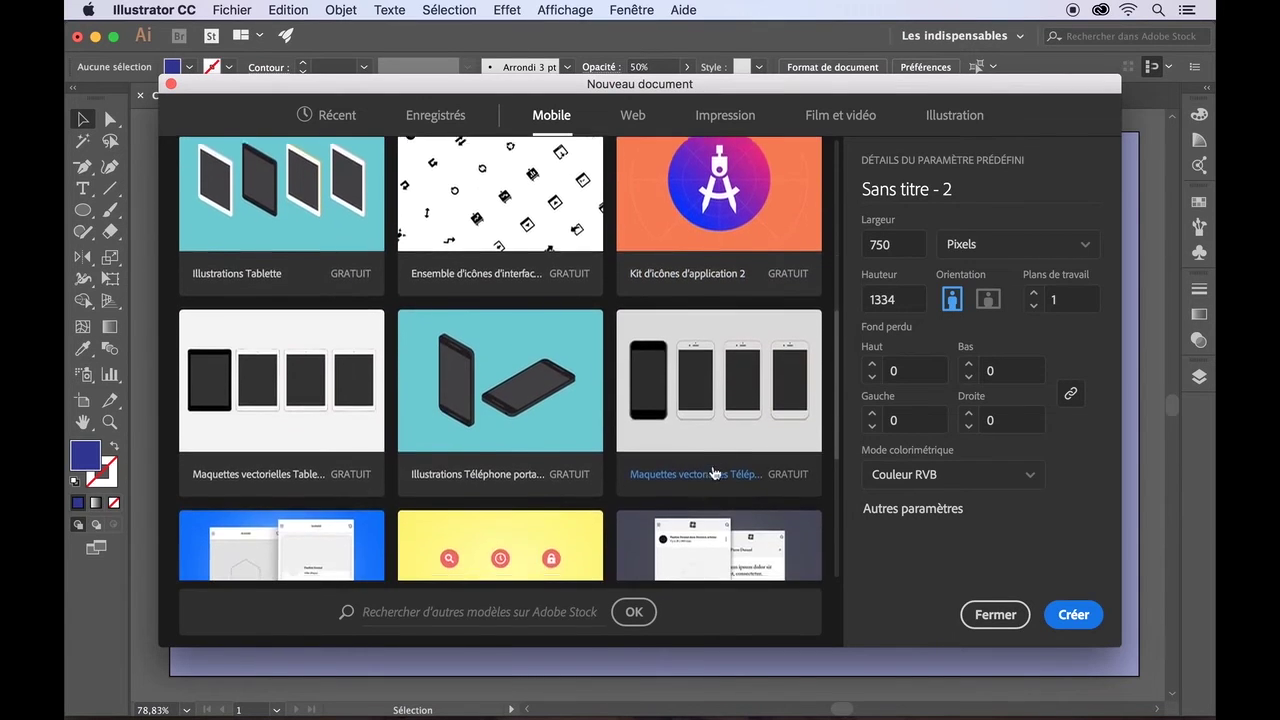
{"action": "scroll", "coordinate": [714, 472], "scroll_direction": "up", "scroll_amount": 5}
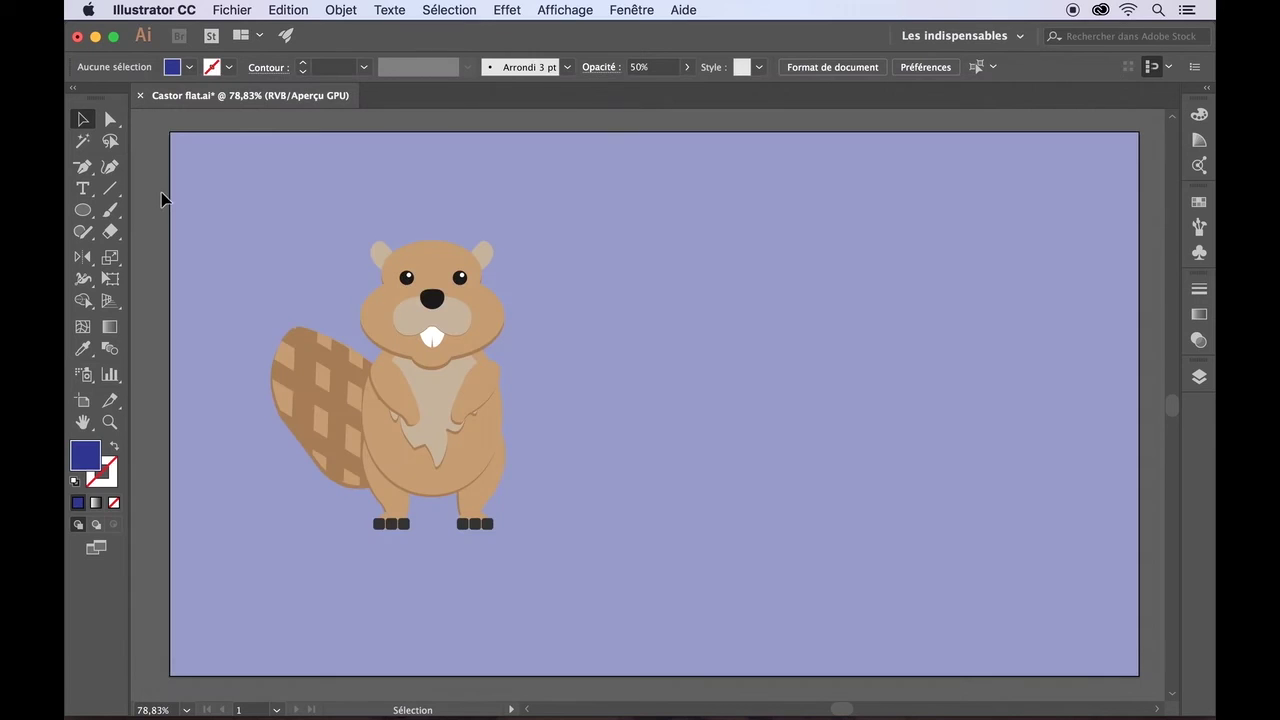
- Hide the Castor layer and add a new empty layer, Calque 13, on top
{"action": "left_click", "coordinate": [1199, 378]}
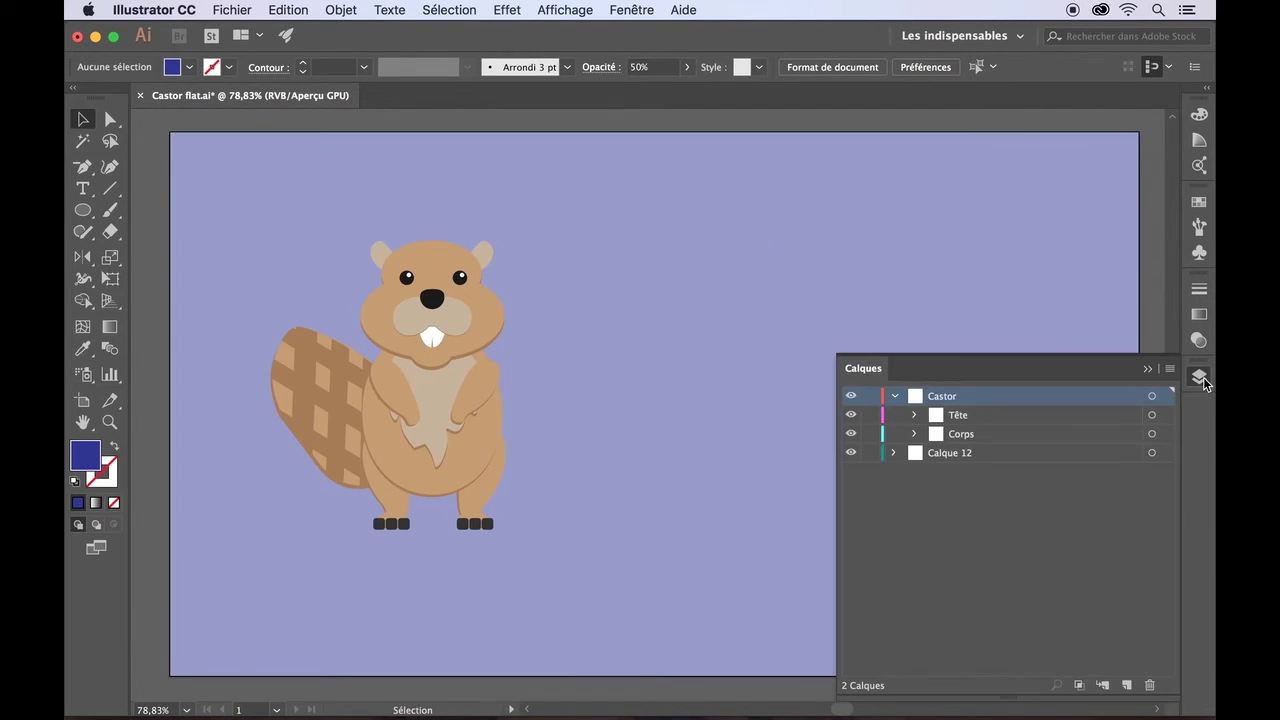
{"action": "left_click", "coordinate": [851, 398]}
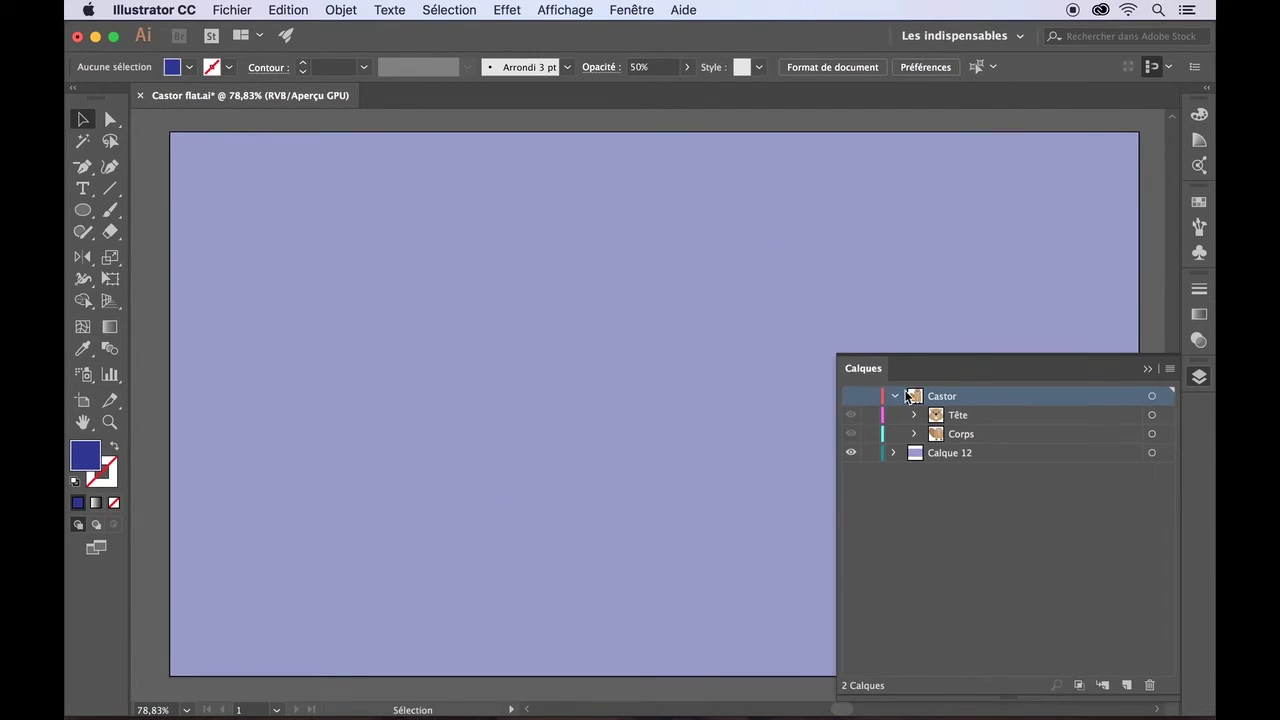
{"action": "left_click", "coordinate": [895, 397]}
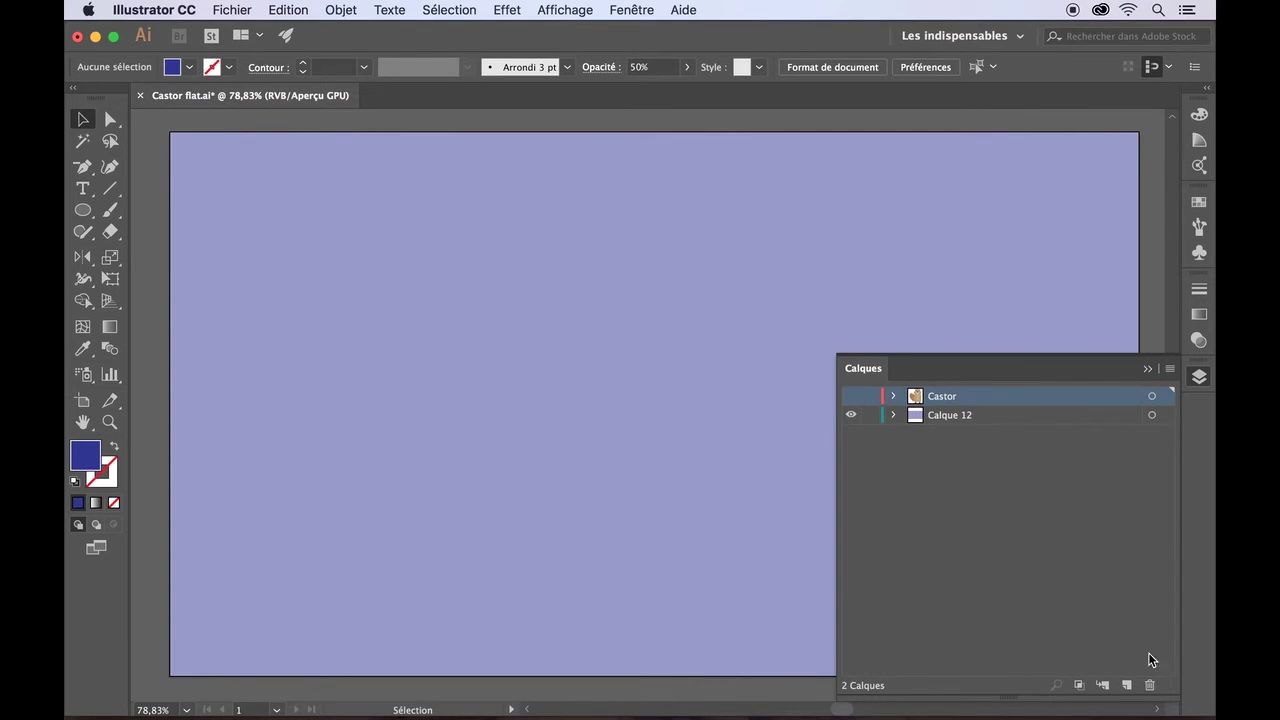
{"action": "left_click", "coordinate": [1128, 687]}
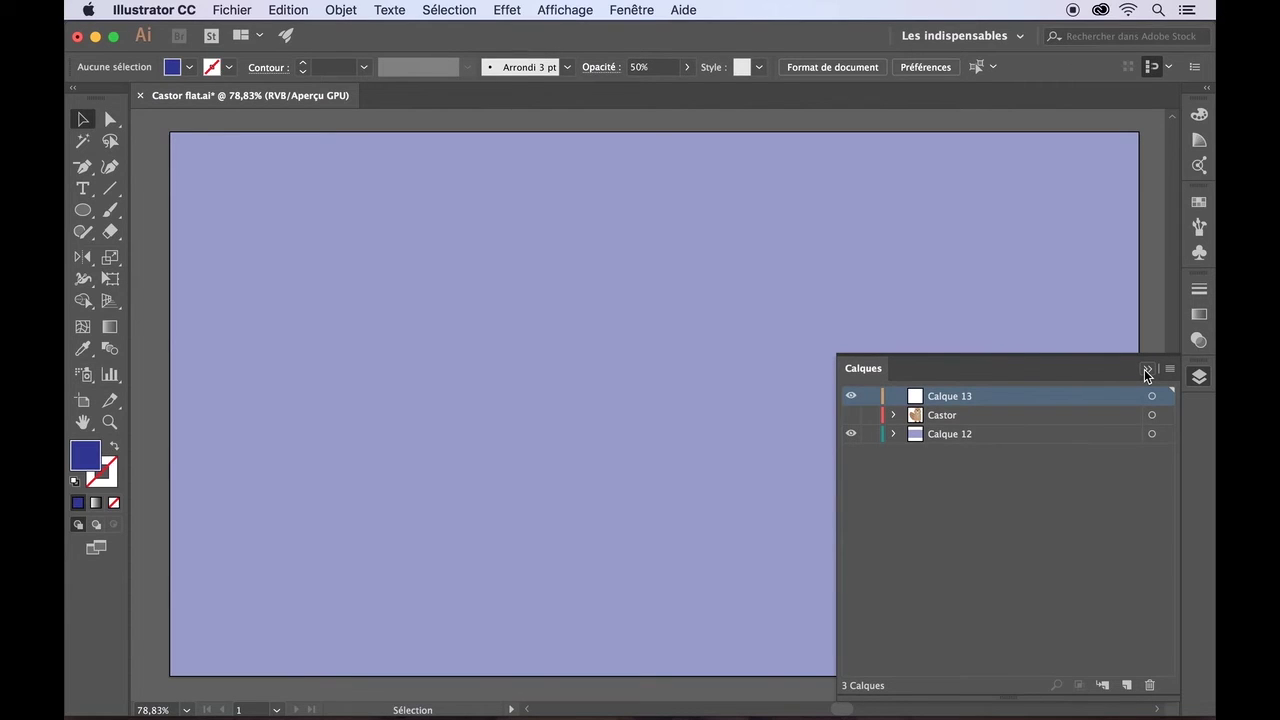
{"action": "left_click", "coordinate": [1146, 371]}
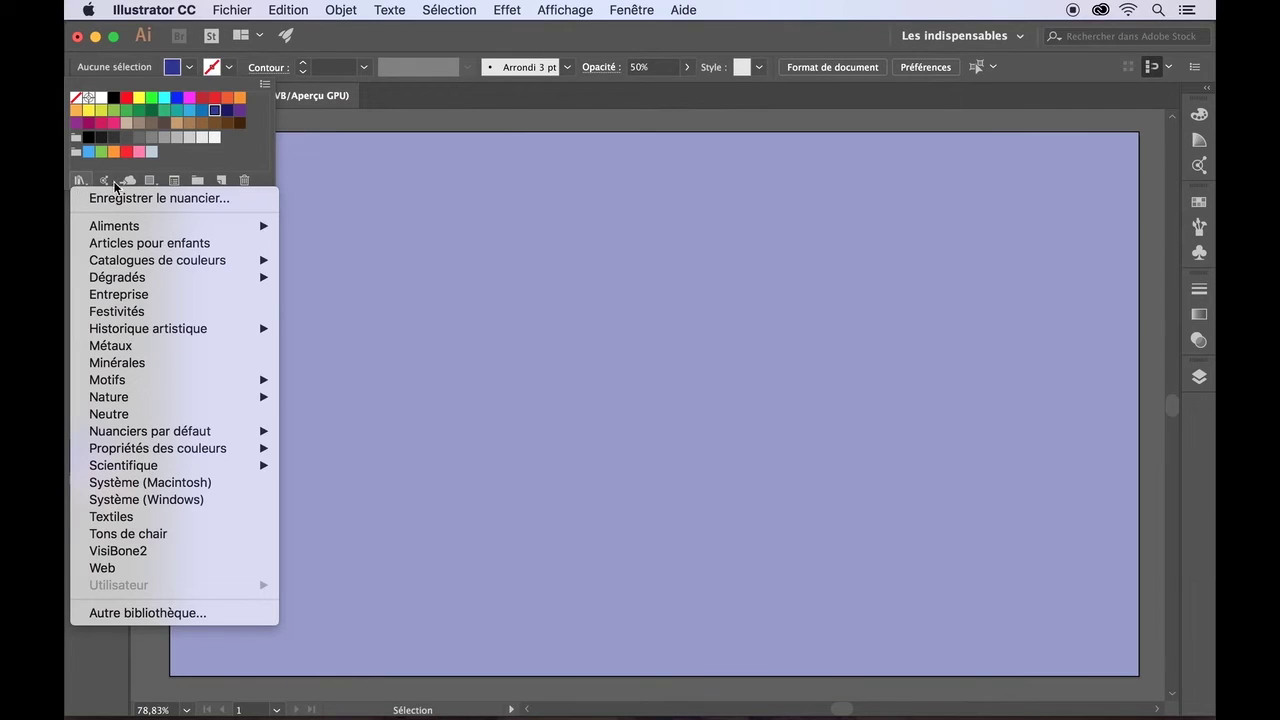
- Save the pale yellow fill R=254 V=224 B=121 as a new swatch in the Capture library
{"action": "mouse_move", "coordinate": [130, 229]}
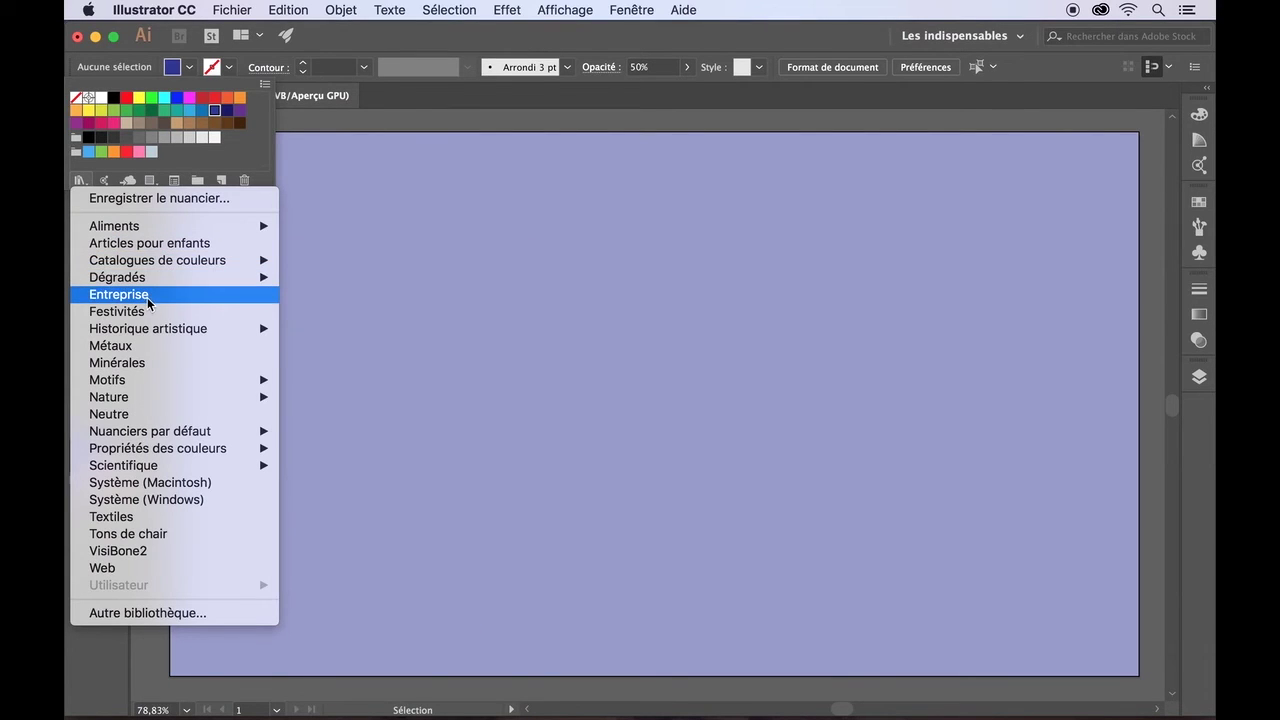
{"action": "mouse_move", "coordinate": [137, 332]}
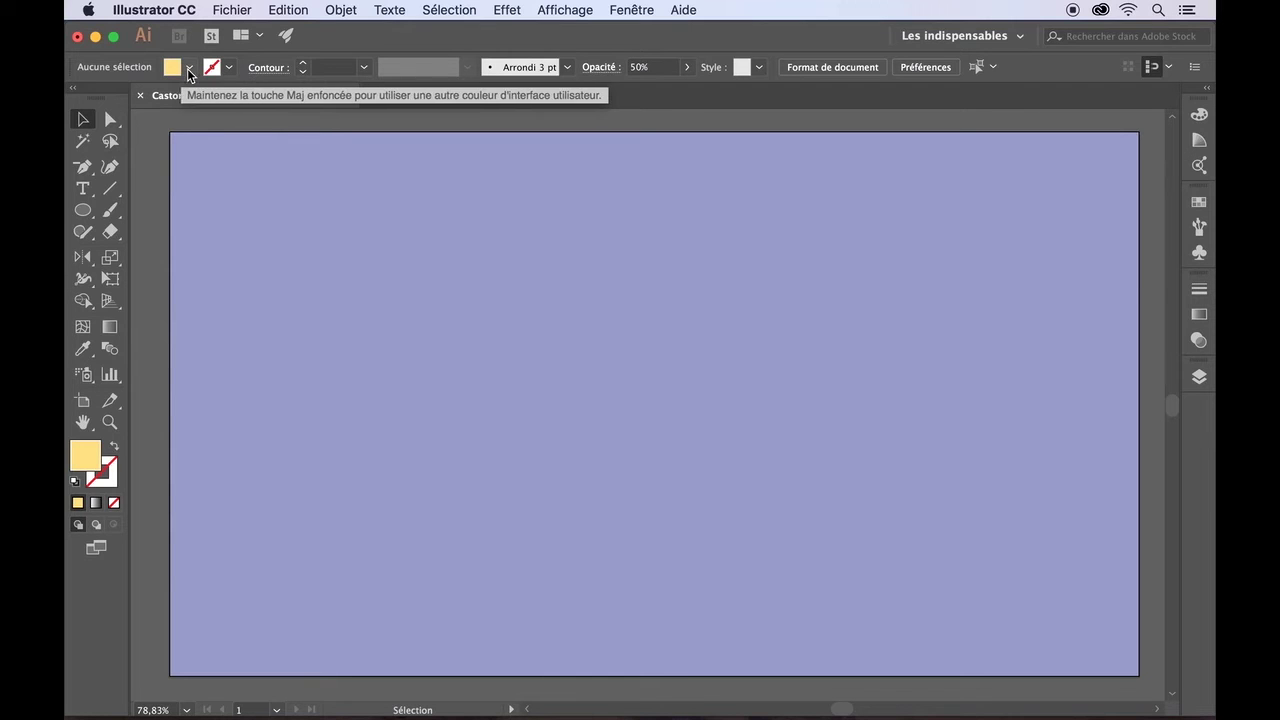
{"action": "left_click", "coordinate": [187, 68]}
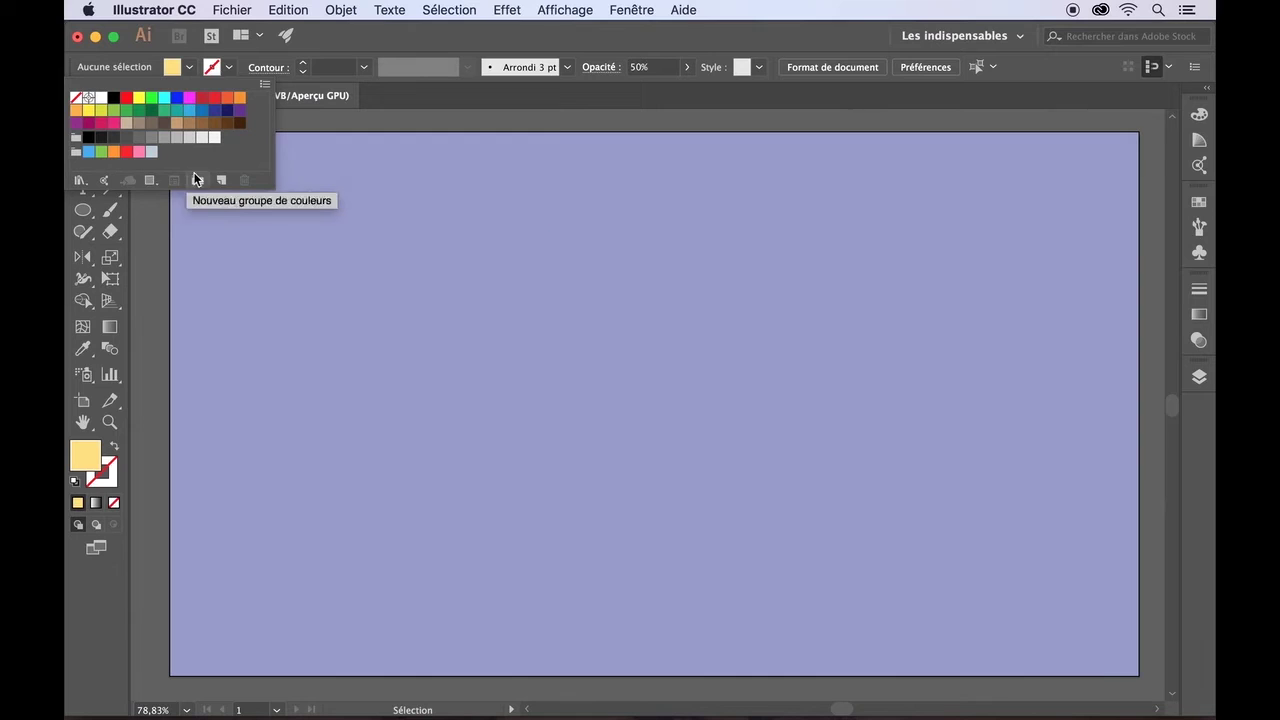
{"action": "left_click", "coordinate": [222, 181]}
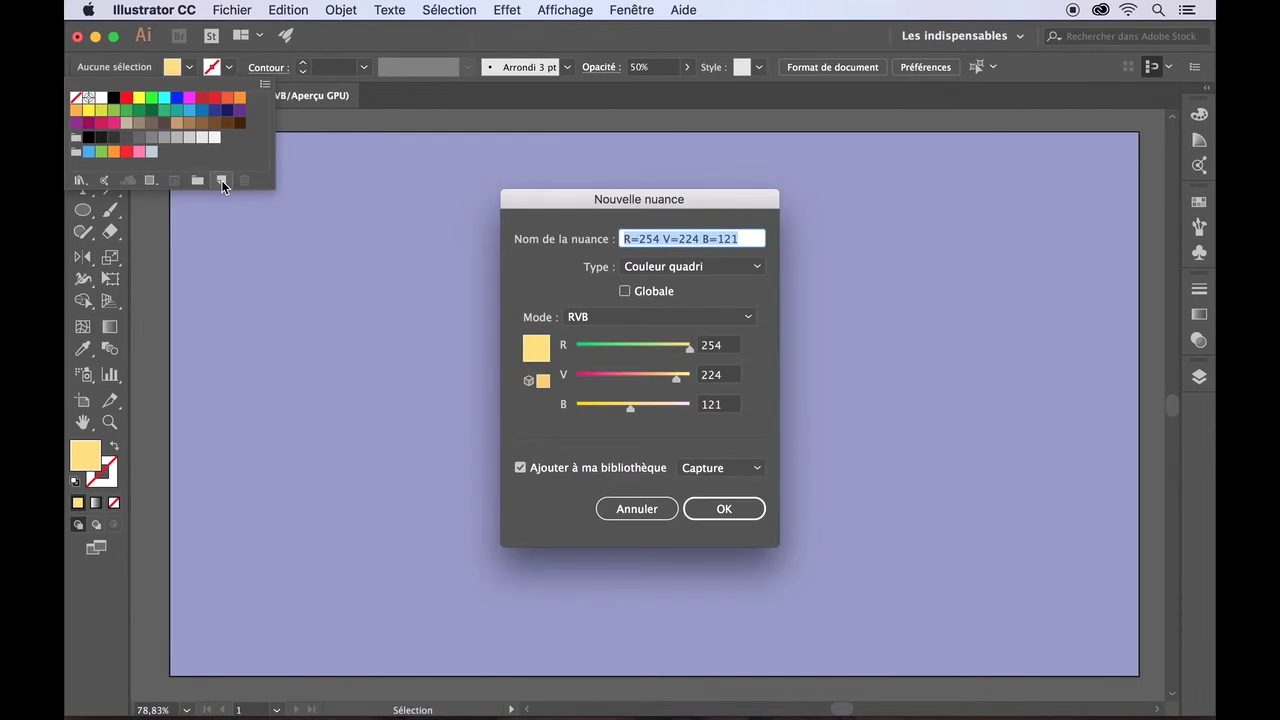
{"action": "left_click", "coordinate": [709, 510]}
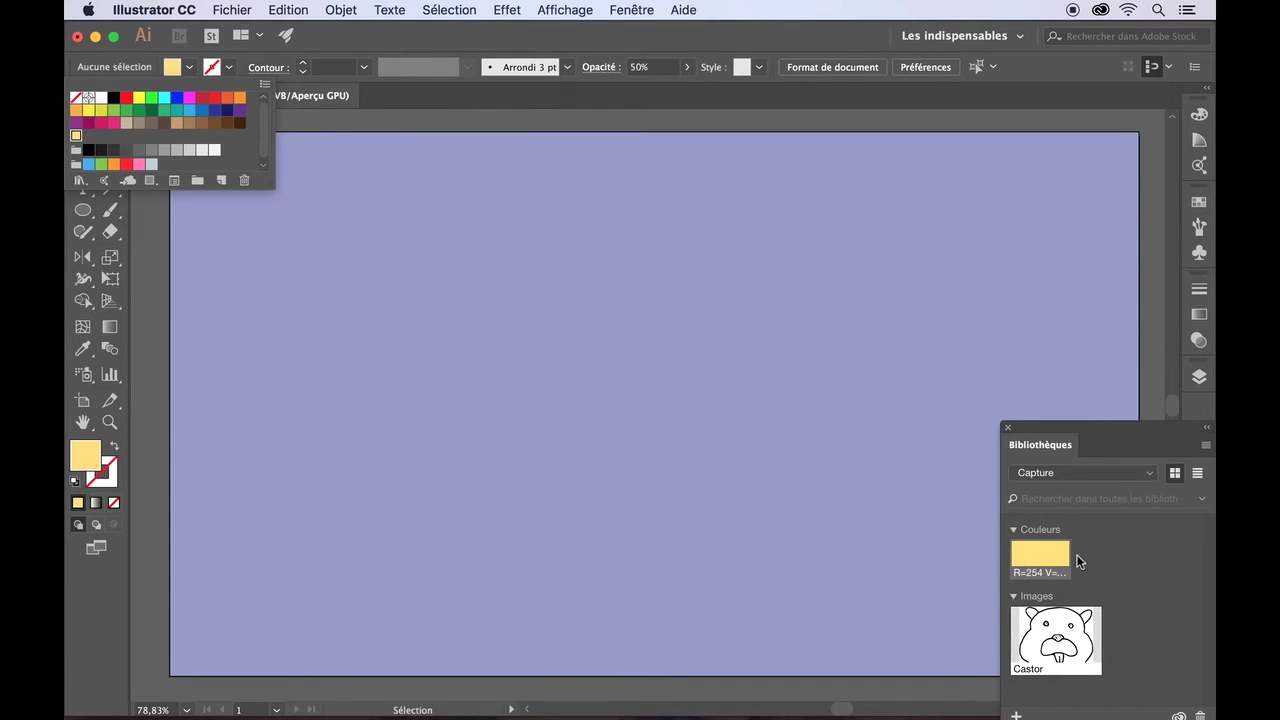
{"action": "left_click", "coordinate": [1207, 430]}
- Draw a wide, thin yellow rectangle and duplicate it just below itself
{"action": "left_click", "coordinate": [82, 213]}
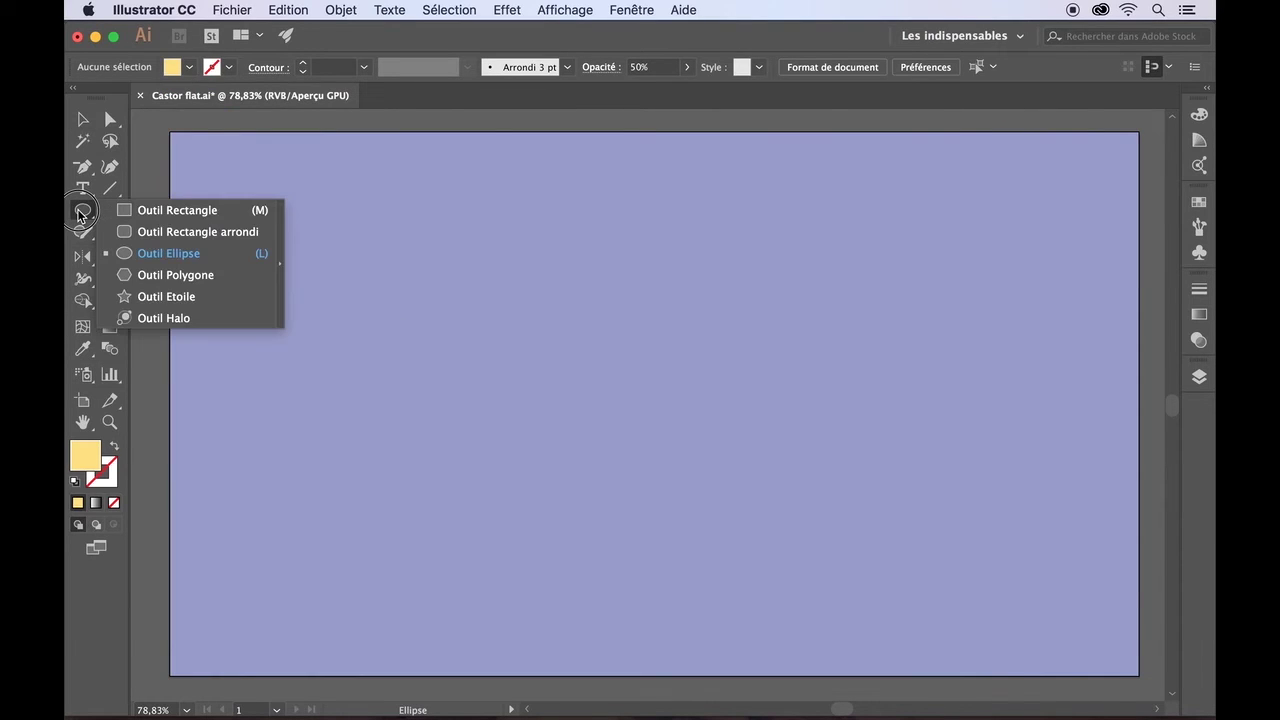
{"action": "left_click", "coordinate": [148, 211]}
{"action": "left_click_drag", "start_coordinate": [330, 350], "coordinate": [492, 370]}
{"action": "left_click", "coordinate": [84, 120]}
{"action": "left_click_drag", "start_coordinate": [350, 371], "coordinate": [347, 406]}
- Fill the middle stripe with a lighter yellow hex code copied from Paletton
{"action": "left_click", "coordinate": [350, 383]}
{"action": "left_click", "coordinate": [189, 67]}
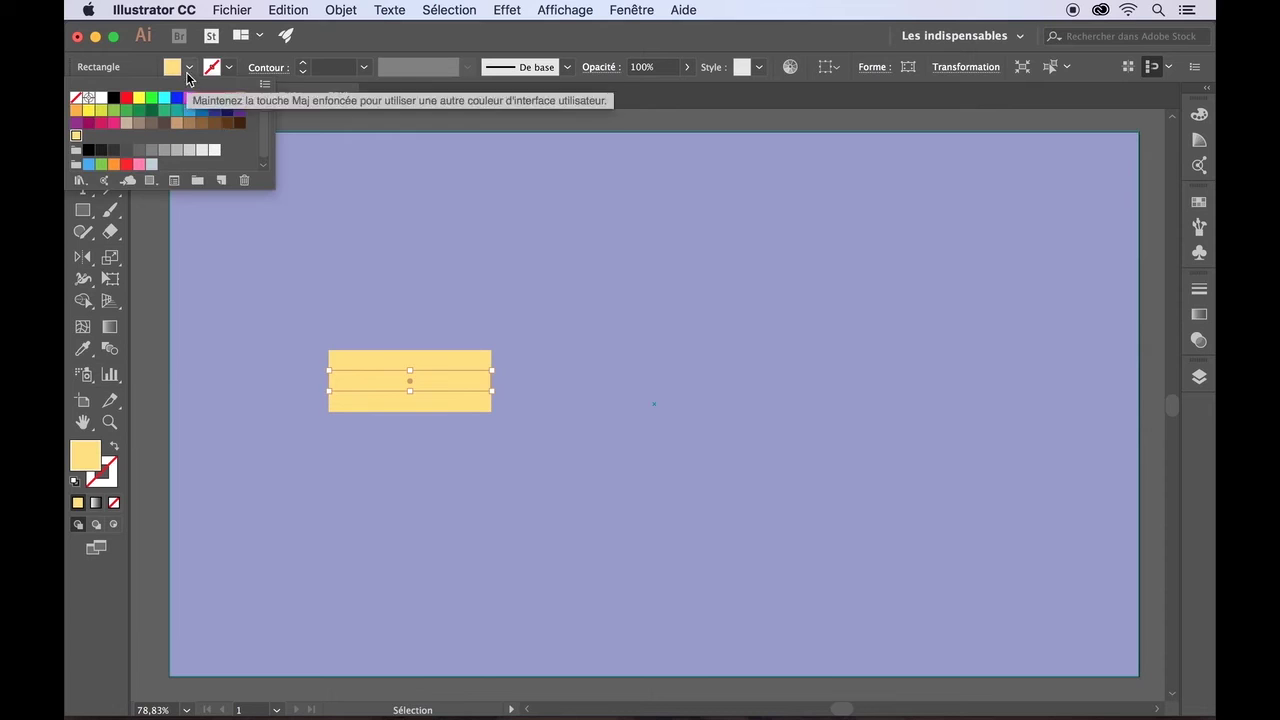
{"action": "left_click", "coordinate": [142, 58]}
{"action": "mouse_move", "coordinate": [451, 690]}
{"action": "left_click", "coordinate": [300, 689]}
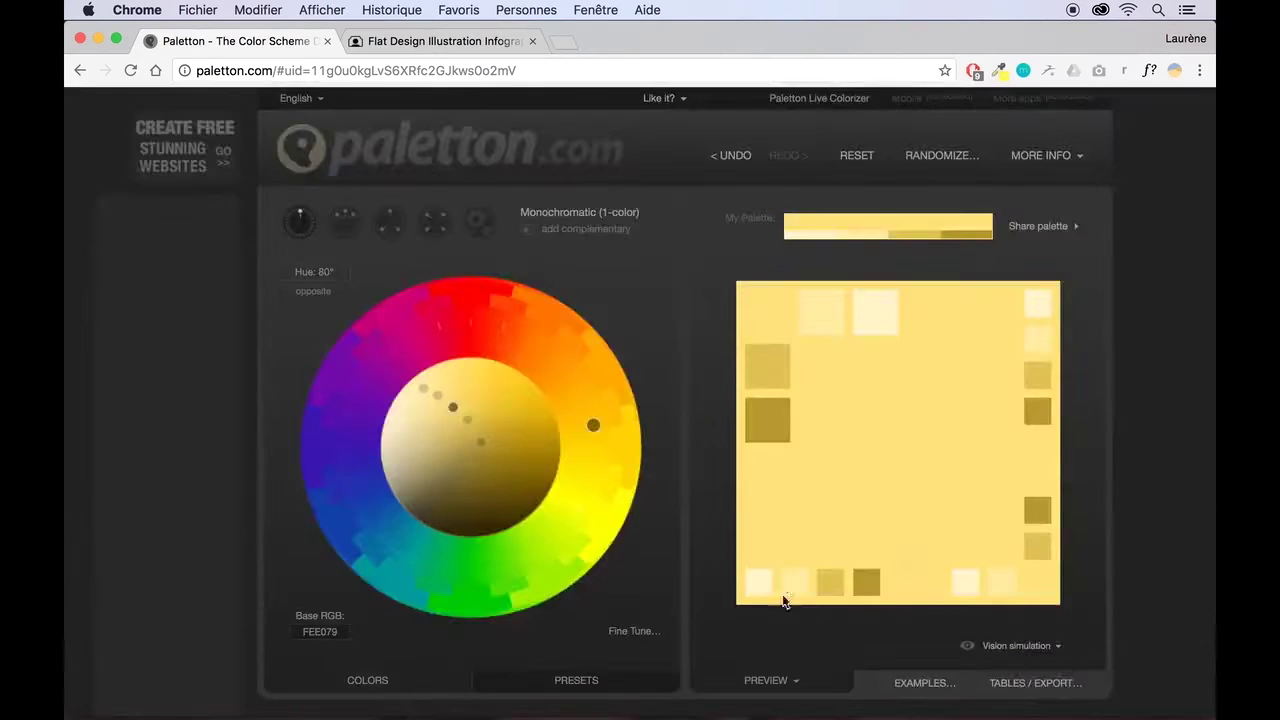
{"action": "left_click", "coordinate": [787, 582]}
{"action": "double_click", "coordinate": [892, 598]}
{"action": "key", "text": "super+c"}
{"action": "mouse_move", "coordinate": [801, 689]}
{"action": "left_click", "coordinate": [754, 688]}
{"action": "double_click", "coordinate": [88, 458]}
{"action": "double_click", "coordinate": [998, 599]}
{"action": "key", "text": "super+v"}
{"action": "left_click", "coordinate": [1097, 378]}
- Save the middle stripe's lighter yellow as a new swatch
{"action": "left_click", "coordinate": [387, 409]}
{"action": "left_click", "coordinate": [340, 382]}
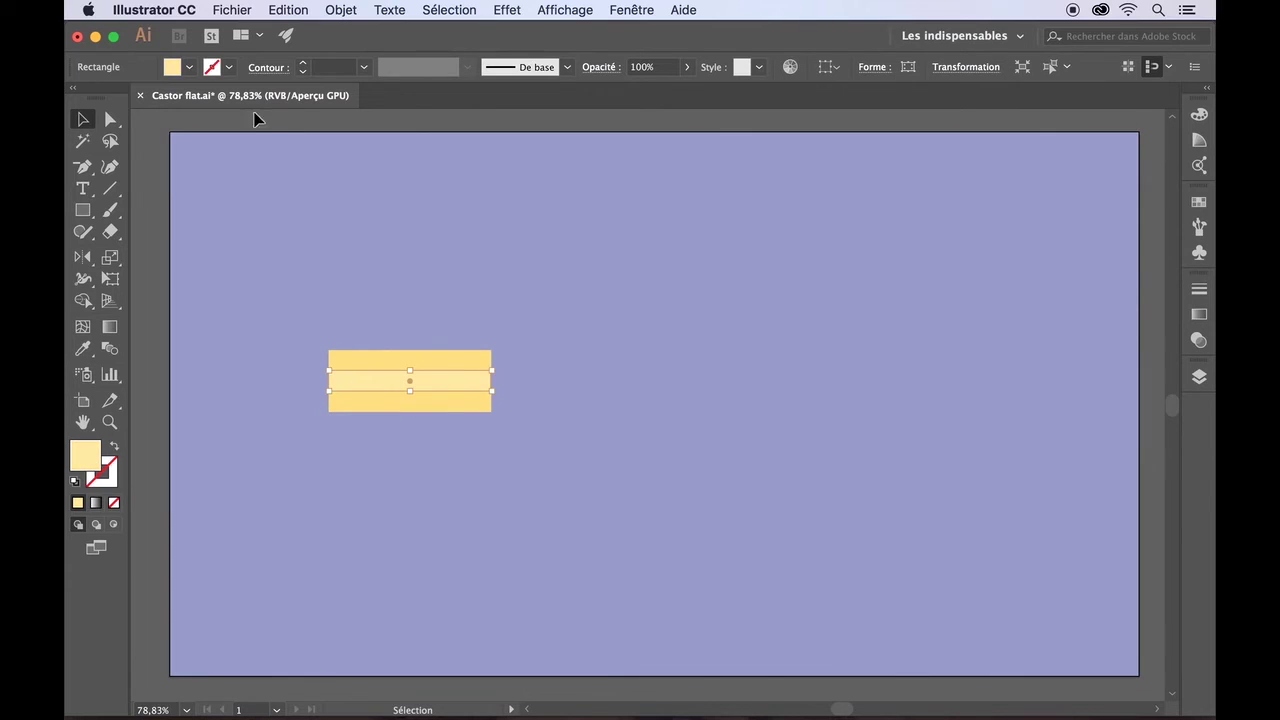
{"action": "left_click", "coordinate": [189, 67]}
{"action": "left_click", "coordinate": [221, 181]}
{"action": "left_click", "coordinate": [724, 508]}
- Fill the bottom stripe with Paletton's palest cream hex code
{"action": "left_click", "coordinate": [440, 403]}
{"action": "mouse_move", "coordinate": [449, 686]}
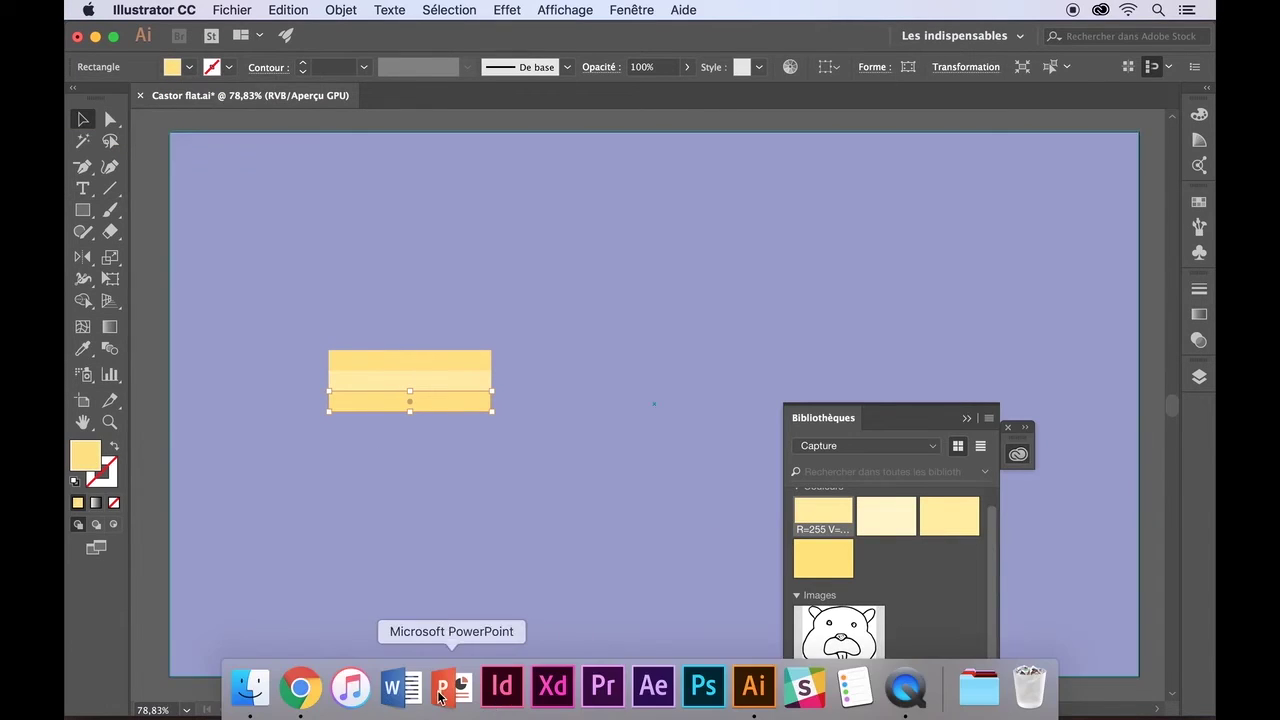
{"action": "left_click", "coordinate": [300, 688]}
{"action": "left_click", "coordinate": [862, 551]}
{"action": "left_click", "coordinate": [862, 551]}
{"action": "left_click", "coordinate": [1118, 420]}
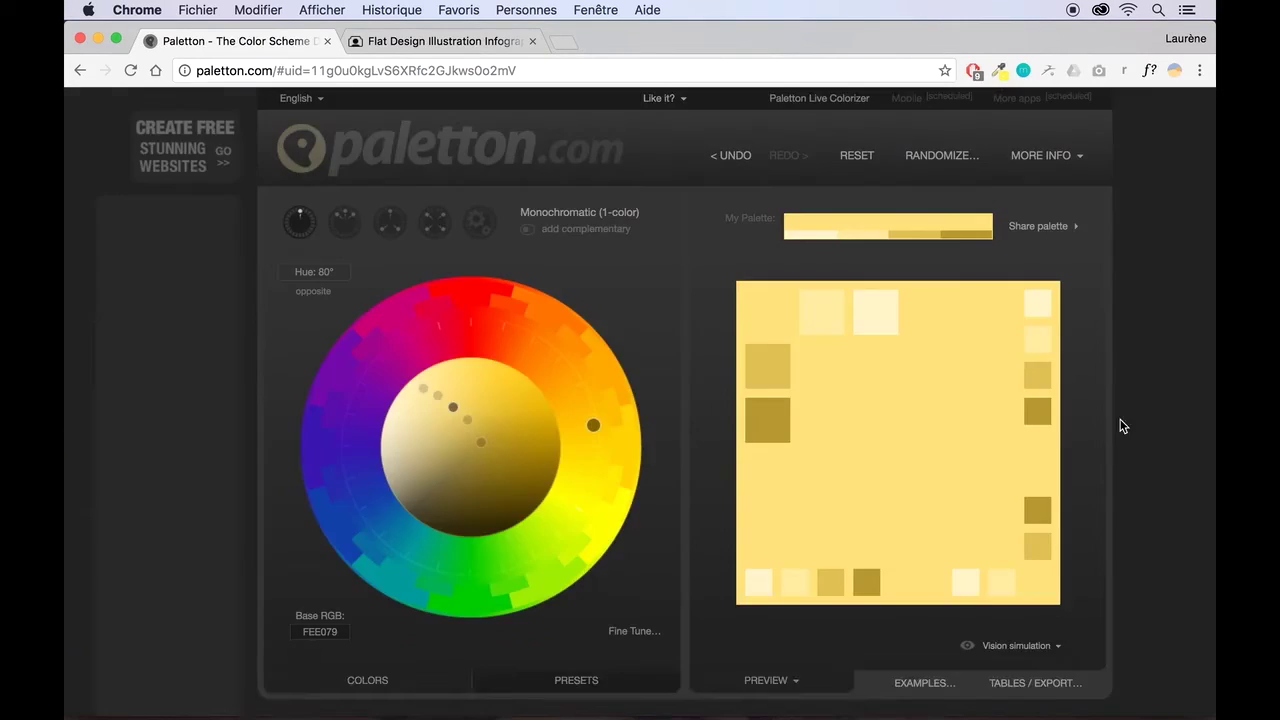
{"action": "left_click", "coordinate": [749, 688]}
{"action": "double_click", "coordinate": [85, 456]}
{"action": "double_click", "coordinate": [1000, 599]}
{"action": "type", "text": "FFF1C9"}
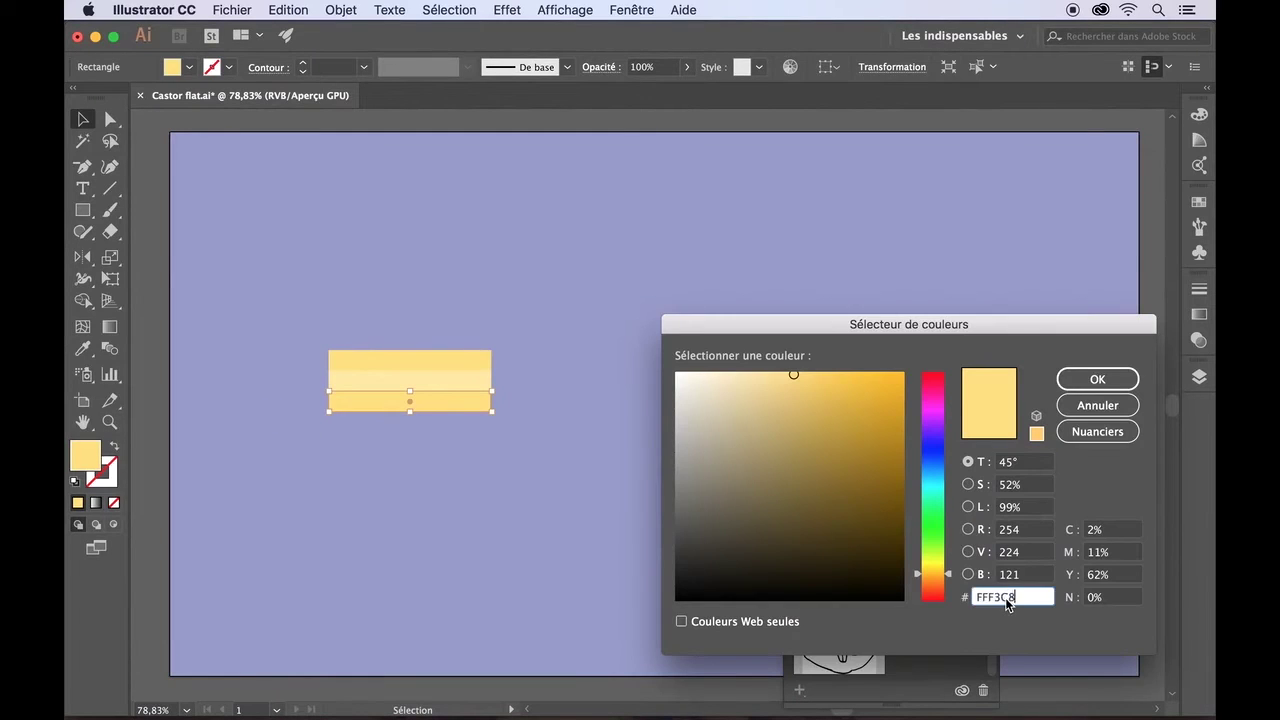
{"action": "left_click", "coordinate": [1097, 378]}
- Save the cream as a new swatch and delete an unwanted colour from the library
{"action": "left_click", "coordinate": [189, 67]}
{"action": "left_click", "coordinate": [221, 180]}
{"action": "left_click", "coordinate": [716, 506]}
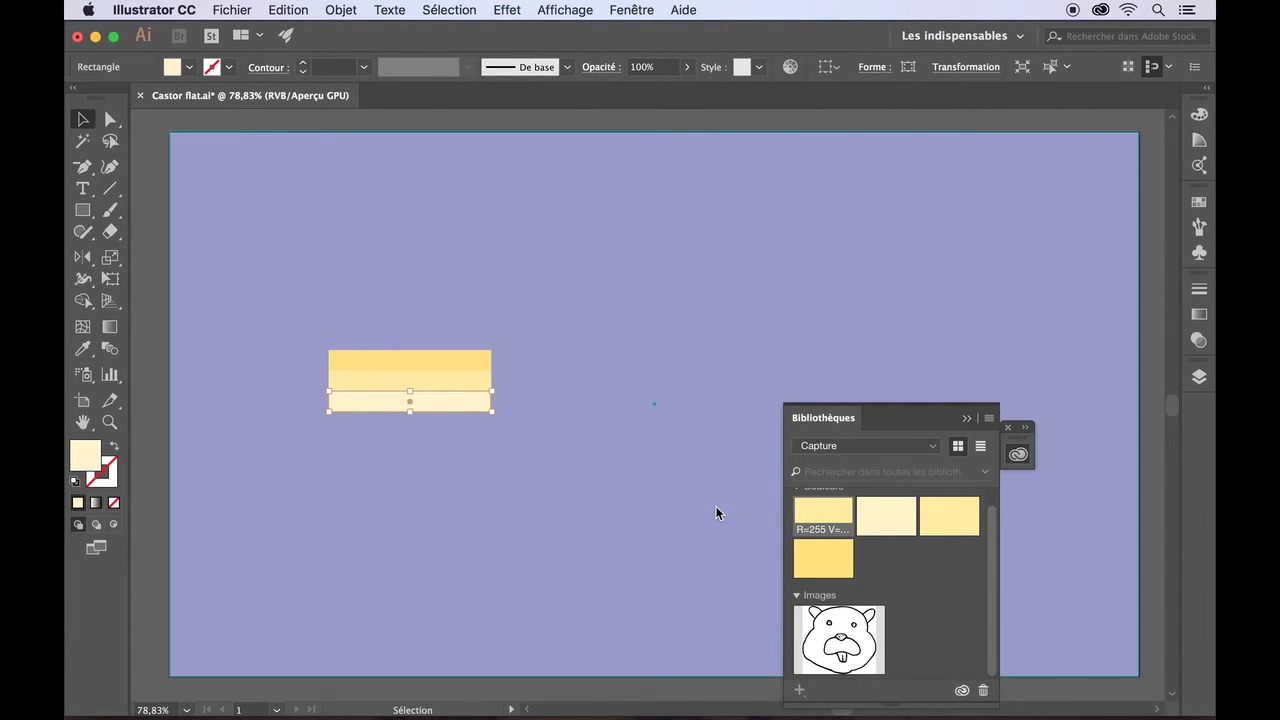
{"action": "left_click_drag", "start_coordinate": [891, 403], "coordinate": [884, 252]}
{"action": "left_click", "coordinate": [834, 380]}
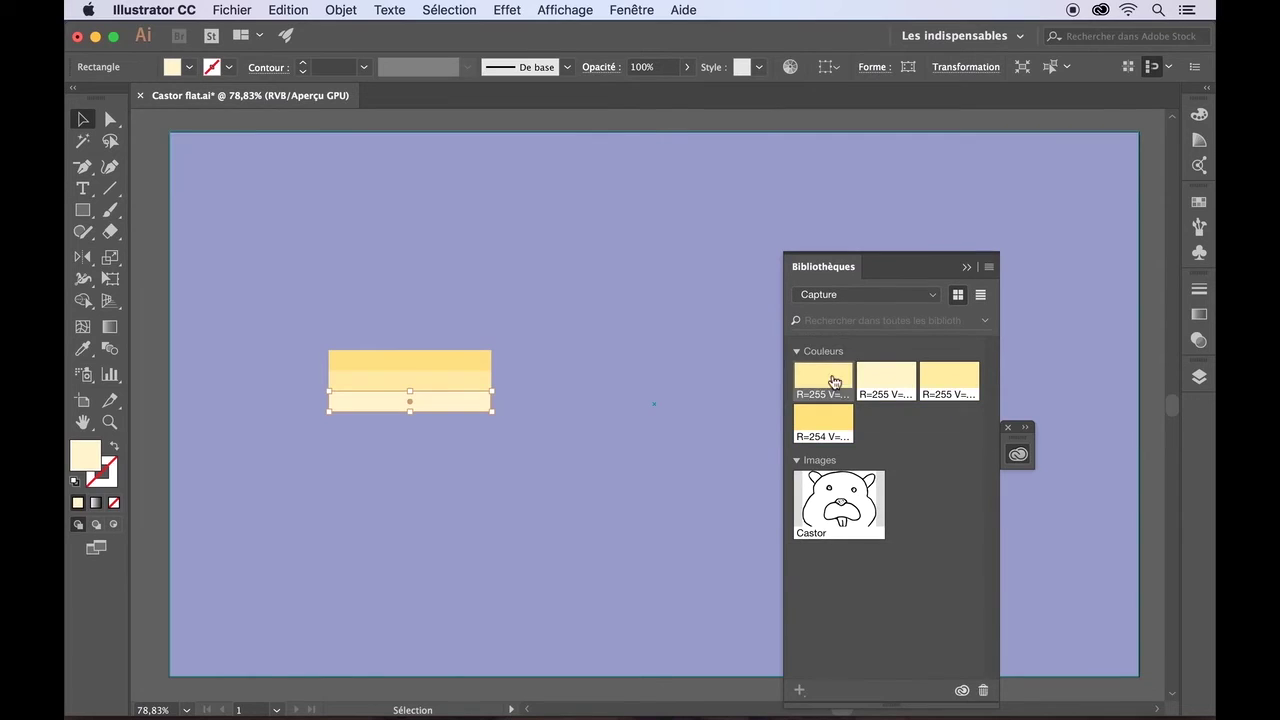
{"action": "left_click", "coordinate": [982, 688]}
{"action": "left_click", "coordinate": [607, 485]}
{"action": "left_click", "coordinate": [966, 267]}
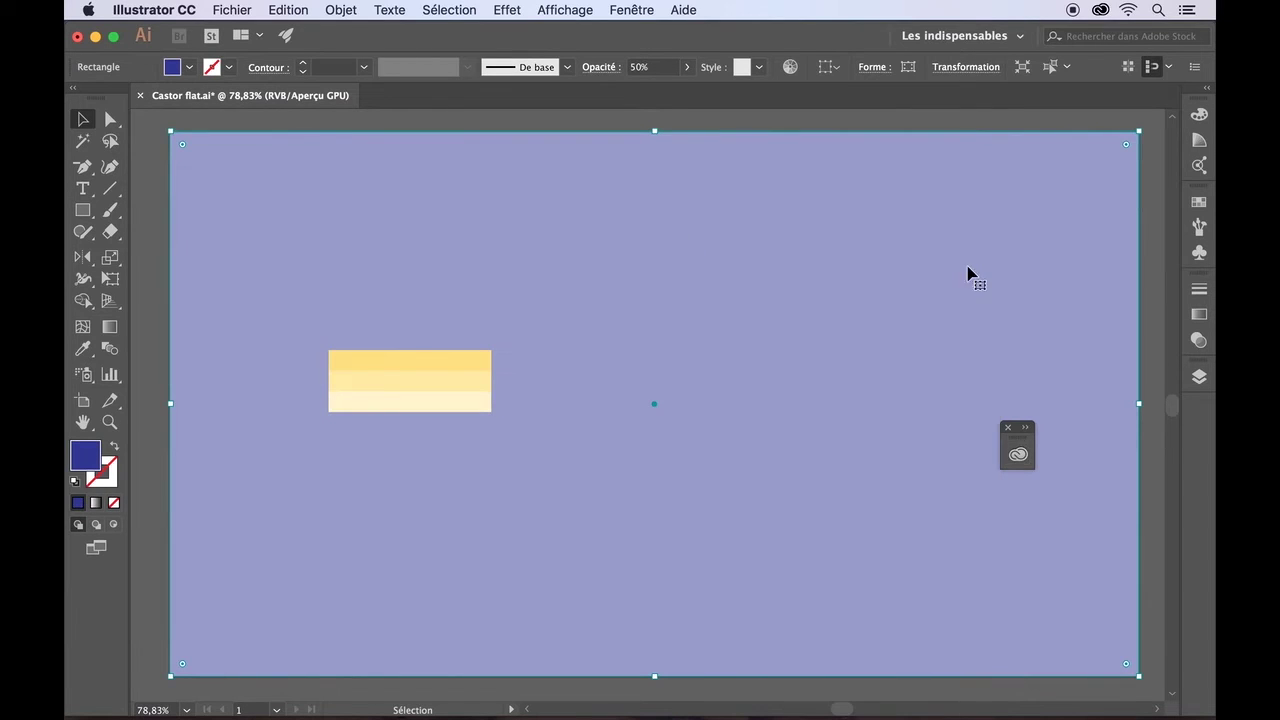
{"action": "left_click", "coordinate": [1007, 427]}
{"action": "left_click", "coordinate": [155, 318]}
- Set the height of all three yellow bars to 15 in the Transform settings
{"action": "left_click", "coordinate": [383, 373]}
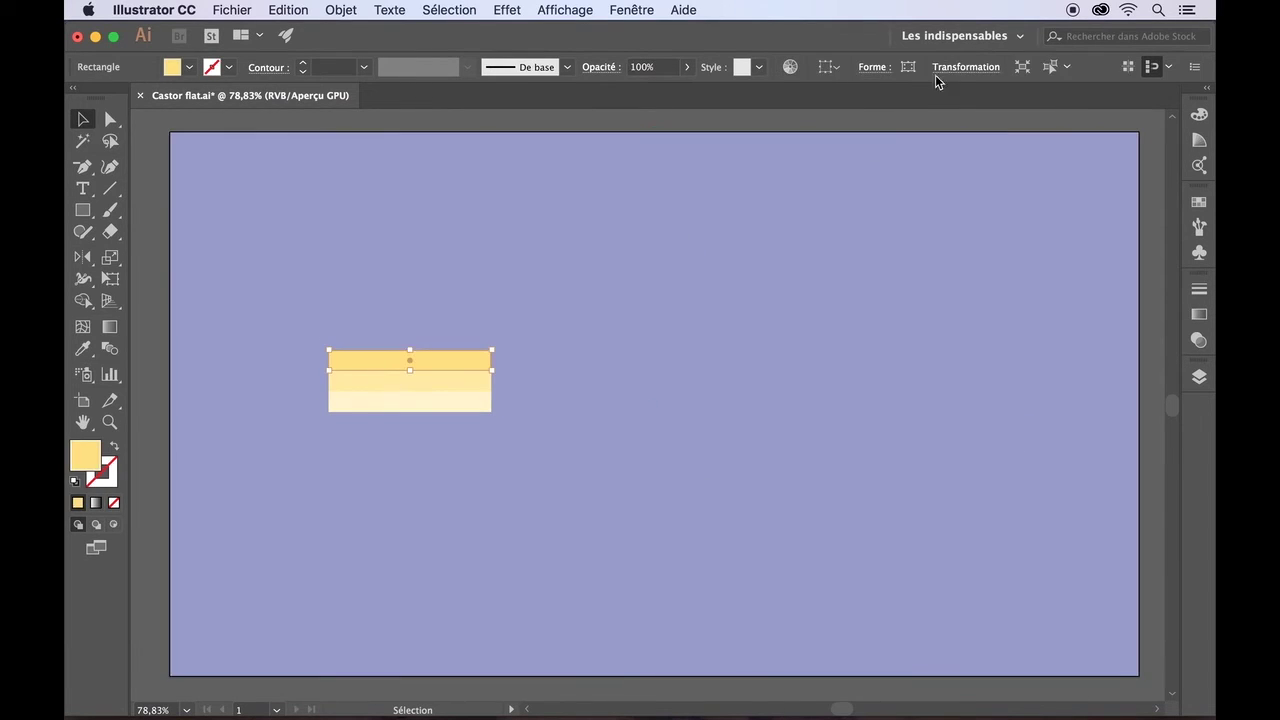
{"action": "left_click", "coordinate": [935, 72]}
{"action": "double_click", "coordinate": [912, 120]}
{"action": "type", "text": "15"}
{"action": "key", "text": "Return"}
{"action": "left_click", "coordinate": [449, 382]}
{"action": "left_click", "coordinate": [957, 71]}
{"action": "double_click", "coordinate": [911, 120]}
{"action": "type", "text": "15"}
{"action": "key", "text": "Return"}
{"action": "left_click", "coordinate": [468, 404]}
{"action": "left_click", "coordinate": [960, 67]}
{"action": "double_click", "coordinate": [909, 120]}
{"action": "type", "text": "15"}
{"action": "key", "text": "Return"}
- Nudge the middle and bottom bars up so all three stack edge to edge
{"action": "left_click_drag", "start_coordinate": [263, 393], "coordinate": [520, 370]}
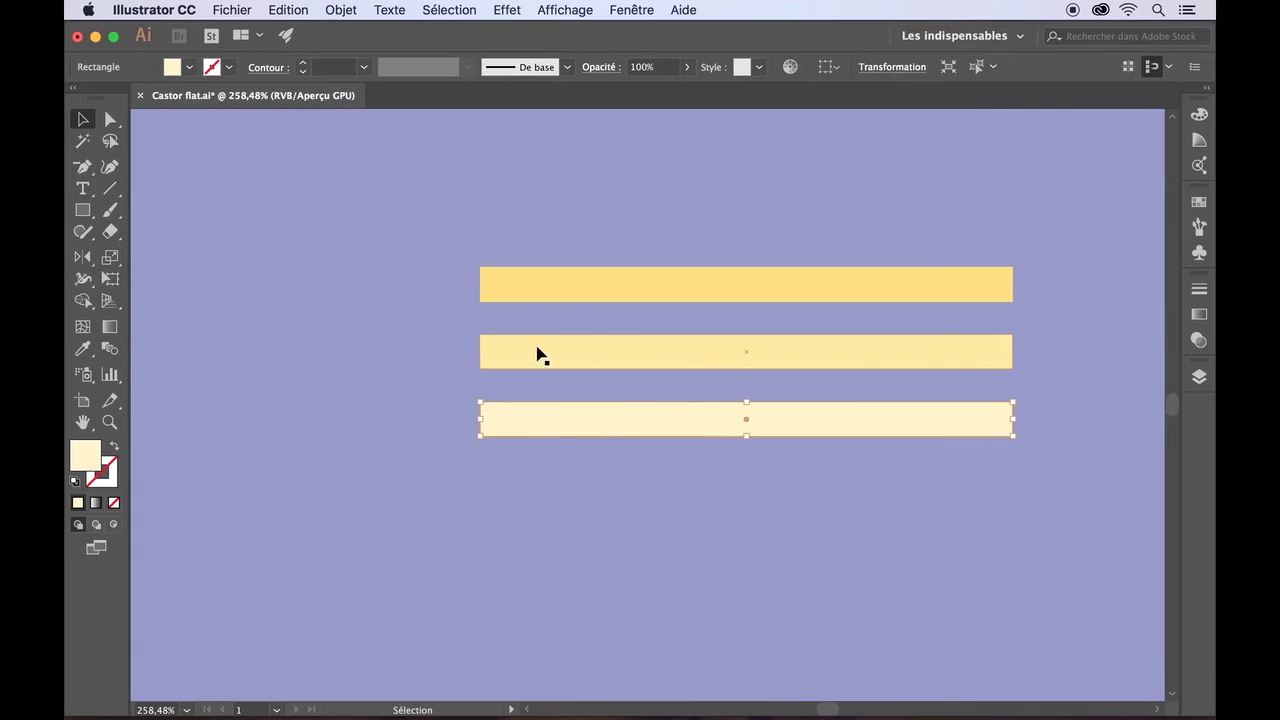
{"action": "left_click", "coordinate": [536, 348]}
{"action": "key", "text": "Up"}
{"action": "key", "text": "Up"}
{"action": "key", "text": "Up"}
{"action": "key", "text": "Up"}
{"action": "key", "text": "Up"}
{"action": "key", "text": "Up"}
{"action": "key", "text": "Up"}
{"action": "key", "text": "Up"}
{"action": "key", "text": "Up"}
{"action": "key", "text": "Up"}
{"action": "key", "text": "Up"}
{"action": "key", "text": "Up"}
{"action": "key", "text": "Up"}
{"action": "key", "text": "Up"}
{"action": "left_click", "coordinate": [534, 412]}
{"action": "key", "text": "Up"}
{"action": "key", "text": "Up"}
{"action": "key", "text": "Up"}
{"action": "key", "text": "Up"}
{"action": "key", "text": "Up"}
{"action": "key", "text": "Up"}
{"action": "key", "text": "Up"}
{"action": "left_click_drag", "start_coordinate": [535, 413], "coordinate": [544, 367]}
{"action": "left_click", "coordinate": [551, 423]}
{"action": "scroll", "coordinate": [551, 423], "scroll_direction": "right", "scroll_amount": 5}
- Draw a dark grey rectangle at the left end of the yellow stripes
{"action": "left_click", "coordinate": [83, 212]}
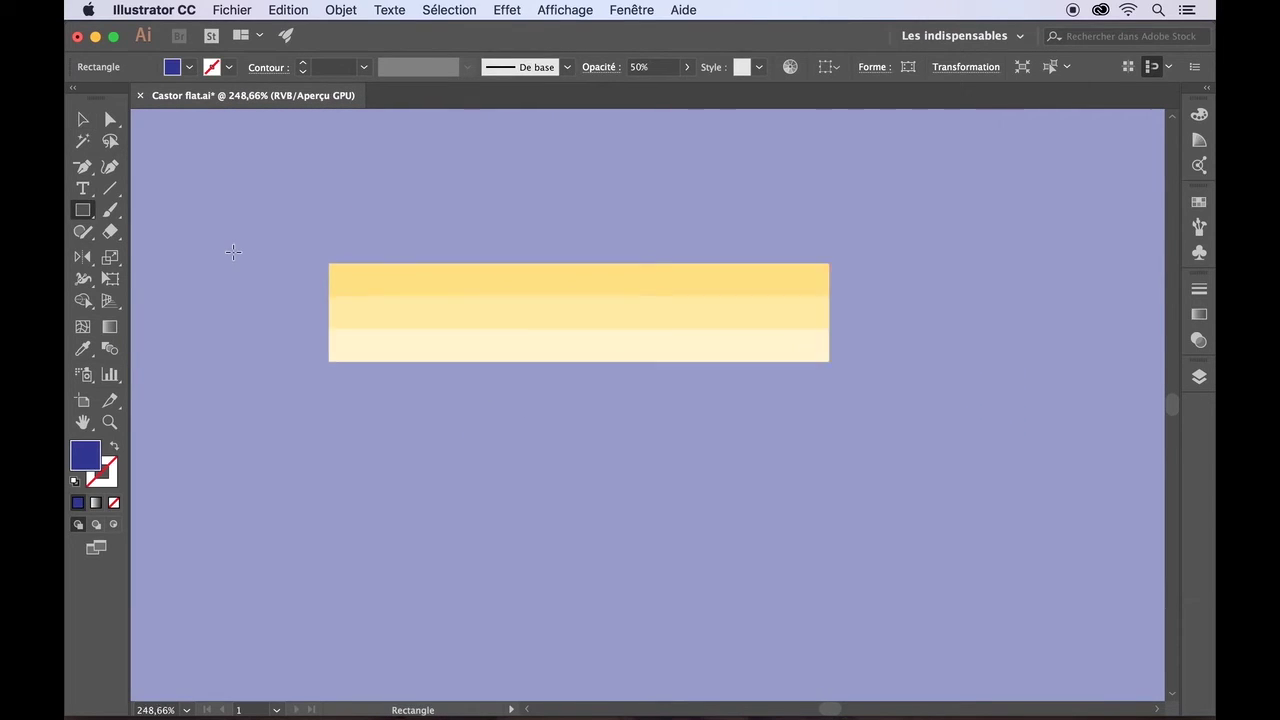
{"action": "key", "text": "super+0"}
{"action": "left_click", "coordinate": [202, 224], "text": "super"}
{"action": "left_click", "coordinate": [189, 67]}
{"action": "left_click", "coordinate": [114, 151]}
{"action": "key", "text": "Escape"}
{"action": "key", "text": "super+z"}
{"action": "scroll", "coordinate": [200, 229], "scroll_direction": "up", "scroll_amount": 5}
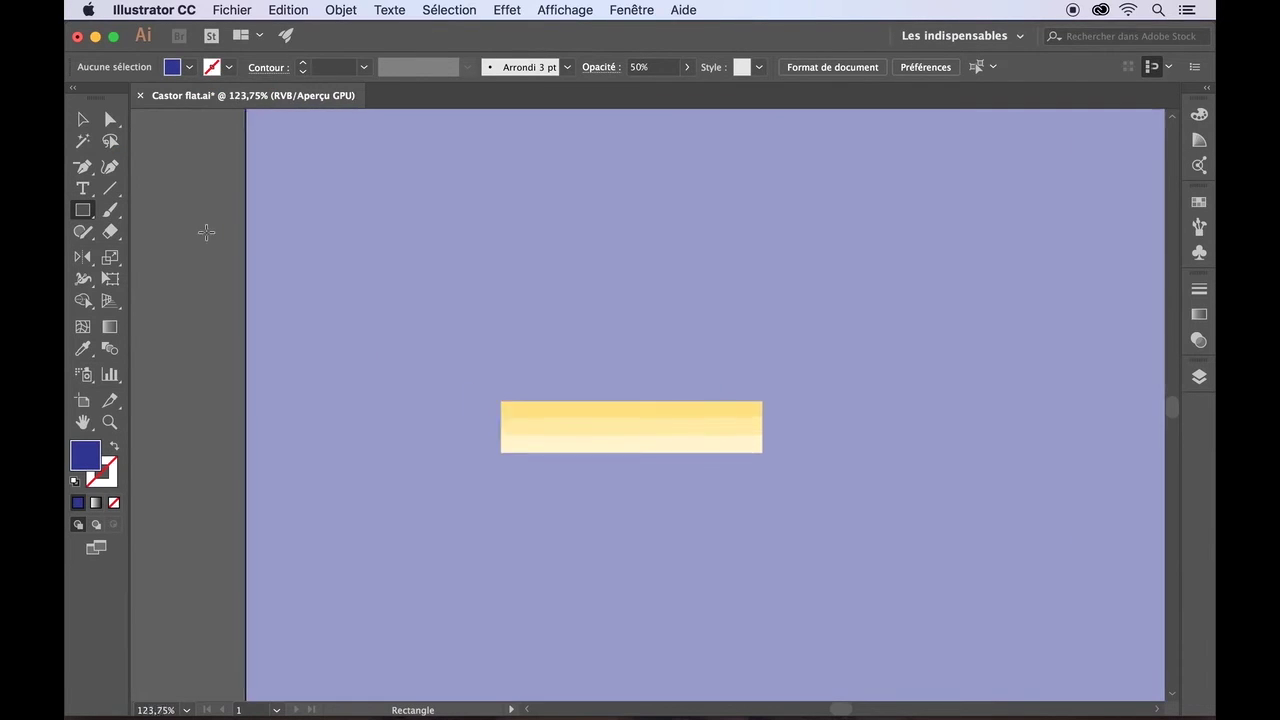
{"action": "left_click", "coordinate": [189, 67]}
{"action": "left_click", "coordinate": [114, 150]}
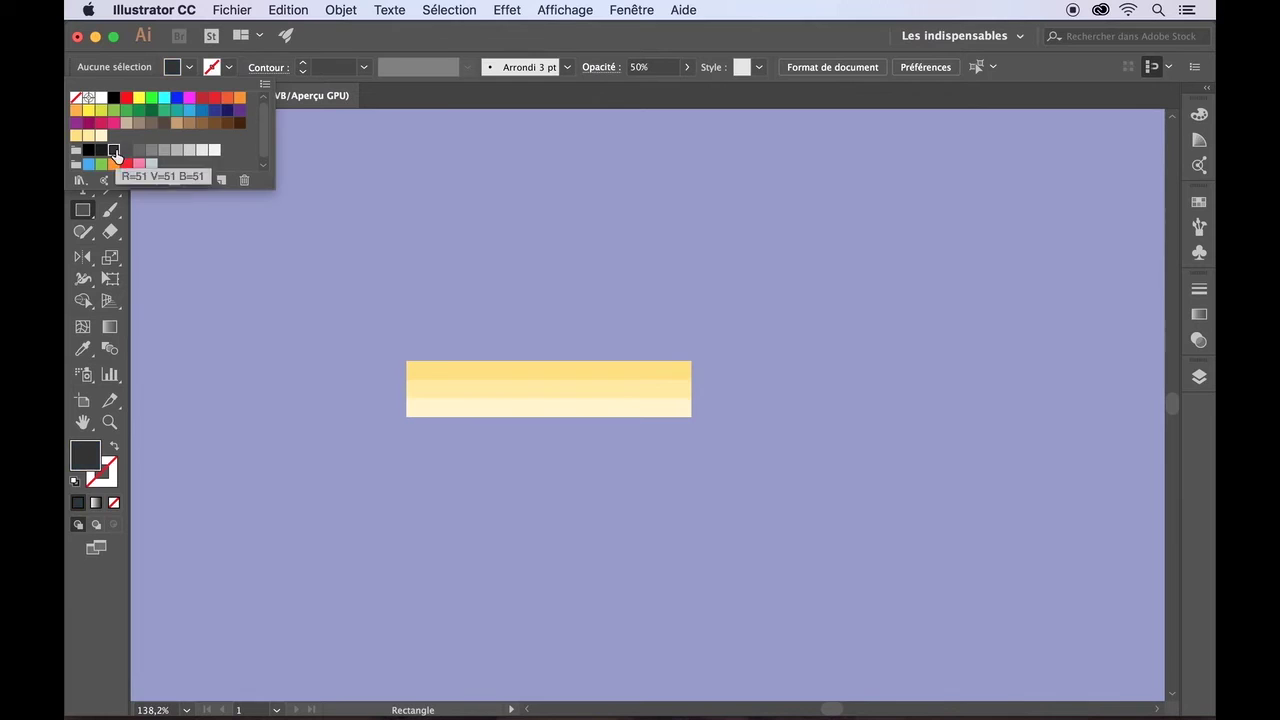
{"action": "left_click", "coordinate": [75, 203]}
{"action": "scroll", "coordinate": [407, 358], "scroll_direction": "up", "scroll_amount": 8}
{"action": "left_click_drag", "start_coordinate": [407, 358], "coordinate": [303, 581]}
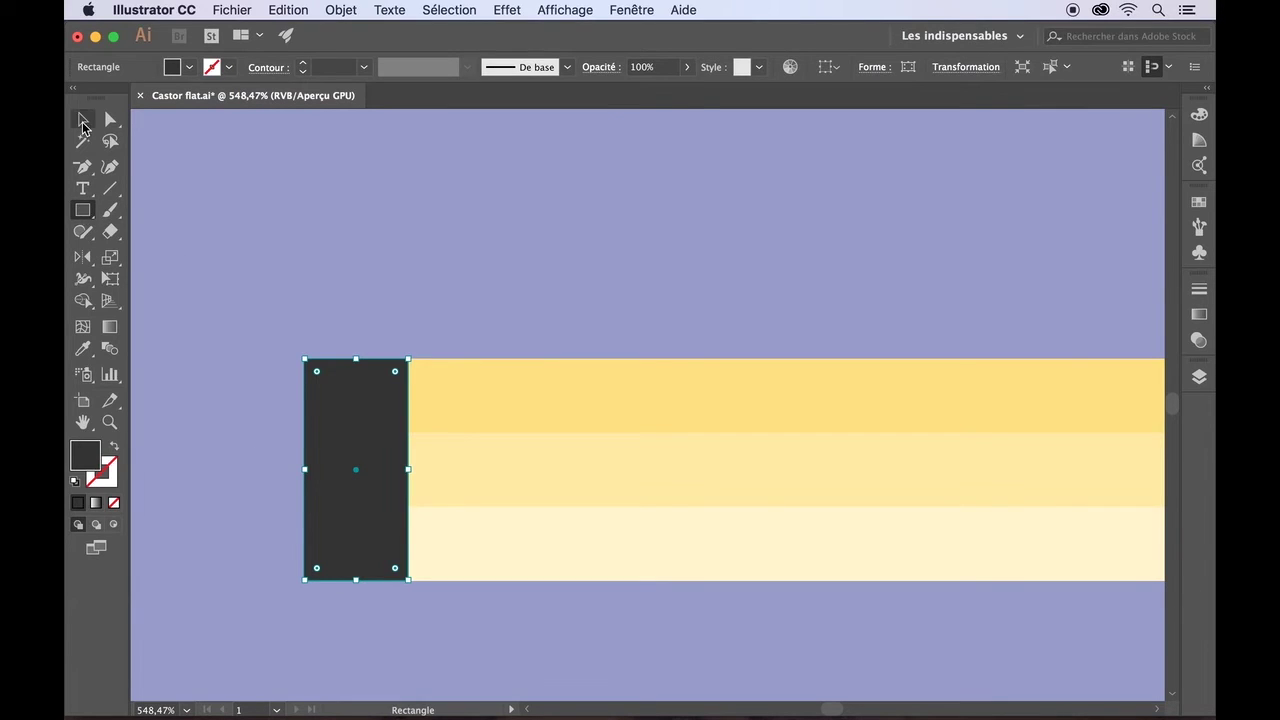
- Duplicate the dark rectangle just to its left and fill the copy red
{"action": "left_click_drag", "start_coordinate": [330, 441], "coordinate": [268, 441]}
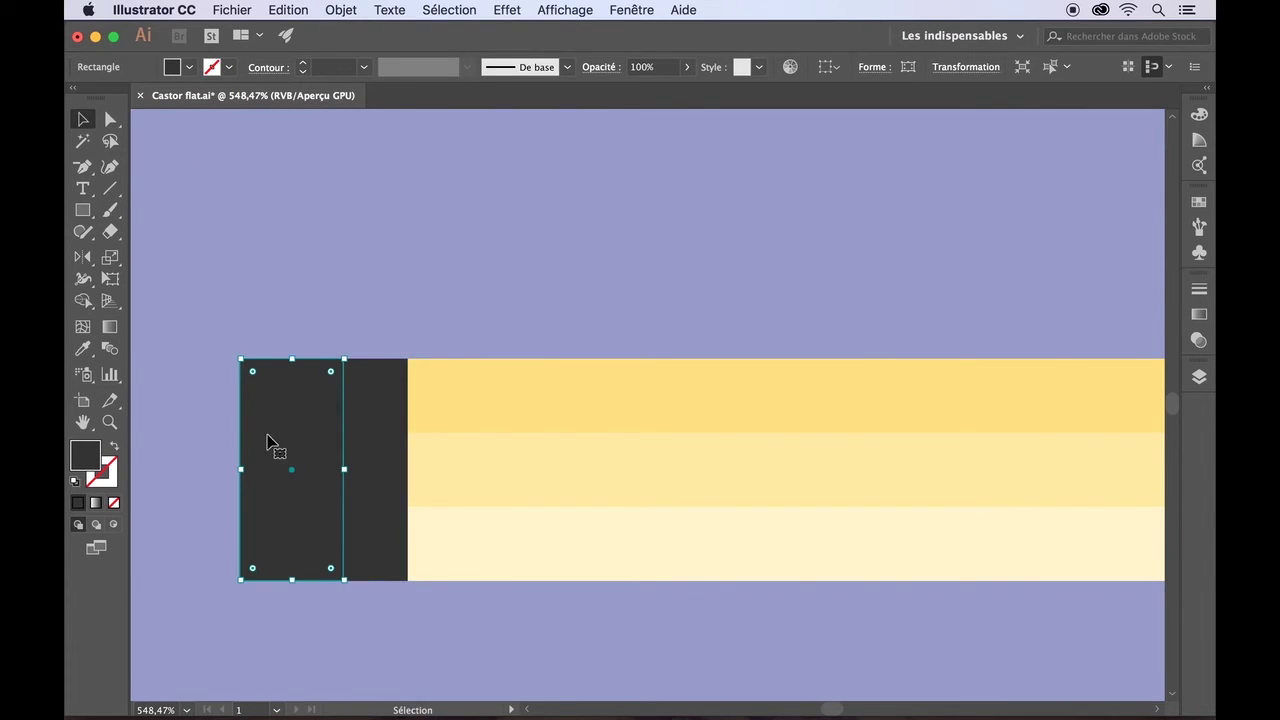
{"action": "left_click", "coordinate": [189, 67]}
{"action": "left_click", "coordinate": [125, 167]}
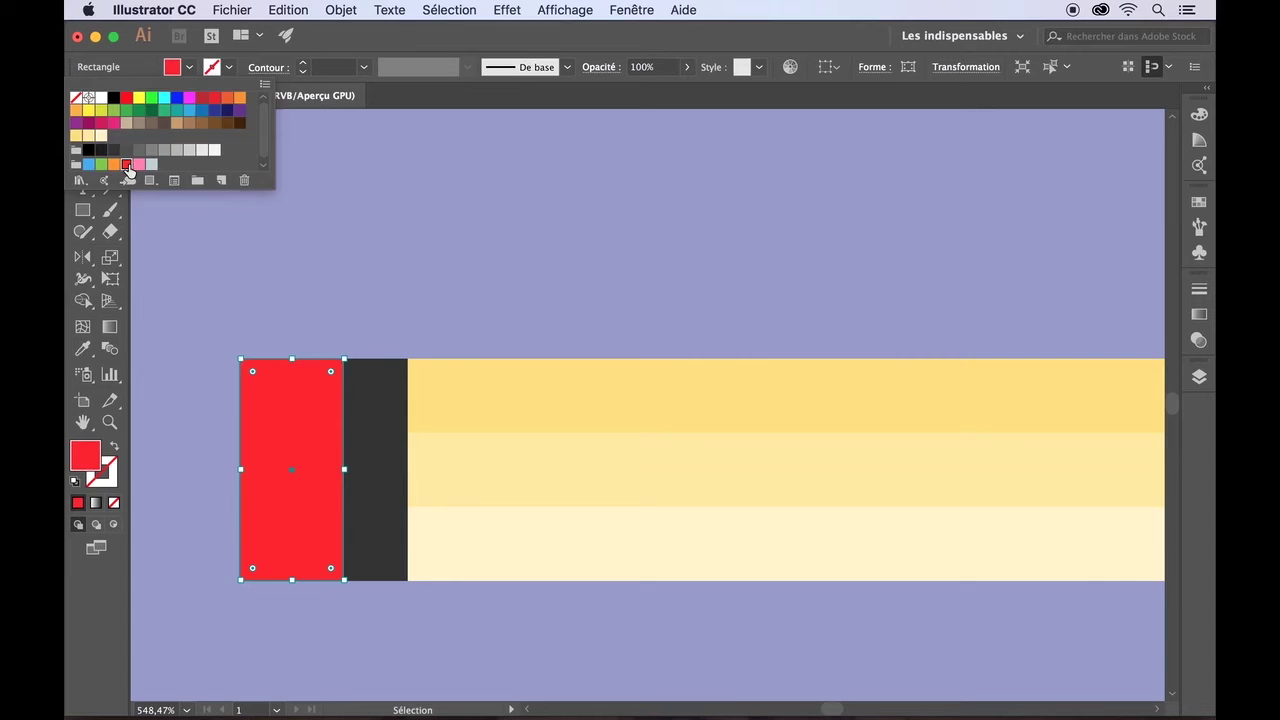
{"action": "double_click", "coordinate": [89, 467]}
{"action": "double_click", "coordinate": [972, 597]}
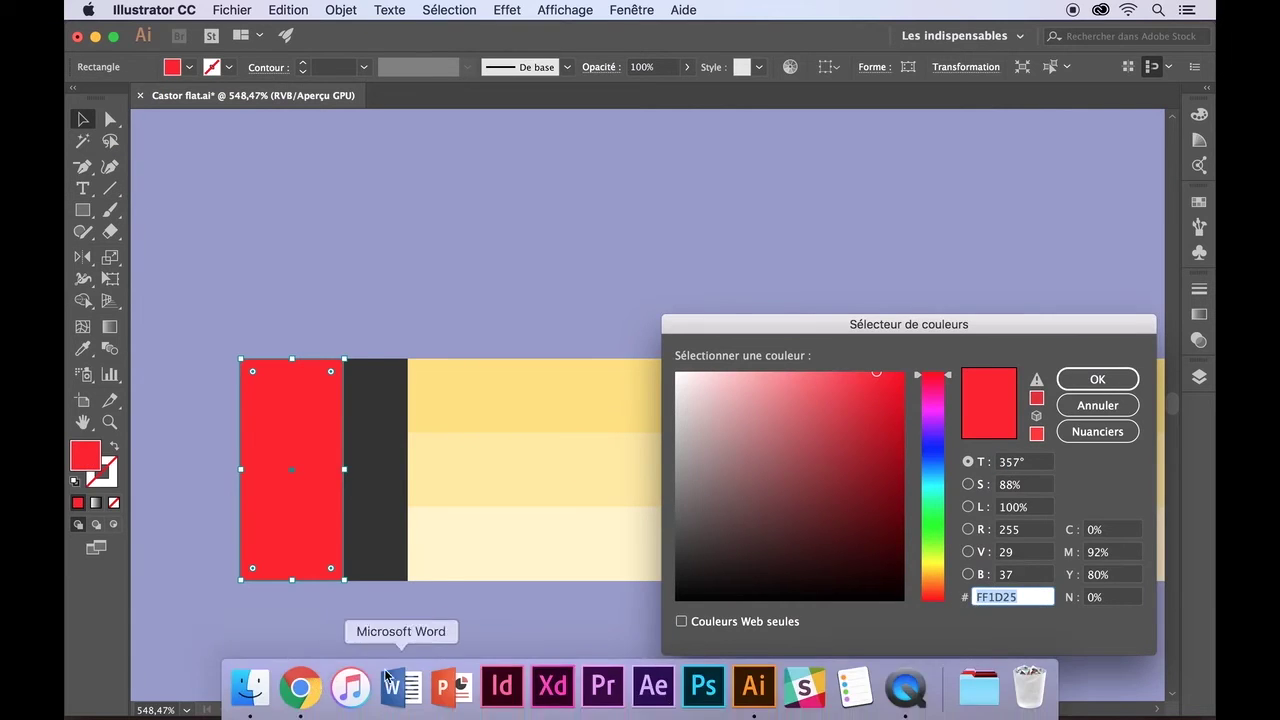
- Take a lighter red from Paletton and apply hex FF4A4F to the copy
{"action": "left_click", "coordinate": [300, 686]}
{"action": "left_click", "coordinate": [336, 635]}
{"action": "type", "text": "FF1D23"}
{"action": "key", "text": "Return"}
{"action": "left_click", "coordinate": [835, 325]}
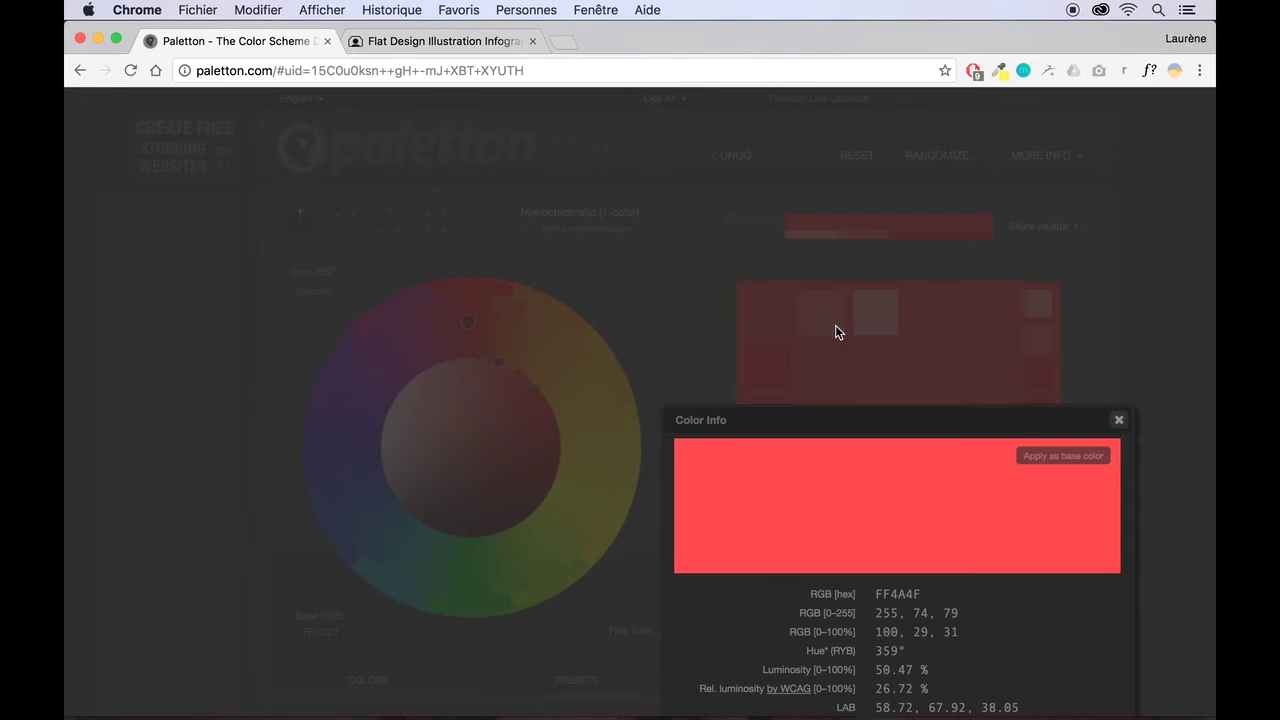
{"action": "key", "text": "super+c"}
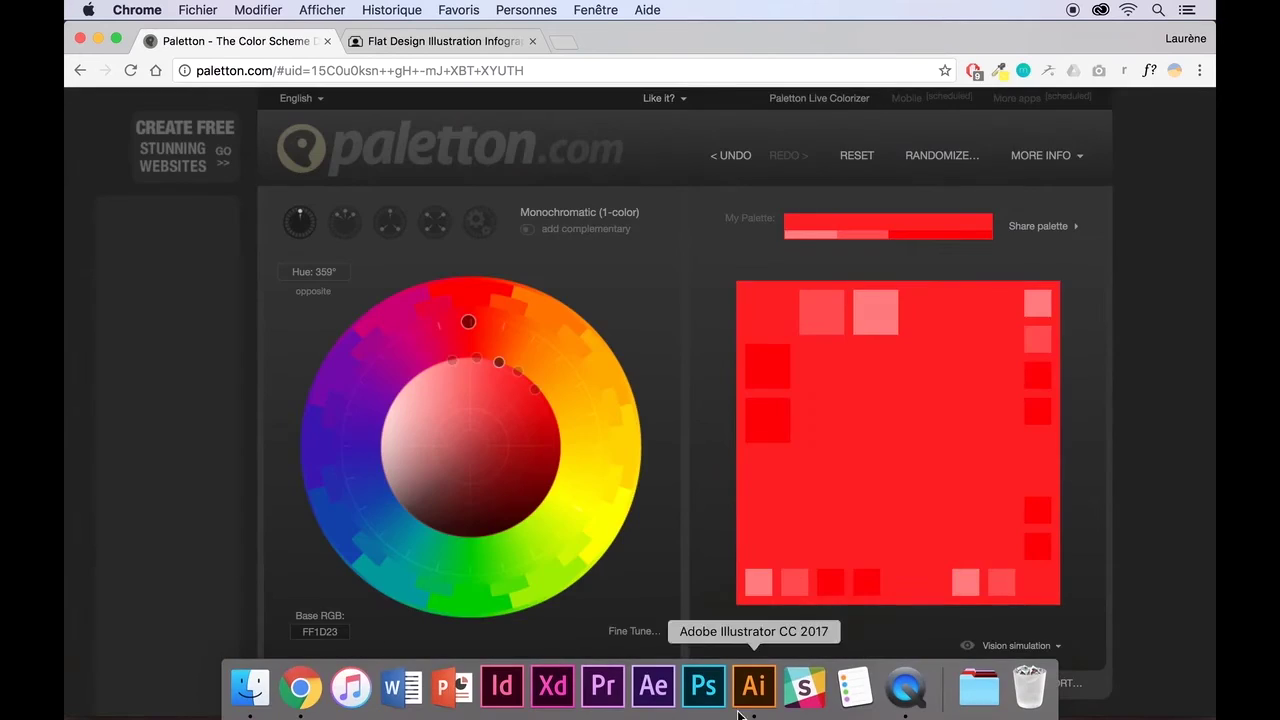
{"action": "left_click", "coordinate": [749, 686]}
{"action": "key", "text": "super+v"}
{"action": "left_click", "coordinate": [1117, 386]}
- Save the FF4A4F red as a new swatch
{"action": "left_click", "coordinate": [189, 67]}
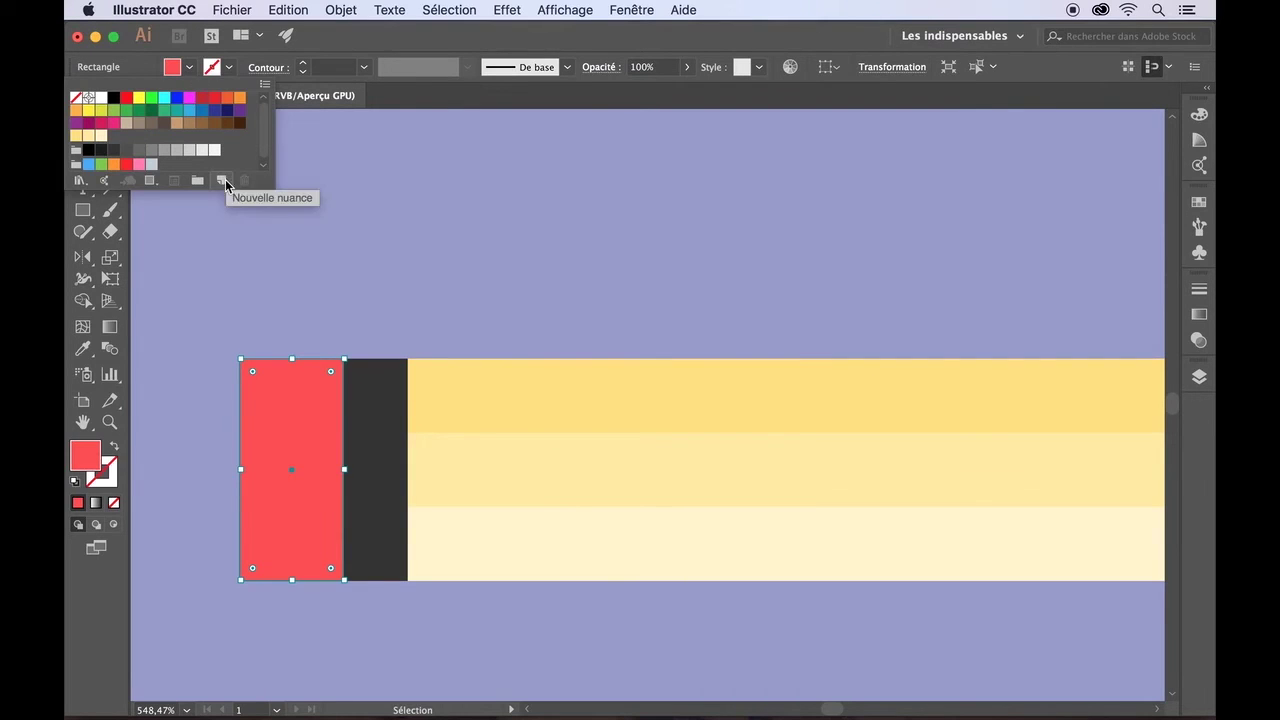
{"action": "left_click", "coordinate": [221, 180]}
{"action": "left_click", "coordinate": [986, 269]}
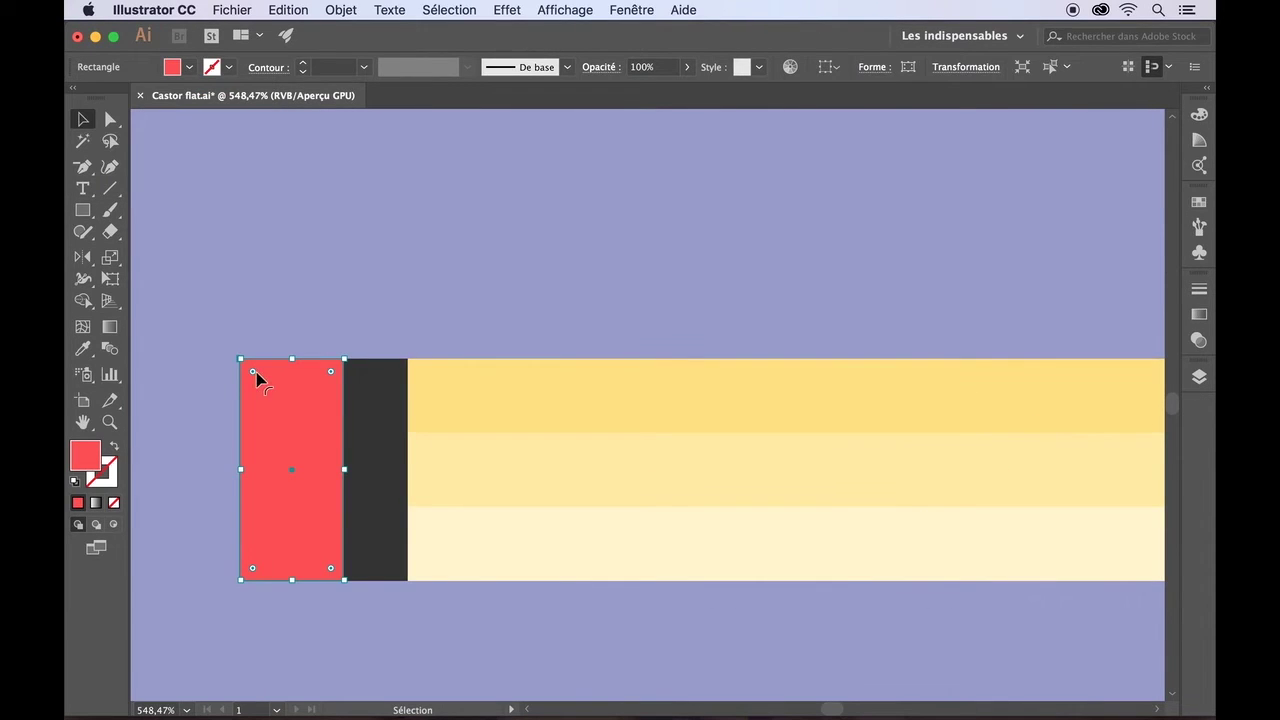
{"action": "left_click", "coordinate": [1199, 377]}
- Rename Calque 13 to Crayon, move the dark rectangle into it, and name the red rectangle Gomme
{"action": "left_click", "coordinate": [893, 396]}
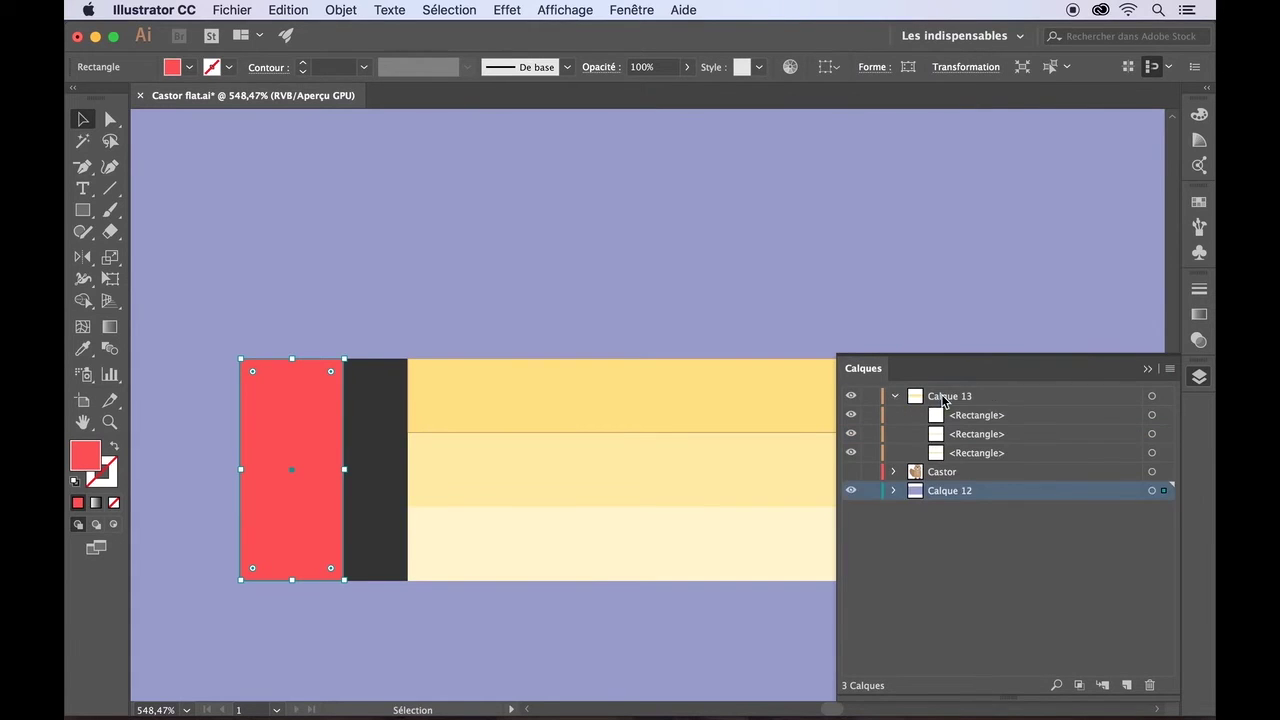
{"action": "double_click", "coordinate": [949, 396]}
{"action": "type", "text": "Crayon"}
{"action": "key", "text": "Return"}
{"action": "left_click", "coordinate": [893, 490]}
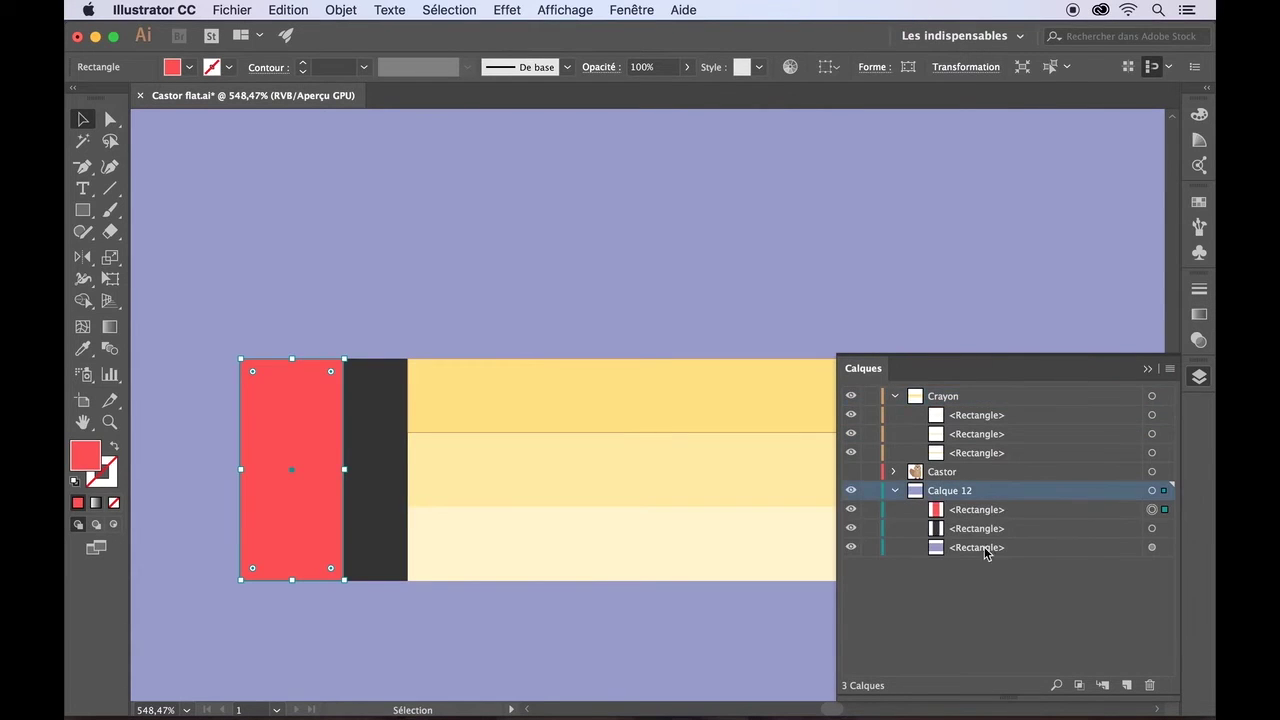
{"action": "left_click_drag", "start_coordinate": [980, 528], "coordinate": [970, 432]}
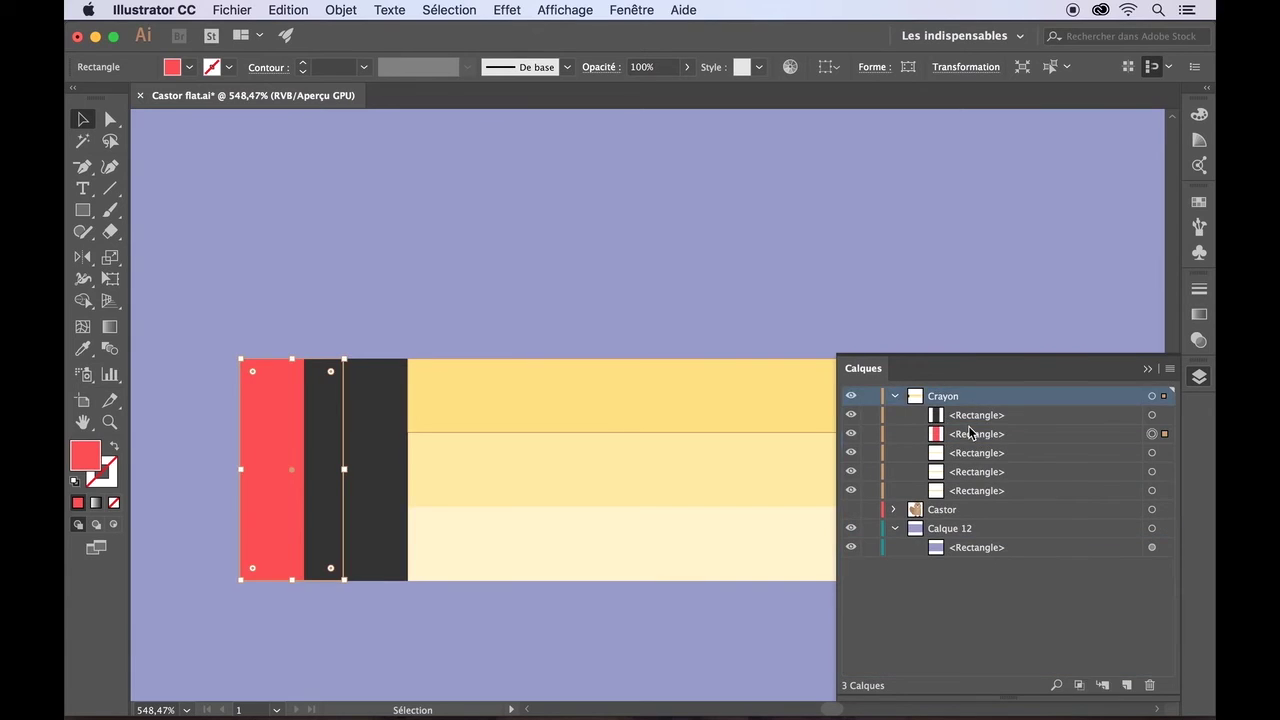
{"action": "double_click", "coordinate": [968, 437]}
{"action": "type", "text": "Gomme"}
{"action": "key", "text": "Return"}
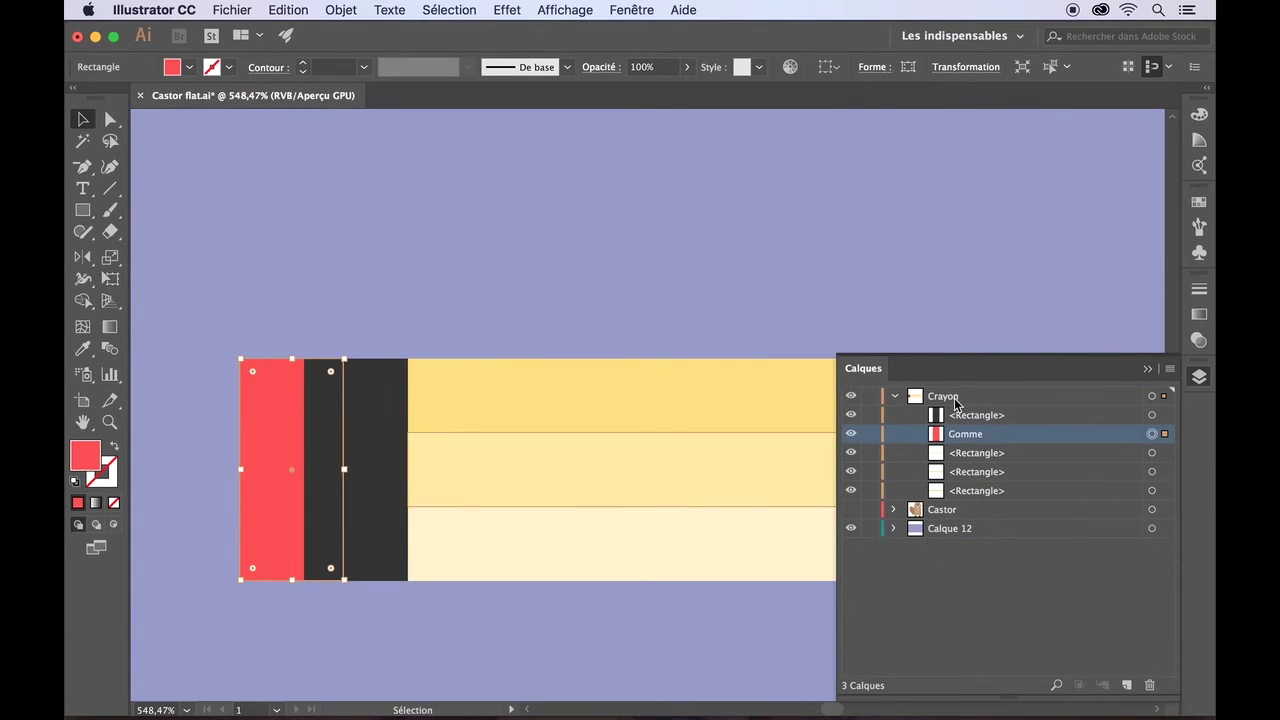
- Round the Gomme eraser's corners and make Crayon the active layer
{"action": "left_click_drag", "start_coordinate": [254, 372], "coordinate": [278, 390]}
{"action": "left_click", "coordinate": [203, 183]}
{"action": "left_click", "coordinate": [990, 396]}
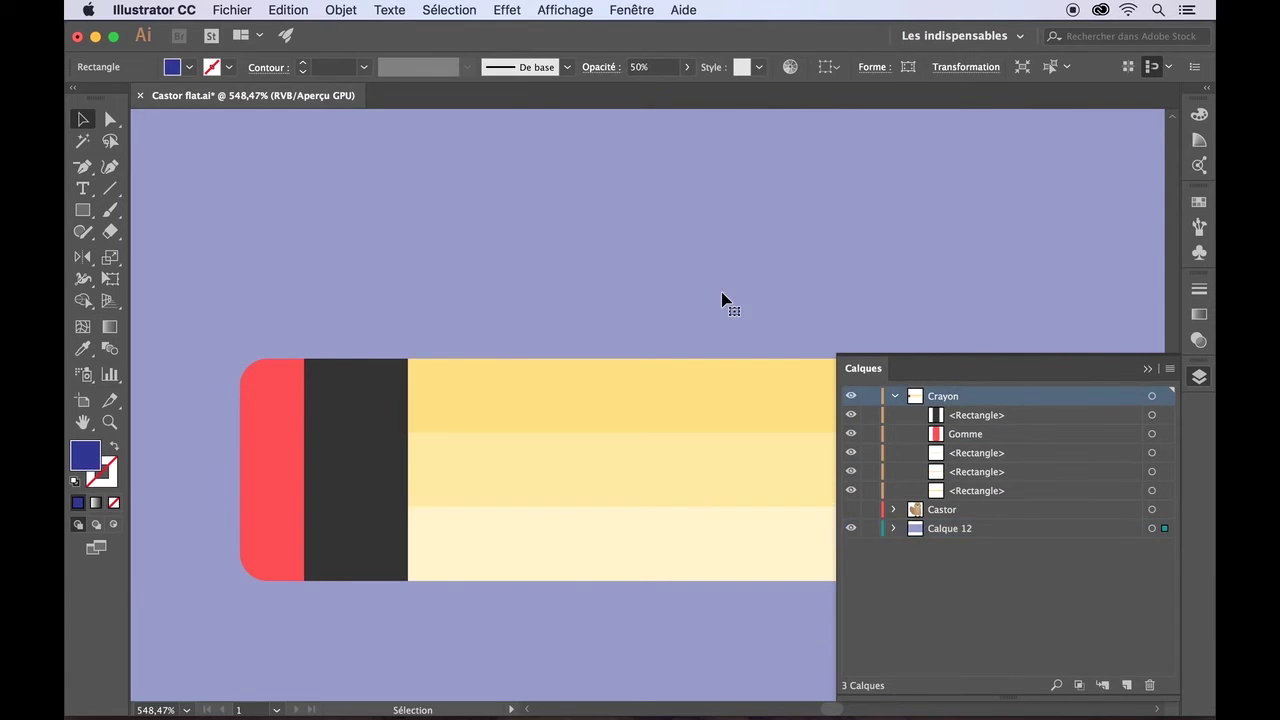
{"action": "scroll", "coordinate": [722, 292], "scroll_direction": "down", "scroll_amount": 5}
{"action": "left_click", "coordinate": [1148, 369]}
{"action": "scroll", "coordinate": [1055, 390], "scroll_direction": "right", "scroll_amount": 3}
{"action": "scroll", "coordinate": [1055, 390], "scroll_direction": "right", "scroll_amount": 3}
- Refill the band dark grey and narrow it from its left side
{"action": "left_click", "coordinate": [205, 360]}
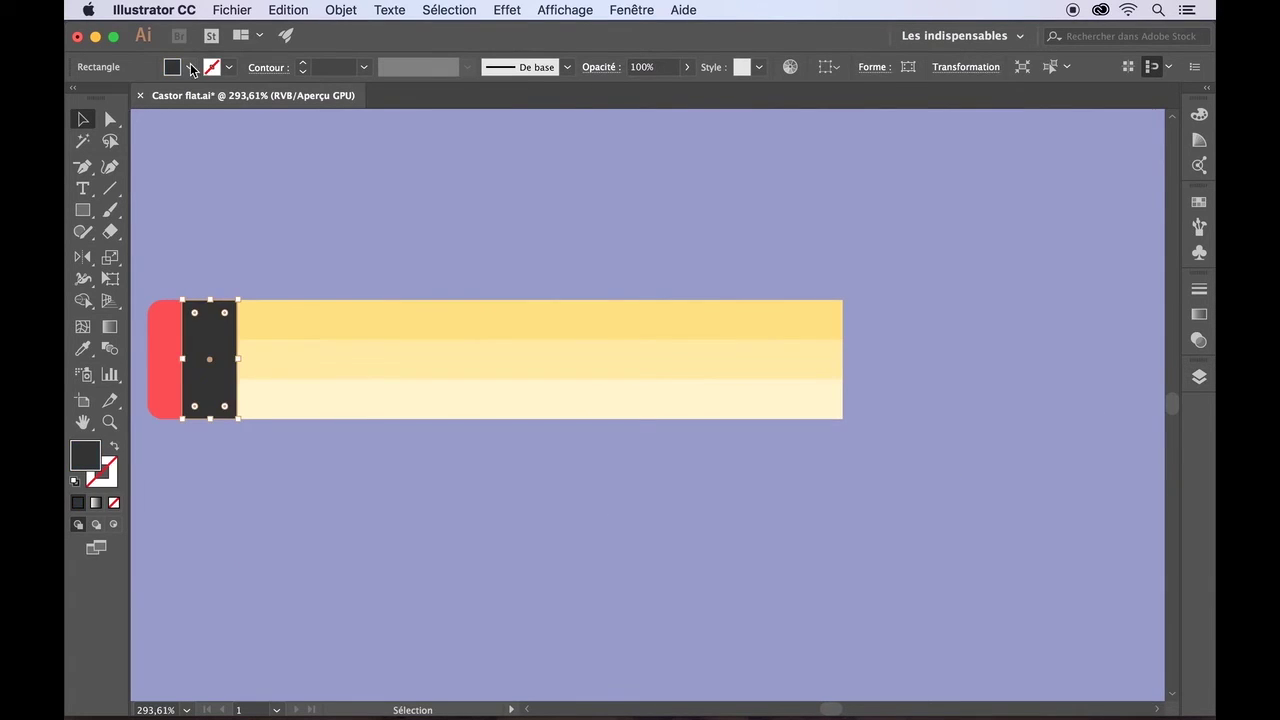
{"action": "left_click", "coordinate": [189, 67]}
{"action": "left_click", "coordinate": [126, 149]}
{"action": "left_click_drag", "start_coordinate": [183, 361], "coordinate": [218, 359]}
- Narrow the Layers panel and select the band's entry in it
{"action": "left_click", "coordinate": [188, 361]}
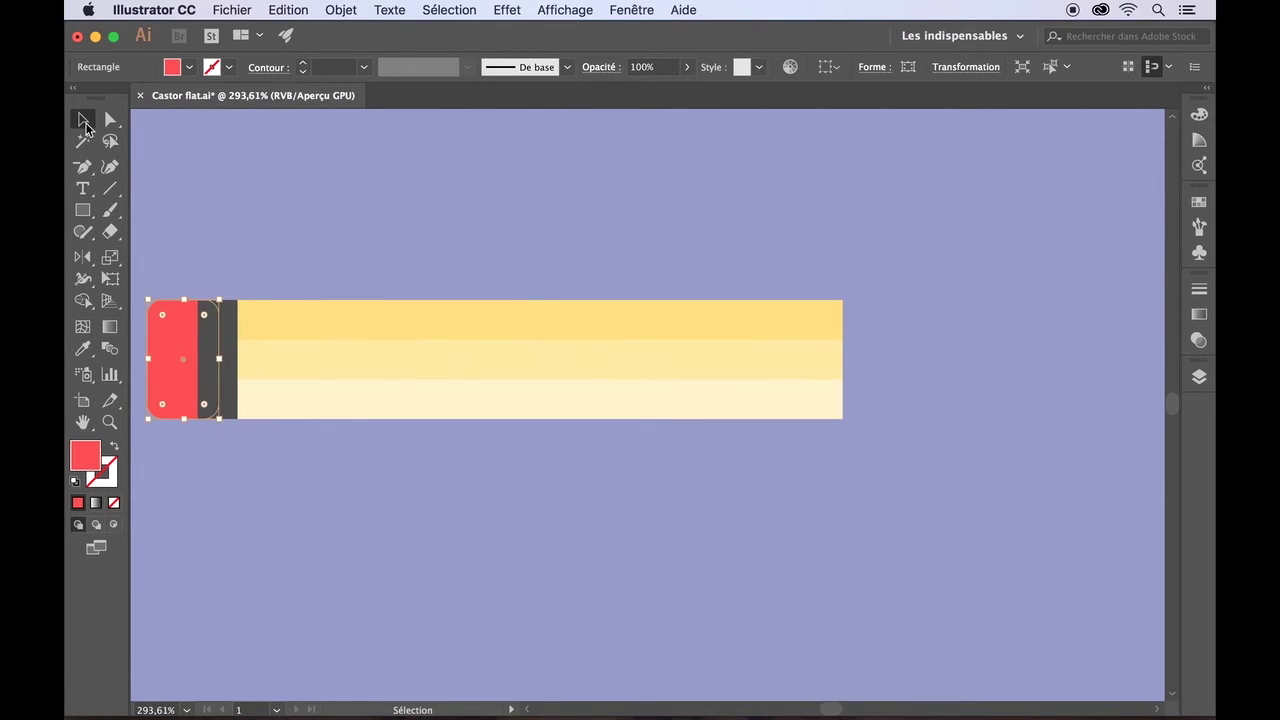
{"action": "left_click", "coordinate": [1199, 376]}
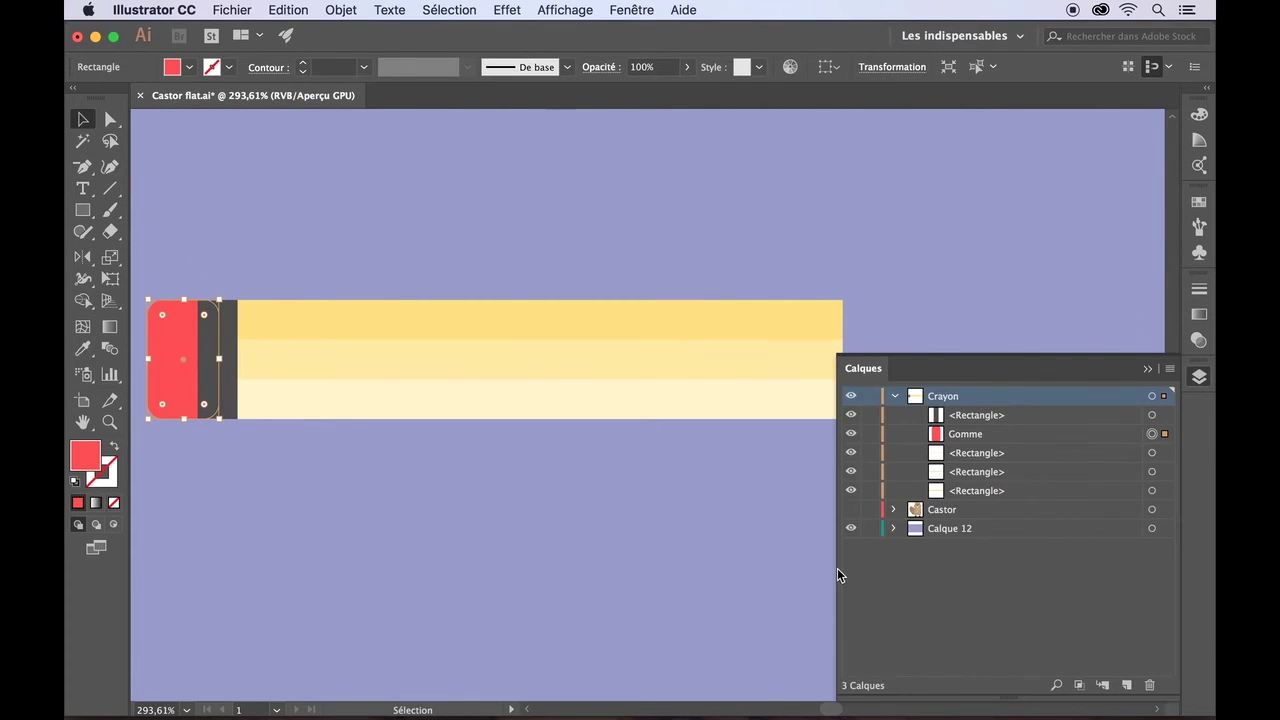
{"action": "left_click_drag", "start_coordinate": [837, 568], "coordinate": [956, 553]}
{"action": "left_click", "coordinate": [1088, 414]}
{"action": "left_click_drag", "start_coordinate": [93, 213], "coordinate": [150, 268]}
{"action": "left_click", "coordinate": [189, 67]}
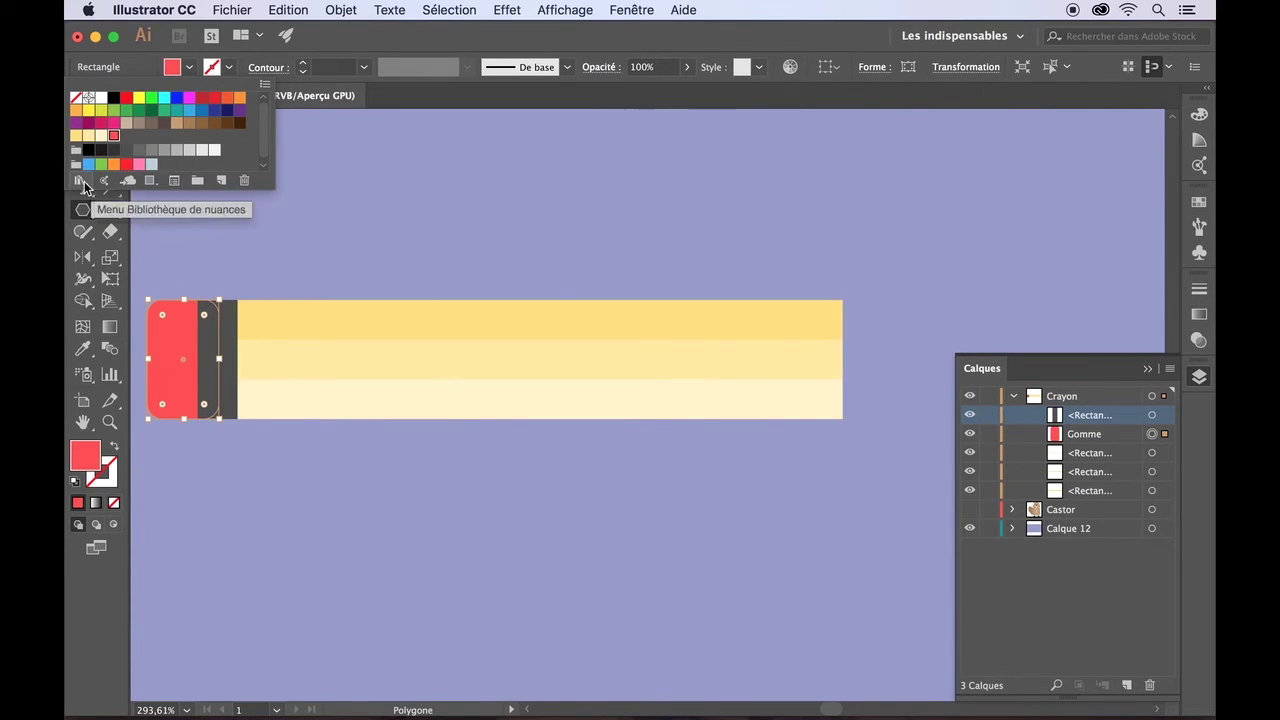
- Open the Plage swatch library from Nature and make its panel taller
{"action": "left_click", "coordinate": [80, 180]}
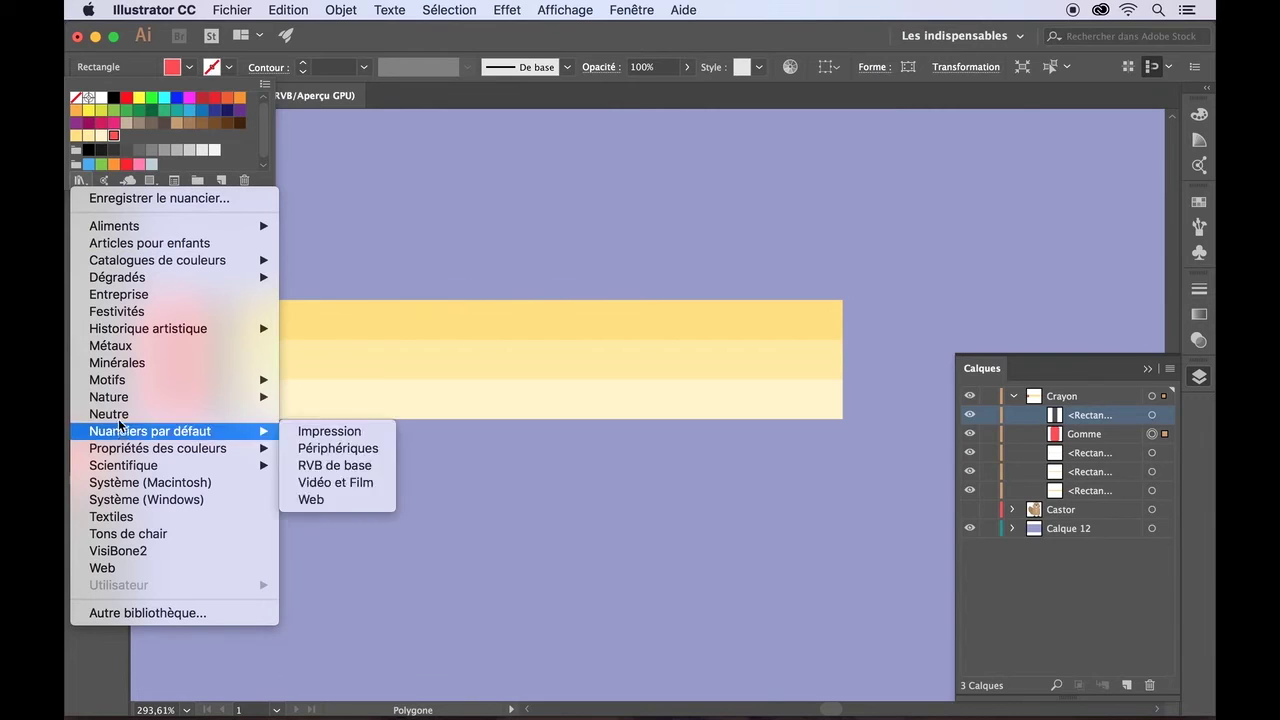
{"action": "mouse_move", "coordinate": [128, 399]}
{"action": "left_click", "coordinate": [314, 465]}
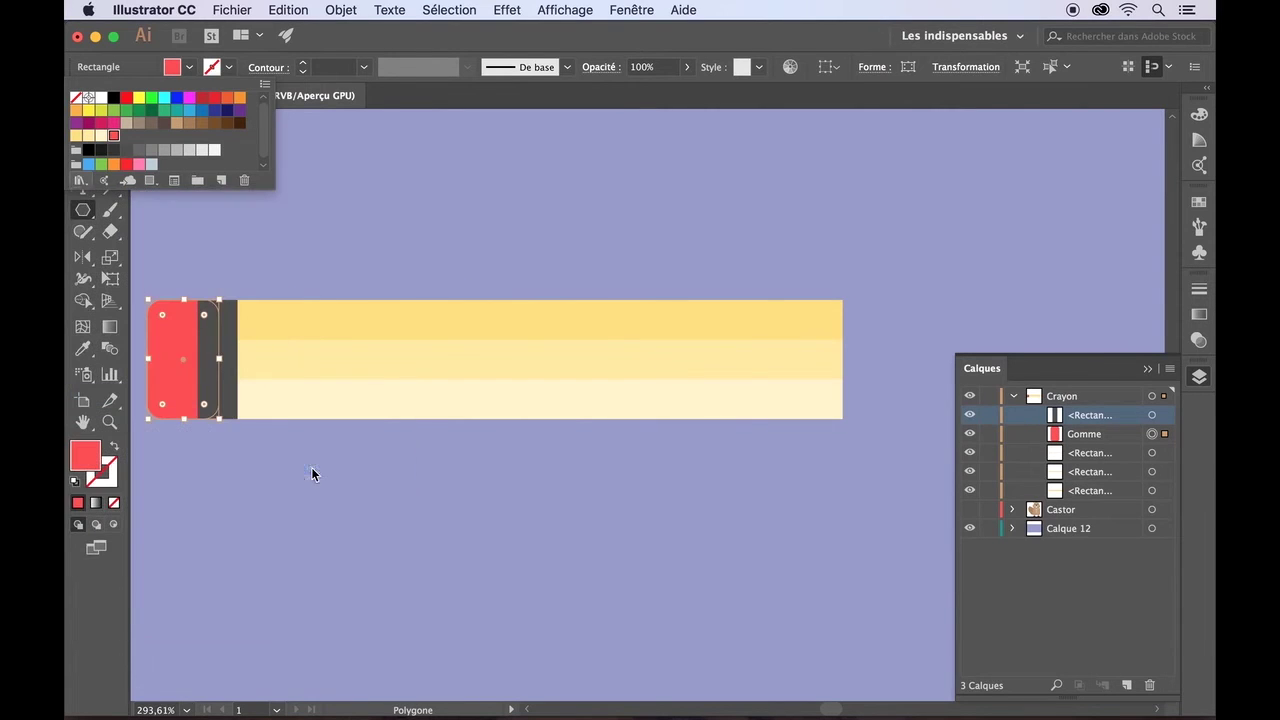
{"action": "left_click", "coordinate": [636, 515]}
{"action": "left_click_drag", "start_coordinate": [640, 458], "coordinate": [638, 569]}
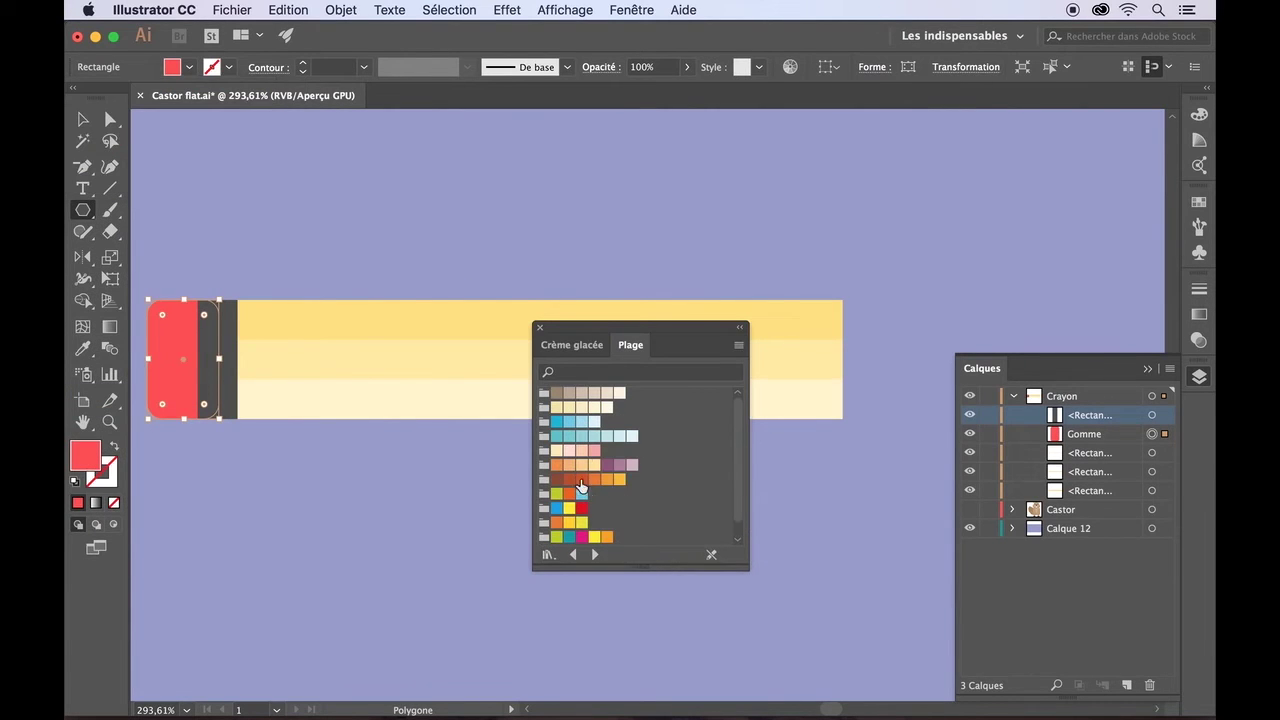
- Try a peach Plage colour on the eraser, then undo it
{"action": "left_click", "coordinate": [582, 452]}
{"action": "left_click", "coordinate": [84, 120]}
{"action": "left_click", "coordinate": [165, 148]}
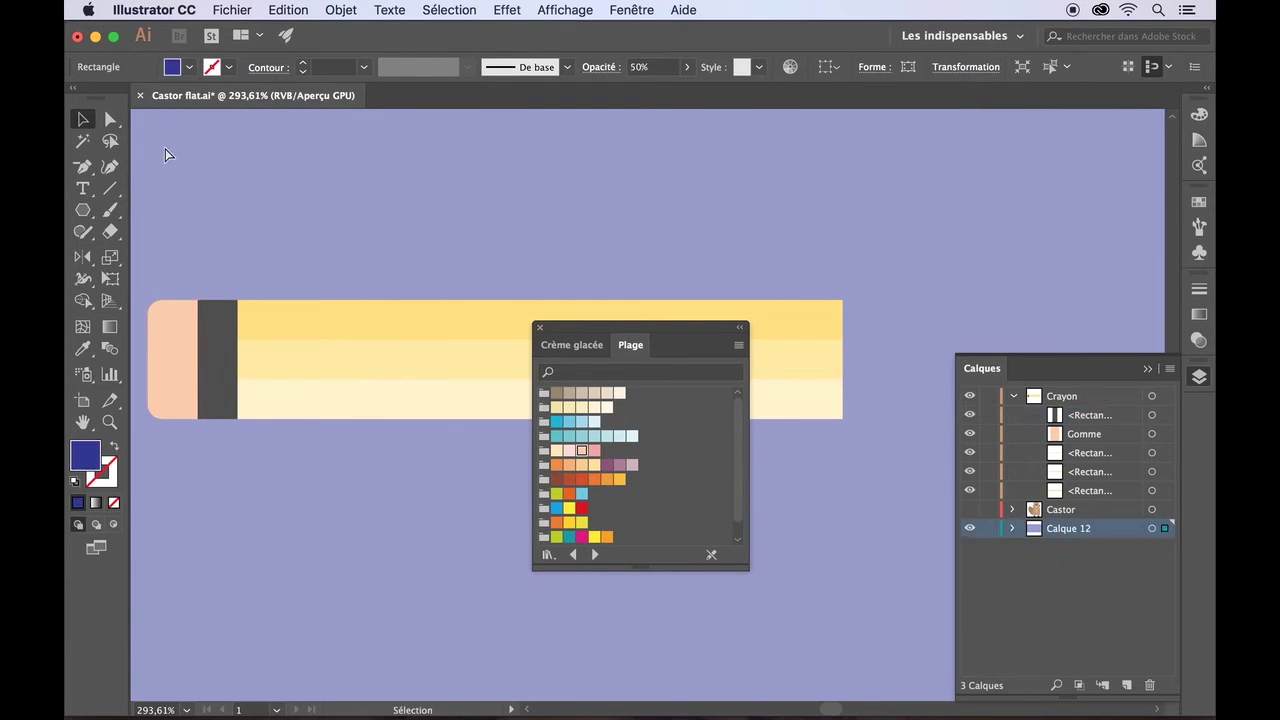
{"action": "key", "text": "super+z"}
- Dock the Plage panel above the Layers panel and make Crayon the active layer
{"action": "mouse_move", "coordinate": [612, 325]}
{"action": "left_mouse_down"}
{"action": "mouse_move", "coordinate": [893, 222]}
{"action": "mouse_move", "coordinate": [1024, 135]}
{"action": "left_mouse_up"}
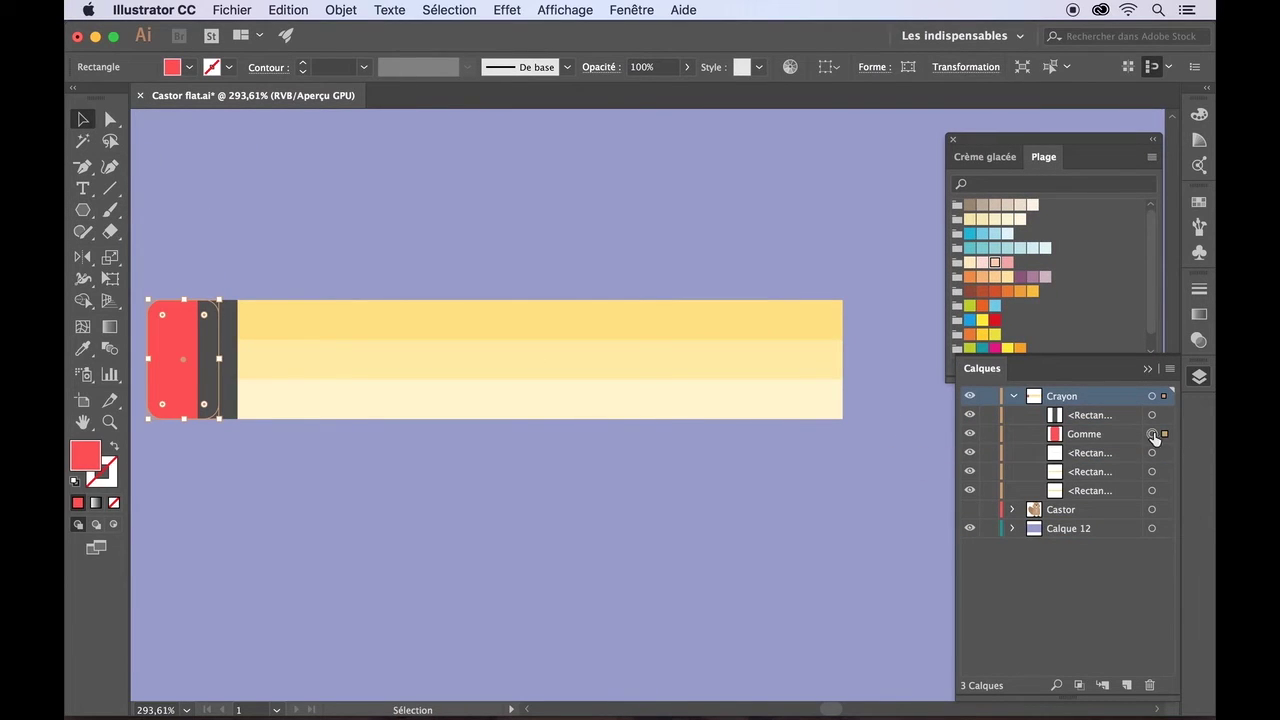
{"action": "left_click", "coordinate": [1151, 396]}
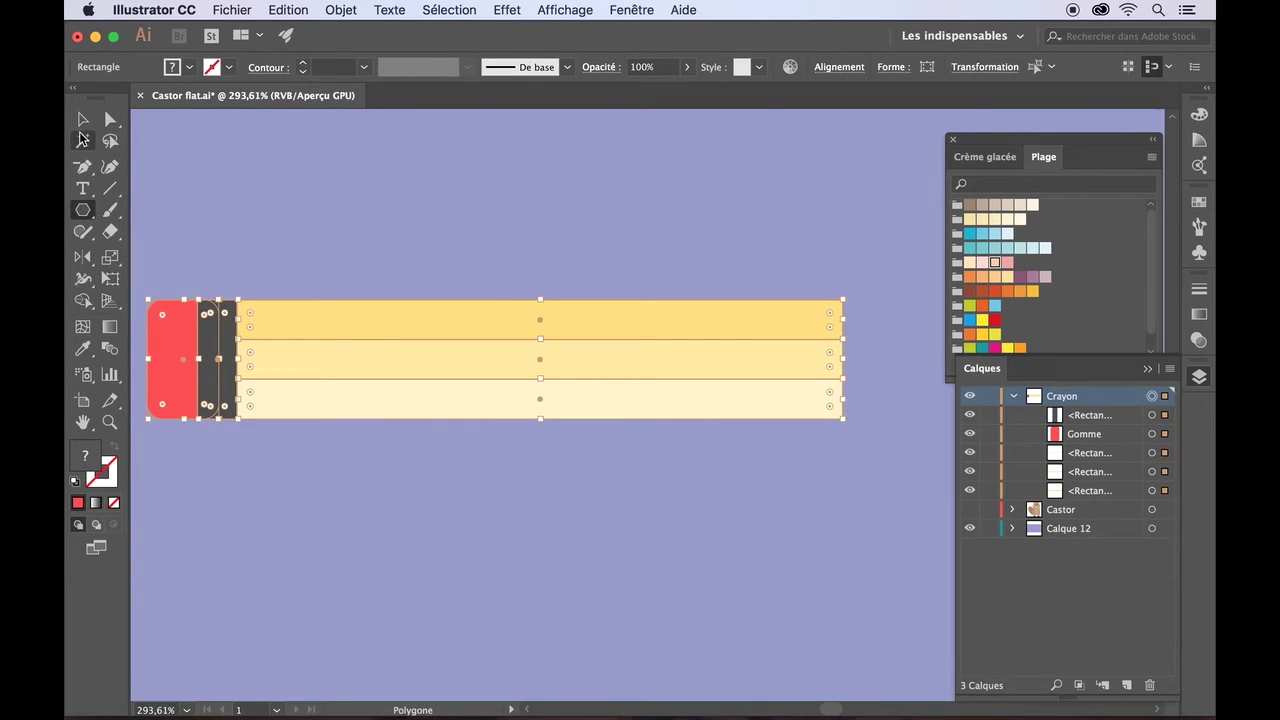
{"action": "left_click", "coordinate": [618, 433]}
{"action": "left_click", "coordinate": [1060, 400]}
{"action": "left_click", "coordinate": [84, 210]}
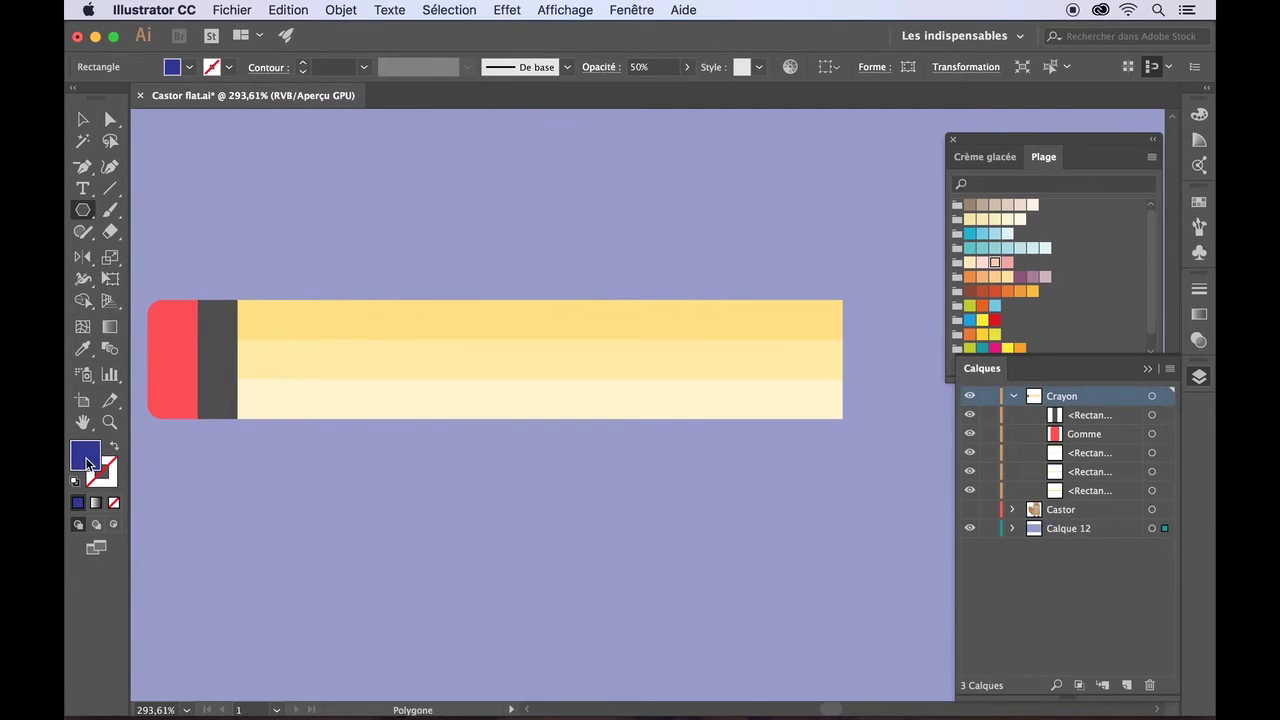
- Draw a peach polygon and move it down over the pencil
{"action": "left_click_drag", "start_coordinate": [416, 192], "coordinate": [480, 258]}
{"action": "left_click", "coordinate": [1021, 279]}
{"action": "key", "text": "v"}
{"action": "mouse_move", "coordinate": [360, 209]}
{"action": "left_mouse_down"}
{"action": "mouse_move", "coordinate": [494, 374]}
{"action": "mouse_move", "coordinate": [510, 463]}
{"action": "mouse_move", "coordinate": [557, 509]}
{"action": "mouse_move", "coordinate": [643, 514]}
{"action": "left_mouse_up"}
{"action": "scroll", "coordinate": [718, 450], "scroll_direction": "up", "scroll_amount": 5}
{"action": "scroll", "coordinate": [702, 470], "scroll_direction": "down", "scroll_amount": 5}
{"action": "scroll", "coordinate": [690, 474], "scroll_direction": "left", "scroll_amount": 2}
{"action": "scroll", "coordinate": [645, 513], "scroll_direction": "down", "scroll_amount": 5}
{"action": "scroll", "coordinate": [641, 512], "scroll_direction": "right", "scroll_amount": 2}
- Rotate the peach triangle to point right and shrink it beside the body's right end
{"action": "mouse_move", "coordinate": [370, 380]}
{"action": "left_mouse_down"}
{"action": "mouse_move", "coordinate": [508, 366]}
{"action": "mouse_move", "coordinate": [700, 265]}
{"action": "left_mouse_up"}
{"action": "mouse_move", "coordinate": [665, 192]}
{"action": "left_mouse_down"}
{"action": "mouse_move", "coordinate": [654, 193]}
{"action": "mouse_move", "coordinate": [694, 251]}
{"action": "mouse_move", "coordinate": [674, 263]}
{"action": "left_mouse_up"}
{"action": "scroll", "coordinate": [680, 270], "scroll_direction": "up", "scroll_amount": 5}
{"action": "left_click_drag", "start_coordinate": [810, 493], "coordinate": [731, 415]}
{"action": "left_click_drag", "start_coordinate": [640, 322], "coordinate": [663, 323]}
{"action": "left_click", "coordinate": [651, 463]}
{"action": "left_click", "coordinate": [650, 310]}
{"action": "left_click_drag", "start_coordinate": [552, 237], "coordinate": [546, 238]}
{"action": "left_click_drag", "start_coordinate": [731, 408], "coordinate": [734, 411]}
- Stretch the triangle wider and fit it against the body's end at body height
{"action": "left_click", "coordinate": [738, 449]}
{"action": "left_click_drag", "start_coordinate": [632, 340], "coordinate": [630, 338]}
{"action": "left_click_drag", "start_coordinate": [731, 408], "coordinate": [794, 451]}
{"action": "left_click_drag", "start_coordinate": [803, 286], "coordinate": [864, 286]}
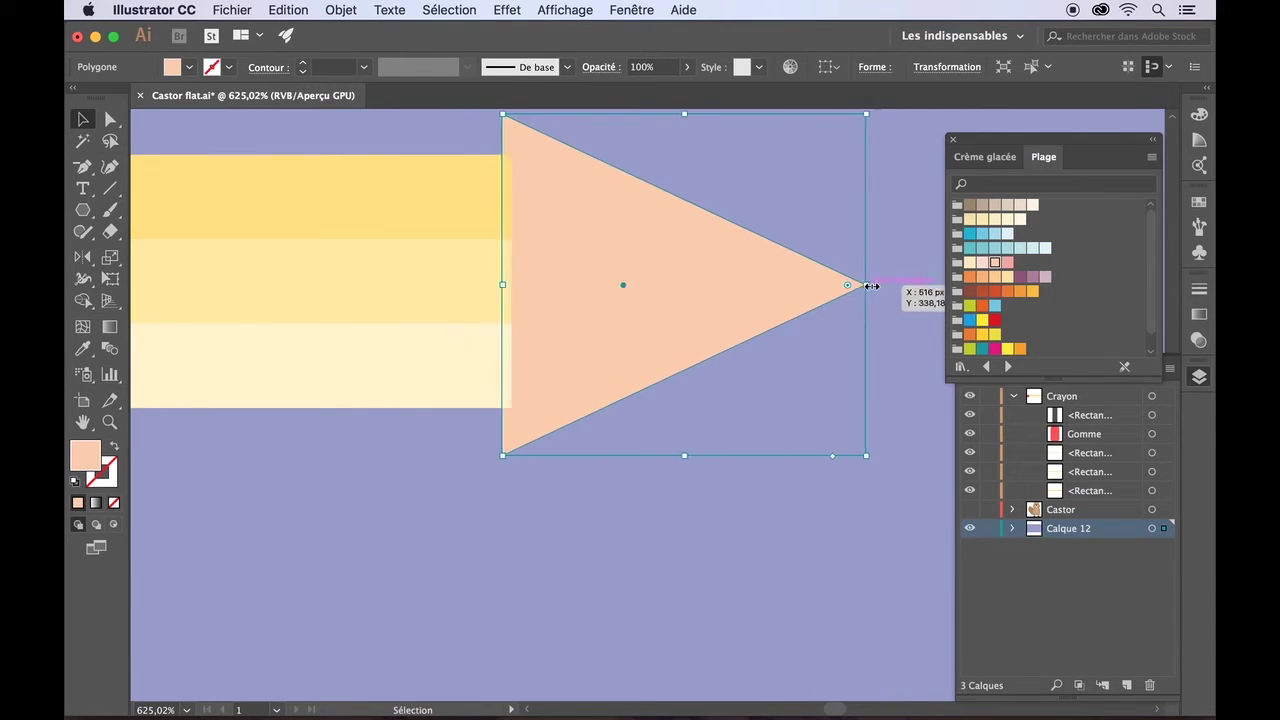
{"action": "key", "text": "Left"}
{"action": "key", "text": "Left"}
{"action": "key", "text": "Left"}
{"action": "key", "text": "Left"}
{"action": "key", "text": "Left"}
{"action": "key", "text": "Left"}
{"action": "key", "text": "Left"}
{"action": "key", "text": "Left"}
{"action": "key", "text": "Left"}
{"action": "key", "text": "Left"}
{"action": "key", "text": "Left"}
{"action": "key", "text": "Left"}
{"action": "key", "text": "Left"}
{"action": "key", "text": "Left"}
{"action": "key", "text": "Left"}
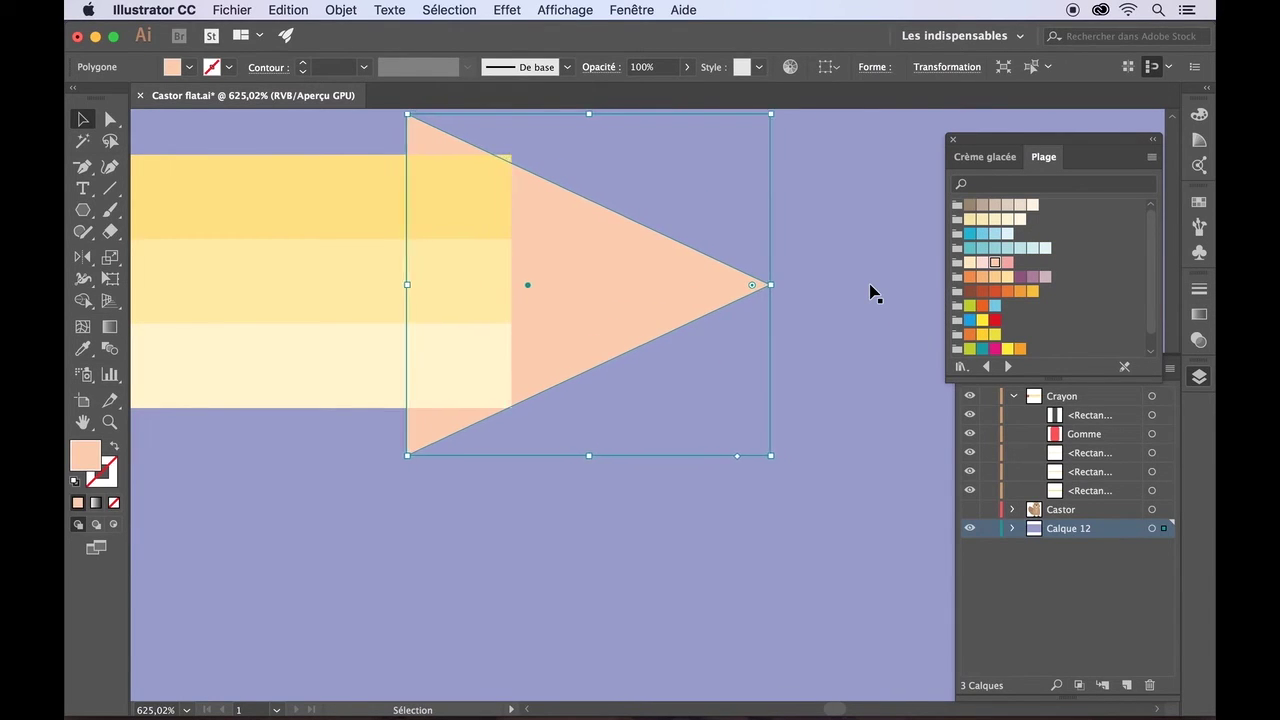
{"action": "key", "text": "Right"}
{"action": "key", "text": "Right"}
{"action": "key", "text": "Right"}
{"action": "left_click_drag", "start_coordinate": [565, 192], "coordinate": [656, 227]}
{"action": "left_click_drag", "start_coordinate": [871, 491], "coordinate": [783, 449]}
{"action": "left_click", "coordinate": [783, 449]}
- Draw a small dark grey square over the cone's point
{"action": "left_click", "coordinate": [83, 212]}
{"action": "left_click_drag", "start_coordinate": [83, 212], "coordinate": [137, 209]}
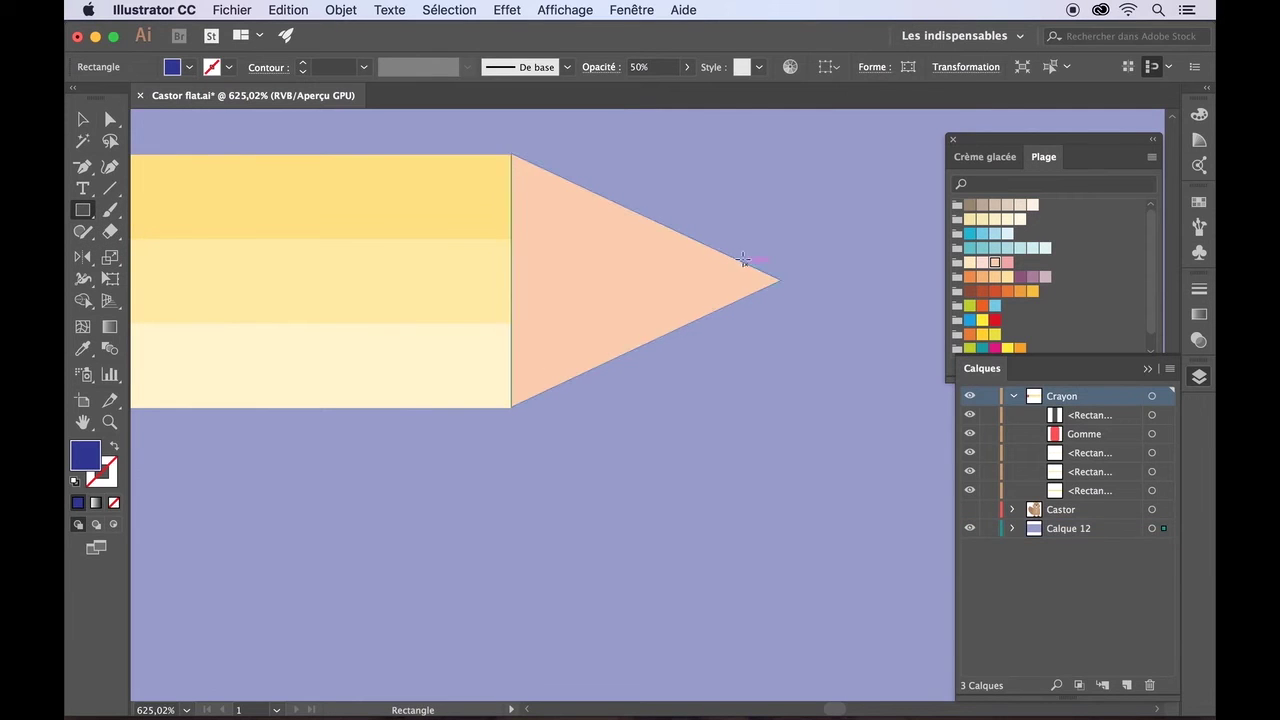
{"action": "left_click_drag", "start_coordinate": [742, 250], "coordinate": [804, 311]}
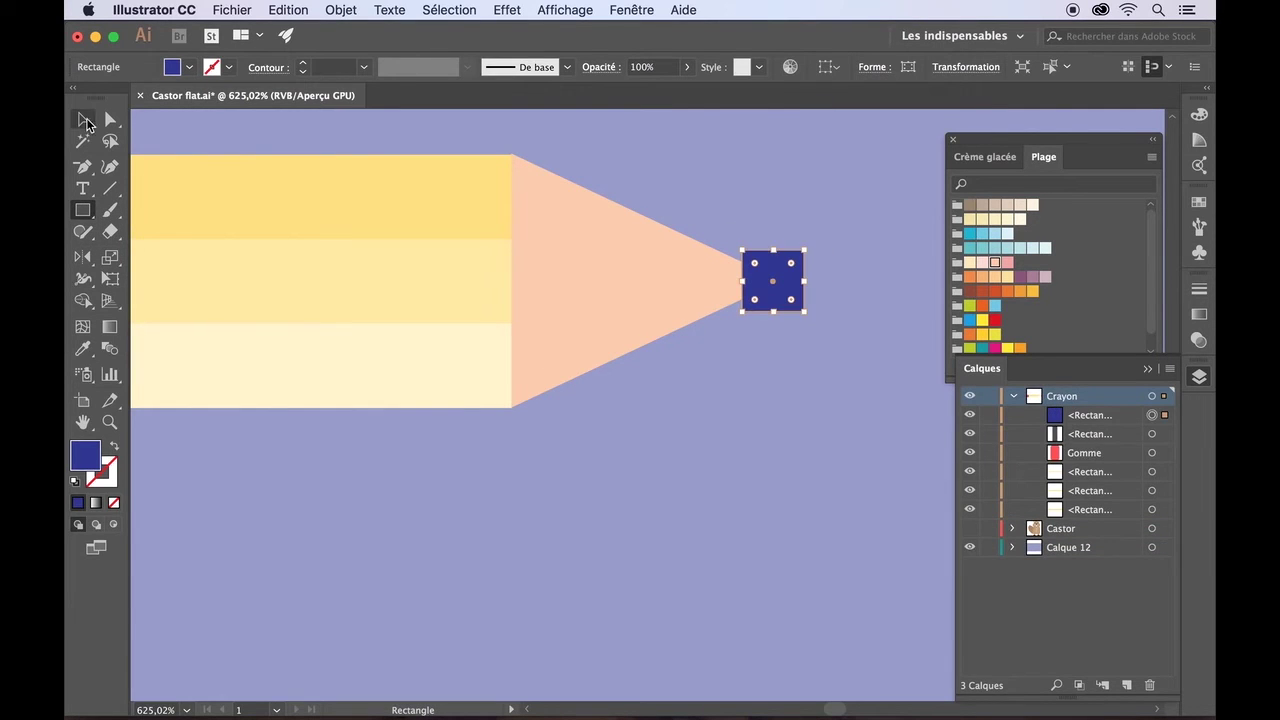
{"action": "left_click", "coordinate": [88, 124]}
{"action": "left_click", "coordinate": [189, 67]}
{"action": "left_click", "coordinate": [111, 150]}
{"action": "left_click", "coordinate": [83, 301]}
- Trim the square with Shape Builder so only a dark lead remains at the tip
{"action": "left_click", "coordinate": [655, 282], "text": "shift"}
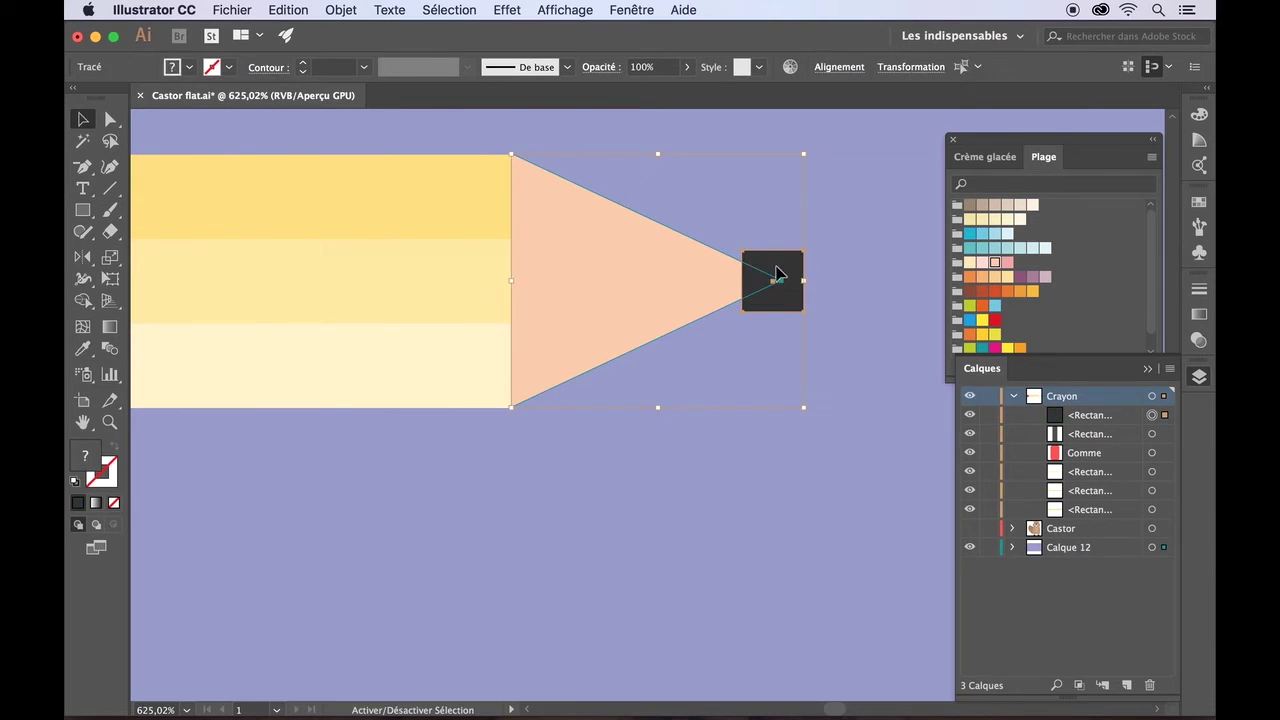
{"action": "key", "text": "shift+m"}
{"action": "scroll", "coordinate": [549, 448], "scroll_direction": "up", "scroll_amount": 5}
{"action": "left_click", "coordinate": [709, 295], "text": "alt"}
- Deselect the pencil and tuck the colour swatches into the side dock
{"action": "key", "text": "v"}
{"action": "left_click", "coordinate": [557, 489]}
{"action": "scroll", "coordinate": [834, 402], "scroll_direction": "down", "scroll_amount": 10}
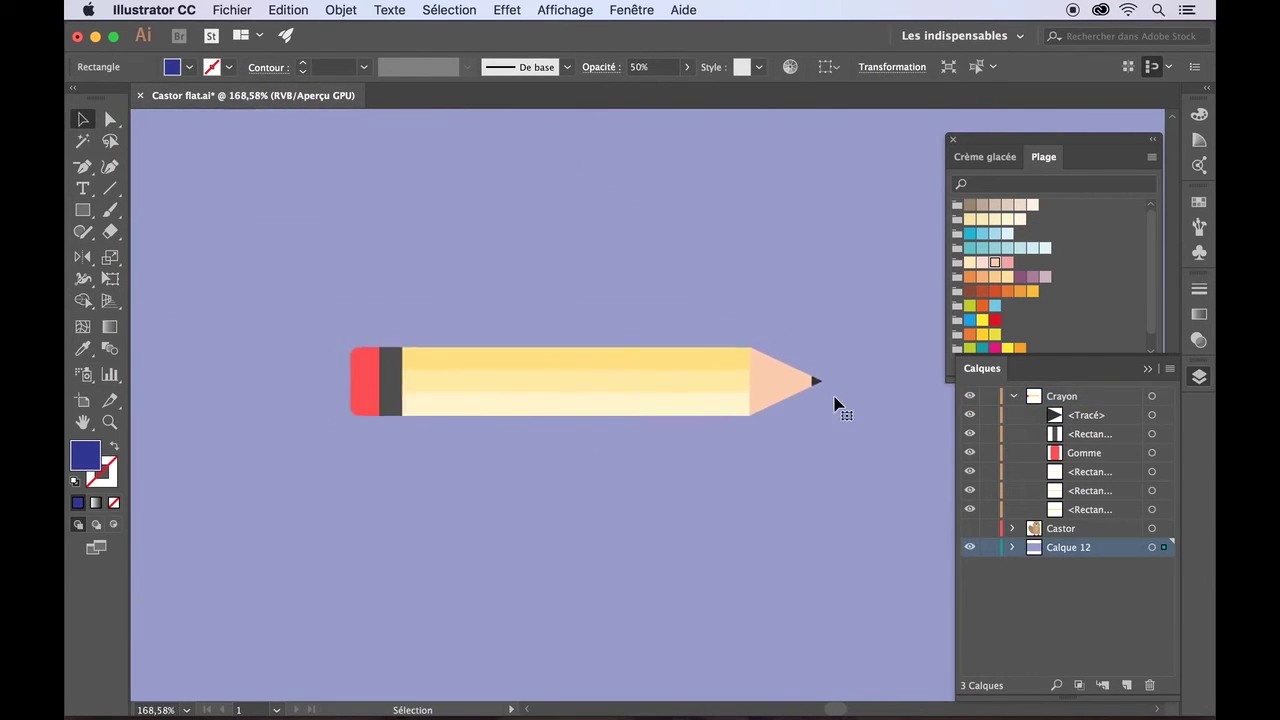
{"action": "scroll", "coordinate": [835, 398], "scroll_direction": "down", "scroll_amount": 3}
{"action": "left_click_drag", "start_coordinate": [1113, 148], "coordinate": [1199, 200]}
{"action": "left_click", "coordinate": [1200, 230]}
- Round the peach cone's height to 45 px in the Transform settings
{"action": "left_click", "coordinate": [1199, 226]}
{"action": "key", "text": "super+2"}
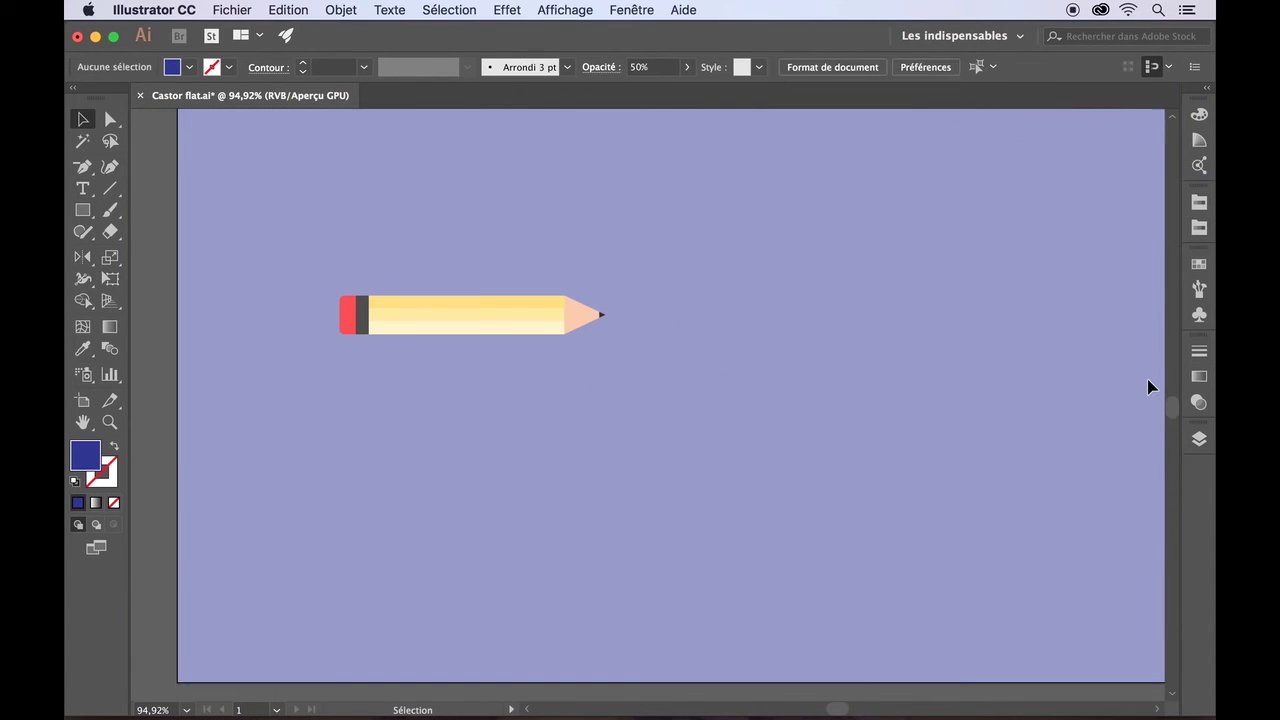
{"action": "left_click", "coordinate": [576, 325]}
{"action": "scroll", "coordinate": [637, 306], "scroll_direction": "up", "scroll_amount": 5}
{"action": "left_click", "coordinate": [892, 66]}
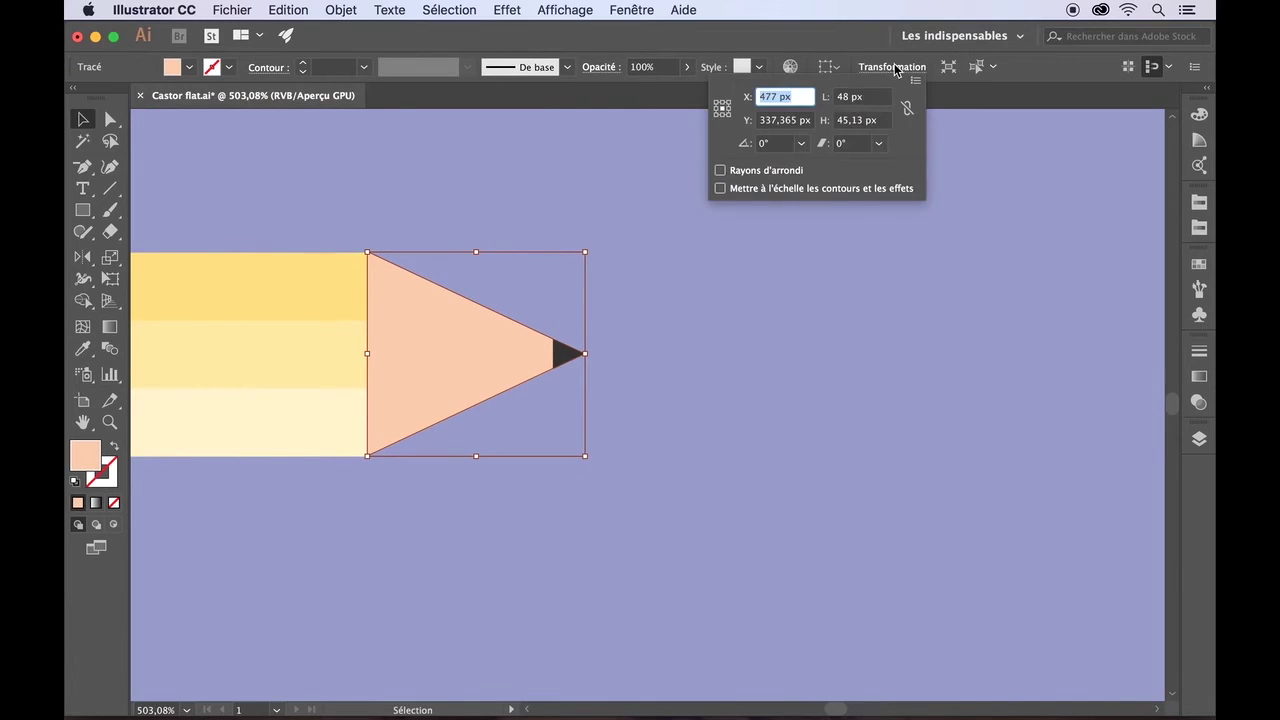
{"action": "left_click", "coordinate": [861, 123]}
{"action": "key", "text": "BackSpace"}
{"action": "key", "text": "BackSpace"}
{"action": "key", "text": "BackSpace"}
{"action": "key", "text": "Return"}
- Align the tops of the peach cone and the yellow bands
{"action": "left_click", "coordinate": [621, 285]}
{"action": "left_click", "coordinate": [518, 341]}
{"action": "scroll", "coordinate": [586, 360], "scroll_direction": "up", "scroll_amount": 5}
{"action": "scroll", "coordinate": [618, 368], "scroll_direction": "left", "scroll_amount": 5}
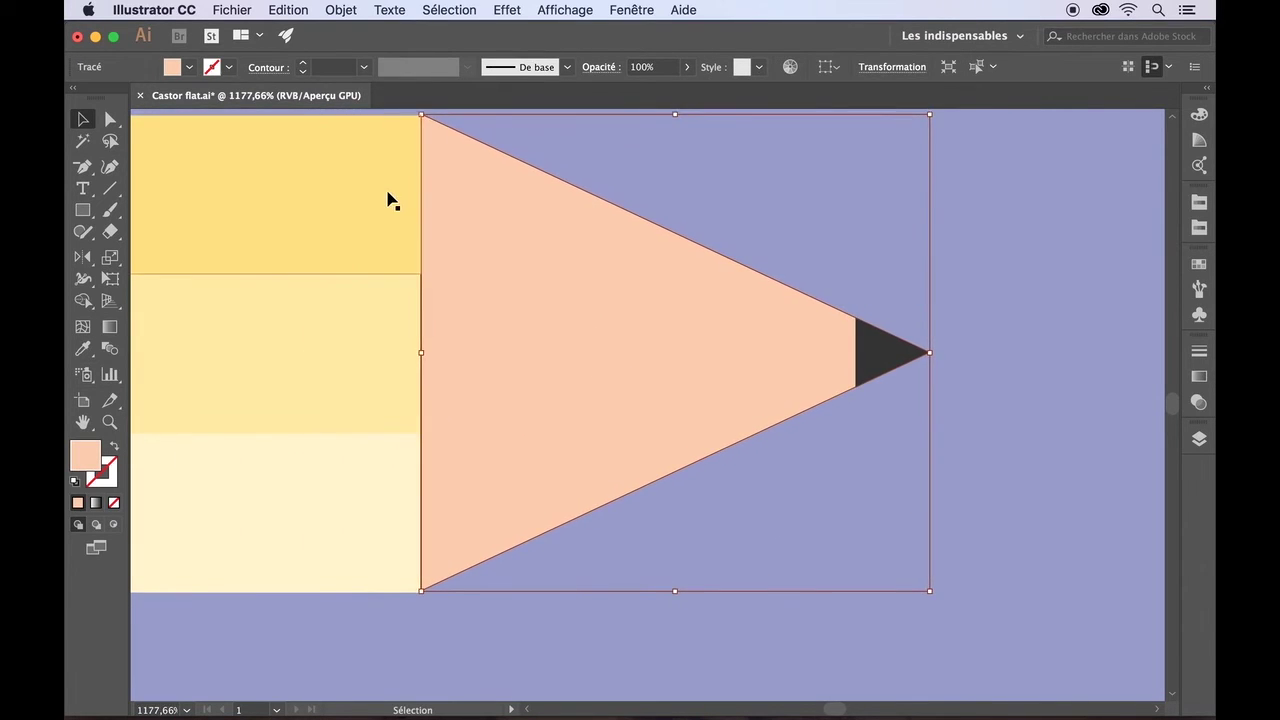
{"action": "left_click", "coordinate": [390, 200], "text": "shift"}
{"action": "left_click", "coordinate": [839, 66]}
{"action": "left_click", "coordinate": [784, 118]}
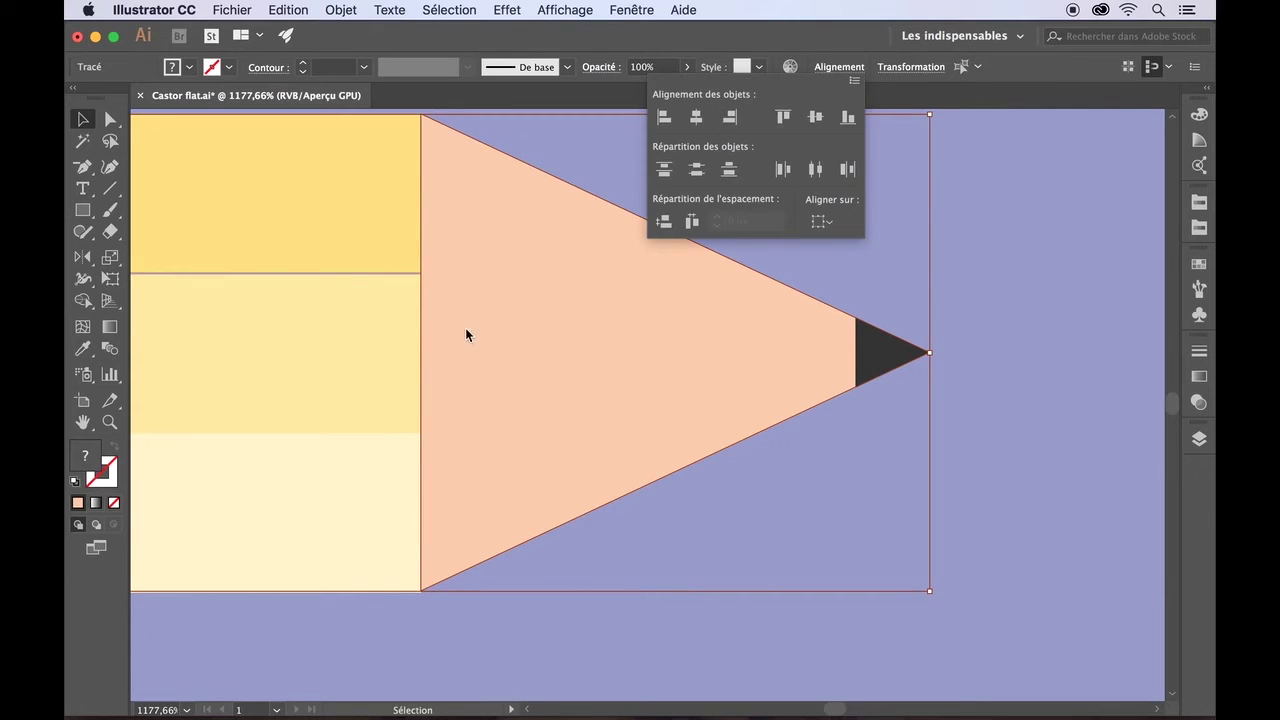
- Group the middle yellow band, bottom pale band and peach cone
{"action": "left_click", "coordinate": [386, 343]}
{"action": "left_click", "coordinate": [366, 515]}
{"action": "left_click", "coordinate": [497, 491]}
{"action": "left_click", "coordinate": [341, 10]}
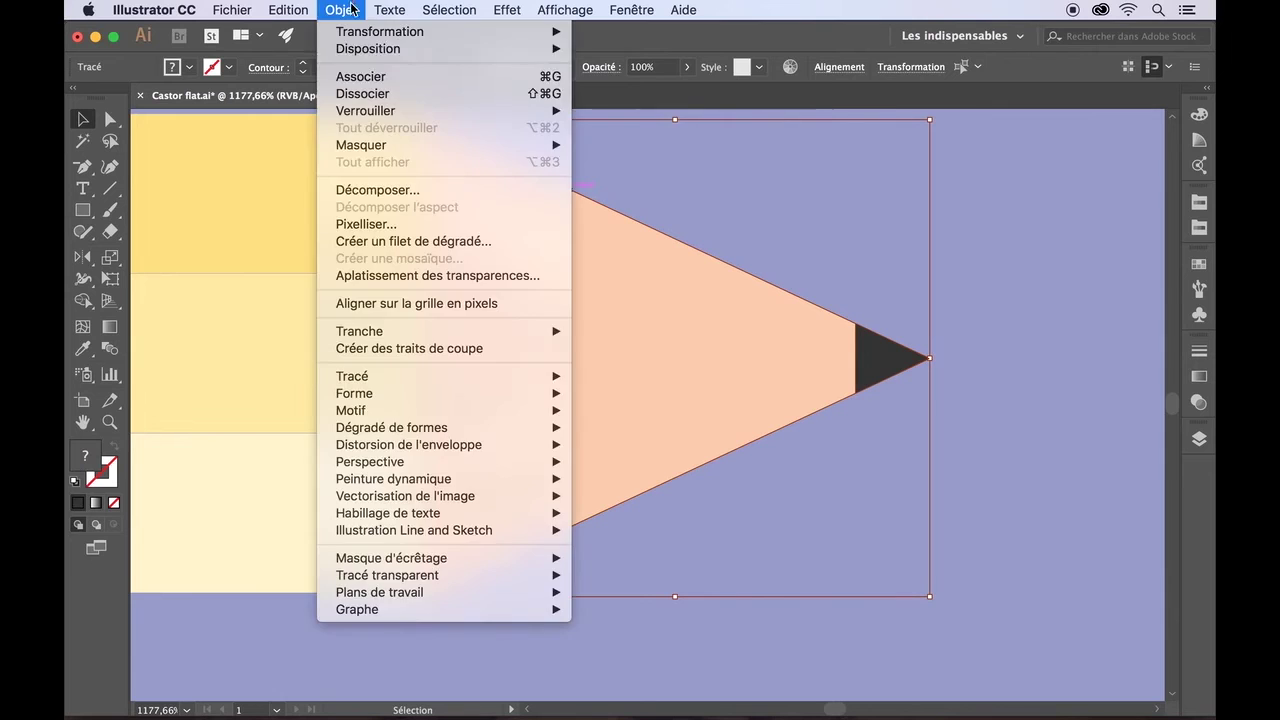
{"action": "left_click", "coordinate": [366, 77]}
{"action": "key", "text": "super+shift+a"}
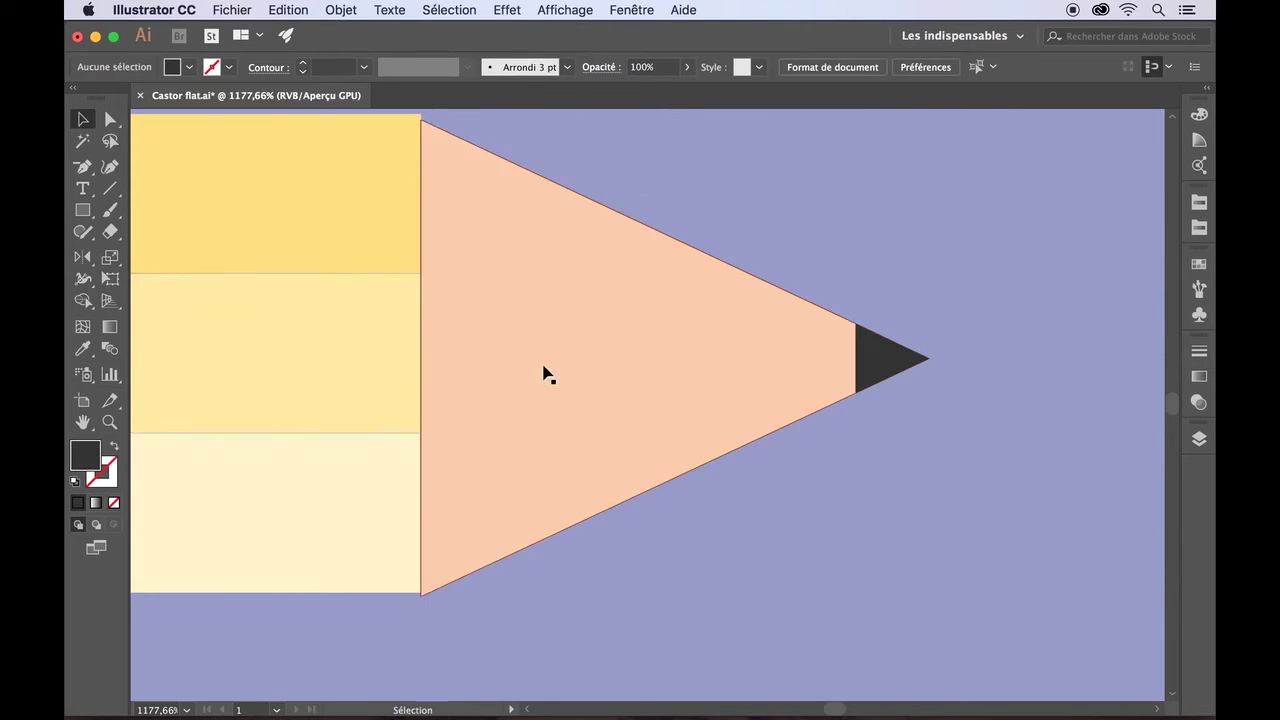
{"action": "scroll", "coordinate": [529, 417], "scroll_direction": "down", "scroll_amount": 6}
- Check the middle and top yellow bands by selecting and deselecting each
{"action": "left_click_drag", "start_coordinate": [517, 358], "coordinate": [517, 357]}
{"action": "right_click", "coordinate": [517, 357]}
{"action": "left_click", "coordinate": [412, 543]}
{"action": "scroll", "coordinate": [381, 549], "scroll_direction": "up", "scroll_amount": 5}
{"action": "scroll", "coordinate": [381, 557], "scroll_direction": "up", "scroll_amount": 1}
{"action": "scroll", "coordinate": [381, 557], "scroll_direction": "left", "scroll_amount": 10}
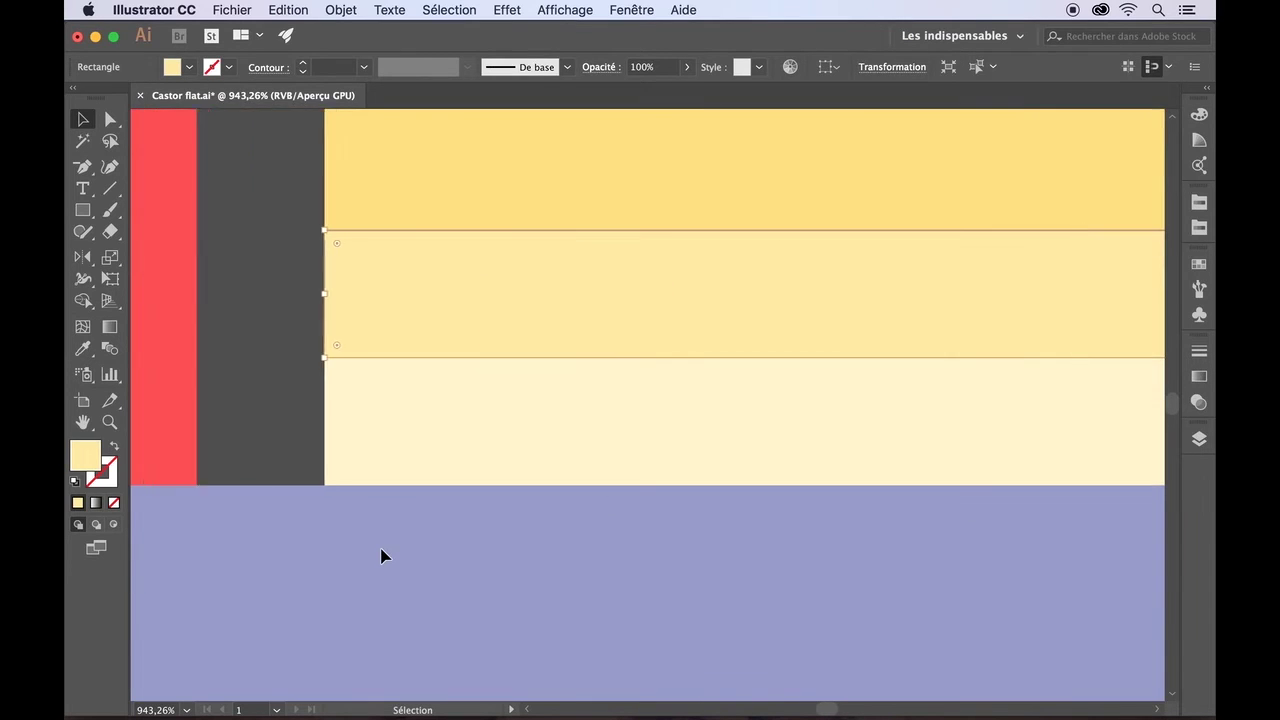
{"action": "left_click", "coordinate": [381, 557]}
{"action": "scroll", "coordinate": [381, 557], "scroll_direction": "up", "scroll_amount": 2}
{"action": "left_click", "coordinate": [374, 286]}
{"action": "left_click", "coordinate": [391, 187]}
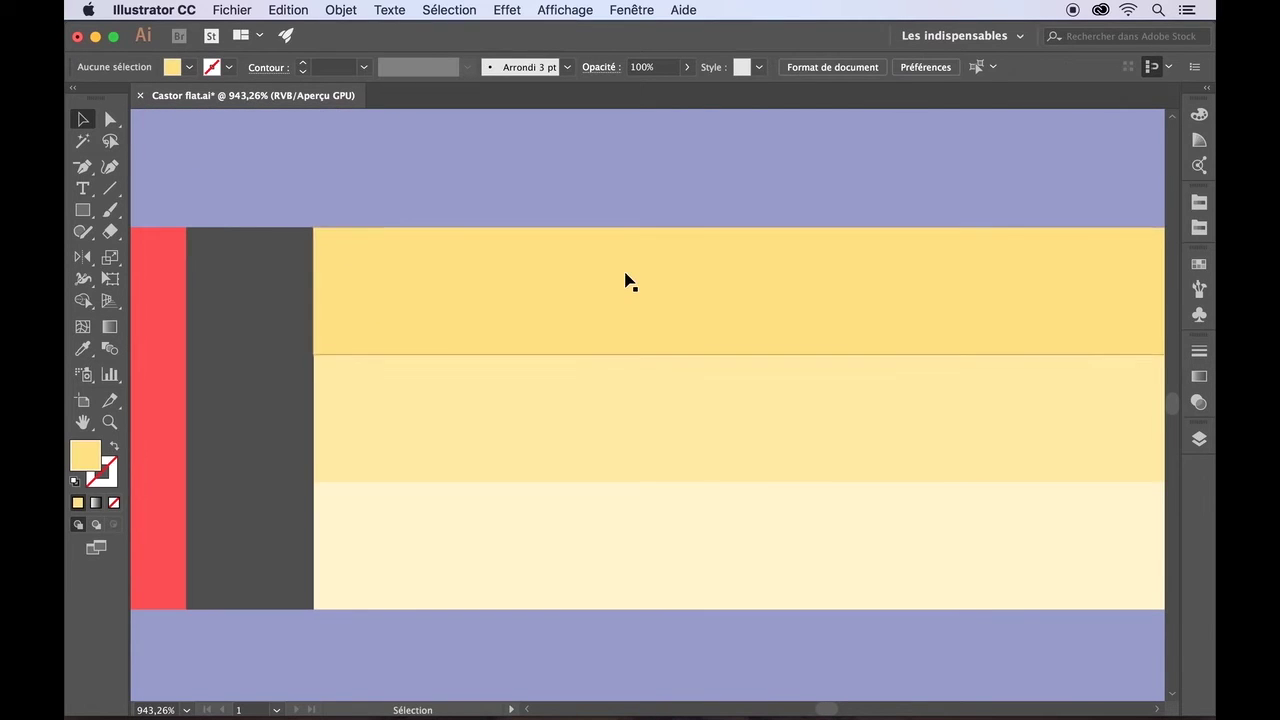
{"action": "scroll", "coordinate": [627, 275], "scroll_direction": "down", "scroll_amount": 3}
{"action": "scroll", "coordinate": [627, 275], "scroll_direction": "up", "scroll_amount": 3}
{"action": "scroll", "coordinate": [627, 275], "scroll_direction": "right", "scroll_amount": 10}
- Group the top, middle and bottom pale yellow bands with Object > Group
{"action": "left_click", "coordinate": [806, 182]}
{"action": "left_click", "coordinate": [806, 286], "text": "shift"}
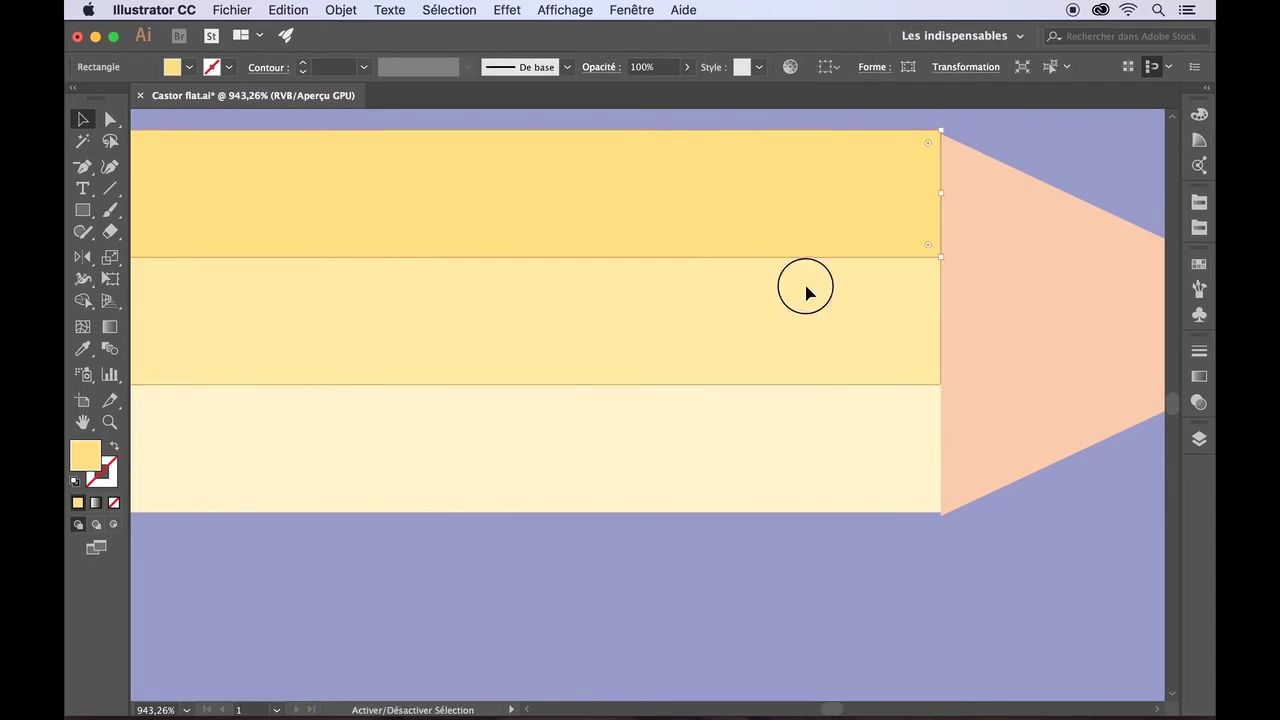
{"action": "left_click", "coordinate": [798, 425], "text": "shift"}
{"action": "left_click", "coordinate": [340, 11]}
{"action": "left_click", "coordinate": [356, 77]}
{"action": "left_click", "coordinate": [468, 522]}
{"action": "left_click", "coordinate": [523, 475]}
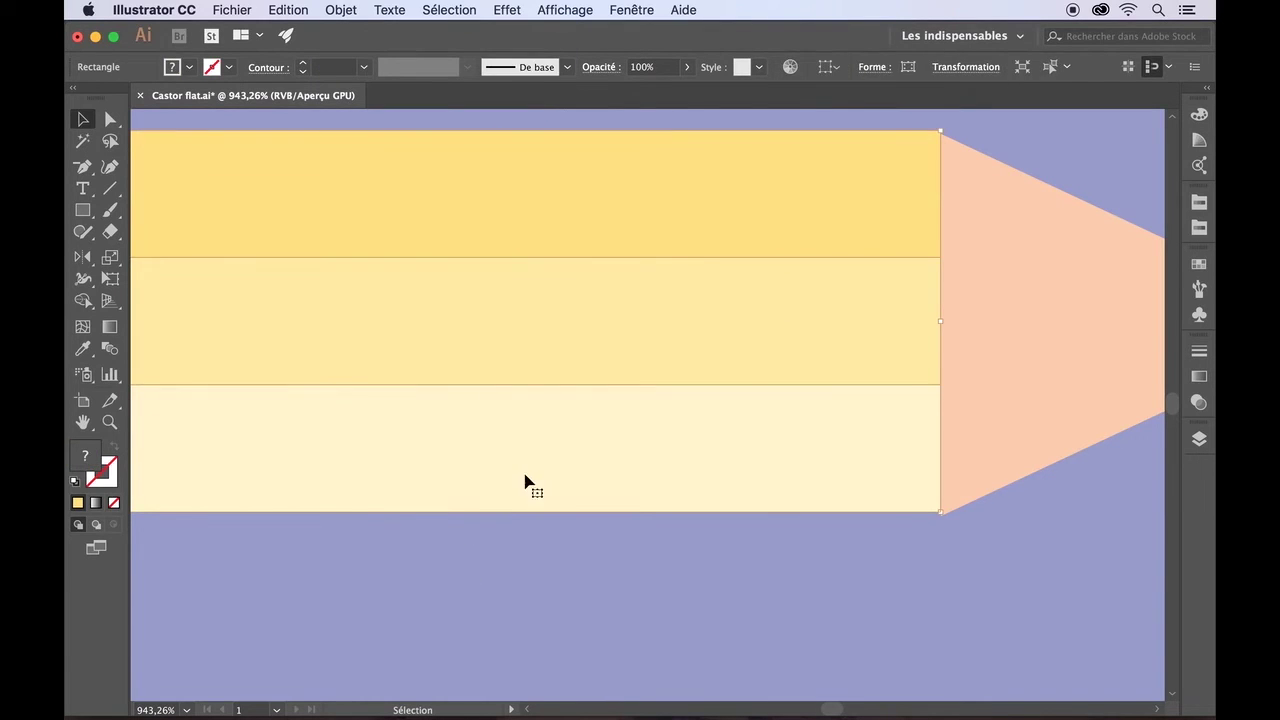
{"action": "left_click", "coordinate": [513, 622]}
- Bring the yellow bands group to the front, above the eraser end
{"action": "scroll", "coordinate": [893, 530], "scroll_direction": "left", "scroll_amount": 10}
{"action": "left_click", "coordinate": [565, 400]}
{"action": "left_click", "coordinate": [743, 177]}
{"action": "left_click", "coordinate": [340, 11]}
{"action": "left_click", "coordinate": [640, 47]}
{"action": "left_click", "coordinate": [670, 538]}
- Select the striped body group and review its alignment options without changes
{"action": "scroll", "coordinate": [668, 536], "scroll_direction": "right", "scroll_amount": 5}
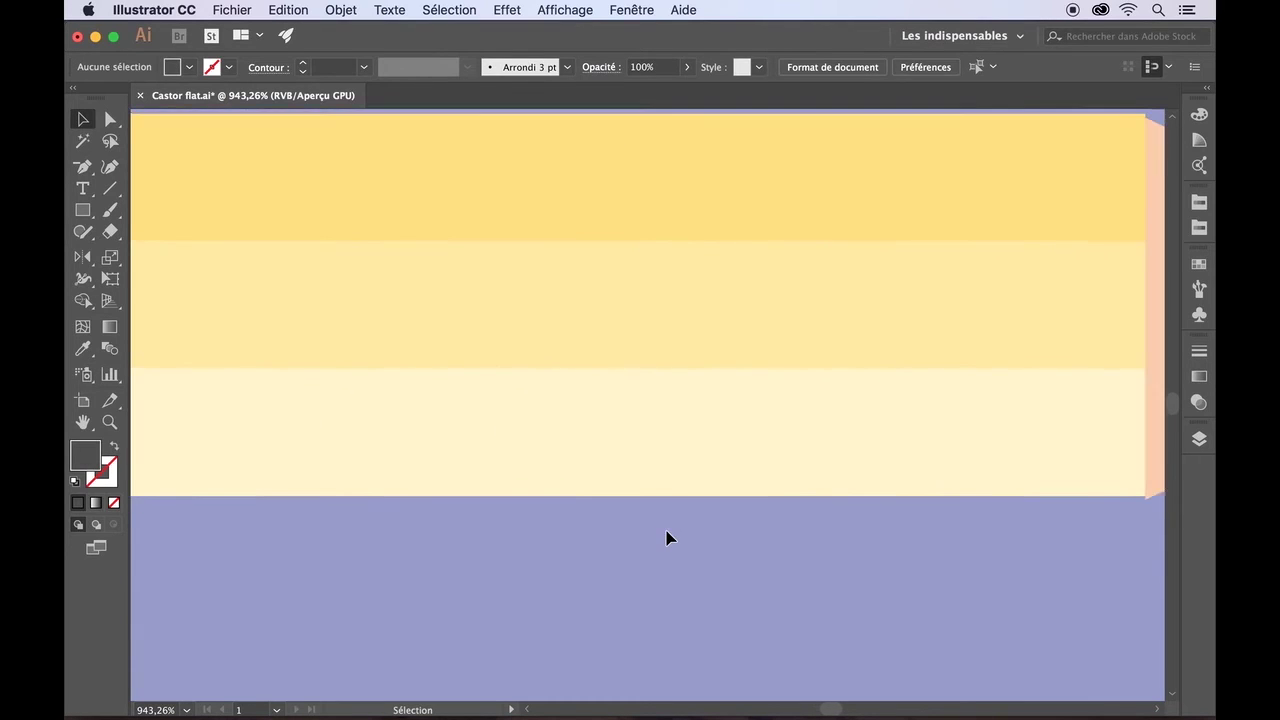
{"action": "left_click", "coordinate": [768, 246]}
{"action": "left_click", "coordinate": [838, 67]}
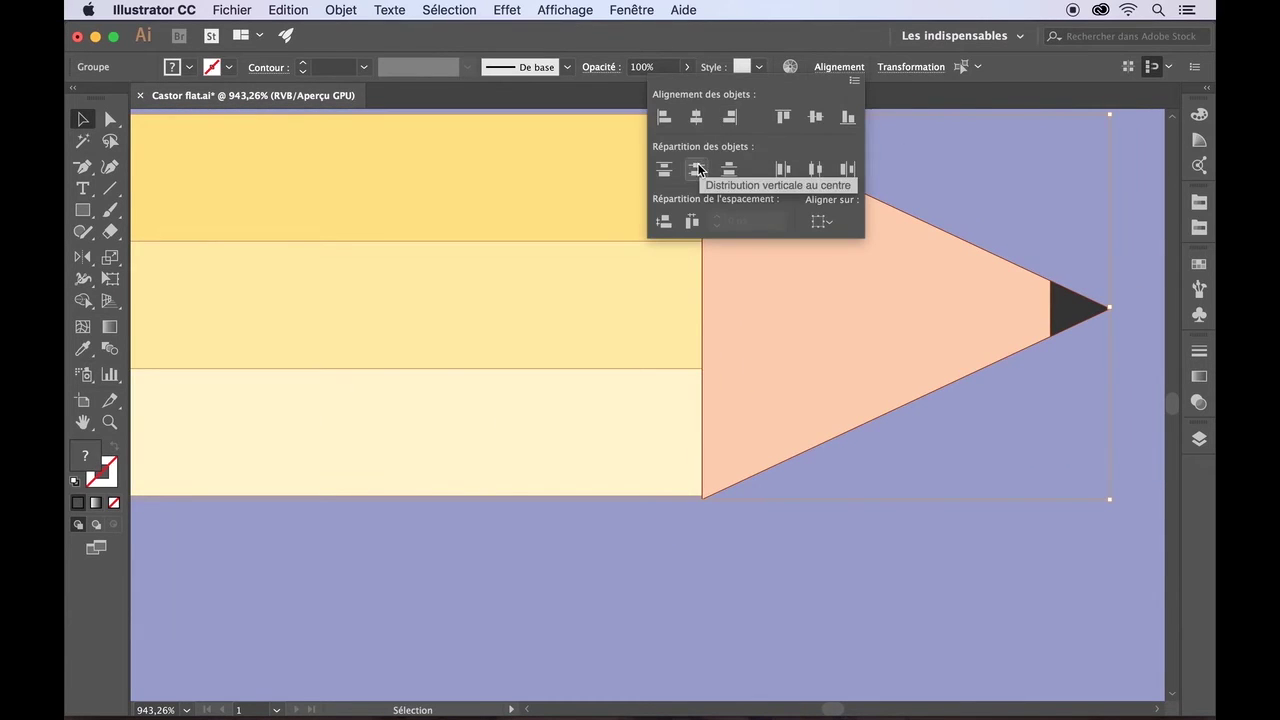
{"action": "left_click", "coordinate": [768, 577]}
{"action": "scroll", "coordinate": [762, 584], "scroll_direction": "down", "scroll_amount": 1}
{"action": "scroll", "coordinate": [762, 585], "scroll_direction": "down", "scroll_amount": 10}
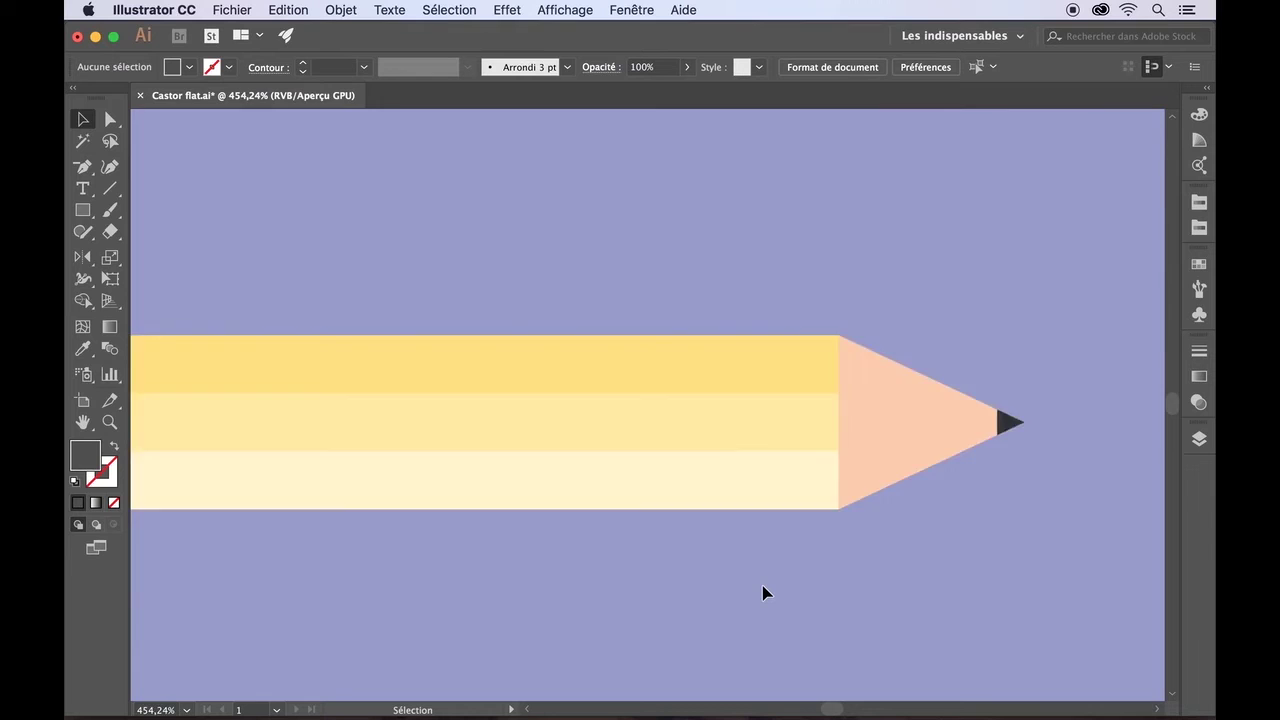
{"action": "scroll", "coordinate": [762, 586], "scroll_direction": "down", "scroll_amount": 4}
{"action": "scroll", "coordinate": [762, 586], "scroll_direction": "right", "scroll_amount": 3}
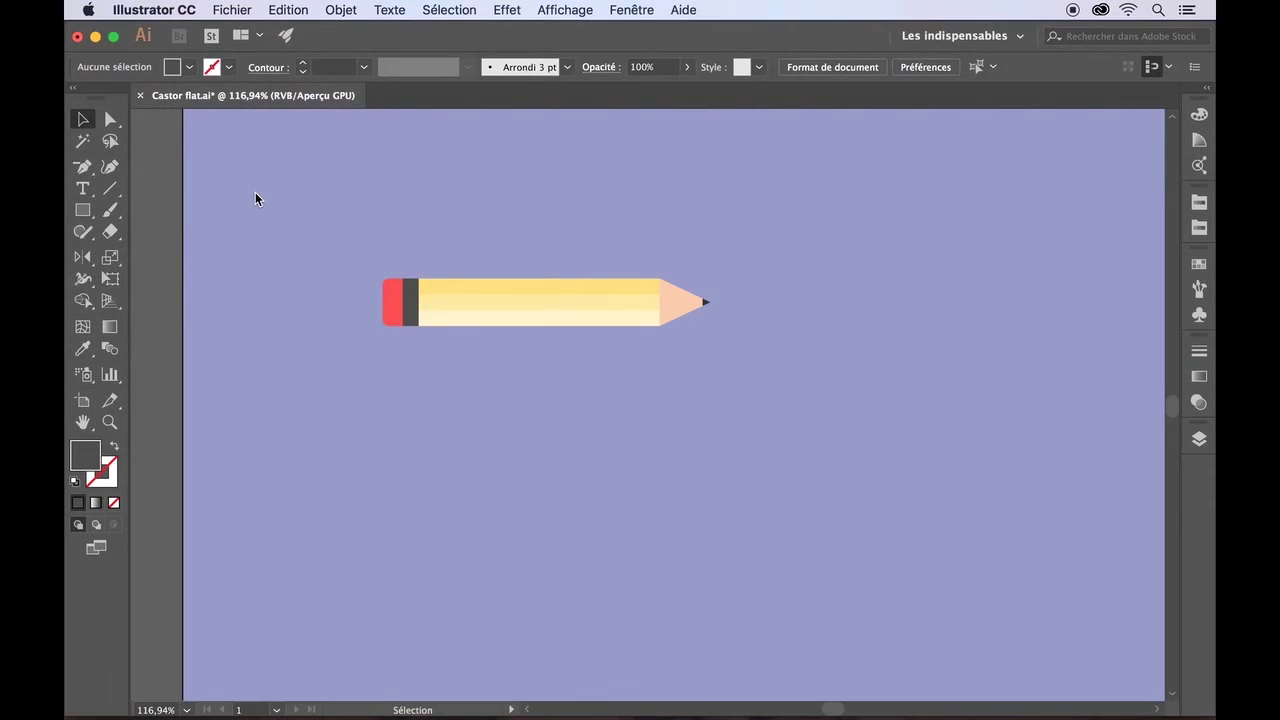
- Show rulers and drag out three vertical guides, one at the pencil tip
{"action": "scroll", "coordinate": [255, 192], "scroll_direction": "down", "scroll_amount": 5}
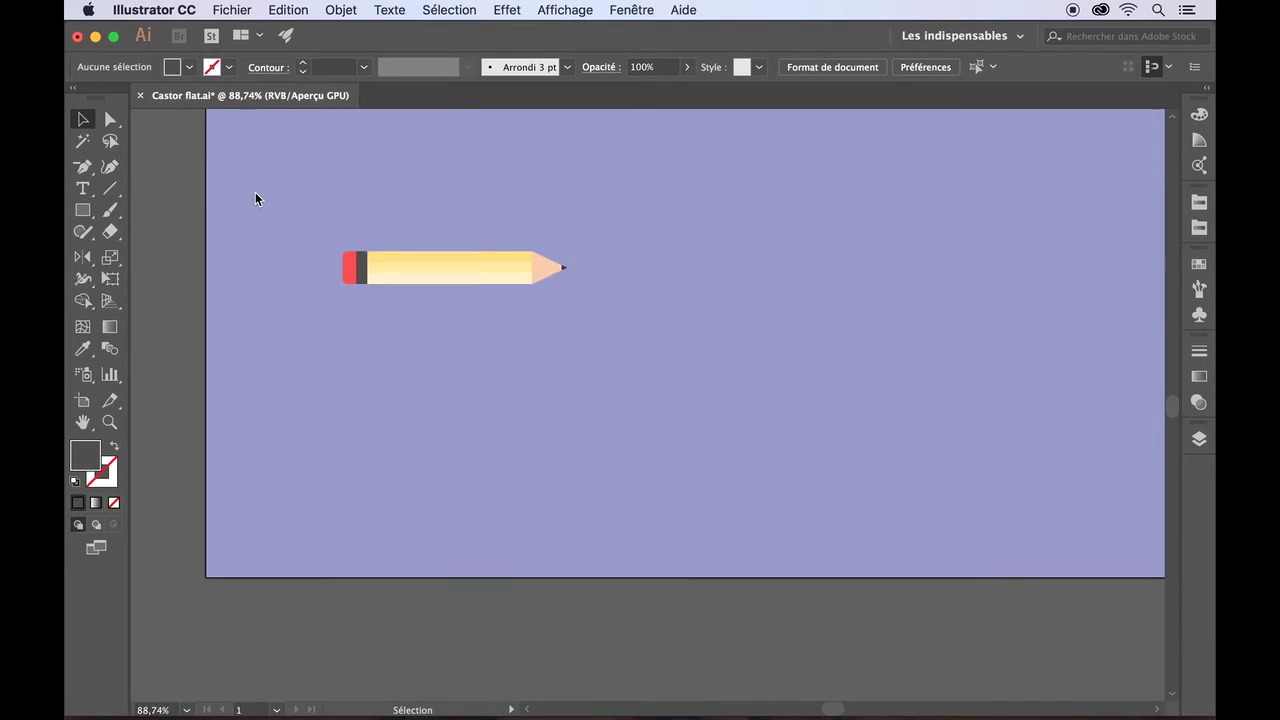
{"action": "scroll", "coordinate": [255, 192], "scroll_direction": "up", "scroll_amount": 3}
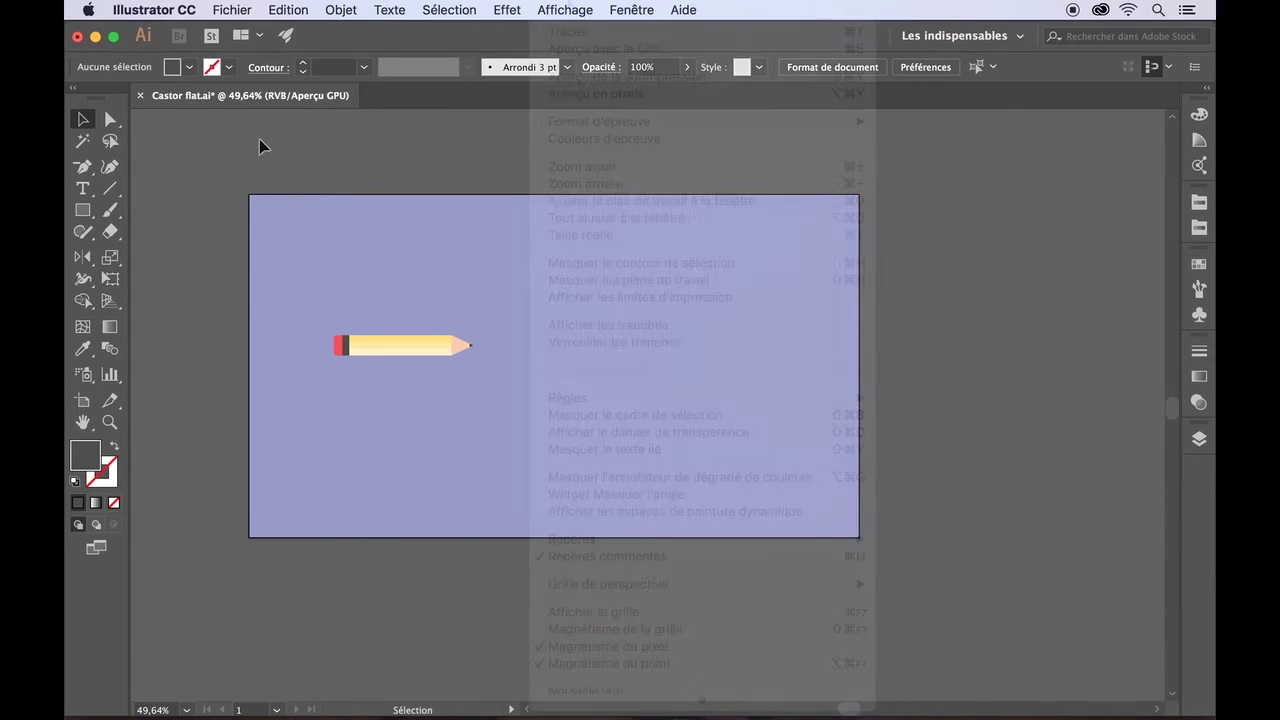
{"action": "left_click", "coordinate": [565, 10]}
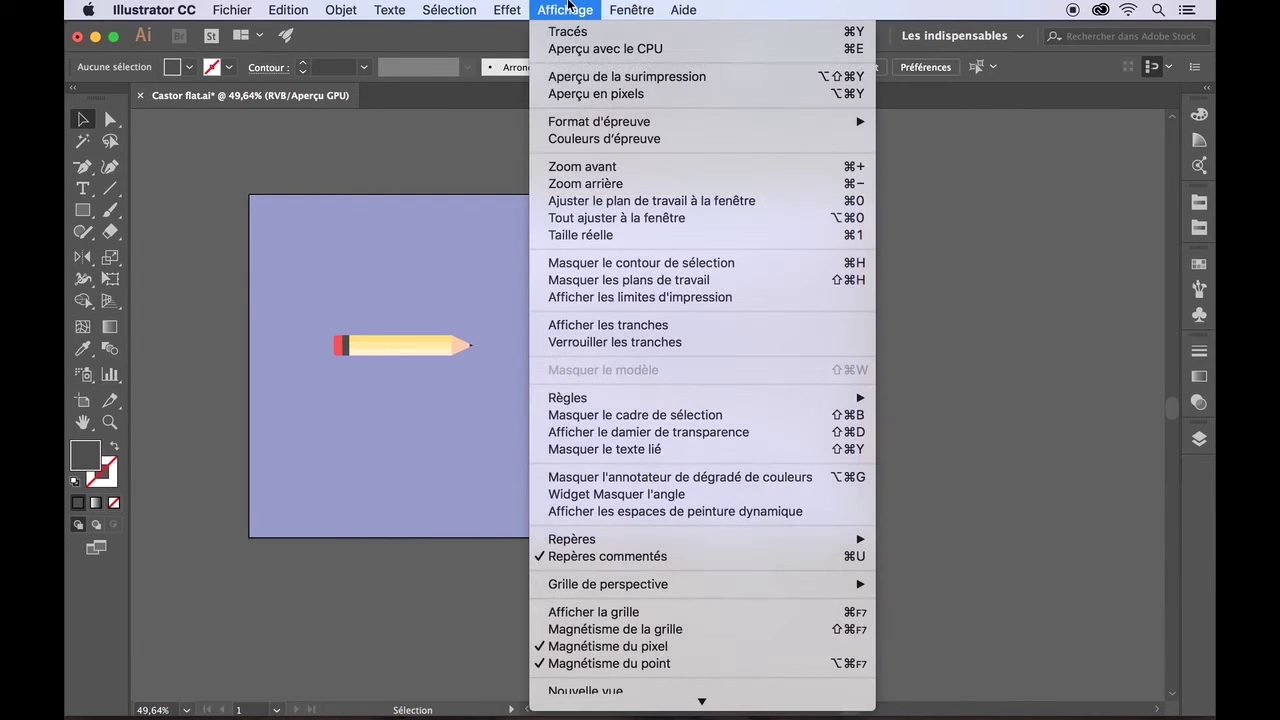
{"action": "mouse_move", "coordinate": [621, 401]}
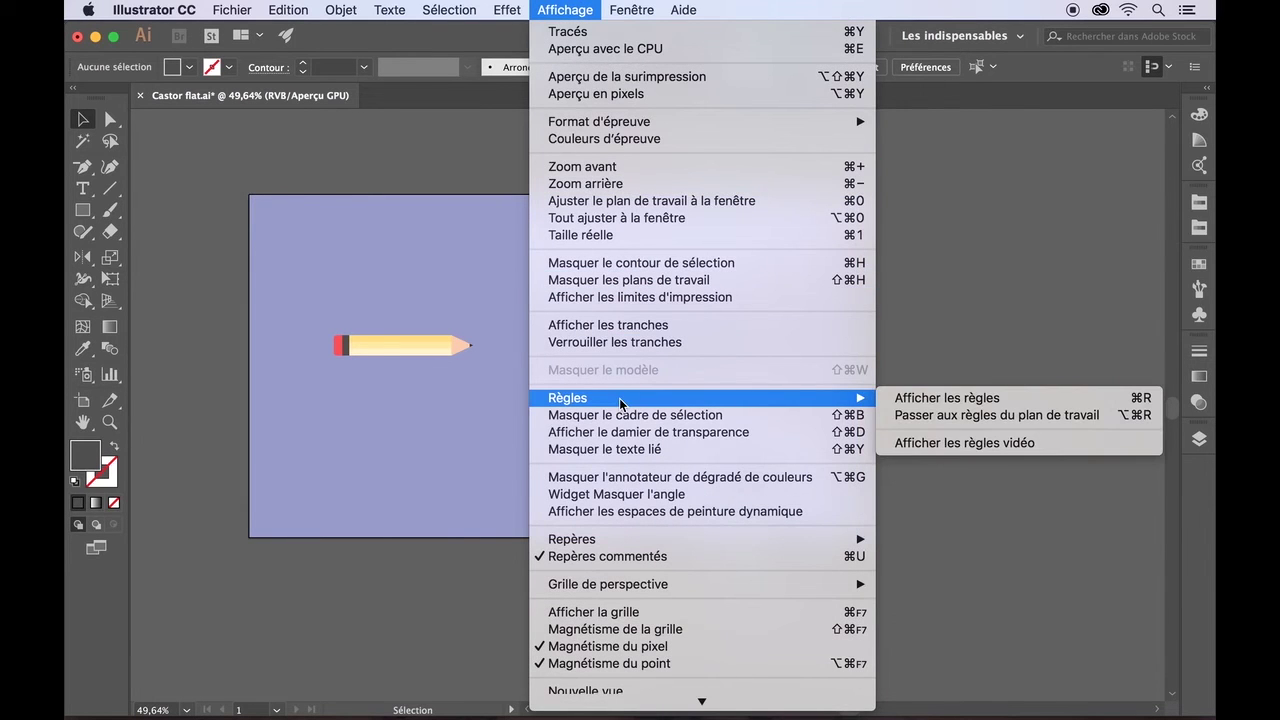
{"action": "left_click", "coordinate": [945, 398]}
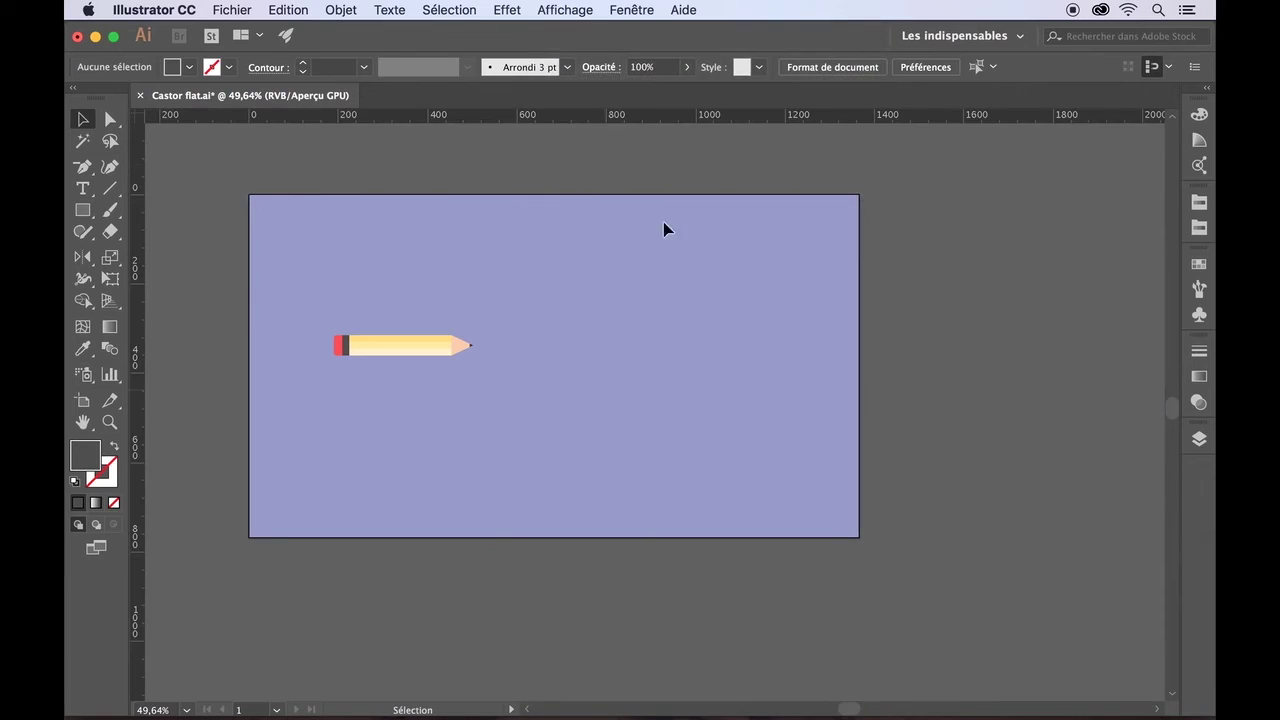
{"action": "left_click_drag", "start_coordinate": [138, 343], "coordinate": [333, 343]}
{"action": "left_click_drag", "start_coordinate": [140, 344], "coordinate": [478, 352]}
{"action": "left_click_drag", "start_coordinate": [141, 359], "coordinate": [738, 384]}
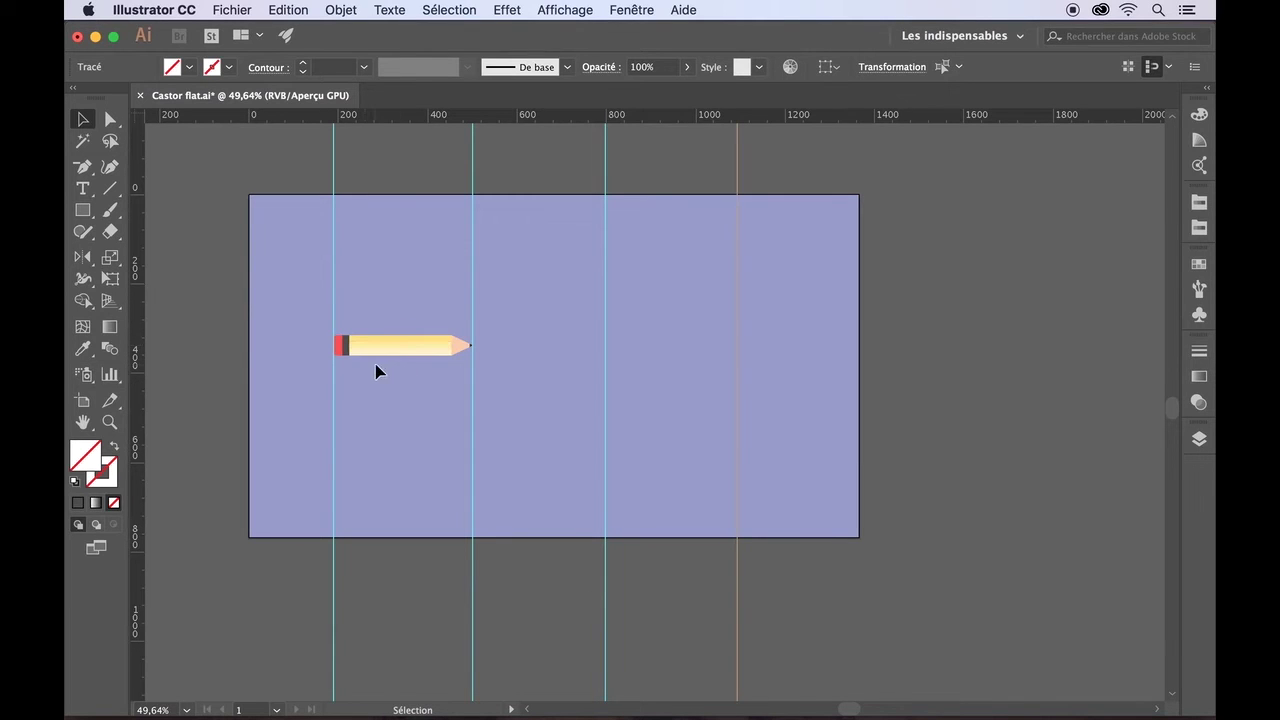
- Select the top and bottom stripes, then leave the Object menu unused
{"action": "scroll", "coordinate": [355, 358], "scroll_direction": "up", "scroll_amount": 10}
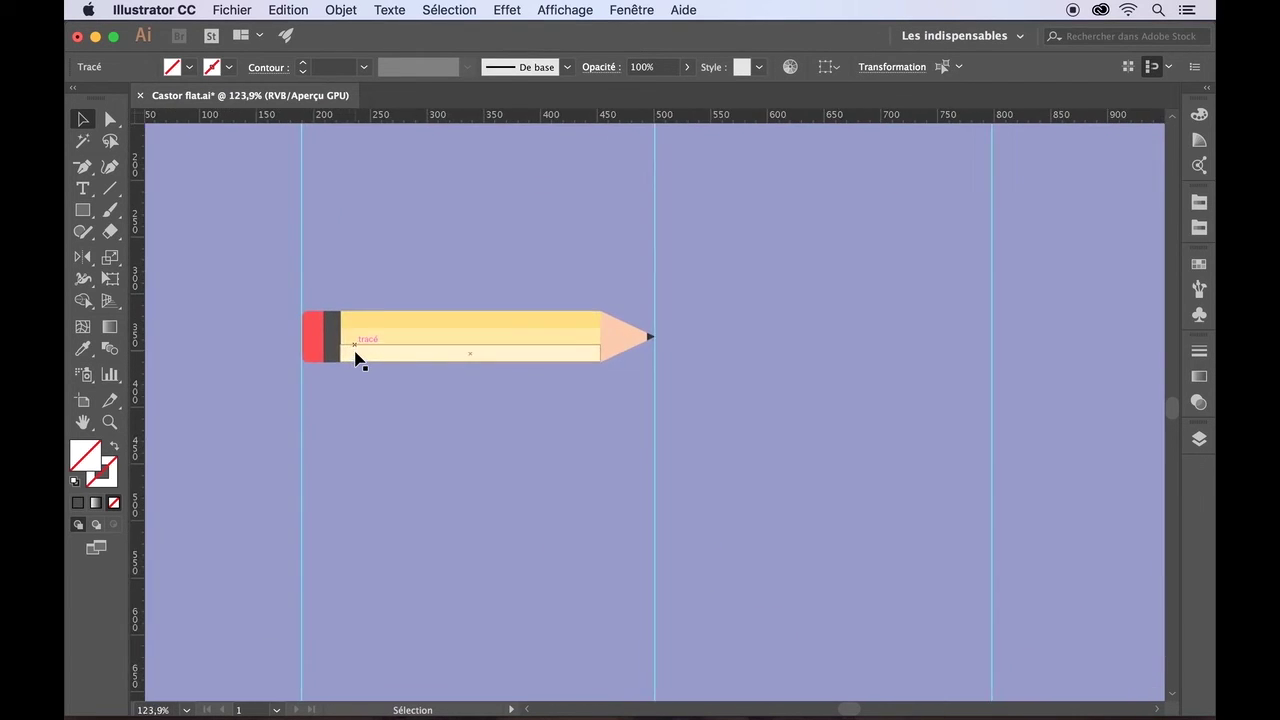
{"action": "scroll", "coordinate": [355, 358], "scroll_direction": "right", "scroll_amount": 5}
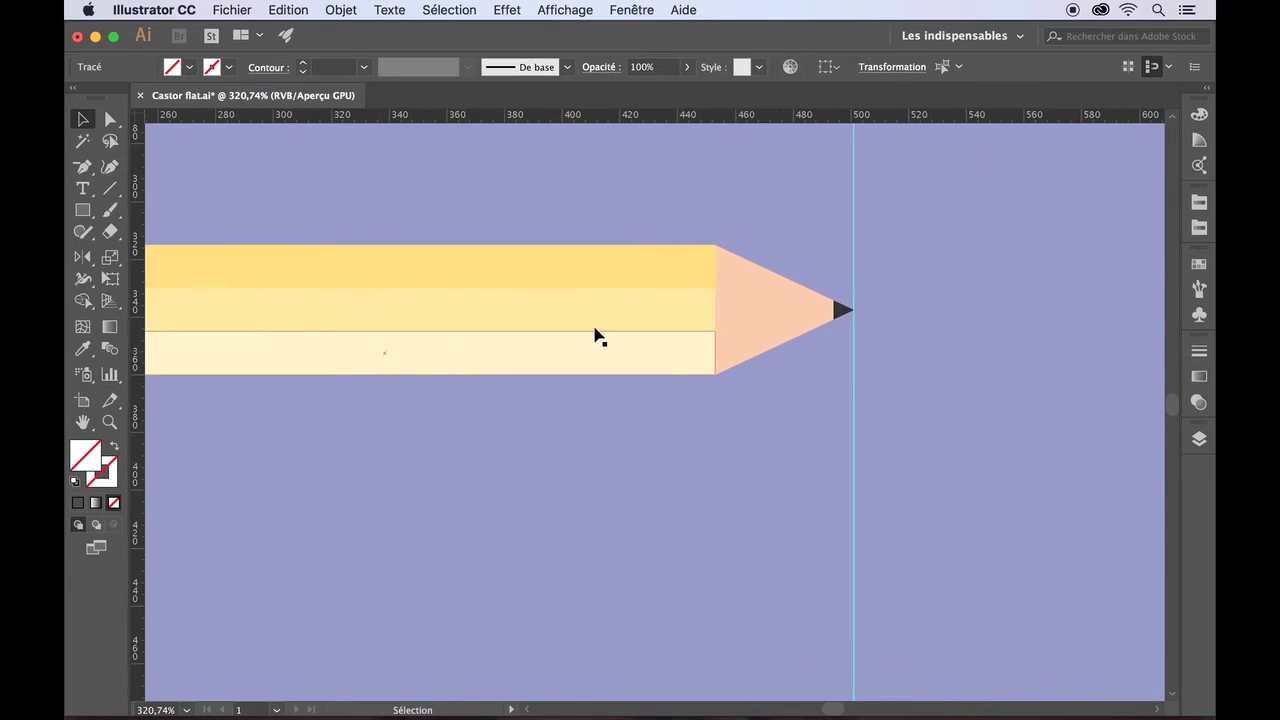
{"action": "left_click", "coordinate": [712, 264]}
{"action": "left_click", "coordinate": [705, 372]}
{"action": "scroll", "coordinate": [700, 415], "scroll_direction": "up", "scroll_amount": 5}
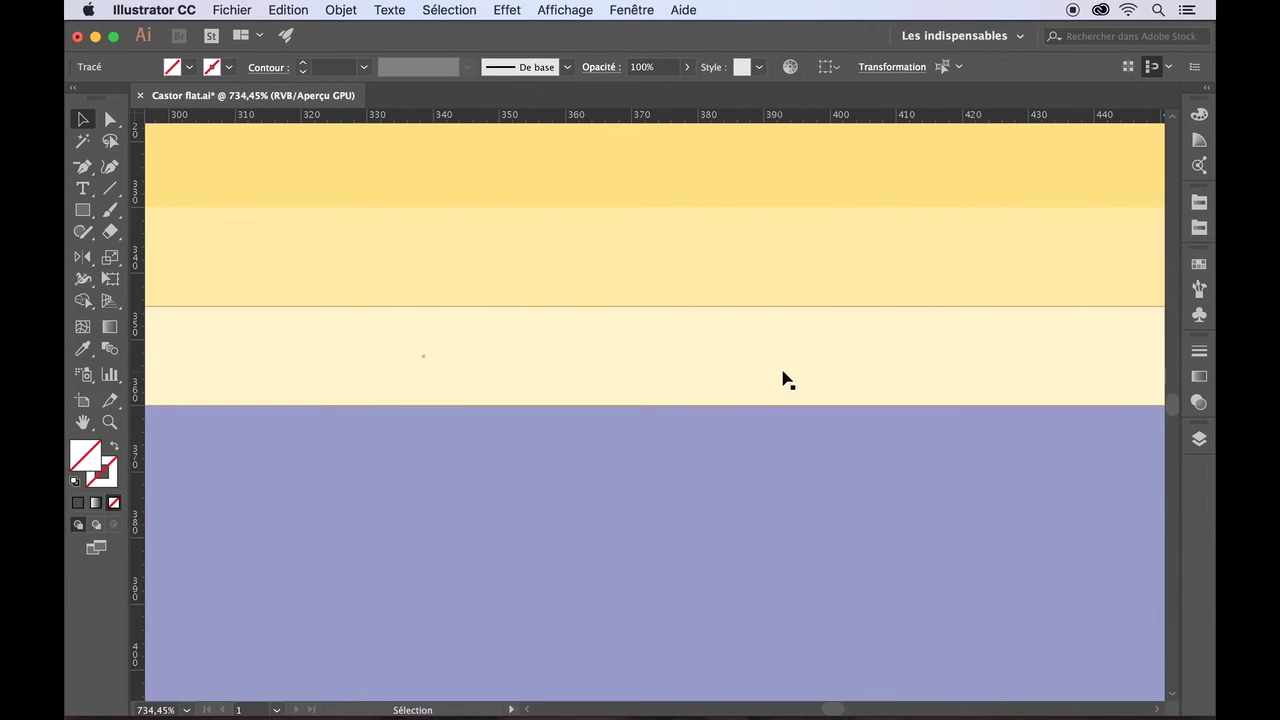
{"action": "scroll", "coordinate": [797, 374], "scroll_direction": "down", "scroll_amount": 5}
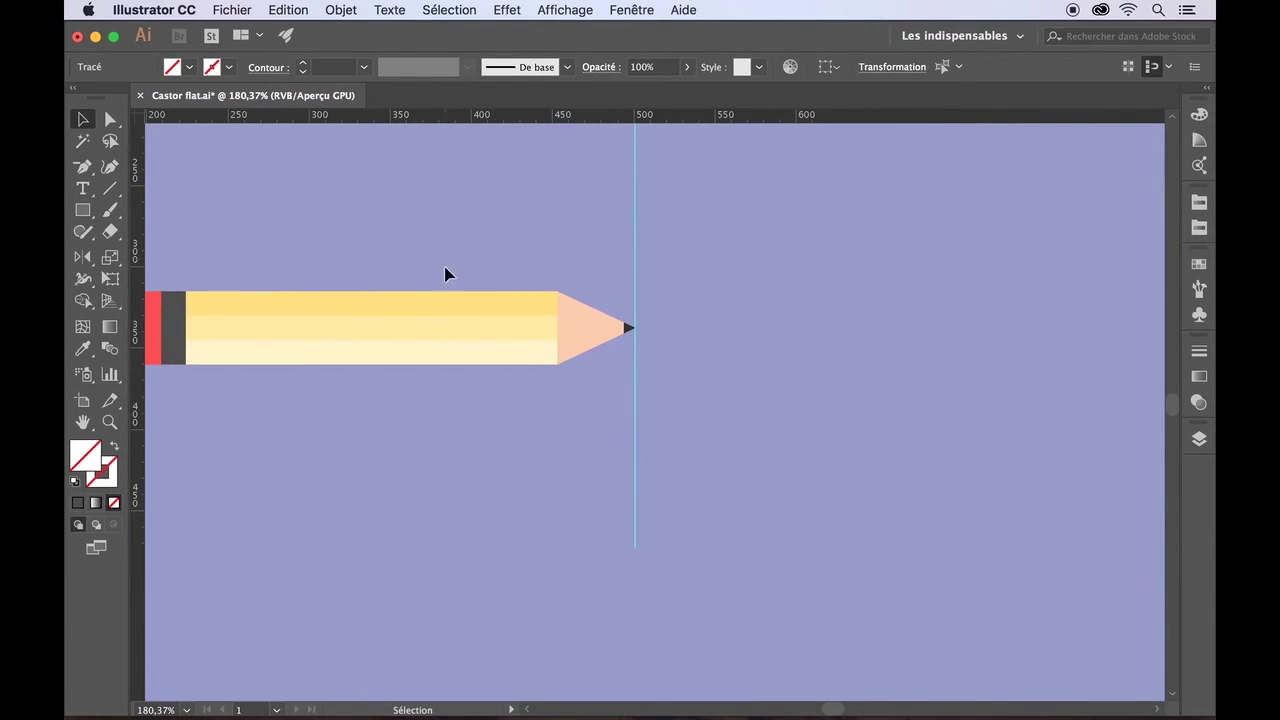
{"action": "left_click", "coordinate": [434, 401]}
{"action": "left_click", "coordinate": [346, 13]}
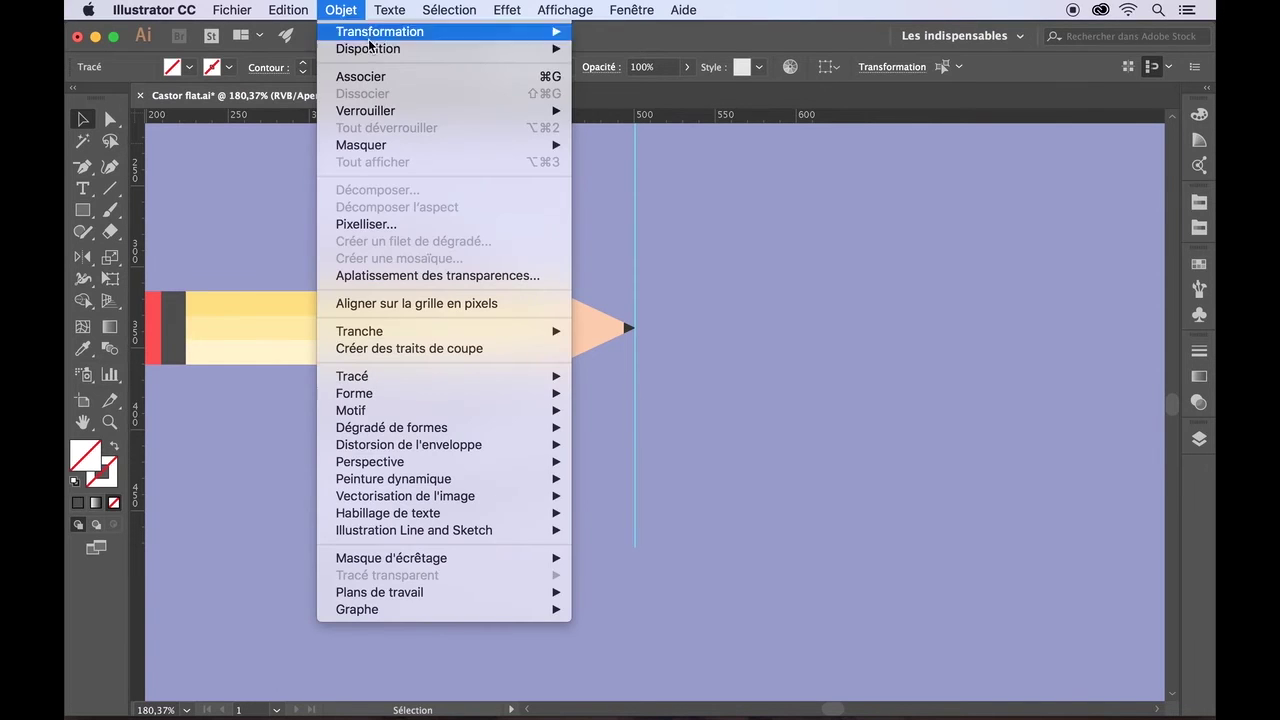
{"action": "left_click", "coordinate": [280, 205]}
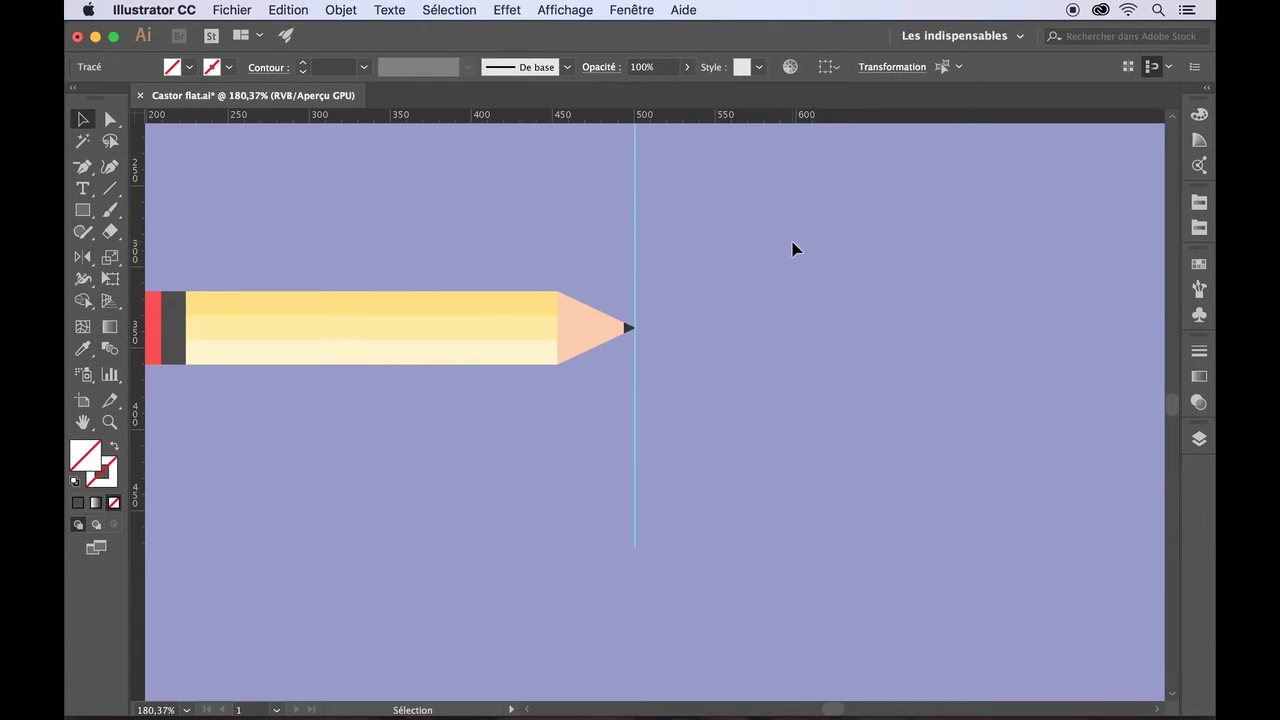
- Collapse the Crayon layer and add a new layer at the top
{"action": "scroll", "coordinate": [792, 248], "scroll_direction": "down", "scroll_amount": 3}
{"action": "scroll", "coordinate": [792, 248], "scroll_direction": "up", "scroll_amount": 6}
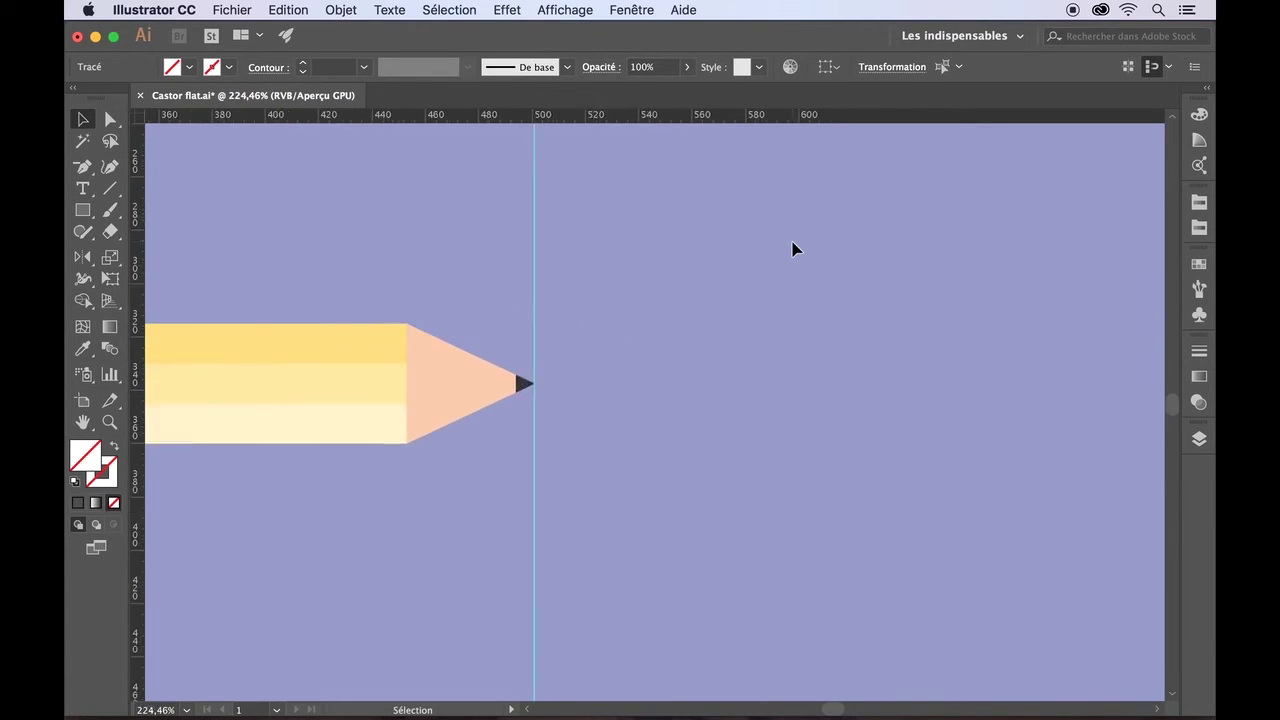
{"action": "scroll", "coordinate": [792, 248], "scroll_direction": "left", "scroll_amount": 5}
{"action": "scroll", "coordinate": [792, 248], "scroll_direction": "up", "scroll_amount": 5}
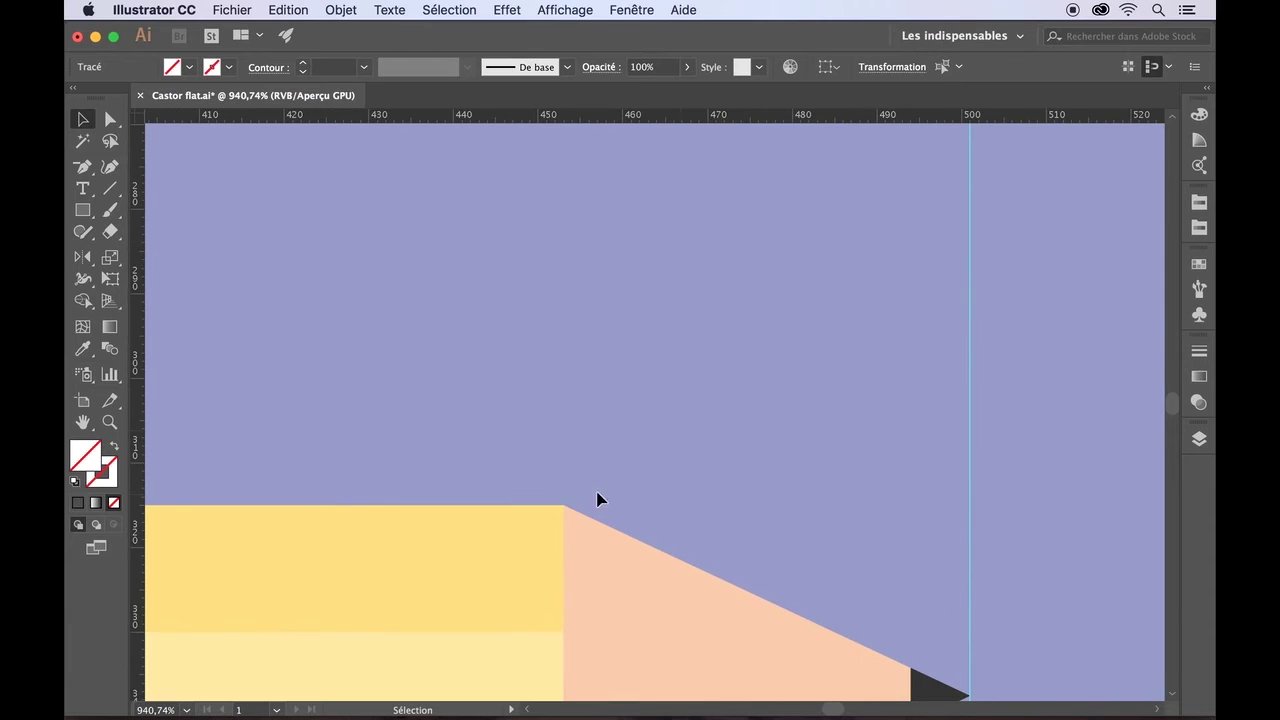
{"action": "scroll", "coordinate": [620, 509], "scroll_direction": "up", "scroll_amount": 5}
{"action": "scroll", "coordinate": [619, 508], "scroll_direction": "down", "scroll_amount": 1}
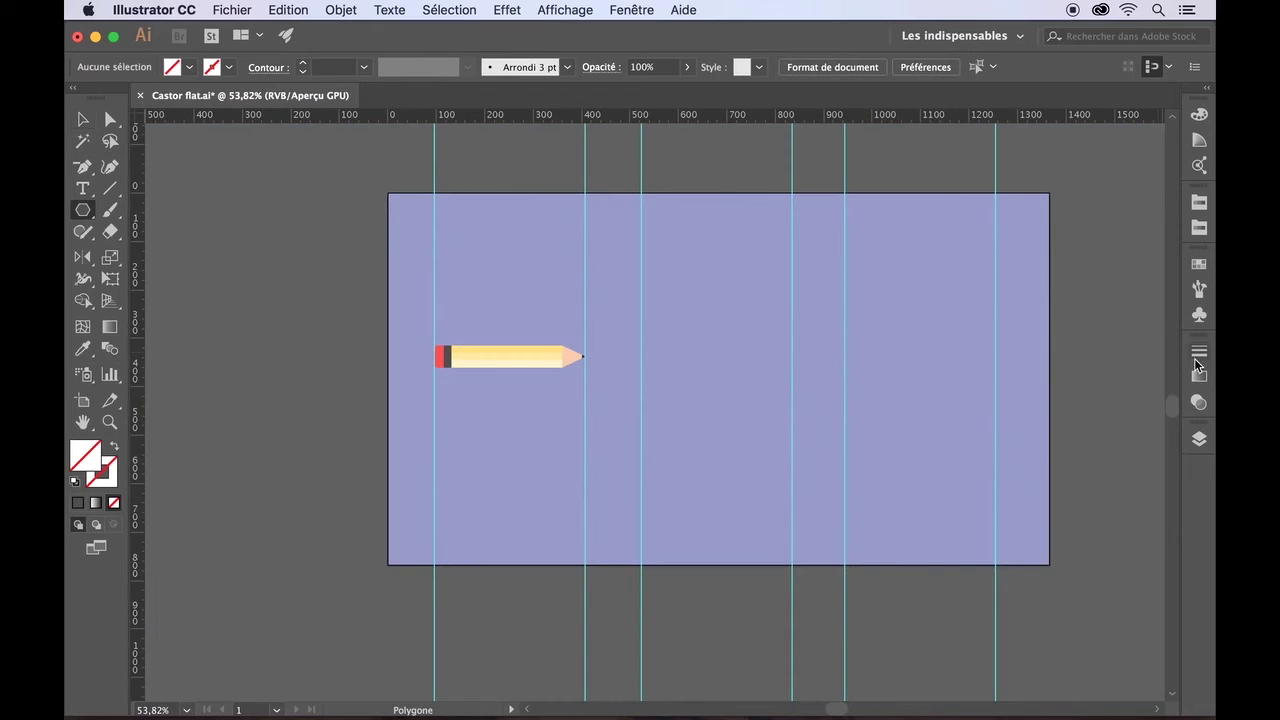
{"action": "left_click", "coordinate": [1199, 438]}
{"action": "left_click", "coordinate": [1013, 405]}
{"action": "left_click", "coordinate": [1126, 692]}
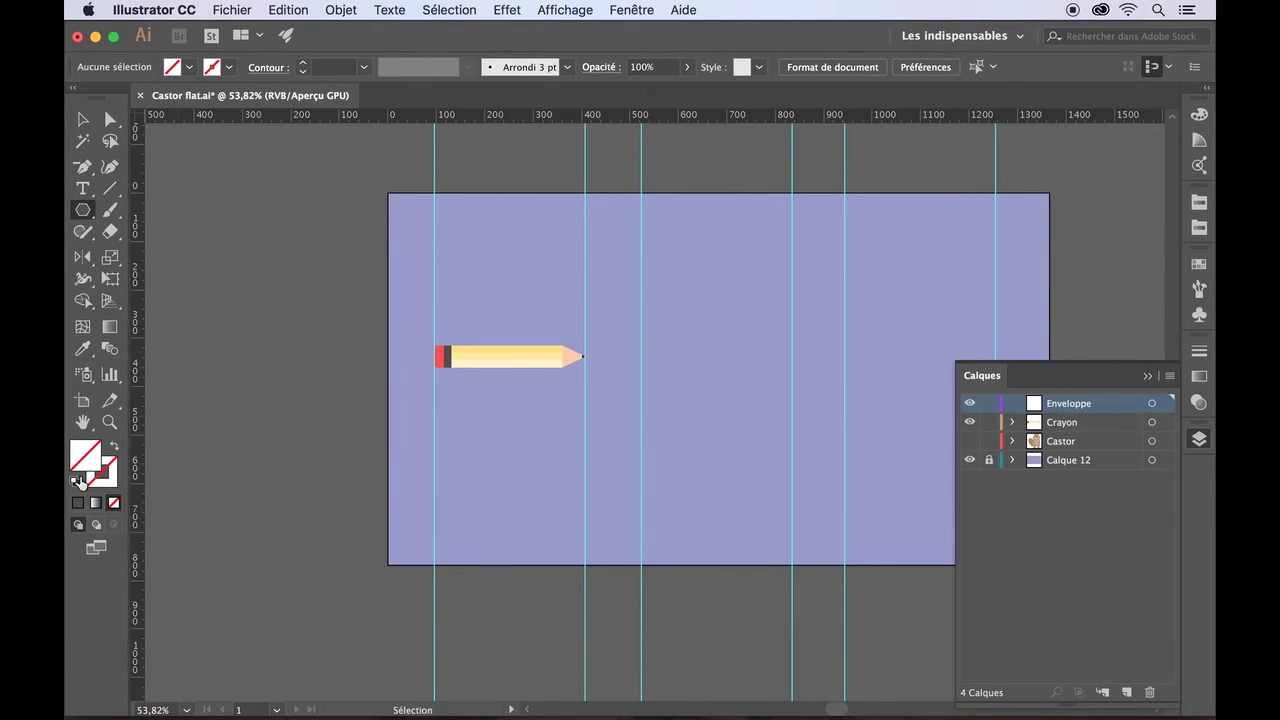
- Draw a small white triangle with the Polygon tool
{"action": "left_click", "coordinate": [189, 67]}
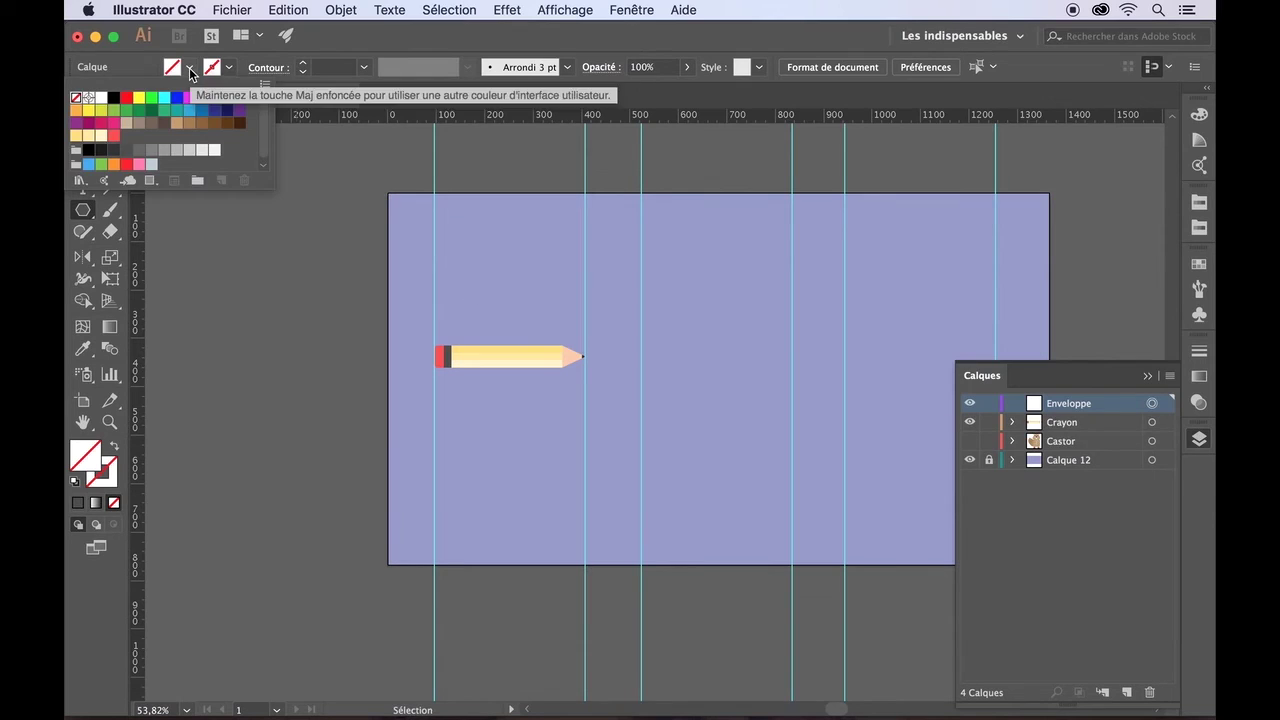
{"action": "left_click", "coordinate": [215, 151]}
{"action": "left_click", "coordinate": [173, 236]}
{"action": "mouse_move", "coordinate": [667, 287]}
{"action": "left_mouse_down"}
{"action": "mouse_move", "coordinate": [737, 374]}
{"action": "mouse_move", "coordinate": [651, 409]}
{"action": "mouse_move", "coordinate": [698, 417]}
{"action": "left_mouse_up"}
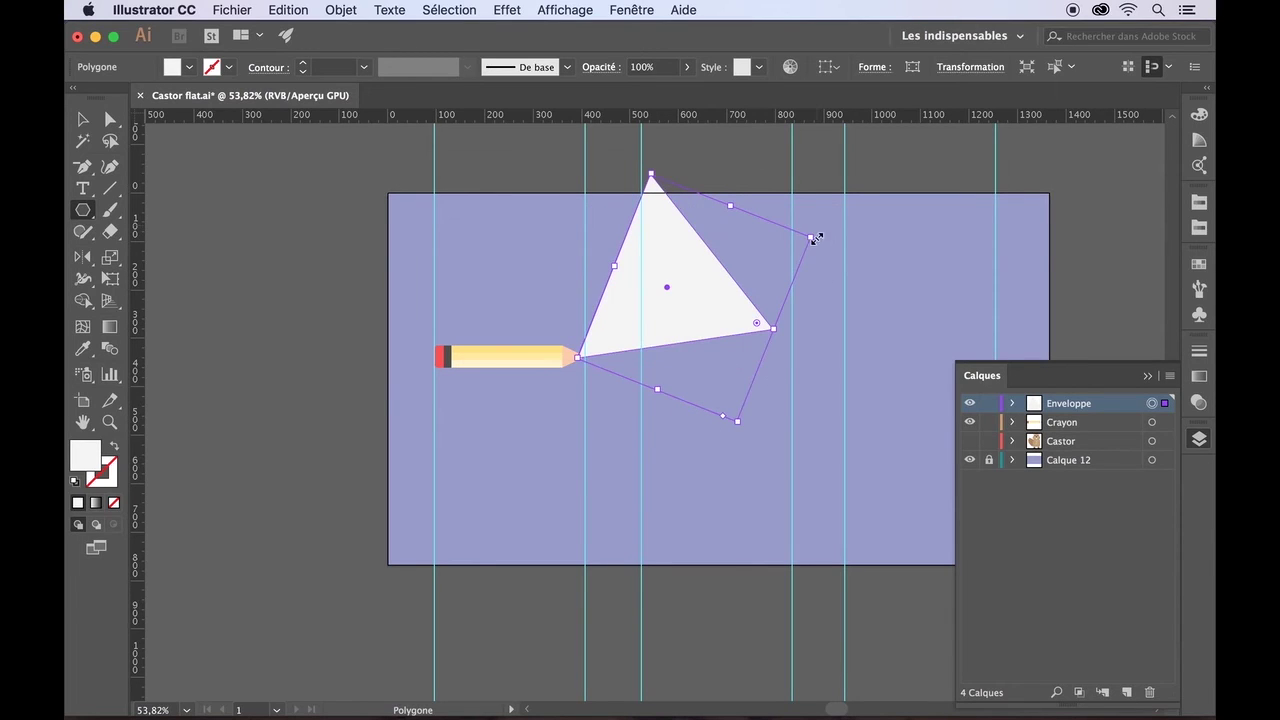
{"action": "mouse_move", "coordinate": [656, 389]}
{"action": "left_mouse_down"}
{"action": "mouse_move", "coordinate": [689, 320]}
{"action": "mouse_move", "coordinate": [675, 399]}
{"action": "left_mouse_up"}
{"action": "mouse_move", "coordinate": [613, 264]}
{"action": "left_mouse_down"}
{"action": "mouse_move", "coordinate": [686, 294]}
{"action": "mouse_move", "coordinate": [612, 268]}
{"action": "left_mouse_up"}
{"action": "left_click_drag", "start_coordinate": [740, 425], "coordinate": [686, 277]}
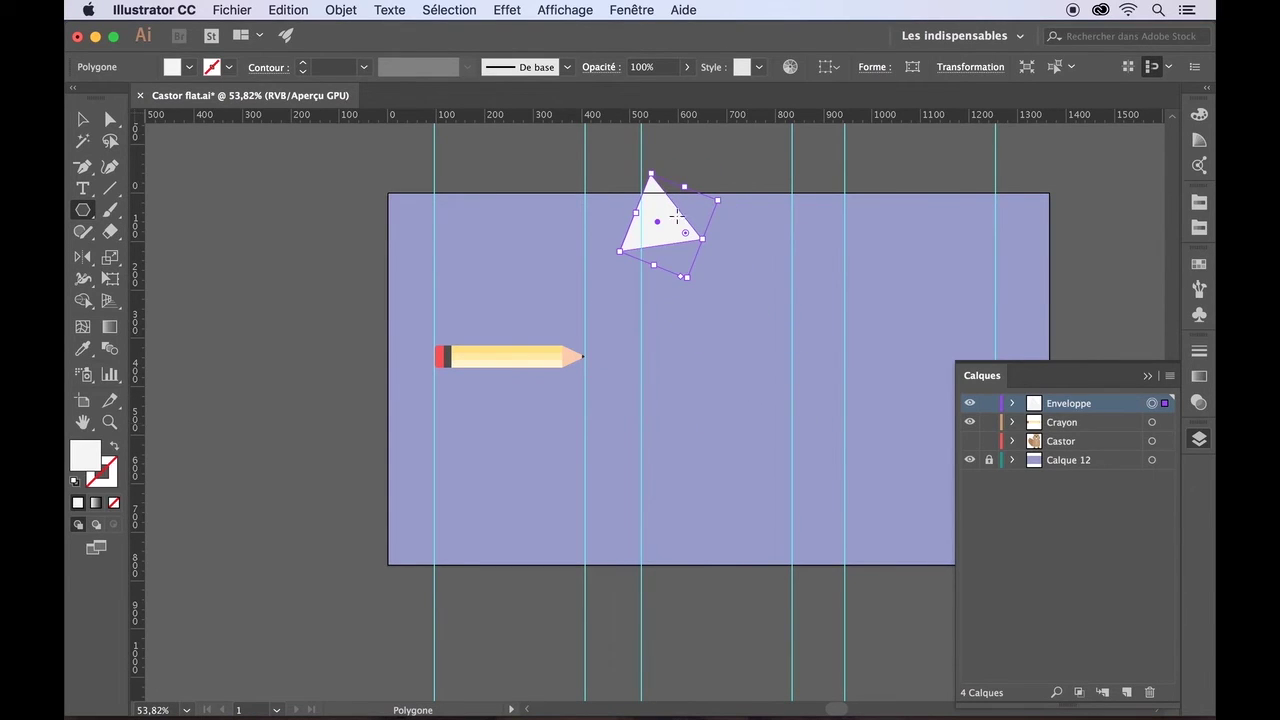
- Move the triangle down level with the pencil and shrink it slightly
{"action": "left_click", "coordinate": [82, 121]}
{"action": "left_click_drag", "start_coordinate": [675, 219], "coordinate": [697, 370]}
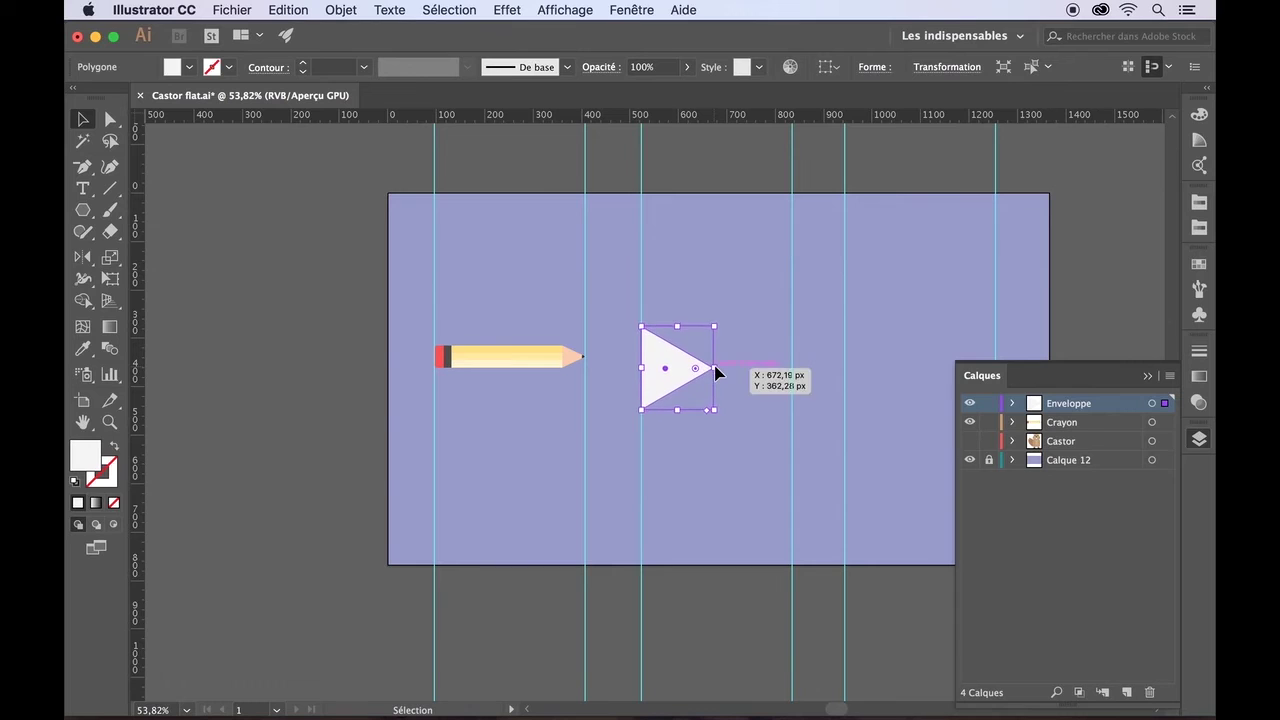
{"action": "left_click", "coordinate": [716, 373]}
{"action": "left_click", "coordinate": [693, 350]}
{"action": "left_click_drag", "start_coordinate": [714, 401], "coordinate": [709, 397]}
{"action": "left_click", "coordinate": [705, 388]}
{"action": "left_click", "coordinate": [691, 355]}
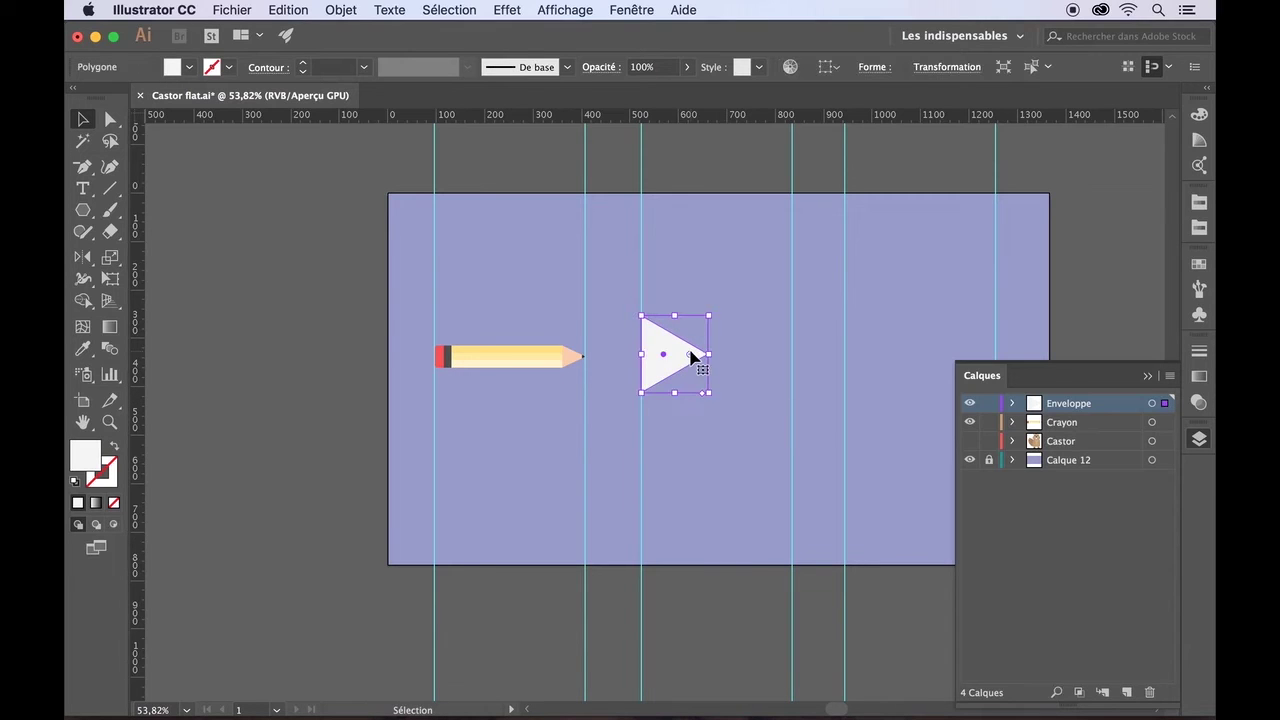
- Reflect a mirrored copy of the triangle, nudge it right, and enlarge both together
{"action": "double_click", "coordinate": [83, 256]}
{"action": "left_click", "coordinate": [609, 489]}
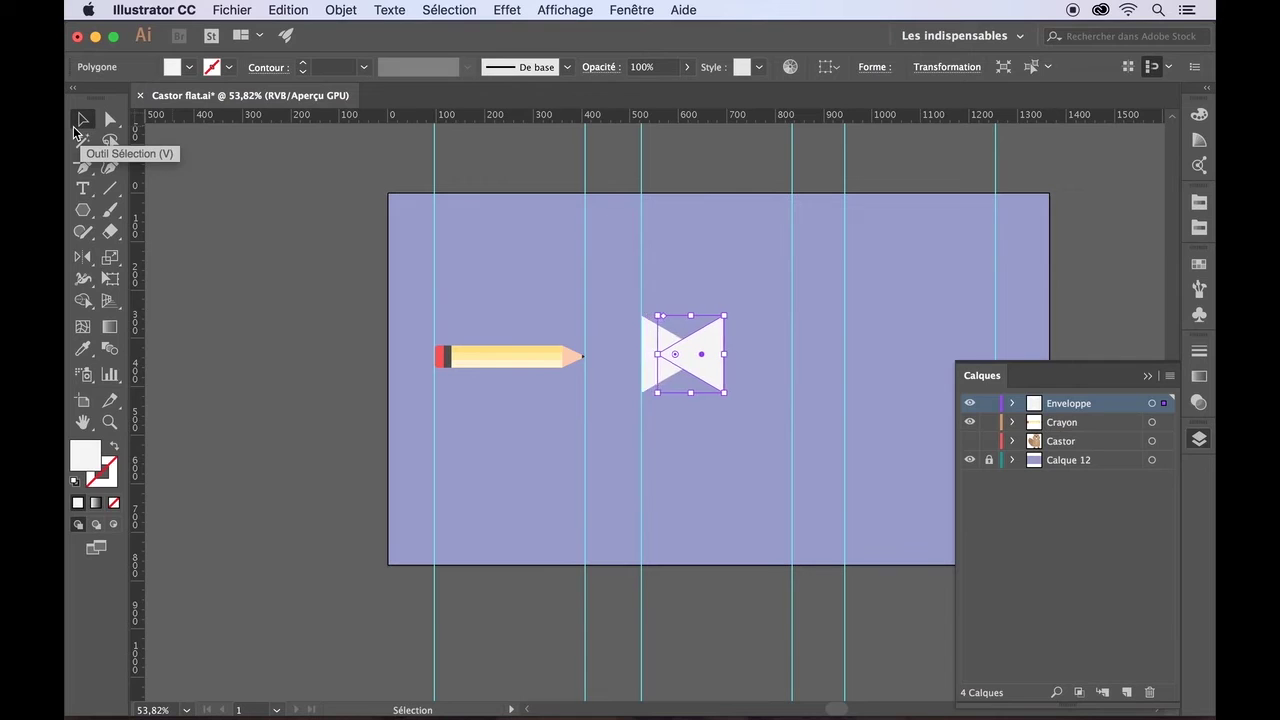
{"action": "key", "text": "Right"}
{"action": "key", "text": "Right"}
{"action": "key", "text": "Right"}
{"action": "key", "text": "Right"}
{"action": "key", "text": "Right"}
{"action": "key", "text": "Right"}
{"action": "key", "text": "Right"}
{"action": "key", "text": "Right"}
{"action": "key", "text": "Right"}
{"action": "key", "text": "Right"}
{"action": "key", "text": "Right"}
{"action": "key", "text": "Right"}
{"action": "key", "text": "Right"}
{"action": "key", "text": "Right"}
{"action": "key", "text": "Right"}
{"action": "key", "text": "Right"}
{"action": "key", "text": "Right"}
{"action": "key", "text": "Right"}
{"action": "key", "text": "Right"}
{"action": "key", "text": "Right"}
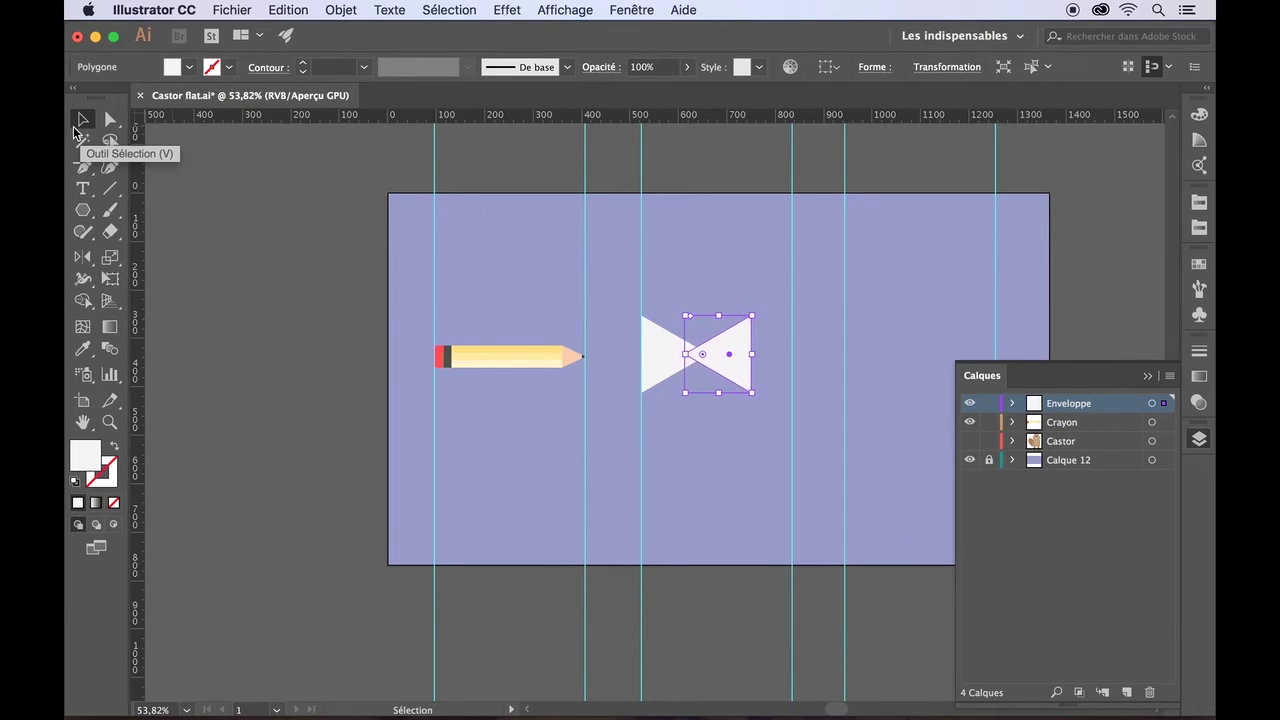
{"action": "key", "text": "Right"}
{"action": "key", "text": "Right"}
{"action": "key", "text": "Right"}
{"action": "key", "text": "Right"}
{"action": "key", "text": "Right"}
{"action": "key", "text": "Right"}
{"action": "key", "text": "Right"}
{"action": "key", "text": "Right"}
{"action": "key", "text": "Right"}
{"action": "key", "text": "Right"}
{"action": "key", "text": "Right"}
{"action": "key", "text": "Right"}
{"action": "key", "text": "Right"}
{"action": "key", "text": "Right"}
{"action": "key", "text": "Right"}
{"action": "key", "text": "Right"}
{"action": "key", "text": "Right"}
{"action": "key", "text": "Right"}
{"action": "key", "text": "Right"}
{"action": "key", "text": "Right"}
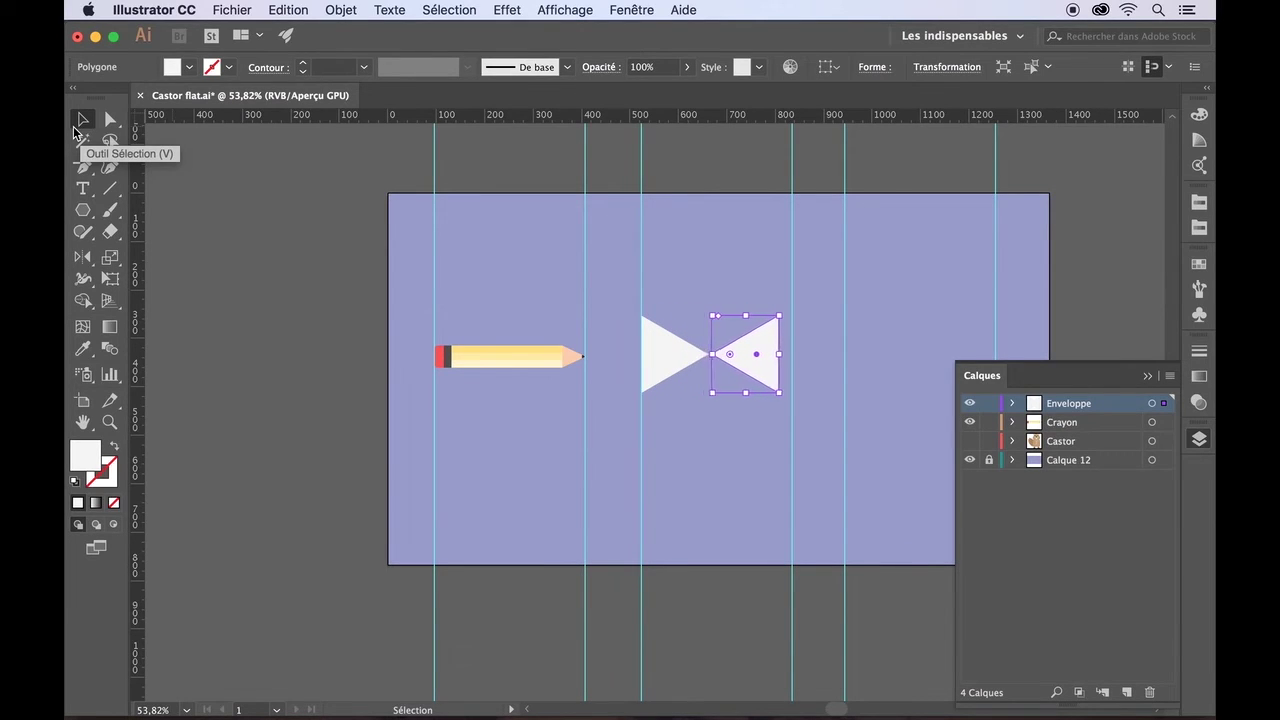
{"action": "key", "text": "Right"}
{"action": "key", "text": "Right"}
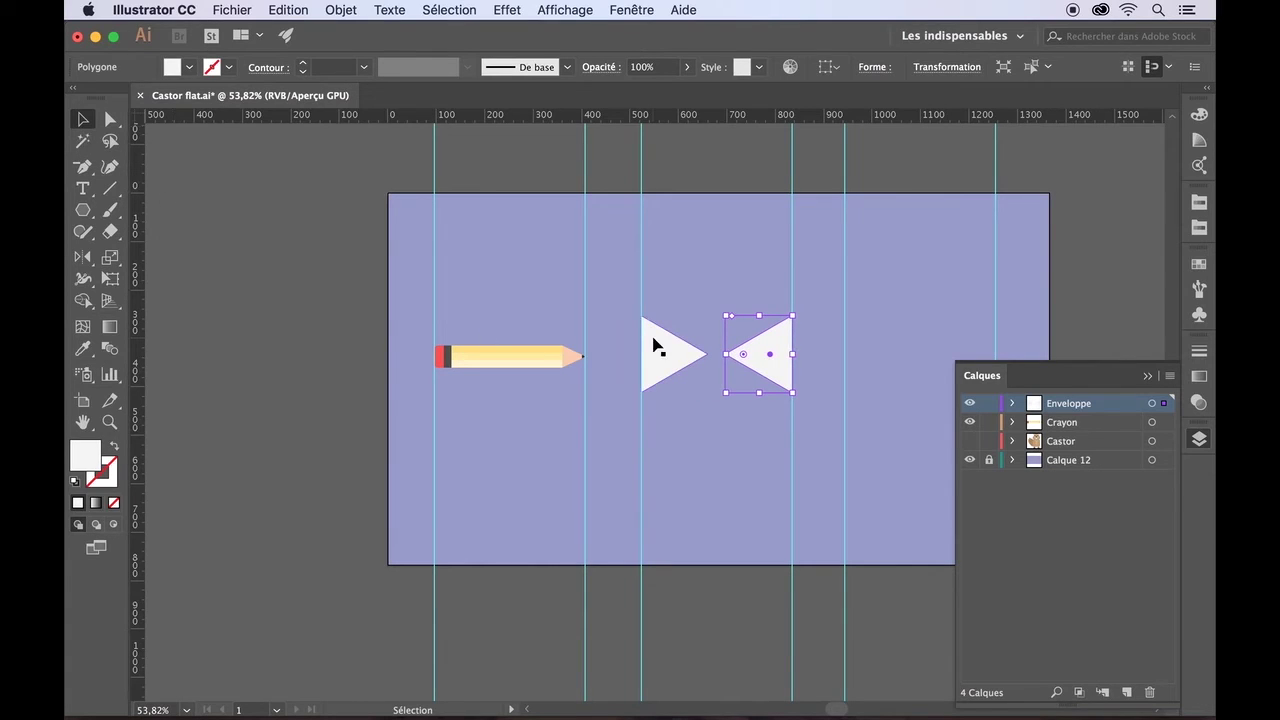
{"action": "left_click", "coordinate": [654, 340], "text": "shift"}
{"action": "mouse_move", "coordinate": [641, 316]}
{"action": "left_mouse_down"}
{"action": "mouse_move", "coordinate": [606, 300]}
{"action": "mouse_move", "coordinate": [618, 312]}
{"action": "left_mouse_up"}
- Close the gap between the triangles so their tips meet, then scale both to the guide
{"action": "left_click", "coordinate": [694, 397]}
{"action": "left_click", "coordinate": [670, 362]}
{"action": "key", "text": "Right"}
{"action": "key", "text": "Right"}
{"action": "key", "text": "Right"}
{"action": "key", "text": "Right"}
{"action": "key", "text": "Right"}
{"action": "key", "text": "Right"}
{"action": "key", "text": "Right"}
{"action": "key", "text": "Right"}
{"action": "key", "text": "Right"}
{"action": "key", "text": "Right"}
{"action": "key", "text": "Right"}
{"action": "key", "text": "Right"}
{"action": "left_click", "coordinate": [760, 409]}
{"action": "left_click", "coordinate": [766, 346]}
{"action": "left_click", "coordinate": [705, 350], "text": "shift"}
{"action": "left_click_drag", "start_coordinate": [640, 307], "coordinate": [638, 310]}
- Select both bow-tie triangles and resize them slightly together
{"action": "left_click", "coordinate": [746, 450]}
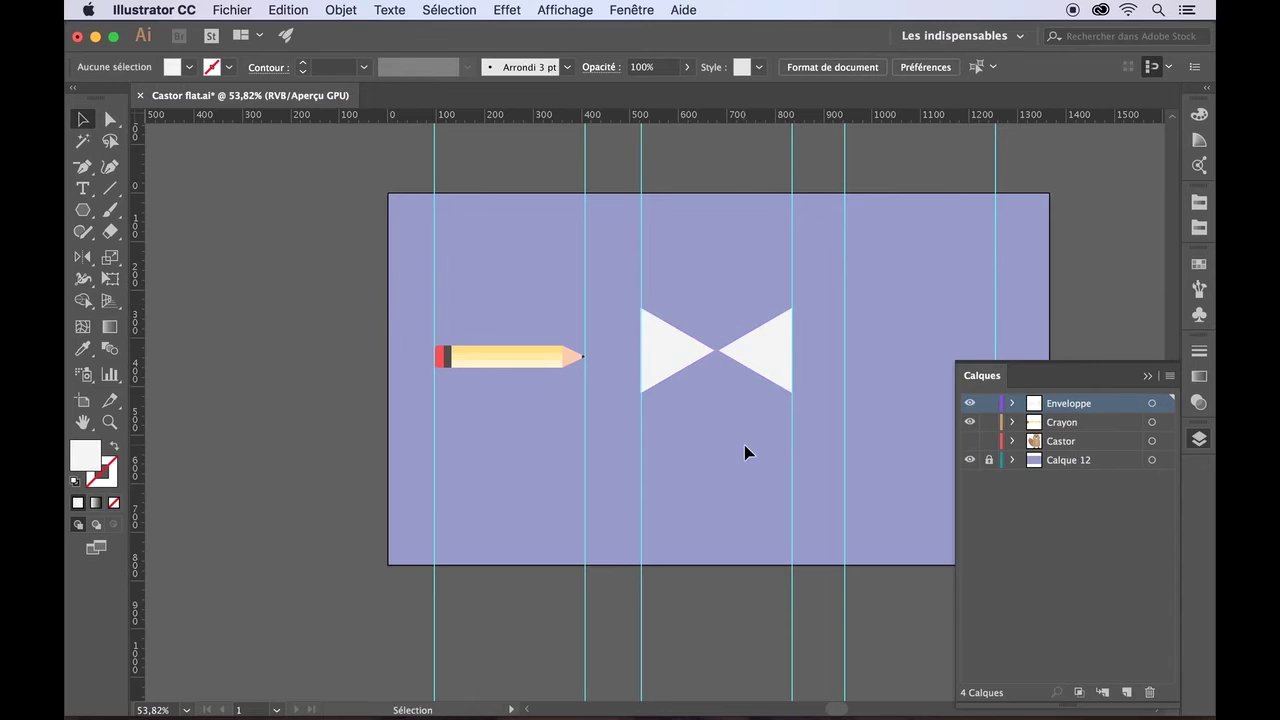
{"action": "scroll", "coordinate": [746, 450], "scroll_direction": "up", "scroll_amount": 2}
{"action": "scroll", "coordinate": [746, 450], "scroll_direction": "up", "scroll_amount": 2}
{"action": "left_click", "coordinate": [580, 350]}
{"action": "left_click", "coordinate": [706, 360]}
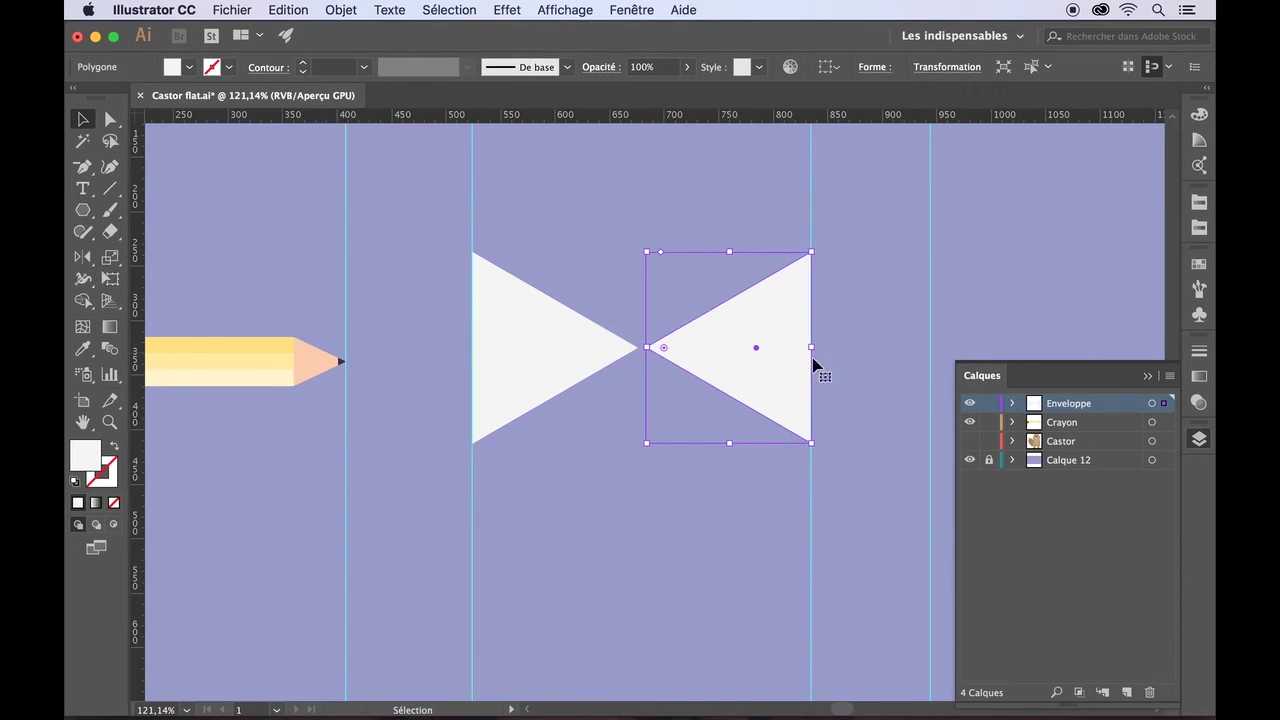
{"action": "left_click", "coordinate": [868, 417]}
{"action": "left_click", "coordinate": [720, 363]}
{"action": "left_click", "coordinate": [554, 317], "text": "shift"}
{"action": "left_click_drag", "start_coordinate": [473, 252], "coordinate": [466, 250]}
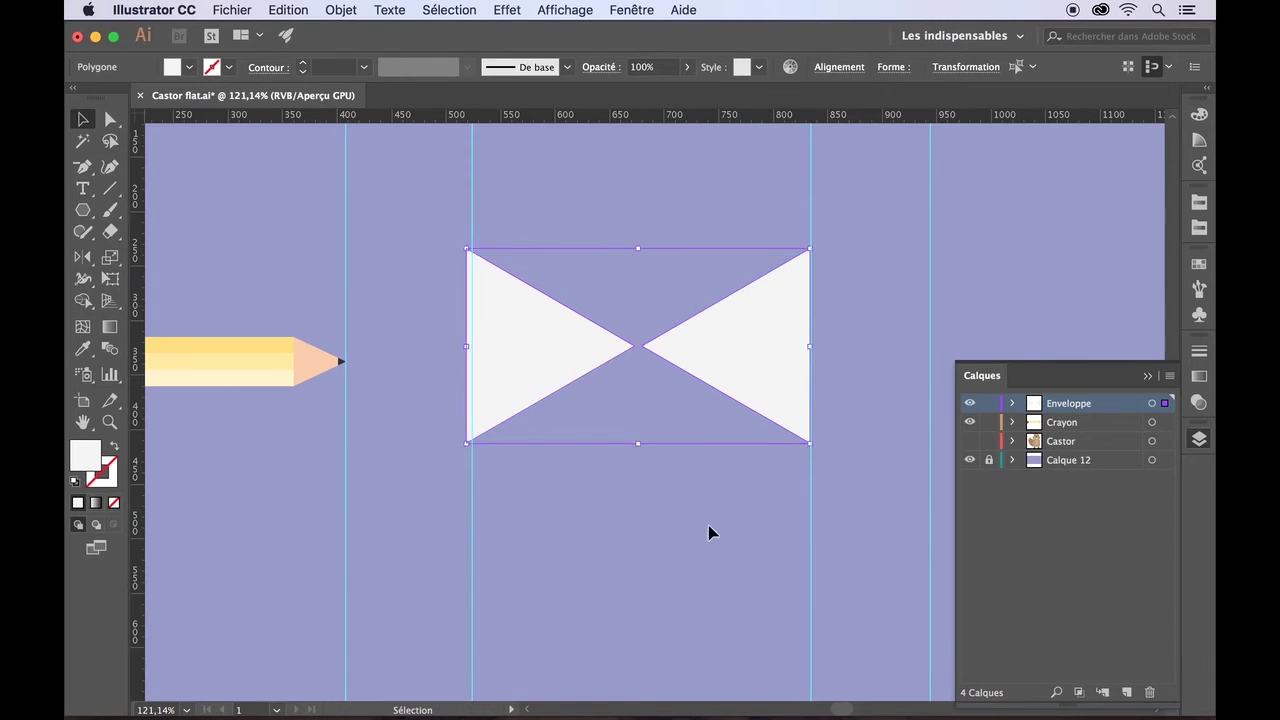
- Reselect both triangles and view the alignment options without changes
{"action": "left_click", "coordinate": [709, 531]}
{"action": "left_click", "coordinate": [571, 366]}
{"action": "left_click", "coordinate": [718, 462]}
{"action": "left_click", "coordinate": [751, 389]}
{"action": "left_click", "coordinate": [666, 429]}
{"action": "left_click", "coordinate": [737, 368]}
{"action": "left_click", "coordinate": [564, 371], "text": "shift"}
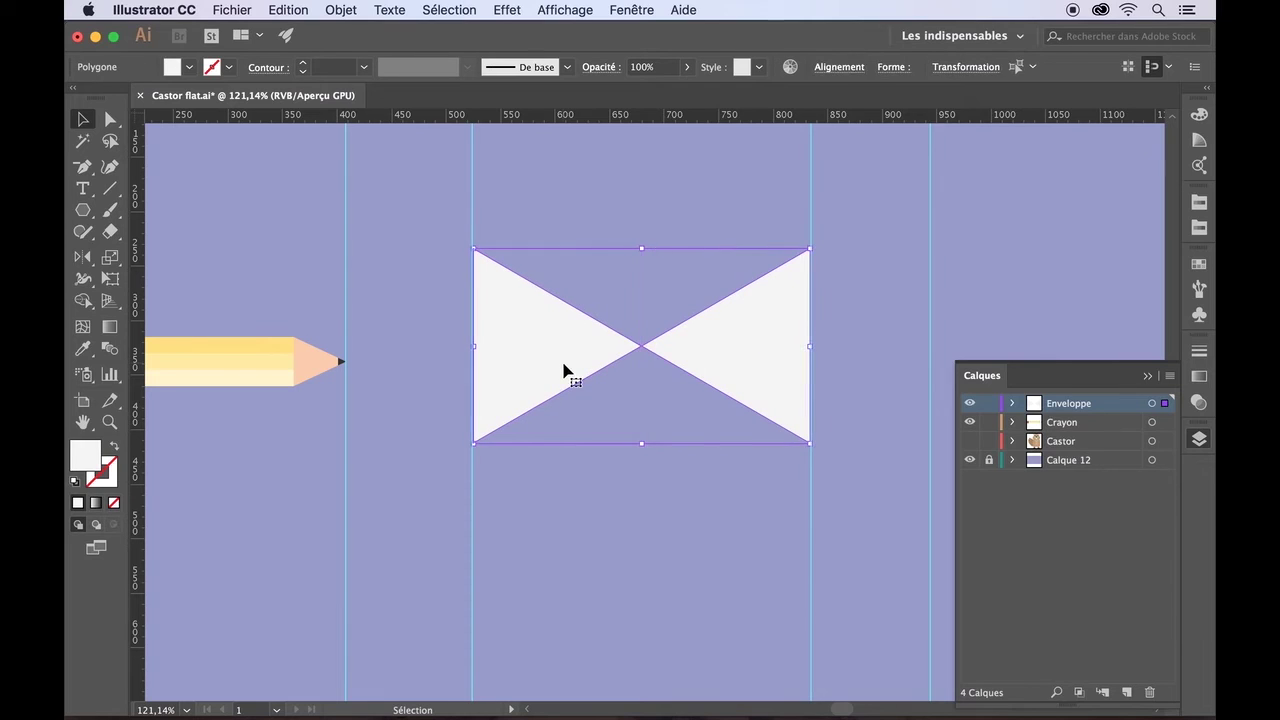
{"action": "left_click", "coordinate": [840, 67]}
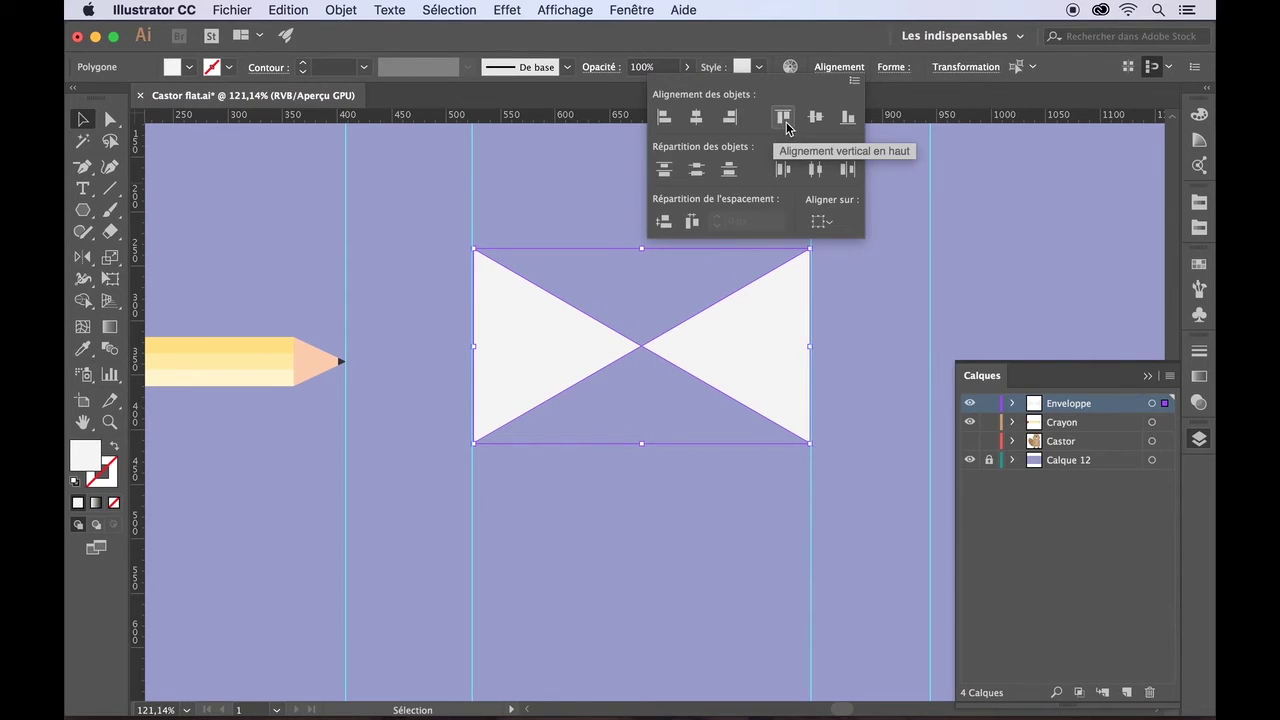
{"action": "left_click", "coordinate": [770, 492]}
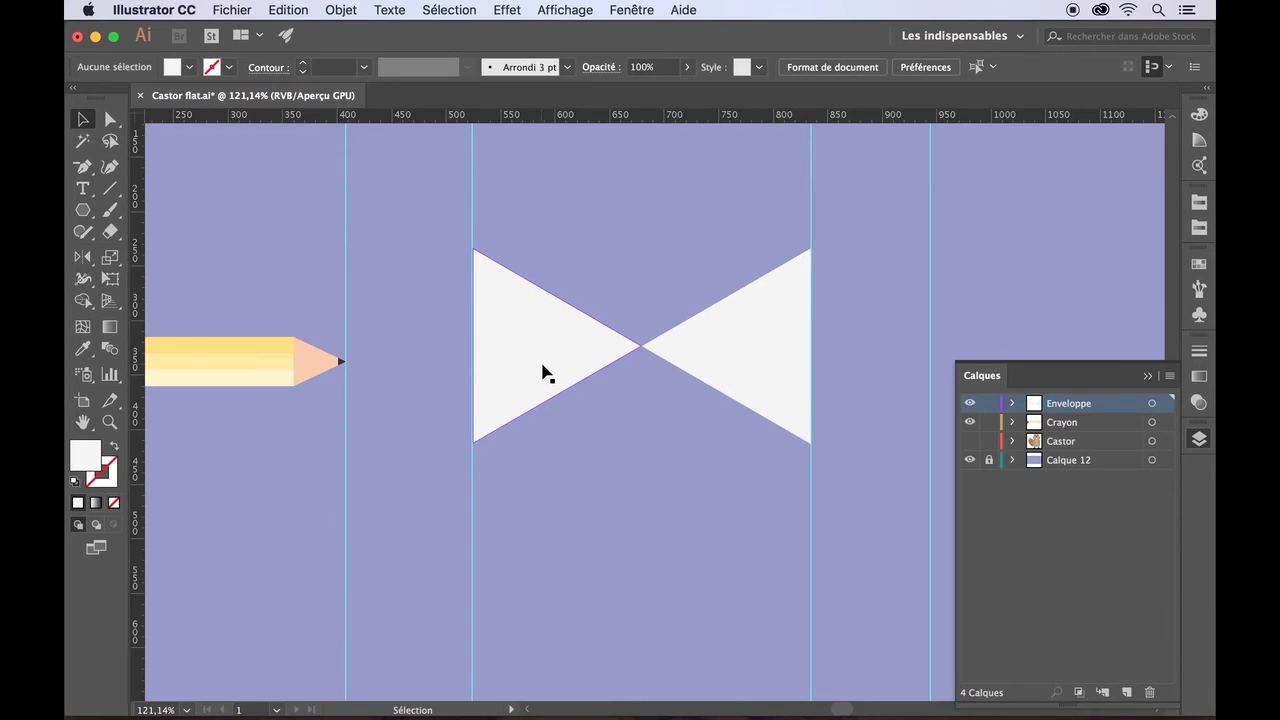
- Duplicate a triangle, rotate it to point up, and stretch it across the bow width
{"action": "left_click_drag", "start_coordinate": [542, 372], "coordinate": [626, 489]}
{"action": "left_click_drag", "start_coordinate": [551, 357], "coordinate": [542, 545]}
{"action": "left_click_drag", "start_coordinate": [603, 441], "coordinate": [632, 440]}
{"action": "left_click_drag", "start_coordinate": [743, 431], "coordinate": [743, 438]}
{"action": "left_click_drag", "start_coordinate": [741, 513], "coordinate": [756, 451]}
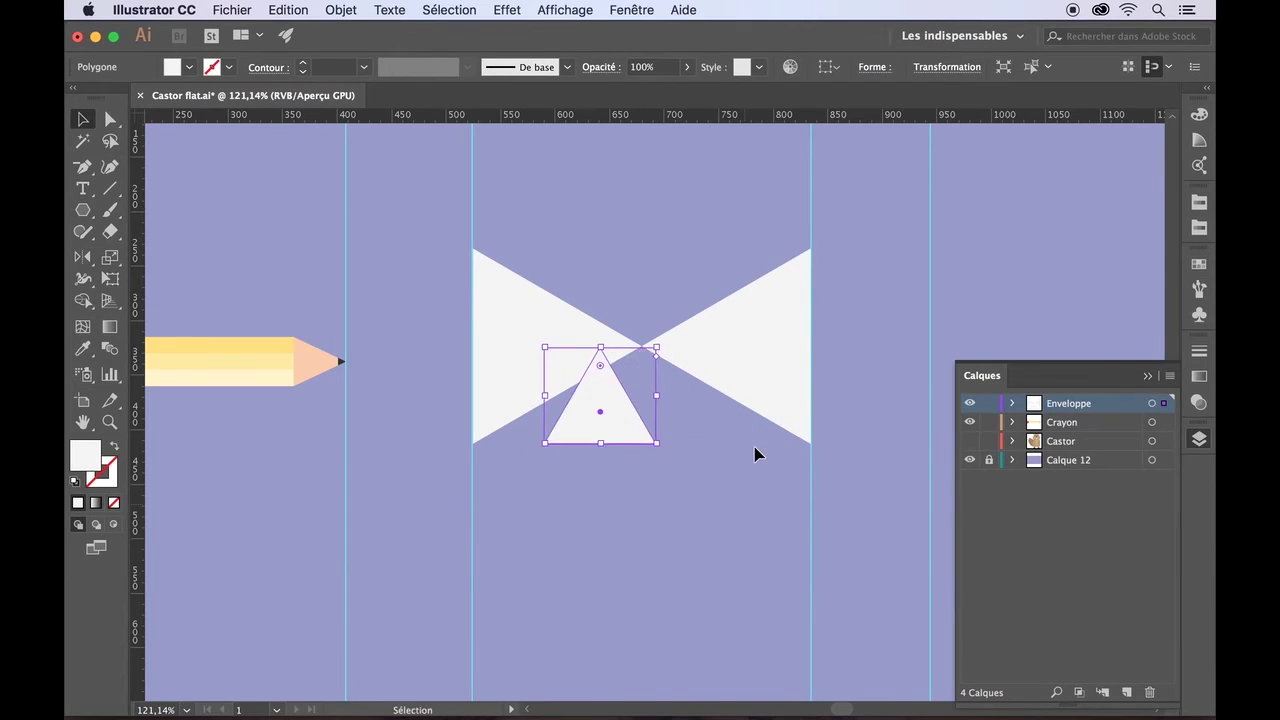
{"action": "key", "text": "Right"}
{"action": "key", "text": "Right"}
{"action": "key", "text": "Right"}
{"action": "key", "text": "Right"}
{"action": "key", "text": "Right"}
{"action": "key", "text": "Right"}
{"action": "key", "text": "Right"}
{"action": "key", "text": "Right"}
{"action": "key", "text": "Right"}
{"action": "key", "text": "Right"}
{"action": "key", "text": "Right"}
{"action": "key", "text": "Right"}
{"action": "key", "text": "Right"}
{"action": "key", "text": "Right"}
{"action": "key", "text": "Right"}
{"action": "key", "text": "Right"}
{"action": "key", "text": "Right"}
{"action": "key", "text": "Right"}
{"action": "key", "text": "Right"}
{"action": "key", "text": "Right"}
{"action": "left_click_drag", "start_coordinate": [697, 395], "coordinate": [810, 396]}
{"action": "left_click_drag", "start_coordinate": [587, 396], "coordinate": [476, 397]}
- Group the upward triangle with the bow-tie shape
{"action": "left_click", "coordinate": [576, 508]}
{"action": "left_click", "coordinate": [626, 420]}
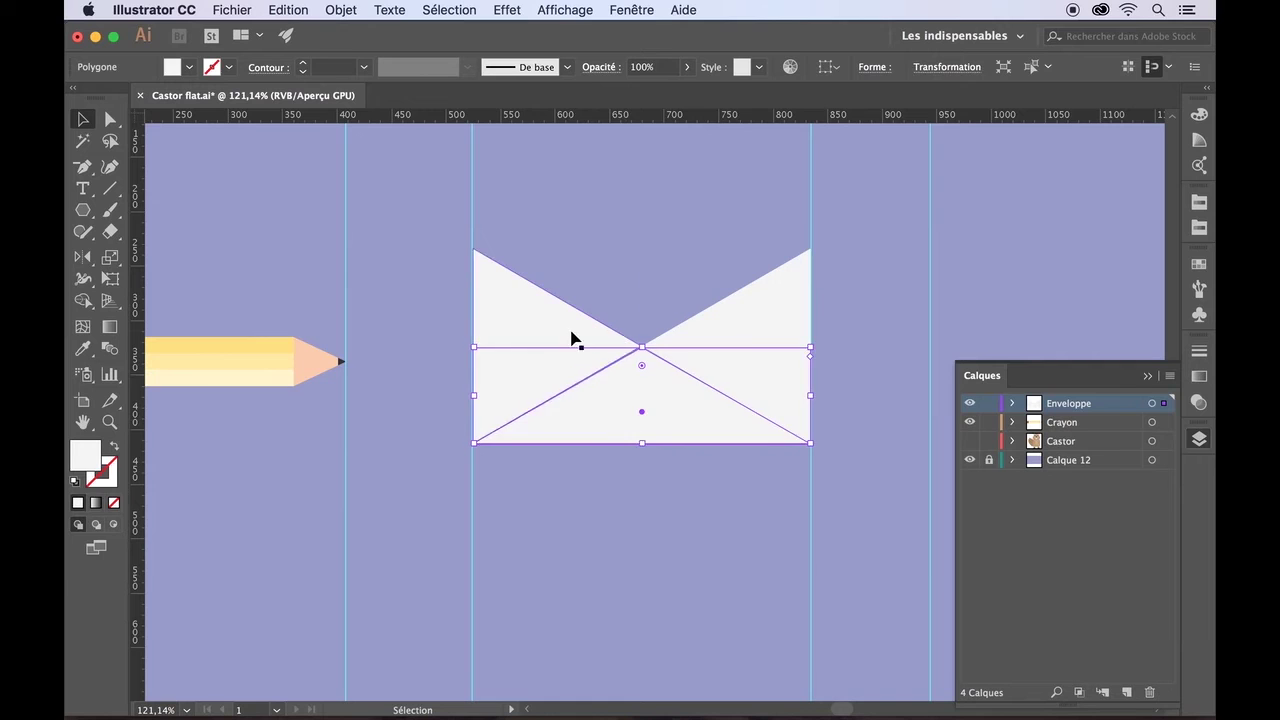
{"action": "left_click", "coordinate": [773, 314], "text": "shift"}
{"action": "left_click", "coordinate": [341, 9]}
{"action": "left_click", "coordinate": [350, 78]}
{"action": "left_click", "coordinate": [653, 490]}
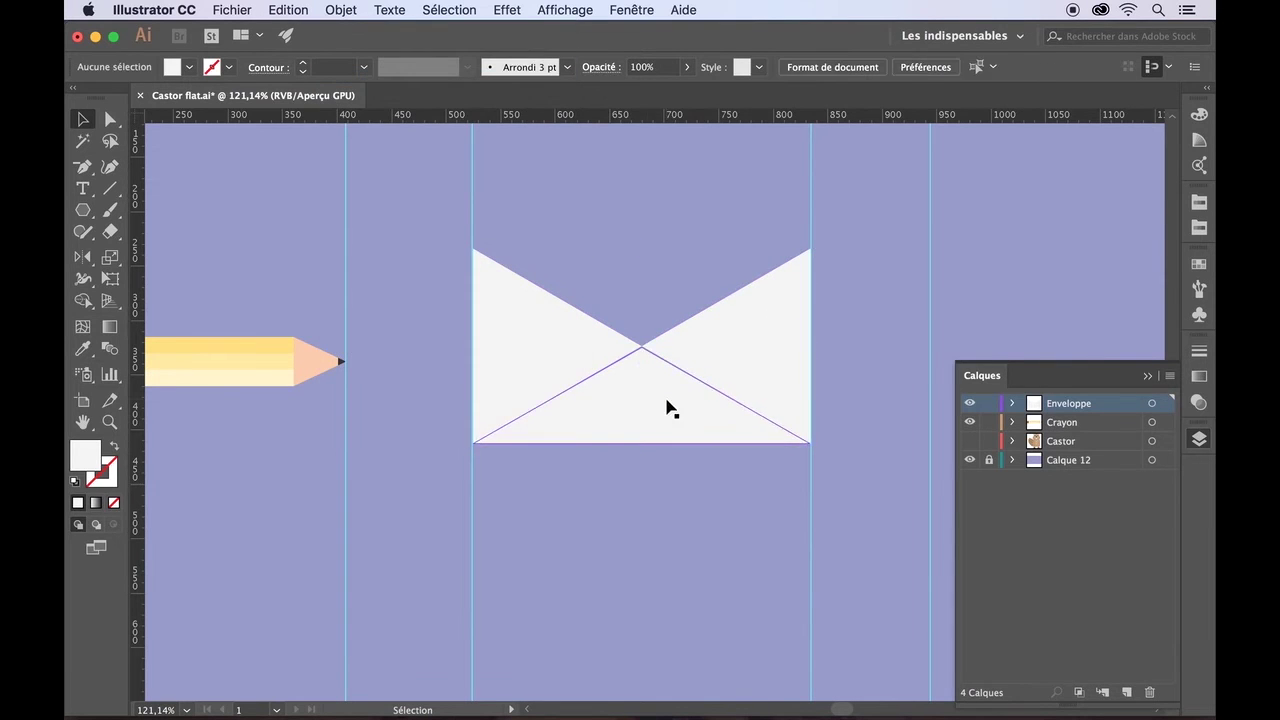
{"action": "scroll", "coordinate": [677, 494], "scroll_direction": "up", "scroll_amount": 3}
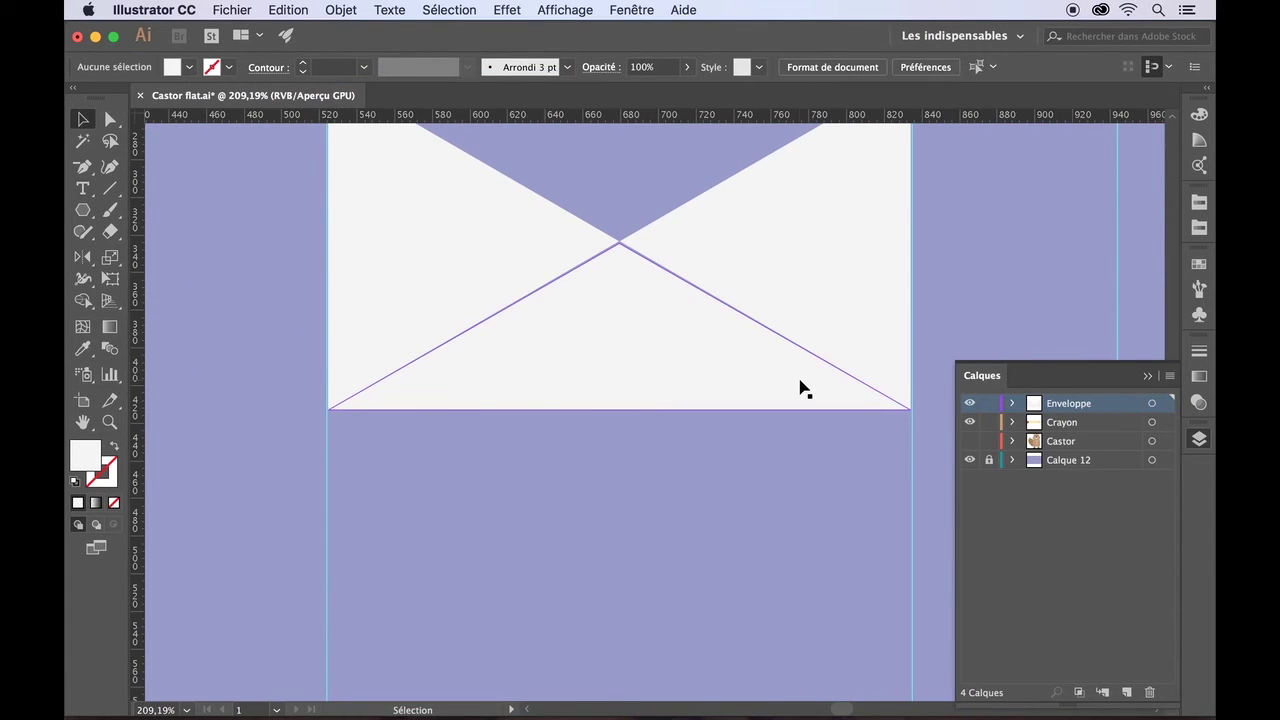
- Check alignment options for two envelope triangles, then select the lower triangle alone
{"action": "left_click", "coordinate": [718, 233]}
{"action": "left_click", "coordinate": [623, 317], "text": "shift"}
{"action": "left_click", "coordinate": [840, 67]}
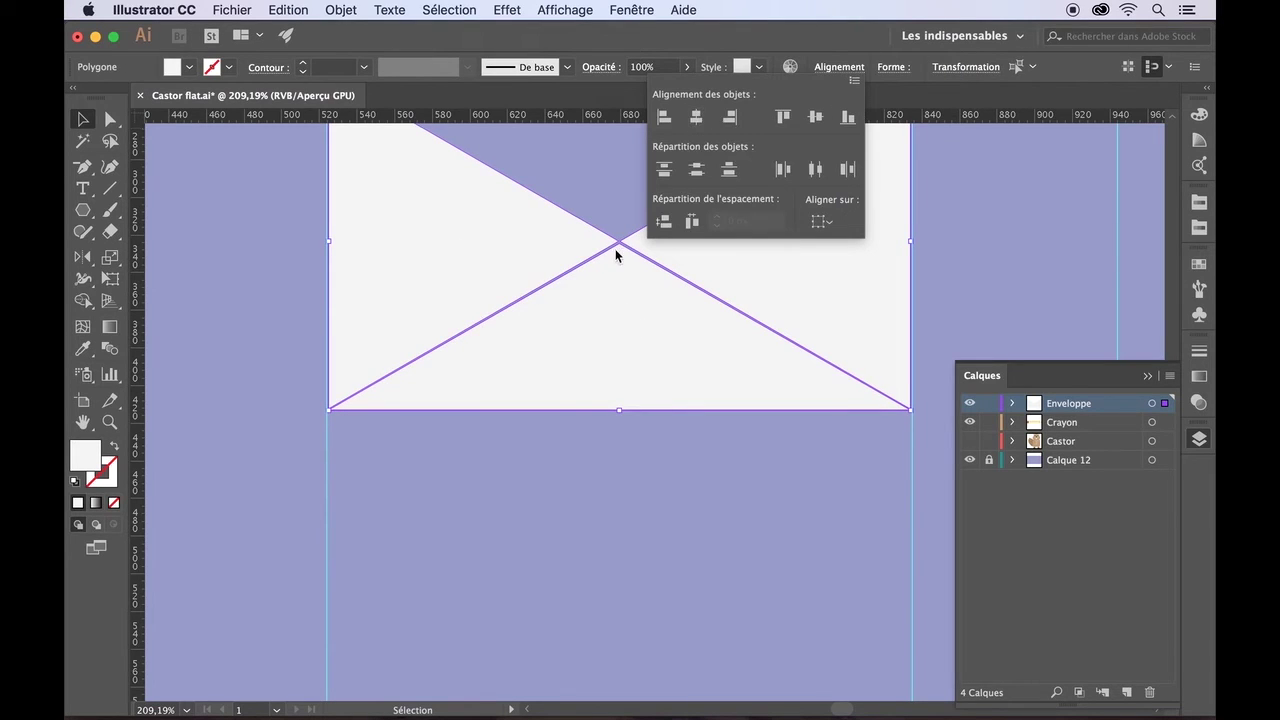
{"action": "left_click", "coordinate": [690, 469]}
{"action": "left_click", "coordinate": [648, 327]}
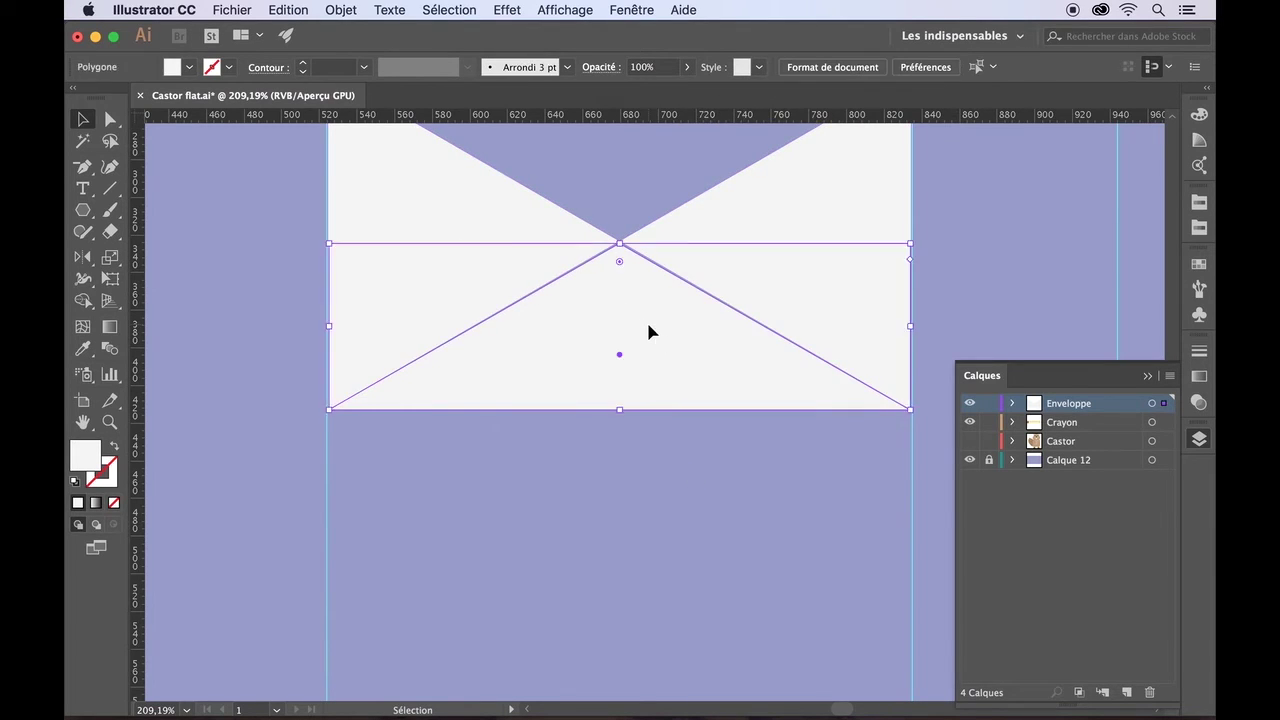
{"action": "scroll", "coordinate": [648, 352], "scroll_direction": "up", "scroll_amount": 3}
{"action": "scroll", "coordinate": [648, 352], "scroll_direction": "left", "scroll_amount": 1}
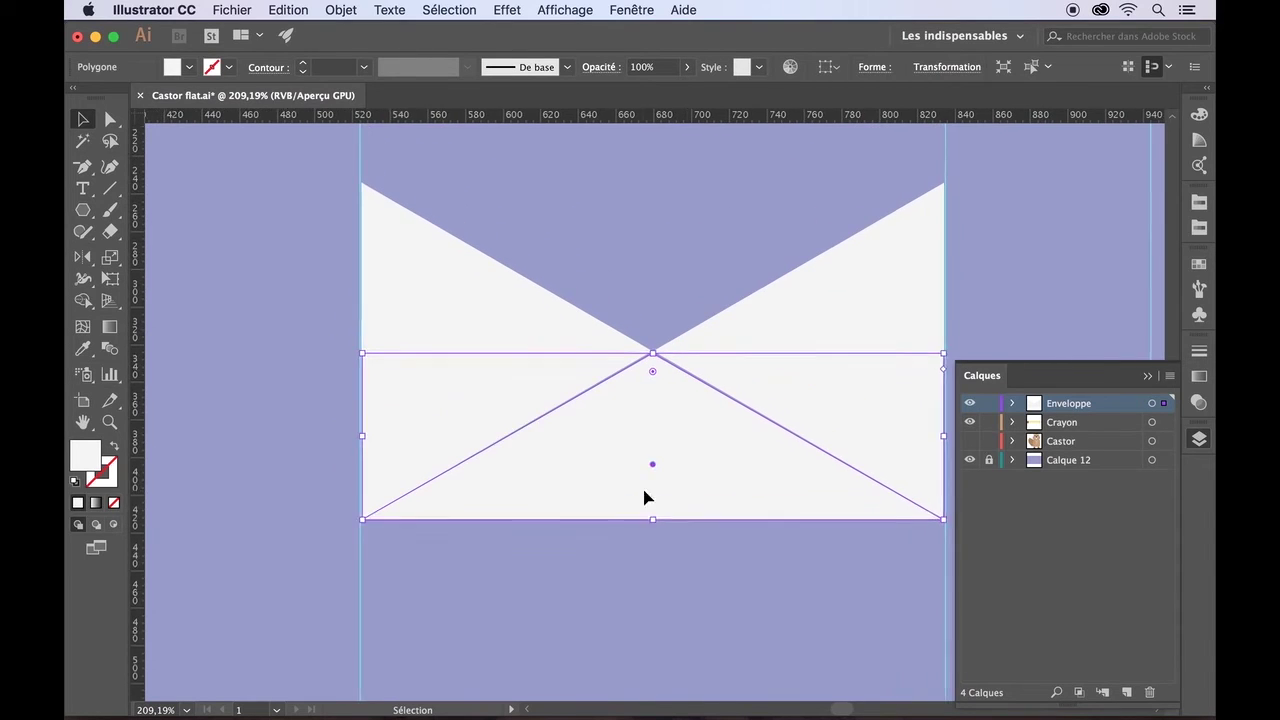
- Reflect an upside-down copy of the lower triangle, nudge it up, and top-align both
{"action": "double_click", "coordinate": [82, 256]}
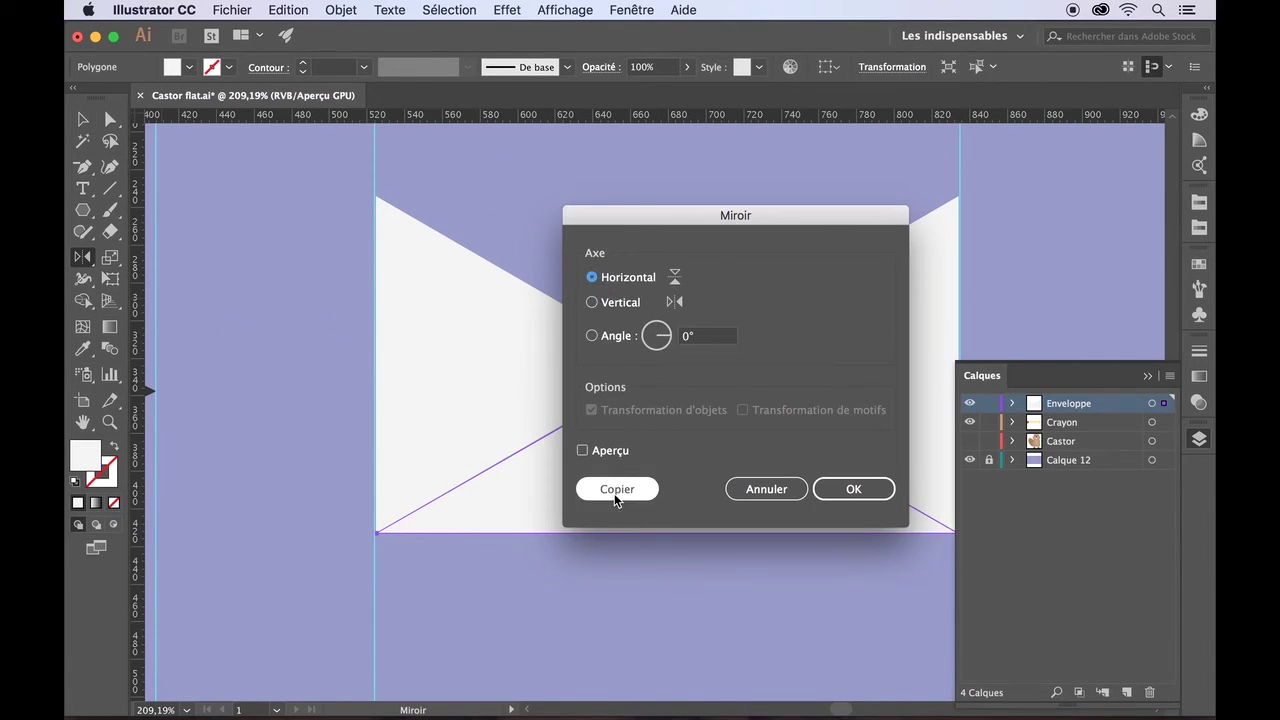
{"action": "left_click", "coordinate": [614, 490]}
{"action": "left_click", "coordinate": [83, 120]}
{"action": "key", "text": "shift+Up"}
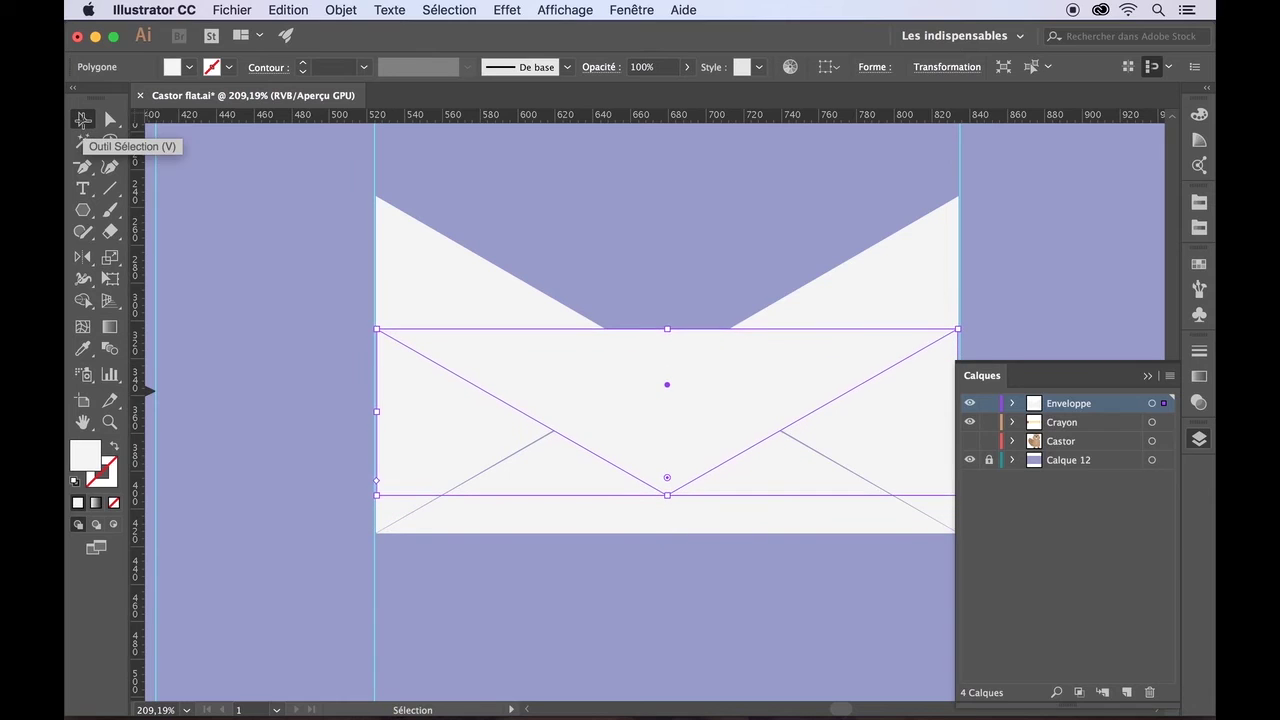
{"action": "left_click", "coordinate": [455, 302], "text": "shift"}
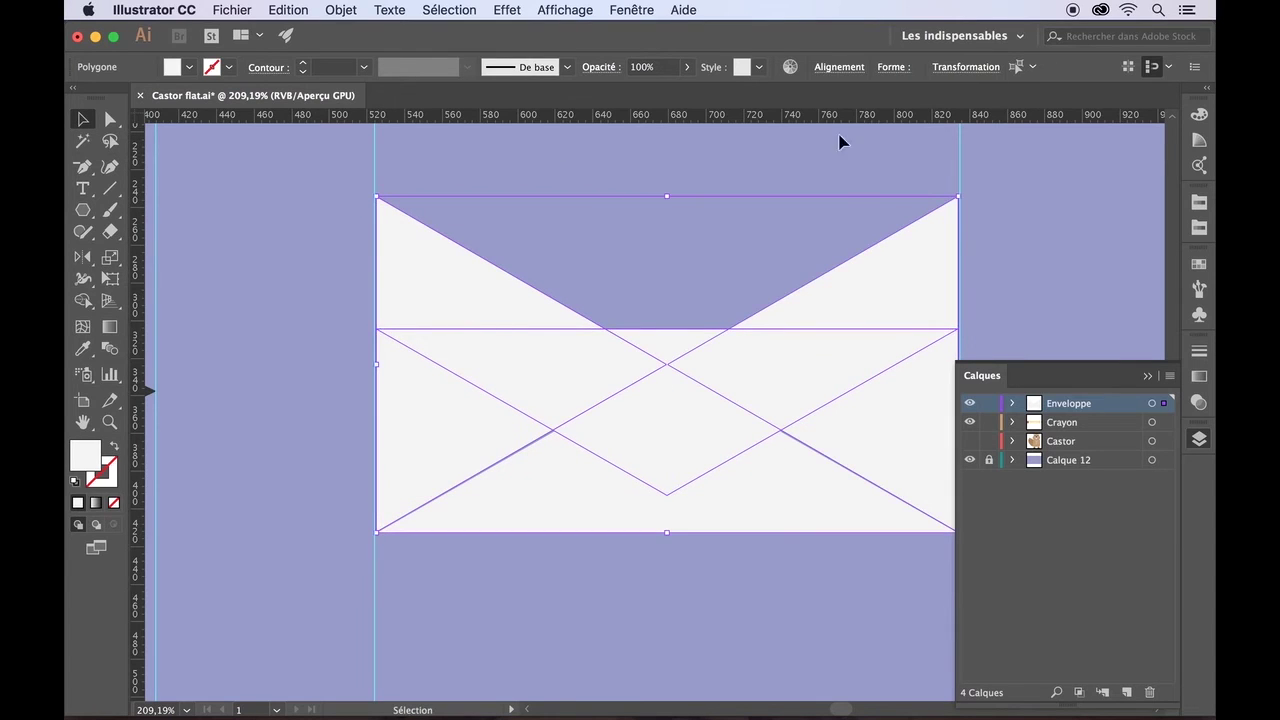
{"action": "left_click", "coordinate": [839, 67]}
{"action": "left_click", "coordinate": [787, 115]}
- Bottom-align the two triangles relative to a key object
{"action": "left_click", "coordinate": [755, 619]}
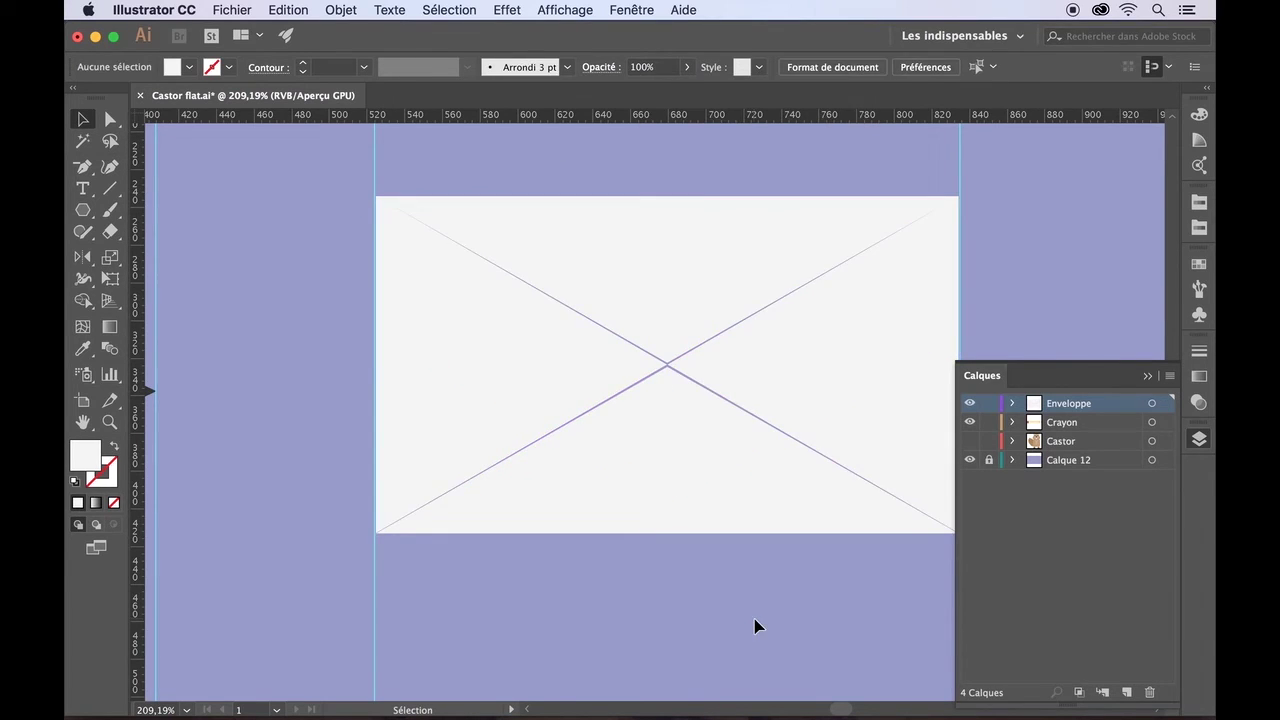
{"action": "left_click", "coordinate": [763, 509]}
{"action": "left_click", "coordinate": [591, 349], "text": "shift"}
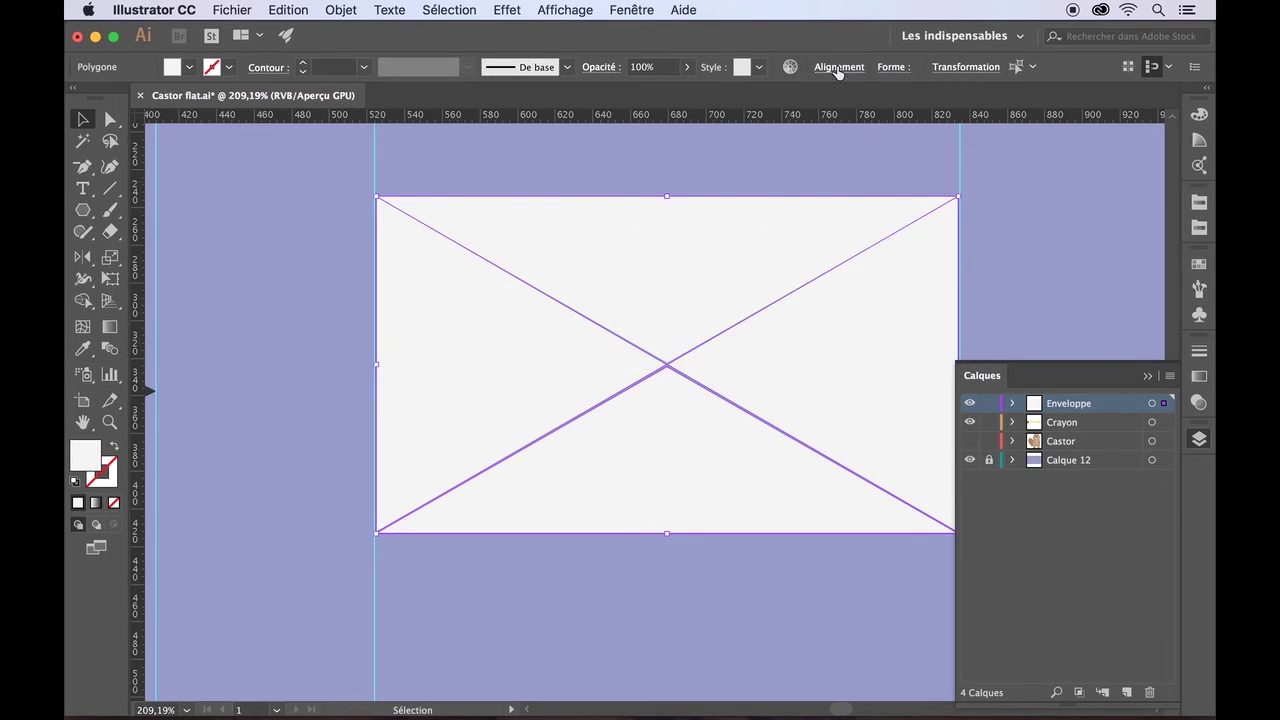
{"action": "left_click", "coordinate": [839, 67]}
{"action": "left_click", "coordinate": [826, 222]}
{"action": "left_click", "coordinate": [870, 263]}
{"action": "left_click", "coordinate": [539, 381]}
{"action": "left_click", "coordinate": [839, 68]}
{"action": "left_click", "coordinate": [839, 120]}
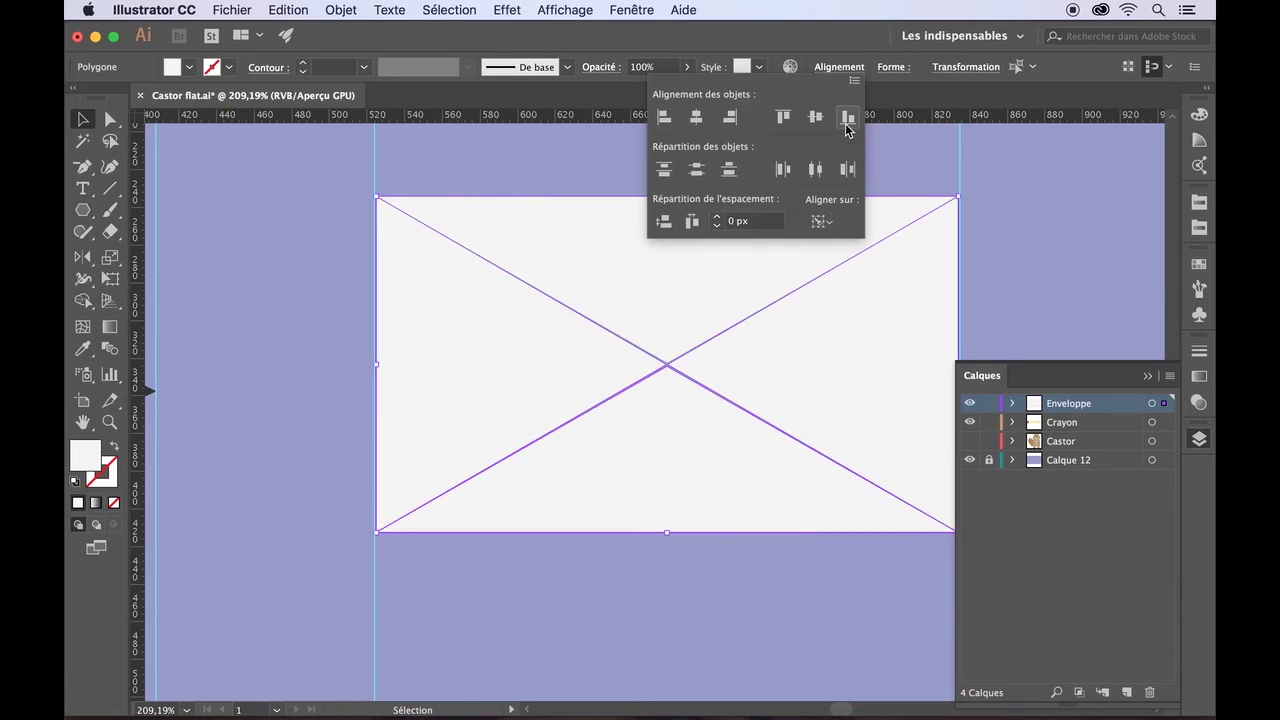
{"action": "left_click", "coordinate": [794, 565]}
{"action": "scroll", "coordinate": [792, 567], "scroll_direction": "down", "scroll_amount": 5}
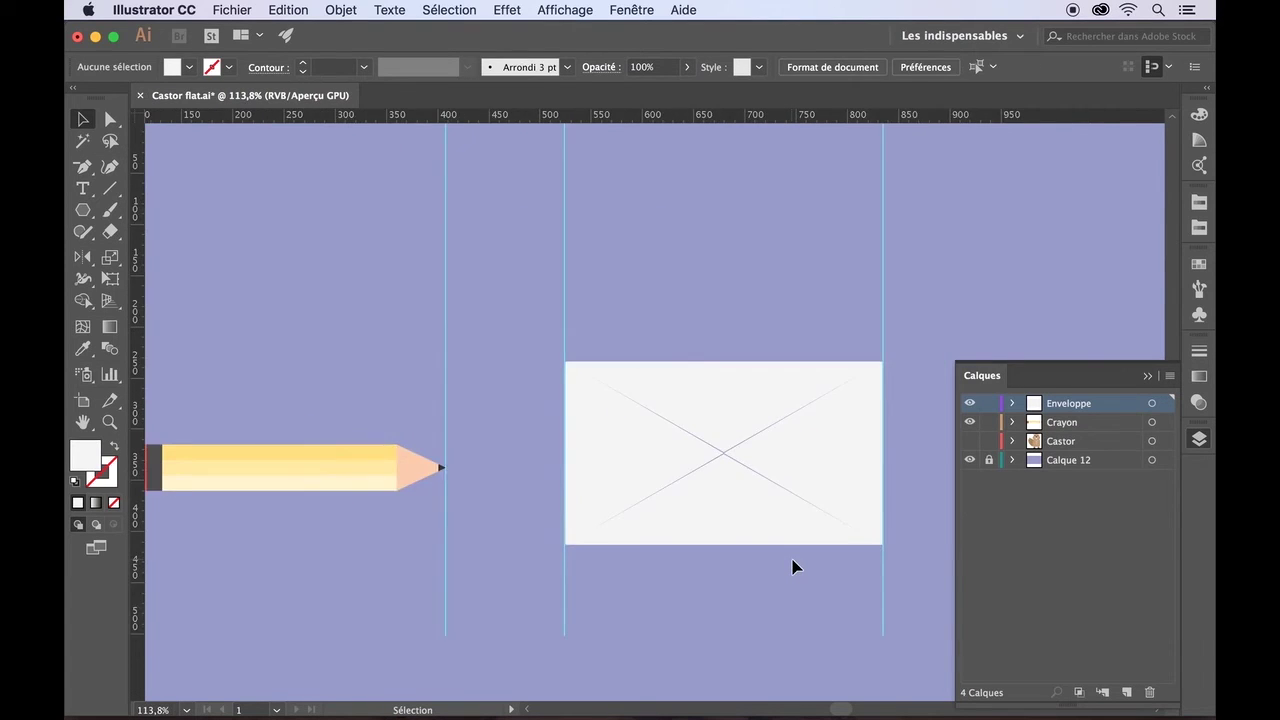
- Fill both envelope triangles light grey
{"action": "scroll", "coordinate": [792, 567], "scroll_direction": "up", "scroll_amount": 3}
{"action": "left_click", "coordinate": [728, 374]}
{"action": "left_click", "coordinate": [713, 478], "text": "shift"}
{"action": "left_click", "coordinate": [189, 67]}
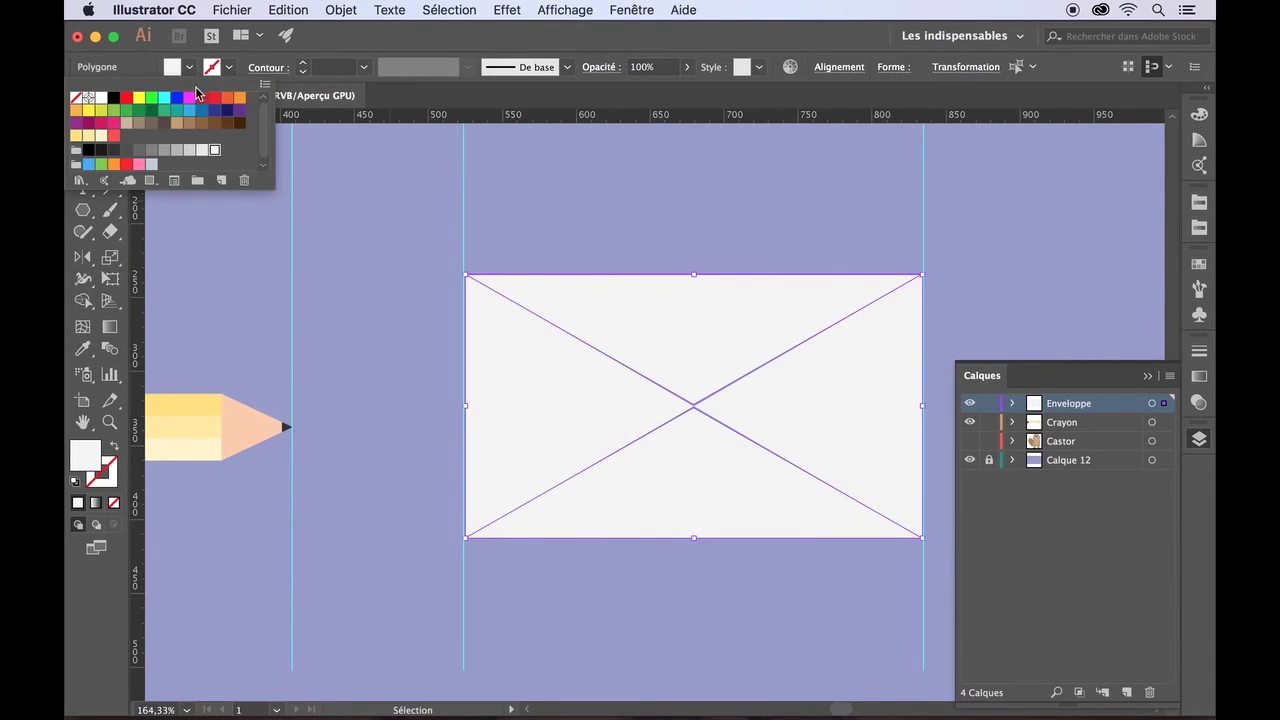
{"action": "left_click", "coordinate": [205, 158]}
- Drag the upper flap's point a little lower
{"action": "left_click", "coordinate": [605, 598]}
{"action": "left_click", "coordinate": [691, 378]}
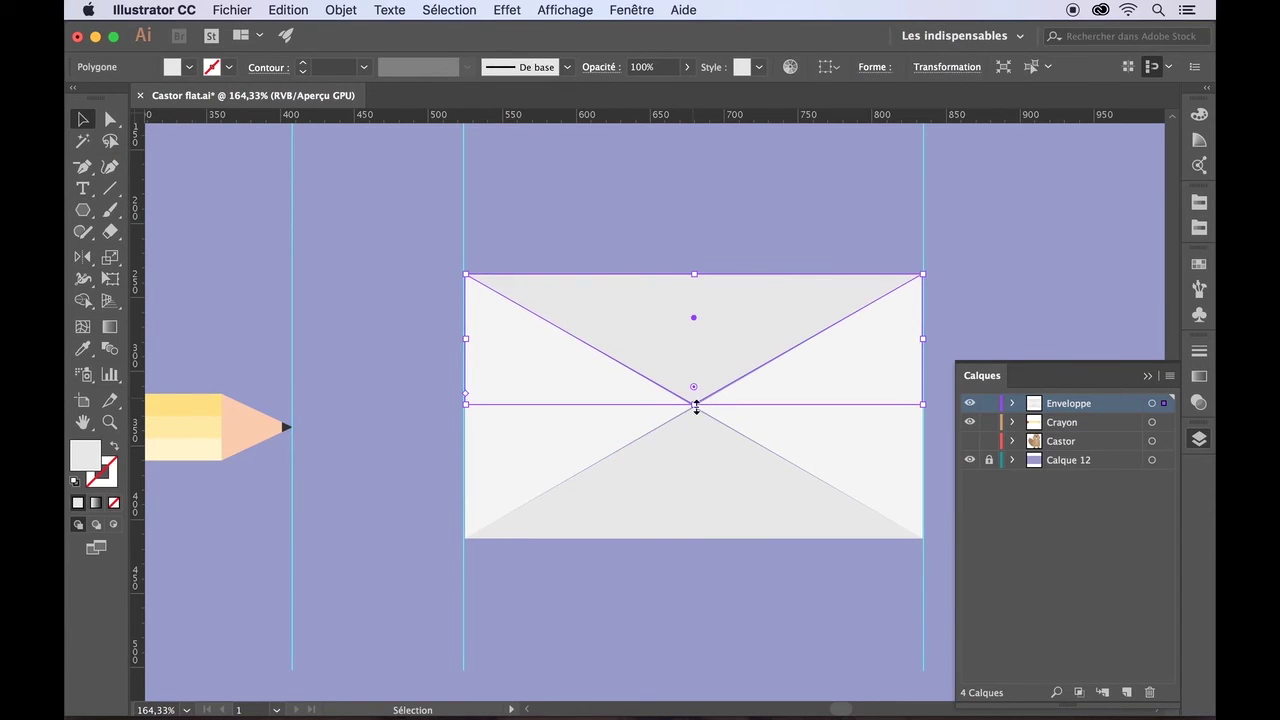
{"action": "left_click_drag", "start_coordinate": [694, 405], "coordinate": [694, 431]}
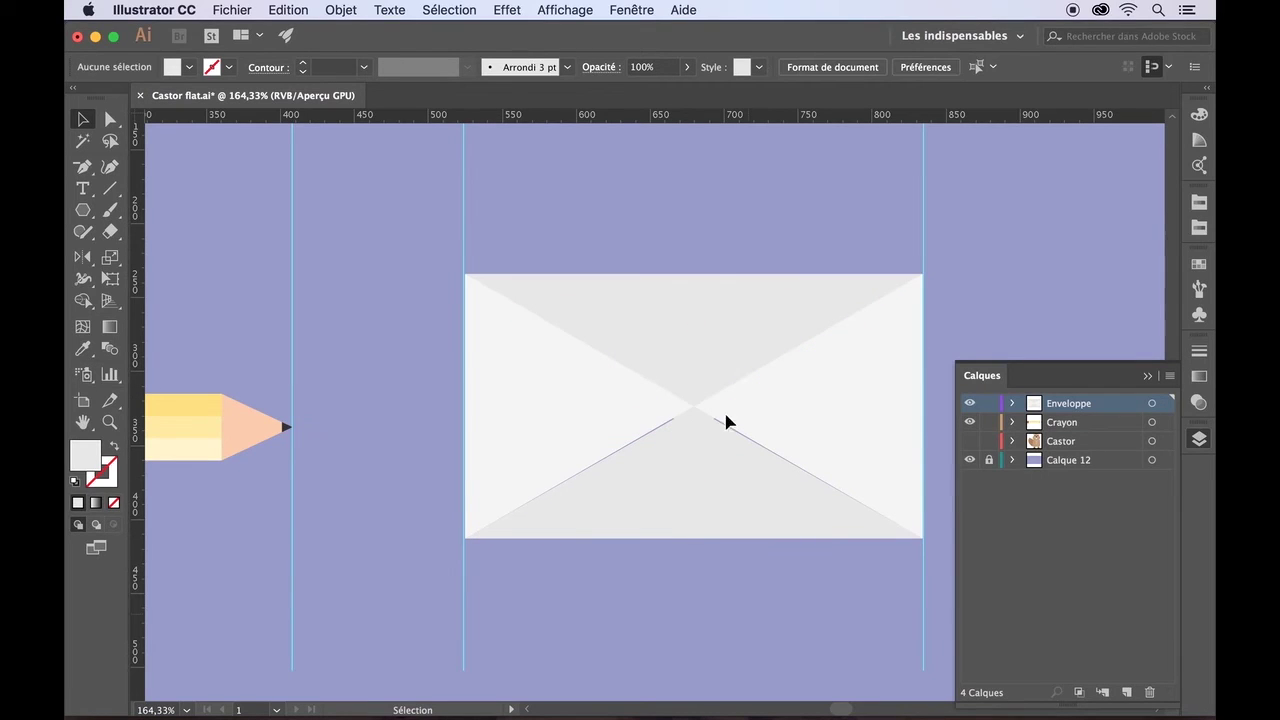
{"action": "left_click", "coordinate": [716, 548]}
- In the Layers panel, move the envelope body group below both flap polygons
{"action": "left_click", "coordinate": [1012, 403]}
{"action": "left_click", "coordinate": [1034, 422]}
{"action": "left_click", "coordinate": [1034, 422]}
{"action": "left_click", "coordinate": [1089, 441]}
{"action": "left_click", "coordinate": [1095, 460]}
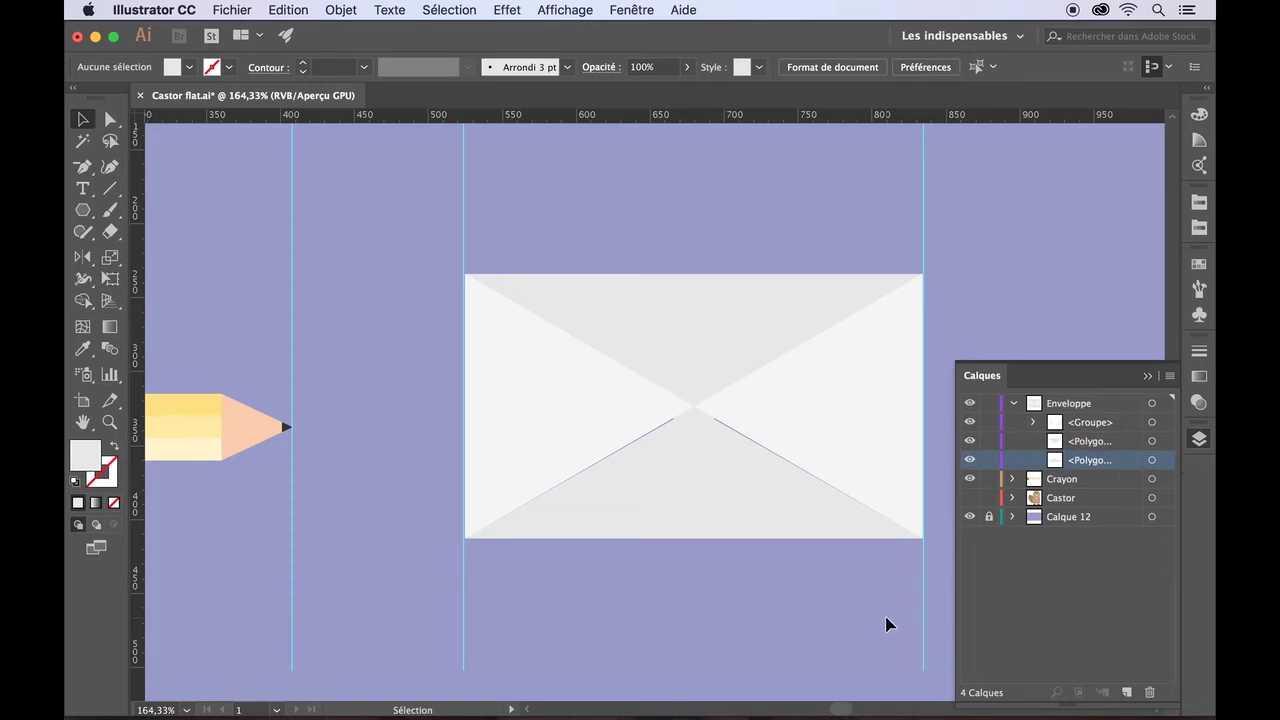
{"action": "left_click", "coordinate": [711, 346]}
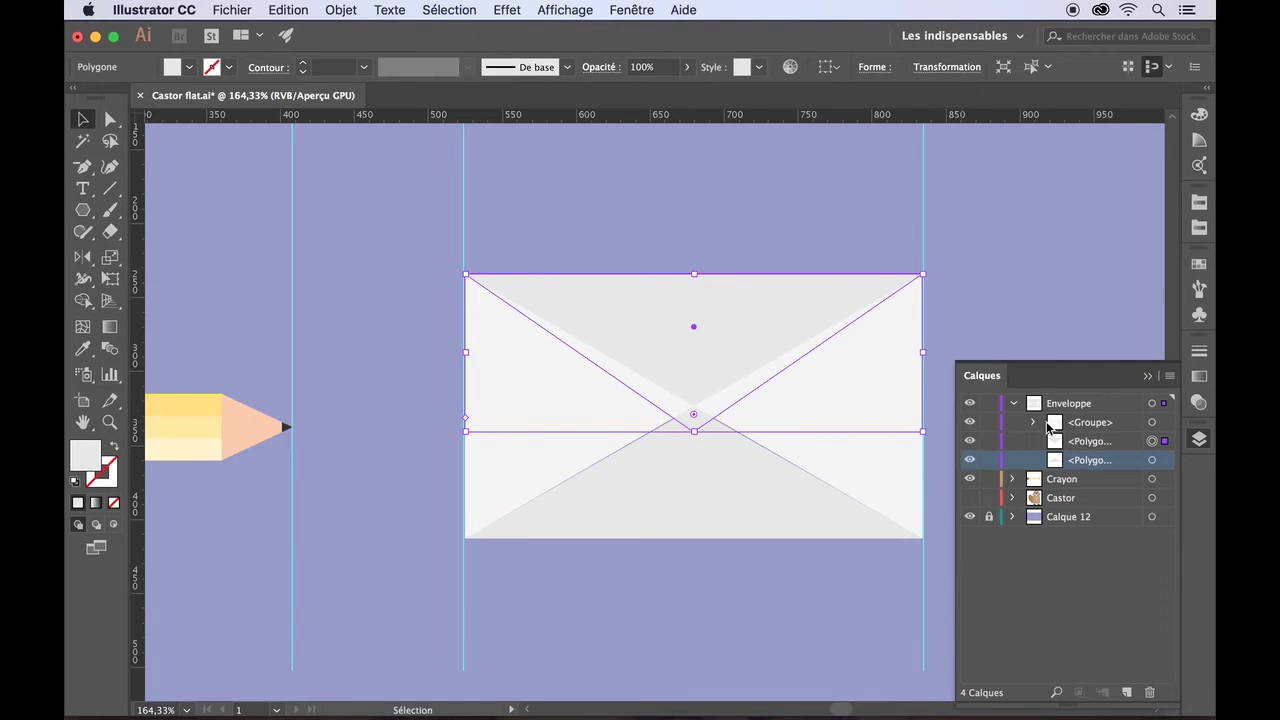
{"action": "left_click_drag", "start_coordinate": [1076, 424], "coordinate": [1078, 469]}
- Select the top flap and target its polygon in the Layers panel
{"action": "left_click", "coordinate": [824, 632]}
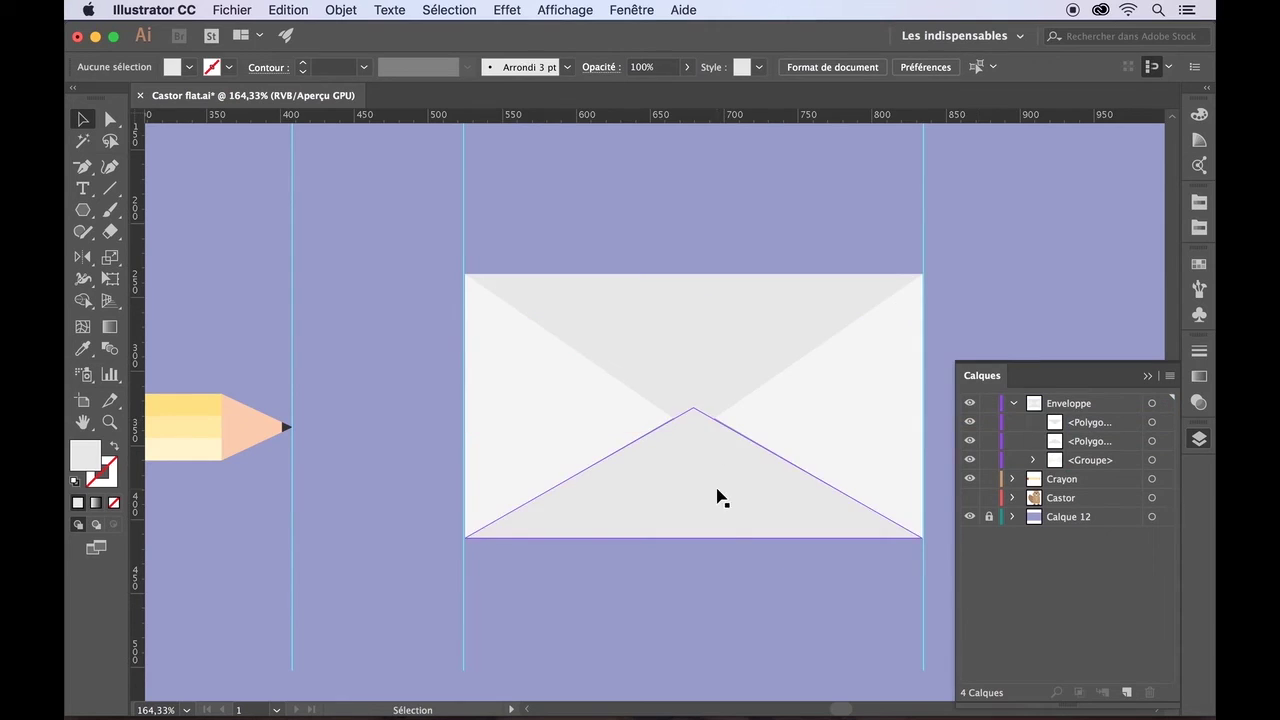
{"action": "scroll", "coordinate": [765, 577], "scroll_direction": "up", "scroll_amount": 2}
{"action": "left_click", "coordinate": [658, 297]}
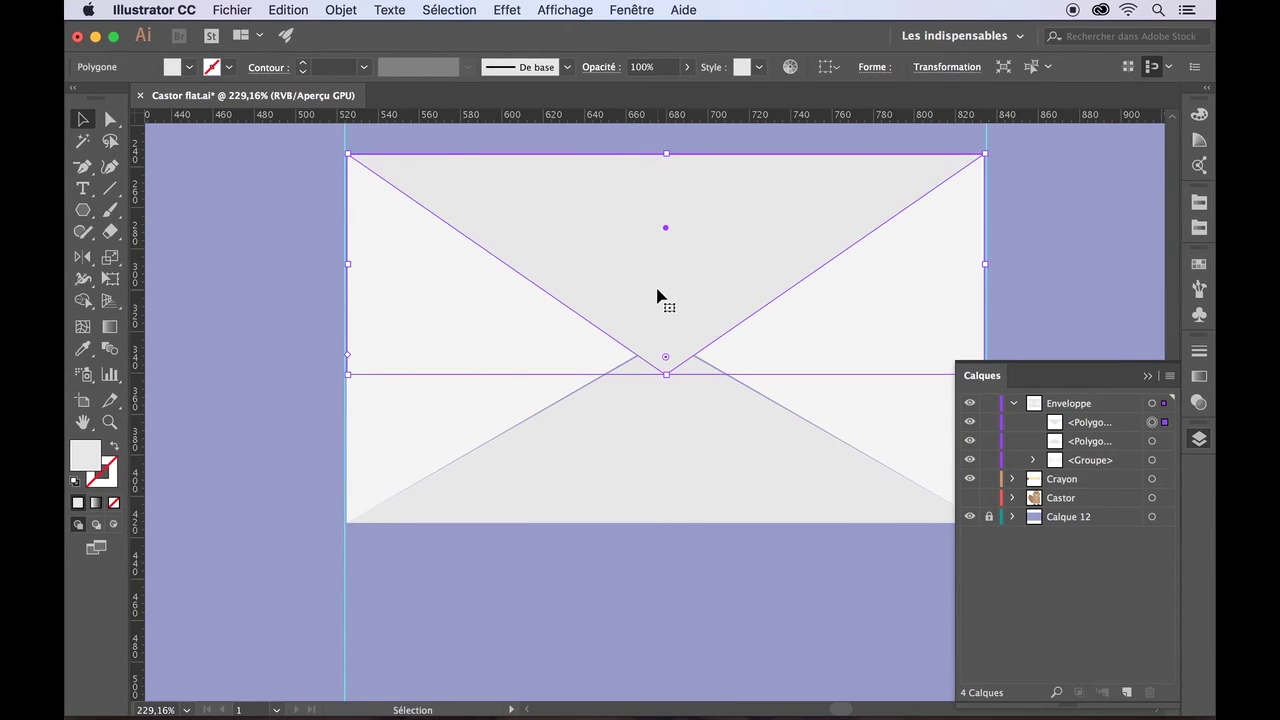
{"action": "left_click", "coordinate": [1094, 428]}
{"action": "left_click", "coordinate": [1151, 424]}
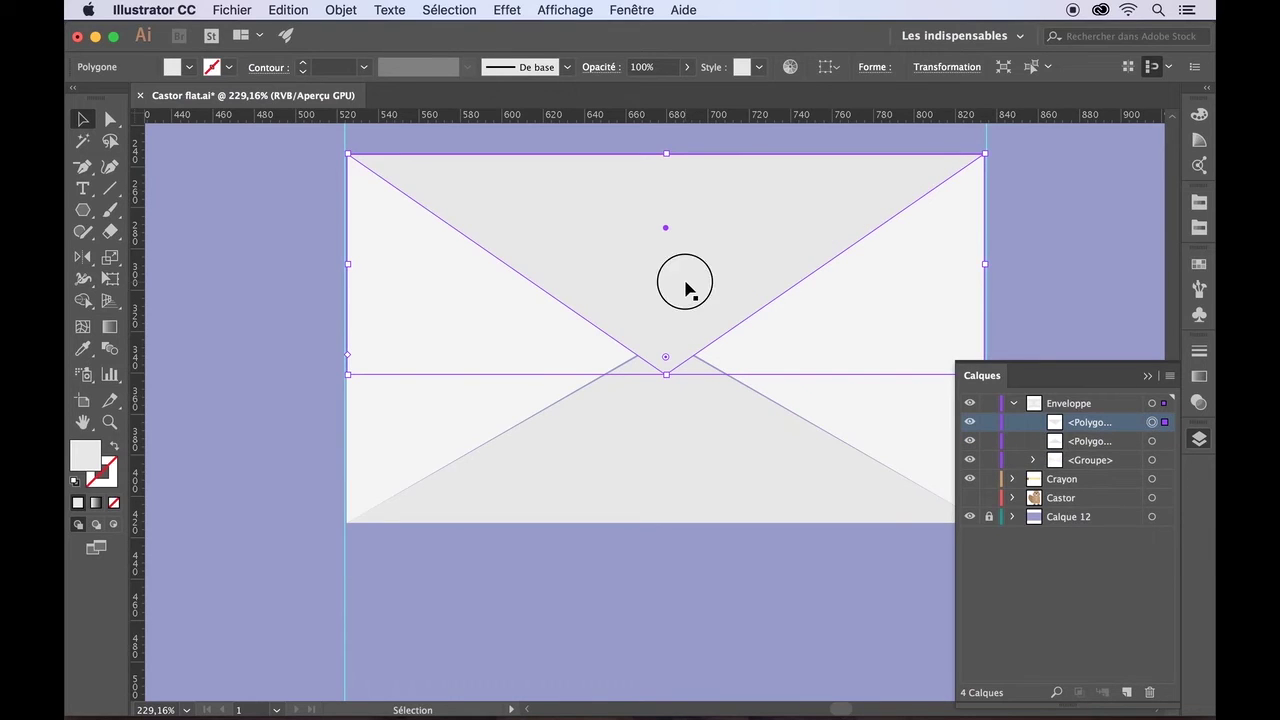
- Duplicate the top flap slightly lower, fill it grey, and stack it behind the flap
{"action": "left_click_drag", "start_coordinate": [685, 288], "coordinate": [684, 294]}
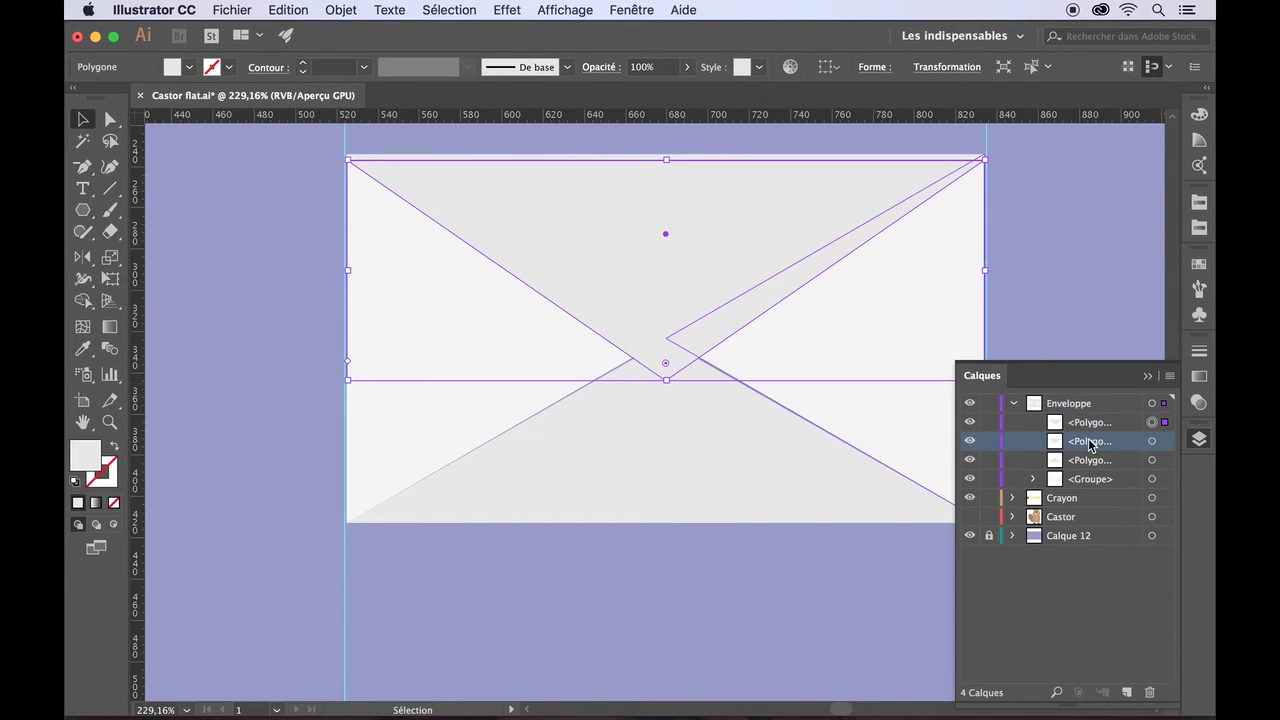
{"action": "left_click", "coordinate": [189, 67]}
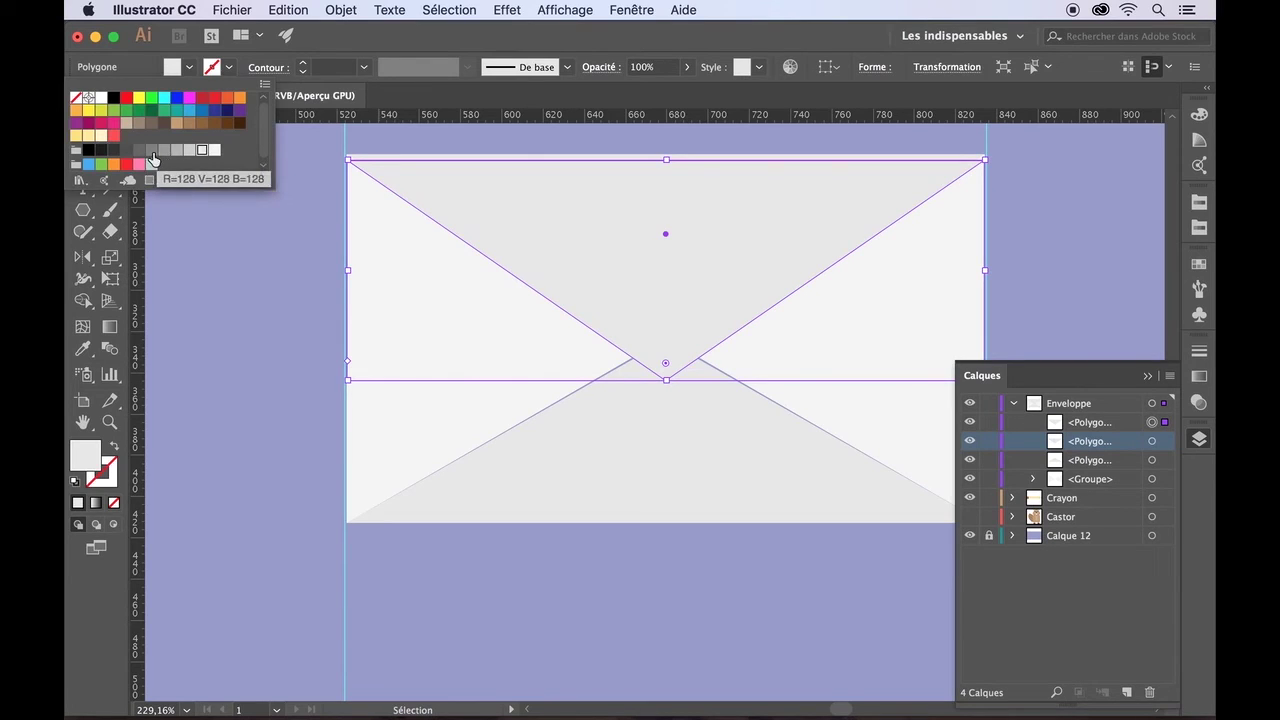
{"action": "left_click", "coordinate": [153, 160]}
{"action": "left_click_drag", "start_coordinate": [1082, 426], "coordinate": [1080, 452]}
{"action": "left_click", "coordinate": [853, 587]}
{"action": "left_click", "coordinate": [1109, 441]}
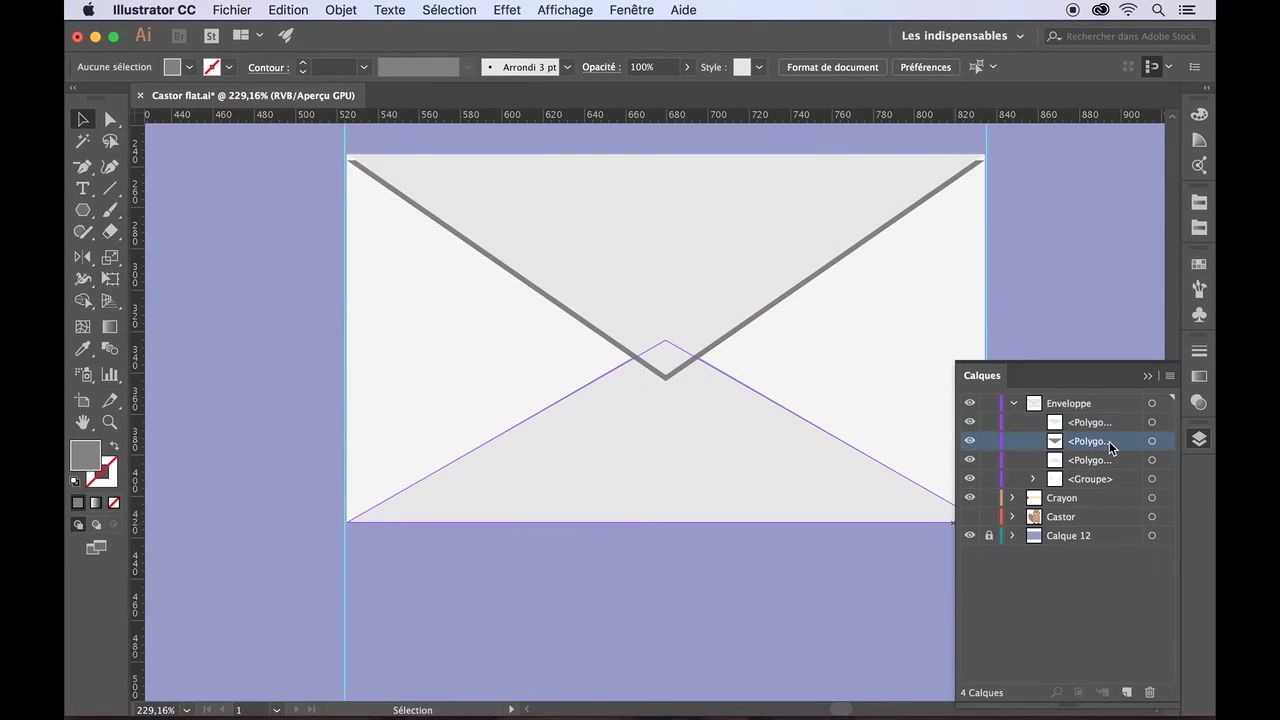
{"action": "left_click", "coordinate": [1152, 441]}
- Make the bottom flap slightly taller, to about 309 × 89.72 px
{"action": "left_click", "coordinate": [898, 625]}
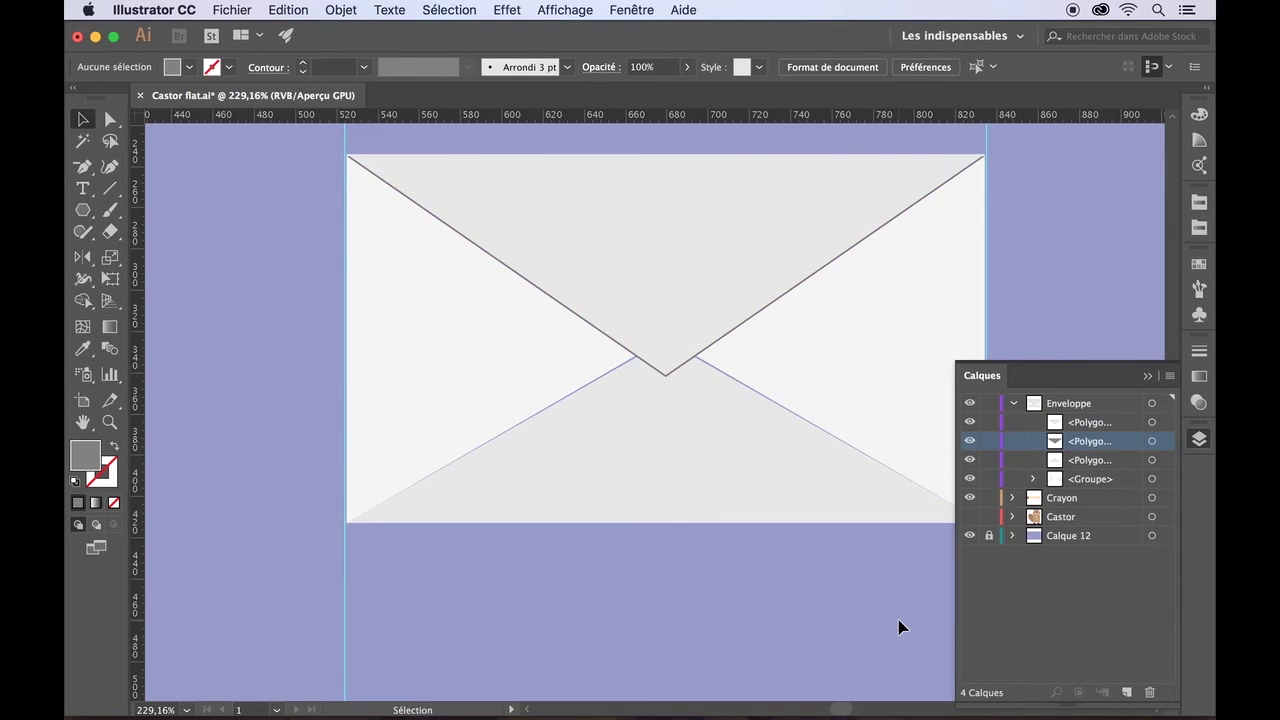
{"action": "key", "text": "super+0"}
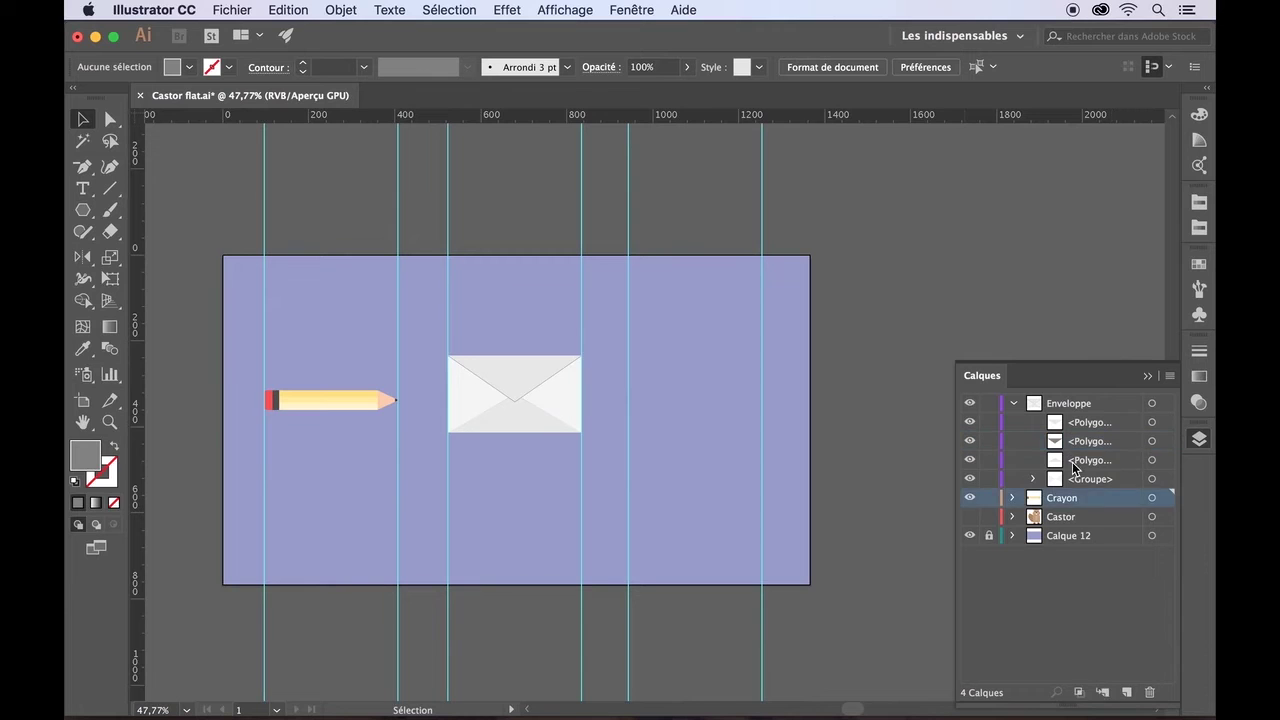
{"action": "left_click", "coordinate": [1152, 461]}
{"action": "scroll", "coordinate": [654, 502], "scroll_direction": "up", "scroll_amount": 3}
{"action": "scroll", "coordinate": [654, 502], "scroll_direction": "up", "scroll_amount": 3}
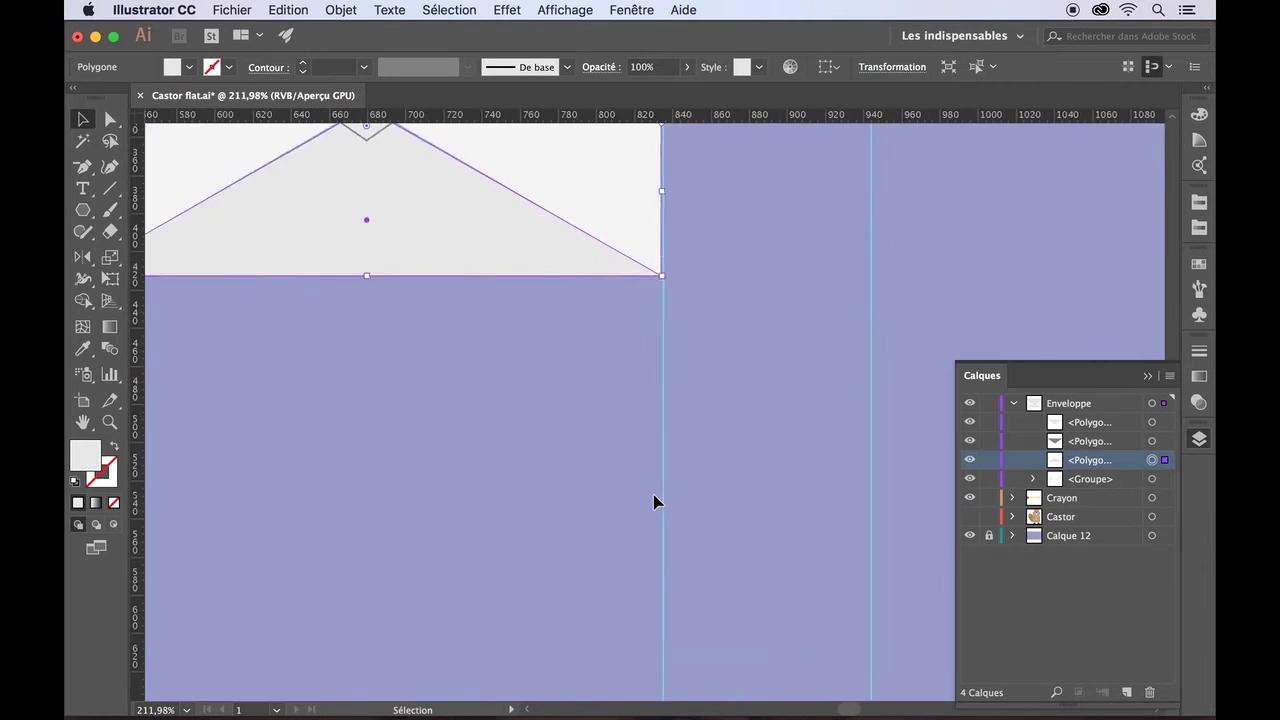
{"action": "left_click_drag", "start_coordinate": [469, 205], "coordinate": [469, 195]}
{"action": "left_click", "coordinate": [842, 413]}
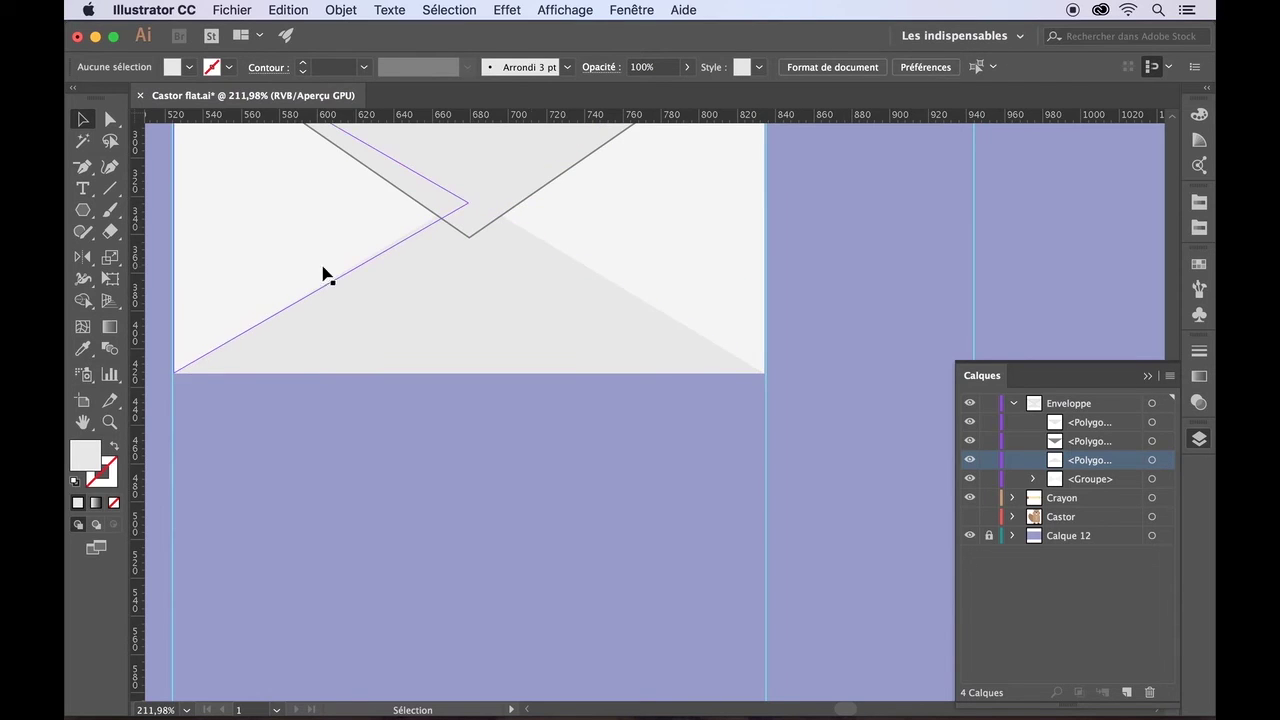
{"action": "scroll", "coordinate": [808, 448], "scroll_direction": "down", "scroll_amount": 2}
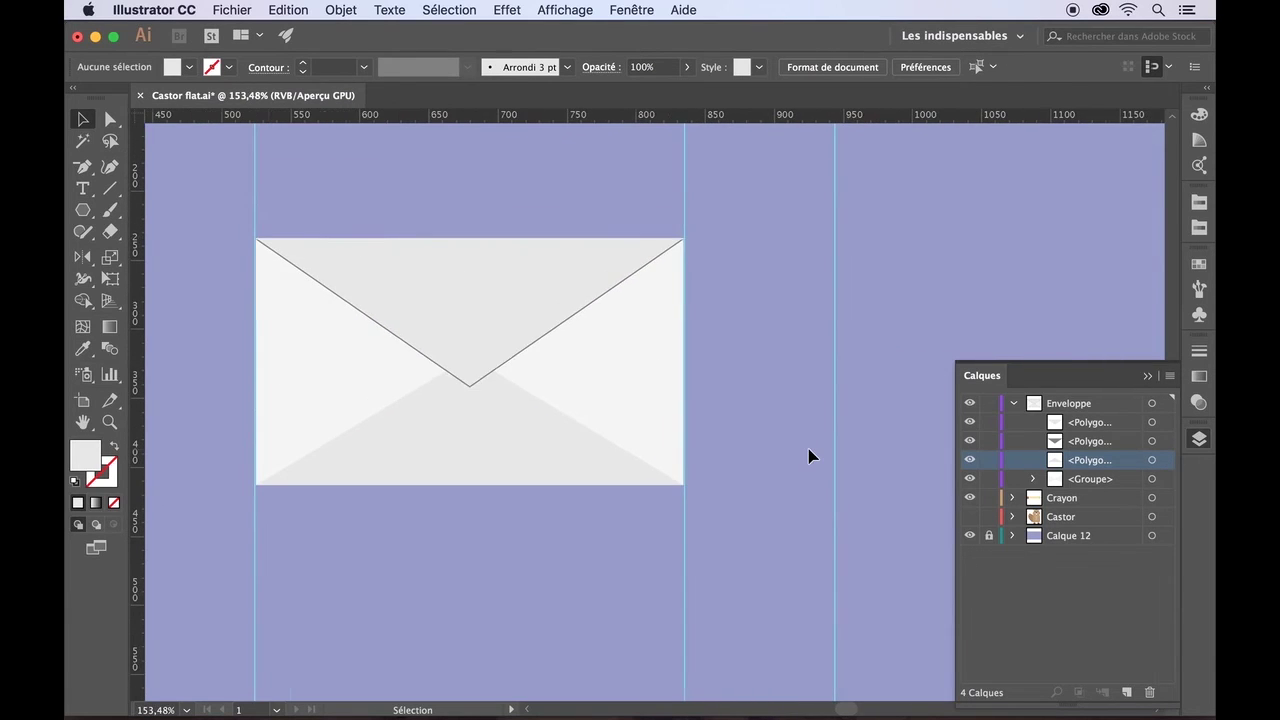
- Marquee-select the envelope pieces and group them with Object > Group
{"action": "left_click_drag", "start_coordinate": [210, 196], "coordinate": [369, 282]}
{"action": "left_click_drag", "start_coordinate": [750, 519], "coordinate": [760, 531]}
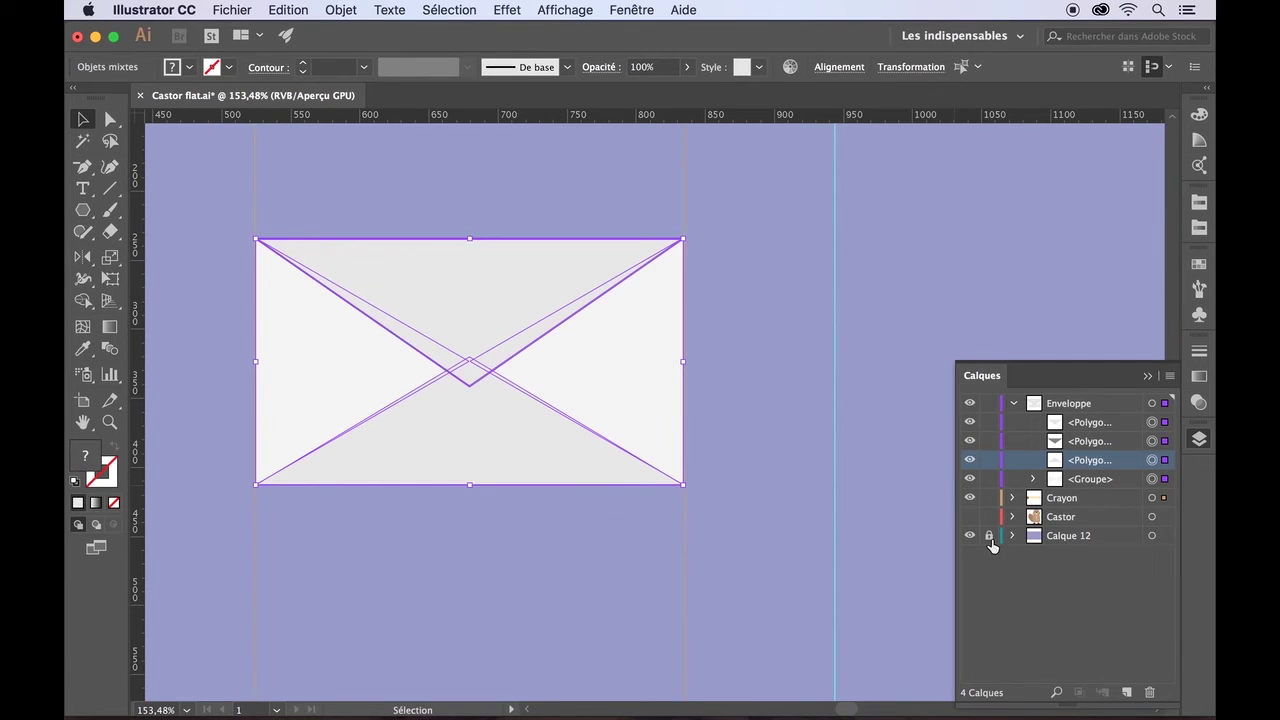
{"action": "left_click", "coordinate": [335, 10]}
{"action": "left_click", "coordinate": [345, 91]}
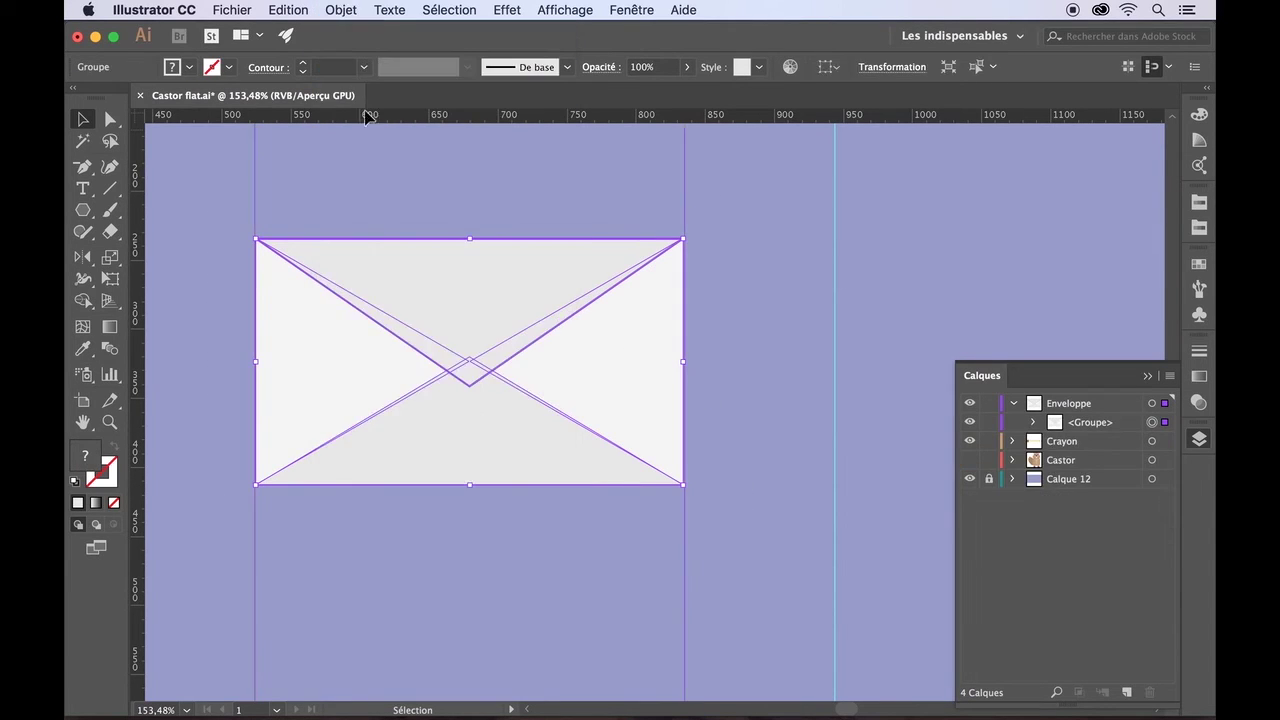
{"action": "left_click", "coordinate": [383, 172]}
{"action": "mouse_move", "coordinate": [349, 265]}
{"action": "left_mouse_down"}
{"action": "mouse_move", "coordinate": [409, 246]}
{"action": "mouse_move", "coordinate": [323, 271]}
{"action": "mouse_move", "coordinate": [349, 264]}
{"action": "left_mouse_up"}
- Undo the grouping, regroup the reselected envelope pieces, and set the group back on the guides
{"action": "left_click", "coordinate": [315, 204]}
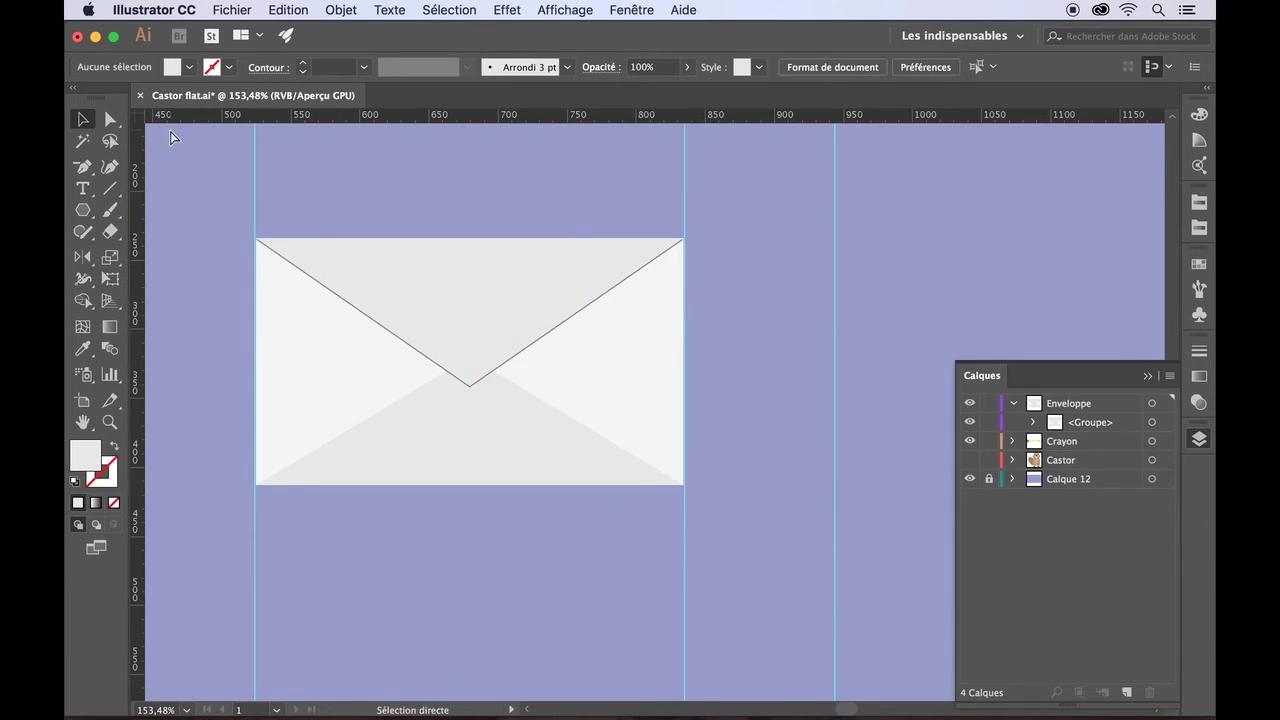
{"action": "key", "text": "super+z"}
{"action": "key", "text": "super+z"}
{"action": "left_click", "coordinate": [317, 182]}
{"action": "left_click_drag", "start_coordinate": [499, 509], "coordinate": [600, 538]}
{"action": "left_click", "coordinate": [341, 10]}
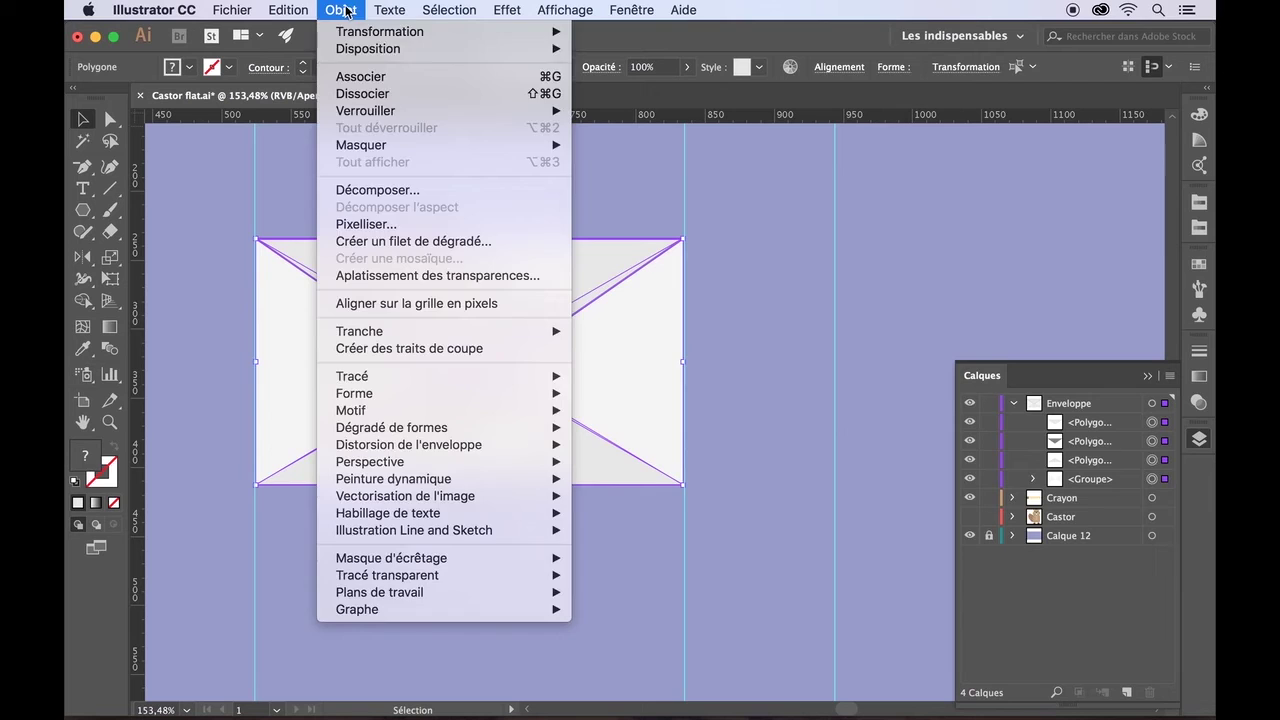
{"action": "left_click", "coordinate": [350, 78]}
{"action": "left_click_drag", "start_coordinate": [414, 320], "coordinate": [556, 376]}
{"action": "left_click_drag", "start_coordinate": [552, 373], "coordinate": [403, 240]}
{"action": "left_click", "coordinate": [609, 523]}
{"action": "scroll", "coordinate": [609, 523], "scroll_direction": "down", "scroll_amount": 5}
{"action": "scroll", "coordinate": [609, 523], "scroll_direction": "left", "scroll_amount": 5}
- Enlarge the pencil to about twice its size and move it down-left
{"action": "left_click", "coordinate": [466, 380]}
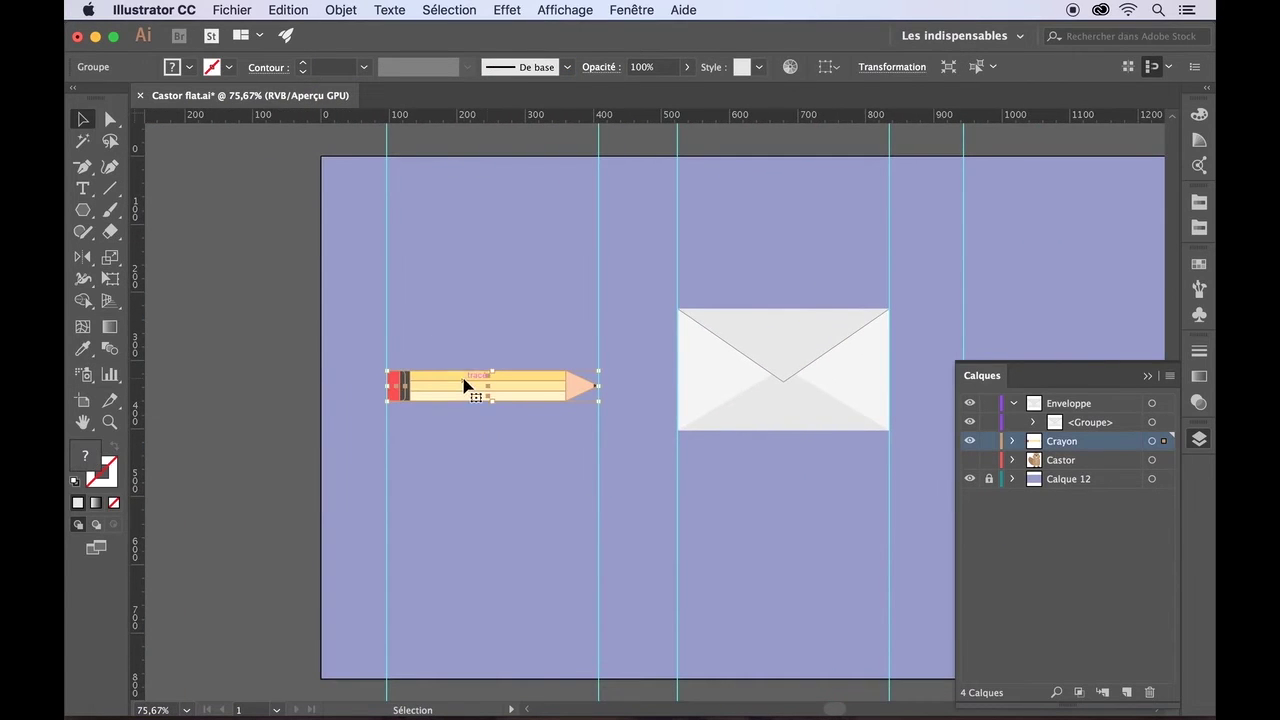
{"action": "scroll", "coordinate": [460, 470], "scroll_direction": "up", "scroll_amount": 3}
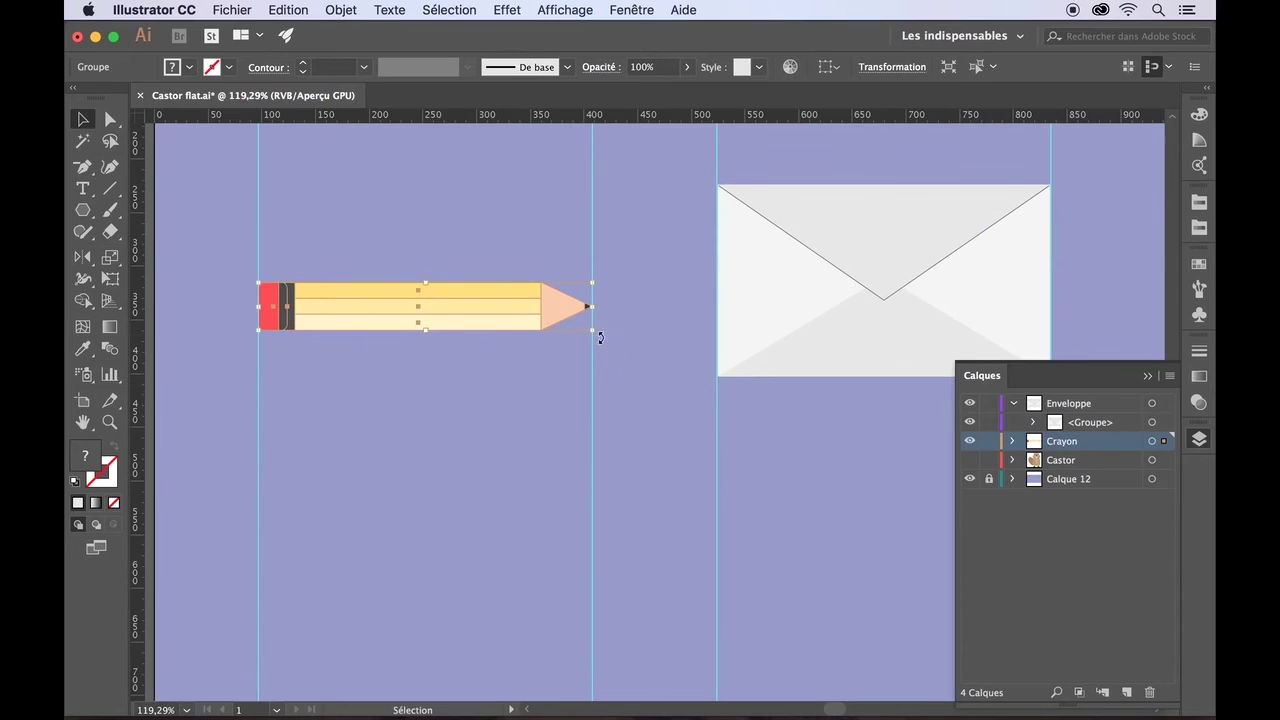
{"action": "mouse_move", "coordinate": [593, 332]}
{"action": "left_mouse_down"}
{"action": "mouse_move", "coordinate": [931, 623]}
{"action": "mouse_move", "coordinate": [900, 615]}
{"action": "left_mouse_up"}
{"action": "left_click", "coordinate": [826, 603]}
{"action": "left_click_drag", "start_coordinate": [570, 374], "coordinate": [512, 549]}
{"action": "scroll", "coordinate": [597, 534], "scroll_direction": "up", "scroll_amount": 6}
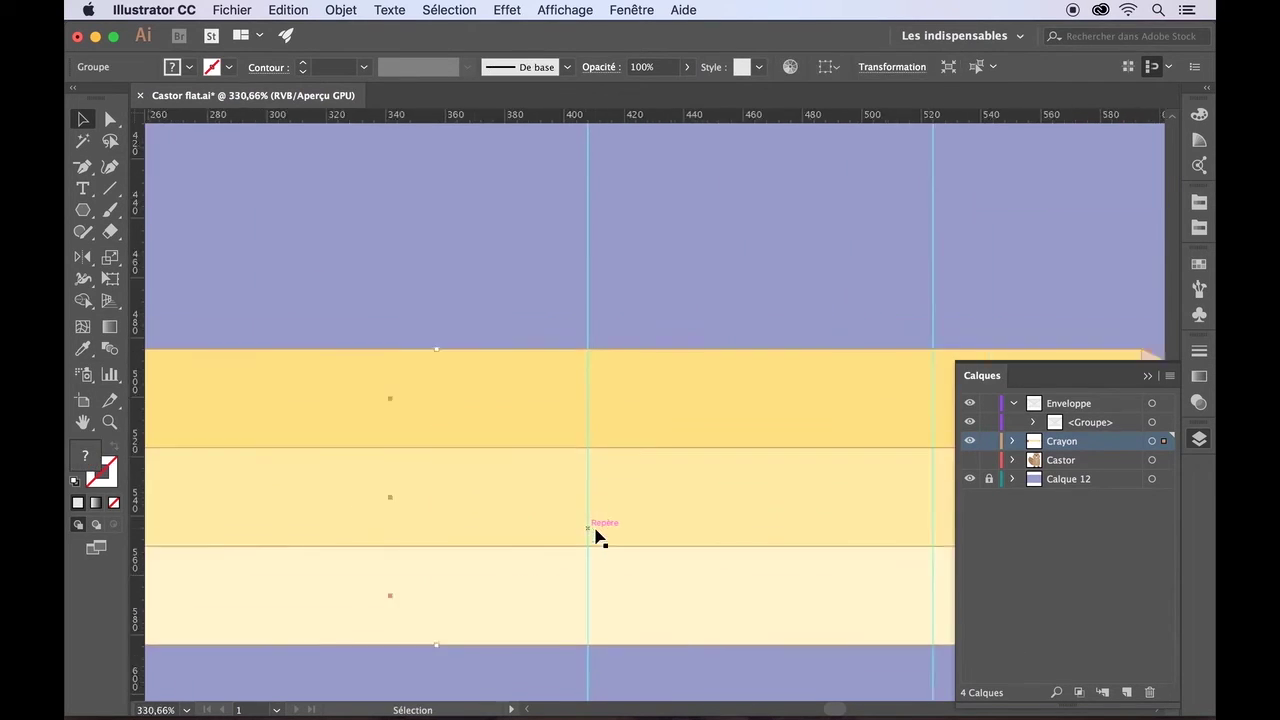
{"action": "scroll", "coordinate": [590, 470], "scroll_direction": "down", "scroll_amount": 8}
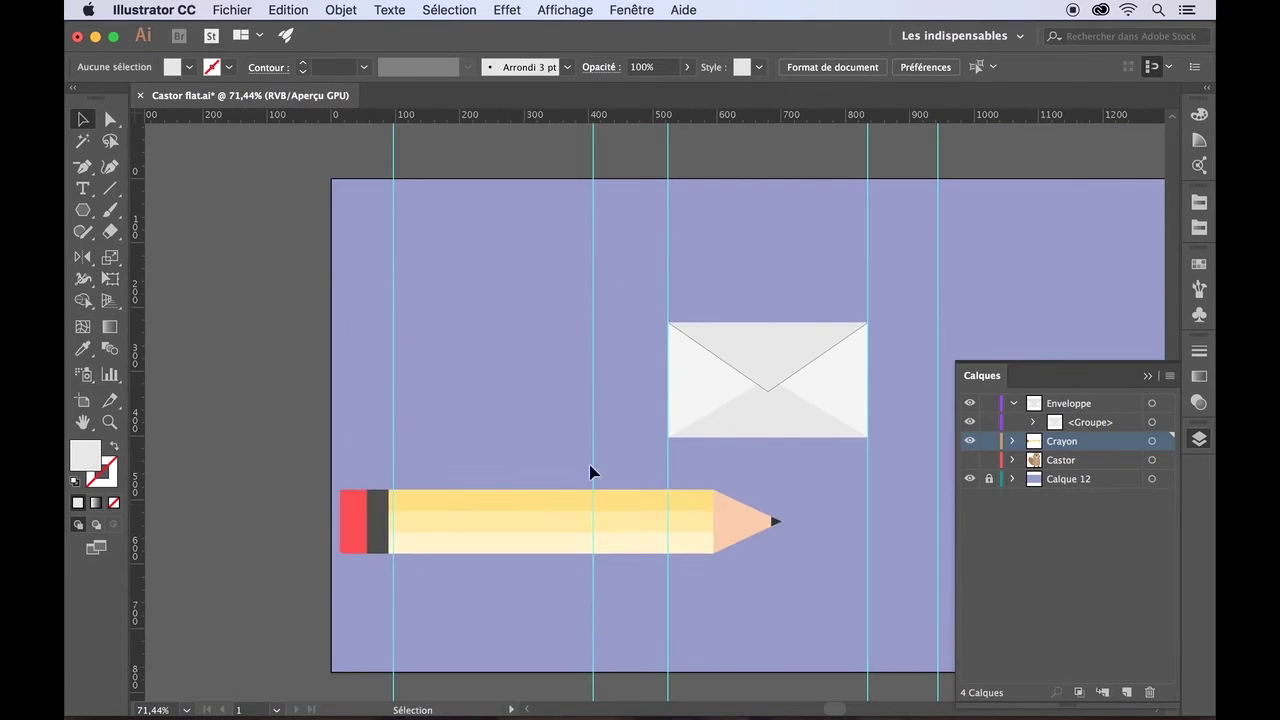
{"action": "left_click", "coordinate": [532, 512]}
{"action": "scroll", "coordinate": [437, 393], "scroll_direction": "down", "scroll_amount": 3}
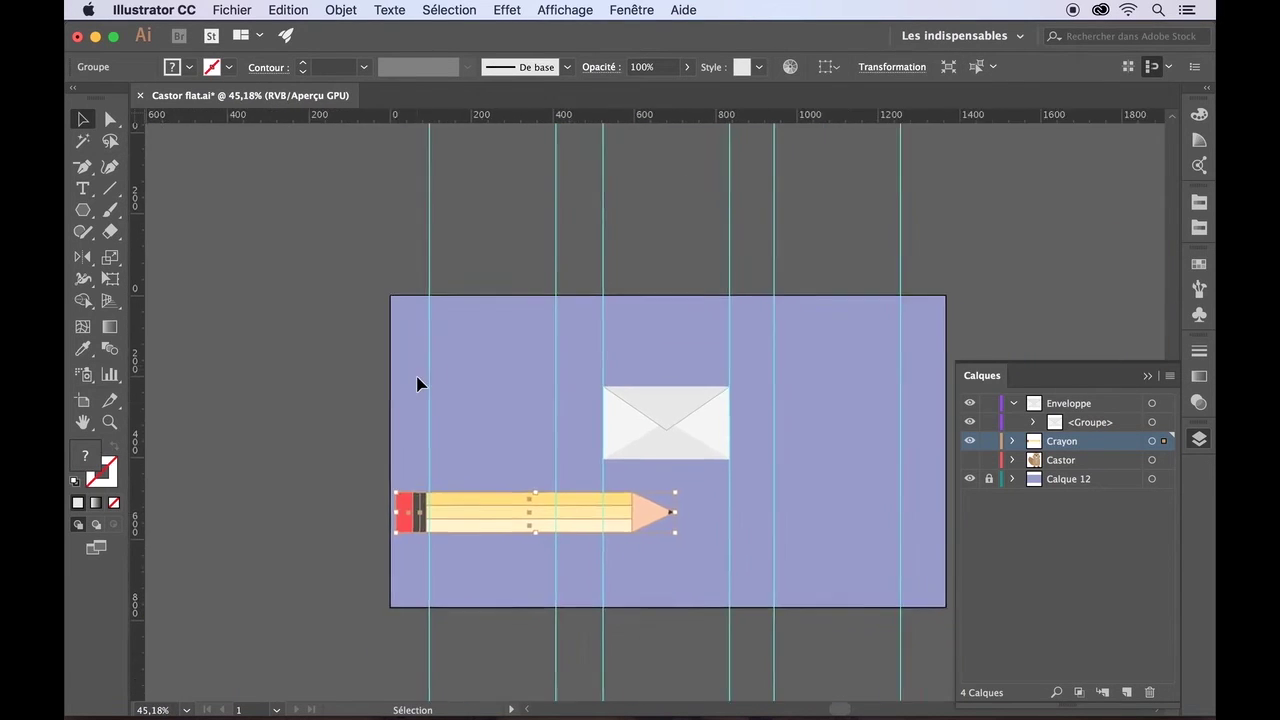
{"action": "scroll", "coordinate": [418, 383], "scroll_direction": "right", "scroll_amount": 3}
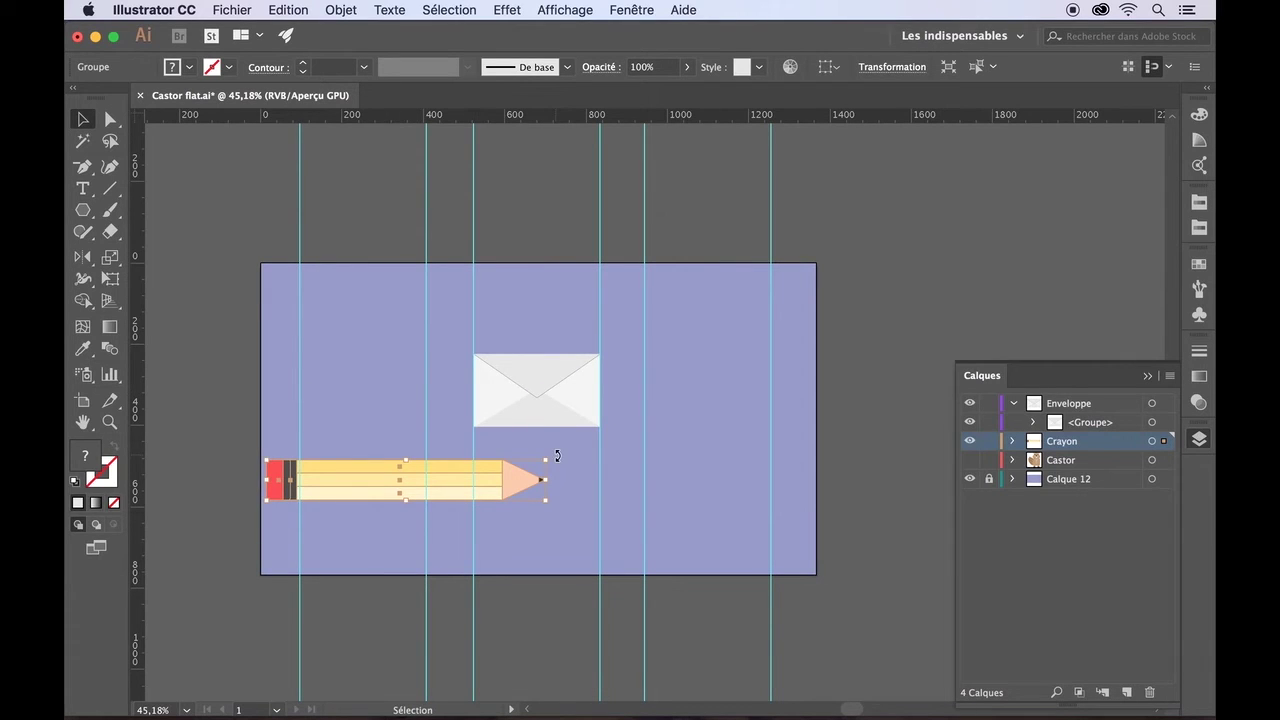
- Rotate the pencil exactly 90° so it stands upright
{"action": "mouse_move", "coordinate": [556, 460]}
{"action": "left_mouse_down"}
{"action": "mouse_move", "coordinate": [434, 346]}
{"action": "mouse_move", "coordinate": [380, 333]}
{"action": "left_mouse_up"}
{"action": "left_click", "coordinate": [885, 68]}
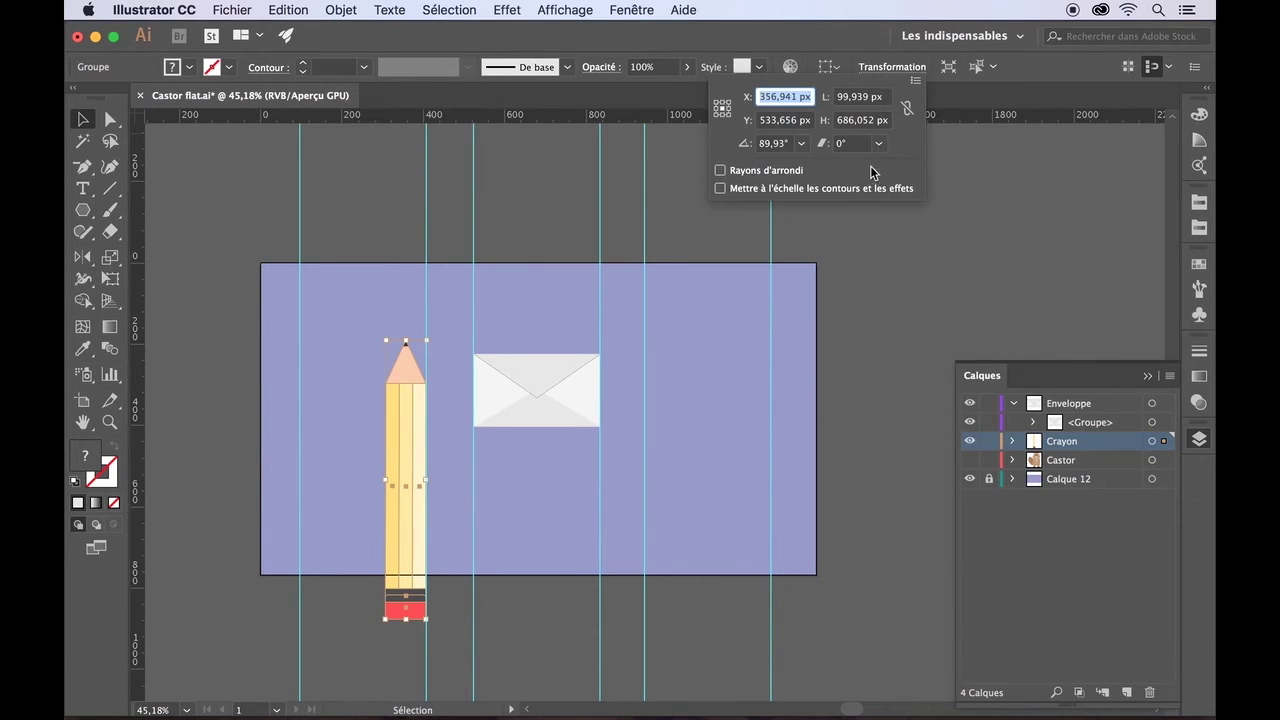
{"action": "left_click", "coordinate": [784, 144]}
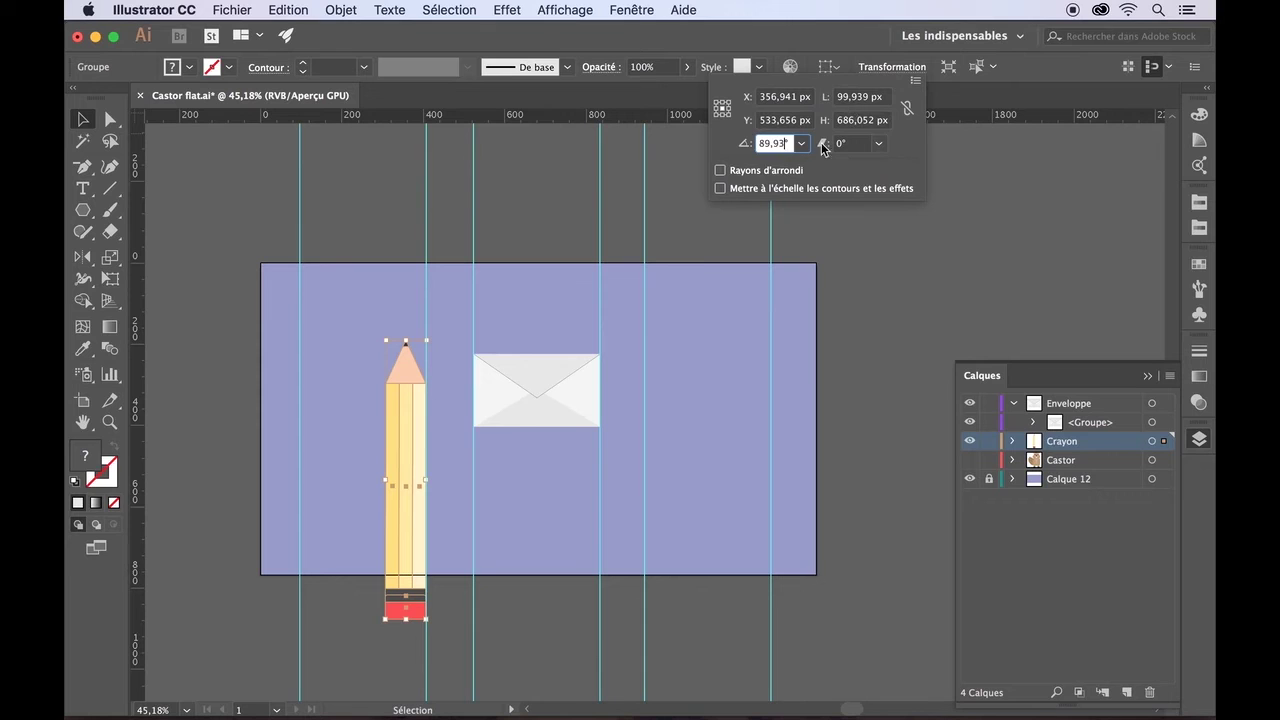
{"action": "type", "text": "90"}
{"action": "key", "text": "Return"}
- Shrink and reposition the upright pencil, and lower the envelope about 45 px
{"action": "mouse_move", "coordinate": [406, 420]}
{"action": "left_mouse_down"}
{"action": "mouse_move", "coordinate": [371, 320]}
{"action": "mouse_move", "coordinate": [366, 348]}
{"action": "left_mouse_up"}
{"action": "left_click_drag", "start_coordinate": [345, 268], "coordinate": [364, 312]}
{"action": "left_click_drag", "start_coordinate": [374, 381], "coordinate": [368, 362]}
{"action": "left_click_drag", "start_coordinate": [381, 528], "coordinate": [366, 508]}
{"action": "left_click_drag", "start_coordinate": [364, 387], "coordinate": [364, 417]}
{"action": "left_click", "coordinate": [421, 489]}
{"action": "left_click_drag", "start_coordinate": [519, 421], "coordinate": [520, 466]}
{"action": "left_click", "coordinate": [539, 529]}
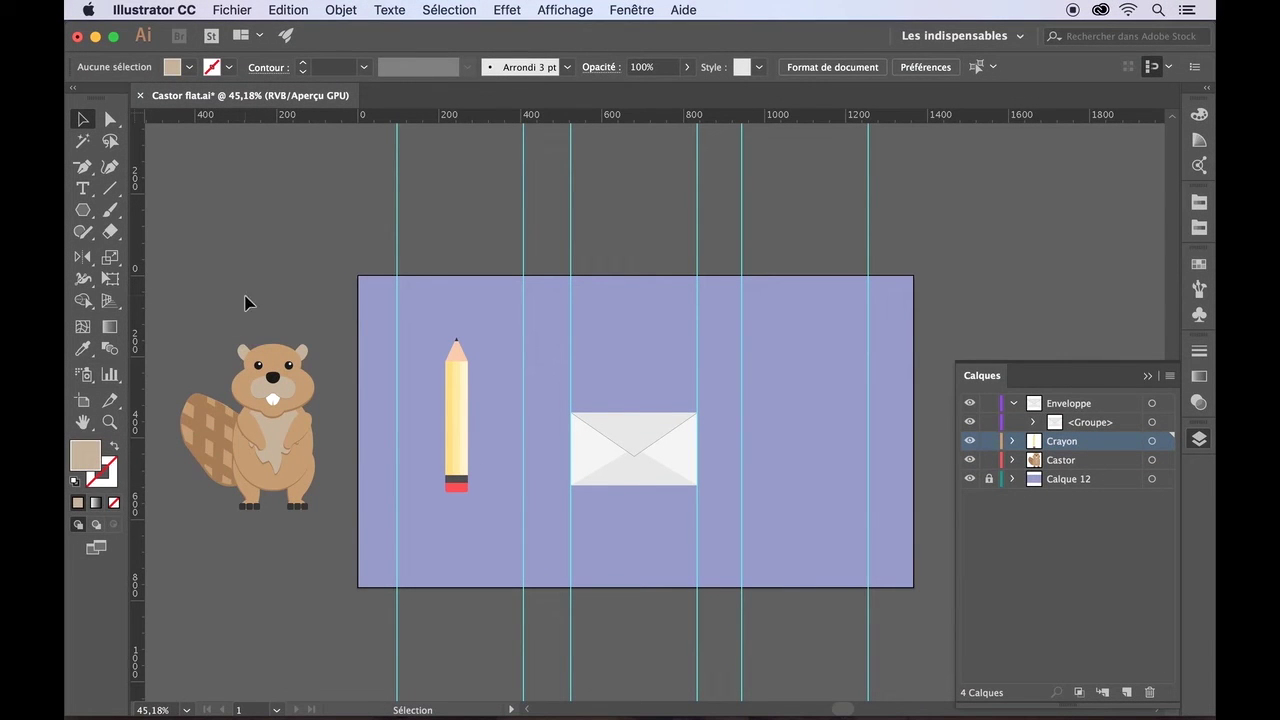
- Add a horizontal guide across the artboard and rest the pencil's base on it
{"action": "left_click_drag", "start_coordinate": [502, 119], "coordinate": [480, 308]}
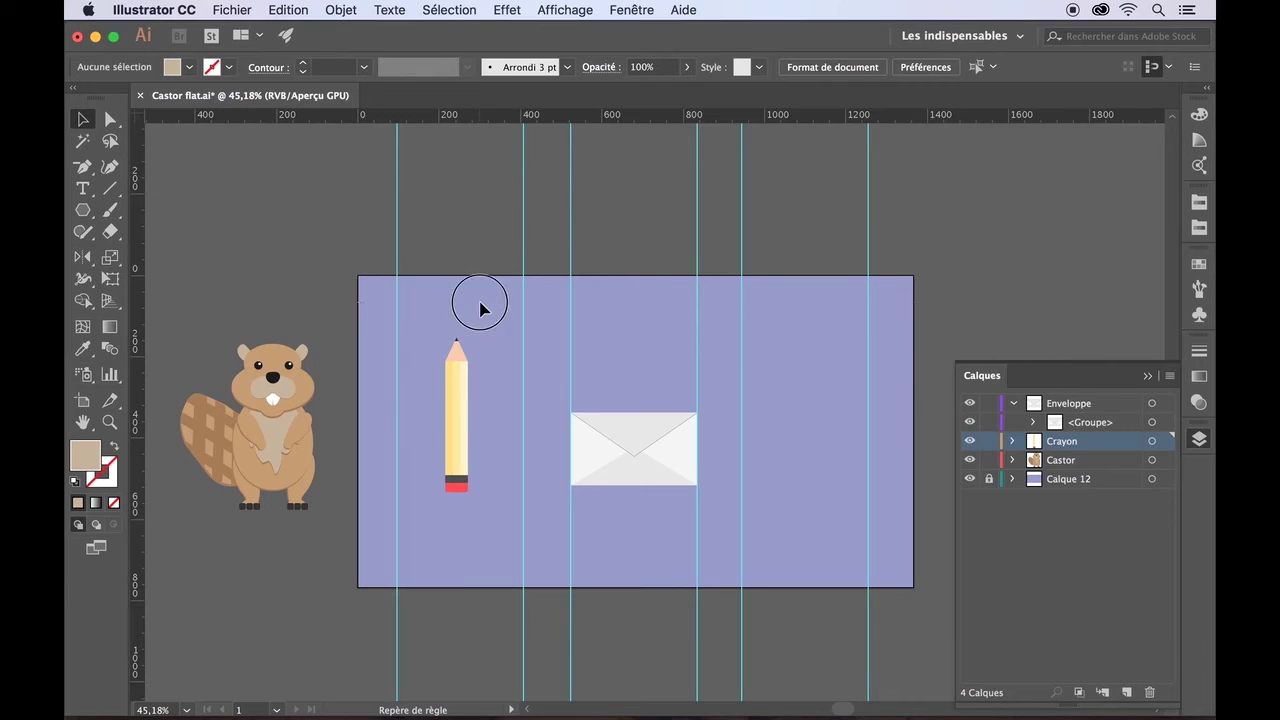
{"action": "left_click_drag", "start_coordinate": [481, 546], "coordinate": [481, 534]}
{"action": "left_click", "coordinate": [460, 448]}
{"action": "scroll", "coordinate": [460, 372], "scroll_direction": "up", "scroll_amount": 5}
{"action": "scroll", "coordinate": [452, 366], "scroll_direction": "down", "scroll_amount": 3}
{"action": "left_click_drag", "start_coordinate": [432, 350], "coordinate": [445, 500]}
- Lower the envelope onto the guide and add a new top layer, Calque 17
{"action": "scroll", "coordinate": [523, 434], "scroll_direction": "right", "scroll_amount": 5}
{"action": "scroll", "coordinate": [523, 434], "scroll_direction": "down", "scroll_amount": 2}
{"action": "left_click_drag", "start_coordinate": [603, 346], "coordinate": [605, 466]}
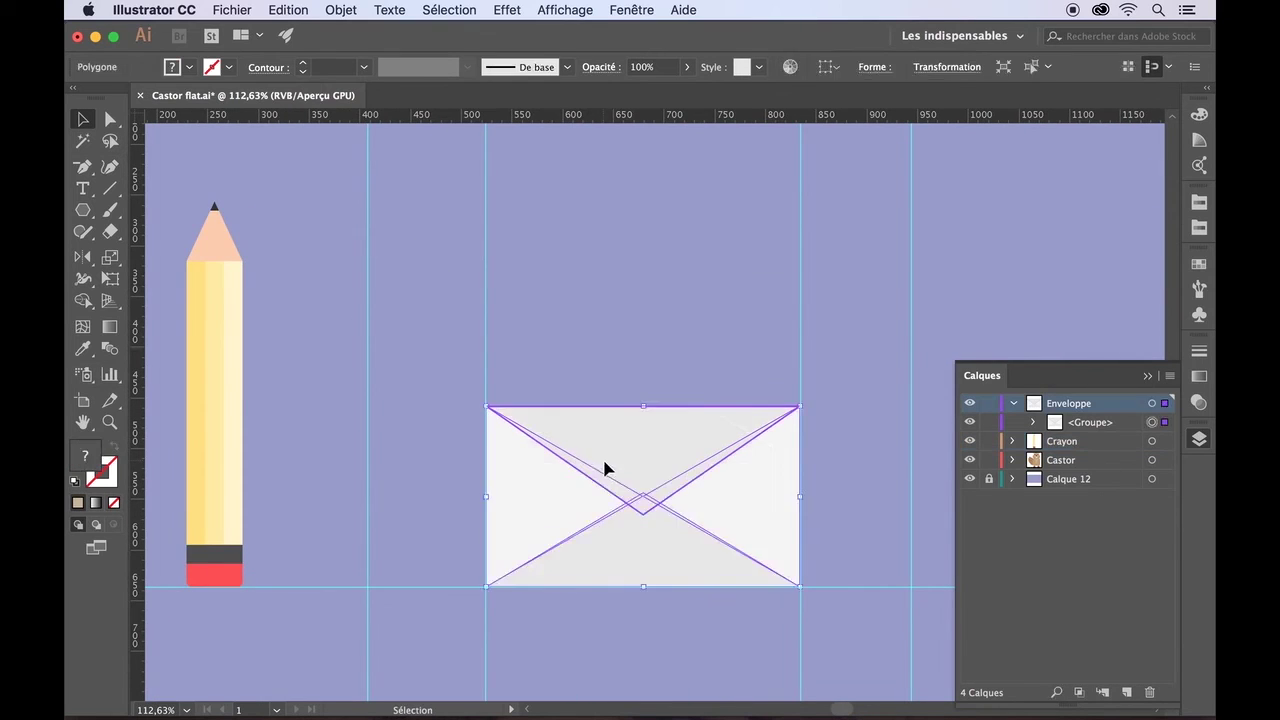
{"action": "left_click", "coordinate": [634, 354]}
{"action": "scroll", "coordinate": [634, 354], "scroll_direction": "down", "scroll_amount": 5}
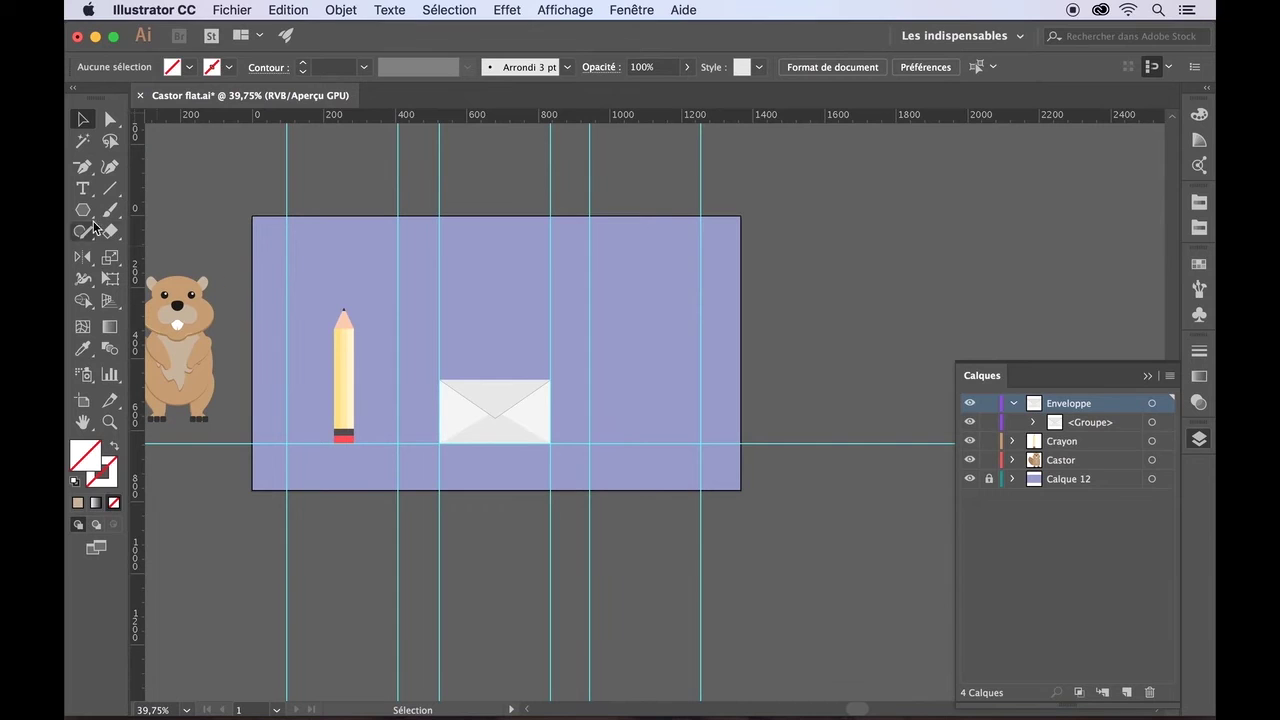
{"action": "left_click", "coordinate": [83, 120]}
{"action": "left_click", "coordinate": [1126, 692]}
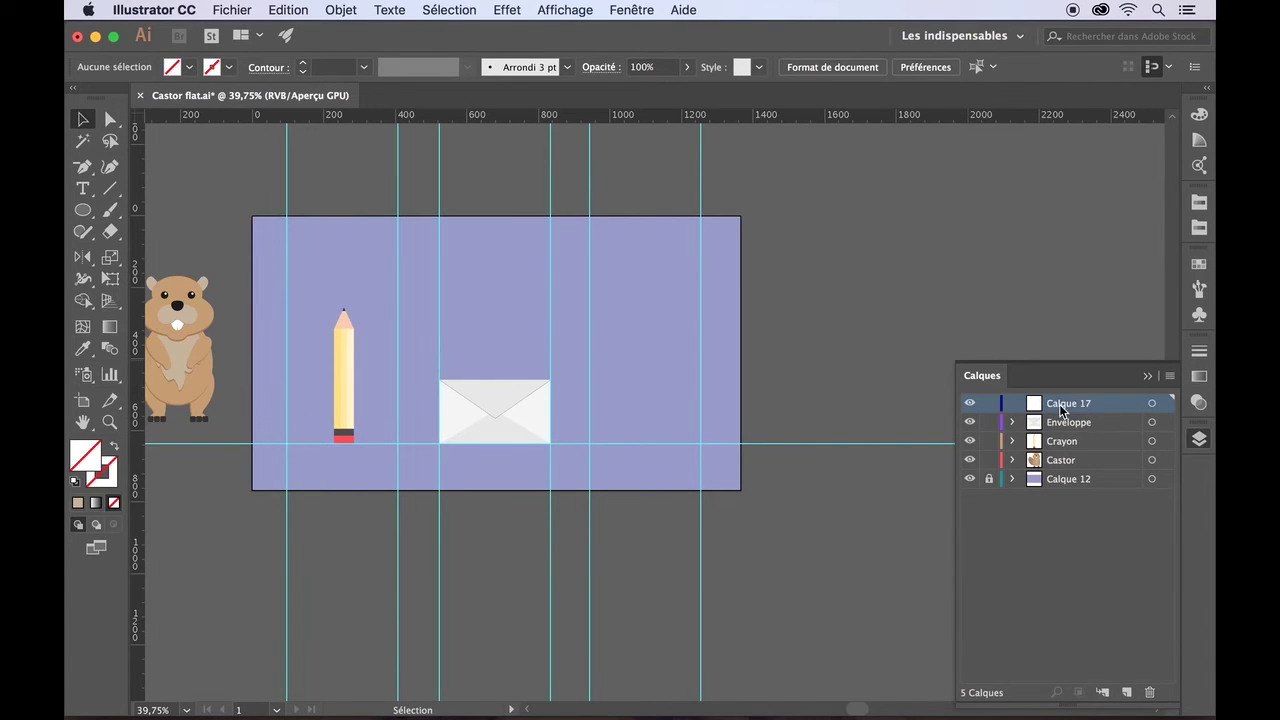
- Set the fill to red and draw an ellipse on the guide right of the envelope
{"action": "left_click", "coordinate": [193, 70]}
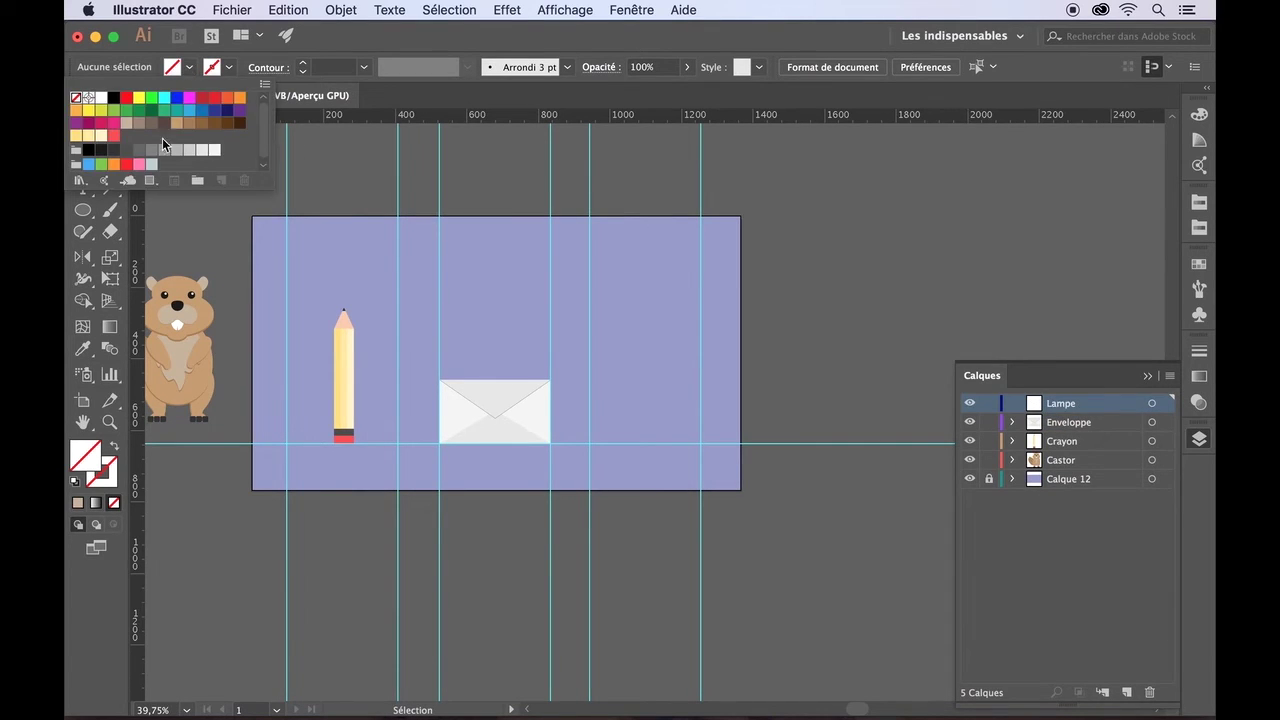
{"action": "left_click", "coordinate": [113, 139]}
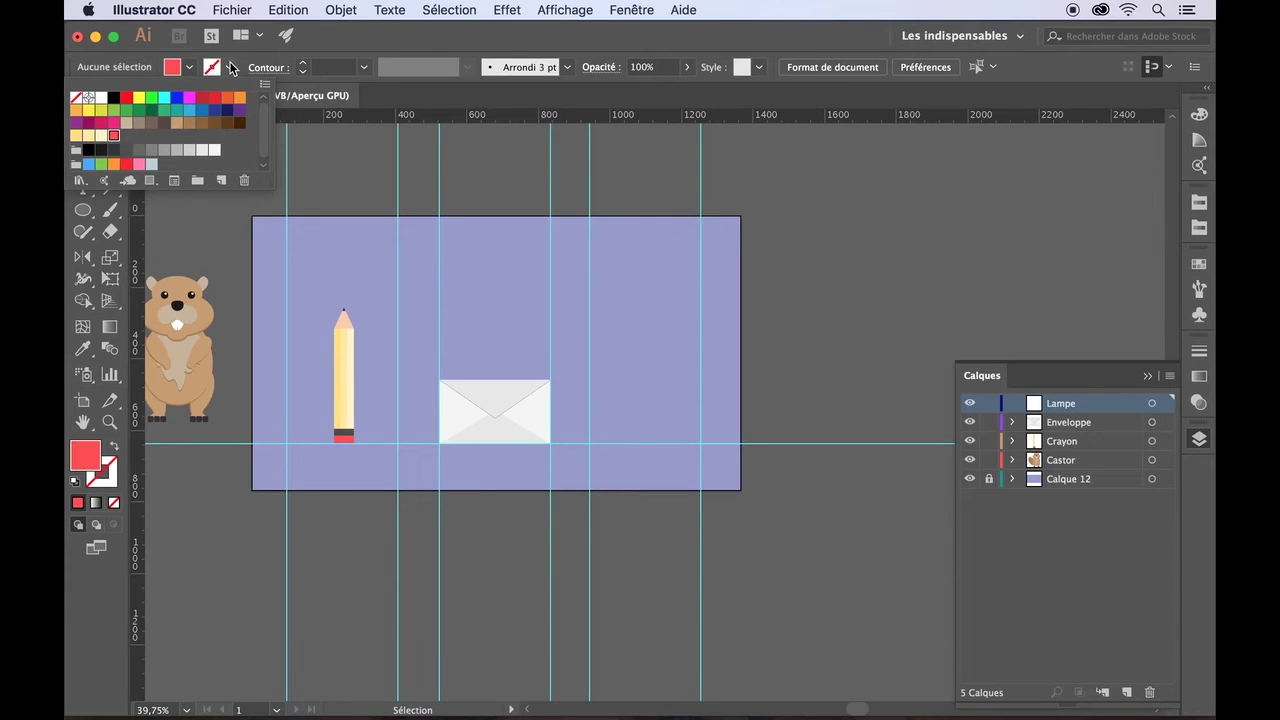
{"action": "left_click", "coordinate": [84, 212]}
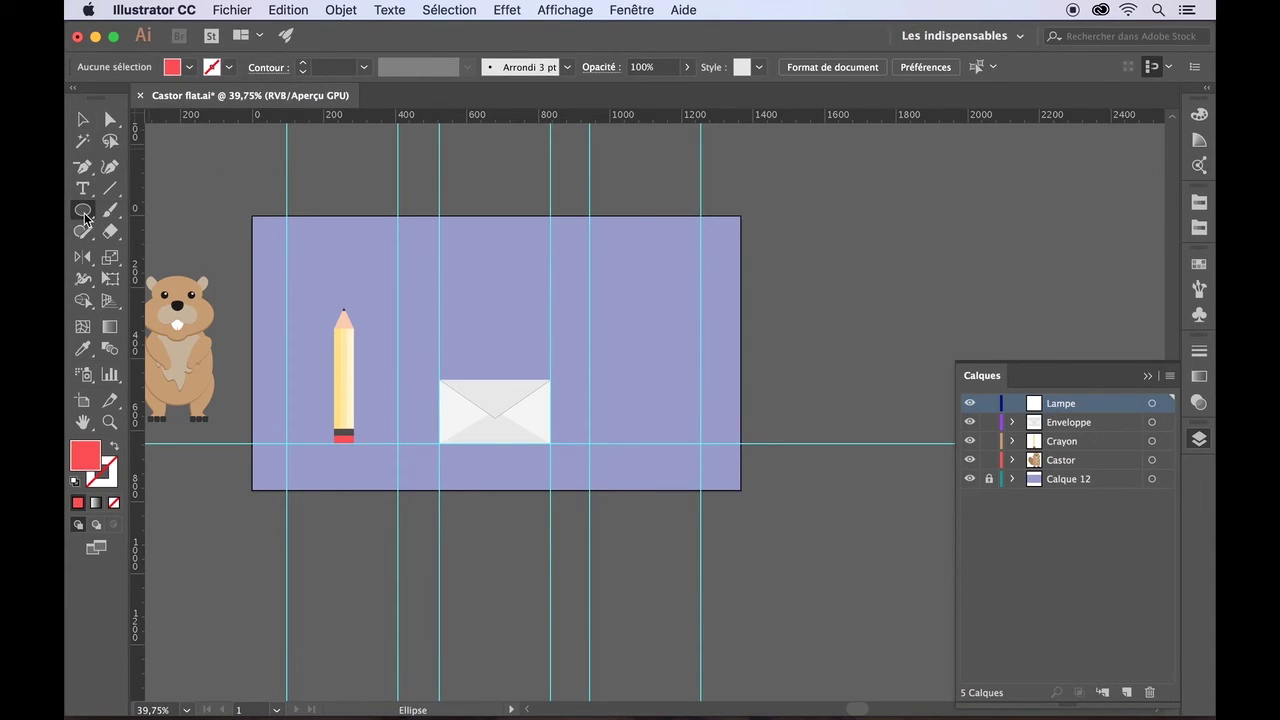
{"action": "left_click_drag", "start_coordinate": [590, 411], "coordinate": [655, 438]}
{"action": "key", "text": "v"}
{"action": "left_click", "coordinate": [655, 376]}
- Draw a rectangle covering the ellipse's lower half and select both shapes
{"action": "left_click_drag", "start_coordinate": [85, 216], "coordinate": [148, 210]}
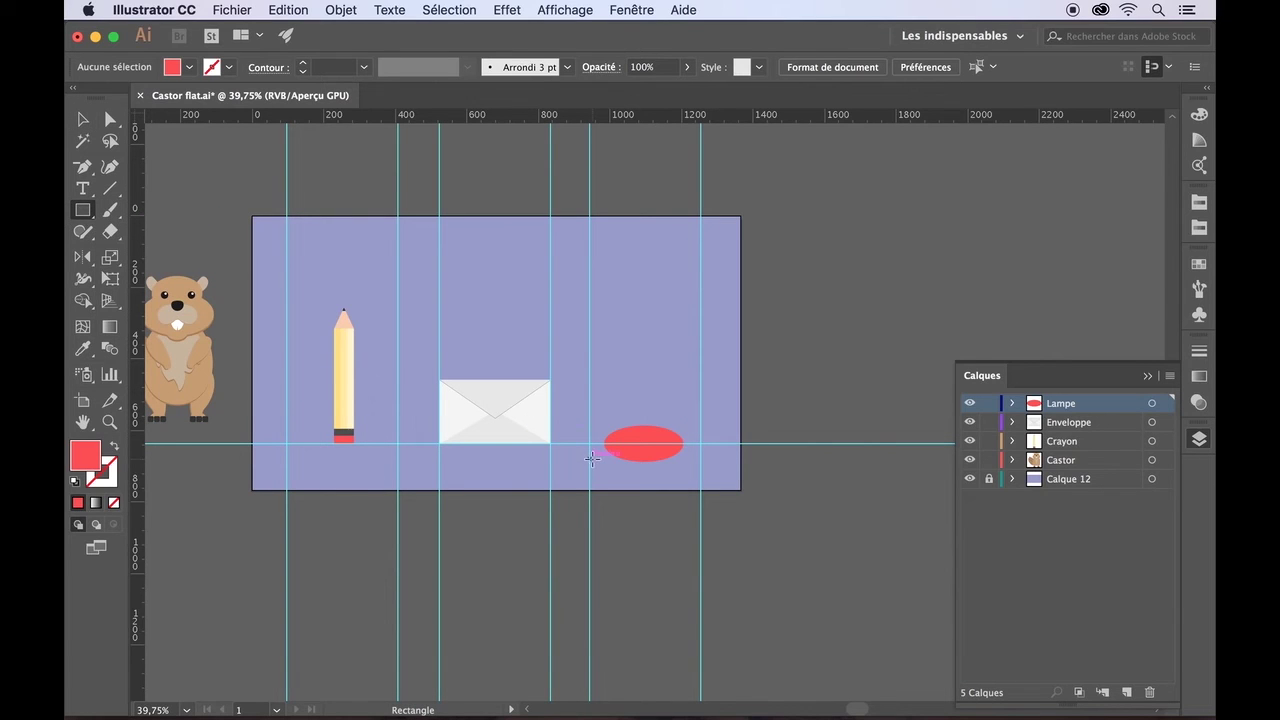
{"action": "left_click_drag", "start_coordinate": [589, 443], "coordinate": [701, 477]}
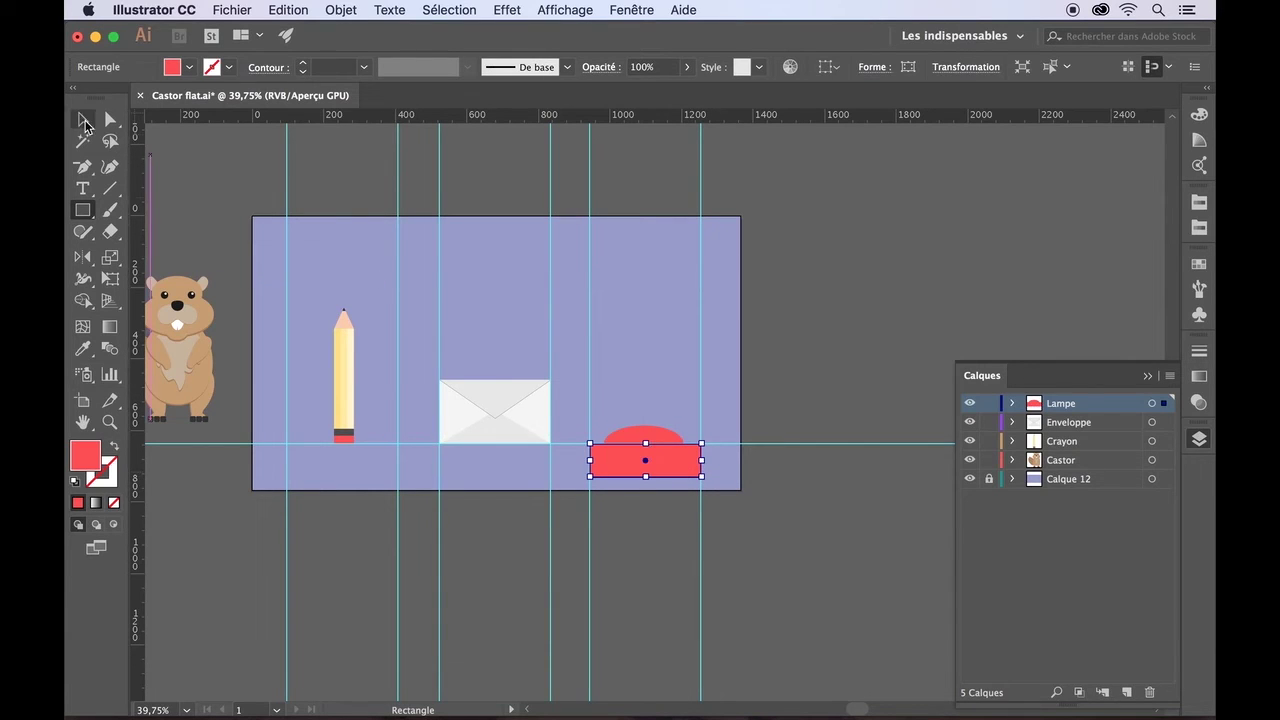
{"action": "key", "text": "shift"}
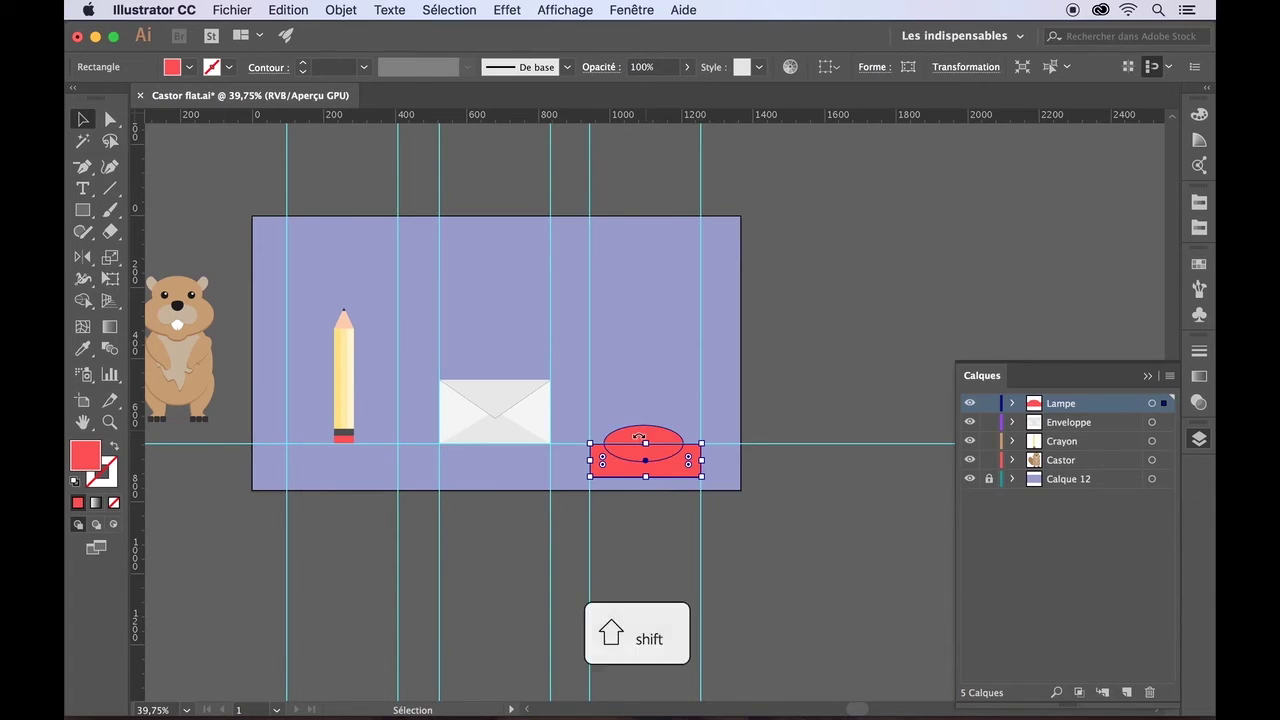
{"action": "left_click", "coordinate": [618, 435], "text": "shift"}
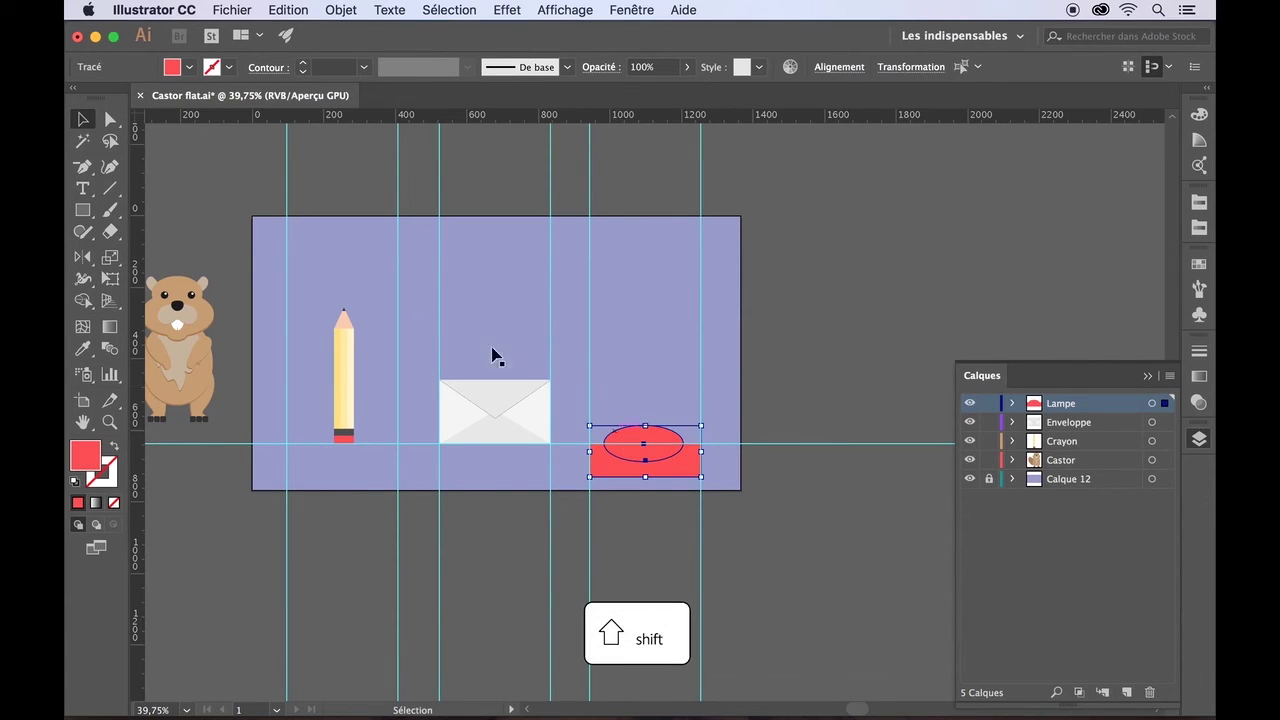
- Alt-drag with Shape Builder to delete the rectangle and lower half, leaving a red half-dome
{"action": "left_click", "coordinate": [84, 300]}
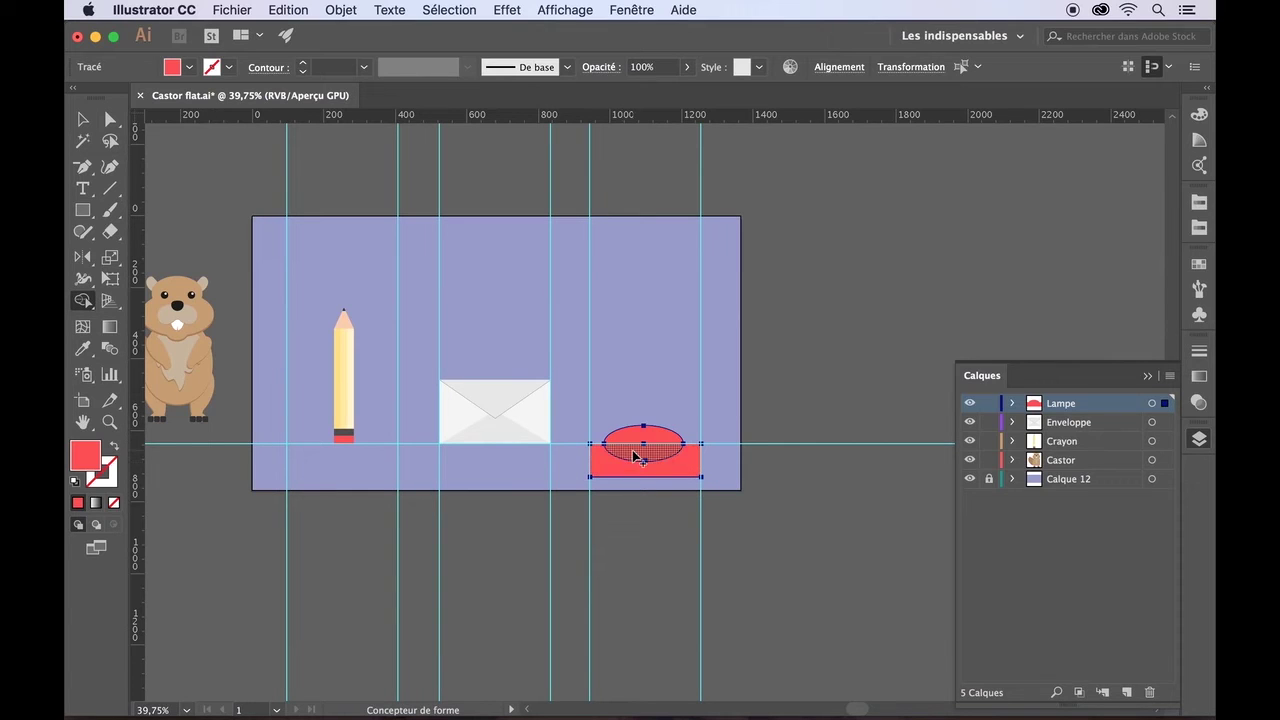
{"action": "key", "text": "alt"}
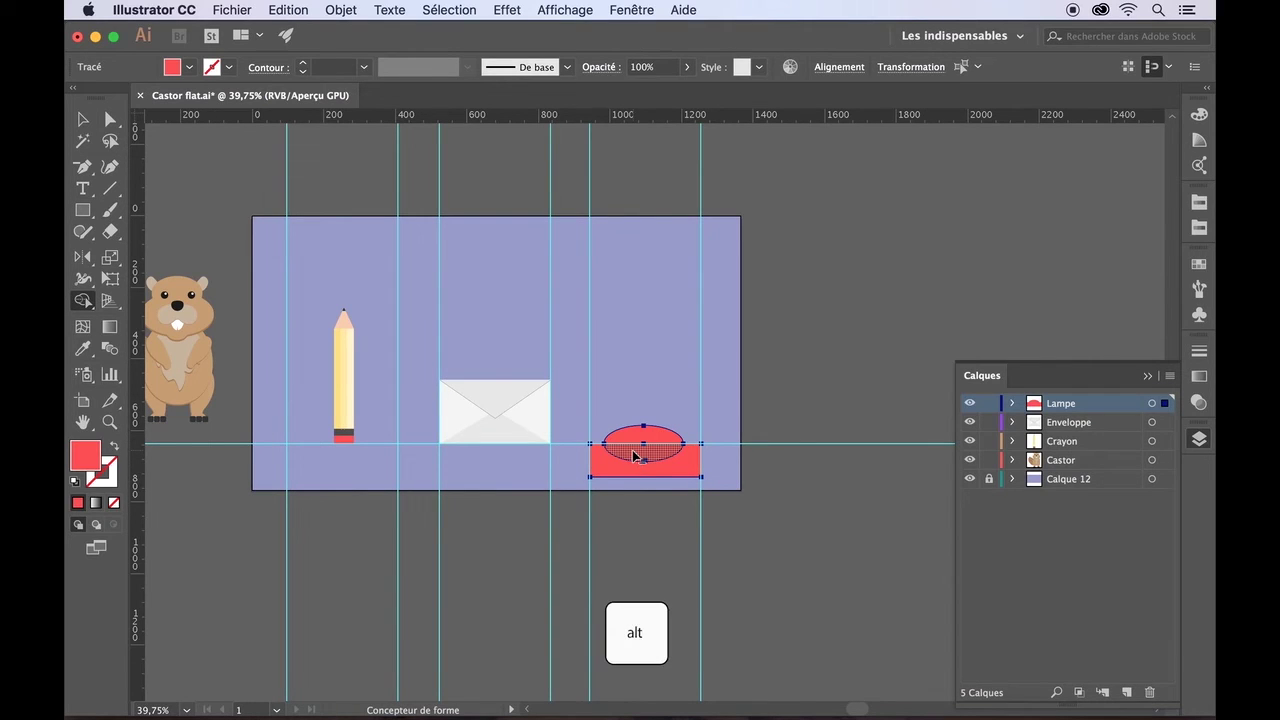
{"action": "left_click_drag", "start_coordinate": [633, 456], "coordinate": [624, 482]}
{"action": "left_click", "coordinate": [83, 119]}
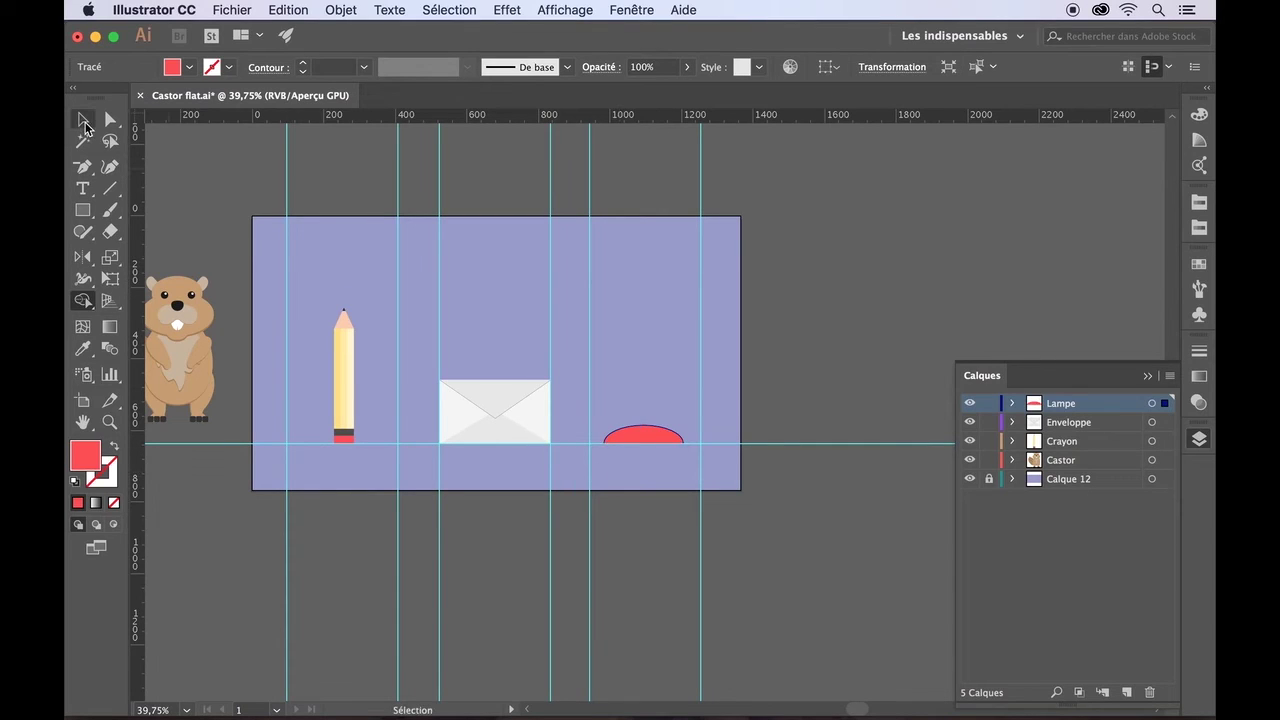
{"action": "left_click", "coordinate": [250, 186]}
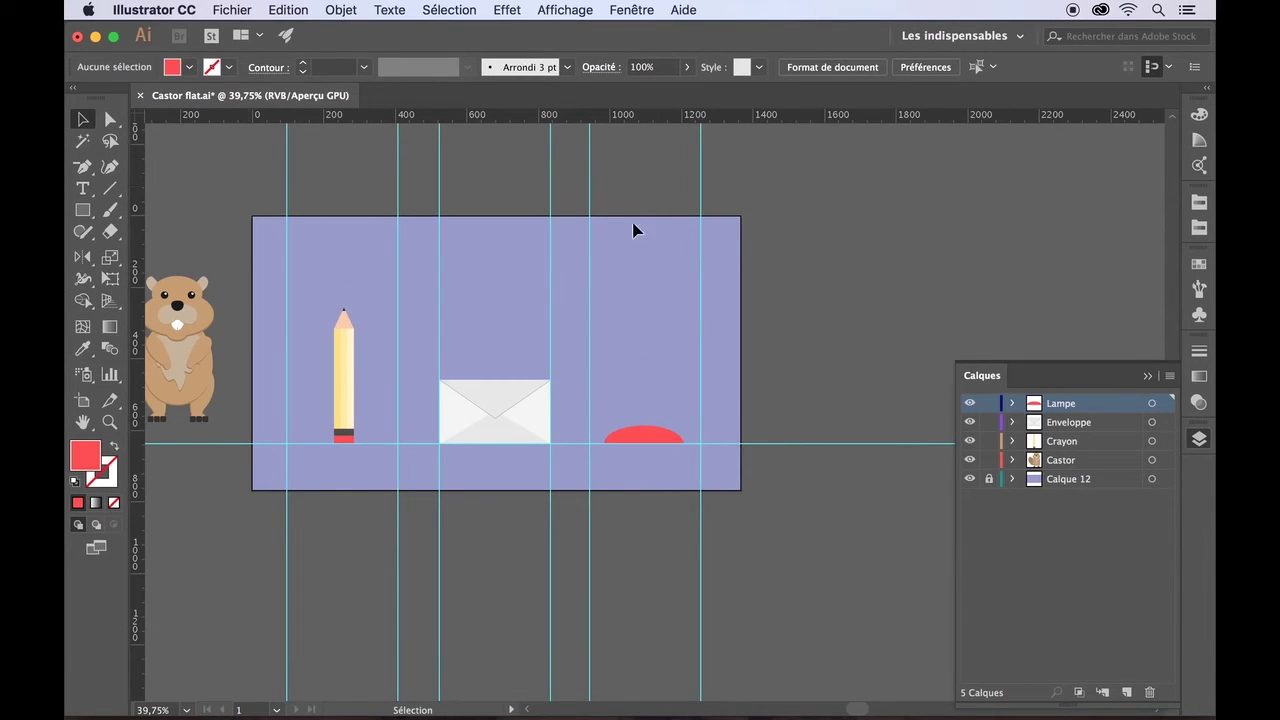
{"action": "left_click", "coordinate": [82, 211]}
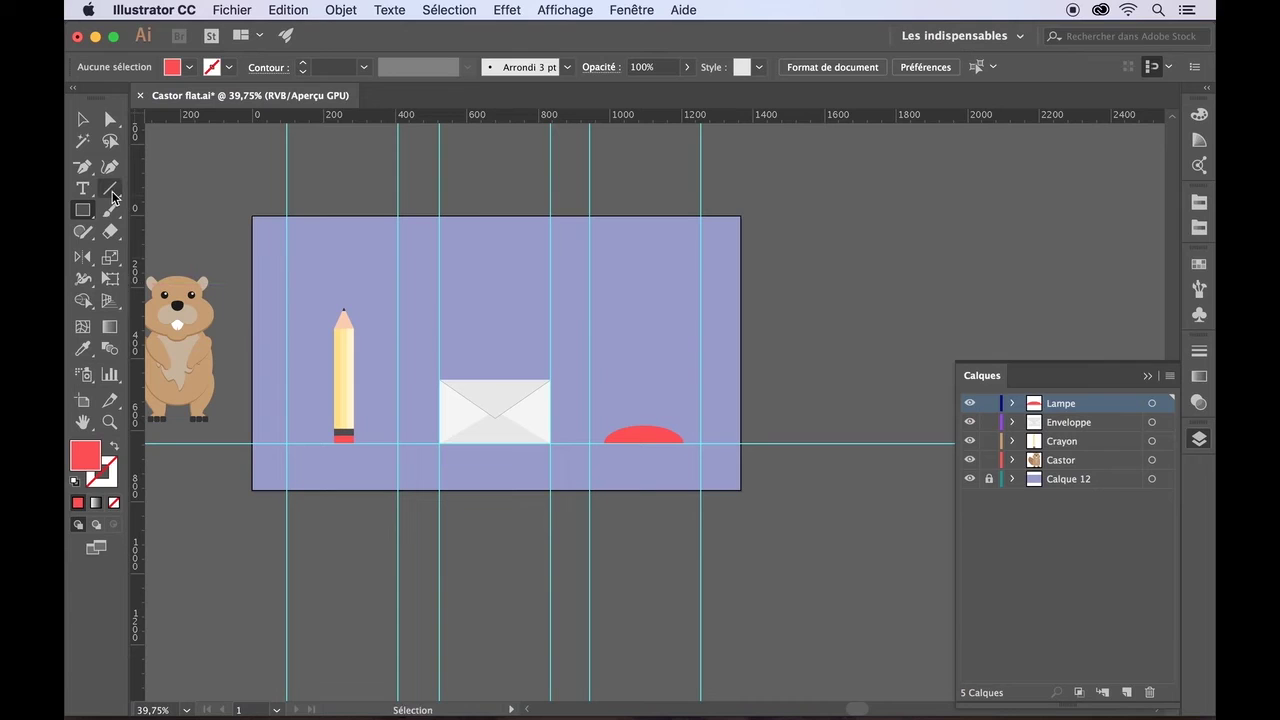
- Draw a vertical red line above the dome with a 15 pt stroke
{"action": "left_click", "coordinate": [112, 192]}
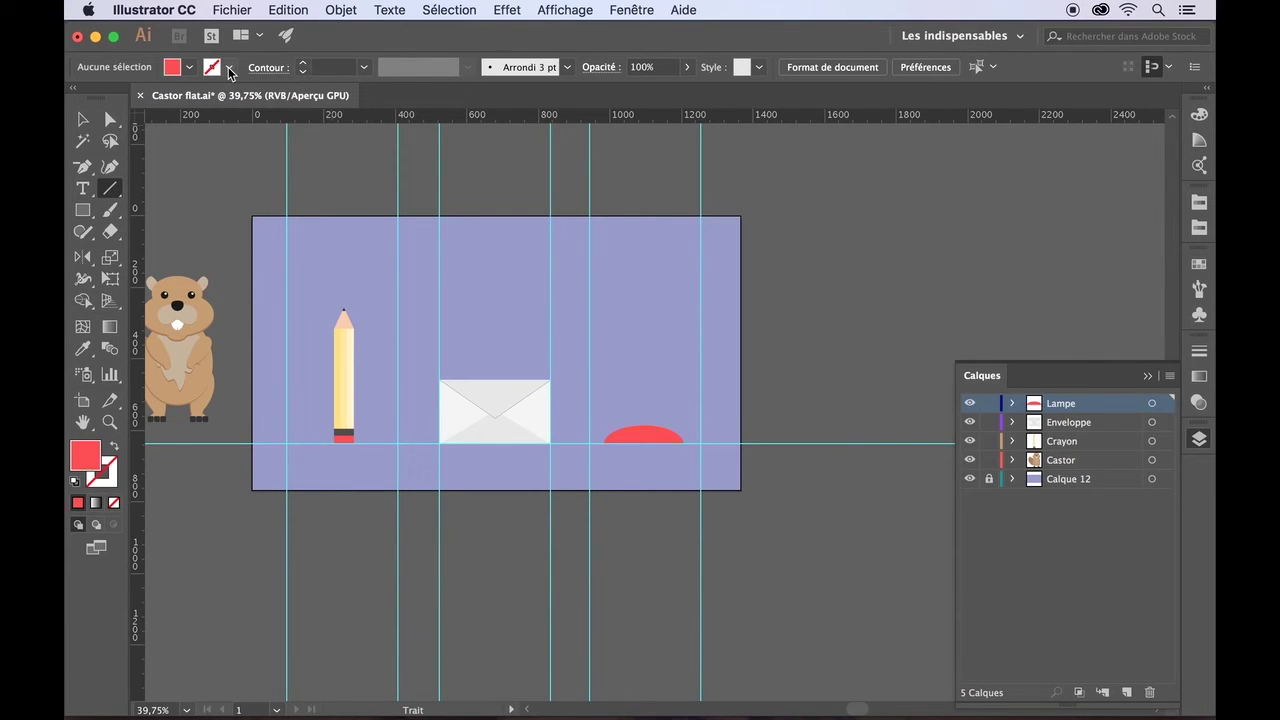
{"action": "left_click", "coordinate": [213, 70]}
{"action": "left_click", "coordinate": [117, 140]}
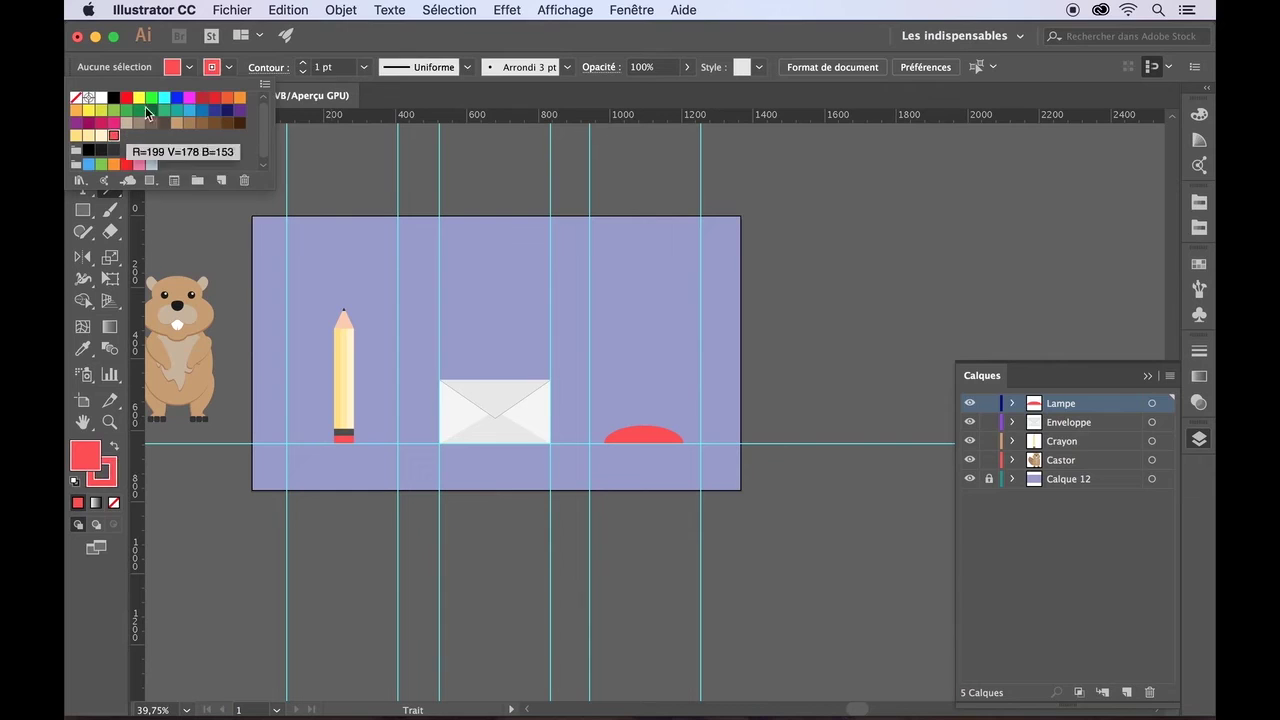
{"action": "left_click", "coordinate": [304, 62]}
{"action": "left_click", "coordinate": [304, 62]}
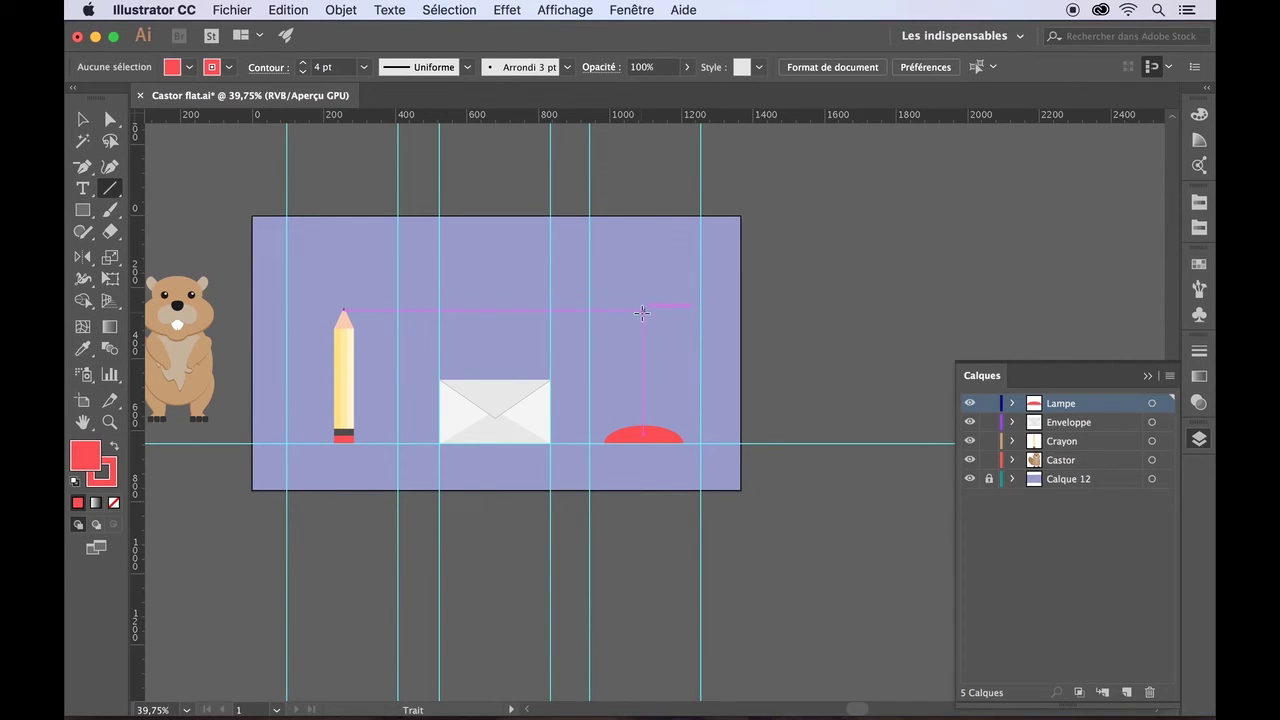
{"action": "left_click_drag", "start_coordinate": [642, 313], "coordinate": [648, 426]}
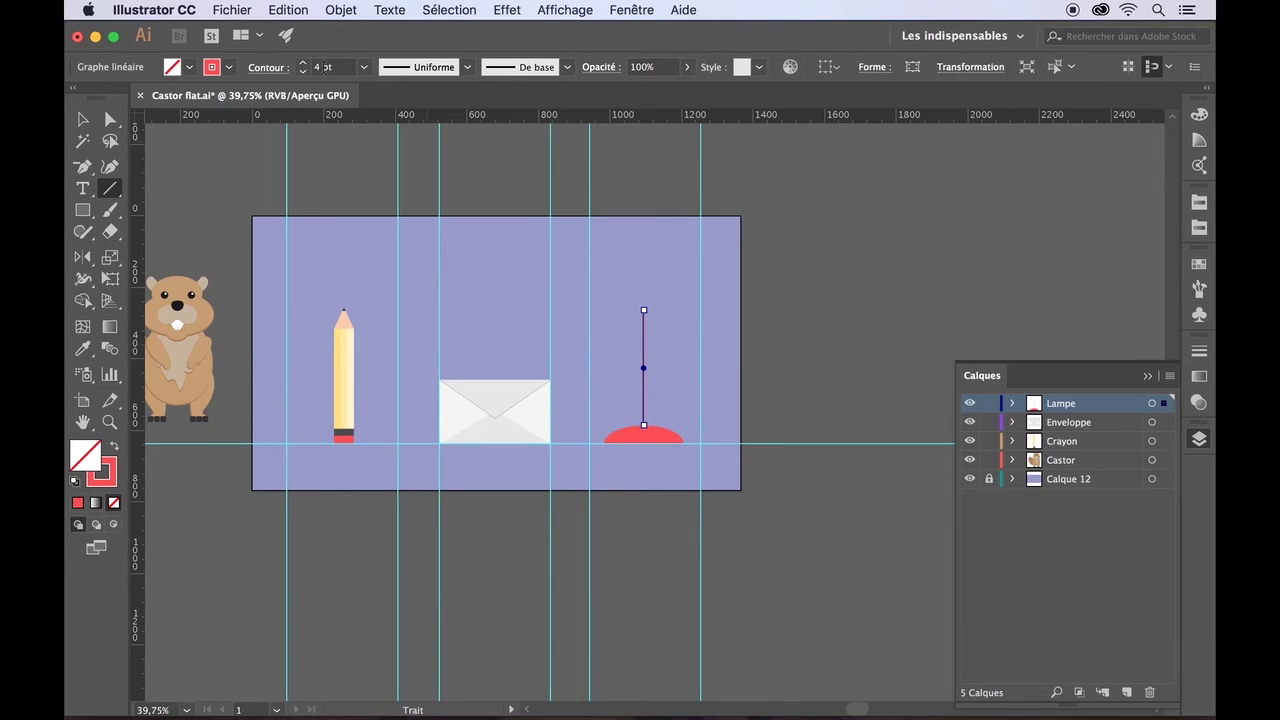
{"action": "left_click", "coordinate": [302, 63]}
{"action": "left_click", "coordinate": [302, 63]}
- Shorten the line from its top end and tilt it to lean right
{"action": "left_click", "coordinate": [643, 309]}
{"action": "left_click_drag", "start_coordinate": [643, 309], "coordinate": [644, 350]}
{"action": "key", "text": "v"}
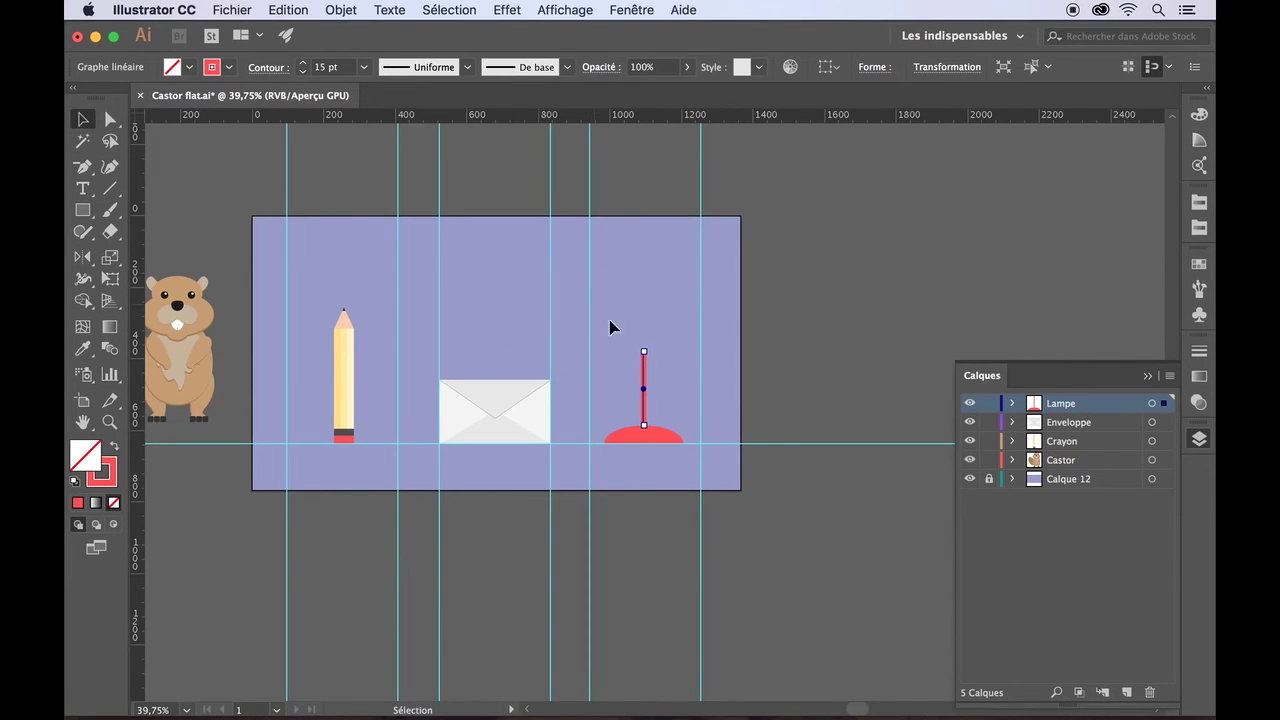
{"action": "left_click_drag", "start_coordinate": [641, 349], "coordinate": [661, 353]}
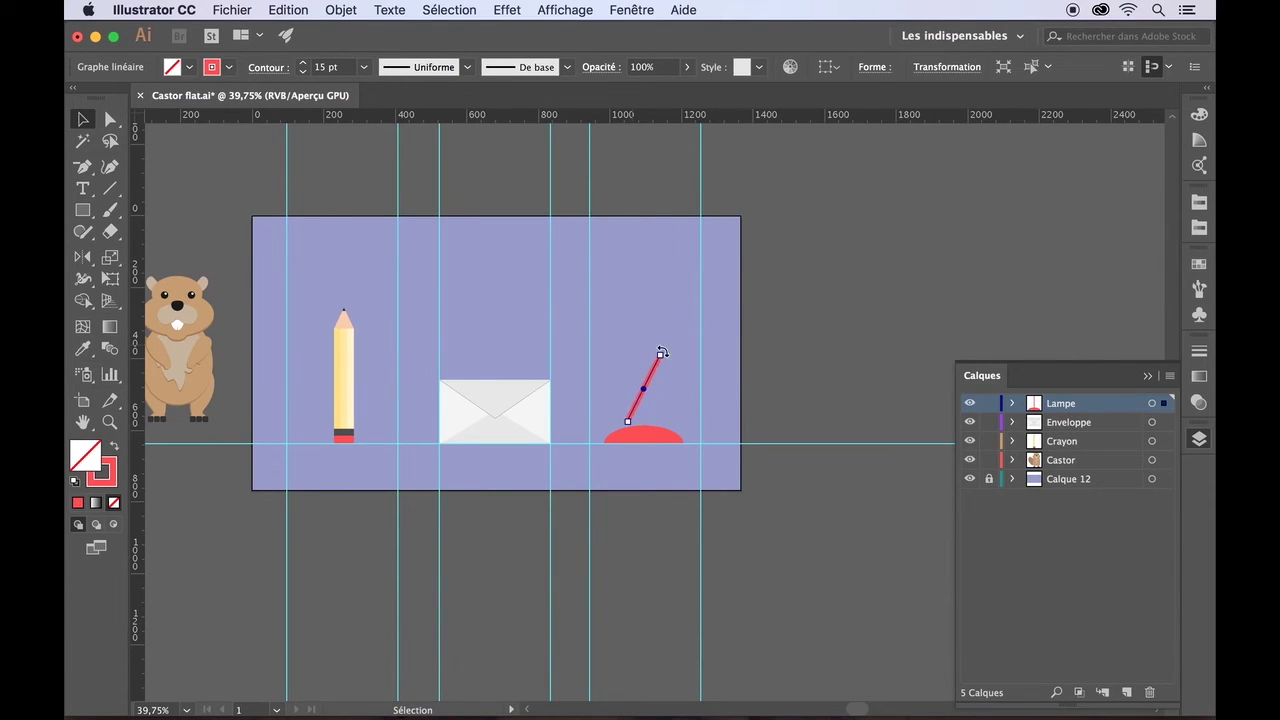
- Nudge the arm right so its lower end sits on the dome, then reselect it
{"action": "key", "text": "Right"}
{"action": "key", "text": "Right"}
{"action": "key", "text": "Right"}
{"action": "key", "text": "Right"}
{"action": "key", "text": "Right"}
{"action": "key", "text": "Right"}
{"action": "key", "text": "Right"}
{"action": "key", "text": "Right"}
{"action": "key", "text": "Right"}
{"action": "key", "text": "Right"}
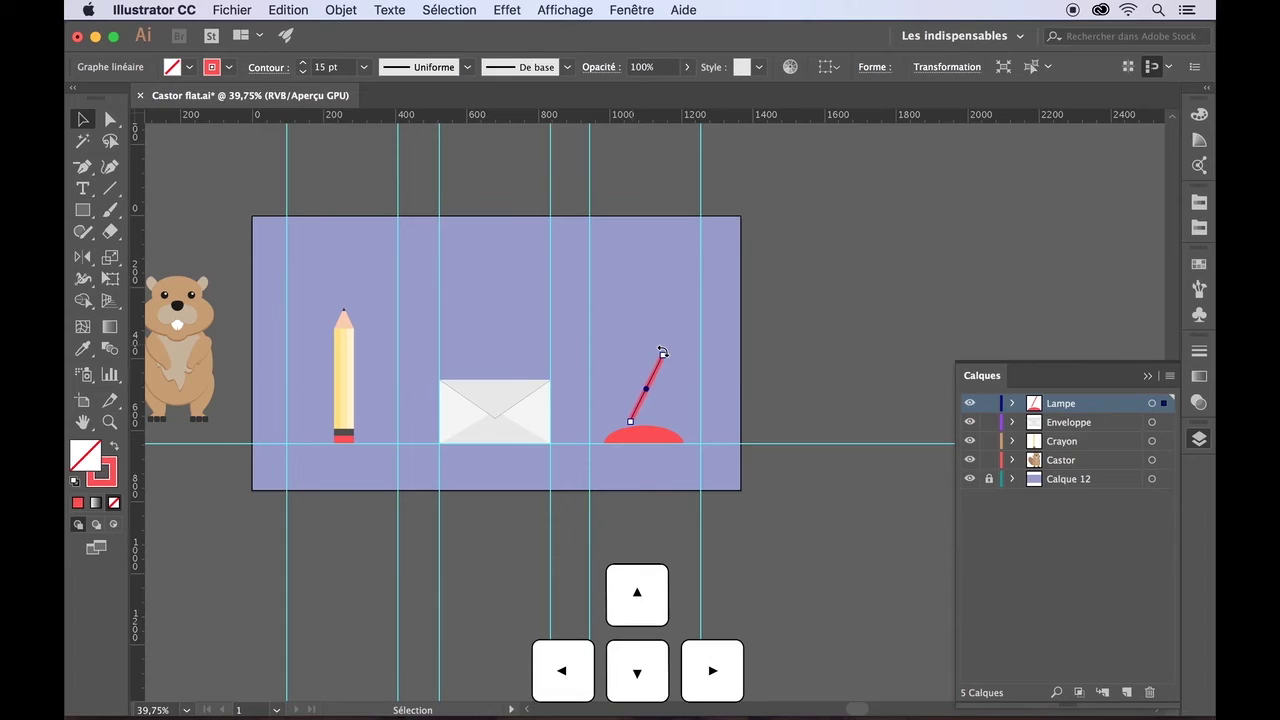
{"action": "key", "text": "Right"}
{"action": "key", "text": "Right"}
{"action": "key", "text": "Right"}
{"action": "key", "text": "Right"}
{"action": "key", "text": "Right"}
{"action": "key", "text": "Right"}
{"action": "key", "text": "Right"}
{"action": "key", "text": "Right"}
{"action": "key", "text": "Right"}
{"action": "key", "text": "Right"}
{"action": "key", "text": "Right"}
{"action": "key", "text": "Right"}
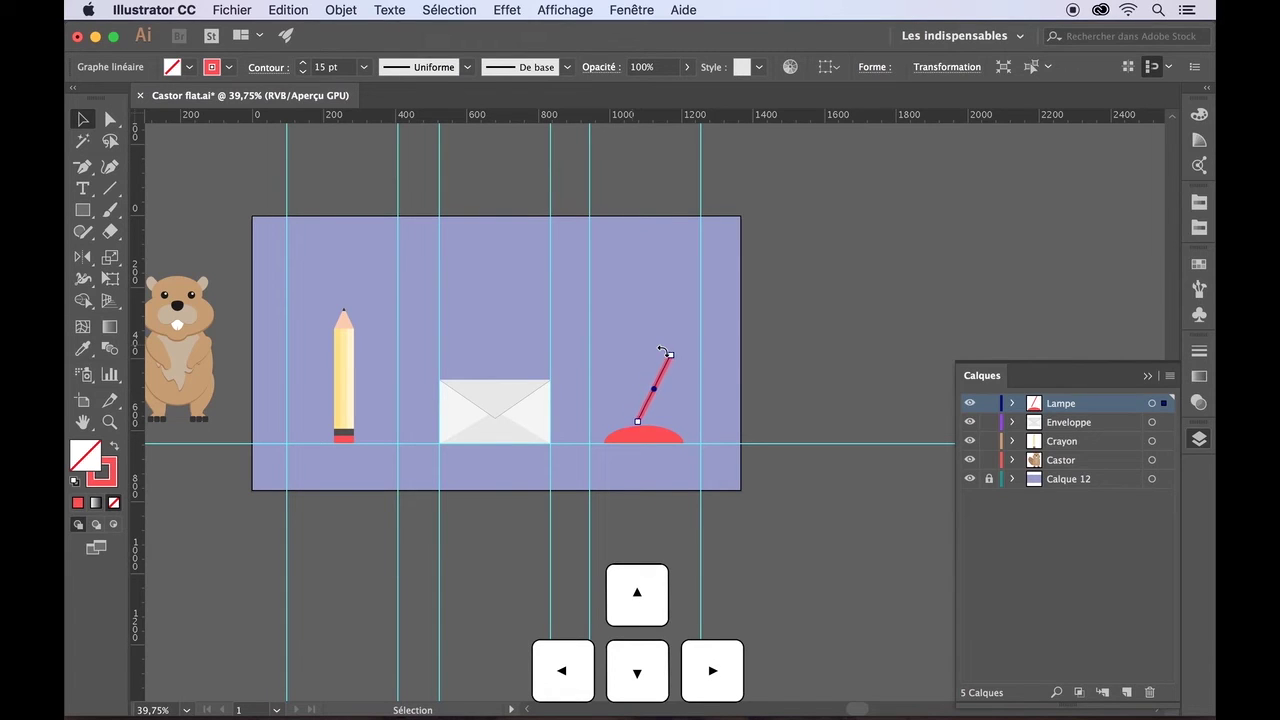
{"action": "key", "text": "Right"}
{"action": "key", "text": "Right"}
{"action": "key", "text": "Right"}
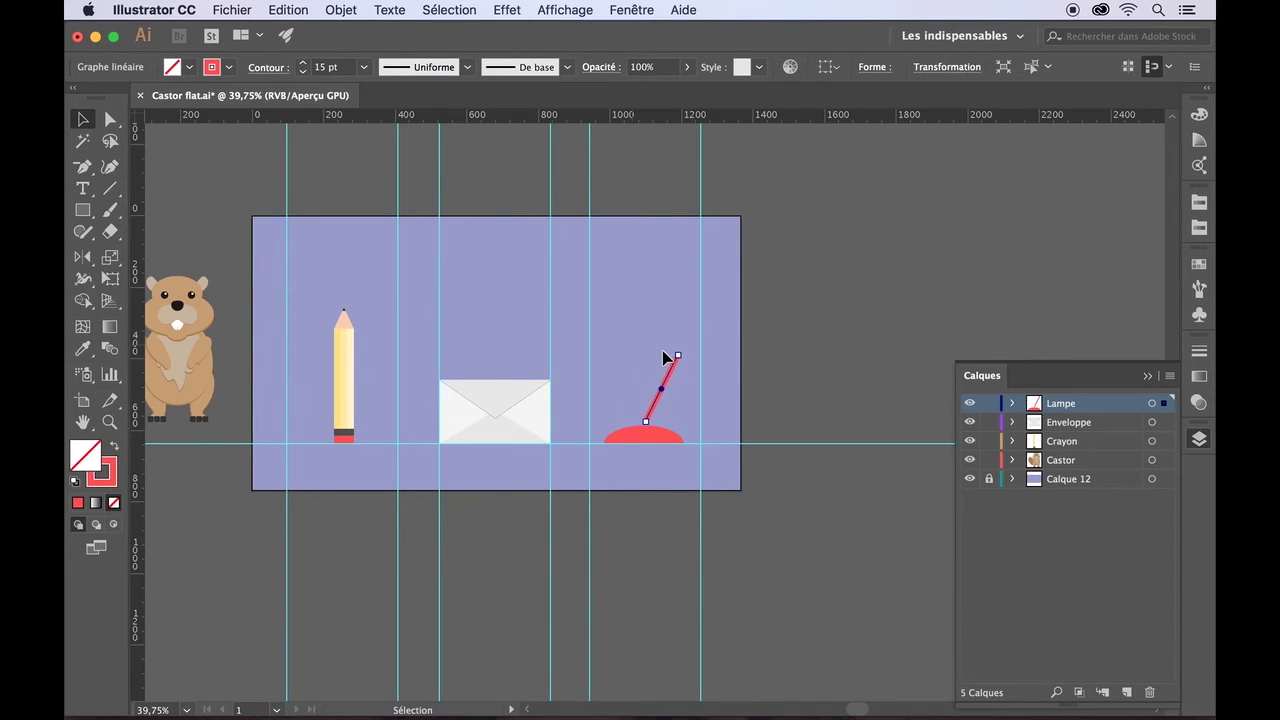
{"action": "left_click_drag", "start_coordinate": [666, 381], "coordinate": [659, 402]}
{"action": "left_click", "coordinate": [648, 527]}
{"action": "left_click", "coordinate": [655, 500]}
{"action": "left_click", "coordinate": [656, 405]}
{"action": "left_click", "coordinate": [638, 600]}
{"action": "left_click", "coordinate": [657, 402]}
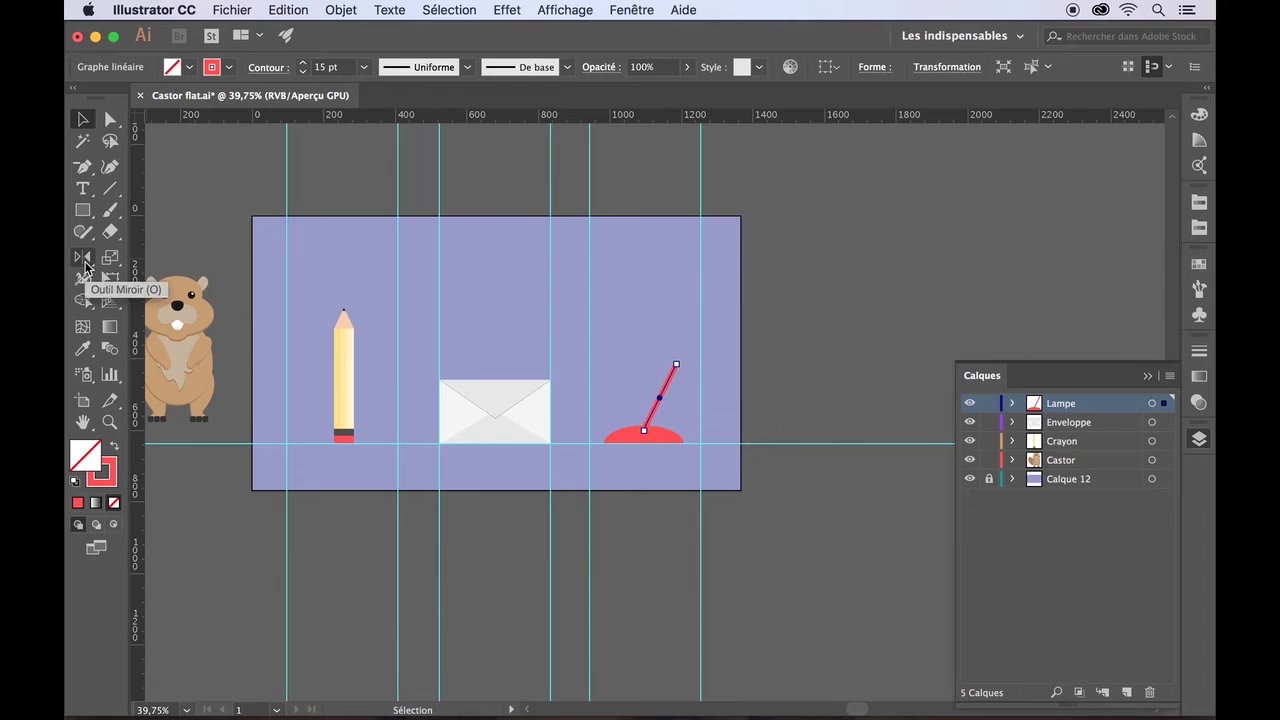
- Make a vertically mirrored copy of the arm and move it up as the upper arm
{"action": "double_click", "coordinate": [86, 265]}
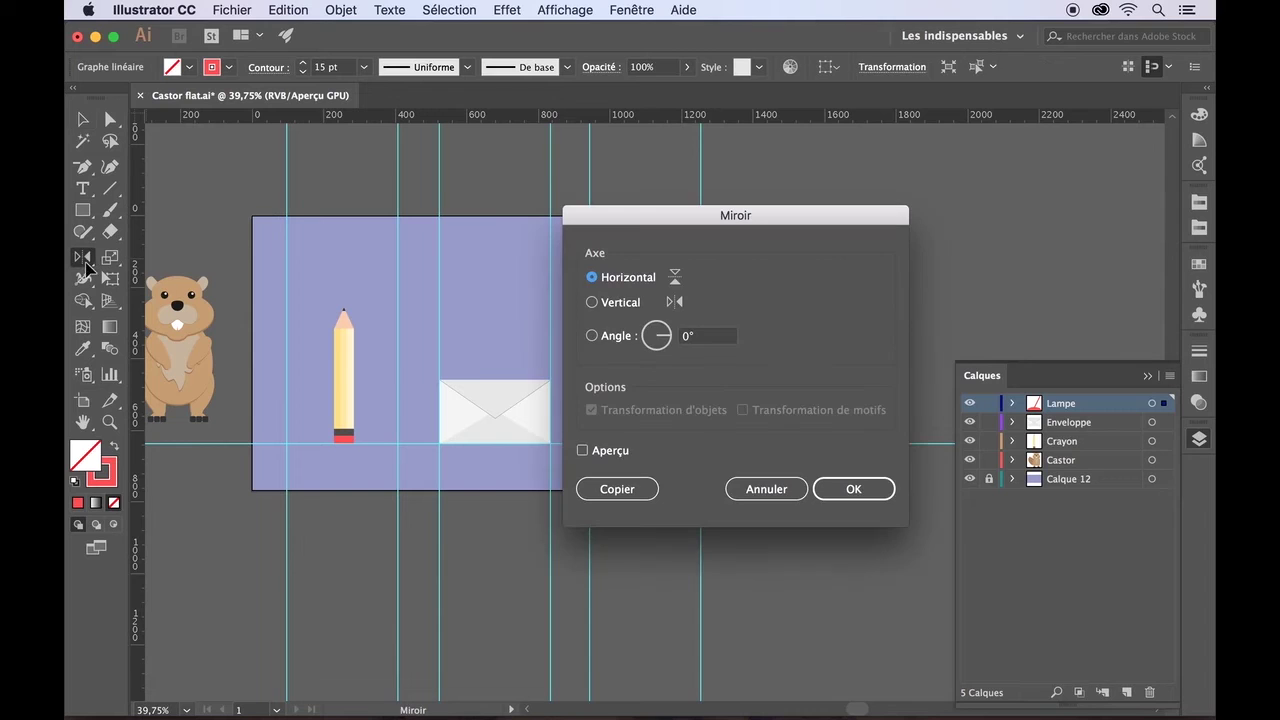
{"action": "left_click", "coordinate": [593, 302]}
{"action": "left_click", "coordinate": [641, 487]}
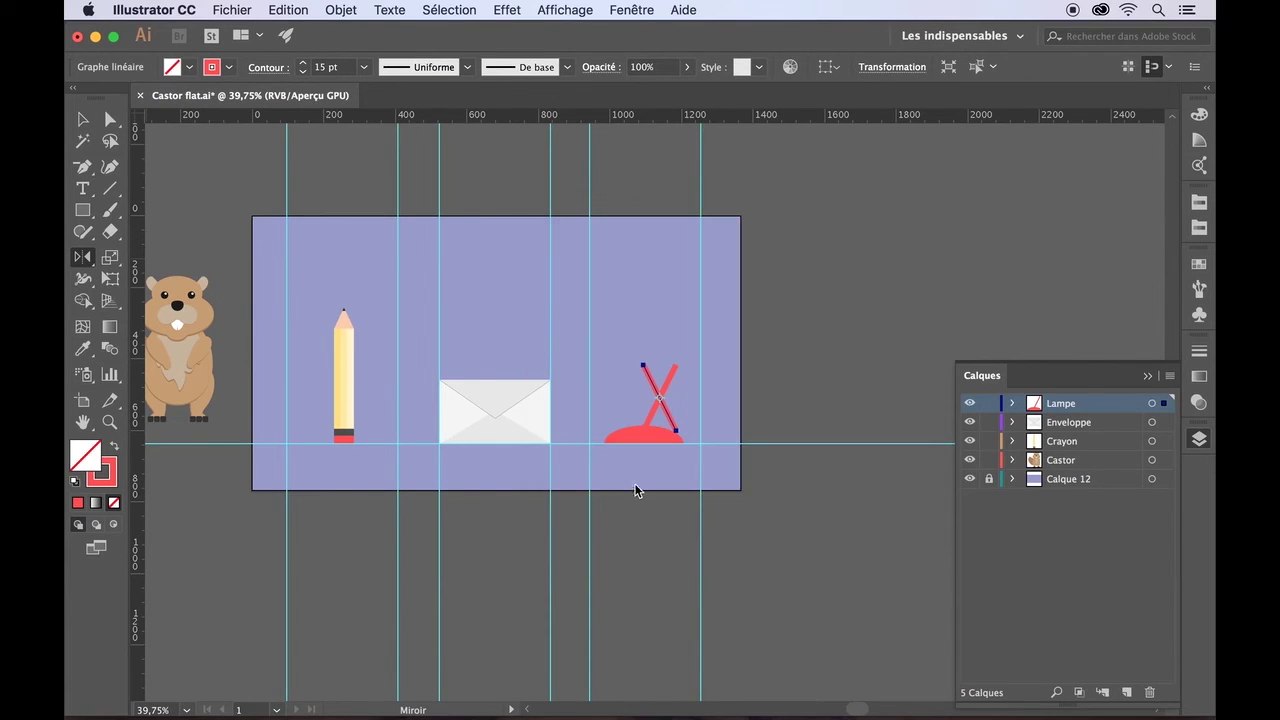
{"action": "key", "text": "v"}
{"action": "left_click_drag", "start_coordinate": [645, 365], "coordinate": [643, 302]}
{"action": "left_click", "coordinate": [660, 517]}
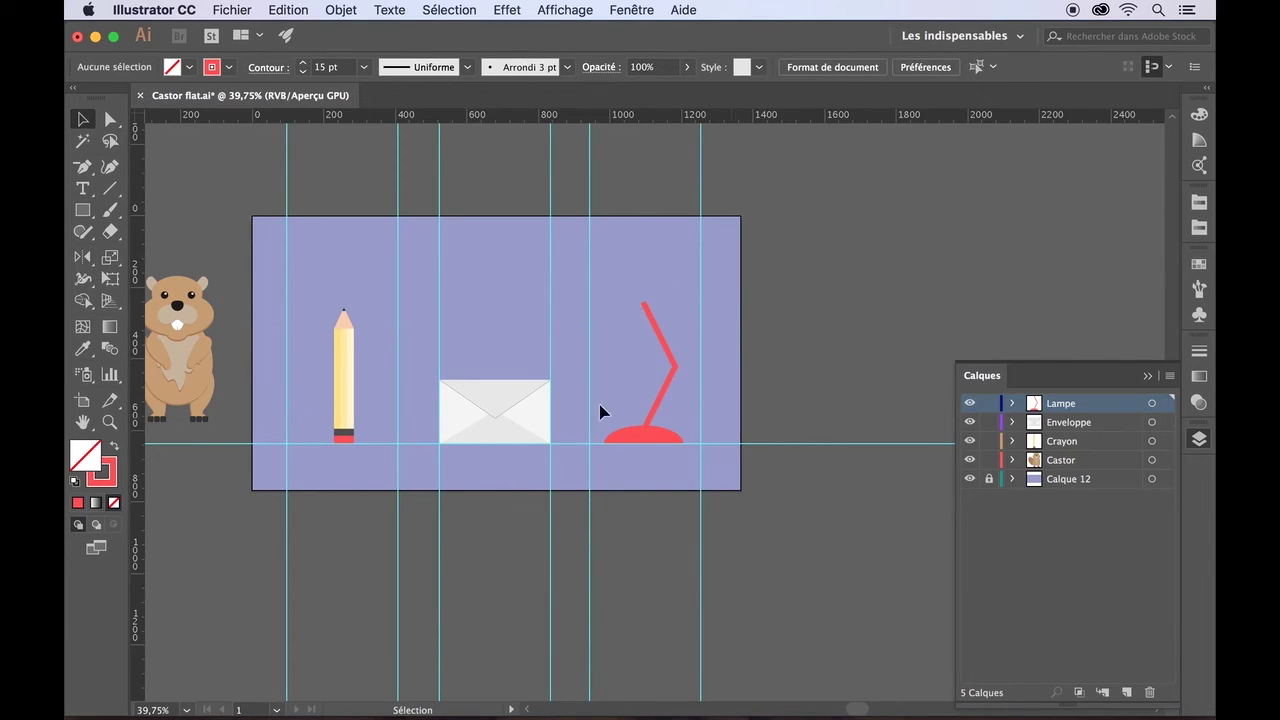
- Realign the lower and upper arms at the elbow and draw a circle at the arm's top
{"action": "left_click", "coordinate": [672, 373]}
{"action": "mouse_move", "coordinate": [676, 366]}
{"action": "left_mouse_down"}
{"action": "mouse_move", "coordinate": [683, 391]}
{"action": "mouse_move", "coordinate": [682, 370]}
{"action": "mouse_move", "coordinate": [662, 361]}
{"action": "left_mouse_up"}
{"action": "left_click", "coordinate": [670, 357]}
{"action": "left_click", "coordinate": [633, 384]}
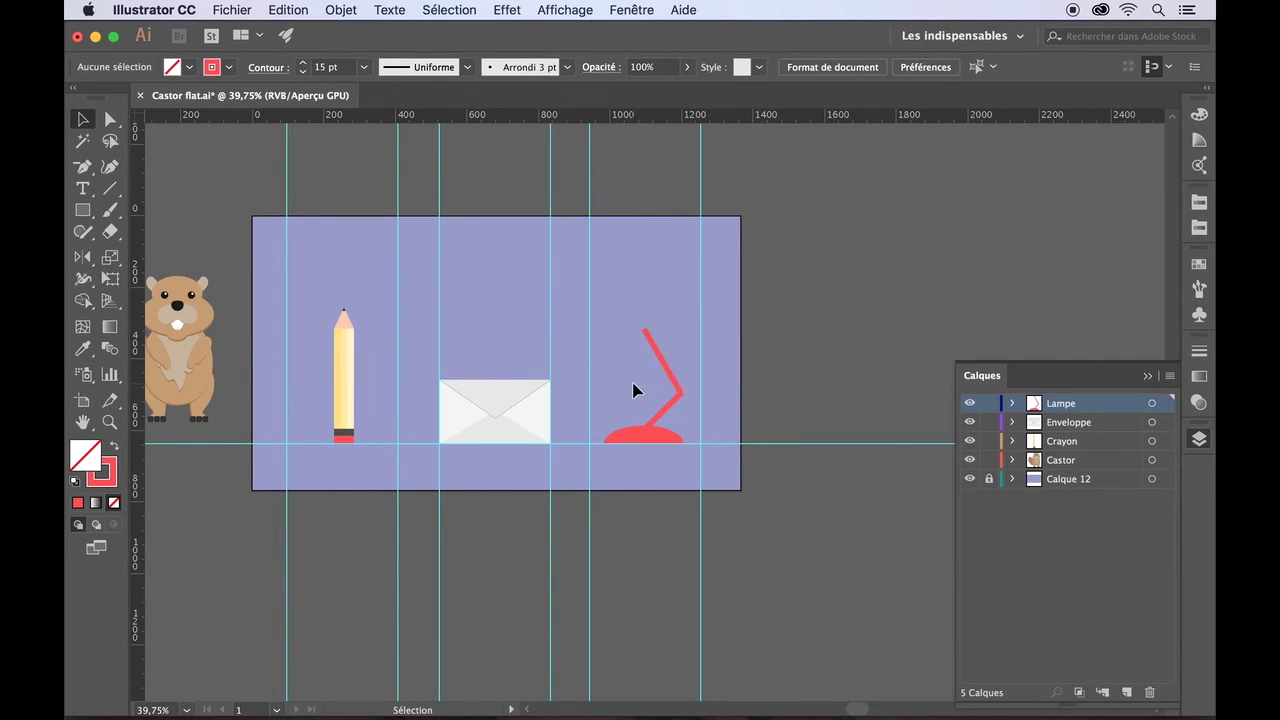
{"action": "scroll", "coordinate": [632, 383], "scroll_direction": "up", "scroll_amount": 5}
{"action": "left_click", "coordinate": [746, 357]}
{"action": "left_click_drag", "start_coordinate": [746, 360], "coordinate": [749, 363]}
{"action": "left_click", "coordinate": [685, 440]}
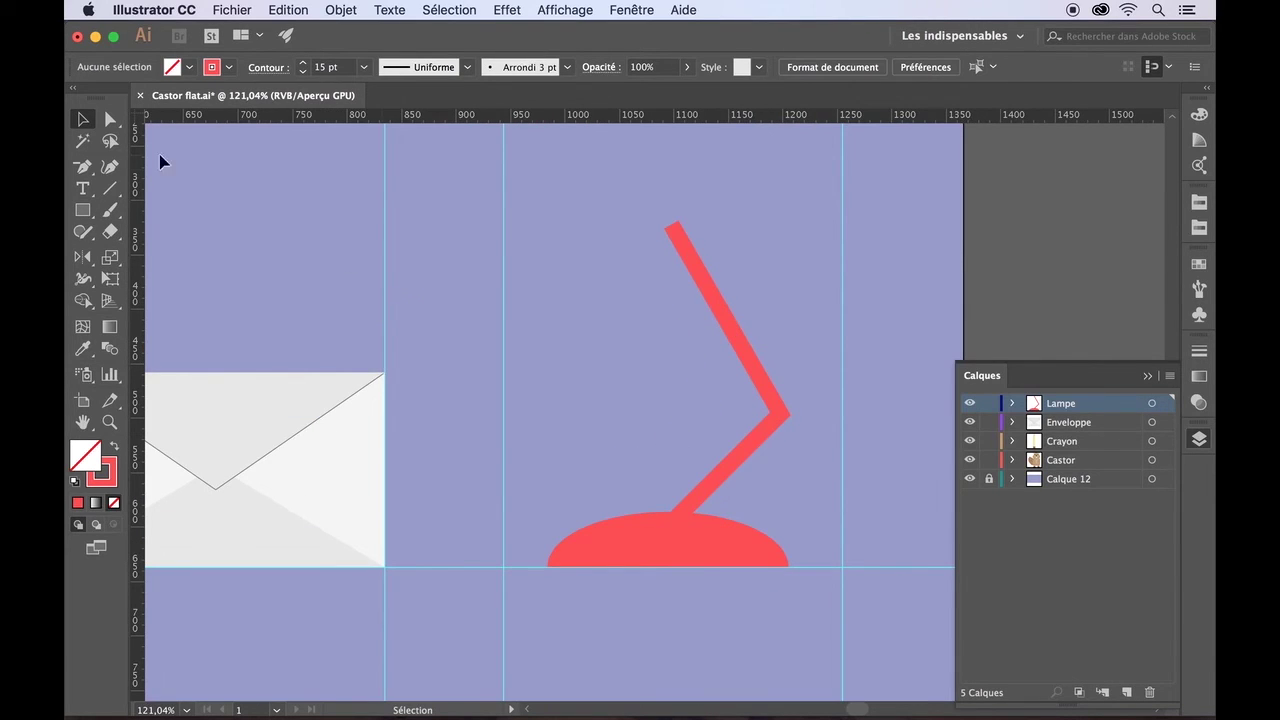
{"action": "left_click_drag", "start_coordinate": [82, 210], "coordinate": [171, 249]}
{"action": "mouse_move", "coordinate": [654, 221]}
{"action": "left_mouse_down"}
{"action": "mouse_move", "coordinate": [685, 257]}
{"action": "mouse_move", "coordinate": [682, 209]}
{"action": "left_mouse_up"}
- Give the circle no stroke and a red fill, placed at the arm's top
{"action": "left_click", "coordinate": [230, 67]}
{"action": "left_click", "coordinate": [76, 98]}
{"action": "left_click", "coordinate": [188, 68]}
{"action": "left_click", "coordinate": [113, 136]}
{"action": "left_click", "coordinate": [88, 222]}
{"action": "key", "text": "v"}
{"action": "left_click", "coordinate": [753, 213]}
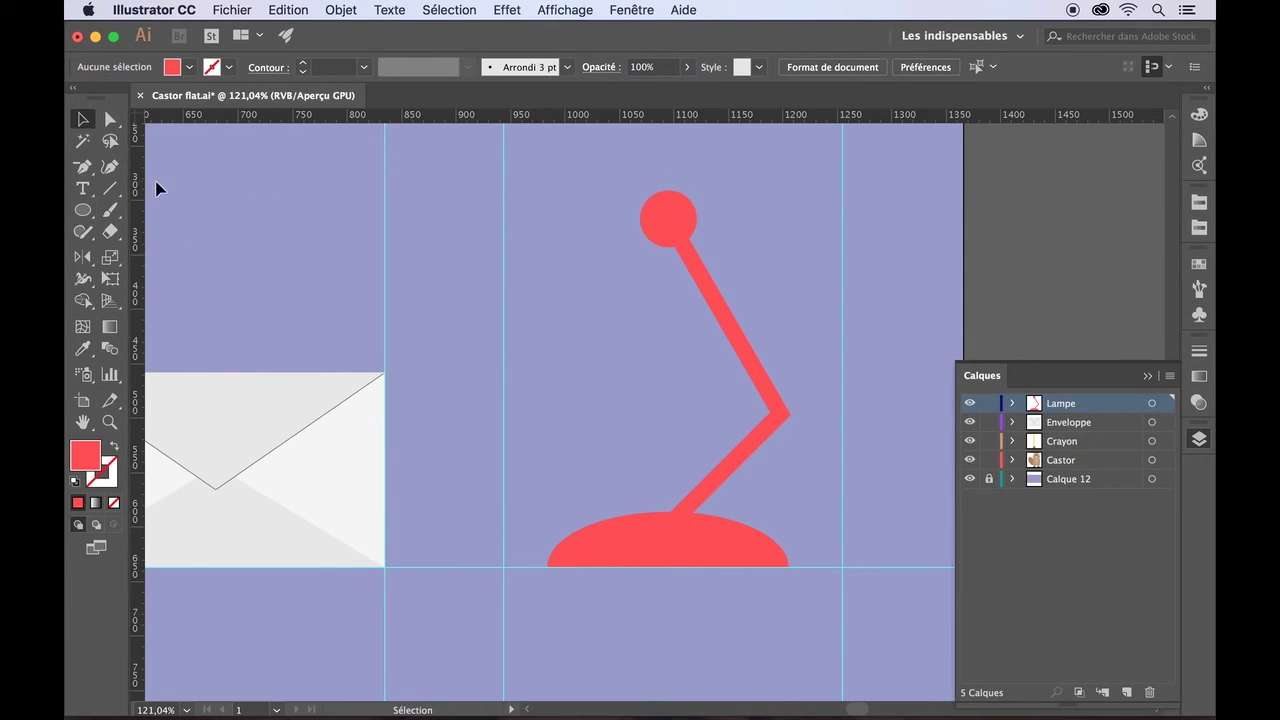
- Draw a 3-sided red polygon and move, rotate and scale it into a downward shade
{"action": "left_click_drag", "start_coordinate": [83, 210], "coordinate": [151, 267]}
{"action": "left_click_drag", "start_coordinate": [414, 208], "coordinate": [463, 275]}
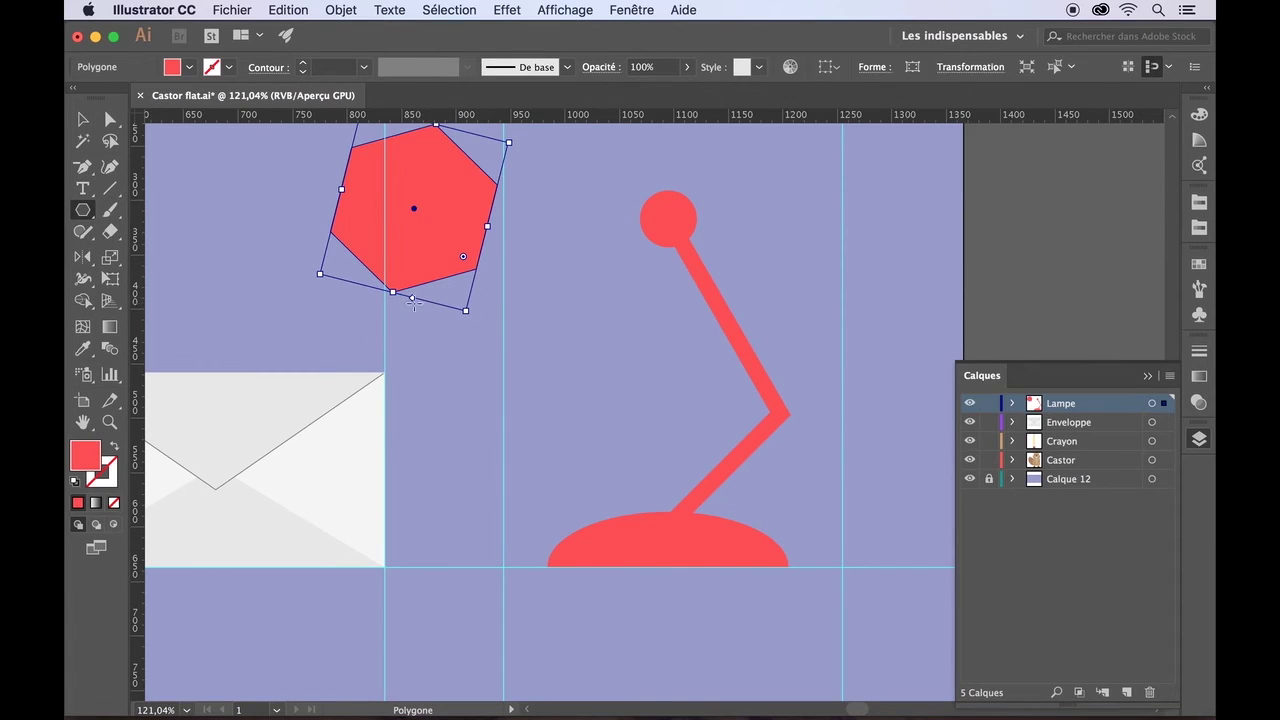
{"action": "left_click_drag", "start_coordinate": [412, 301], "coordinate": [452, 303]}
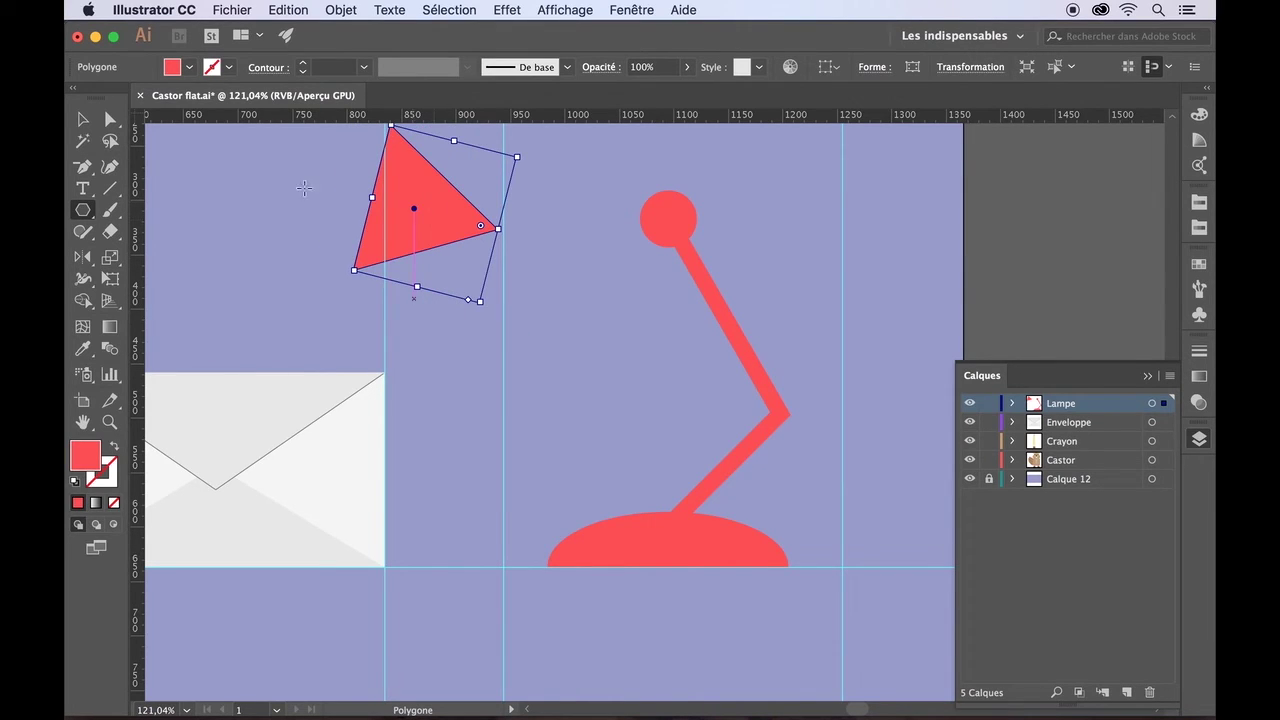
{"action": "key", "text": "v"}
{"action": "left_click_drag", "start_coordinate": [405, 233], "coordinate": [577, 225]}
{"action": "left_click_drag", "start_coordinate": [567, 173], "coordinate": [568, 169]}
{"action": "left_click_drag", "start_coordinate": [653, 296], "coordinate": [660, 150]}
{"action": "left_click_drag", "start_coordinate": [590, 190], "coordinate": [596, 289]}
- Shrink the red lamp-head circle and deselect everything
{"action": "left_click", "coordinate": [690, 218]}
{"action": "left_click_drag", "start_coordinate": [700, 192], "coordinate": [690, 198]}
{"action": "key", "text": "super+shift+a"}
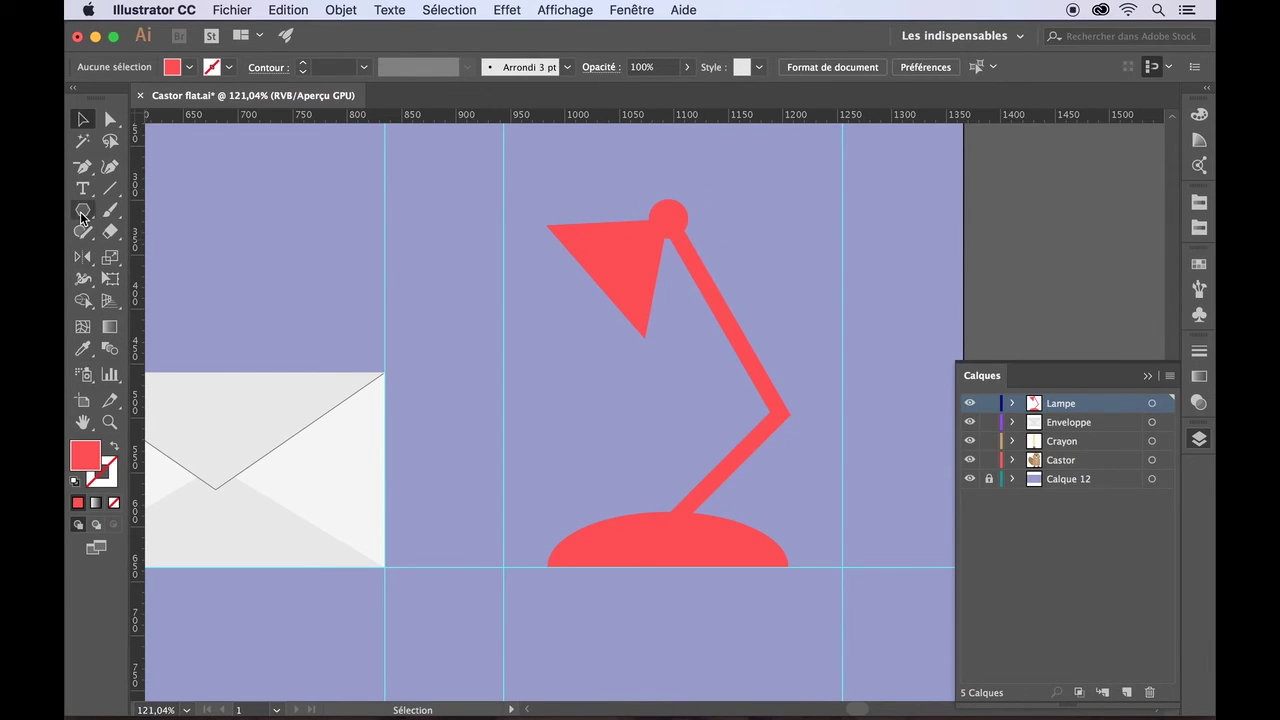
- Draw a pale yellow bulb ellipse in the shade and stack it below the red shapes
{"action": "left_click", "coordinate": [82, 214]}
{"action": "left_click_drag", "start_coordinate": [82, 214], "coordinate": [115, 256]}
{"action": "left_click", "coordinate": [172, 67]}
{"action": "left_click", "coordinate": [88, 137]}
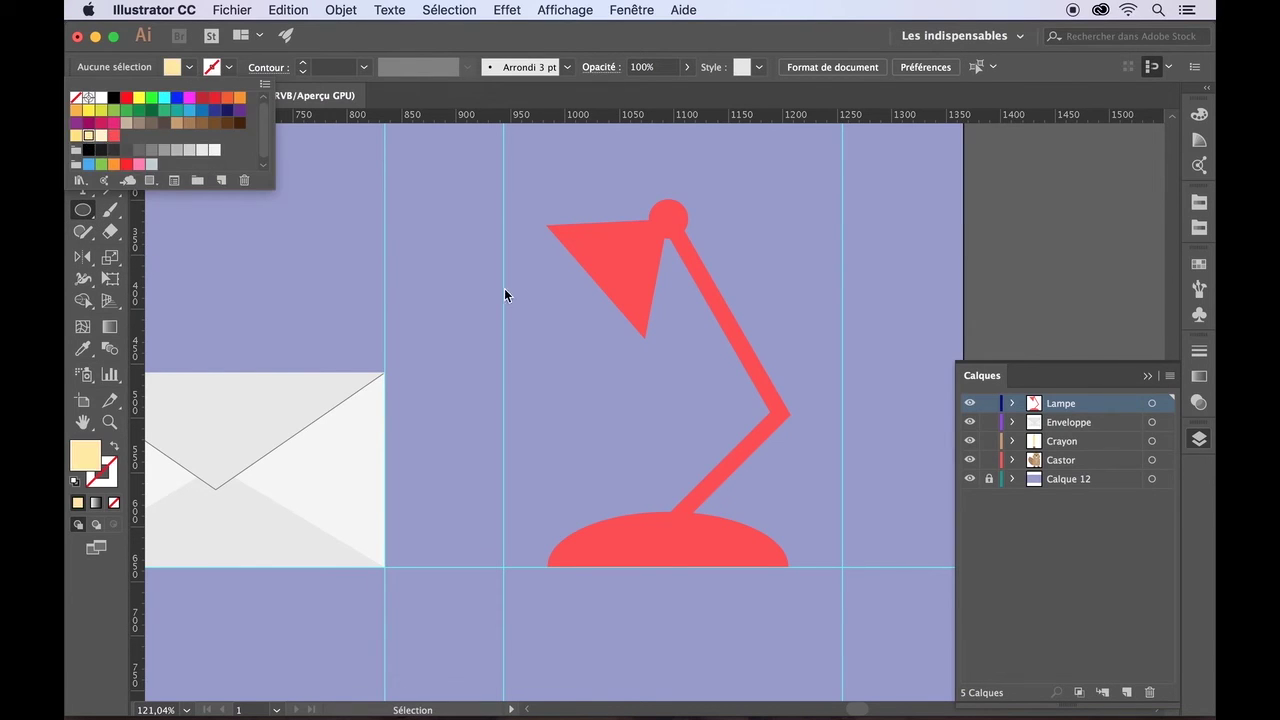
{"action": "mouse_move", "coordinate": [563, 277]}
{"action": "left_mouse_down"}
{"action": "mouse_move", "coordinate": [612, 330]}
{"action": "mouse_move", "coordinate": [592, 296]}
{"action": "mouse_move", "coordinate": [603, 282]}
{"action": "left_mouse_up"}
{"action": "key", "text": "v"}
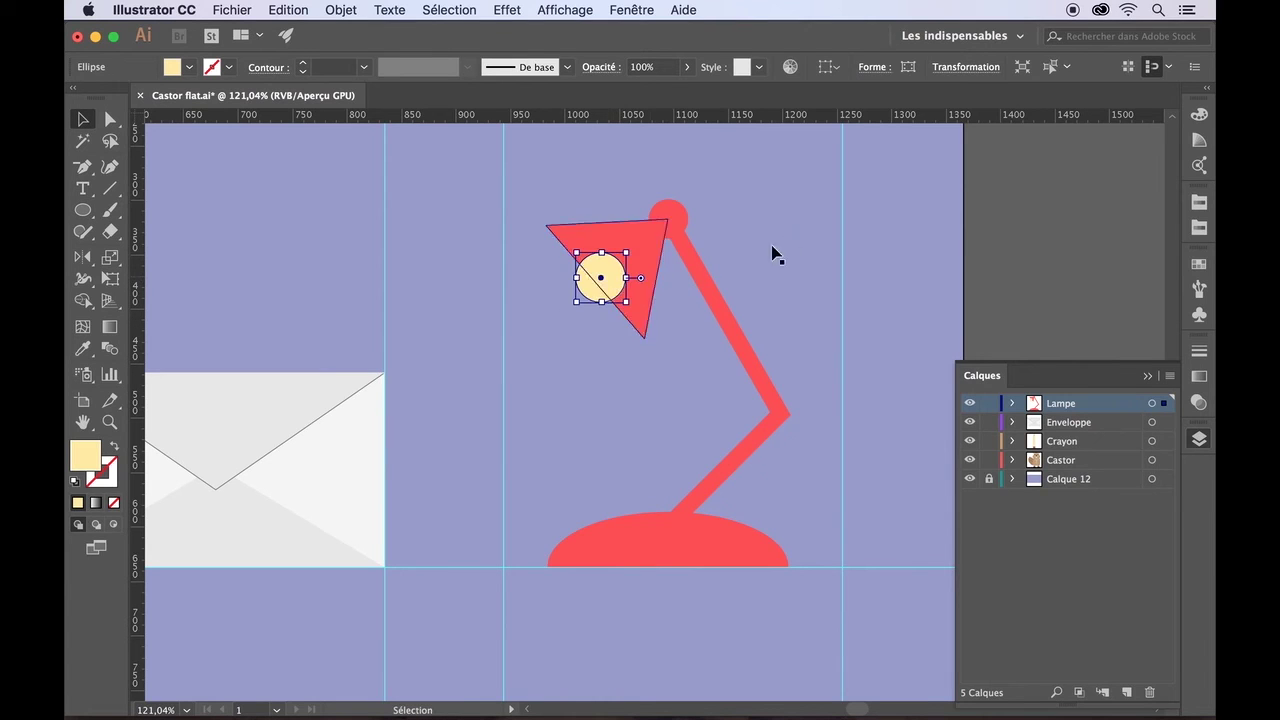
{"action": "left_click", "coordinate": [813, 232]}
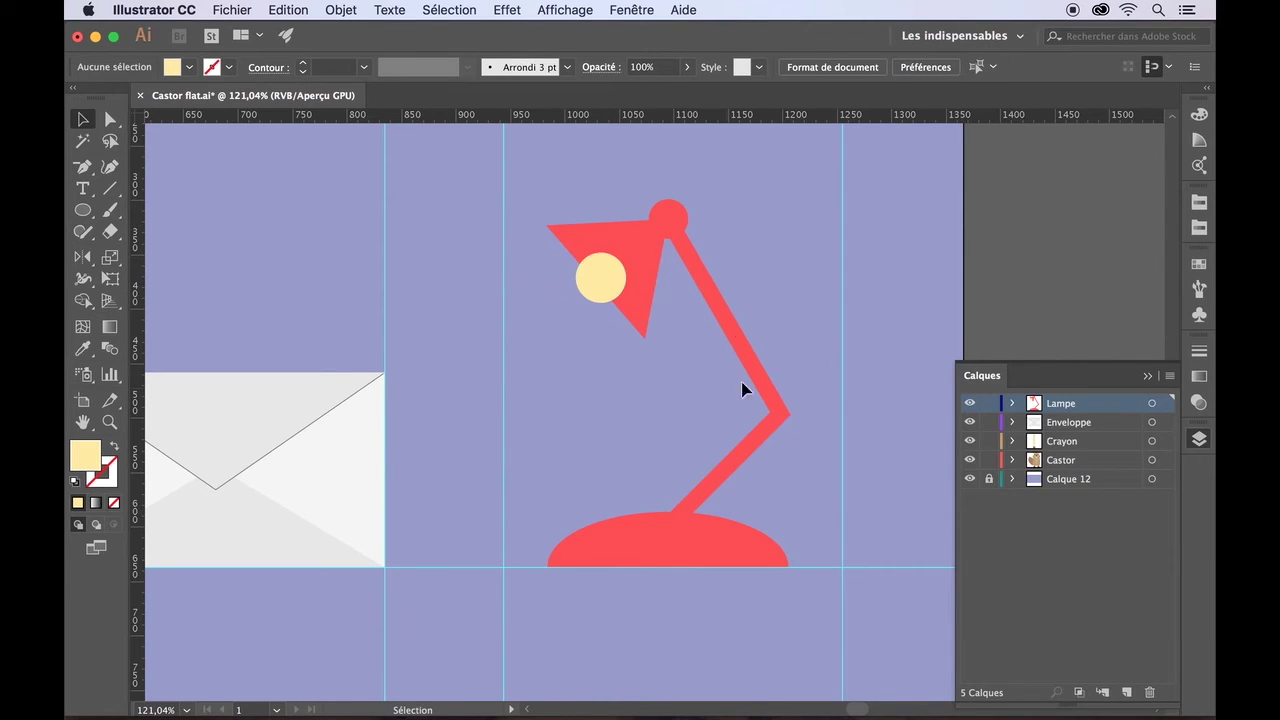
{"action": "left_click", "coordinate": [1014, 404]}
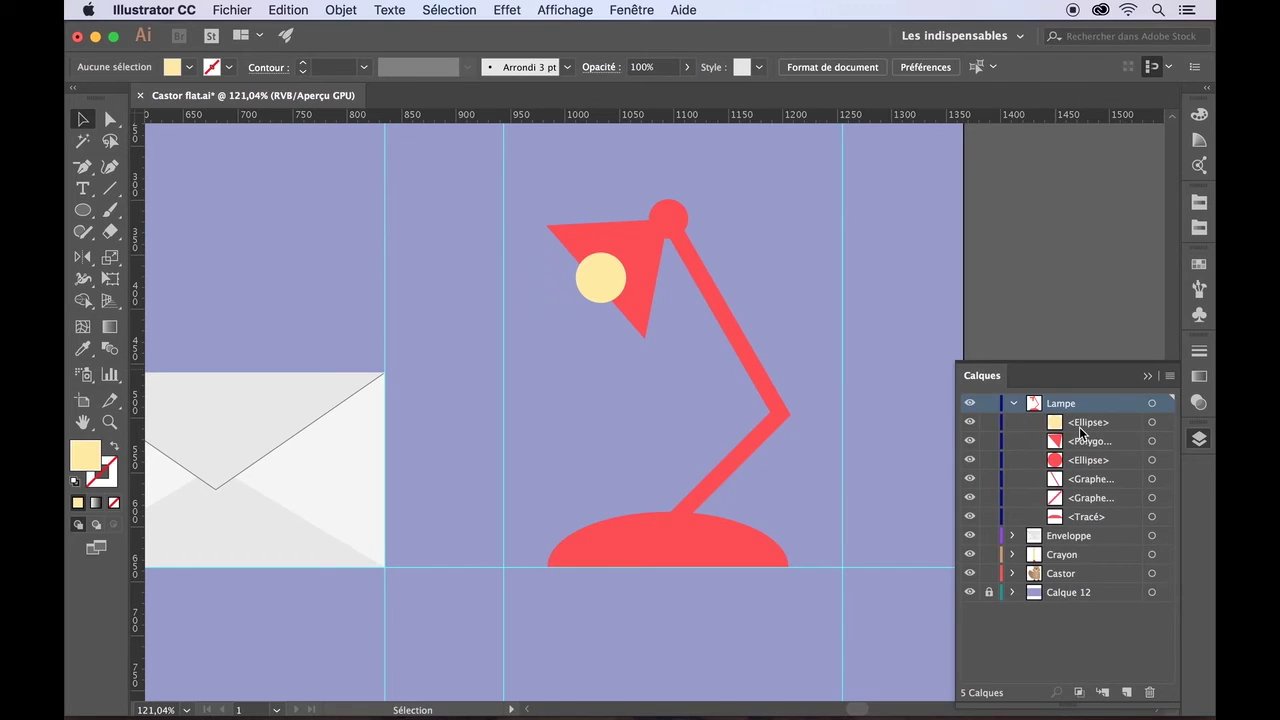
{"action": "left_click_drag", "start_coordinate": [1080, 430], "coordinate": [1077, 471]}
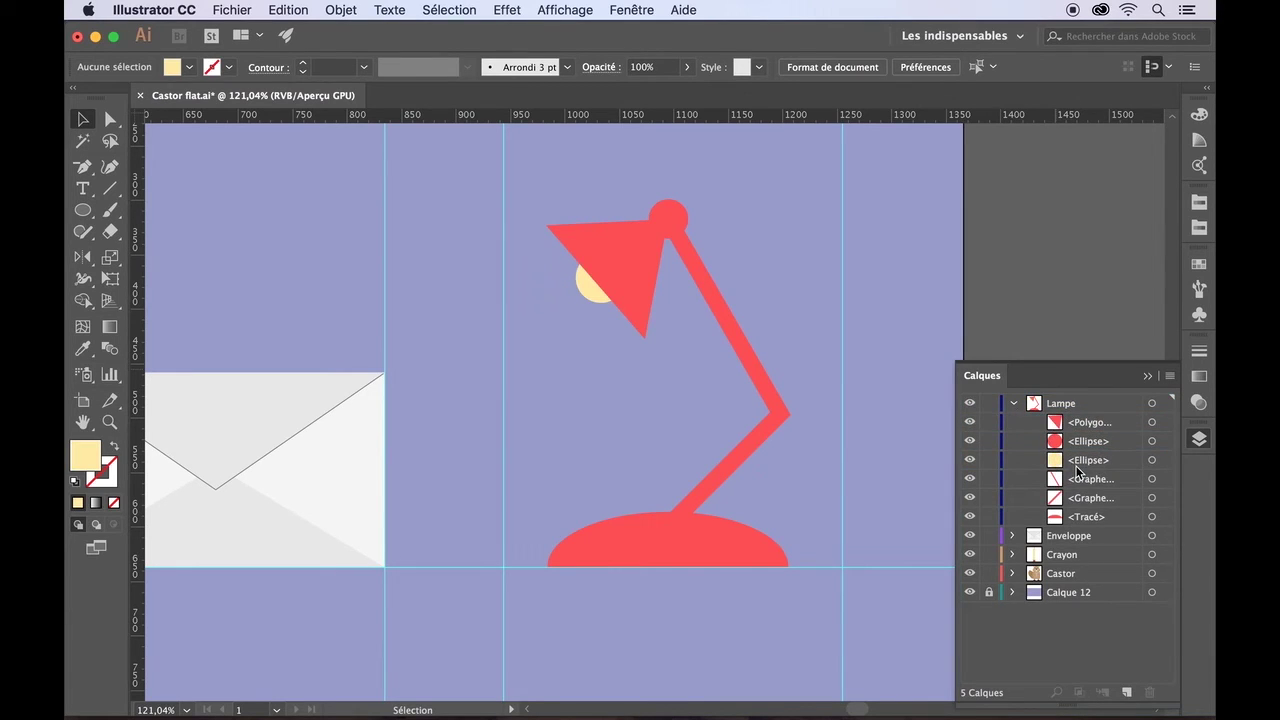
- Group all the lamp parts and shift the lamp group to the right
{"action": "left_click_drag", "start_coordinate": [538, 176], "coordinate": [805, 624]}
{"action": "left_click", "coordinate": [342, 10]}
{"action": "left_click", "coordinate": [362, 70]}
{"action": "left_click", "coordinate": [703, 603]}
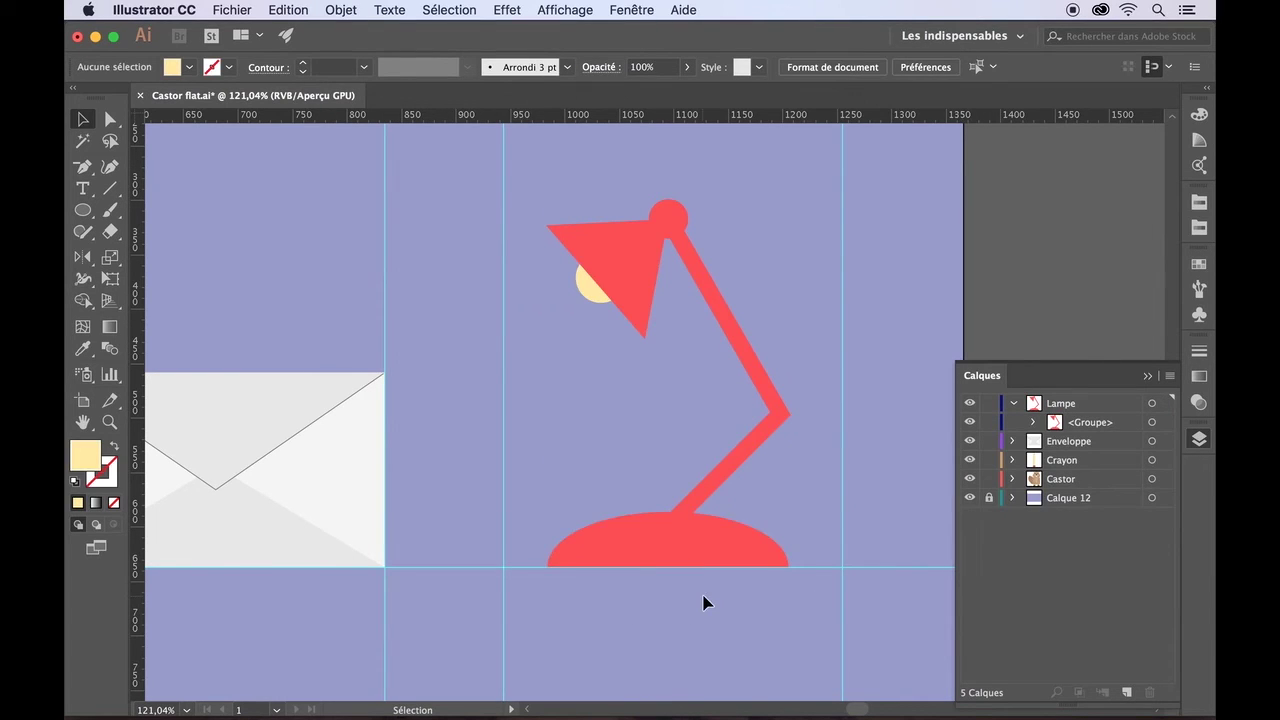
{"action": "left_click_drag", "start_coordinate": [672, 528], "coordinate": [721, 535]}
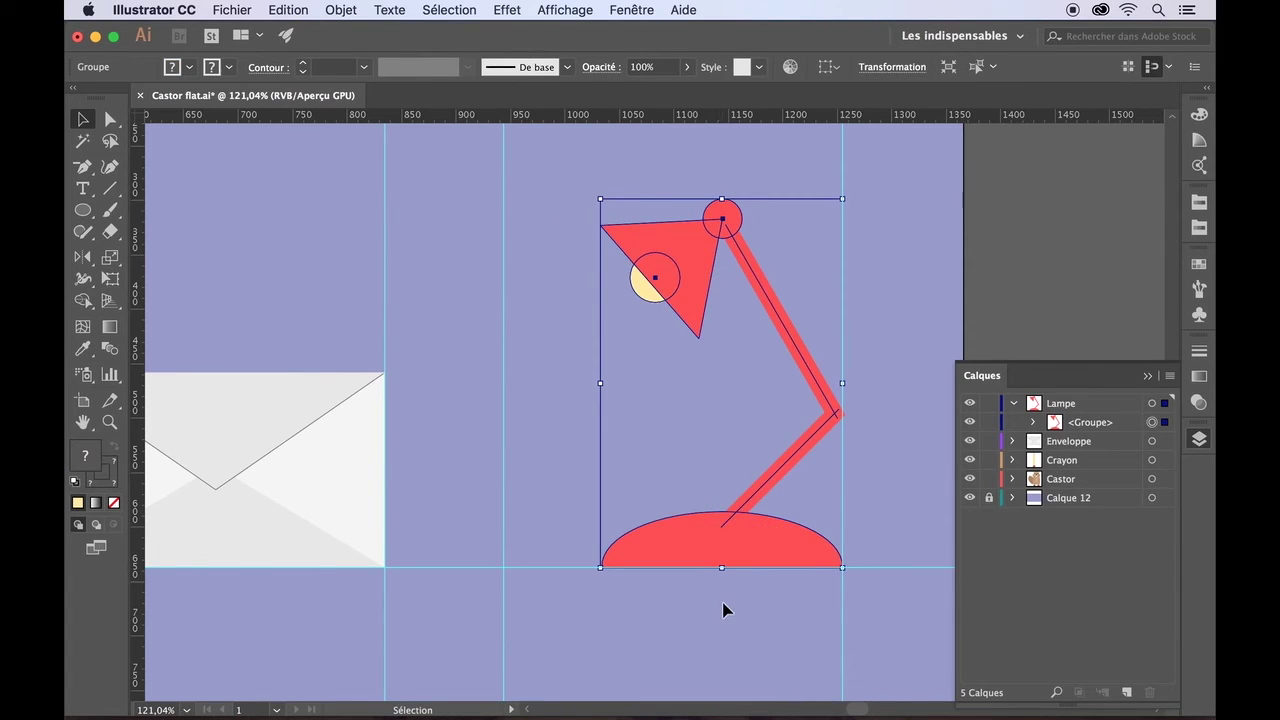
{"action": "key", "text": "Left"}
{"action": "key", "text": "Left"}
{"action": "key", "text": "Left"}
{"action": "left_click", "coordinate": [731, 663]}
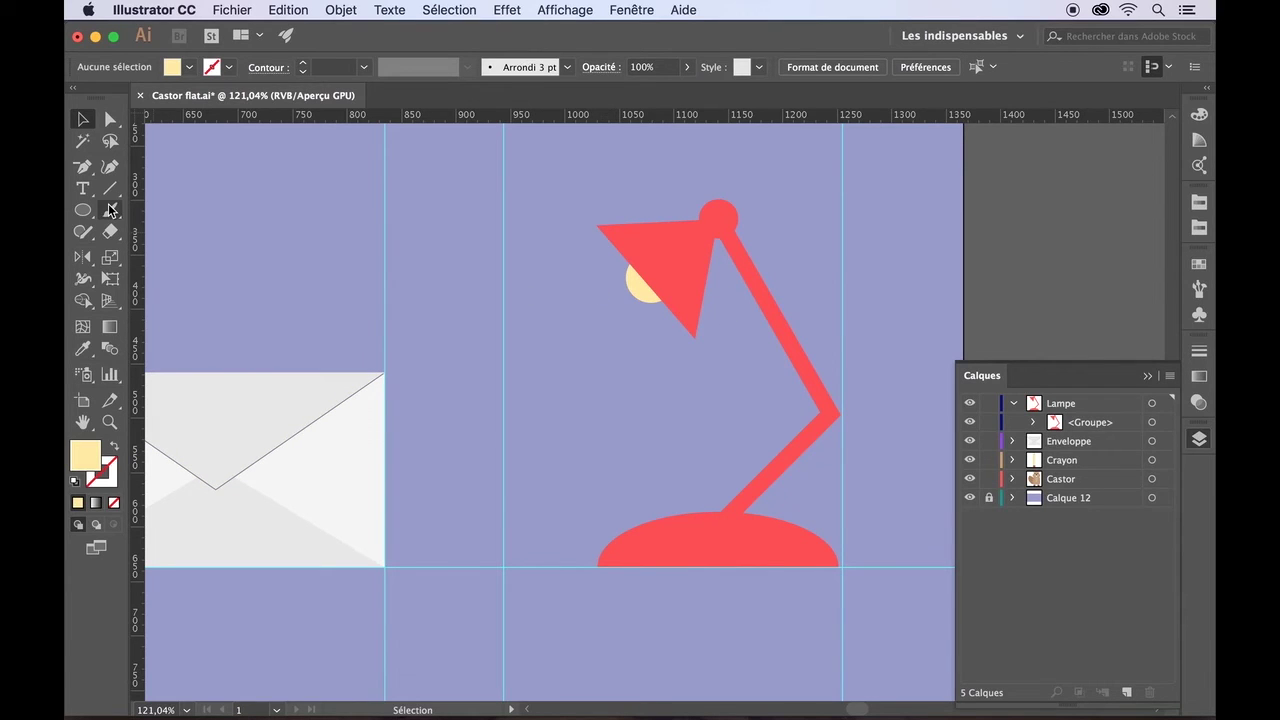
- Pick the Pen tool and set the fill to a lighter cream swatch
{"action": "left_click_drag", "start_coordinate": [84, 170], "coordinate": [158, 178]}
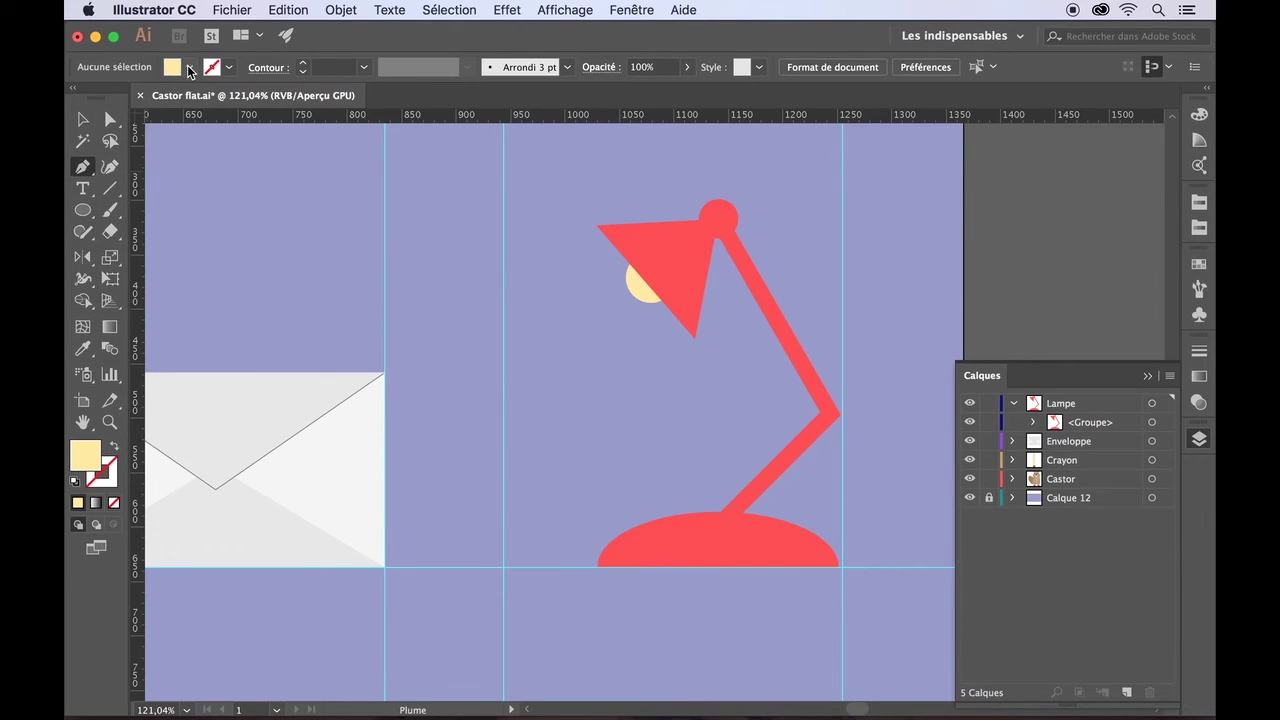
{"action": "left_click", "coordinate": [189, 67]}
{"action": "left_click", "coordinate": [101, 136]}
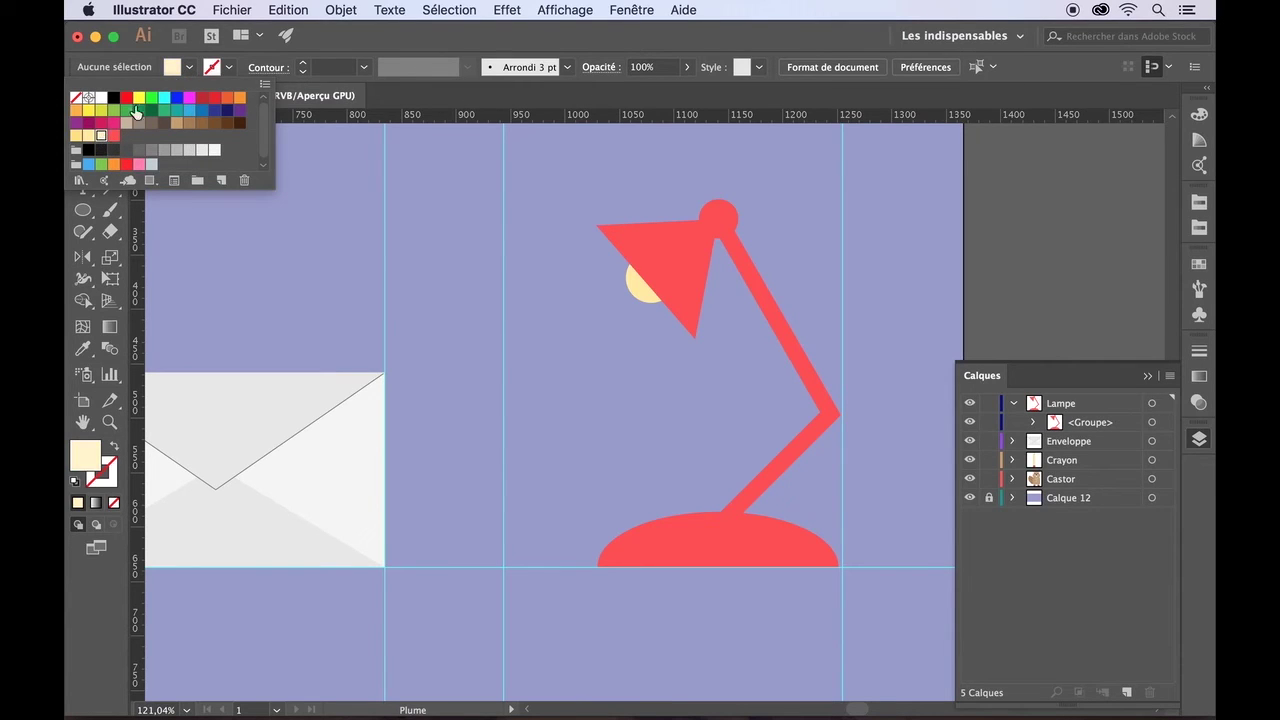
{"action": "left_click", "coordinate": [186, 68]}
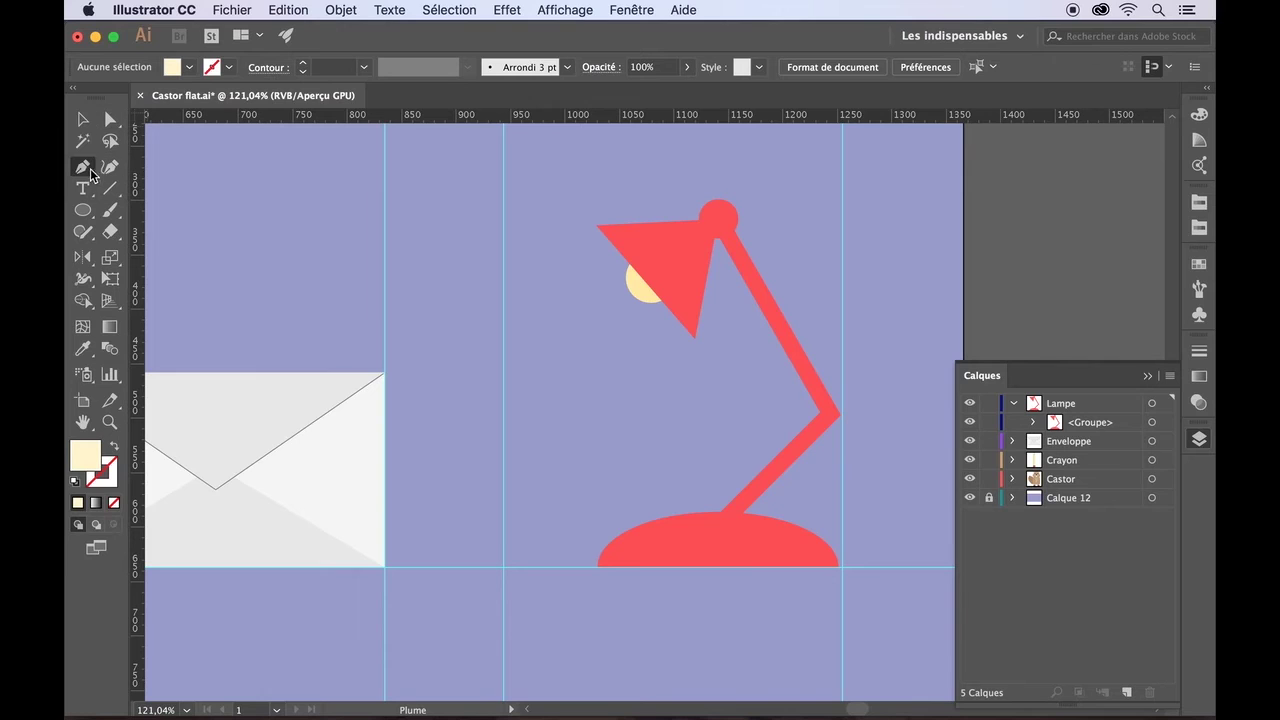
- Draw the beam from the shade's left corner, down past the envelope, to the shade tip, and close it
{"action": "scroll", "coordinate": [580, 280], "scroll_direction": "up", "scroll_amount": 5}
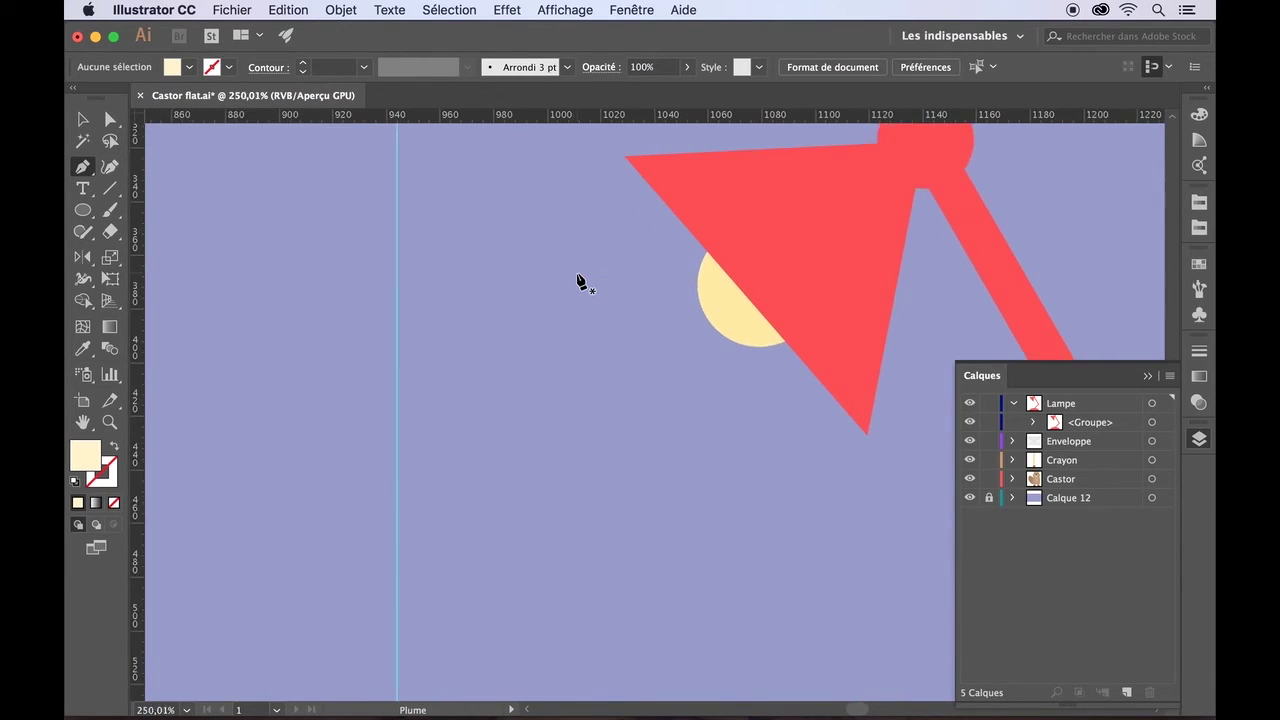
{"action": "scroll", "coordinate": [580, 282], "scroll_direction": "up", "scroll_amount": 3}
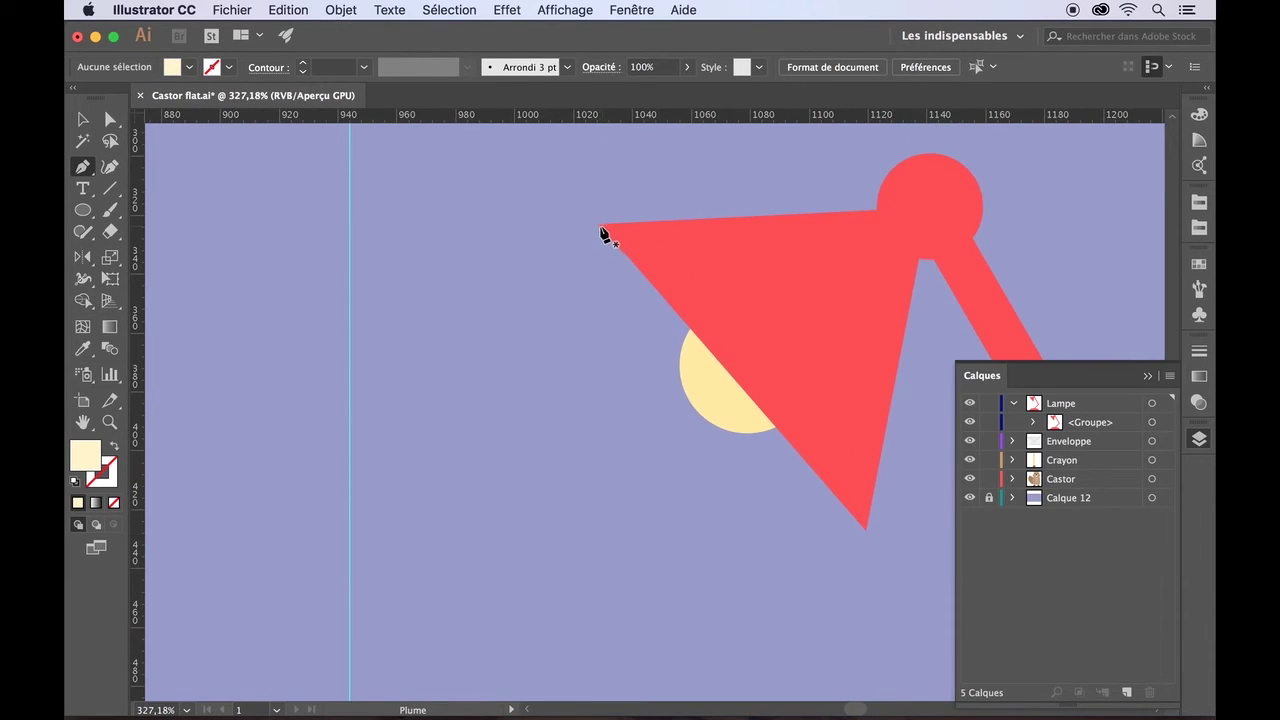
{"action": "left_click", "coordinate": [600, 226]}
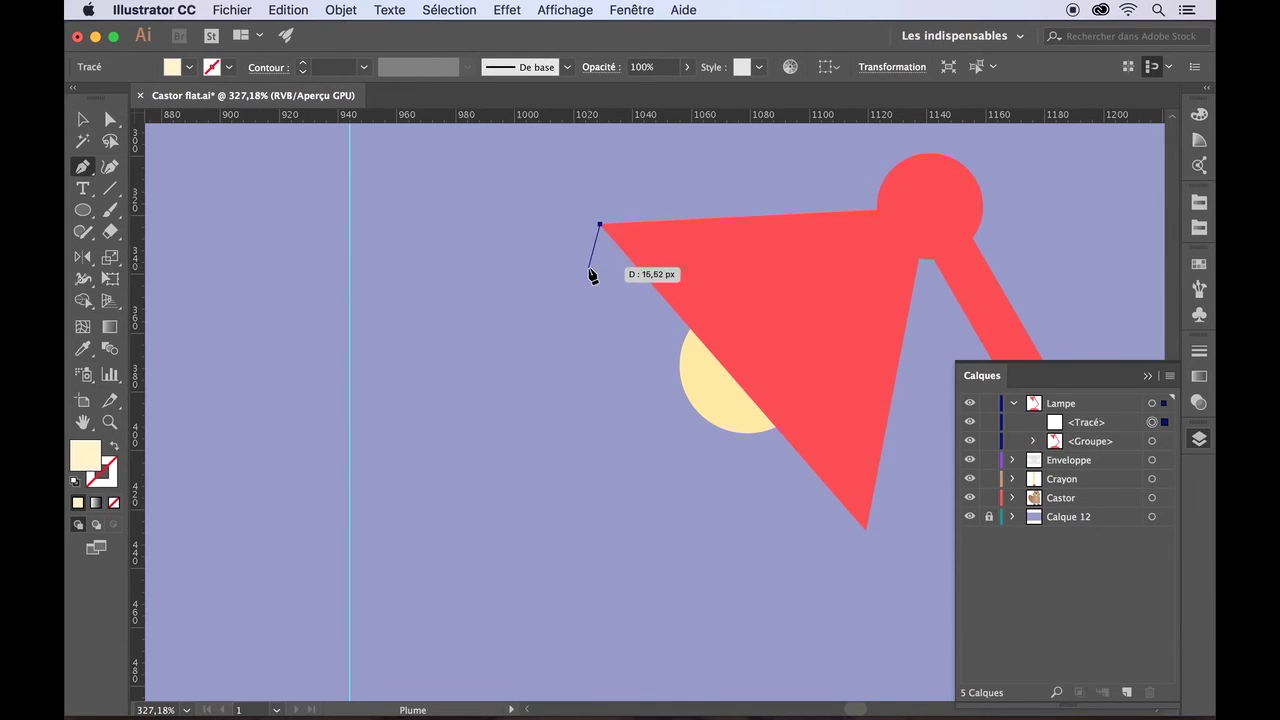
{"action": "scroll", "coordinate": [589, 269], "scroll_direction": "down", "scroll_amount": 2}
{"action": "scroll", "coordinate": [592, 275], "scroll_direction": "down", "scroll_amount": 3}
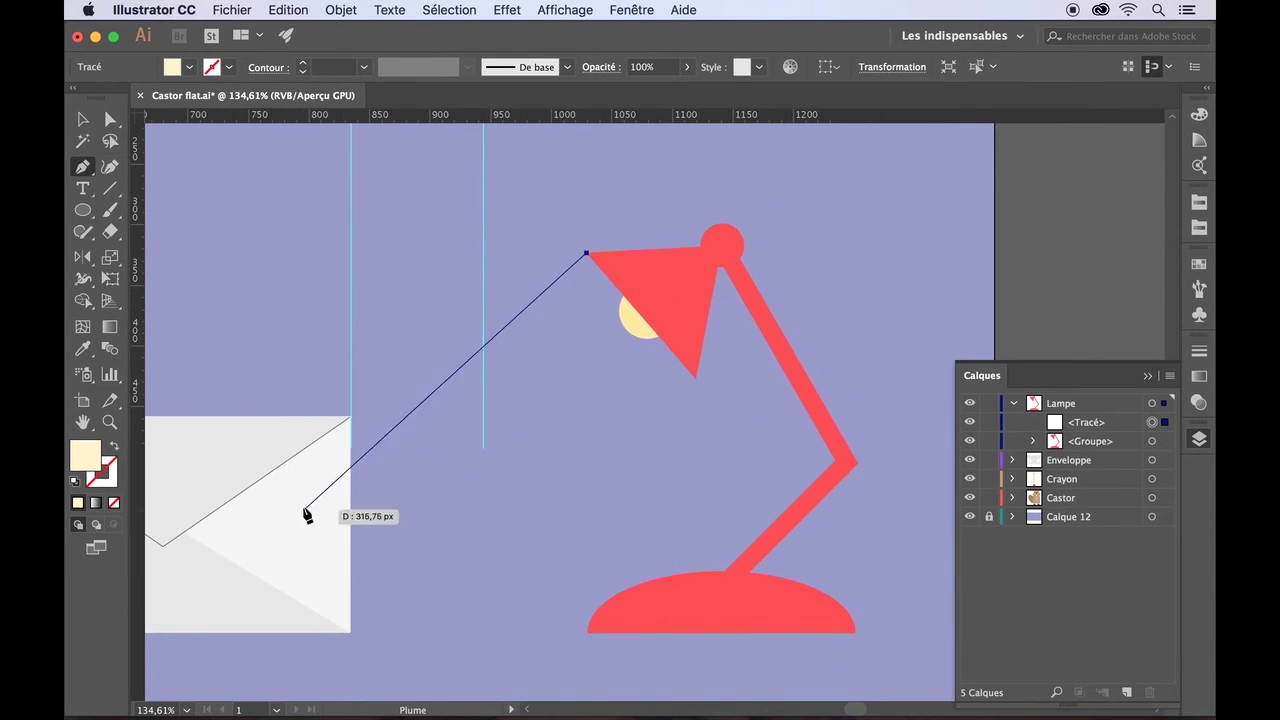
{"action": "scroll", "coordinate": [260, 500], "scroll_direction": "down", "scroll_amount": 2}
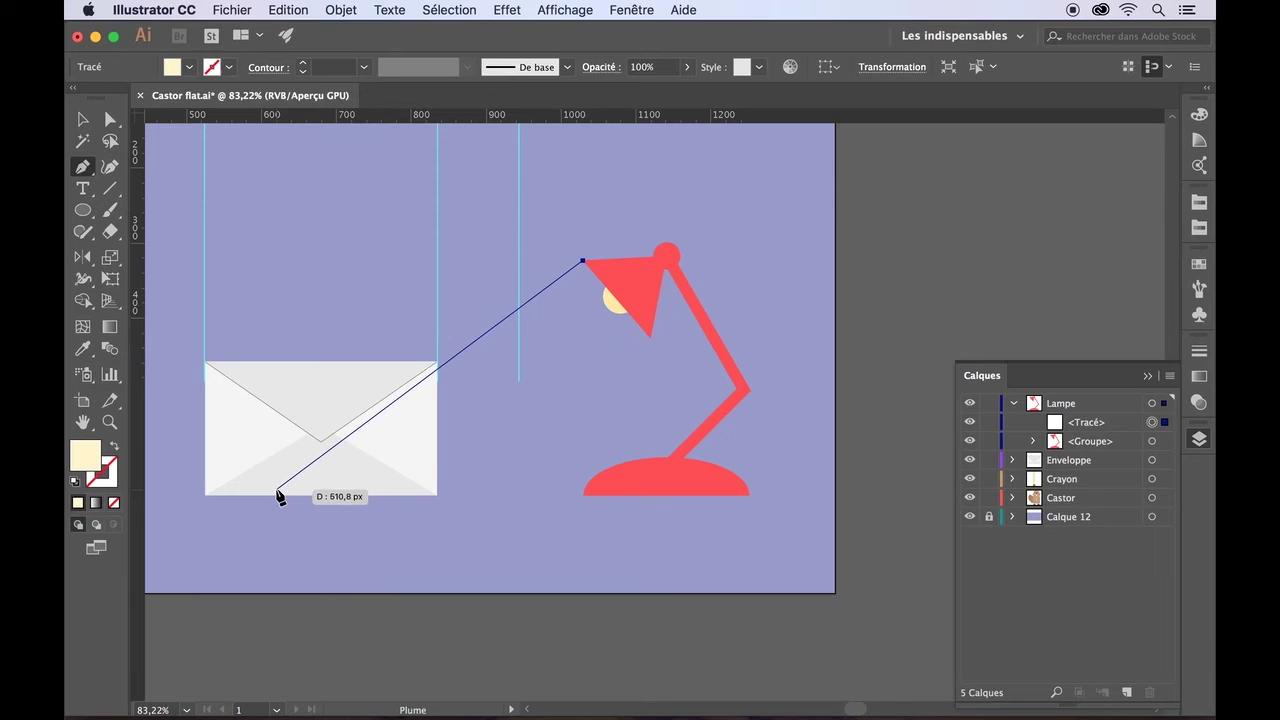
{"action": "left_click", "coordinate": [274, 495]}
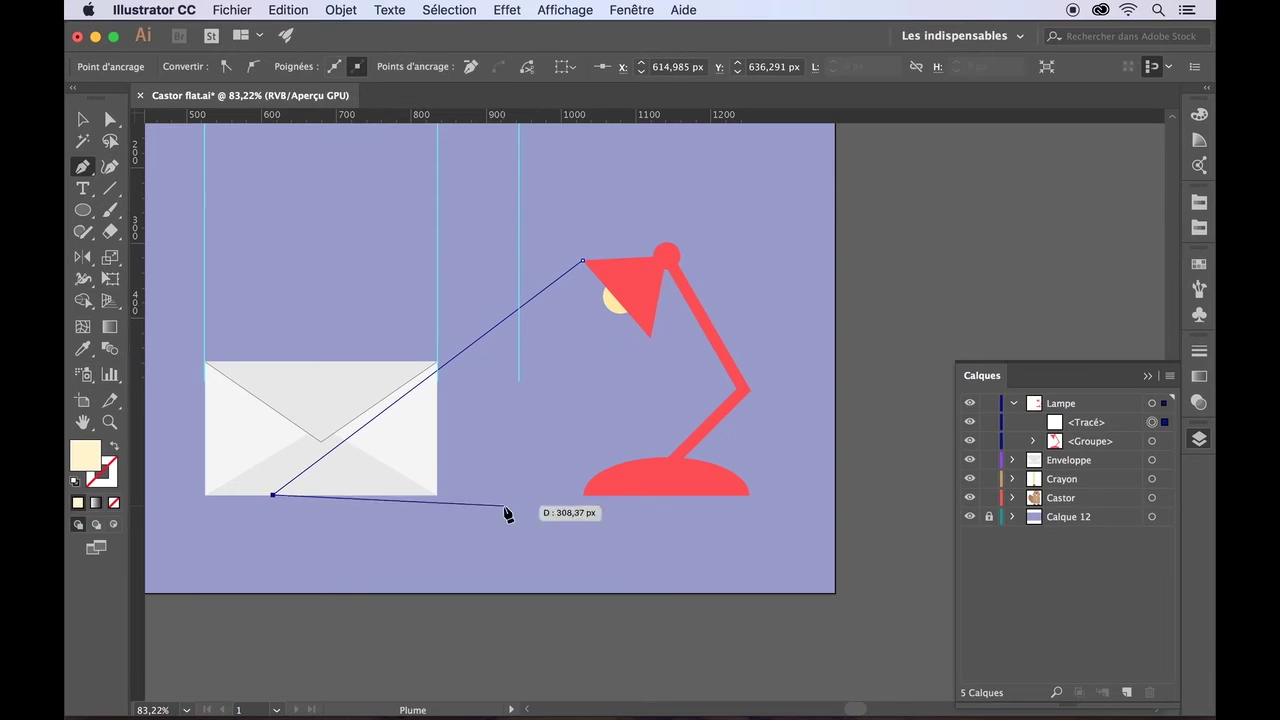
{"action": "left_click", "coordinate": [572, 495]}
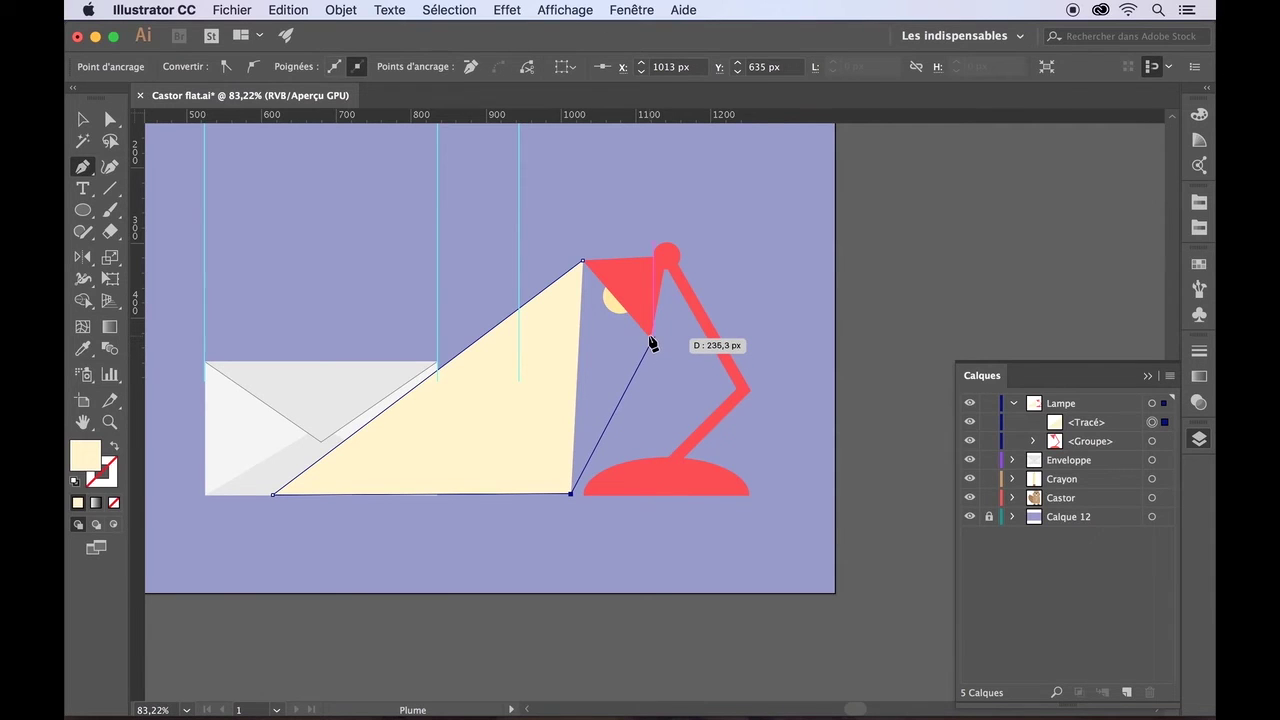
{"action": "scroll", "coordinate": [651, 343], "scroll_direction": "up", "scroll_amount": 5}
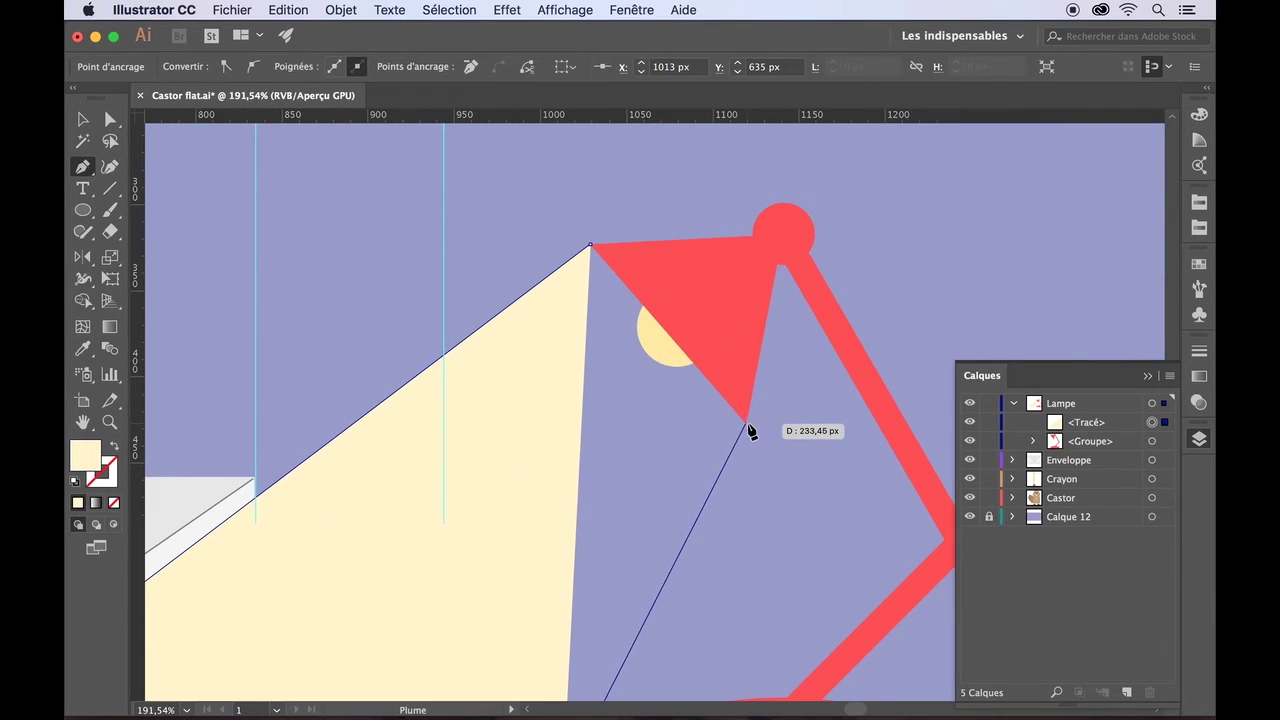
{"action": "left_click", "coordinate": [745, 424]}
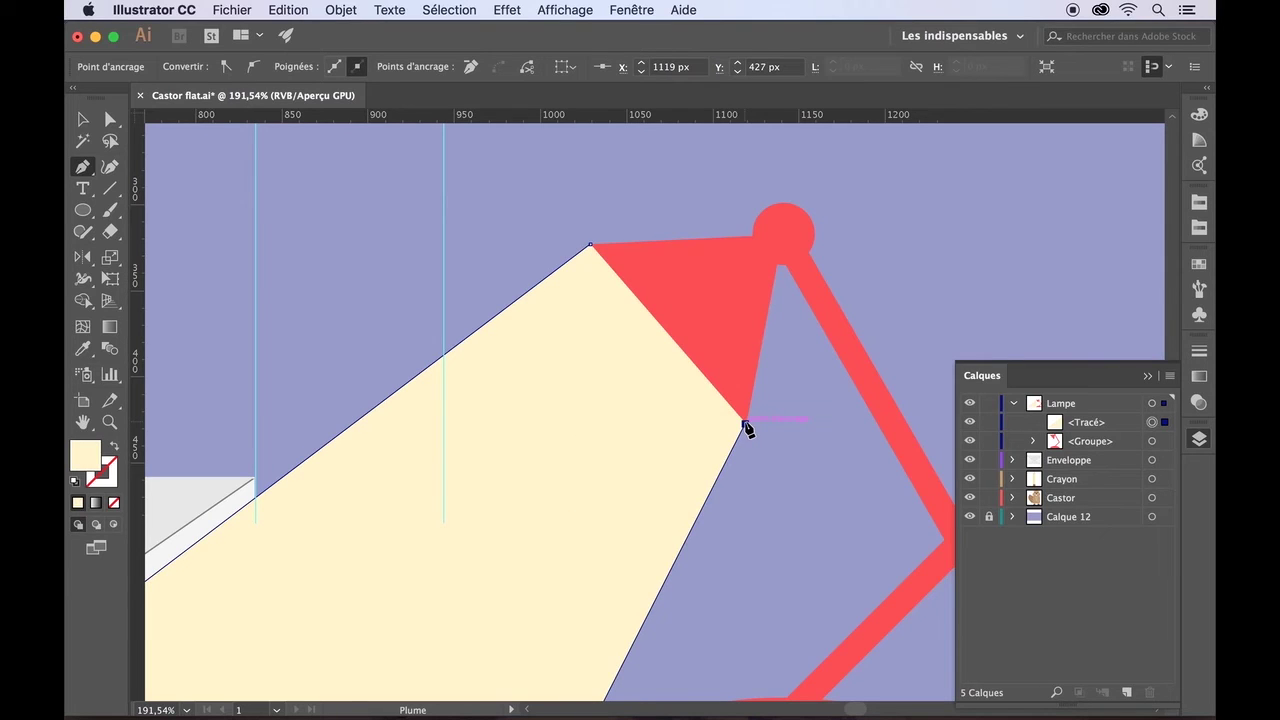
{"action": "left_click", "coordinate": [590, 245]}
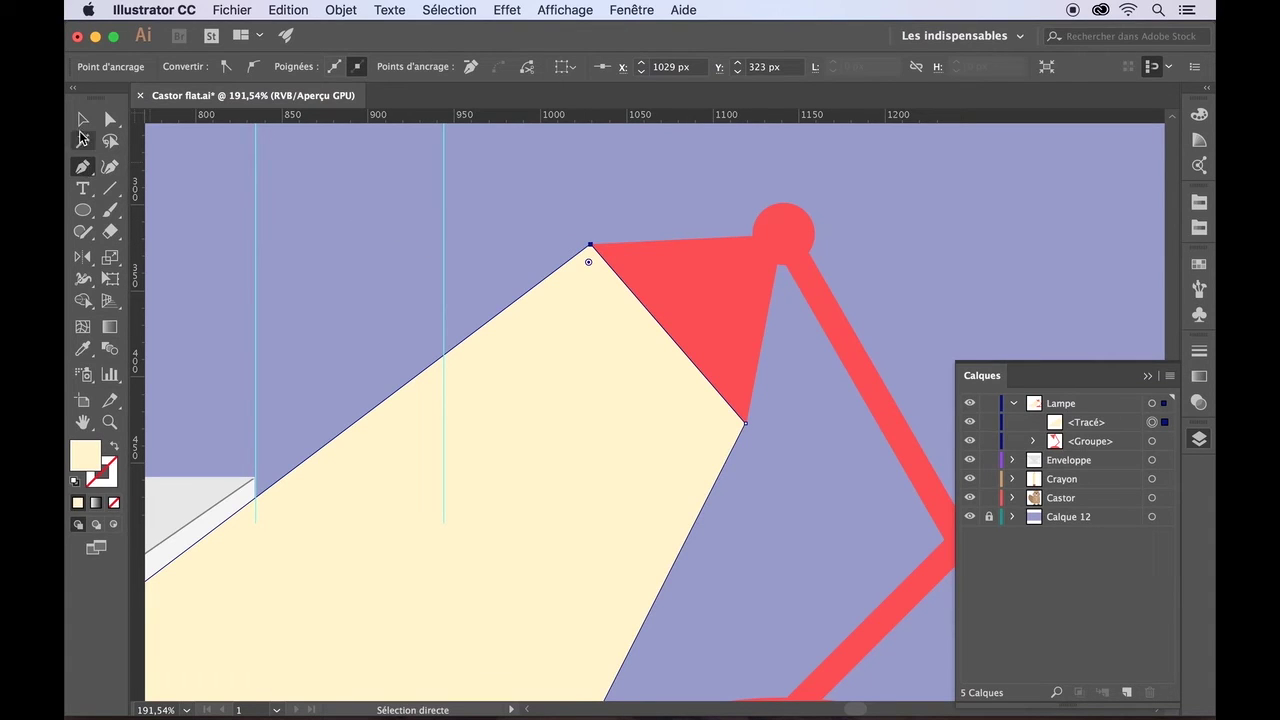
- Move the beam path into the lamp group behind the bulb ellipses and reselect it
{"action": "left_click", "coordinate": [82, 120]}
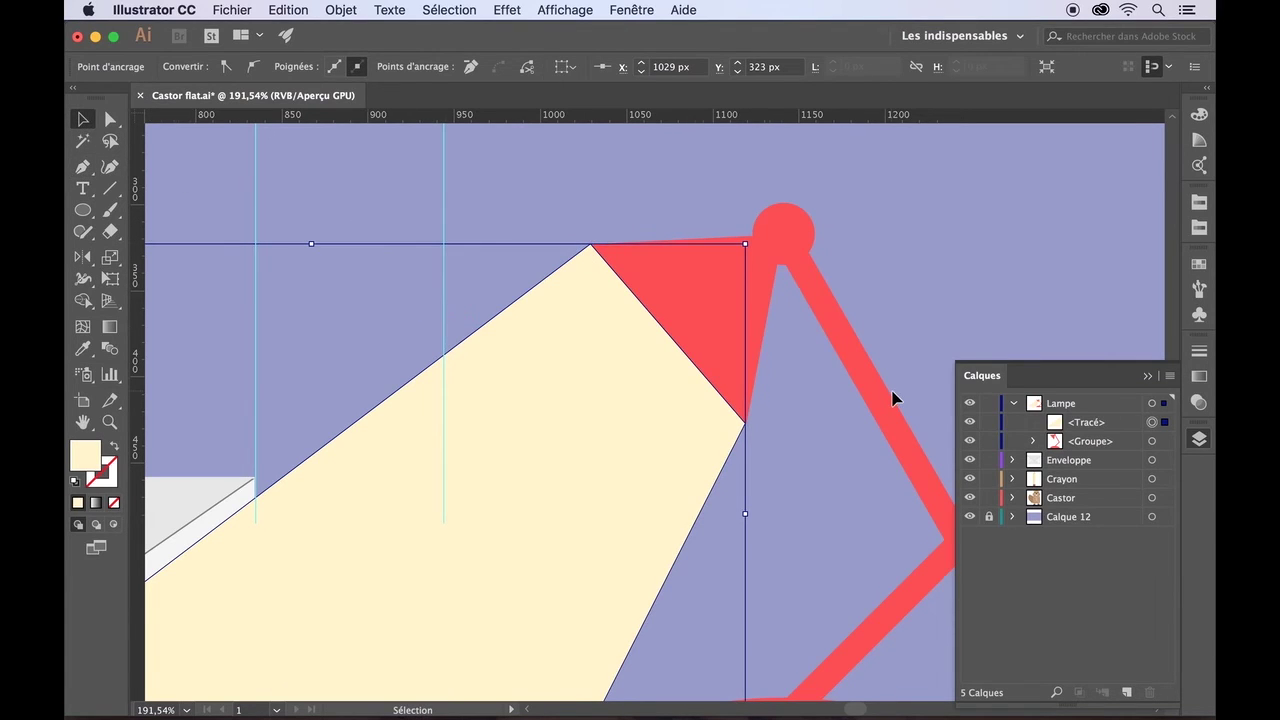
{"action": "scroll", "coordinate": [894, 397], "scroll_direction": "down", "scroll_amount": 3}
{"action": "left_click", "coordinate": [1089, 441]}
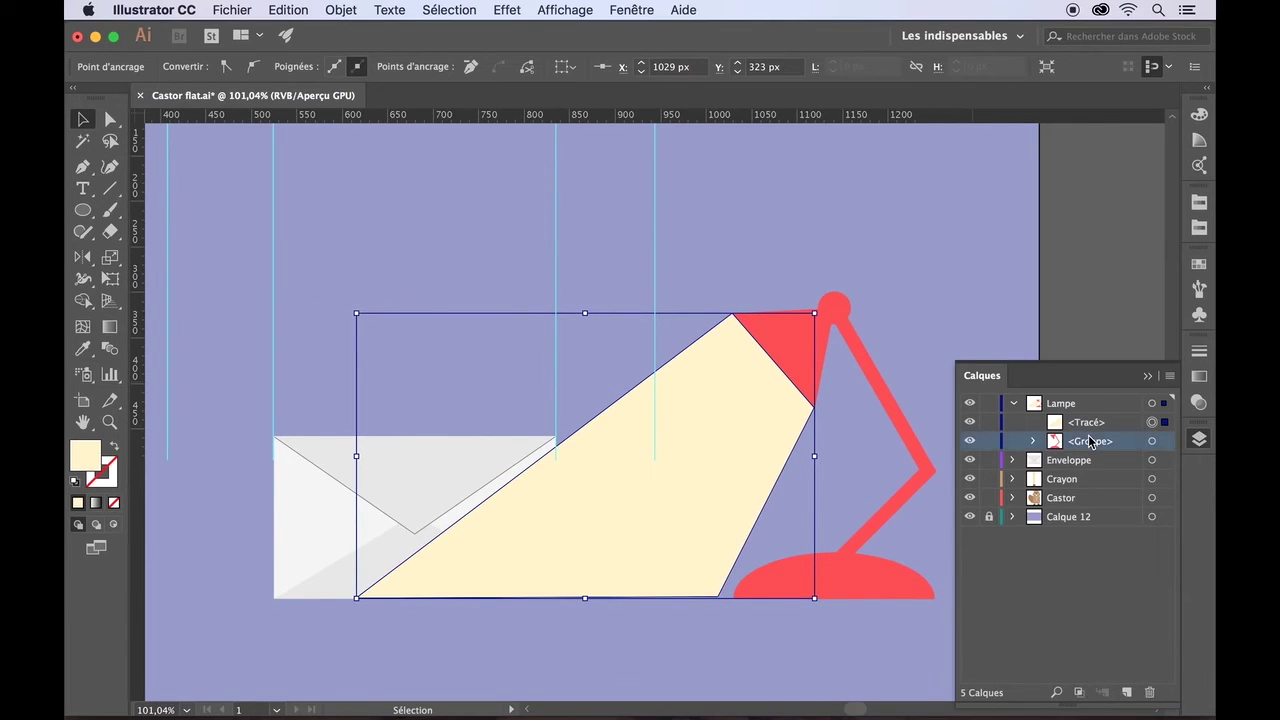
{"action": "left_click", "coordinate": [1032, 442]}
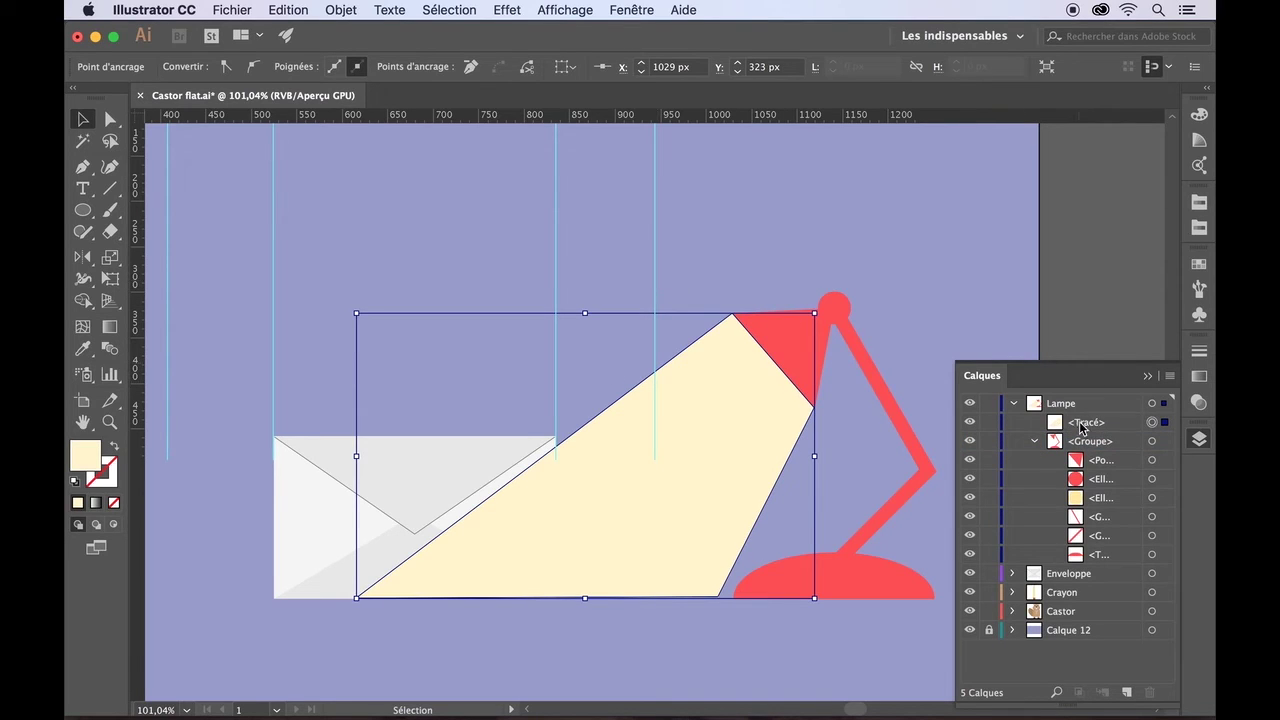
{"action": "left_click_drag", "start_coordinate": [1081, 426], "coordinate": [1089, 506]}
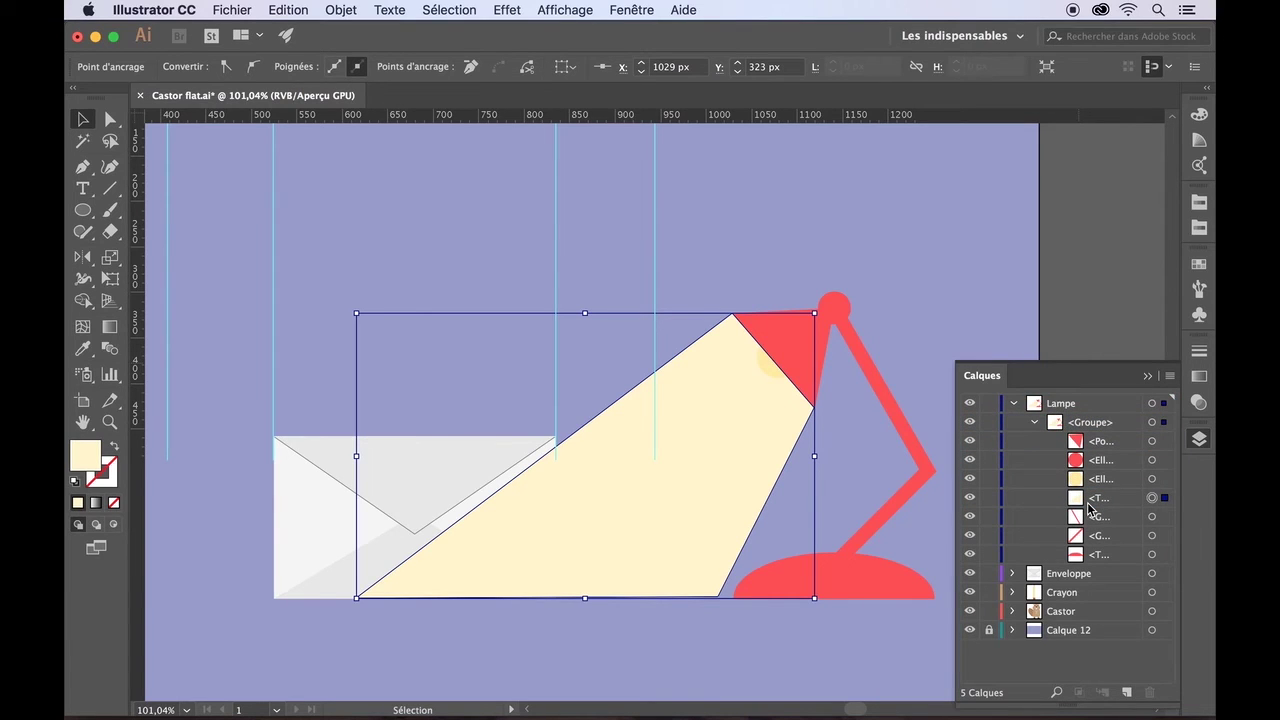
{"action": "left_click", "coordinate": [897, 643]}
{"action": "left_click", "coordinate": [1153, 498]}
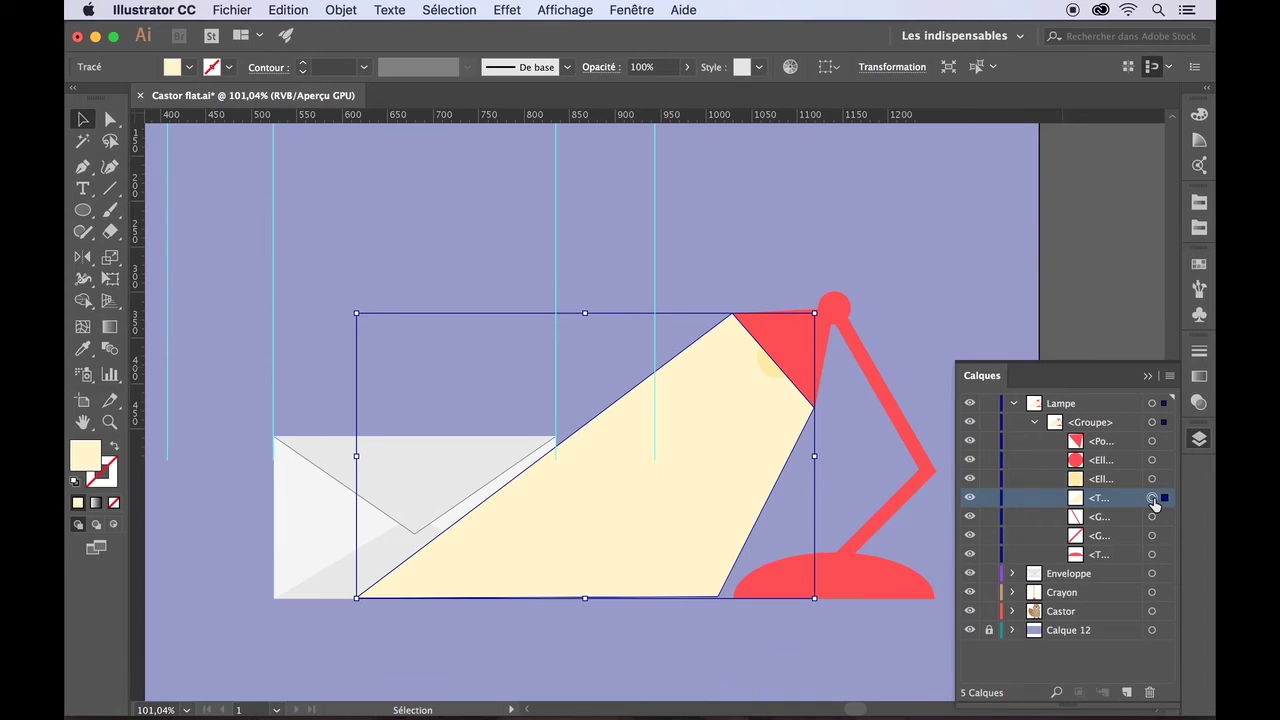
- Set the lamp beam's opacity to 50%
{"action": "left_click", "coordinate": [688, 68]}
{"action": "left_click_drag", "start_coordinate": [684, 91], "coordinate": [650, 92]}
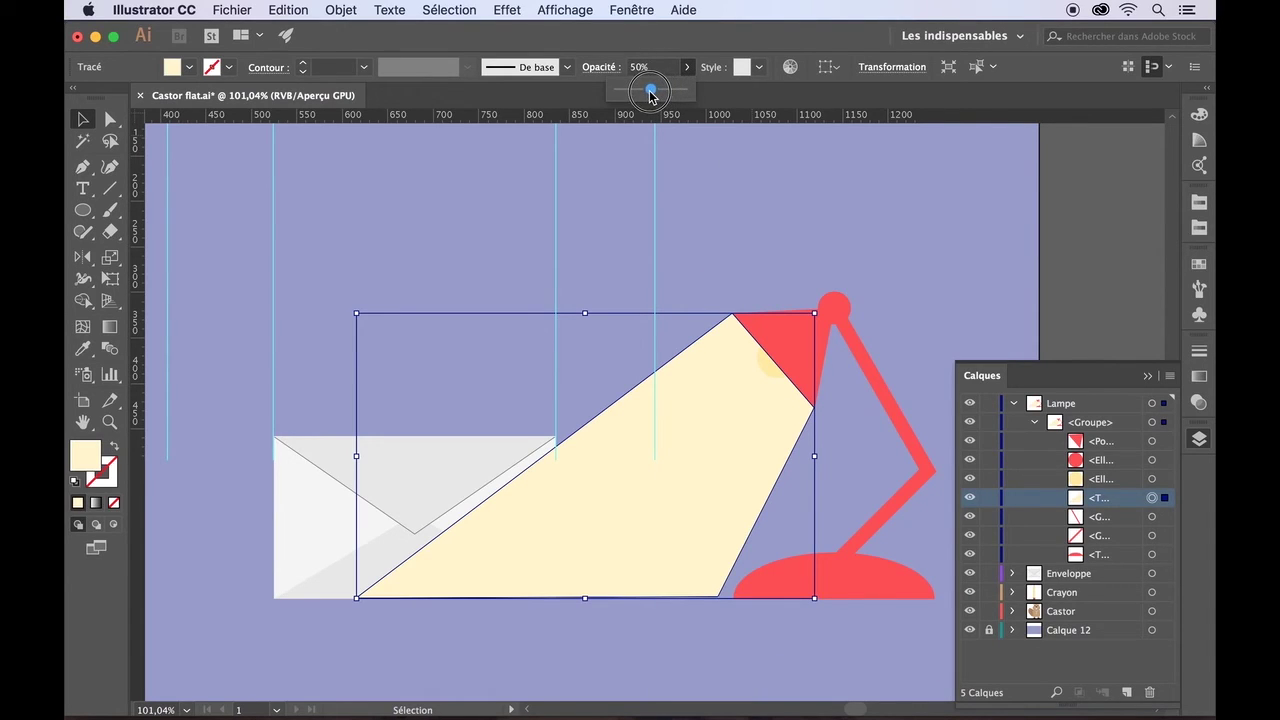
{"action": "left_click", "coordinate": [745, 183]}
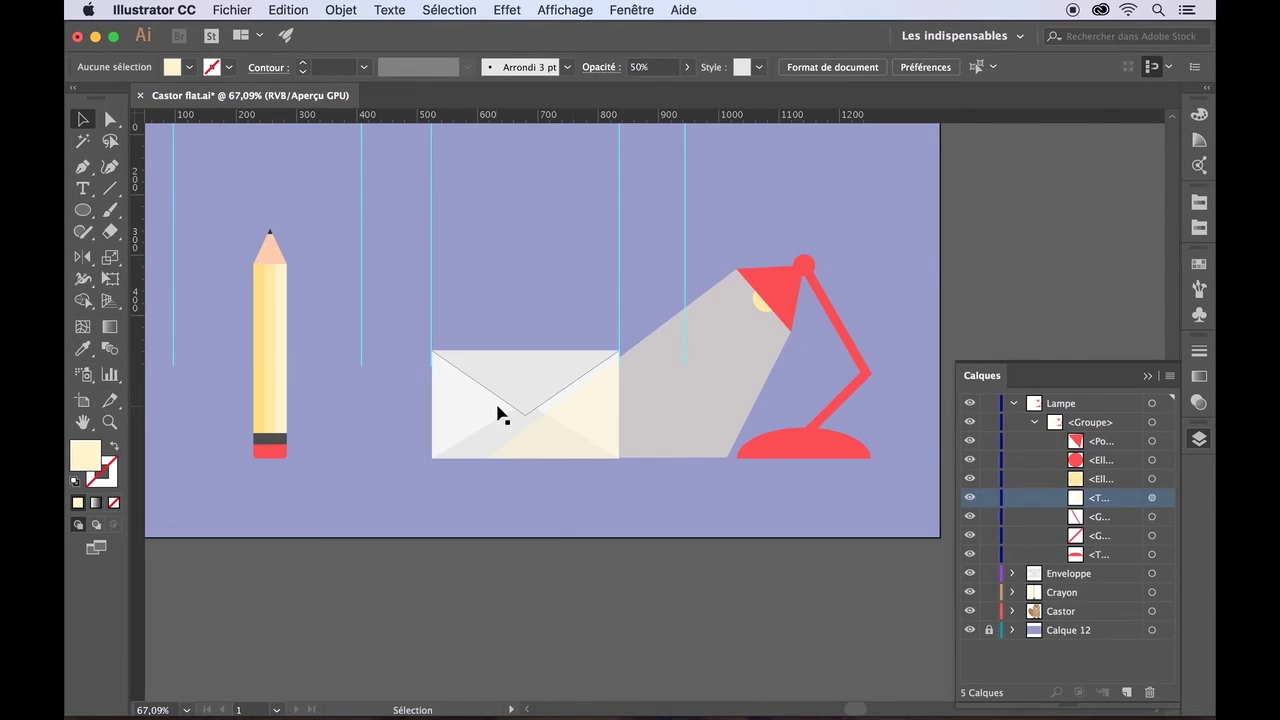
- Place the pencil at the foot of the beam and drop the envelope onto the baseline
{"action": "scroll", "coordinate": [510, 430], "scroll_direction": "down", "scroll_amount": 5}
{"action": "scroll", "coordinate": [563, 518], "scroll_direction": "up", "scroll_amount": 2}
{"action": "left_click_drag", "start_coordinate": [630, 469], "coordinate": [483, 339]}
{"action": "left_click_drag", "start_coordinate": [476, 436], "coordinate": [623, 443]}
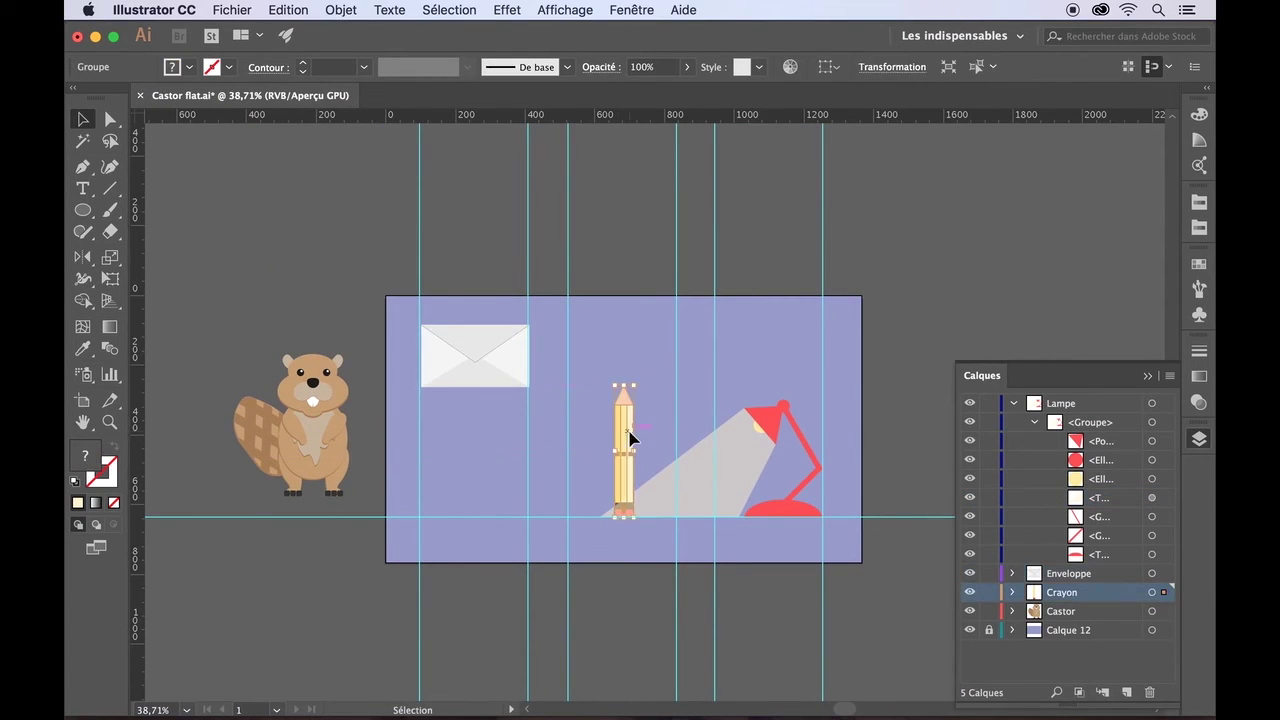
{"action": "left_click", "coordinate": [646, 546]}
{"action": "left_click_drag", "start_coordinate": [507, 354], "coordinate": [507, 486]}
{"action": "left_click_drag", "start_coordinate": [507, 486], "coordinate": [506, 486]}
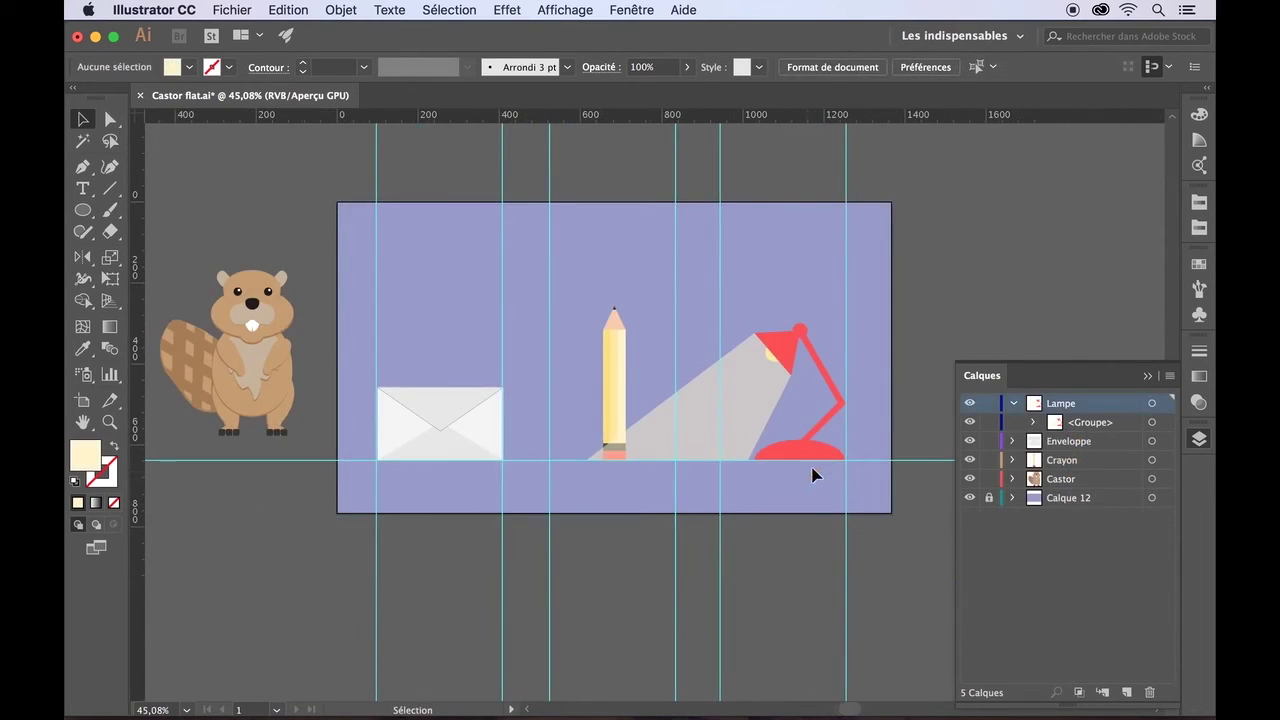
- Narrow the lamp's base ellipse from its right side and nudge it into place
{"action": "left_click", "coordinate": [1033, 423]}
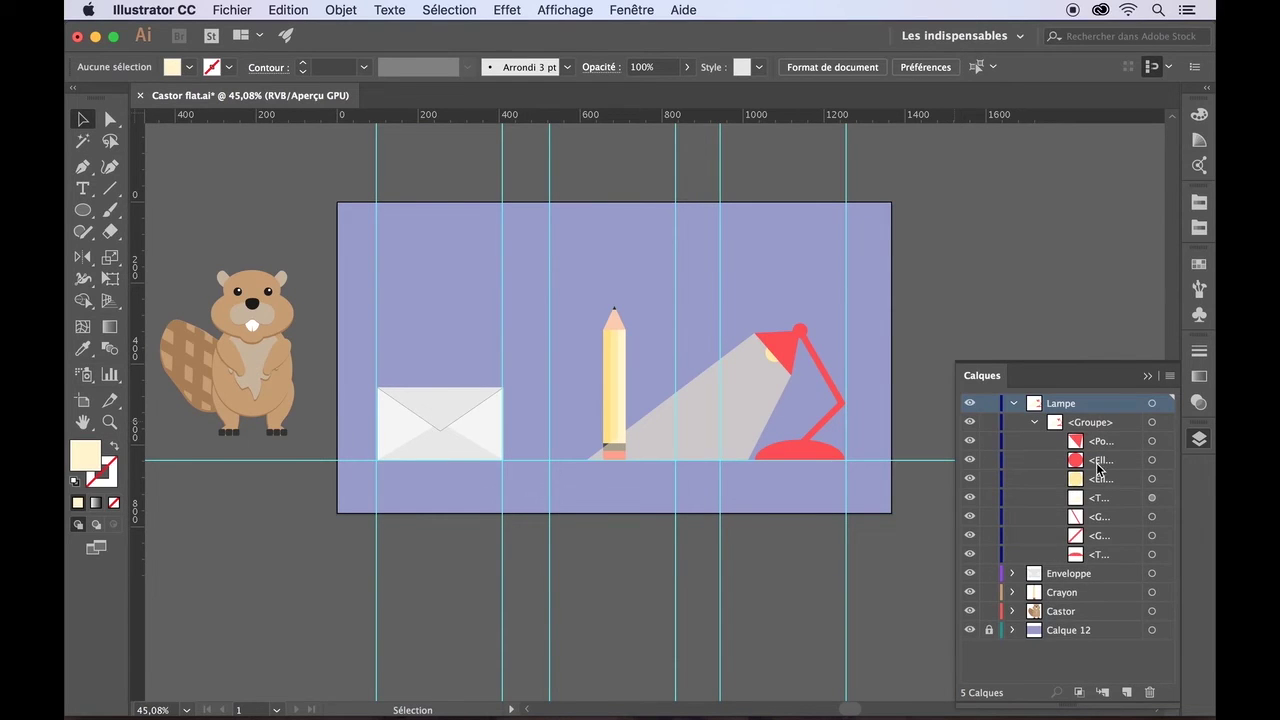
{"action": "left_click", "coordinate": [1093, 560]}
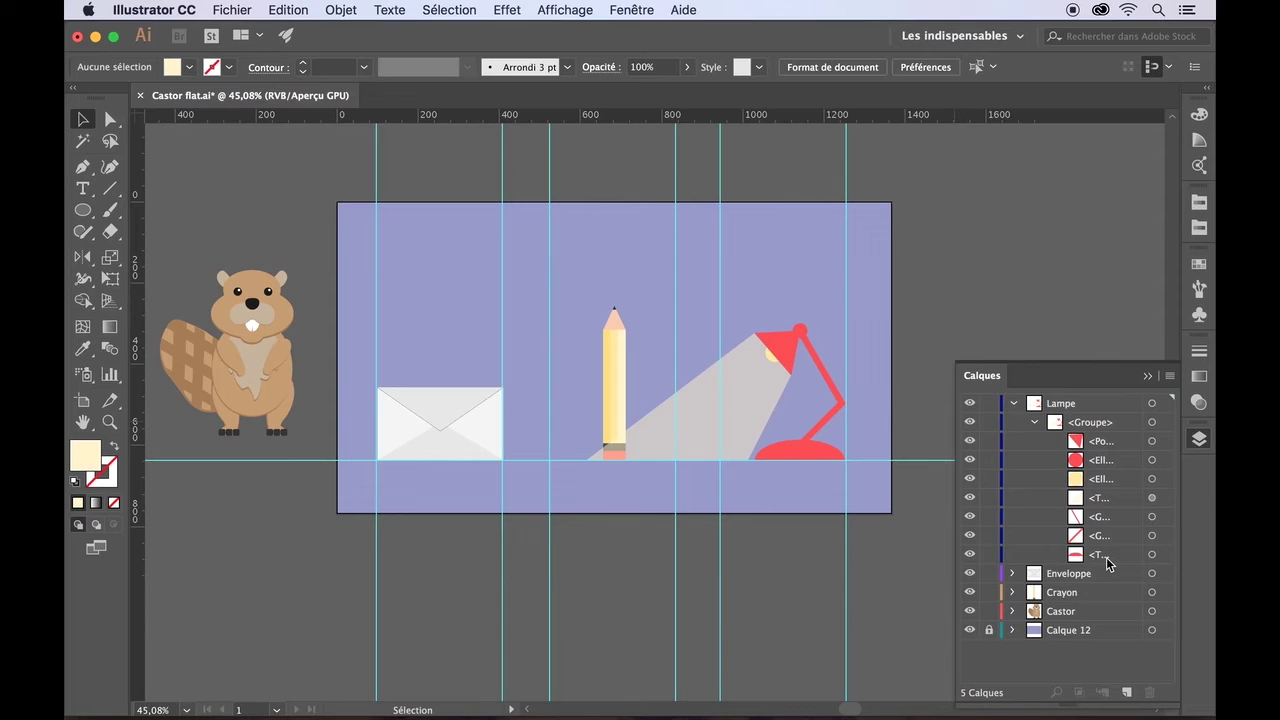
{"action": "left_click", "coordinate": [1152, 555]}
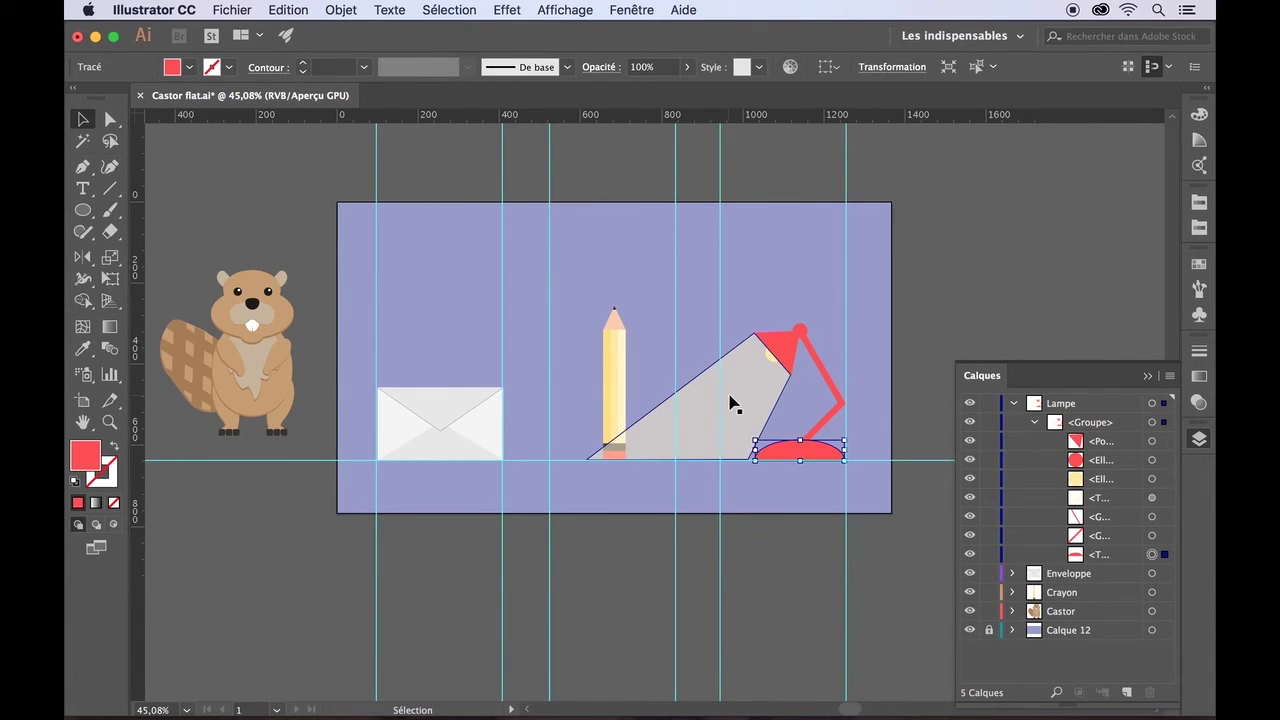
{"action": "scroll", "coordinate": [730, 403], "scroll_direction": "up", "scroll_amount": 5}
{"action": "scroll", "coordinate": [730, 403], "scroll_direction": "right", "scroll_amount": 5}
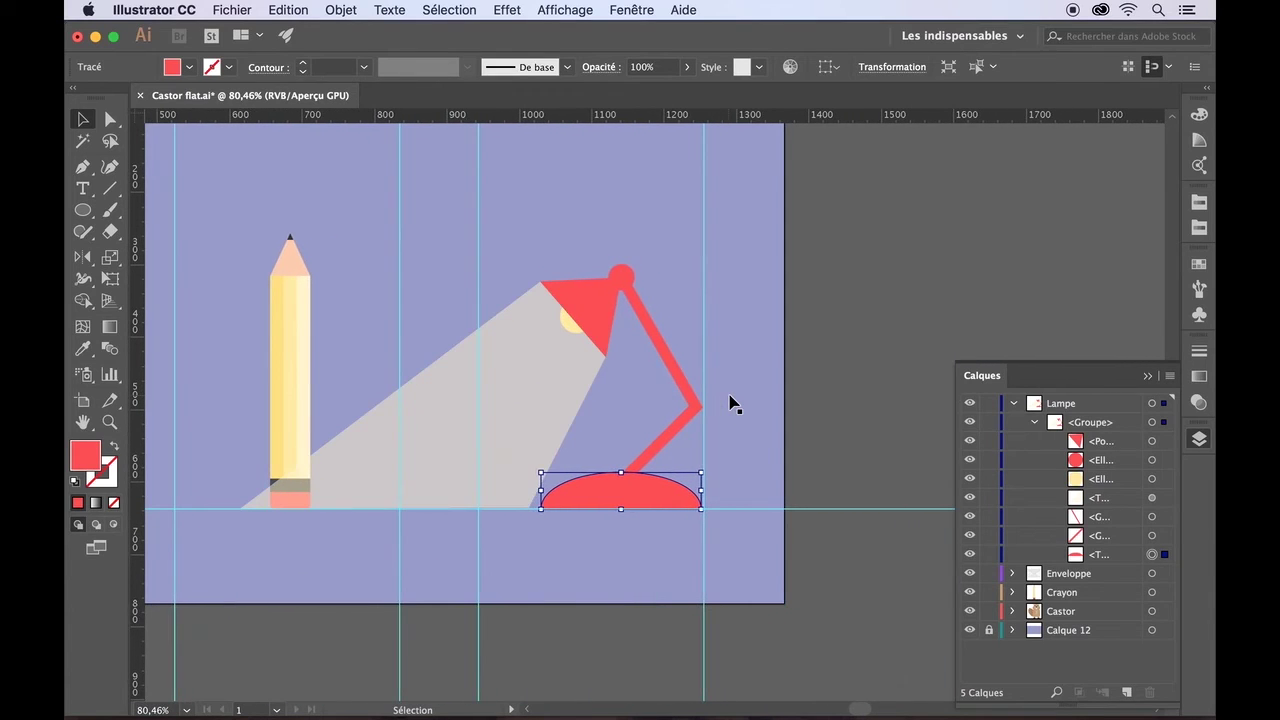
{"action": "left_click_drag", "start_coordinate": [701, 490], "coordinate": [677, 493]}
{"action": "key", "text": "Down"}
{"action": "key", "text": "Down"}
{"action": "key", "text": "Down"}
{"action": "key", "text": "Right"}
{"action": "key", "text": "Right"}
{"action": "key", "text": "Right"}
{"action": "key", "text": "Right"}
{"action": "key", "text": "Right"}
{"action": "key", "text": "Right"}
{"action": "key", "text": "Right"}
{"action": "key", "text": "Right"}
{"action": "key", "text": "Right"}
{"action": "key", "text": "Right"}
{"action": "key", "text": "Right"}
{"action": "key", "text": "Right"}
{"action": "key", "text": "Right"}
{"action": "key", "text": "Right"}
{"action": "key", "text": "Right"}
{"action": "key", "text": "Right"}
{"action": "key", "text": "Right"}
{"action": "key", "text": "Right"}
{"action": "key", "text": "Right"}
{"action": "key", "text": "Right"}
{"action": "left_click", "coordinate": [662, 539]}
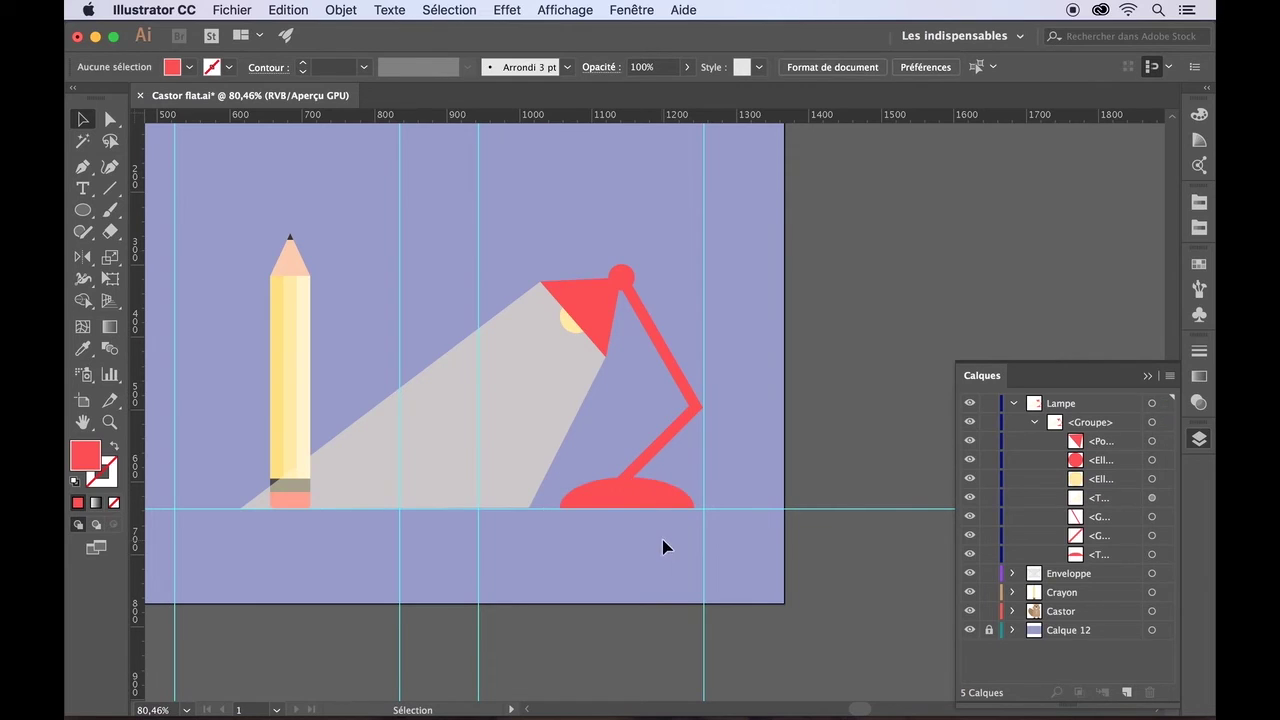
- Fine-tune the lamp base's position with one-pixel arrow-key nudges
{"action": "left_click", "coordinate": [662, 501]}
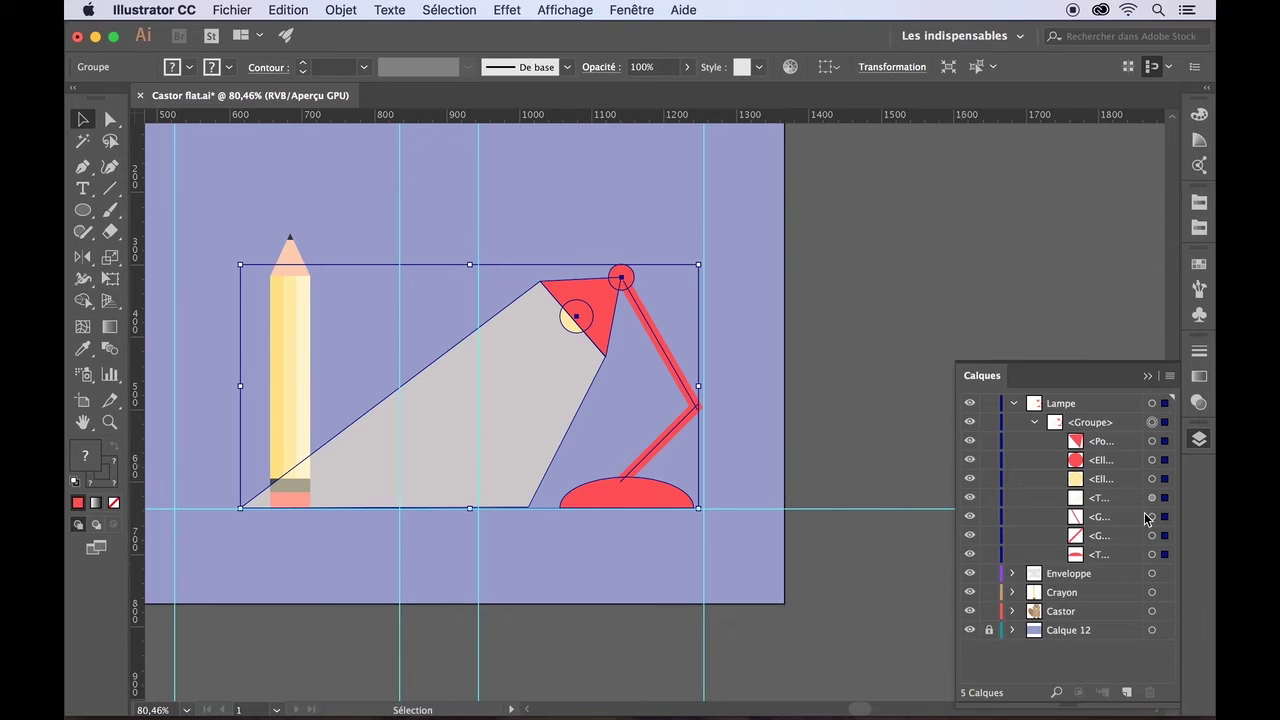
{"action": "left_click", "coordinate": [1153, 554]}
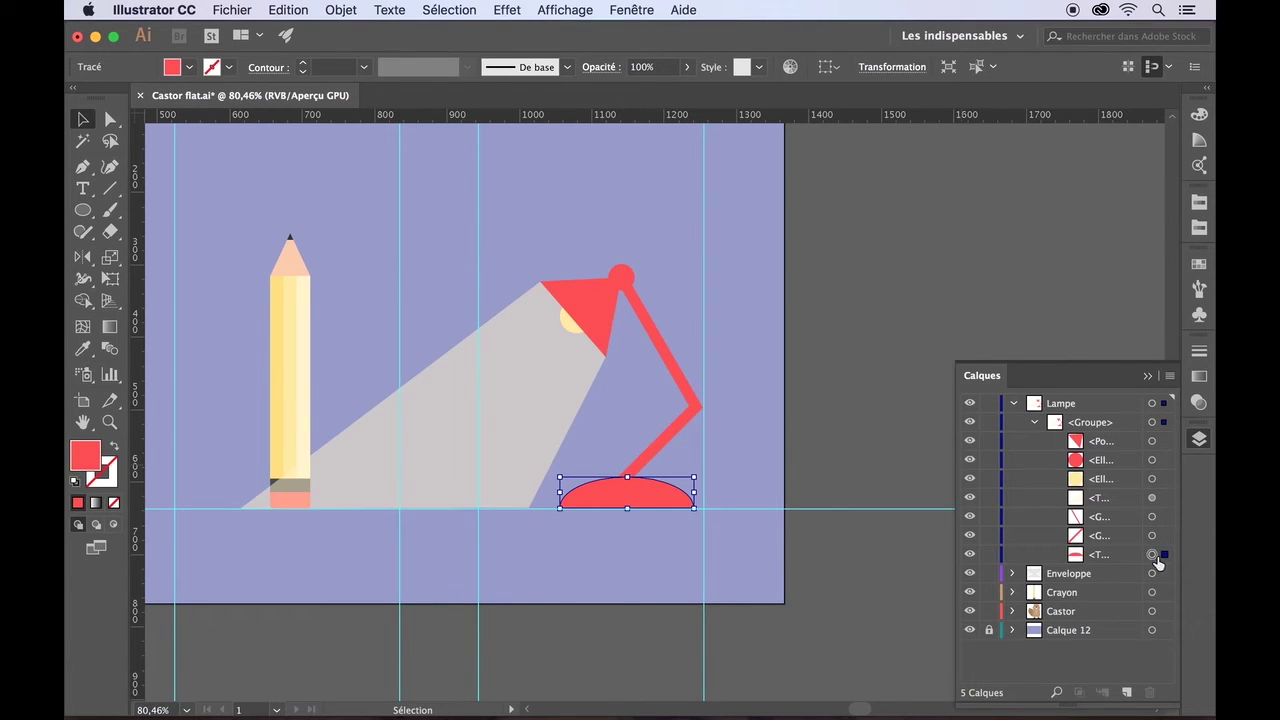
{"action": "key", "text": "Left"}
{"action": "key", "text": "Right"}
{"action": "key", "text": "Left"}
{"action": "key", "text": "Left"}
{"action": "left_click", "coordinate": [662, 532]}
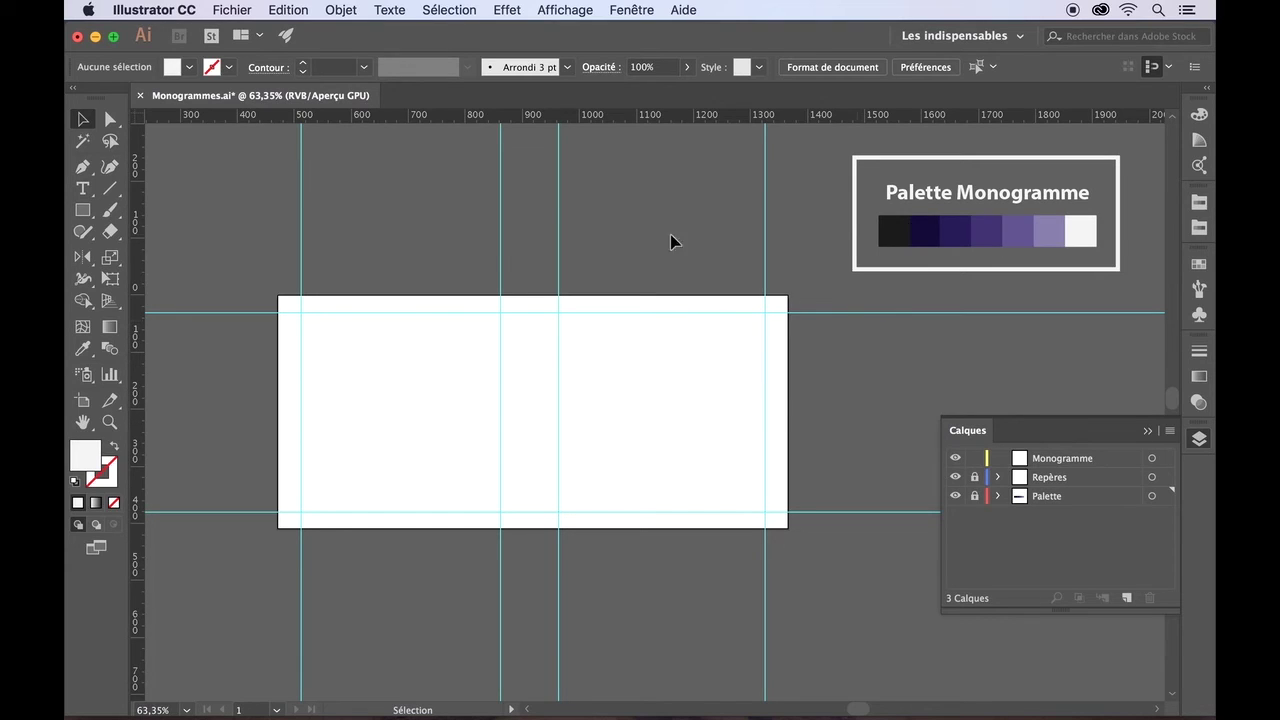
- On the Monogramme layer, sample the dark purple palette swatch as the Ellipse fill
{"action": "left_click", "coordinate": [1056, 462]}
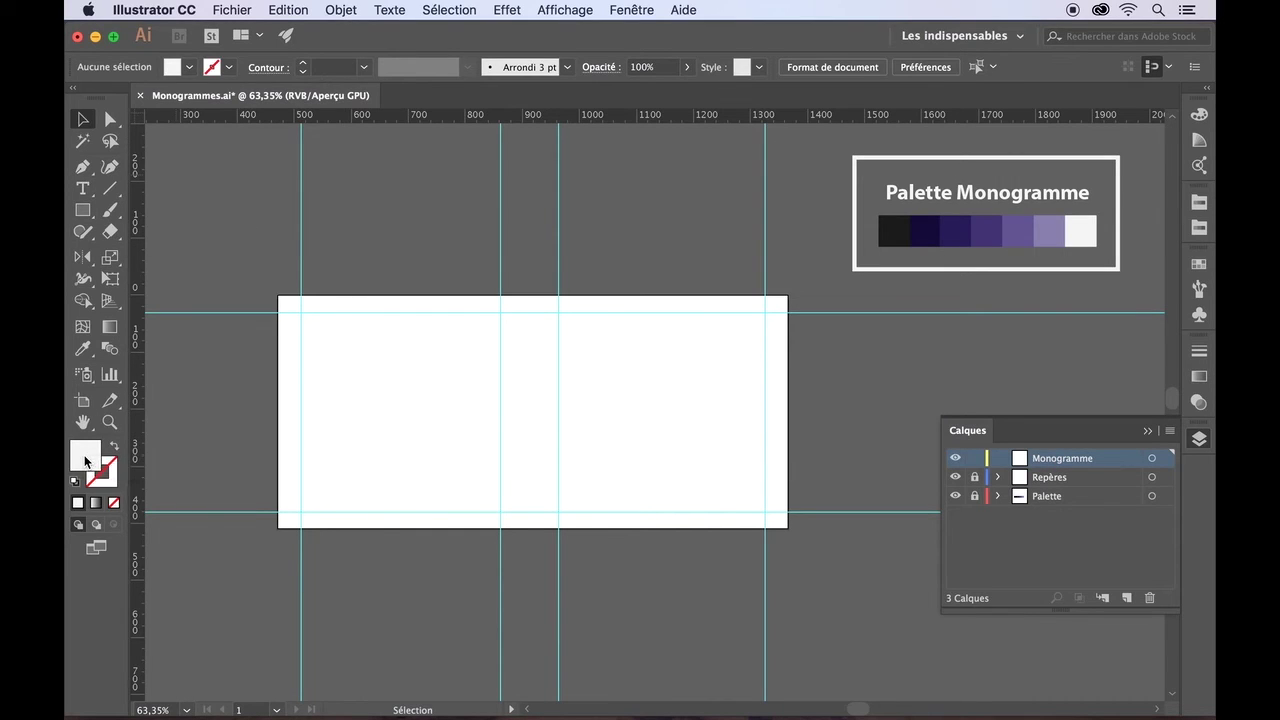
{"action": "left_click", "coordinate": [84, 211]}
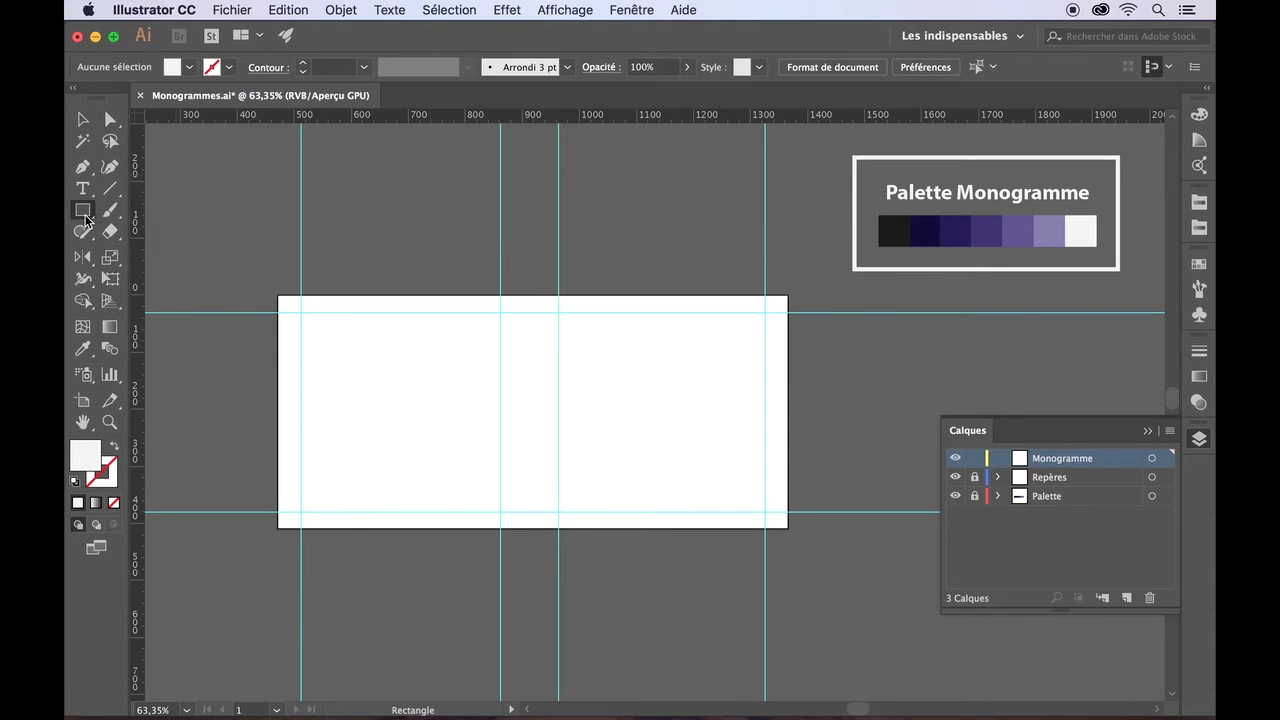
{"action": "left_click_drag", "start_coordinate": [86, 215], "coordinate": [153, 249]}
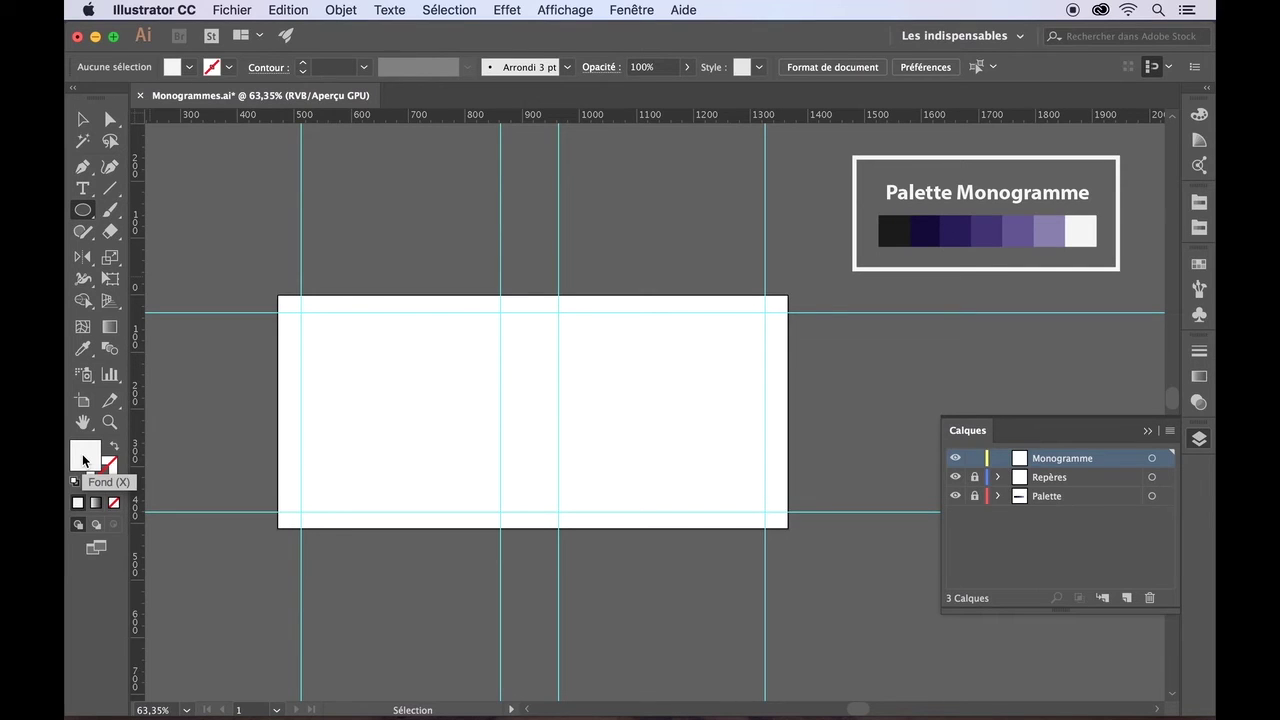
{"action": "left_click", "coordinate": [82, 348]}
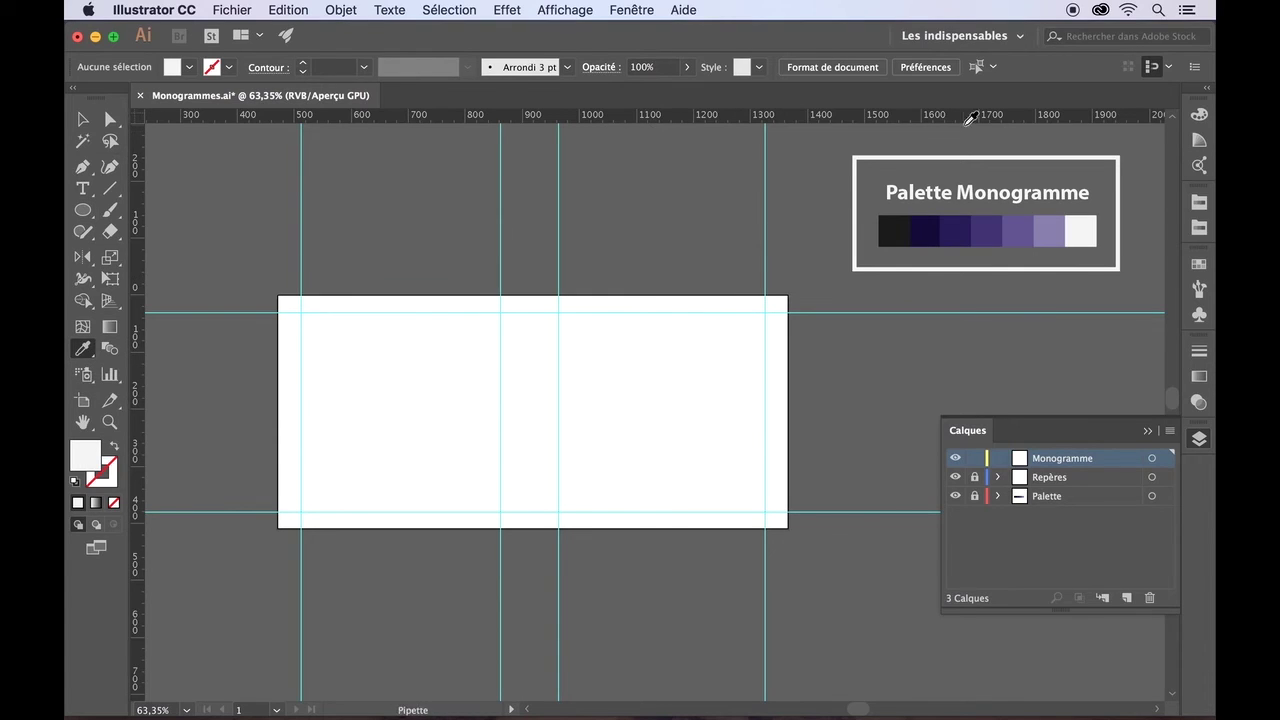
{"action": "left_click", "coordinate": [988, 219]}
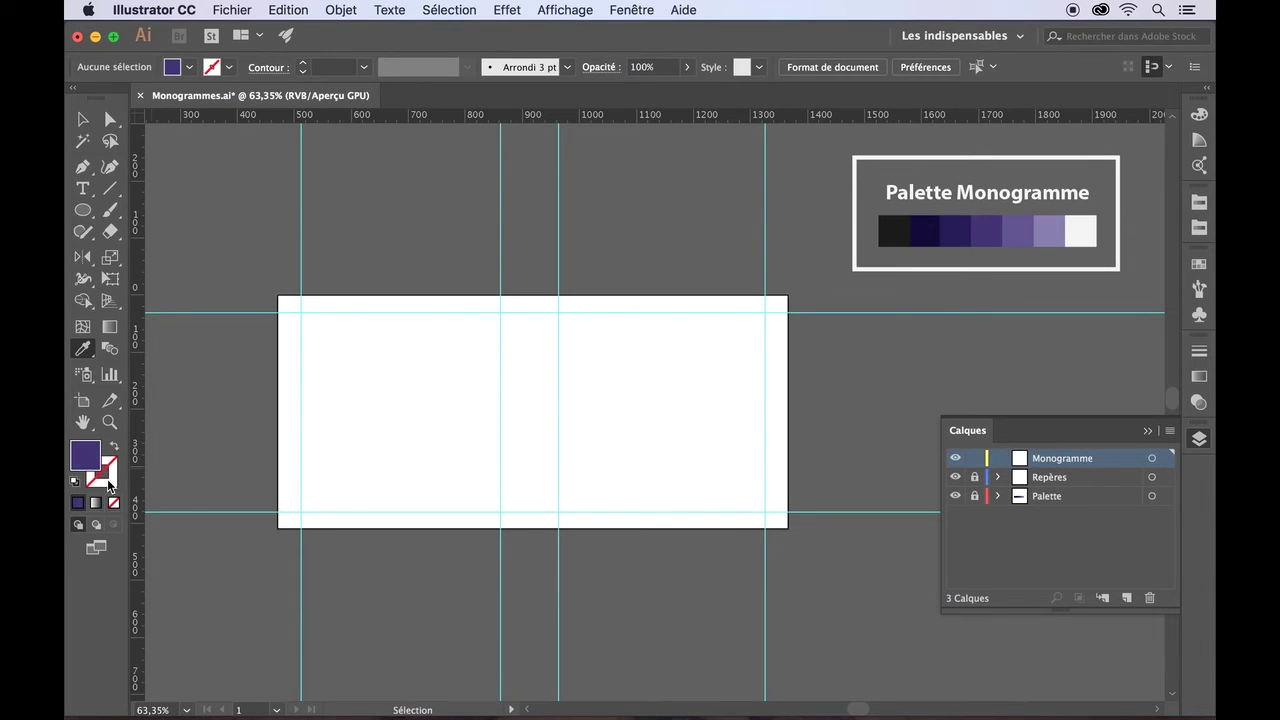
{"action": "left_click", "coordinate": [82, 120]}
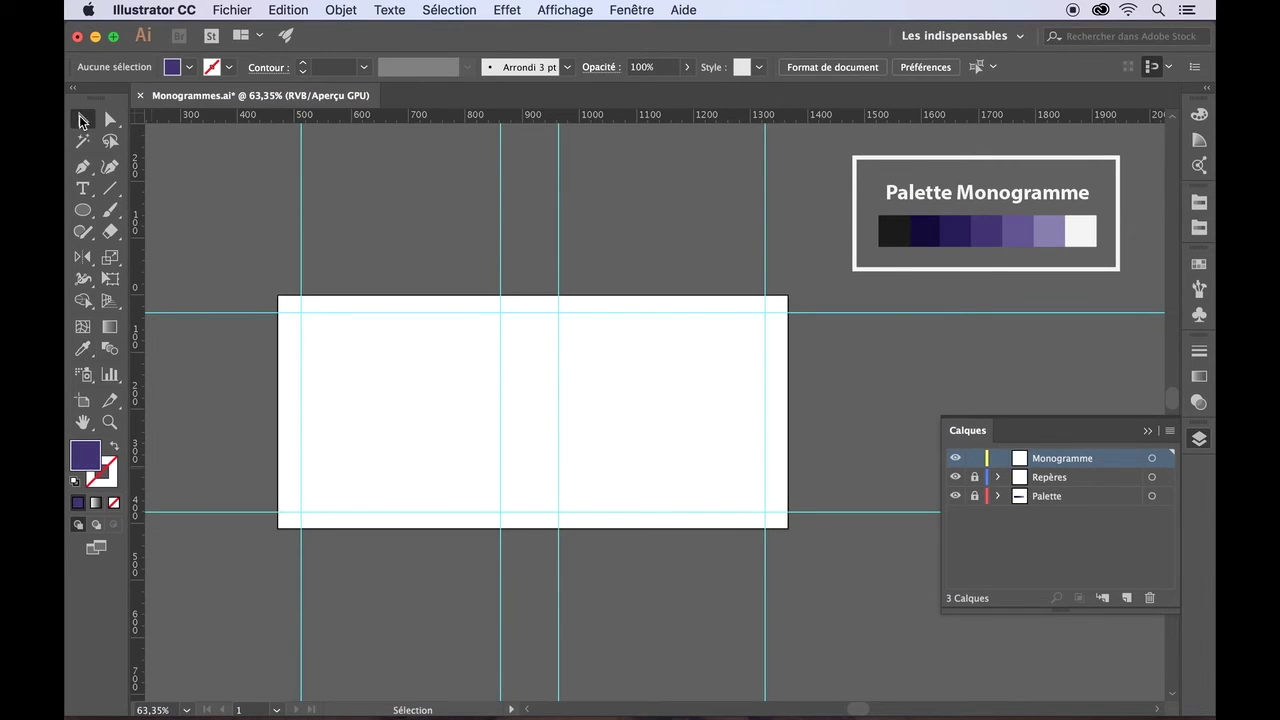
{"action": "left_click", "coordinate": [189, 67]}
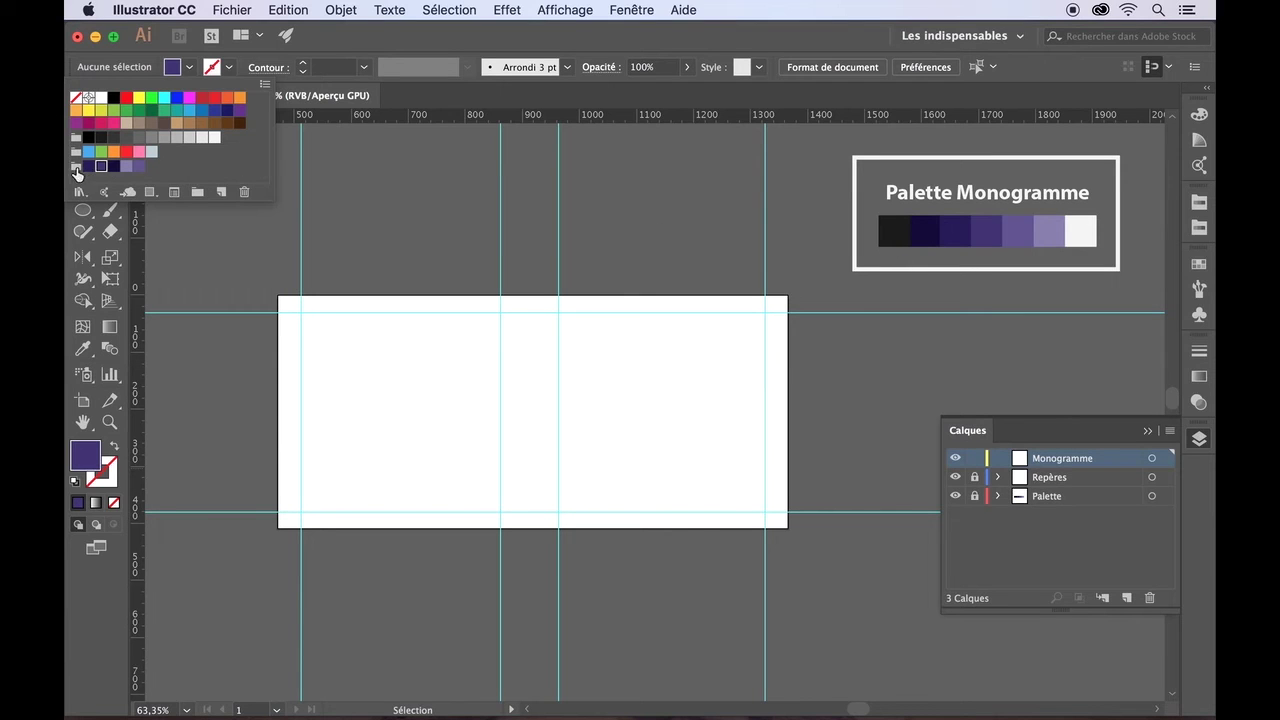
{"action": "left_click", "coordinate": [189, 70]}
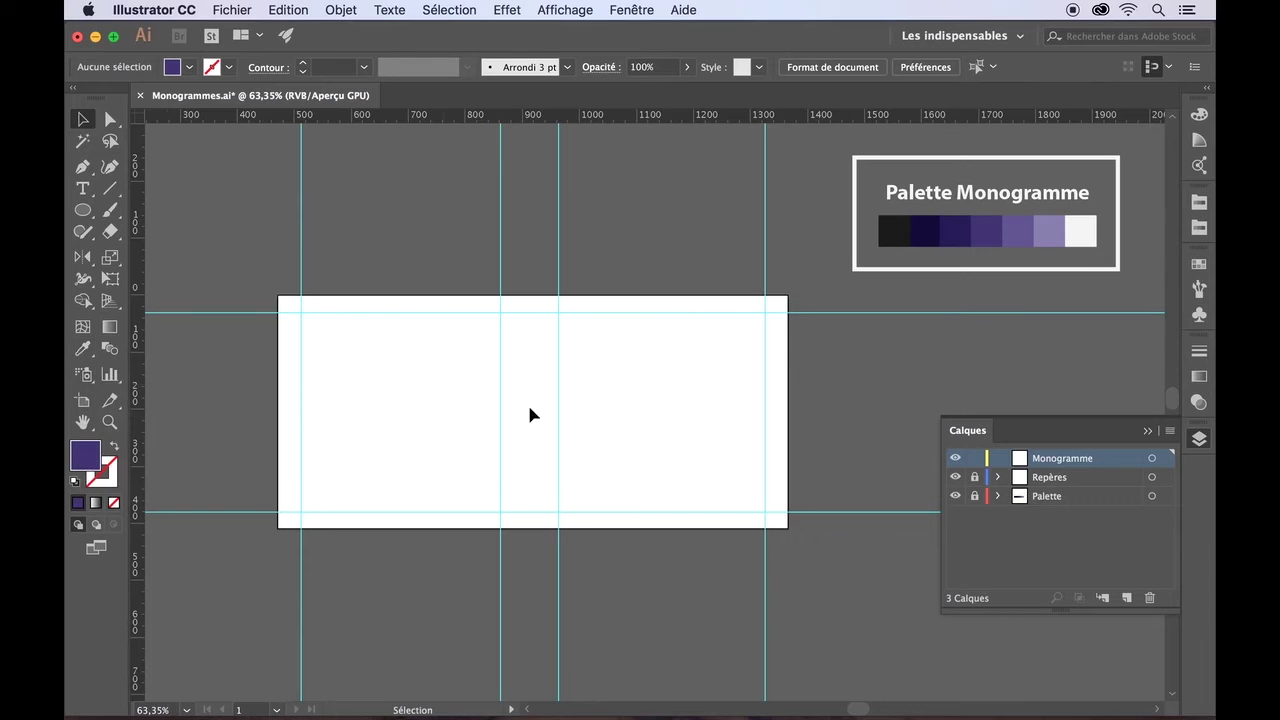
- Draw a circle between the guides at the artboard's left, then deselect it
{"action": "left_click", "coordinate": [84, 210]}
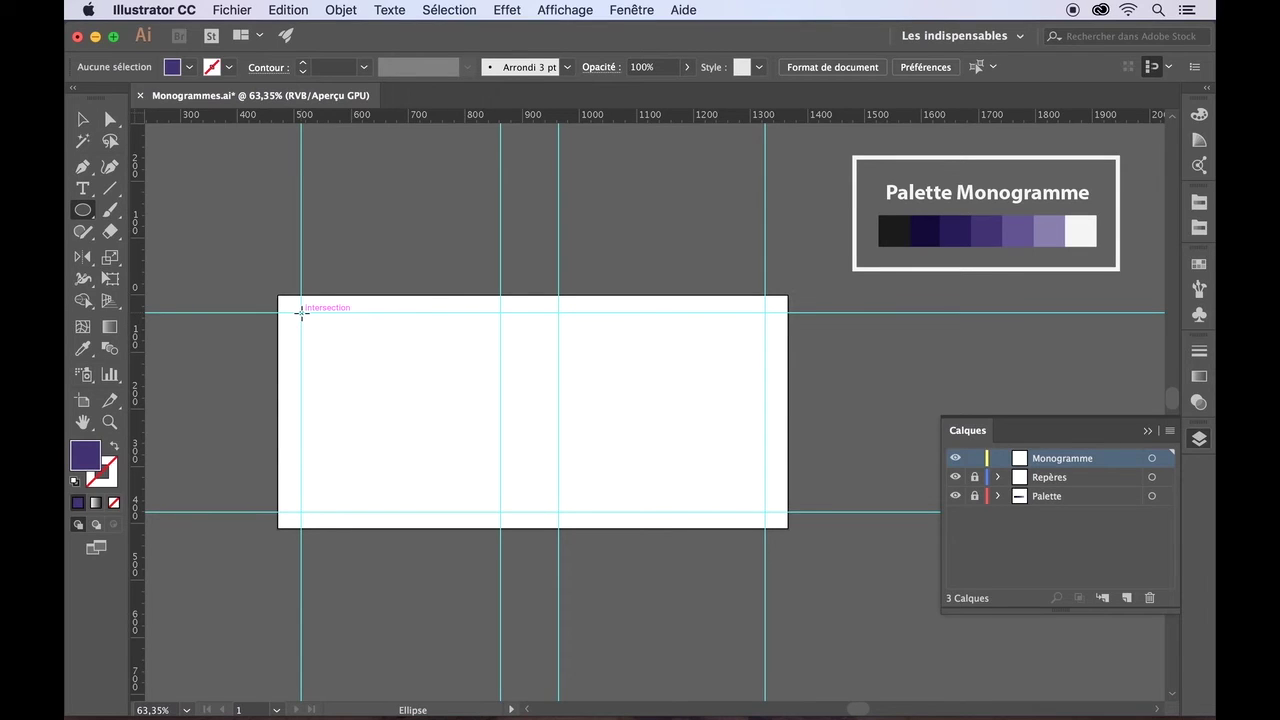
{"action": "left_click_drag", "start_coordinate": [301, 312], "coordinate": [499, 512]}
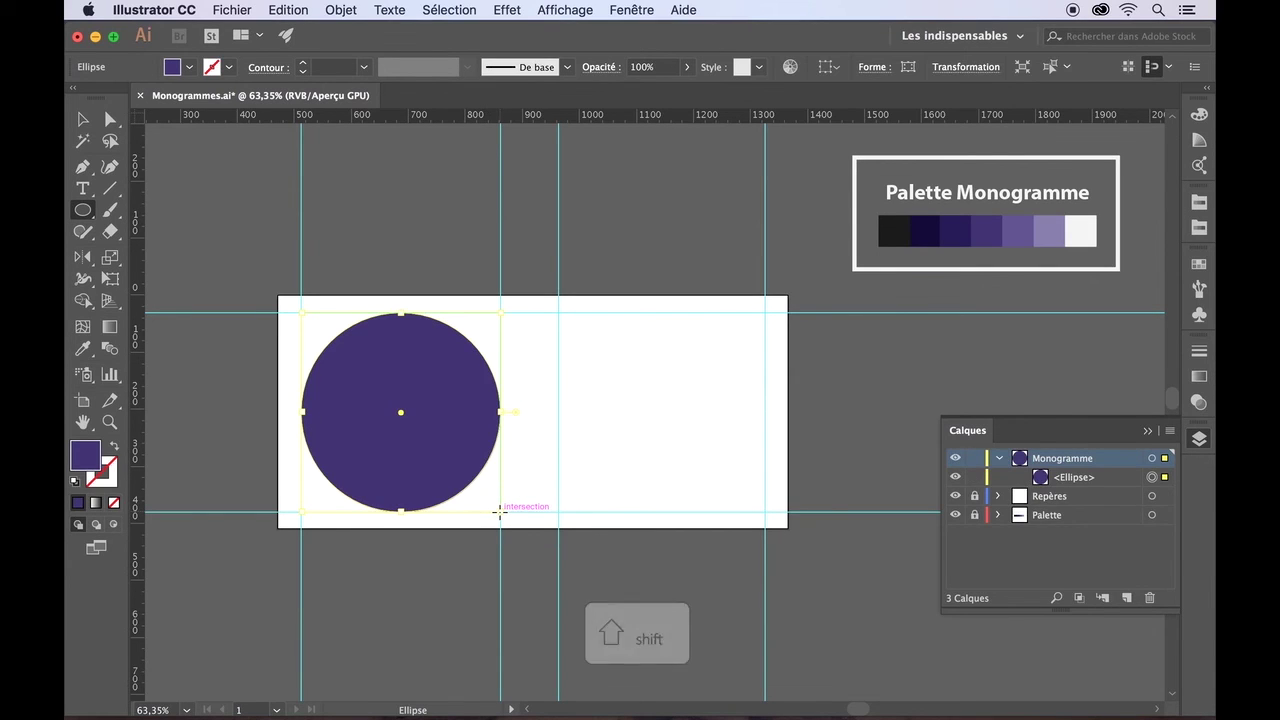
{"action": "left_click", "coordinate": [82, 120]}
{"action": "left_click", "coordinate": [186, 171]}
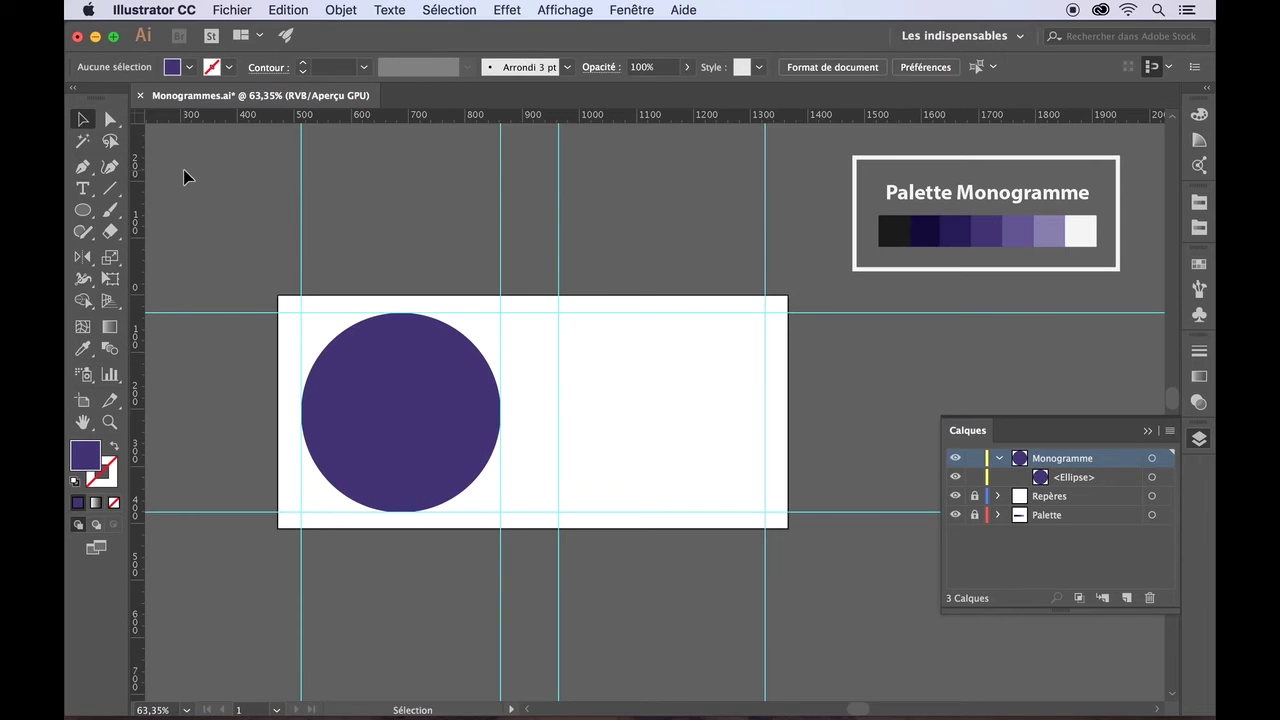
- Add a new layer above Repères named Fond
{"action": "left_click", "coordinate": [1059, 503]}
{"action": "left_click", "coordinate": [1127, 597]}
{"action": "double_click", "coordinate": [1043, 497]}
{"action": "type", "text": "Fond"}
{"action": "key", "text": "Return"}
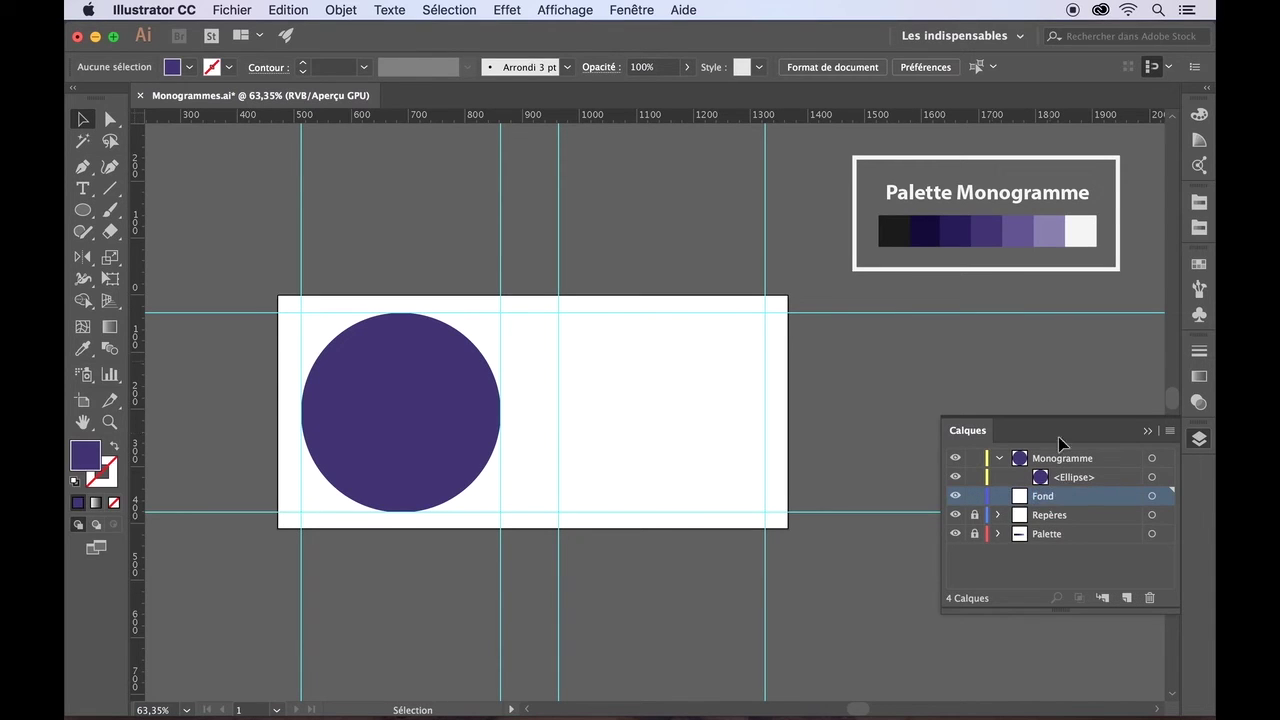
- Cover the artboard with a rectangle in the light purple swatch at 51% opacity
{"action": "left_click_drag", "start_coordinate": [83, 210], "coordinate": [150, 210]}
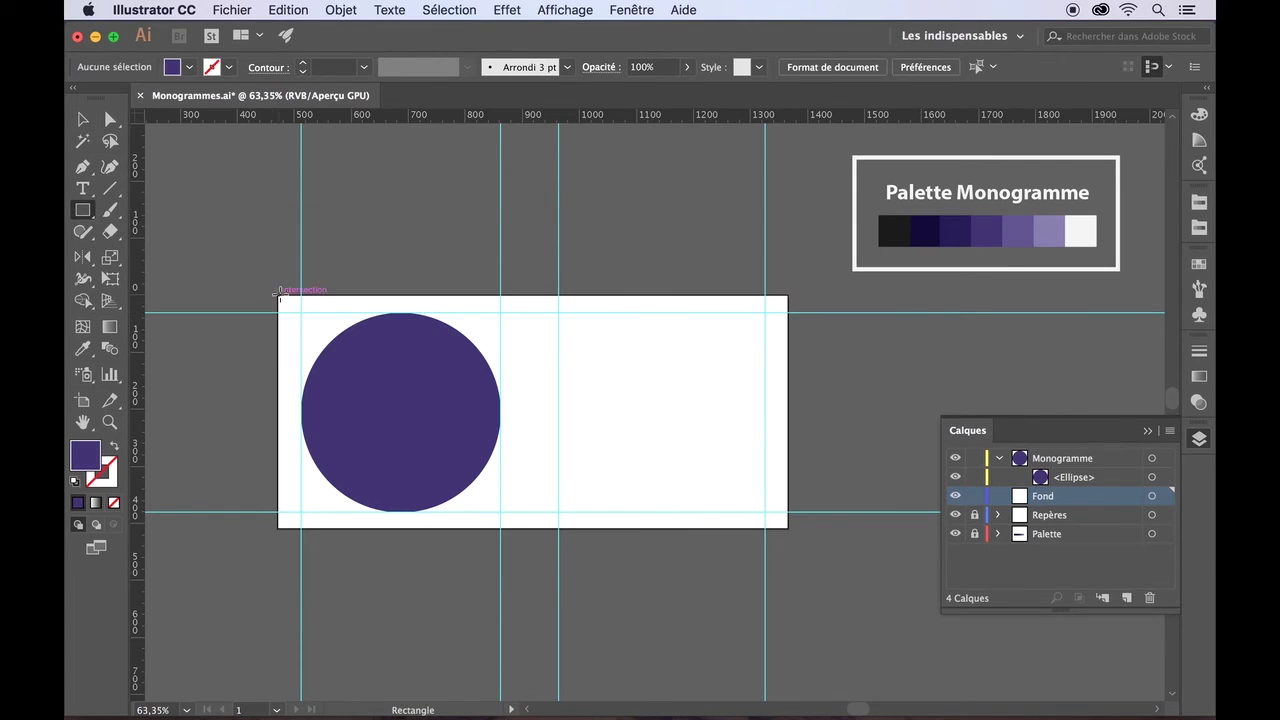
{"action": "left_click_drag", "start_coordinate": [278, 296], "coordinate": [788, 529]}
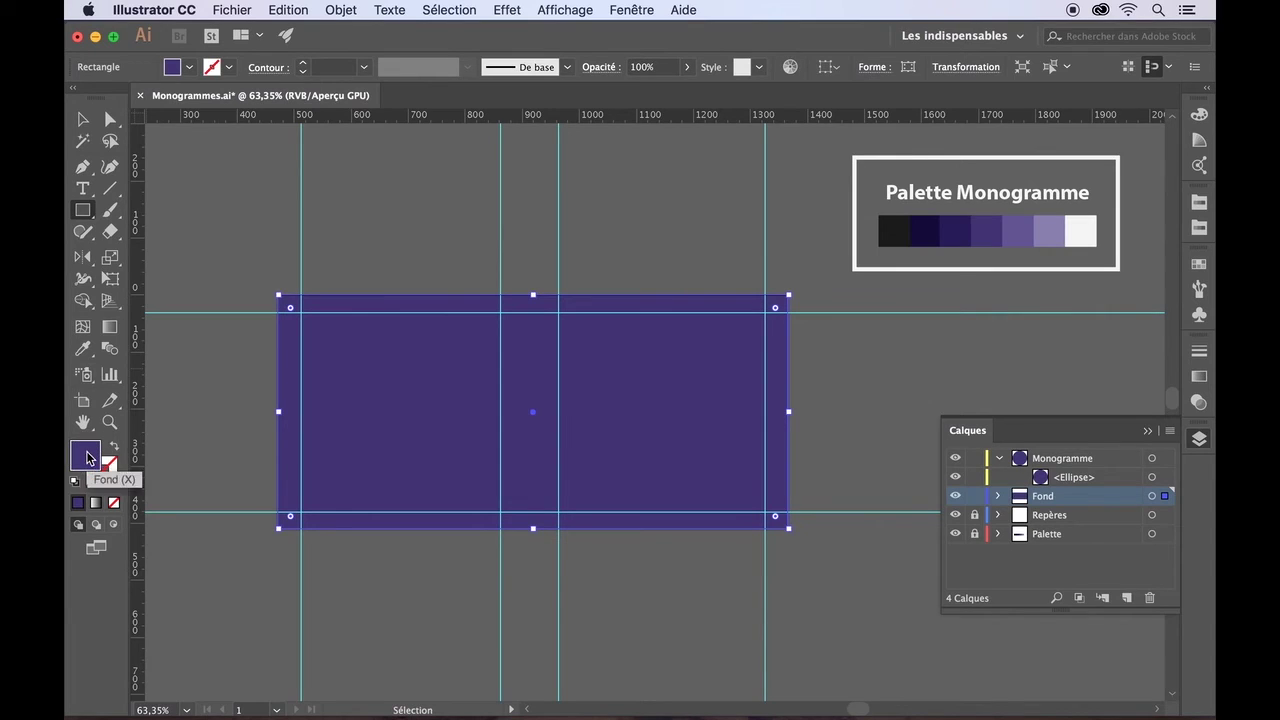
{"action": "left_click", "coordinate": [83, 348]}
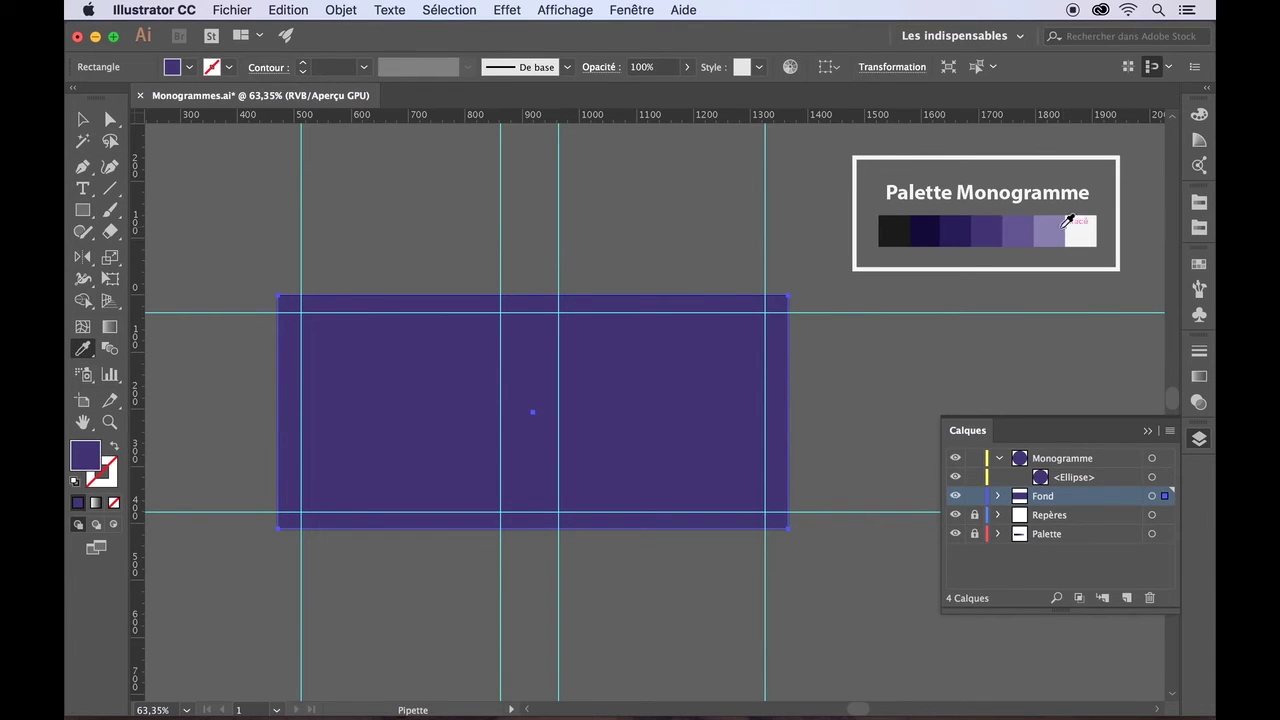
{"action": "left_click", "coordinate": [1056, 228]}
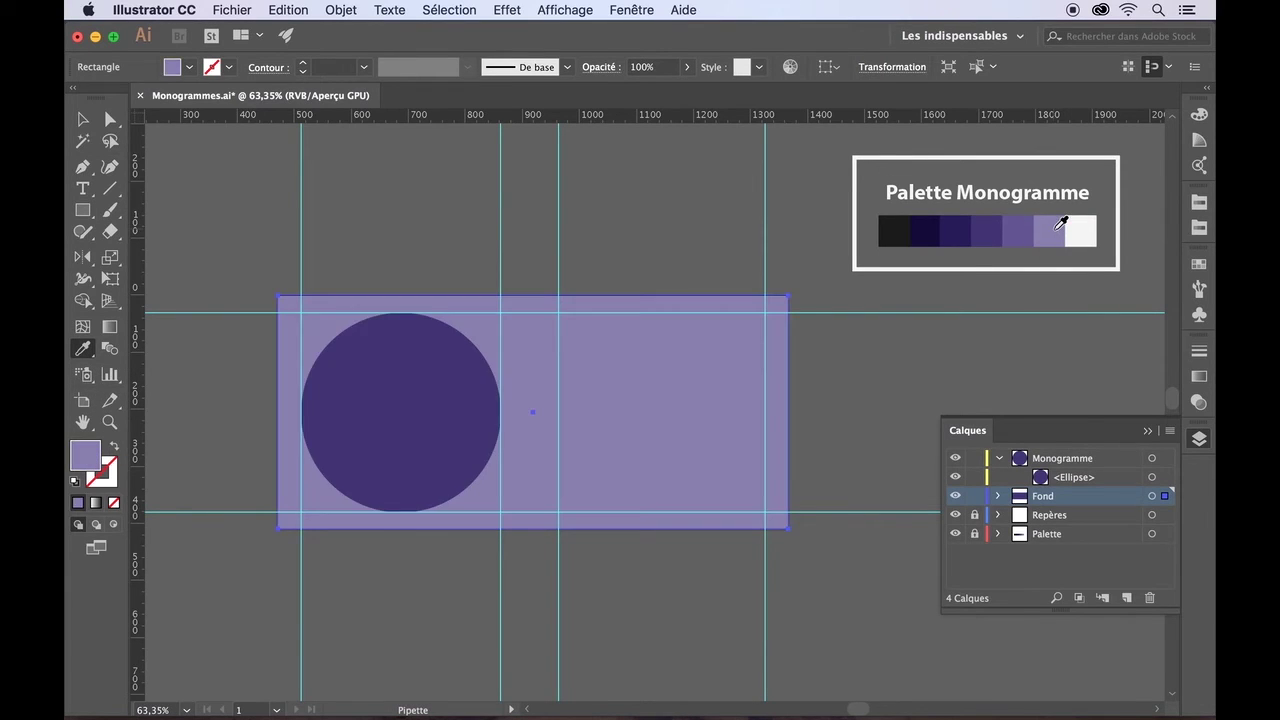
{"action": "left_click", "coordinate": [687, 67]}
{"action": "left_click_drag", "start_coordinate": [683, 89], "coordinate": [651, 96]}
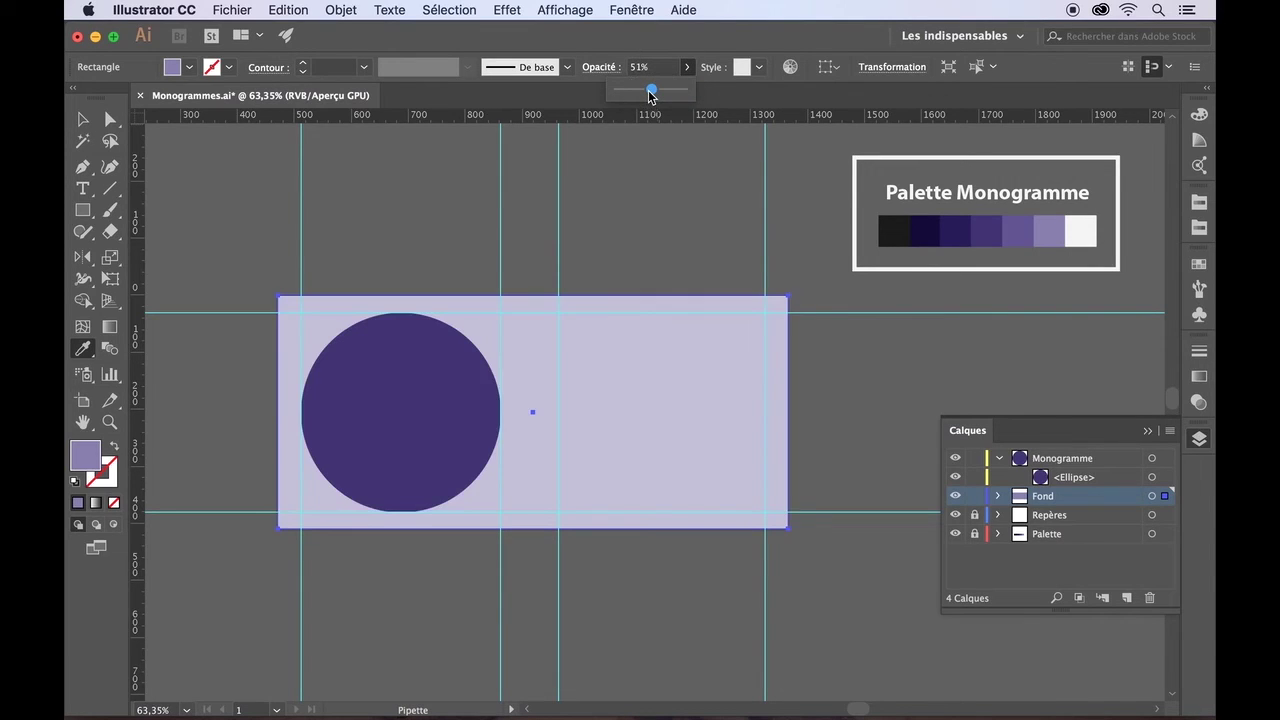
{"action": "left_click", "coordinate": [82, 119]}
{"action": "left_click", "coordinate": [197, 217]}
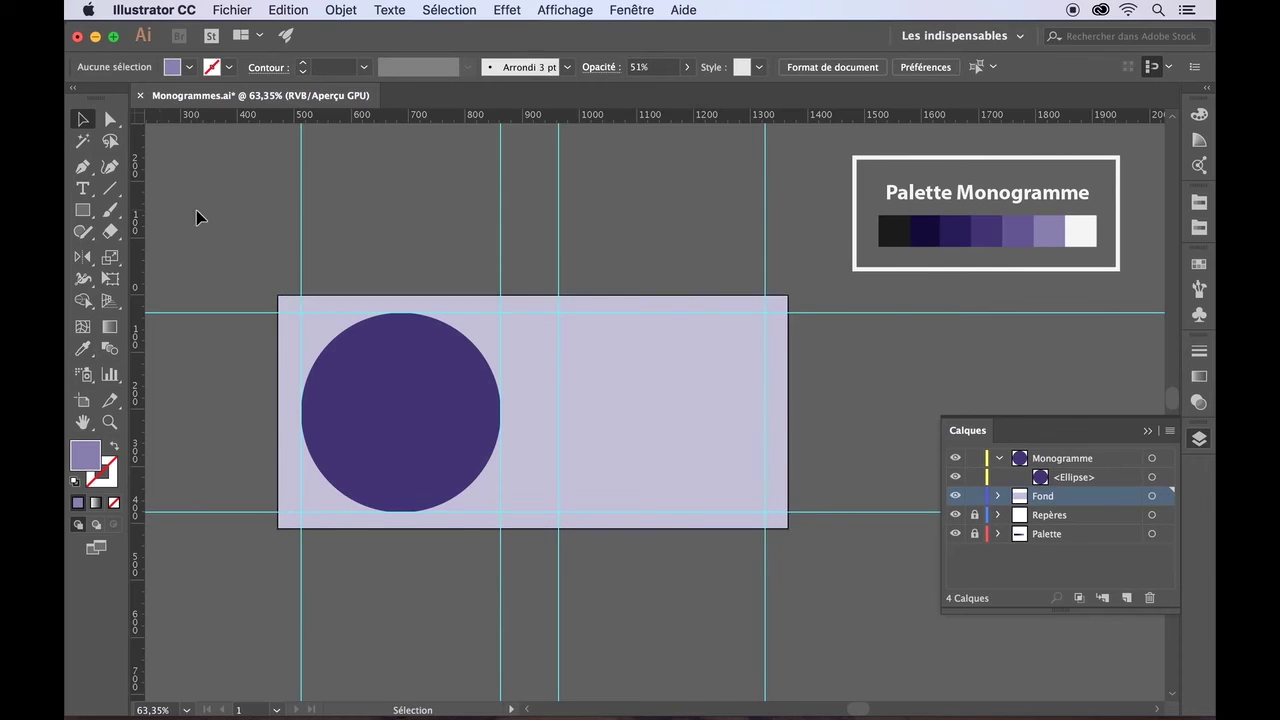
- Lock the Fond layer, save the document, and select the purple circle
{"action": "left_click", "coordinate": [975, 500]}
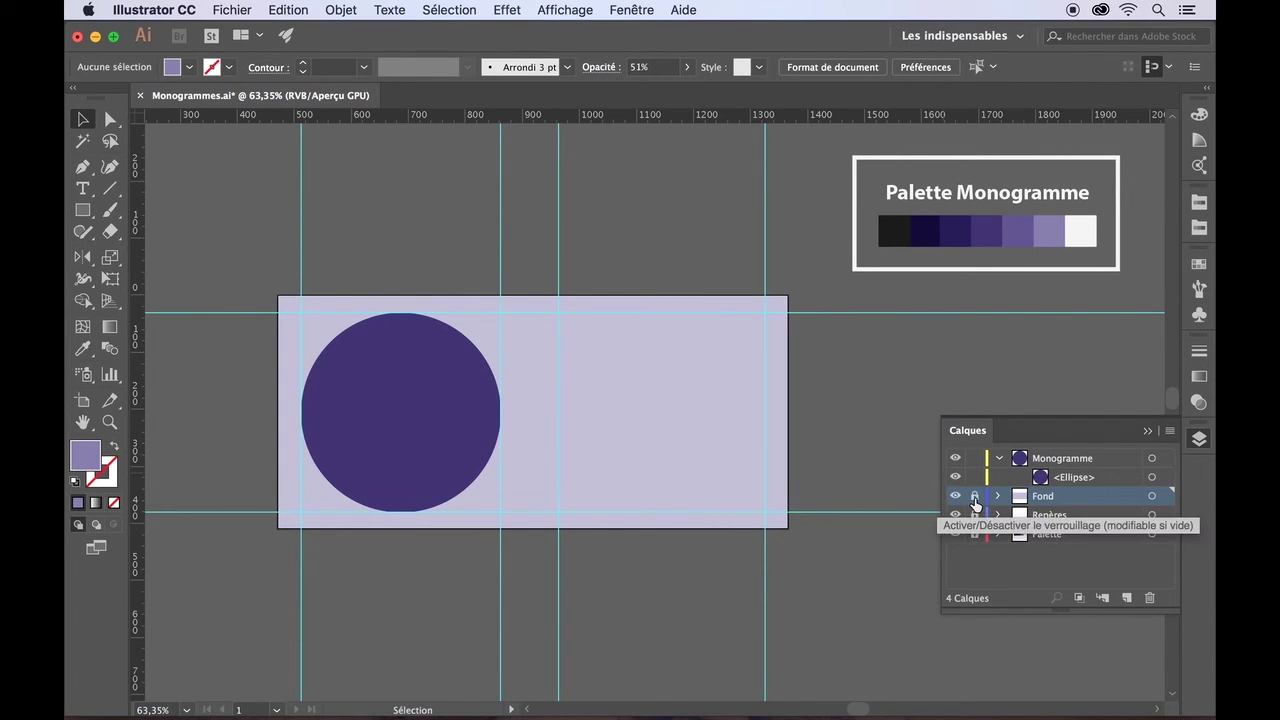
{"action": "key", "text": "super+s"}
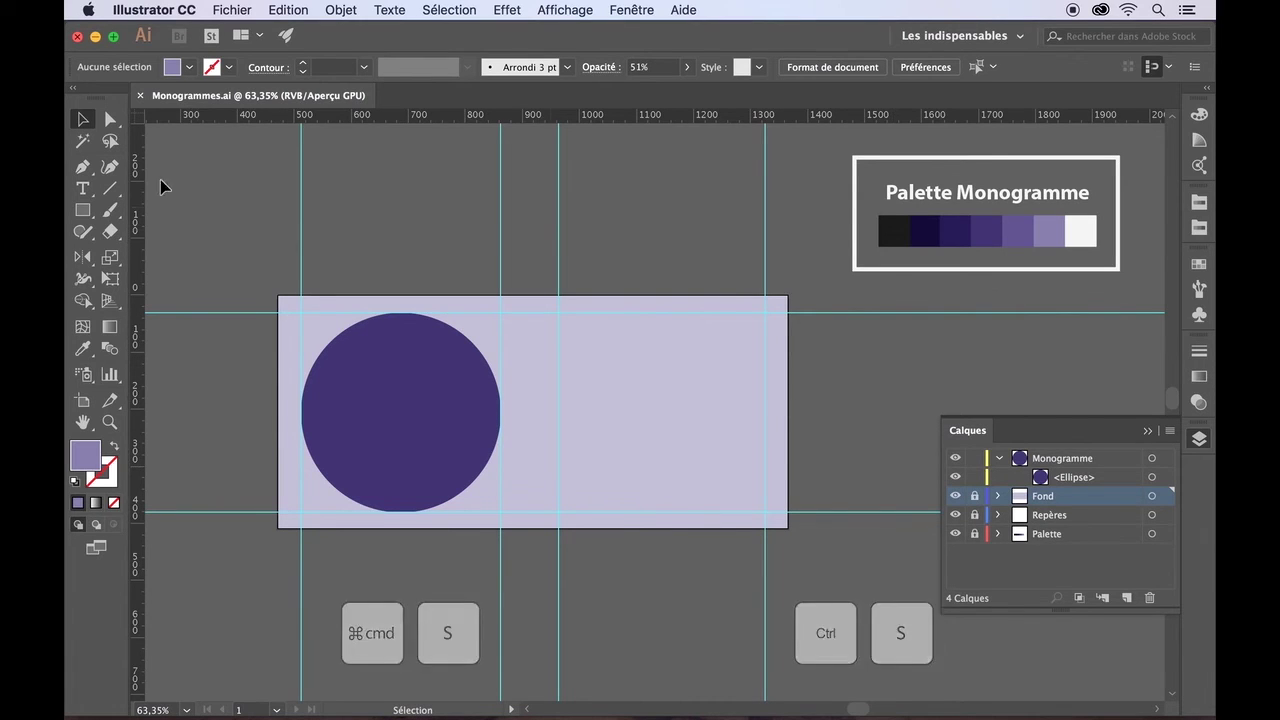
{"action": "left_click", "coordinate": [386, 462]}
{"action": "left_click", "coordinate": [258, 274]}
- Place a text object and replace the Lorem ipsum placeholder with the letter C
{"action": "left_click", "coordinate": [85, 189]}
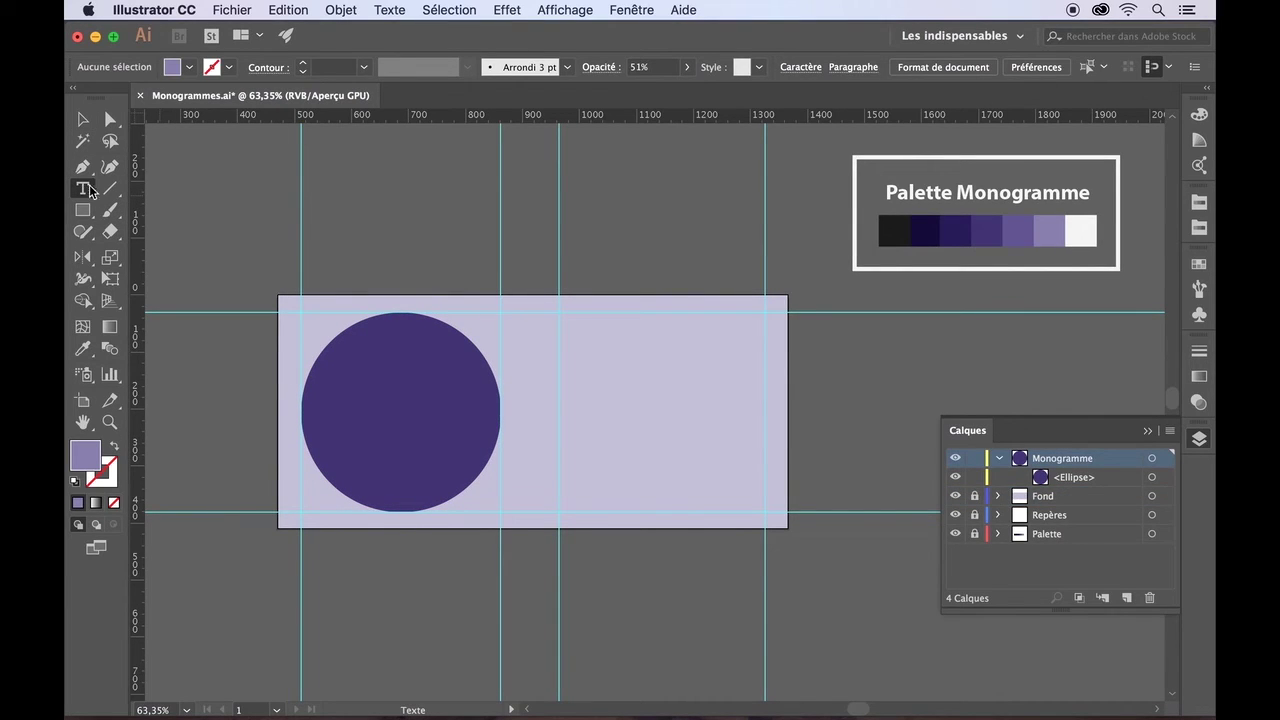
{"action": "left_click", "coordinate": [333, 186]}
{"action": "scroll", "coordinate": [333, 186], "scroll_direction": "down", "scroll_amount": 5}
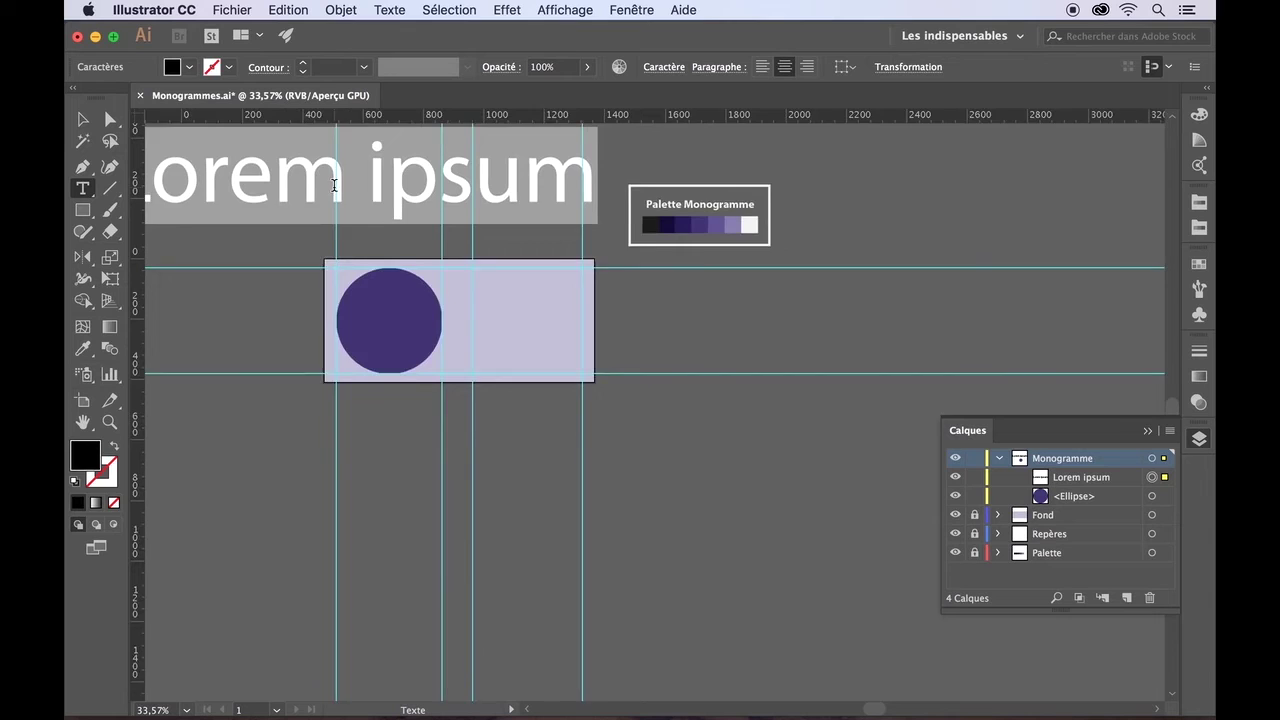
{"action": "scroll", "coordinate": [334, 186], "scroll_direction": "left", "scroll_amount": 2}
{"action": "scroll", "coordinate": [334, 186], "scroll_direction": "up", "scroll_amount": 1}
{"action": "left_click_drag", "start_coordinate": [646, 214], "coordinate": [177, 207]}
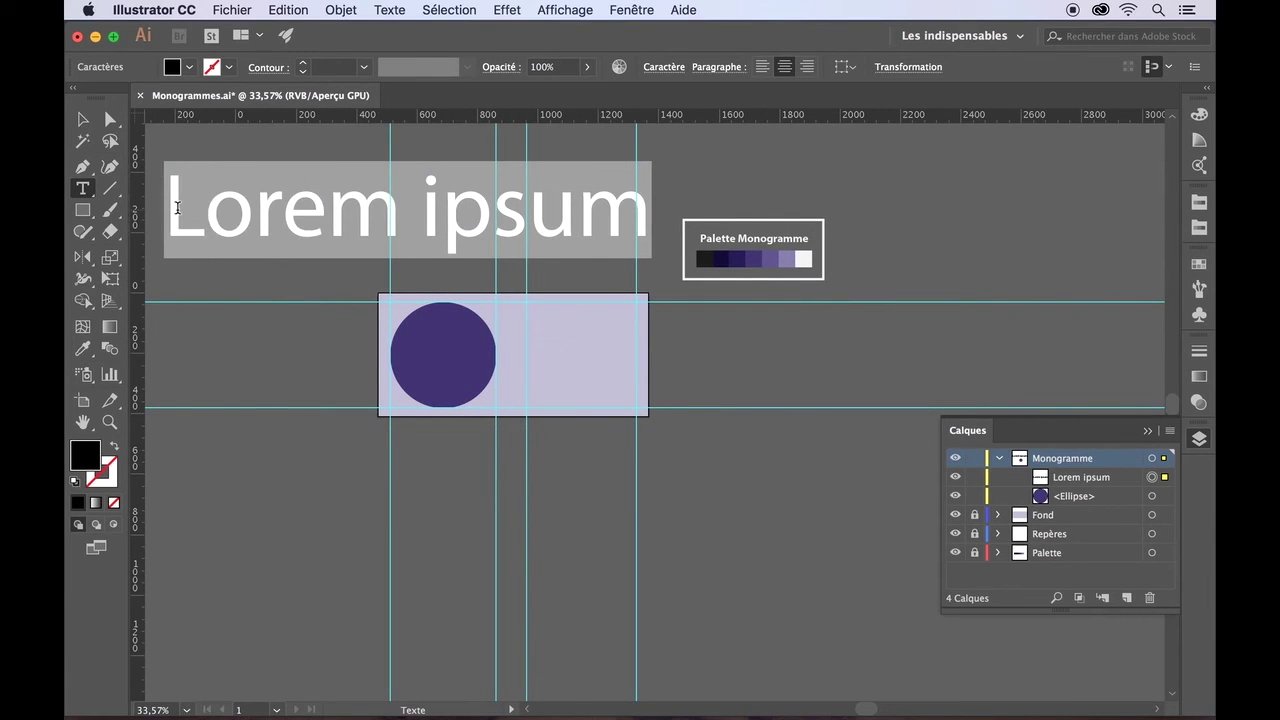
{"action": "type", "text": "C"}
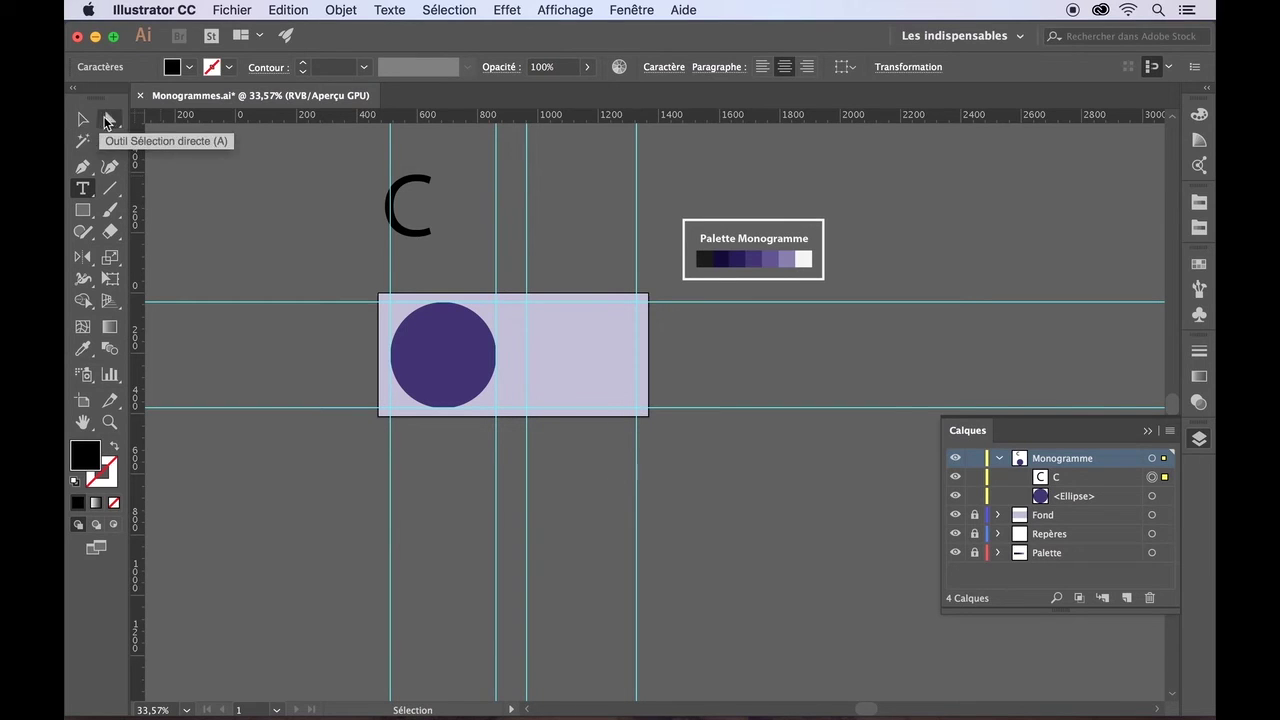
- Move the letter C onto the purple circle and unlock the Palette layer
{"action": "left_click", "coordinate": [83, 120]}
{"action": "left_click_drag", "start_coordinate": [411, 198], "coordinate": [449, 362]}
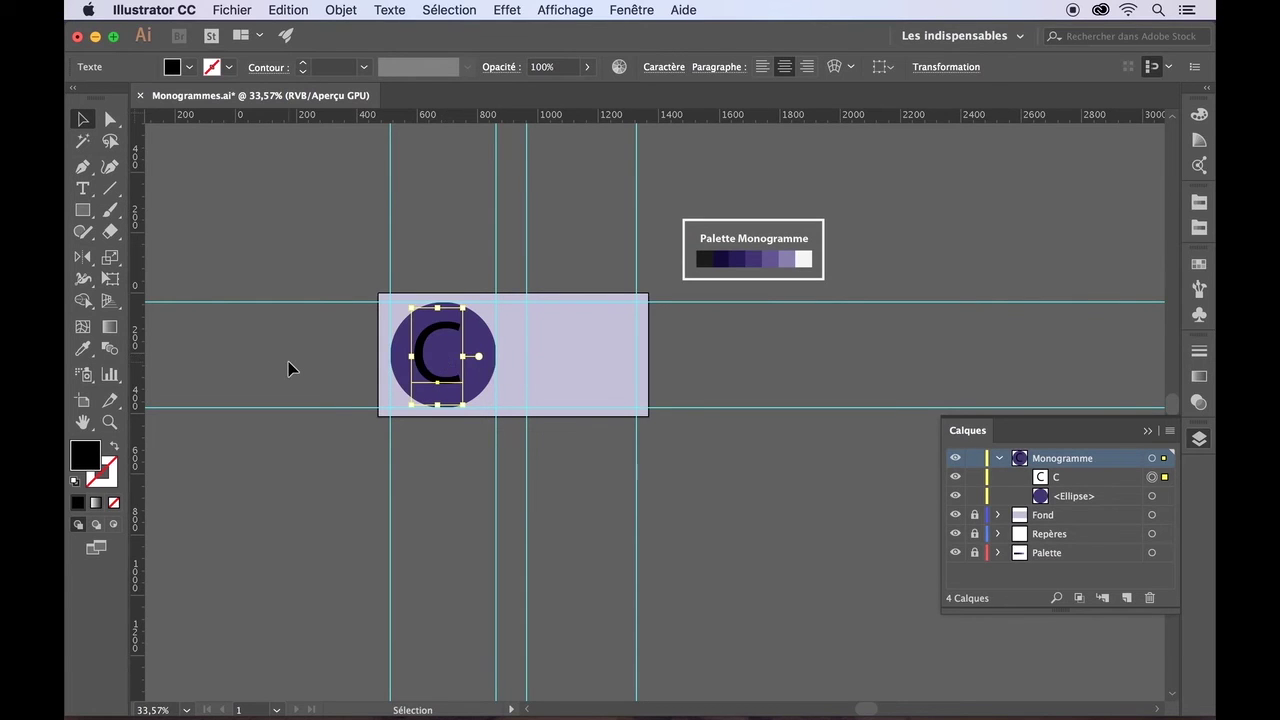
{"action": "scroll", "coordinate": [288, 361], "scroll_direction": "up", "scroll_amount": 3}
{"action": "scroll", "coordinate": [288, 368], "scroll_direction": "right", "scroll_amount": 10}
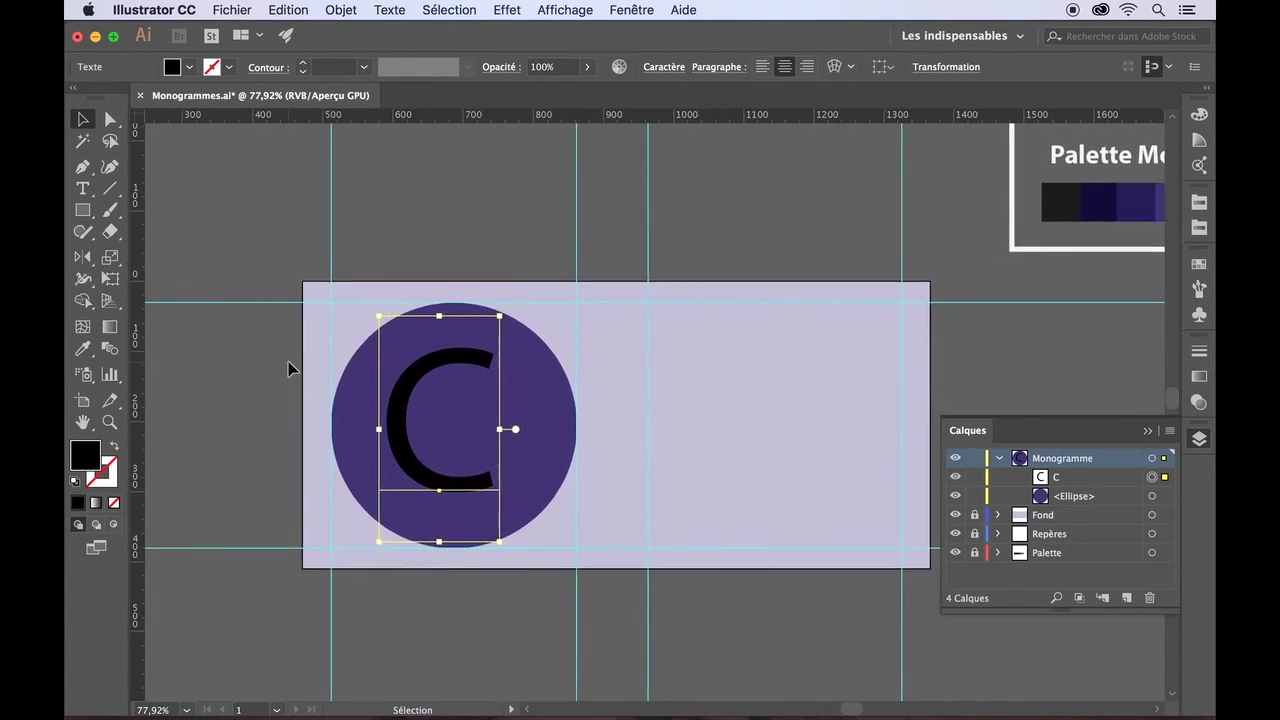
{"action": "scroll", "coordinate": [288, 368], "scroll_direction": "up", "scroll_amount": 4}
{"action": "scroll", "coordinate": [288, 368], "scroll_direction": "down", "scroll_amount": 2}
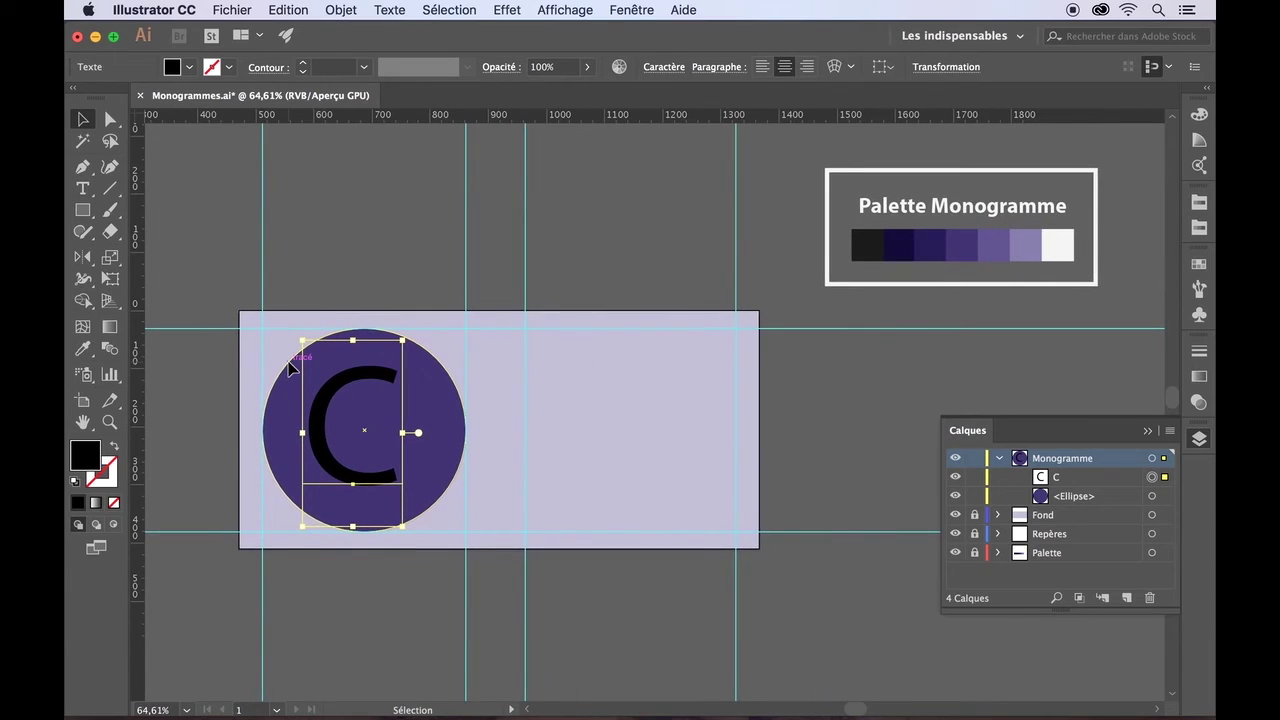
{"action": "left_click", "coordinate": [1153, 554]}
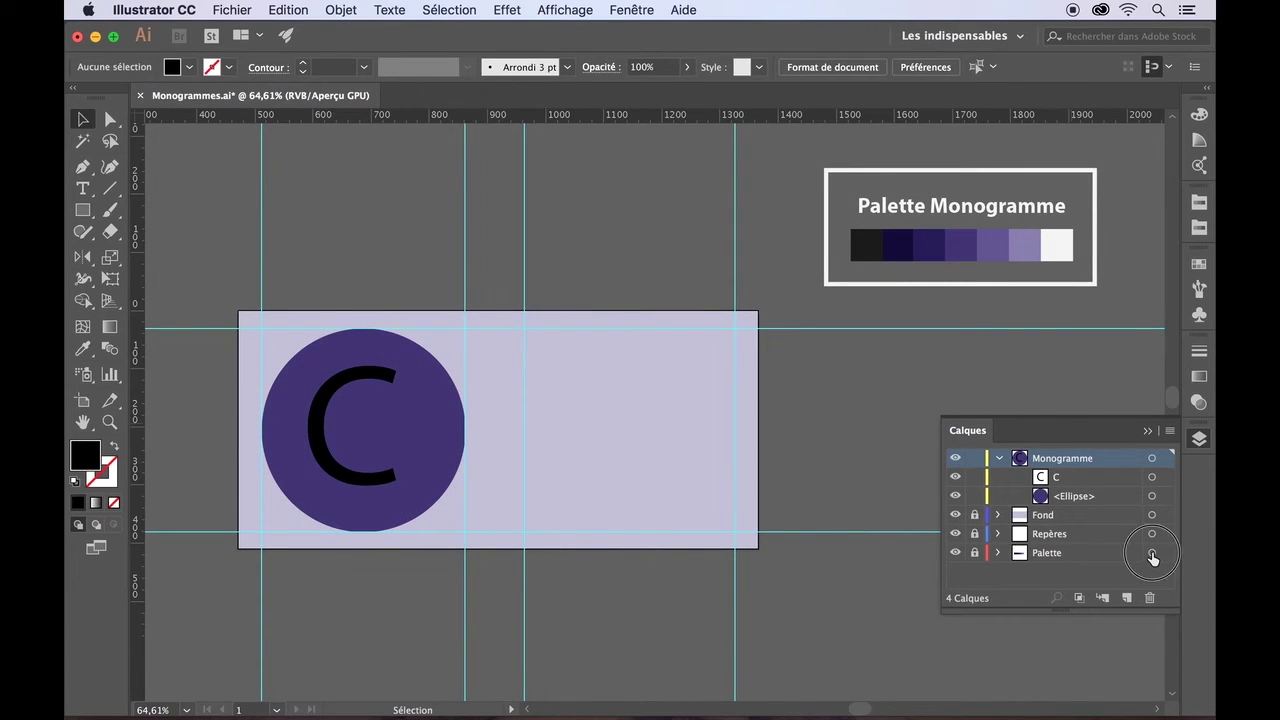
{"action": "left_click", "coordinate": [975, 555]}
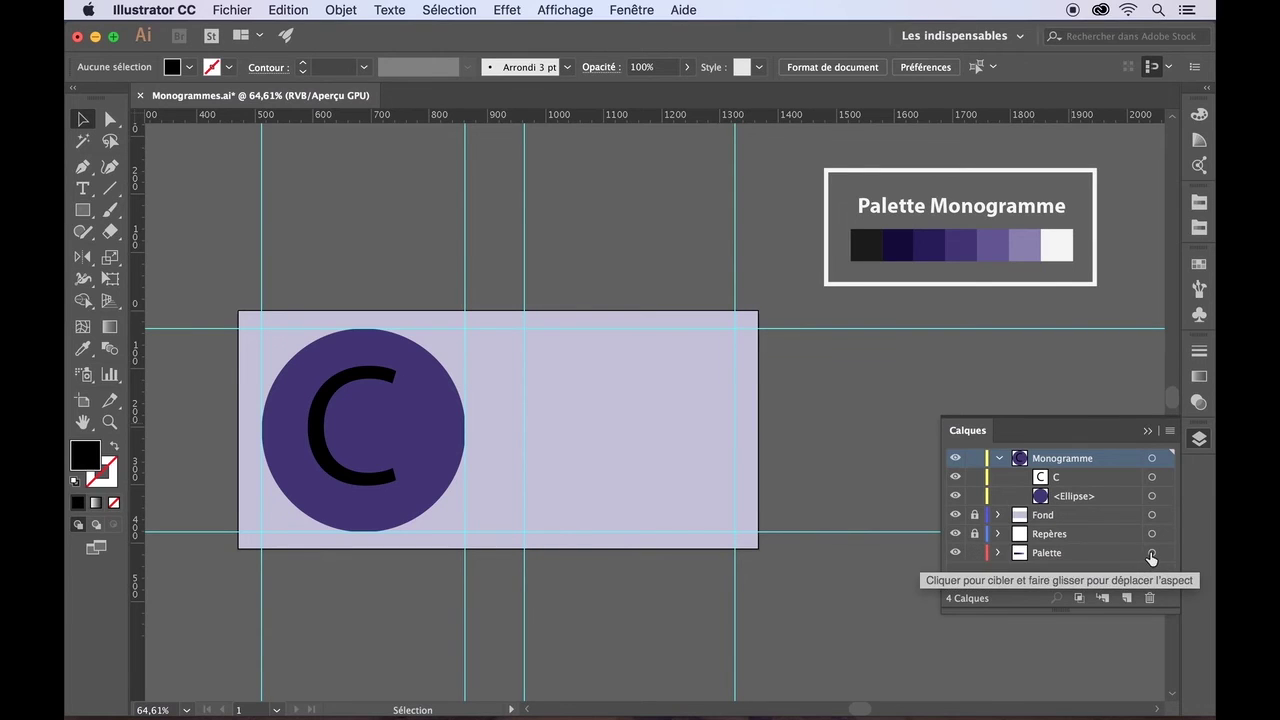
- Move the Palette Monogramme swatch box above the artboard and relock the Palette layer
{"action": "left_click", "coordinate": [1152, 553]}
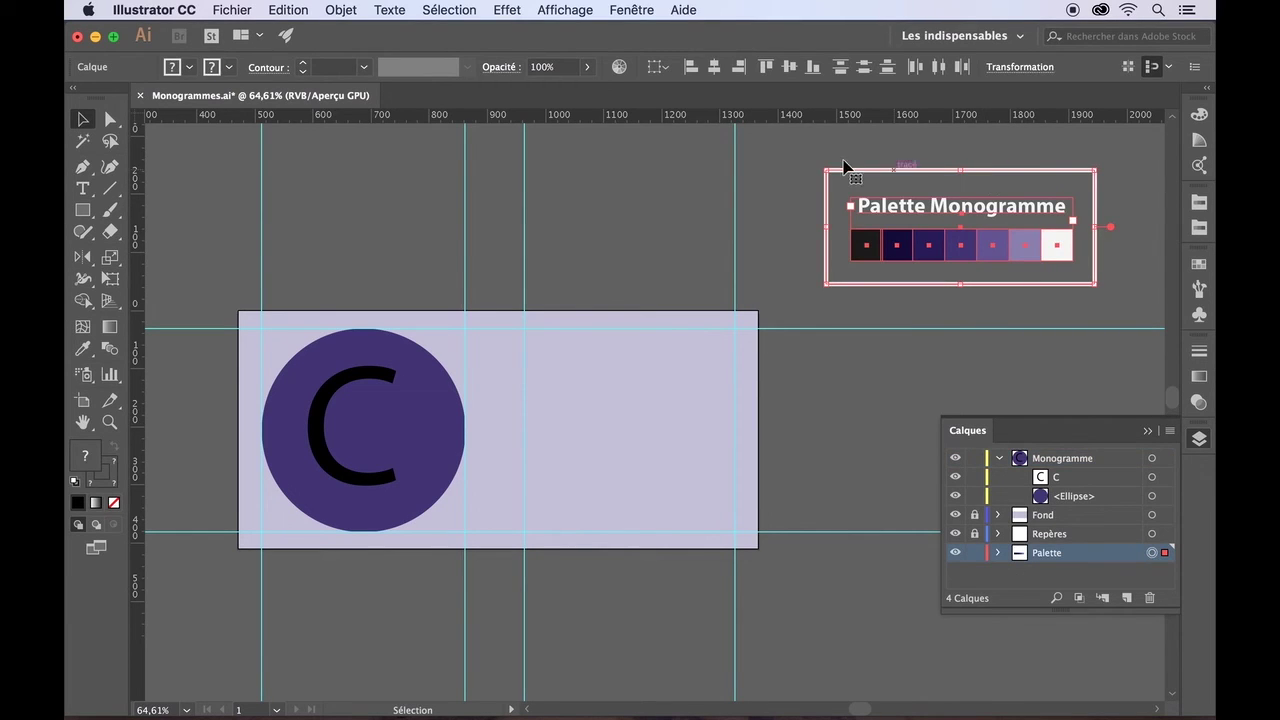
{"action": "left_click_drag", "start_coordinate": [891, 171], "coordinate": [420, 170]}
{"action": "left_click", "coordinate": [711, 190]}
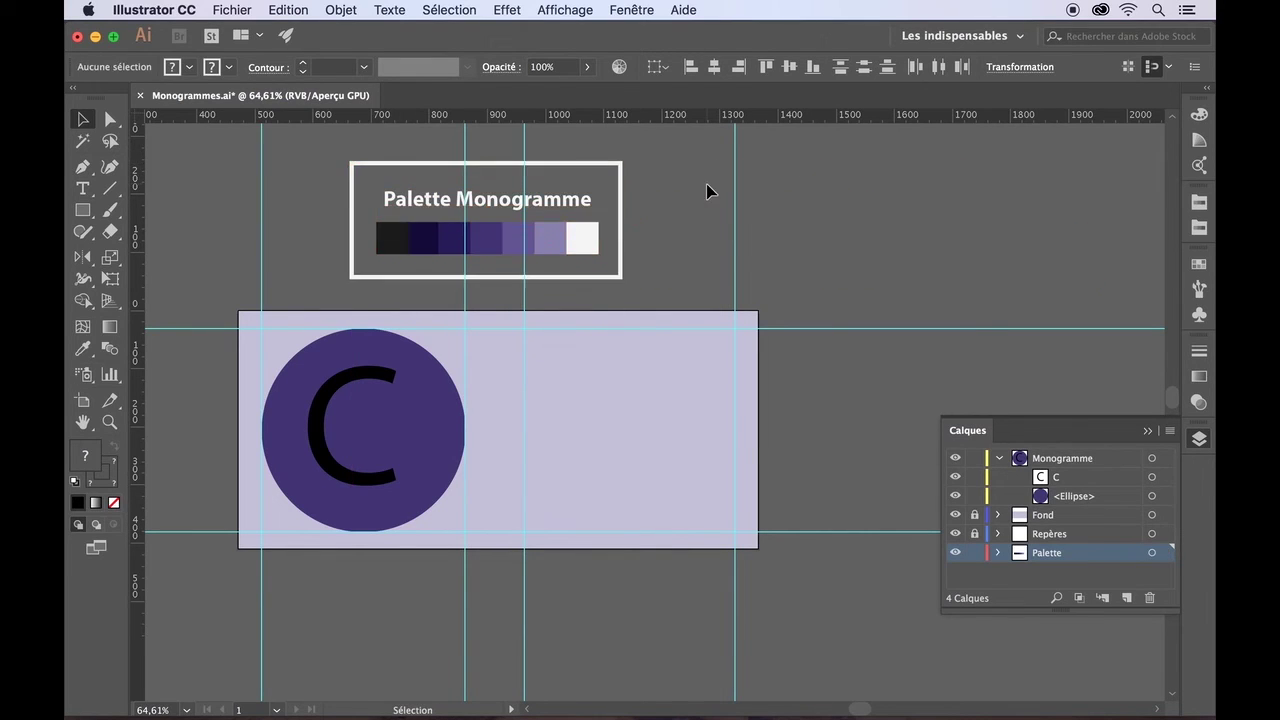
{"action": "left_click", "coordinate": [975, 553]}
{"action": "left_click", "coordinate": [83, 189]}
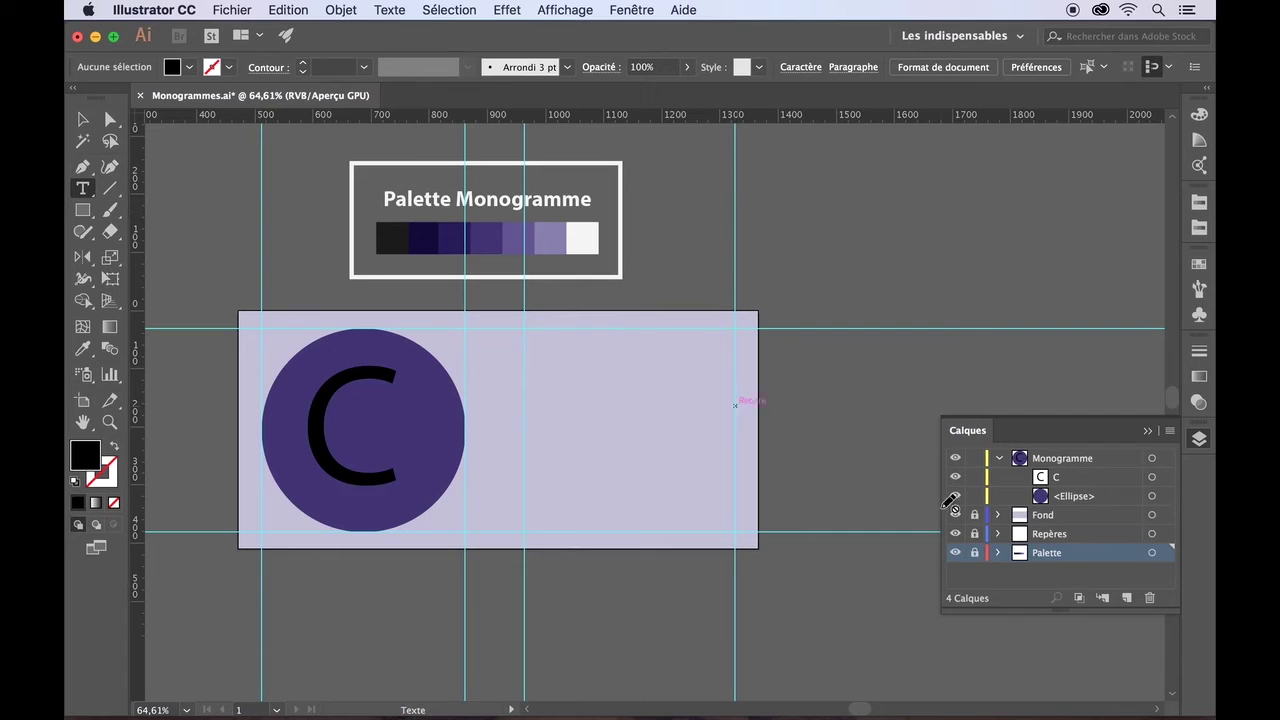
- Fill the letter C with the palette's white swatch using the Eyedropper
{"action": "left_click", "coordinate": [1062, 480]}
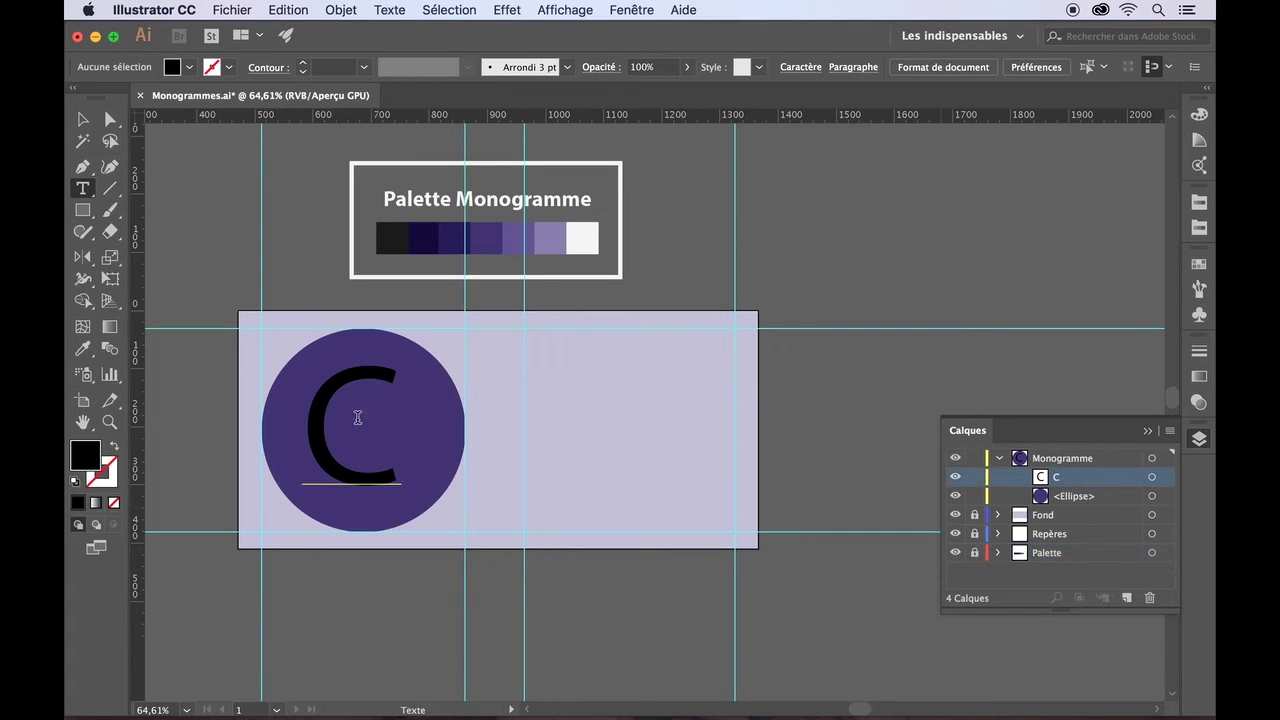
{"action": "left_click_drag", "start_coordinate": [312, 415], "coordinate": [371, 423]}
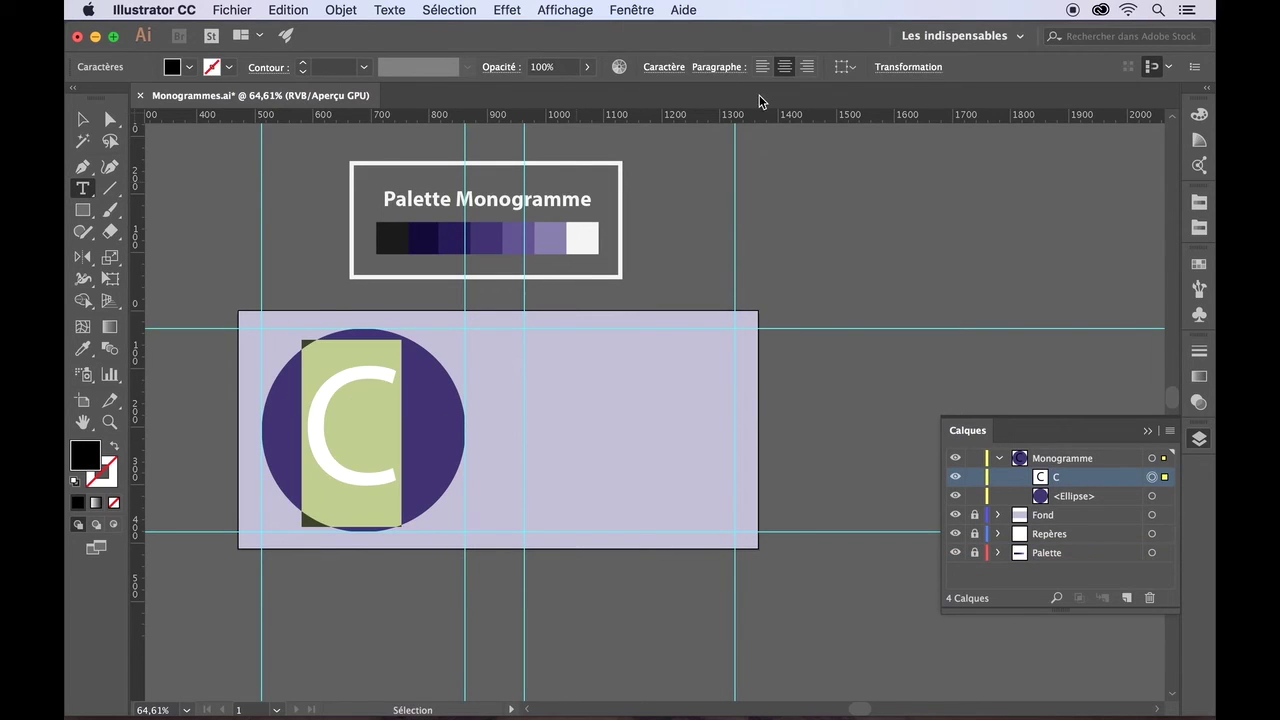
{"action": "left_click", "coordinate": [664, 67]}
{"action": "left_click", "coordinate": [82, 350]}
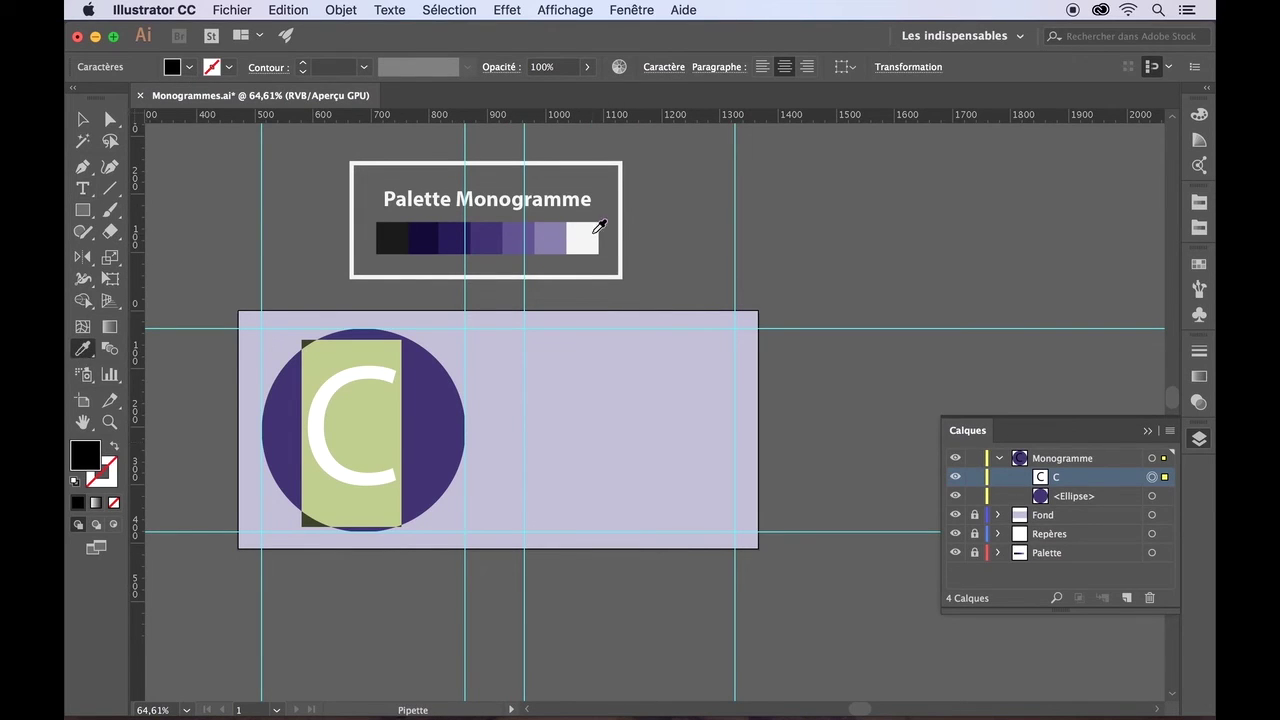
{"action": "left_click", "coordinate": [595, 231]}
{"action": "left_click", "coordinate": [83, 119]}
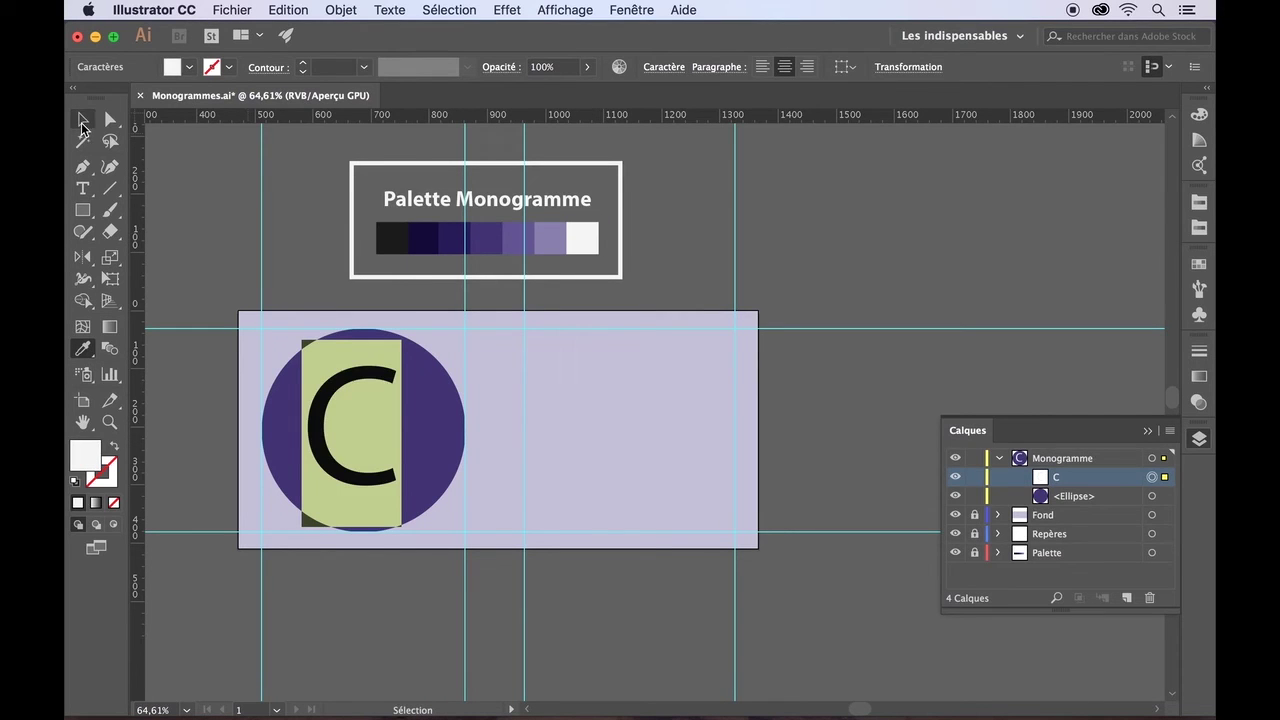
- Show the Caractère panel from the Fenêtre menu and open its font list
{"action": "left_click", "coordinate": [638, 9]}
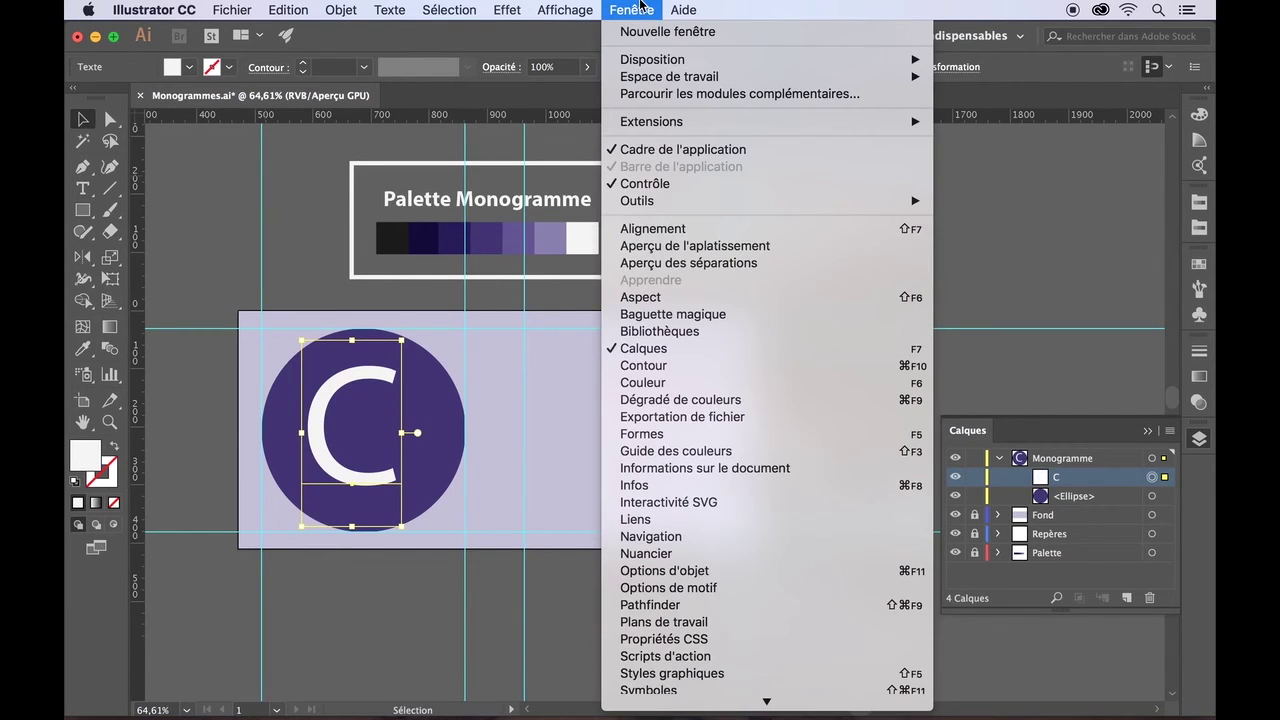
{"action": "scroll", "coordinate": [706, 648], "scroll_direction": "down", "scroll_amount": 3}
{"action": "mouse_move", "coordinate": [704, 570]}
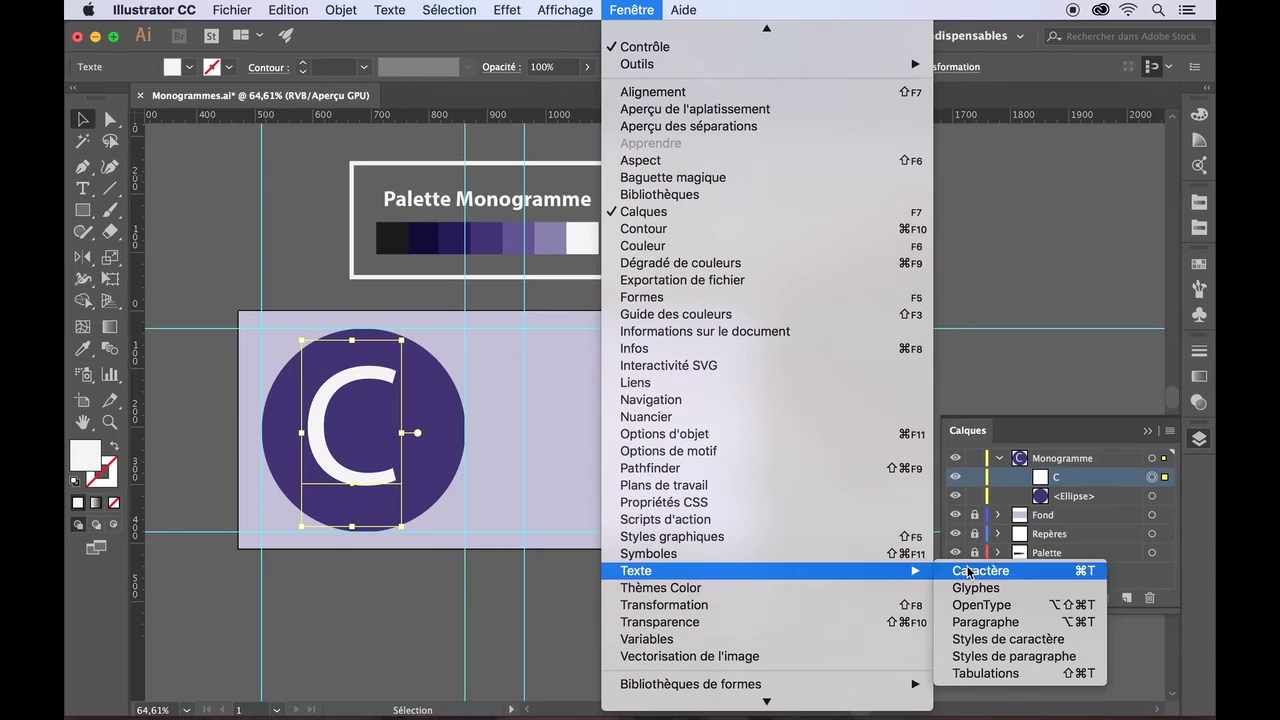
{"action": "left_click", "coordinate": [968, 571]}
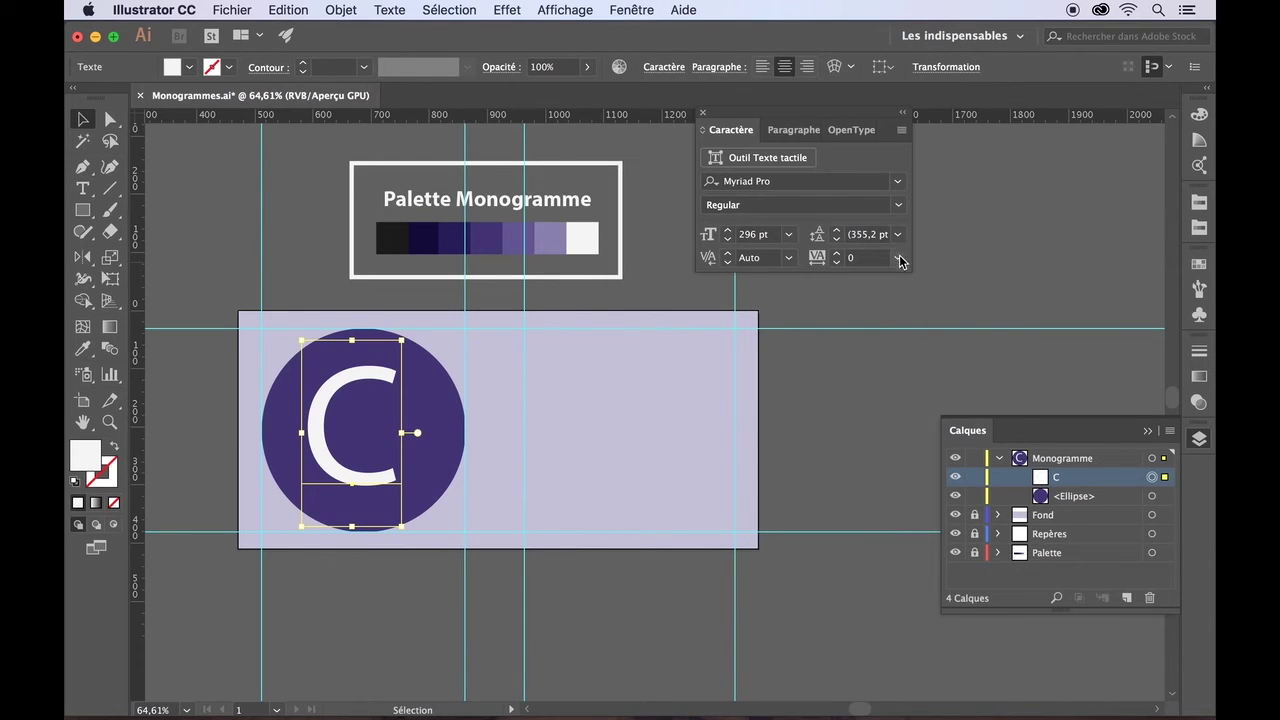
{"action": "left_click", "coordinate": [897, 183]}
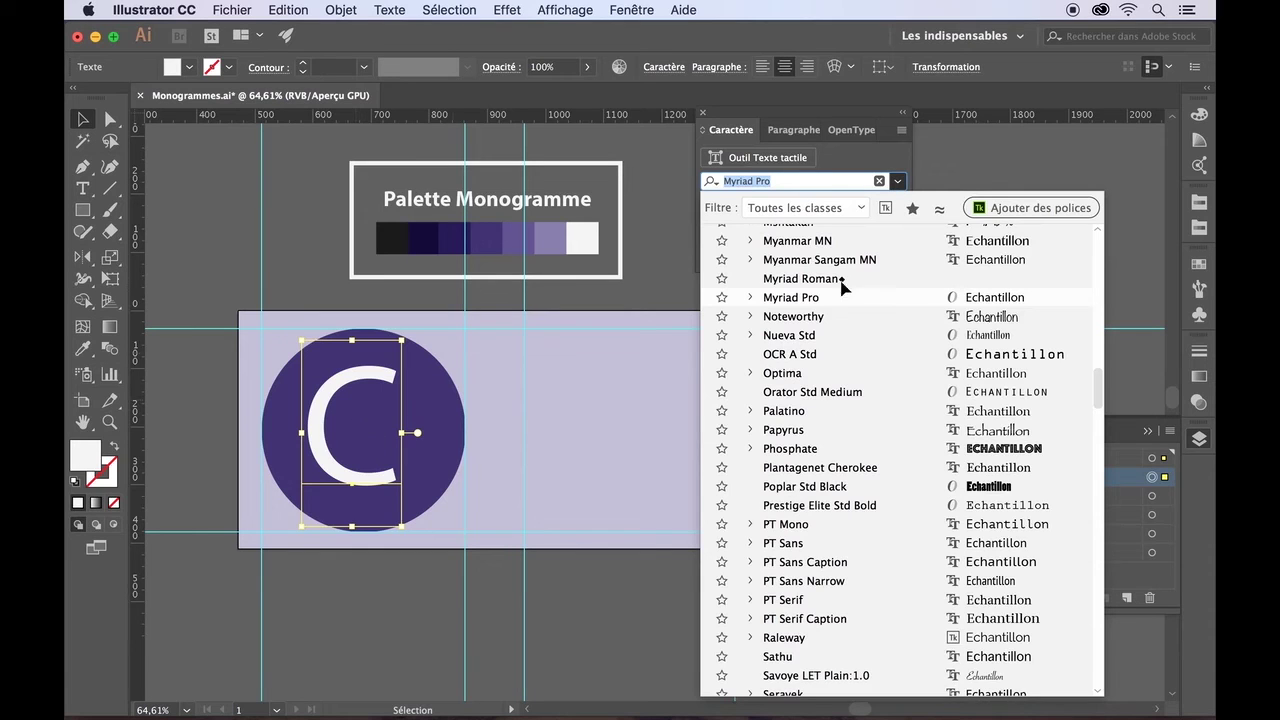
- Go to Typekit via Ajouter des polices and open the Reklame Script family page
{"action": "left_click", "coordinate": [1020, 208]}
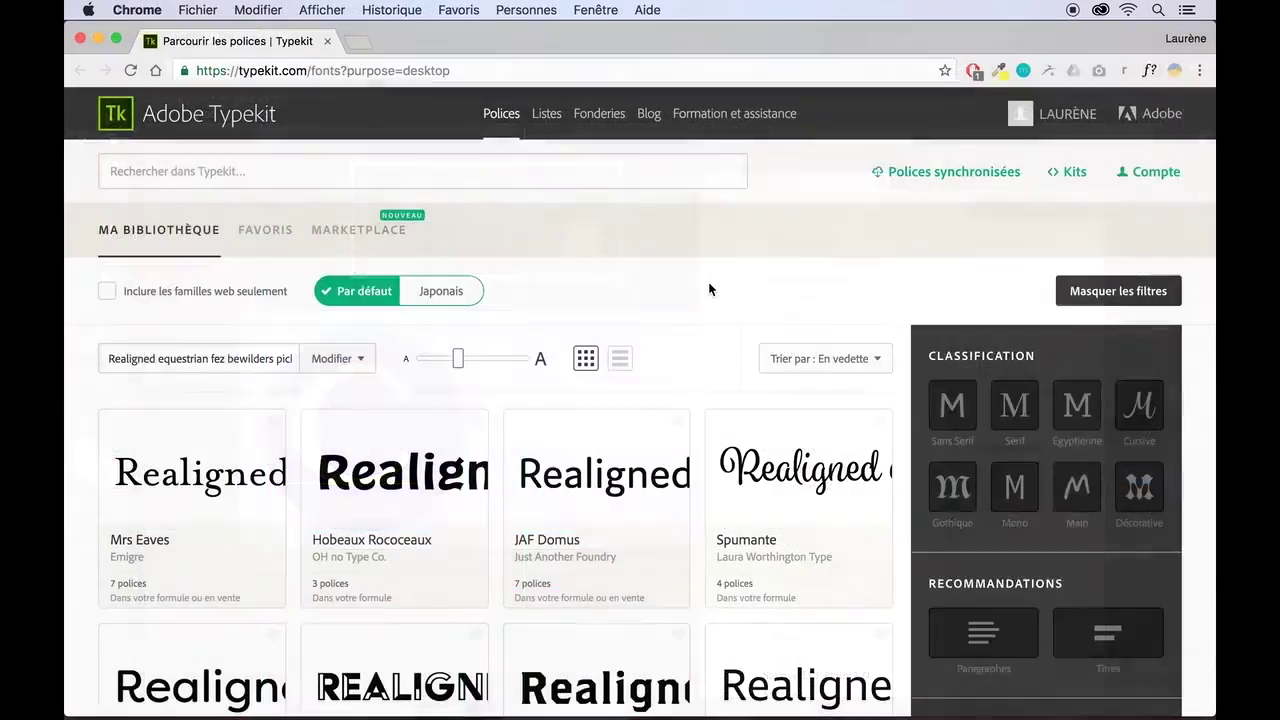
{"action": "scroll", "coordinate": [709, 287], "scroll_direction": "down", "scroll_amount": 3}
{"action": "scroll", "coordinate": [709, 289], "scroll_direction": "down", "scroll_amount": 5}
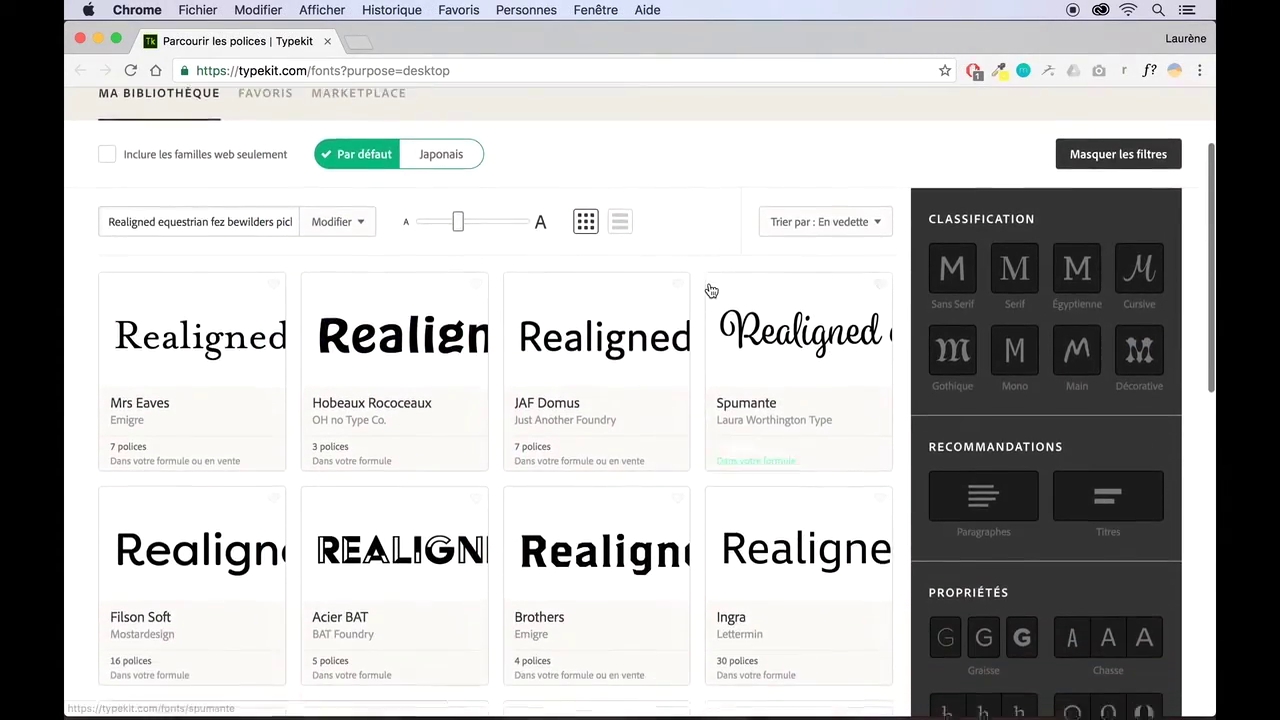
{"action": "scroll", "coordinate": [709, 288], "scroll_direction": "down", "scroll_amount": 2}
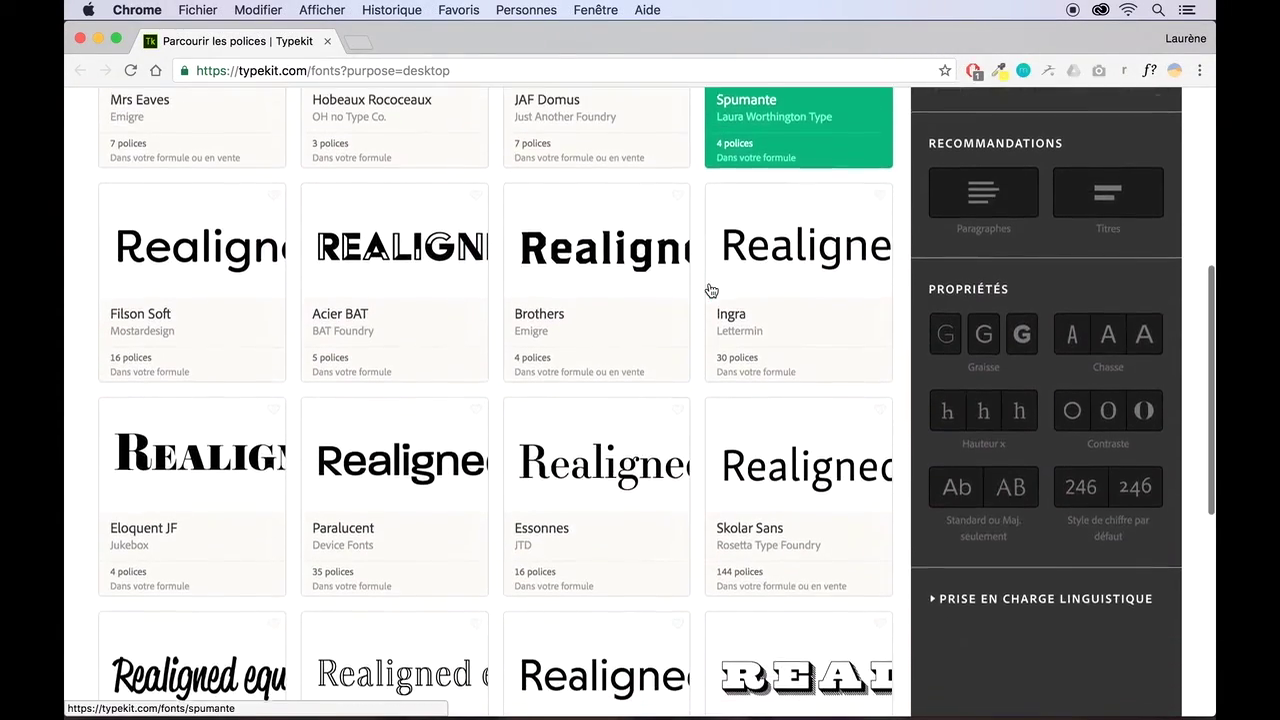
{"action": "scroll", "coordinate": [705, 289], "scroll_direction": "up", "scroll_amount": 5}
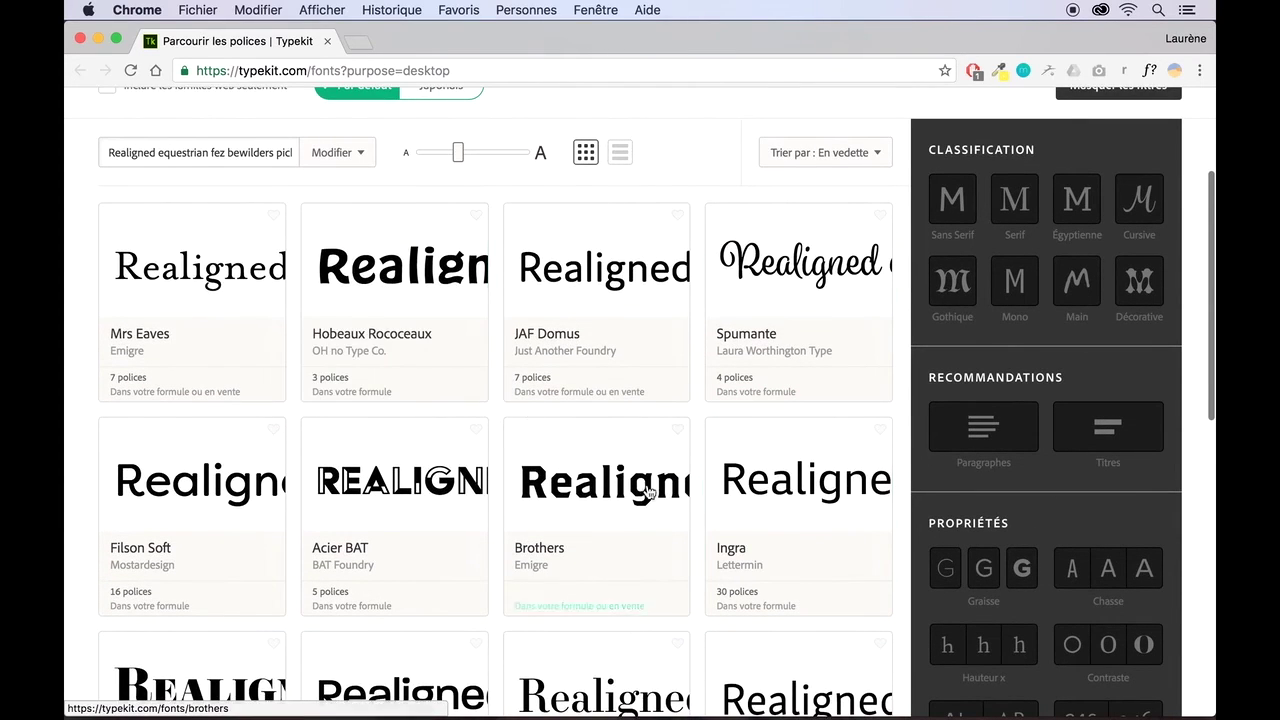
{"action": "scroll", "coordinate": [663, 506], "scroll_direction": "down", "scroll_amount": 8}
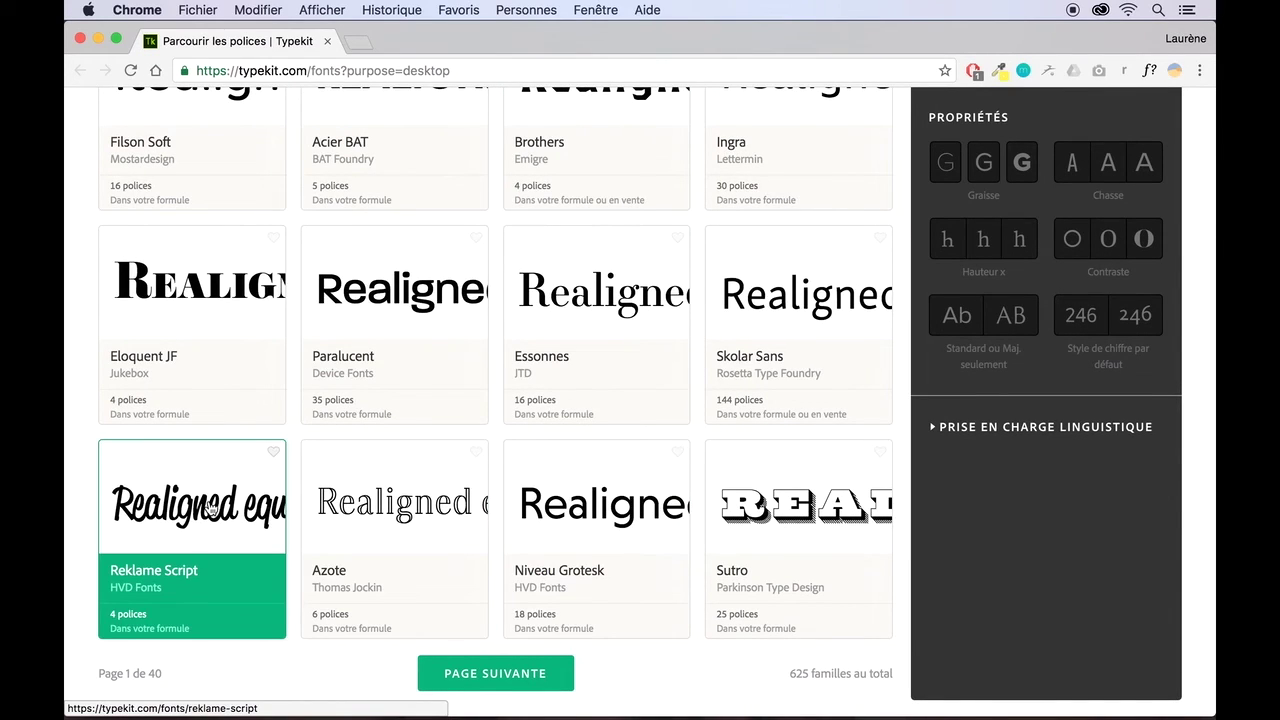
{"action": "left_click", "coordinate": [211, 509]}
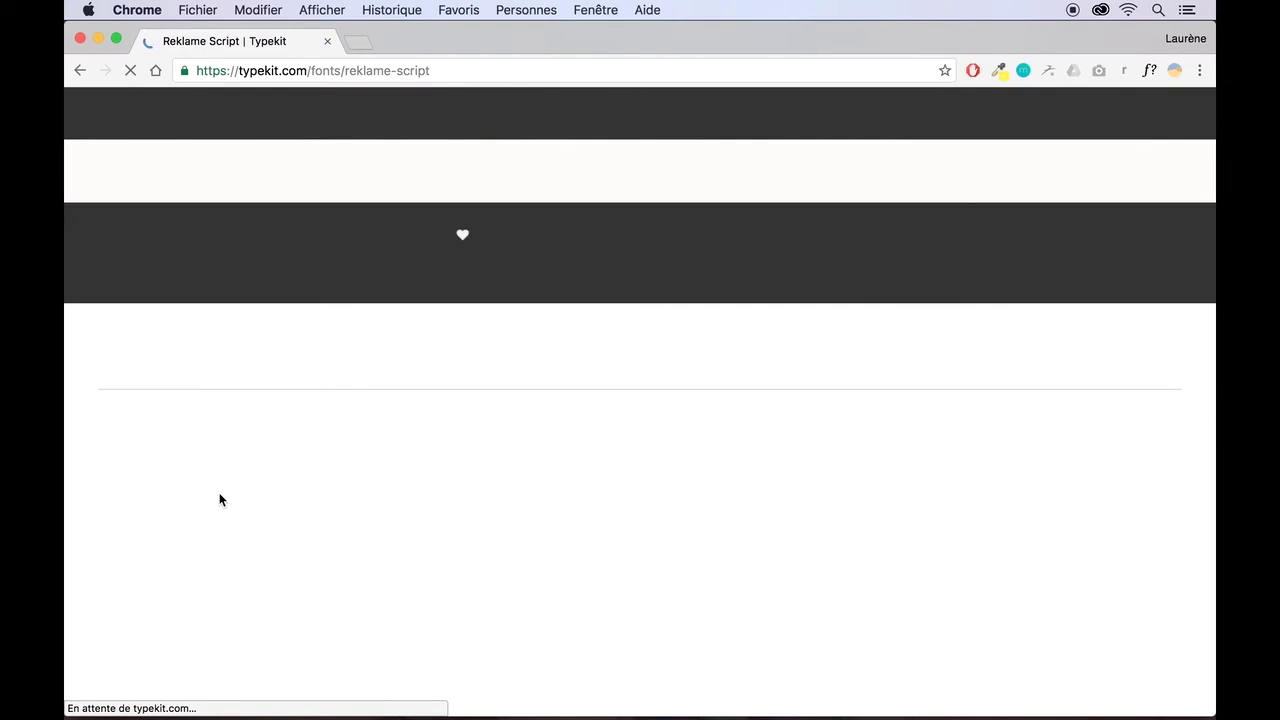
- Sync the Medium, Bold, Black and Regular Reklame Script weights
{"action": "scroll", "coordinate": [774, 472], "scroll_direction": "down", "scroll_amount": 2}
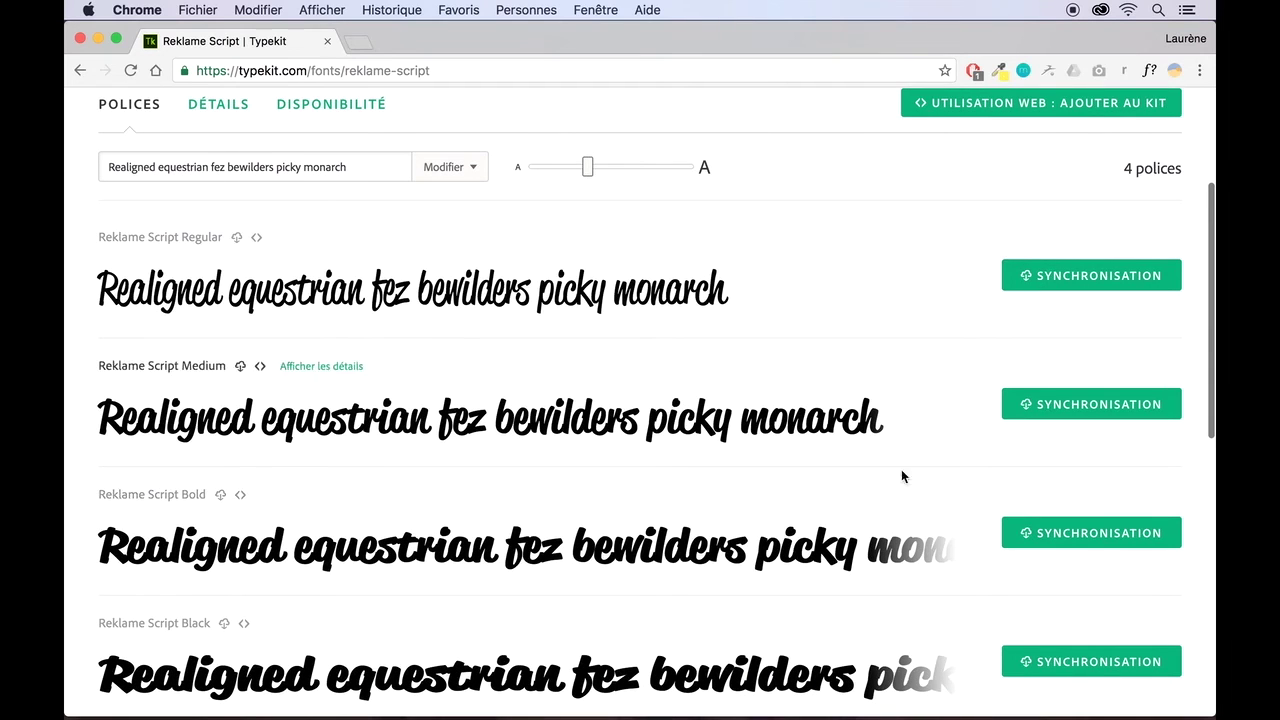
{"action": "scroll", "coordinate": [771, 528], "scroll_direction": "down", "scroll_amount": 2}
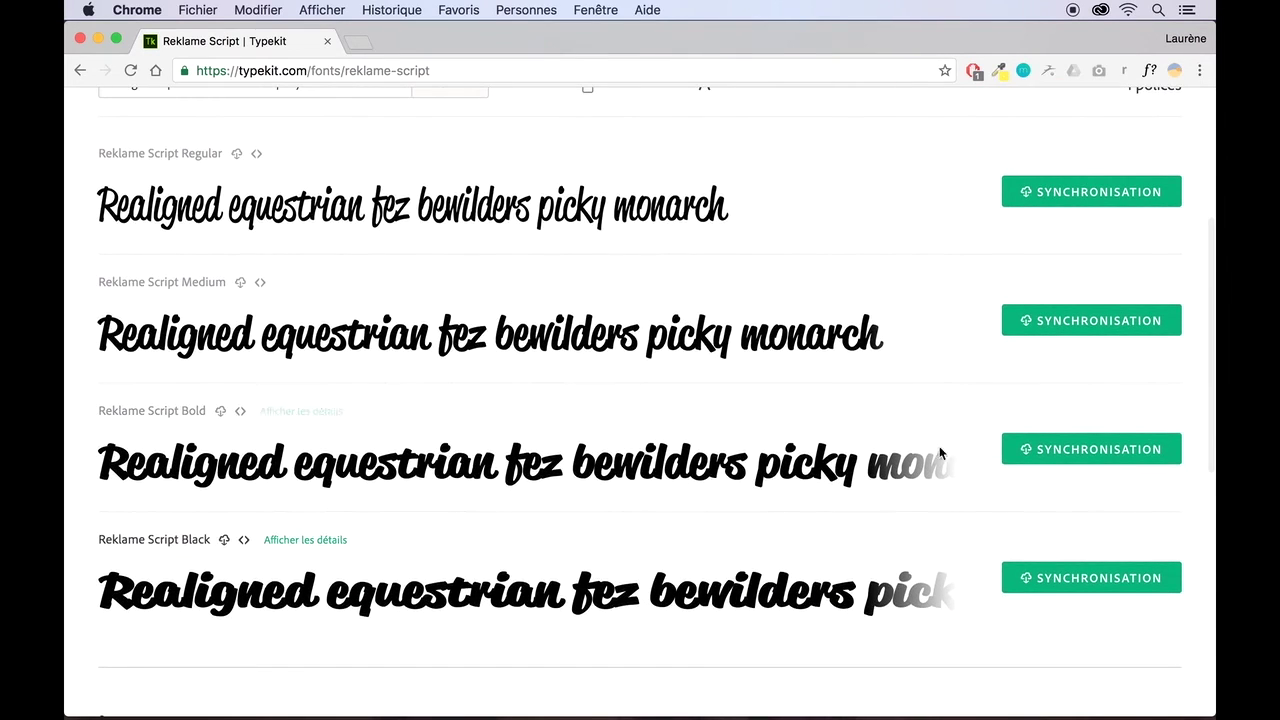
{"action": "left_click", "coordinate": [1070, 325]}
{"action": "left_click", "coordinate": [1057, 457]}
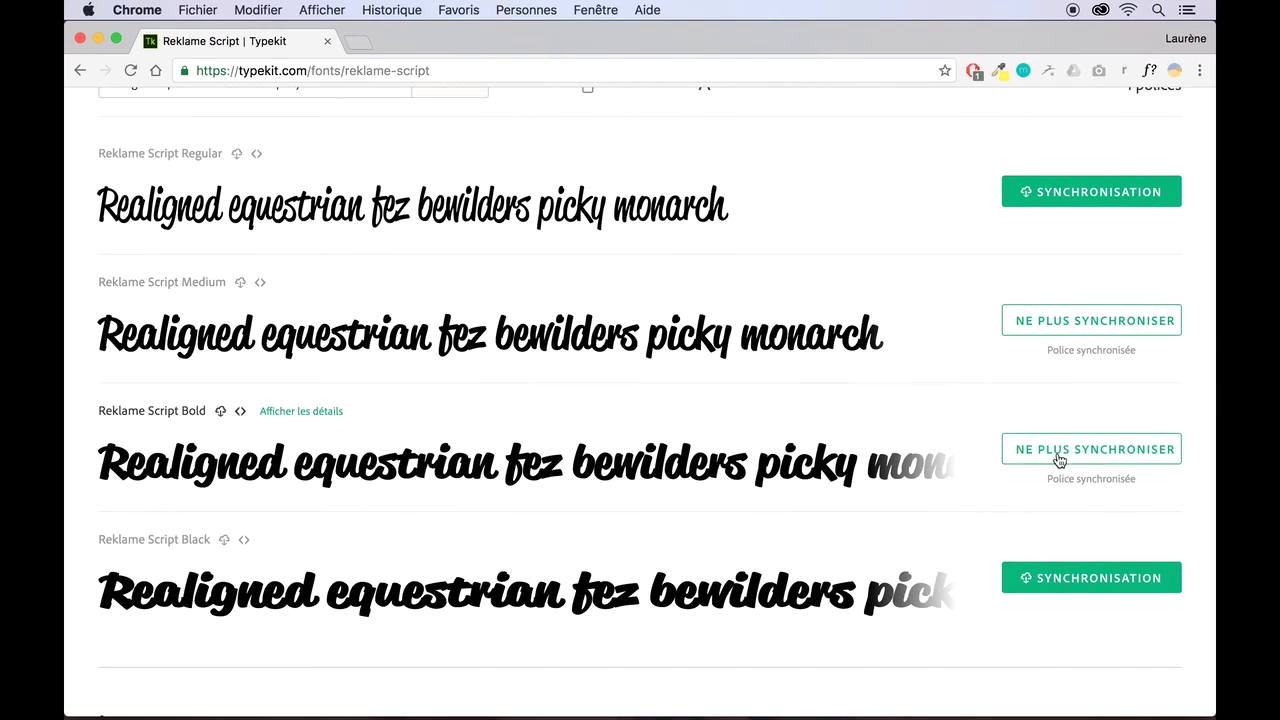
{"action": "left_click", "coordinate": [1053, 580]}
{"action": "left_click", "coordinate": [1080, 205]}
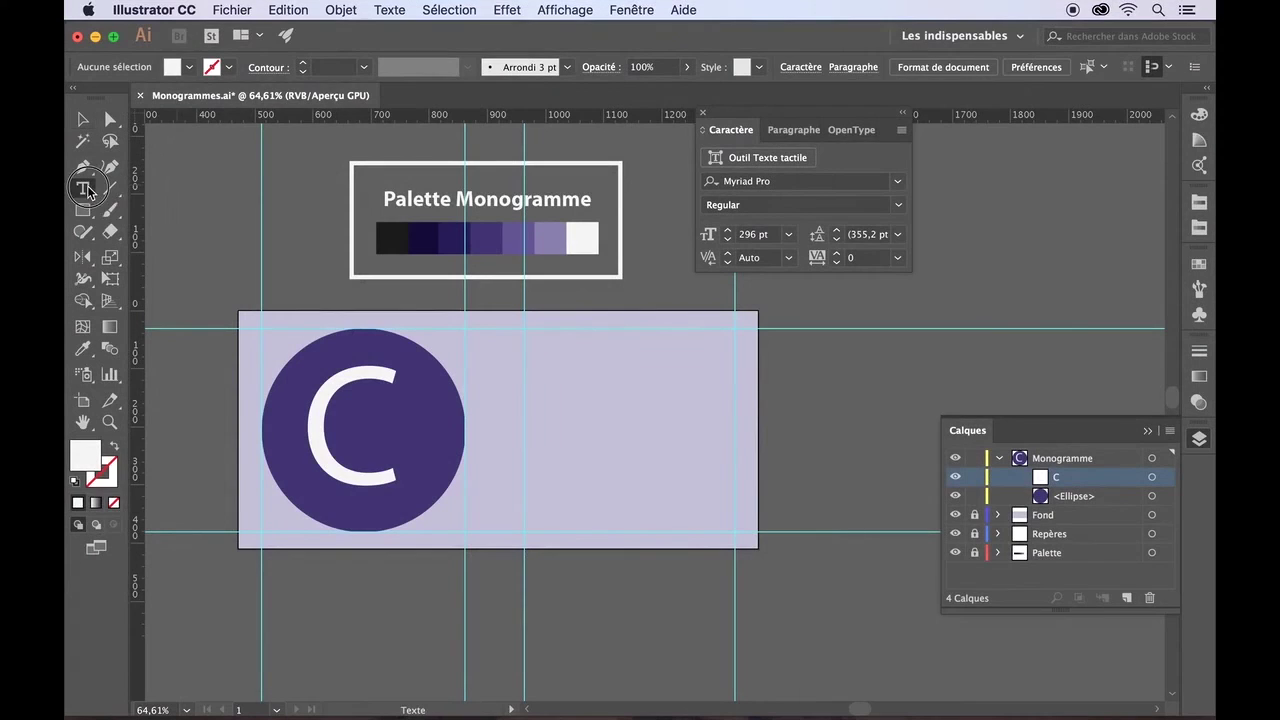
- Set the C in Hobeaux Rococeaux Sherman, chosen from the Typekit-filtered font list
{"action": "double_click", "coordinate": [380, 404]}
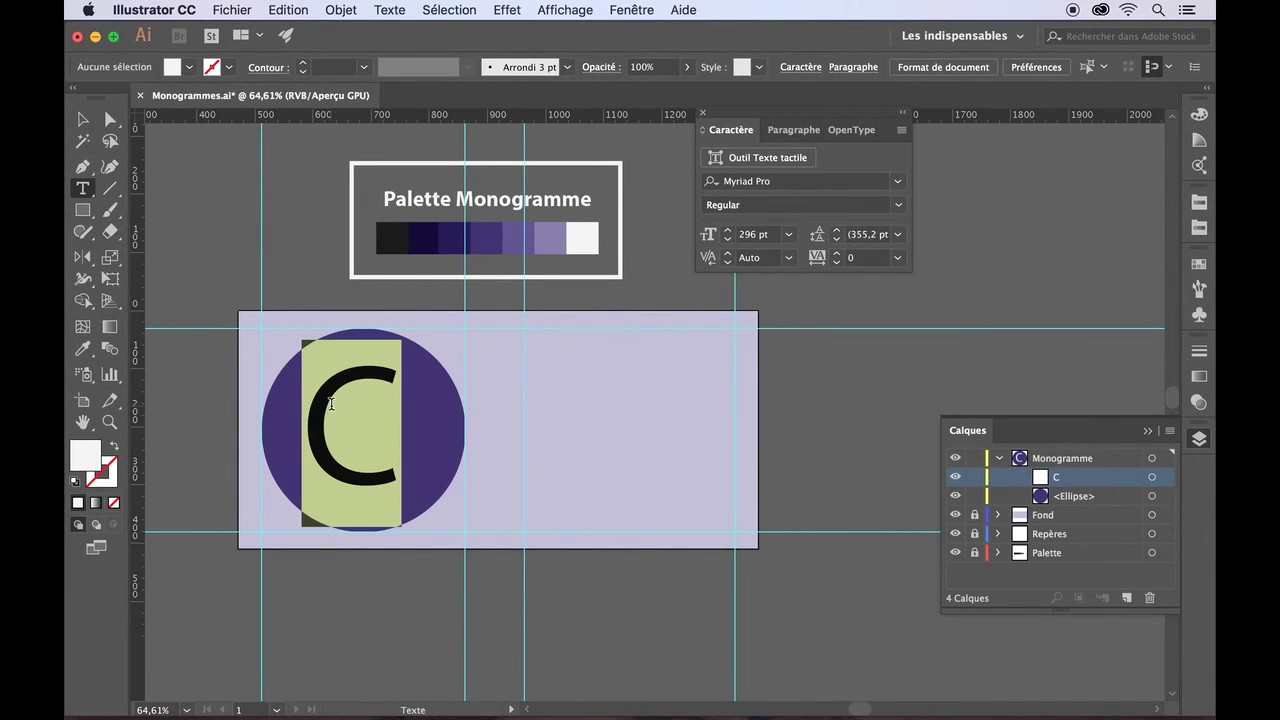
{"action": "left_click", "coordinate": [898, 186]}
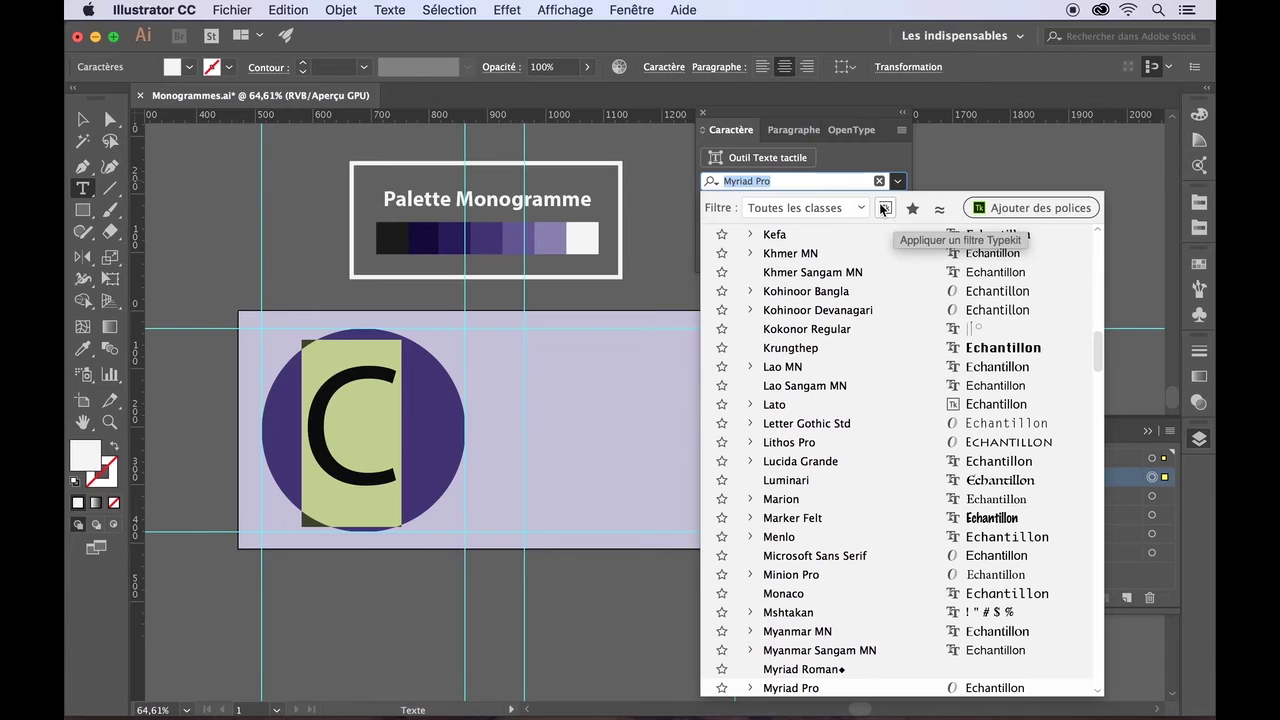
{"action": "left_click", "coordinate": [885, 210]}
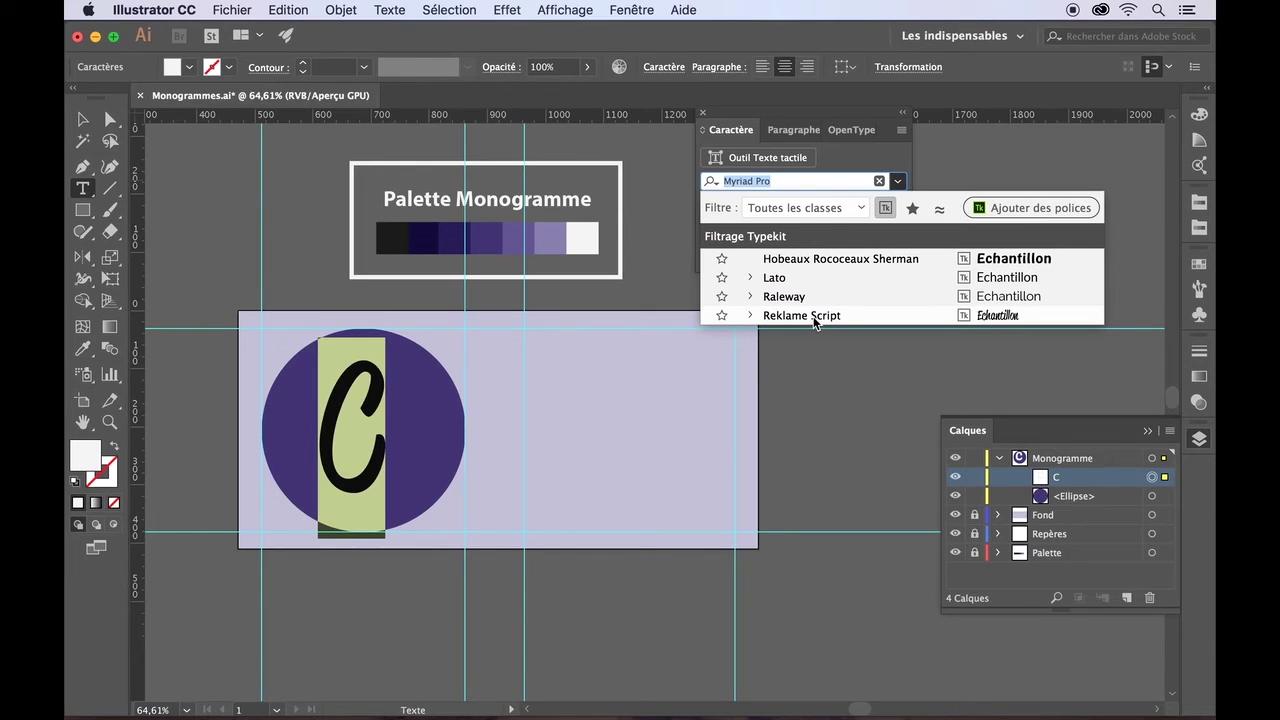
{"action": "left_click", "coordinate": [838, 260]}
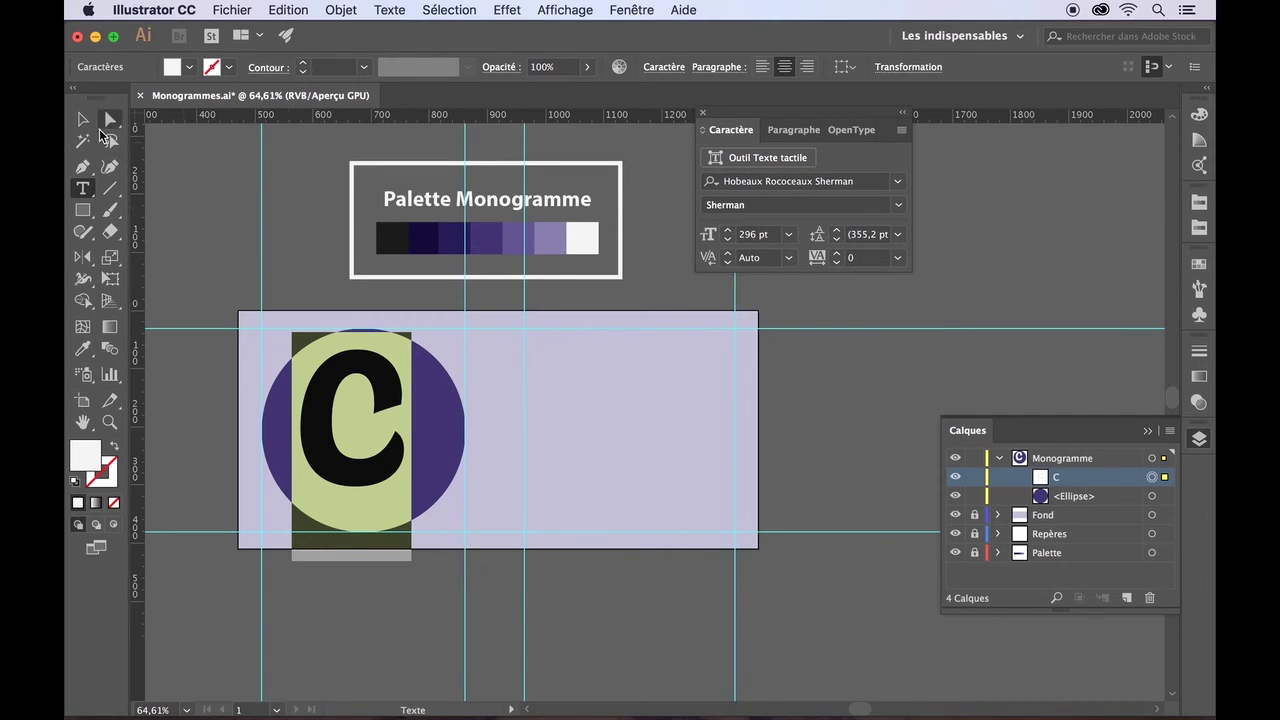
- Shift the C slightly down and right to centre it in the circle
{"action": "left_click", "coordinate": [82, 119]}
{"action": "left_click_drag", "start_coordinate": [314, 418], "coordinate": [319, 432]}
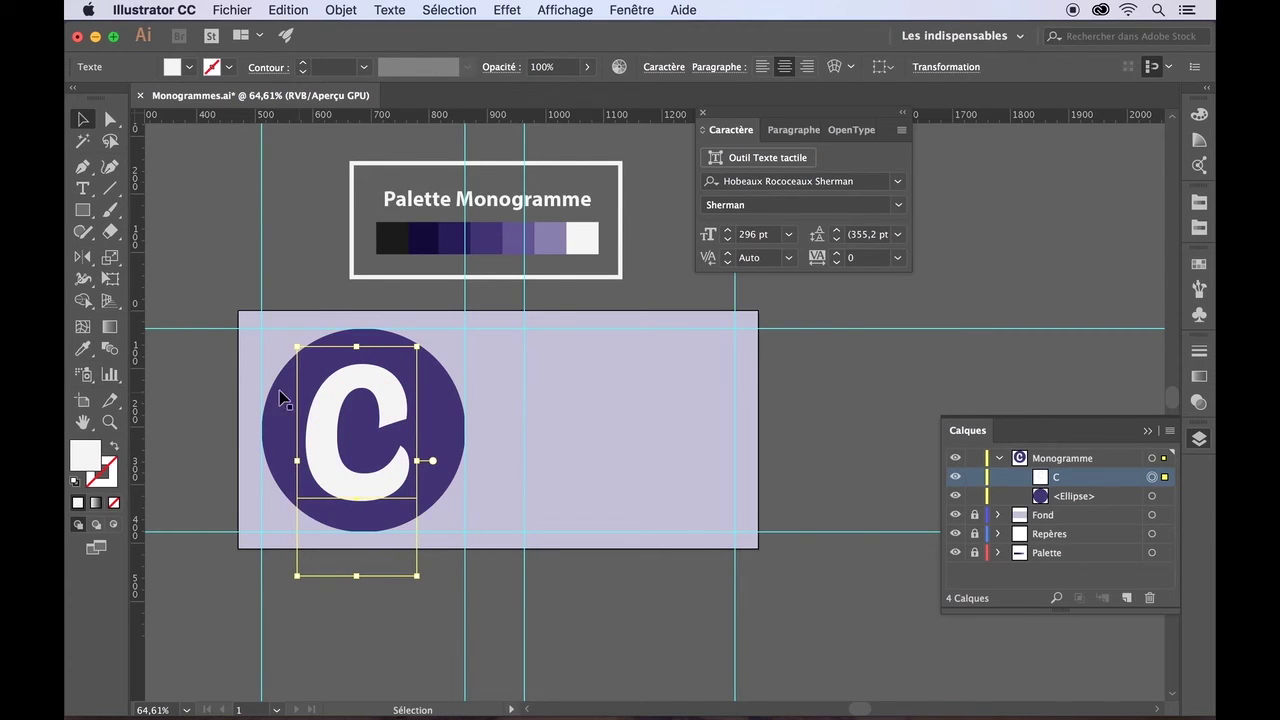
{"action": "left_click", "coordinate": [225, 410]}
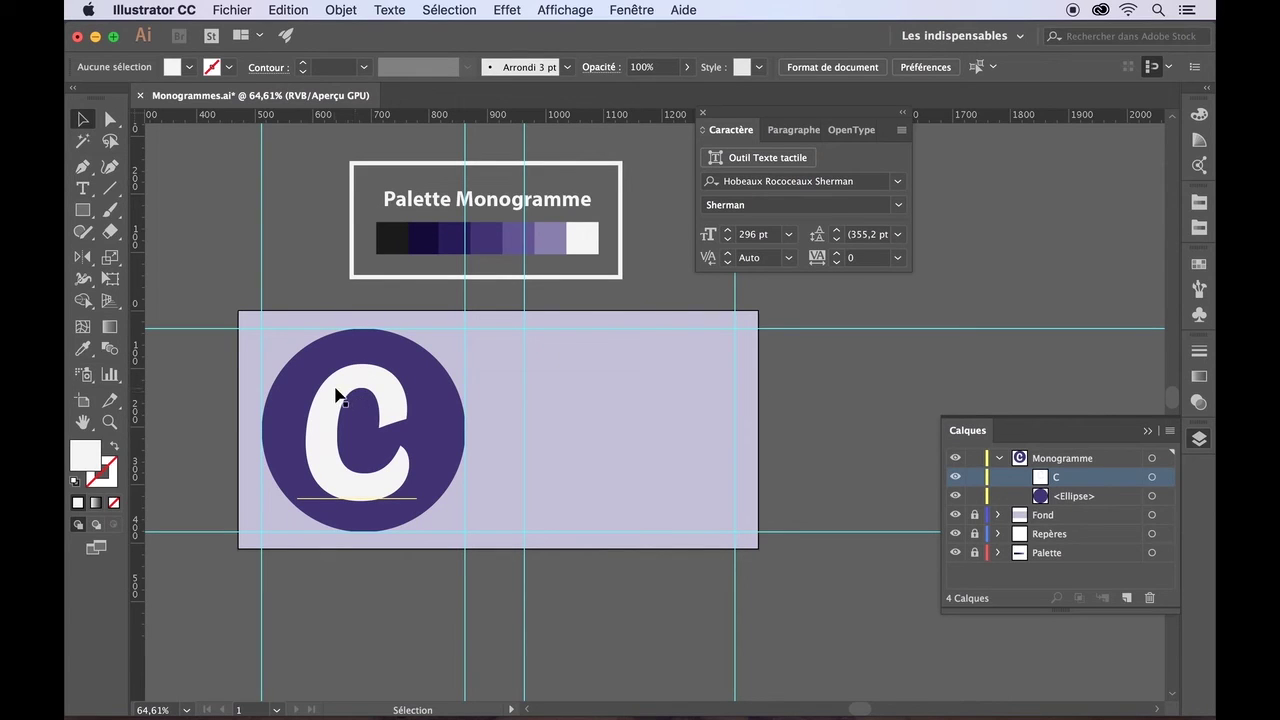
{"action": "left_click_drag", "start_coordinate": [337, 397], "coordinate": [337, 395]}
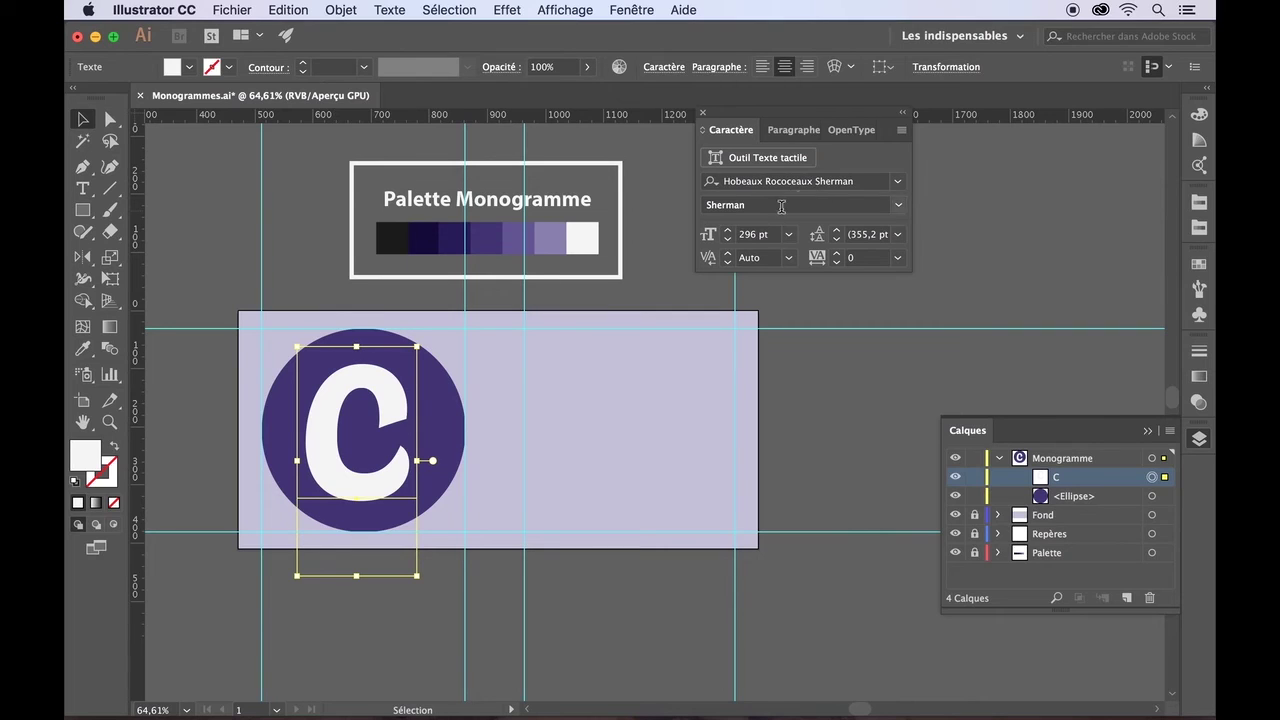
{"action": "left_click", "coordinate": [228, 305]}
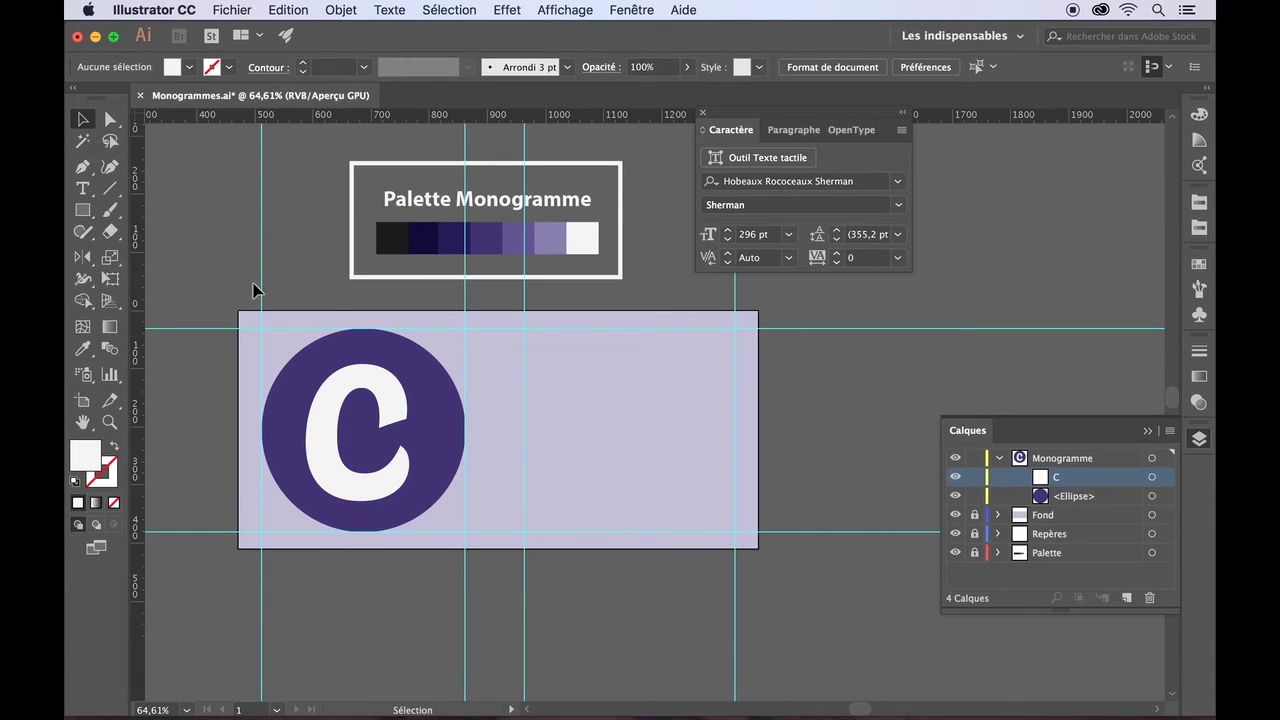
{"action": "left_click", "coordinate": [333, 408]}
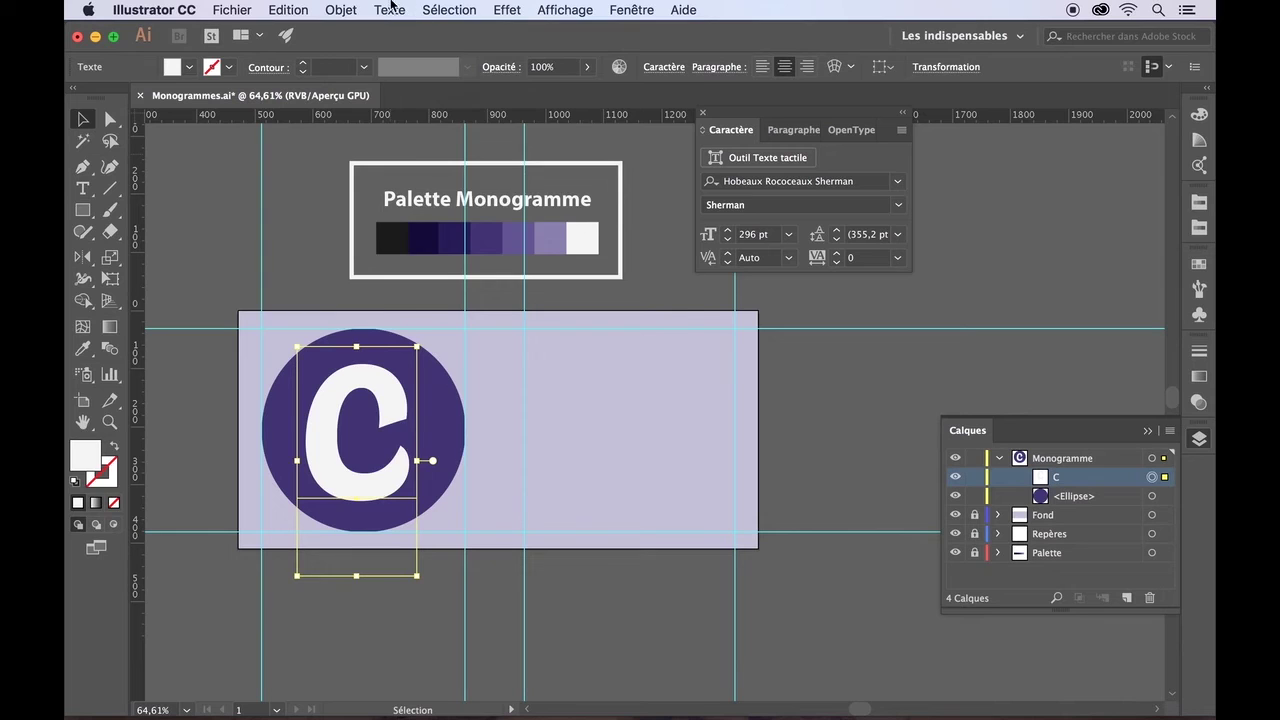
- Vectorise the C with Texte > Vectoriser and drag its left anchor point up-left
{"action": "left_click", "coordinate": [390, 8]}
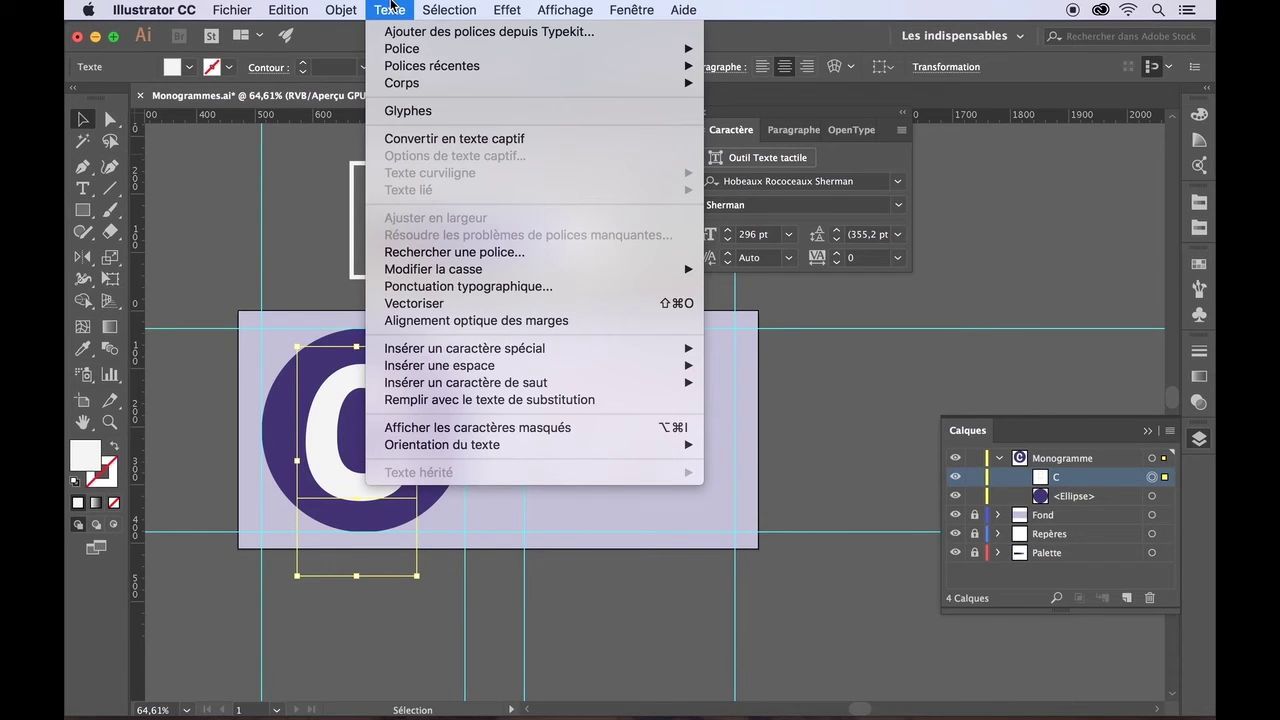
{"action": "left_click", "coordinate": [408, 305]}
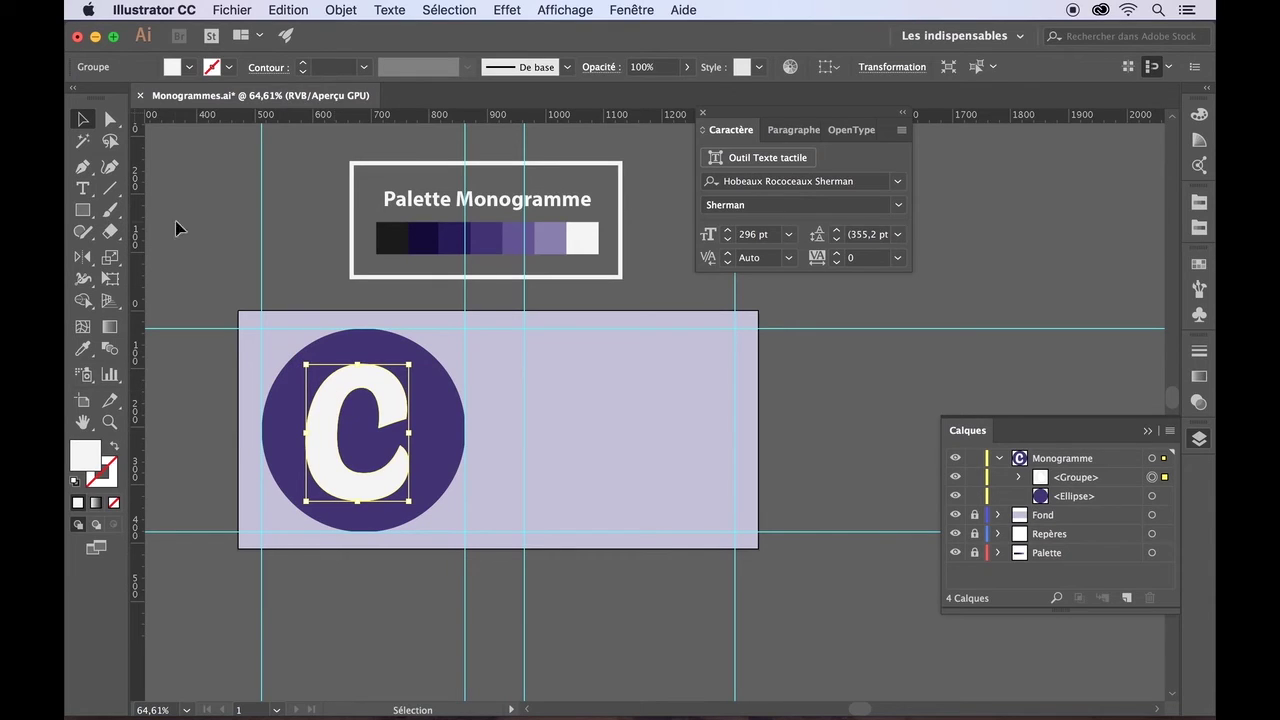
{"action": "left_click", "coordinate": [110, 118]}
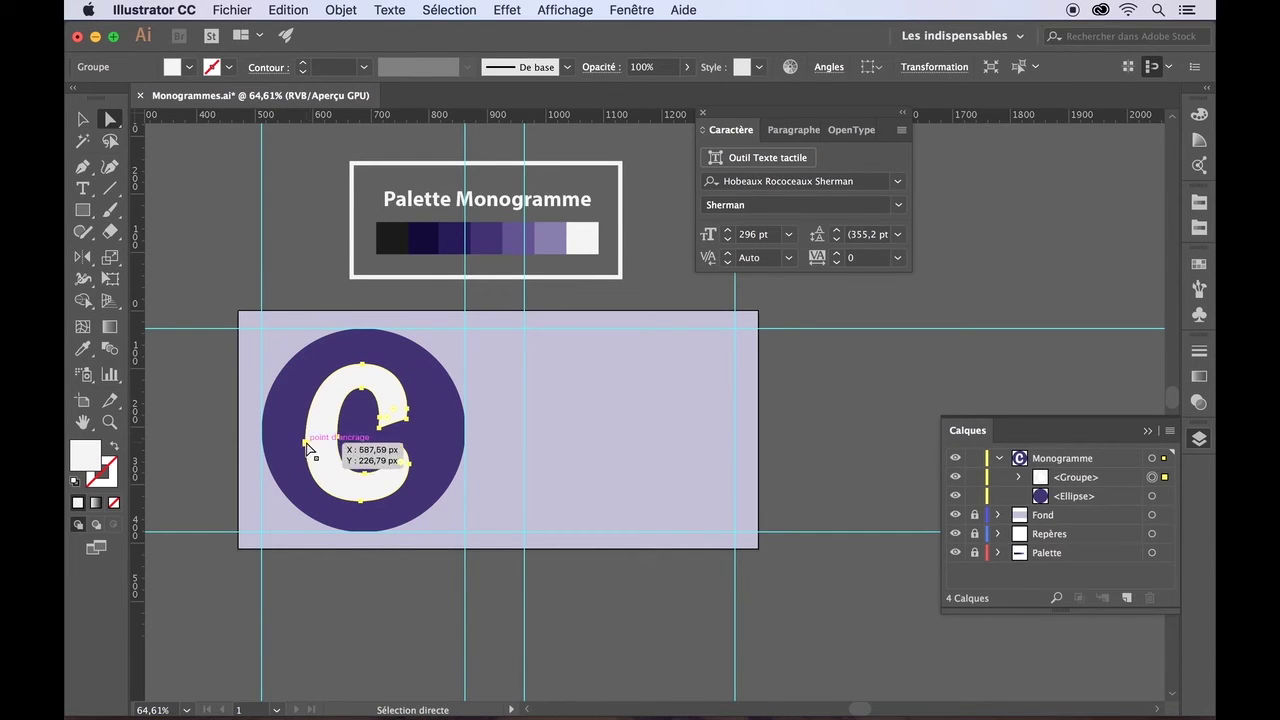
{"action": "left_click_drag", "start_coordinate": [306, 446], "coordinate": [334, 437]}
{"action": "left_click", "coordinate": [257, 343]}
{"action": "left_click", "coordinate": [83, 118]}
{"action": "left_click", "coordinate": [358, 418]}
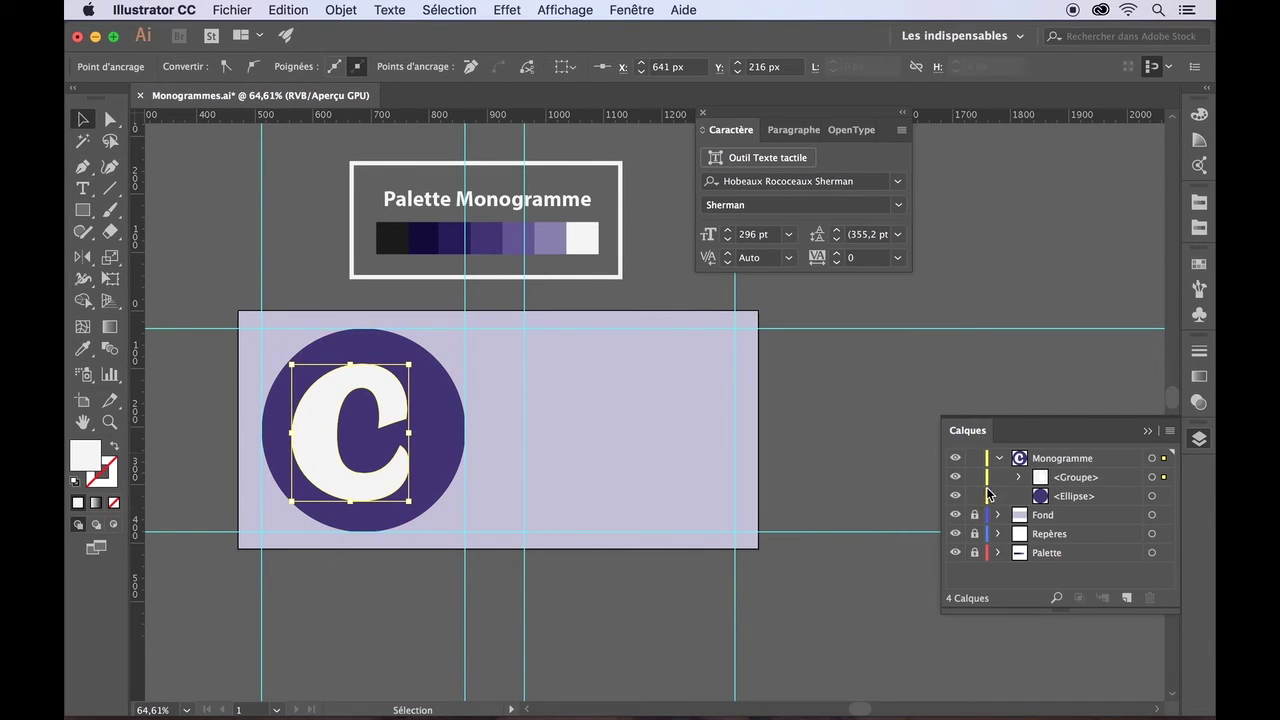
- Collapse the Monogramme layer and switch its layer colour from Jaune to Magenta
{"action": "left_click", "coordinate": [999, 459]}
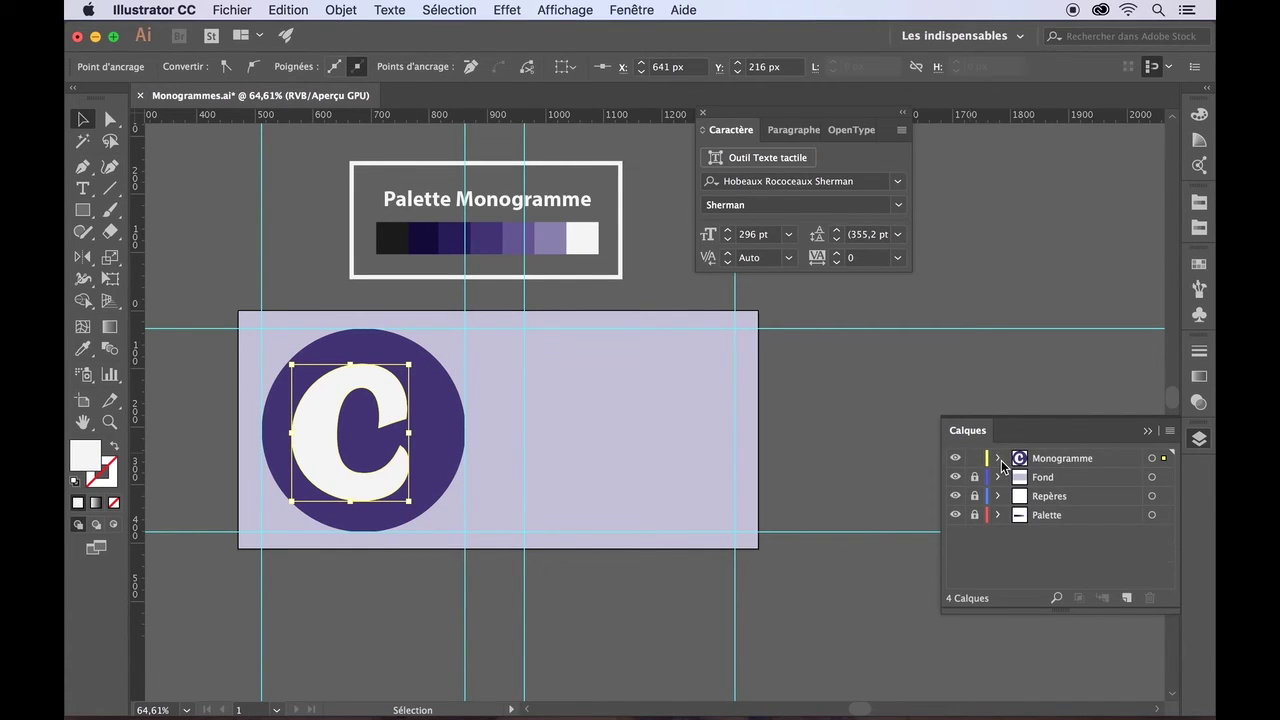
{"action": "double_click", "coordinate": [1056, 459]}
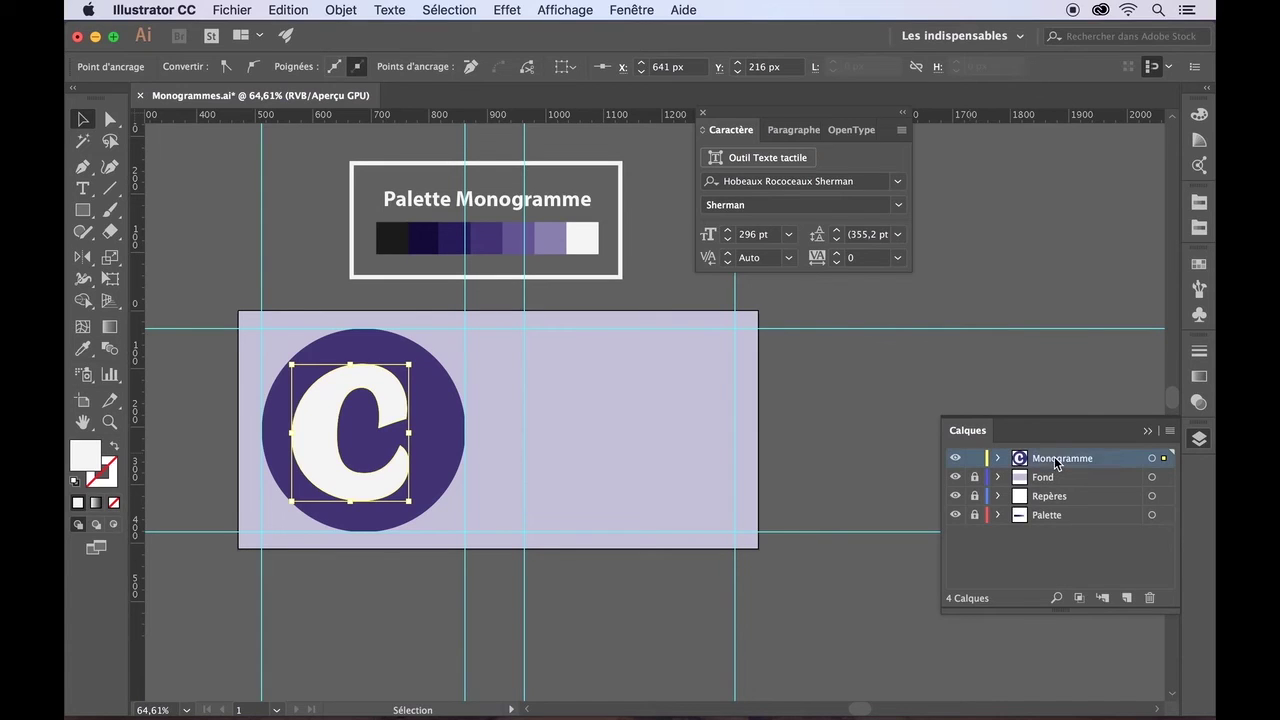
{"action": "double_click", "coordinate": [1021, 461]}
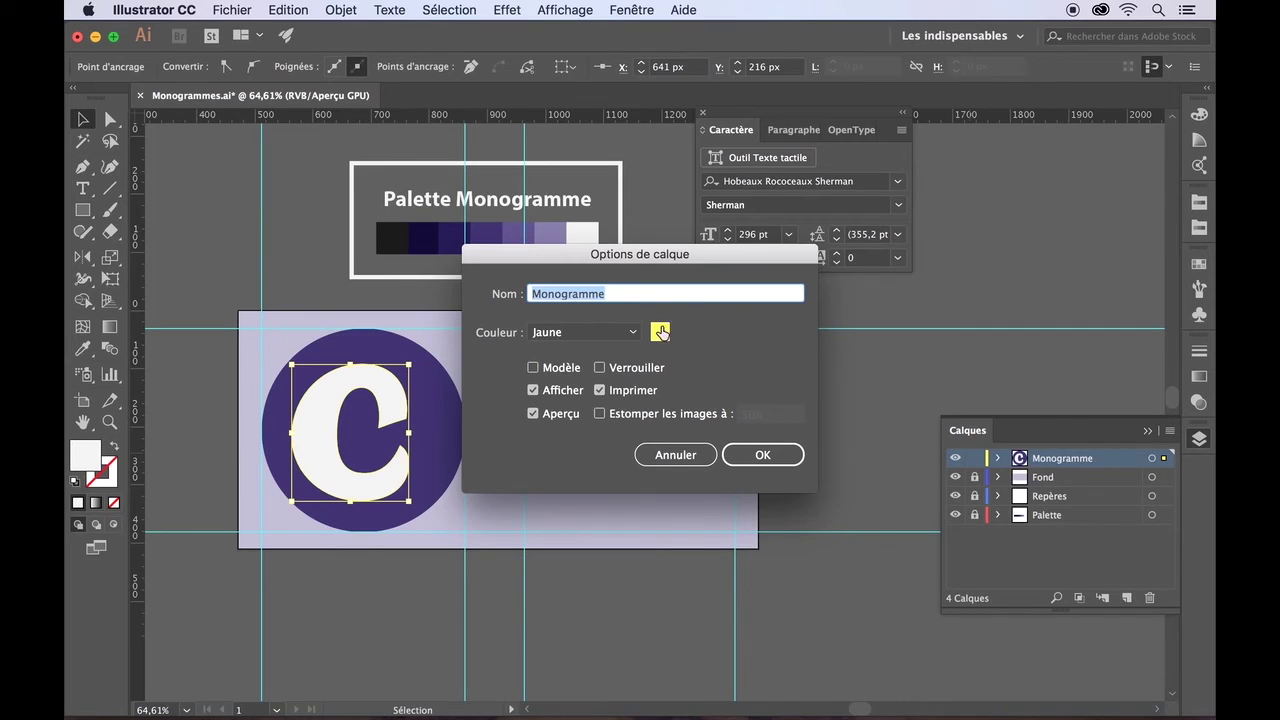
{"action": "left_click", "coordinate": [633, 333]}
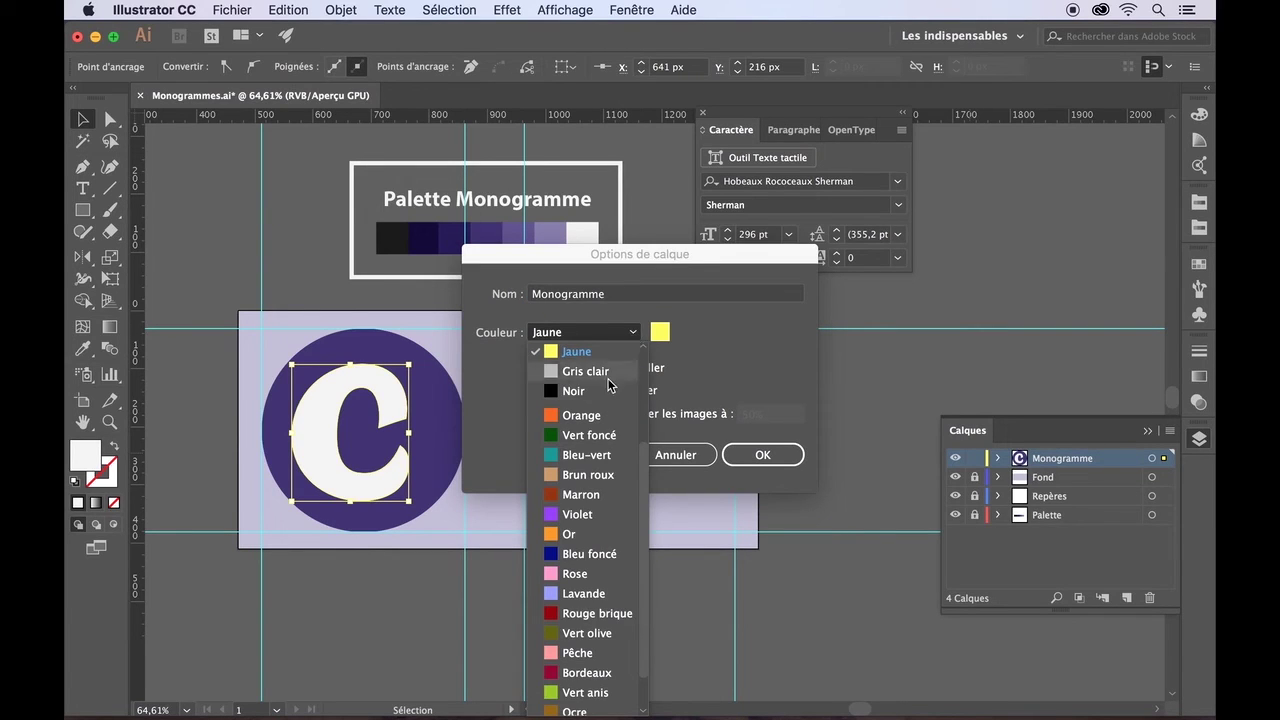
{"action": "scroll", "coordinate": [605, 437], "scroll_direction": "down", "scroll_amount": 5}
{"action": "left_click", "coordinate": [587, 457]}
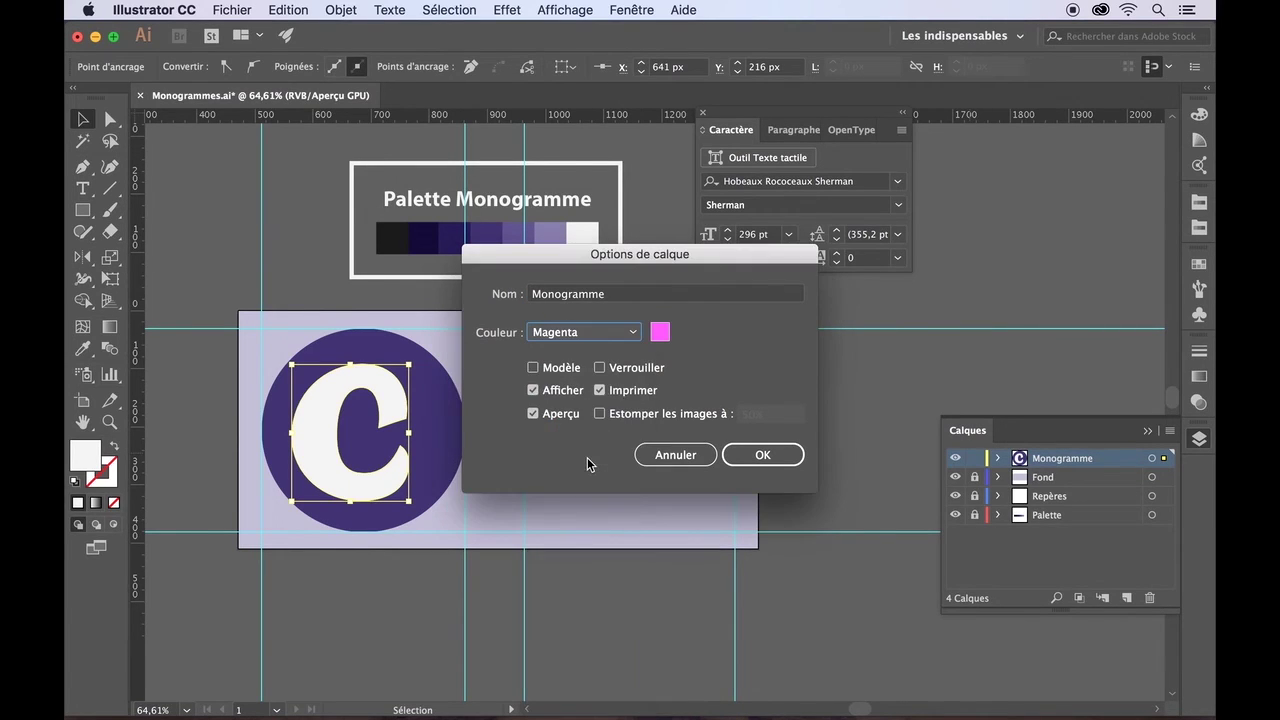
{"action": "left_click", "coordinate": [757, 456]}
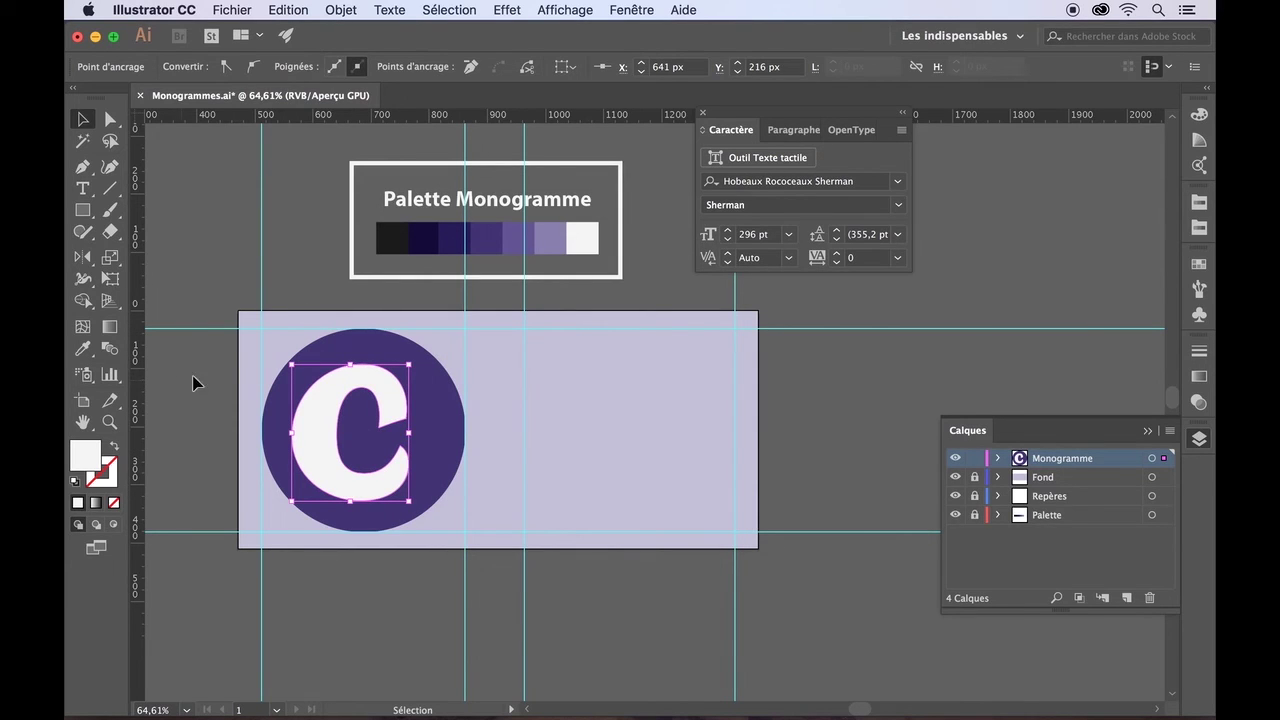
{"action": "left_click", "coordinate": [251, 376]}
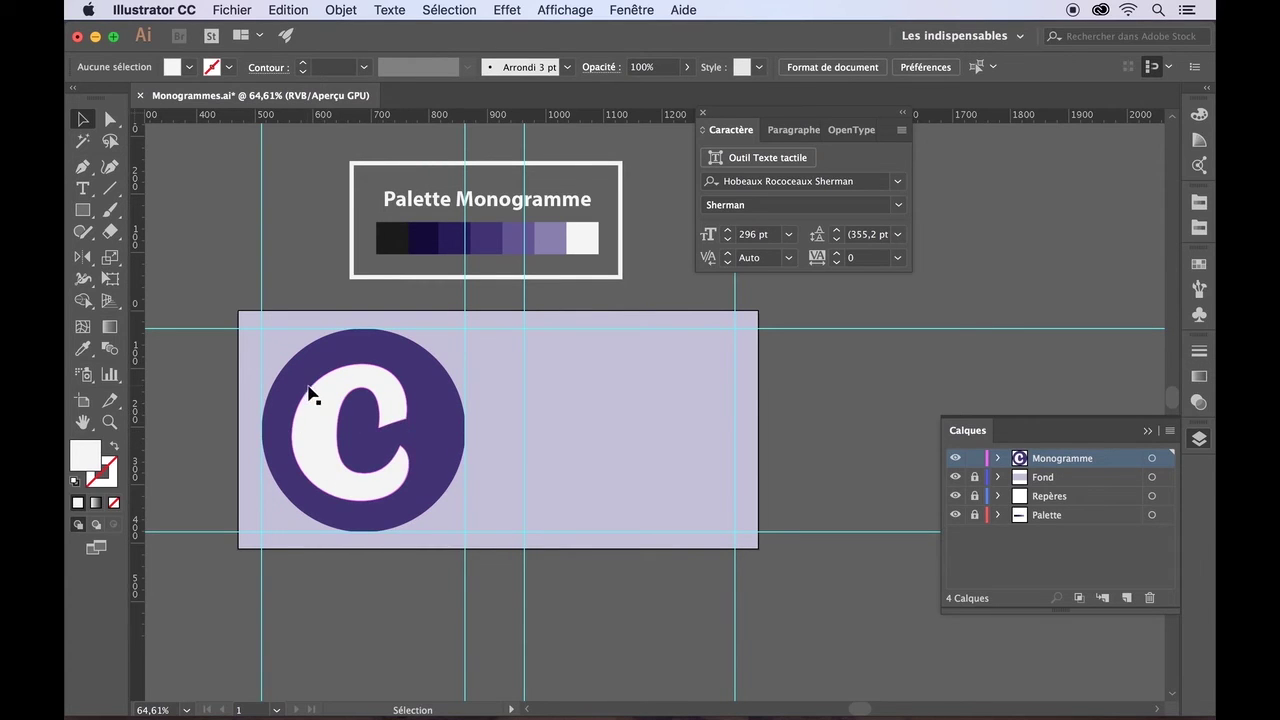
- Select the C with the purple circle and align their horizontal and vertical centres
{"action": "left_click", "coordinate": [349, 475]}
{"action": "key", "text": "shift"}
{"action": "left_click", "coordinate": [437, 455], "text": "shift"}
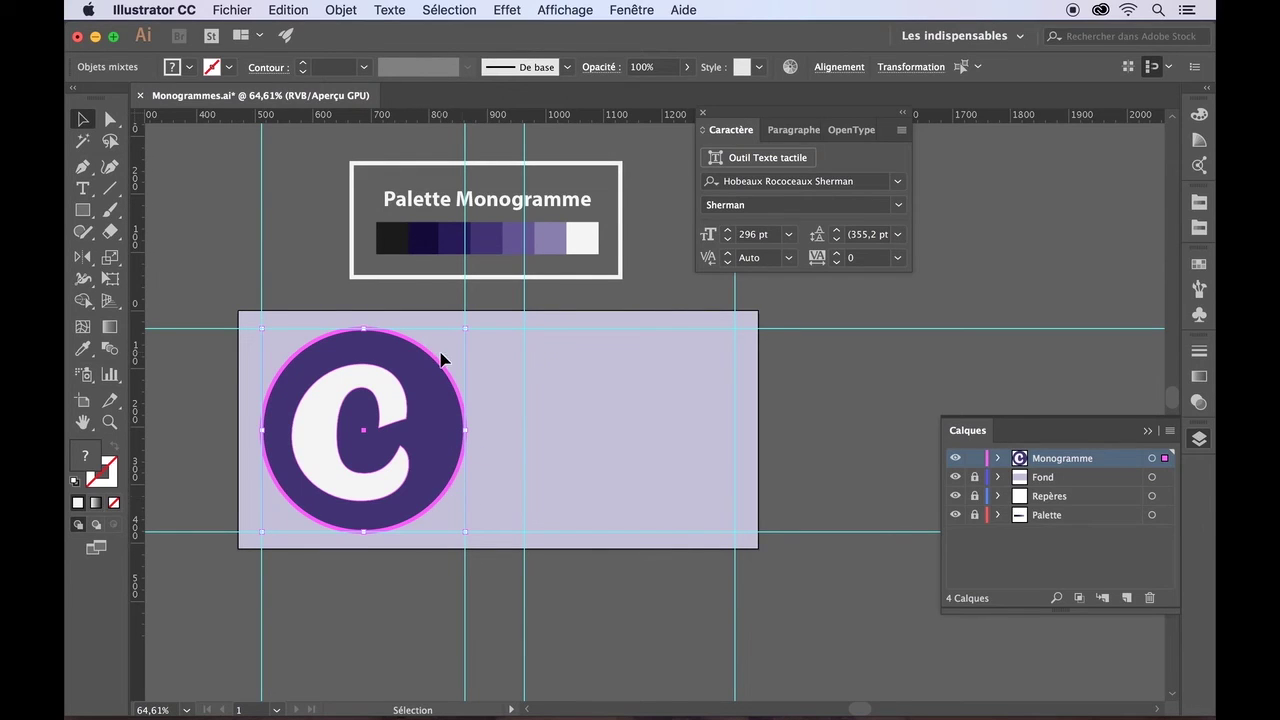
{"action": "left_click", "coordinate": [840, 67]}
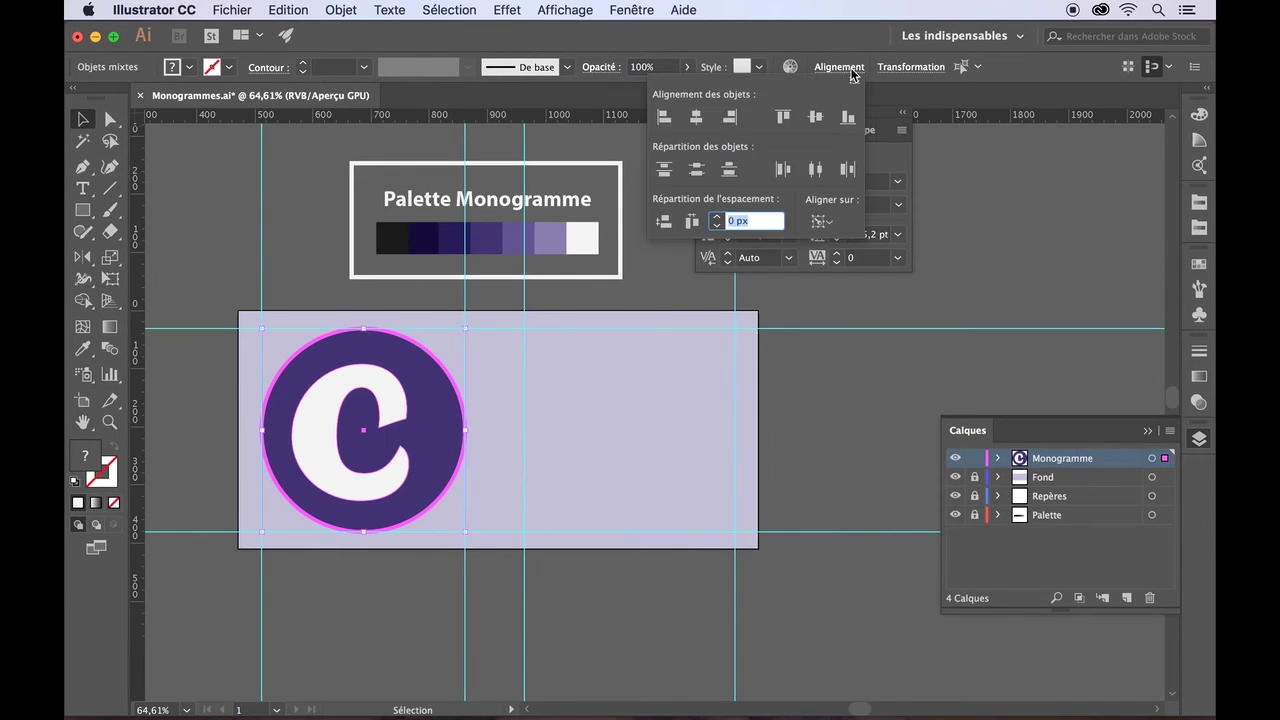
{"action": "left_click", "coordinate": [821, 222]}
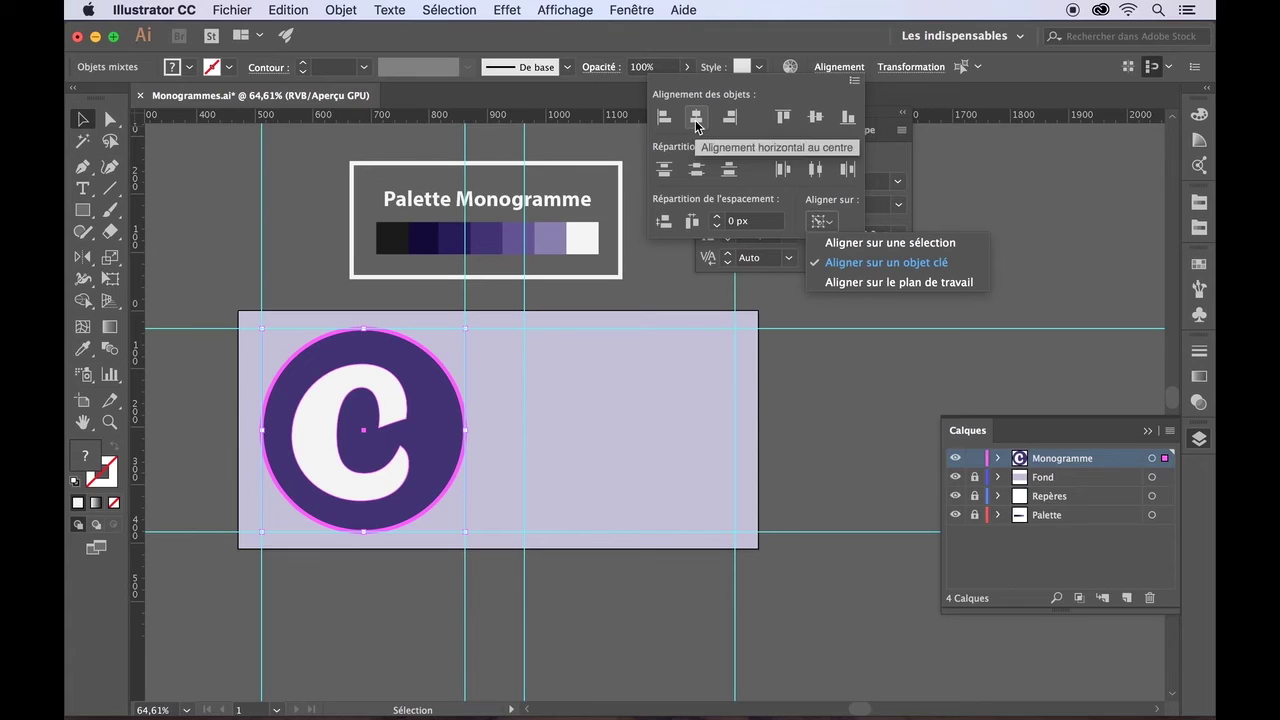
{"action": "left_click", "coordinate": [696, 124]}
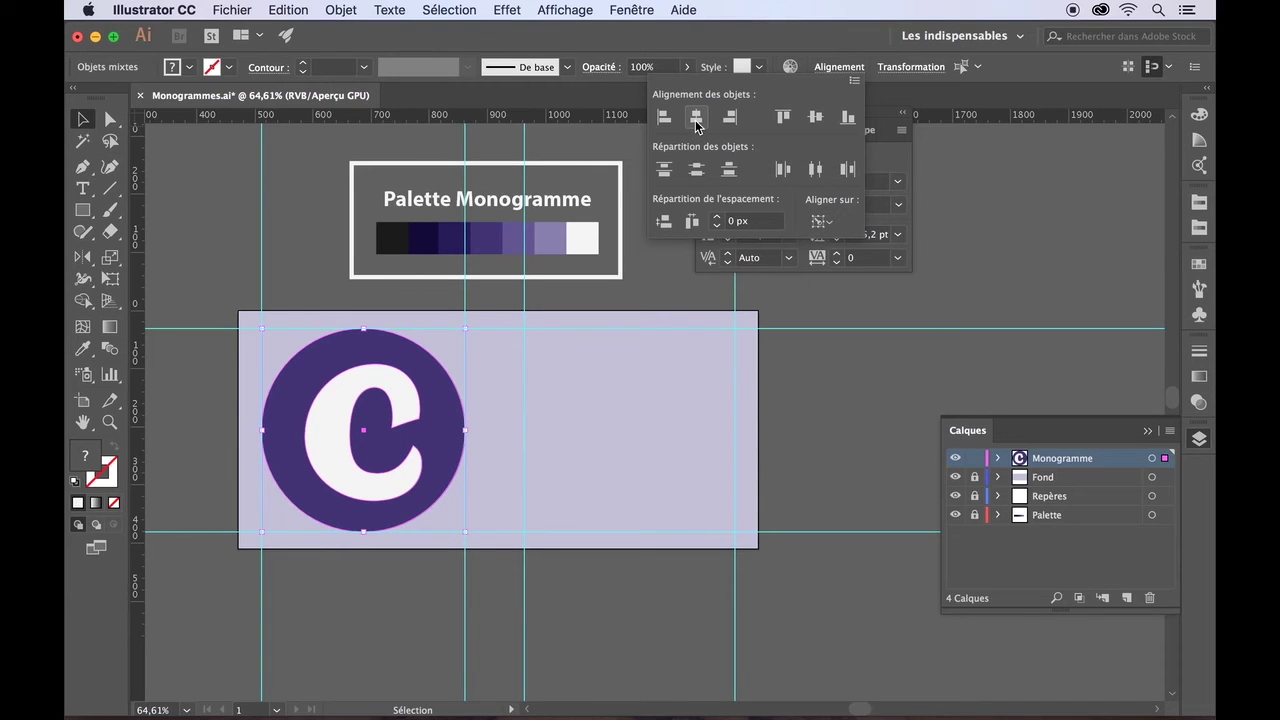
{"action": "left_click", "coordinate": [815, 118]}
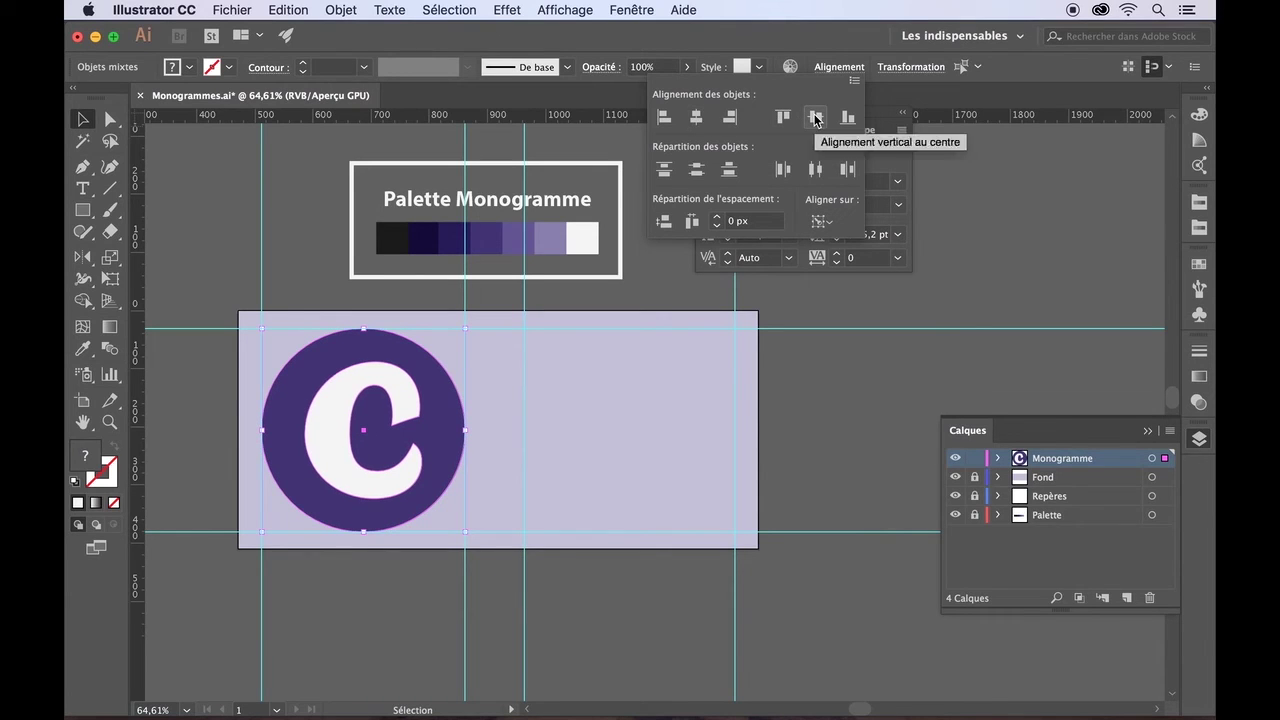
{"action": "left_click", "coordinate": [218, 190]}
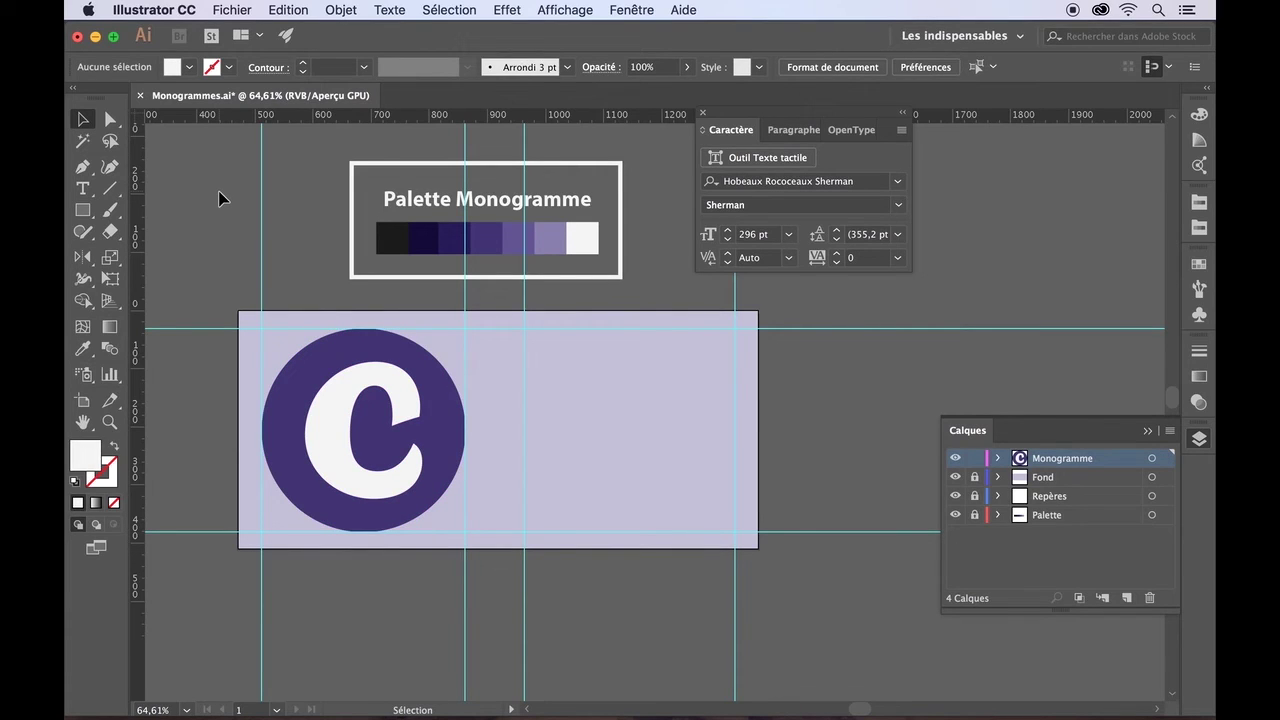
- Drag one of the C's anchor points slightly left with the Direct Selection tool
{"action": "left_click", "coordinate": [328, 410]}
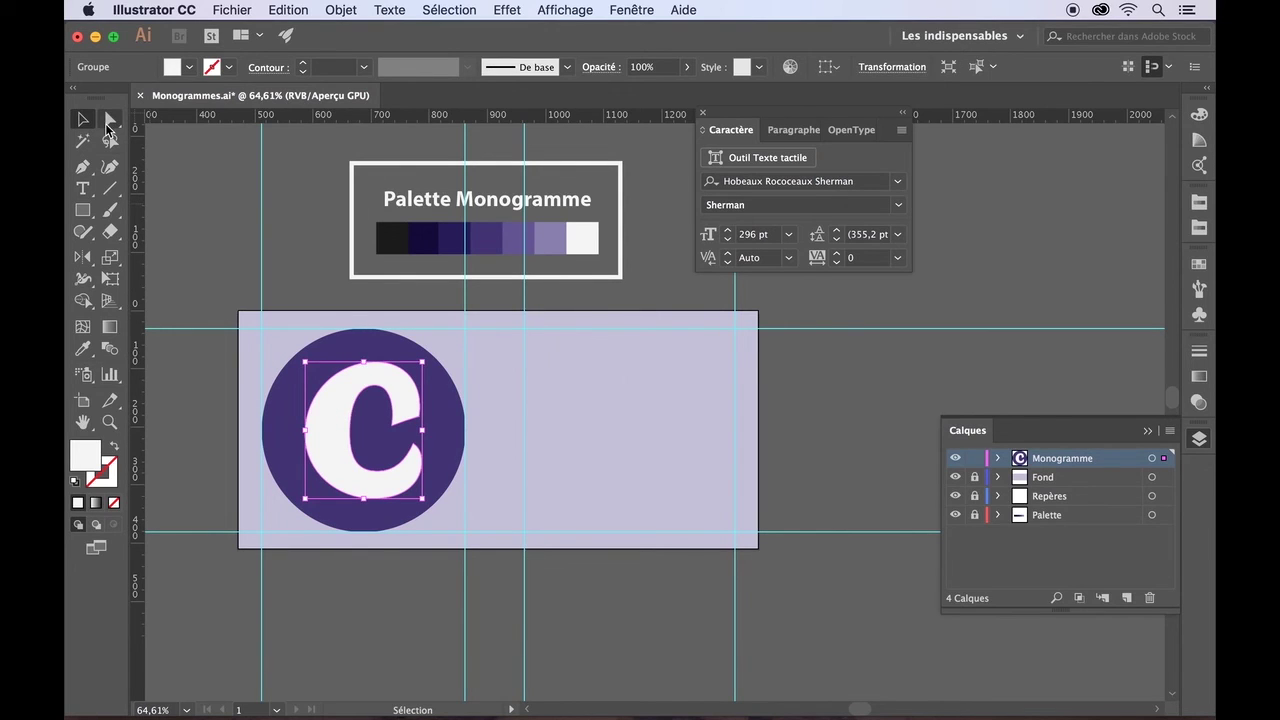
{"action": "left_click", "coordinate": [109, 119]}
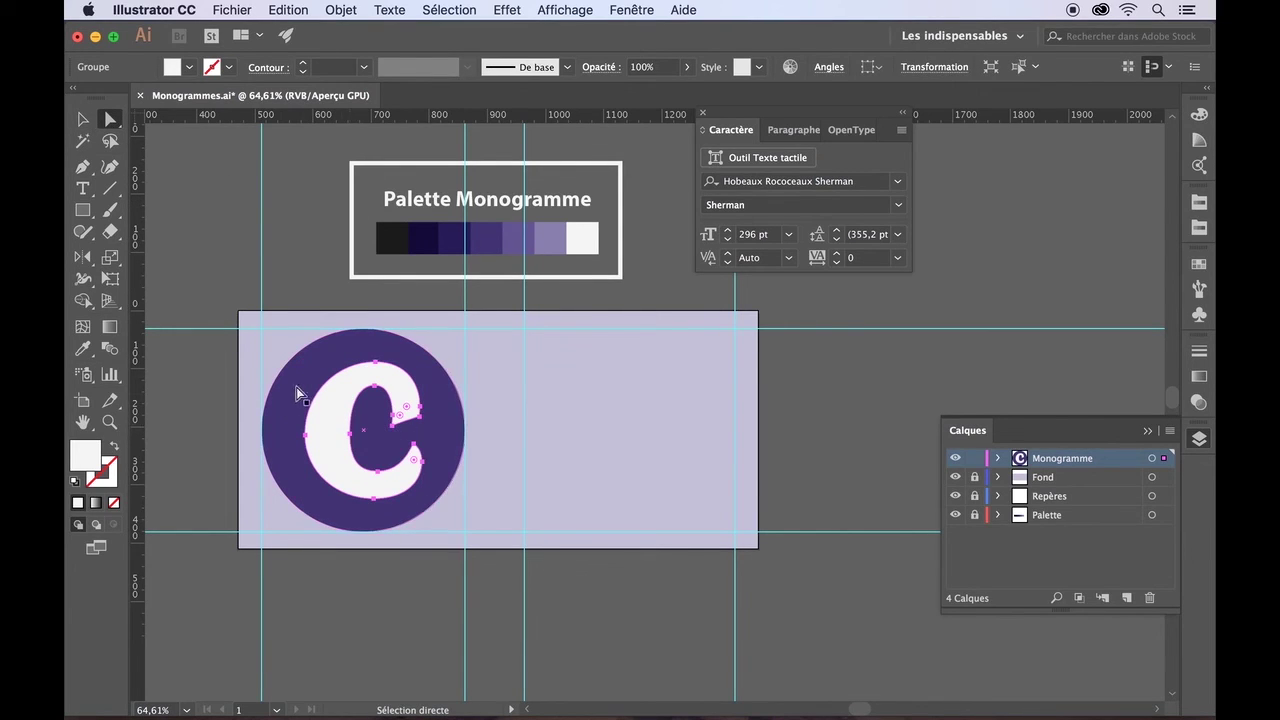
{"action": "left_click_drag", "start_coordinate": [352, 437], "coordinate": [339, 437]}
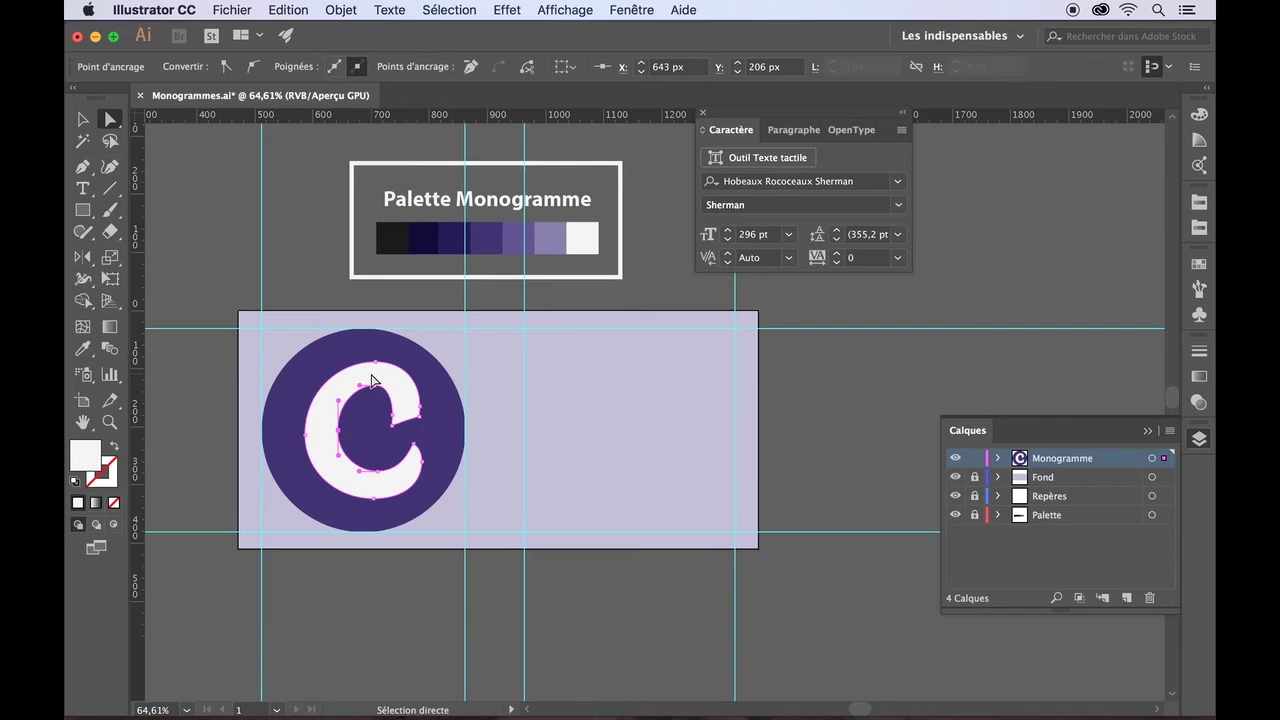
{"action": "left_click", "coordinate": [83, 120]}
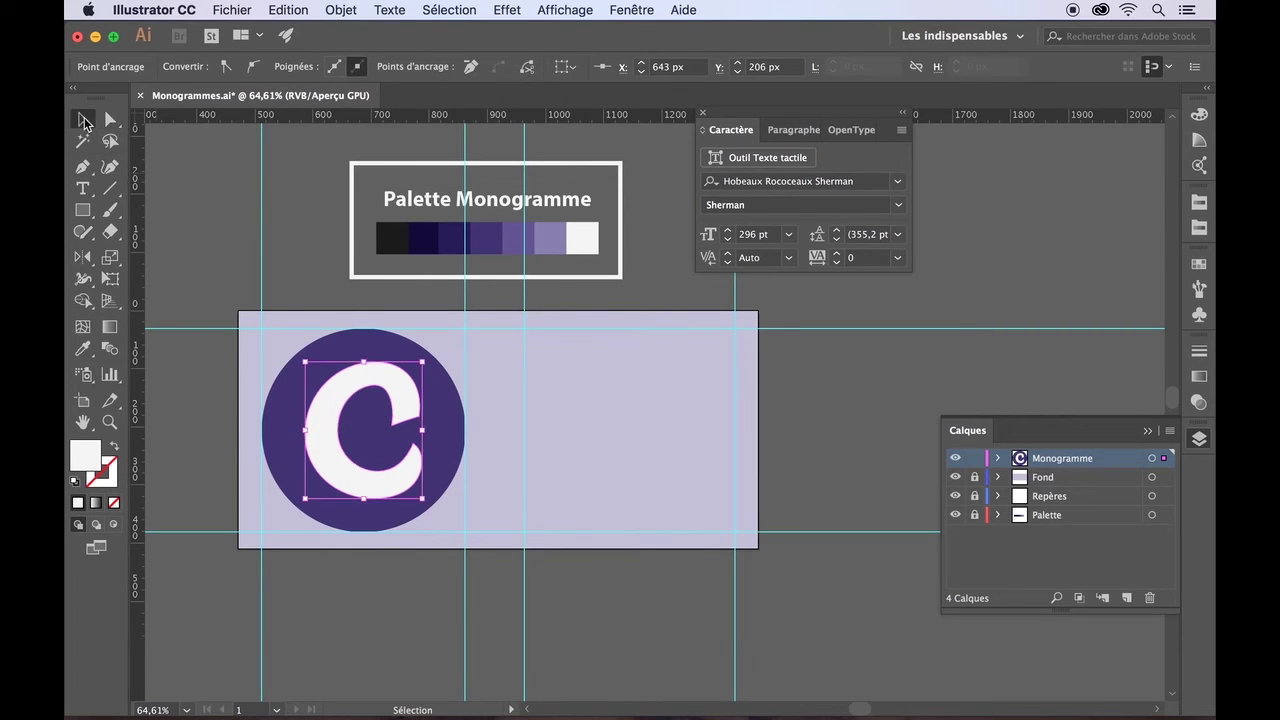
{"action": "left_click", "coordinate": [203, 263]}
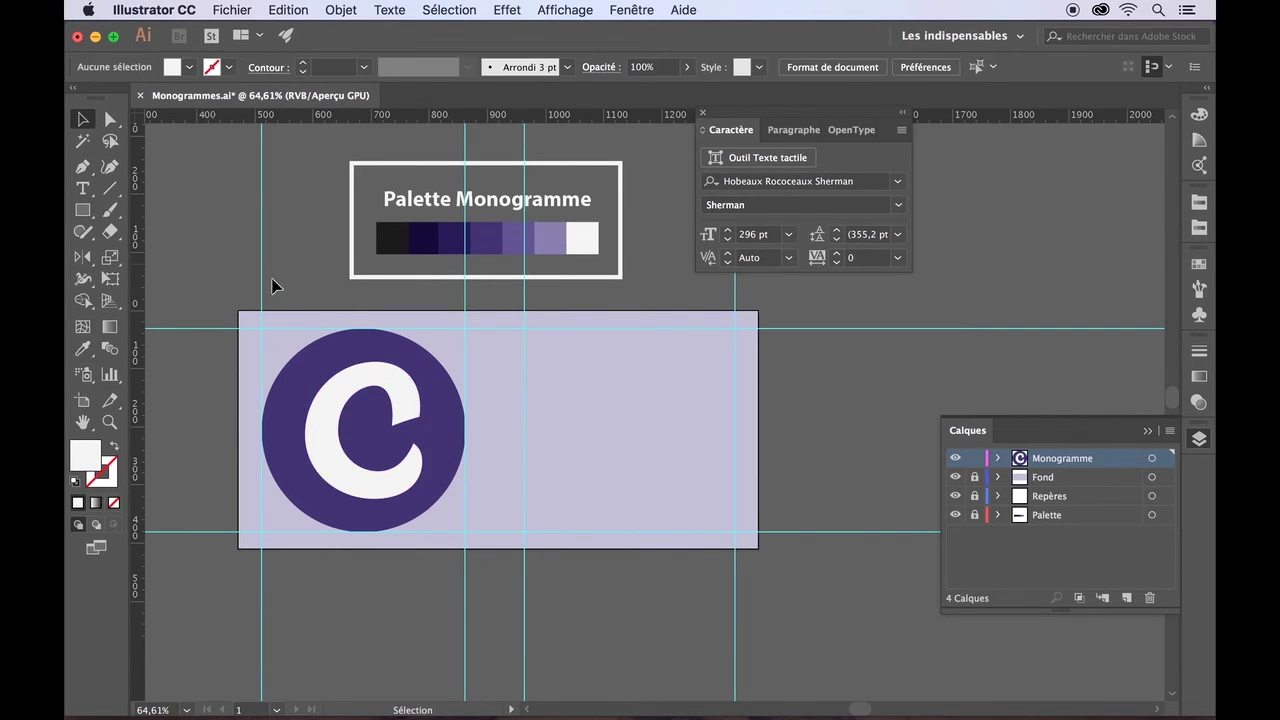
- Nudge the whole C two steps left with the arrow key, then deselect
{"action": "left_click", "coordinate": [360, 383]}
{"action": "key", "text": "Left"}
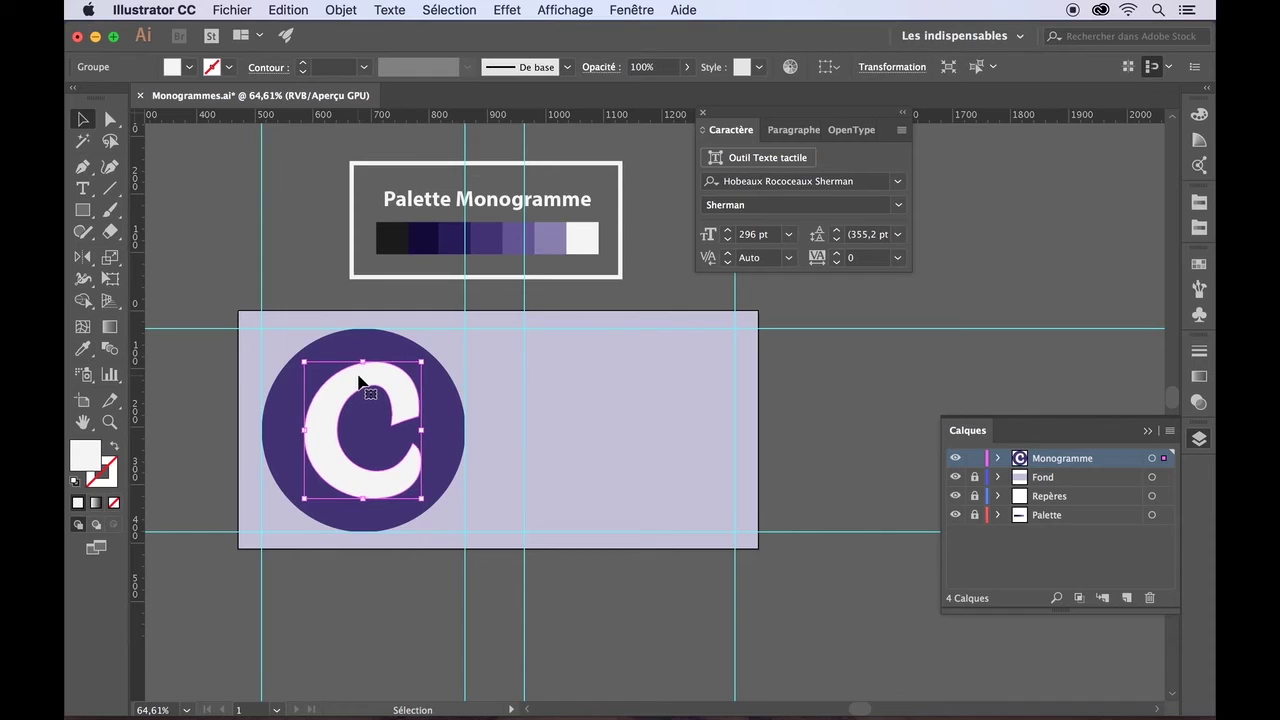
{"action": "key", "text": "Left"}
{"action": "left_click", "coordinate": [208, 264]}
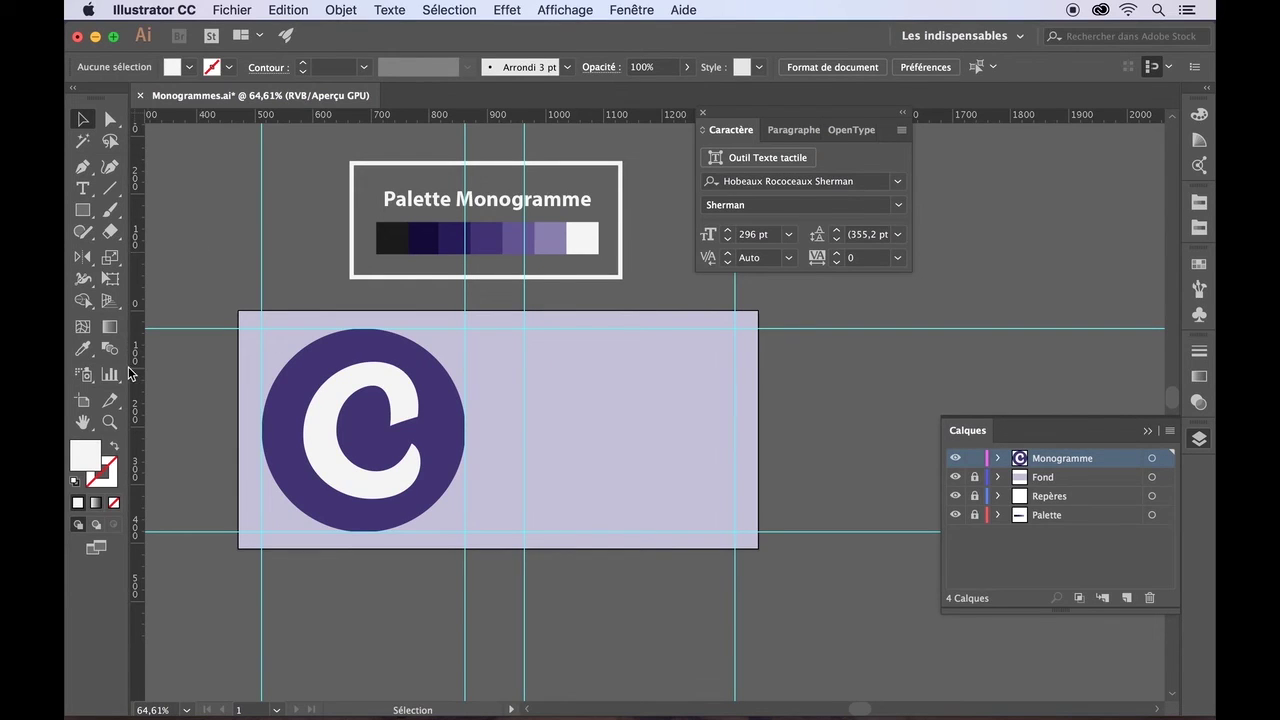
- Apply Lueur externe to the C with Normal mode, 75% opacity and 5 px blur
{"action": "left_click", "coordinate": [340, 385]}
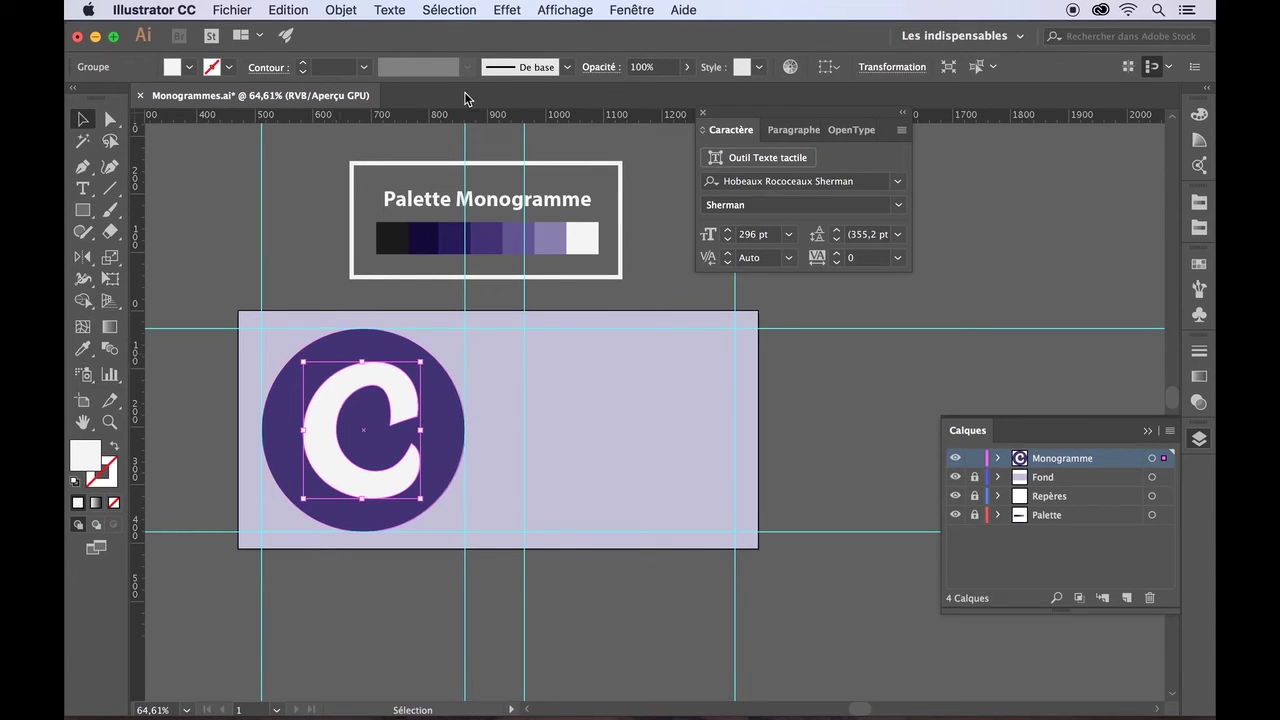
{"action": "left_click", "coordinate": [510, 10]}
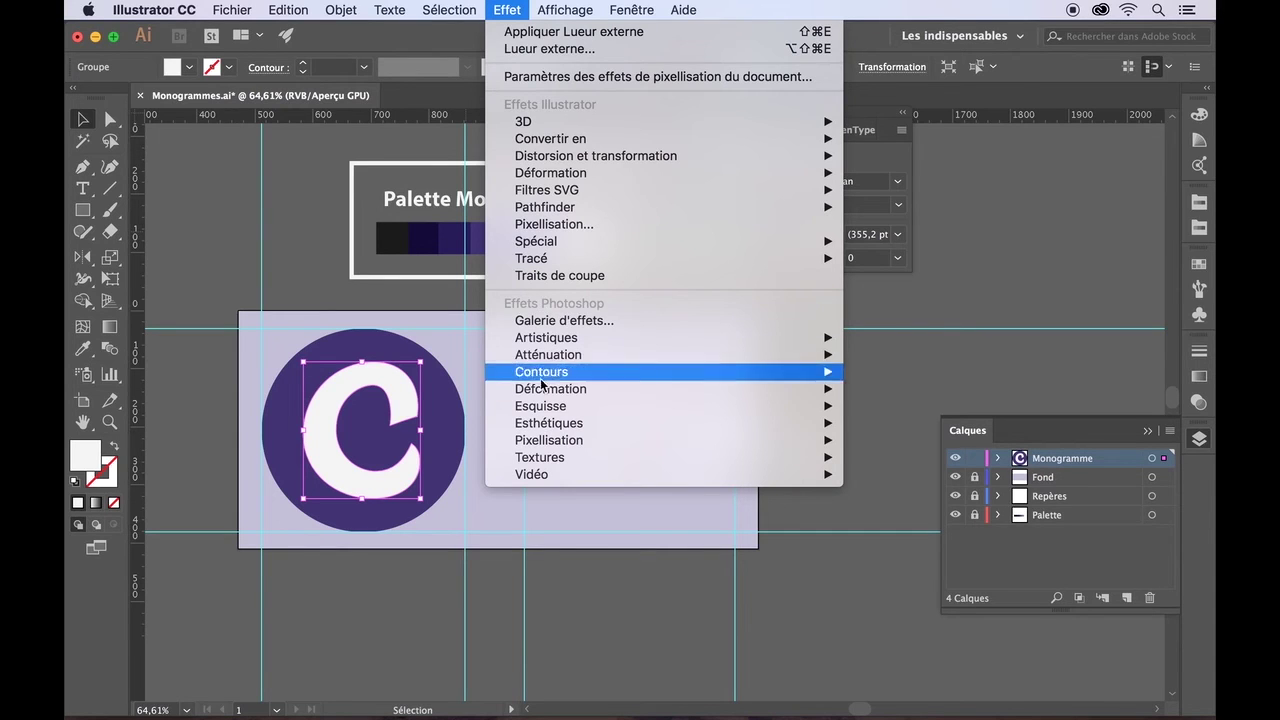
{"action": "mouse_move", "coordinate": [537, 476]}
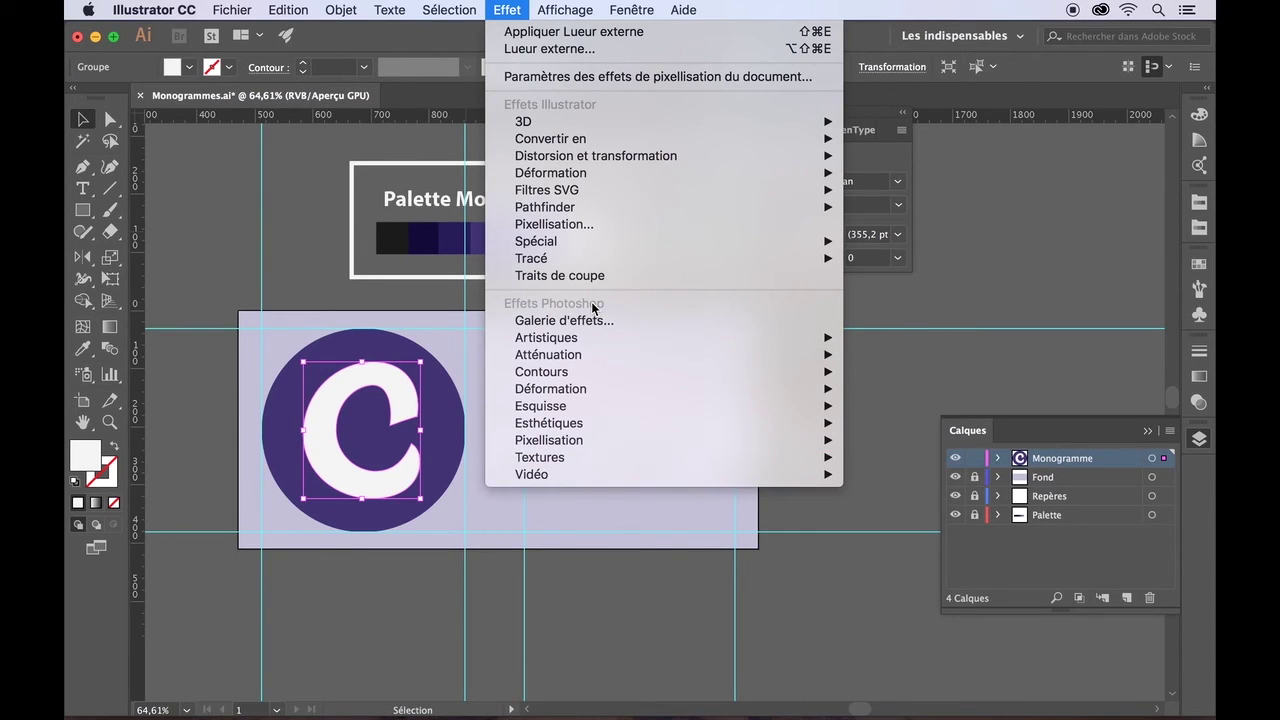
{"action": "mouse_move", "coordinate": [602, 266]}
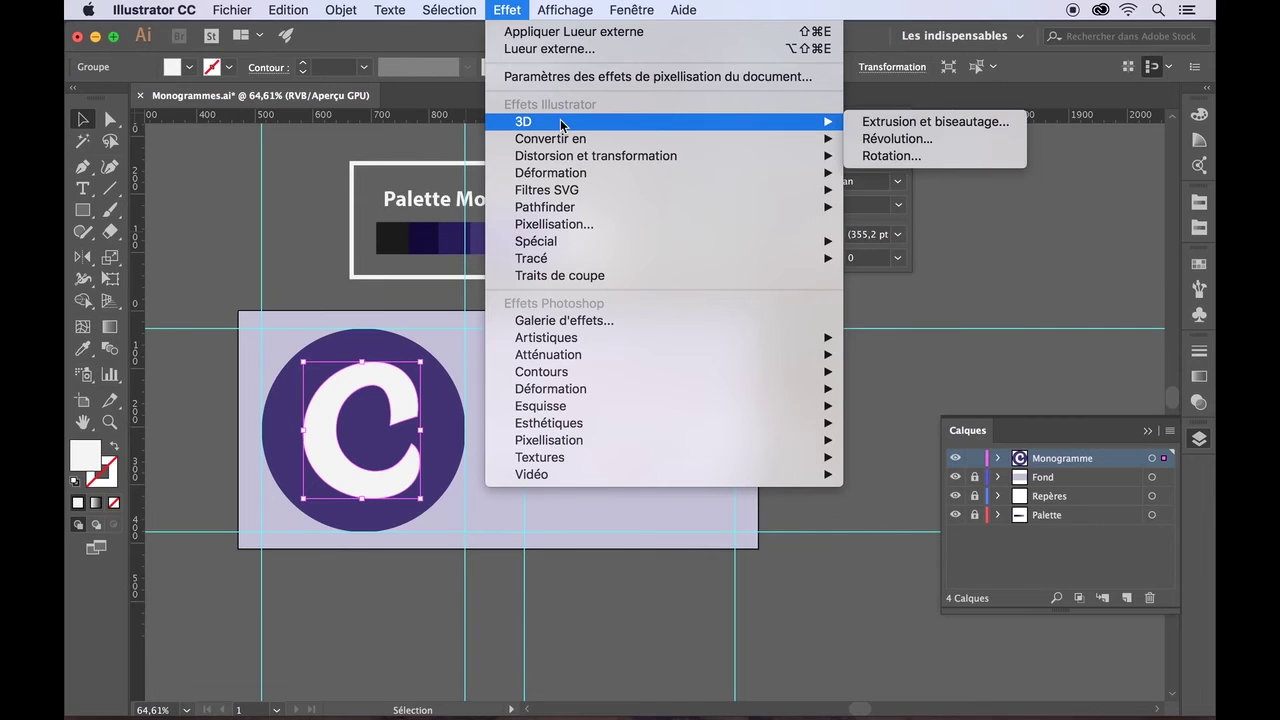
{"action": "mouse_move", "coordinate": [552, 212]}
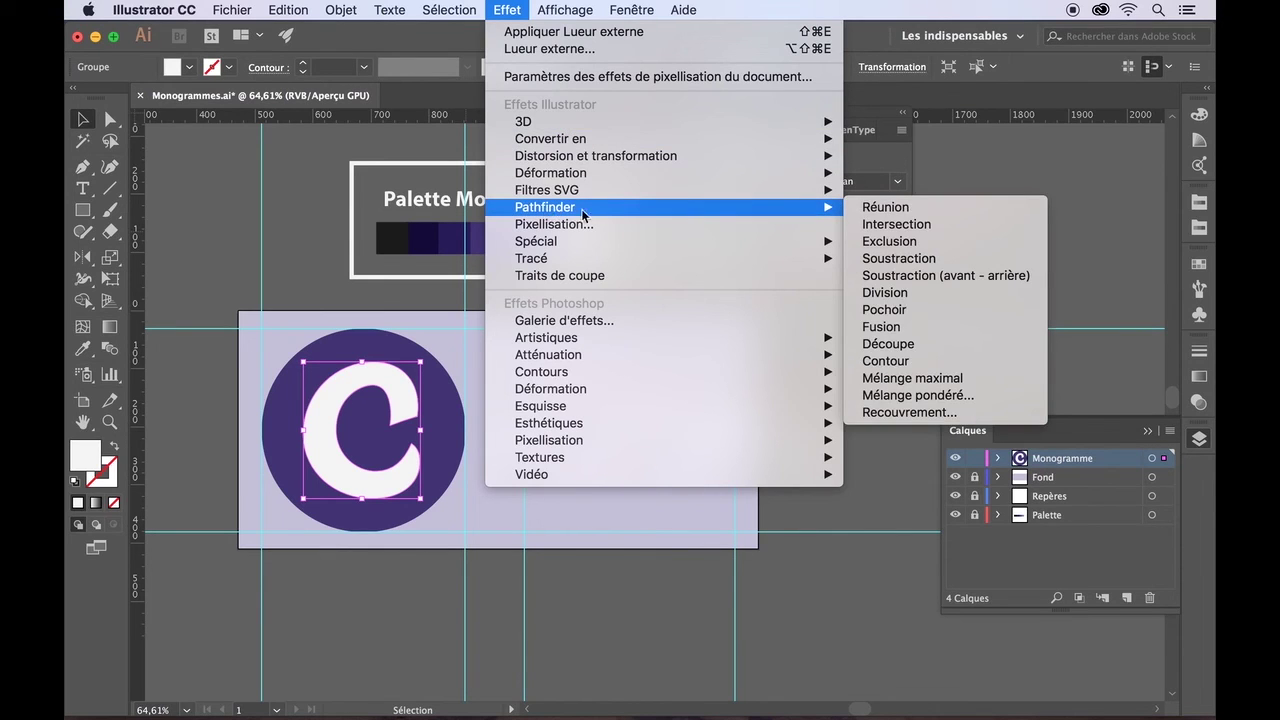
{"action": "mouse_move", "coordinate": [570, 122]}
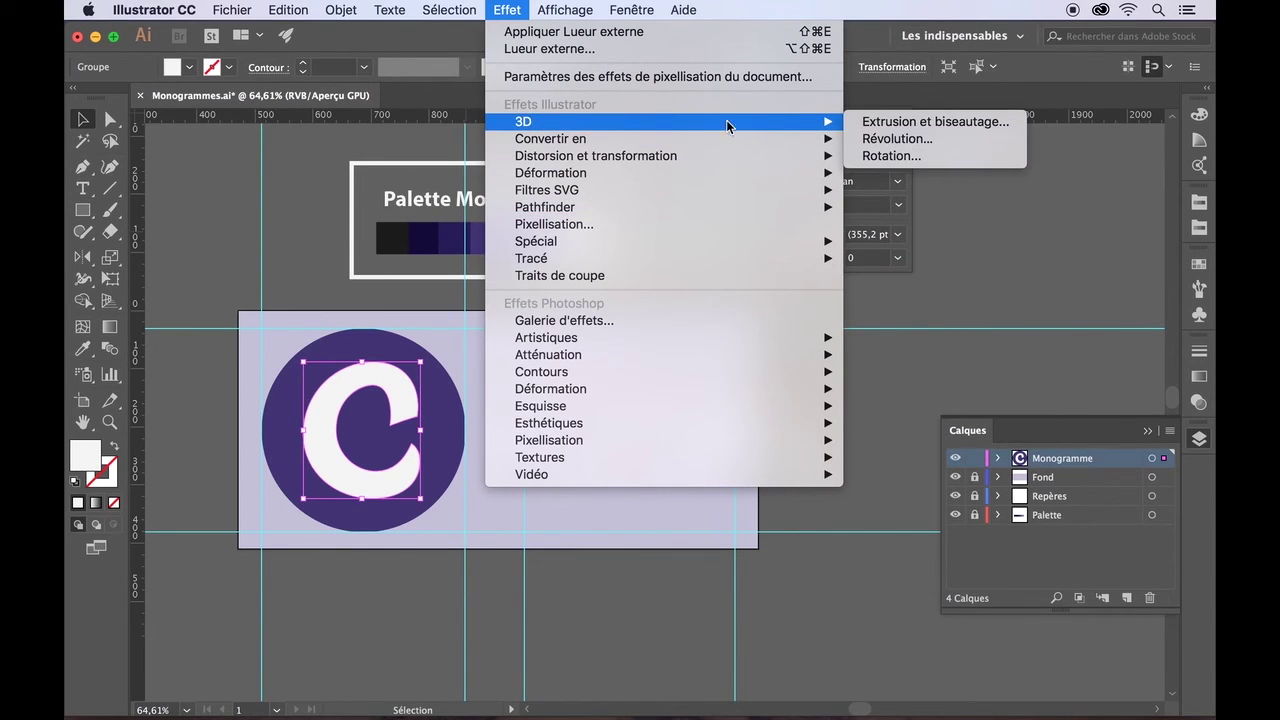
{"action": "mouse_move", "coordinate": [655, 140]}
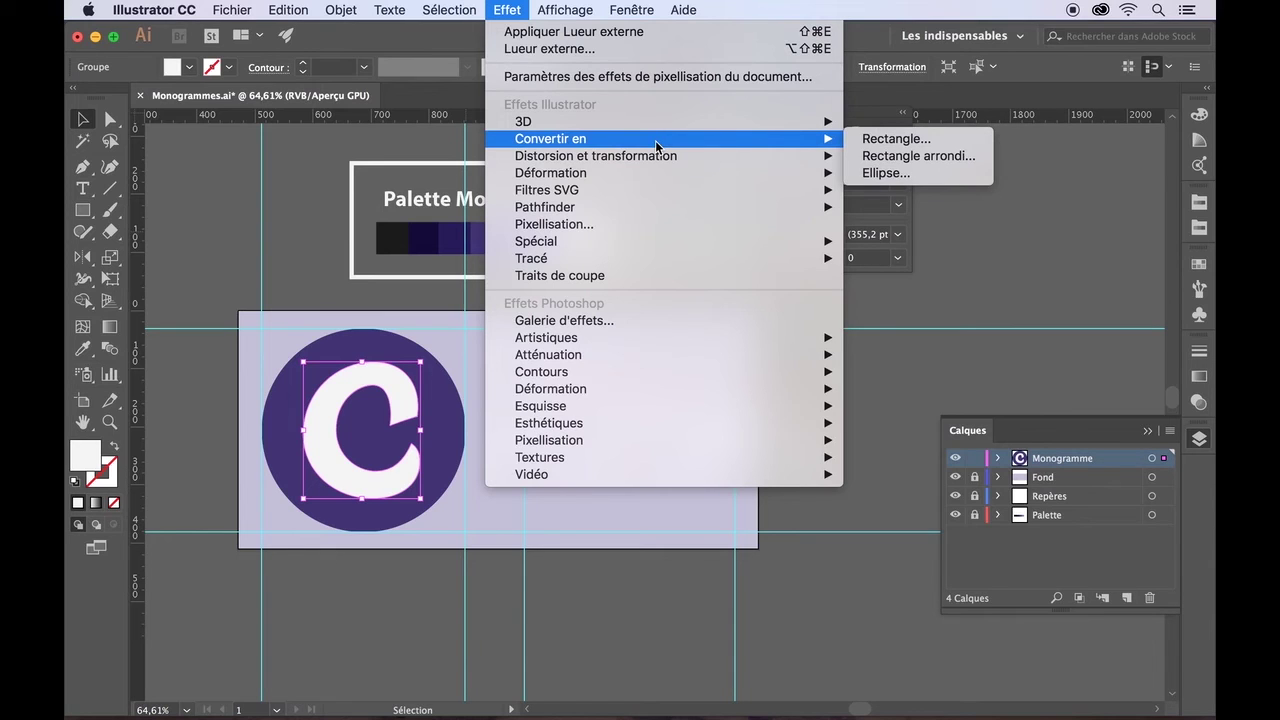
{"action": "mouse_move", "coordinate": [582, 247]}
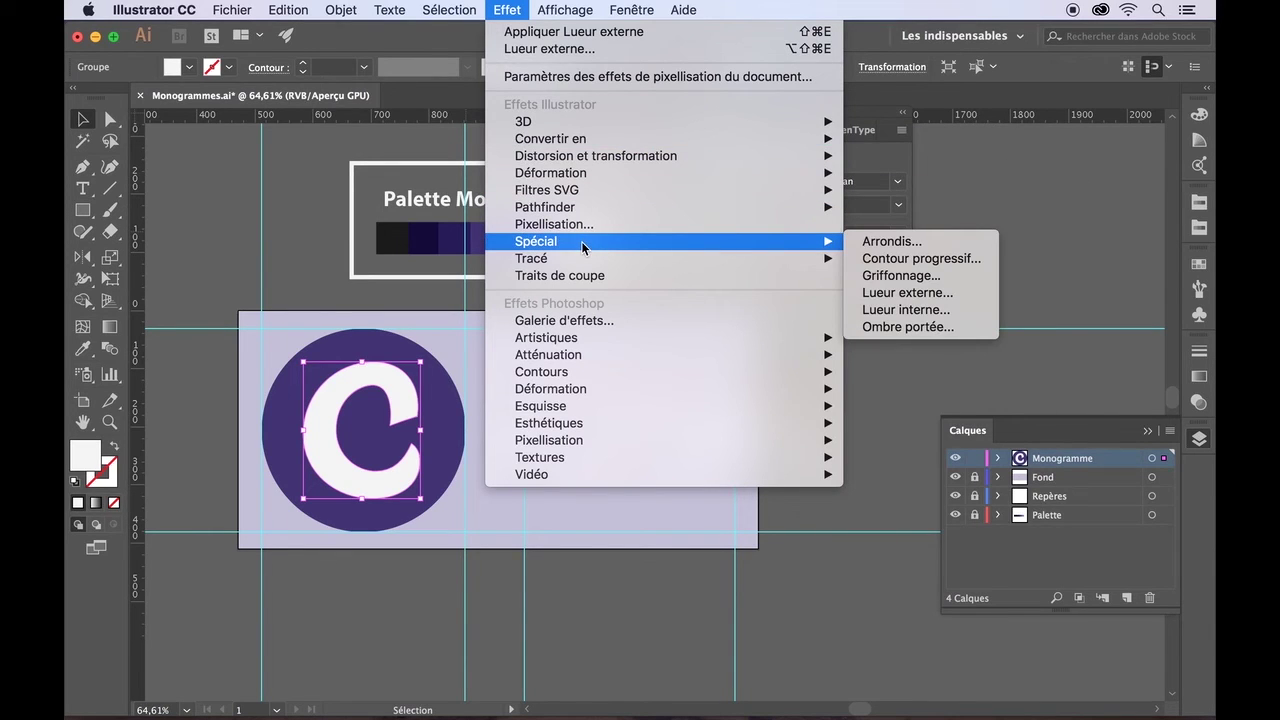
{"action": "left_click", "coordinate": [907, 293]}
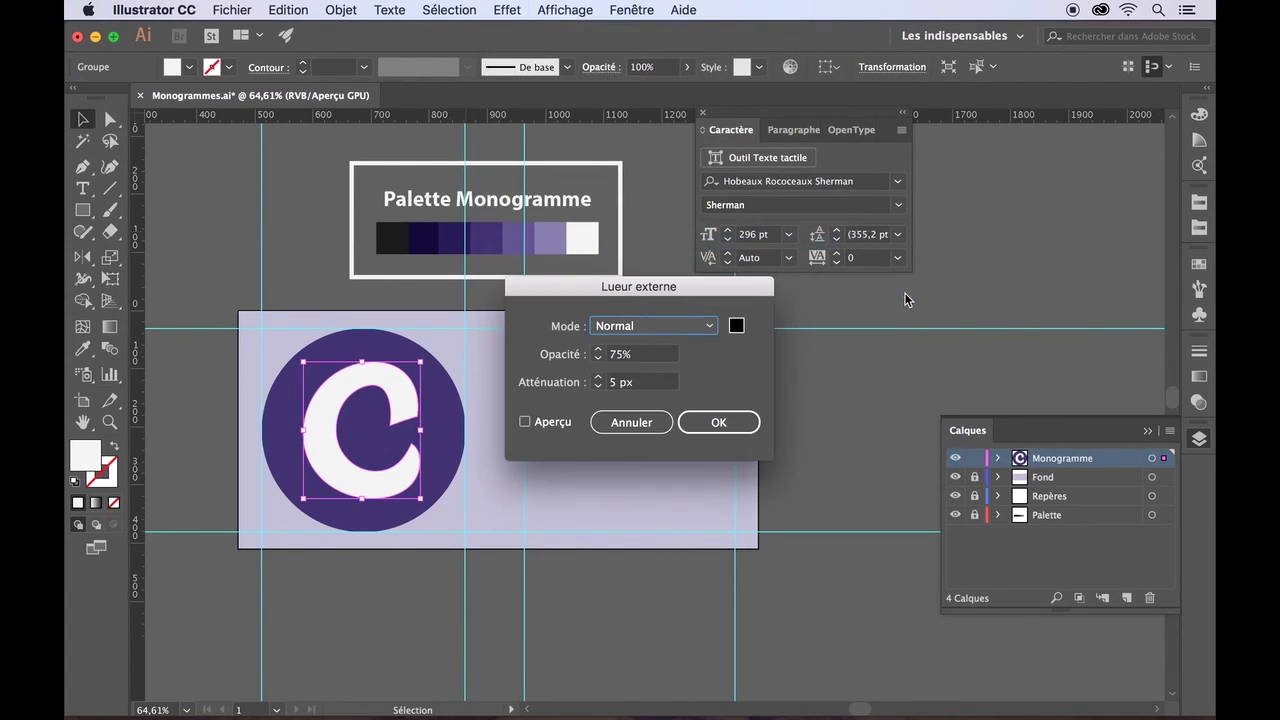
{"action": "left_click", "coordinate": [525, 422]}
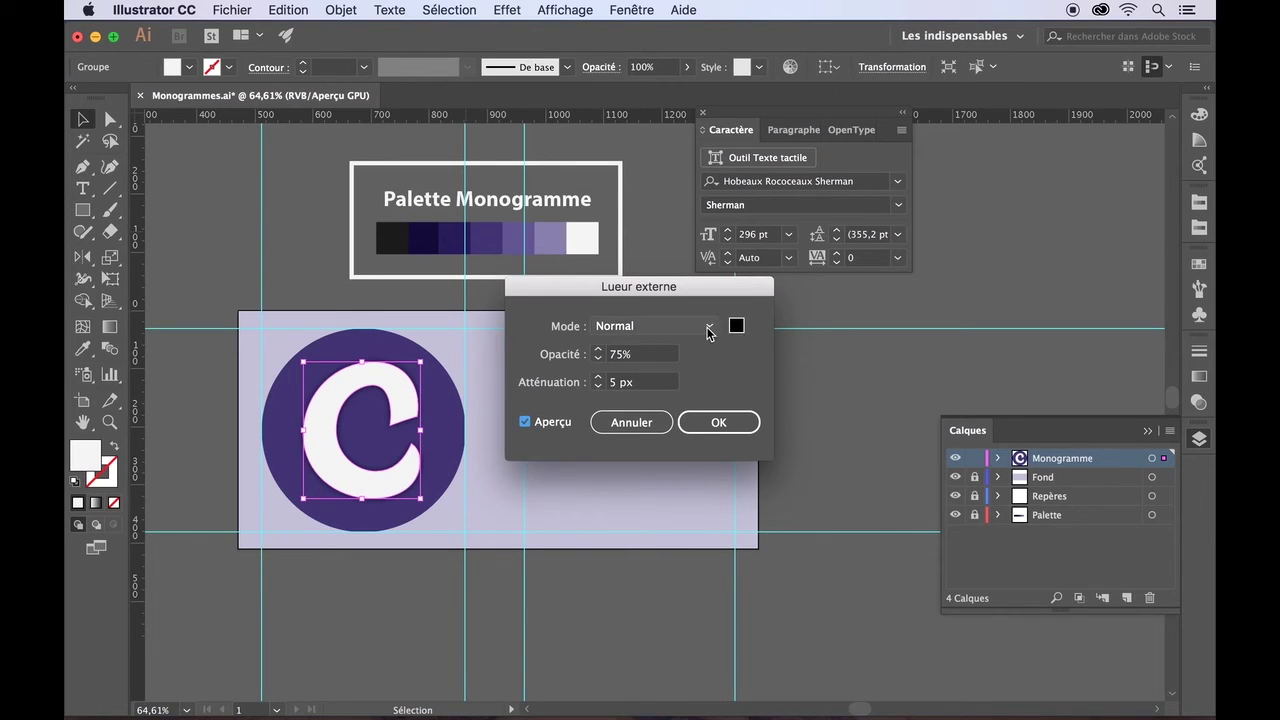
{"action": "left_click", "coordinate": [708, 328]}
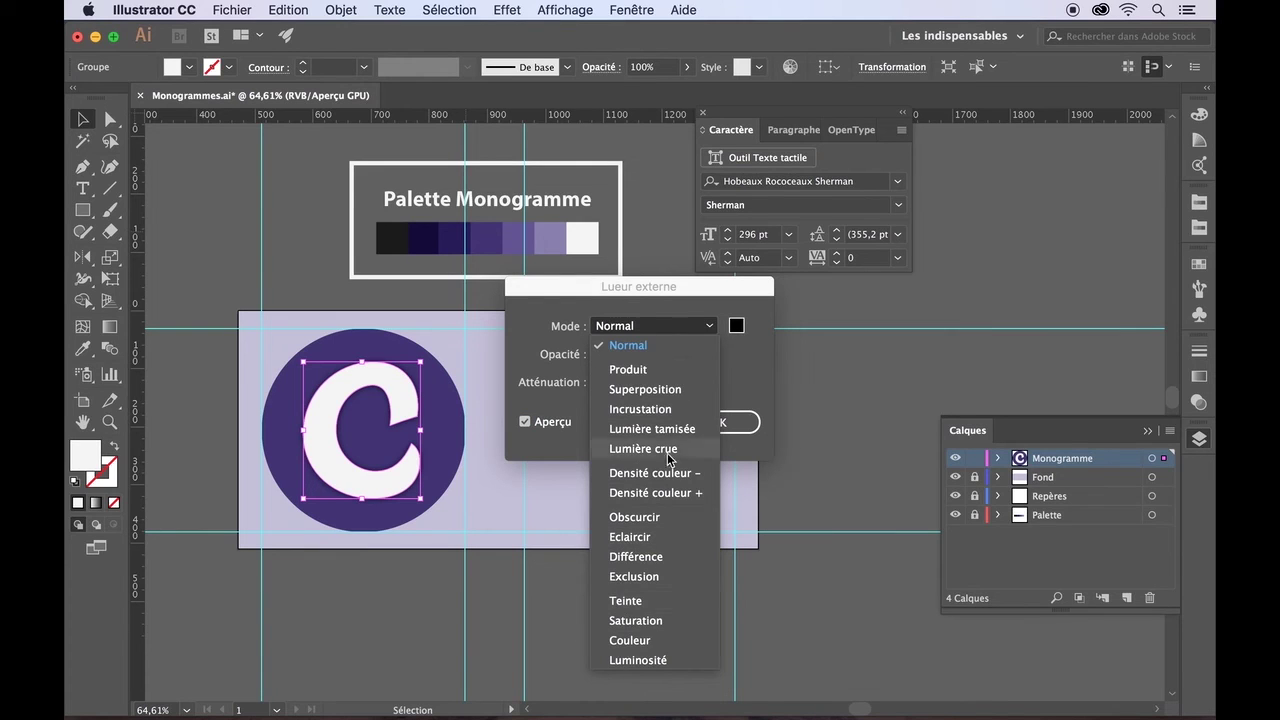
{"action": "left_click", "coordinate": [728, 381]}
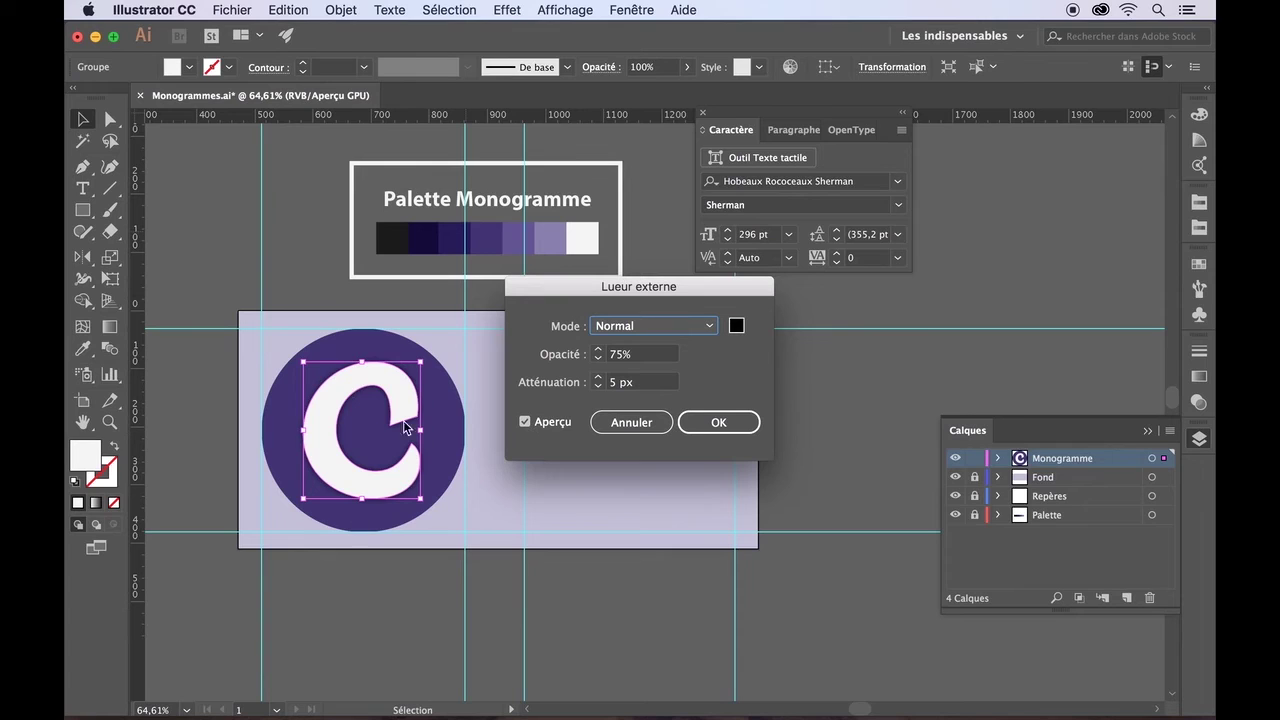
{"action": "left_click", "coordinate": [709, 422]}
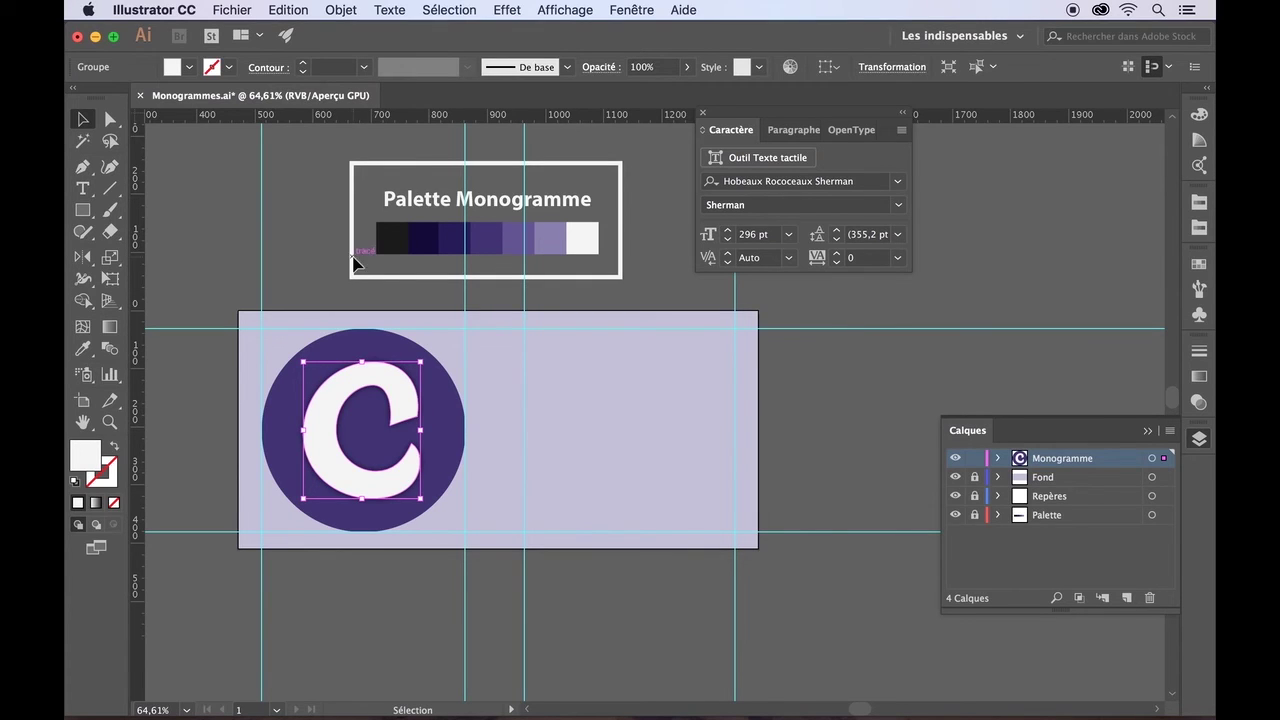
- Apply the same Lueur externe outer glow to the purple circle
{"action": "left_click", "coordinate": [324, 346]}
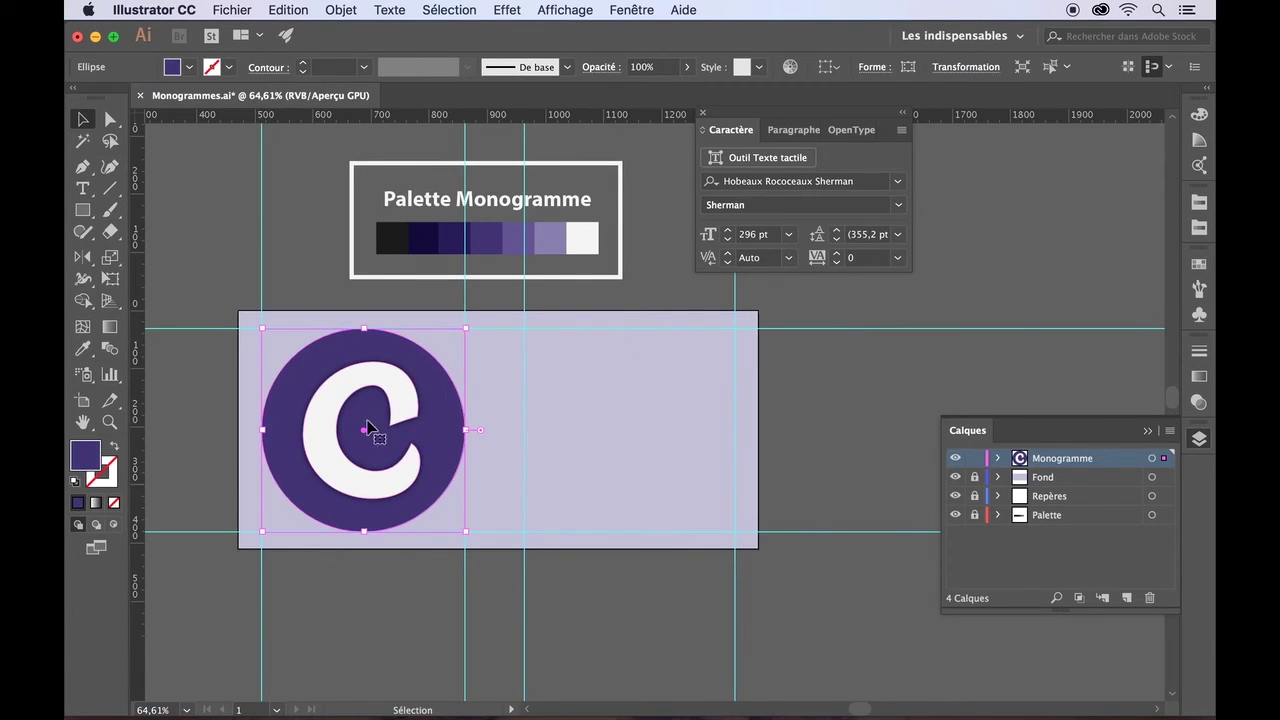
{"action": "left_click", "coordinate": [517, 17]}
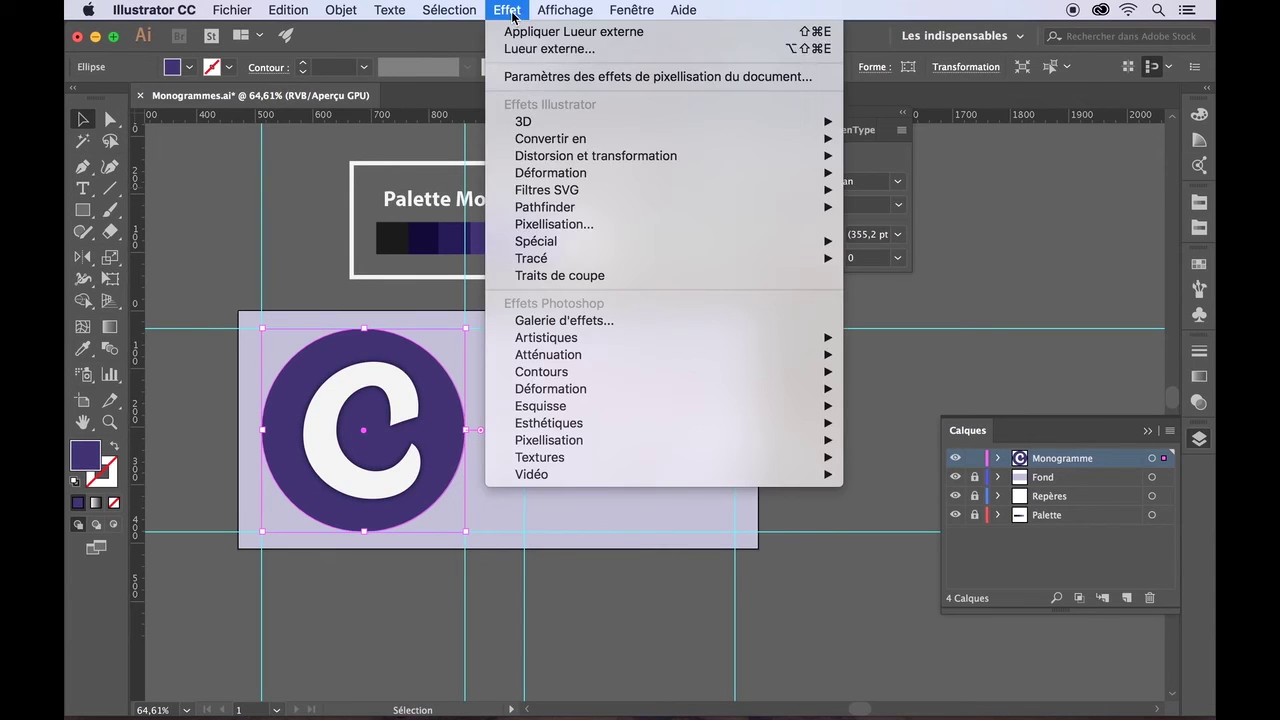
{"action": "mouse_move", "coordinate": [562, 246]}
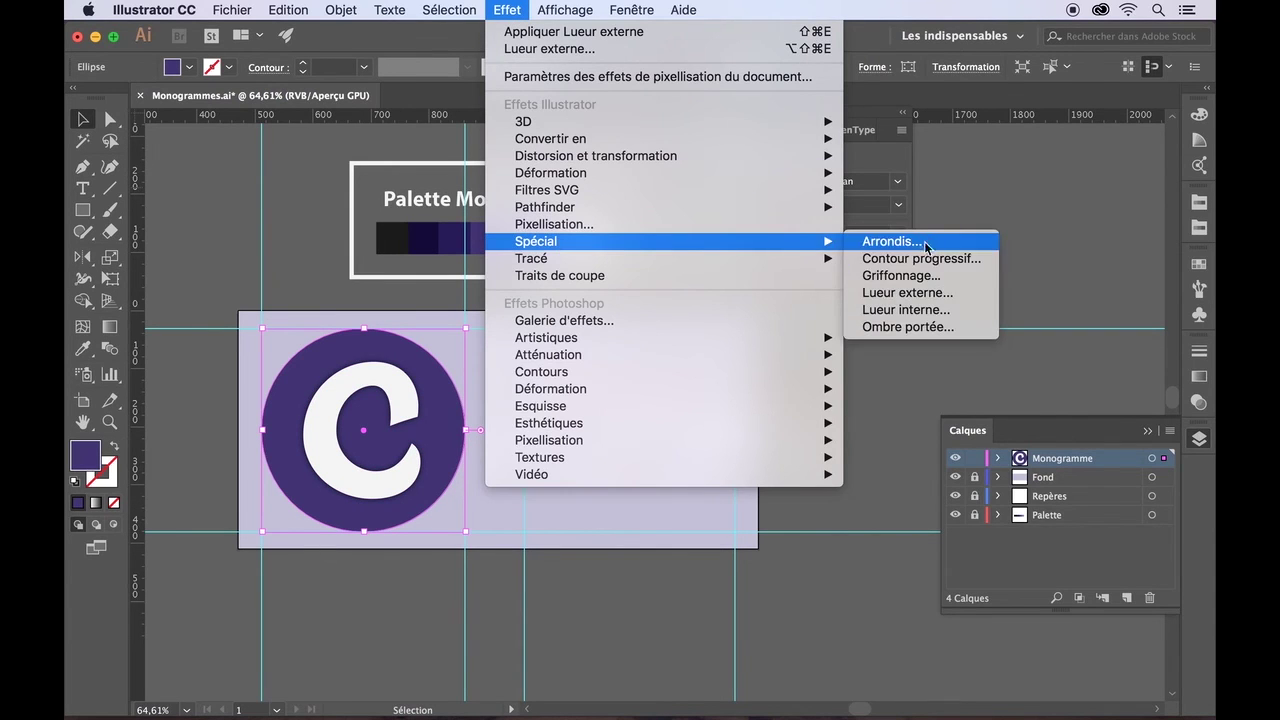
{"action": "left_click", "coordinate": [908, 292]}
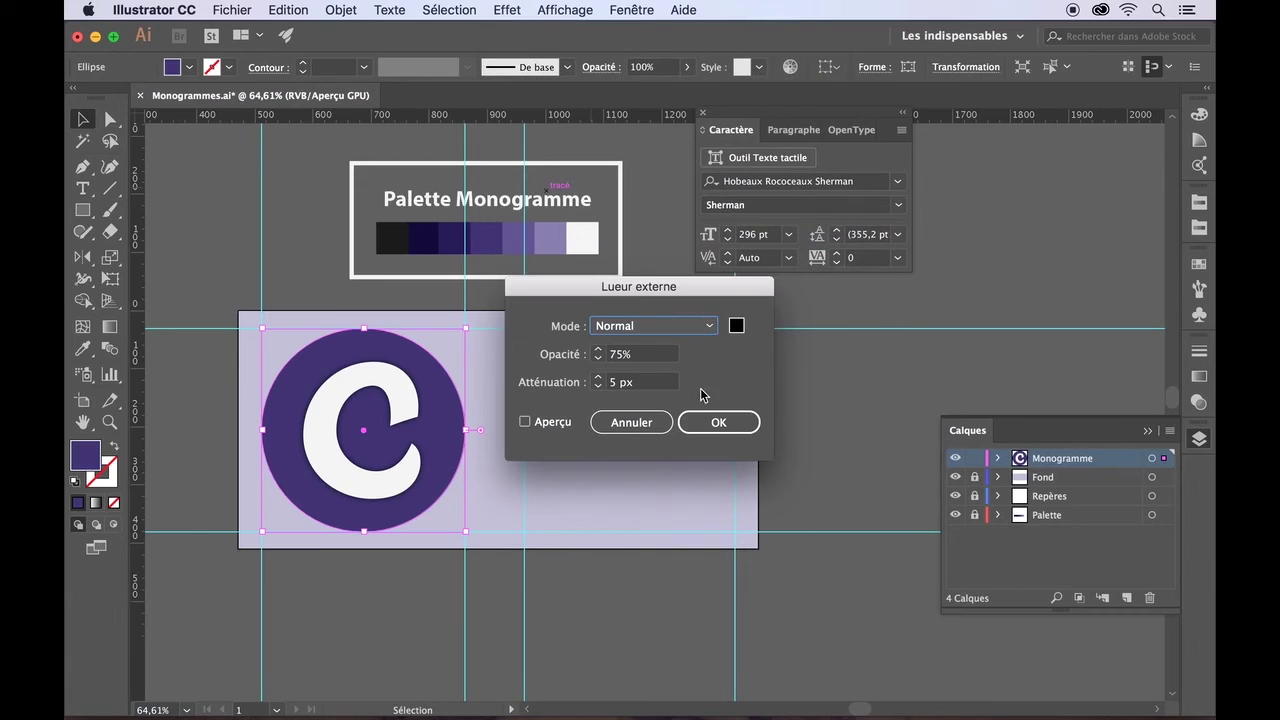
{"action": "left_click", "coordinate": [705, 424]}
{"action": "left_click", "coordinate": [829, 557]}
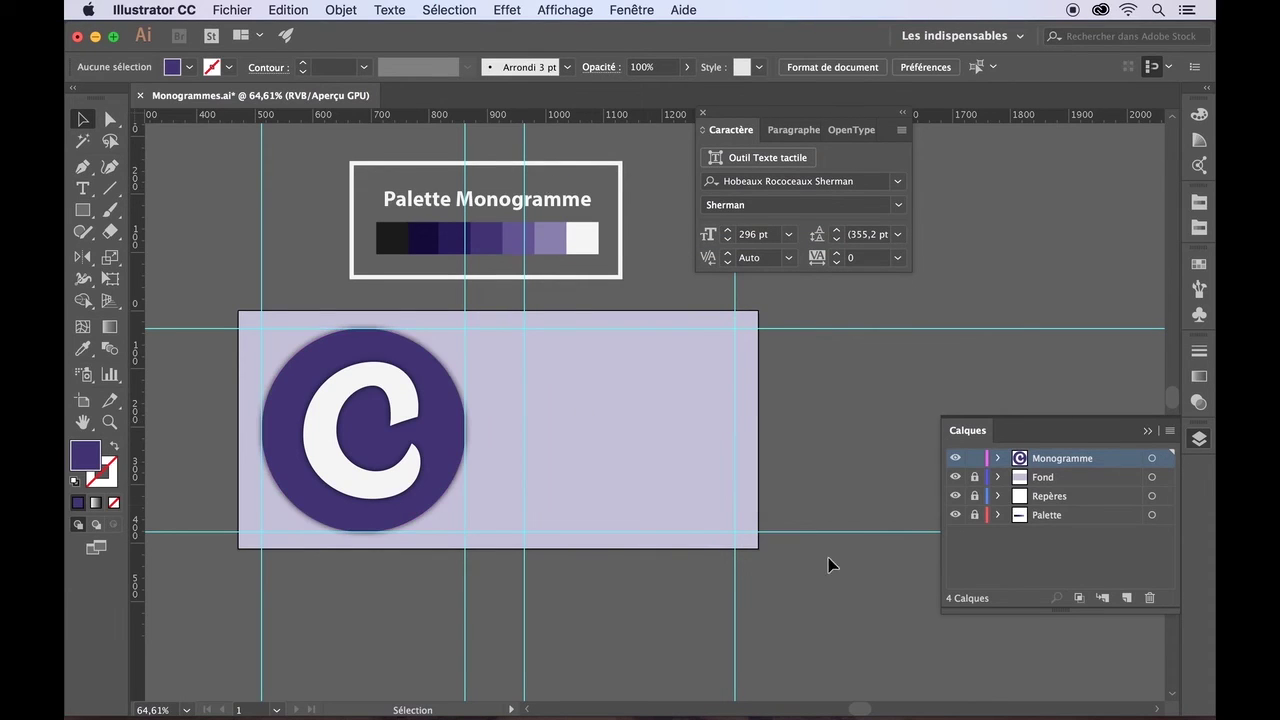
- Hide the Repères guides layer and group the purple circle with the C
{"action": "left_click", "coordinate": [955, 500]}
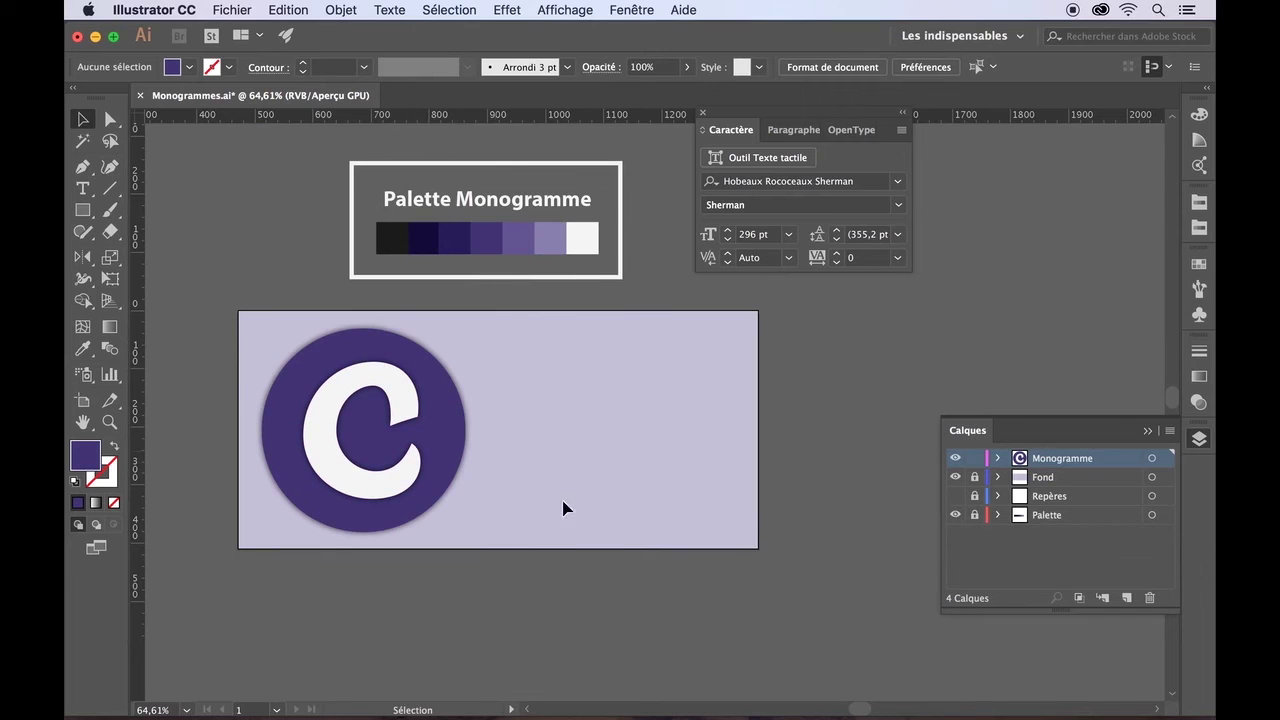
{"action": "left_click_drag", "start_coordinate": [251, 340], "coordinate": [483, 563]}
{"action": "left_click", "coordinate": [341, 9]}
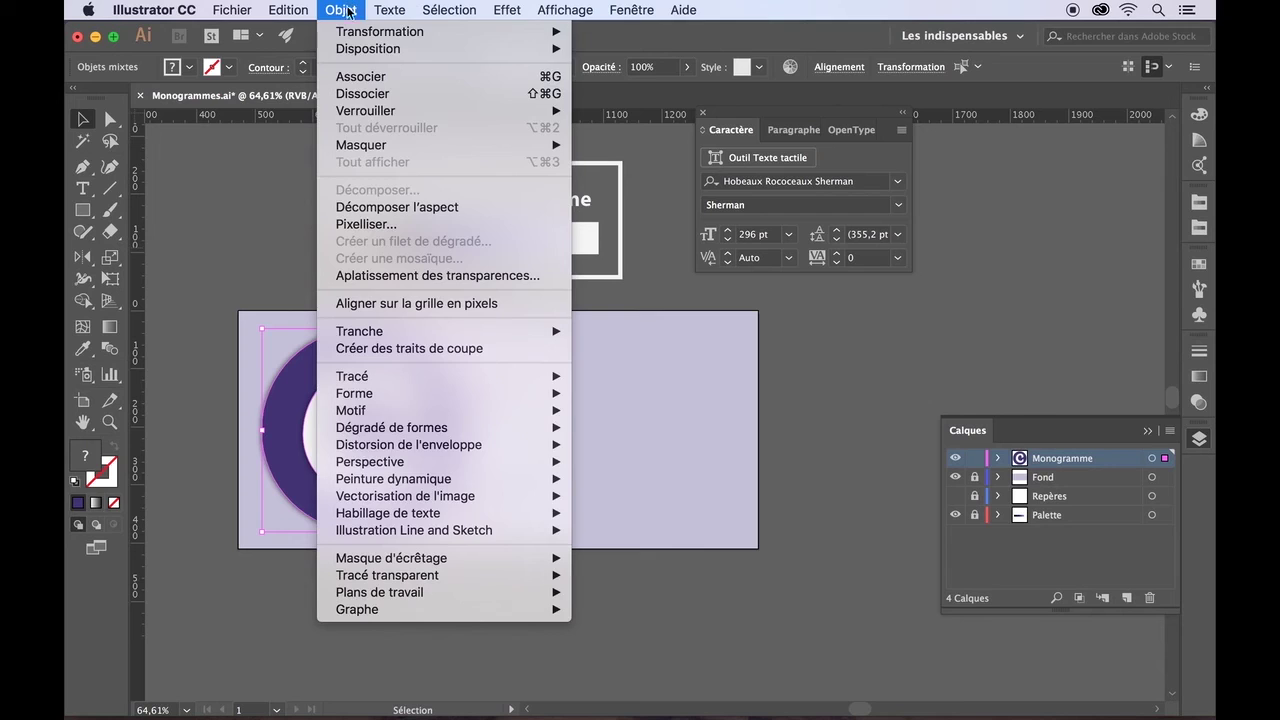
{"action": "left_click", "coordinate": [368, 76]}
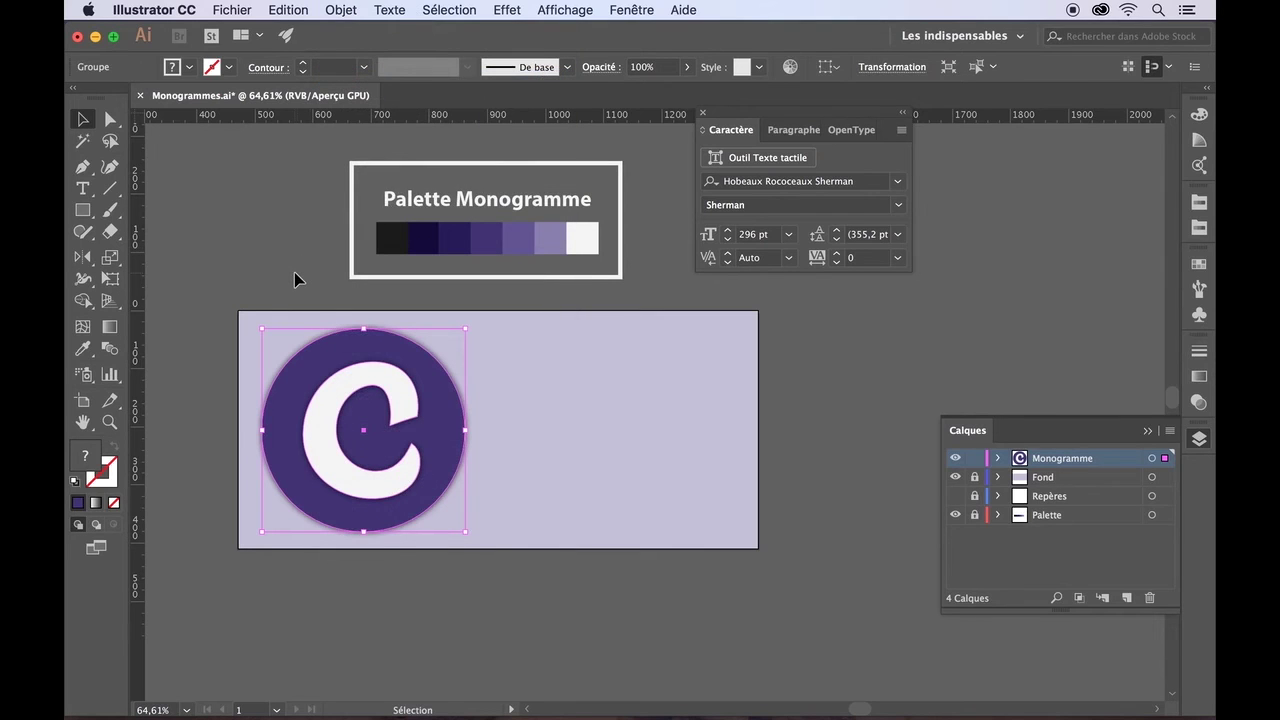
{"action": "left_click", "coordinate": [294, 272]}
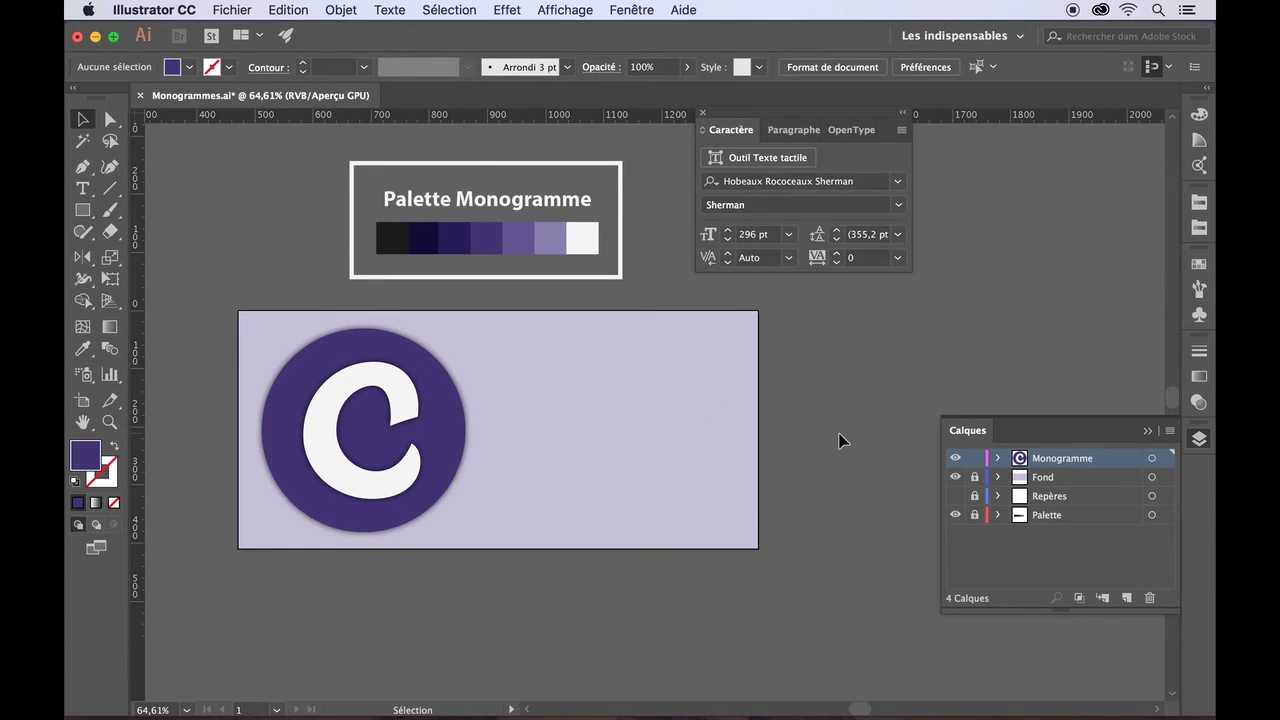
- Create a new layer and name it 'Monogramme 2'
{"action": "left_click", "coordinate": [1125, 596]}
{"action": "double_click", "coordinate": [1057, 459]}
{"action": "type", "text": "Monogramme 2"}
{"action": "key", "text": "Return"}
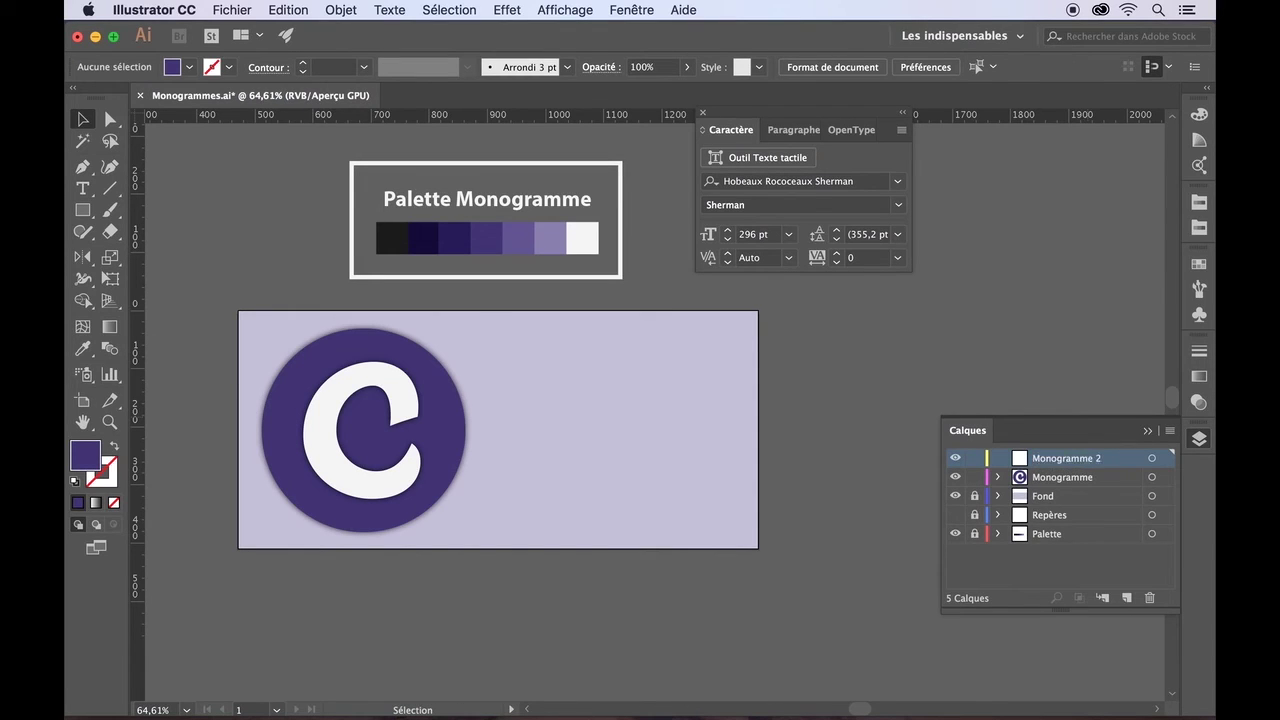
- Set the Monogramme 2 layer colour to Rouge brique
{"action": "double_click", "coordinate": [1019, 462]}
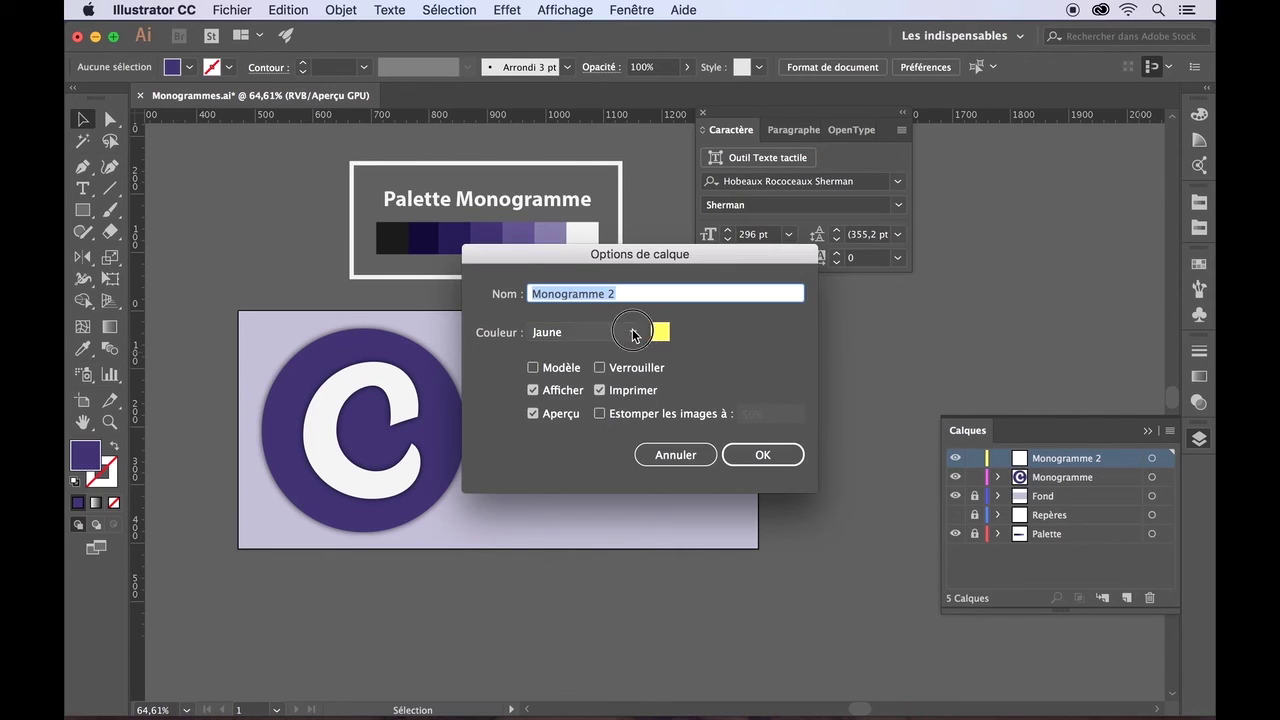
{"action": "left_click", "coordinate": [582, 332]}
{"action": "scroll", "coordinate": [593, 520], "scroll_direction": "down", "scroll_amount": 2}
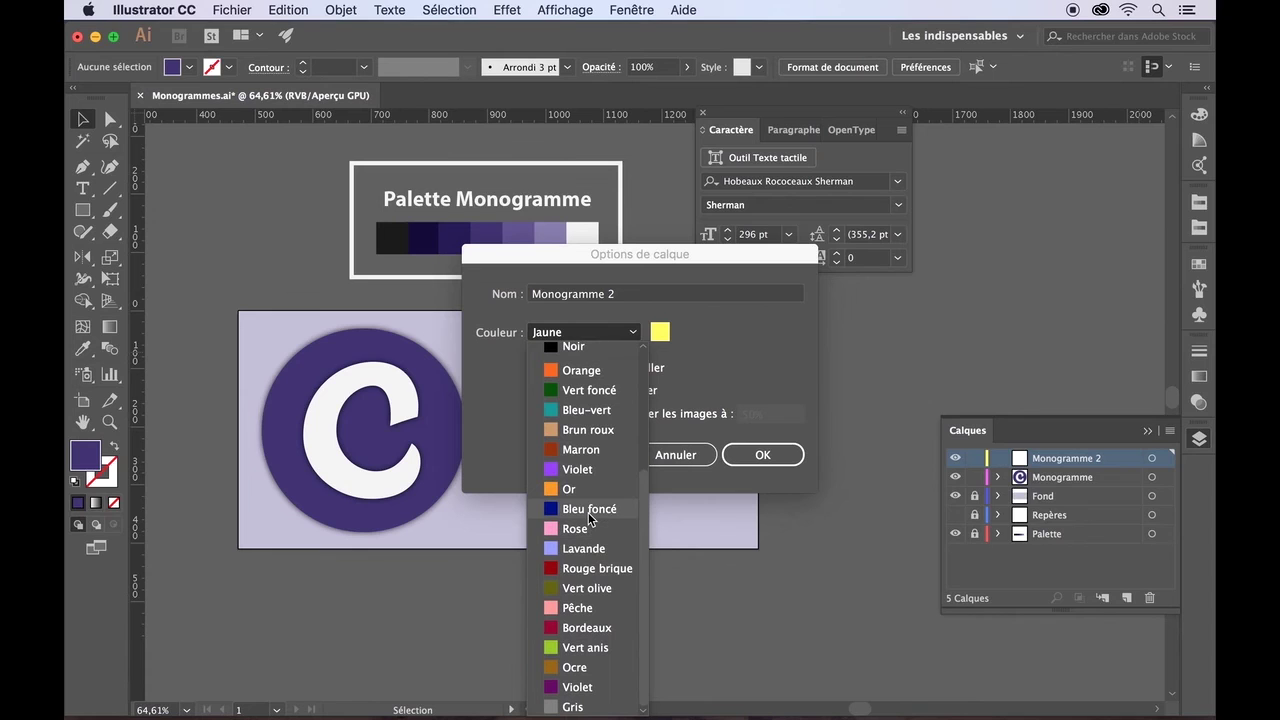
{"action": "left_click", "coordinate": [587, 566]}
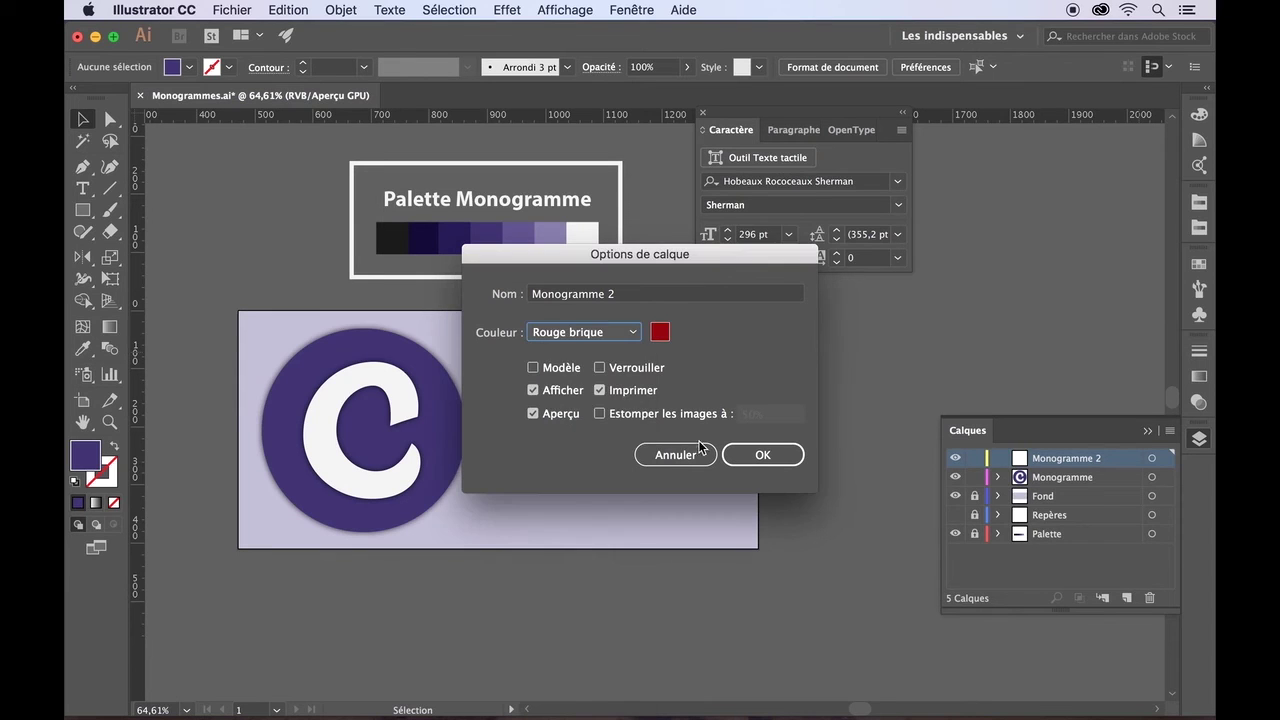
{"action": "left_click", "coordinate": [752, 455]}
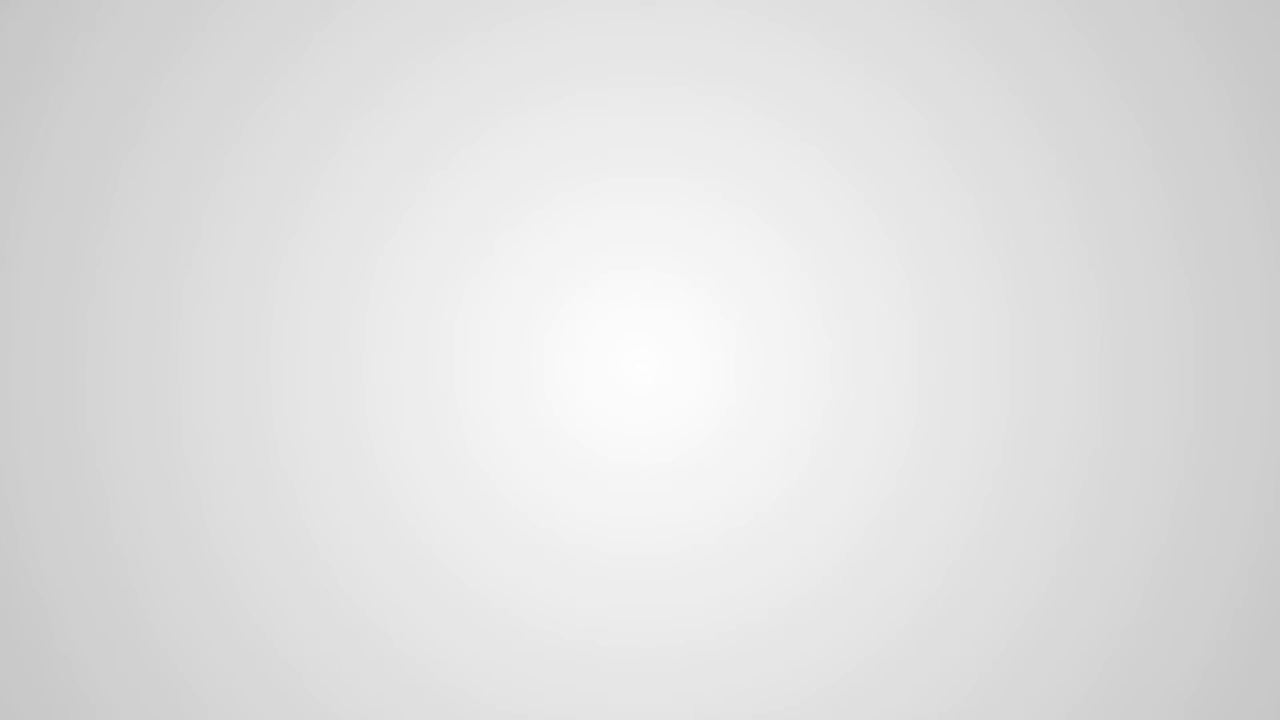
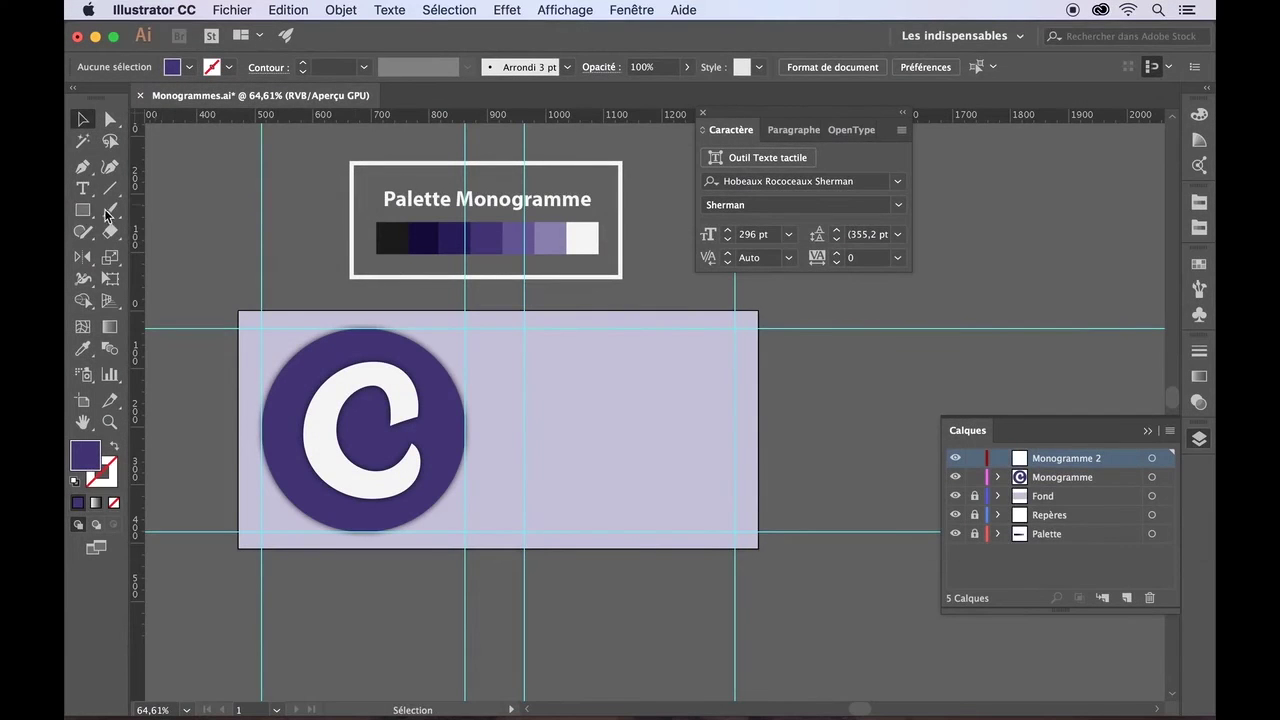
- Draw a purple ten-sided polygon to the right of the round C monogram
{"action": "left_click_drag", "start_coordinate": [88, 213], "coordinate": [149, 268]}
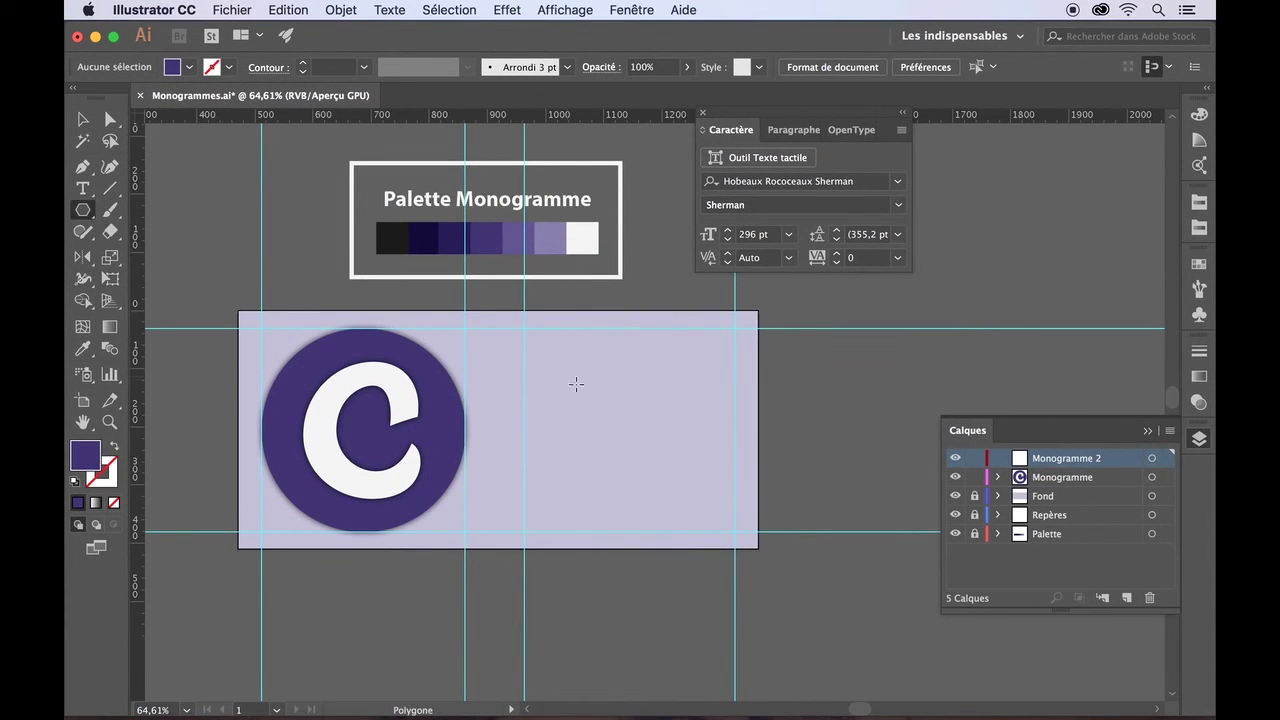
{"action": "left_click_drag", "start_coordinate": [619, 422], "coordinate": [688, 503]}
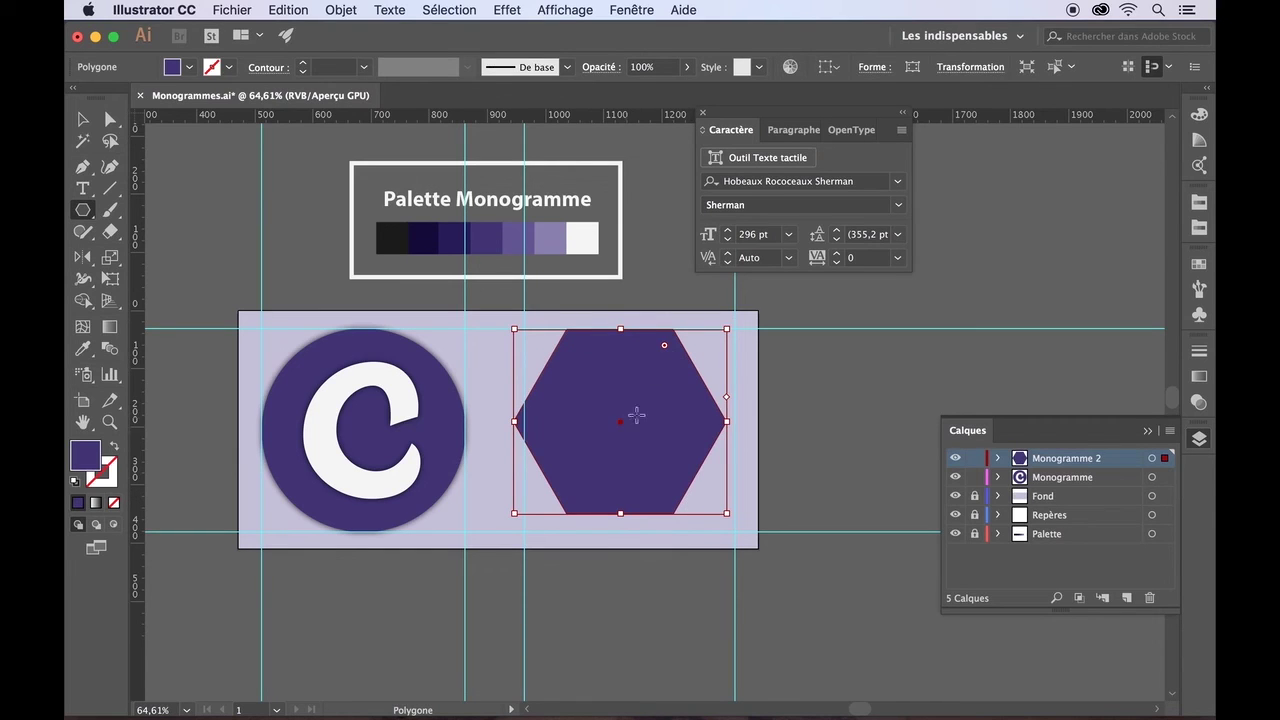
{"action": "key", "text": "Up"}
{"action": "left_click_drag", "start_coordinate": [725, 413], "coordinate": [725, 470]}
{"action": "key", "text": "Up"}
{"action": "key", "text": "Up"}
{"action": "key", "text": "Down"}
{"action": "key", "text": "Up"}
{"action": "key", "text": "Down"}
{"action": "key", "text": "Down"}
{"action": "key", "text": "Down"}
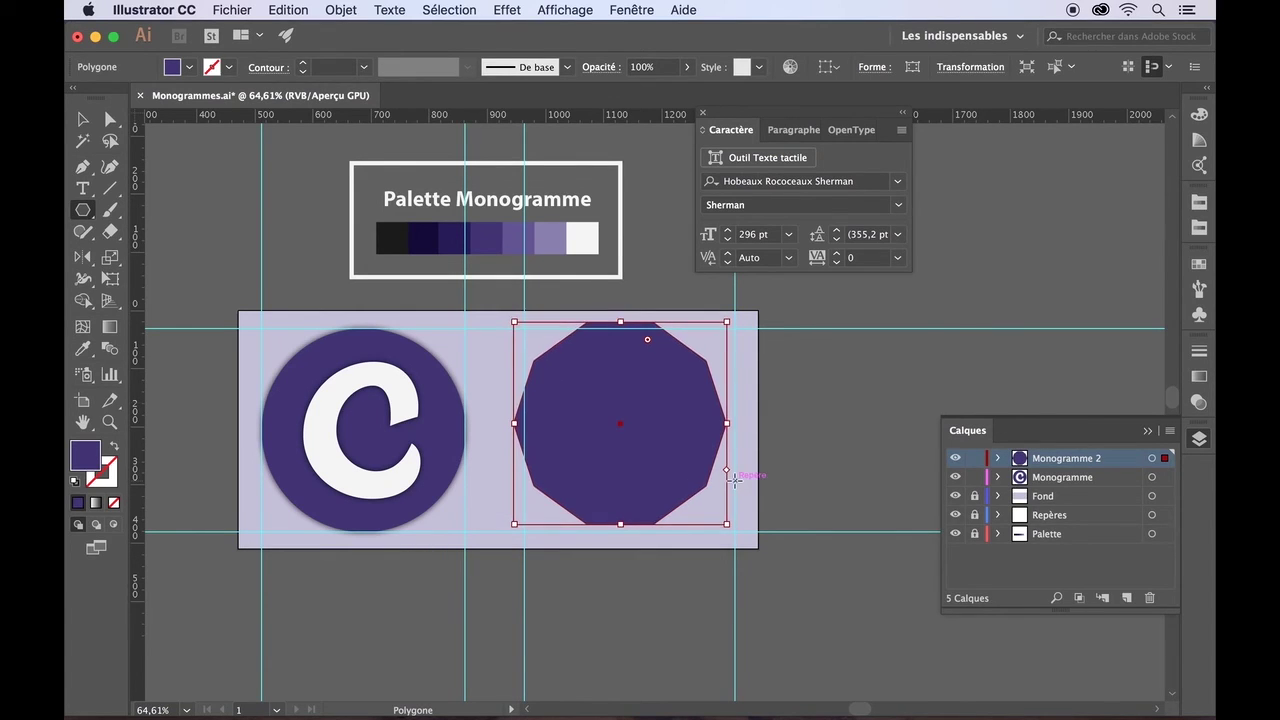
- Move, slightly shrink and nudge the polygon into place beside the circle within the guides
{"action": "key", "text": "v"}
{"action": "left_click_drag", "start_coordinate": [603, 384], "coordinate": [617, 393]}
{"action": "left_click_drag", "start_coordinate": [738, 530], "coordinate": [736, 528]}
{"action": "key", "text": "Right"}
{"action": "key", "text": "Down"}
{"action": "left_click", "coordinate": [160, 194]}
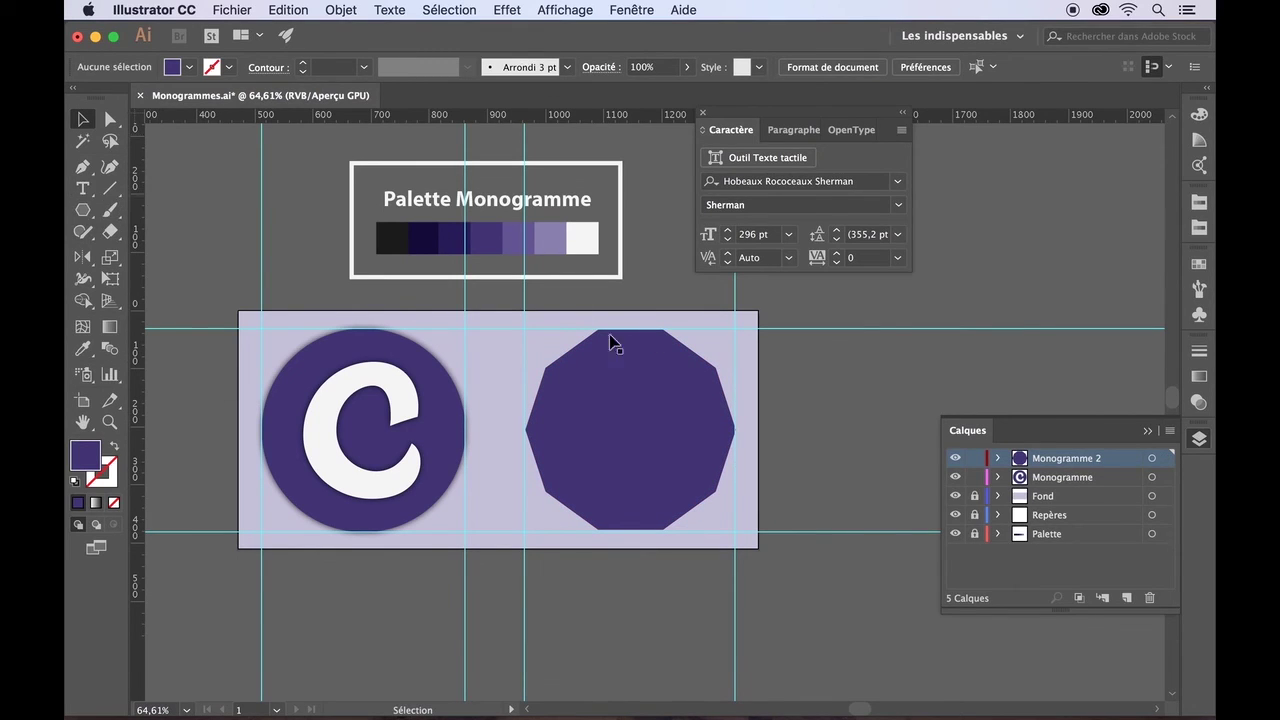
{"action": "left_click", "coordinate": [997, 458]}
- Type a letter C and set it in Reklame Script Bold
{"action": "left_click", "coordinate": [82, 189]}
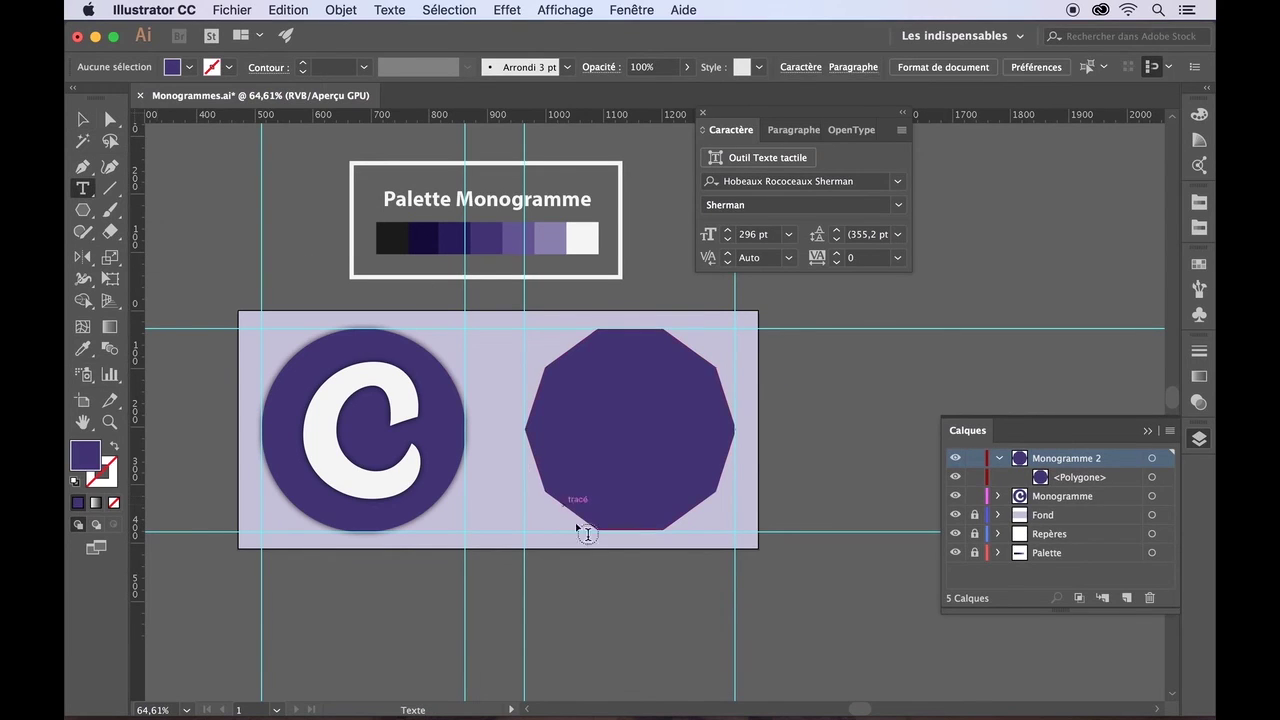
{"action": "left_click", "coordinate": [592, 625]}
{"action": "type", "text": "C"}
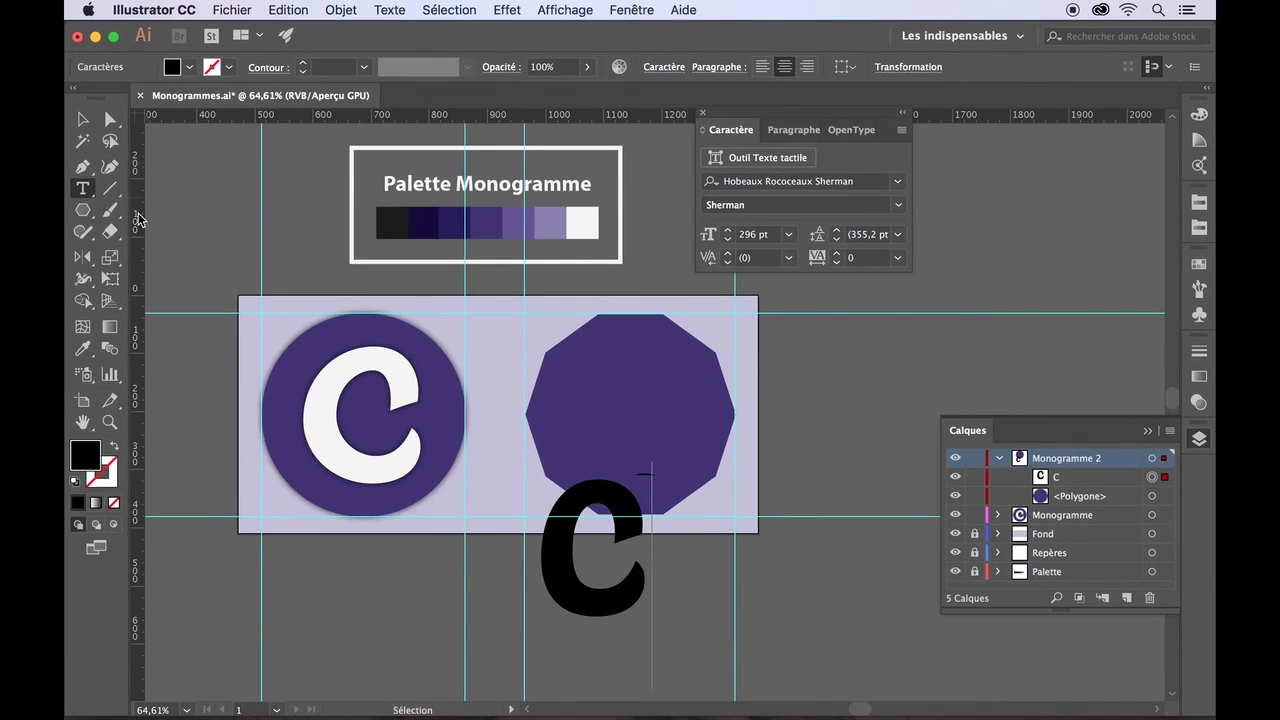
{"action": "double_click", "coordinate": [587, 525]}
{"action": "left_click", "coordinate": [897, 181]}
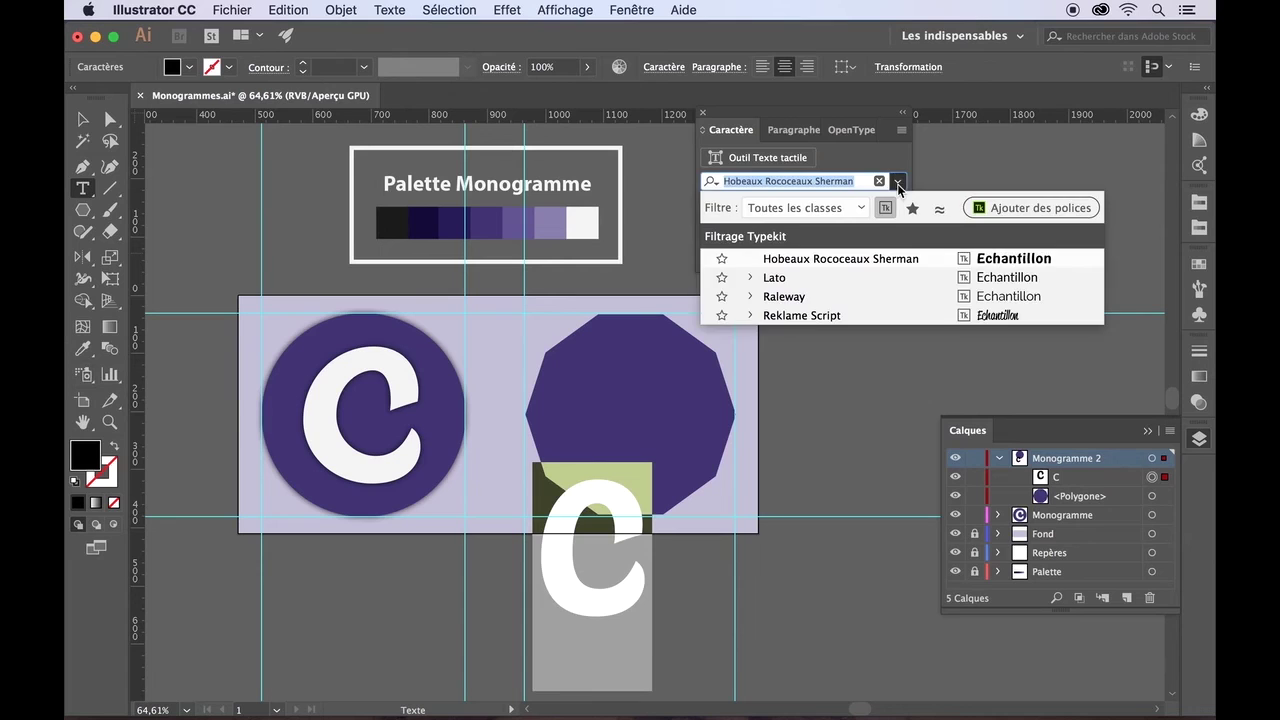
{"action": "left_click", "coordinate": [812, 313]}
{"action": "left_click", "coordinate": [898, 205]}
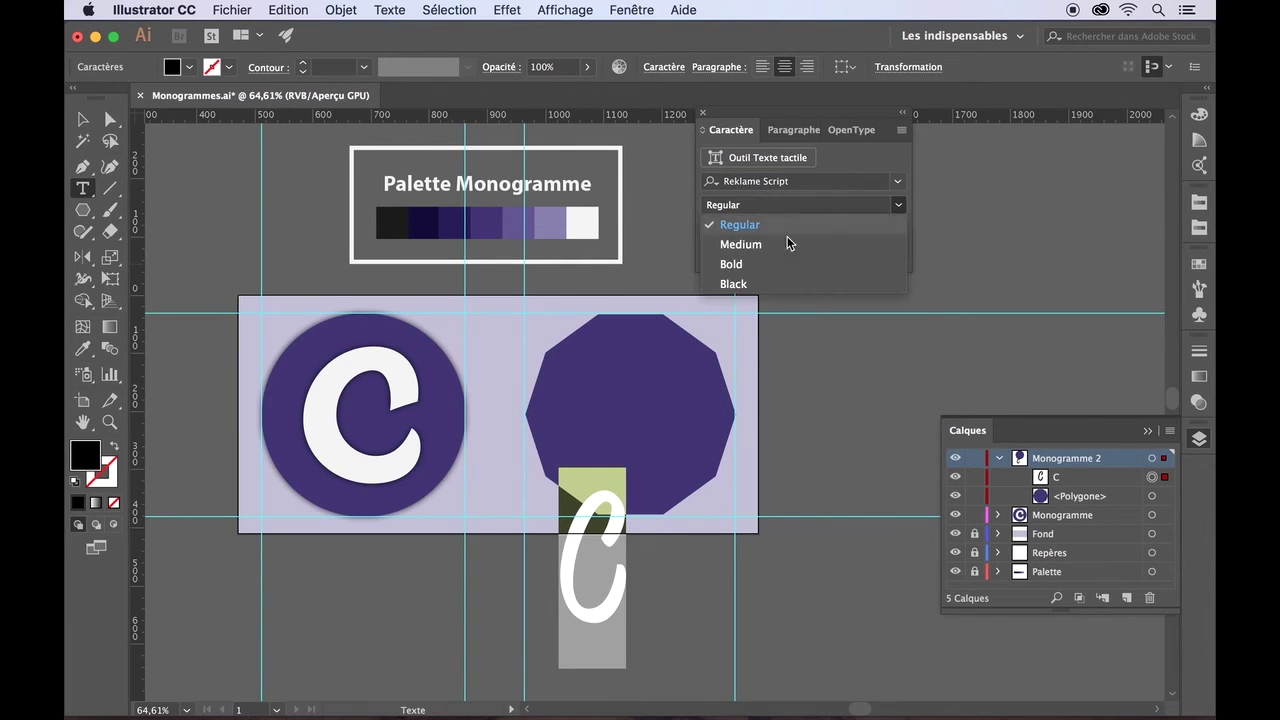
{"action": "left_click", "coordinate": [750, 283]}
{"action": "left_click", "coordinate": [909, 205]}
{"action": "left_click", "coordinate": [871, 263]}
- Move the C onto the polygon and colour it white from the palette
{"action": "key", "text": "Escape"}
{"action": "left_click_drag", "start_coordinate": [561, 577], "coordinate": [657, 423]}
{"action": "key", "text": "t"}
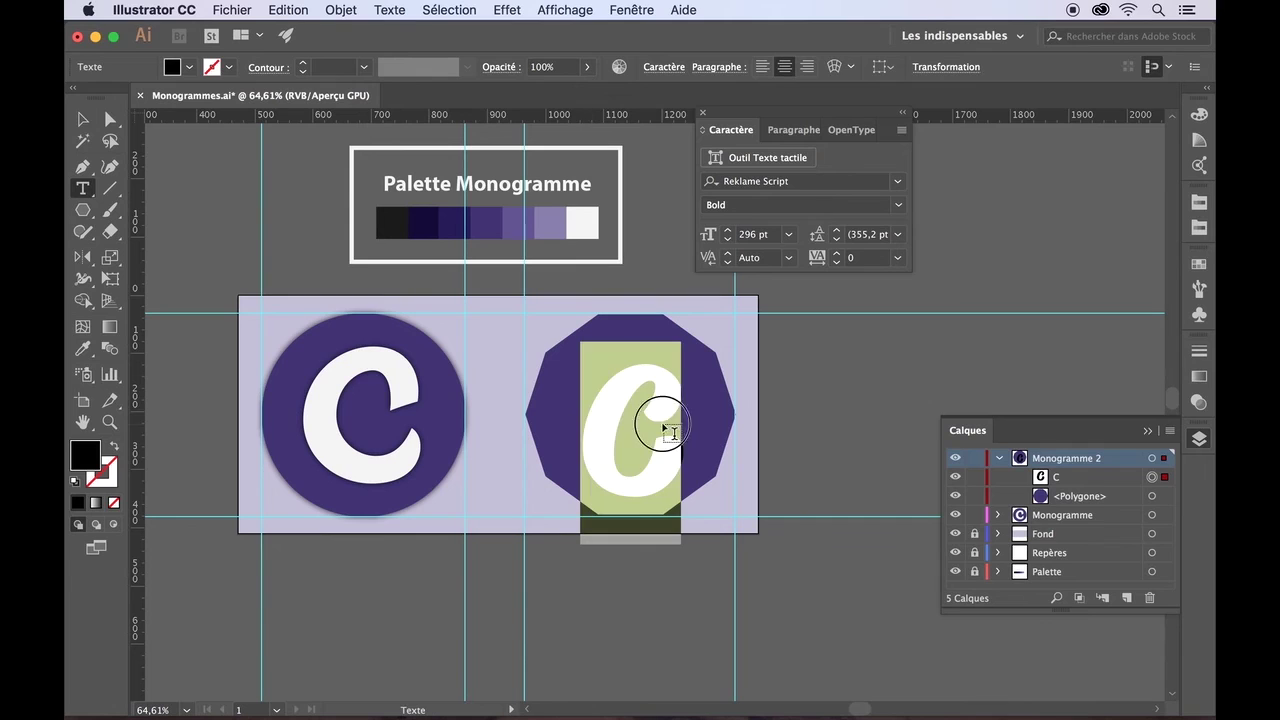
{"action": "left_click", "coordinate": [83, 350]}
{"action": "left_click", "coordinate": [580, 222]}
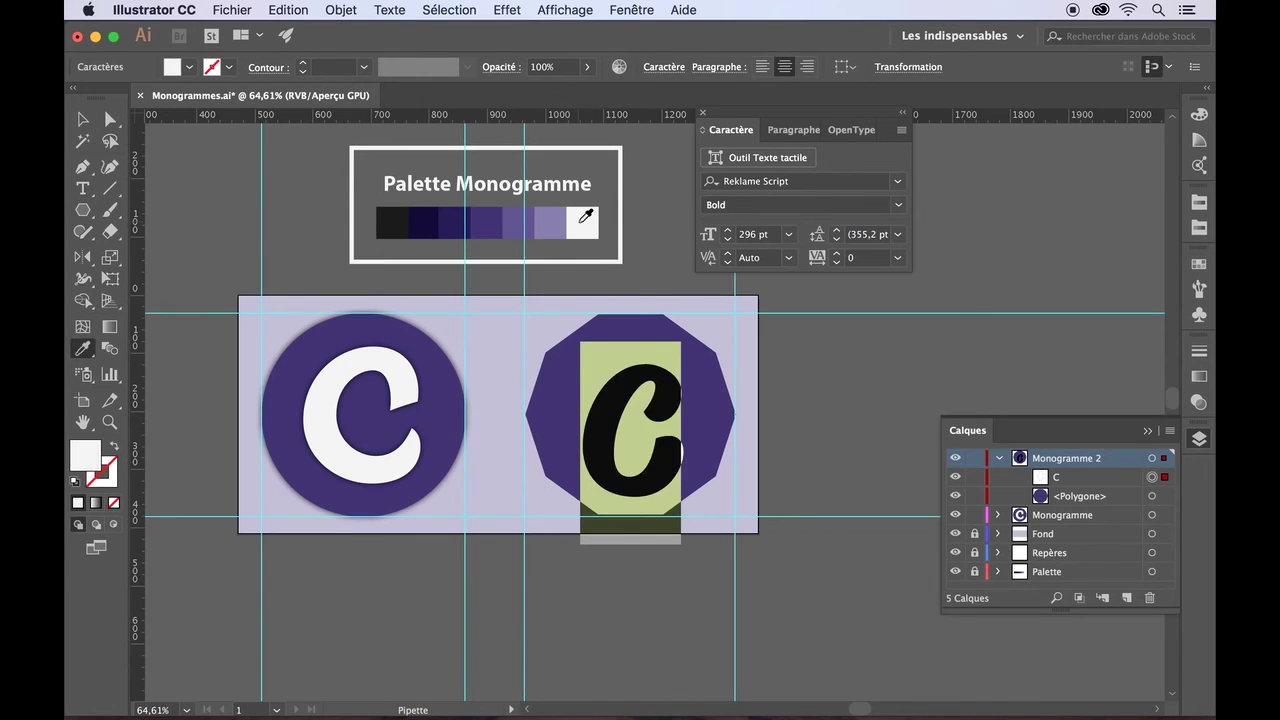
{"action": "key", "text": "Escape"}
- Centre the C on the polygon, undo a stray move, and adjust its corner points
{"action": "left_click", "coordinate": [237, 229]}
{"action": "left_click", "coordinate": [652, 400]}
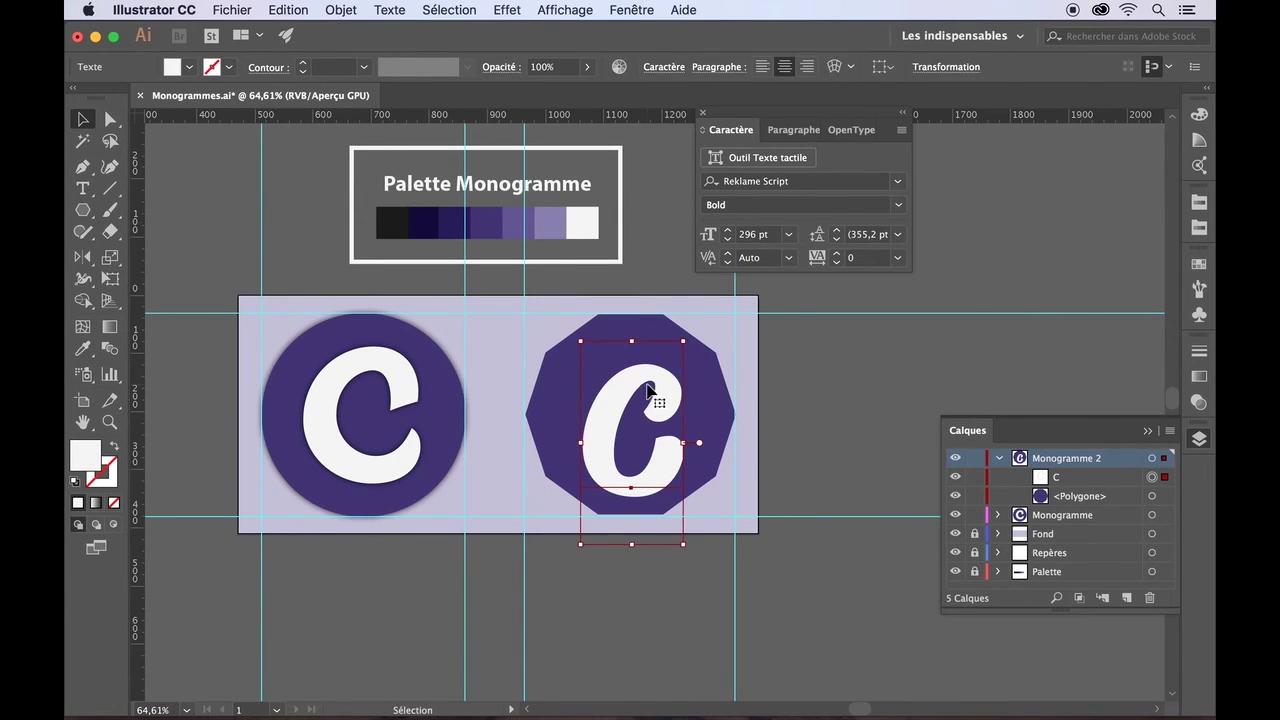
{"action": "left_click", "coordinate": [557, 388], "text": "shift"}
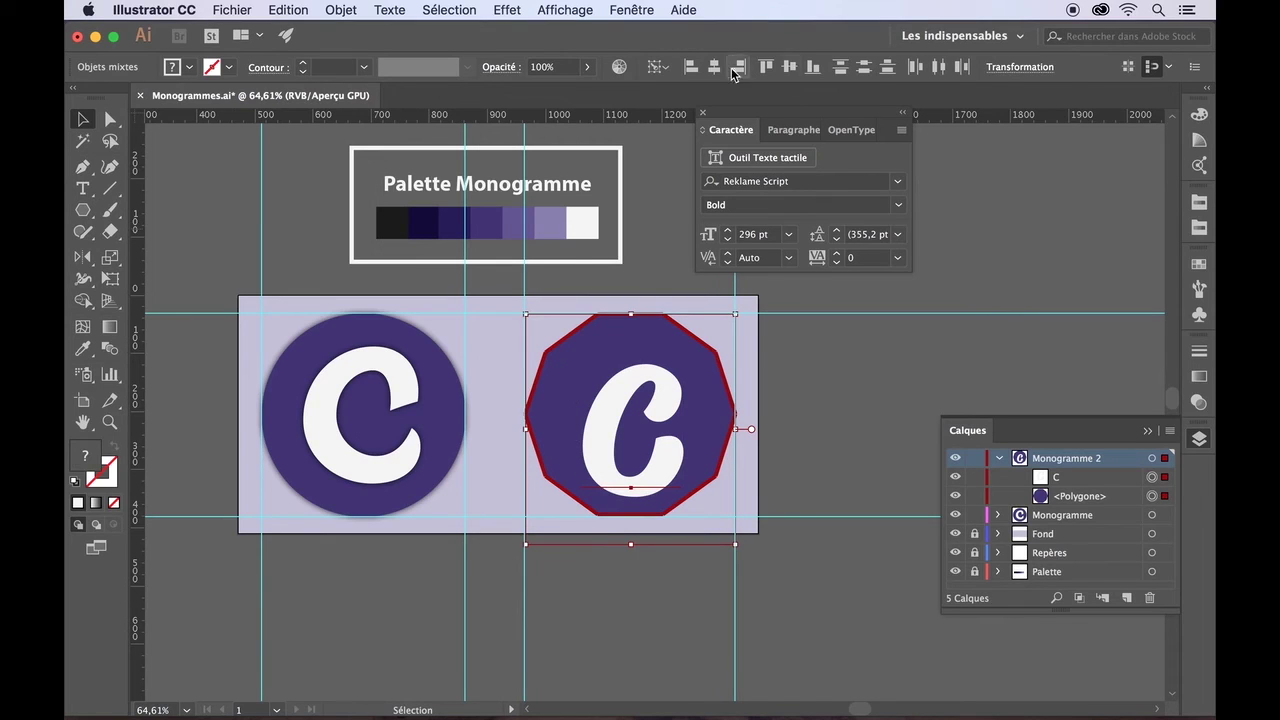
{"action": "left_click", "coordinate": [790, 67]}
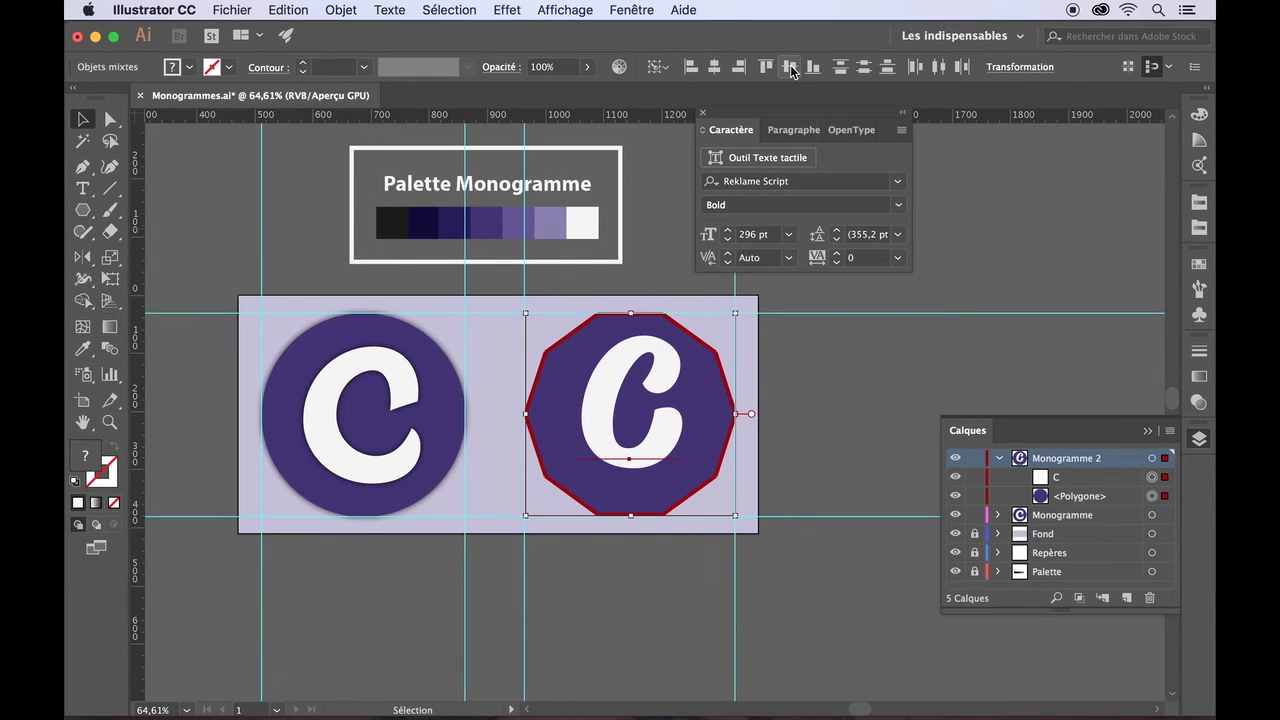
{"action": "left_click", "coordinate": [1040, 245]}
{"action": "key", "text": "super+z"}
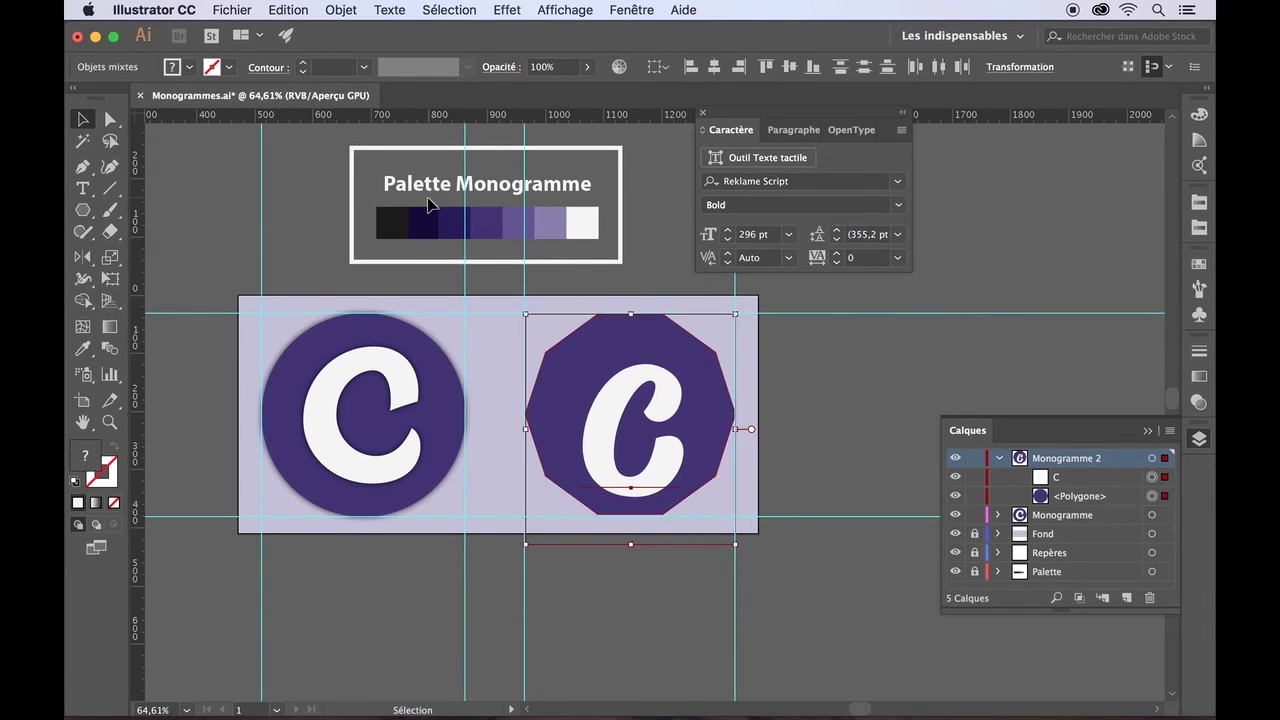
{"action": "key", "text": "a"}
{"action": "left_click_drag", "start_coordinate": [545, 357], "coordinate": [509, 360]}
{"action": "left_click", "coordinate": [545, 339]}
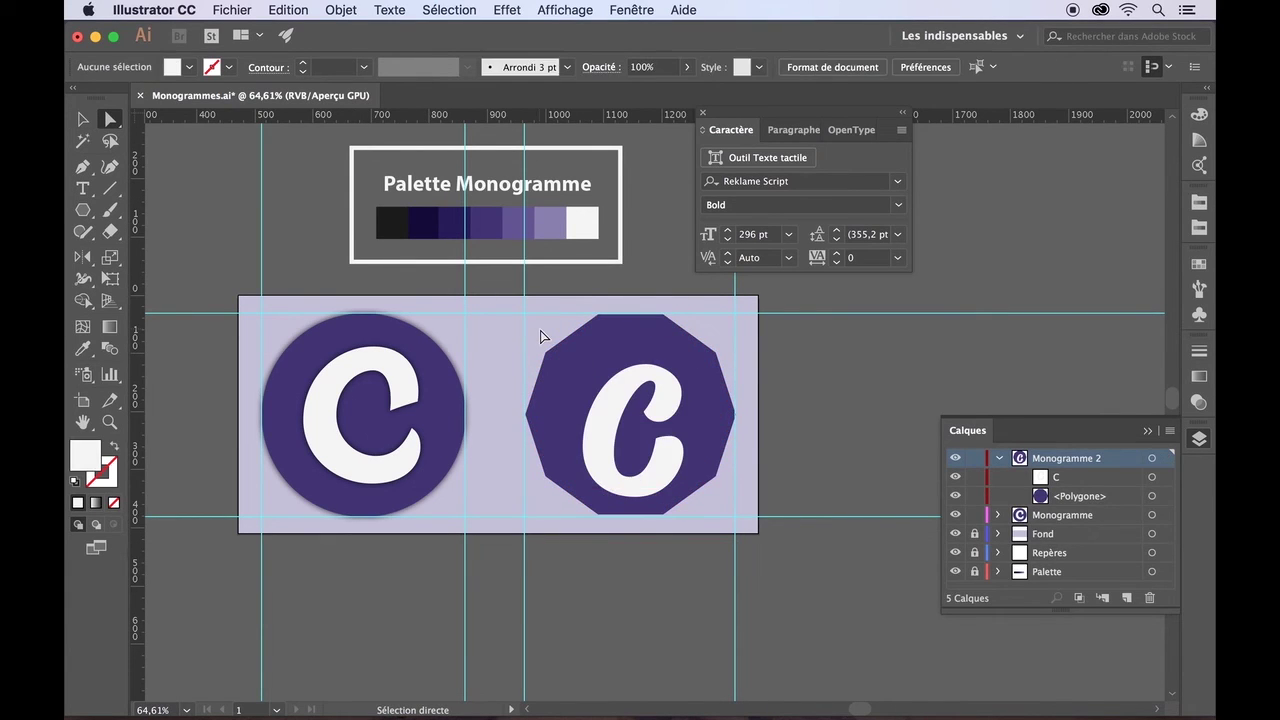
- Nudge the C up and left in the decagon and close the Caractère panel
{"action": "left_click", "coordinate": [609, 421]}
{"action": "left_click_drag", "start_coordinate": [610, 423], "coordinate": [599, 406]}
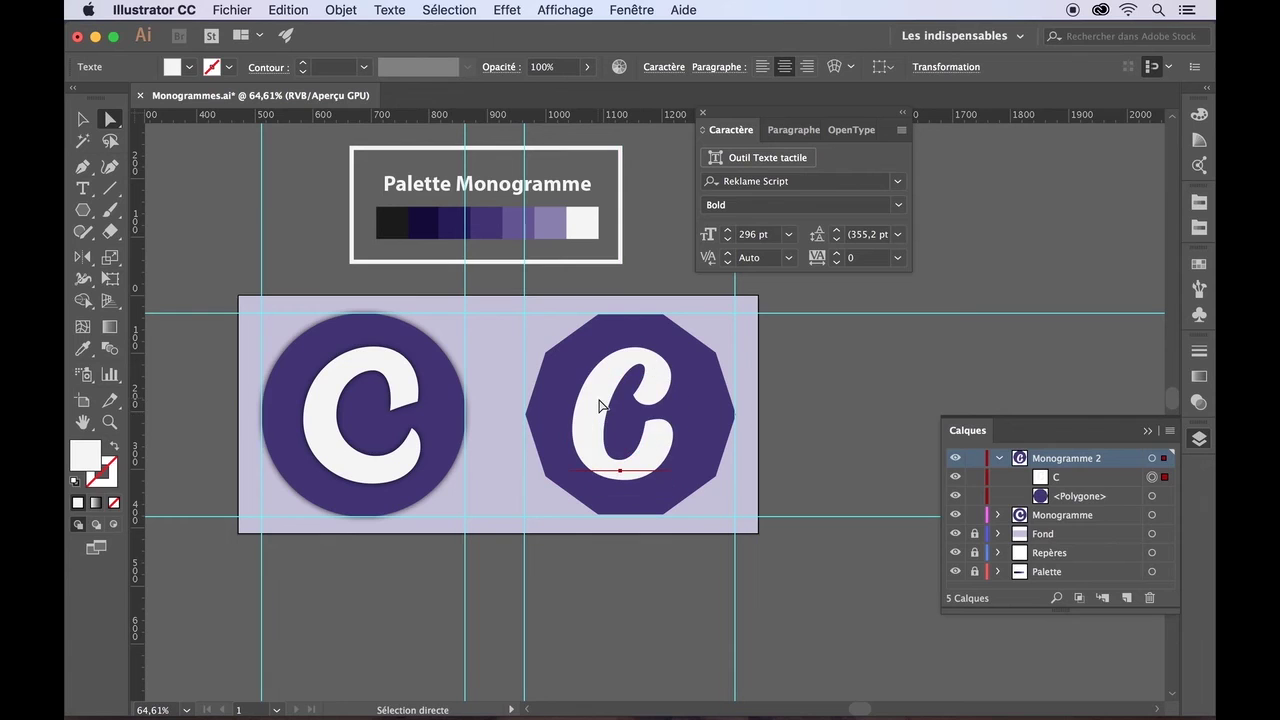
{"action": "left_click", "coordinate": [389, 9]}
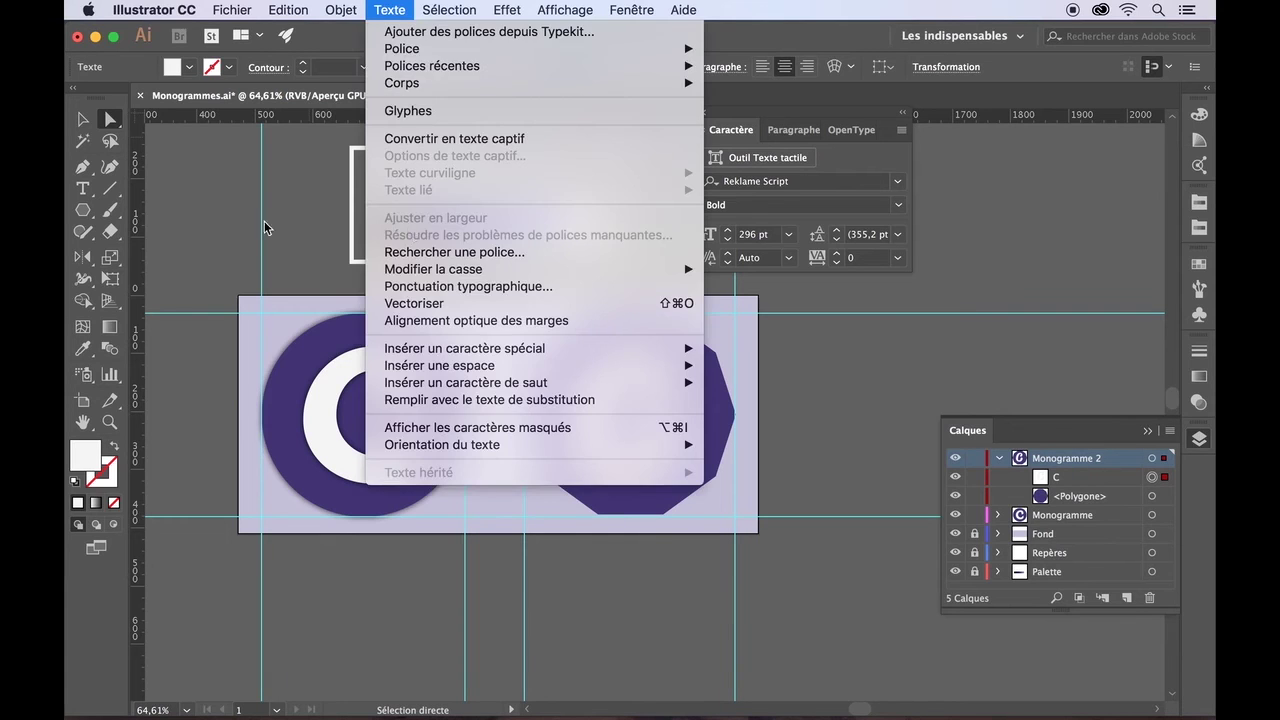
{"action": "left_click", "coordinate": [264, 221]}
{"action": "left_click", "coordinate": [704, 112]}
{"action": "left_click", "coordinate": [858, 191]}
{"action": "left_click", "coordinate": [598, 396]}
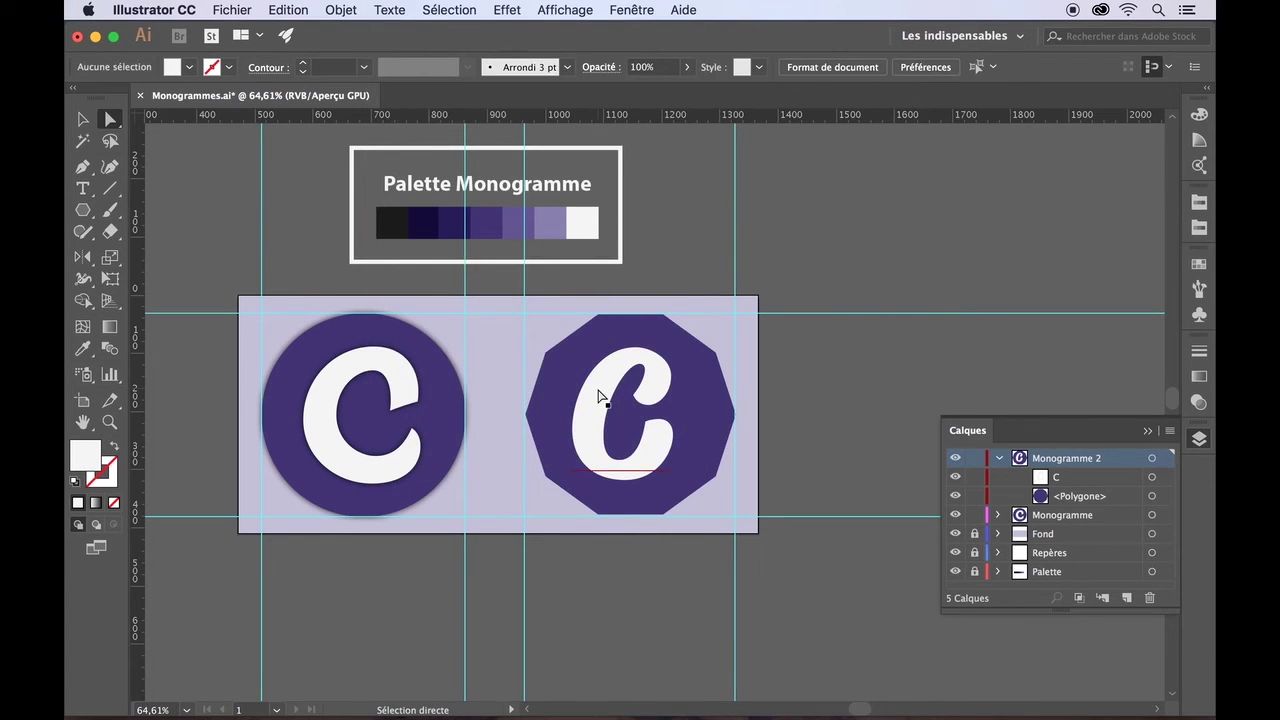
- Outline the C with Texte > Vectoriser and centre it horizontally and vertically on the decagon
{"action": "key", "text": "v"}
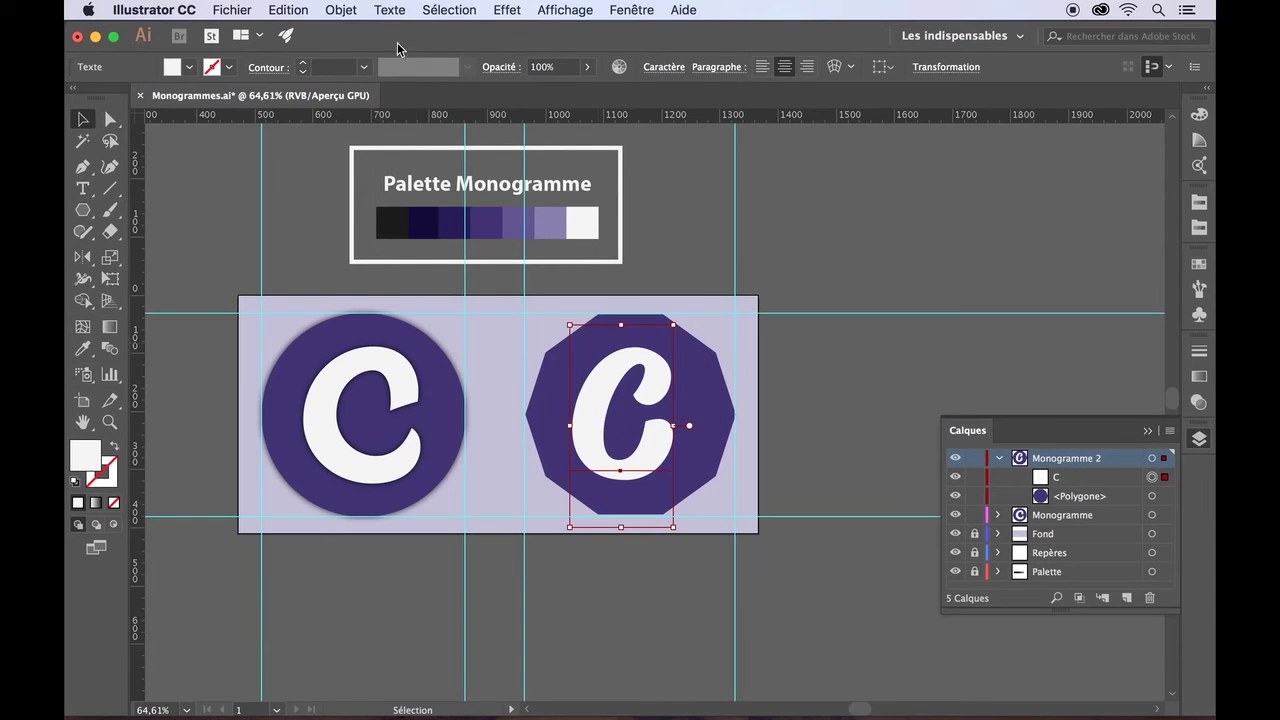
{"action": "left_click", "coordinate": [389, 9]}
{"action": "left_click", "coordinate": [420, 300]}
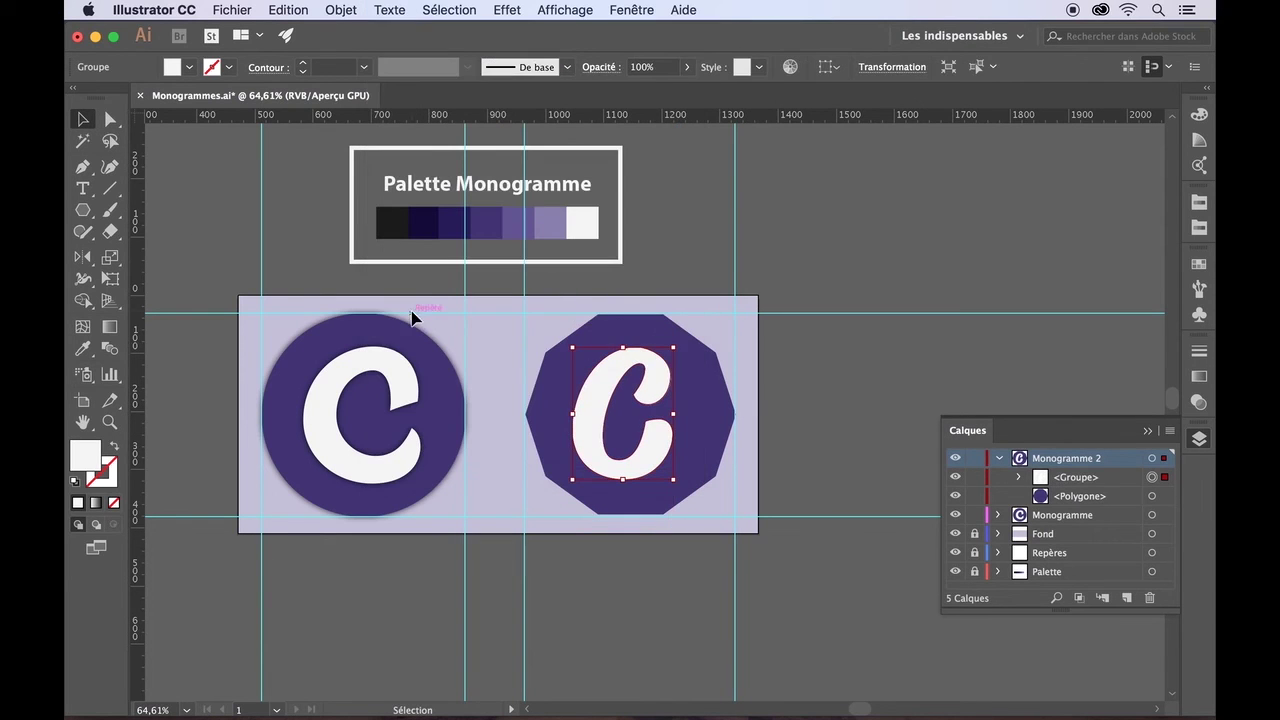
{"action": "left_click", "coordinate": [560, 397], "text": "shift"}
{"action": "left_click", "coordinate": [839, 67]}
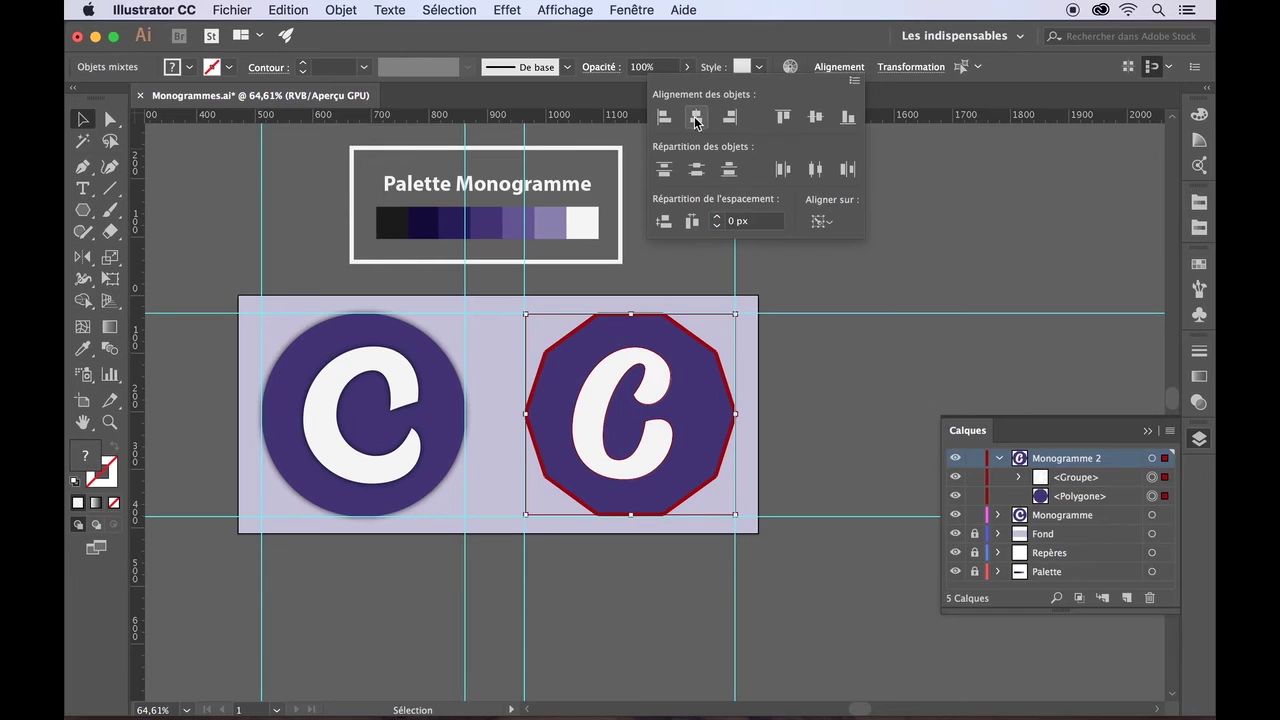
{"action": "left_click", "coordinate": [696, 118]}
{"action": "left_click", "coordinate": [815, 117]}
{"action": "left_click", "coordinate": [708, 346]}
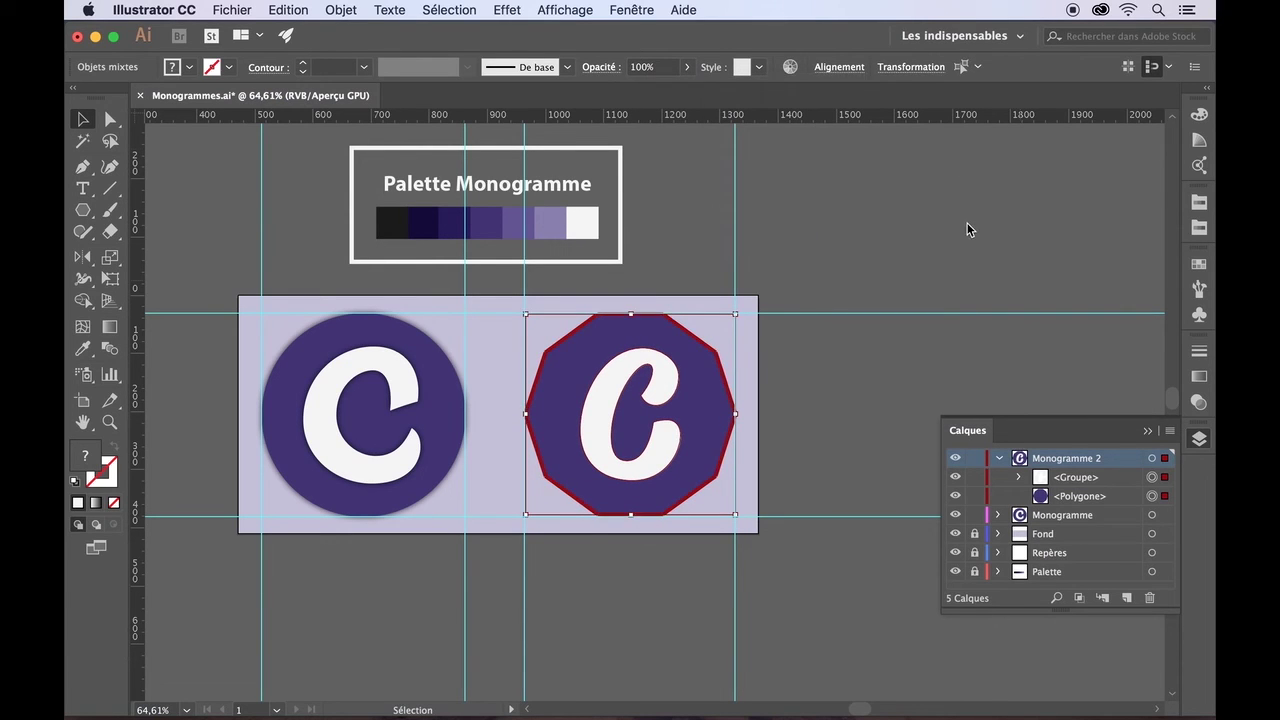
{"action": "left_click", "coordinate": [674, 377]}
{"action": "left_click", "coordinate": [856, 251]}
{"action": "left_click", "coordinate": [670, 373]}
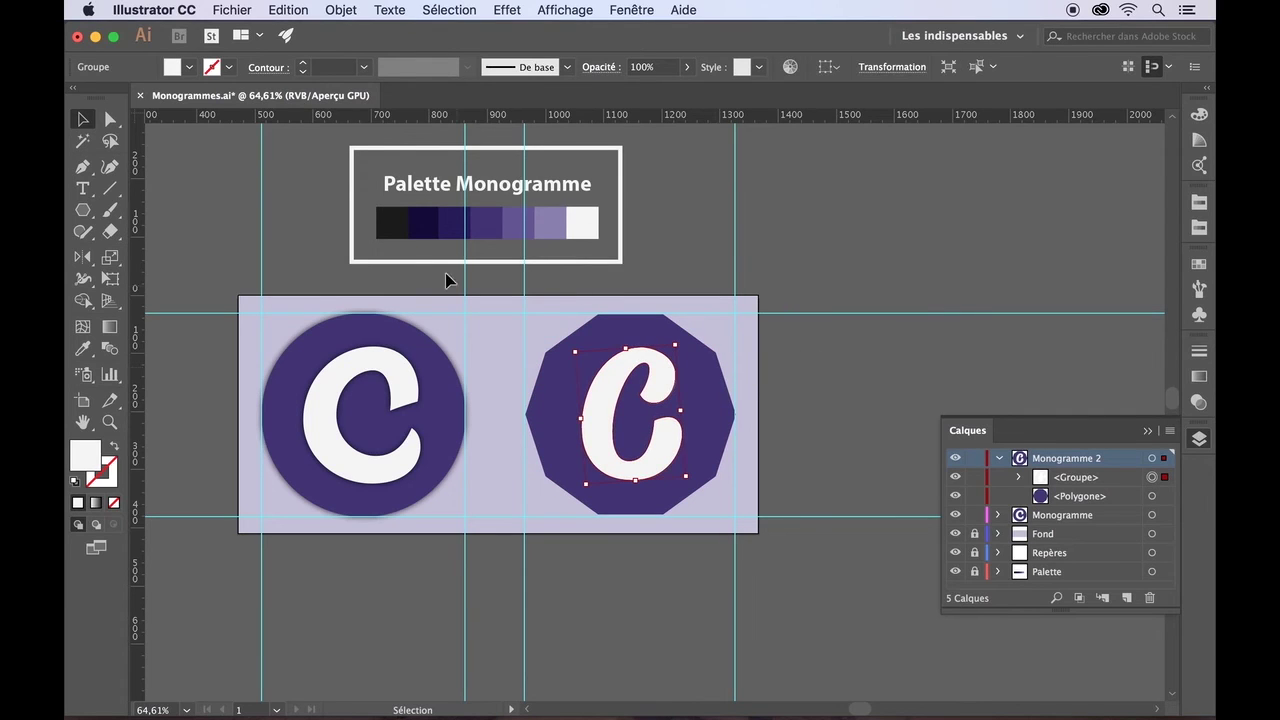
- Adjust the C's bottom curve and pull its left anchor down-left
{"action": "left_click", "coordinate": [110, 122]}
{"action": "left_click", "coordinate": [584, 415]}
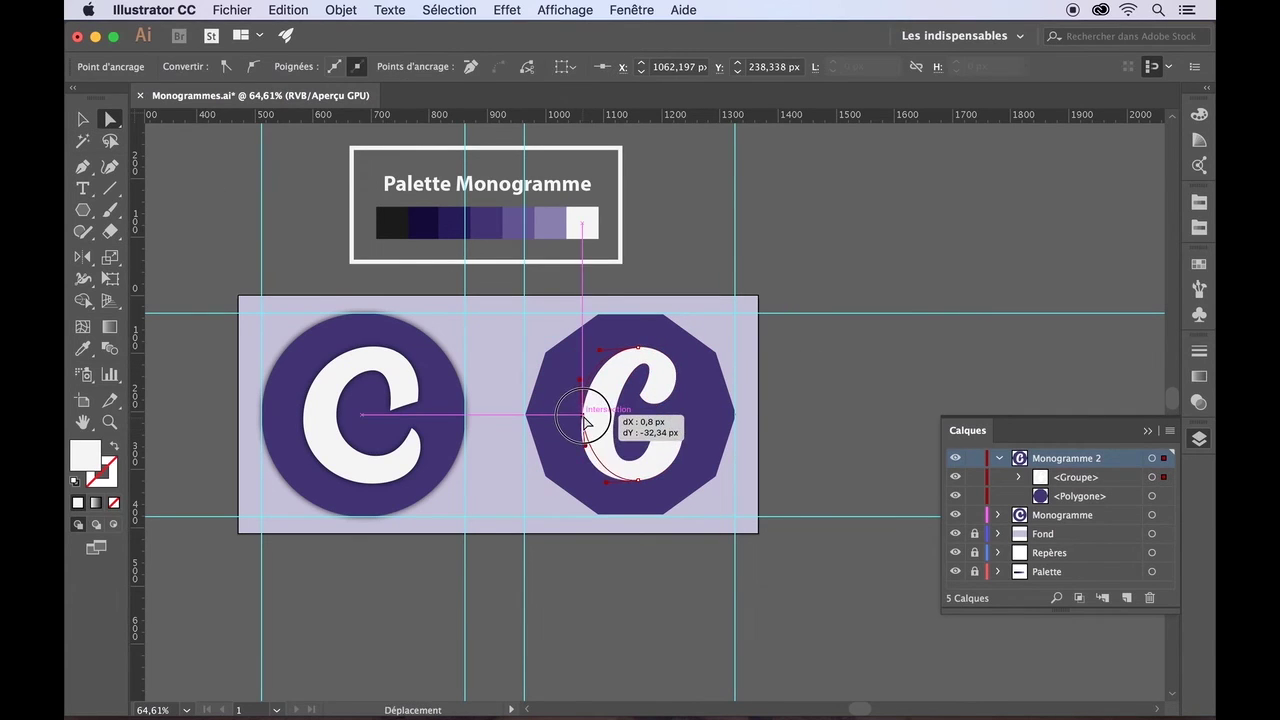
{"action": "left_click_drag", "start_coordinate": [607, 483], "coordinate": [602, 489]}
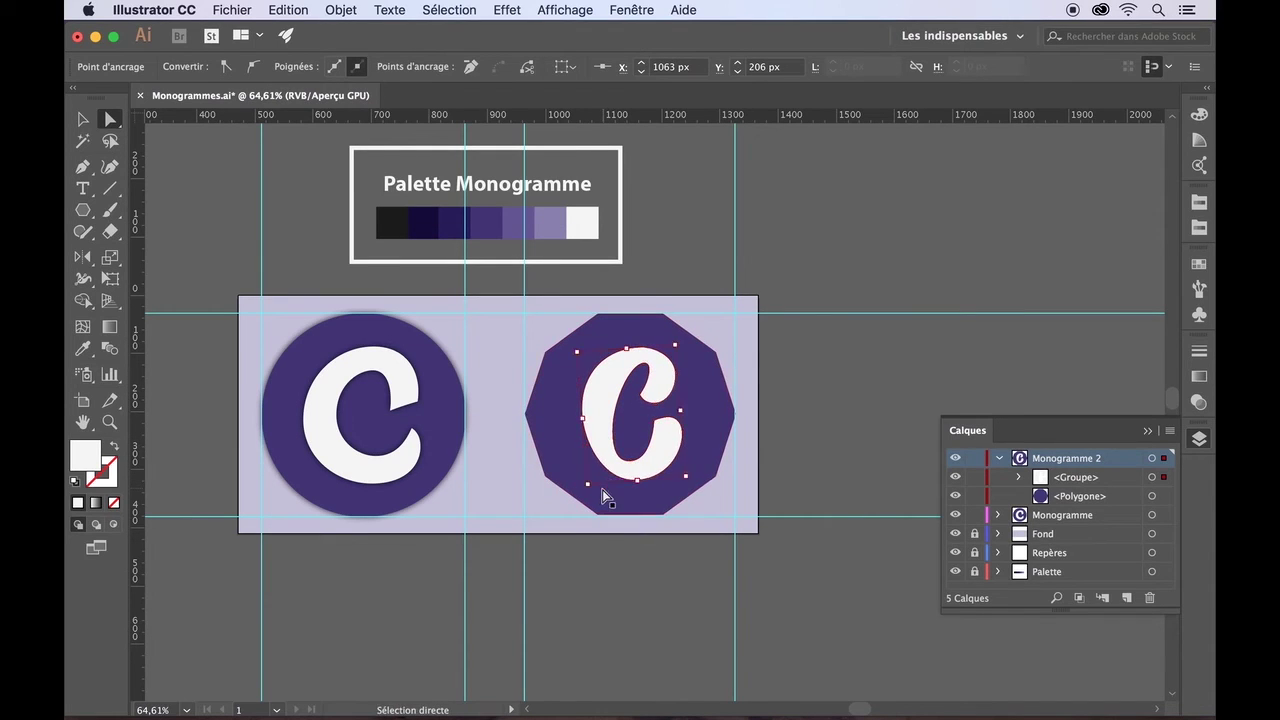
{"action": "left_click_drag", "start_coordinate": [583, 418], "coordinate": [574, 430]}
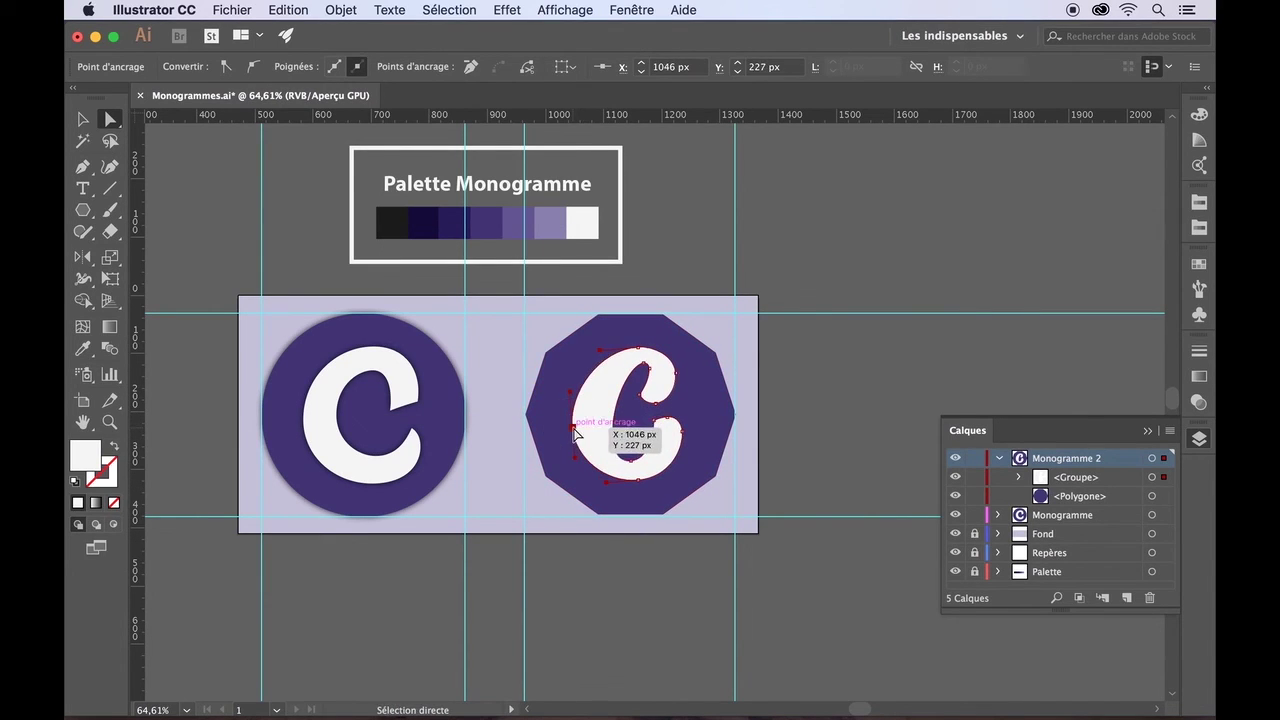
{"action": "left_click", "coordinate": [812, 313]}
{"action": "left_click", "coordinate": [646, 385]}
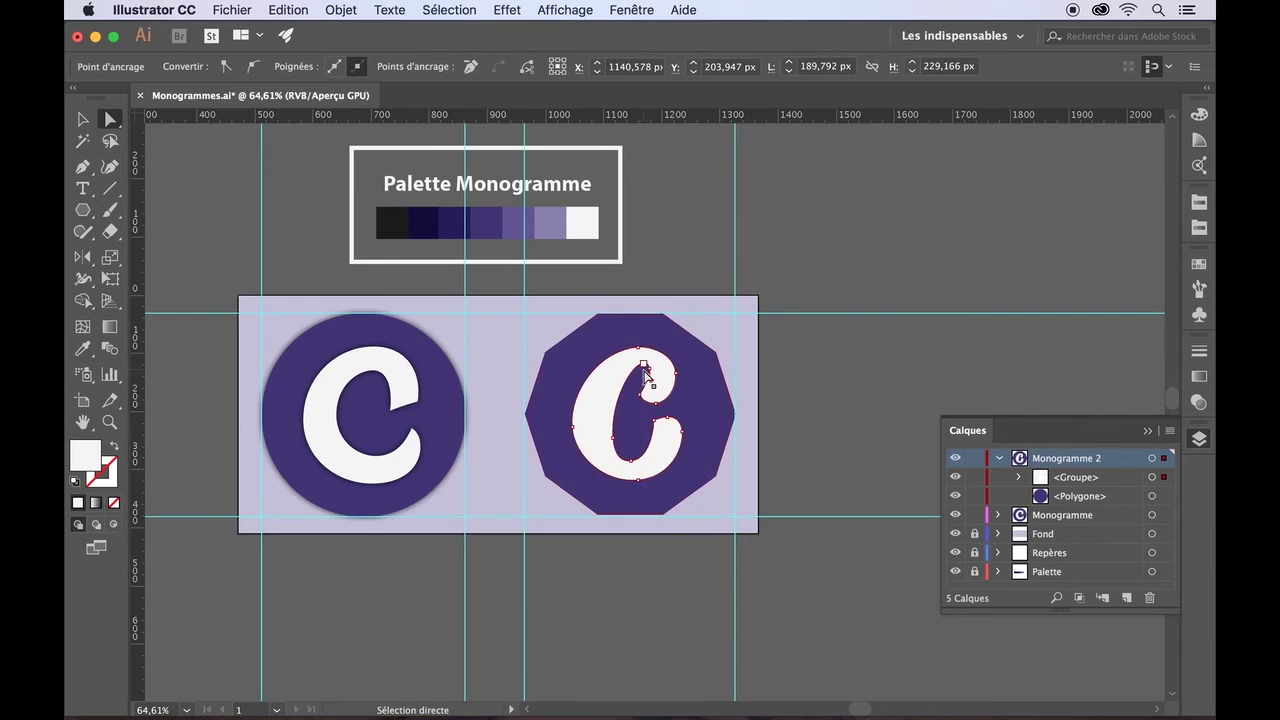
- Reshape the C's inner top anchor into a smoother hook while zoomed in
{"action": "scroll", "coordinate": [644, 369], "scroll_direction": "up", "scroll_amount": 5}
{"action": "left_click", "coordinate": [662, 368]}
{"action": "left_click_drag", "start_coordinate": [668, 408], "coordinate": [694, 417]}
{"action": "scroll", "coordinate": [691, 404], "scroll_direction": "up", "scroll_amount": 4}
{"action": "left_click", "coordinate": [694, 417]}
{"action": "scroll", "coordinate": [694, 417], "scroll_direction": "down", "scroll_amount": 1}
{"action": "scroll", "coordinate": [684, 392], "scroll_direction": "up", "scroll_amount": 2}
{"action": "left_click", "coordinate": [644, 321]}
{"action": "left_click_drag", "start_coordinate": [671, 317], "coordinate": [671, 315]}
{"action": "left_click", "coordinate": [636, 428]}
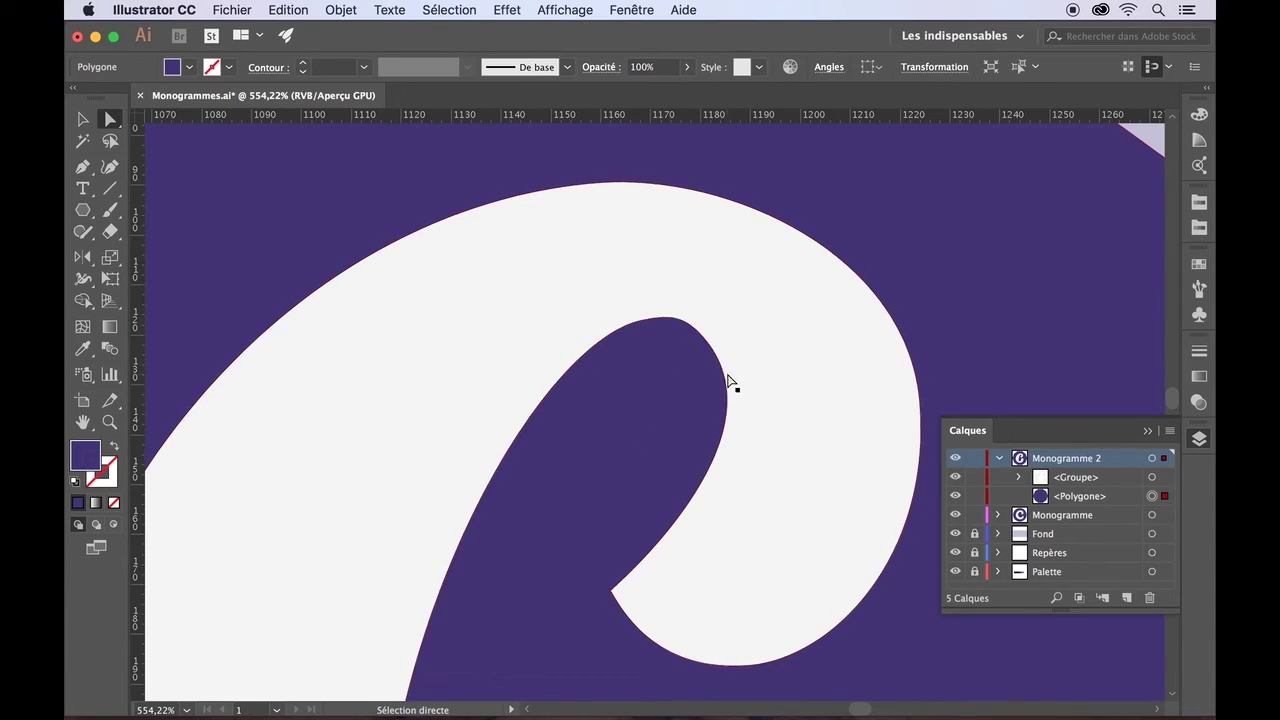
{"action": "scroll", "coordinate": [727, 374], "scroll_direction": "down", "scroll_amount": 4}
{"action": "scroll", "coordinate": [767, 370], "scroll_direction": "down", "scroll_amount": 4}
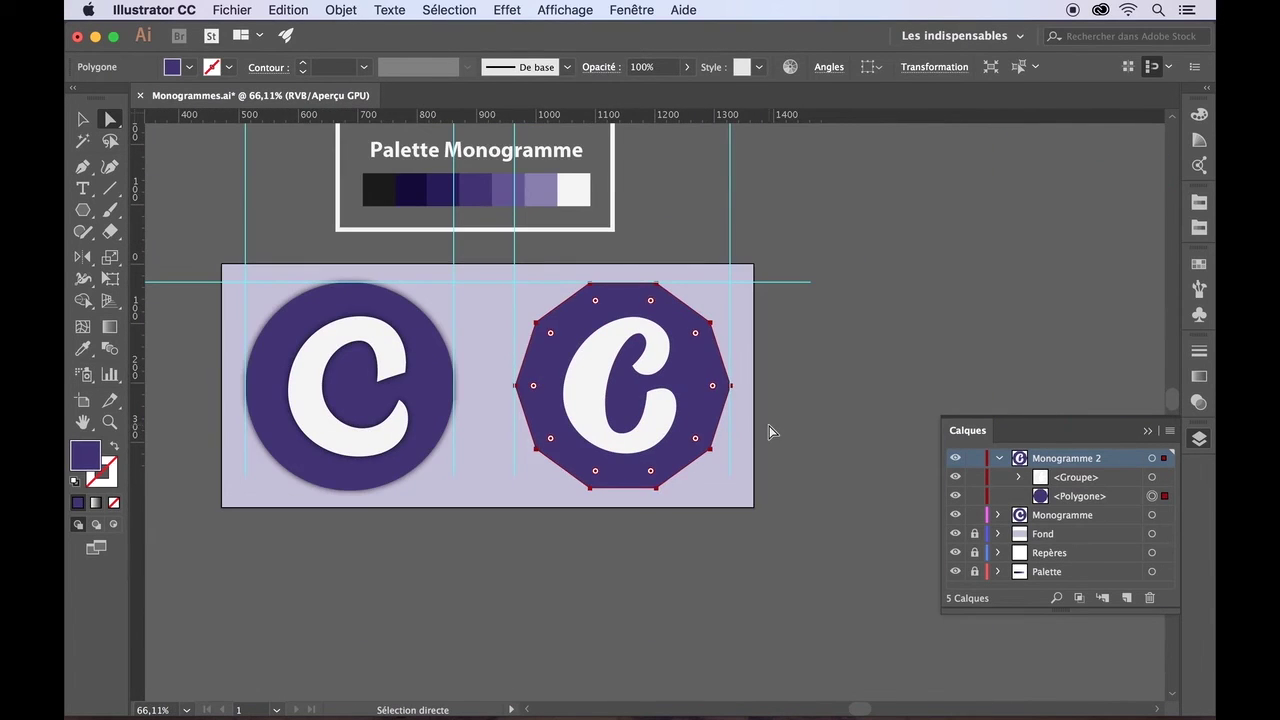
{"action": "left_click", "coordinate": [770, 432]}
{"action": "left_click", "coordinate": [84, 172]}
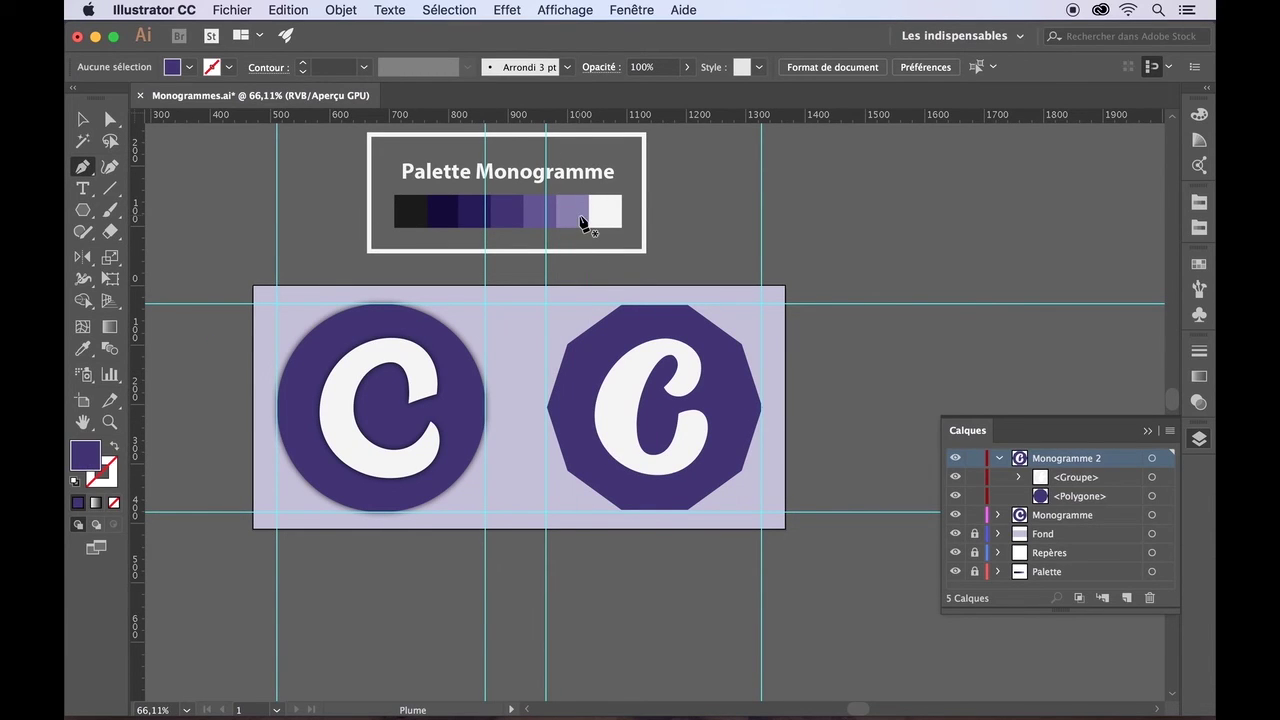
- Remove a stray pen point and sample the darker purple swatch as the fill
{"action": "left_click", "coordinate": [616, 204]}
{"action": "key", "text": "super+z"}
{"action": "left_click", "coordinate": [84, 124]}
{"action": "left_click", "coordinate": [84, 349]}
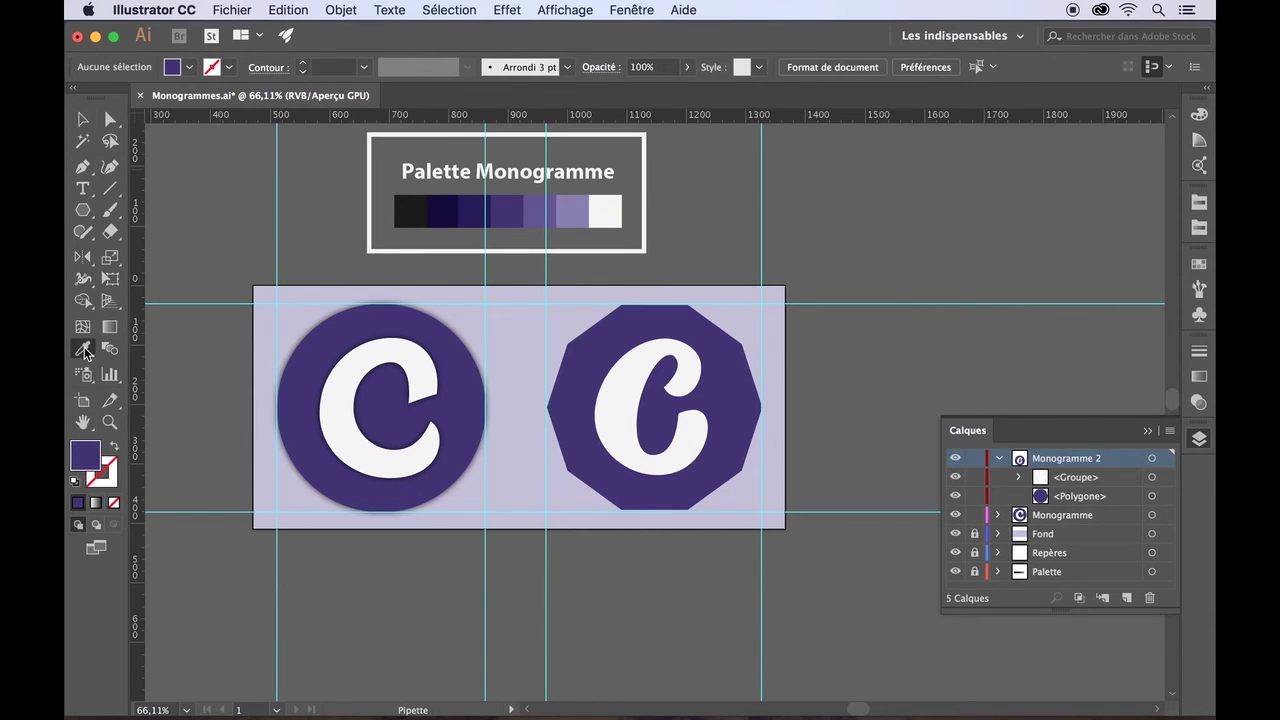
{"action": "left_click", "coordinate": [479, 209]}
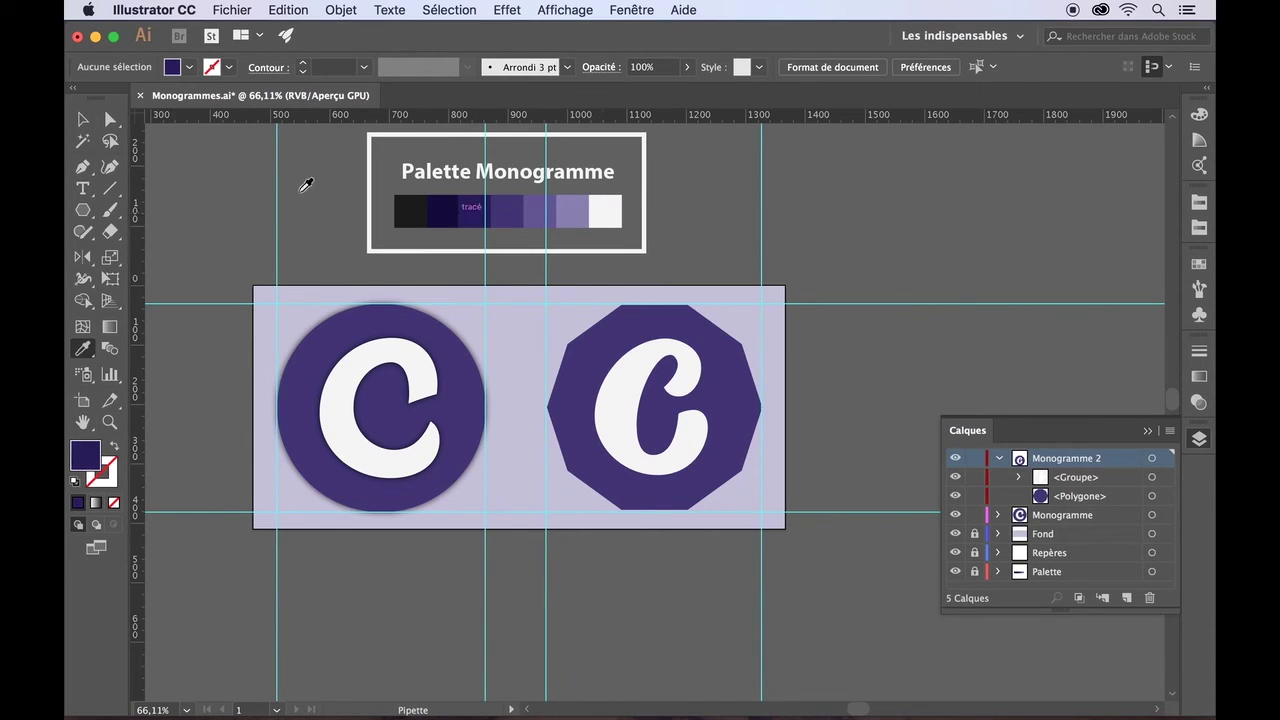
- Draw a closed long-shadow shape from the C's left edge running down-right across the decagon
{"action": "left_click", "coordinate": [86, 166]}
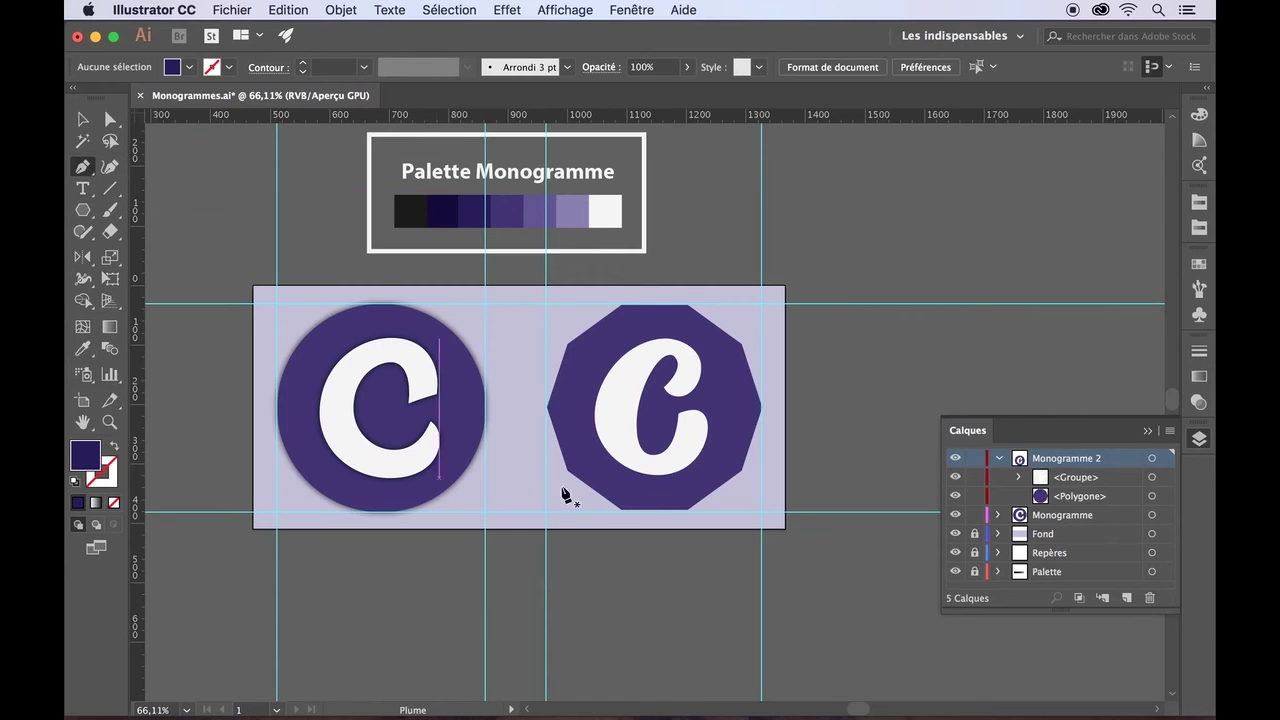
{"action": "left_click", "coordinate": [599, 432]}
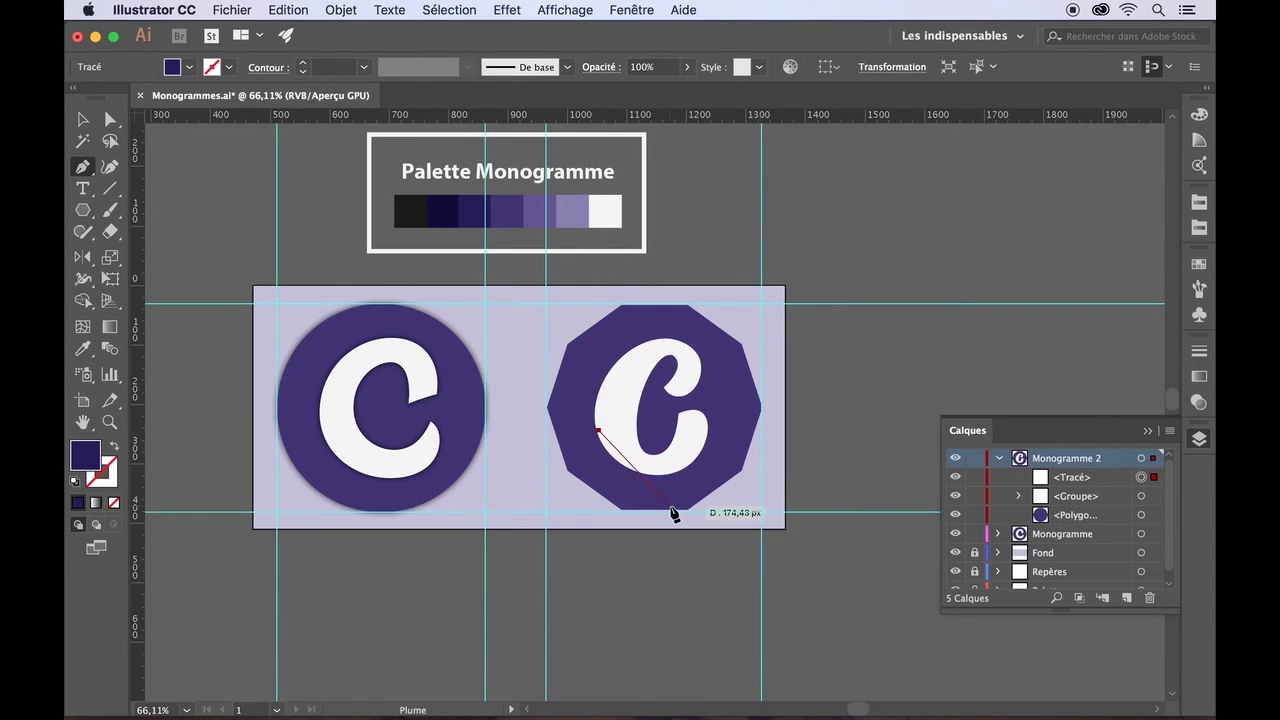
{"action": "scroll", "coordinate": [674, 514], "scroll_direction": "up", "scroll_amount": 5}
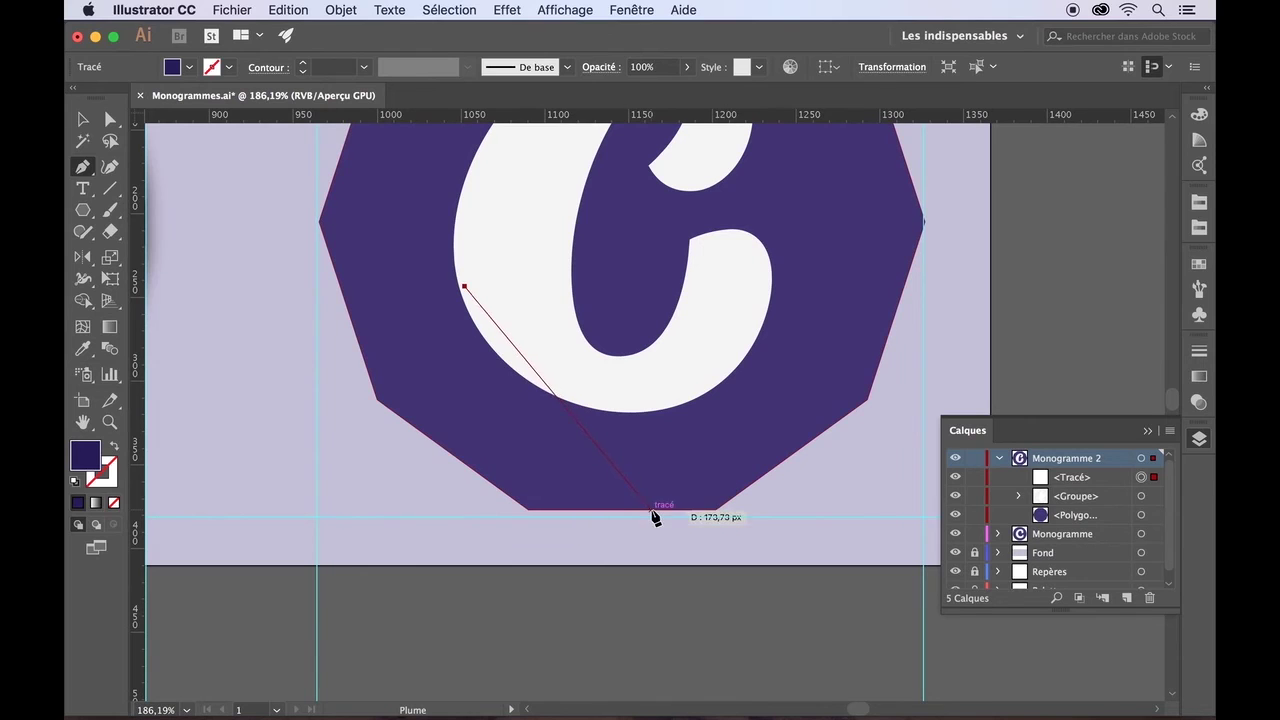
{"action": "left_click", "coordinate": [651, 511]}
{"action": "left_click", "coordinate": [800, 512]}
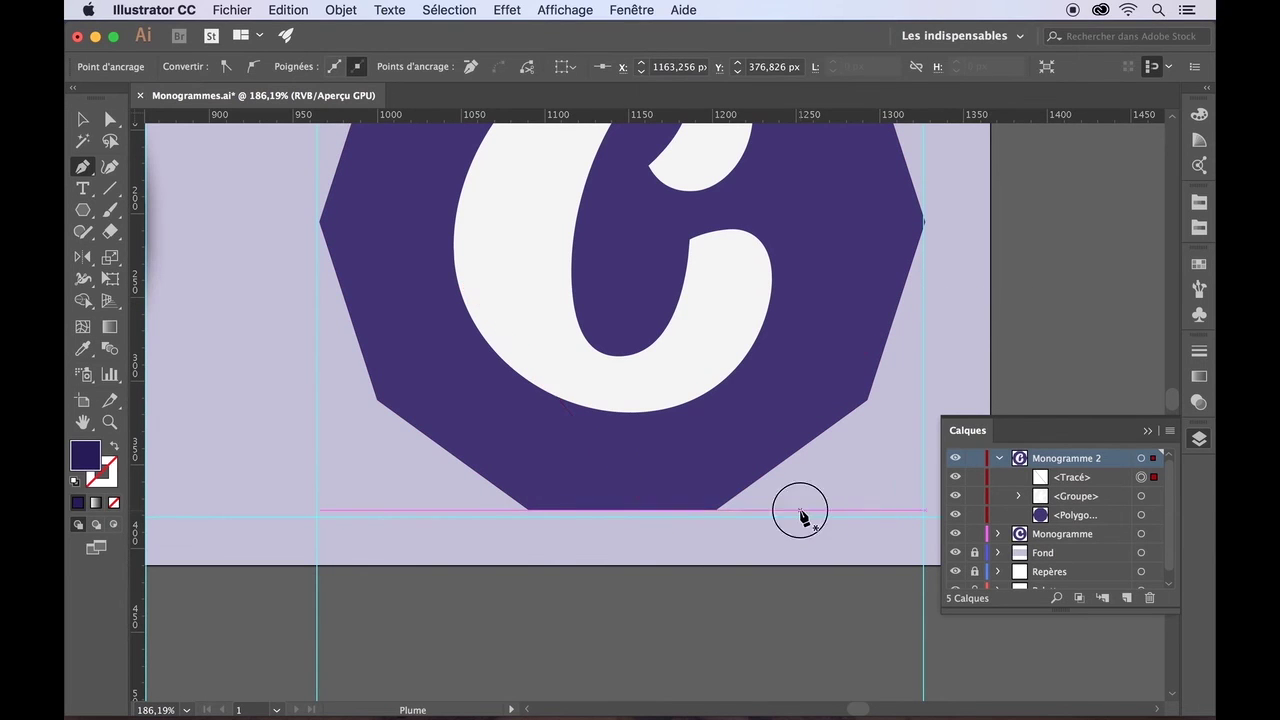
{"action": "left_click", "coordinate": [965, 347]}
{"action": "scroll", "coordinate": [968, 350], "scroll_direction": "up", "scroll_amount": 3}
{"action": "scroll", "coordinate": [968, 350], "scroll_direction": "right", "scroll_amount": 1}
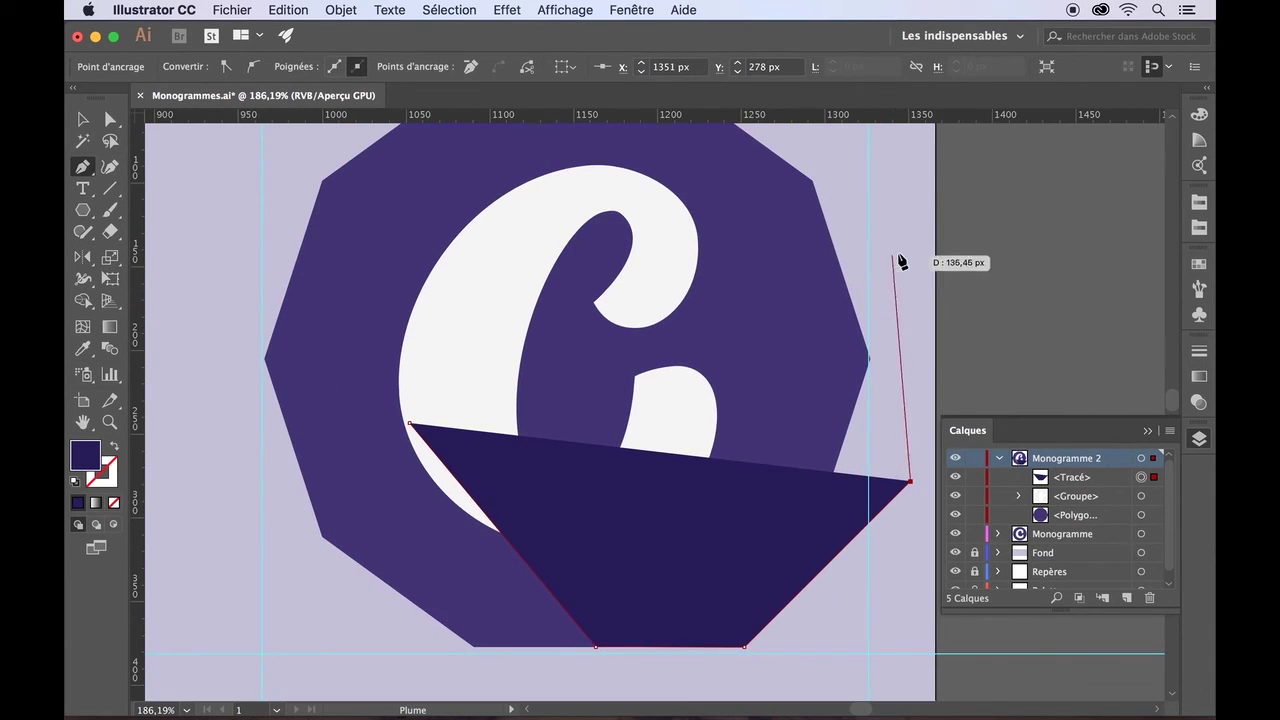
{"action": "left_click", "coordinate": [910, 358]}
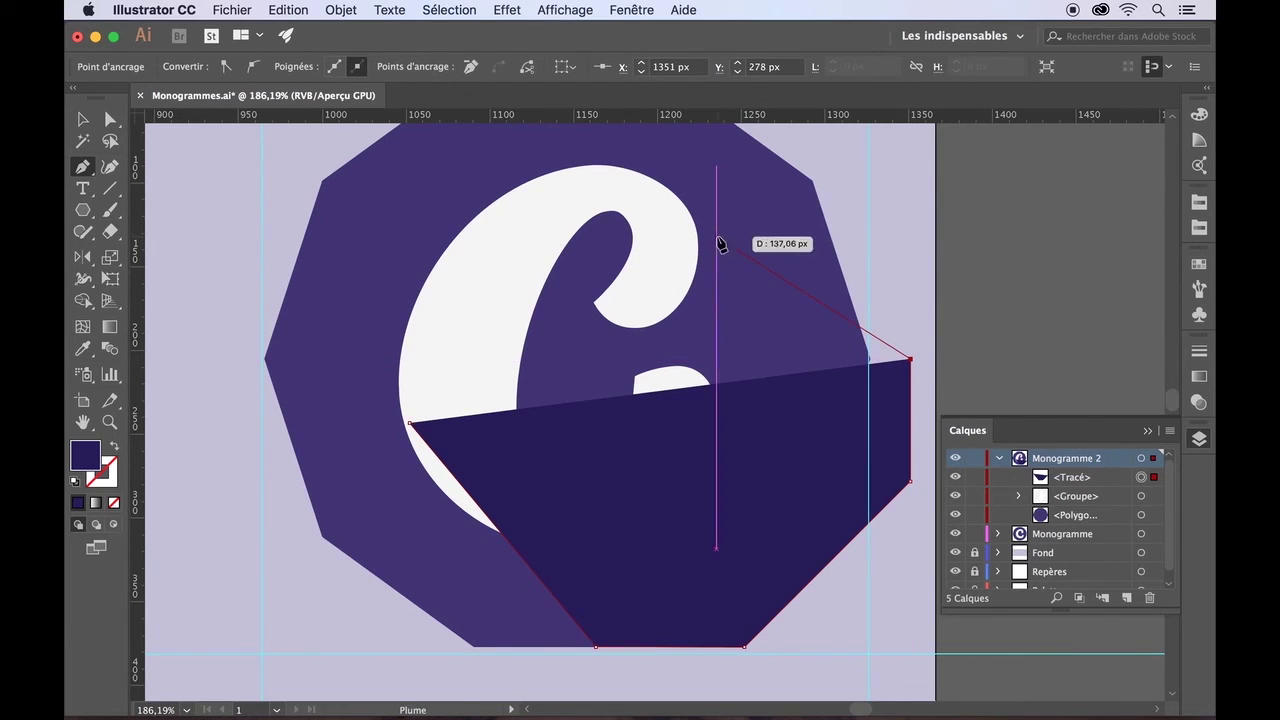
{"action": "left_click", "coordinate": [638, 166]}
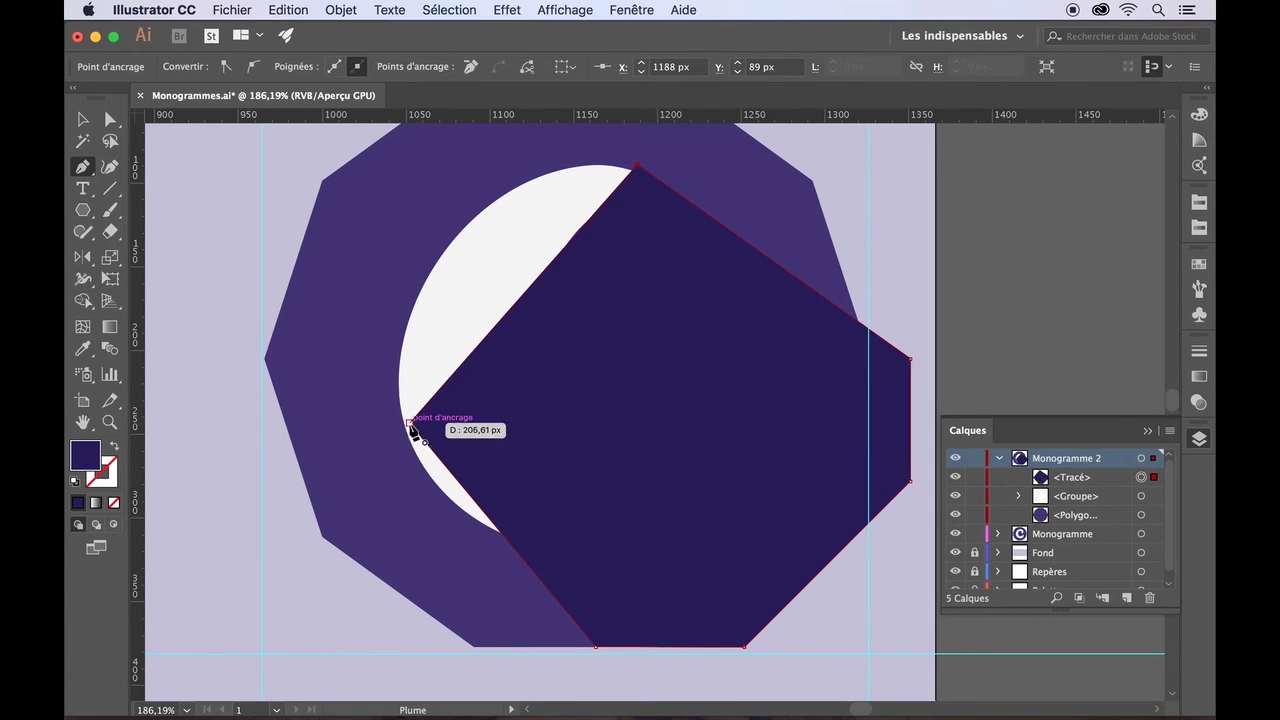
{"action": "left_click", "coordinate": [409, 423]}
- Move the shadow's <Tracé> layer below the C's <Groupe> in the Layers panel
{"action": "left_click", "coordinate": [82, 120]}
{"action": "left_click_drag", "start_coordinate": [1068, 480], "coordinate": [1066, 514]}
{"action": "left_click", "coordinate": [1005, 302]}
{"action": "left_click", "coordinate": [741, 302]}
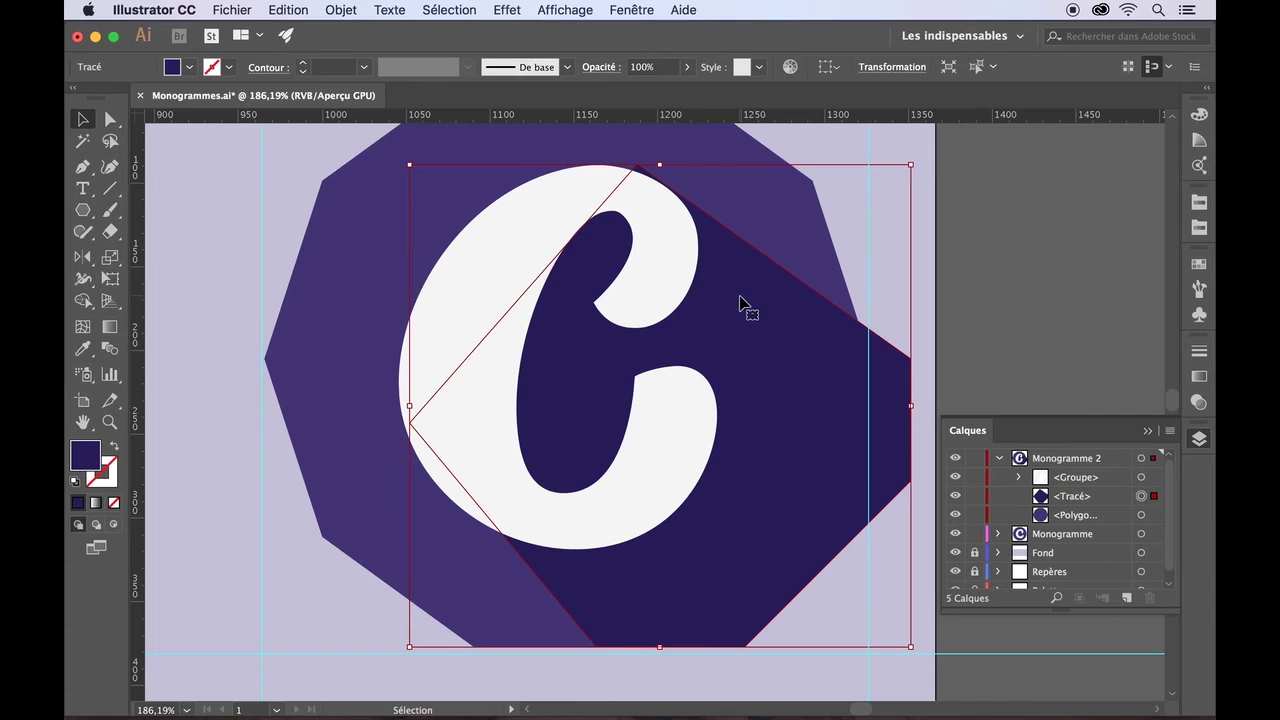
- Use Shape Builder on the C and shadow, then align the shadow's top point with the C's top
{"action": "left_click", "coordinate": [429, 320]}
{"action": "left_click", "coordinate": [751, 318], "text": "shift"}
{"action": "left_click", "coordinate": [82, 305]}
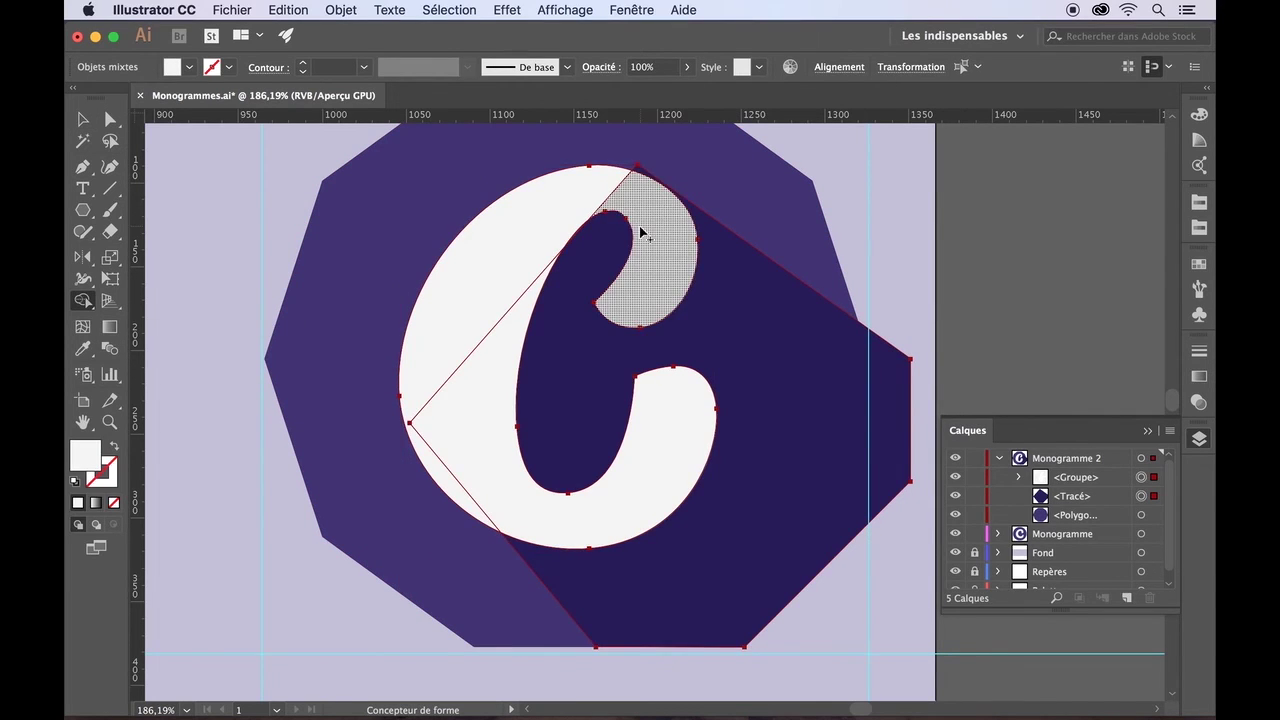
{"action": "scroll", "coordinate": [597, 321], "scroll_direction": "up", "scroll_amount": 5}
{"action": "scroll", "coordinate": [610, 338], "scroll_direction": "up", "scroll_amount": 5}
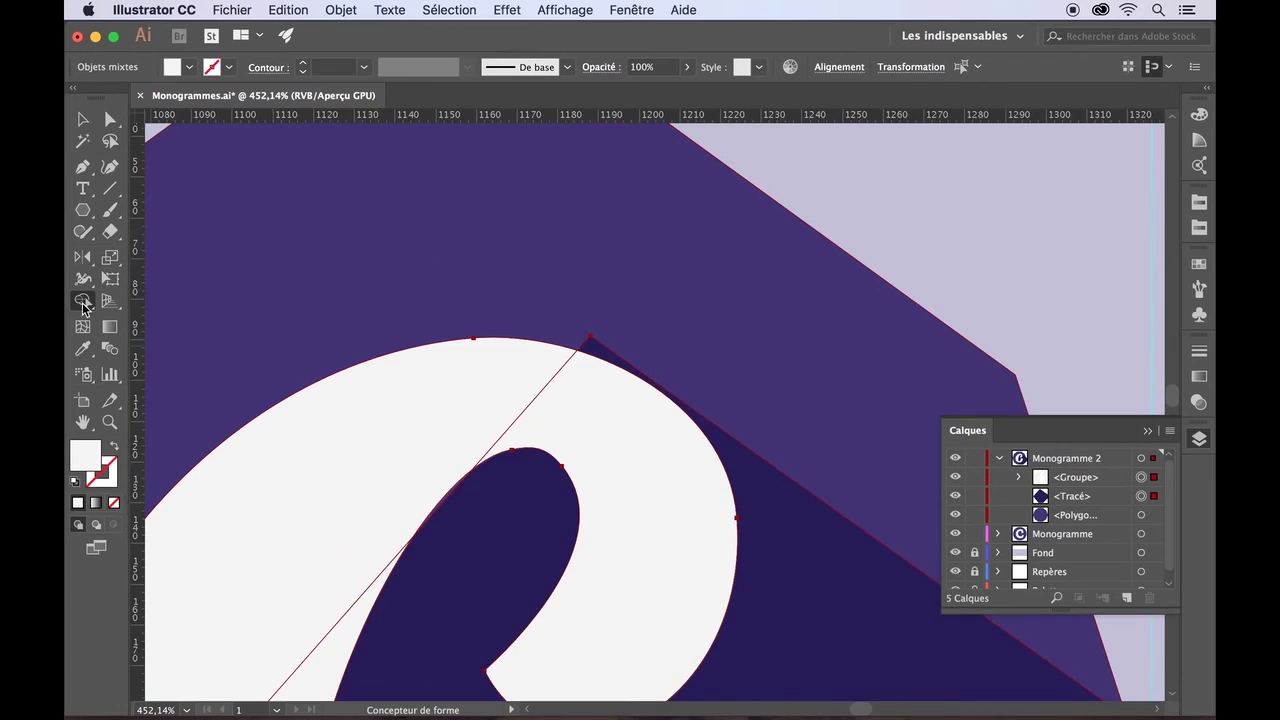
{"action": "key", "text": "a"}
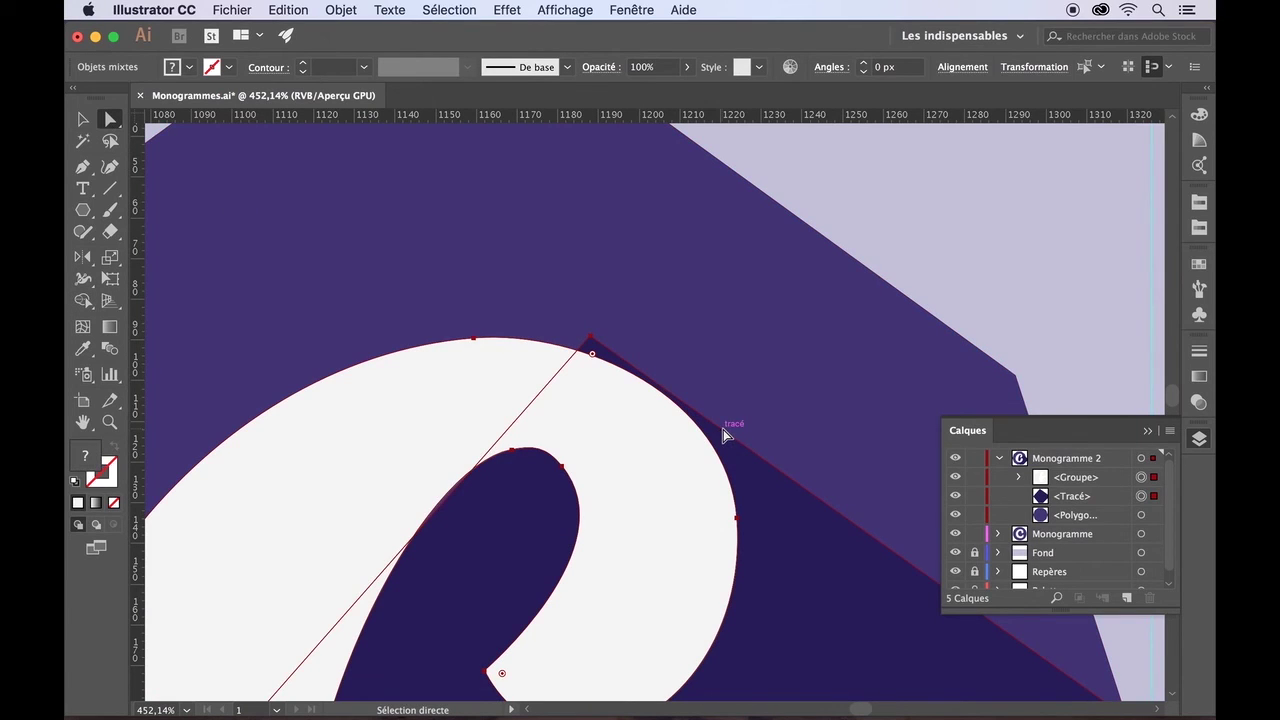
{"action": "left_click", "coordinate": [780, 465]}
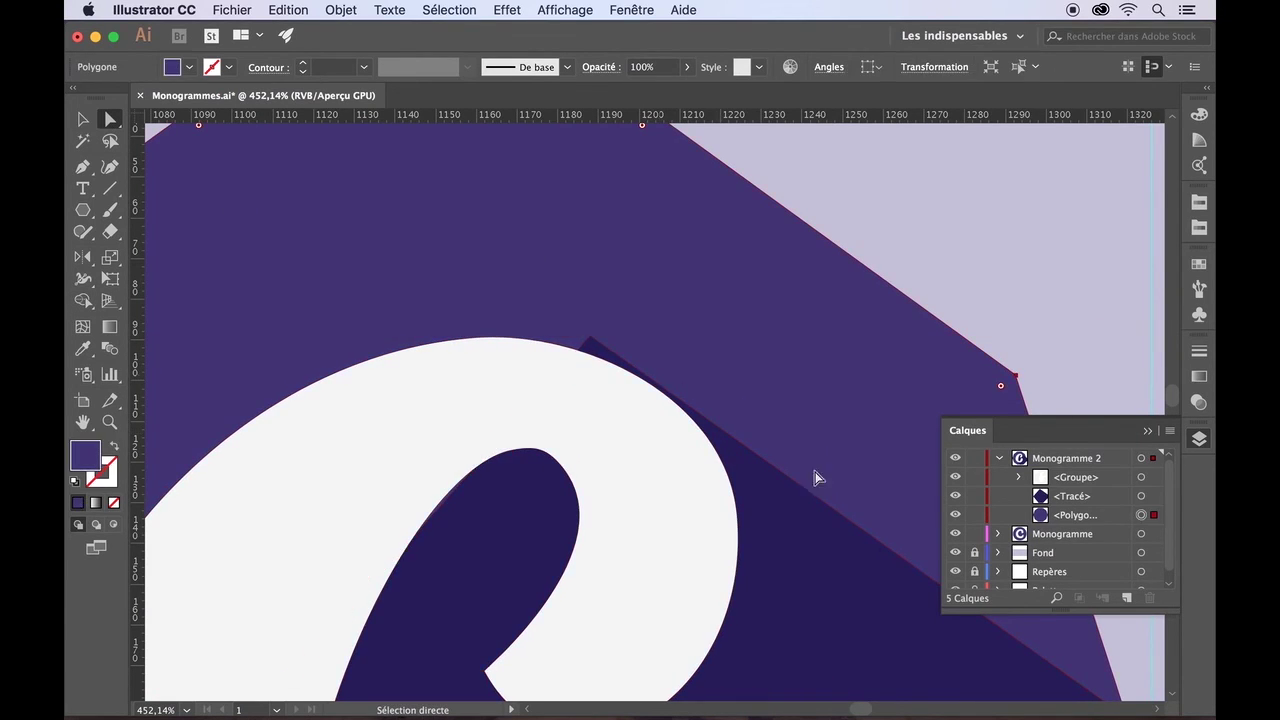
{"action": "mouse_move", "coordinate": [590, 337]}
{"action": "left_mouse_down"}
{"action": "mouse_move", "coordinate": [583, 348]}
{"action": "mouse_move", "coordinate": [591, 337]}
{"action": "left_mouse_up"}
{"action": "scroll", "coordinate": [584, 348], "scroll_direction": "up", "scroll_amount": 3}
- Select the shadow with the white C and apply Shape Builder again
{"action": "left_click", "coordinate": [82, 121]}
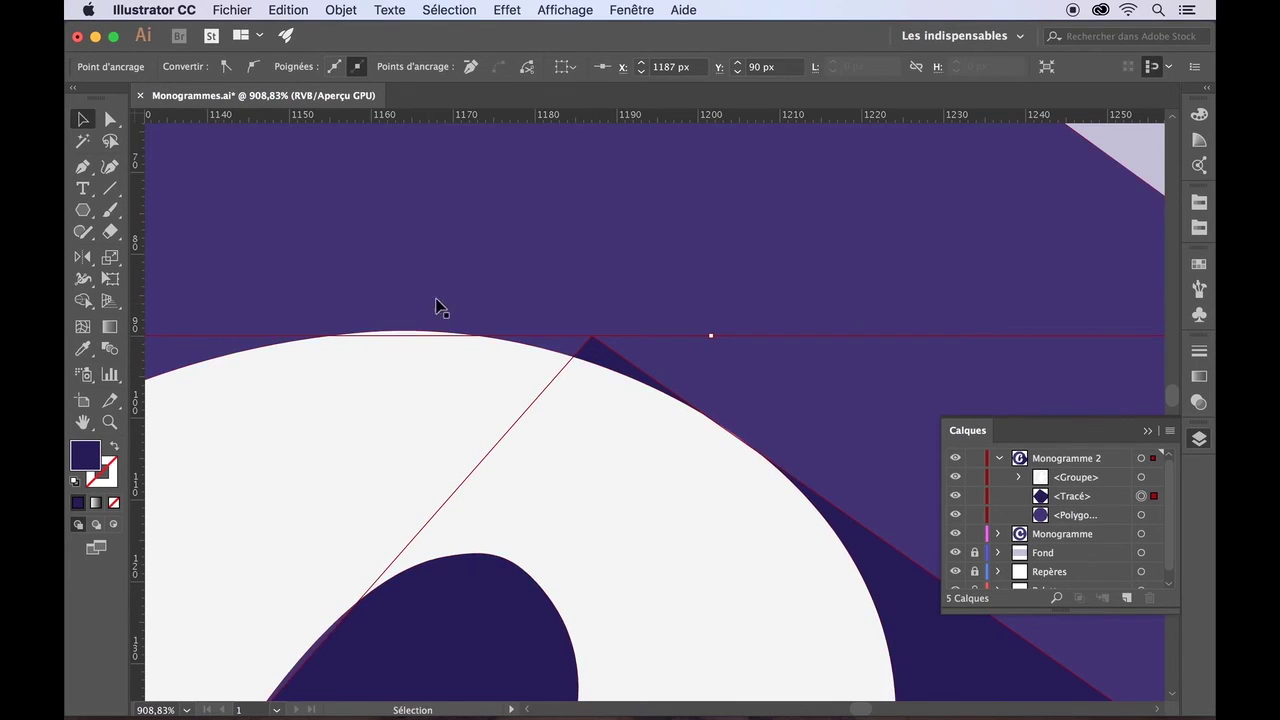
{"action": "scroll", "coordinate": [436, 330], "scroll_direction": "down", "scroll_amount": 10}
{"action": "left_click_drag", "start_coordinate": [445, 330], "coordinate": [586, 294]}
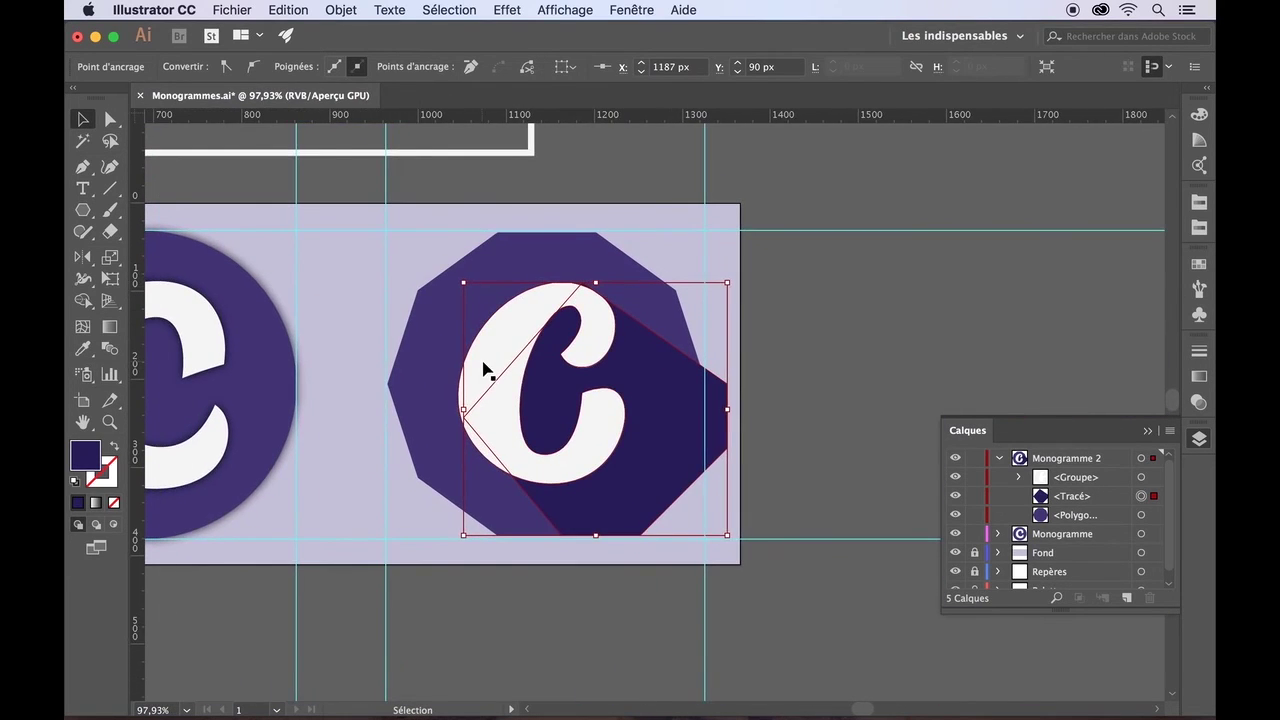
{"action": "left_click", "coordinate": [490, 372], "text": "shift"}
{"action": "left_click", "coordinate": [83, 302]}
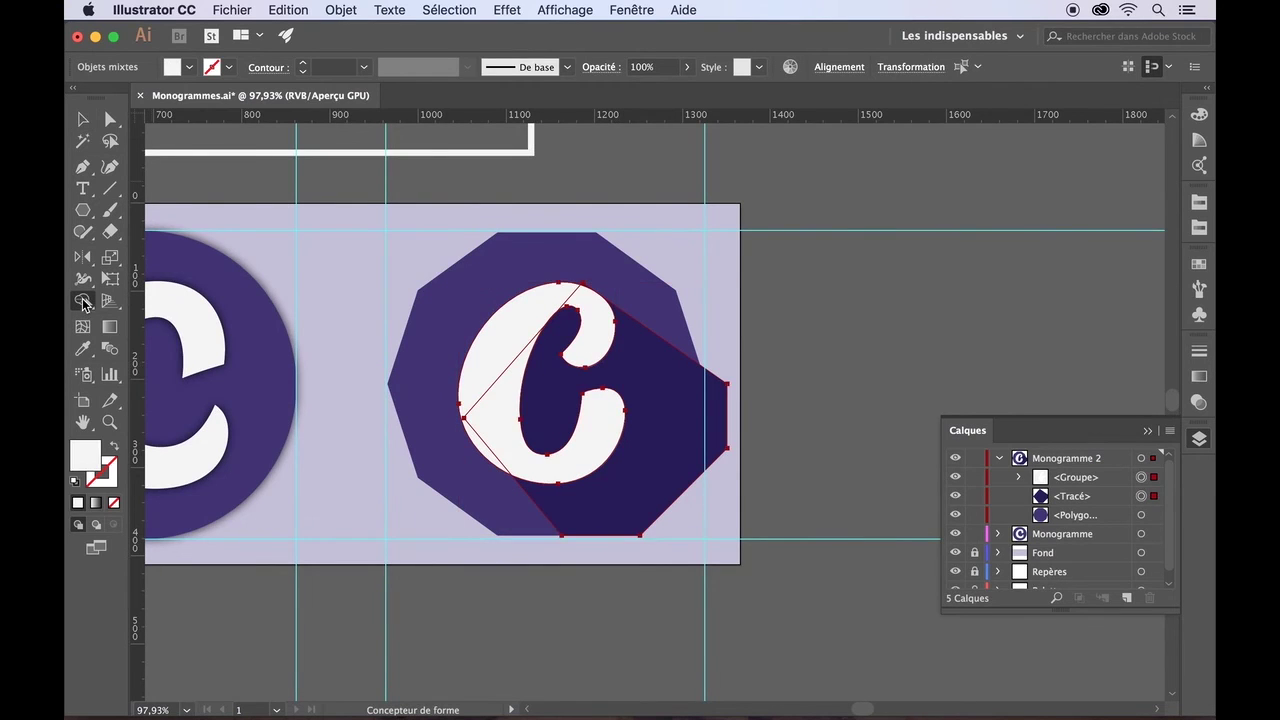
{"action": "scroll", "coordinate": [574, 297], "scroll_direction": "up", "scroll_amount": 10}
{"action": "key", "text": "v"}
- Trim away the part of the shadow lying outside the octagon with Shape Builder
{"action": "scroll", "coordinate": [414, 337], "scroll_direction": "down", "scroll_amount": 7}
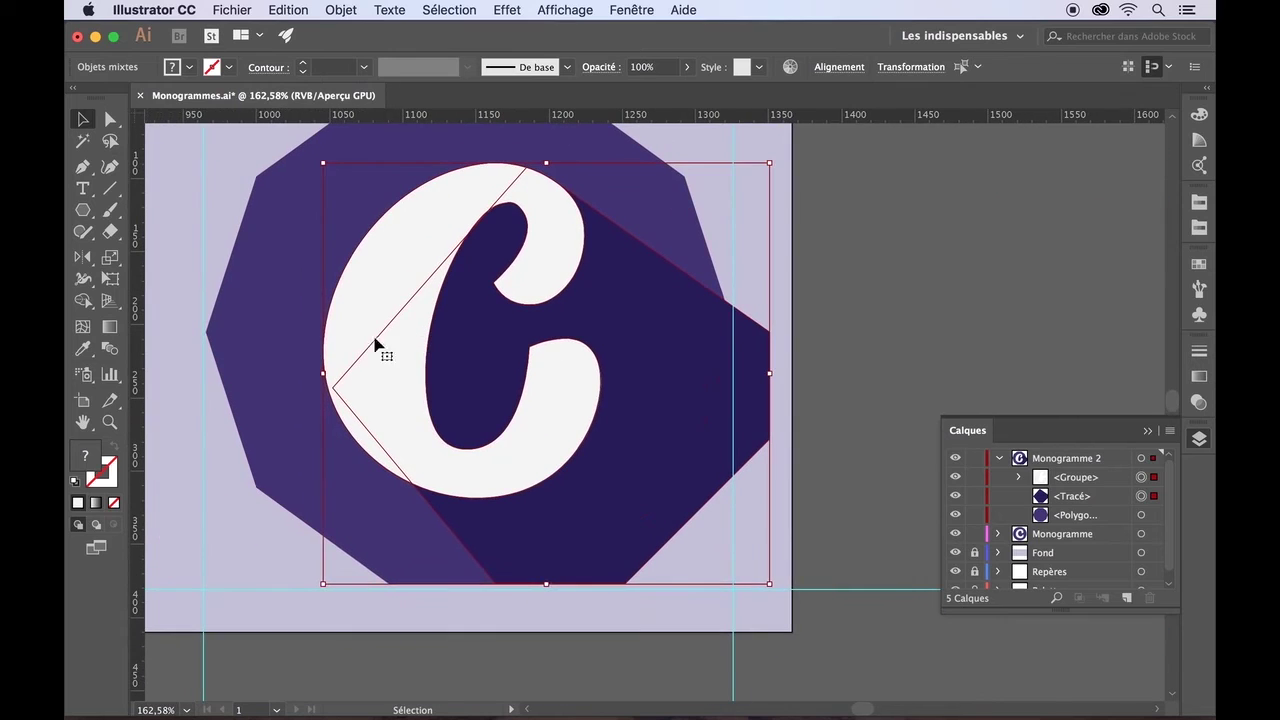
{"action": "left_click", "coordinate": [278, 466]}
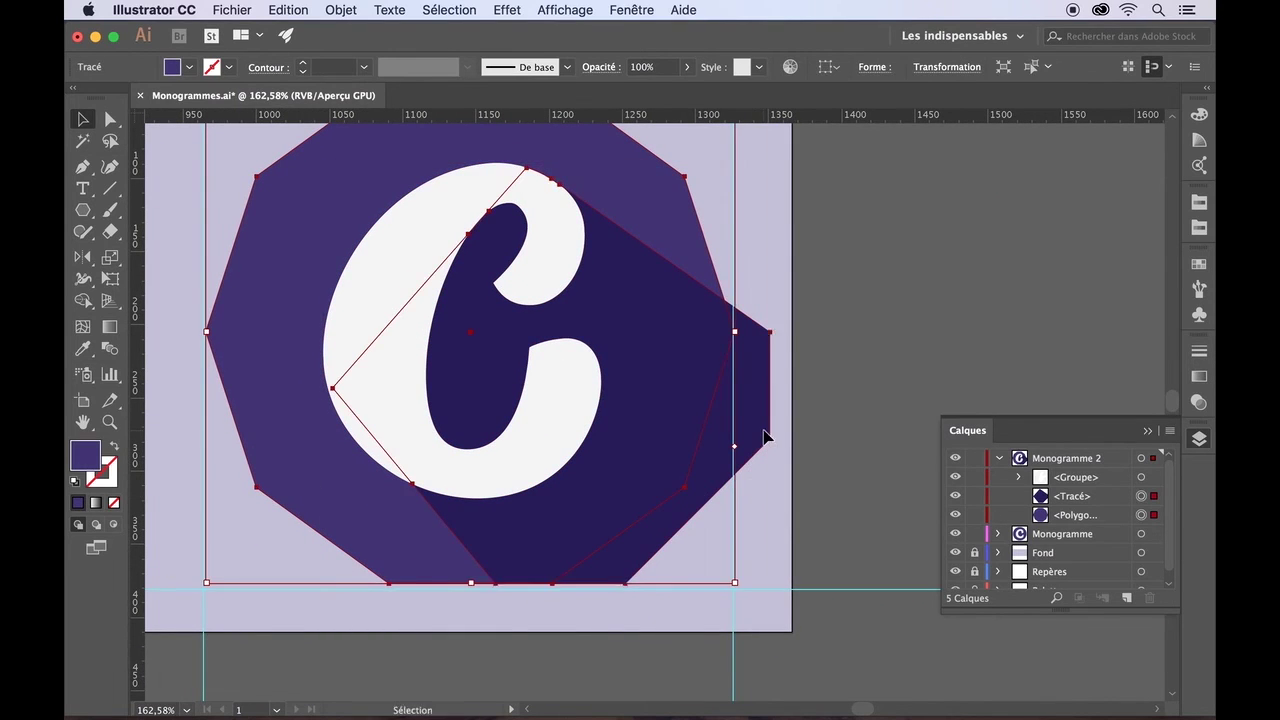
{"action": "left_click", "coordinate": [766, 442], "text": "shift"}
{"action": "left_click", "coordinate": [85, 307]}
{"action": "left_click", "coordinate": [614, 565], "text": "alt"}
{"action": "left_click", "coordinate": [82, 122]}
{"action": "left_click", "coordinate": [176, 221]}
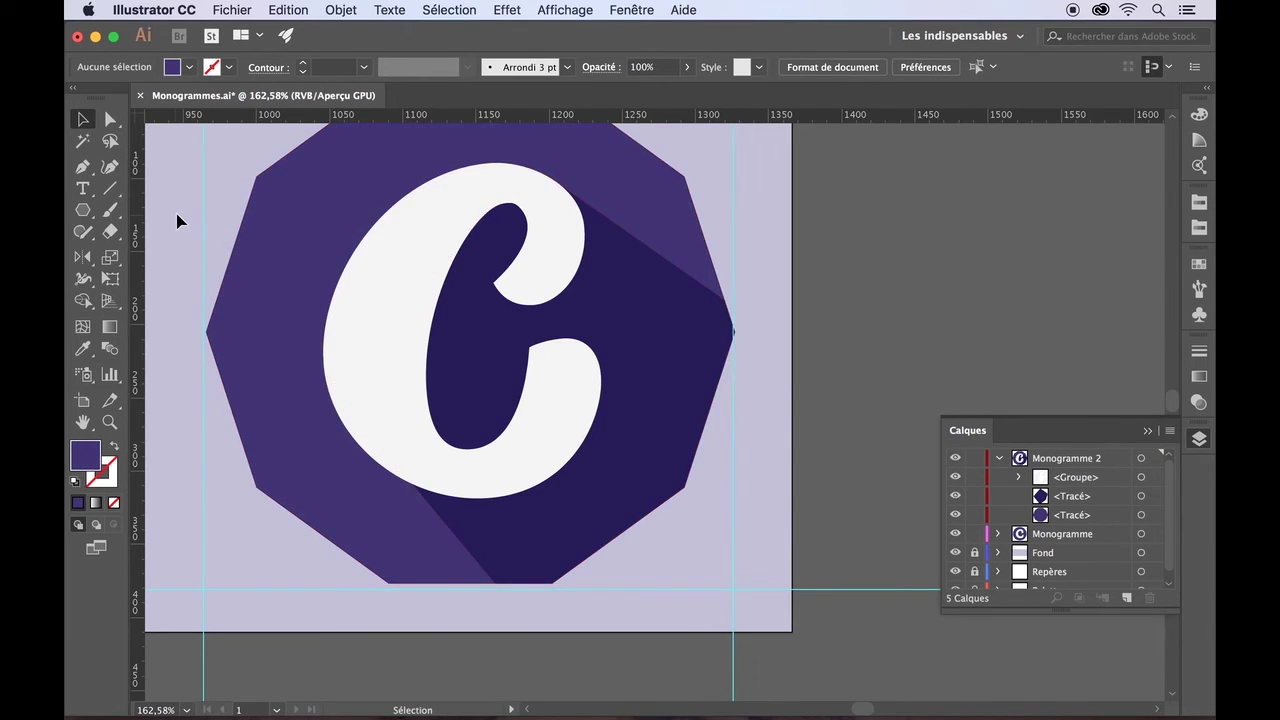
{"action": "scroll", "coordinate": [178, 221], "scroll_direction": "up", "scroll_amount": 1}
{"action": "scroll", "coordinate": [180, 221], "scroll_direction": "up", "scroll_amount": 2}
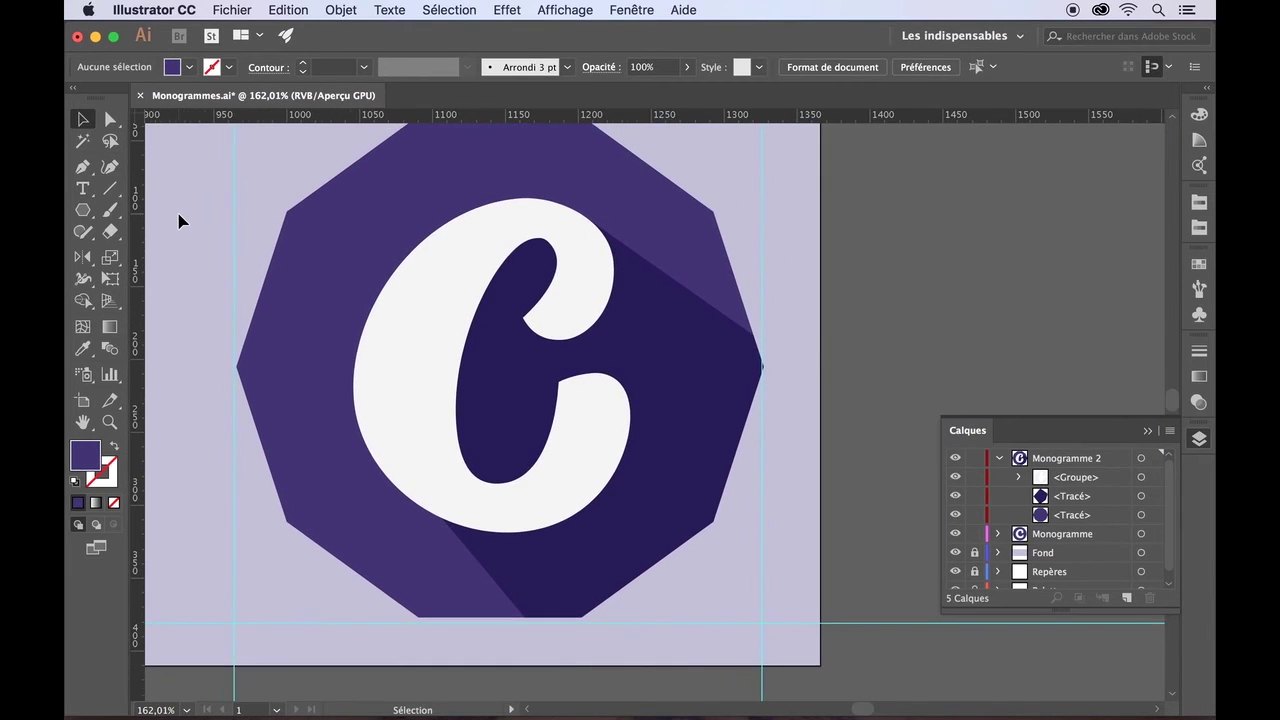
- Nudge two shadow anchors down-left so its edge meets the C cleanly
{"action": "left_click", "coordinate": [110, 121]}
{"action": "left_click", "coordinate": [580, 565]}
{"action": "left_click_drag", "start_coordinate": [366, 423], "coordinate": [356, 435]}
{"action": "left_click_drag", "start_coordinate": [441, 518], "coordinate": [434, 528]}
{"action": "left_click", "coordinate": [226, 519]}
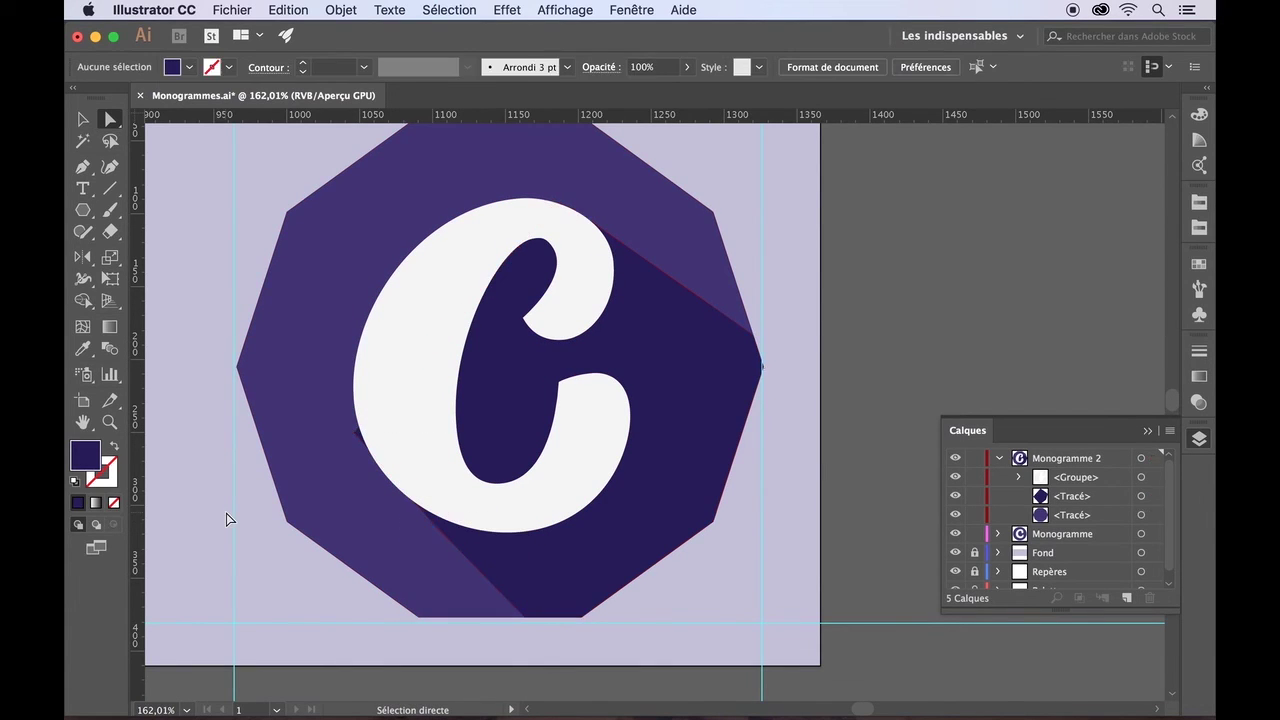
{"action": "scroll", "coordinate": [263, 398], "scroll_direction": "down", "scroll_amount": 7}
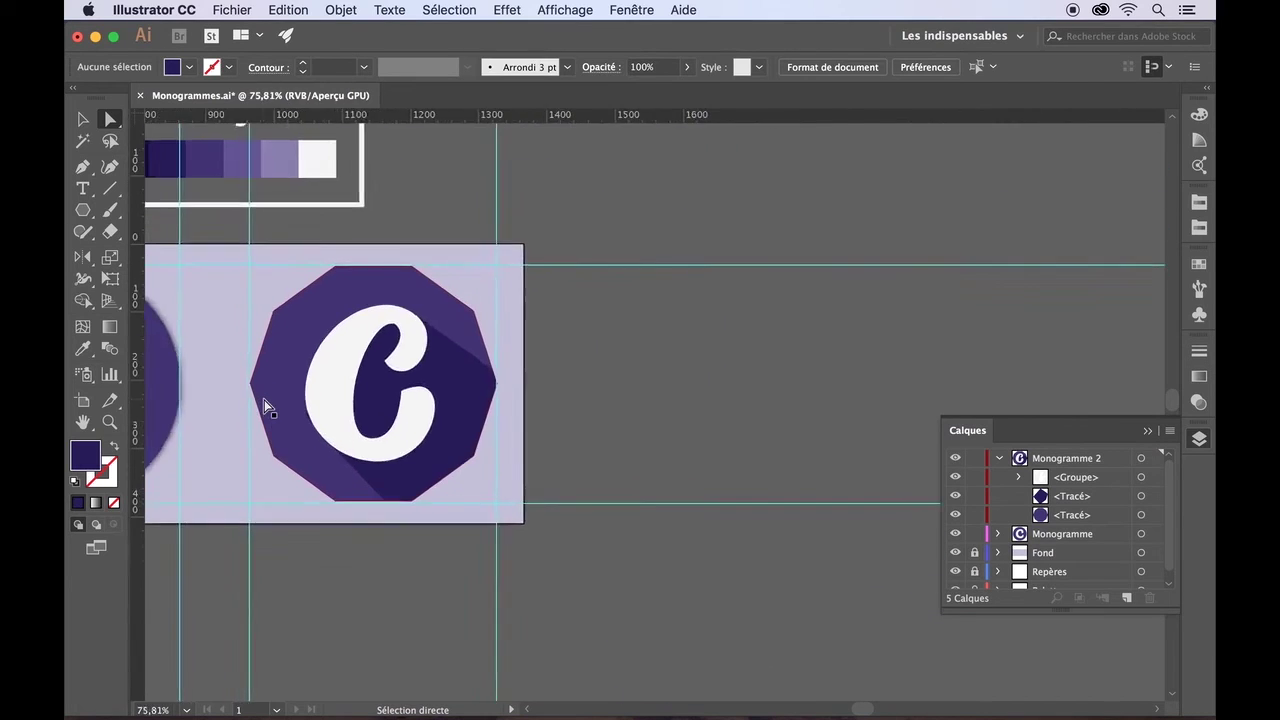
{"action": "scroll", "coordinate": [263, 398], "scroll_direction": "up", "scroll_amount": 10}
- Run Shape Builder once more on the shadow and white C, then deselect
{"action": "left_click", "coordinate": [84, 119]}
{"action": "left_click", "coordinate": [412, 452]}
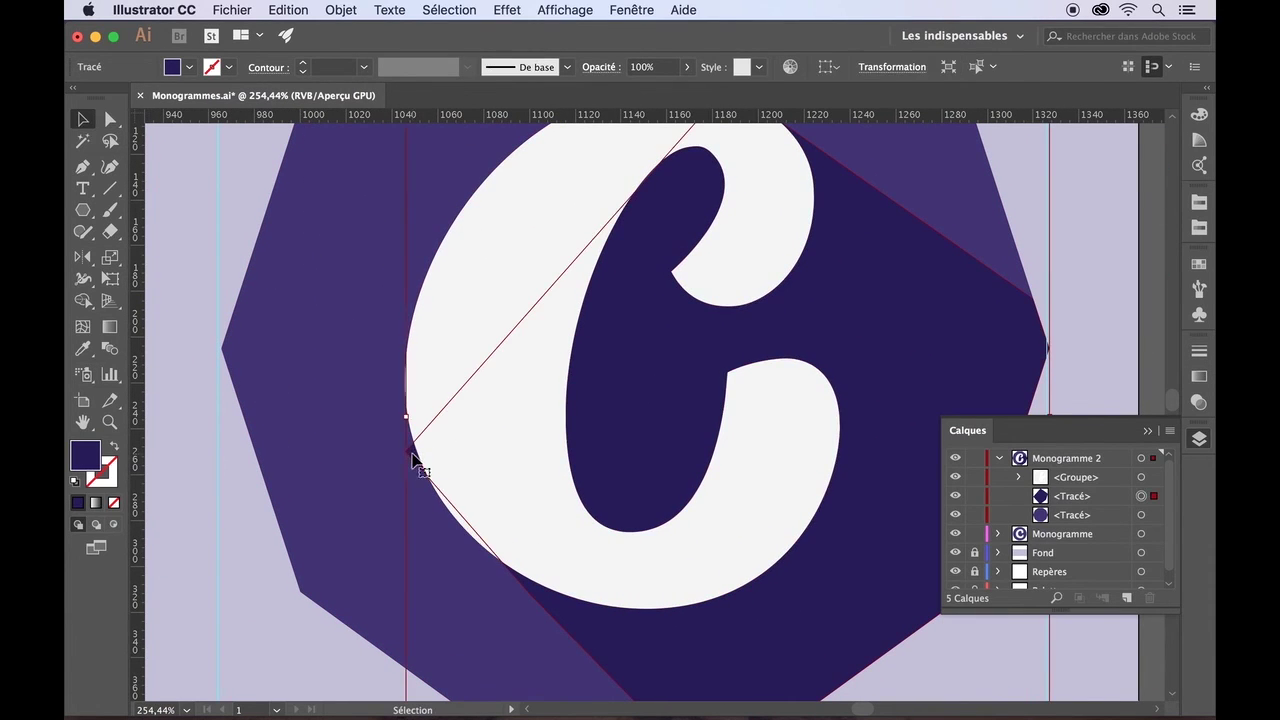
{"action": "left_click", "coordinate": [432, 367], "text": "shift"}
{"action": "left_click", "coordinate": [83, 300]}
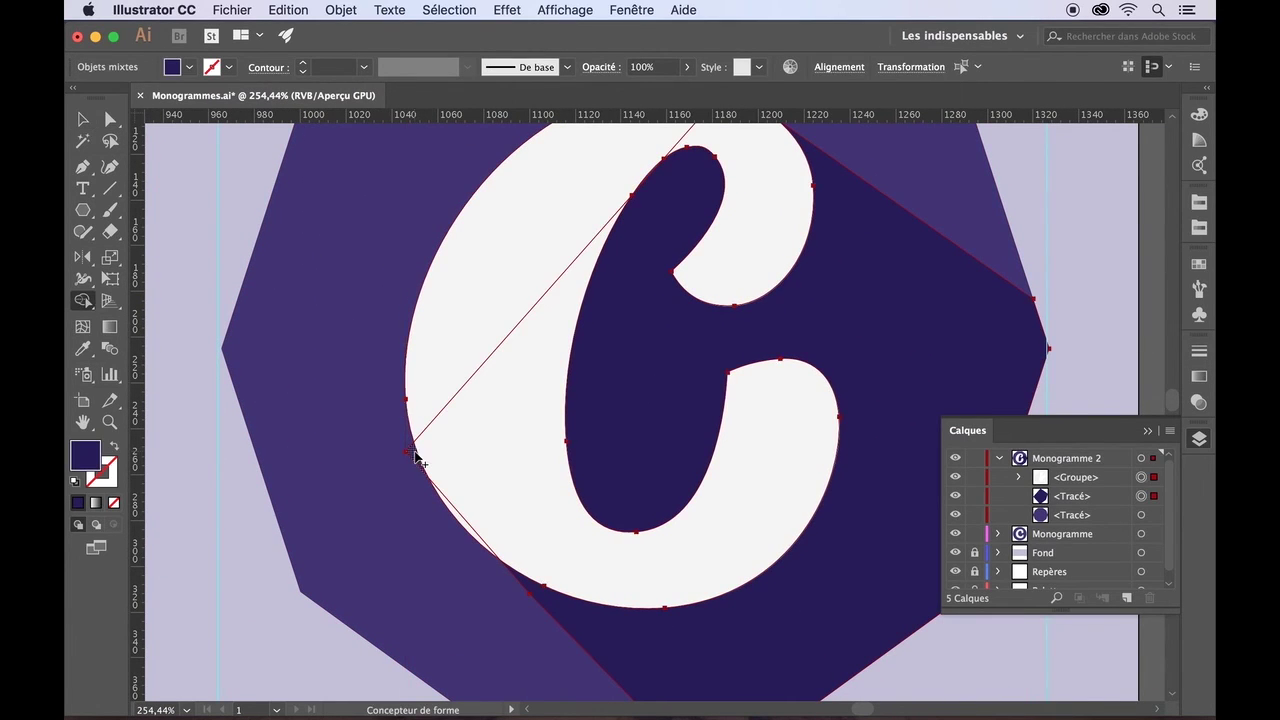
{"action": "key", "text": "v"}
{"action": "left_click", "coordinate": [234, 234]}
{"action": "scroll", "coordinate": [234, 234], "scroll_direction": "down", "scroll_amount": 8}
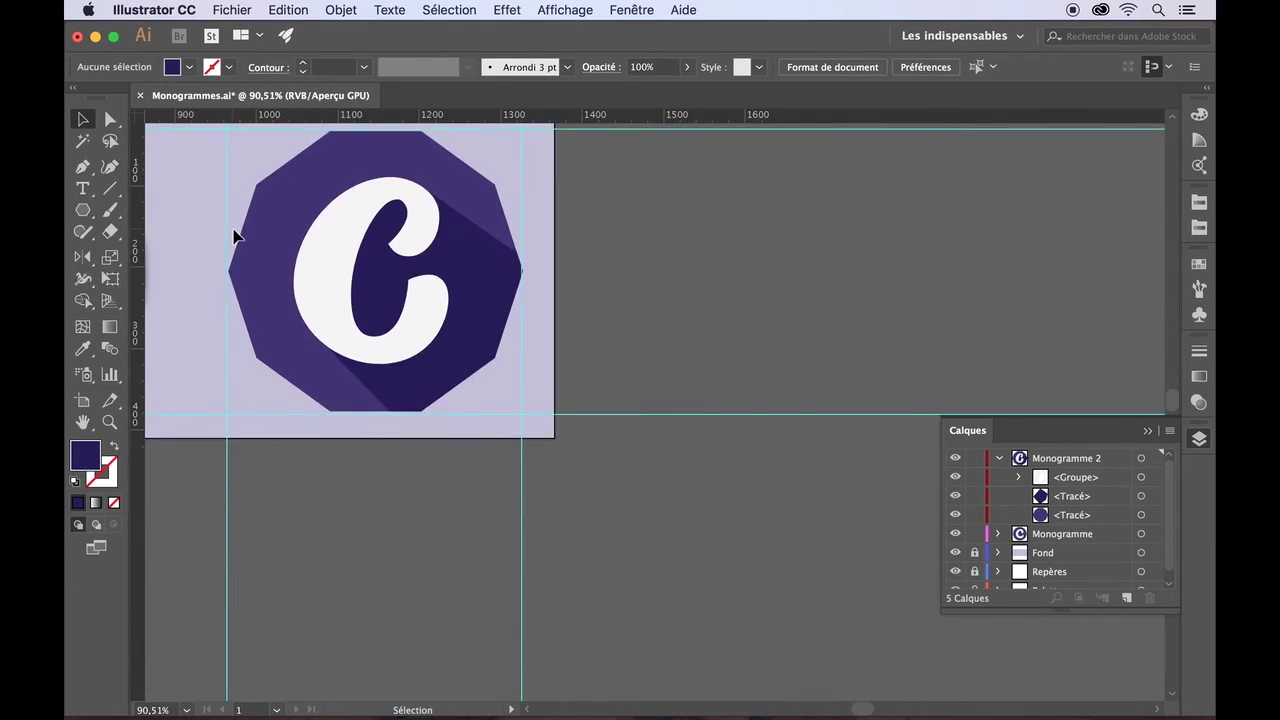
{"action": "scroll", "coordinate": [234, 234], "scroll_direction": "up", "scroll_amount": 3}
{"action": "scroll", "coordinate": [234, 234], "scroll_direction": "left", "scroll_amount": 3}
- Apply an inner glow to the octagon: Lumière tamisée mode, 84% opacity, 23 px blur
{"action": "left_click", "coordinate": [665, 292]}
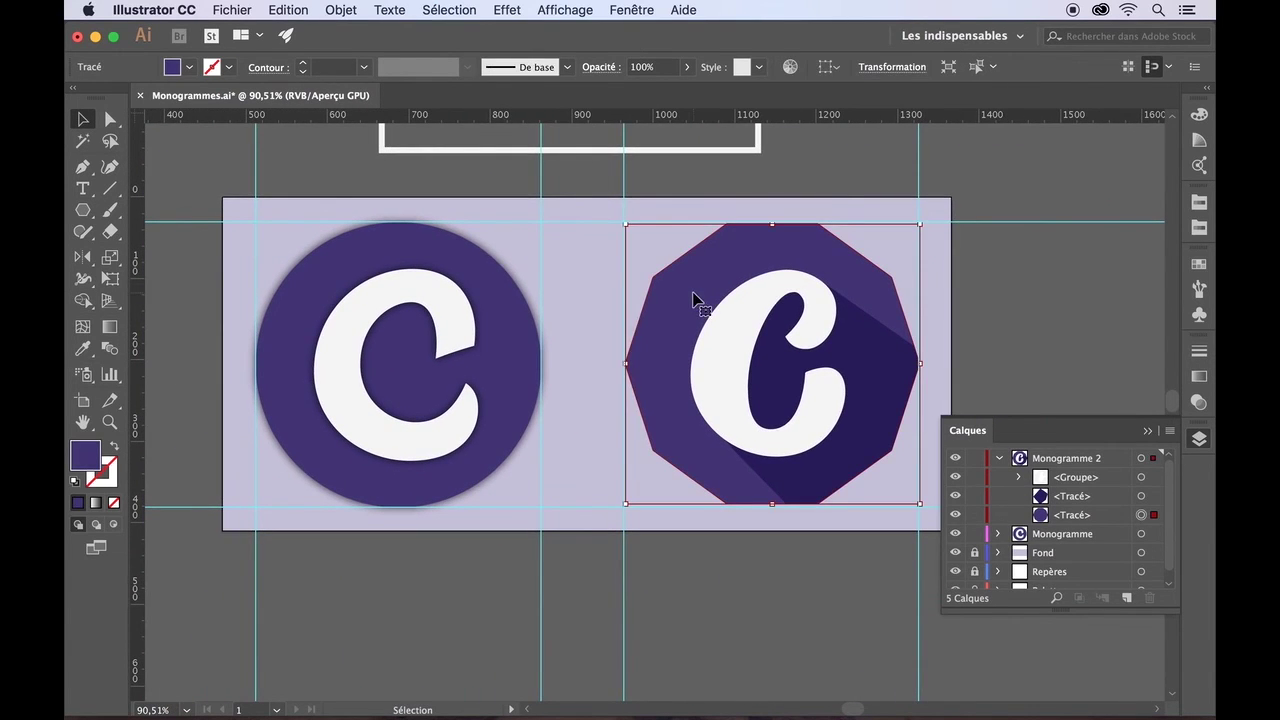
{"action": "left_click", "coordinate": [507, 10]}
{"action": "mouse_move", "coordinate": [742, 240]}
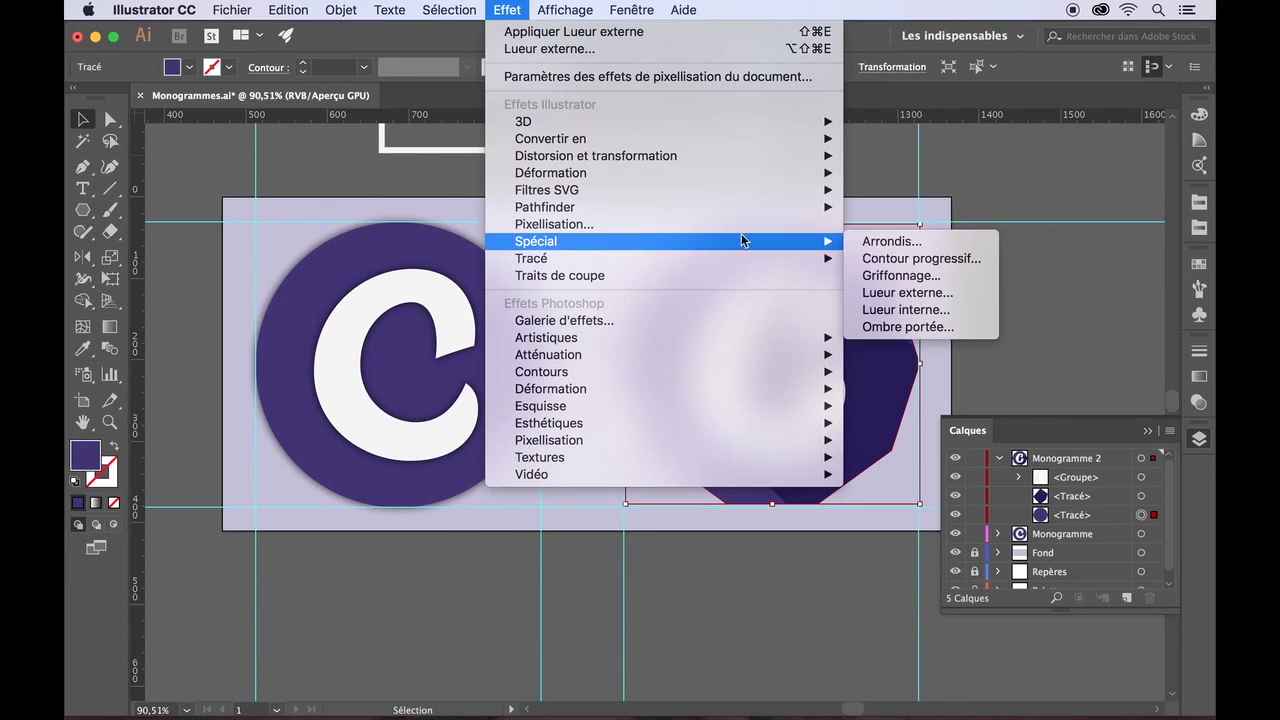
{"action": "left_click", "coordinate": [904, 313]}
{"action": "left_click_drag", "start_coordinate": [856, 327], "coordinate": [478, 380]}
{"action": "left_click", "coordinate": [303, 537]}
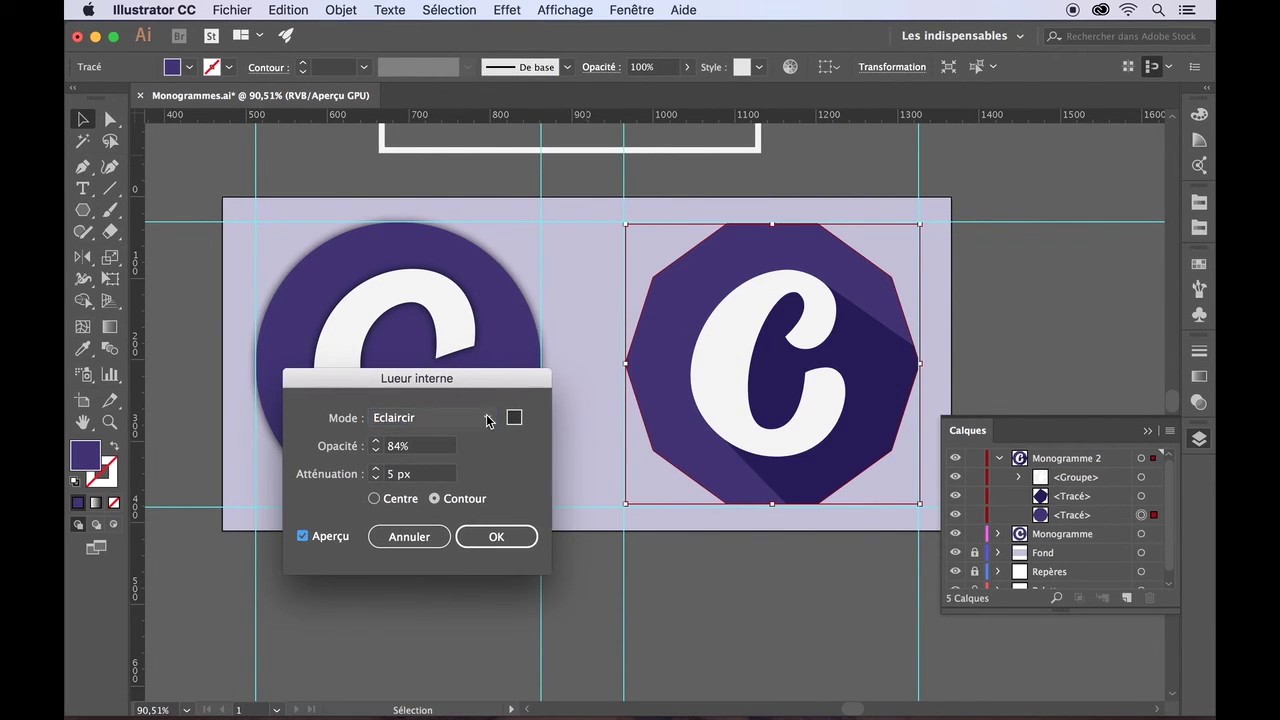
{"action": "left_click", "coordinate": [487, 418]}
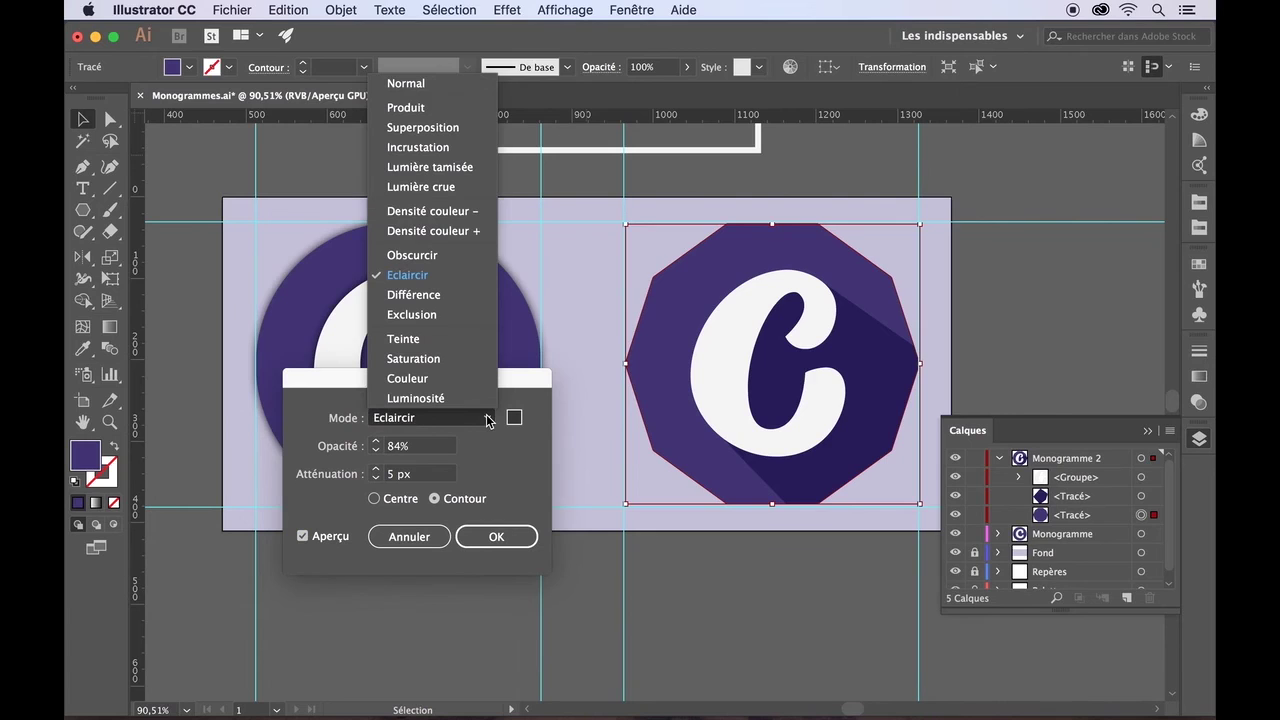
{"action": "left_click", "coordinate": [458, 168]}
{"action": "double_click", "coordinate": [376, 470]}
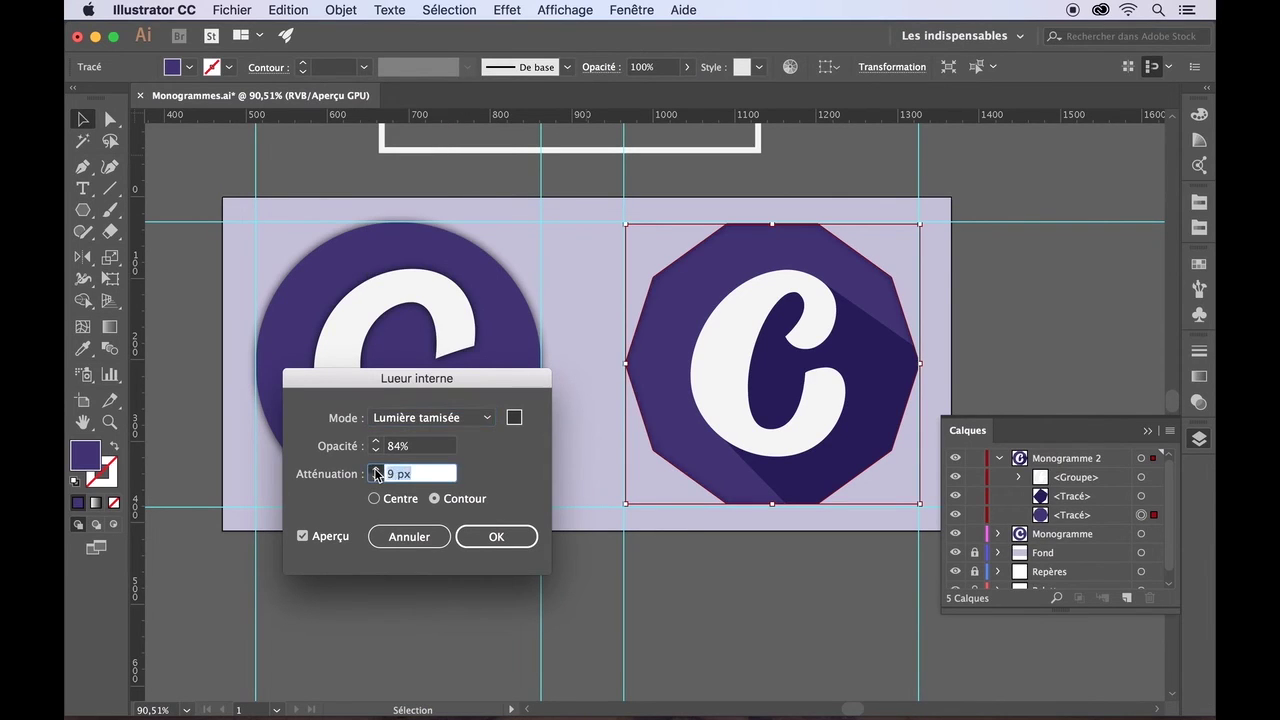
{"action": "left_click", "coordinate": [491, 535]}
{"action": "left_click", "coordinate": [566, 606]}
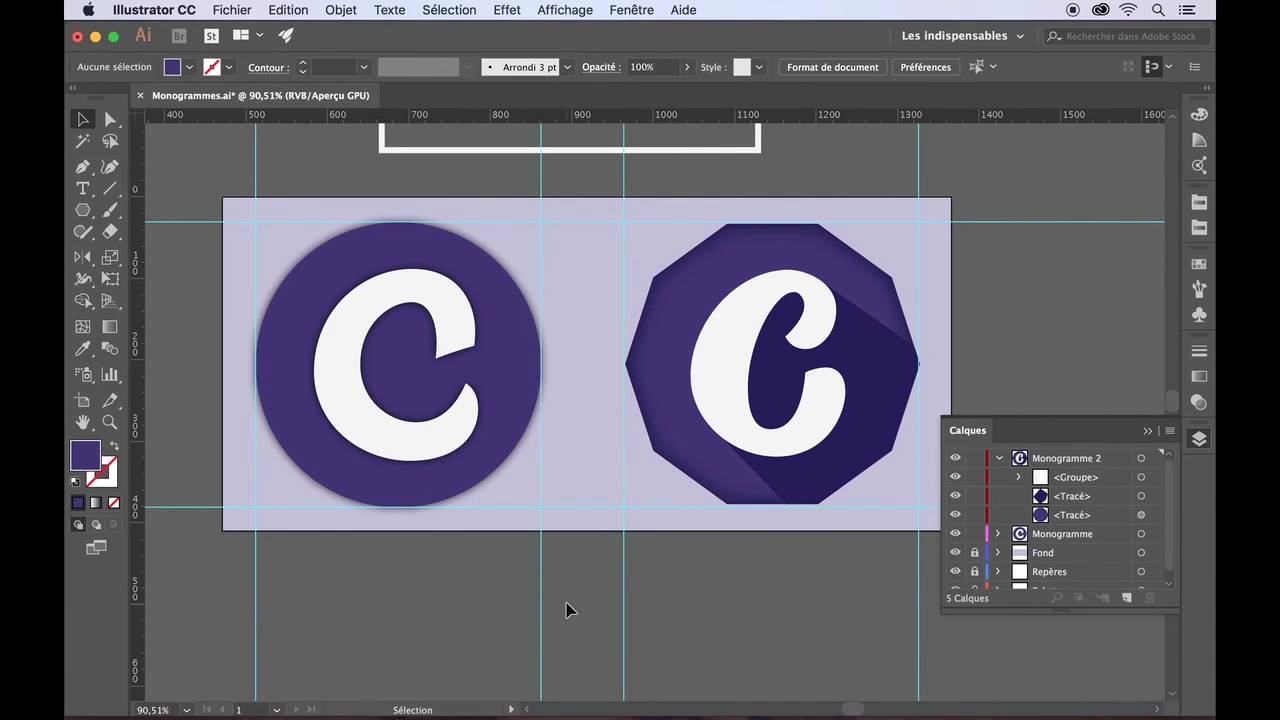
- Select the shadow path and lower its opacity to 59%
{"action": "left_click", "coordinate": [1072, 496]}
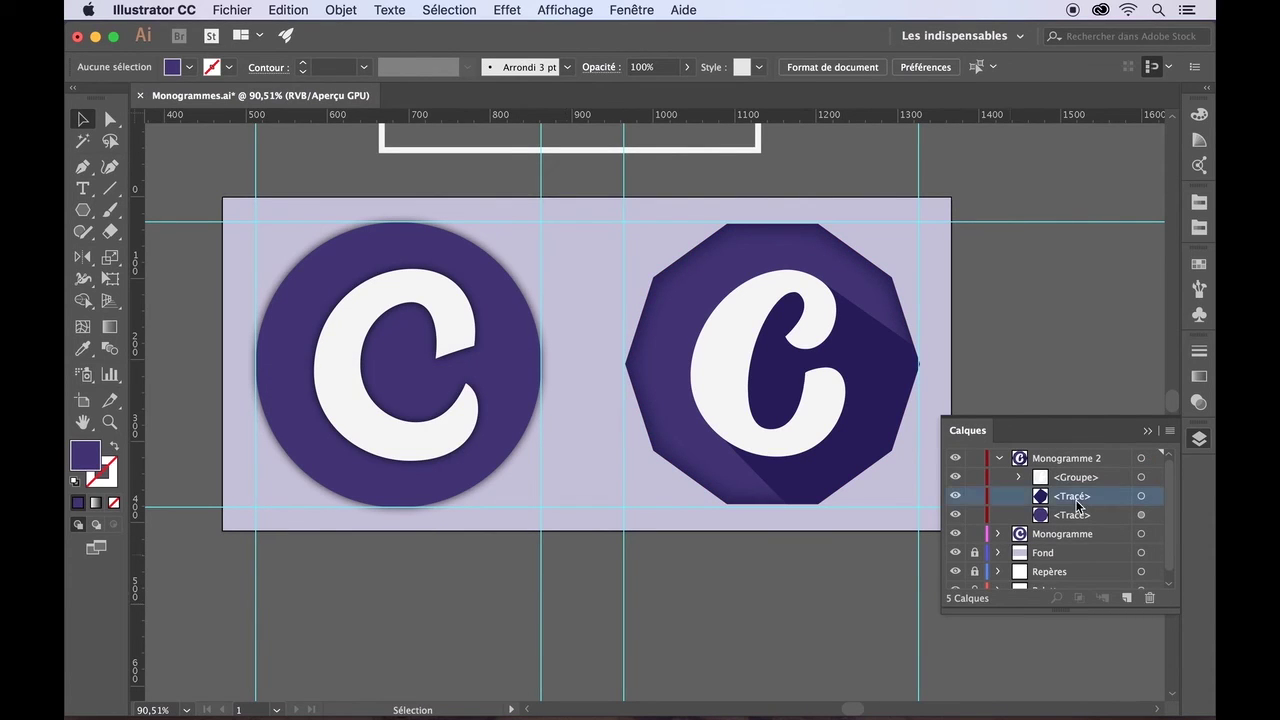
{"action": "left_click", "coordinate": [686, 67]}
{"action": "left_click_drag", "start_coordinate": [687, 92], "coordinate": [660, 94]}
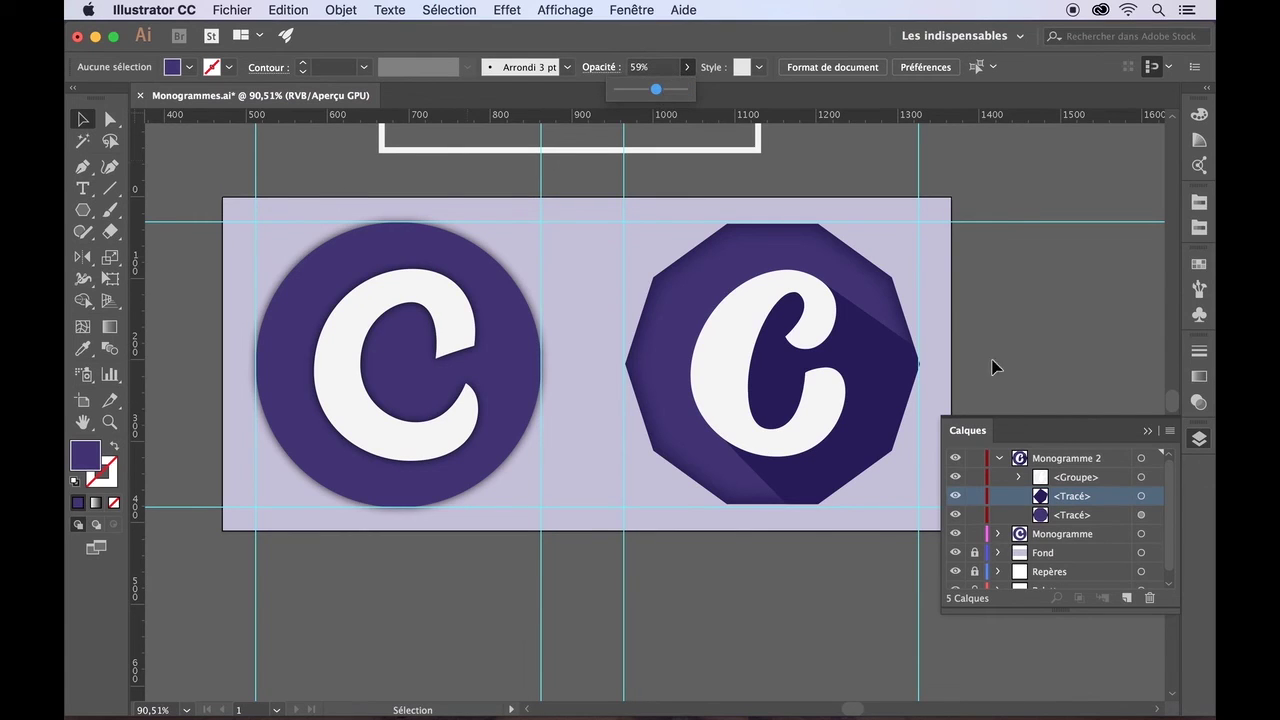
{"action": "left_click", "coordinate": [1066, 503]}
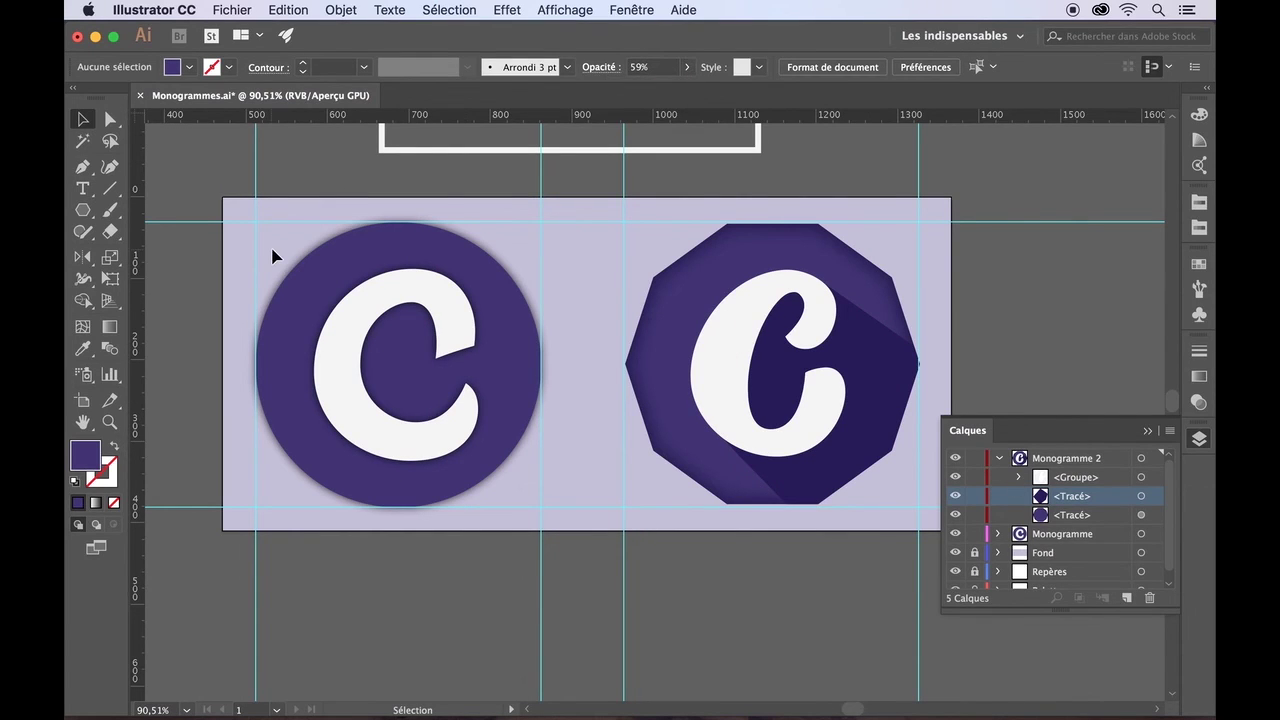
- Reselect the octagon's long shadow and set its opacity to 50%
{"action": "left_click", "coordinate": [83, 209]}
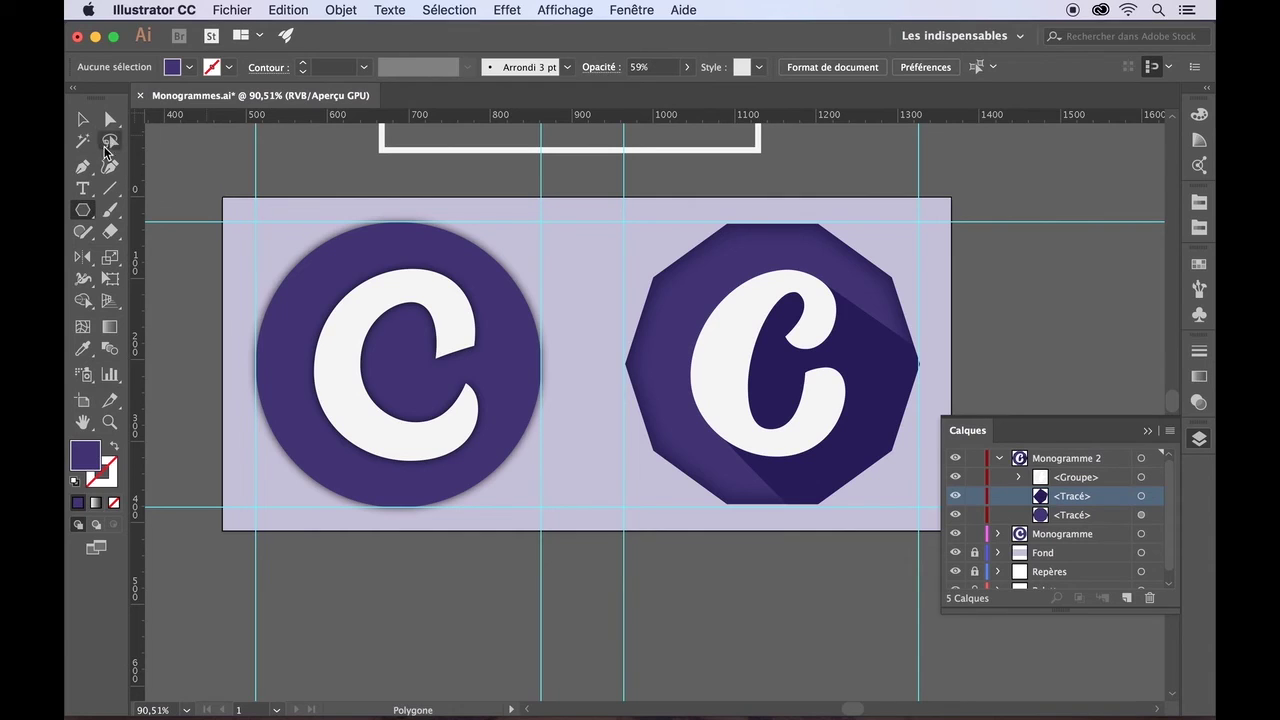
{"action": "left_click", "coordinate": [82, 122]}
{"action": "left_click", "coordinate": [873, 335]}
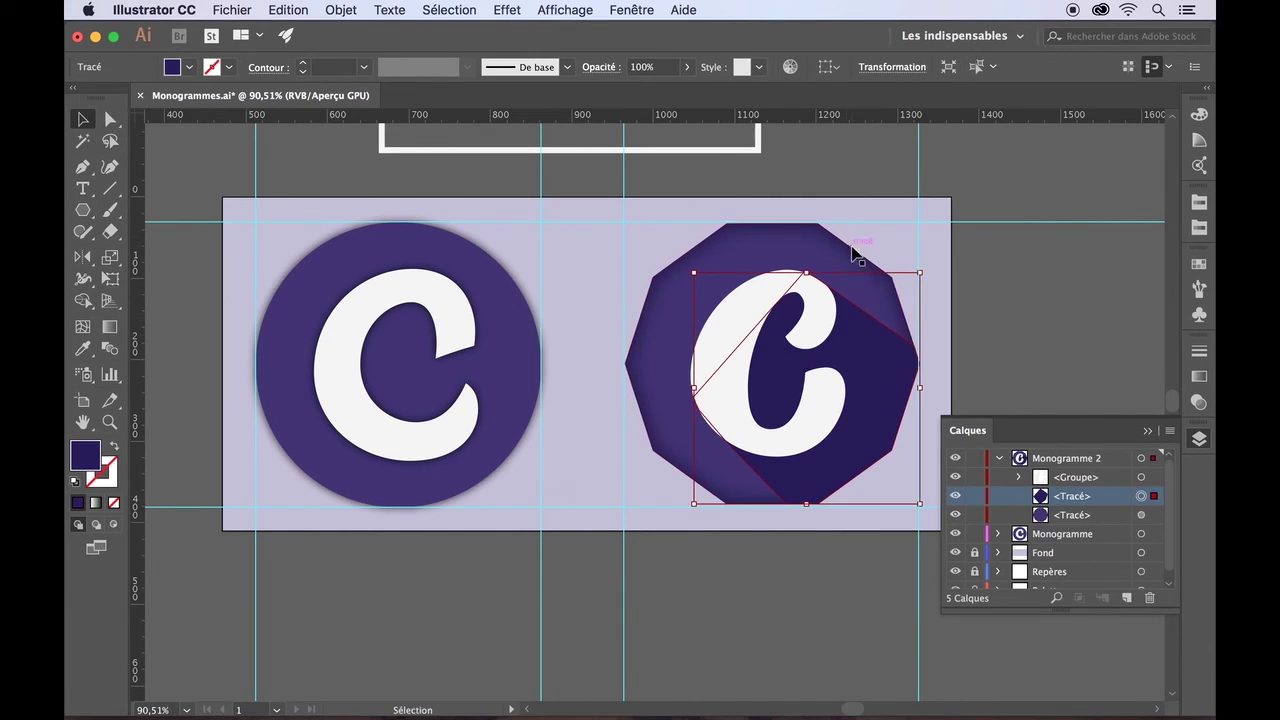
{"action": "left_click", "coordinate": [687, 68]}
{"action": "left_click_drag", "start_coordinate": [676, 95], "coordinate": [654, 95]}
{"action": "left_click", "coordinate": [816, 141]}
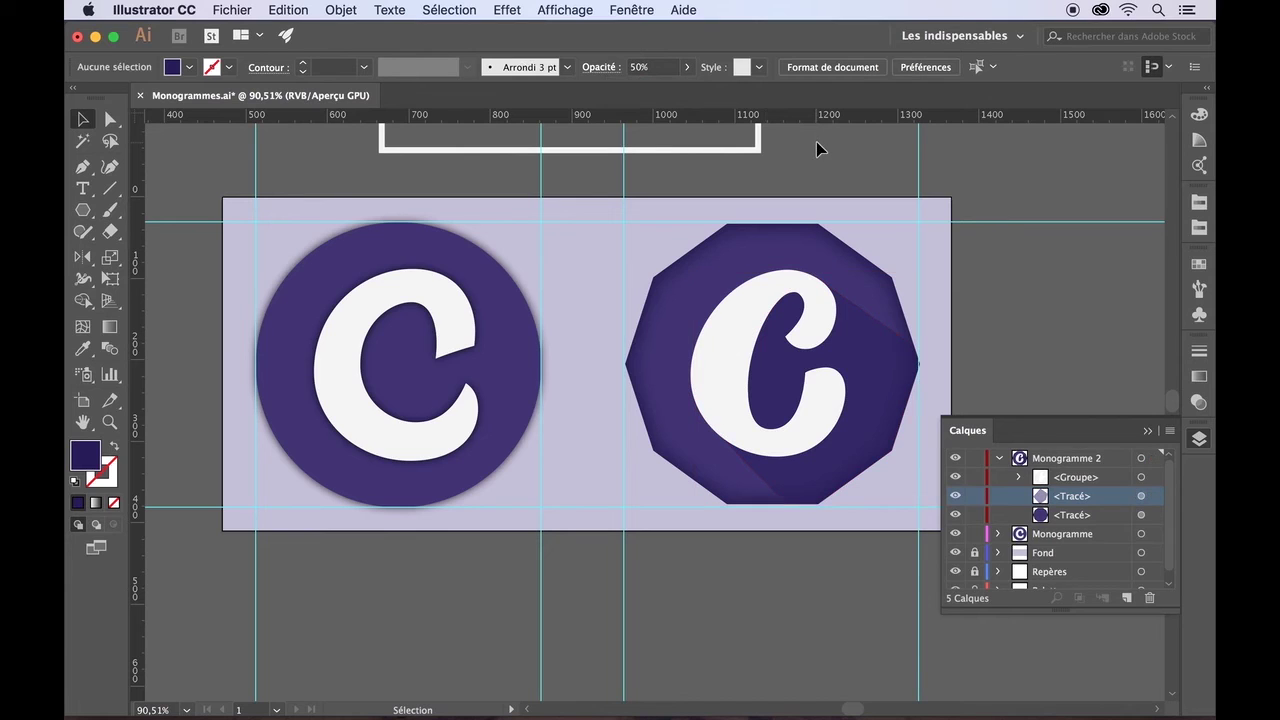
- Expand and collapse the C group, then select the octagon background shape
{"action": "left_click", "coordinate": [1019, 478]}
{"action": "left_click", "coordinate": [1019, 479]}
{"action": "left_click", "coordinate": [1073, 515]}
- Add a new Lueur interne effect to the octagon background with blur raised to 35 px
{"action": "left_click", "coordinate": [506, 10]}
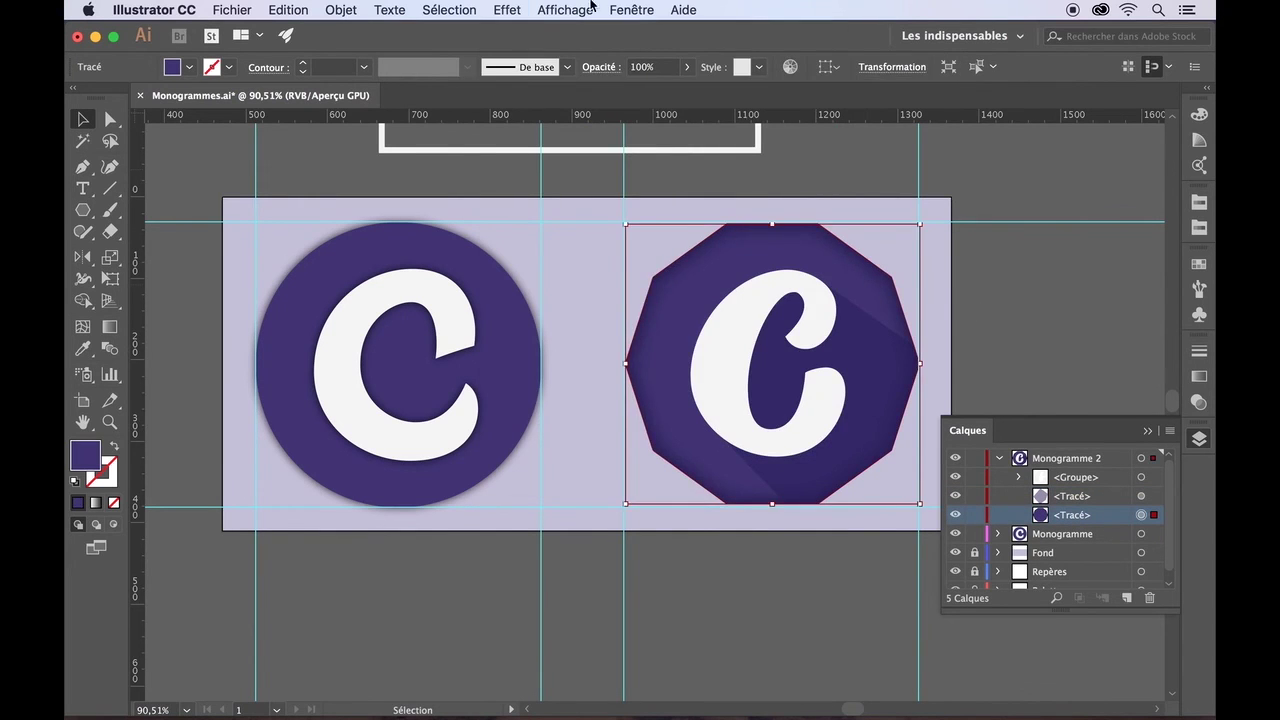
{"action": "left_click", "coordinate": [631, 10]}
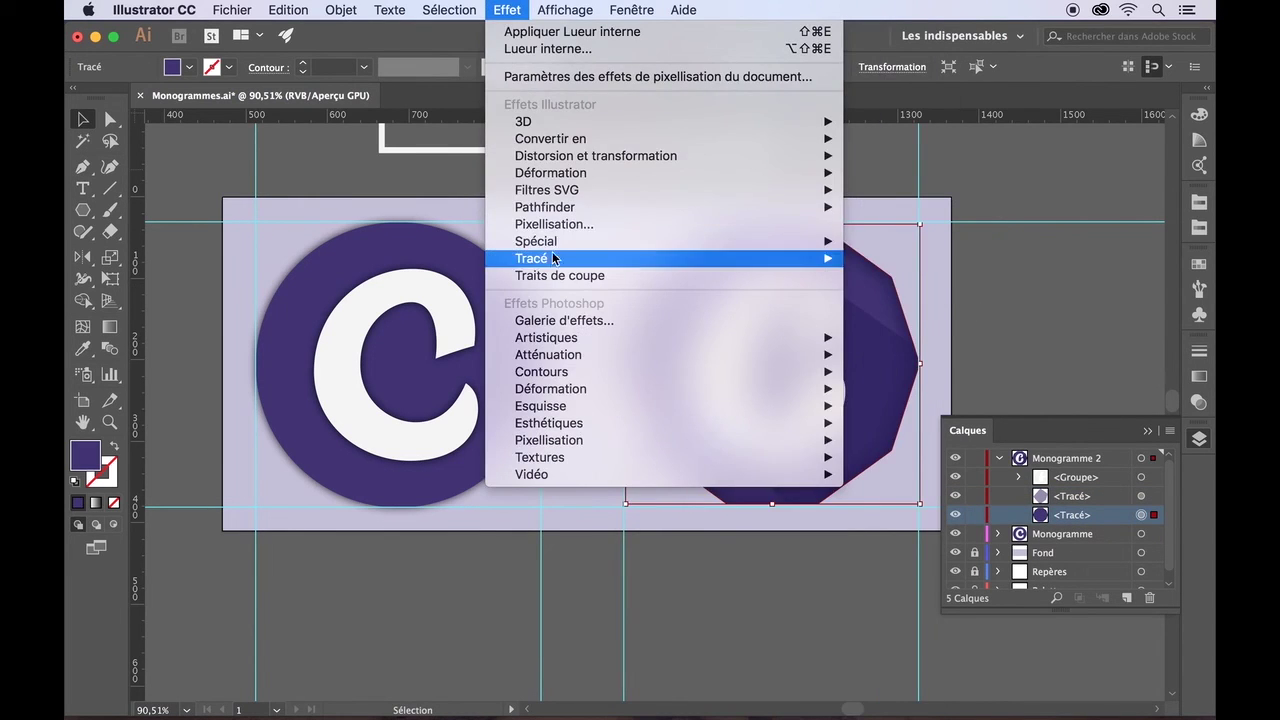
{"action": "mouse_move", "coordinate": [600, 241]}
{"action": "left_click", "coordinate": [940, 309]}
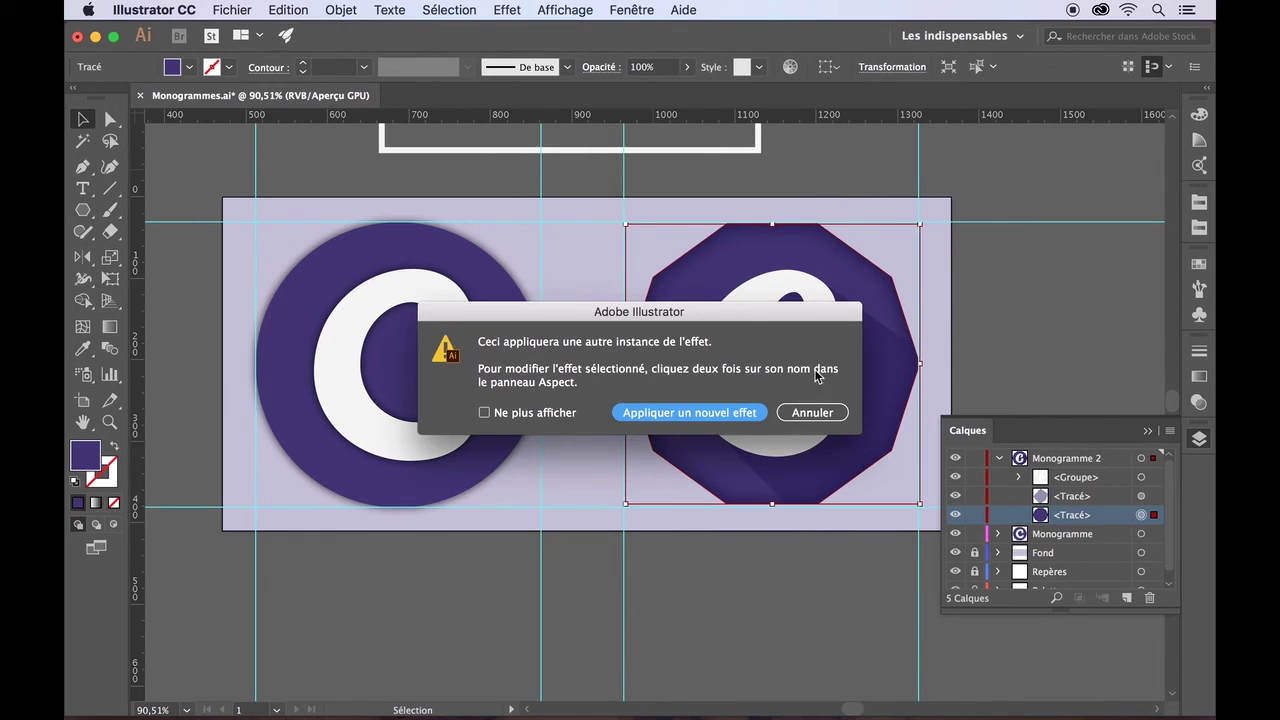
{"action": "left_click", "coordinate": [731, 413]}
{"action": "left_click", "coordinate": [377, 470]}
{"action": "left_click", "coordinate": [377, 469]}
{"action": "left_click", "coordinate": [377, 469]}
{"action": "left_click", "coordinate": [377, 469]}
{"action": "left_click", "coordinate": [377, 469]}
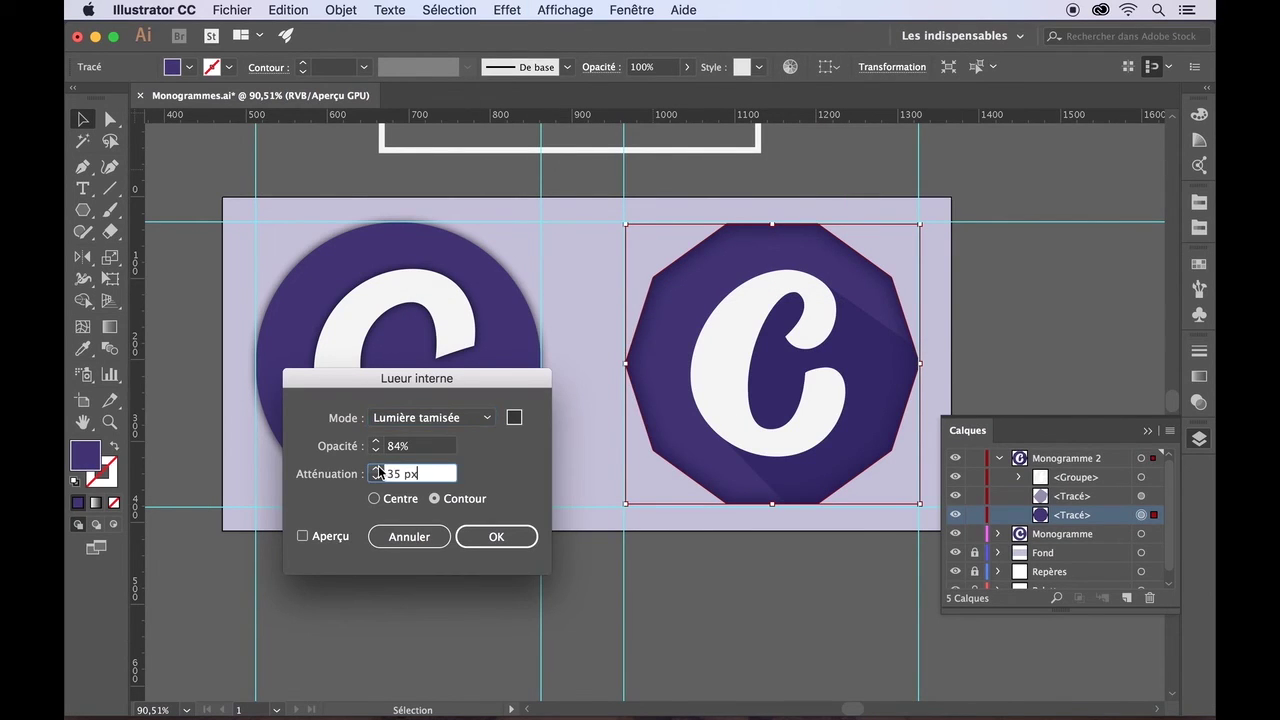
{"action": "left_click", "coordinate": [377, 442]}
{"action": "left_click", "coordinate": [377, 442]}
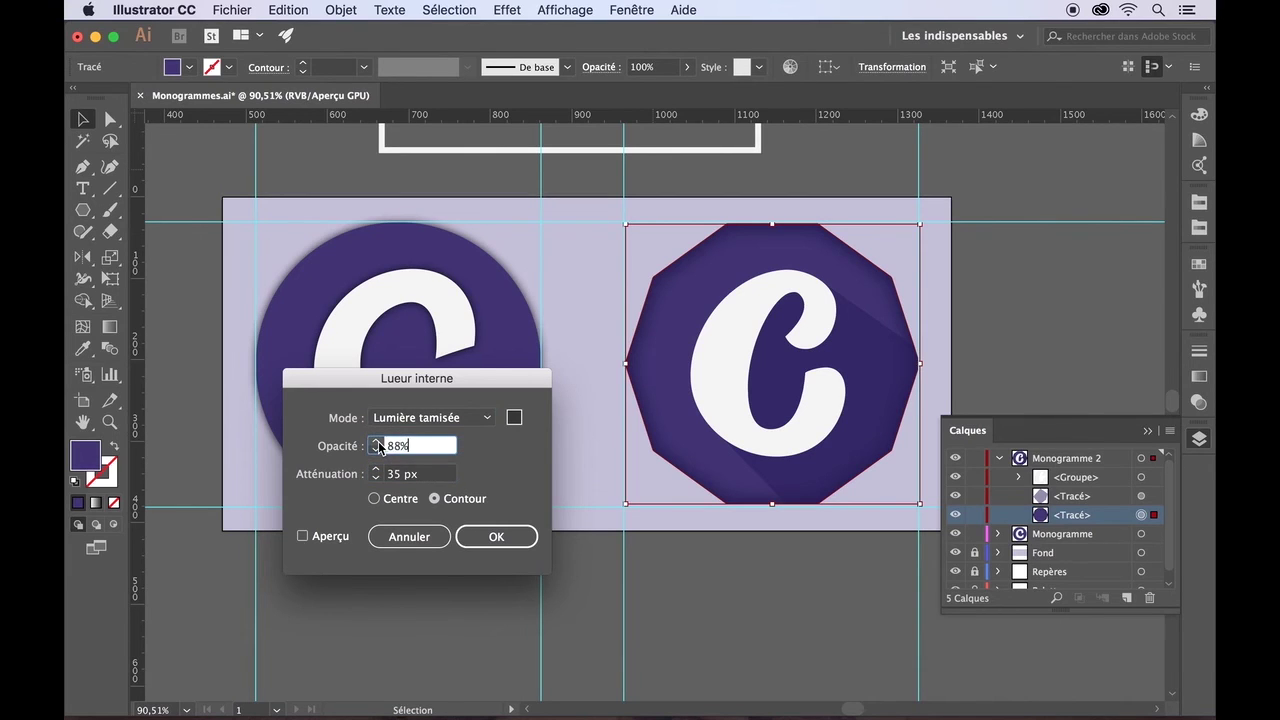
{"action": "left_click", "coordinate": [303, 536]}
- Lower the inner glow to 73% opacity and about 15 px blur, and confirm it
{"action": "left_click", "coordinate": [377, 449]}
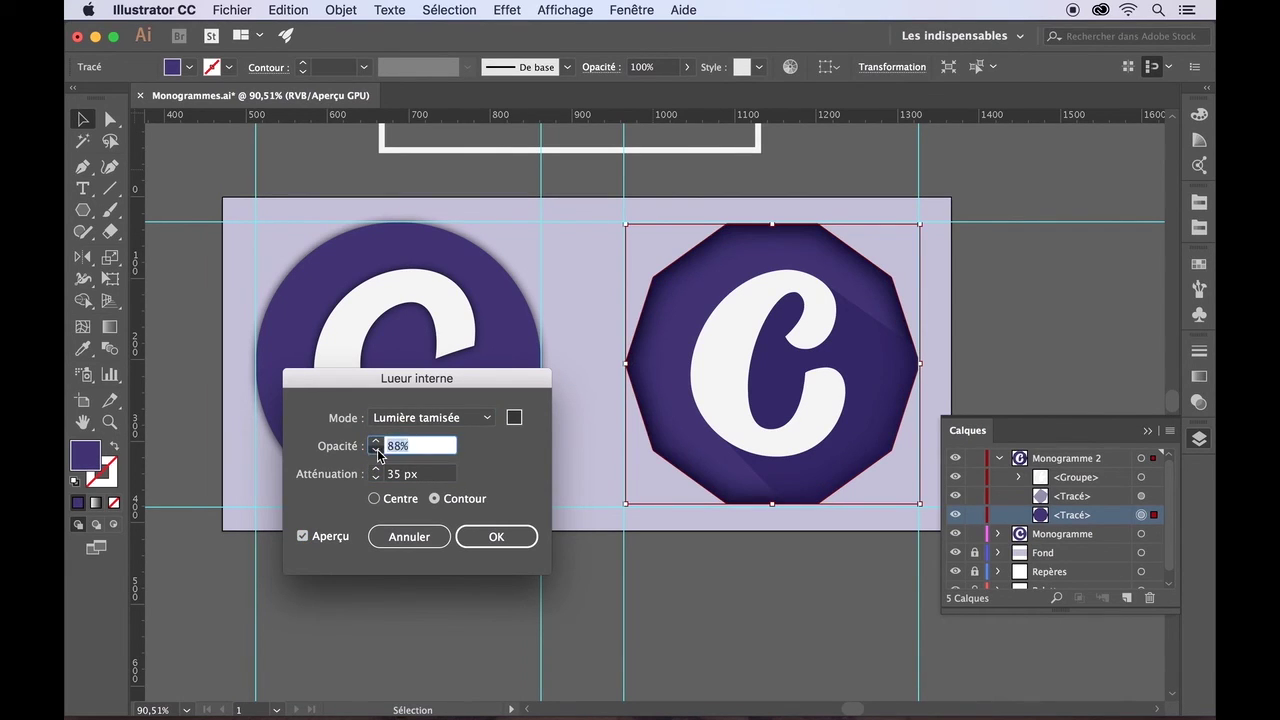
{"action": "left_click", "coordinate": [377, 449]}
{"action": "left_click", "coordinate": [377, 449]}
{"action": "left_click", "coordinate": [377, 449]}
{"action": "left_click", "coordinate": [377, 478]}
{"action": "left_click", "coordinate": [377, 478]}
{"action": "left_click", "coordinate": [377, 478]}
{"action": "left_click", "coordinate": [377, 478]}
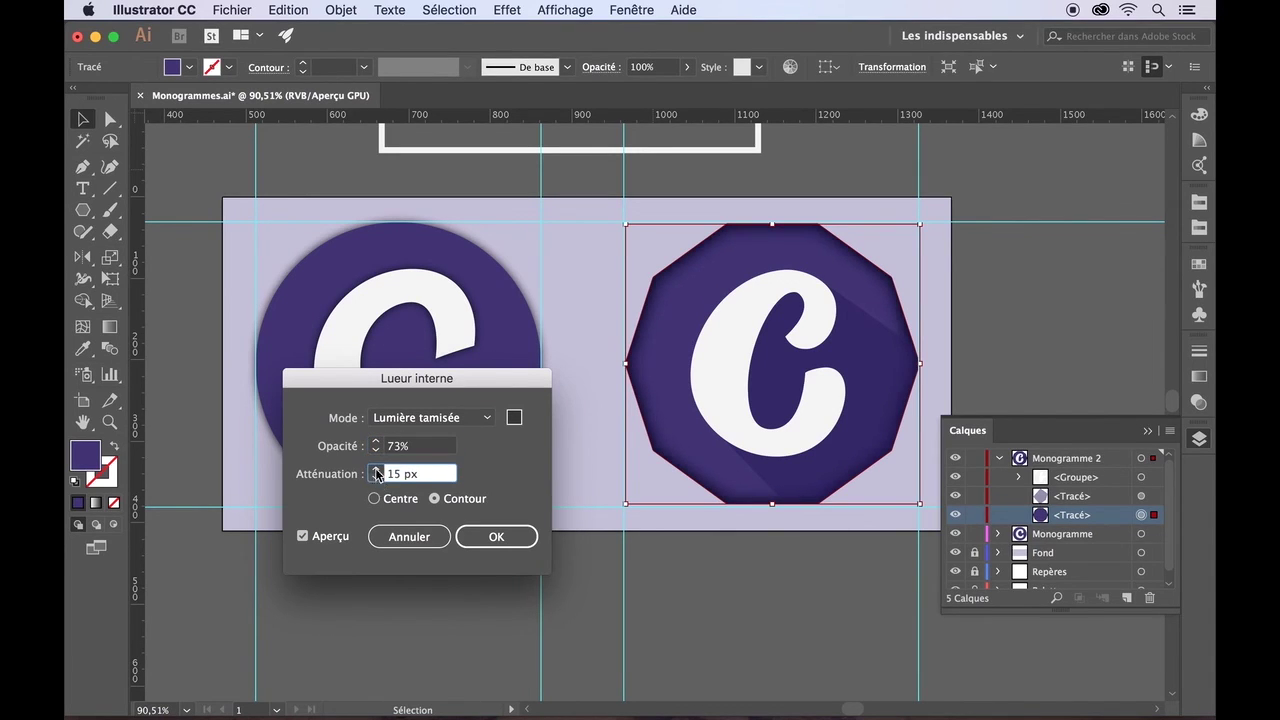
{"action": "left_click", "coordinate": [377, 478]}
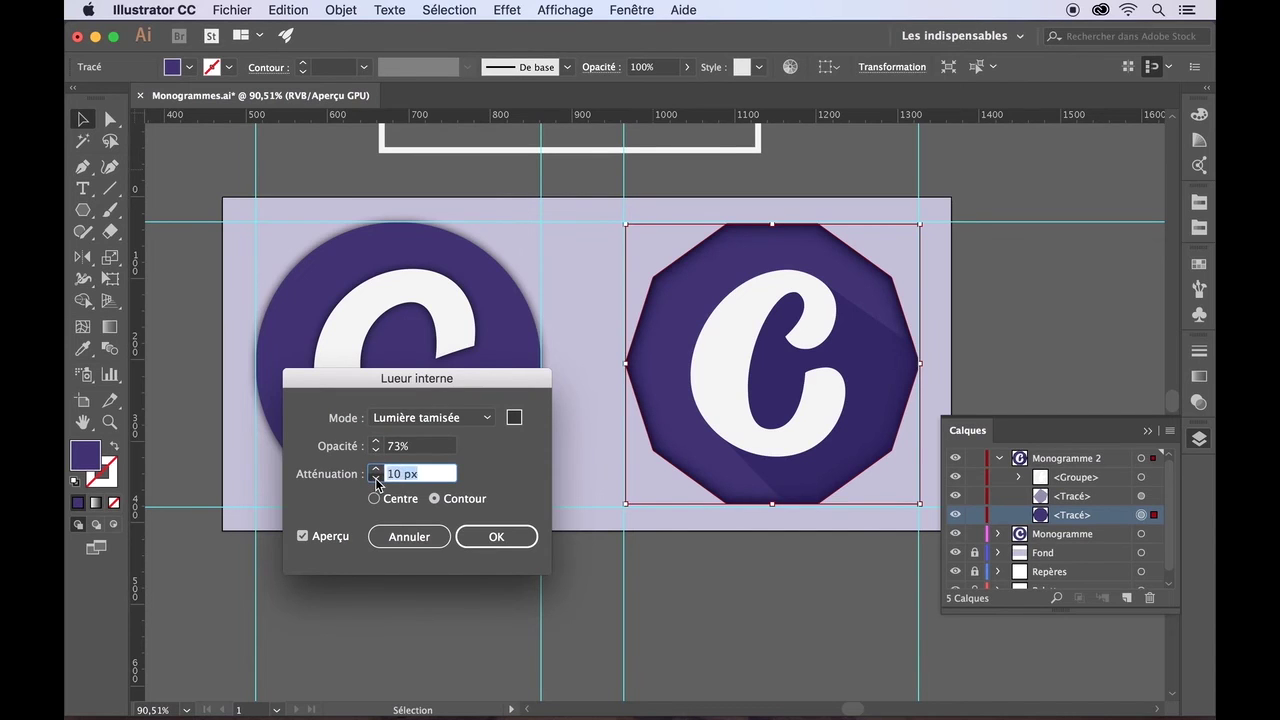
{"action": "left_click", "coordinate": [484, 540]}
{"action": "left_click", "coordinate": [718, 346]}
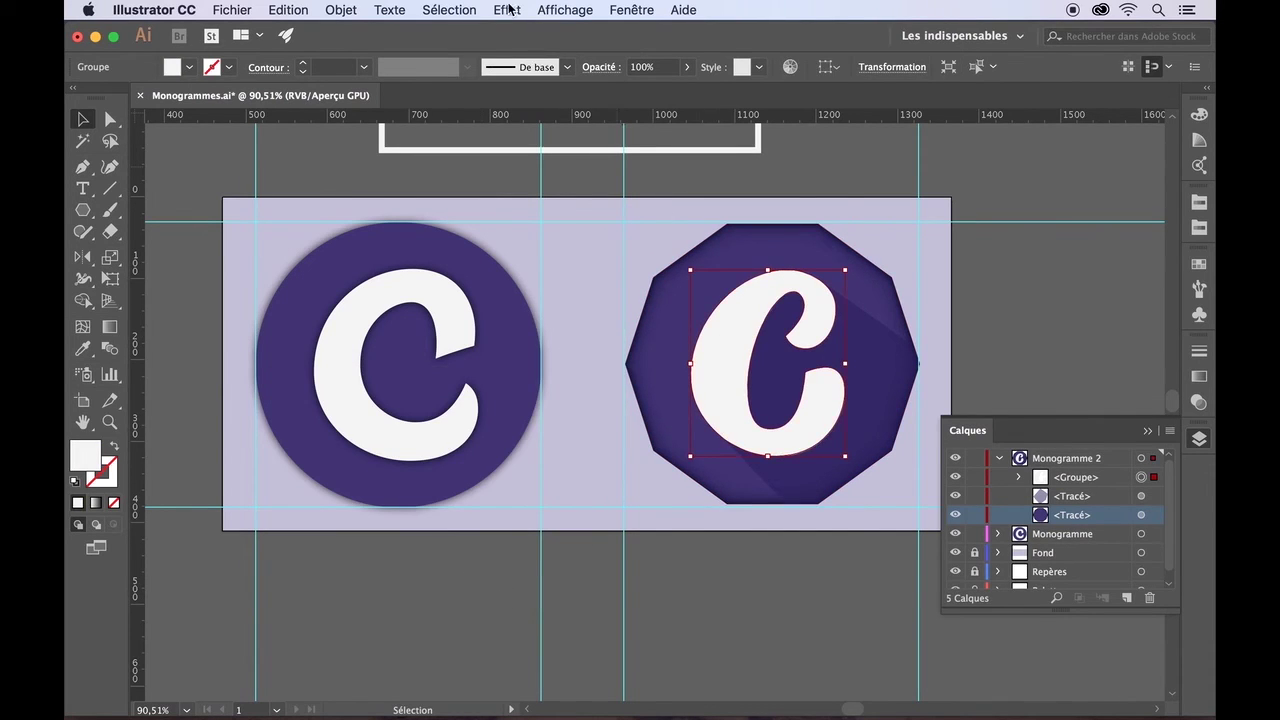
- Apply a 2 px Contour progressif feather to the white C
{"action": "left_click", "coordinate": [507, 10]}
{"action": "mouse_move", "coordinate": [560, 241]}
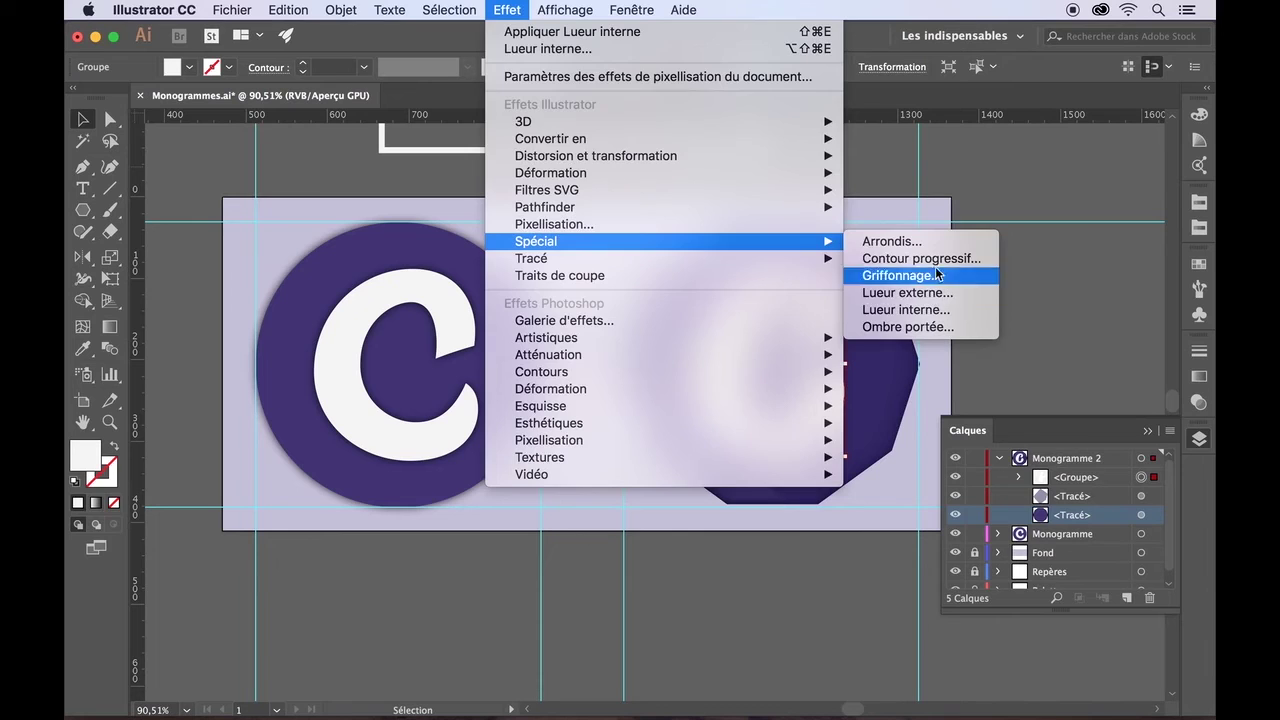
{"action": "left_click", "coordinate": [920, 258]}
{"action": "left_click_drag", "start_coordinate": [745, 323], "coordinate": [513, 381]}
{"action": "left_click", "coordinate": [289, 453]}
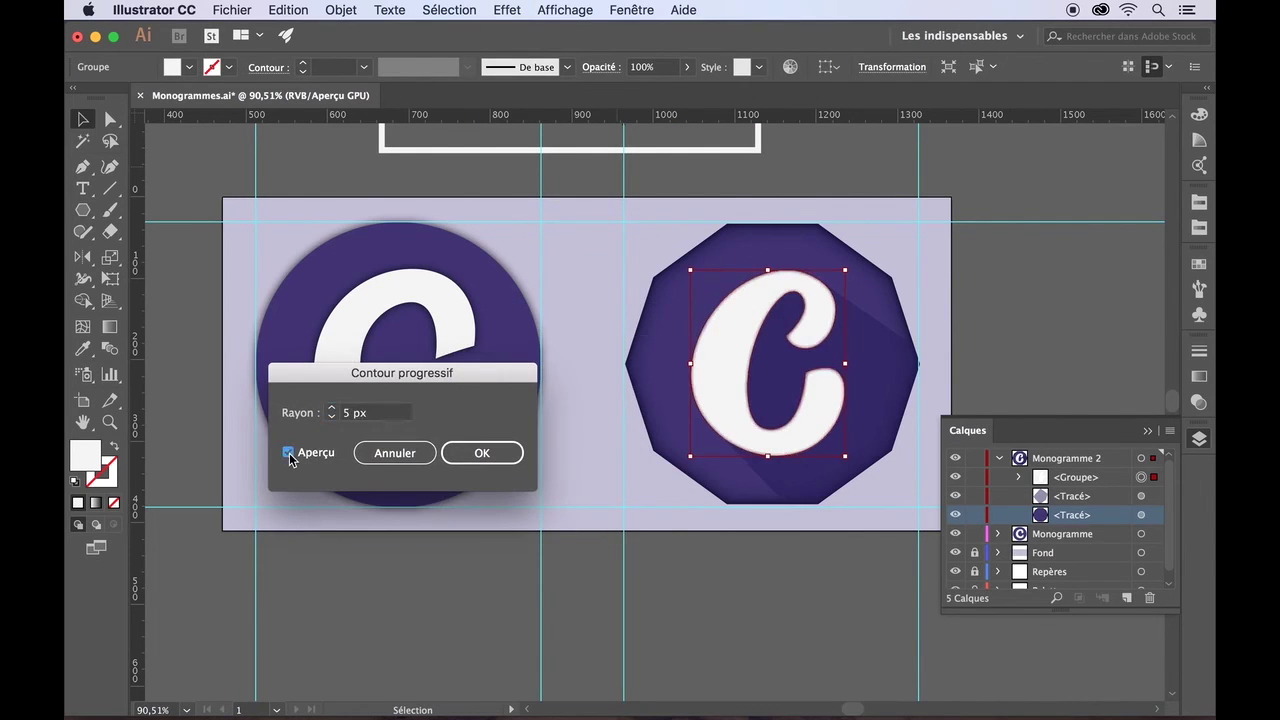
{"action": "left_click", "coordinate": [333, 417]}
{"action": "left_click", "coordinate": [333, 417]}
{"action": "left_click", "coordinate": [333, 417]}
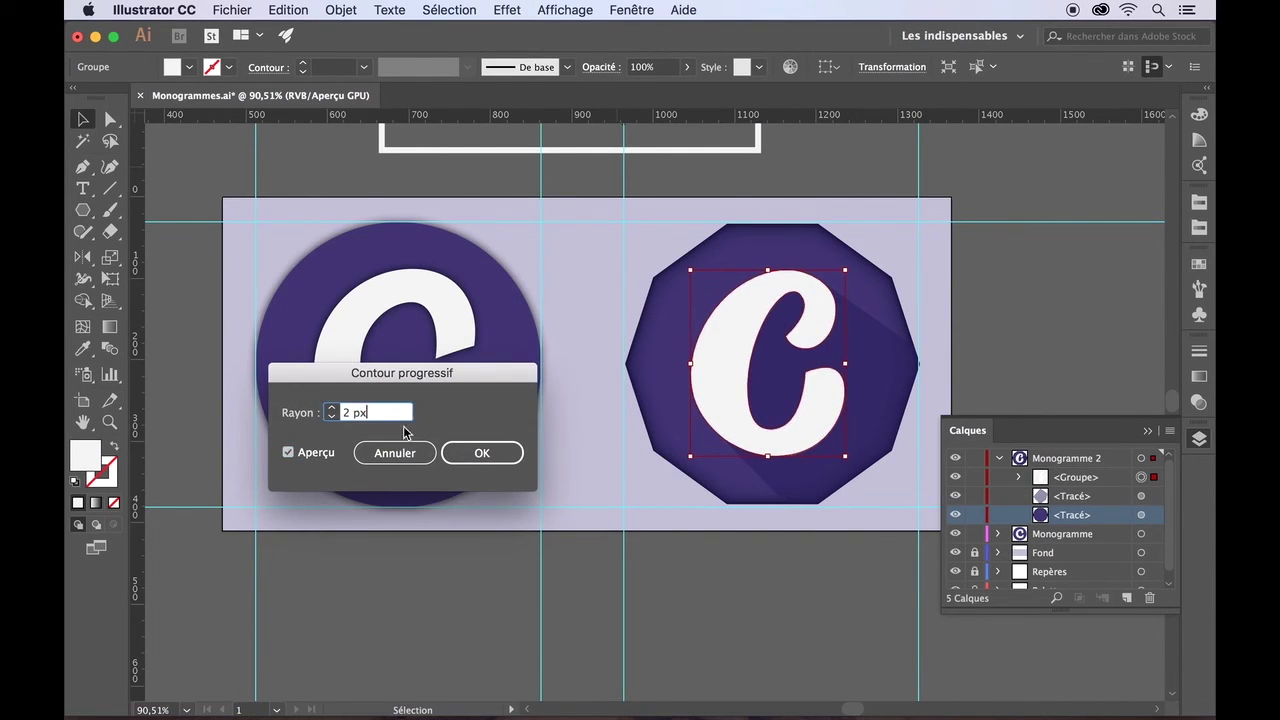
{"action": "left_click", "coordinate": [486, 453]}
{"action": "left_click", "coordinate": [502, 580]}
{"action": "key", "text": "super+z"}
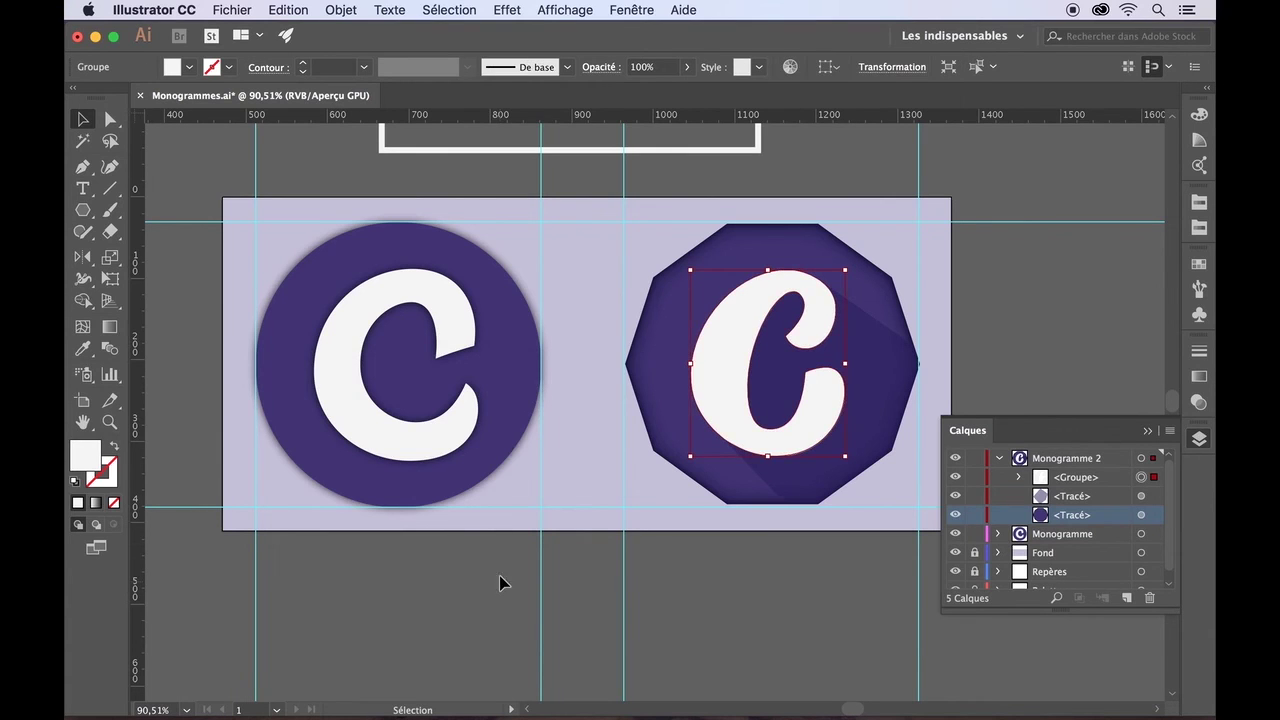
- Add an Ombre portée to the C at 53% opacity in a dark purple colour
{"action": "left_click", "coordinate": [507, 10]}
{"action": "mouse_move", "coordinate": [594, 240]}
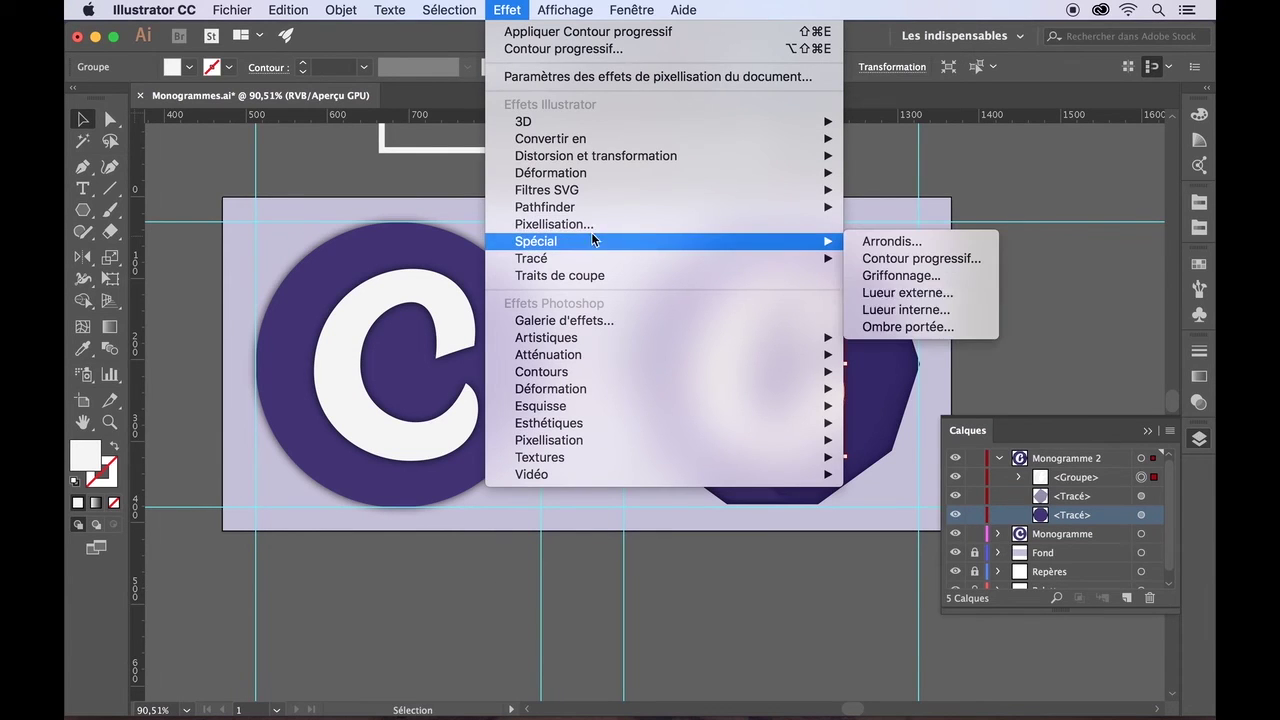
{"action": "left_click", "coordinate": [918, 326]}
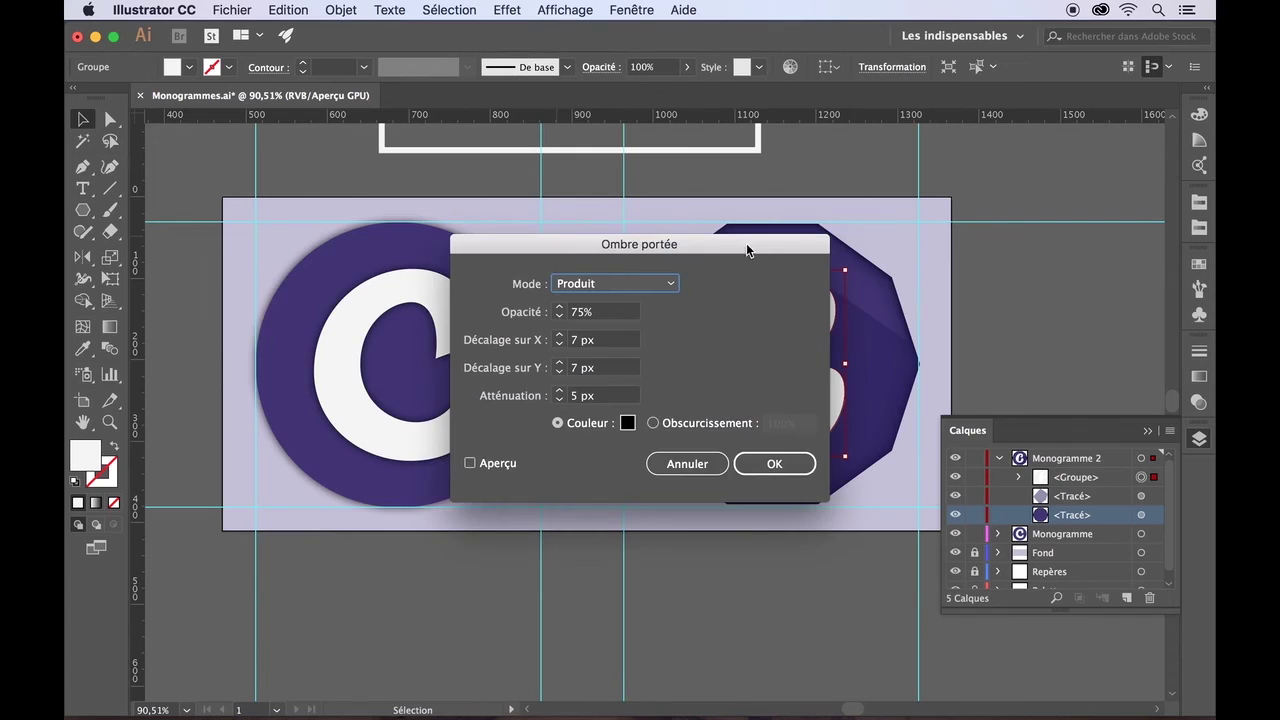
{"action": "left_click_drag", "start_coordinate": [746, 243], "coordinate": [490, 292]}
{"action": "left_click", "coordinate": [214, 511]}
{"action": "left_click", "coordinate": [303, 365]}
{"action": "left_click", "coordinate": [303, 365]}
{"action": "left_click", "coordinate": [304, 366]}
{"action": "left_click", "coordinate": [304, 366]}
{"action": "left_click", "coordinate": [372, 472]}
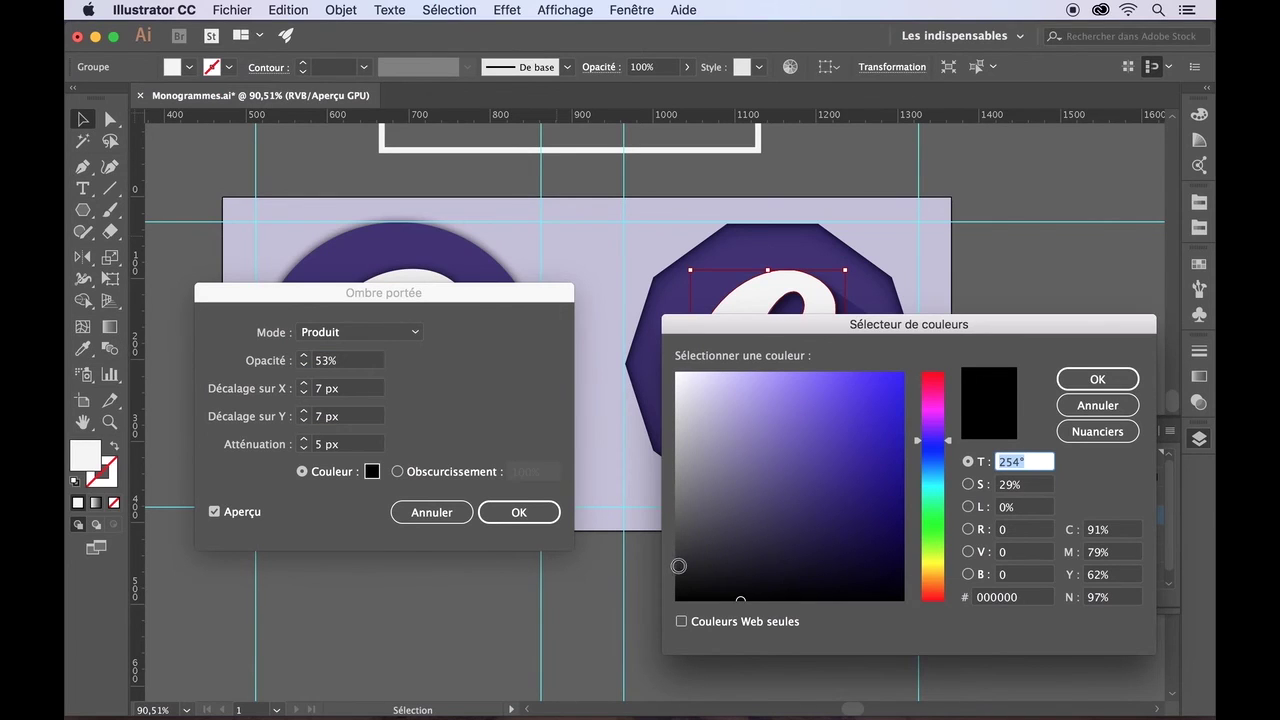
{"action": "left_click_drag", "start_coordinate": [676, 569], "coordinate": [677, 550]}
{"action": "left_click", "coordinate": [1100, 380]}
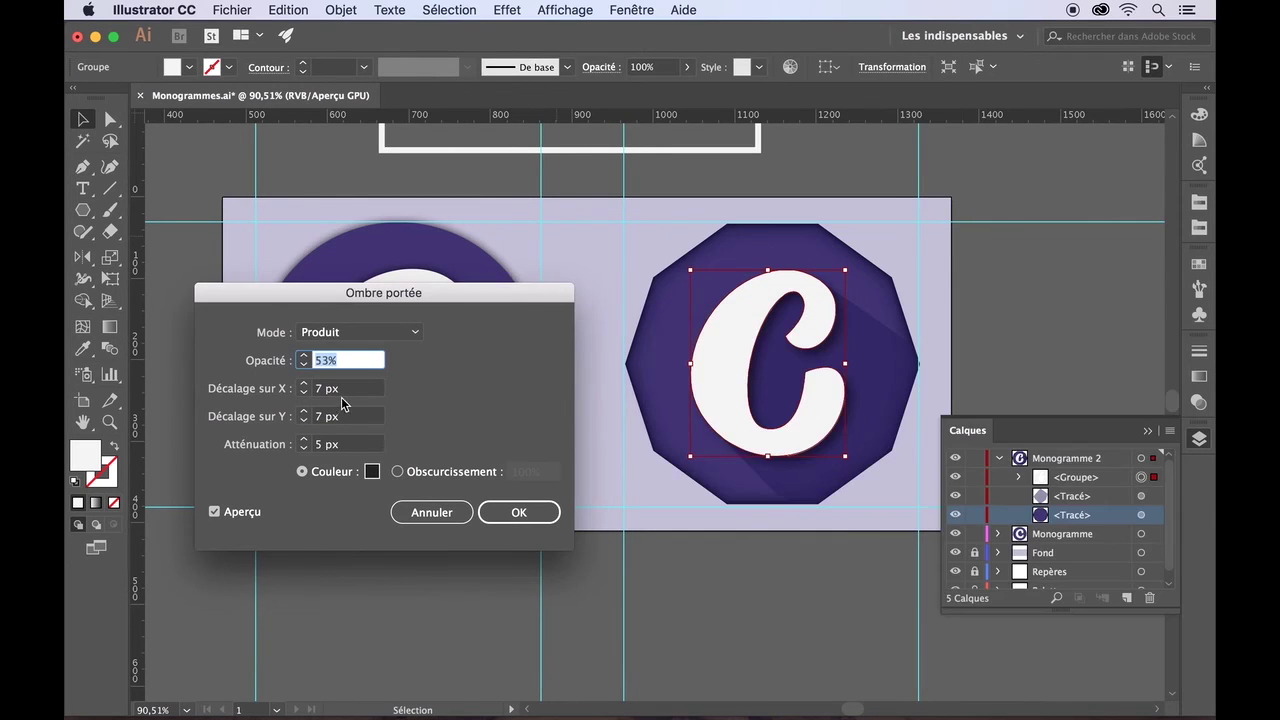
- Reduce the drop shadow blur to 1 px and opacity to about 16%, then confirm
{"action": "left_click", "coordinate": [303, 449]}
{"action": "left_click", "coordinate": [303, 449]}
{"action": "left_click", "coordinate": [303, 449]}
{"action": "left_click", "coordinate": [303, 449]}
{"action": "left_click", "coordinate": [304, 367]}
{"action": "left_click", "coordinate": [305, 366]}
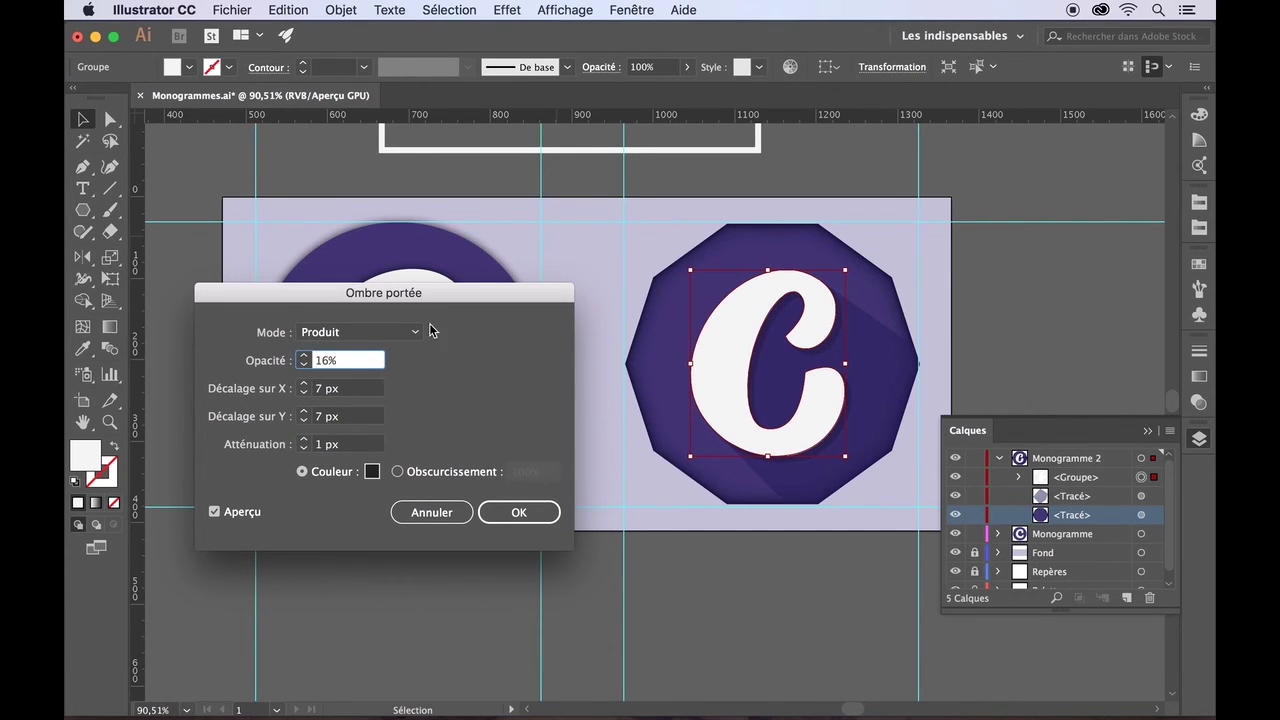
{"action": "left_click", "coordinate": [519, 512]}
{"action": "left_click", "coordinate": [504, 608]}
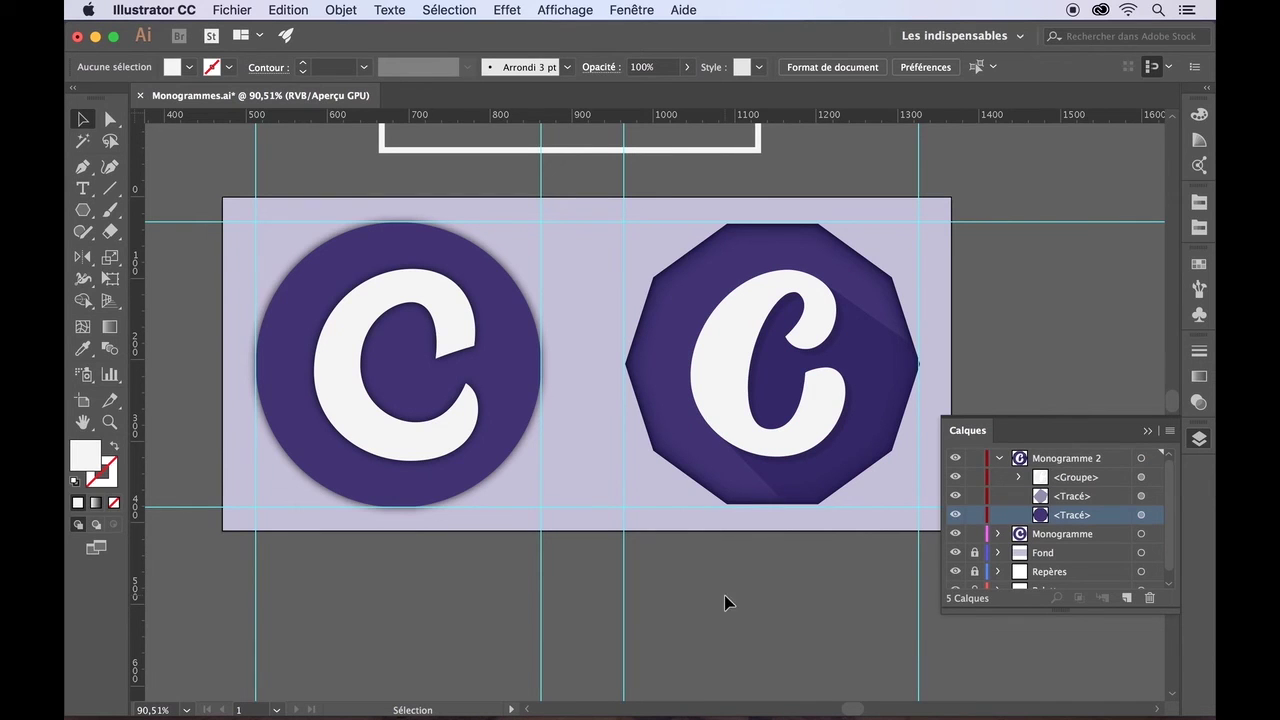
- Save Monogrammes.ai and scroll around to inspect both monograms
{"action": "scroll", "coordinate": [1039, 310], "scroll_direction": "down", "scroll_amount": 2}
{"action": "scroll", "coordinate": [1039, 312], "scroll_direction": "down", "scroll_amount": 1}
{"action": "key", "text": "ctrl+s"}
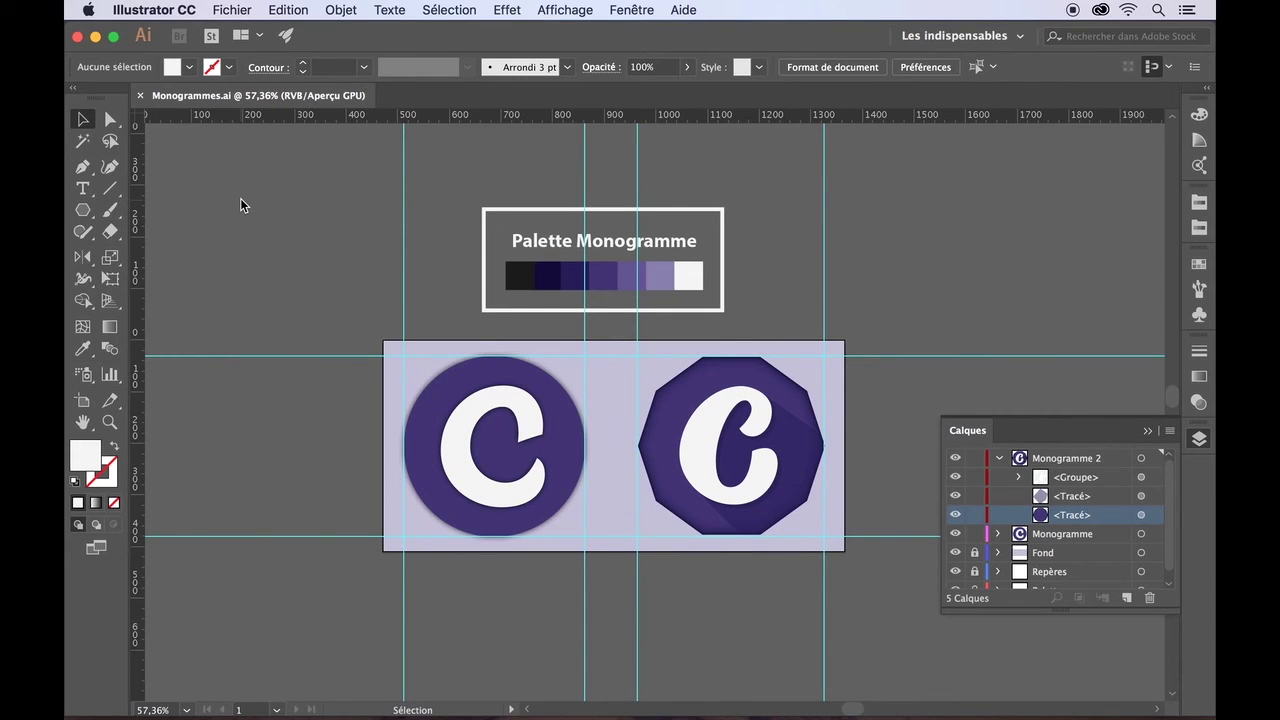
{"action": "scroll", "coordinate": [306, 480], "scroll_direction": "up", "scroll_amount": 4}
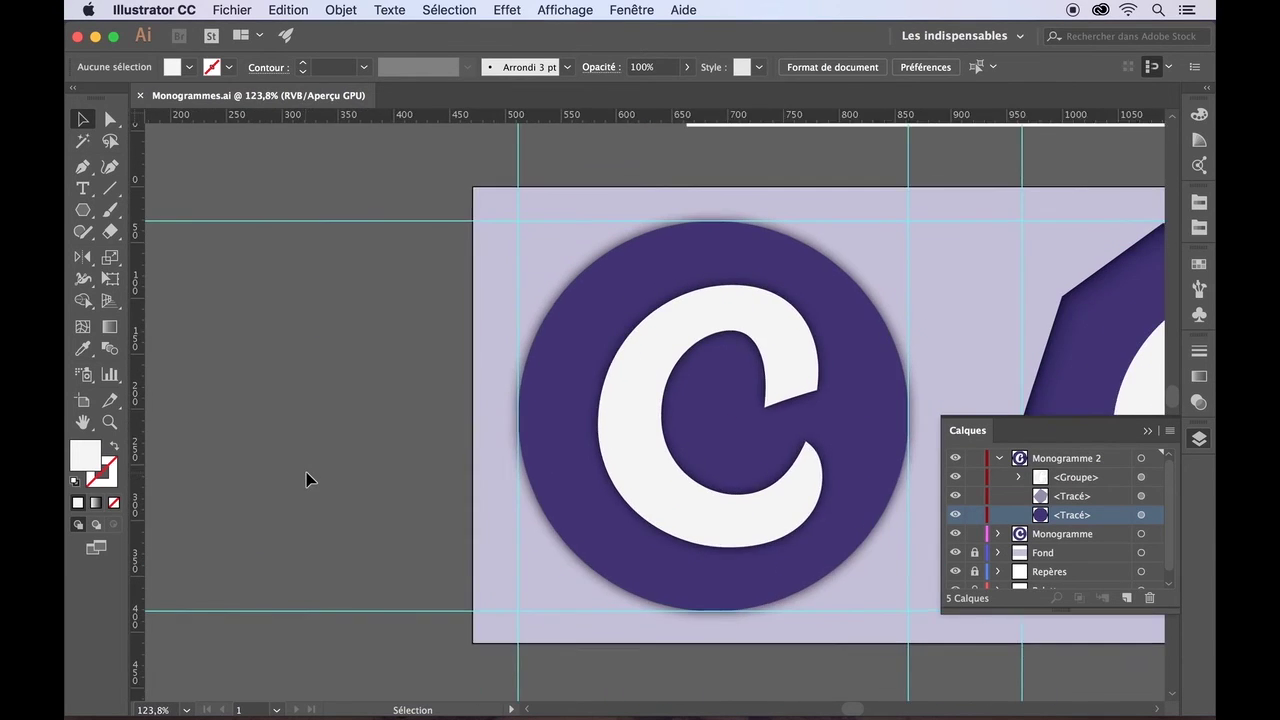
{"action": "scroll", "coordinate": [306, 472], "scroll_direction": "right", "scroll_amount": 5}
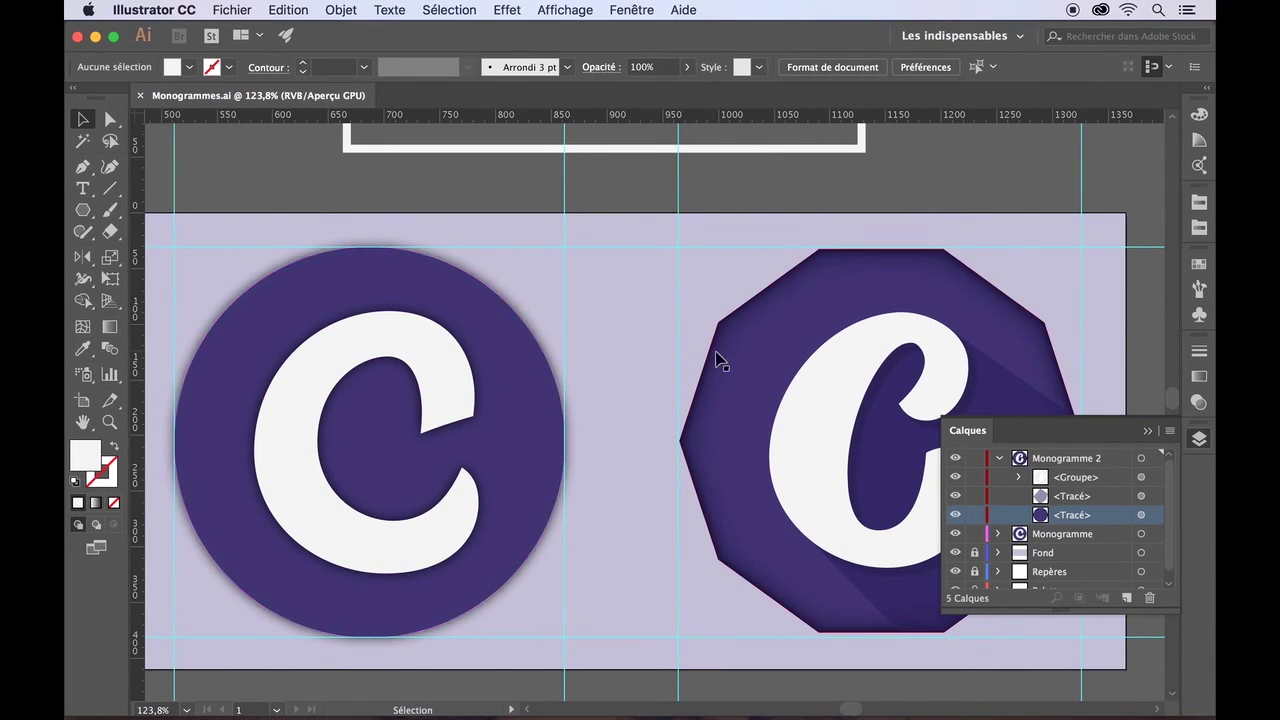
{"action": "scroll", "coordinate": [763, 381], "scroll_direction": "down", "scroll_amount": 5}
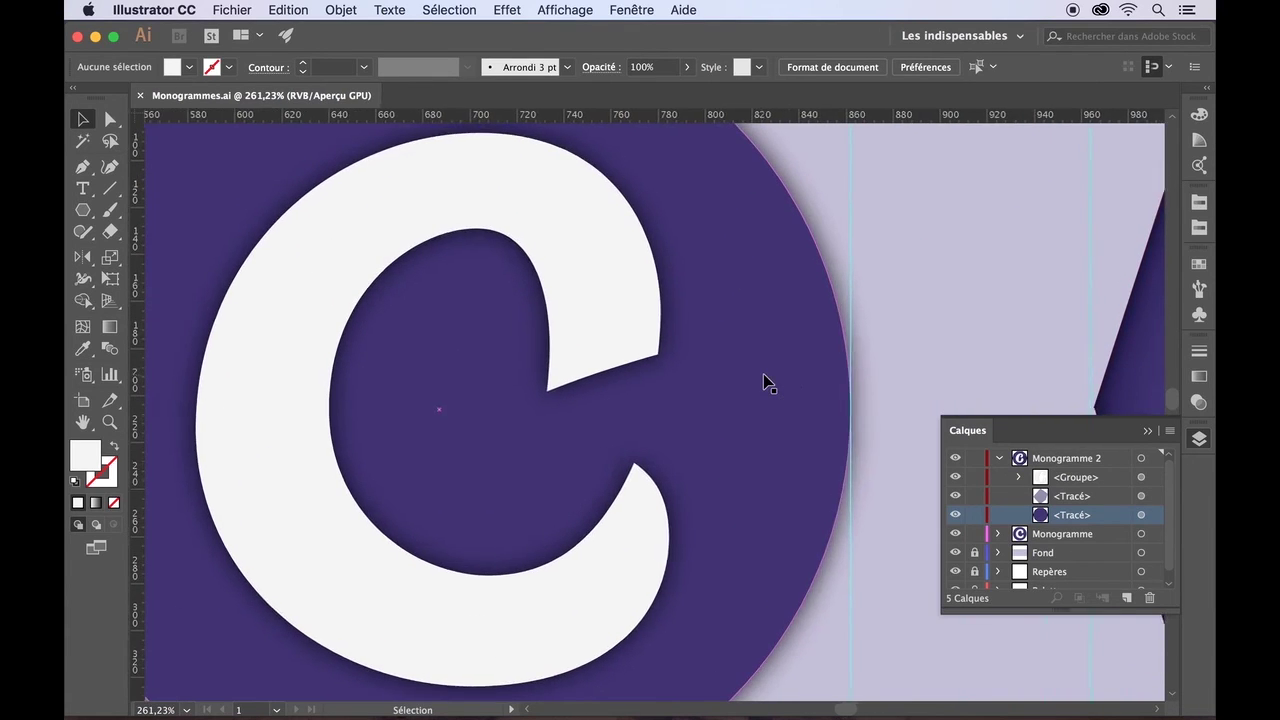
{"action": "scroll", "coordinate": [763, 381], "scroll_direction": "down", "scroll_amount": 1}
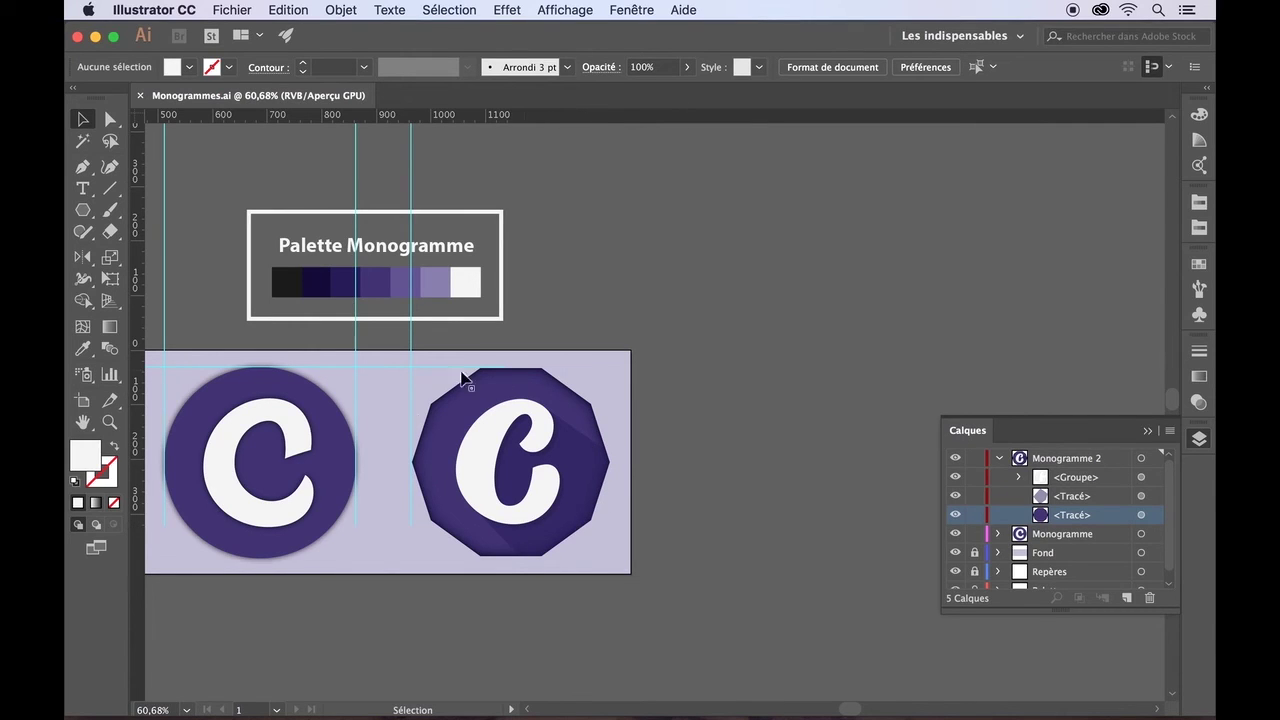
{"action": "scroll", "coordinate": [502, 515], "scroll_direction": "up", "scroll_amount": 4}
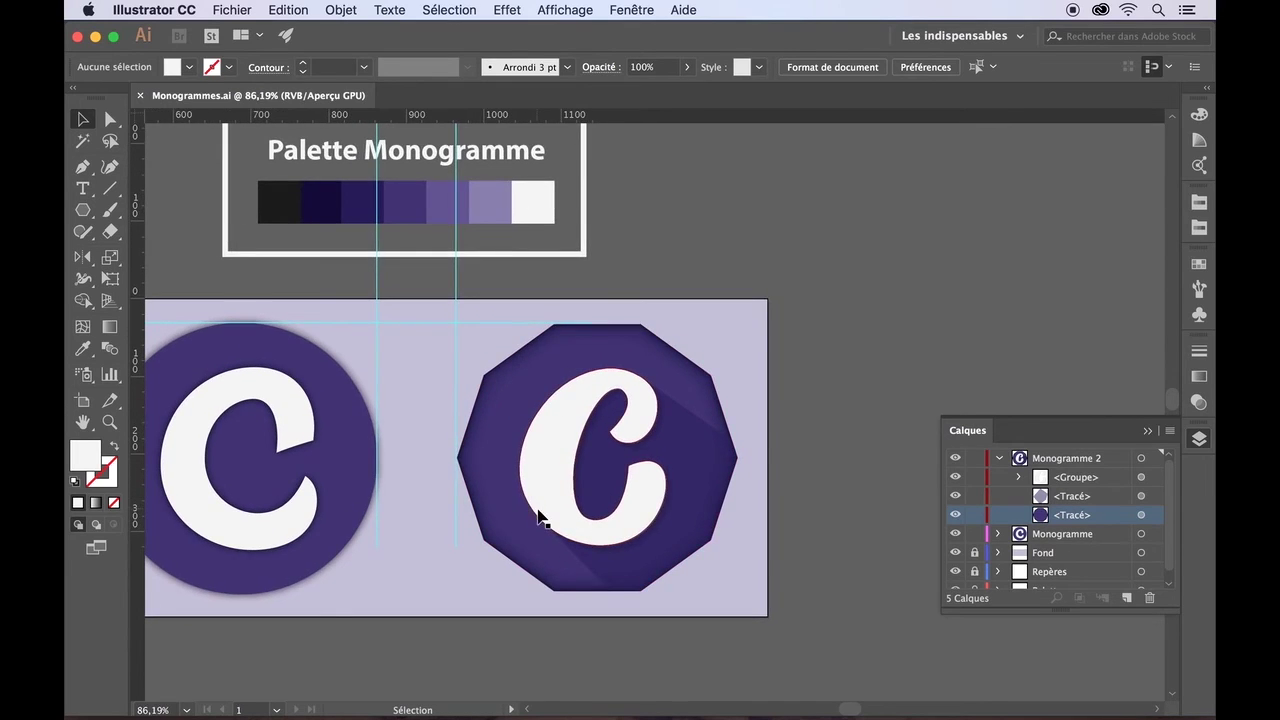
{"action": "scroll", "coordinate": [537, 515], "scroll_direction": "down", "scroll_amount": 3}
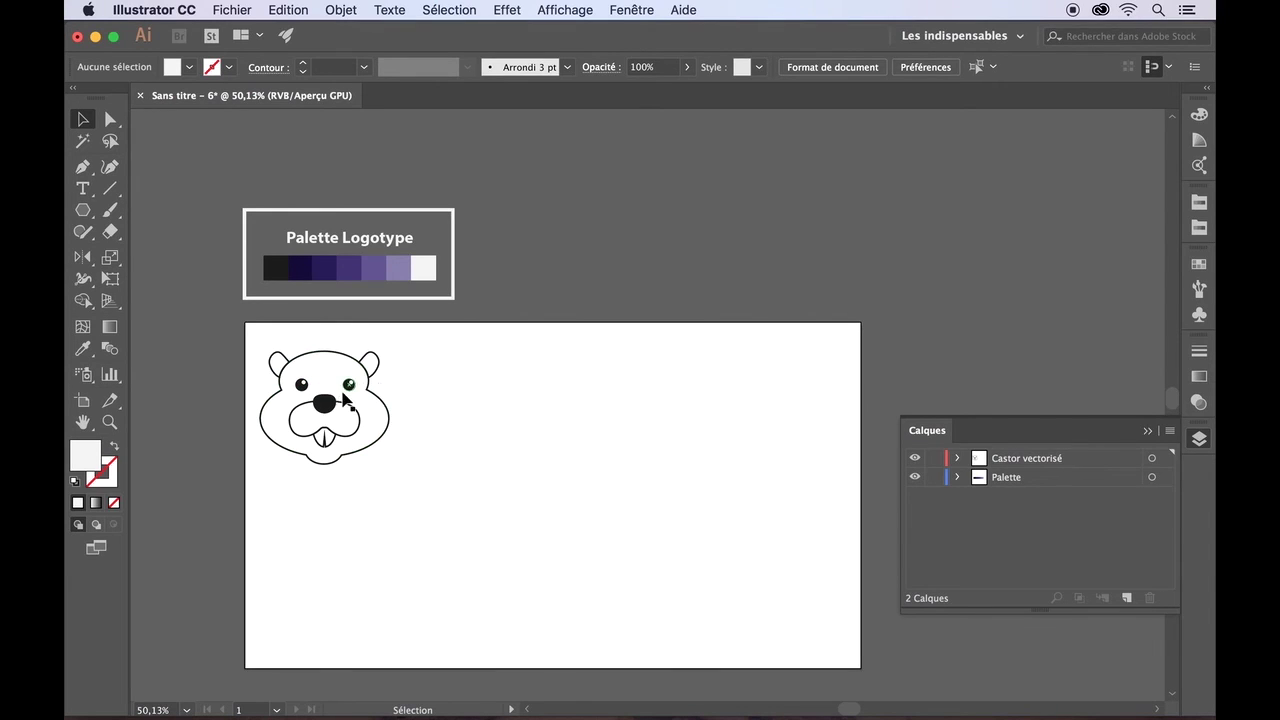
- Briefly show and hide the coloured beaver inside the Castor vectorisé layer
{"action": "left_click", "coordinate": [958, 458]}
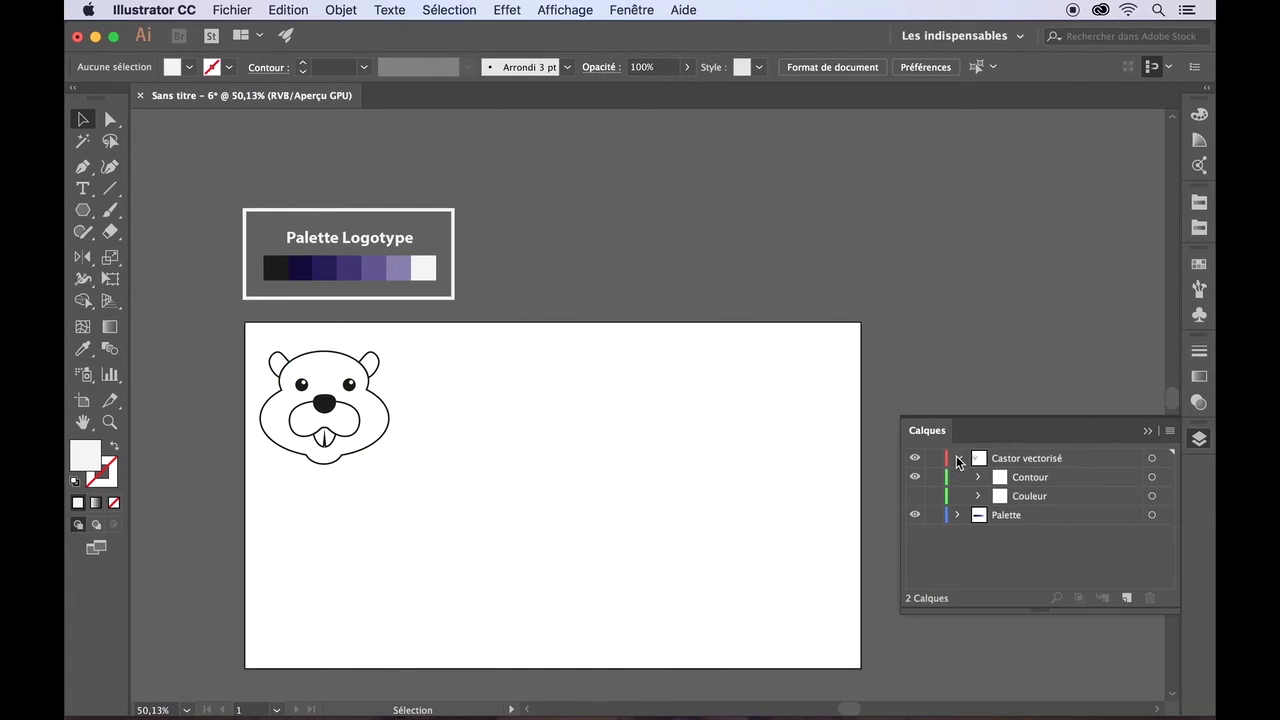
{"action": "left_click", "coordinate": [914, 496]}
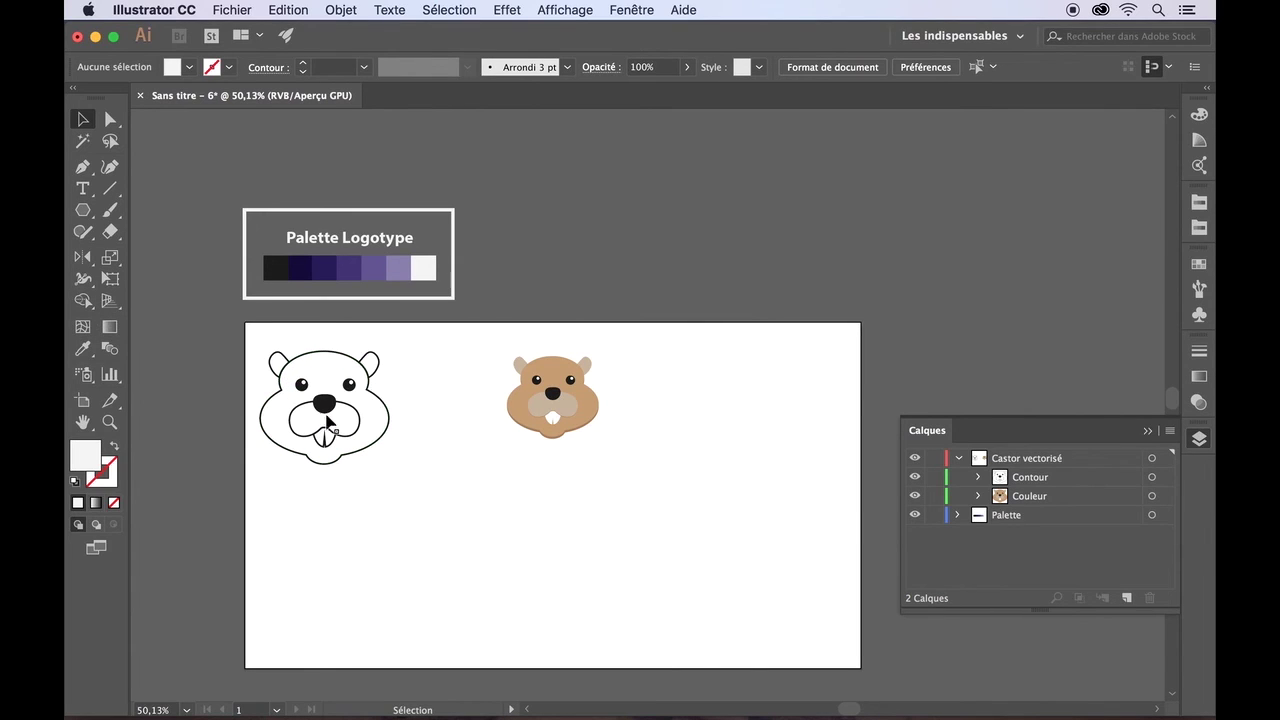
{"action": "left_click", "coordinate": [914, 496]}
{"action": "left_click", "coordinate": [959, 458]}
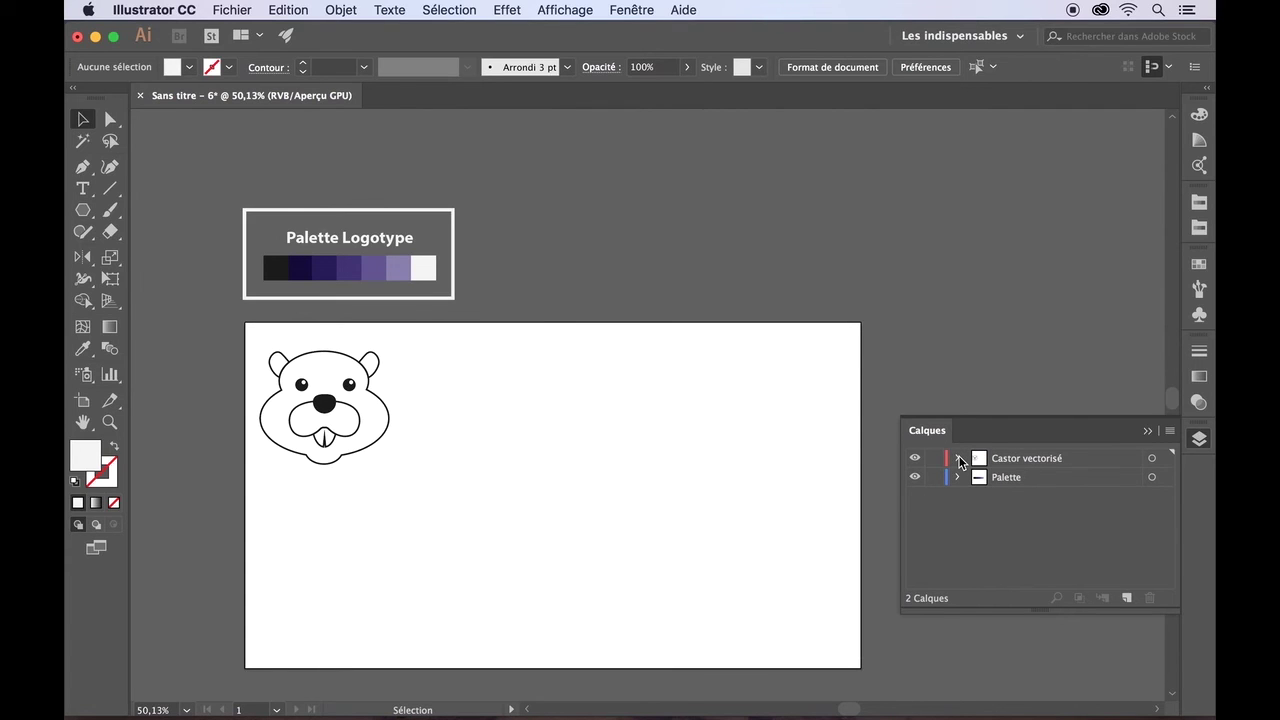
- Move the beaver head above the artboard and add a new layer, Calque 4
{"action": "left_click_drag", "start_coordinate": [316, 359], "coordinate": [640, 205]}
{"action": "left_click", "coordinate": [897, 285]}
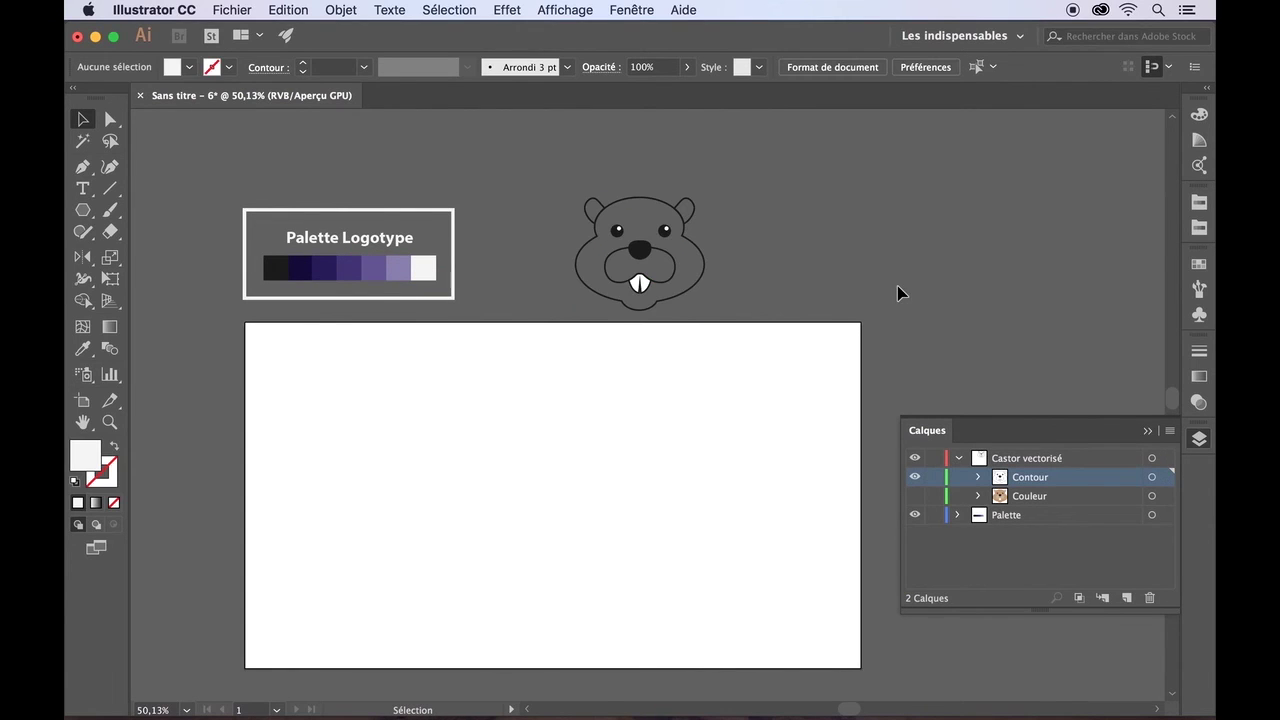
{"action": "left_click", "coordinate": [958, 460]}
{"action": "left_click", "coordinate": [1125, 597]}
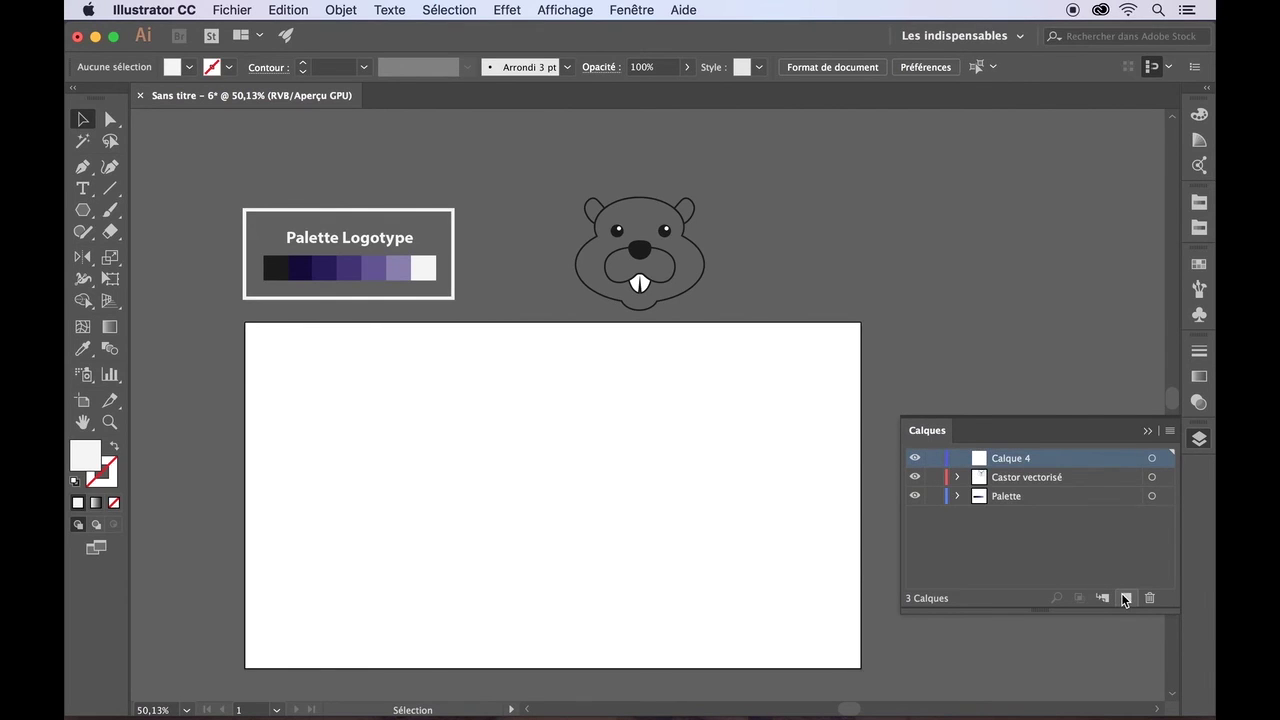
- Place a Castory text object on the artboard and select the word
{"action": "left_click", "coordinate": [83, 188]}
{"action": "left_click", "coordinate": [381, 437]}
{"action": "left_click", "coordinate": [381, 437]}
{"action": "key", "text": "BackSpace"}
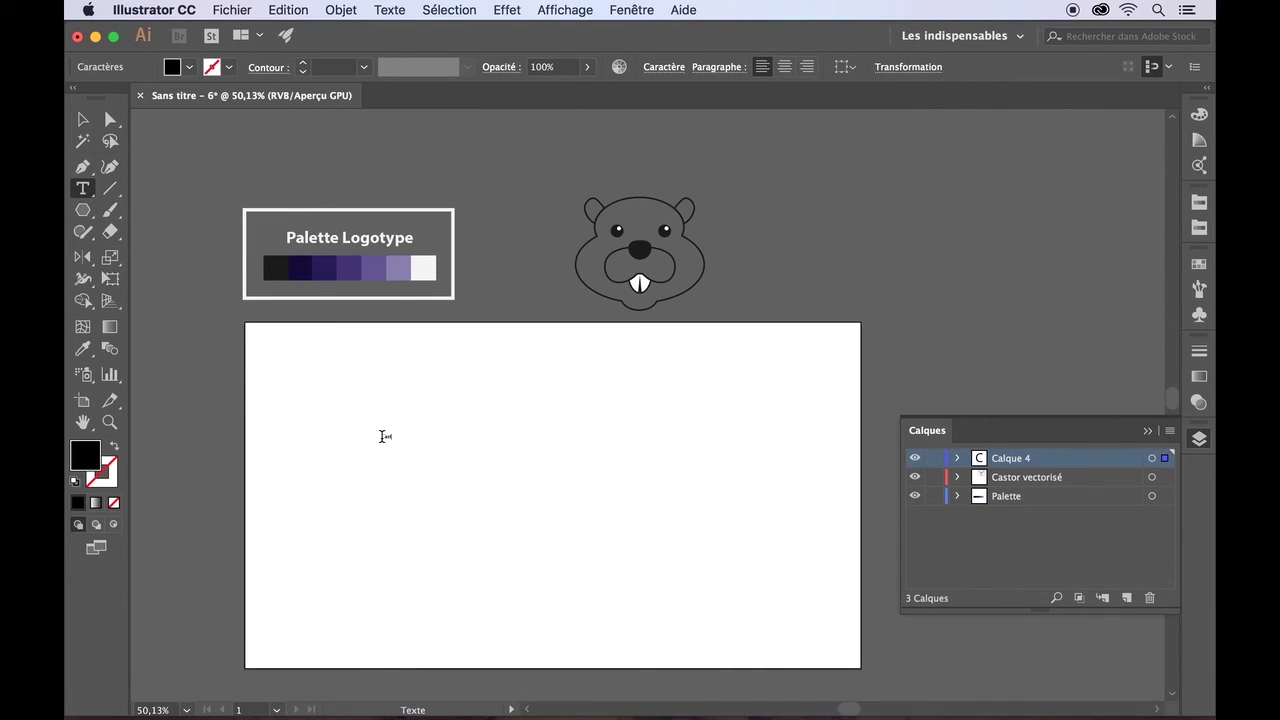
{"action": "left_click_drag", "start_coordinate": [398, 437], "coordinate": [357, 437]}
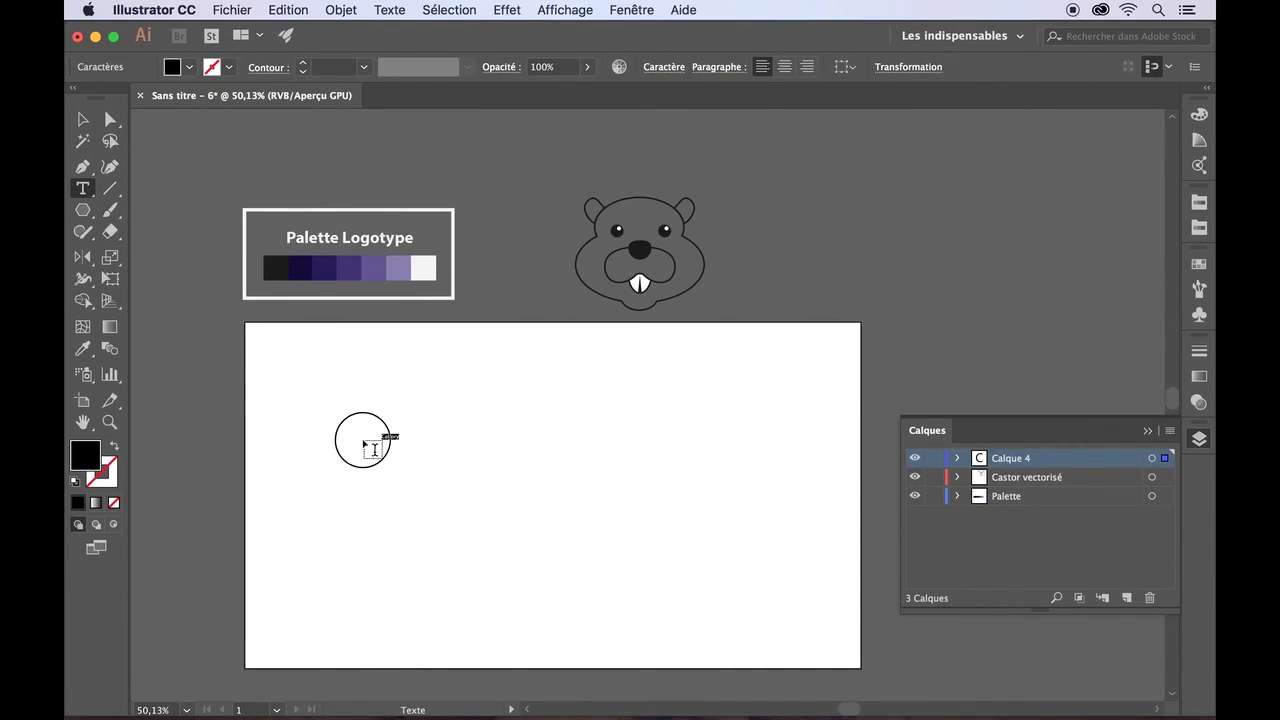
- Enlarge the Myriad Pro lettering to 201 pt and set it to all capitals
{"action": "left_click", "coordinate": [677, 68]}
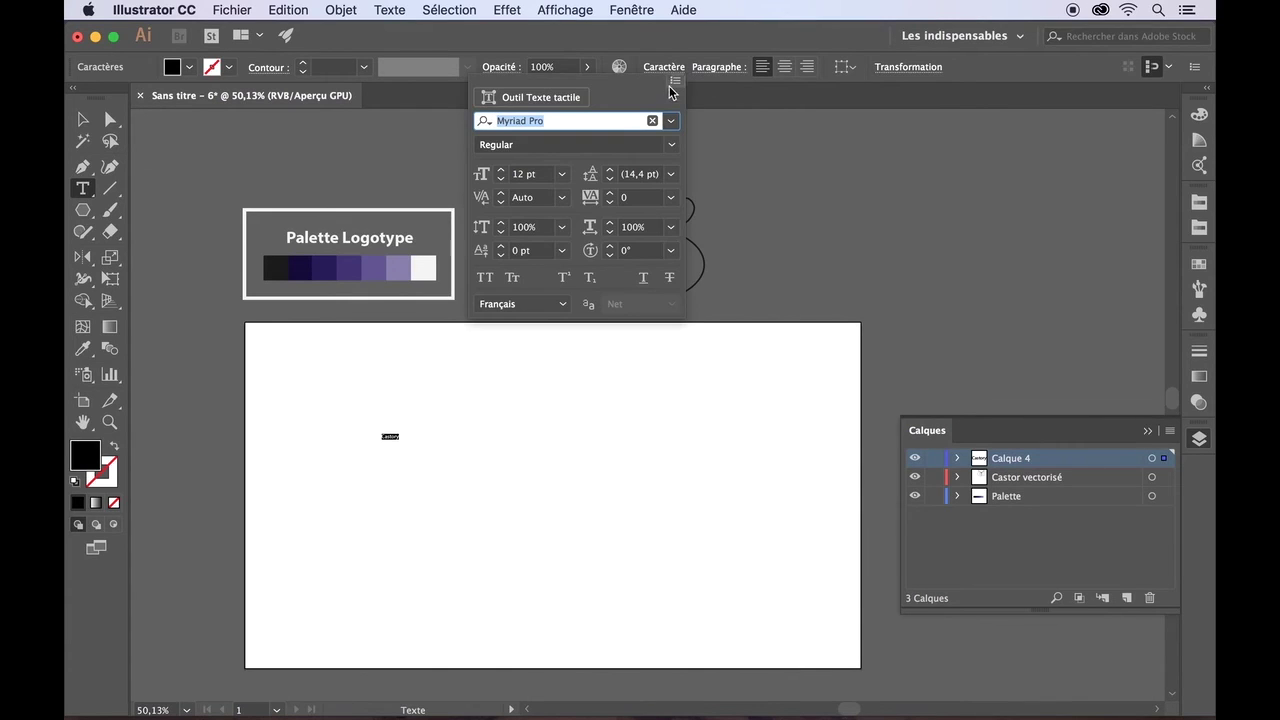
{"action": "left_click", "coordinate": [561, 174]}
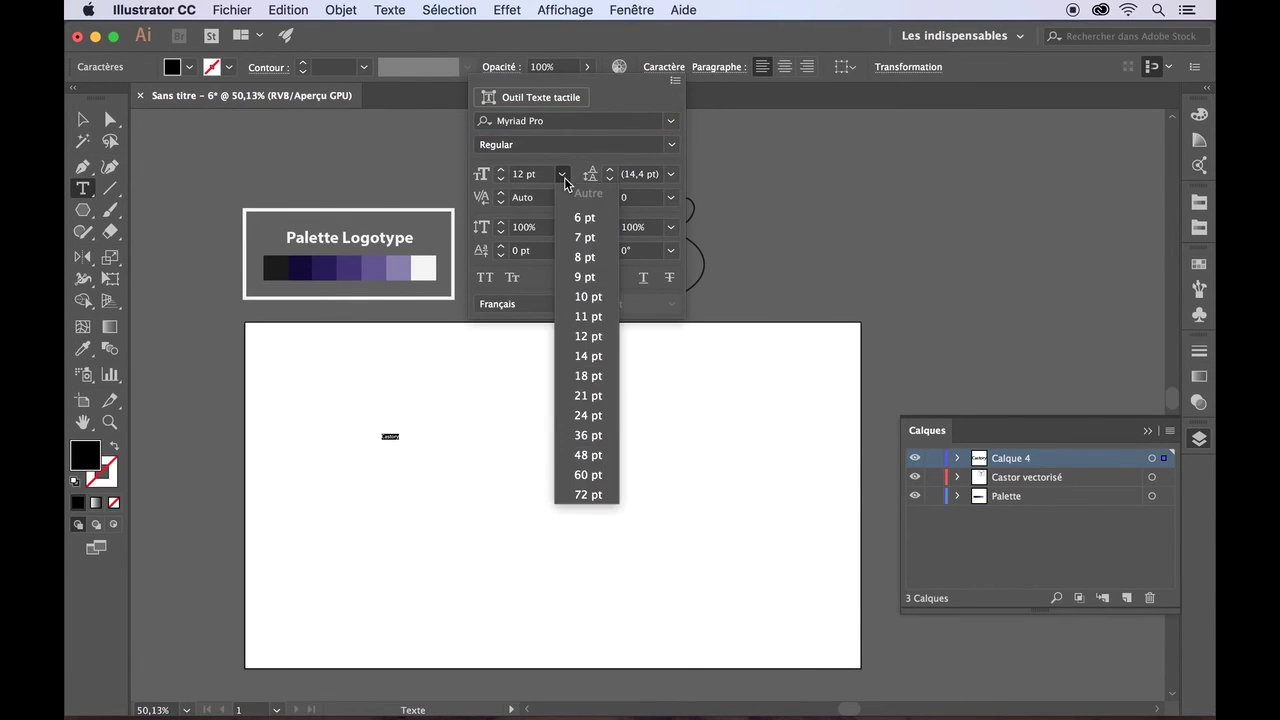
{"action": "left_click", "coordinate": [588, 495]}
{"action": "left_click_drag", "start_coordinate": [503, 173], "coordinate": [503, 173]}
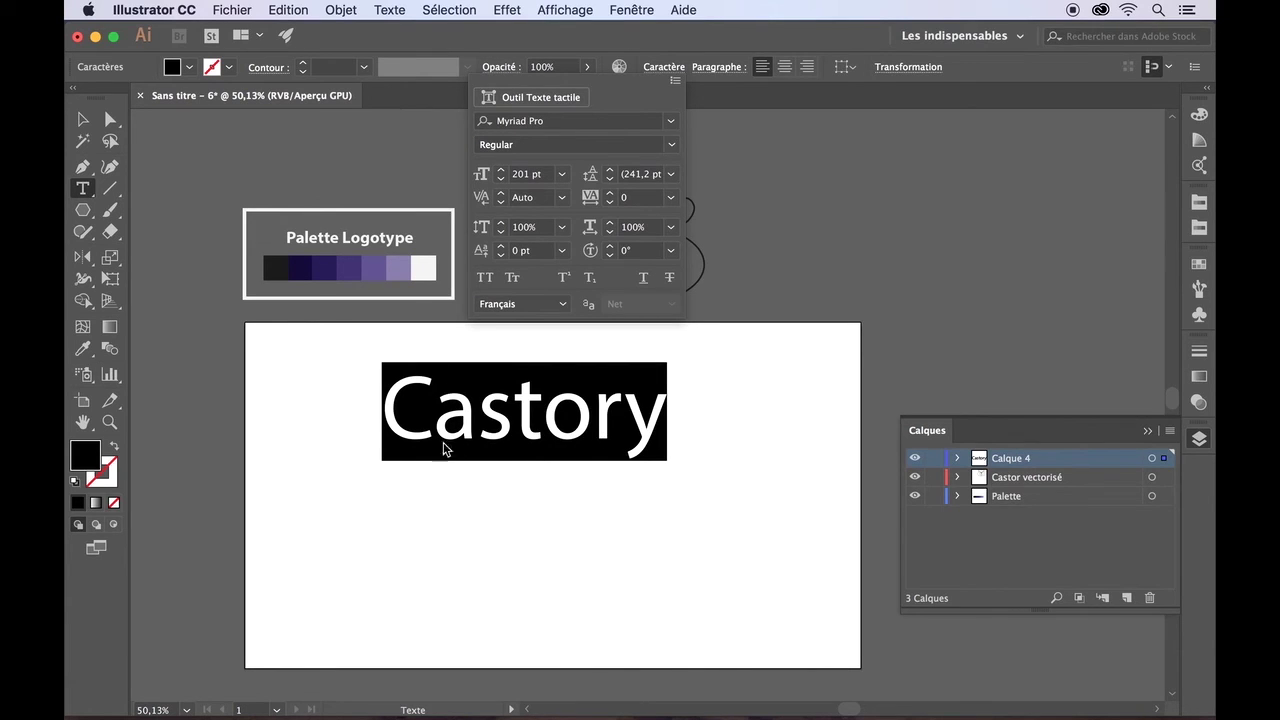
{"action": "left_click", "coordinate": [486, 279]}
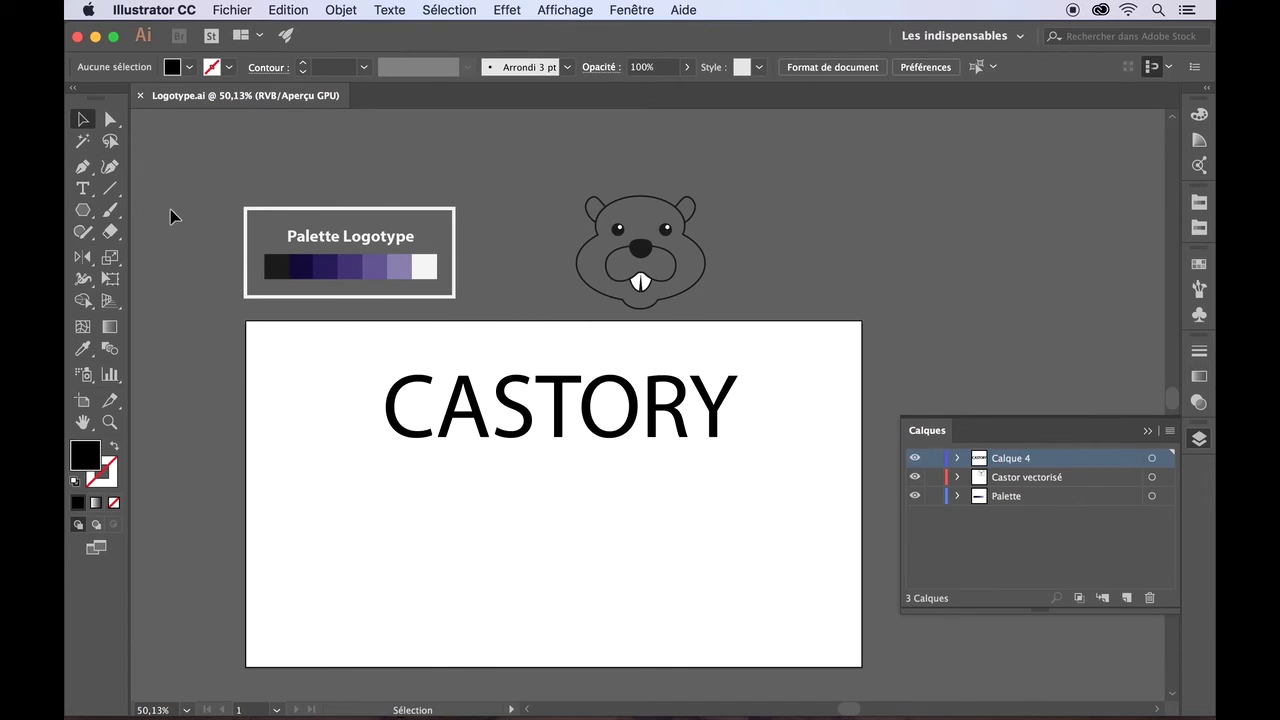
- Show rulers and drag out horizontal and vertical guides centred on the artboard
{"action": "left_click", "coordinate": [556, 12]}
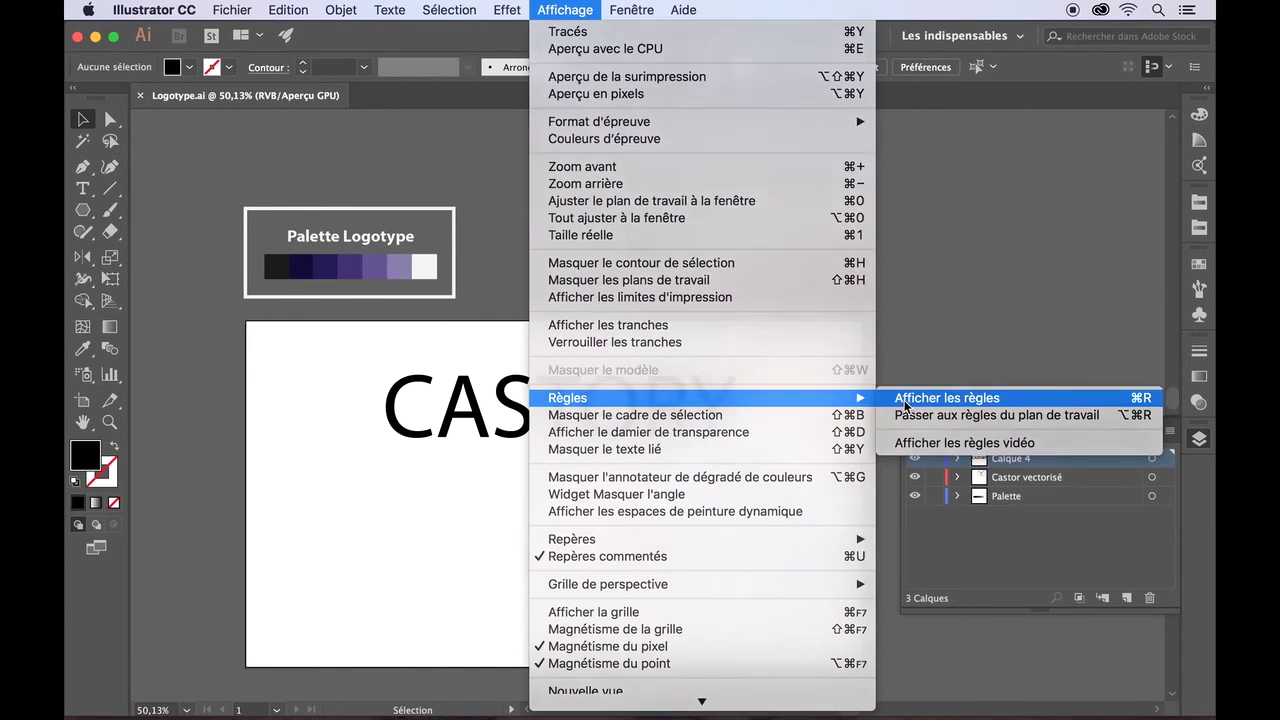
{"action": "left_click", "coordinate": [905, 406]}
{"action": "left_click_drag", "start_coordinate": [533, 115], "coordinate": [528, 498]}
{"action": "left_click_drag", "start_coordinate": [138, 450], "coordinate": [560, 446]}
{"action": "left_click_drag", "start_coordinate": [560, 280], "coordinate": [554, 280]}
{"action": "left_click", "coordinate": [517, 244]}
- Create a Repères layer, move the guides into it, and lock it
{"action": "left_click", "coordinate": [598, 408]}
{"action": "left_click", "coordinate": [957, 458]}
{"action": "left_click", "coordinate": [1008, 476]}
{"action": "left_click", "coordinate": [998, 459]}
{"action": "left_click", "coordinate": [1126, 598]}
{"action": "double_click", "coordinate": [1008, 459]}
{"action": "type", "text": "Repères"}
{"action": "key", "text": "Return"}
{"action": "left_click_drag", "start_coordinate": [1034, 496], "coordinate": [1012, 458]}
{"action": "left_click_drag", "start_coordinate": [1030, 496], "coordinate": [994, 545]}
{"action": "left_click", "coordinate": [934, 458]}
{"action": "left_click", "coordinate": [828, 450]}
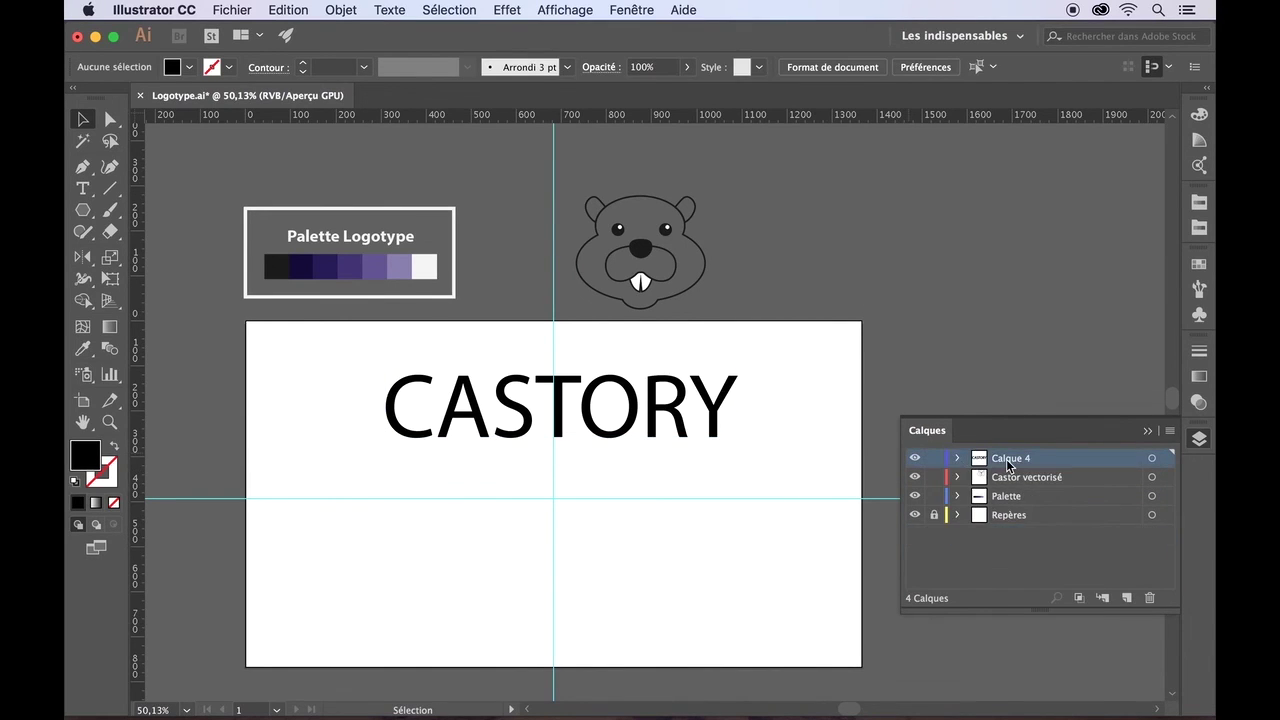
- Lower CASTORY onto the horizontal guide, select its letters, and open the Character panel
{"action": "left_click_drag", "start_coordinate": [514, 402], "coordinate": [523, 497]}
{"action": "left_click", "coordinate": [315, 416]}
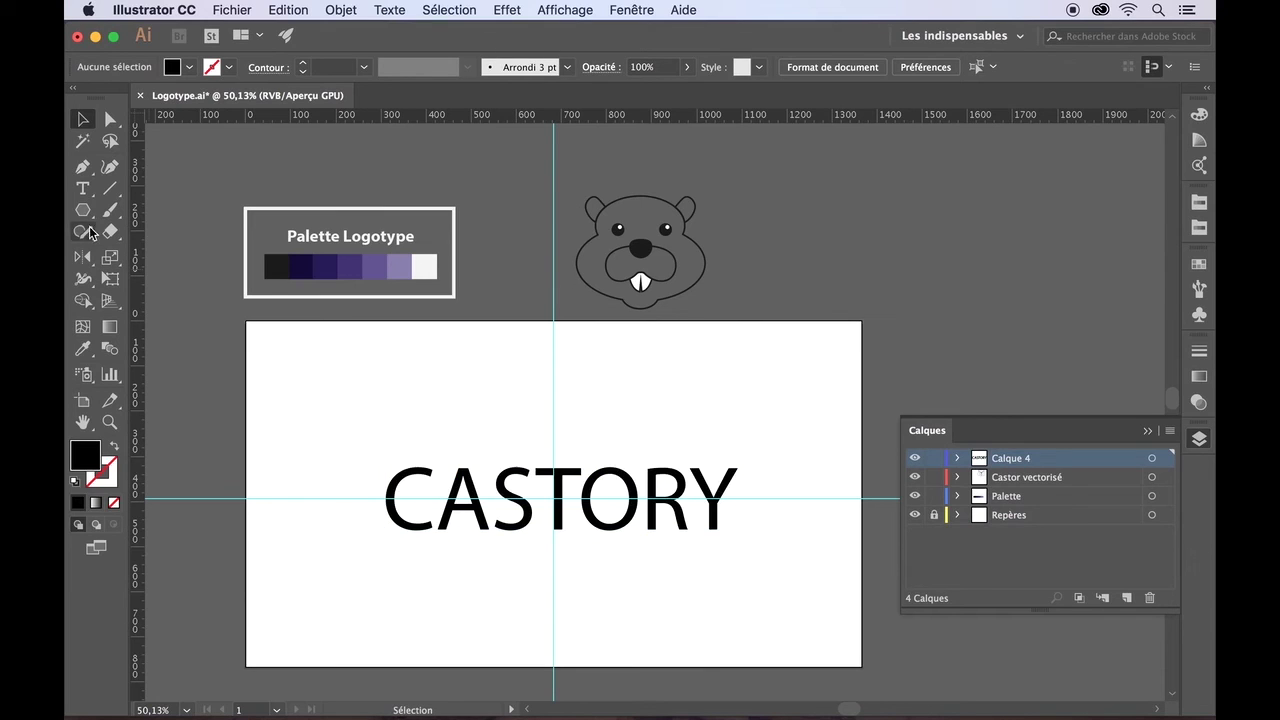
{"action": "left_click", "coordinate": [83, 188]}
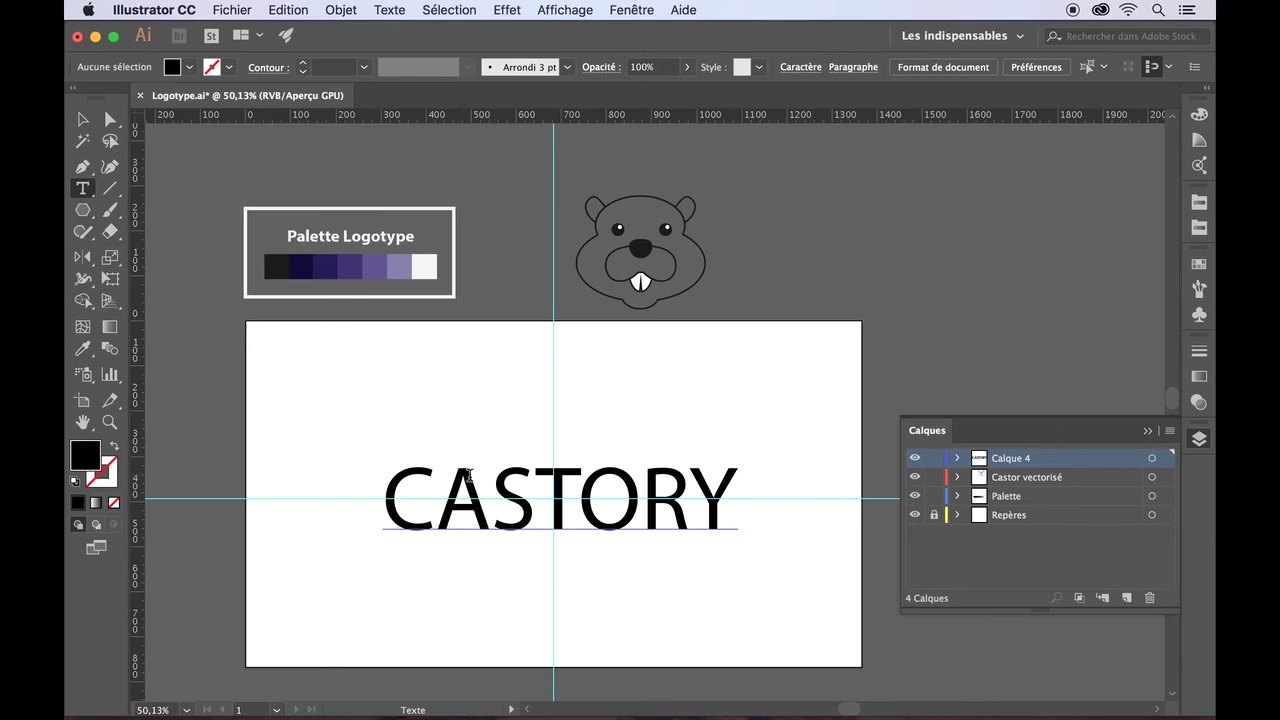
{"action": "left_click_drag", "start_coordinate": [731, 500], "coordinate": [337, 494]}
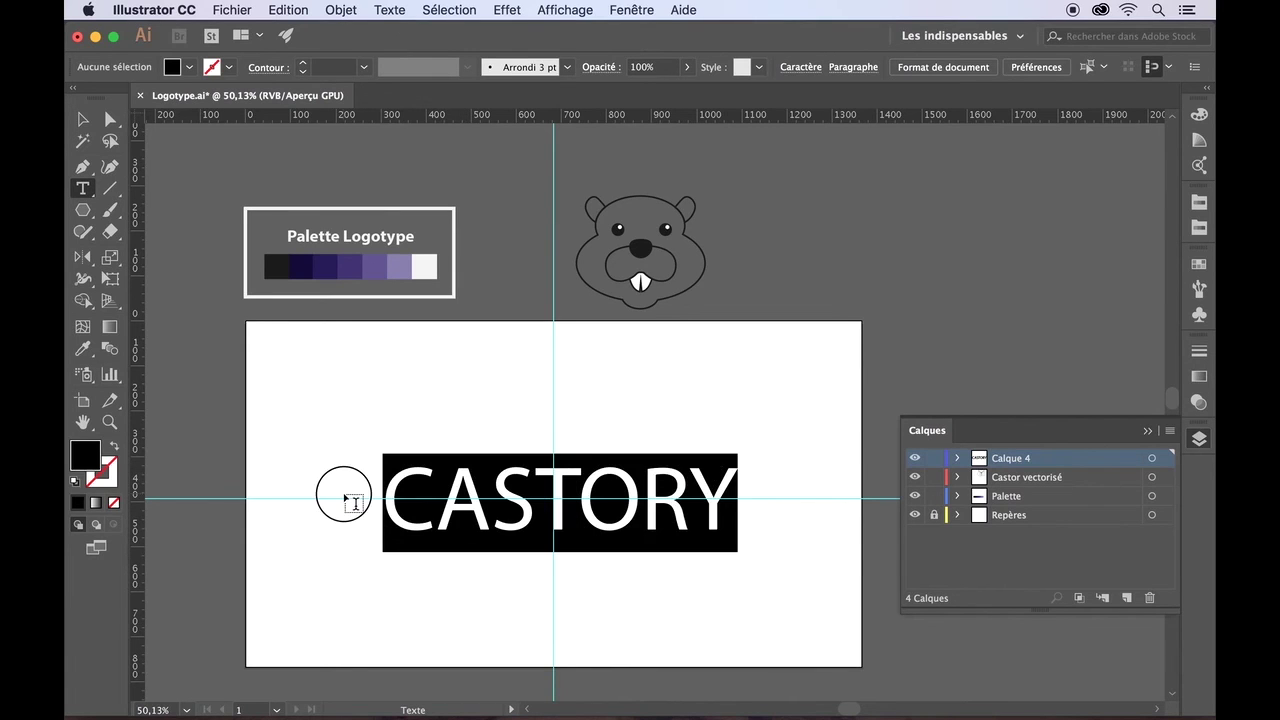
{"action": "left_click", "coordinate": [614, 9]}
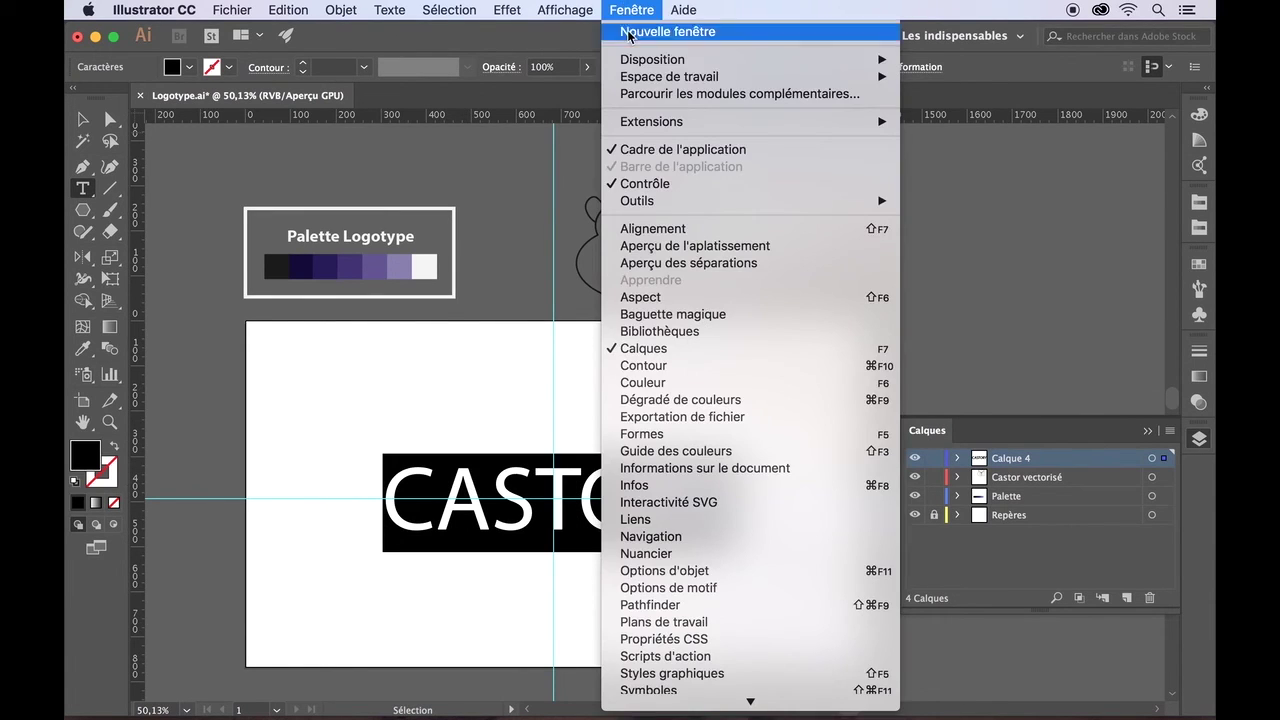
{"action": "mouse_move", "coordinate": [675, 716]}
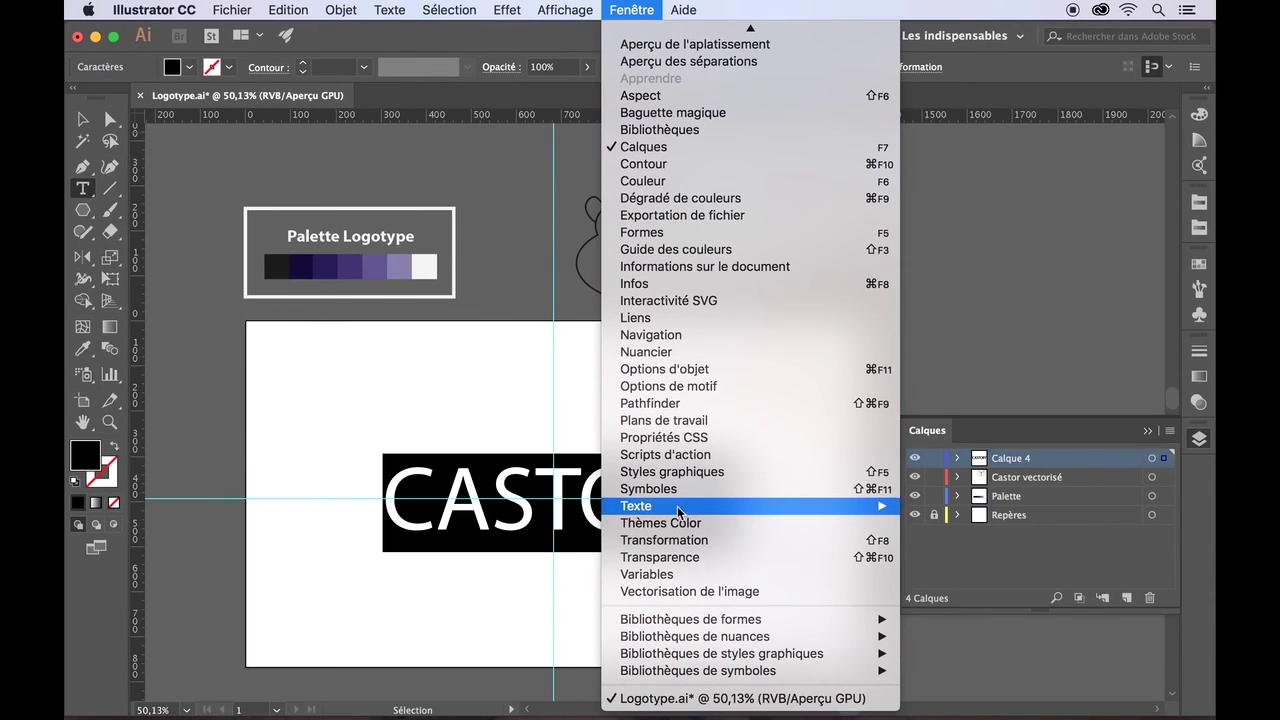
{"action": "mouse_move", "coordinate": [729, 508]}
{"action": "left_click", "coordinate": [935, 507]}
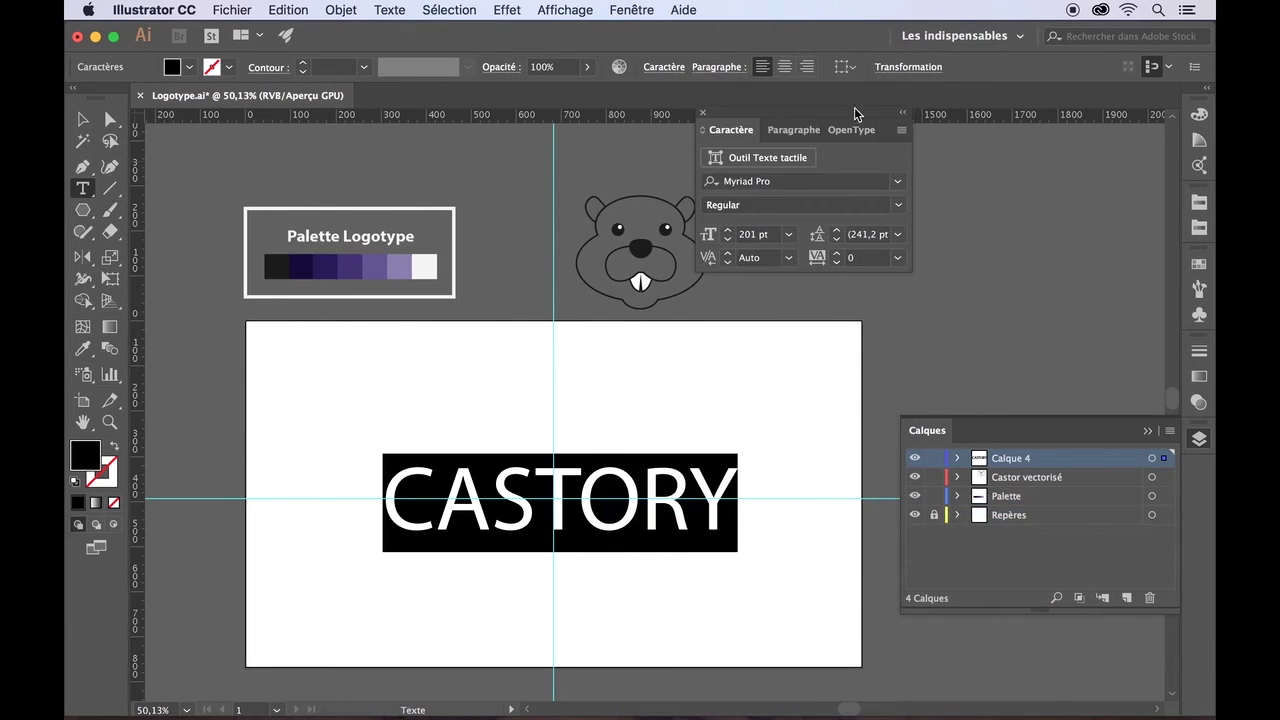
- Move the beaver head onto the artboard's left and shift CASTORY right, clear of it
{"action": "left_click_drag", "start_coordinate": [854, 129], "coordinate": [1056, 163]}
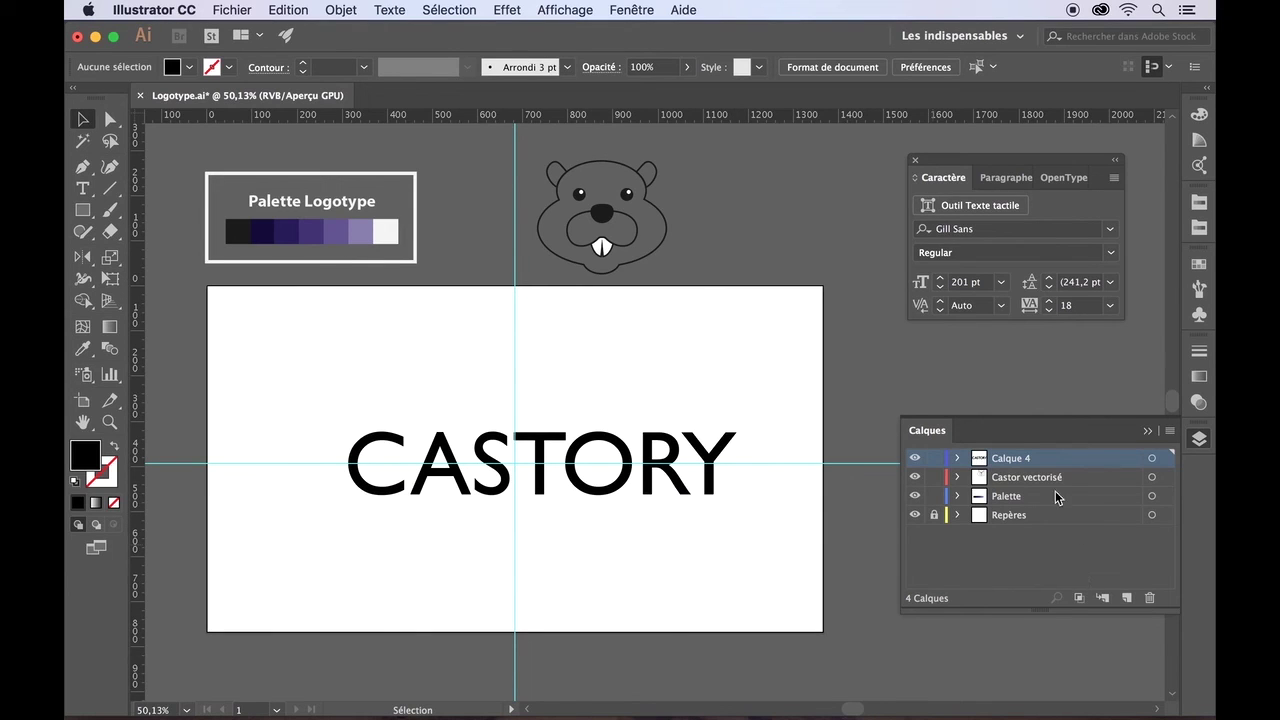
{"action": "left_click", "coordinate": [1013, 481]}
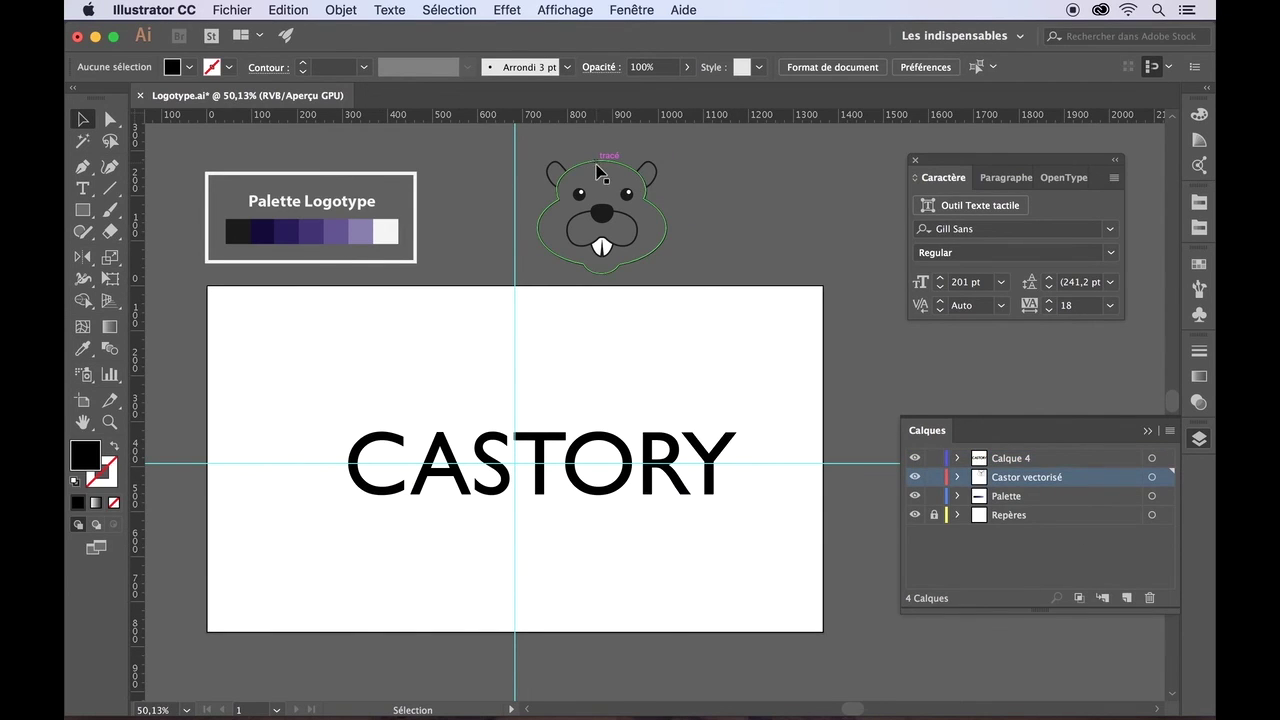
{"action": "left_click_drag", "start_coordinate": [597, 170], "coordinate": [298, 410]}
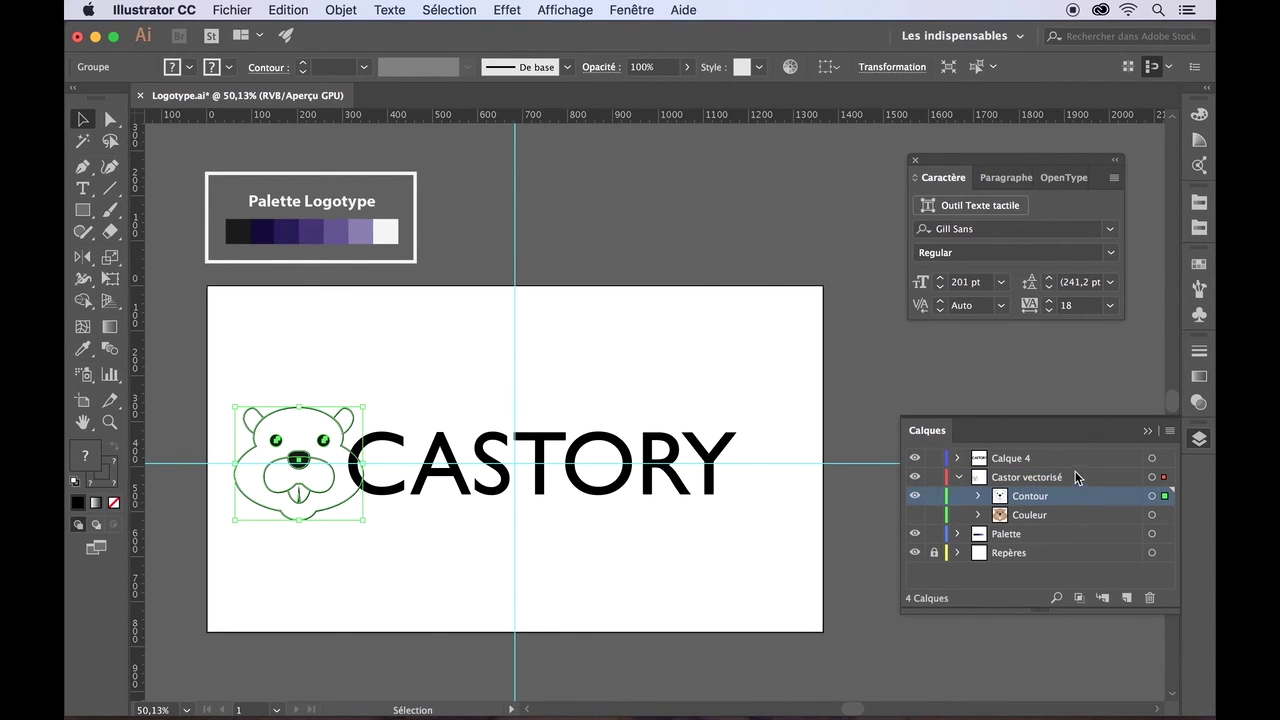
{"action": "left_click", "coordinate": [1043, 463]}
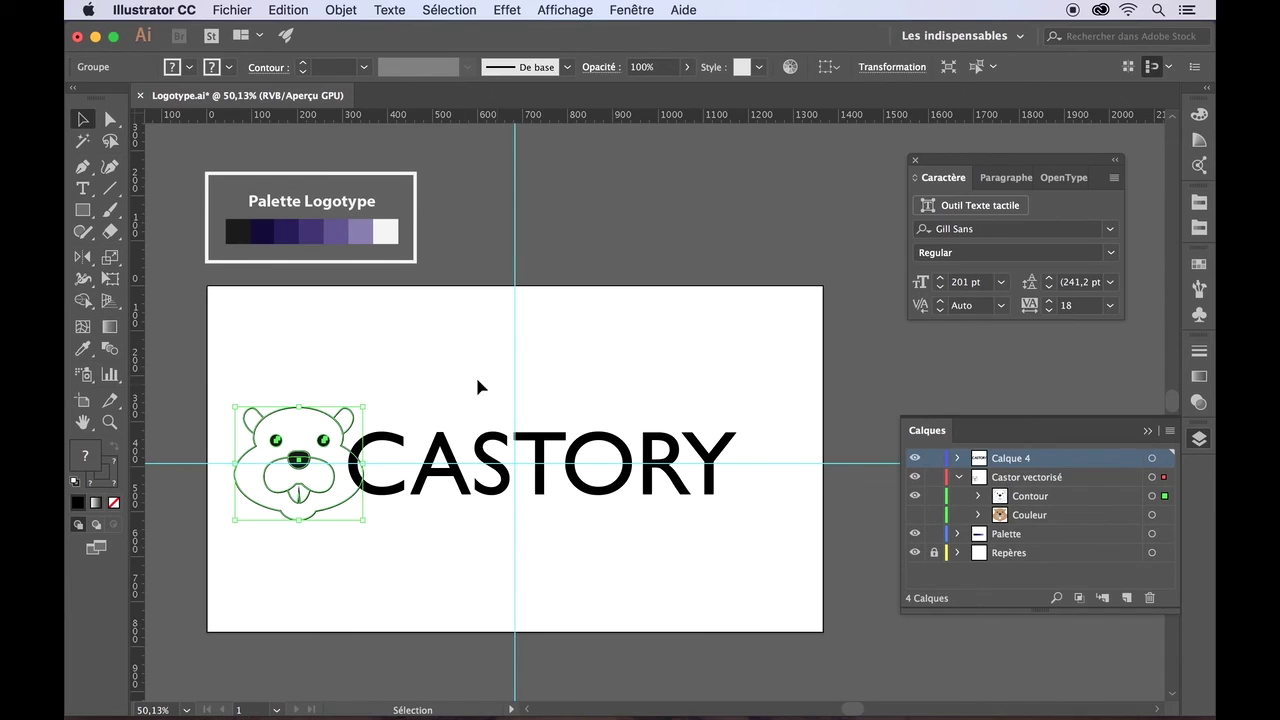
{"action": "left_click", "coordinate": [487, 443]}
{"action": "left_click_drag", "start_coordinate": [487, 443], "coordinate": [538, 437]}
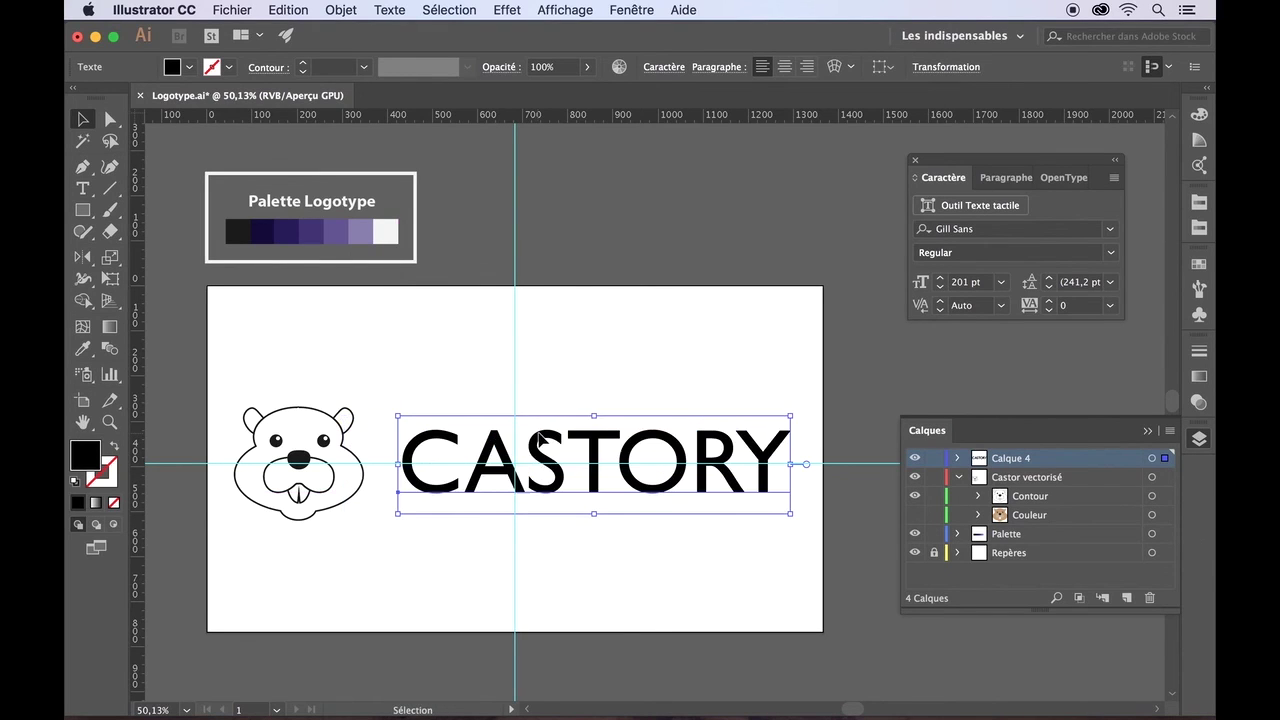
- Select the word CASTORY and reduce its font size from 201 pt to 167 pt
{"action": "left_click", "coordinate": [83, 189]}
{"action": "double_click", "coordinate": [555, 444]}
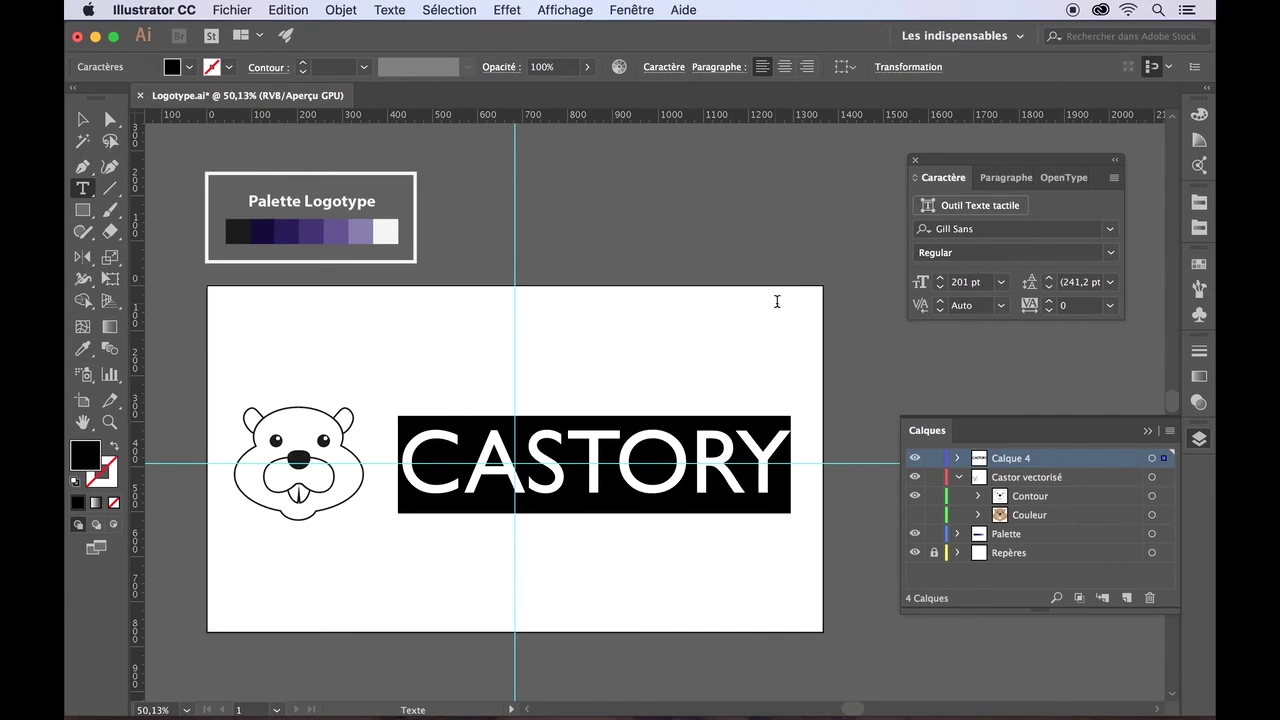
{"action": "left_click", "coordinate": [940, 287]}
{"action": "left_click", "coordinate": [940, 287]}
{"action": "left_click", "coordinate": [940, 287]}
{"action": "left_click", "coordinate": [940, 287]}
{"action": "left_click", "coordinate": [940, 287]}
{"action": "left_click", "coordinate": [940, 287]}
{"action": "left_click", "coordinate": [940, 287]}
{"action": "left_click", "coordinate": [940, 287]}
{"action": "left_click", "coordinate": [940, 288]}
{"action": "left_click", "coordinate": [940, 288]}
{"action": "left_click", "coordinate": [940, 288]}
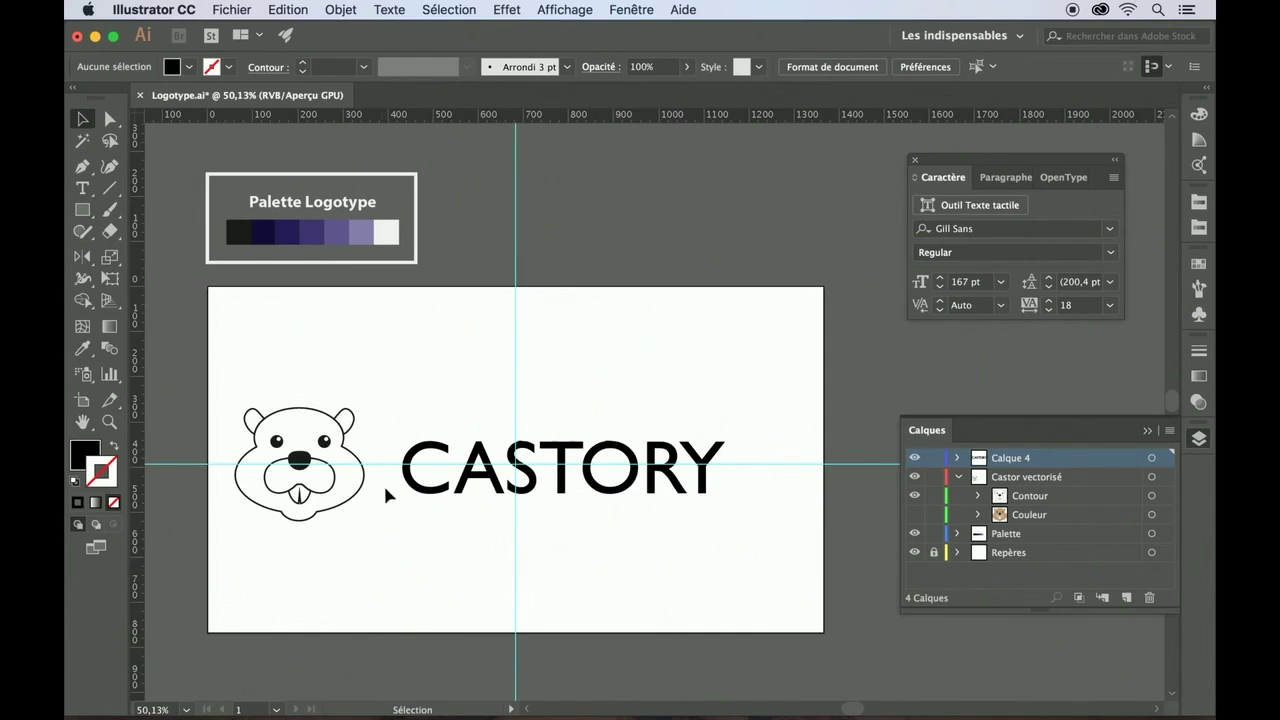
- On a new layer, draw an unfilled rectangle framing the CASTORY lettering
{"action": "left_click", "coordinate": [1127, 597]}
{"action": "left_click", "coordinate": [82, 210]}
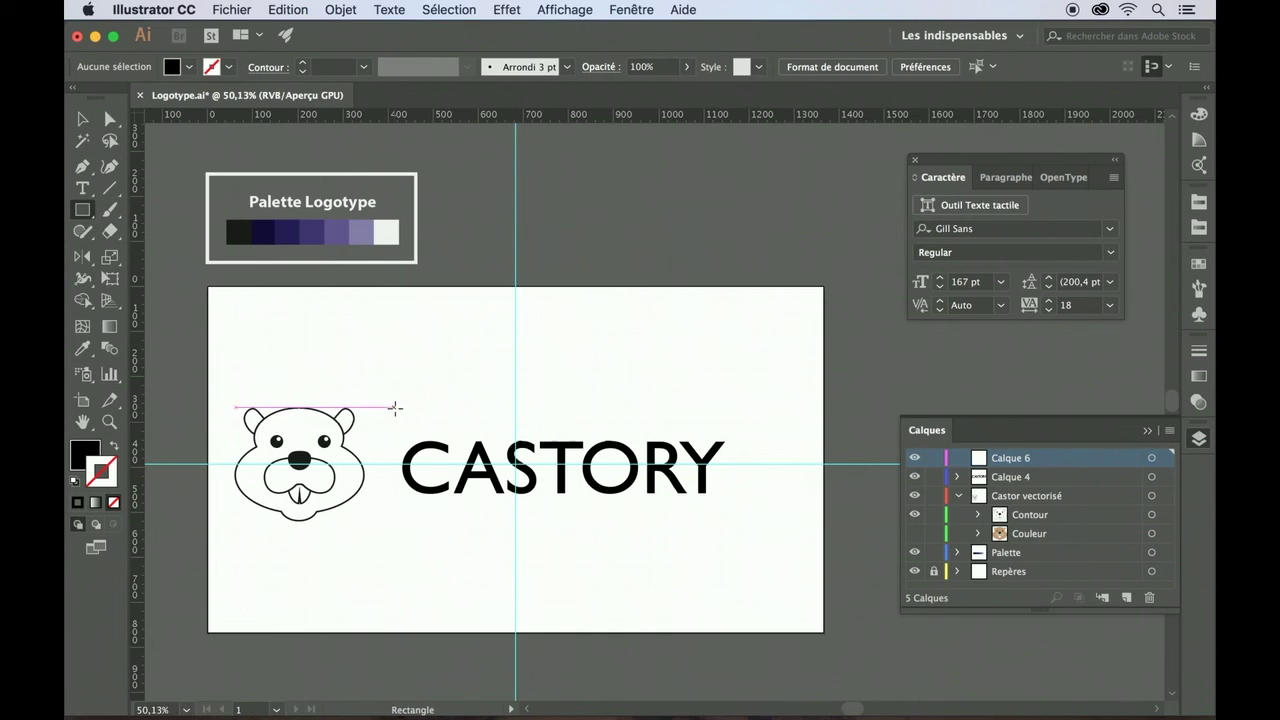
{"action": "left_click_drag", "start_coordinate": [394, 409], "coordinate": [776, 521]}
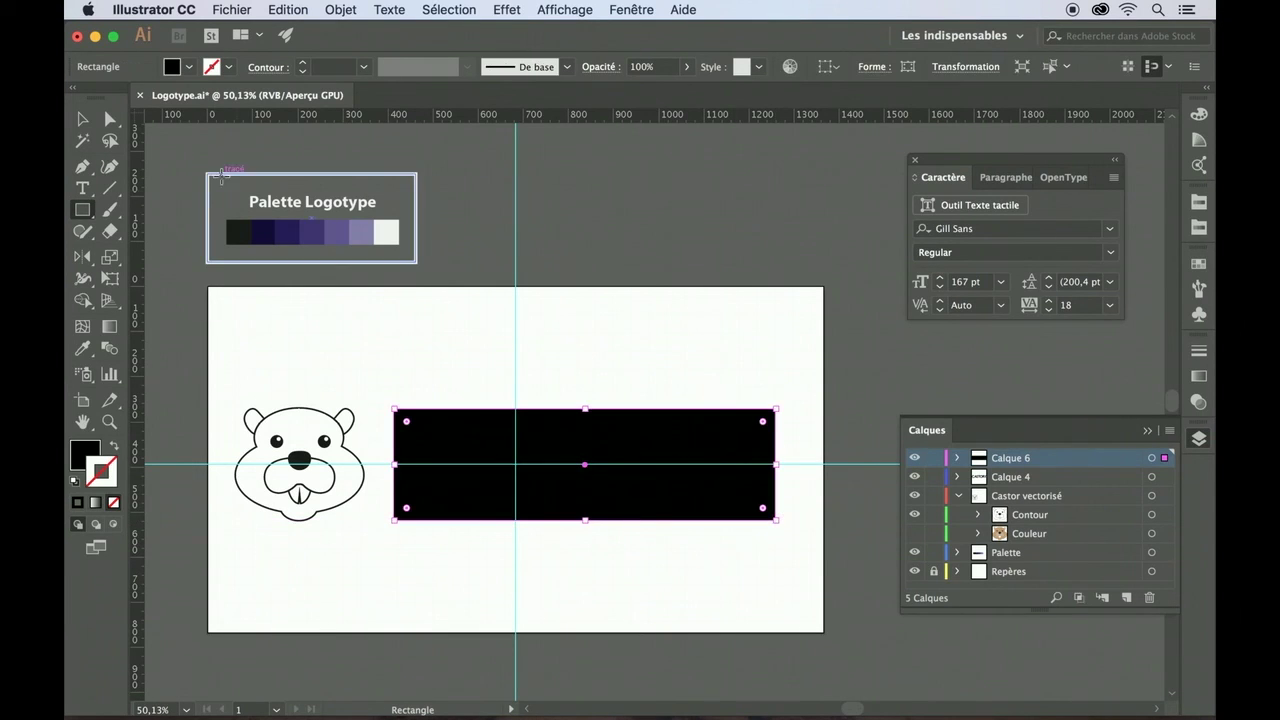
{"action": "left_click", "coordinate": [81, 120]}
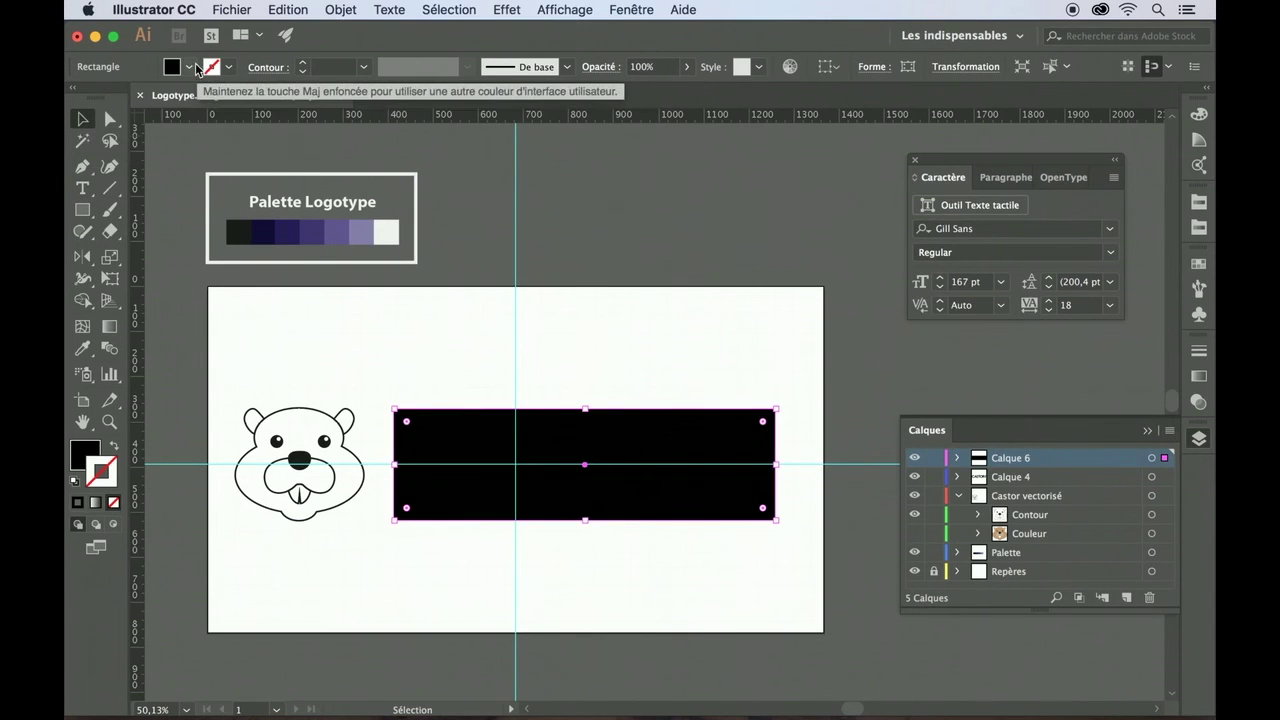
{"action": "left_click", "coordinate": [189, 67]}
{"action": "left_click", "coordinate": [76, 97]}
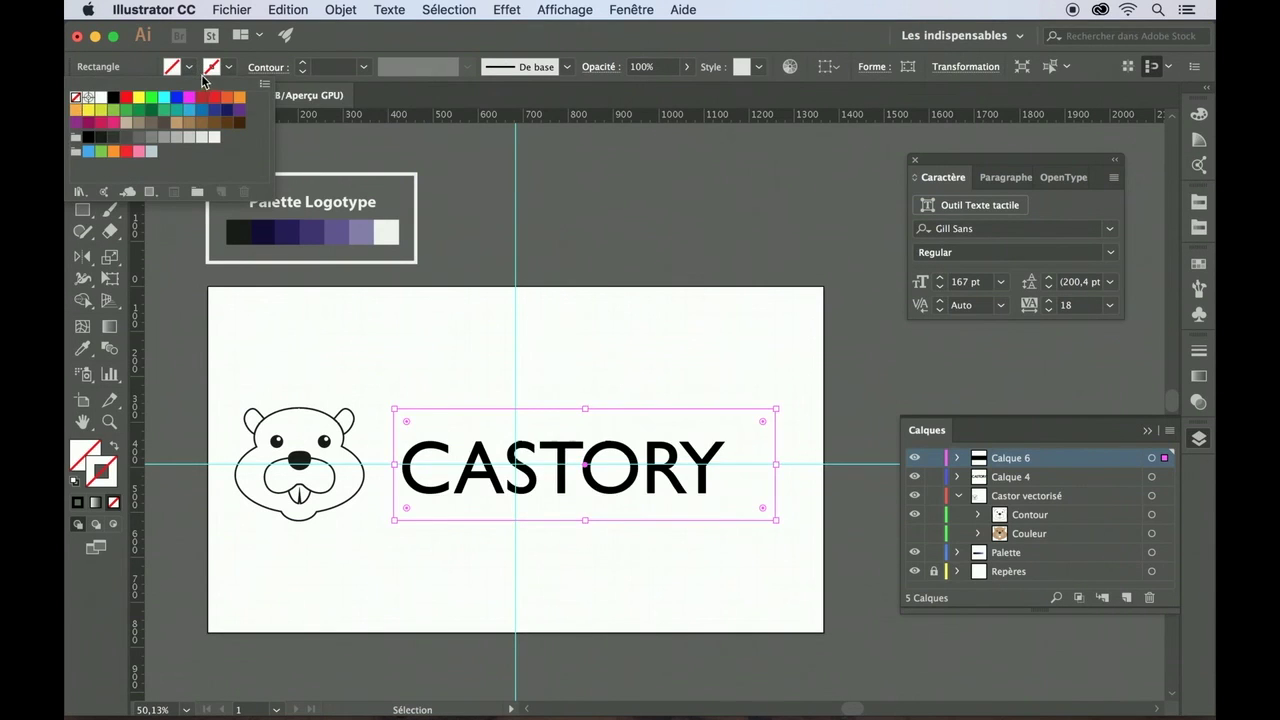
- Give the frame rectangle a black outline with a 3 pt stroke weight
{"action": "left_click", "coordinate": [230, 67]}
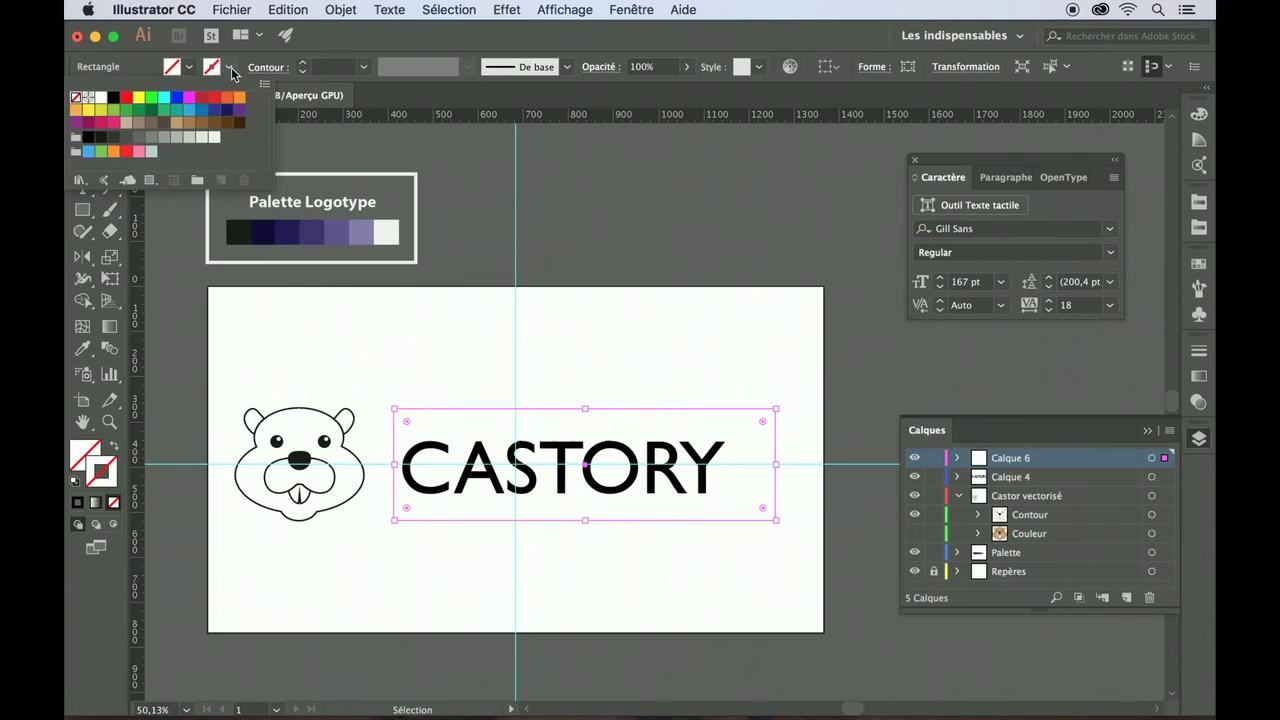
{"action": "left_click", "coordinate": [87, 140]}
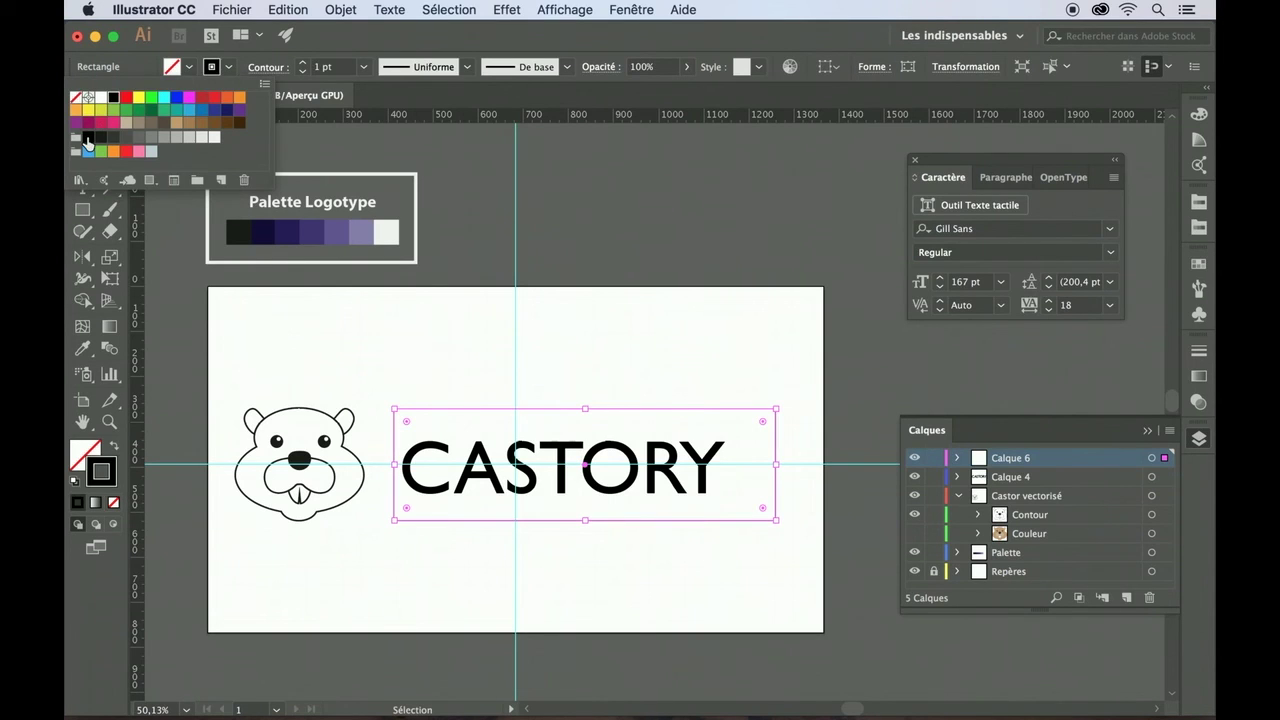
{"action": "left_click", "coordinate": [157, 294]}
{"action": "left_click", "coordinate": [157, 294]}
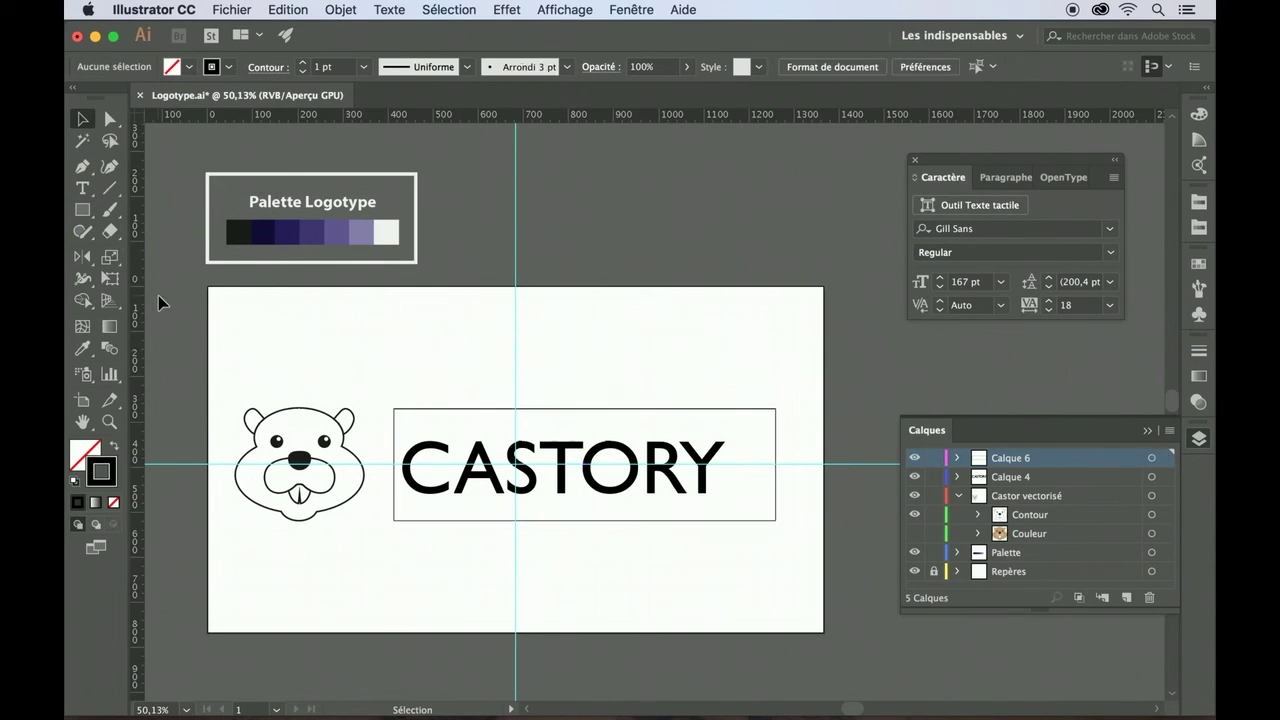
{"action": "left_click", "coordinate": [420, 409]}
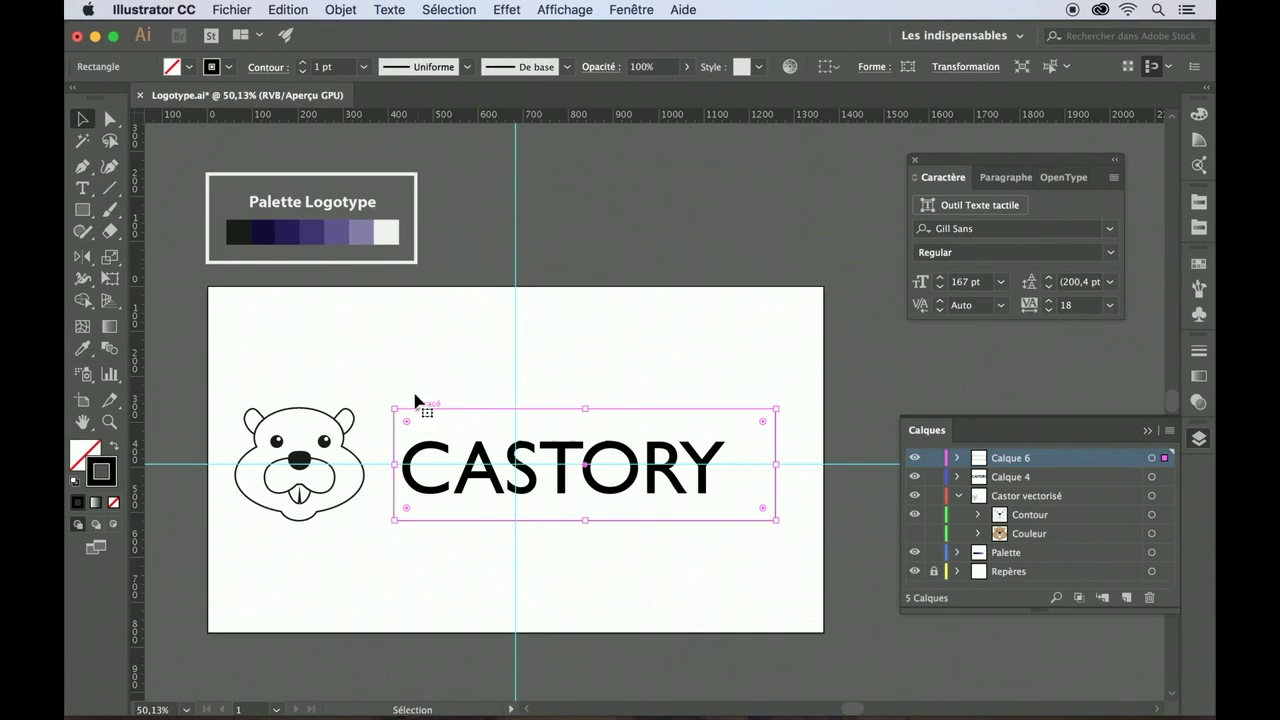
{"action": "left_click", "coordinate": [302, 63]}
{"action": "left_click", "coordinate": [302, 63]}
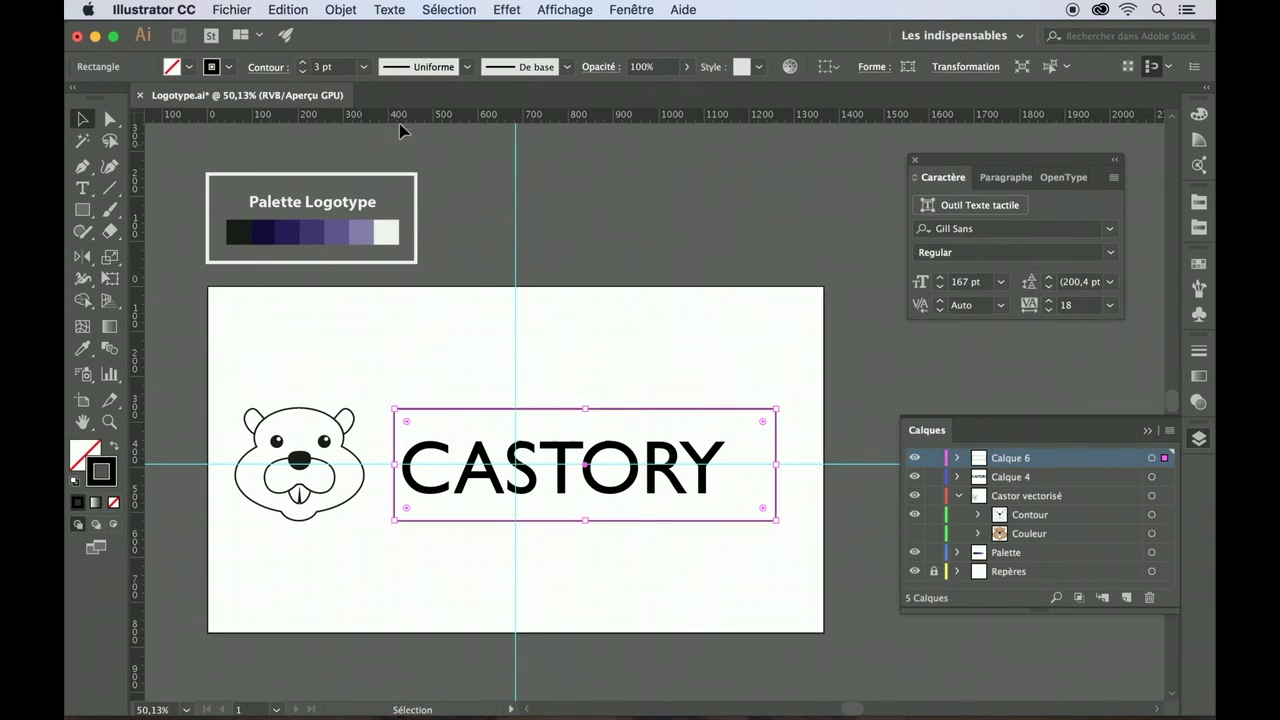
{"action": "left_click", "coordinate": [485, 223]}
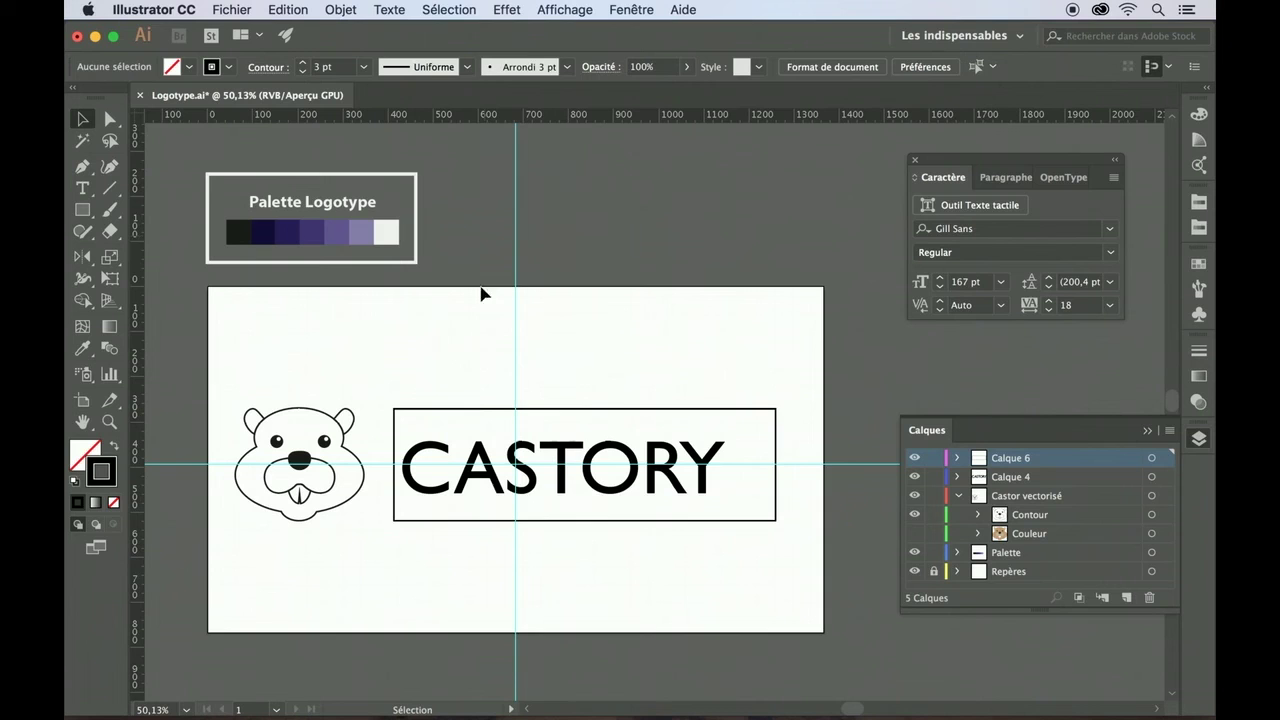
- Slide the CASTORY frame left so it overlaps the beaver's cheek
{"action": "left_click", "coordinate": [470, 410]}
{"action": "key", "text": "Left"}
{"action": "key", "text": "Left"}
{"action": "key", "text": "Left"}
{"action": "key", "text": "Left"}
{"action": "key", "text": "Left"}
{"action": "key", "text": "Left"}
{"action": "key", "text": "Left"}
{"action": "key", "text": "Left"}
{"action": "key", "text": "Left"}
{"action": "key", "text": "Left"}
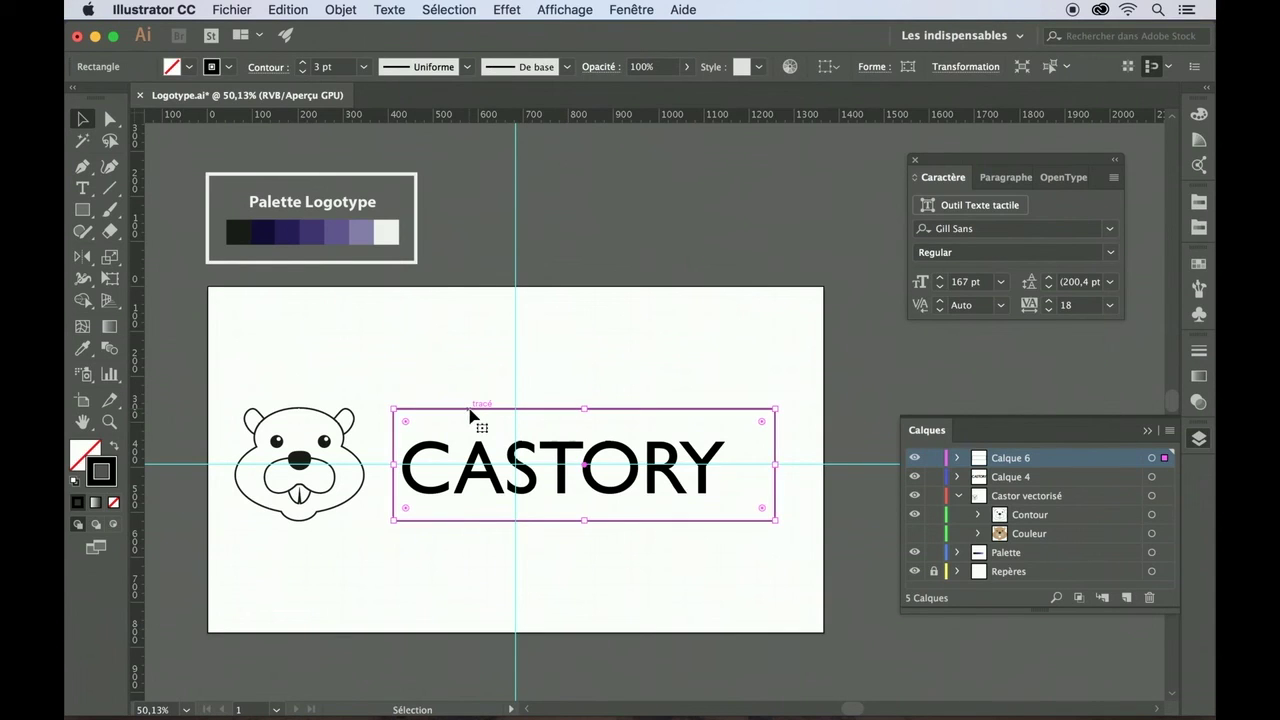
{"action": "left_click_drag", "start_coordinate": [470, 414], "coordinate": [430, 414]}
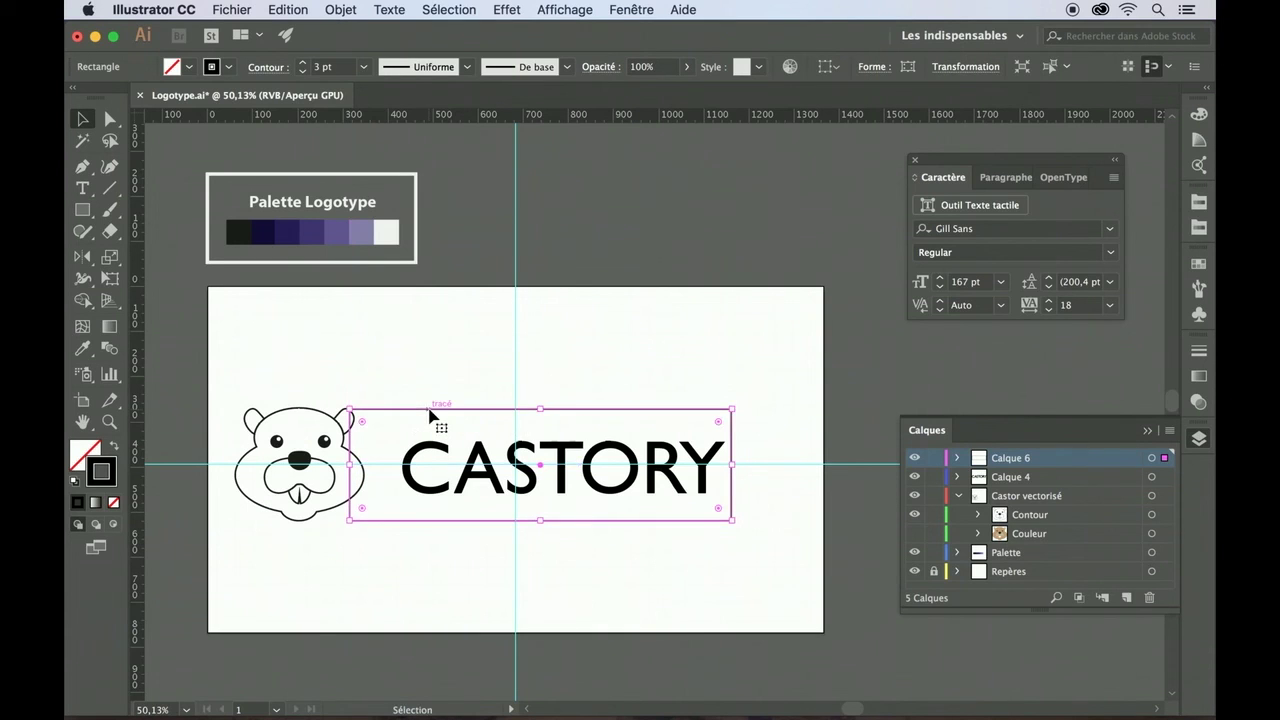
{"action": "left_click", "coordinate": [449, 386]}
{"action": "scroll", "coordinate": [449, 386], "scroll_direction": "up", "scroll_amount": 8}
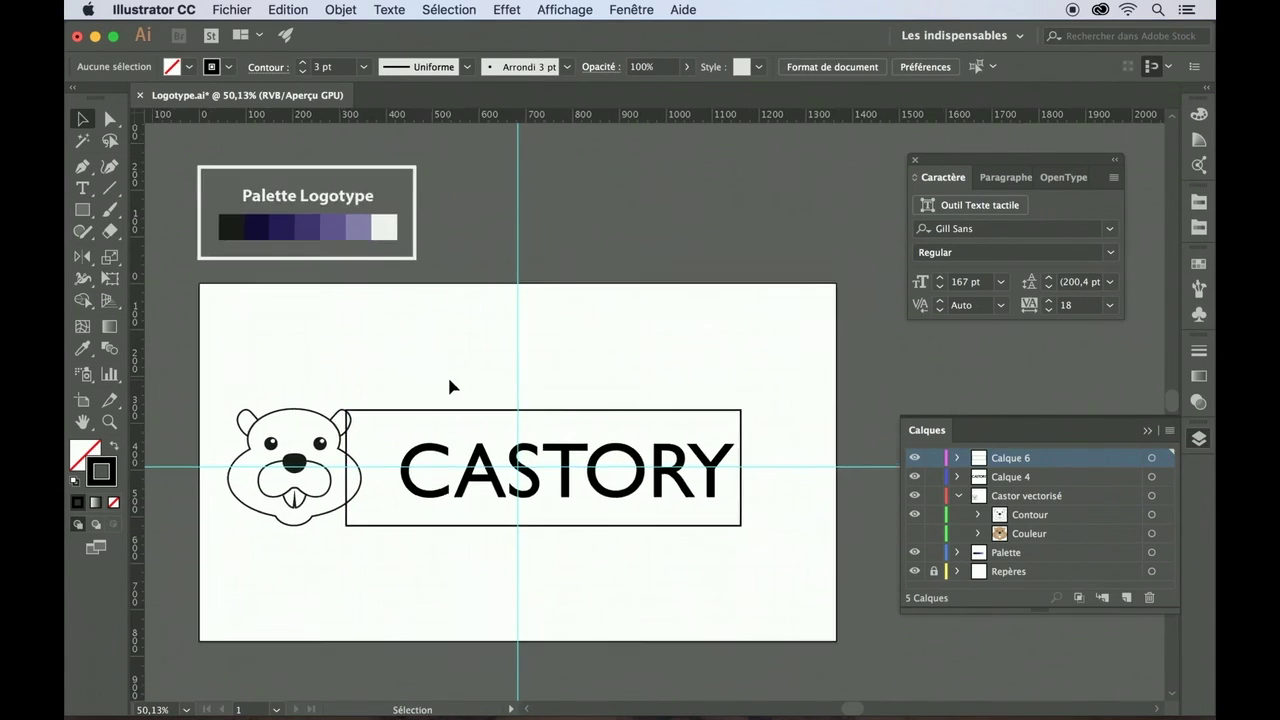
{"action": "scroll", "coordinate": [449, 386], "scroll_direction": "left", "scroll_amount": 3}
{"action": "scroll", "coordinate": [449, 386], "scroll_direction": "down", "scroll_amount": 2}
{"action": "left_click_drag", "start_coordinate": [471, 362], "coordinate": [437, 365]}
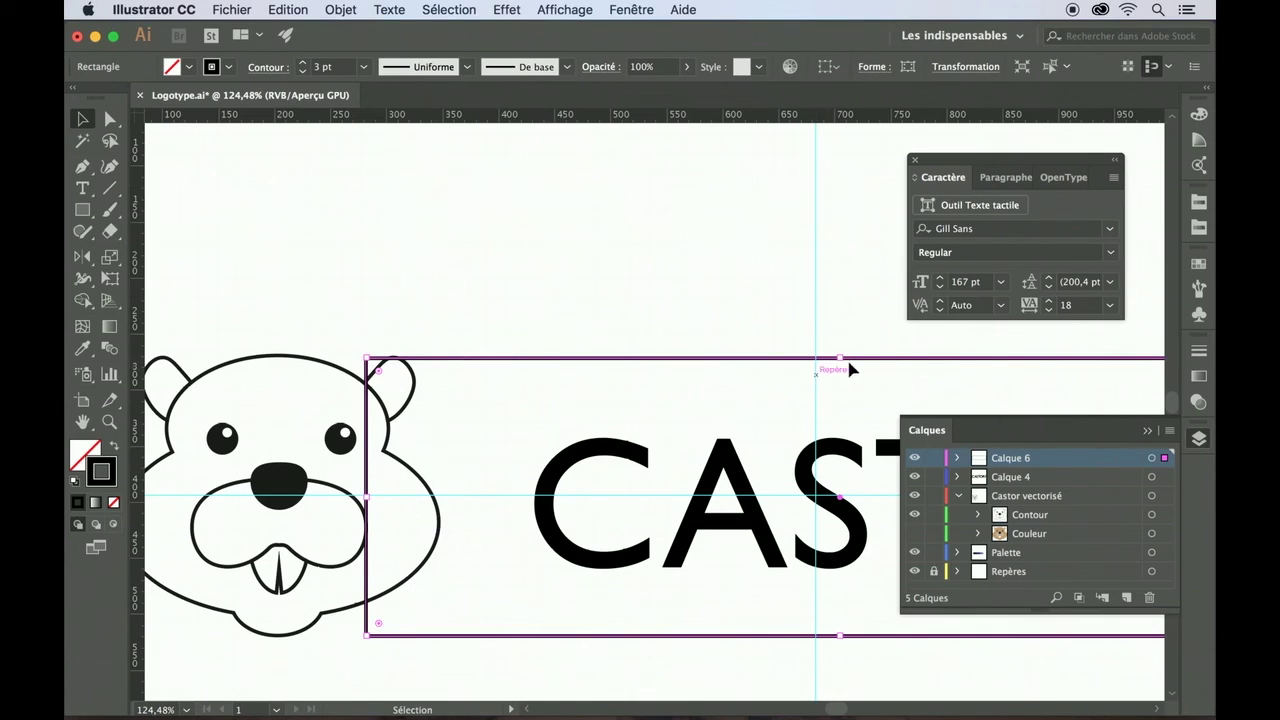
- Shorten the frame by lowering its top edge and raising its bottom edge
{"action": "left_click_drag", "start_coordinate": [840, 358], "coordinate": [839, 395]}
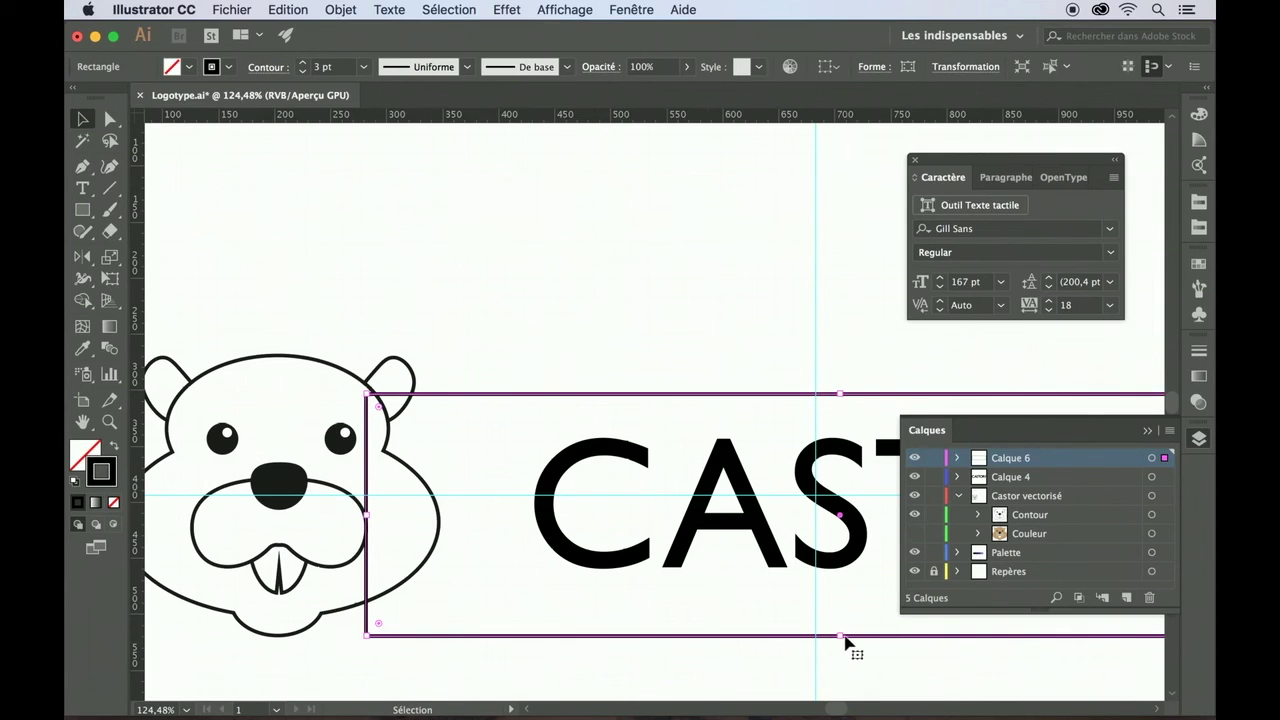
{"action": "left_click_drag", "start_coordinate": [841, 638], "coordinate": [841, 598]}
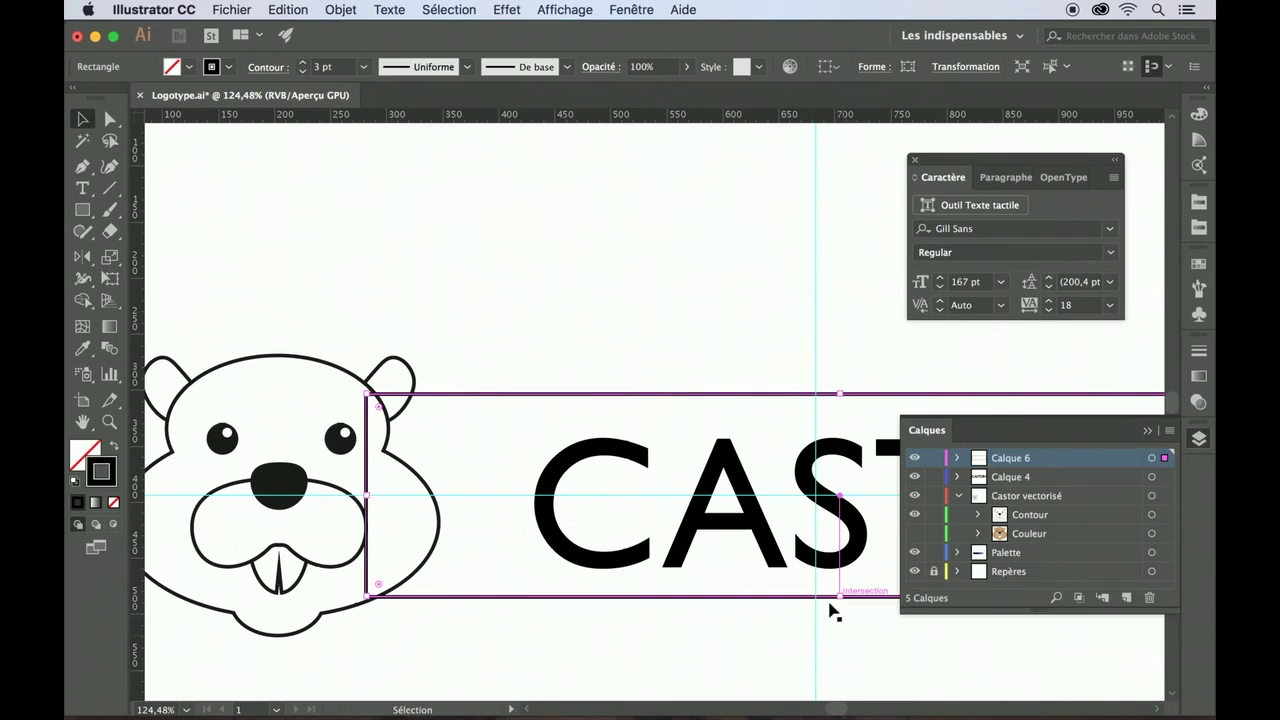
{"action": "left_click", "coordinate": [781, 652]}
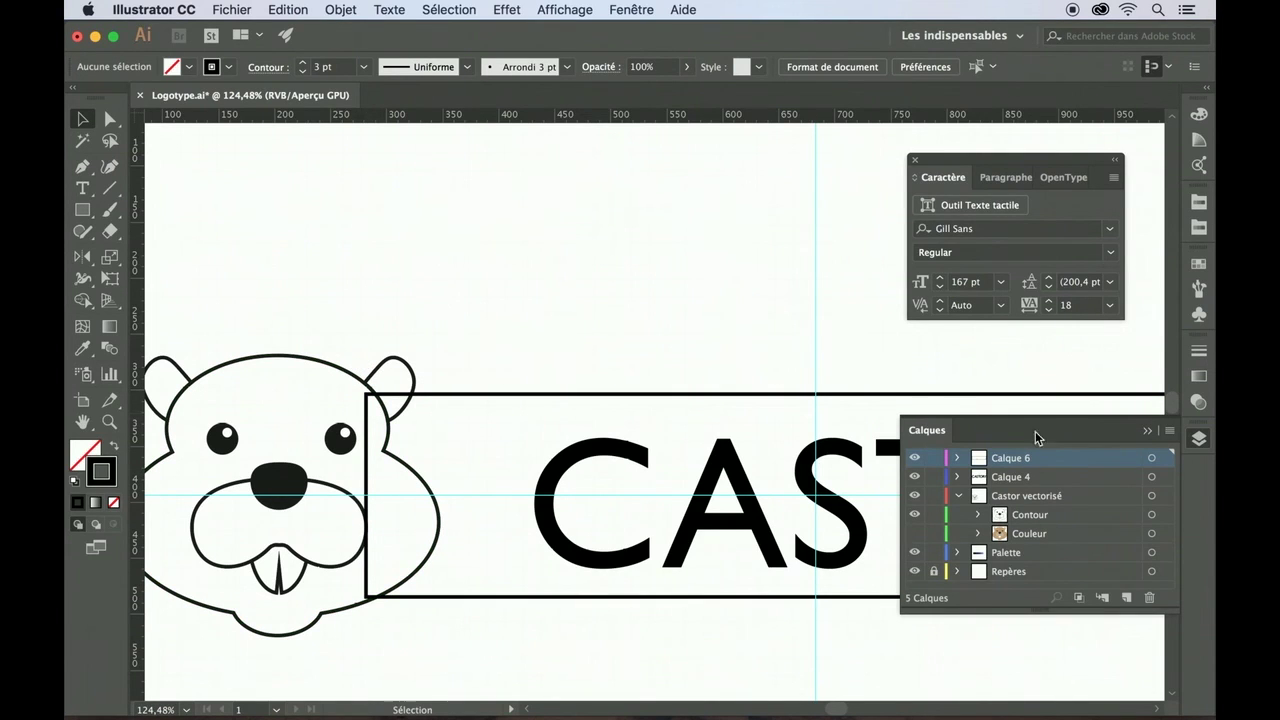
- Move the Castor vectorisé layer above Calque 6 in the Layers panel
{"action": "left_click", "coordinate": [1015, 497]}
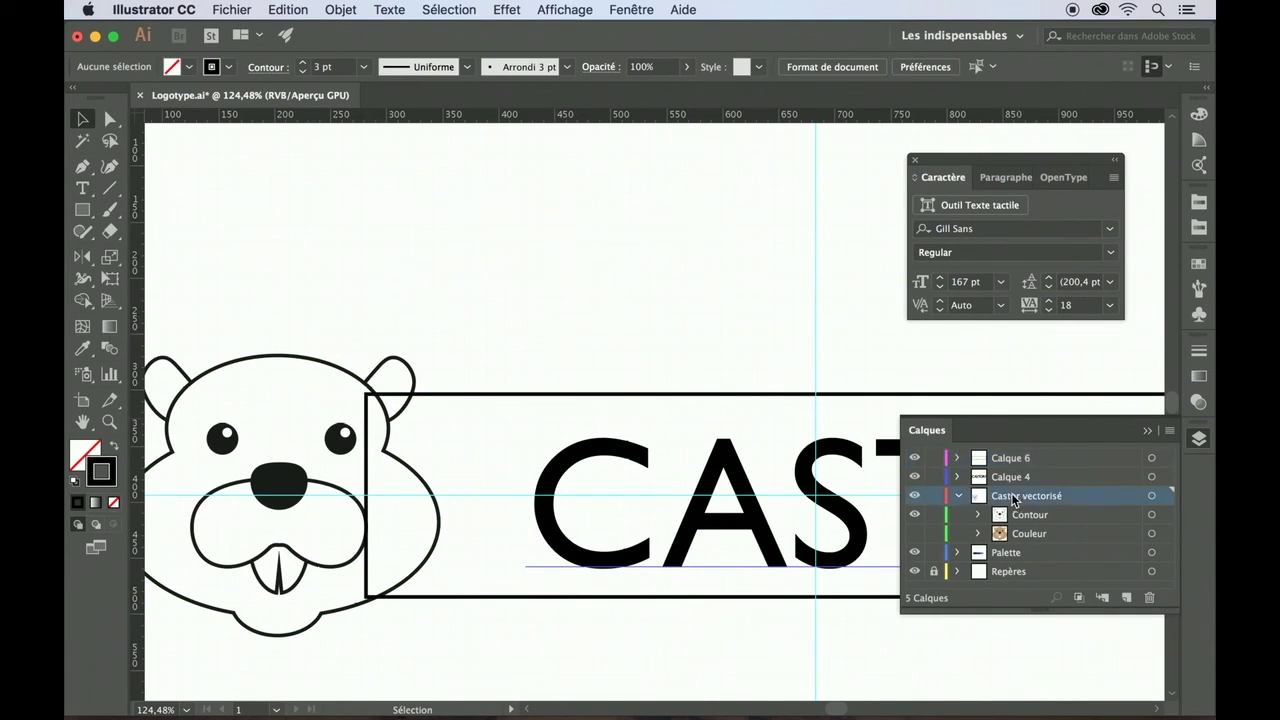
{"action": "left_click", "coordinate": [960, 497]}
{"action": "left_click_drag", "start_coordinate": [1005, 501], "coordinate": [1006, 456]}
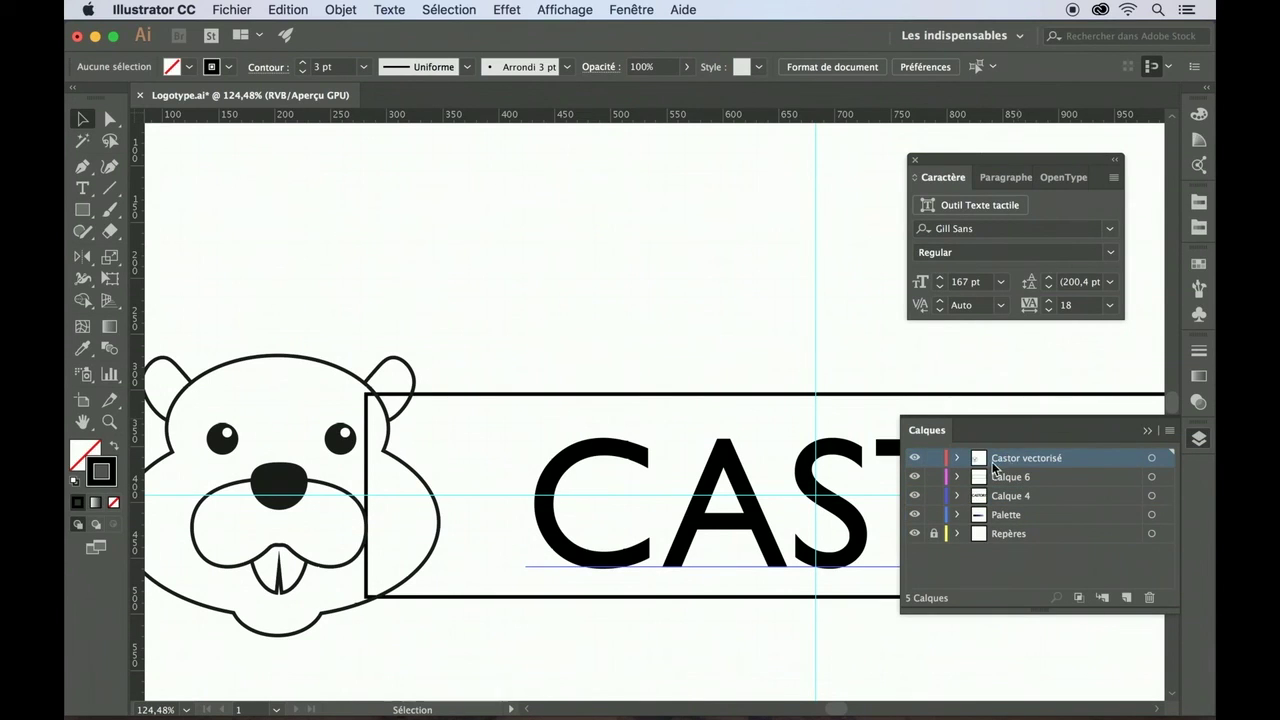
- Merge the frame's overlapping strip into the beaver outline with the Shape Builder tool
{"action": "left_click", "coordinate": [362, 382]}
{"action": "left_click", "coordinate": [455, 400], "text": "shift"}
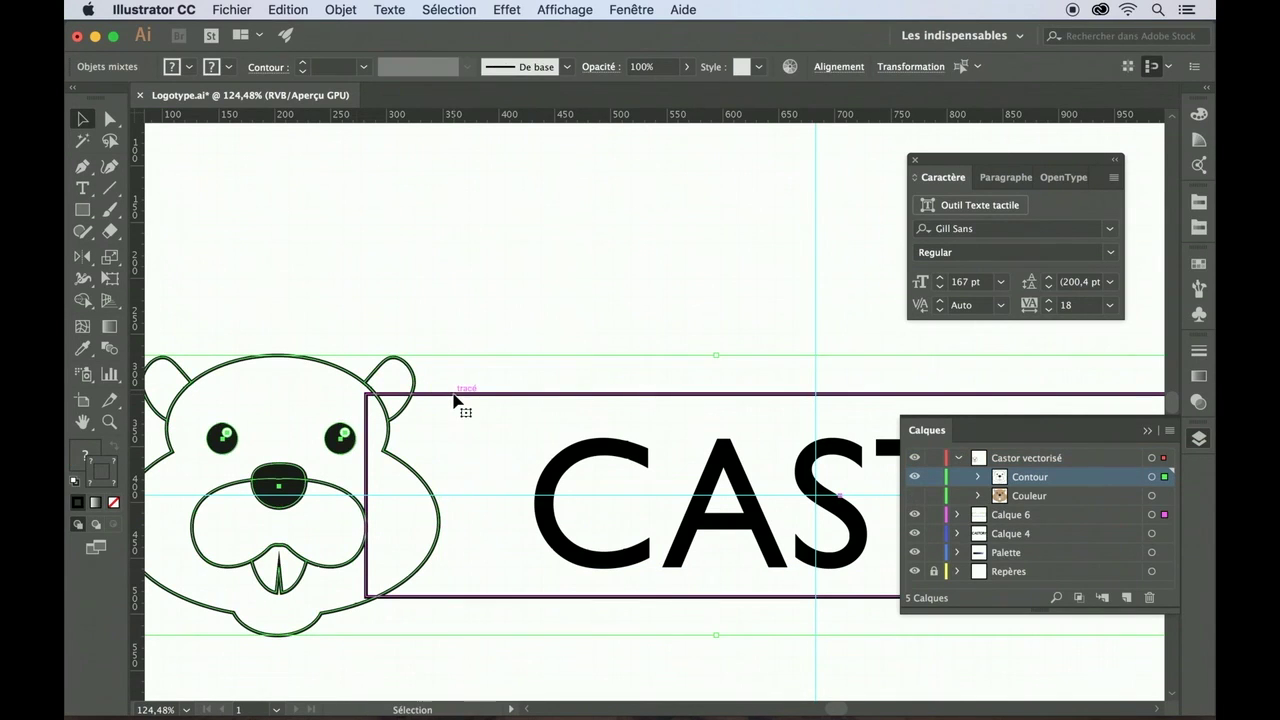
{"action": "left_click", "coordinate": [83, 300]}
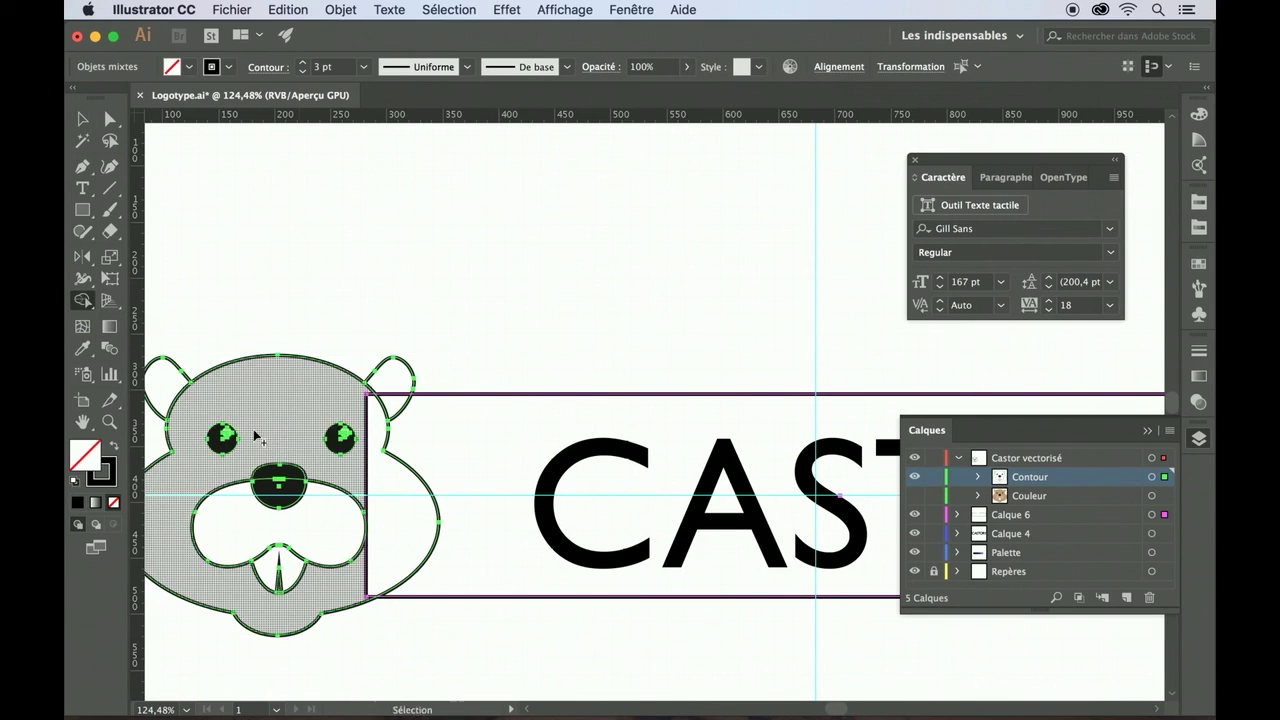
{"action": "left_click_drag", "start_coordinate": [365, 430], "coordinate": [390, 530]}
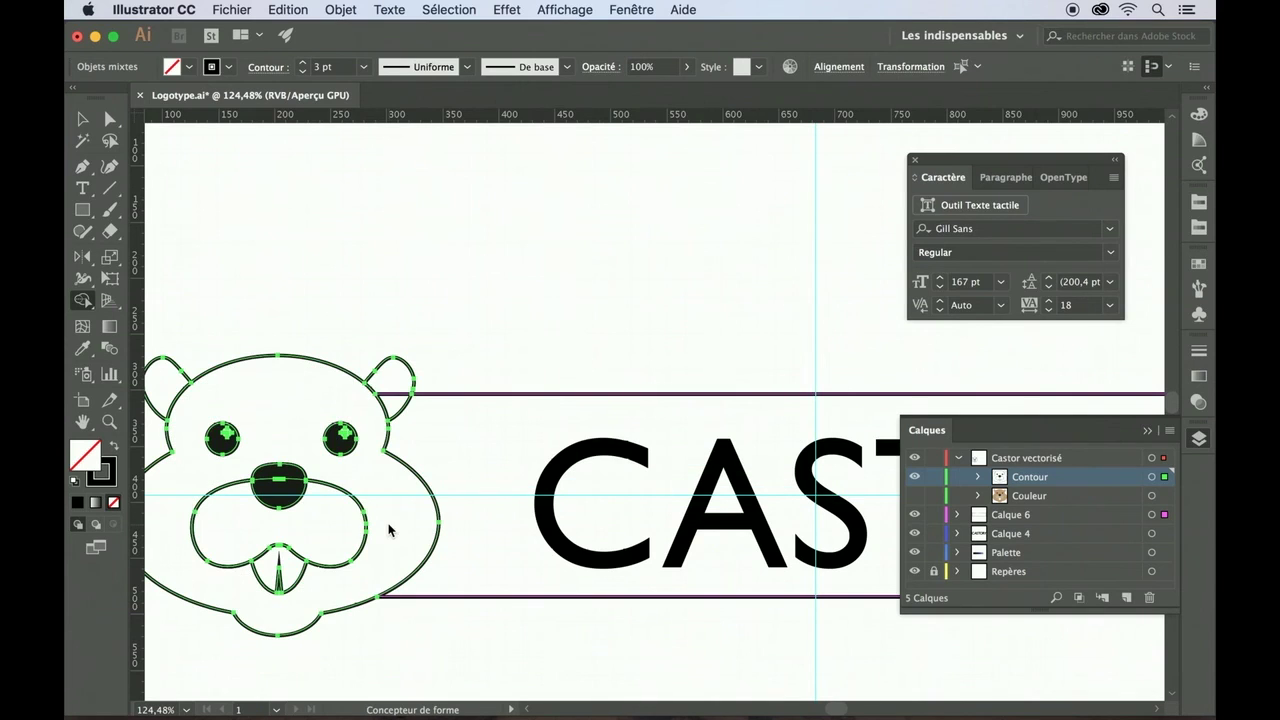
{"action": "left_click", "coordinate": [82, 119]}
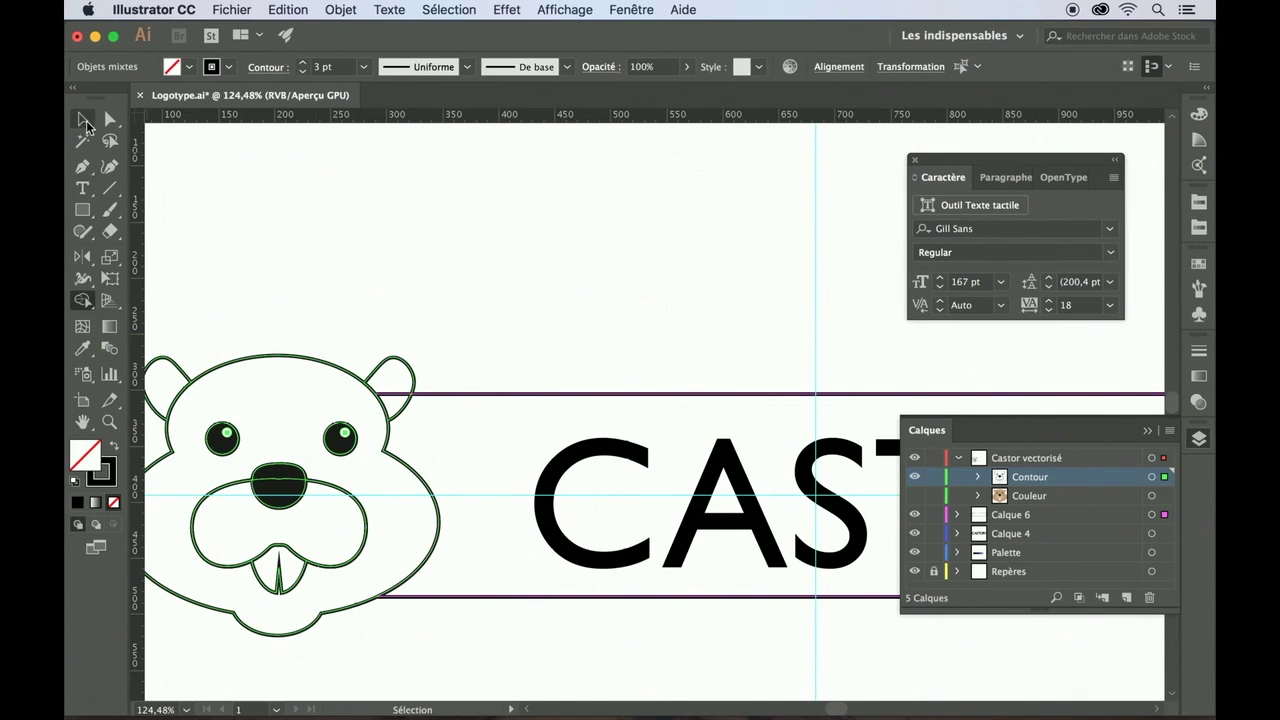
{"action": "left_click", "coordinate": [297, 263]}
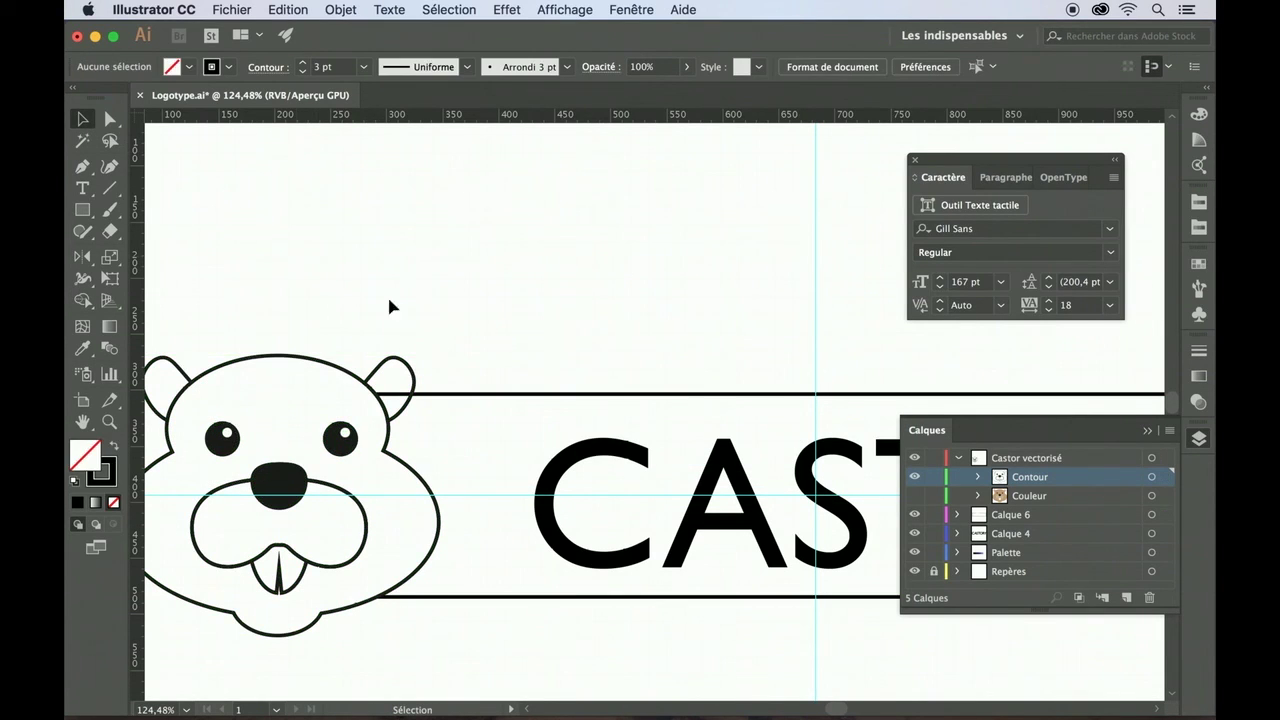
{"action": "left_click", "coordinate": [432, 395]}
{"action": "left_click", "coordinate": [383, 368]}
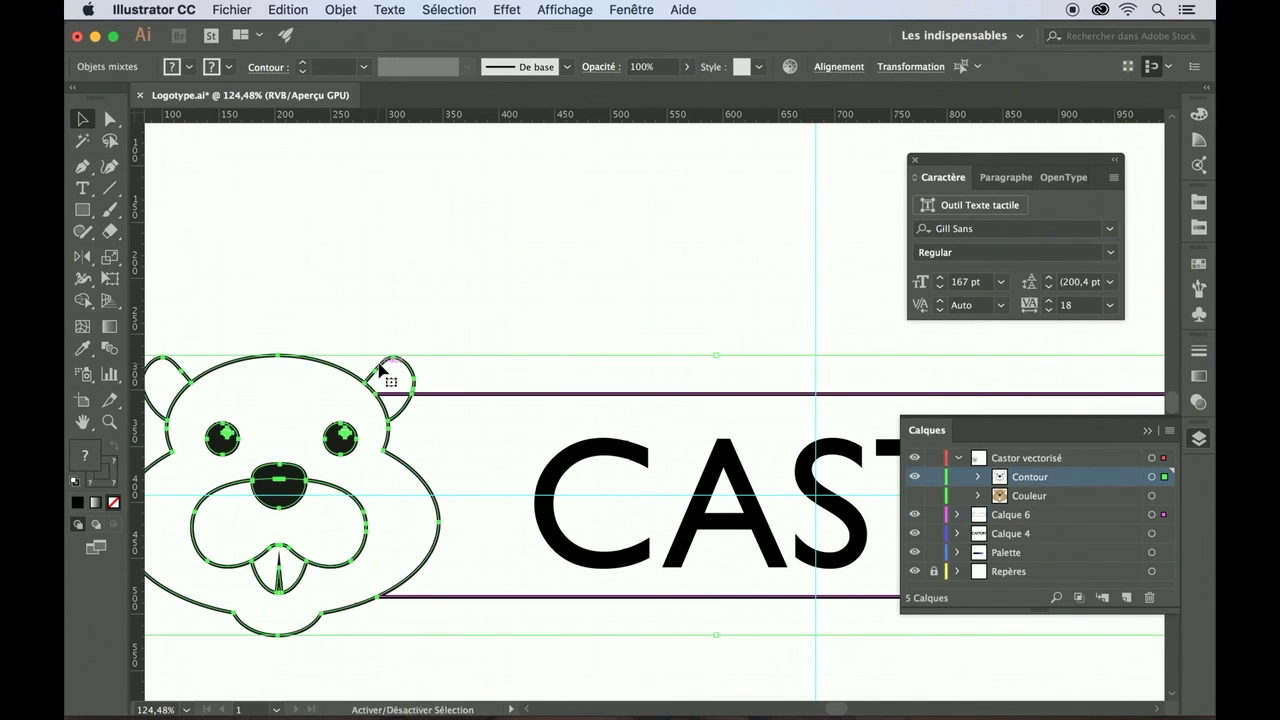
{"action": "left_click", "coordinate": [82, 300]}
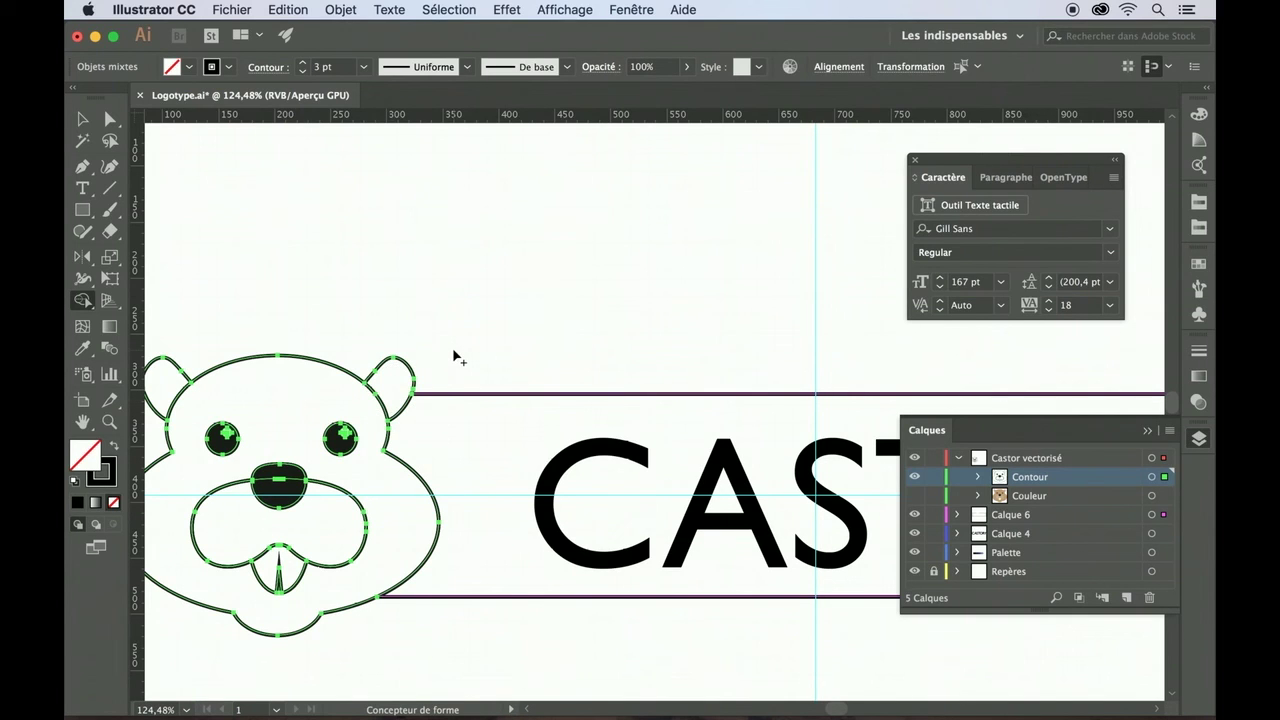
- Move the CASTORY text left inside its frame, nearer the beaver
{"action": "key", "text": "v"}
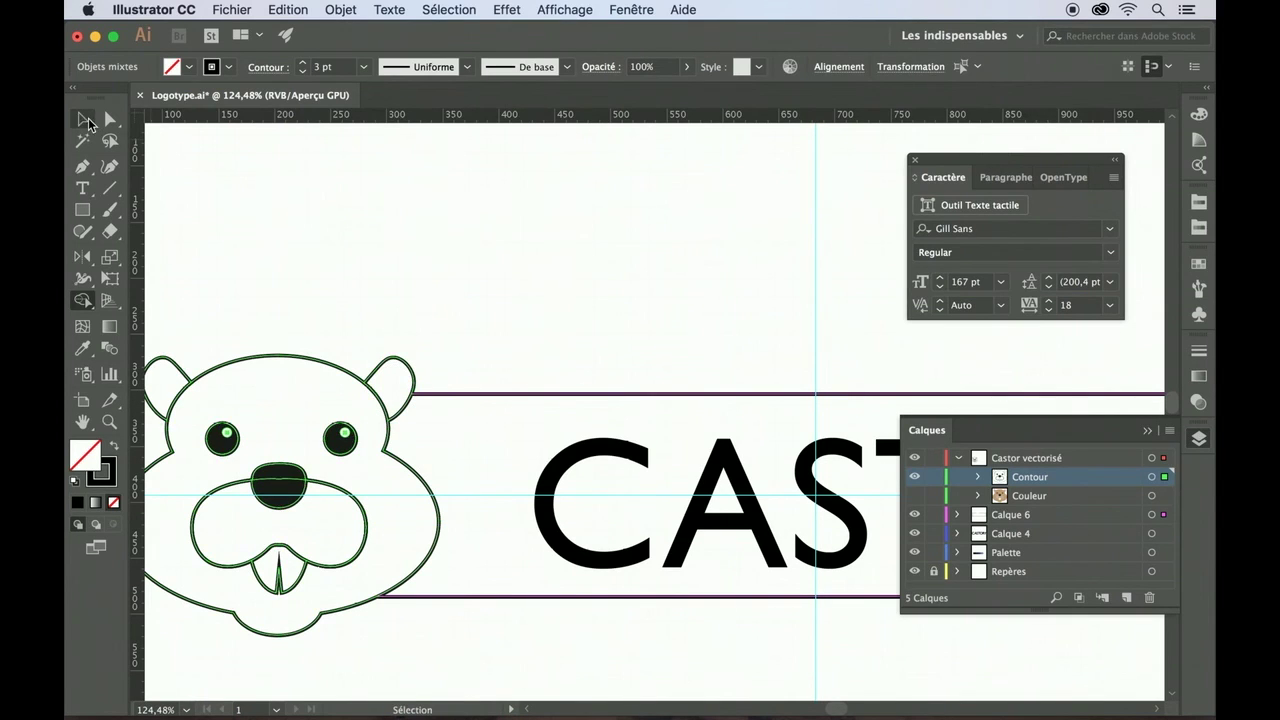
{"action": "left_click", "coordinate": [333, 246]}
{"action": "key", "text": "super+0"}
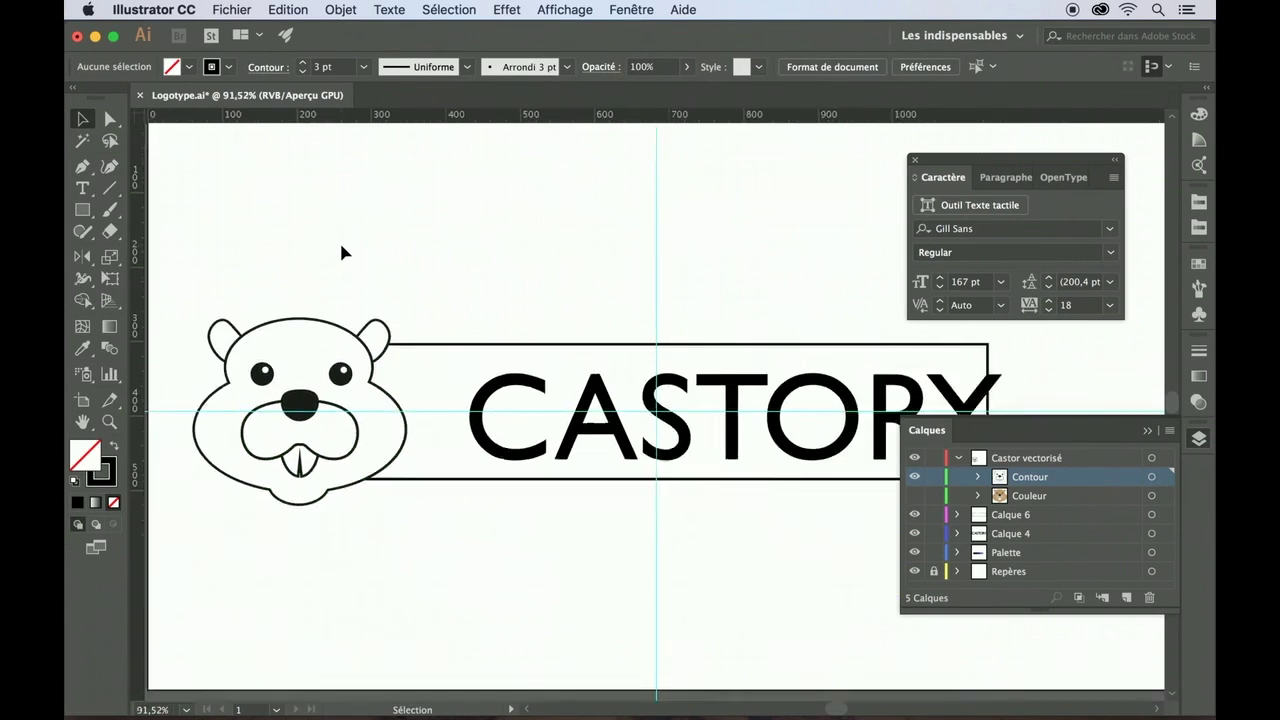
{"action": "scroll", "coordinate": [341, 246], "scroll_direction": "up", "scroll_amount": 3}
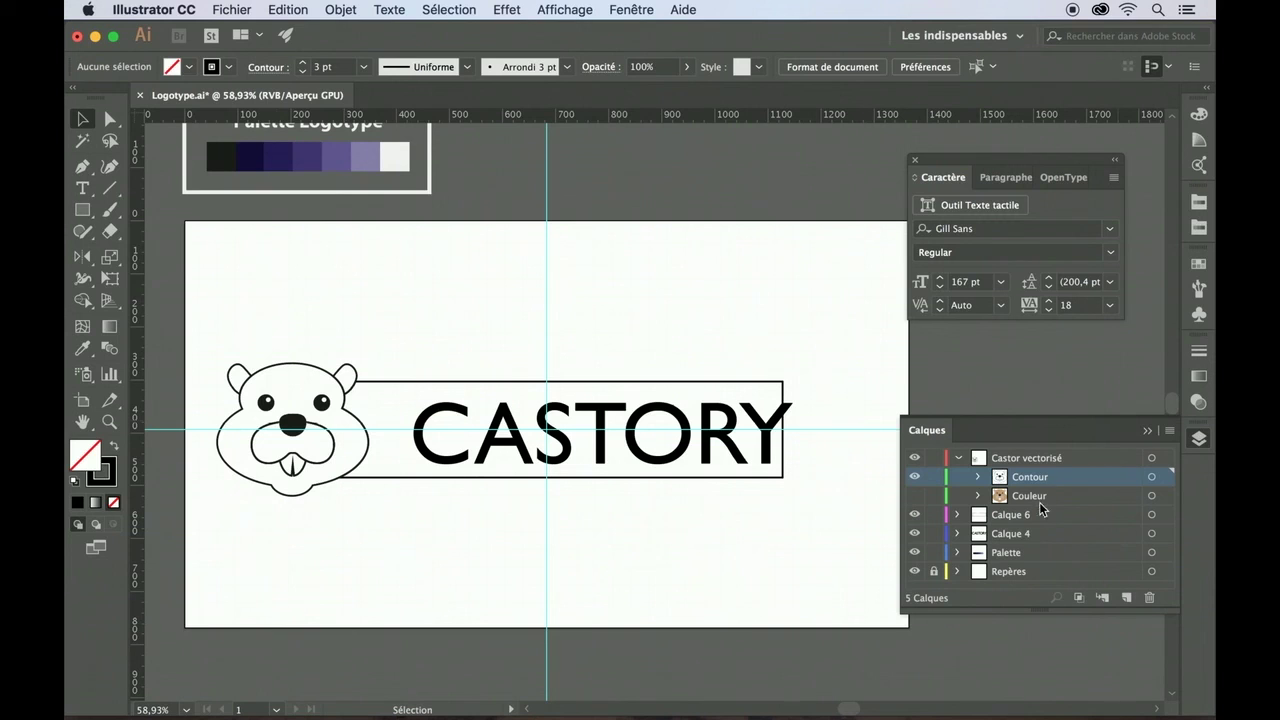
{"action": "left_click", "coordinate": [1012, 538]}
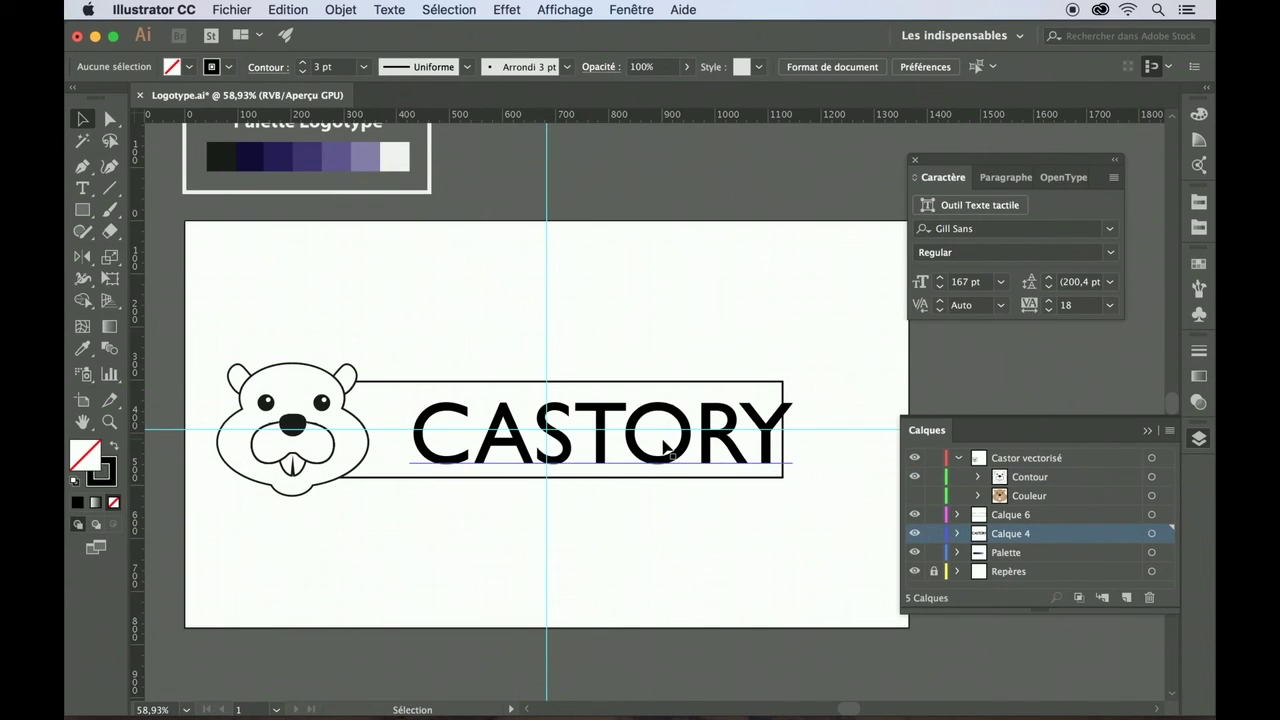
{"action": "left_click", "coordinate": [618, 428]}
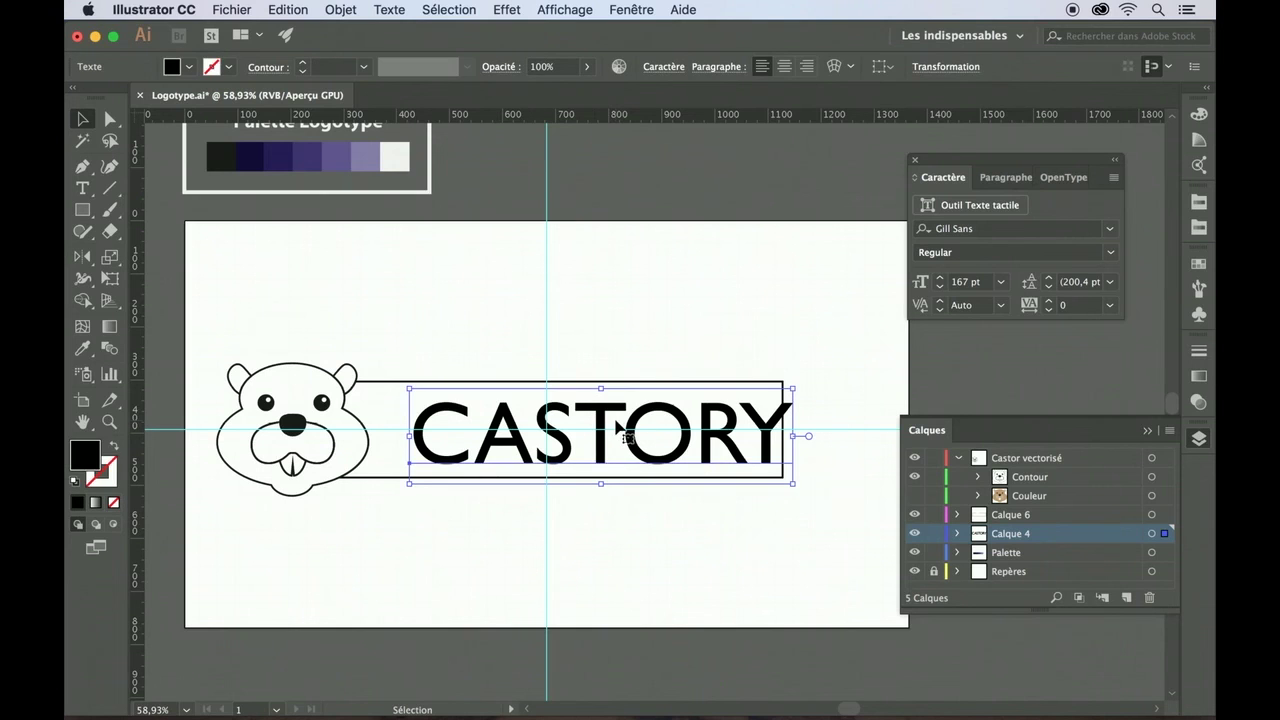
{"action": "left_click_drag", "start_coordinate": [620, 430], "coordinate": [573, 419]}
{"action": "left_click", "coordinate": [637, 331]}
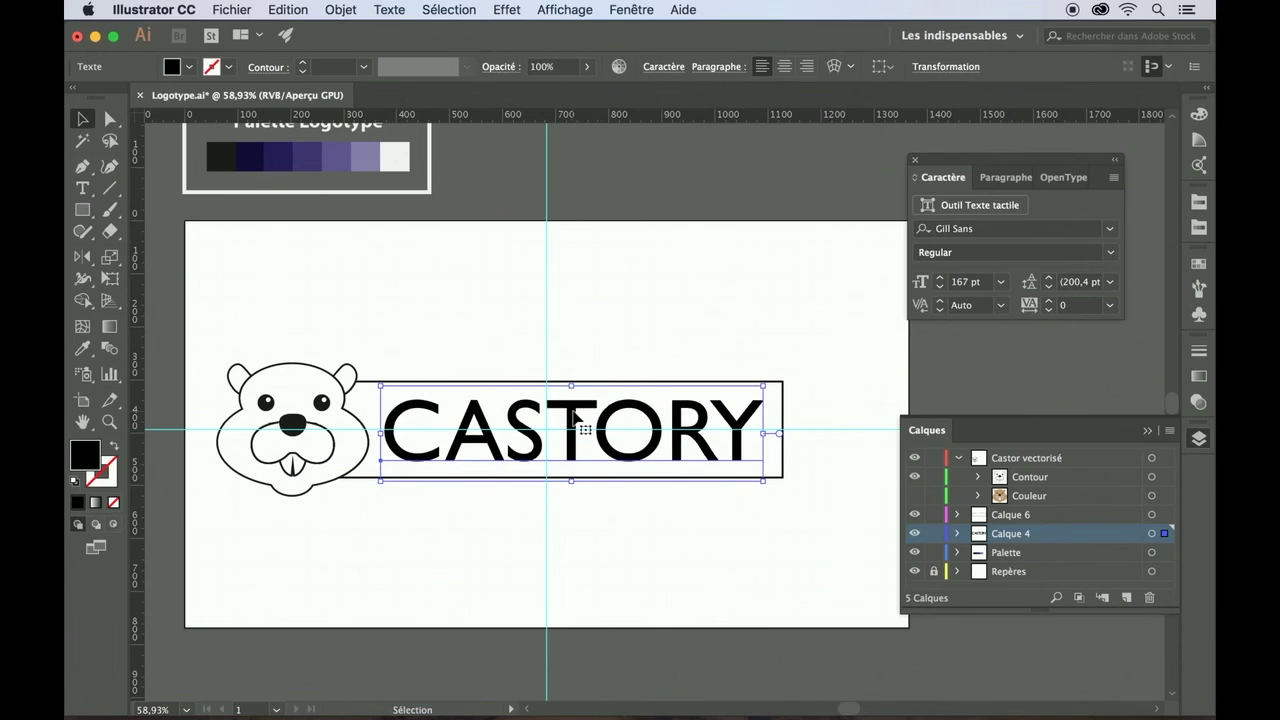
- Set all the CASTORY letters to the Gill Sans Light weight
{"action": "left_click", "coordinate": [82, 187]}
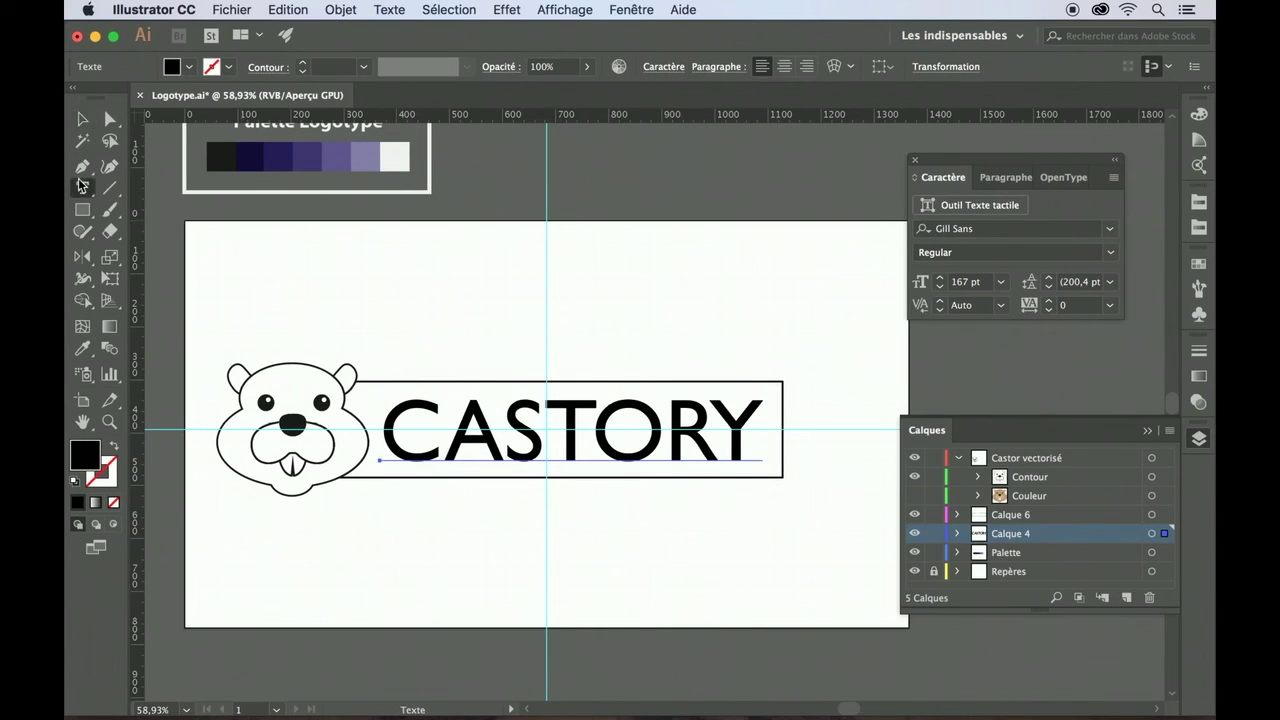
{"action": "left_click_drag", "start_coordinate": [763, 430], "coordinate": [378, 432]}
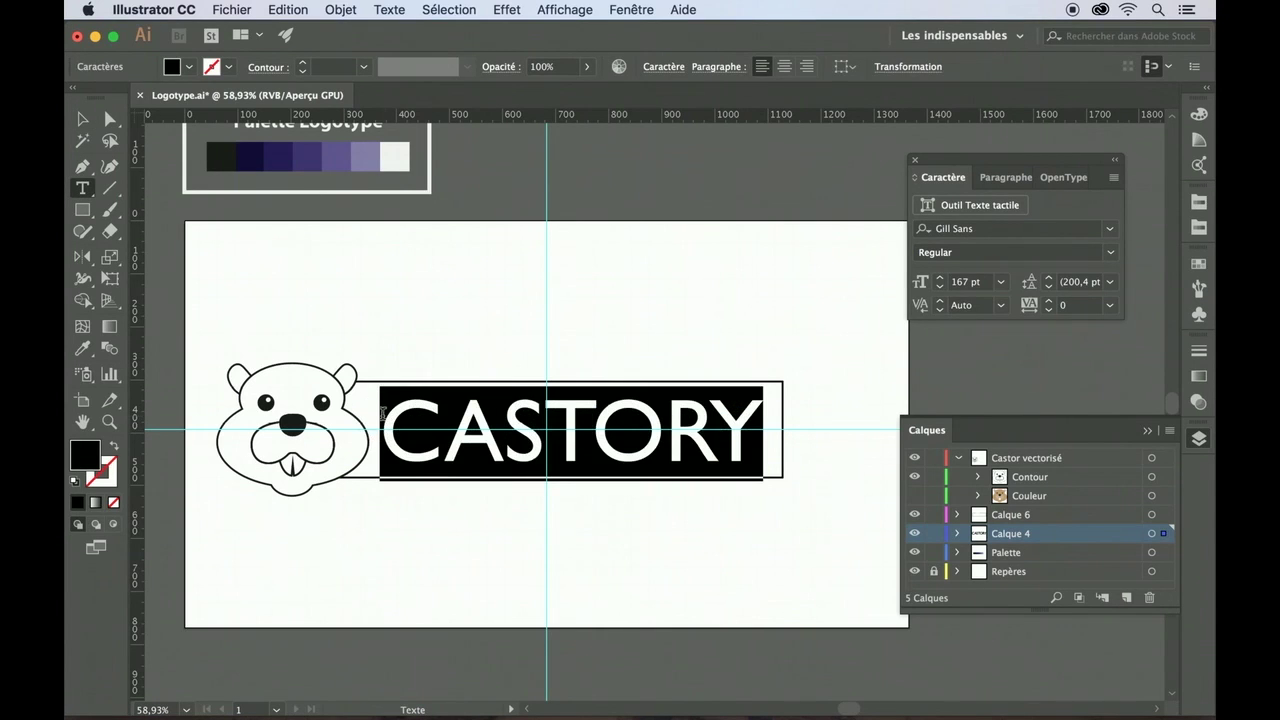
{"action": "left_click", "coordinate": [1108, 254]}
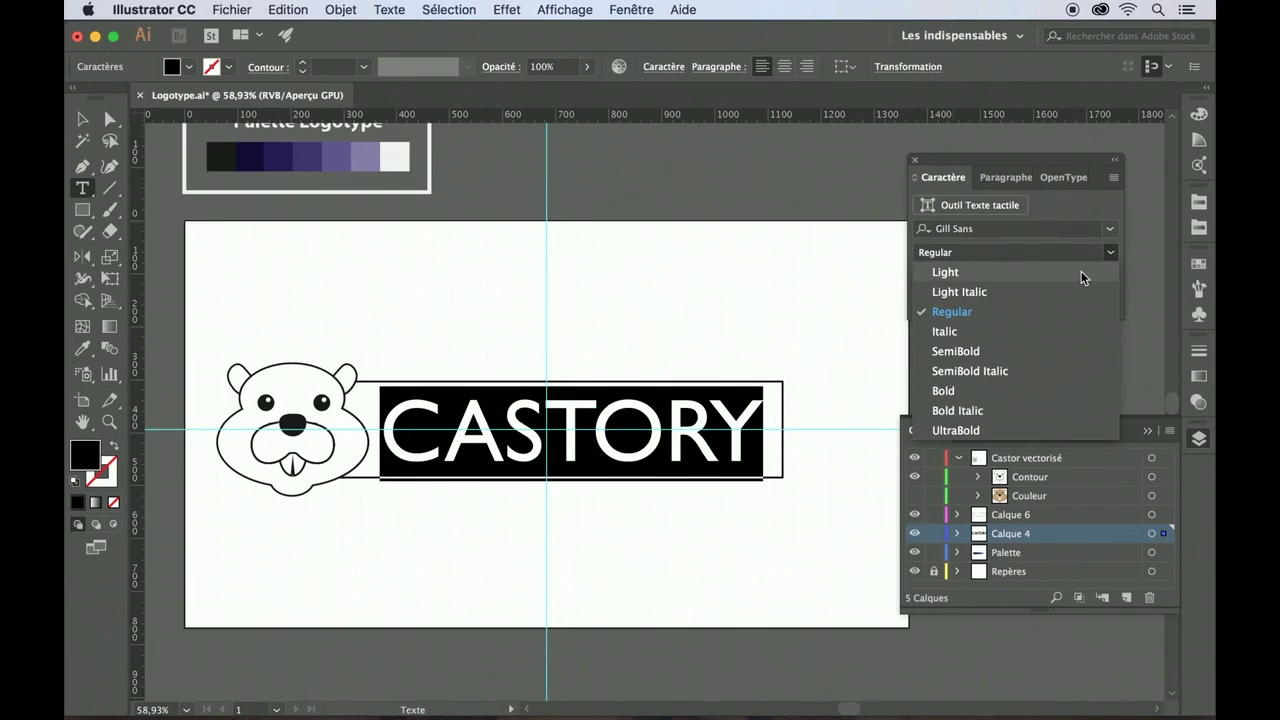
{"action": "left_click", "coordinate": [1081, 273]}
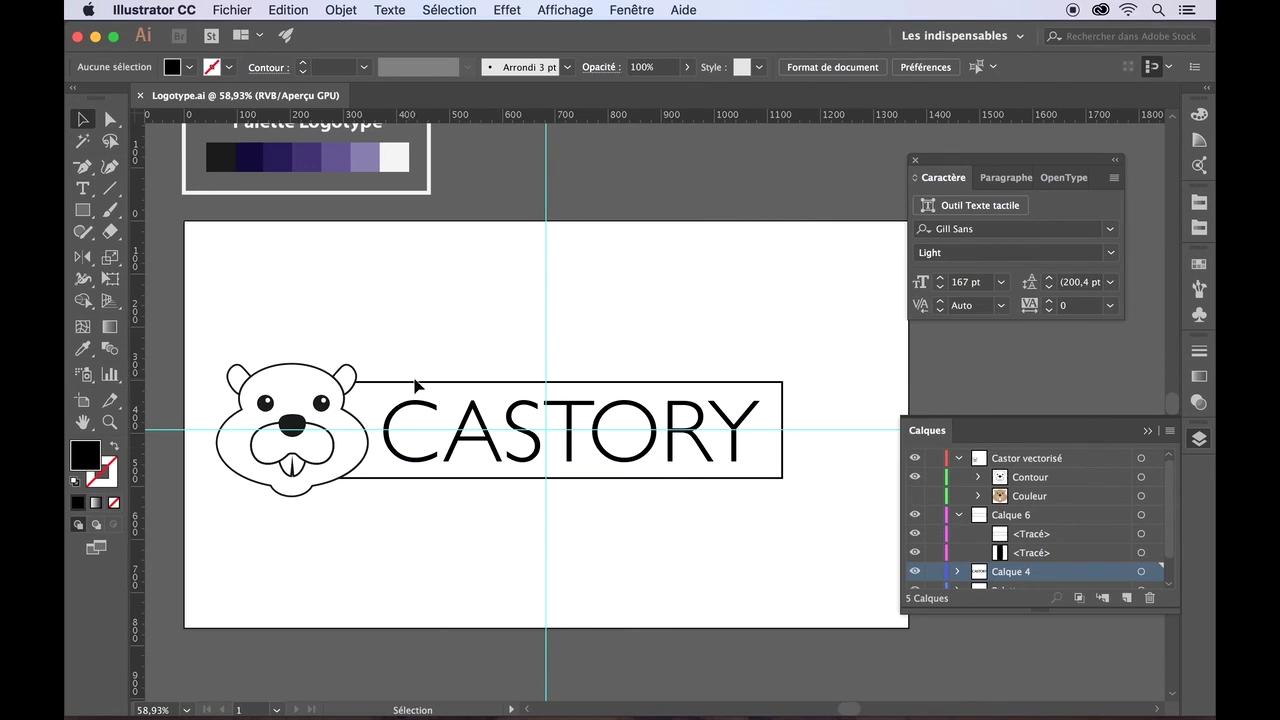
- Change CASTORY to Helvetica Neue UltraLight, then deselect the lettering
{"action": "left_click", "coordinate": [81, 189]}
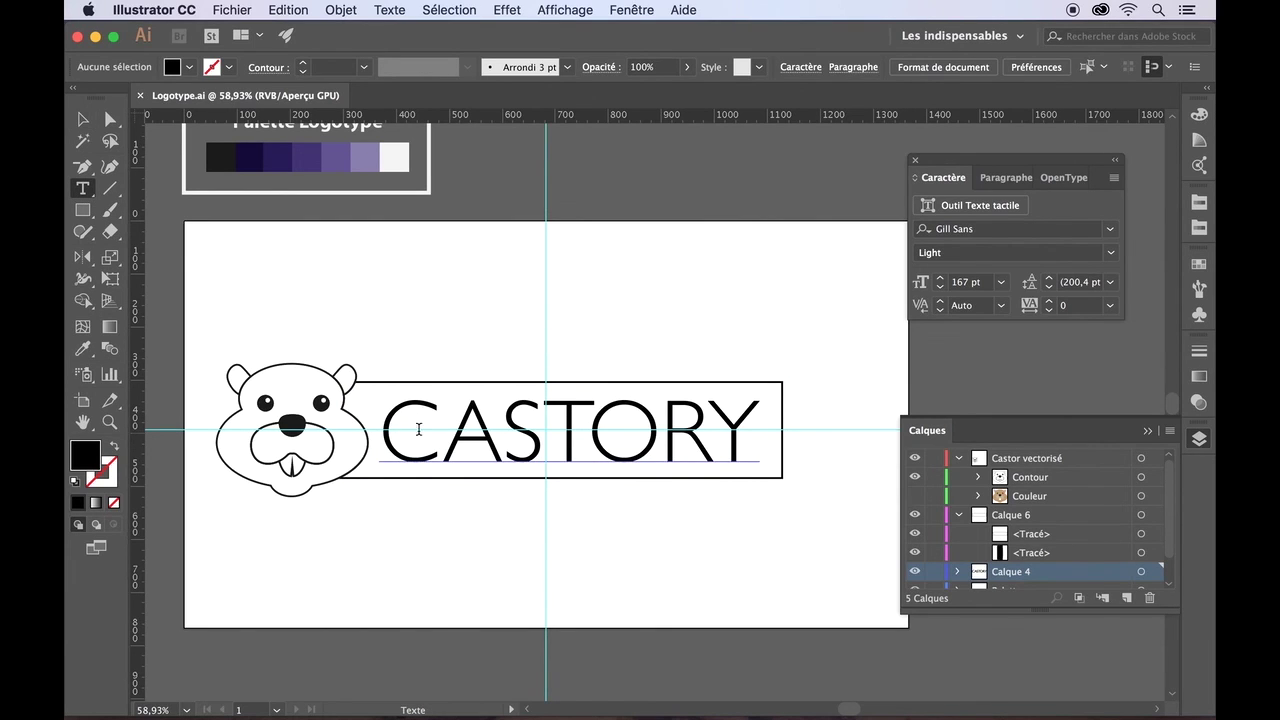
{"action": "left_click_drag", "start_coordinate": [385, 422], "coordinate": [760, 420]}
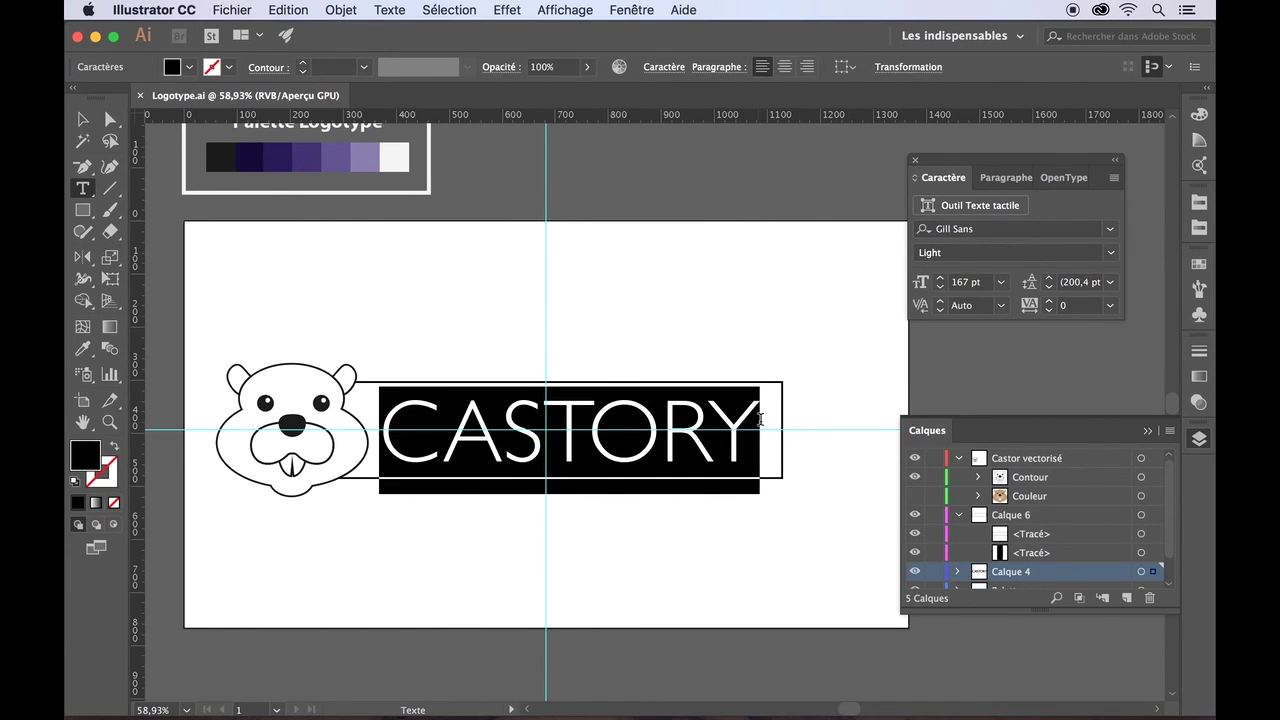
{"action": "left_click", "coordinate": [1114, 231]}
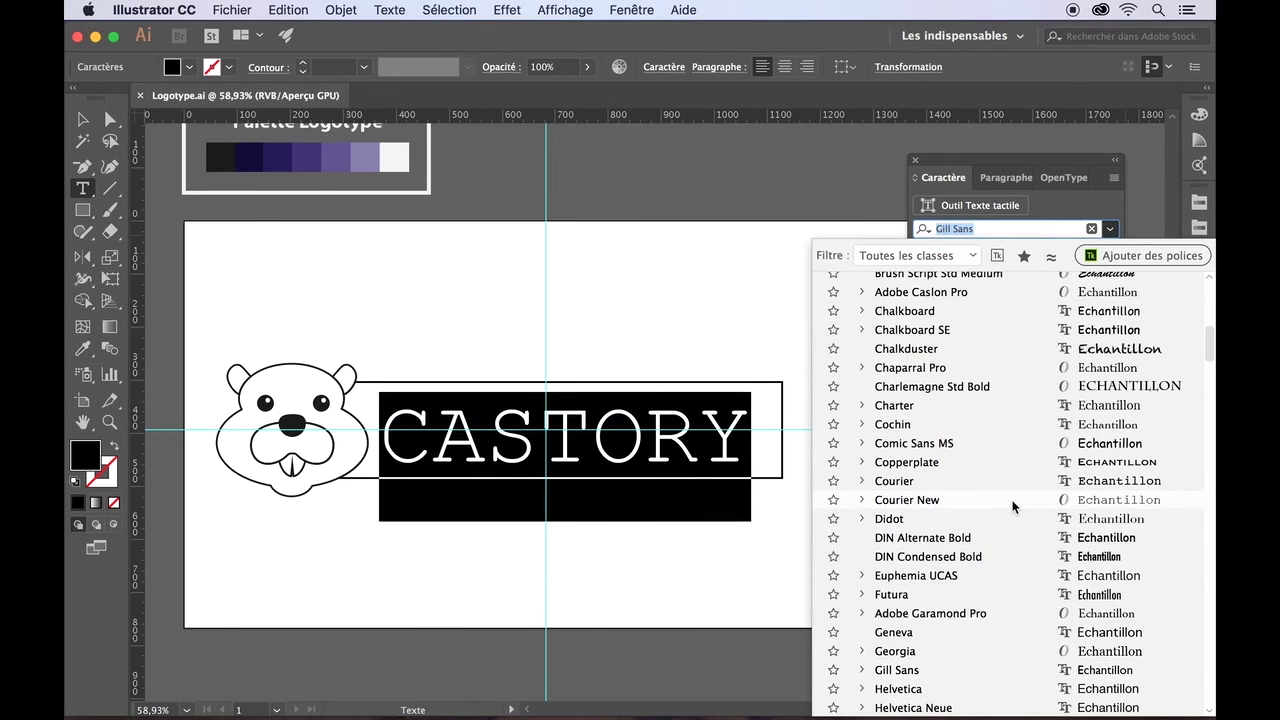
{"action": "scroll", "coordinate": [1014, 508], "scroll_direction": "down", "scroll_amount": 3}
{"action": "left_click", "coordinate": [937, 651]}
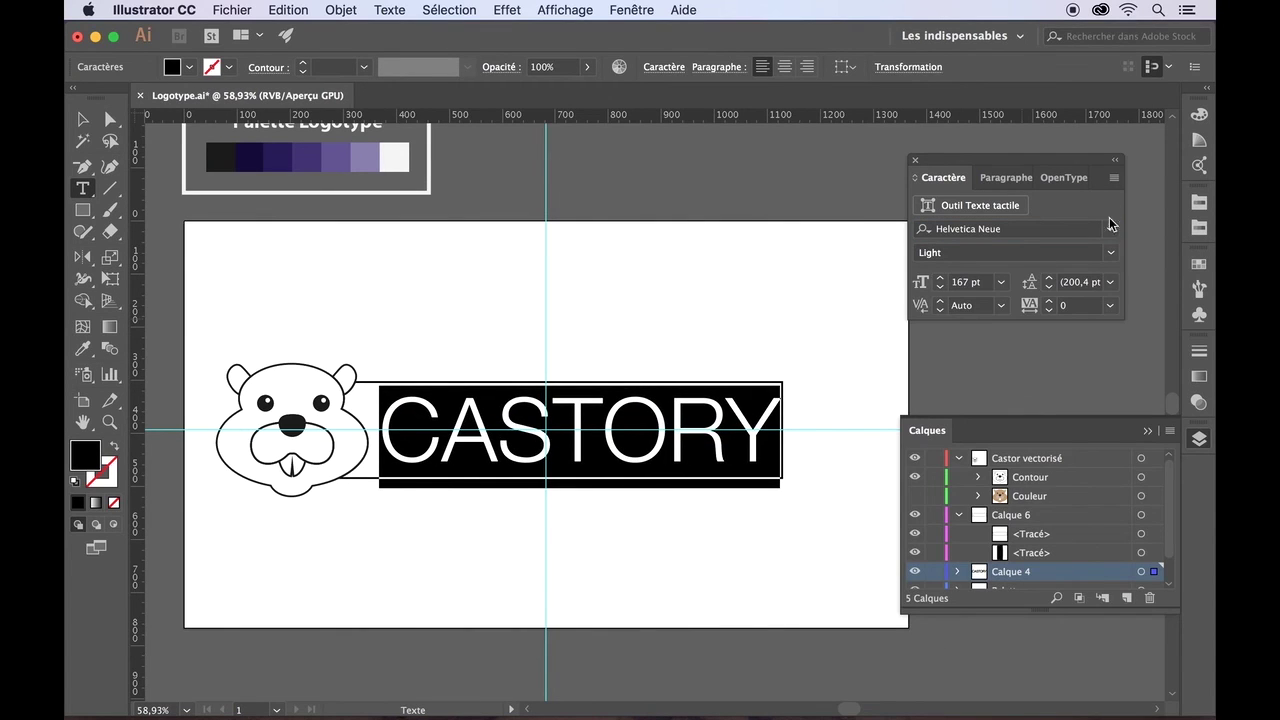
{"action": "left_click", "coordinate": [1112, 256]}
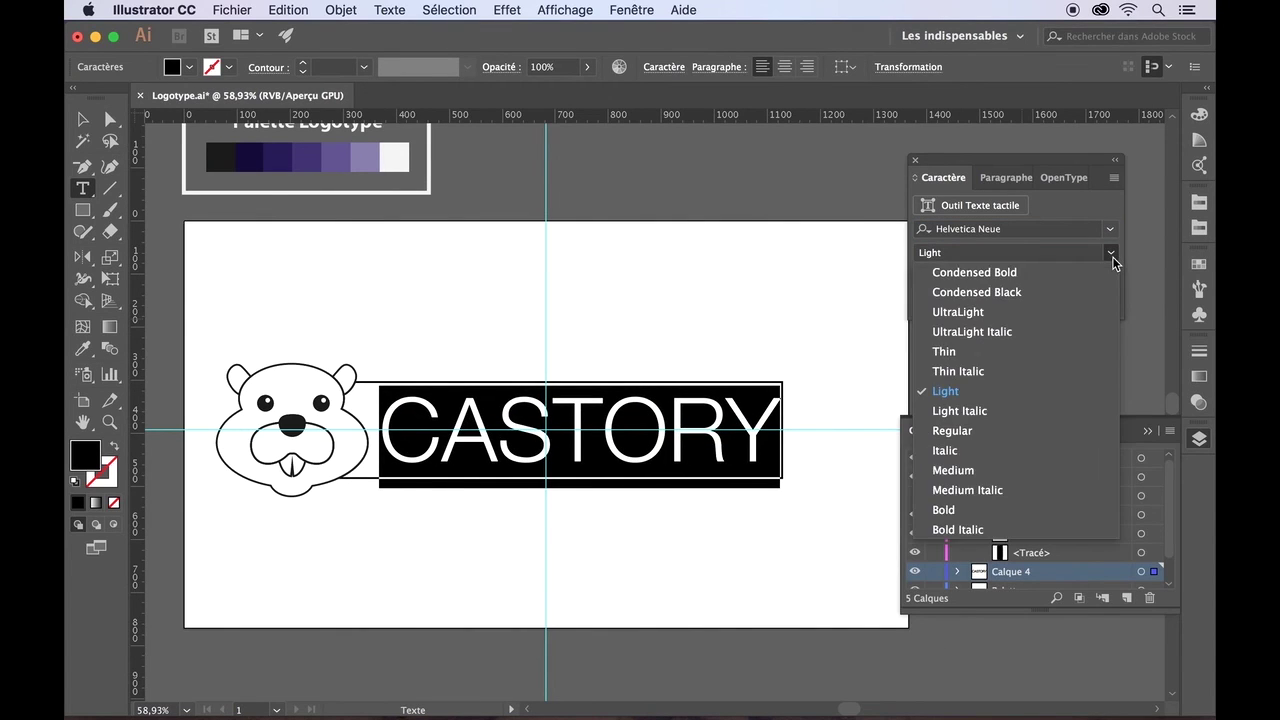
{"action": "left_click", "coordinate": [987, 318]}
{"action": "left_click", "coordinate": [83, 119]}
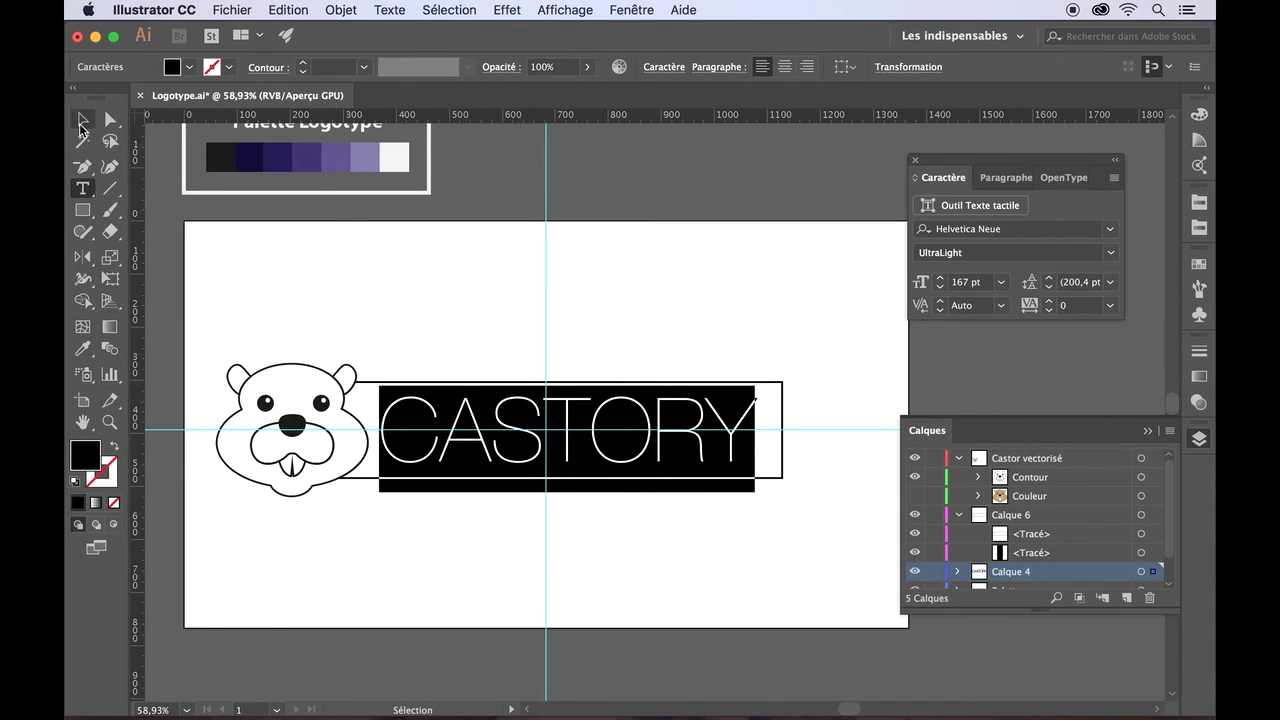
{"action": "left_click", "coordinate": [405, 272]}
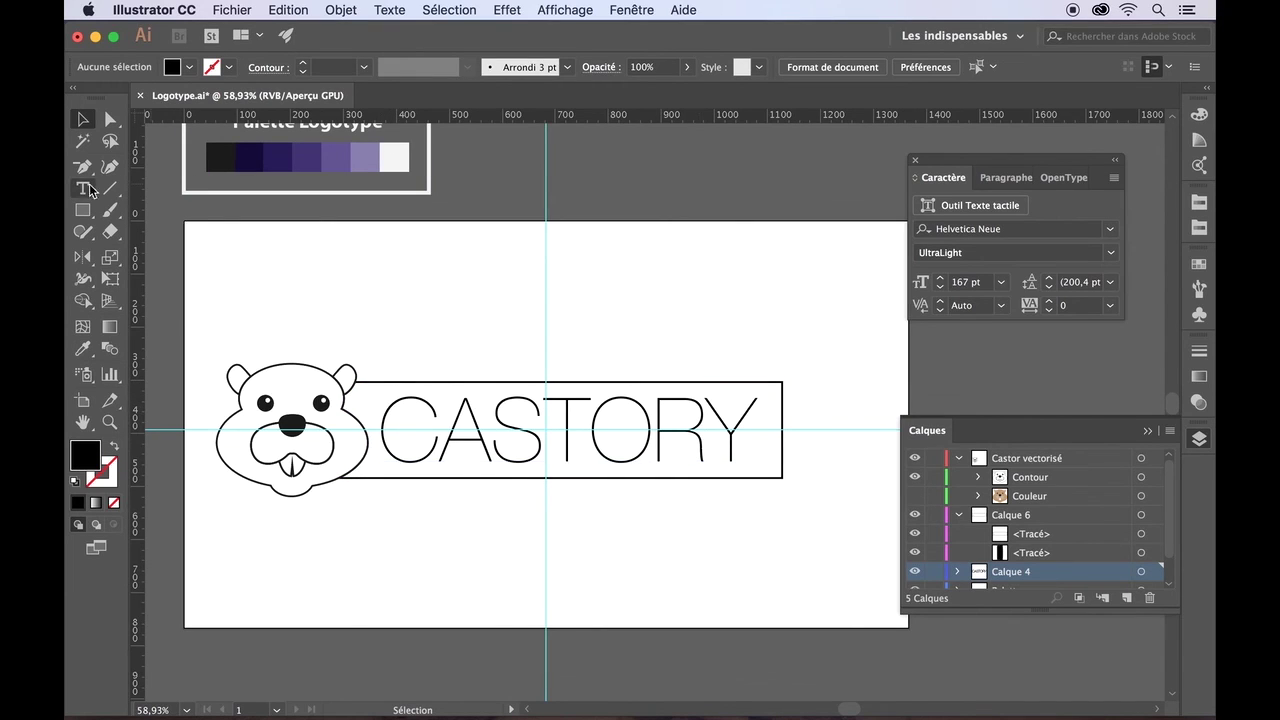
- Convert the CASTORY text to outlines with Texte > Vectoriser
{"action": "left_click", "coordinate": [83, 188]}
{"action": "left_click", "coordinate": [83, 119]}
{"action": "left_click", "coordinate": [526, 444]}
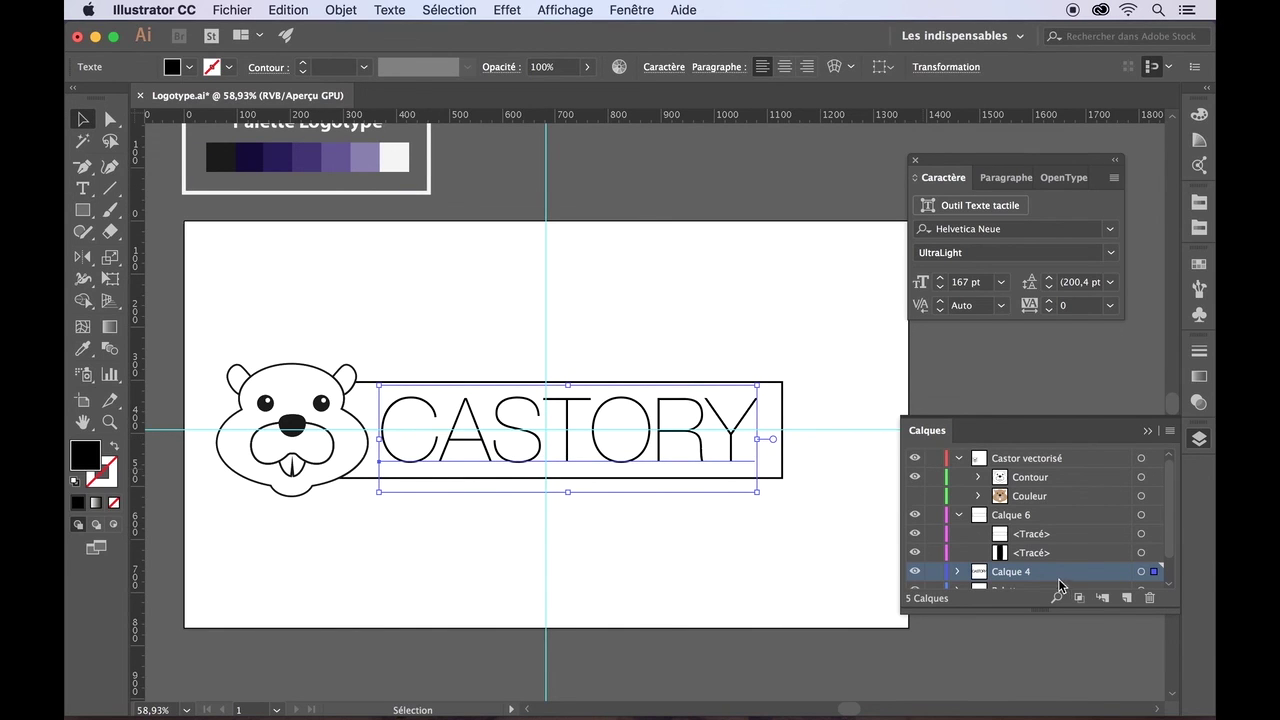
{"action": "left_click", "coordinate": [392, 11]}
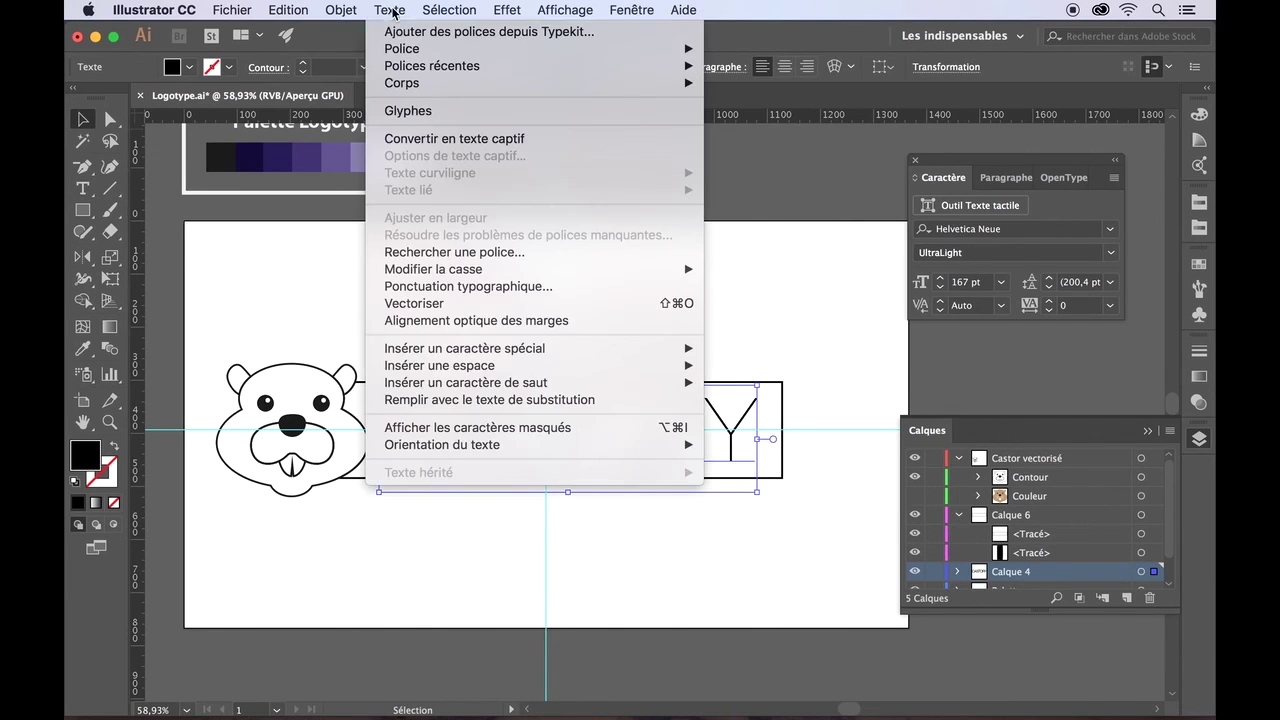
{"action": "left_click", "coordinate": [411, 300]}
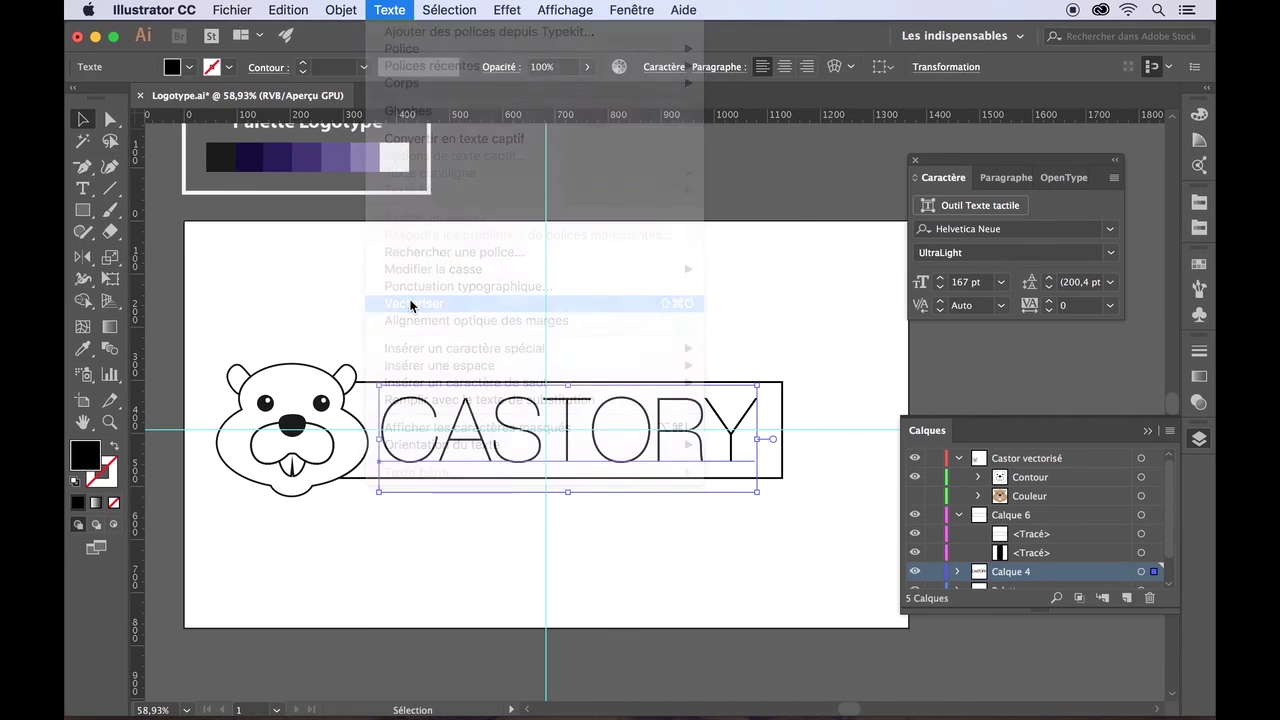
{"action": "left_click", "coordinate": [411, 301]}
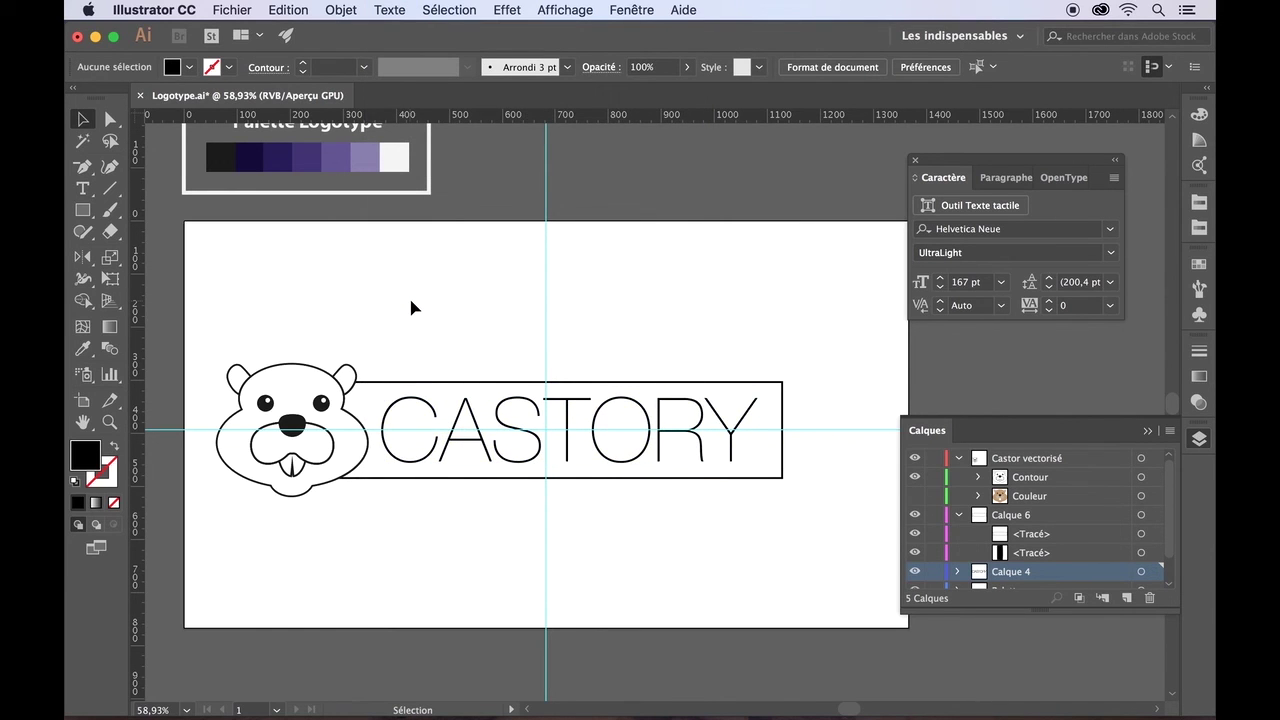
- Inspect the outlined letters' anchor points with the Direct Selection tool
{"action": "scroll", "coordinate": [410, 307], "scroll_direction": "up", "scroll_amount": 5}
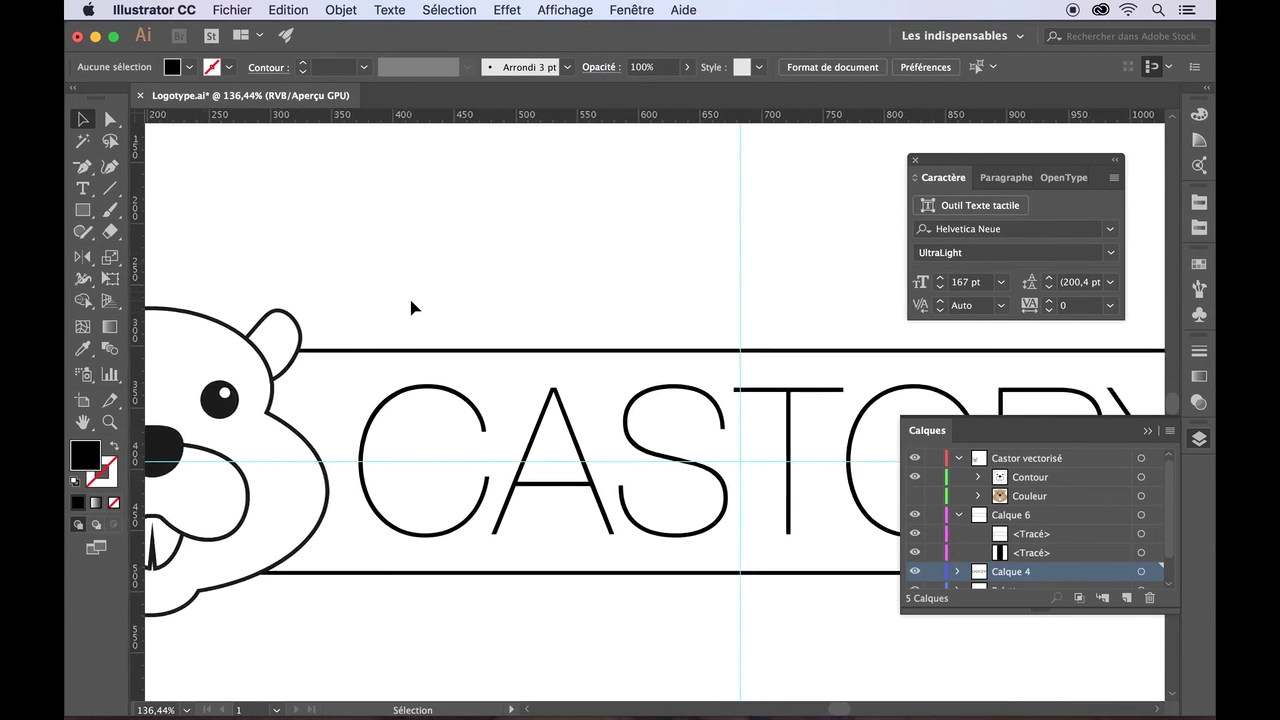
{"action": "scroll", "coordinate": [406, 299], "scroll_direction": "down", "scroll_amount": 1}
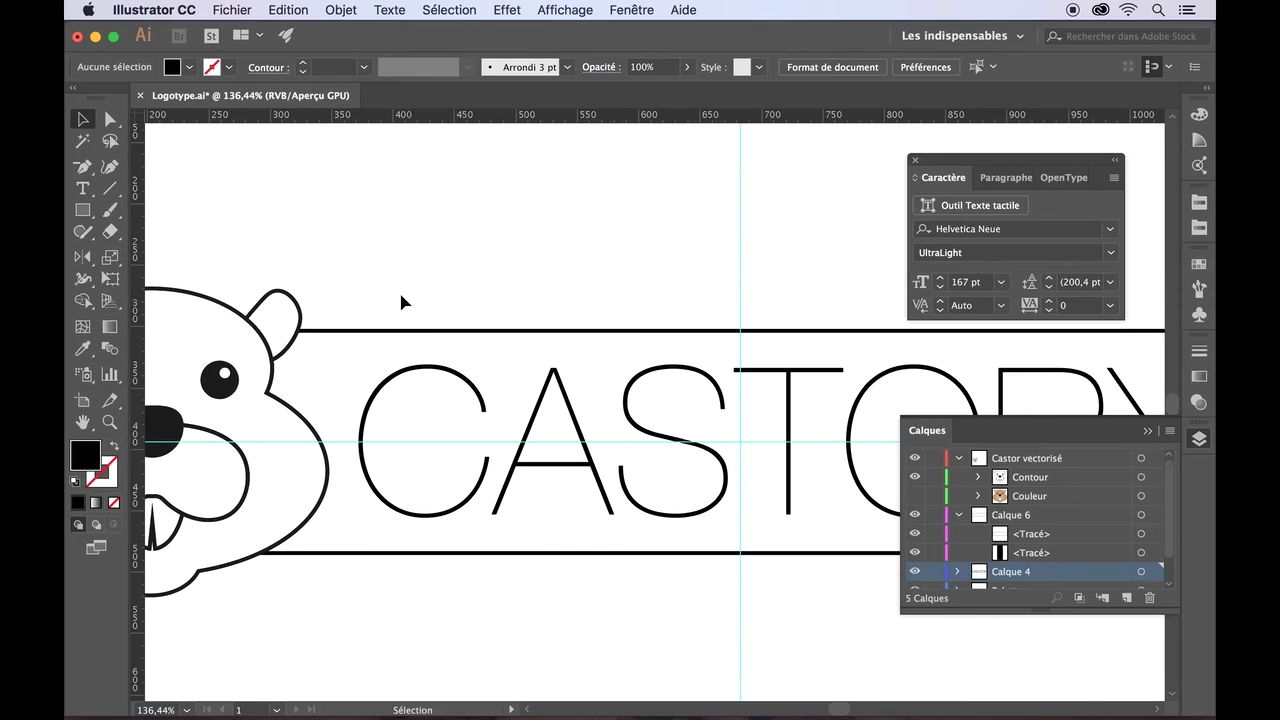
{"action": "left_click", "coordinate": [546, 384]}
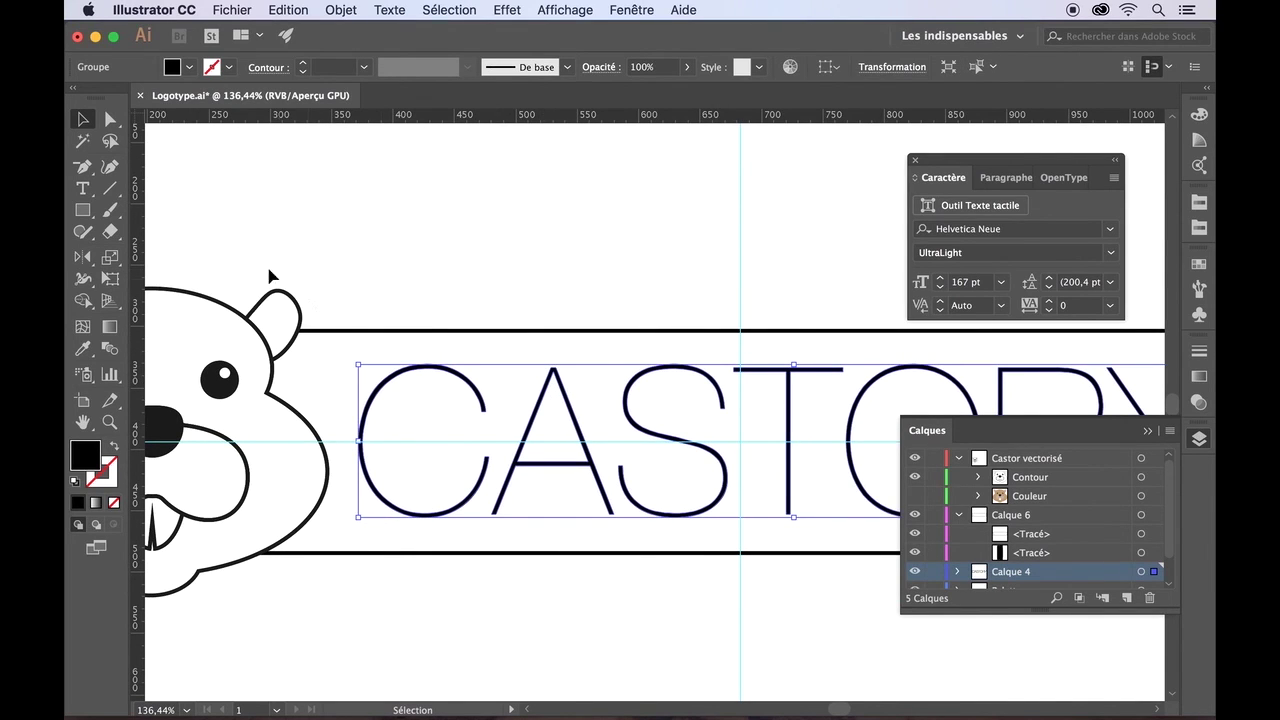
{"action": "left_click", "coordinate": [110, 119]}
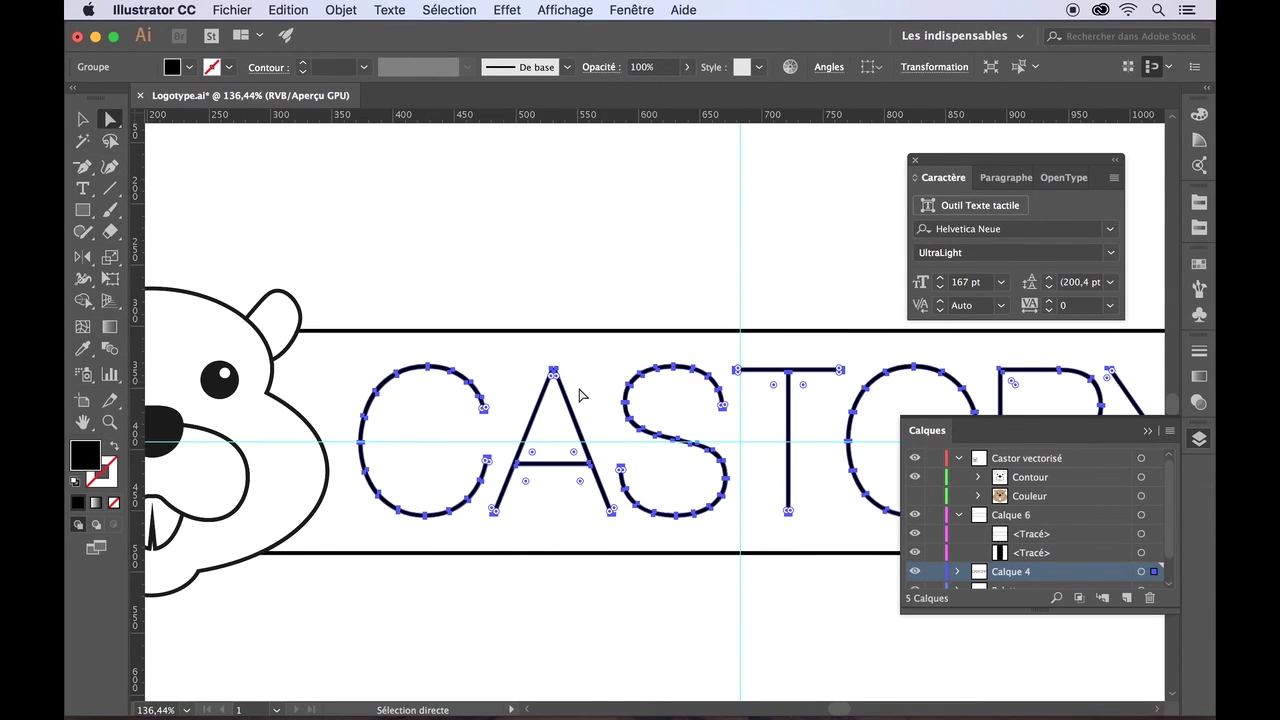
{"action": "left_click", "coordinate": [580, 395]}
- In isolation mode, stretch the letter A down to the frame's bottom edge
{"action": "double_click", "coordinate": [578, 397]}
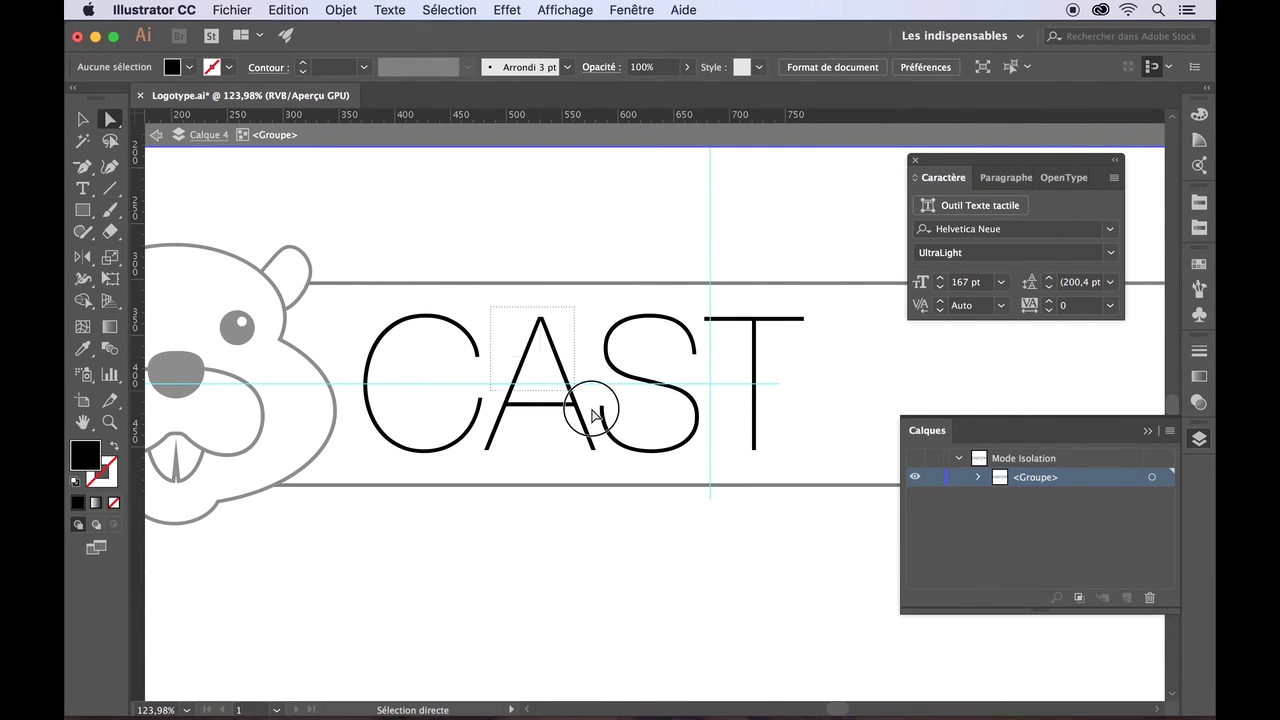
{"action": "left_click", "coordinate": [589, 448]}
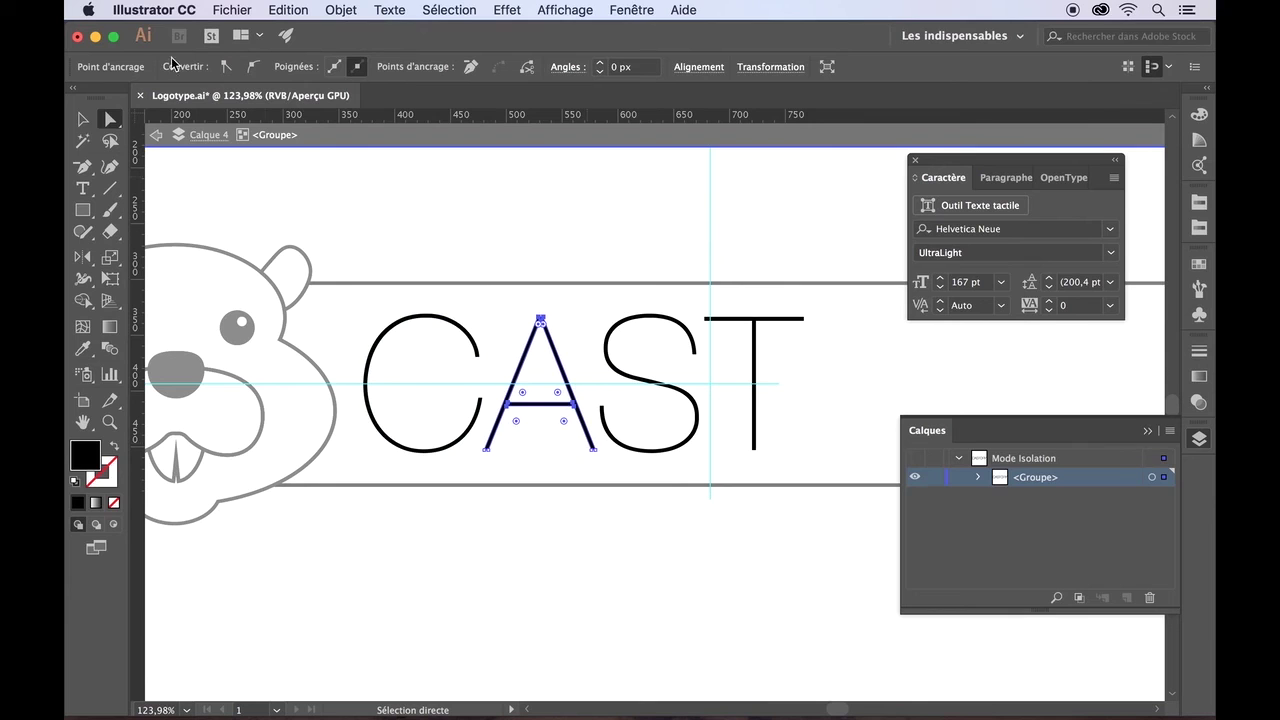
{"action": "left_click", "coordinate": [83, 120]}
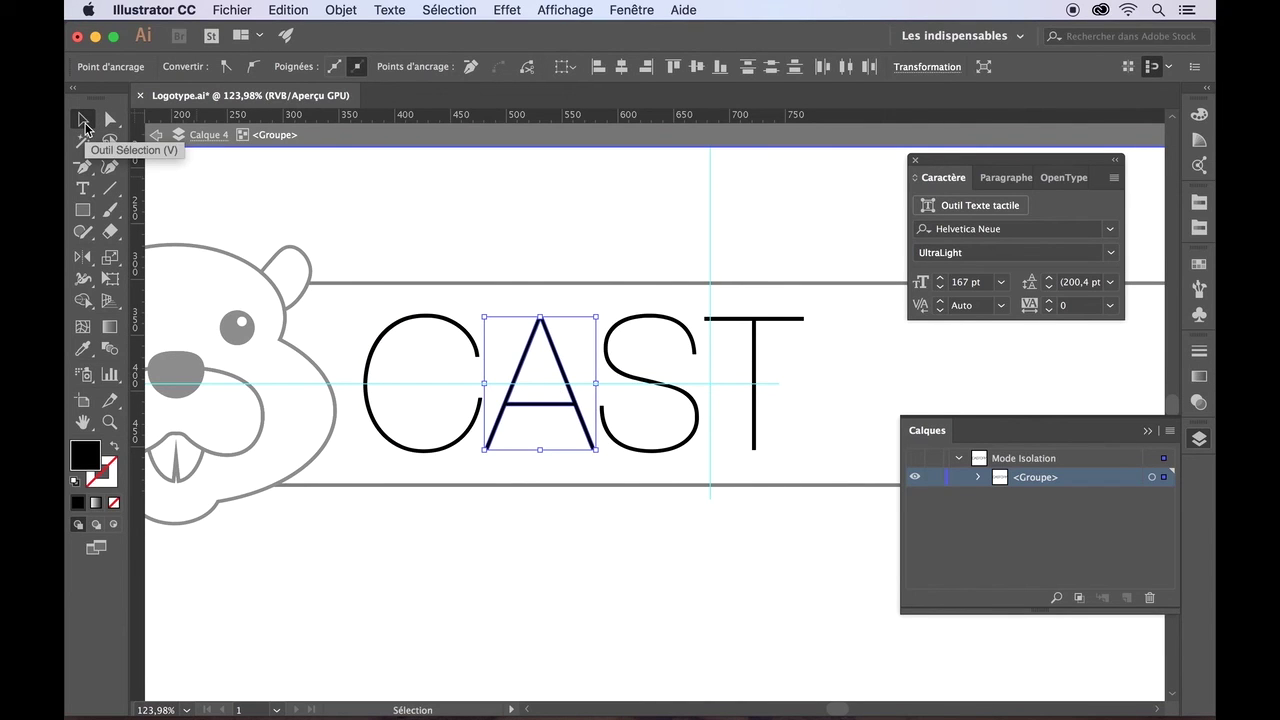
{"action": "scroll", "coordinate": [449, 382], "scroll_direction": "up", "scroll_amount": 5}
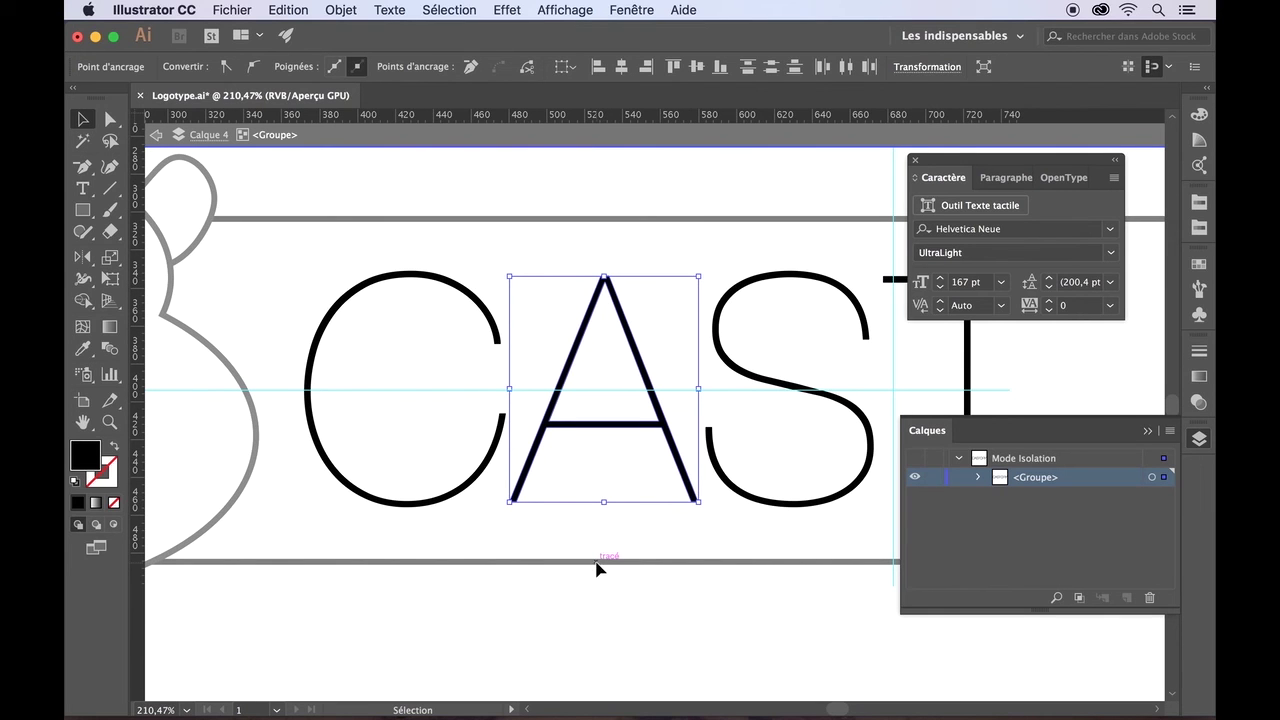
{"action": "left_click_drag", "start_coordinate": [605, 504], "coordinate": [600, 568]}
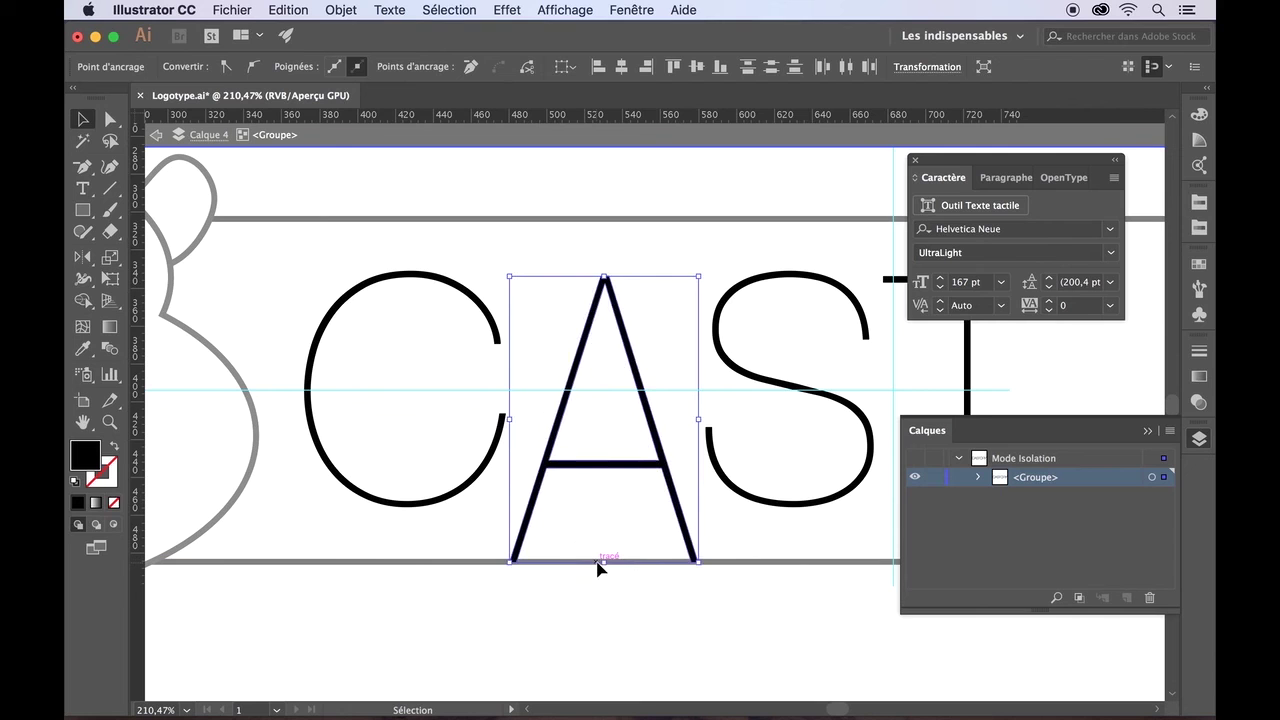
{"action": "left_click", "coordinate": [597, 597]}
- Stretch the letter Y up to the frame's top edge and step back out of isolation
{"action": "scroll", "coordinate": [597, 598], "scroll_direction": "right", "scroll_amount": 5}
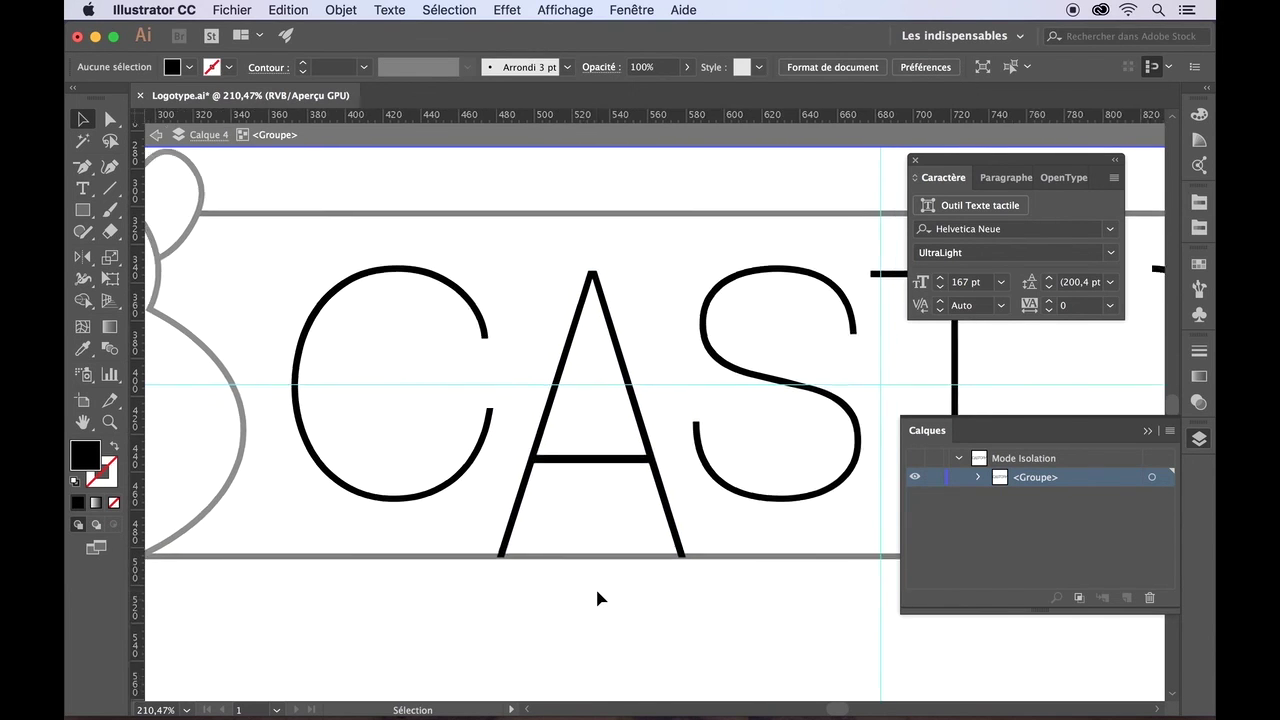
{"action": "scroll", "coordinate": [597, 598], "scroll_direction": "right", "scroll_amount": 10}
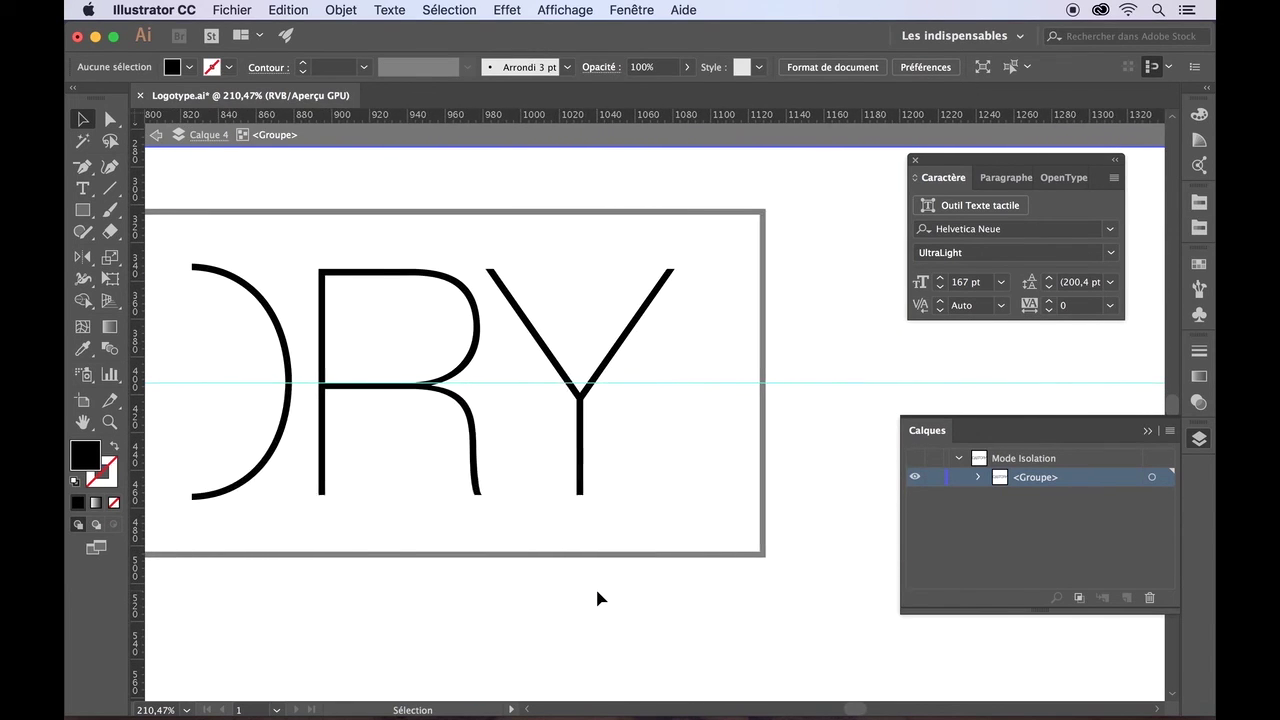
{"action": "double_click", "coordinate": [505, 308]}
{"action": "left_click", "coordinate": [495, 297]}
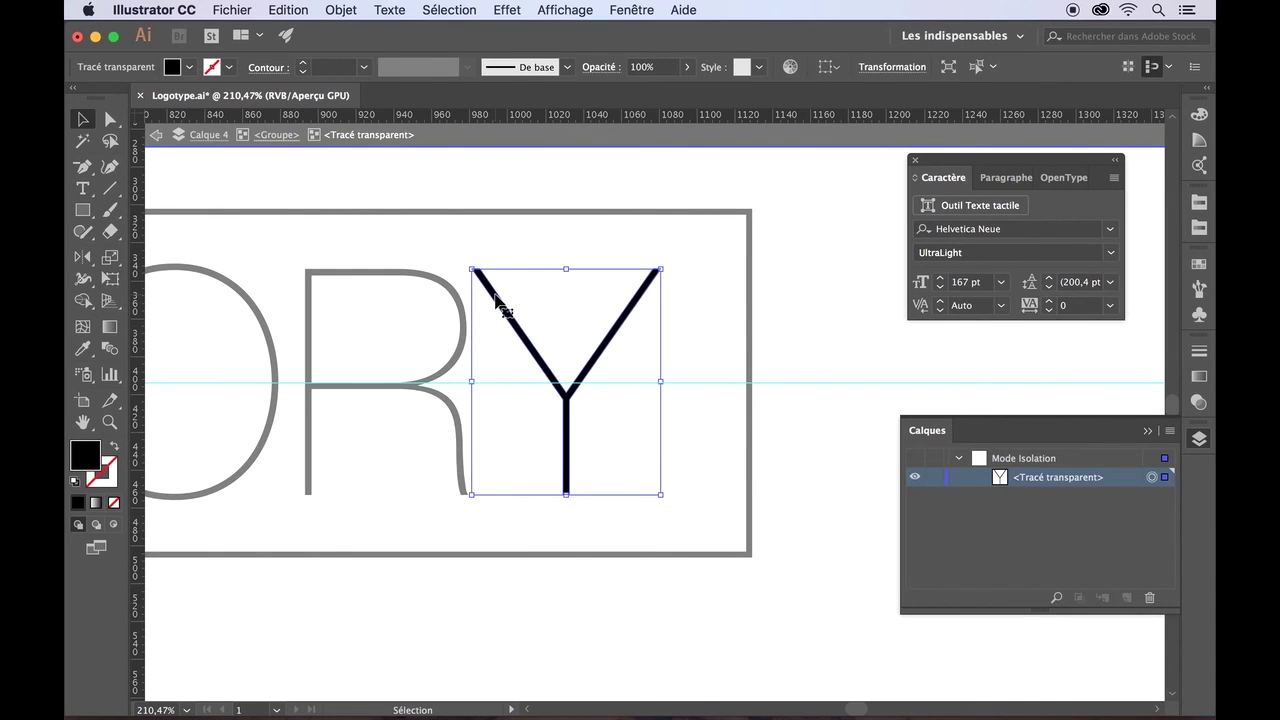
{"action": "left_click_drag", "start_coordinate": [566, 269], "coordinate": [562, 213]}
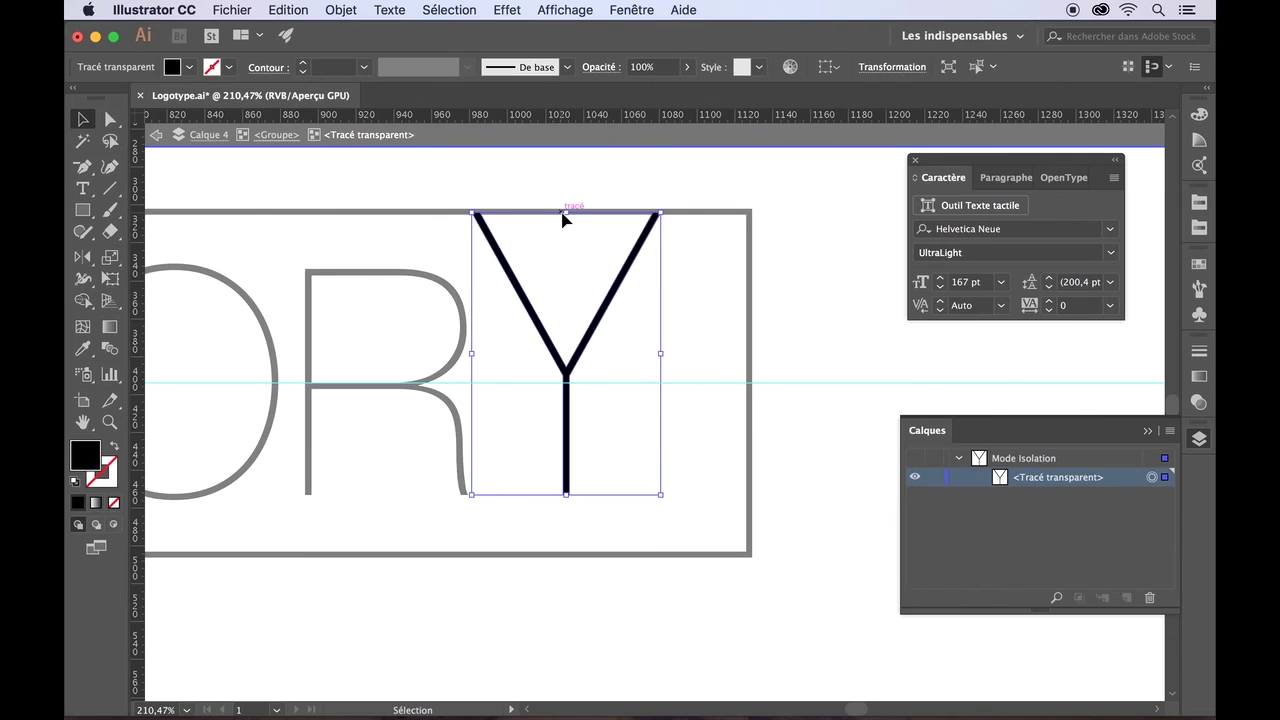
{"action": "left_click", "coordinate": [295, 177]}
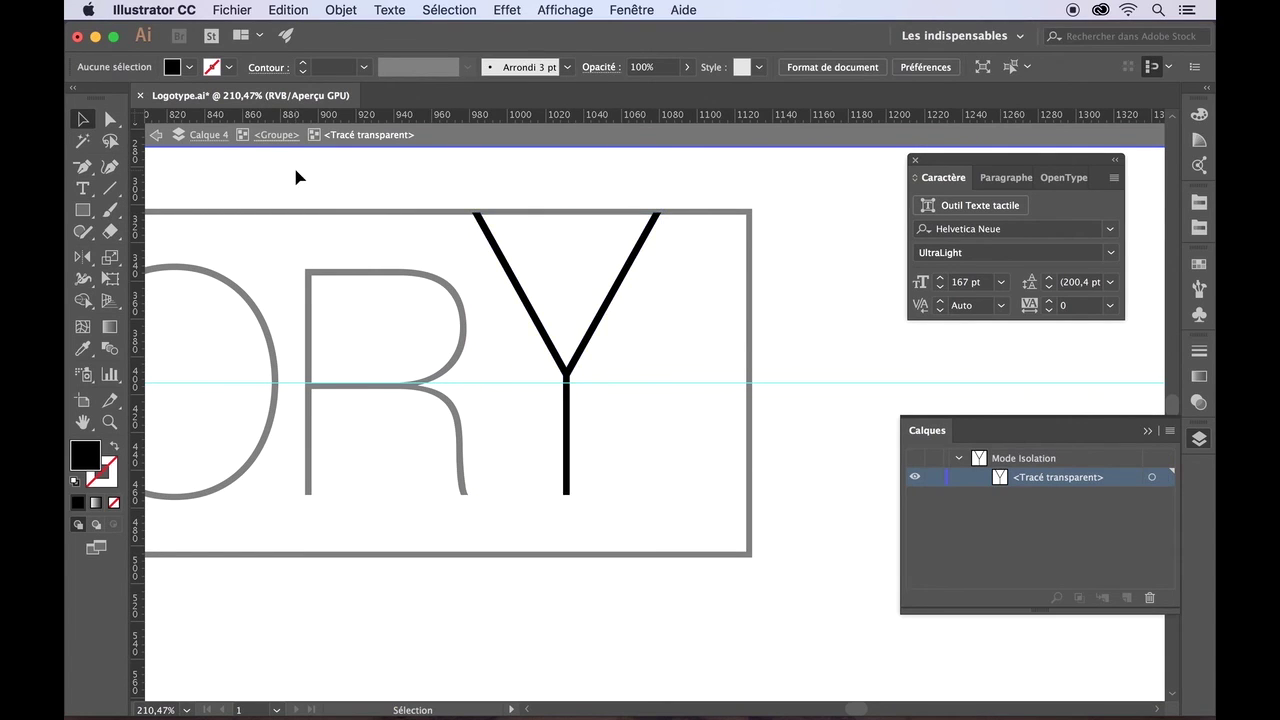
{"action": "left_click", "coordinate": [159, 138]}
{"action": "left_click", "coordinate": [159, 138]}
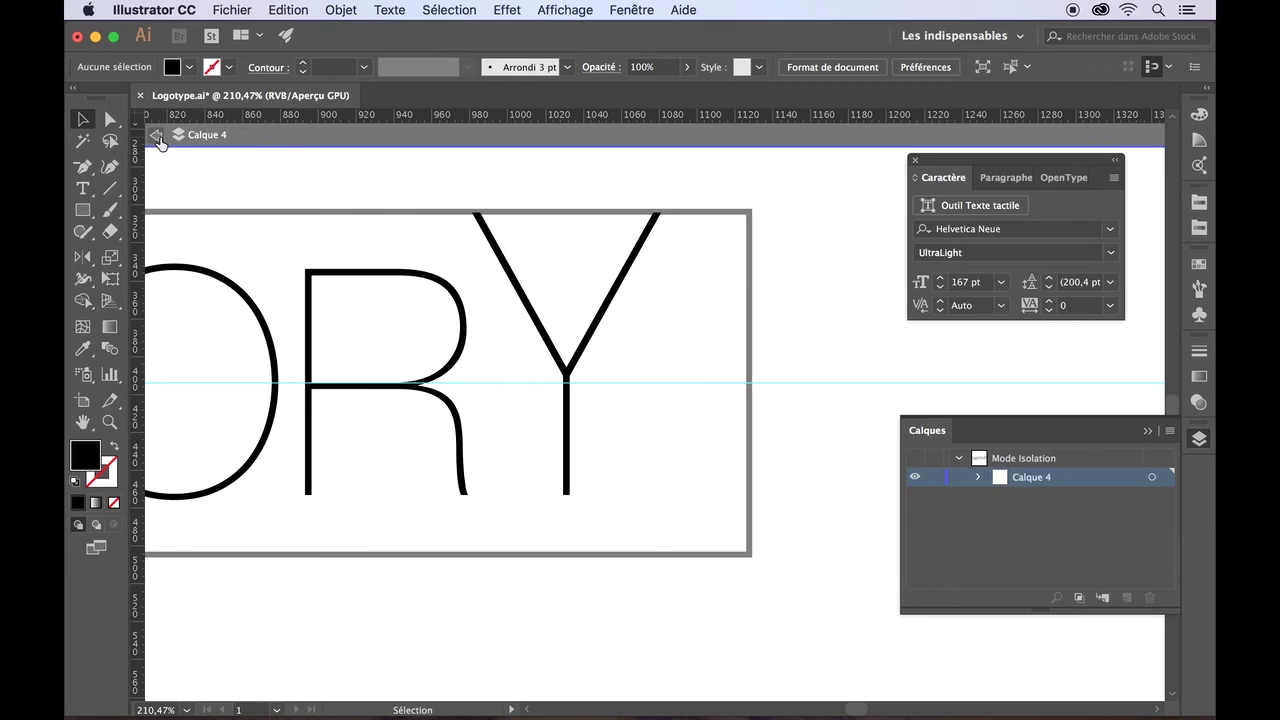
- Exit isolation mode and pan around to view the whole CASTORY logo
{"action": "left_click", "coordinate": [159, 138]}
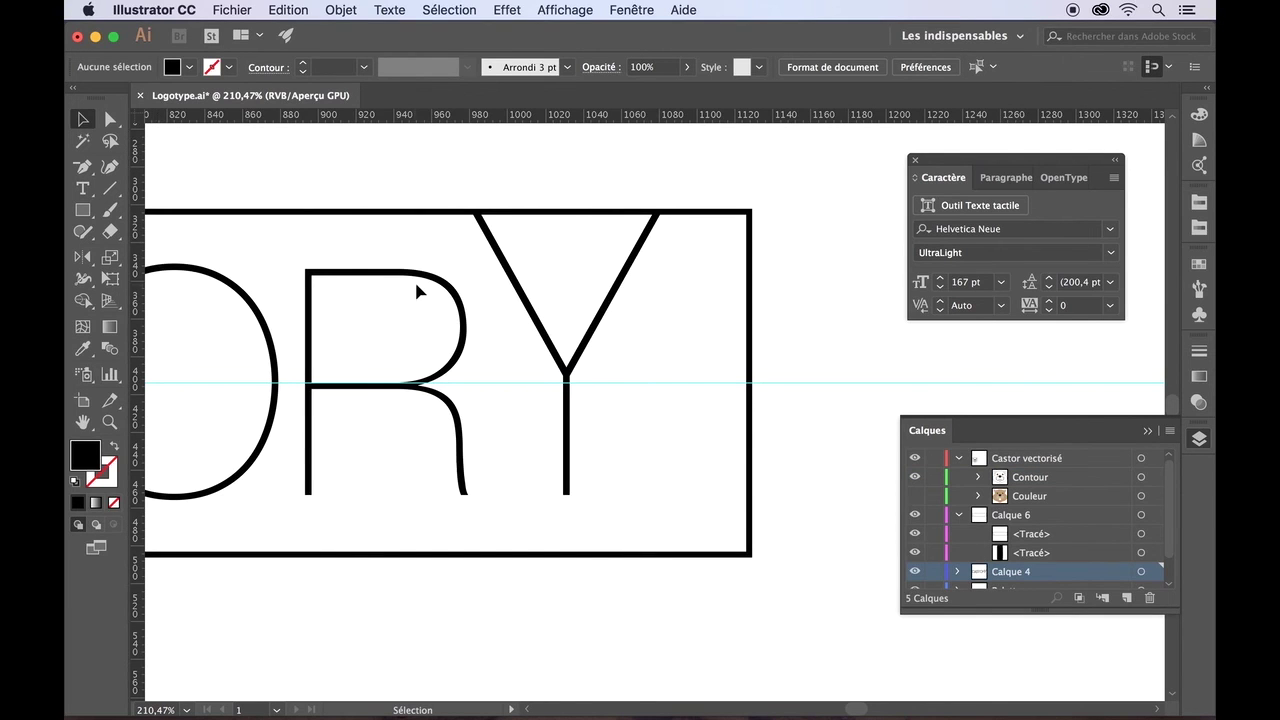
{"action": "scroll", "coordinate": [414, 279], "scroll_direction": "down", "scroll_amount": 6}
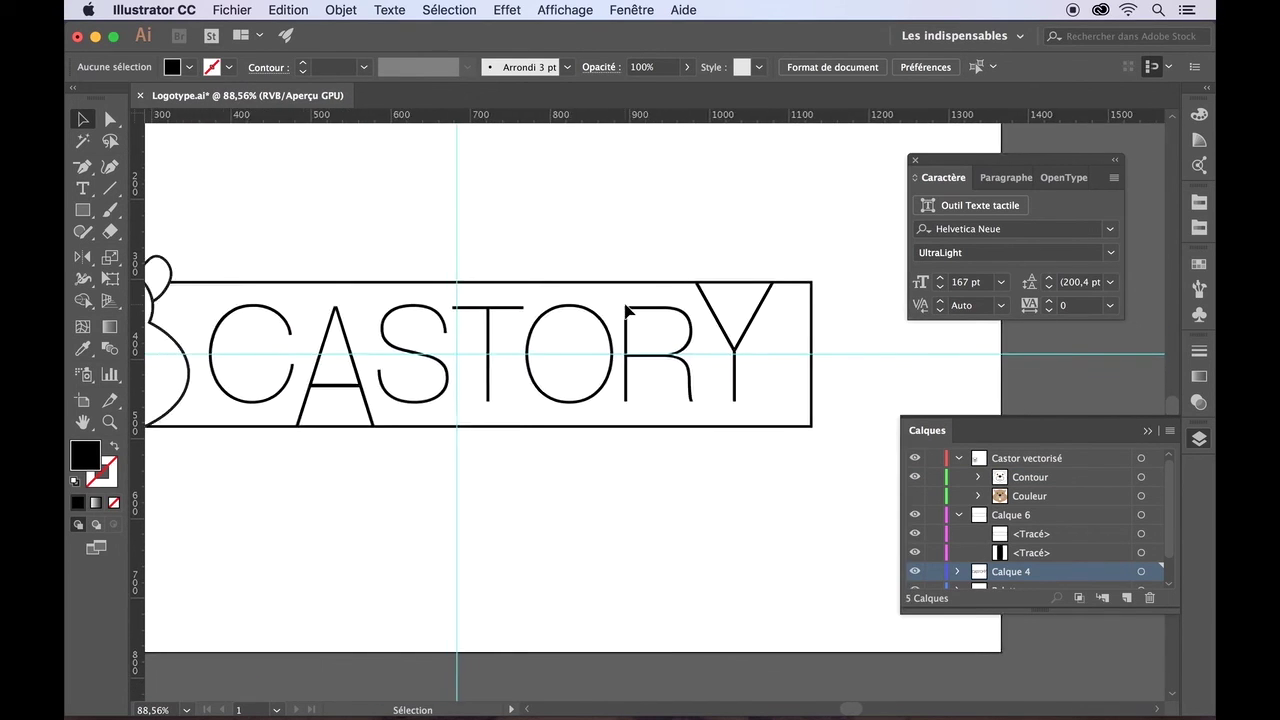
{"action": "scroll", "coordinate": [627, 310], "scroll_direction": "left", "scroll_amount": 3}
{"action": "scroll", "coordinate": [510, 490], "scroll_direction": "right", "scroll_amount": 2}
{"action": "scroll", "coordinate": [510, 490], "scroll_direction": "up", "scroll_amount": 1}
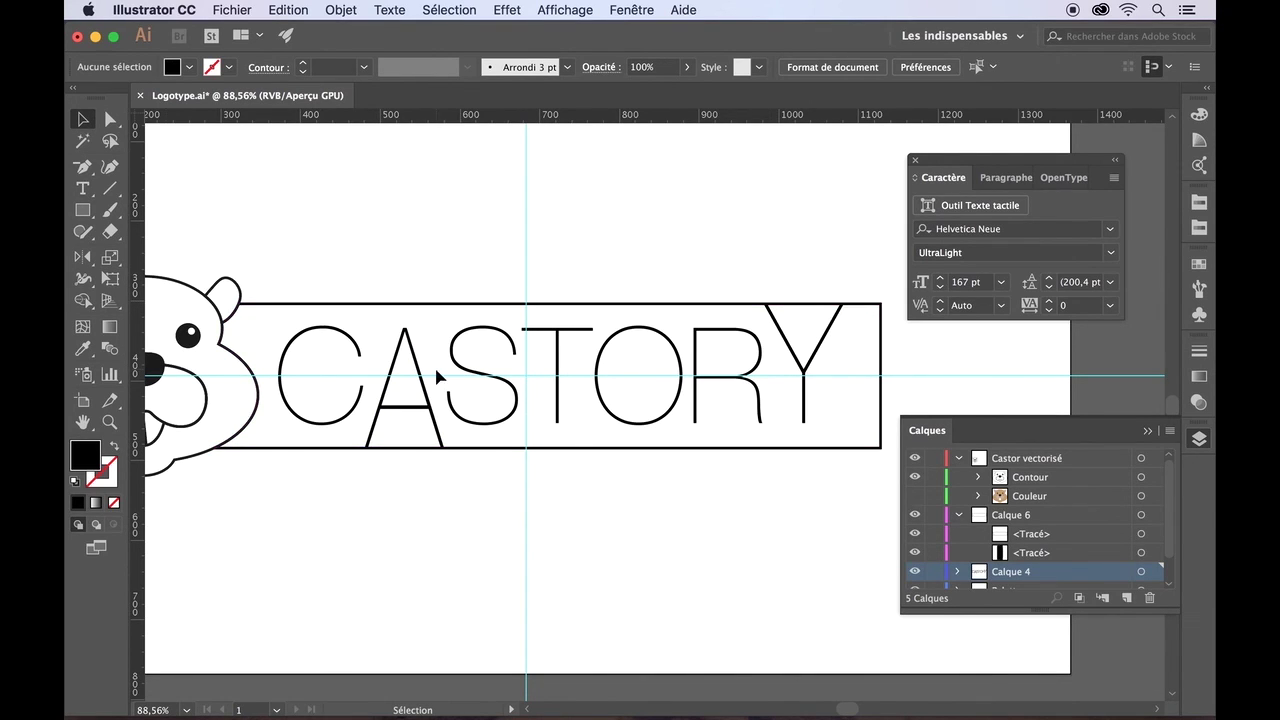
- With frame and letters selected, use Shape Builder to delete the merged region inside the A
{"action": "left_click", "coordinate": [409, 305]}
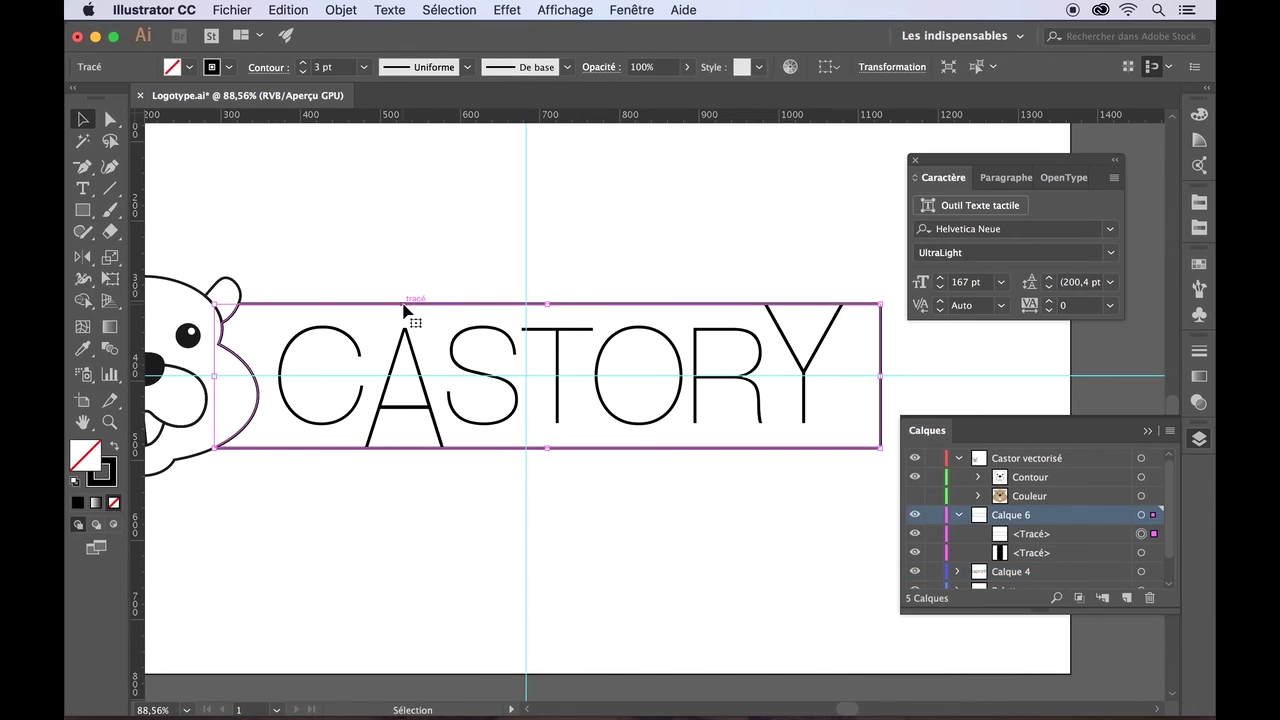
{"action": "left_click", "coordinate": [400, 358], "text": "shift"}
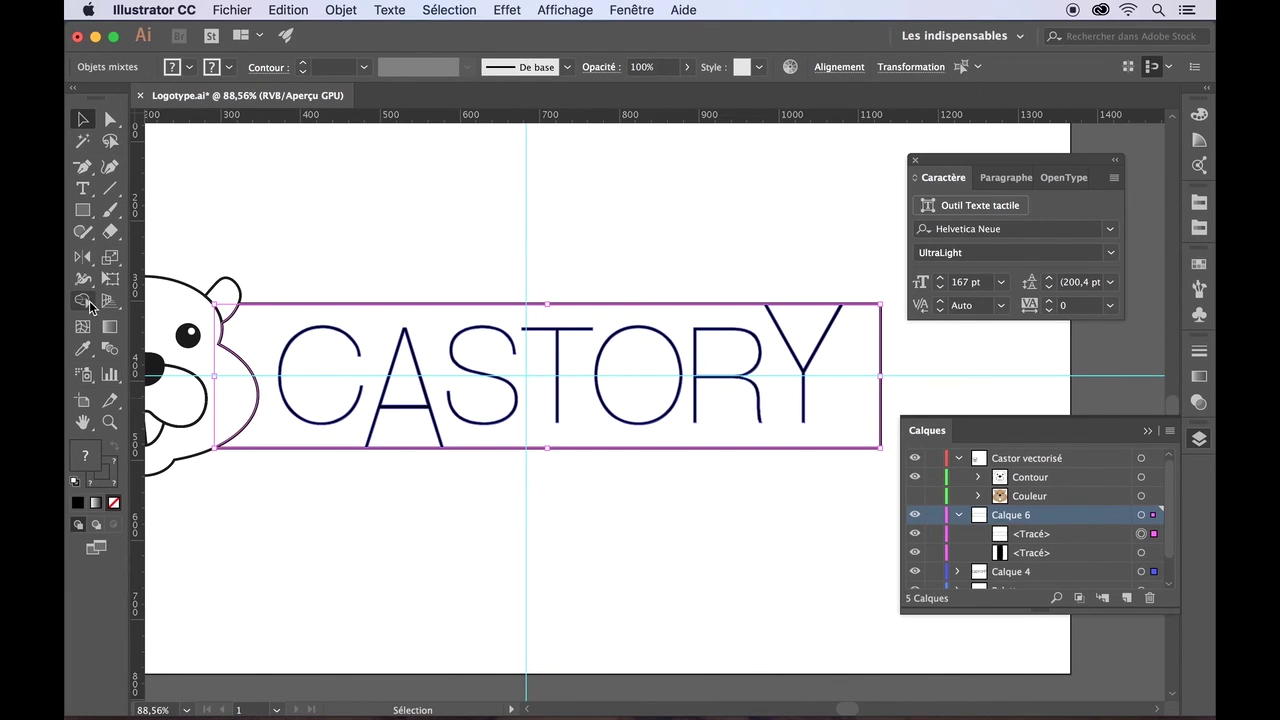
{"action": "left_click", "coordinate": [86, 300]}
{"action": "scroll", "coordinate": [348, 466], "scroll_direction": "up", "scroll_amount": 2}
{"action": "scroll", "coordinate": [348, 466], "scroll_direction": "up", "scroll_amount": 6}
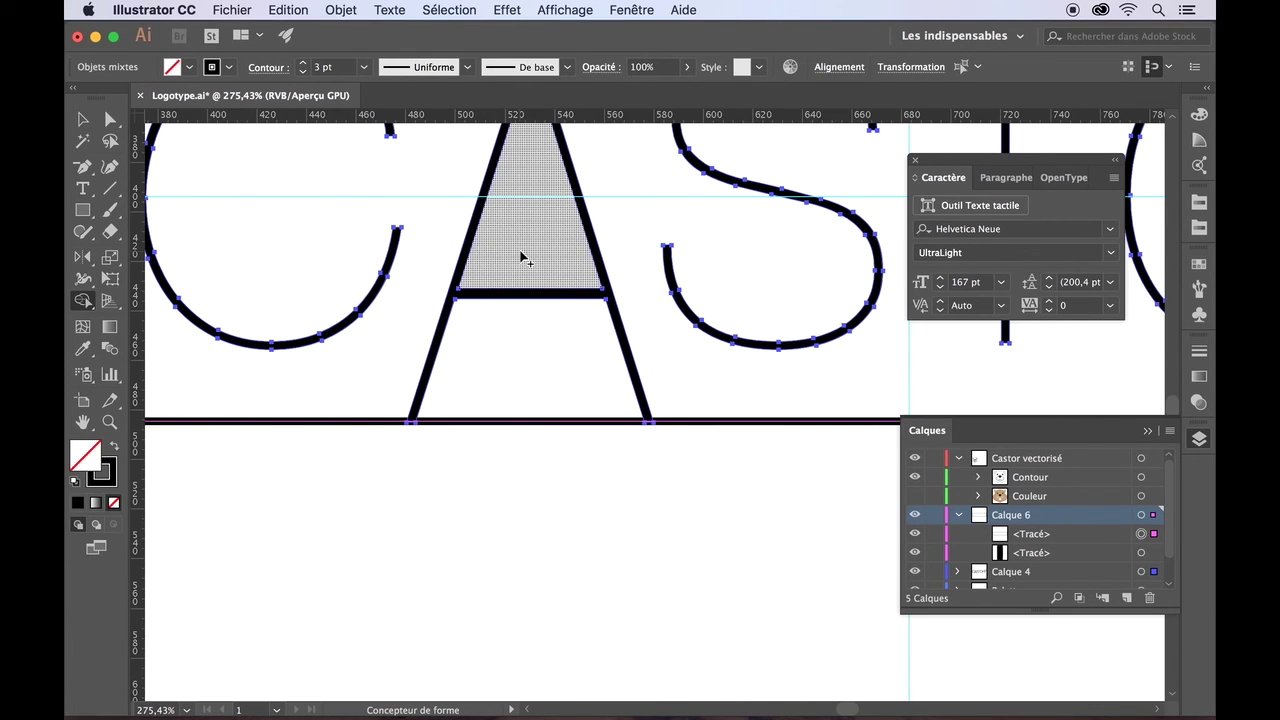
{"action": "mouse_move", "coordinate": [520, 257]}
{"action": "left_mouse_down"}
{"action": "mouse_move", "coordinate": [523, 377]}
{"action": "mouse_move", "coordinate": [490, 514]}
{"action": "left_mouse_up"}
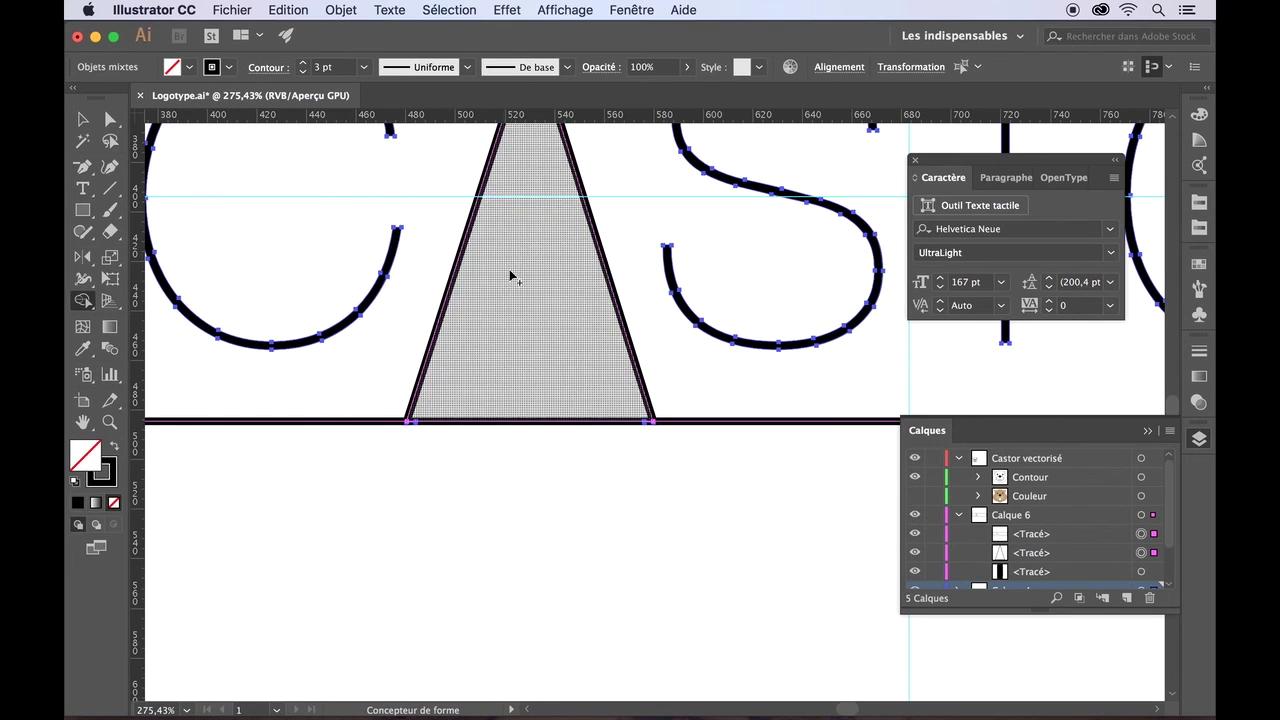
{"action": "left_click", "coordinate": [514, 365], "text": "alt"}
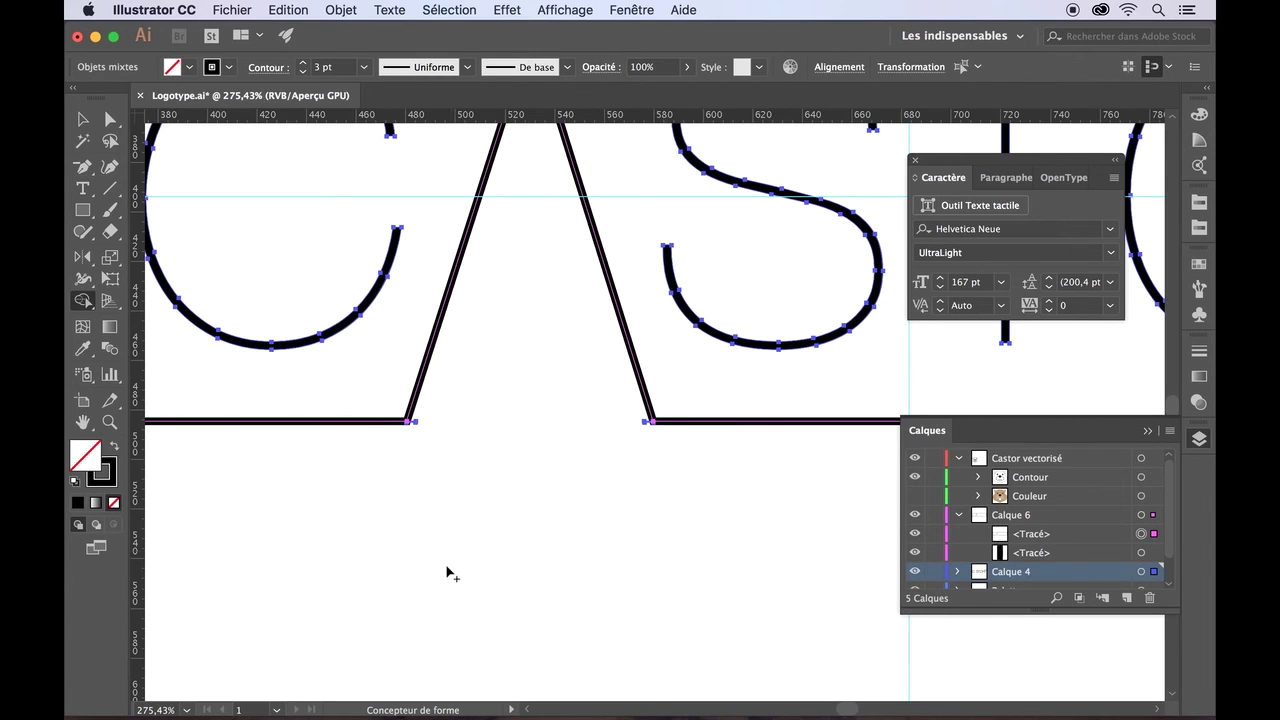
- Delete the leftover sliver at the A's foot, then zoom out over the logo
{"action": "scroll", "coordinate": [484, 484], "scroll_direction": "up", "scroll_amount": 5}
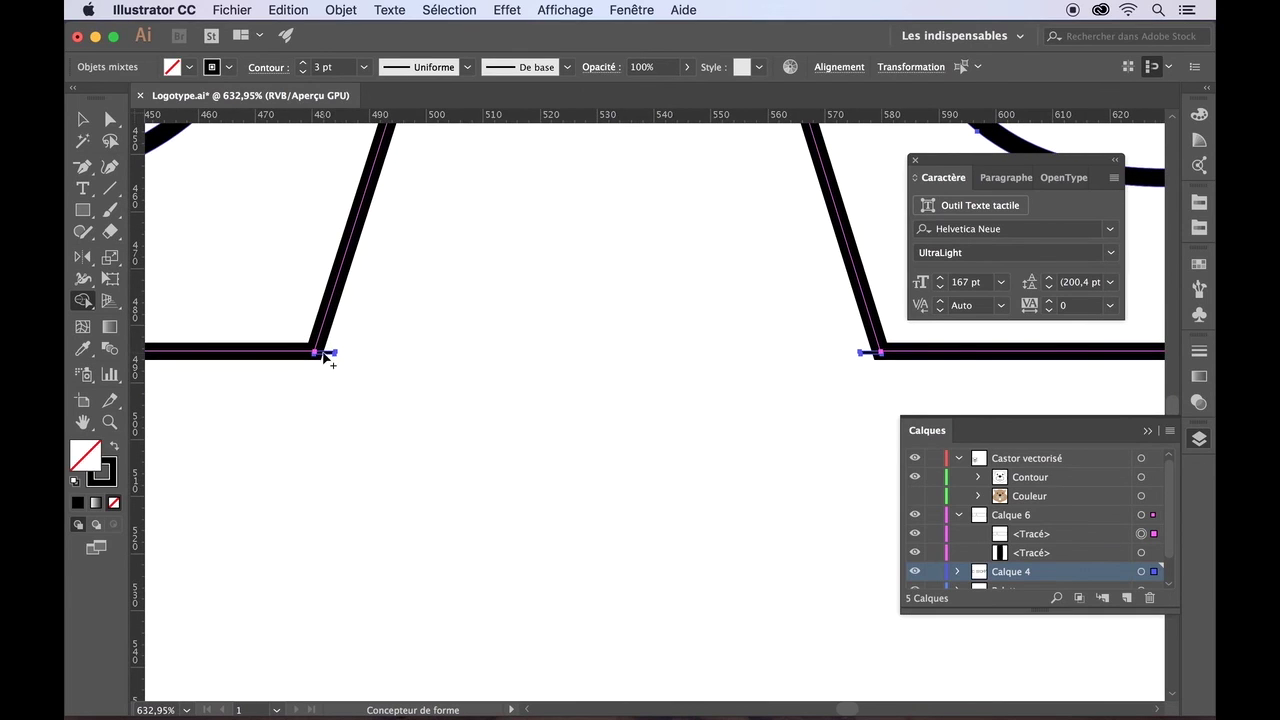
{"action": "scroll", "coordinate": [386, 373], "scroll_direction": "up", "scroll_amount": 5}
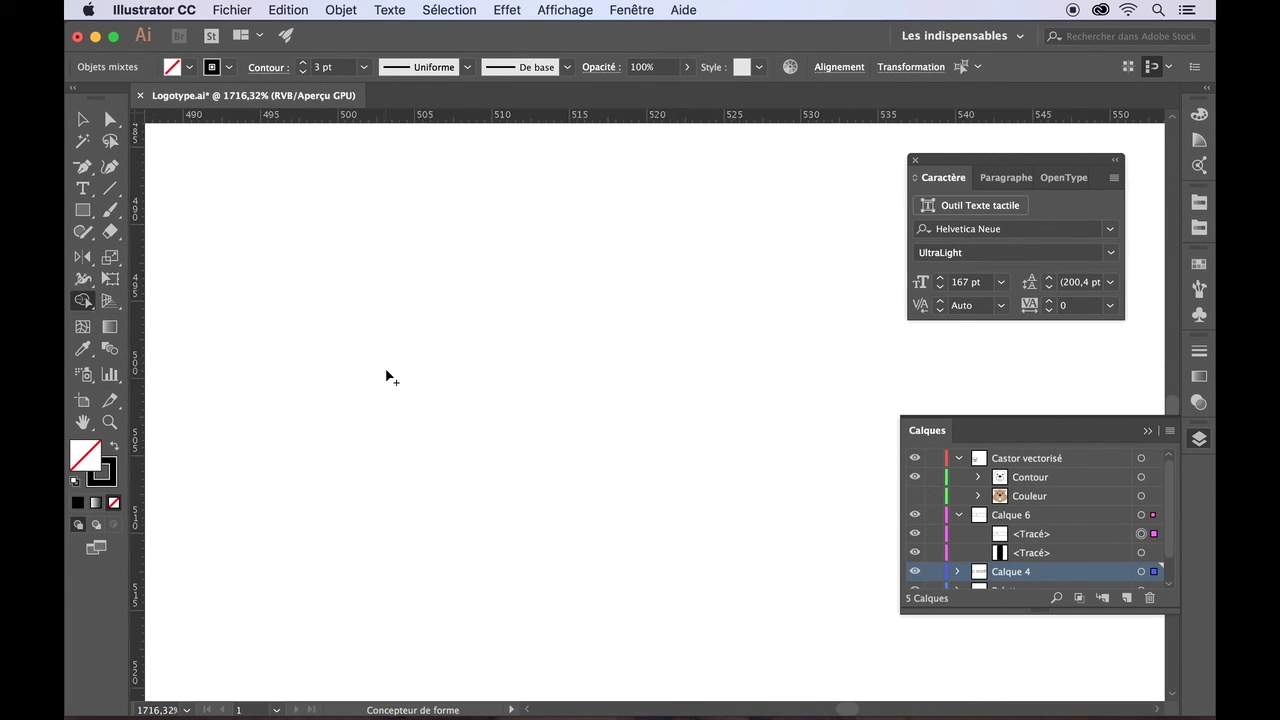
{"action": "scroll", "coordinate": [386, 373], "scroll_direction": "left", "scroll_amount": 5}
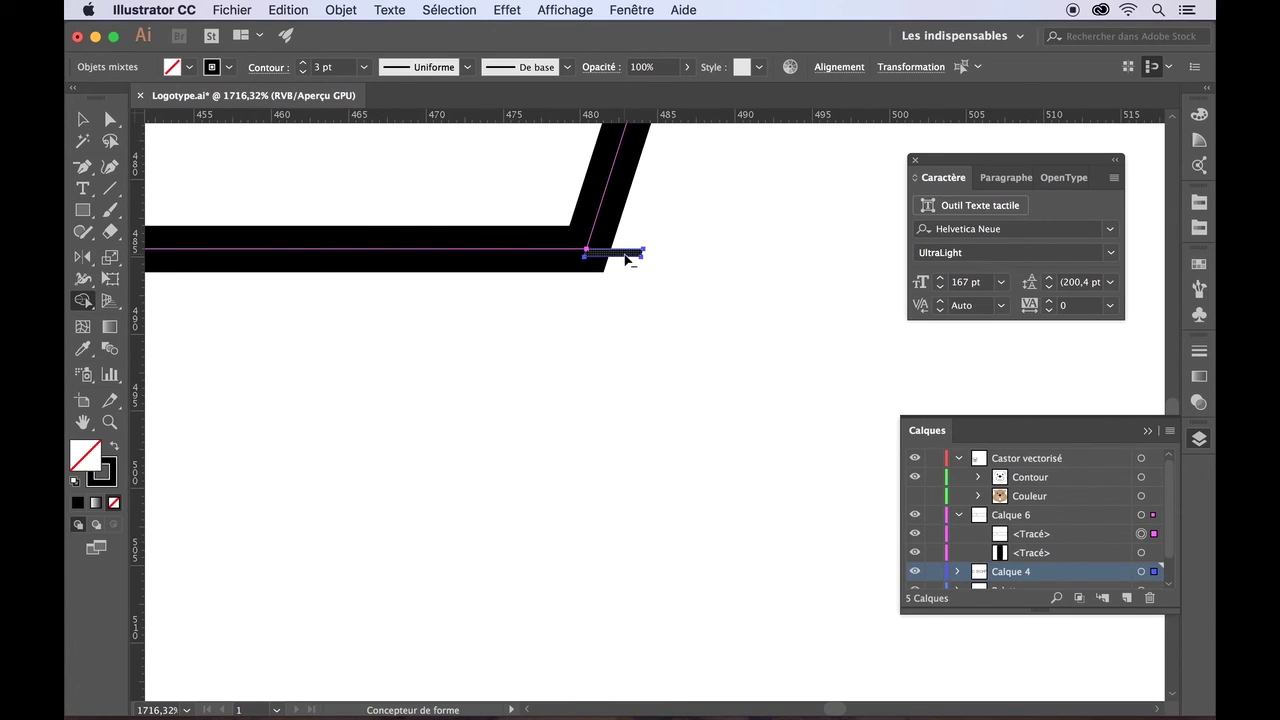
{"action": "scroll", "coordinate": [740, 351], "scroll_direction": "right", "scroll_amount": 8}
{"action": "scroll", "coordinate": [745, 352], "scroll_direction": "right", "scroll_amount": 8}
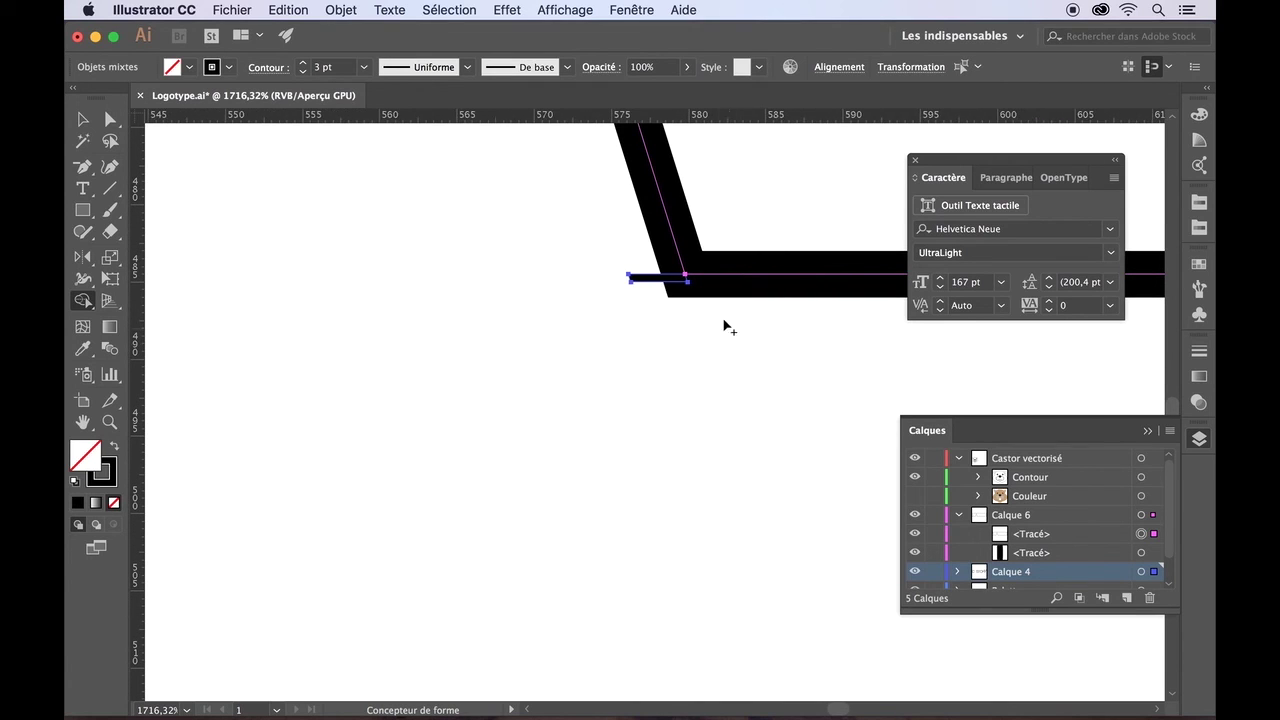
{"action": "left_click", "coordinate": [641, 281], "text": "alt"}
{"action": "scroll", "coordinate": [644, 398], "scroll_direction": "down", "scroll_amount": 10}
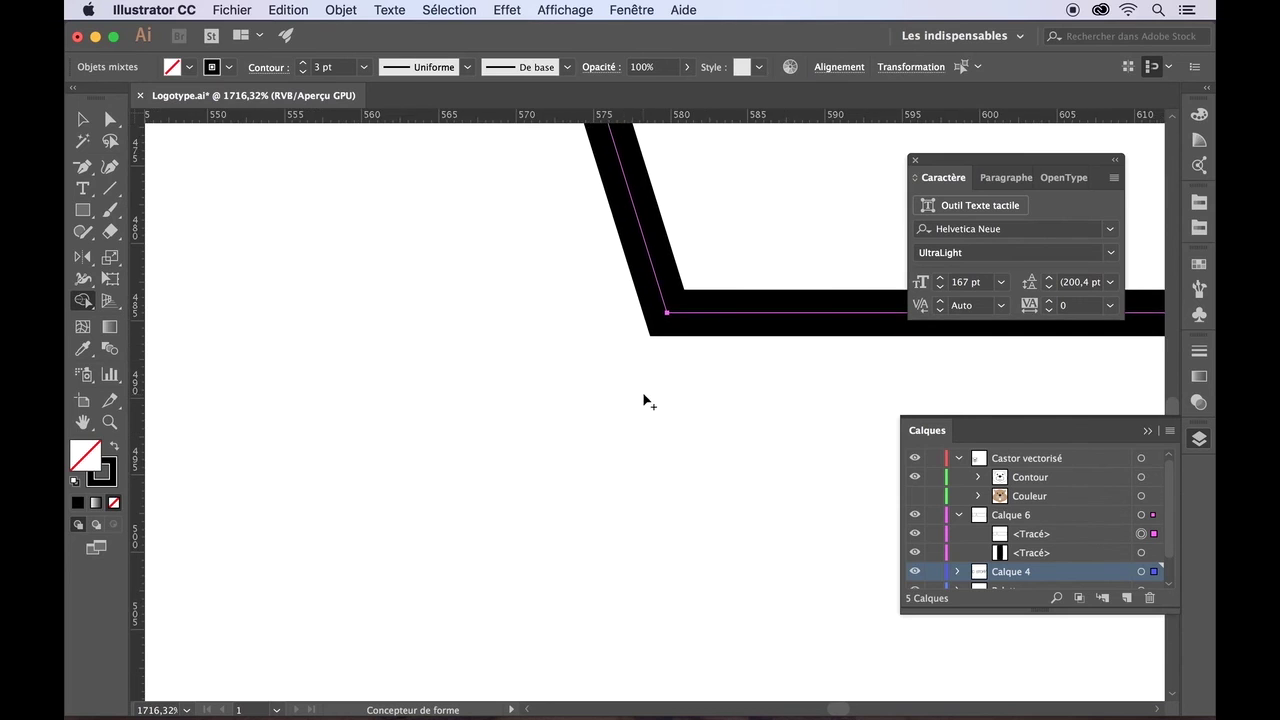
{"action": "scroll", "coordinate": [644, 411], "scroll_direction": "down", "scroll_amount": 3}
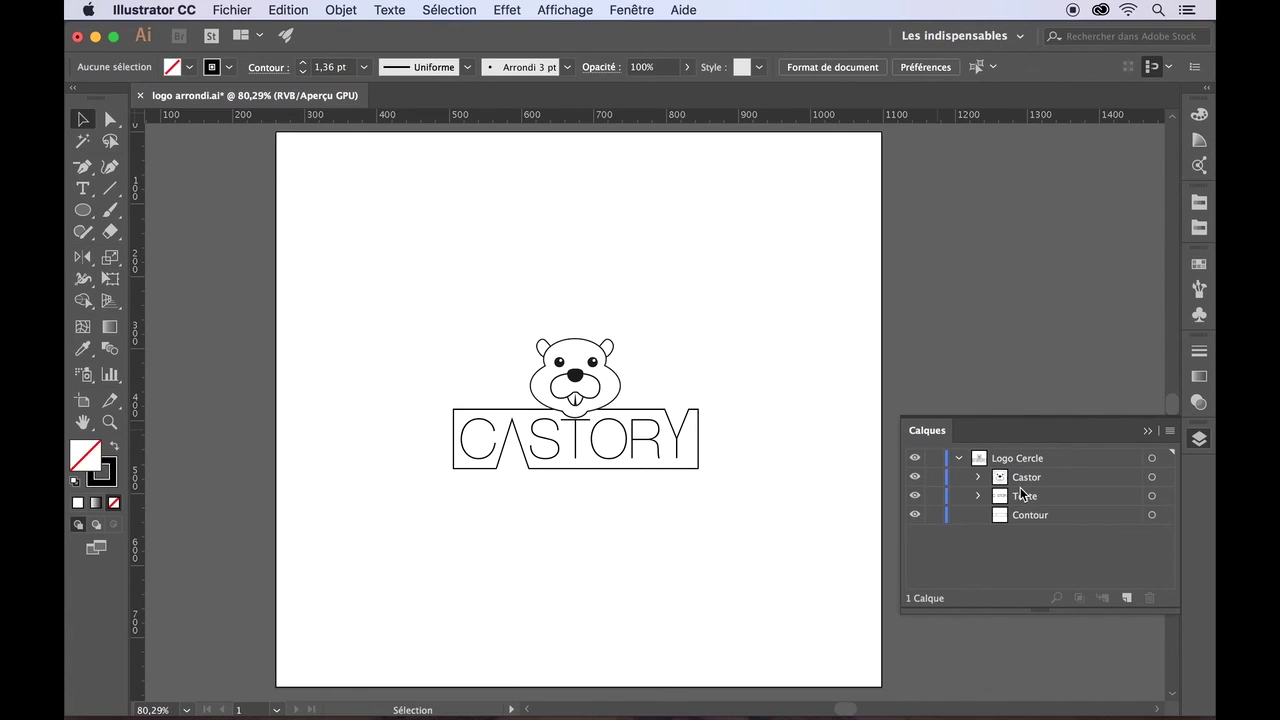
- With logo arrondi.ai open, select the Ellipse tool to start drawing circles
{"action": "left_click", "coordinate": [83, 212]}
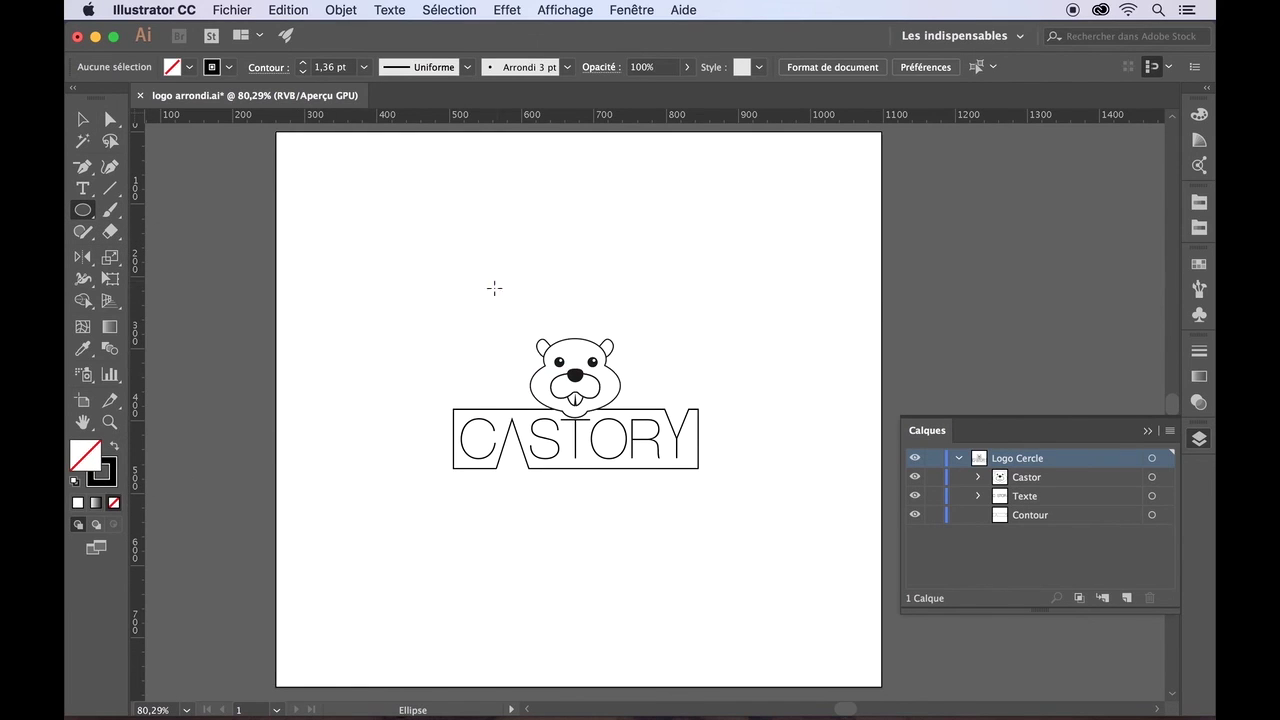
- Draw a perfect circle over the beaver, then shift it left and nudge it up to centre it on the logo
{"action": "left_click_drag", "start_coordinate": [477, 301], "coordinate": [707, 533]}
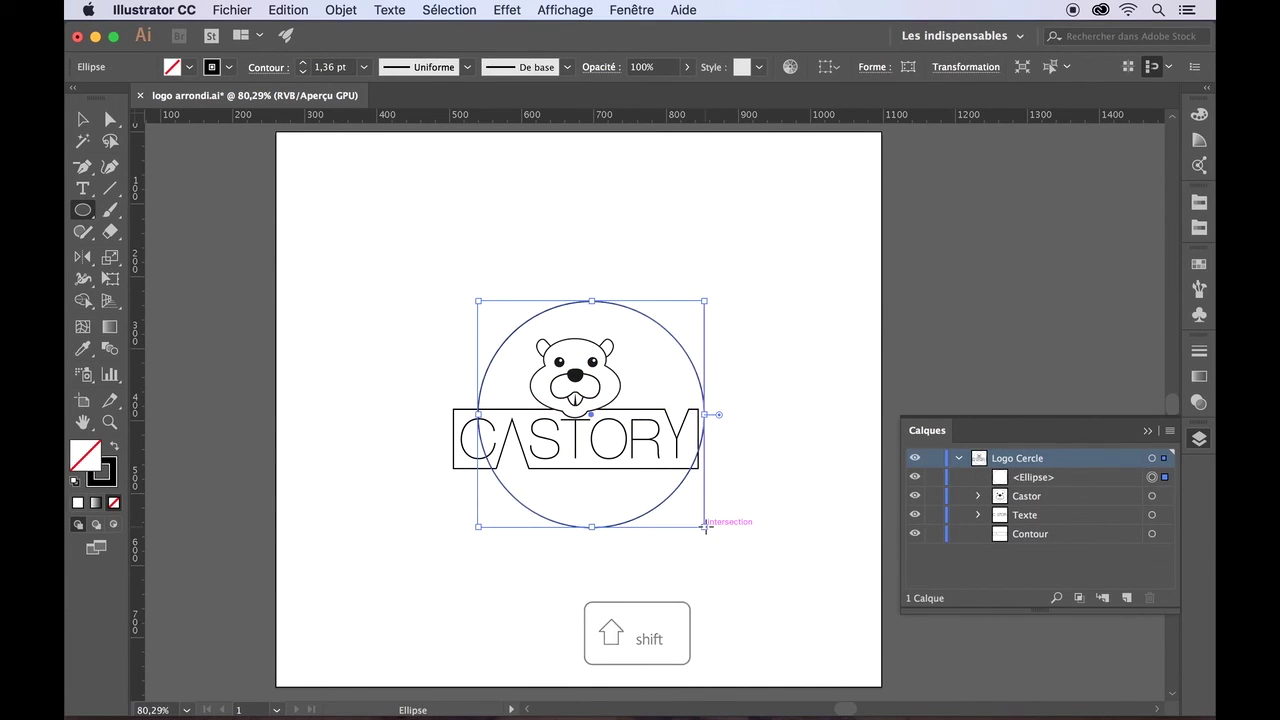
{"action": "left_click", "coordinate": [83, 119]}
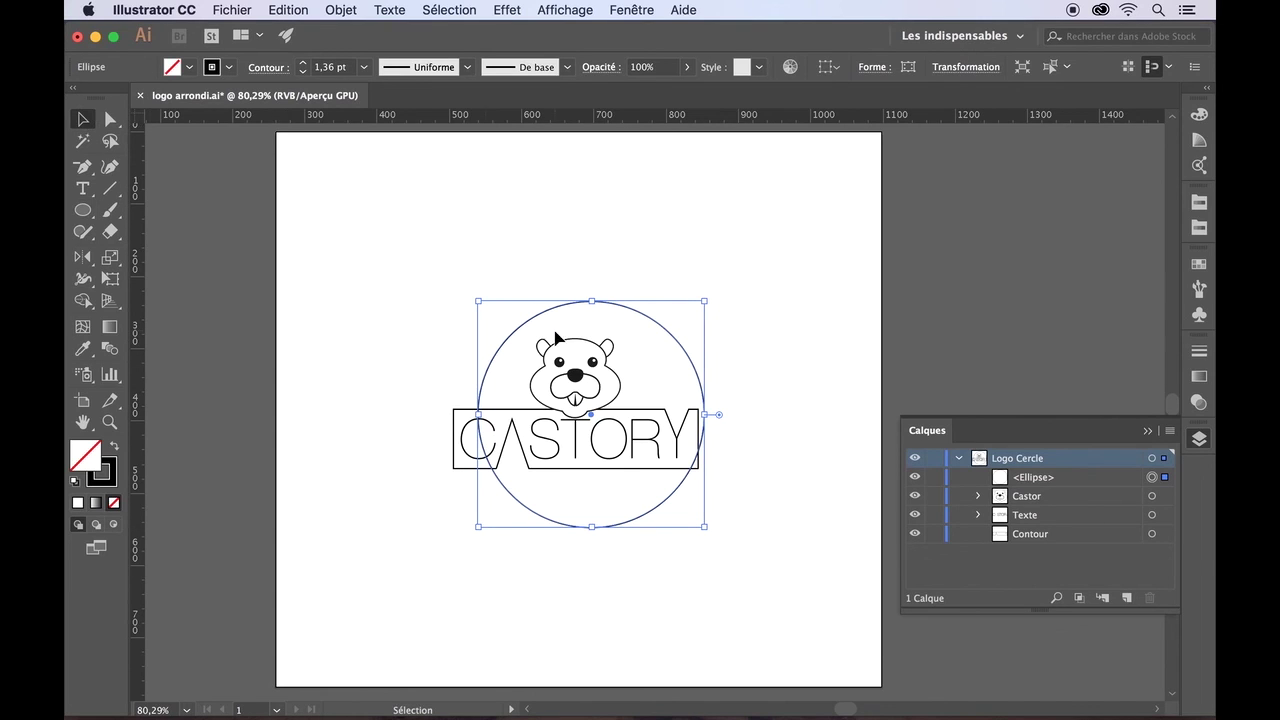
{"action": "left_click_drag", "start_coordinate": [639, 318], "coordinate": [622, 318]}
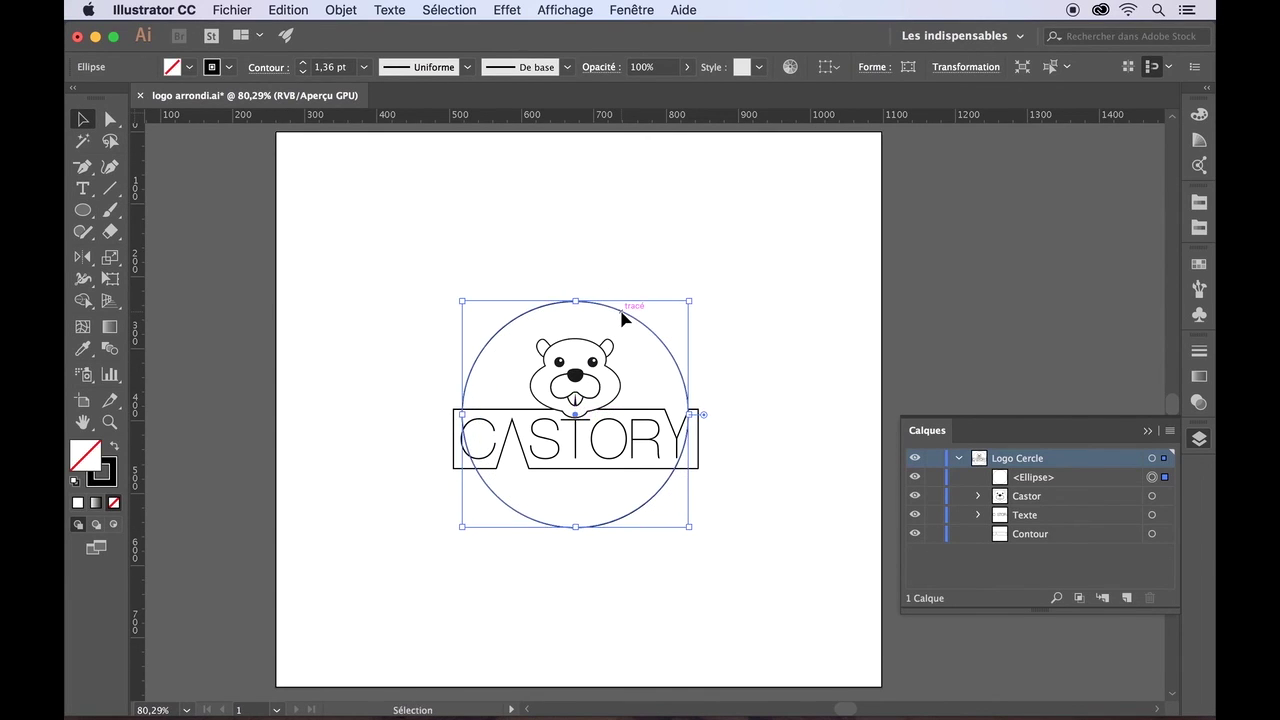
{"action": "key", "text": "Up"}
{"action": "key", "text": "Up"}
{"action": "key", "text": "Up"}
{"action": "key", "text": "Up"}
{"action": "key", "text": "Up"}
{"action": "key", "text": "Up"}
{"action": "key", "text": "Up"}
{"action": "key", "text": "Up"}
{"action": "key", "text": "Up"}
{"action": "key", "text": "Up"}
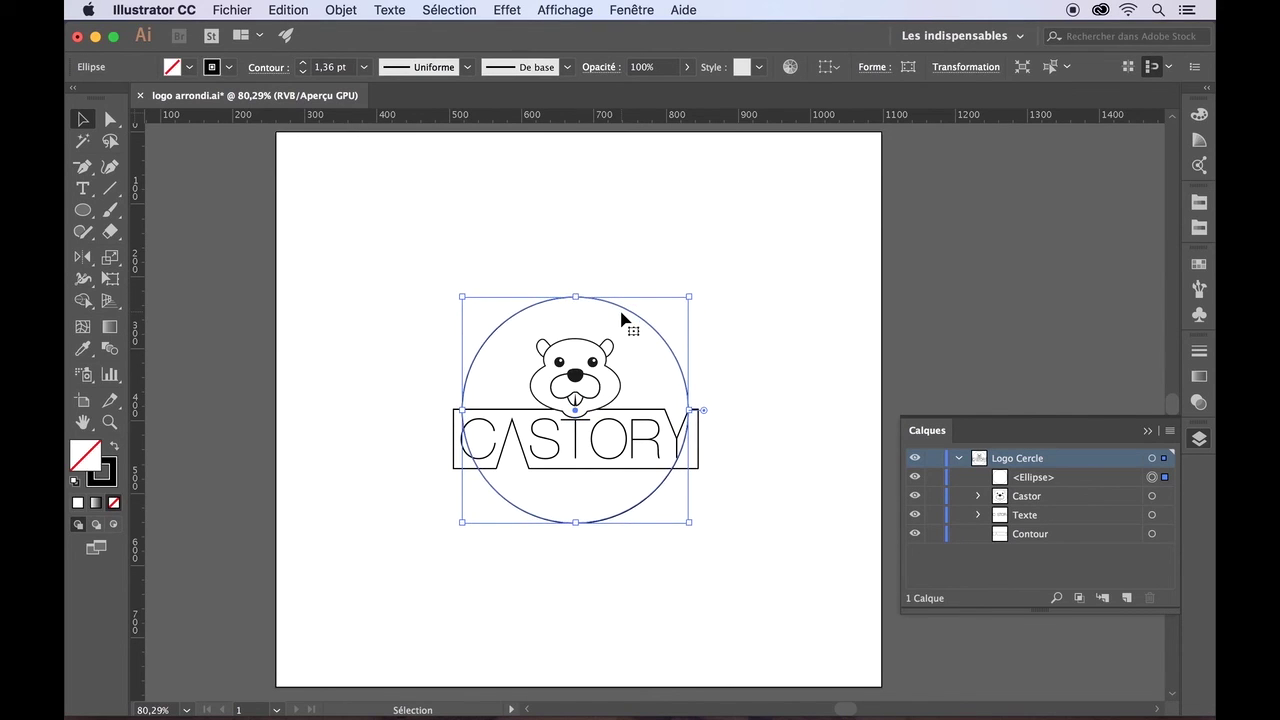
{"action": "left_click", "coordinate": [733, 328]}
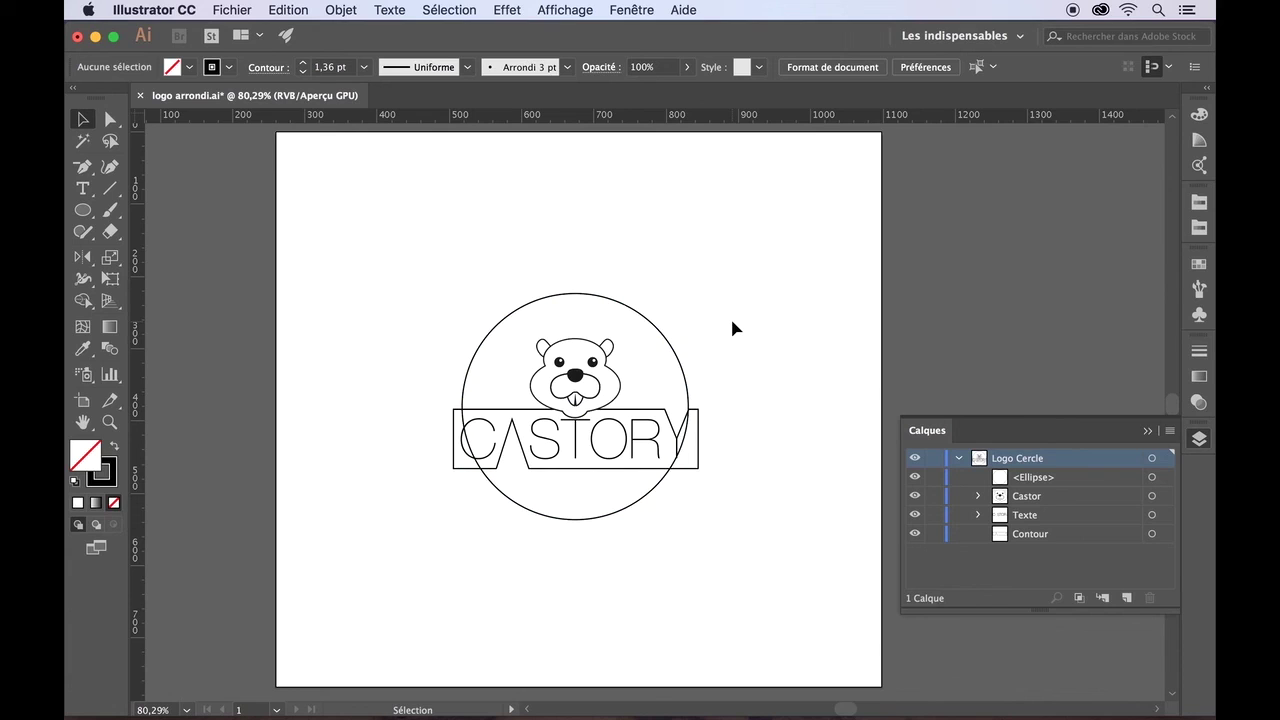
- Enlarge the circle slightly so it crosses the CASTORY band near its ends, then reselect it
{"action": "left_click", "coordinate": [678, 352]}
{"action": "left_click_drag", "start_coordinate": [689, 519], "coordinate": [695, 531]}
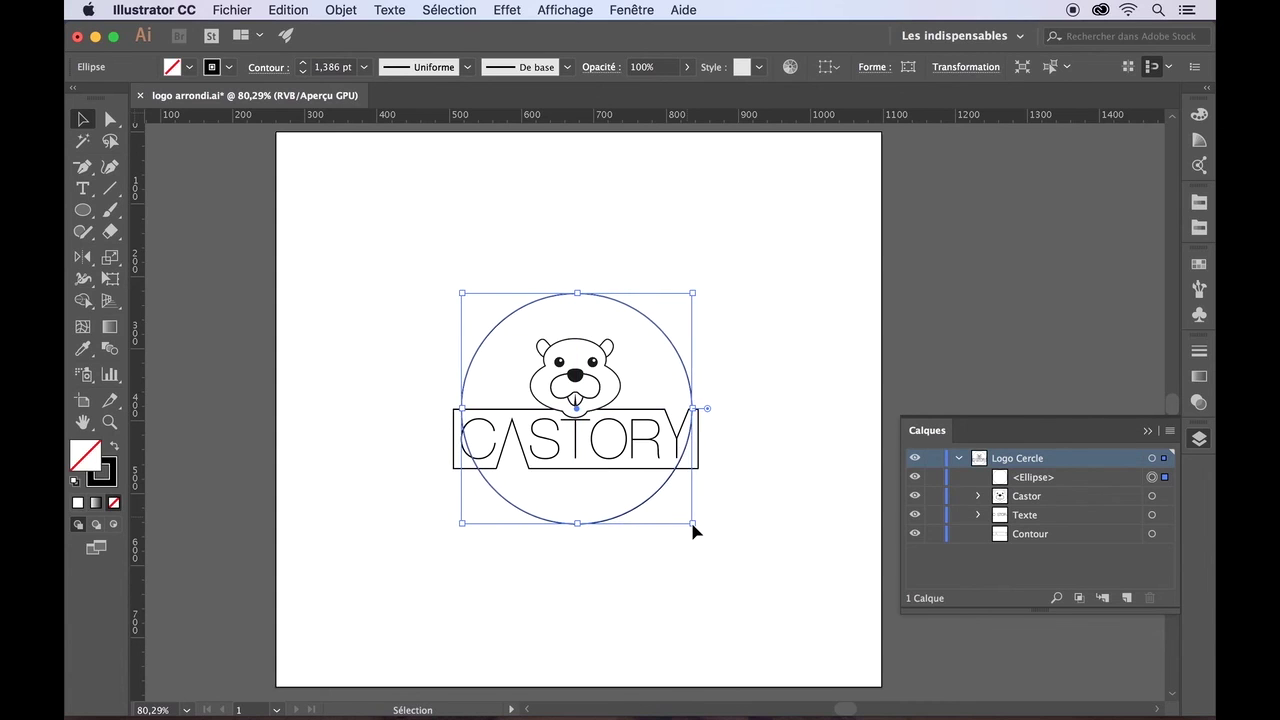
{"action": "left_click", "coordinate": [760, 530]}
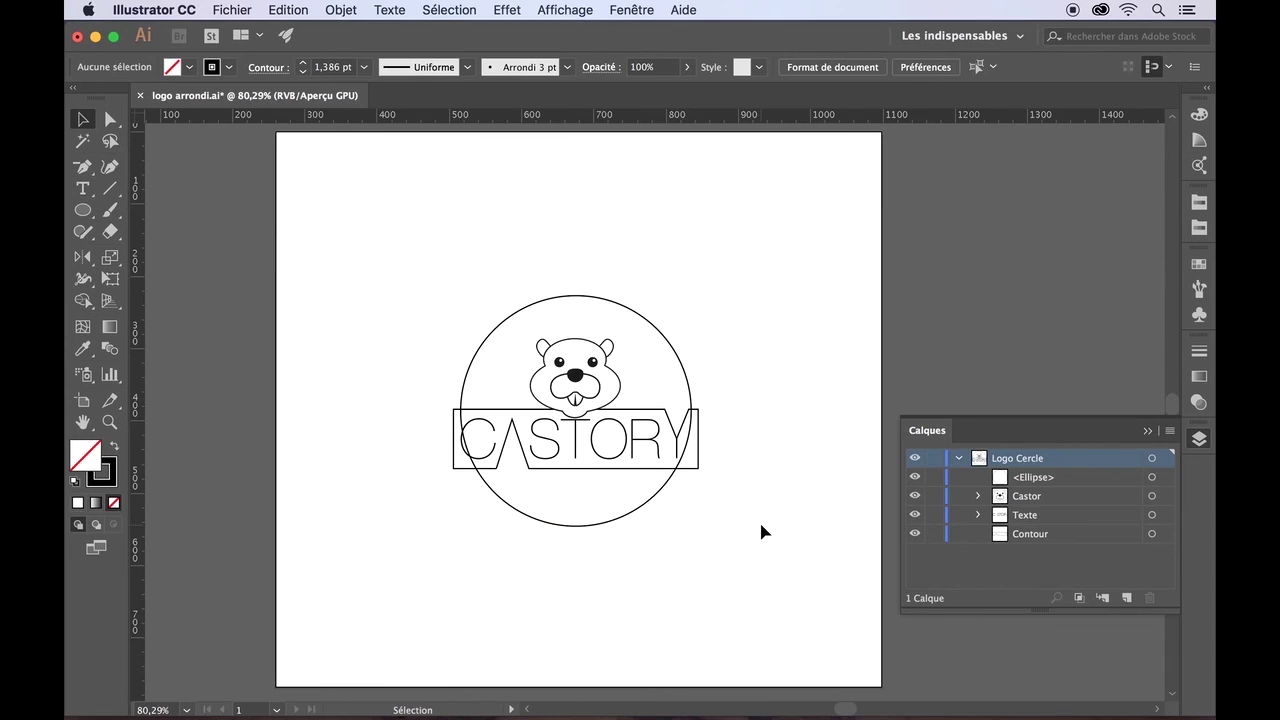
{"action": "left_click", "coordinate": [1152, 481]}
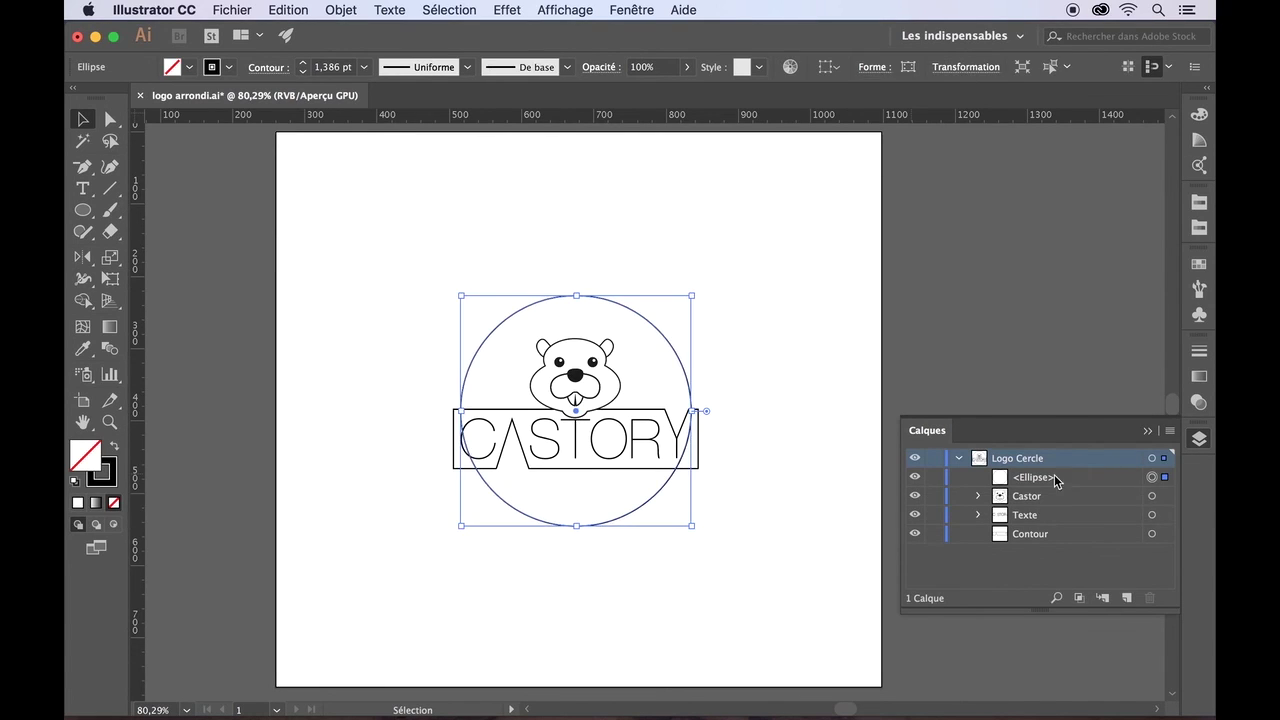
- With the circle and CASTORY frame selected, use Shape Builder to merge the circle pieces inside the band and the region near the Y
{"action": "left_click", "coordinate": [1151, 535], "text": "shift"}
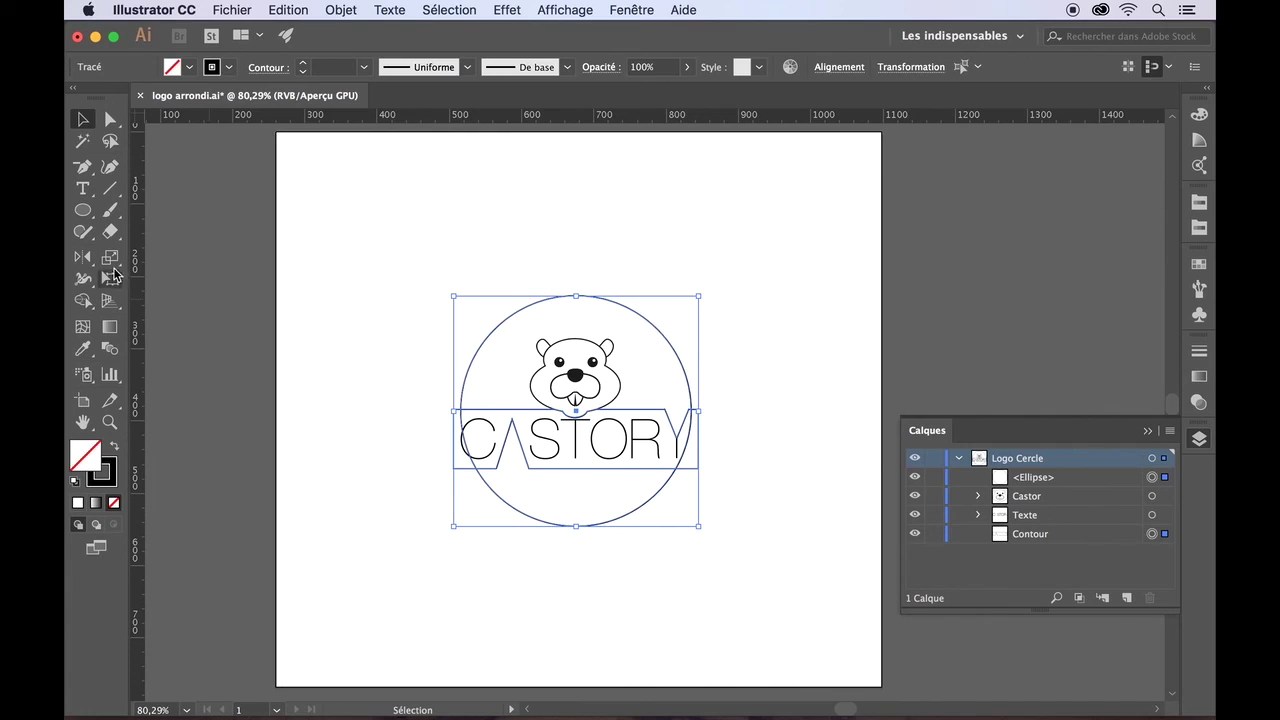
{"action": "left_click", "coordinate": [83, 302]}
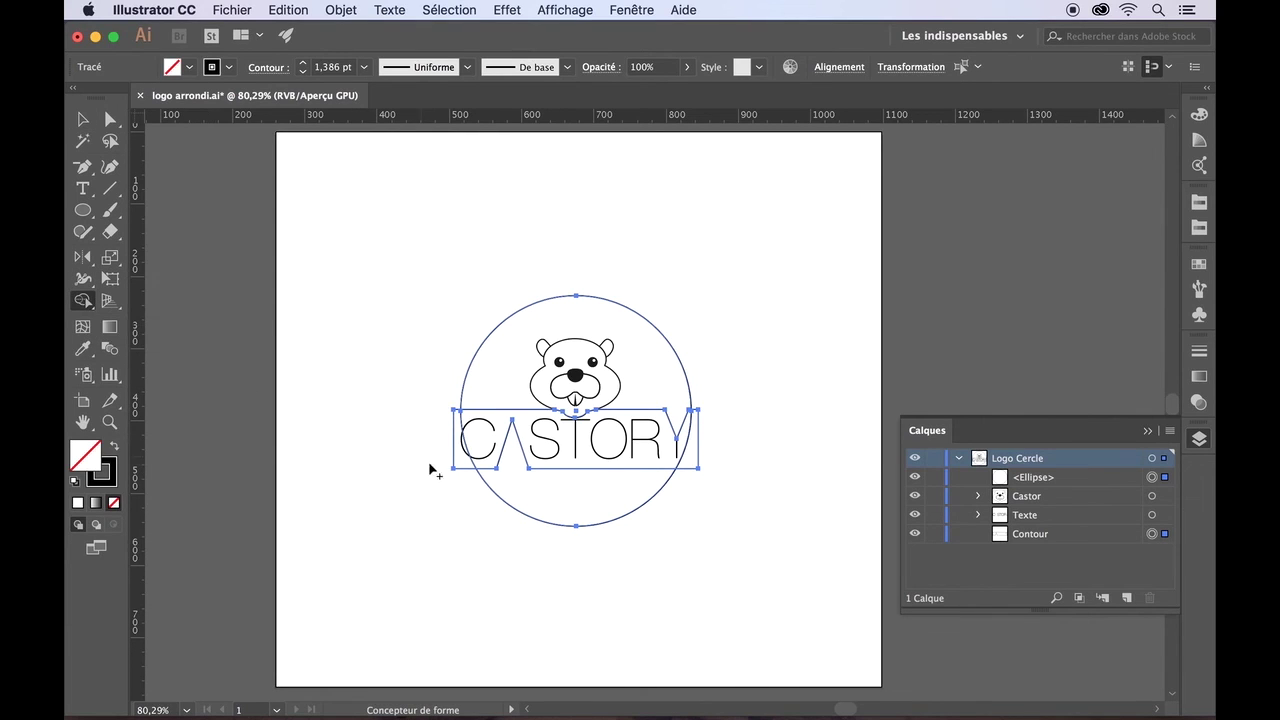
{"action": "left_click_drag", "start_coordinate": [466, 420], "coordinate": [460, 426]}
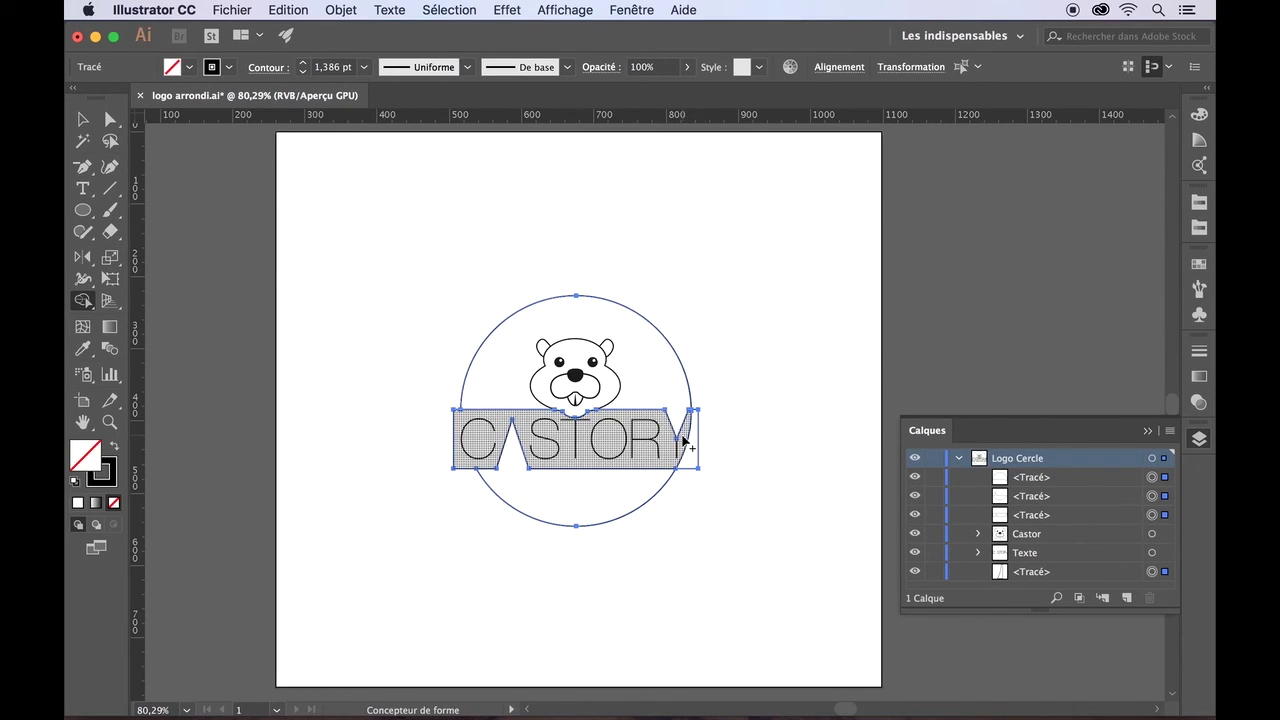
{"action": "left_click_drag", "start_coordinate": [690, 438], "coordinate": [684, 447]}
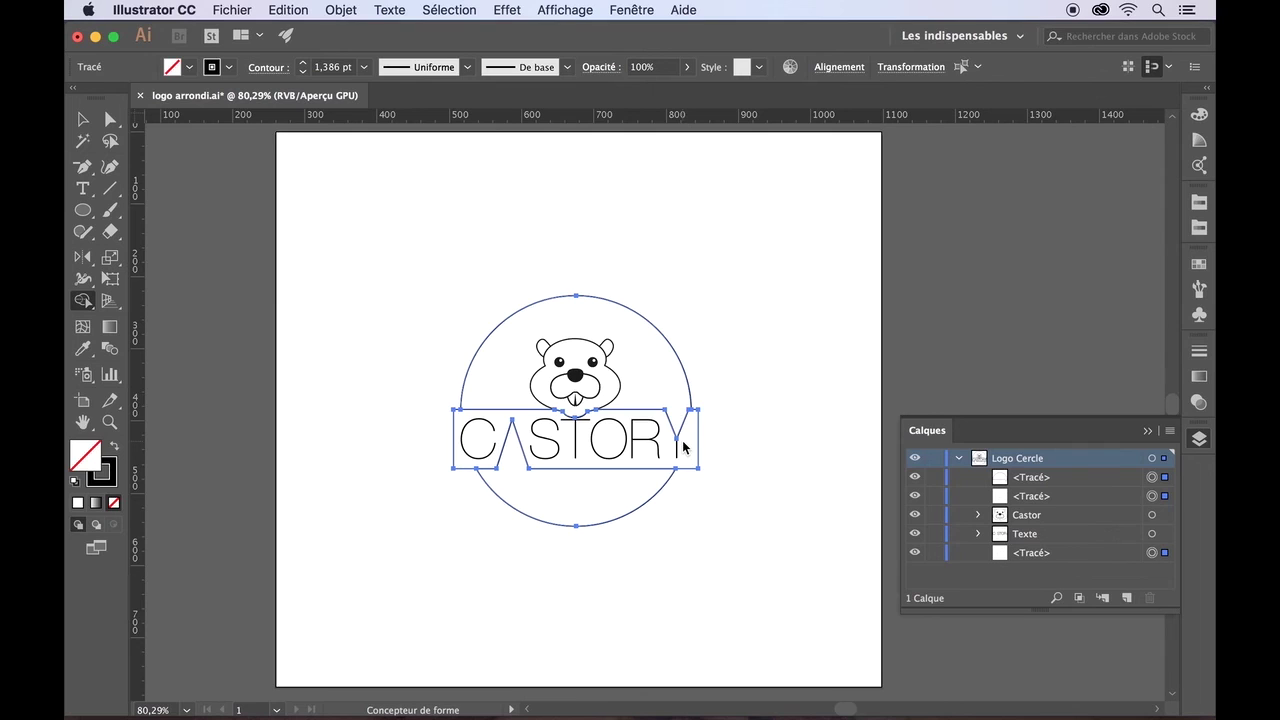
{"action": "left_click", "coordinate": [83, 119]}
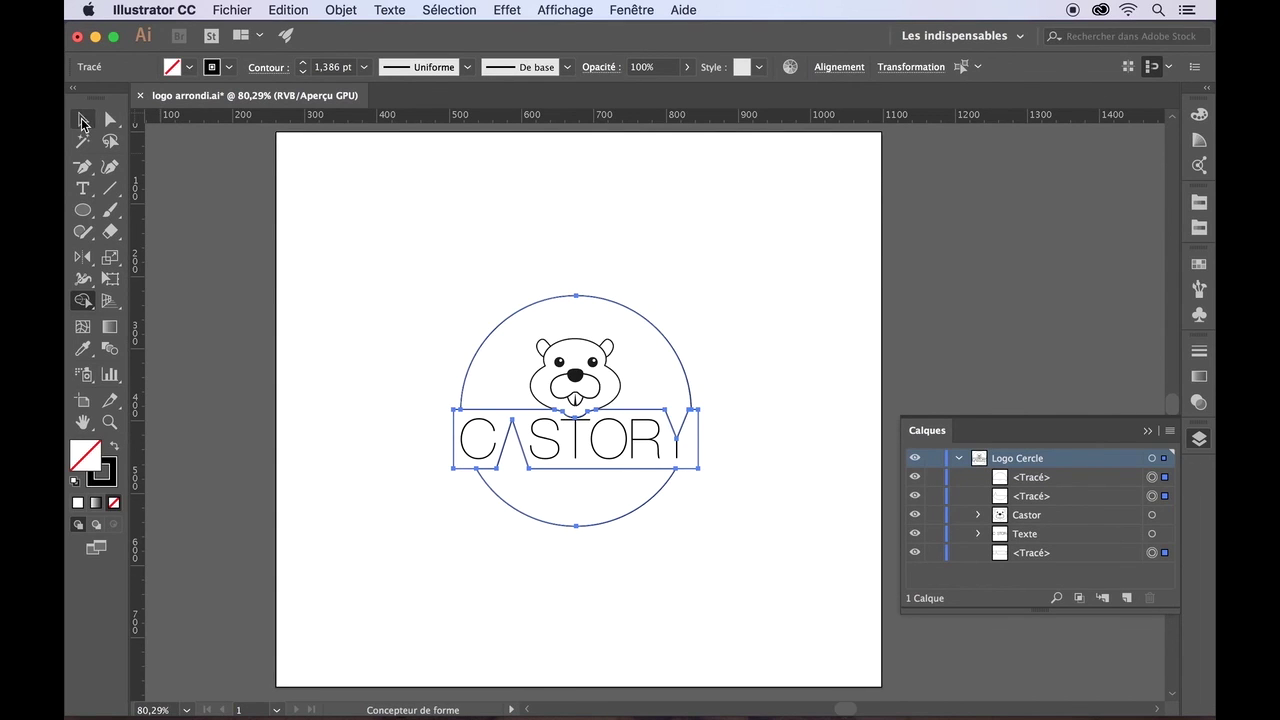
{"action": "left_click", "coordinate": [324, 234]}
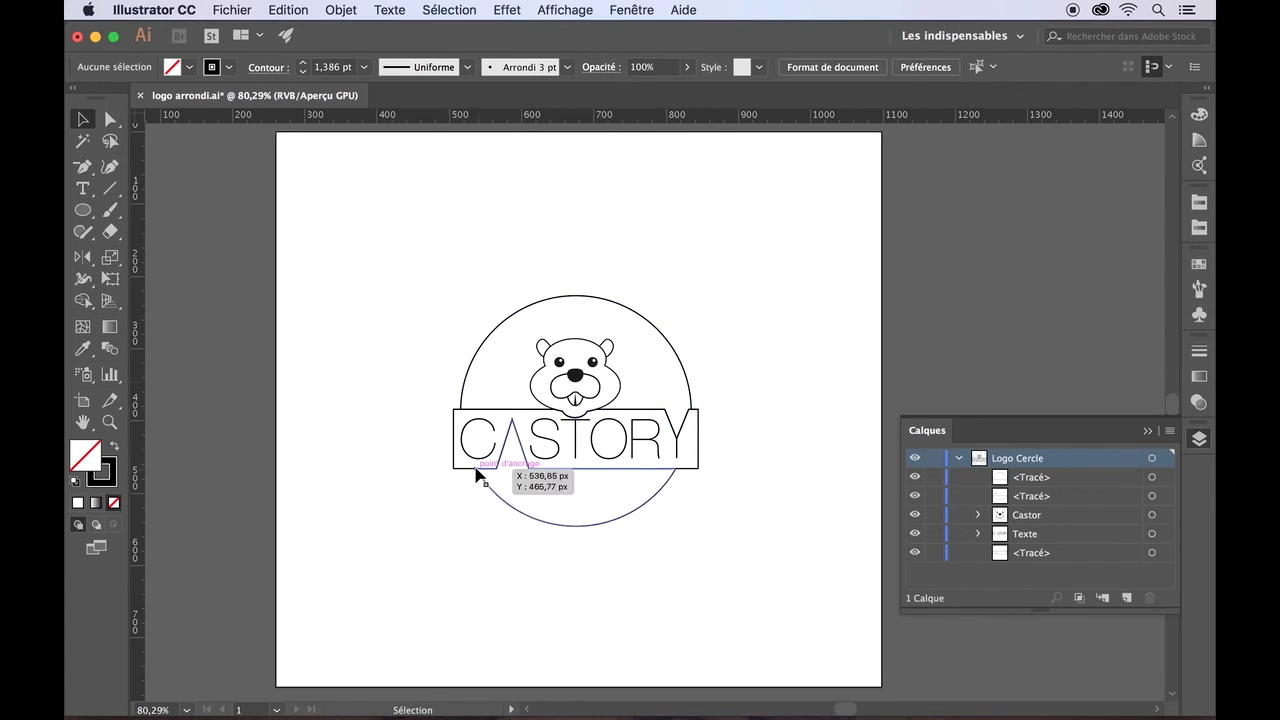
- Draw a larger outer circle and centre it around the existing circle to form a double ring
{"action": "left_click", "coordinate": [83, 210]}
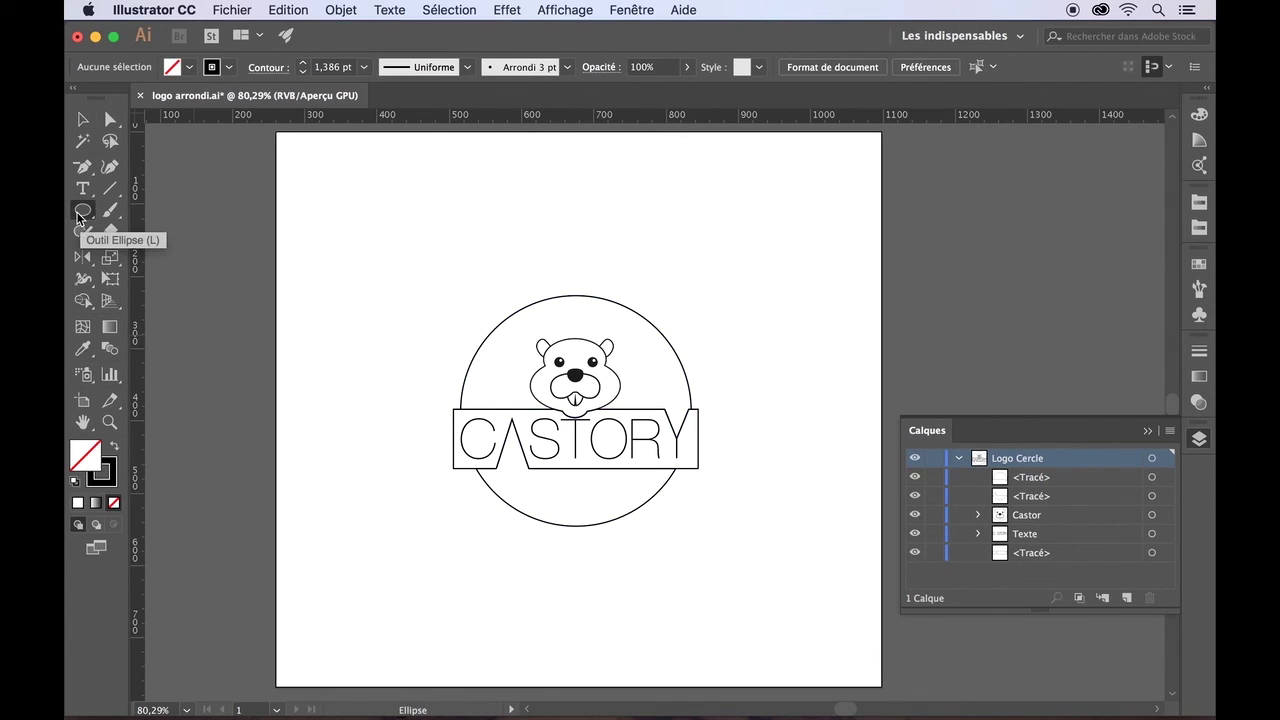
{"action": "left_click_drag", "start_coordinate": [423, 285], "coordinate": [698, 528]}
{"action": "key", "text": "v"}
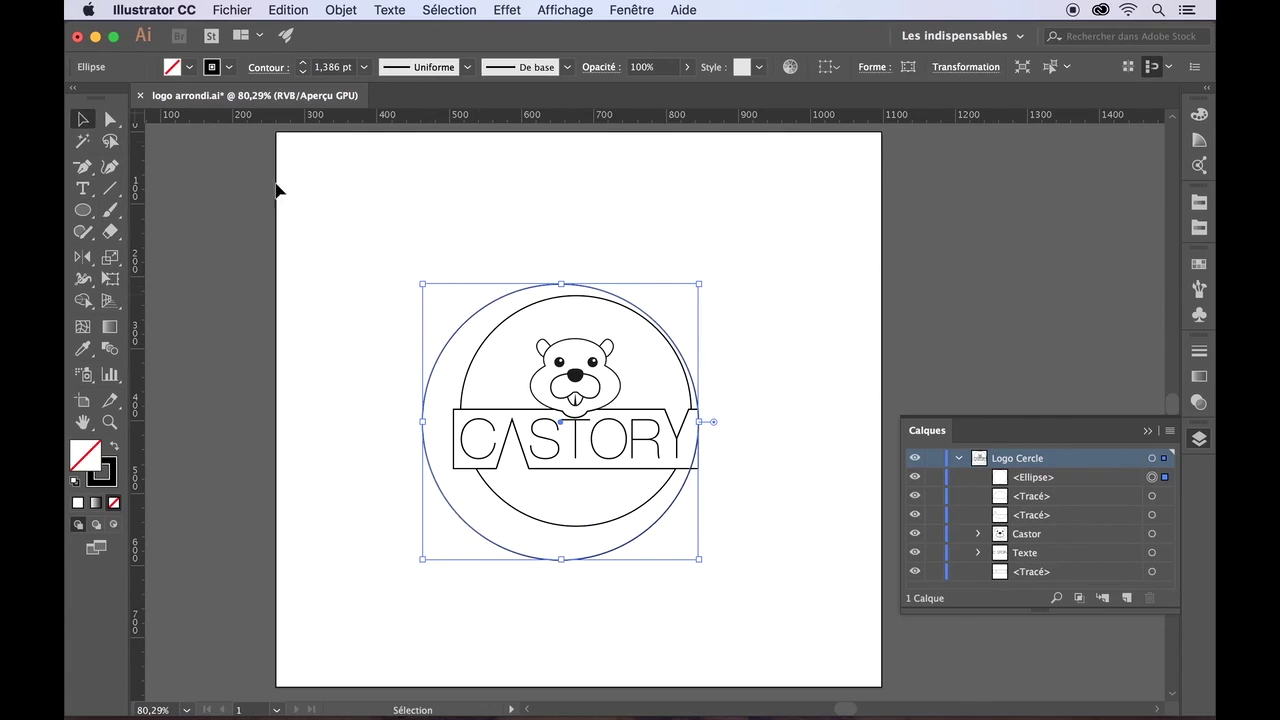
{"action": "left_click_drag", "start_coordinate": [472, 327], "coordinate": [494, 313]}
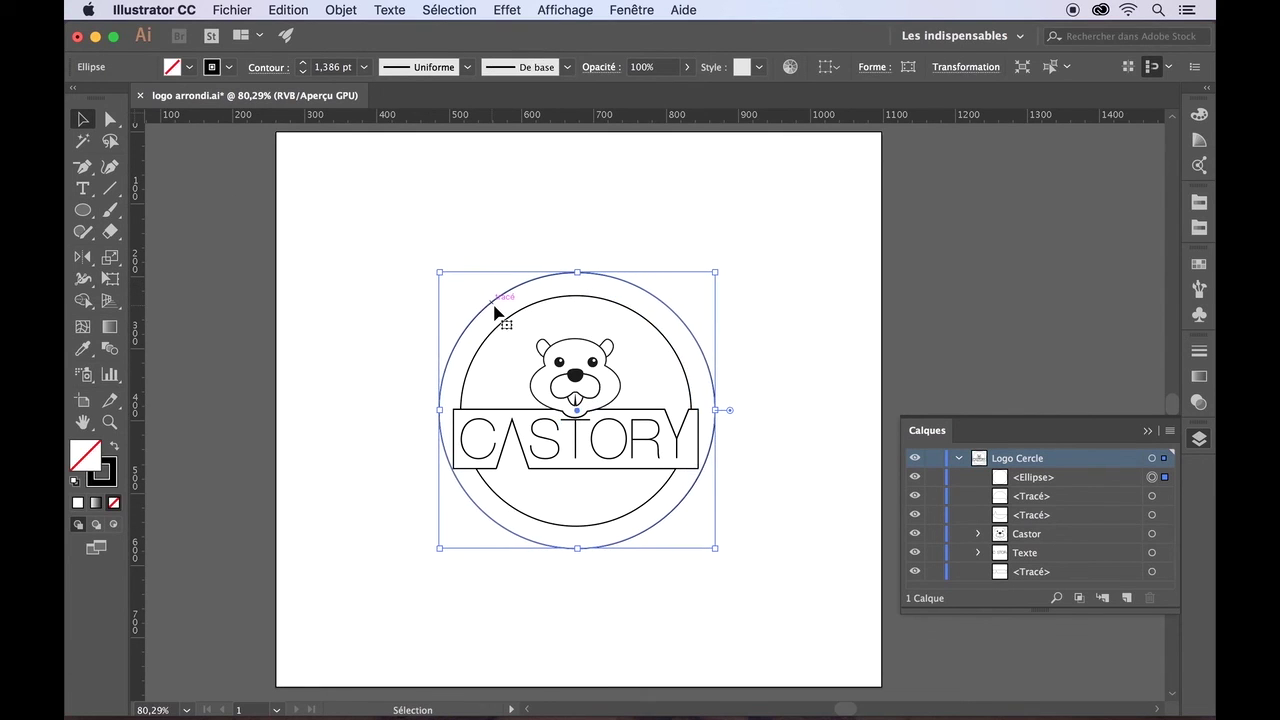
{"action": "left_click", "coordinate": [793, 276]}
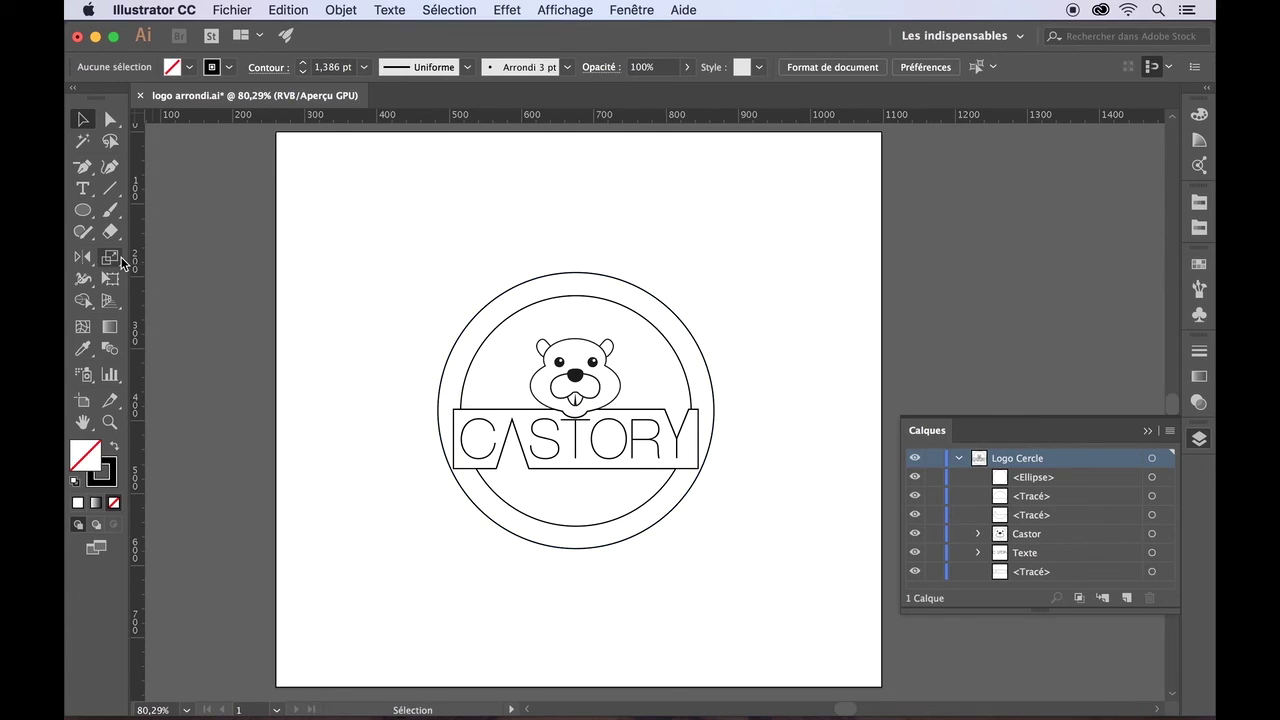
- Tear off the Type tools into a floating panel and move it aside
{"action": "left_click", "coordinate": [84, 192]}
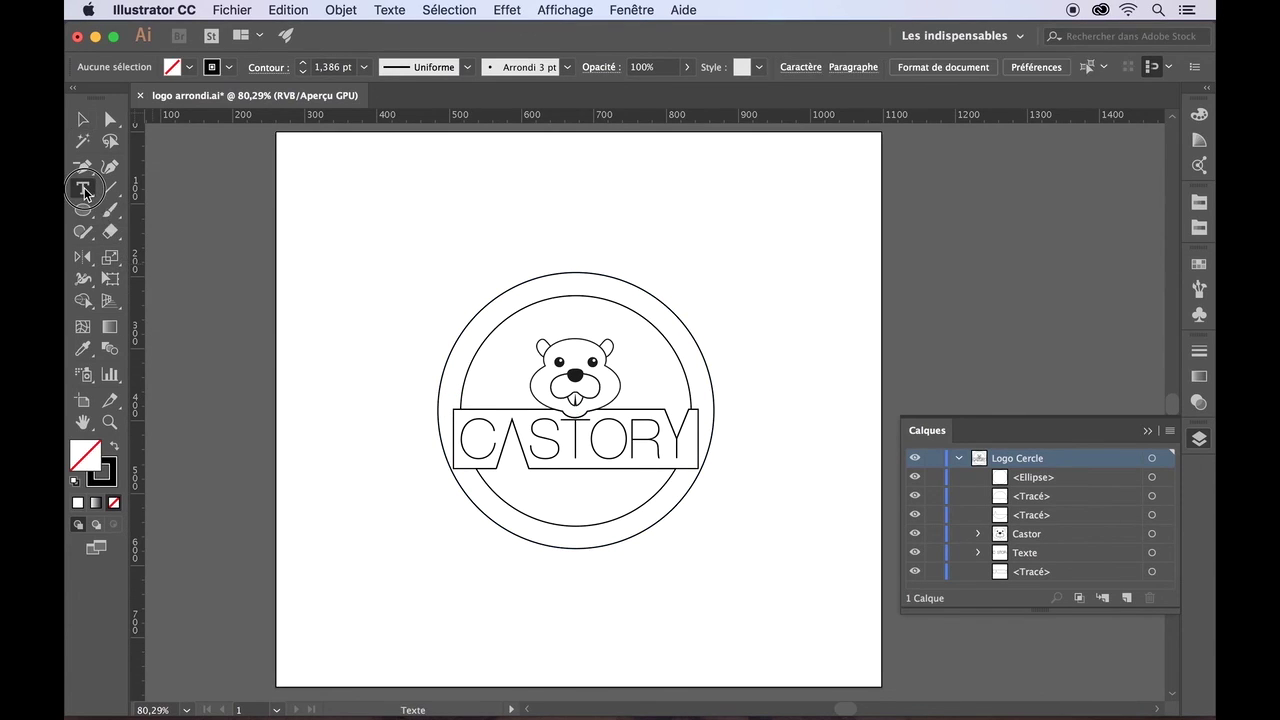
{"action": "left_click_drag", "start_coordinate": [86, 193], "coordinate": [357, 254]}
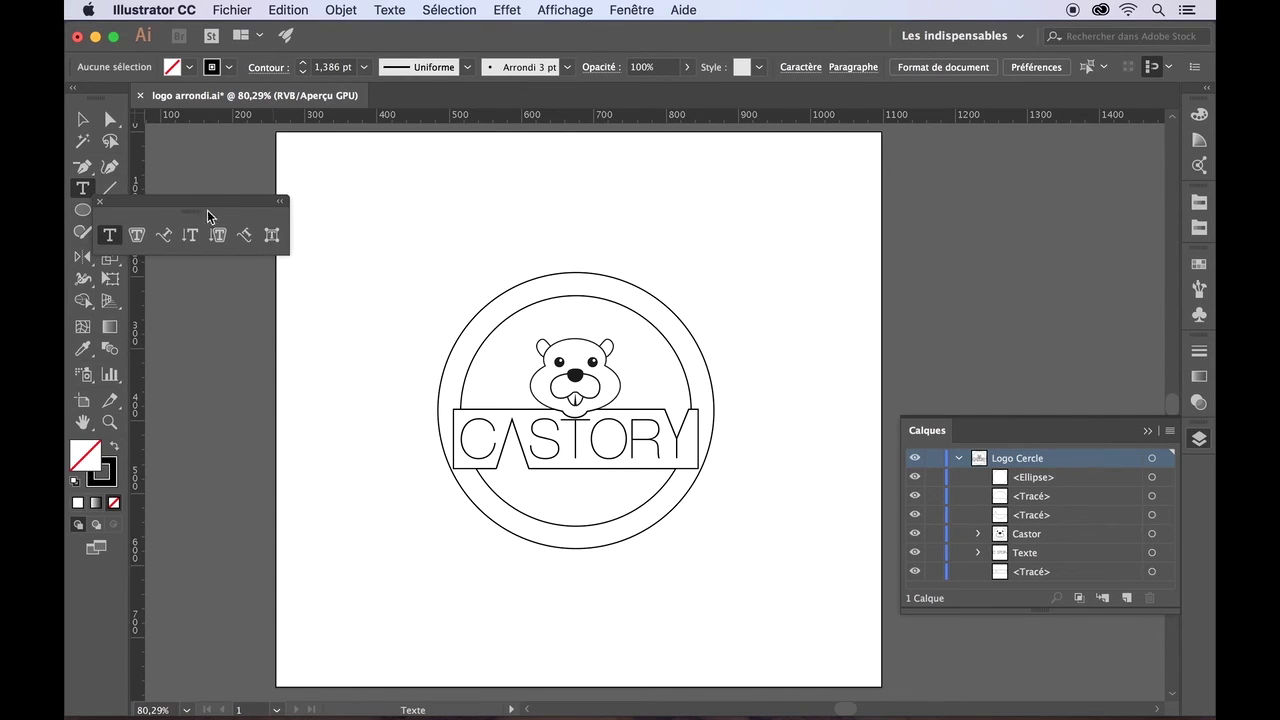
{"action": "left_click_drag", "start_coordinate": [201, 207], "coordinate": [330, 172]}
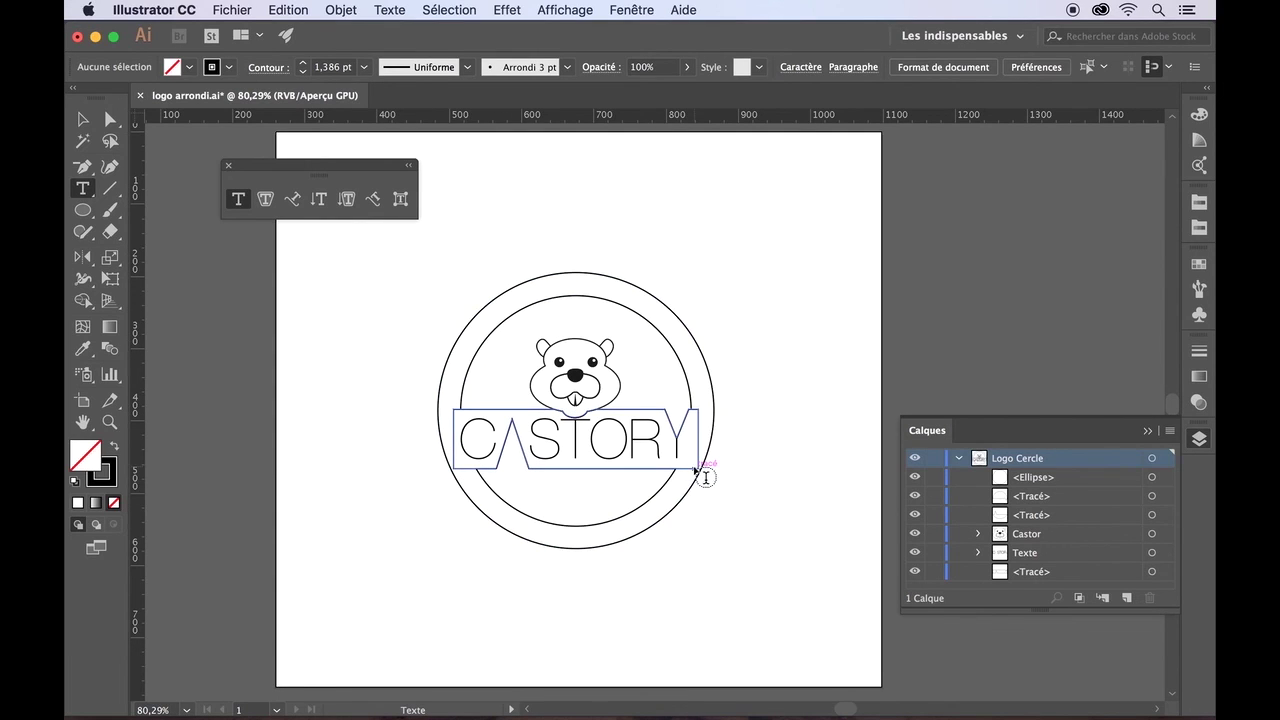
- Place Type on a Path along the outer circle and start replacing the Lorem ipsum placeholder with 'C'
{"action": "left_click", "coordinate": [293, 199]}
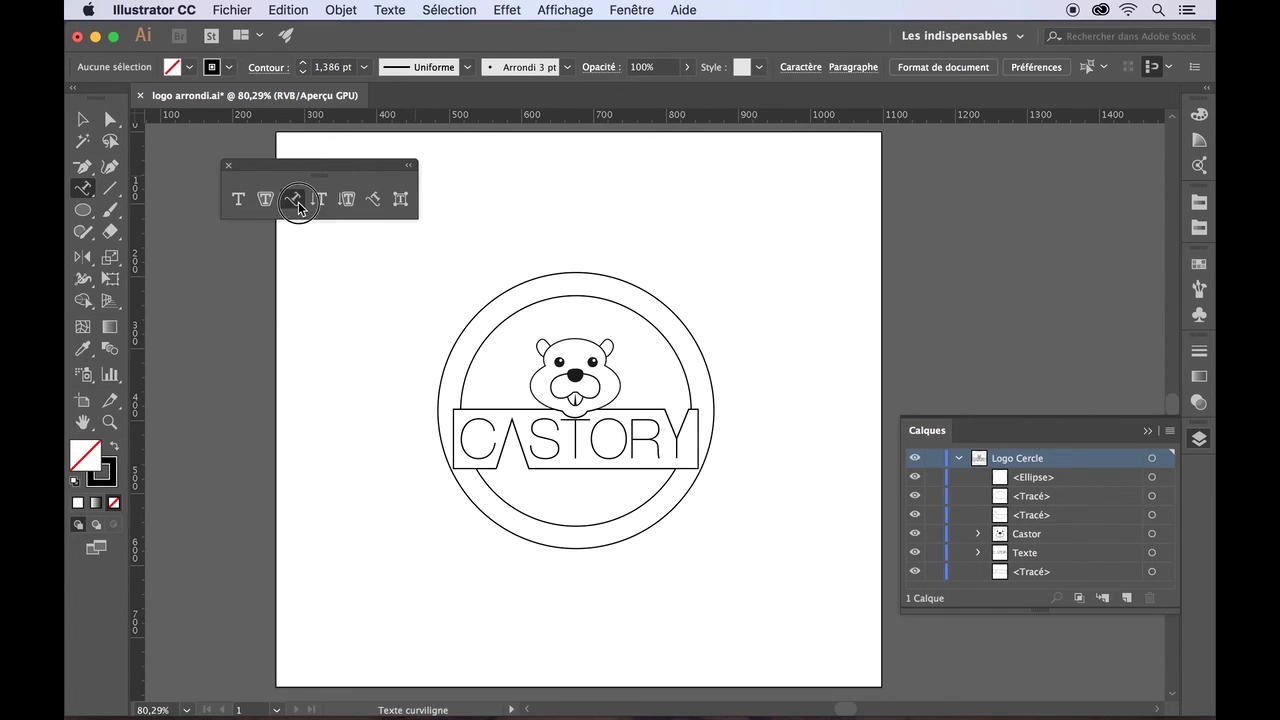
{"action": "left_click", "coordinate": [493, 300]}
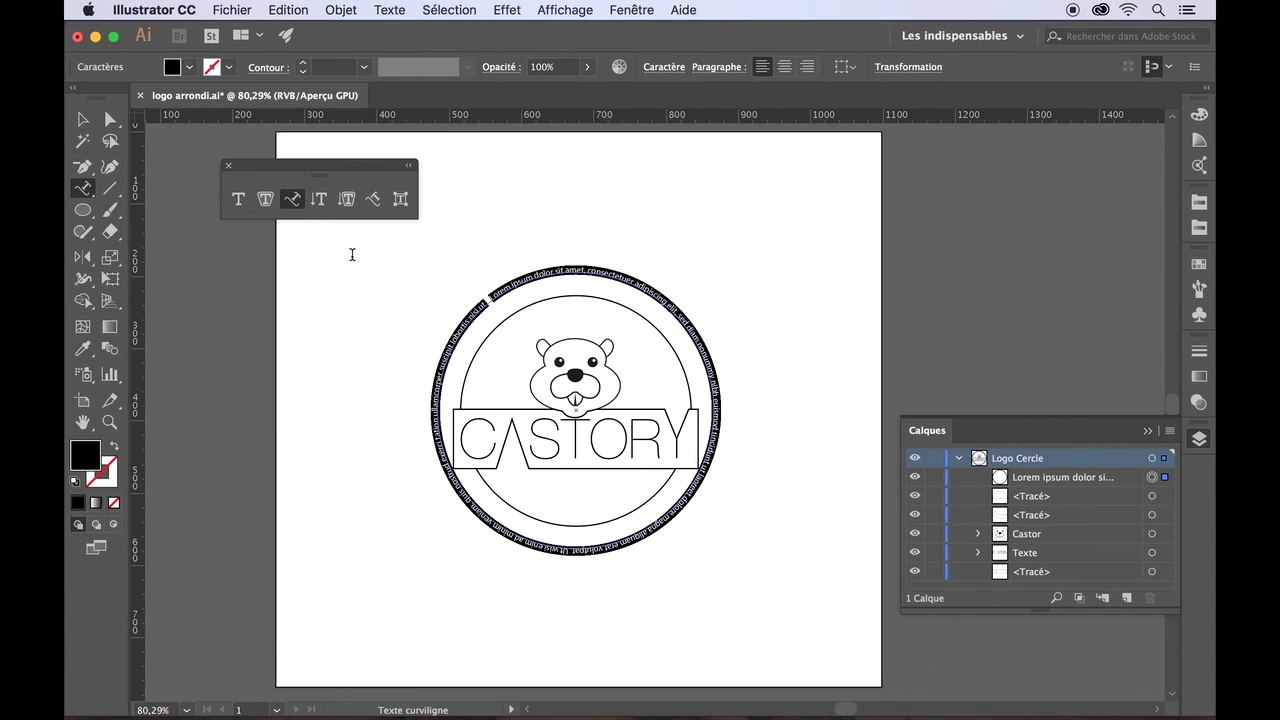
{"action": "key", "text": "Escape"}
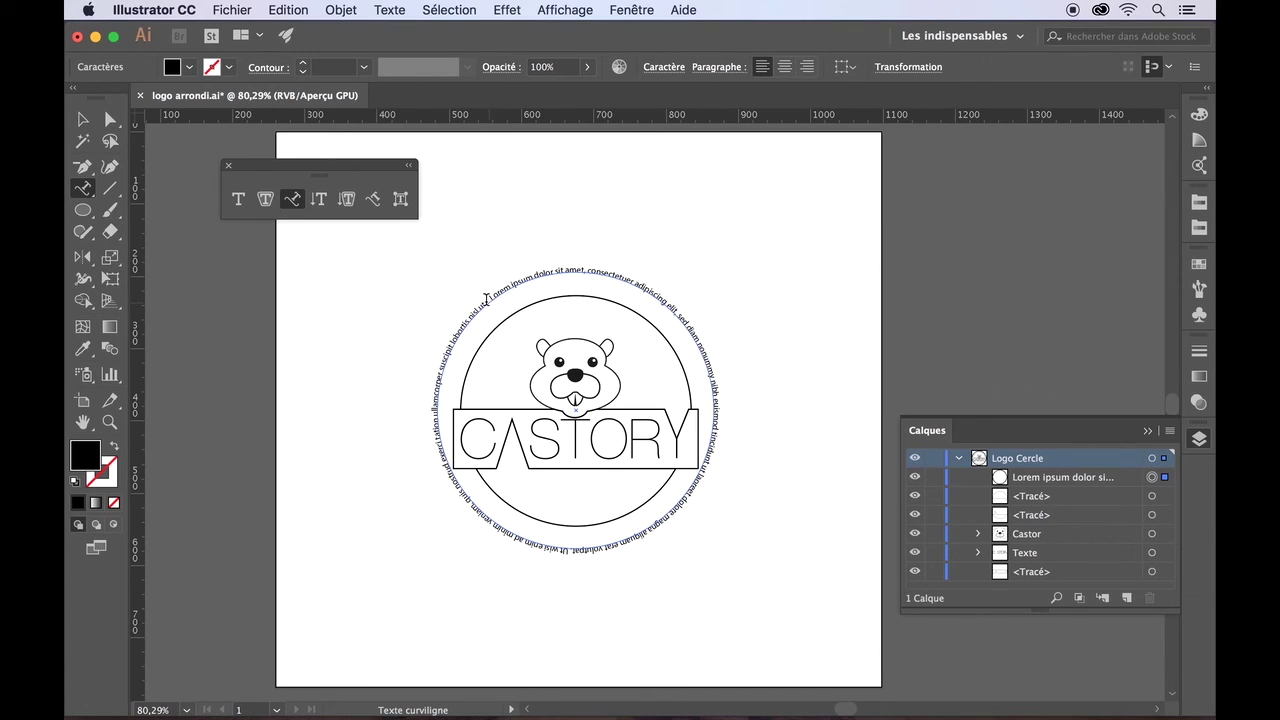
{"action": "mouse_move", "coordinate": [485, 299]}
{"action": "left_mouse_down"}
{"action": "mouse_move", "coordinate": [458, 334]}
{"action": "mouse_move", "coordinate": [501, 529]}
{"action": "mouse_move", "coordinate": [704, 456]}
{"action": "mouse_move", "coordinate": [693, 347]}
{"action": "mouse_move", "coordinate": [528, 272]}
{"action": "mouse_move", "coordinate": [493, 299]}
{"action": "left_mouse_up"}
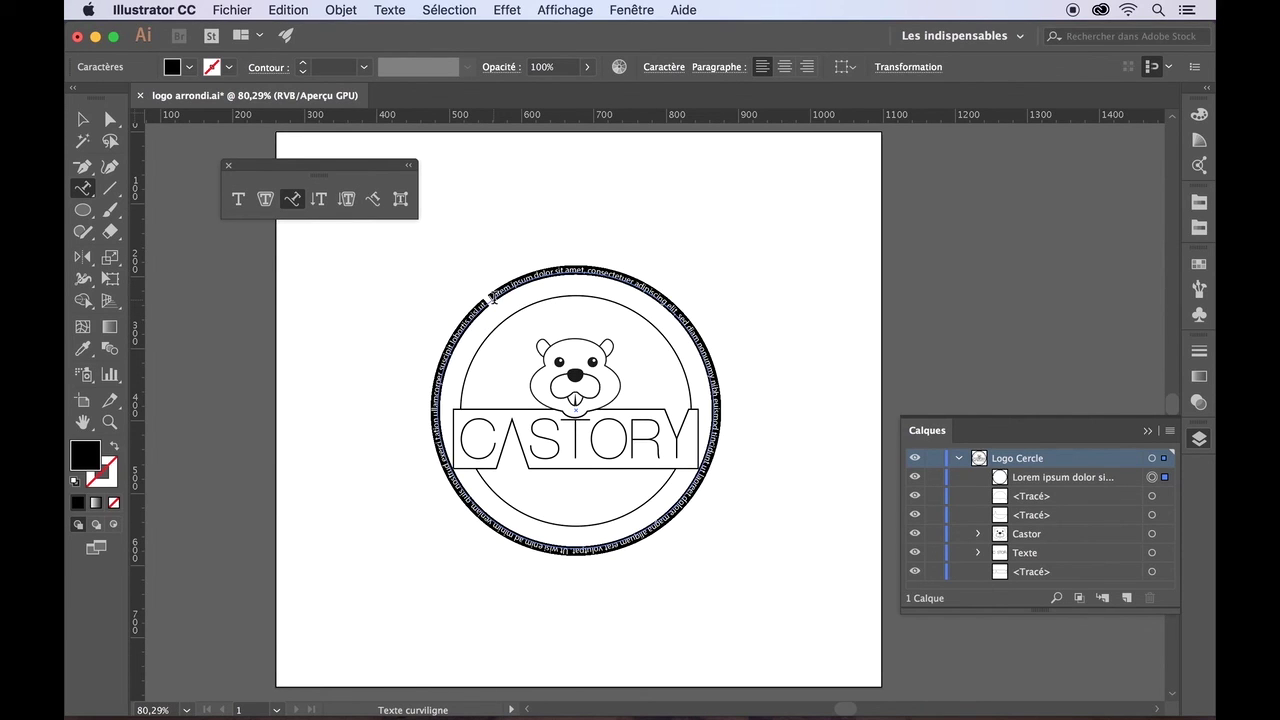
{"action": "type", "text": "C"}
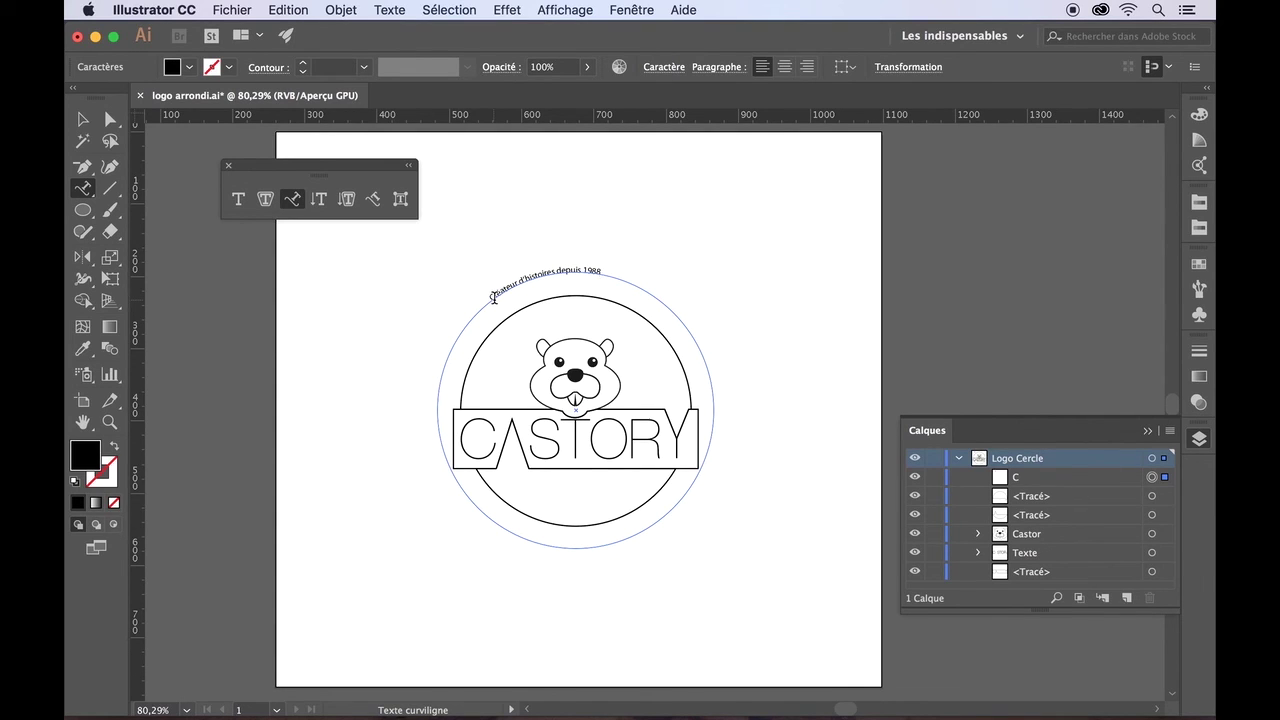
- Select all of the curved slogan text, then open the Fenêtre (Window) menu
{"action": "mouse_move", "coordinate": [491, 298]}
{"action": "left_mouse_down"}
{"action": "mouse_move", "coordinate": [577, 269]}
{"action": "mouse_move", "coordinate": [488, 292]}
{"action": "left_mouse_up"}
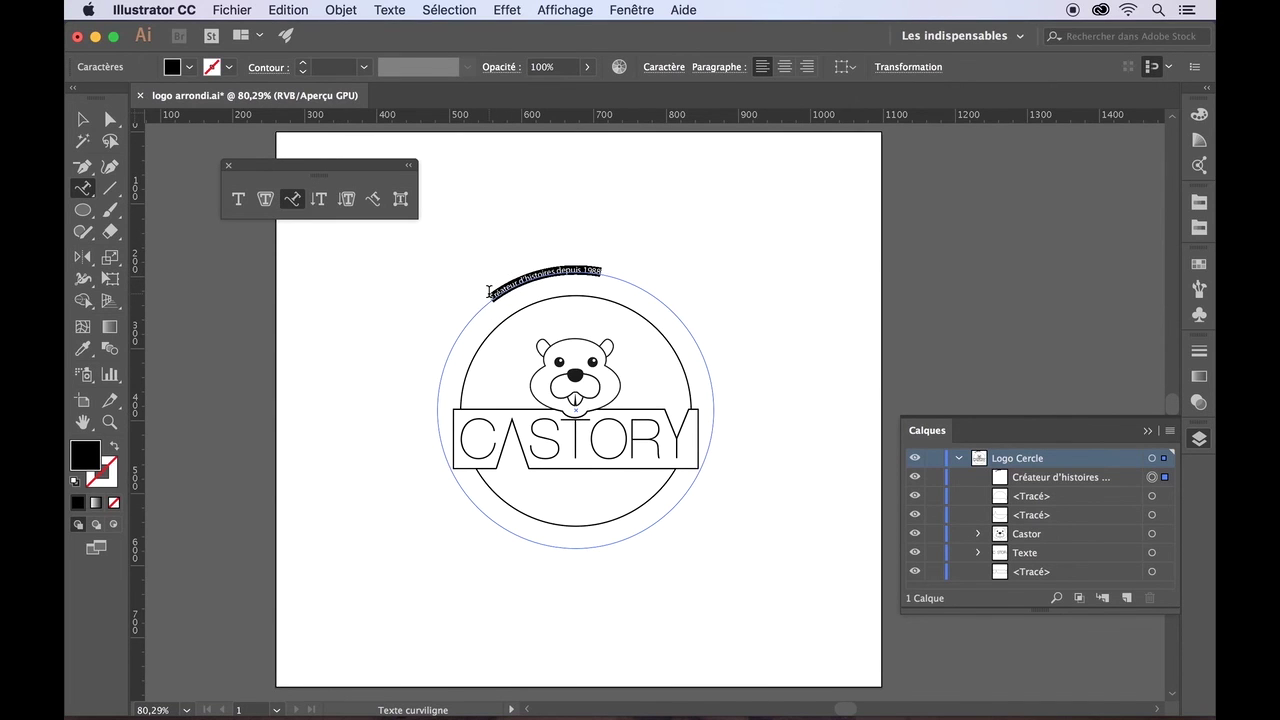
{"action": "left_click", "coordinate": [631, 10]}
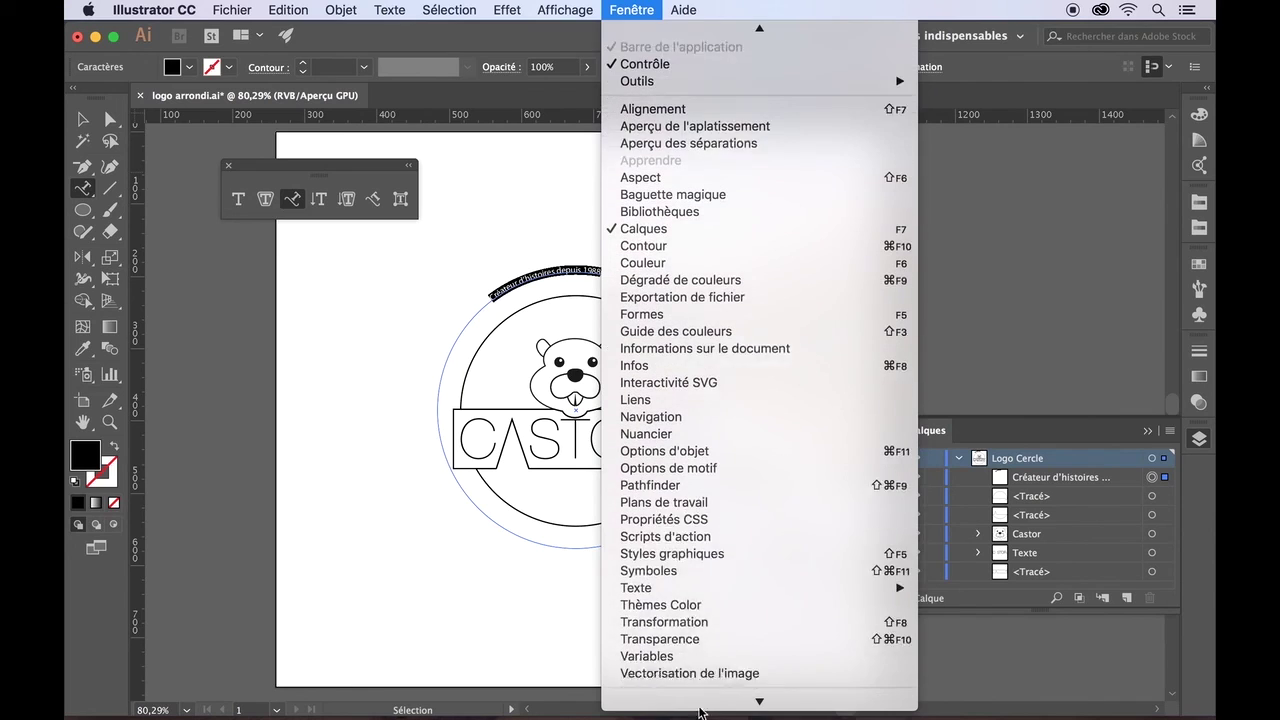
- Show the Character panel and try slogan sizes of 13, 48, 36 and 21 pt
{"action": "mouse_move", "coordinate": [694, 571]}
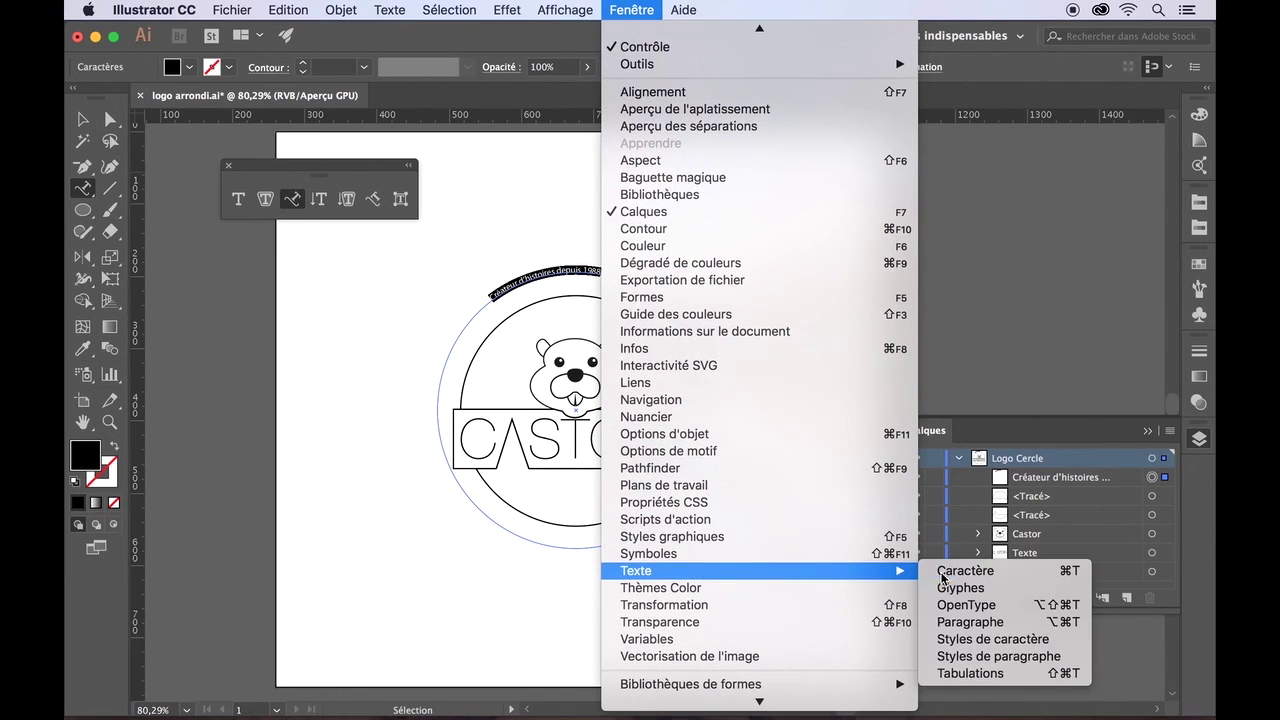
{"action": "left_click", "coordinate": [943, 572]}
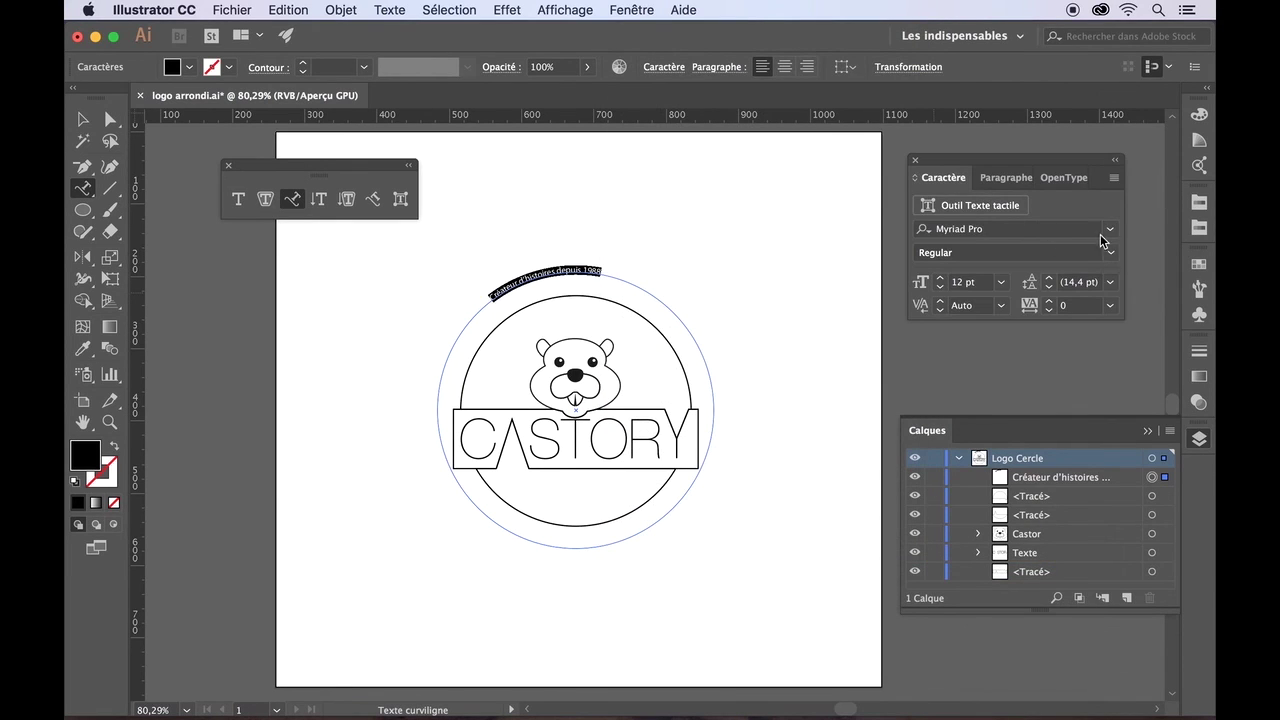
{"action": "left_click", "coordinate": [940, 277]}
{"action": "left_click", "coordinate": [1001, 282]}
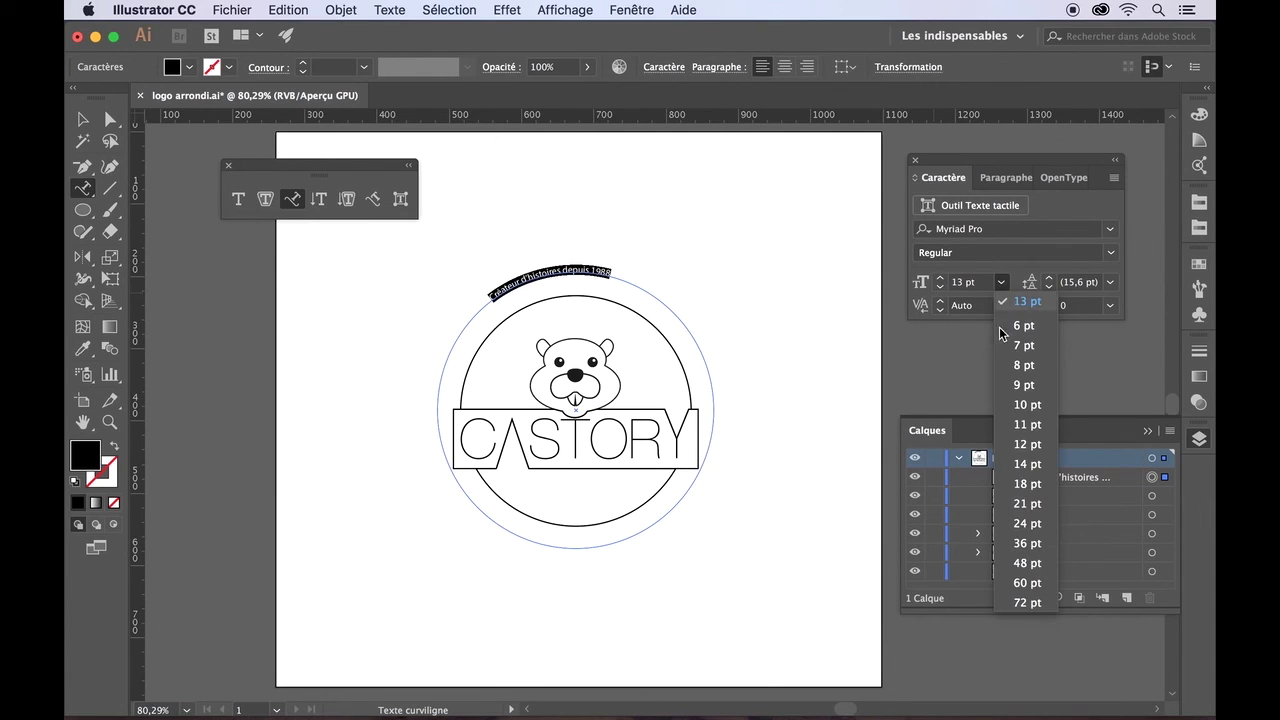
{"action": "left_click", "coordinate": [1020, 560]}
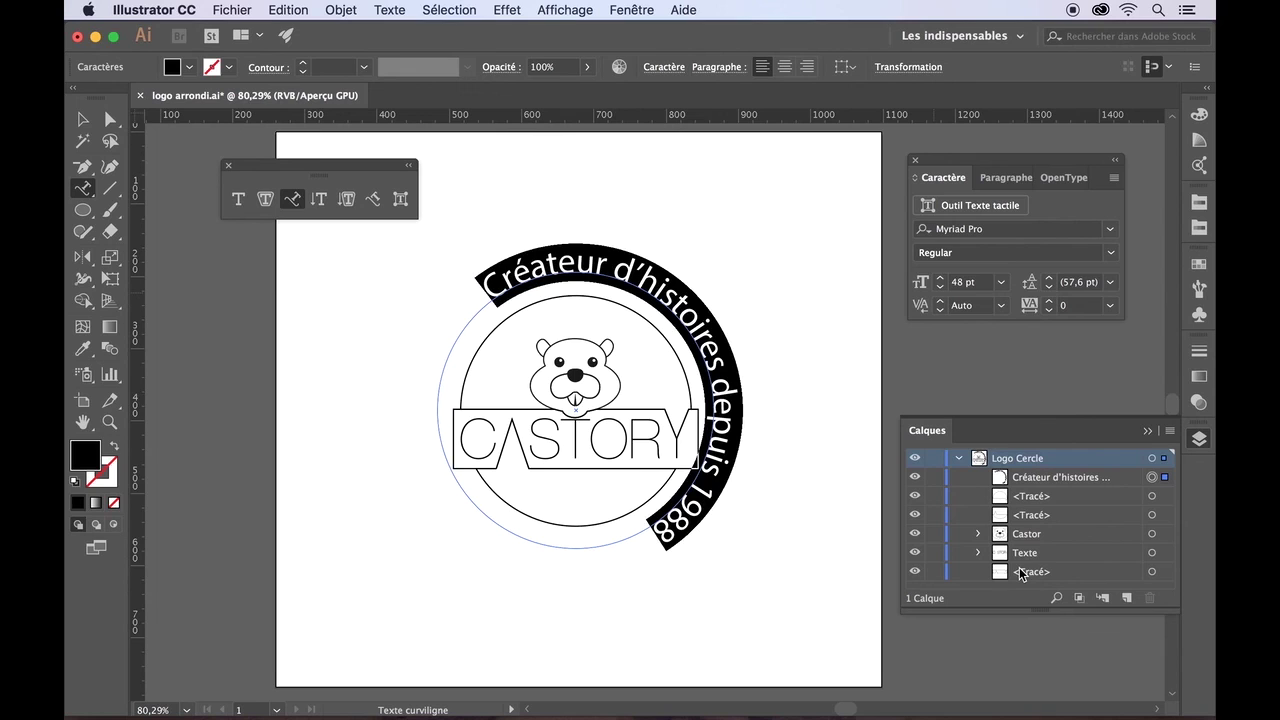
{"action": "left_click", "coordinate": [1001, 282]}
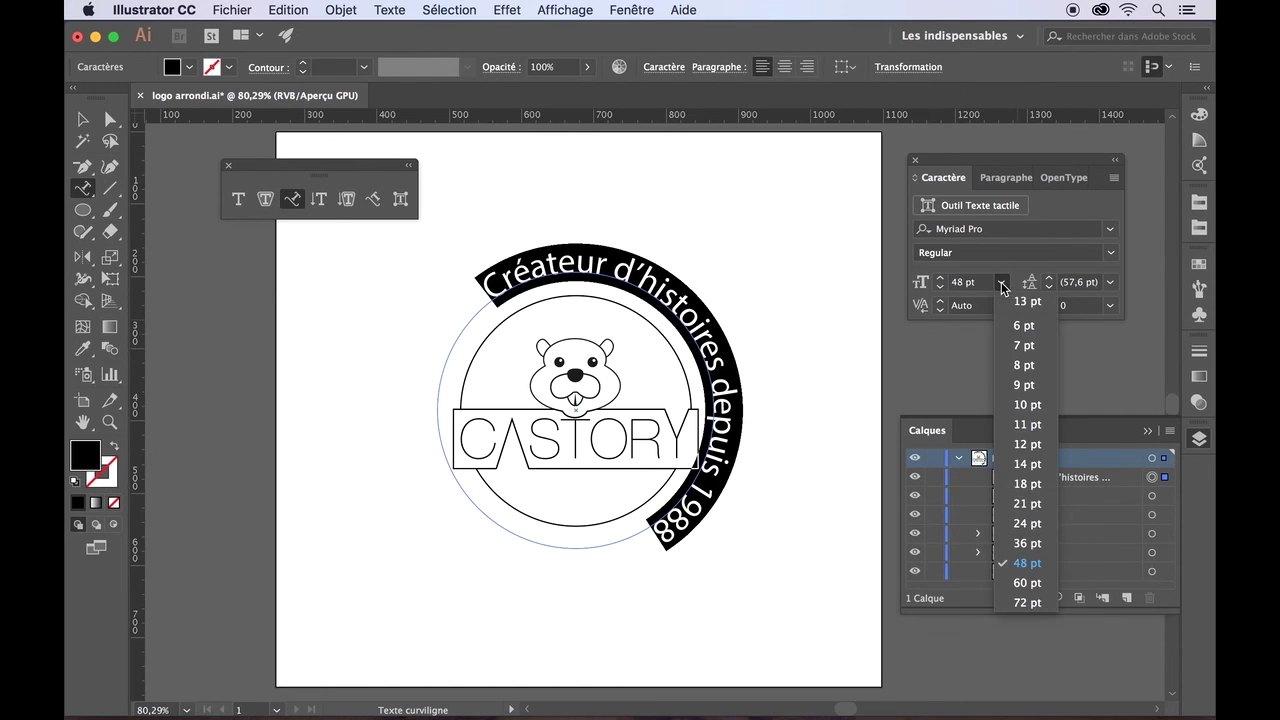
{"action": "left_click", "coordinate": [1023, 543]}
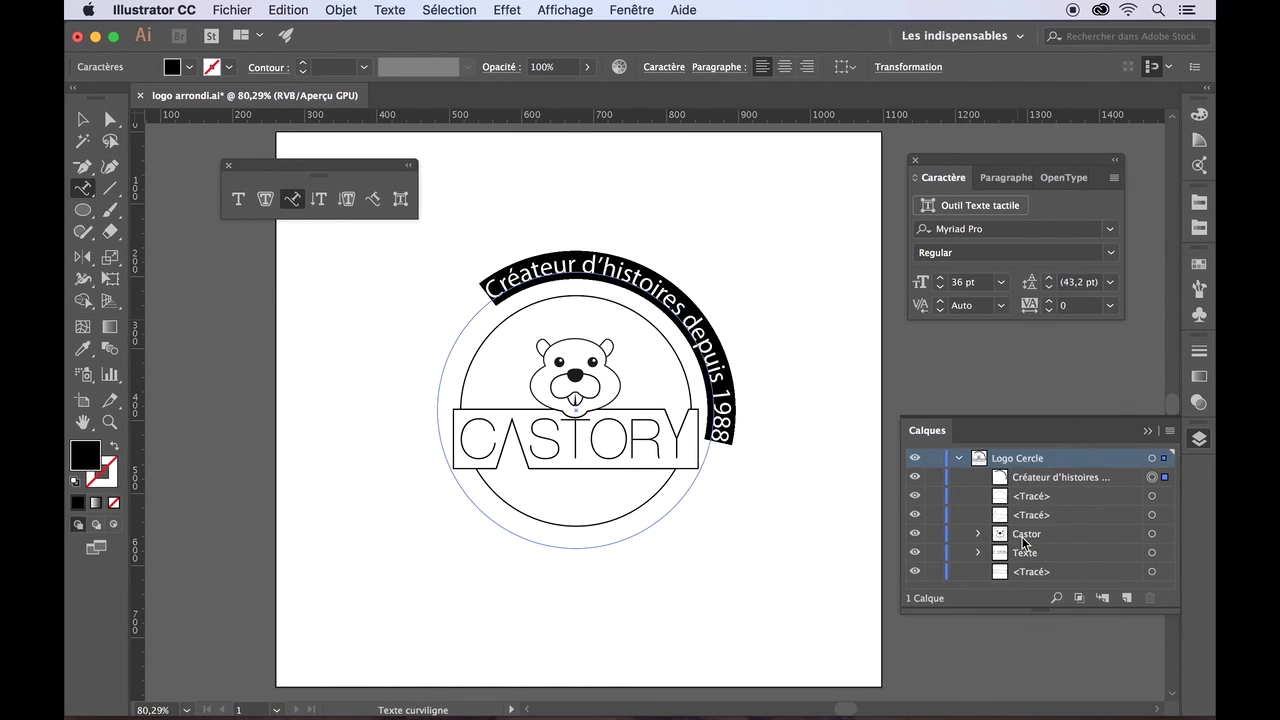
{"action": "left_click", "coordinate": [1004, 286]}
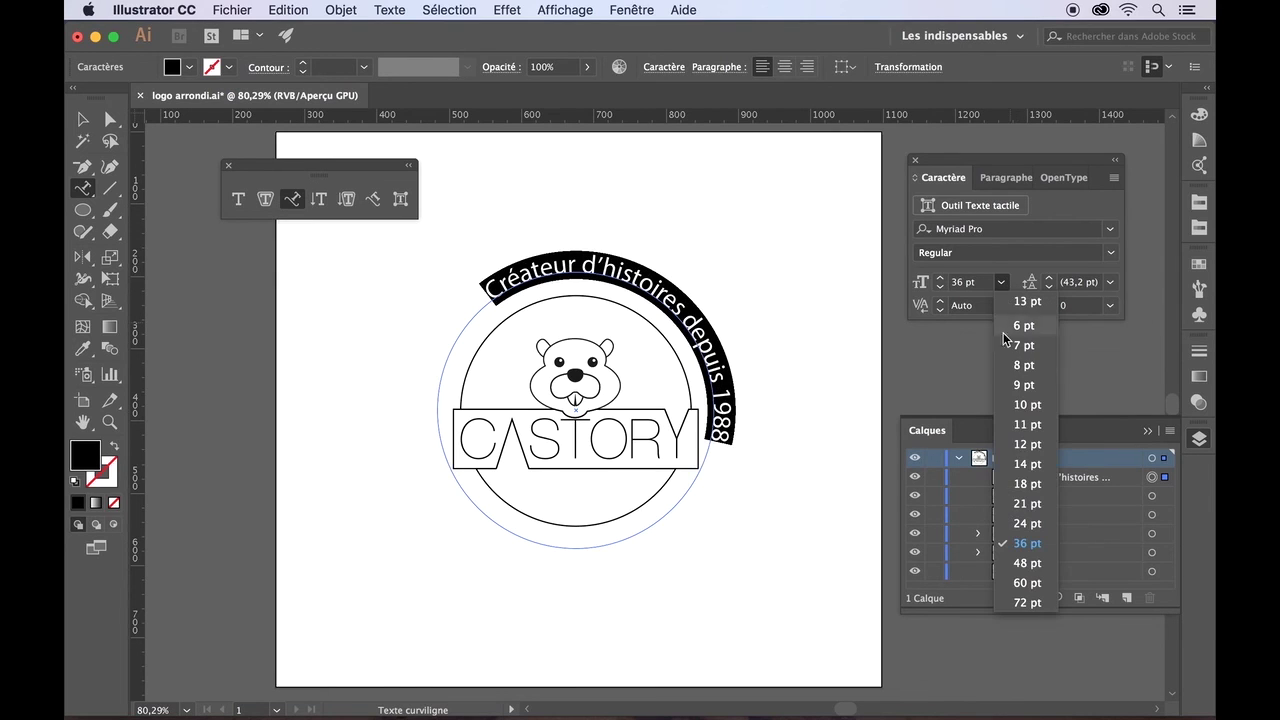
{"action": "left_click", "coordinate": [1028, 507]}
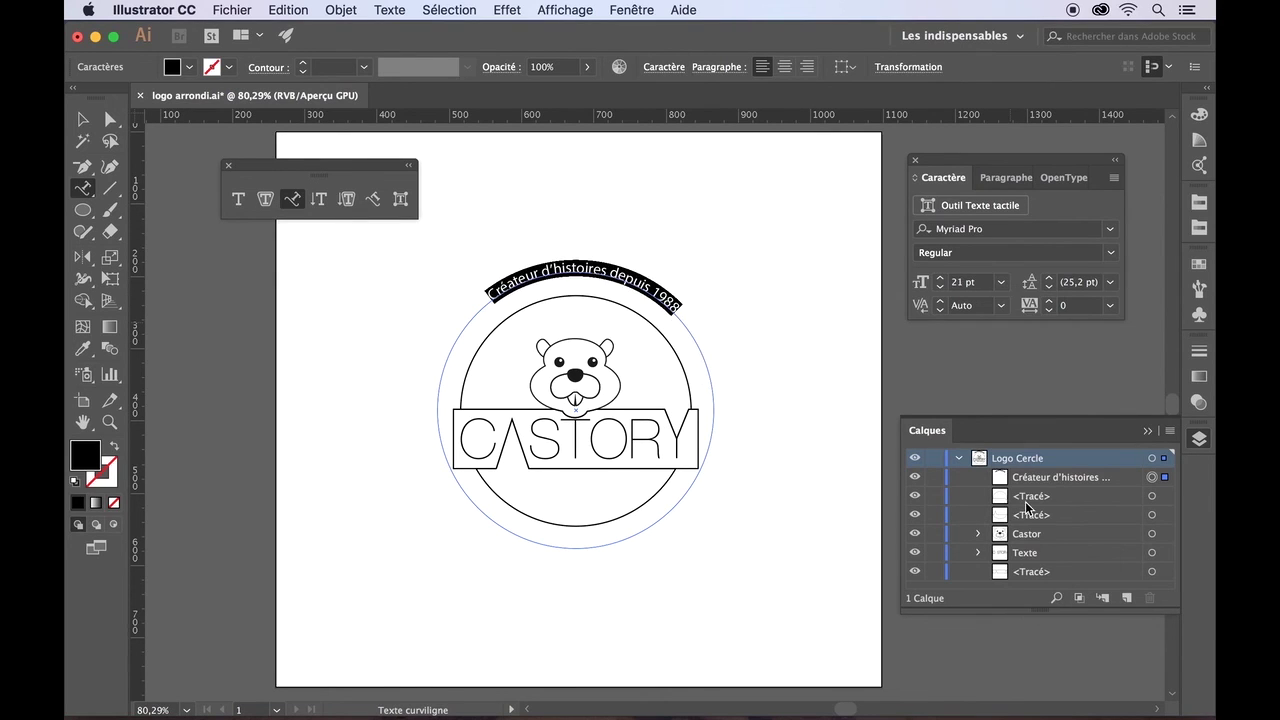
- Try 18 and 24 pt, then step the slogan size up to 41 pt
{"action": "left_click", "coordinate": [1002, 281]}
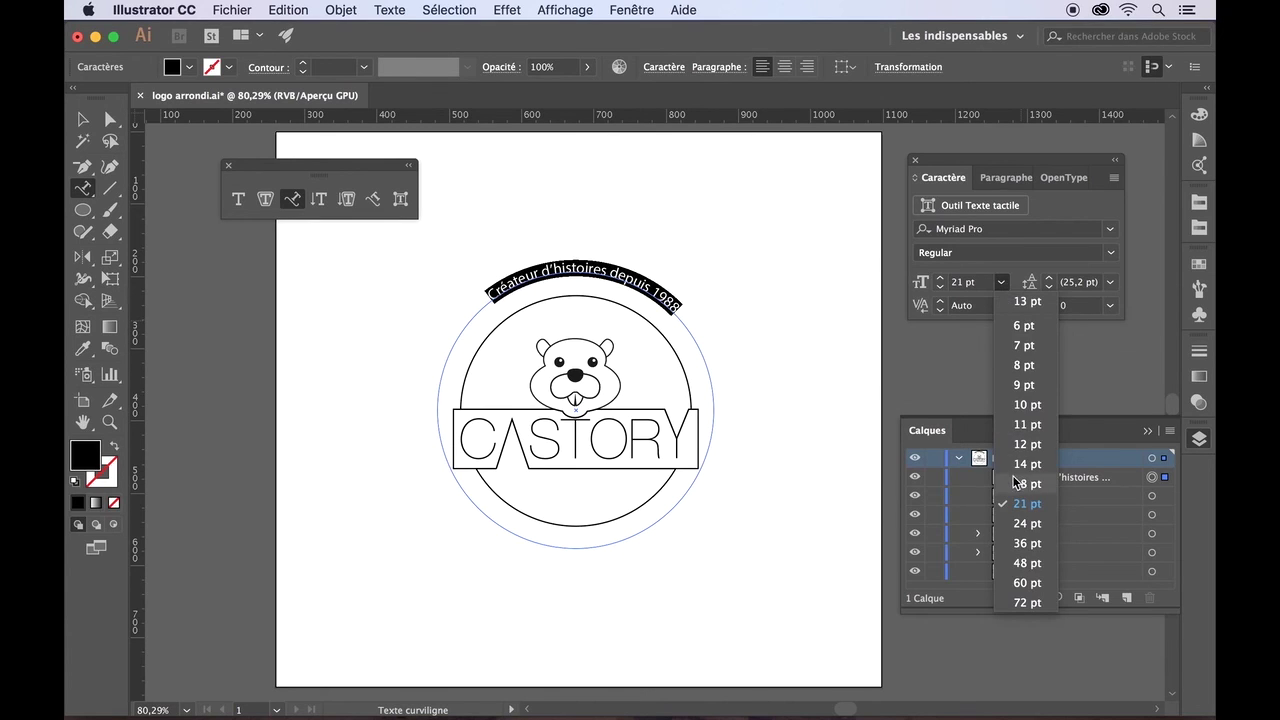
{"action": "left_click", "coordinate": [1014, 483]}
{"action": "left_click", "coordinate": [1003, 285]}
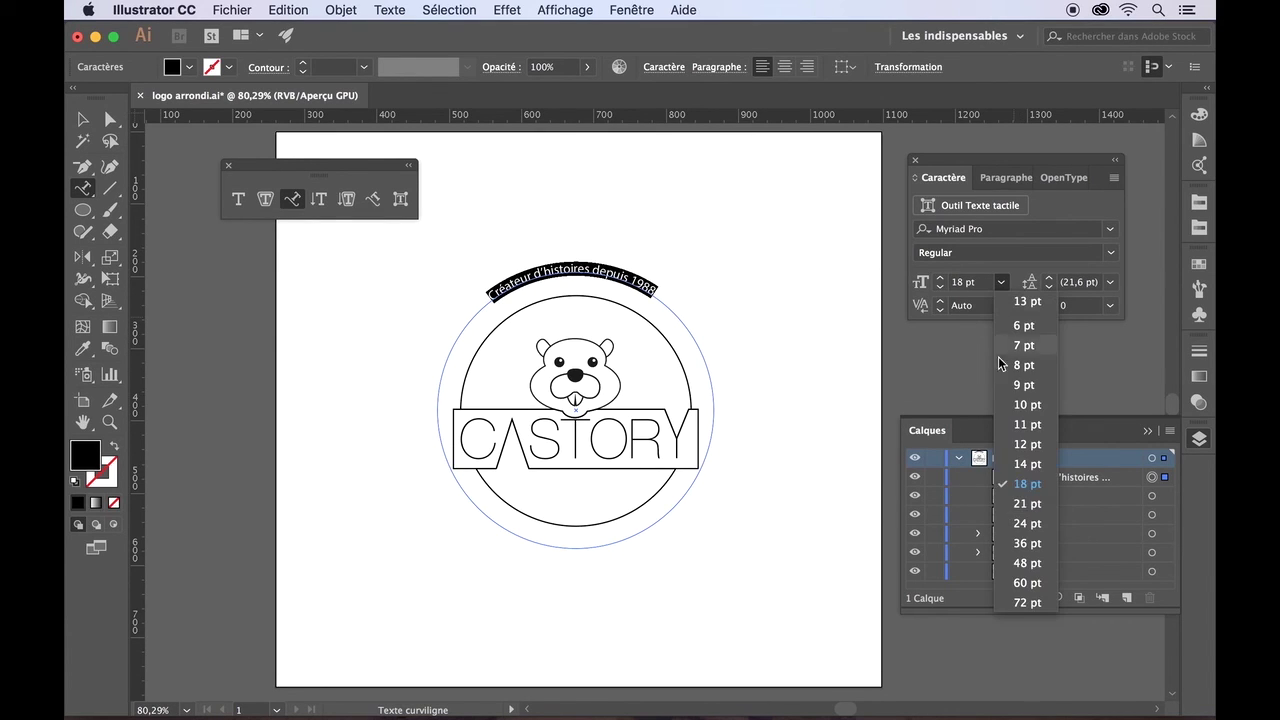
{"action": "left_click", "coordinate": [1010, 523]}
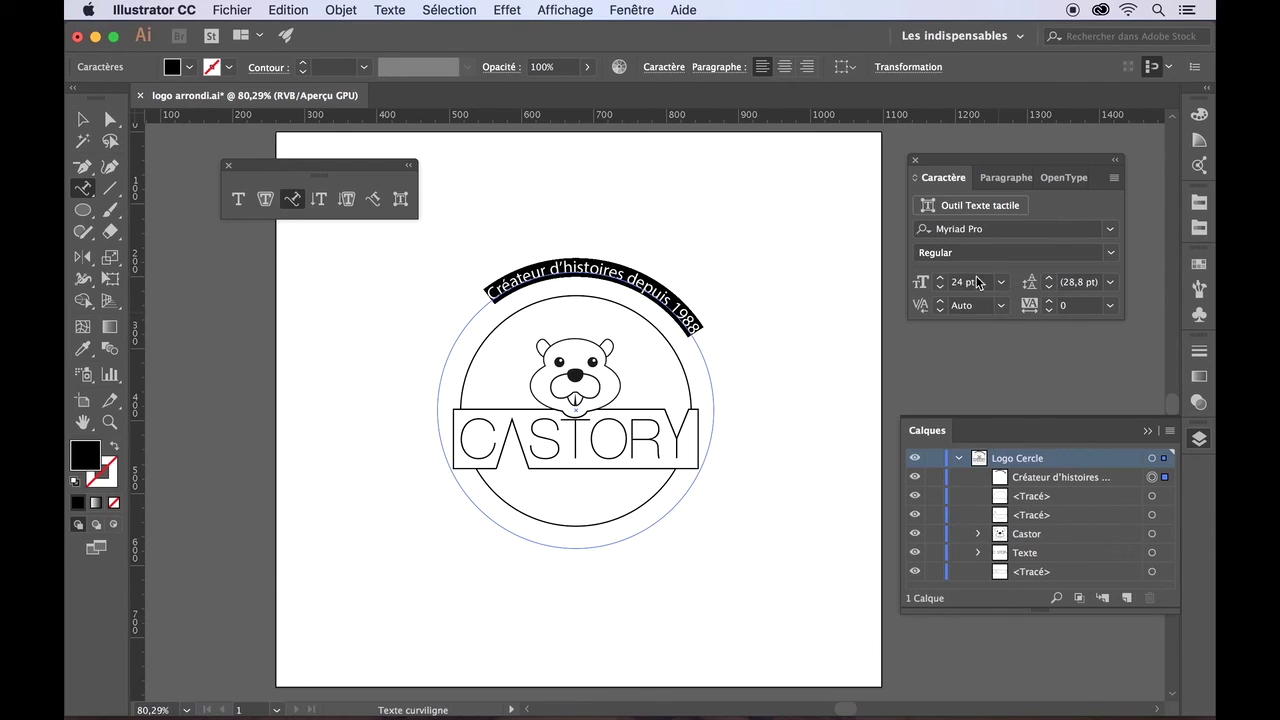
{"action": "left_click", "coordinate": [940, 278]}
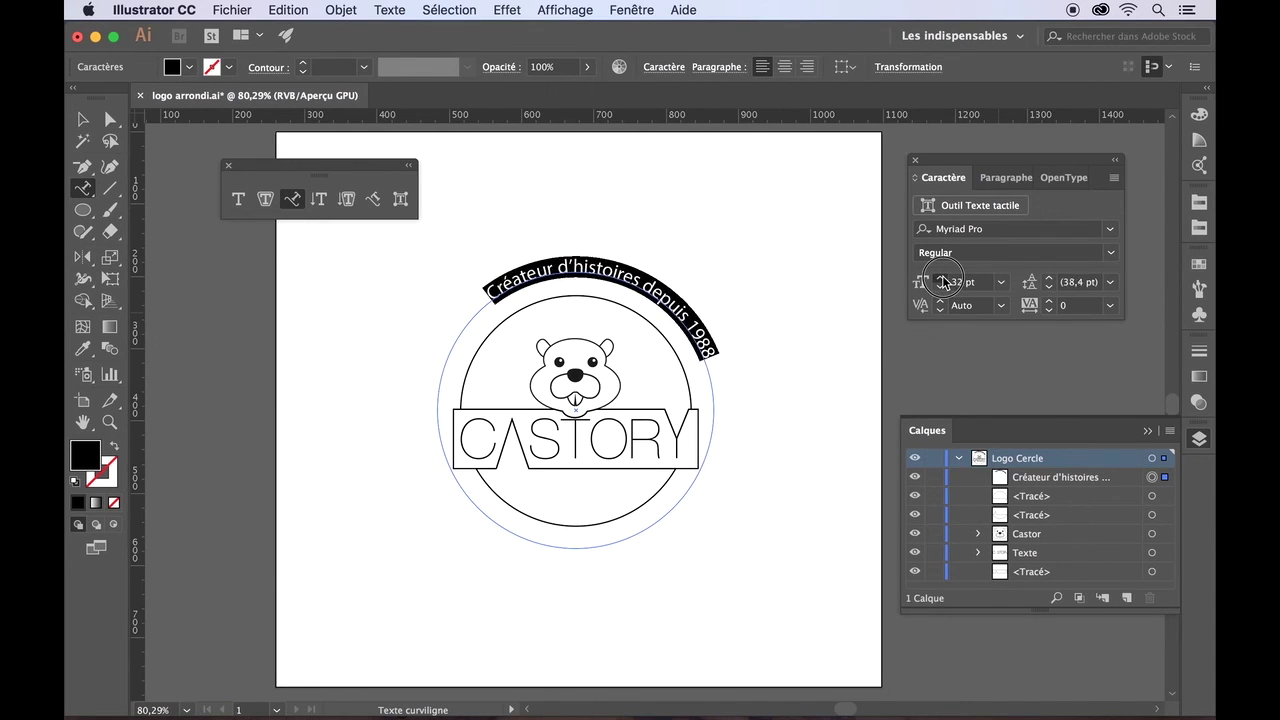
{"action": "left_click", "coordinate": [941, 278]}
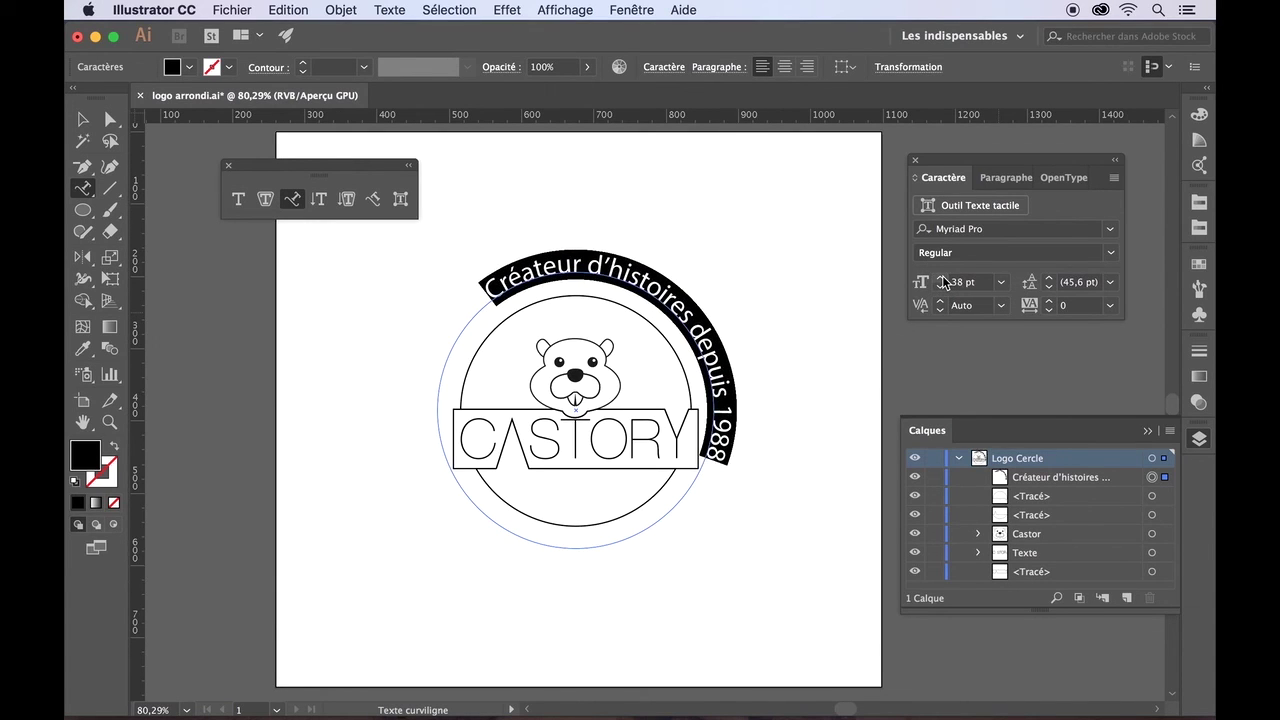
{"action": "left_click", "coordinate": [941, 278]}
{"action": "left_click", "coordinate": [941, 278]}
{"action": "left_click", "coordinate": [941, 278]}
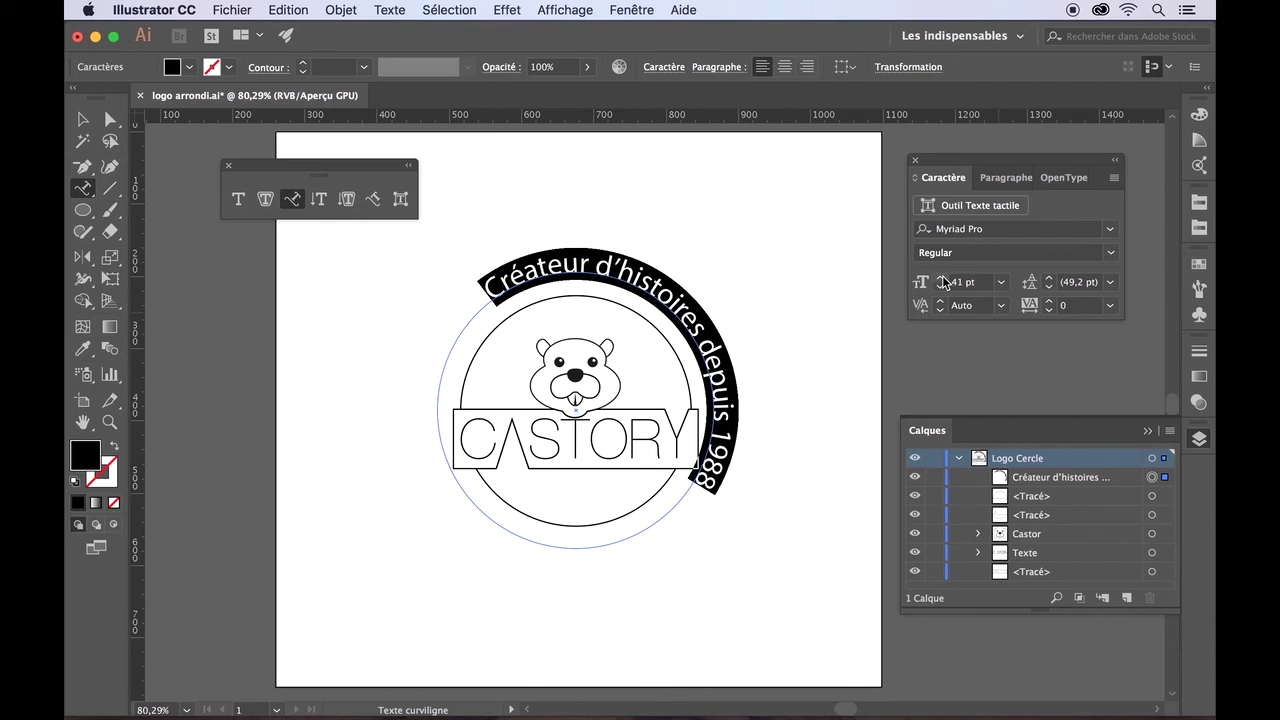
{"action": "left_click", "coordinate": [1110, 229]}
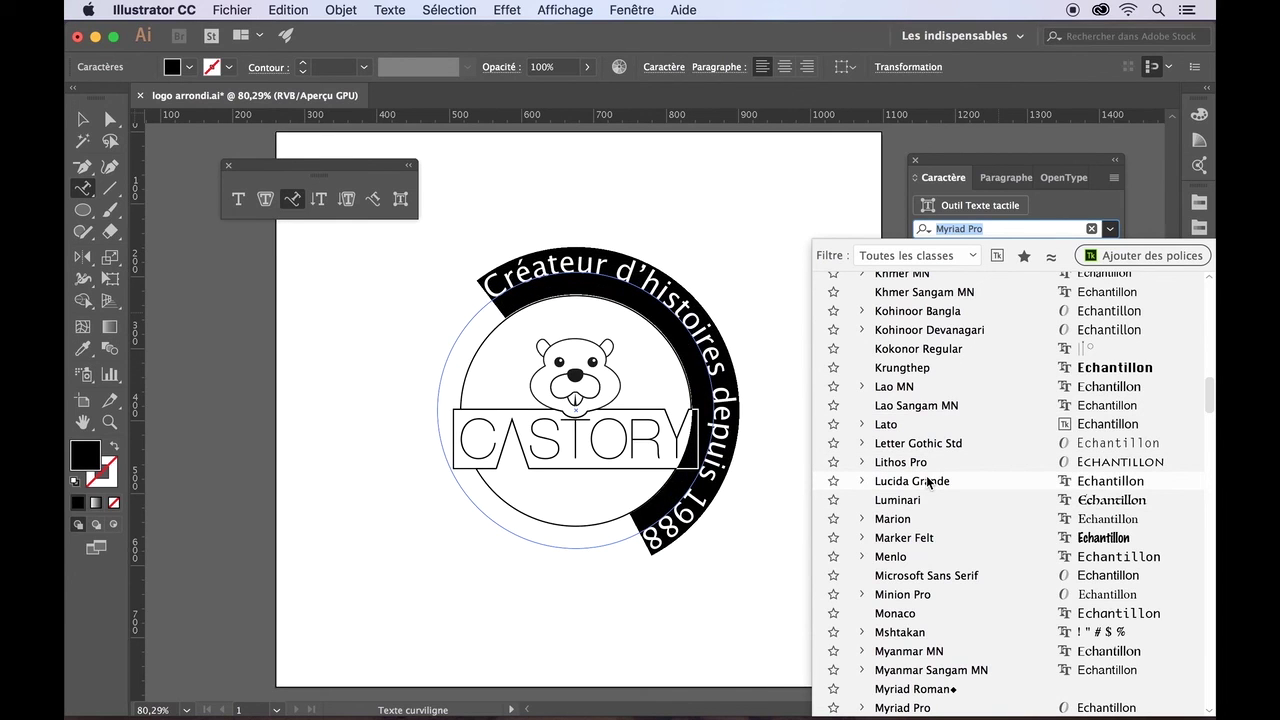
- Change the slogan's font to Helvetica Neue with the Thin weight
{"action": "scroll", "coordinate": [926, 481], "scroll_direction": "down", "scroll_amount": 1}
{"action": "scroll", "coordinate": [926, 481], "scroll_direction": "up", "scroll_amount": 5}
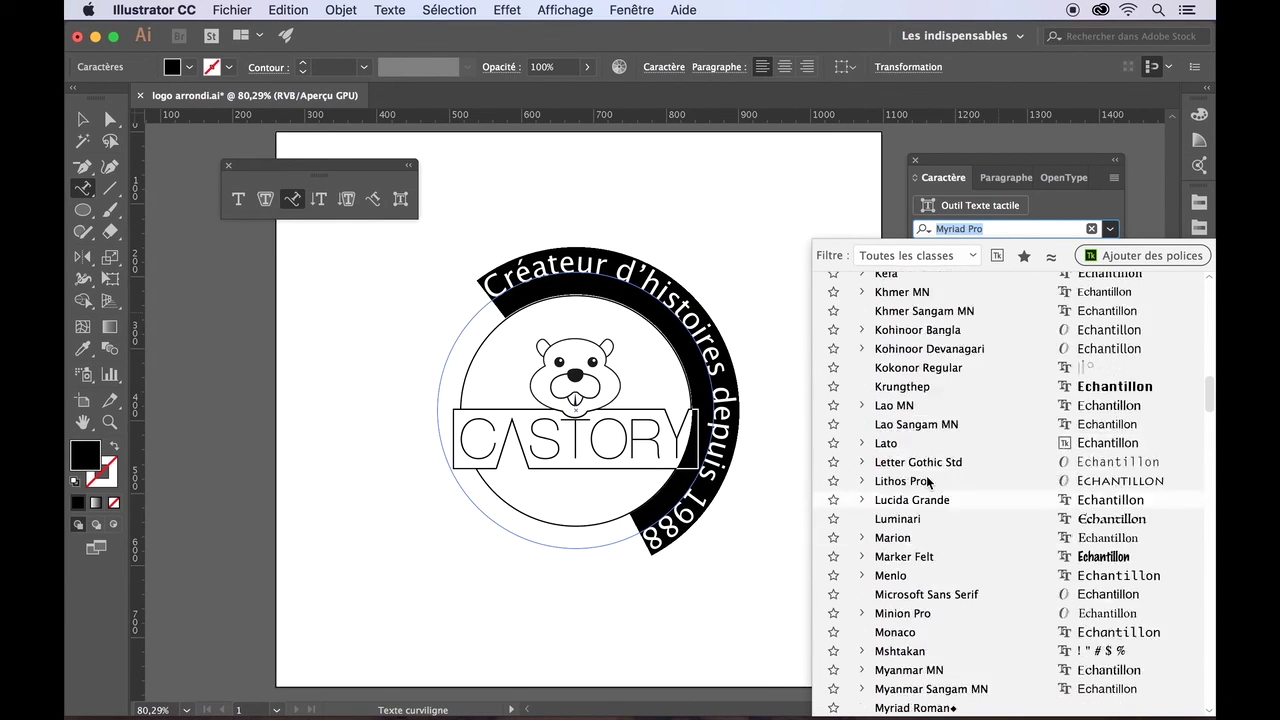
{"action": "scroll", "coordinate": [927, 481], "scroll_direction": "up", "scroll_amount": 1}
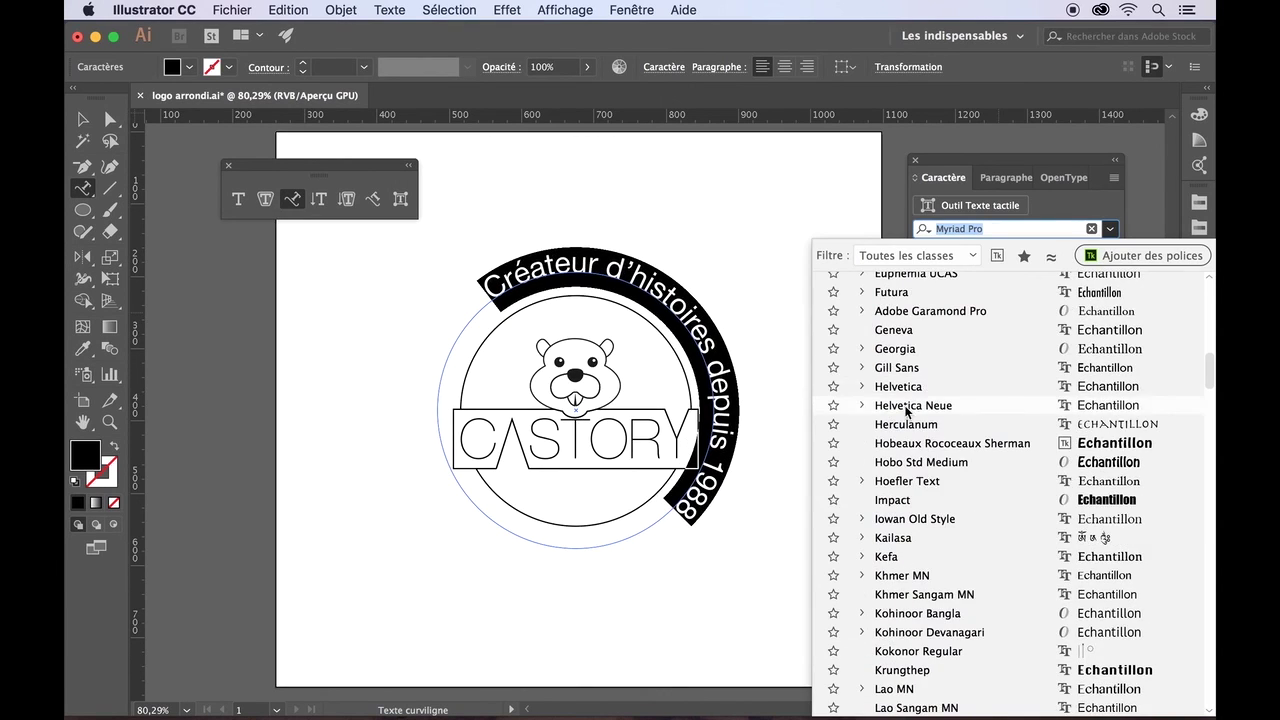
{"action": "left_click", "coordinate": [910, 403]}
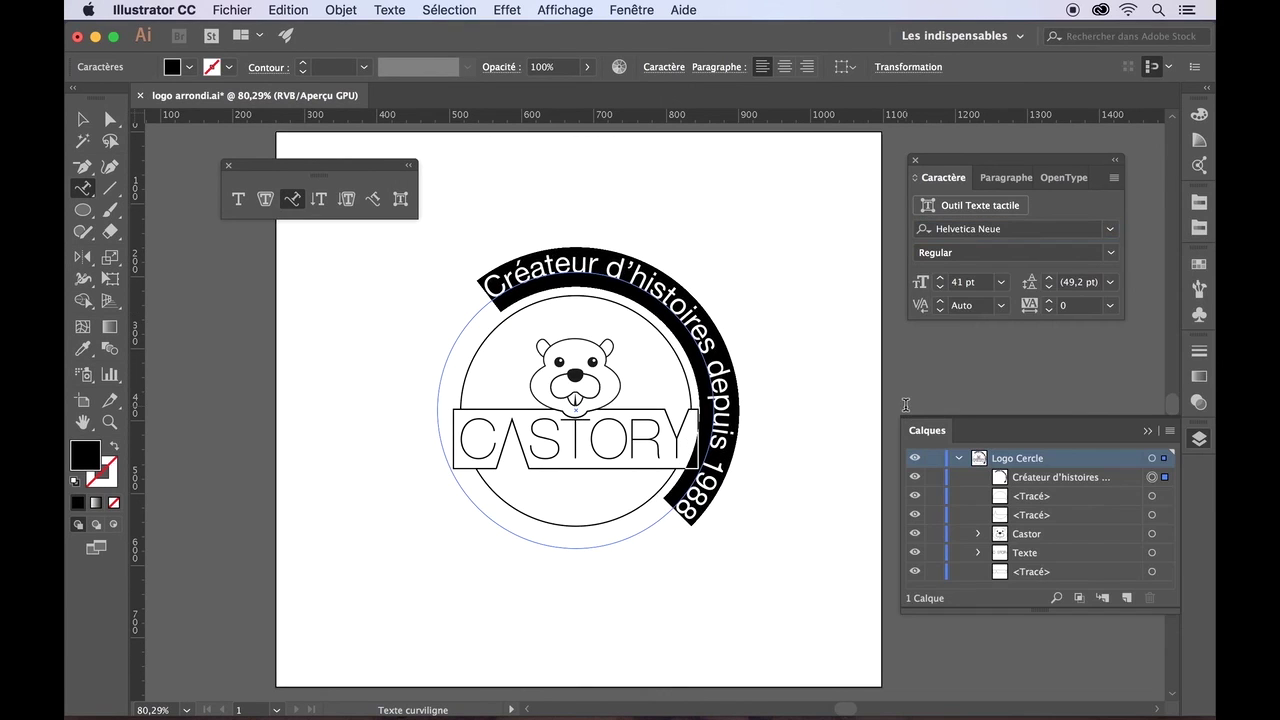
{"action": "left_click", "coordinate": [1108, 259]}
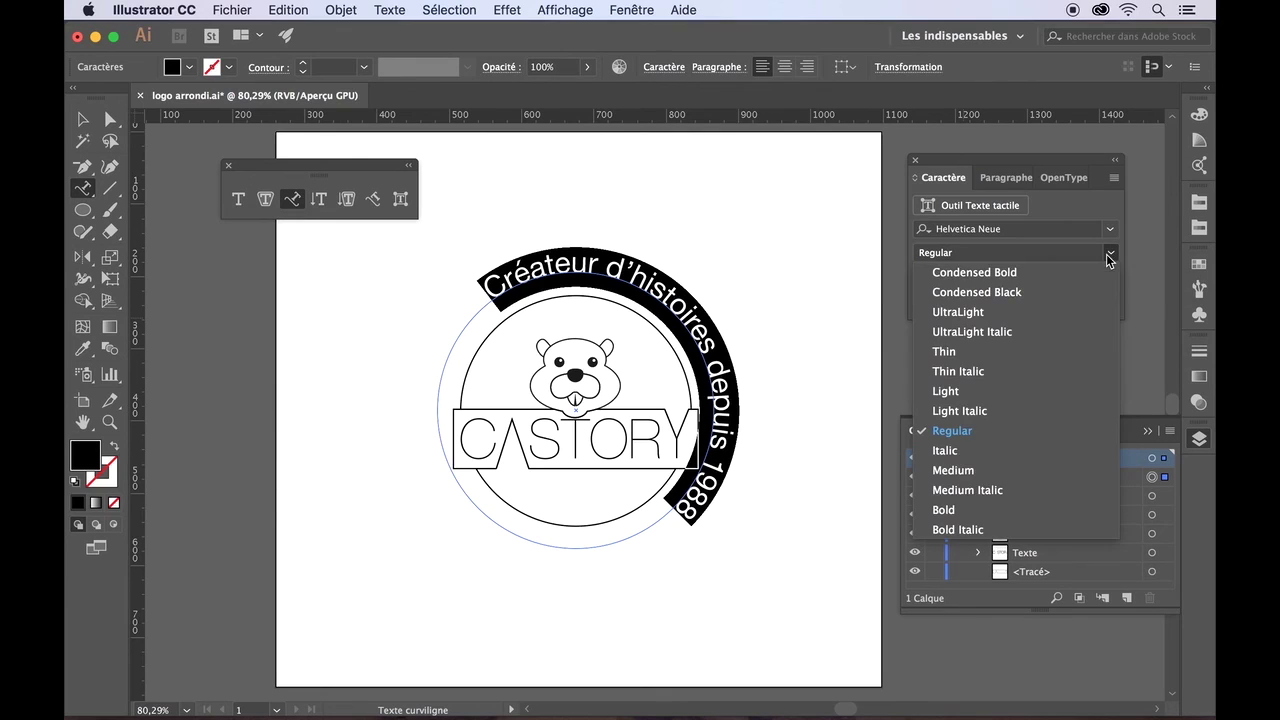
{"action": "left_click", "coordinate": [958, 354]}
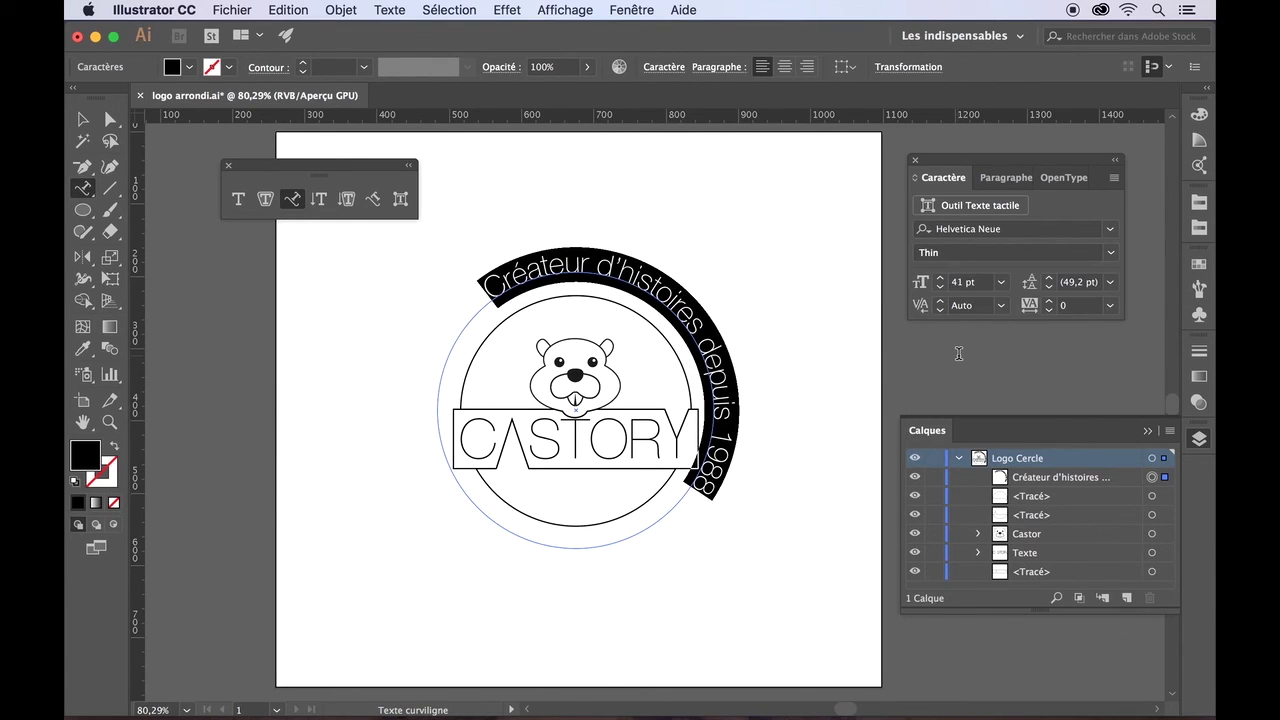
- Step the slogan size down to 35 pt and clear the text selection
{"action": "left_click", "coordinate": [940, 288]}
{"action": "left_click", "coordinate": [940, 288]}
{"action": "left_click", "coordinate": [940, 288]}
{"action": "left_click", "coordinate": [940, 288]}
{"action": "left_click", "coordinate": [940, 288]}
{"action": "left_click", "coordinate": [940, 288]}
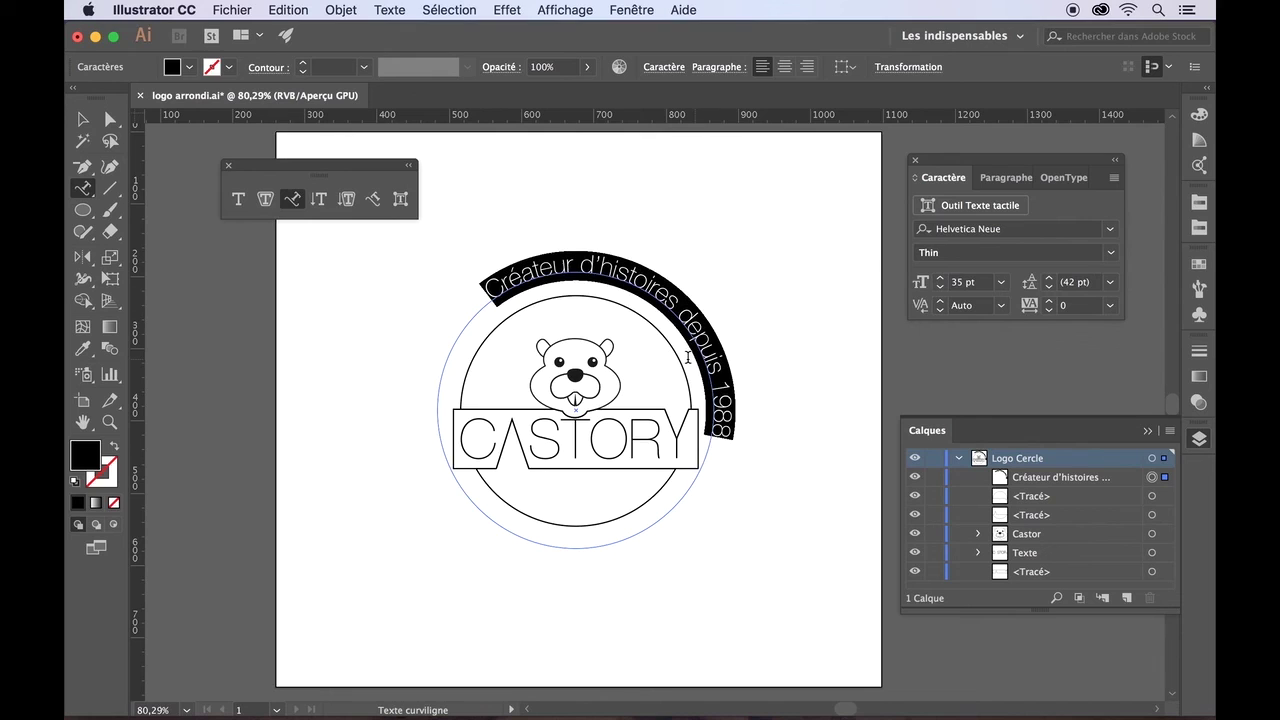
{"action": "key", "text": "Escape"}
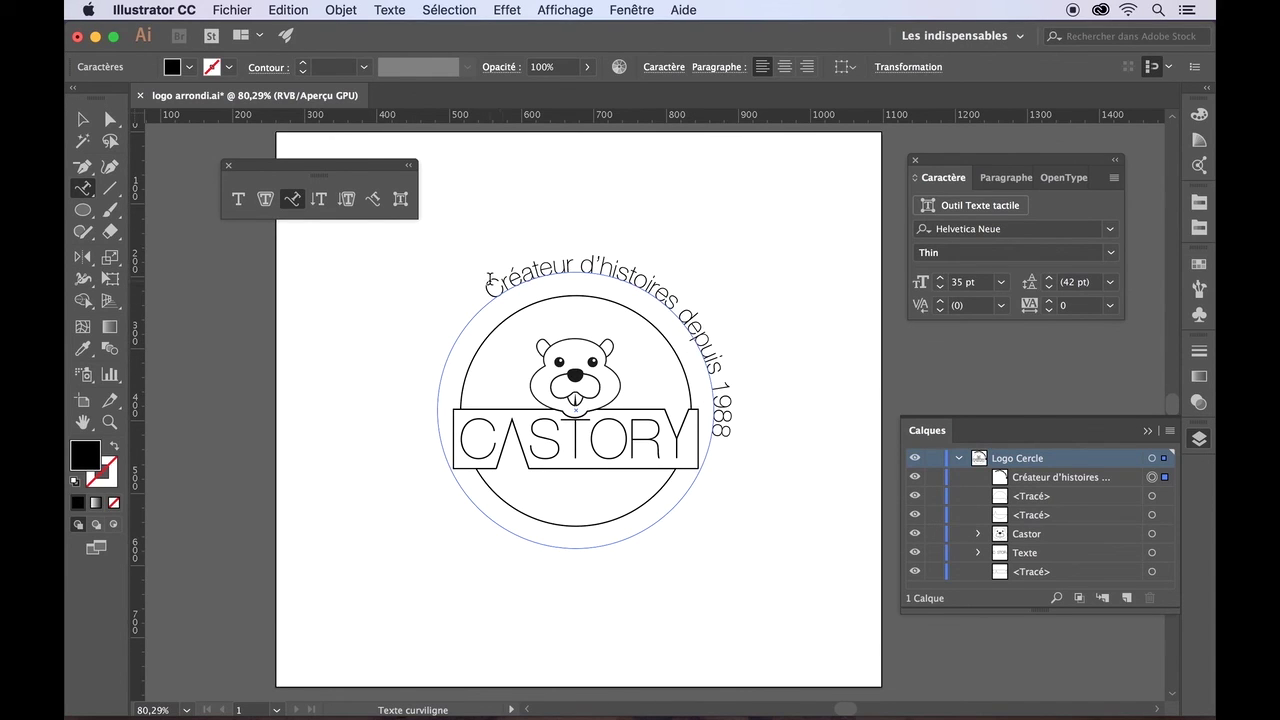
- Select the curved slogan as an object and rotate it around the circle
{"action": "left_click", "coordinate": [540, 266]}
{"action": "left_click", "coordinate": [489, 289]}
{"action": "left_click", "coordinate": [82, 119]}
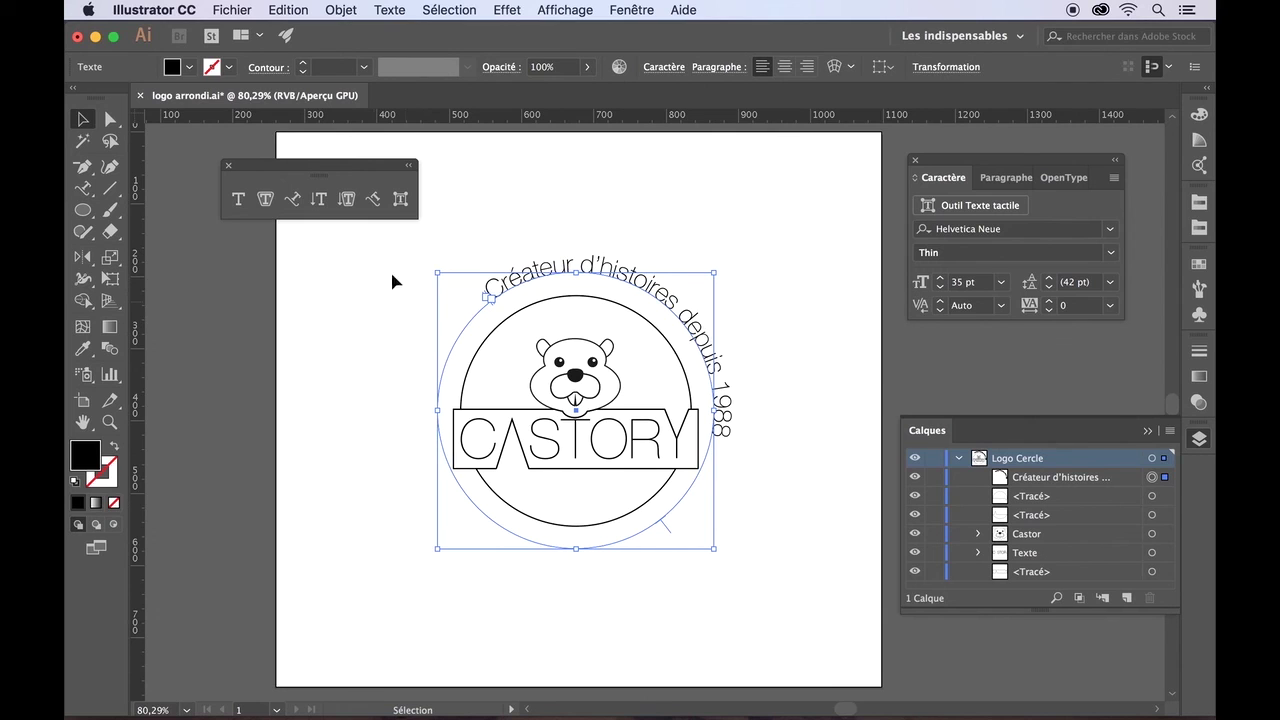
{"action": "left_click_drag", "start_coordinate": [430, 270], "coordinate": [369, 376]}
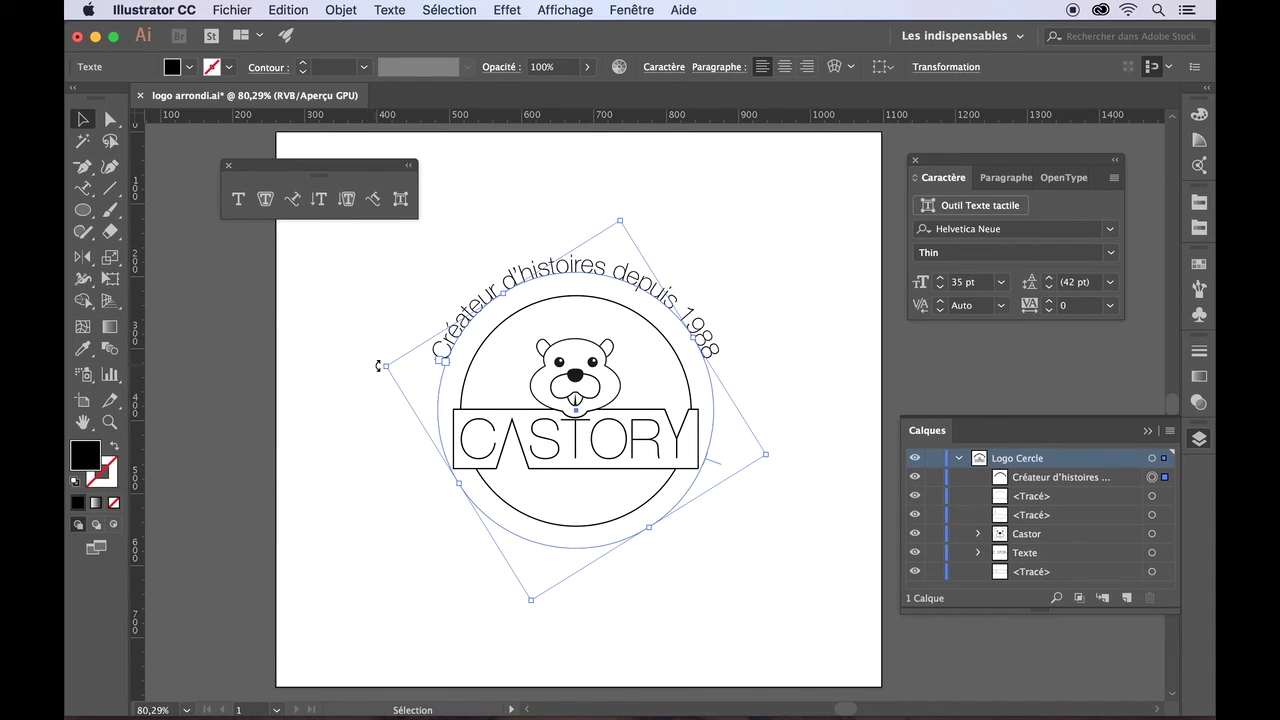
{"action": "left_click_drag", "start_coordinate": [378, 362], "coordinate": [377, 357]}
{"action": "left_click", "coordinate": [363, 397]}
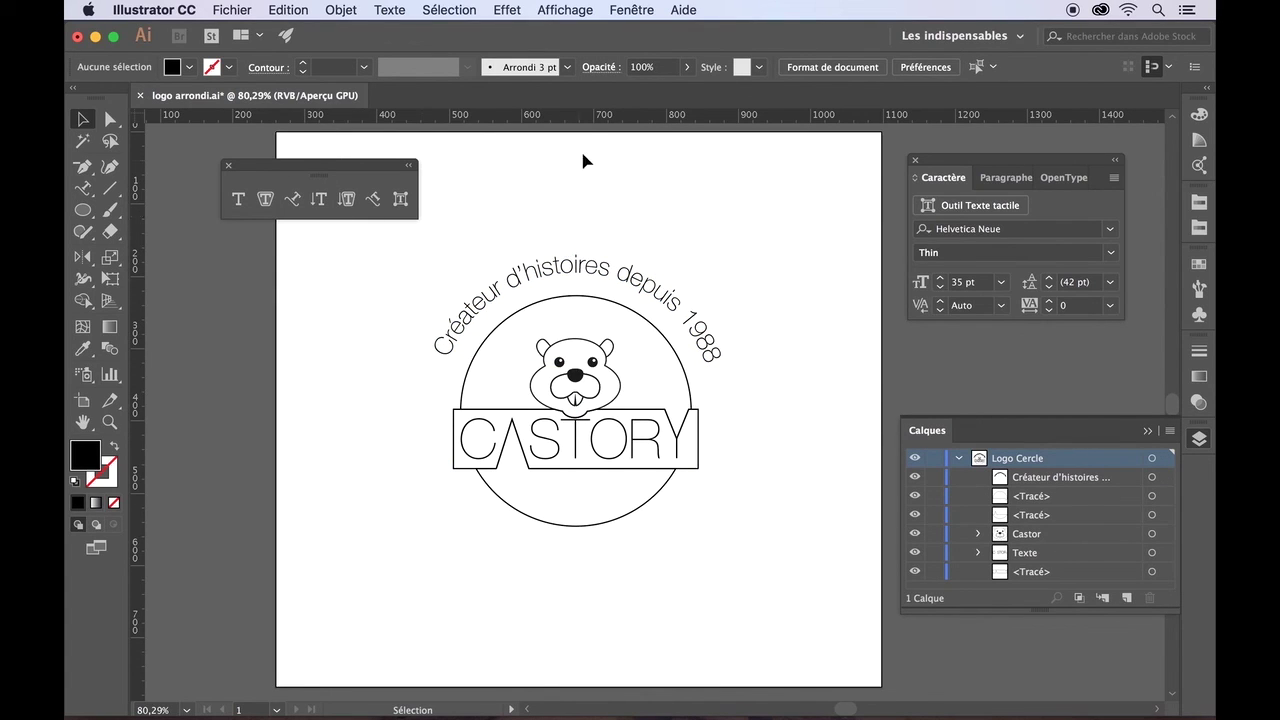
- Pull a horizontal guide across the beaver's head and rotate the tagline over the circle
{"action": "left_click_drag", "start_coordinate": [590, 125], "coordinate": [591, 358]}
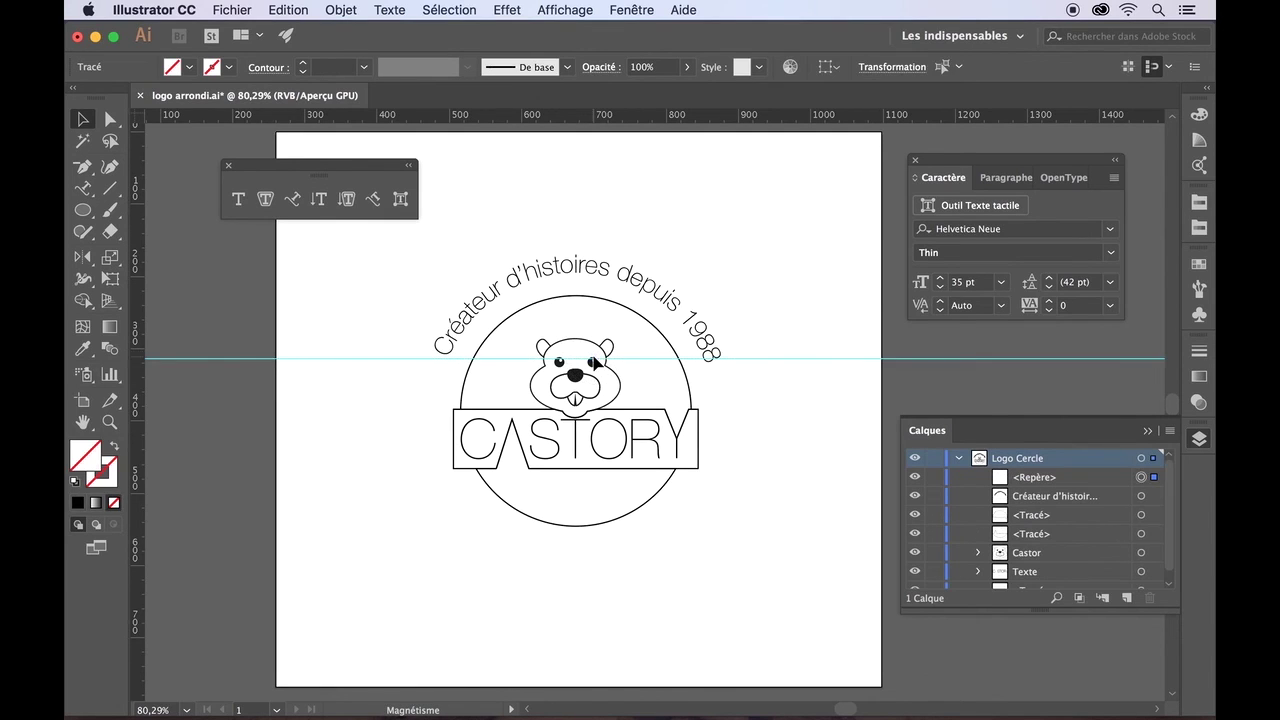
{"action": "left_click", "coordinate": [494, 290]}
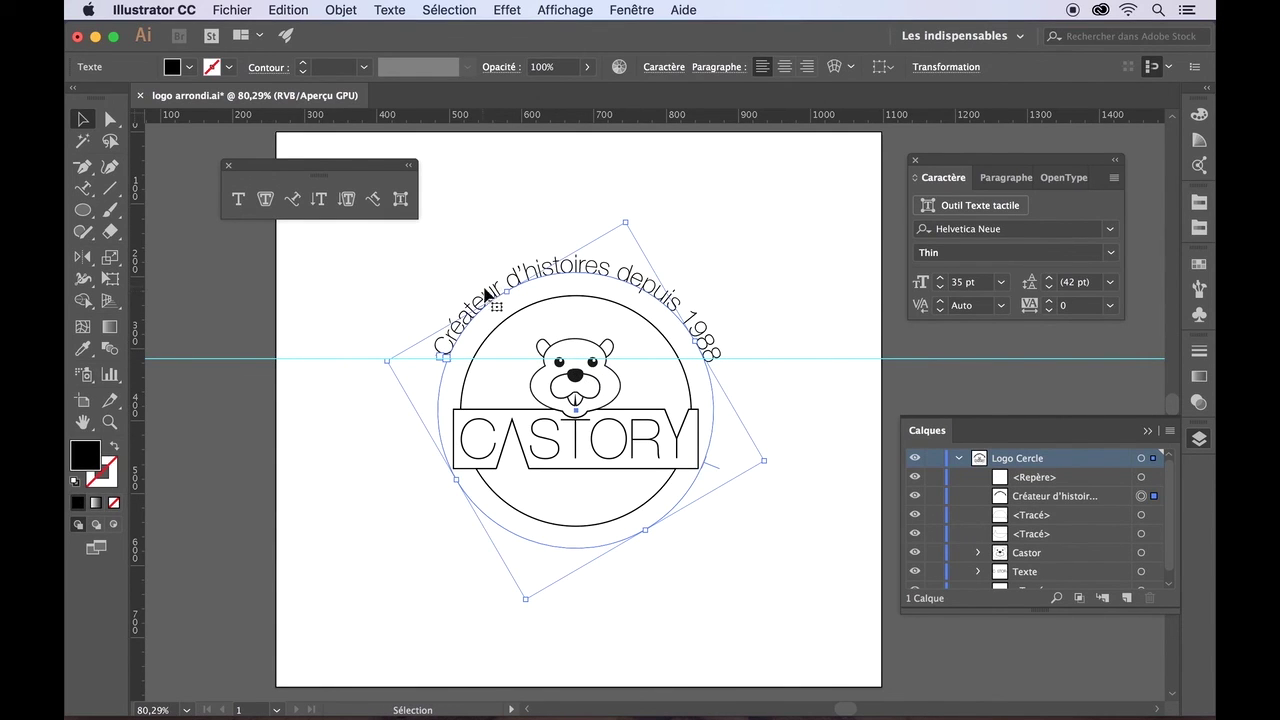
{"action": "left_click_drag", "start_coordinate": [626, 218], "coordinate": [622, 217]}
{"action": "left_click", "coordinate": [724, 229]}
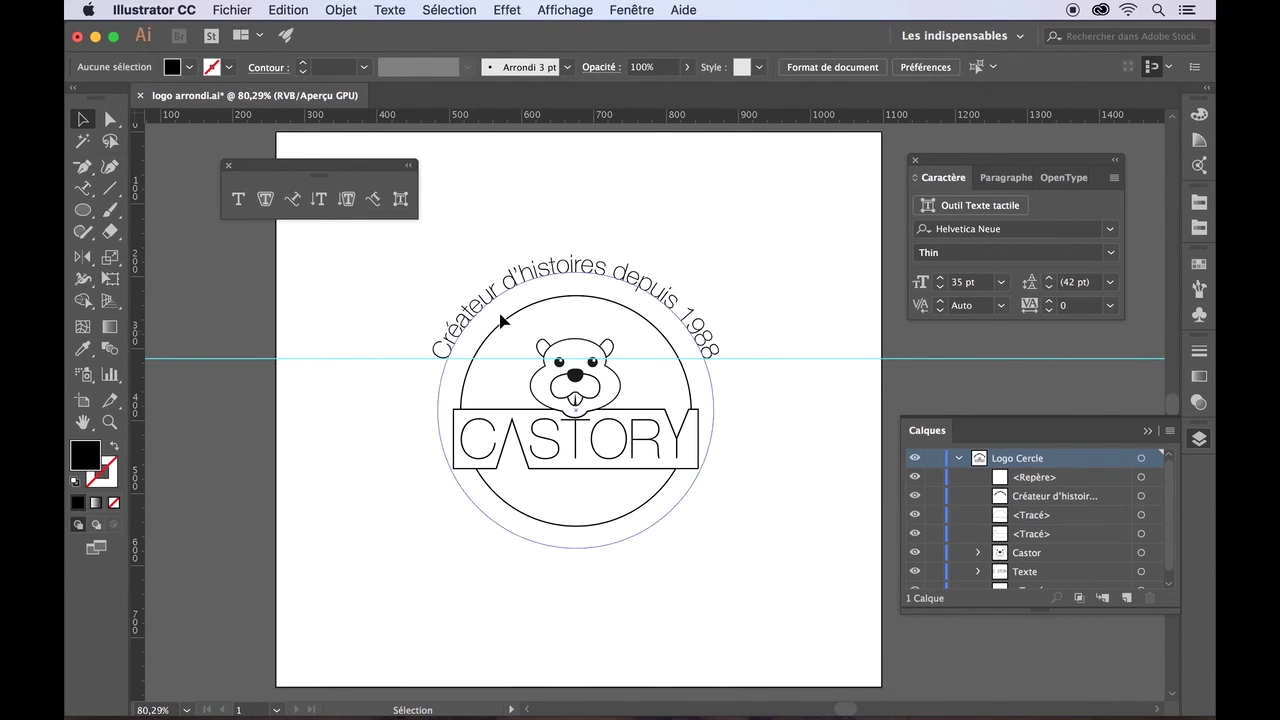
- Nudge the tagline into place and scale it down proportionally to 32.51 pt
{"action": "left_click", "coordinate": [513, 272]}
{"action": "key", "text": "Down"}
{"action": "key", "text": "Down"}
{"action": "key", "text": "Down"}
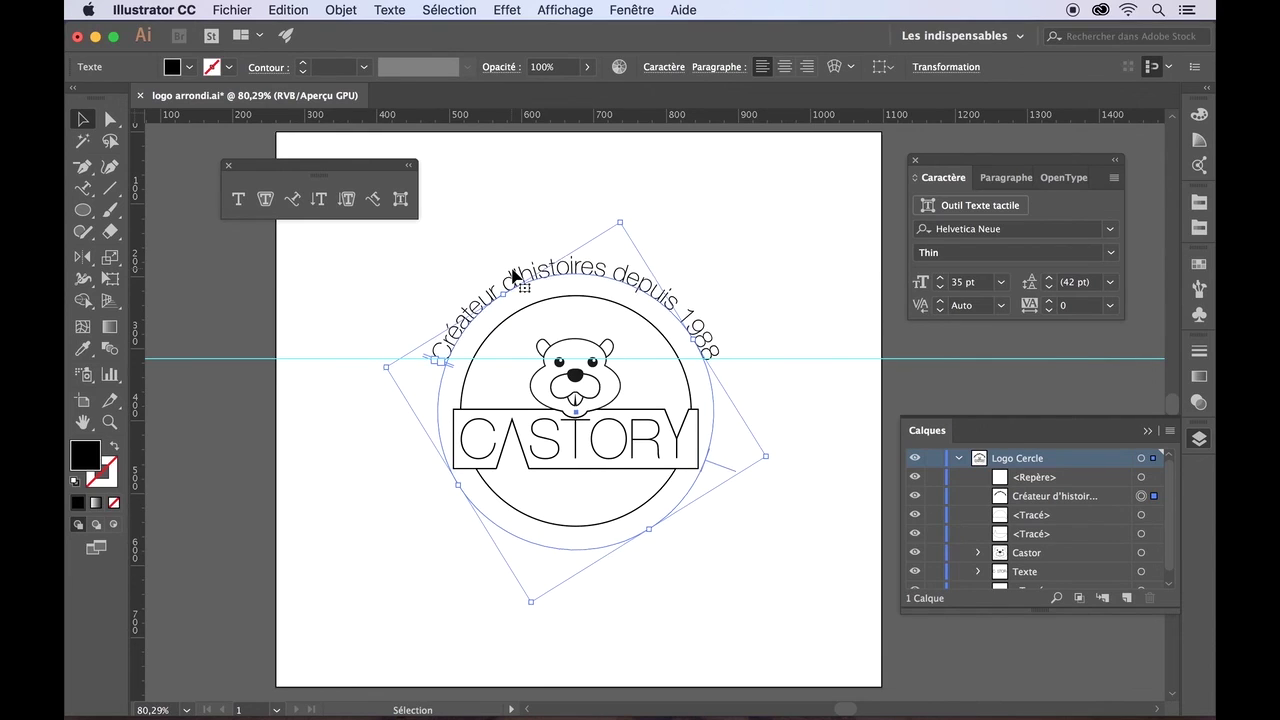
{"action": "key", "text": "Up"}
{"action": "key", "text": "Up"}
{"action": "key", "text": "Up"}
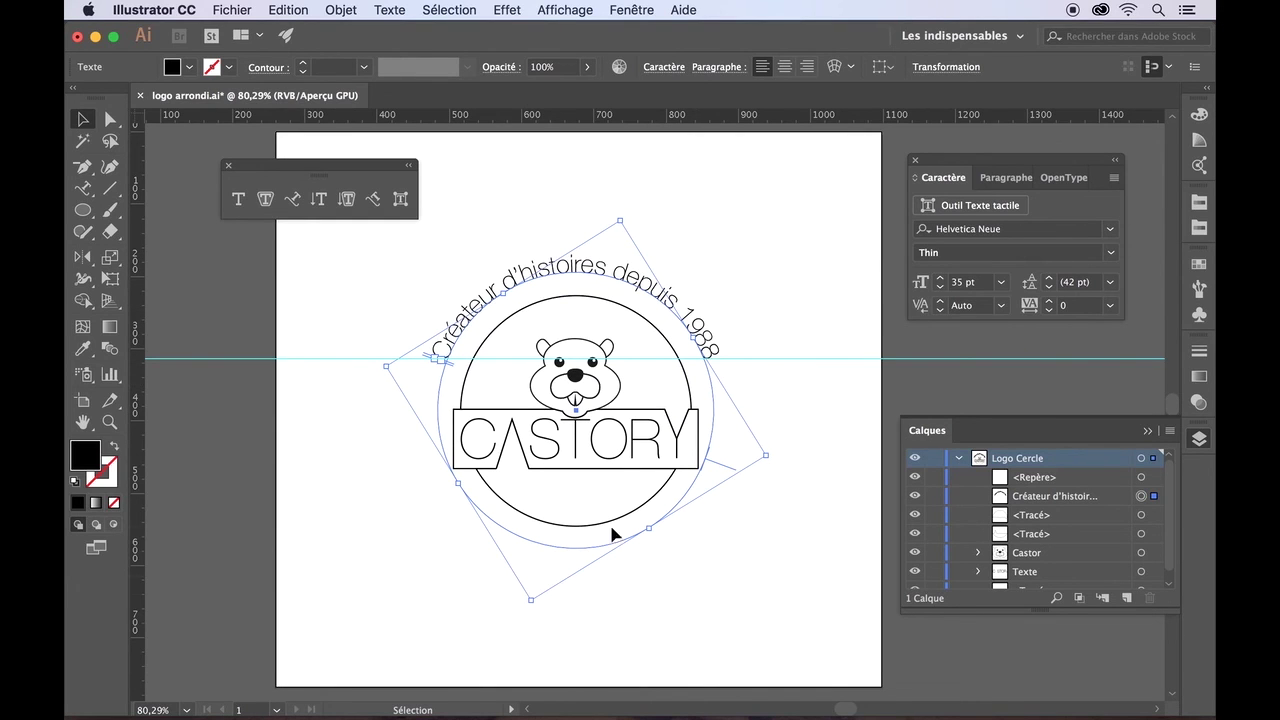
{"action": "left_click_drag", "start_coordinate": [766, 454], "coordinate": [743, 454]}
{"action": "key", "text": "Right"}
{"action": "key", "text": "Right"}
{"action": "key", "text": "Right"}
{"action": "key", "text": "Right"}
{"action": "key", "text": "Right"}
{"action": "key", "text": "Right"}
{"action": "key", "text": "Right"}
{"action": "key", "text": "Right"}
{"action": "key", "text": "Right"}
{"action": "key", "text": "Right"}
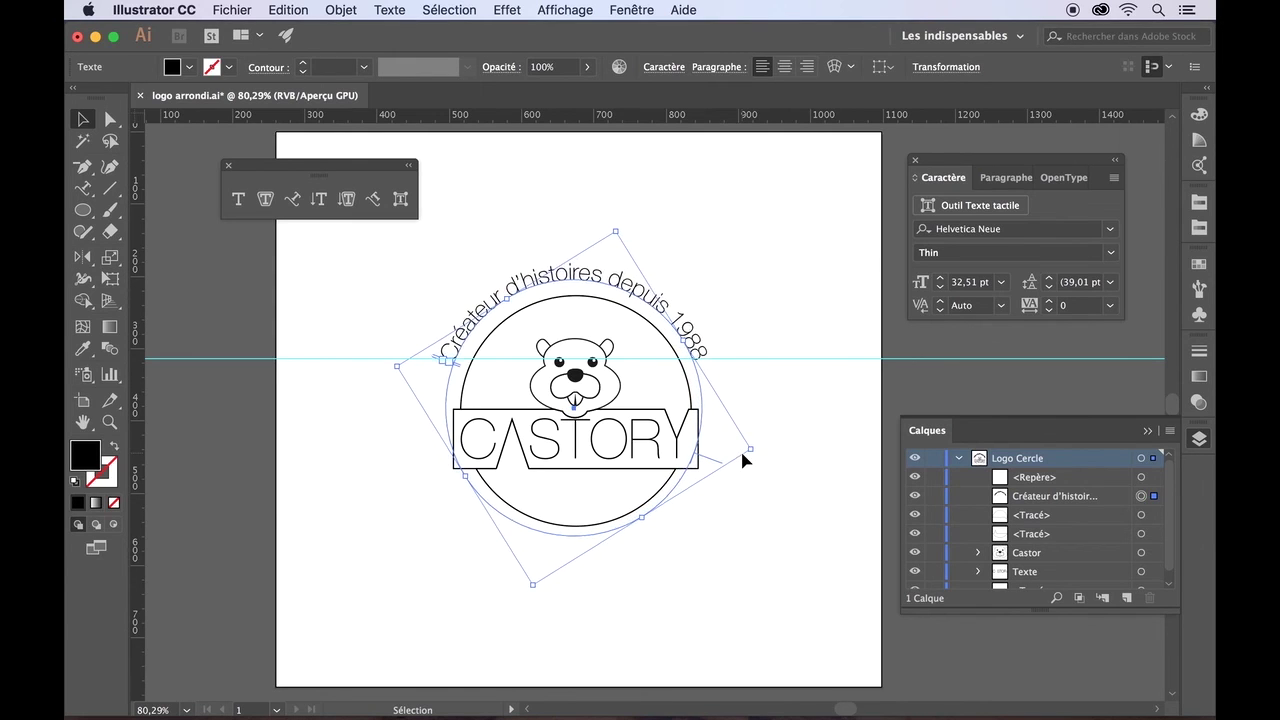
- Try aligning the tagline to the circle as key object, undoing the unwanted alignment
{"action": "left_click", "coordinate": [473, 367], "text": "shift"}
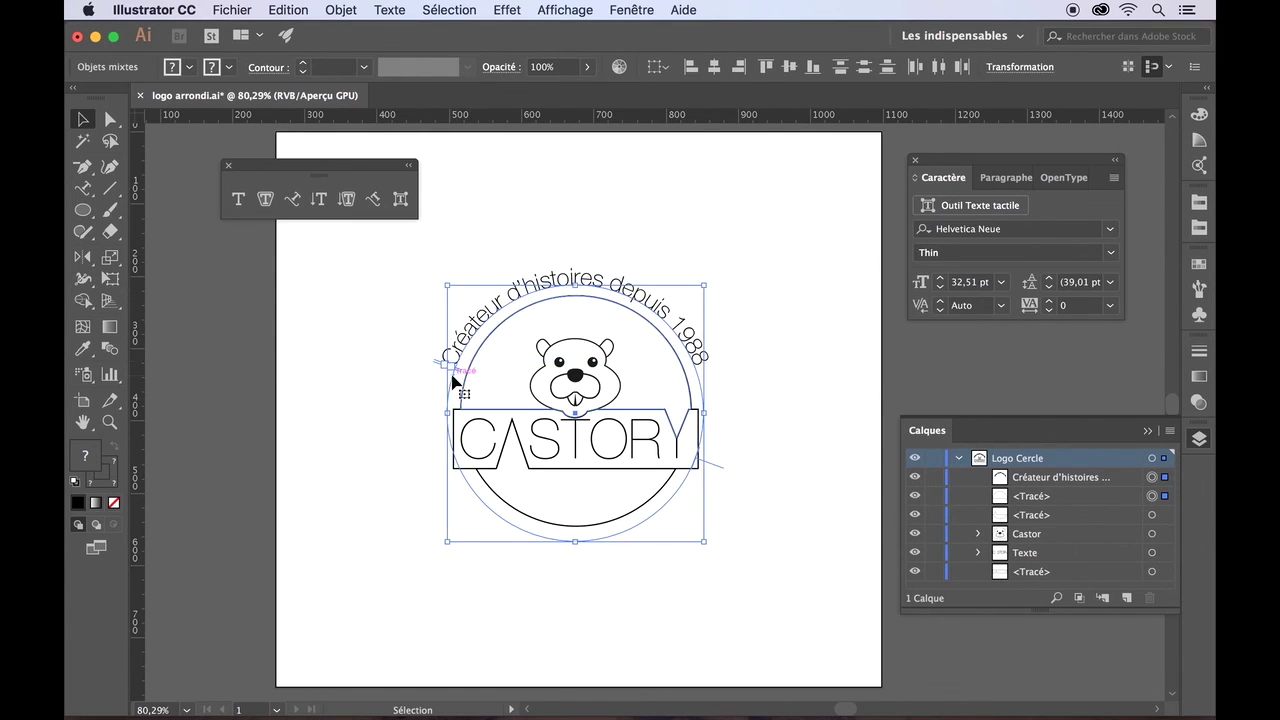
{"action": "left_click", "coordinate": [456, 377]}
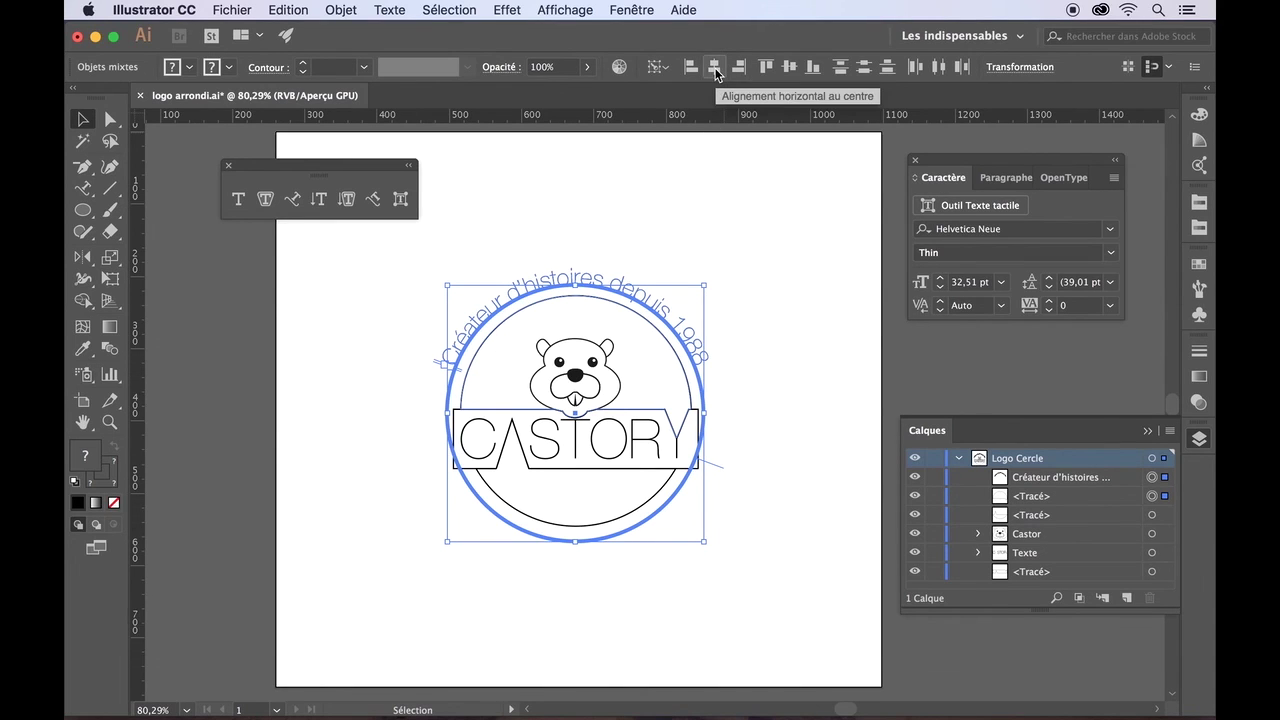
{"action": "left_click", "coordinate": [715, 68]}
{"action": "left_click", "coordinate": [786, 68]}
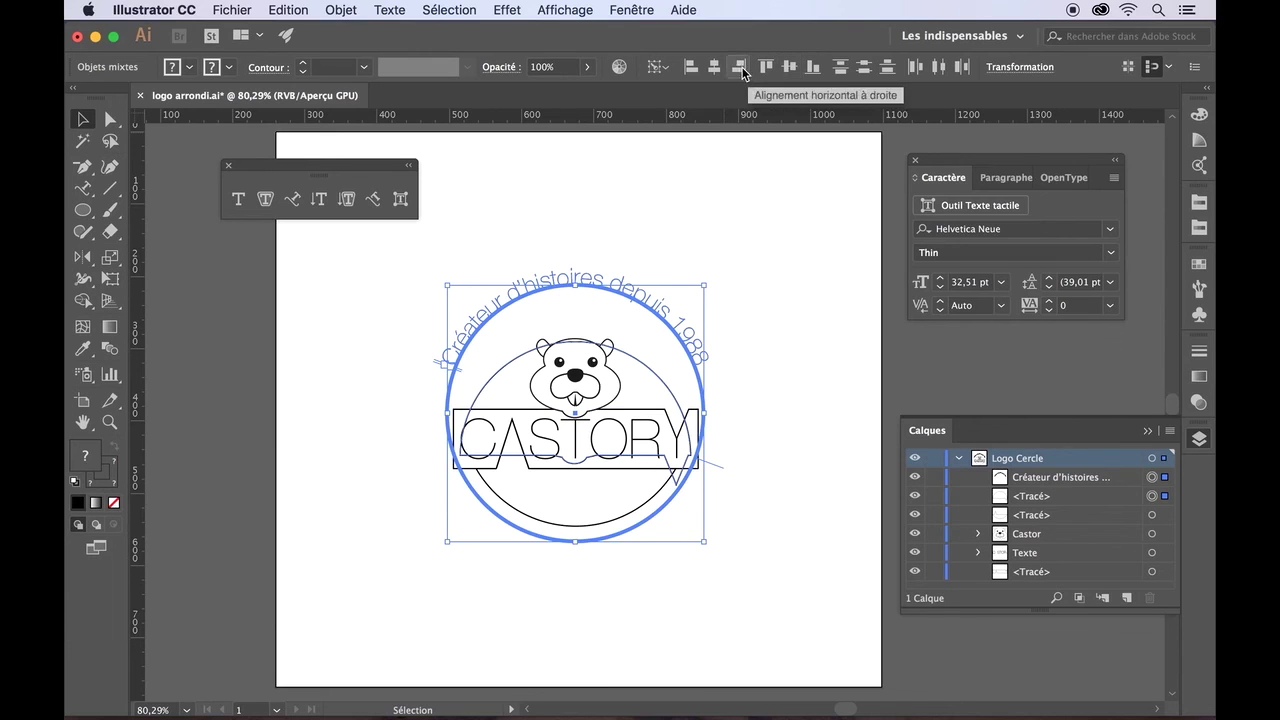
{"action": "left_click", "coordinate": [757, 216]}
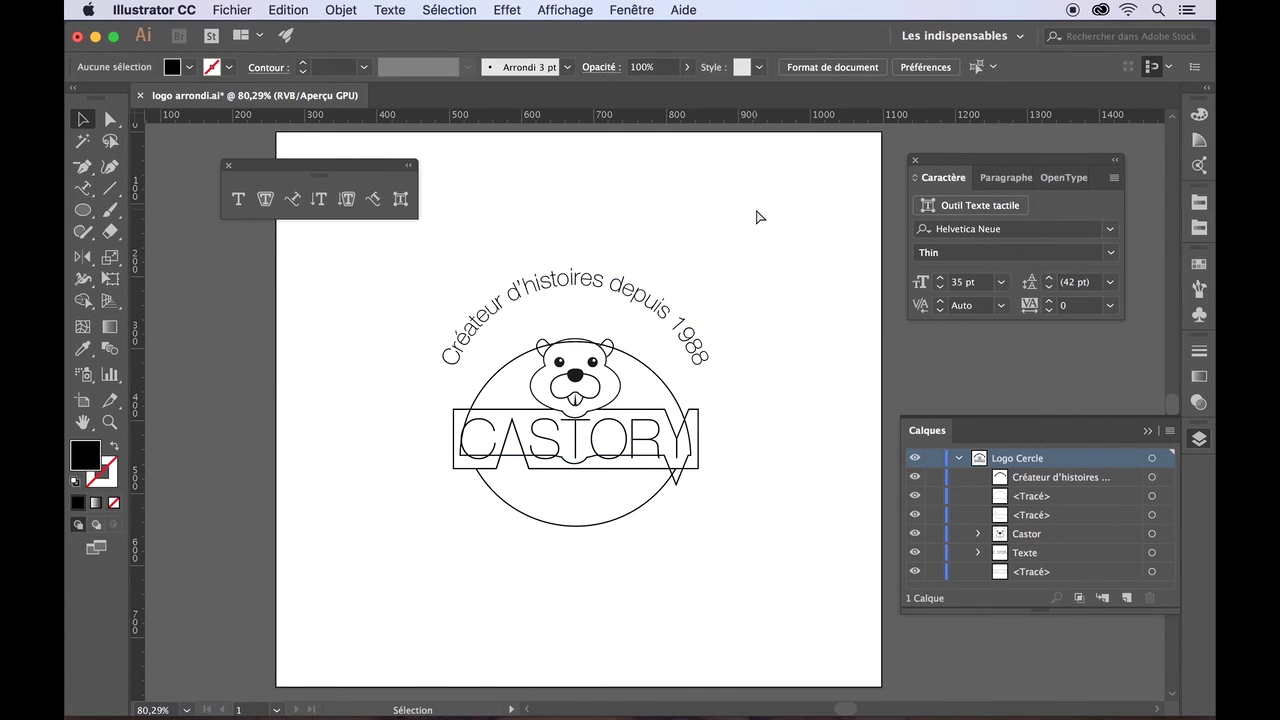
{"action": "key", "text": "super+z"}
{"action": "left_click", "coordinate": [756, 216]}
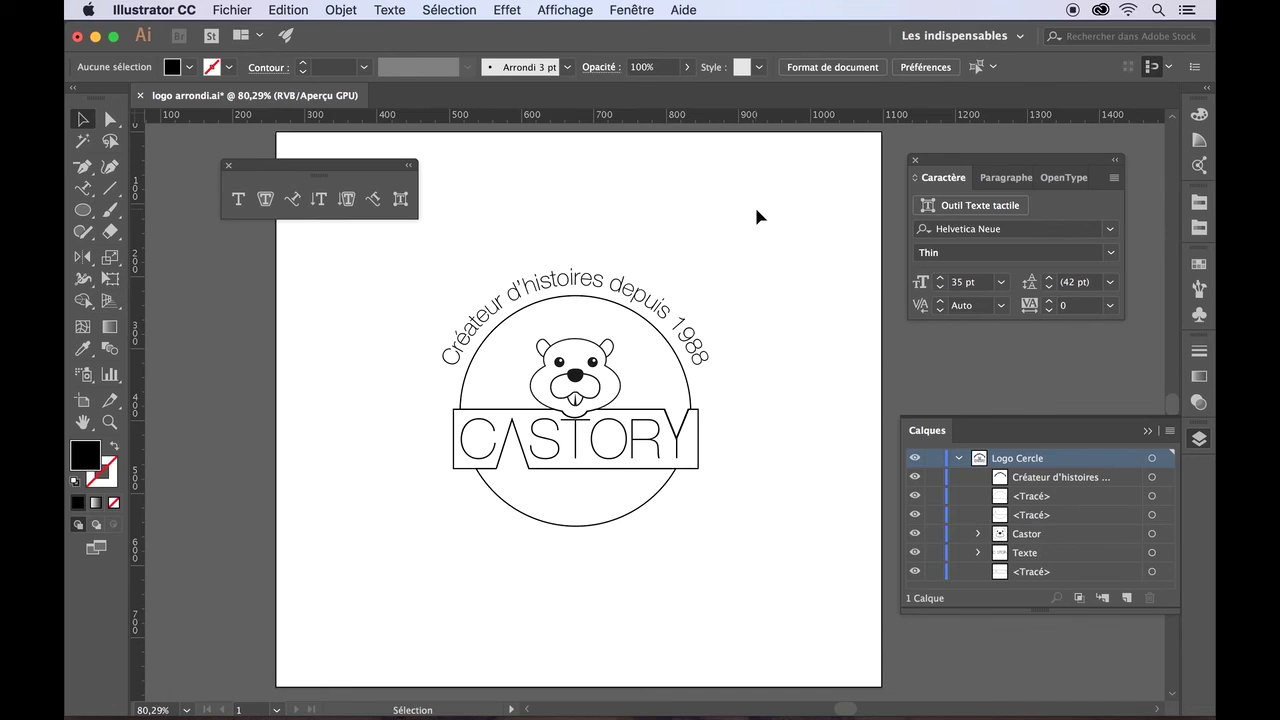
- Group the two circle paths selected in the Layers panel
{"action": "left_click", "coordinate": [1046, 497]}
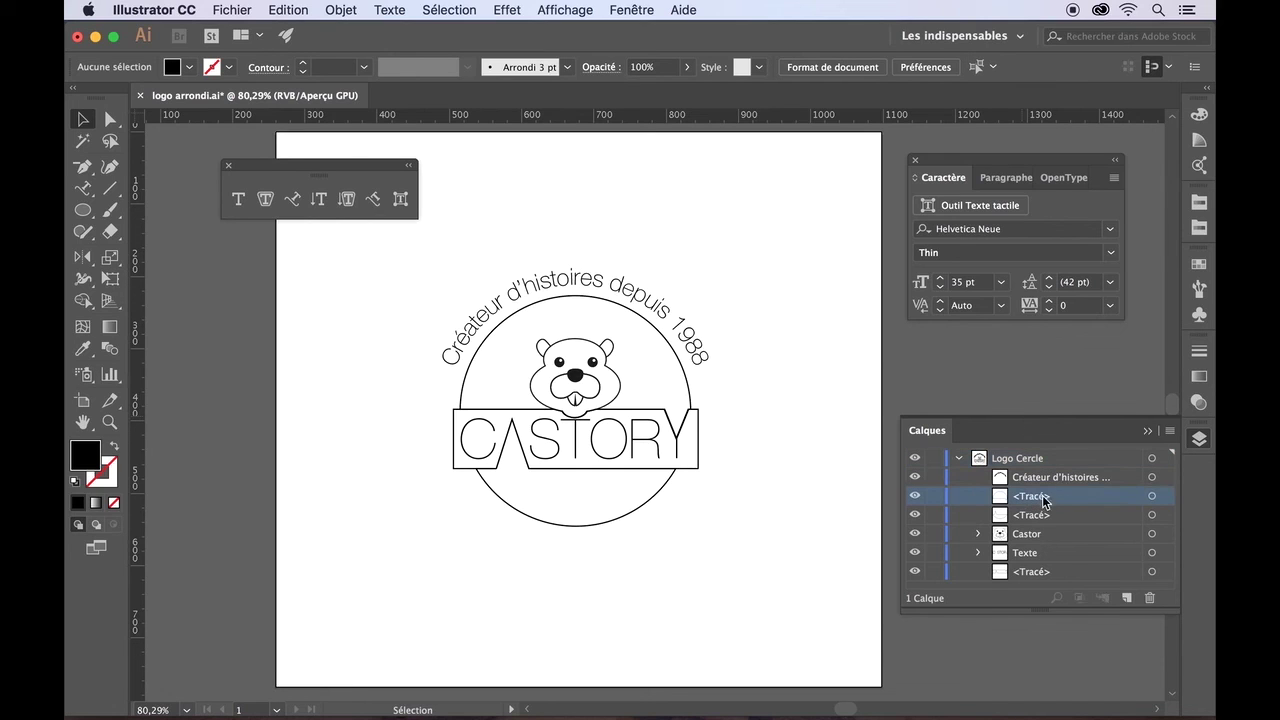
{"action": "left_click", "coordinate": [1152, 496]}
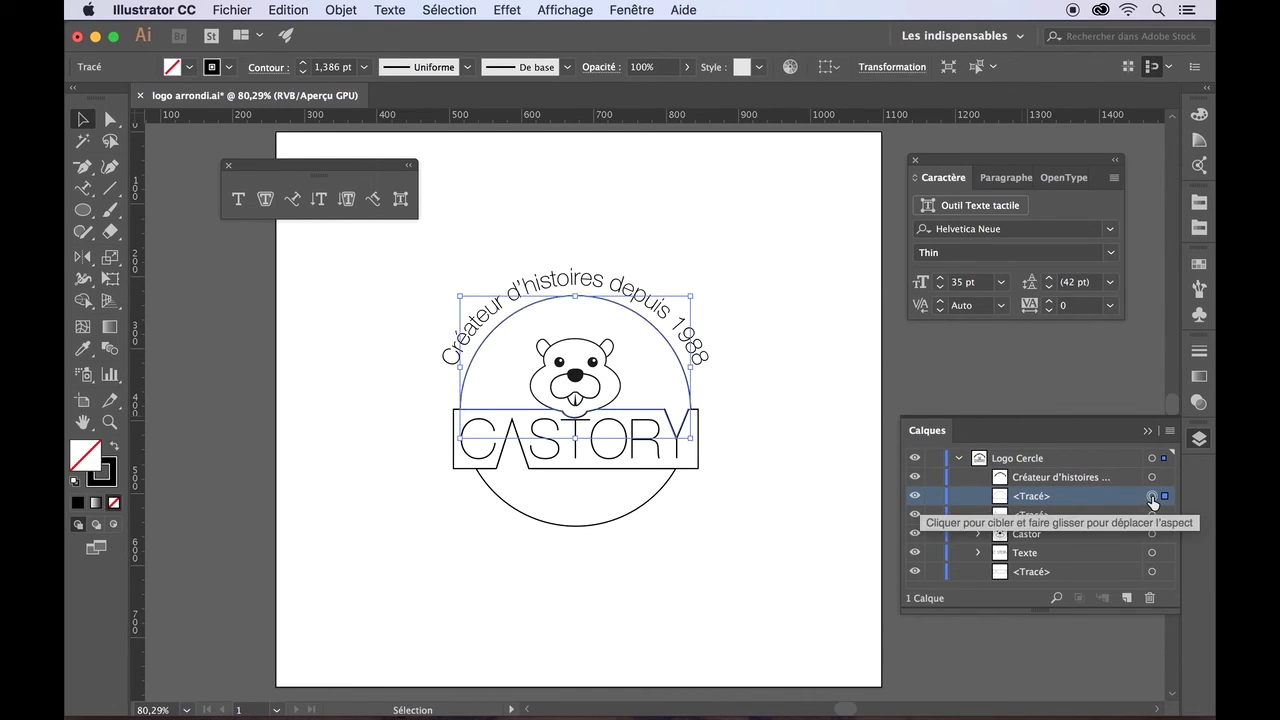
{"action": "left_click", "coordinate": [1152, 516], "text": "shift"}
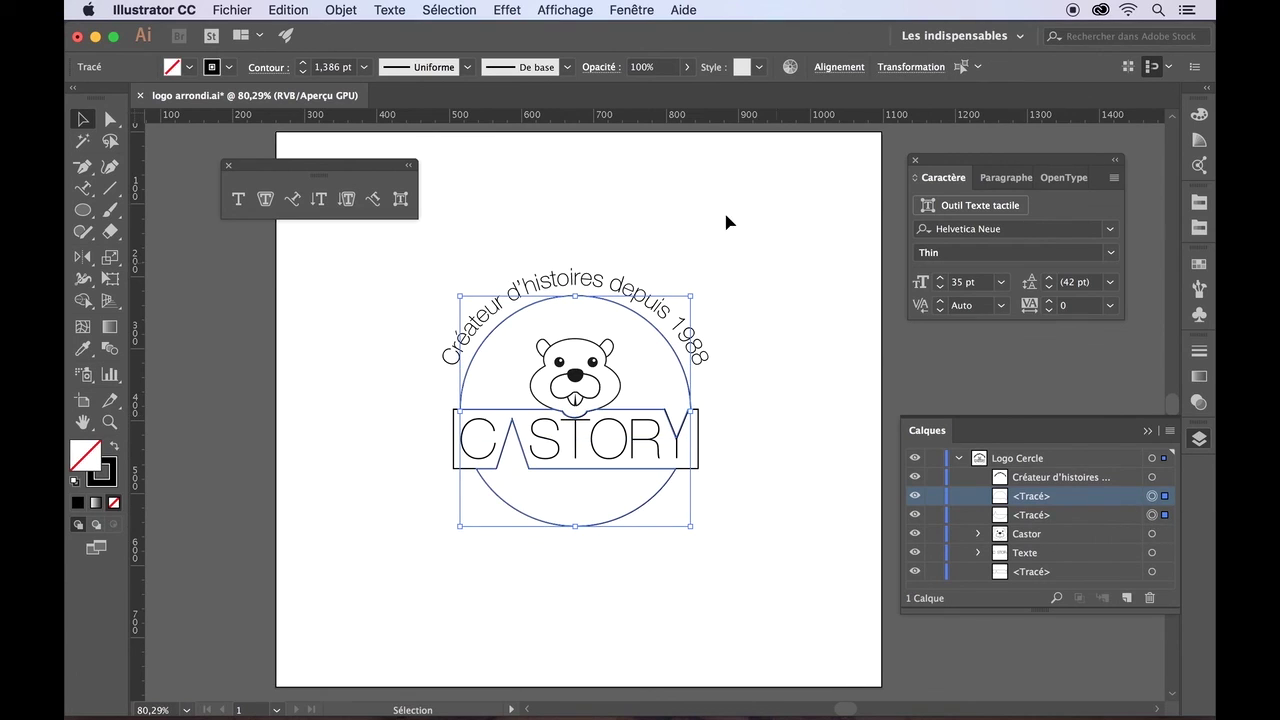
{"action": "left_click", "coordinate": [348, 9]}
{"action": "left_click", "coordinate": [362, 76]}
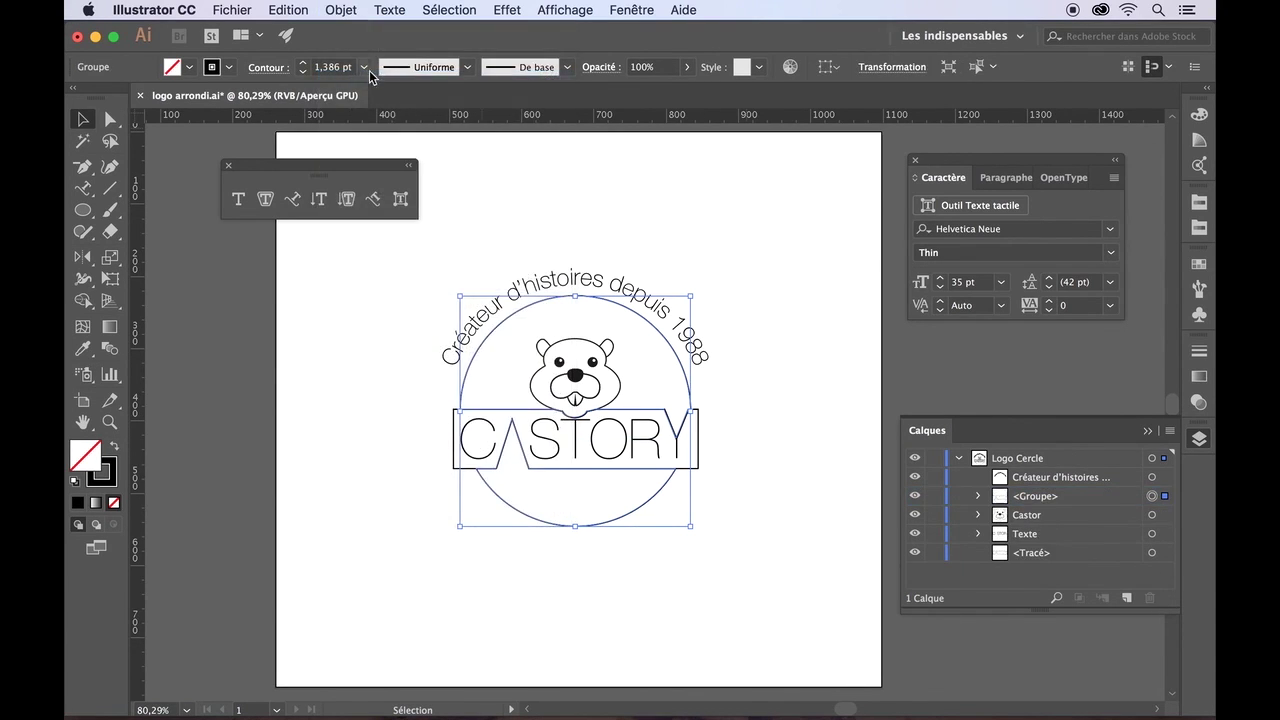
{"action": "left_click", "coordinate": [668, 223]}
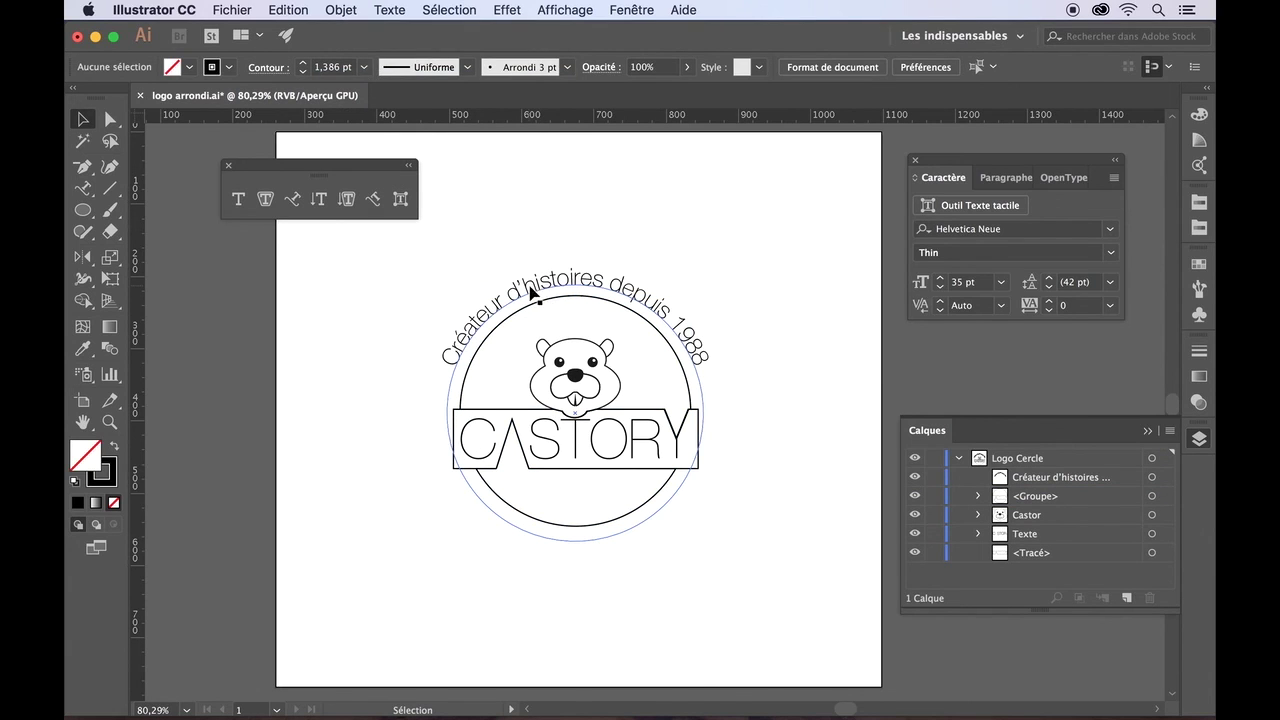
- Vertically centre the tagline on the circle group, using the circle as key object
{"action": "left_click", "coordinate": [531, 289]}
{"action": "left_click", "coordinate": [480, 349], "text": "shift"}
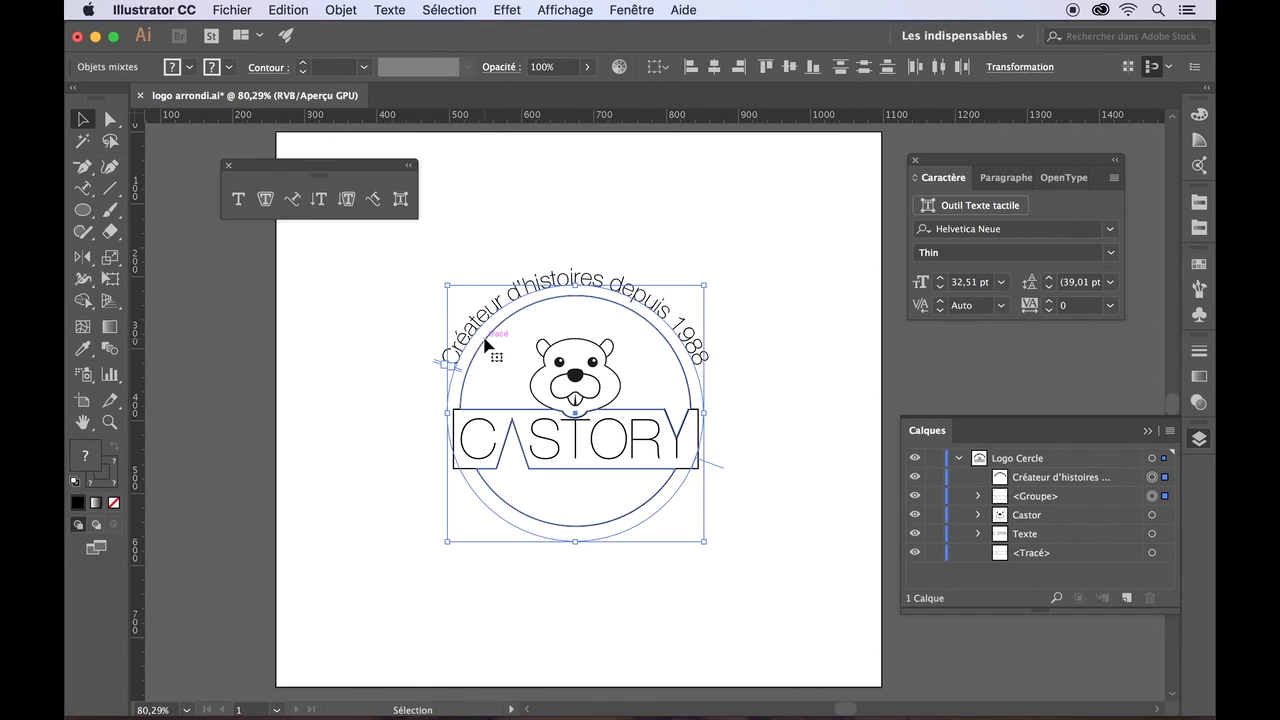
{"action": "left_click", "coordinate": [487, 345]}
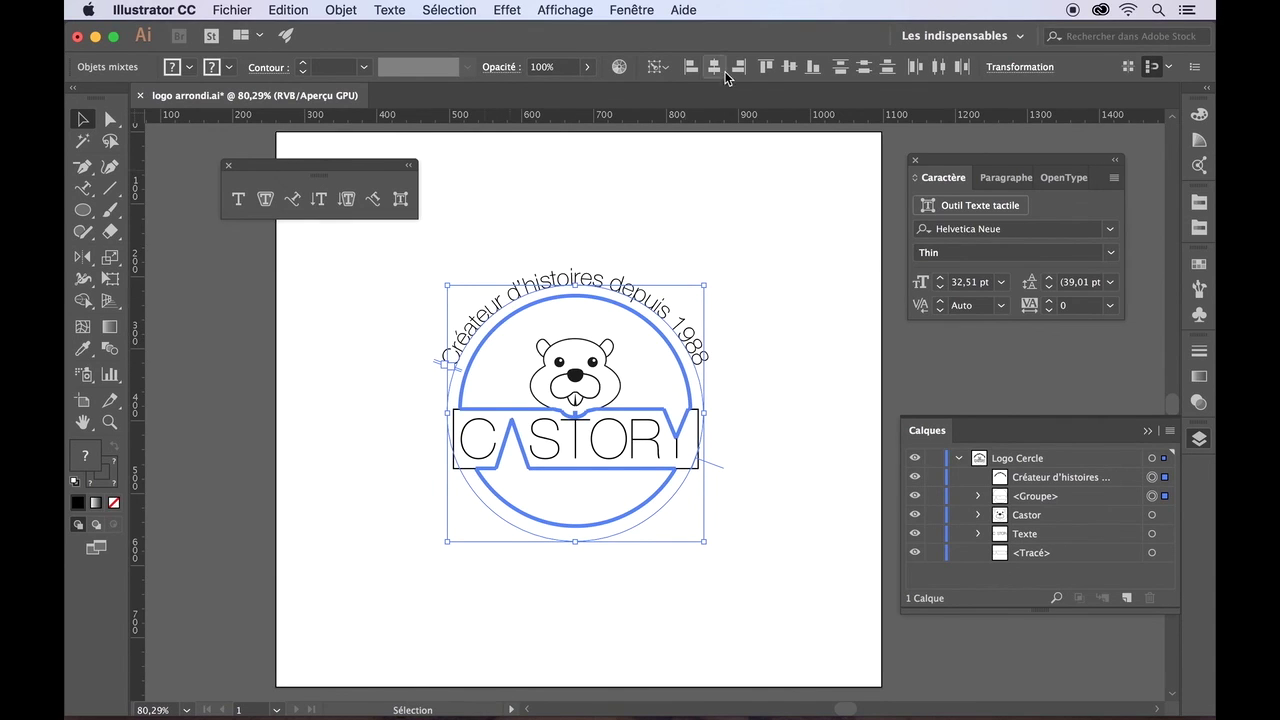
{"action": "left_click", "coordinate": [791, 70]}
{"action": "left_click", "coordinate": [775, 258]}
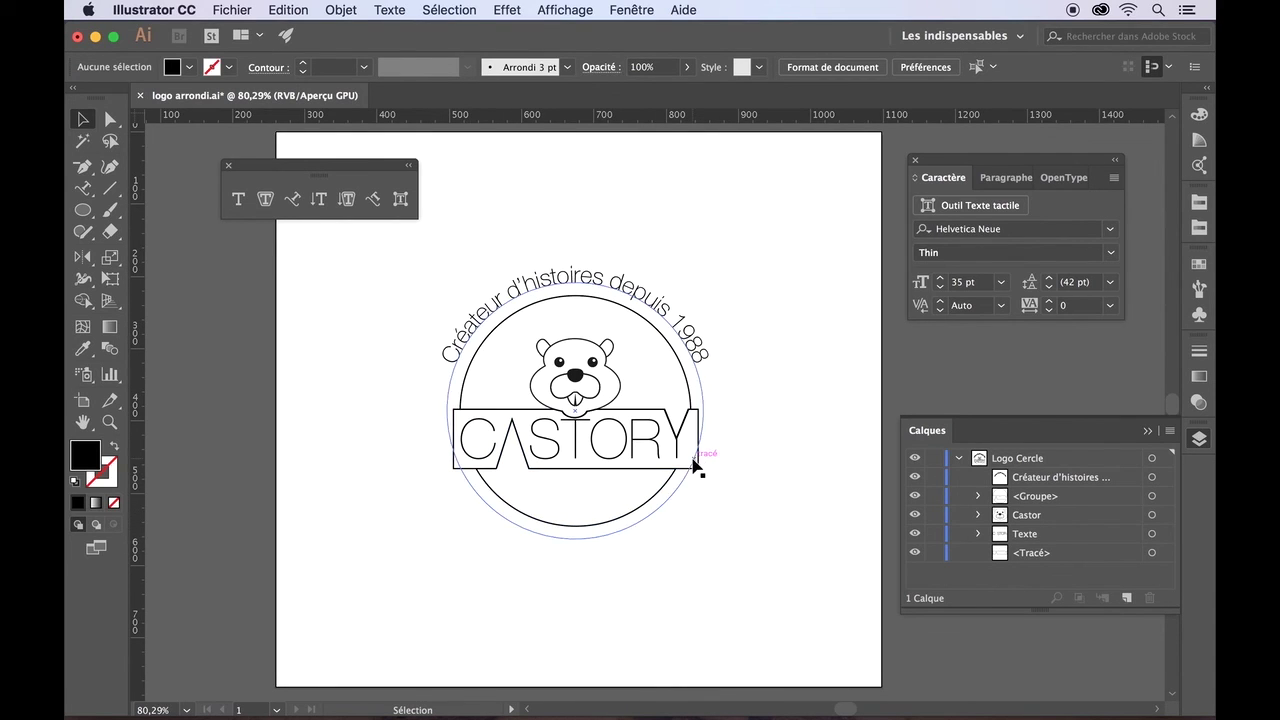
{"action": "left_click", "coordinate": [83, 188]}
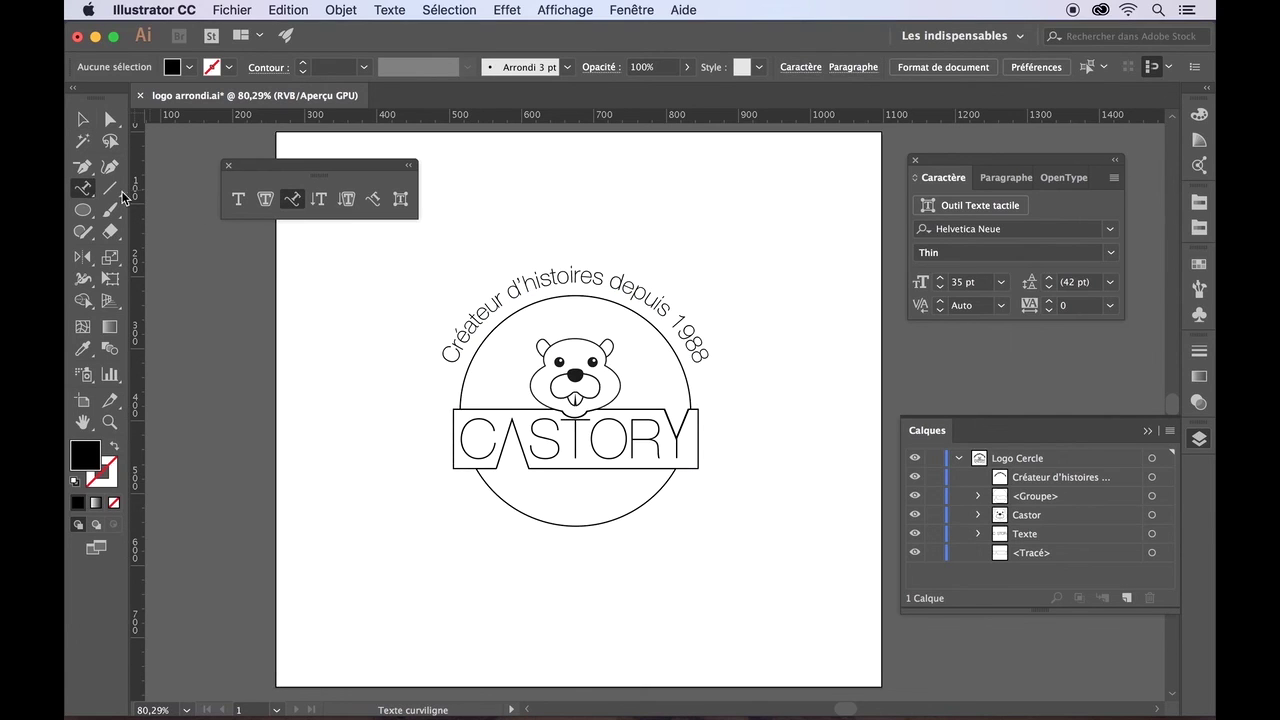
- Open the tagline's Type on a Path Options with preview, keeping the Arc-en-ciel effect
{"action": "left_click", "coordinate": [675, 322]}
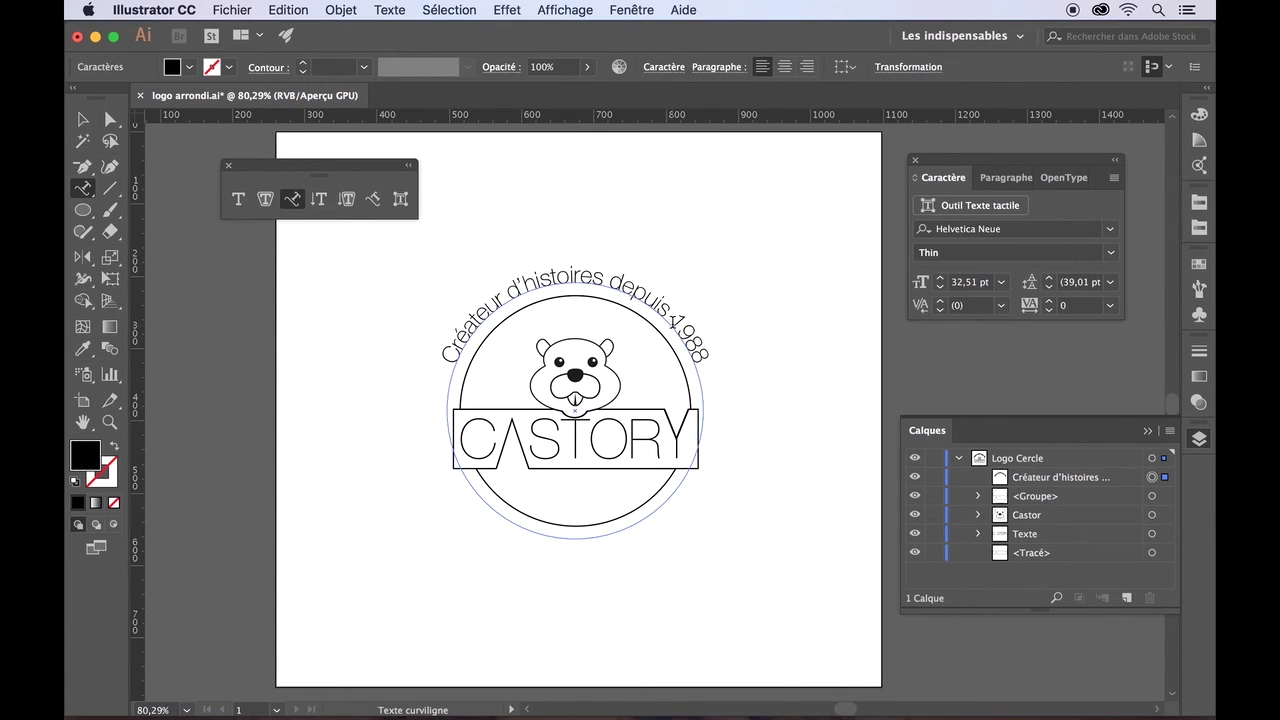
{"action": "left_click", "coordinate": [396, 9]}
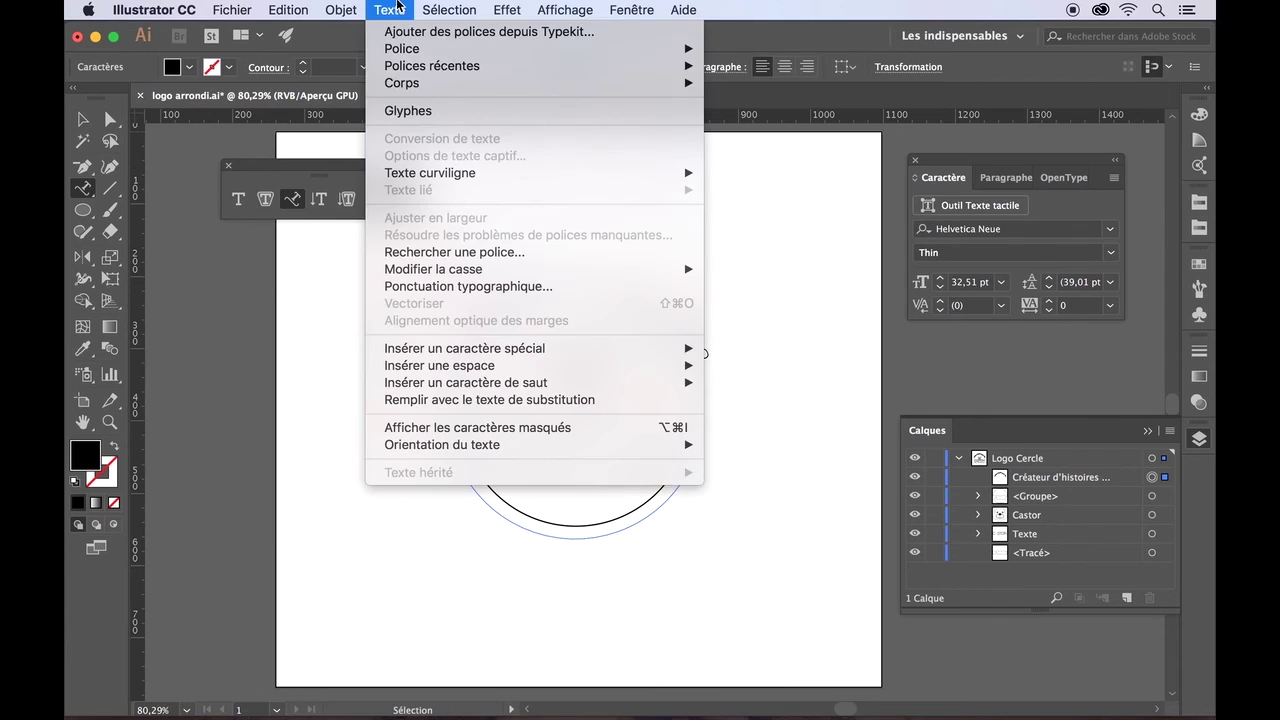
{"action": "mouse_move", "coordinate": [428, 172]}
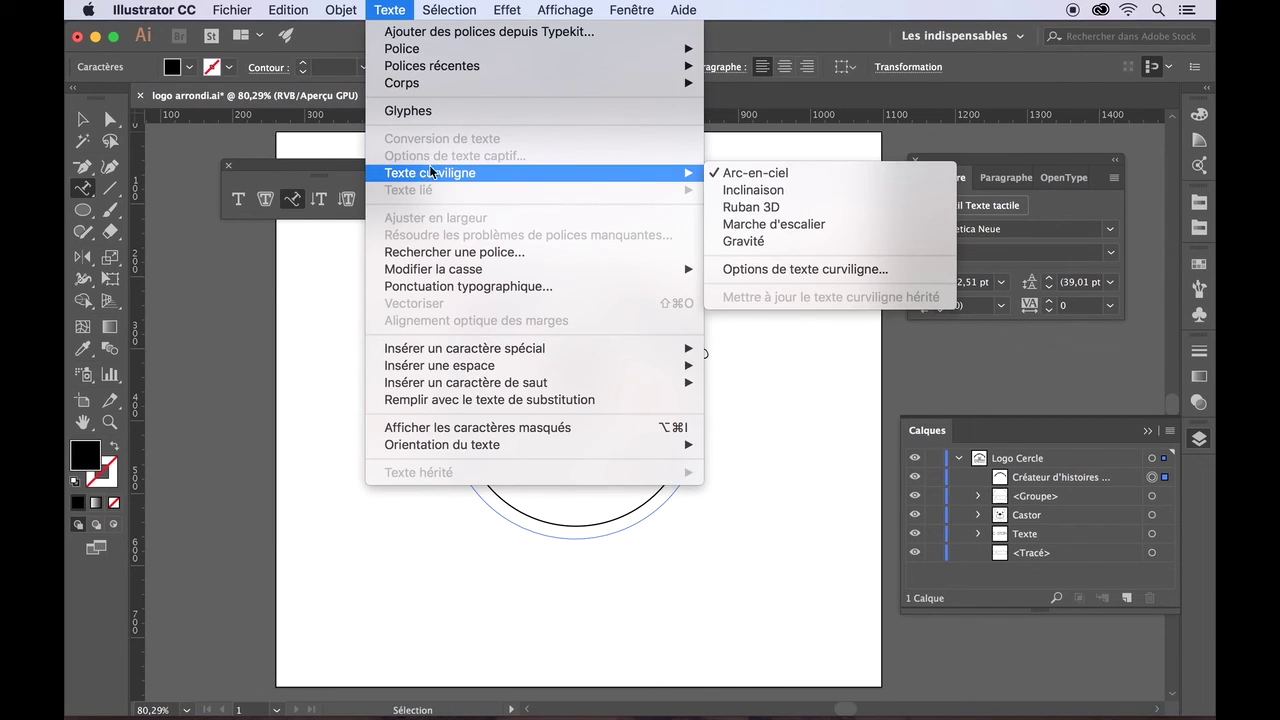
{"action": "left_click", "coordinate": [755, 268]}
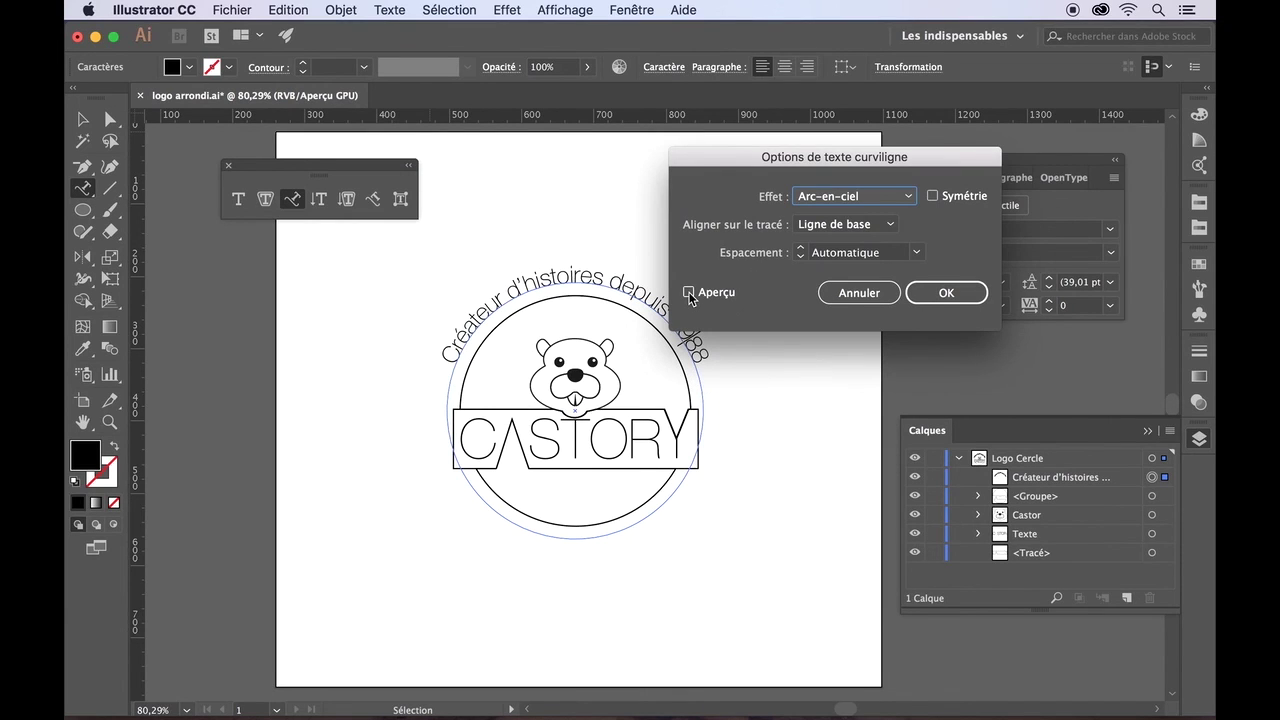
{"action": "left_click", "coordinate": [688, 293]}
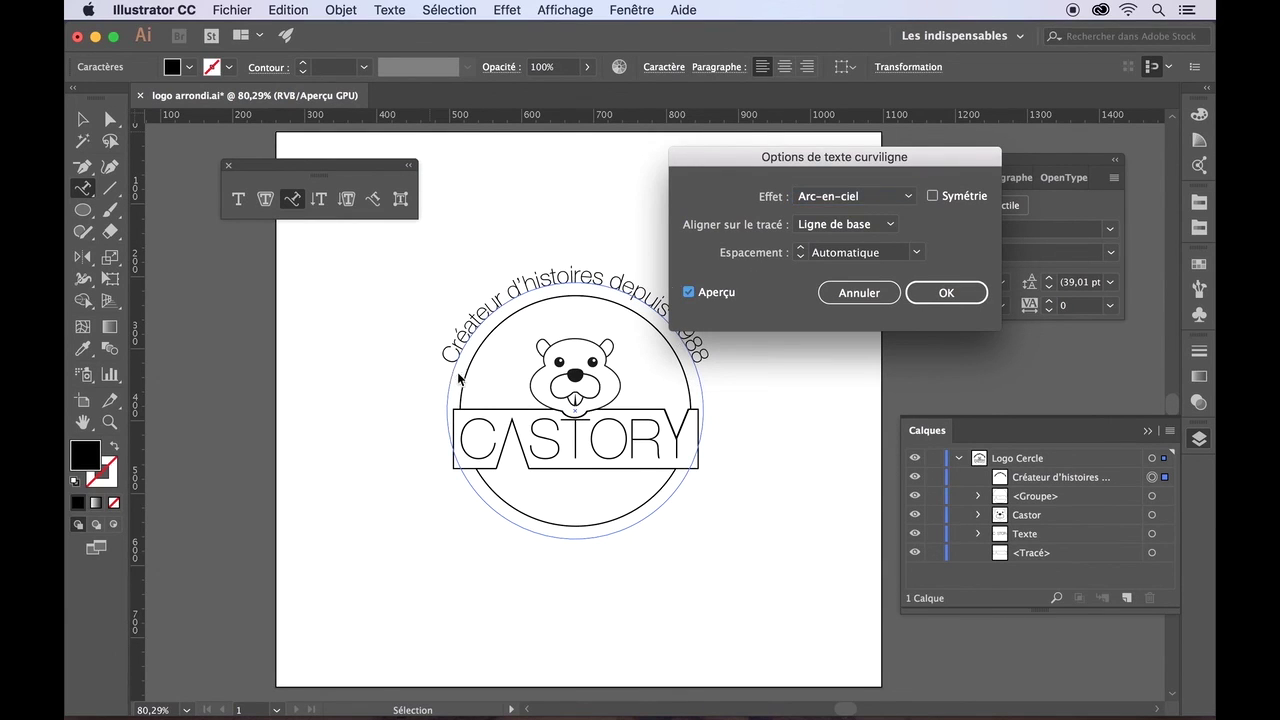
{"action": "left_click", "coordinate": [908, 197]}
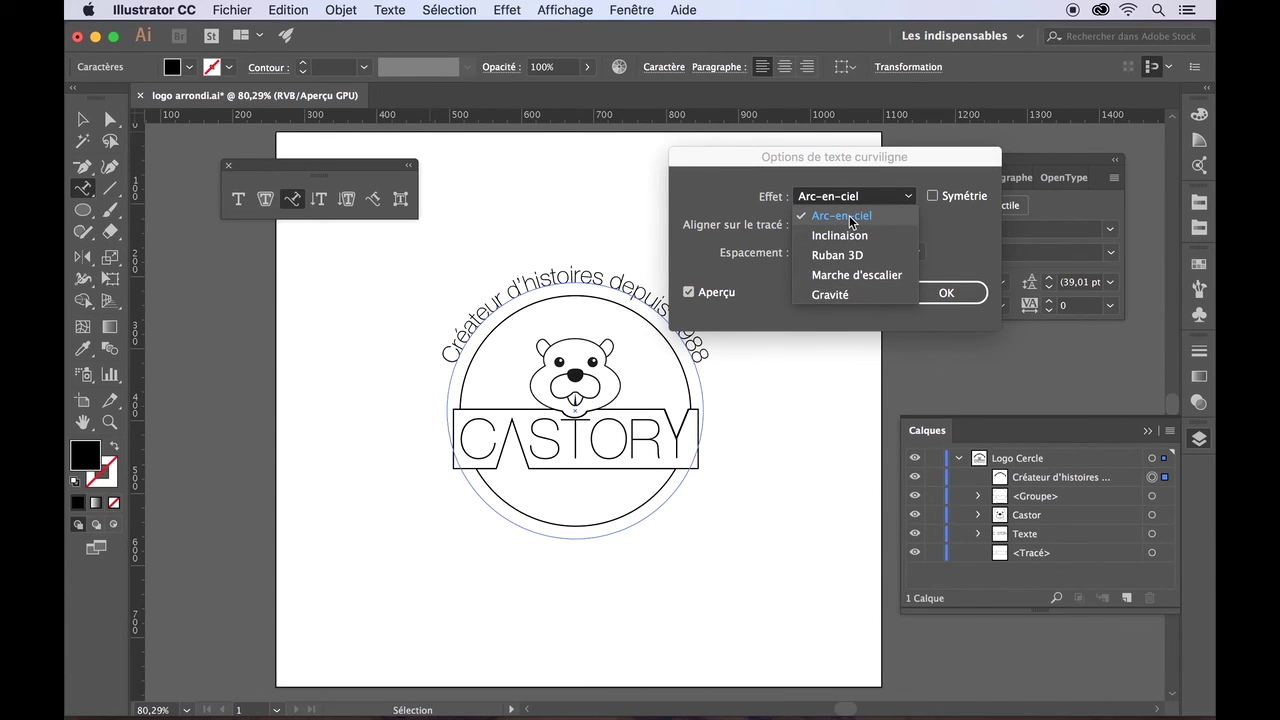
{"action": "left_click", "coordinate": [849, 215]}
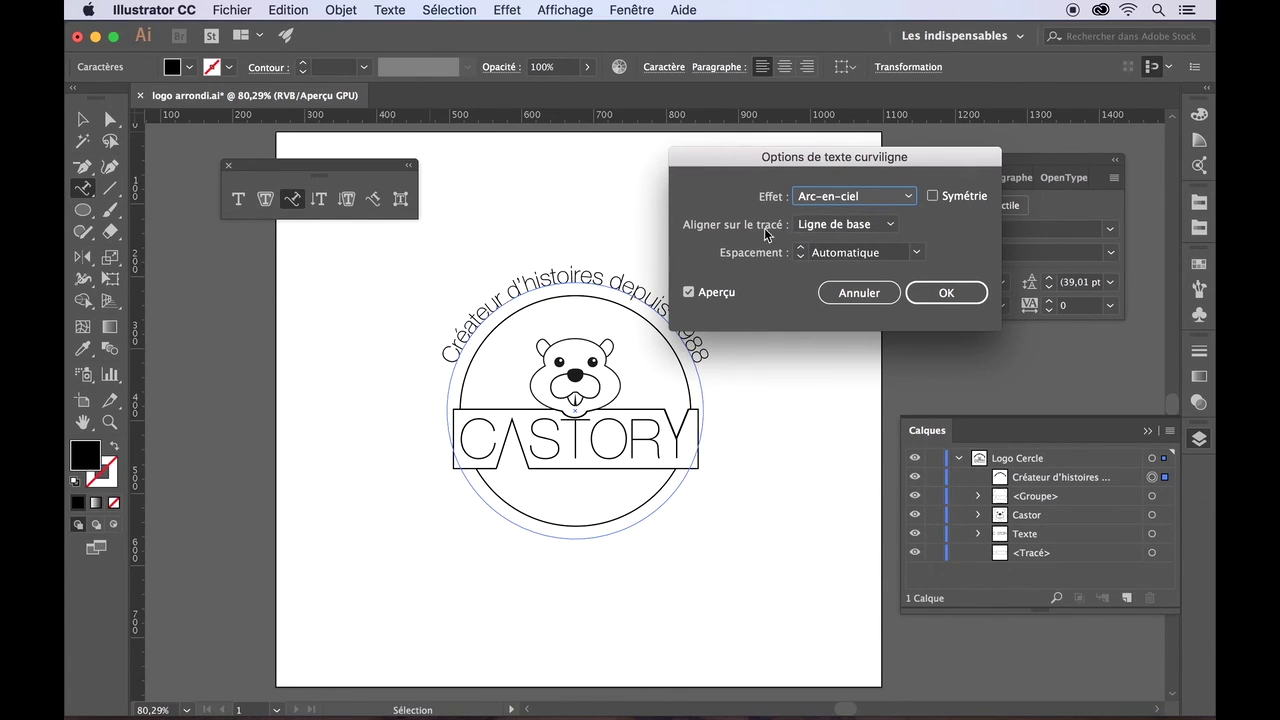
- Compare Descender and Ascender path alignments, settling on Centre
{"action": "left_click", "coordinate": [891, 226]}
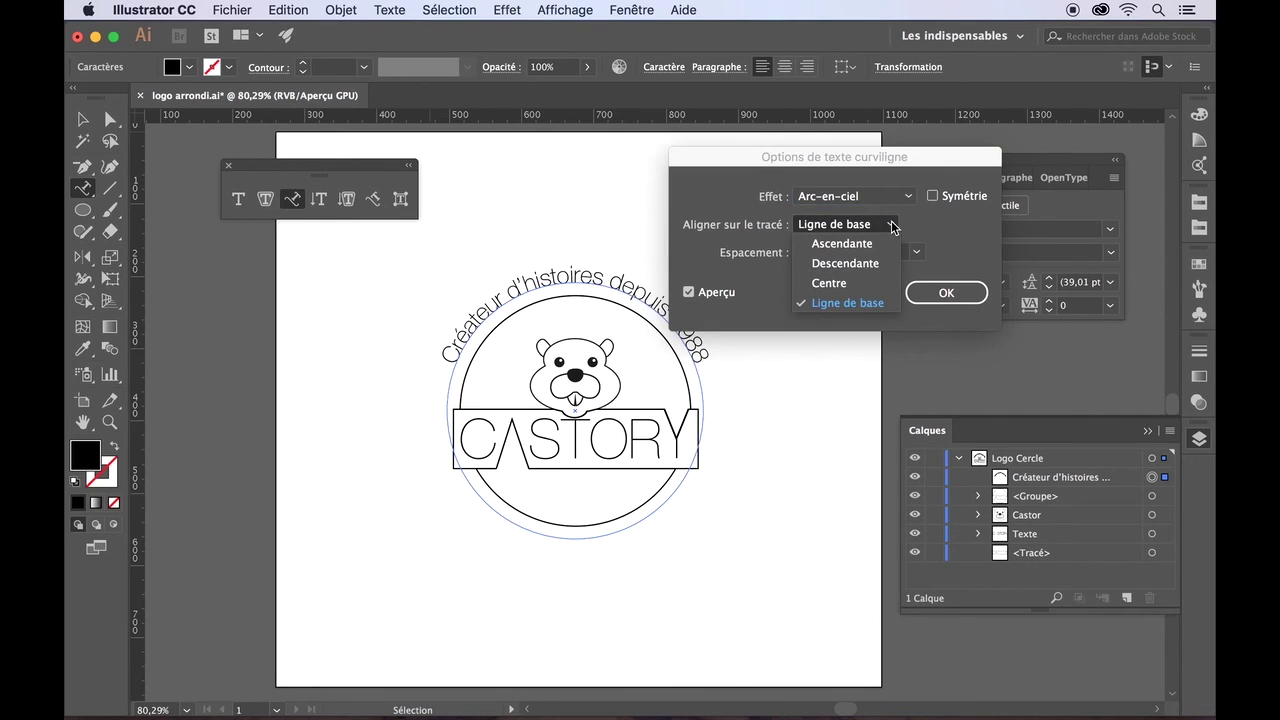
{"action": "left_click", "coordinate": [847, 283]}
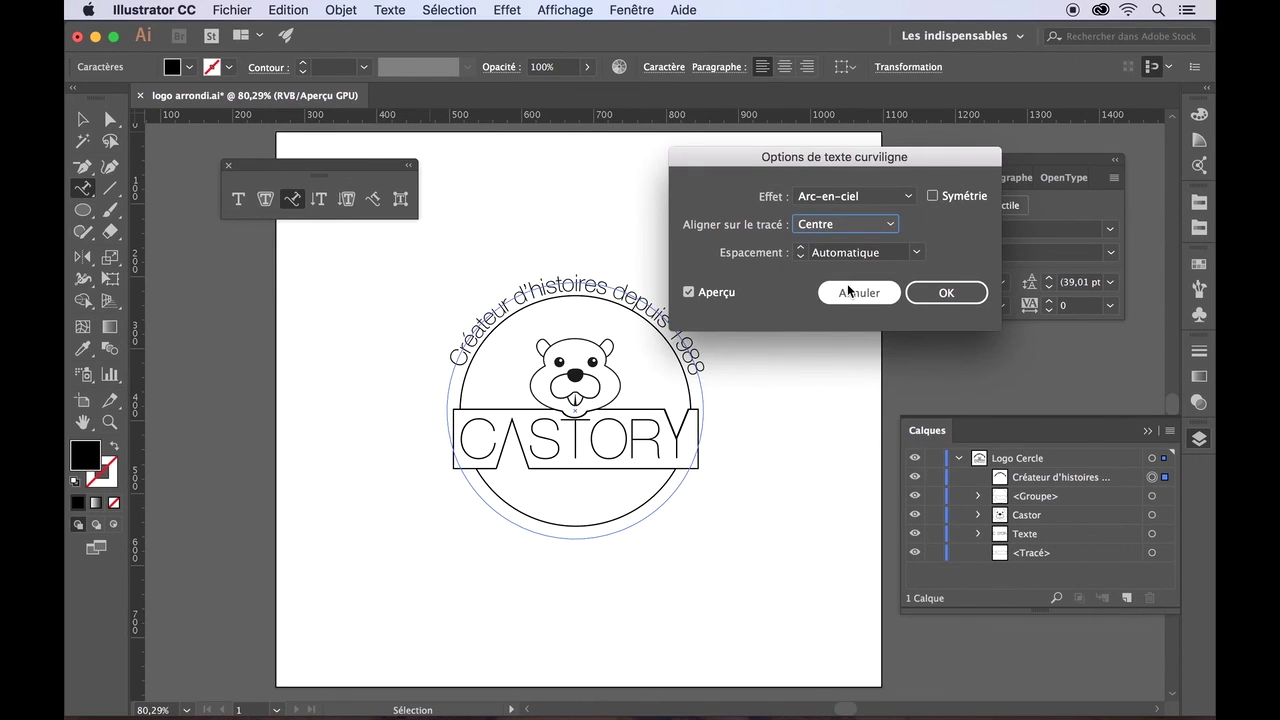
{"action": "left_click", "coordinate": [896, 228]}
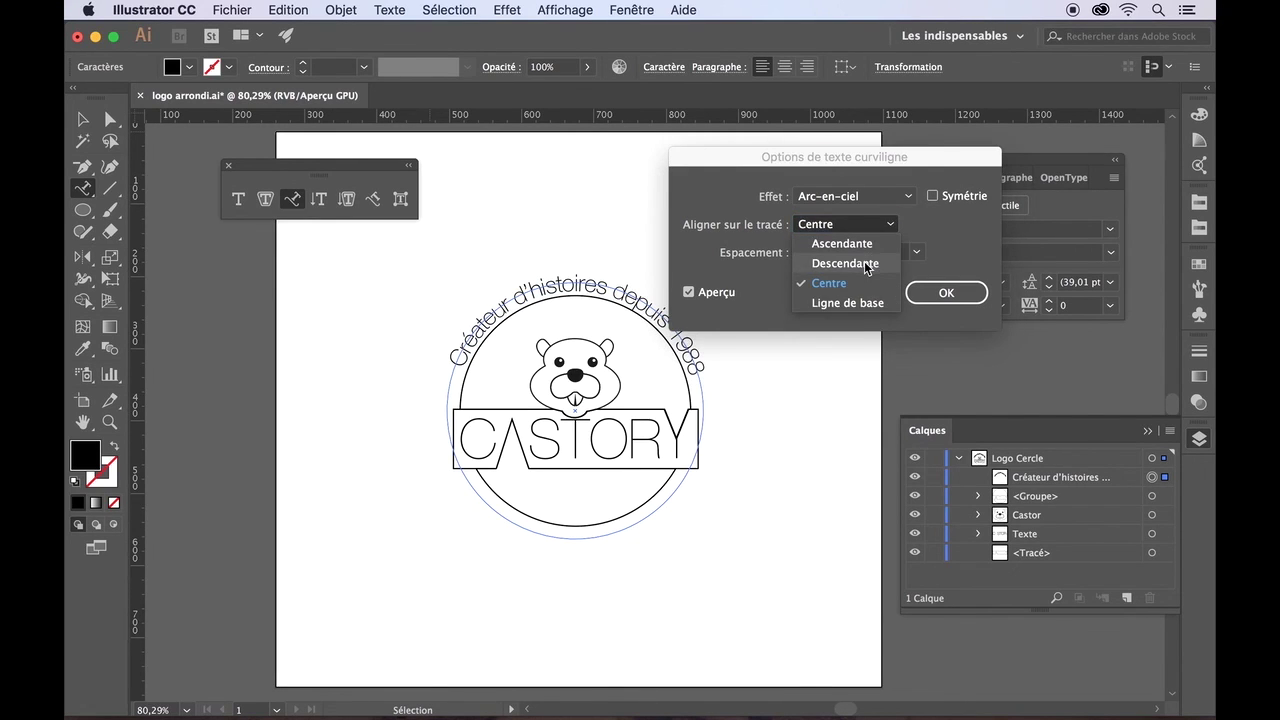
{"action": "left_click", "coordinate": [866, 264]}
{"action": "left_click", "coordinate": [882, 228]}
{"action": "left_click", "coordinate": [876, 240]}
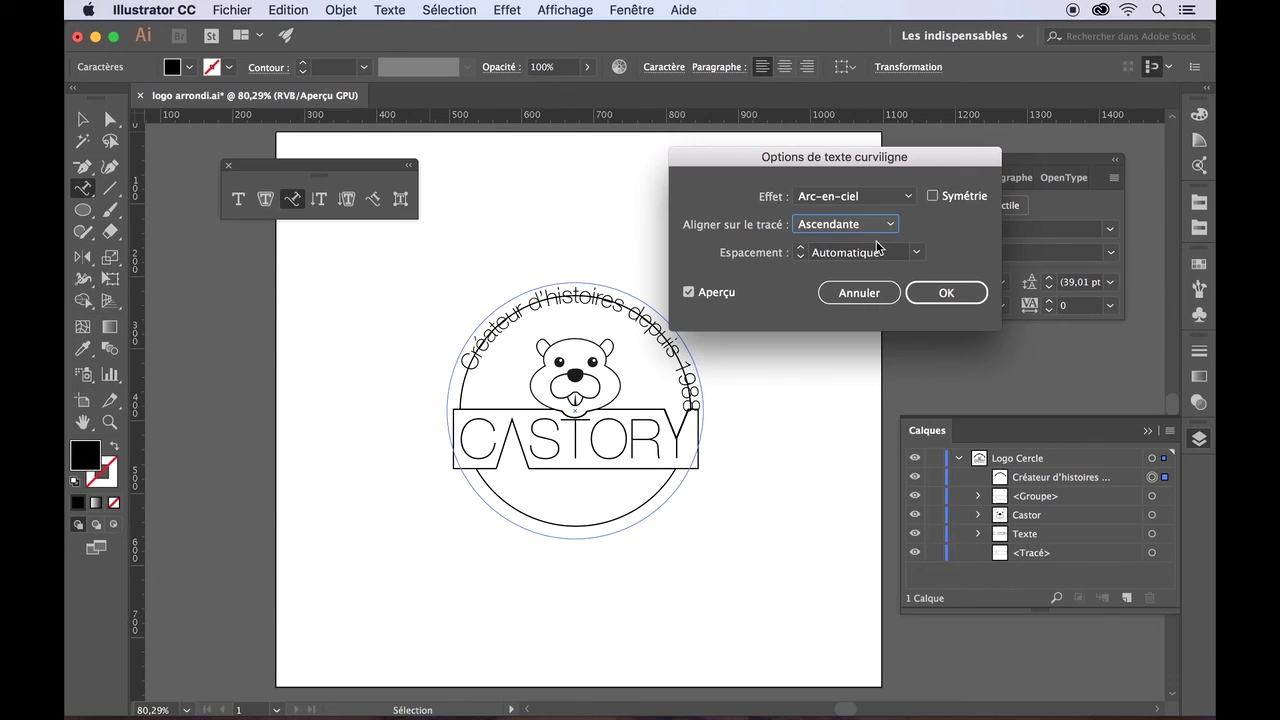
{"action": "left_click", "coordinate": [887, 228]}
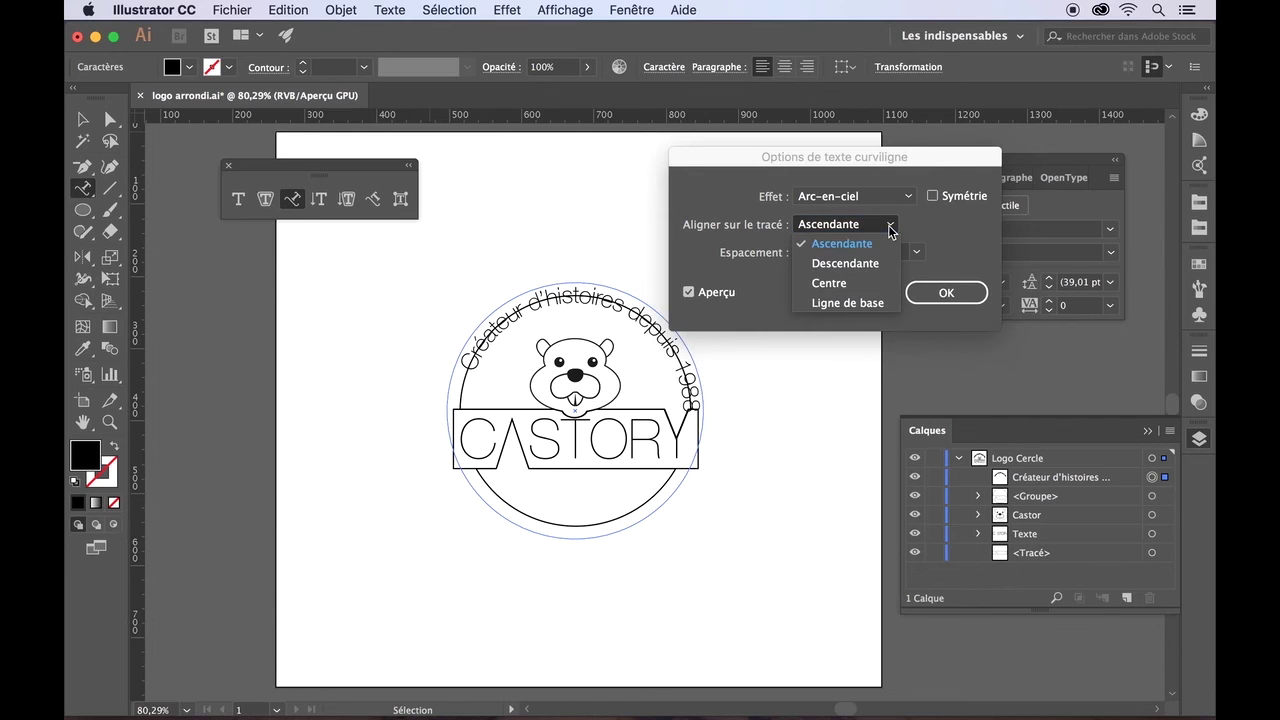
{"action": "left_click", "coordinate": [862, 284]}
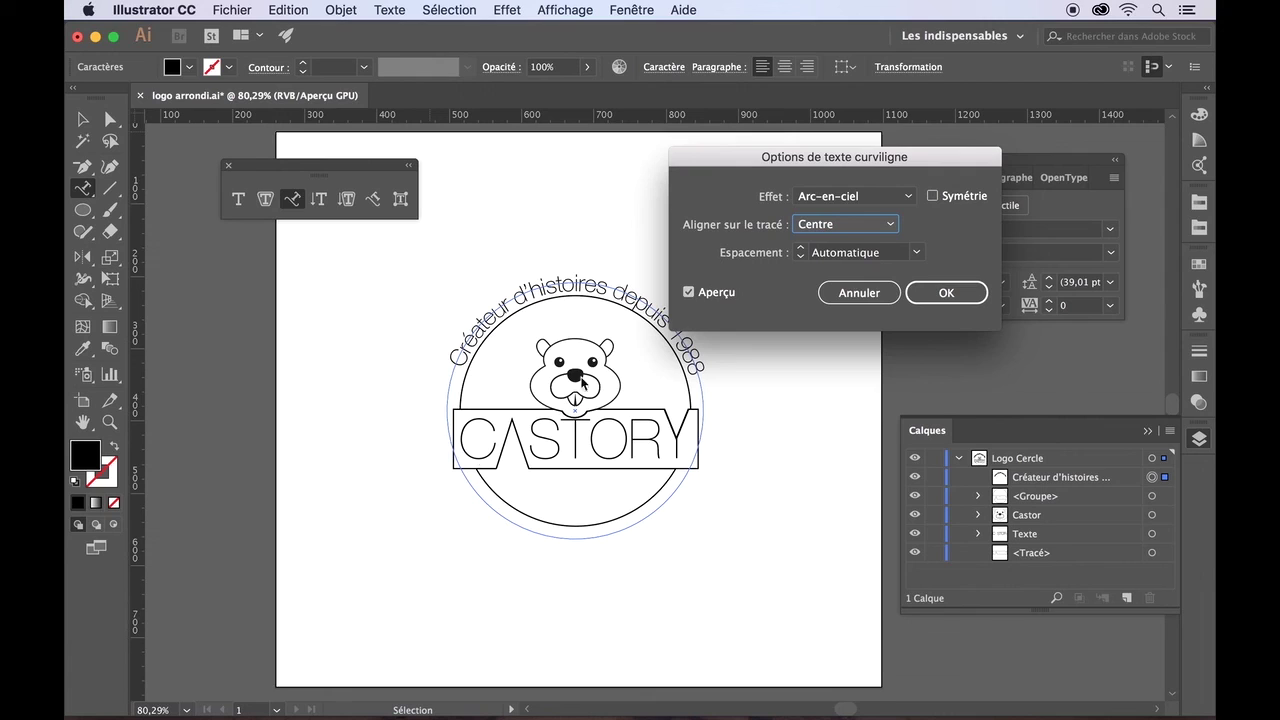
- Leave Flip unchecked, confirm the path text options, and deselect the logo
{"action": "left_click", "coordinate": [934, 196]}
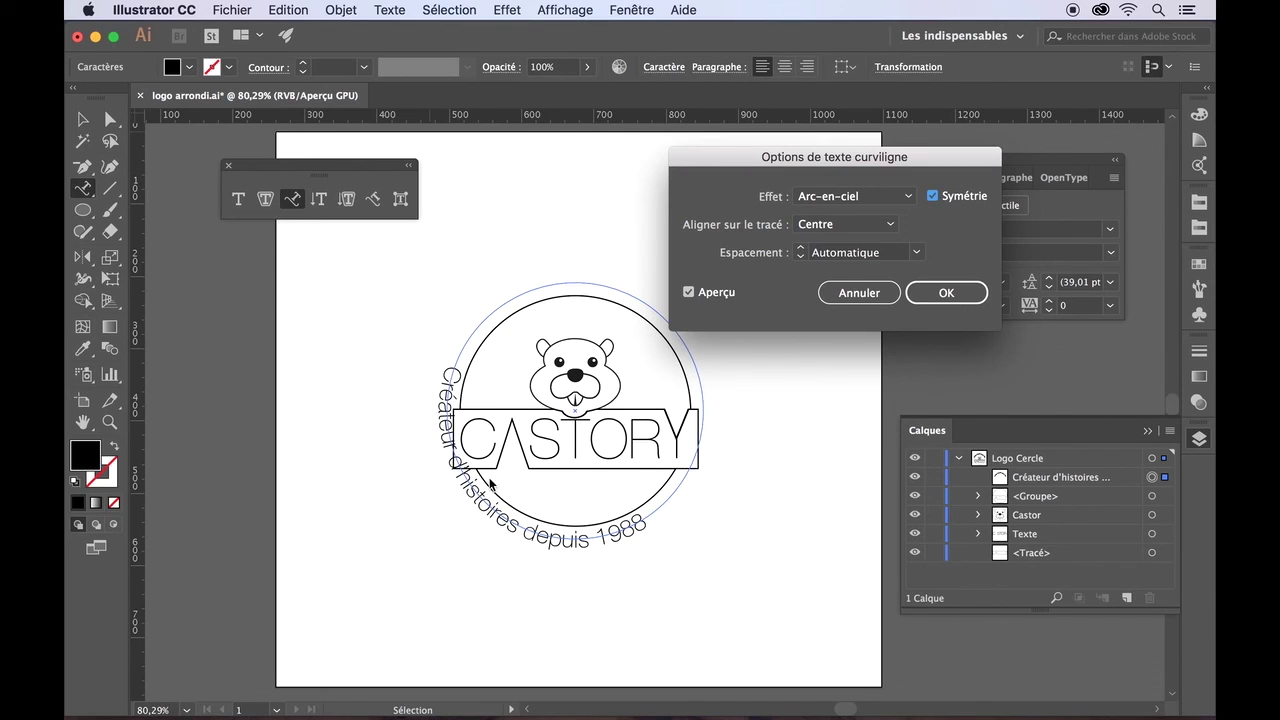
{"action": "left_click", "coordinate": [934, 196]}
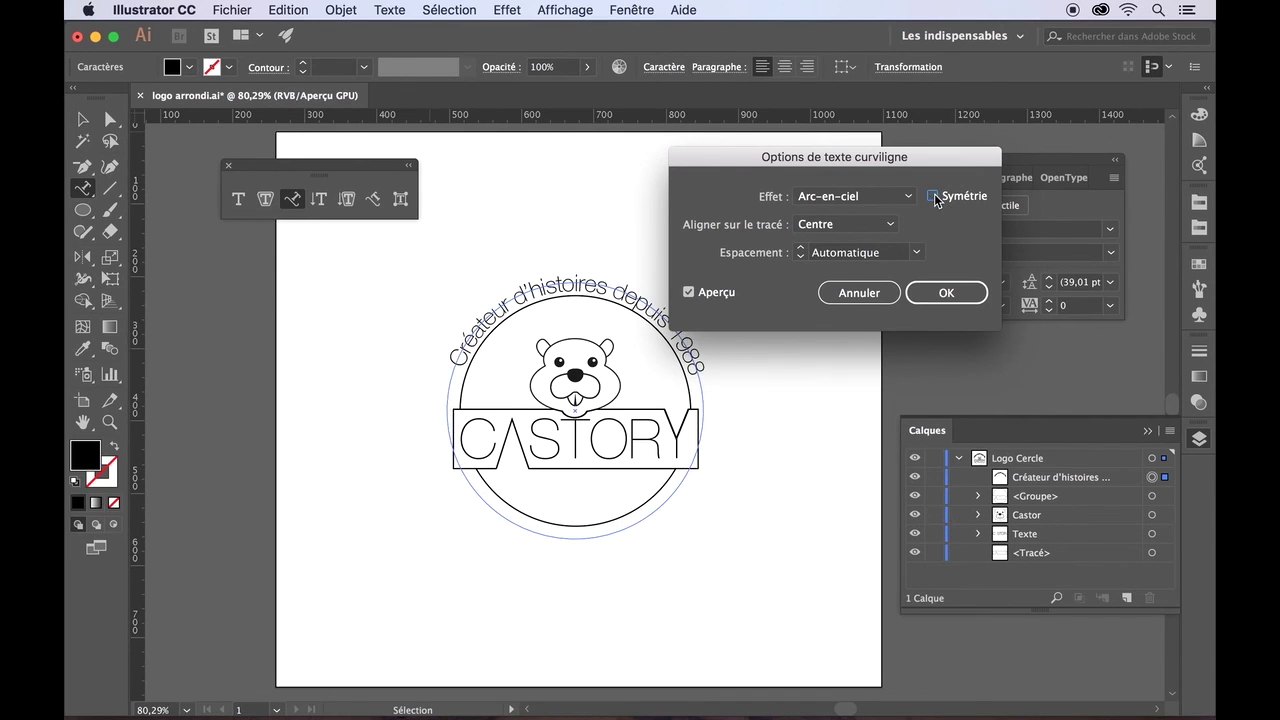
{"action": "left_click", "coordinate": [950, 294]}
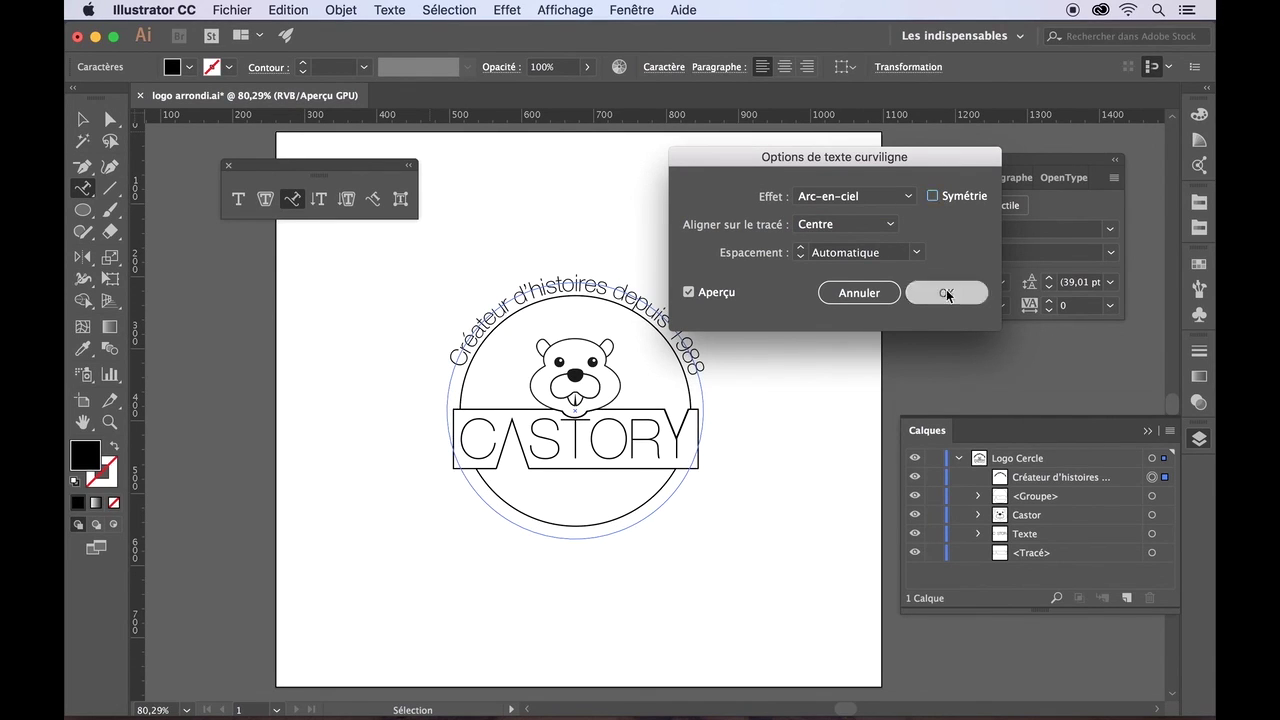
{"action": "left_click", "coordinate": [83, 119]}
{"action": "left_click", "coordinate": [338, 287]}
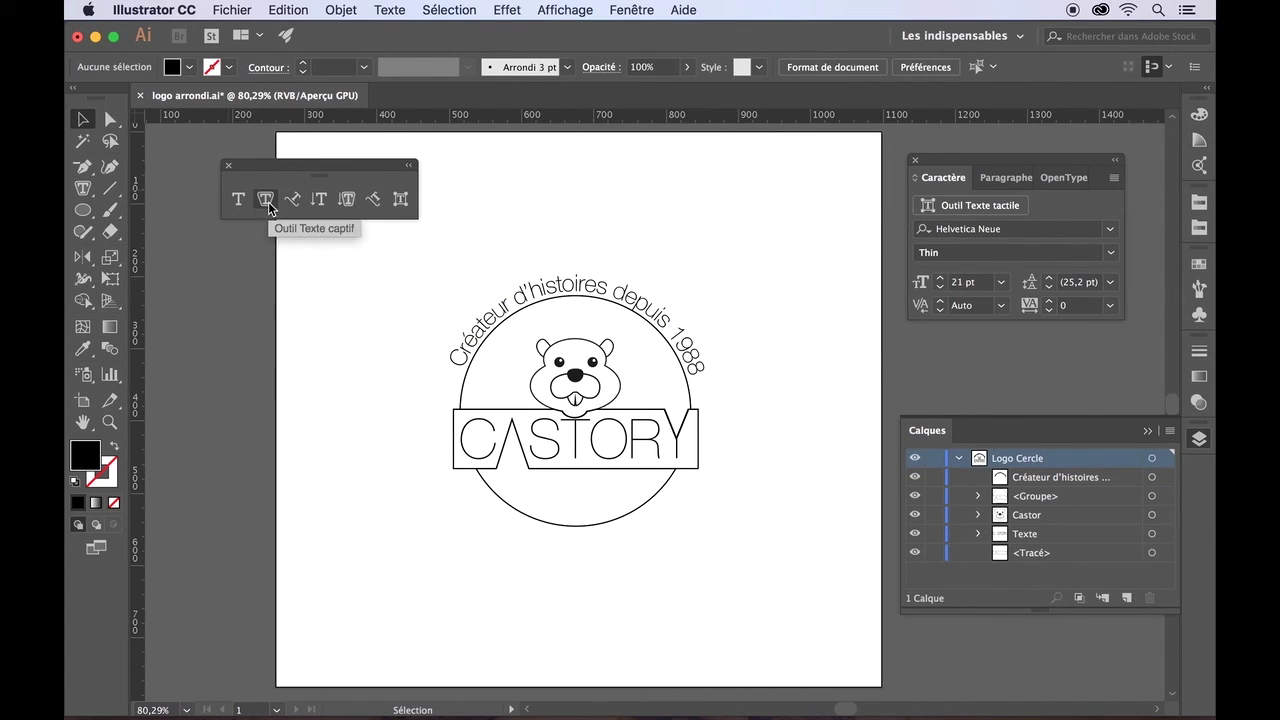
- Locate the Polygon tool among the shape tools, then return to the Selection tool
{"action": "left_click", "coordinate": [83, 211]}
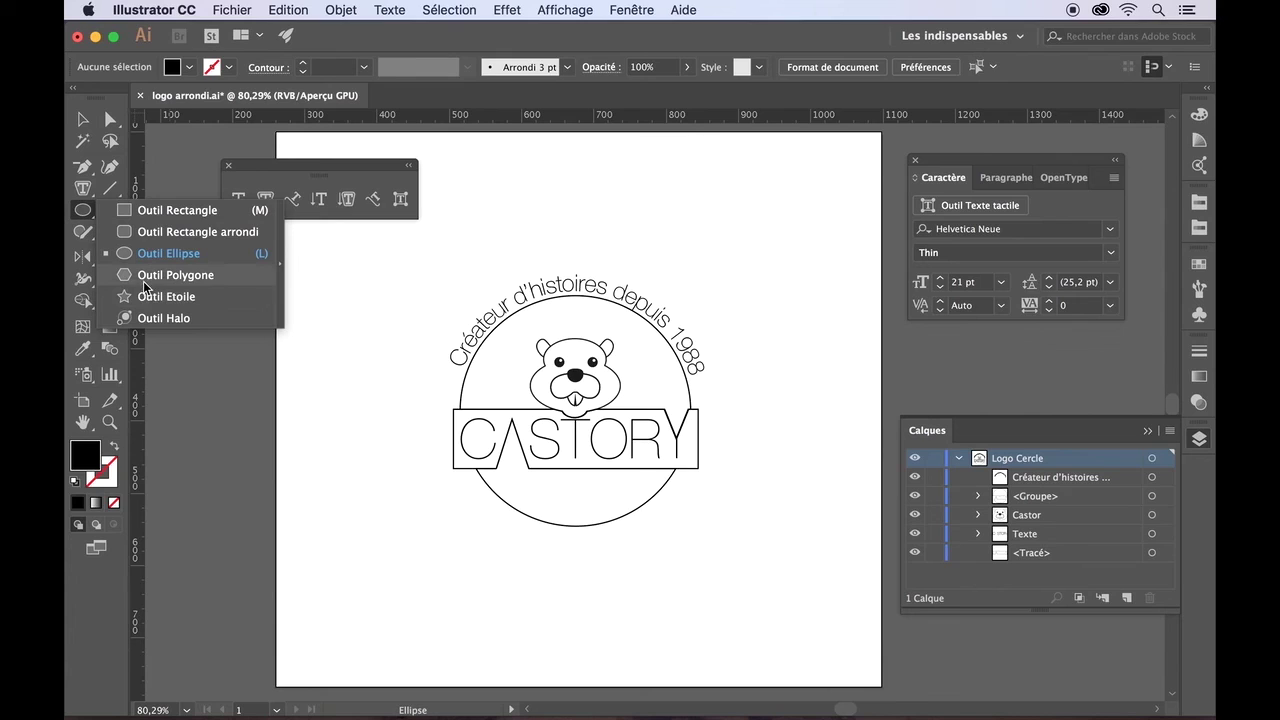
{"action": "left_click", "coordinate": [145, 288]}
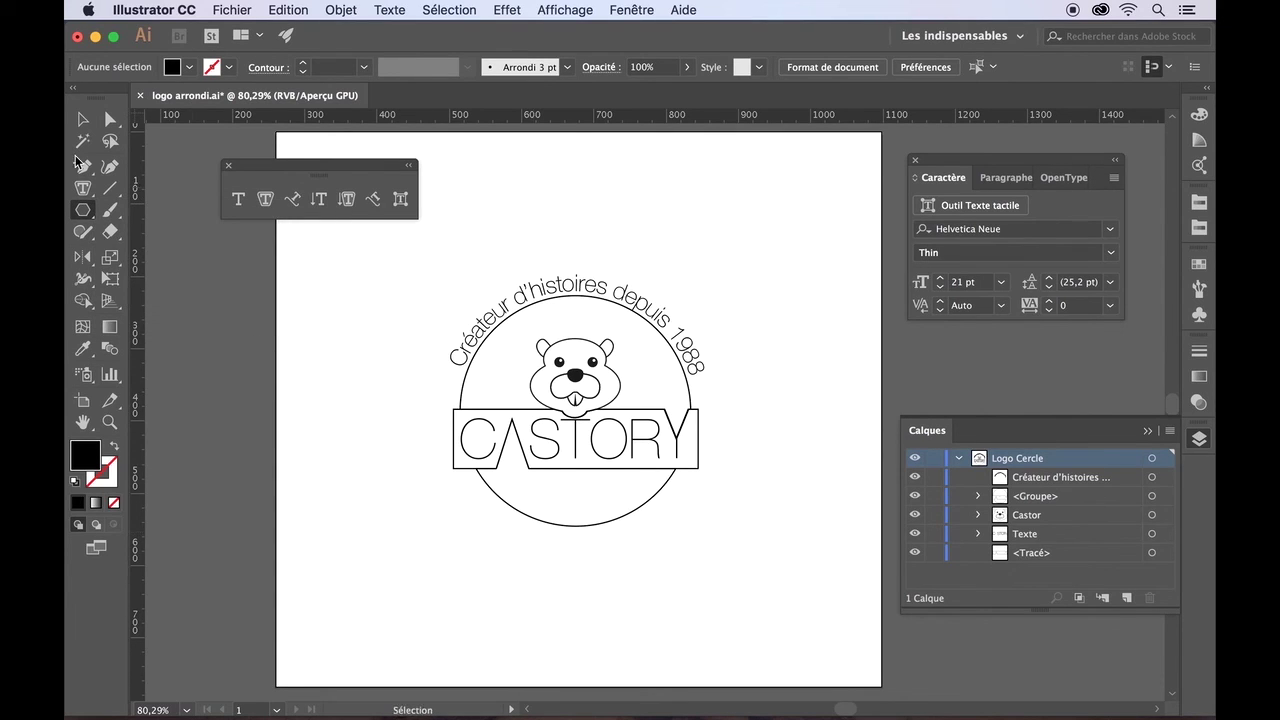
{"action": "left_click", "coordinate": [82, 119]}
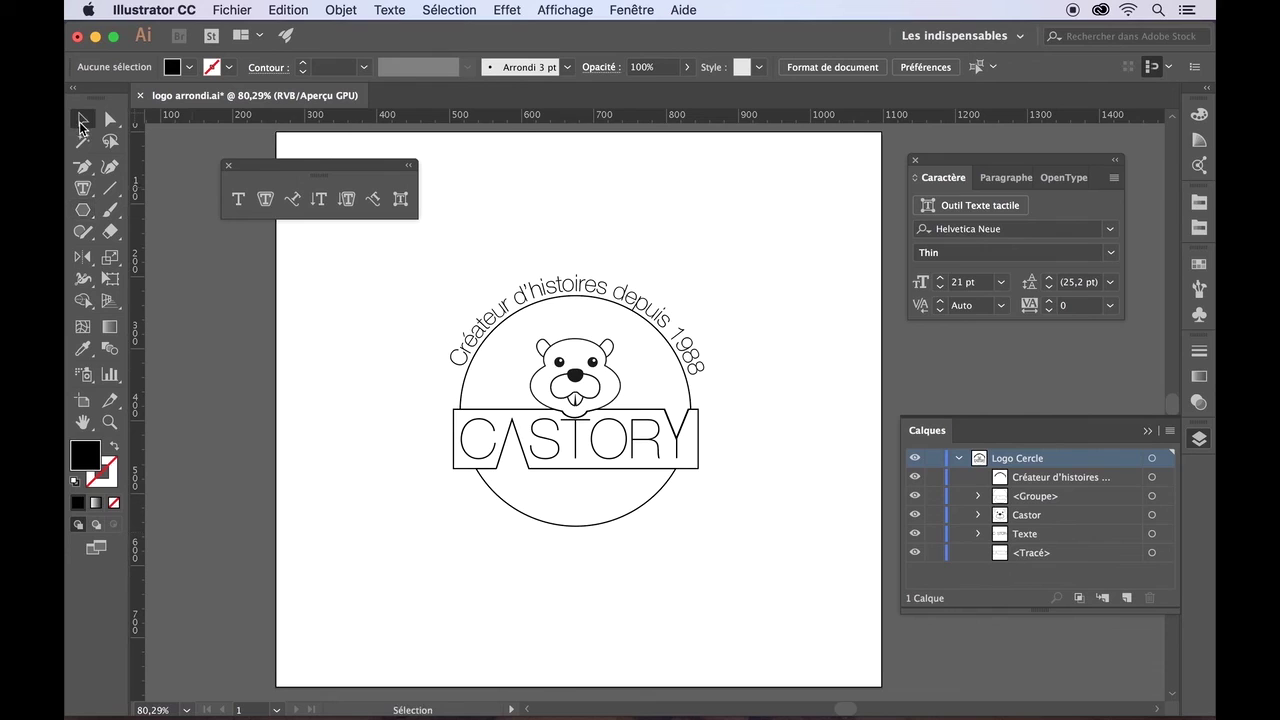
- Hide and collapse the Logo Cercle layer, and add Calque 2 above it
{"action": "left_click", "coordinate": [915, 460]}
{"action": "left_click", "coordinate": [915, 462]}
{"action": "left_click", "coordinate": [915, 462]}
{"action": "left_click", "coordinate": [959, 459]}
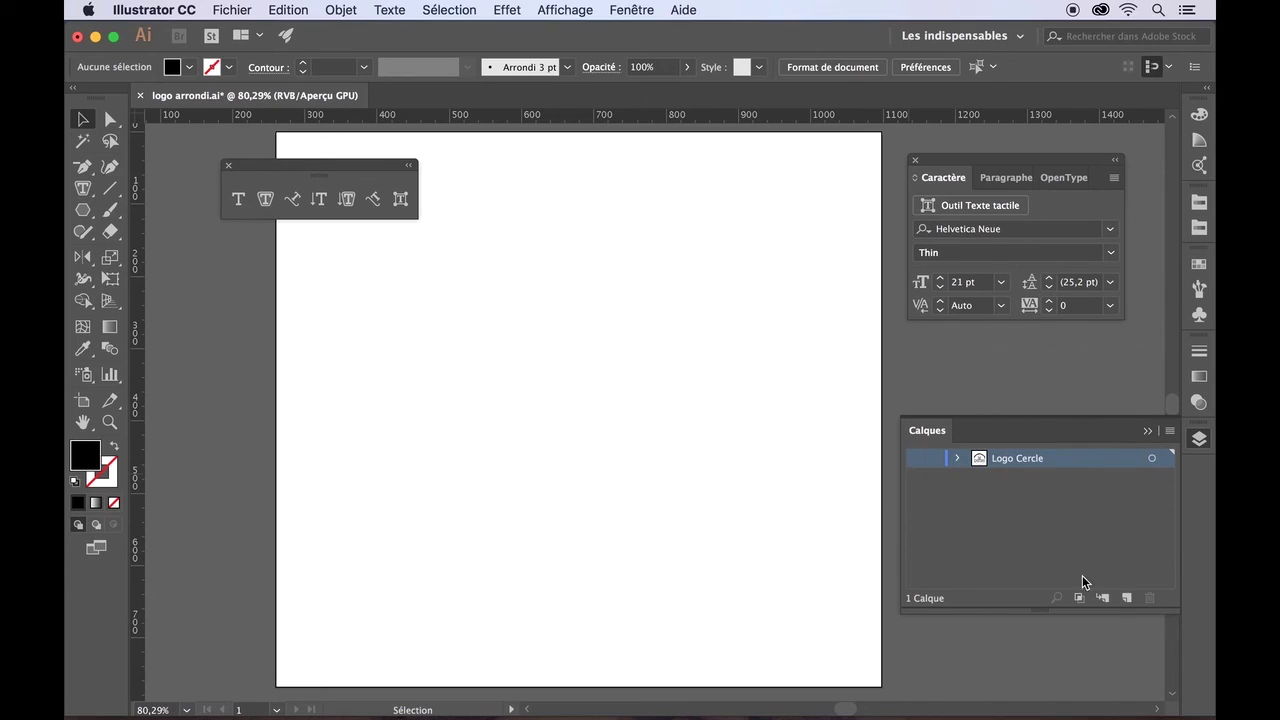
{"action": "left_click", "coordinate": [1127, 597]}
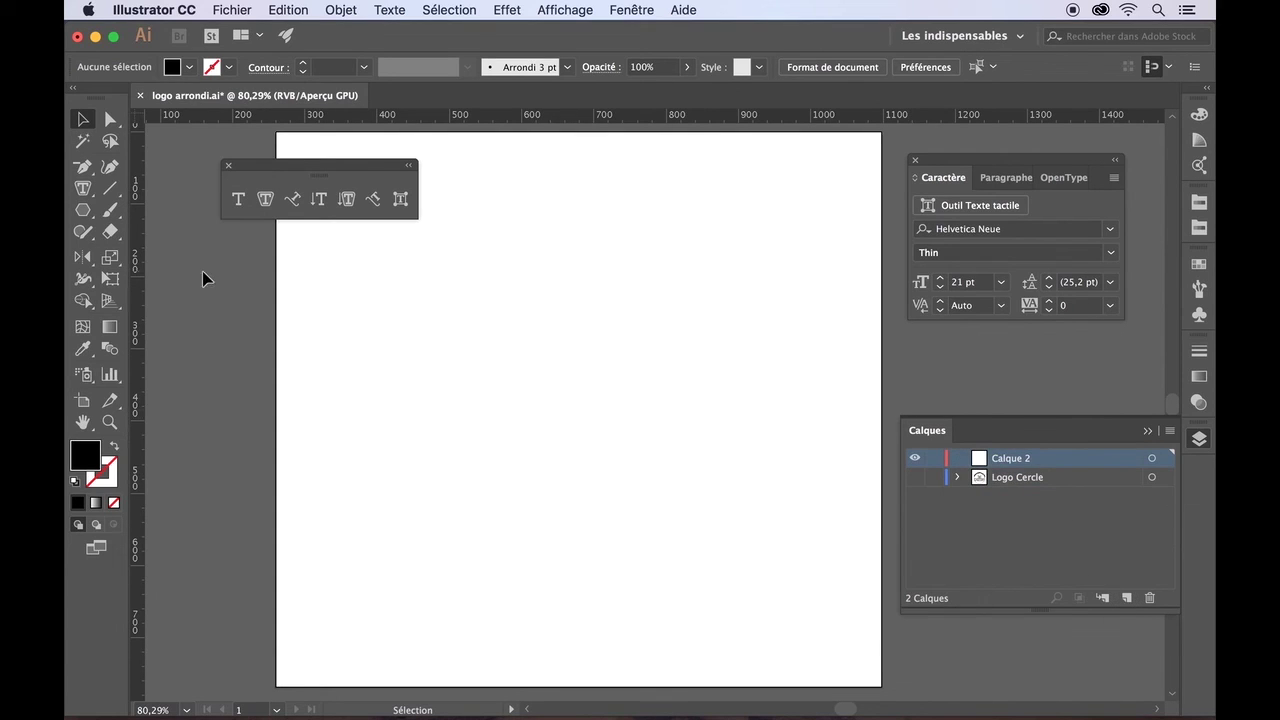
- Draw a black hexagon, move it to the artboard centre, and rotate it so its top edge lies flat
{"action": "left_click", "coordinate": [83, 209]}
{"action": "left_click_drag", "start_coordinate": [450, 282], "coordinate": [538, 422]}
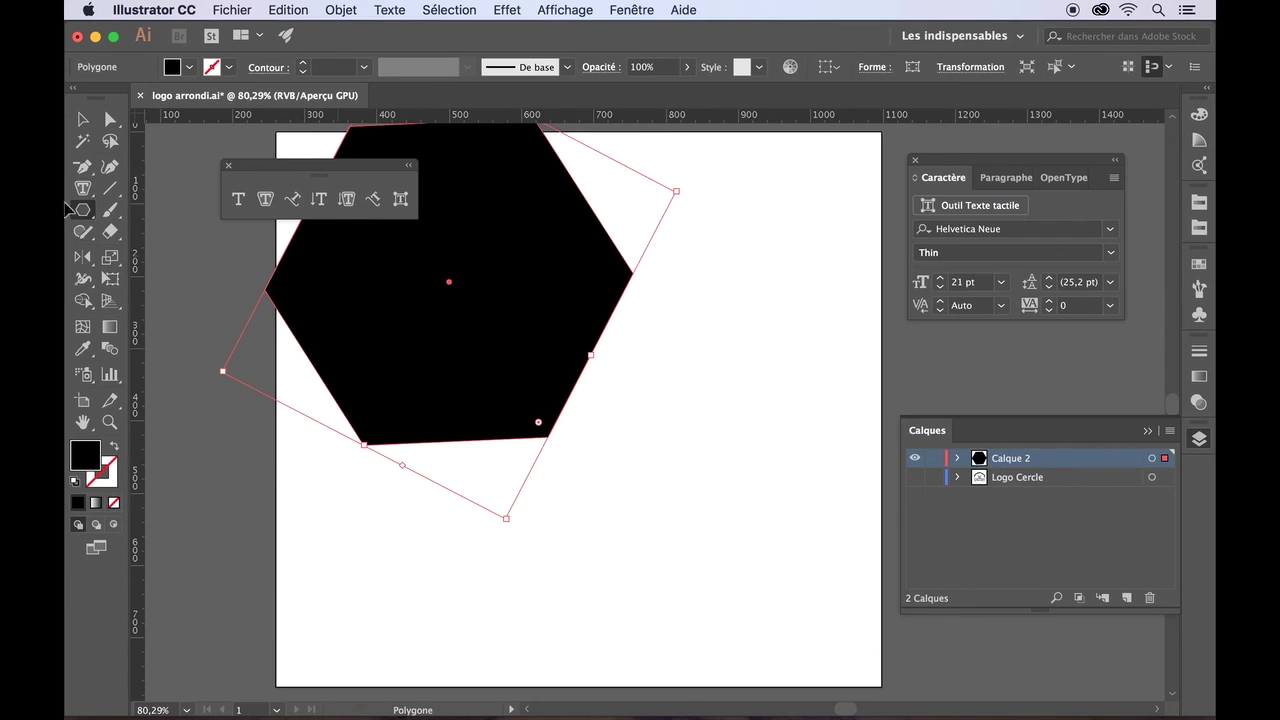
{"action": "left_click", "coordinate": [83, 119]}
{"action": "left_click_drag", "start_coordinate": [563, 314], "coordinate": [693, 441]}
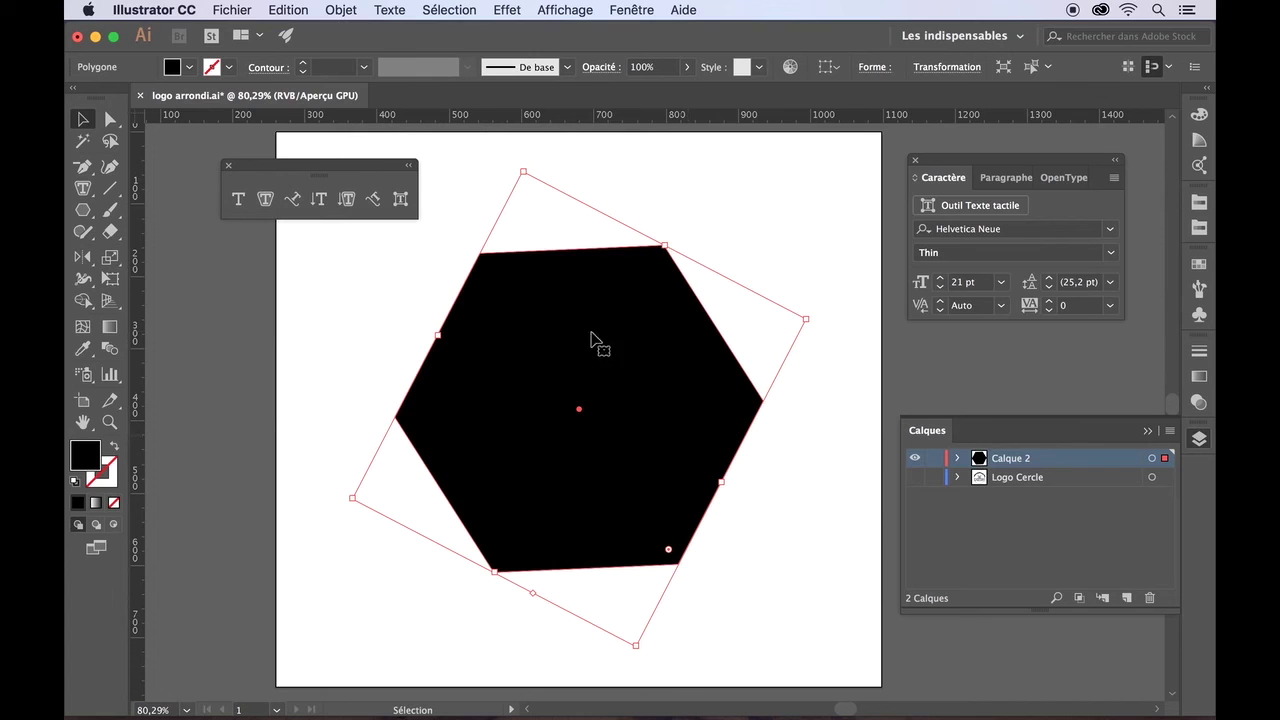
{"action": "left_click_drag", "start_coordinate": [517, 170], "coordinate": [543, 196]}
{"action": "left_click", "coordinate": [454, 254]}
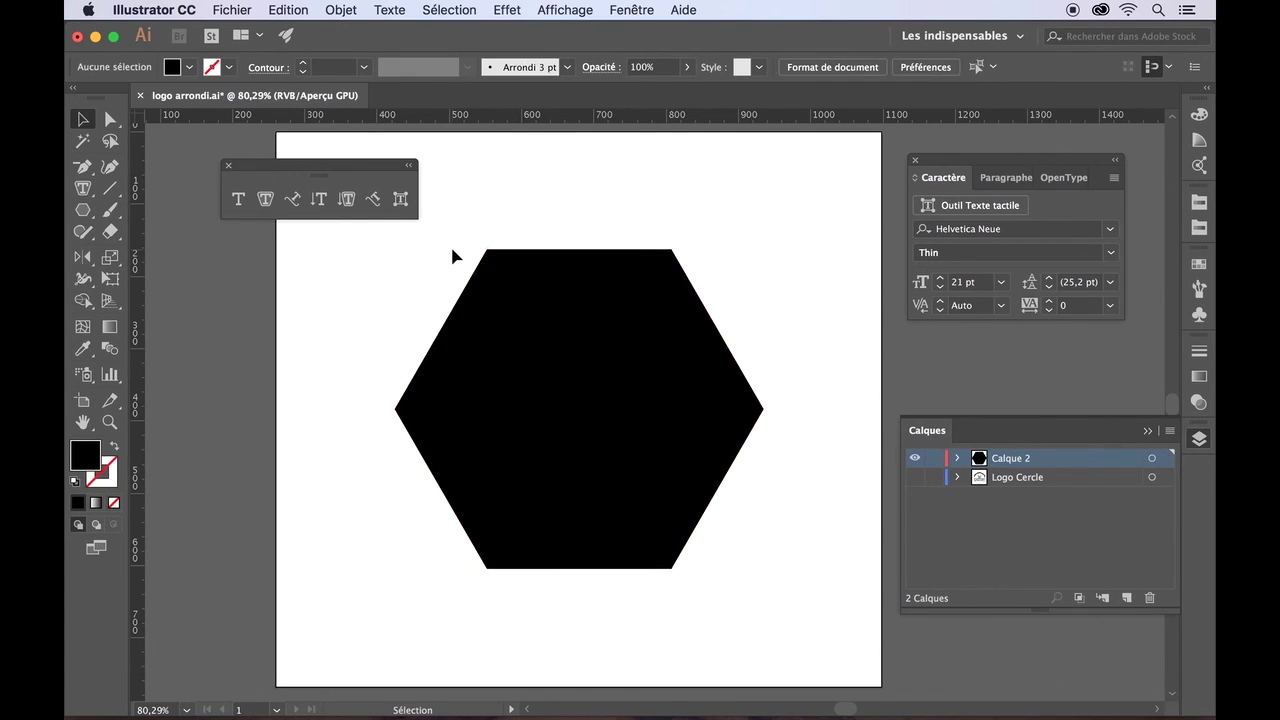
- Fill the hexagon with Lorem ipsum area text, merging the two placeholder paragraphs
{"action": "left_click", "coordinate": [83, 189]}
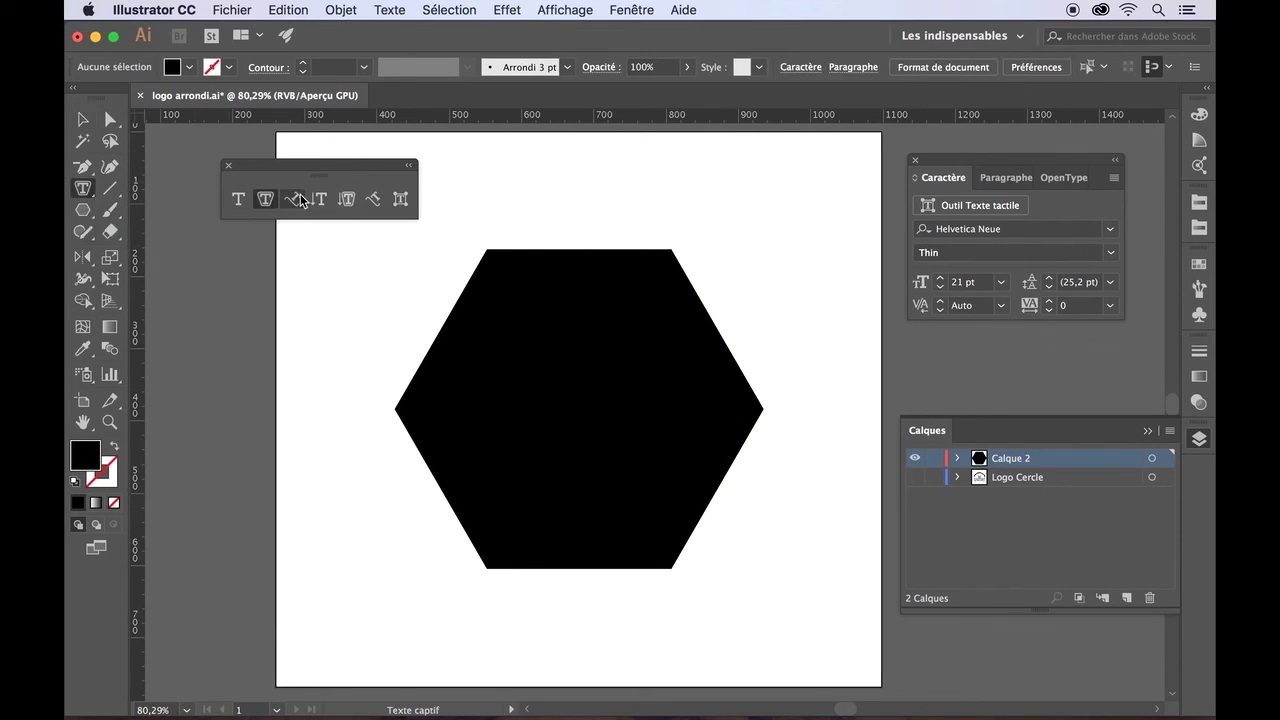
{"action": "left_click", "coordinate": [528, 302]}
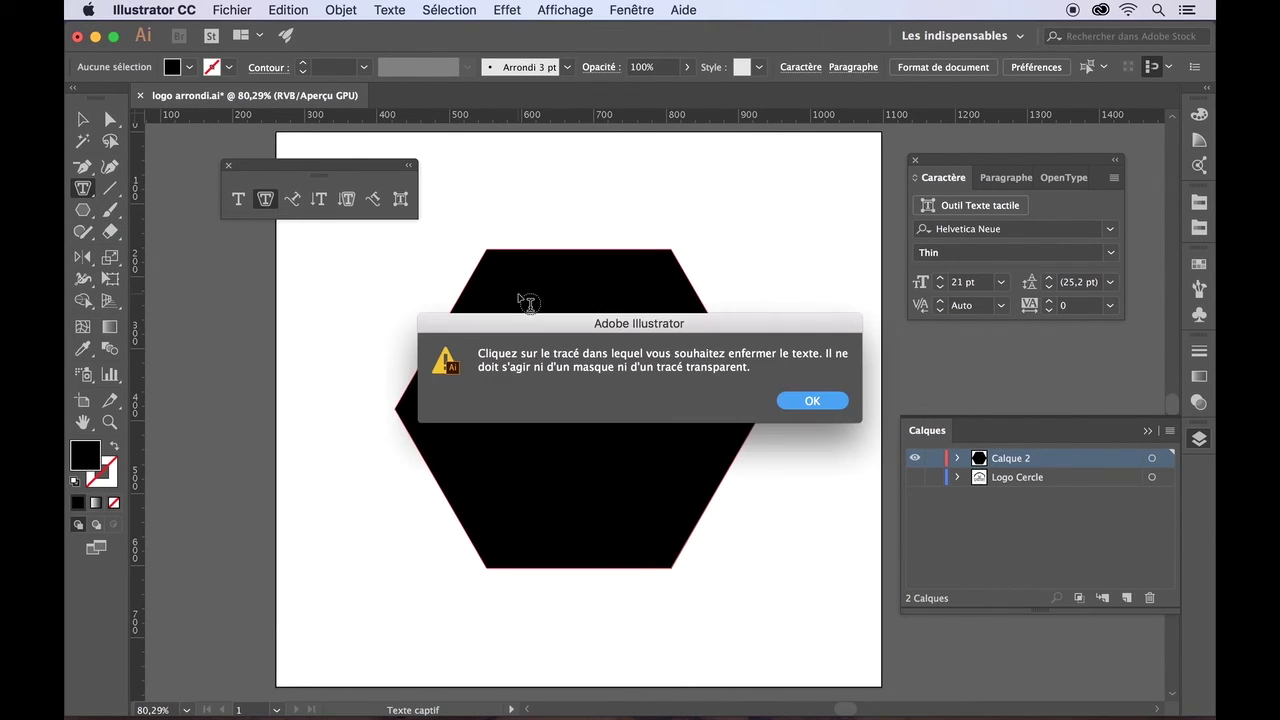
{"action": "left_click", "coordinate": [786, 398]}
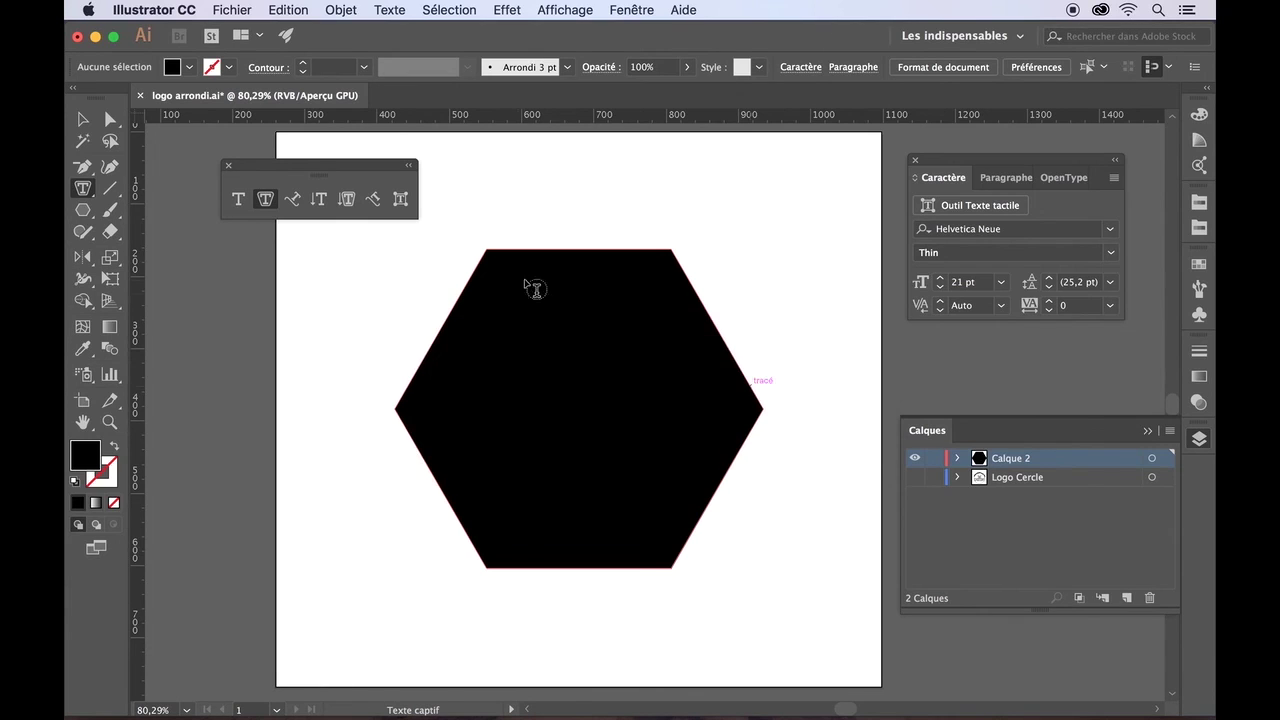
{"action": "left_click", "coordinate": [480, 279]}
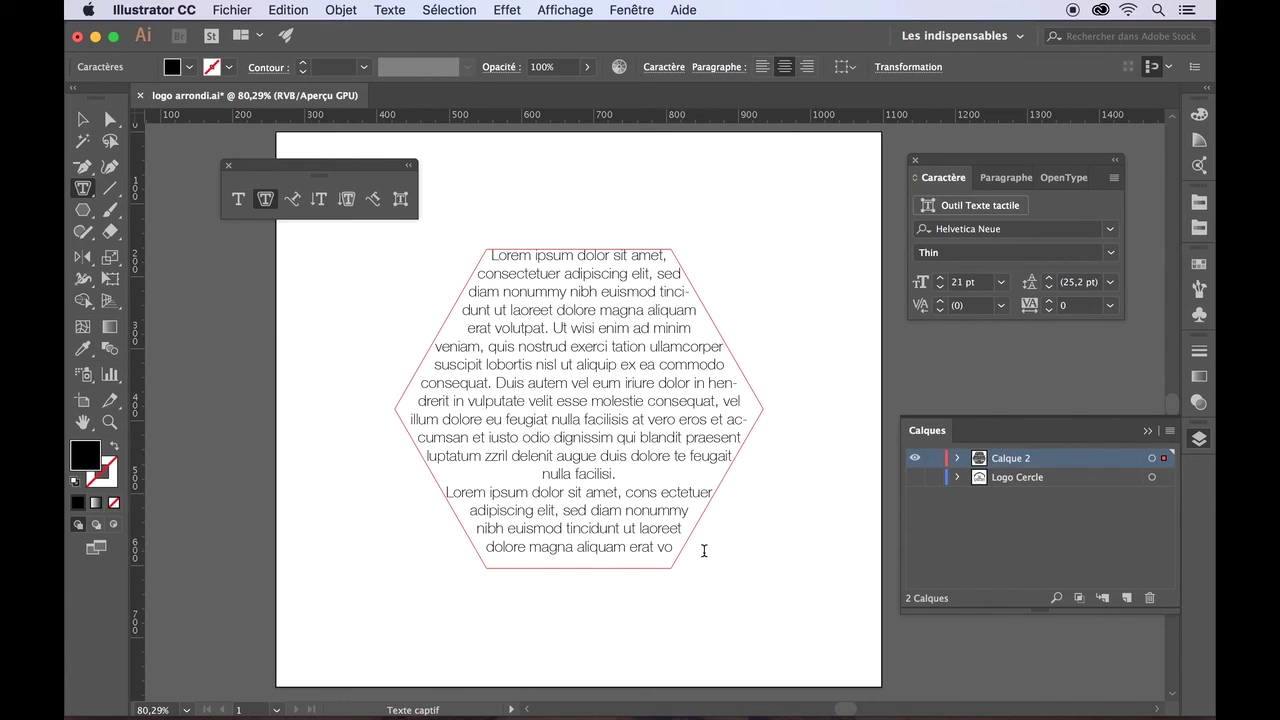
{"action": "left_click", "coordinate": [446, 492]}
{"action": "key", "text": "BackSpace"}
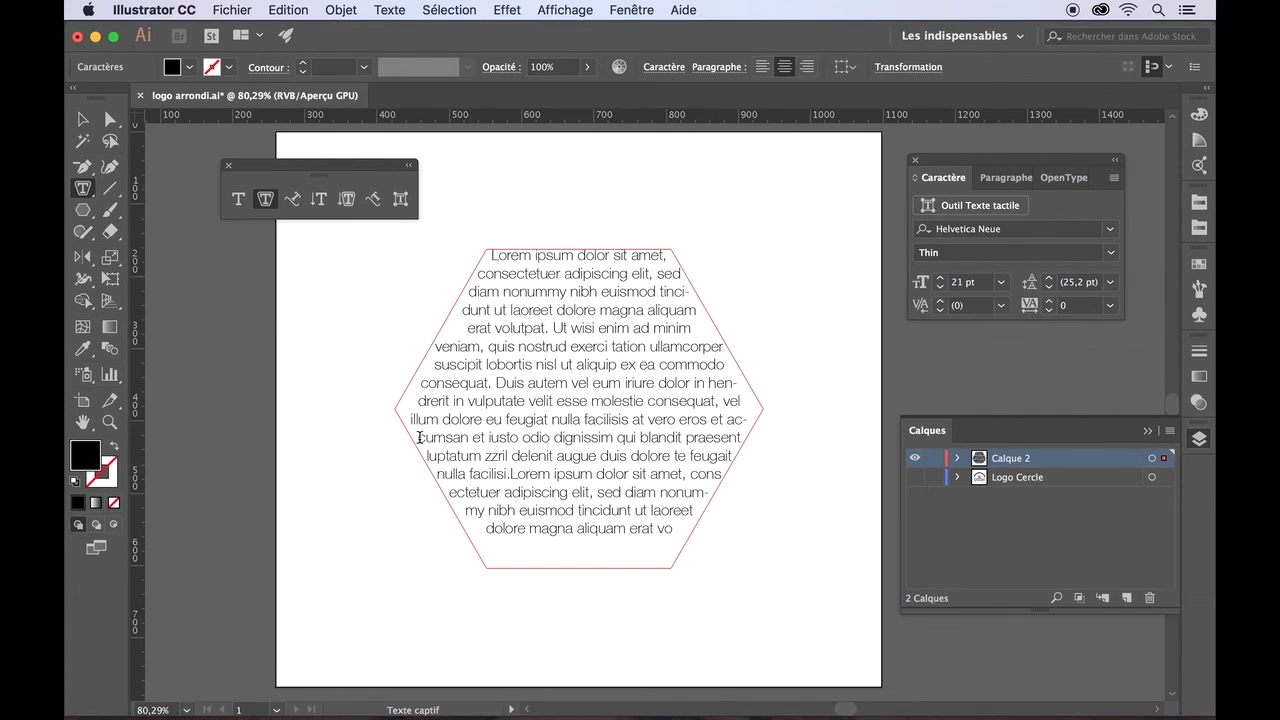
- Shrink the hexagon text area so the text reflows, then hide Calque 2
{"action": "left_click", "coordinate": [82, 119]}
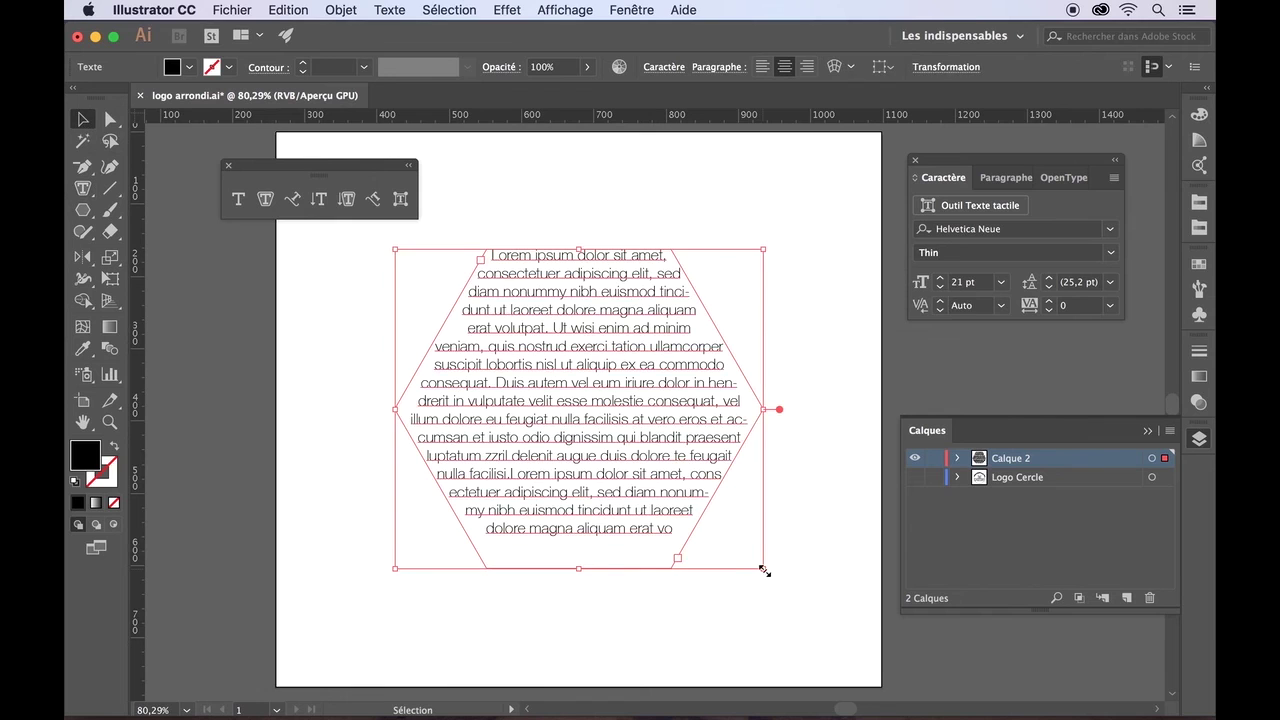
{"action": "left_click_drag", "start_coordinate": [751, 568], "coordinate": [920, 548]}
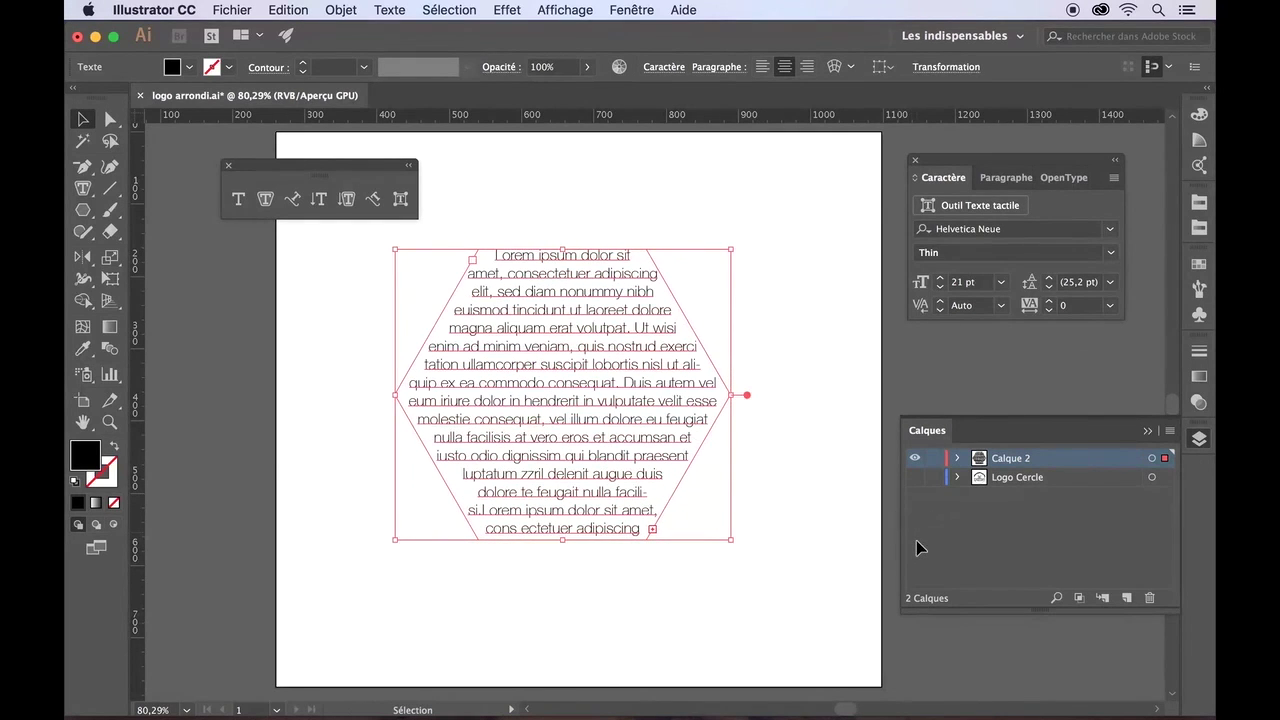
{"action": "left_click", "coordinate": [817, 546]}
{"action": "left_click", "coordinate": [914, 458]}
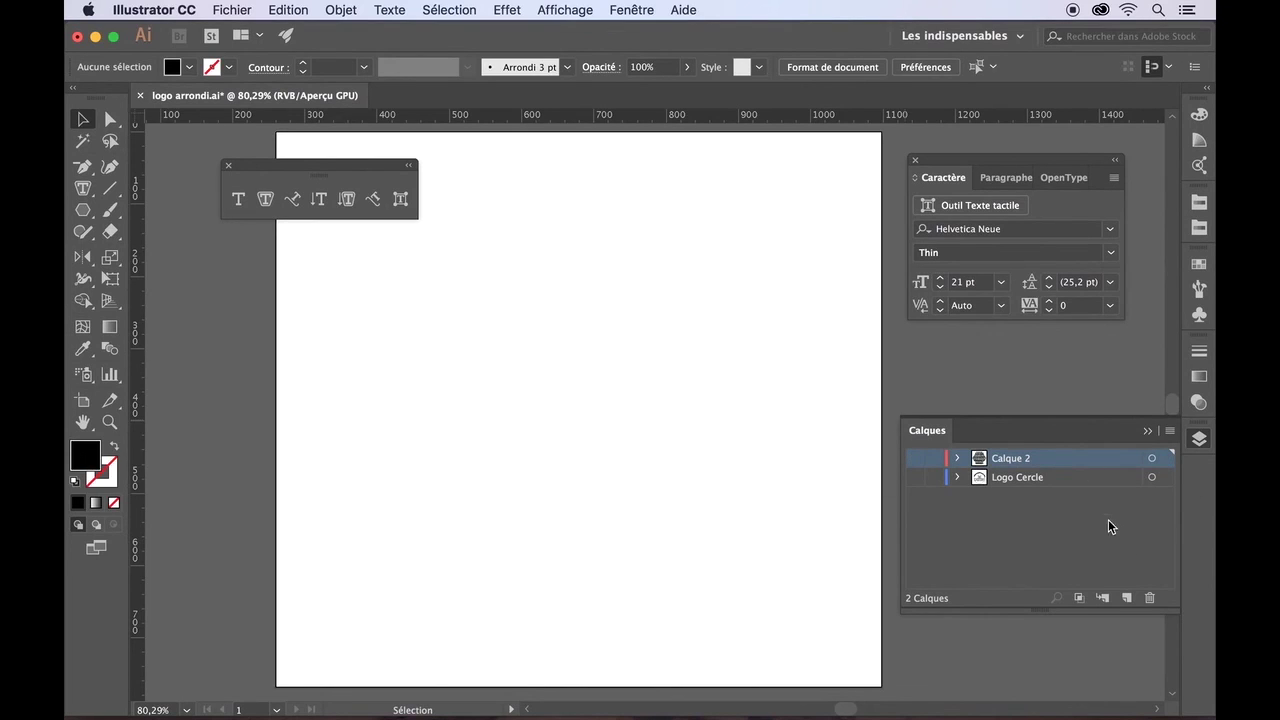
- Delete Calque 2 with its hexagon text and make Logo Cercle visible again
{"action": "left_click", "coordinate": [1149, 597]}
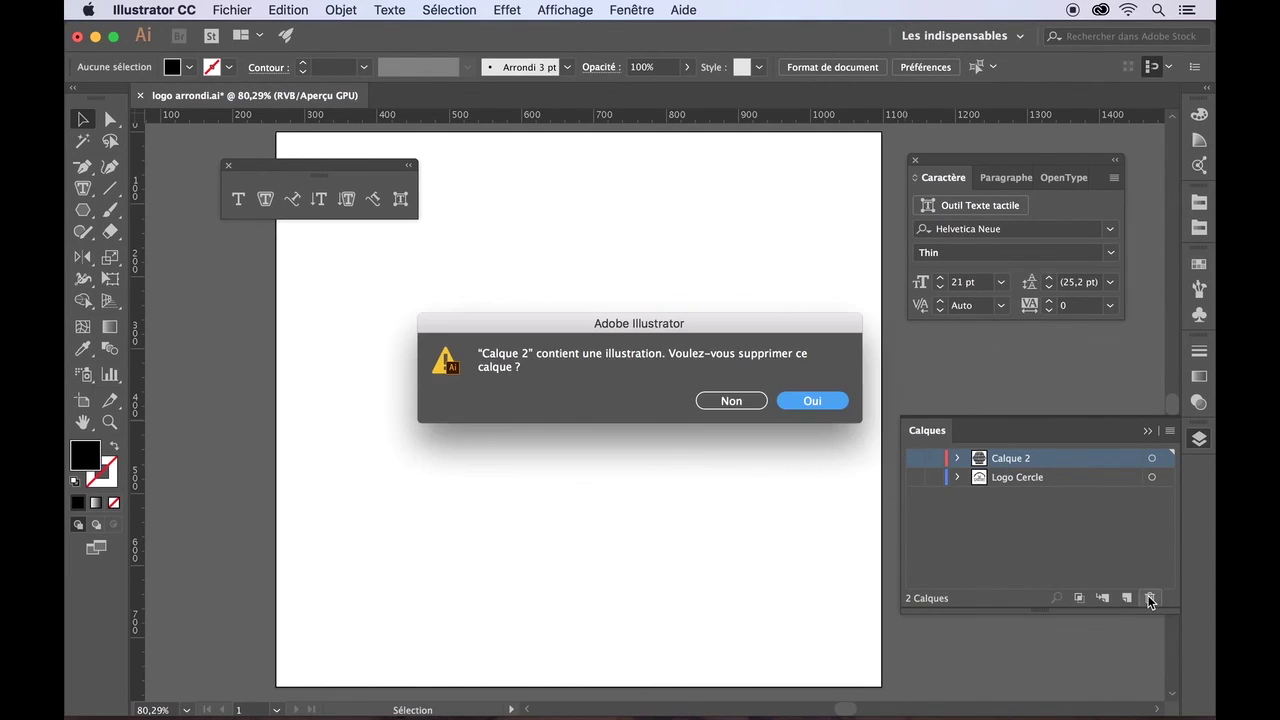
{"action": "left_click", "coordinate": [824, 405]}
{"action": "left_click", "coordinate": [914, 458]}
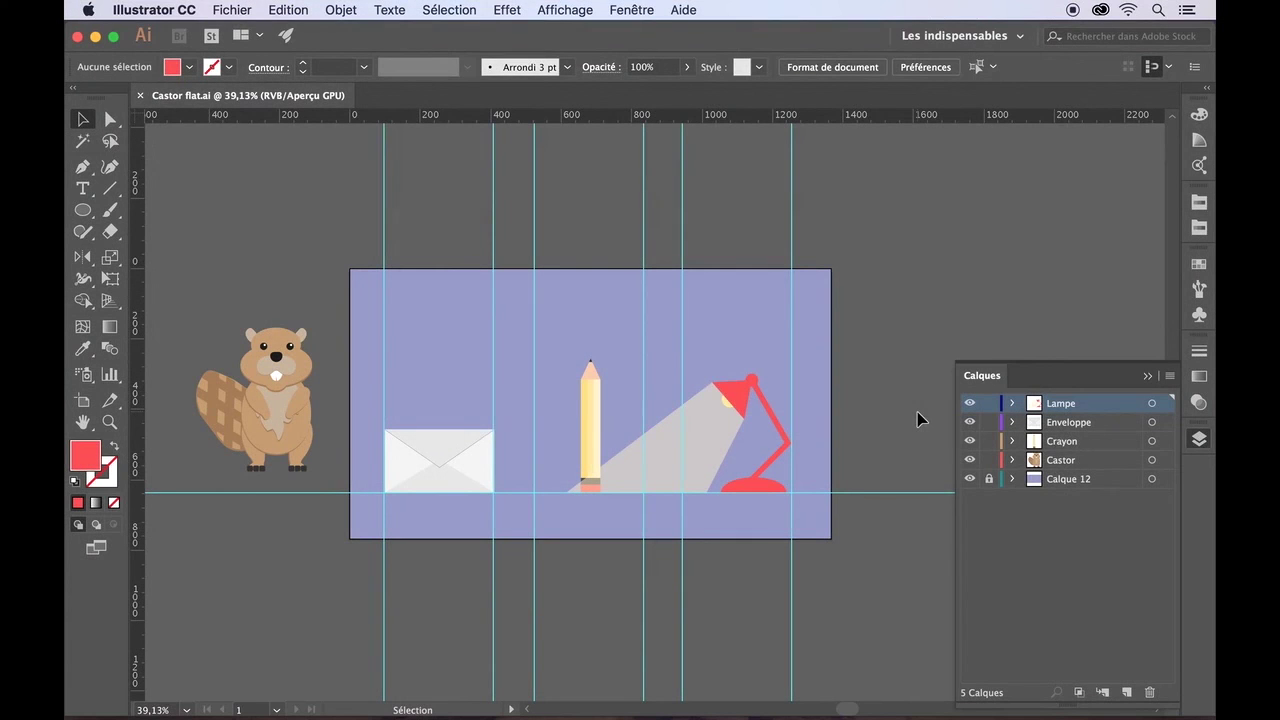
{"action": "left_click", "coordinate": [447, 445]}
{"action": "left_click_drag", "start_coordinate": [492, 431], "coordinate": [672, 305]}
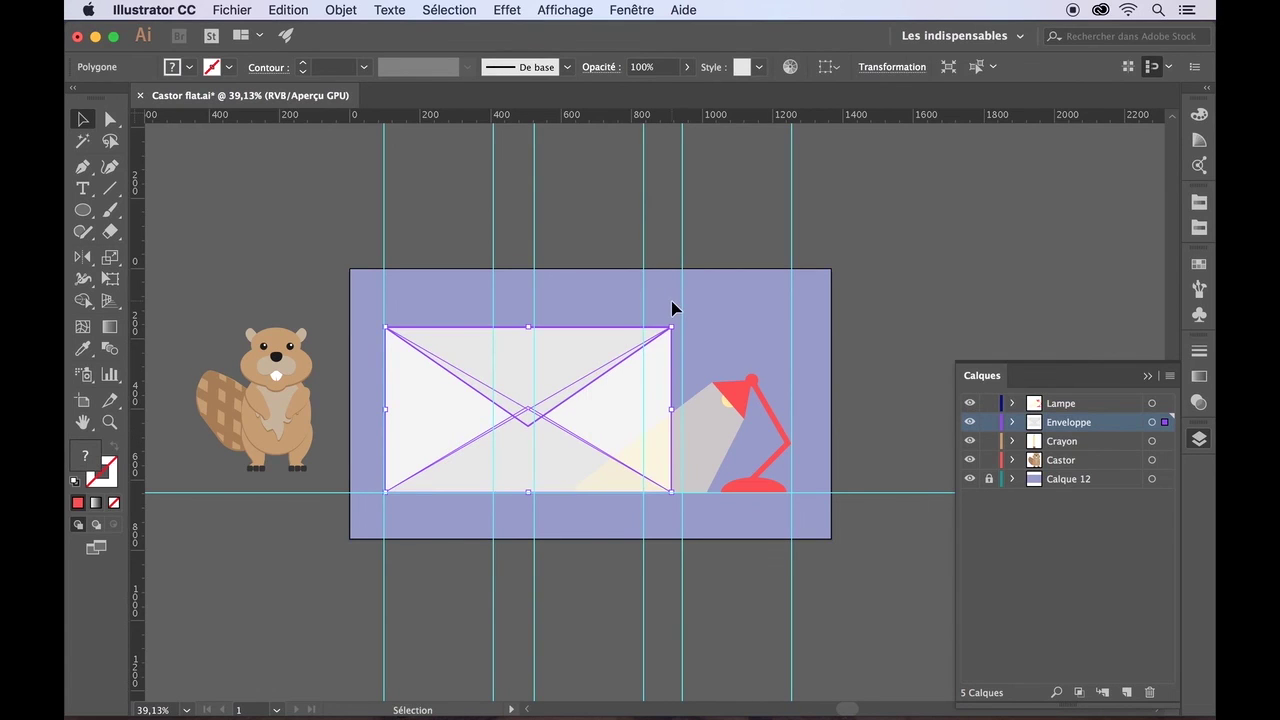
{"action": "left_click", "coordinate": [702, 326]}
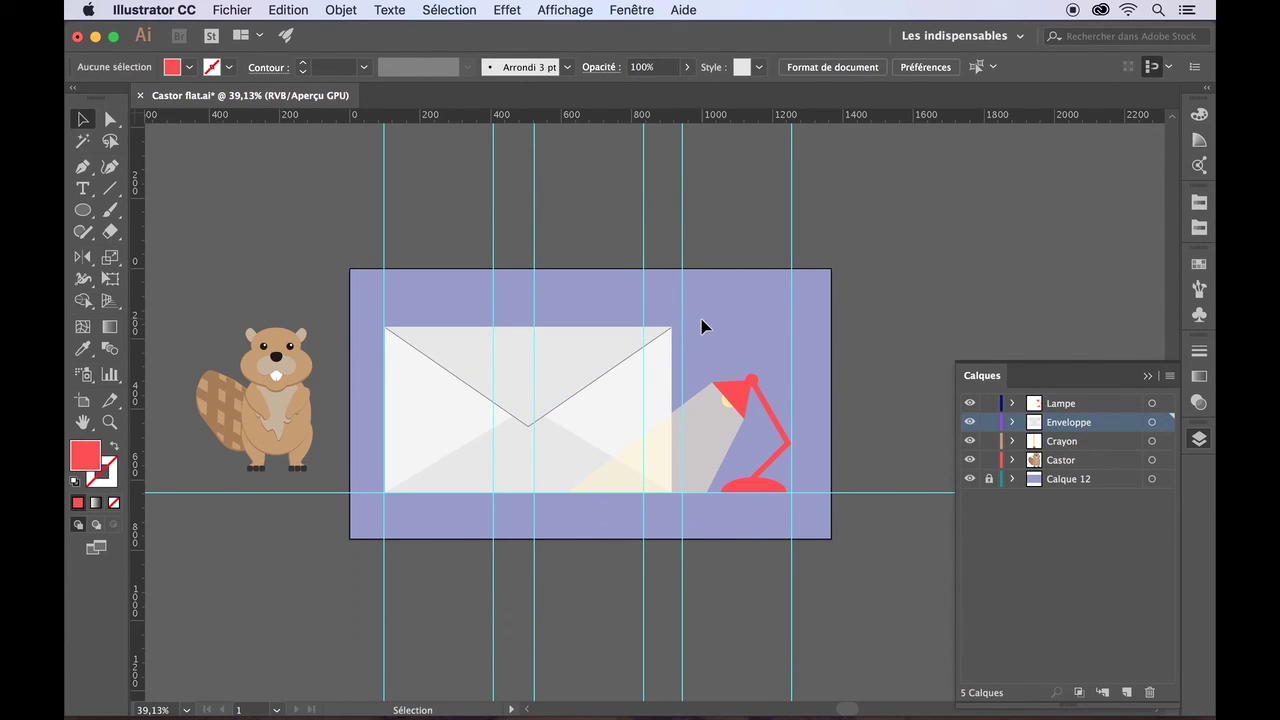
{"action": "key", "text": "super+z"}
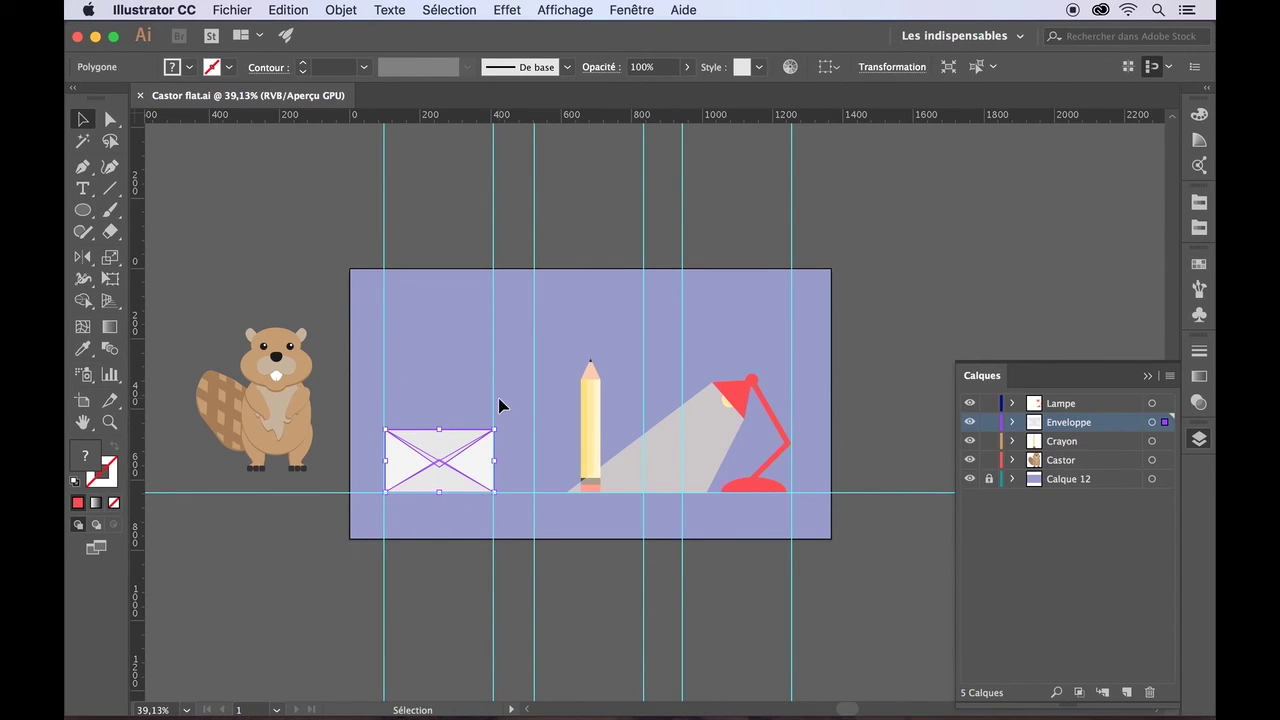
{"action": "key", "text": "super+c"}
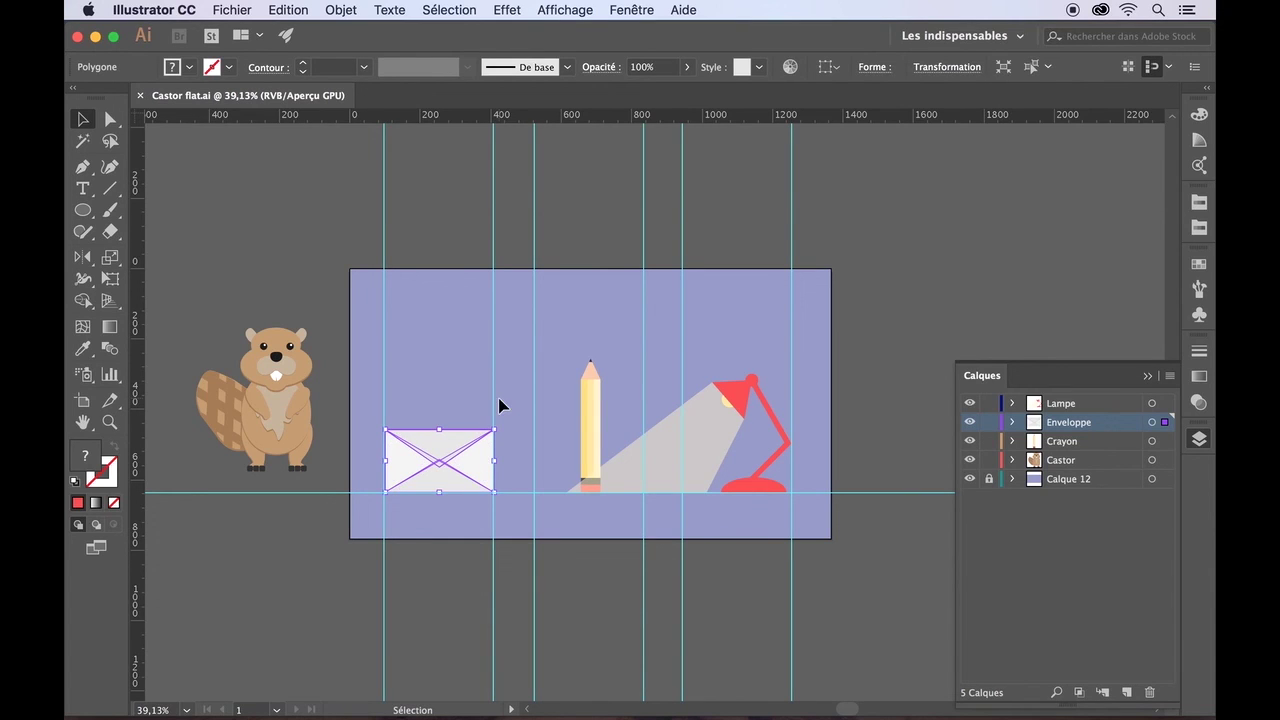
- Create a new web document with the Minimum 1024 x 768 px preset
{"action": "left_click", "coordinate": [249, 10]}
{"action": "left_click", "coordinate": [252, 33]}
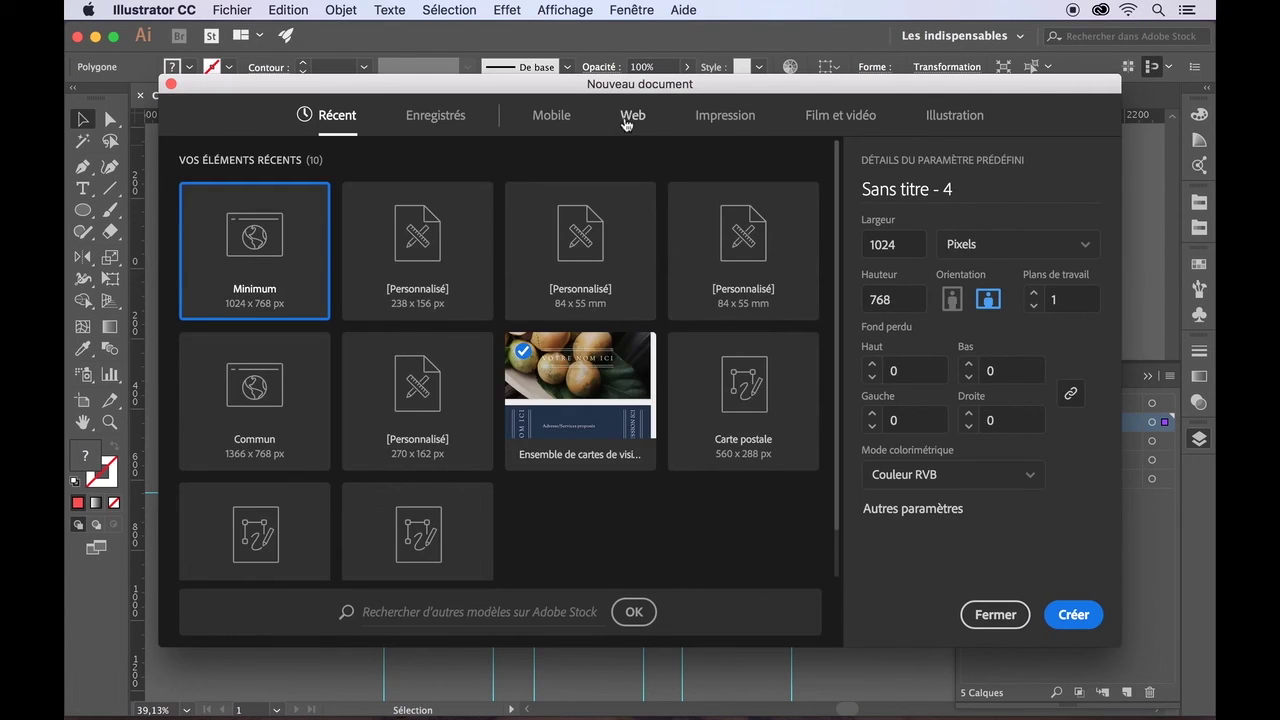
{"action": "left_click", "coordinate": [628, 117]}
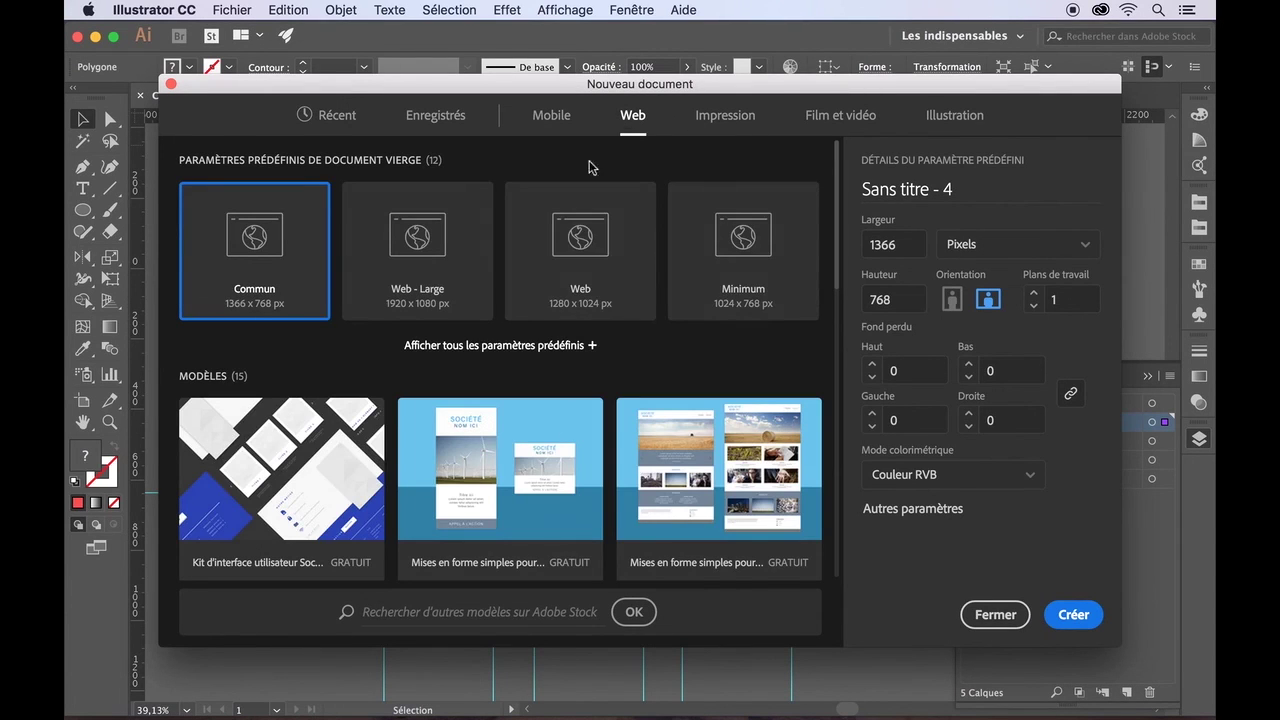
{"action": "left_click", "coordinate": [752, 240]}
{"action": "left_click", "coordinate": [1075, 614]}
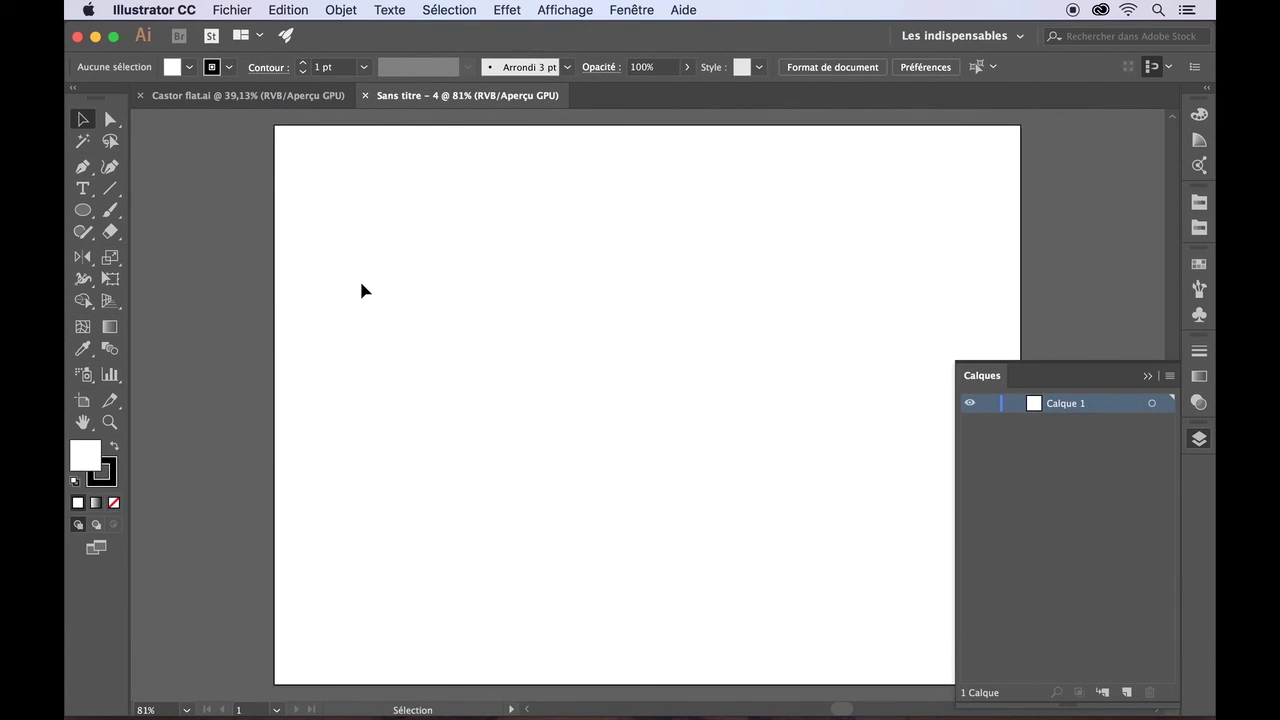
- Paste the envelope and fit the artboard to the artwork bounds
{"action": "key", "text": "super+v"}
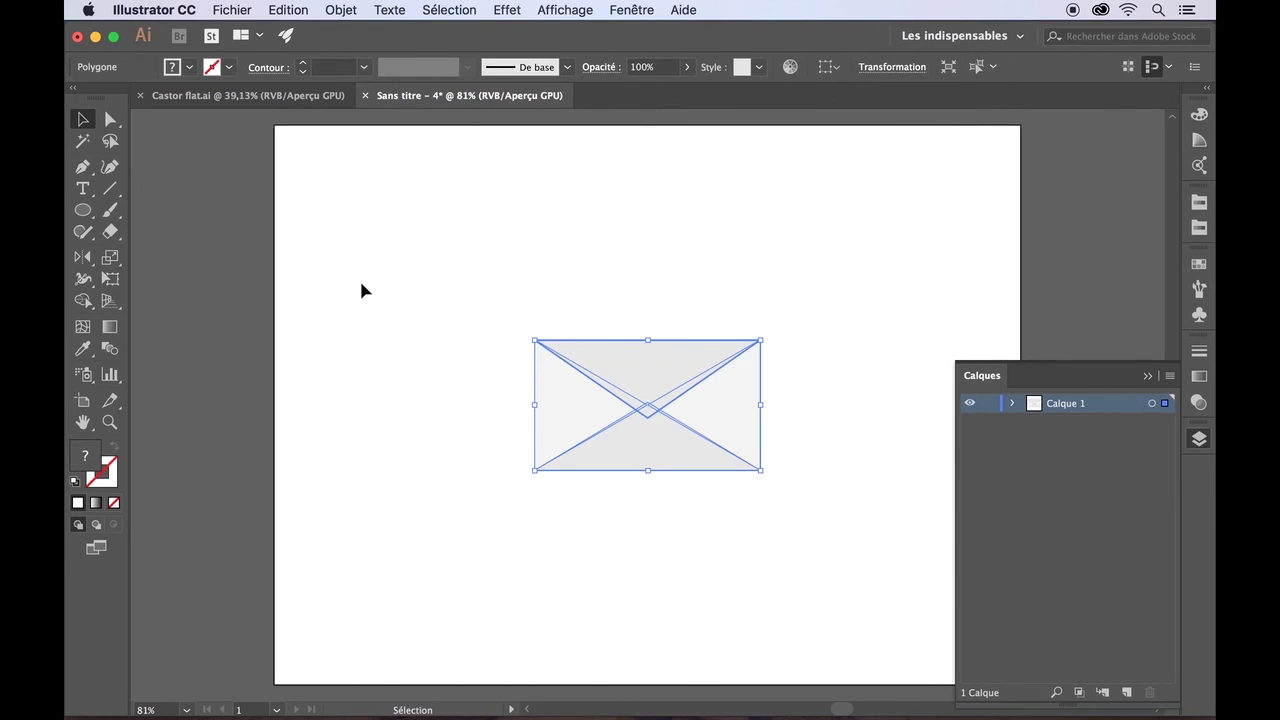
{"action": "left_click", "coordinate": [361, 290]}
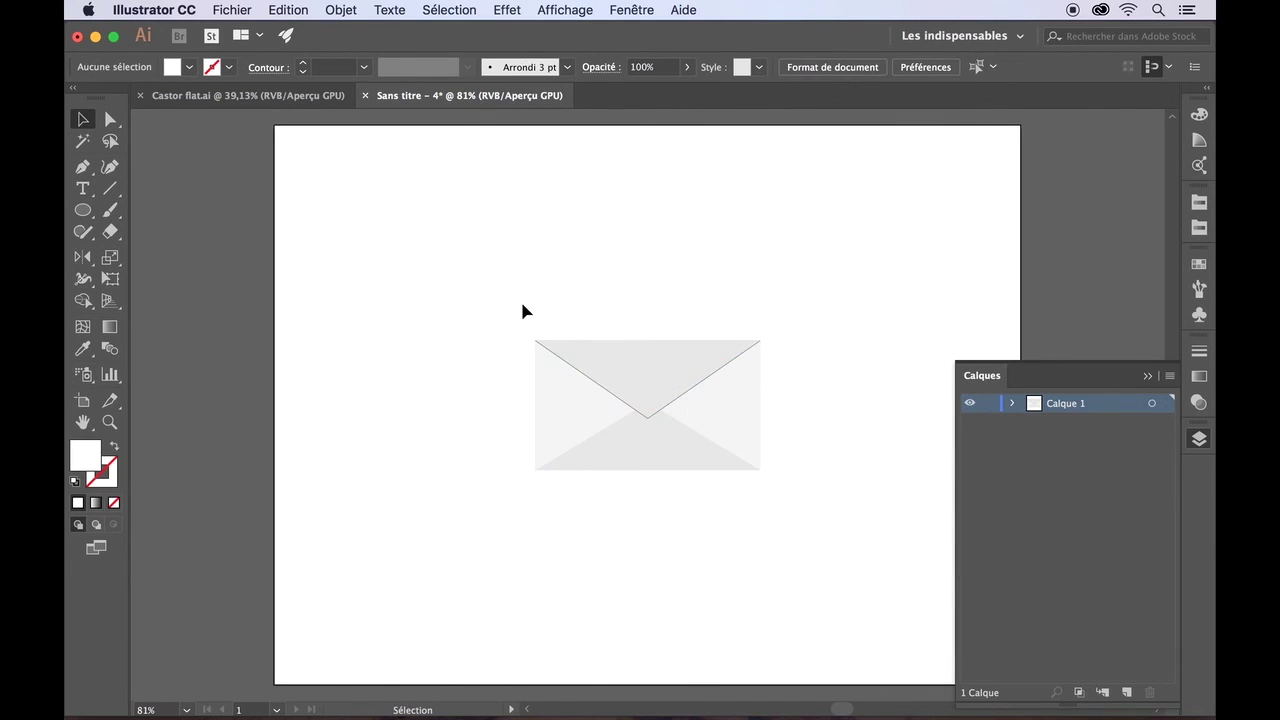
{"action": "left_click", "coordinate": [628, 370]}
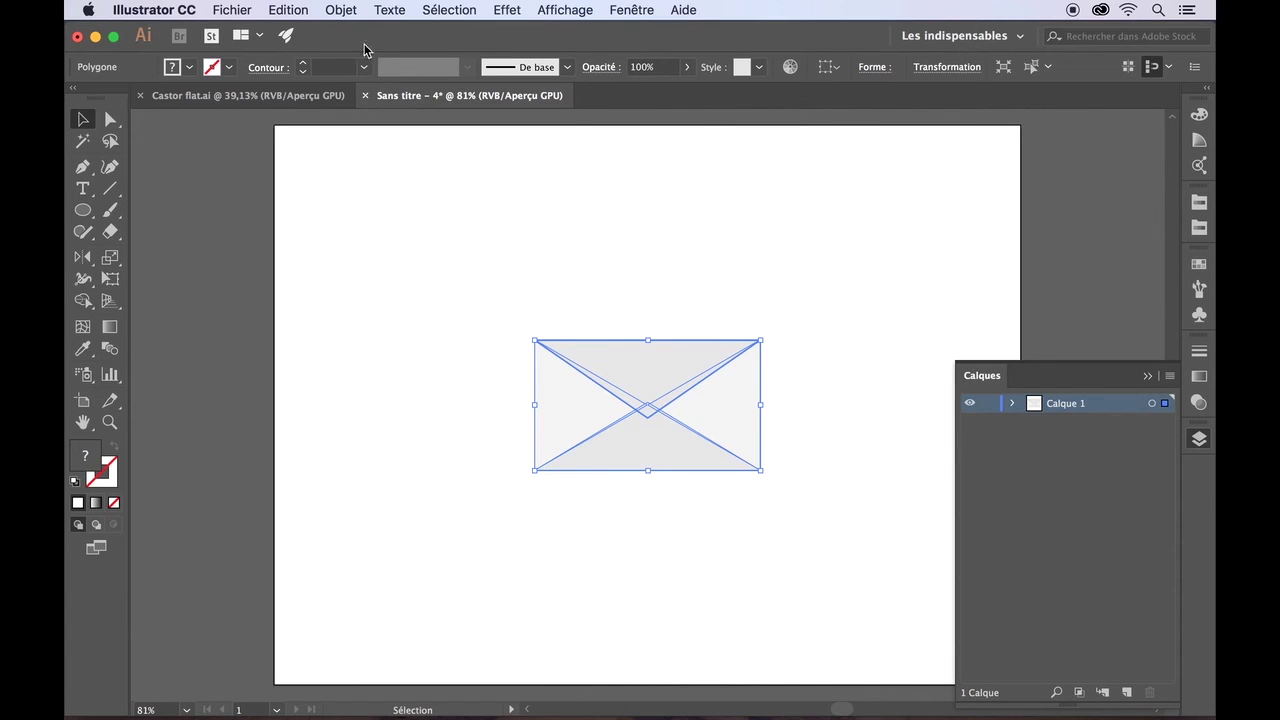
{"action": "left_click", "coordinate": [341, 10]}
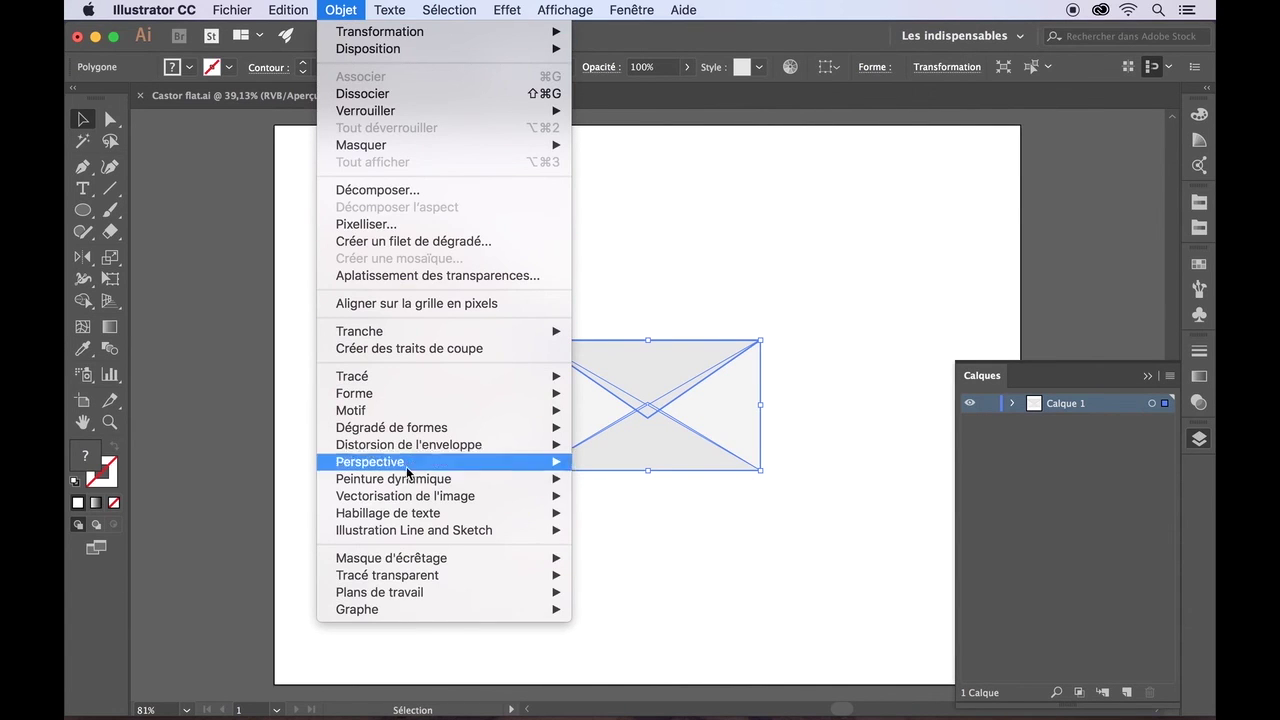
{"action": "mouse_move", "coordinate": [404, 595]}
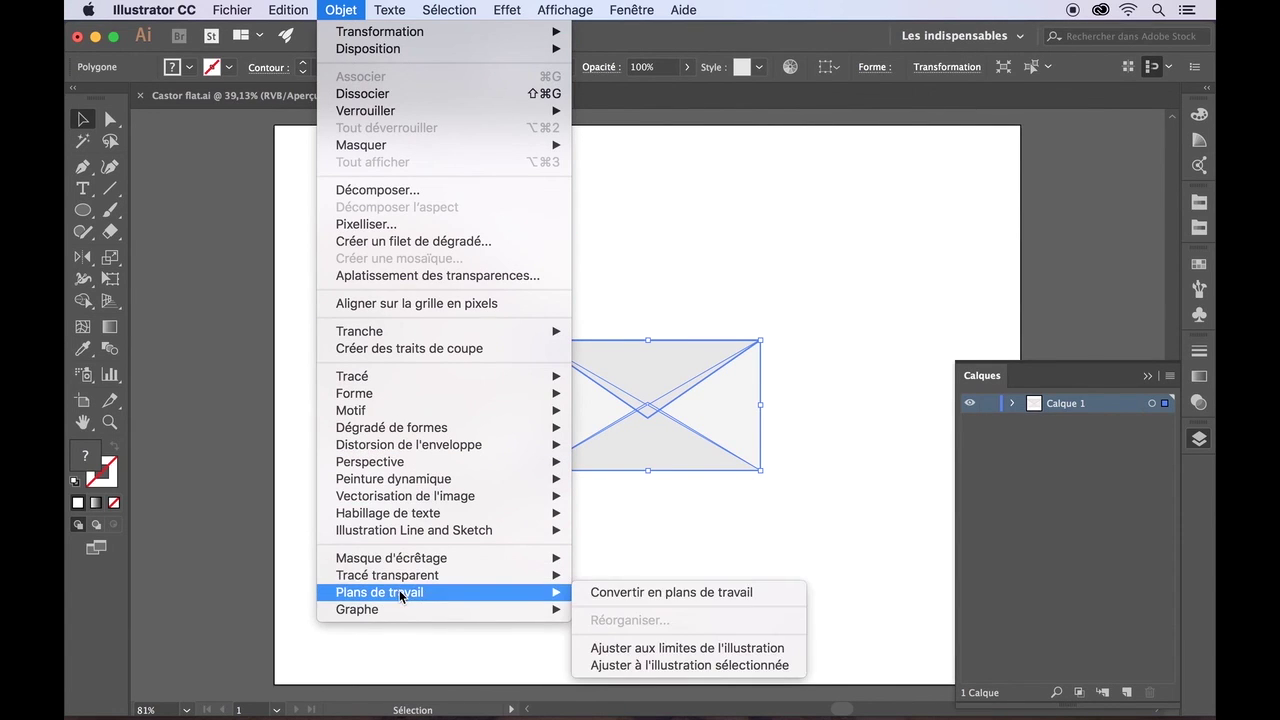
{"action": "left_click", "coordinate": [647, 648]}
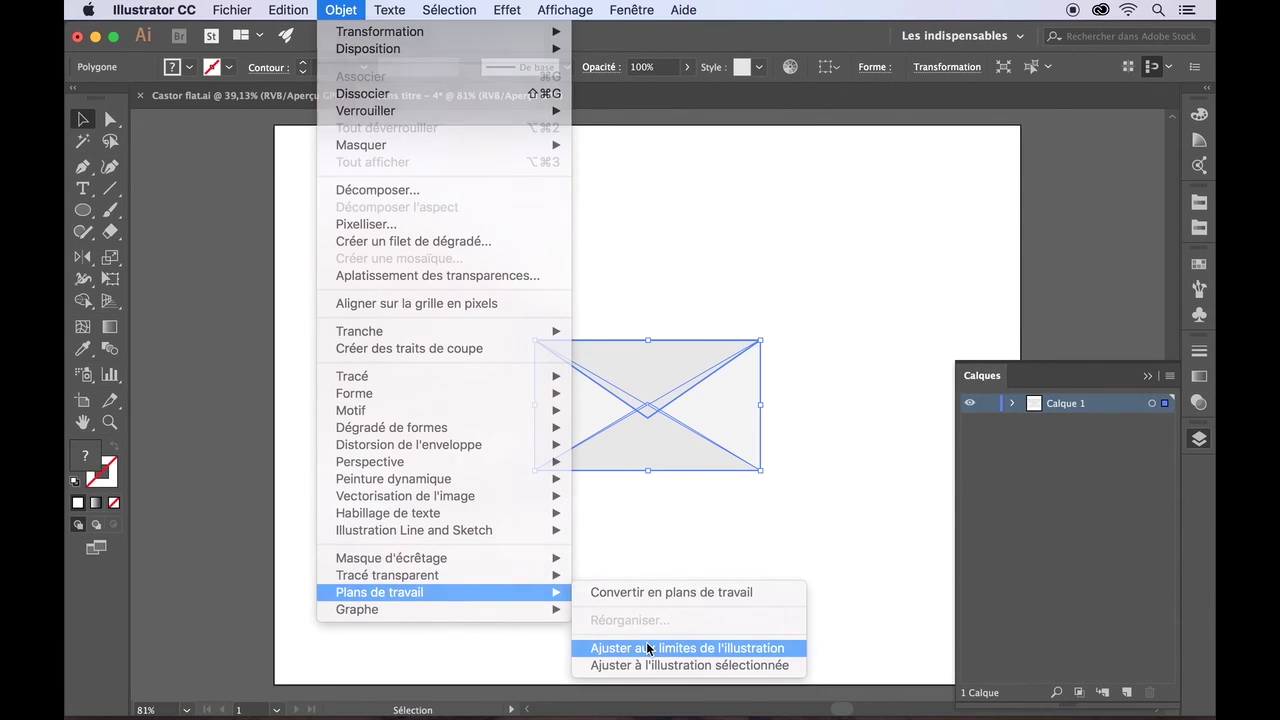
{"action": "left_click", "coordinate": [647, 643]}
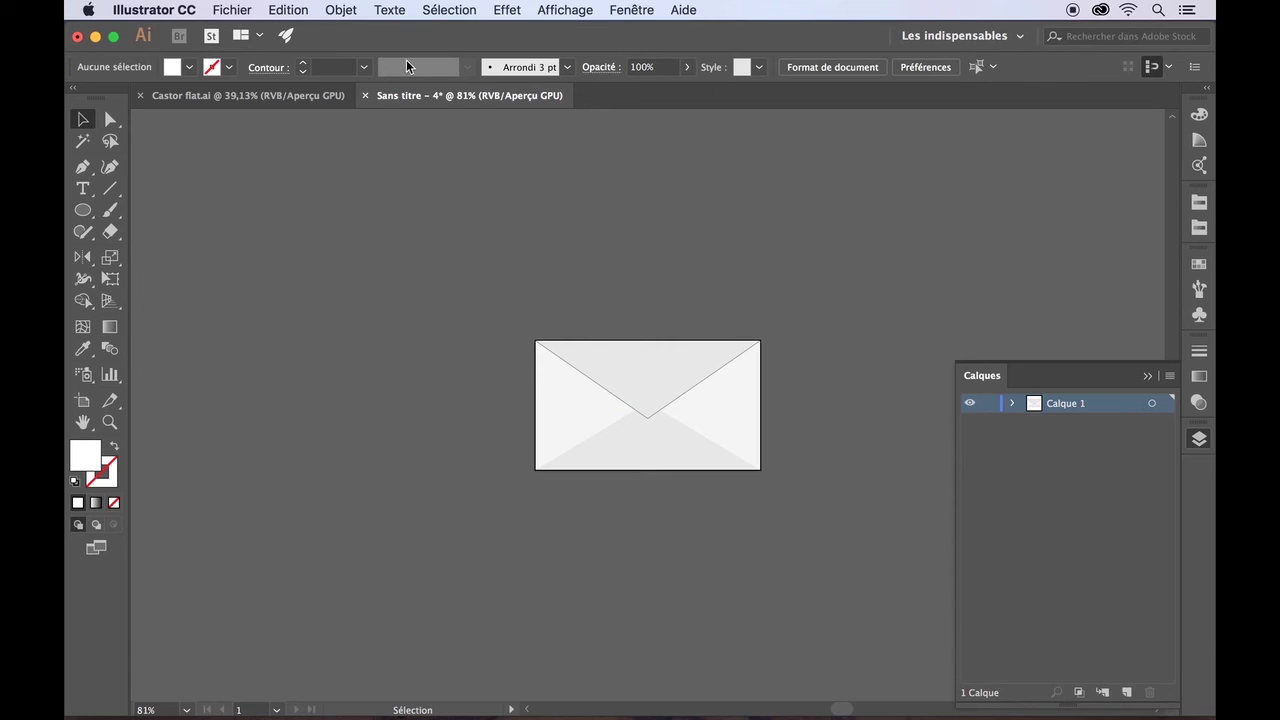
{"action": "left_click", "coordinate": [233, 9]}
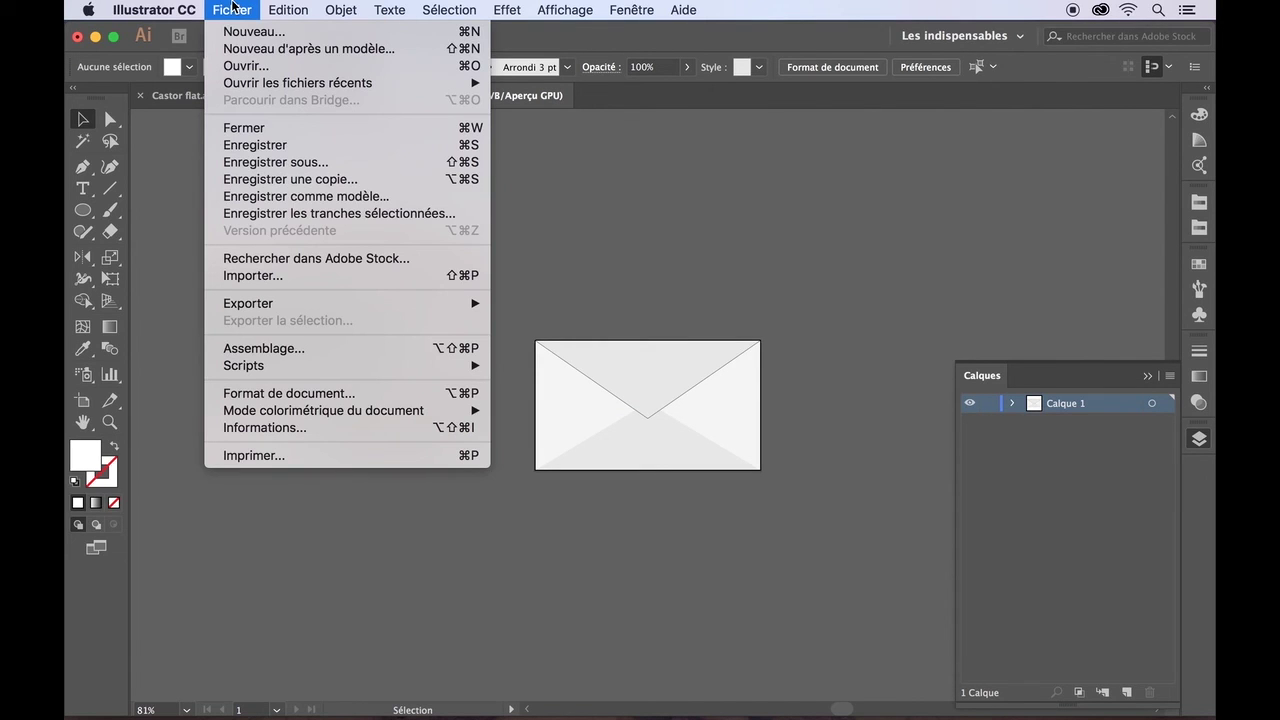
- Save the envelope as 'Enveloppe' in SVG format
{"action": "left_click", "coordinate": [245, 162]}
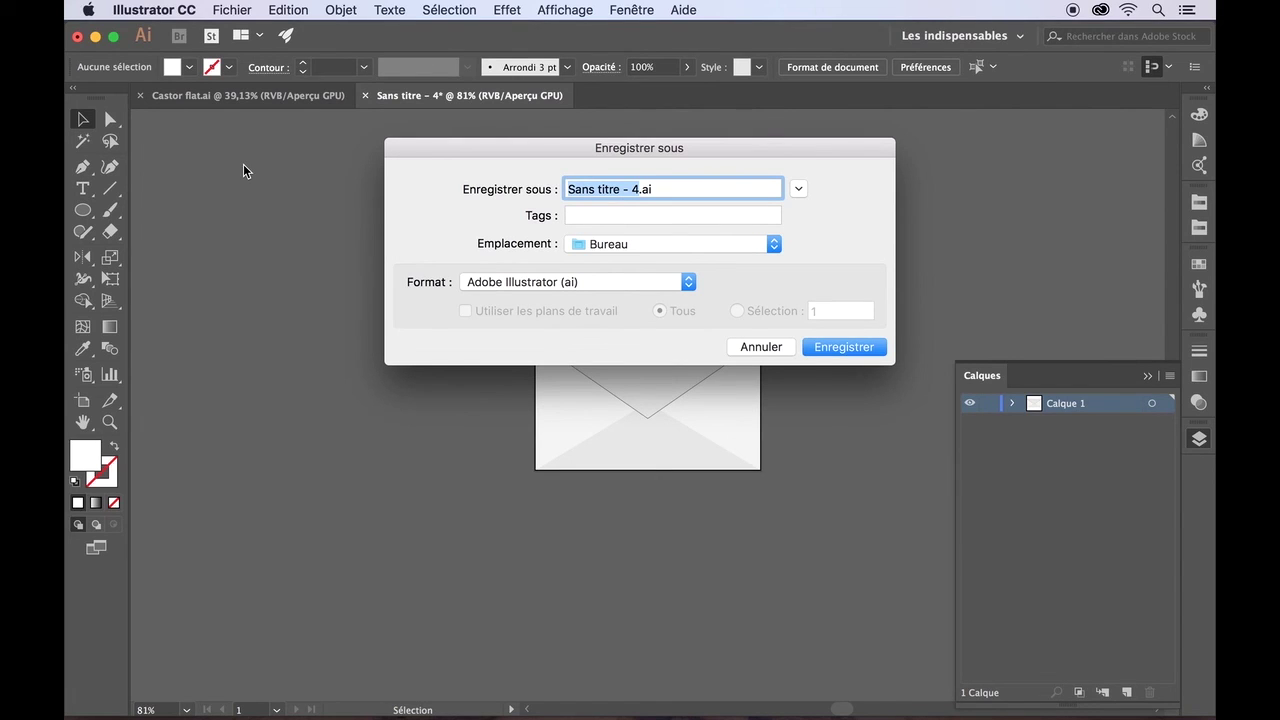
{"action": "type", "text": "Enveloppe"}
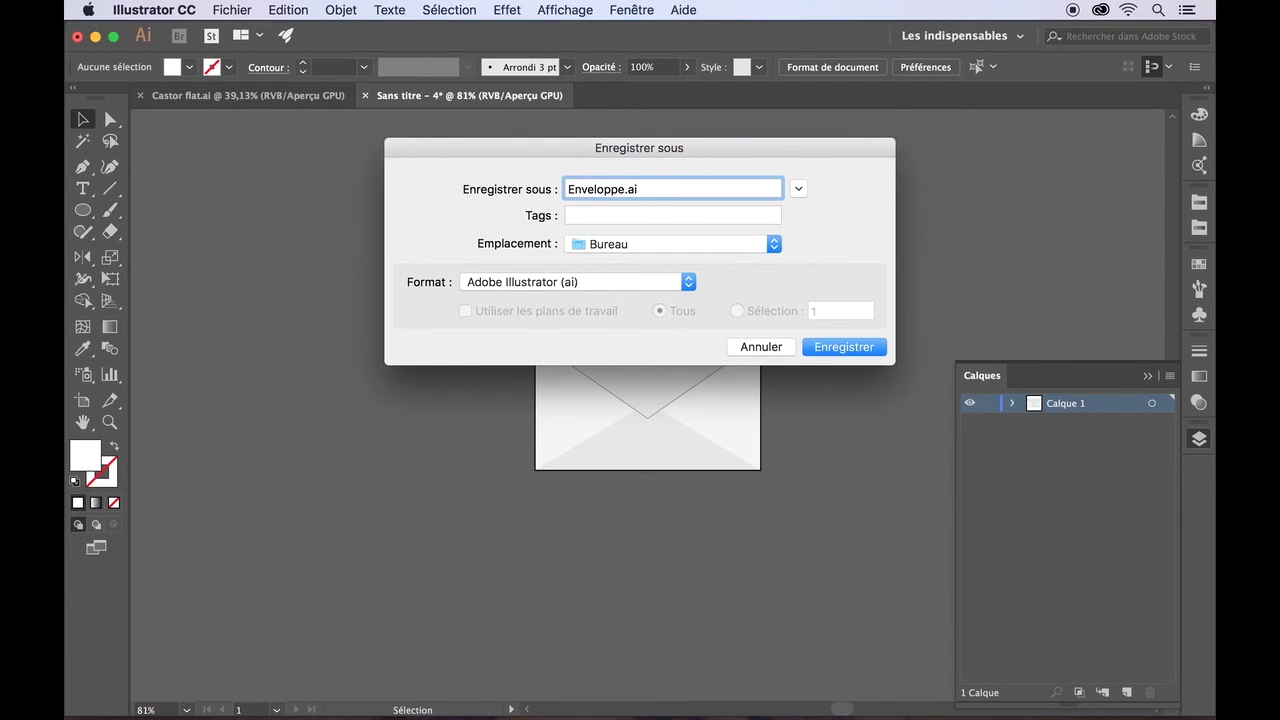
{"action": "left_click", "coordinate": [689, 282]}
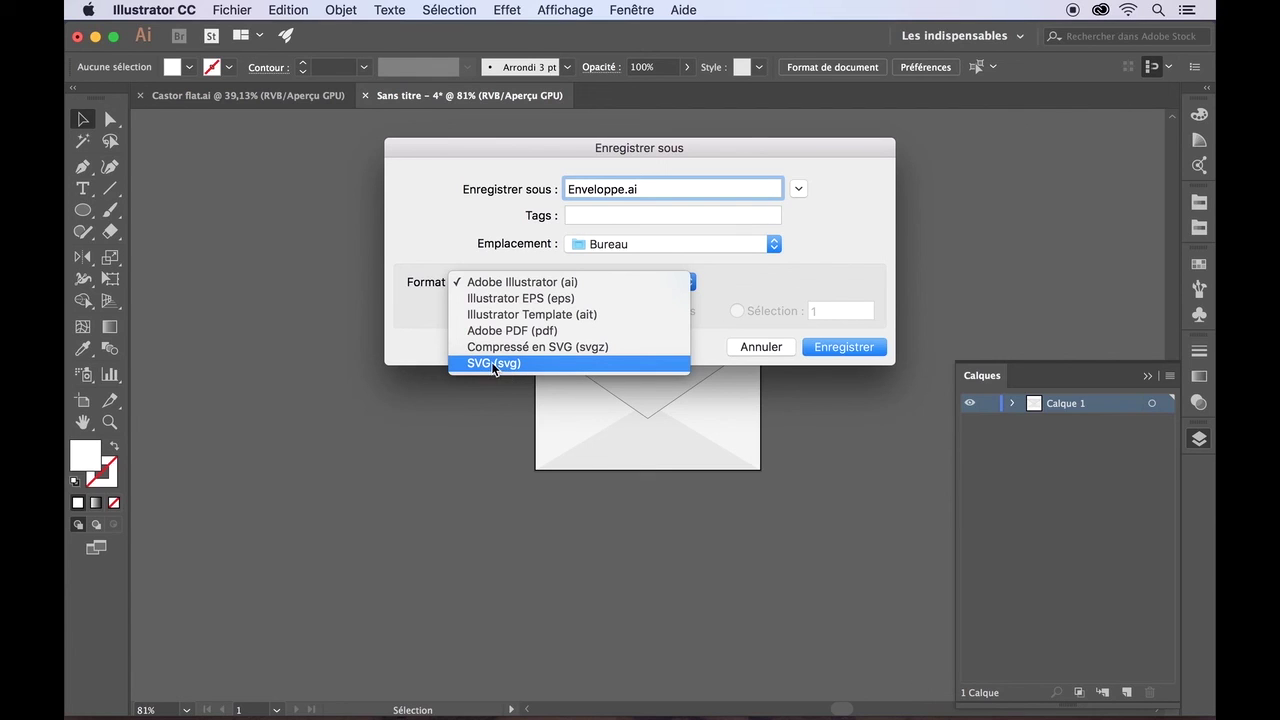
{"action": "left_click", "coordinate": [493, 363]}
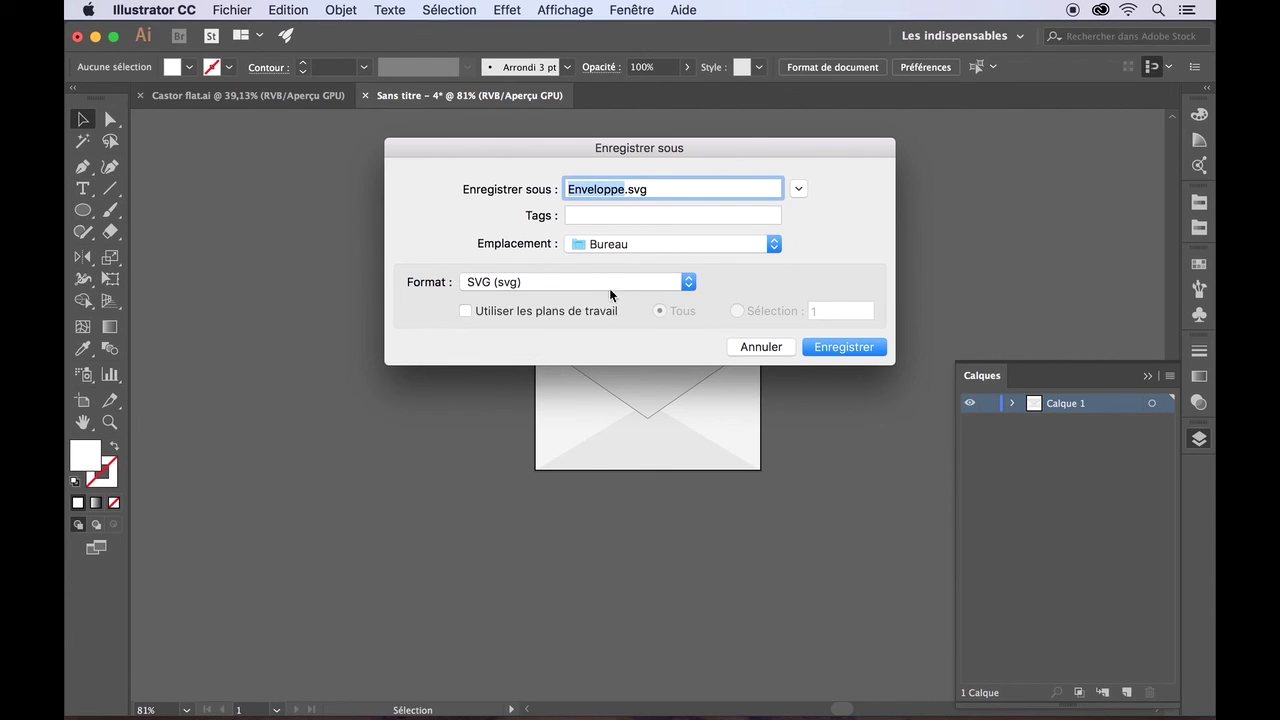
{"action": "left_click", "coordinate": [821, 346]}
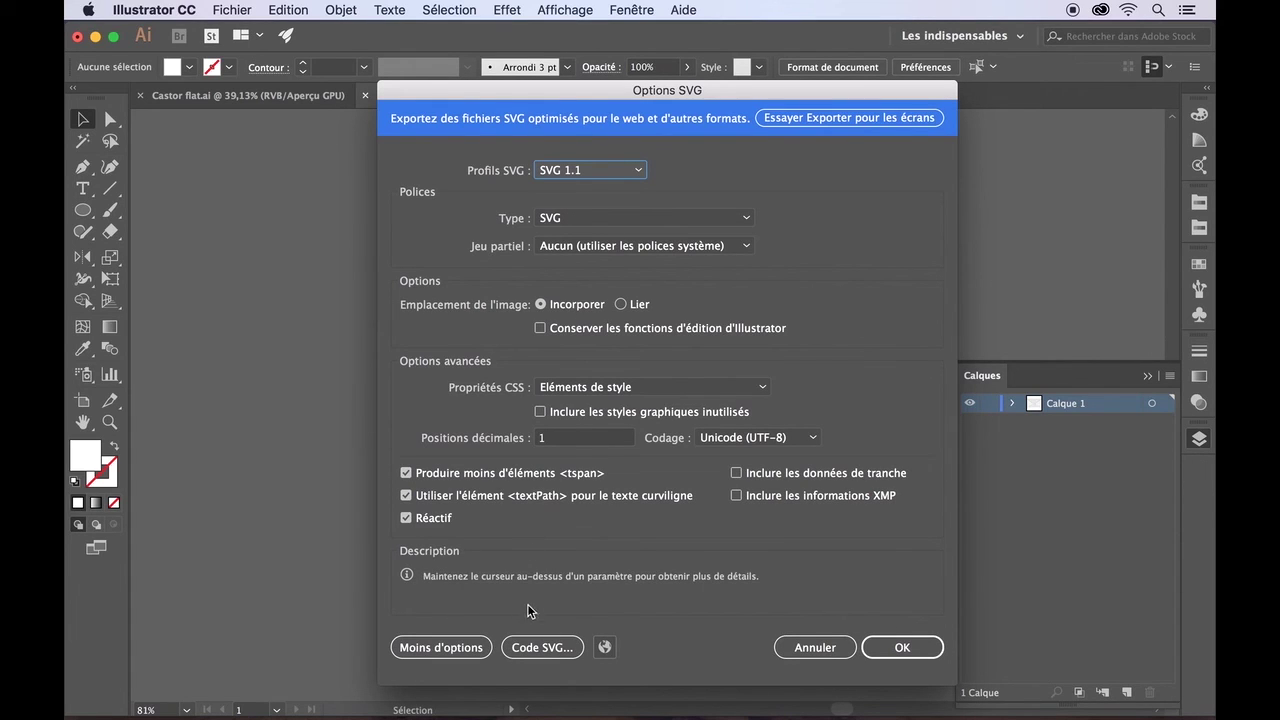
- View the generated SVG code, close it, and launch the browser preview
{"action": "left_click", "coordinate": [535, 649]}
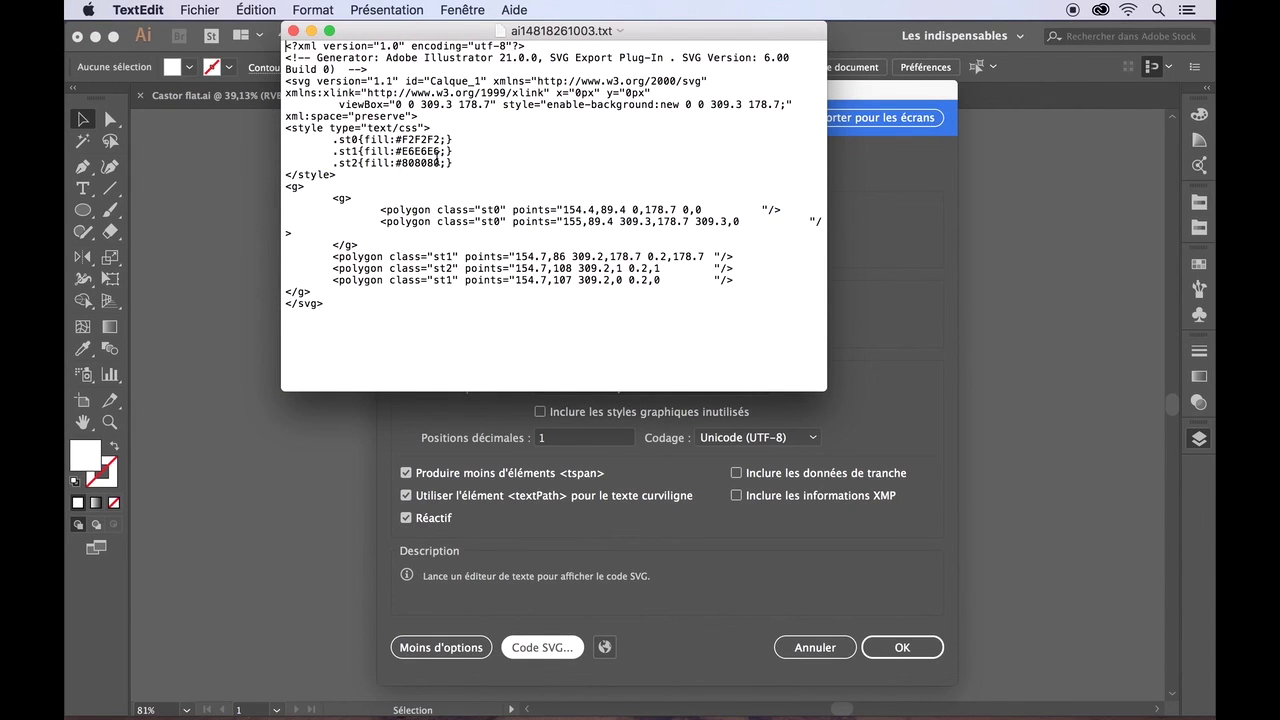
{"action": "left_click", "coordinate": [293, 31]}
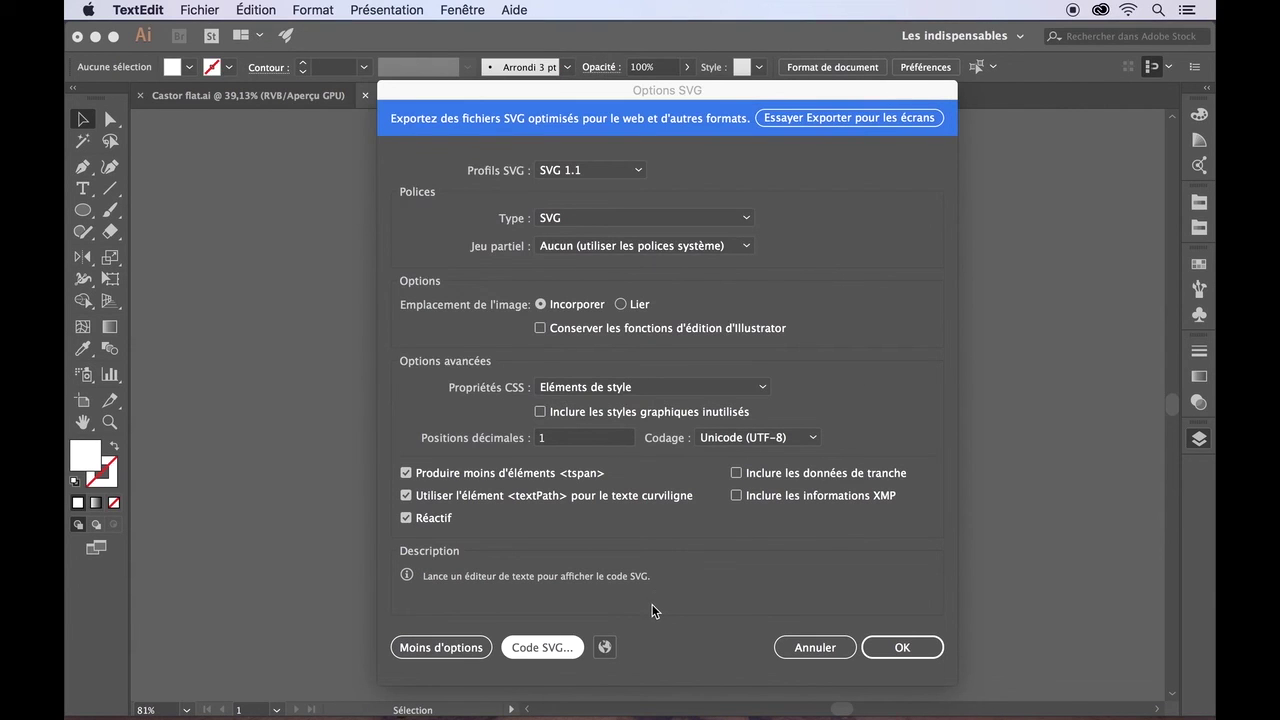
{"action": "left_click", "coordinate": [652, 604]}
{"action": "left_click", "coordinate": [604, 647]}
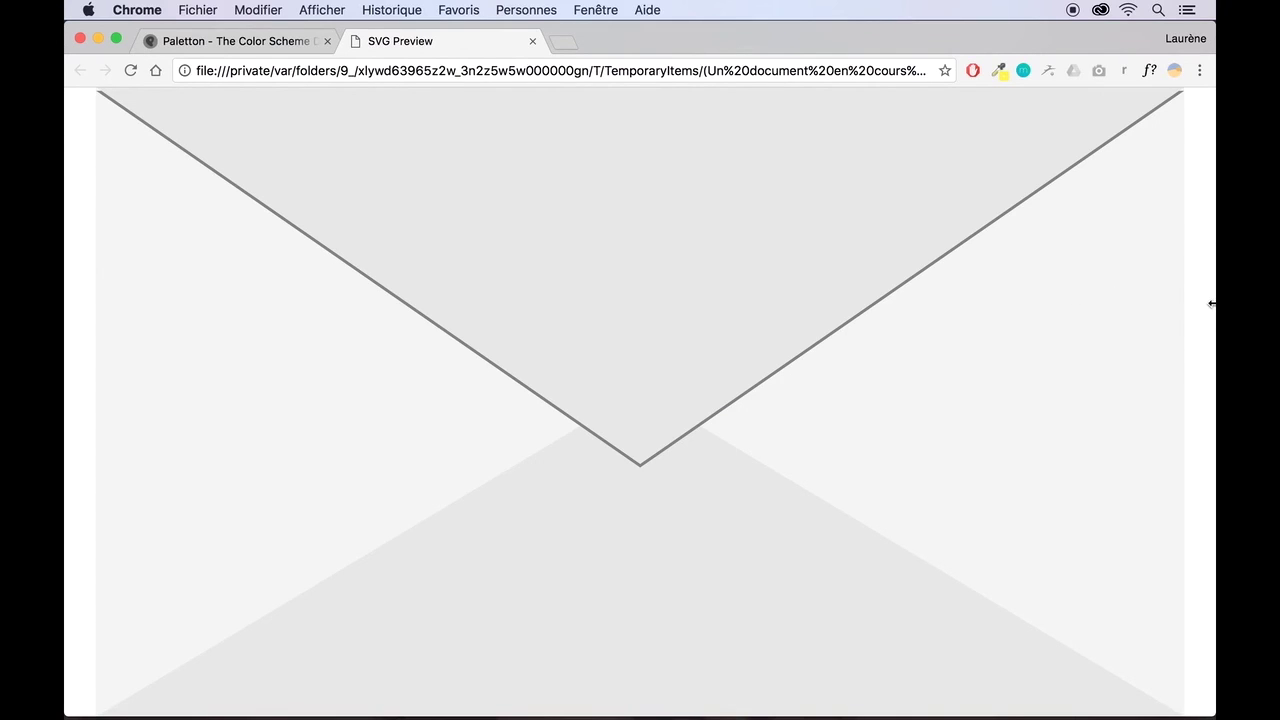
- Narrow Chrome to watch the envelope SVG rescale, close the preview, and return to Illustrator
{"action": "left_click_drag", "start_coordinate": [1208, 302], "coordinate": [1210, 215]}
{"action": "left_click", "coordinate": [532, 42]}
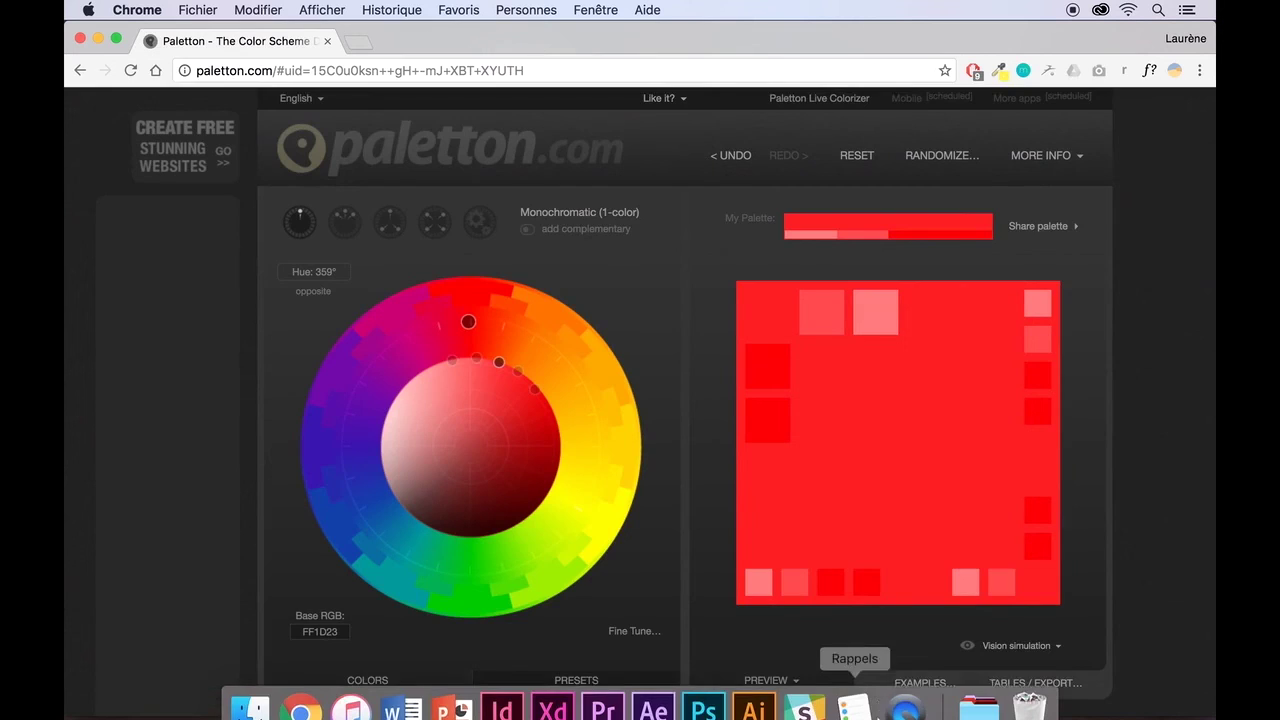
{"action": "left_click", "coordinate": [754, 688]}
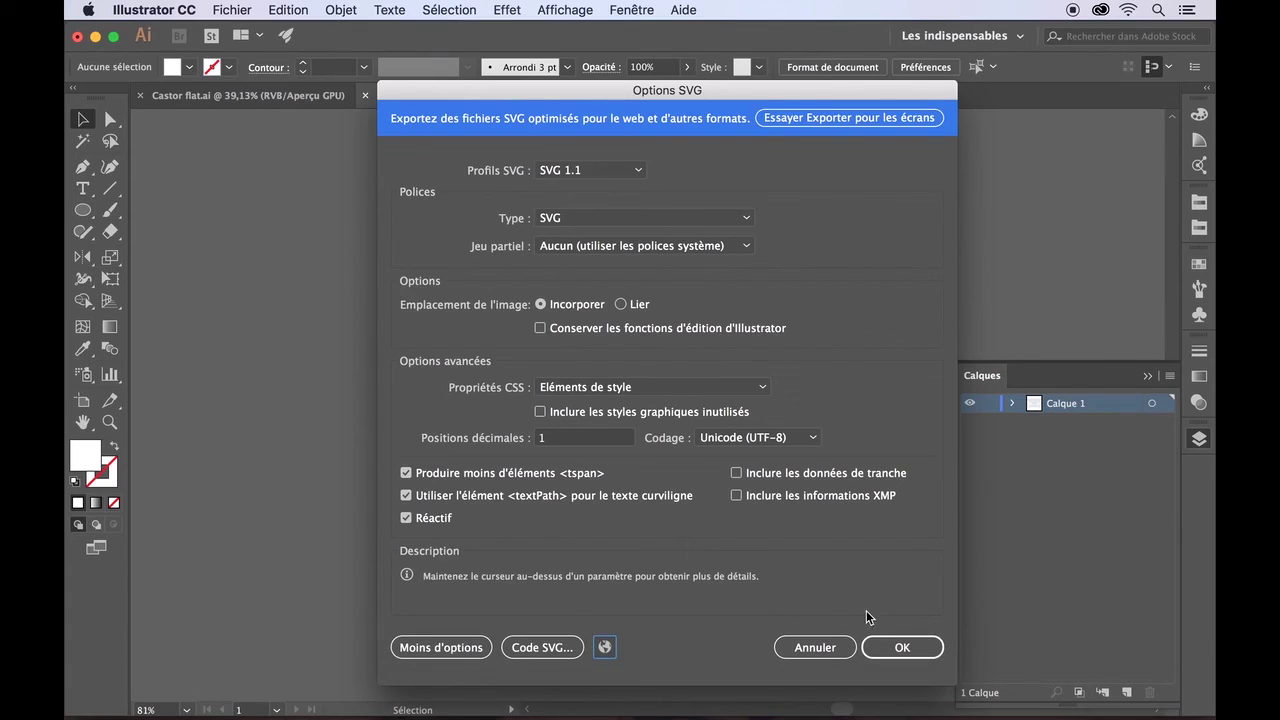
- Confirm the SVG options to finish saving Enveloppe.svg
{"action": "left_click", "coordinate": [876, 648]}
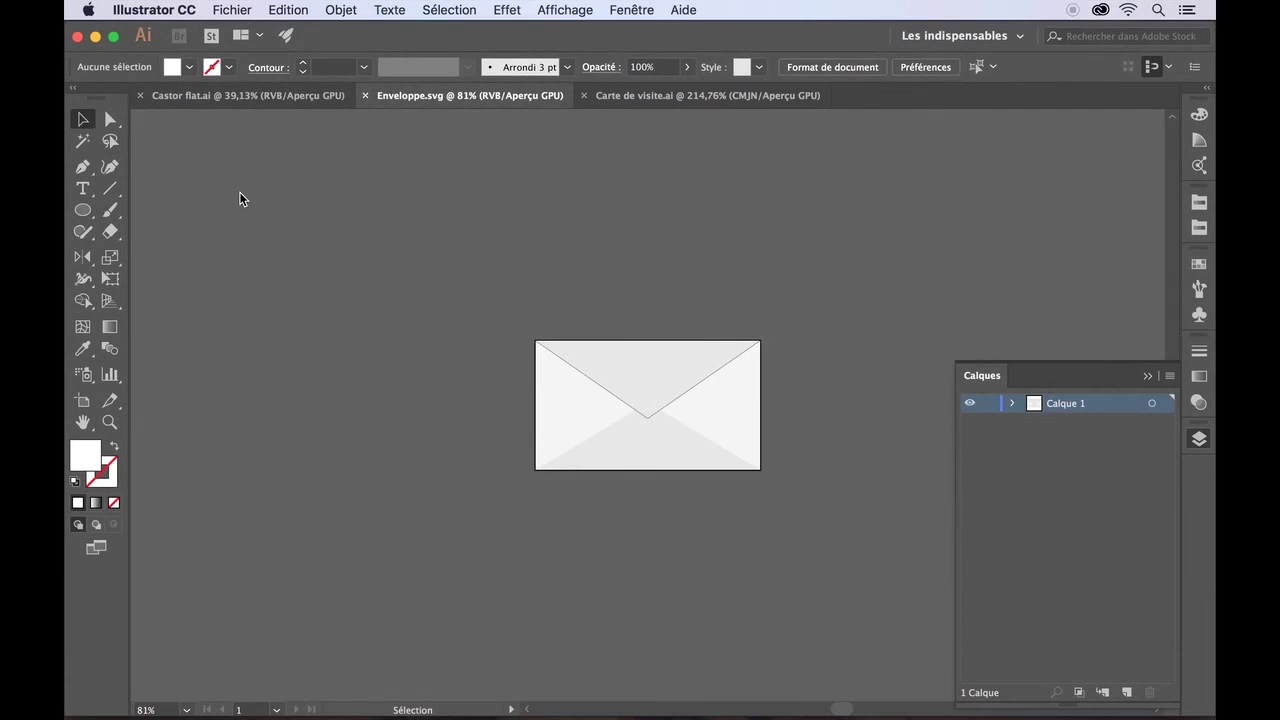
{"action": "left_click", "coordinate": [231, 9]}
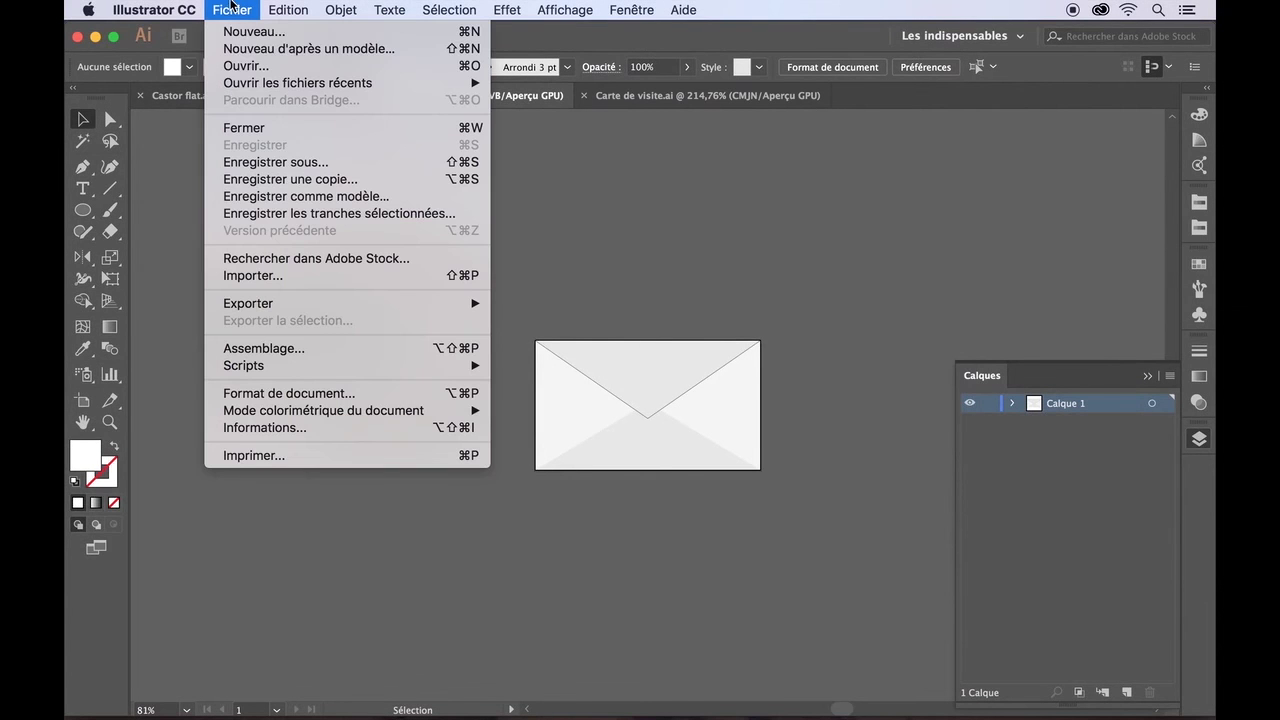
{"action": "left_click", "coordinate": [640, 128]}
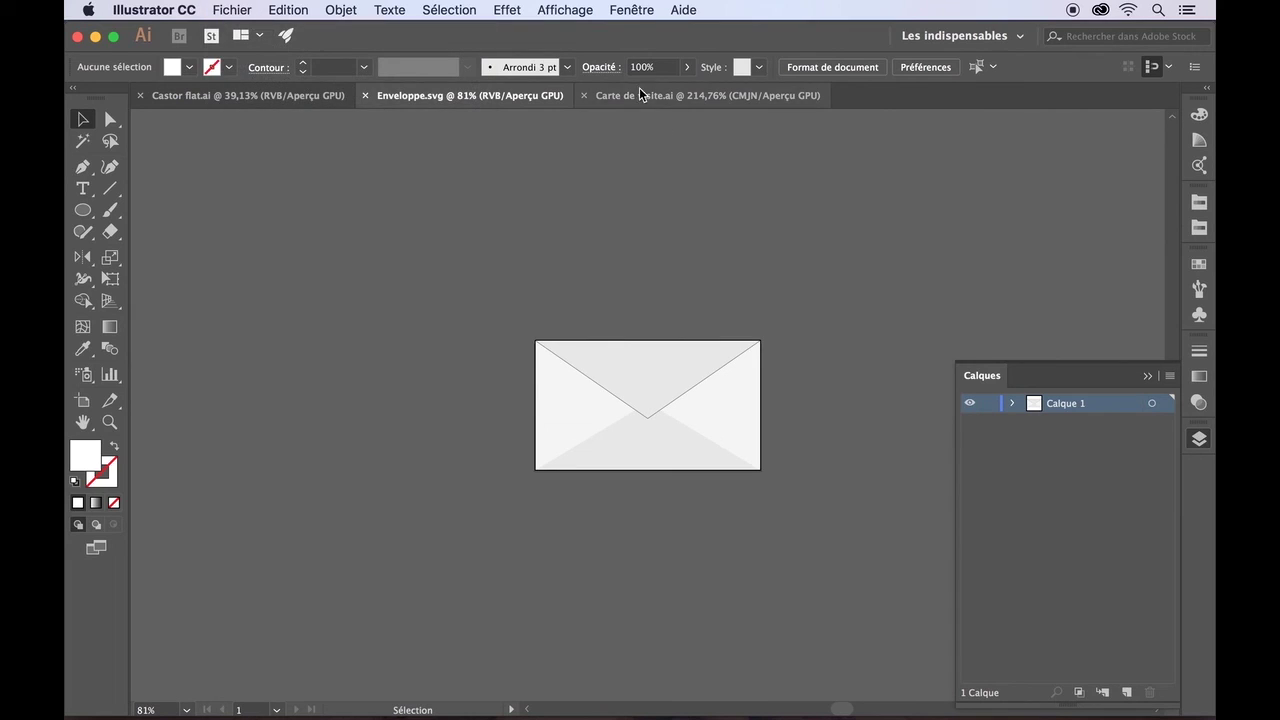
- Switch to Carte de visite.ai and make Texte the active layer
{"action": "left_click", "coordinate": [633, 95]}
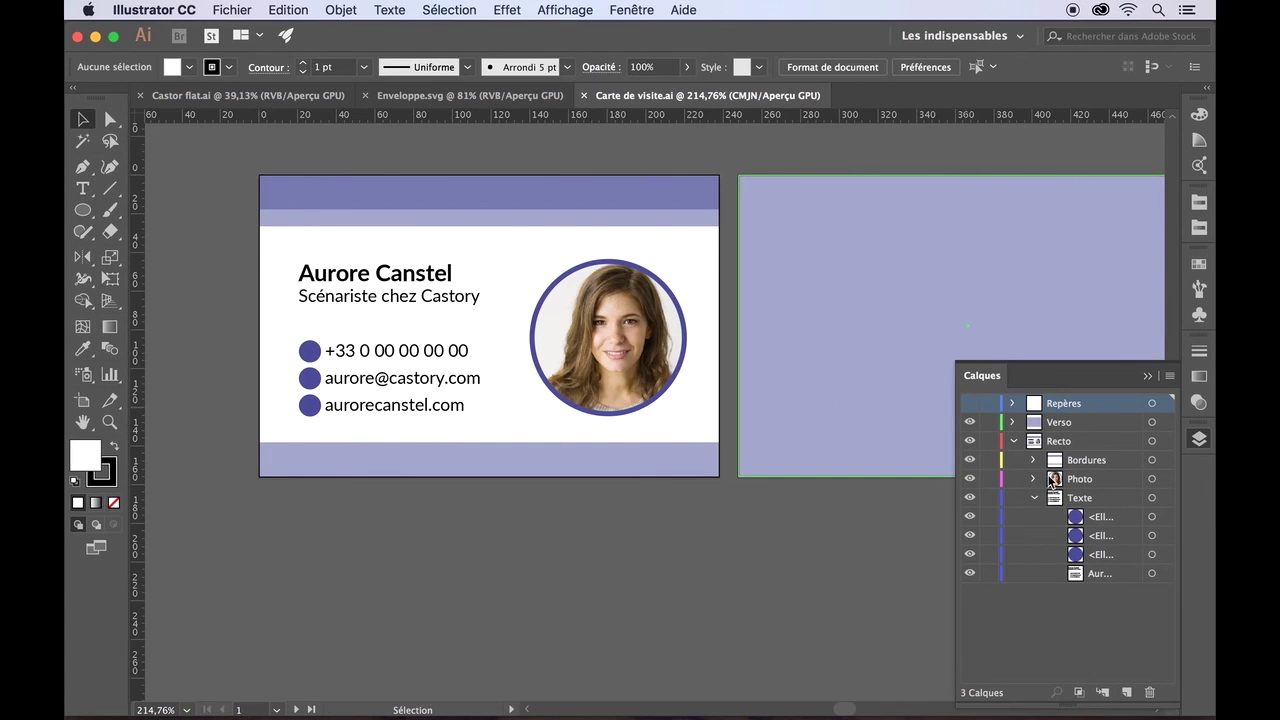
{"action": "left_click", "coordinate": [1078, 499]}
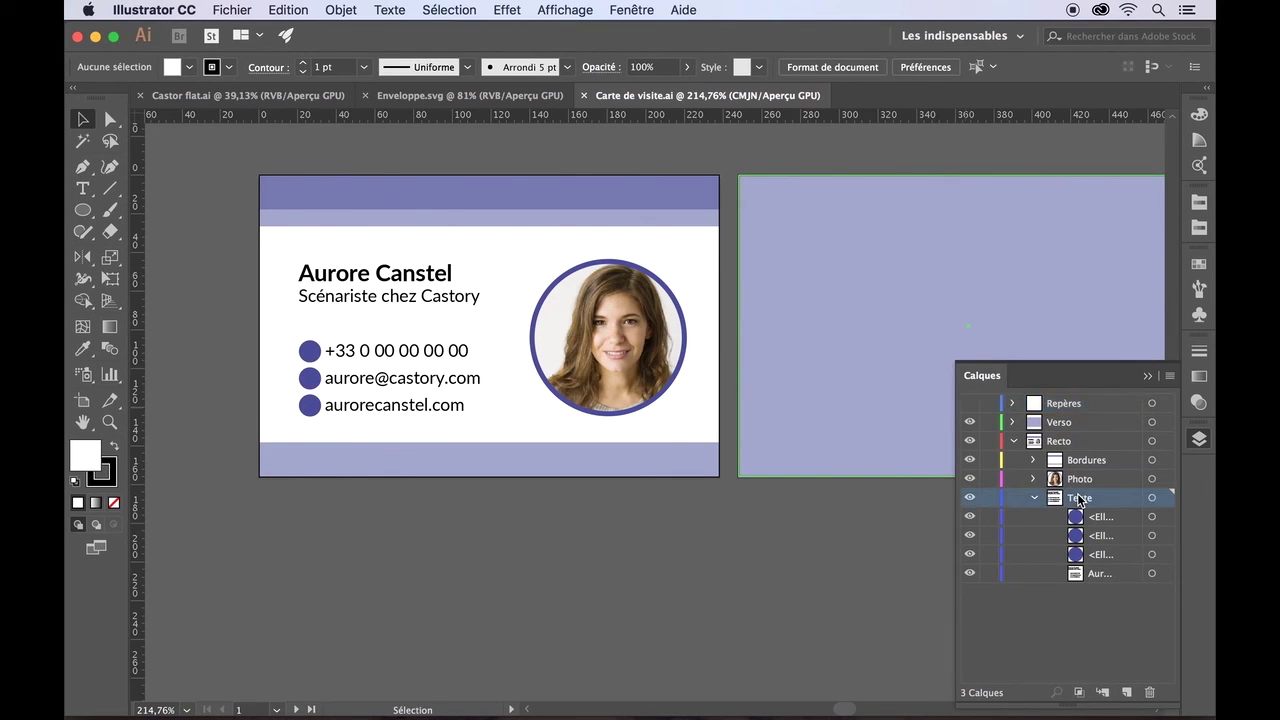
{"action": "left_click", "coordinate": [1033, 461]}
{"action": "left_click", "coordinate": [1033, 461]}
- Begin importing Enveloppe.svg from the Bureau folder, then cancel the dialog
{"action": "left_click", "coordinate": [236, 12]}
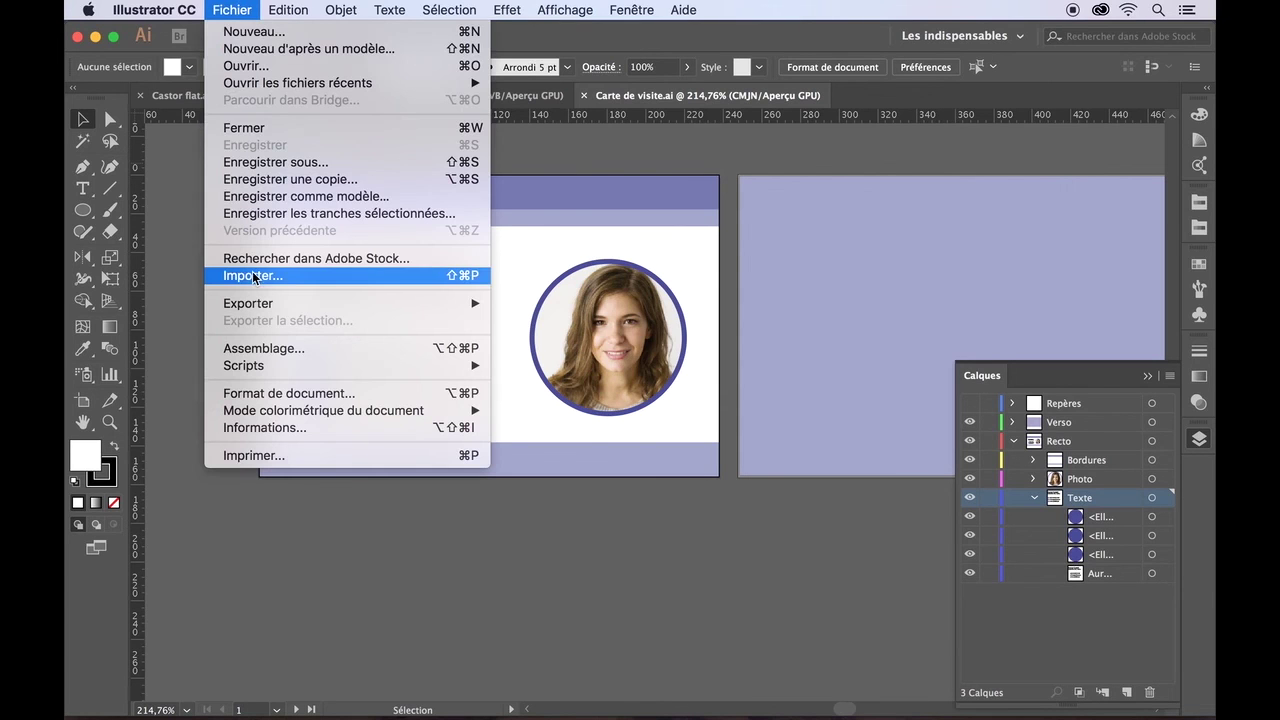
{"action": "mouse_move", "coordinate": [255, 308]}
{"action": "left_click", "coordinate": [252, 276]}
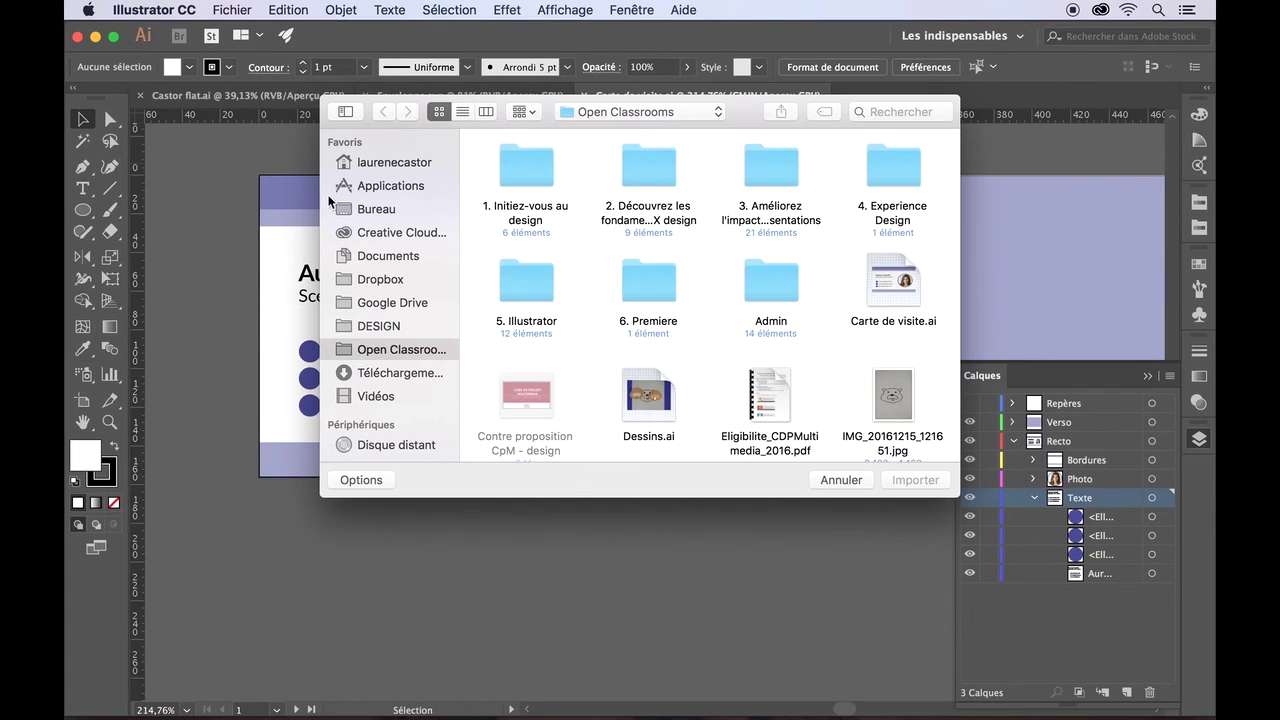
{"action": "left_click", "coordinate": [366, 211]}
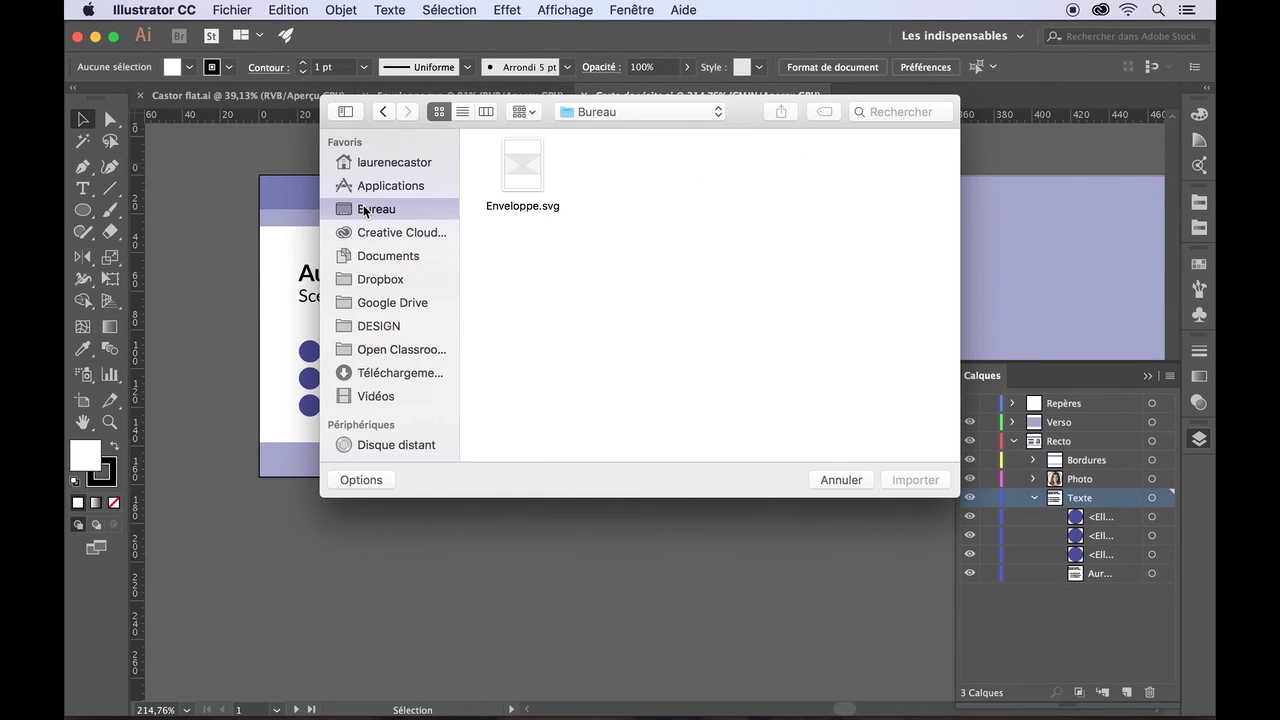
{"action": "left_click", "coordinate": [533, 166]}
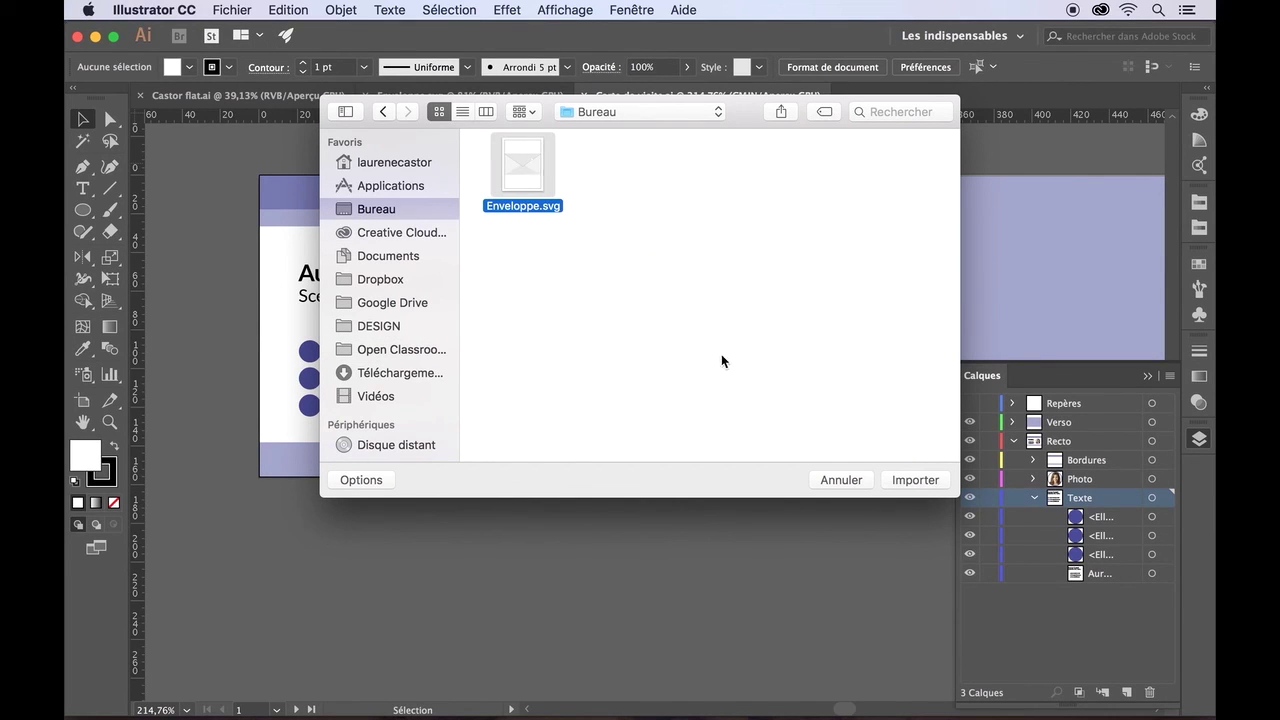
{"action": "left_click", "coordinate": [840, 480]}
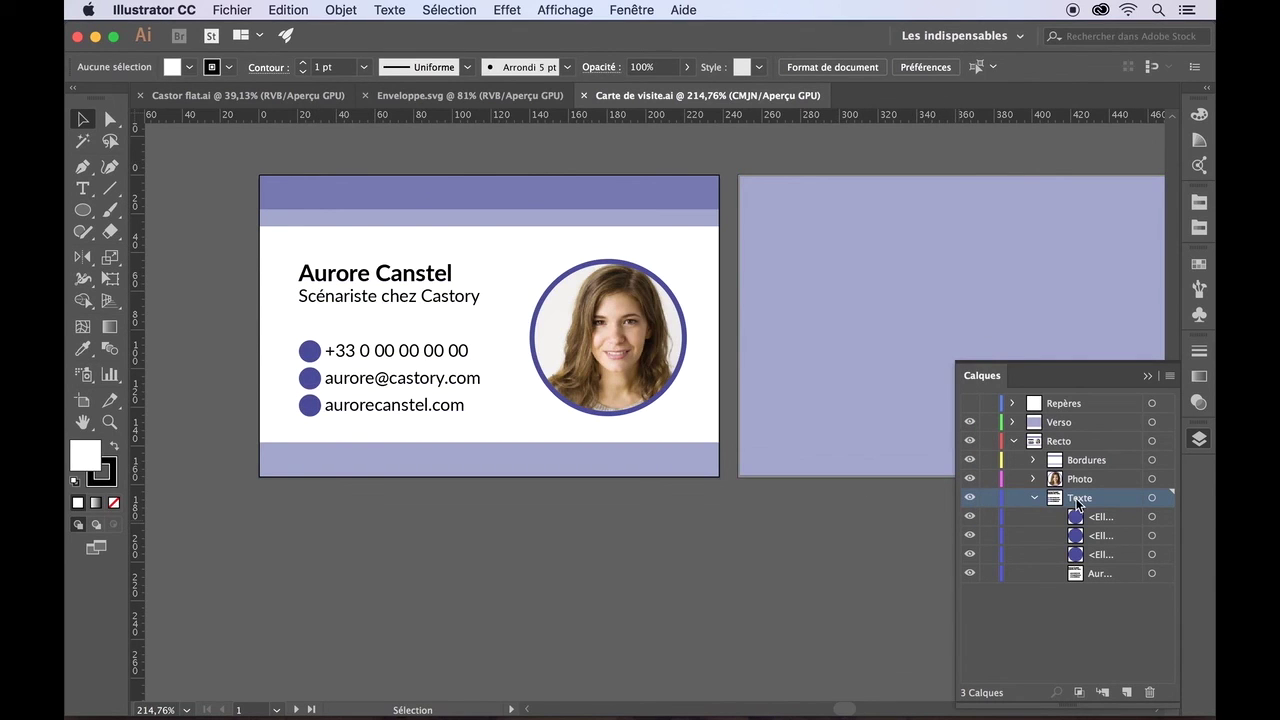
- Import Enveloppe.svg and place it proportionally on the back artboard
{"action": "left_click", "coordinate": [230, 5]}
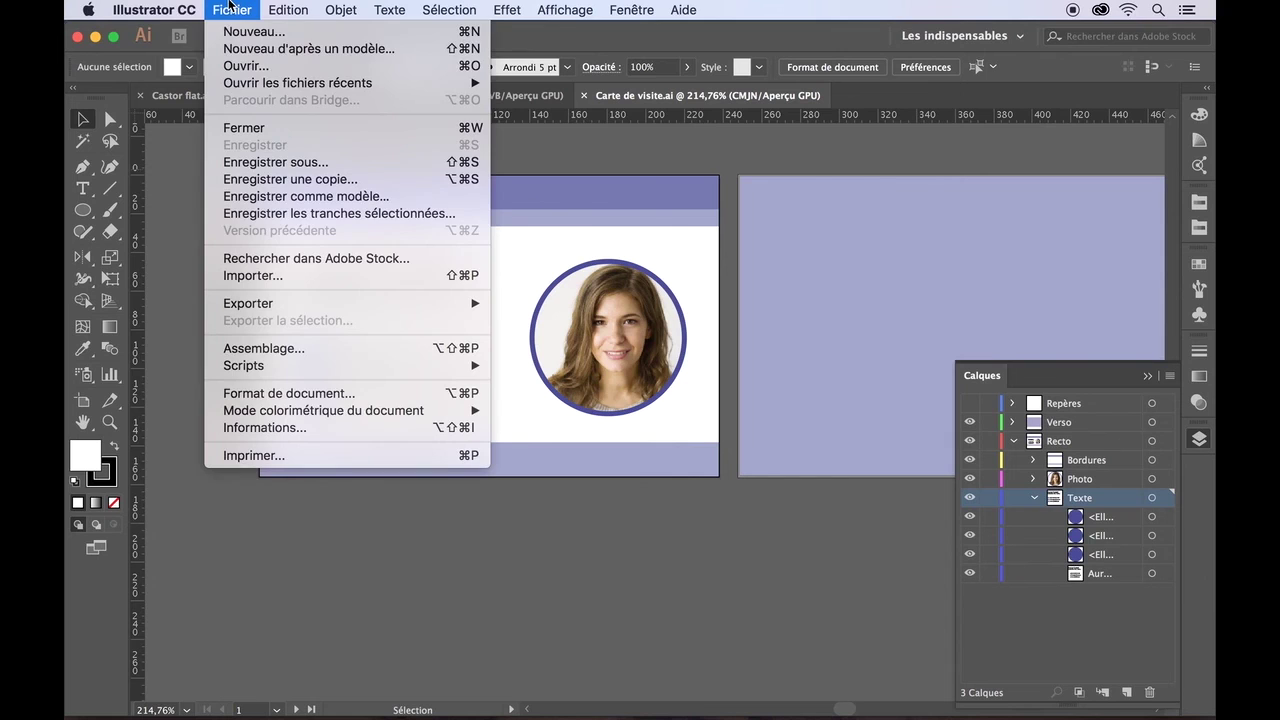
{"action": "left_click", "coordinate": [252, 278]}
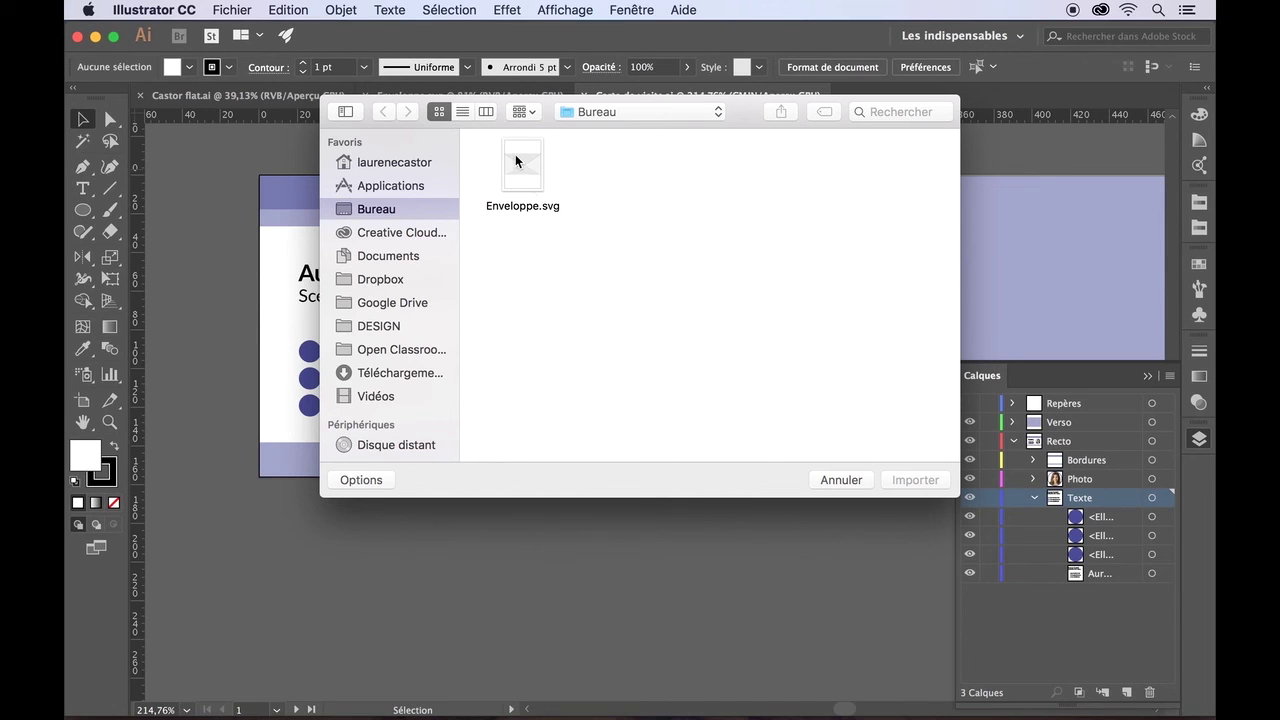
{"action": "left_click", "coordinate": [517, 161]}
{"action": "left_click", "coordinate": [905, 486]}
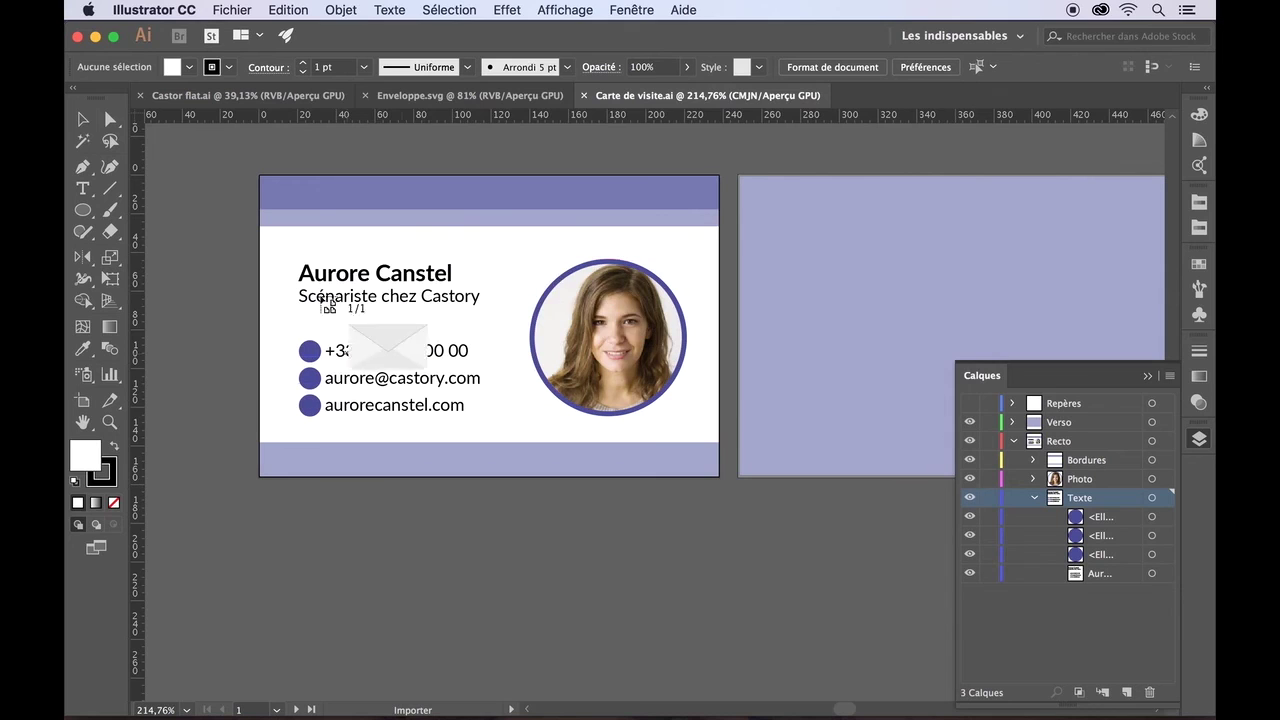
{"action": "scroll", "coordinate": [549, 268], "scroll_direction": "right", "scroll_amount": 1}
{"action": "scroll", "coordinate": [555, 276], "scroll_direction": "right", "scroll_amount": 5}
{"action": "scroll", "coordinate": [555, 276], "scroll_direction": "up", "scroll_amount": 2}
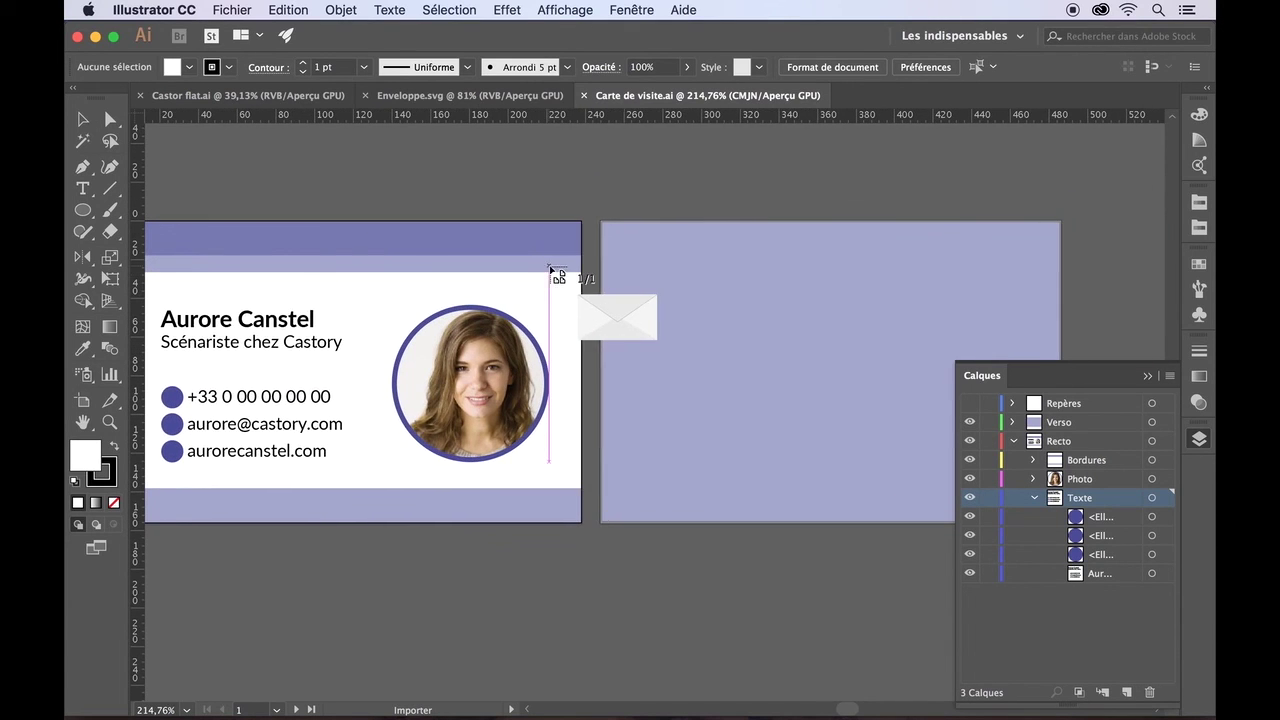
{"action": "left_click_drag", "start_coordinate": [645, 287], "coordinate": [837, 423]}
- Move the Verso layer to the bottom and shrink the envelope to an icon over the email bullet
{"action": "left_click", "coordinate": [740, 570]}
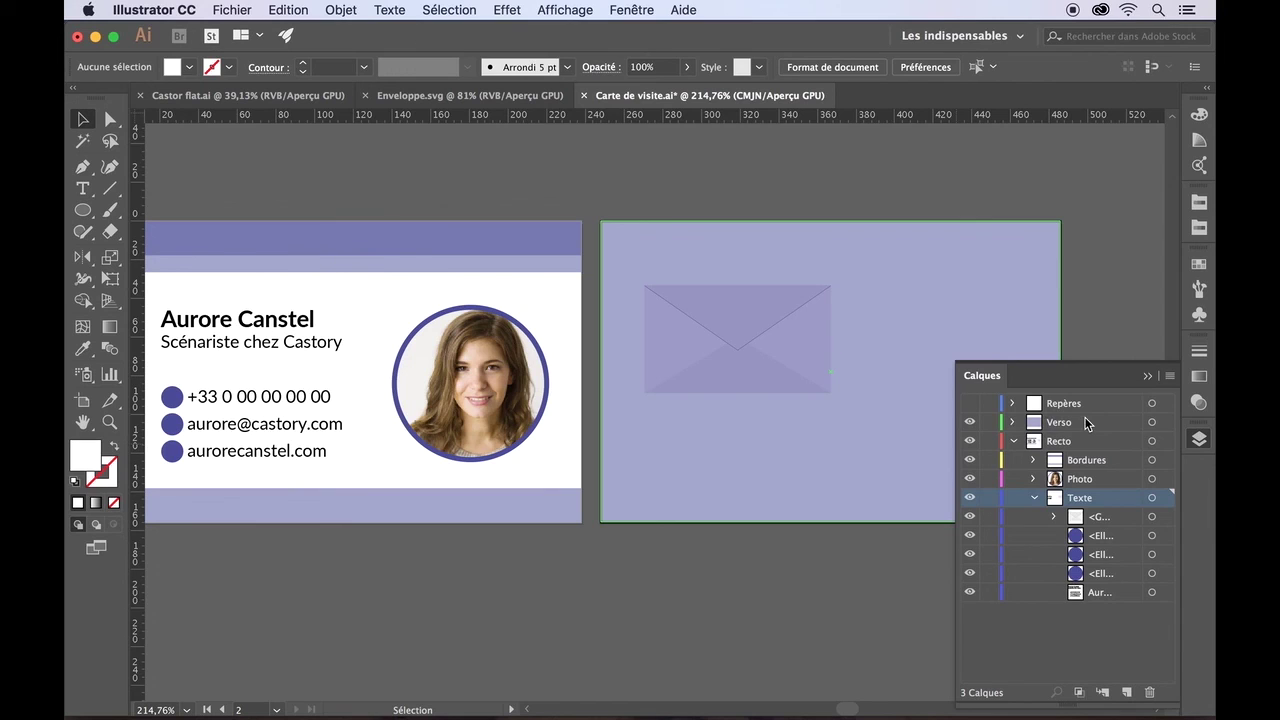
{"action": "left_click_drag", "start_coordinate": [1068, 427], "coordinate": [1063, 606]}
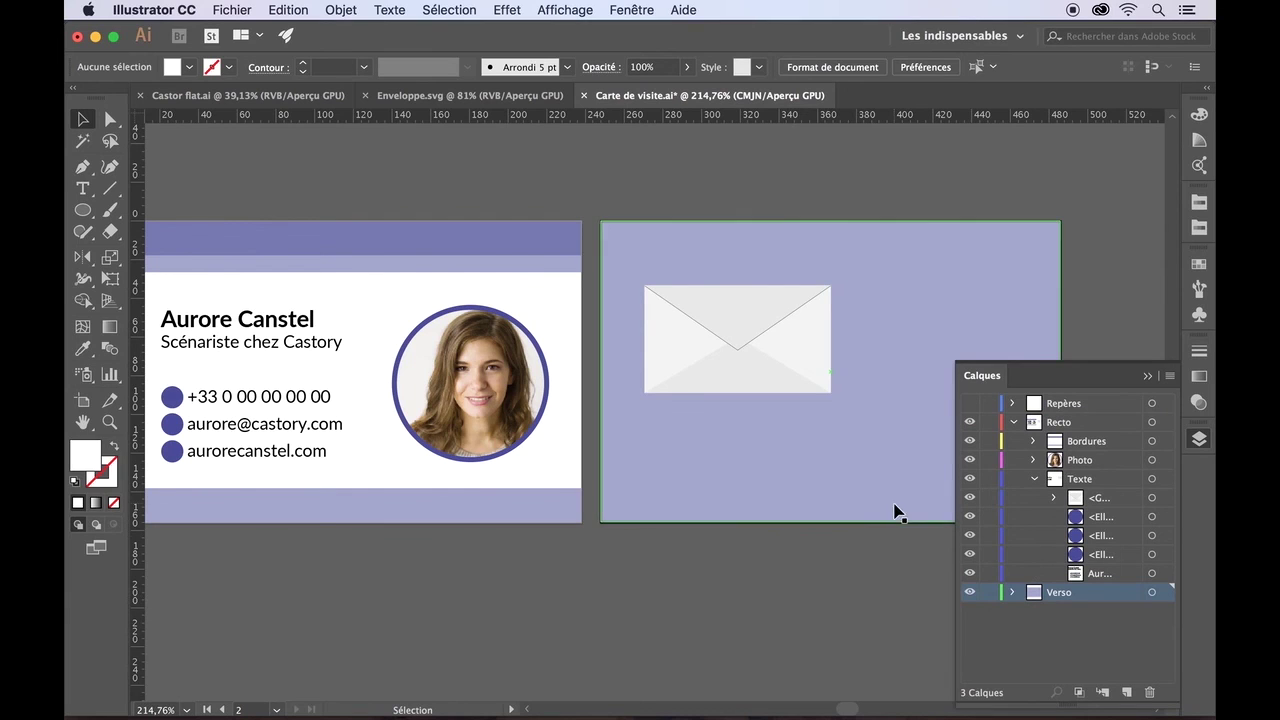
{"action": "left_click", "coordinate": [790, 348]}
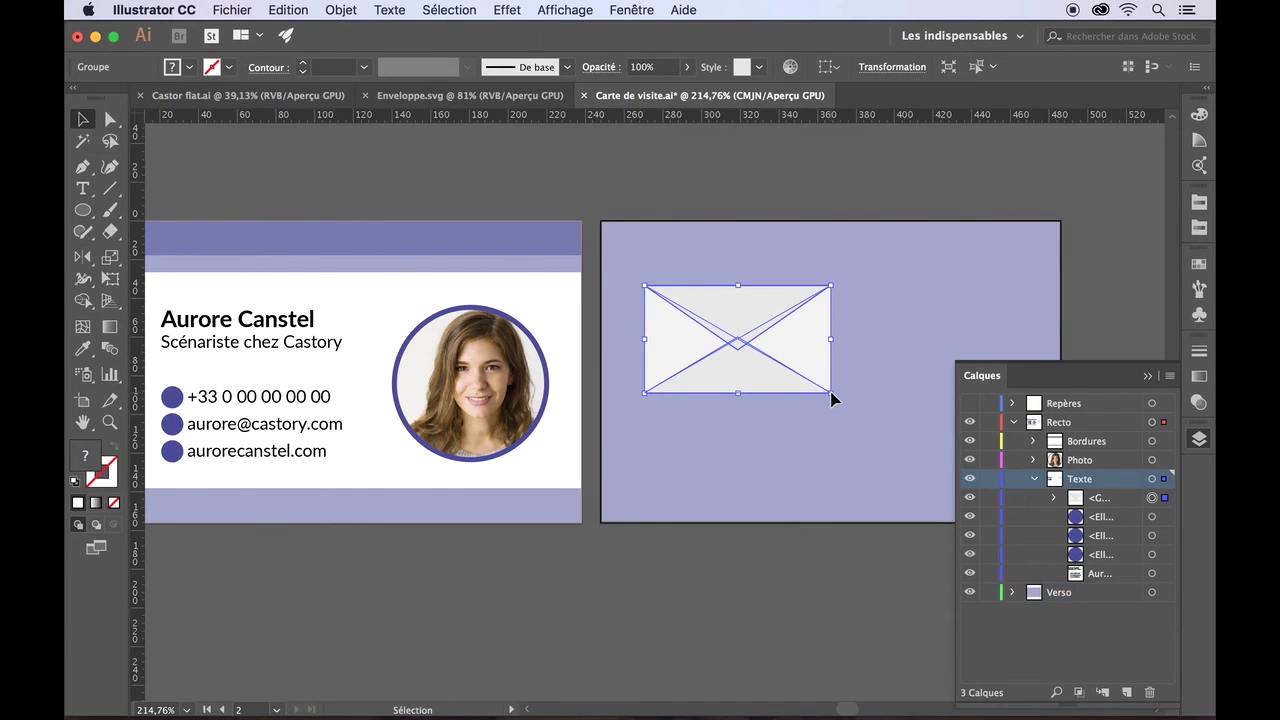
{"action": "left_click_drag", "start_coordinate": [822, 396], "coordinate": [772, 358]}
{"action": "scroll", "coordinate": [703, 575], "scroll_direction": "left", "scroll_amount": 5}
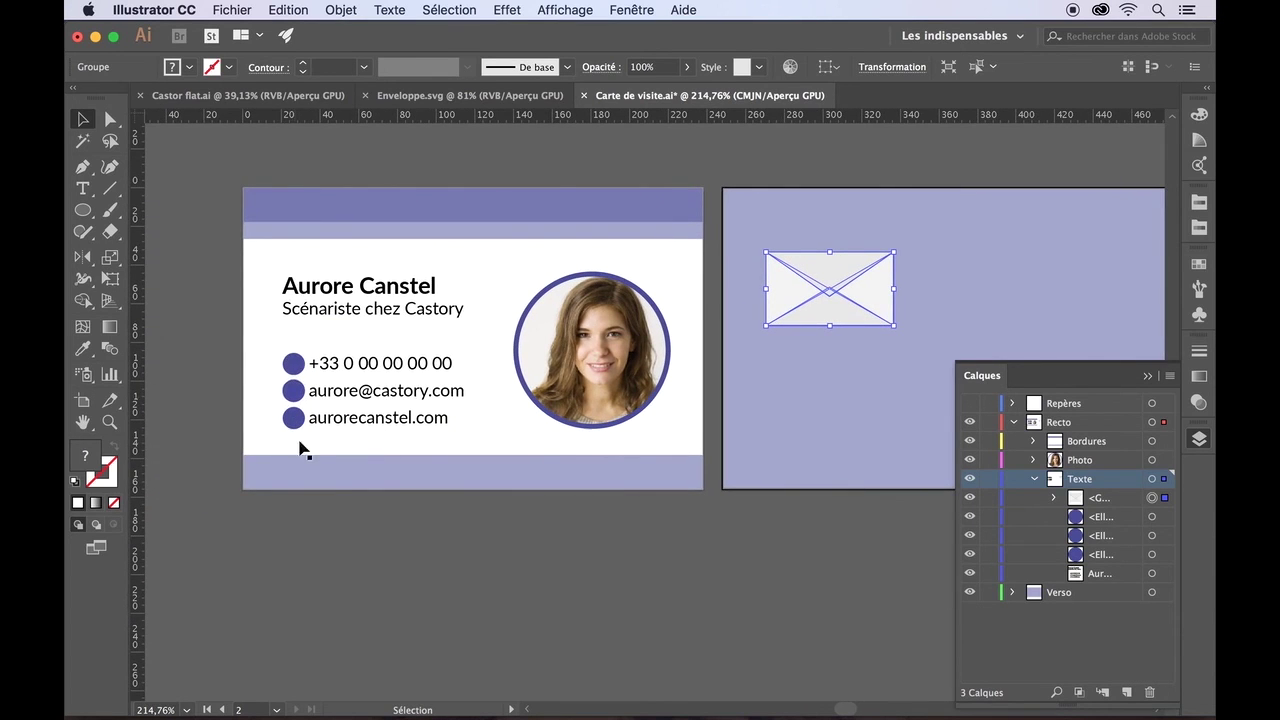
{"action": "left_click_drag", "start_coordinate": [838, 267], "coordinate": [328, 366]}
{"action": "left_click_drag", "start_coordinate": [255, 354], "coordinate": [311, 391]}
- Widen the contact text frame, edit the email line, and Tab-indent the website and phone lines
{"action": "left_click", "coordinate": [390, 470]}
{"action": "left_click", "coordinate": [398, 400]}
{"action": "left_click", "coordinate": [283, 391]}
{"action": "left_click", "coordinate": [341, 305]}
{"action": "left_click_drag", "start_coordinate": [282, 365], "coordinate": [274, 366]}
{"action": "key", "text": "Right"}
{"action": "key", "text": "Right"}
{"action": "double_click", "coordinate": [323, 390]}
{"action": "type", "text": "au"}
{"action": "left_click", "coordinate": [307, 417]}
{"action": "key", "text": "Tab"}
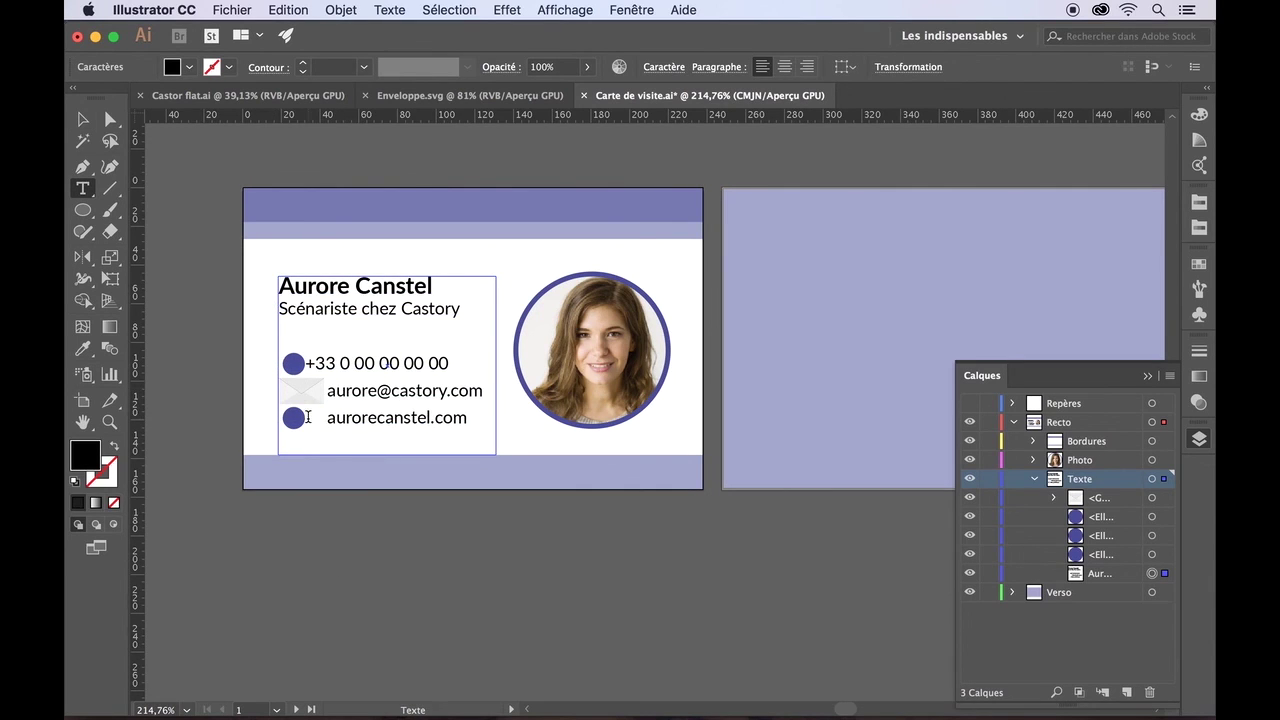
{"action": "left_click", "coordinate": [308, 363]}
{"action": "key", "text": "Tab"}
- Hide the three bullet circle layers and finish text editing
{"action": "left_click_drag", "start_coordinate": [979, 521], "coordinate": [970, 556]}
{"action": "left_click", "coordinate": [1097, 497]}
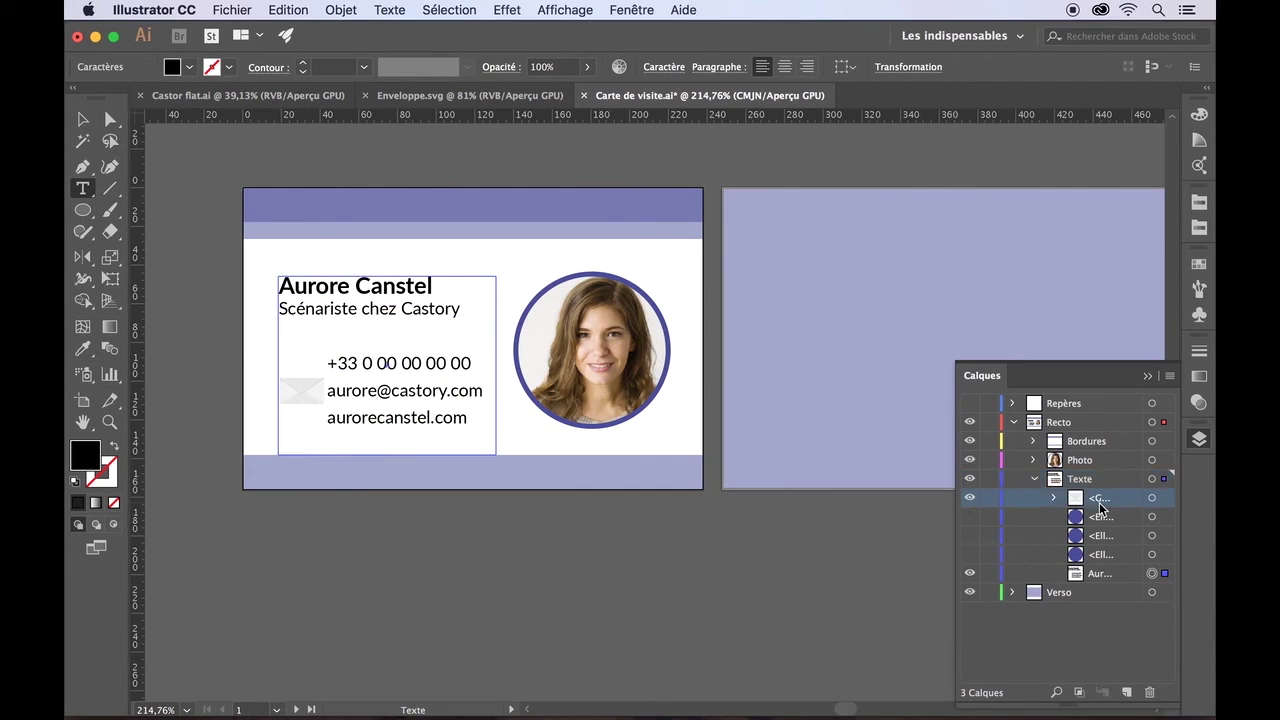
{"action": "key", "text": "Escape"}
{"action": "left_click", "coordinate": [323, 396]}
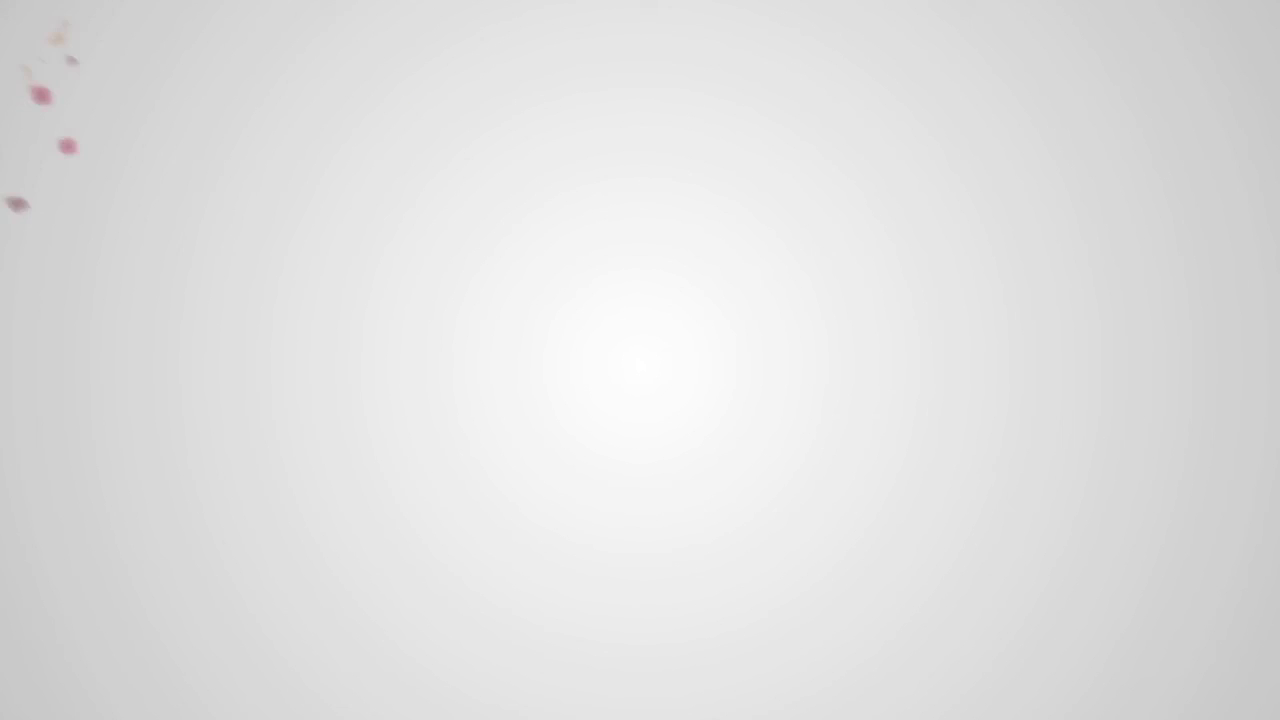